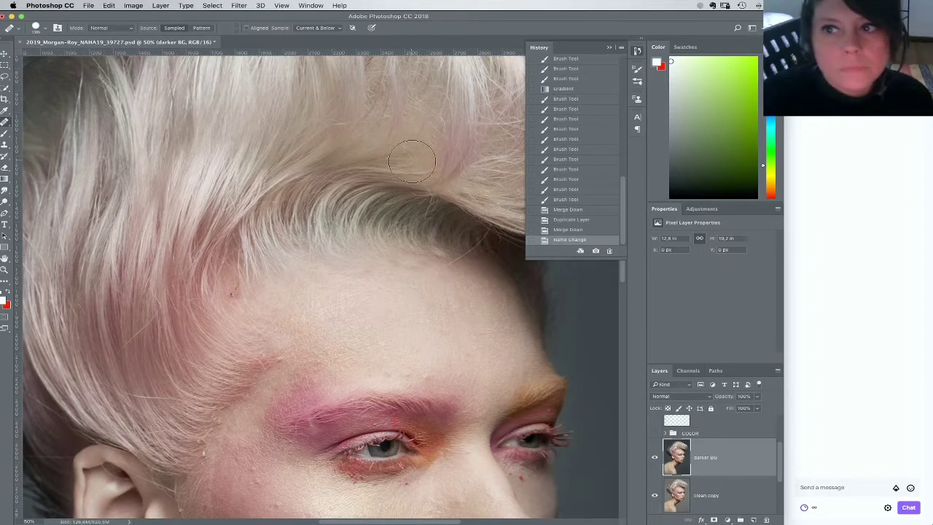
Inspect the retouched hair, face and background edges up close, comparing the image with and without the darker BG layer
left_click(609, 48)
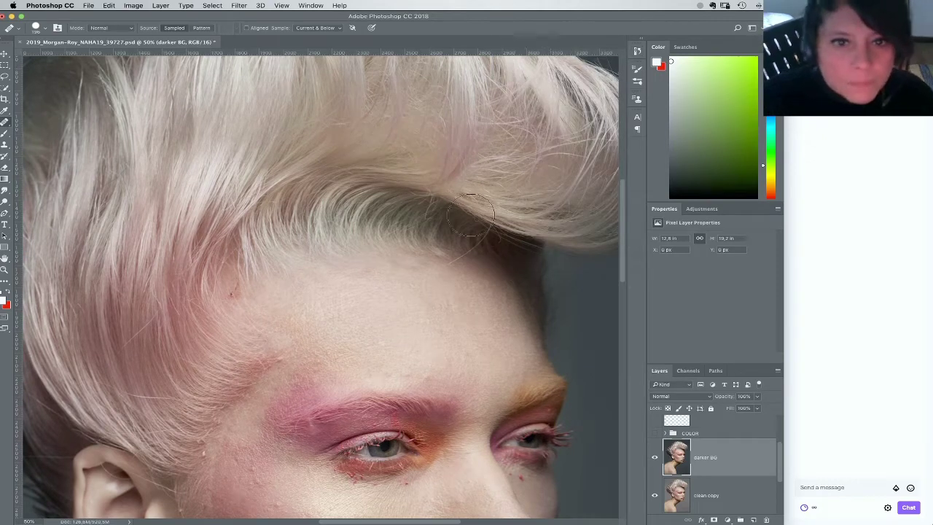
scroll(467, 262, "down", 5)
left_click_drag(472, 297, 477, 223)
scroll(472, 226, "down", 3)
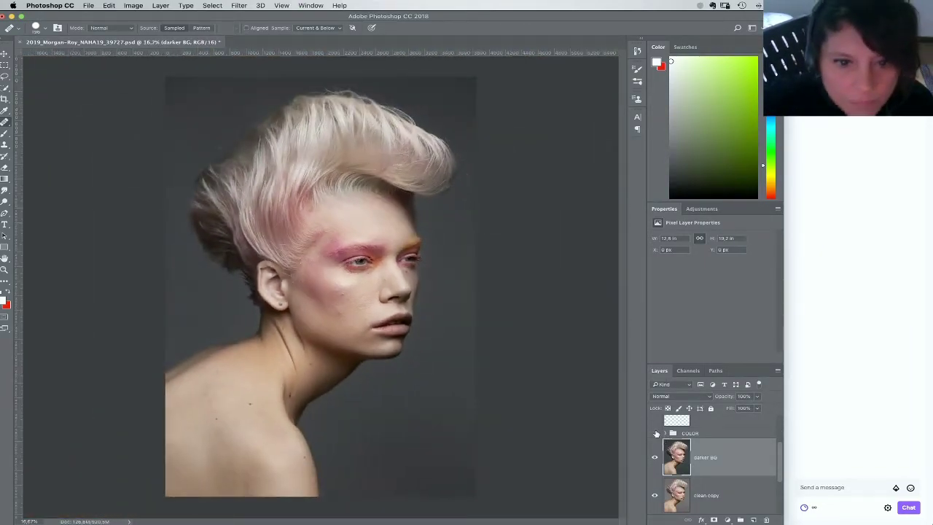
left_click(5, 269)
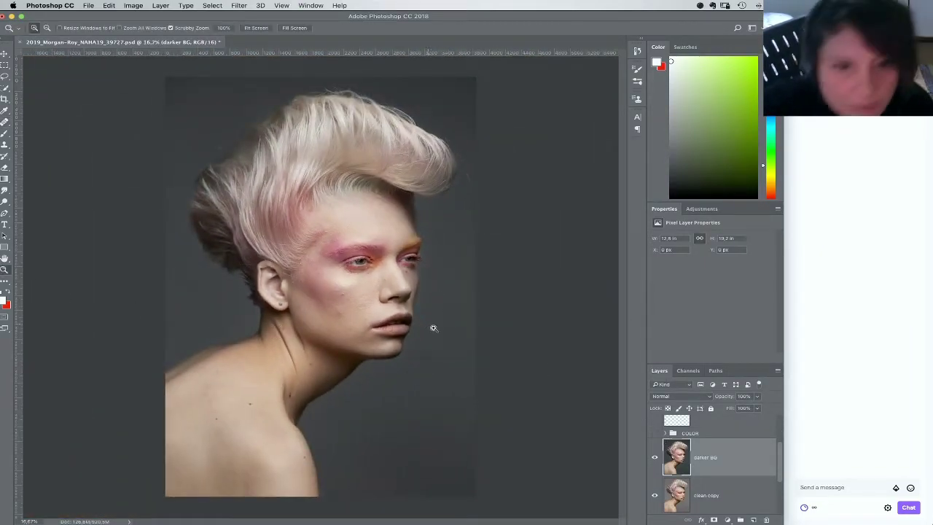
left_click_drag(434, 328, 502, 401)
left_click_drag(472, 268, 467, 364)
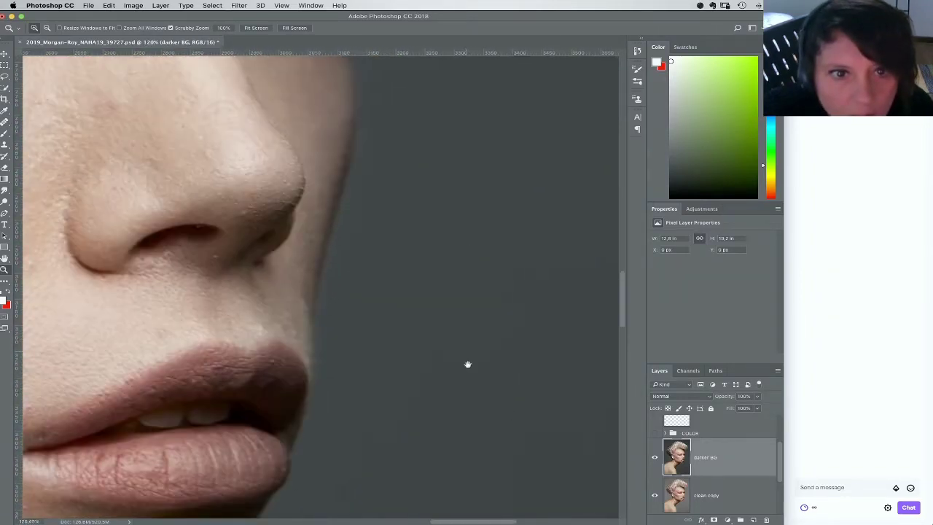
scroll(467, 364, "up", 5)
scroll(467, 218, "up", 5)
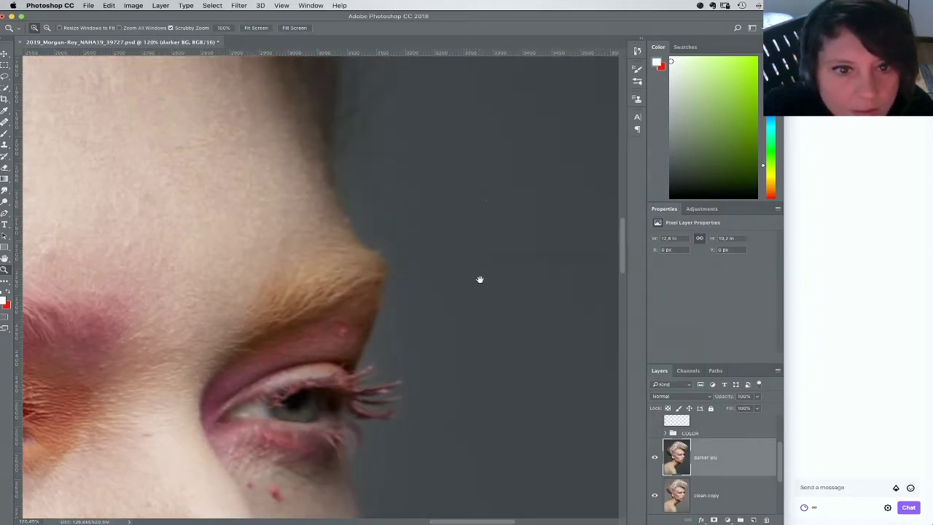
scroll(478, 292, "up", 5)
left_click(654, 457)
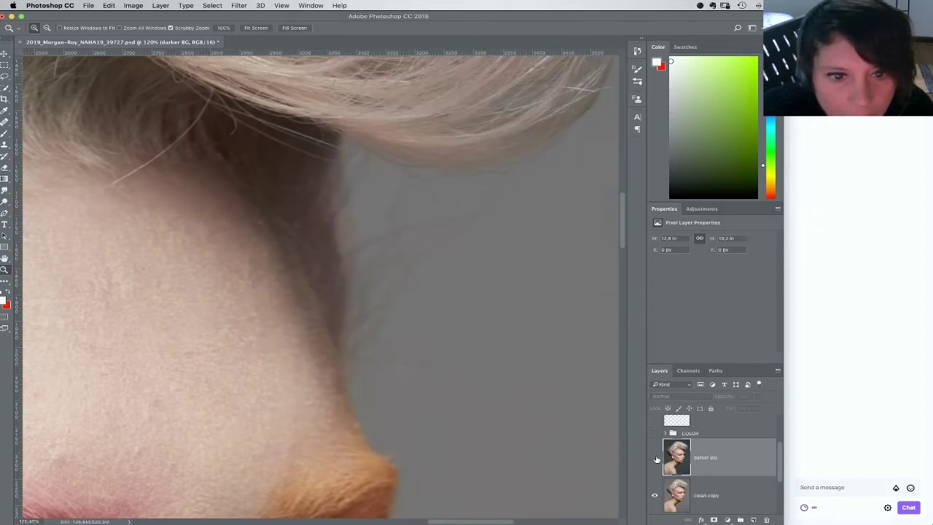
left_click(654, 458)
right_click(545, 346)
left_click(561, 346)
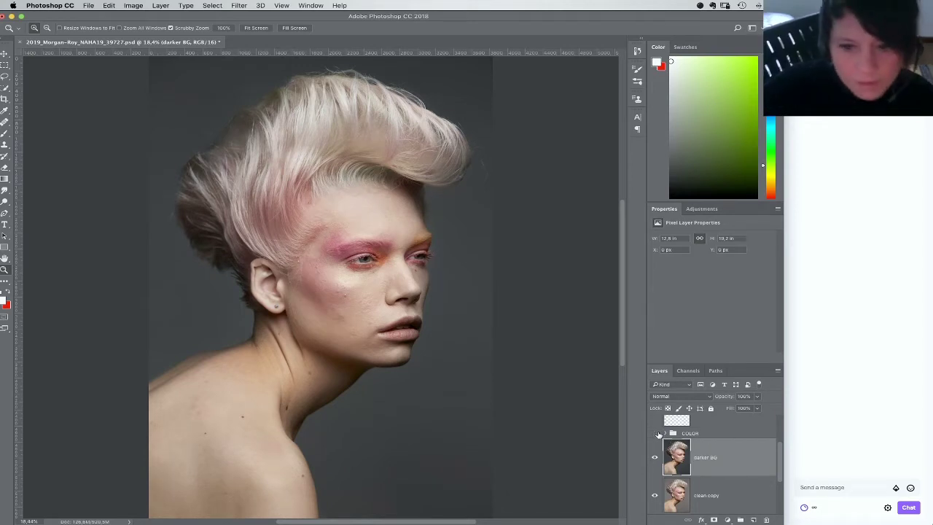
Preview the COLOR group's effect on the portrait, then delete the group
left_click(654, 433)
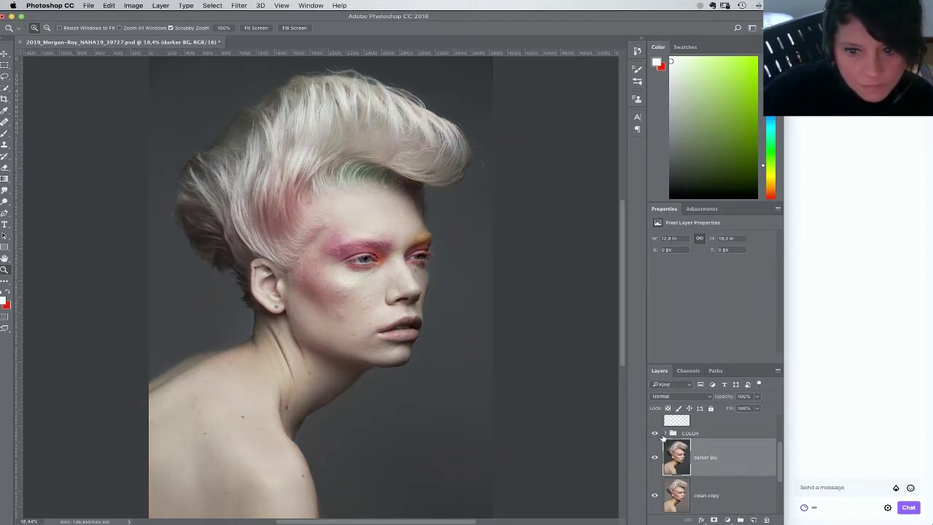
left_click(654, 433)
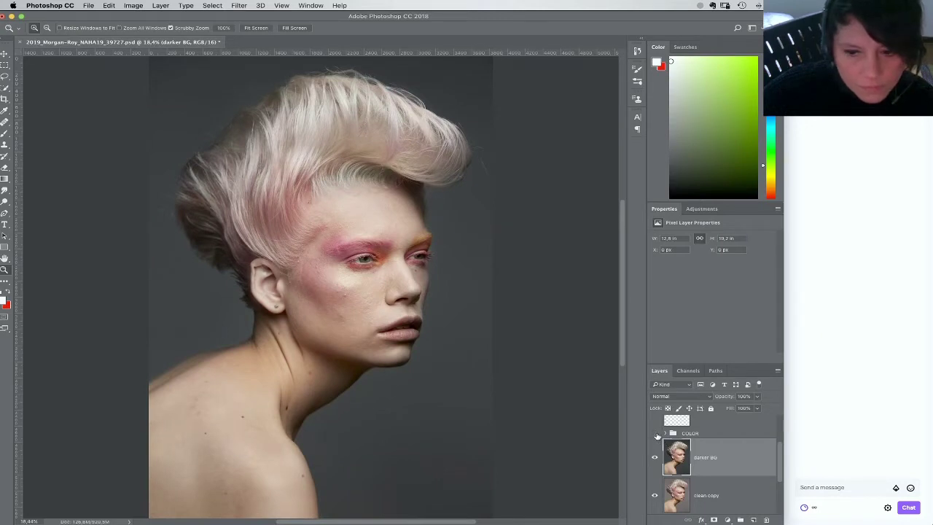
left_click_drag(709, 435, 763, 515)
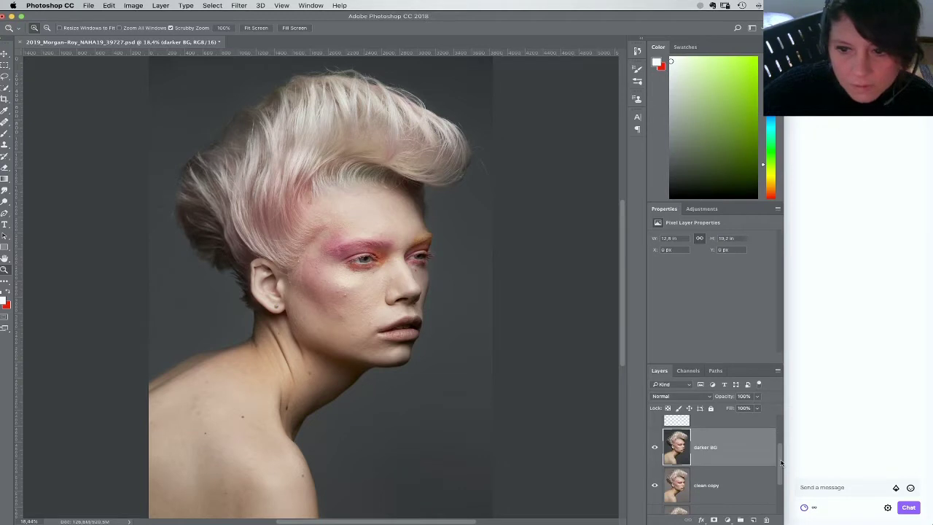
Clean up the white background around the silhouette in the Alpha 3 channel using a white brush in Overlay mode
left_click_drag(780, 461, 779, 437)
left_click(688, 370)
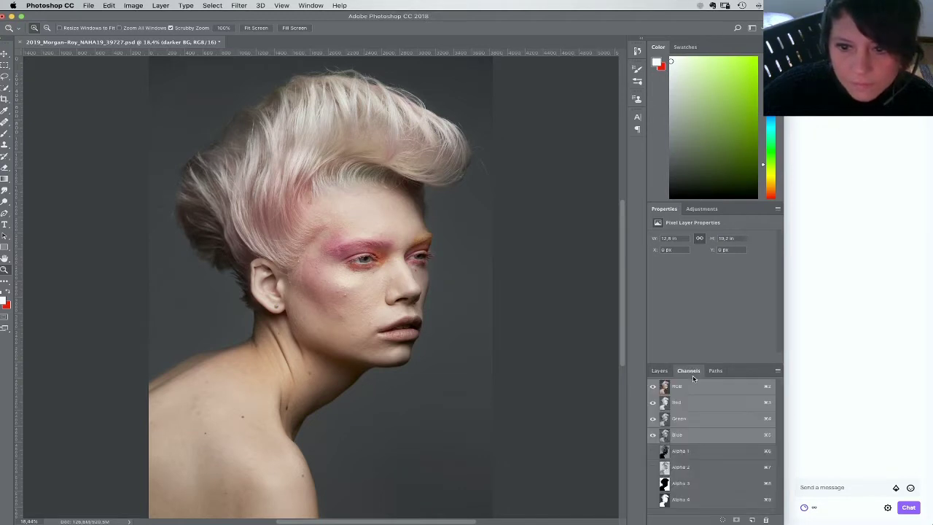
left_click(679, 484)
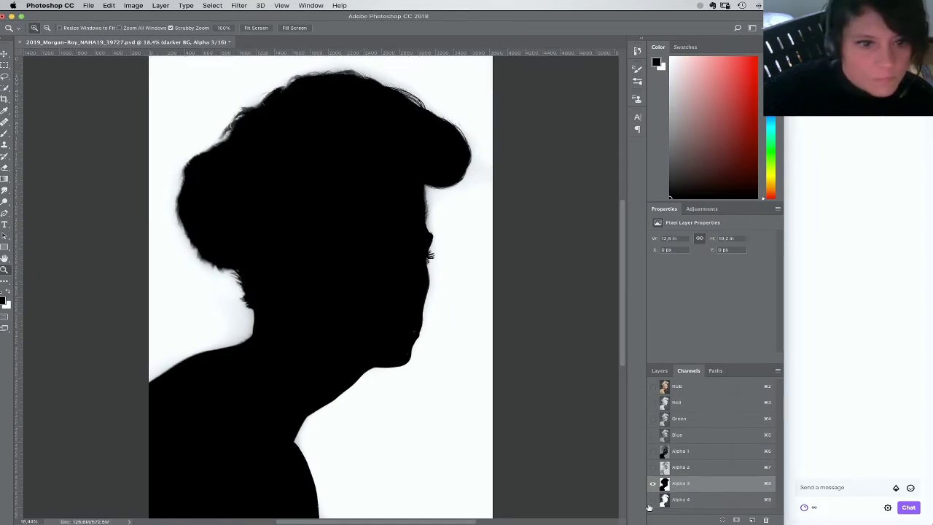
key("b")
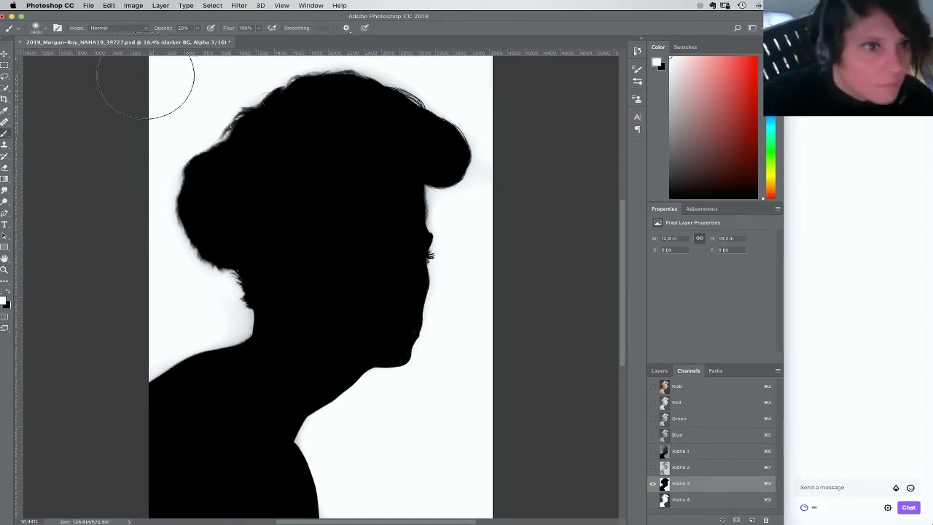
left_click(117, 27)
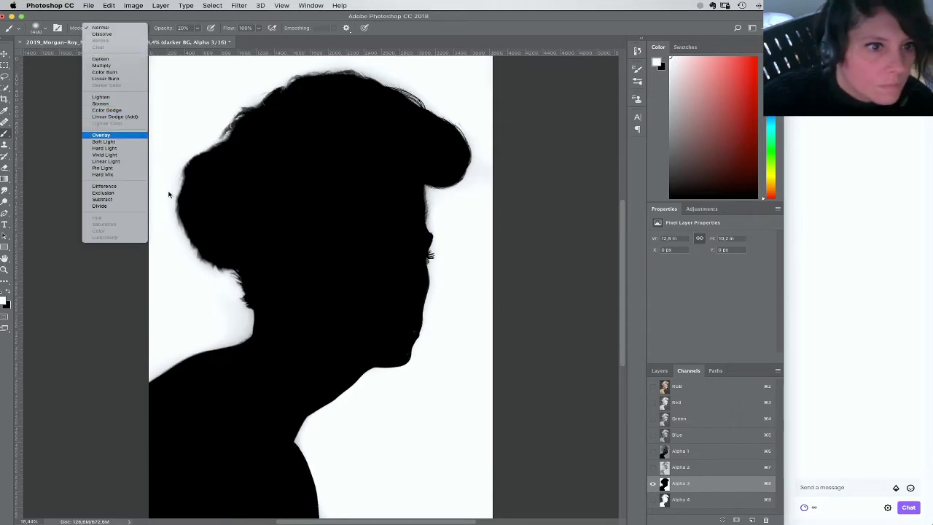
left_click(109, 135)
mouse_move(226, 308)
left_mouse_down()
mouse_move(182, 245)
mouse_move(179, 219)
mouse_move(203, 139)
mouse_move(239, 115)
left_mouse_up()
mouse_move(430, 121)
left_mouse_down()
mouse_move(390, 81)
mouse_move(329, 75)
mouse_move(283, 84)
mouse_move(307, 80)
left_mouse_up()
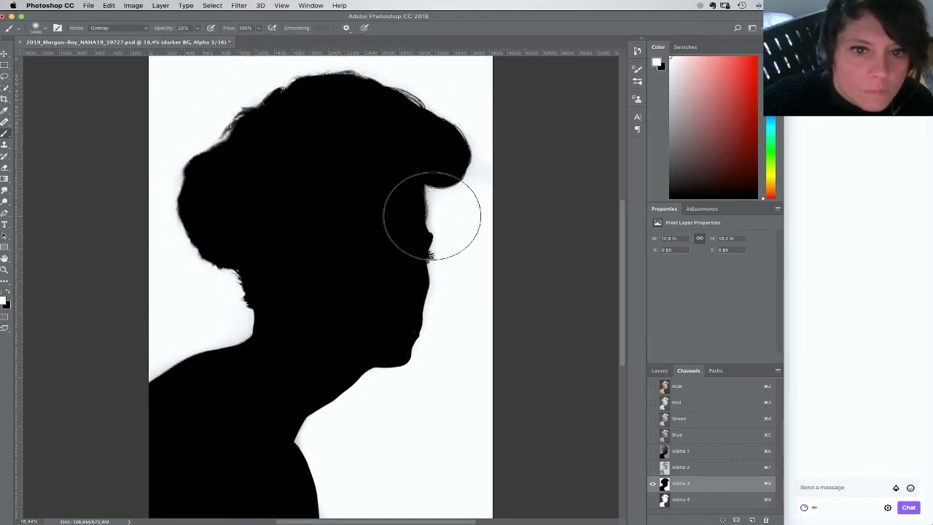
mouse_move(431, 216)
left_mouse_down()
mouse_move(445, 249)
mouse_move(406, 354)
mouse_move(293, 430)
mouse_move(277, 427)
mouse_move(360, 367)
left_mouse_up()
left_click_drag(244, 354, 235, 340)
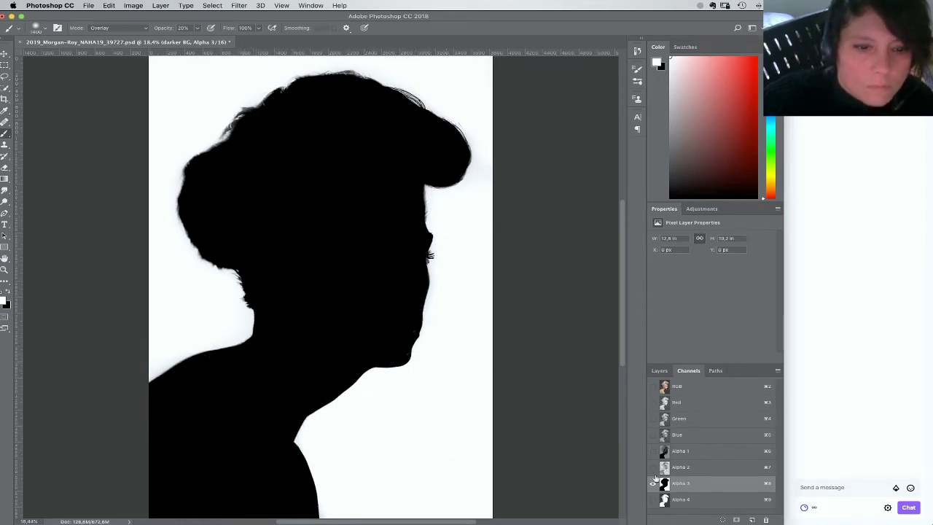
Delete the Alpha 4, Alpha 2 and Alpha 1 channels, keeping Alpha 3, and return to the layer stack
left_click(681, 499)
left_click(687, 483)
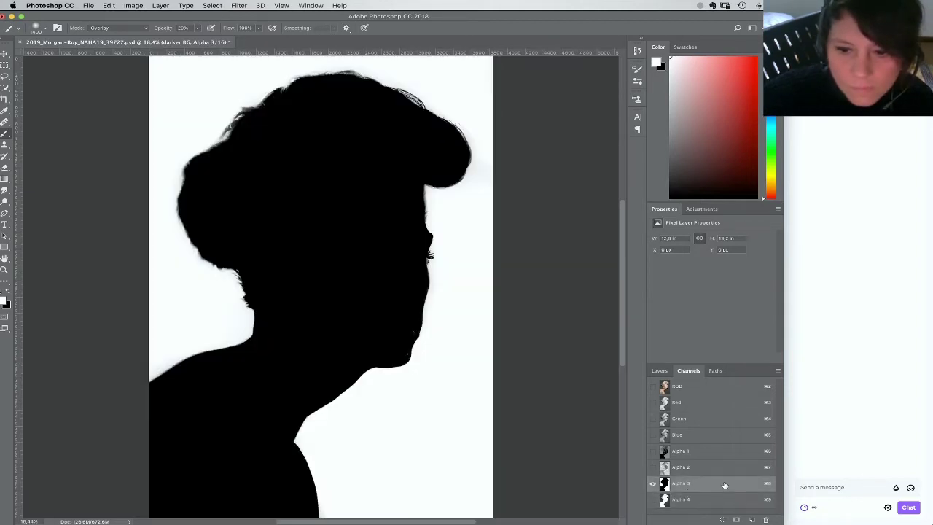
left_click_drag(740, 498, 766, 519)
left_click_drag(735, 468, 766, 519)
left_click_drag(721, 453, 765, 519)
left_click(658, 370)
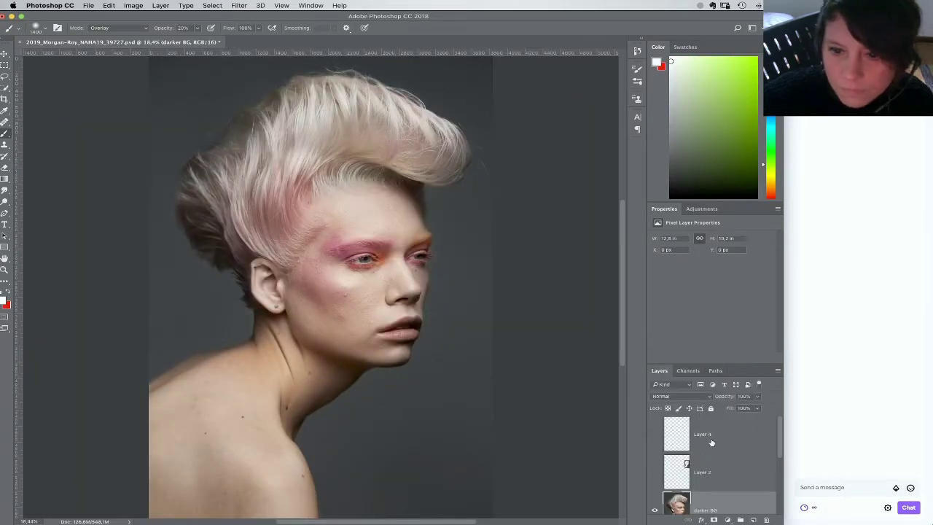
Delete the empty Layer 4 and show the reference photo on Layer 2
left_click(685, 445)
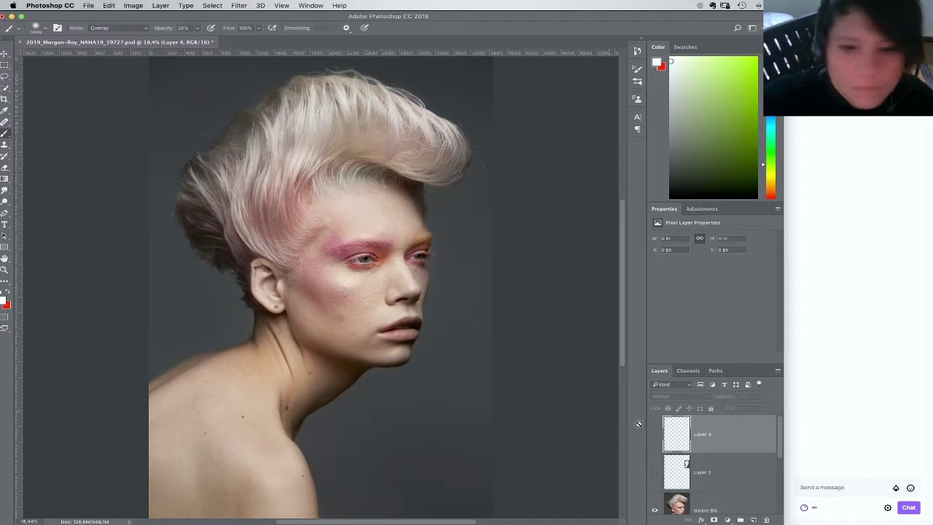
left_click(717, 477)
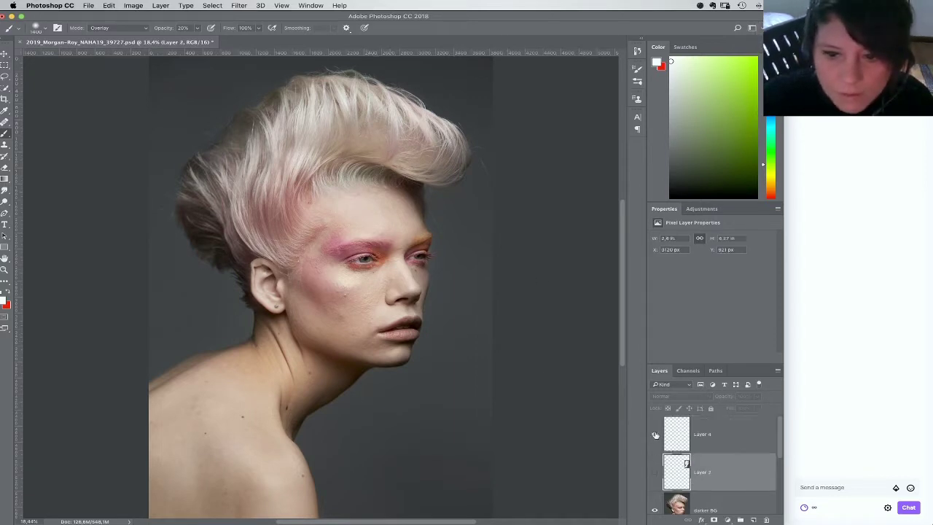
left_click(655, 435)
left_click_drag(726, 441, 765, 520)
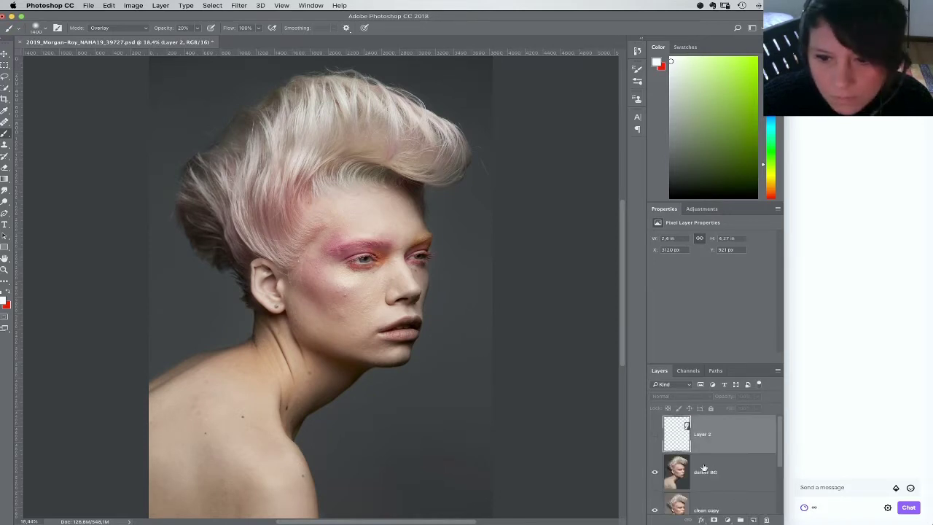
left_click(653, 435)
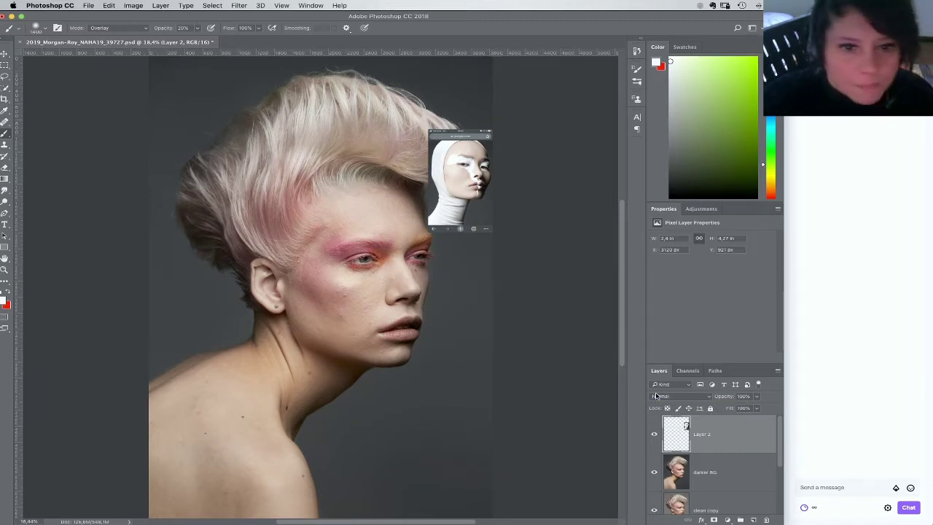
Add a Curves adjustment above the darker BG layer and raise the highlights slightly to brighten the portrait
left_click(708, 470)
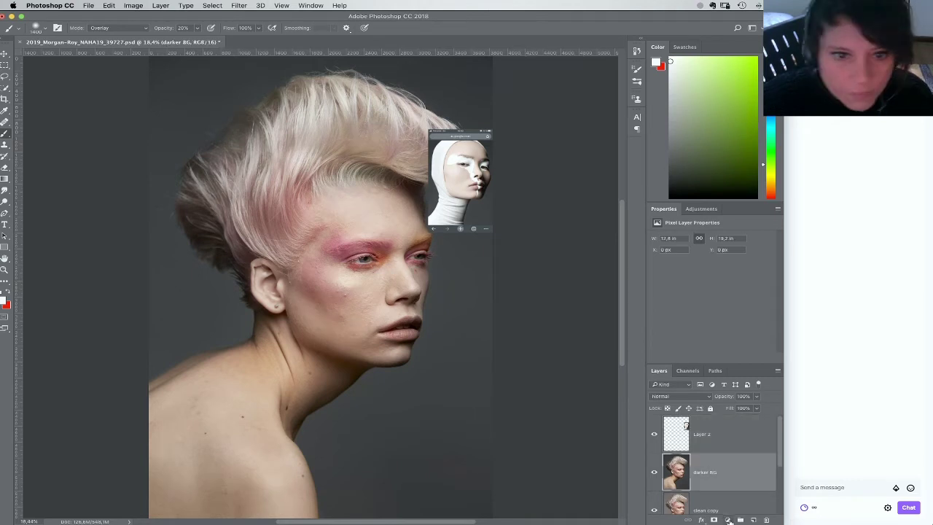
left_click(726, 519)
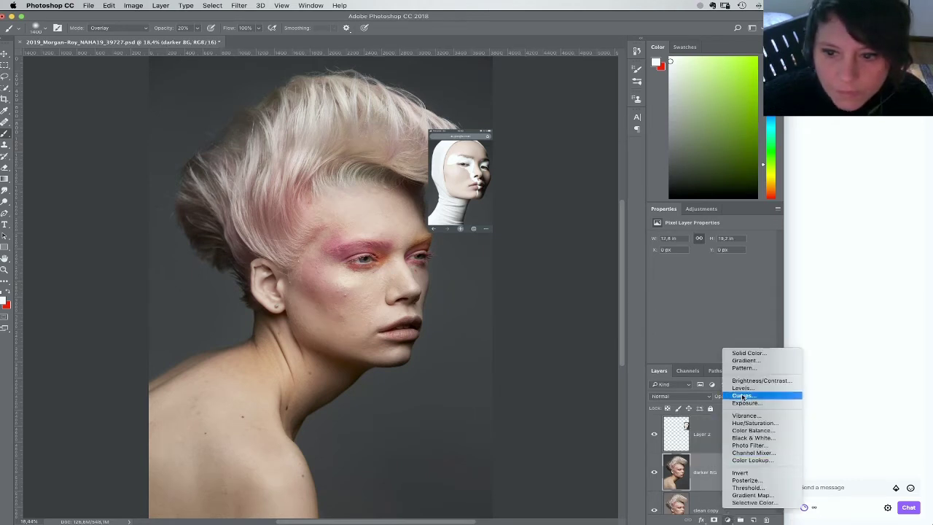
left_click(736, 396)
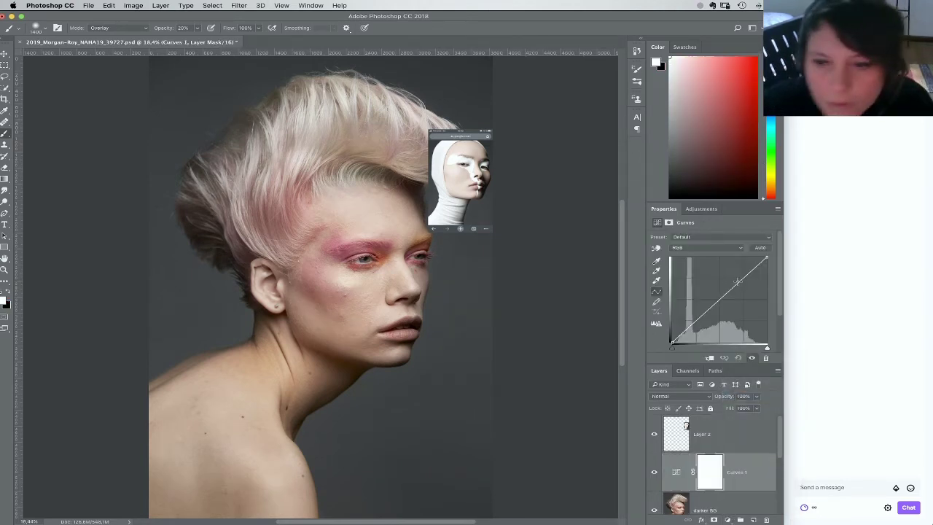
left_click_drag(737, 282, 739, 273)
Add a Hue/Saturation adjustment clipped to the Curves layer and extend its Yellows range into the reds
left_click(727, 519)
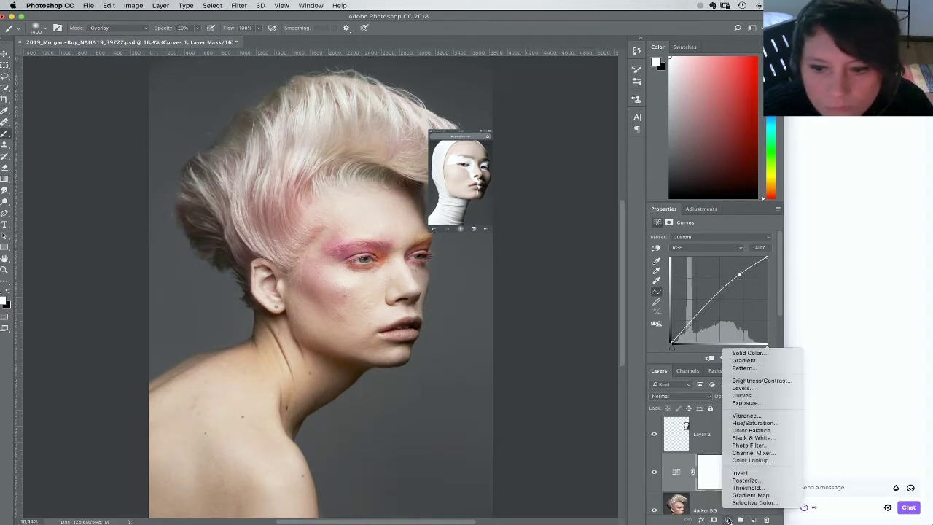
left_click(754, 423)
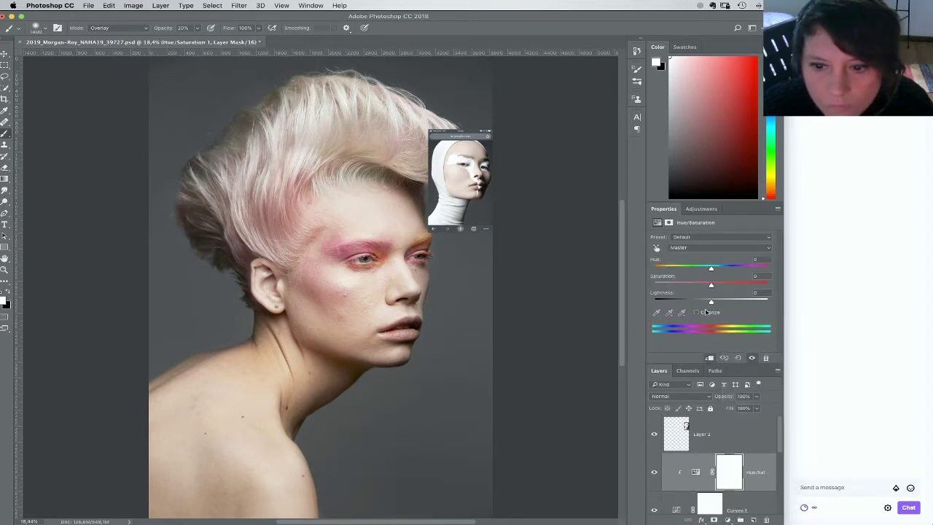
left_click(703, 249)
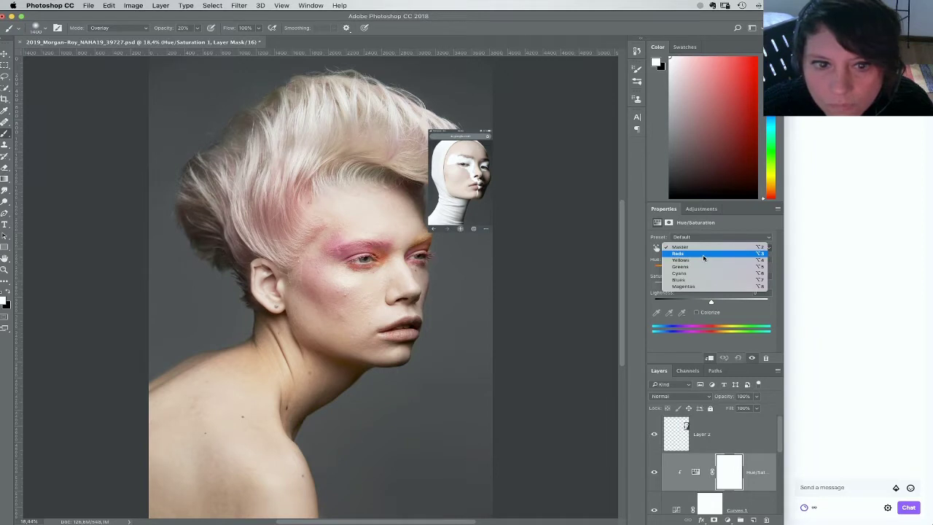
left_click(703, 260)
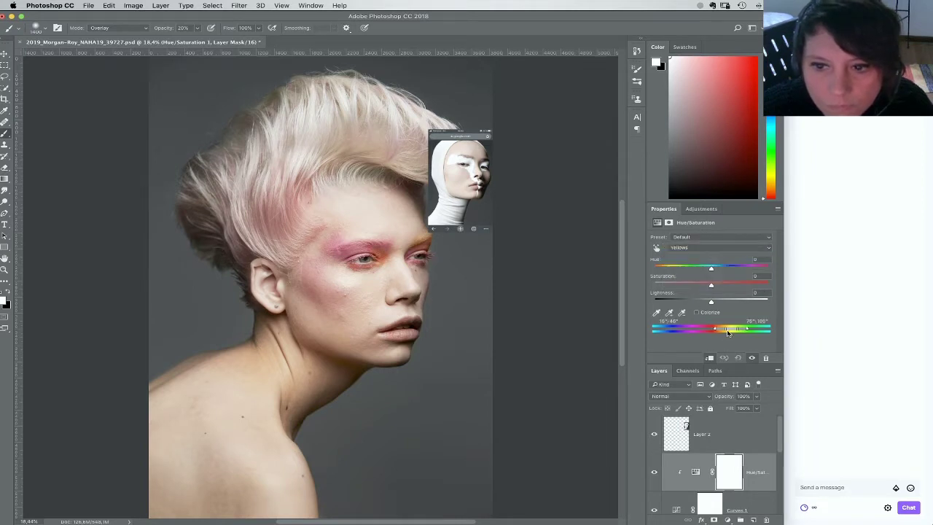
left_click_drag(721, 330, 709, 330)
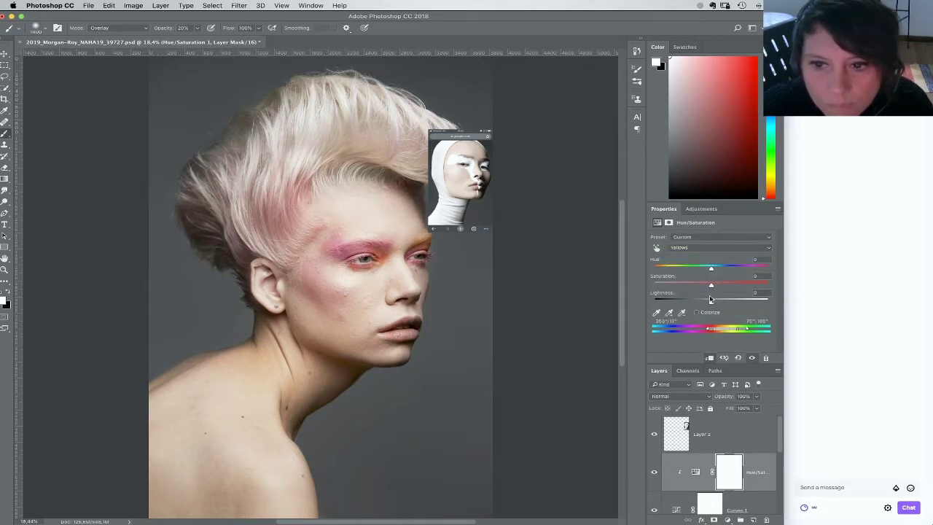
Lower the Saturation of the extended Yellows range to about -30
left_click_drag(705, 286, 703, 287)
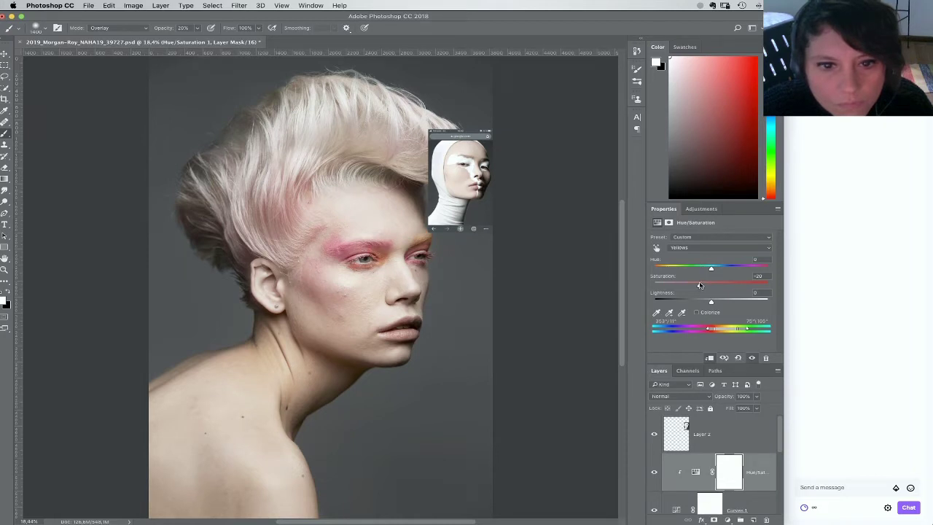
left_click_drag(699, 285, 697, 284)
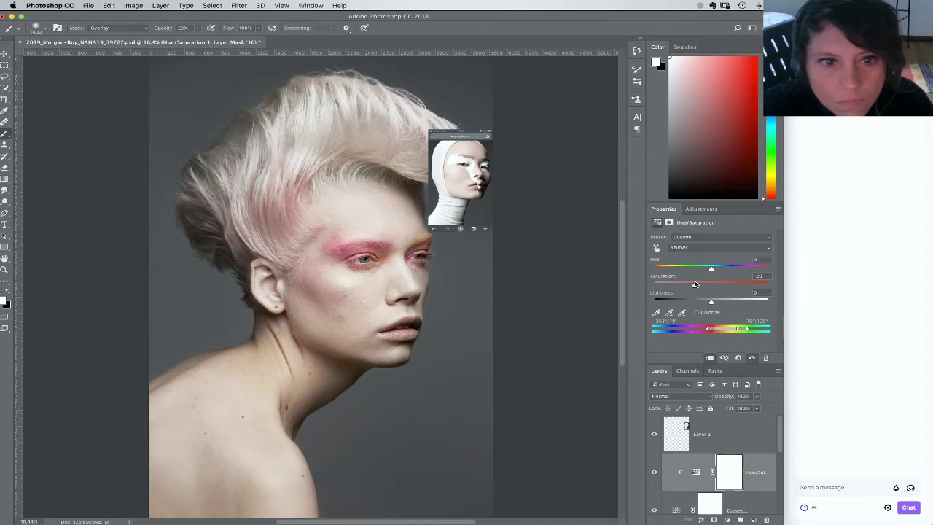
left_click_drag(695, 284, 693, 284)
Add a shadow point to the curve of the Curves 1 layer and fine-tune its highlight point
left_click(710, 506)
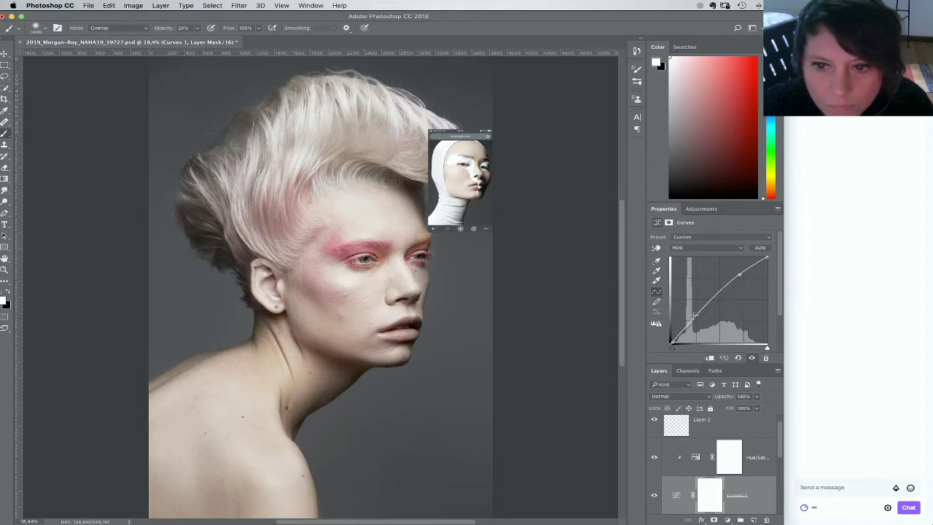
left_click_drag(696, 315, 695, 315)
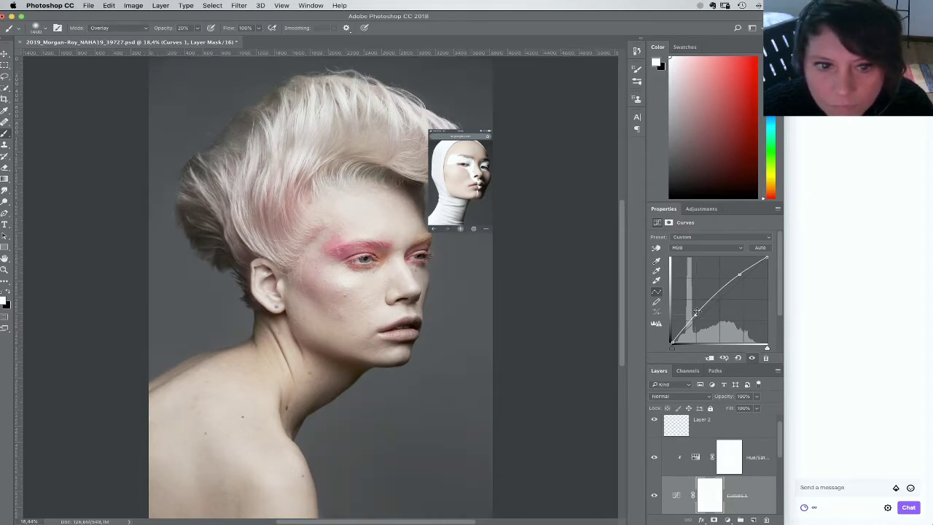
left_click(738, 274)
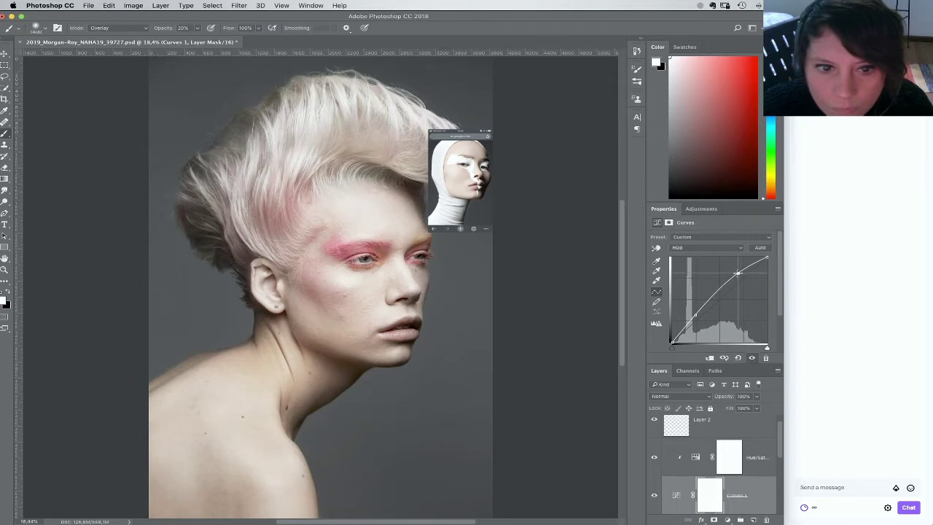
Fine-tune the curve's highlight point, then load the RGB channel's luminosity as a selection and intersect it repeatedly to isolate the brightest highlights
left_click_drag(737, 273, 737, 274)
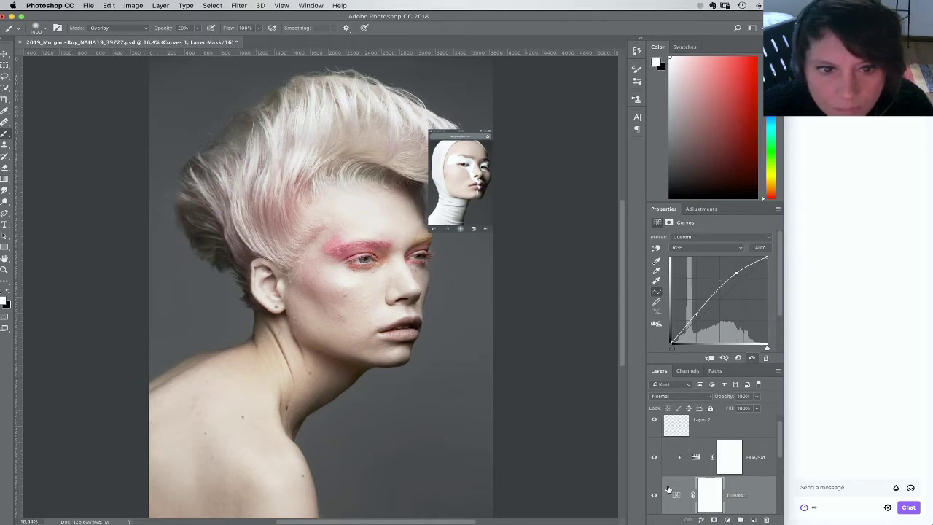
left_click(687, 370)
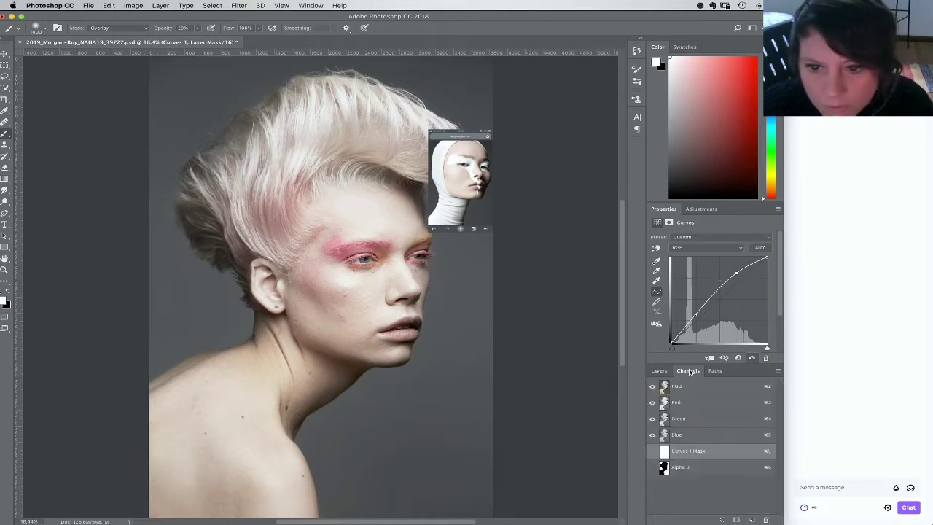
left_click(664, 390, "super")
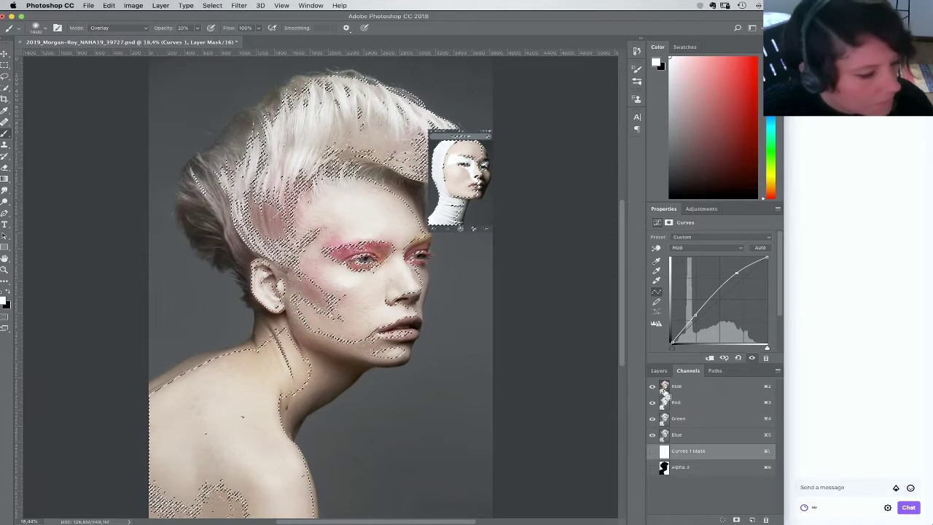
left_click(665, 389, "alt+shift+super")
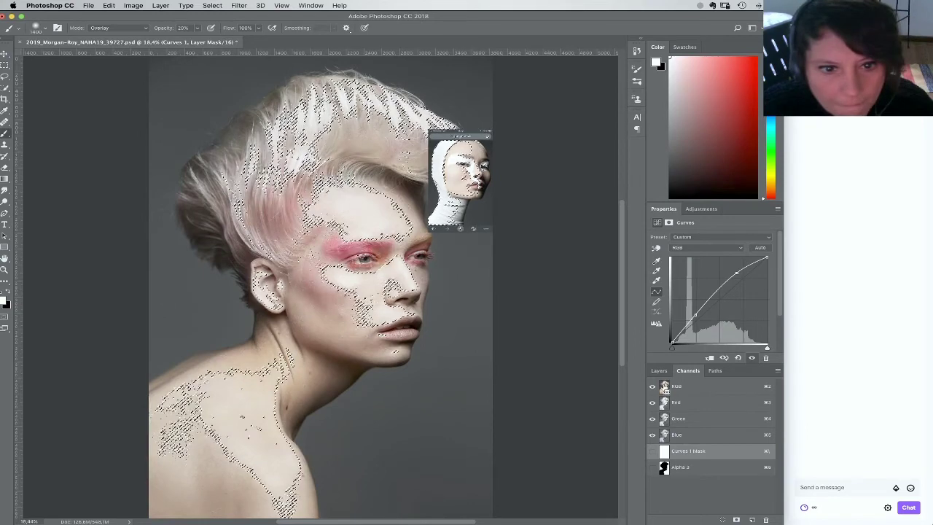
left_click(664, 389, "alt+shift+super")
left_click(665, 389, "alt+shift+super")
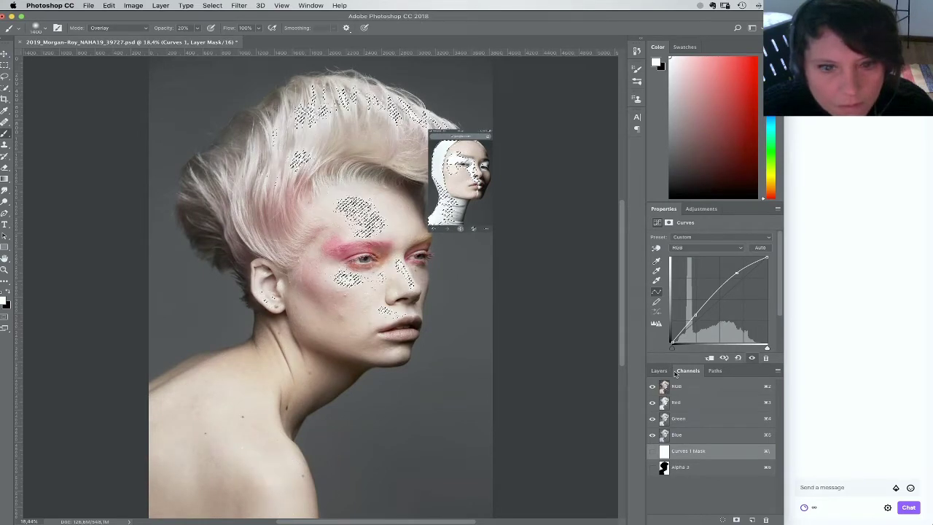
Fill the highlight selection with black on the Curves 1 layer mask and deselect
left_click(658, 371)
left_click(706, 501)
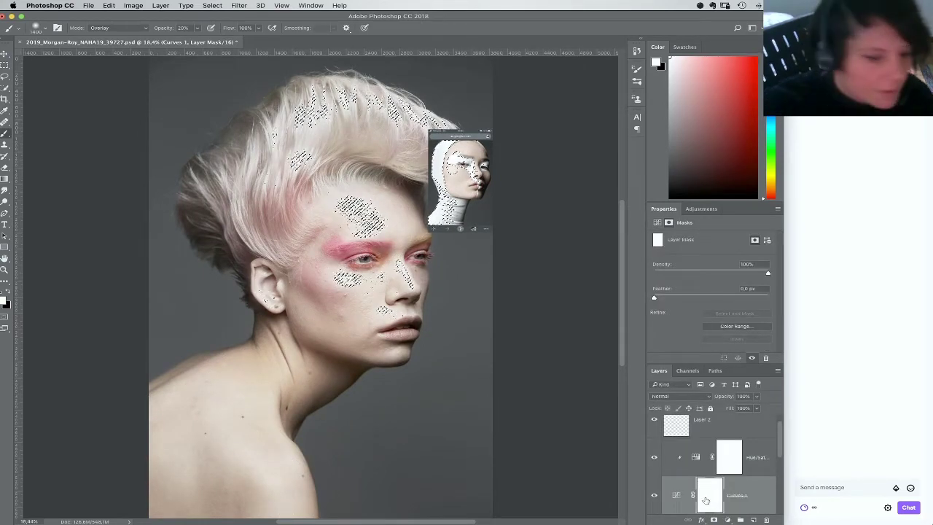
key("super+BackSpace")
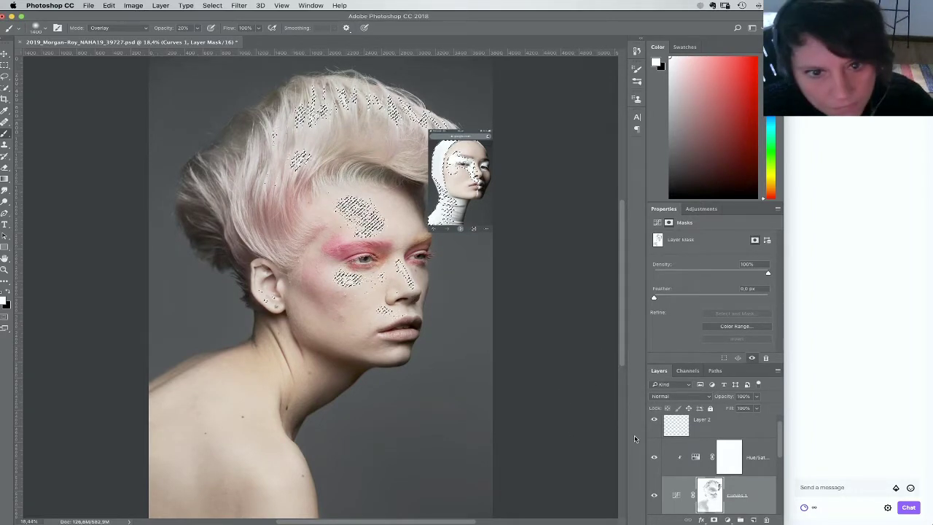
key("super+d")
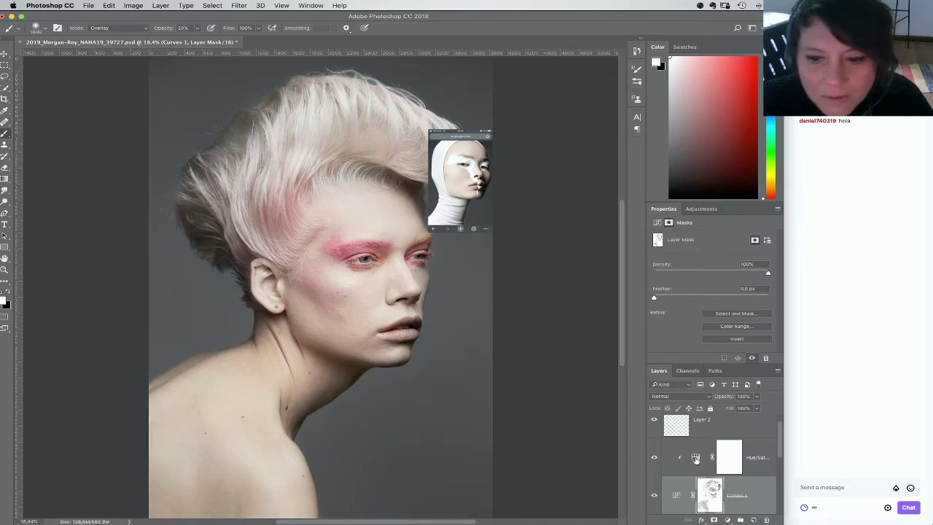
Unclip Hue/Saturation 1, group it with Curves 1, and mask the group to the model using the saved alpha channel selection
left_click(685, 472, "alt")
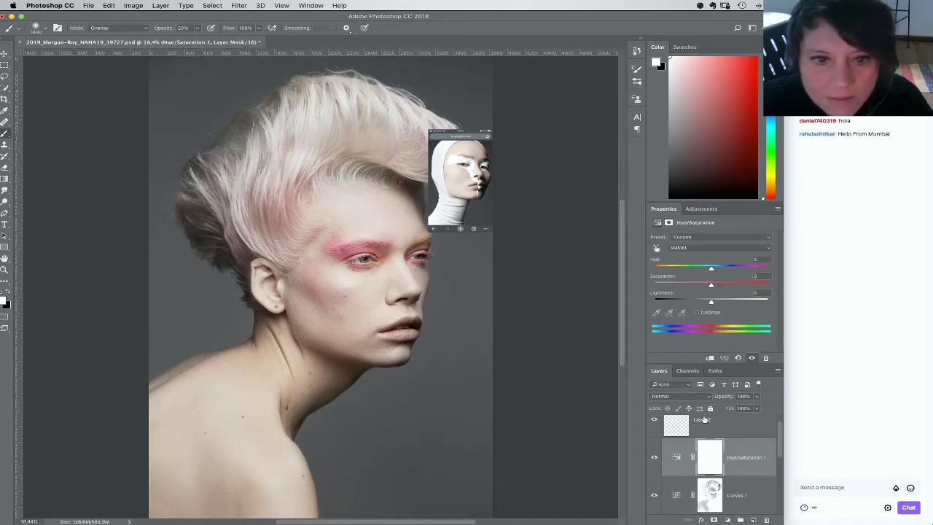
left_click(687, 370)
left_click(664, 467, "super")
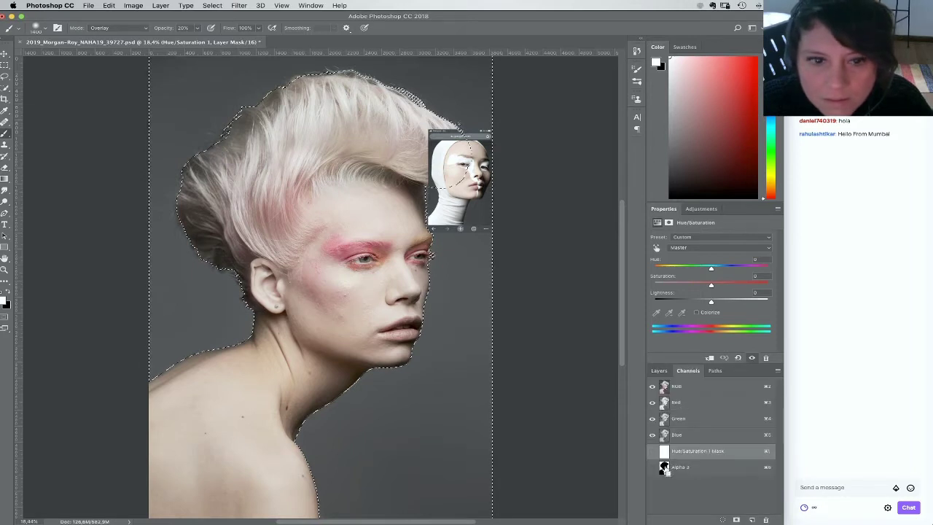
left_click(658, 370)
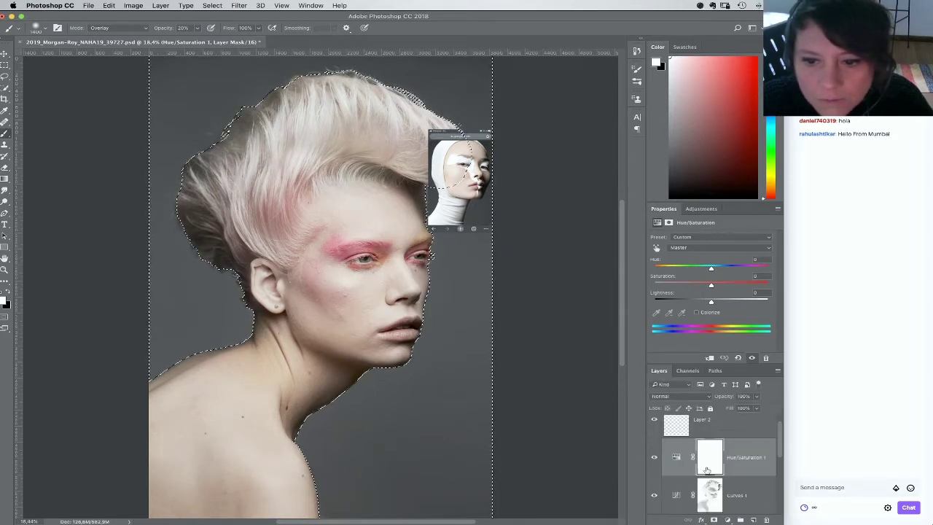
left_click_drag(706, 469, 740, 520)
left_click(714, 520)
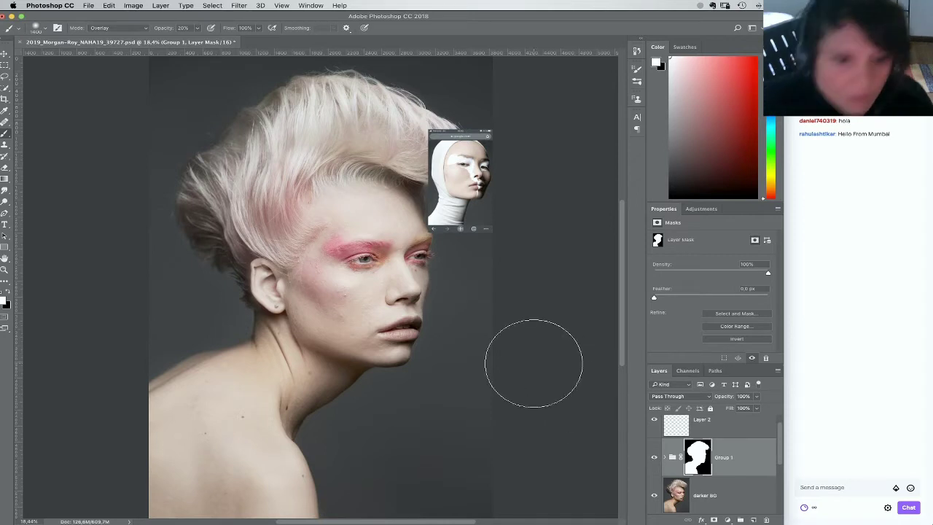
Set up a soft black brush of about 396 px in Normal mode for refining the Group 1 mask around the hair
left_click(4, 270)
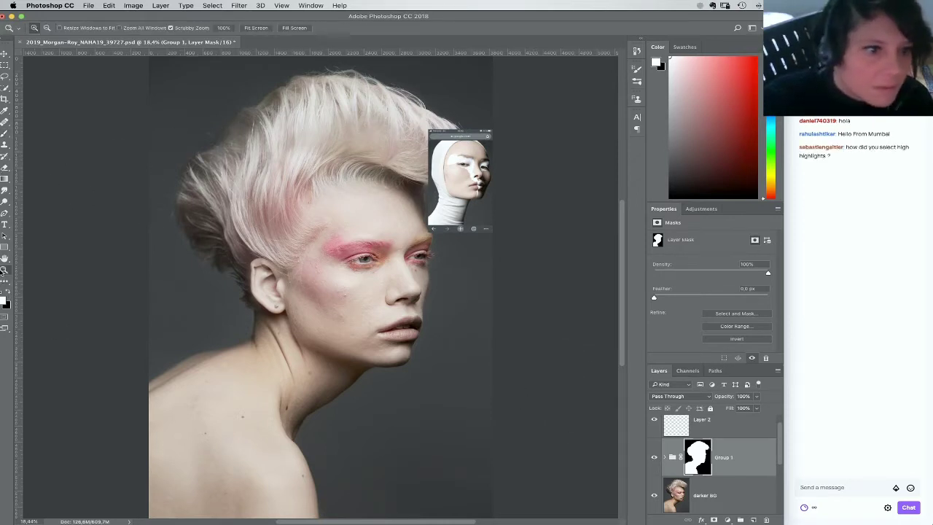
double_click(201, 165)
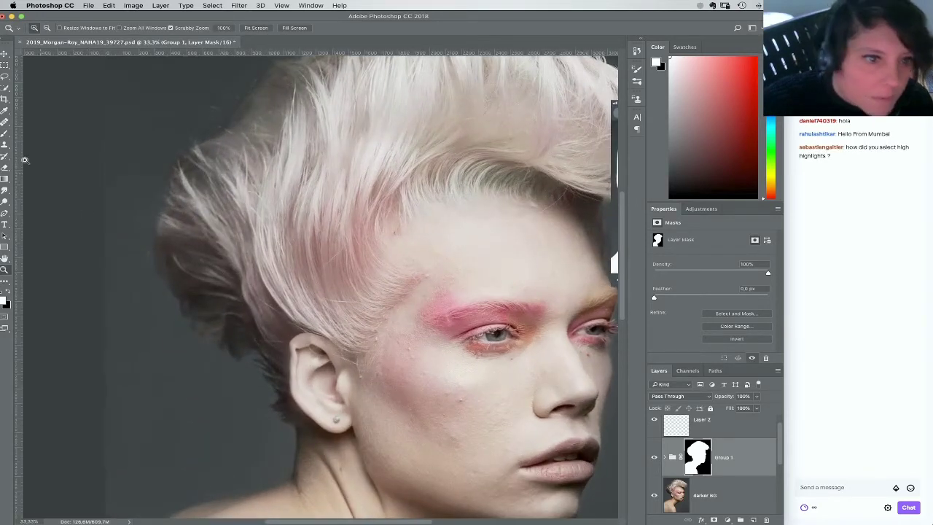
left_click(5, 135)
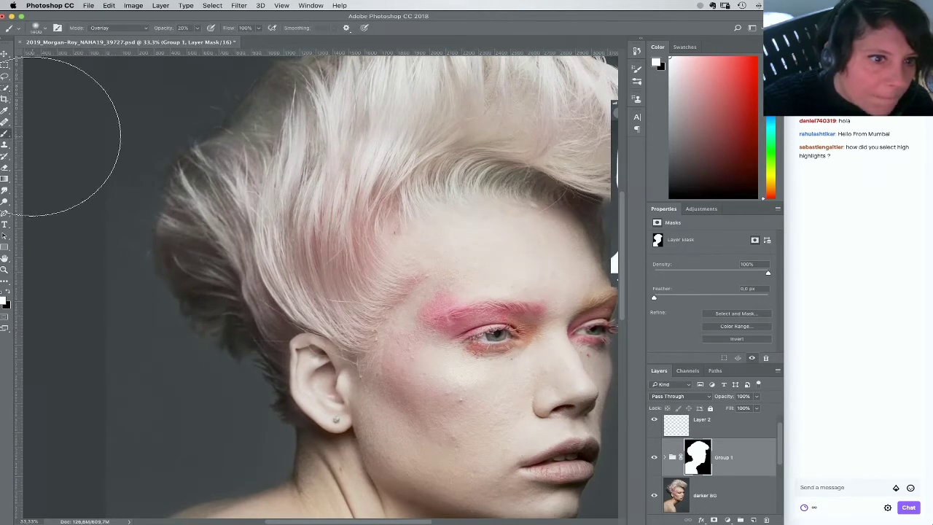
right_click(198, 373)
left_click_drag(302, 394, 297, 394)
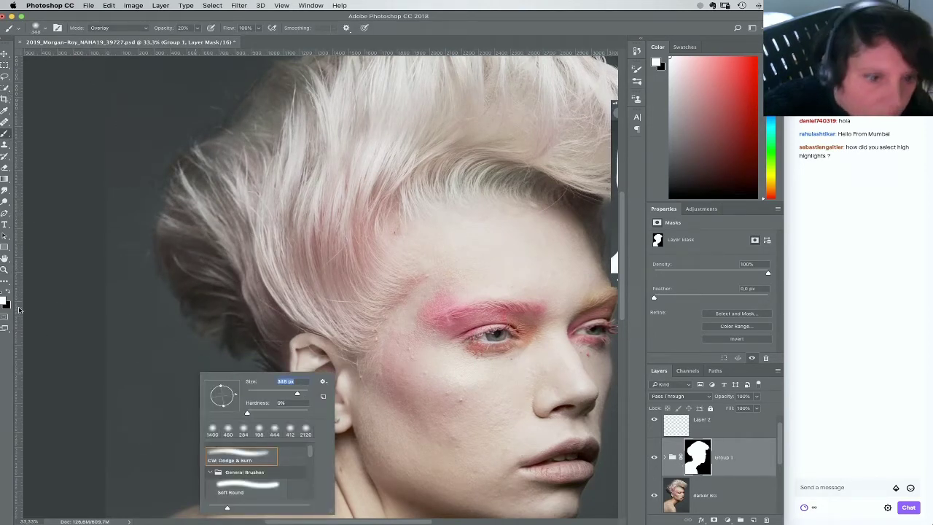
key("Return")
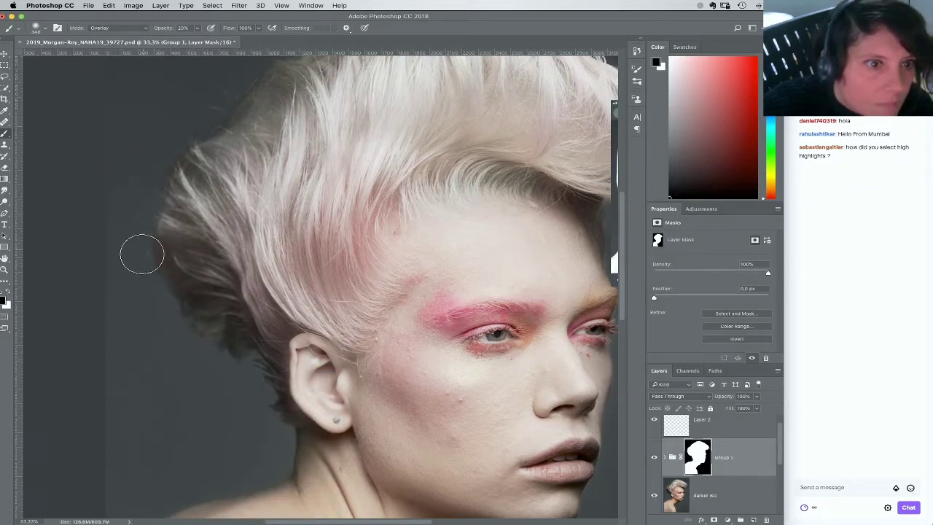
left_click(109, 28)
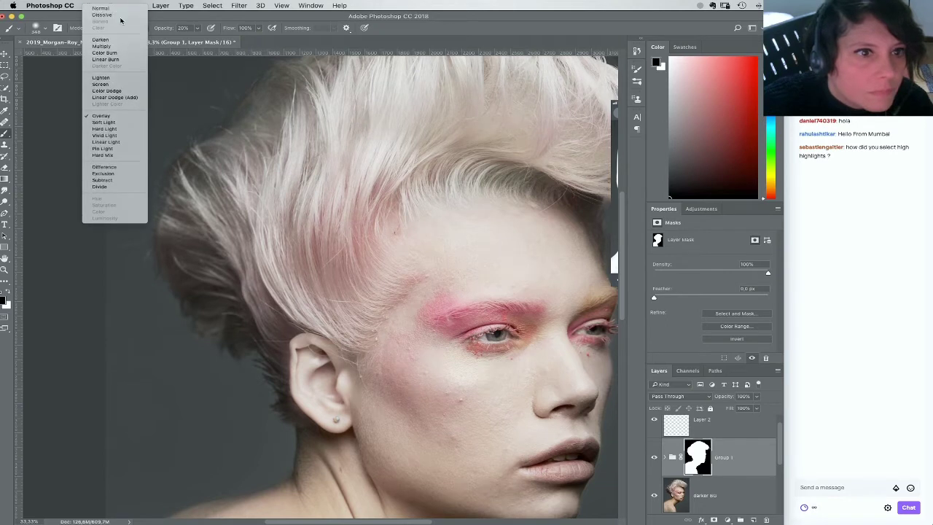
left_click(101, 8)
right_click(153, 225)
left_click_drag(252, 250, 255, 250)
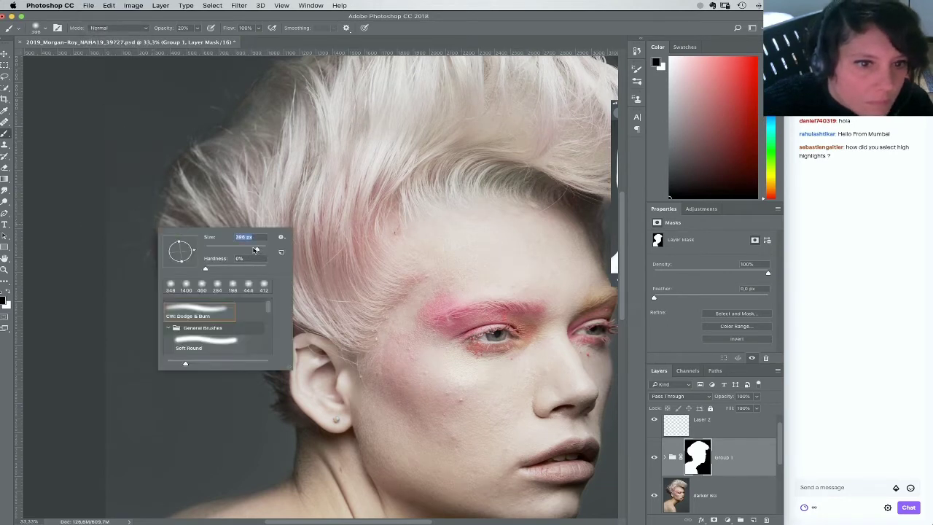
left_click(126, 227)
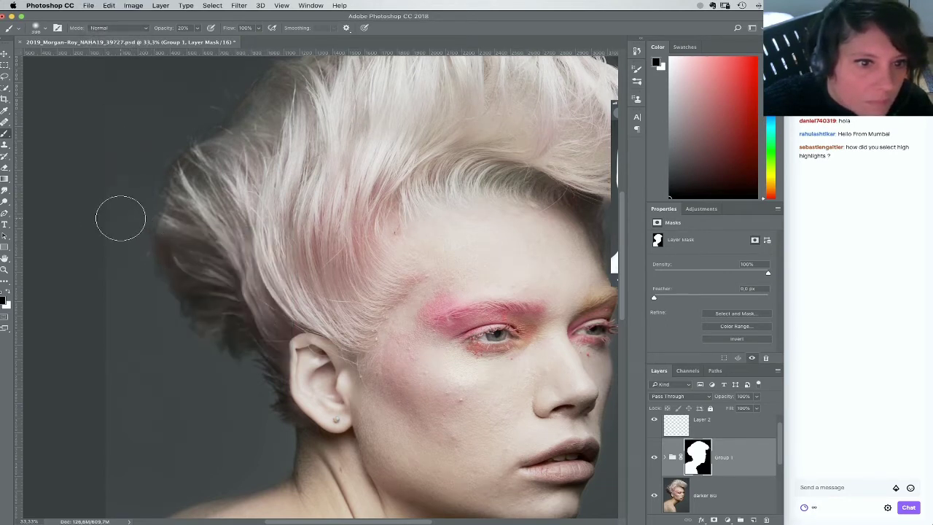
Paint black at 20% opacity on the Group 1 mask along the outer edge of the hair at the back of the head
mouse_move(122, 198)
left_mouse_down()
mouse_move(155, 207)
mouse_move(159, 199)
mouse_move(130, 213)
mouse_move(146, 244)
mouse_move(136, 223)
mouse_move(132, 264)
mouse_move(184, 334)
mouse_move(205, 347)
mouse_move(208, 338)
mouse_move(245, 391)
left_mouse_up()
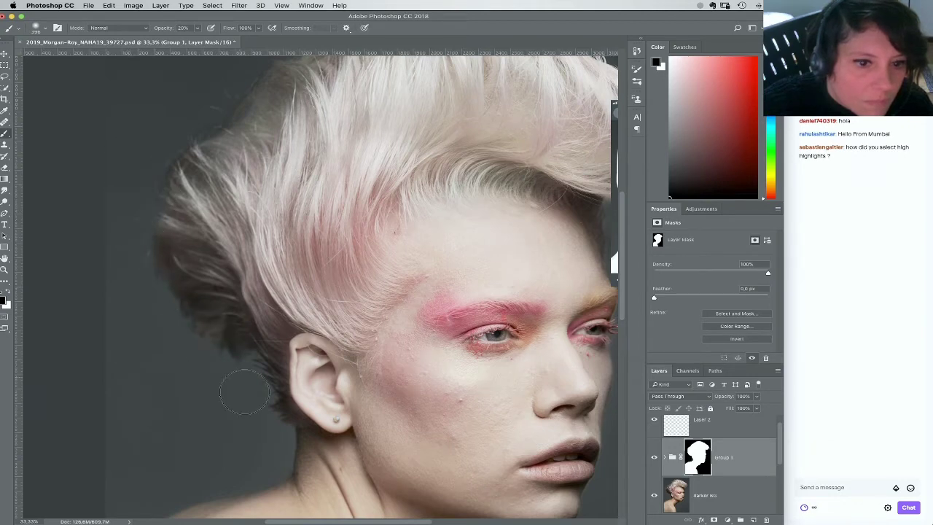
key("space")
left_click_drag(175, 225, 214, 312)
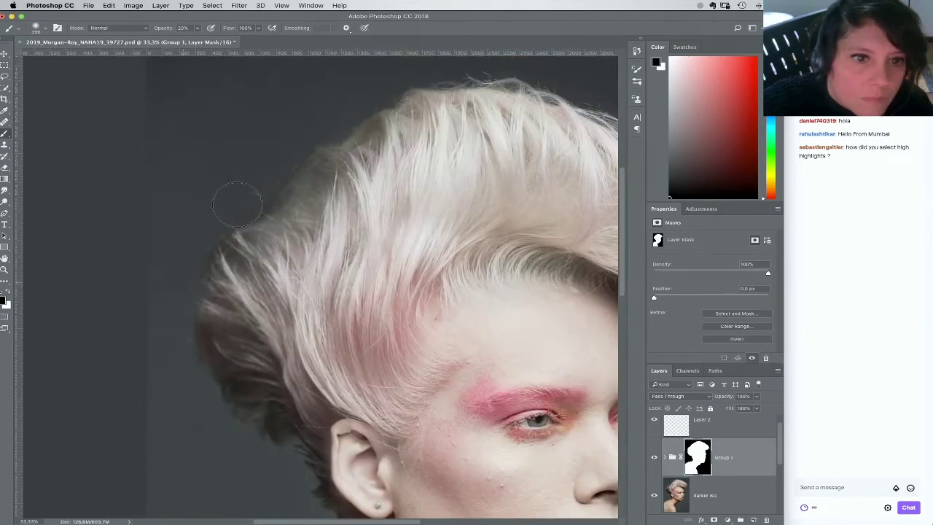
mouse_move(237, 204)
left_mouse_down()
mouse_move(285, 186)
mouse_move(265, 188)
mouse_move(280, 178)
mouse_move(245, 208)
mouse_move(223, 201)
mouse_move(270, 197)
left_mouse_up()
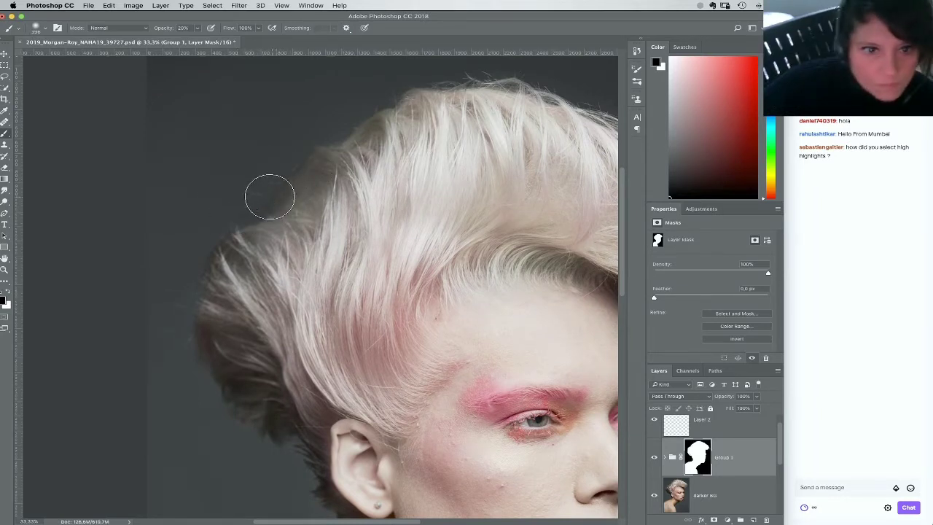
key("super+minus")
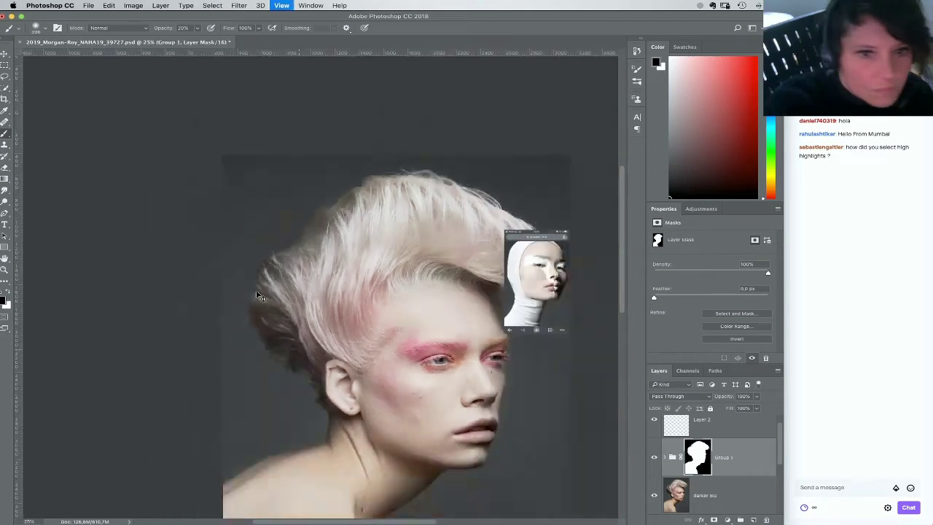
key("super+minus")
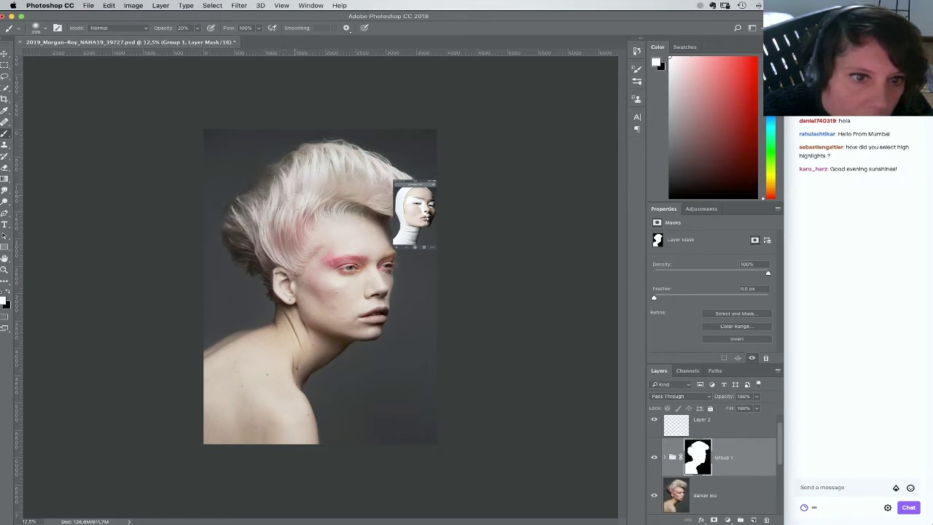
Shrink the mask brush to a much smaller size, switch to white and raise its opacity to 100%
key("x")
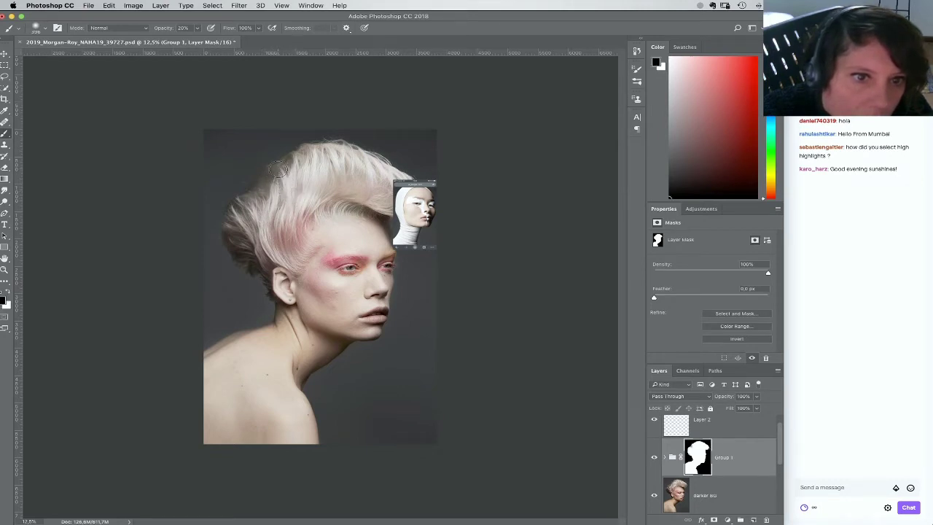
right_click(275, 207)
left_click_drag(337, 228, 332, 228)
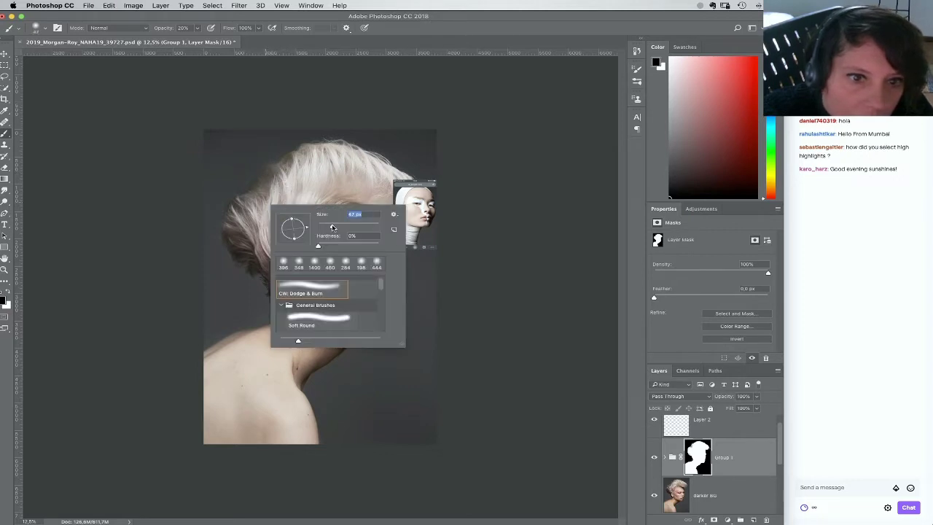
left_click(271, 163)
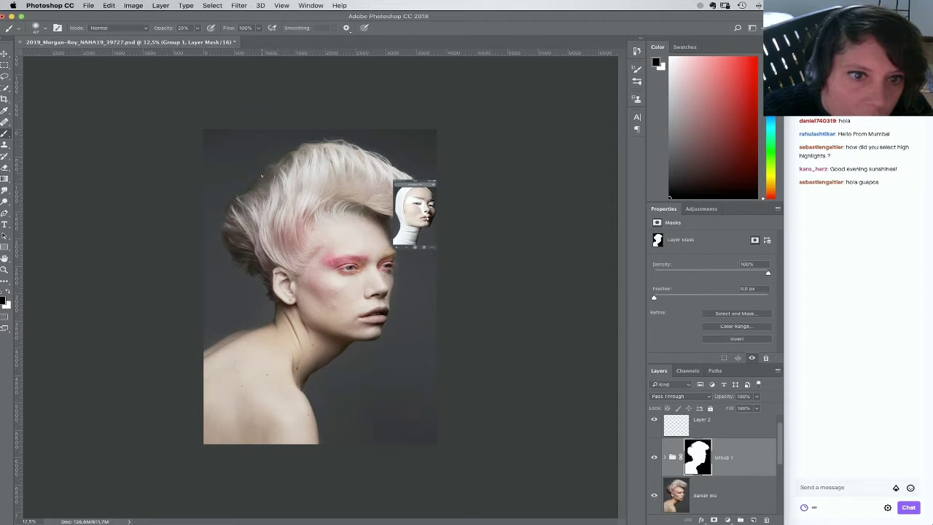
key("x")
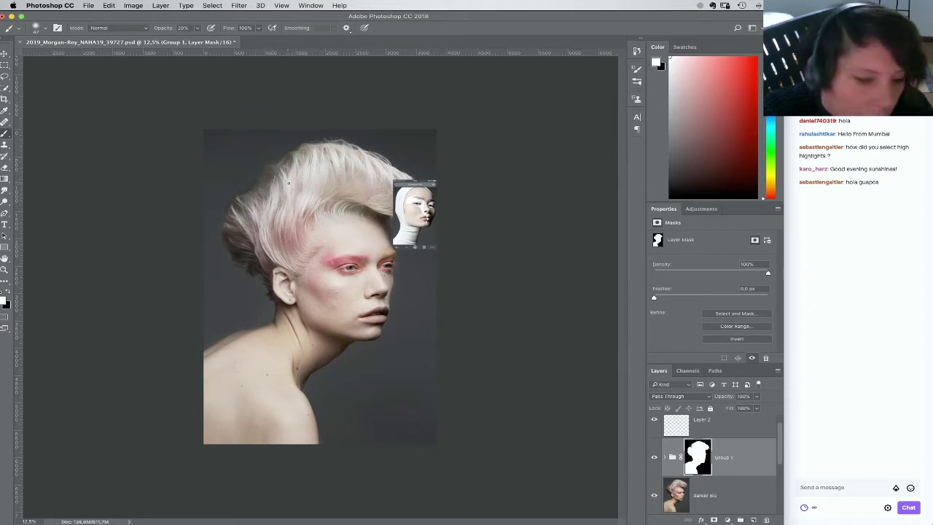
key("0")
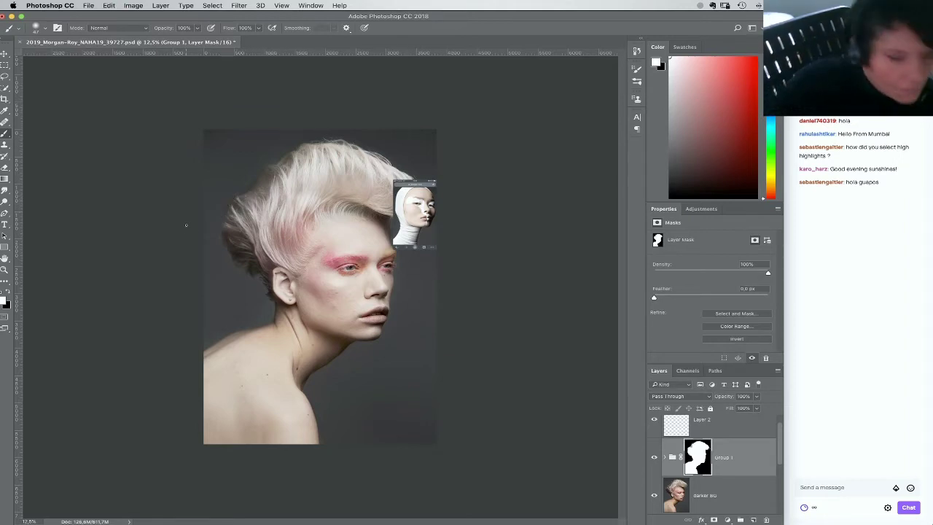
Examine the hair edges around the back and top of the head up close for mask flaws
key("super+plus")
key("super+plus")
key("super+plus")
left_click_drag(184, 127, 227, 204)
left_click_drag(307, 222, 308, 256)
key("x")
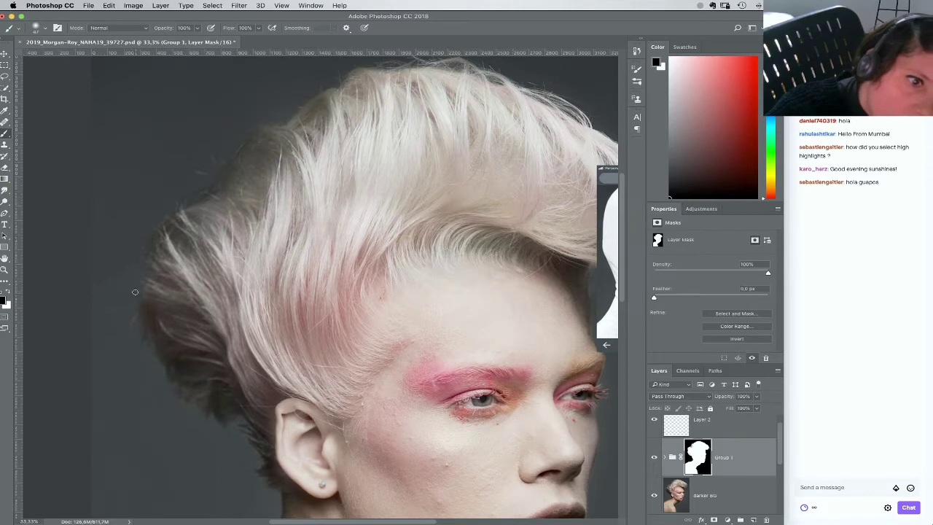
left_click_drag(253, 228, 232, 270)
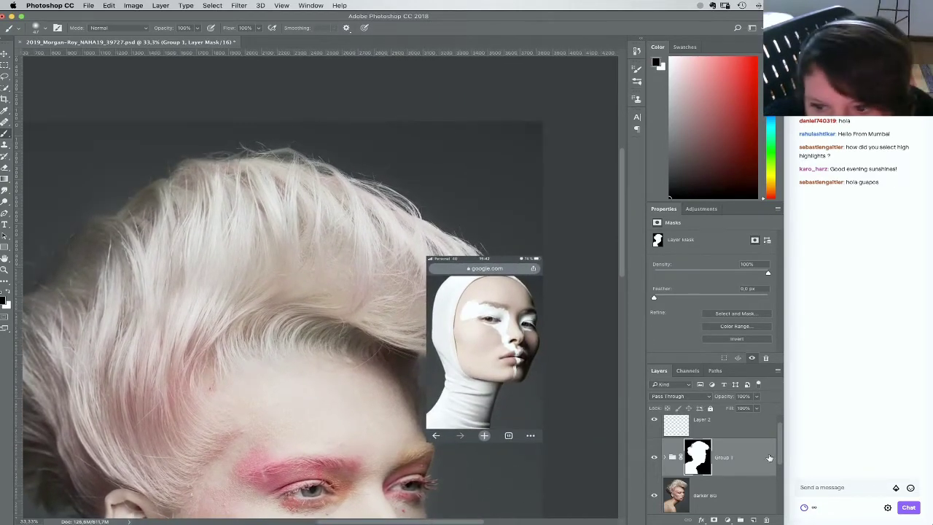
Hide Layer 2 with the reference photo and expand Group 1 to show its adjustment layers
left_click_drag(779, 446, 779, 431)
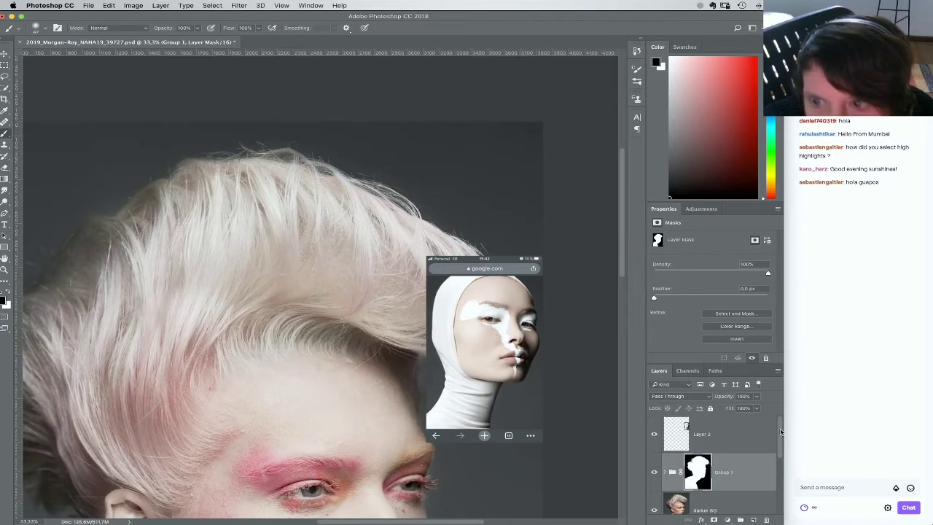
left_click(654, 435)
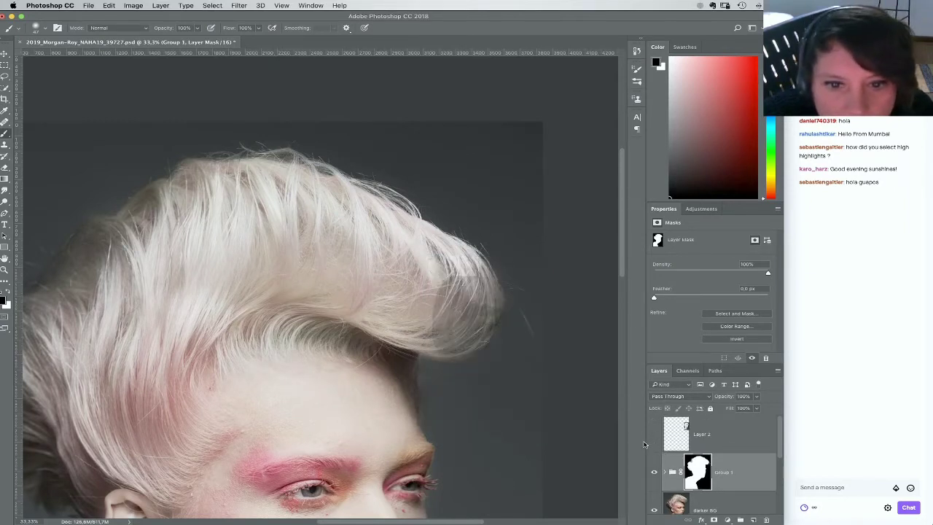
left_click(667, 474)
left_click(666, 473)
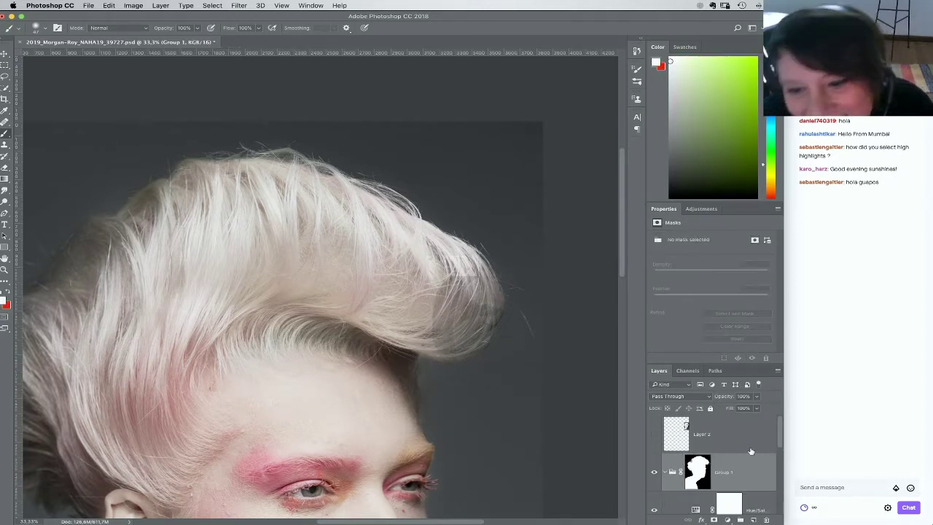
Select the Curves 1 layer mask, select the whole canvas and reset the mask to solid white
scroll(778, 442, "down", 5)
left_click(726, 442)
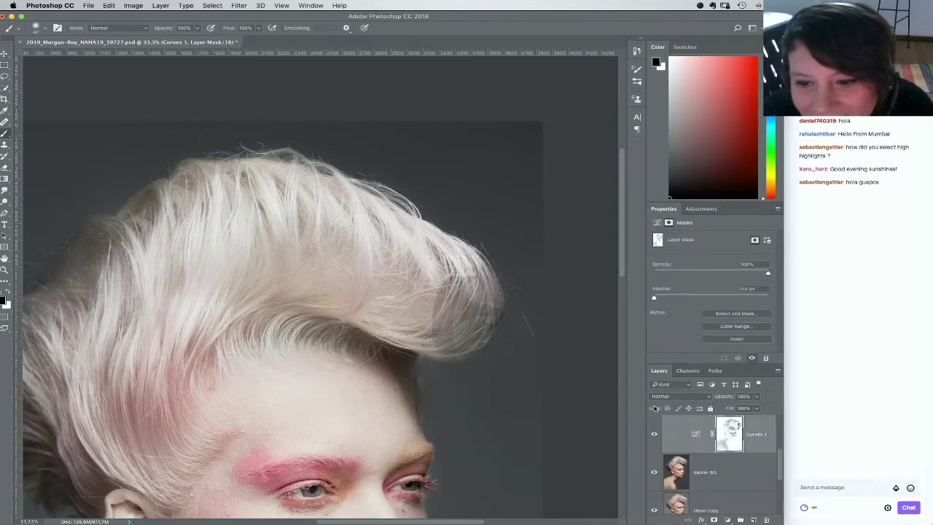
left_click(212, 5)
left_click(208, 19)
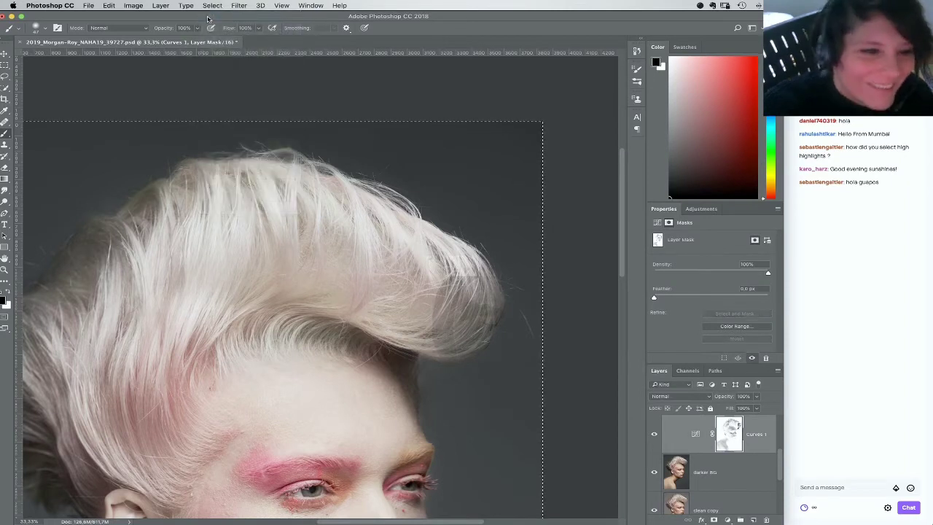
key("BackSpace")
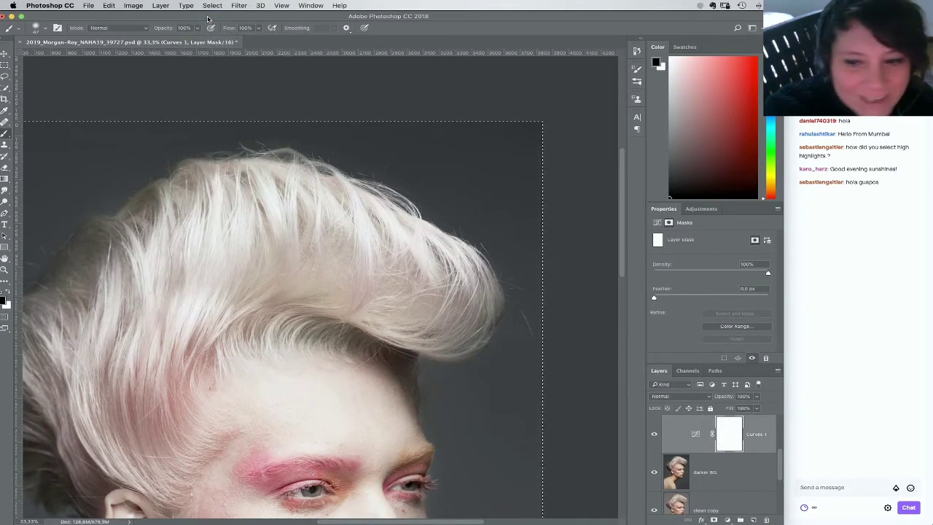
Load the RGB channel of the darker BG layer as a selection and intersect it with itself twice to isolate the brightest highlights
left_click(693, 467)
left_click(687, 370)
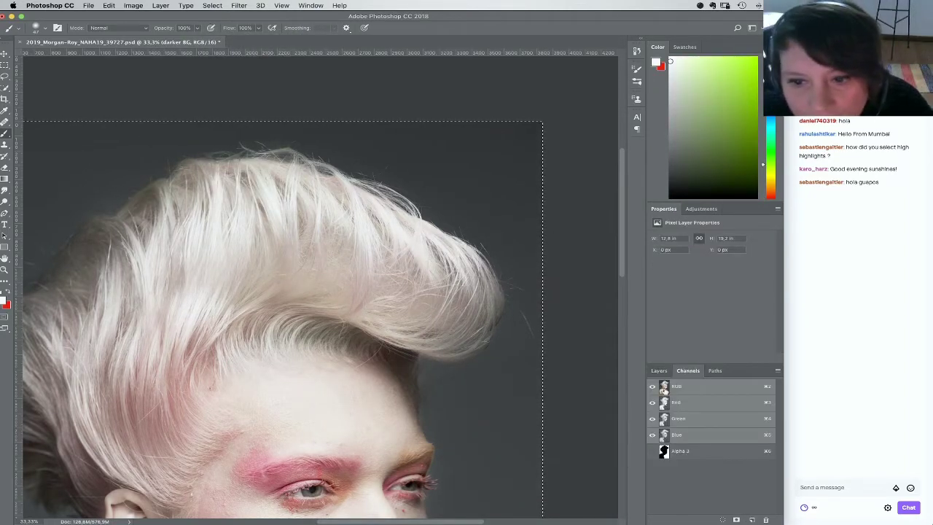
left_click(664, 387, "super")
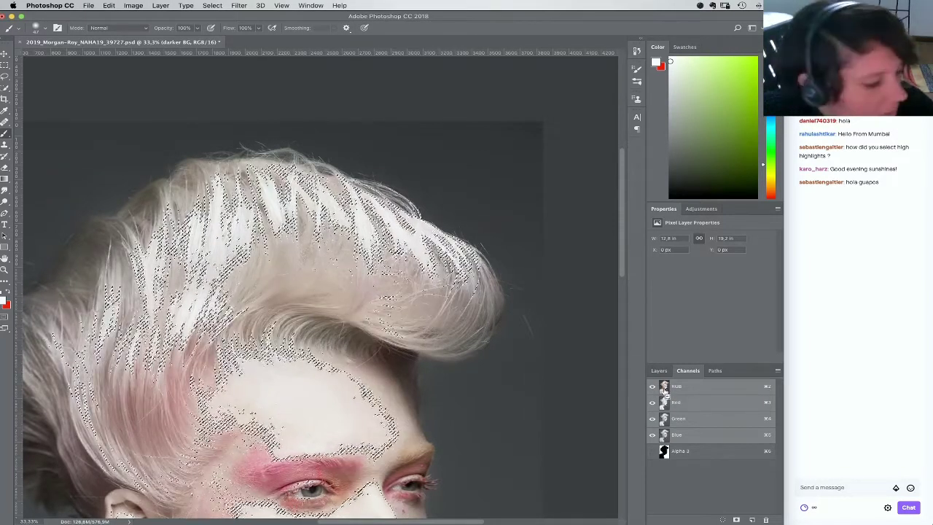
left_click(663, 390, "alt+shift+super")
left_click(663, 390, "alt+shift+super")
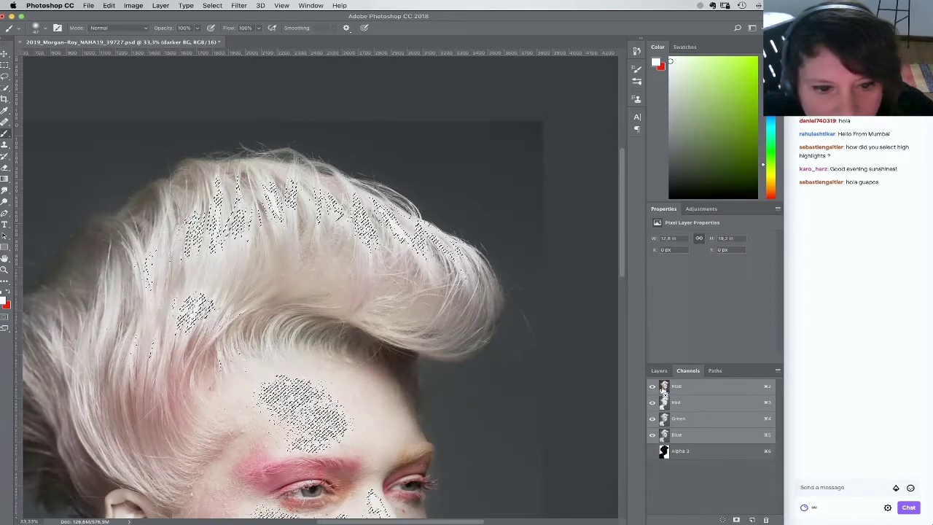
Fill the highlight selection with black on the Curves 1 mask and deselect
left_click(658, 370)
left_click(735, 443)
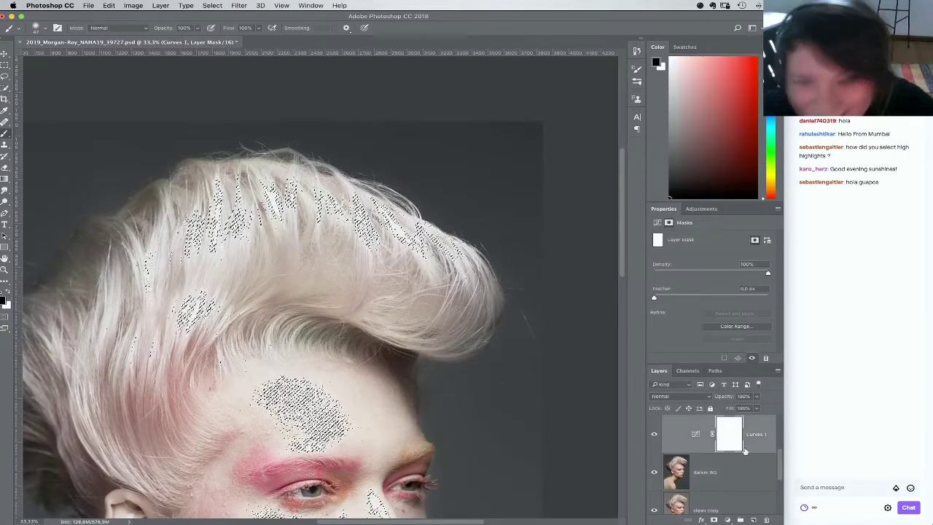
key("super+BackSpace")
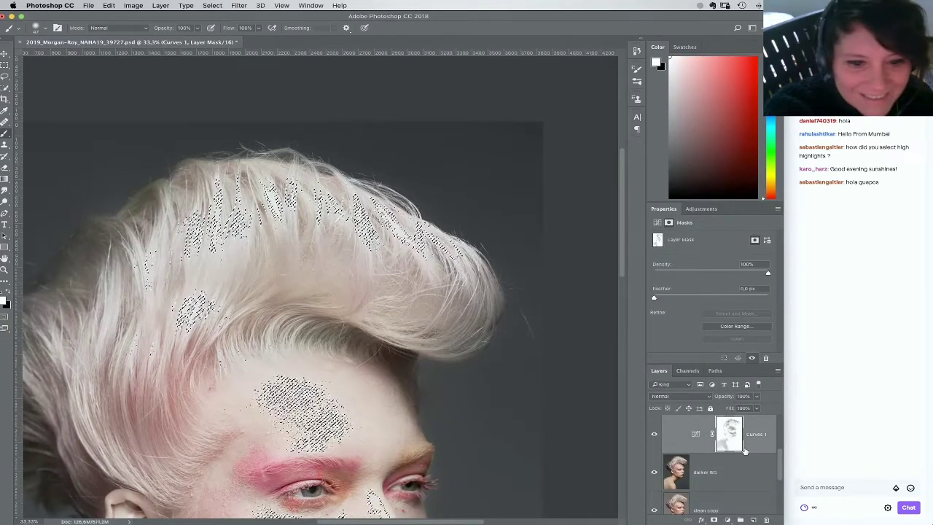
key("super+d")
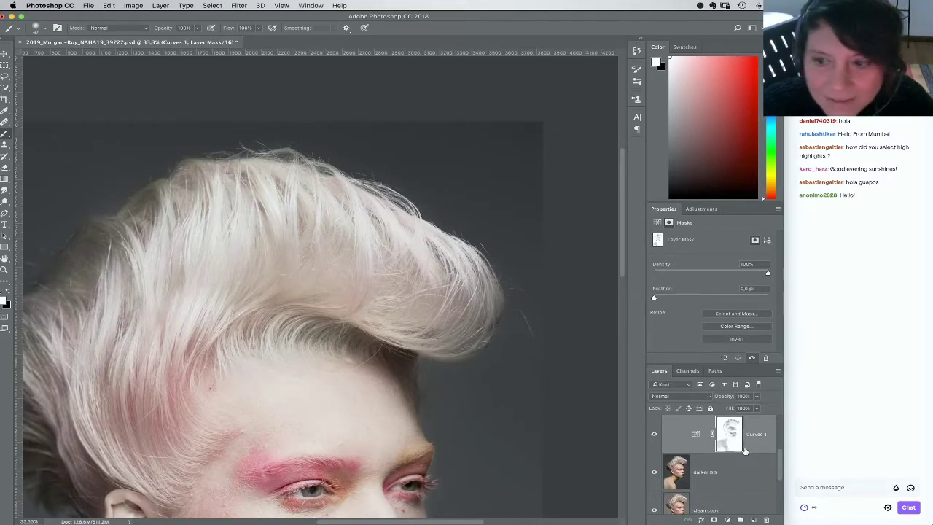
Display the Curves 1 mask on its own in the canvas, with the face and shoulder in view
key("super+minus")
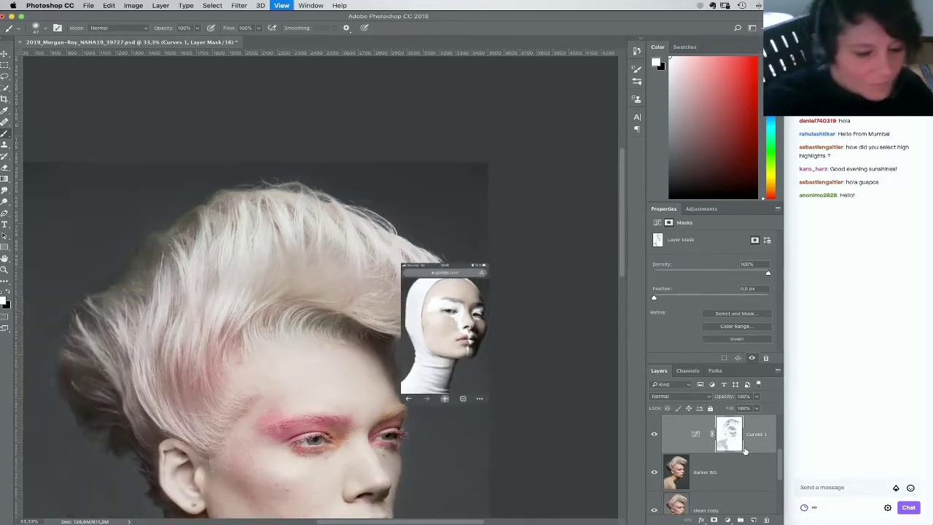
left_click(726, 434, "alt")
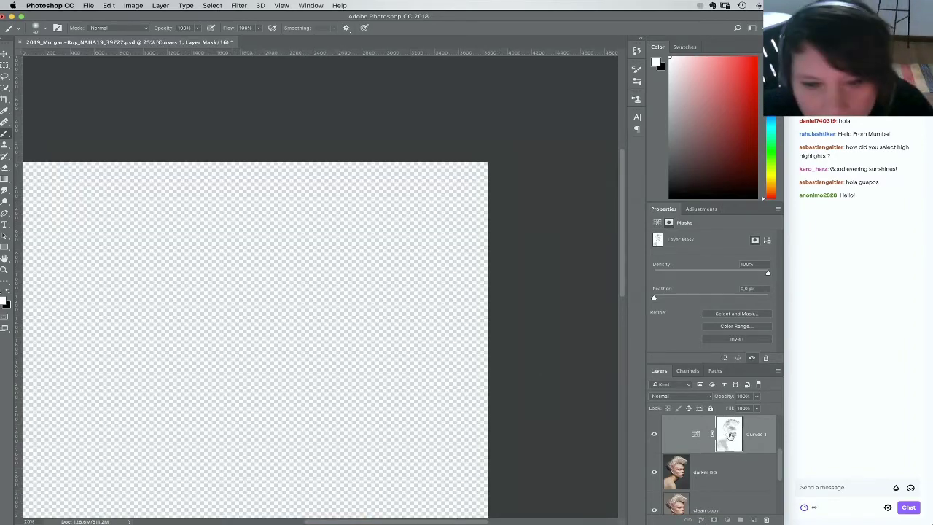
left_click_drag(550, 351, 557, 264)
left_click_drag(561, 390, 552, 317)
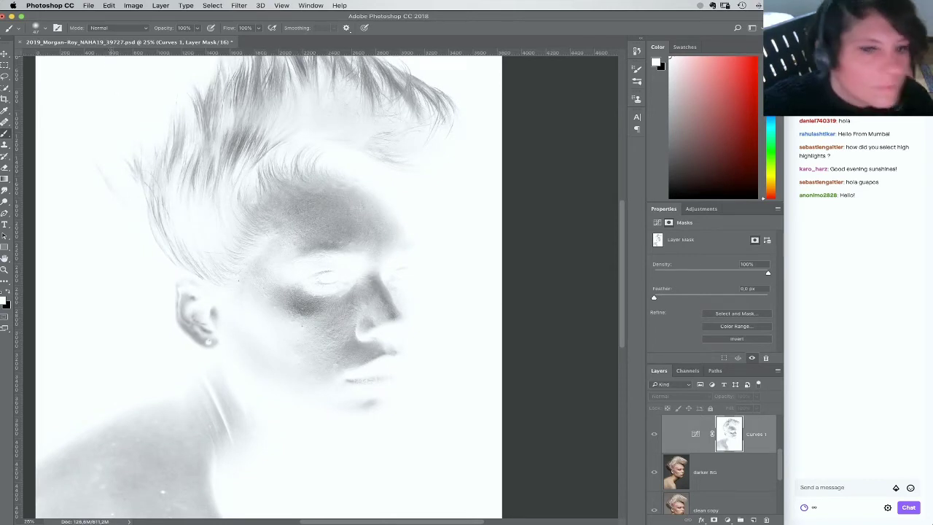
Apply Levels to the Curves 1 mask with the white input at 189 and return to the normal image display
left_click(135, 6)
mouse_move(182, 34)
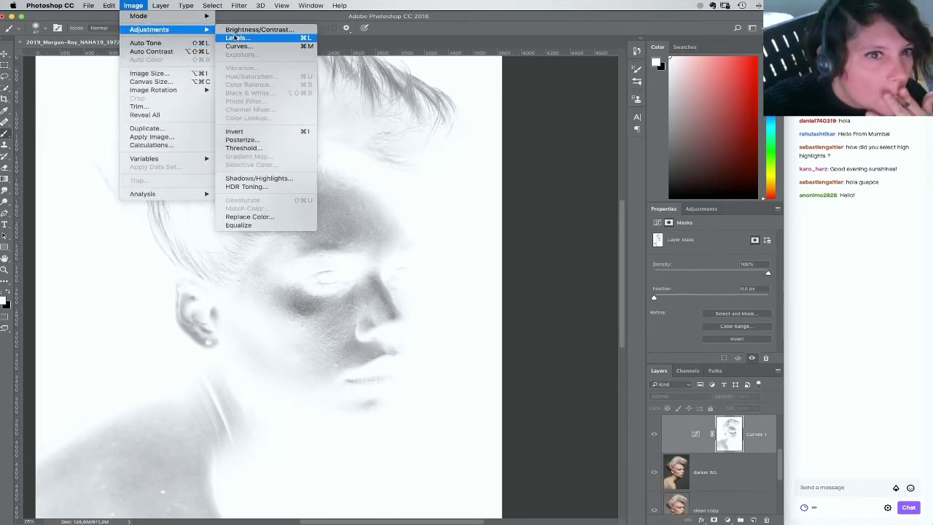
left_click(235, 38)
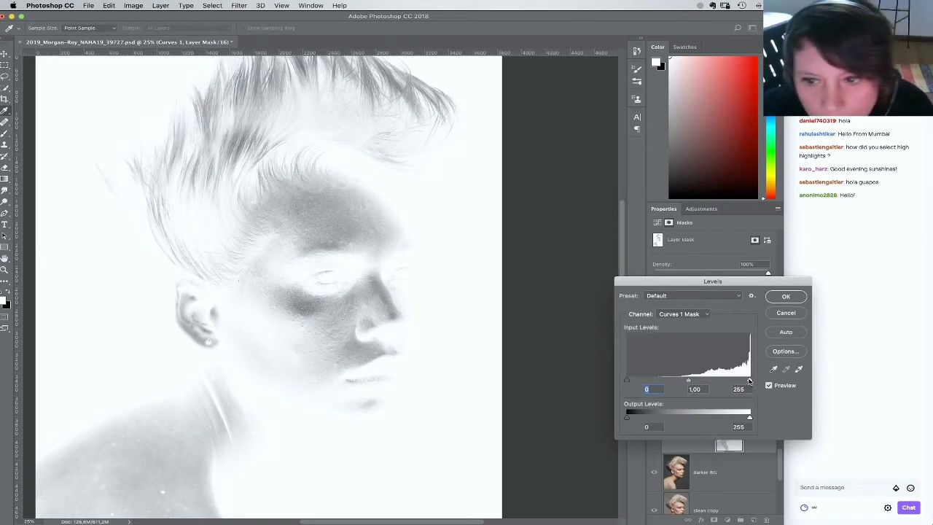
left_click_drag(749, 379, 706, 380)
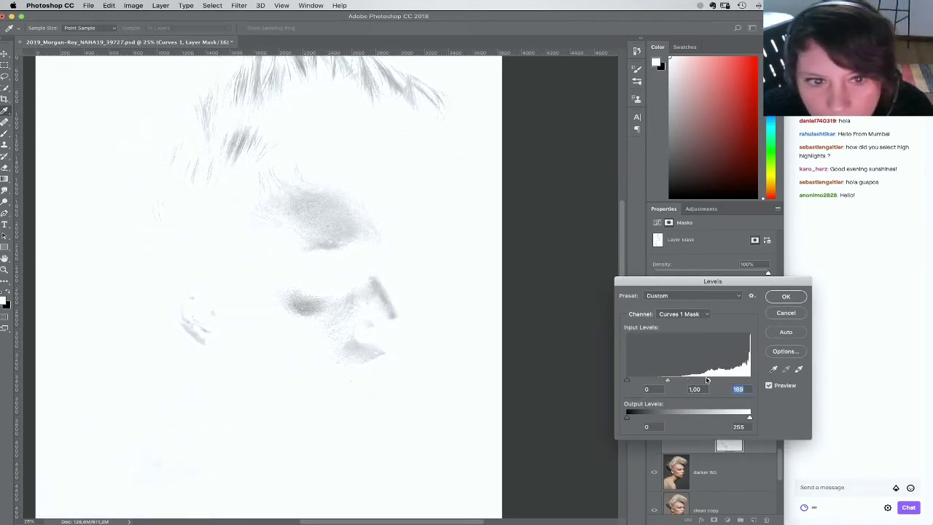
left_click(789, 296)
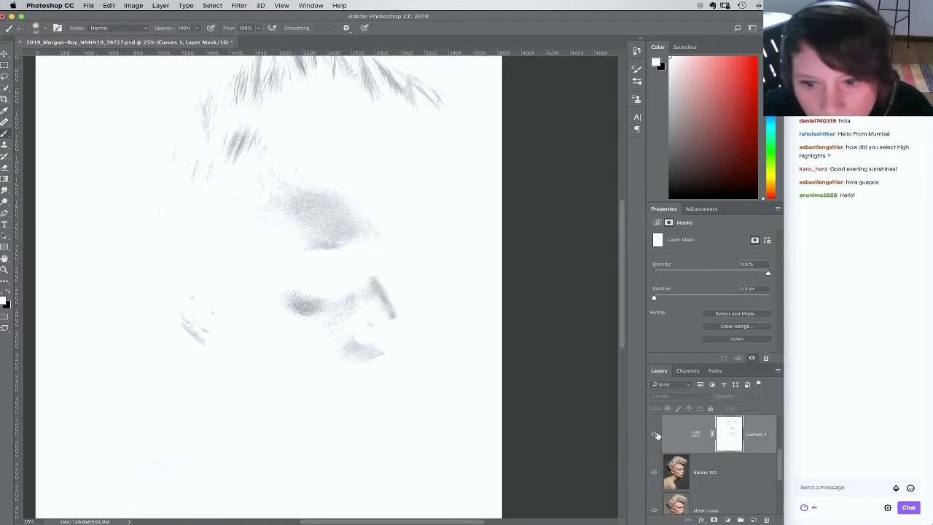
left_click(655, 435)
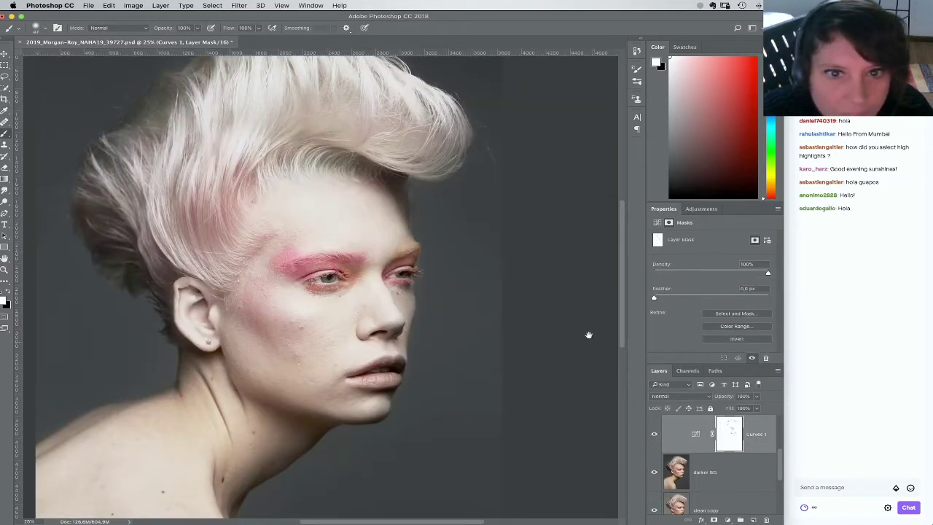
left_click_drag(588, 333, 592, 355)
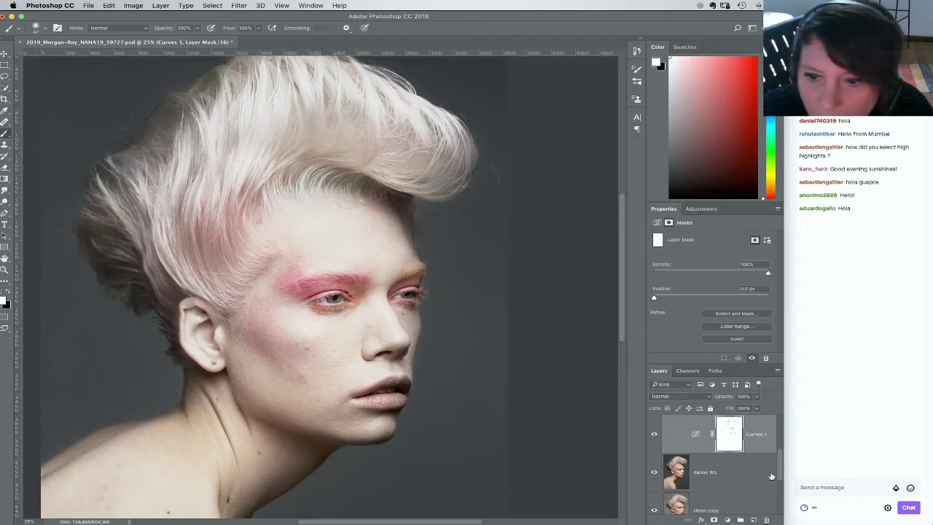
Select the Group 1 mask and set up a 38 px black brush for the hairline edge beside the forehead
left_click_drag(781, 464, 784, 438)
left_click(698, 438)
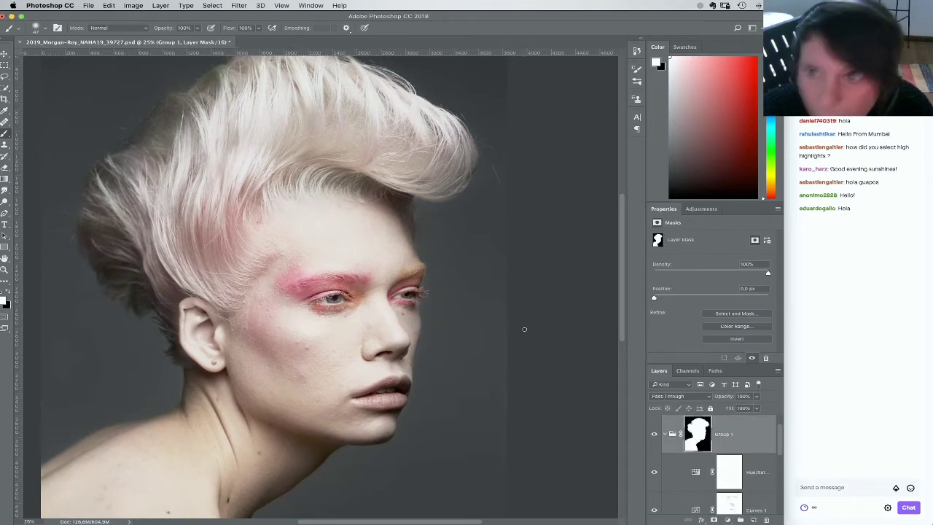
left_click(5, 268)
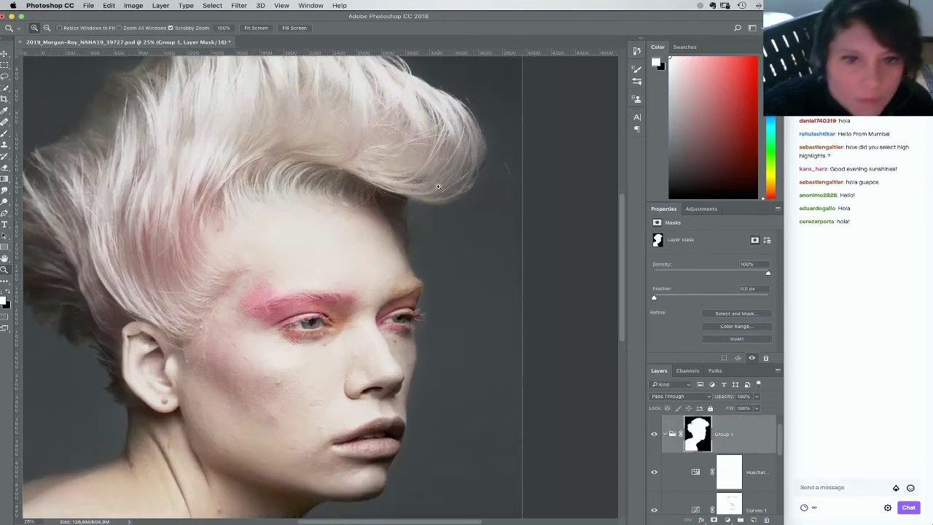
left_click_drag(426, 207, 426, 207)
left_click_drag(407, 295, 466, 277)
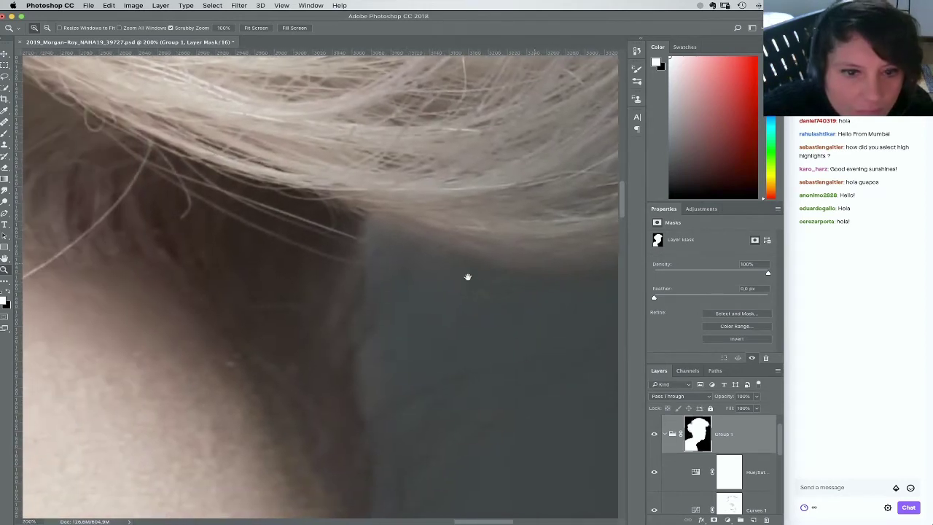
key("b")
right_click(409, 277)
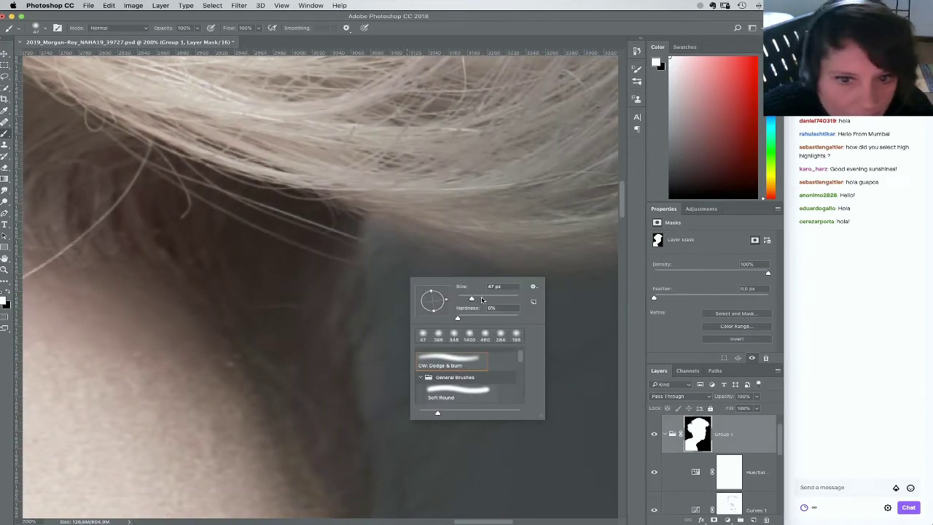
left_click(463, 298)
type("x")
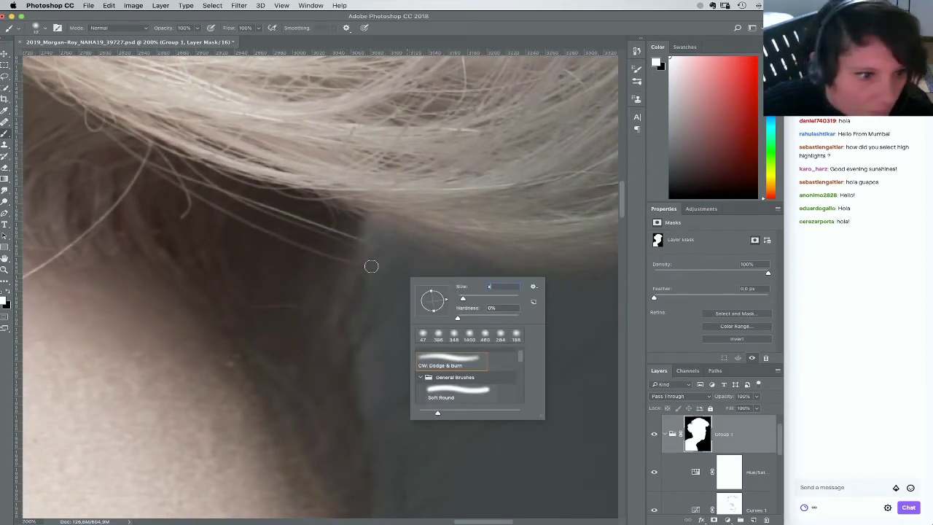
key("Return")
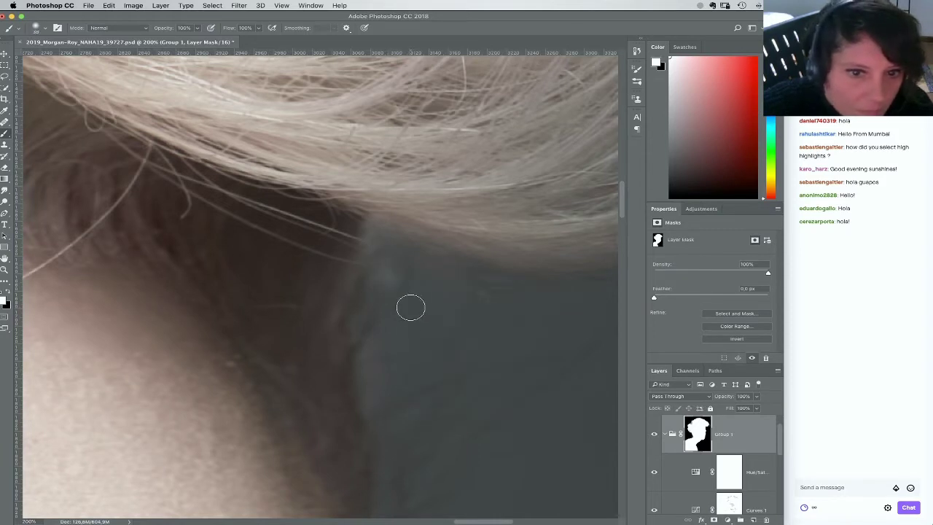
key("x")
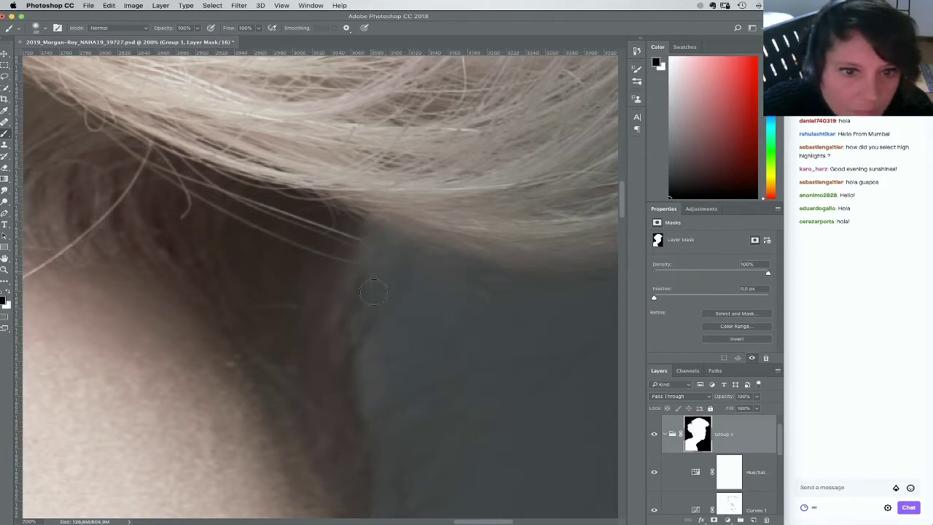
Try to paint black at 100% opacity on the Group 1 mask along the hairline edge and beneath the quiff
left_click_drag(368, 257, 356, 327)
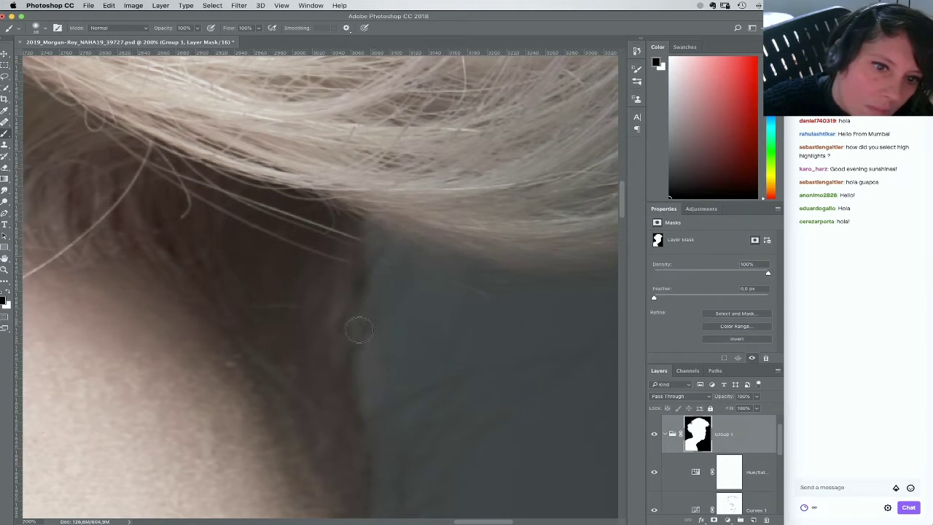
key("super+z")
left_click_drag(386, 239, 426, 246)
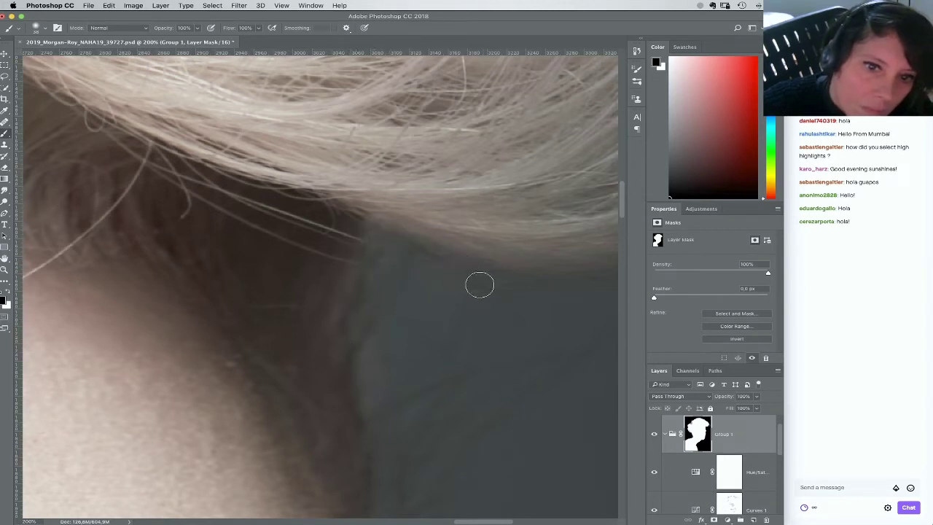
key("super+z")
Paint black on the Group 1 mask with a 19 px brush at 10% opacity along the hairline edge beside the forehead
right_click(457, 288)
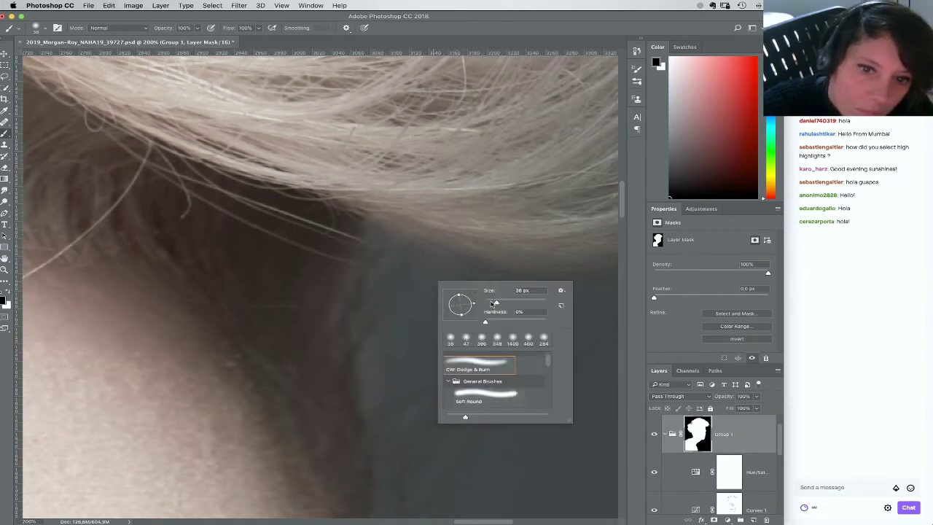
left_click(491, 303)
left_click(423, 311)
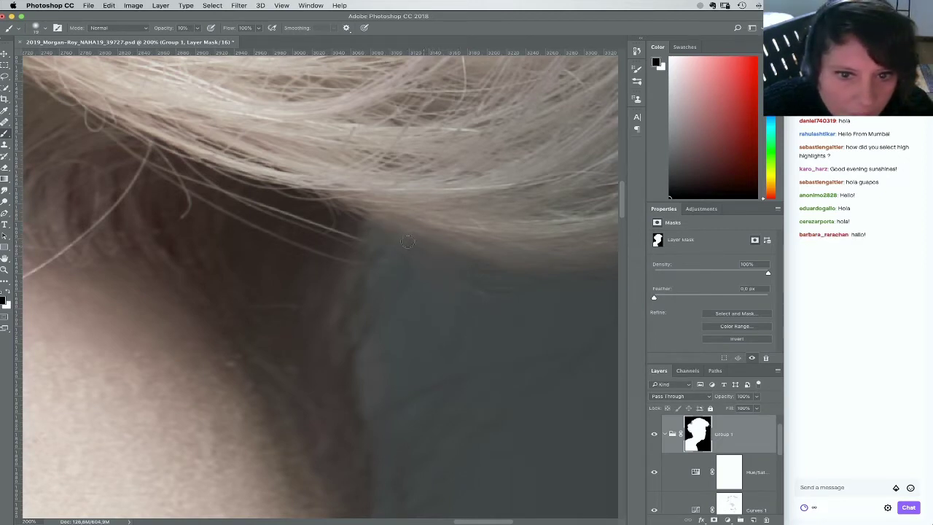
scroll(352, 226, "down", 5)
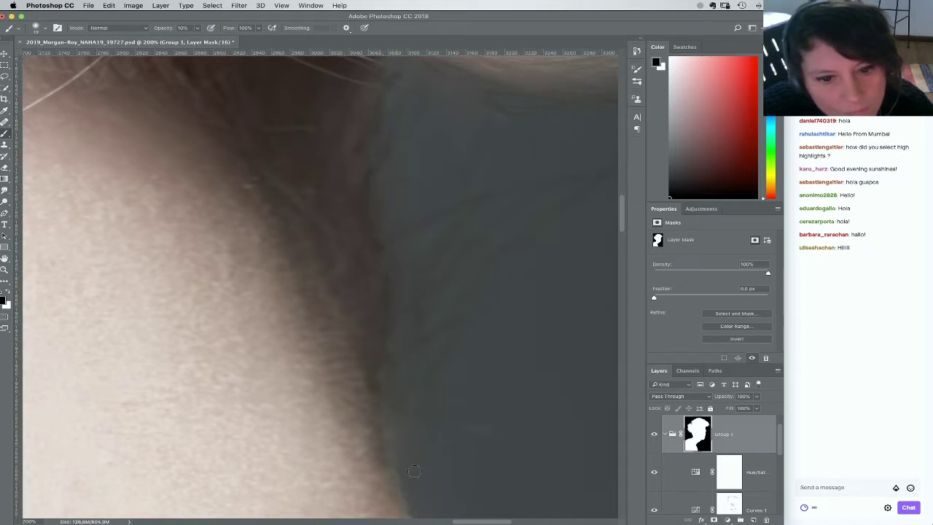
left_click_drag(440, 443, 395, 146)
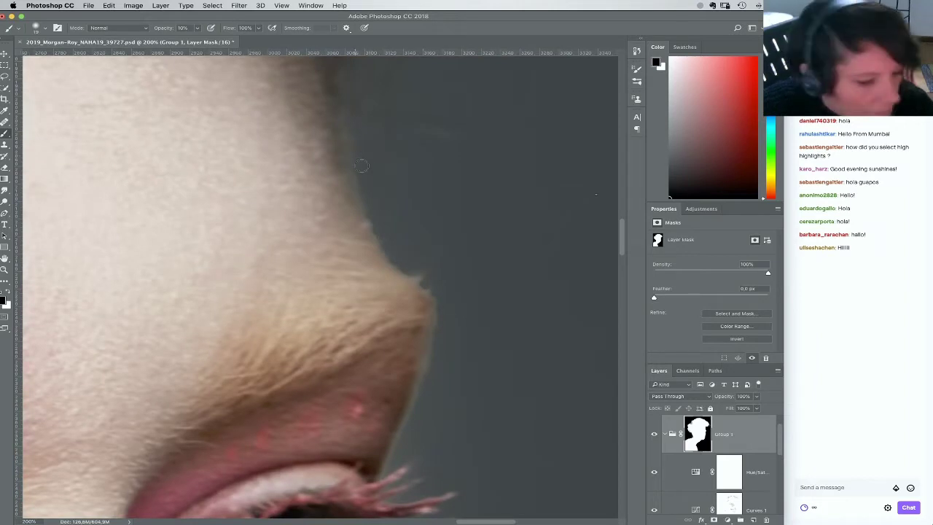
Paint black at 100% opacity on the Group 1 mask along the forehead and brow edge, enlarging the brush to 47 px
key("0")
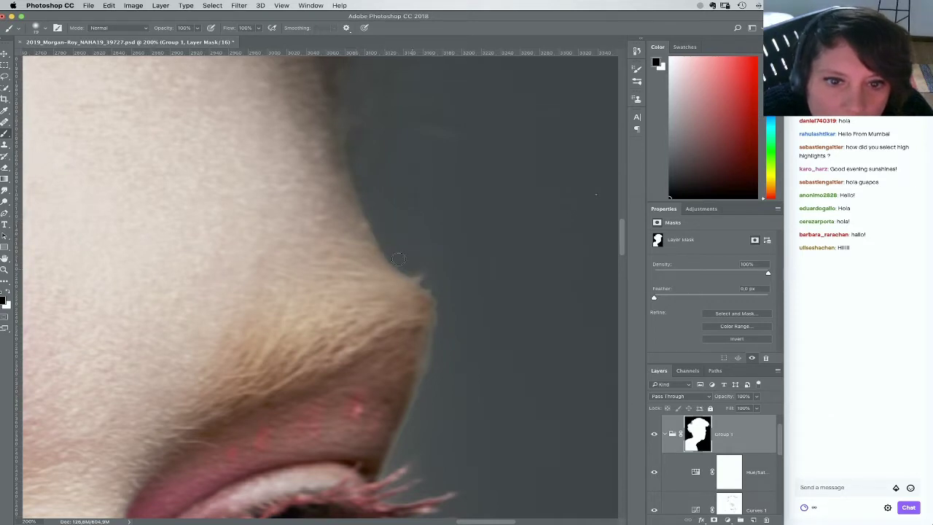
left_click_drag(445, 277, 437, 225)
right_click(434, 340)
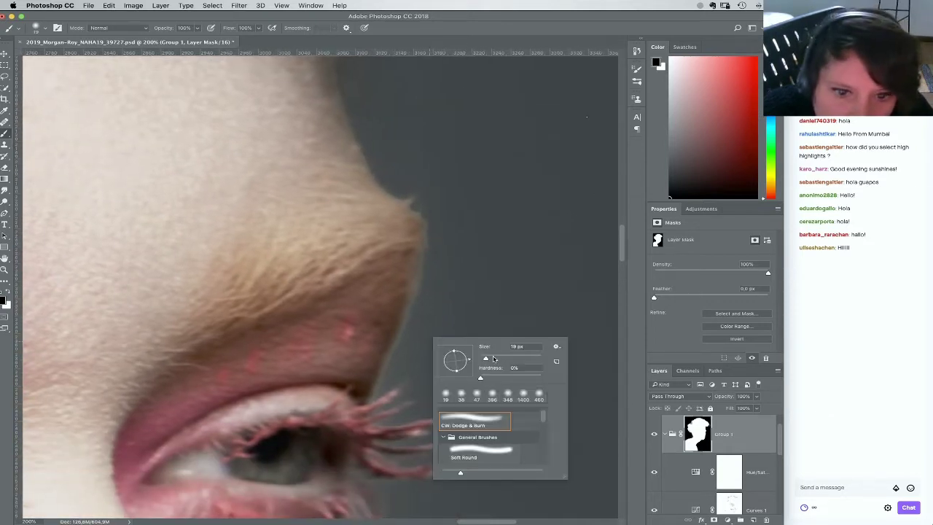
left_click_drag(492, 357, 501, 358)
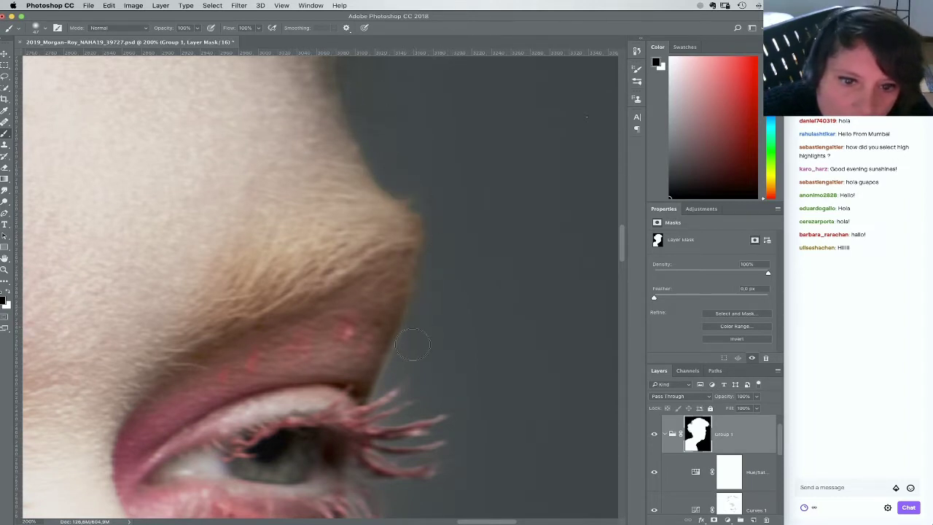
Paint black on the Group 1 mask with a 15 px brush at 100% opacity along the eyelid edge above the far eye's lashes
scroll(415, 348, "down", 5)
scroll(415, 348, "left", 2)
right_click(513, 199)
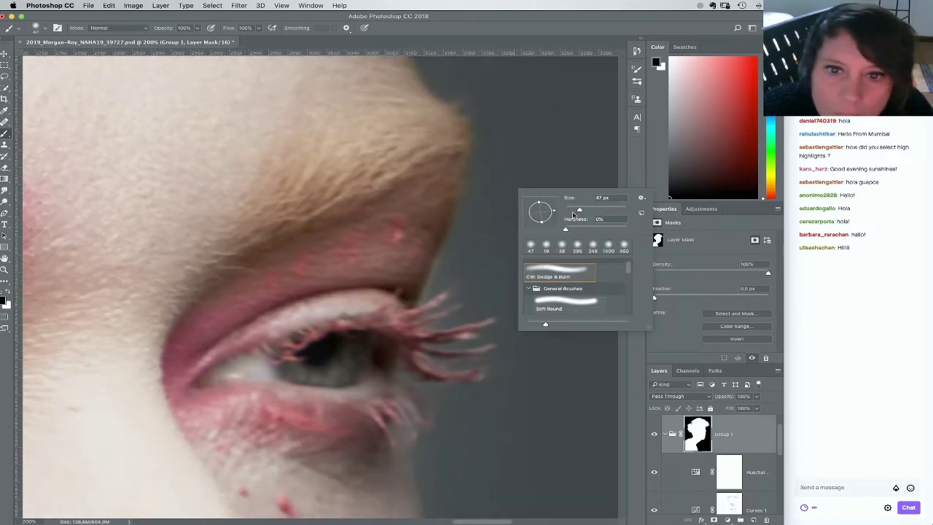
left_click(421, 299)
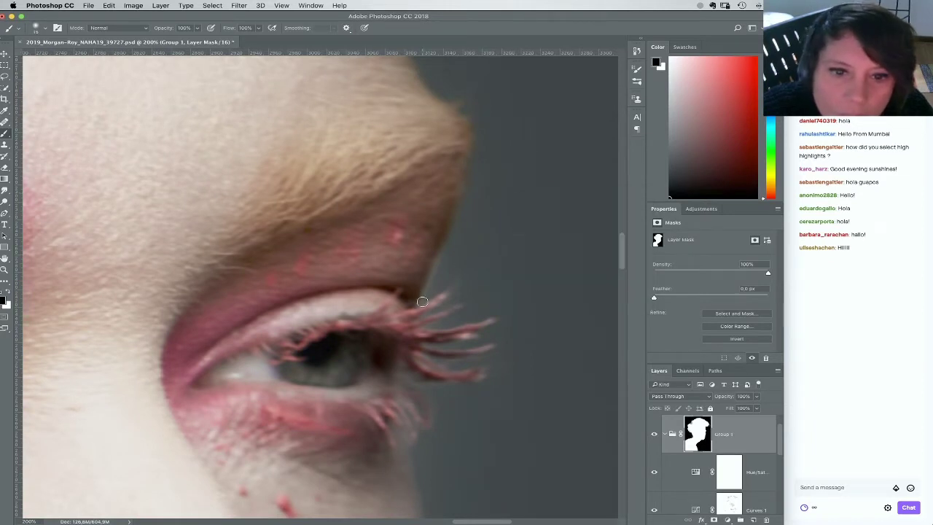
left_click_drag(420, 299, 437, 256)
scroll(458, 291, "down", 4)
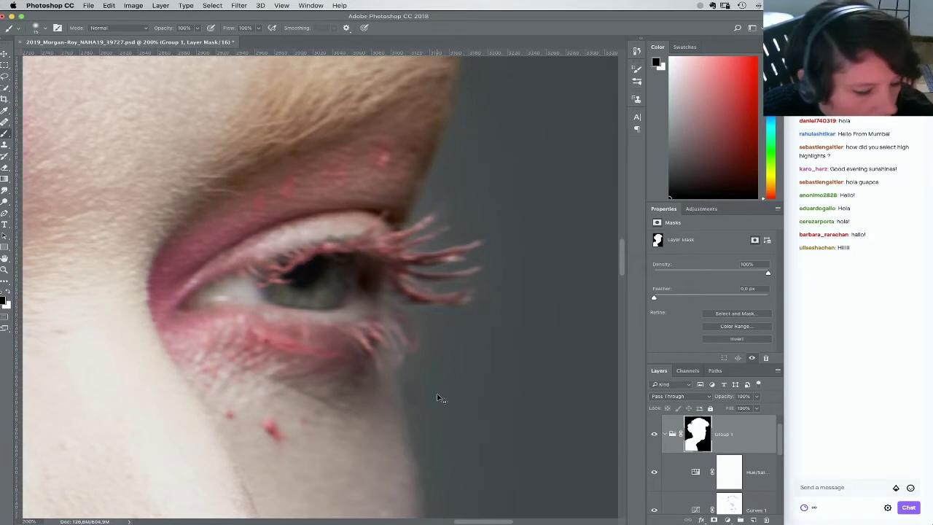
Paint black on the Group 1 mask with a 22 px brush at 10% opacity along the far cheek edge, from below the eye to the upper lip
scroll(454, 387, "down", 5)
right_click(457, 281)
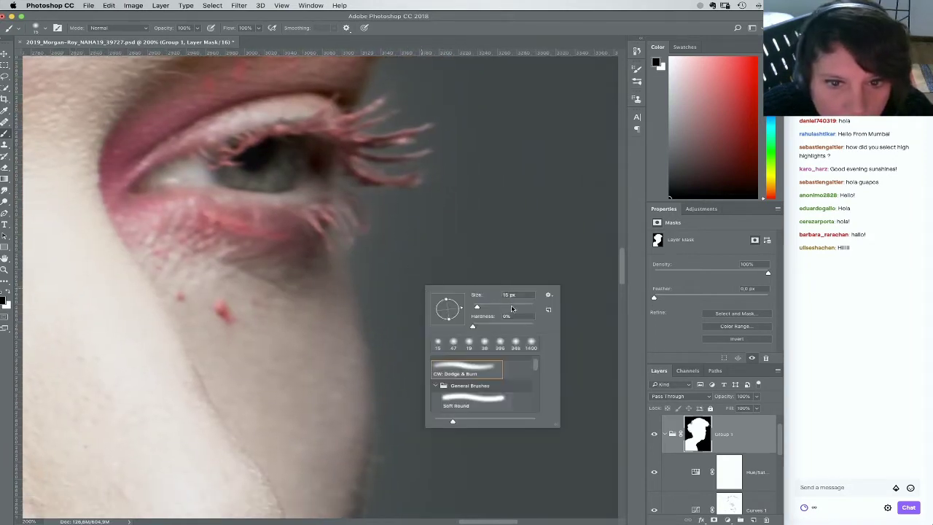
left_click_drag(512, 308, 519, 306)
key("Return")
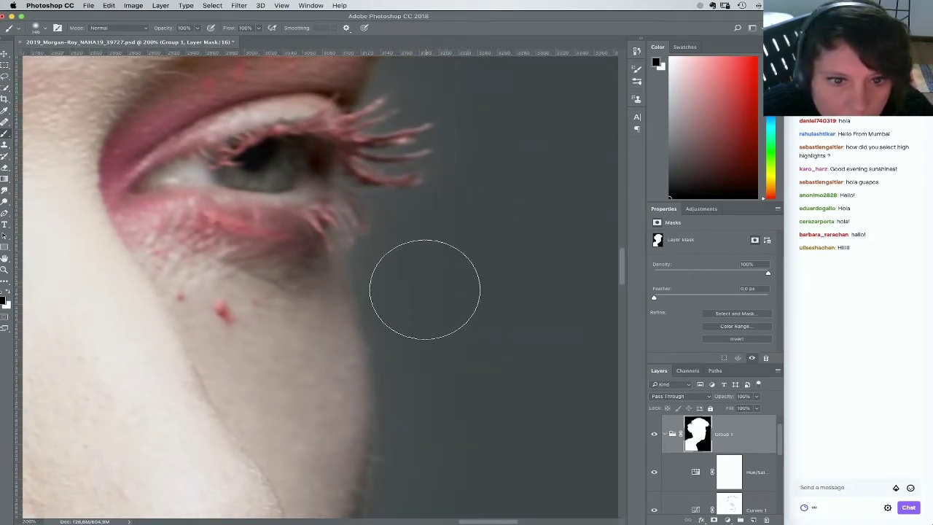
right_click(415, 297)
left_click(475, 319)
key("Return")
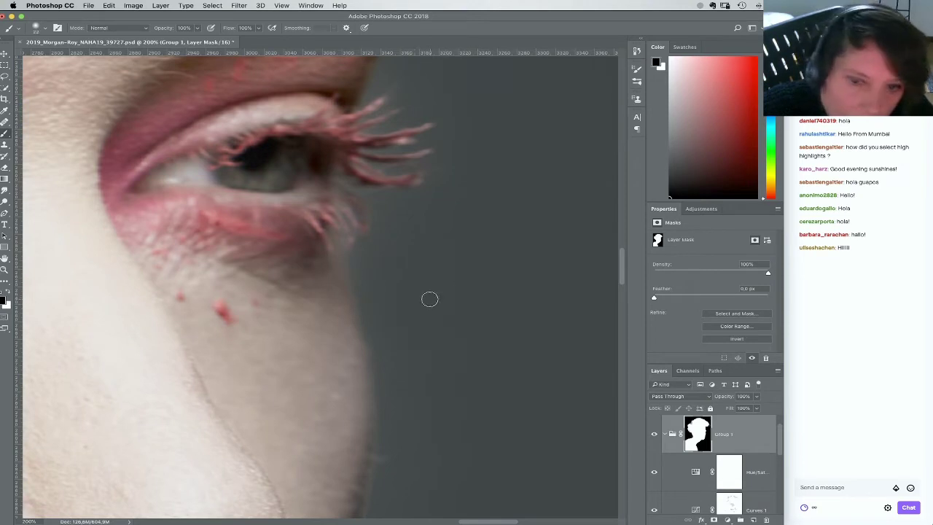
key("1")
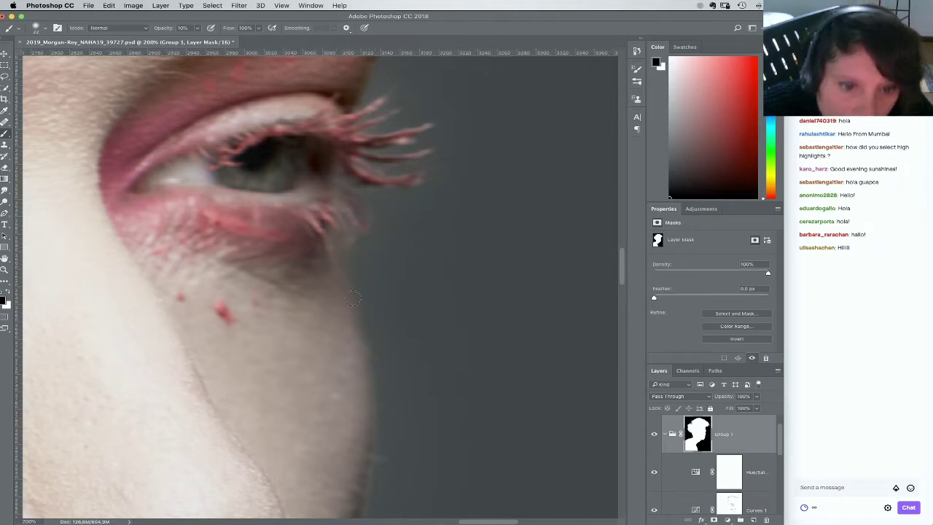
left_click_drag(386, 434, 437, 304)
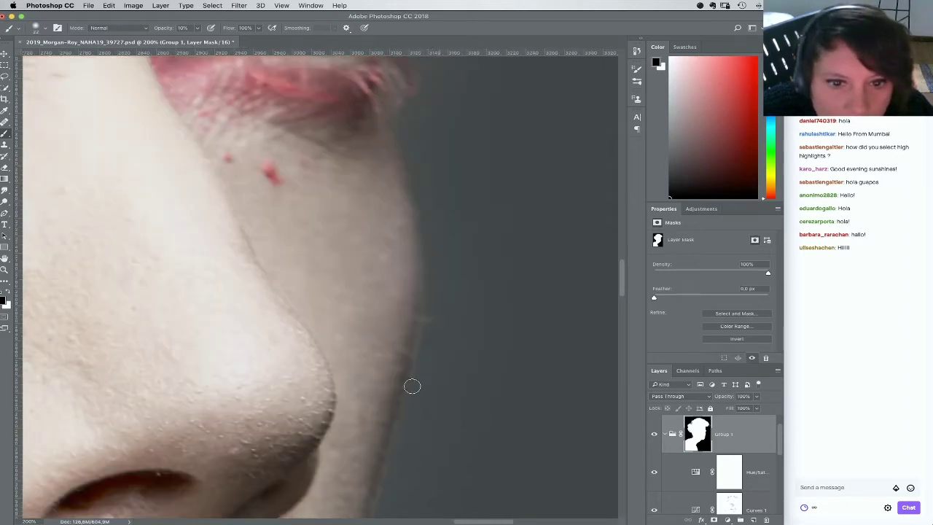
left_click_drag(432, 431, 450, 316)
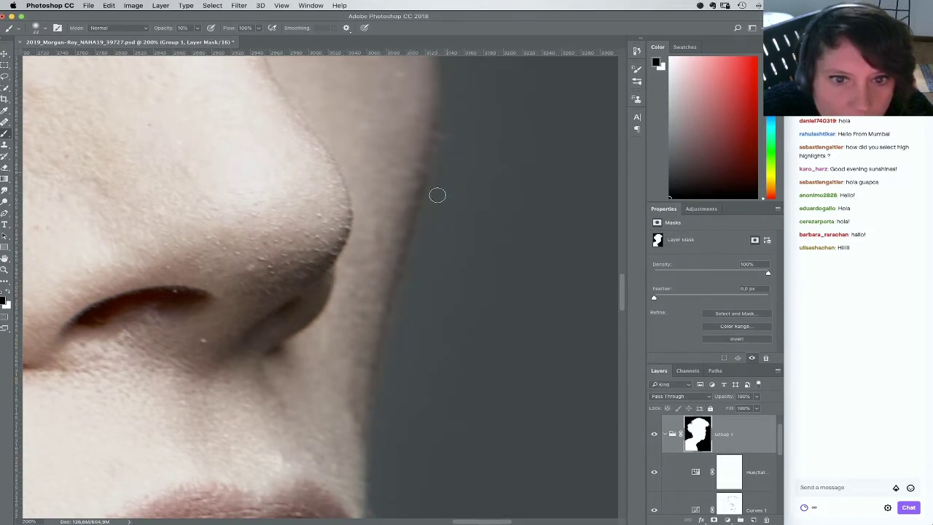
scroll(427, 312, "down", 3)
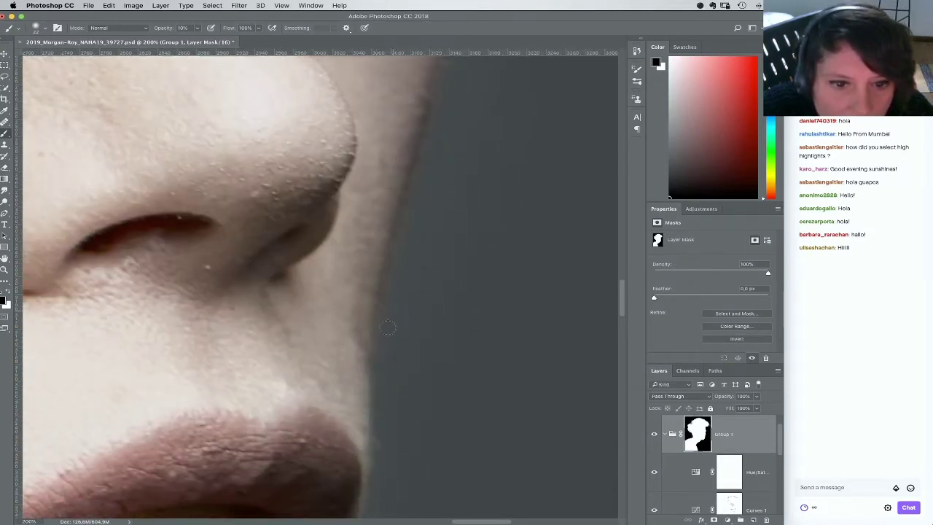
scroll(416, 264, "down", 6)
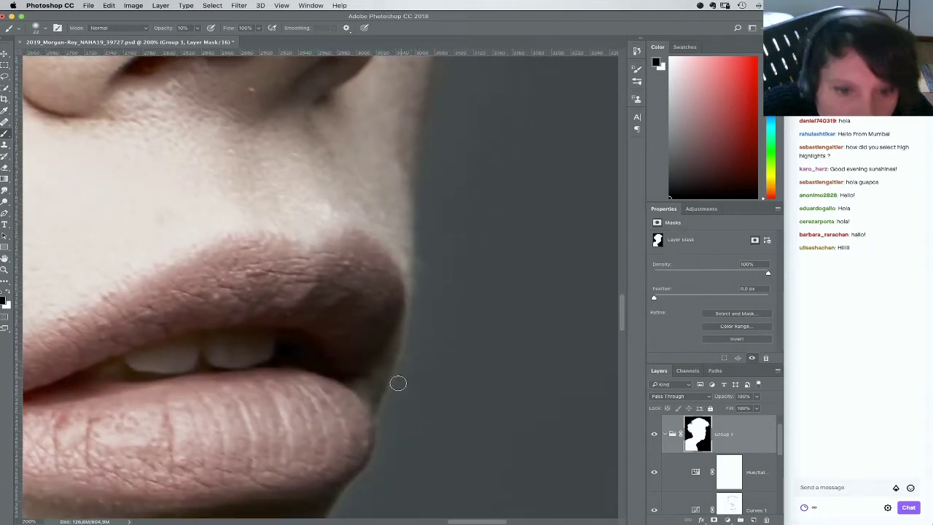
Paint black at 100% opacity on the Group 1 mask along the outer edge of the lips and chin
key("0")
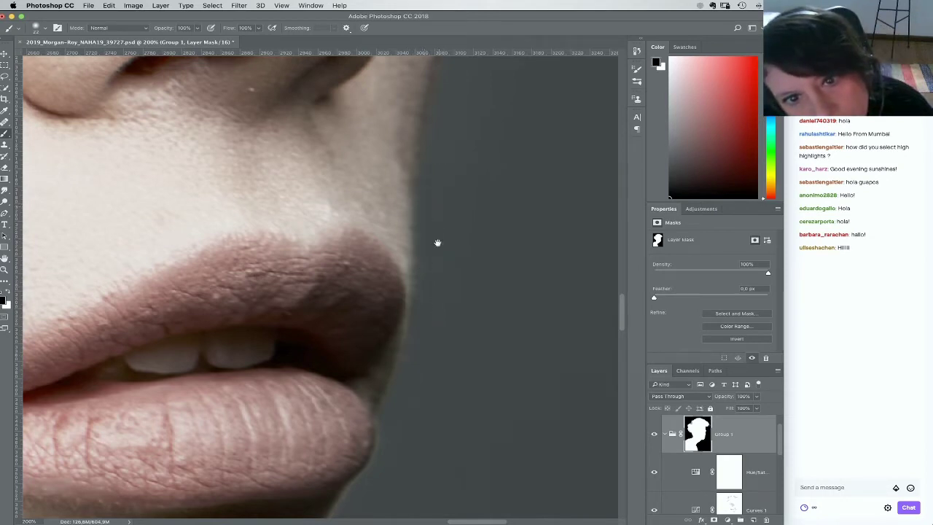
scroll(440, 259, "down", 5)
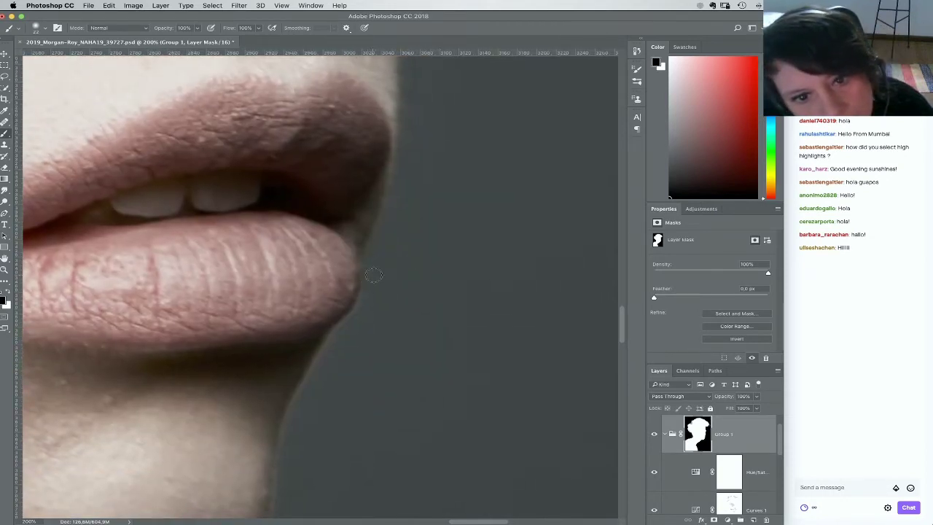
scroll(357, 331, "down", 3)
scroll(357, 332, "left", 3)
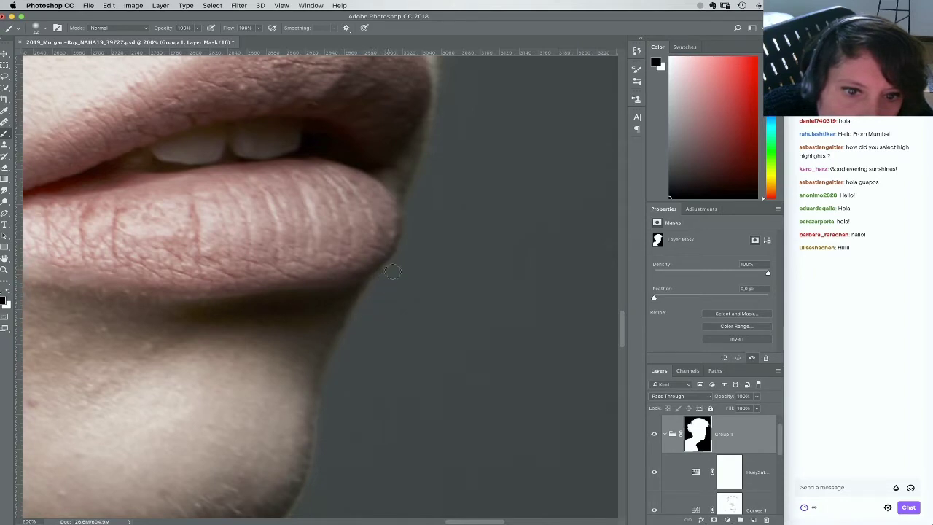
scroll(432, 300, "down", 5)
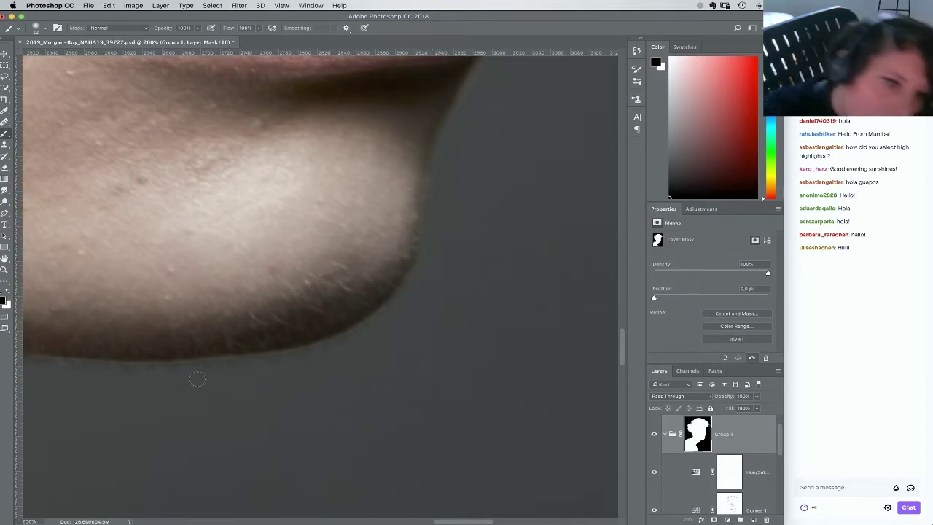
scroll(449, 355, "left", 5)
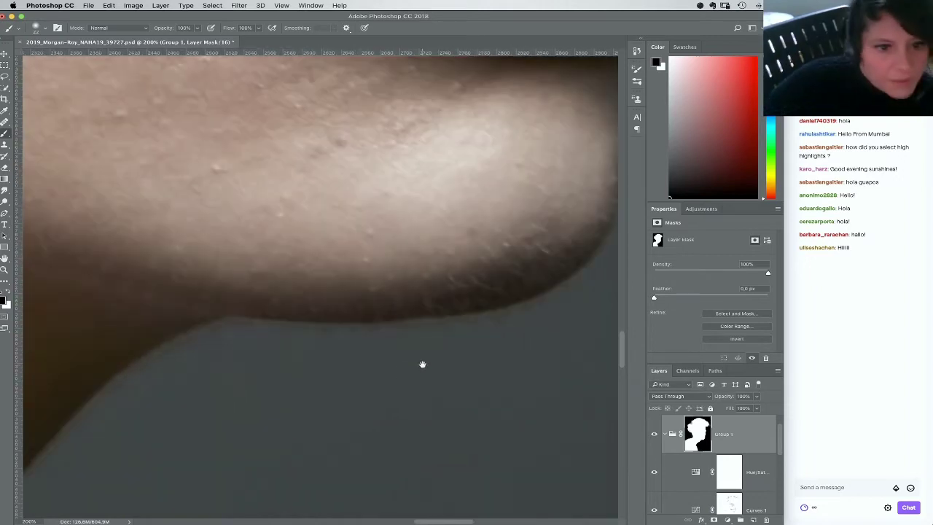
Smudge the Group 1 mask edge at 100% strength along the underside of the chin, the jaw and the neck
left_click(4, 191)
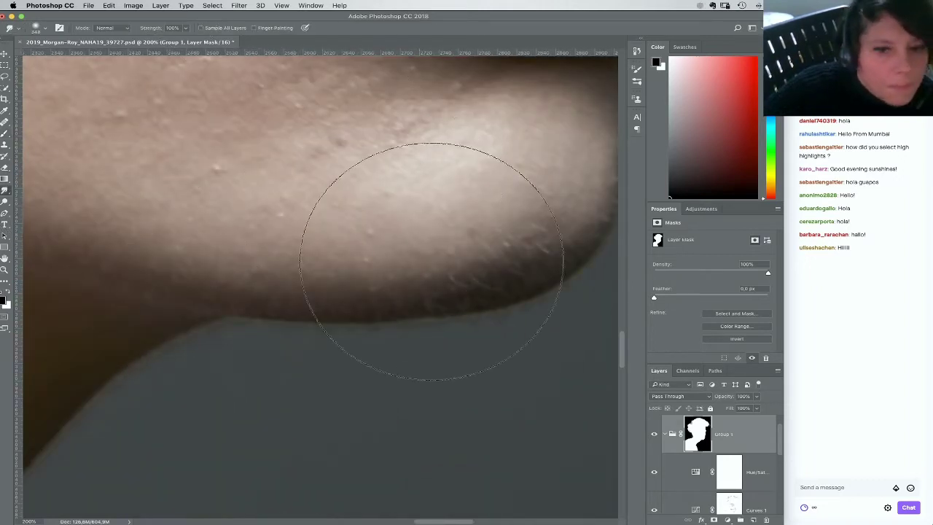
left_click_drag(481, 339, 432, 321)
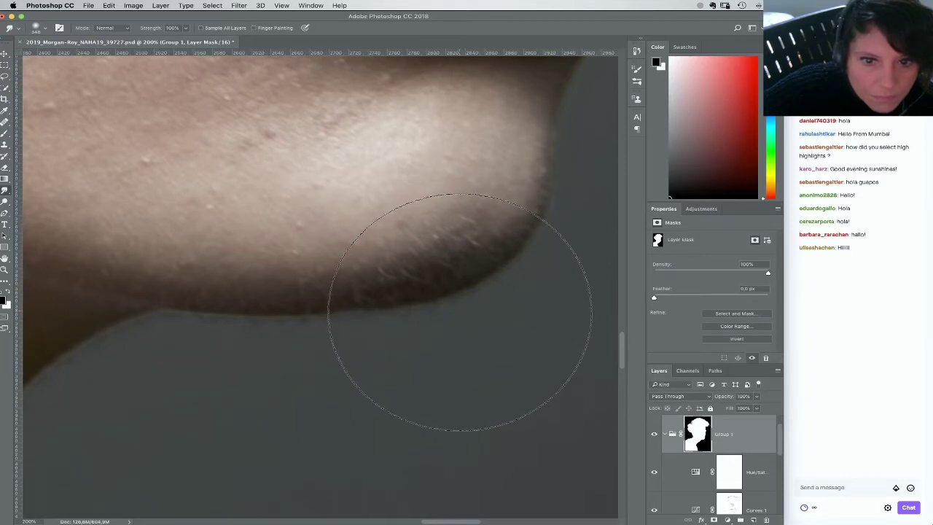
left_click_drag(337, 329, 377, 316)
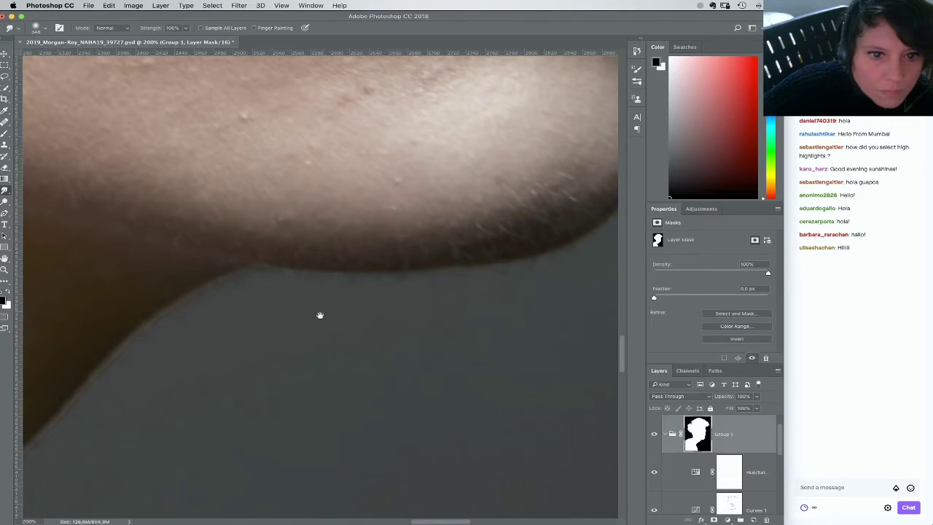
left_click_drag(341, 315, 414, 276)
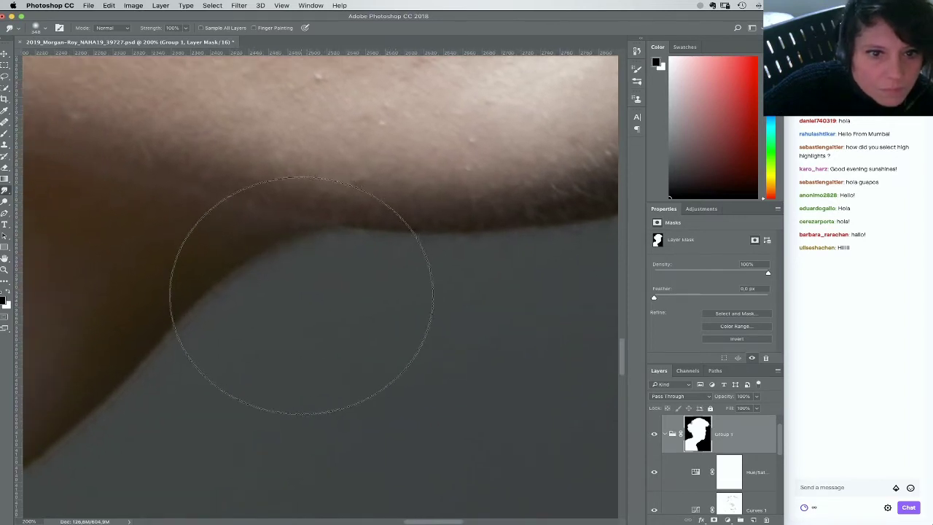
left_click_drag(287, 330, 375, 277)
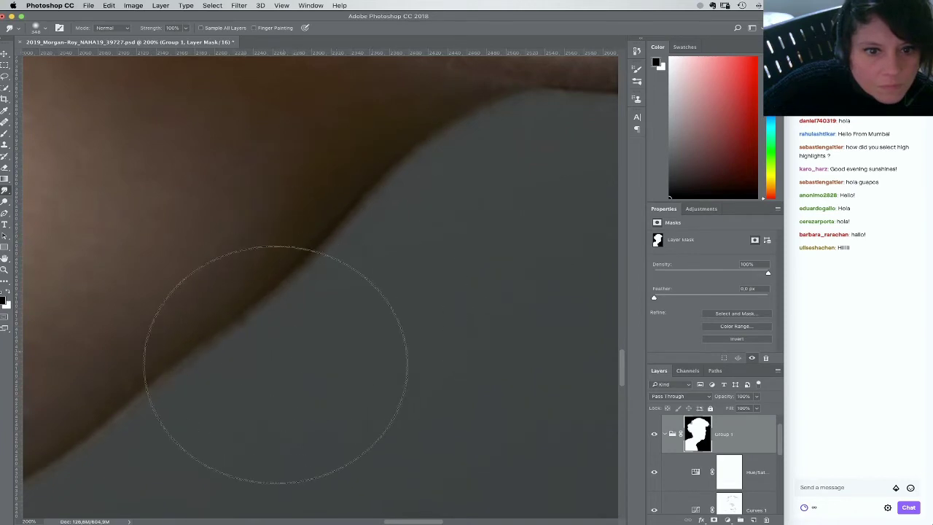
left_click_drag(341, 320, 393, 249)
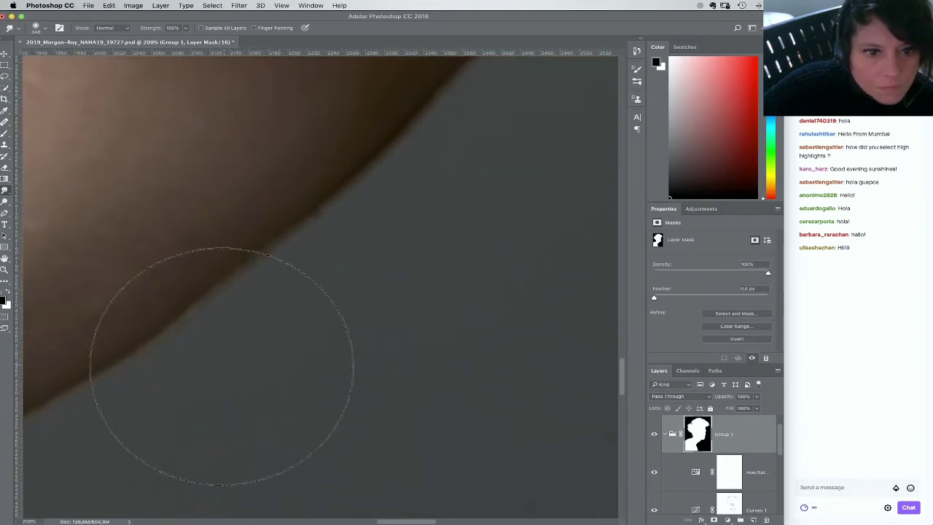
left_click_drag(225, 383, 396, 270)
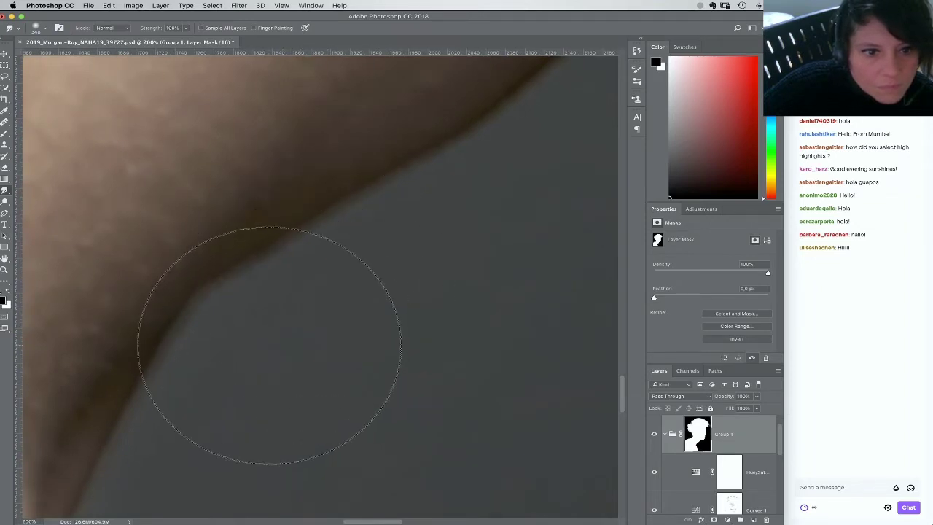
left_click_drag(254, 394, 325, 287)
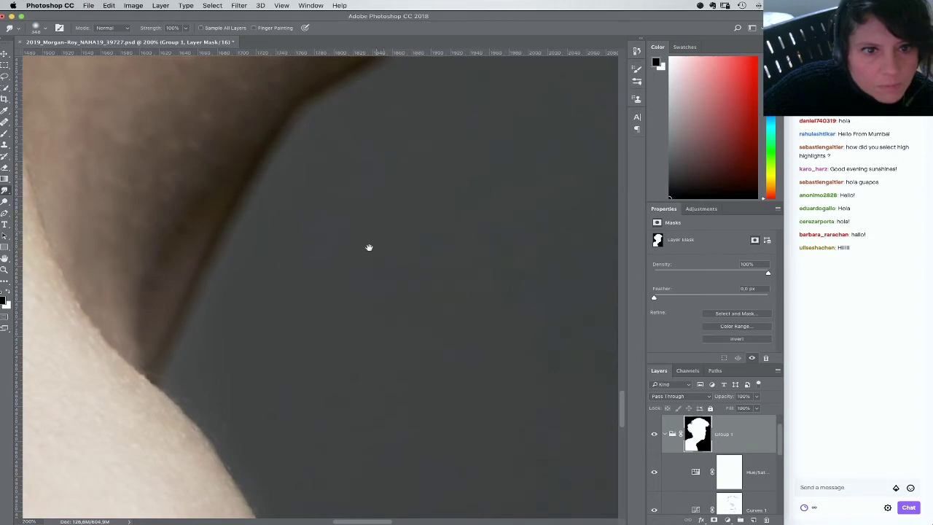
Paint black on the Group 1 mask with a 444 px brush at 100% opacity over the background beside the neck and jaw
key("super+minus")
key("super+minus")
key("super+minus")
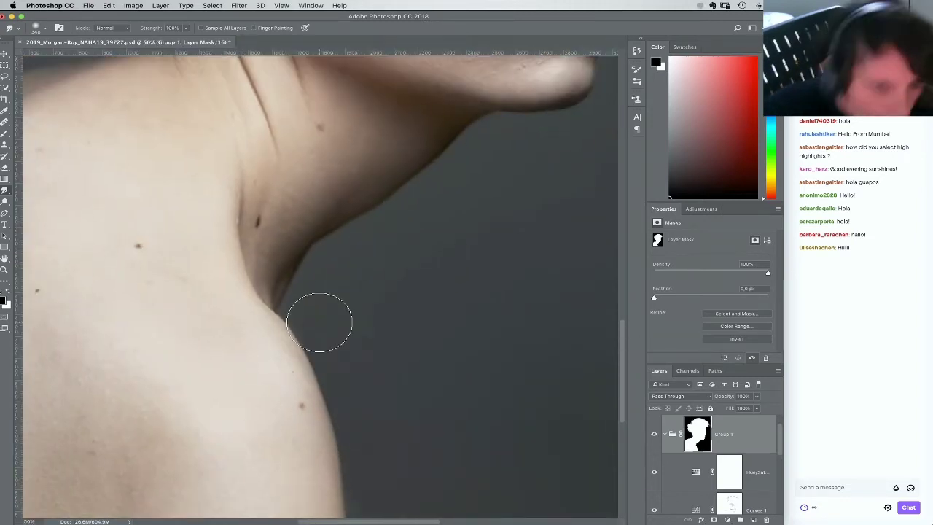
key("b")
right_click(354, 304)
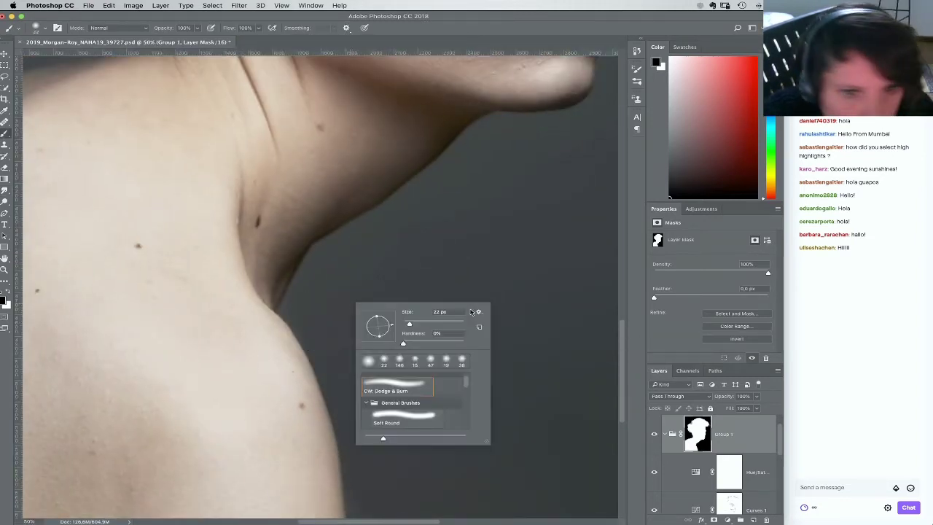
left_click(456, 324)
left_click(509, 160)
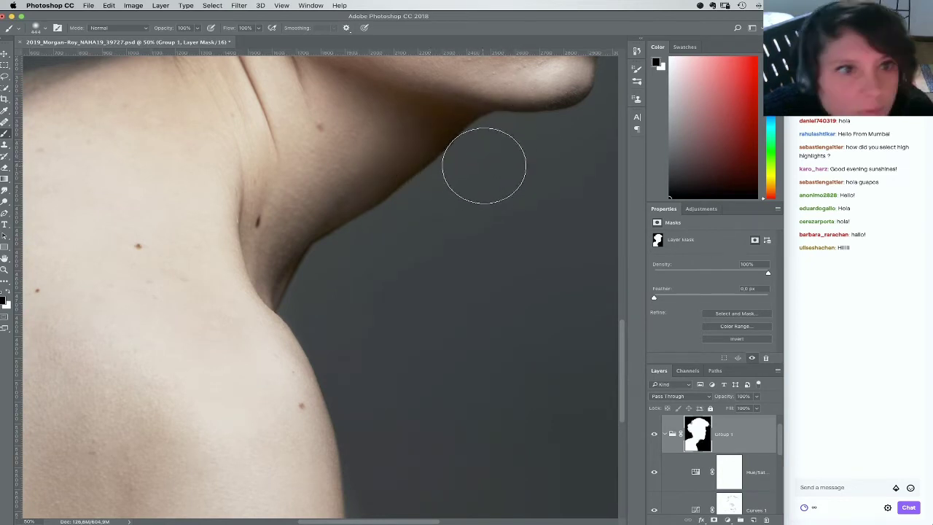
right_click(492, 206)
left_click(459, 176)
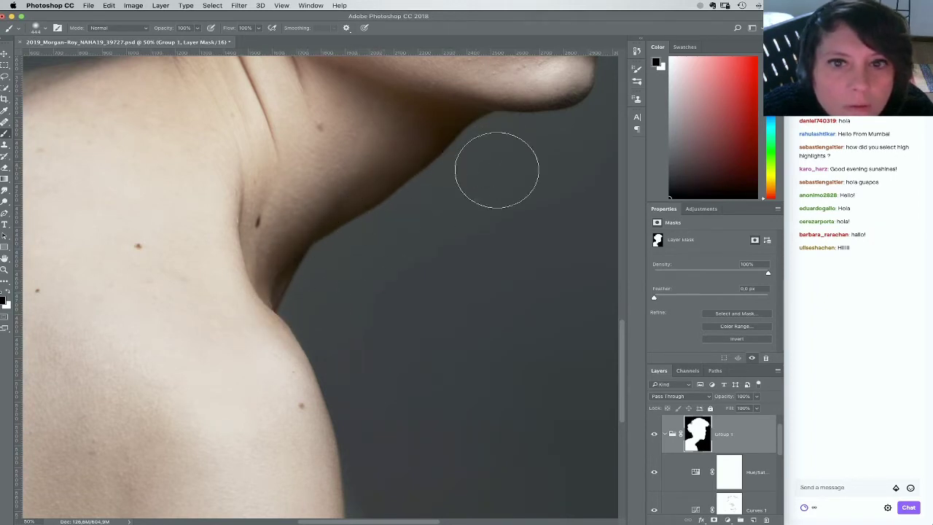
Paint black on the Group 1 mask over the eyes with a smaller brush at 100% opacity
scroll(496, 167, "up", 10)
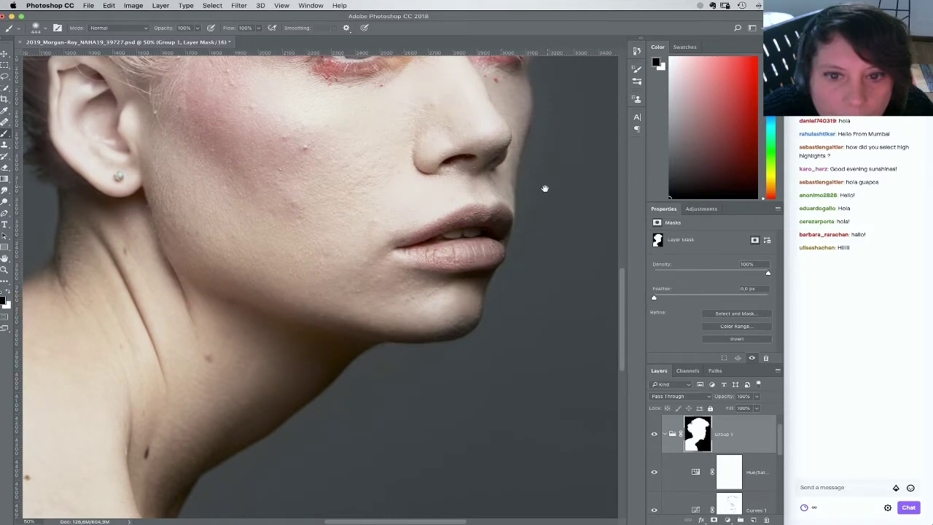
left_click_drag(544, 188, 466, 313)
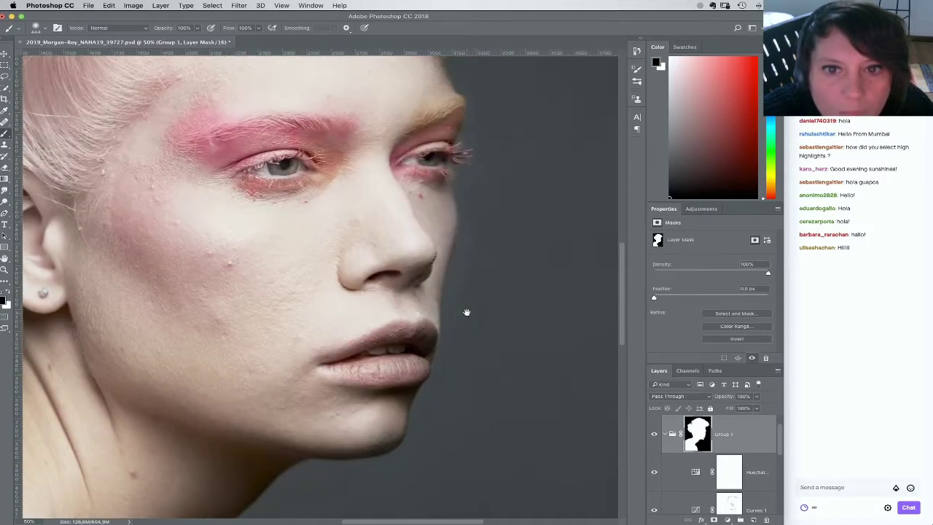
right_click(493, 177)
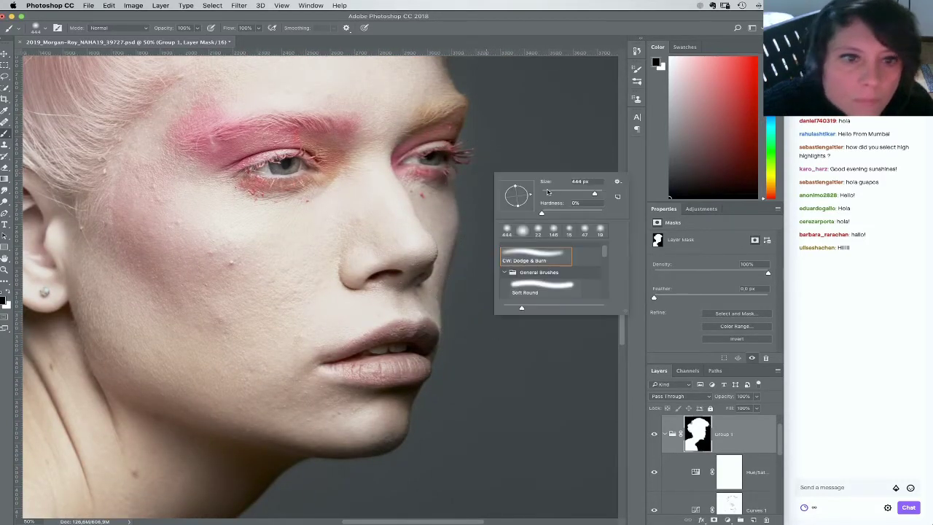
left_click_drag(592, 194, 588, 193)
left_click(432, 156)
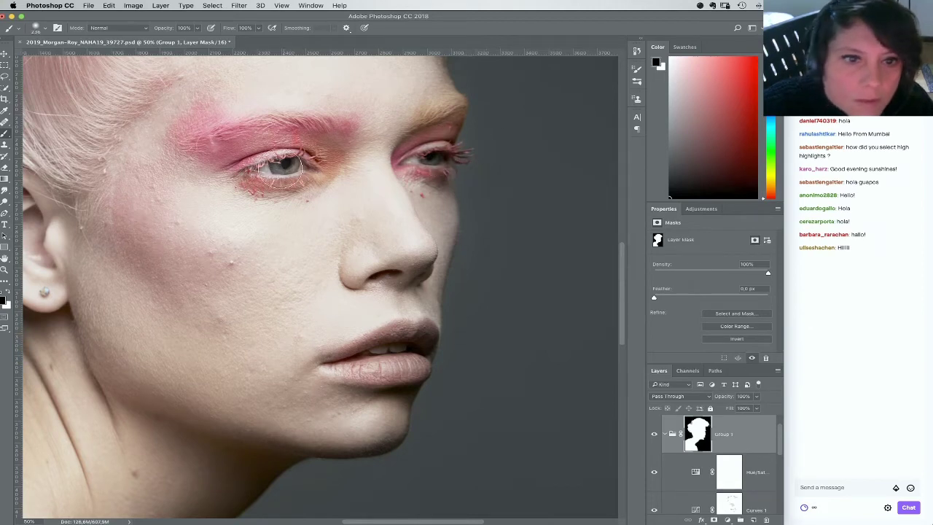
left_click_drag(272, 167, 301, 165)
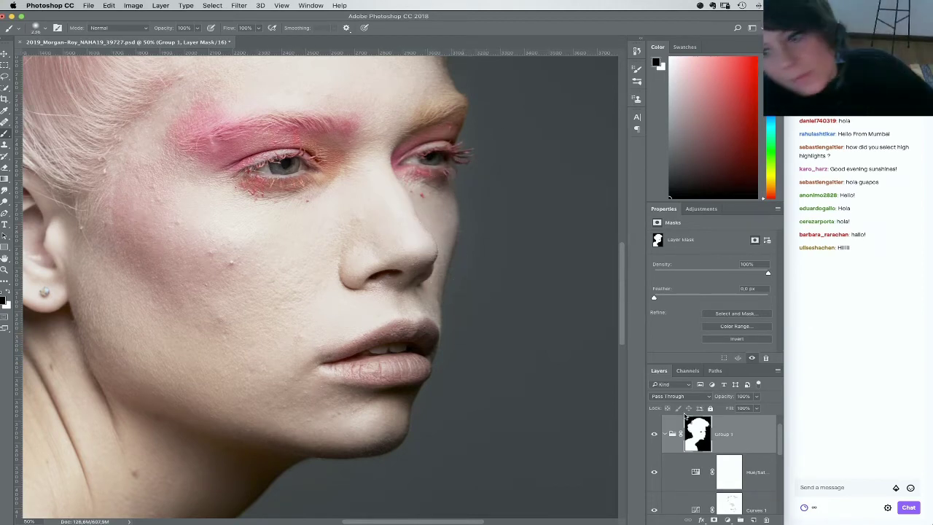
Hide Group 1 and collapse it in the layer stack
left_click(654, 435)
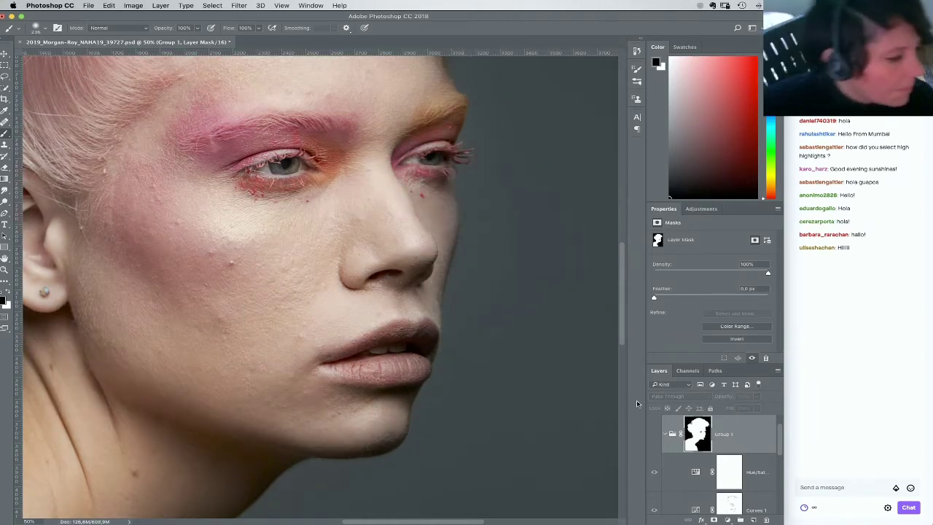
left_click(688, 370)
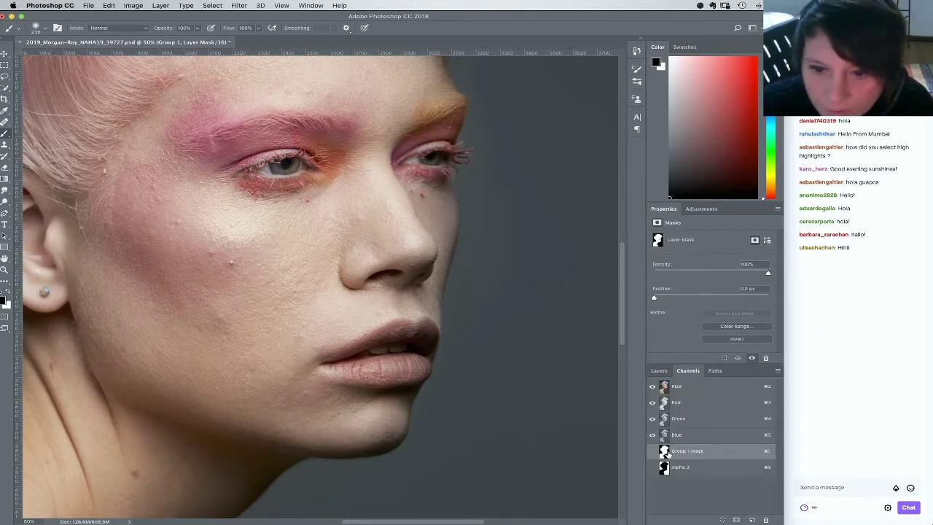
left_click(668, 402)
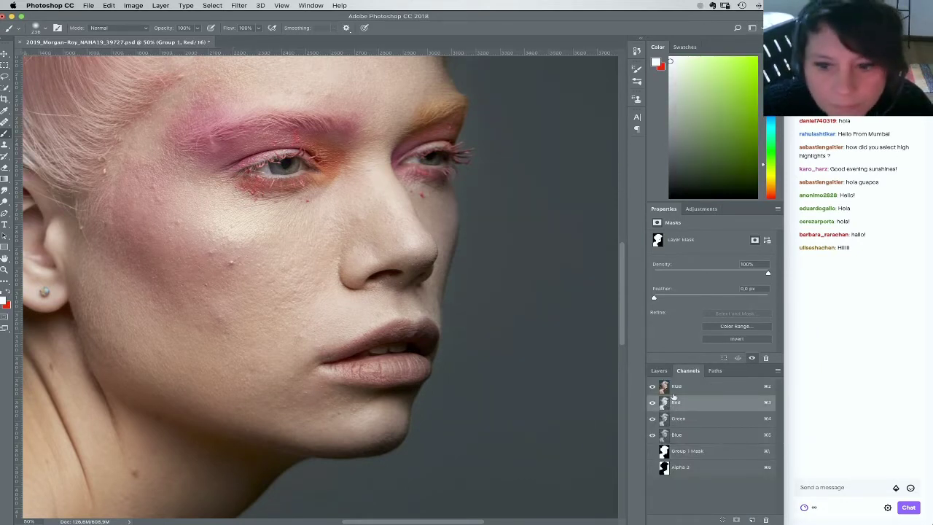
left_click(676, 388)
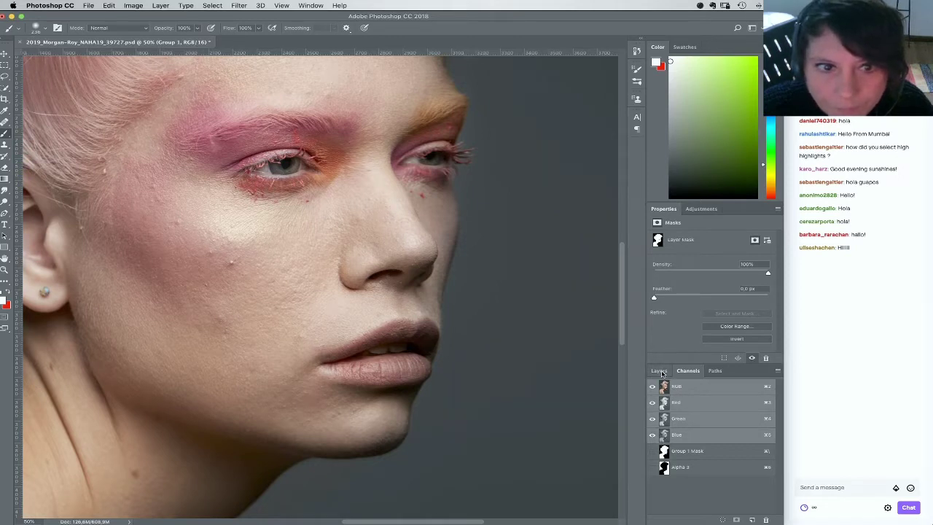
left_click(661, 372)
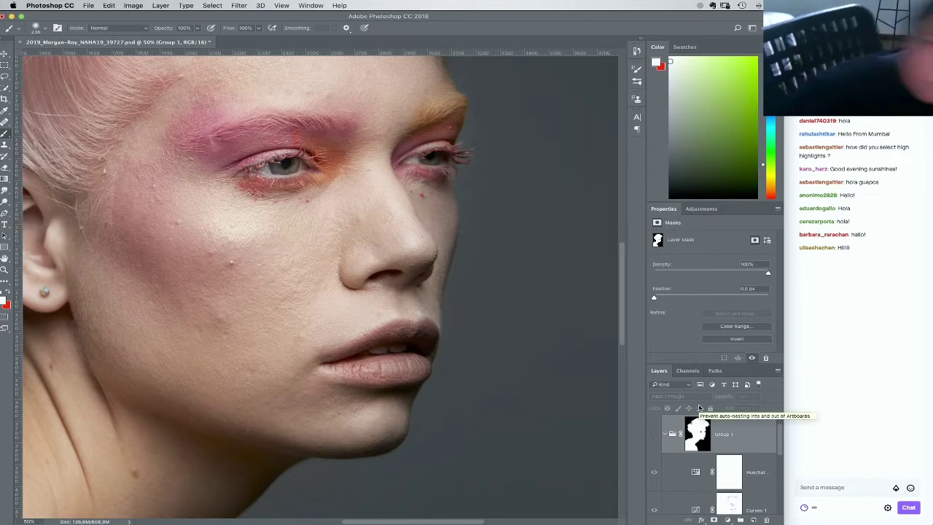
left_click(580, 416)
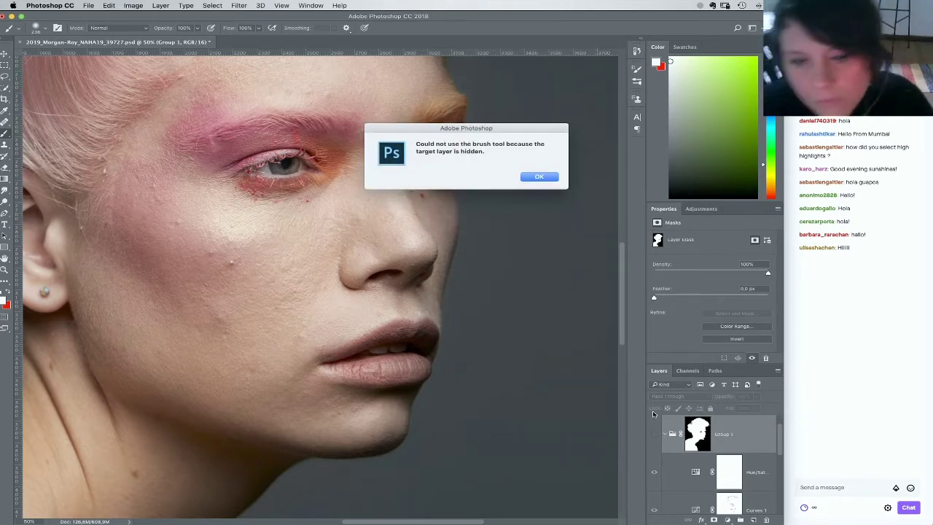
key("Return")
left_click(665, 437)
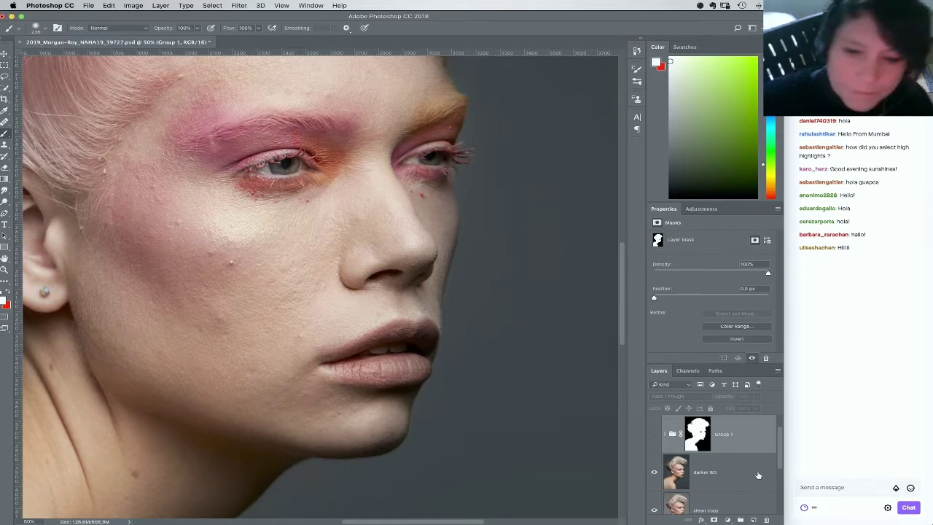
left_click(753, 520)
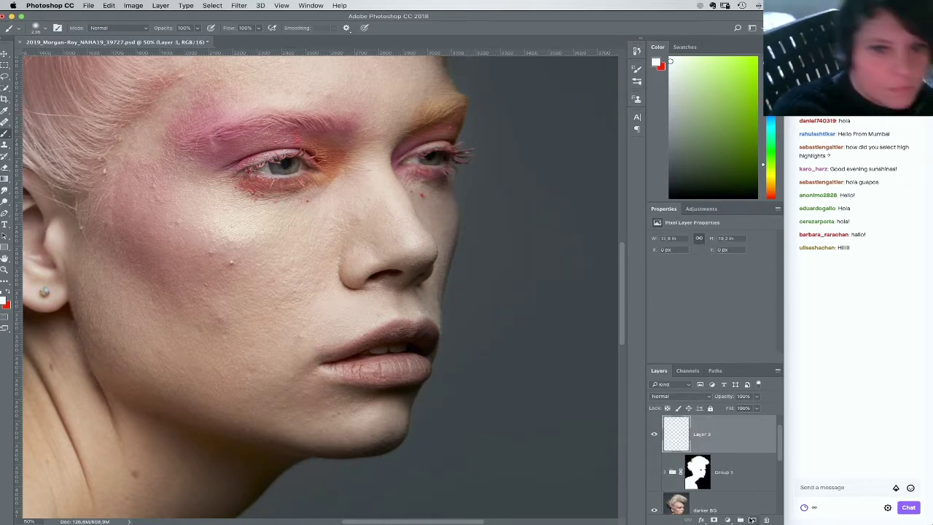
key("super+alt+shift+e")
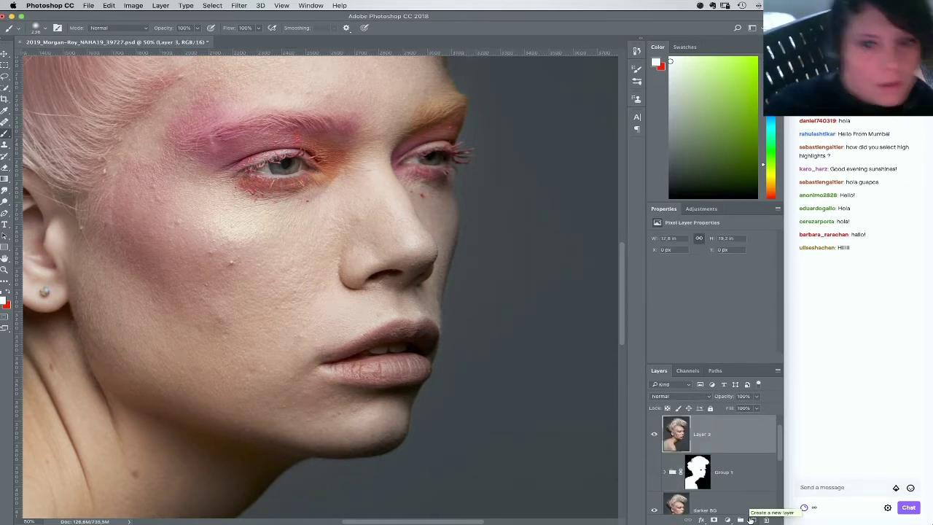
left_click(135, 5)
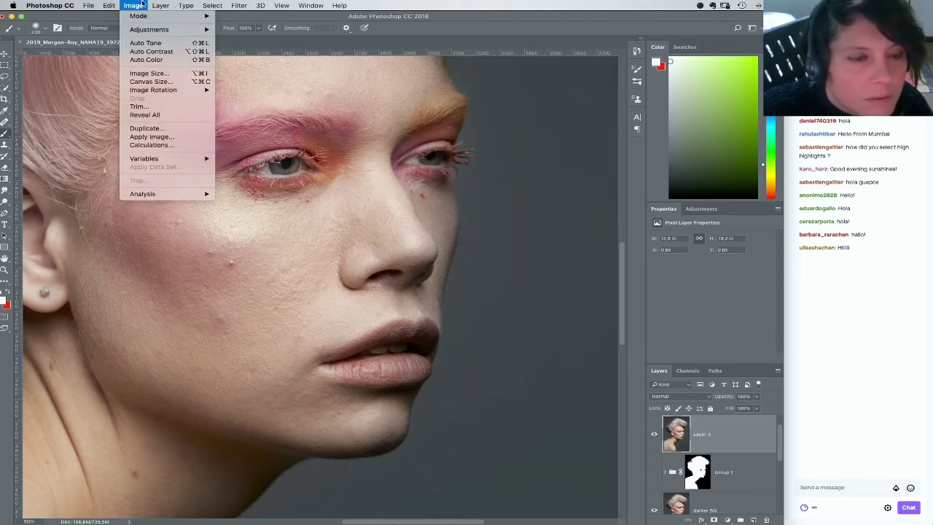
left_click(140, 4)
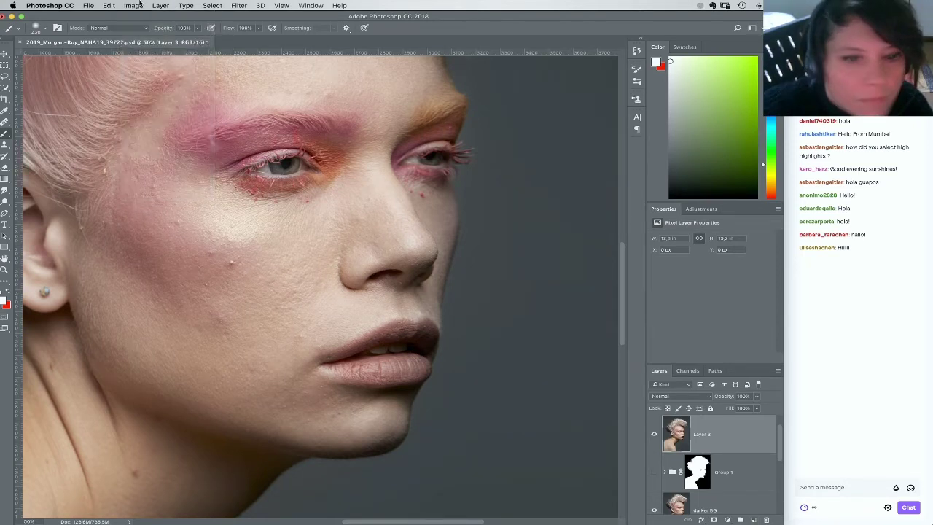
left_click_drag(738, 435, 766, 520)
Add a Selective Color layer above Group 1, raising Black for Neutrals and setting it to +100% for Blacks and Whites
left_click(727, 520)
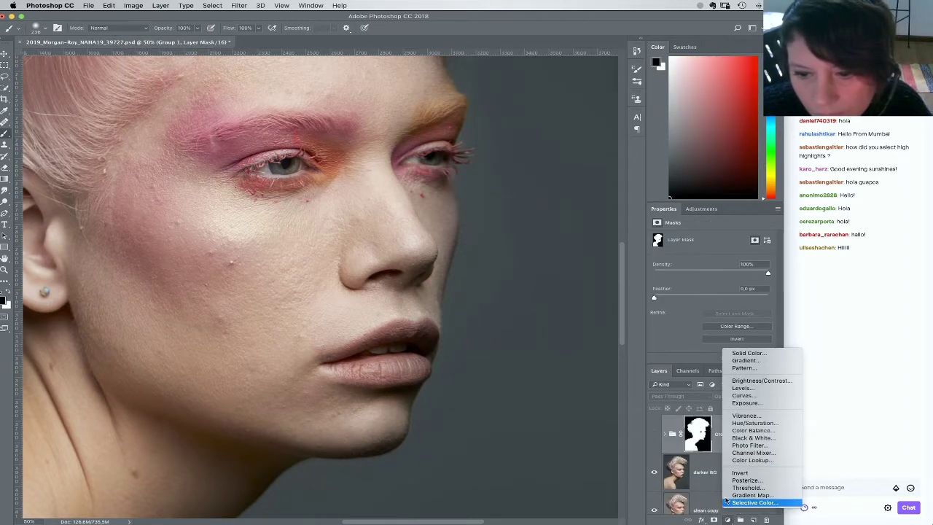
left_click(727, 501)
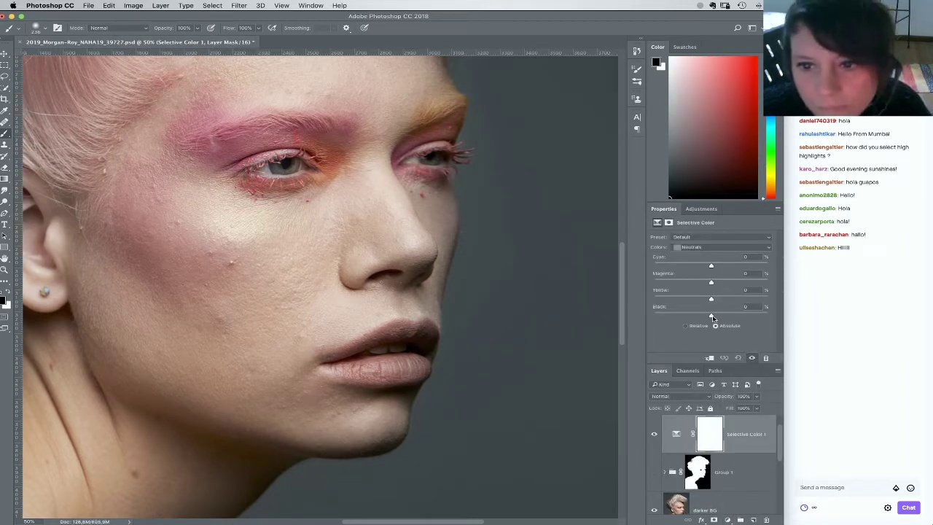
left_click_drag(715, 316, 736, 317)
left_click(721, 247)
left_click(700, 255)
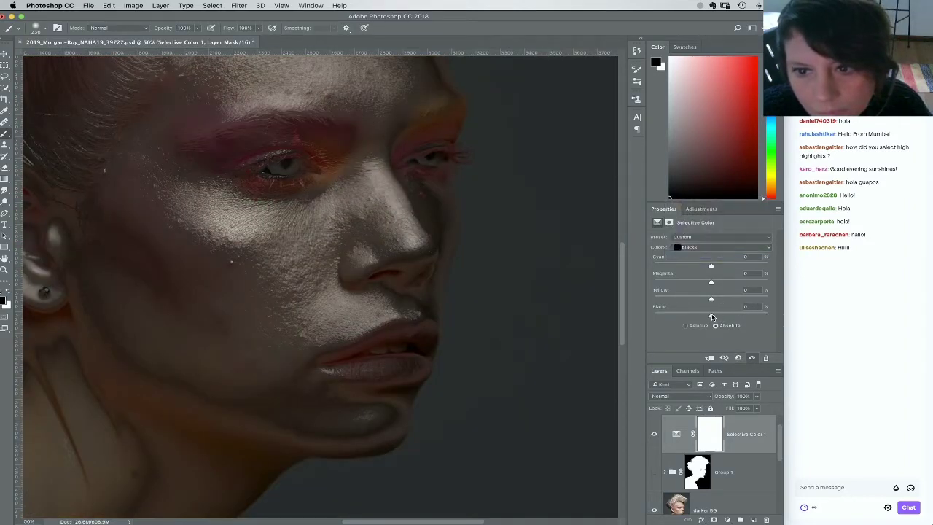
left_click(721, 247)
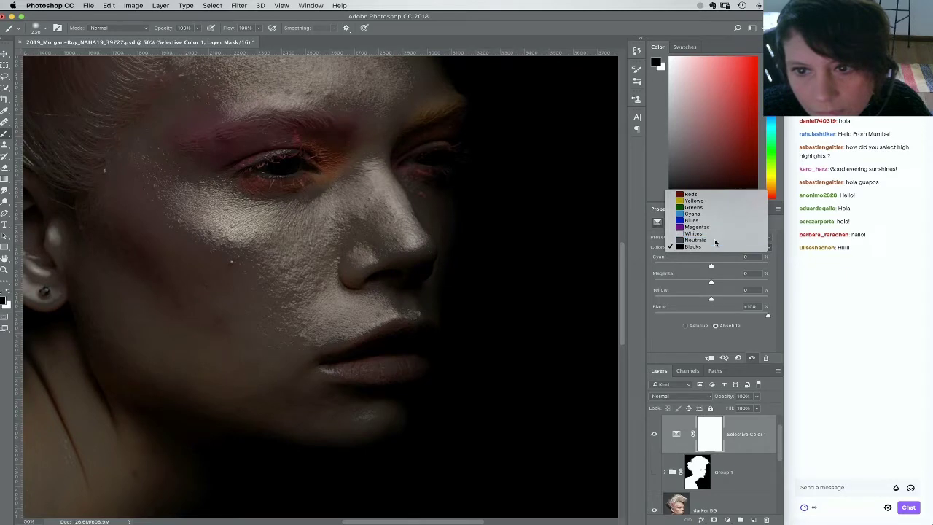
left_click(692, 235)
Set Black to -100% for the Reds, Yellows and Greens in the Selective Color adjustment
left_click(721, 247)
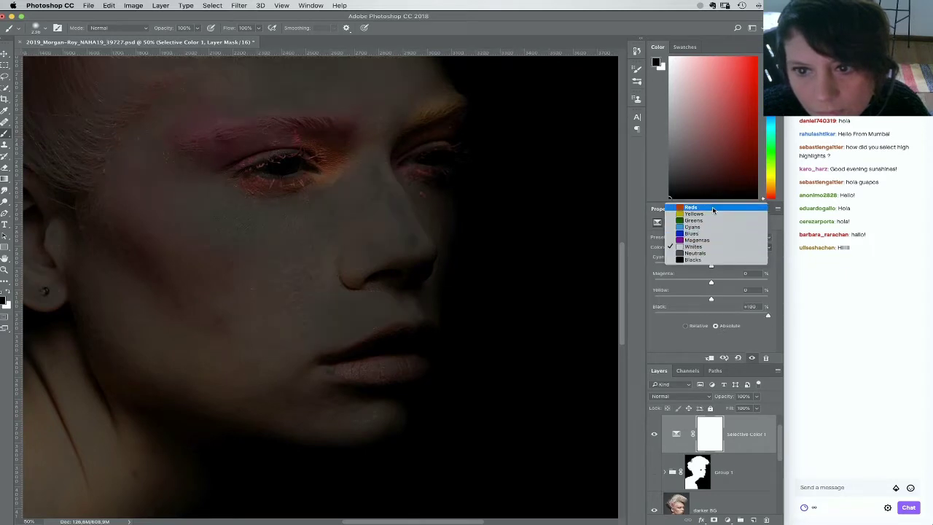
left_click(710, 206)
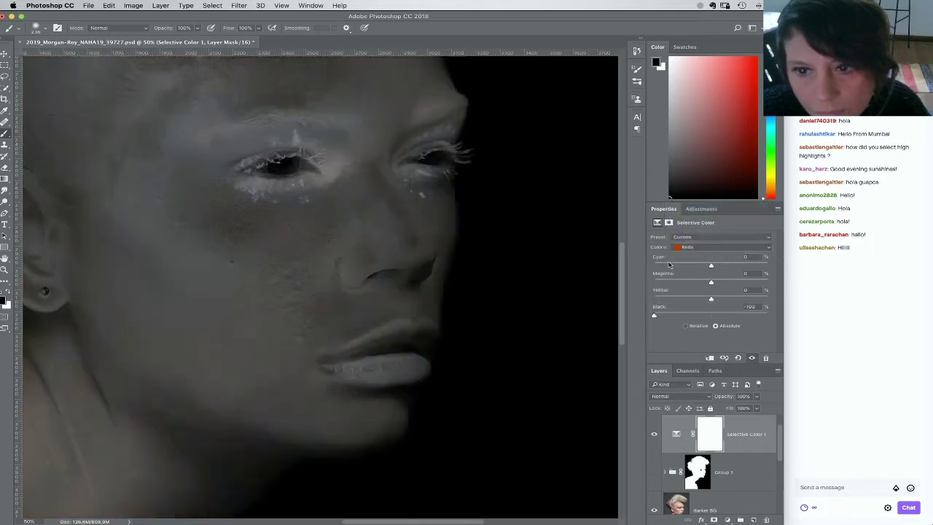
left_click(721, 247)
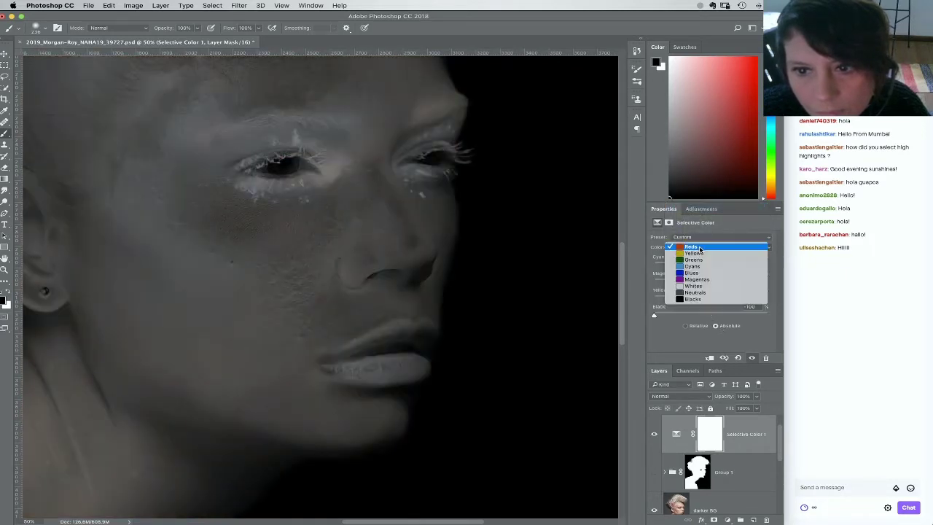
left_click(692, 252)
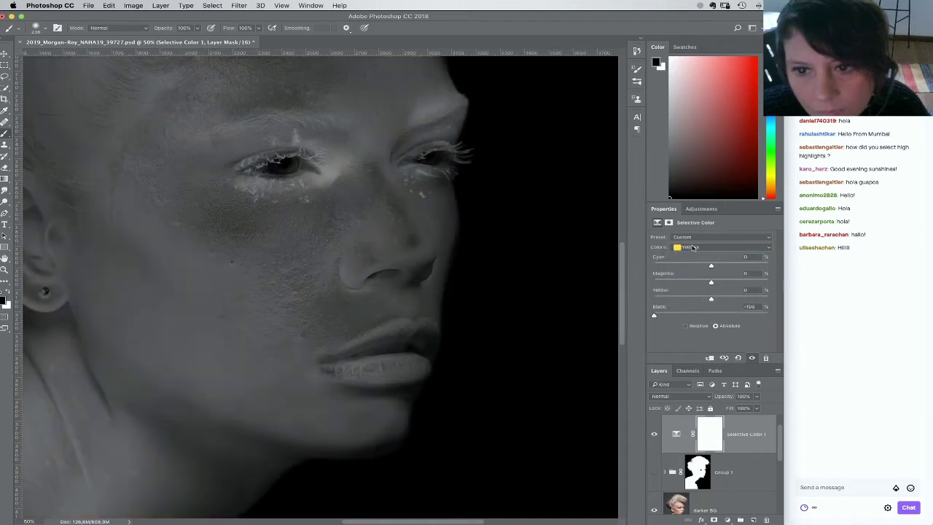
left_click(696, 248)
left_click(692, 254)
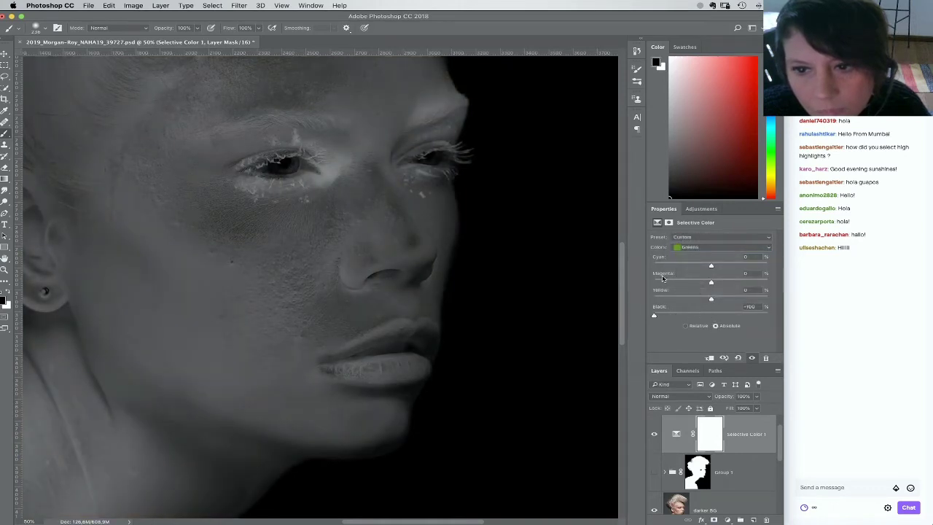
Lower Black for the Blues in the Selective Color adjustment and set it to -100% for the Cyans, Magentas and Yellows
left_click(696, 249)
left_click(699, 255)
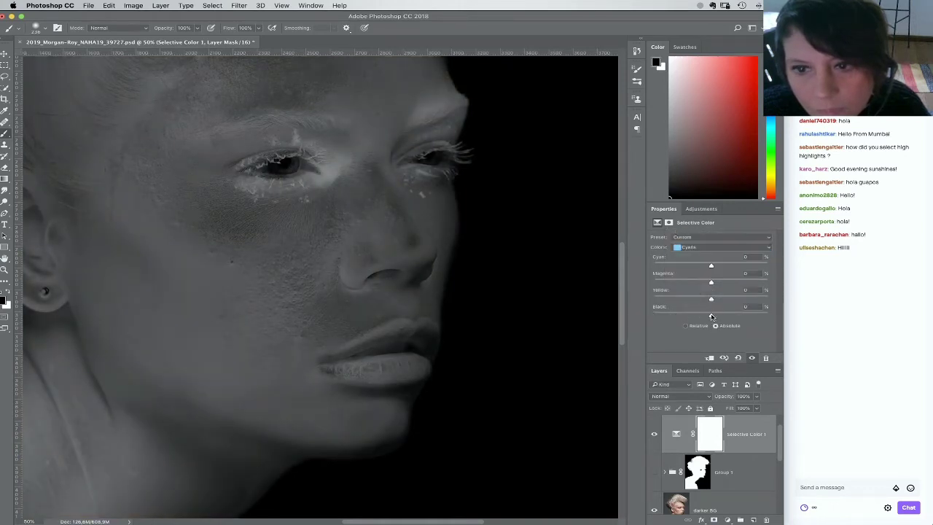
left_click(691, 248)
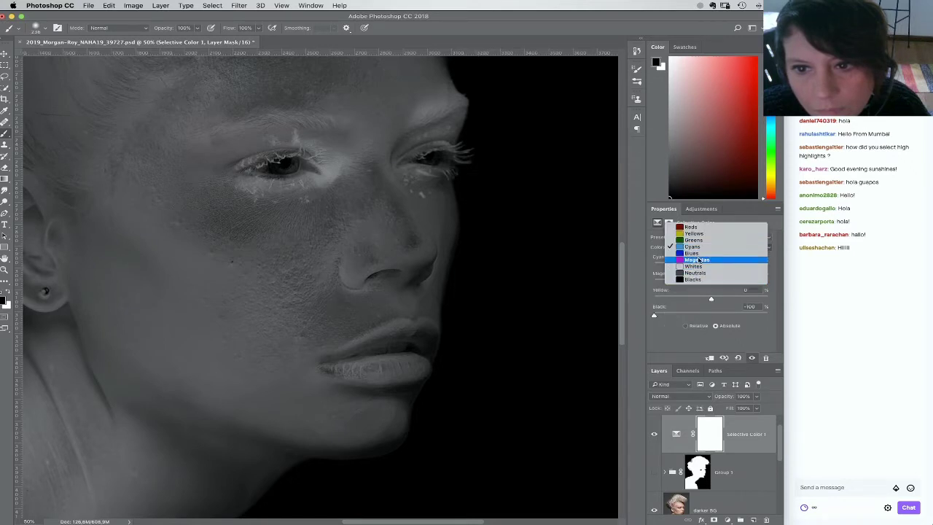
left_click(692, 253)
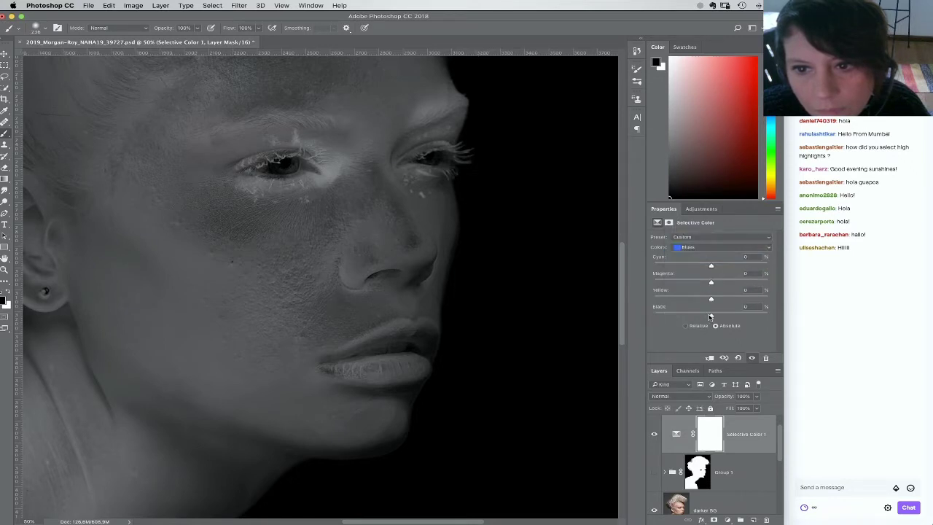
left_click(698, 248)
left_click(696, 255)
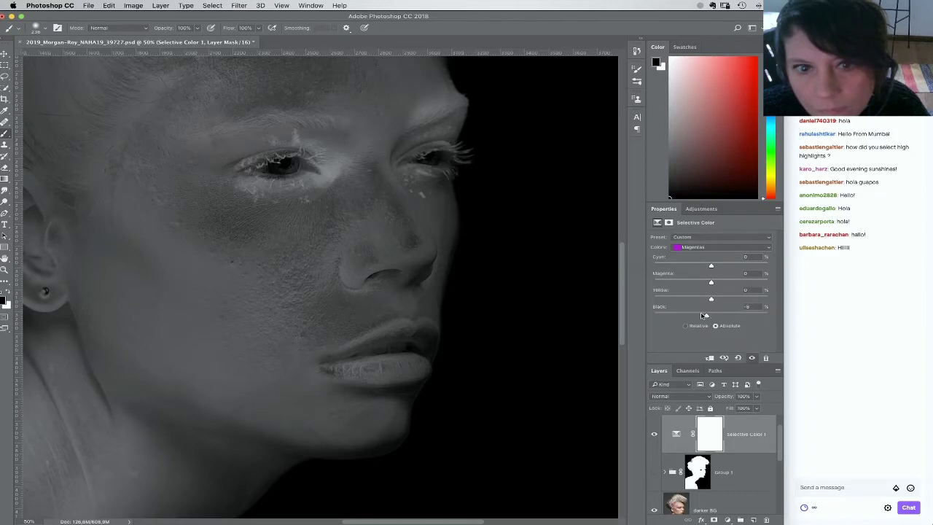
left_click(703, 247)
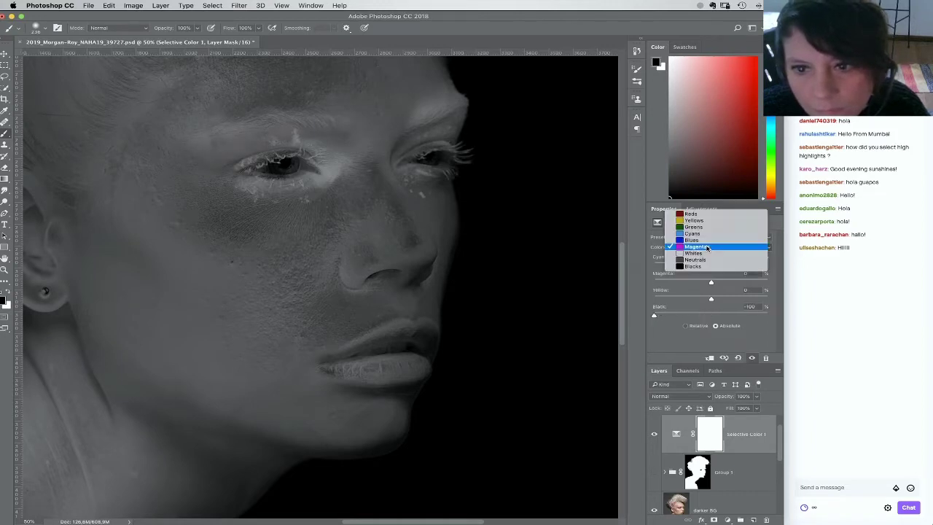
left_click(692, 220)
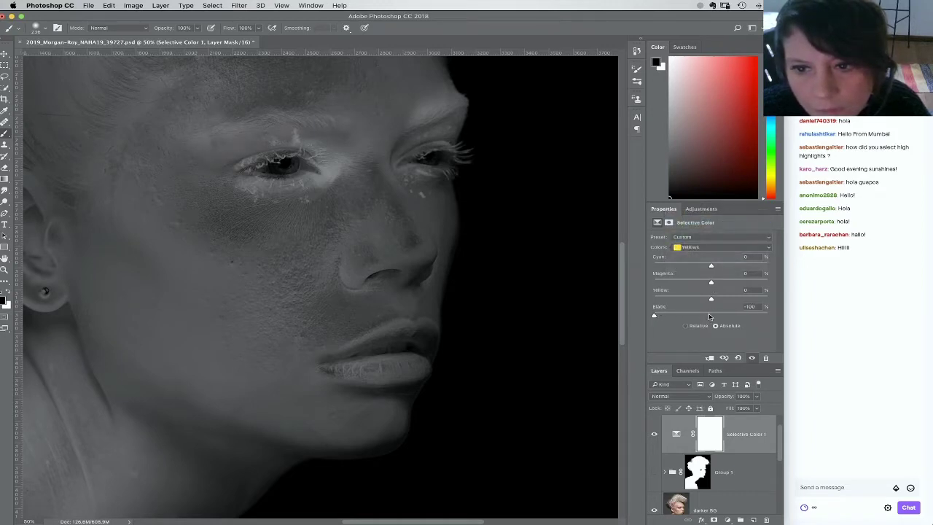
left_click_drag(653, 316, 654, 316)
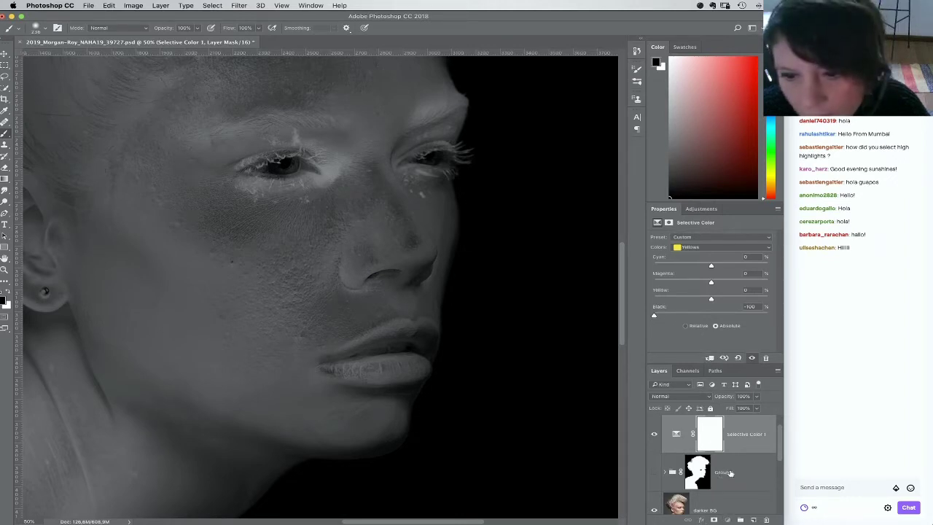
Add a Hue/Saturation adjustment layer between Group 1 and the Selective Color layer and raise its master saturation
left_click(729, 472)
left_click(727, 519)
left_click(758, 423)
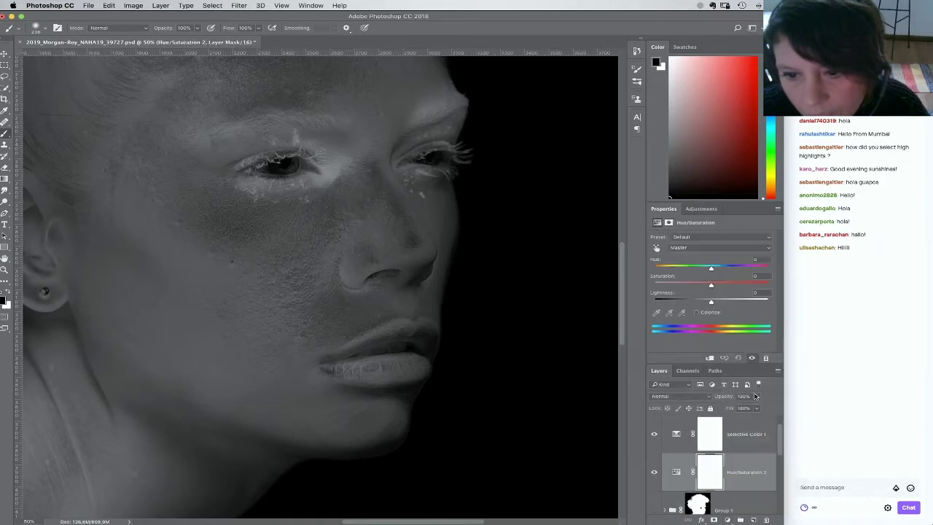
left_click(728, 285)
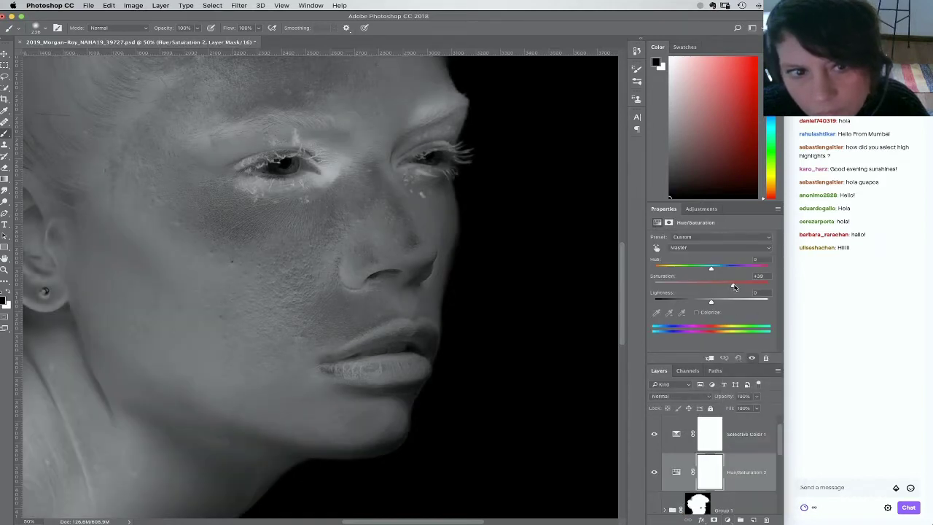
left_click_drag(733, 286, 730, 302)
Widen the Magentas range of the Hue/Saturation adjustment into the reds and set its saturation to +61
left_click(718, 247)
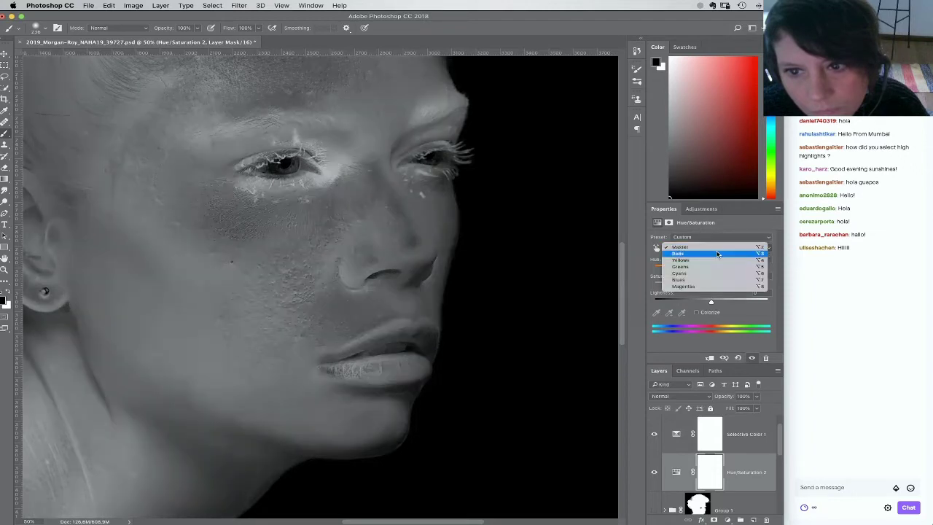
left_click(717, 291)
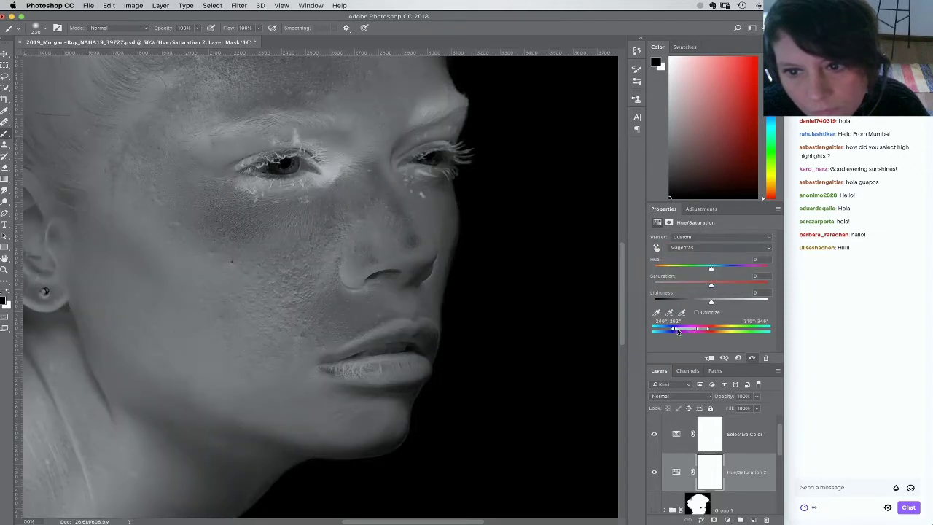
left_click_drag(706, 330, 712, 331)
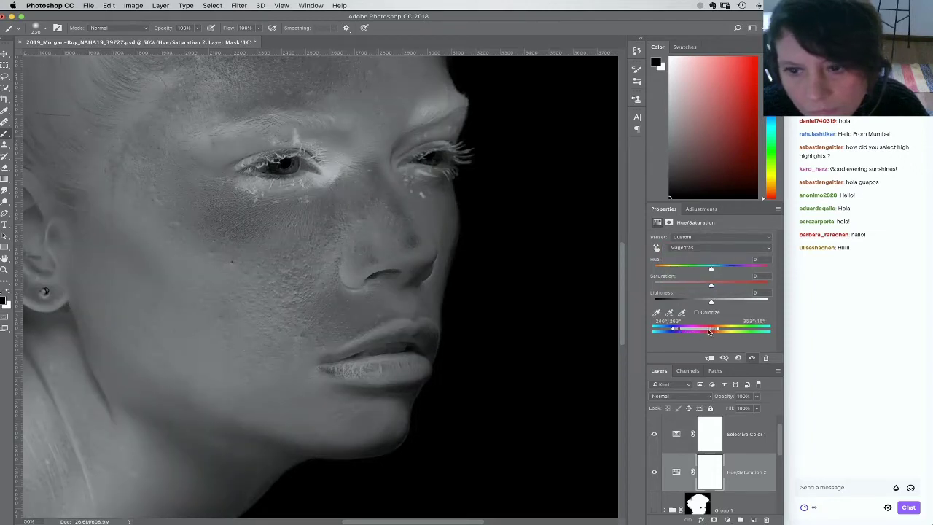
left_click_drag(724, 284, 735, 284)
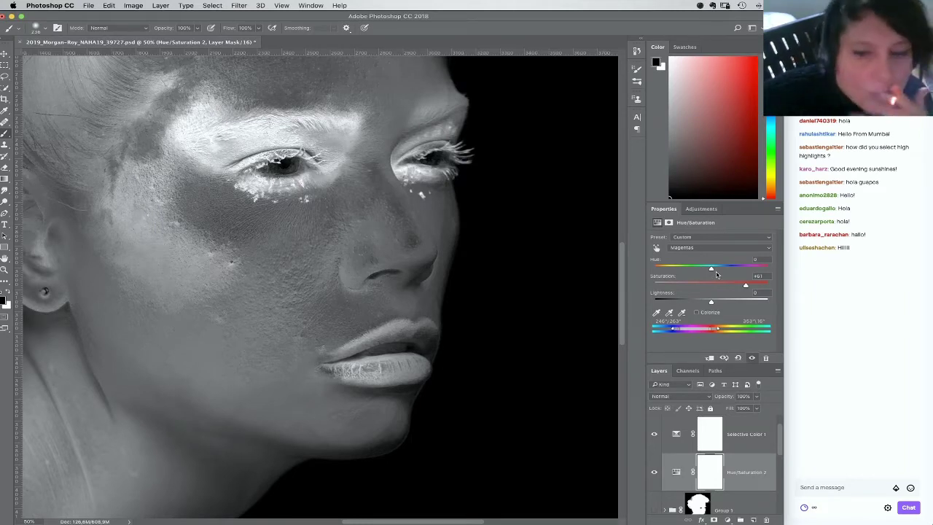
Rename the Selective Color 1 layer "saturantion mask Adjustment"
double_click(747, 434)
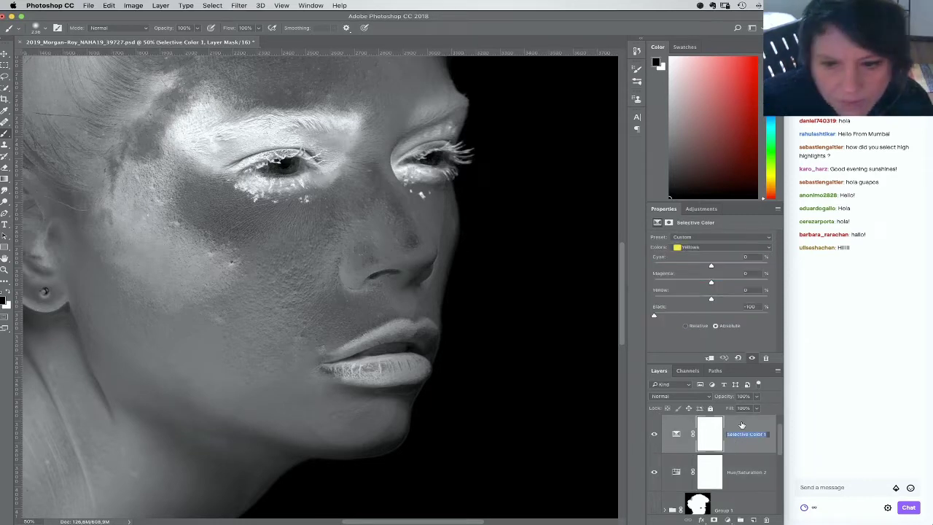
type("sa")
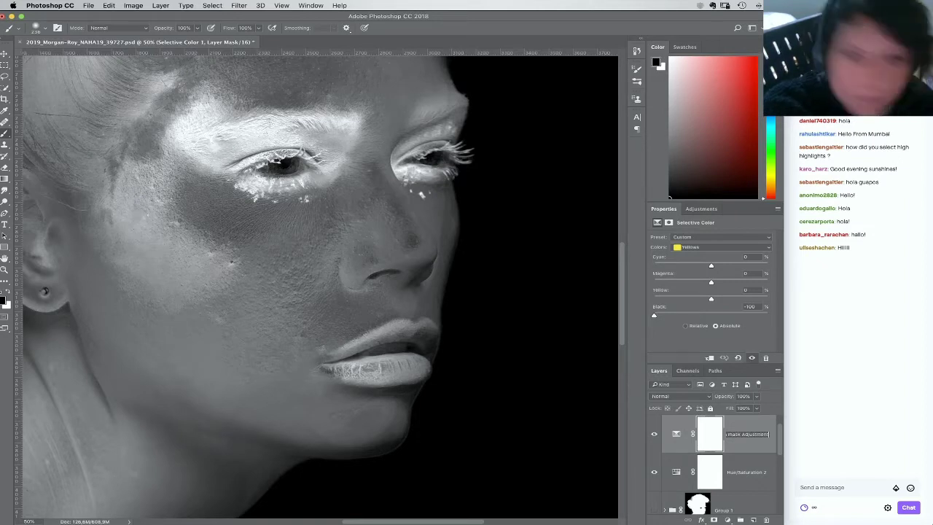
type("turantion mask Adjustment")
key("Return")
With the saturation mask layer temporarily hidden, set the Yellows saturation to +68 in the Hue/Saturation 2 adjustment
left_click(671, 457)
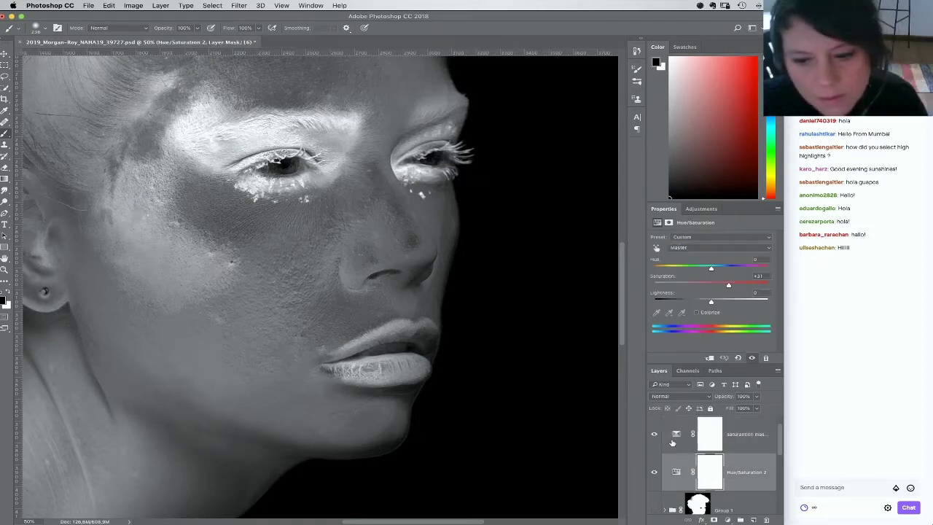
left_click(653, 435)
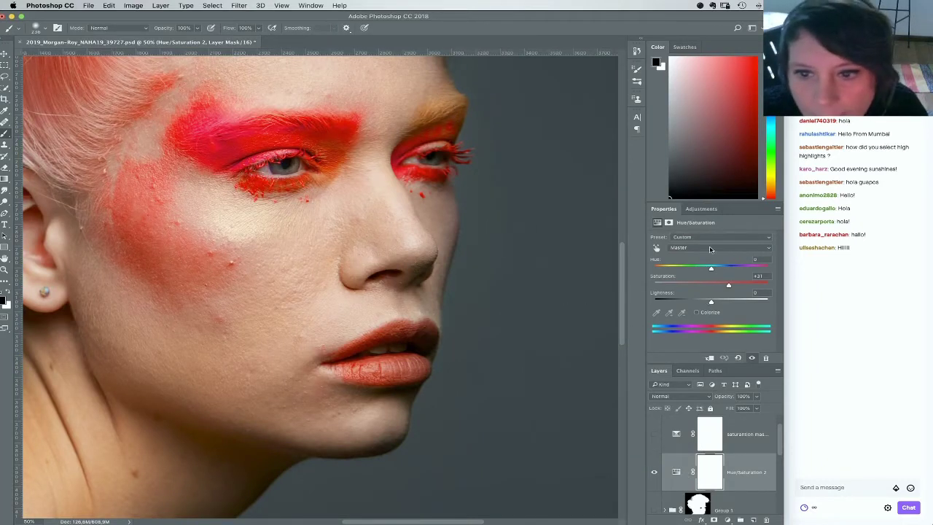
left_click(710, 249)
left_click(712, 265)
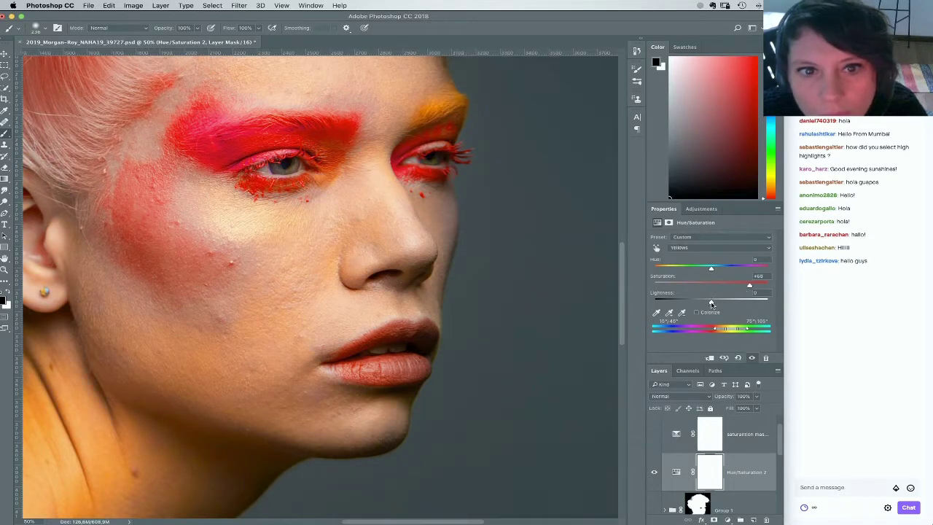
left_click(653, 435)
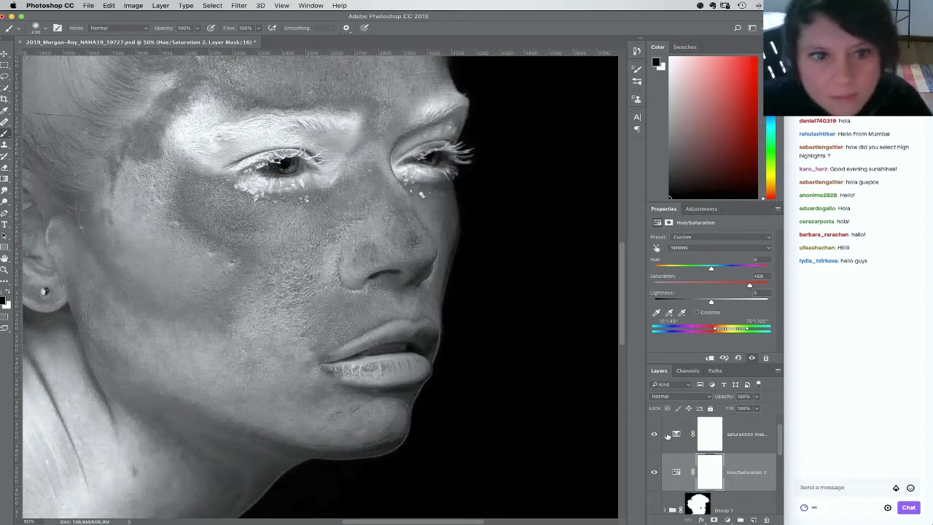
Load the RGB composite's brightness as a selection, save it as a new alpha channel and deselect
left_click(708, 431)
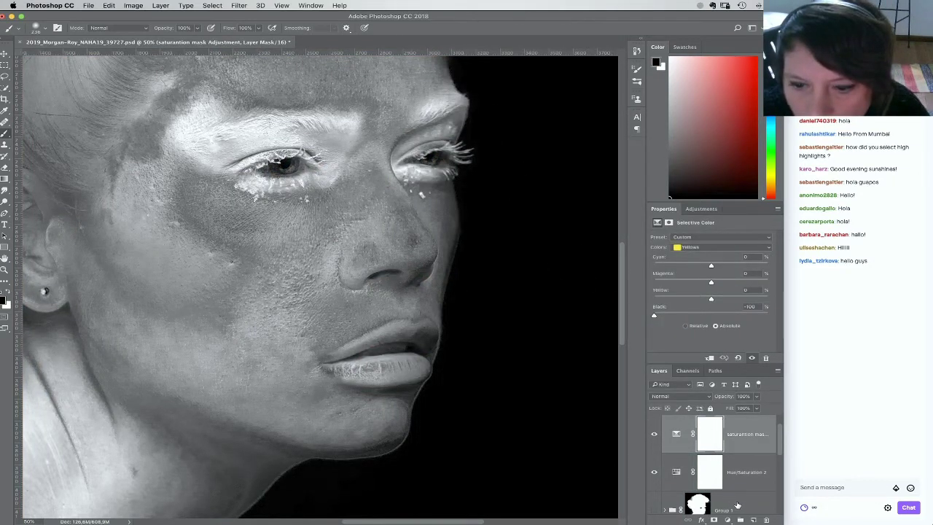
left_click(687, 370)
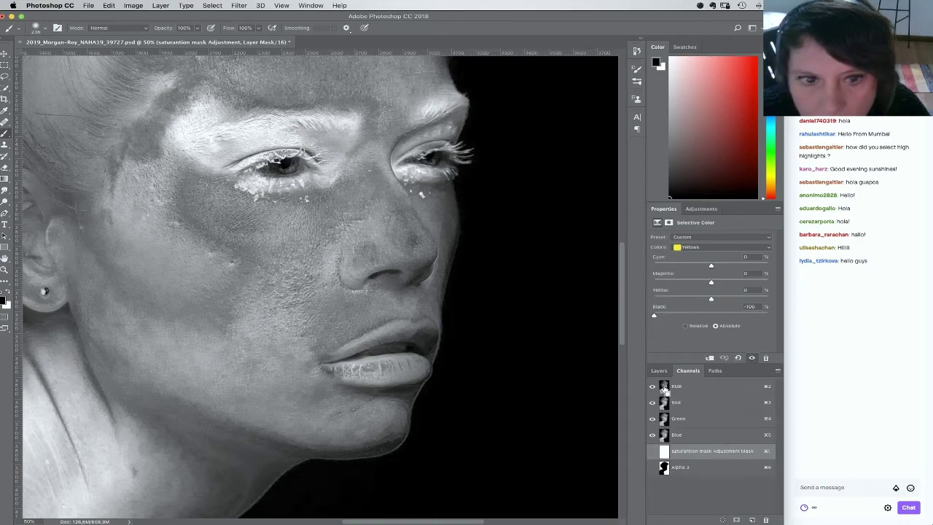
left_click(664, 389, "super")
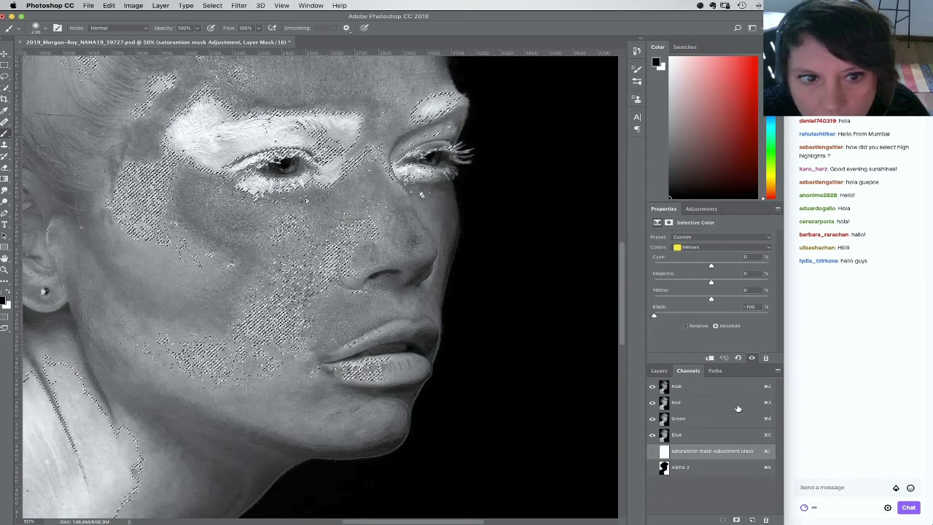
left_click(736, 519)
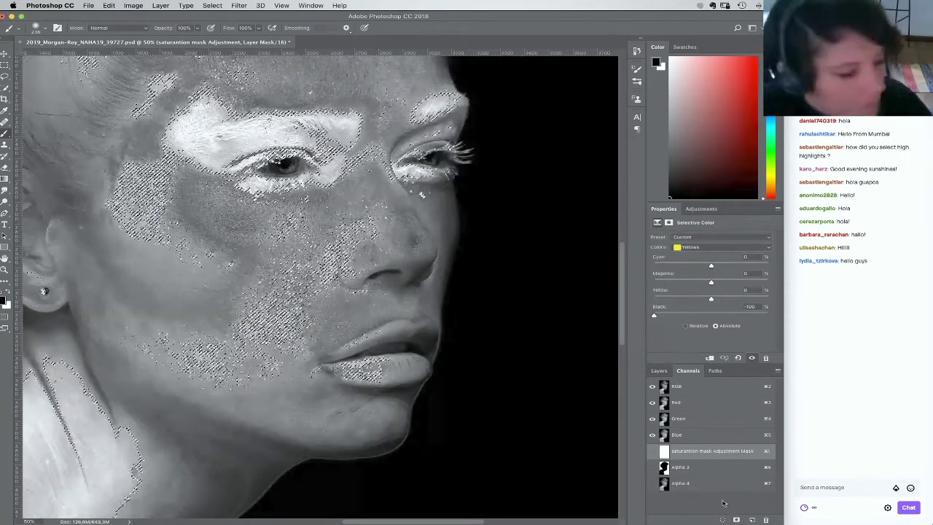
key("super+d")
On the Alpha 4 channel, paint black over the cheek below the near eye with a 412 px brush in Overlay mode
left_click(700, 483)
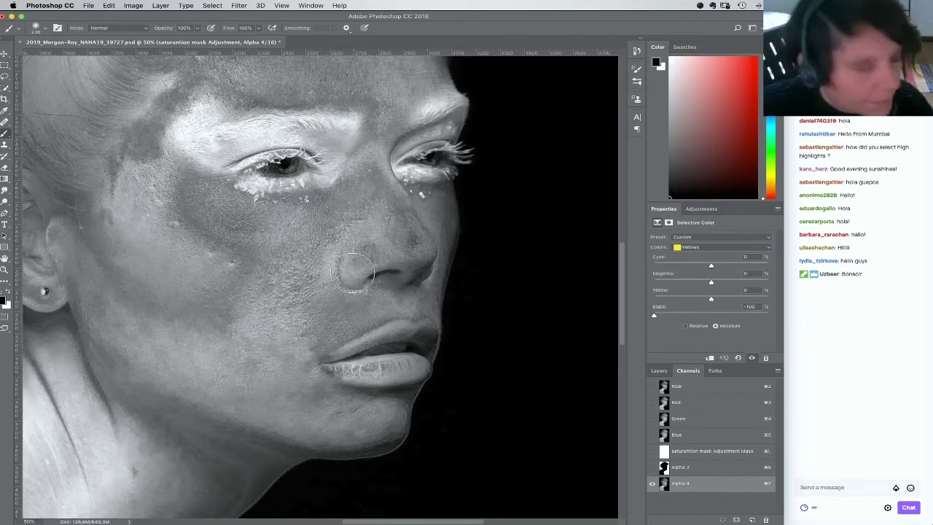
right_click(291, 267)
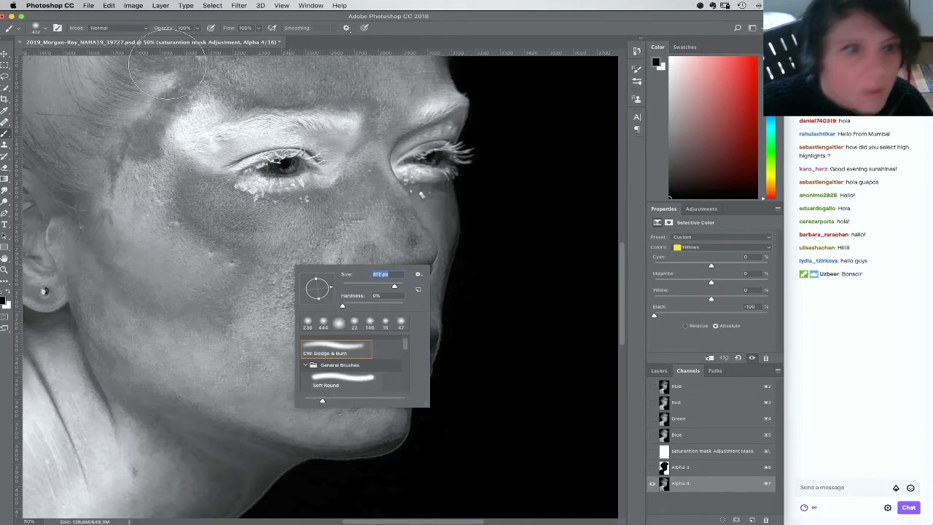
left_click(131, 29)
left_click(131, 137)
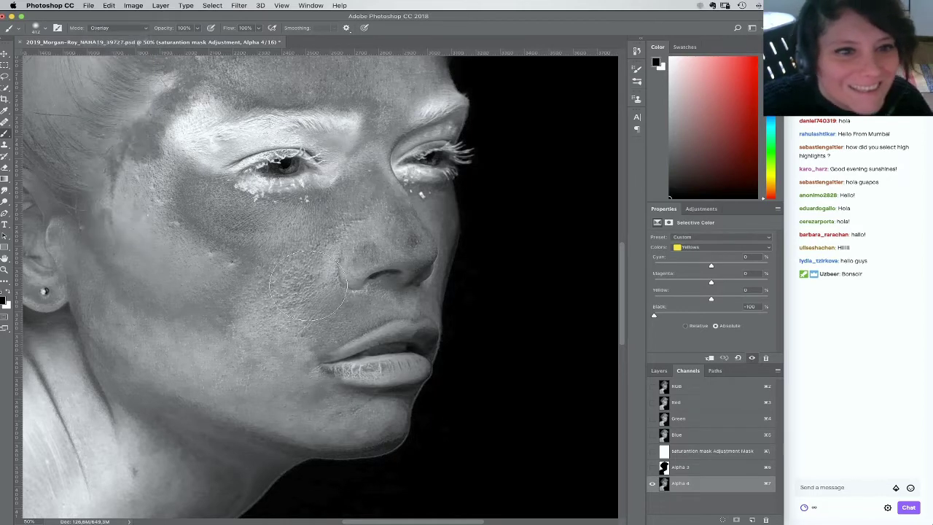
mouse_move(321, 245)
left_mouse_down()
mouse_move(208, 208)
mouse_move(287, 241)
mouse_move(375, 219)
mouse_move(395, 226)
left_mouse_up()
Paint the nose, forehead, far cheek and mouth area black in Alpha 4 with a 316 px Overlay brush, leaving the eye makeup bright
right_click(451, 227)
left_click_drag(495, 260, 493, 260)
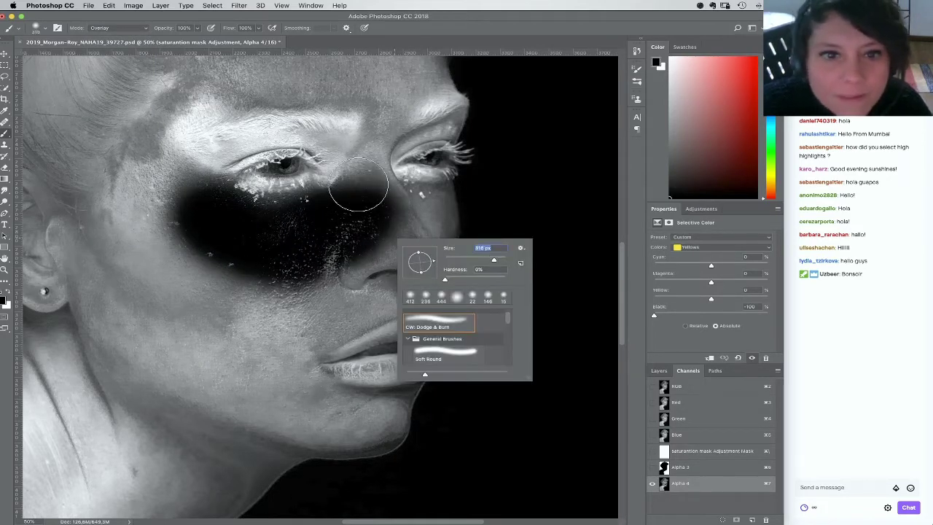
left_click_drag(366, 196, 397, 95)
left_click_drag(385, 142, 420, 281)
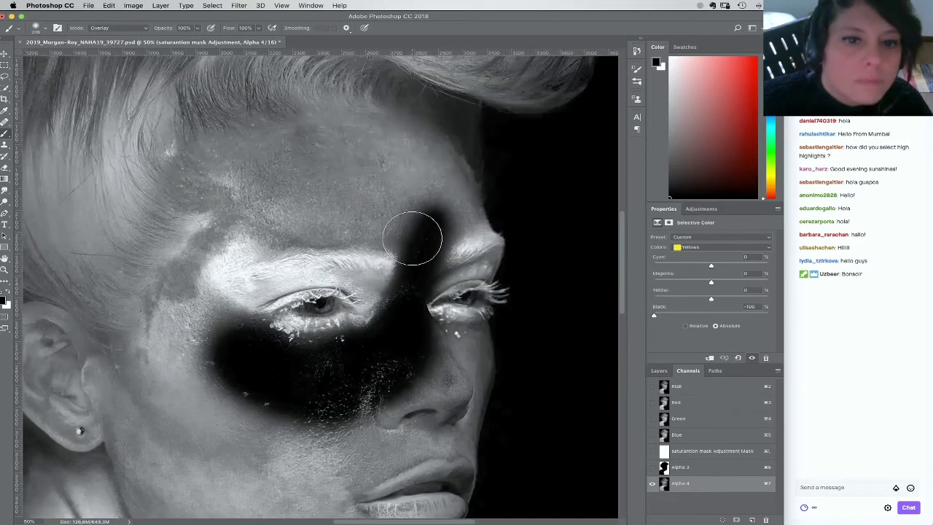
mouse_move(416, 235)
left_mouse_down()
mouse_move(289, 219)
mouse_move(257, 198)
mouse_move(175, 259)
mouse_move(176, 238)
mouse_move(150, 219)
mouse_move(226, 133)
mouse_move(230, 149)
mouse_move(333, 100)
mouse_move(364, 100)
mouse_move(447, 171)
mouse_move(449, 210)
mouse_move(496, 153)
mouse_move(505, 250)
left_mouse_up()
left_click_drag(531, 362, 526, 260)
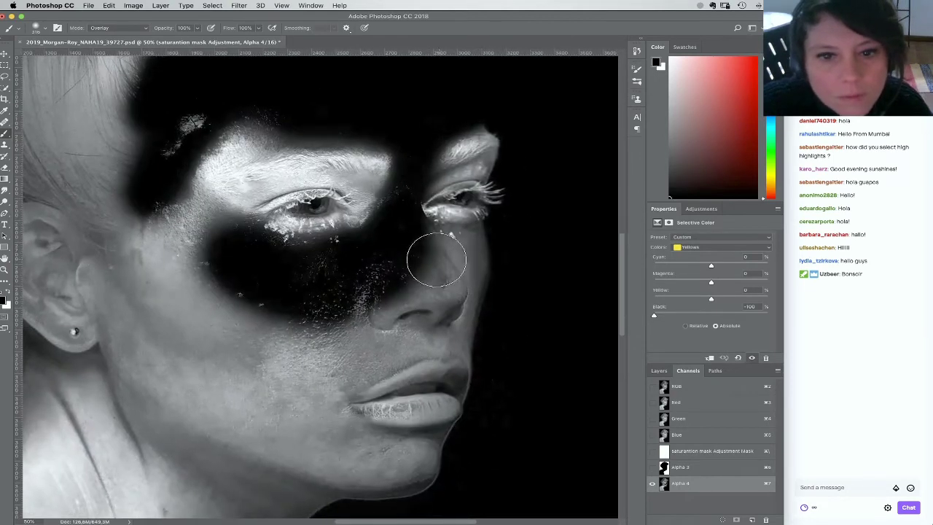
mouse_move(437, 233)
left_mouse_down()
mouse_move(475, 267)
mouse_move(482, 279)
mouse_move(425, 270)
mouse_move(373, 287)
mouse_move(343, 343)
mouse_move(376, 383)
mouse_move(418, 487)
mouse_move(320, 420)
mouse_move(259, 341)
mouse_move(226, 264)
mouse_move(231, 251)
mouse_move(222, 313)
left_mouse_up()
Group the saturation mask and Hue/Saturation 2 layers as "masking Make up Help Layers" and hide the group
left_click(677, 386)
left_click(659, 370)
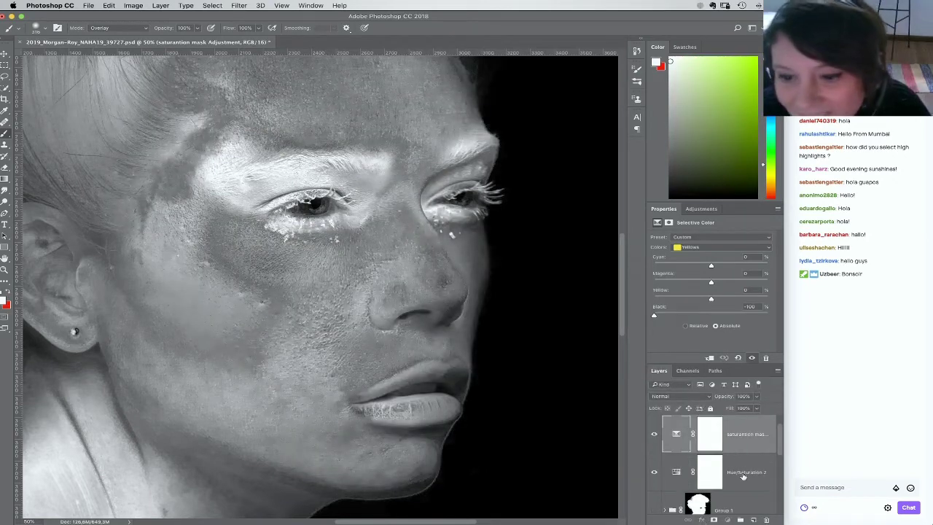
left_click(743, 475, "shift")
key("super+g")
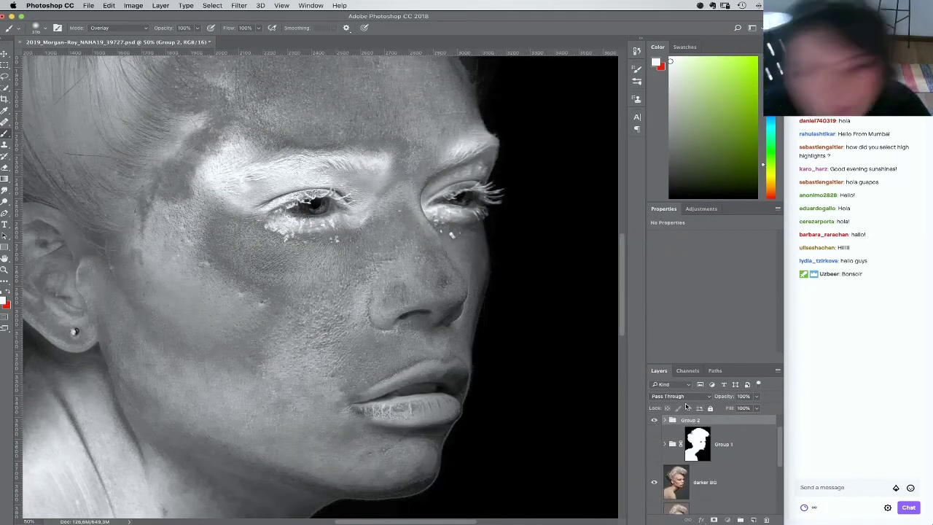
double_click(691, 421)
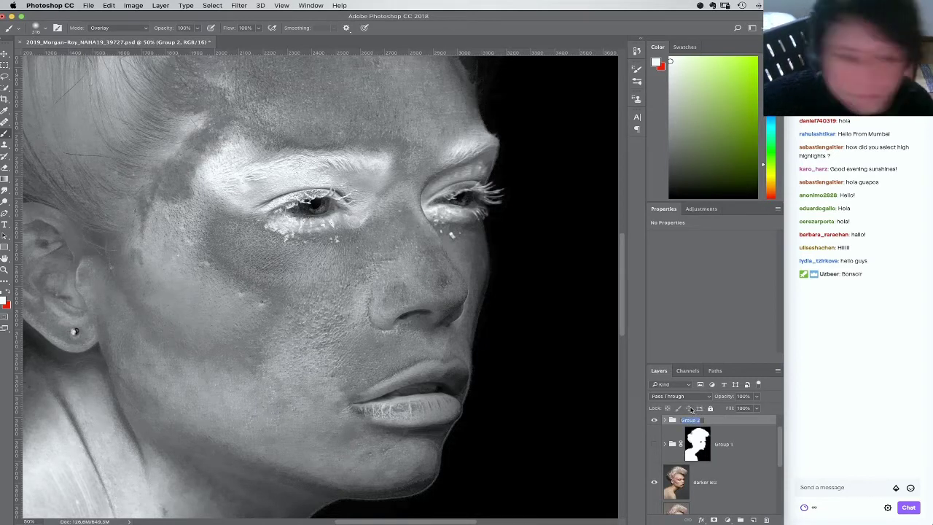
type("masking M")
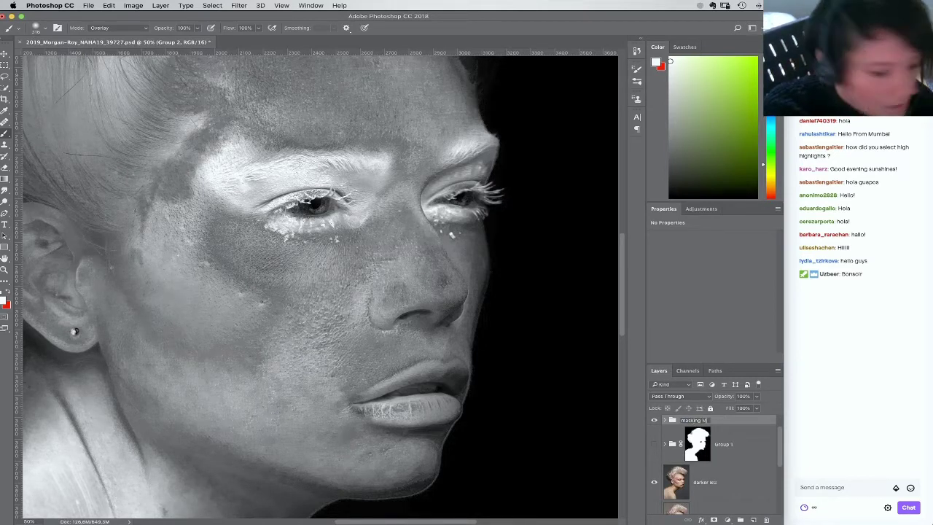
type("ake up Help Layer")
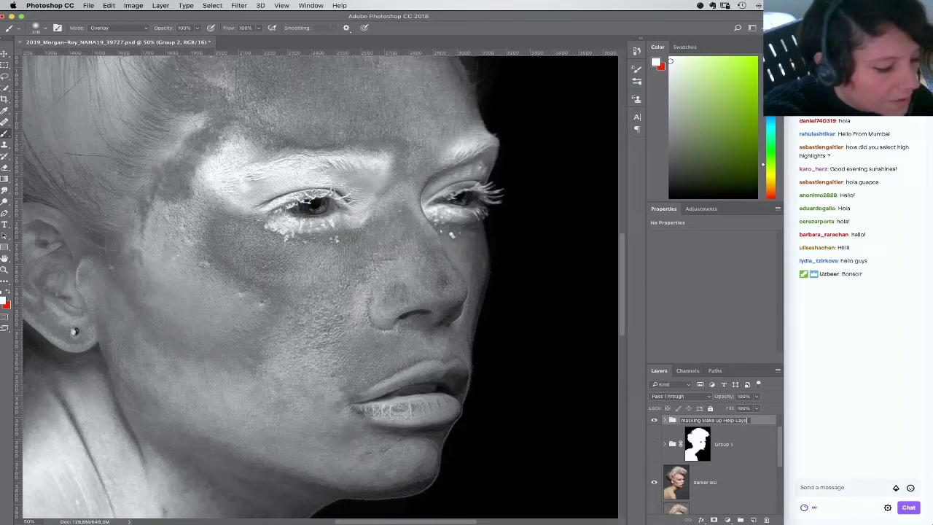
key("Return")
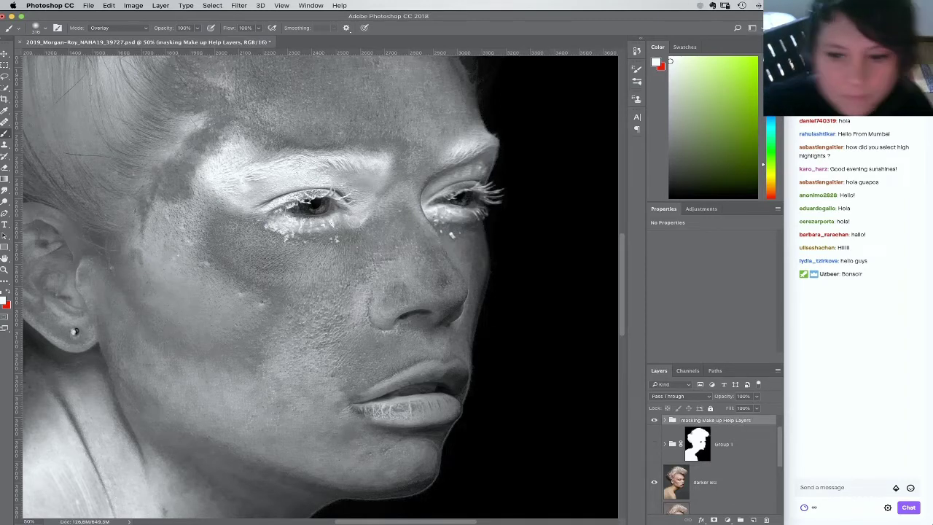
left_click(654, 420)
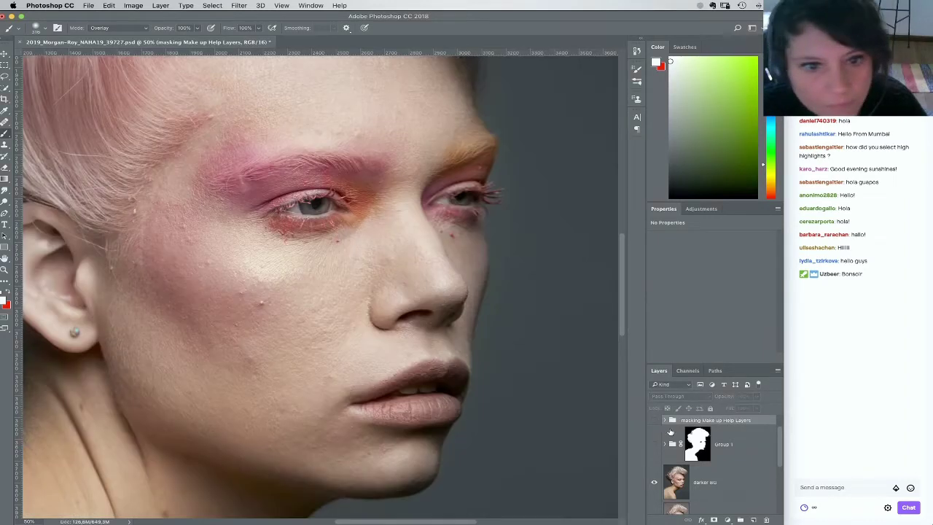
Paint black over the outer cheek and temple in Alpha 4 using Overlay brushes of 508 px and 348 px
left_click(687, 371)
left_click(691, 468)
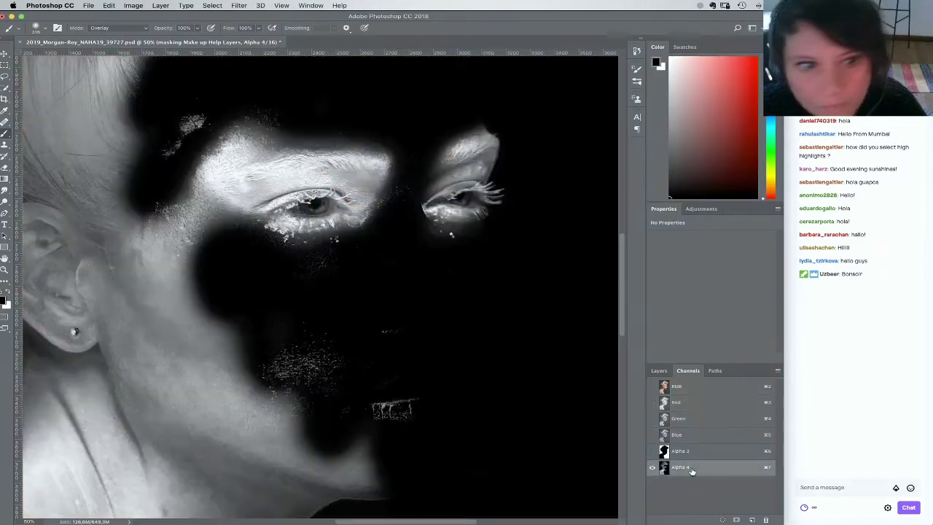
right_click(191, 313)
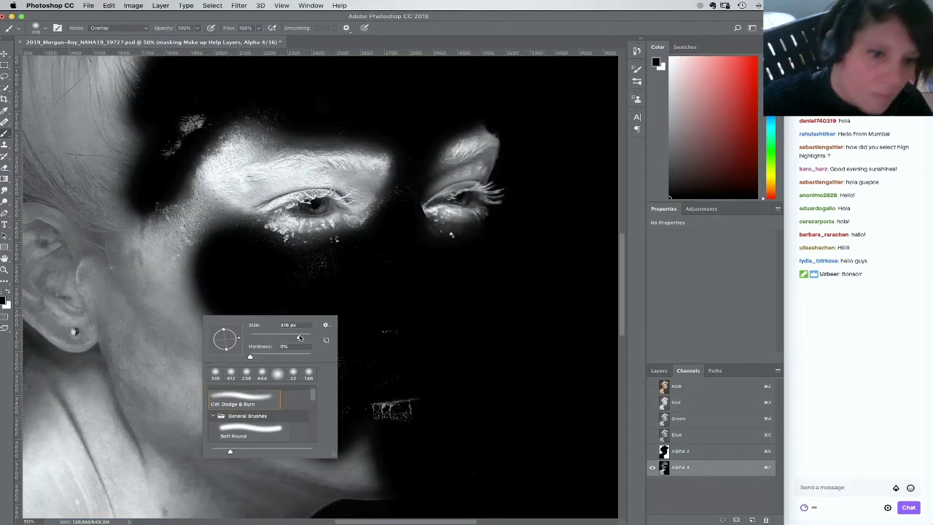
left_click_drag(300, 338, 304, 338)
mouse_move(219, 270)
left_mouse_down()
mouse_move(202, 292)
mouse_move(151, 305)
left_mouse_up()
right_click(174, 318)
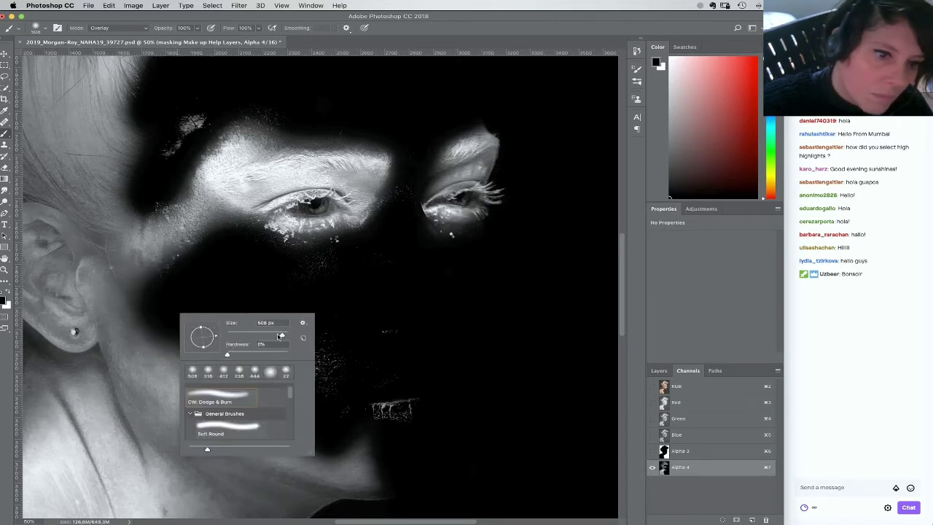
left_click_drag(282, 335, 276, 335)
mouse_move(156, 296)
left_mouse_down()
mouse_move(99, 278)
mouse_move(89, 166)
mouse_move(84, 206)
mouse_move(129, 314)
left_mouse_up()
Paint the ear black in Alpha 4 with a 162 px brush
right_click(223, 312)
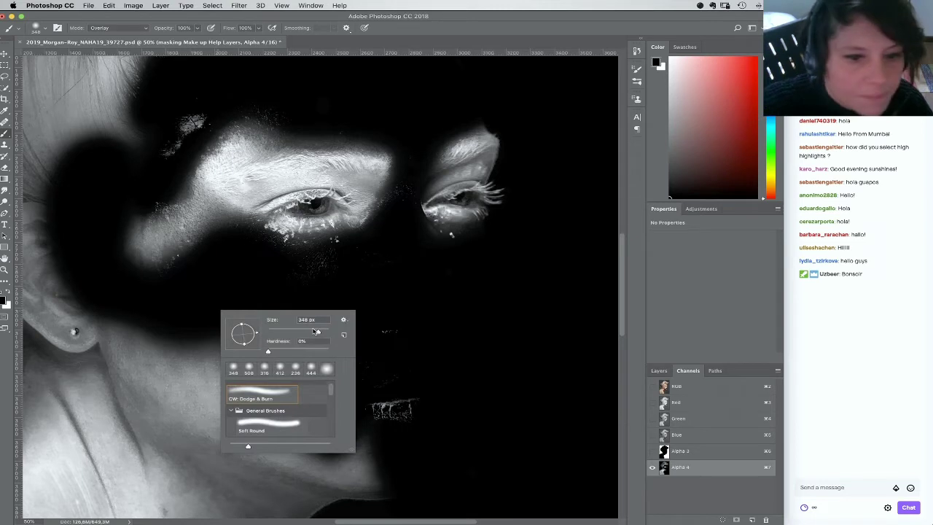
mouse_move(316, 332)
left_mouse_down()
mouse_move(177, 260)
mouse_move(231, 248)
mouse_move(210, 231)
mouse_move(379, 285)
left_mouse_up()
left_click(306, 331)
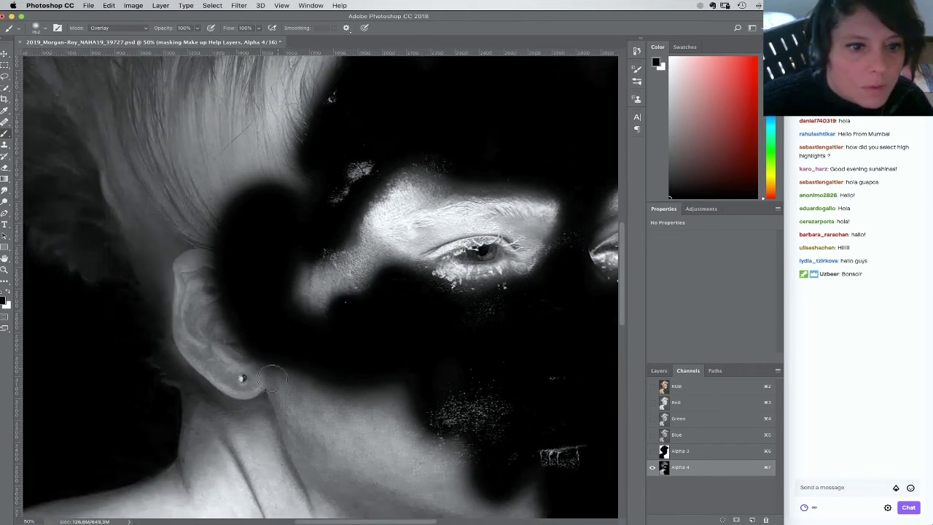
mouse_move(275, 381)
left_mouse_down()
mouse_move(233, 373)
mouse_move(220, 394)
mouse_move(204, 372)
left_mouse_up()
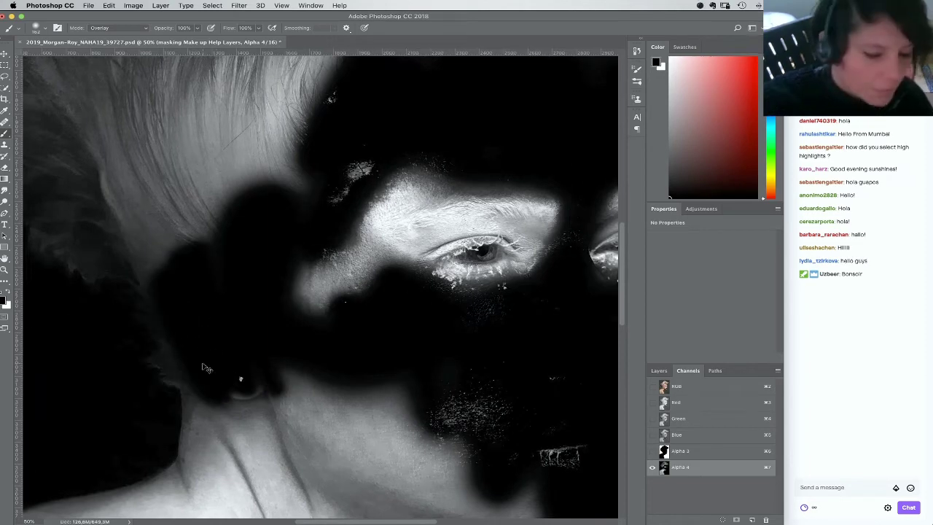
Compare Alpha 4 with the full-colour image, and paint black along the upper forehead hairline in Alpha 4 with a 476 px brush
key("super+minus")
key("super+minus")
key("super+minus")
right_click(332, 231)
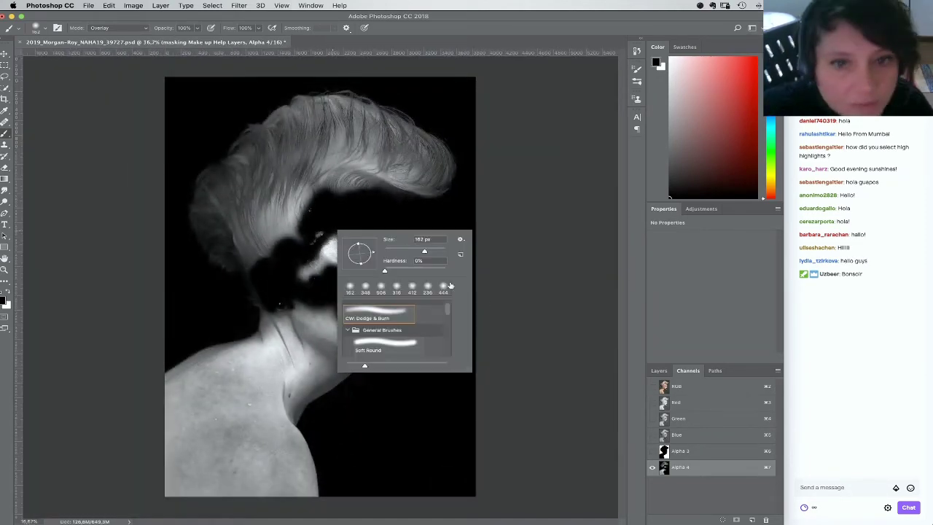
left_click(700, 390)
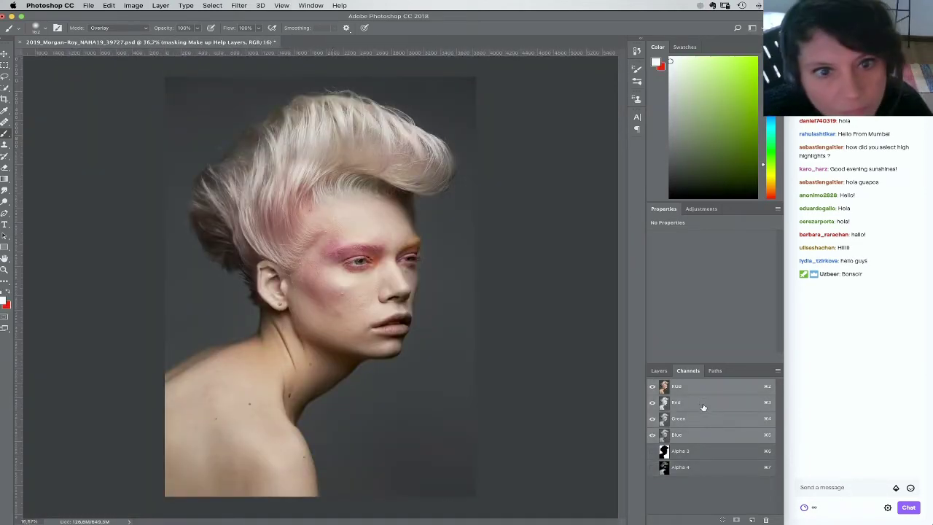
left_click(718, 473)
right_click(348, 196)
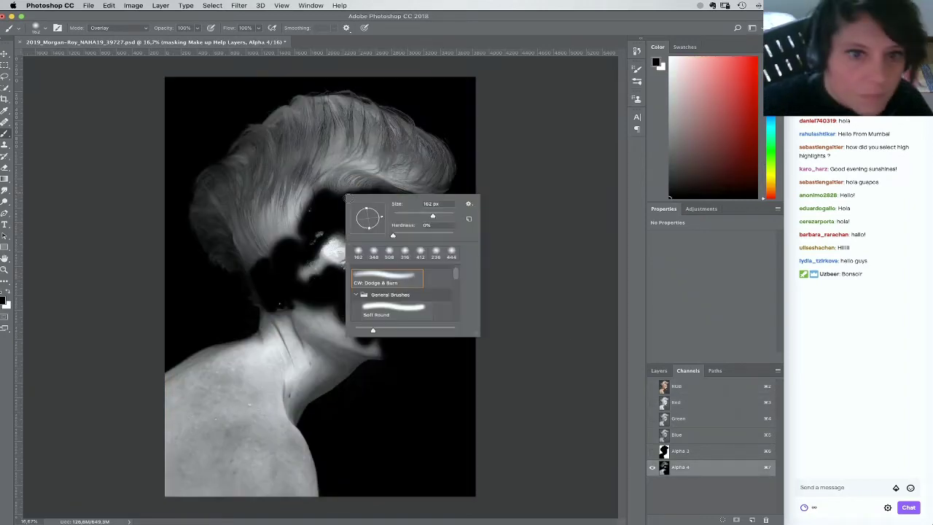
left_click(446, 216)
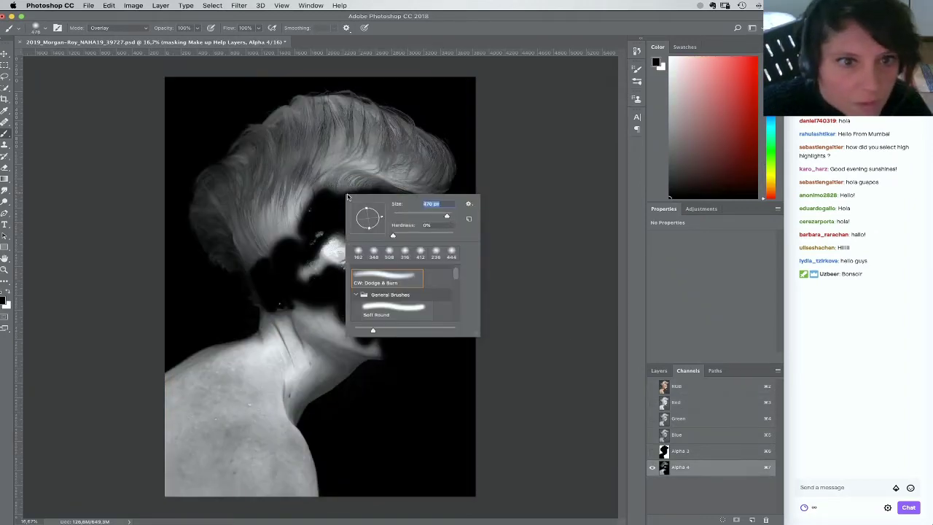
mouse_move(337, 191)
left_mouse_down()
mouse_move(389, 198)
mouse_move(405, 183)
left_mouse_up()
Paint black over the outer hair, neck and shoulder in Alpha 4 with a 2480 px Overlay brush
right_click(409, 181)
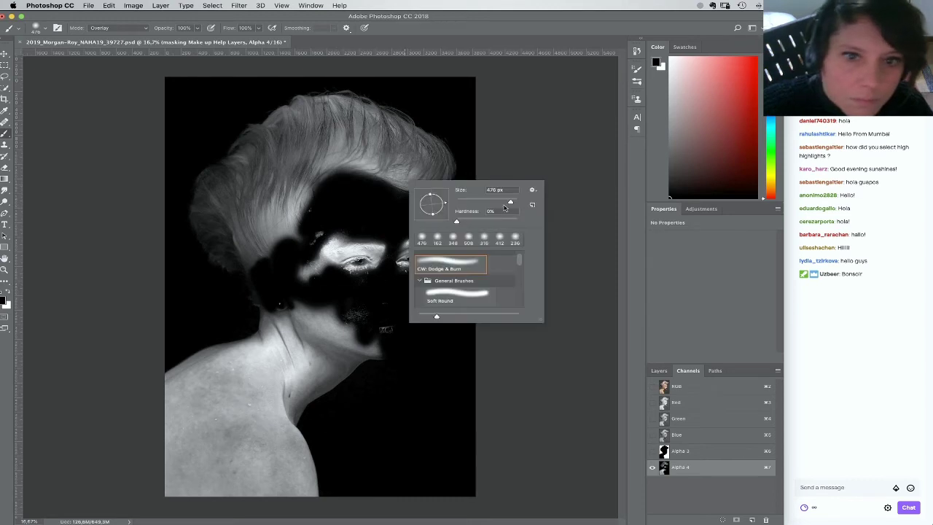
left_click(515, 202)
mouse_move(450, 124)
left_mouse_down()
mouse_move(401, 77)
mouse_move(316, 56)
mouse_move(230, 108)
mouse_move(189, 168)
mouse_move(244, 103)
mouse_move(162, 223)
mouse_move(167, 313)
left_mouse_up()
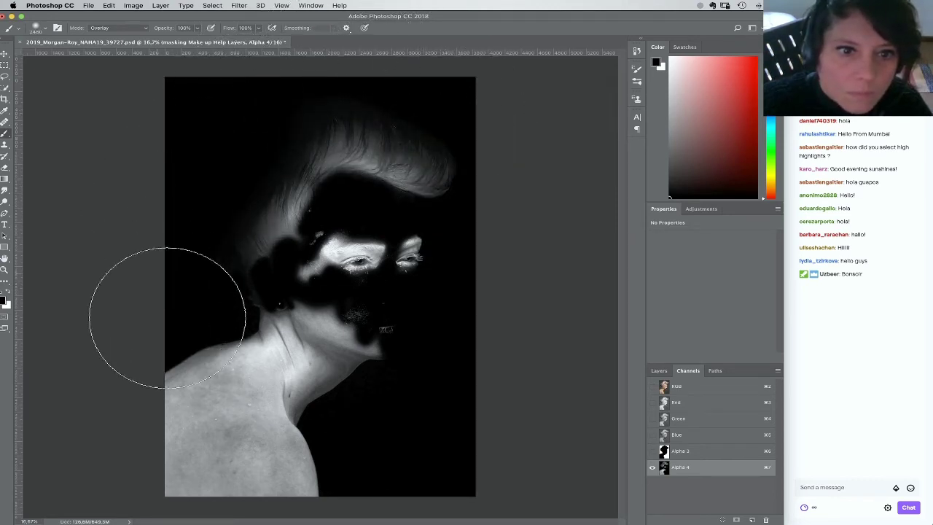
mouse_move(313, 386)
left_mouse_down()
mouse_move(207, 450)
mouse_move(204, 478)
mouse_move(248, 396)
mouse_move(271, 377)
mouse_move(280, 428)
mouse_move(249, 480)
mouse_move(221, 489)
mouse_move(291, 474)
left_mouse_up()
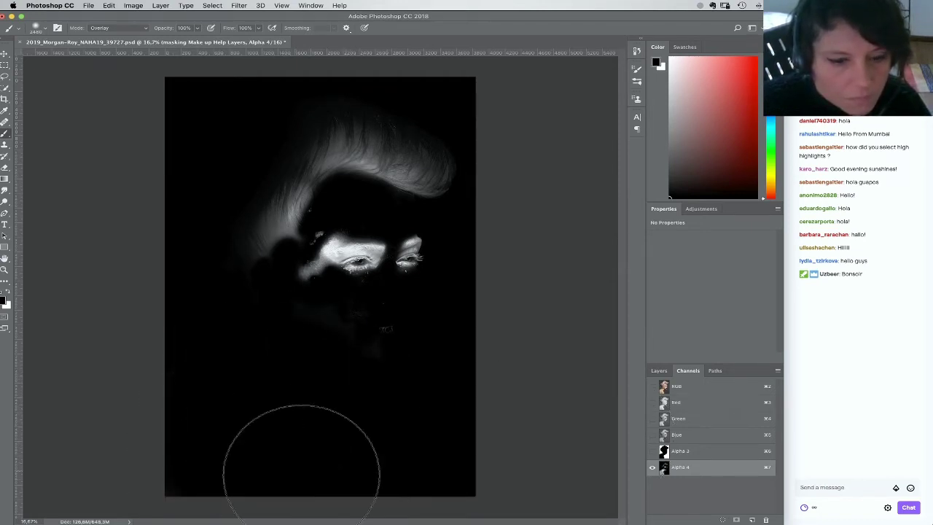
Apply Levels to Alpha 4, setting the white input level to 212 and raising the black input level
left_click(133, 5)
mouse_move(150, 30)
left_click(226, 36)
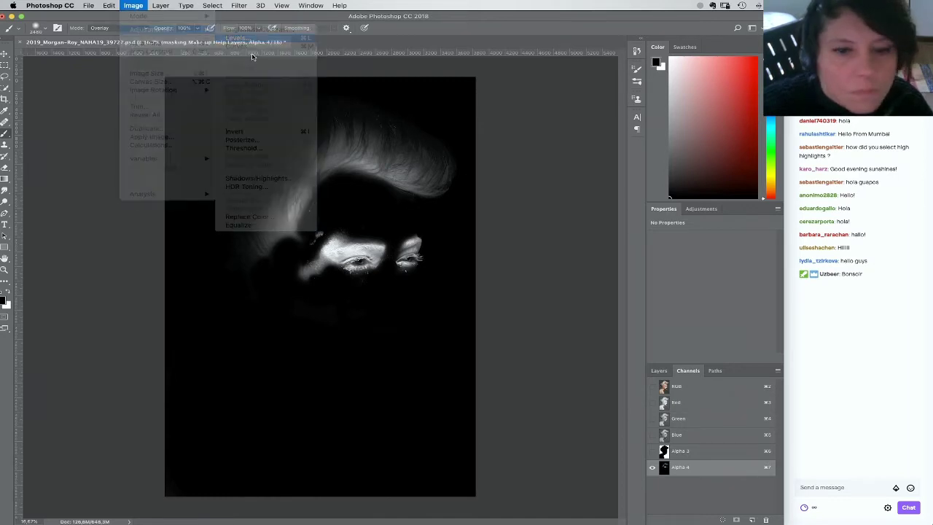
left_click_drag(750, 381, 728, 380)
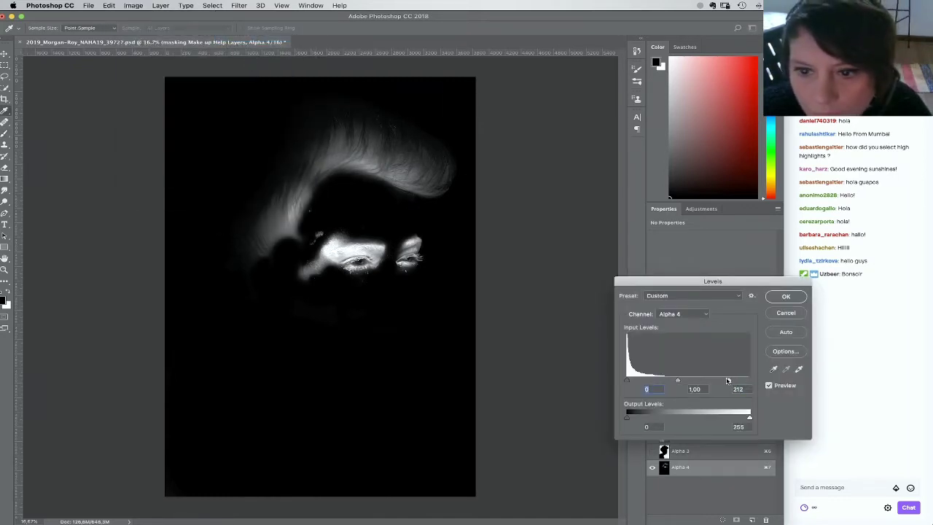
left_click_drag(627, 380, 637, 381)
key("Return")
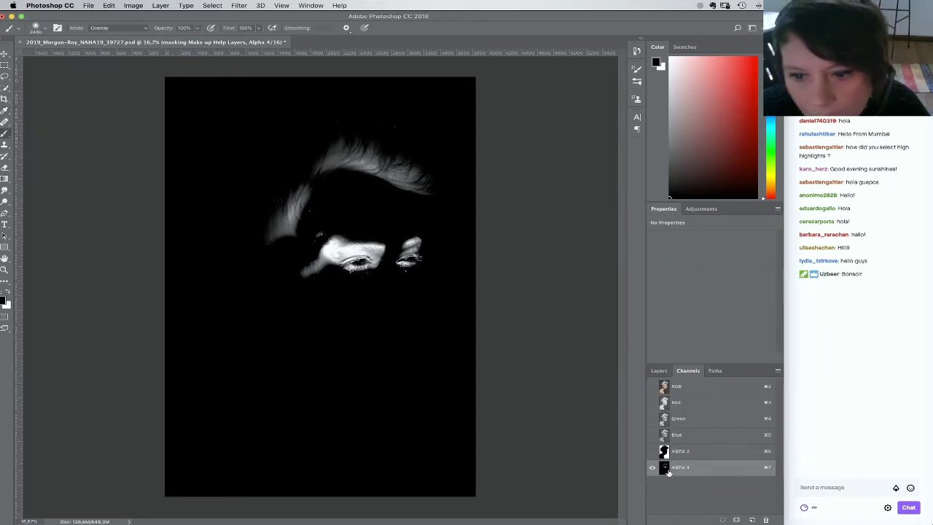
Load Alpha 4 as a selection, return to the full-colour image, show Group 1 and target its mask
left_click(664, 467, "ctrl")
key("b")
left_click(677, 384)
left_click(658, 370)
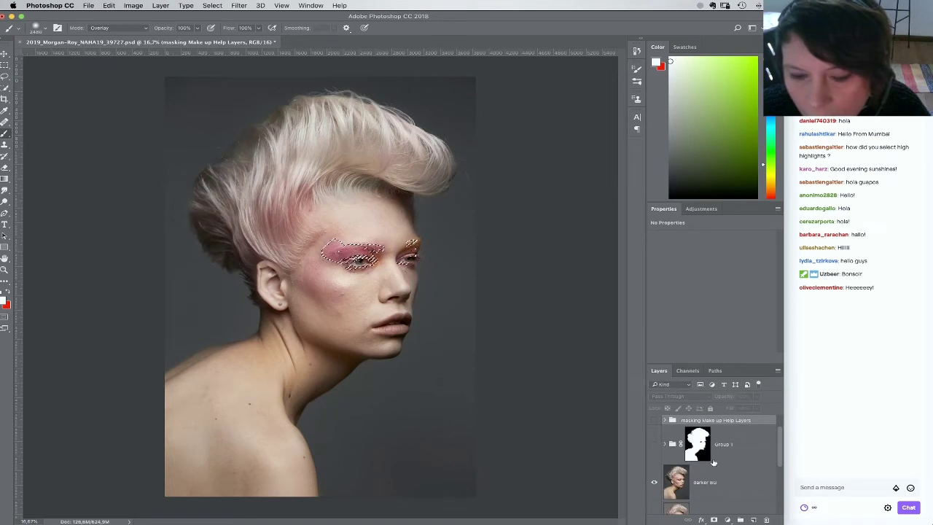
left_click(654, 444)
left_click(692, 444)
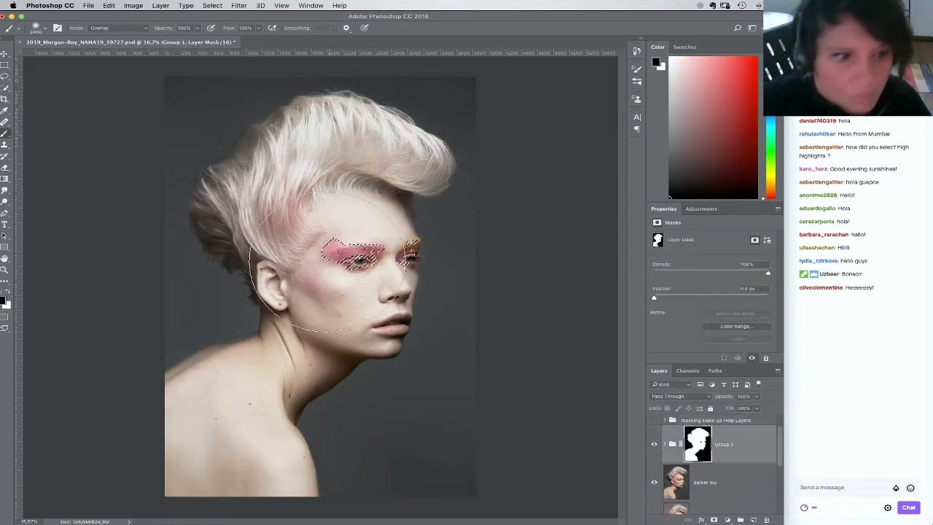
Set the brush to Normal mode, 20% opacity and a size of 2120 px
left_click(122, 31)
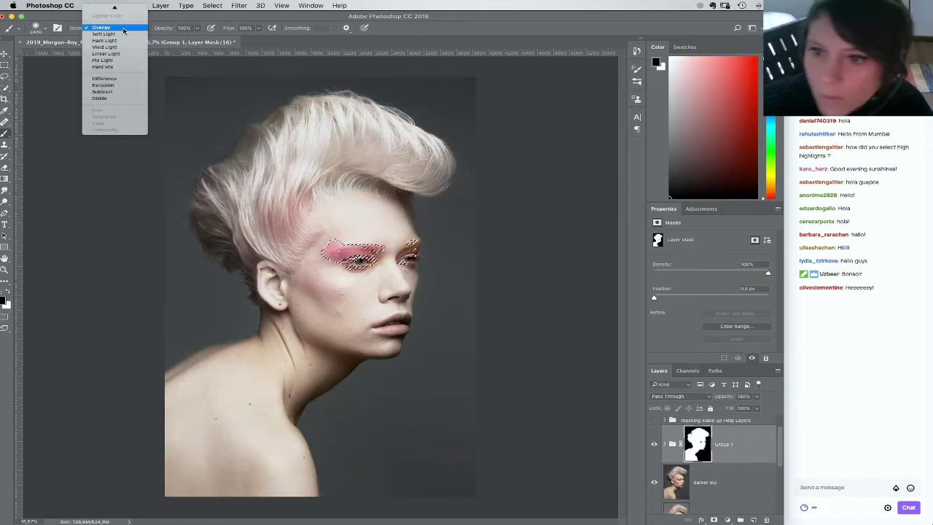
mouse_move(124, 8)
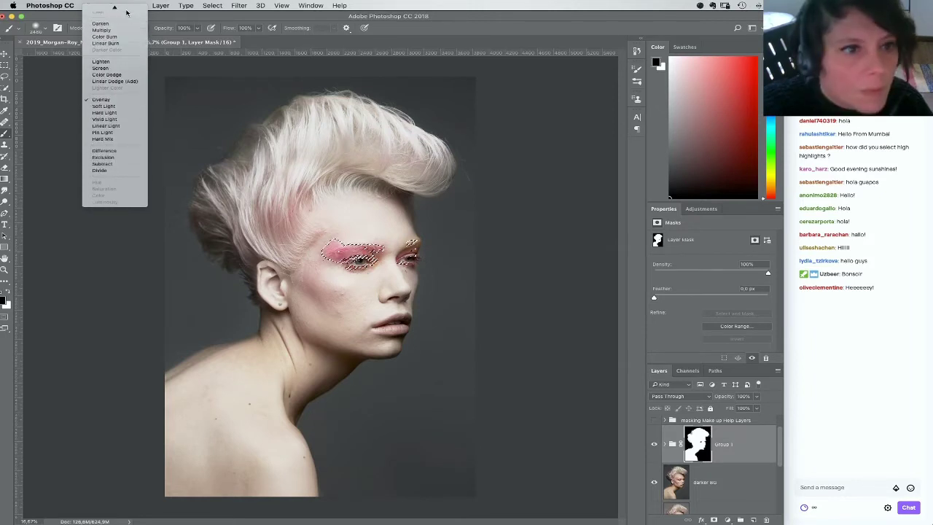
left_click(126, 9)
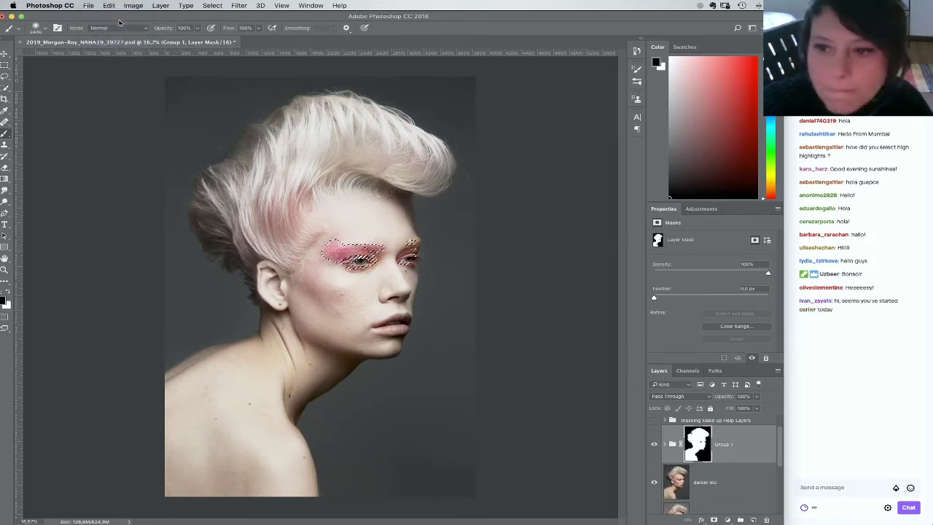
right_click(390, 317)
left_click_drag(497, 334, 493, 335)
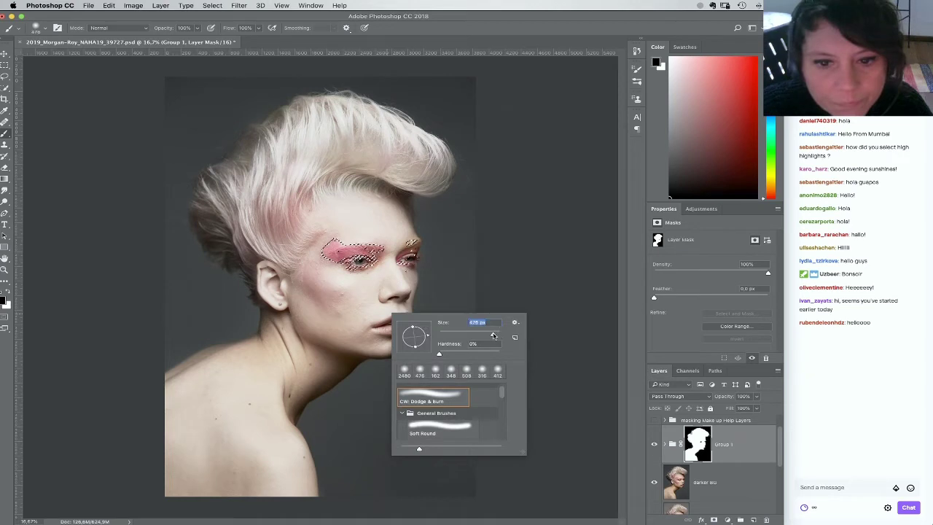
key("Return")
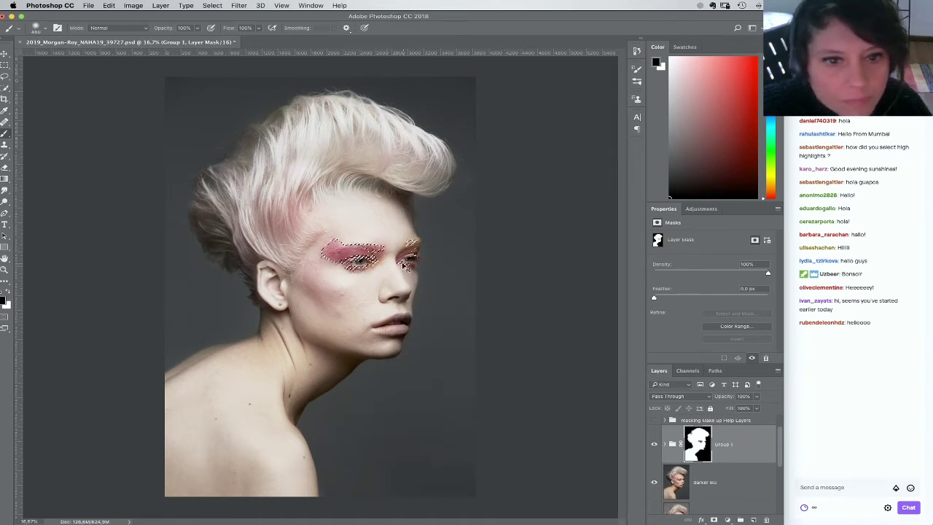
key("2")
right_click(373, 280)
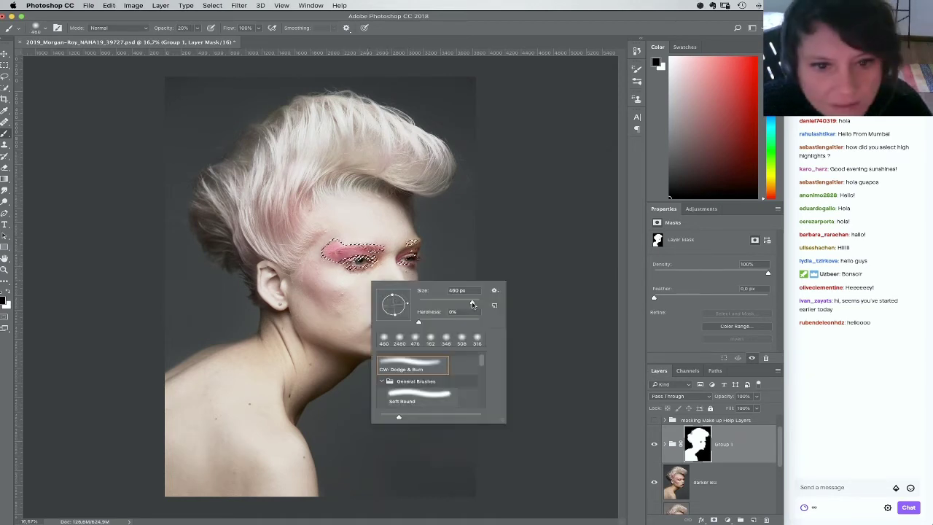
left_click(476, 303)
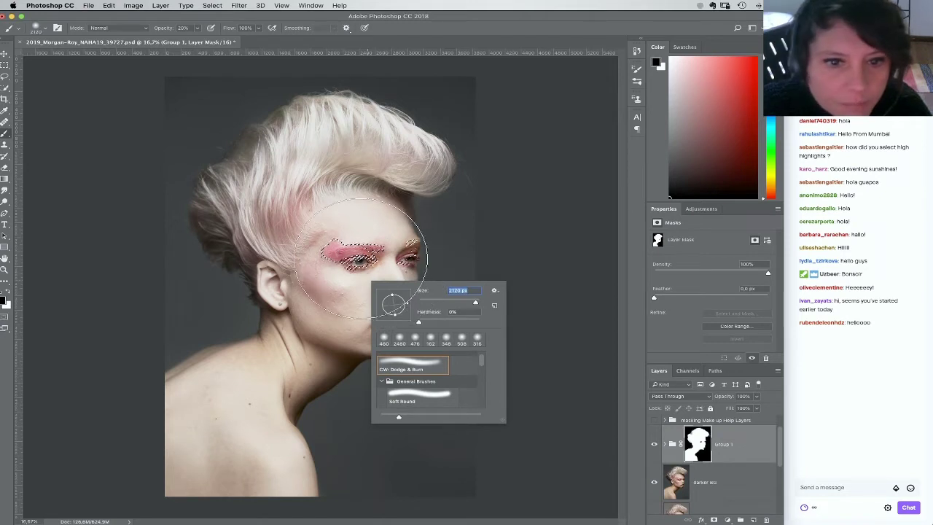
left_click(543, 249)
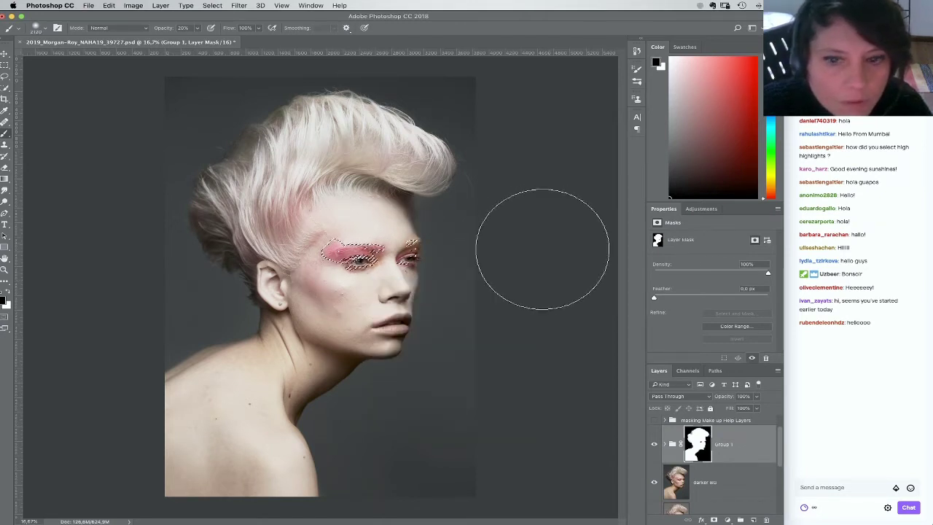
Paint black over the selected eye makeup on the Hue/Saturation 1 mask inside Group 1, and reduce the brush size
left_click(665, 445)
left_click(726, 485)
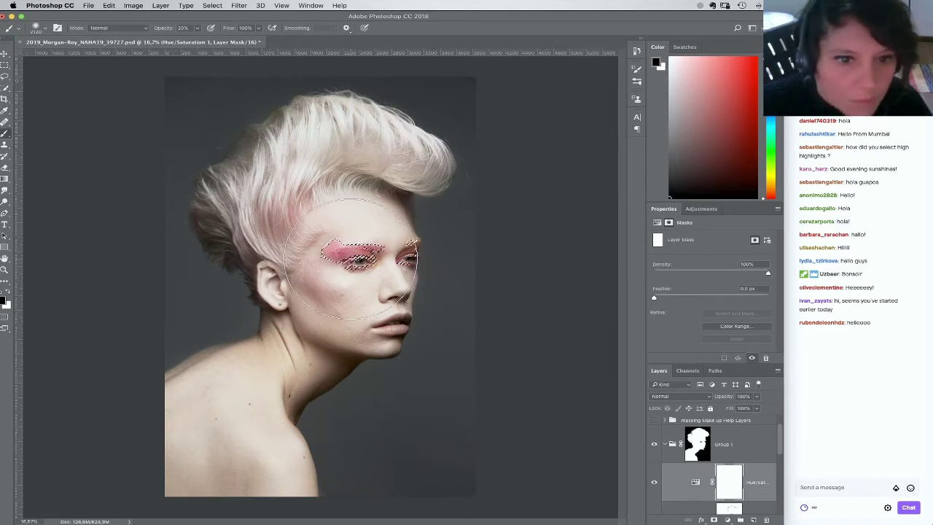
key("0")
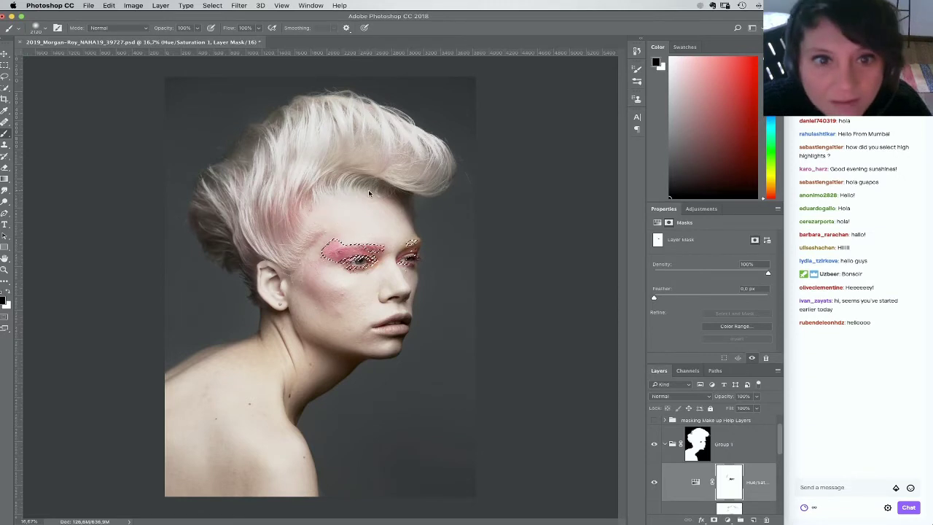
right_click(399, 164)
left_click(351, 175)
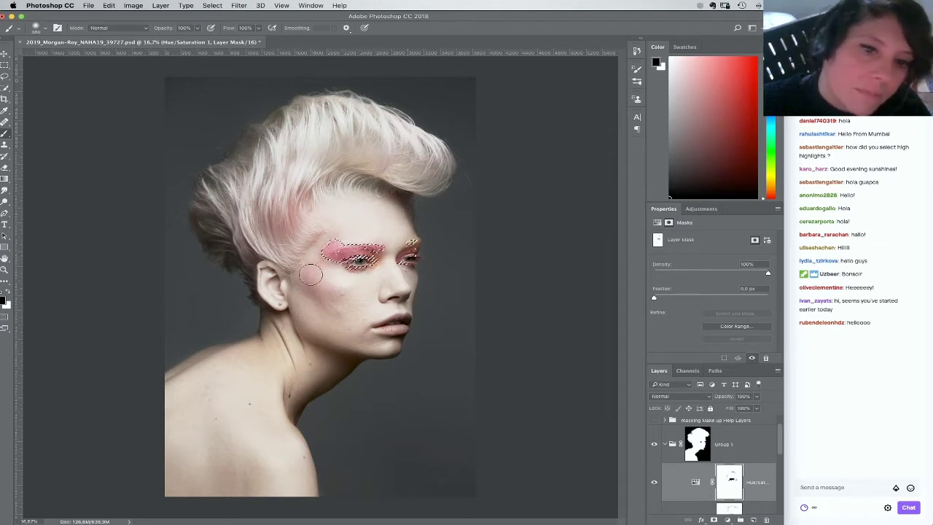
Paint black over the selected eye makeup on the Curves 1 mask at 20% opacity and clear the selection
scroll(779, 454, "down", 2)
left_click(729, 445)
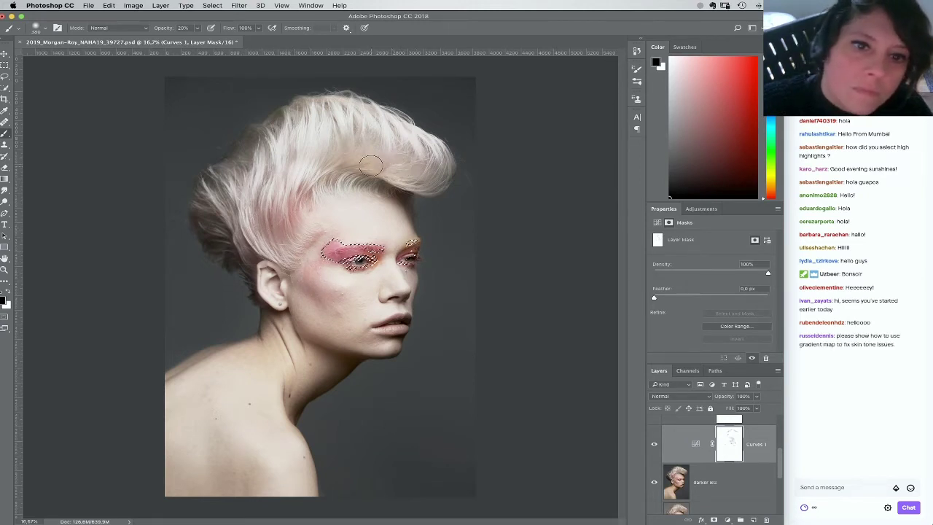
key("super+d")
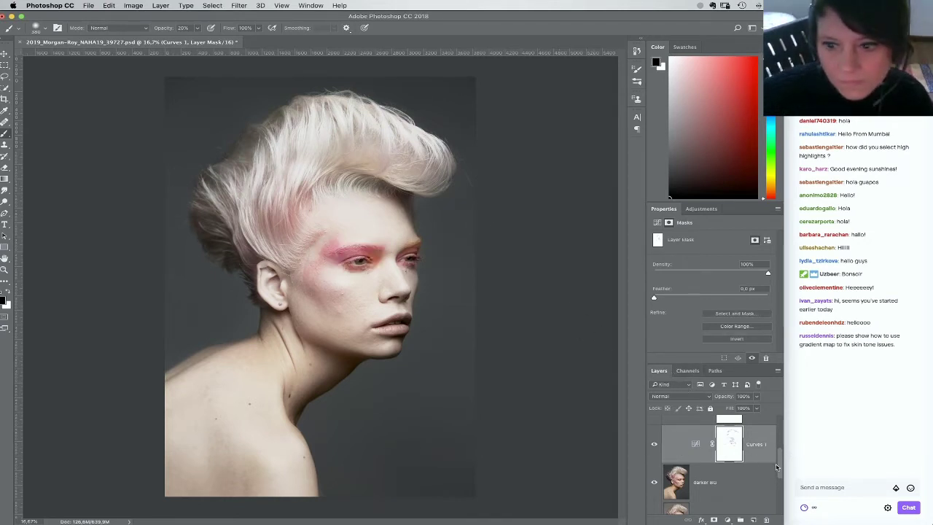
Collapse Group 1 and compare the portrait with and without its adjustments
left_click_drag(777, 467, 777, 449)
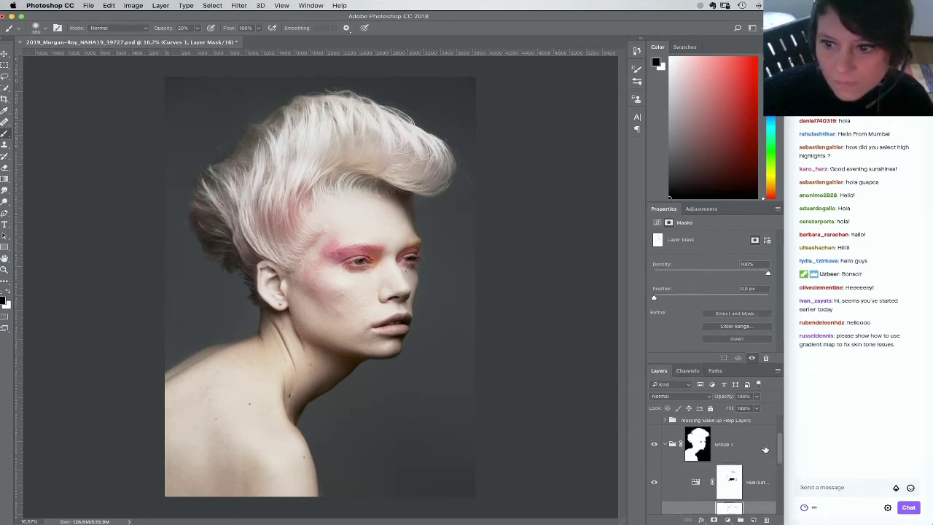
left_click(661, 444)
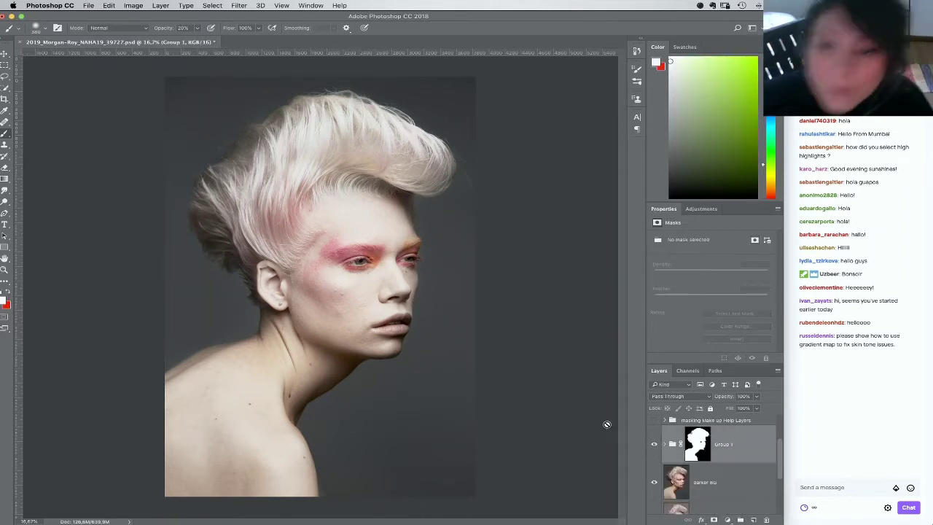
left_click(654, 446)
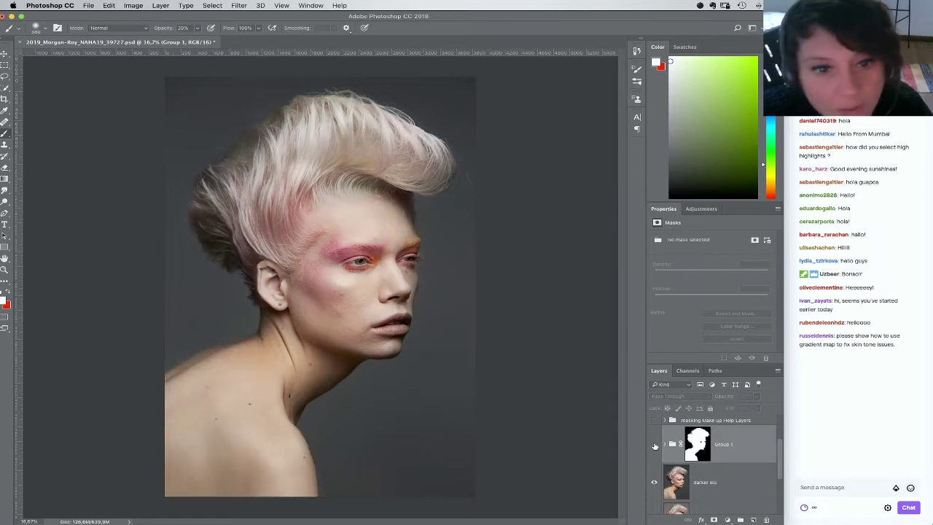
left_click(654, 446)
left_click(654, 445)
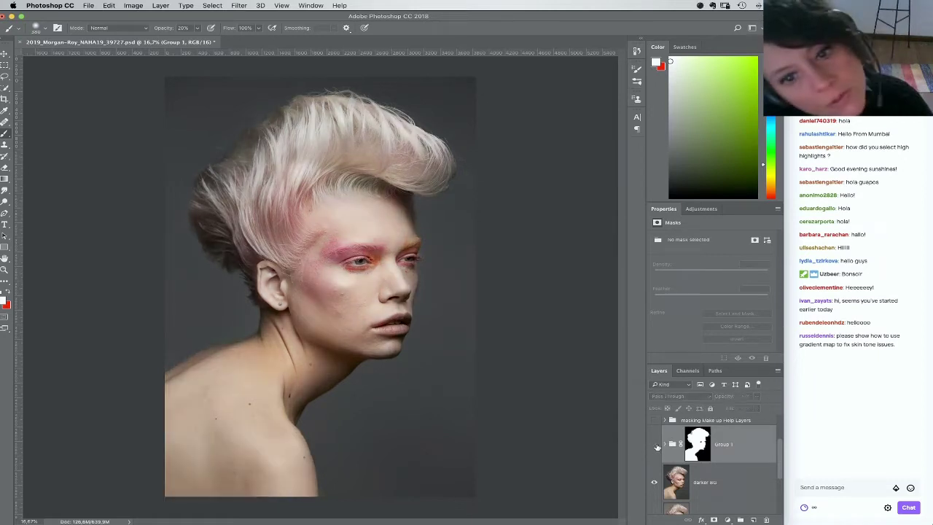
left_click(655, 446)
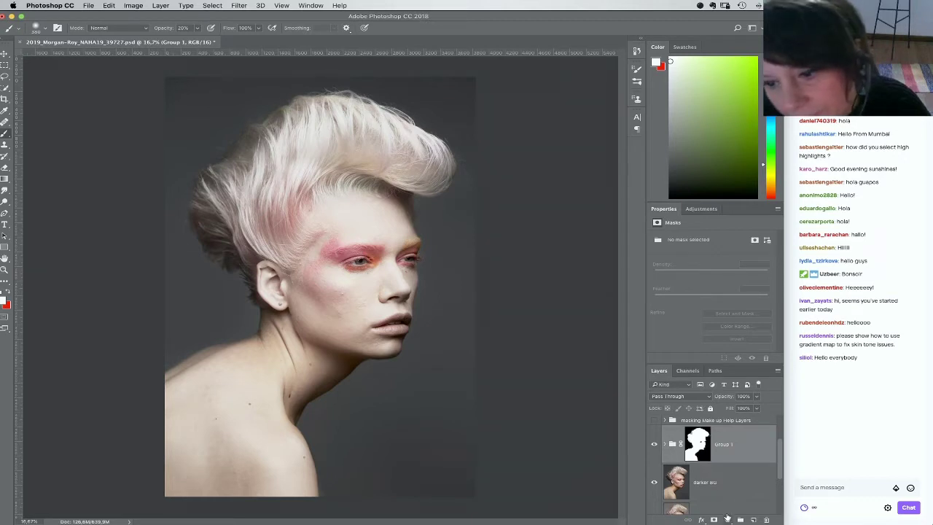
Rename Group 1 as "SKINTONE- Hair Tone"
double_click(721, 444)
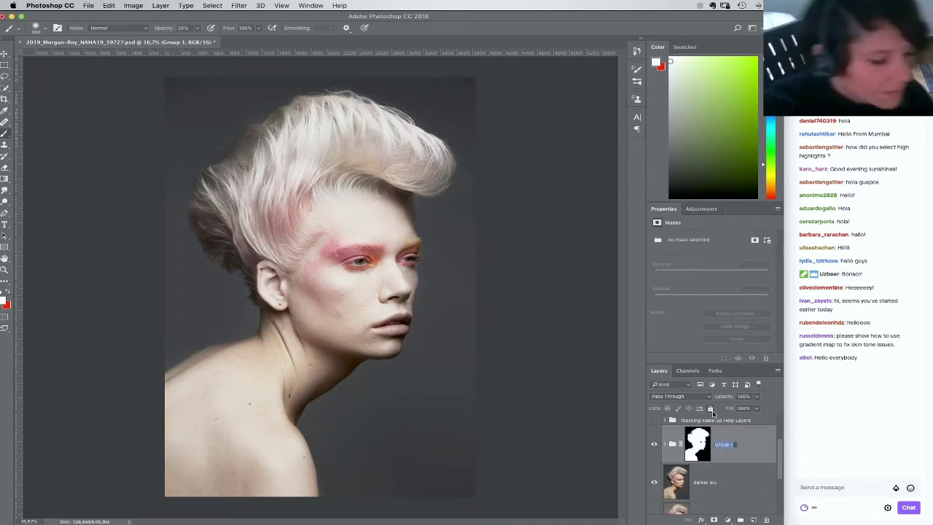
type("skINTONE")
key("Return")
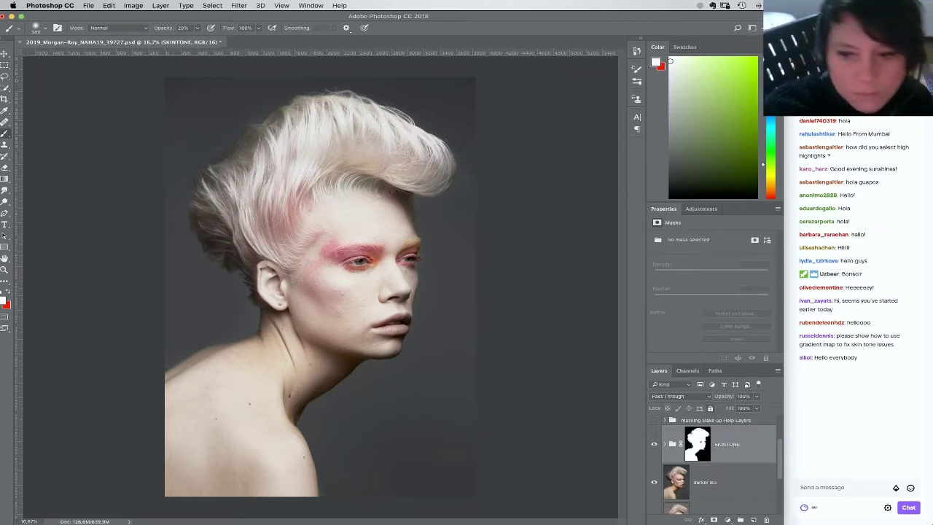
left_click(654, 444)
left_click(654, 444)
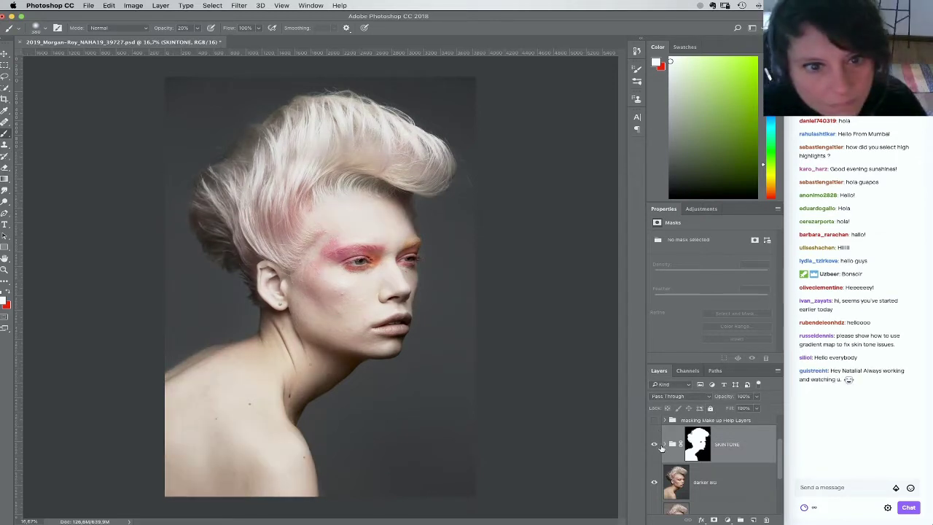
double_click(733, 445)
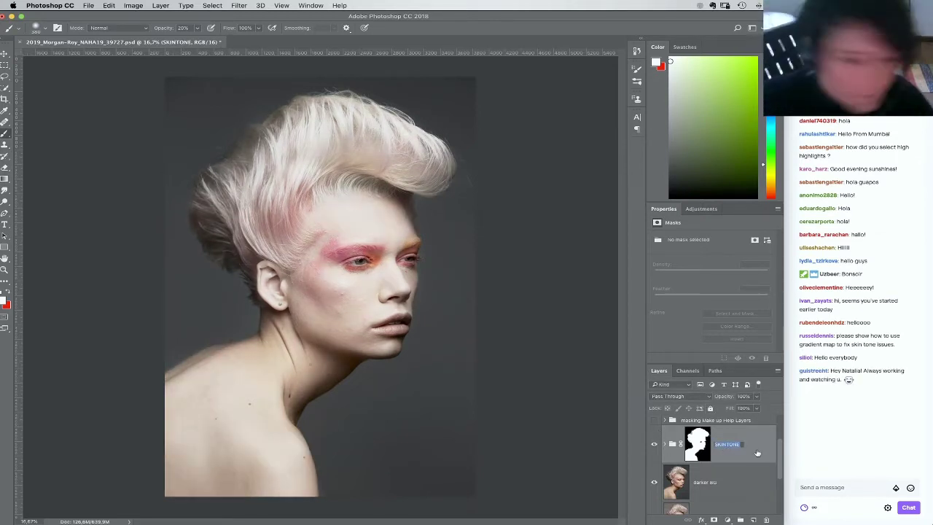
key("Right")
type("- H")
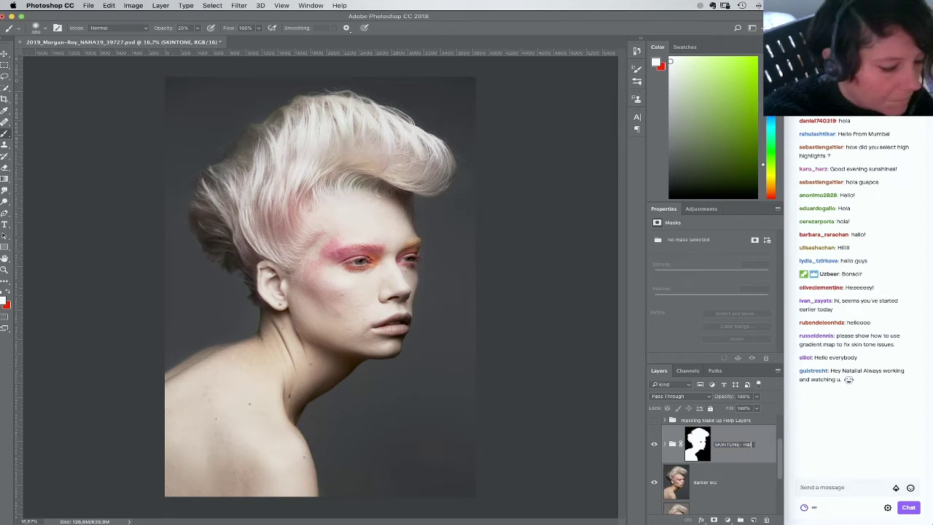
type("air Tone")
key("Return")
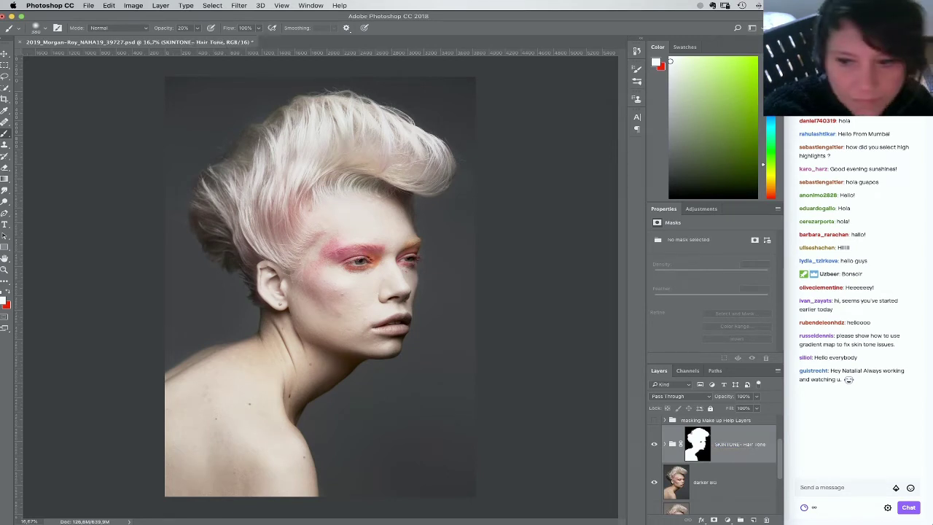
Compare the portrait with and without the SKINTONE- Hair Tone group, both overall and close up on the eye makeup
left_click(655, 444)
left_click(655, 444)
left_click(655, 445)
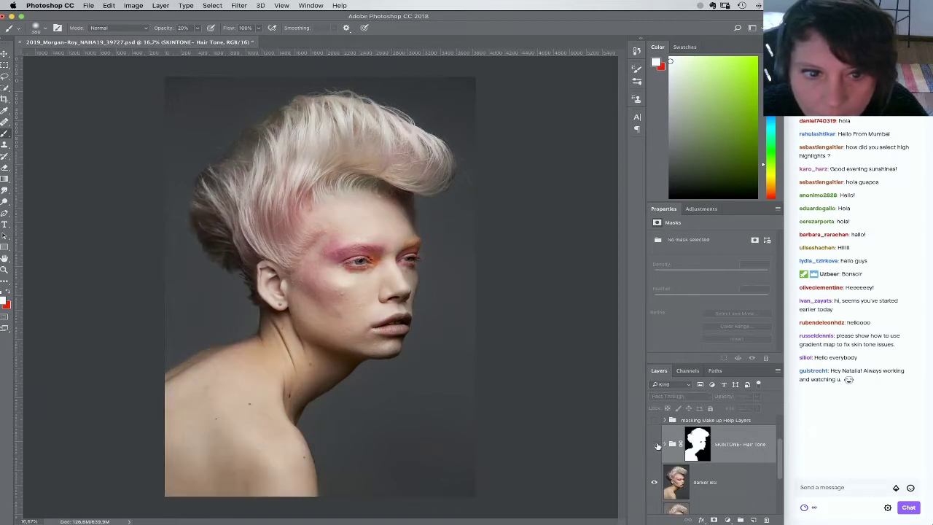
left_click(655, 445)
key("z")
left_click_drag(363, 264, 427, 309)
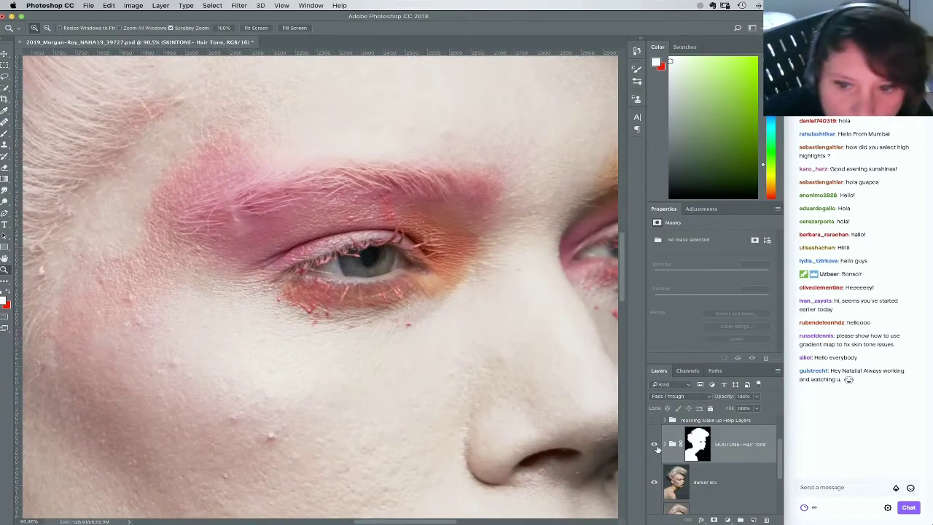
left_click(655, 445)
left_click(655, 445)
left_click(655, 445)
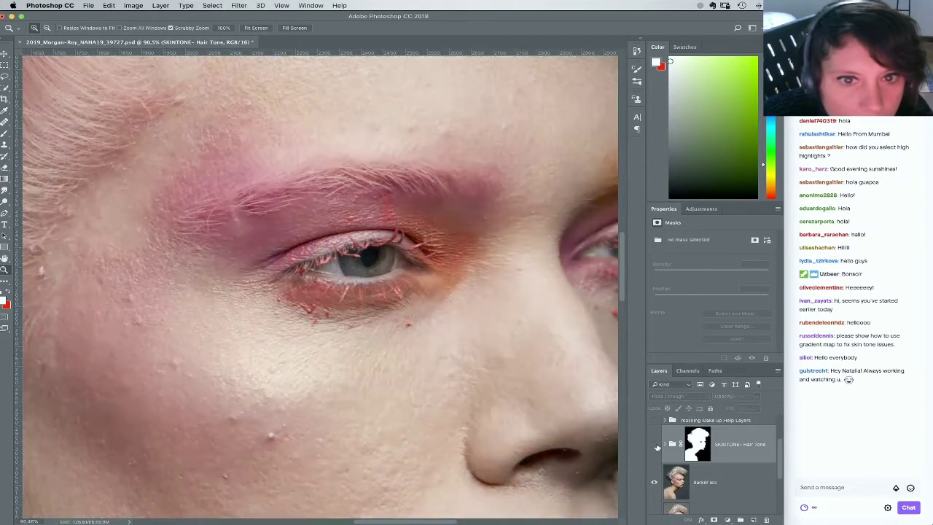
Turn the SKINTONE- Hair Tone group back on and view the whole portrait
left_click(655, 444)
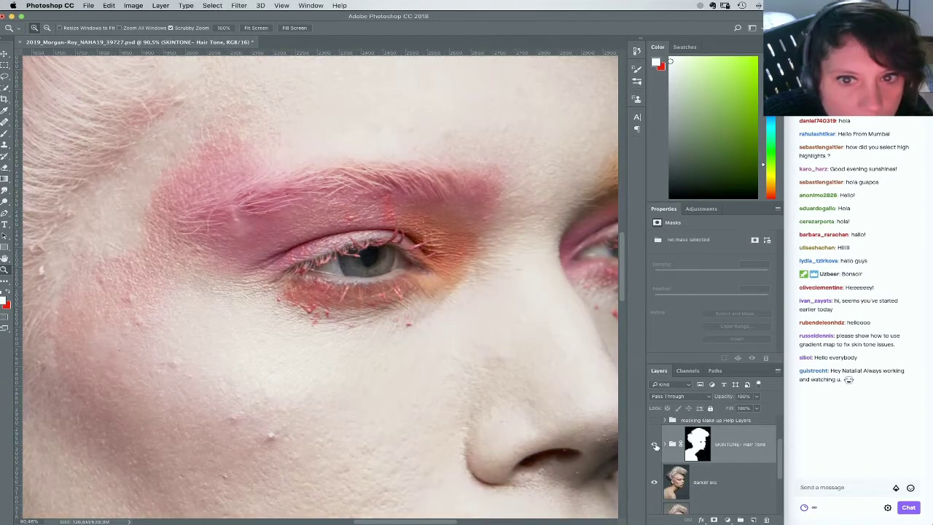
right_click(518, 273)
left_click(530, 278)
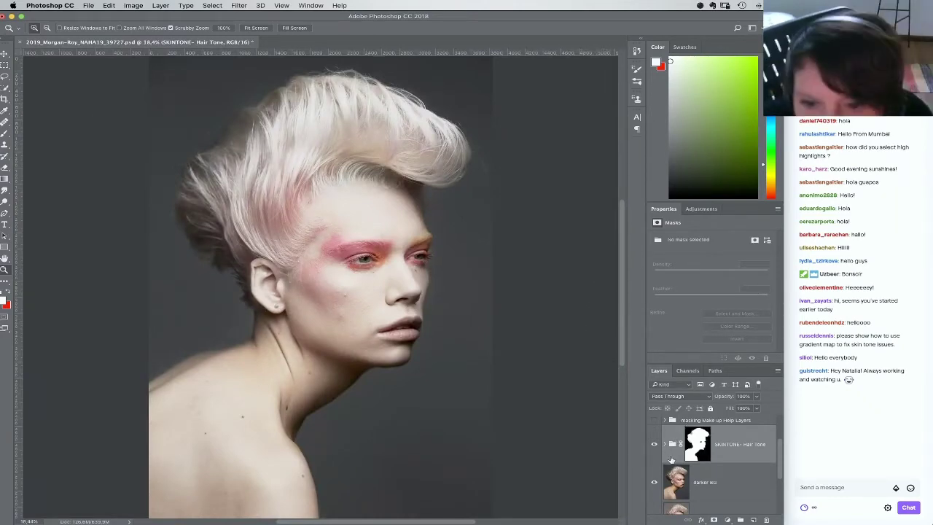
Expand the SKINTONE- Hair Tone group and darken the Curves 1 mask with Levels, raising the black input level to 114
left_click(665, 444)
scroll(731, 452, "down", 3)
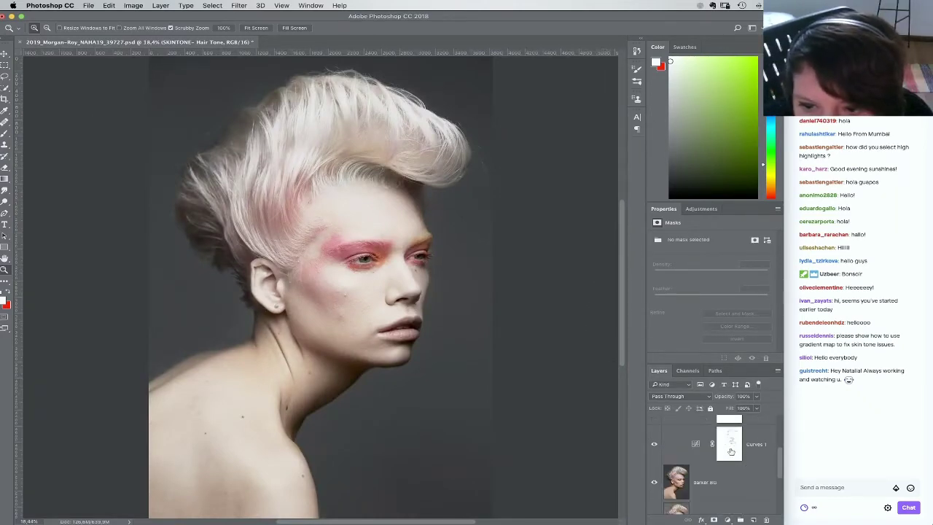
left_click(730, 450, "alt")
left_click(729, 445, "alt")
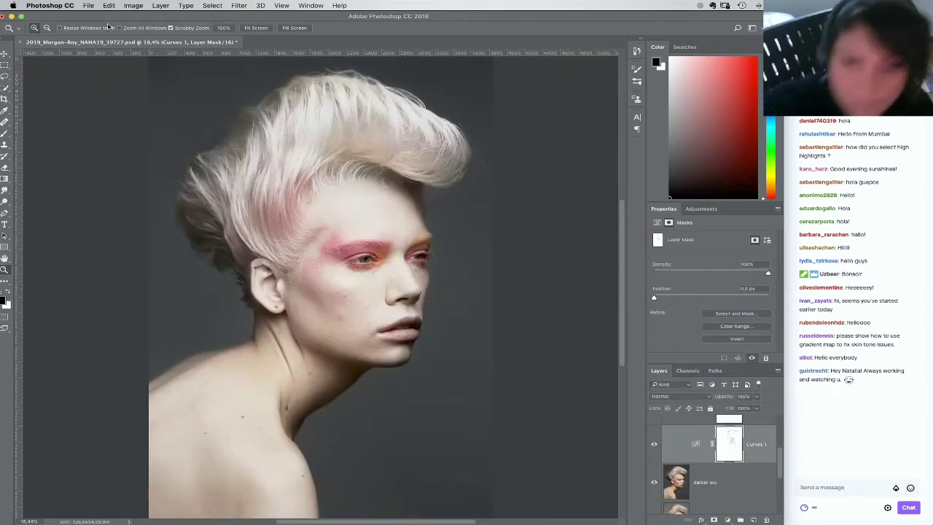
left_click(134, 6)
mouse_move(195, 30)
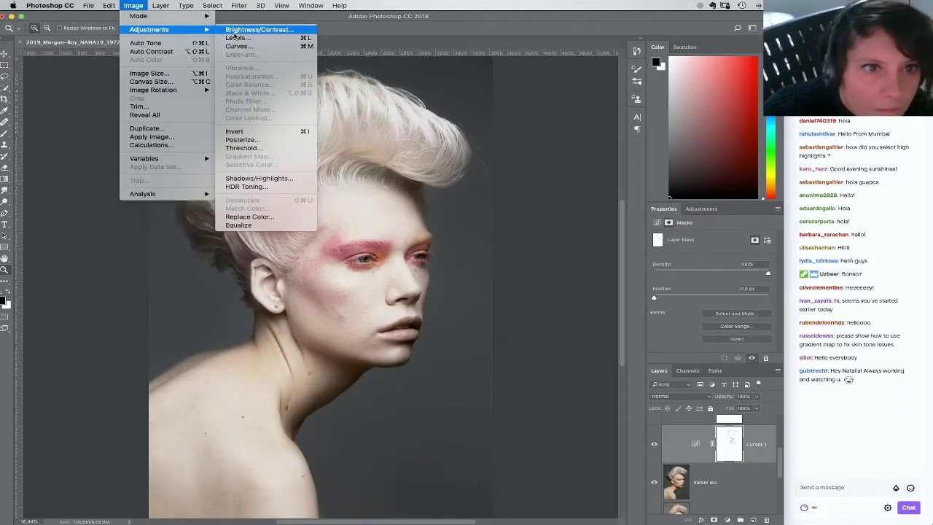
left_click(236, 37)
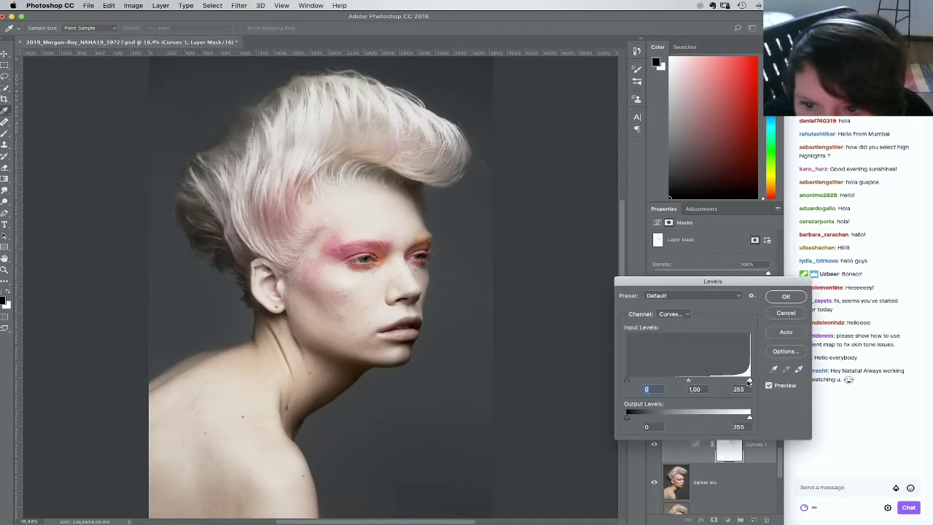
left_click_drag(627, 380, 685, 381)
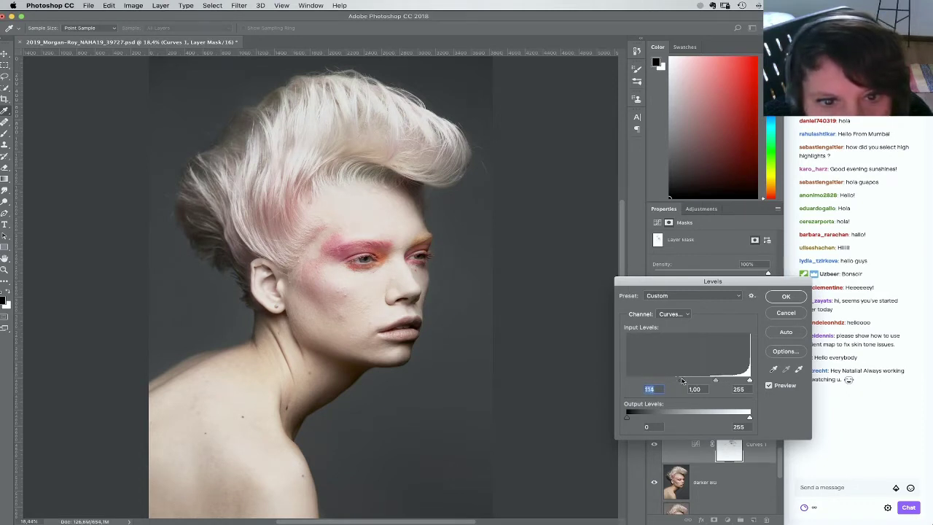
left_click(776, 298)
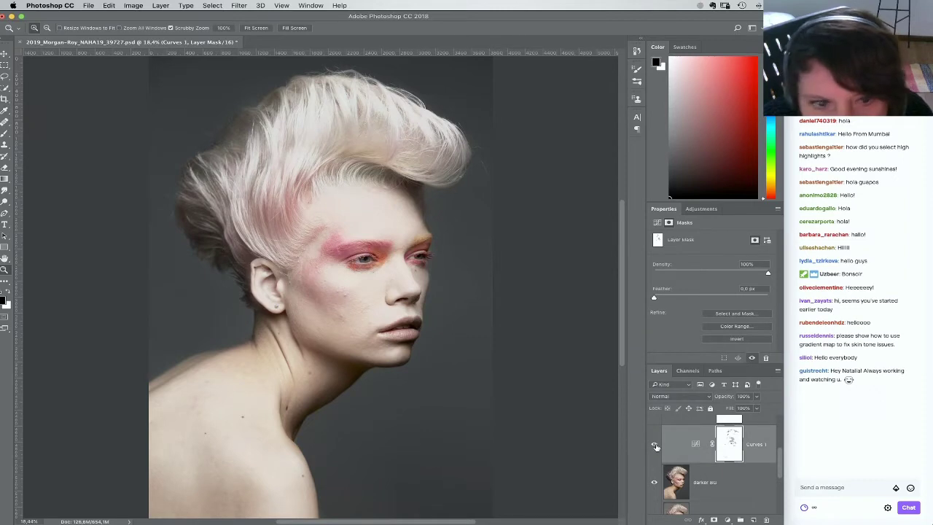
Compare the portrait with and without the Curves 1 layer, both overall and close up on the face
left_click(654, 444)
left_click(653, 444)
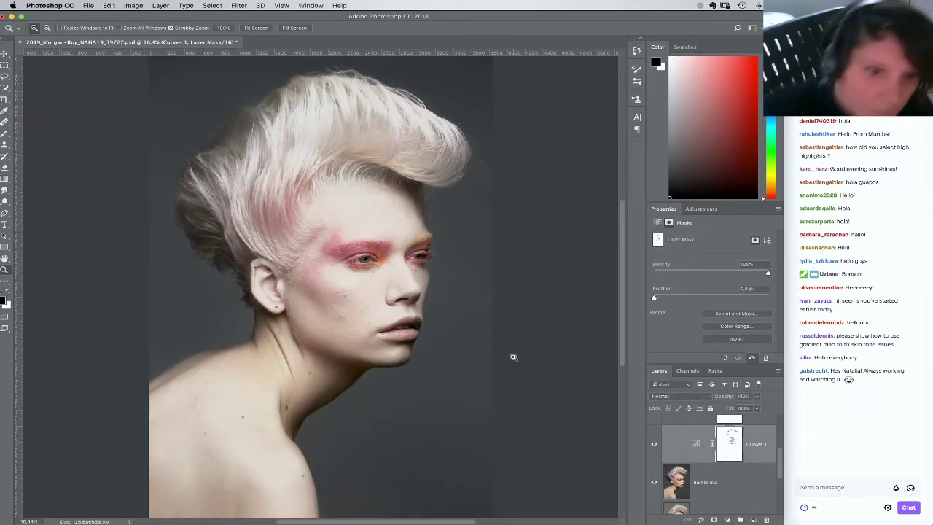
key("super+plus")
key("super+plus")
key("super+plus")
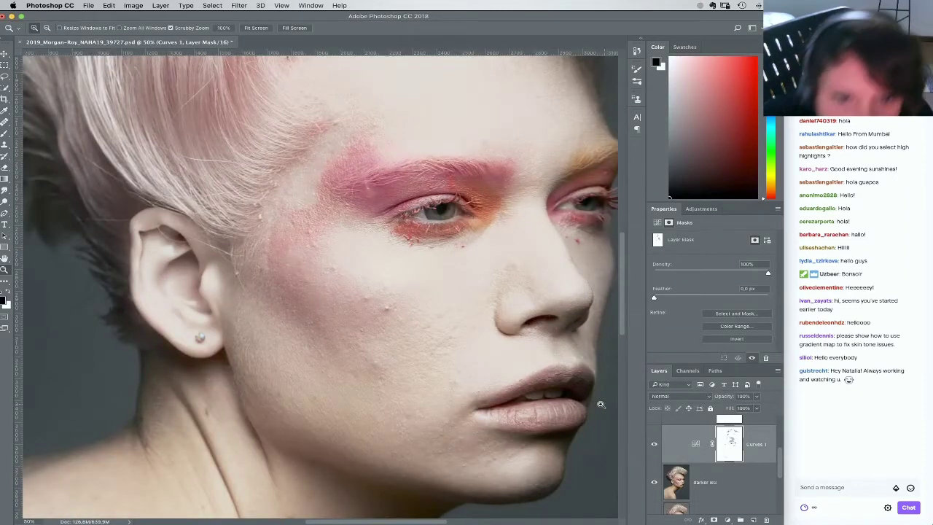
left_click(653, 445)
left_click(654, 445)
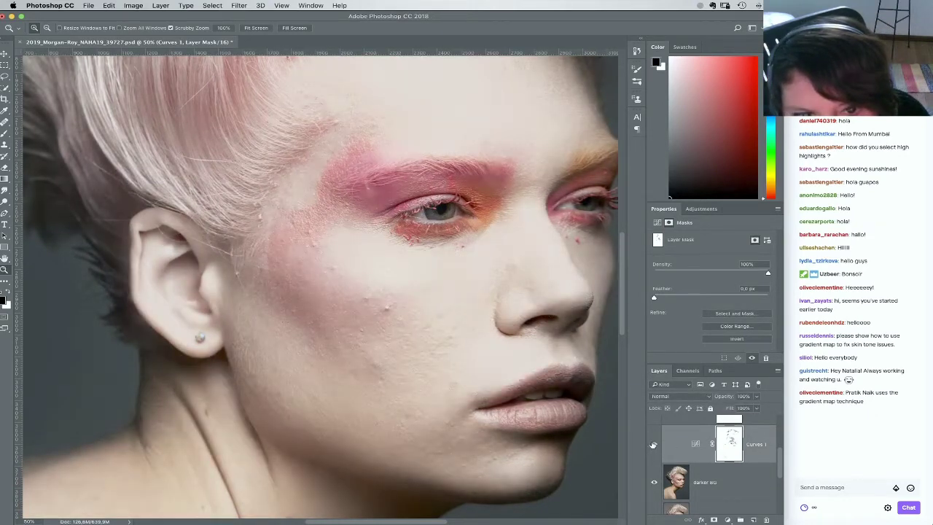
Soften the Curves 1 brightening by lowering its highlight and shadow points, and compare the face with and without the layer
left_click(695, 443)
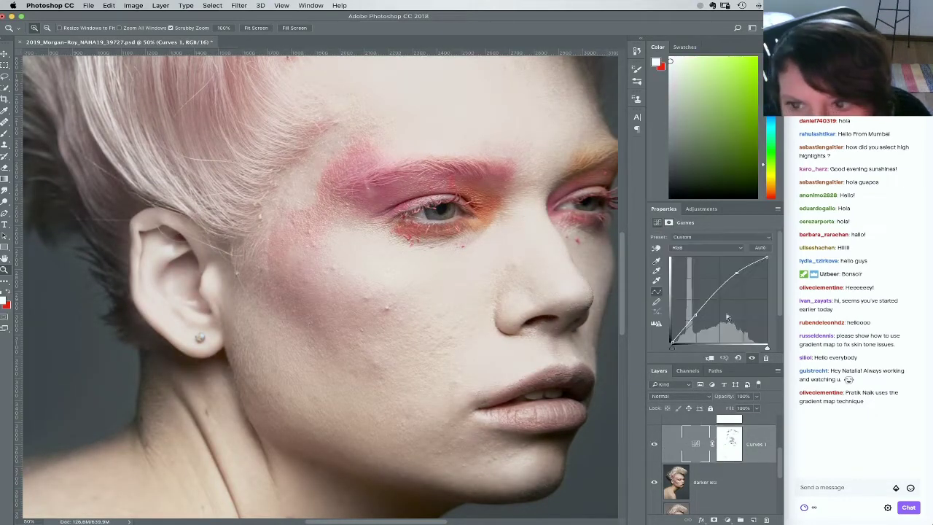
left_click_drag(735, 274, 730, 284)
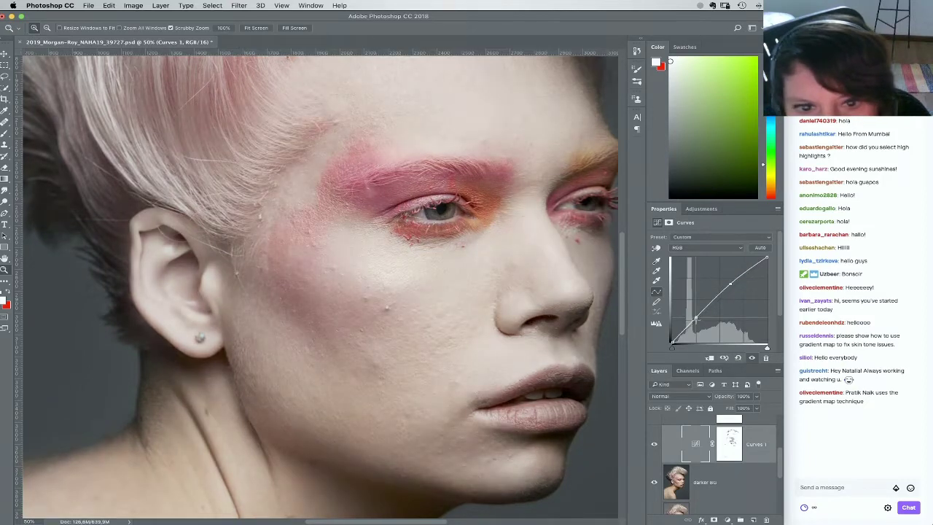
left_click_drag(695, 314, 696, 317)
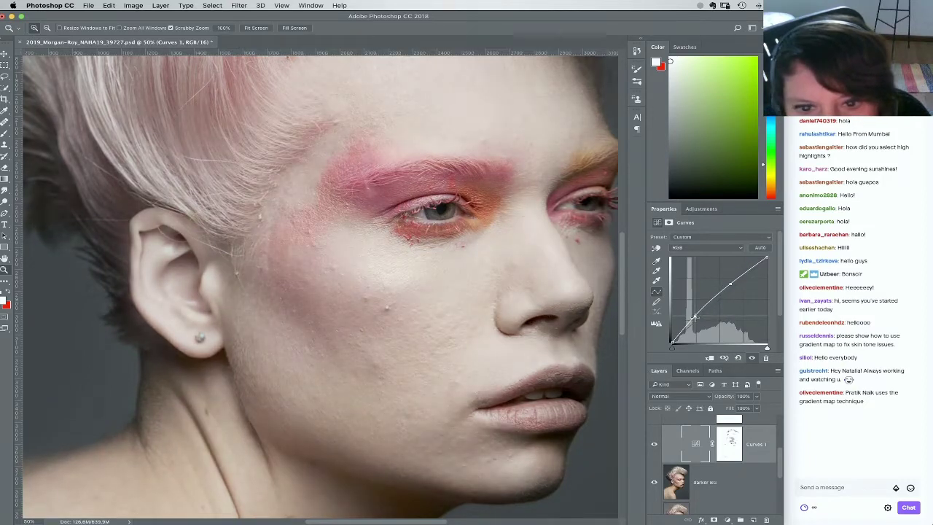
left_click(654, 444)
left_click(655, 443)
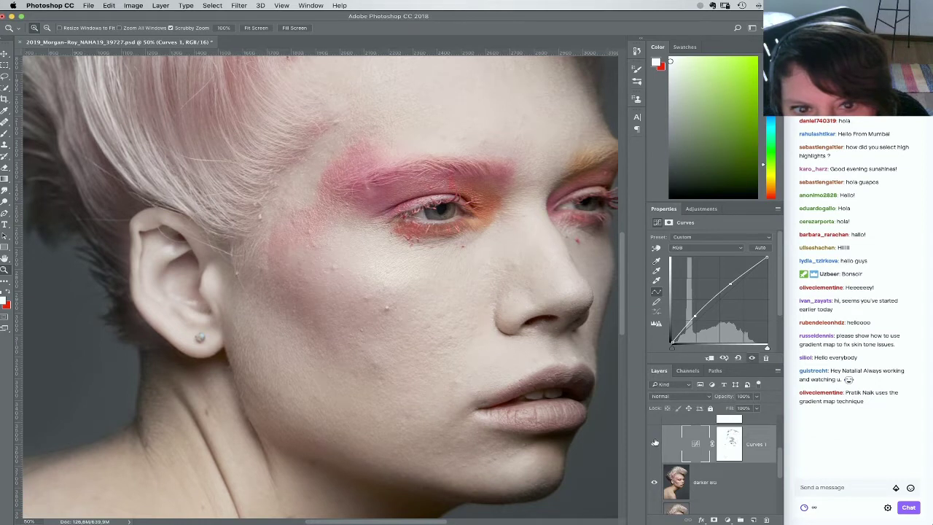
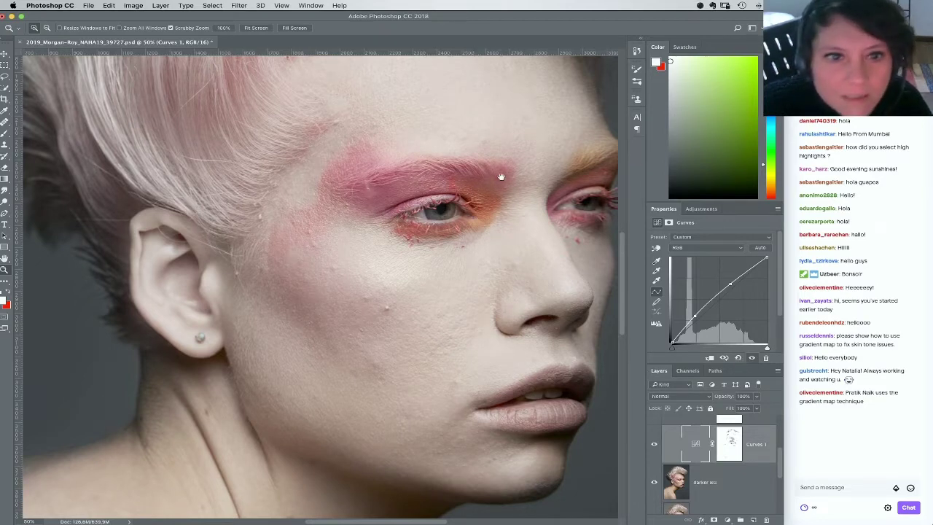
Collapse and hide the SKINTONE- Hair Tone group, examine the original face and neck tones, and turn the group back on
scroll(500, 177, "up", 5)
scroll(504, 239, "right", 2)
scroll(486, 240, "down", 4)
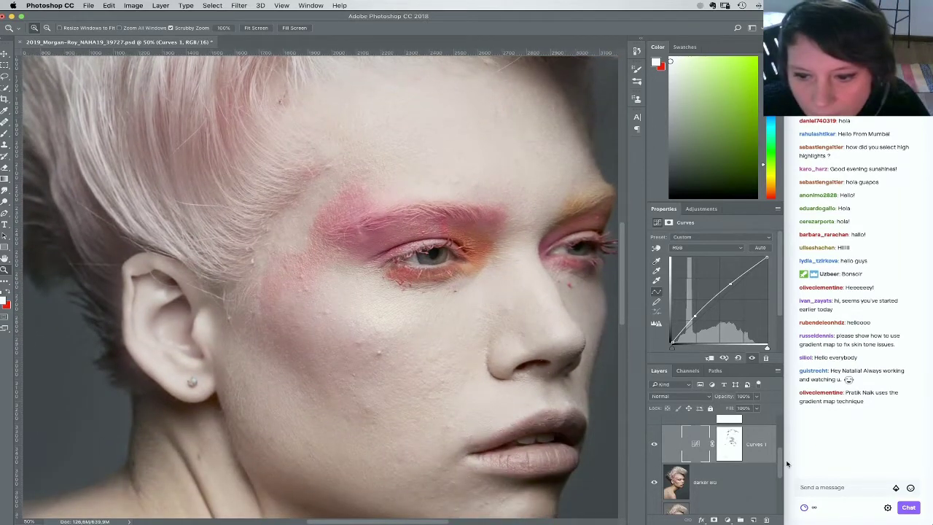
scroll(660, 478, "up", 3)
left_click(660, 481)
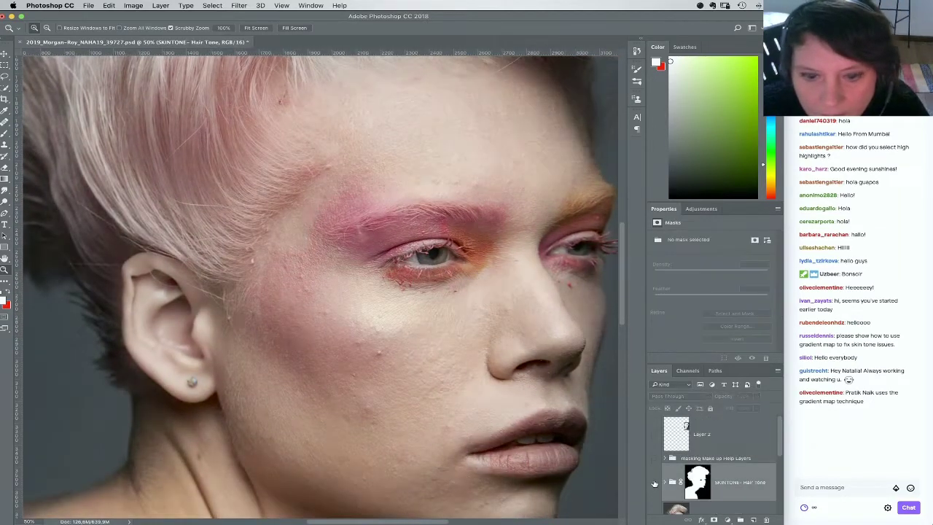
scroll(558, 401, "down", 3)
scroll(558, 399, "down", 5)
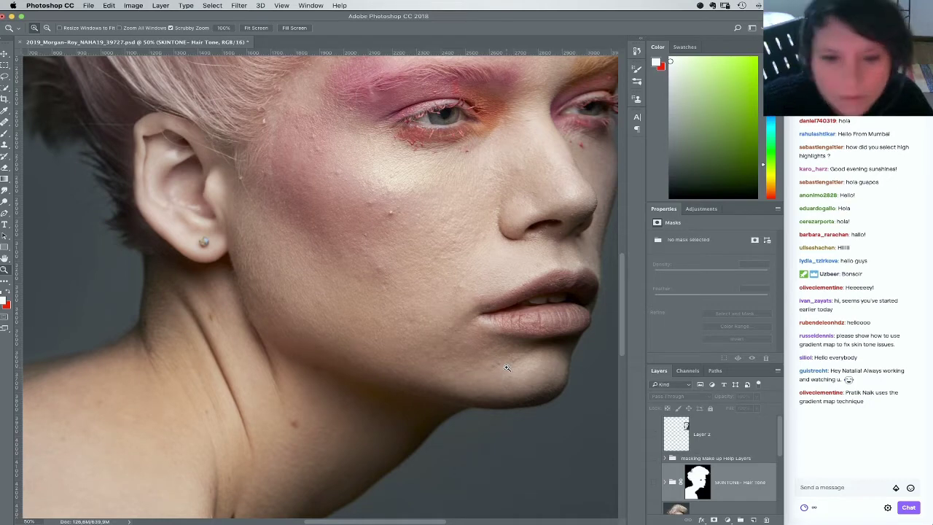
scroll(514, 240, "up", 2)
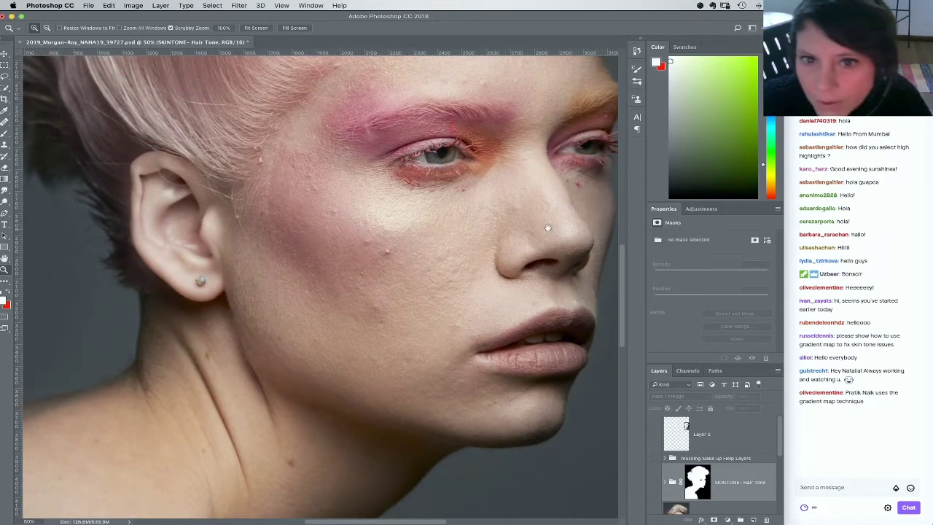
left_click_drag(546, 226, 541, 287)
scroll(541, 286, "up", 3)
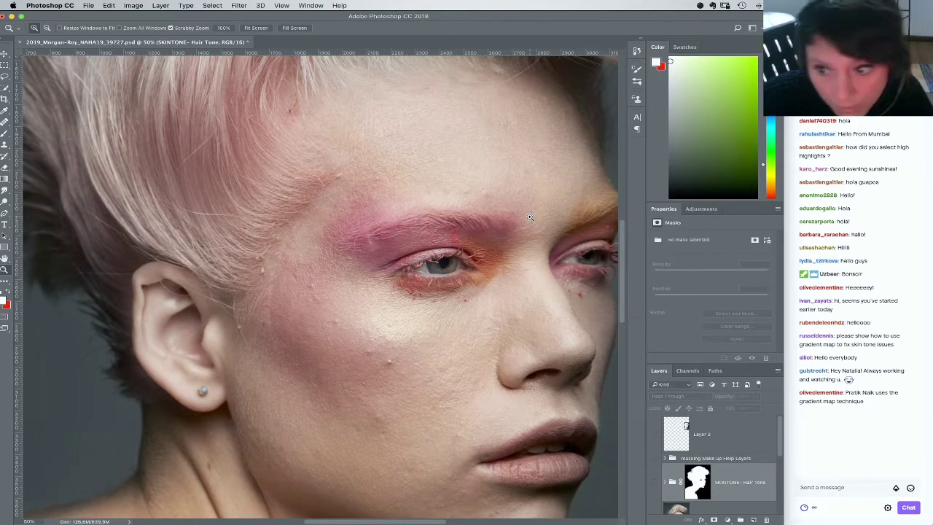
left_click(653, 481)
Inspect the adjusted skin tone along the jaw, neck and shoulder, and return to the whole portrait
left_click_drag(582, 352, 578, 390)
left_click_drag(561, 448, 575, 392)
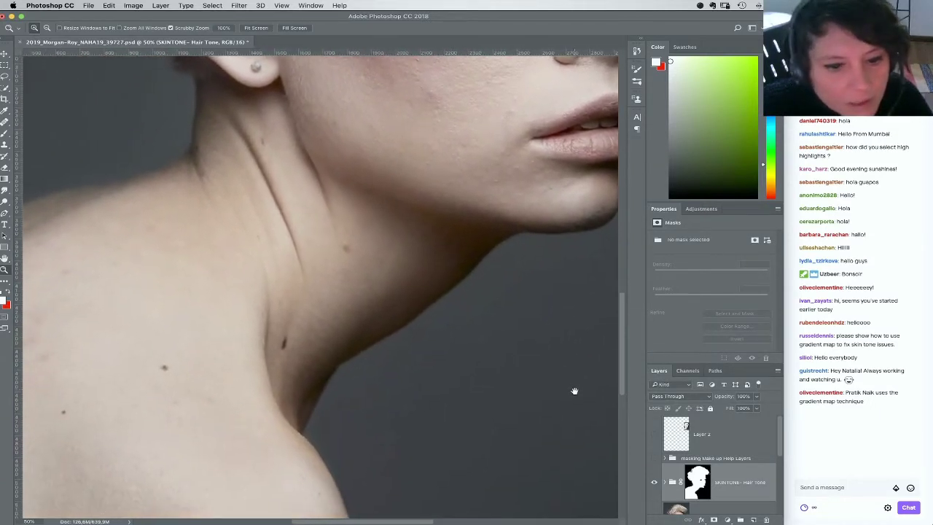
right_click(467, 163)
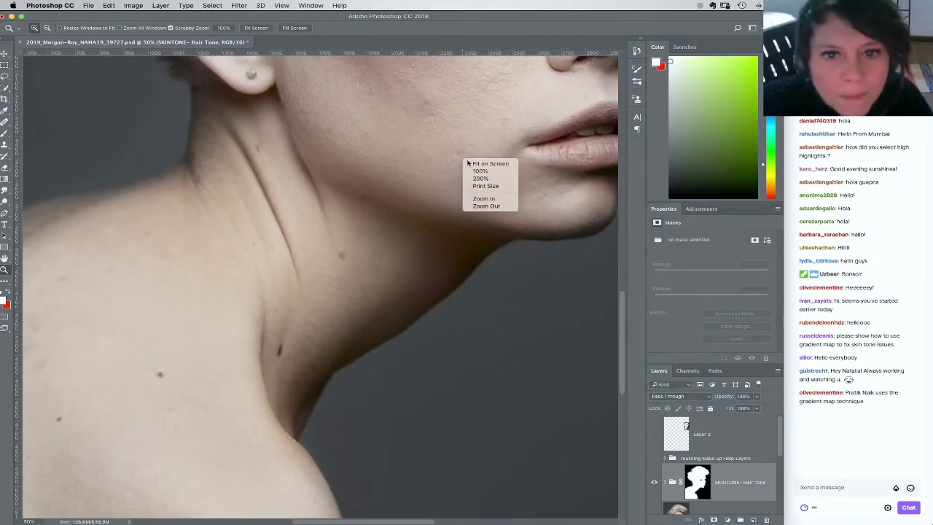
key("Escape")
left_click_drag(516, 231, 480, 328)
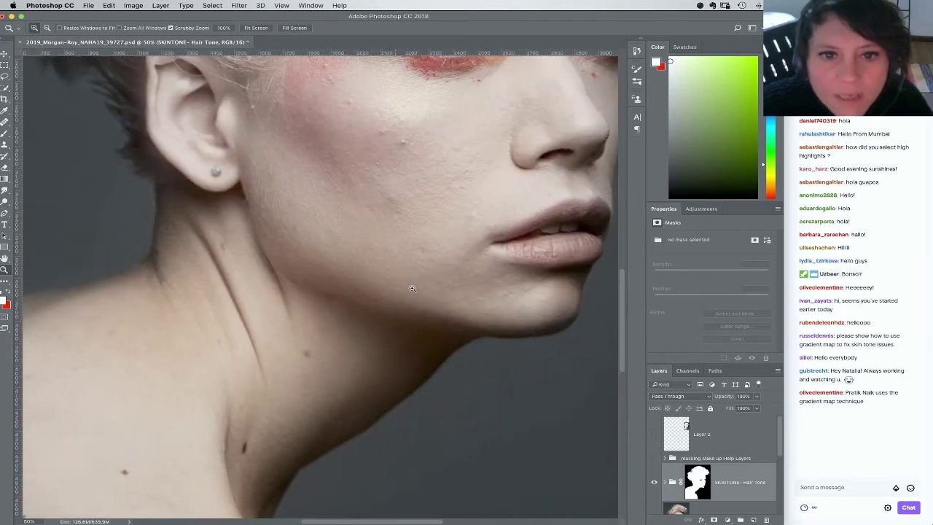
key("super+minus")
key("super+minus")
key("super+minus")
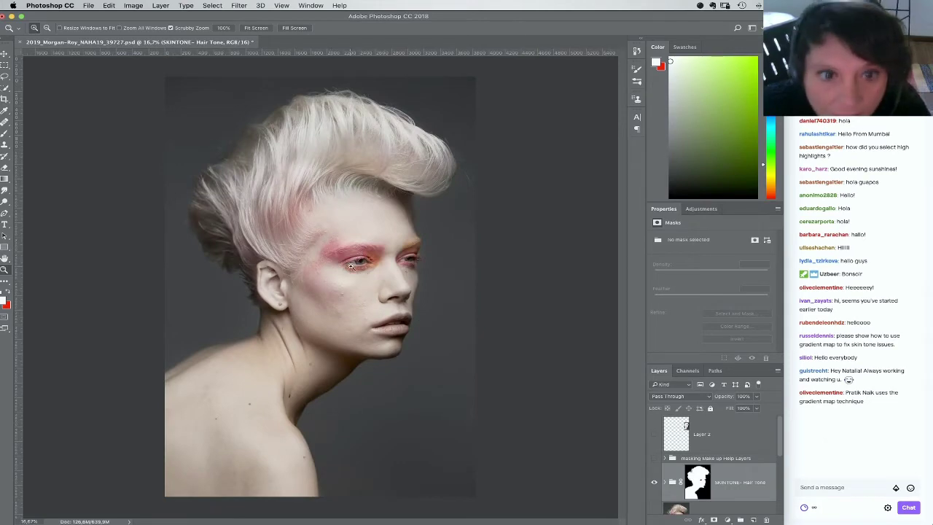
Compare the eye makeup close up at 200% with and without the SKINTONE- Hair Tone group, and return to the full view
left_click_drag(352, 267, 426, 363)
mouse_move(380, 293)
left_mouse_down()
mouse_move(402, 341)
mouse_move(415, 283)
mouse_move(506, 354)
left_mouse_up()
left_click(654, 482)
left_click(654, 482)
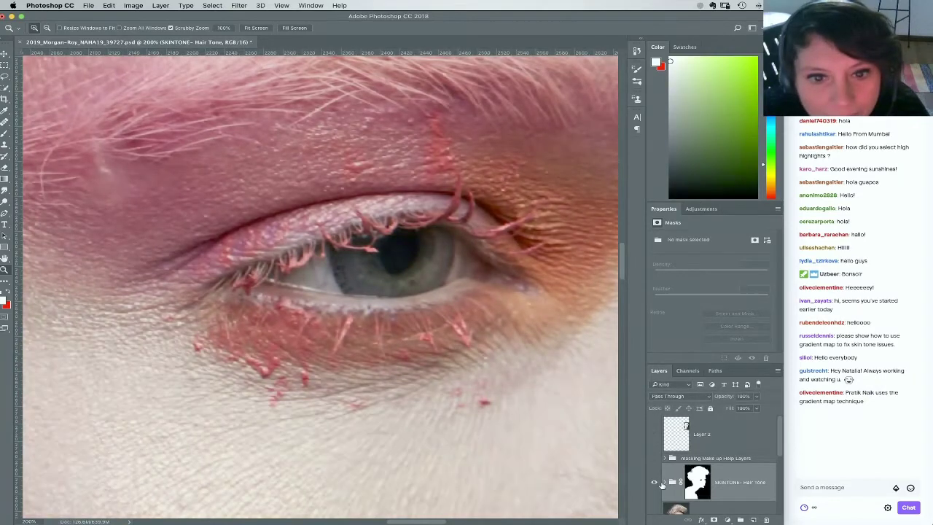
left_click(655, 482)
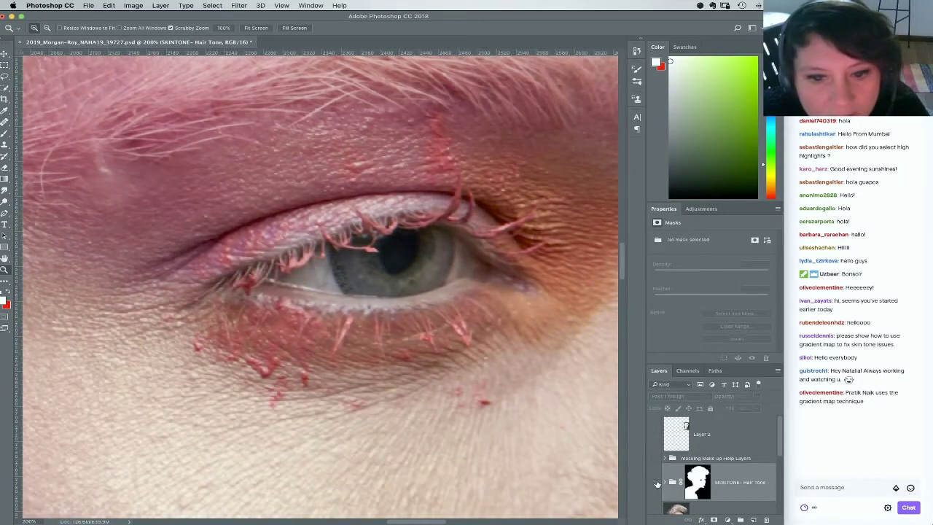
left_click(654, 482)
right_click(513, 300)
left_click(523, 303)
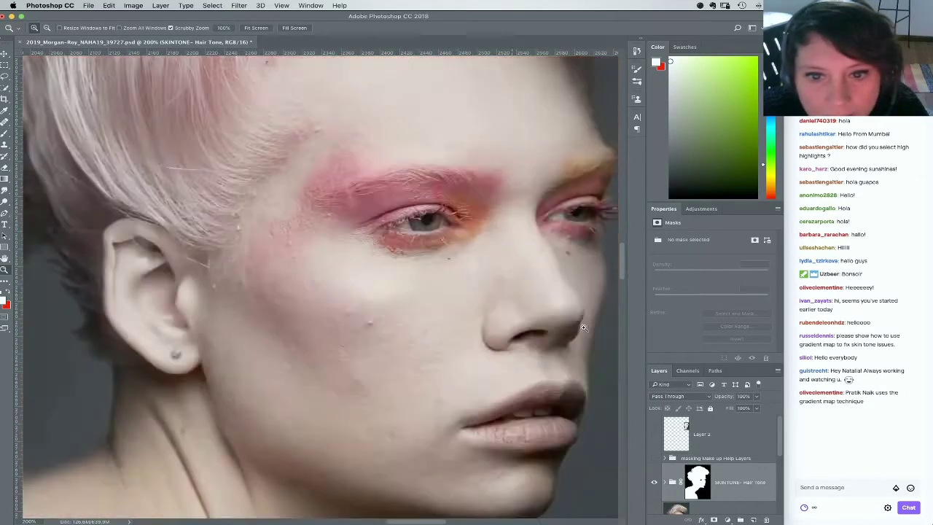
Show the reference image on Layer 2 and select the Hue/Saturation 1 layer mask
left_click(654, 434)
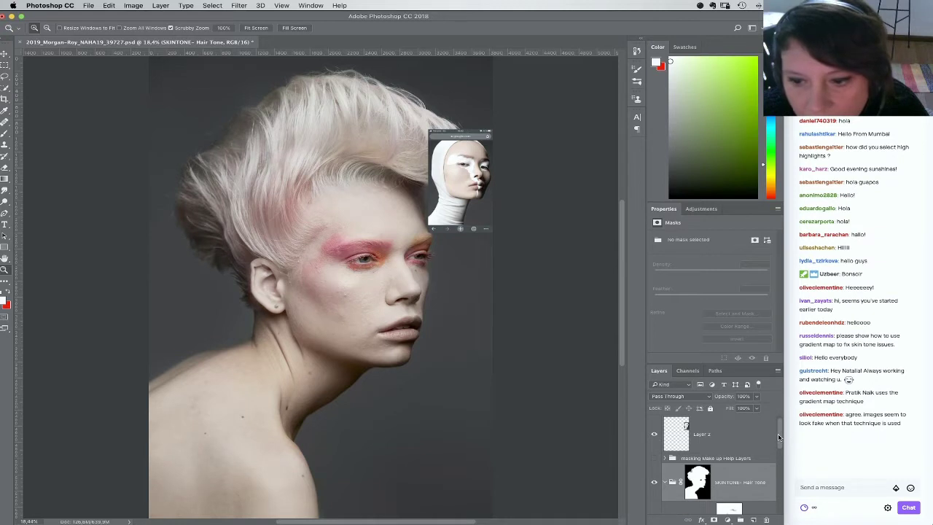
left_click_drag(780, 435, 782, 455)
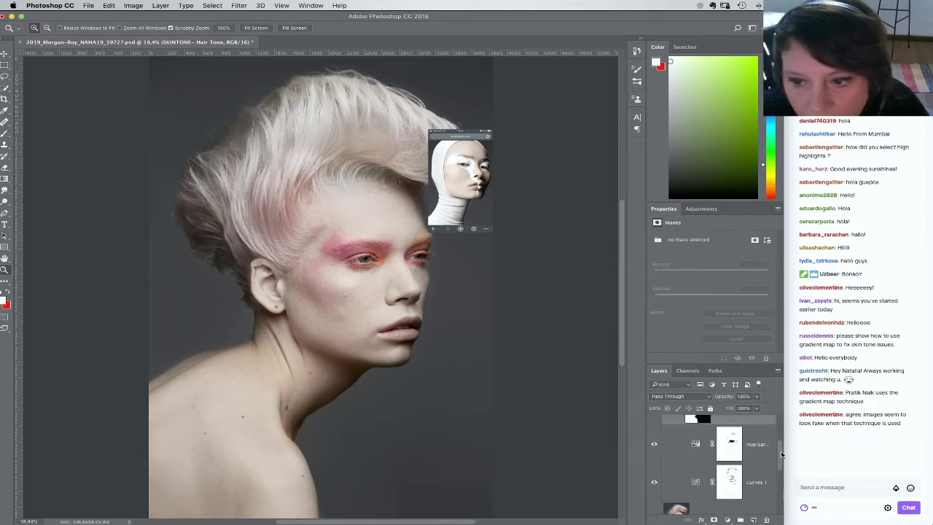
left_click(735, 449)
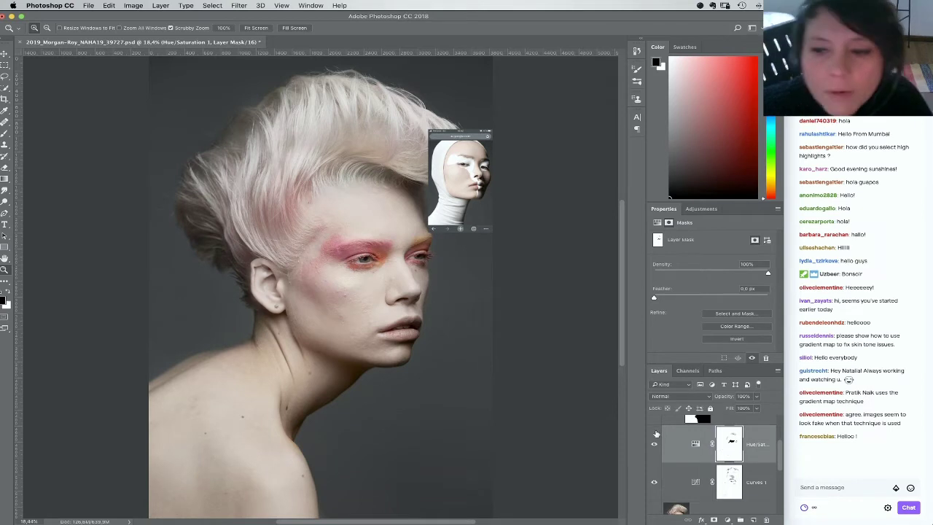
Set up the Brush tool with a size of 492 px and a hardness of 48%
key("b")
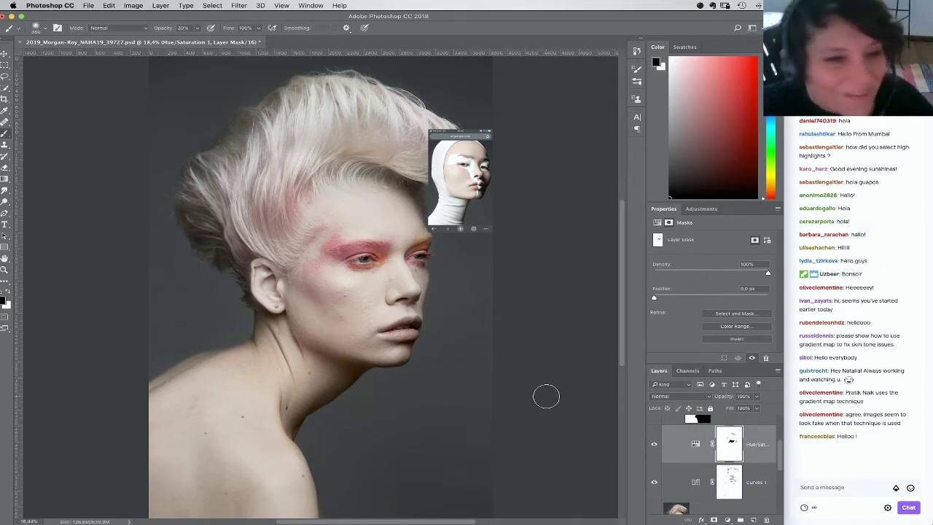
right_click(350, 252)
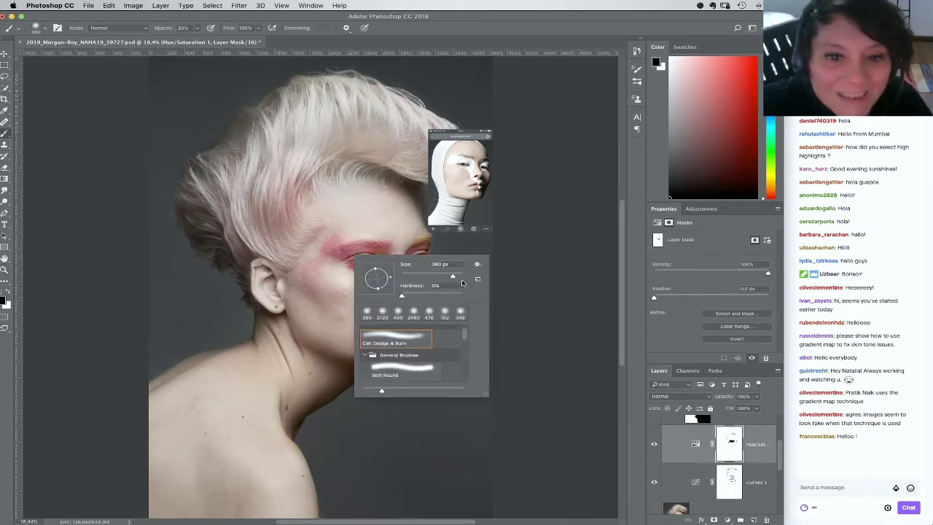
left_click_drag(453, 277, 457, 275)
mouse_move(400, 295)
left_mouse_down()
mouse_move(430, 295)
mouse_move(455, 276)
left_mouse_up()
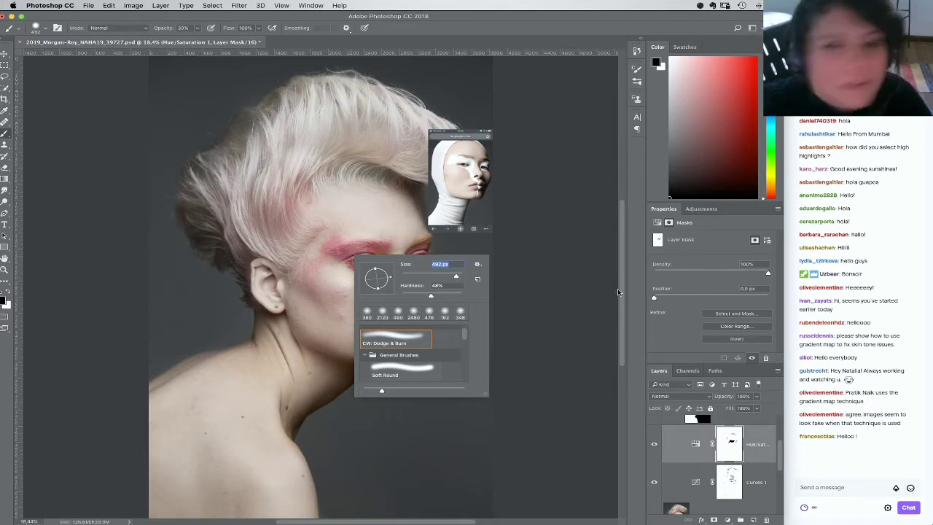
left_click(622, 315)
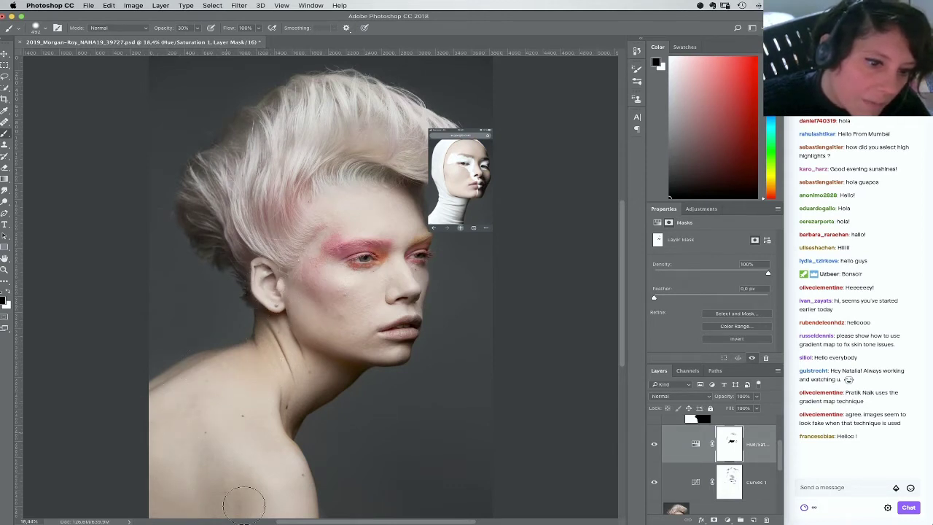
Paint black over the shoulder and back on the Hue/Saturation 1 mask at 30% opacity, then prepare a 108 px white brush at 20% opacity
mouse_move(271, 499)
left_mouse_down()
mouse_move(219, 478)
mouse_move(188, 437)
left_mouse_up()
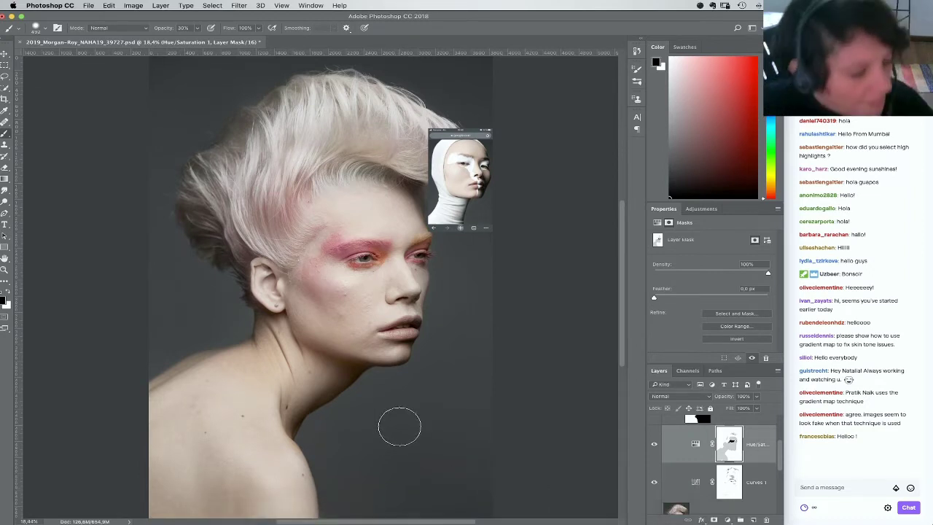
key("2")
right_click(348, 395)
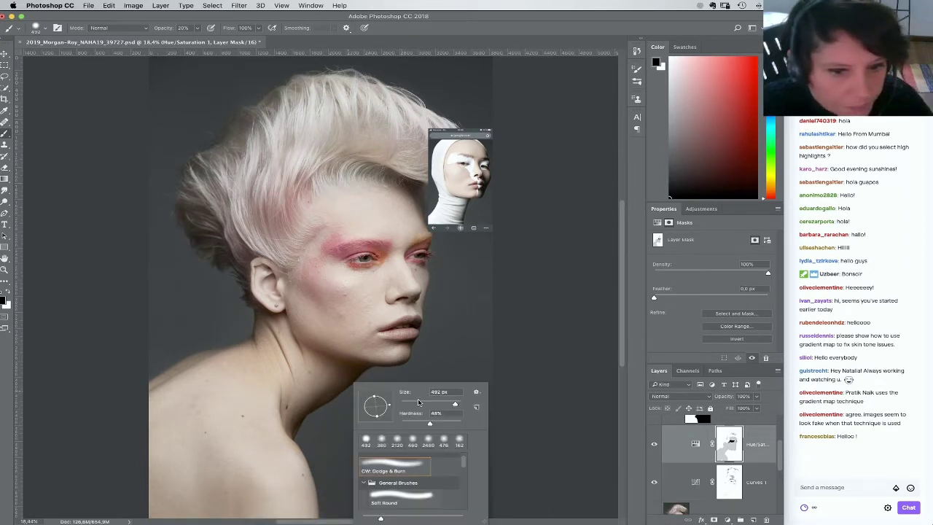
key("Tab")
left_click(731, 452)
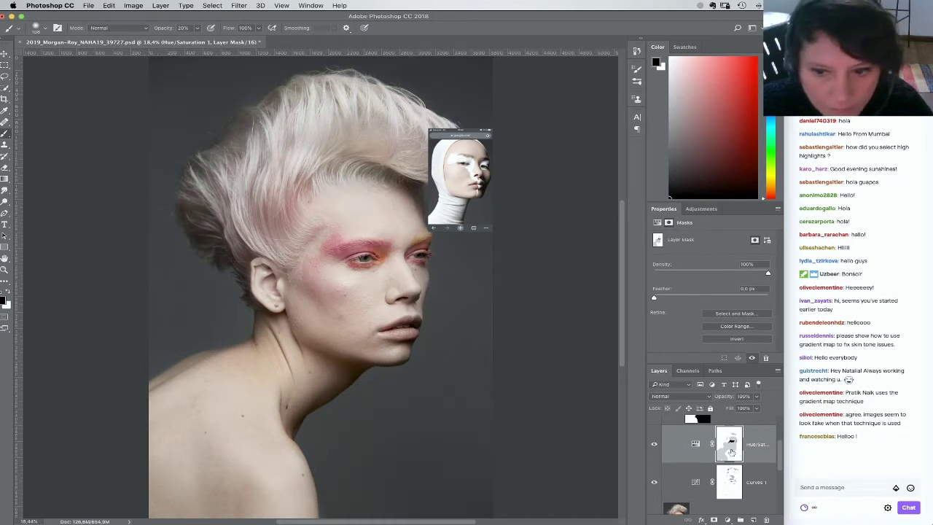
key("x")
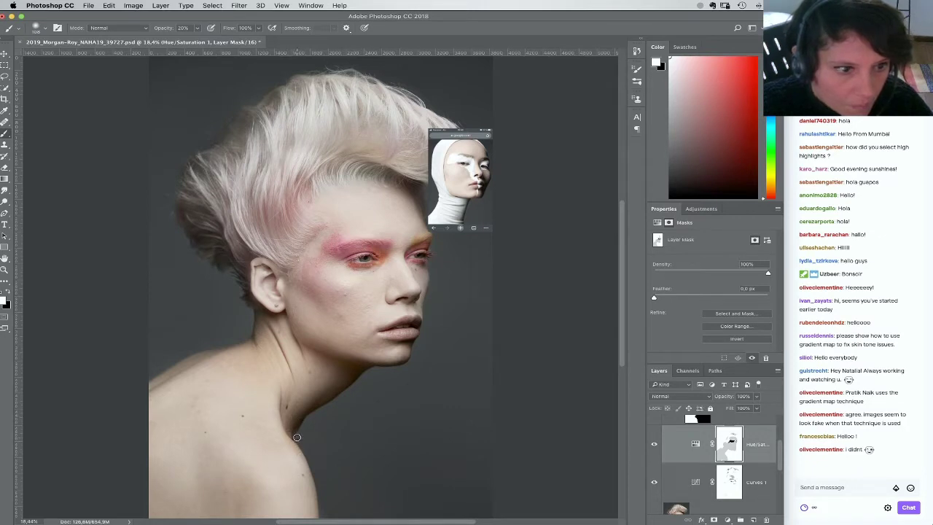
Touch up the SKINTONE- Hair Tone group mask along the shoulder edge in white, using a soft 20% brush at 444 px and 332 px
left_click(697, 420)
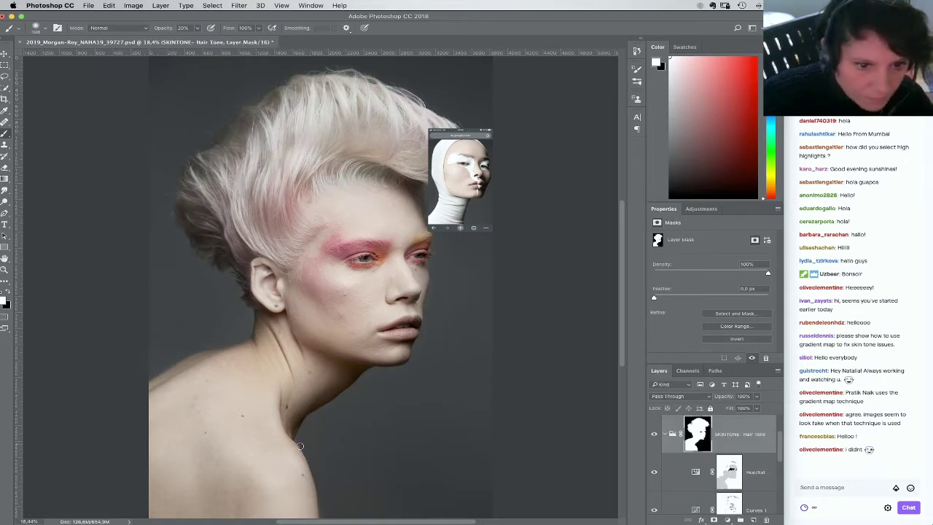
right_click(380, 402)
left_click(471, 405)
left_click(317, 342)
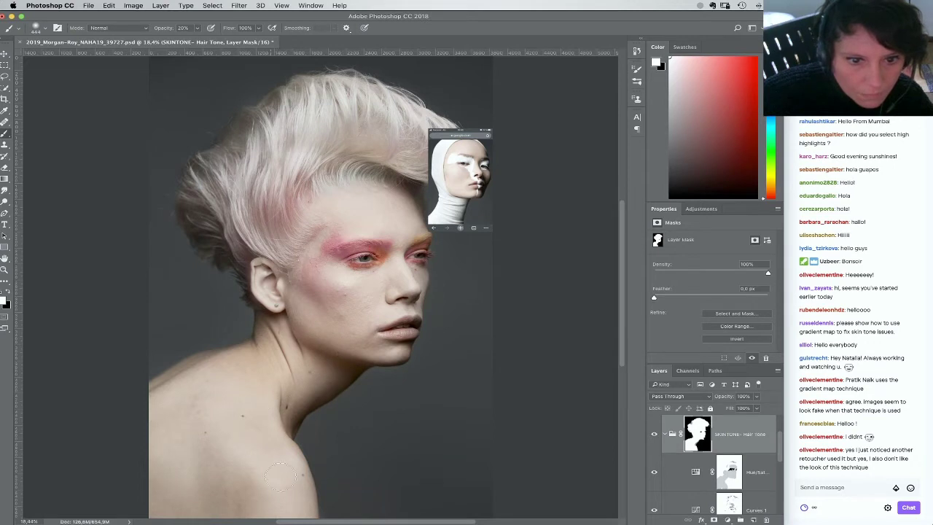
right_click(299, 437)
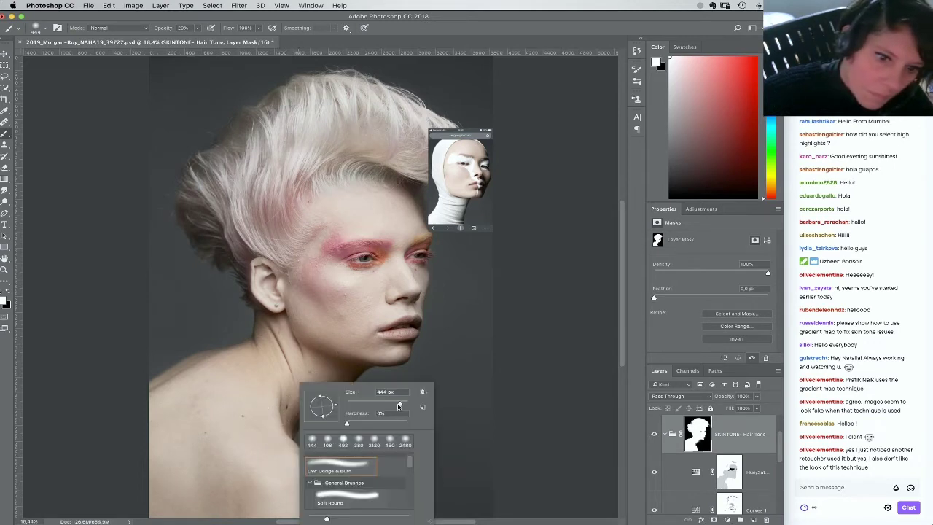
left_click_drag(398, 406, 397, 406)
left_click(291, 433)
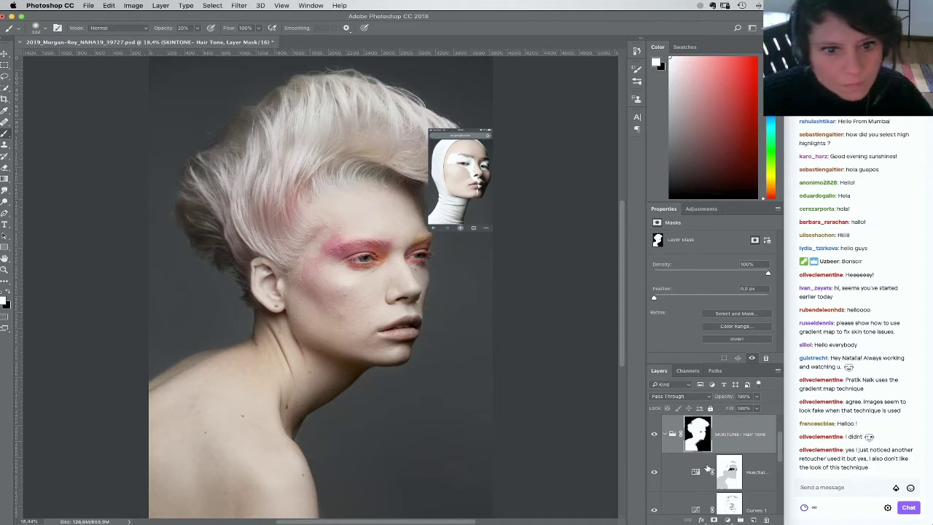
Paint black around the ear and neck on the Hue/Saturation 1 mask with the 332 px brush at 20% opacity
left_click(731, 472)
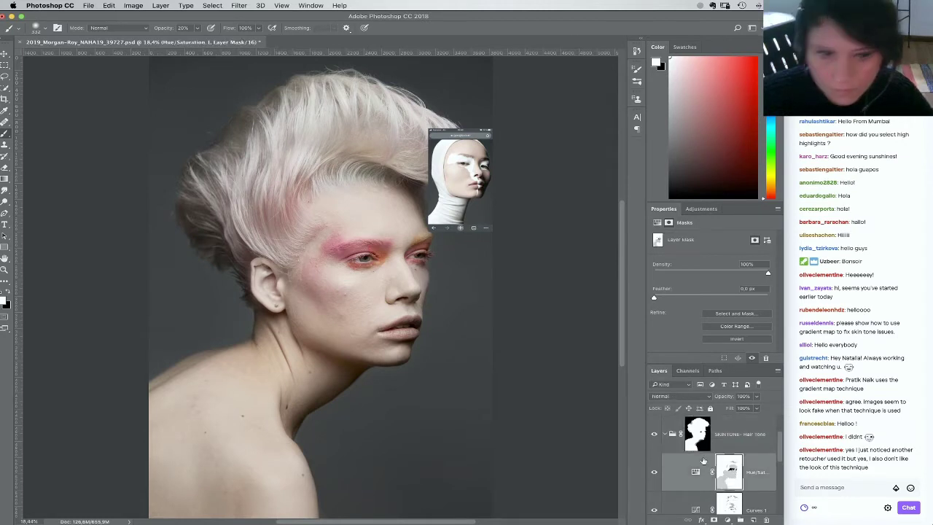
key("x")
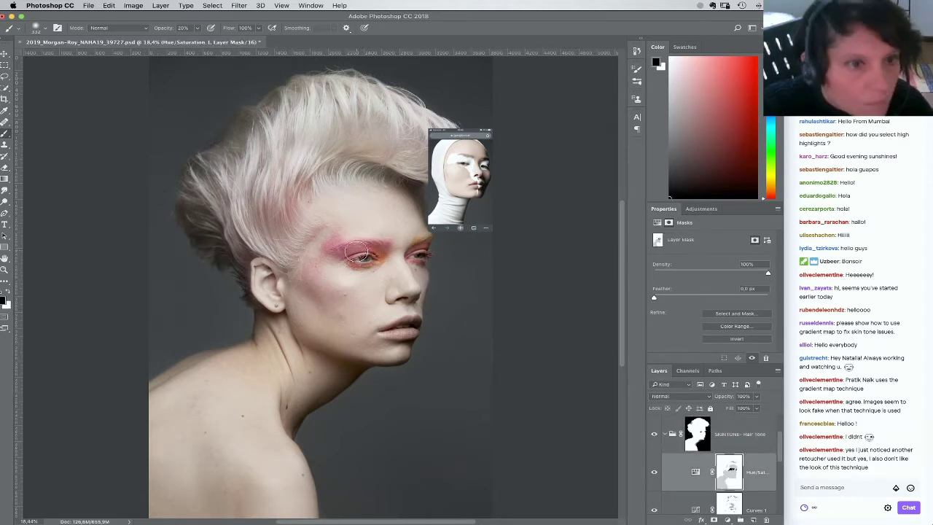
right_click(327, 308)
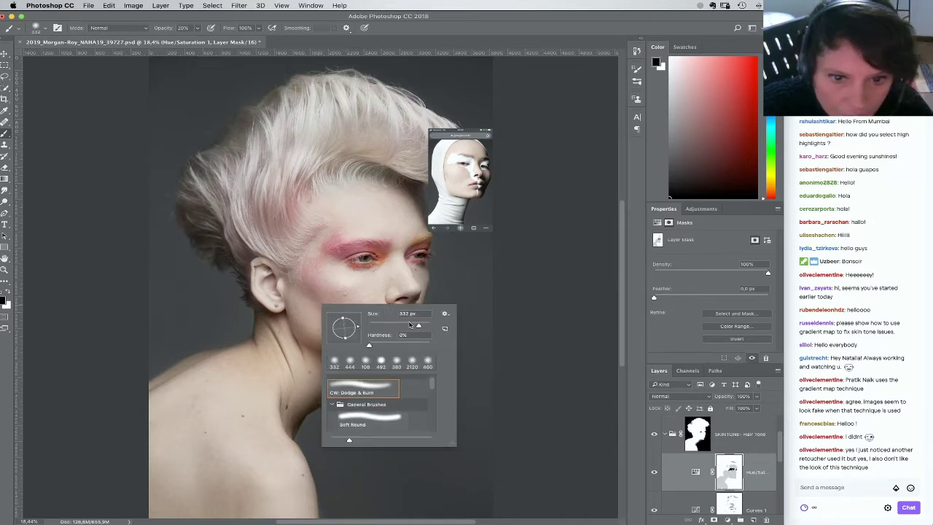
mouse_move(272, 301)
left_mouse_down()
mouse_move(267, 284)
mouse_move(279, 300)
left_mouse_up()
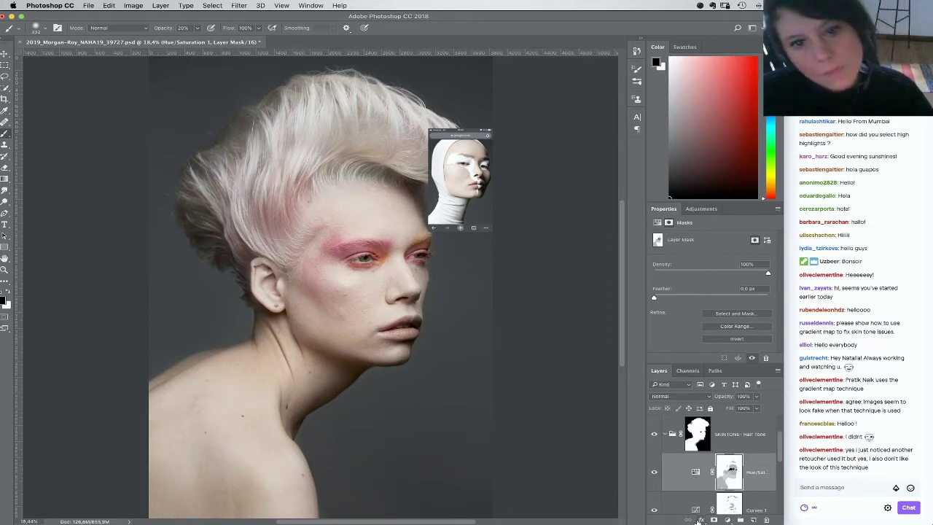
Add a Color Balance layer above the collapsed SKINTONE- Hair Tone group with midtones at -18 cyan-red, +16 magenta-green and -4 yellow-blue
left_click(664, 435)
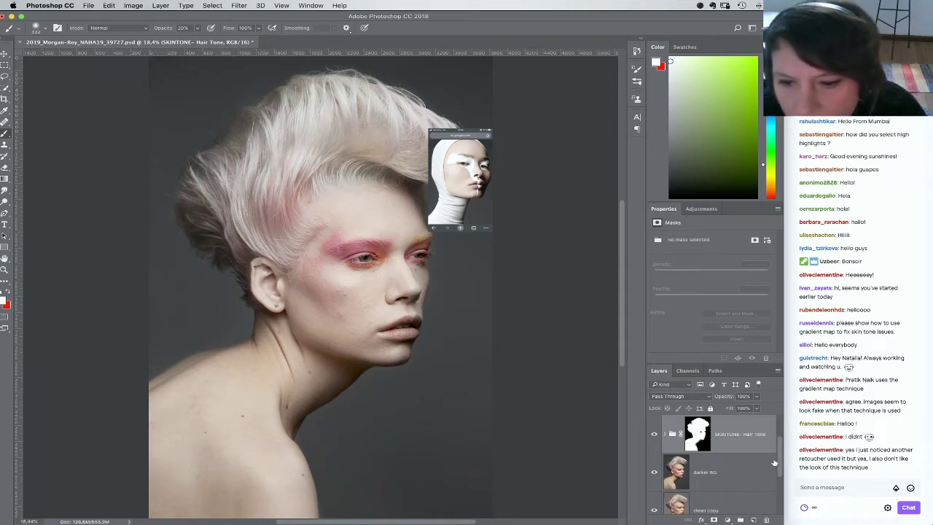
left_click_drag(779, 460, 780, 442)
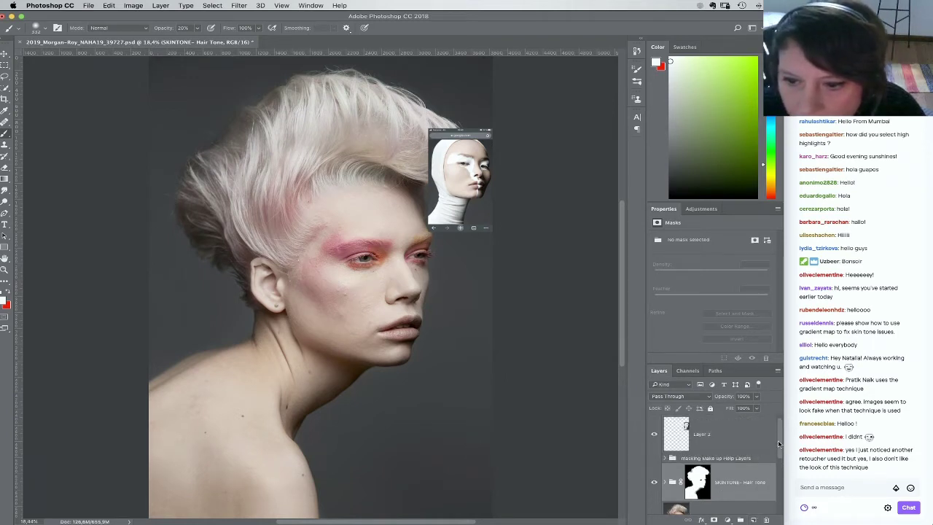
left_click(727, 518)
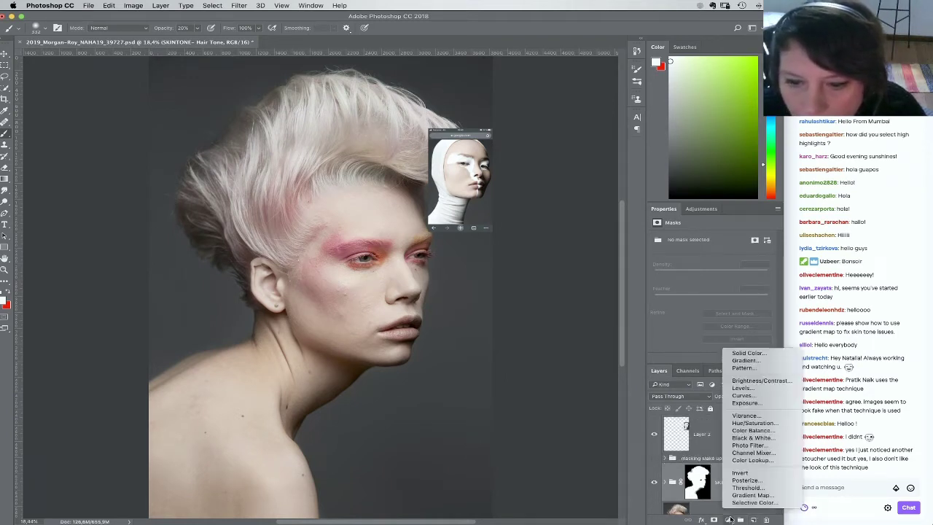
left_click(751, 431)
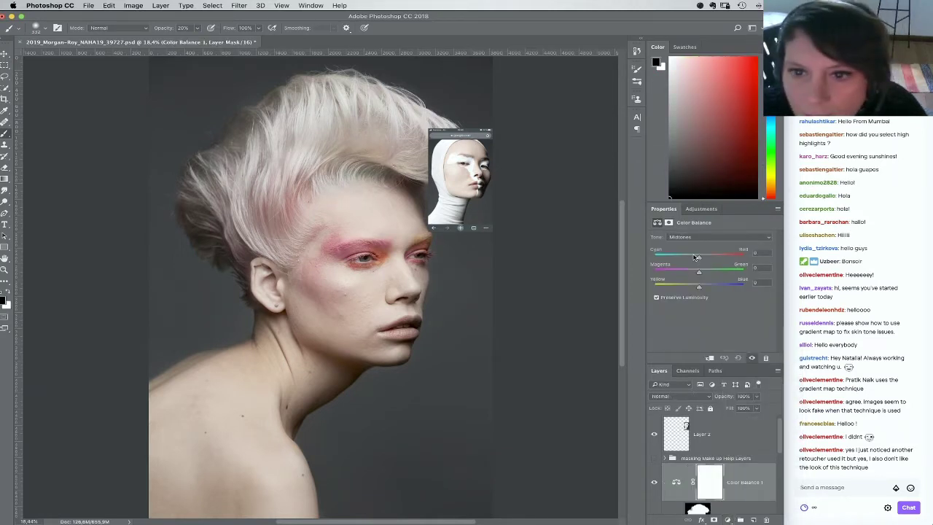
left_click_drag(692, 258, 694, 258)
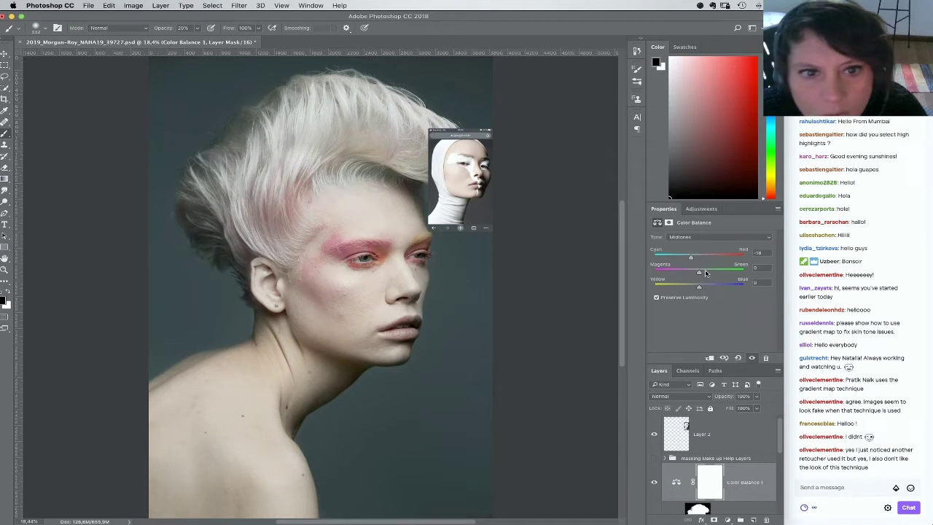
left_click(705, 273)
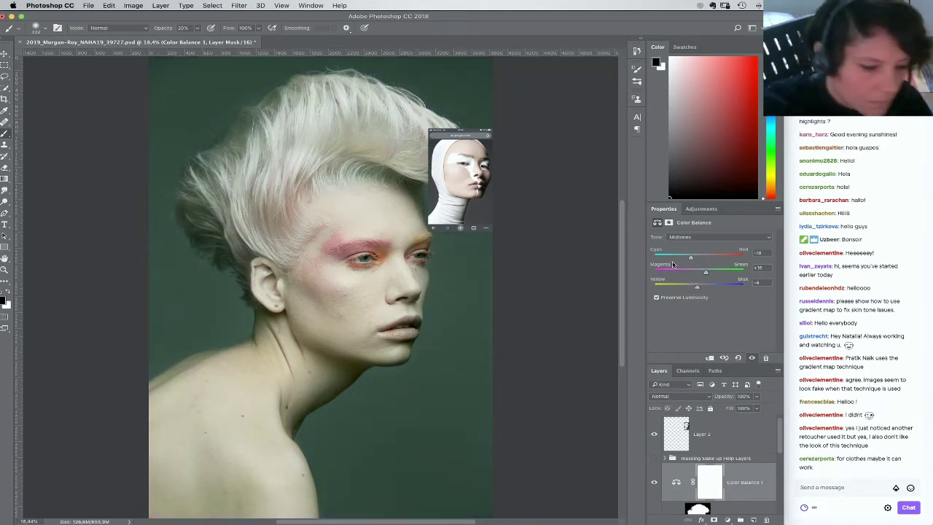
Invert the Color Balance 1 mask to black and paint the tint back in white along the hairline above the forehead
key("super+i")
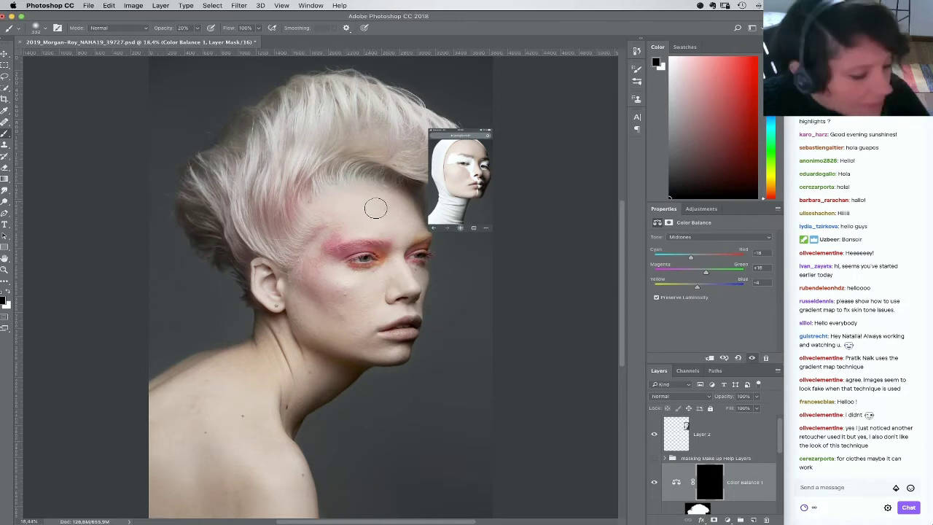
key("x")
left_click_drag(351, 172, 374, 192)
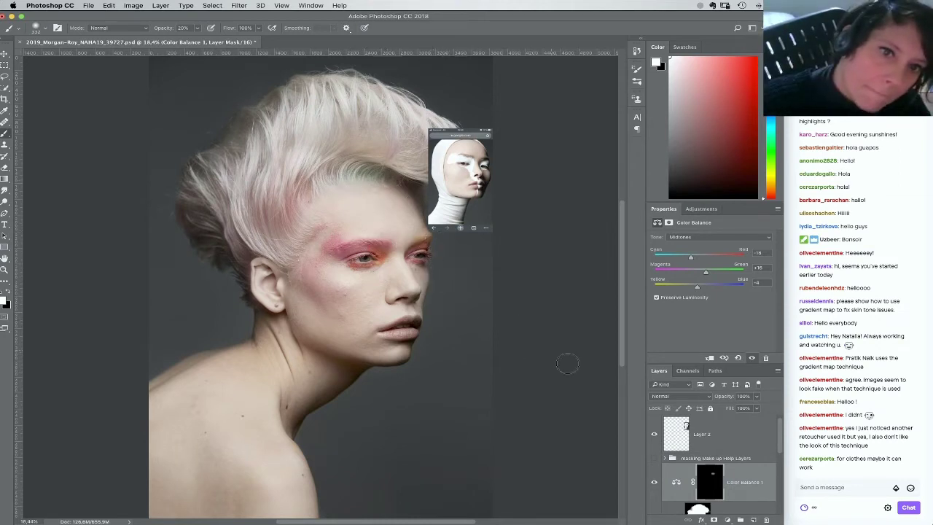
Compare the tinted hairline and whole portrait with and without the reference image on Layer 2
left_click(654, 434)
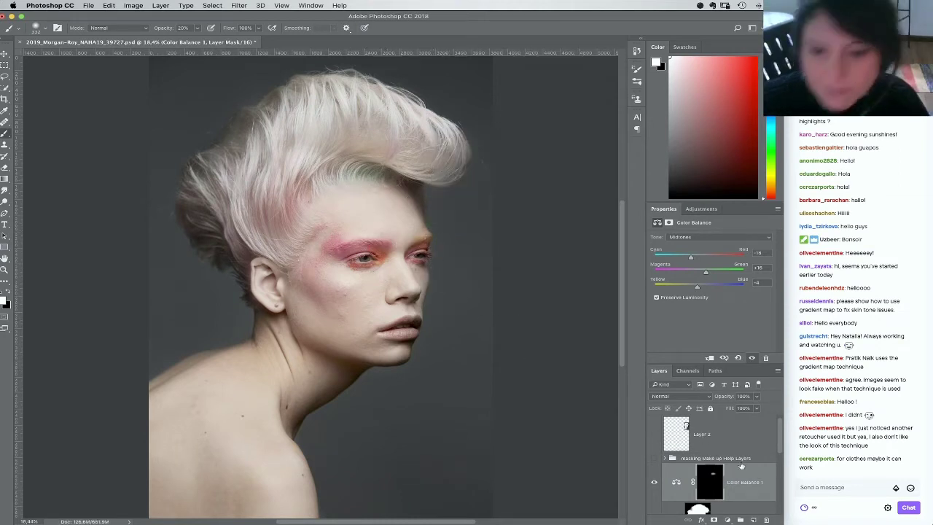
scroll(786, 442, "down", 2)
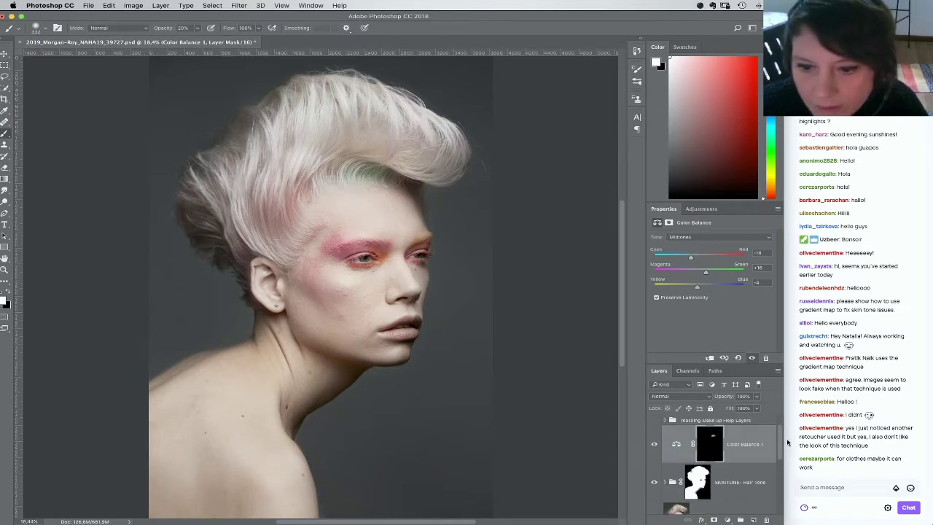
scroll(781, 449, "up", 2)
left_click(654, 435)
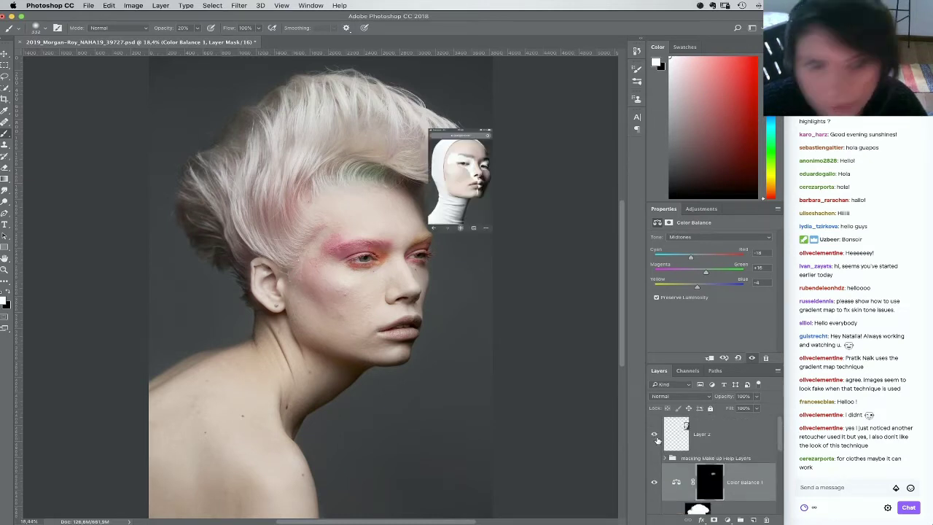
key("super+minus")
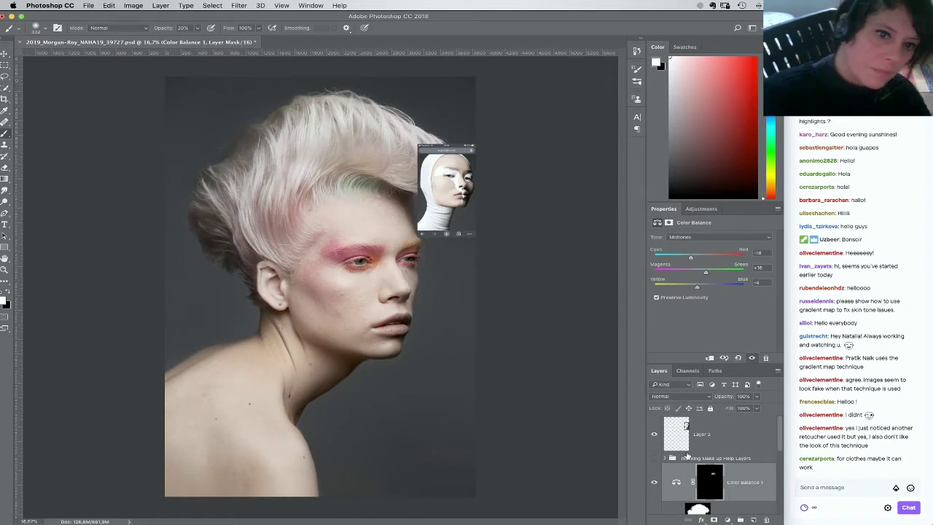
Hide the reference image on Layer 2 and save the document
left_click(655, 434)
scroll(776, 432, "down", 3)
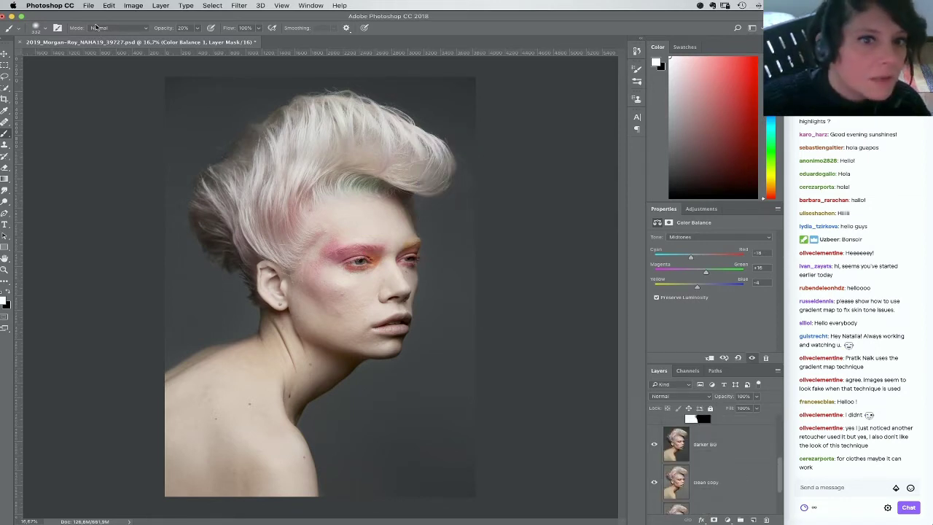
left_click(88, 5)
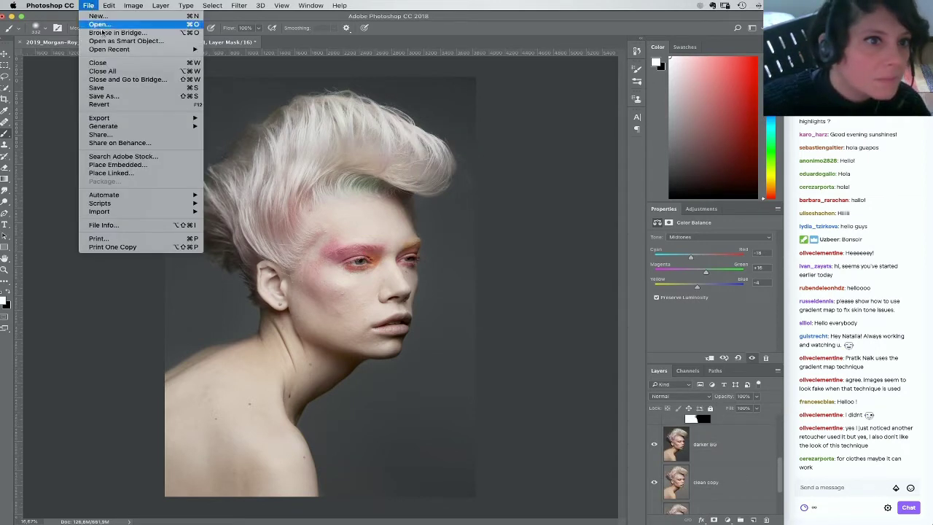
left_click(109, 88)
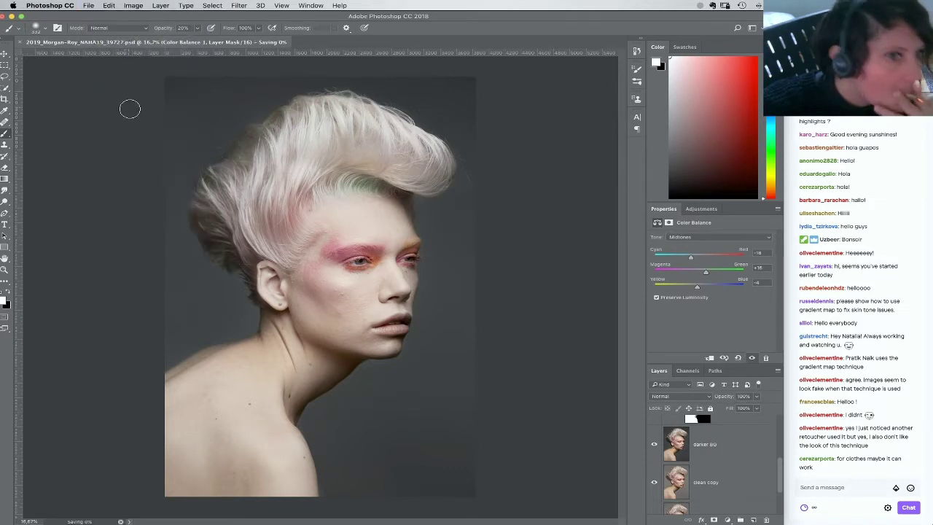
Select the darker BG layer and set up the Healing Brush with a smaller tip for the blemishes on the cheek
left_click(729, 447)
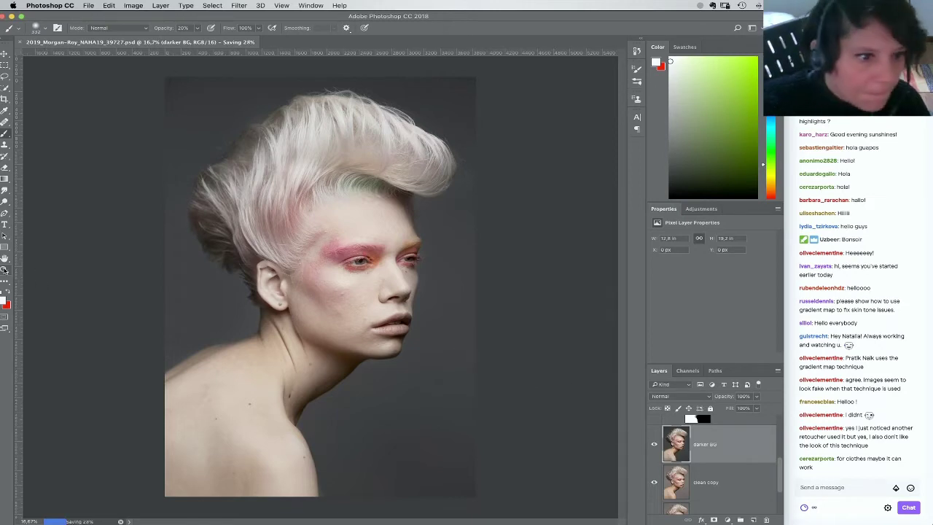
key("z")
left_click_drag(400, 281, 466, 284)
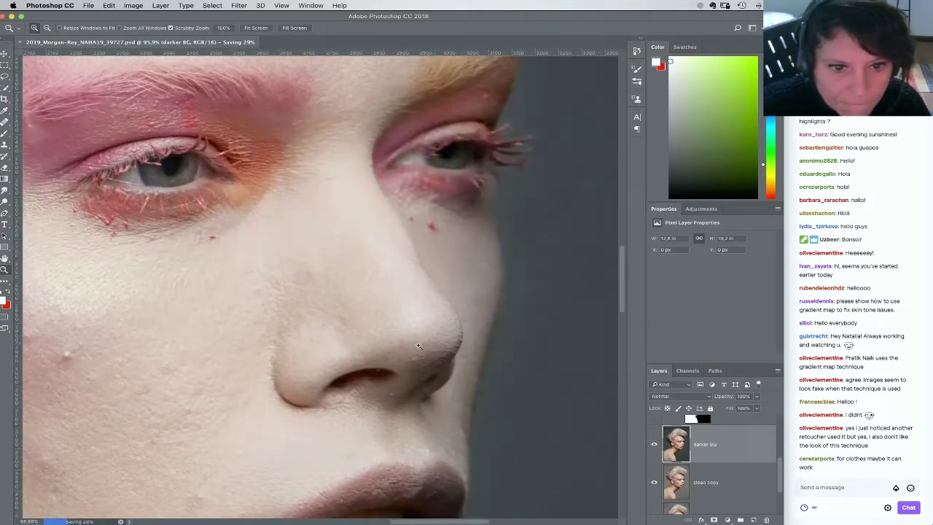
left_click_drag(376, 364, 493, 342)
left_click_drag(321, 342, 426, 257)
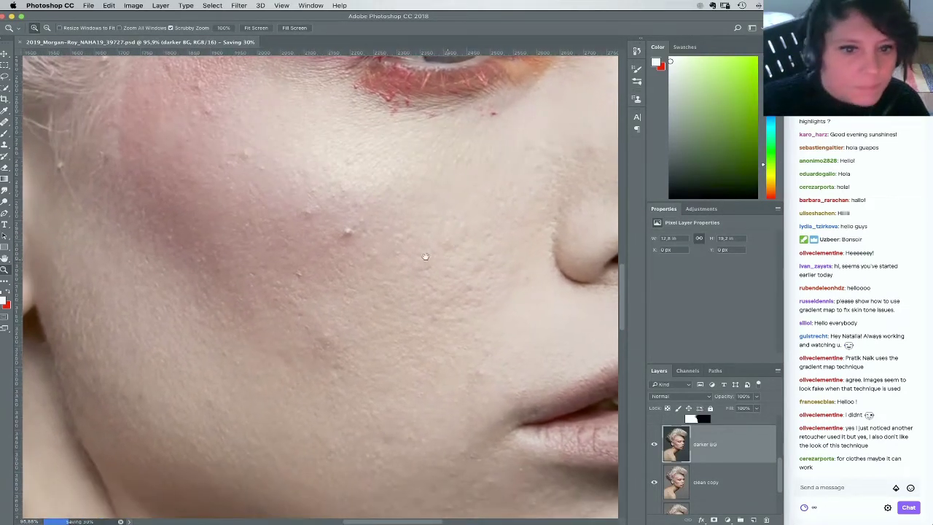
left_click(6, 121)
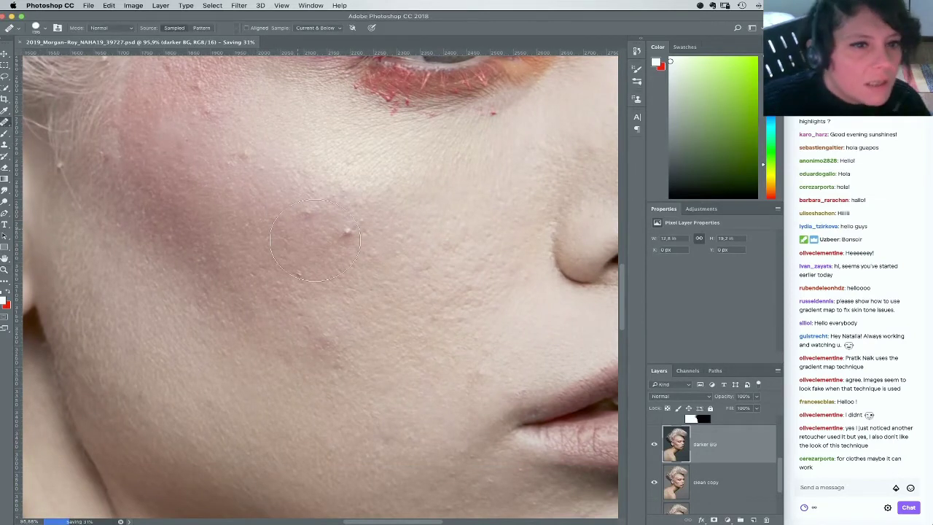
right_click(336, 276)
left_click_drag(369, 284, 350, 284)
left_click(325, 247)
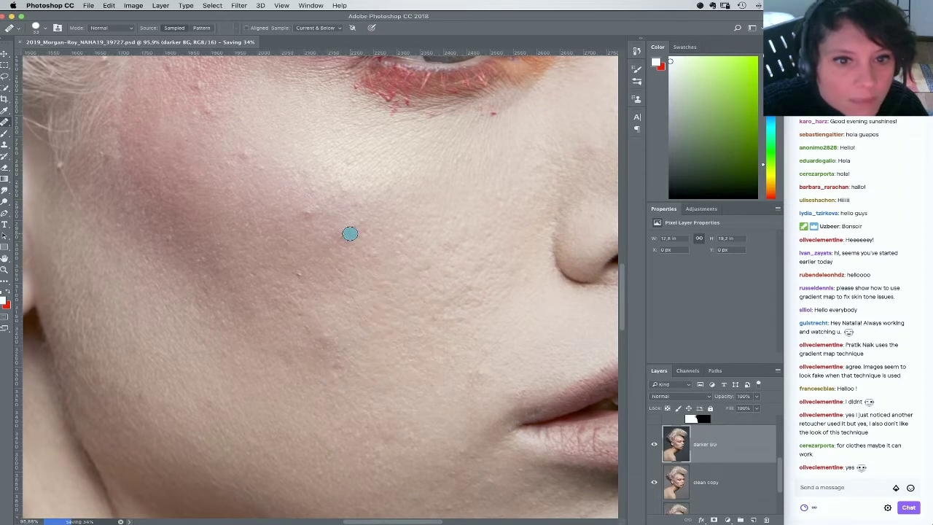
Try to heal the raised bump on the cheek directly on the darker BG layer
left_click_drag(350, 275, 373, 292)
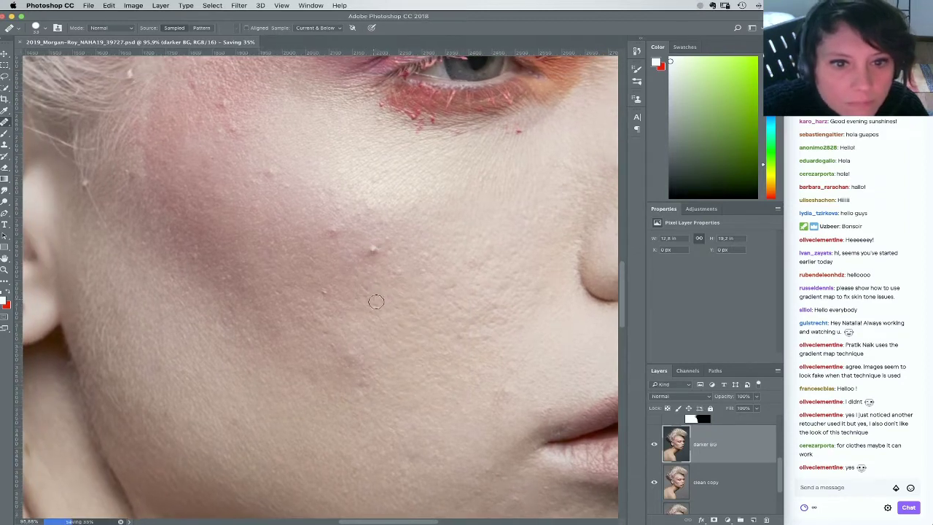
key("super+1")
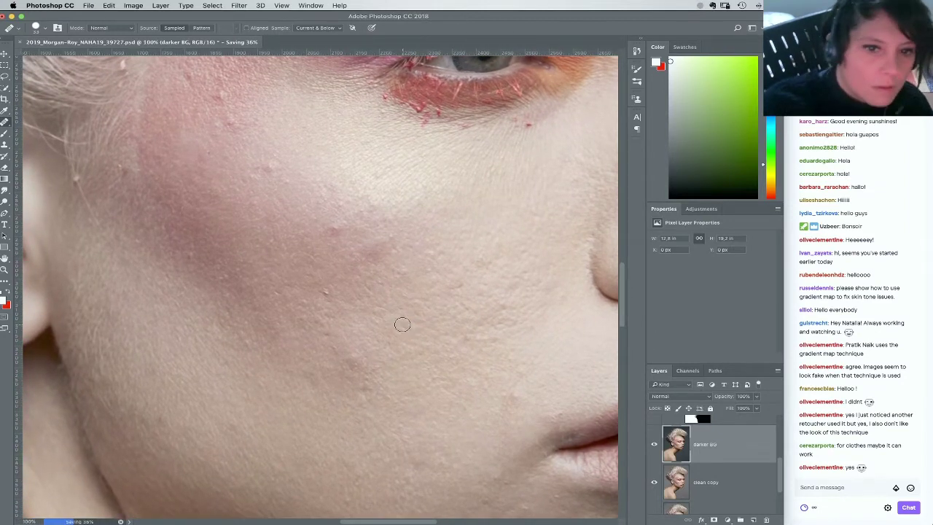
left_click(402, 324)
left_click(376, 301)
left_click(408, 322)
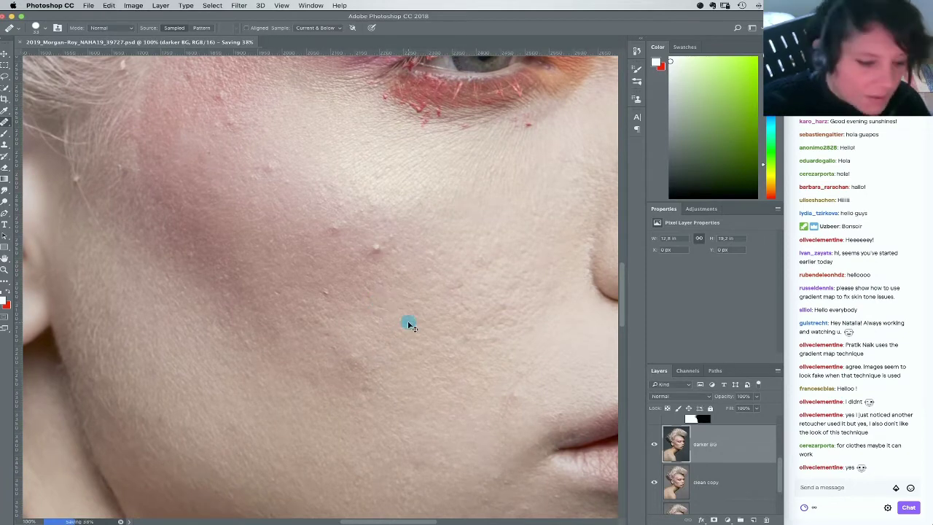
Shrink the Healing Brush tip and heal the small marks beside the raised bump on the cheek
key("super+plus")
left_click(408, 322)
left_click_drag(406, 283, 321, 247)
left_click(395, 231)
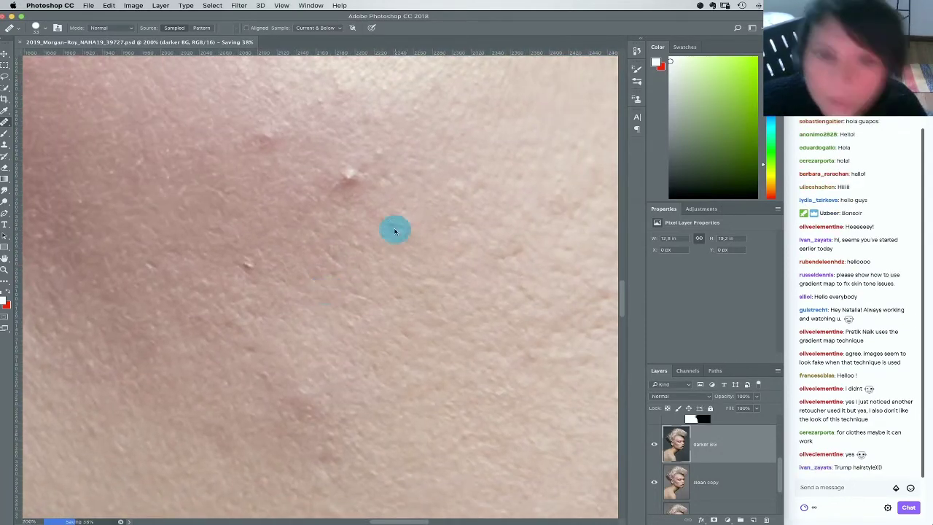
right_click(395, 231)
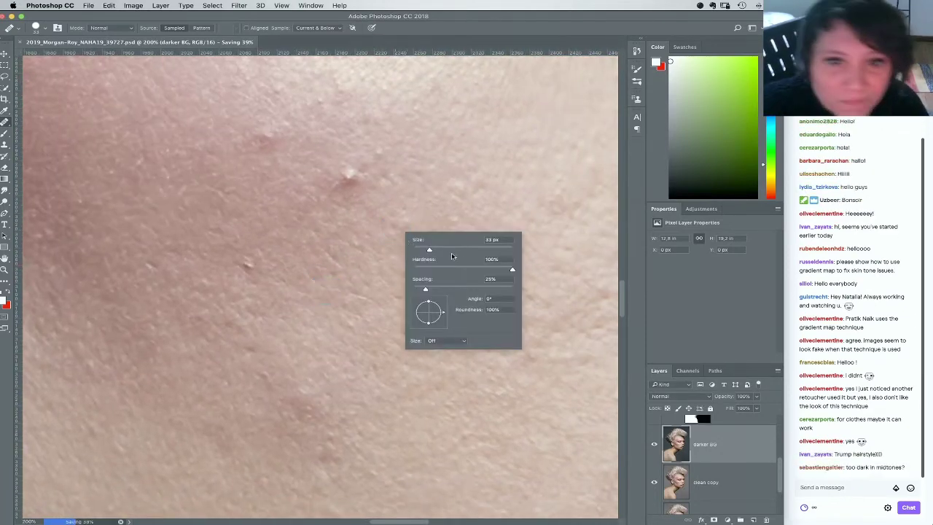
left_click_drag(422, 250, 419, 252)
left_click(399, 193)
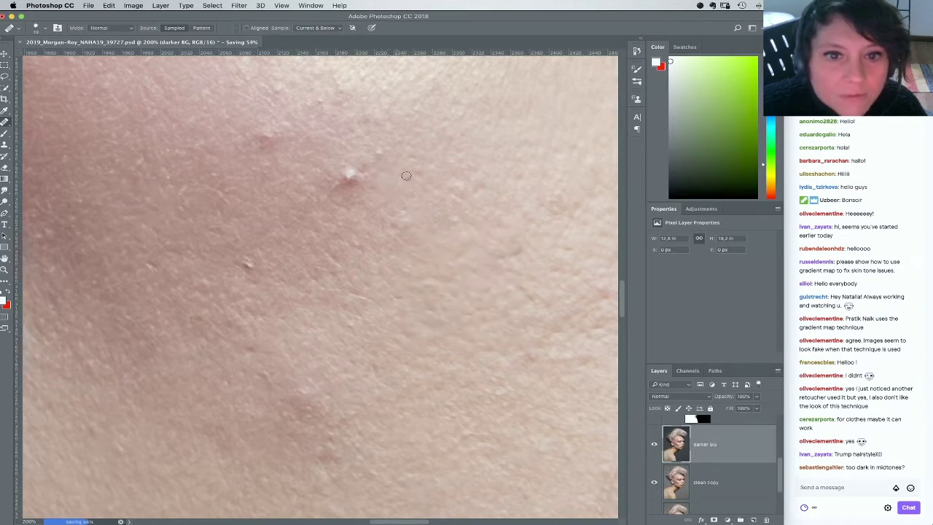
left_click(425, 137)
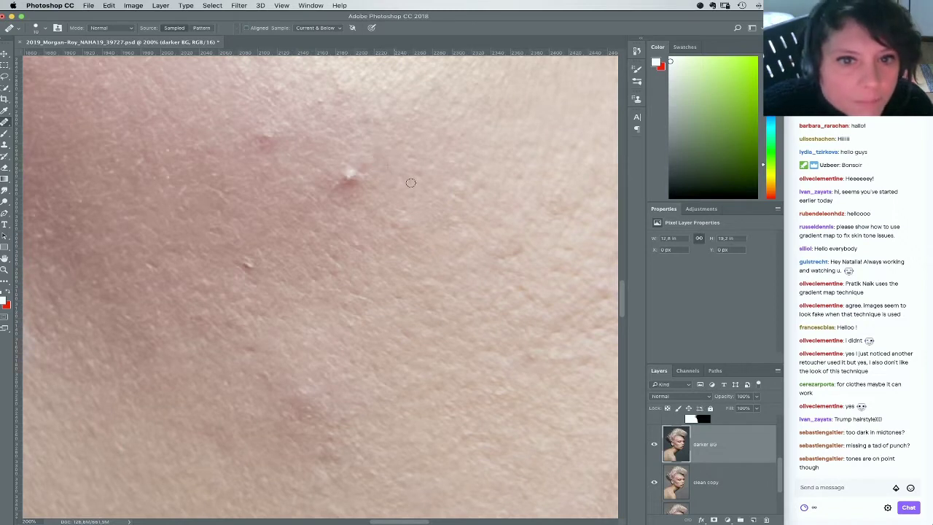
Heal the raised bump and the neighbouring reddish spot on the cheek of the darker BG layer
scroll(423, 175, "left", 5)
scroll(423, 175, "up", 3)
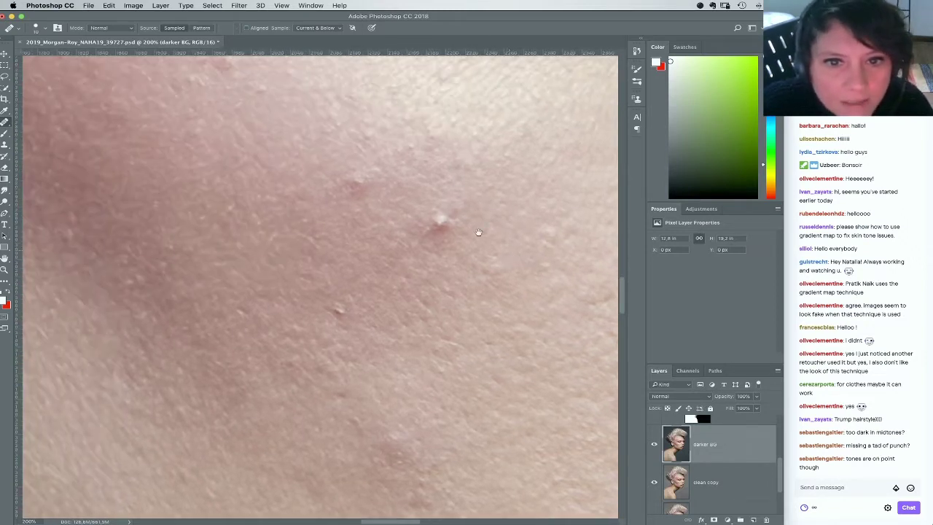
left_click(441, 221)
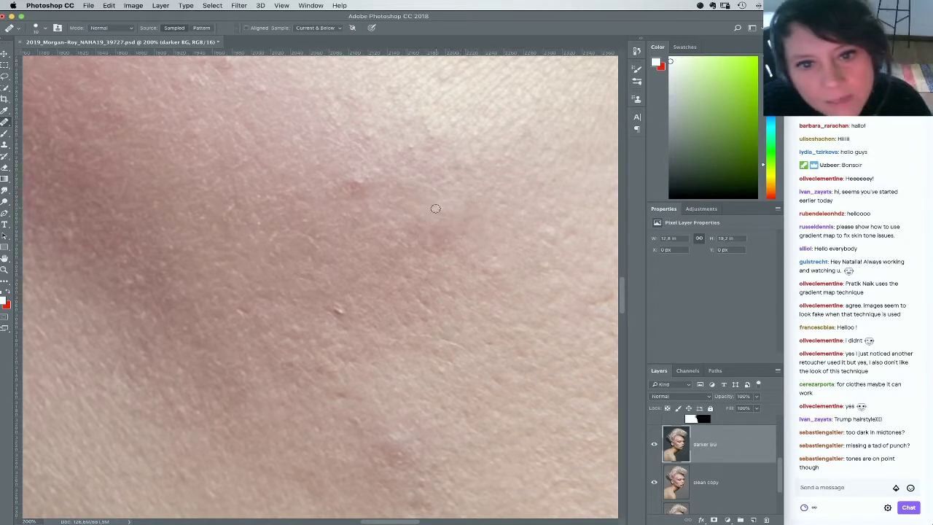
left_click_drag(384, 216, 490, 266)
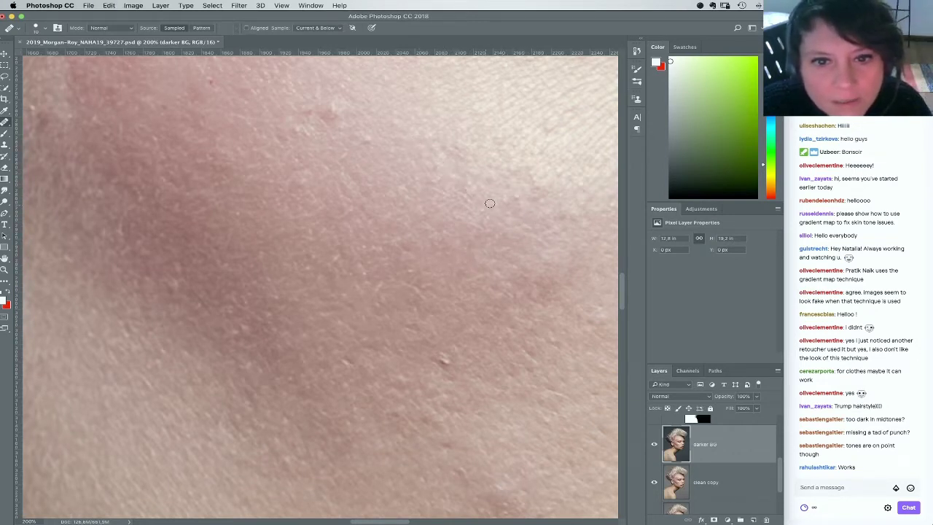
Sample clean skin and heal small spots on the upper cheek below the eye
scroll(477, 223, "up", 3)
scroll(477, 223, "left", 2)
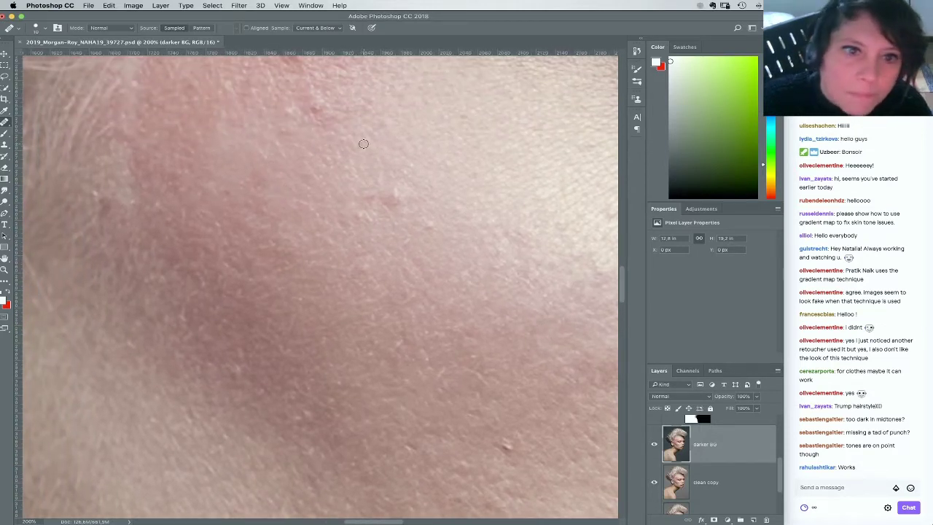
left_click_drag(368, 161, 364, 225)
left_click(406, 233, "alt")
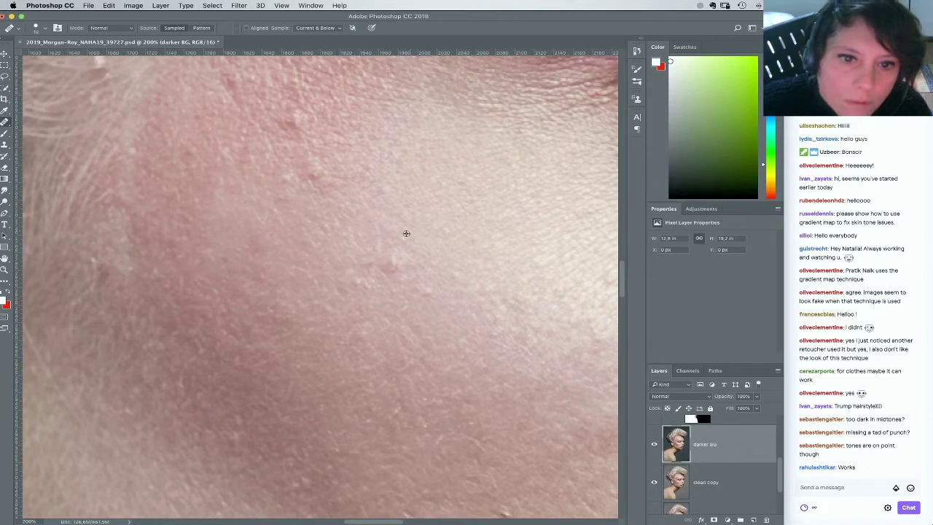
left_click(385, 257)
left_click(449, 217)
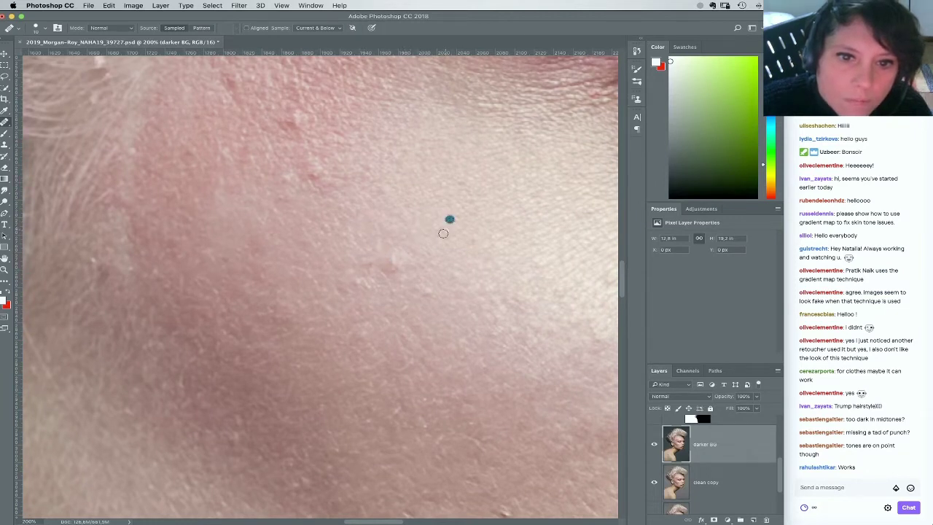
left_click_drag(456, 257, 414, 218)
left_click(417, 211)
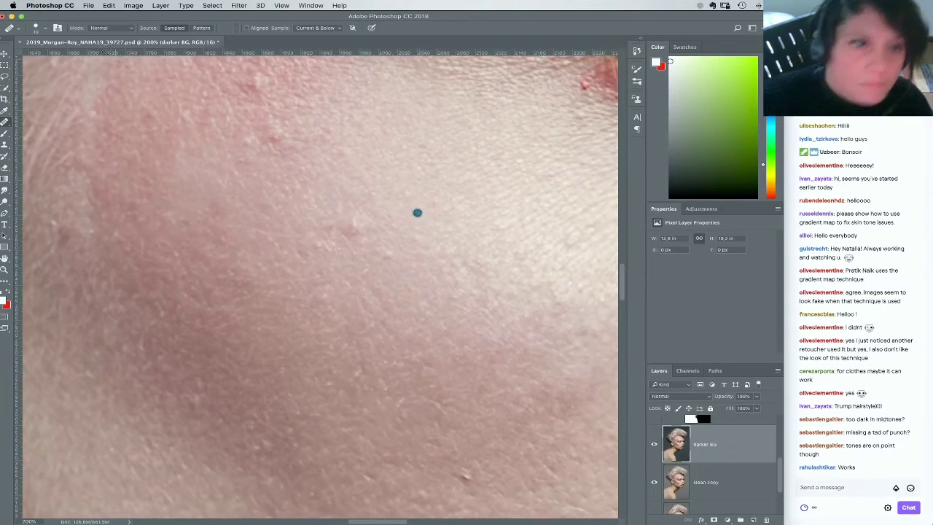
Set up the Clone Stamp in Normal mode with a 12 px tip
left_click(4, 144)
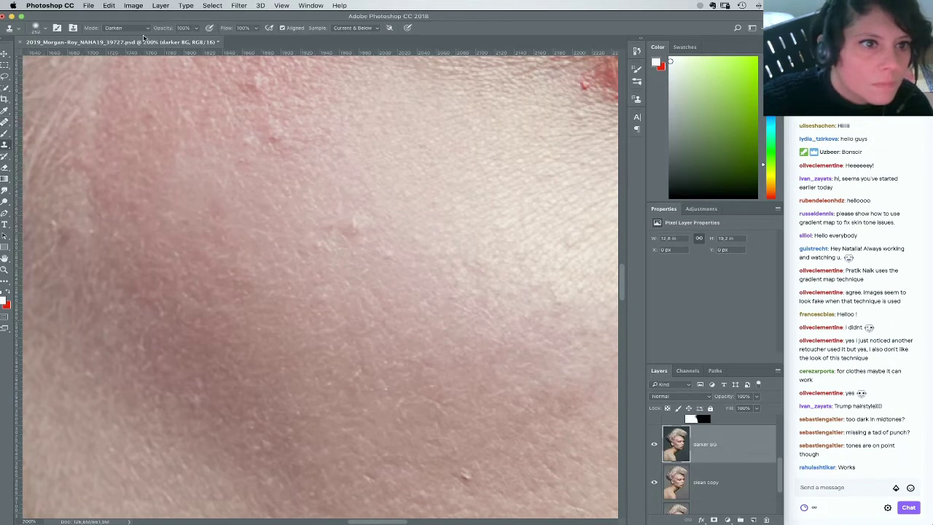
left_click(120, 28)
left_click(141, 8)
right_click(396, 229)
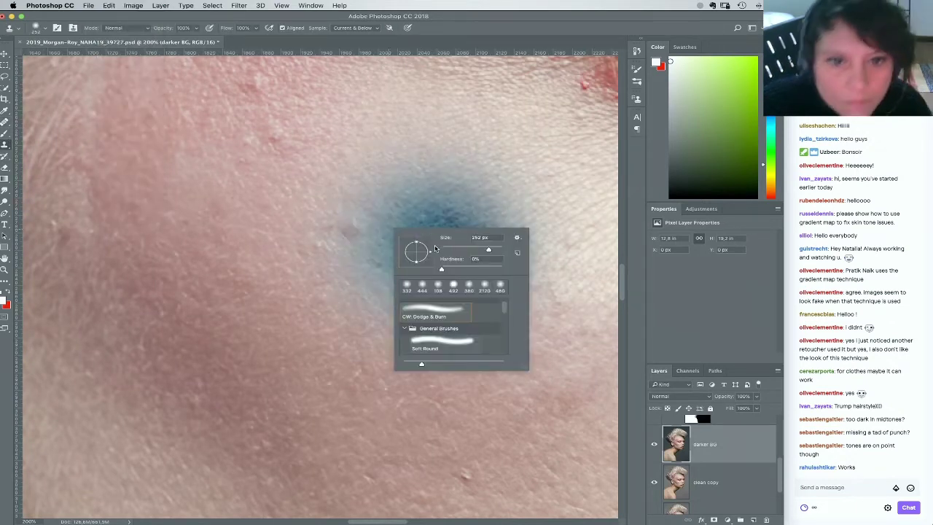
left_click_drag(447, 249, 443, 249)
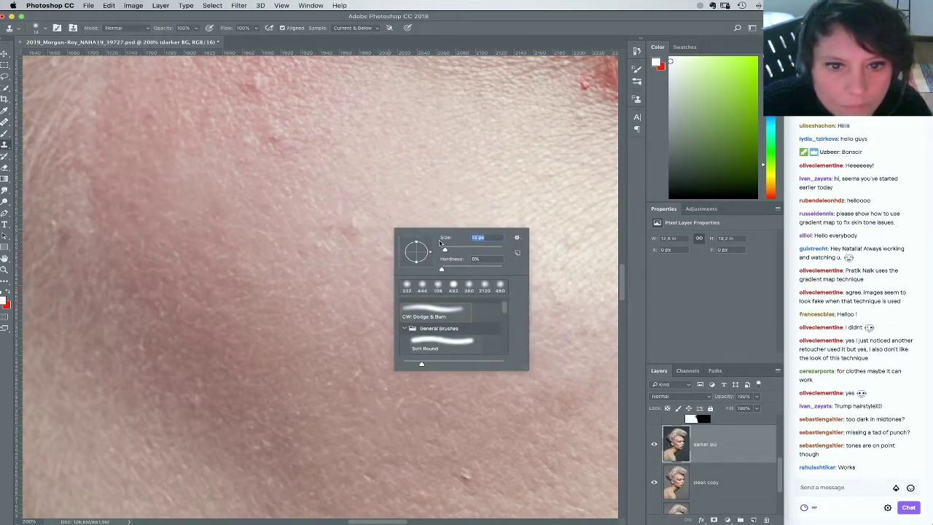
Clone nearby clean skin over the small spots on the upper cheek, resampling the source between dabs
left_click(390, 178, "alt")
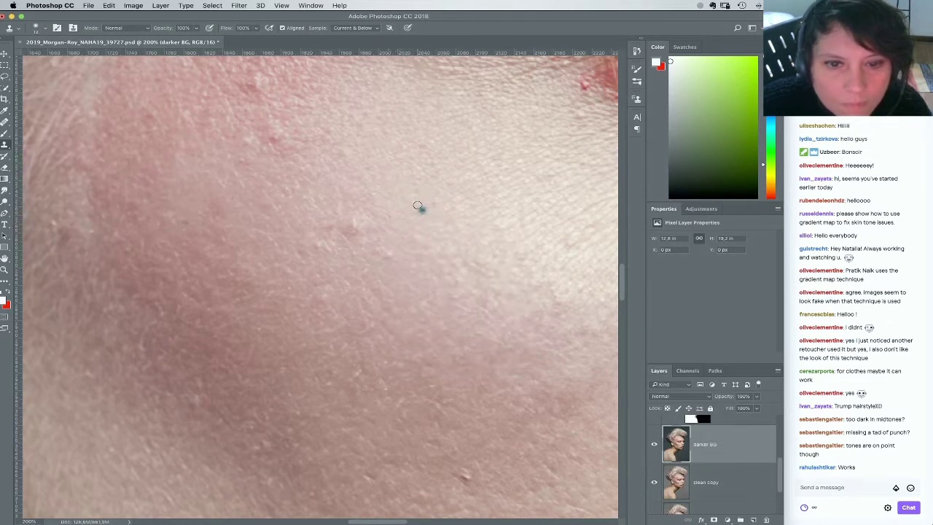
left_click_drag(429, 208, 408, 247)
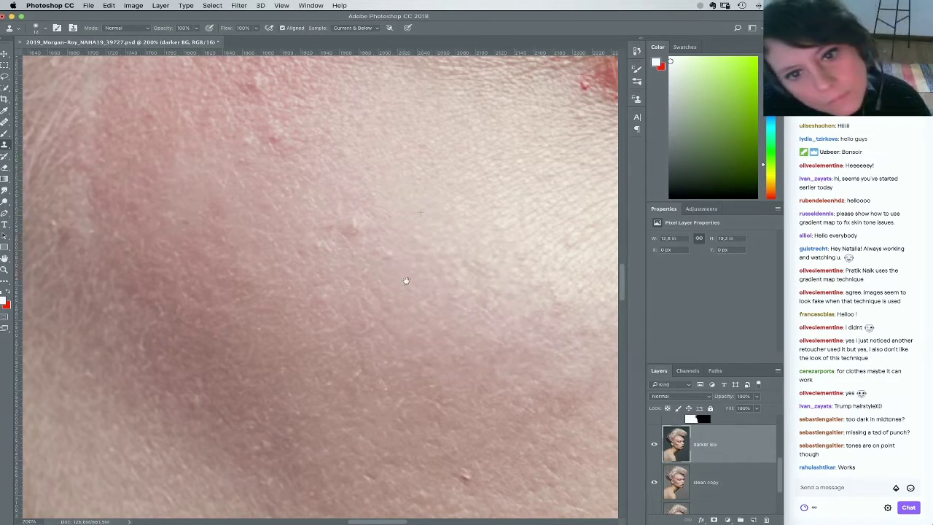
left_click_drag(406, 281, 425, 245)
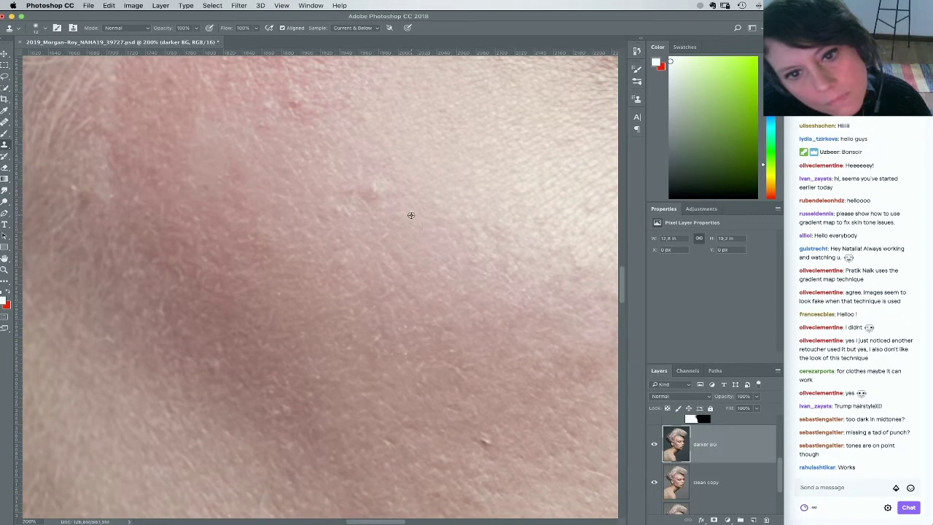
left_click(411, 215, "alt")
left_click(407, 220)
left_click(424, 198, "alt")
left_click(430, 206)
left_click(438, 193, "alt")
left_click(438, 201)
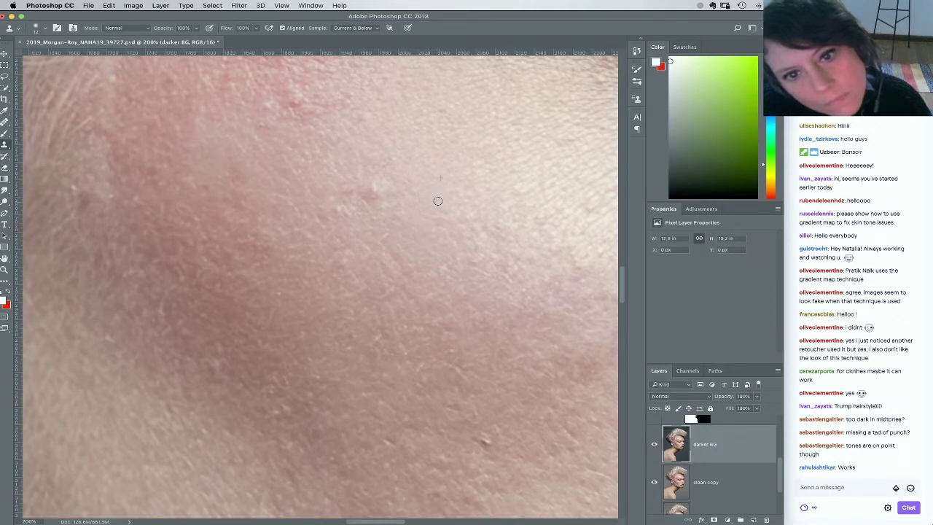
left_click(442, 176, "alt")
left_click(428, 207)
left_click(419, 175, "alt")
left_click(438, 167)
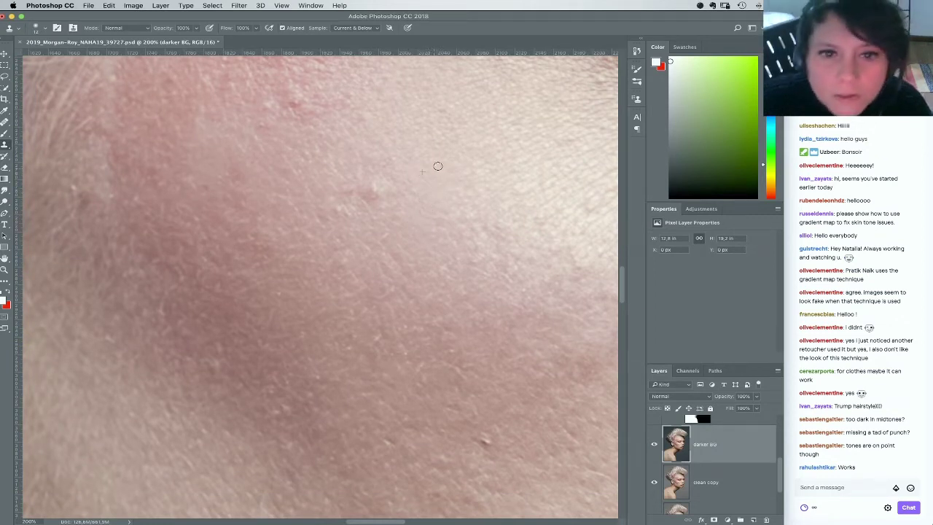
left_click_drag(452, 187, 416, 237)
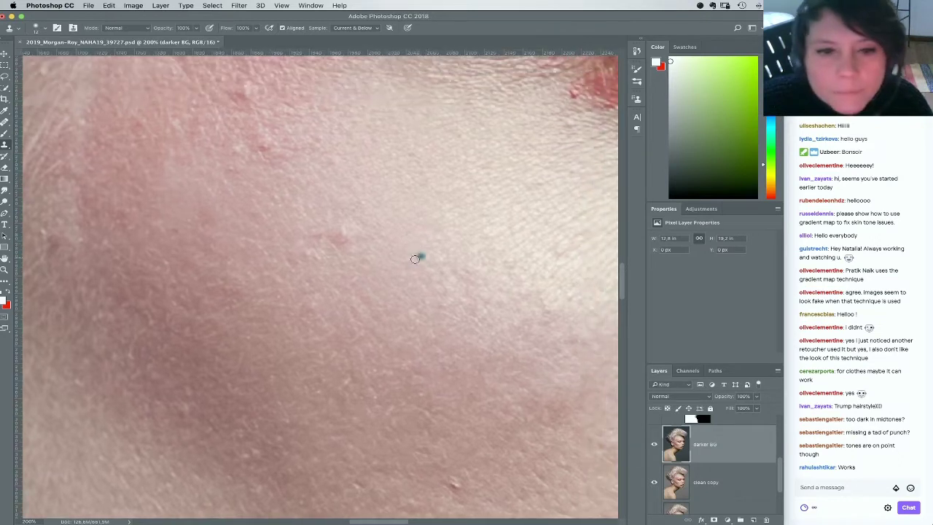
Clone out the small dark bump on the middle of the cheek
left_click_drag(414, 292, 452, 230)
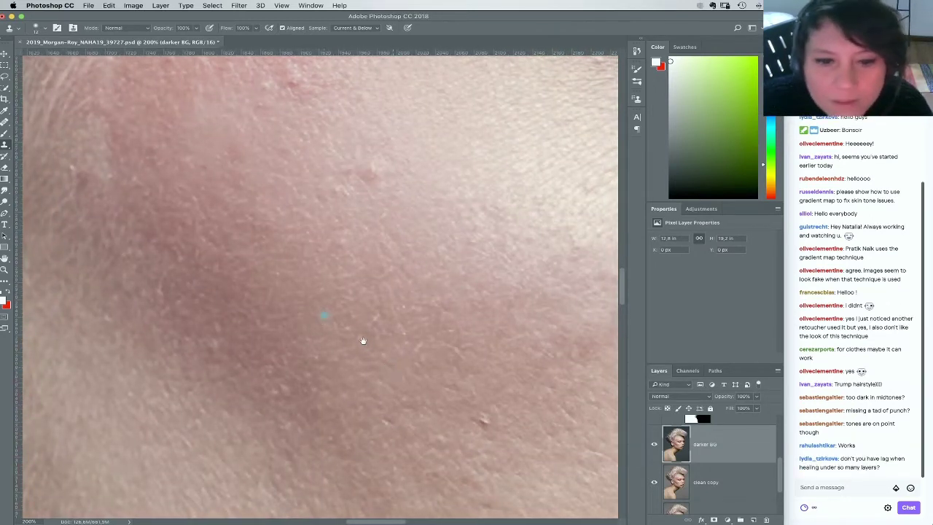
scroll(368, 386, "down", 3)
scroll(367, 386, "right", 3)
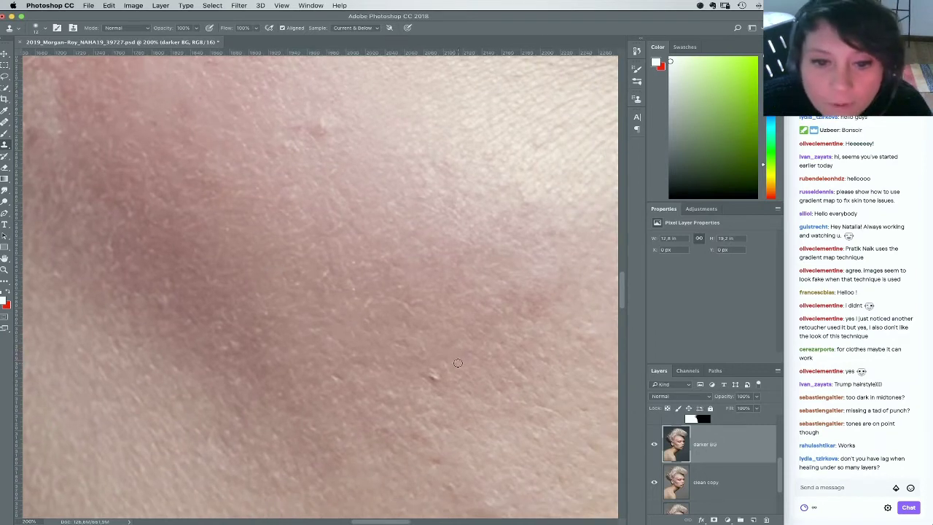
left_click(432, 374)
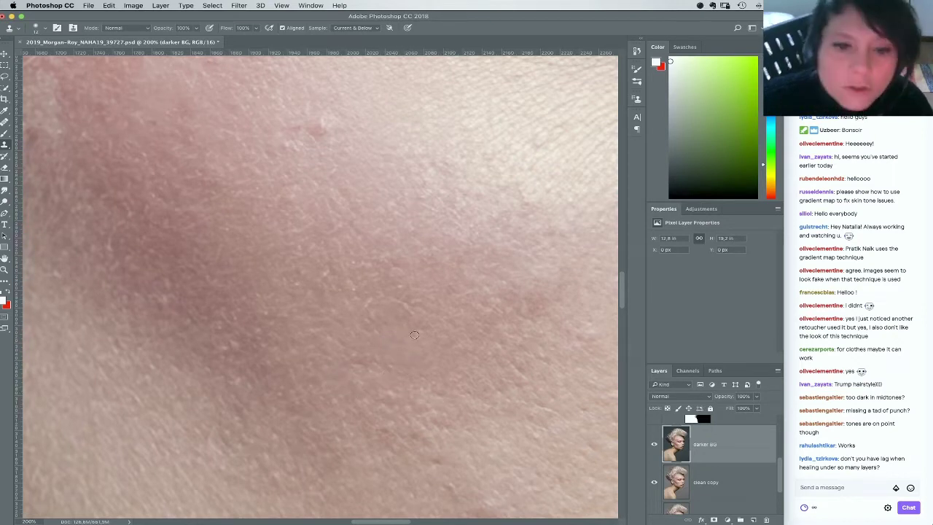
Set the Clone Stamp blending mode to Darken for retouching the skin beside the earlobe
left_click_drag(292, 327, 444, 325)
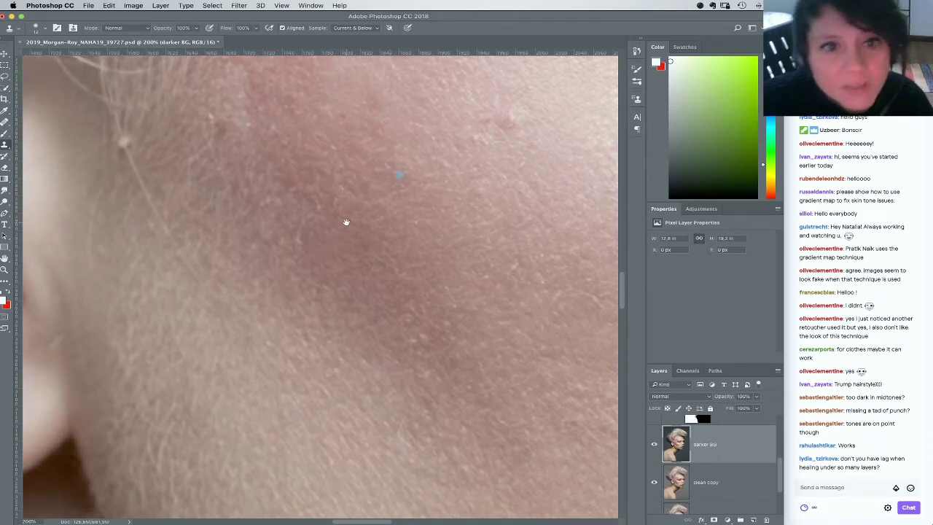
scroll(345, 223, "left", 5)
left_click(200, 339)
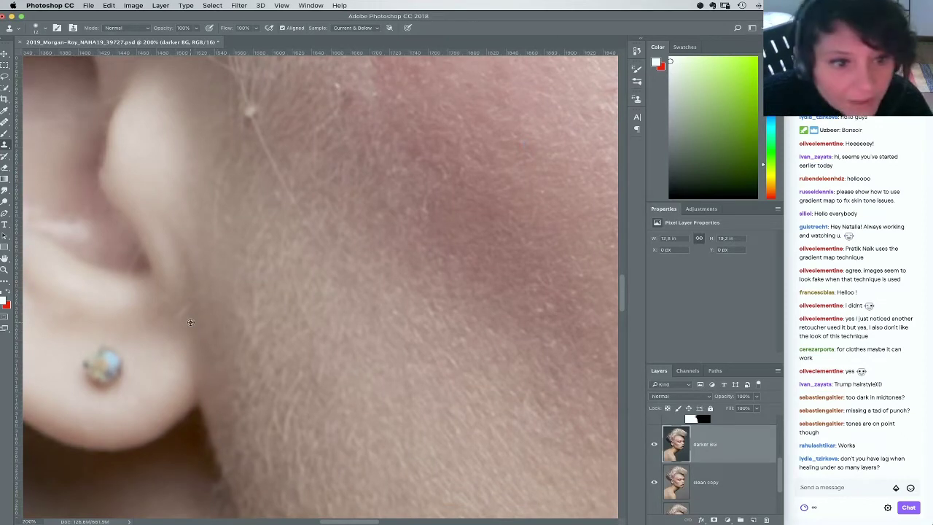
left_click_drag(244, 306, 362, 248)
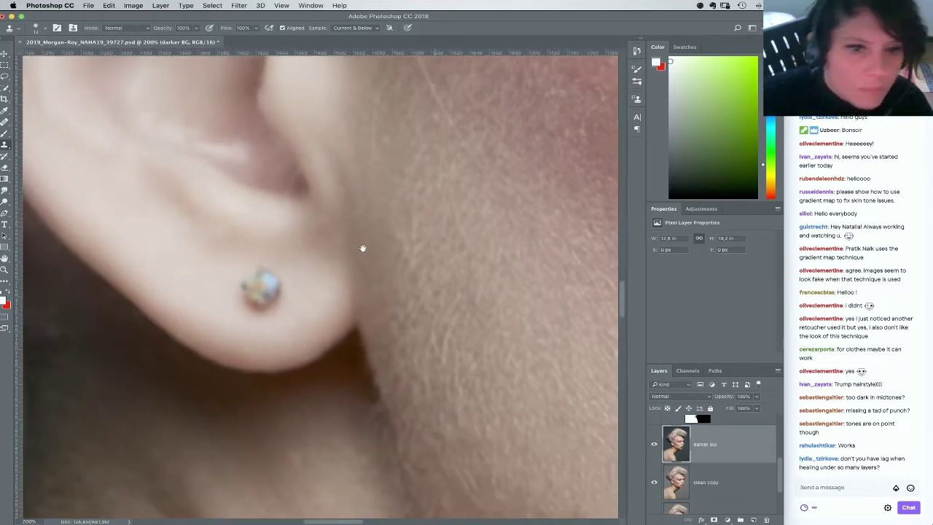
left_click(135, 28)
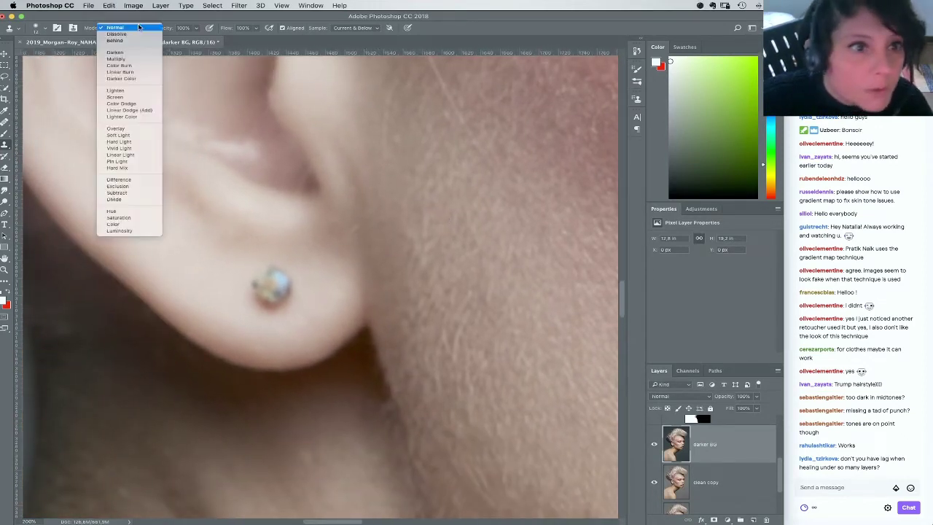
left_click(109, 50)
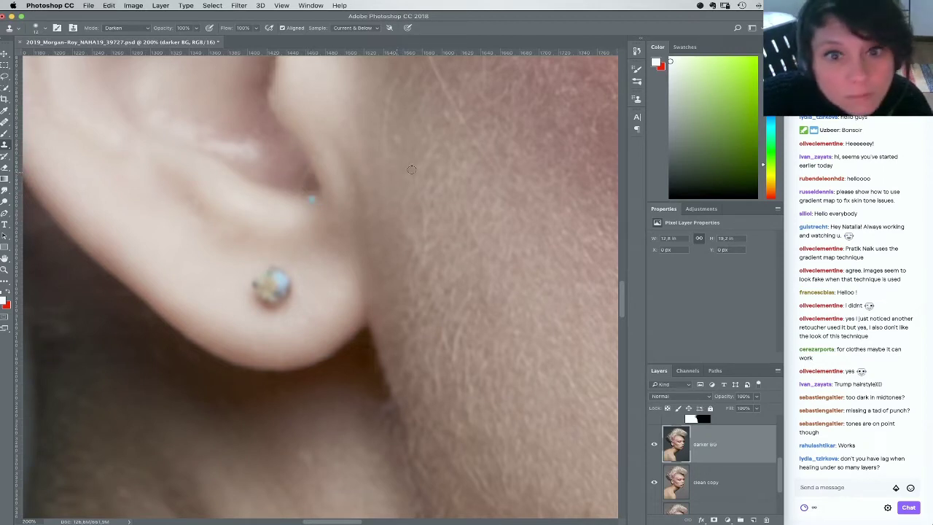
Clone over the fine light hairs on the jaw beside the earlobe
left_click_drag(413, 168, 366, 256)
left_click_drag(438, 437, 420, 297)
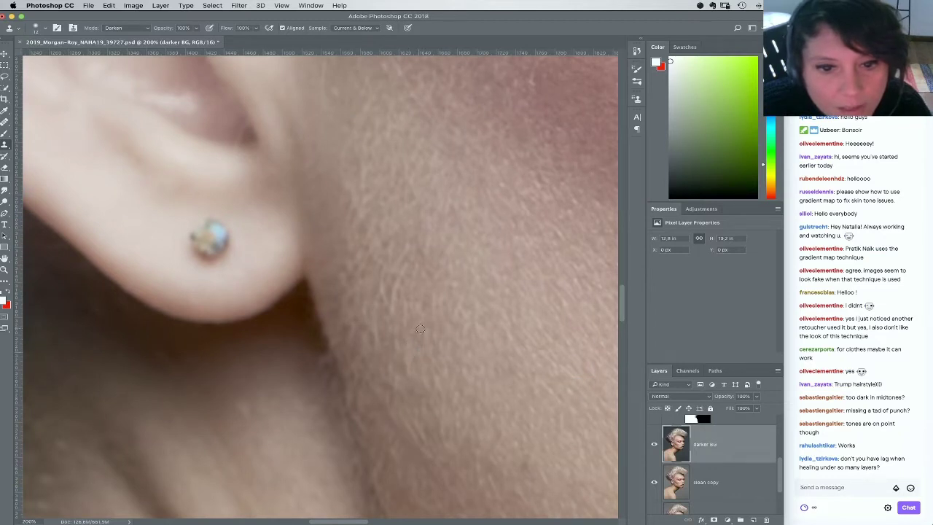
left_click_drag(427, 351, 410, 271)
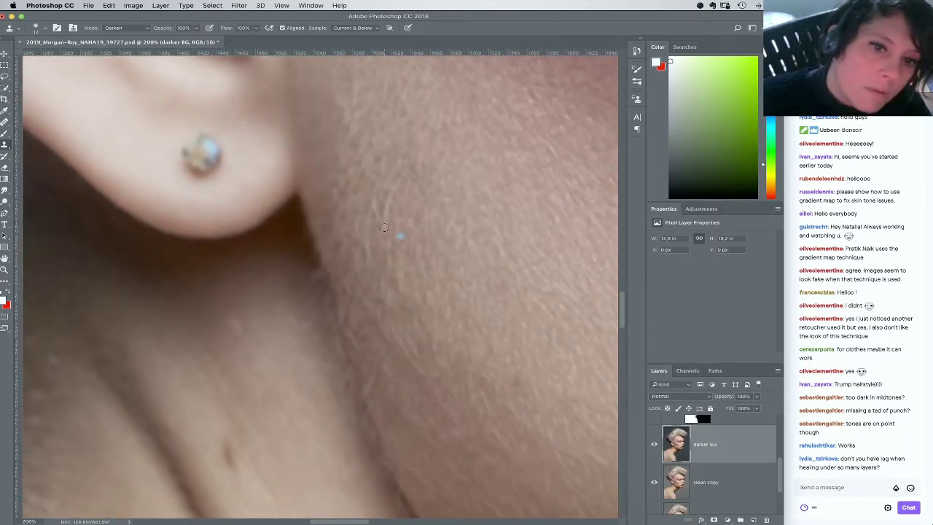
left_click_drag(419, 210, 431, 270)
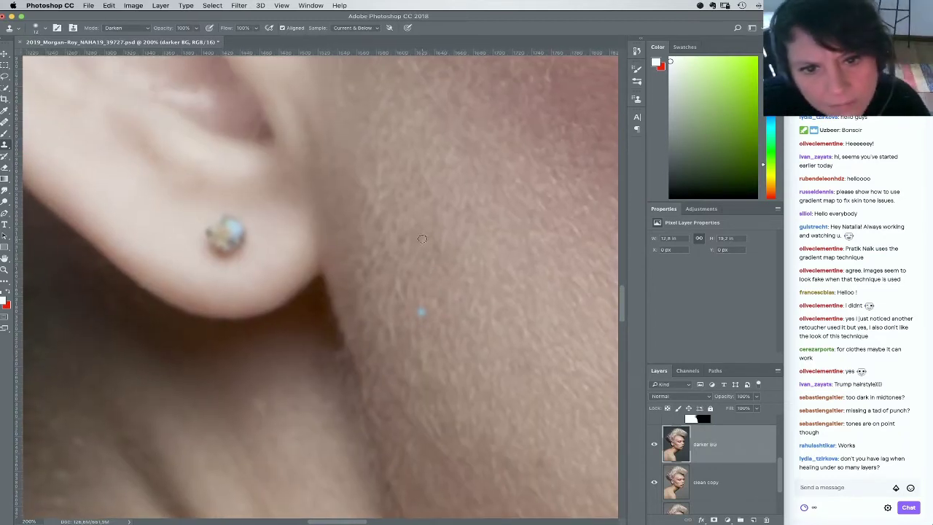
Clone over the fine light hairs and bright specks on the reddish cheek area with the Clone Stamp in Darken mode
scroll(442, 250, "right", 10)
scroll(441, 250, "up", 3)
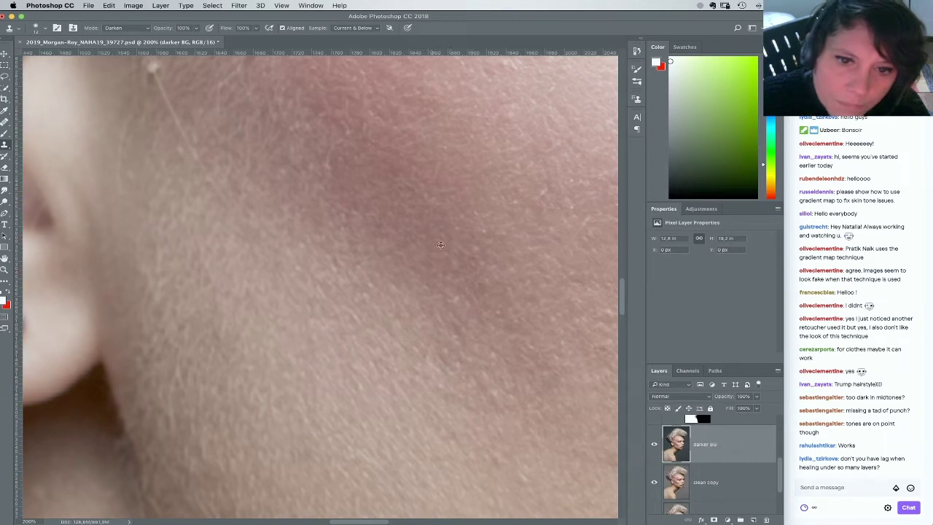
left_click_drag(471, 255, 381, 277)
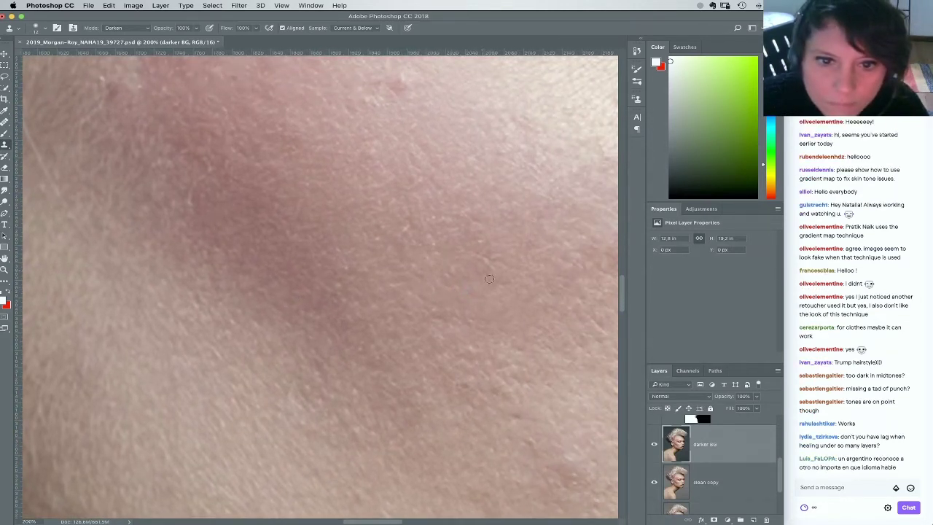
left_click_drag(493, 299, 453, 294)
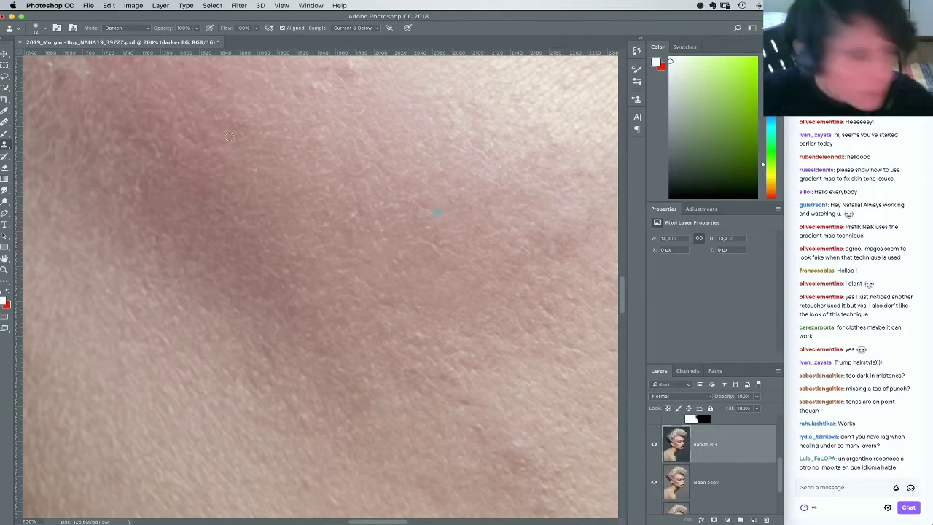
left_click(249, 247)
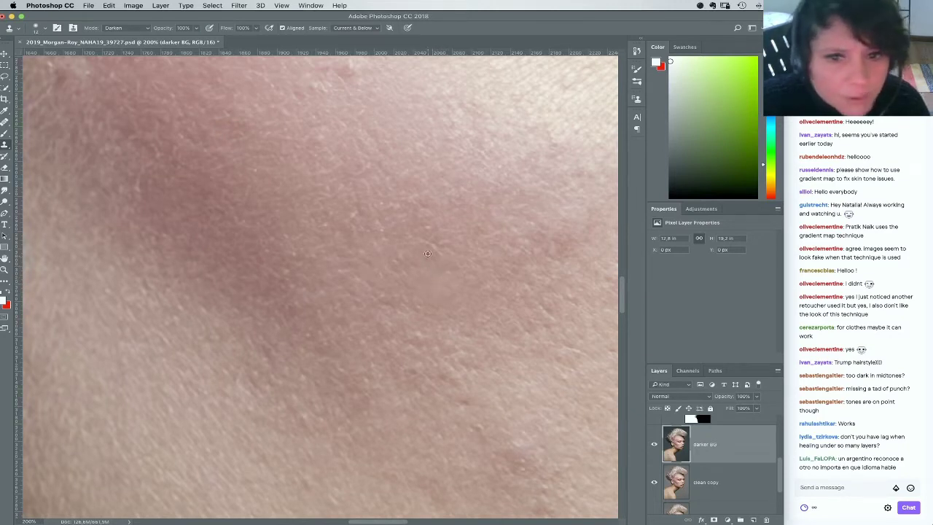
mouse_move(431, 271)
left_mouse_down()
mouse_move(412, 262)
mouse_move(419, 230)
mouse_move(406, 220)
left_mouse_up()
left_click_drag(416, 305, 539, 281)
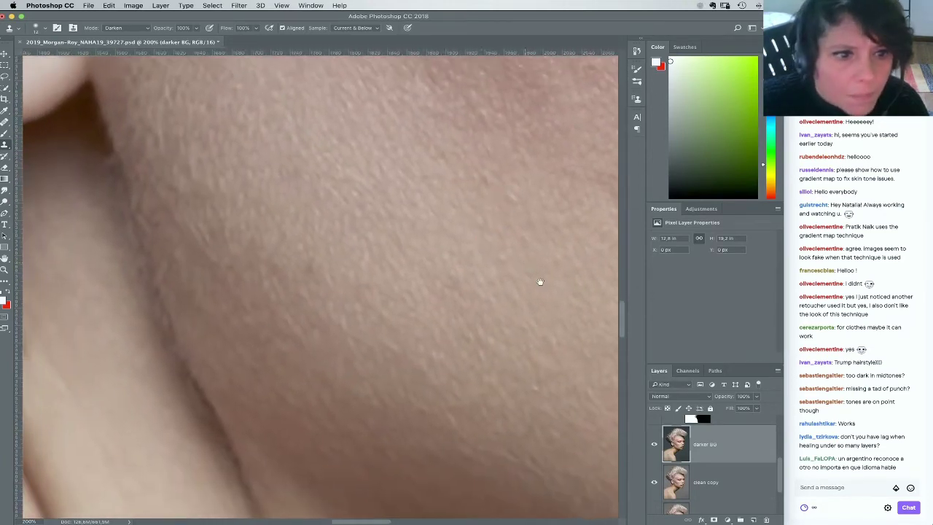
mouse_move(357, 255)
left_mouse_down()
mouse_move(403, 292)
mouse_move(525, 279)
mouse_move(606, 243)
left_mouse_up()
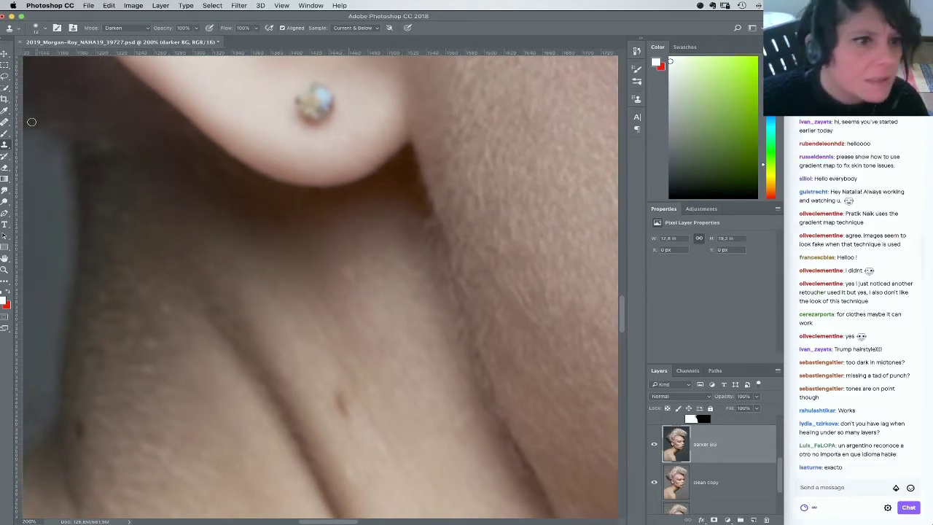
Sample clean neck skin below the earlobe and retouch the nearby skin with the Healing Brush
key("j")
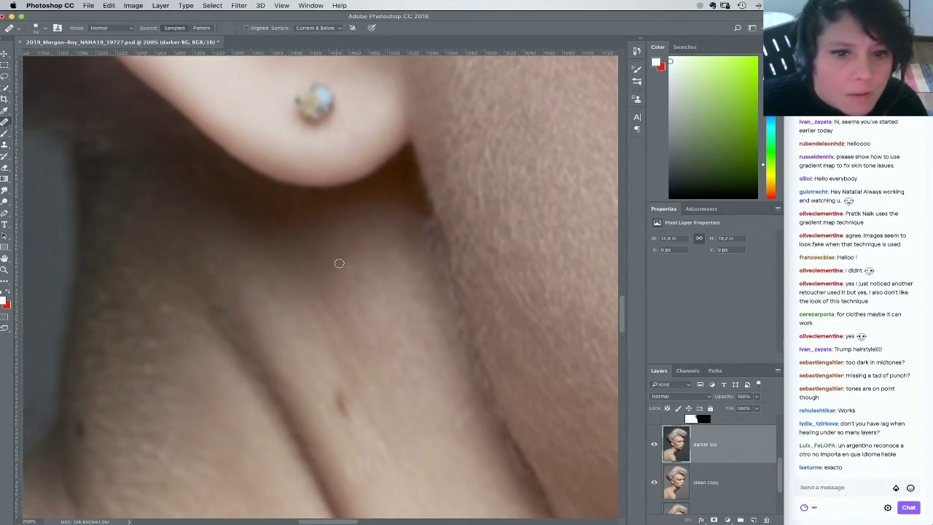
left_click(355, 244, "alt")
left_click_drag(354, 270, 350, 260)
left_click_drag(422, 310, 365, 317)
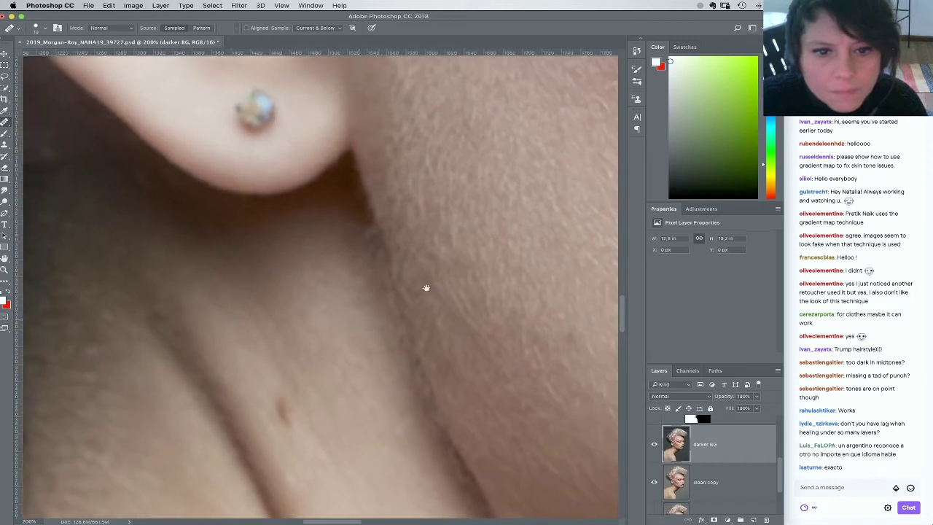
Heal the small spots on the cheek between the jaw and the reddish blush area
left_click_drag(457, 275, 336, 282)
left_click_drag(425, 305, 379, 301)
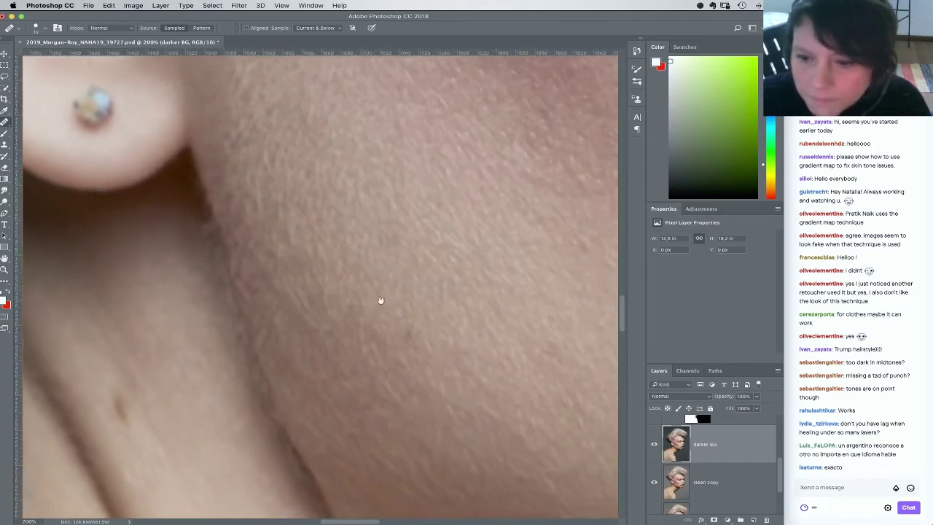
left_click_drag(473, 302, 404, 282)
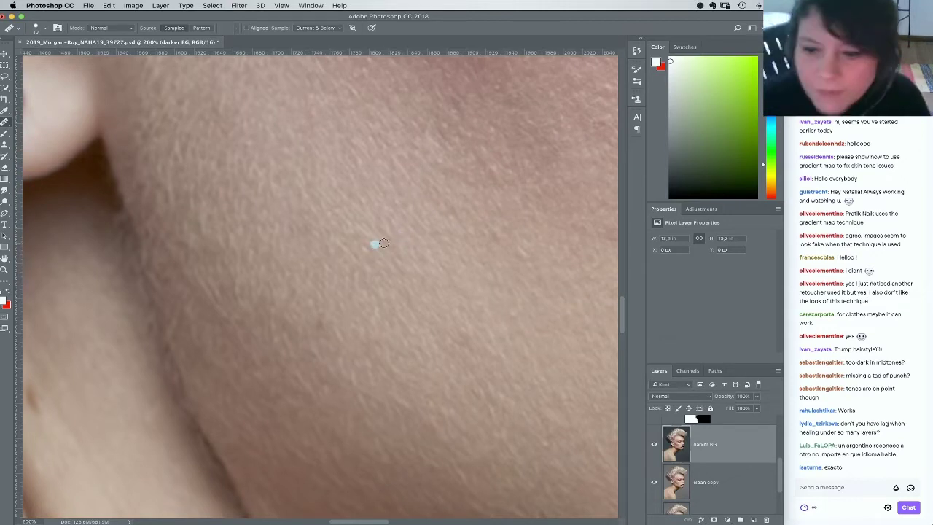
left_click(437, 266)
left_click(459, 261)
mouse_move(463, 228)
left_mouse_down()
mouse_move(423, 333)
mouse_move(427, 321)
left_mouse_up()
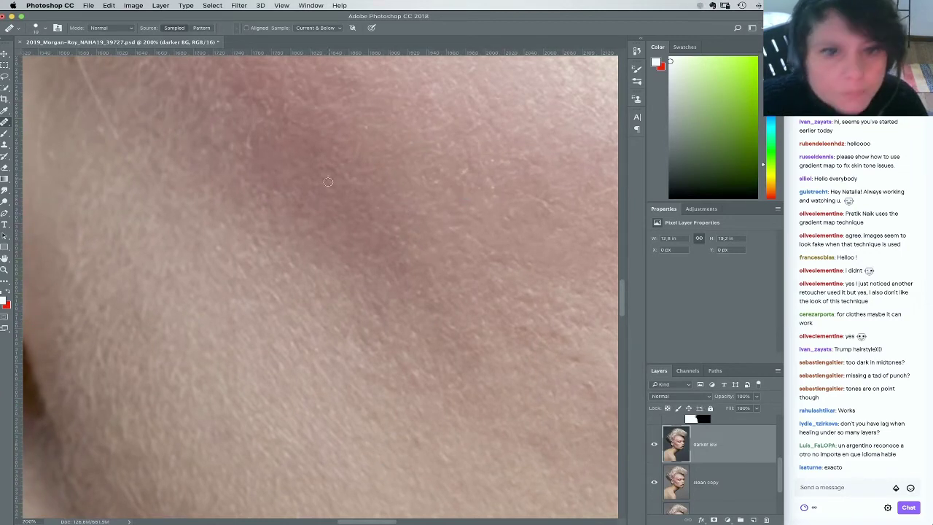
left_click_drag(328, 182, 406, 287)
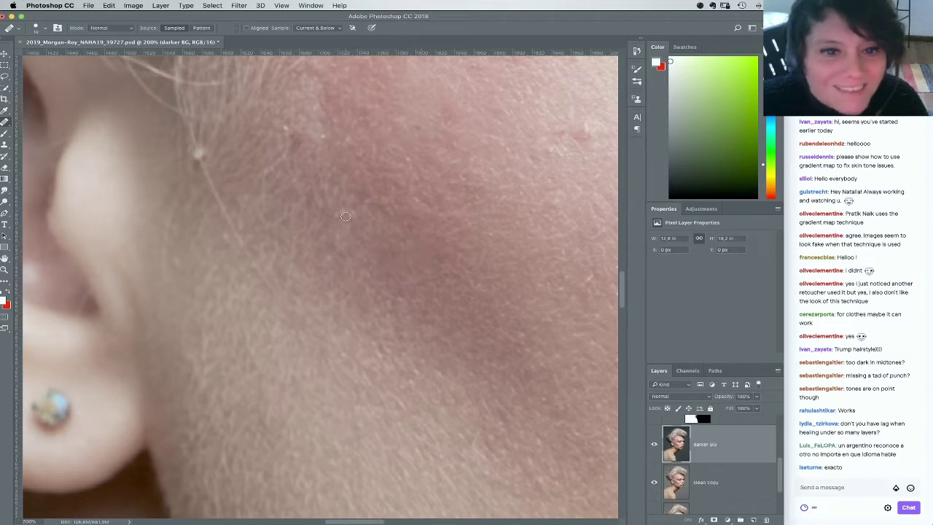
left_click_drag(418, 292, 367, 330)
Enlarge the Healing Brush and heal the small red bump on the upper cheek
left_click_drag(501, 235, 419, 283)
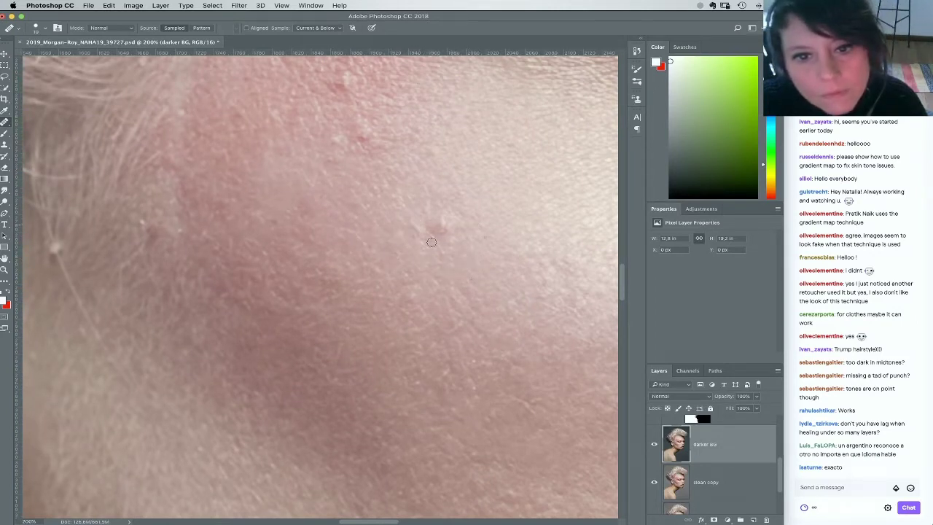
left_click_drag(428, 217, 439, 236)
right_click(492, 257)
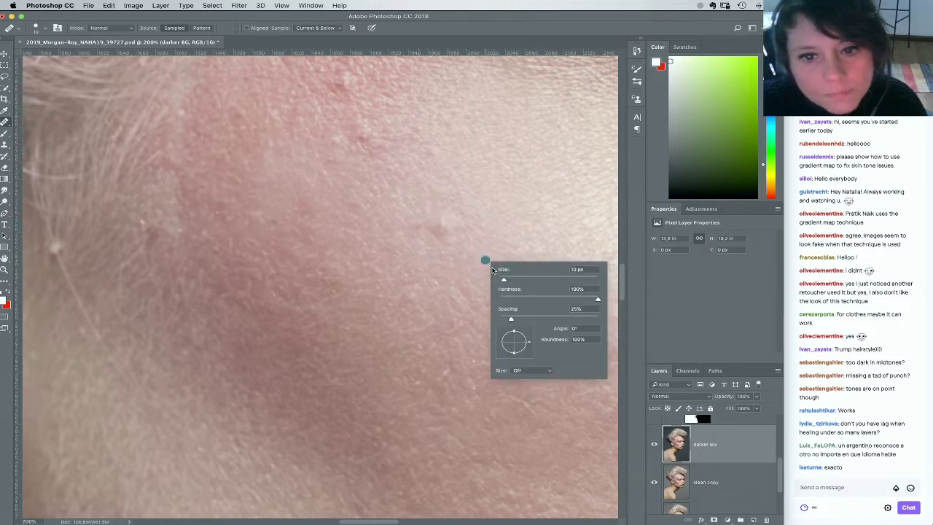
key("Return")
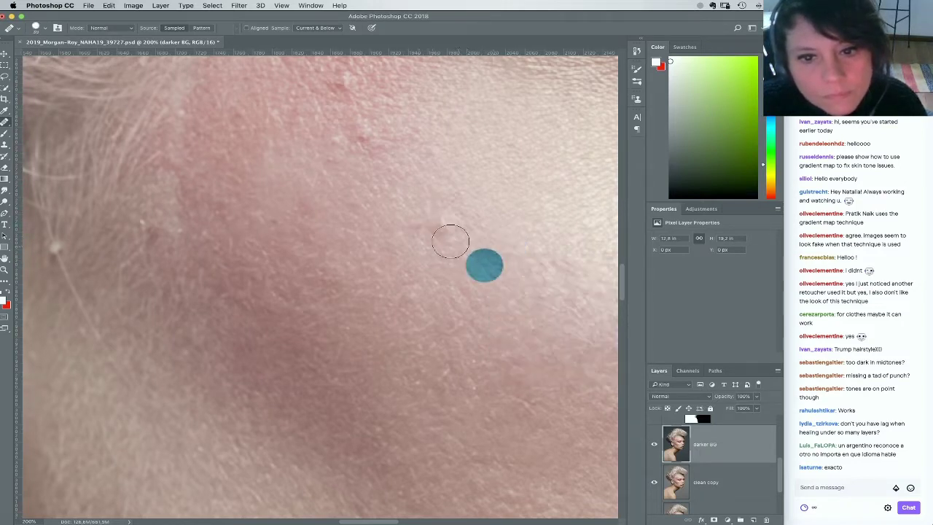
scroll(459, 259, "up", 3)
scroll(459, 259, "right", 3)
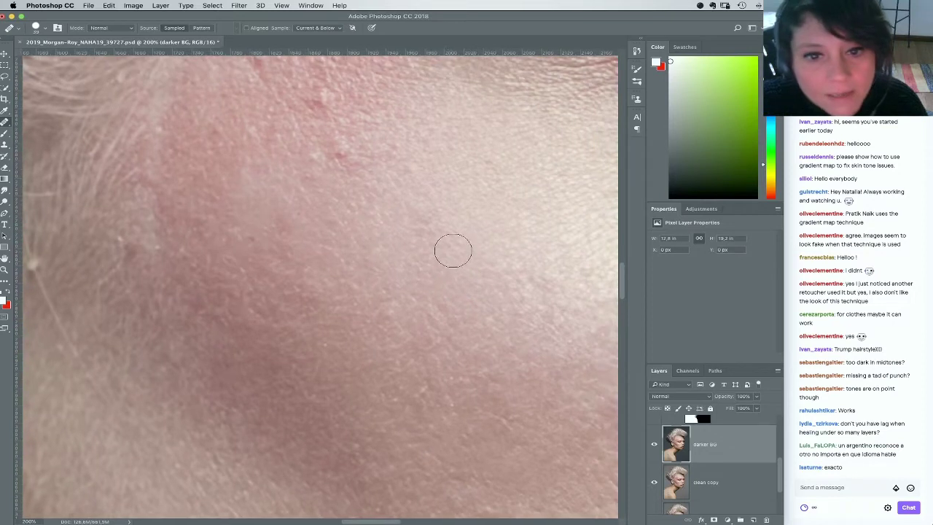
Undo the last healing change and set the Healing Brush size to 15 px
right_click(459, 253)
mouse_move(478, 274)
left_mouse_down()
mouse_move(418, 254)
mouse_move(426, 256)
left_mouse_up()
key("Return")
key("super+z")
right_click(403, 240)
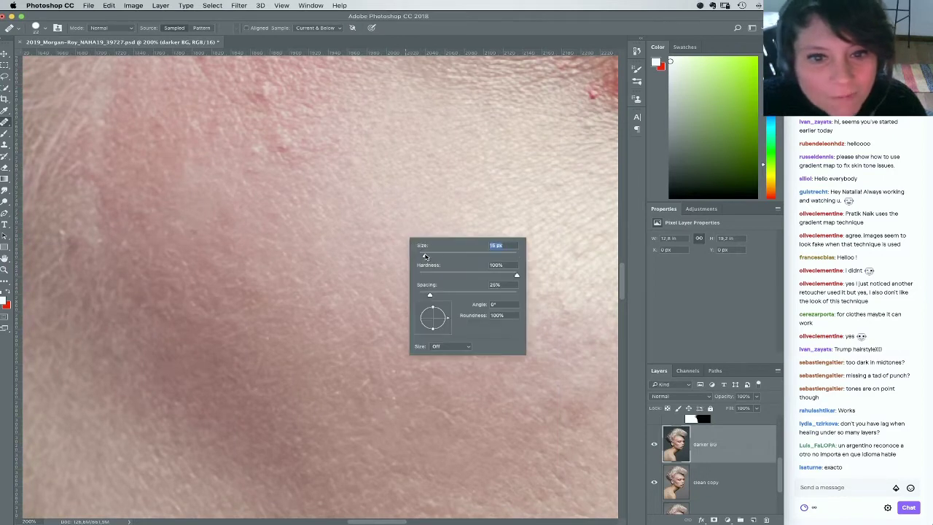
key("Return")
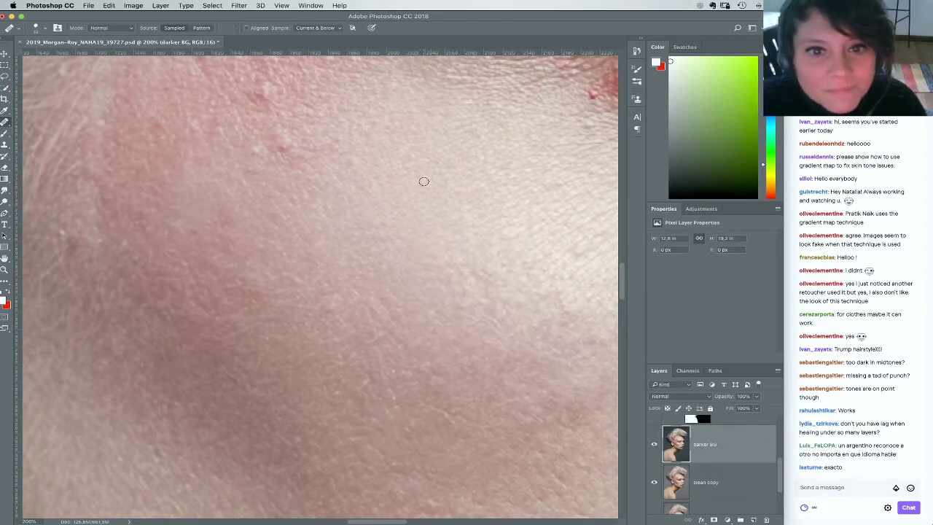
left_click_drag(482, 294, 425, 273)
left_click_drag(519, 320, 397, 284)
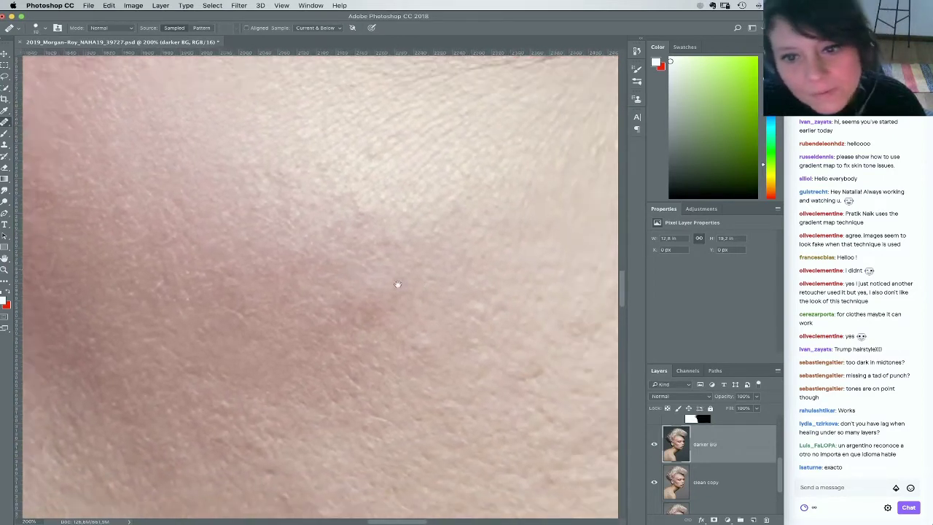
left_click_drag(435, 314, 353, 278)
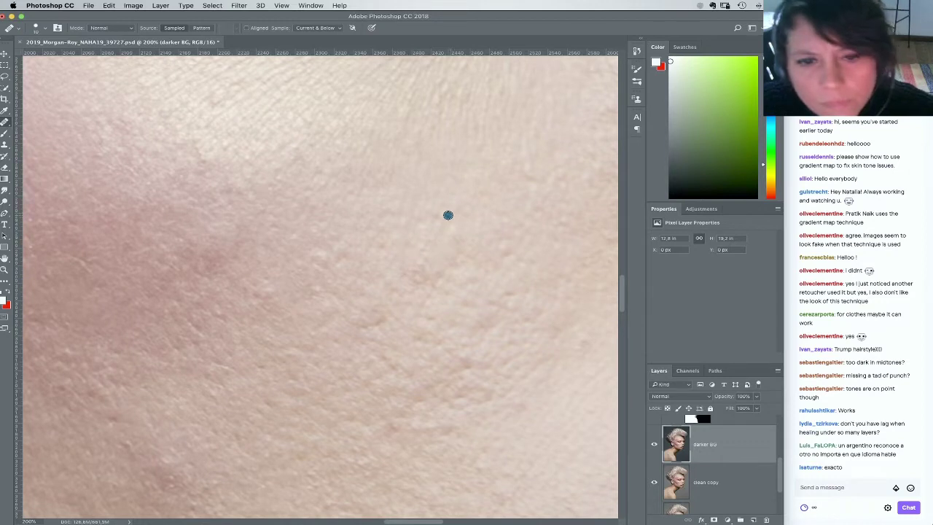
scroll(451, 183, "up", 3)
scroll(452, 182, "left", 3)
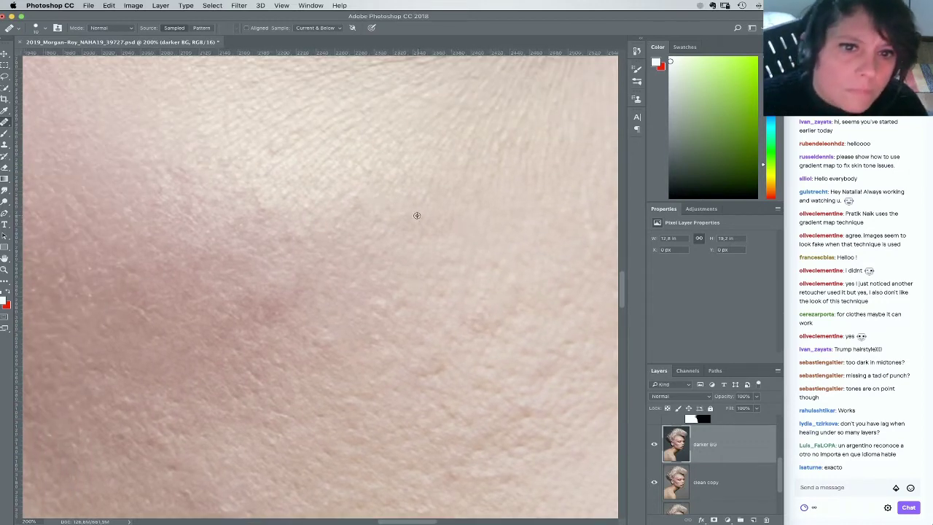
Switch to the Brush tool and add a new empty layer at the top of the layer stack, above Layer 2
key("b")
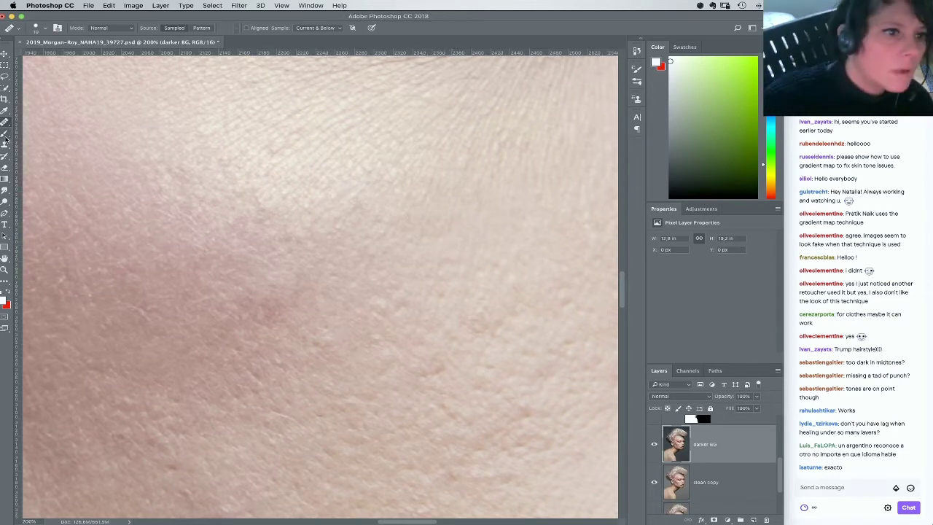
scroll(776, 478, "up", 5)
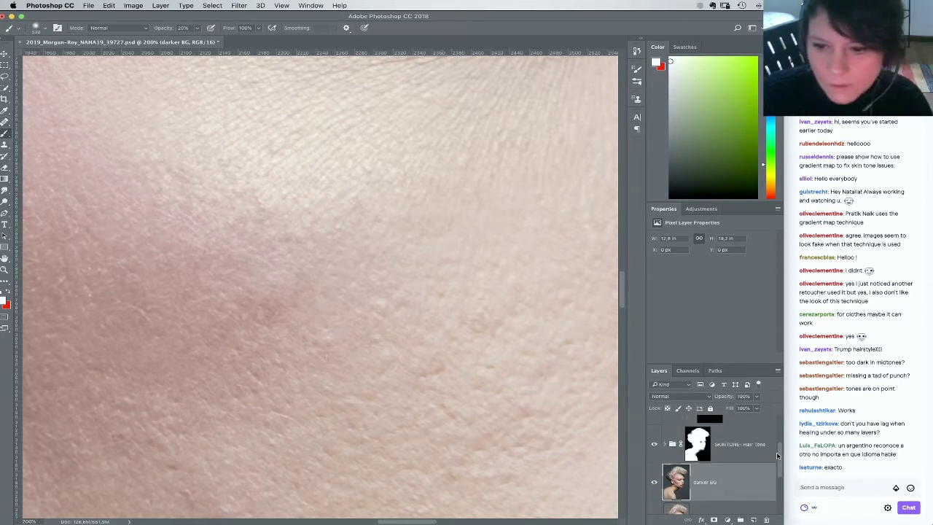
left_click(749, 437)
left_click(753, 518)
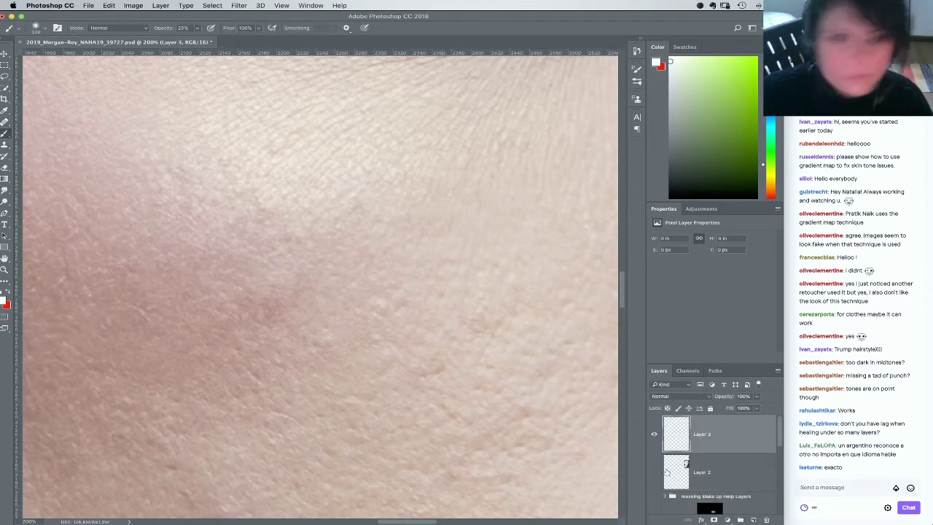
Set up a small red brush at 100% opacity for annotating the face, undoing the faint test stroke
key("super+minus")
key("super+minus")
right_click(226, 280)
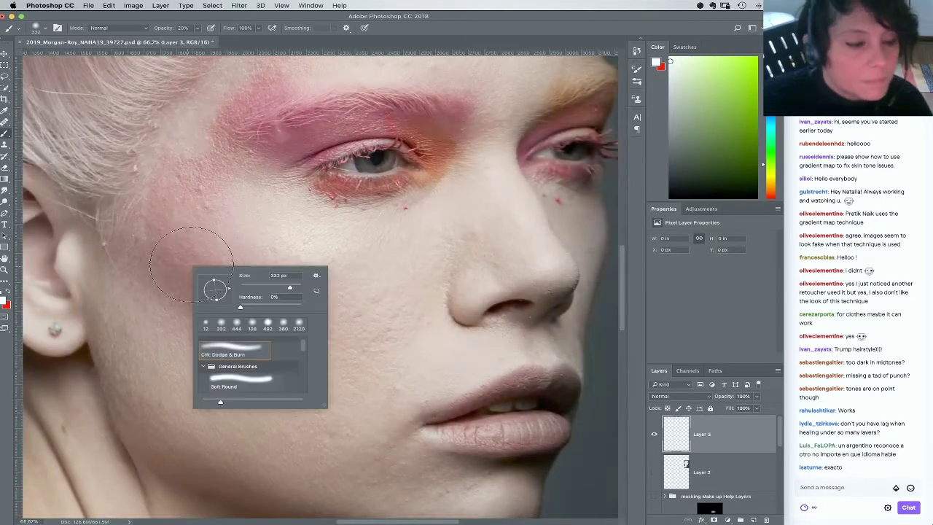
left_click(240, 288)
left_click(11, 290)
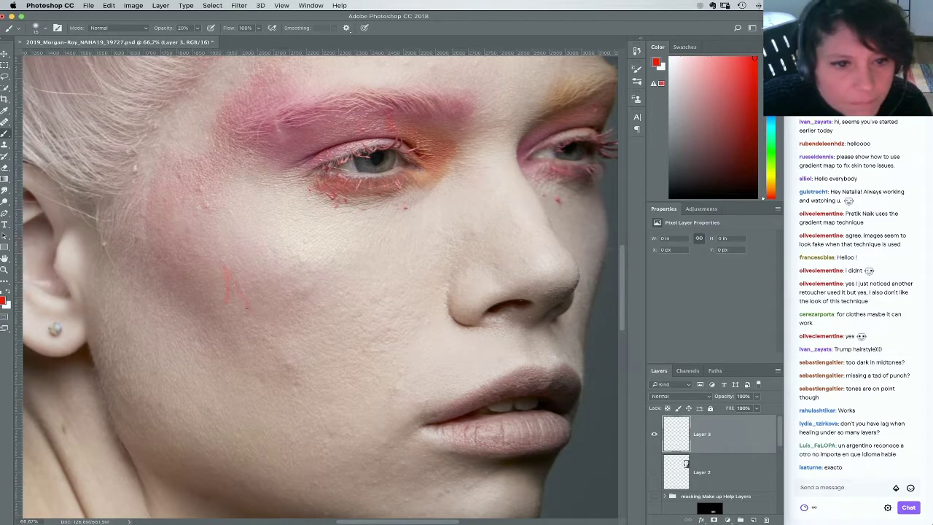
key("super+z")
key("0")
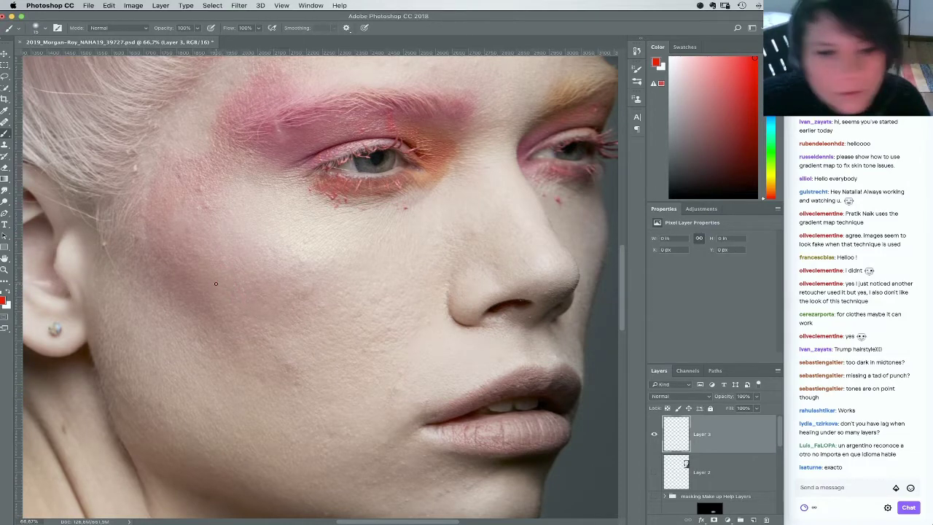
Handwrite the numbers 1 to 7 in red across the cheek, from the blush area to beside the nose
mouse_move(216, 284)
left_mouse_down()
mouse_move(237, 267)
mouse_move(230, 317)
left_mouse_up()
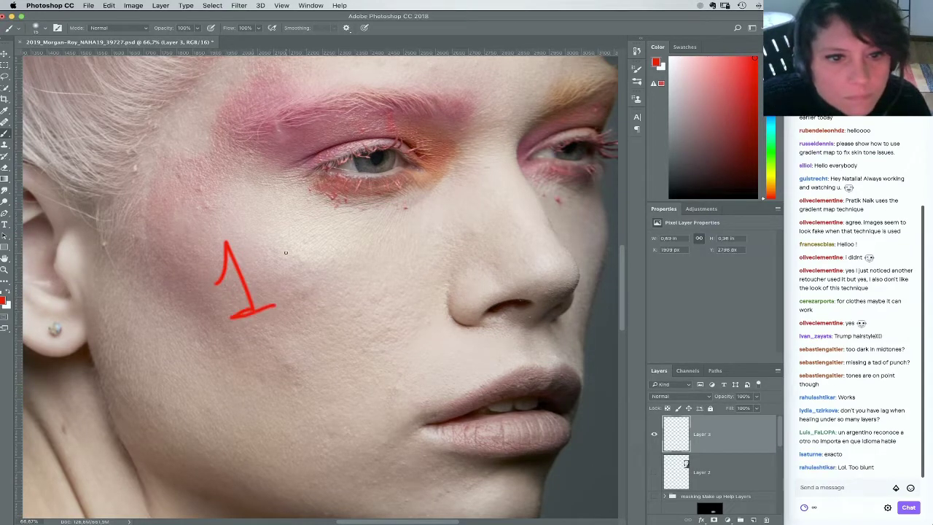
mouse_move(281, 251)
left_mouse_down()
mouse_move(298, 291)
mouse_move(311, 265)
left_mouse_up()
mouse_move(295, 336)
left_mouse_down()
mouse_move(308, 340)
mouse_move(319, 365)
left_mouse_up()
mouse_move(338, 244)
left_mouse_down()
mouse_move(381, 275)
mouse_move(346, 296)
mouse_move(355, 311)
mouse_move(372, 308)
mouse_move(366, 334)
left_mouse_up()
mouse_move(405, 195)
left_mouse_down()
mouse_move(424, 240)
mouse_move(432, 218)
mouse_move(424, 243)
left_mouse_up()
mouse_move(399, 278)
left_mouse_down()
mouse_move(423, 262)
mouse_move(446, 299)
mouse_move(445, 271)
left_mouse_up()
Handwrite 8, 9 and 10 in red along the nearer eyebrow and 11 on the temple
mouse_move(249, 130)
left_mouse_down()
mouse_move(293, 154)
mouse_move(264, 116)
left_mouse_up()
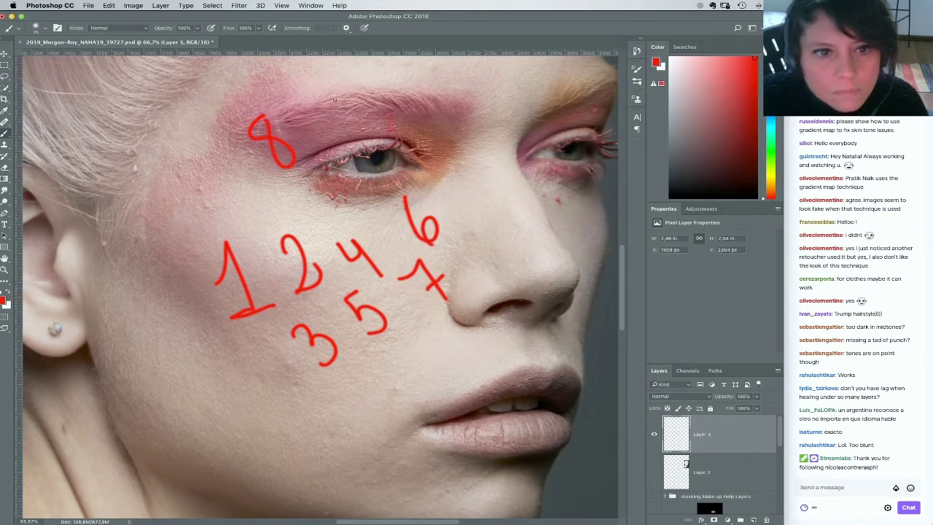
mouse_move(346, 95)
left_mouse_down()
mouse_move(357, 87)
mouse_move(390, 150)
left_mouse_up()
mouse_move(412, 87)
left_mouse_down()
mouse_move(435, 133)
mouse_move(438, 110)
left_mouse_up()
mouse_move(183, 176)
left_mouse_down()
mouse_move(209, 214)
mouse_move(230, 216)
left_mouse_up()
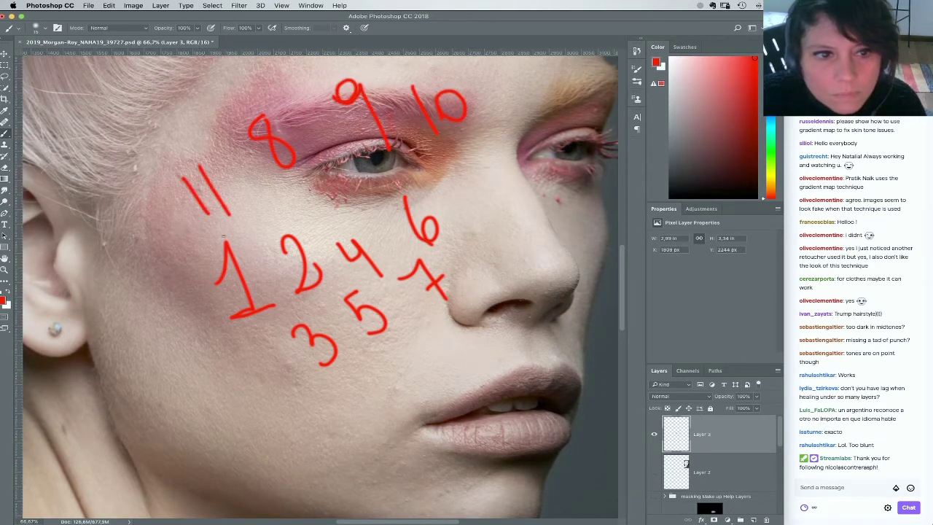
Handwrite the numbers 12 to 15 in red across the lower cheek, from the jaw to above the mouth corner
mouse_move(142, 353)
left_mouse_down()
mouse_move(173, 386)
mouse_move(202, 369)
left_mouse_up()
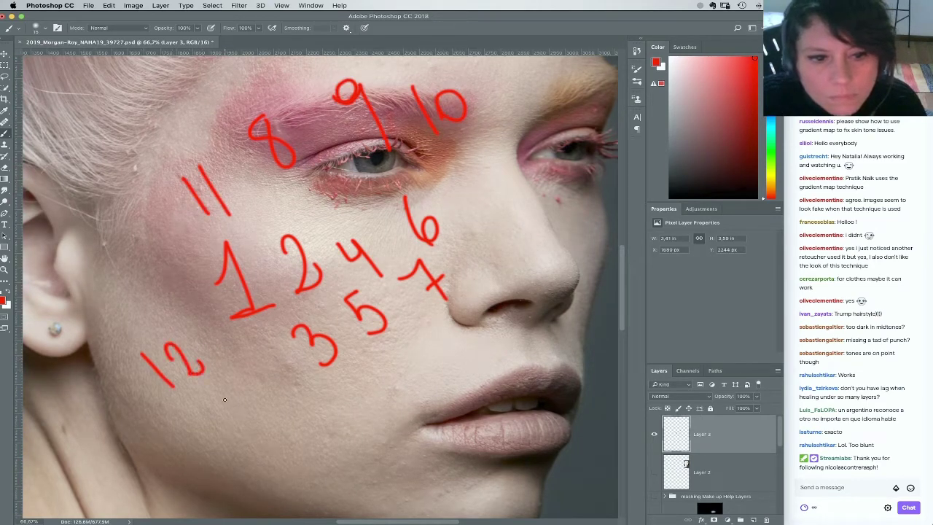
left_click_drag(224, 400, 260, 427)
mouse_move(251, 373)
left_mouse_down()
mouse_move(290, 392)
mouse_move(263, 409)
left_mouse_up()
mouse_move(327, 410)
left_mouse_down()
mouse_move(363, 437)
mouse_move(386, 414)
left_mouse_up()
left_click_drag(367, 393, 400, 422)
left_click_drag(390, 352, 435, 386)
mouse_move(435, 337)
left_mouse_down()
mouse_move(429, 347)
mouse_move(445, 378)
left_mouse_up()
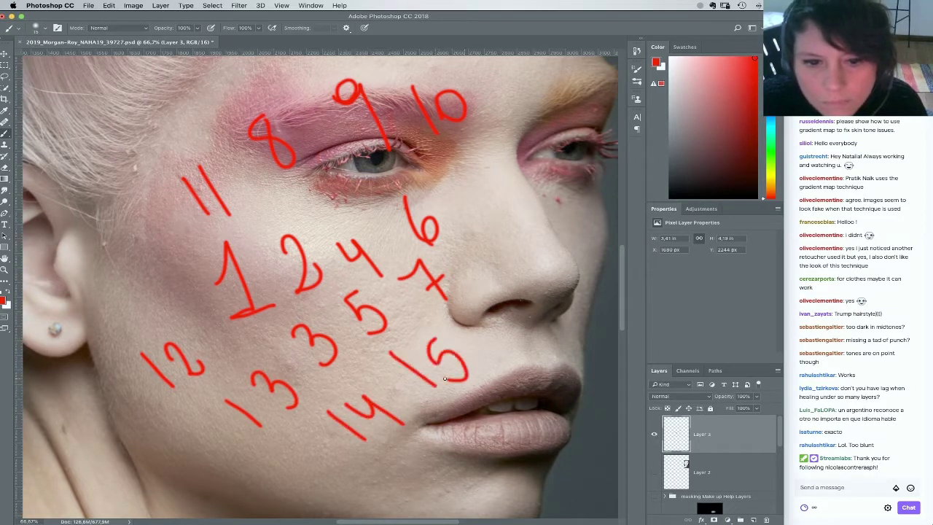
Handwrite 16 in red on the nose and 17 beside the far eyebrow
left_click_drag(469, 225, 500, 264)
mouse_move(489, 201)
left_mouse_down()
mouse_move(487, 213)
mouse_move(514, 247)
left_mouse_up()
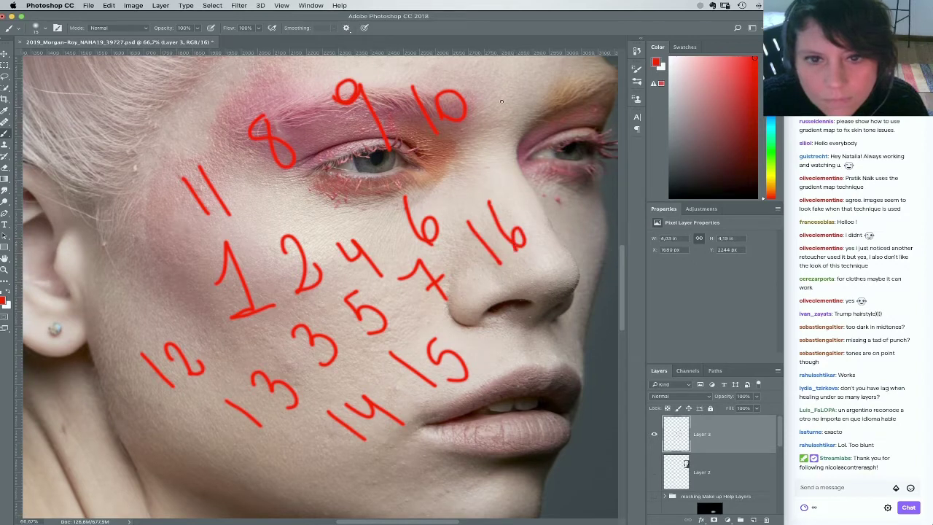
mouse_move(500, 96)
left_mouse_down()
mouse_move(518, 129)
mouse_move(531, 82)
mouse_move(562, 119)
left_mouse_up()
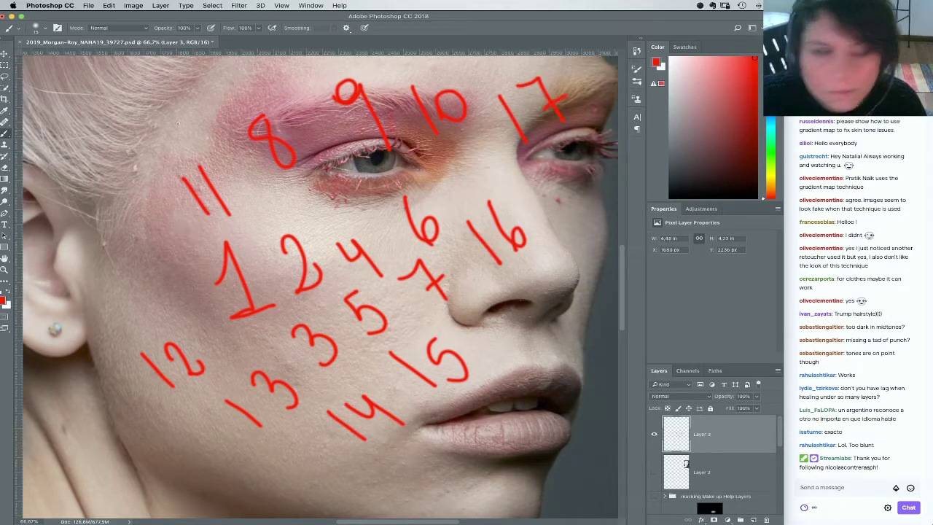
Handwrite a red 18 on the forehead beside the hairline and delete the layer holding the numbered markings
left_click_drag(175, 100, 195, 137)
mouse_move(217, 89)
left_mouse_down()
mouse_move(207, 120)
mouse_move(216, 92)
left_mouse_up()
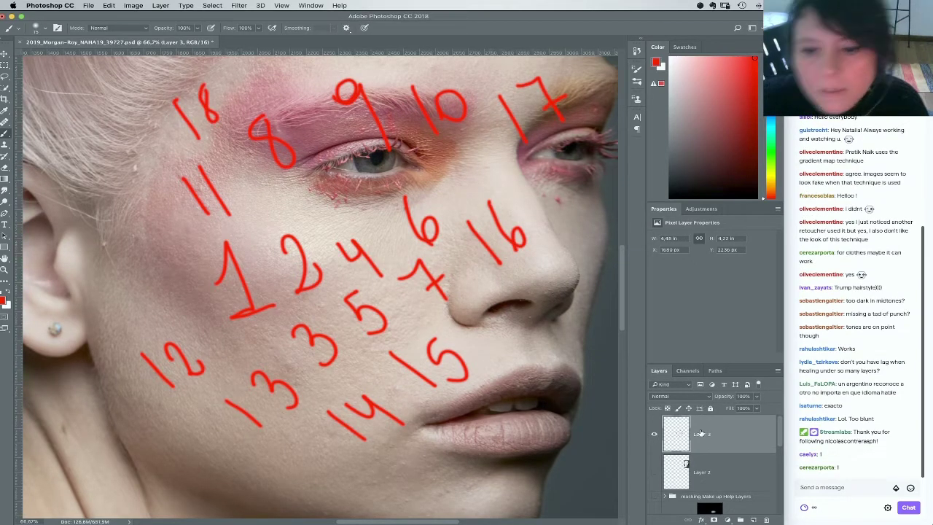
left_click_drag(701, 432, 766, 519)
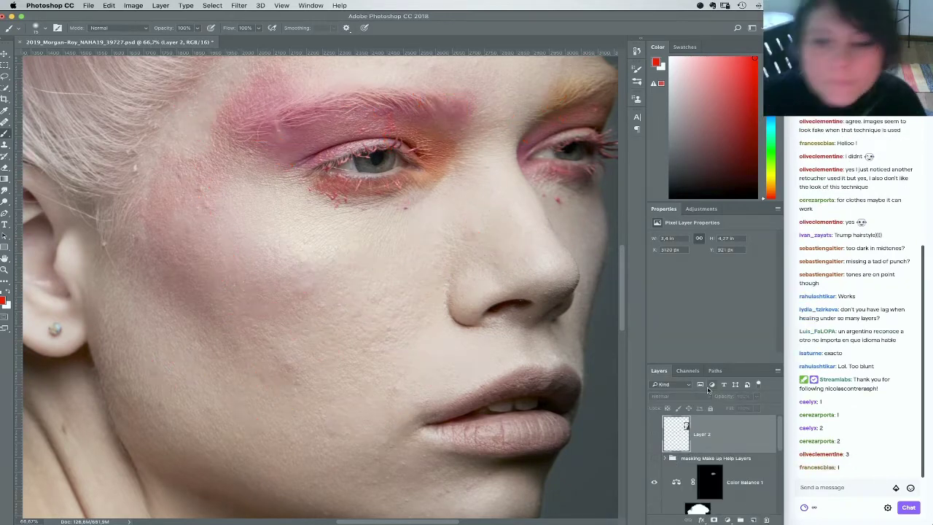
Make the darker BG layer active and choose the Clone Stamp for the skin texture at the temple
scroll(728, 444, "down", 5)
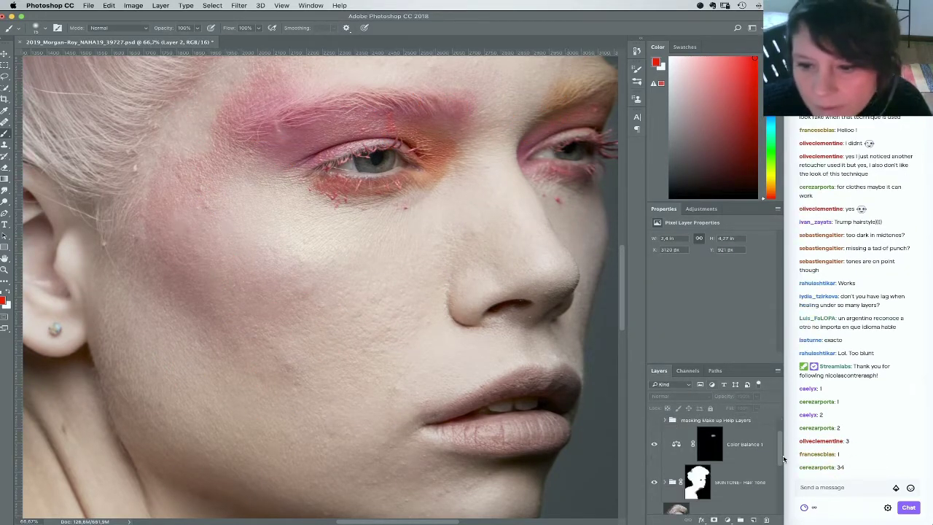
left_click(714, 444)
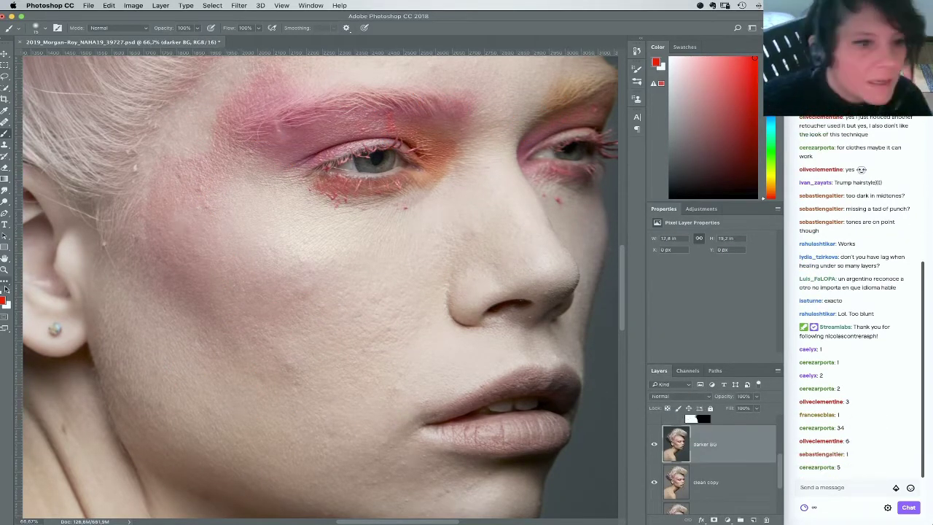
left_click(5, 269)
left_click_drag(221, 213, 245, 239)
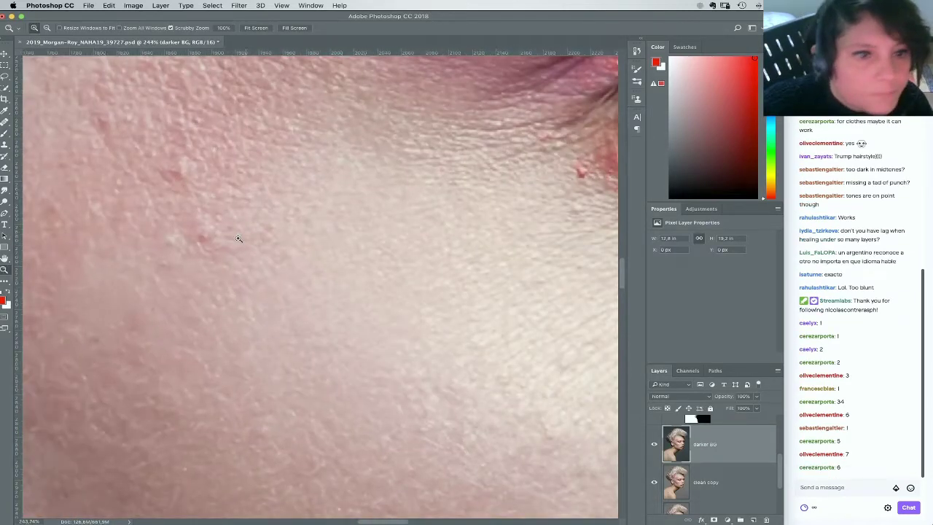
key("s")
Set the Clone Stamp blending mode to Normal and undo the last edit beside the eye
left_click_drag(206, 190, 365, 241)
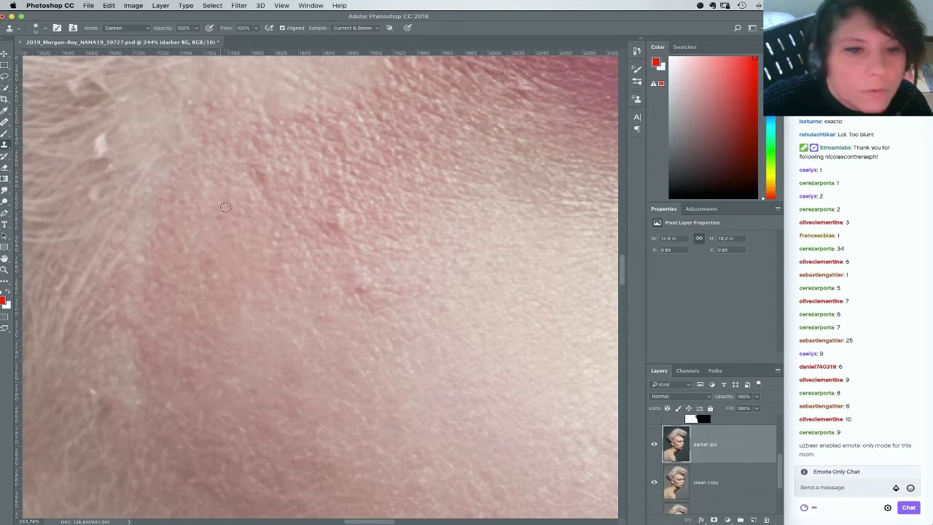
left_click_drag(433, 208, 278, 286)
left_click(124, 28)
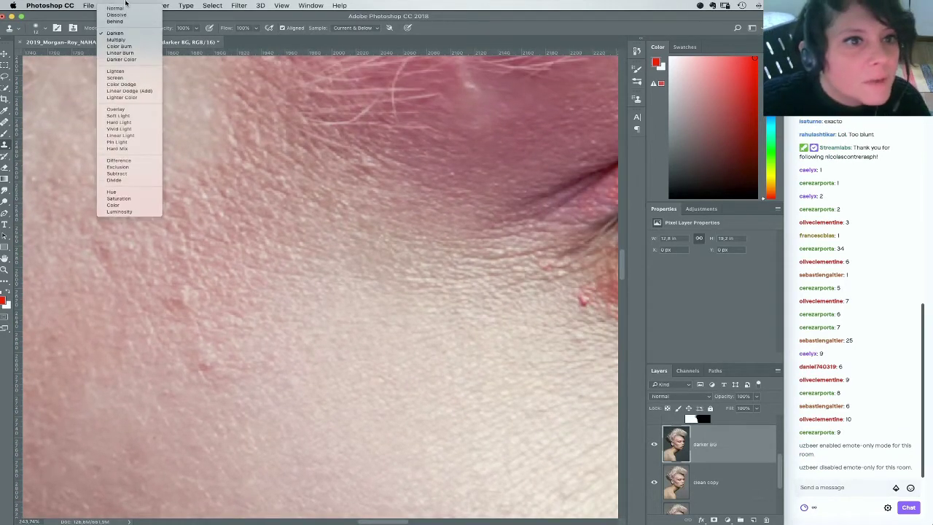
left_click(121, 9)
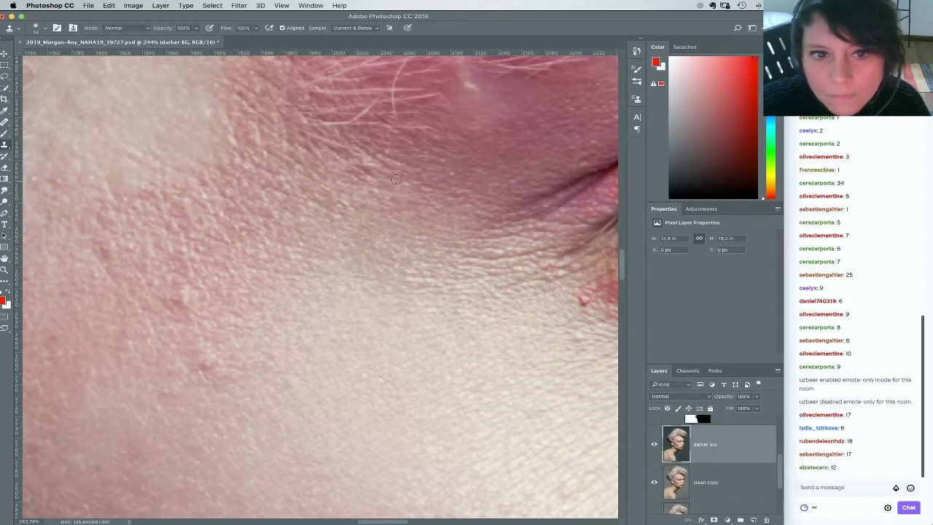
key("super+z")
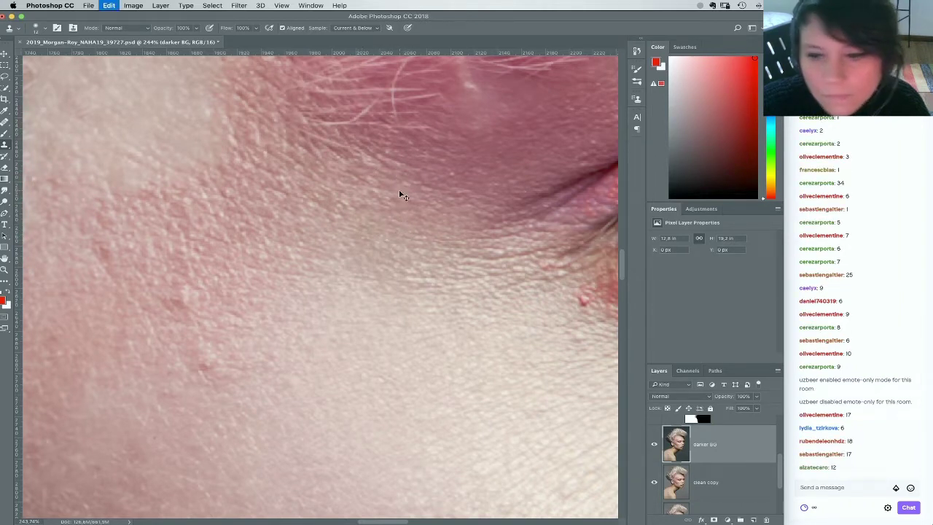
Set the Clone Stamp brush size to 11 px for the outer corner of the eye
scroll(394, 241, "right", 5)
scroll(394, 241, "up", 2)
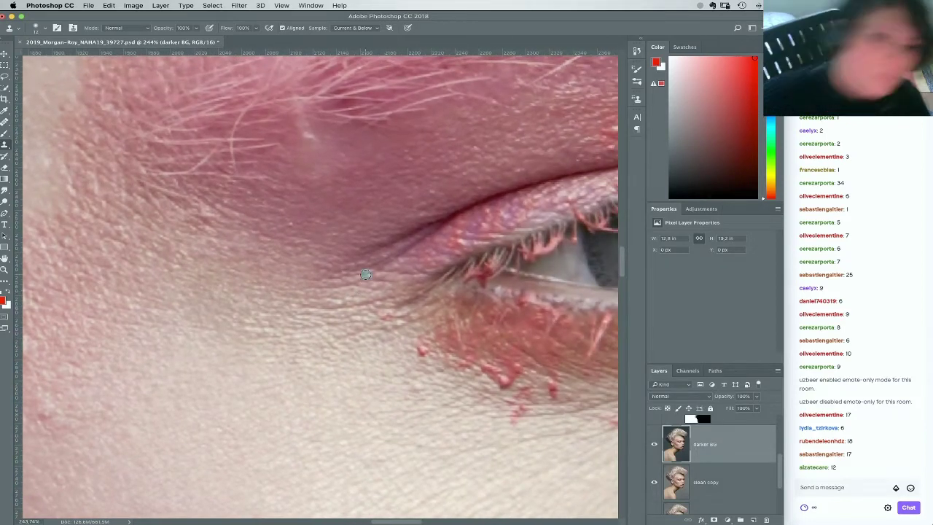
right_click(364, 276)
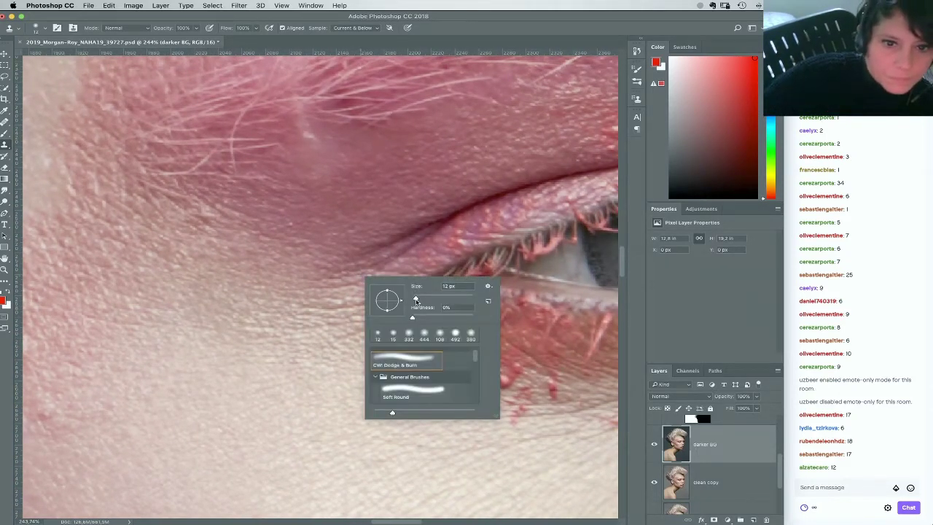
left_click(339, 294)
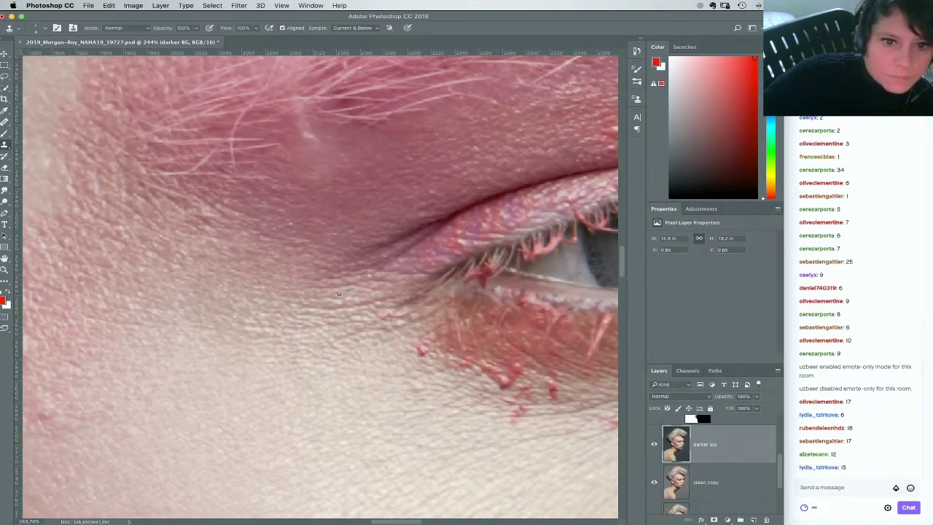
right_click(375, 291)
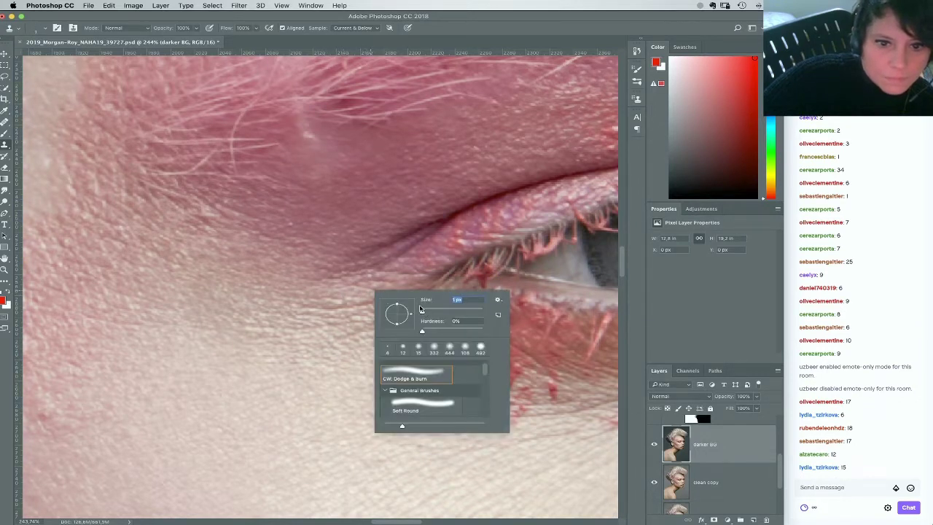
left_click_drag(422, 312, 425, 311)
Clone nearby skin over the fine creases at the outer eye corner, undoing a stroke and resampling the source
left_click(367, 284, "alt")
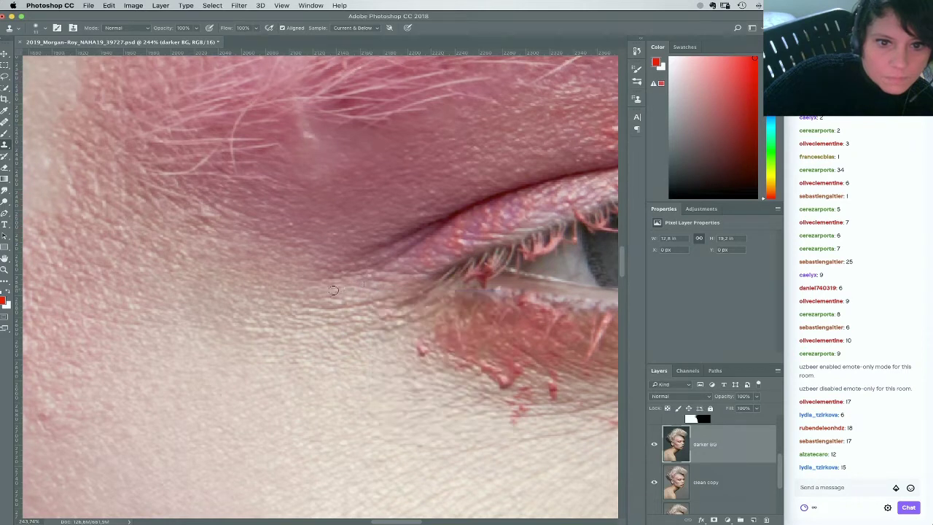
left_click_drag(371, 269, 393, 257)
key("super+z")
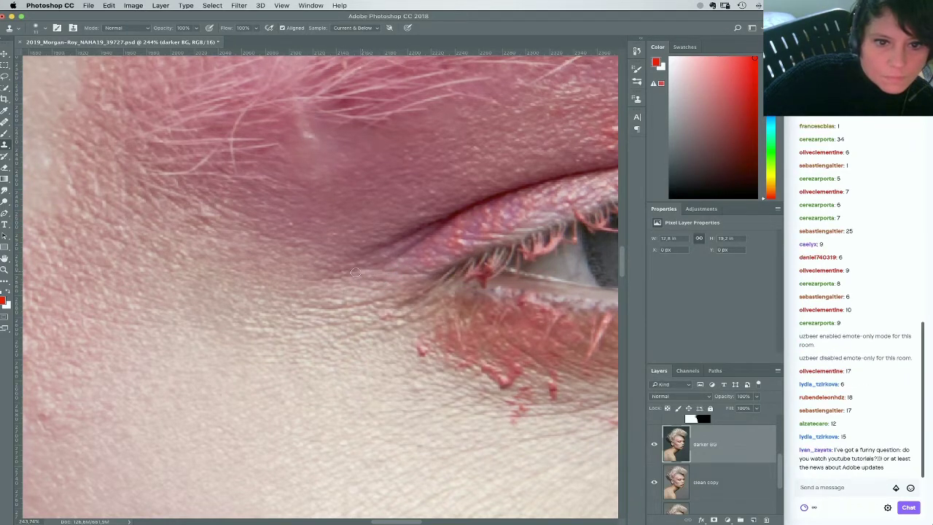
left_click(386, 272, "alt")
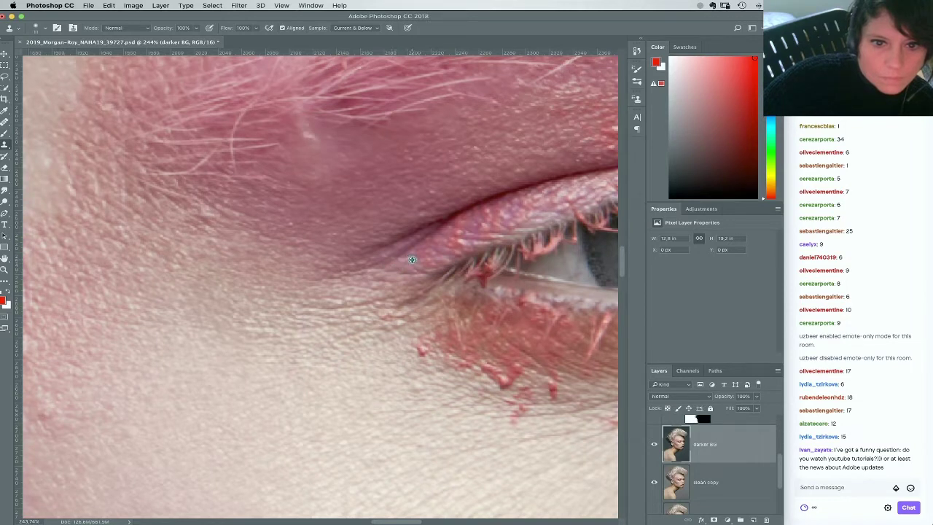
Switch the Clone Stamp blending mode to Lighten and clone over the dark creases at the eye's outer corner
left_click(126, 28)
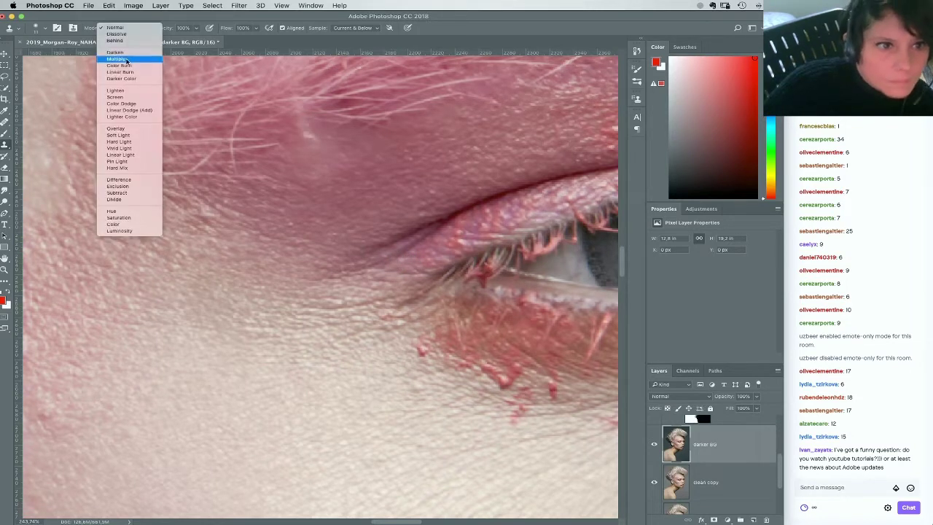
left_click(129, 91)
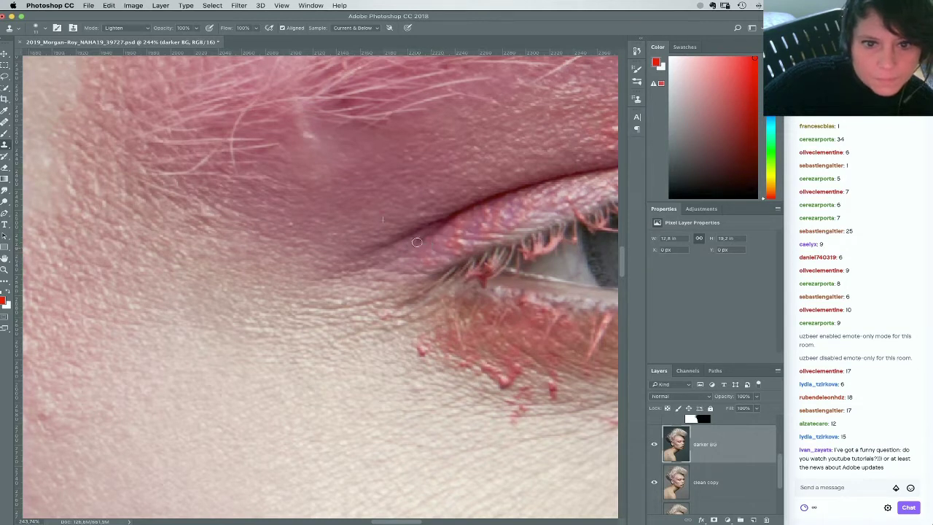
key("6")
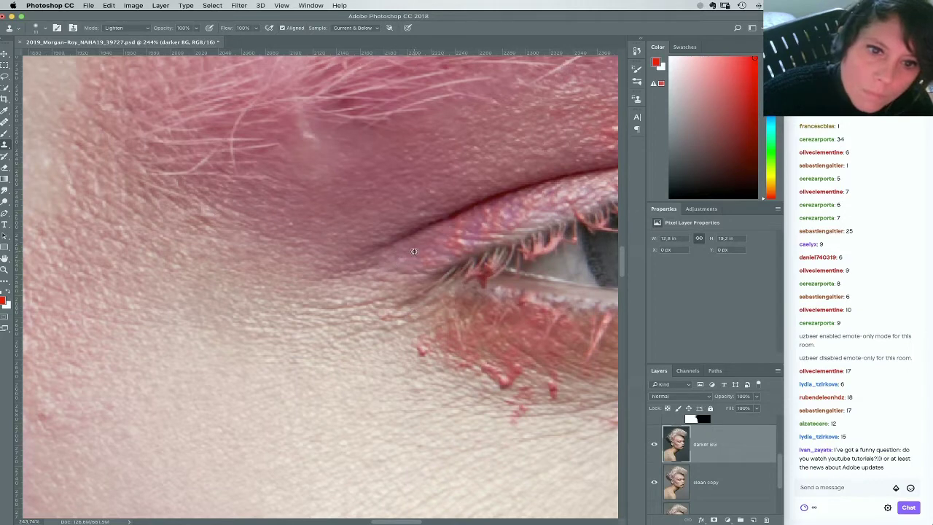
Step back one Clone Stamp state in the history and re-clone the skin below the outer eye corner
left_click_drag(355, 272, 230, 317)
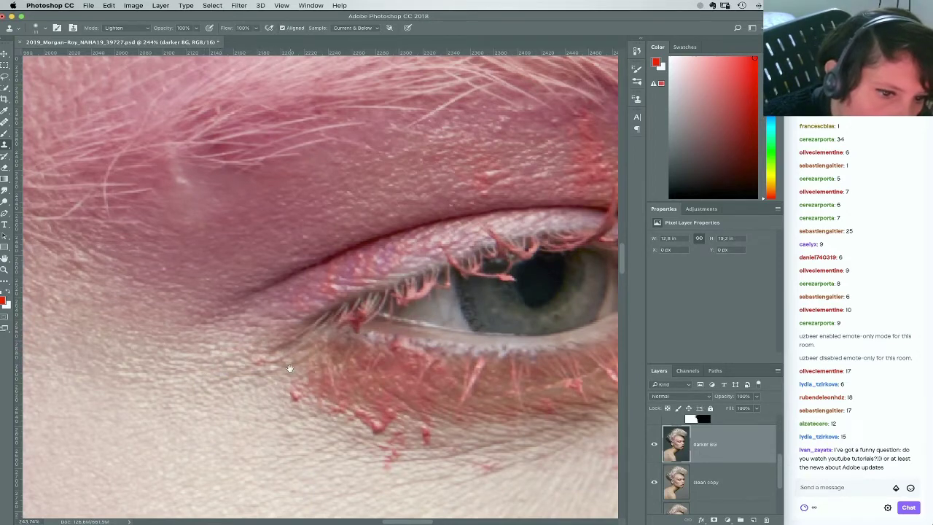
left_click_drag(289, 368, 257, 317)
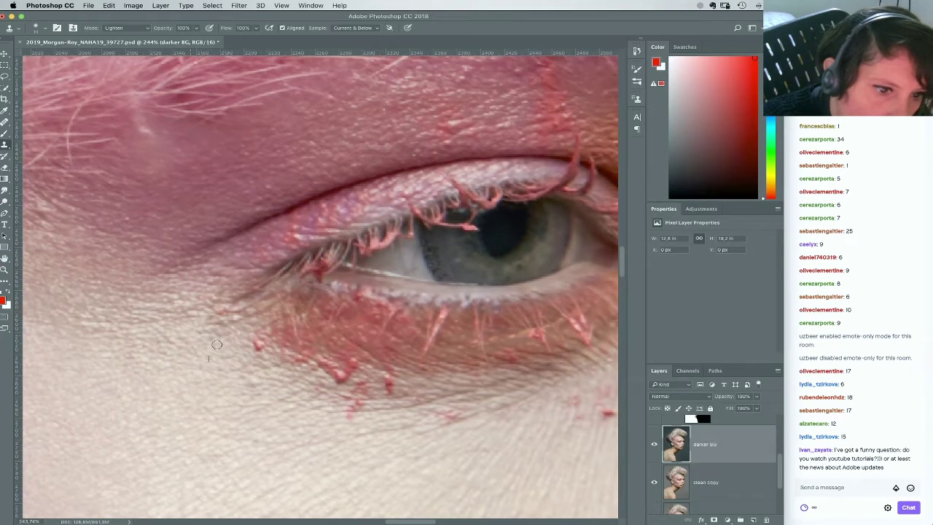
left_click(636, 51)
key("super+z")
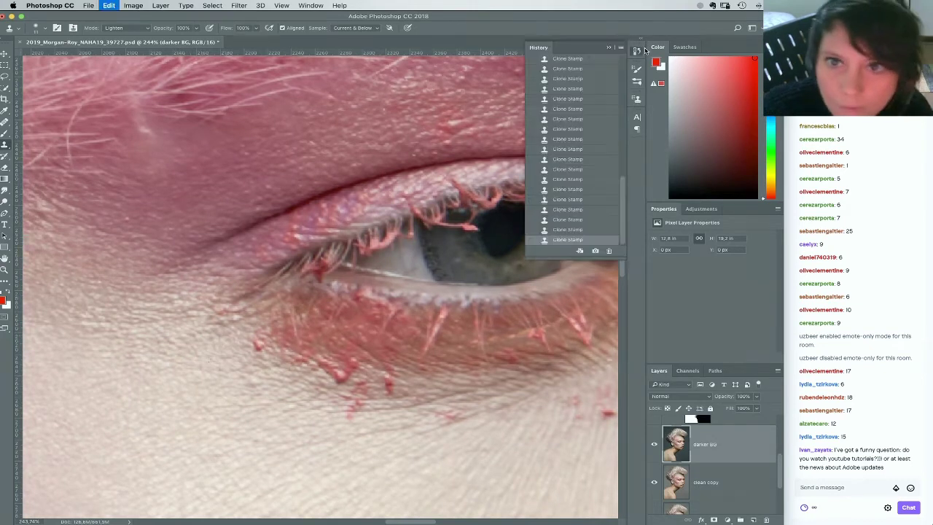
left_click(584, 230)
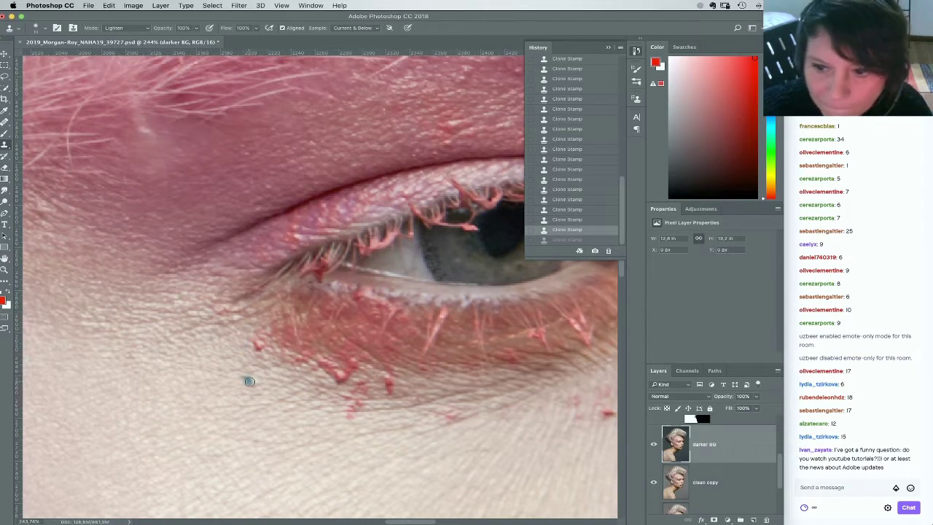
left_click(214, 343)
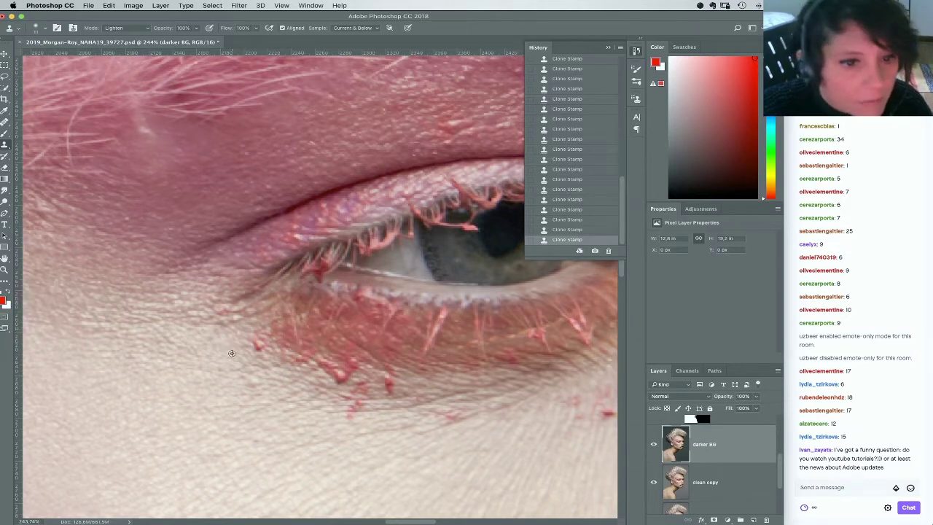
Clone lighter skin over the dark lines between the outer eye corner and the upper cheek
left_click_drag(229, 352, 234, 336)
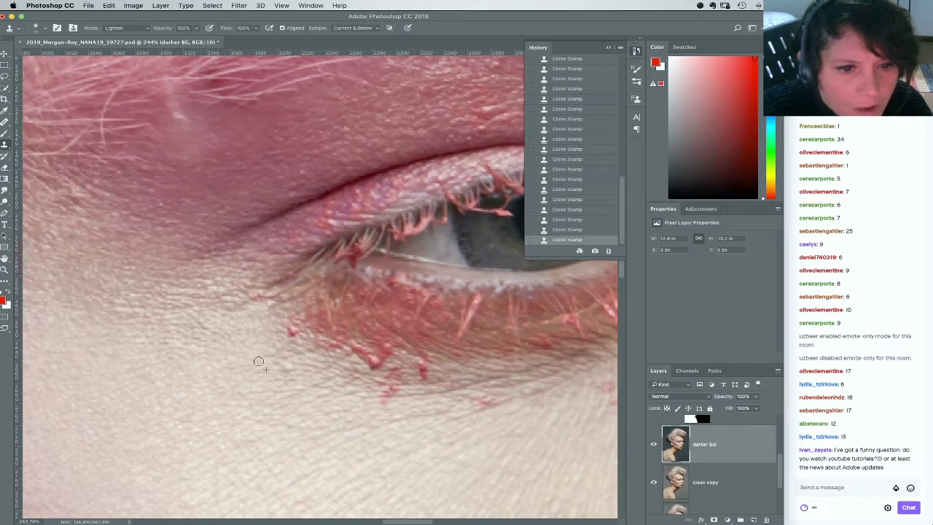
left_click_drag(172, 338, 234, 346)
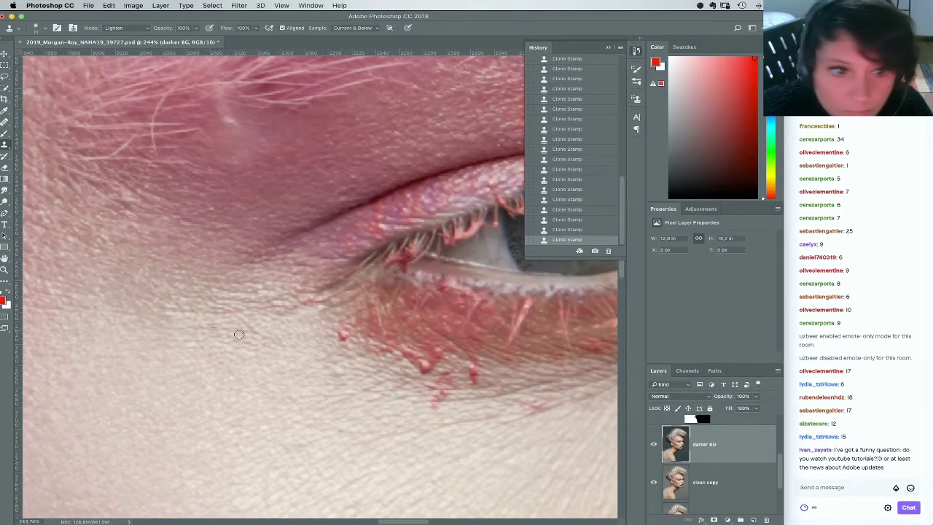
left_click_drag(238, 319, 233, 312)
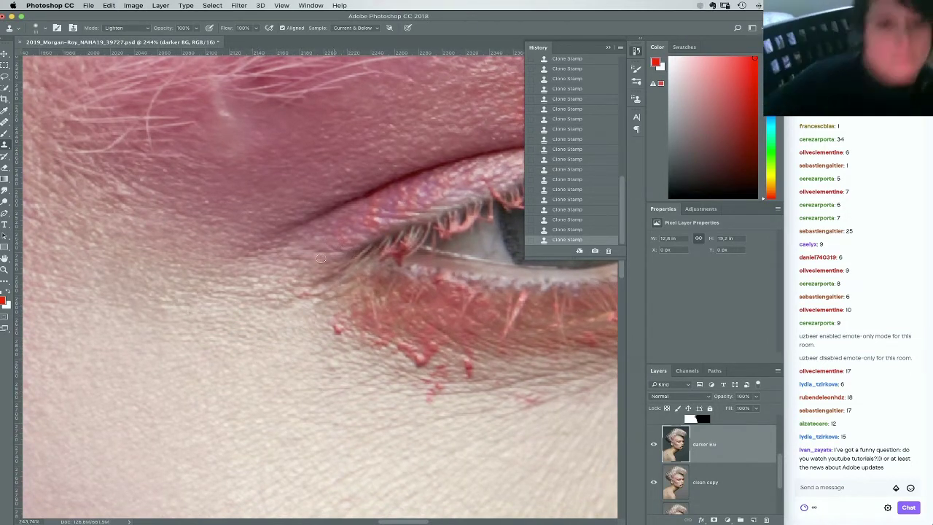
Reduce the Clone Stamp brush size and clone over the small lines at the outer eye corner, undoing unwanted strokes
right_click(396, 331)
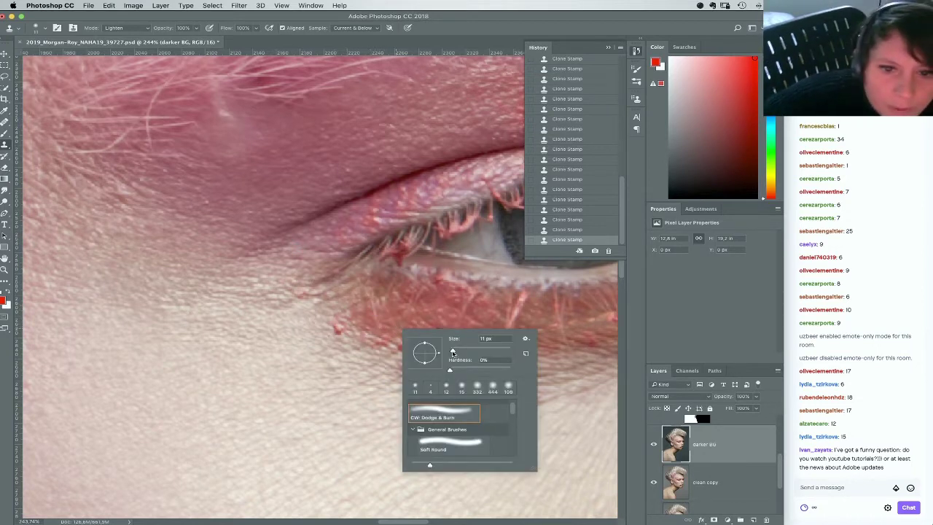
left_click(342, 323, "alt")
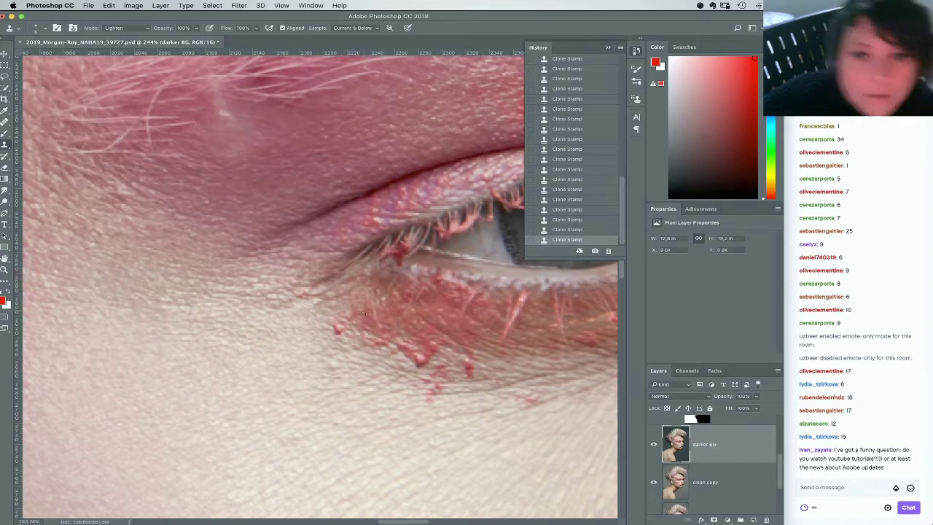
key("super+z")
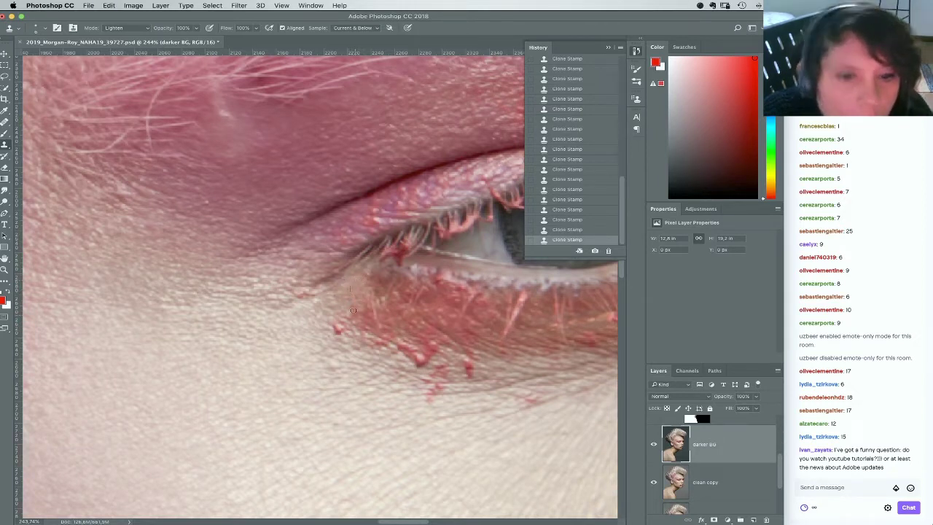
left_click(321, 306, "alt")
left_click_drag(329, 288, 301, 298)
key("super+z")
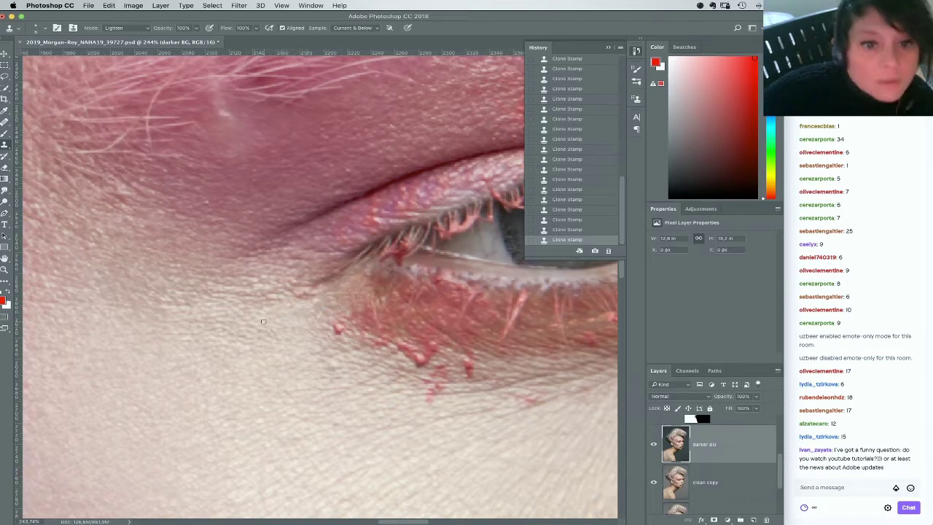
Sample clean skin and clone across the creases just beyond the outer eye corner, undoing the last stroke
left_click(240, 307, "alt")
left_click_drag(256, 296, 227, 295)
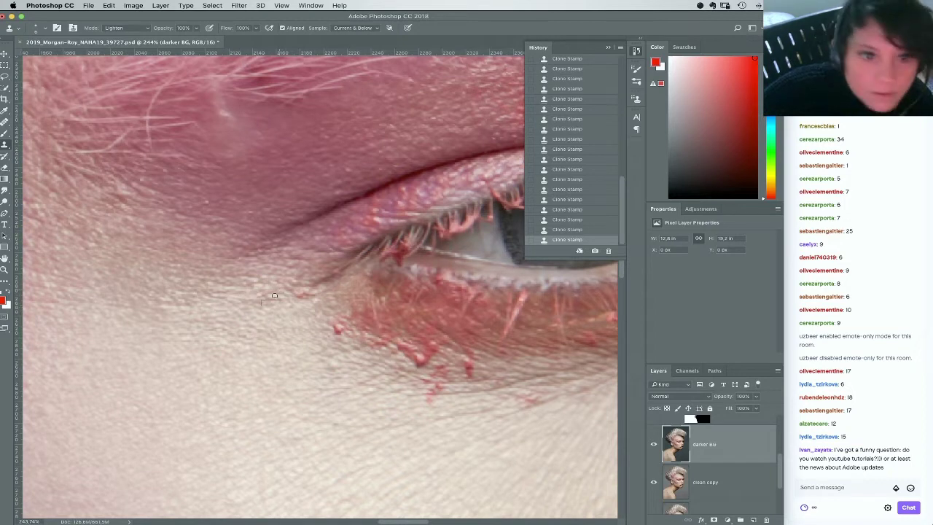
key("super+z")
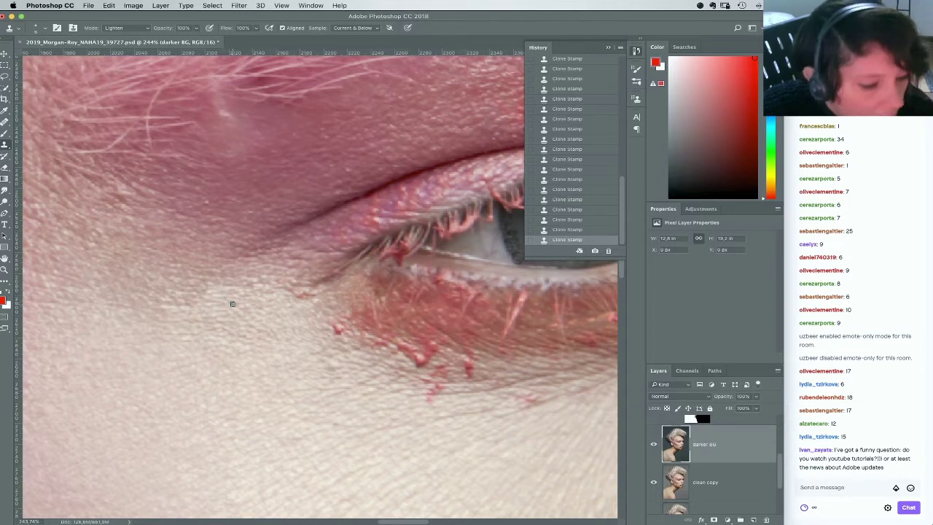
Set the Clone Stamp opacity to 60% and check the retouched eye area against the whole face
key("6")
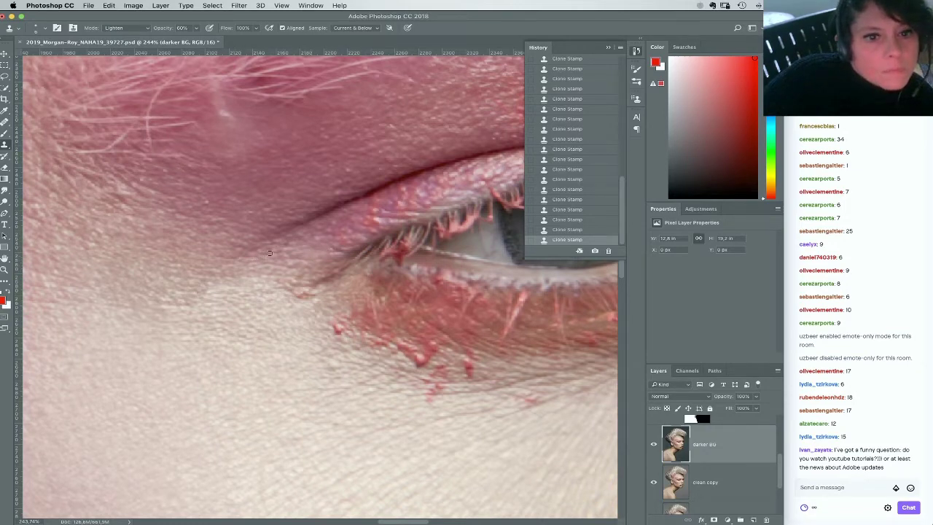
key("super+minus")
key("super+minus")
key("super+minus")
key("super+minus")
key("super+minus")
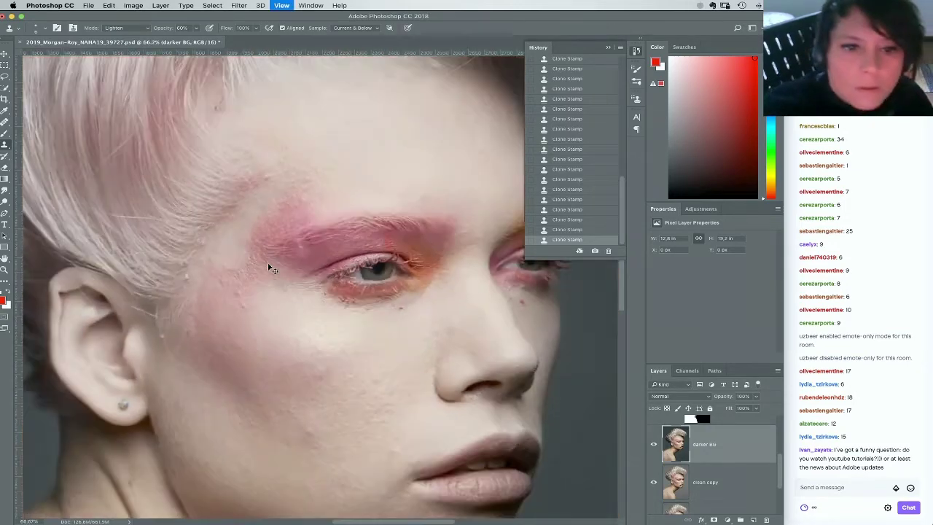
Compare the retouch by toggling the darker BG layer's visibility and roll the history back to a much earlier Clone Stamp state
left_click(653, 447)
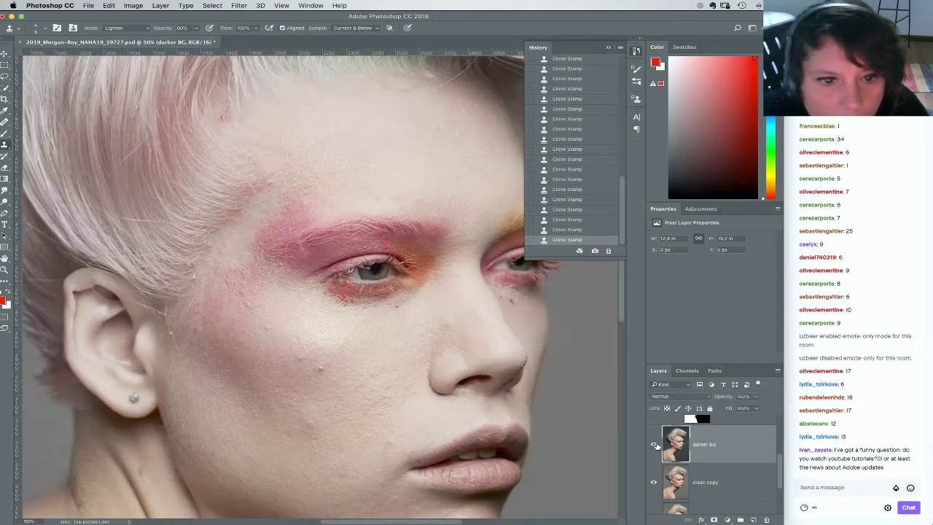
left_click(653, 446)
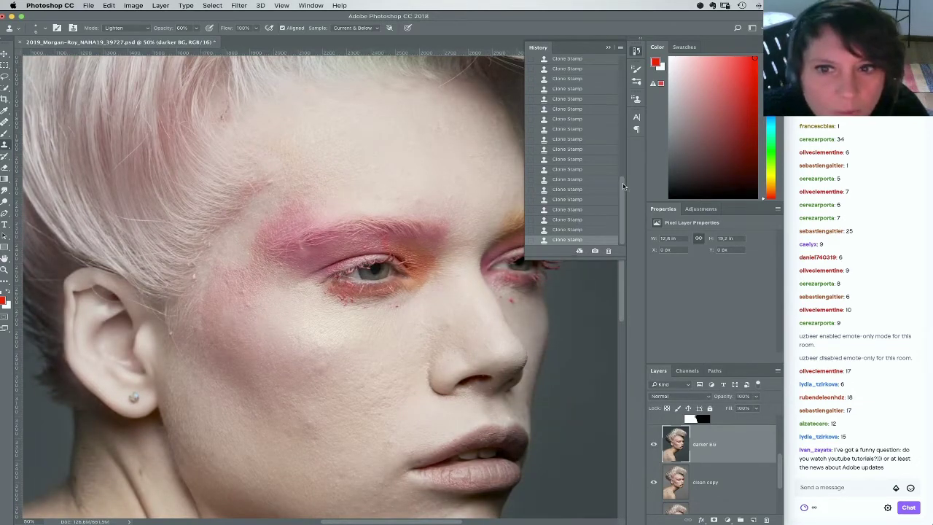
left_click_drag(623, 187, 623, 169)
left_click(578, 155)
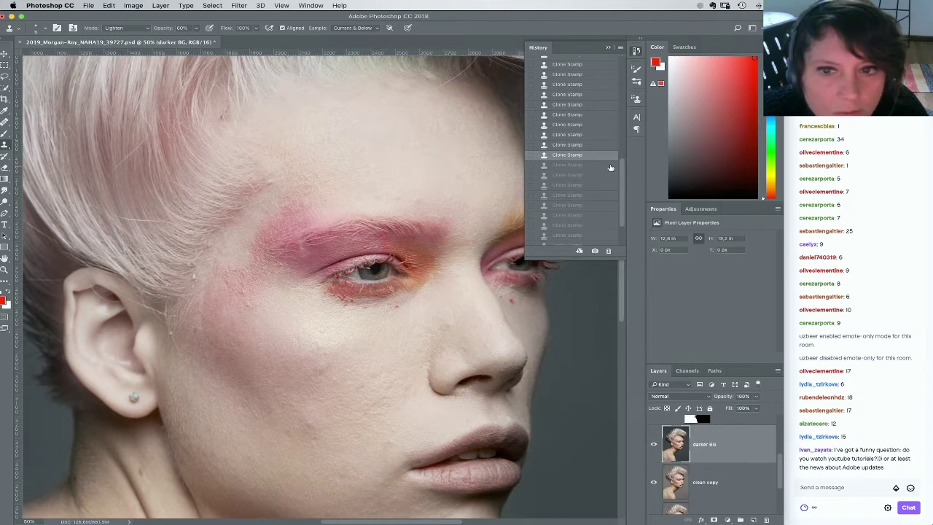
left_click(591, 125)
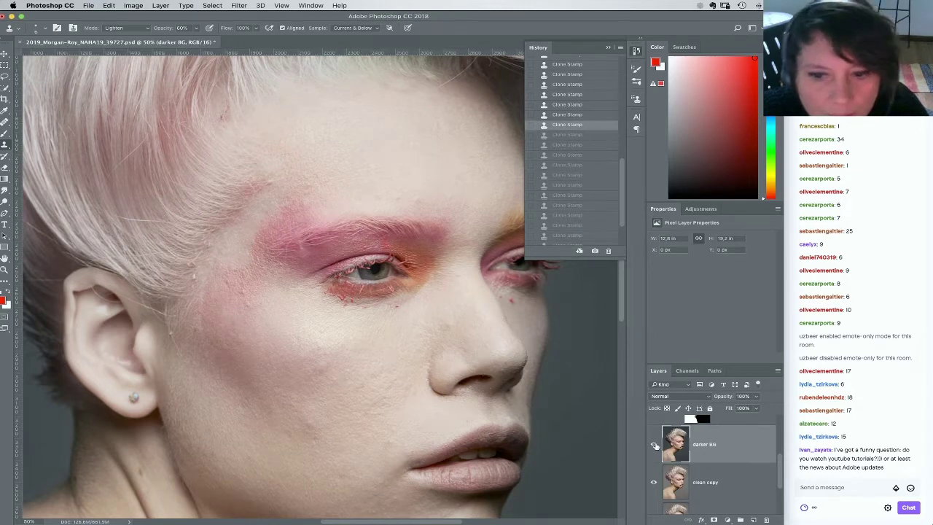
left_click(654, 446)
left_click(656, 444)
scroll(581, 153, "up", 3)
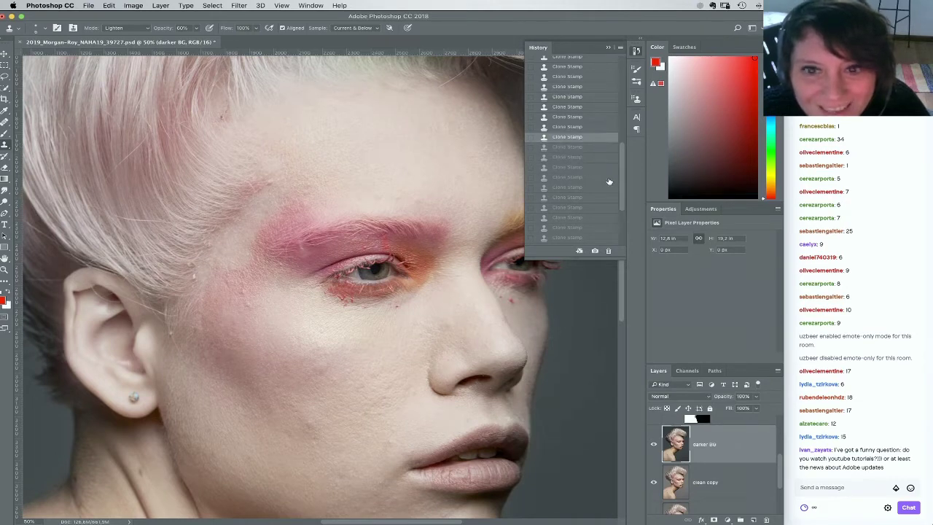
left_click(617, 168)
left_click(586, 111)
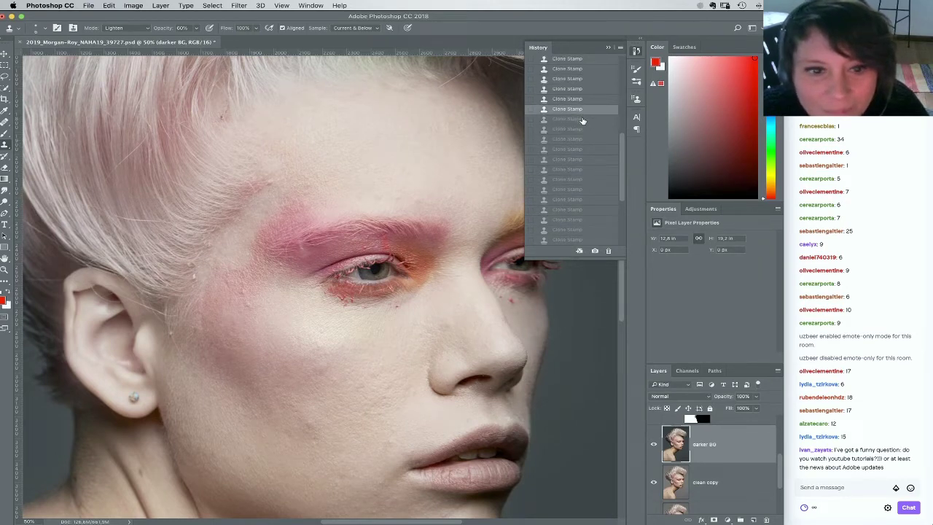
left_click_drag(621, 144, 619, 126)
left_click(580, 119)
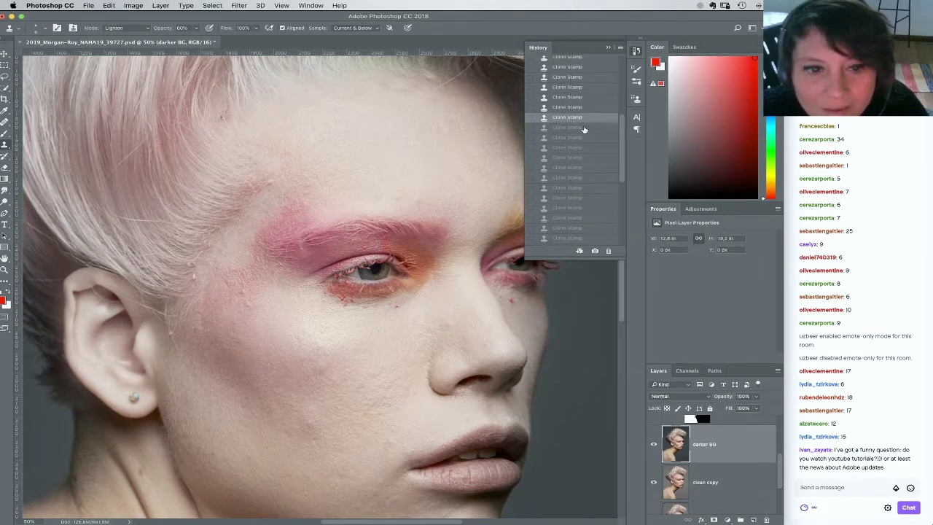
Clone over the fine creases beside the outer eye corner with the Clone Stamp in Lighten mode at 100% opacity
key("z")
left_click_drag(312, 282, 375, 331)
left_click(6, 144)
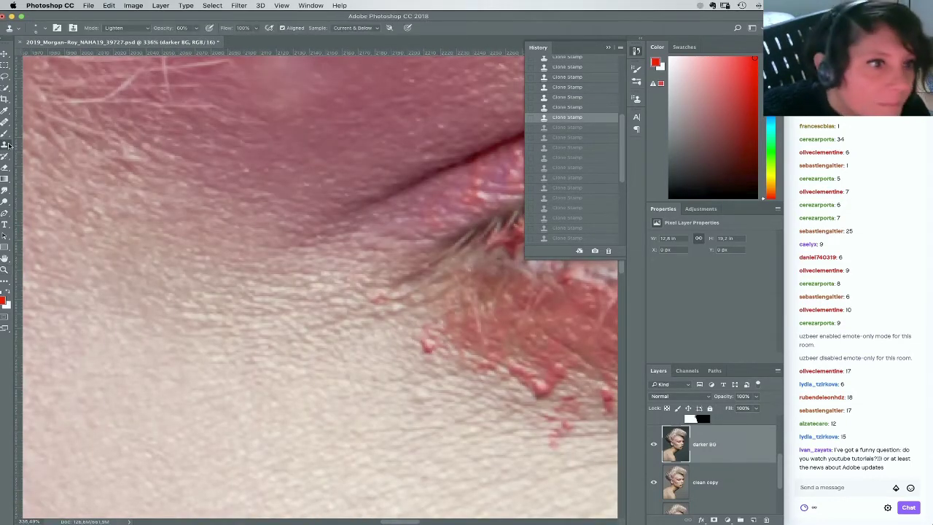
left_click_drag(243, 328, 307, 316)
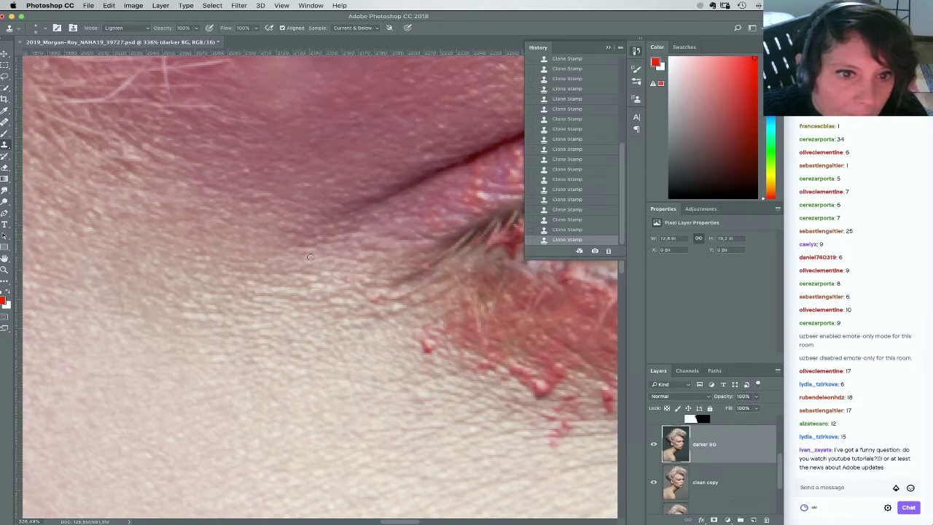
Compare the eye corner and the whole face with the darker BG layer hidden and shown
scroll(255, 245, "down", 5, "alt")
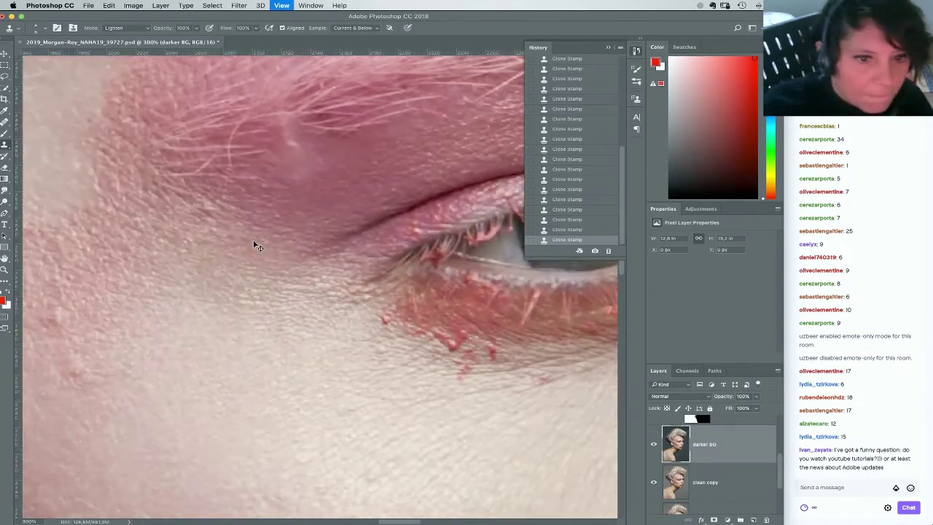
left_click(653, 445)
left_click(654, 444)
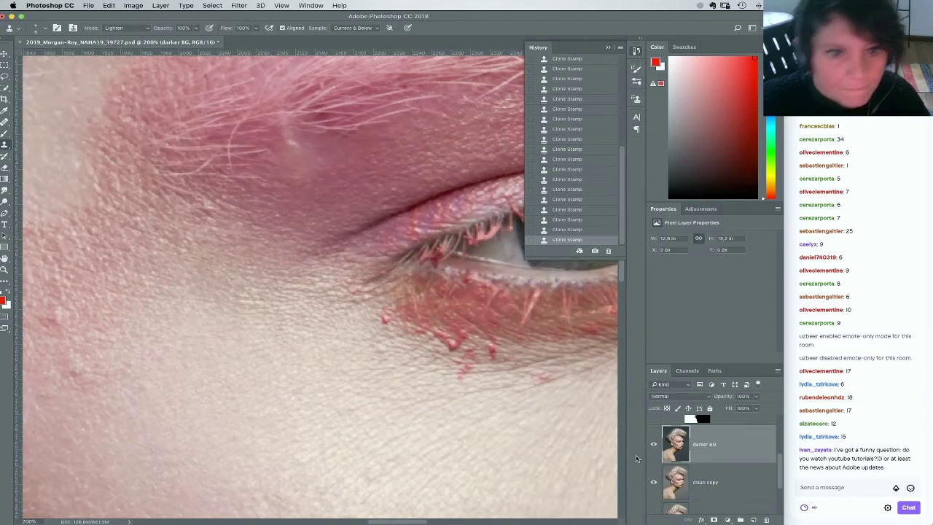
key("super+0")
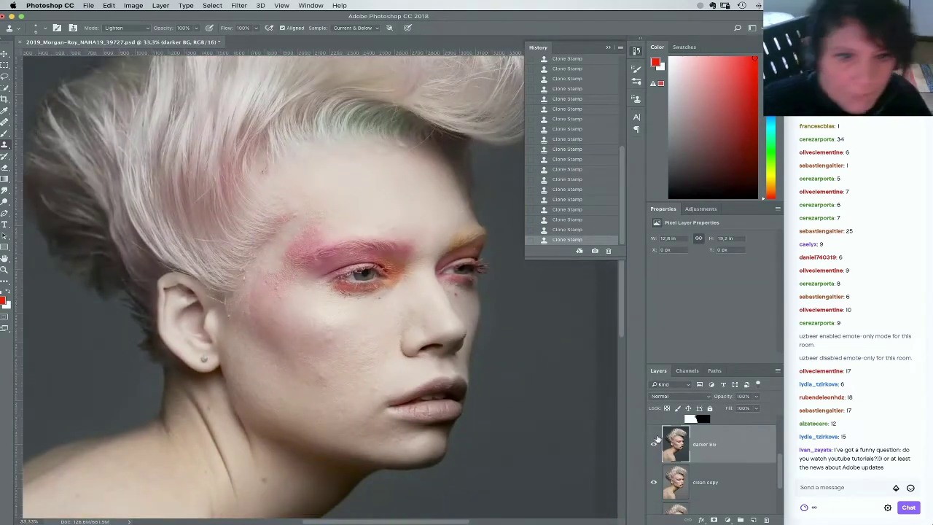
left_click(655, 443)
left_click(655, 443)
Zoom in to 300% on the skin below the lower eyelid and collapse the History panel
left_click(6, 269)
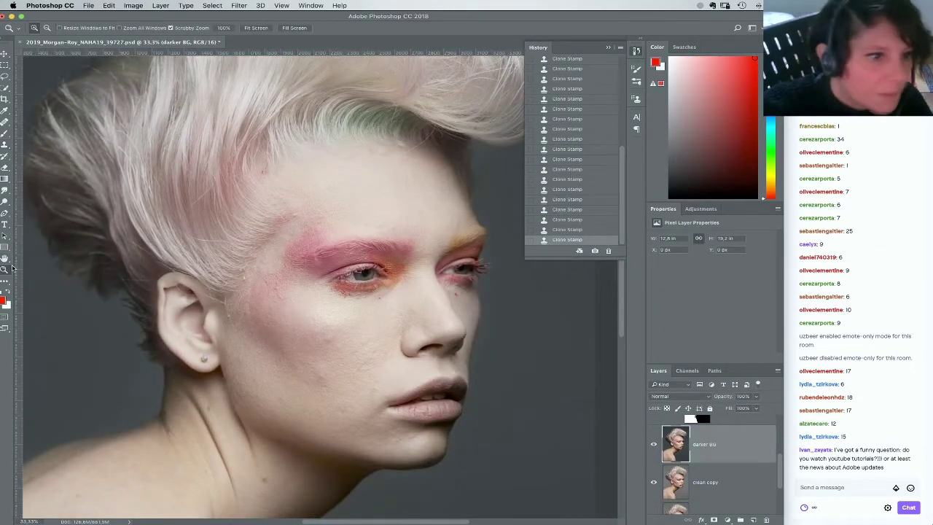
left_click(387, 311)
left_click(387, 311)
left_click(387, 310)
left_click(389, 309)
left_click(388, 308)
left_click_drag(252, 275, 517, 274)
left_click(611, 49)
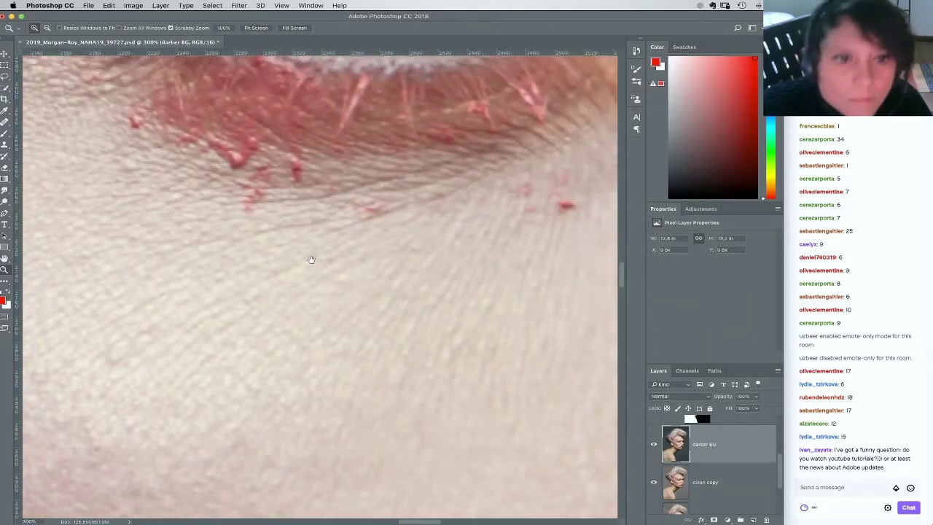
left_click_drag(309, 259, 359, 294)
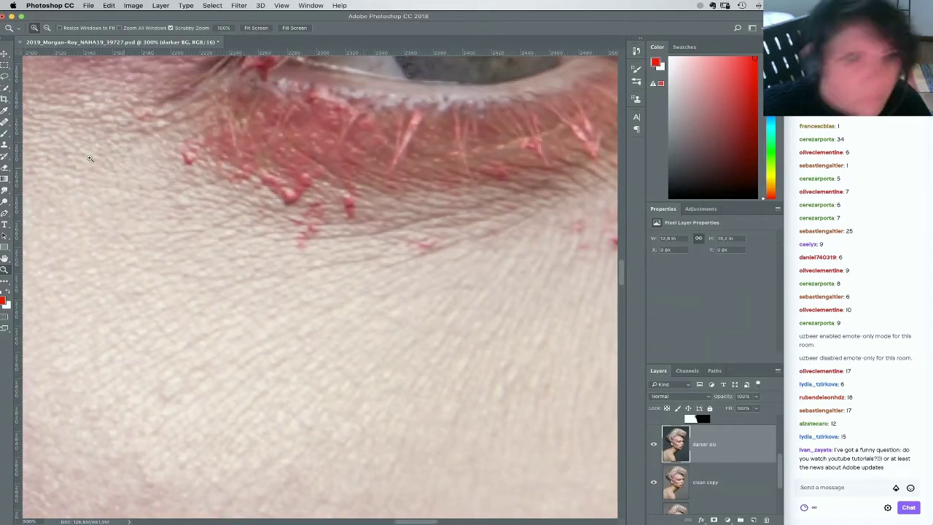
Take up the Clone Stamp, try Normal mode, and set its blending mode back to Lighten
left_click(6, 146)
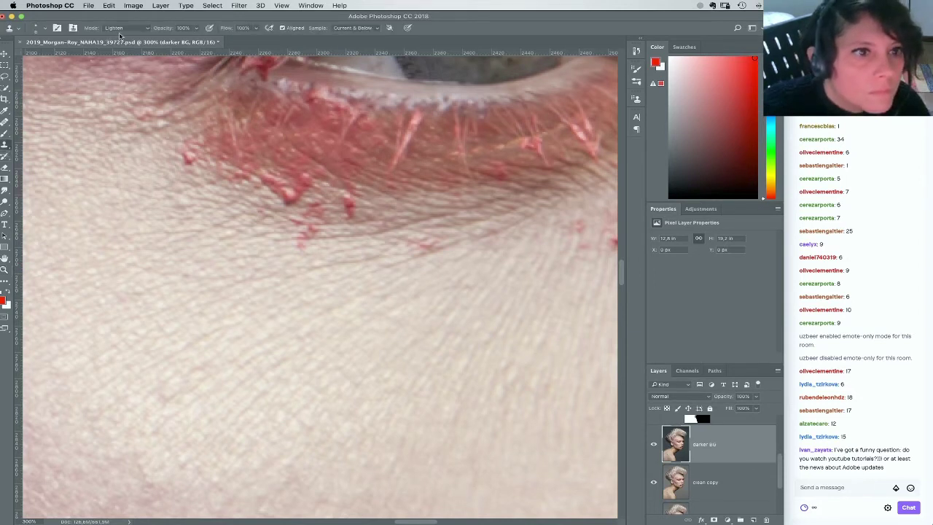
left_click(118, 33)
left_click(117, 9)
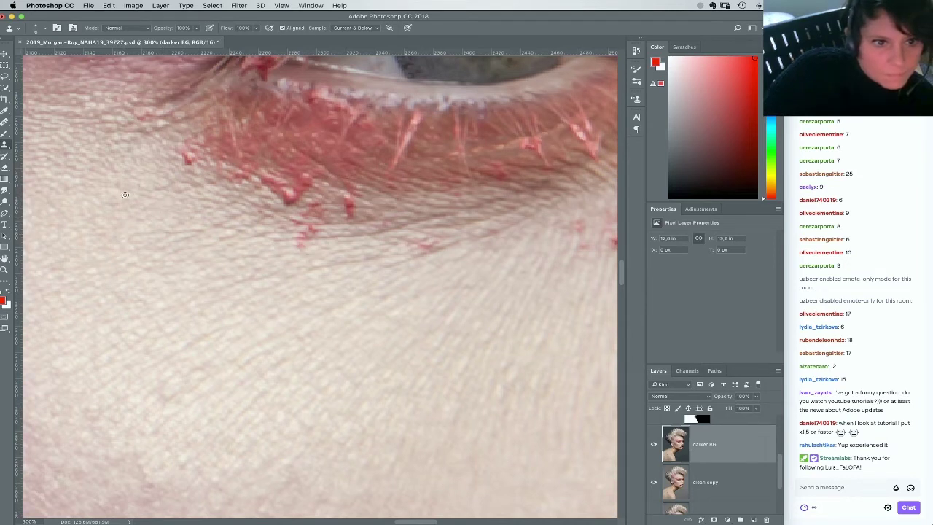
scroll(255, 324, "down", 3)
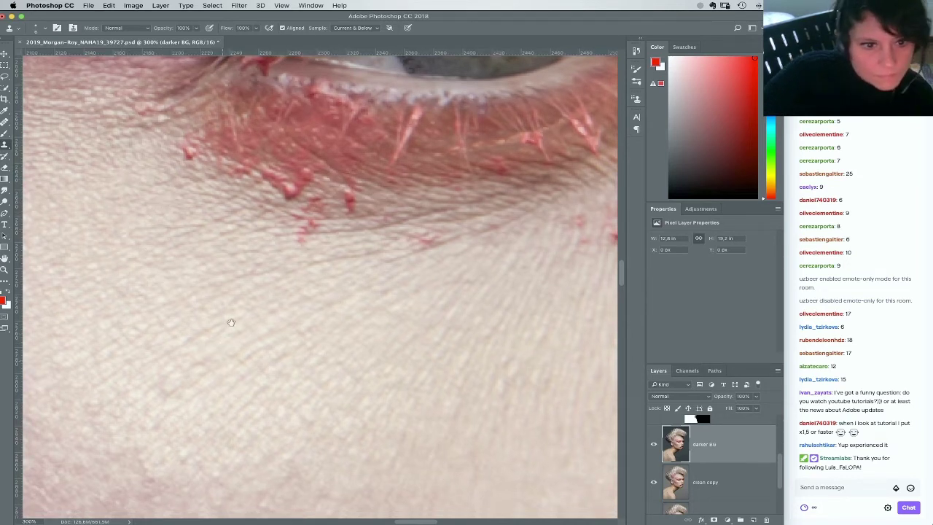
left_click(135, 27)
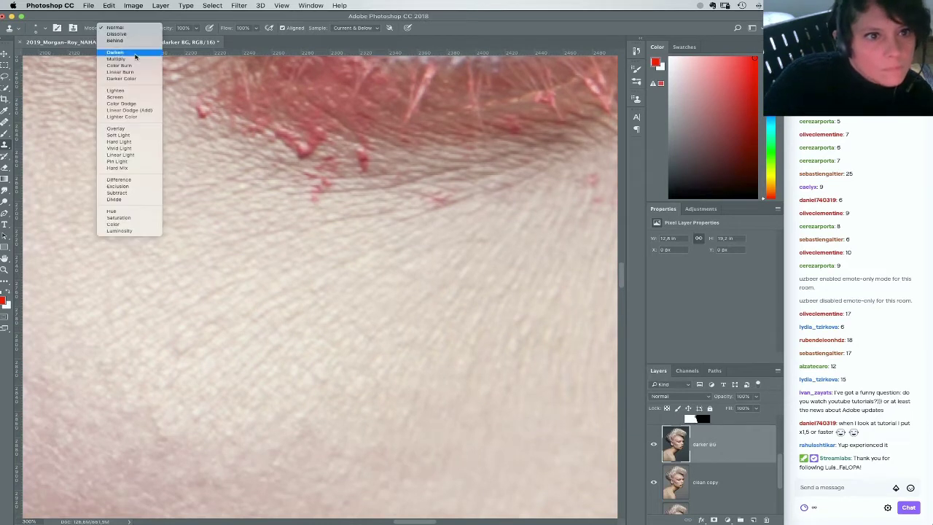
left_click(130, 92)
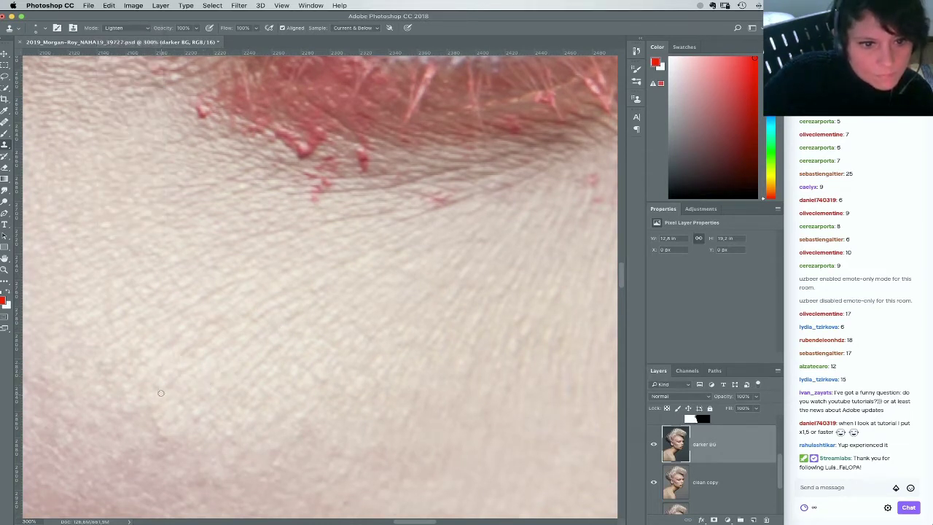
Sample lighter skin repeatedly and clone over the dark texture lines on the upper cheek below the outer eye corner
left_click(242, 315, "alt")
left_click_drag(226, 367, 224, 370)
left_click(194, 355, "alt")
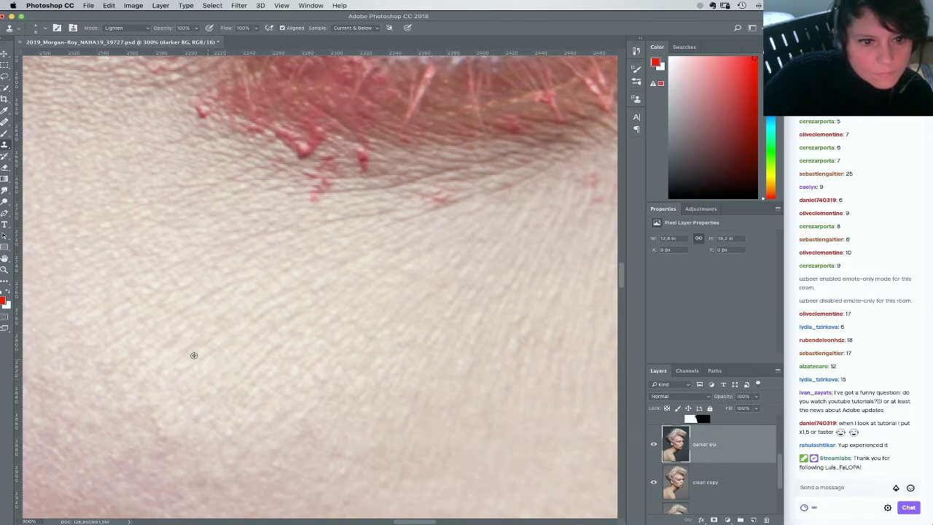
left_click_drag(162, 352, 169, 345)
left_click(238, 358, "alt")
left_click(199, 324)
left_click(172, 352)
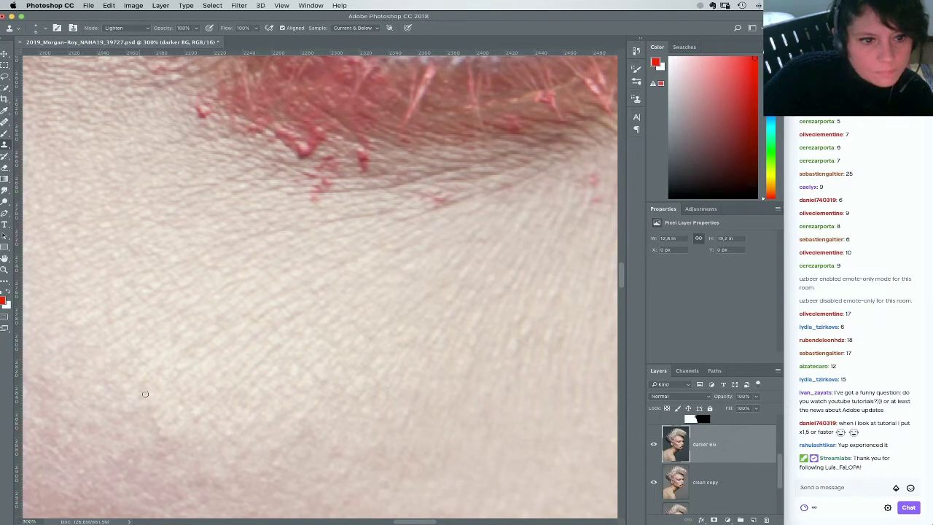
left_click(139, 334, "alt")
left_click(119, 333)
left_click(112, 269)
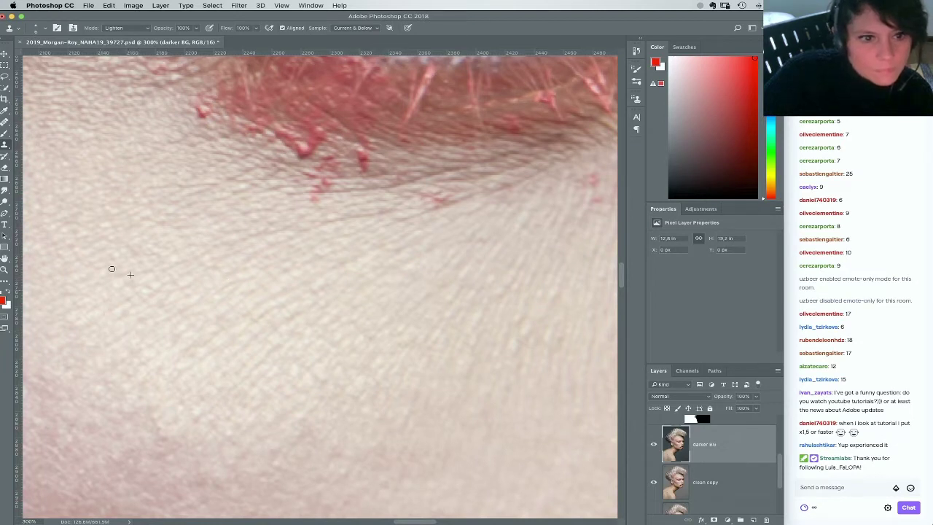
left_click(223, 273, "alt")
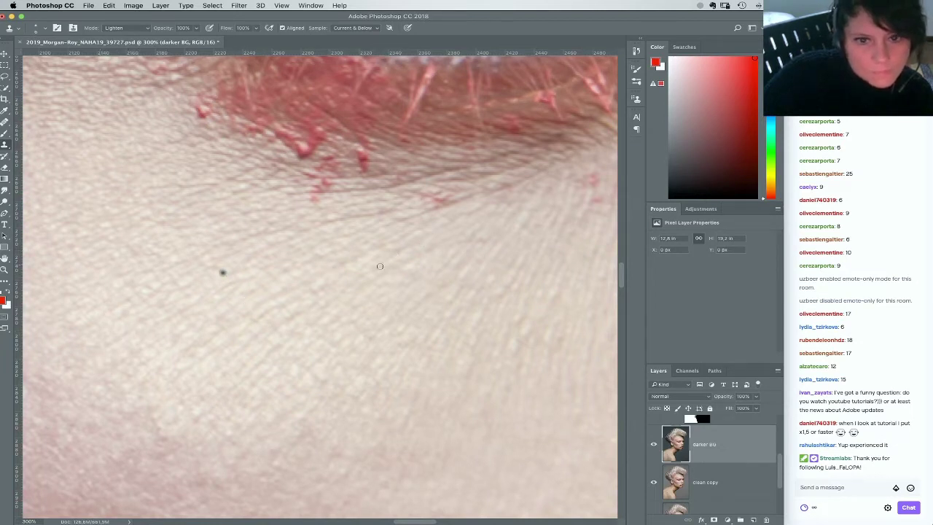
Clone clean skin over the creases below the middle of the lower eyelid, resampling nearby
left_click_drag(482, 264, 406, 299)
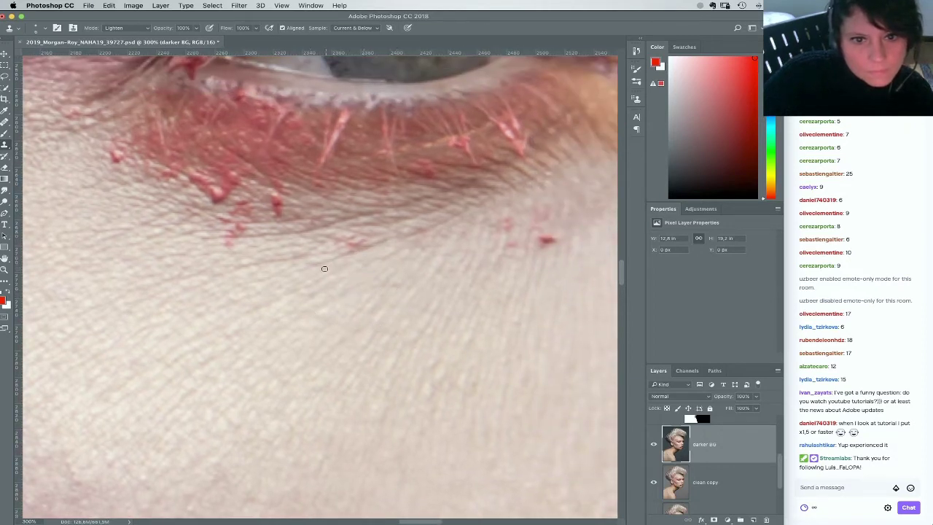
mouse_move(379, 245)
left_mouse_down()
mouse_move(391, 238)
mouse_move(359, 249)
left_mouse_up()
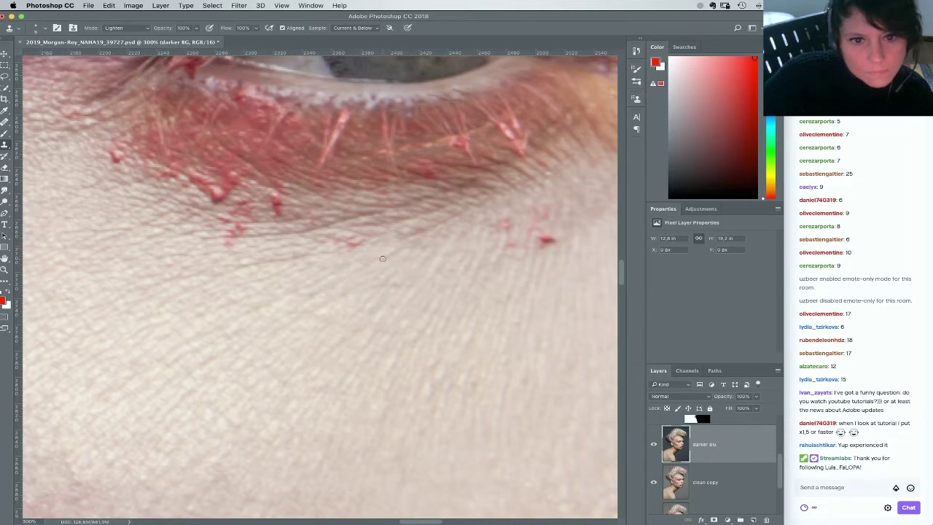
left_click(398, 260, "alt")
left_click(399, 282, "alt")
mouse_move(391, 284)
left_mouse_down()
mouse_move(369, 284)
mouse_move(394, 312)
left_mouse_up()
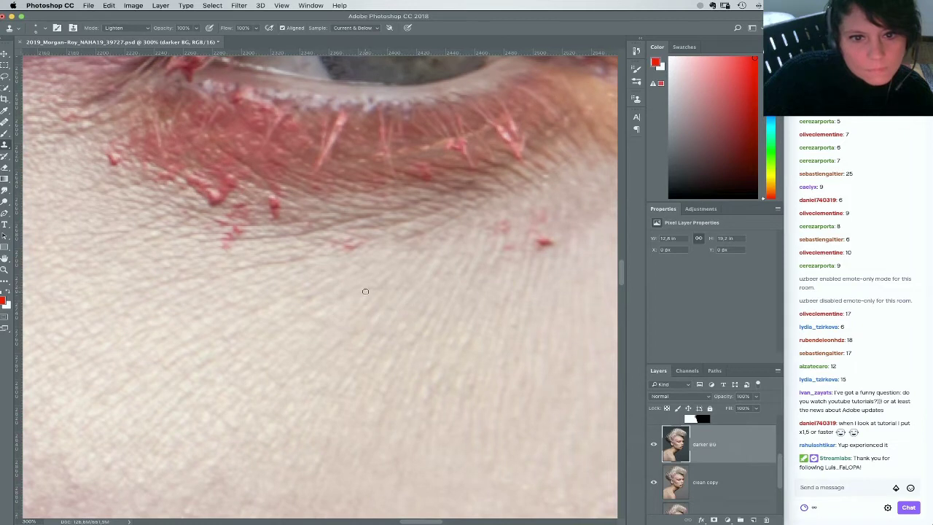
left_click_drag(416, 298, 357, 348)
left_click(337, 313, "alt")
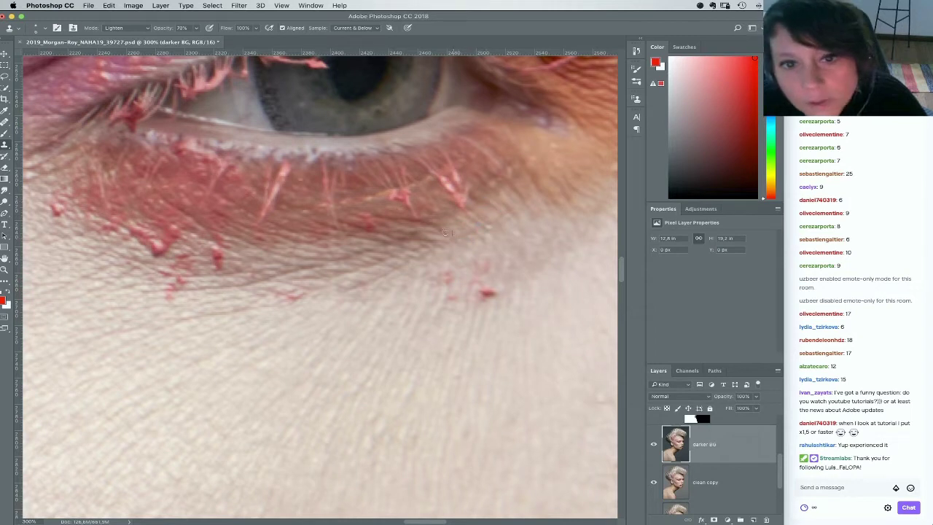
Clone over the fine lines under the inner half of the lower eyelid at 70% opacity
left_click(400, 241, "alt")
left_click_drag(410, 245, 423, 250)
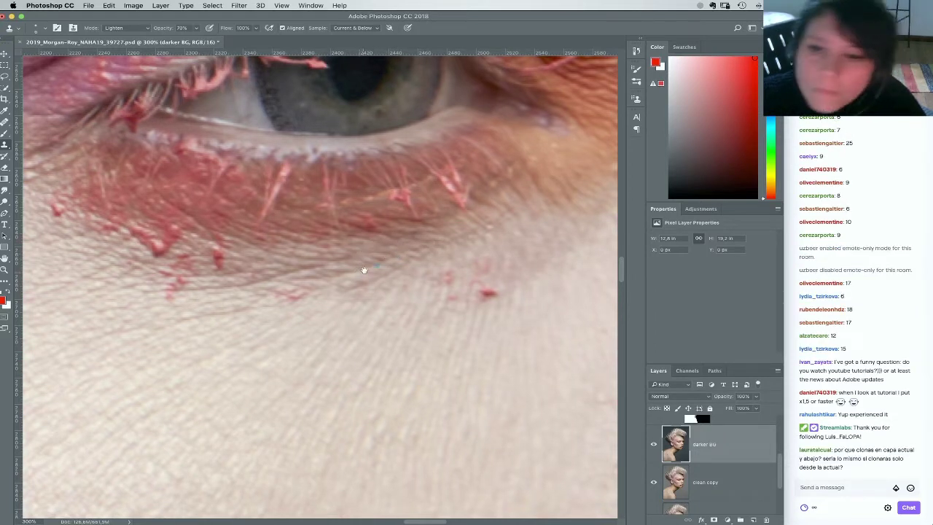
left_click_drag(364, 272, 388, 256)
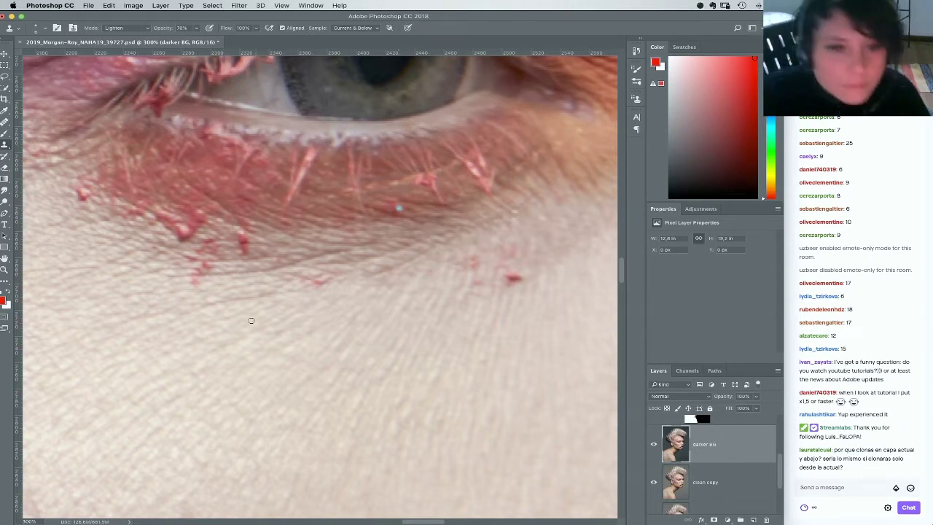
Sample nearby skin and clone over the dark lines on the cheek below the outer half of the lower eyelid
left_click_drag(179, 366, 387, 356)
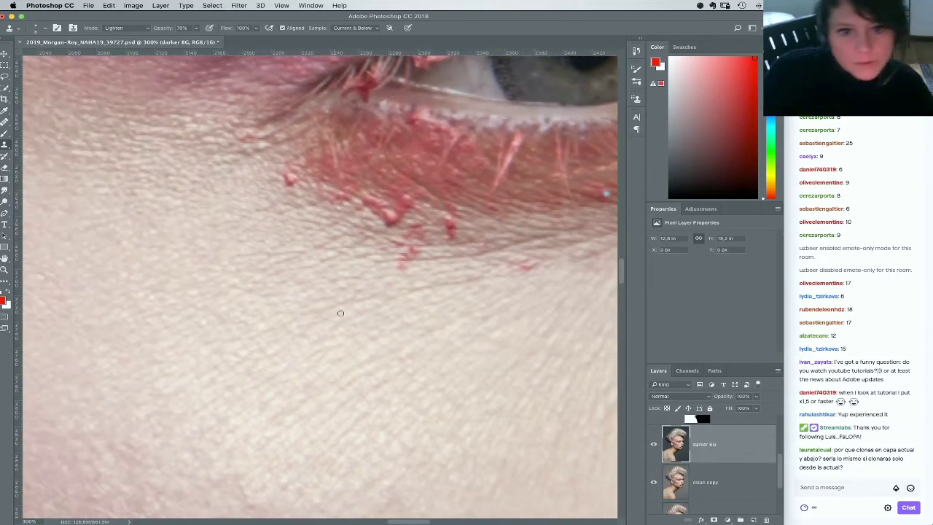
left_click(318, 325, "alt")
left_click(338, 311)
left_click(316, 323, "alt")
left_click(367, 328)
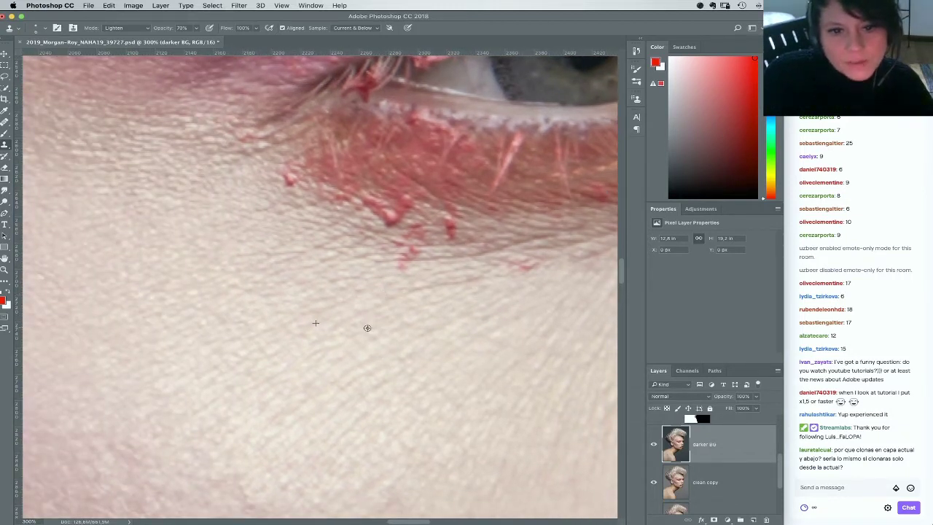
left_click(367, 328, "alt")
left_click(345, 324)
Clone lighter skin along the crease directly beneath the red makeup under the eye, resampling between strokes
left_click(350, 307, "alt")
left_click(363, 279)
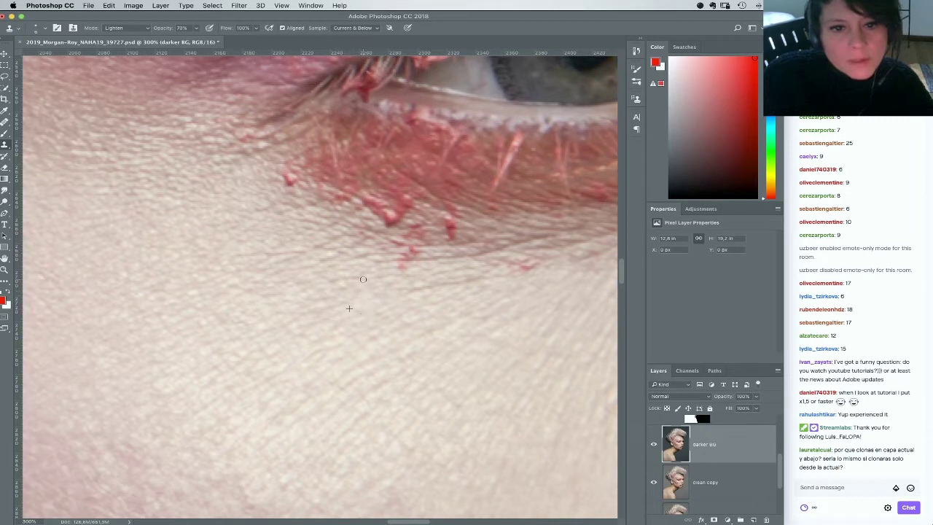
left_click(374, 277)
left_click(350, 320, "alt")
left_click(436, 288)
left_click(413, 300, "alt")
left_click_drag(409, 291, 481, 277)
left_click(395, 301, "alt")
Clone out the small skin lines below the outer eye corner, beside the edge of the red makeup
left_click_drag(441, 315, 450, 335)
left_click(275, 318, "alt")
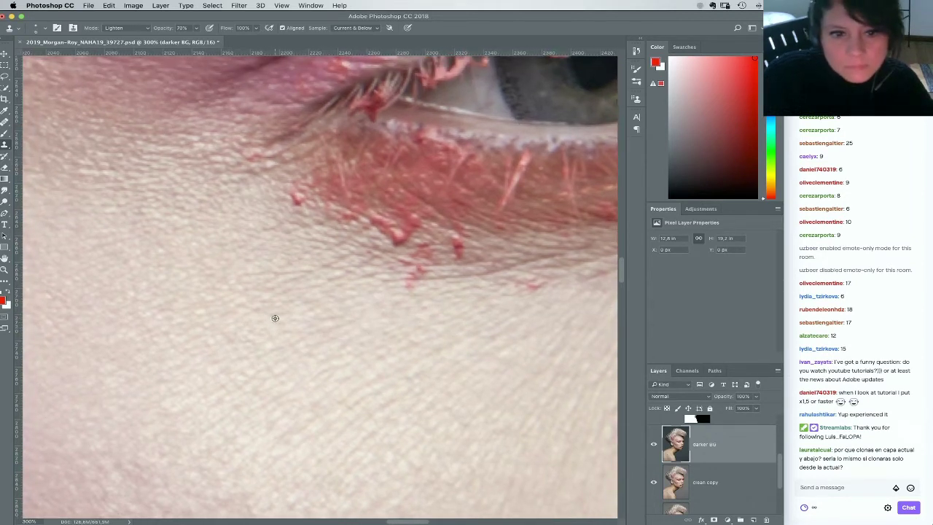
left_click(249, 311)
left_click(300, 304, "alt")
left_click(308, 278, "alt")
left_click(295, 273)
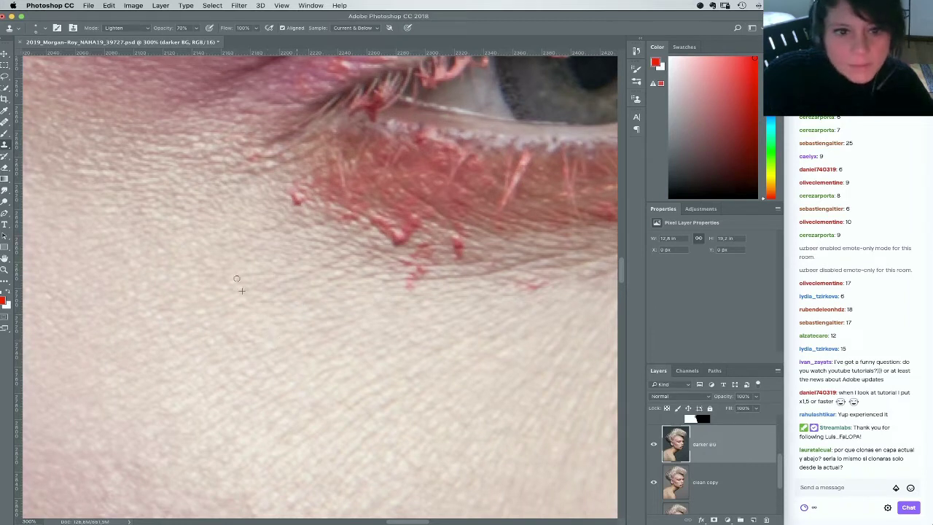
Clone over the remaining fine creases on the upper cheek just beneath the red makeup, resampling nearby skin
left_click(283, 284)
left_click(314, 302, "alt")
mouse_move(335, 298)
left_mouse_down()
mouse_move(313, 301)
mouse_move(337, 277)
mouse_move(320, 282)
mouse_move(338, 293)
mouse_move(330, 265)
mouse_move(344, 270)
mouse_move(331, 265)
mouse_move(358, 249)
left_mouse_up()
left_click(339, 294, "alt")
left_click(339, 286, "alt")
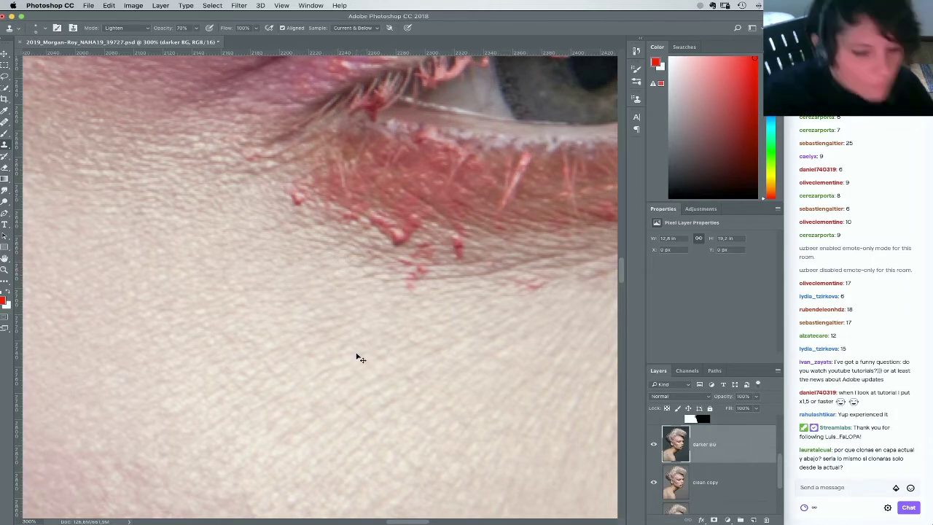
Examine the face, hair and hairline for remaining flaws, finishing close up on the hairline at the temple
key("super+minus")
key("super+minus")
key("super+minus")
key("super+minus")
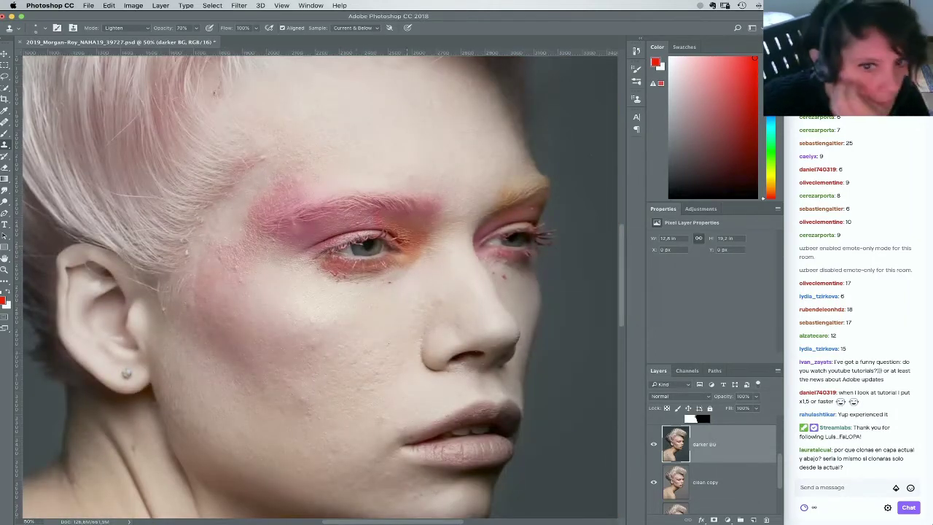
left_click_drag(436, 278, 453, 305)
left_click_drag(306, 341, 386, 314)
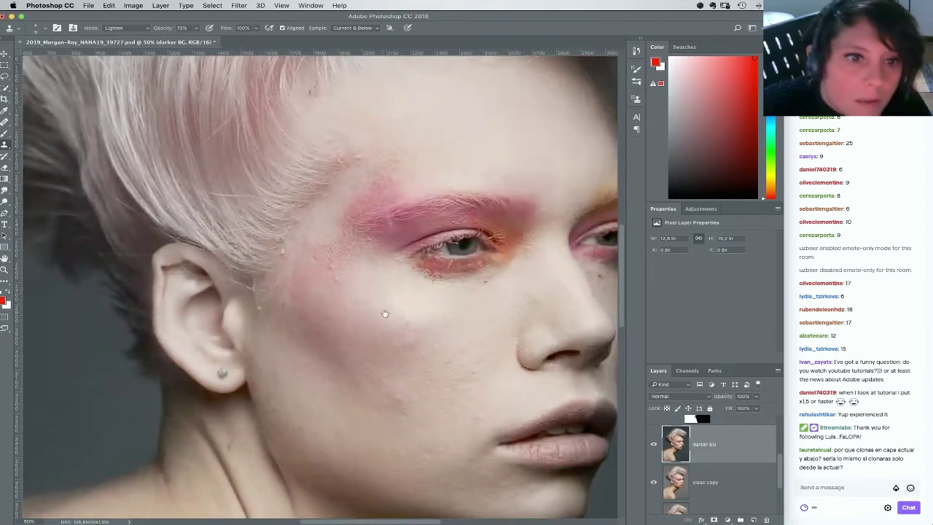
left_click_drag(333, 190, 355, 316)
left_click_drag(341, 281, 333, 282)
left_click_drag(542, 261, 425, 283)
left_click_drag(298, 261, 413, 287)
left_click_drag(309, 284, 400, 293)
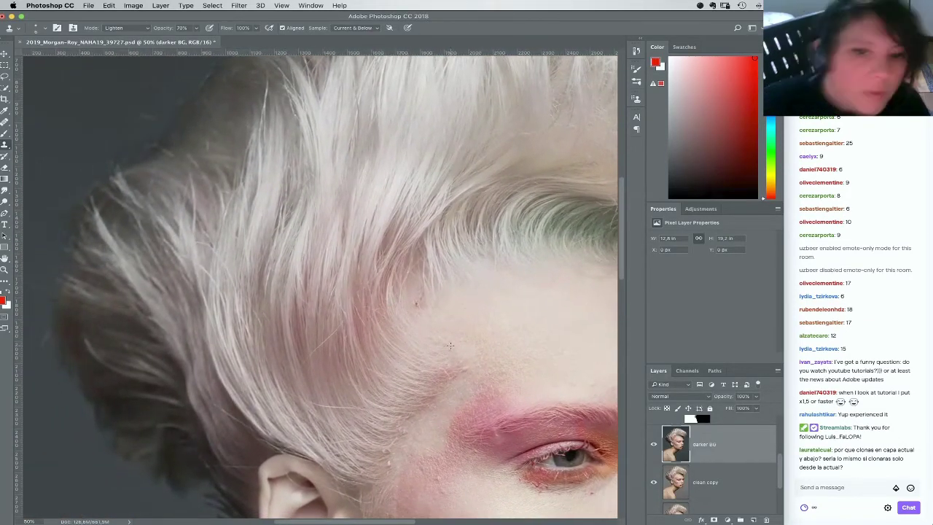
key("super+equal")
key("super+equal")
key("super+equal")
left_click_drag(517, 313, 292, 277)
left_click_drag(539, 332, 338, 312)
Try to clone out the dark red spot at the temple hairline with a 39 px brush
right_click(306, 359)
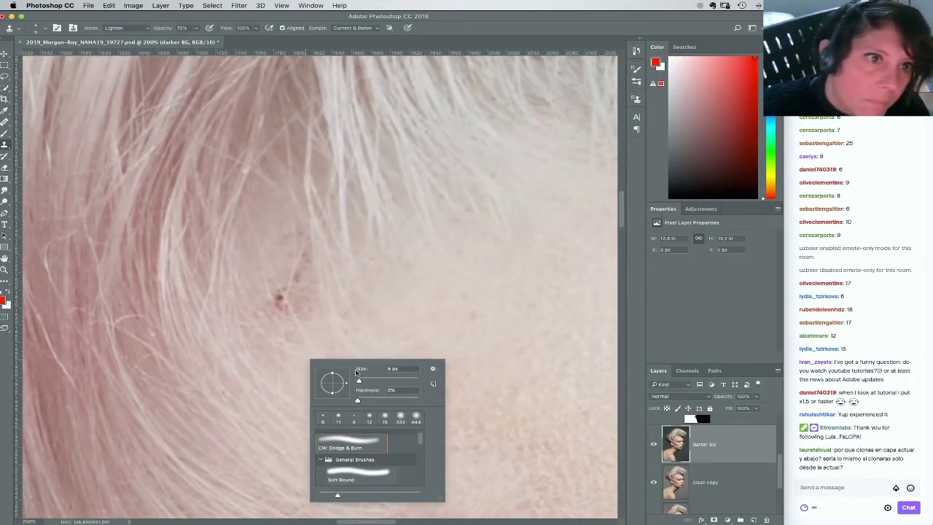
left_click(293, 341, "alt")
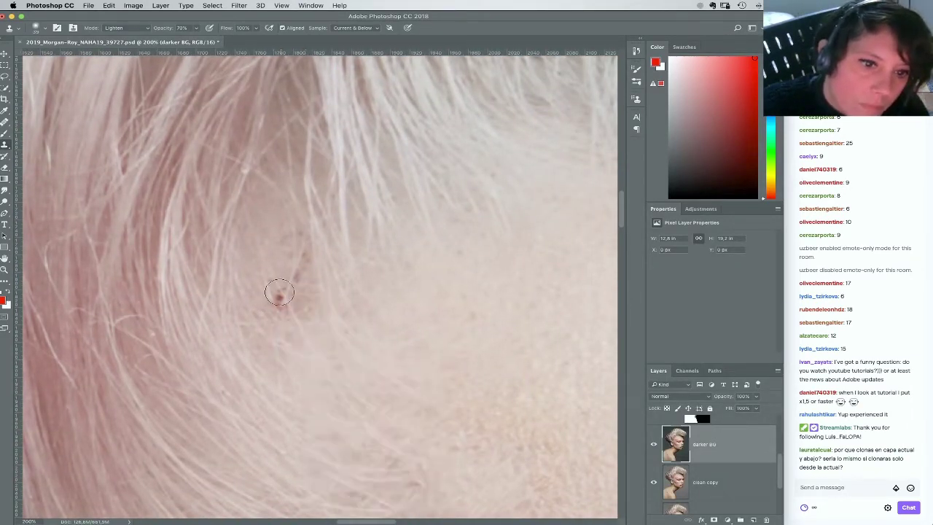
left_click(278, 295)
key("super+z")
Set the brush size to 20 px and clone out the dark red spot at the temple hairline
right_click(301, 355)
type("20")
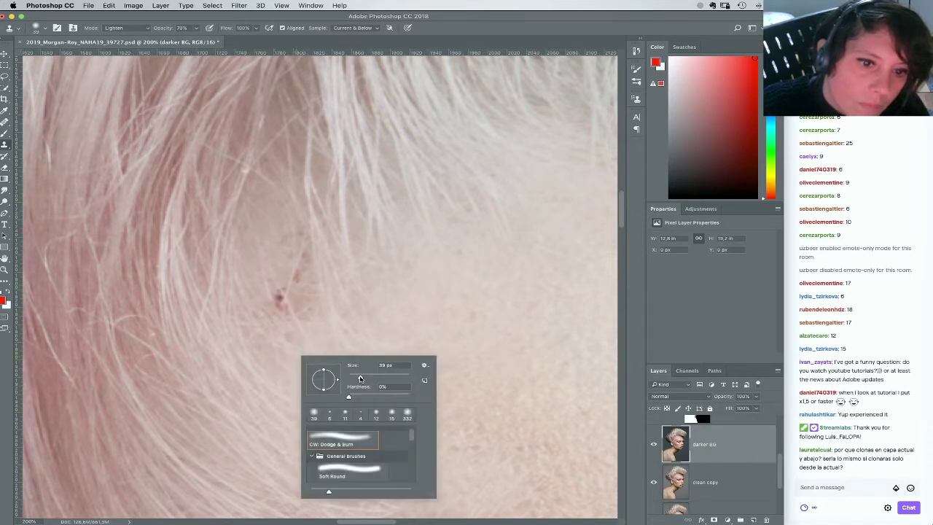
left_click(281, 281, "alt")
left_click(279, 298)
left_click(279, 280, "alt")
left_click(279, 294)
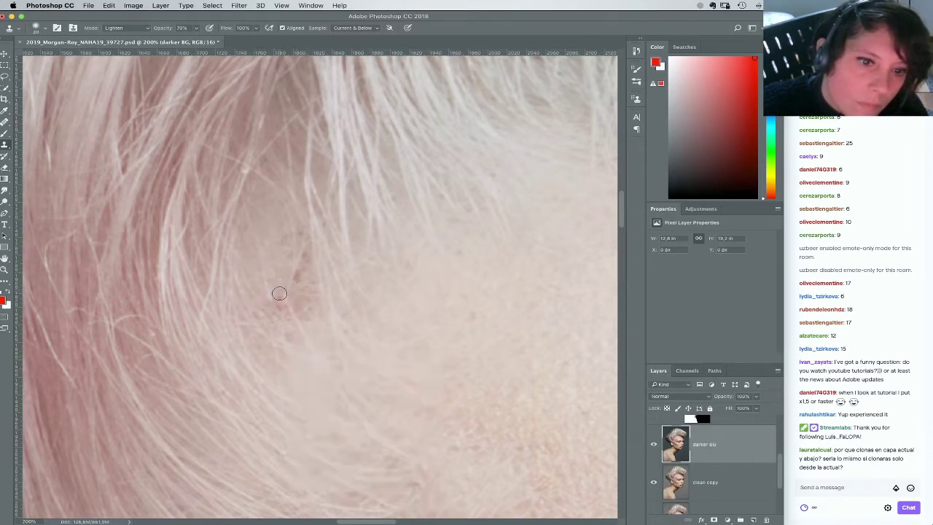
left_click(280, 297)
Clone over the reddish marks around the removed spot, sampling the lighter skin beside them
left_click(291, 331, "alt")
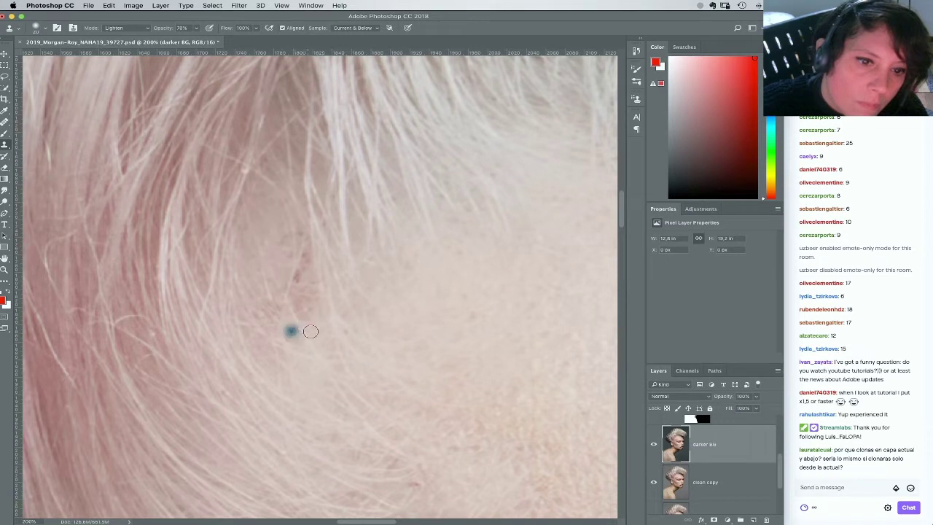
left_click(282, 277, "alt")
left_click(306, 321)
left_click(274, 257)
left_click(295, 293, "alt")
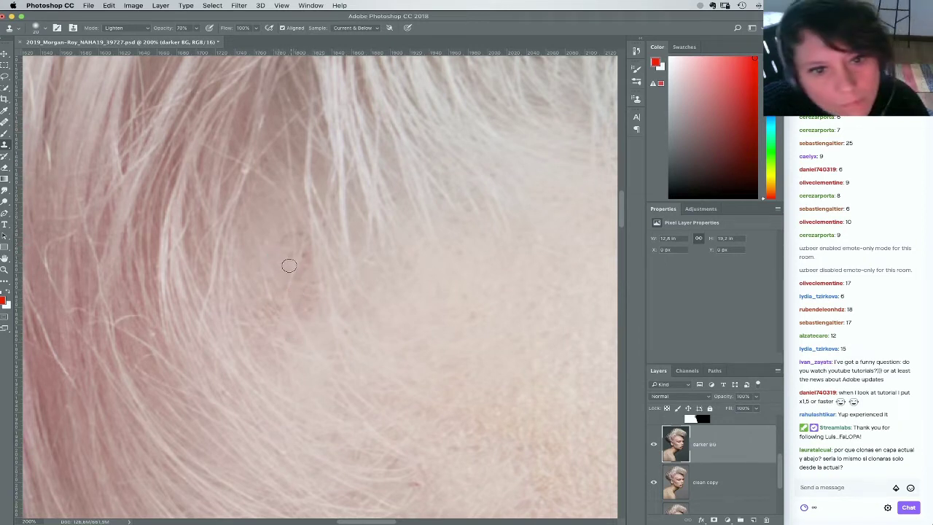
left_click(279, 244)
left_click(290, 277, "alt")
left_click(295, 285)
Even out the rest of the pink patch between the hairs at the temple with short, frequently resampled clone dabs
left_click_drag(285, 279, 322, 258)
left_click(310, 289, "alt")
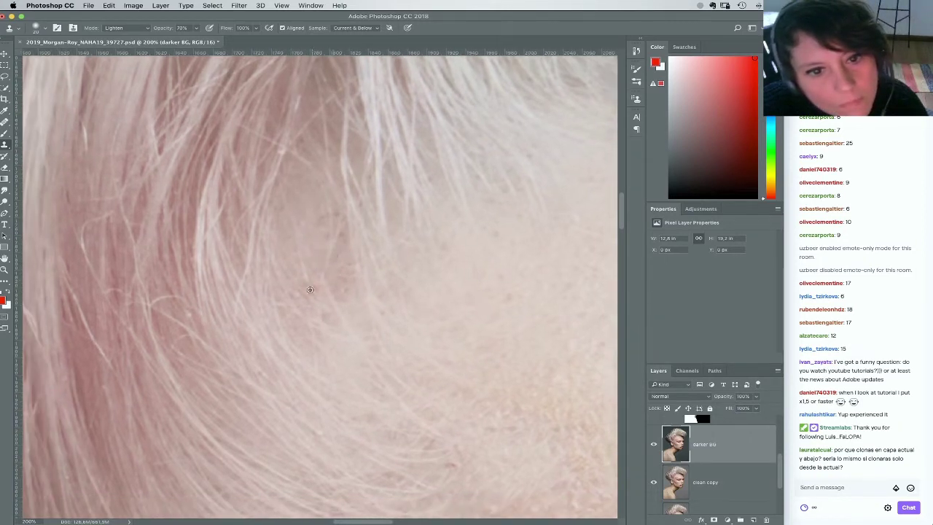
left_click(299, 298)
left_click(315, 258, "alt")
left_click(304, 297)
left_click(328, 272)
left_click(318, 255, "alt")
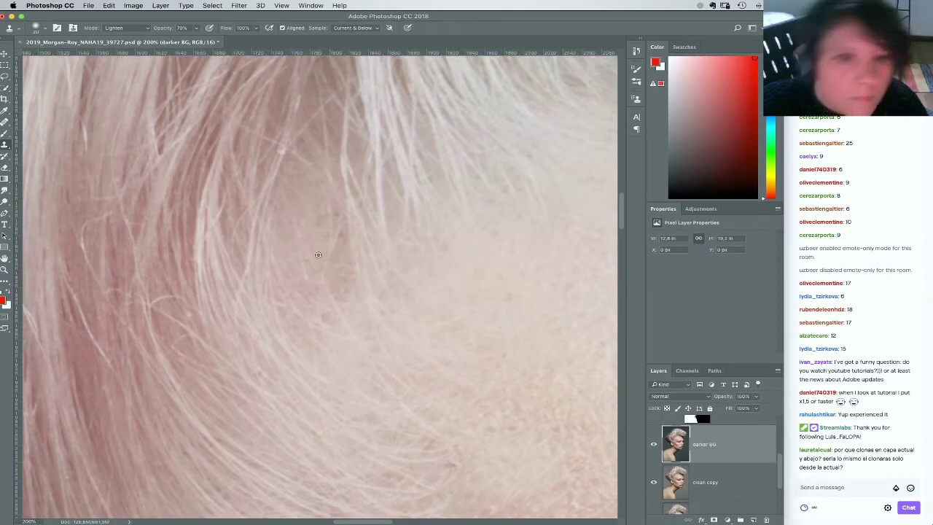
left_click(313, 279)
left_click(320, 303, "alt")
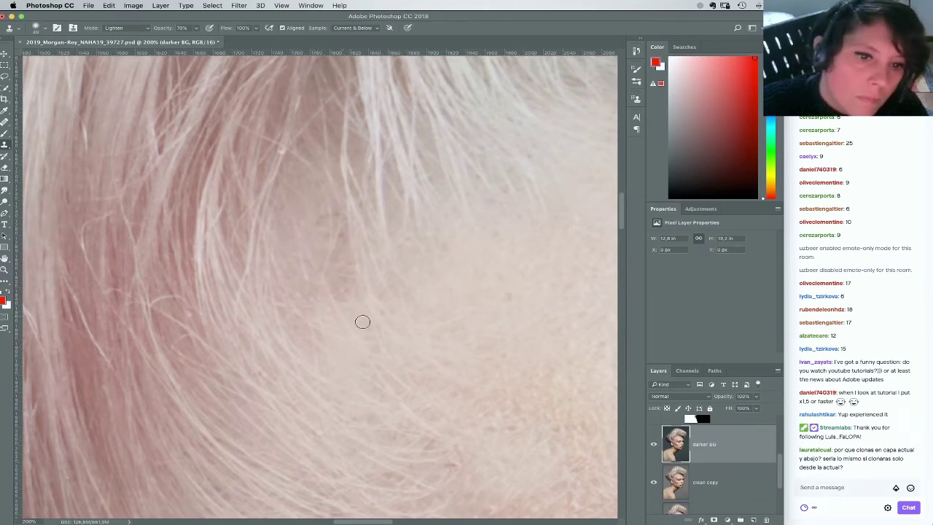
Save the document
scroll(87, 241, "down", 4)
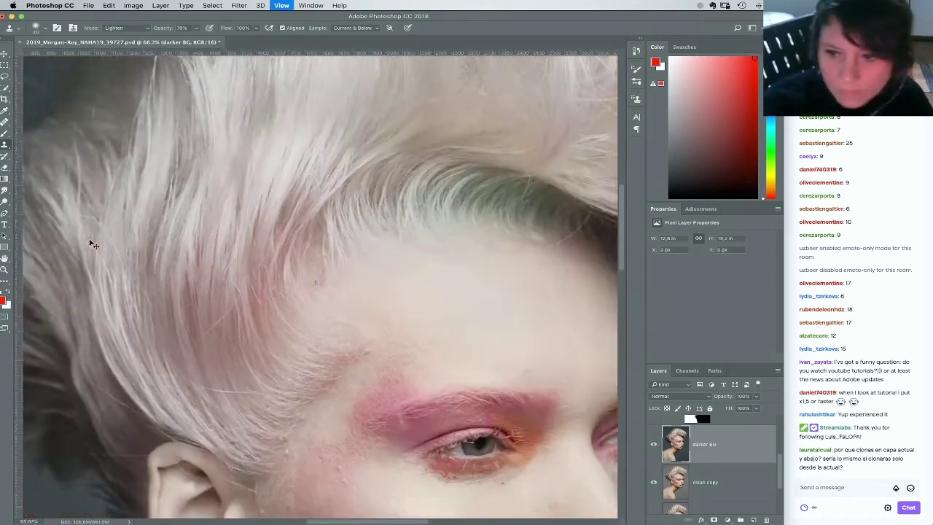
scroll(340, 280, "down", 2)
scroll(340, 280, "left", 3)
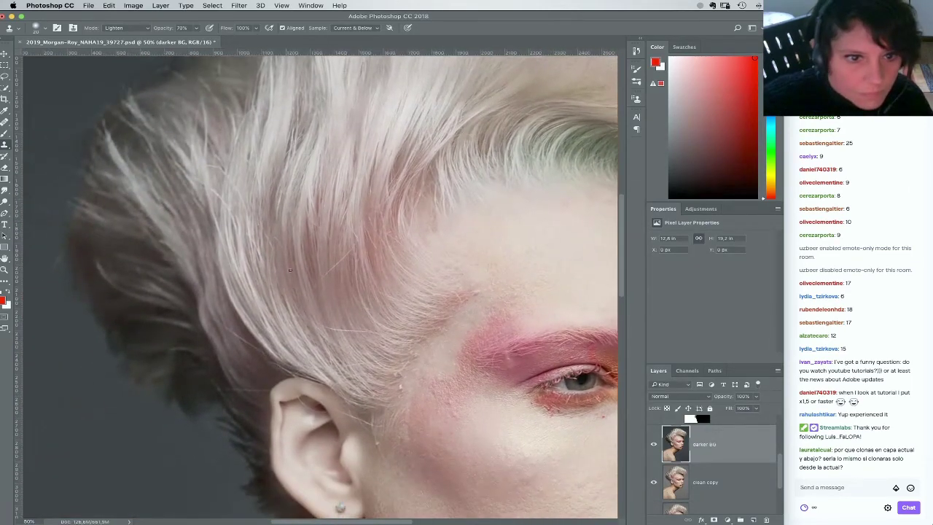
key("r")
left_click(89, 5)
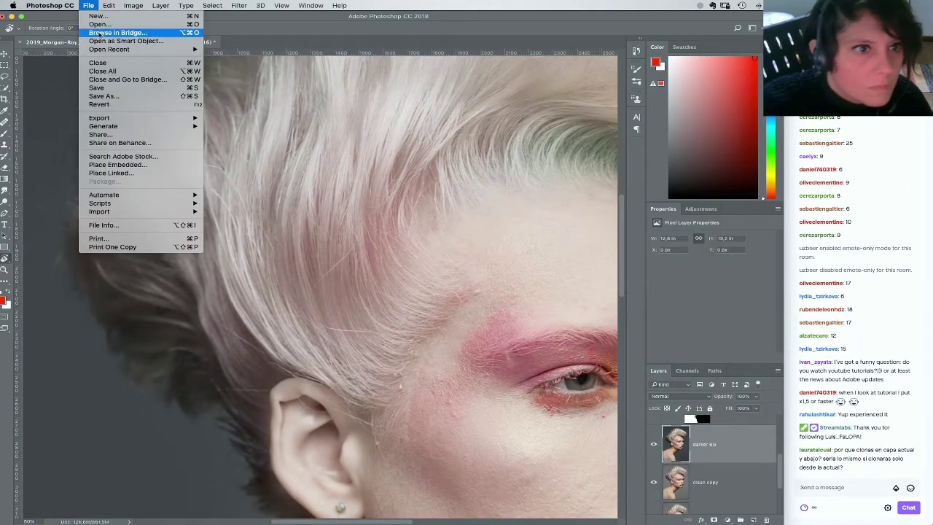
left_click(108, 88)
Rotate the canvas so the hair above the ear runs horizontally, and set the Clone Stamp to Darken mode at 100% opacity
key("z")
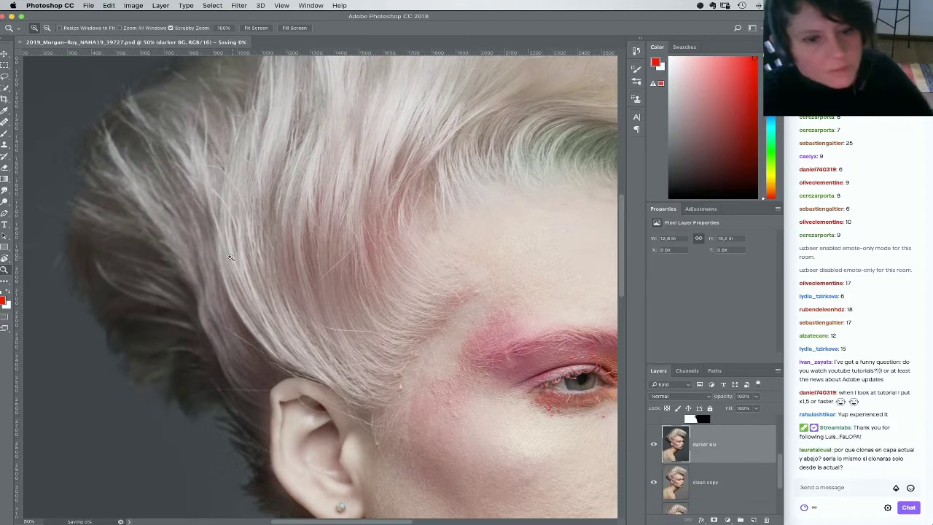
key("r")
left_click_drag(229, 257, 273, 326)
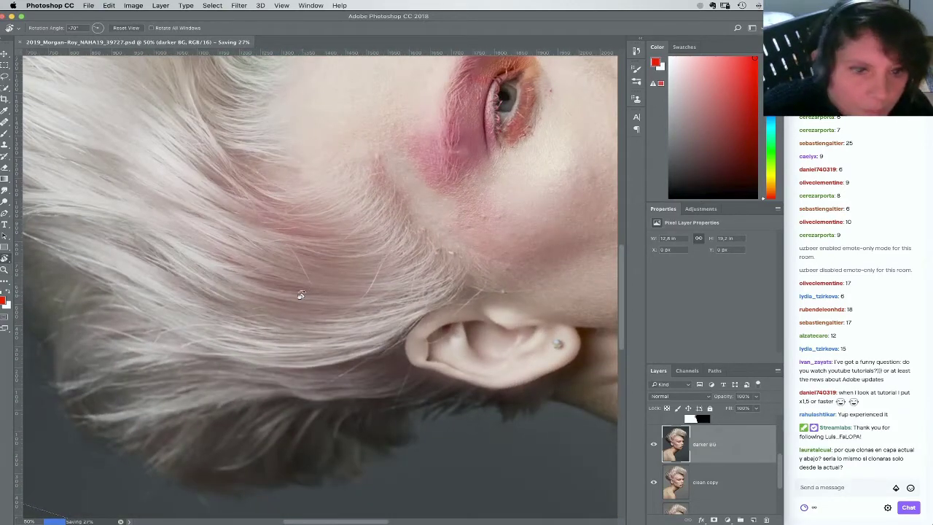
key("super+1")
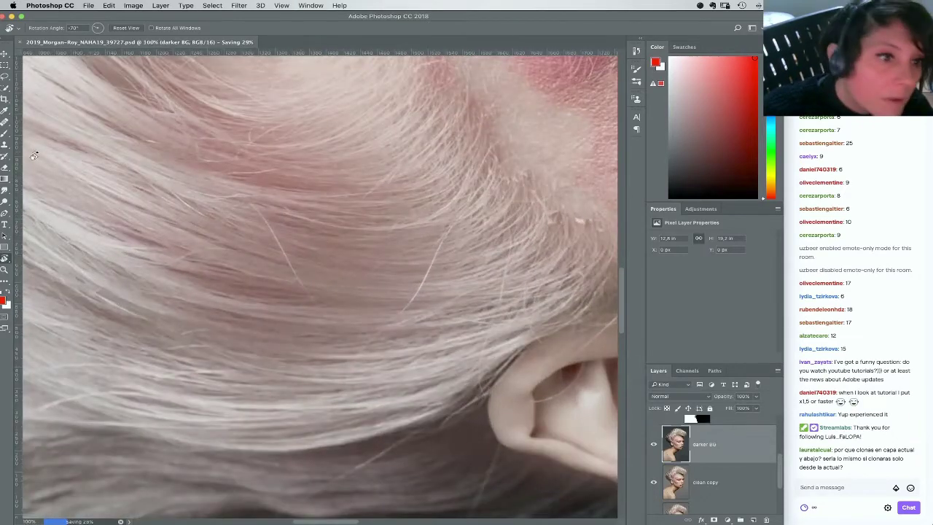
left_click(9, 145)
left_click(144, 30)
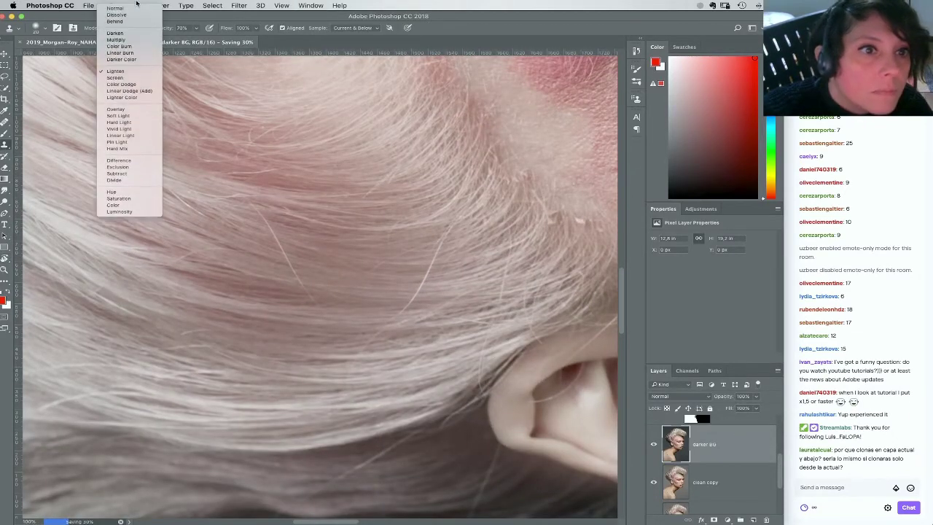
left_click(120, 31)
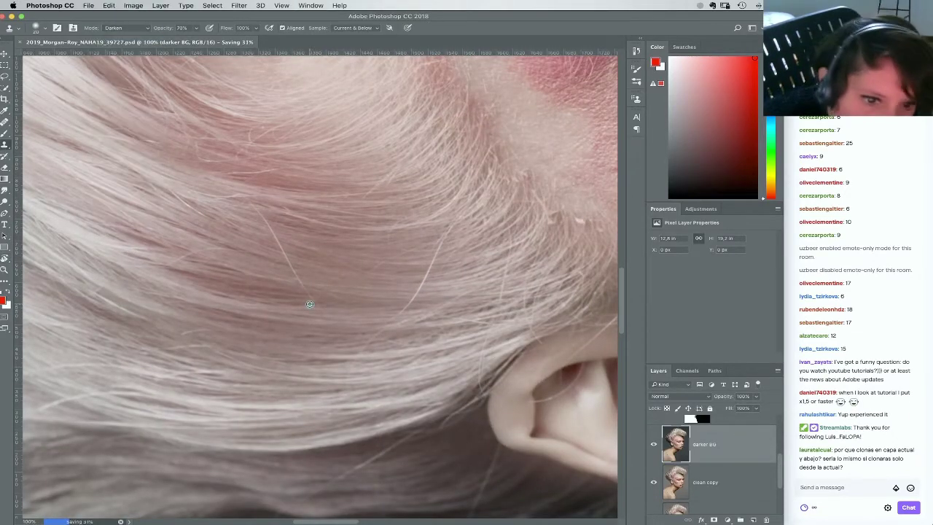
key("0")
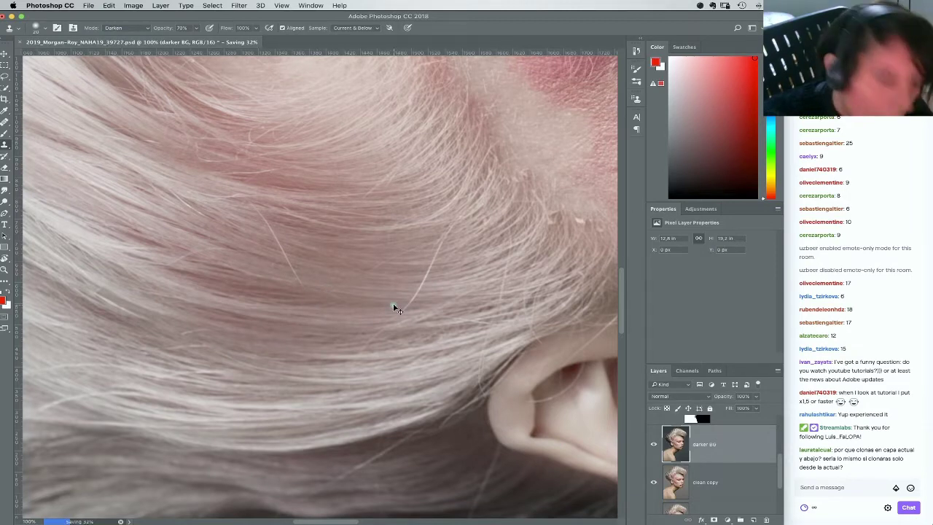
Reduce the brush size and clone out the lower end of the bright stray hair crossing the pink strands above the ear
key("super+equal")
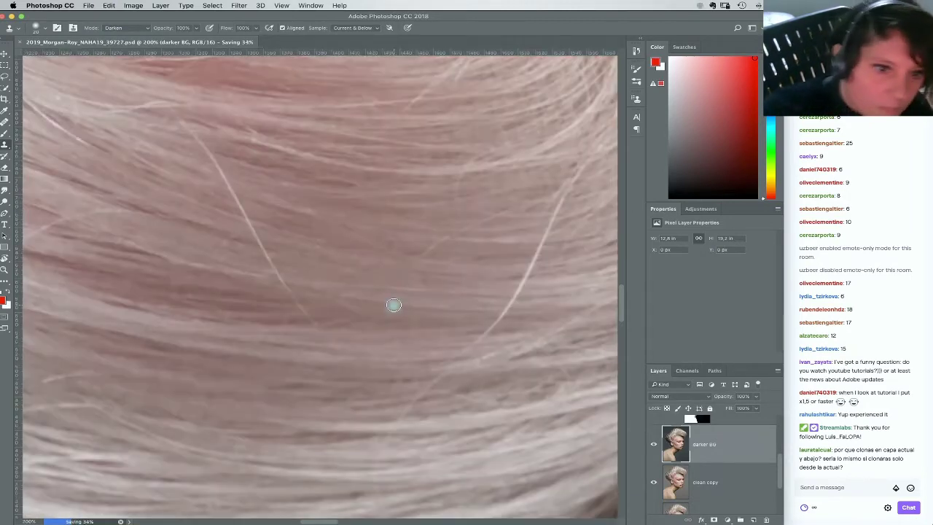
right_click(394, 308)
left_click_drag(346, 344, 339, 345)
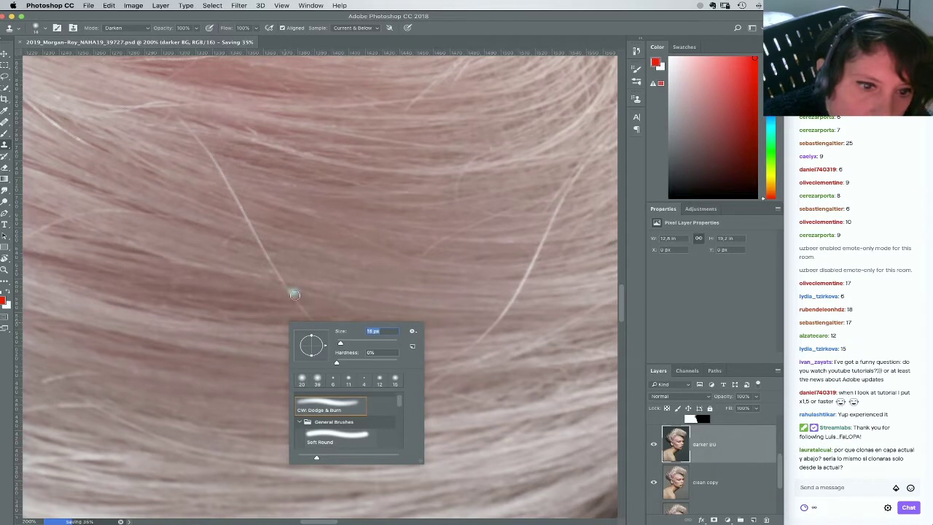
left_click(288, 300)
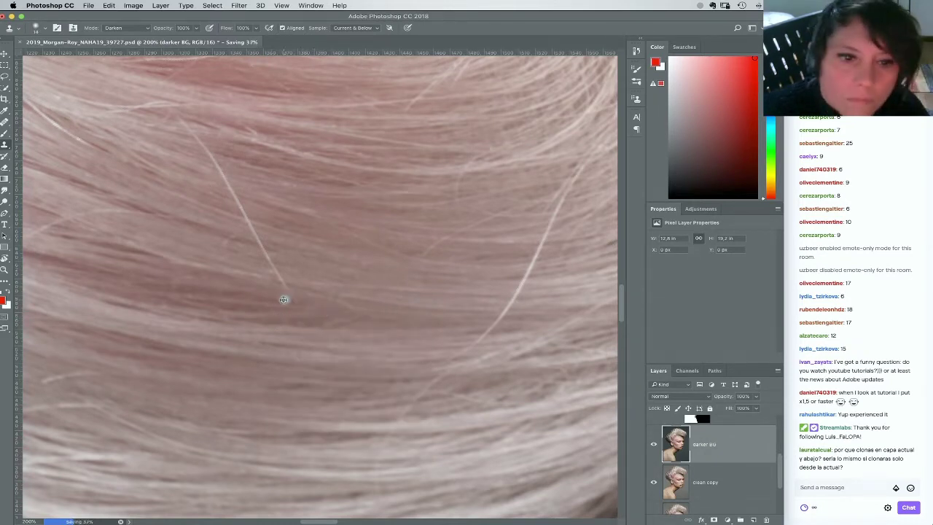
left_click_drag(286, 299, 285, 286)
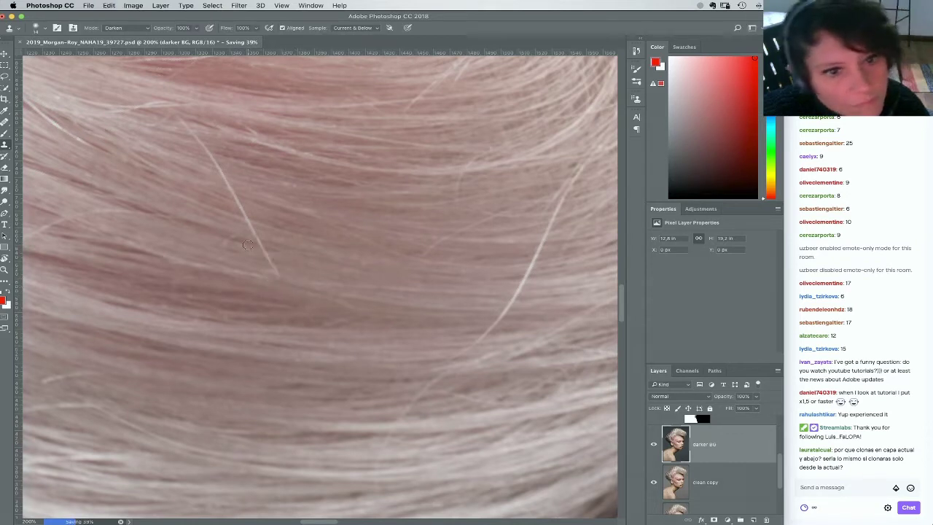
left_click_drag(234, 243, 278, 272)
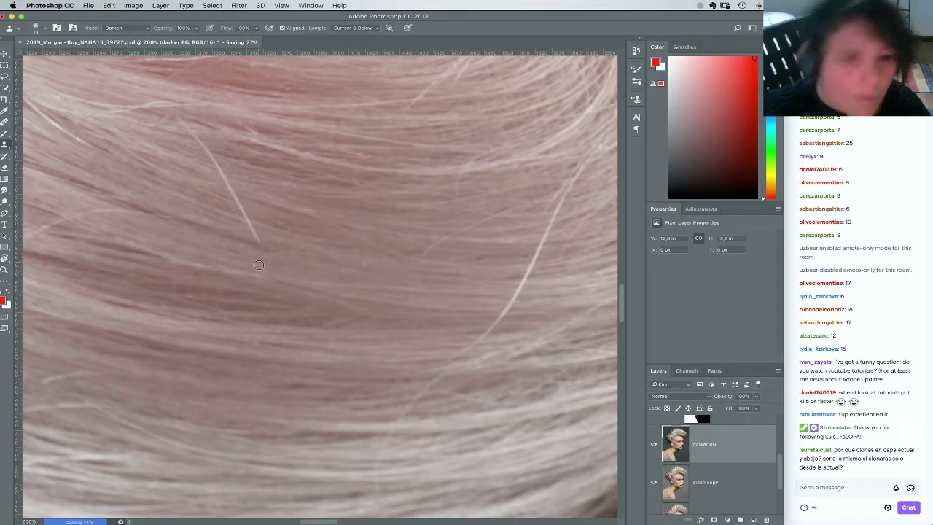
Try to clone out the middle section of the stray hair using samples from the adjacent strands
left_click(255, 237, "alt")
mouse_move(255, 231)
left_mouse_down()
mouse_move(286, 250)
mouse_move(233, 198)
left_mouse_up()
left_click(271, 241, "alt")
left_click(225, 206, "alt")
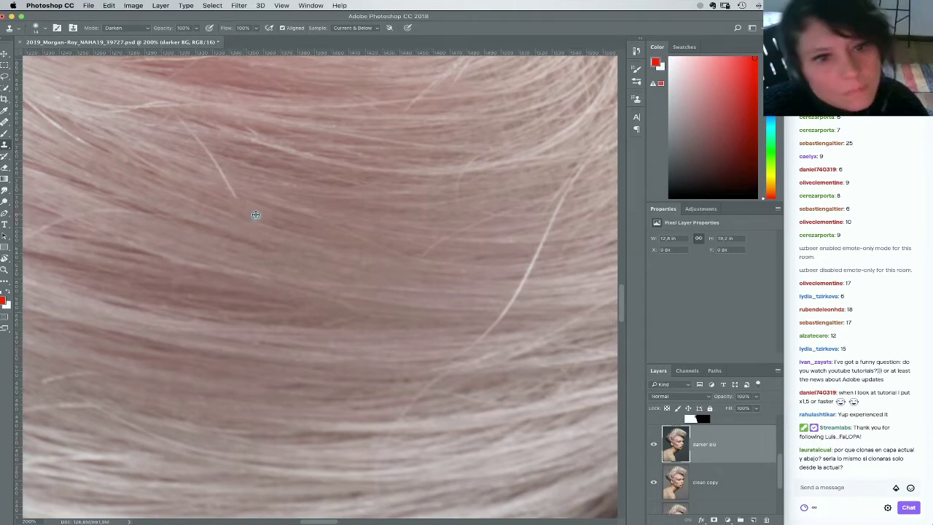
Step back through the history to revert the latest clone strokes on the stray hair, and undo one further trial stroke
left_click(636, 51)
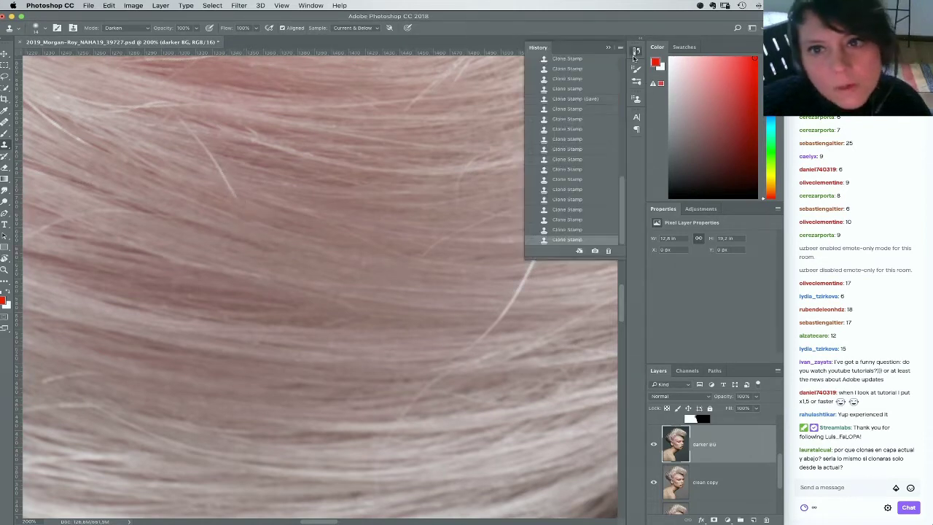
left_click(572, 210)
left_click(572, 192)
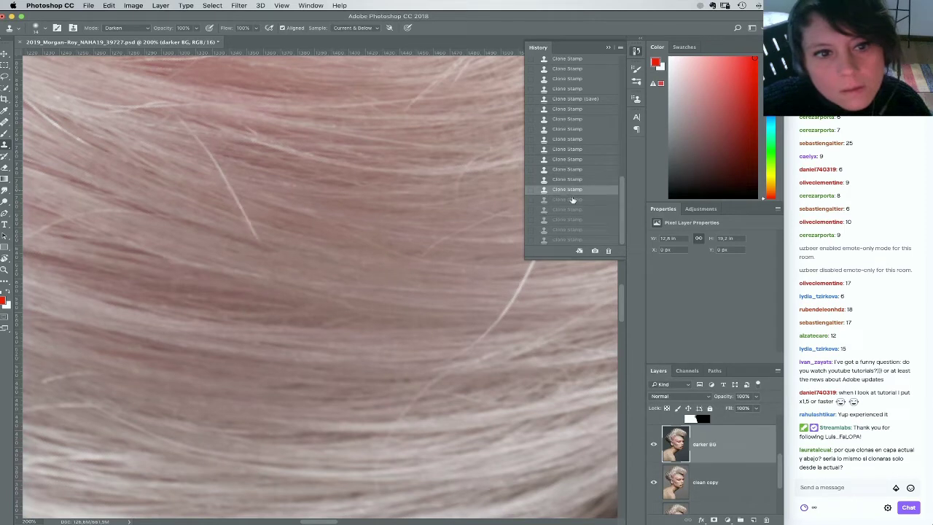
left_click(268, 223)
key("super+z")
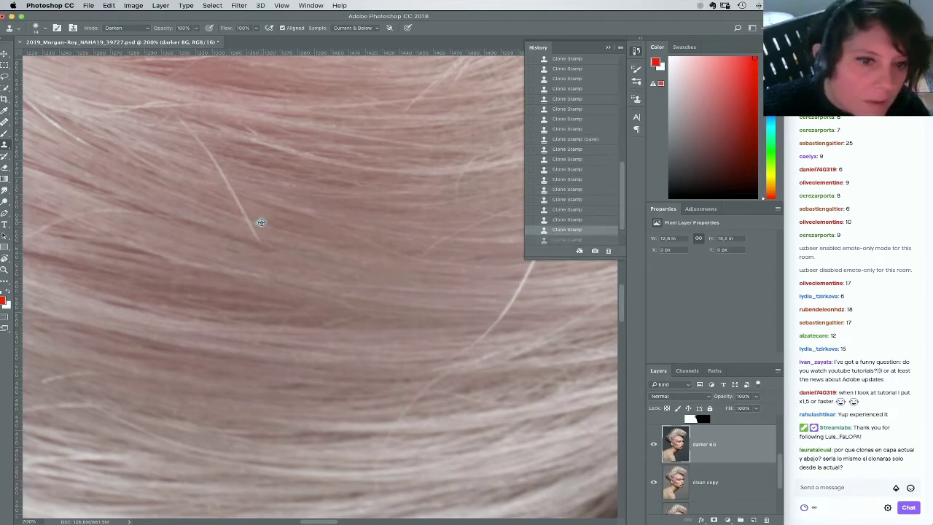
Clone out the middle section of the stray hair again with short strokes that follow the surrounding strands
left_click(248, 217)
left_click(259, 232)
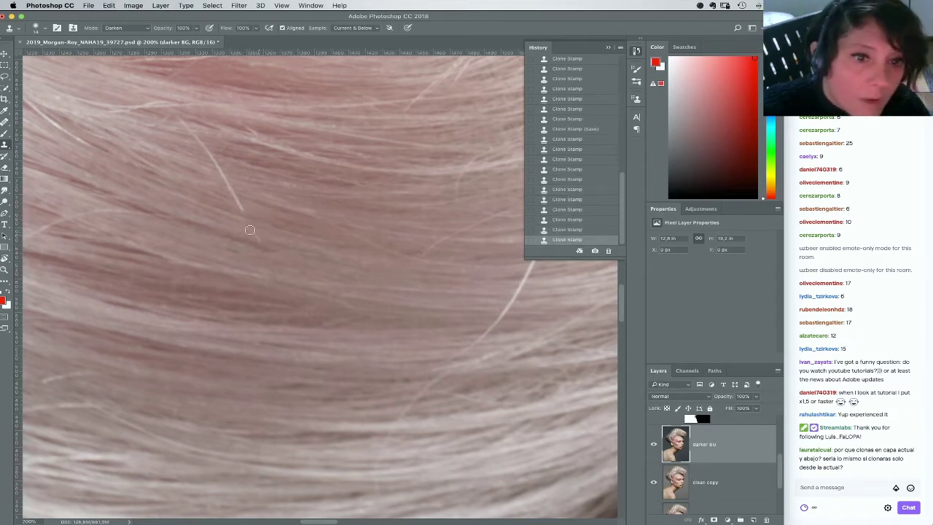
left_click(259, 239)
left_click(249, 230)
mouse_move(228, 209)
left_mouse_down()
mouse_move(227, 201)
mouse_move(250, 210)
mouse_move(220, 183)
mouse_move(222, 170)
mouse_move(257, 216)
left_mouse_up()
Reduce the brush size and clone out the short bright stray hair lying diagonally across the pink strands
scroll(292, 218, "up", 2)
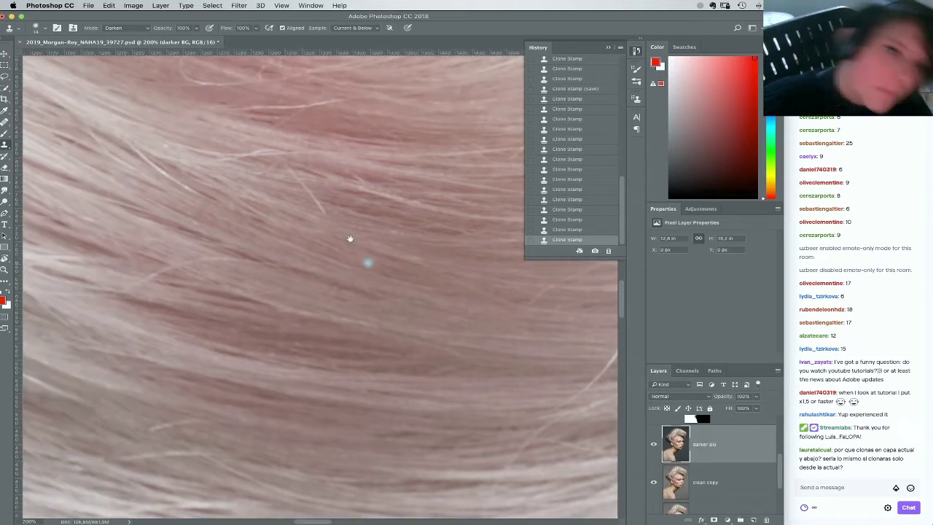
right_click(343, 249)
left_click_drag(399, 275, 371, 285)
left_click(339, 275)
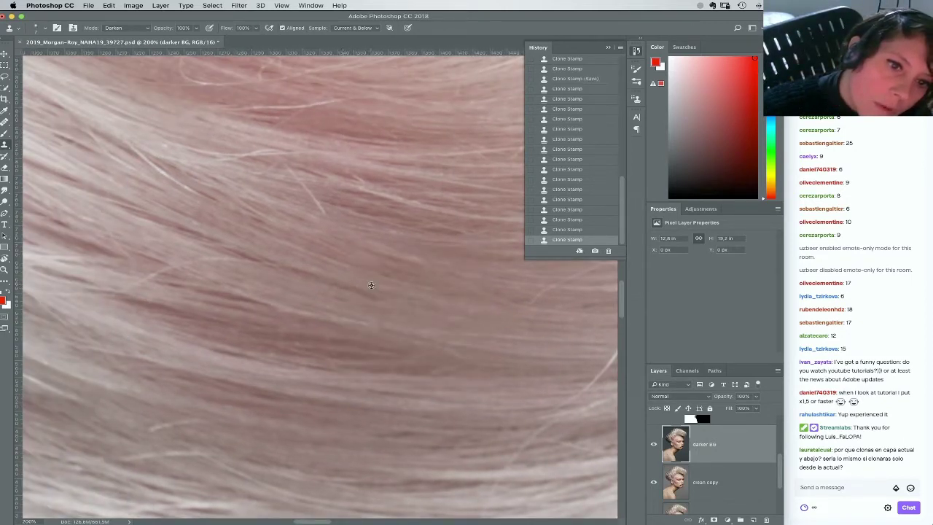
left_click(365, 284)
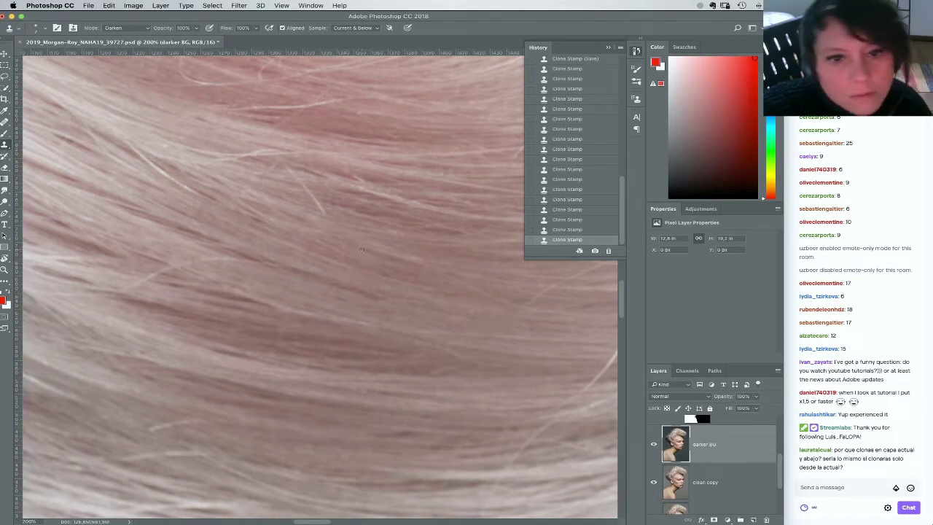
mouse_move(324, 212)
left_mouse_down()
mouse_move(301, 189)
mouse_move(375, 261)
left_mouse_up()
left_click(344, 242)
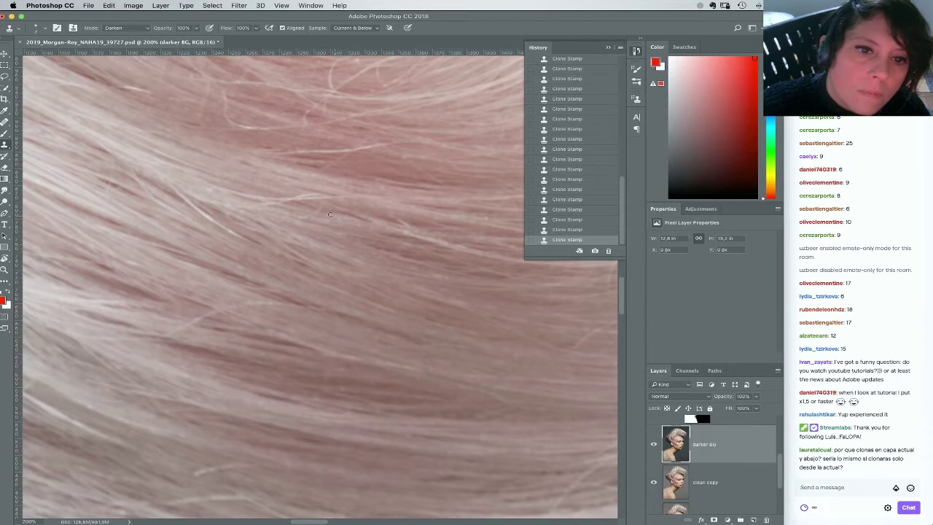
Clone out the thin light hair running diagonally where the pale strands blend into the pink ones
left_click_drag(296, 298, 354, 216)
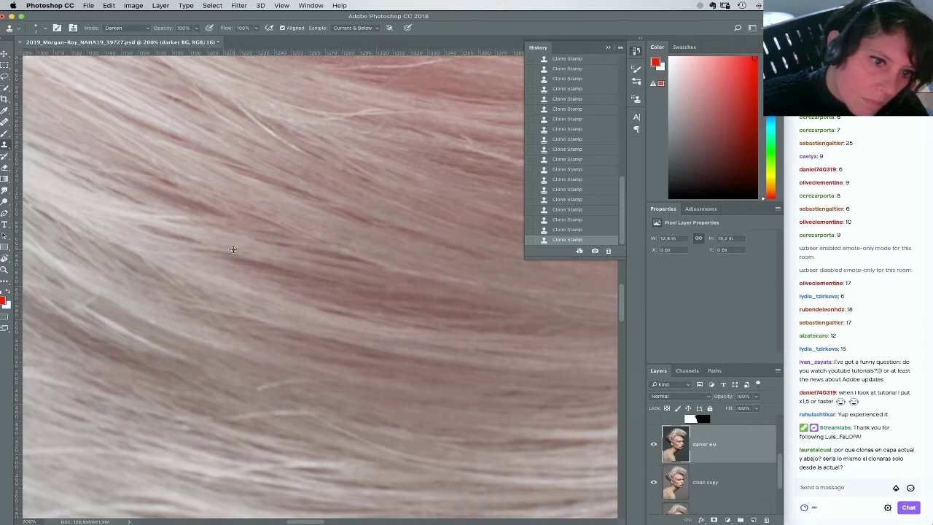
scroll(254, 273, "up", 5)
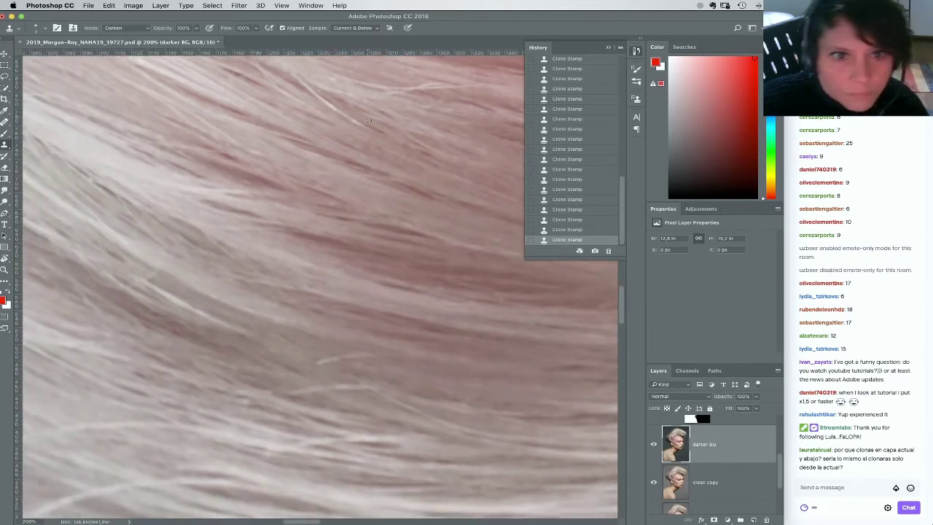
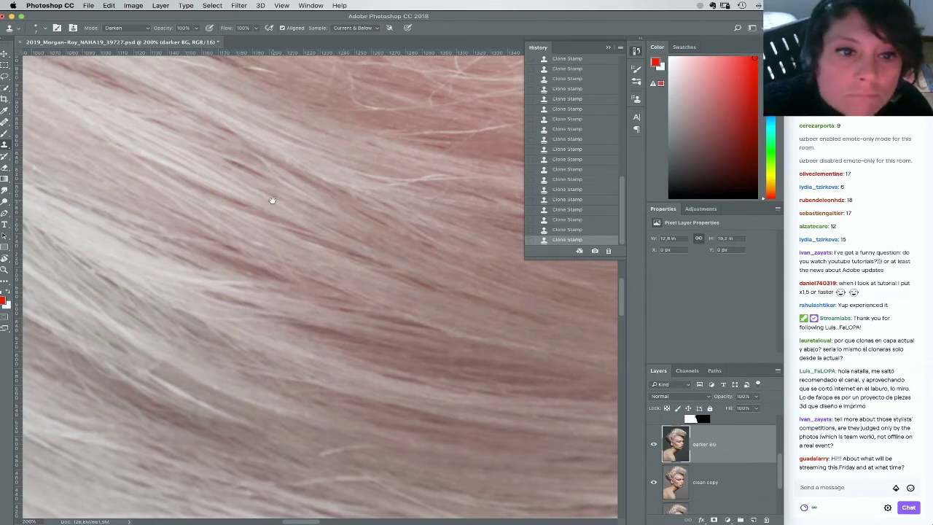
left_click_drag(271, 200, 354, 156)
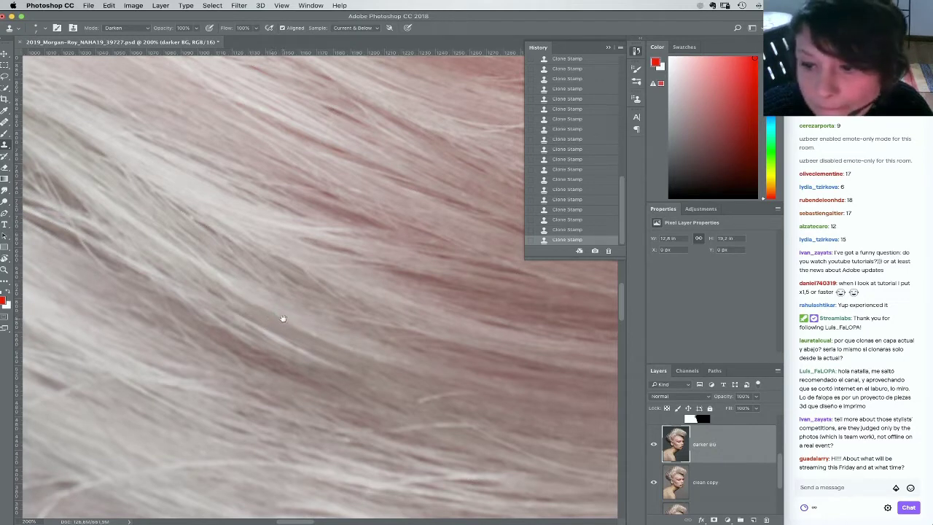
Clone out the bright strand and the small curved stray hair below the pink area, checking against the state two strokes back
left_click_drag(266, 318, 285, 248)
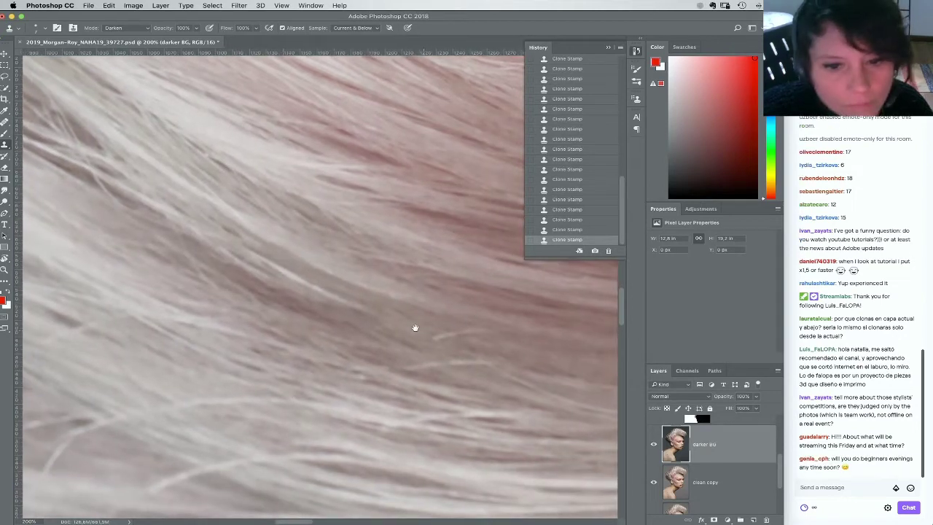
left_click_drag(415, 327, 351, 302)
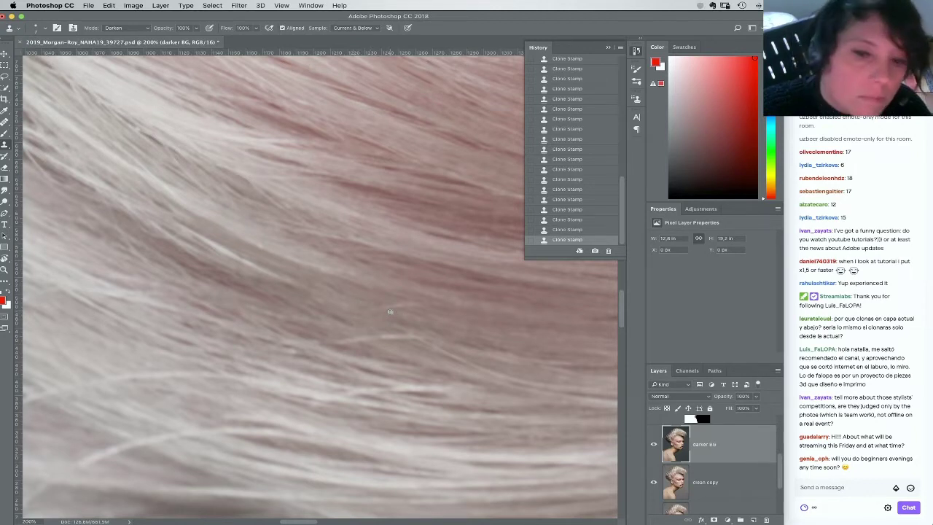
key("super+alt+z")
key("super+alt+z")
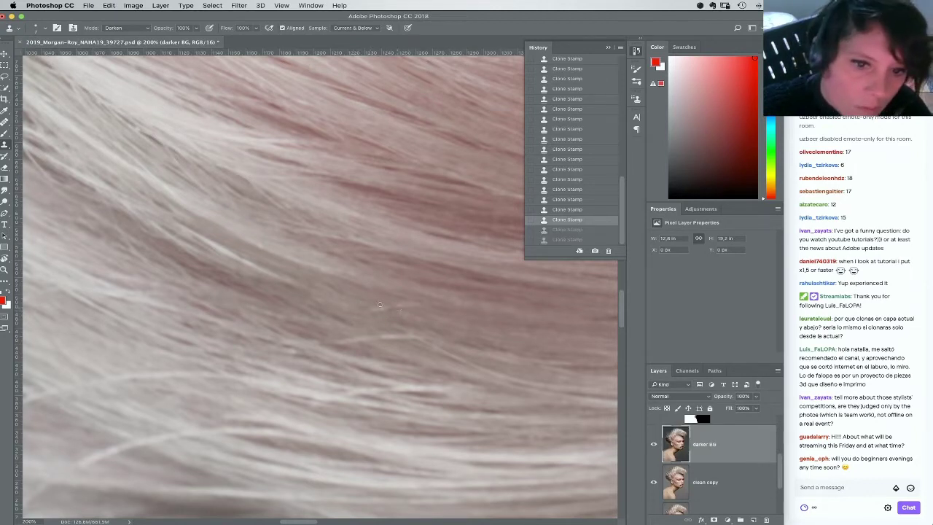
key("super+shift+z")
key("super+shift+z")
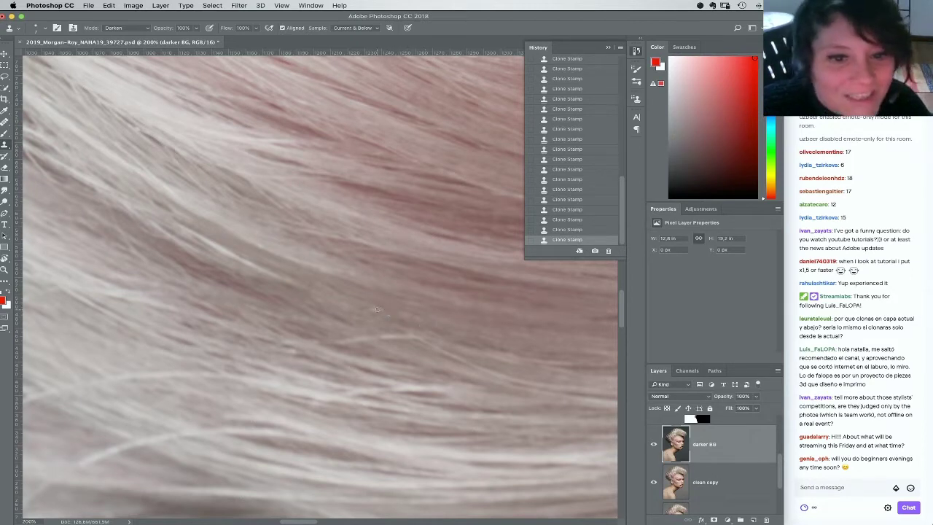
scroll(360, 311, "down", 4)
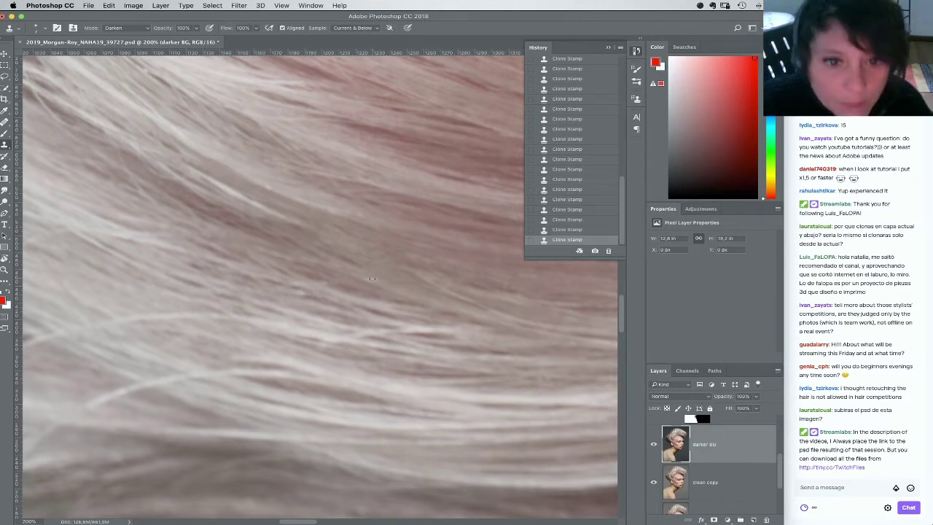
left_click_drag(312, 290, 377, 301)
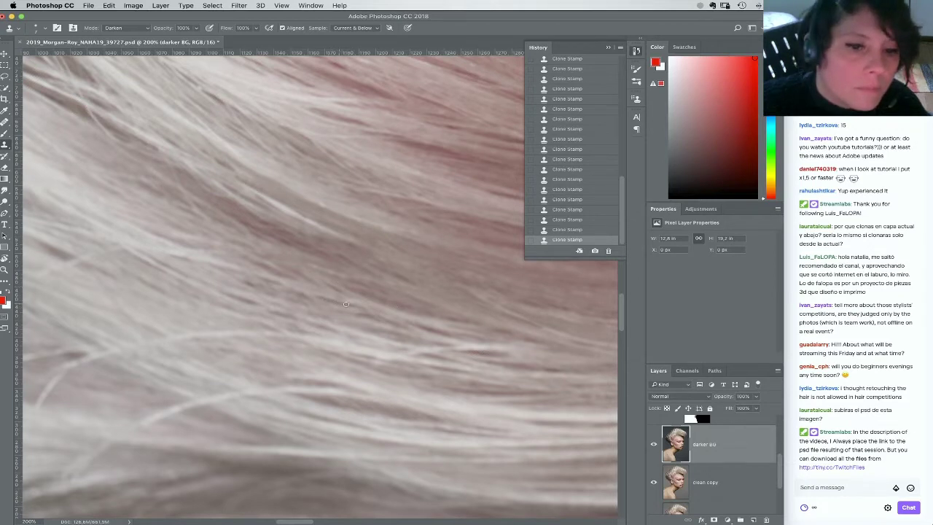
Inspect the pale strands towards the back of the head and the pink area for remaining stray hairs
left_click_drag(271, 276, 338, 304)
left_click_drag(304, 356, 377, 267)
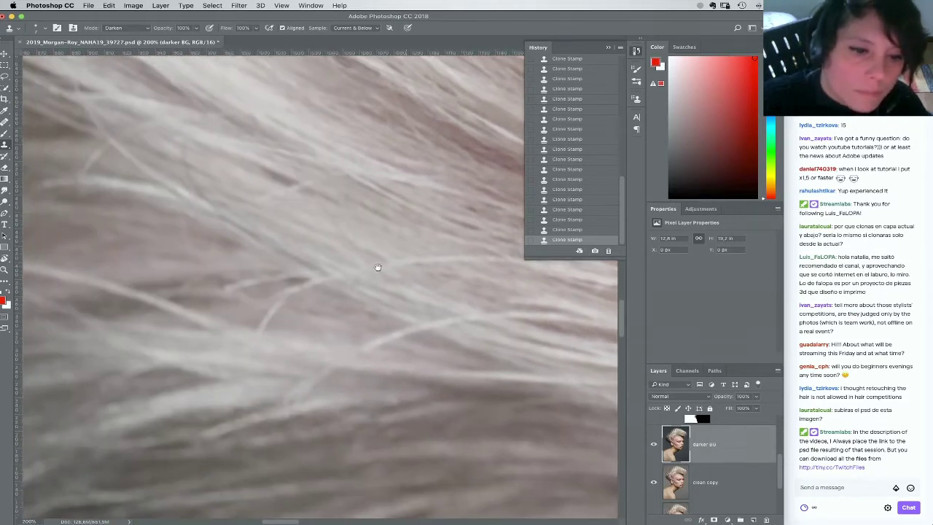
left_click_drag(231, 225, 267, 282)
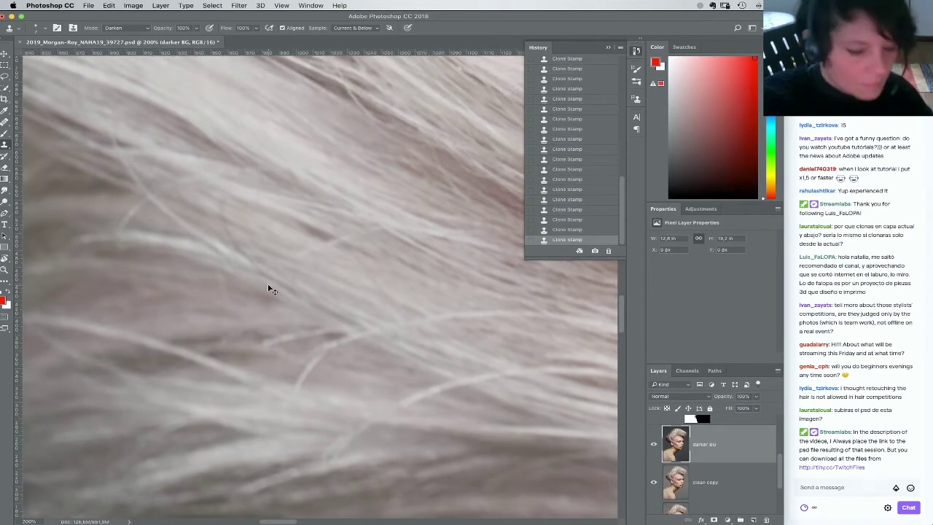
scroll(268, 289, "down", 5)
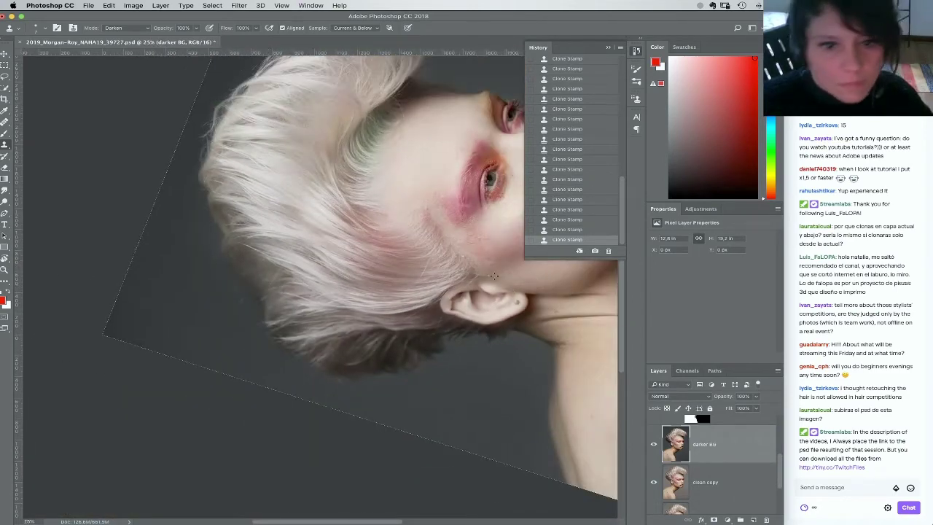
scroll(408, 255, "up", 4)
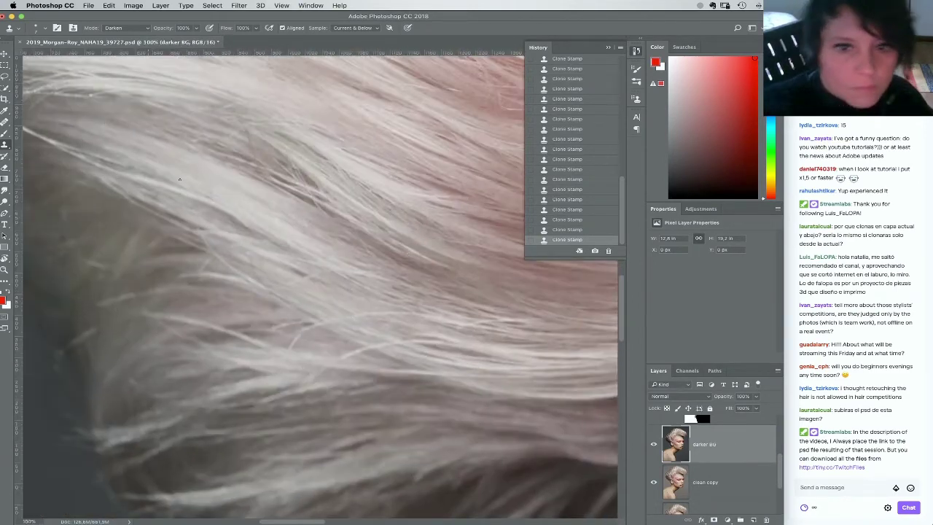
left_click_drag(387, 244, 366, 281)
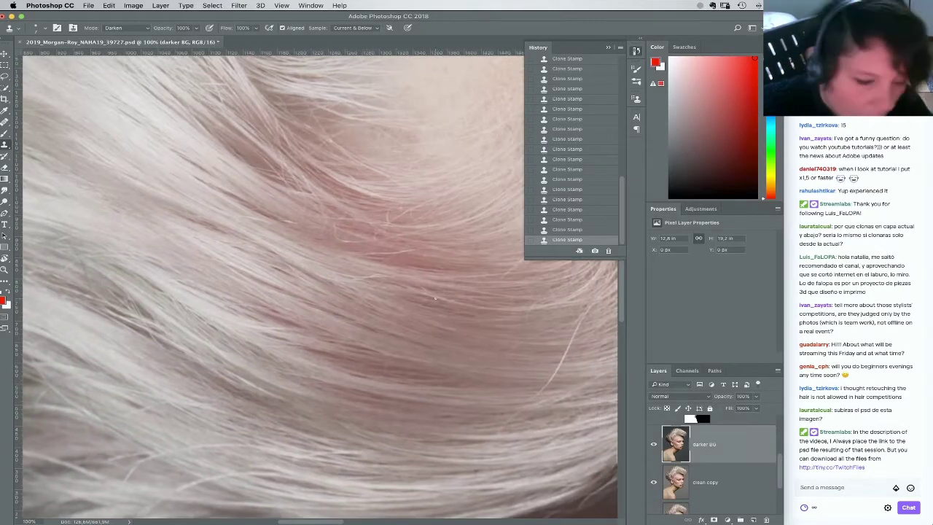
Zoom to 300% and clone out the faint fine hairs crossing the pink strands beside the long bright stray hair
scroll(435, 297, "up", 3)
left_click_drag(435, 298, 314, 274)
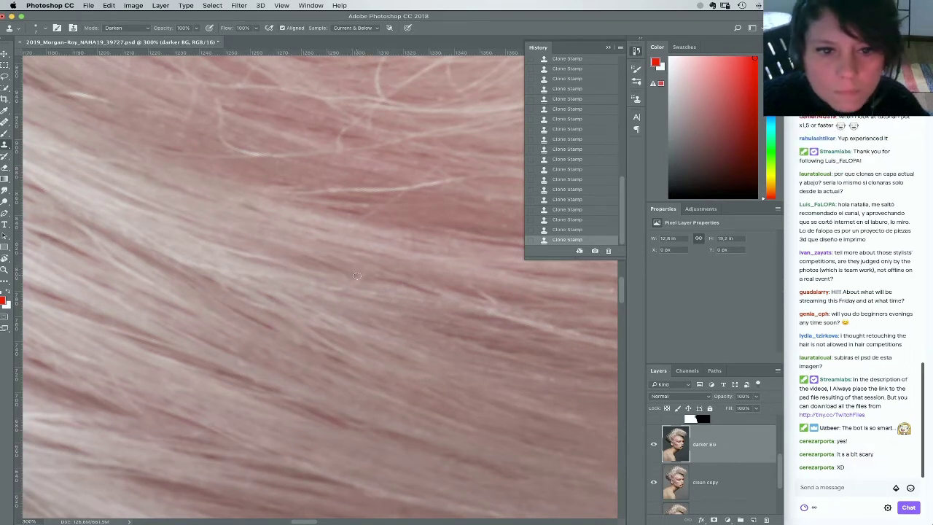
scroll(348, 298, "right", 3)
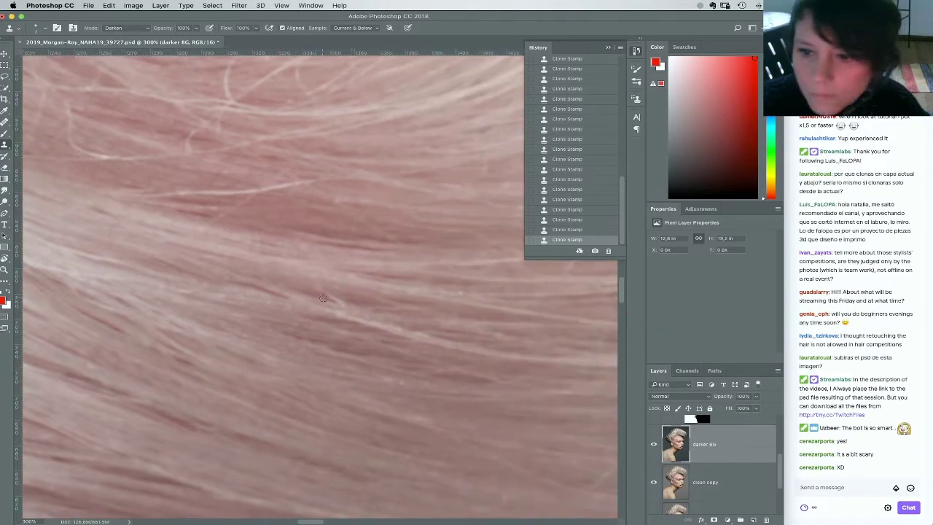
scroll(297, 311, "right", 5)
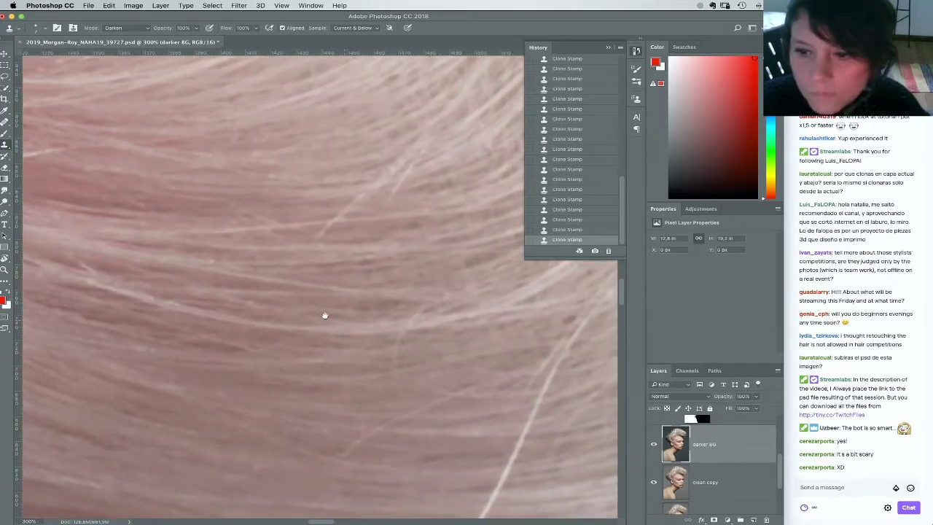
scroll(325, 314, "right", 3)
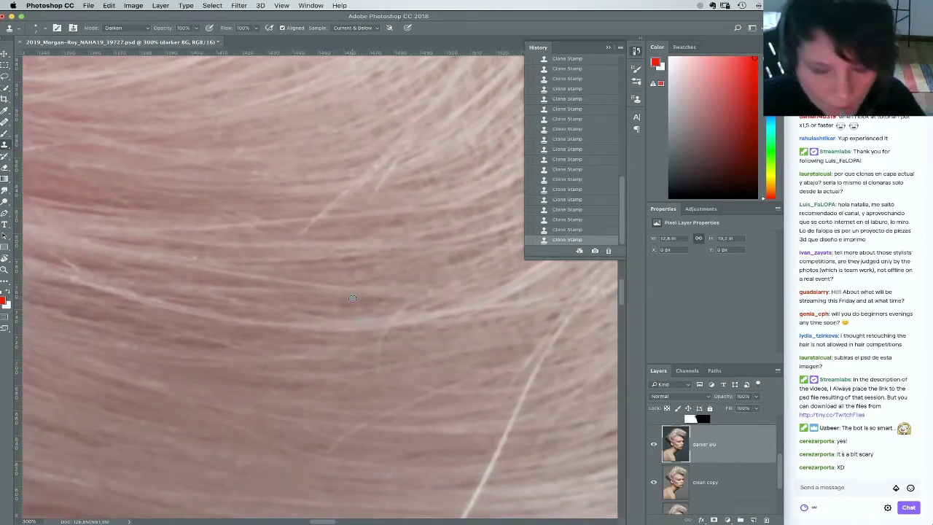
scroll(350, 301, "right", 3)
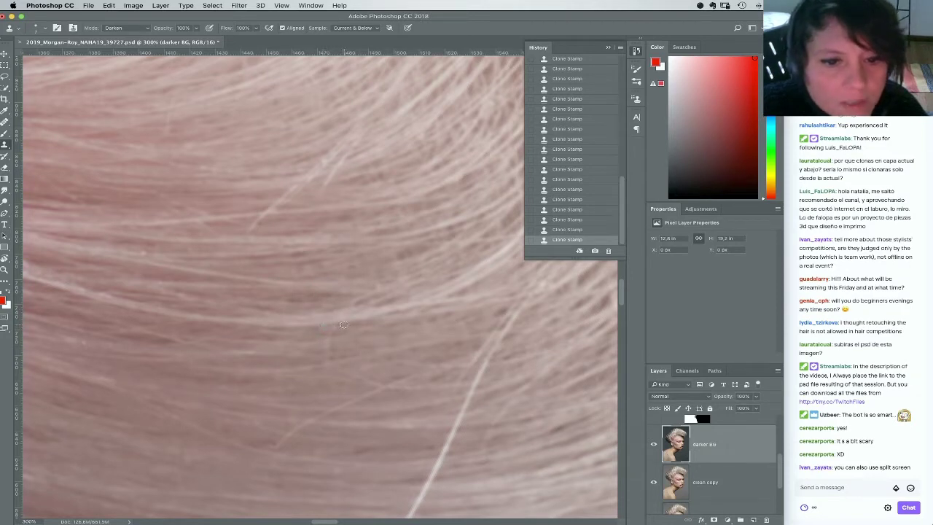
left_click_drag(362, 350, 418, 271)
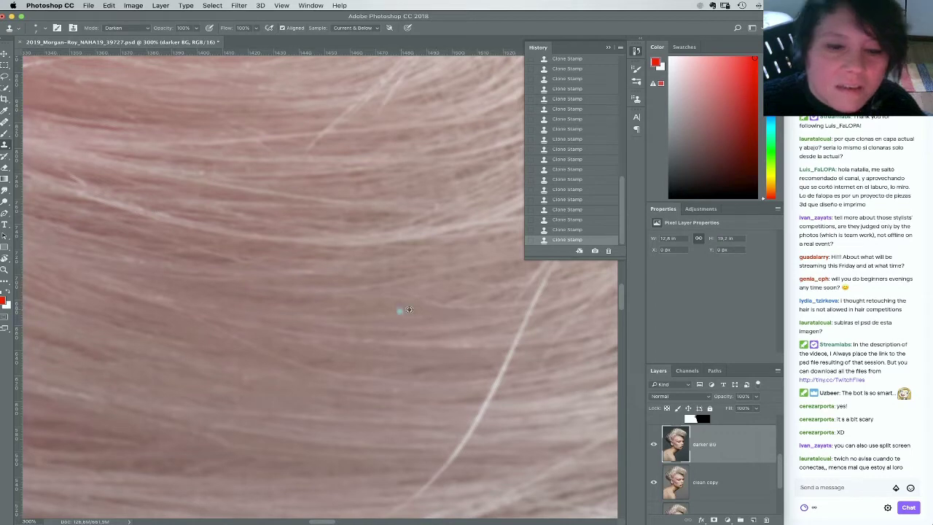
left_click_drag(476, 318, 393, 252)
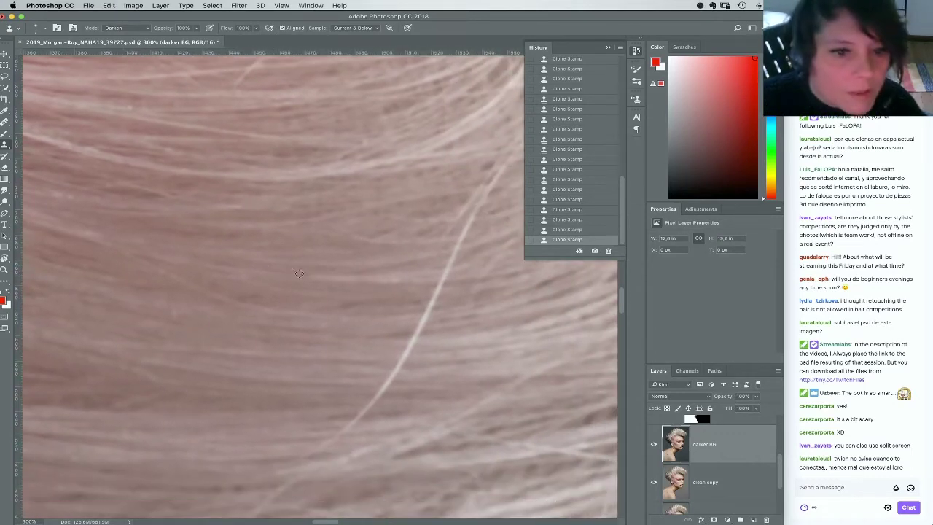
Return the rotated canvas to upright and compare the whole portrait with the darker BG layer hidden and shown
left_click_drag(386, 288, 506, 255)
key("super+z")
left_click_drag(380, 295, 164, 196)
key("Escape")
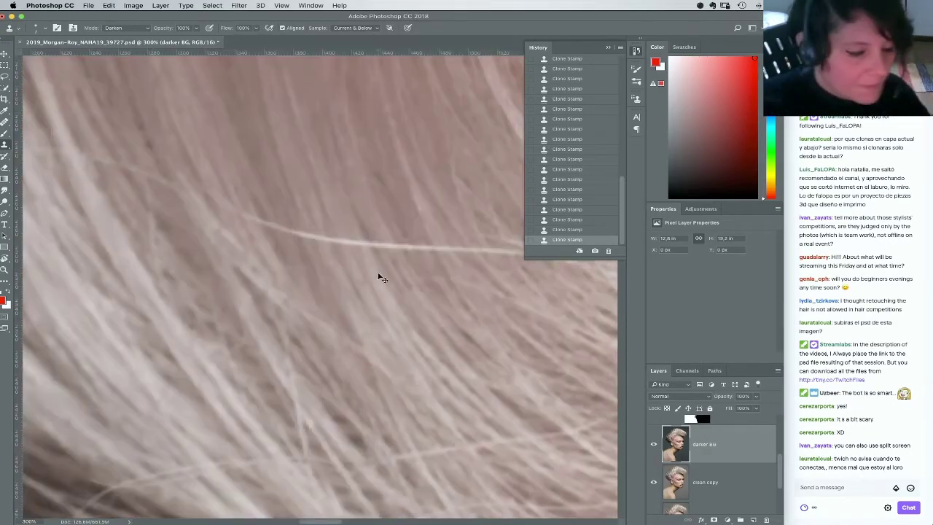
key("super+minus")
key("super+minus")
key("super+minus")
key("super+minus")
key("super+minus")
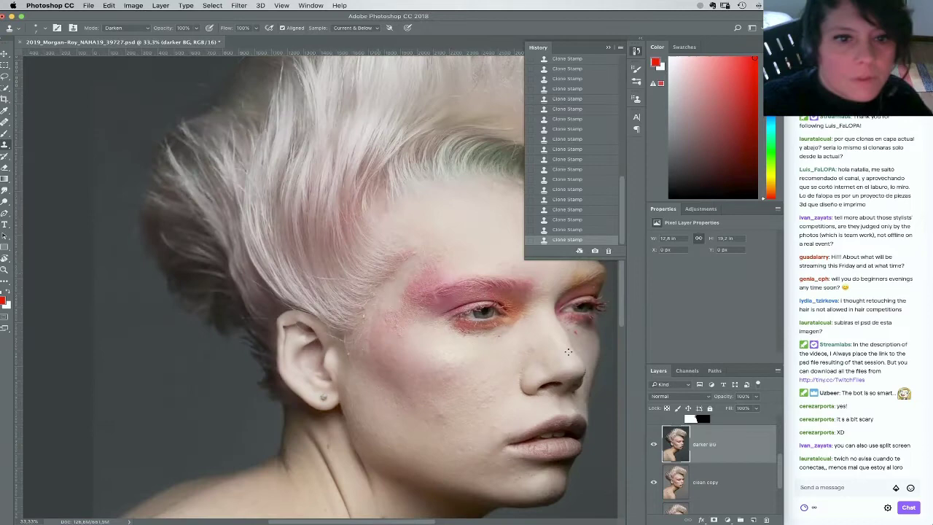
left_click(653, 444)
left_click(654, 444)
left_click(653, 446)
left_click(654, 444)
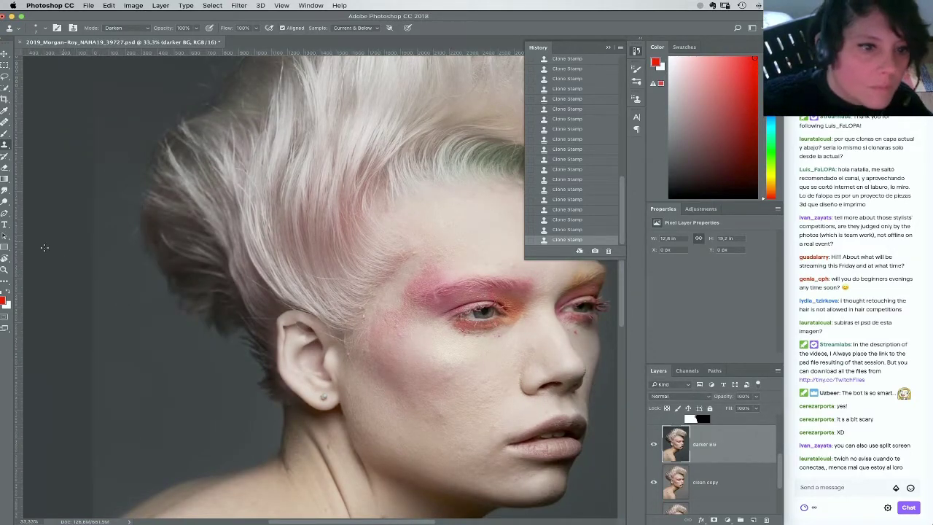
Zoom to 200% on the long bright stray hair above the ear and enlarge the Clone Stamp brush to 17 px
left_click(5, 271)
left_click(351, 298)
left_click(351, 298)
left_click(351, 298)
left_click(351, 298)
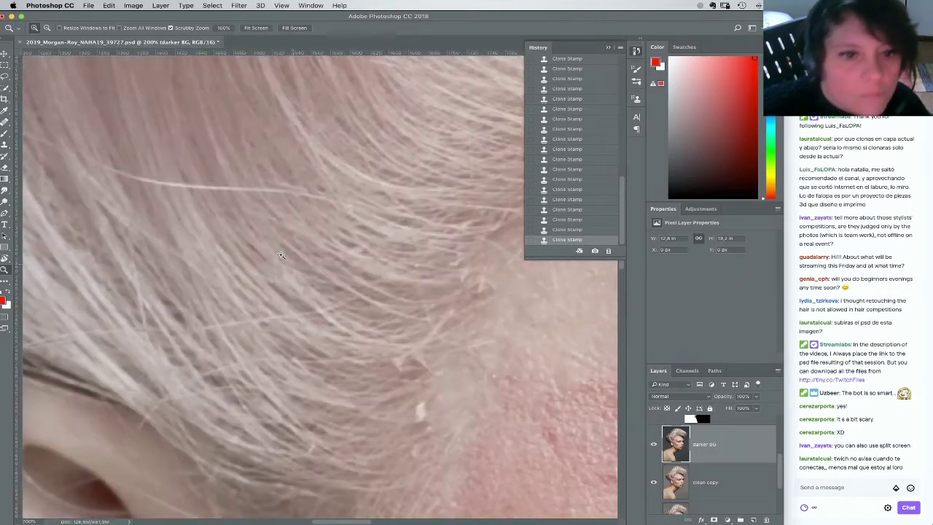
left_click(5, 144)
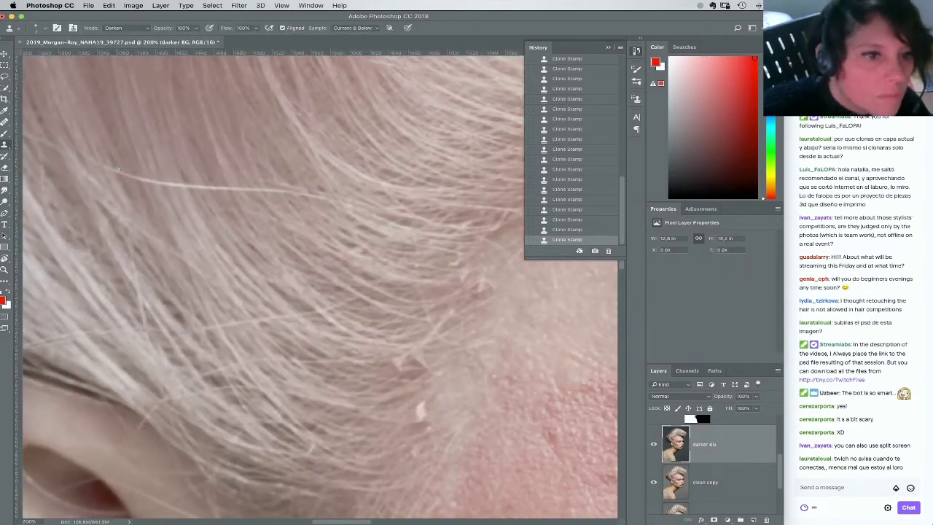
left_click_drag(119, 176, 302, 252)
right_click(300, 252)
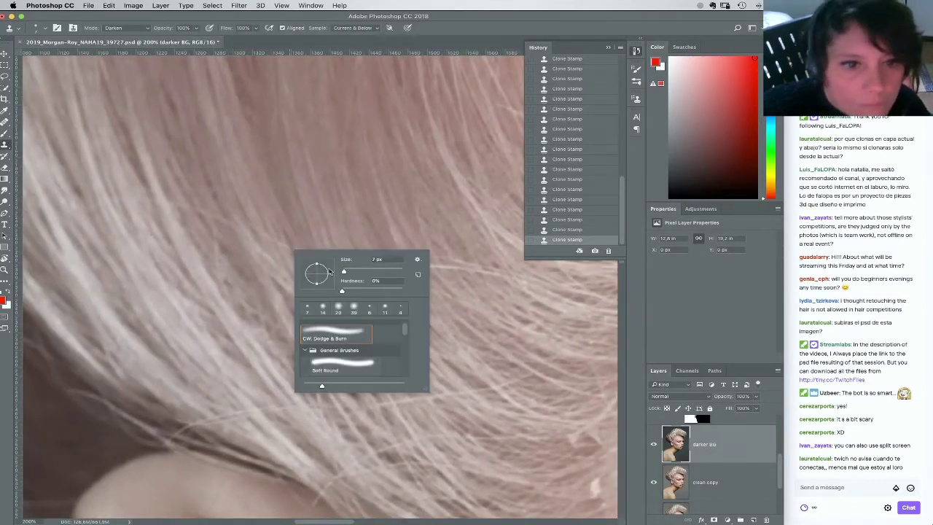
left_click(280, 238)
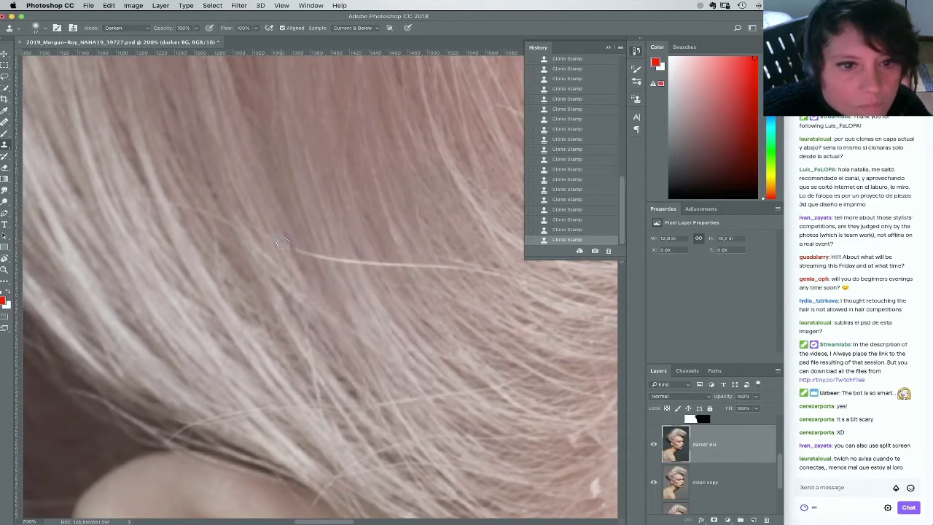
Clone out the curved end of the long bright stray hair with repeated samples from the adjacent pink strands
left_click(294, 260, "alt")
mouse_move(296, 244)
left_mouse_down()
mouse_move(317, 276)
mouse_move(310, 247)
mouse_move(330, 275)
mouse_move(313, 240)
mouse_move(340, 249)
mouse_move(334, 259)
mouse_move(331, 244)
mouse_move(343, 275)
mouse_move(322, 243)
mouse_move(328, 262)
mouse_move(327, 251)
mouse_move(366, 270)
left_mouse_up()
left_click(317, 272, "alt")
left_click(323, 267, "alt")
left_click(336, 257, "alt")
left_click(328, 257, "alt")
left_click(348, 266, "alt")
left_click(389, 279, "alt")
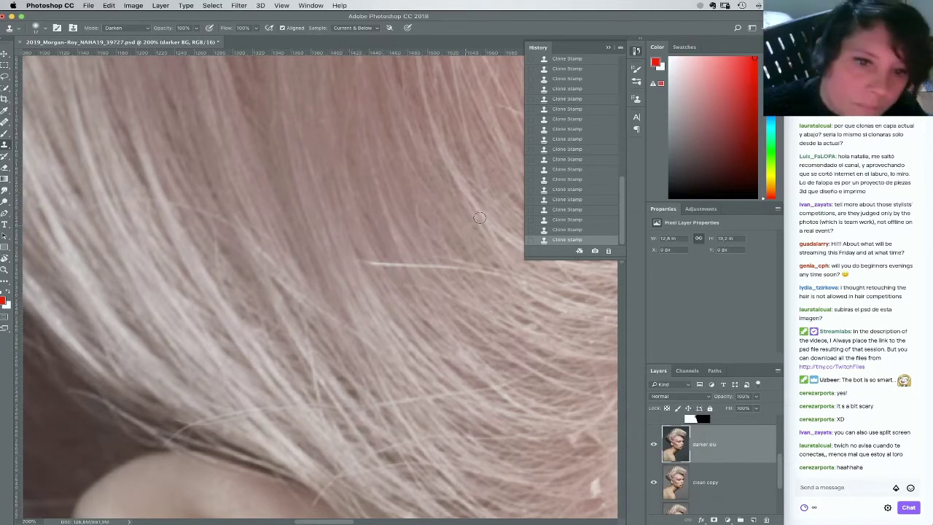
Set the Clone Stamp brush to 11 px for the stray hair's tip and compare the last three strokes undone and redone
right_click(368, 274)
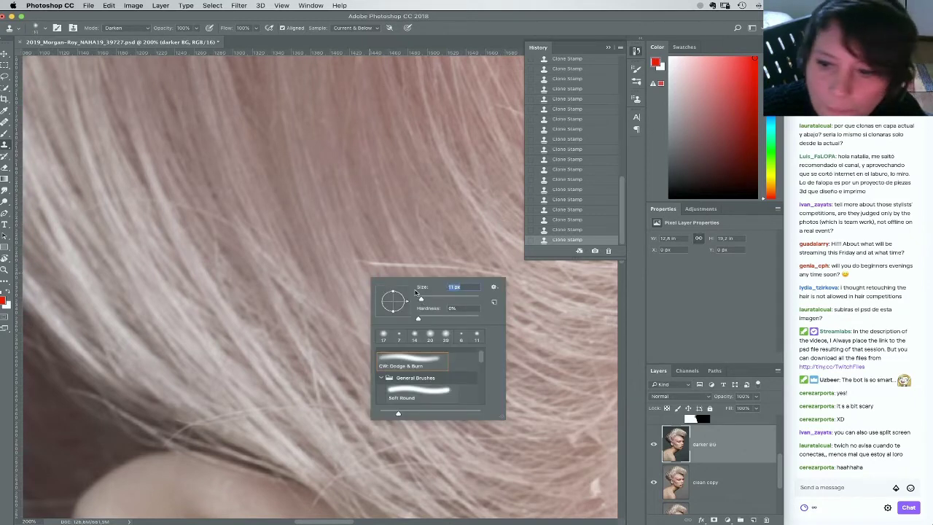
left_click(358, 255, "alt")
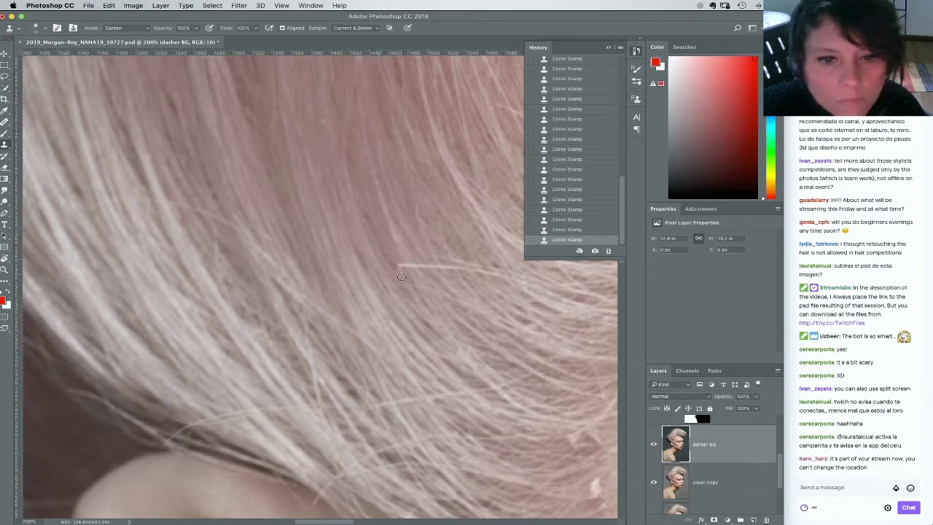
key("ctrl+alt+z")
key("ctrl+alt+z")
key("ctrl+alt+z")
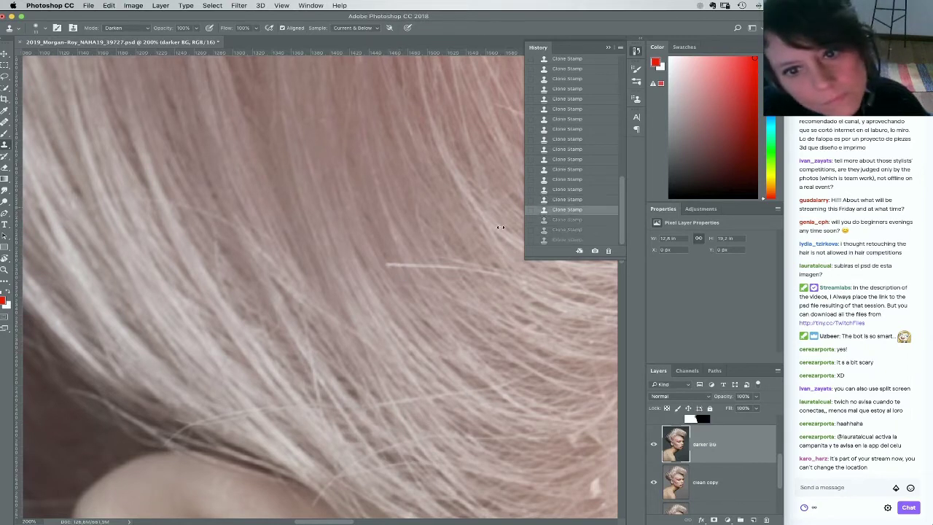
key("ctrl+shift+z")
key("ctrl+shift+z")
key("ctrl+shift+z")
Clone out the remaining end of the bright stray hair with samples from strands above and below it, stepping back the last stroke
left_click(401, 272, "alt")
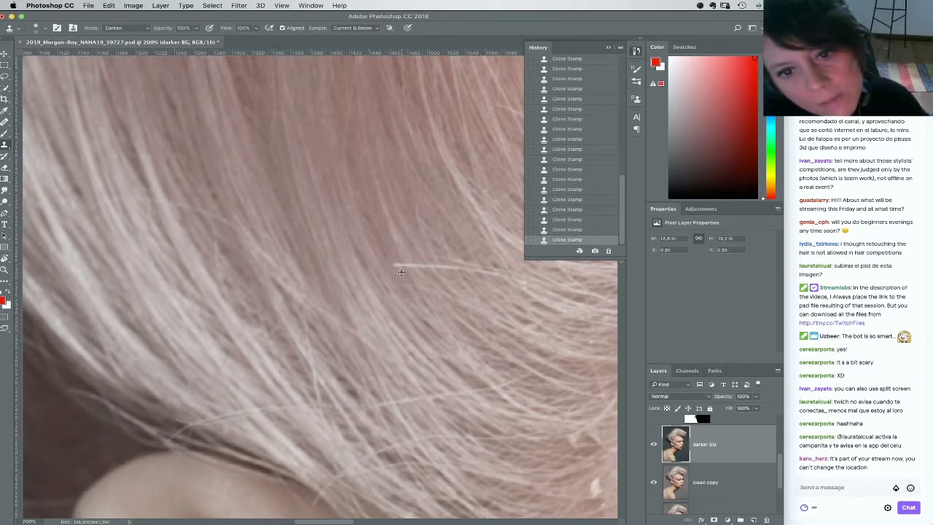
left_click(395, 264)
left_click(407, 270, "alt")
left_click(404, 264)
left_click(392, 253, "alt")
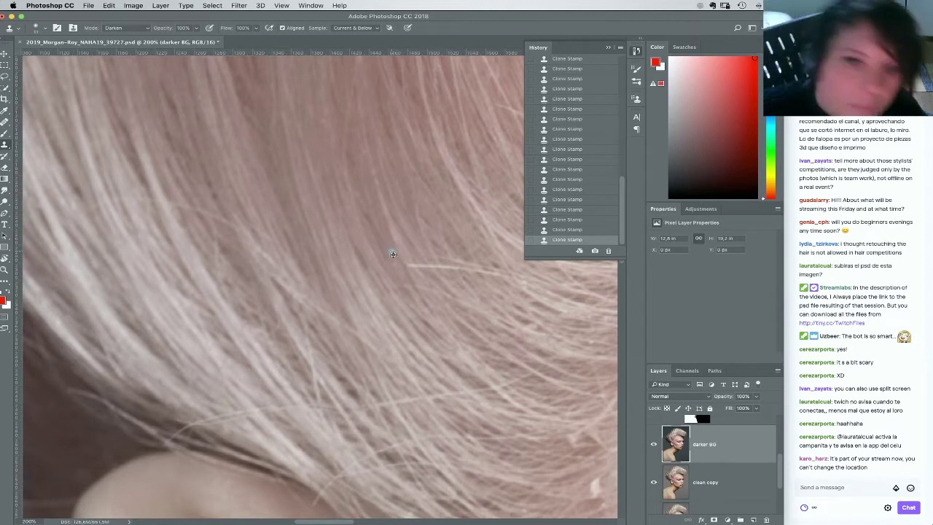
left_click(398, 264)
left_click(411, 272, "alt")
left_click(404, 264)
left_click(389, 247, "alt")
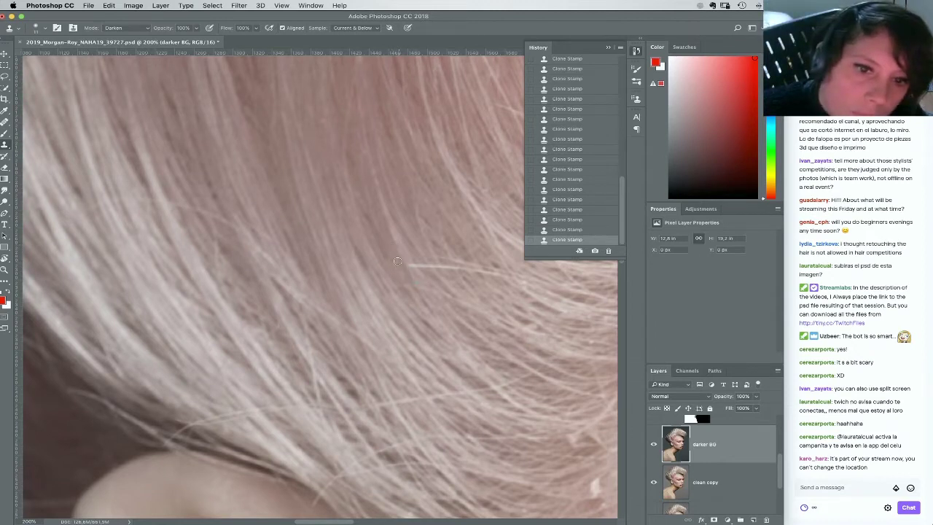
left_click(417, 276)
left_click(405, 254, "alt")
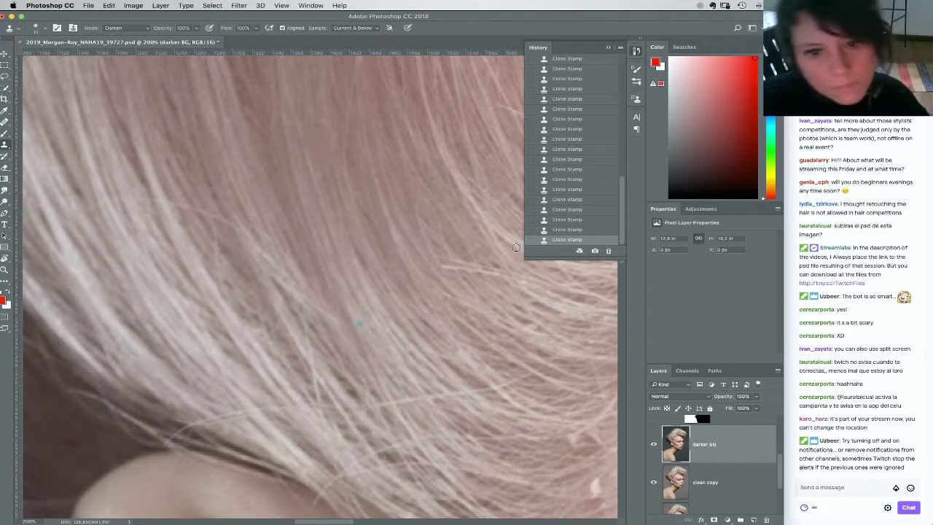
left_click(555, 229)
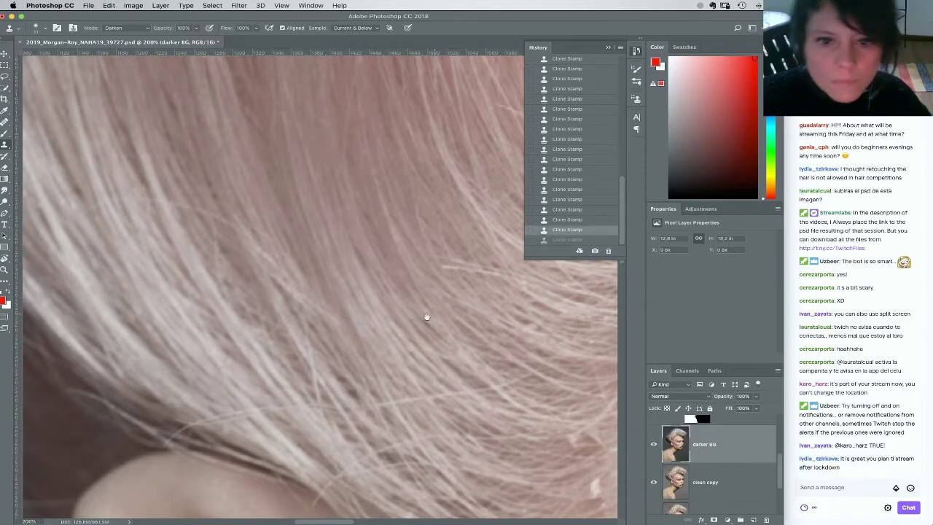
Clone out the faint rest of the stray hair toward the hairline with a smaller Clone Stamp brush
mouse_move(425, 313)
left_mouse_down()
mouse_move(410, 333)
mouse_move(330, 335)
left_mouse_up()
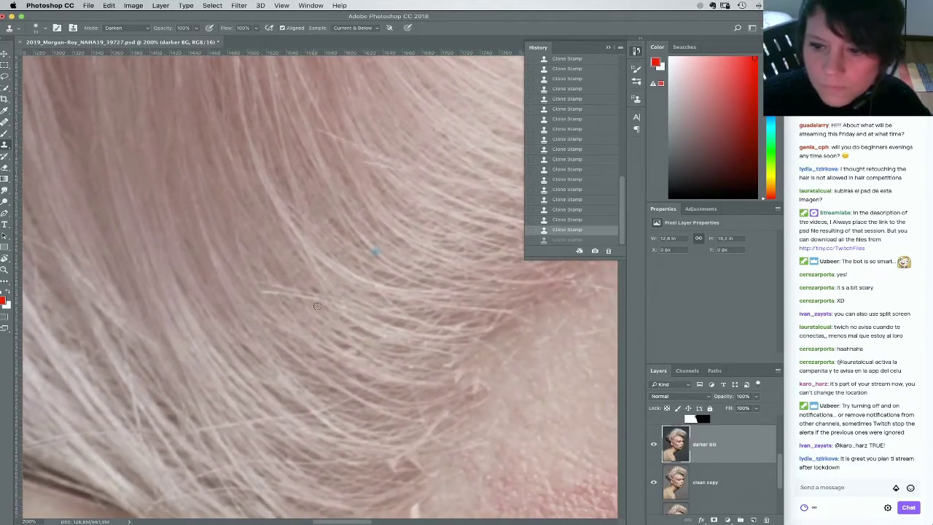
right_click(397, 316)
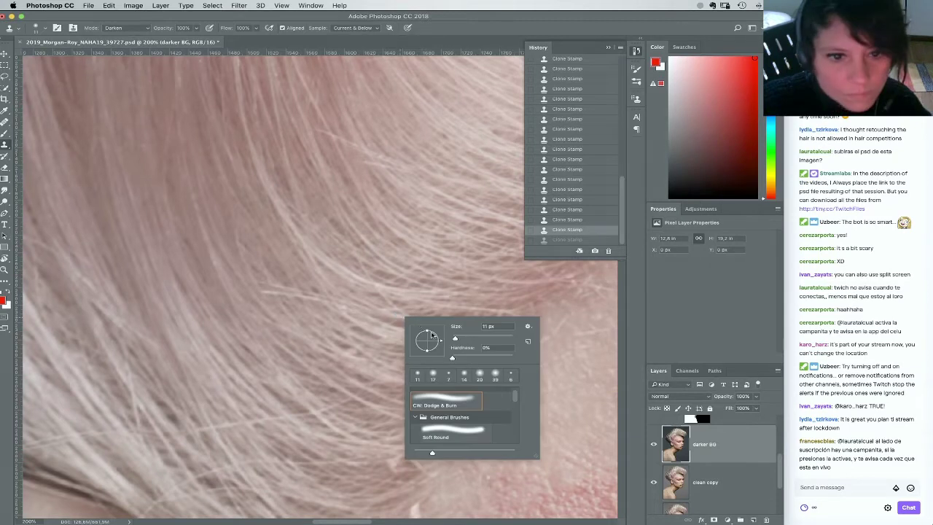
left_click_drag(454, 339, 452, 339)
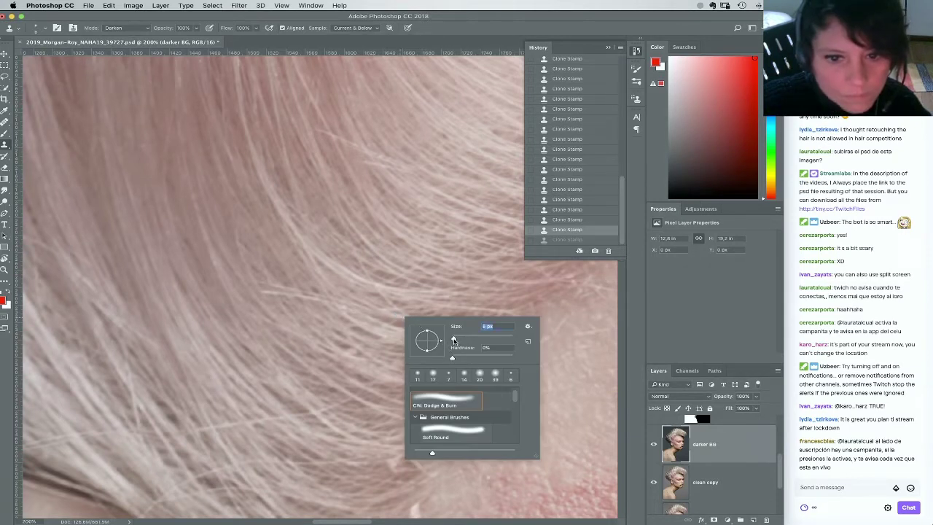
left_click(284, 279)
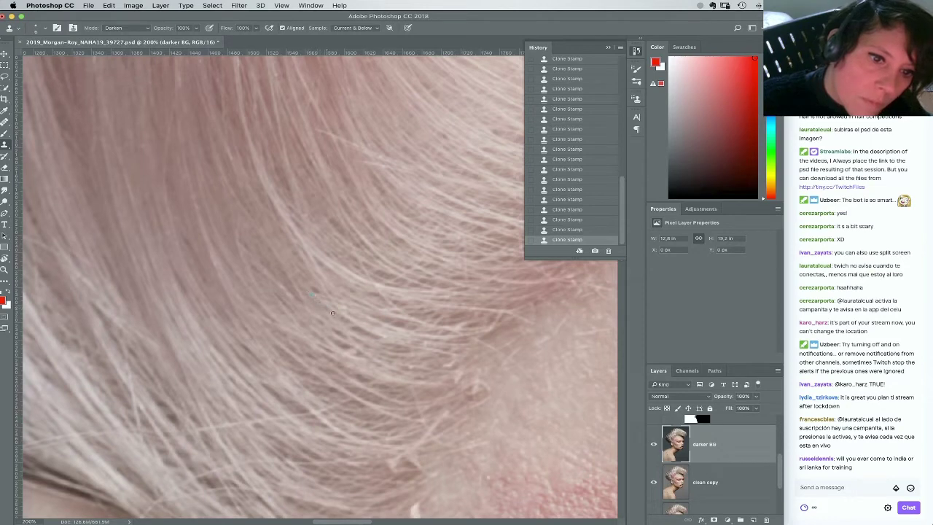
left_click_drag(366, 334, 439, 331)
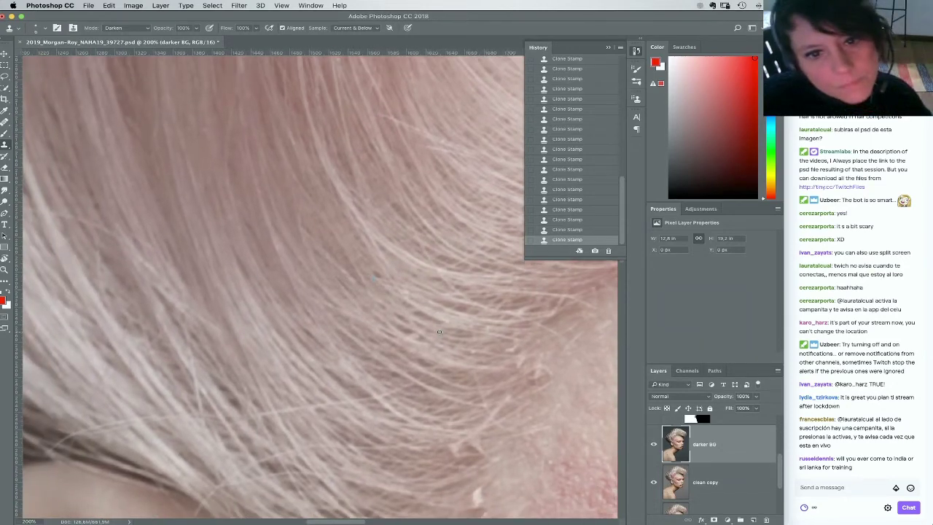
Create a new layer above darker BG and set up the Smudge tool at 4 px with Sample All Layers enabled
scroll(441, 336, "up", 2)
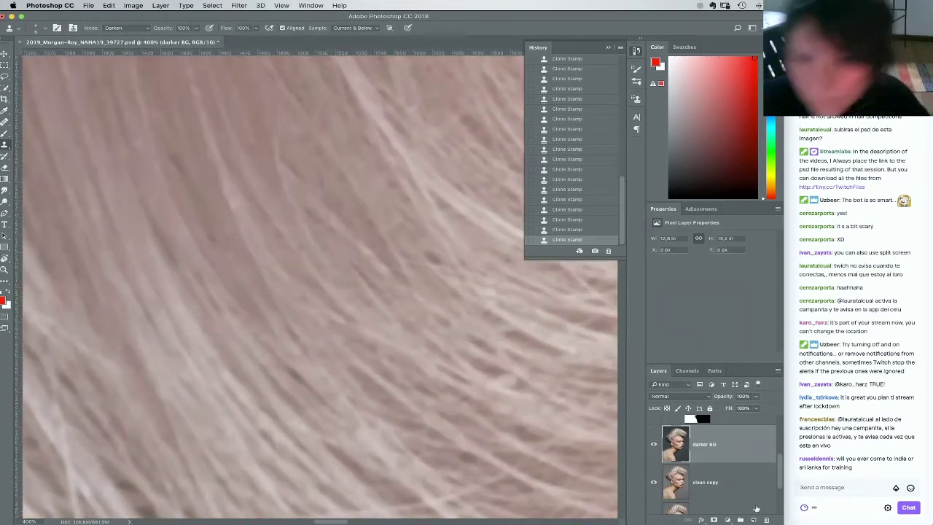
left_click(754, 520)
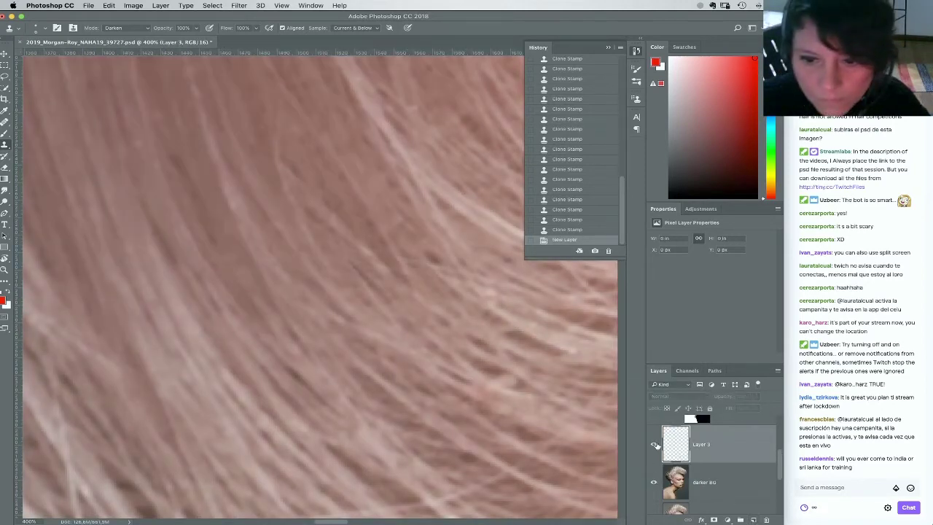
left_click(5, 191)
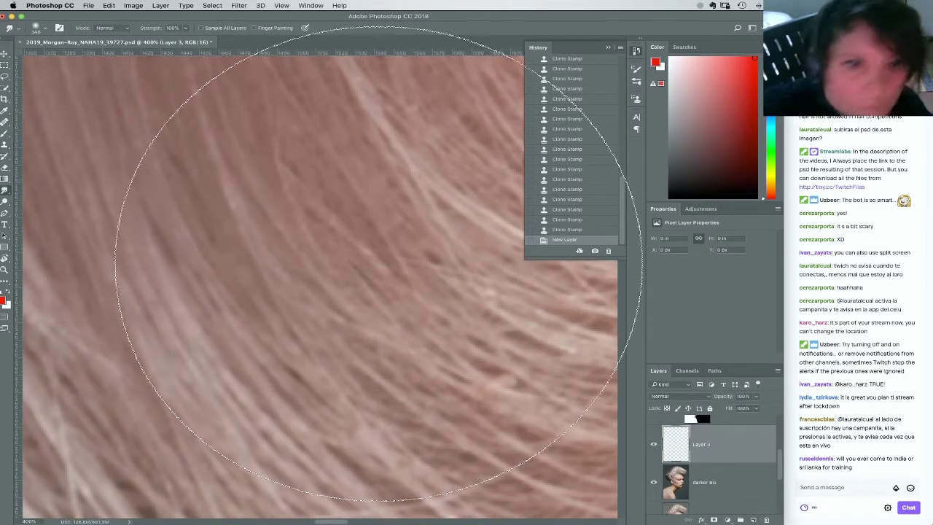
right_click(389, 269)
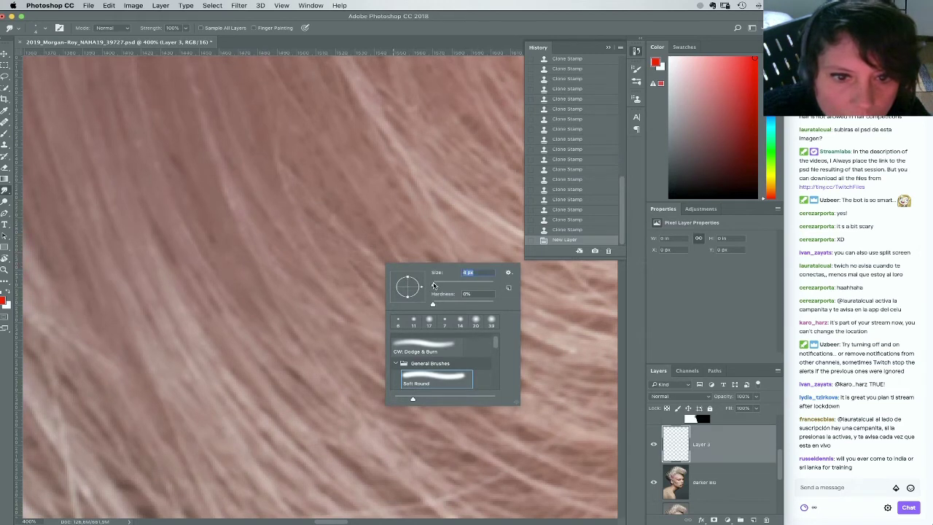
key("Return")
left_click_drag(320, 236, 349, 271)
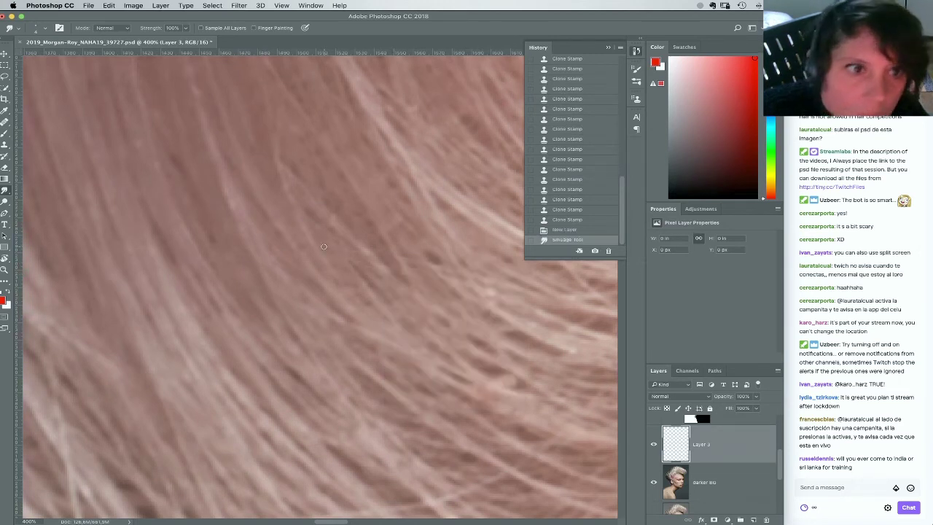
left_click(224, 29)
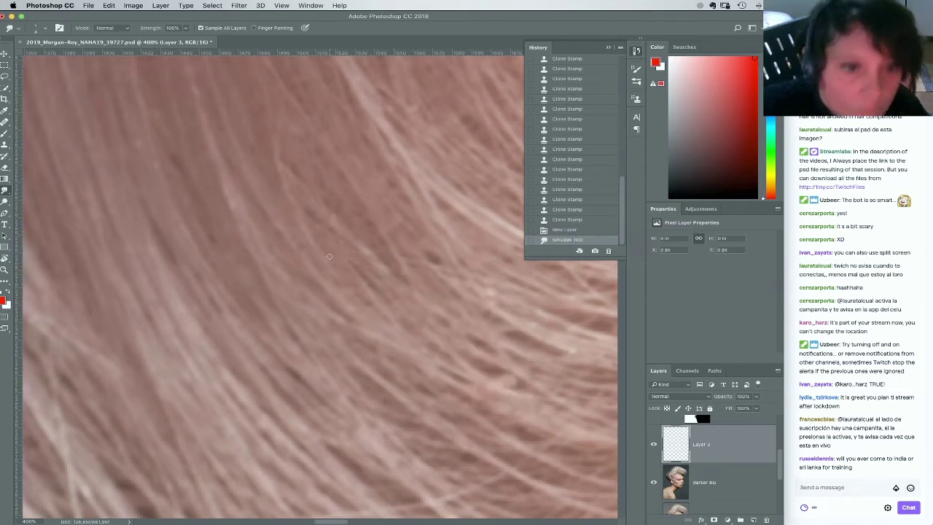
Smudge on Layer 3 along the hair direction, extending the smooth pink strands down into the cloned area
left_click_drag(327, 249, 372, 304)
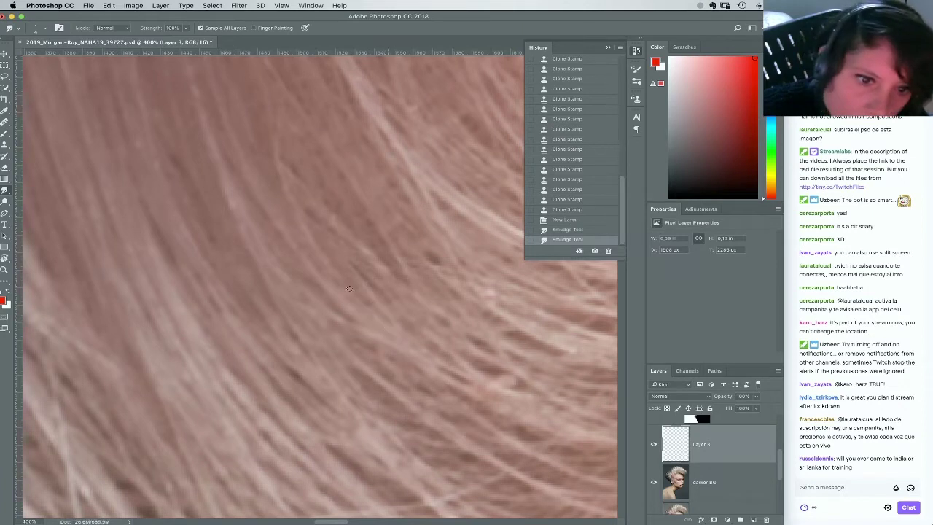
left_click_drag(317, 243, 391, 330)
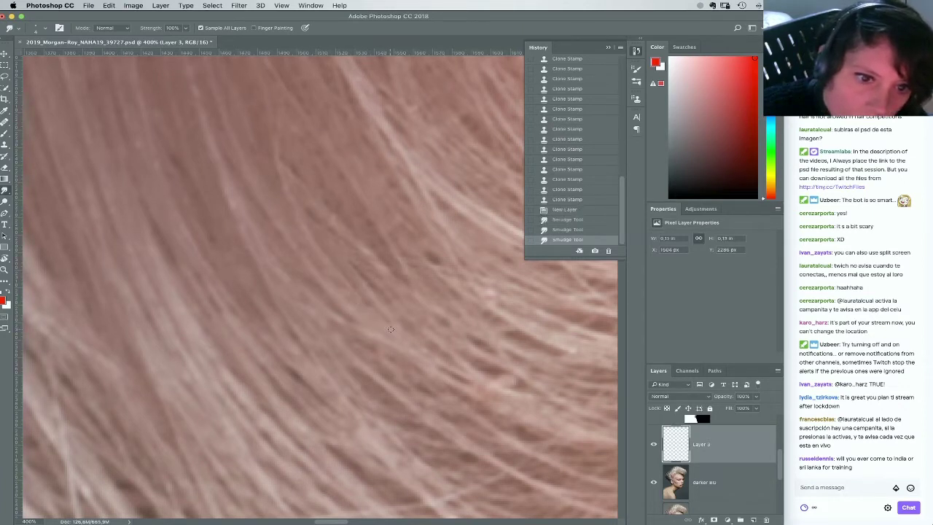
left_click_drag(310, 236, 359, 307)
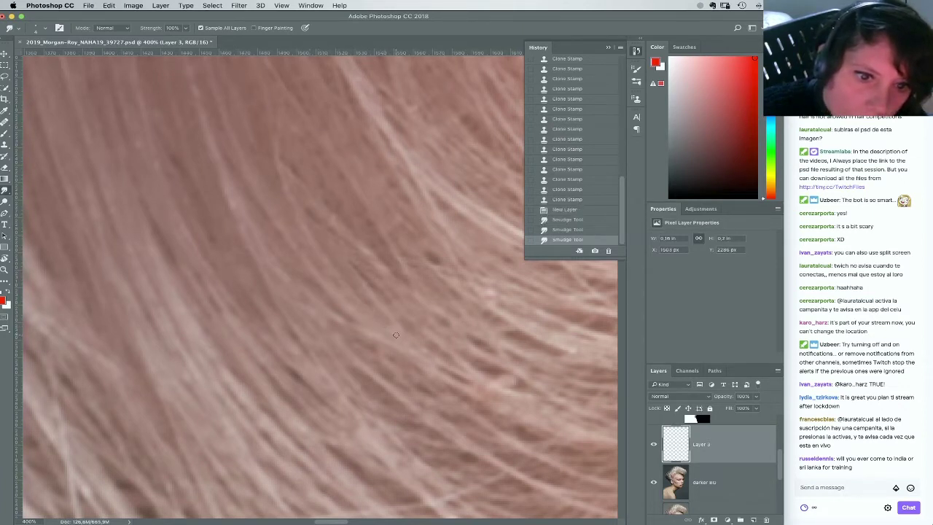
left_click_drag(395, 335, 319, 250)
key("super+z")
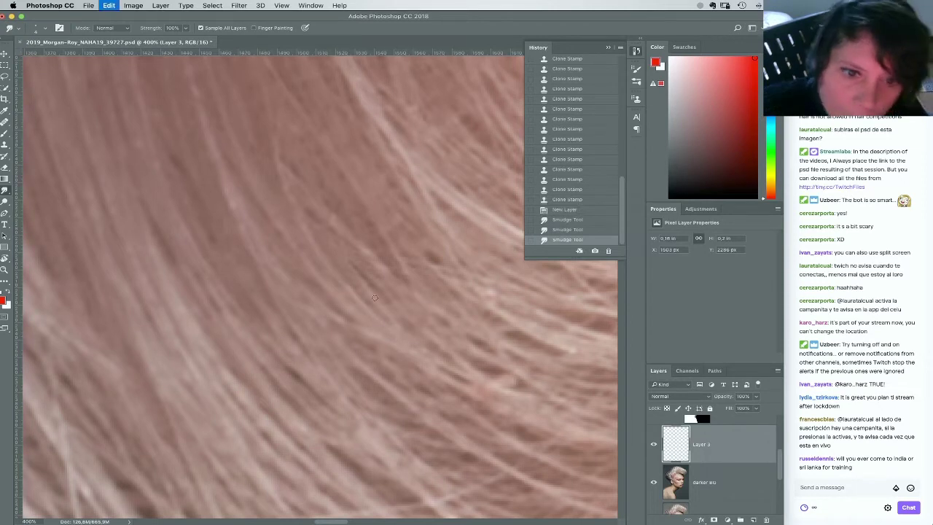
left_click_drag(287, 236, 351, 302)
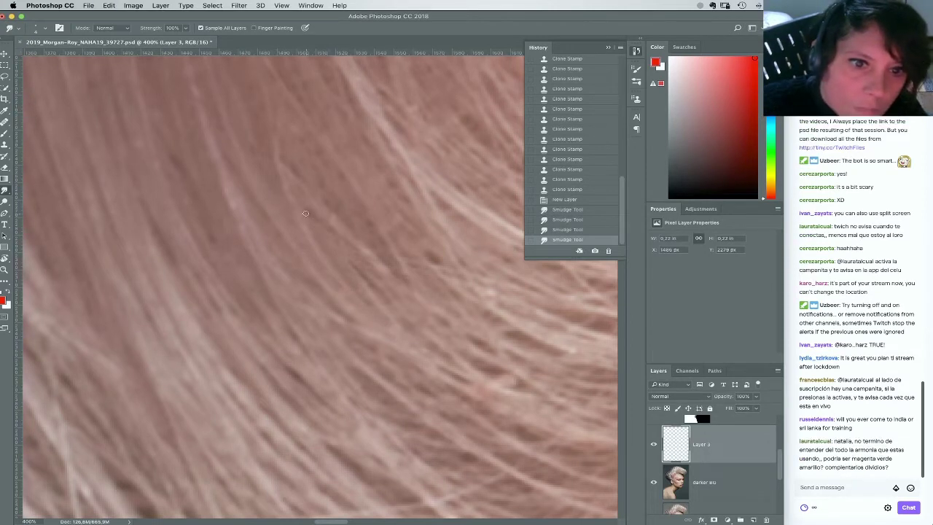
mouse_move(333, 242)
left_mouse_down()
mouse_move(369, 277)
mouse_move(319, 221)
mouse_move(338, 203)
mouse_move(343, 231)
mouse_move(313, 198)
mouse_move(387, 271)
left_mouse_up()
mouse_move(339, 231)
left_mouse_down()
mouse_move(300, 182)
mouse_move(378, 257)
mouse_move(361, 216)
left_mouse_up()
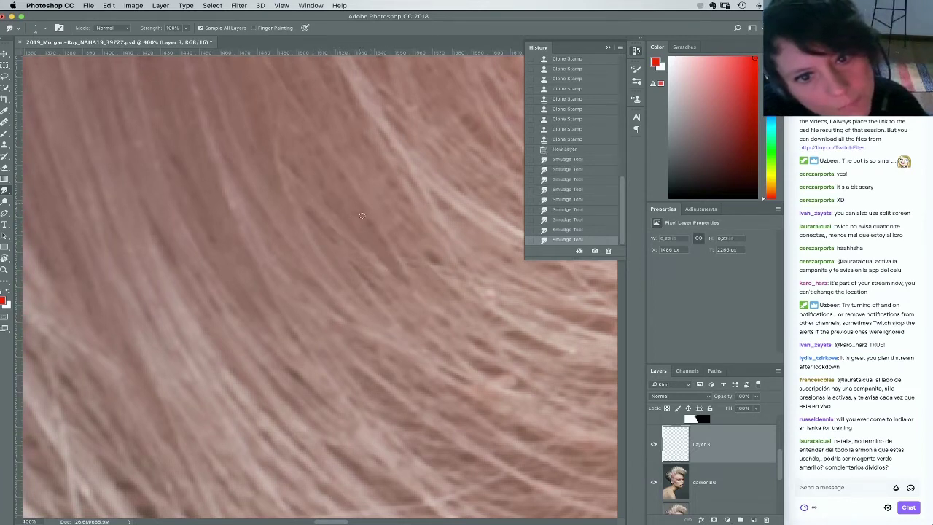
Add another layer above Layer 3 and smudge the lighter strands upward into the smooth pink hair
left_click(753, 520)
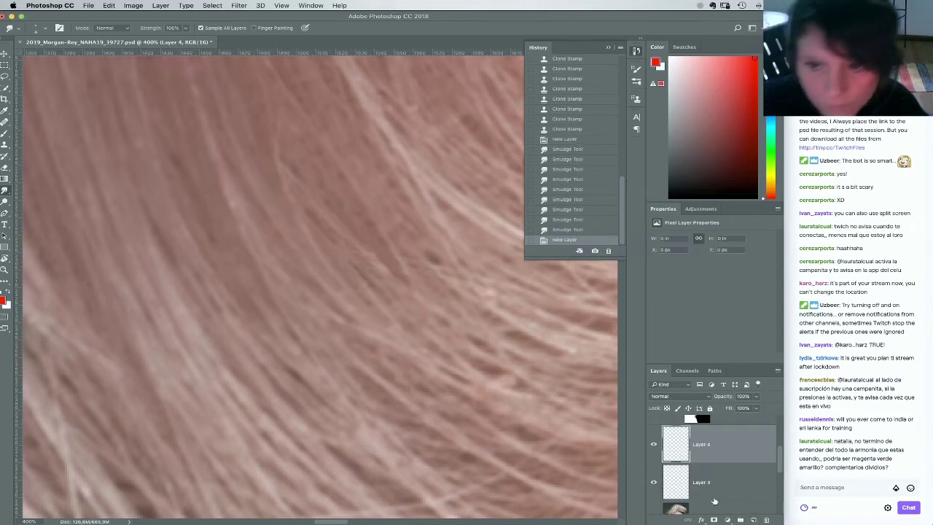
left_click_drag(373, 331, 340, 316)
key("super+z")
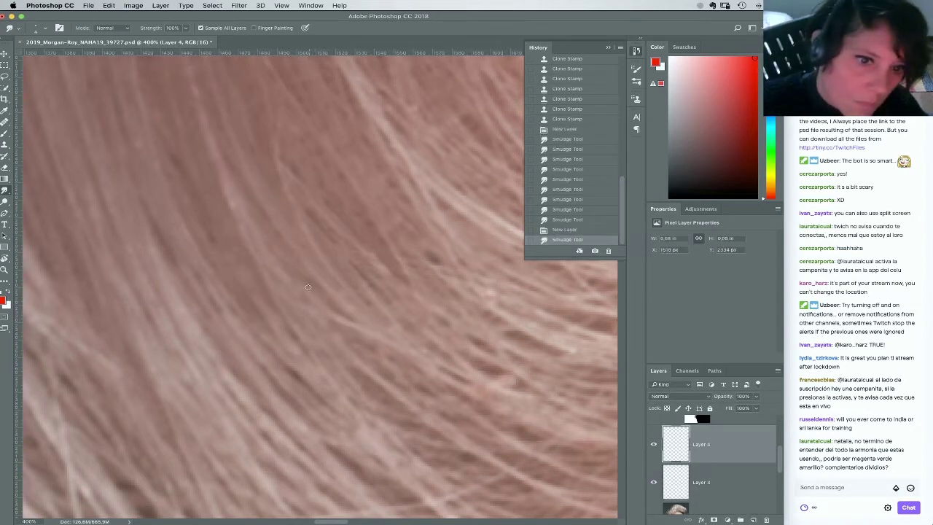
left_click_drag(307, 287, 286, 262)
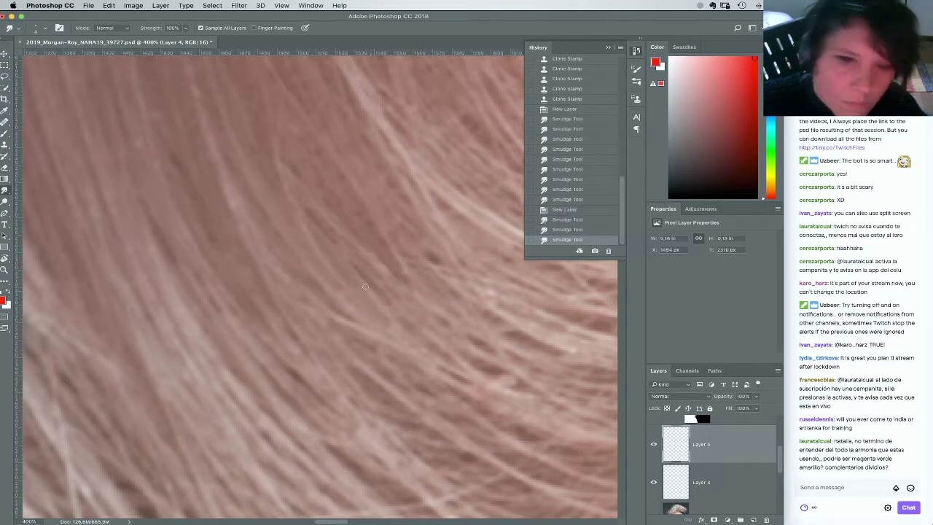
mouse_move(377, 314)
left_mouse_down()
mouse_move(334, 285)
mouse_move(354, 263)
mouse_move(333, 223)
left_mouse_up()
left_click_drag(371, 277, 338, 235)
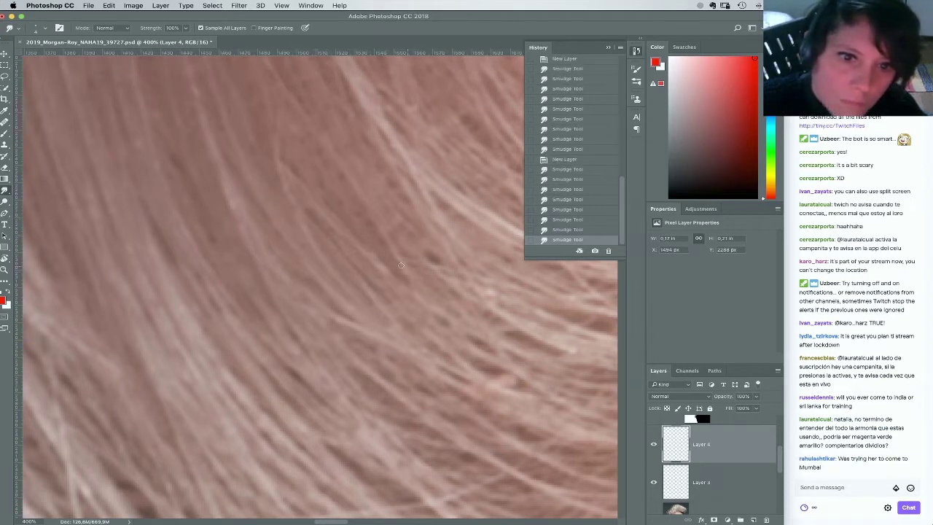
mouse_move(387, 259)
left_mouse_down()
mouse_move(359, 244)
mouse_move(357, 233)
left_mouse_up()
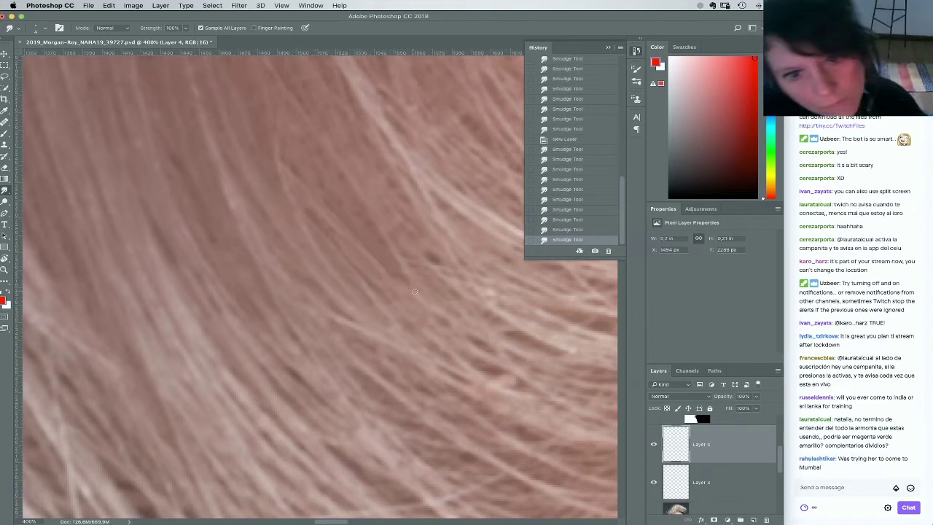
Smudge the short broken strands beside the bright diagonal lock upward on Layer 4
mouse_move(404, 252)
left_mouse_down()
mouse_move(433, 277)
mouse_move(402, 242)
mouse_move(422, 254)
mouse_move(405, 228)
left_mouse_up()
left_click_drag(444, 274, 438, 263)
key("ctrl+z")
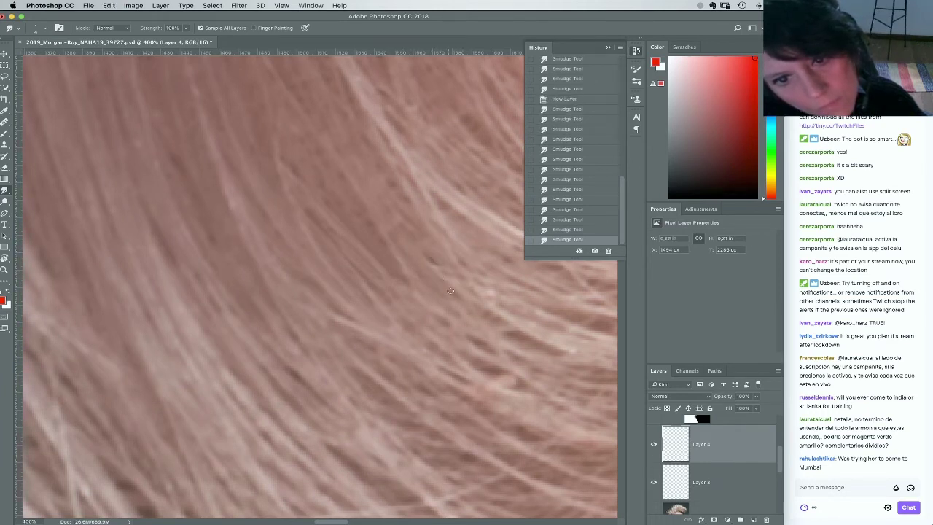
mouse_move(390, 215)
left_mouse_down()
mouse_move(412, 239)
mouse_move(379, 204)
left_mouse_up()
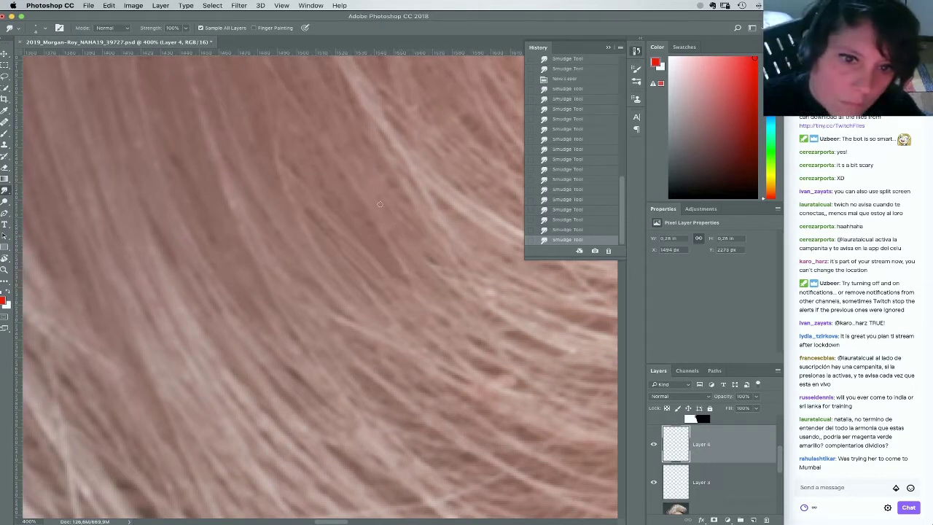
left_click_drag(401, 246, 364, 207)
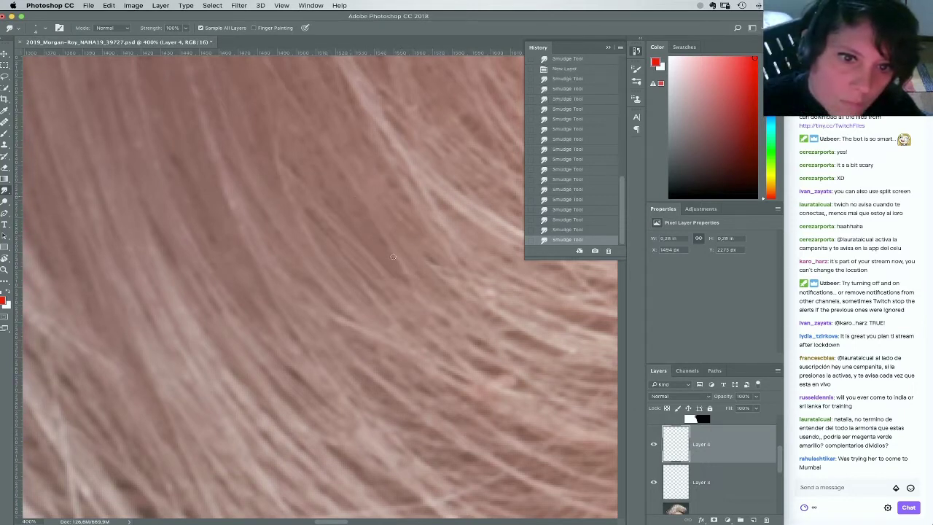
Smudge a long strand upward through the smooth pink area on Layer 4, undoing and redrawing the stroke
left_click_drag(393, 256, 333, 176)
key("super+z")
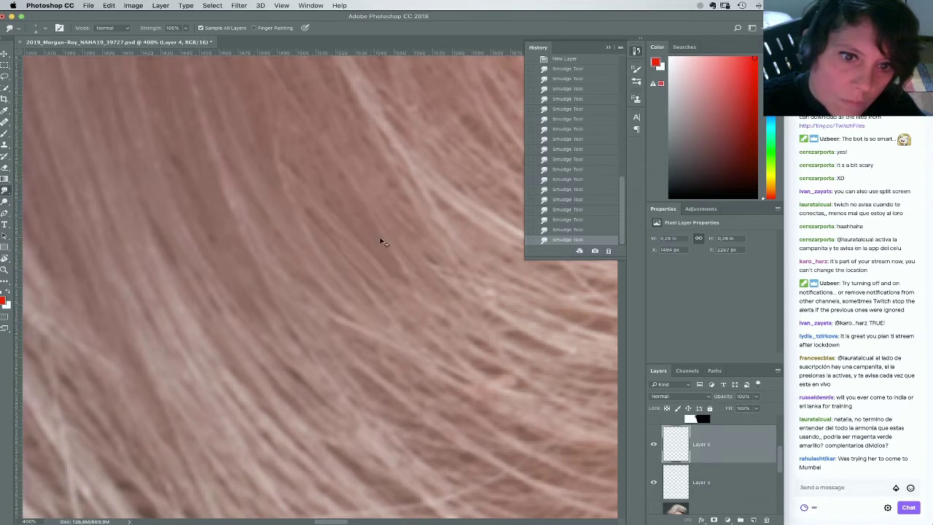
key("super+z")
left_click_drag(389, 253, 335, 182)
key("super+z")
left_click_drag(369, 222, 330, 174)
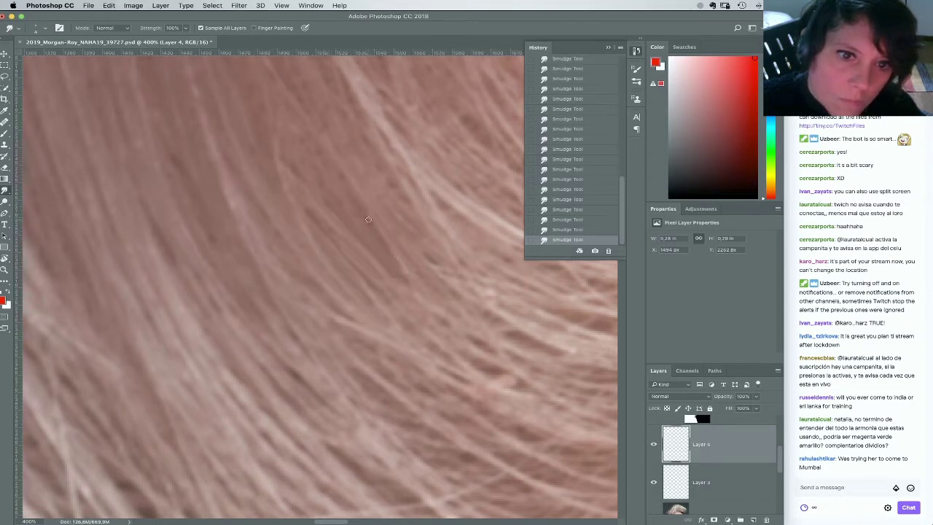
Finish the smudge stroke on Layer 4, then add a layer above it and smudge light strands upward into the smooth pink hair
left_click_drag(372, 228, 355, 213)
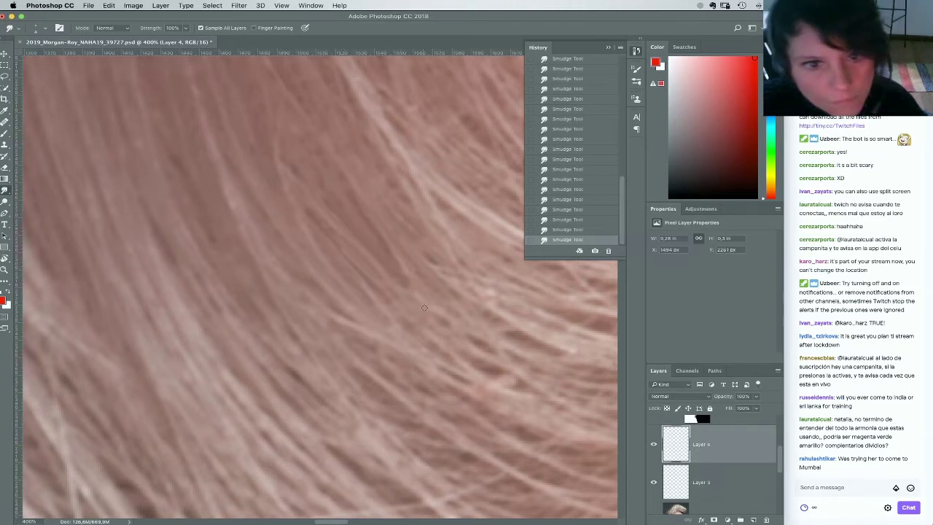
left_click(753, 520)
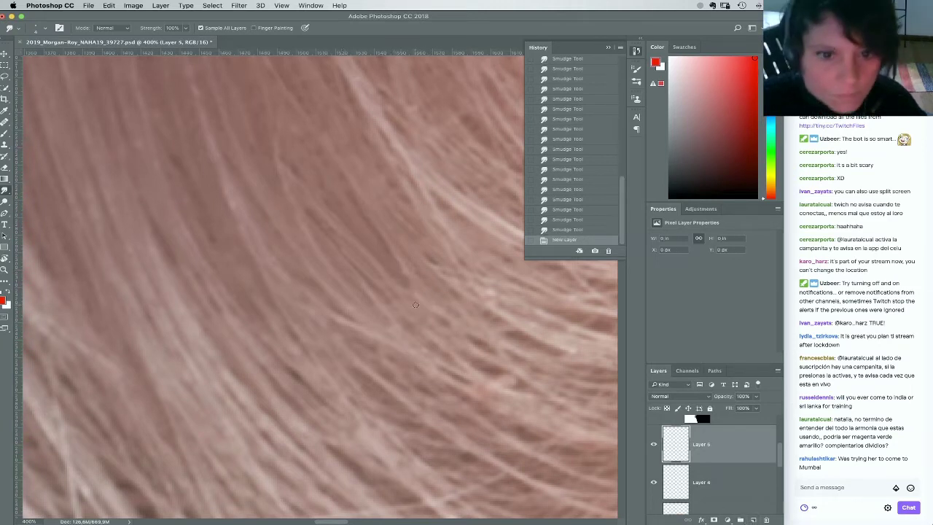
mouse_move(316, 178)
left_mouse_down()
mouse_move(414, 281)
mouse_move(296, 144)
left_mouse_up()
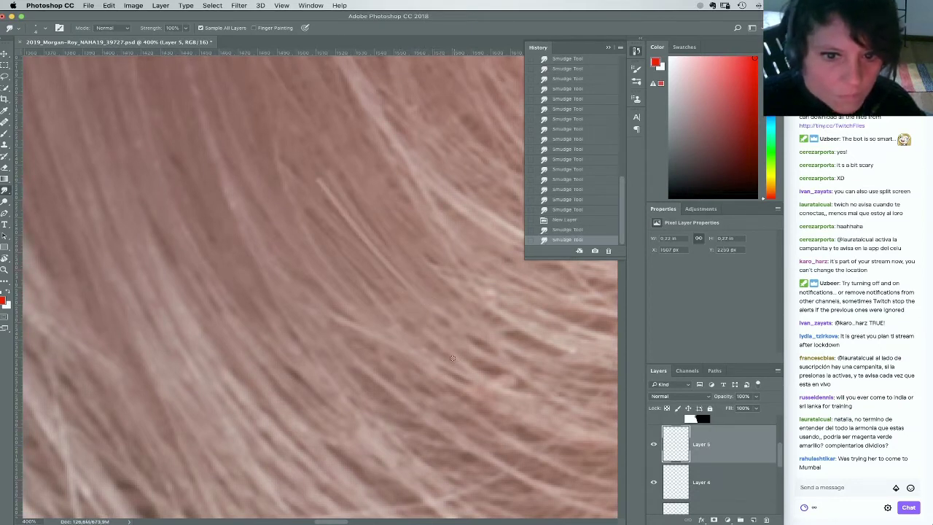
left_click_drag(423, 332, 328, 225)
left_click_drag(437, 357, 328, 254)
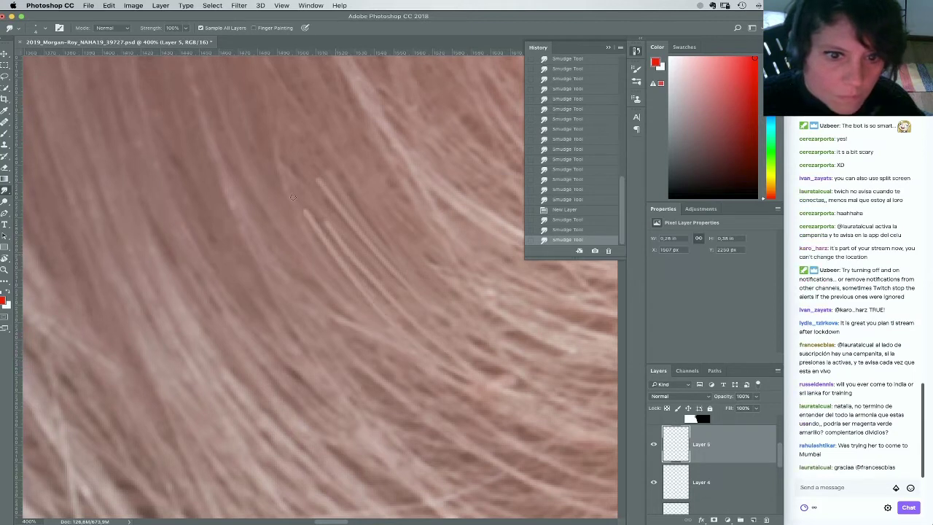
Fade the upper ends of the smudged strands on Layer 5 with a 124 px eraser at 50% opacity
key("e")
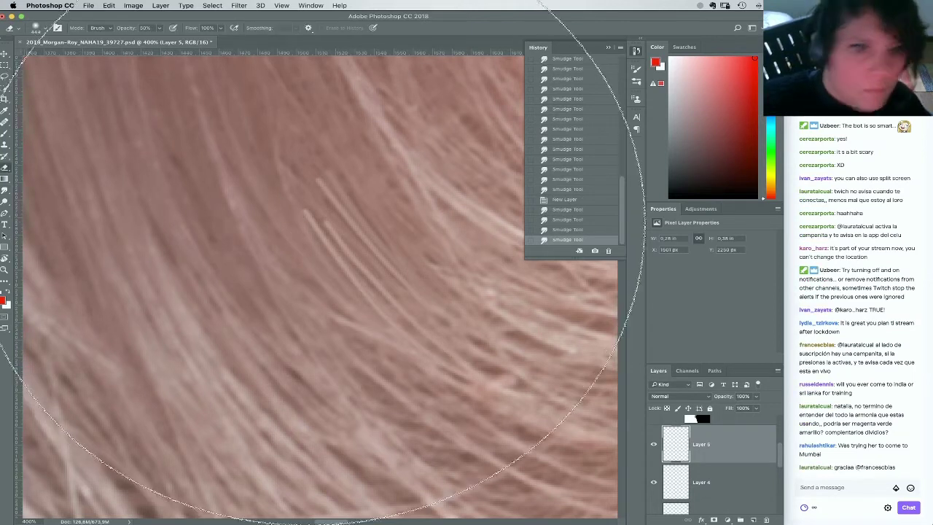
right_click(414, 259)
left_click_drag(405, 242, 386, 241)
left_click(273, 165)
left_click(297, 181)
left_click(293, 178)
left_click(294, 173)
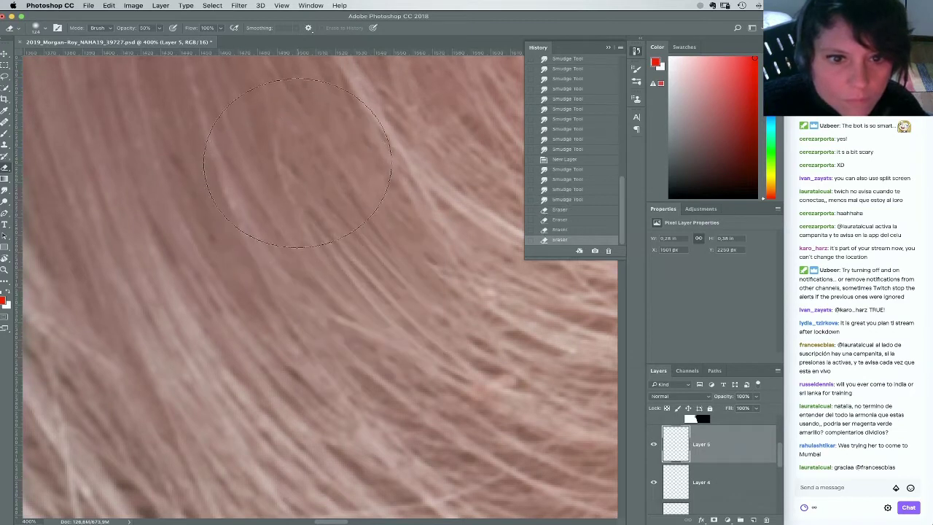
left_click(293, 172)
left_click(293, 156)
left_click(313, 233)
left_click(291, 236)
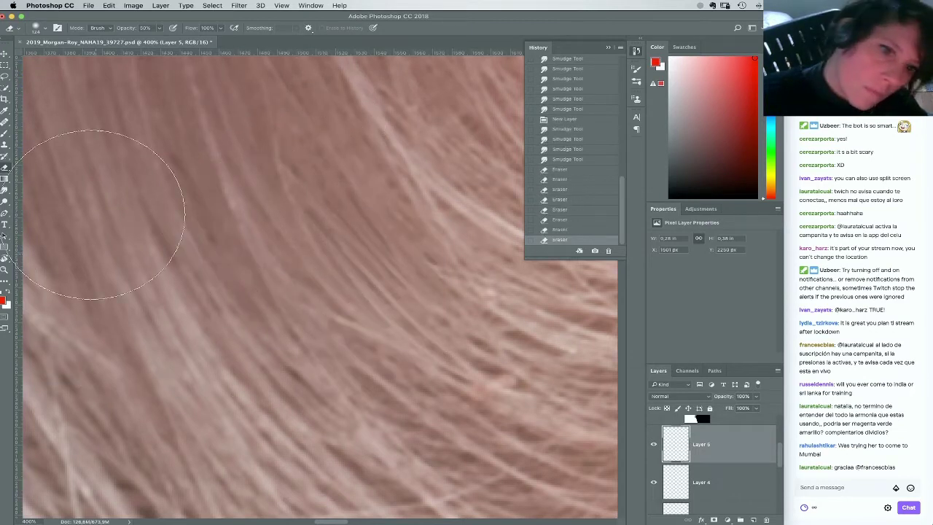
Merge Layer 5 down into Layer 4 and apply the basic Blur filter to the merged strands
left_click(186, 5)
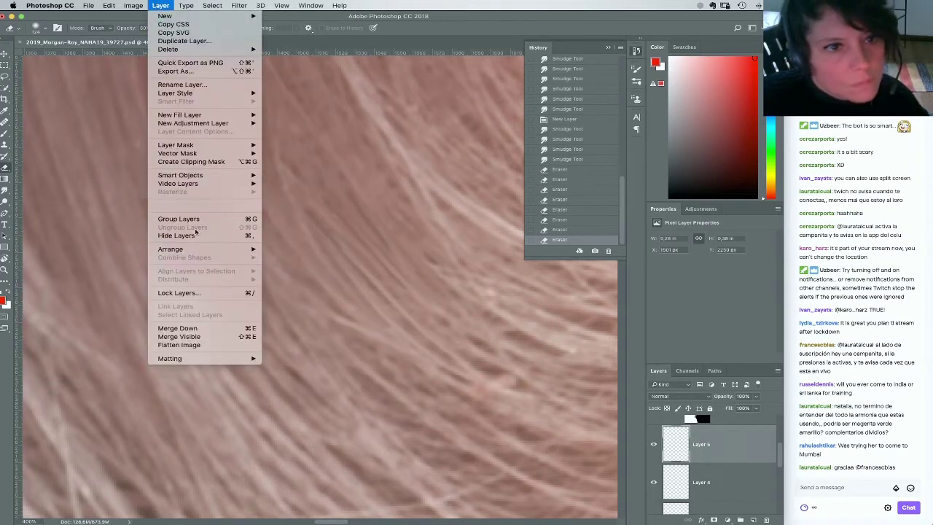
left_click(204, 328)
left_click(239, 5)
mouse_move(261, 111)
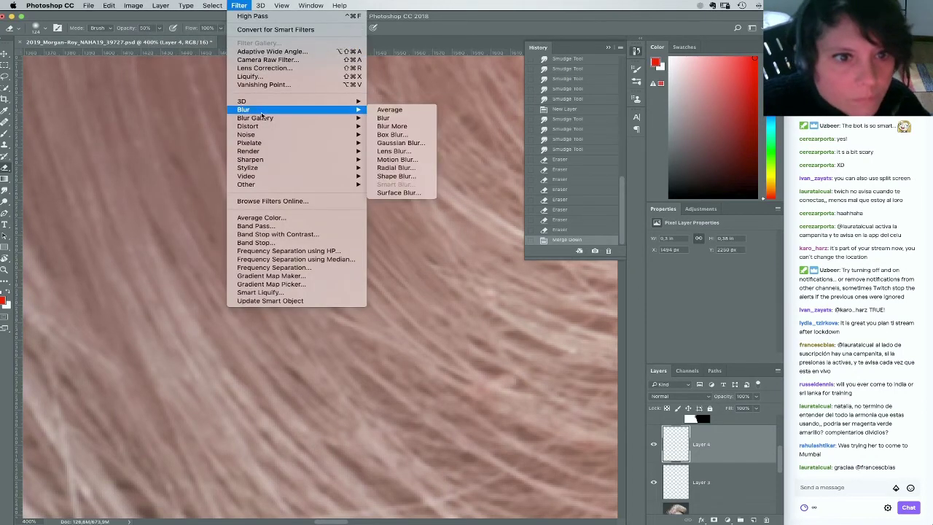
left_click(383, 118)
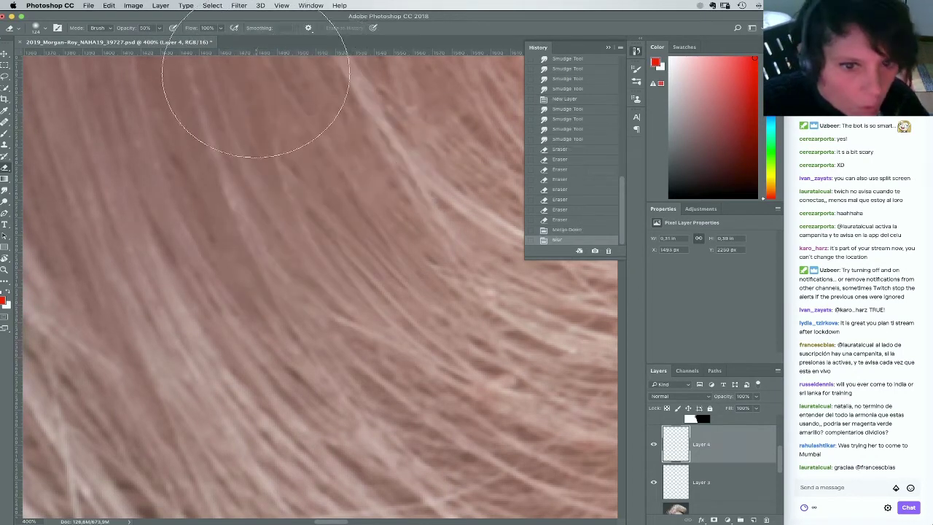
Add 0,40% monochromatic Gaussian noise to the painted strands on Layer 4
left_click(238, 5)
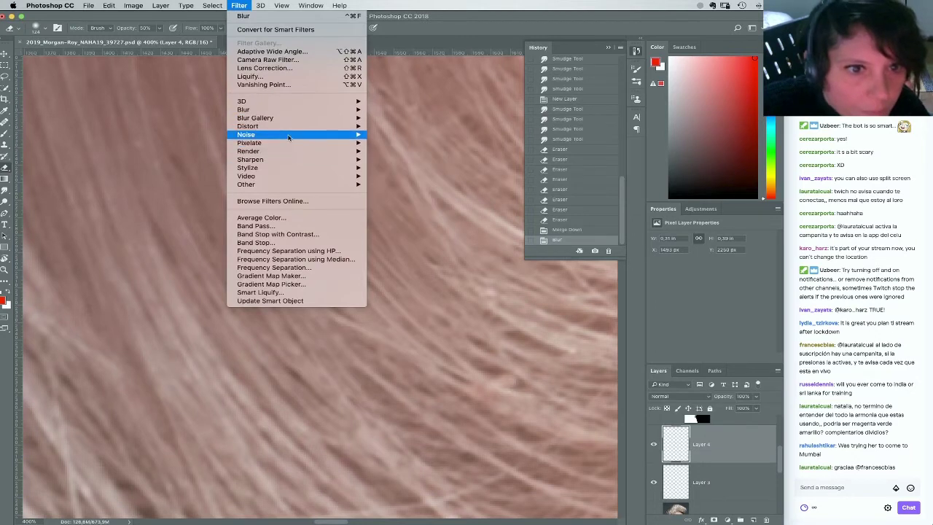
mouse_move(342, 135)
left_click(394, 135)
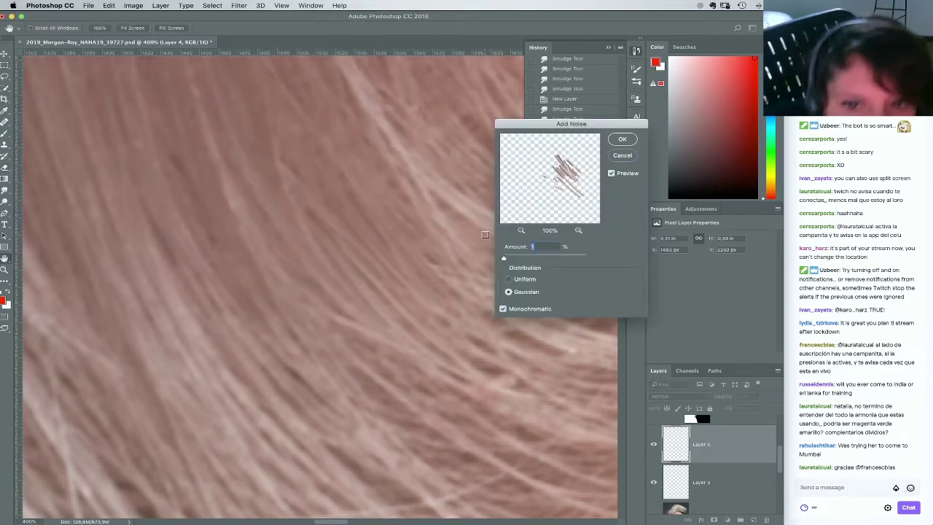
key("Down")
key("Down")
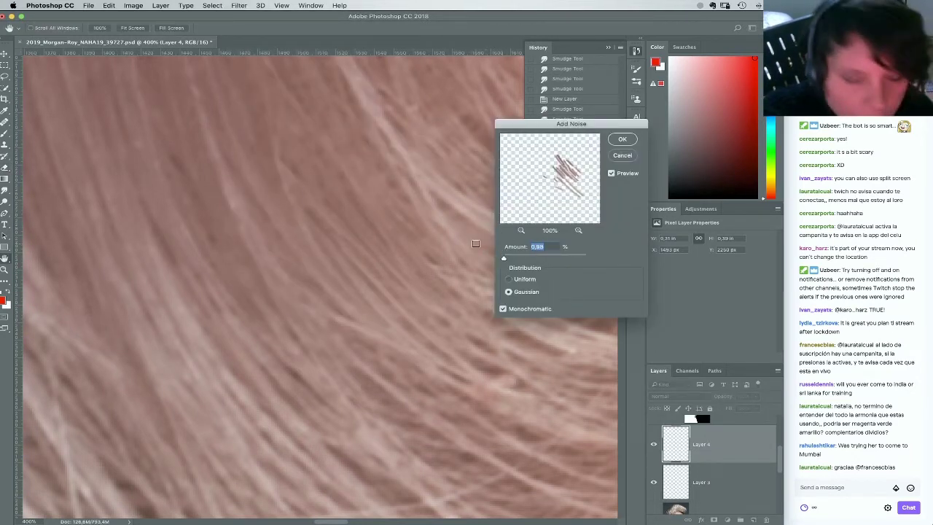
key("Right")
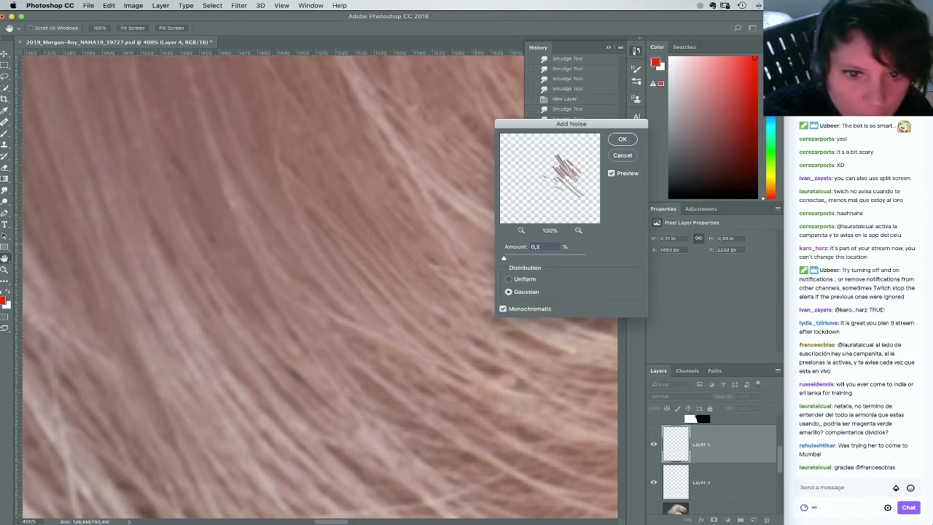
key("Up")
key("Right")
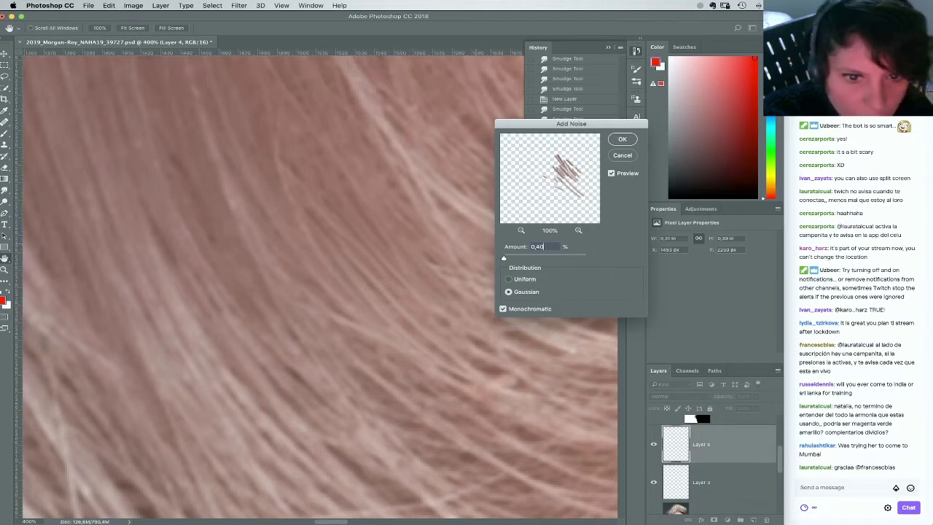
key("Return")
Apply the basic Blur filter to Layer 4 once more and compare the hair with the layer hidden and shown
left_click(233, 5)
mouse_move(275, 111)
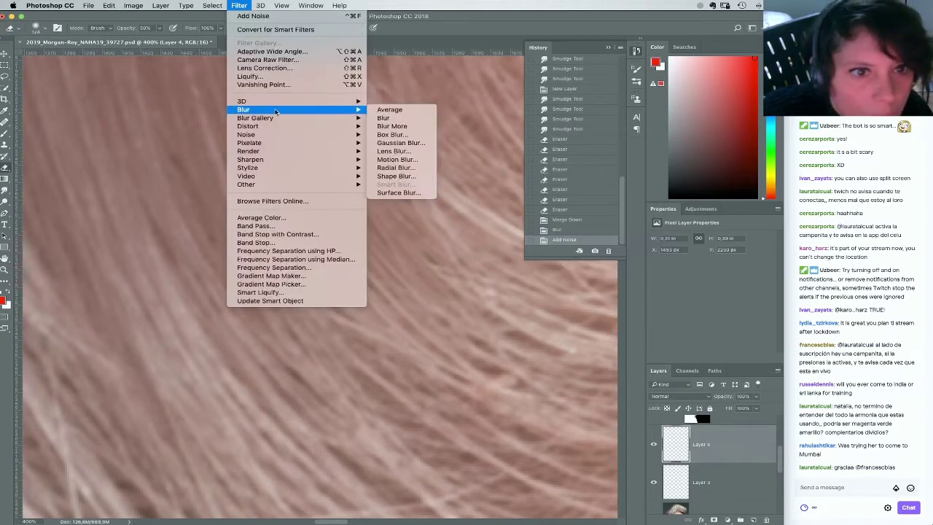
left_click(384, 117)
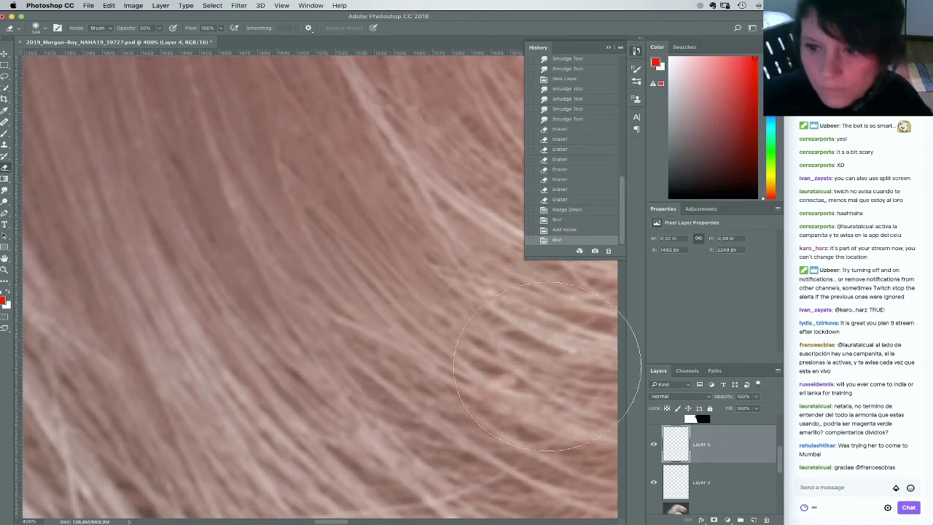
left_click(654, 444)
left_click(653, 443)
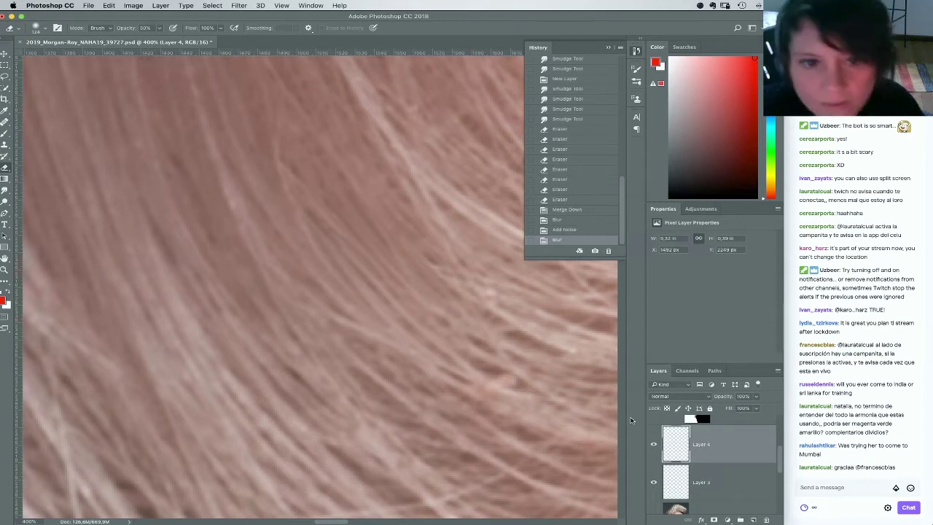
Apply the basic Sharpen filter to the strands on Layer 4
left_click(233, 5)
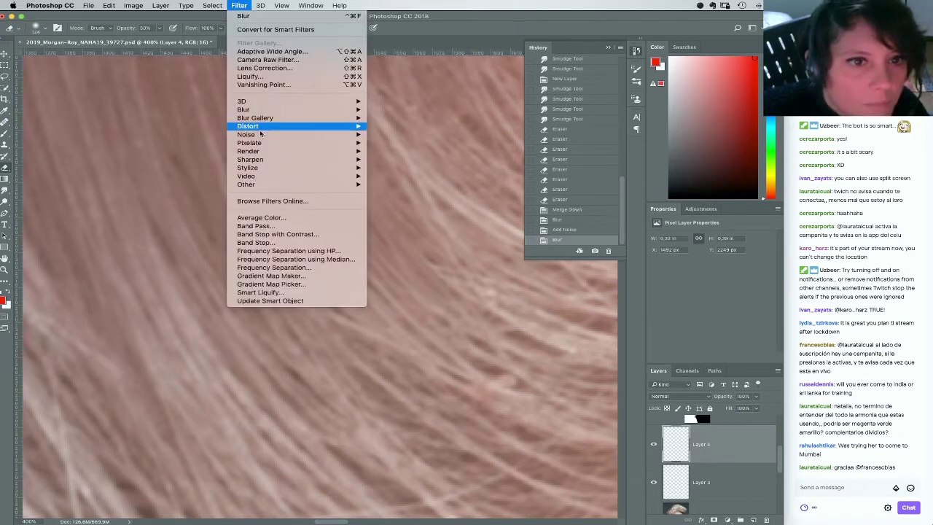
mouse_move(297, 153)
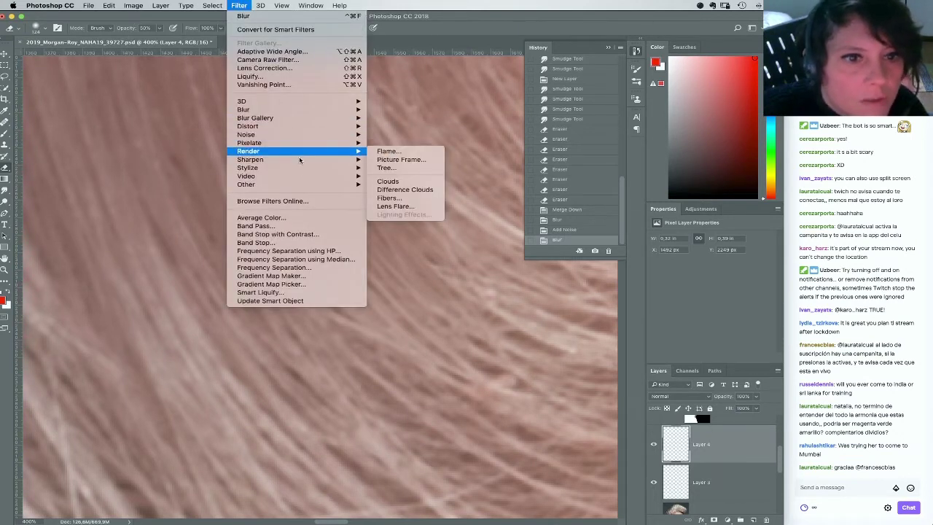
left_click(422, 167)
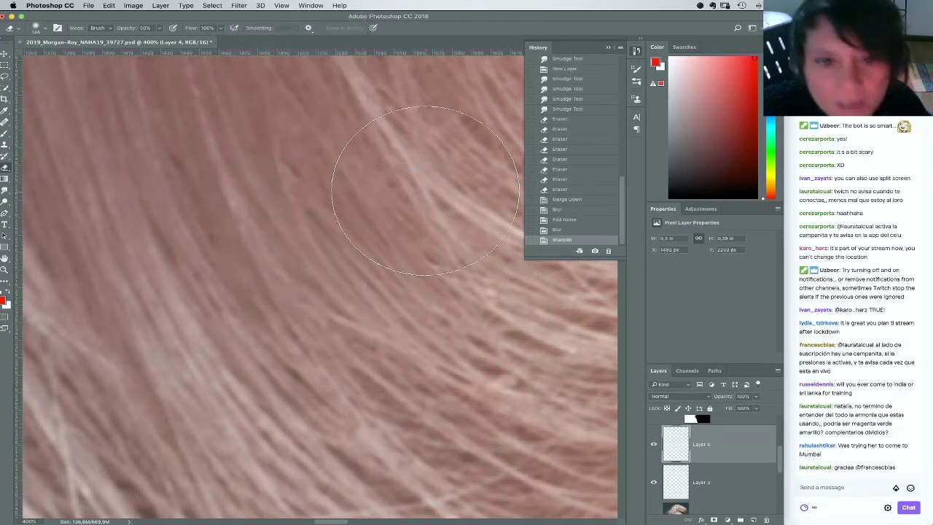
Merge Layer 4 down into Layer 3 and rename the merged layer "painted hair"
key("super+minus")
key("super+minus")
key("super+minus")
key("super+minus")
key("super+minus")
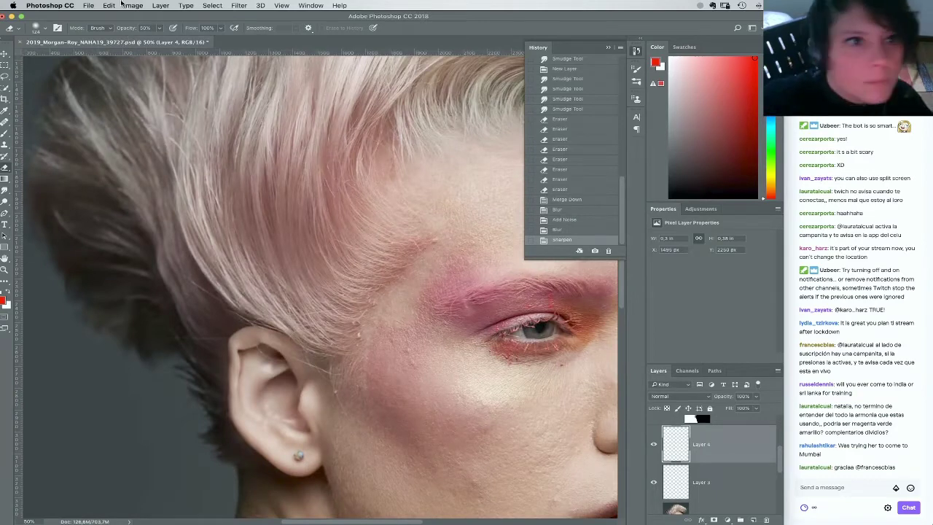
left_click(156, 5)
left_click(186, 328)
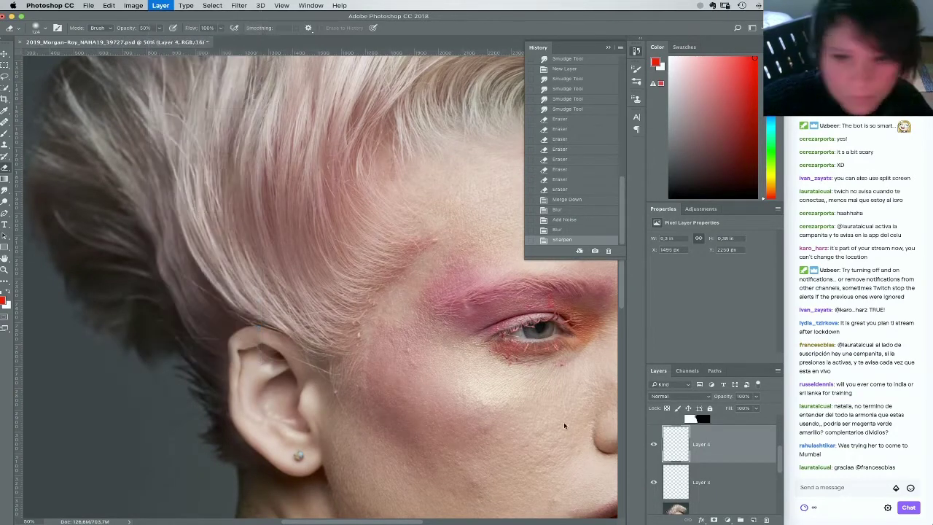
double_click(701, 443)
type("c")
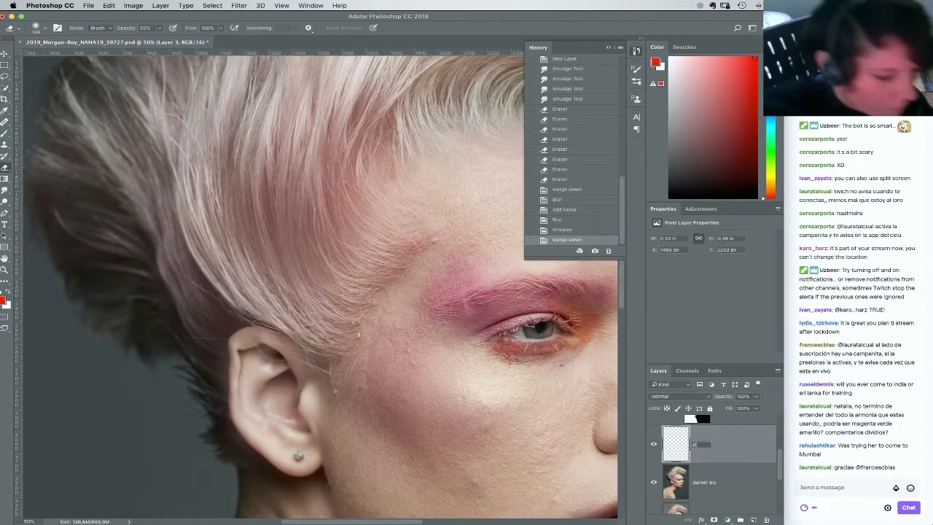
key("Return")
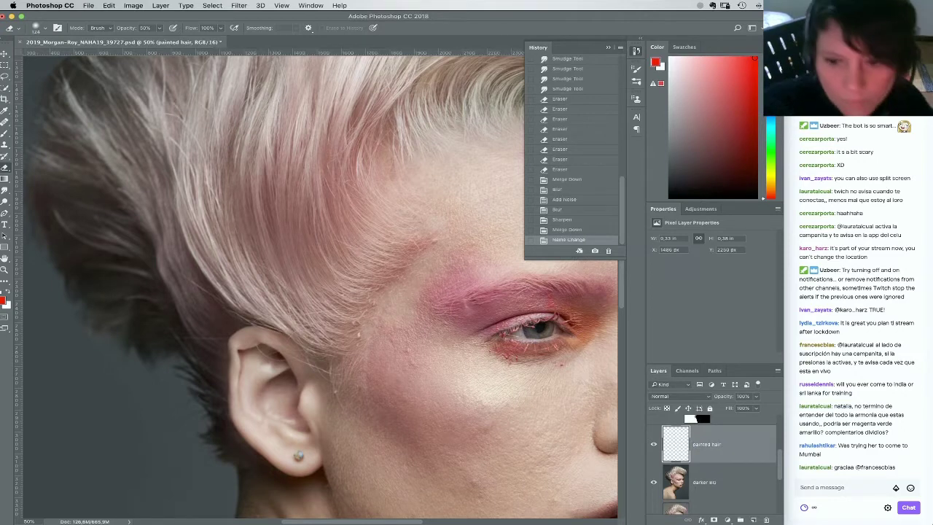
Make the clean copy, clean and Background layers visible and merge clean copy down into clean
left_click_drag(778, 459, 649, 499)
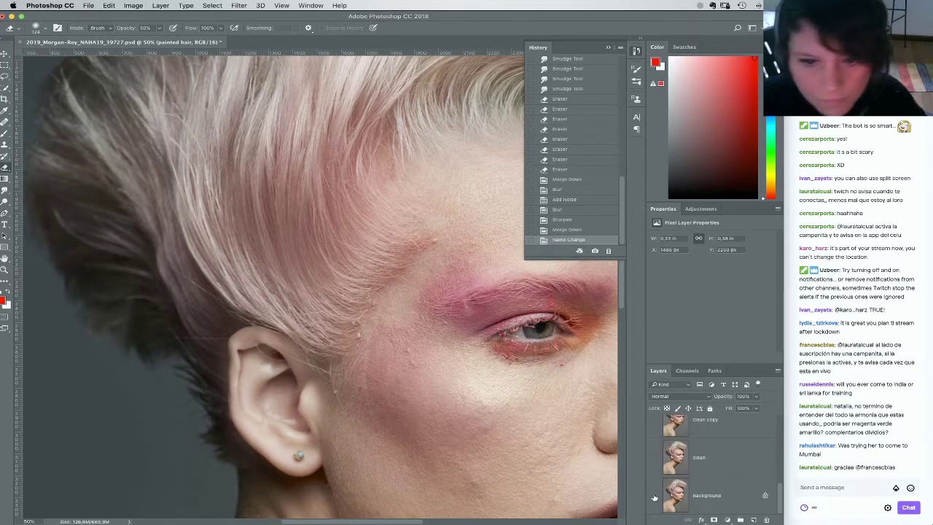
left_click_drag(655, 467, 652, 430)
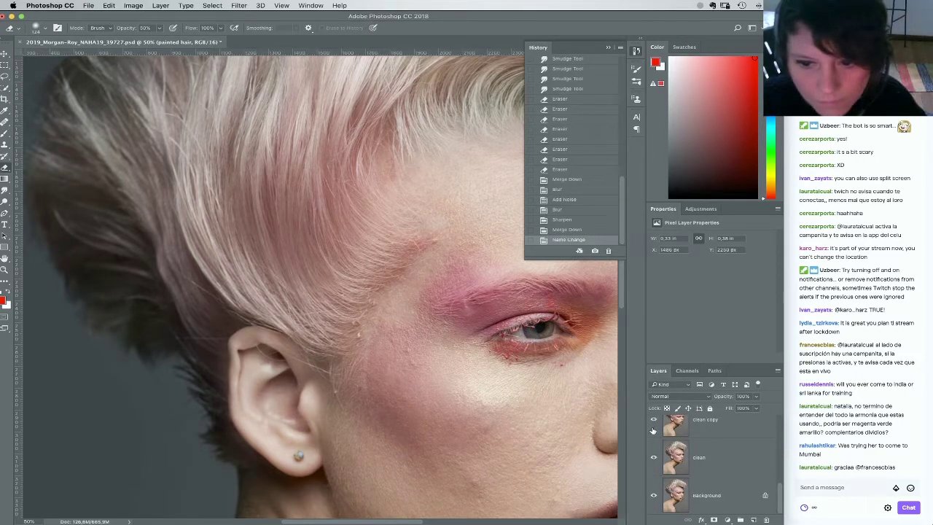
left_click(733, 430)
left_click(160, 5)
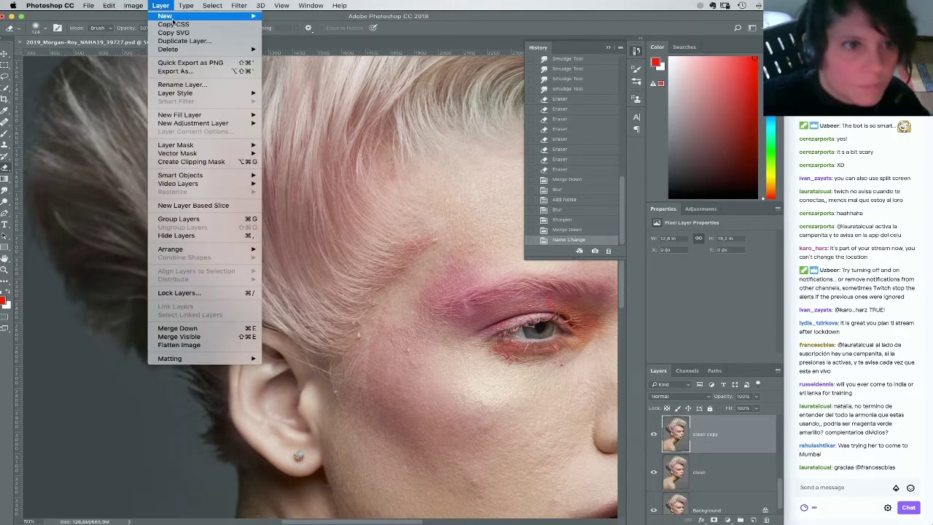
left_click(177, 328)
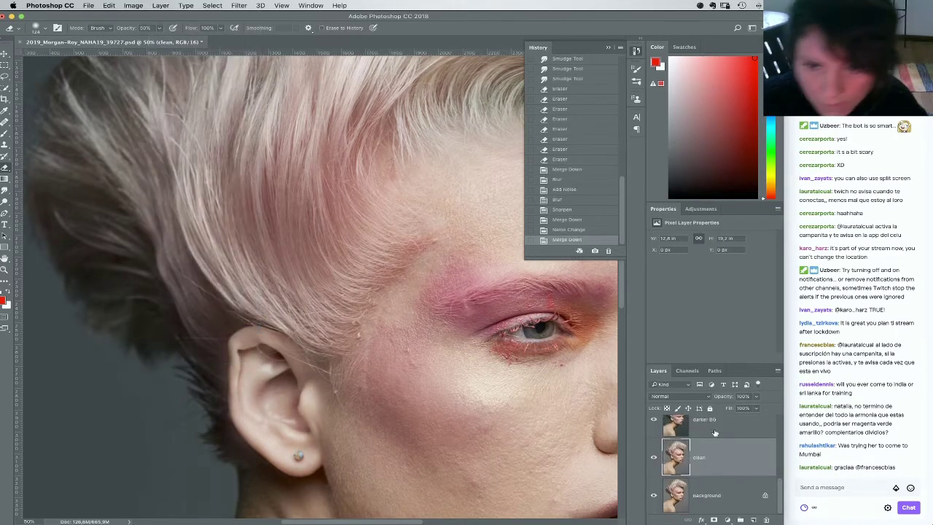
Hide the darker BG layer to inspect the whole portrait beneath it and delete the clean layer
left_click(654, 421)
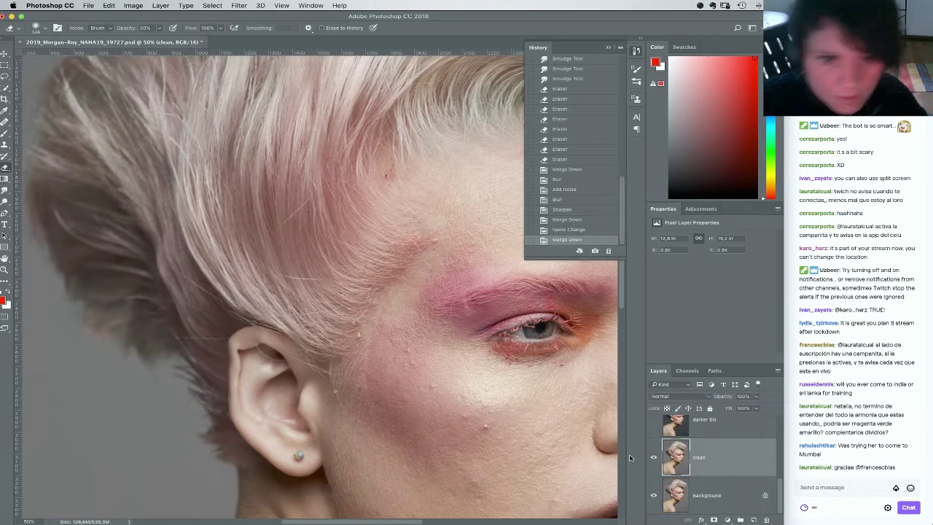
key("super+minus")
key("super+minus")
key("super+minus")
key("super+minus")
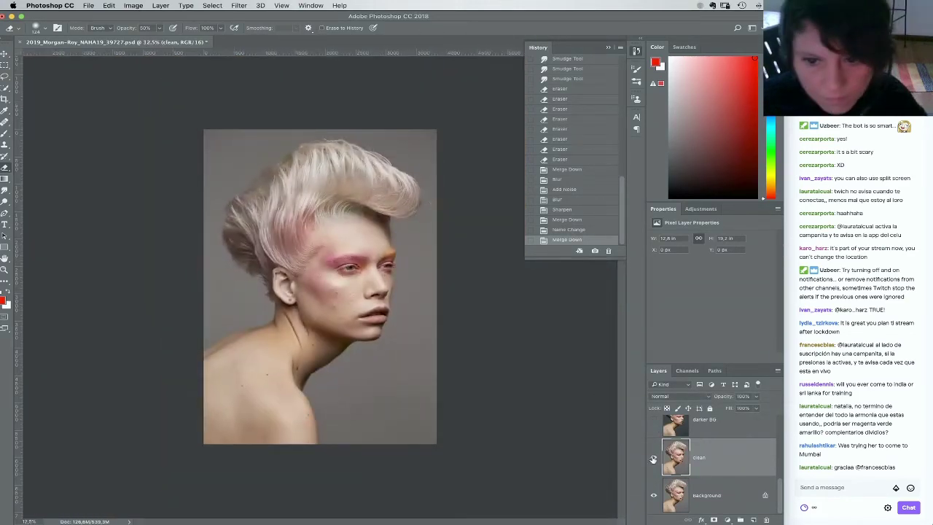
key("Delete")
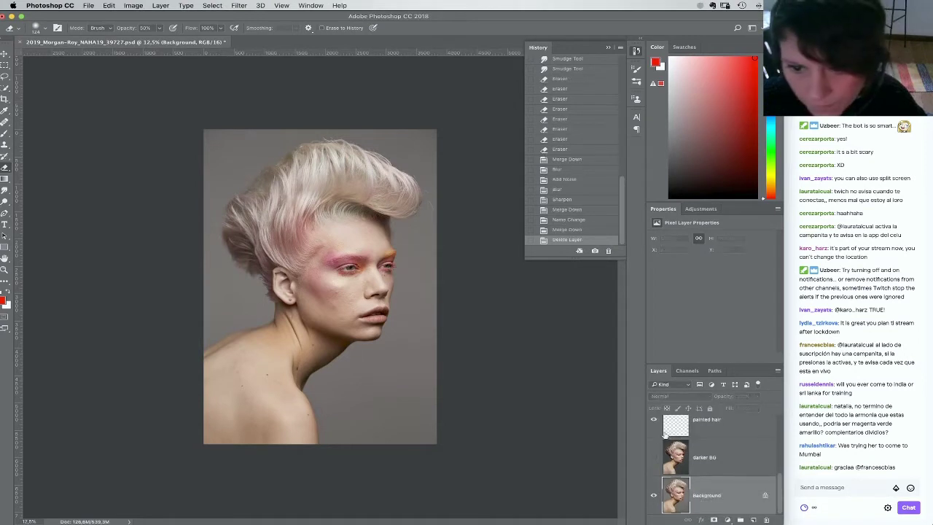
Show and select the darker BG layer, then compare the retouched portrait with the Background layer alone
left_click(654, 457)
left_click(685, 449)
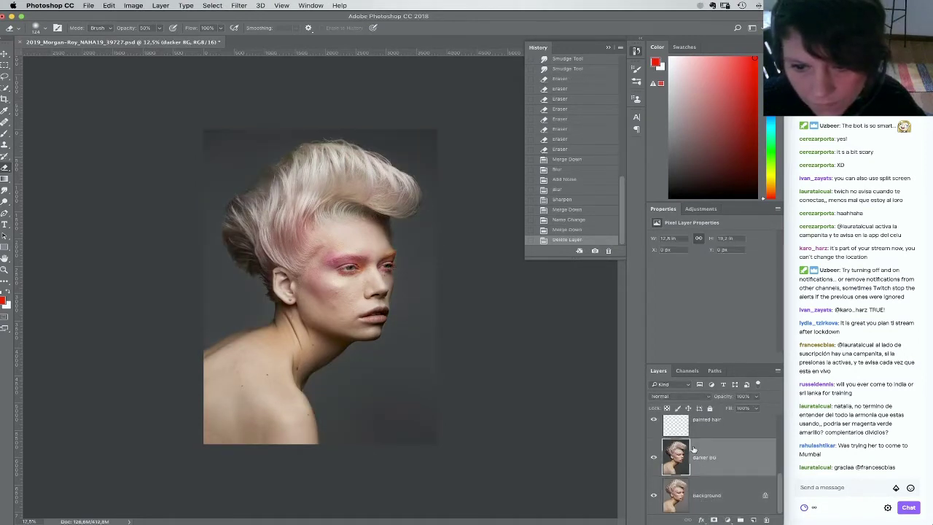
left_click(653, 496, "alt")
left_click(653, 496, "alt")
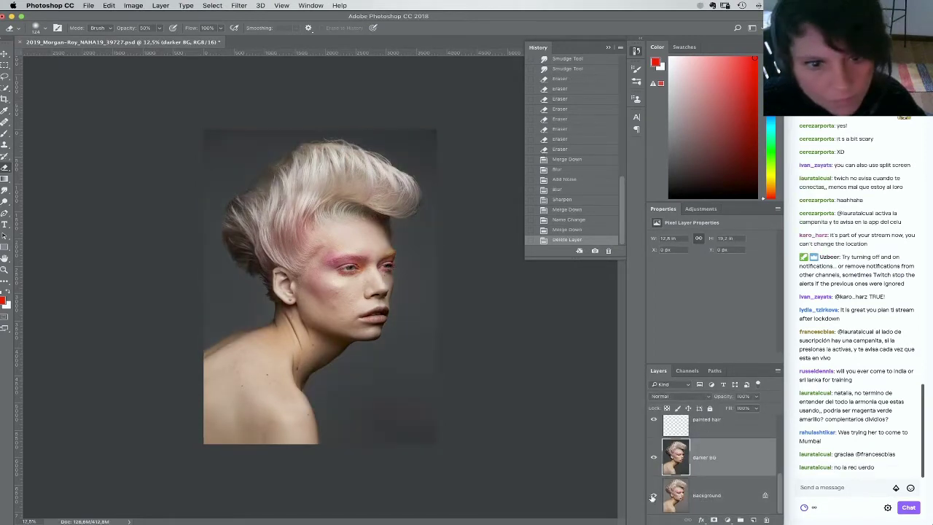
scroll(779, 488, "up", 3)
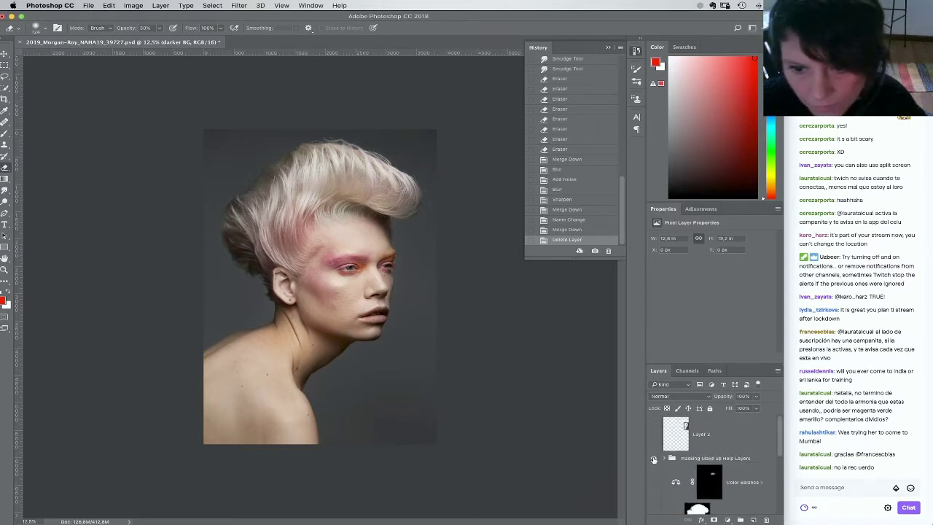
Hide the masking Make up Help Layers group and Background, and show Color Balance 1 and the color adjustments below it
left_click(653, 458)
left_click(654, 458)
left_click(653, 482)
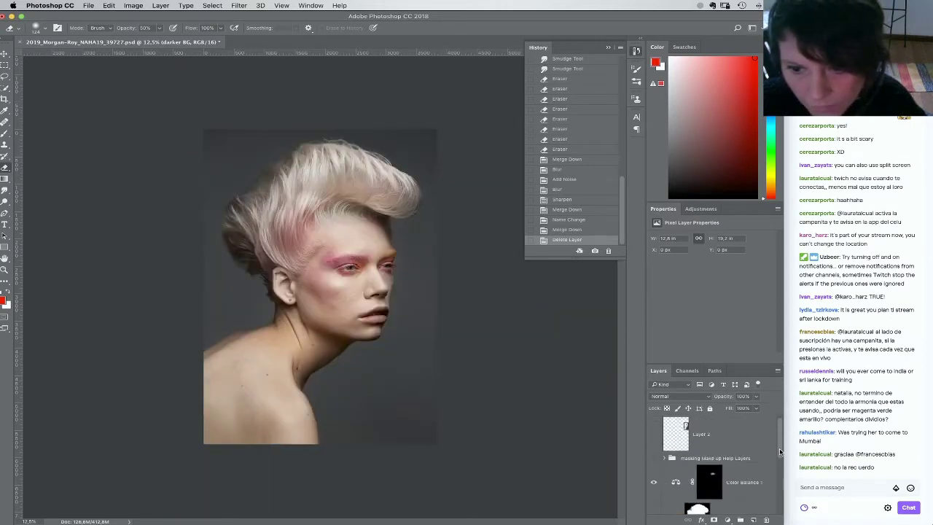
scroll(779, 452, "down", 1)
left_click(652, 482)
scroll(779, 466, "down", 2)
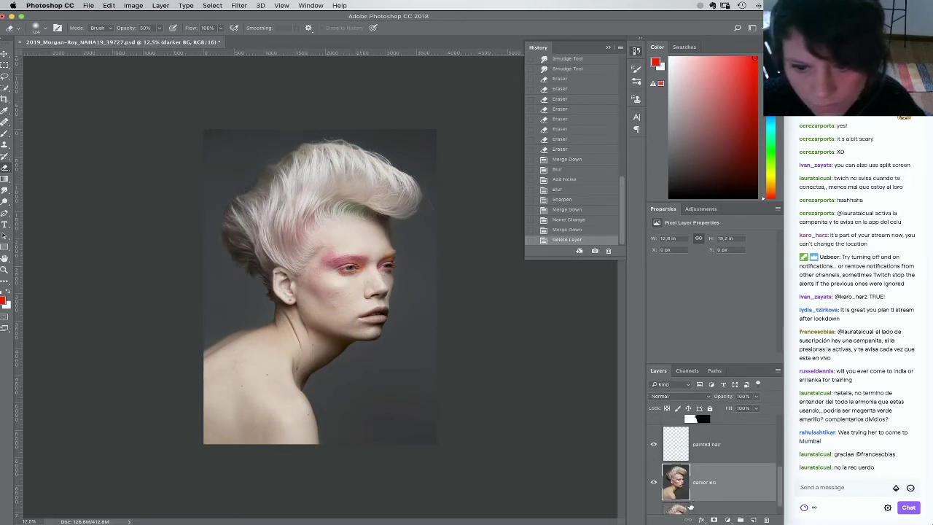
scroll(778, 487, "down", 1)
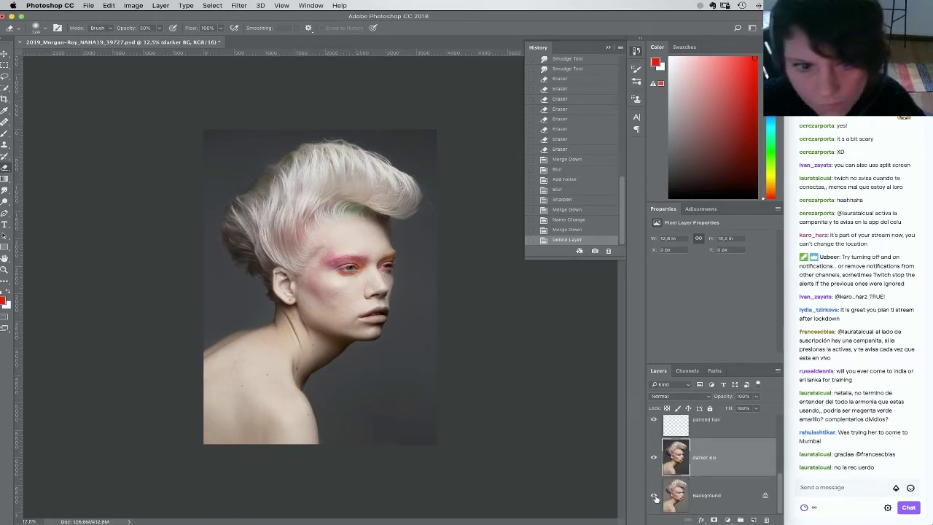
left_click(655, 498)
left_click(655, 499)
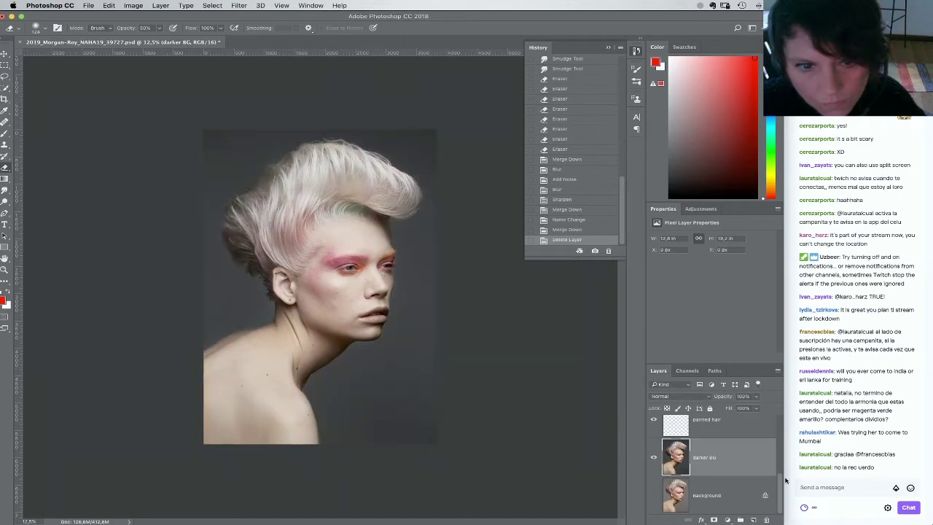
left_click_drag(779, 486, 777, 410)
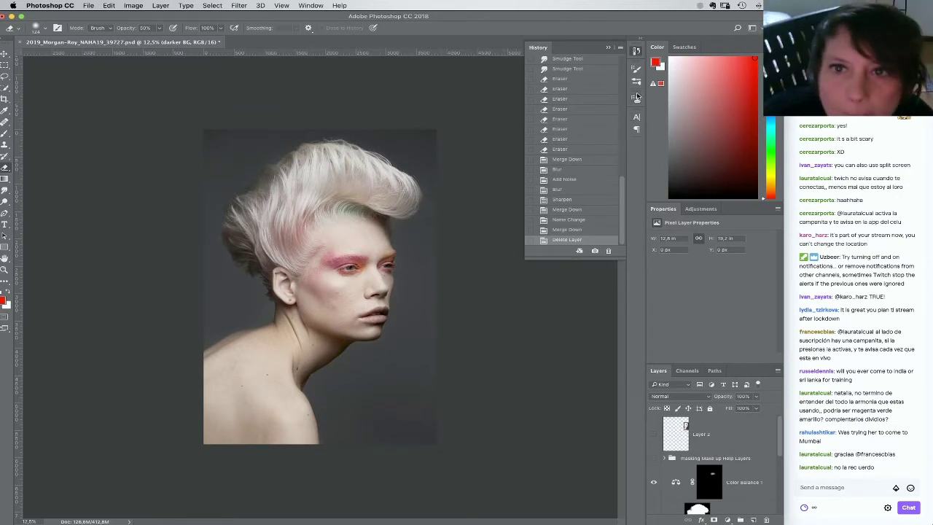
left_click(309, 6)
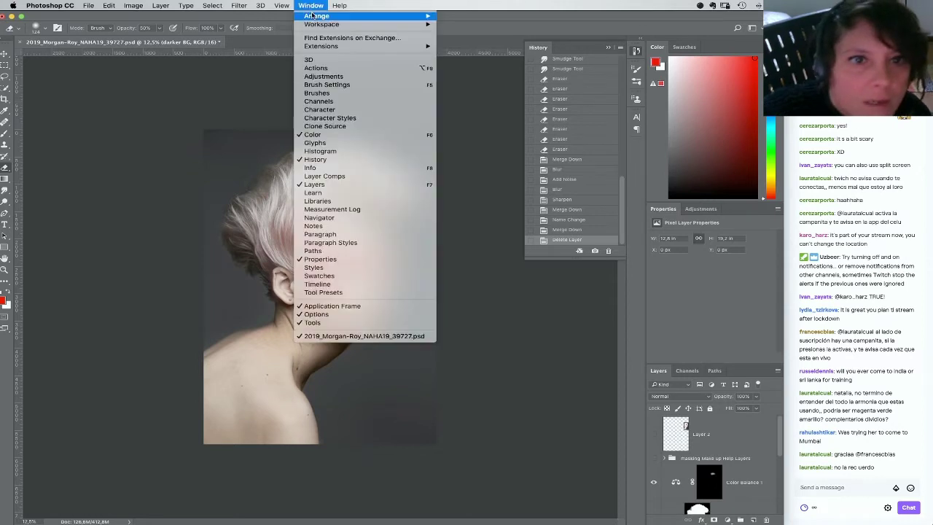
mouse_move(325, 48)
left_click(487, 48)
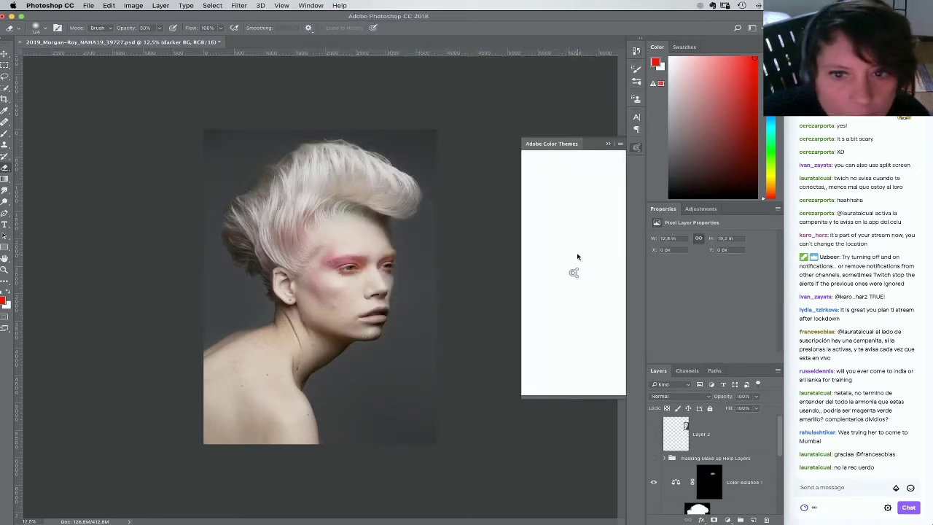
Open the ColorSchemeDesigner3 extension and move it clear of the model's face
left_click(310, 6)
mouse_move(327, 46)
left_click(474, 55)
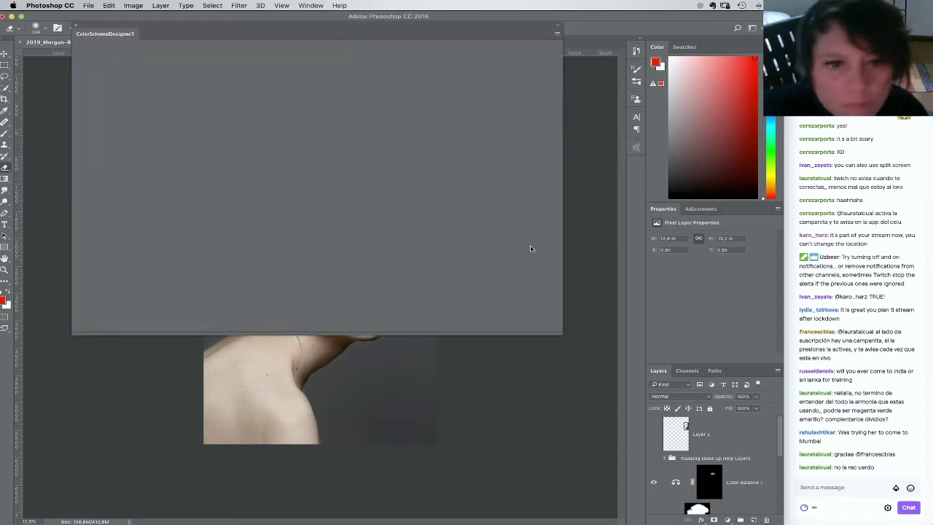
left_click_drag(425, 31, 774, 46)
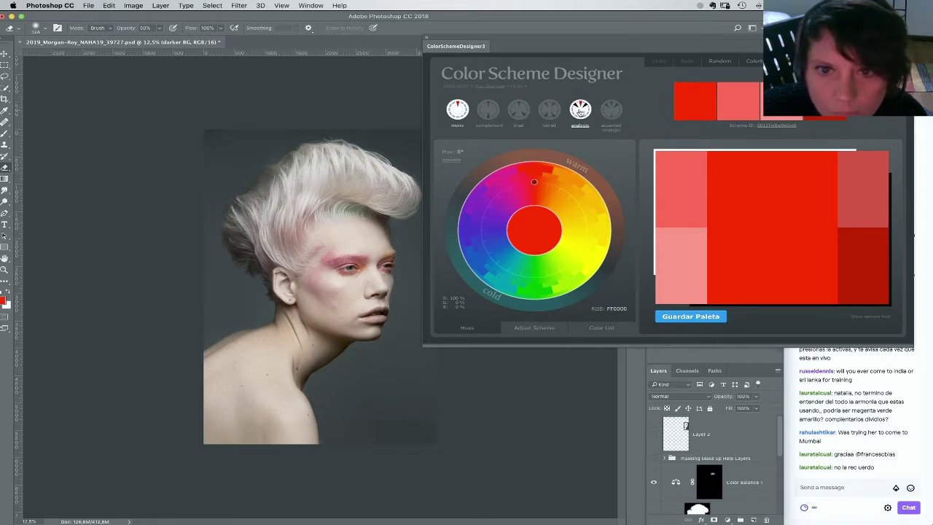
Choose the analogic color scheme and shift its base hue to magenta at about 324°
left_click(580, 112)
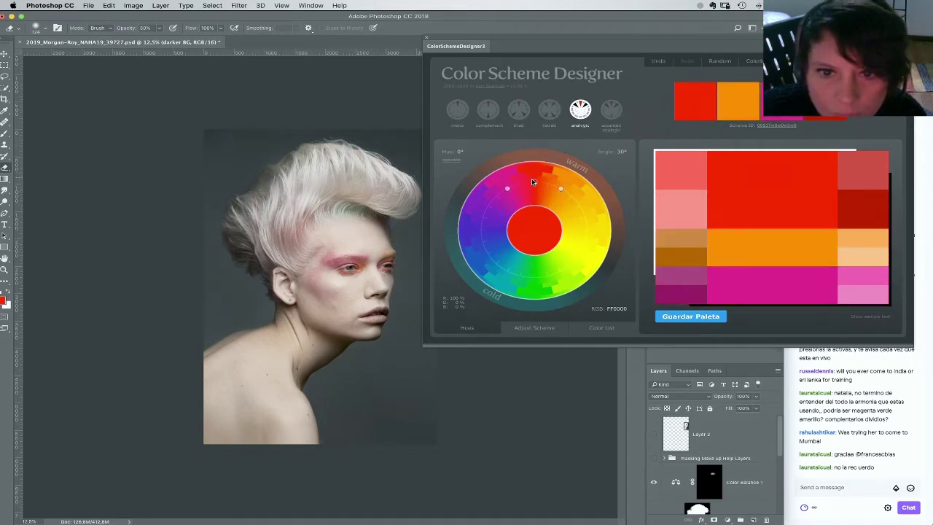
left_click_drag(536, 187, 510, 193)
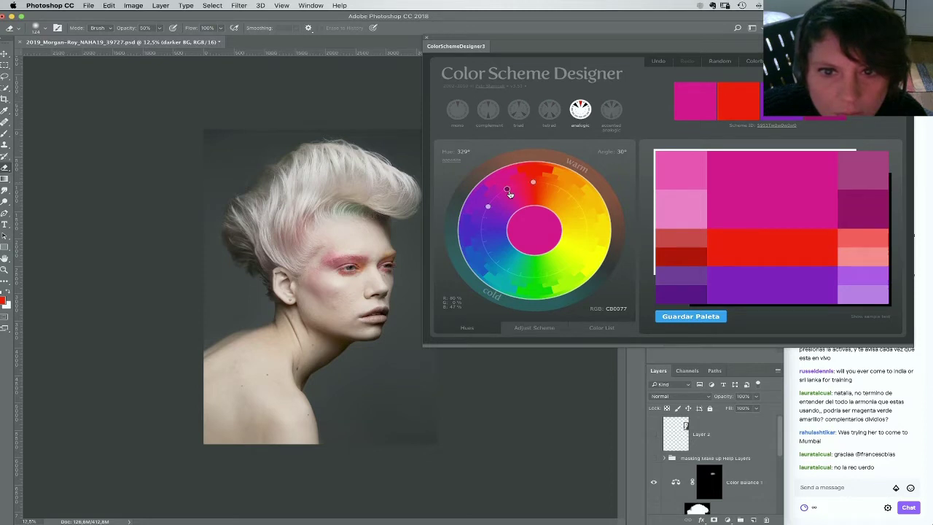
left_click_drag(510, 194, 503, 193)
Switch to a triad scheme with a 60° angle, save the palette into the document and close the color scheme extension
left_click(519, 110)
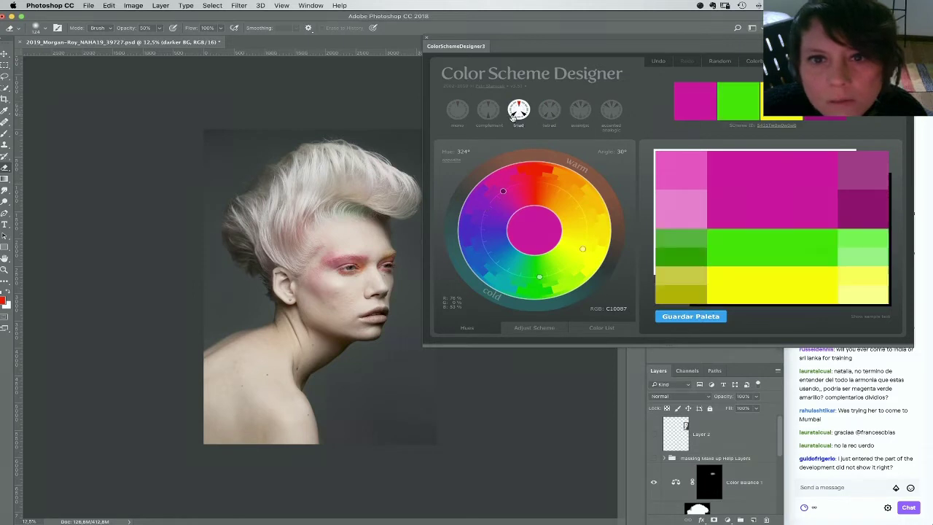
left_click(620, 155)
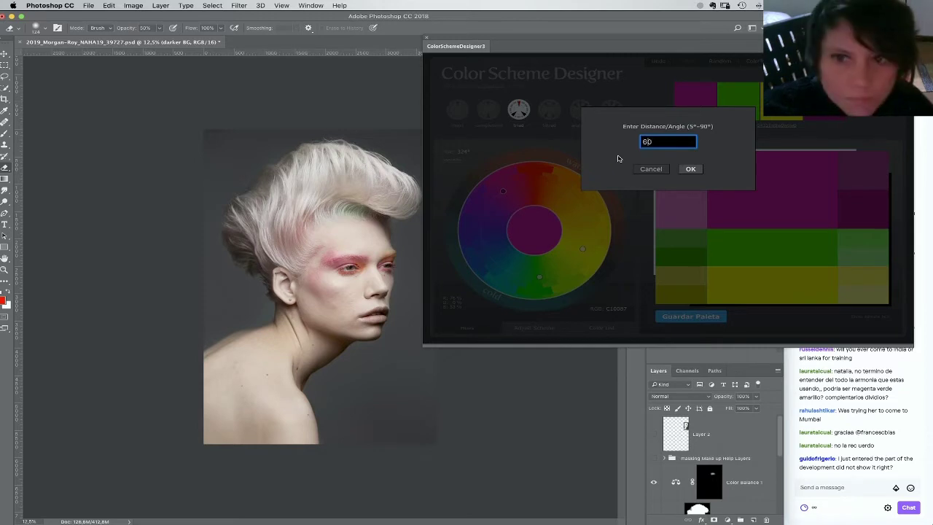
left_click(690, 169)
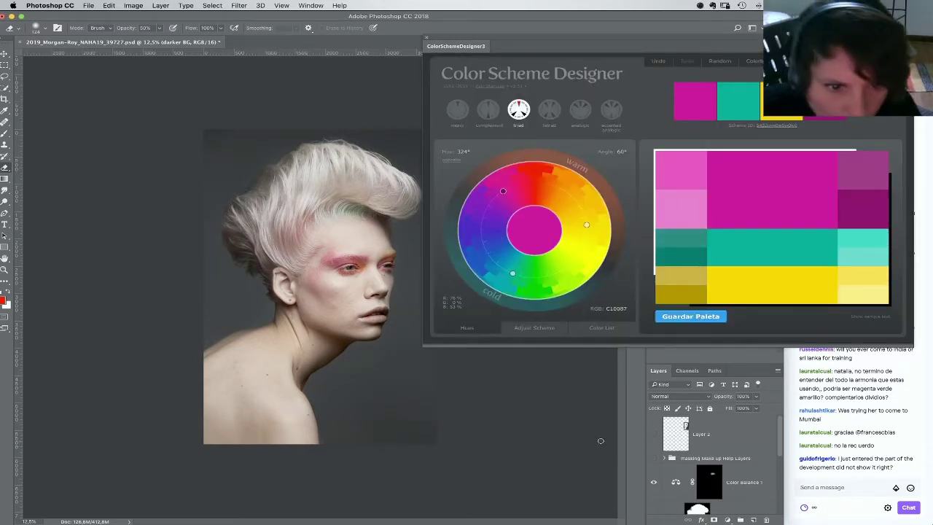
left_click(691, 316)
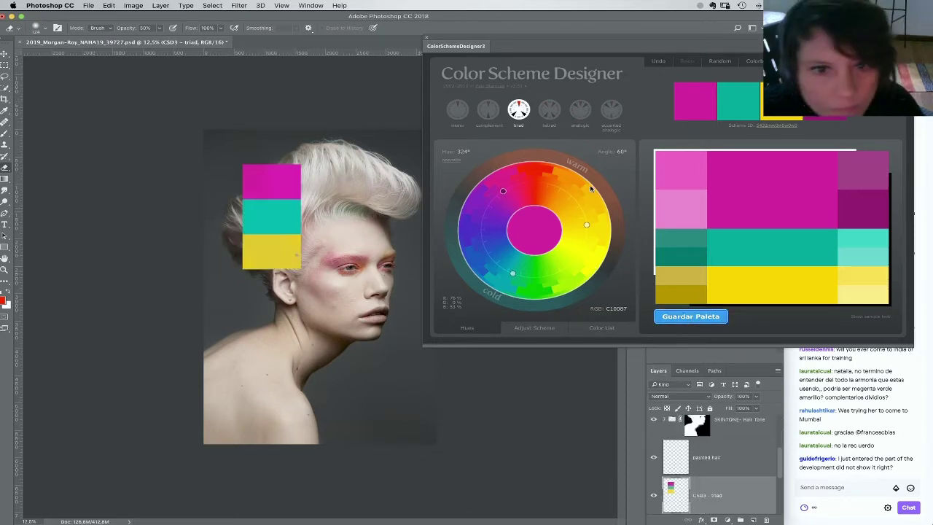
left_click(615, 394)
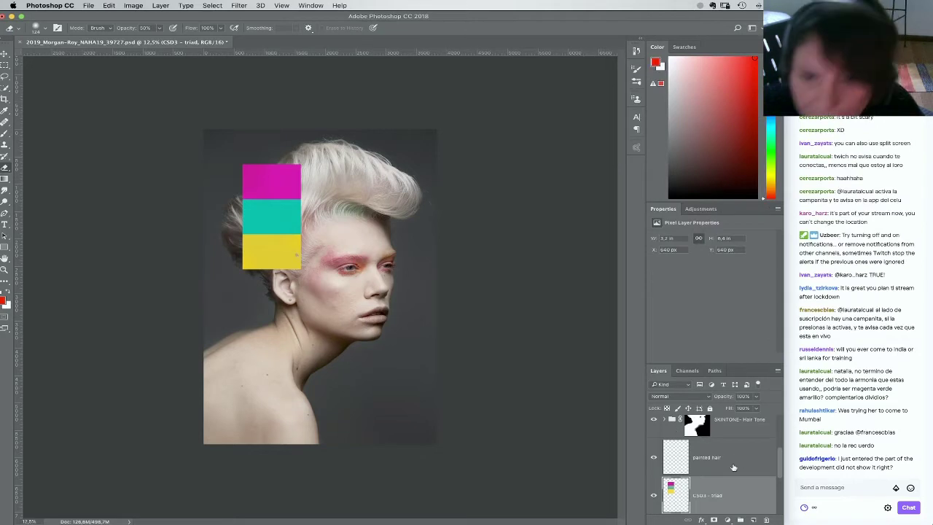
Move the CSD3 - triad palette layer up the stack to directly below Layer 2
left_click_drag(728, 494, 722, 452)
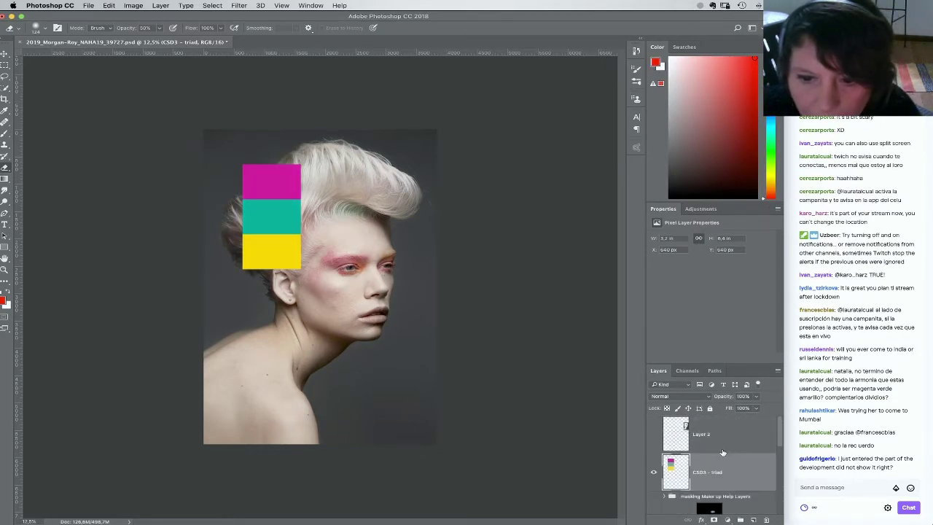
left_click_drag(779, 435, 779, 483)
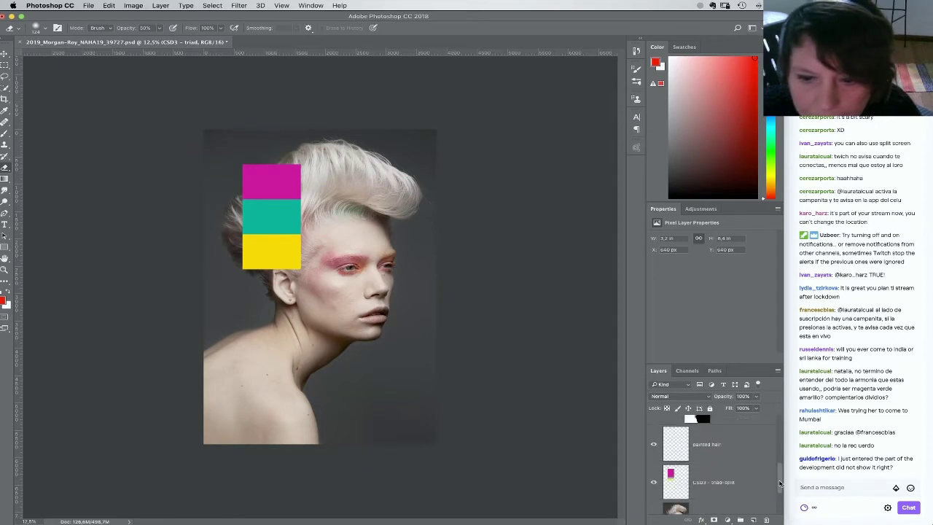
scroll(778, 487, "up", 3)
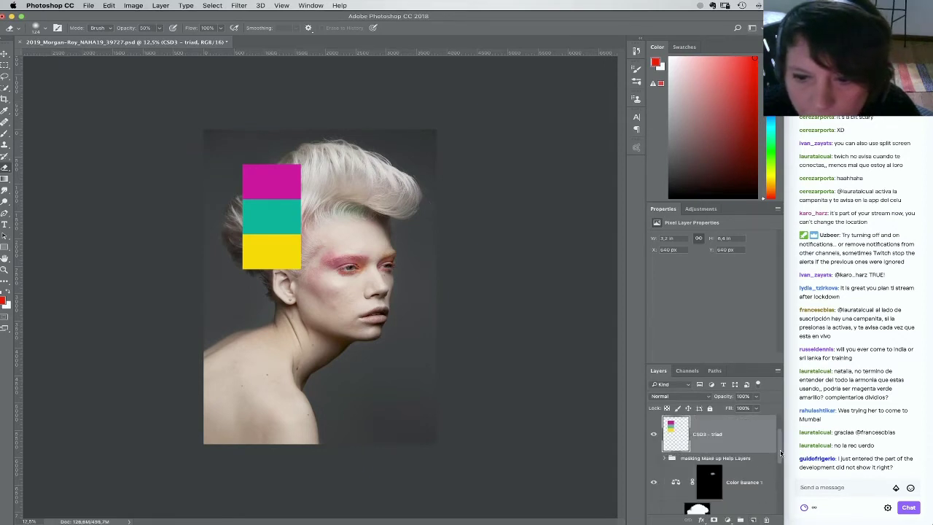
Select the darker BG layer and hide the CSD3 - triad palette layer
scroll(779, 453, "down", 5)
left_click(701, 450)
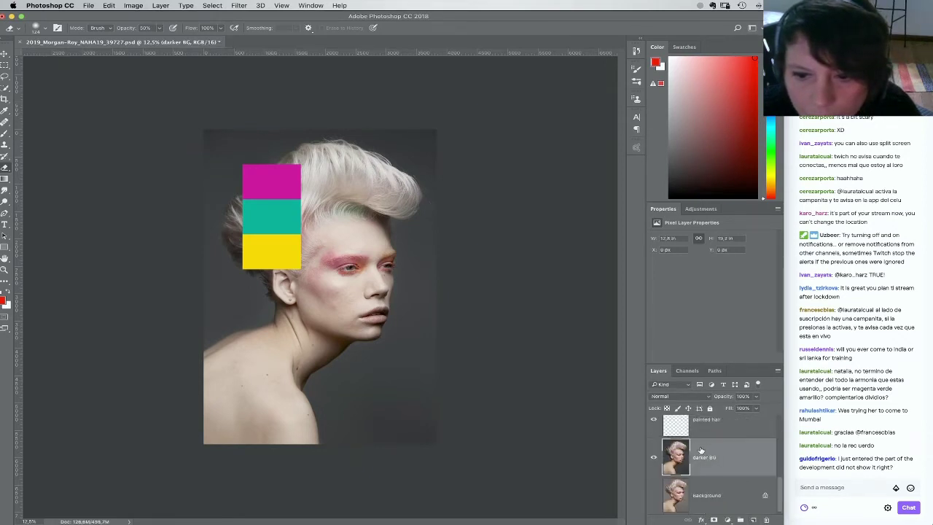
left_click_drag(779, 486, 781, 381)
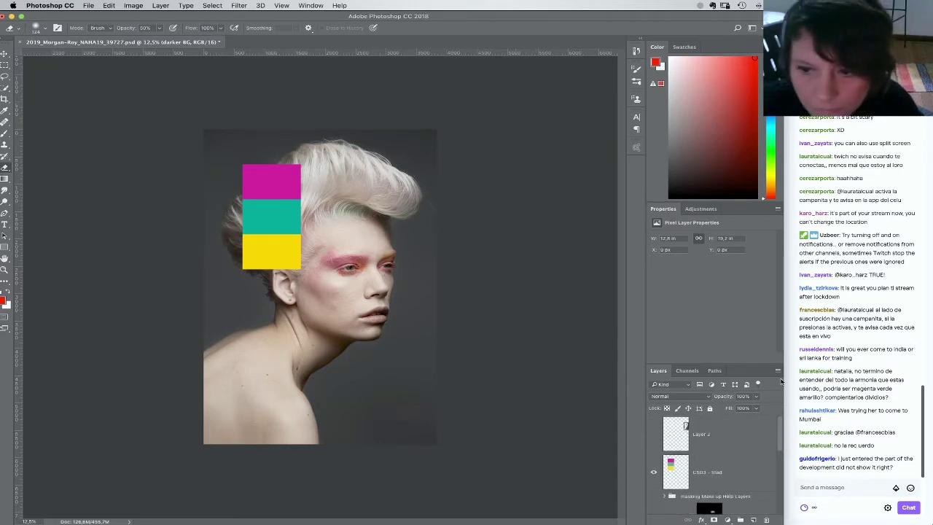
left_click(653, 471)
scroll(783, 456, "down", 2)
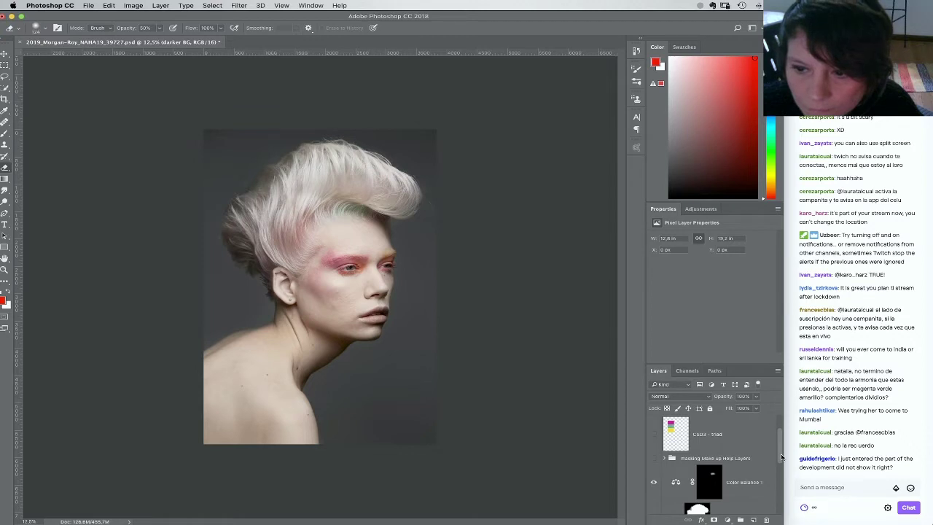
left_click_drag(781, 460, 783, 500)
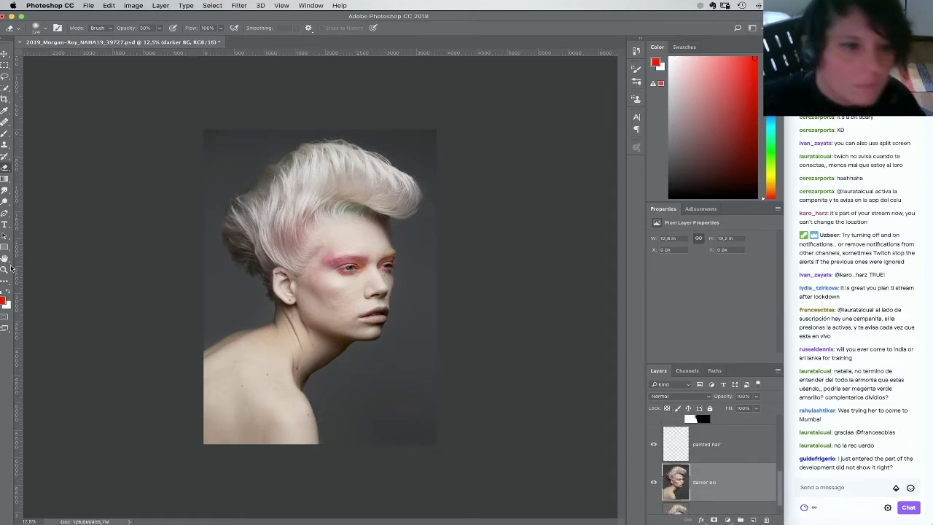
Examine the face, eye makeup and hairline up close, ending on the temple beside the ear at 100%
key("z")
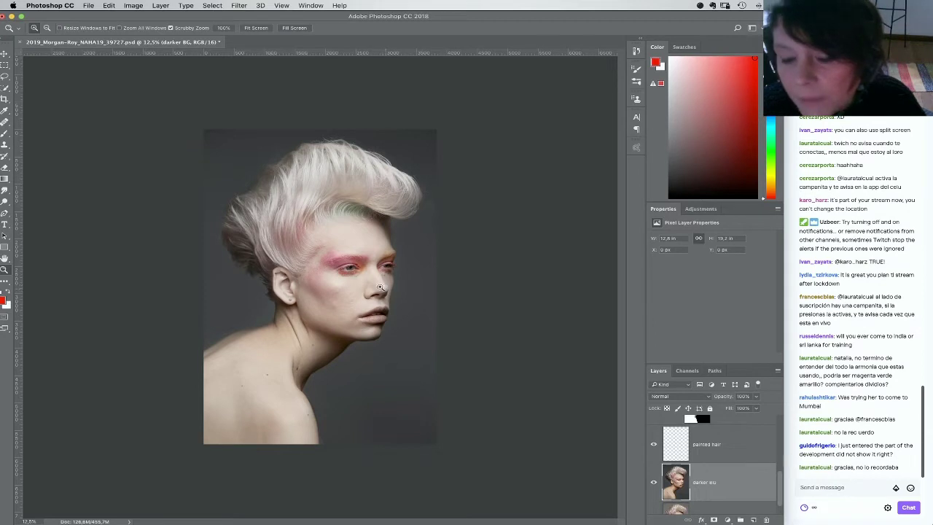
double_click(375, 261)
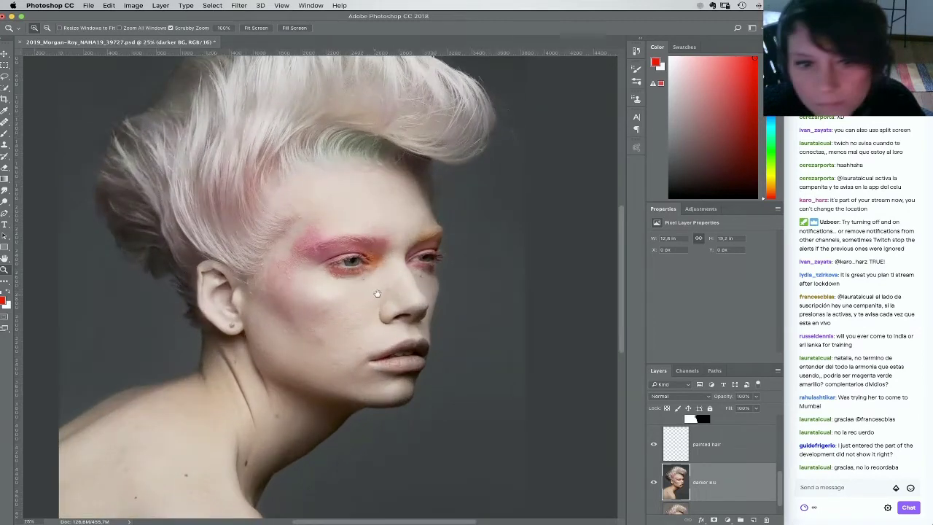
left_click_drag(376, 293, 414, 318)
left_click_drag(376, 199, 370, 263)
double_click(486, 235)
left_click_drag(429, 285, 527, 150)
left_click(298, 291)
left_click_drag(344, 340, 391, 360)
left_click(349, 336)
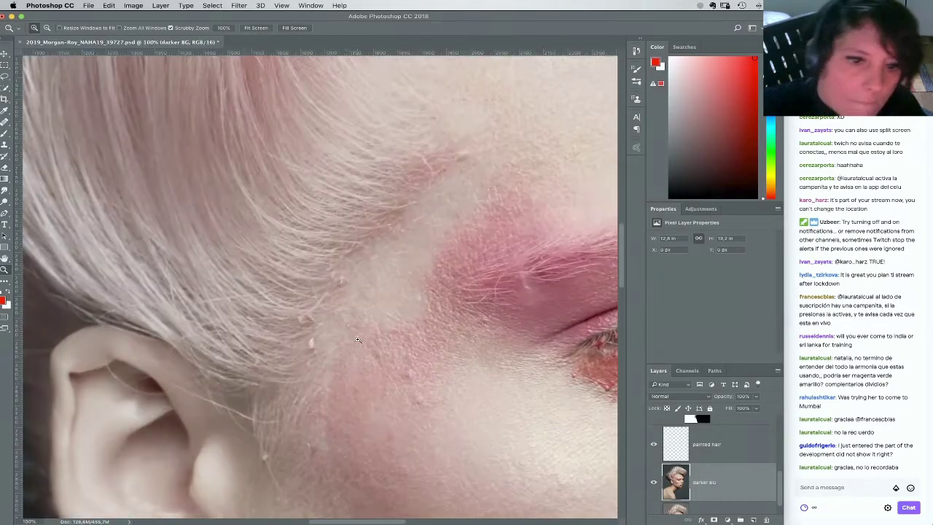
Clone out the light specks along the temple hairline on darker BG with a larger Clone Stamp brush in Darken mode
left_click(5, 144)
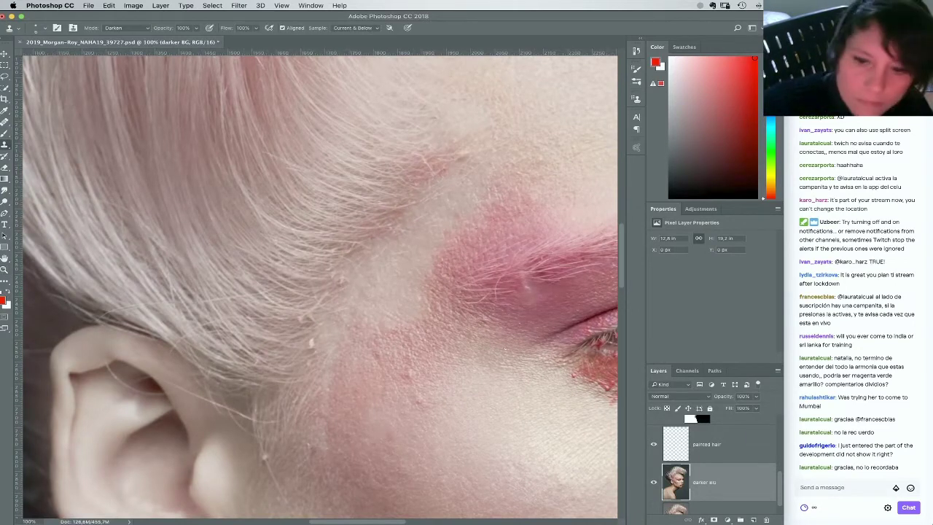
right_click(322, 343)
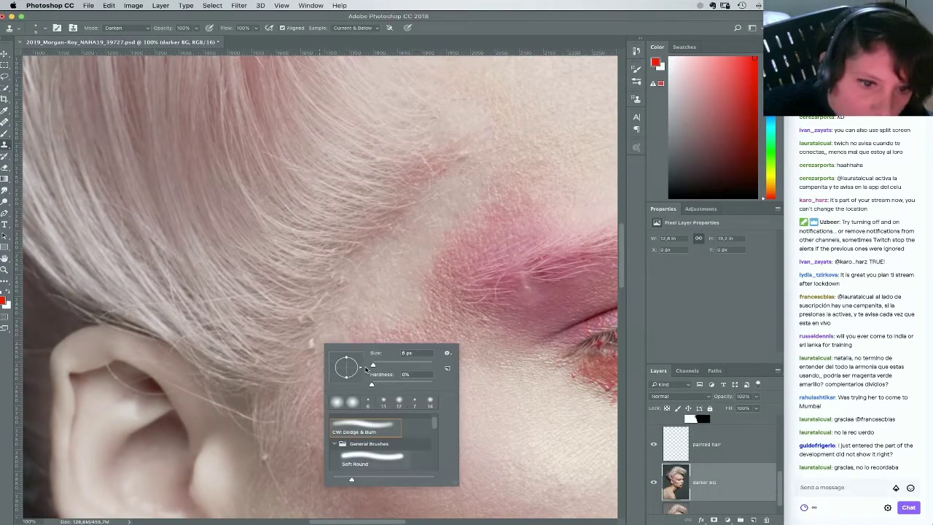
left_click(377, 365)
left_click(308, 343, "alt")
left_click_drag(325, 338, 314, 371)
key("super+z")
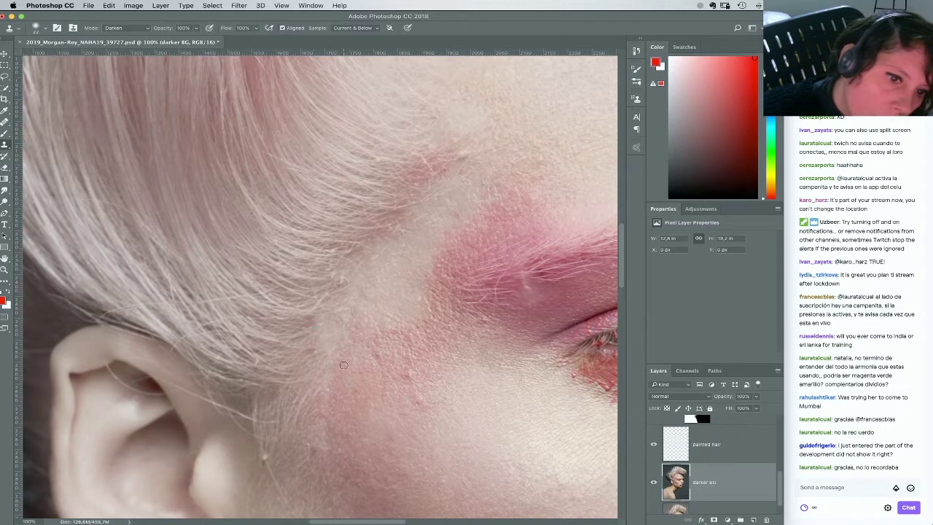
left_click(332, 290, "alt")
left_click(319, 286)
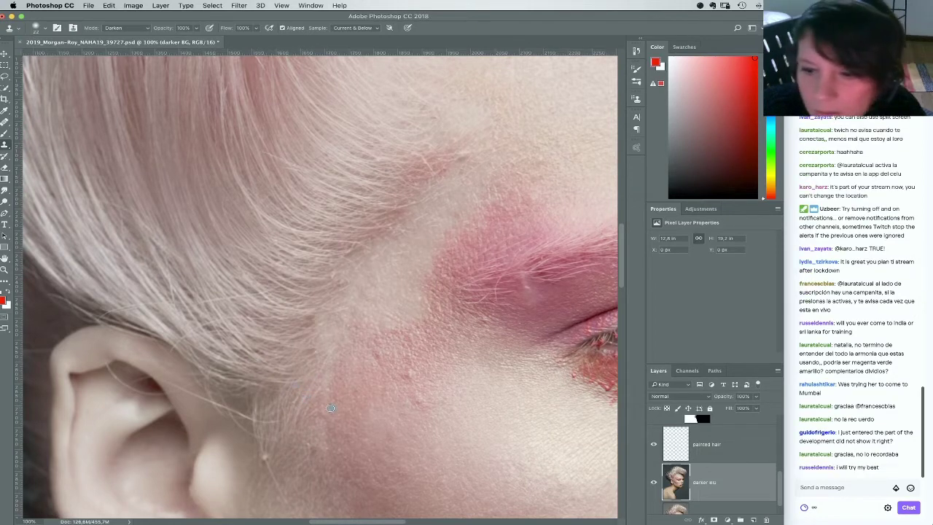
Clone out the light speck and stray hair on the skin in front of the ear, undoing misplaced strokes
left_click_drag(330, 407, 336, 351)
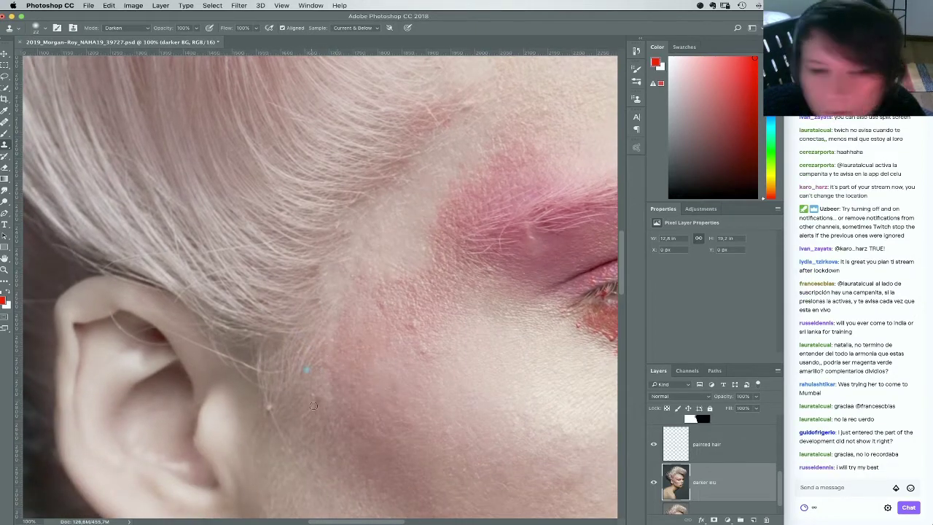
left_click_drag(301, 424, 334, 331)
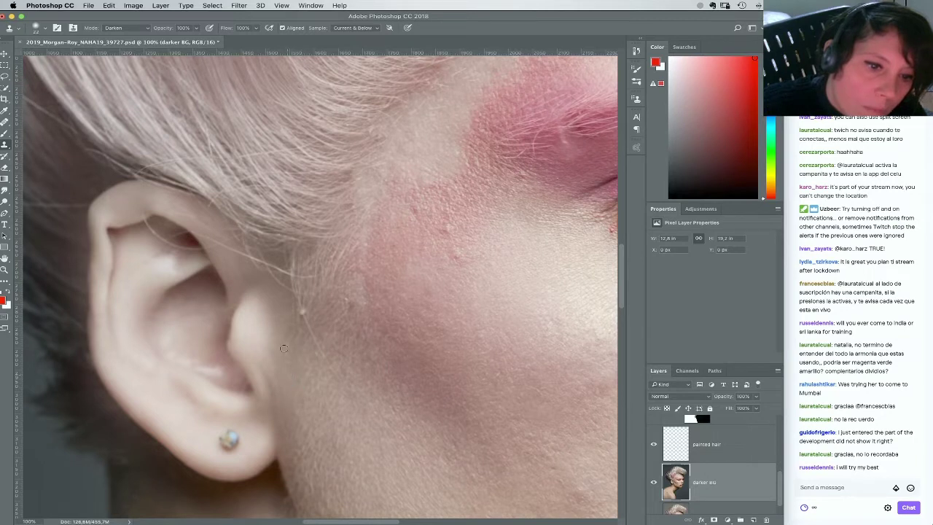
left_click(324, 352, "alt")
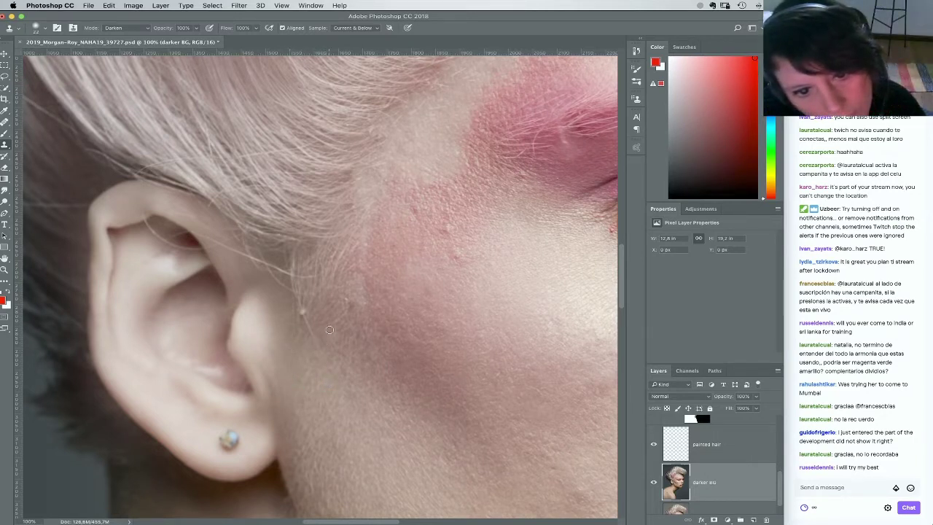
left_click(330, 333)
key("super+z")
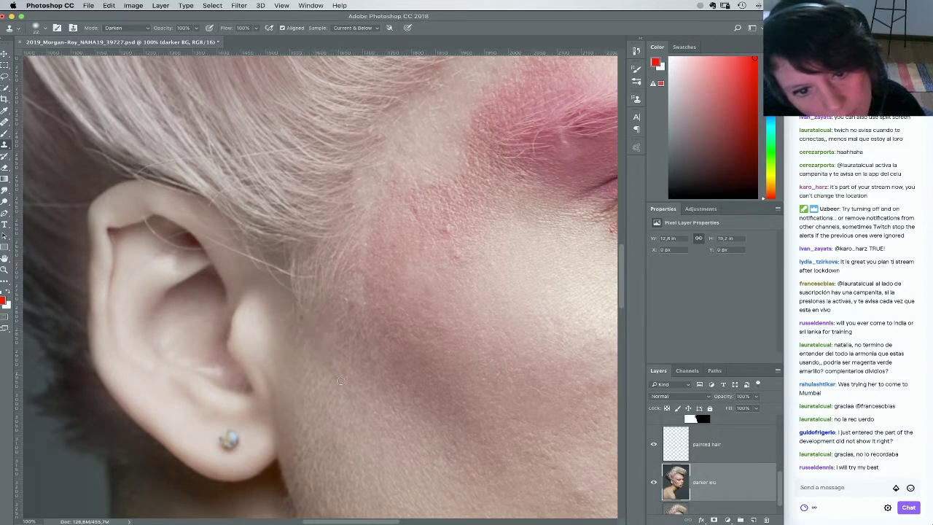
left_click(341, 381)
key("super+z")
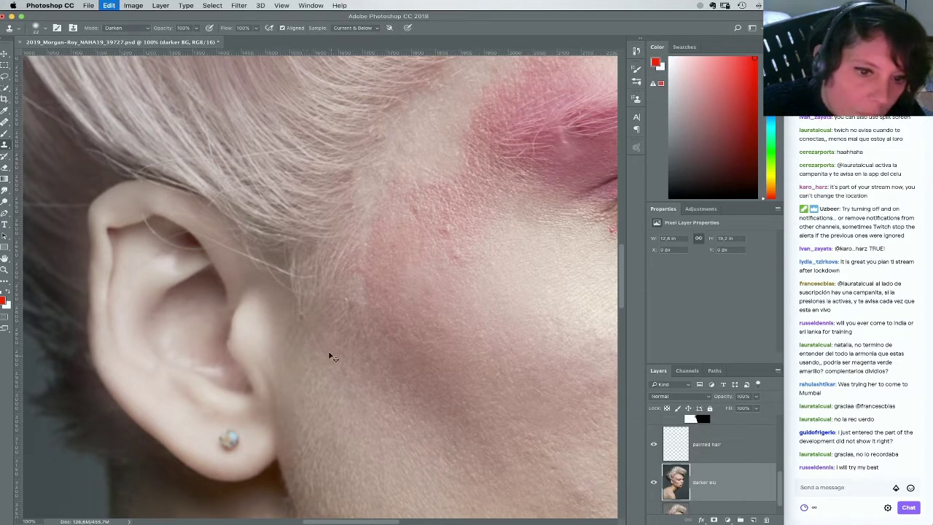
Clone out the remaining stray hair tip on the skin in front of the ear with a smaller Clone Stamp brush
right_click(330, 356)
left_click_drag(387, 375, 383, 375)
left_click(312, 334)
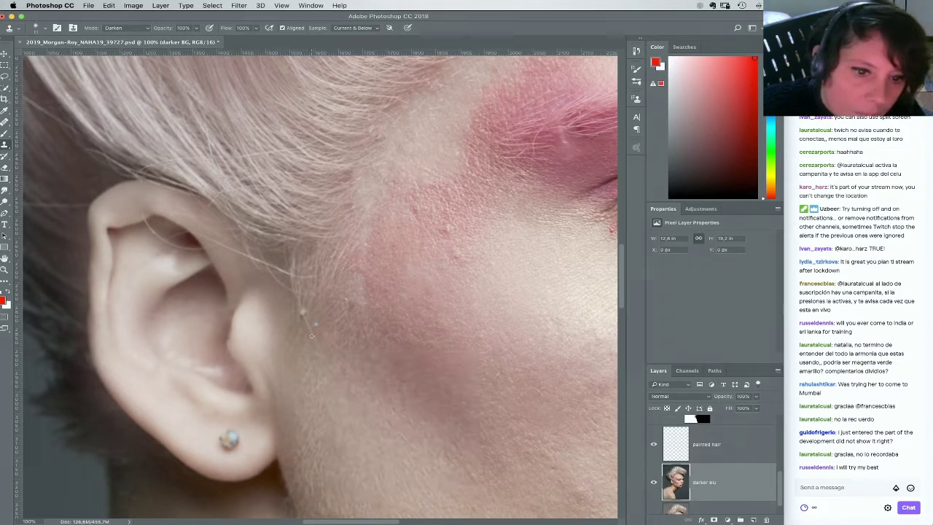
left_click(304, 312)
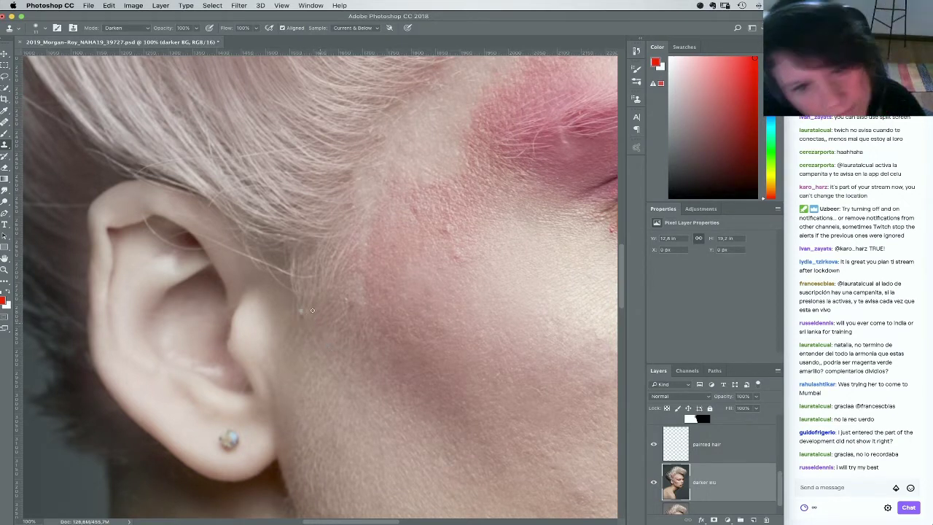
Set the Clone Stamp mode to Lighten and clone out the dark specks on the skin along the sideburn
left_click(124, 27)
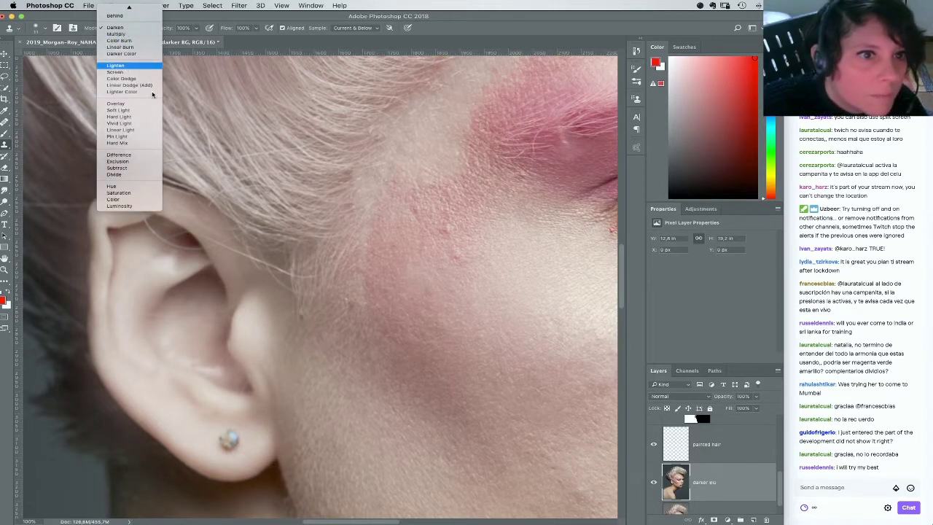
left_click(137, 67)
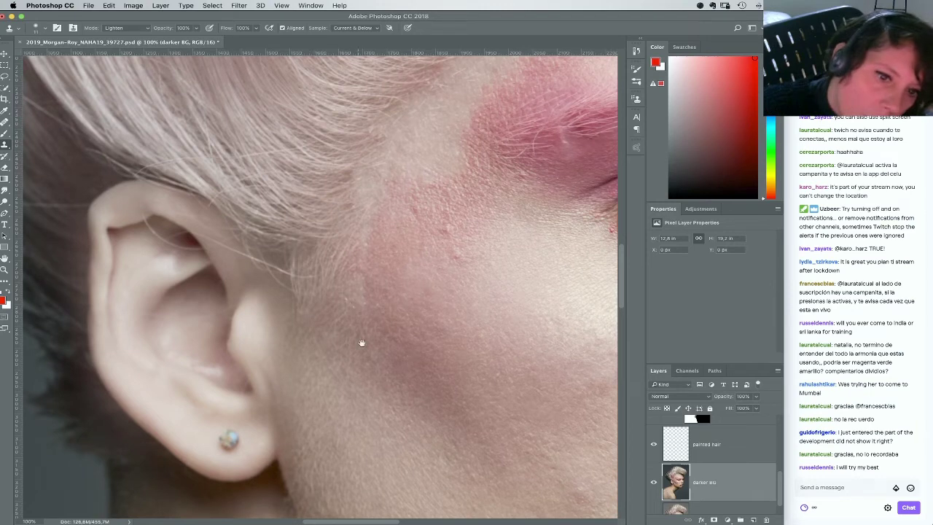
left_click_drag(362, 342, 360, 337)
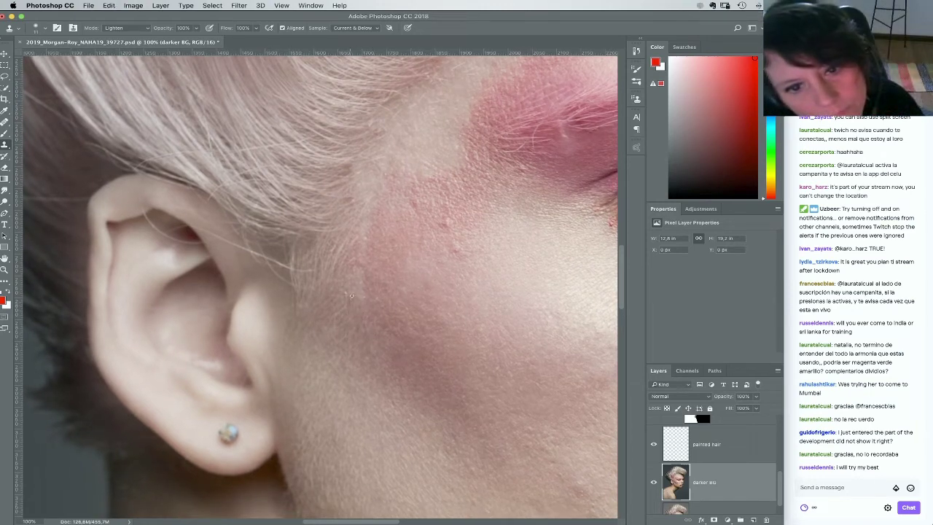
left_click_drag(344, 303, 352, 242)
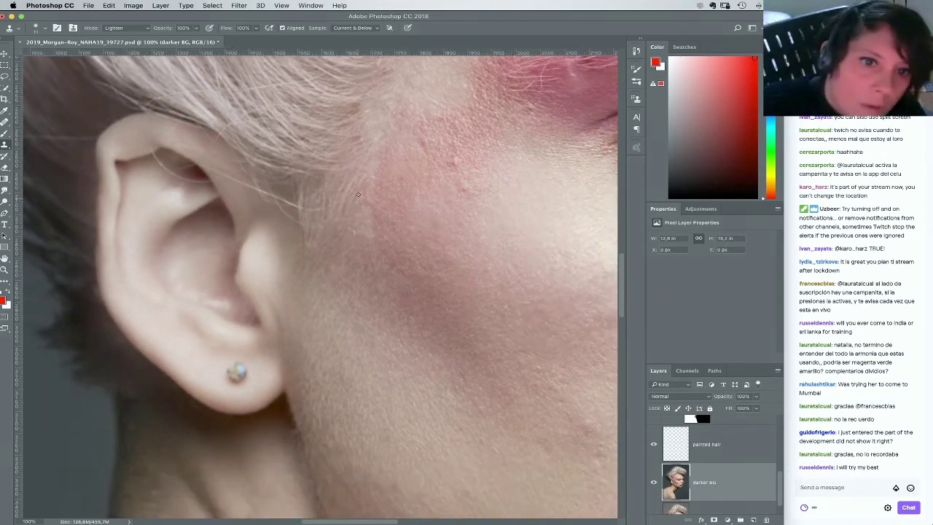
left_click_drag(355, 199, 353, 193)
Heal the middle stretch of the curved stray hair inside the upper ear with the Healing Brush at 300%
left_click_drag(346, 370, 264, 366)
left_click_drag(190, 252, 406, 421)
key("super+plus")
key("super+plus")
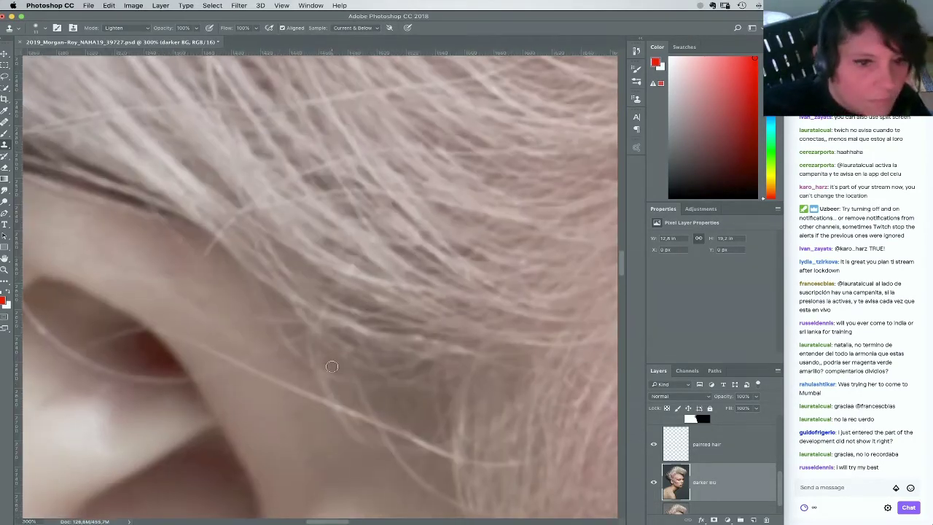
mouse_move(332, 366)
left_mouse_down()
mouse_move(329, 373)
mouse_move(441, 327)
mouse_move(487, 336)
left_mouse_up()
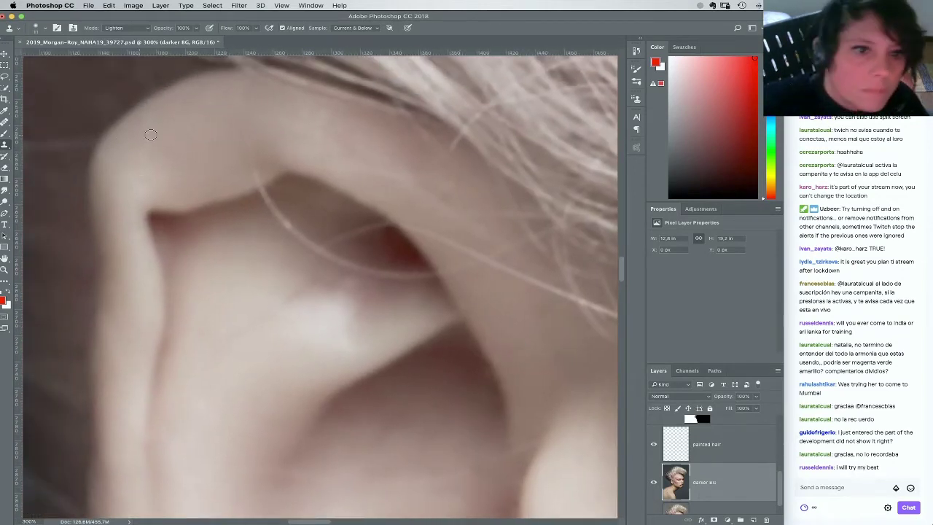
left_click(4, 122)
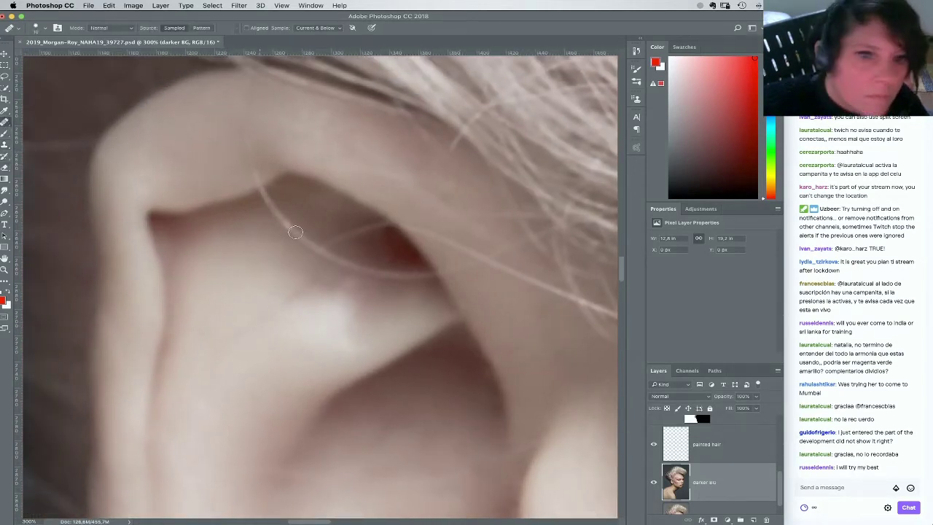
left_click(357, 255, "alt")
left_click_drag(349, 262, 354, 267)
left_click(364, 263, "alt")
left_click(378, 262, "alt")
left_click(371, 268)
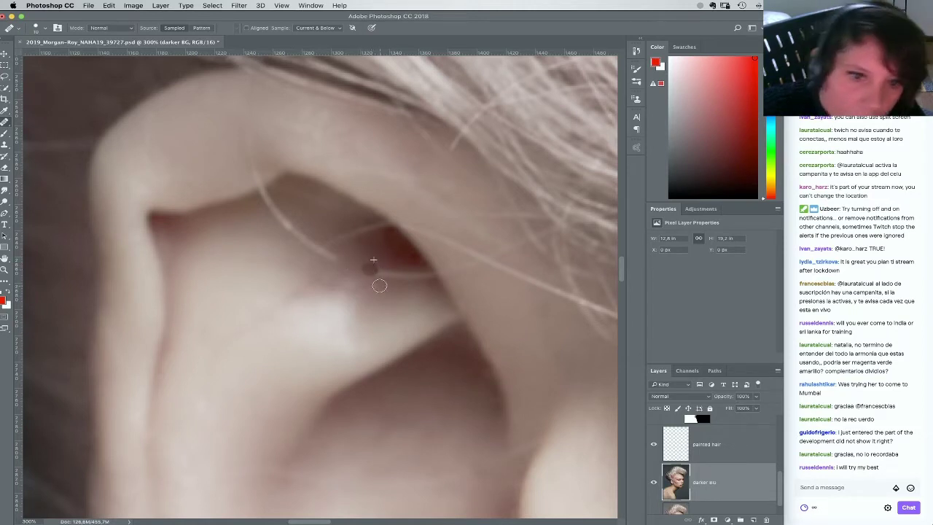
Try healing more of the stray hair below the ear's dark recess, and step back two Healing Brush strokes
left_click(379, 285, "alt")
left_click(377, 276)
left_click(382, 318)
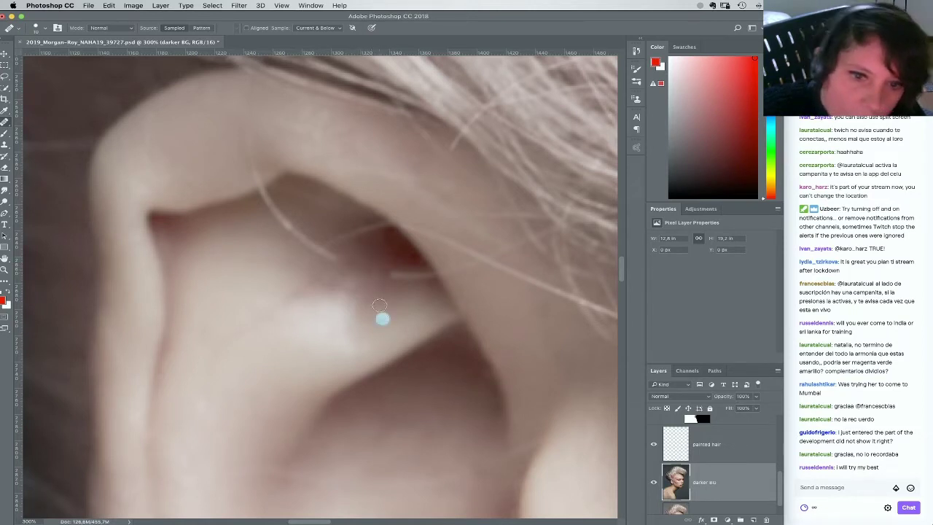
left_click(635, 50)
left_click(569, 231)
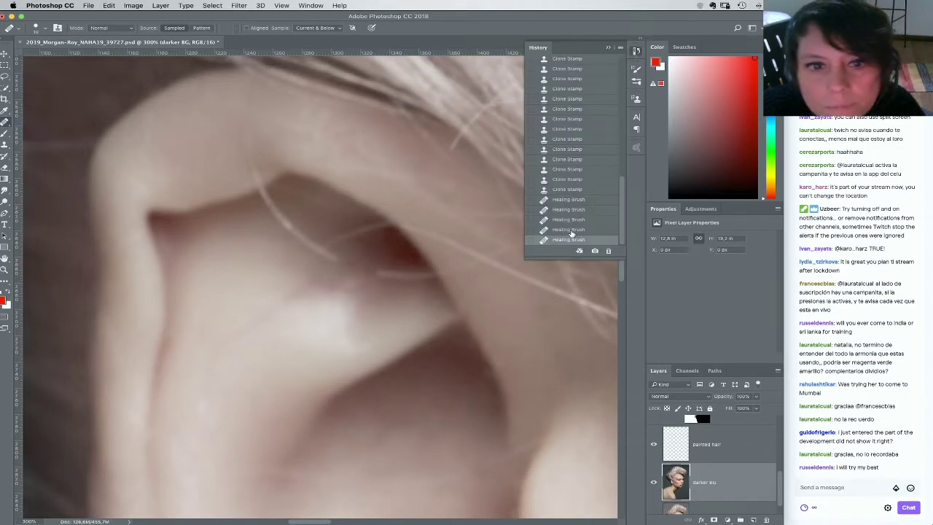
left_click(571, 219)
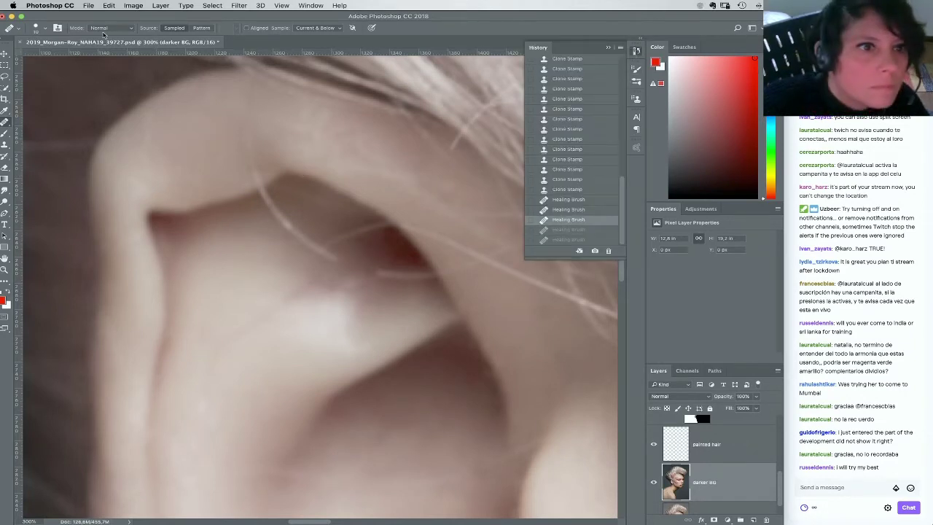
Clone out the stray hair under the ear's dark recess with a resized Clone Stamp brush in Darken mode
left_click(5, 144)
left_click(127, 29)
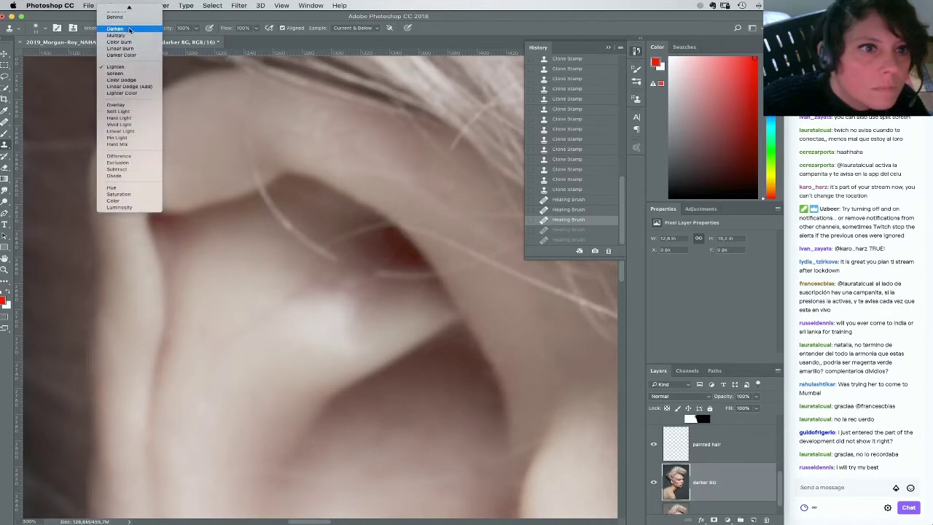
left_click(155, 42)
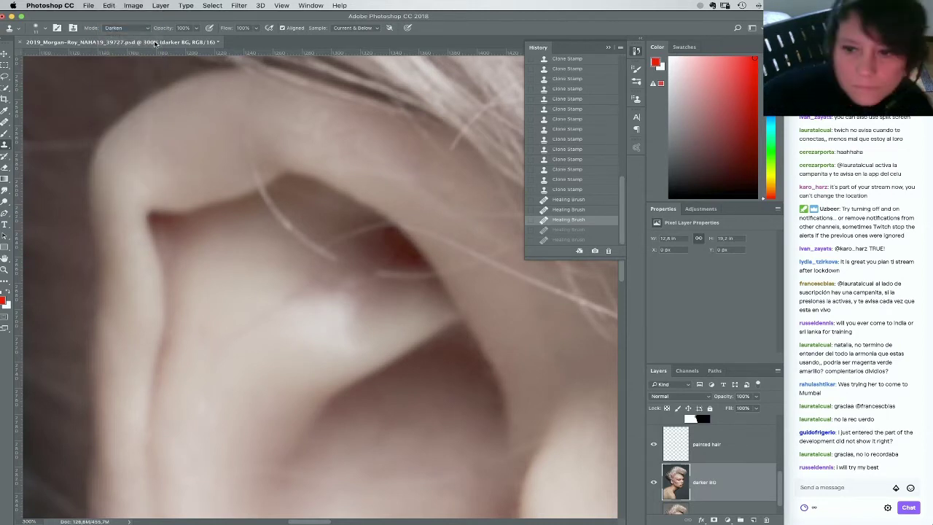
left_click(379, 277)
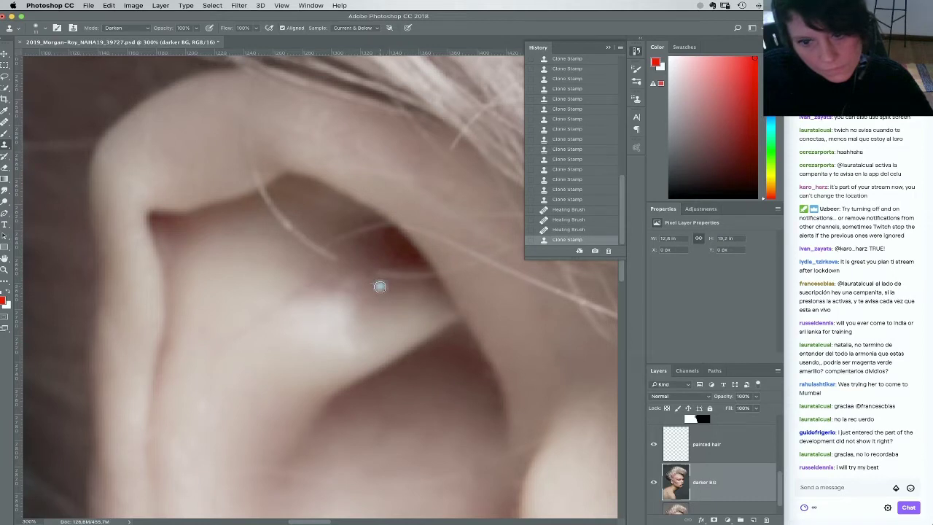
right_click(383, 307)
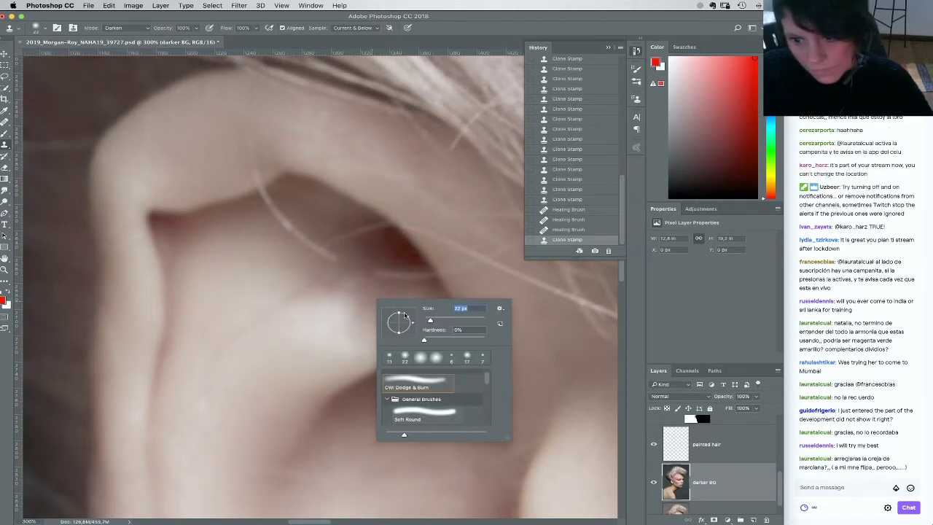
left_click(370, 264)
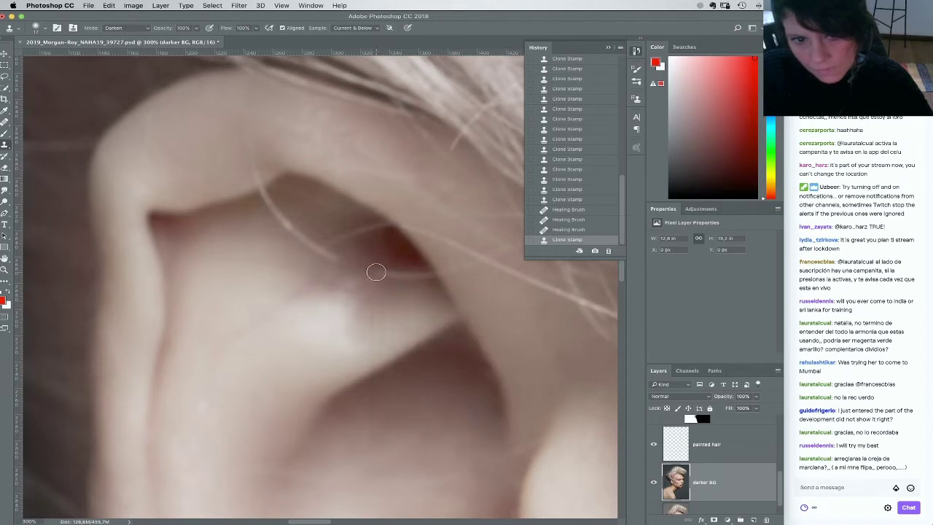
left_click(391, 271)
left_click(394, 280)
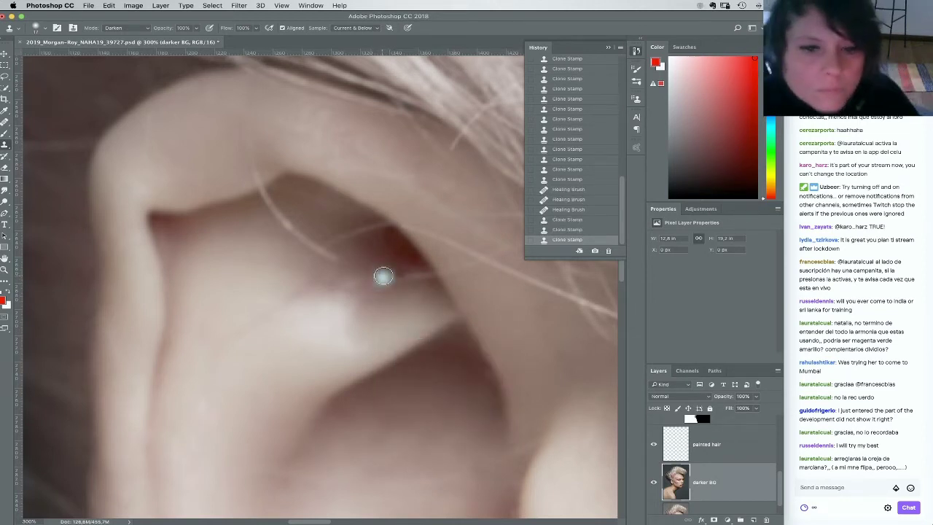
left_click(392, 273)
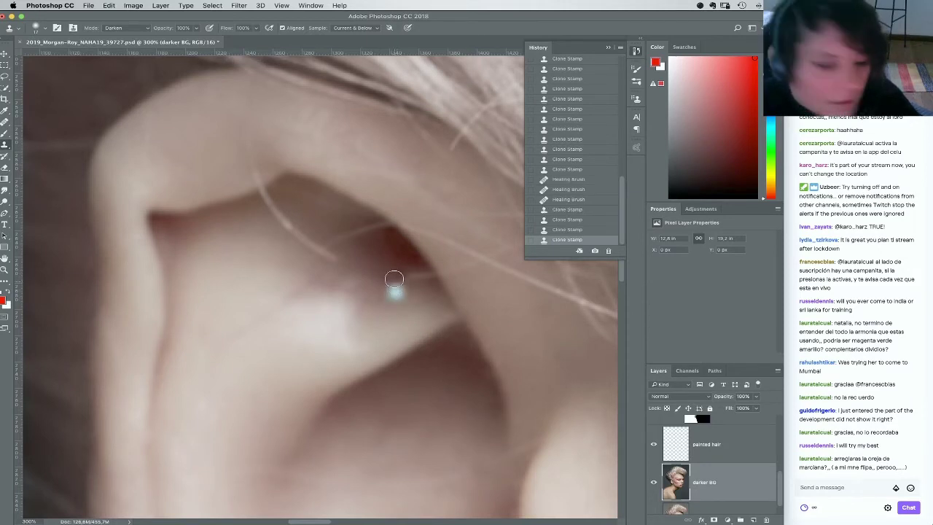
Clone out the last stretch of hair toward the recess's outer edge with the Clone Stamp at 80% opacity
key("8")
left_click(403, 277)
left_click(405, 279)
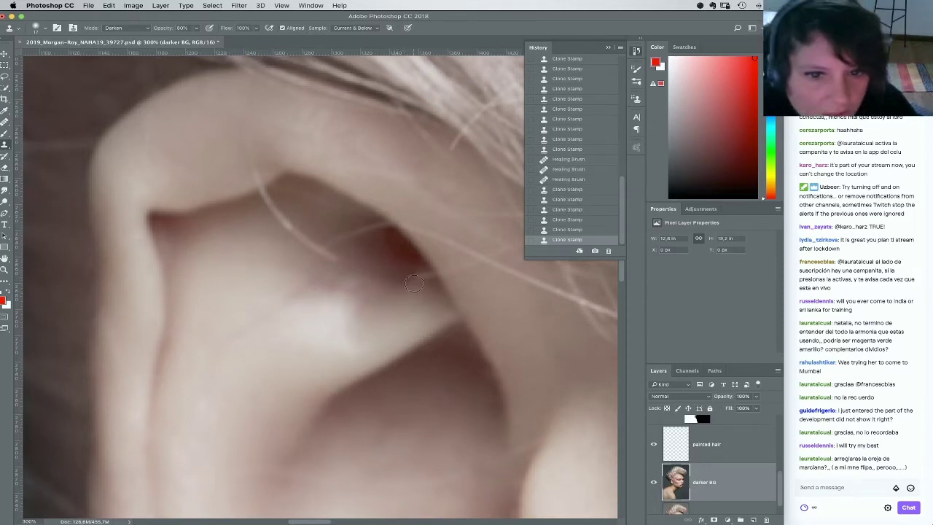
left_click(428, 281)
left_click(428, 280)
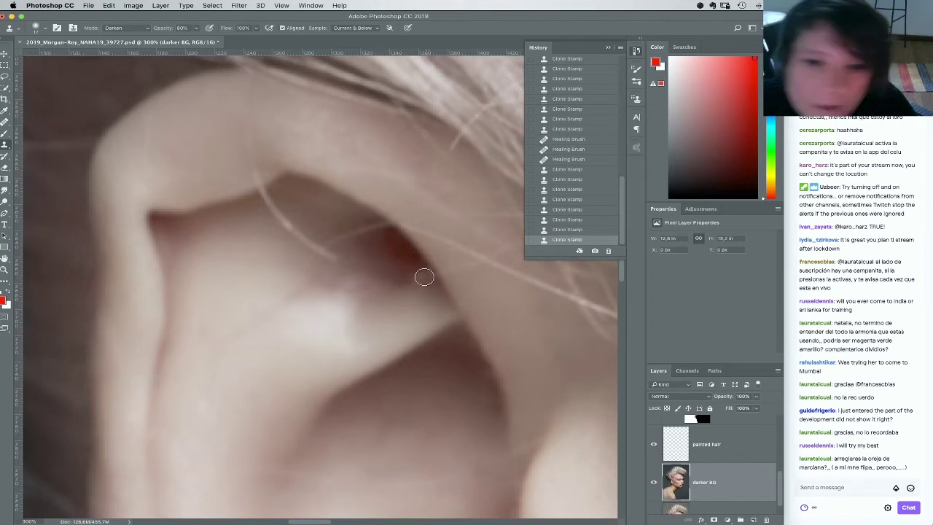
left_click(409, 269)
Blend the cloned area at the lower edge of the ear's recess with the Clone Stamp at 50% opacity
key("5")
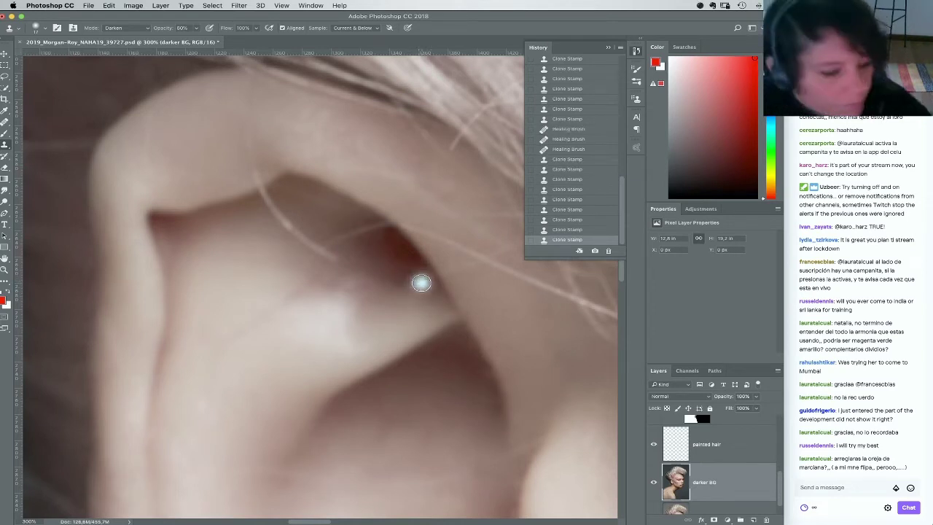
left_click(403, 265)
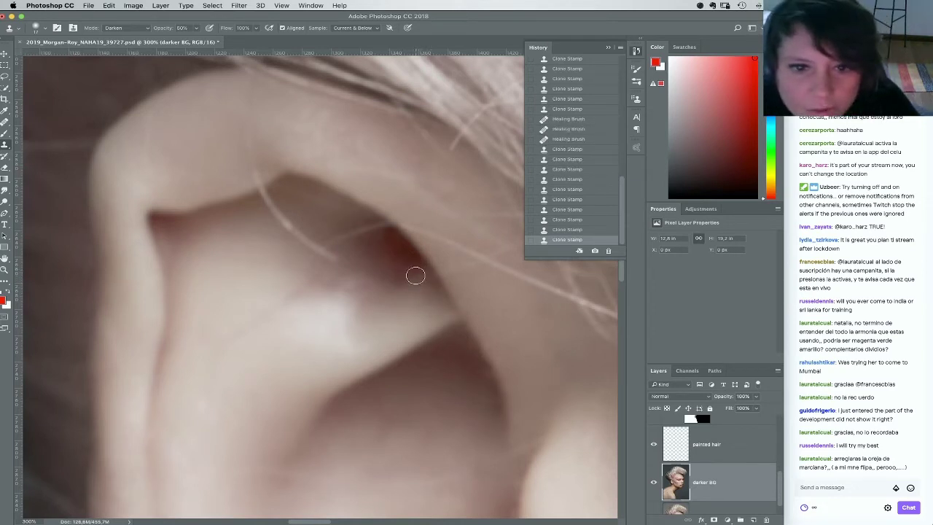
left_click(415, 272)
left_click(433, 278)
left_click(438, 296)
Clone out the faint hair crossing the upper part of the ear's dark recess, resampling nearby skin
left_click(416, 274, "alt")
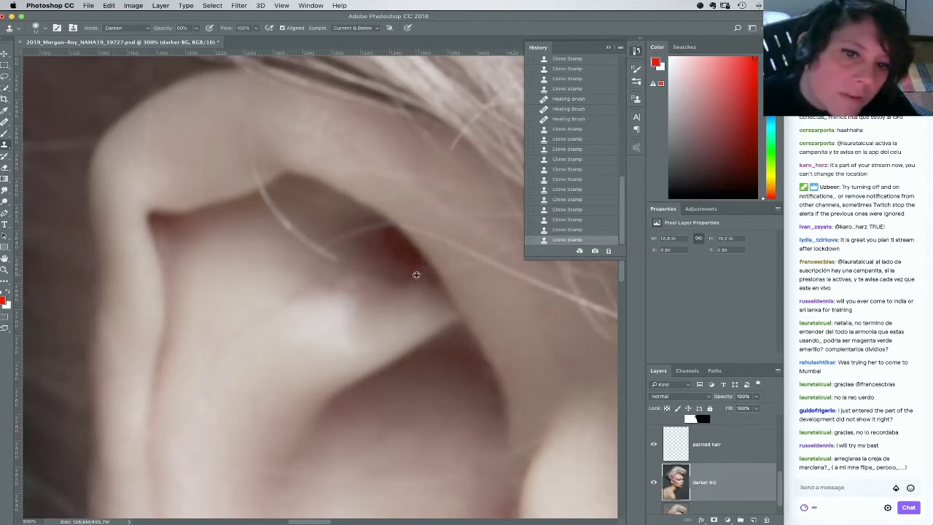
left_click(393, 234, "alt")
left_click_drag(383, 227, 419, 275)
left_click(382, 227, "alt")
left_click(393, 240, "alt")
left_click(372, 243)
left_click(358, 245, "alt")
left_click(369, 242)
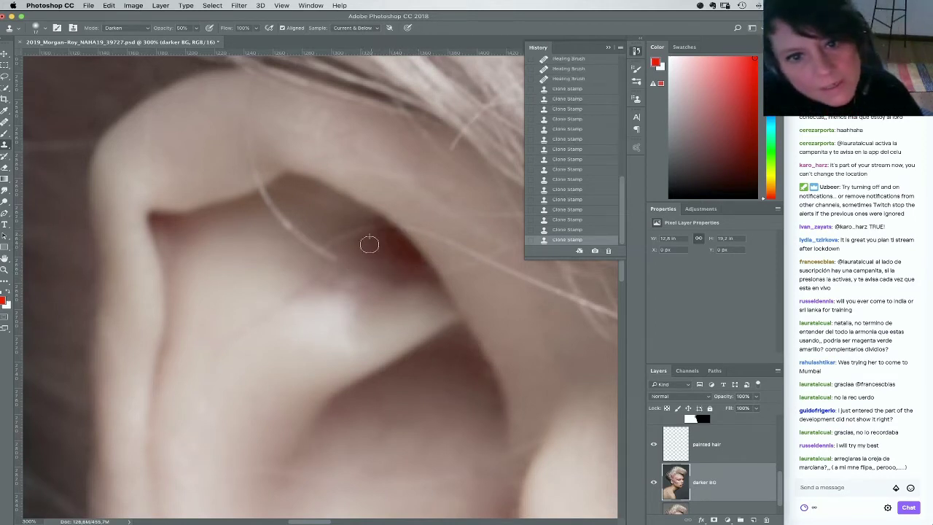
Clone over the leftover hair between the dark recess and the curved hair's lower end on the inner ear fold
left_click(356, 235, "alt")
left_click(369, 254)
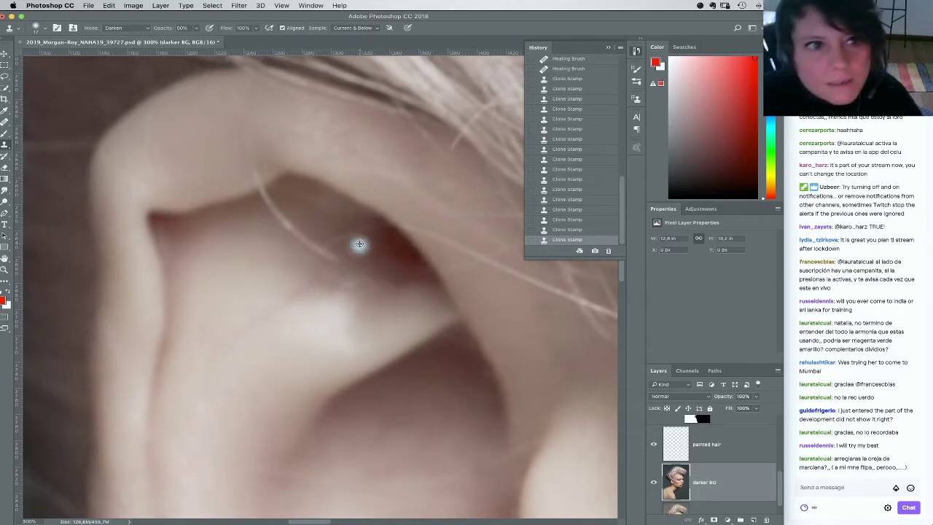
left_click(357, 240, "alt")
left_click(365, 230)
left_click(325, 263, "alt")
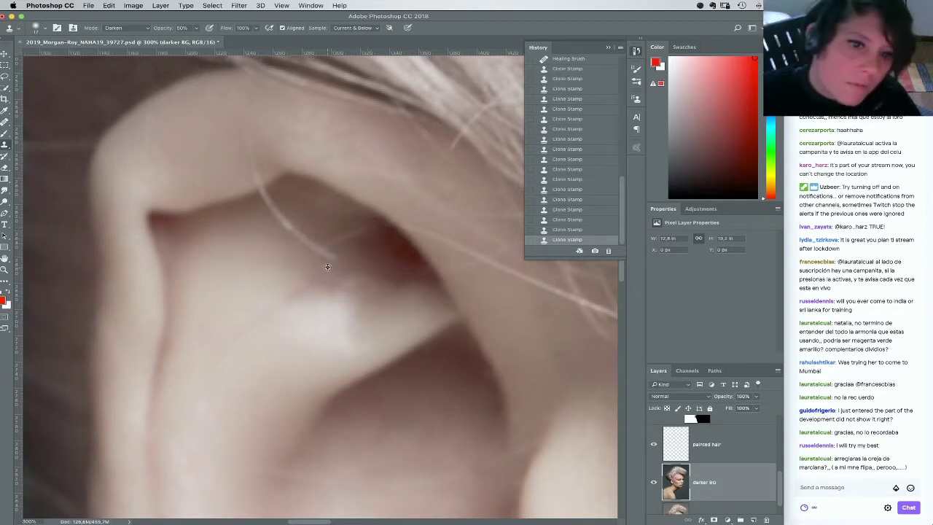
mouse_move(331, 257)
left_mouse_down()
mouse_move(321, 274)
mouse_move(337, 282)
left_mouse_up()
left_click(327, 260, "alt")
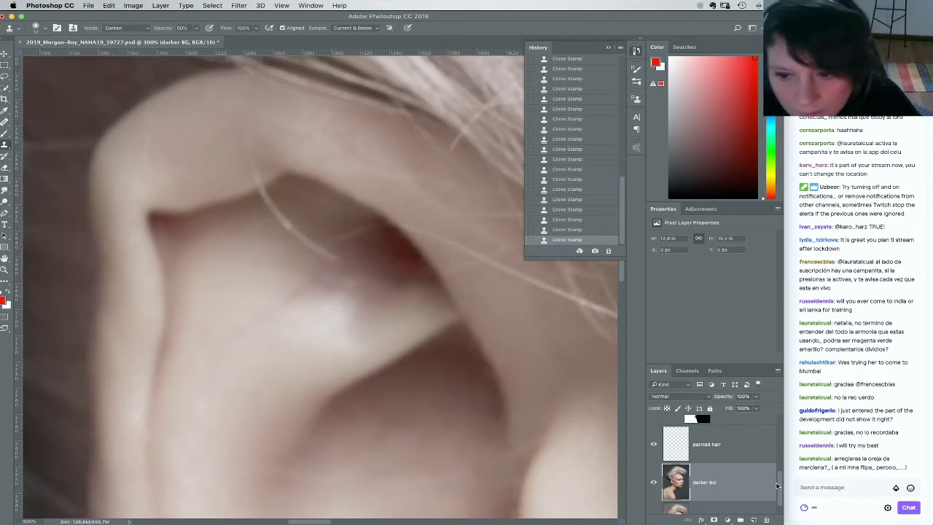
Inspect the Curves 1 and Hue/Saturation 1 masks in the SKINTONE- Hair Tone group, toggle darker BG's visibility, and reselect darker BG
left_click_drag(776, 486, 775, 473)
left_click(652, 444)
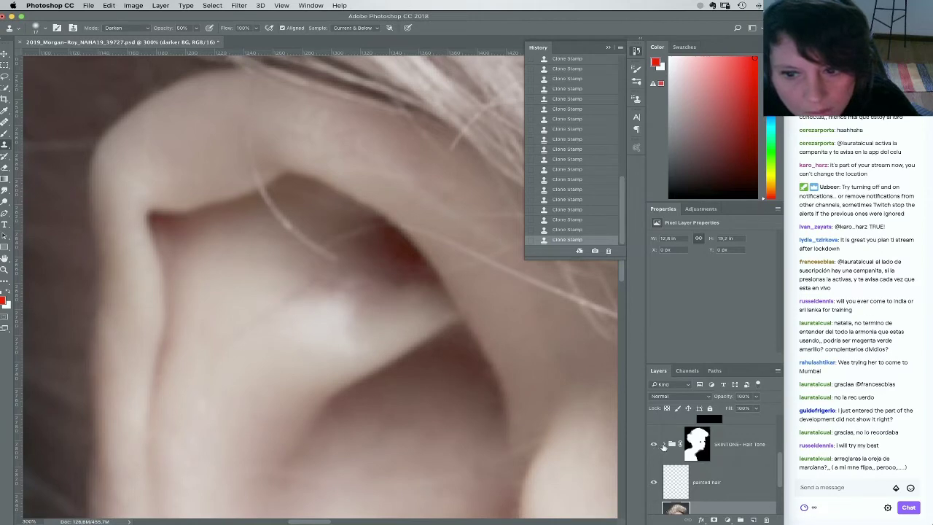
left_click(663, 444)
left_click(733, 506, "alt")
left_click(734, 508, "alt")
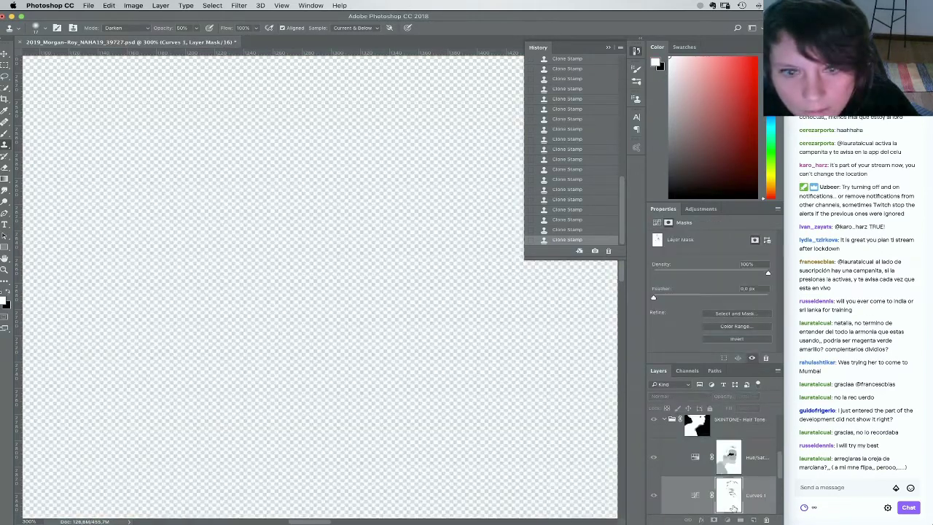
left_click(727, 467, "alt")
left_click(727, 467, "alt")
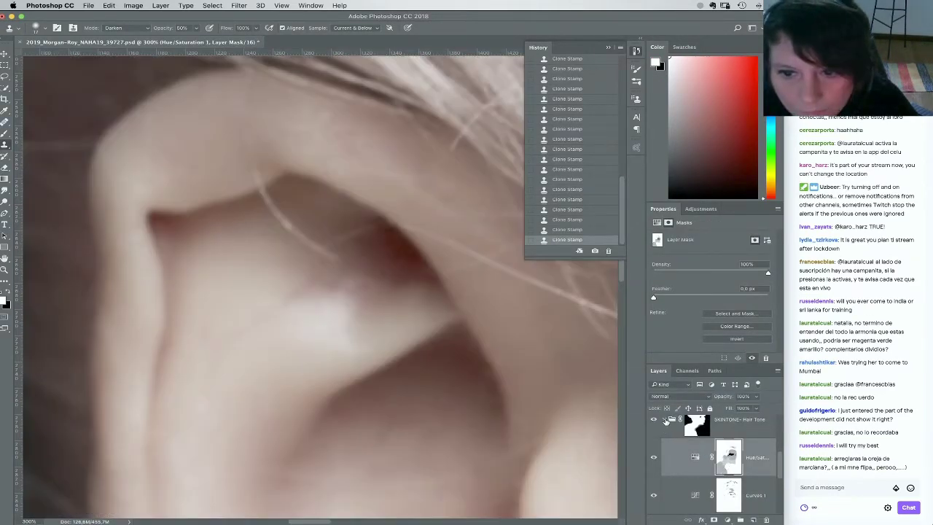
left_click(665, 421)
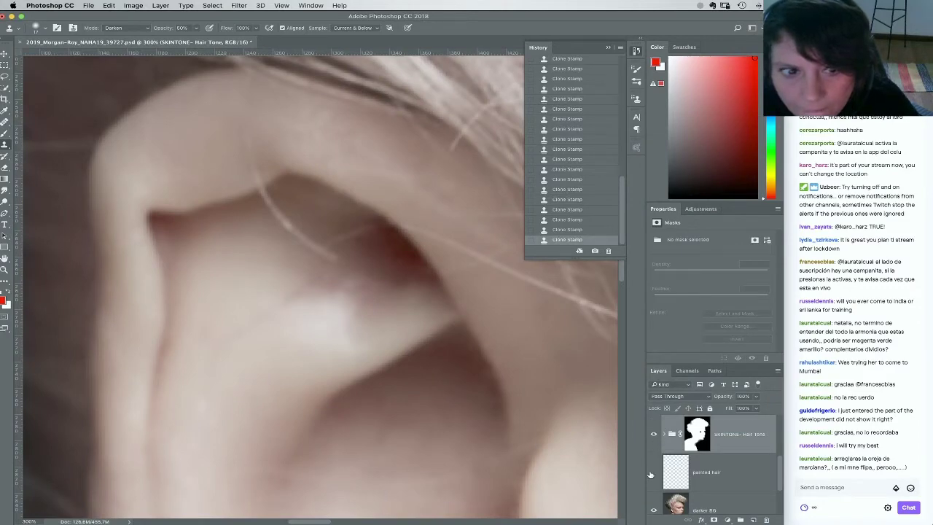
left_click(653, 510)
left_click(653, 509)
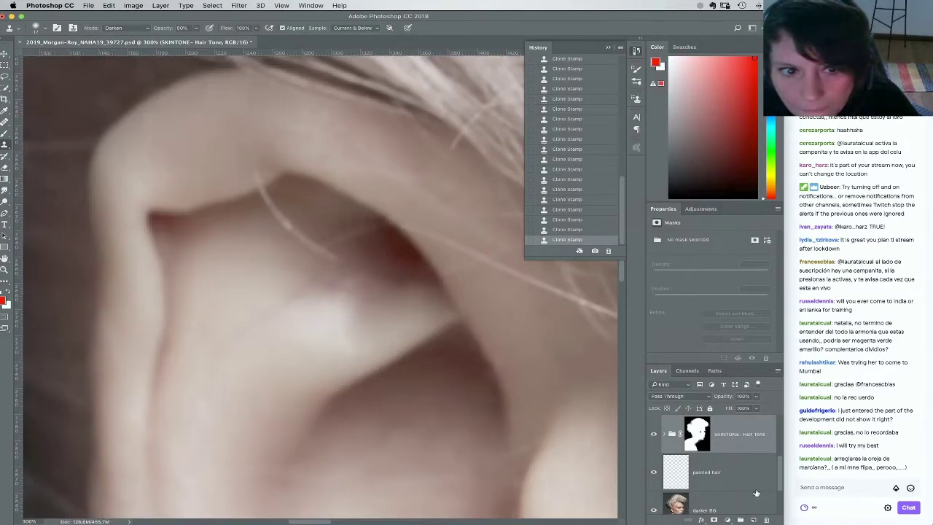
scroll(776, 484, "down", 1)
left_click(715, 477)
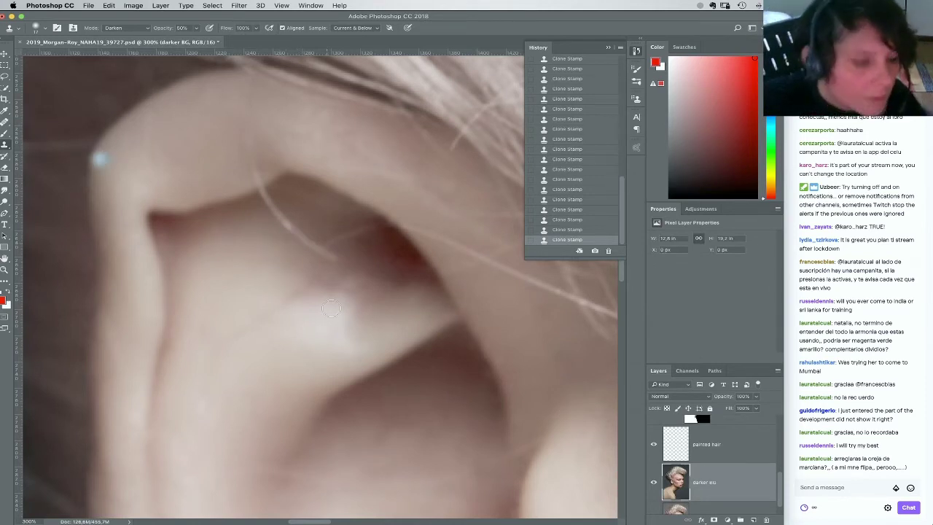
Heal the curved hair's lower end on the inner ear fold with the Healing Brush, reverting the last two strokes
key("0")
left_click(4, 122)
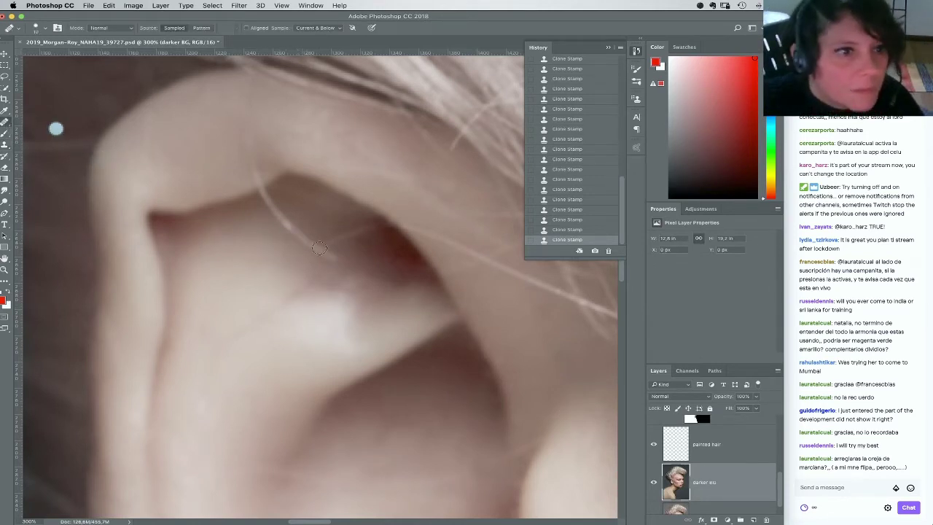
mouse_move(298, 253)
left_mouse_down()
mouse_move(285, 217)
mouse_move(273, 231)
mouse_move(271, 206)
left_mouse_up()
left_click(567, 228)
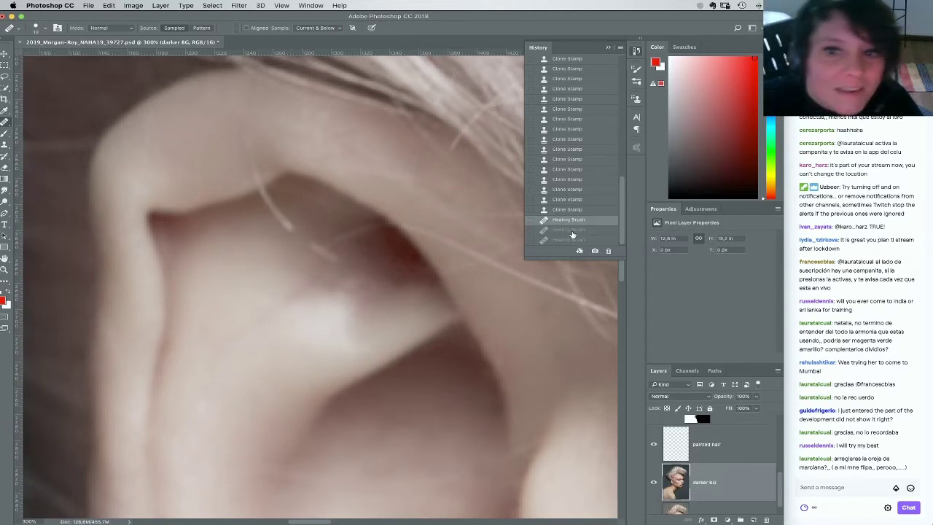
left_click(568, 220)
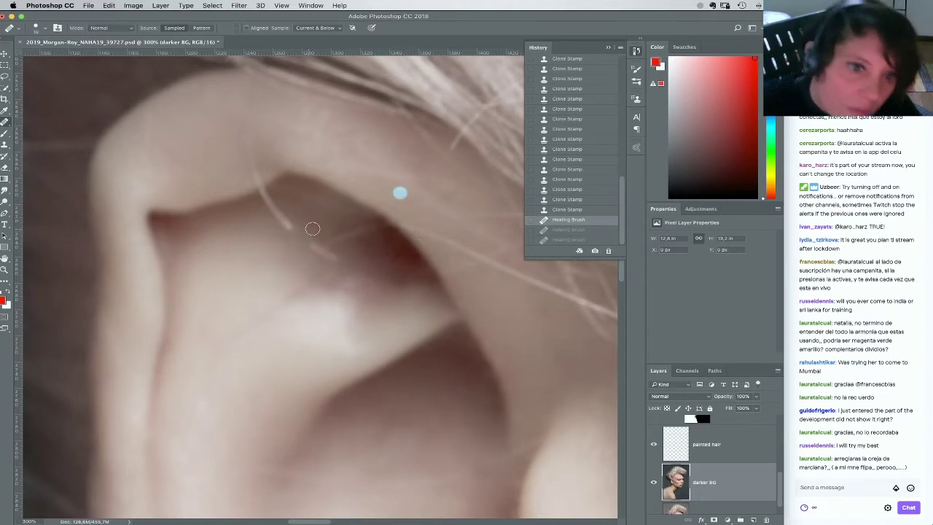
Heal the curved hair's middle section and the faint hair fragments beside the ear's dark recess, resampling nearby skin
left_click_drag(315, 229, 278, 213)
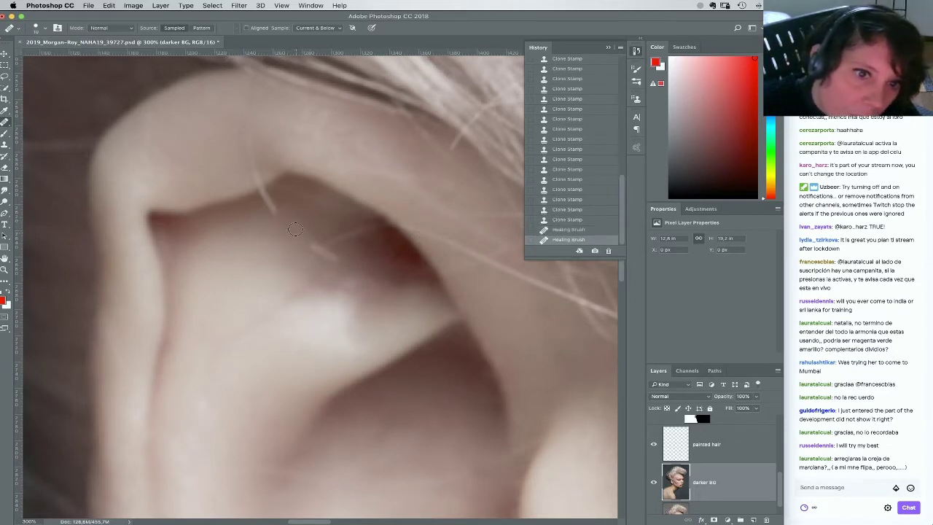
left_click(295, 229)
mouse_move(313, 246)
left_mouse_down()
mouse_move(370, 244)
mouse_move(369, 228)
mouse_move(330, 243)
mouse_move(378, 271)
mouse_move(355, 255)
left_mouse_up()
left_click(306, 226, "alt")
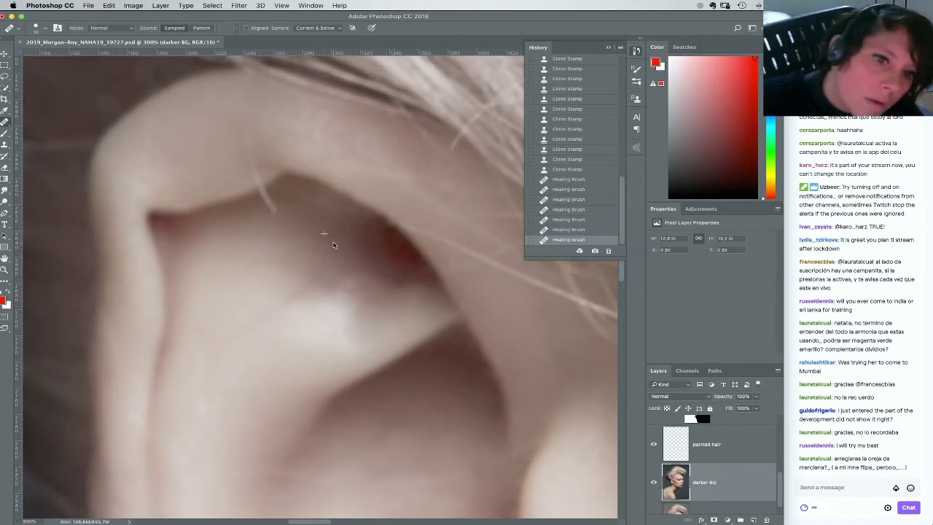
left_click(325, 237)
left_click(322, 245)
left_click(309, 258)
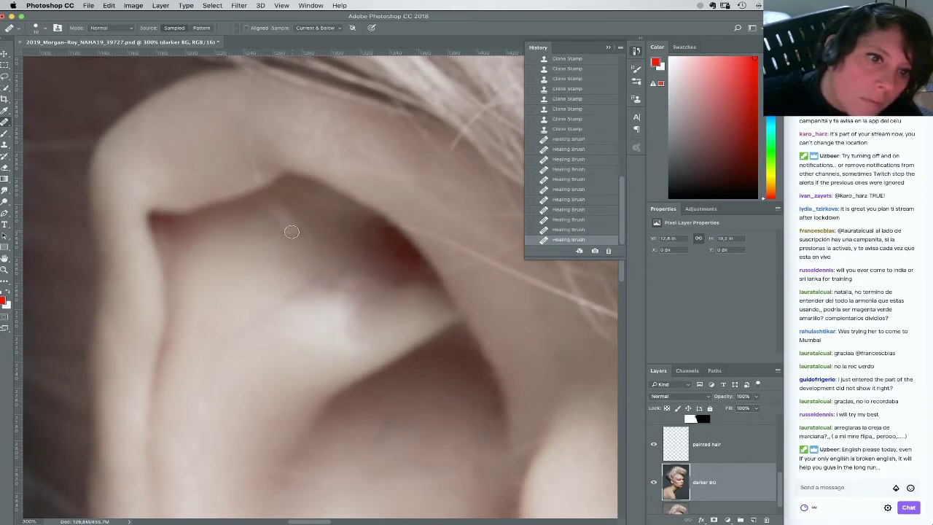
Undo the last healing stroke and heal the curved hair's upper end across the recess's rim from freshly sampled skin
key("super+z")
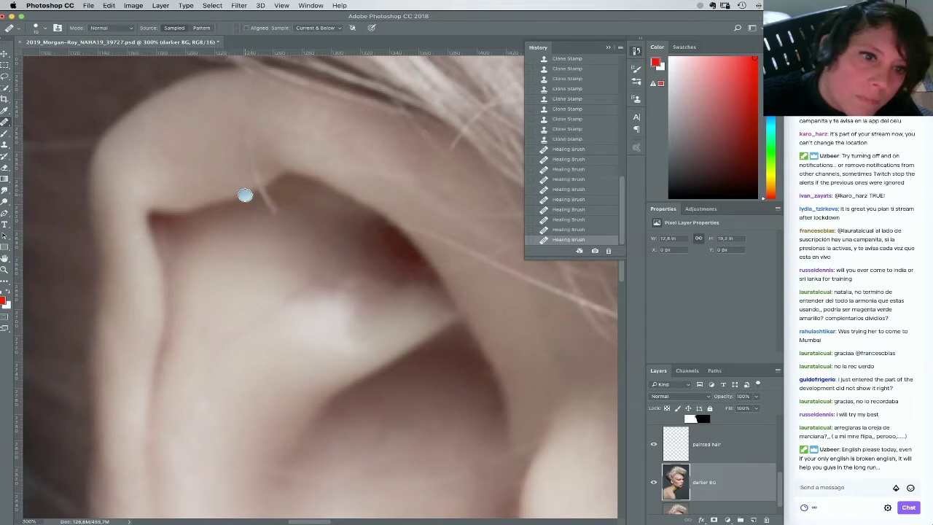
left_click(245, 194, "alt")
left_click_drag(261, 190, 278, 220)
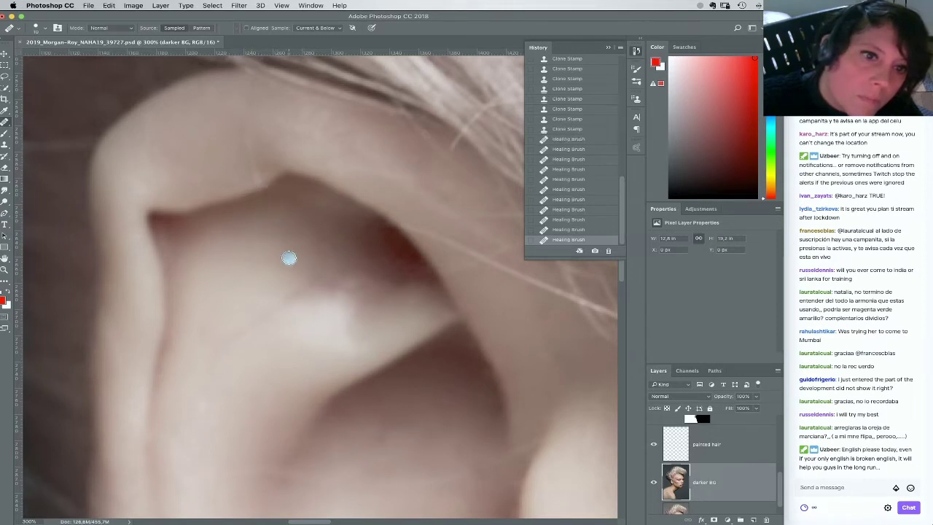
left_click(237, 179, "alt")
left_click(254, 178)
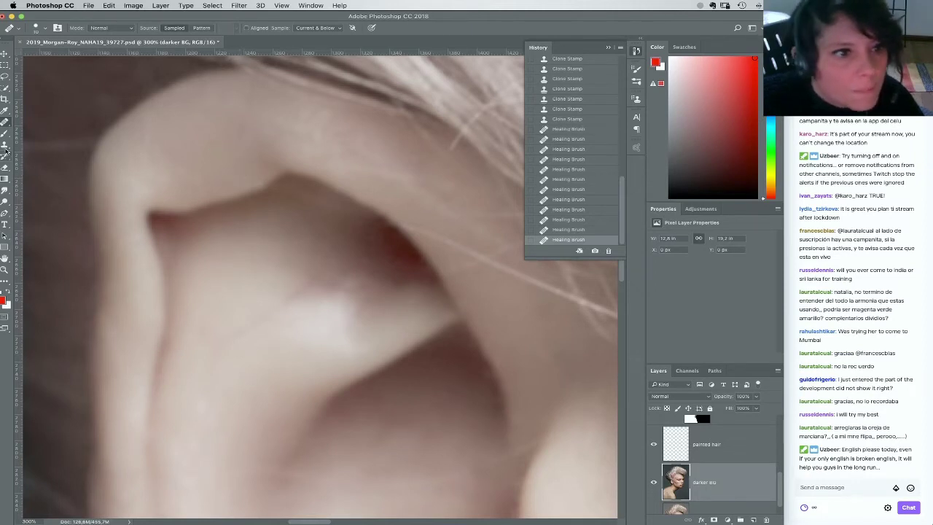
Clean up the edge of the recess's upper rim with a 6 px Clone Stamp in Darken mode
key("s")
right_click(260, 188)
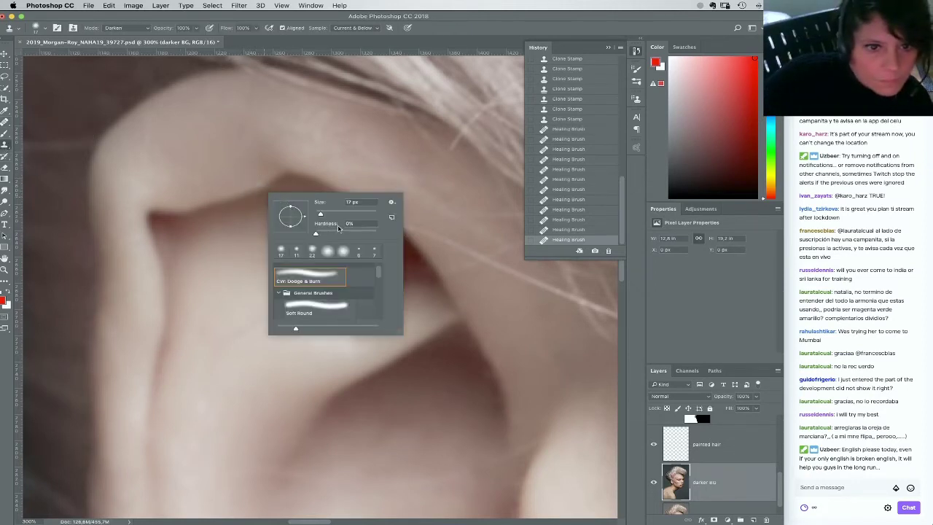
key("Return")
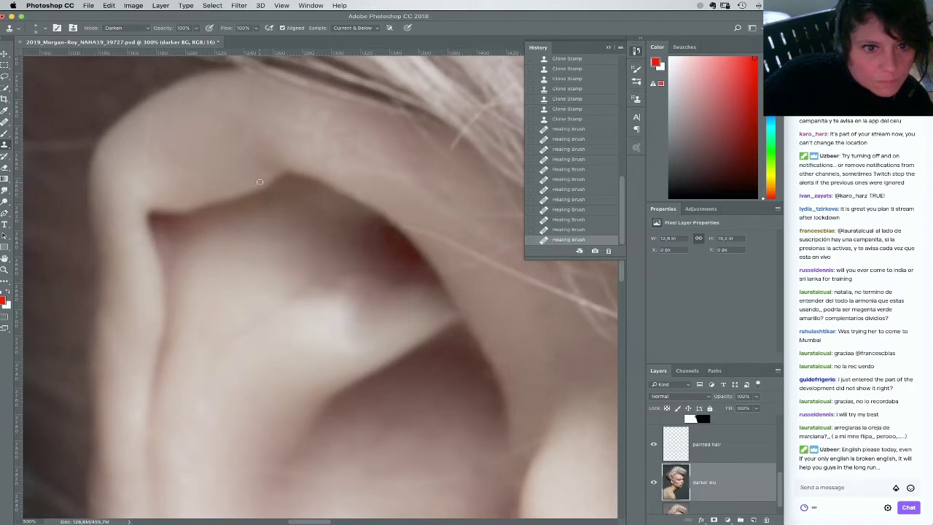
left_click_drag(258, 183, 276, 175)
key("super+z")
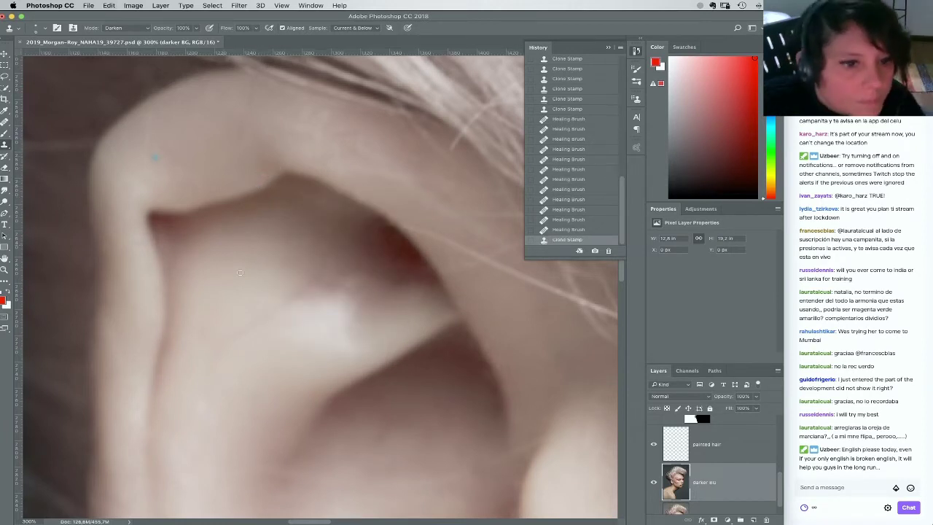
Clone out the short light hair protruding onto the ear's outer rim at the hairline
scroll(239, 272, "right", 5)
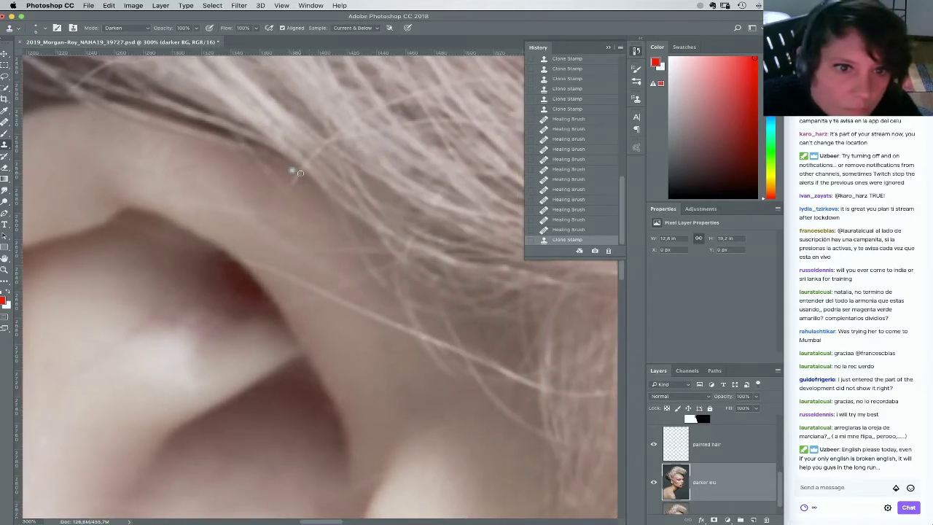
left_click_drag(299, 173, 295, 166)
left_click(287, 160)
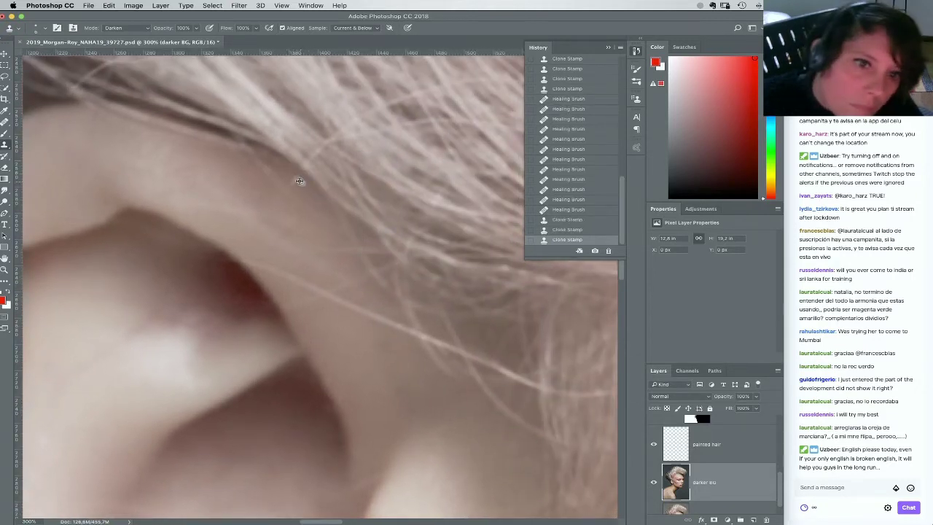
left_click(294, 176)
left_click(294, 185)
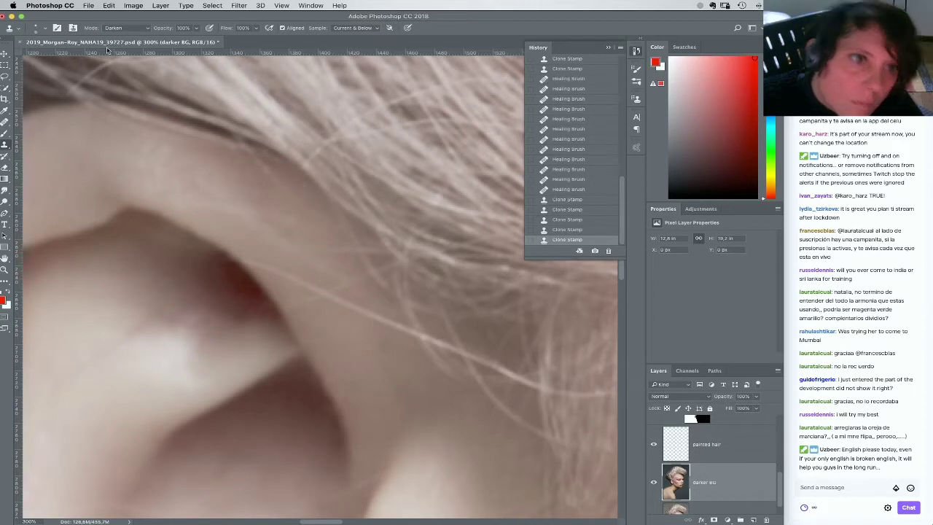
Switch the Clone Stamp to Normal mode with a larger soft brush and smooth the ear's upper edge along the hairline
left_click(126, 29)
left_click(133, 8)
right_click(319, 224)
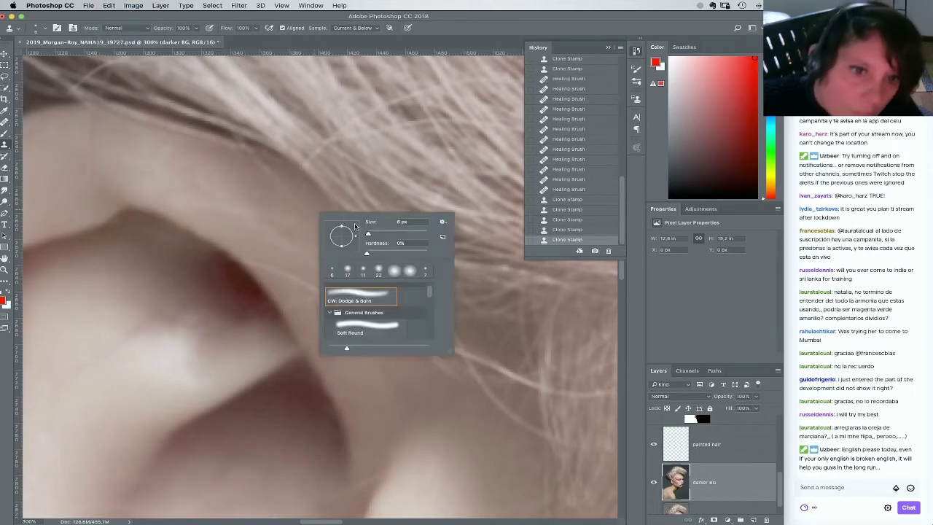
key("Return")
left_click(295, 184)
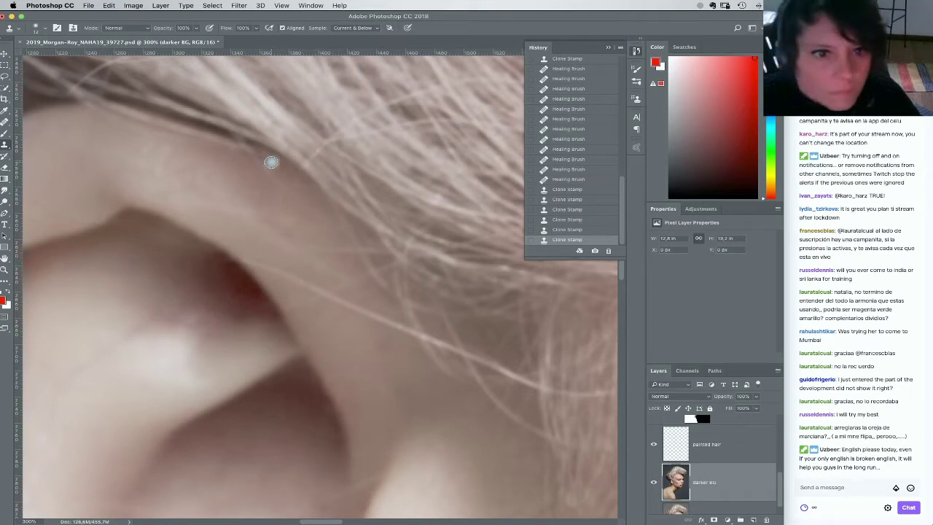
left_click(220, 134)
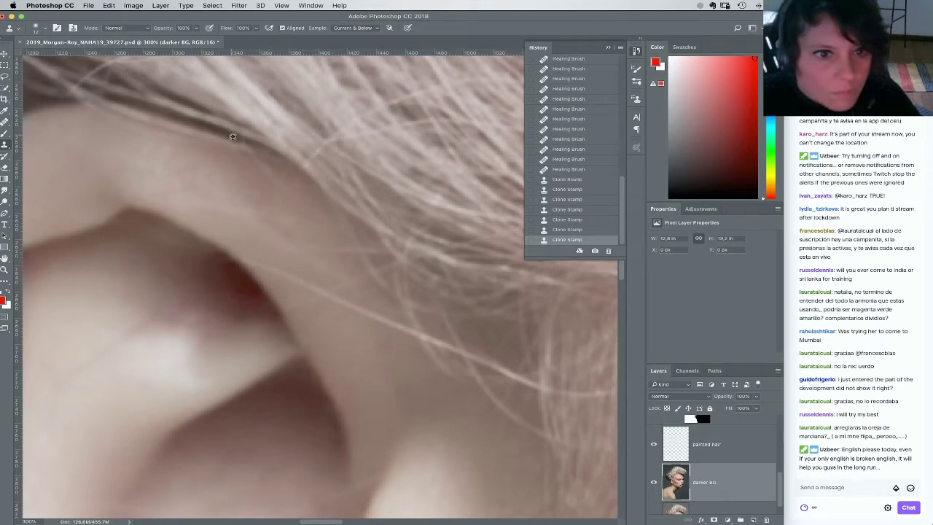
left_click(244, 139)
left_click(242, 155)
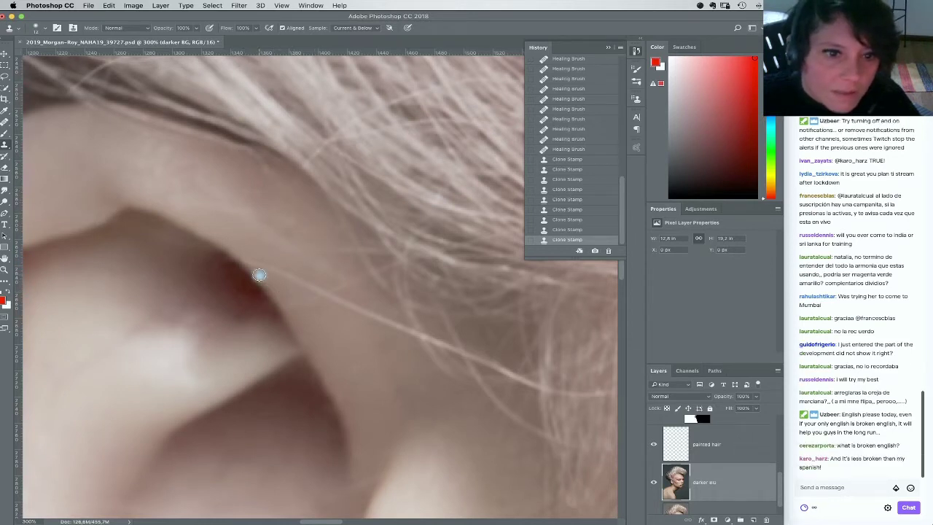
Heal the long light hair crossing the ear's outer rim with the Healing Brush, and undo the last stroke
key("j")
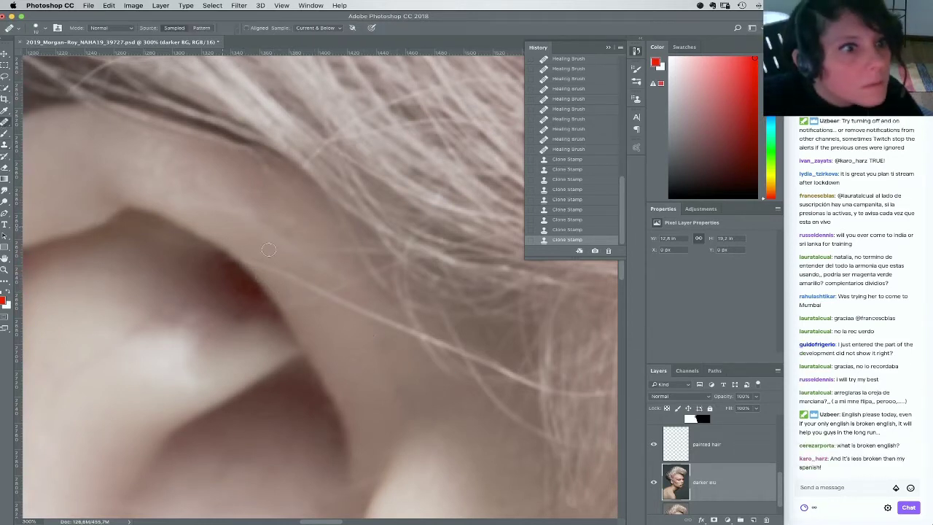
mouse_move(382, 319)
left_mouse_down()
mouse_move(391, 323)
mouse_move(340, 327)
mouse_move(341, 319)
left_mouse_up()
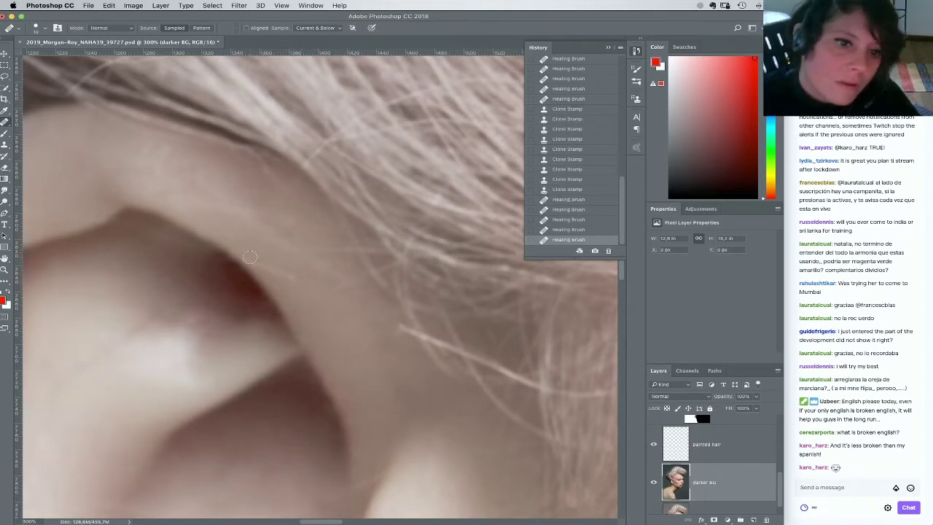
key("super+z")
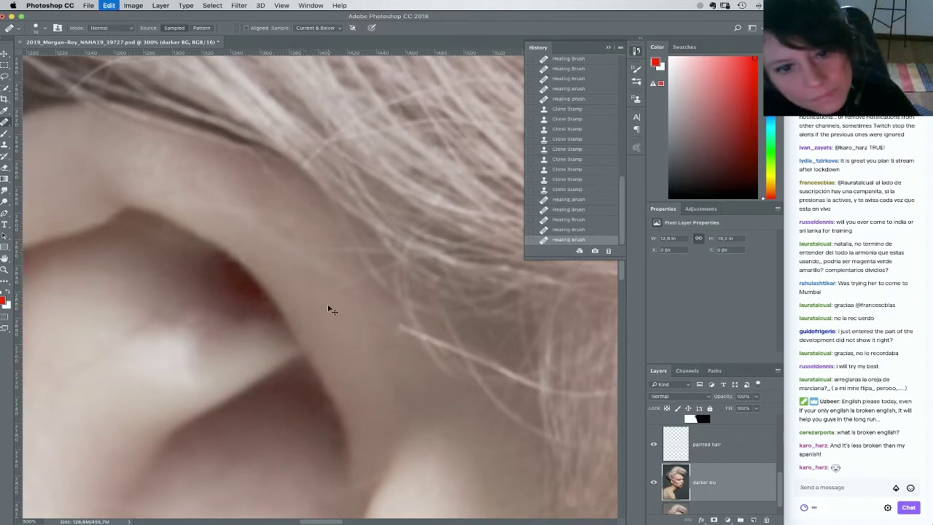
Clone out the leftover hair on the ear's outer rim beside the dark recess with the Clone Stamp in Darken mode
key("s")
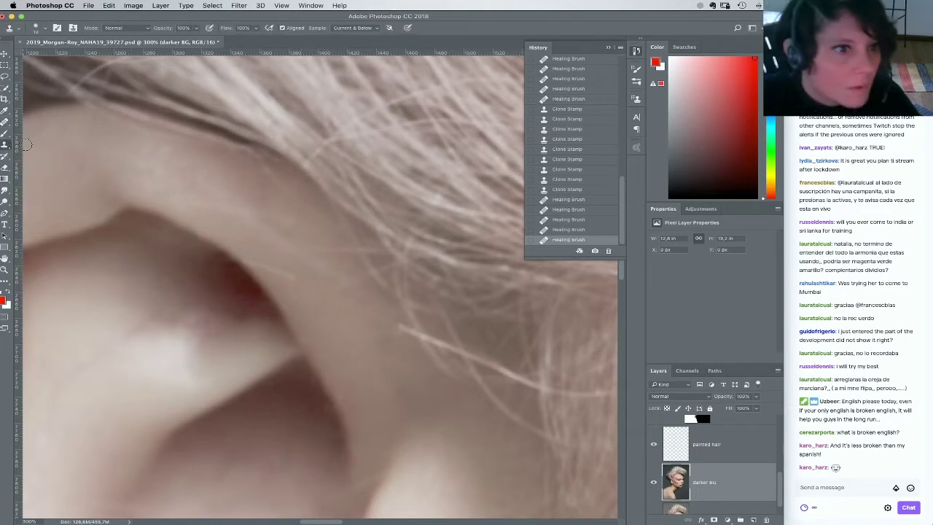
left_click(114, 31)
left_click(116, 54)
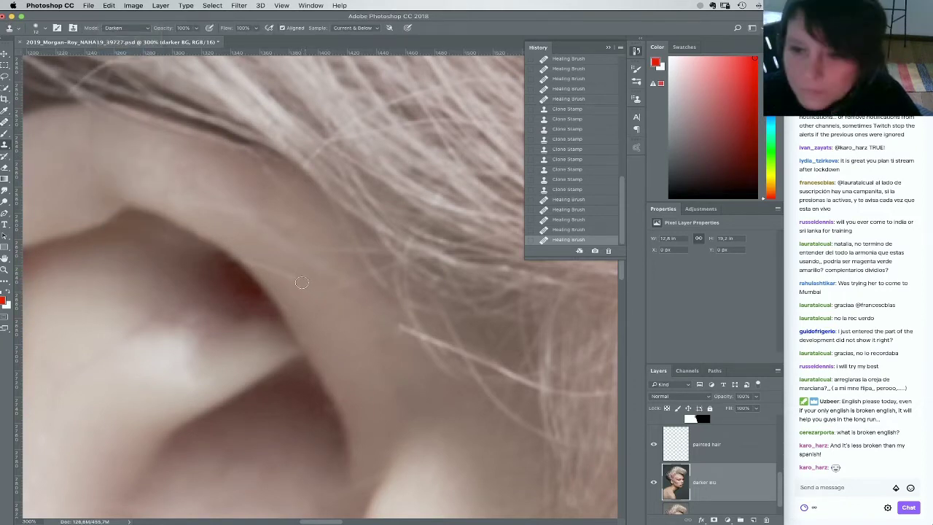
left_click(328, 308)
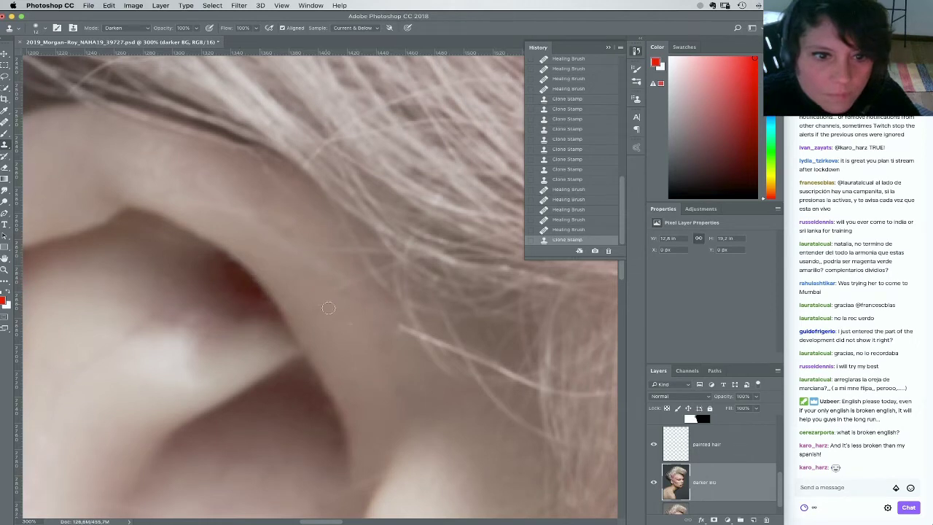
Clone over the cut end of the long light hair where it leaves the ear's rim
left_click(407, 346)
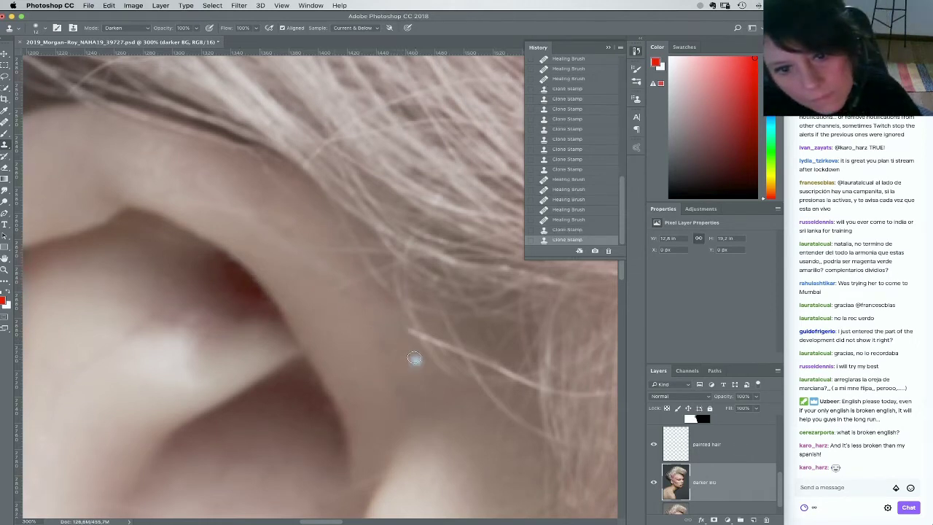
left_click(424, 363)
left_click(430, 347)
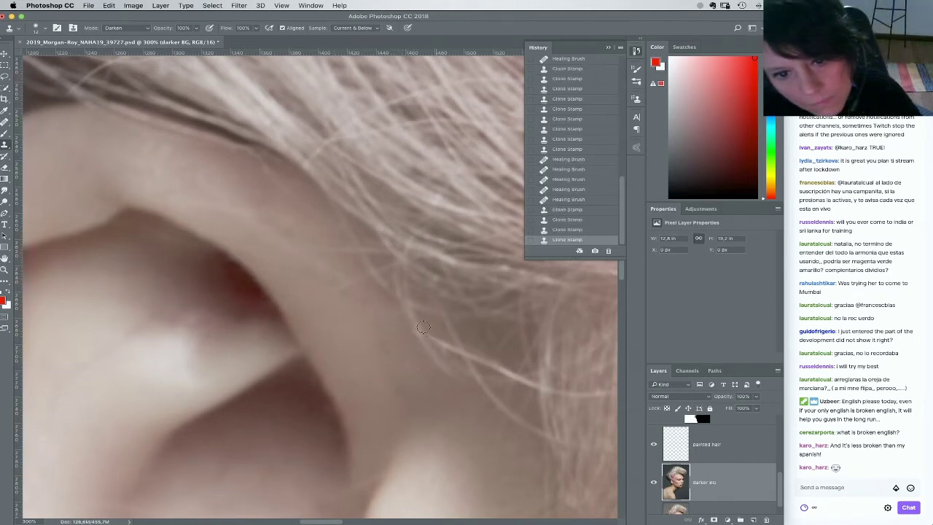
left_click(422, 336)
left_click(412, 351)
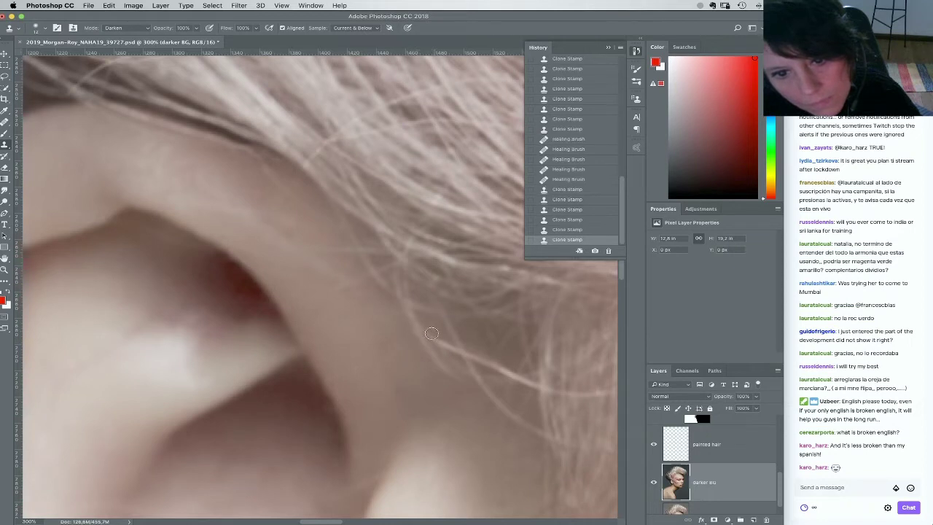
Clone away the next section of the long light hair behind the ear, resampling the darker skin just above it
left_click(431, 333, "alt")
left_click(452, 348)
left_click(452, 351)
left_click(450, 349)
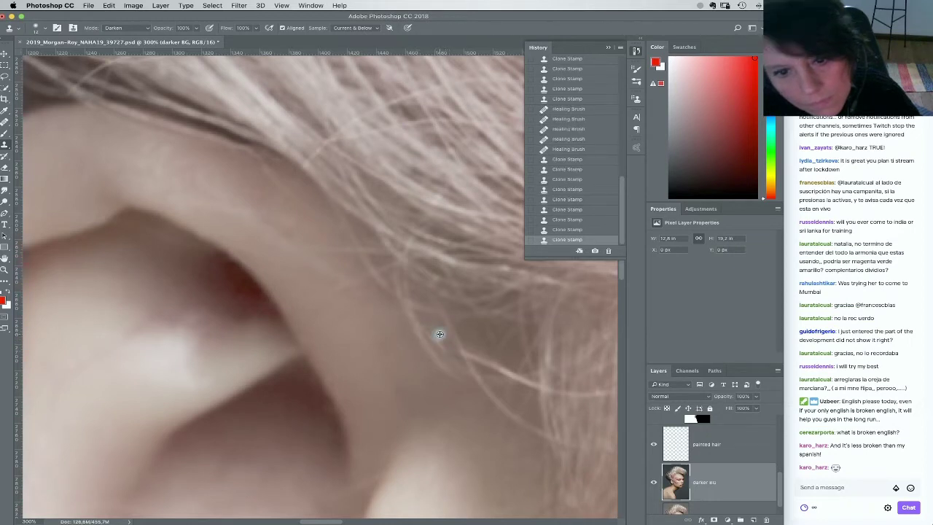
left_click(440, 334, "alt")
left_click(452, 350)
Touch up the cloned skin between the ear's rim and the long hair's shortened end, sampling beside it
left_click(446, 353, "alt")
left_click(442, 349)
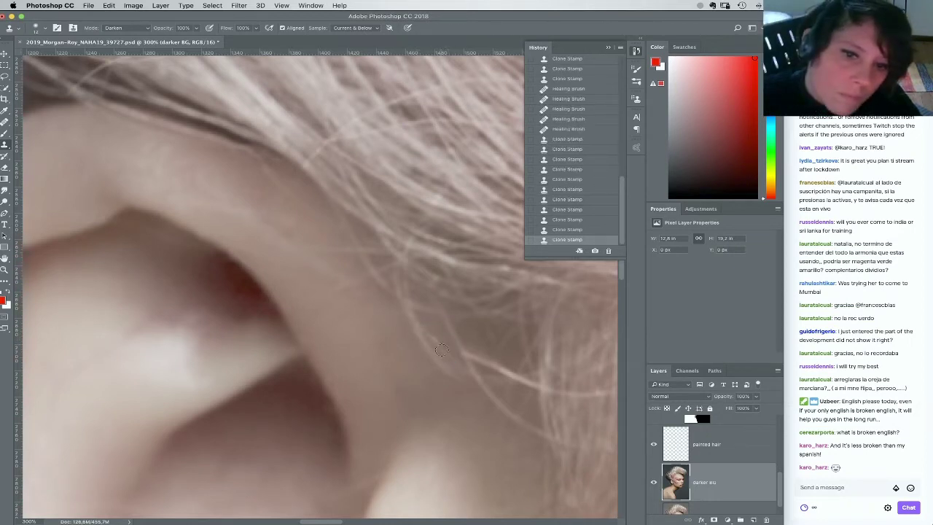
left_click(441, 349)
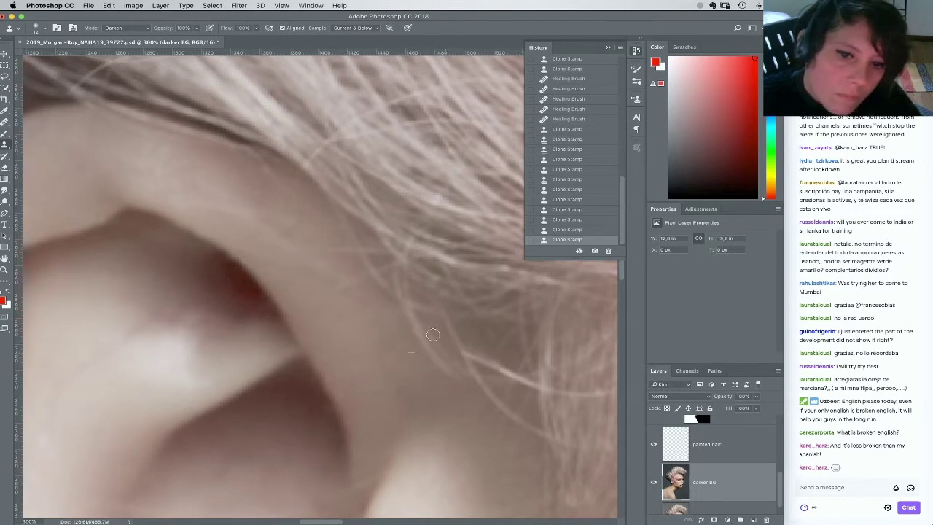
left_click(433, 334)
Blend the cloned area and shorten the long light hair further with the Clone Stamp at 60% opacity
left_click(441, 340, "alt")
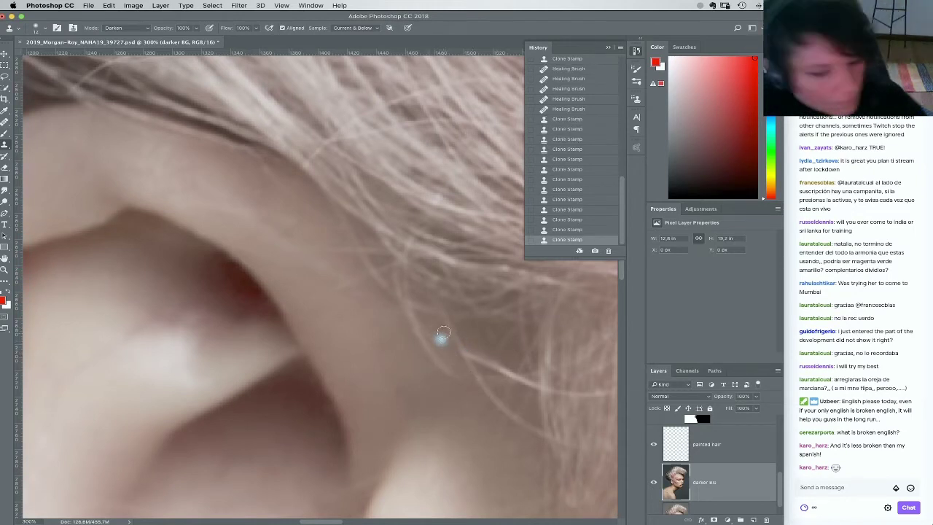
key("6")
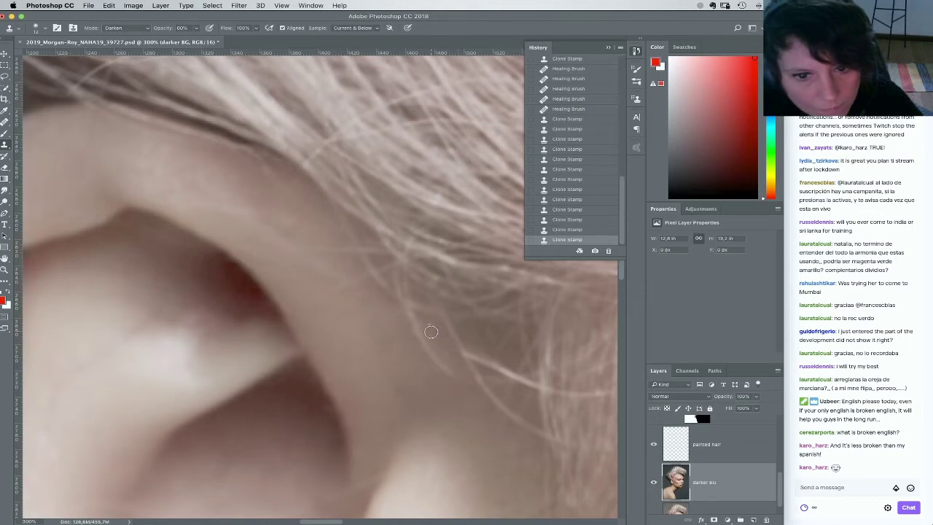
left_click(430, 332)
left_click(451, 355)
left_click(472, 352)
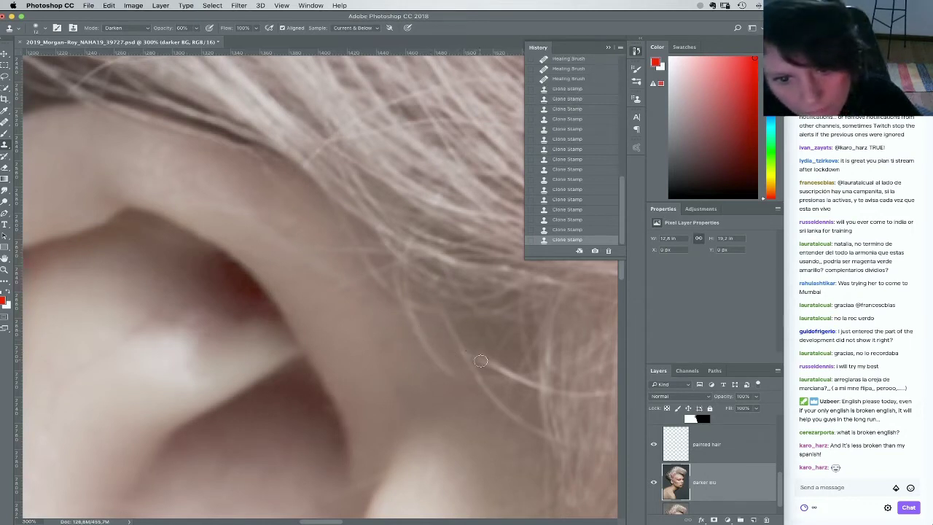
left_click(480, 359)
key("0")
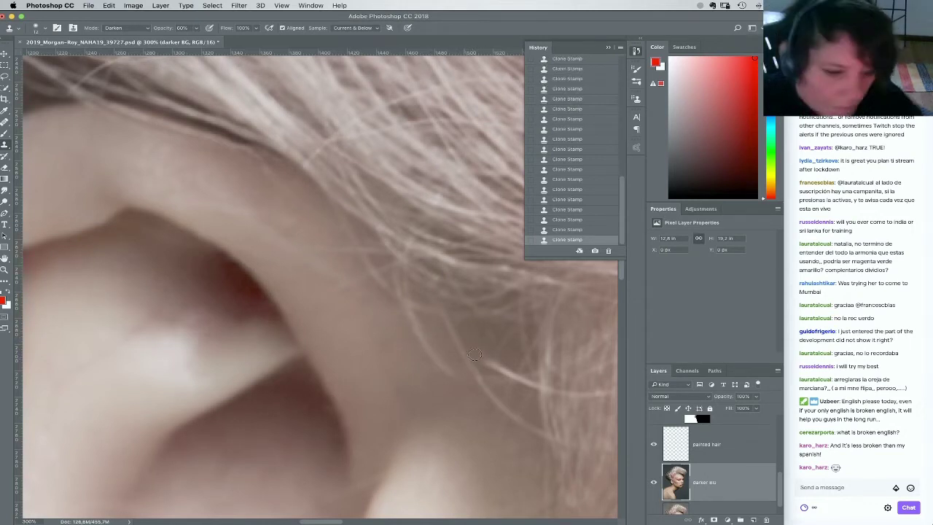
Clone away the next section of the long light hair behind the ear at 100% opacity, resampling the adjacent darker skin
left_click(472, 347, "alt")
left_click(490, 362)
left_click_drag(479, 353, 514, 381)
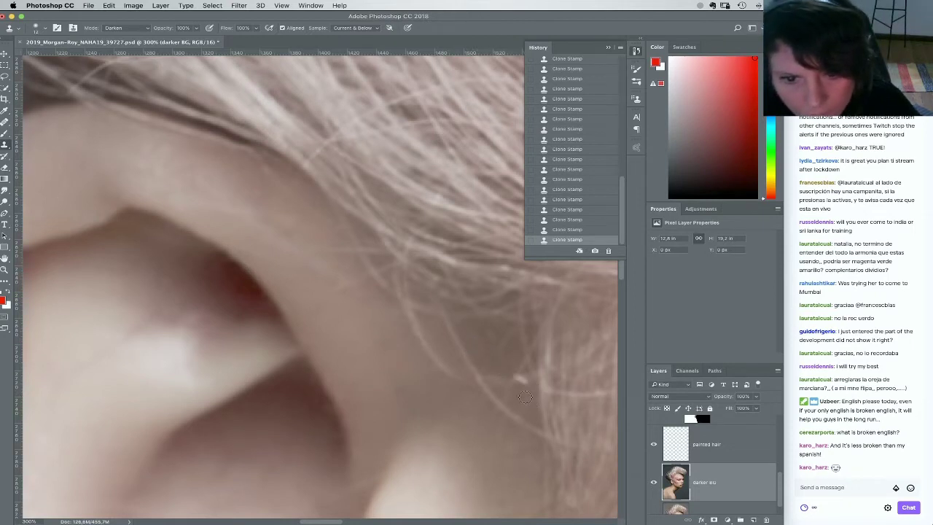
left_click(533, 383, "alt")
left_click_drag(518, 380, 516, 385)
left_click(522, 385, "alt")
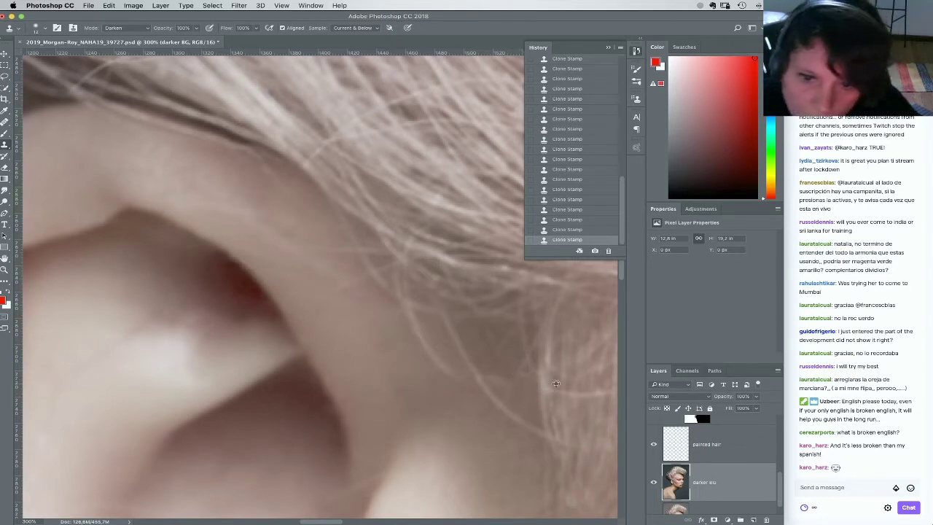
Clone over the long hair's remaining end among the fine hairs, stepping back one stroke and resampling just below it
left_click_drag(563, 391, 537, 392)
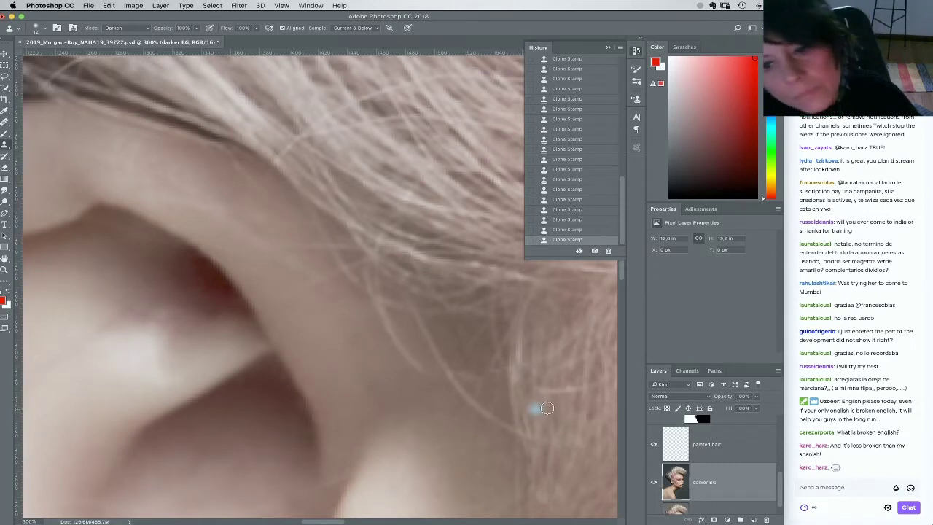
left_click(578, 230)
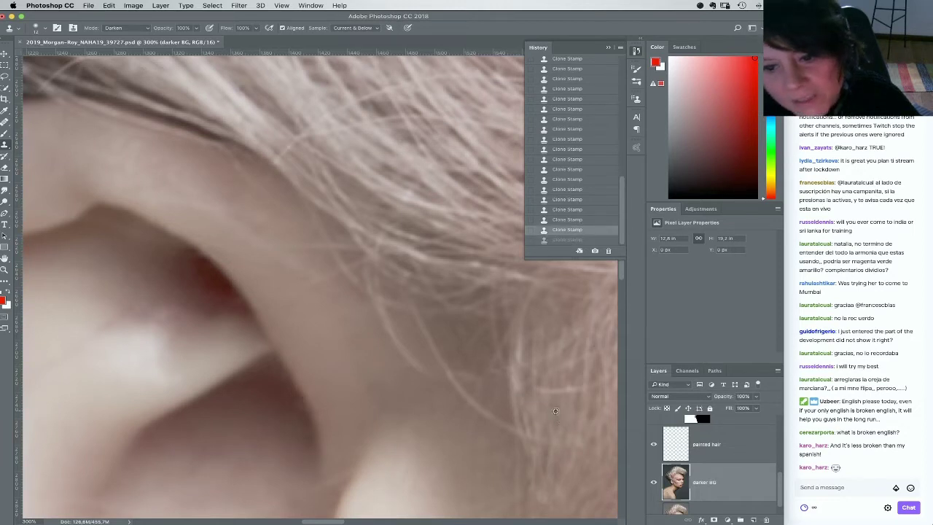
left_click(555, 411, "alt")
left_click(555, 396)
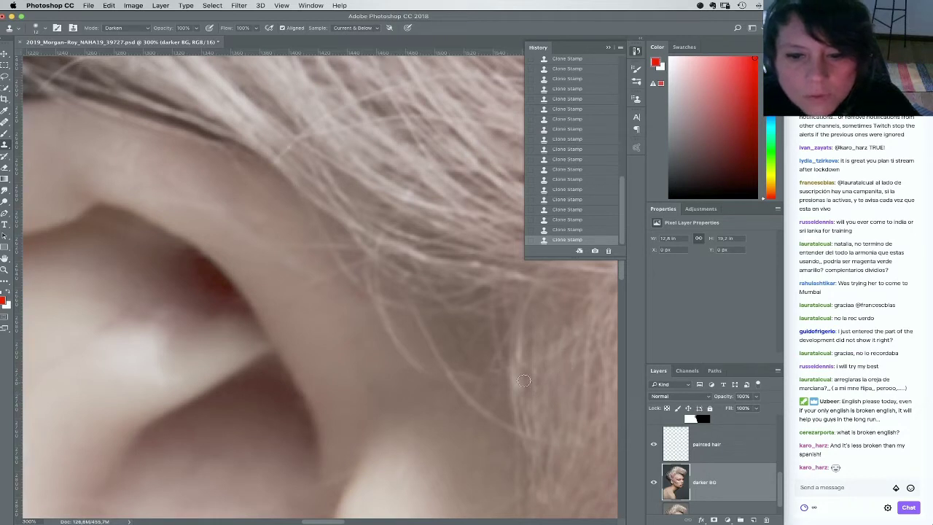
Clone over the fine mark on the ear's upper rim just below the hairline, sampling the skin beside it
scroll(522, 385, "right", 3)
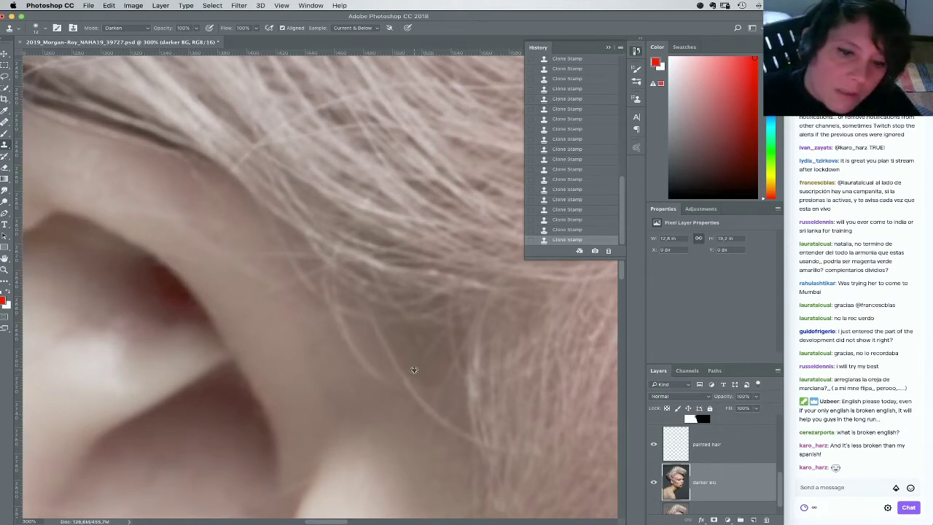
left_click_drag(417, 376, 470, 397)
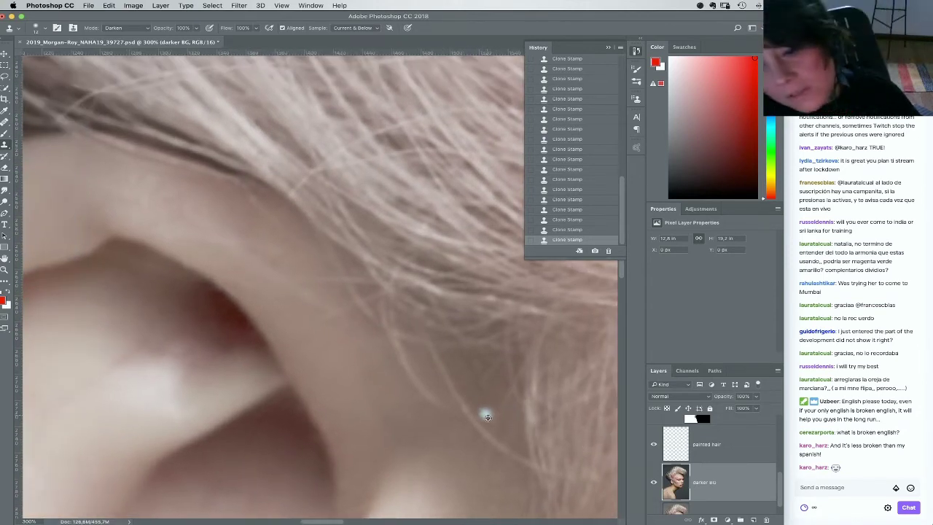
mouse_move(267, 296)
left_mouse_down()
mouse_move(389, 394)
mouse_move(390, 408)
left_mouse_up()
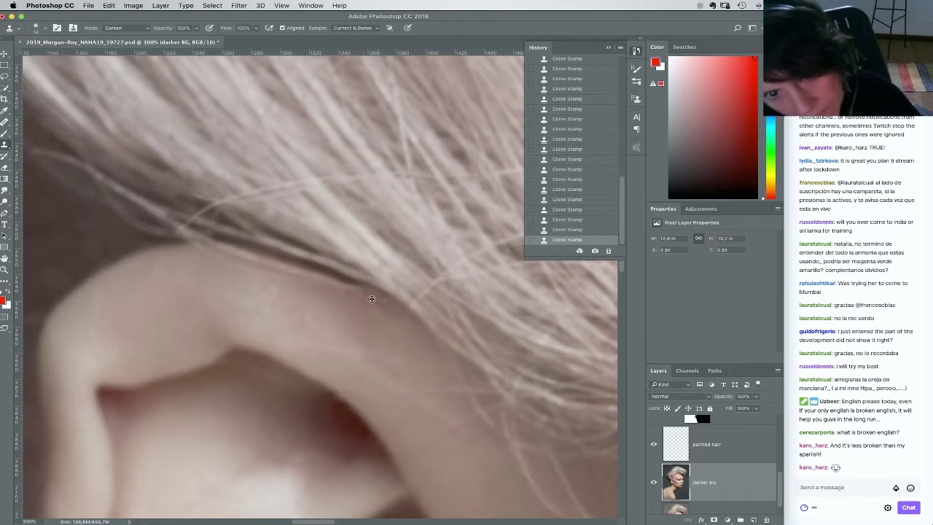
left_click(390, 307, "alt")
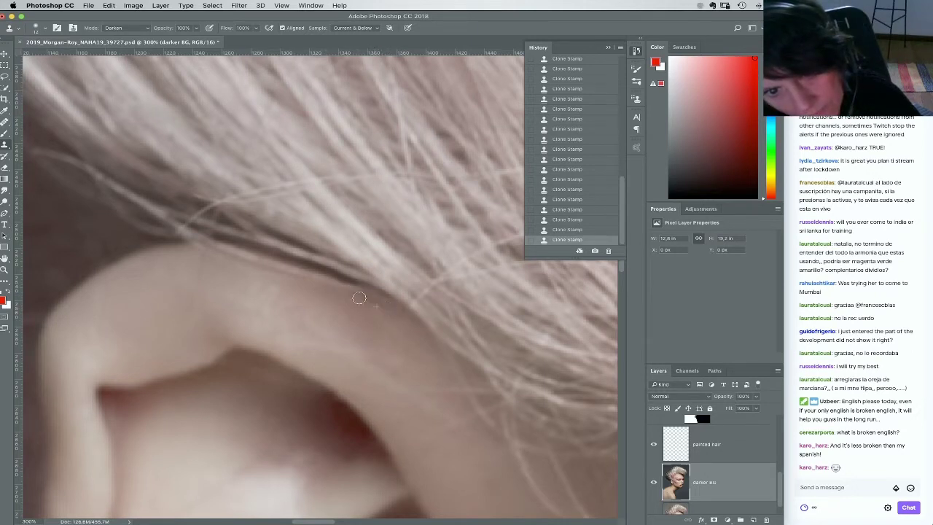
left_click(386, 306, "alt")
left_click_drag(360, 301, 350, 301)
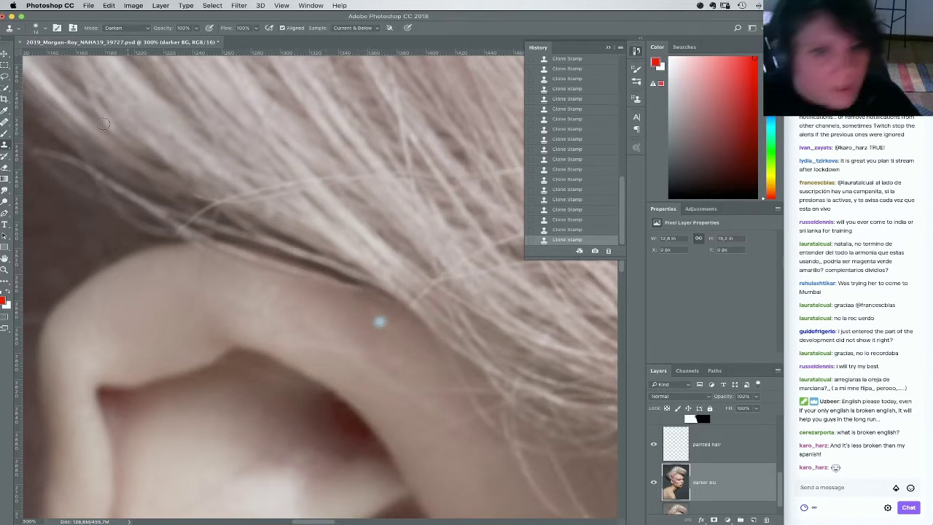
Even out the skin spots along the ear's upper rim with the Healing Brush in Normal mode
key("j")
left_click_drag(361, 308, 374, 309)
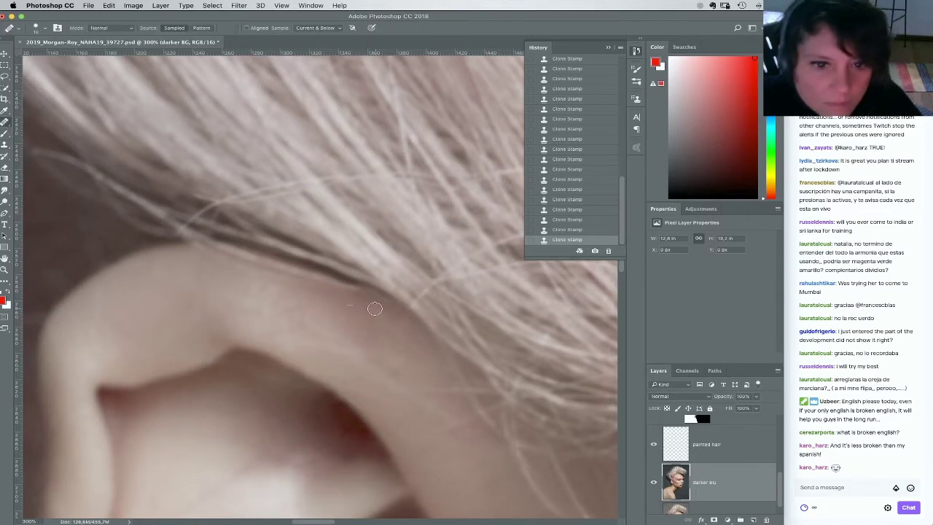
left_click(345, 304)
left_click(377, 320)
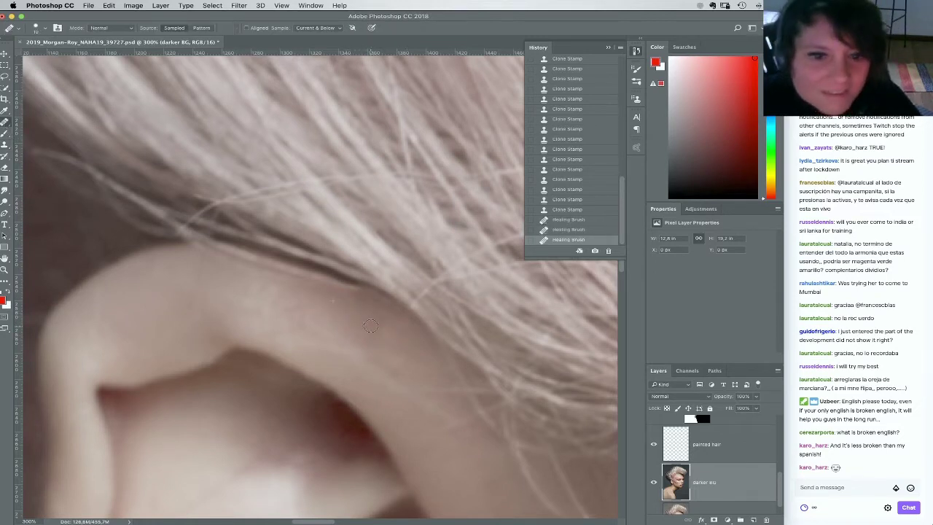
left_click(390, 346)
left_click(387, 348)
left_click(368, 327)
left_click(344, 321)
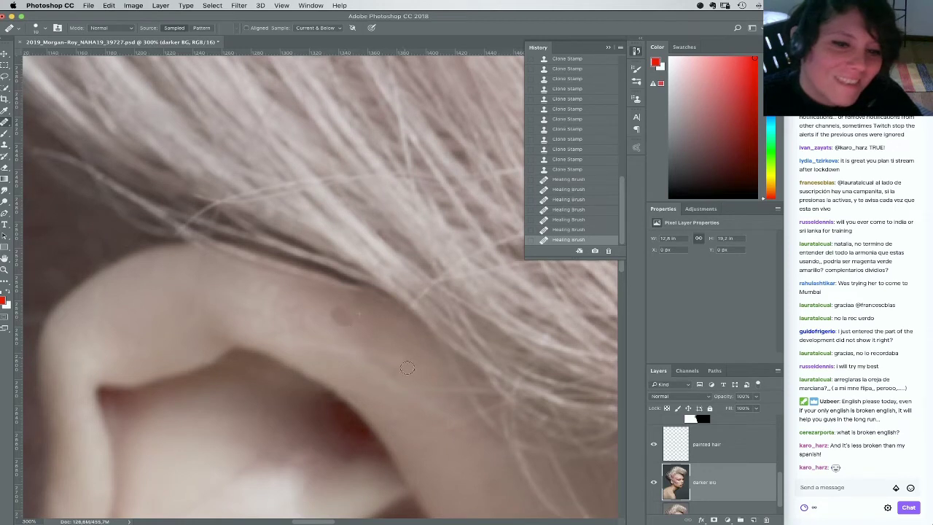
Clone away the outer tip of the light stray hair over the dark background above the ear, using Darken mode
scroll(402, 367, "down", 3)
scroll(355, 205, "up", 5)
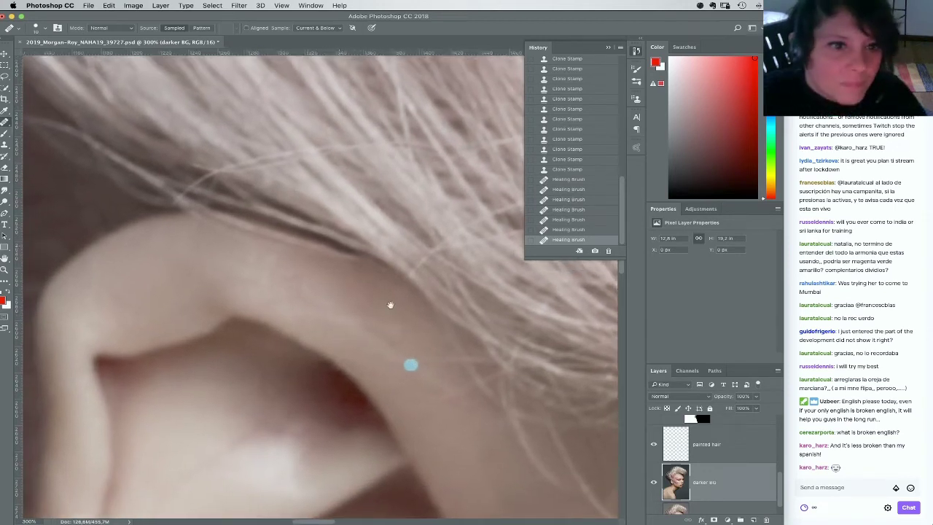
key("s")
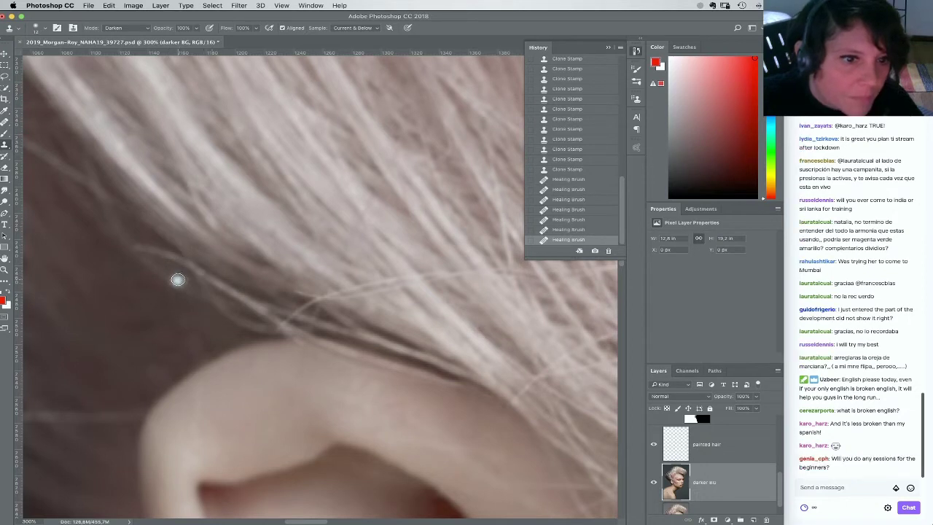
left_click_drag(169, 249, 161, 255)
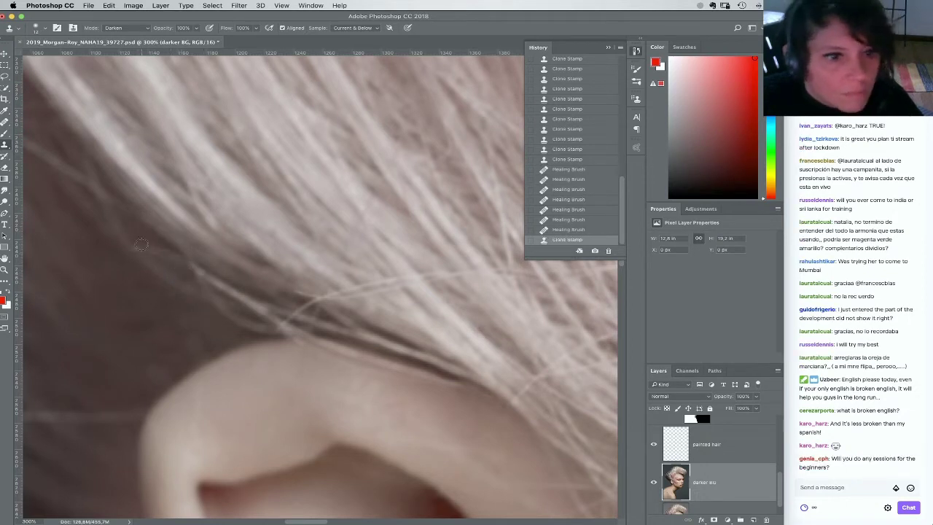
left_click(142, 242)
left_click(151, 252)
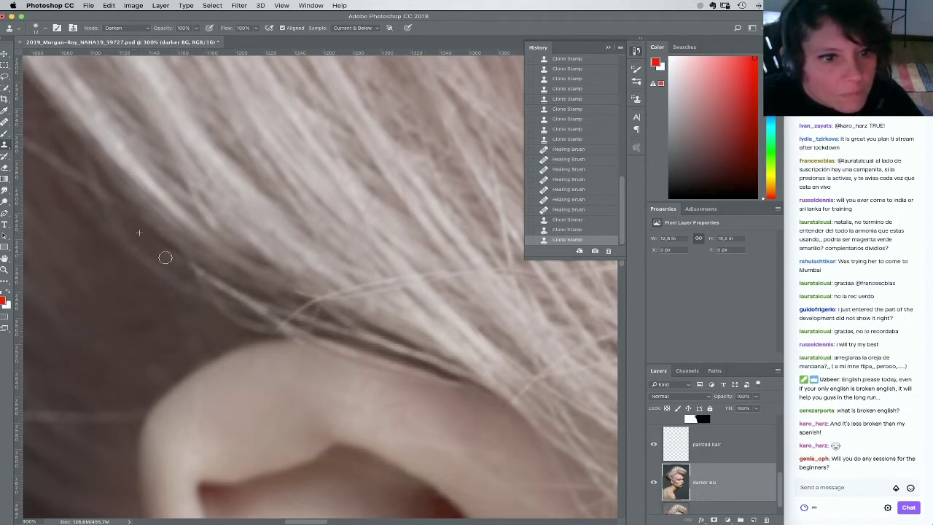
left_click(166, 257)
left_click(152, 236)
left_click(152, 236)
left_click(169, 257)
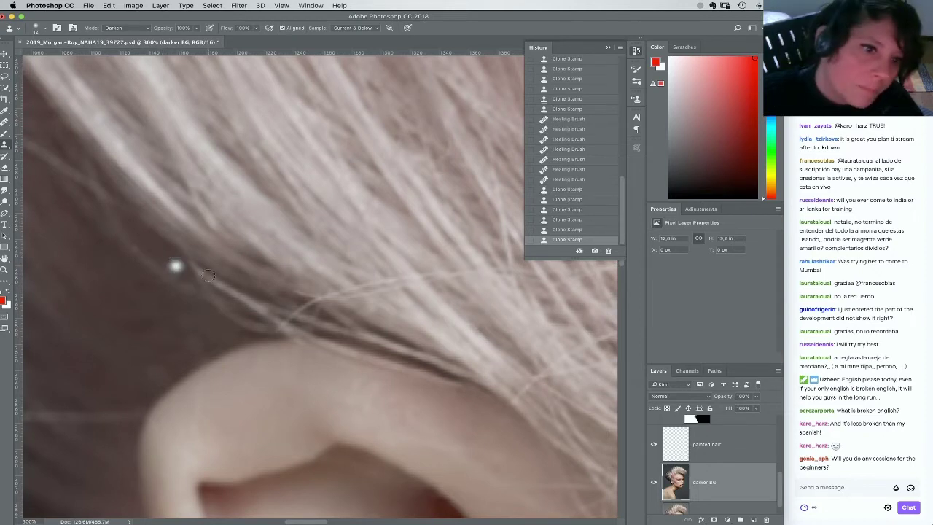
left_click(201, 271)
left_click(205, 285)
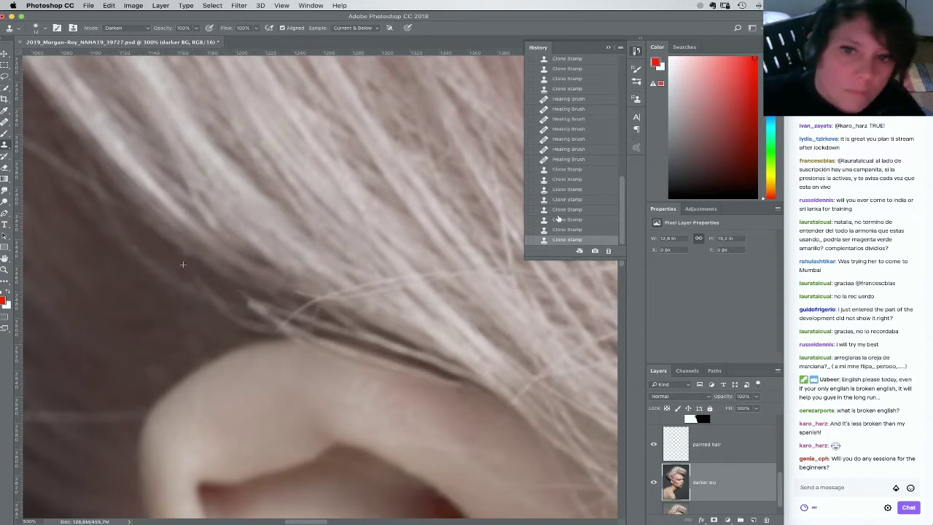
left_click(565, 219)
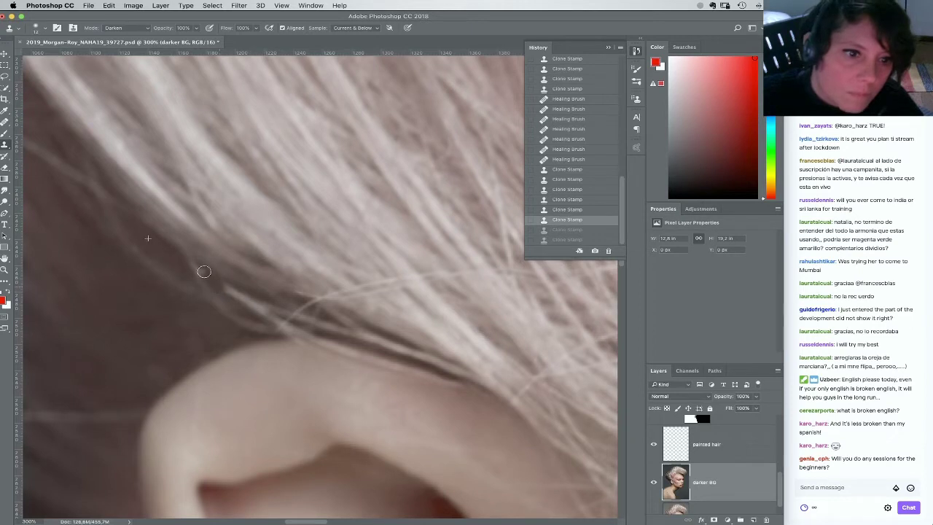
Clone away the next section of the light stray hair above the ear, resampling the dark area beside it
left_click(167, 260)
left_click(197, 266, "alt")
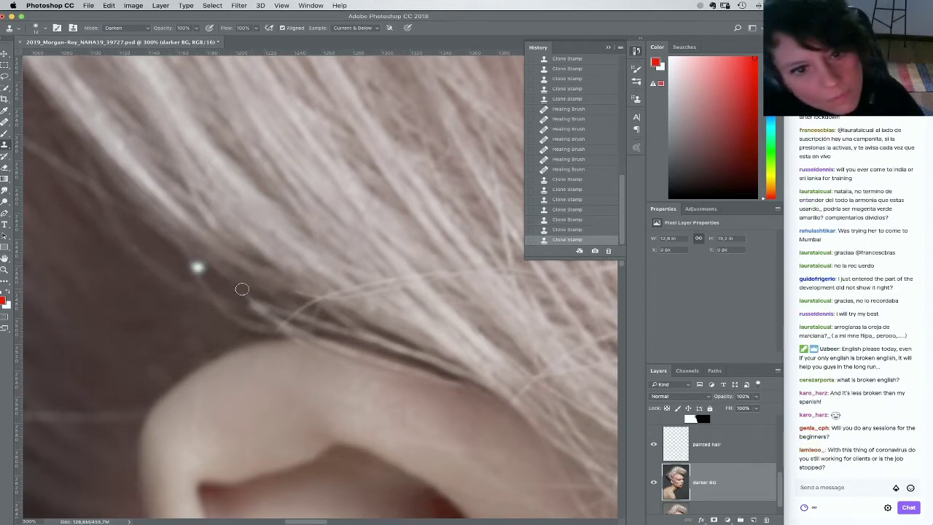
left_click(219, 287, "alt")
left_click(231, 290)
left_click(249, 299)
left_click(259, 304)
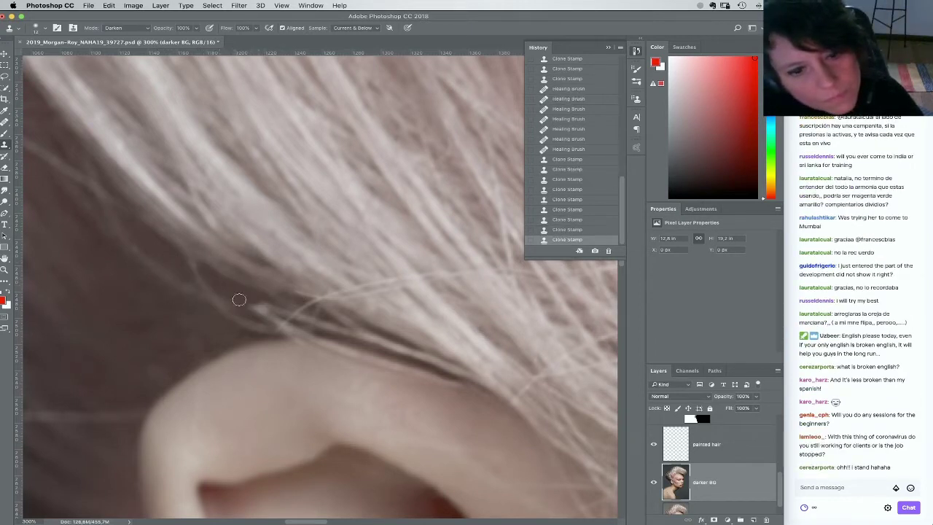
left_click(184, 308, "alt")
left_click_drag(271, 319, 274, 320)
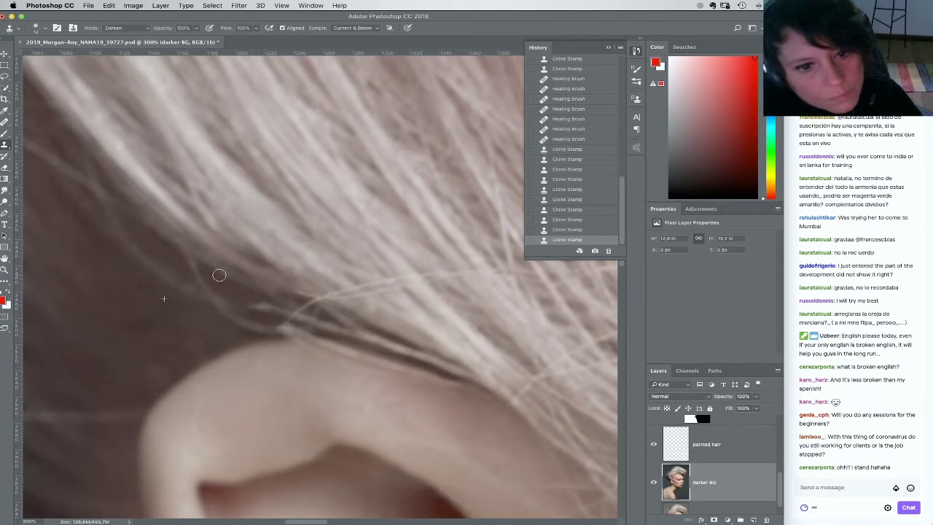
Clone away the remaining light hair ends where the stray strands meet the top of the ear
left_click(247, 298)
left_click(258, 298, "alt")
left_click(269, 307)
left_click(268, 306)
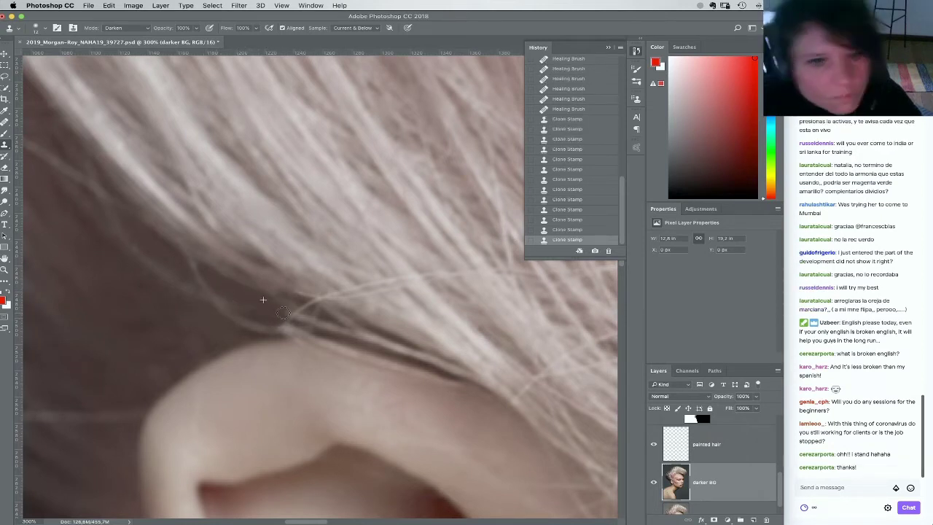
left_click(263, 303)
left_click(264, 306)
left_click(266, 309)
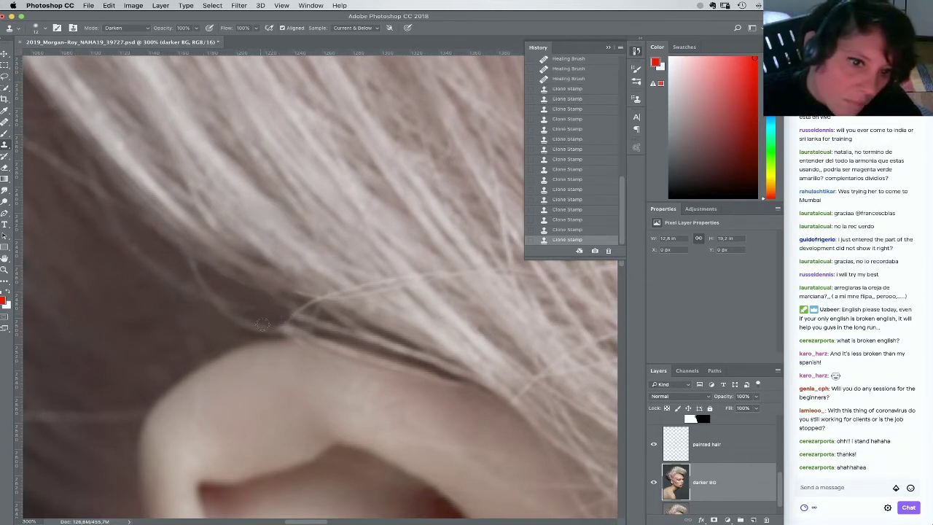
left_click(275, 327)
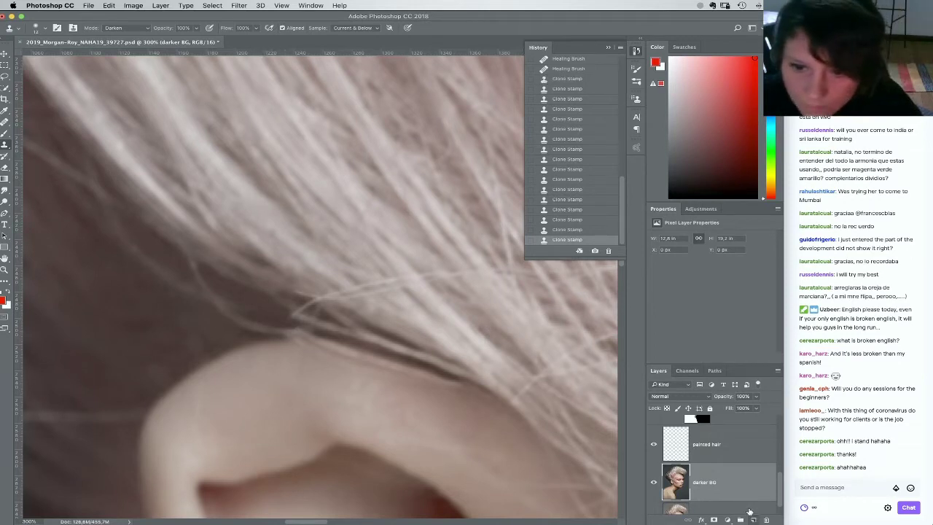
Add a new layer above darker BG and hide the other layers, keeping only these two visible
key("ctrl+shift+alt+n")
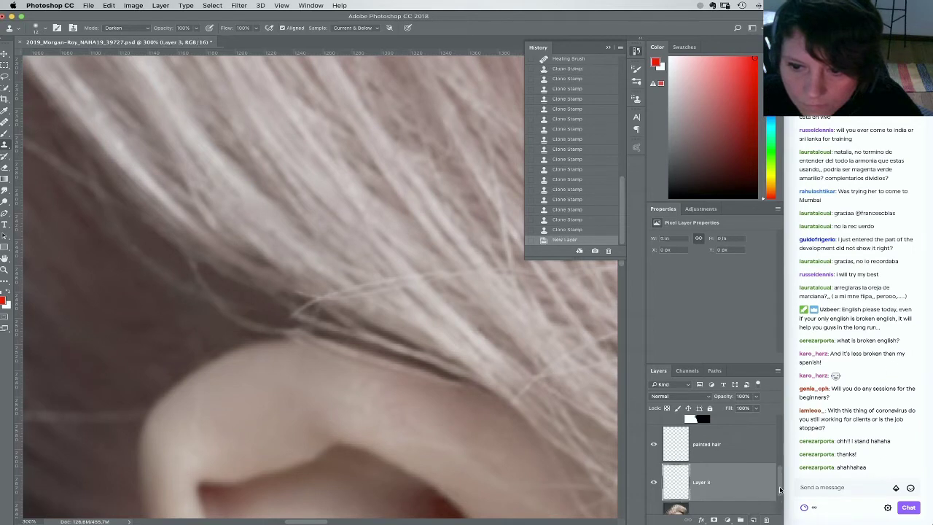
left_click_drag(780, 488, 782, 519)
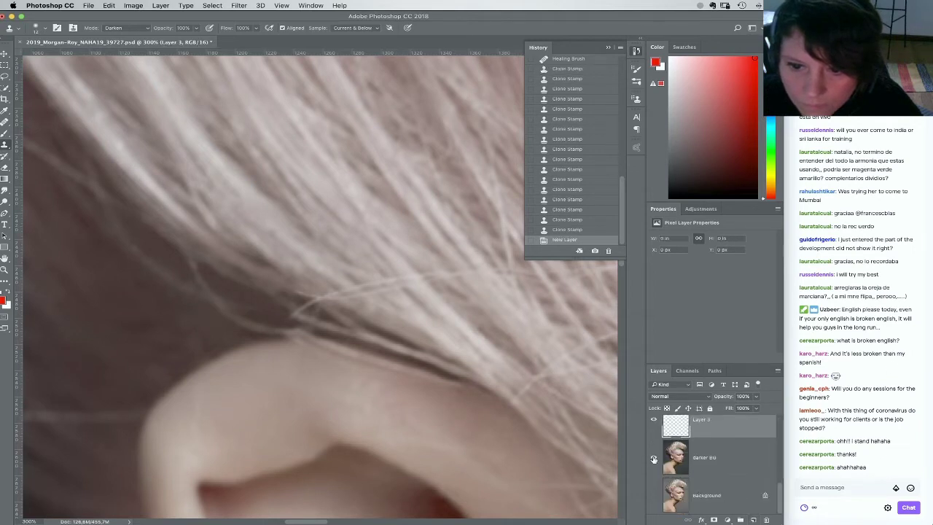
left_click(653, 457, "alt")
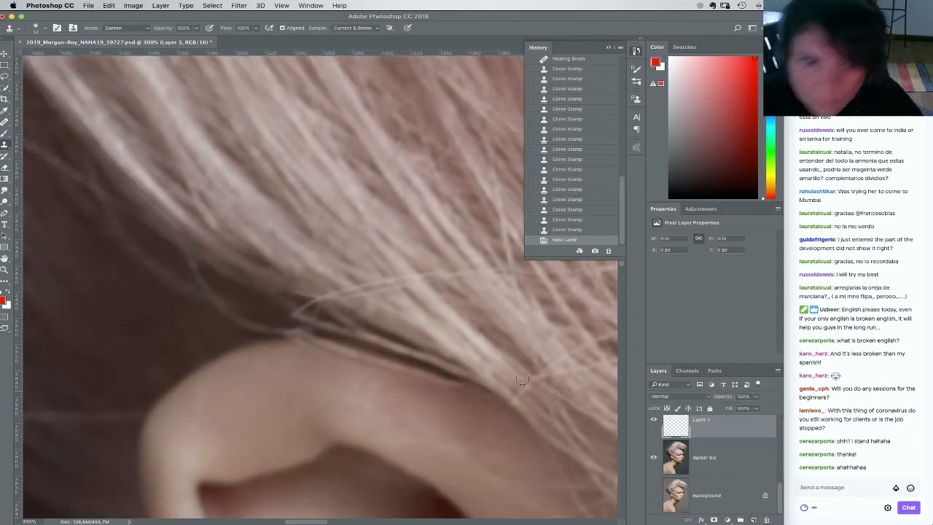
Smudge along the ear's upper edge and the adjoining dark gap to smooth the contour, starting at 100% strength and finishing at 50%
left_click(5, 190)
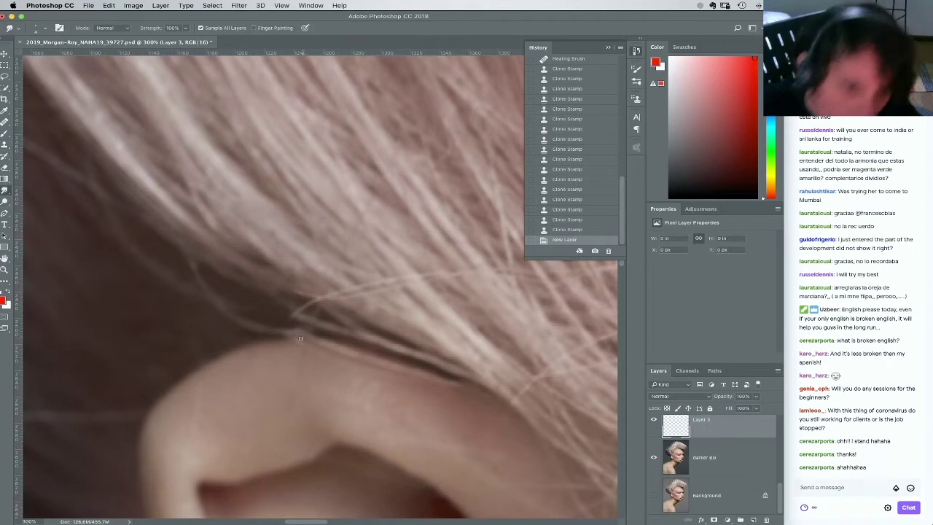
mouse_move(274, 335)
left_mouse_down()
mouse_move(317, 339)
mouse_move(274, 336)
mouse_move(373, 350)
left_mouse_up()
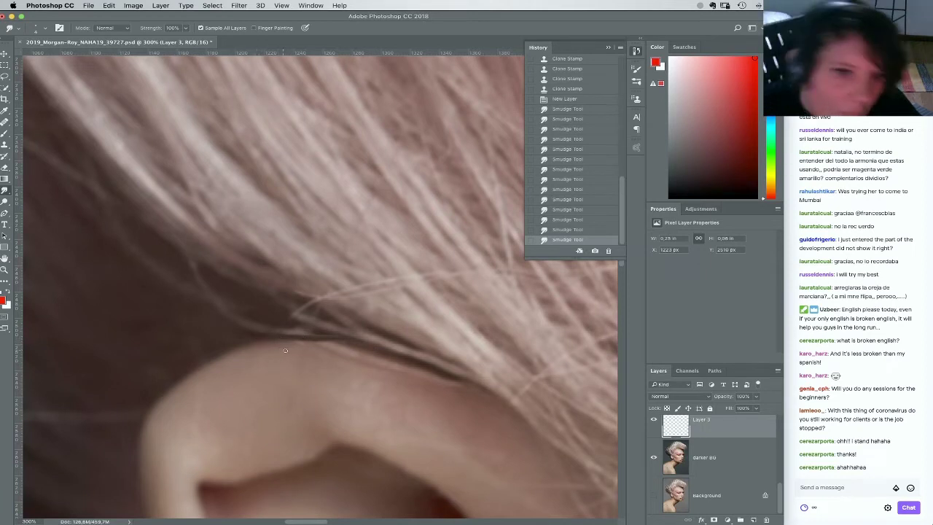
right_click(350, 344)
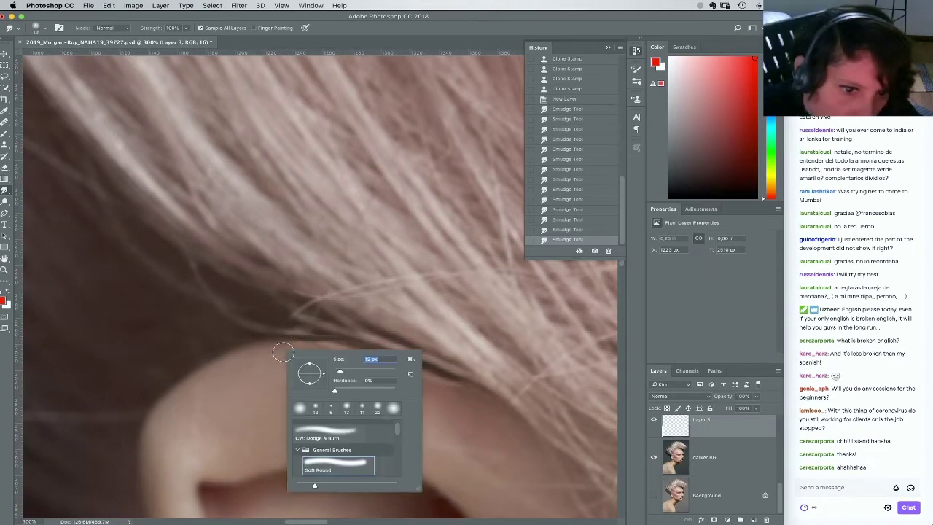
left_click_drag(282, 352, 323, 358)
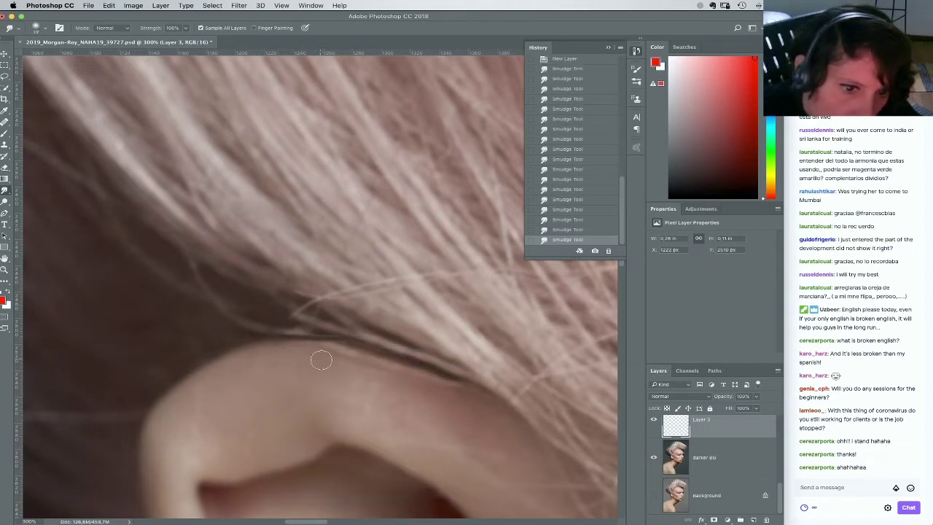
left_click_drag(469, 397, 378, 364)
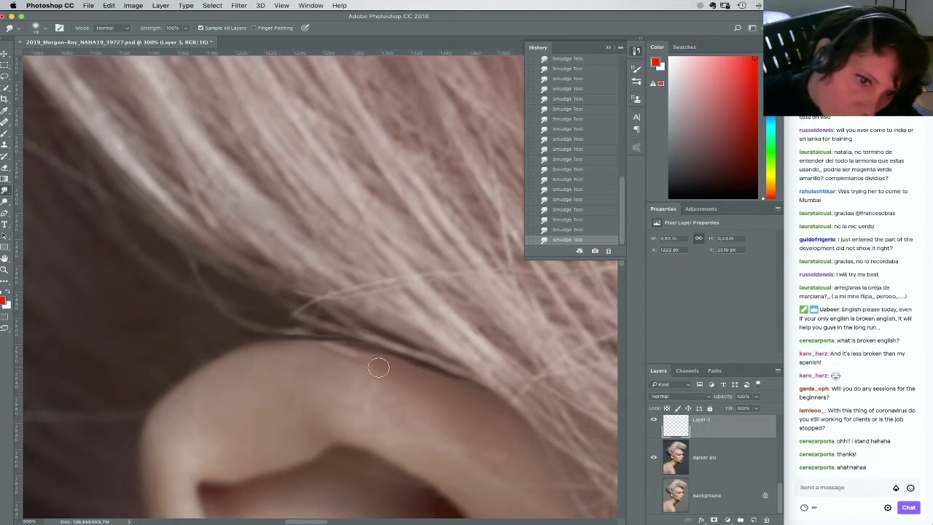
key("5")
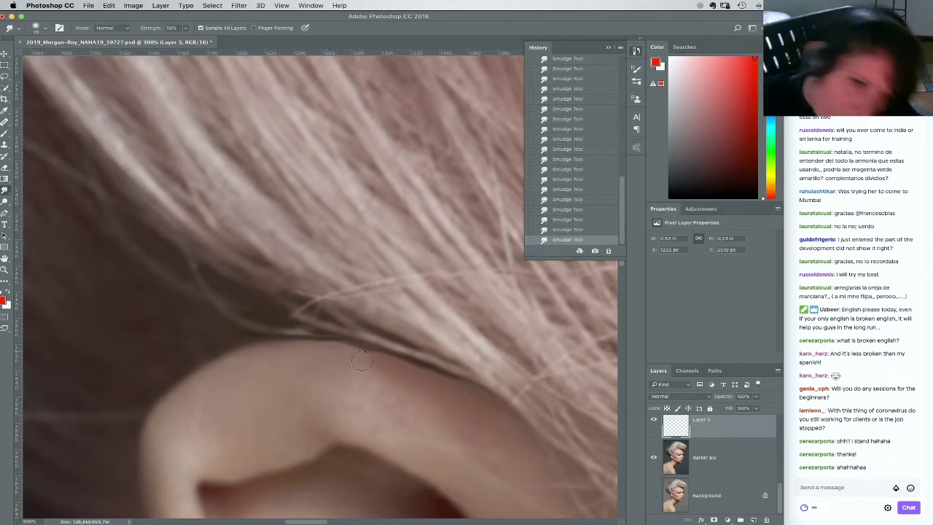
left_click_drag(362, 361, 368, 363)
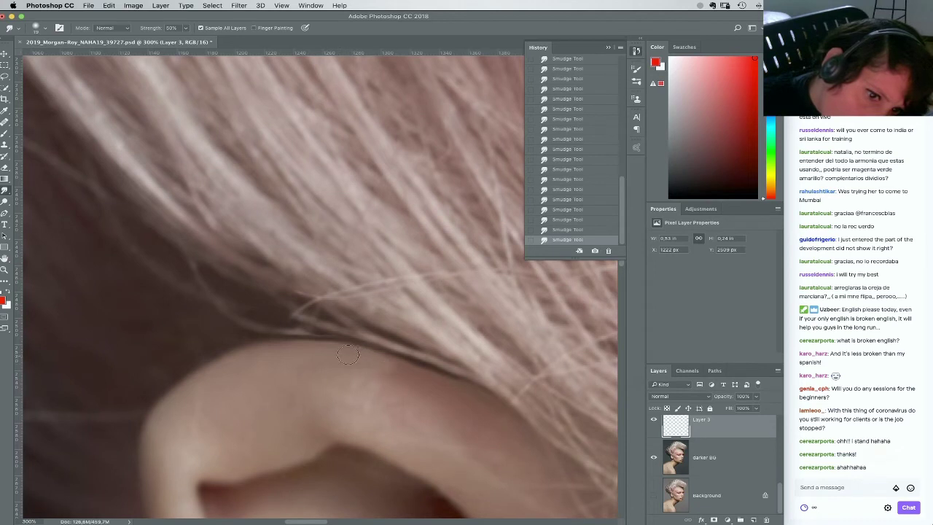
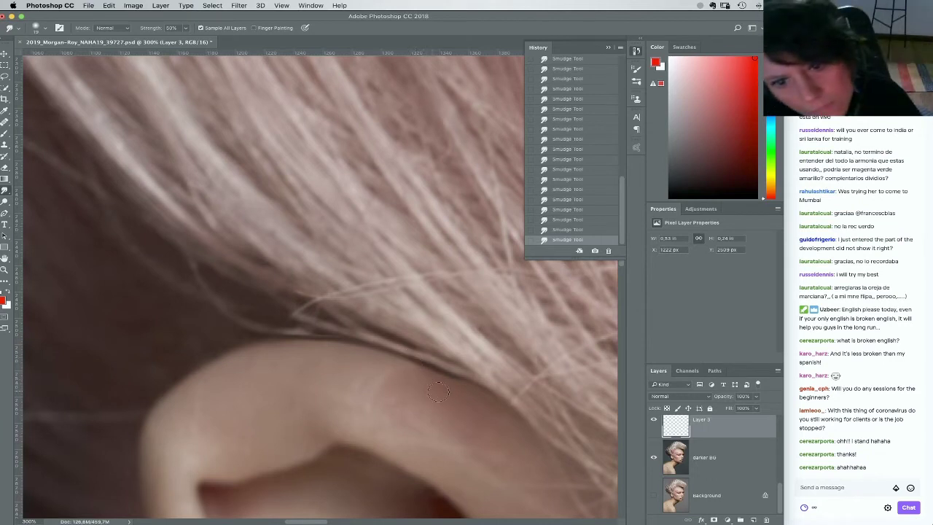
Add a new layer and smudge the dark tone across the stray hairs just above the ear, raising the strength to 100%
right_click(282, 327)
left_click(752, 519)
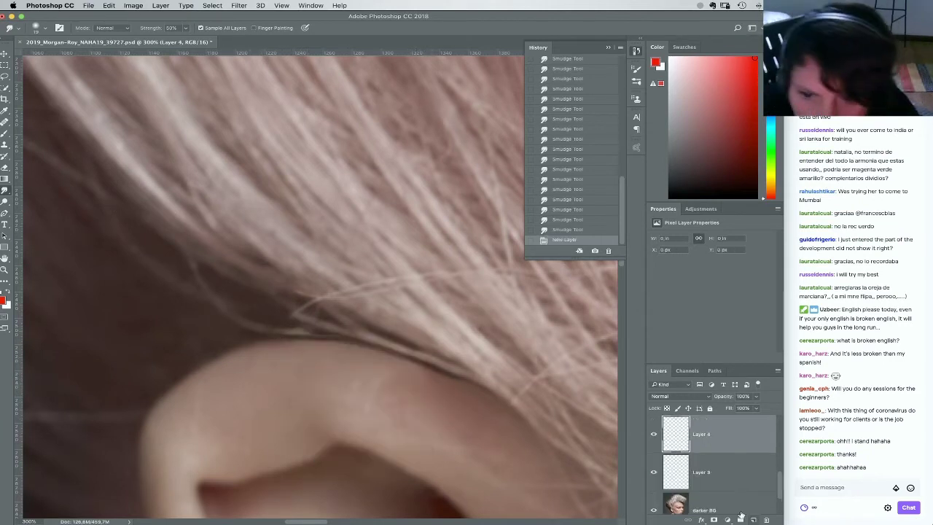
right_click(308, 311)
left_click(364, 331)
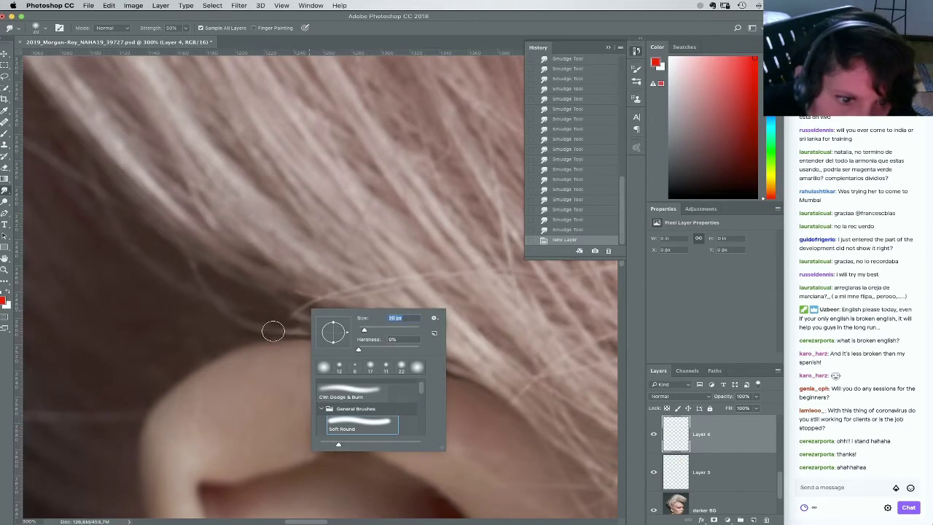
left_click(291, 330)
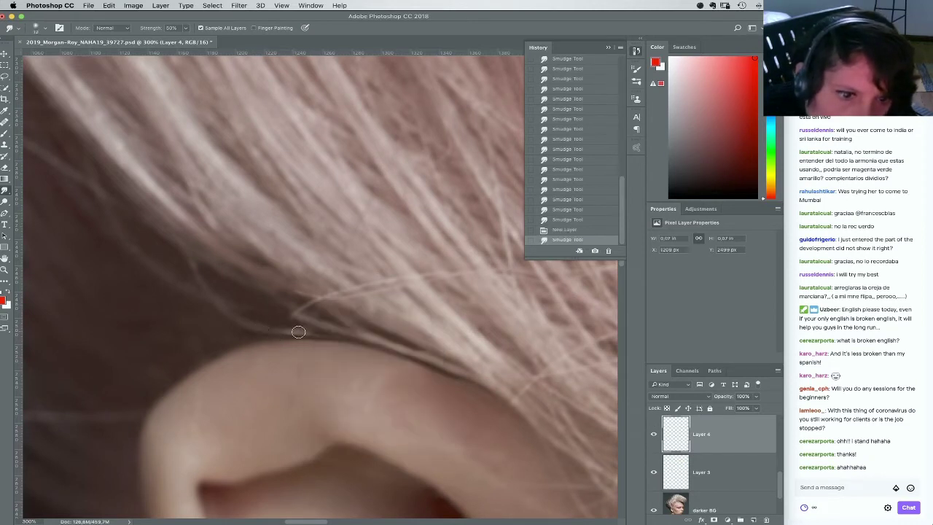
mouse_move(298, 332)
left_mouse_down()
mouse_move(315, 331)
mouse_move(258, 325)
mouse_move(358, 332)
left_mouse_up()
key("0")
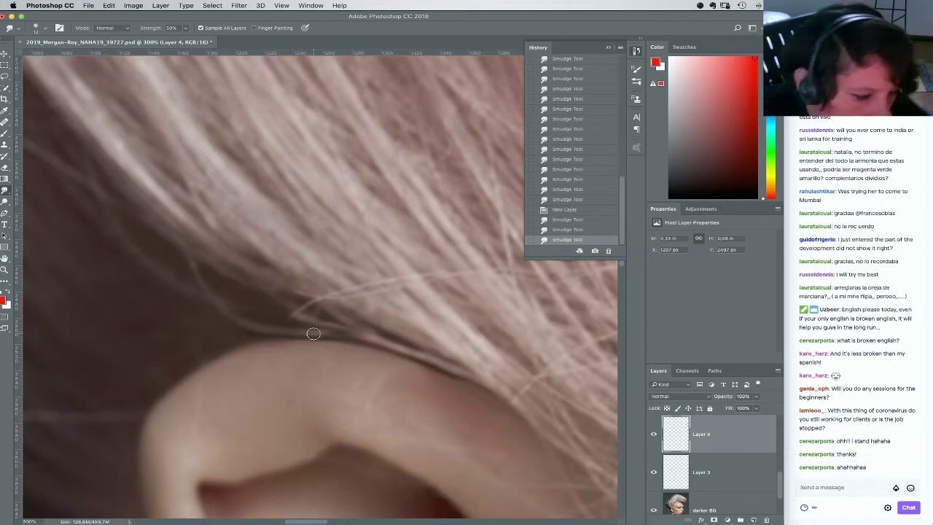
left_click_drag(273, 327, 416, 335)
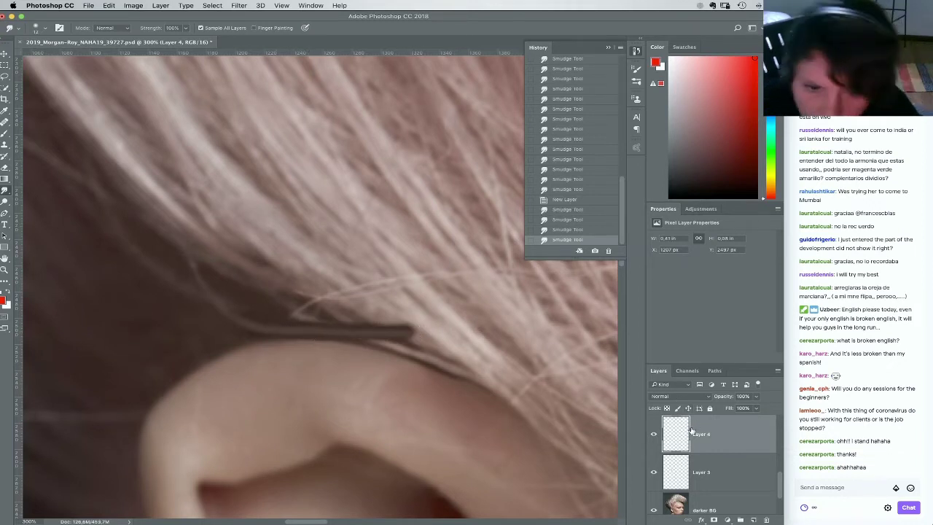
Fade the overextended dark smudge above the ear with a smaller soft Eraser at 50% opacity, restoring the hair it covers
key("b")
right_click(397, 325)
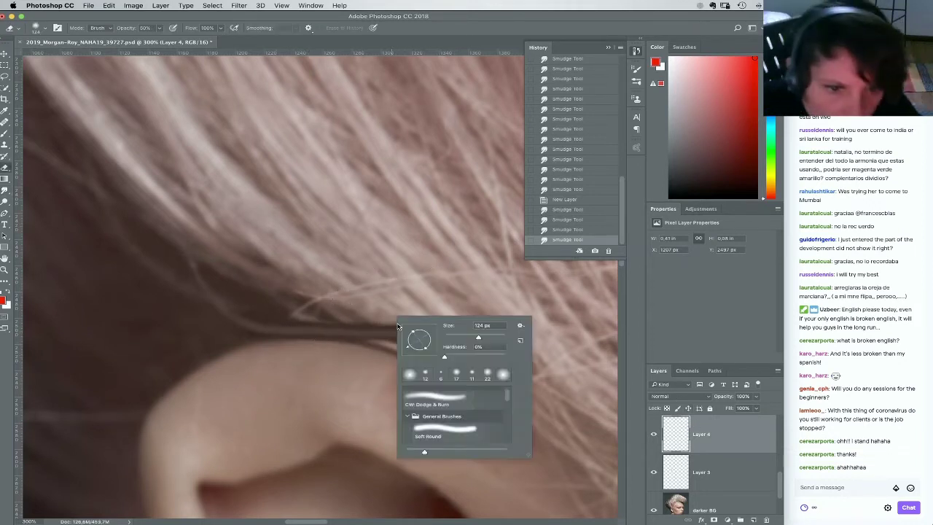
left_click(455, 338)
mouse_move(380, 324)
left_mouse_down()
mouse_move(408, 329)
mouse_move(349, 305)
mouse_move(394, 327)
left_mouse_up()
mouse_move(301, 286)
left_mouse_down()
mouse_move(367, 316)
mouse_move(342, 306)
left_mouse_up()
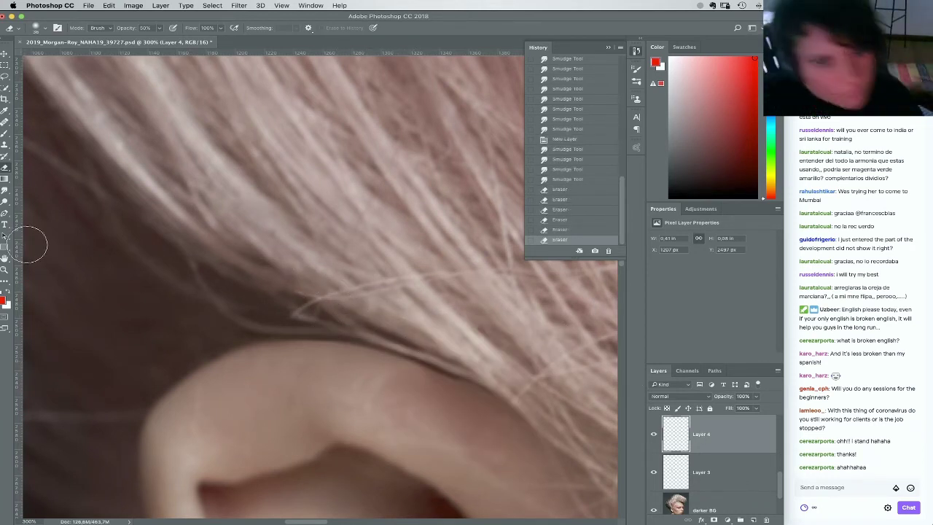
Smudge away the pointed tip of the light stray hair above the ear with a smaller soft brush at 100% strength
left_click(4, 188)
right_click(307, 328)
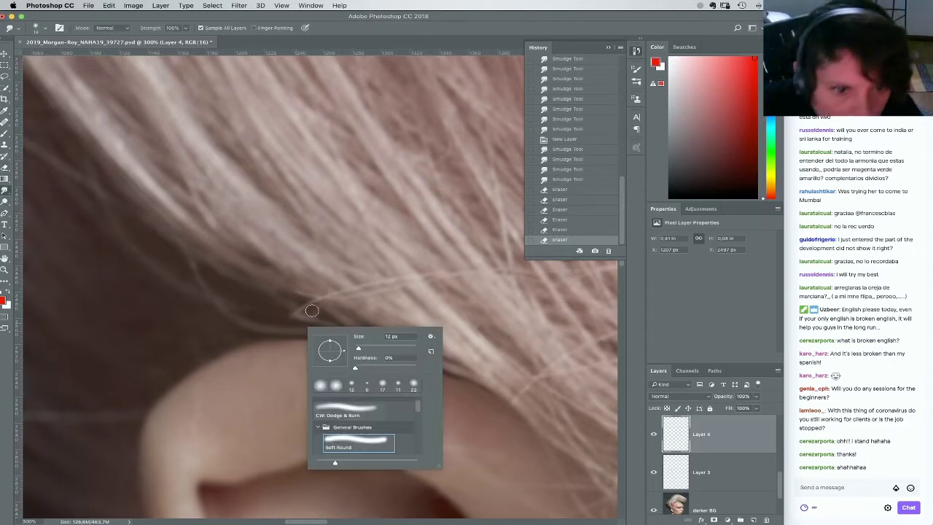
left_click_drag(358, 350, 356, 351)
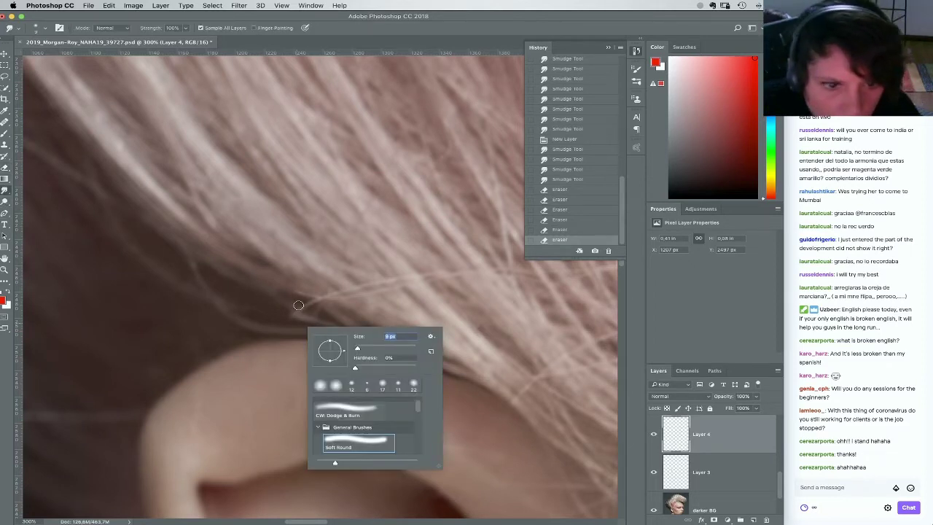
key("Return")
mouse_move(298, 305)
left_mouse_down()
mouse_move(295, 322)
mouse_move(312, 313)
left_mouse_up()
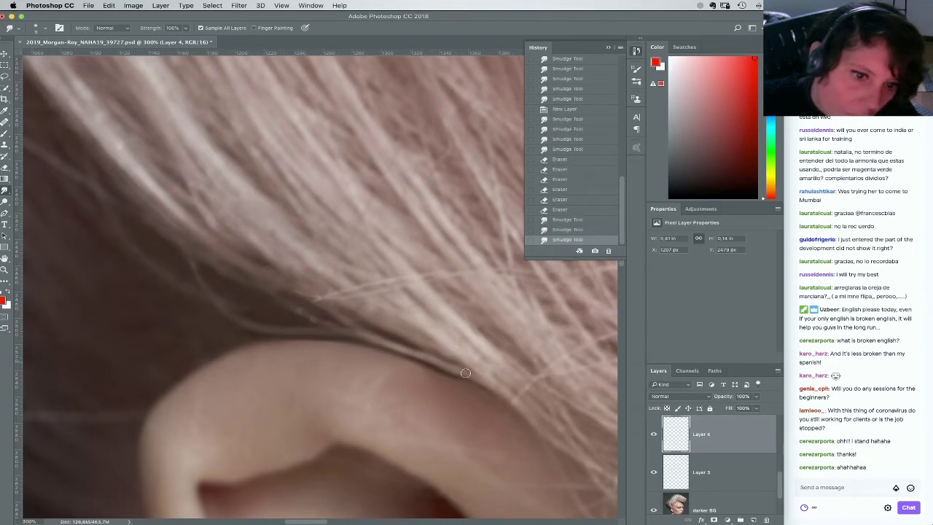
Add another layer and smudge the remaining stray hair tip into the hair's lower edge with a small soft brush at 50% strength
left_click(753, 519)
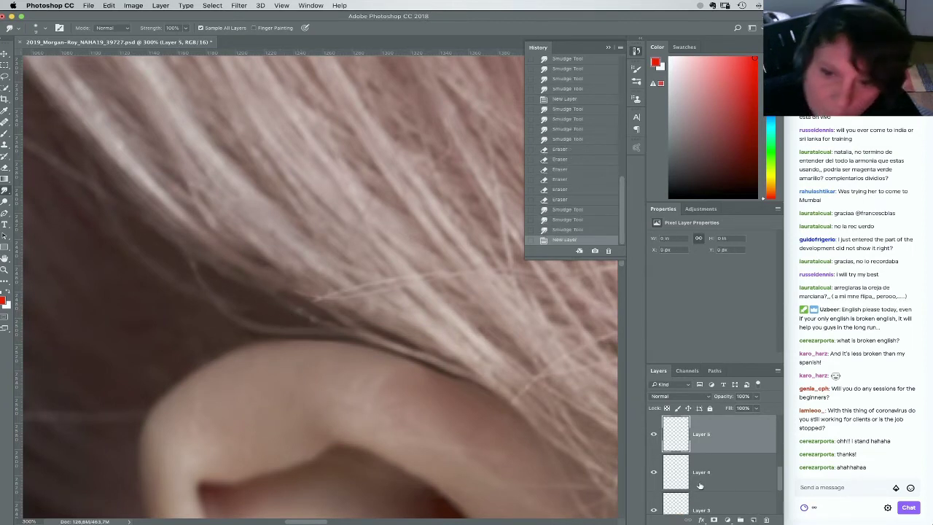
right_click(350, 337)
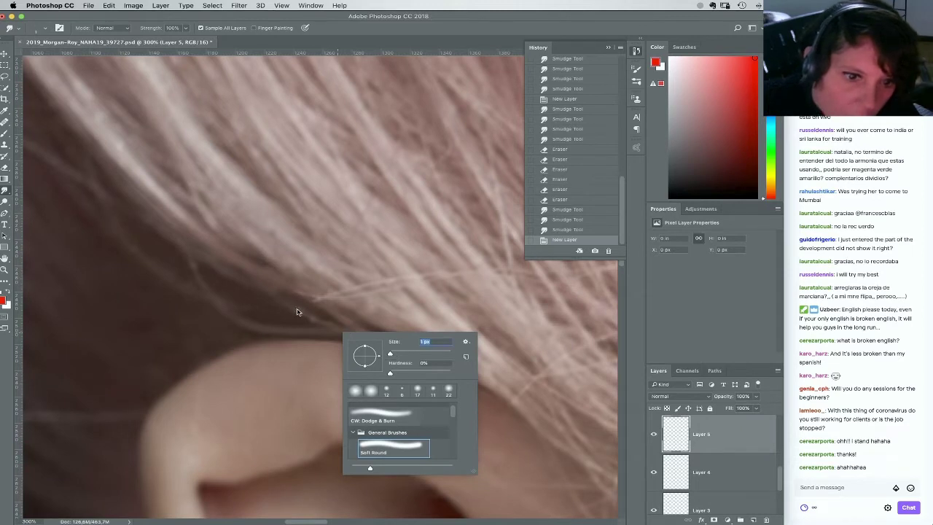
mouse_move(394, 354)
left_mouse_down()
mouse_move(435, 357)
mouse_move(422, 343)
mouse_move(365, 339)
left_mouse_up()
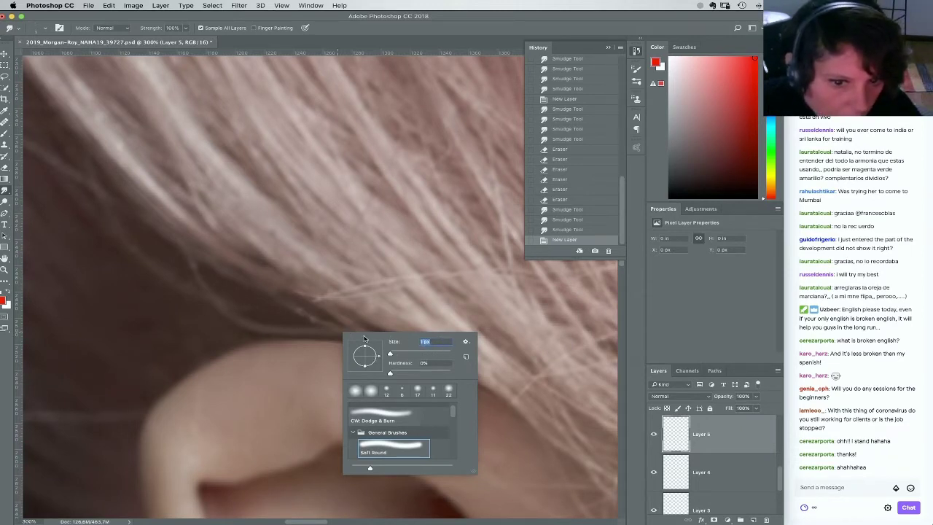
type("5")
key("Return")
mouse_move(292, 305)
left_mouse_down()
mouse_move(299, 315)
mouse_move(289, 314)
mouse_move(325, 324)
left_mouse_up()
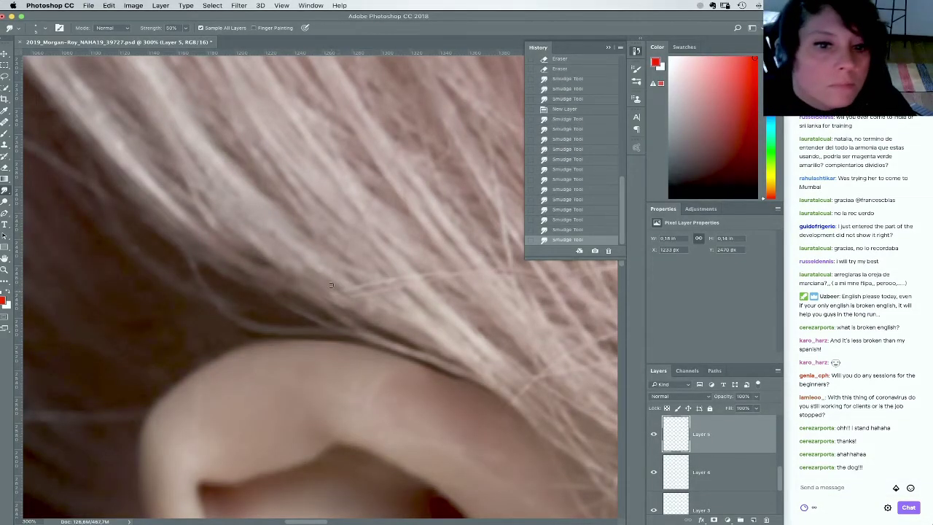
left_click_drag(331, 285, 356, 305)
left_click_drag(337, 293, 362, 313)
mouse_move(344, 305)
left_mouse_down()
mouse_move(365, 317)
mouse_move(347, 312)
left_mouse_up()
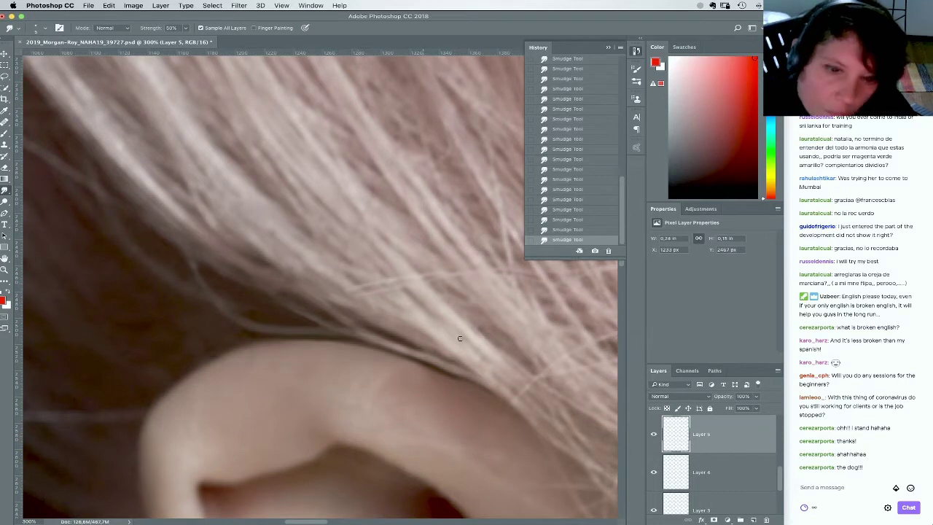
Add a further layer and smudge the strands above the ear along their flow, over the crossing stray hair
left_click(753, 520)
left_click_drag(334, 286, 375, 298)
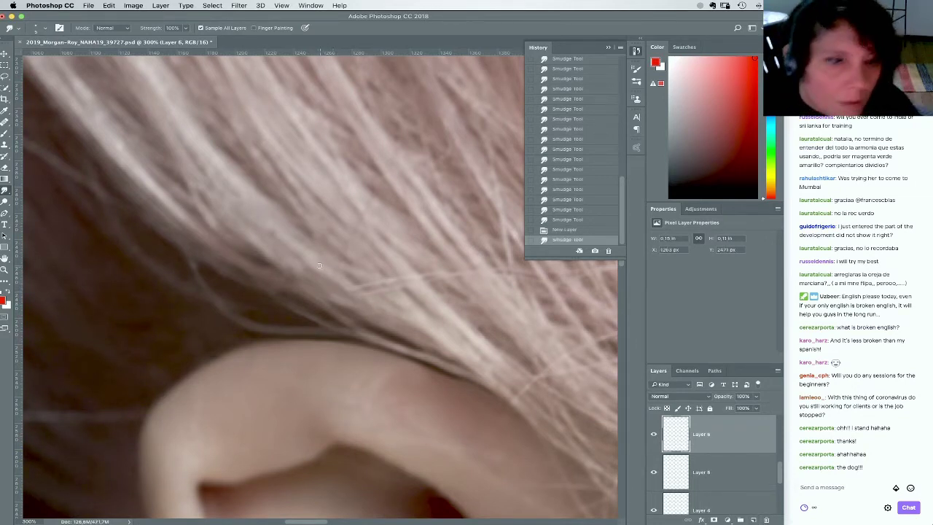
left_click_drag(279, 249, 416, 330)
mouse_move(356, 282)
left_mouse_down()
mouse_move(394, 303)
mouse_move(348, 254)
mouse_move(366, 290)
mouse_move(355, 280)
mouse_move(380, 297)
mouse_move(346, 262)
mouse_move(387, 307)
left_mouse_up()
key("super+z")
left_click_drag(320, 271, 397, 304)
key("super+z")
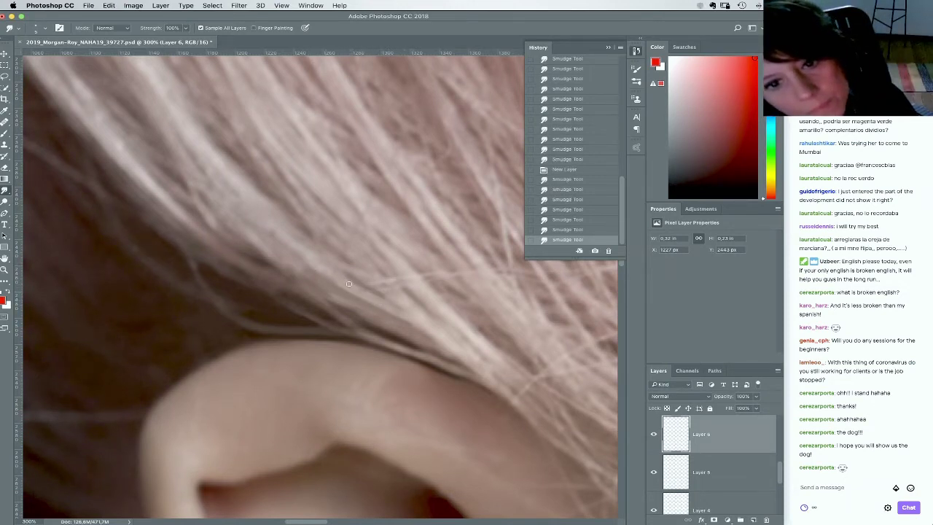
Smudge light and dark strands over the remaining crossing hair above the ear at 100% strength, following the hair direction
mouse_move(349, 284)
left_mouse_down()
mouse_move(376, 298)
mouse_move(412, 296)
left_mouse_up()
mouse_move(377, 268)
left_mouse_down()
mouse_move(415, 307)
mouse_move(386, 290)
mouse_move(402, 303)
left_mouse_up()
left_click_drag(308, 264, 369, 298)
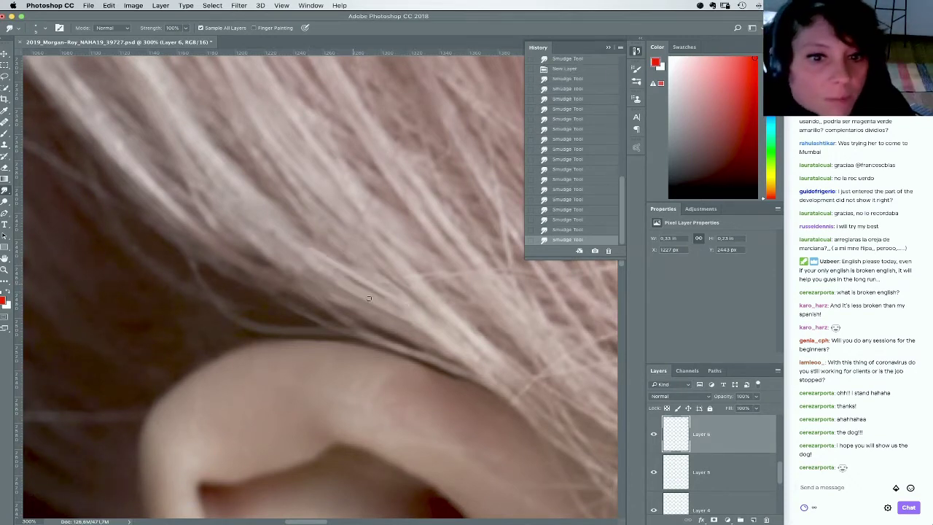
Soften the newly smudged strands above the ear with a much larger soft Eraser at 50% opacity
key("e")
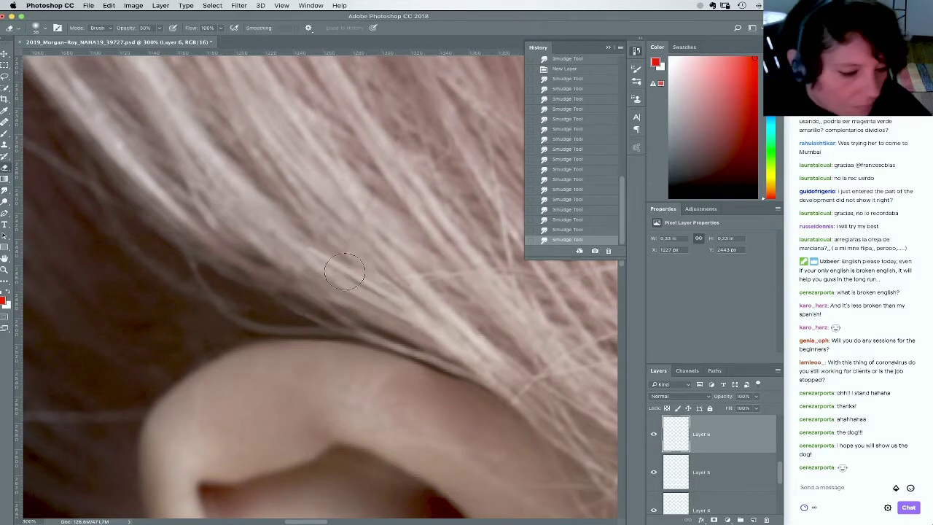
right_click(320, 252)
left_click_drag(410, 271, 425, 271)
left_click_drag(311, 243, 291, 211)
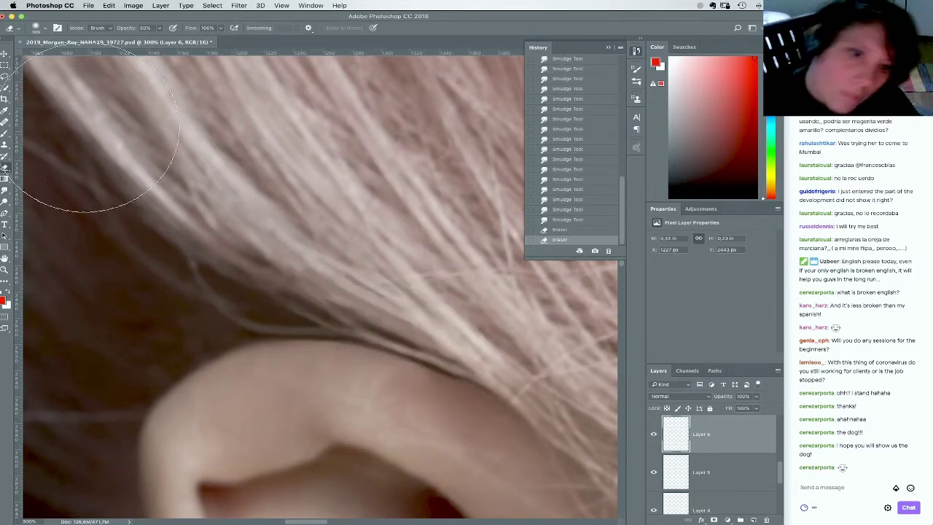
Apply Add Noise to the newest smudge layer with an amount of 0.99%, Gaussian distribution and Monochromatic enabled
left_click(244, 6)
mouse_move(271, 135)
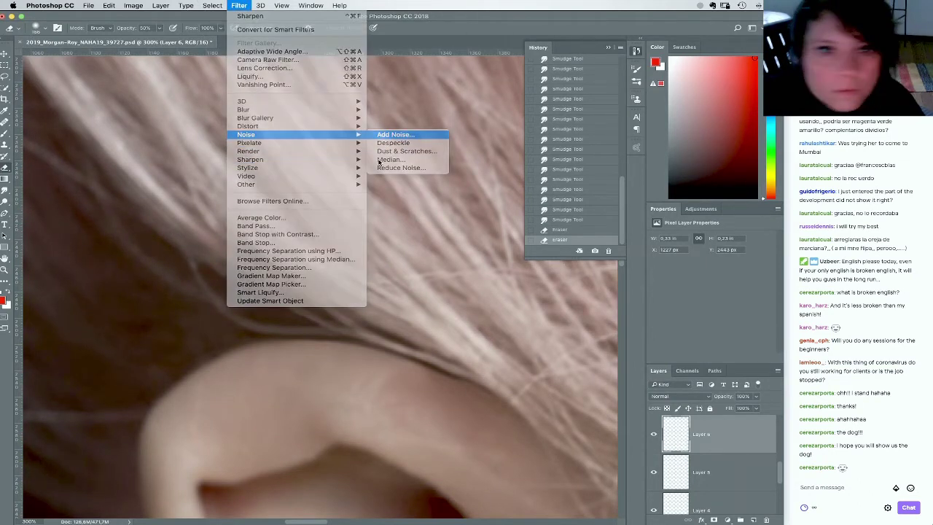
left_click(393, 136)
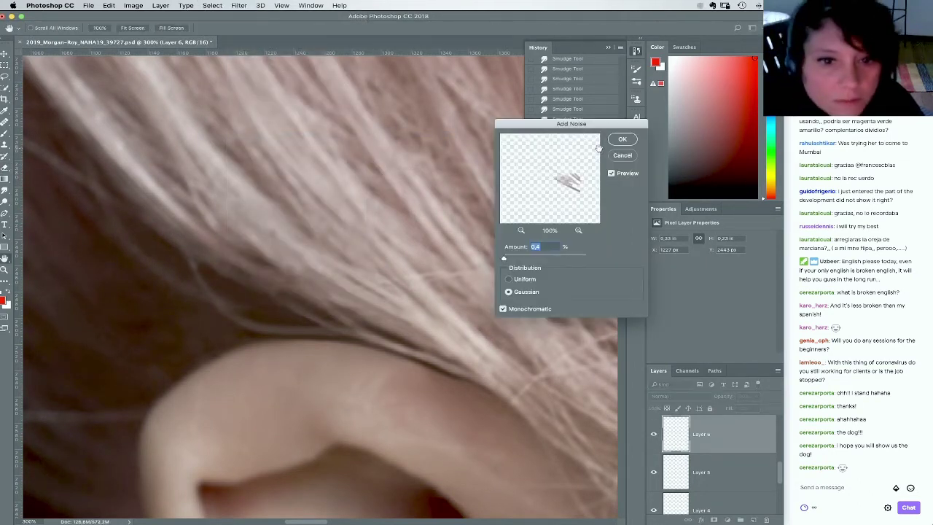
type("1")
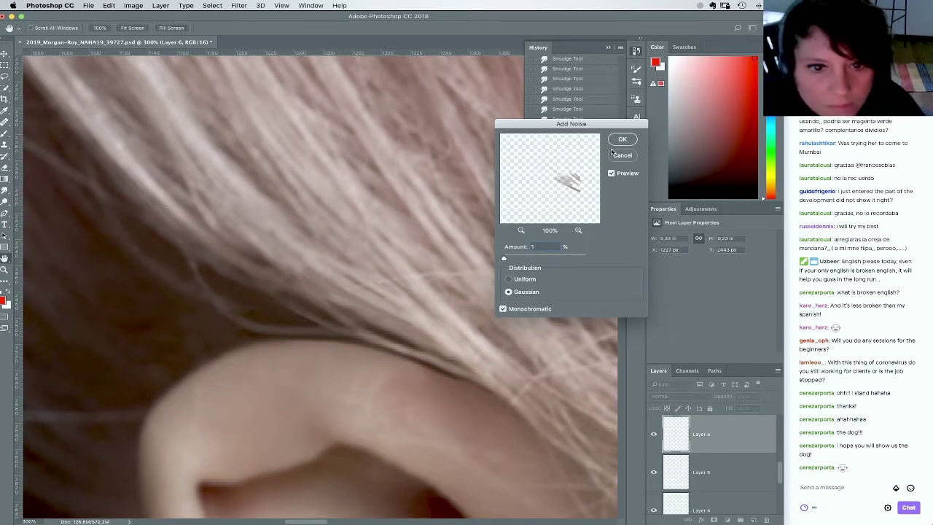
key("Down")
key("Right")
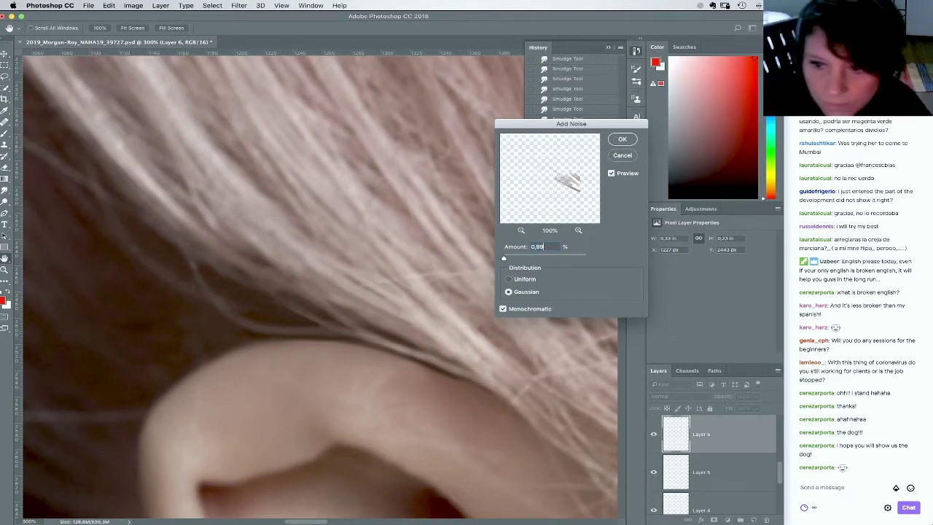
key("Return")
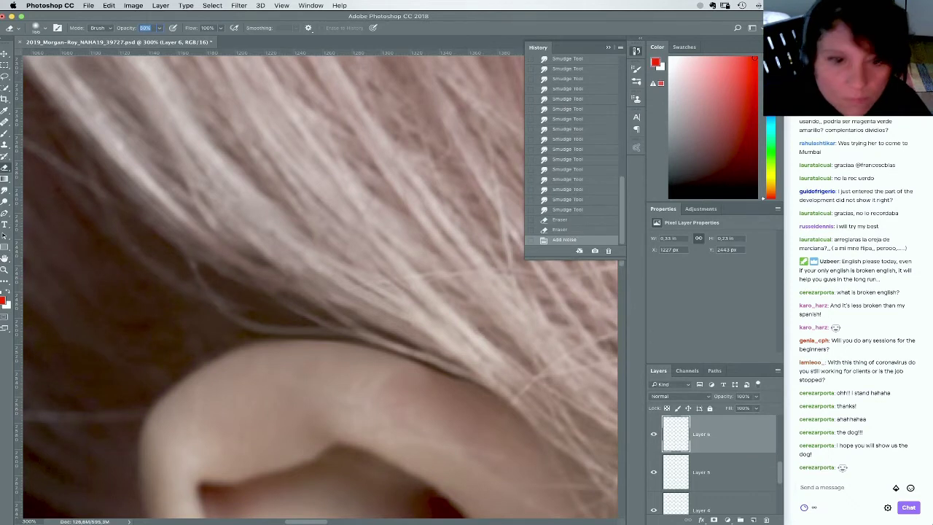
Apply the Blur More filter twice to Layer 6
left_click(239, 5)
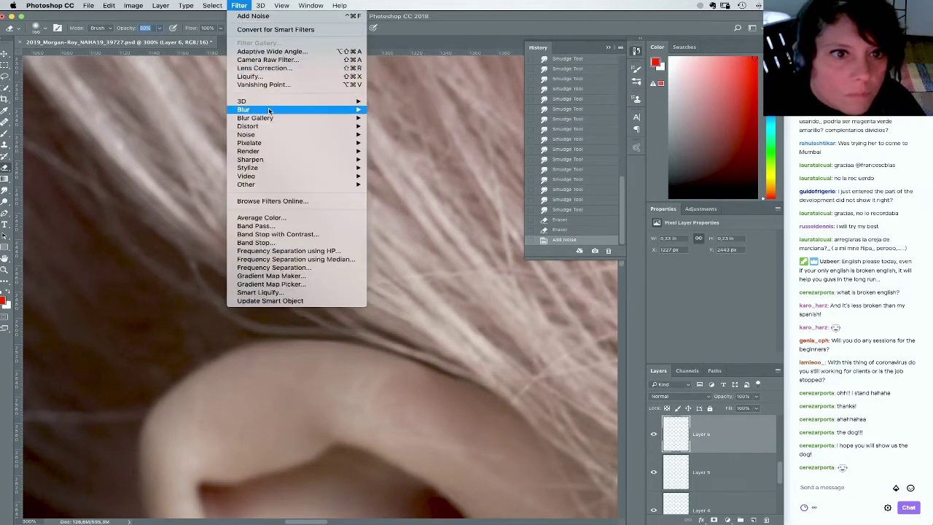
mouse_move(268, 109)
left_click(392, 124)
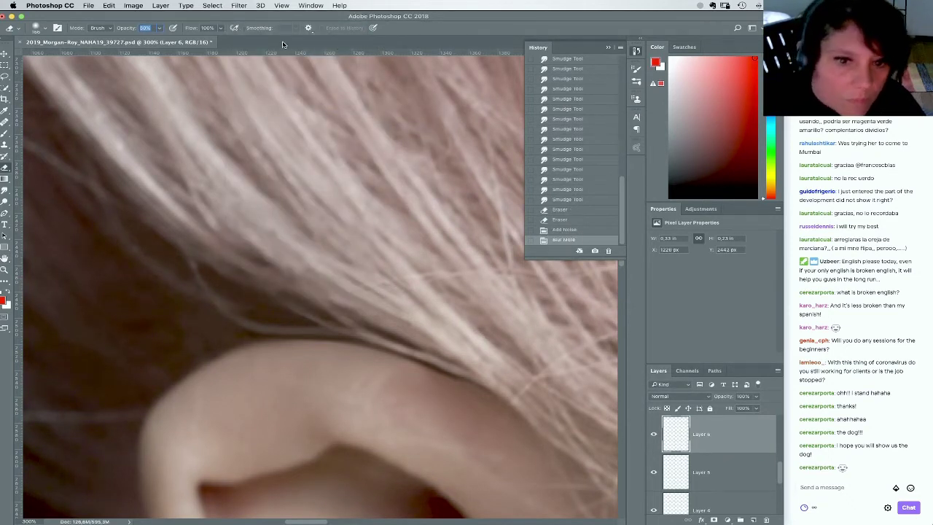
left_click(248, 6)
mouse_move(269, 109)
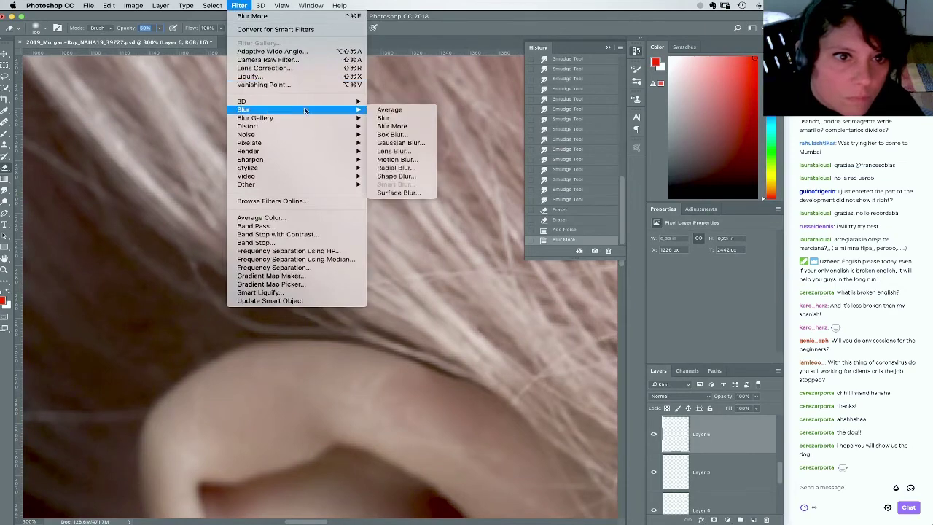
left_click(392, 126)
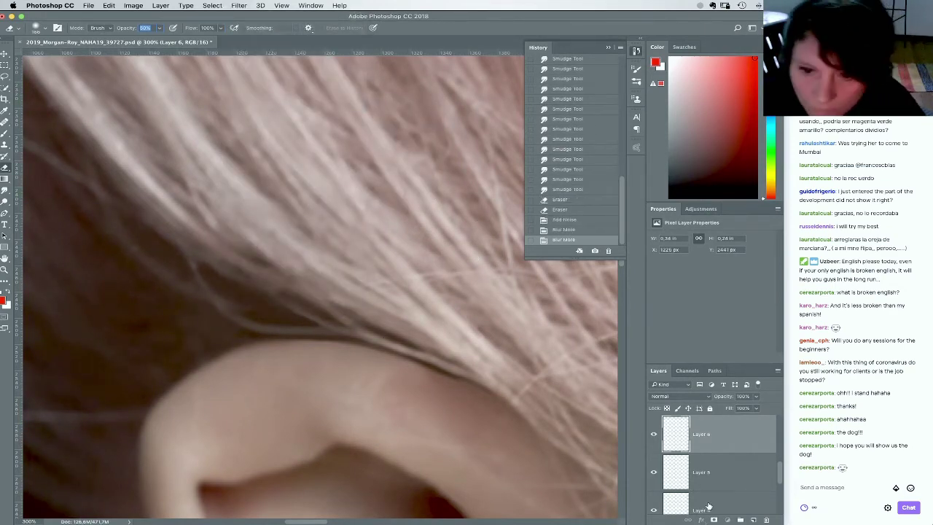
Add 0.99% Gaussian monochromatic noise to Layer 4
left_click(706, 505)
left_click(239, 5)
mouse_move(292, 135)
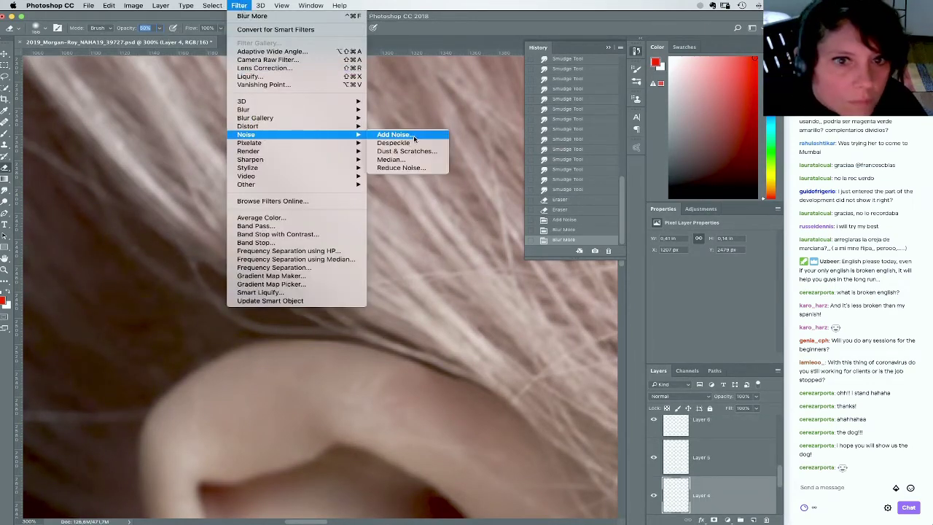
left_click(411, 135)
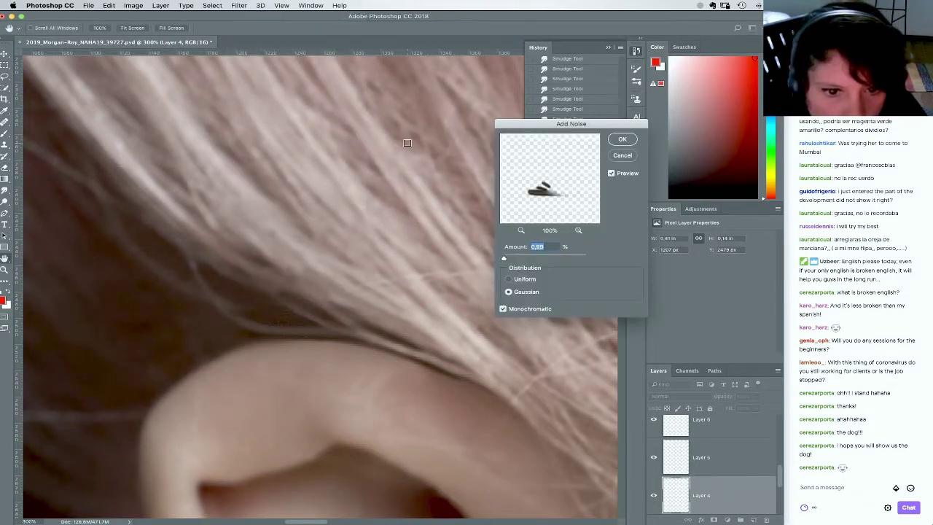
key("Right")
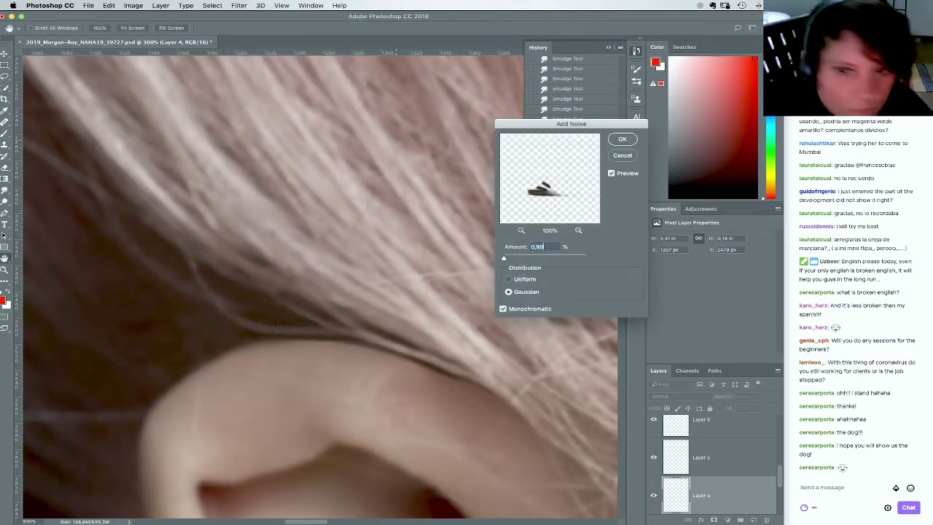
key("Return")
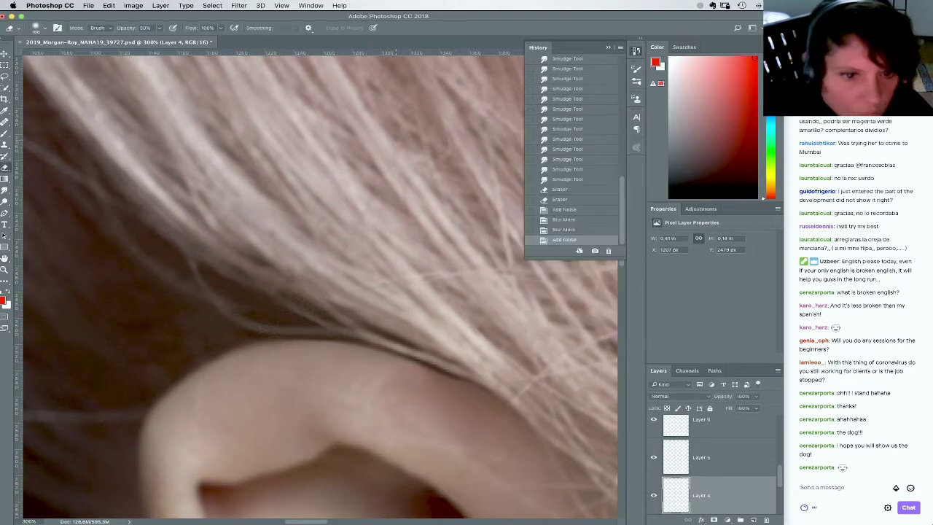
Soften Layer 4 with the Blur More filter
left_click(237, 7)
mouse_move(267, 109)
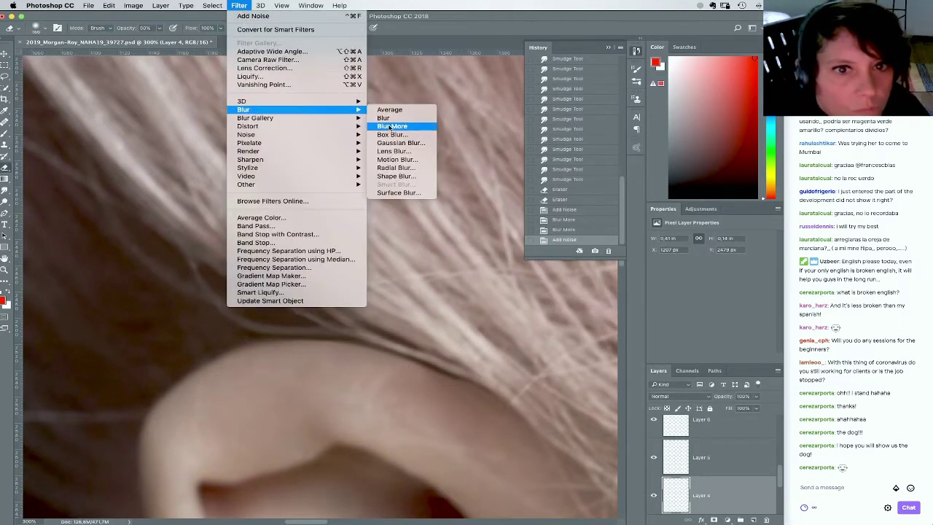
left_click(392, 126)
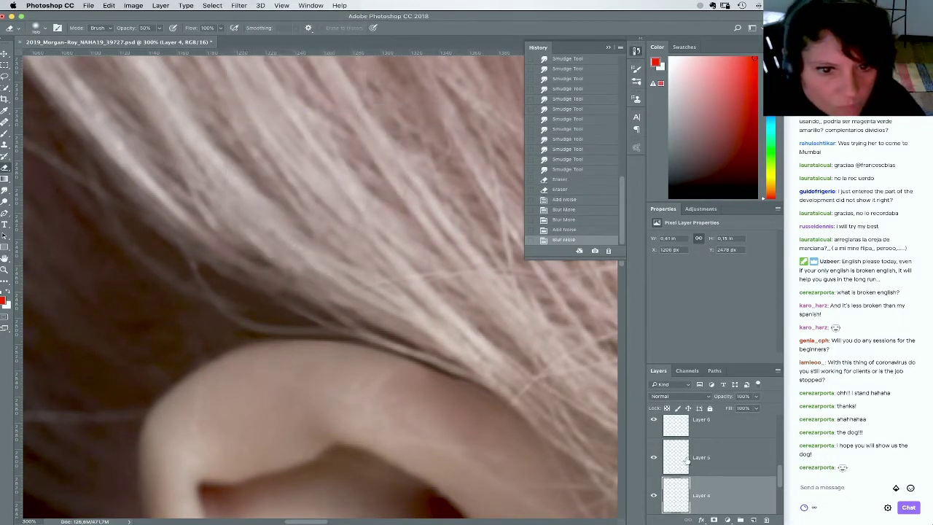
Create a new layer above Layer 3 and paint a large soft dab of sampled ear skin colour over the ear's upper edge
left_click_drag(779, 478, 779, 486)
left_click(728, 489)
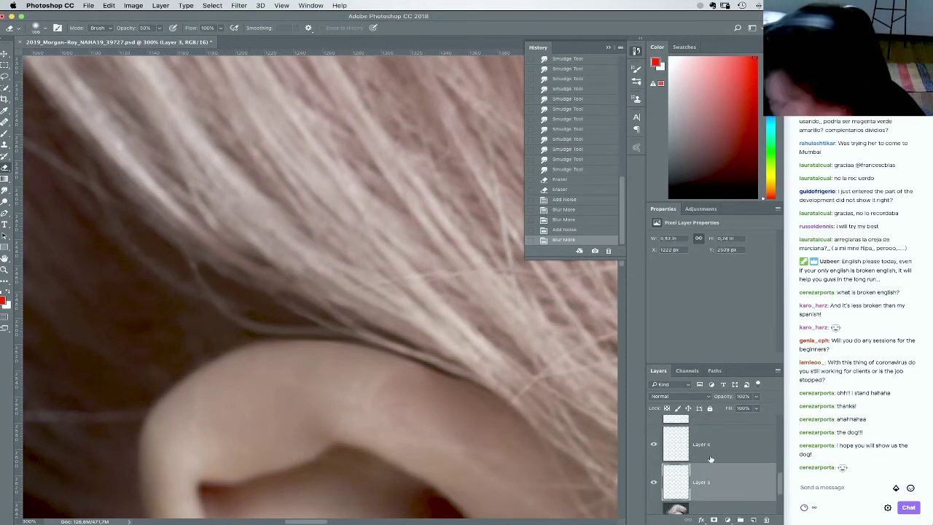
left_click(7, 270)
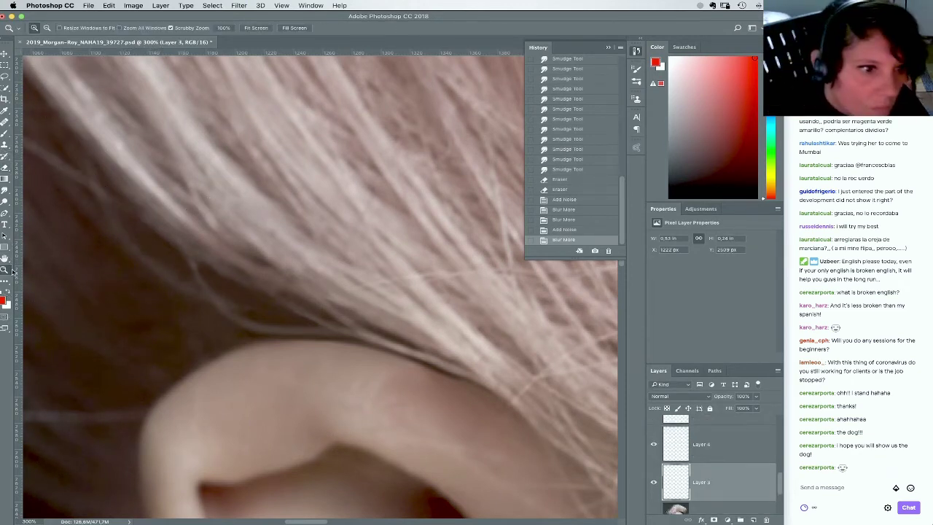
left_click(421, 305)
left_click_drag(435, 318, 451, 263)
left_click(448, 284)
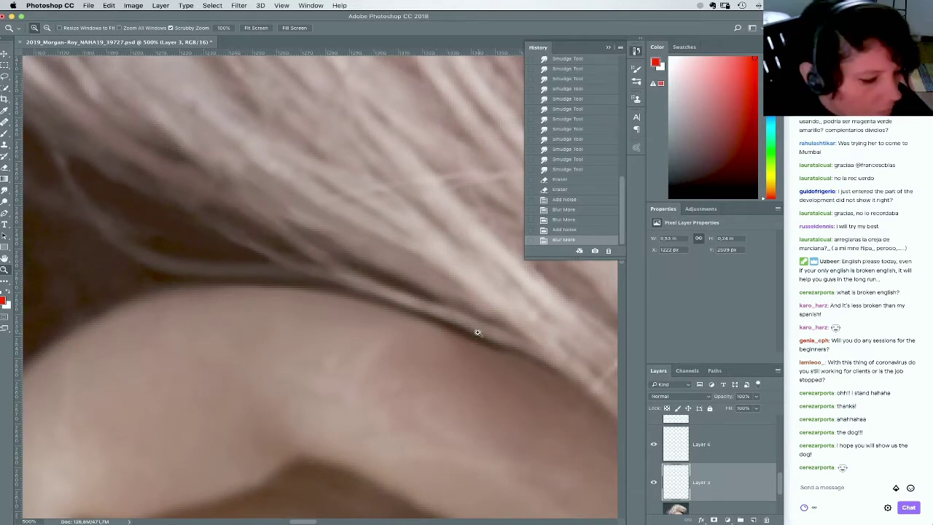
left_click(753, 519)
key("b")
right_click(474, 363)
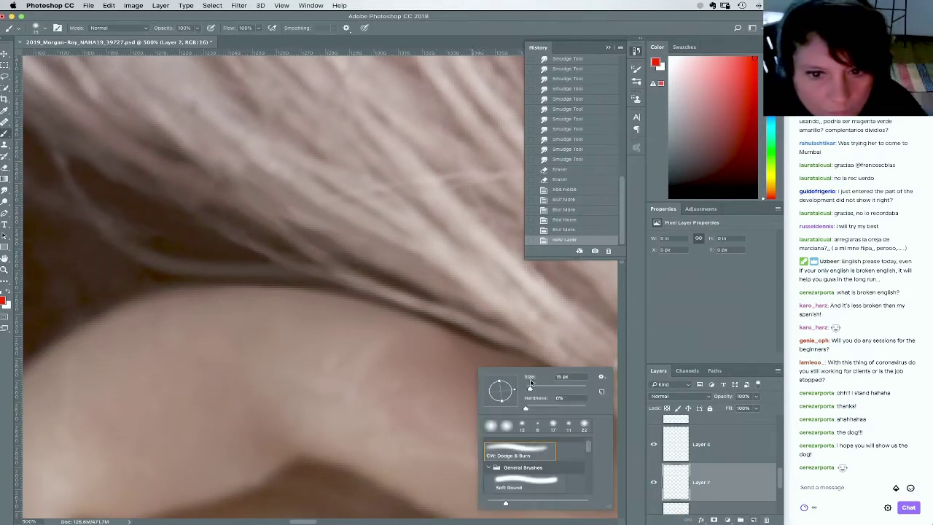
left_click(568, 387)
left_click(458, 354, "alt")
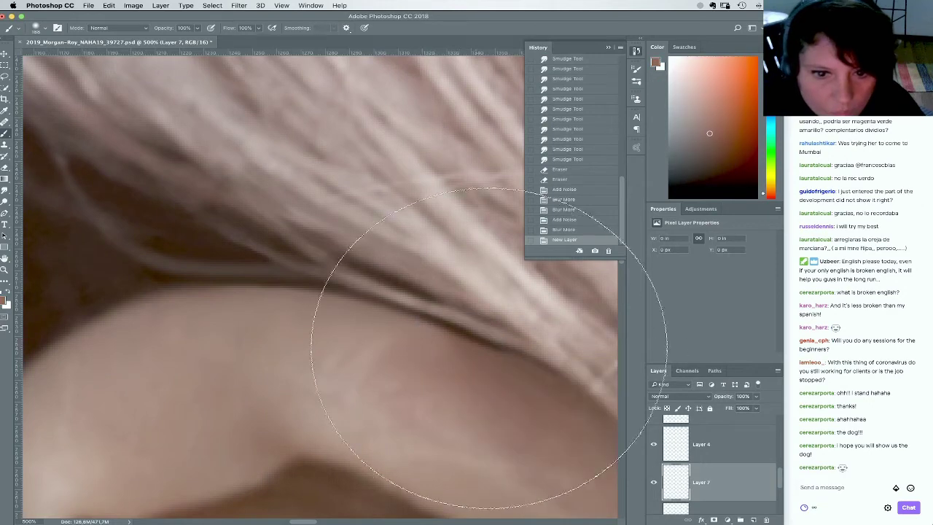
left_click(476, 327)
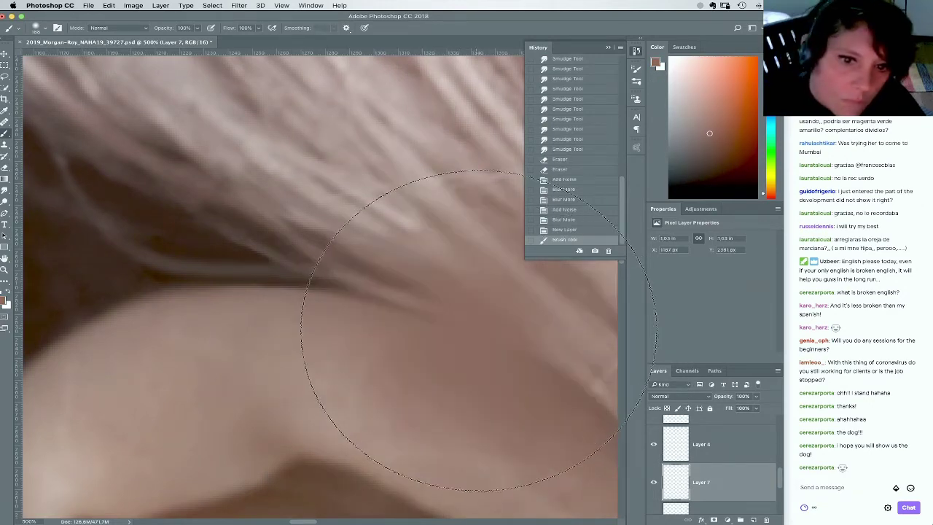
Hide the painted skin patch with a black layer mask and reveal it at the ear's upper edge using a smaller soft brush
left_click(714, 520, "alt")
right_click(416, 367)
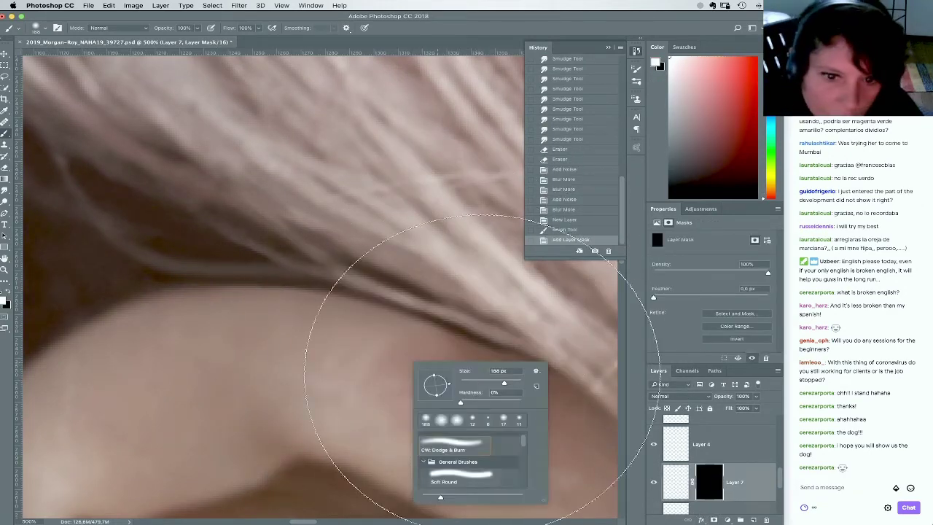
left_click(486, 383)
left_click(449, 316)
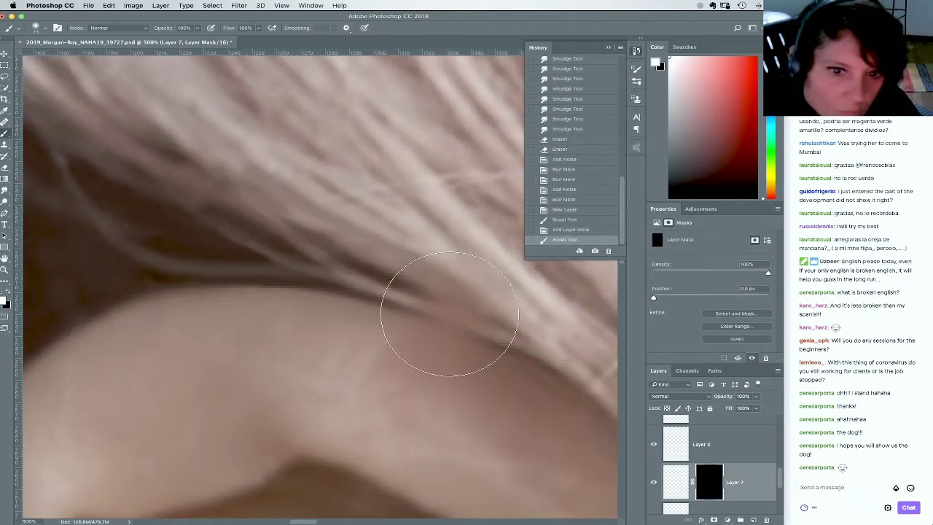
Erase the mask along the hair above the ear with a small 82% hardness eraser, and merge the patch down into Layer 3
key("e")
right_click(450, 323)
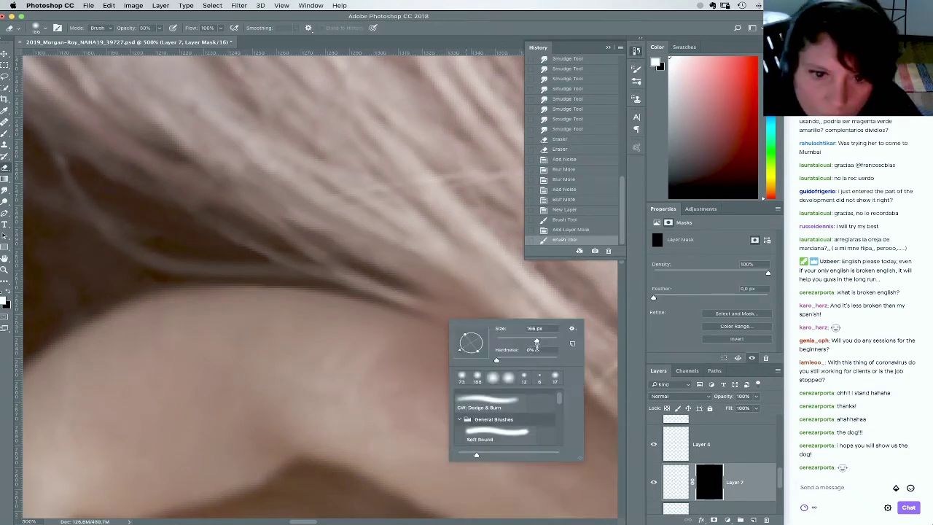
left_click(546, 359)
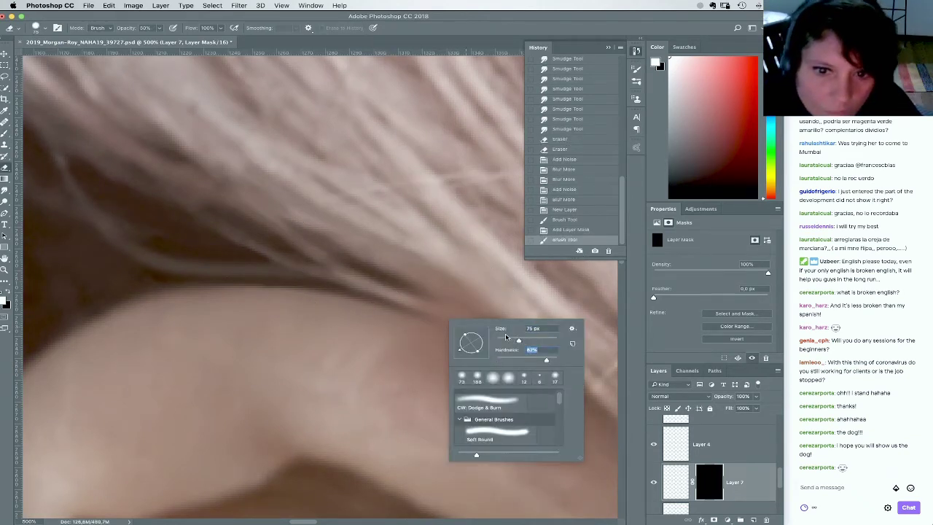
left_click(506, 341)
left_click_drag(394, 266, 488, 304)
key("0")
left_click_drag(450, 274, 519, 309)
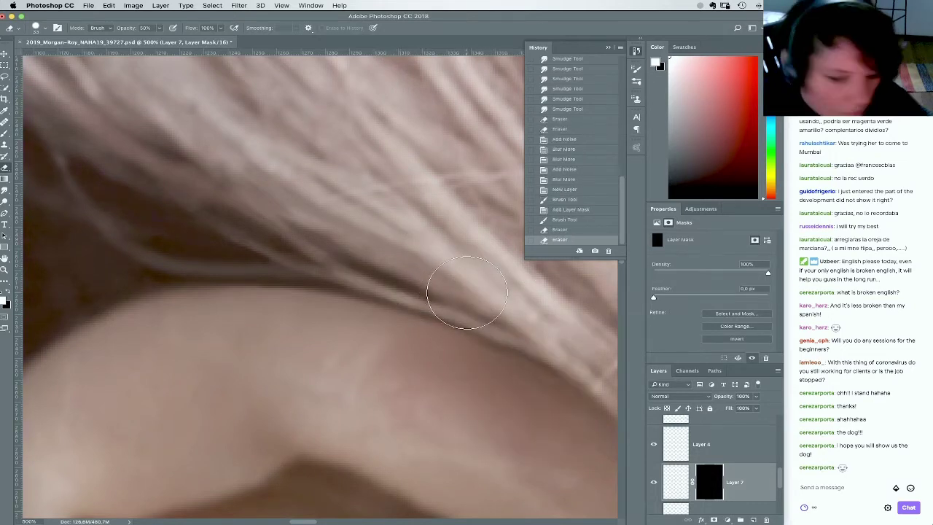
left_click_drag(363, 261, 496, 301)
mouse_move(443, 285)
left_mouse_down()
mouse_move(554, 332)
mouse_move(421, 260)
mouse_move(518, 310)
left_mouse_up()
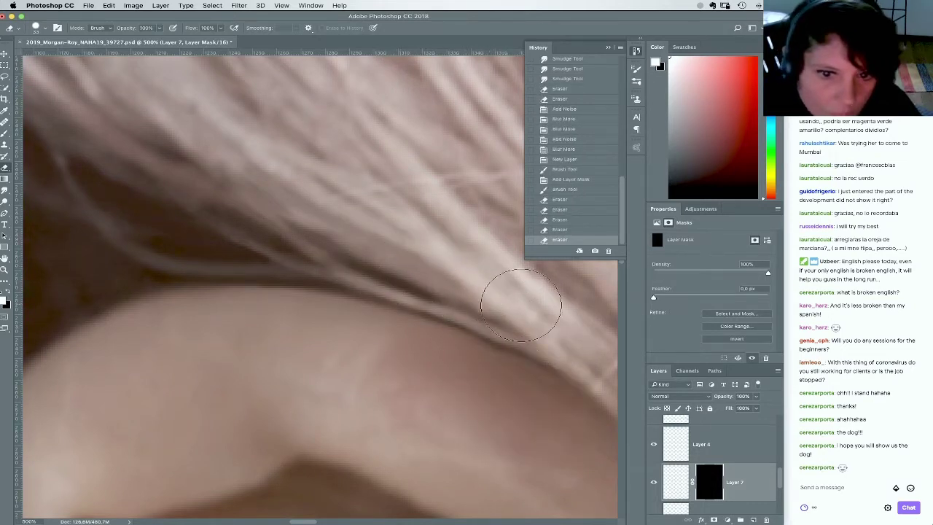
left_click_drag(328, 255, 239, 247)
left_click(161, 4)
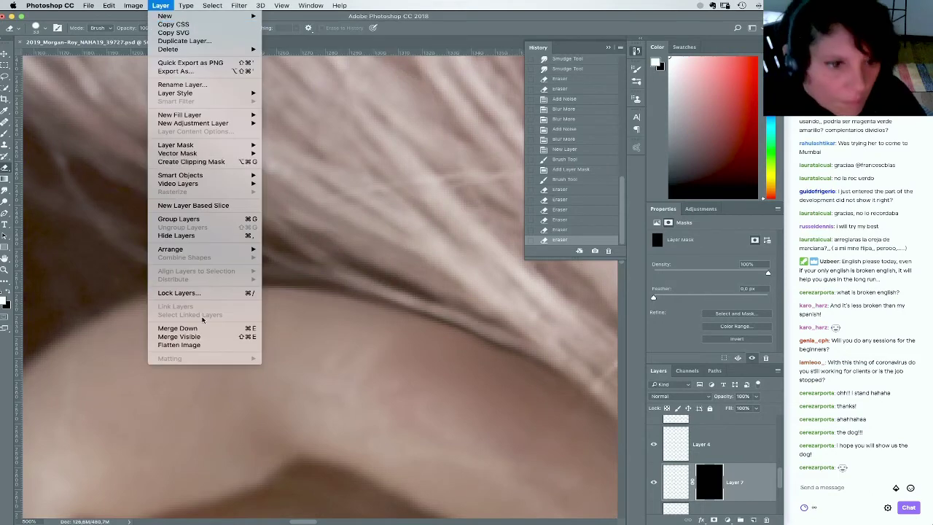
left_click(205, 326)
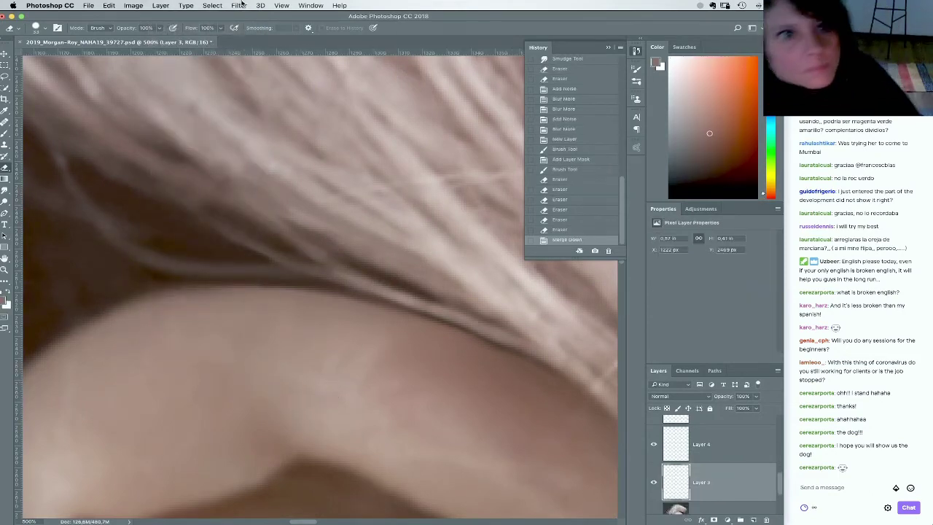
Add 0.4% Gaussian monochromatic noise to Layer 3 and soften it with the Blur filter
left_click(239, 5)
mouse_move(291, 134)
left_click(394, 136)
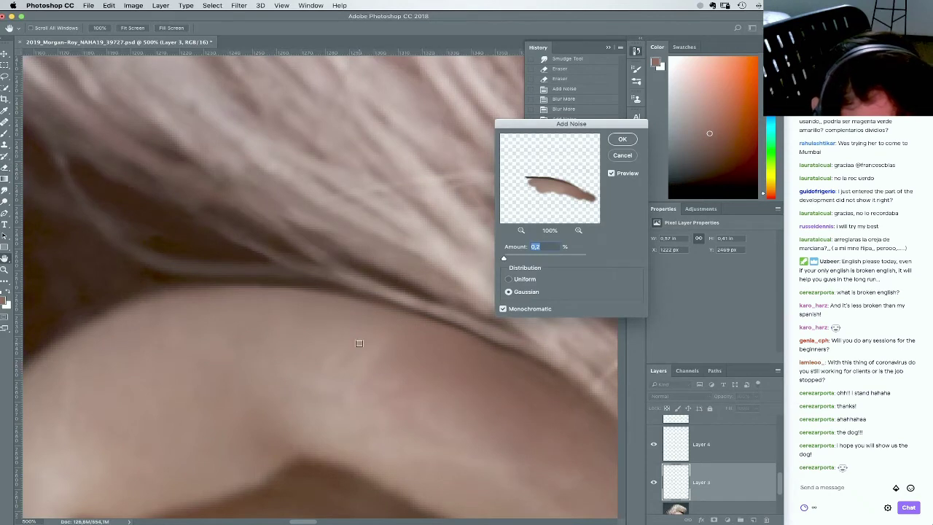
type("0")
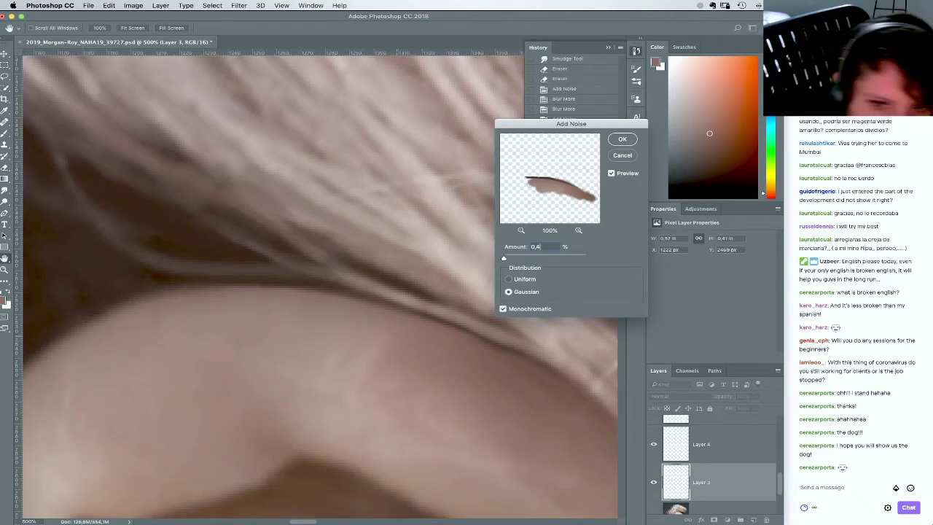
type(",4")
key("Return")
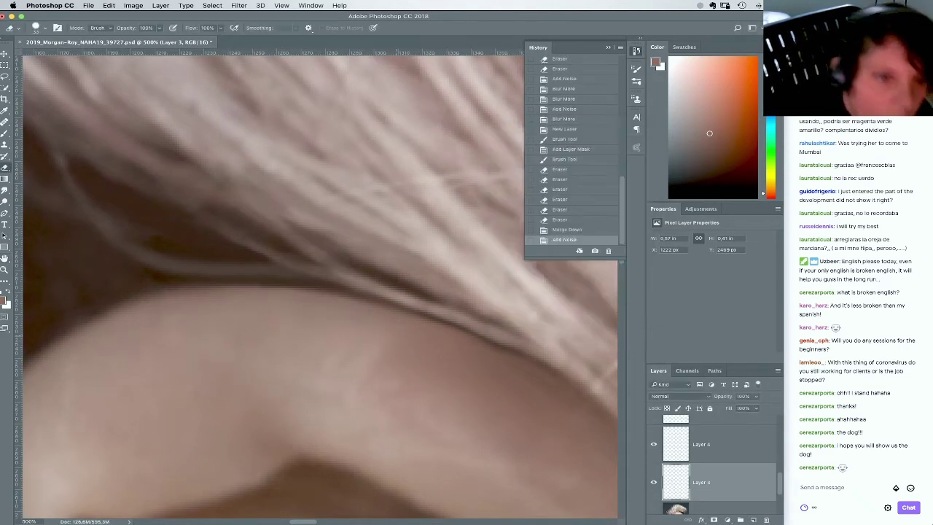
left_click(238, 5)
key("Escape")
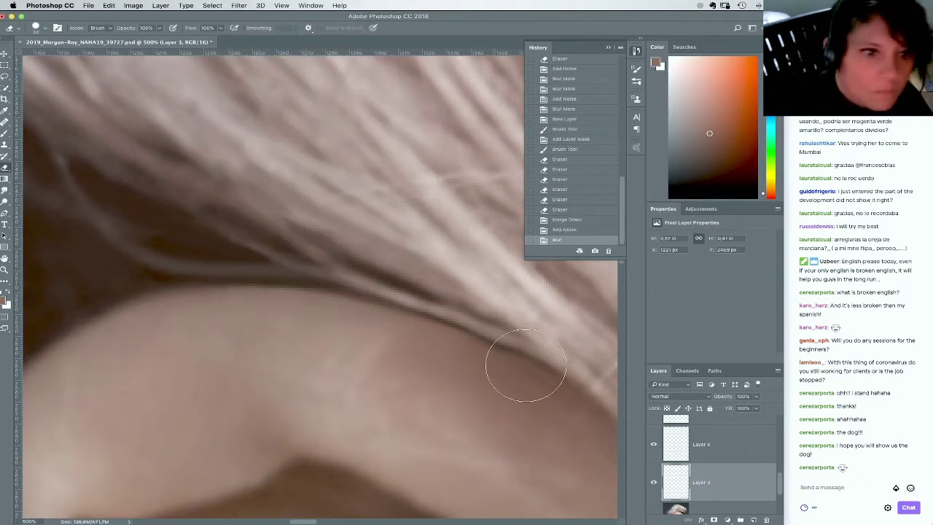
Compare Layer 4 by toggling its visibility, and add 0.3% Gaussian monochromatic noise to it
left_click(684, 444)
left_click(654, 444)
left_click(654, 444)
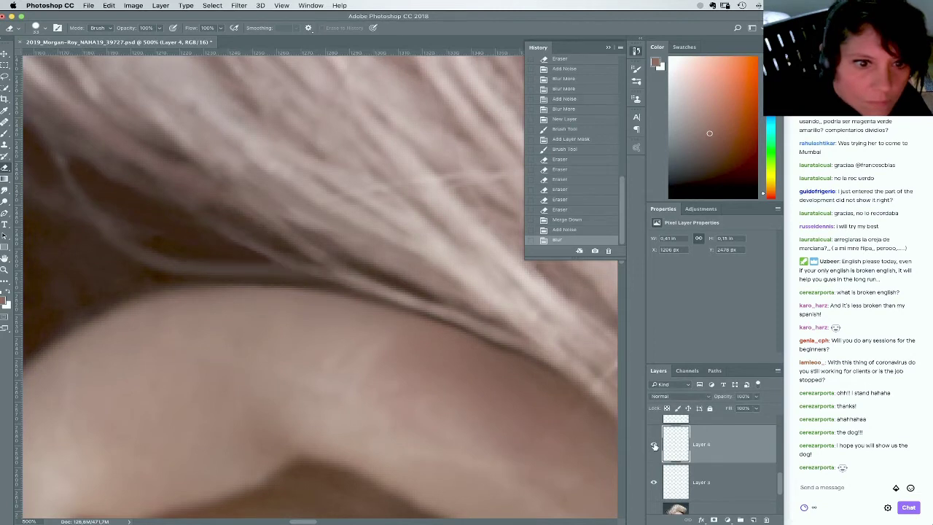
left_click(239, 5)
mouse_move(360, 135)
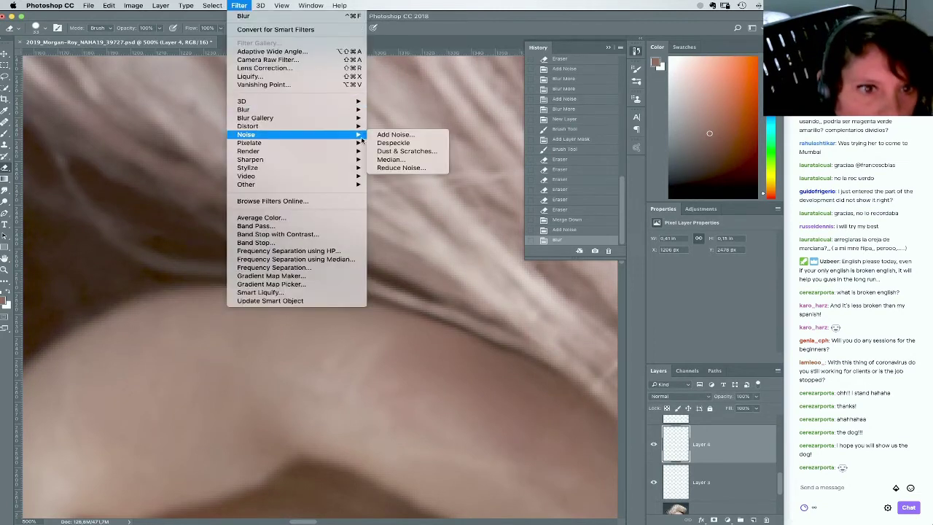
left_click(395, 134)
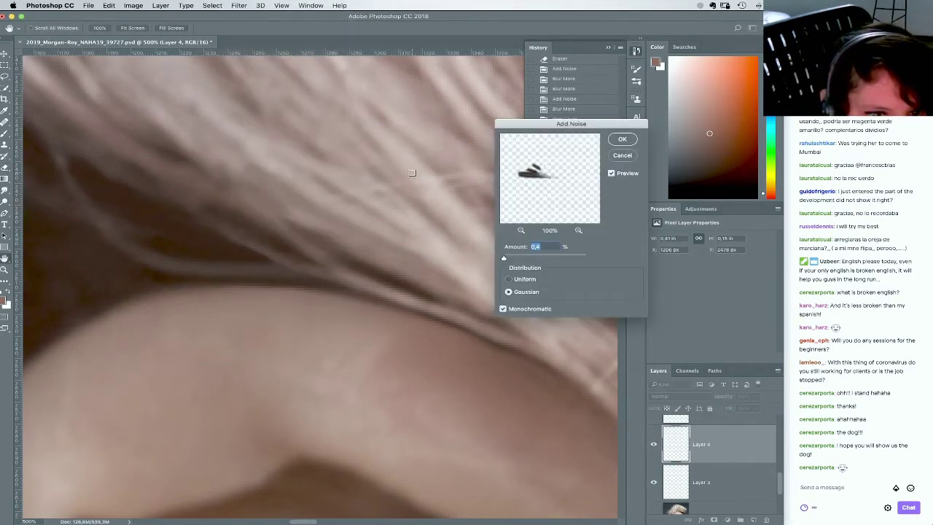
type("0,3")
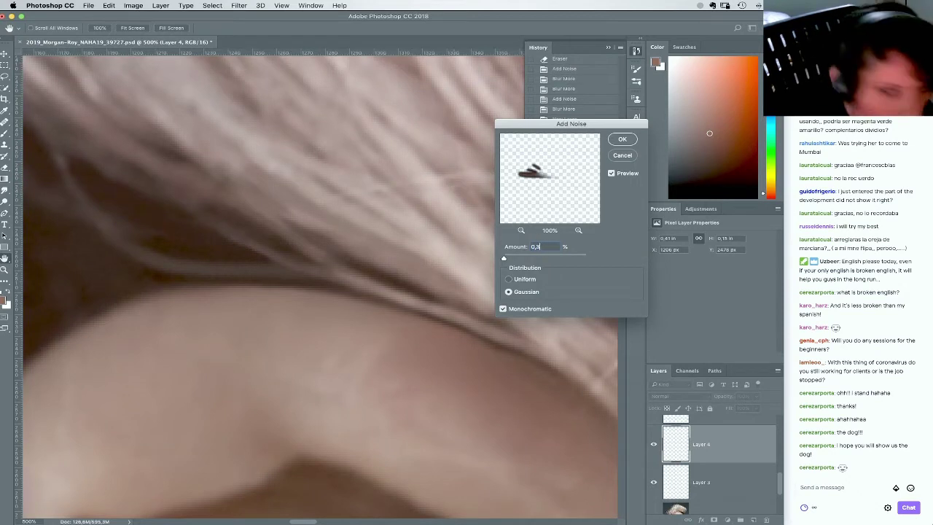
key("Return")
key("b")
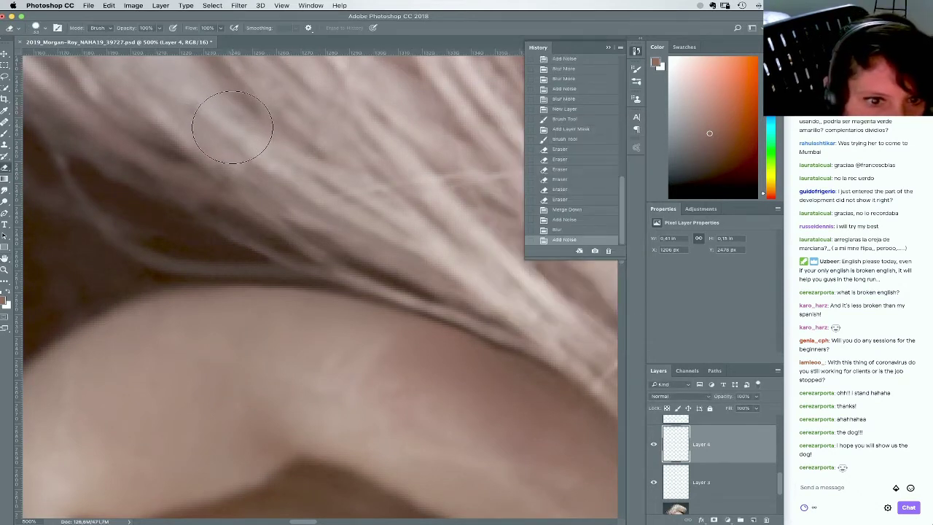
Reapply the 0.3% Gaussian monochromatic Add Noise filter to Layer 5
scroll(779, 481, "up", 1)
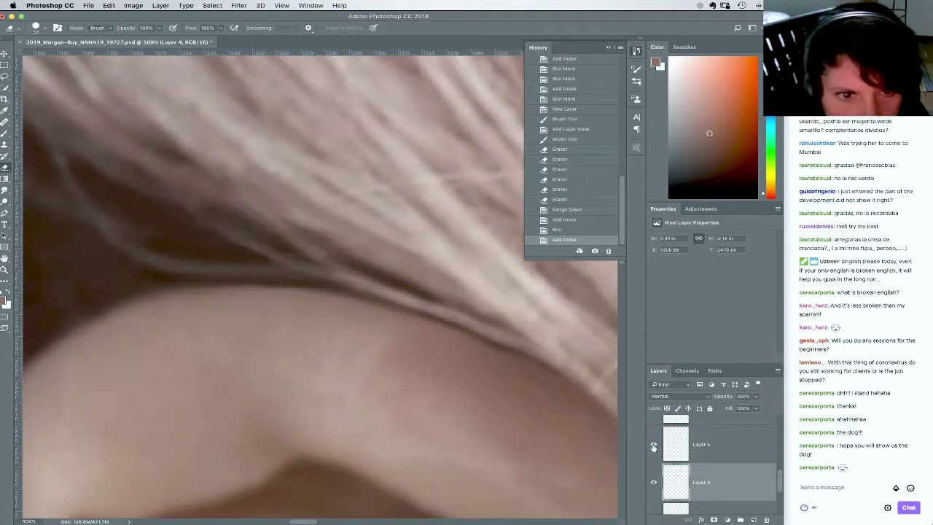
left_click(689, 451)
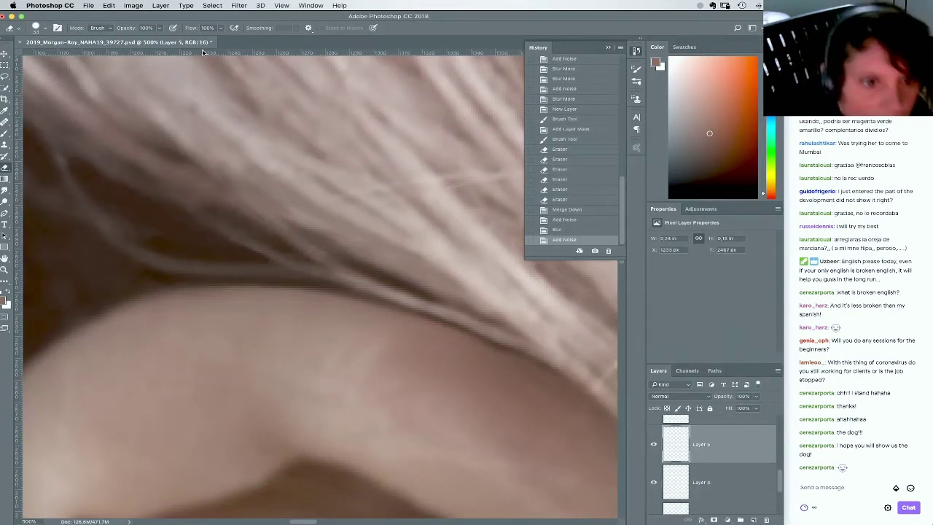
left_click(238, 5)
left_click(248, 15)
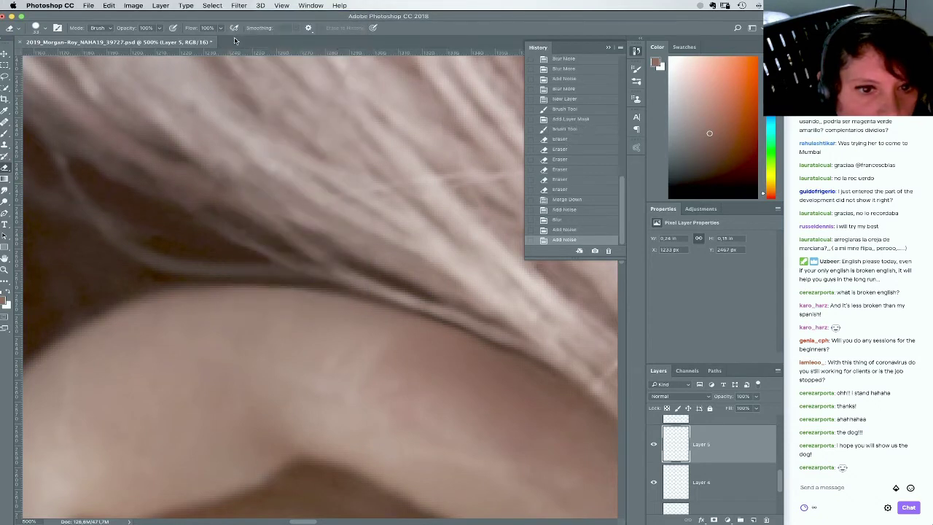
Select Layer 6 through Layer 3 and merge them into one layer
left_click(738, 423)
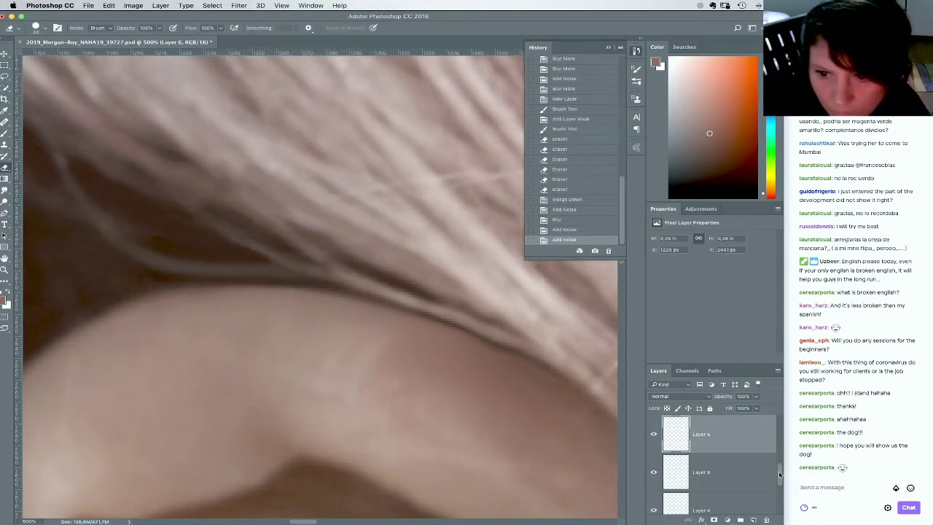
left_click_drag(781, 474, 779, 496)
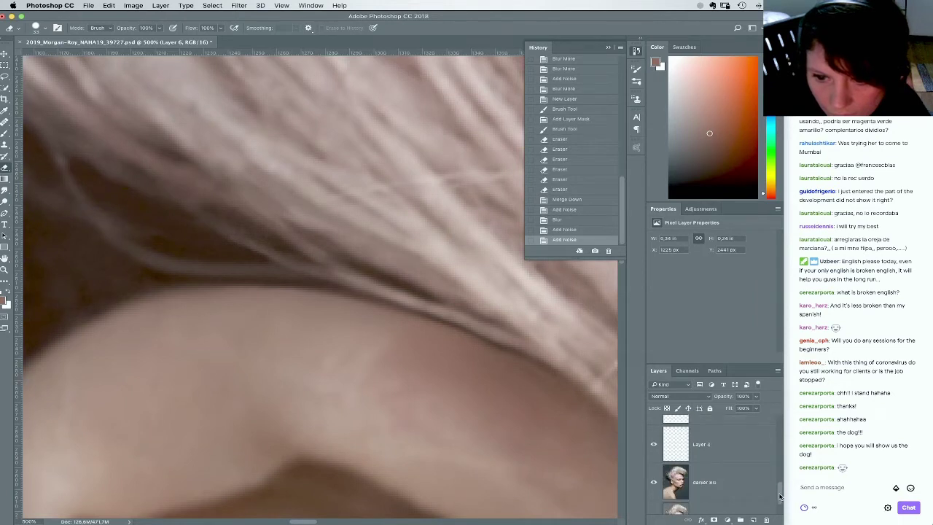
left_click(737, 458)
left_click(161, 5)
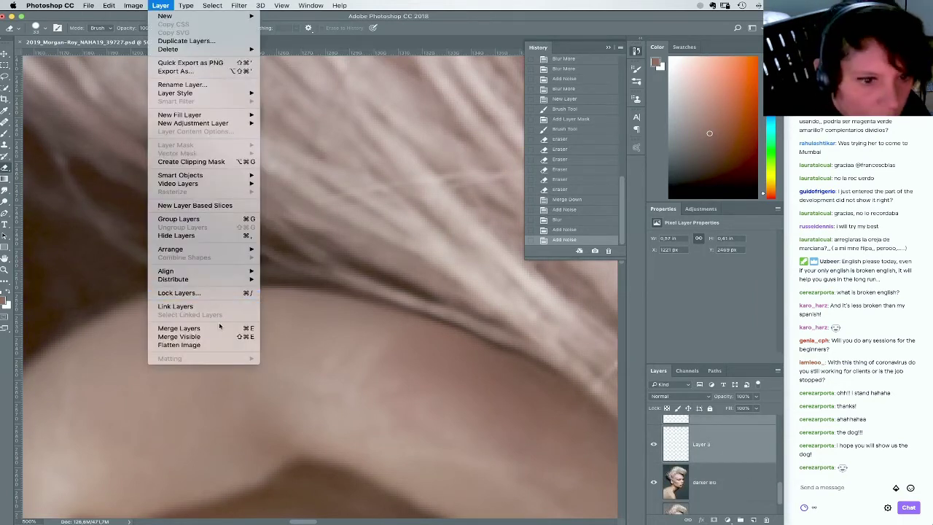
left_click(221, 329)
Compare the ear and hair with and without the merged Layer 6 by toggling its visibility at close range and at 100%
left_click(654, 421)
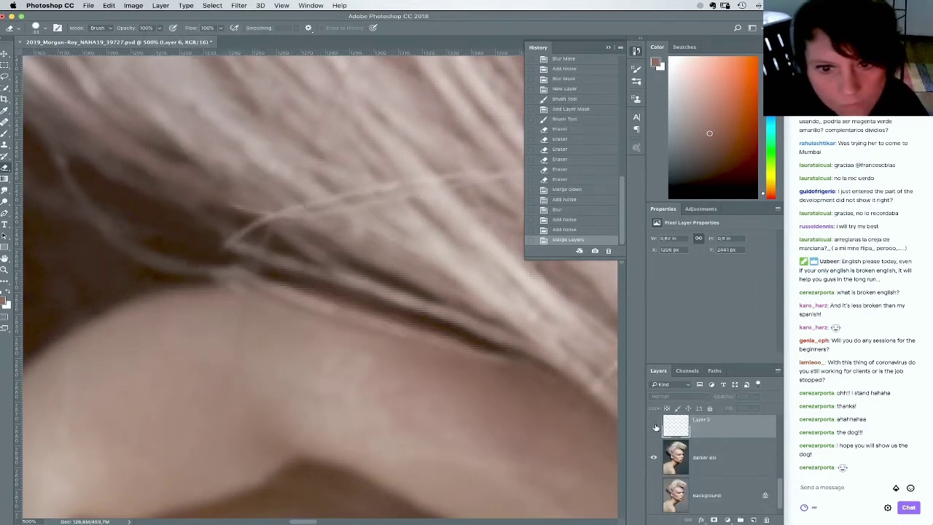
left_click(654, 420)
key("super+1")
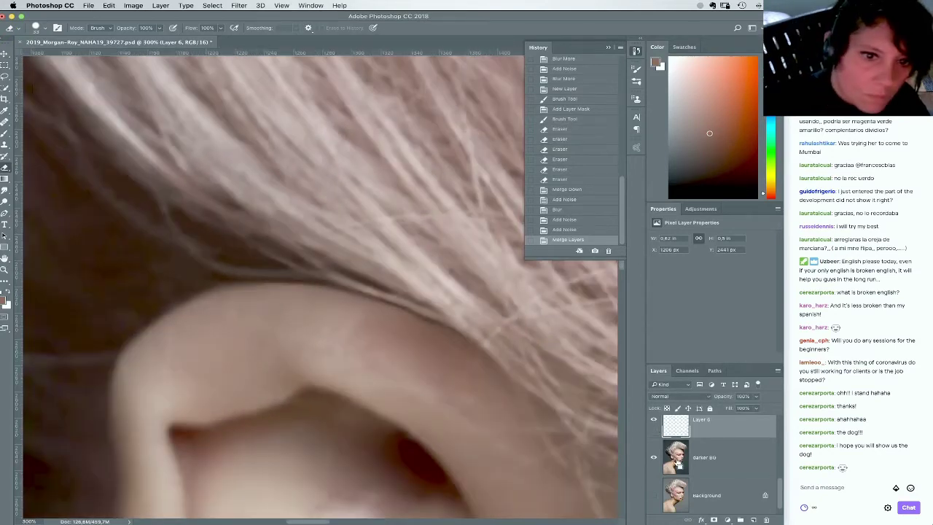
left_click(654, 421)
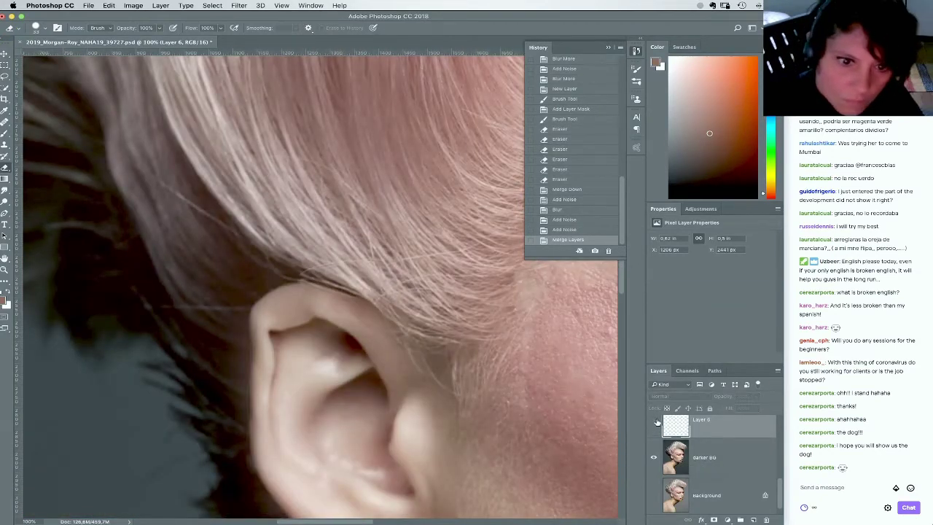
left_click(654, 420)
left_click(655, 421)
left_click(654, 421)
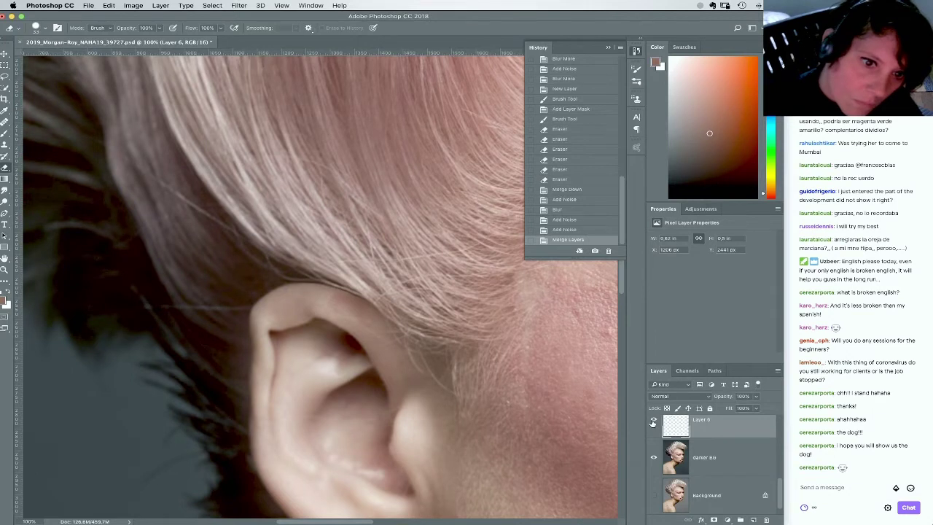
left_click(654, 421)
left_click(654, 420)
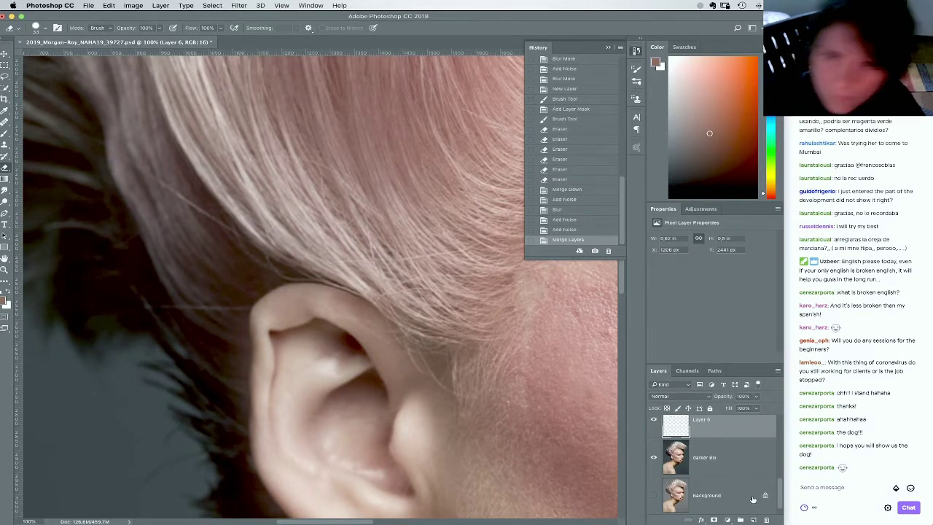
Add a new layer above Layer 6 and smudge hair strands along the ear's upper edge with the Smudge tool
left_click(753, 519)
key("b")
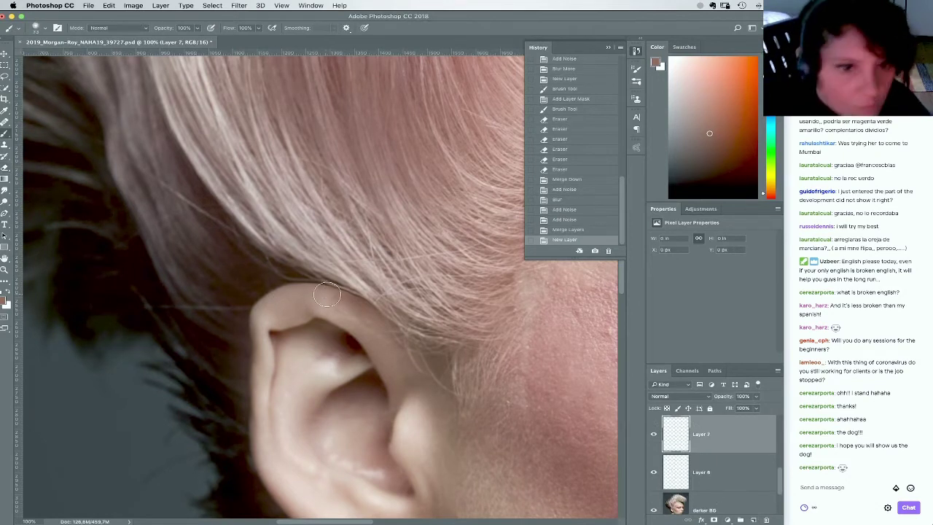
left_click(5, 193)
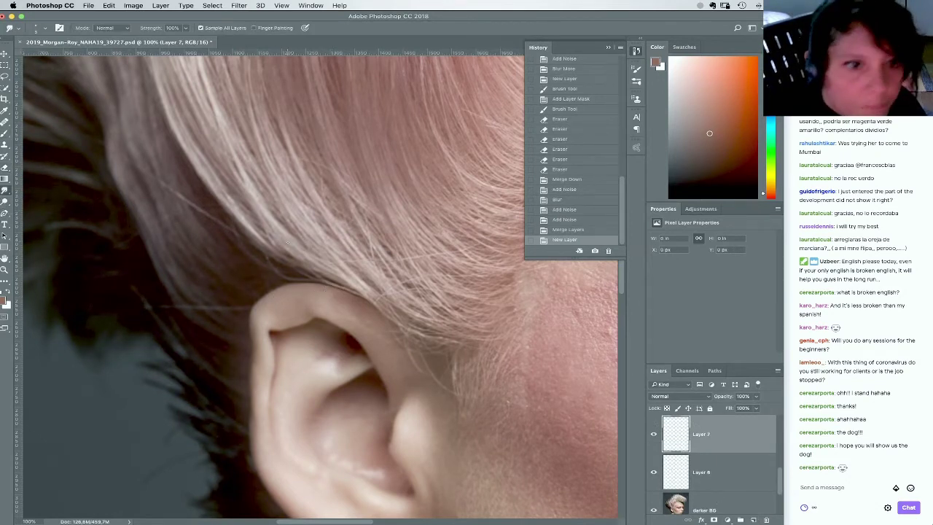
left_click_drag(309, 265, 323, 265)
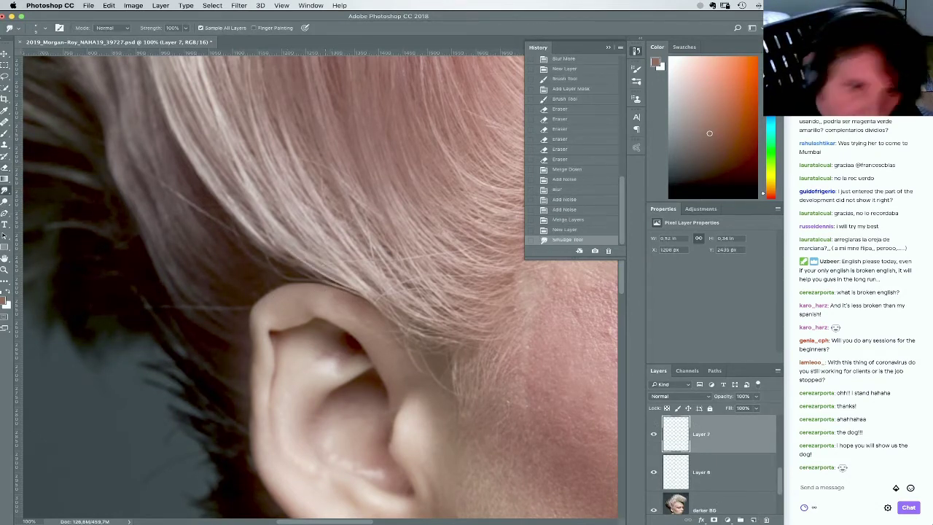
left_click_drag(282, 238, 338, 281)
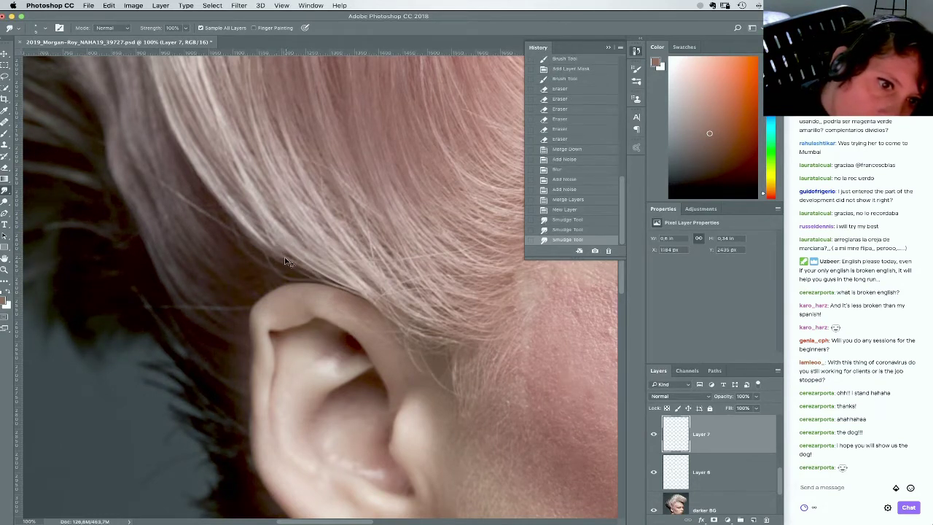
Try smudging more hair along the hairline just above the ear, undoing each stroke
left_click_drag(286, 261, 322, 279)
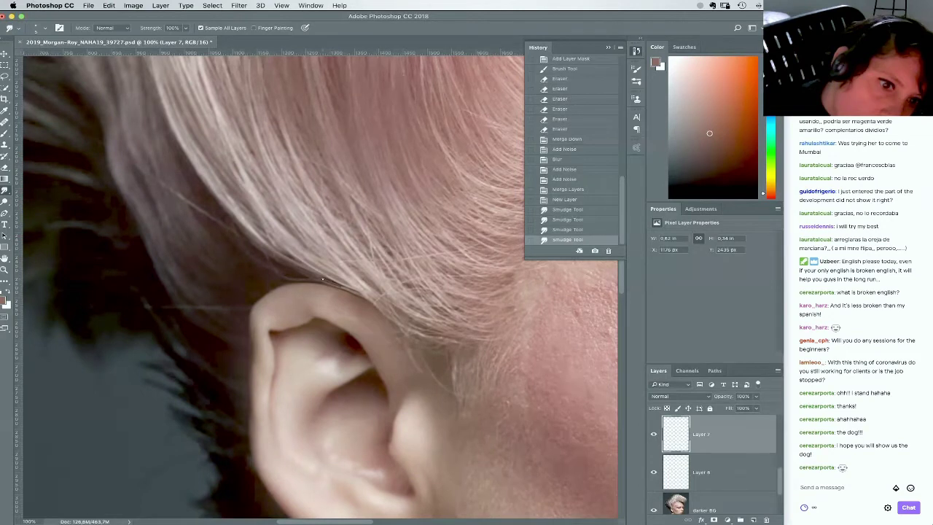
key("super+z")
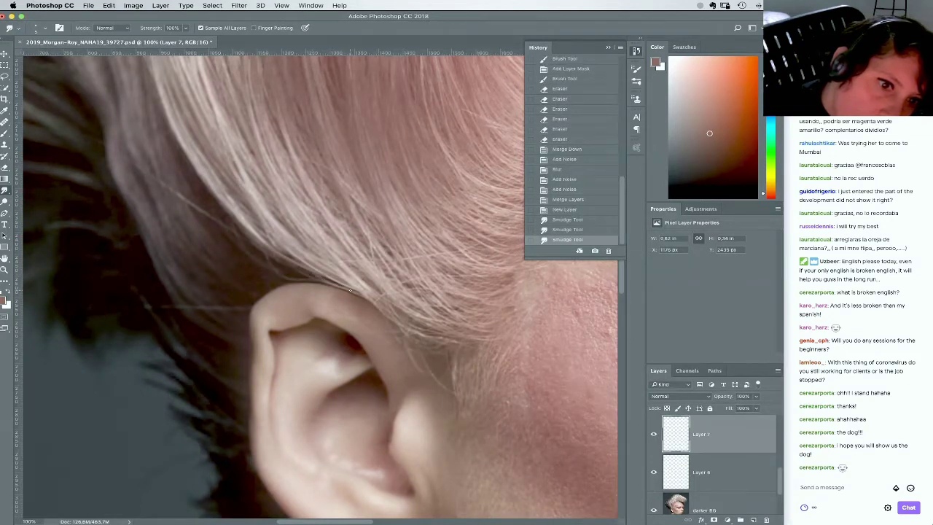
left_click_drag(319, 276, 265, 248)
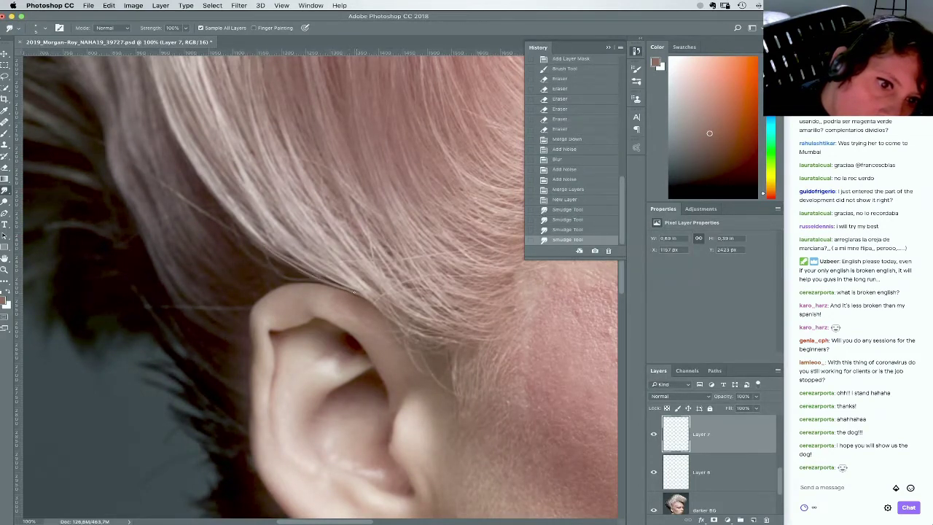
key("super+z")
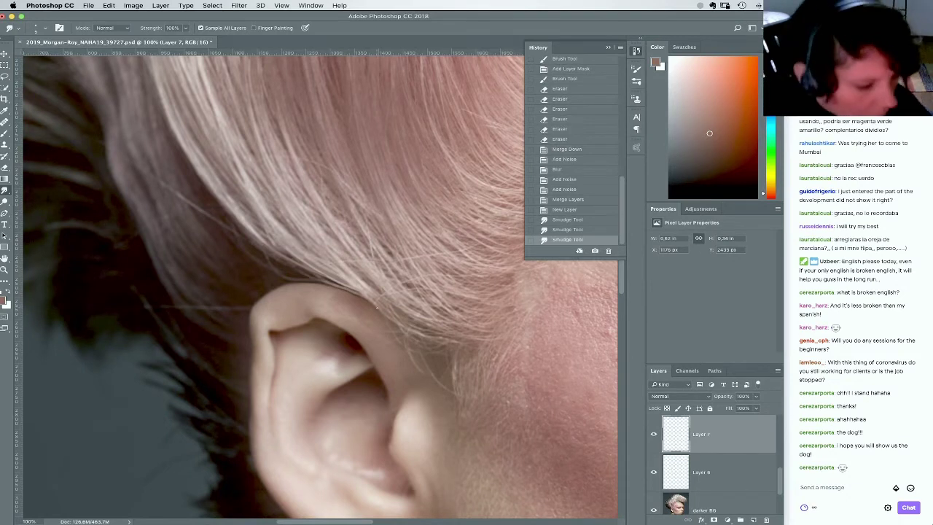
Erase part of the smudged strands above the ear on Layer 7 with a large eraser
key("b")
right_click(374, 299)
left_click_drag(466, 319, 423, 337)
left_click(348, 282)
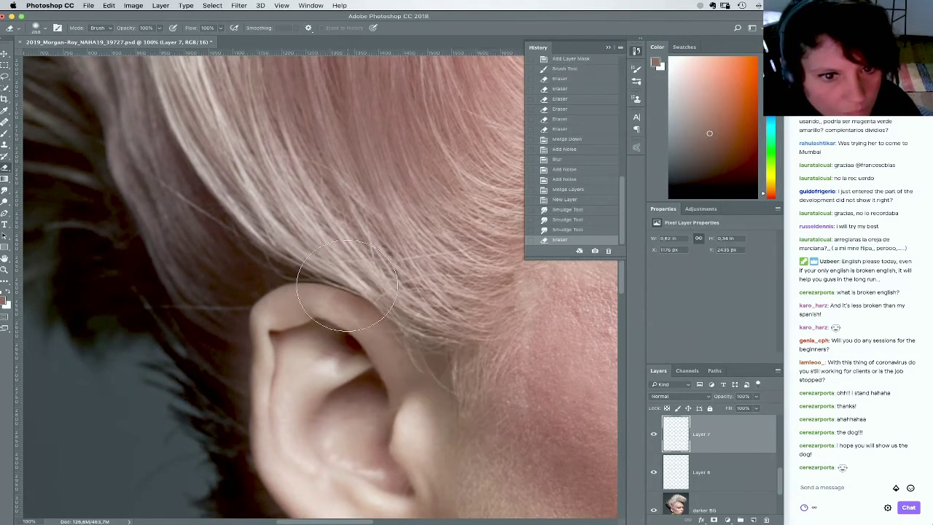
Add 0.3% Gaussian monochromatic noise to Layer 7 and soften it with the Blur More filter
left_click(241, 5)
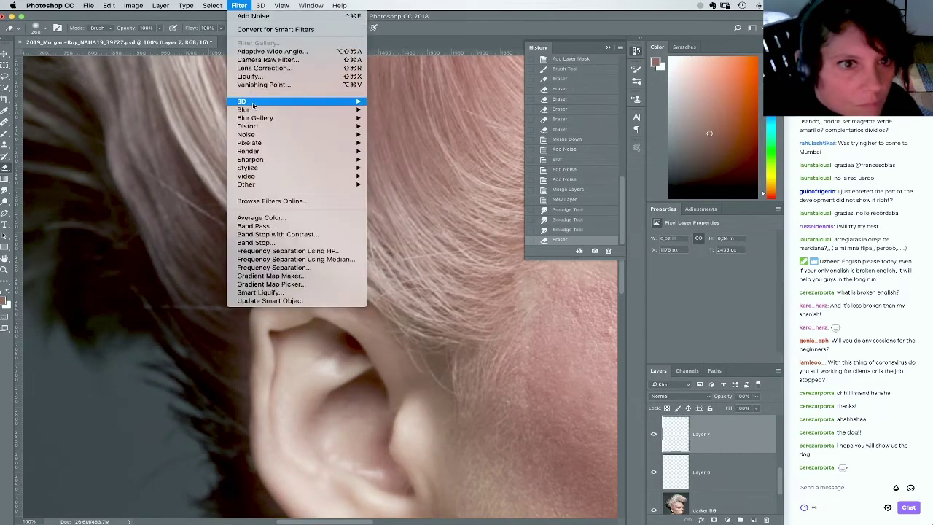
mouse_move(260, 136)
left_click(387, 137)
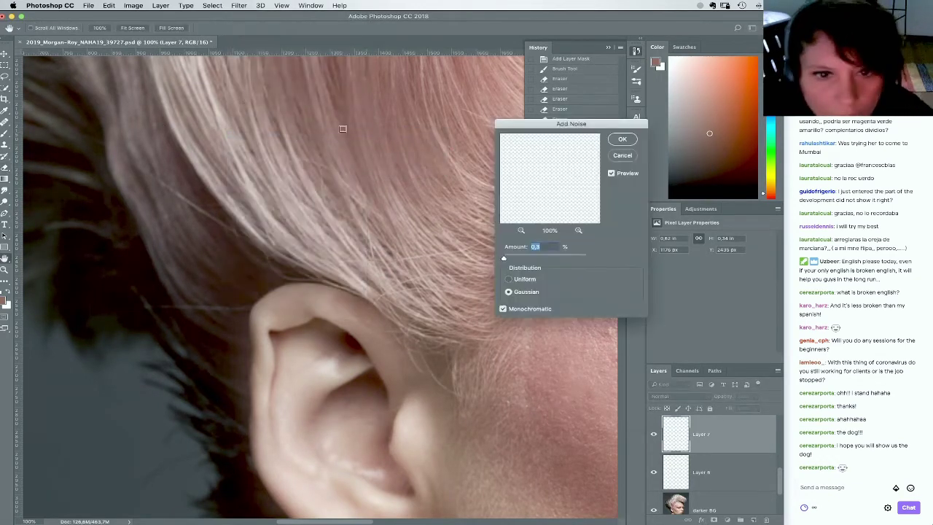
key("Return")
left_click(240, 5)
mouse_move(248, 110)
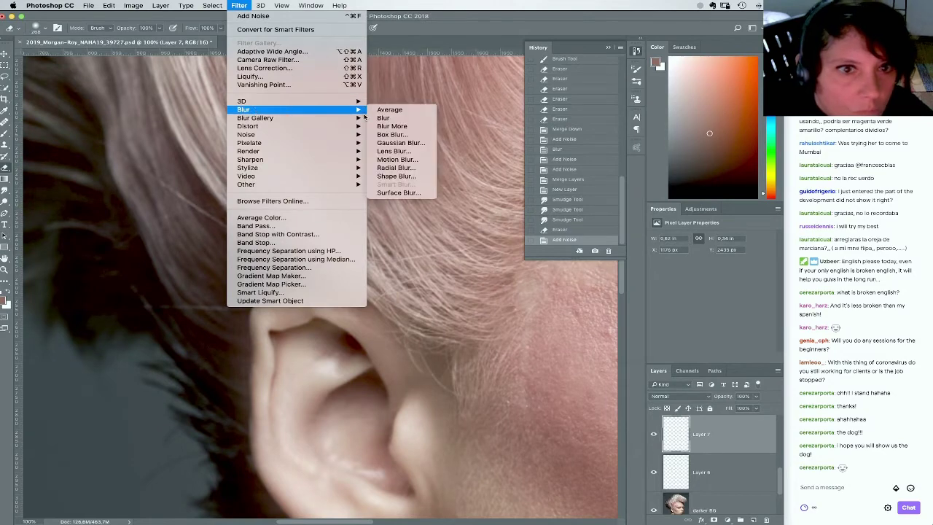
left_click(389, 128)
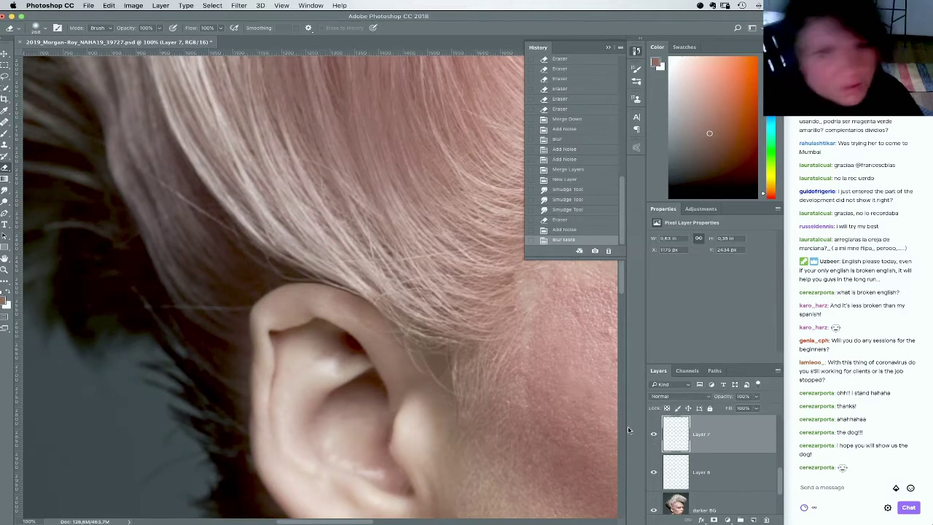
Merge Layer 7 down into Layer 6 and add a new empty layer above it
left_click(163, 5)
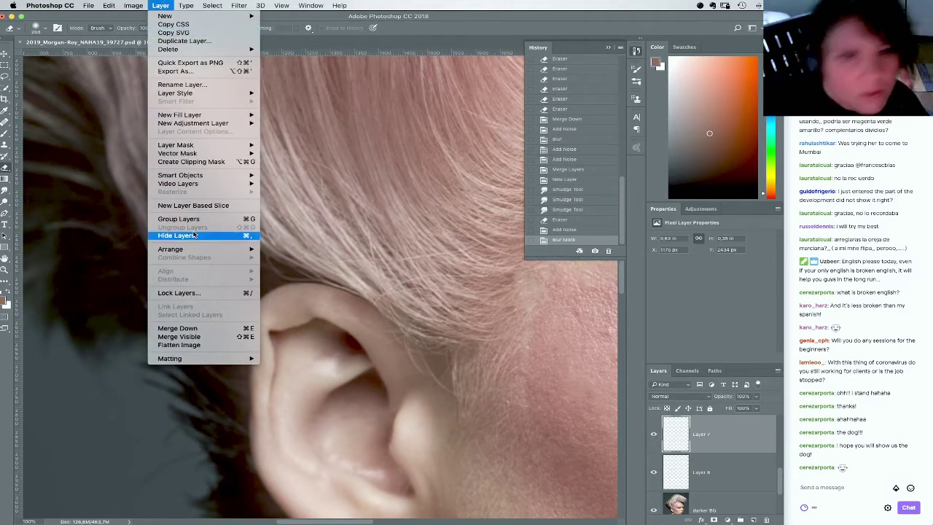
left_click(206, 332)
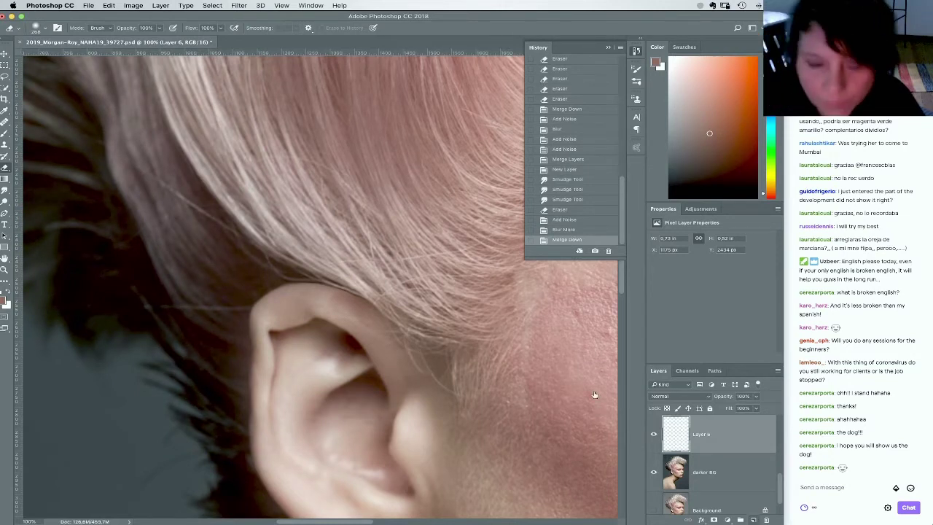
scroll(779, 472, "up", 2)
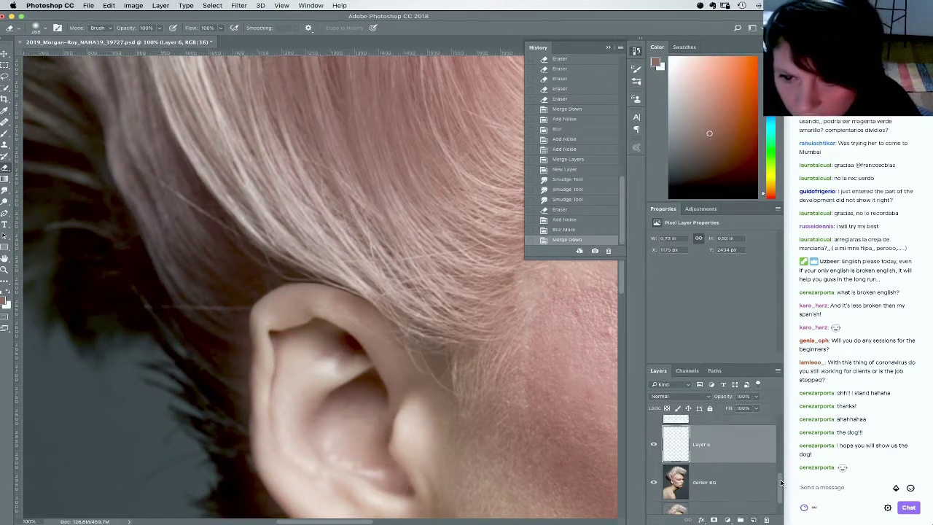
left_click(753, 518)
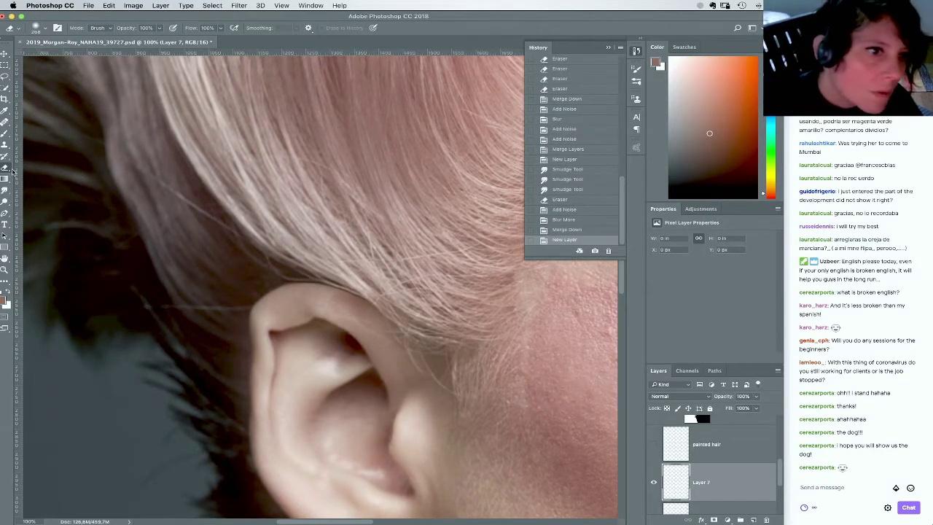
Smudge the dark hair area above and behind the ear with a soft round Smudge brush at 22 px and 17 px
left_click(6, 190)
right_click(195, 212)
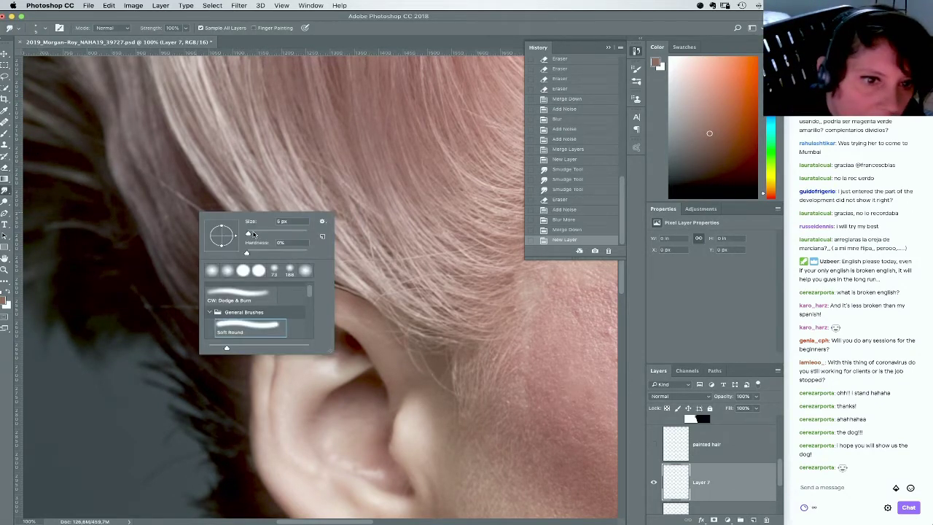
left_click(254, 234)
left_click(205, 205)
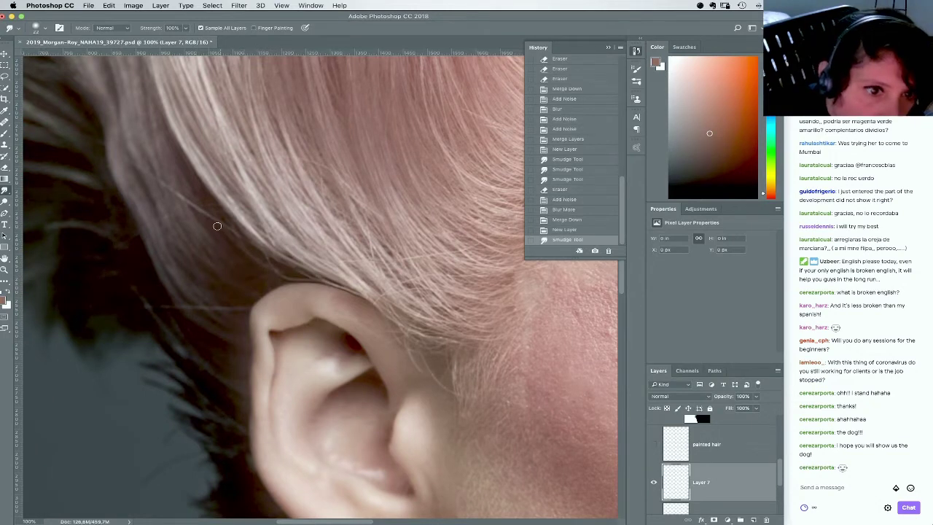
left_click(217, 225)
right_click(226, 250)
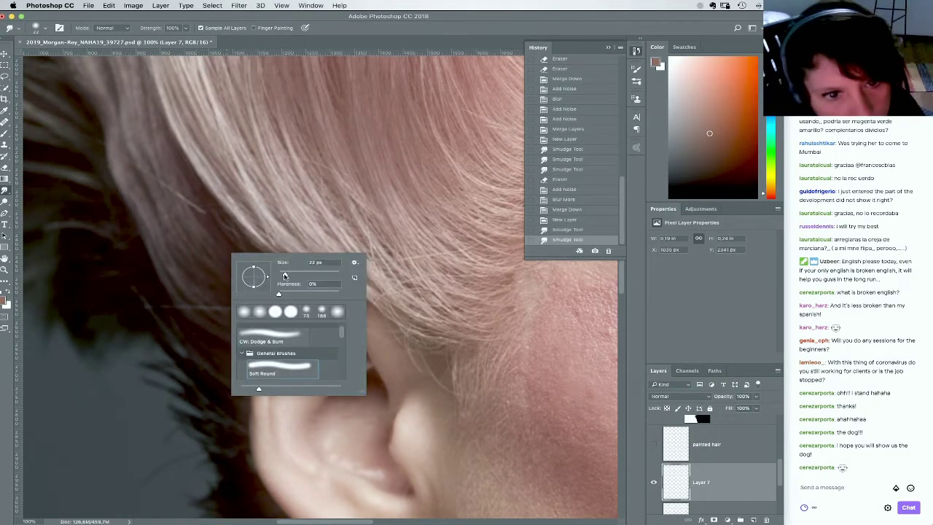
left_click_drag(285, 275, 283, 275)
left_click_drag(204, 199, 242, 242)
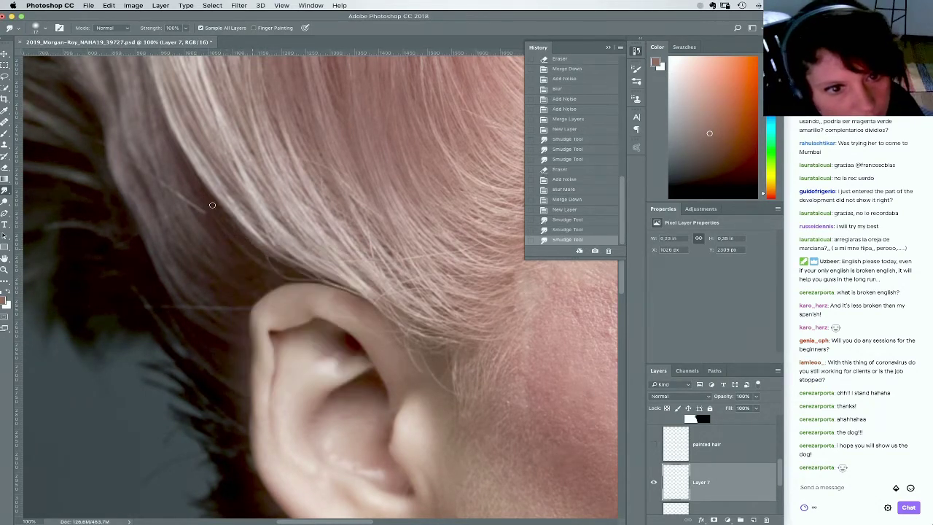
key("super+z")
Reduce the Smudge brush to 11 px and smooth the hair edge running down to the top of the ear
right_click(253, 251)
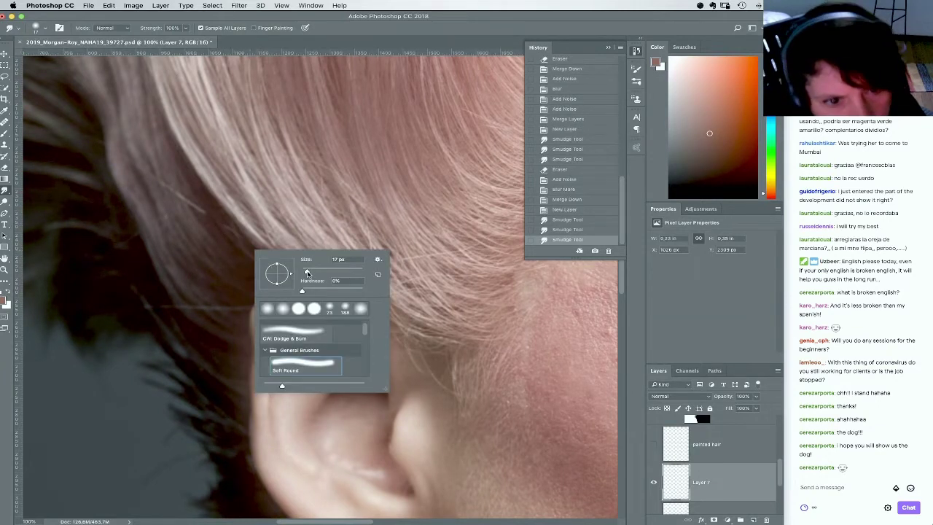
left_click_drag(307, 272, 305, 272)
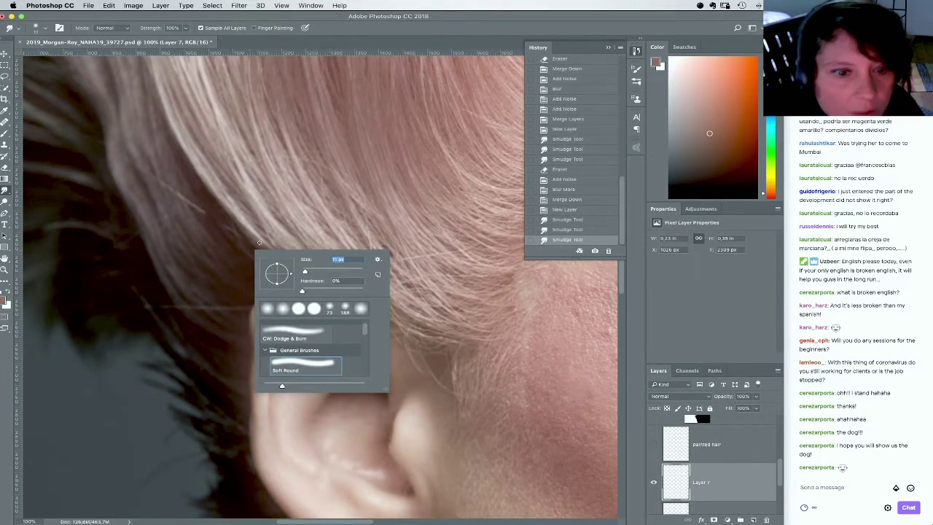
left_click_drag(249, 244, 243, 250)
mouse_move(216, 213)
left_mouse_down()
mouse_move(261, 263)
mouse_move(259, 252)
mouse_move(288, 271)
mouse_move(262, 257)
mouse_move(284, 274)
mouse_move(258, 268)
mouse_move(298, 282)
mouse_move(257, 252)
mouse_move(286, 269)
mouse_move(274, 277)
mouse_move(310, 280)
left_mouse_up()
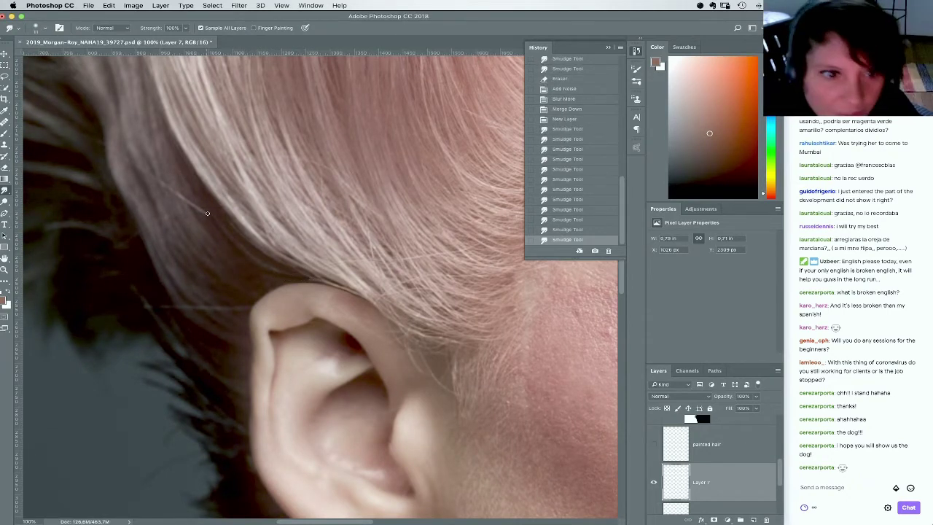
Smudge the dark hair edge above the ear further and partially erase the smudging there with the Eraser at 40% opacity
left_click_drag(208, 216, 184, 174)
mouse_move(196, 213)
left_mouse_down()
mouse_move(183, 187)
mouse_move(198, 197)
mouse_move(191, 193)
left_mouse_up()
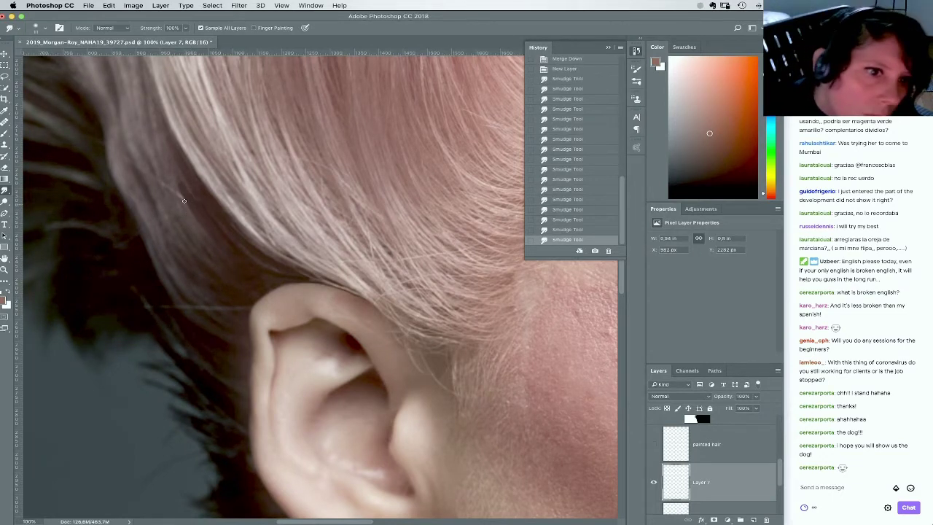
key("b")
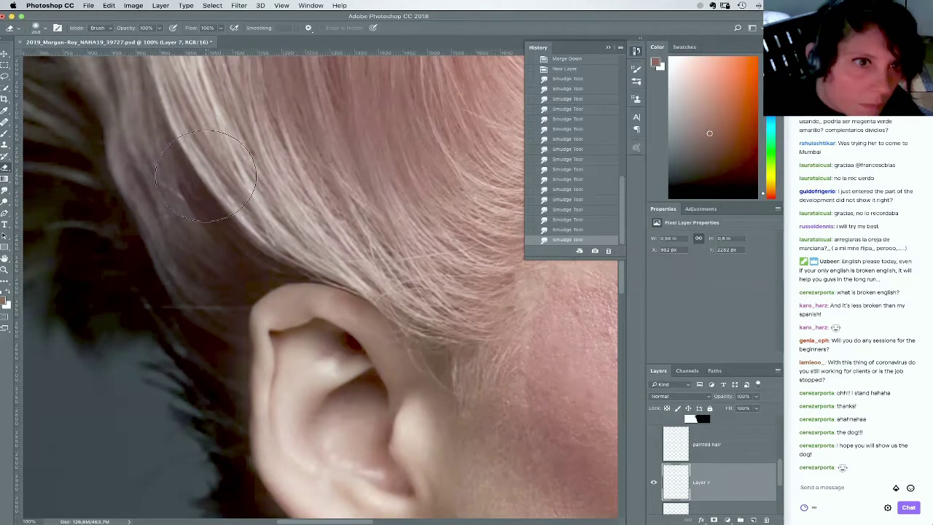
key("4")
left_click_drag(205, 173, 228, 185)
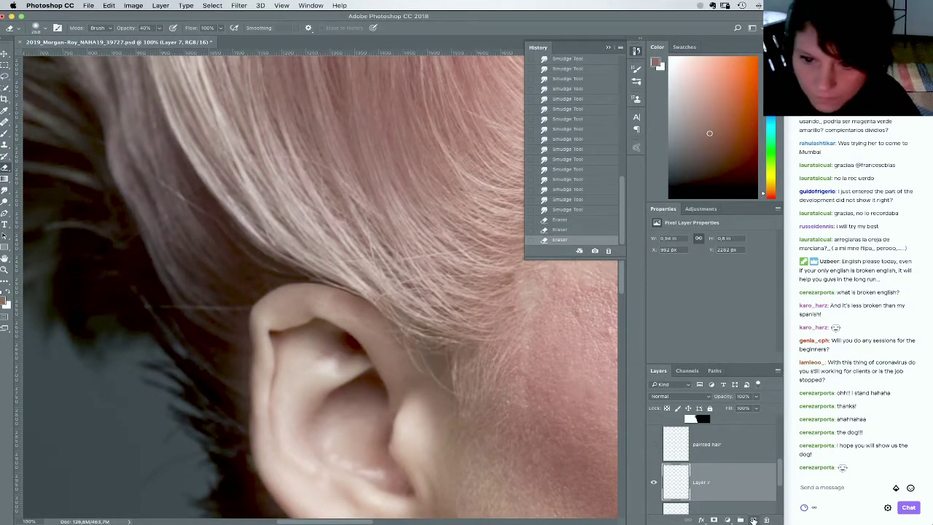
Add a new empty layer and smudge the hair strands above and behind the ear on it
left_click(754, 519)
left_click(6, 193)
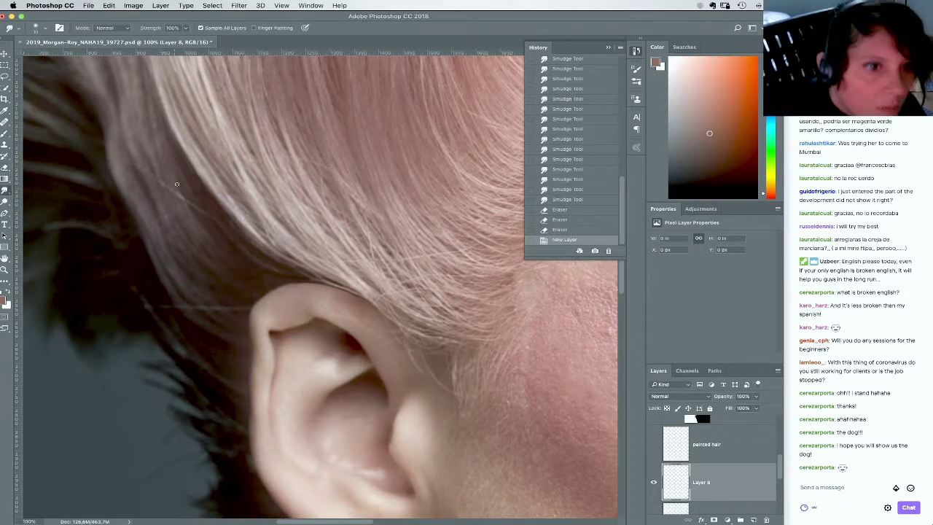
left_click_drag(150, 169, 166, 209)
mouse_move(161, 173)
left_mouse_down()
mouse_move(185, 218)
mouse_move(168, 168)
mouse_move(199, 221)
mouse_move(185, 188)
mouse_move(212, 223)
mouse_move(198, 199)
mouse_move(208, 220)
mouse_move(192, 213)
mouse_move(169, 169)
left_mouse_up()
left_click_drag(185, 226, 164, 194)
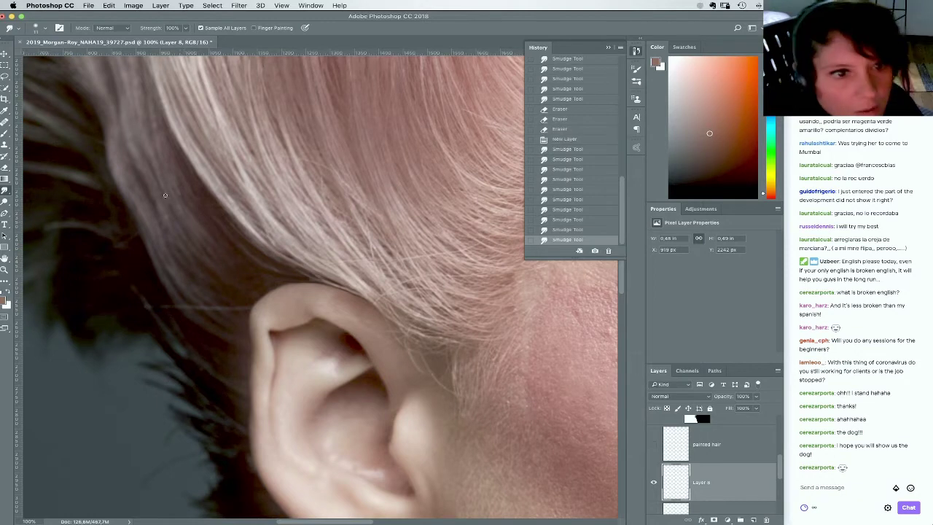
mouse_move(169, 227)
left_mouse_down()
mouse_move(153, 207)
mouse_move(164, 231)
mouse_move(156, 239)
mouse_move(142, 220)
mouse_move(143, 248)
mouse_move(127, 233)
mouse_move(180, 187)
mouse_move(182, 202)
mouse_move(176, 181)
mouse_move(205, 224)
mouse_move(185, 199)
mouse_move(183, 175)
left_mouse_up()
Soften Layer 8 with the Blur More filter applied twice and a Gaussian Blur of 2 pixels radius
left_click(237, 5)
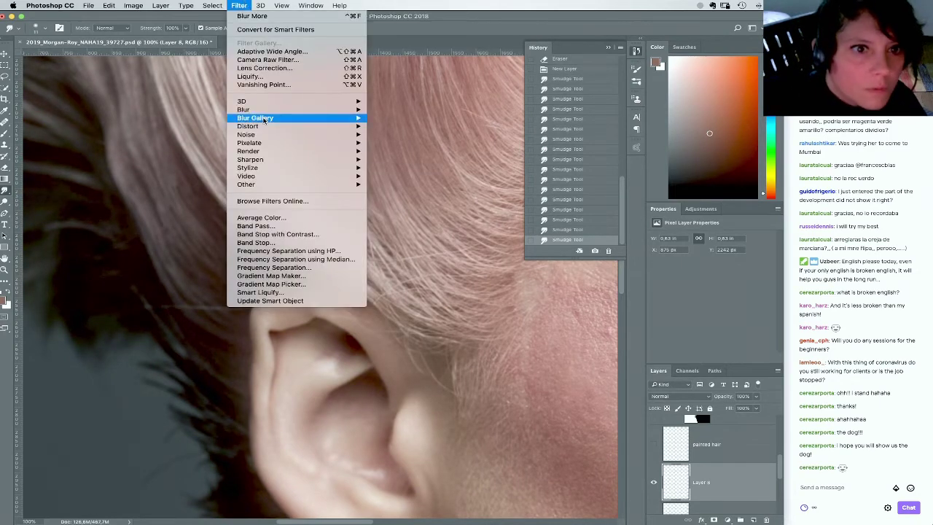
mouse_move(306, 109)
left_click(421, 130)
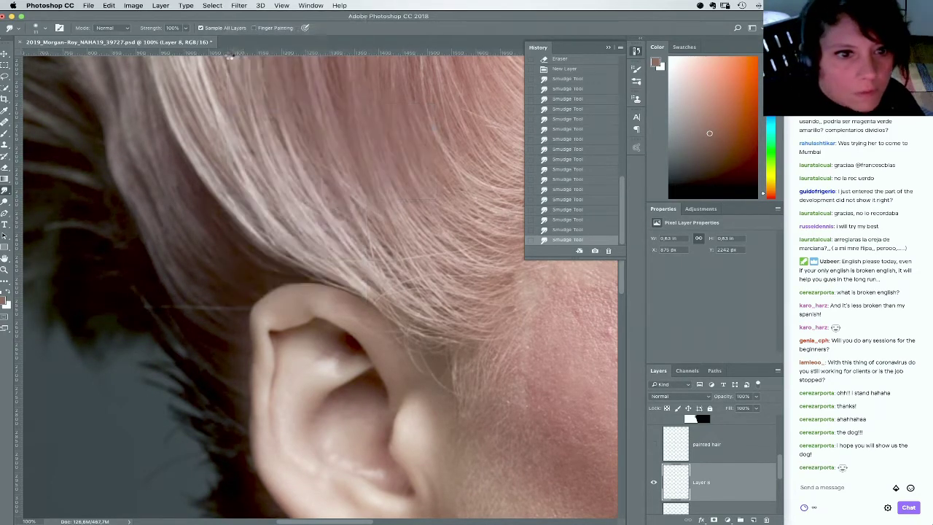
left_click(239, 5)
left_click(248, 16)
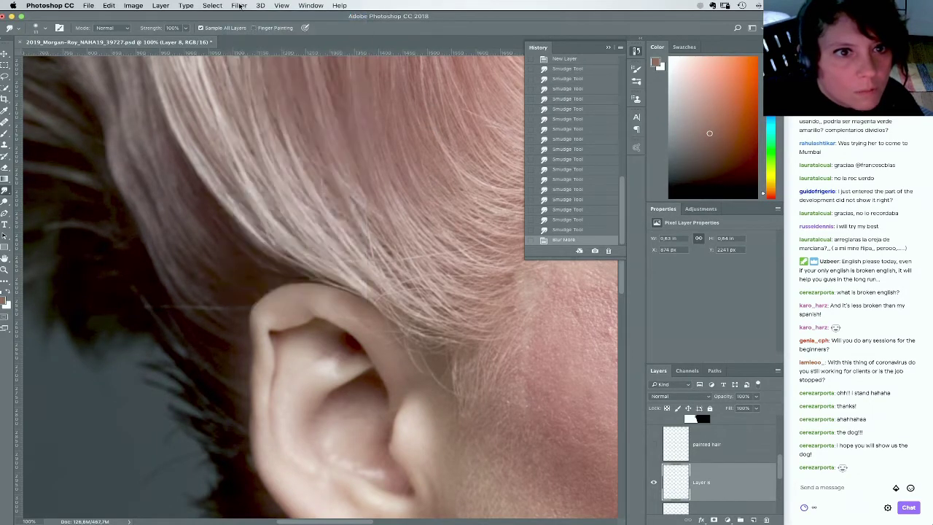
left_click(239, 5)
mouse_move(306, 109)
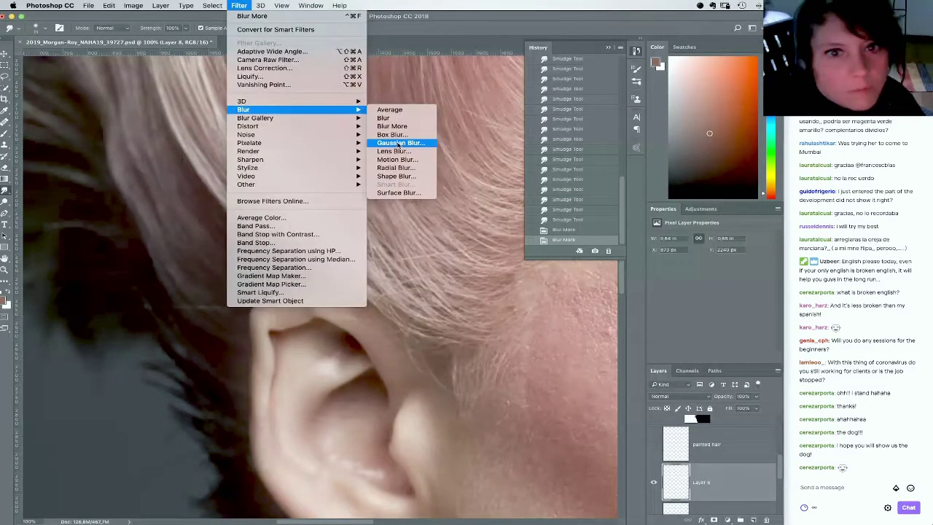
left_click(399, 144)
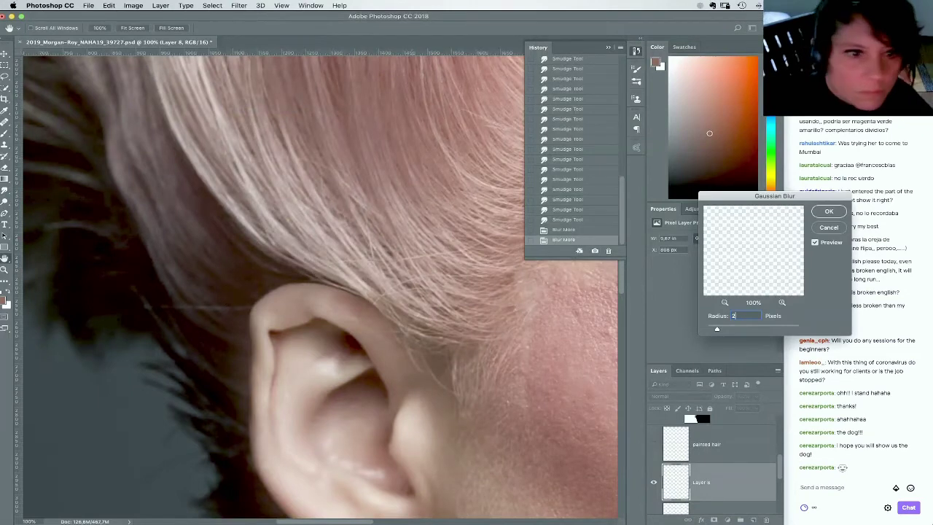
key("Return")
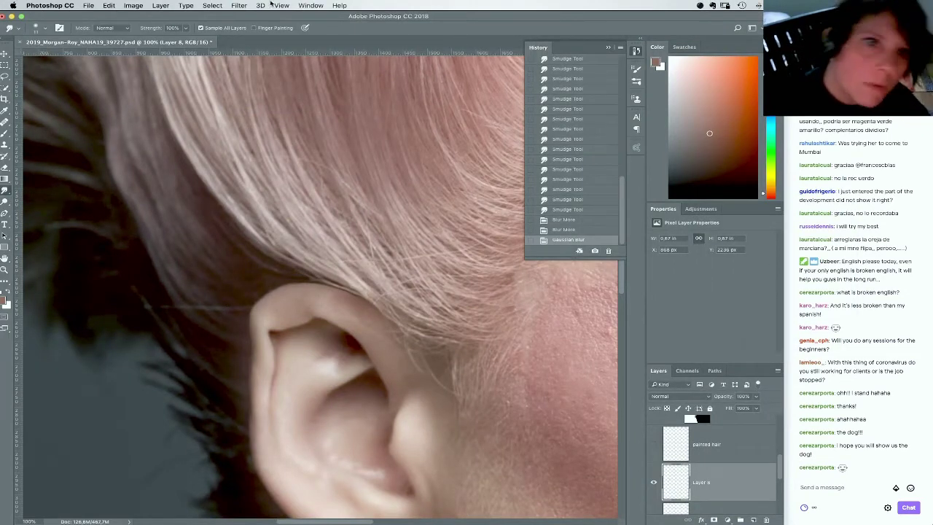
Add noise to Layer 8 with the previous Add Noise settings and soften it with the Blur filter
left_click(239, 5)
mouse_move(262, 135)
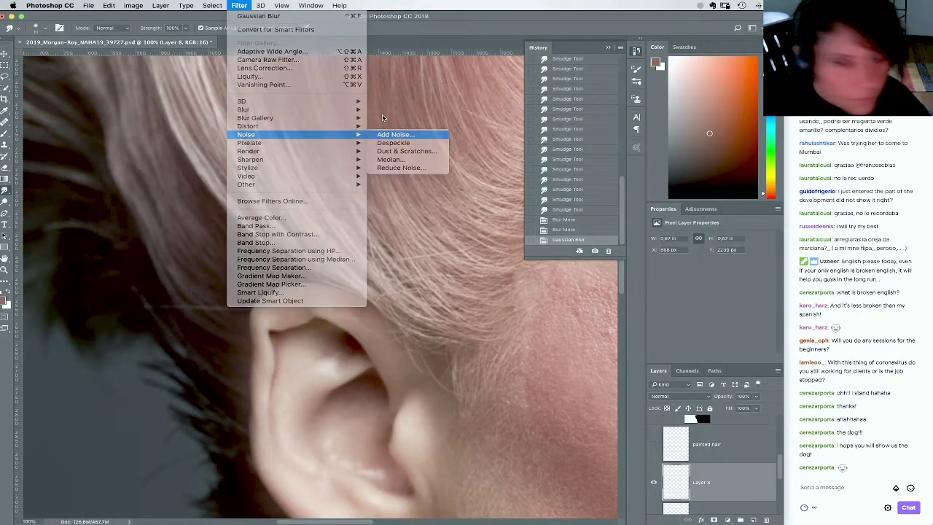
key("Return")
key("Return")
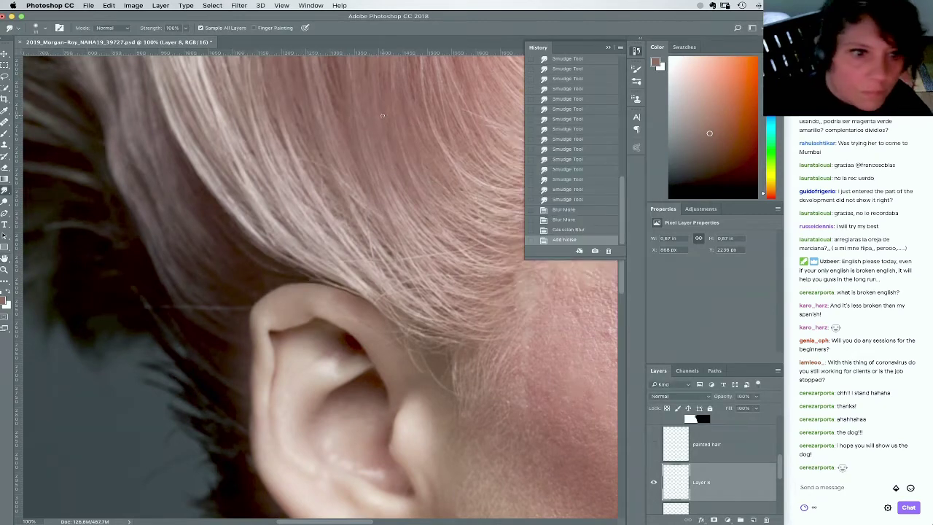
left_click(239, 5)
mouse_move(247, 109)
left_click(383, 117)
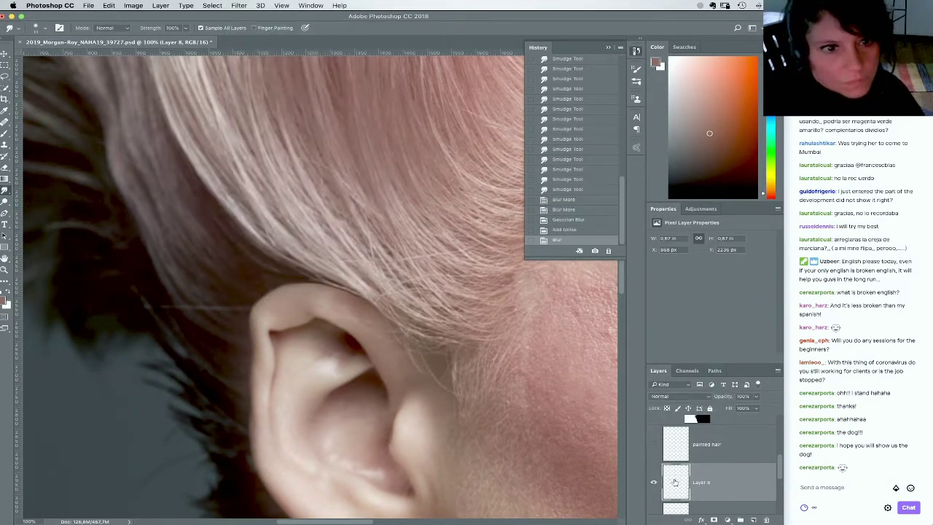
Merge Layer 8 down into Layer 7 and on into Layer 6, and compare the image with and without Layer 6
scroll(781, 481, "down", 1)
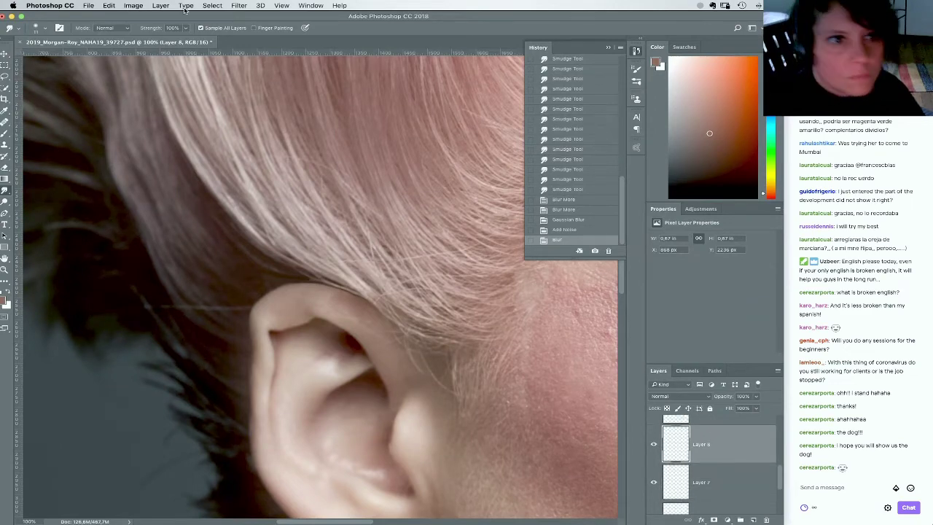
left_click(161, 5)
left_click(204, 321)
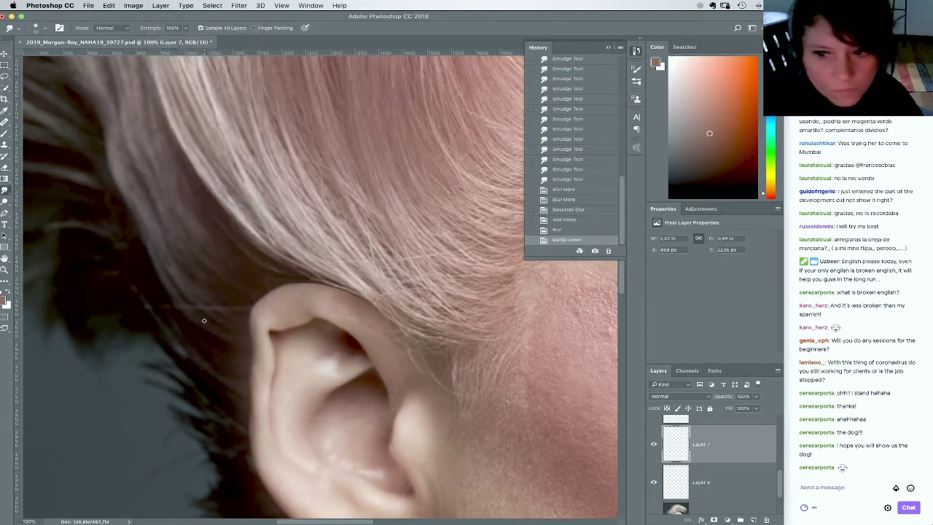
left_click(161, 6)
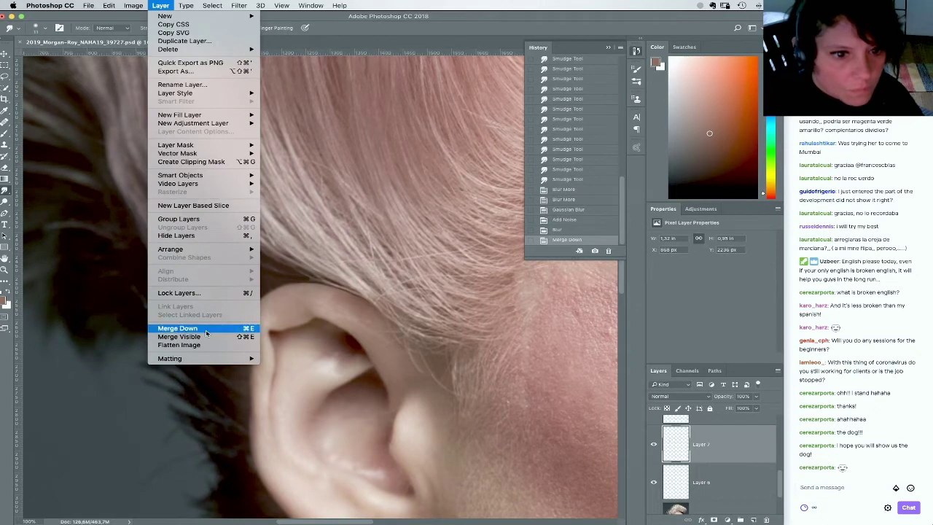
left_click(204, 323)
left_click(654, 445)
left_click(654, 446)
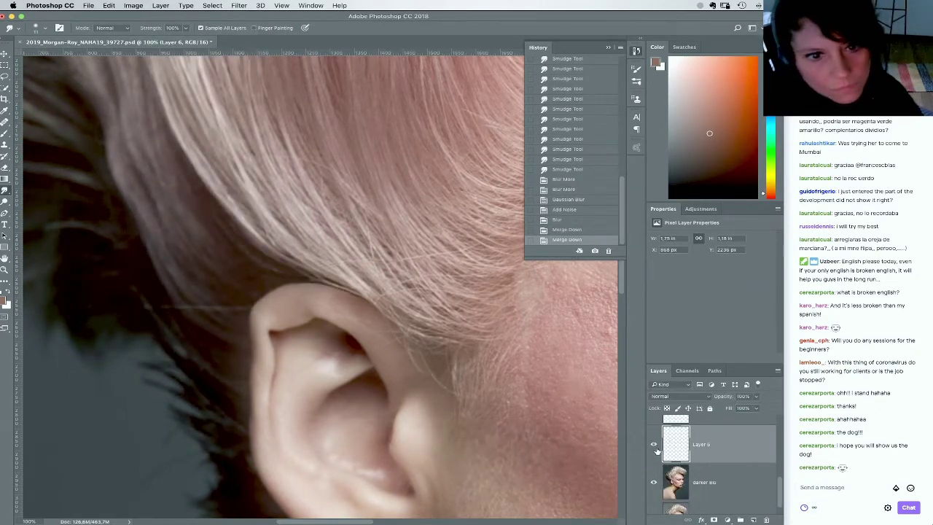
Add a new empty layer and smudge the stray hairs behind the top of the ear at 100% and 50% strength
left_click(754, 520)
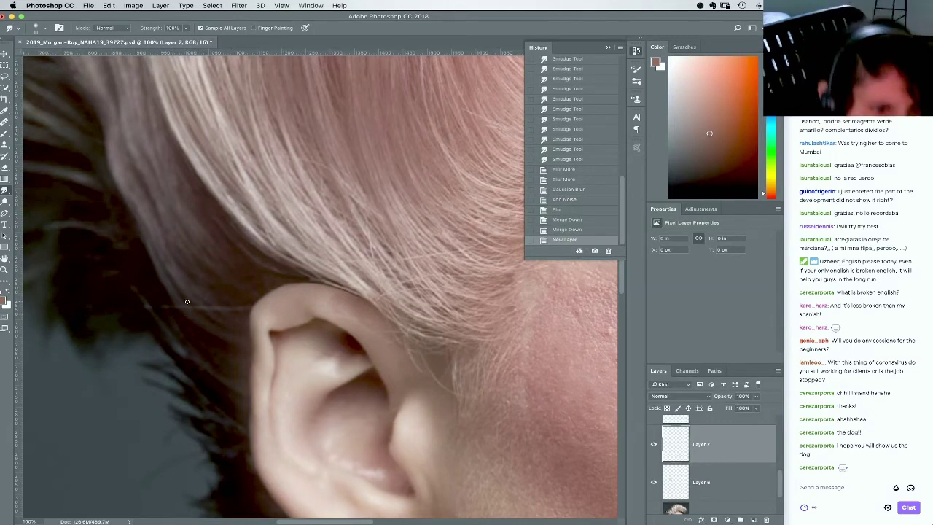
mouse_move(186, 301)
left_mouse_down()
mouse_move(208, 319)
mouse_move(224, 316)
mouse_move(190, 297)
left_mouse_up()
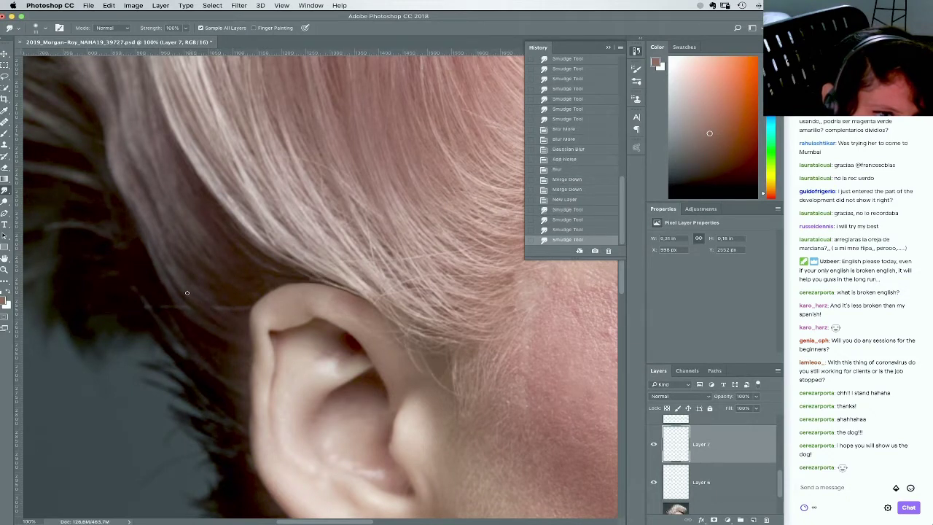
mouse_move(193, 297)
left_mouse_down()
mouse_move(216, 314)
mouse_move(241, 316)
mouse_move(242, 309)
left_mouse_up()
key("5")
left_click_drag(213, 299, 240, 310)
left_click_drag(212, 300, 235, 310)
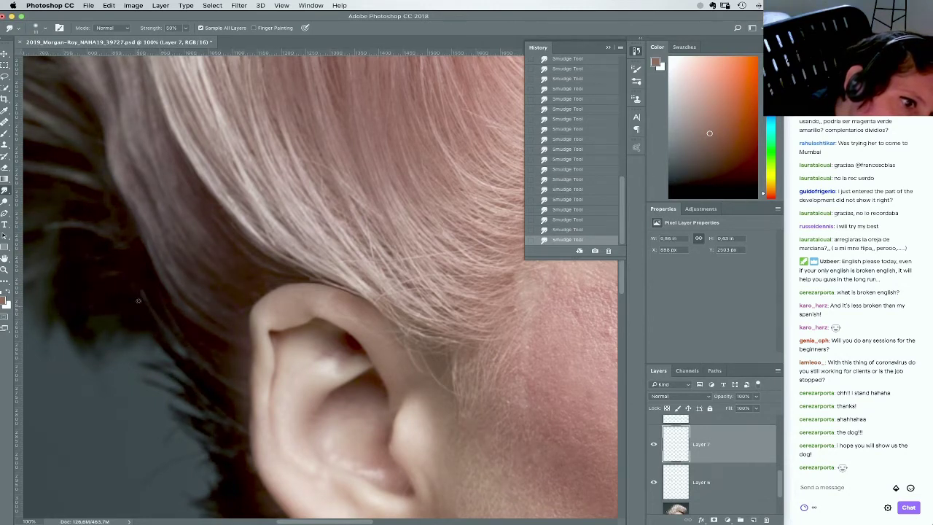
left_click_drag(138, 300, 193, 318)
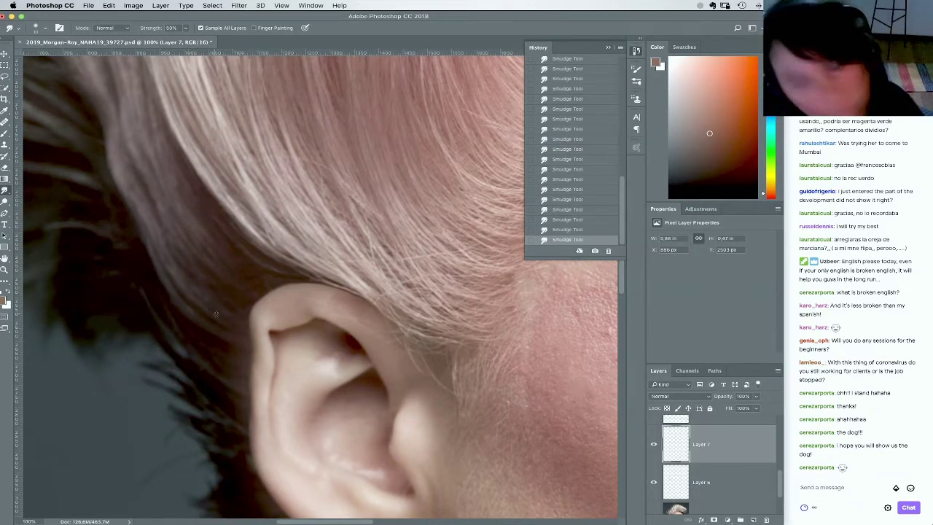
Add 0.3% Gaussian monochromatic noise to the newly smudged Layer 7 and soften it with the Blur More filter
left_click(217, 6)
mouse_move(239, 5)
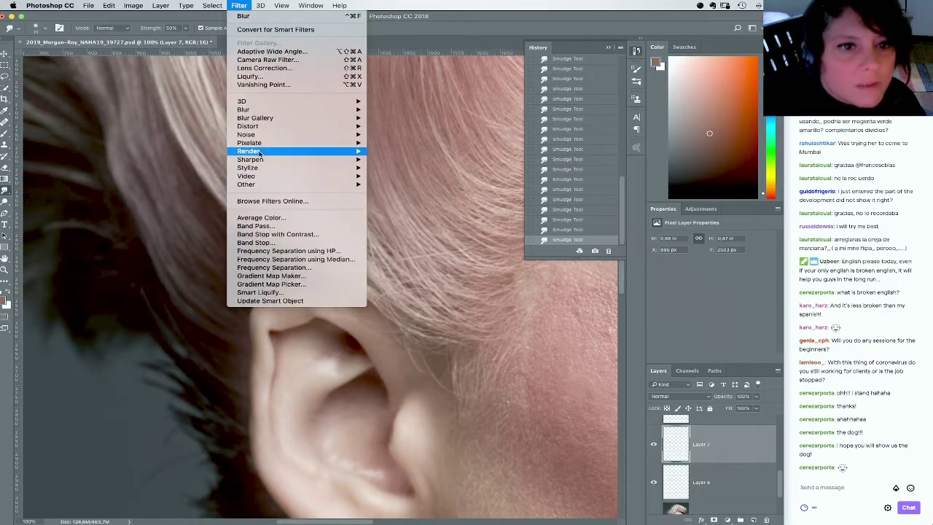
mouse_move(265, 135)
left_click(407, 134)
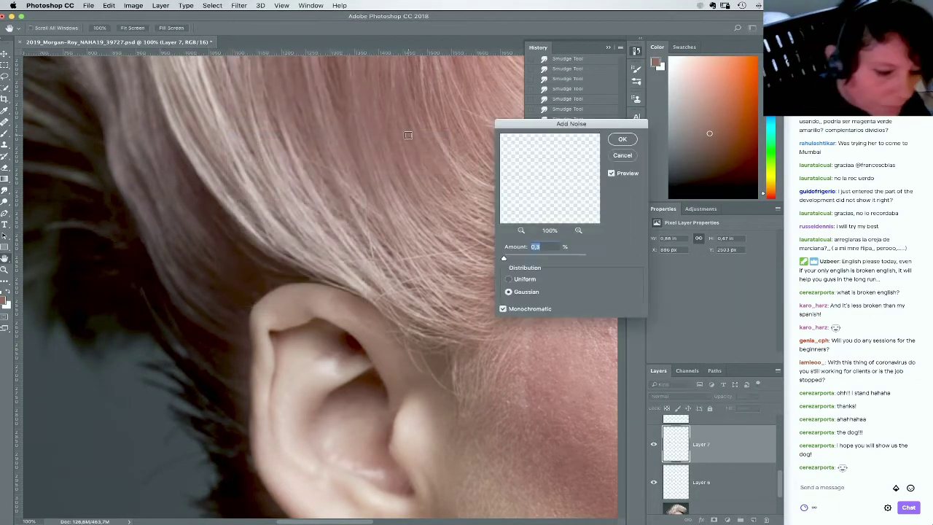
key("Return")
left_click(246, 5)
mouse_move(356, 114)
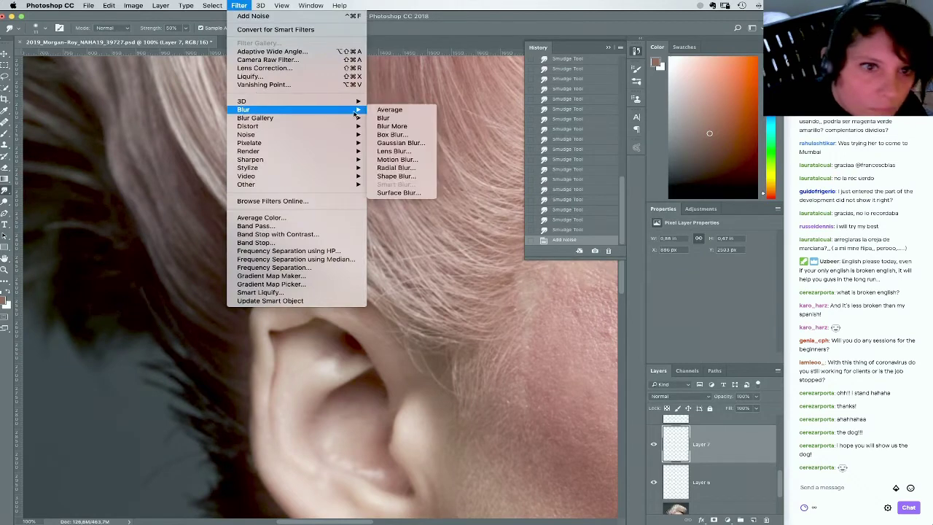
left_click(384, 128)
Partially erase Layer 7 along the hair just above the ear with a smaller soft Eraser at 40% opacity, and compare its effect
left_click(4, 270)
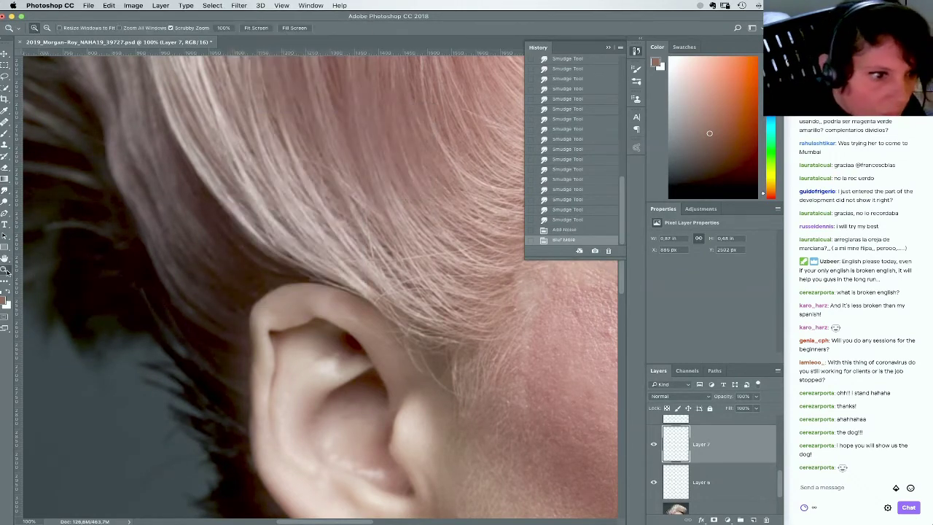
left_click(177, 294)
left_click(164, 286)
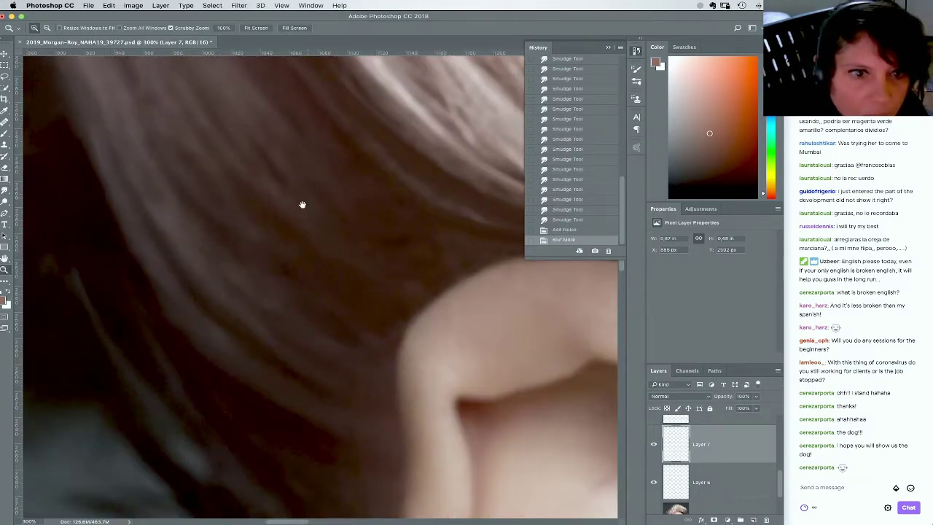
left_click_drag(302, 204, 225, 333)
left_click_drag(311, 230, 195, 189)
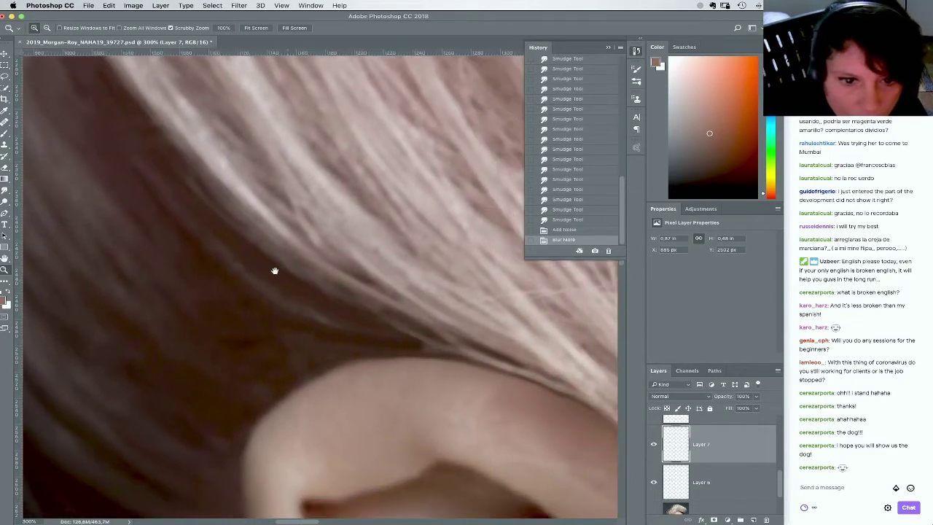
left_click(654, 482)
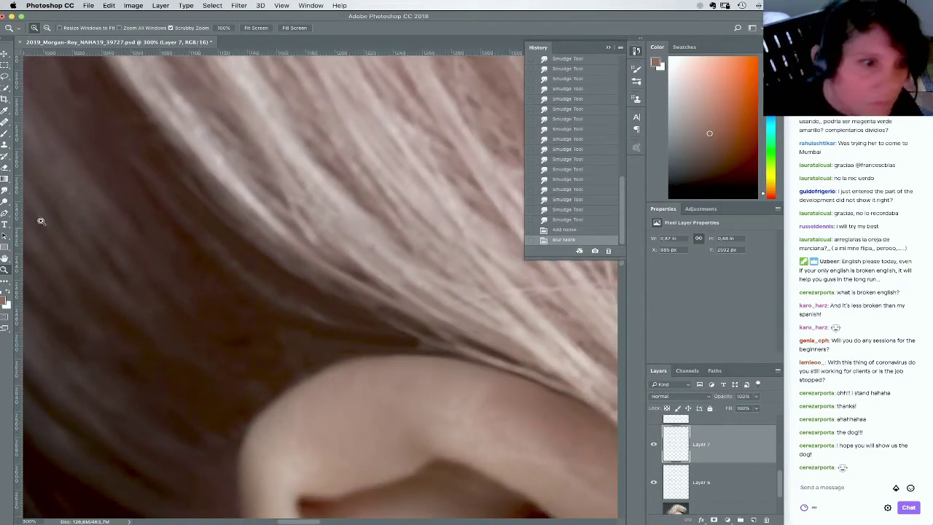
left_click(4, 167)
right_click(416, 359)
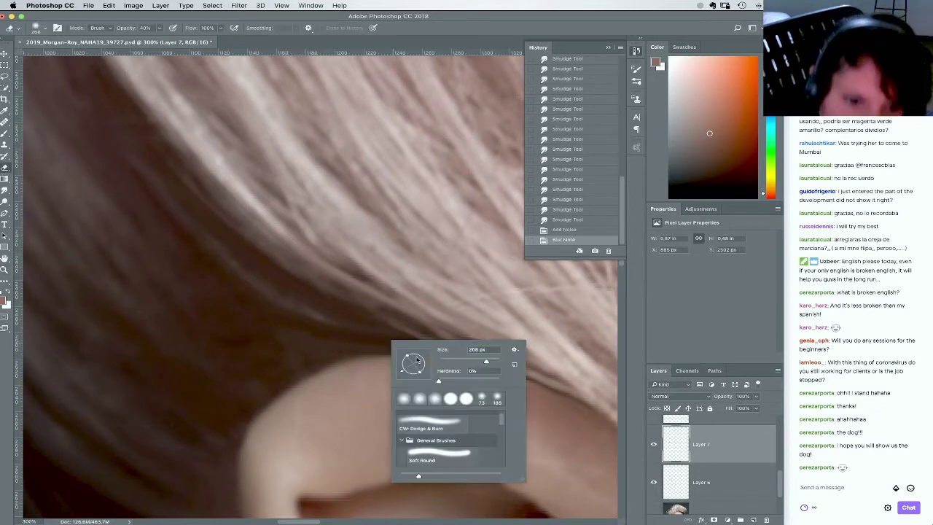
left_click(447, 362)
left_click_drag(374, 326, 424, 335)
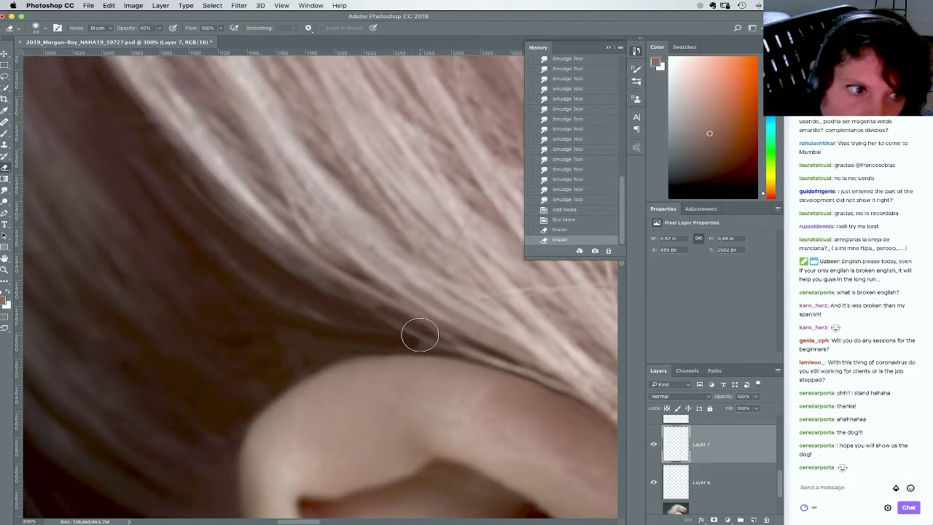
left_click(653, 445)
left_click(653, 445)
Partially erase Layer 6 along the hairline at the ear's upper edge with the Eraser at 30% opacity
left_click(654, 483)
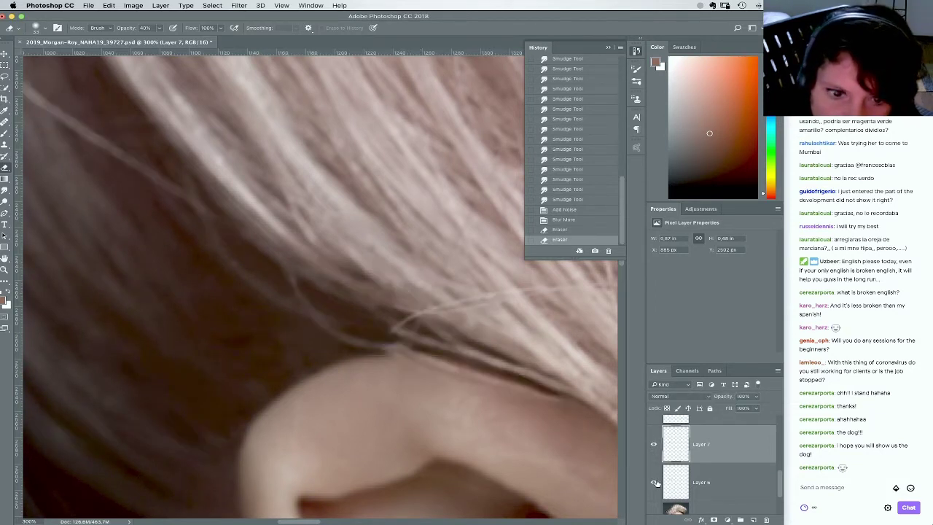
left_click(653, 482)
left_click(710, 481)
key("3")
left_click_drag(431, 334, 341, 323)
left_click_drag(413, 338, 437, 347)
left_click_drag(466, 357, 515, 374)
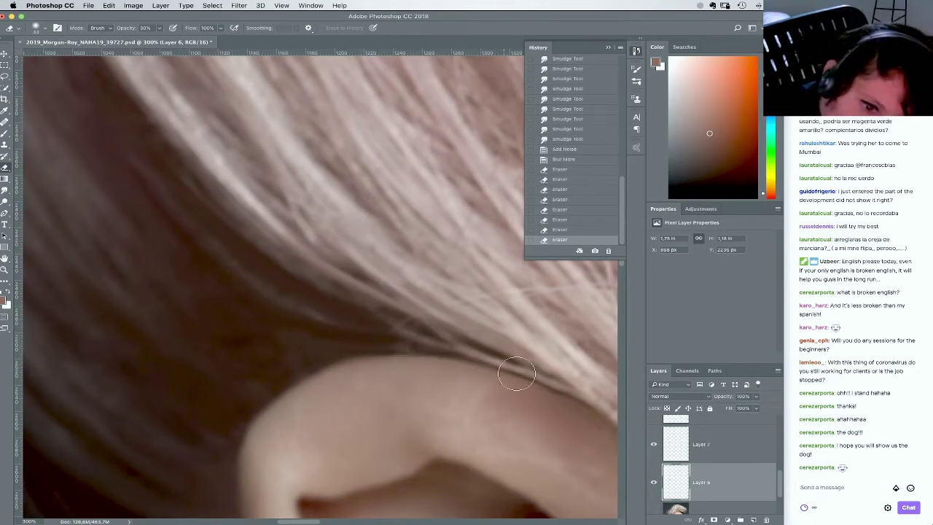
Undo the last eraser stroke on Layer 6 and compare the hair with and without that layer
key("super+z")
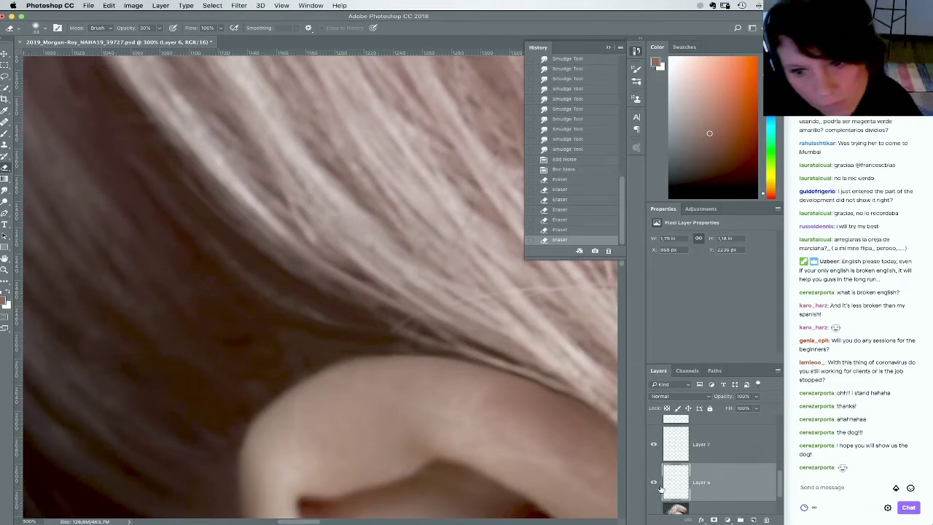
left_click(654, 482)
left_click(654, 483)
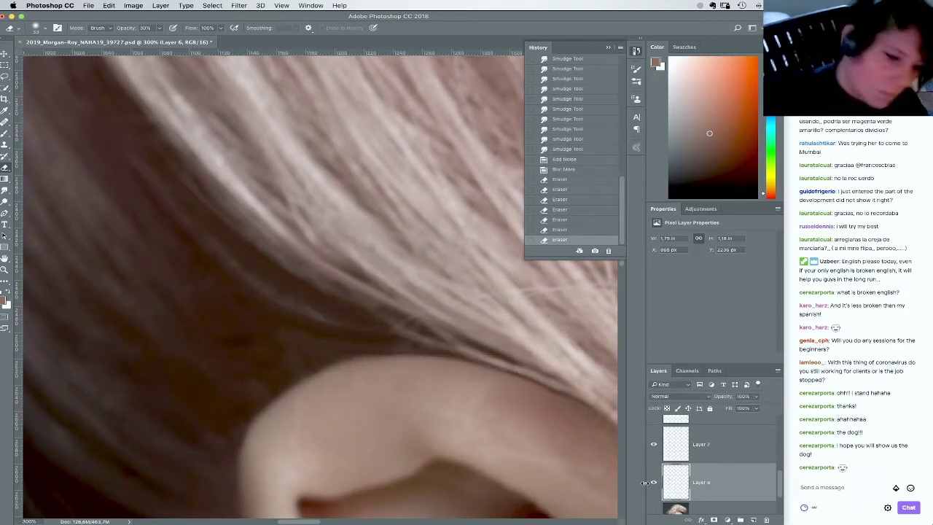
Merge Layer 7 and Layer 6 into a single layer
key("super+minus")
key("super+minus")
key("super+minus")
key("super+minus")
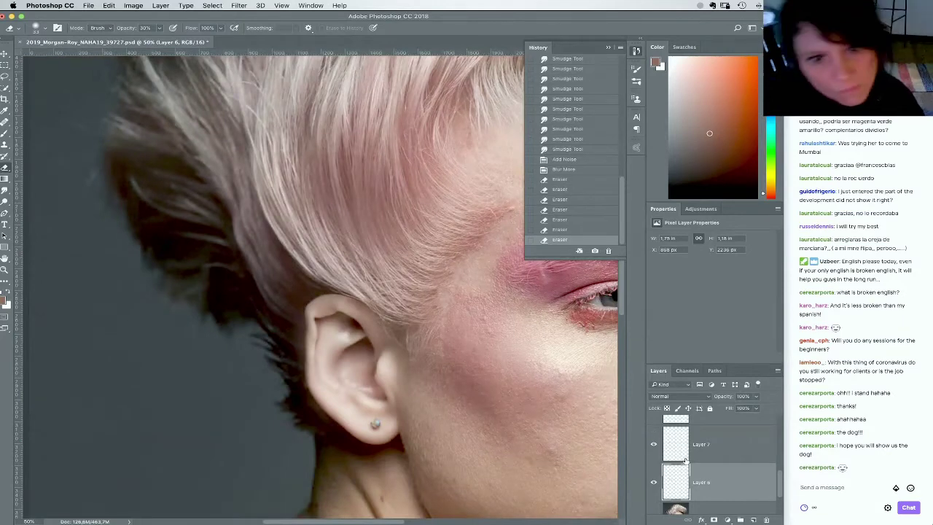
left_click(717, 446)
left_click(720, 482, "shift")
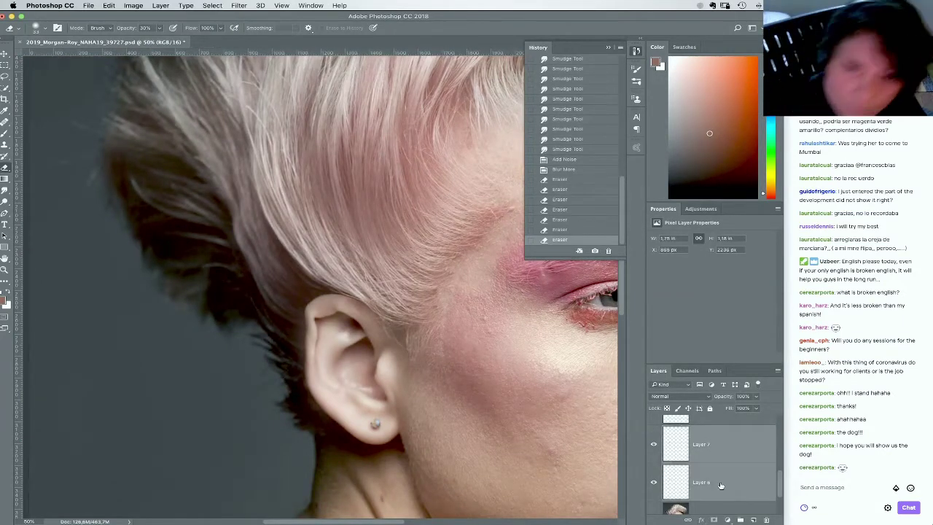
left_click(160, 5)
left_click(188, 328)
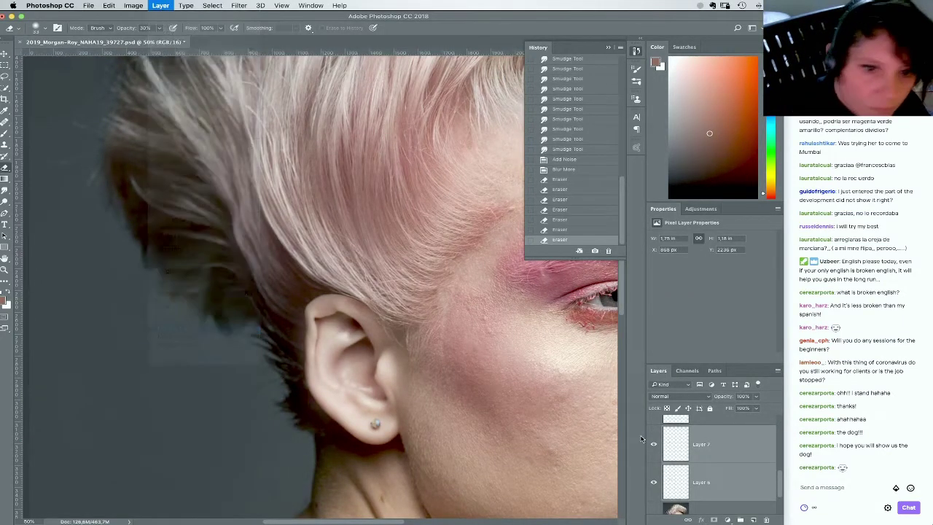
Rename the merged layer as "more drawing"
double_click(701, 448)
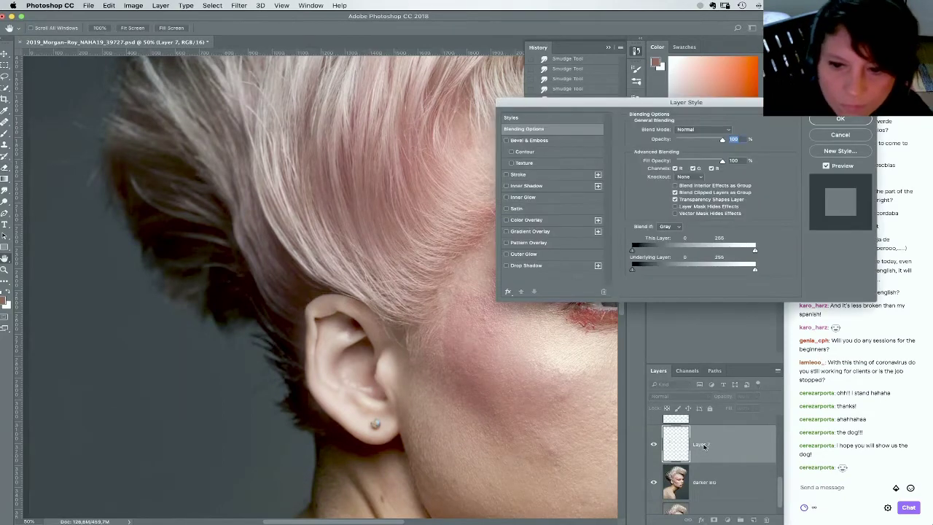
key("Escape")
double_click(704, 446)
type("more co")
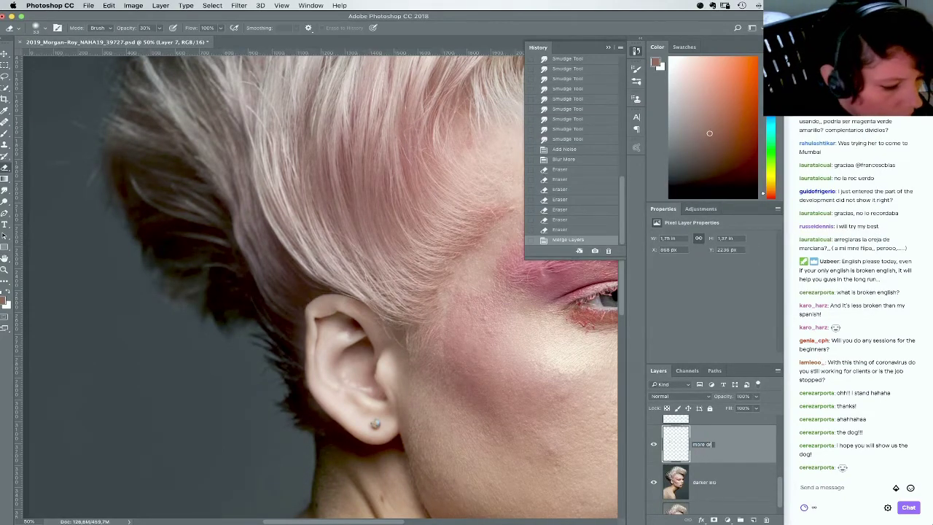
type("awing")
key("Return")
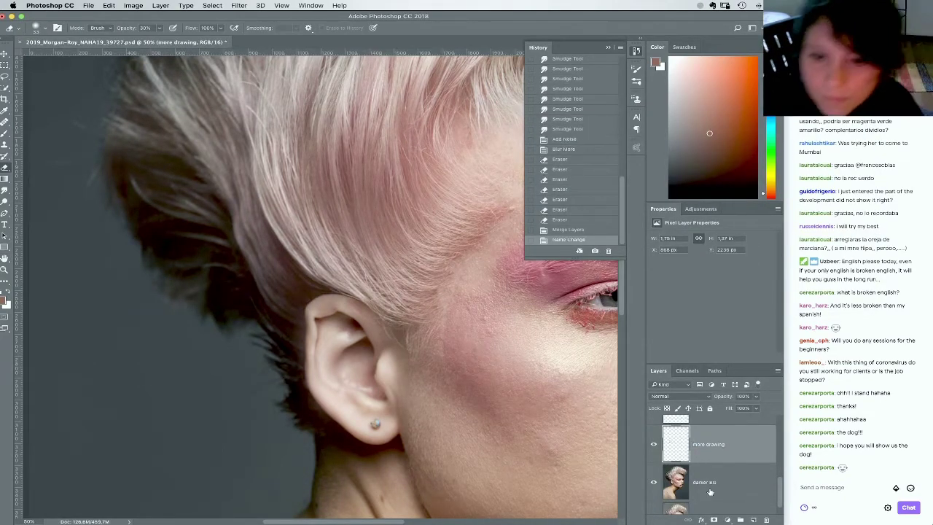
Compare the retouched portrait with the original Background layer alone, both close up and with the whole head in view
left_click_drag(776, 494, 774, 520)
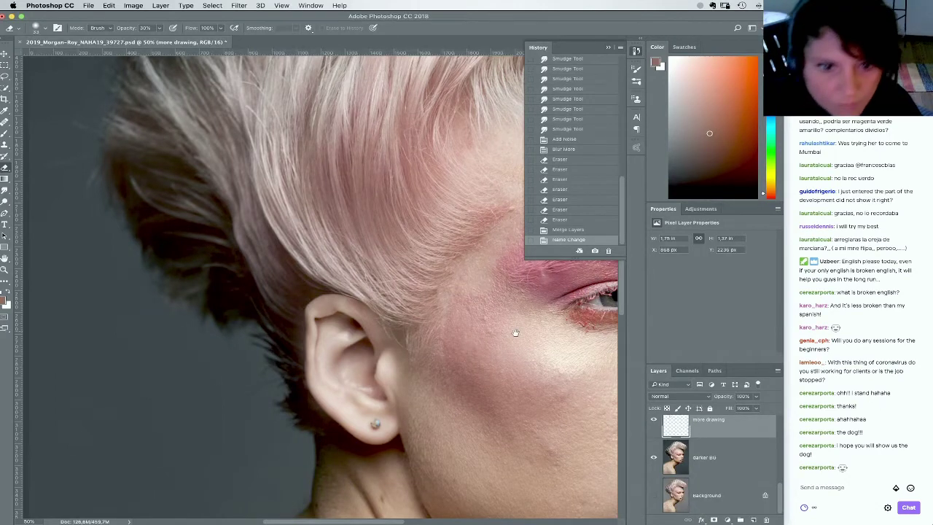
left_click_drag(515, 333, 402, 434)
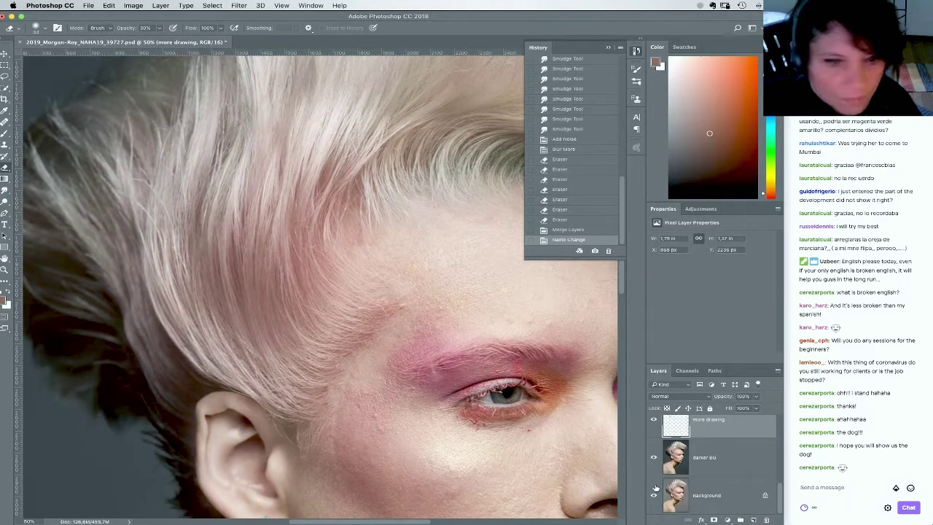
left_click(654, 491, "alt")
left_click(655, 491, "alt")
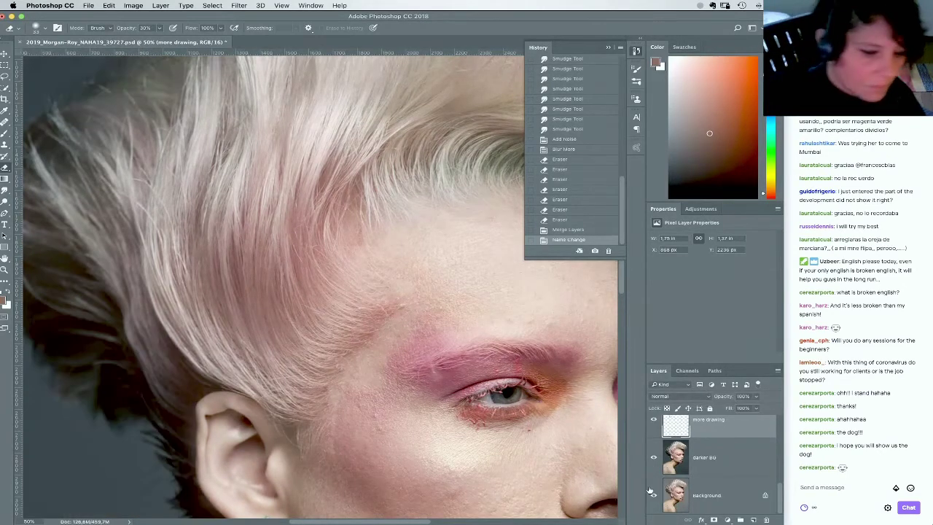
key("super+minus")
key("super+minus")
left_click(654, 495, "alt")
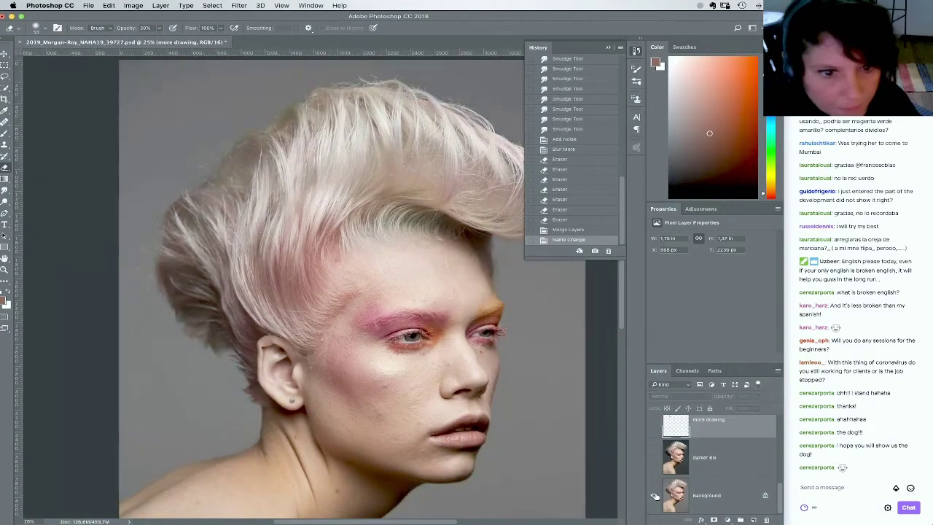
left_click(655, 495, "alt")
left_click(654, 495, "alt")
left_click(654, 495, "alt")
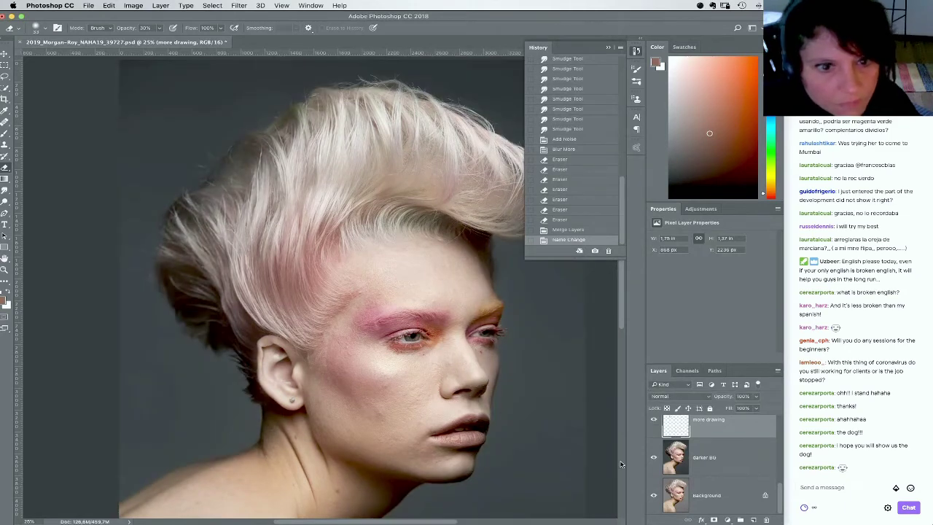
Heal the first blemishes on the forehead just above the pink eyebrow with the Healing Brush, sampling Current & Below on "more drawing"
key("z")
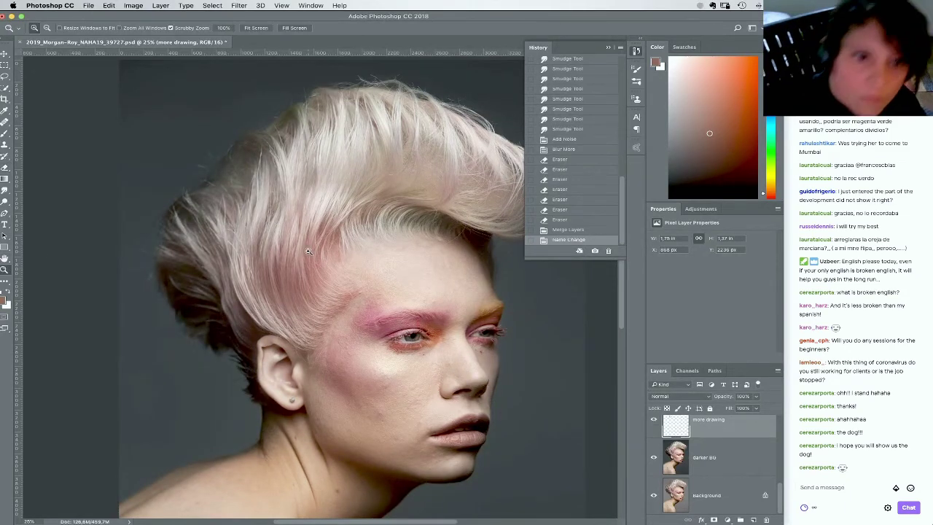
left_click_drag(313, 253, 324, 268)
scroll(324, 268, "right", 5)
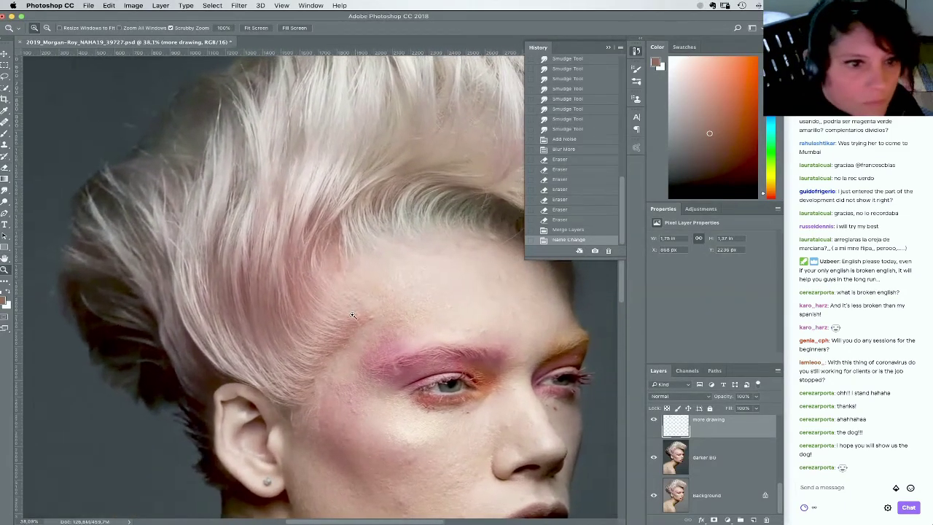
scroll(365, 290, "down", 8)
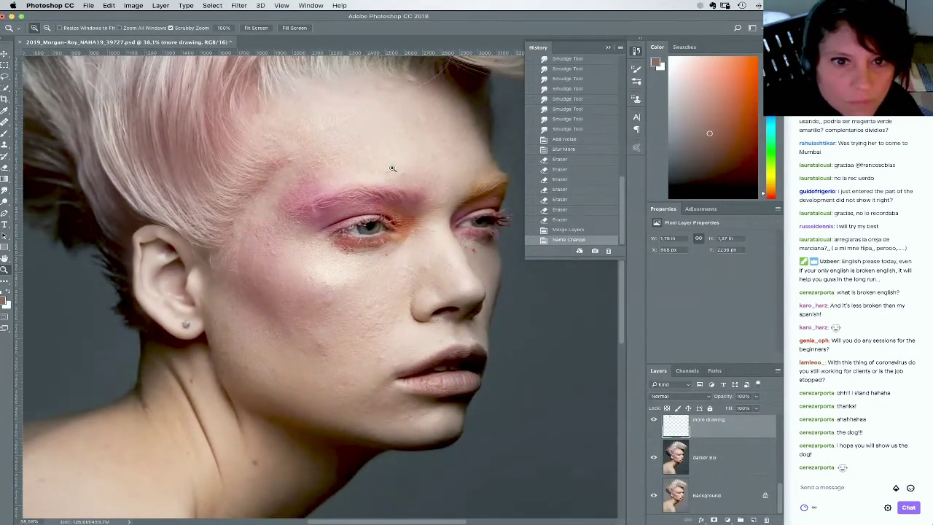
left_click_drag(393, 166, 397, 166)
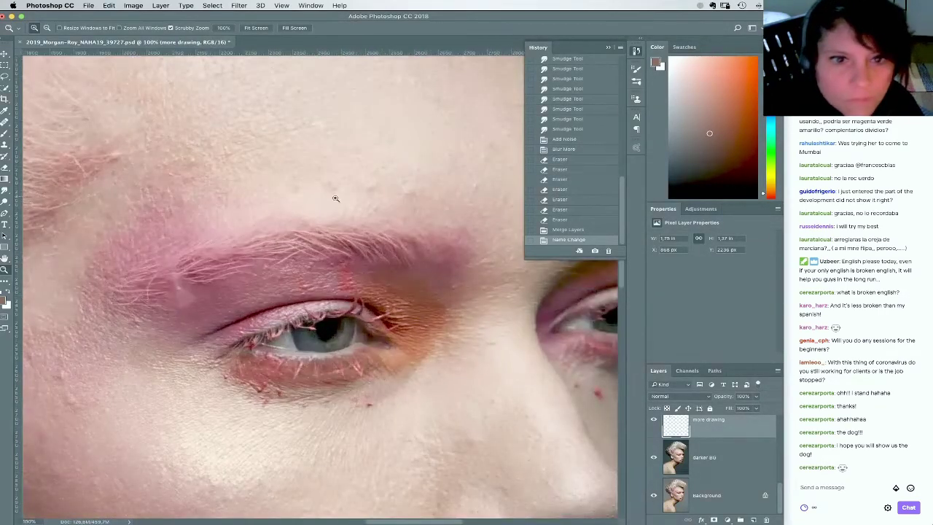
left_click(5, 122)
left_click(430, 186, "alt")
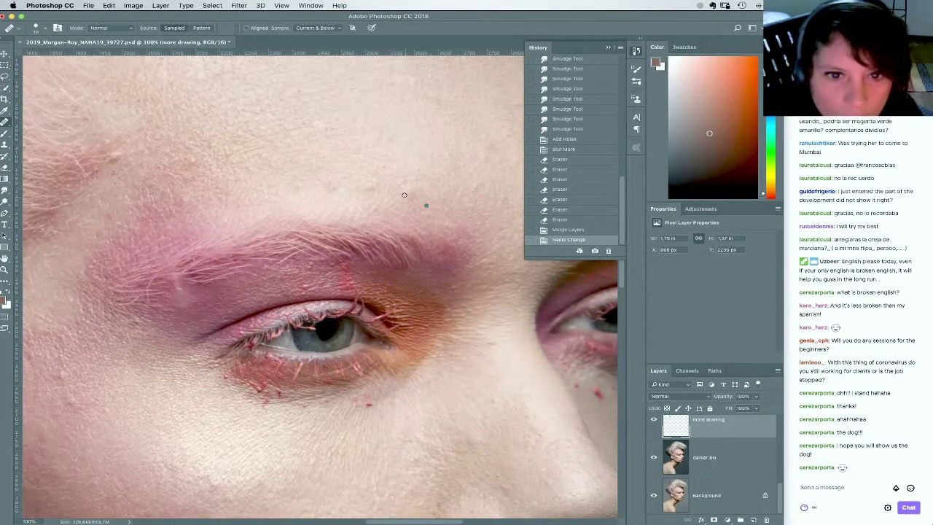
left_click_drag(404, 195, 460, 236)
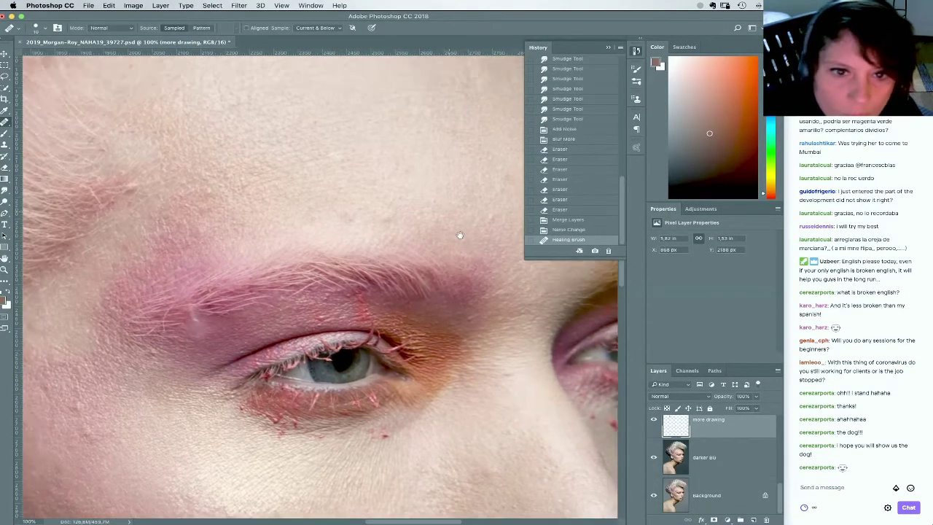
left_click(438, 198)
Heal the small spots on the forehead above the gap between the eyebrows, using clean skin sampled nearby
left_click_drag(514, 255, 464, 258)
left_click(461, 239, "alt")
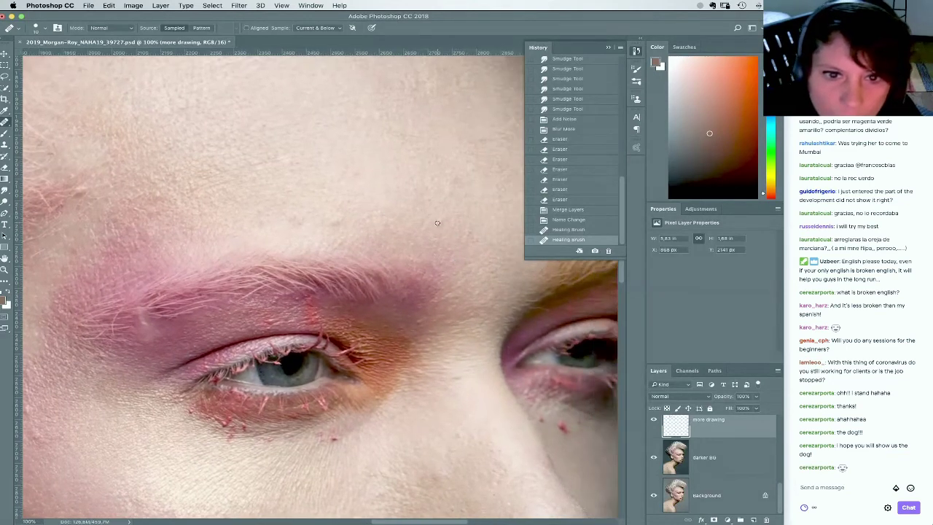
left_click(439, 222)
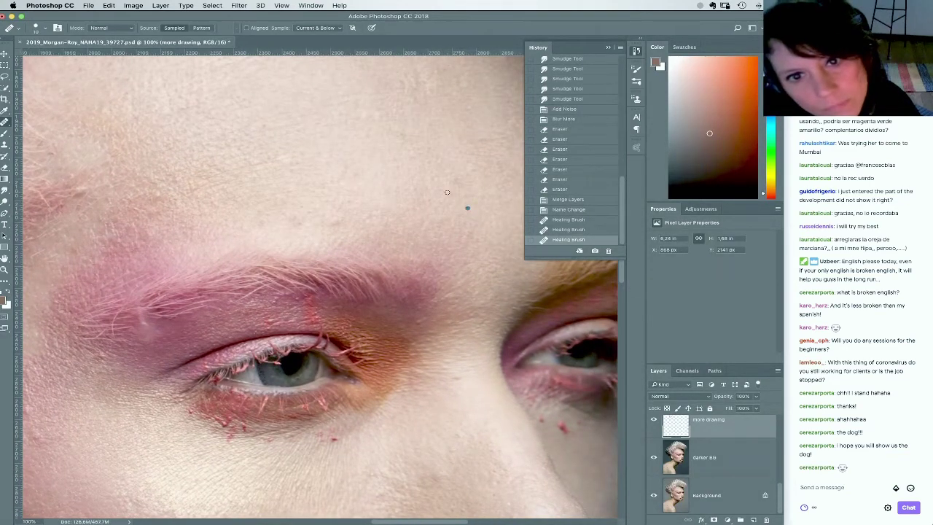
left_click(449, 195)
left_click(470, 203)
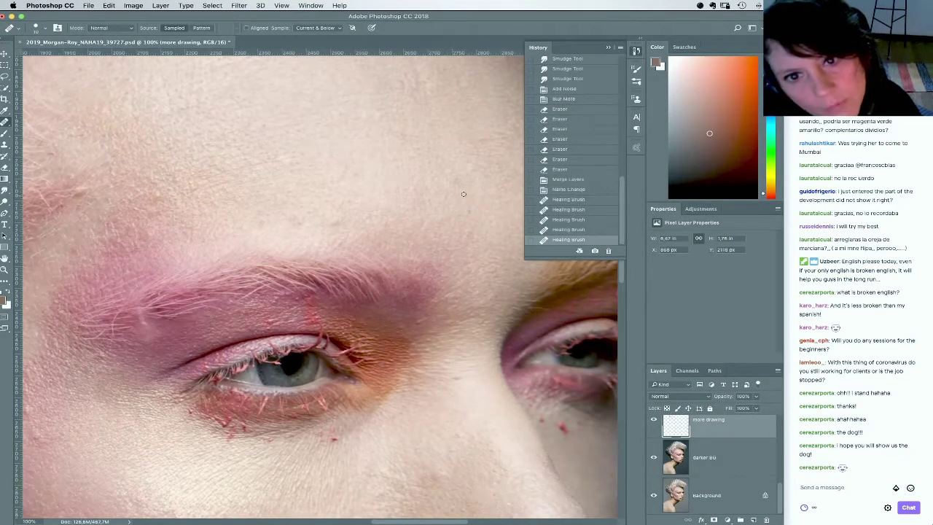
left_click(463, 194)
Enlarge the Healing Brush slightly and heal the marks on the lower forehead above the pink eyebrow
mouse_move(457, 183)
left_mouse_down()
mouse_move(404, 268)
mouse_move(411, 240)
left_mouse_up()
right_click(376, 202)
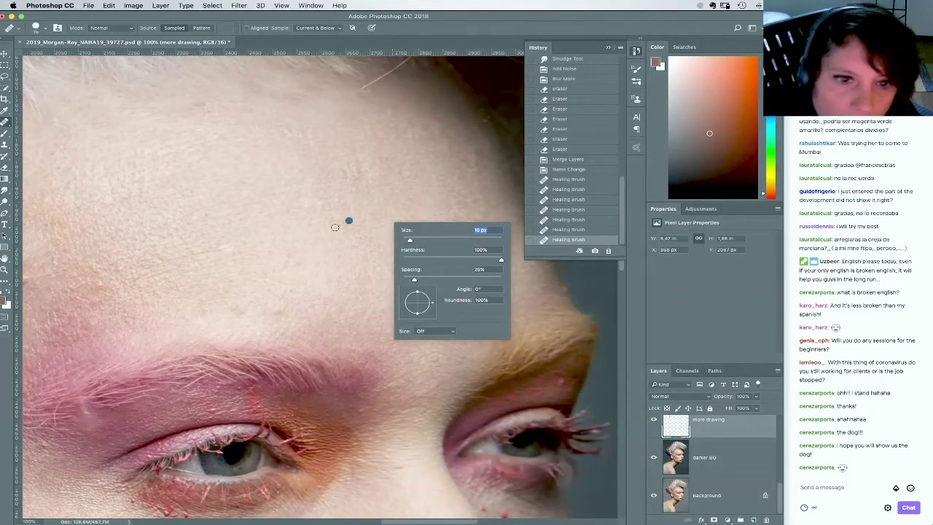
left_click(300, 261)
left_click(295, 252)
left_click(290, 248)
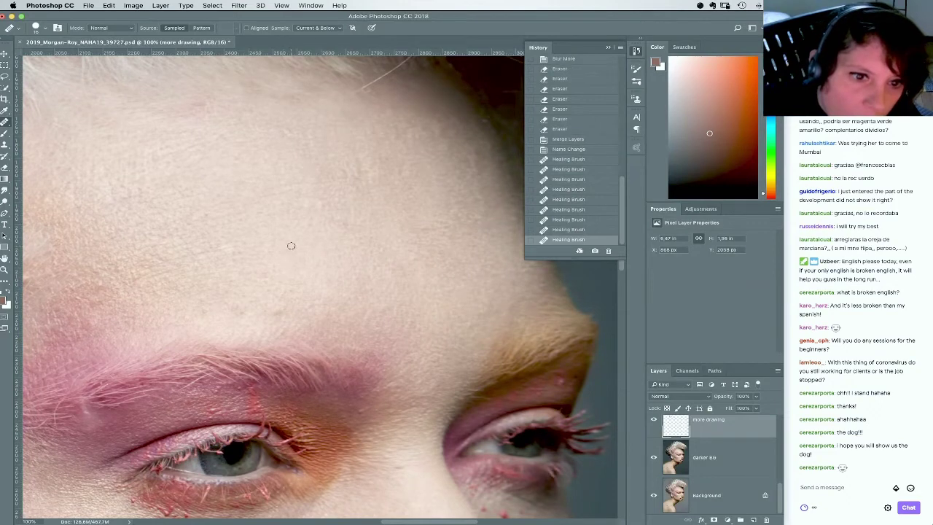
left_click(274, 252)
Heal the uneven spots across the middle of the forehead, working upward from above the pink eyebrow
left_click_drag(317, 270, 340, 272)
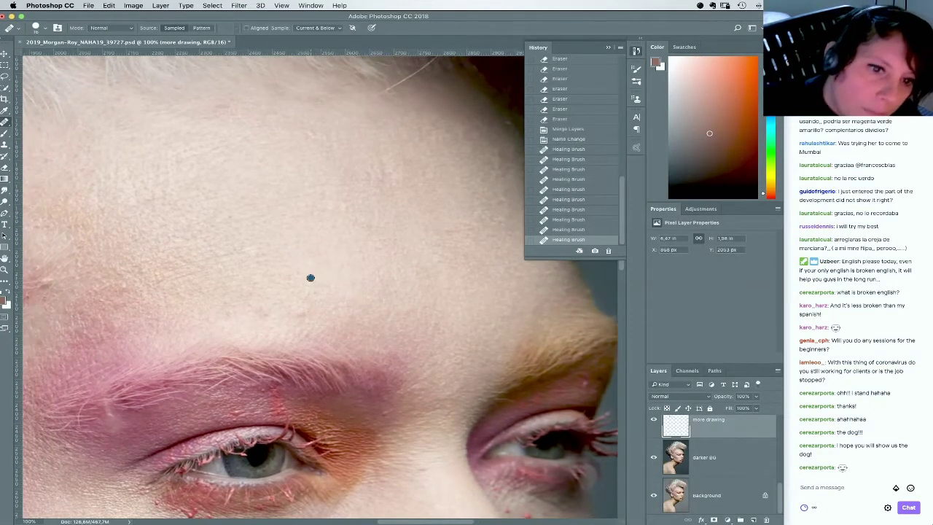
left_click(310, 277)
left_click(275, 260)
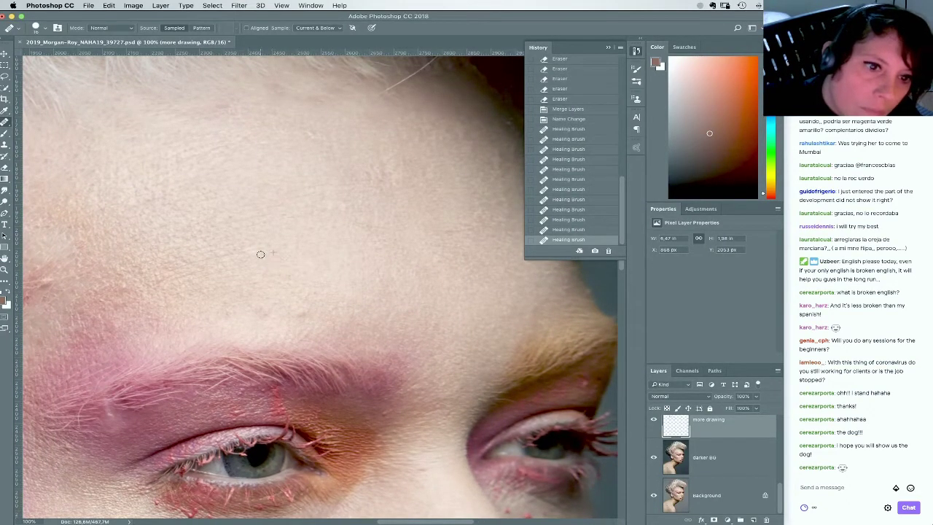
left_click(269, 247)
left_click(282, 219)
left_click(230, 218)
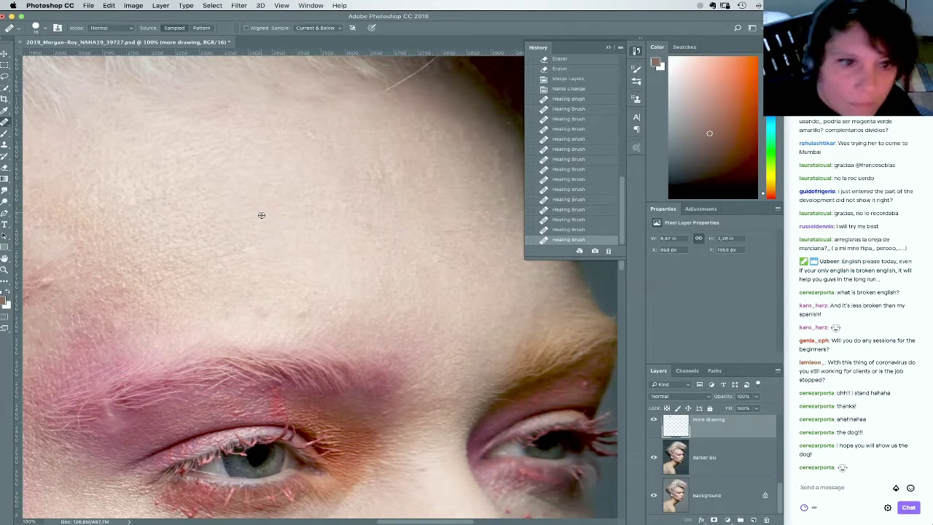
left_click(260, 211)
left_click(248, 195)
Heal the textured patch on the upper forehead toward the far temple with the Healing Brush
left_click(356, 175)
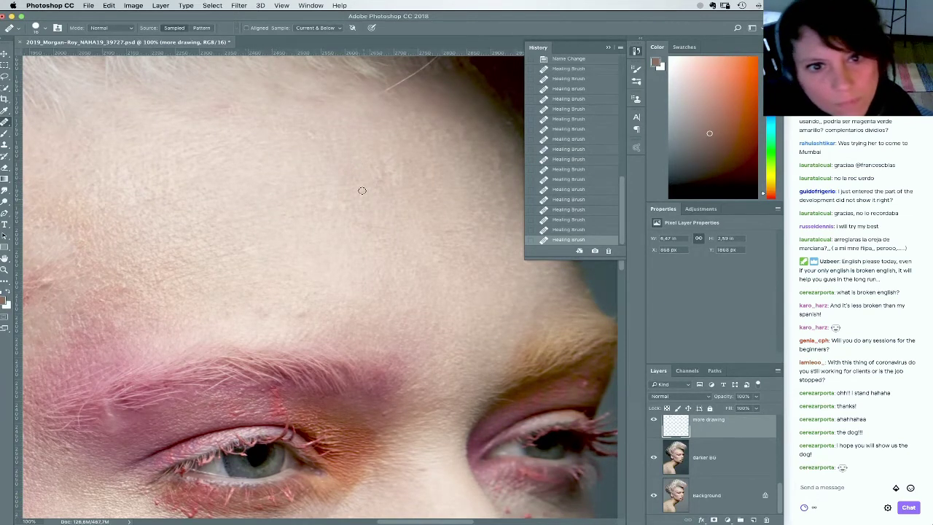
left_click(357, 166)
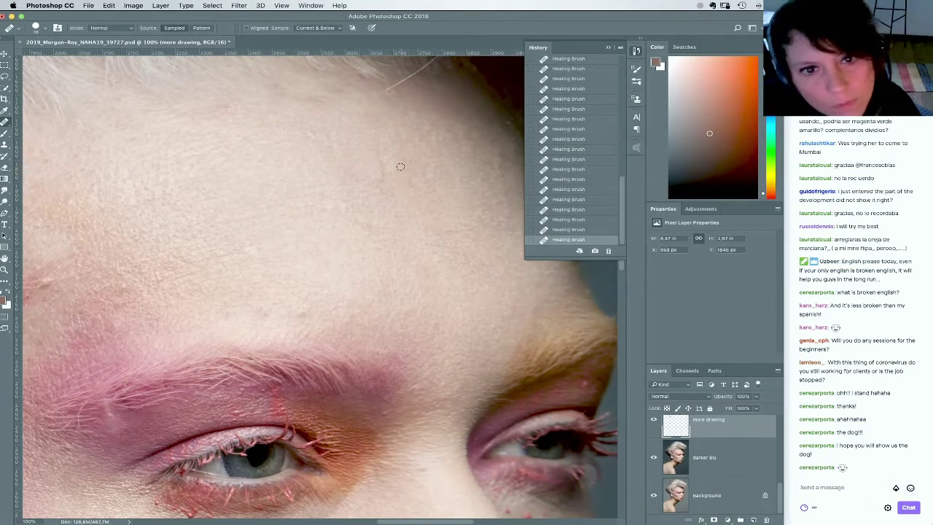
left_click(403, 166)
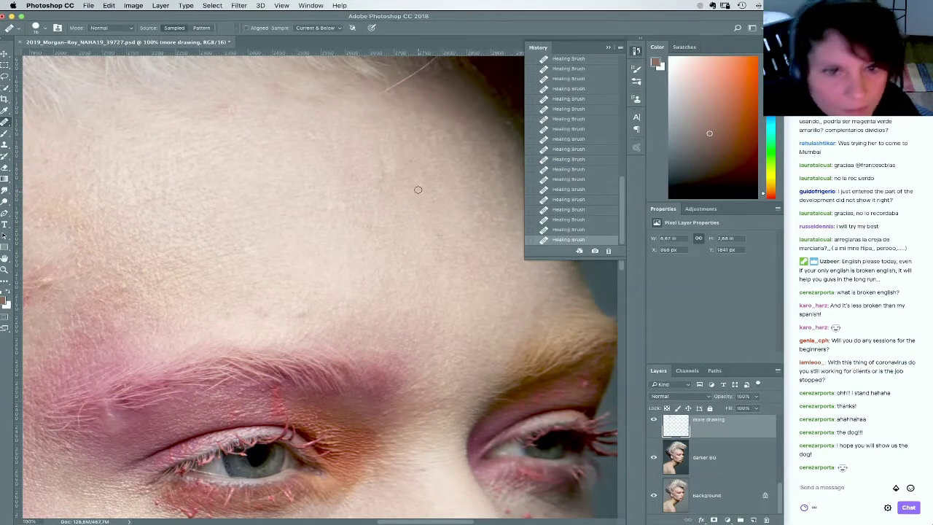
left_click(381, 164)
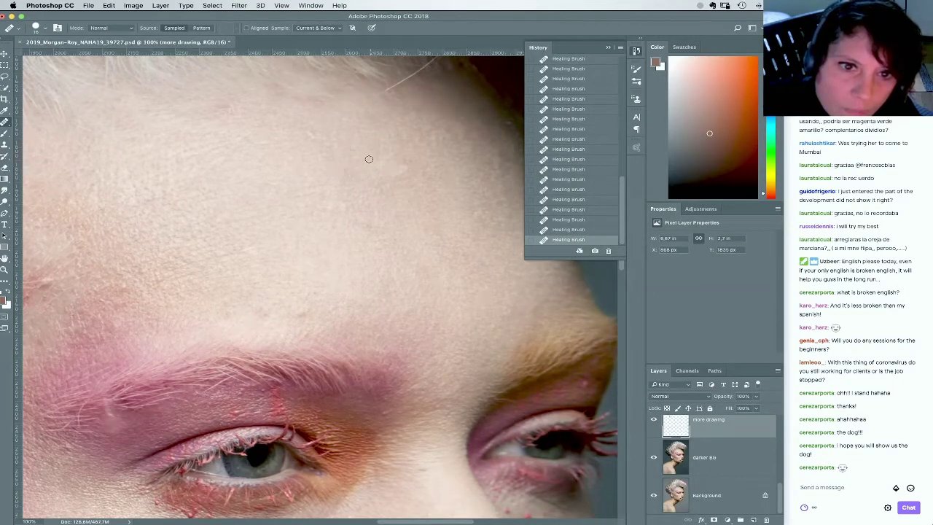
left_click(401, 169)
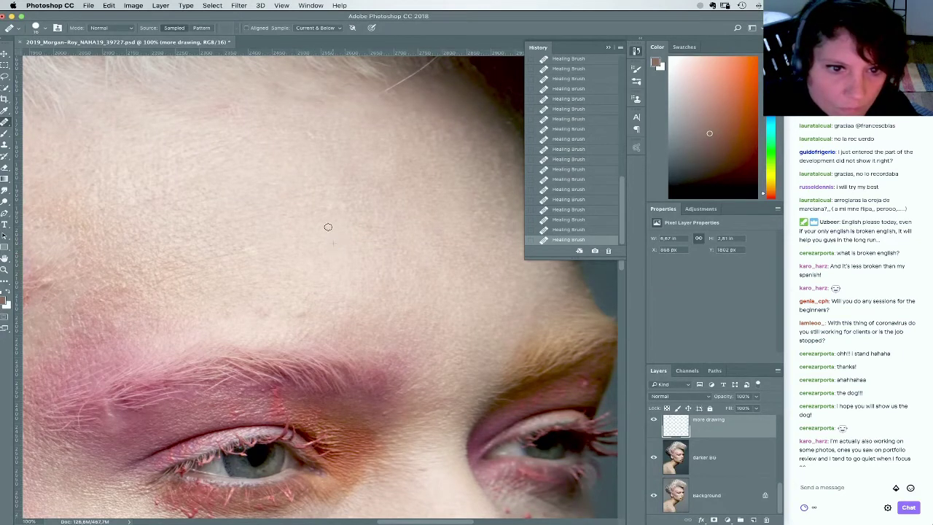
Heal the remaining spots from the centre of the forehead up toward the hairline
left_click(334, 242)
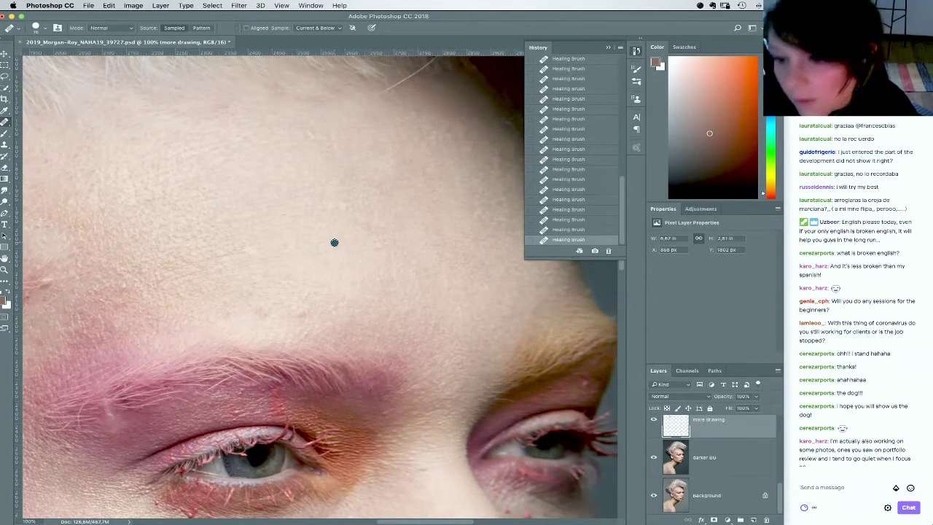
left_click(329, 243)
left_click(373, 252)
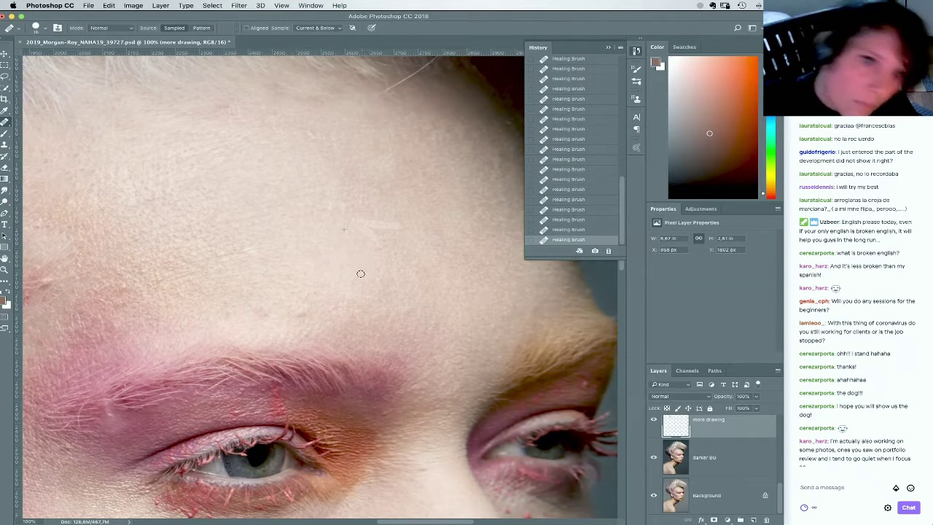
left_click(360, 273)
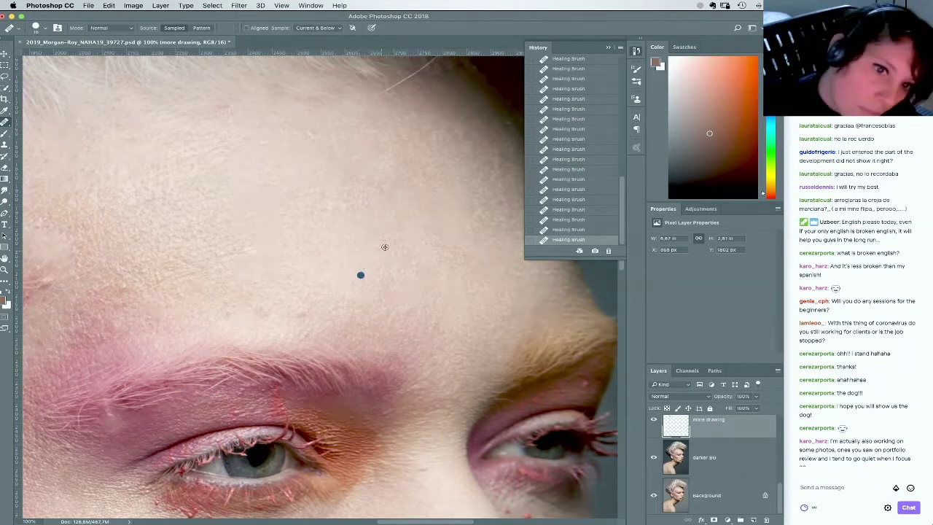
left_click(331, 226)
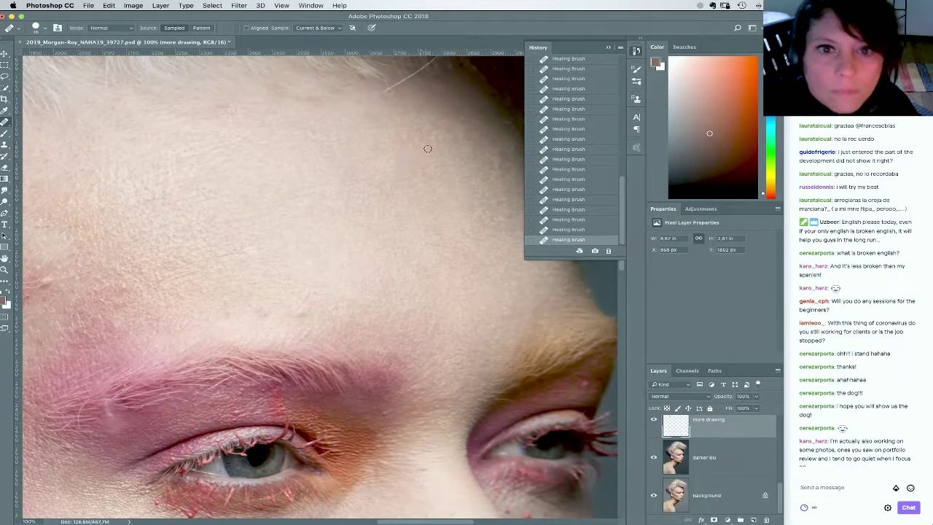
left_click(299, 163)
left_click(304, 134)
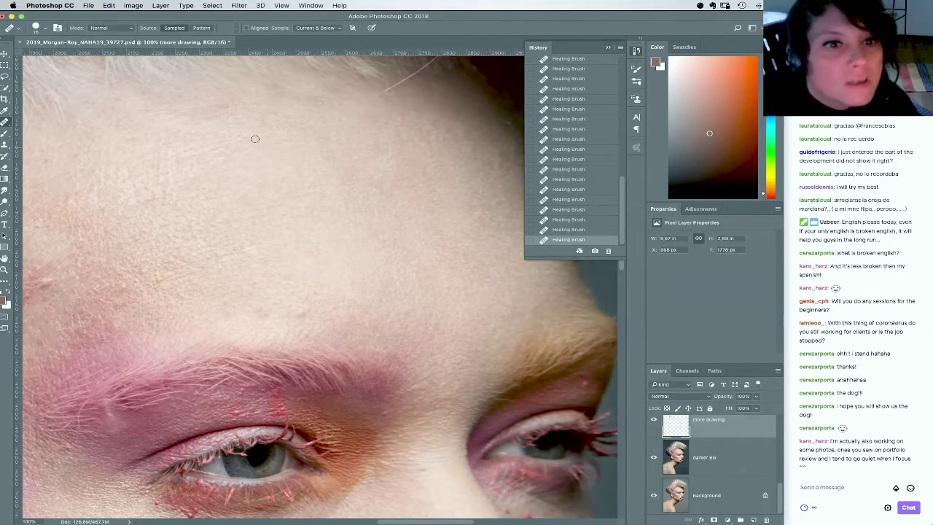
Heal the leftover spots mid-forehead, and clean the skin along the hairline near the far temple with a larger Healing Brush
left_click(248, 172)
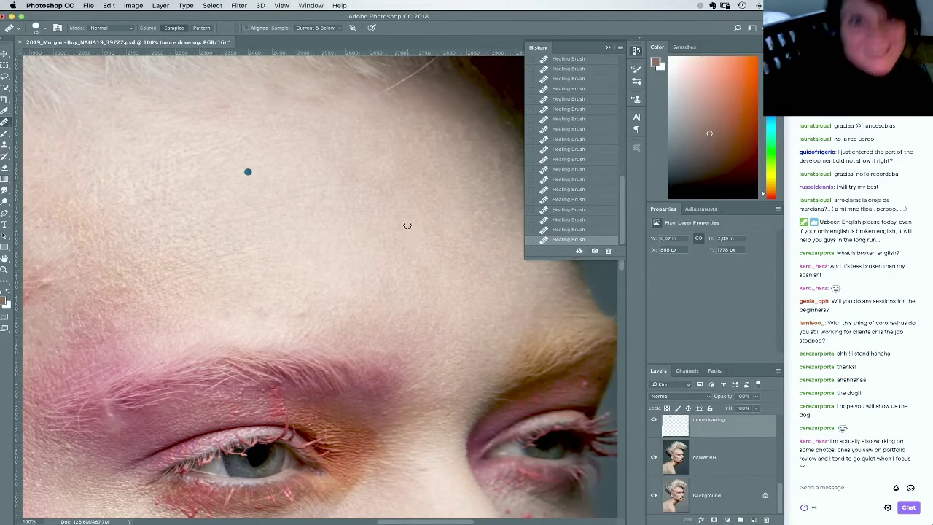
left_click(314, 268)
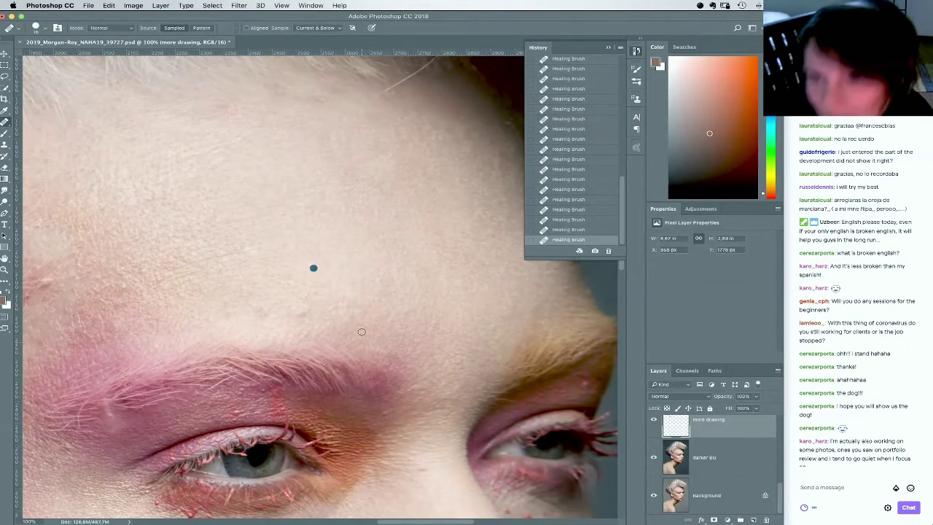
scroll(364, 321, "up", 5)
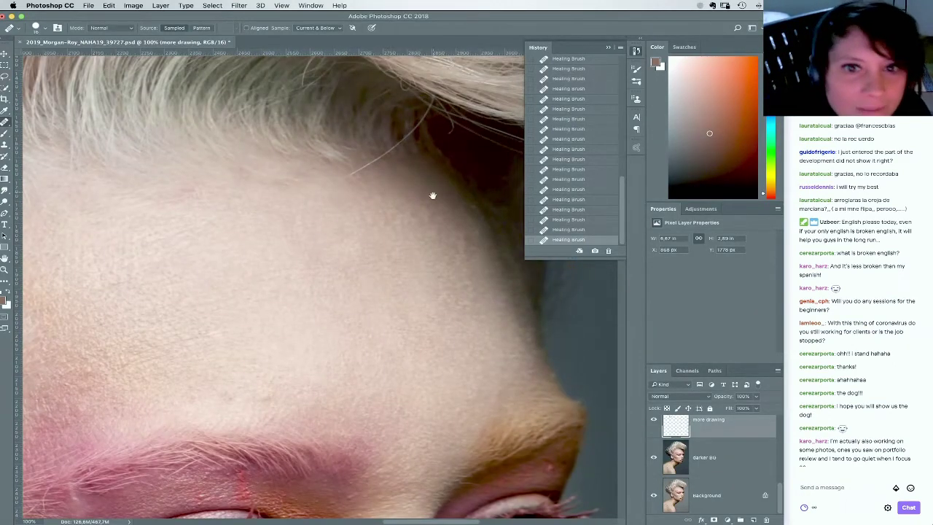
left_click_drag(432, 195, 403, 266)
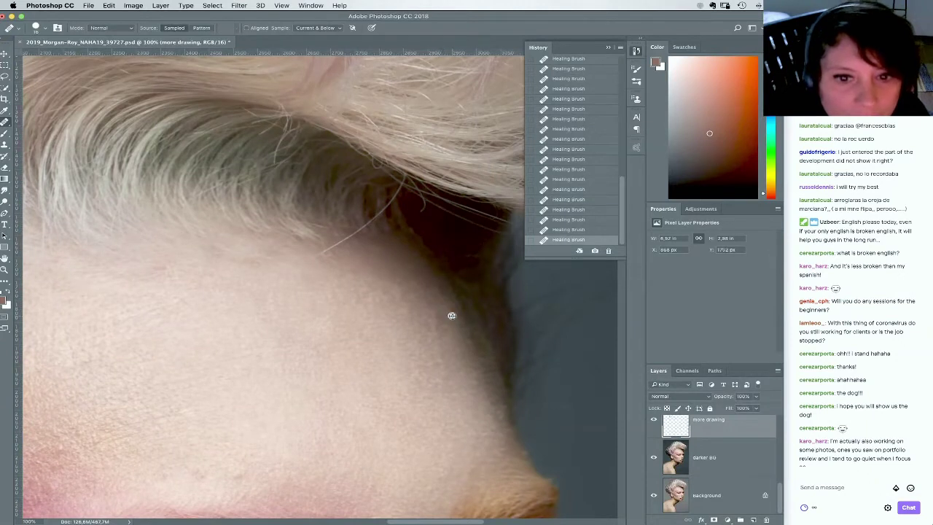
right_click(342, 293)
key("Return")
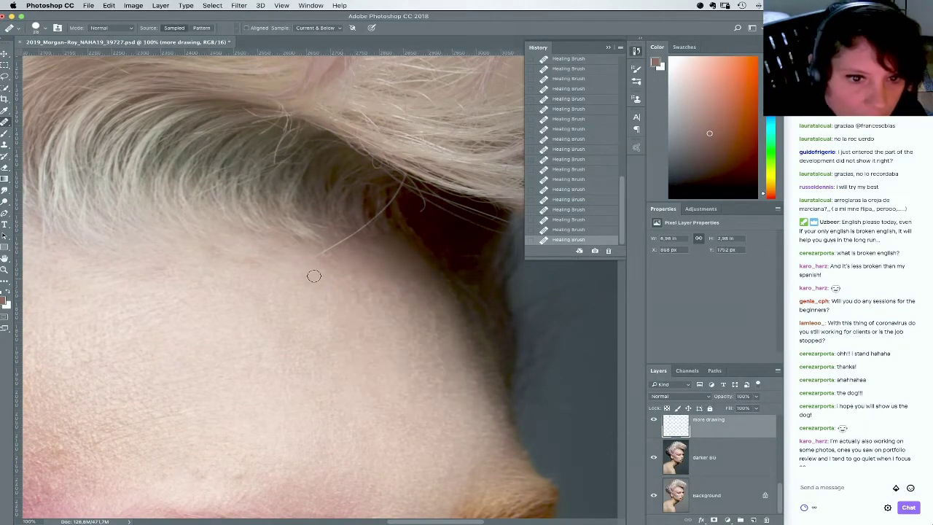
left_click_drag(313, 275, 348, 272)
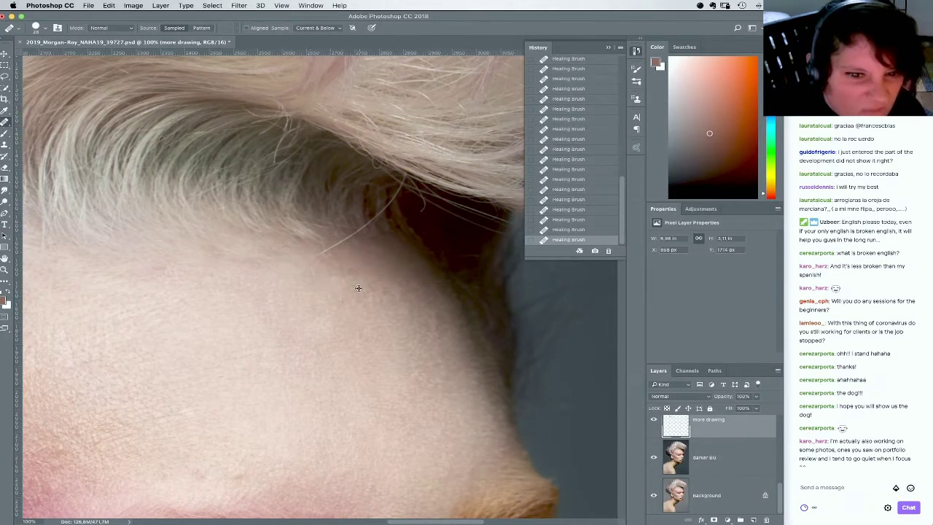
left_click(354, 269)
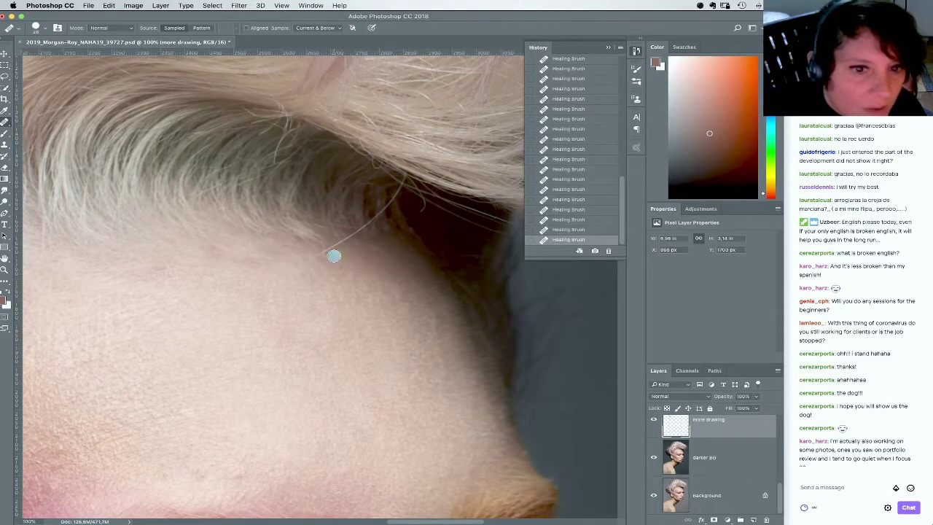
left_click_drag(324, 253, 337, 244)
Sample clean skin and heal the small bump on the lower forehead just above the arch of the pink eyebrow
scroll(357, 262, "left", 5)
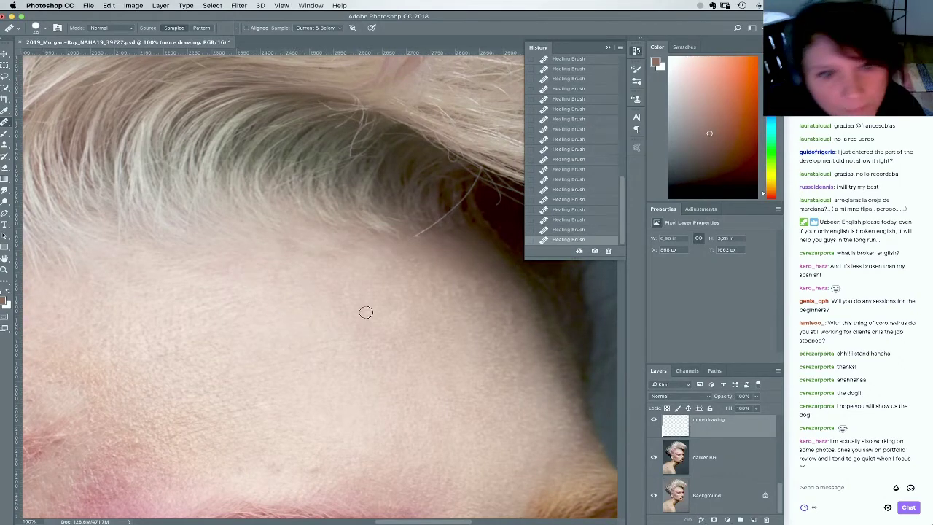
scroll(328, 315, "down", 5)
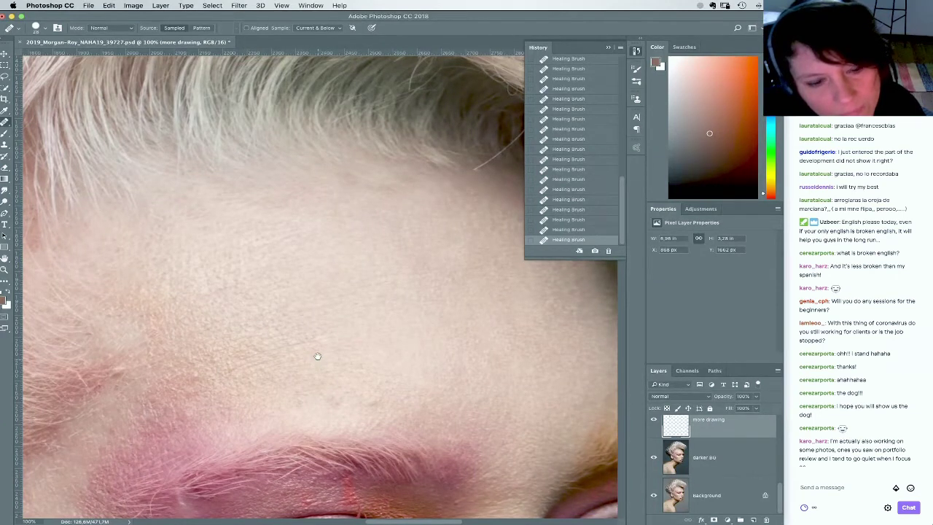
scroll(314, 356, "down", 1)
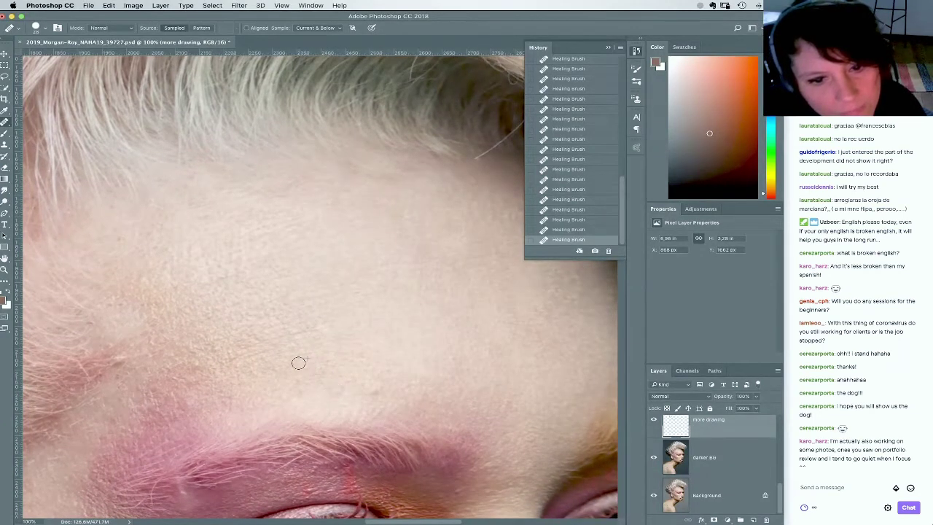
left_click(321, 397, "alt")
left_click(351, 397, "alt")
left_click(354, 396)
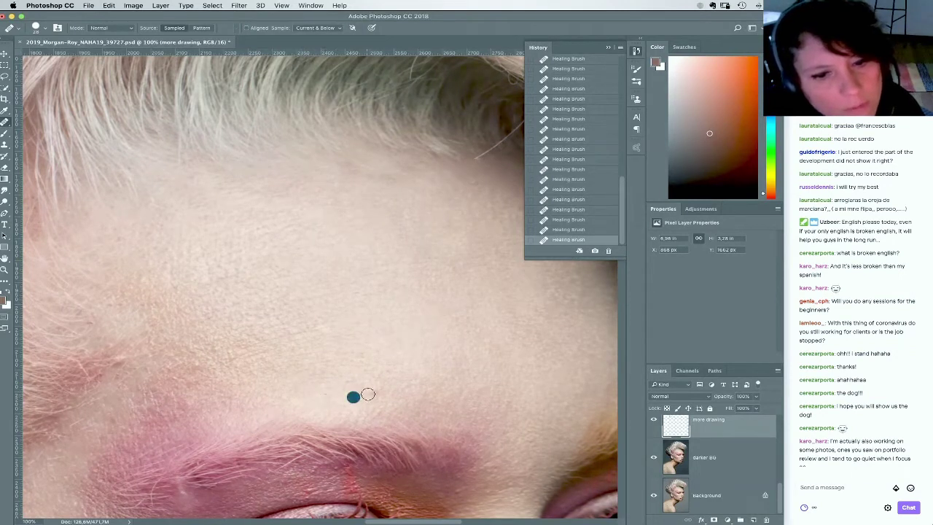
left_click(355, 393)
left_click(348, 392)
left_click(342, 393)
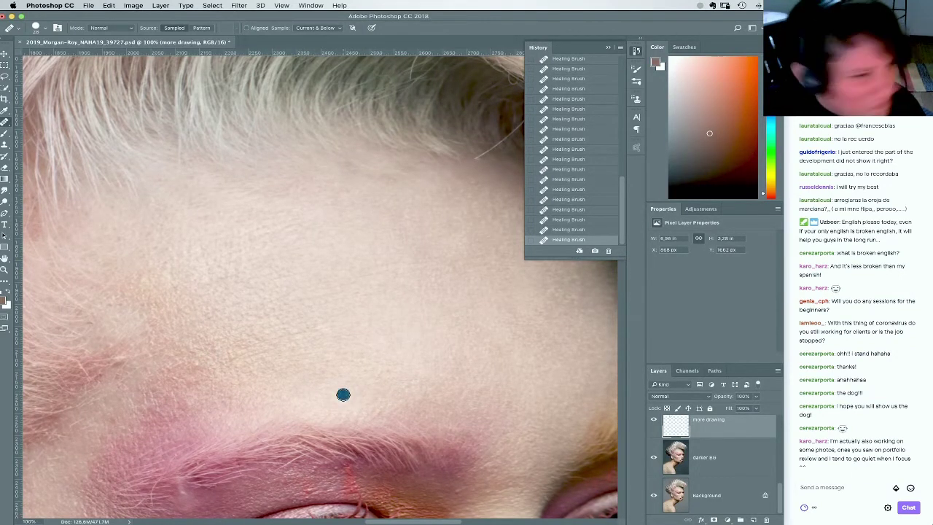
left_click(349, 397)
Heal the faint spots on the forehead above the inner half of the pink eyebrow
left_click_drag(367, 379, 318, 365)
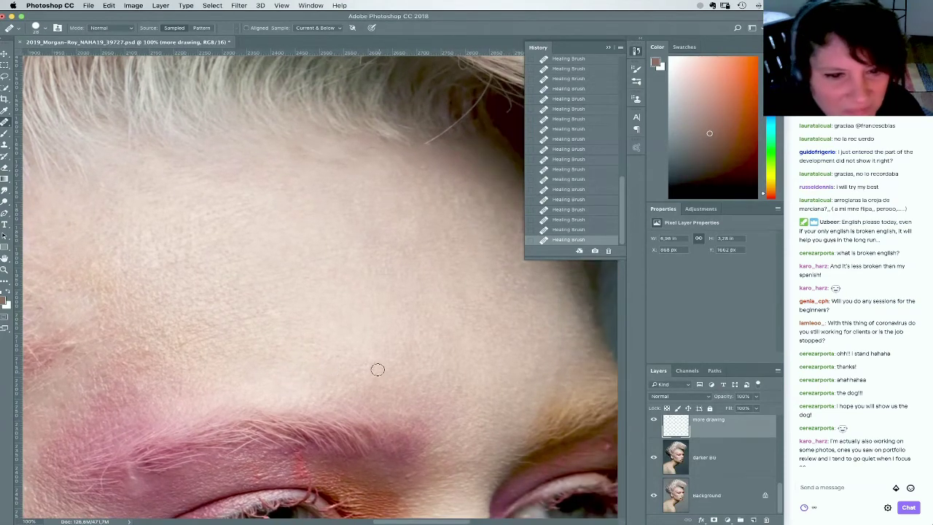
left_click(344, 353)
left_click(337, 340)
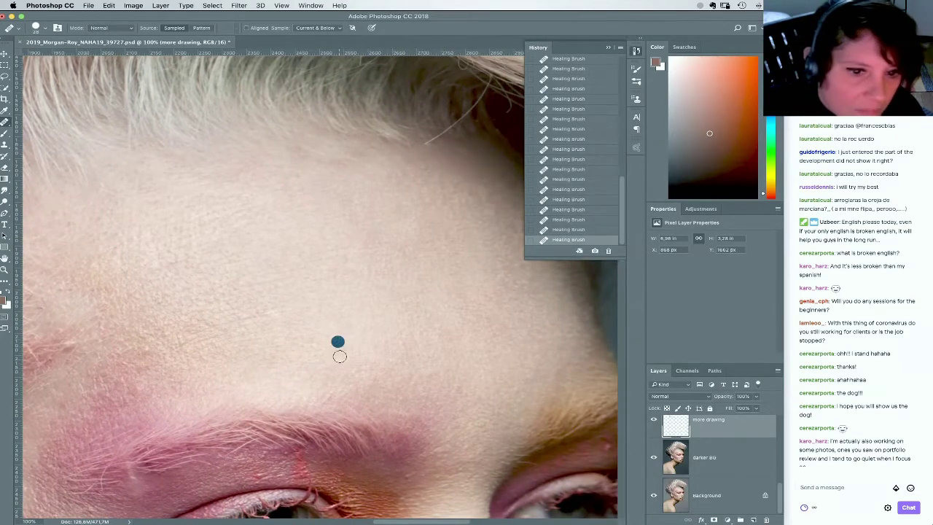
Heal the textured skin above the outer end of the pink eyebrow, continuing upward with a smaller Healing Brush
left_click_drag(306, 337, 386, 308)
left_click_drag(327, 311, 420, 276)
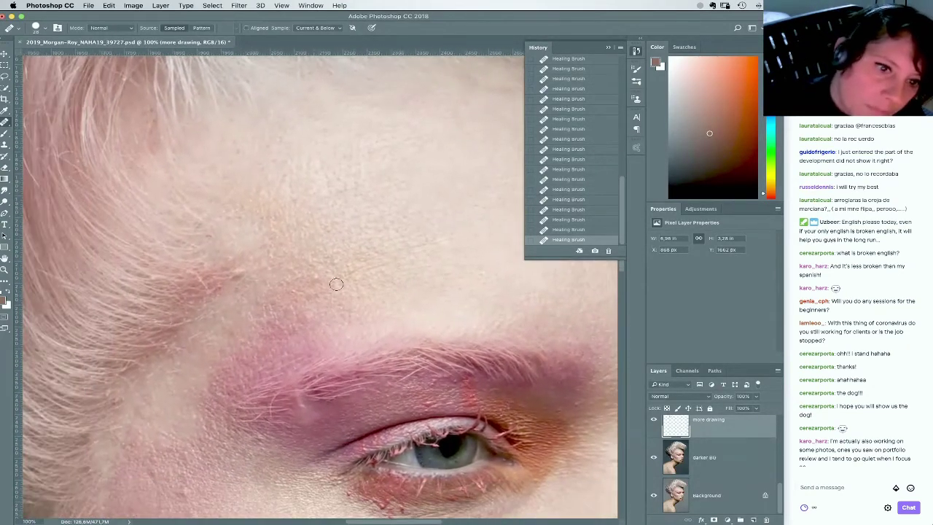
left_click(329, 303)
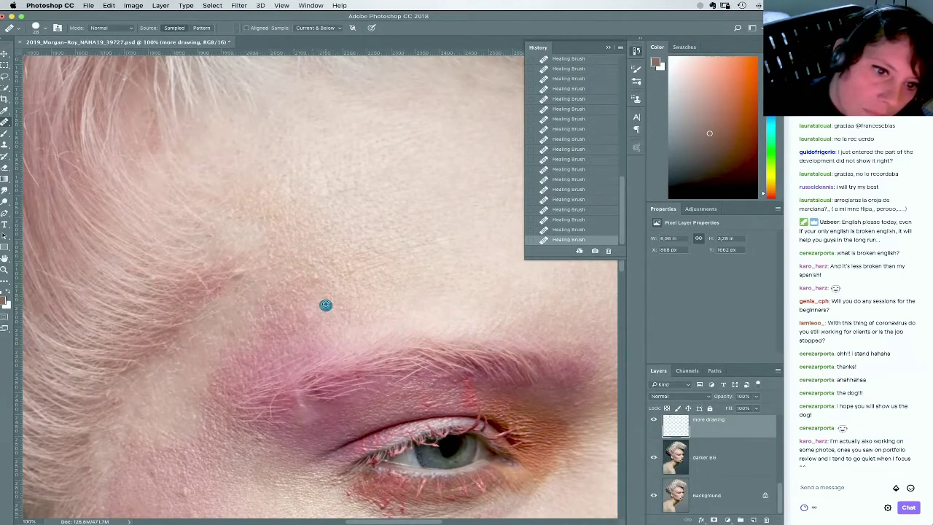
mouse_move(317, 305)
left_mouse_down()
mouse_move(346, 280)
mouse_move(357, 297)
left_mouse_up()
right_click(343, 280)
left_click(338, 265)
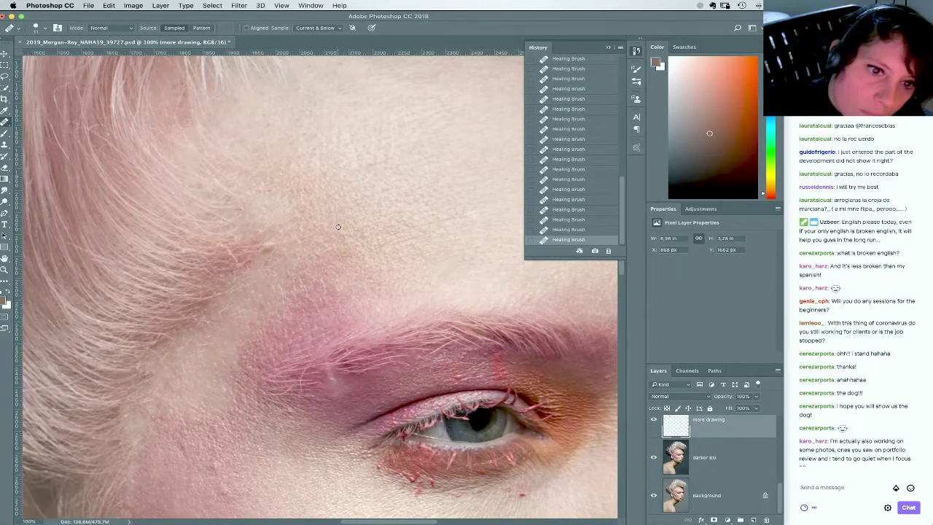
left_click_drag(329, 247, 433, 203)
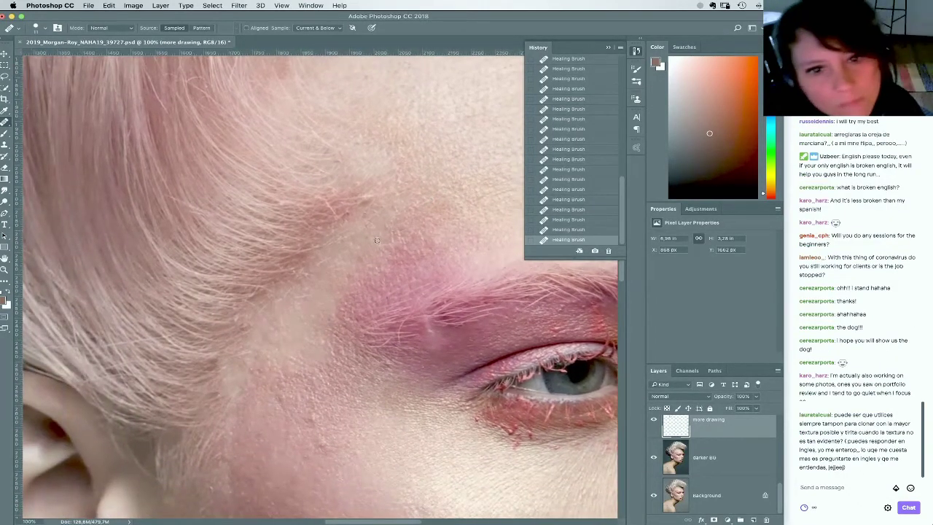
Try to heal the mark under the outer end of the pink eyebrow with a 26 px Healing Brush
left_click_drag(306, 296, 329, 241)
left_click_drag(476, 369, 365, 329)
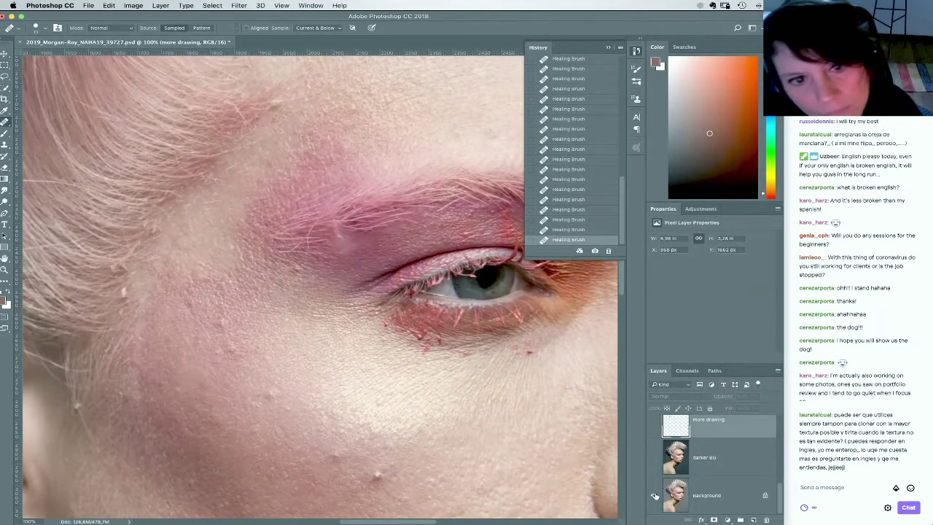
right_click(342, 292)
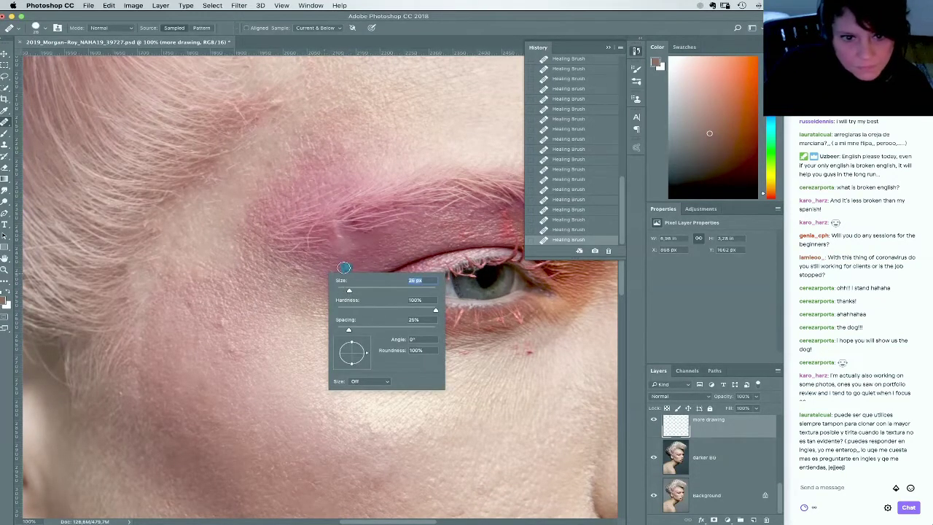
left_click(344, 267)
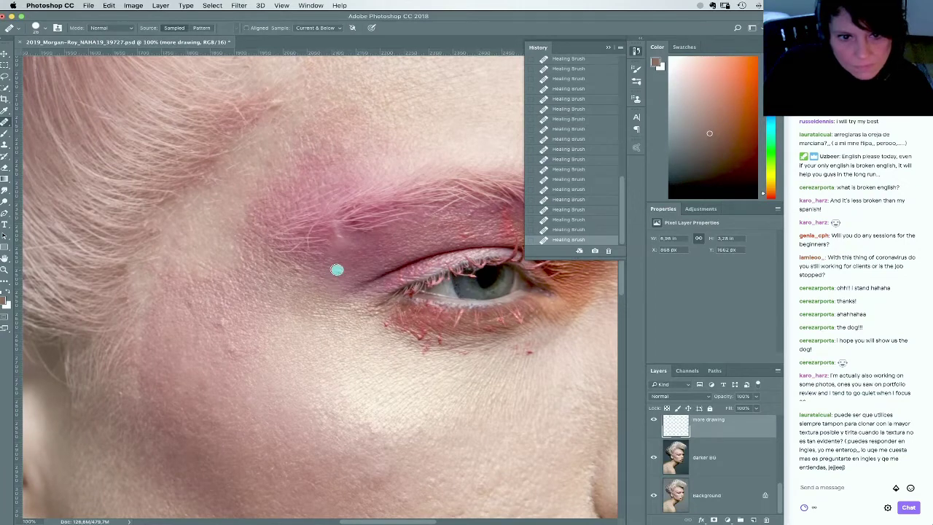
key("super+z")
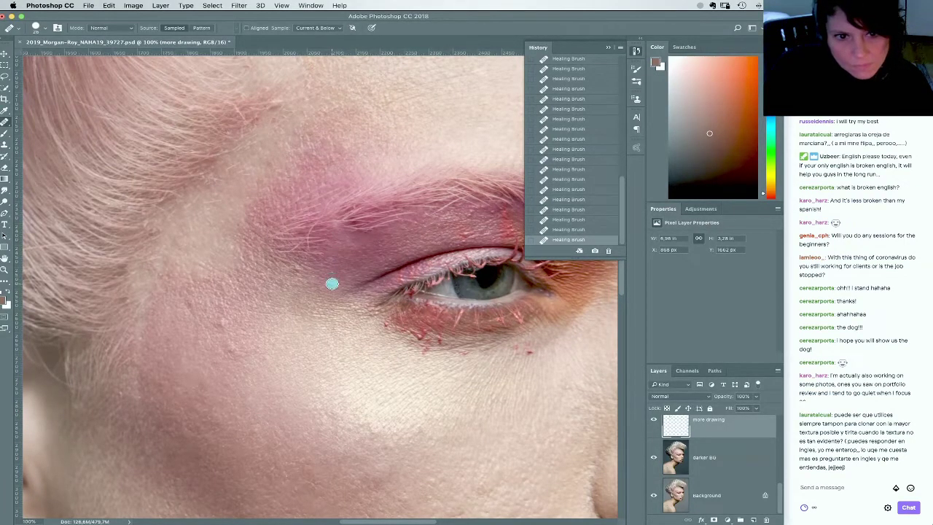
Reduce the Healing Brush size and heal the small mark on the makeup beside the outer eyelid
right_click(345, 265)
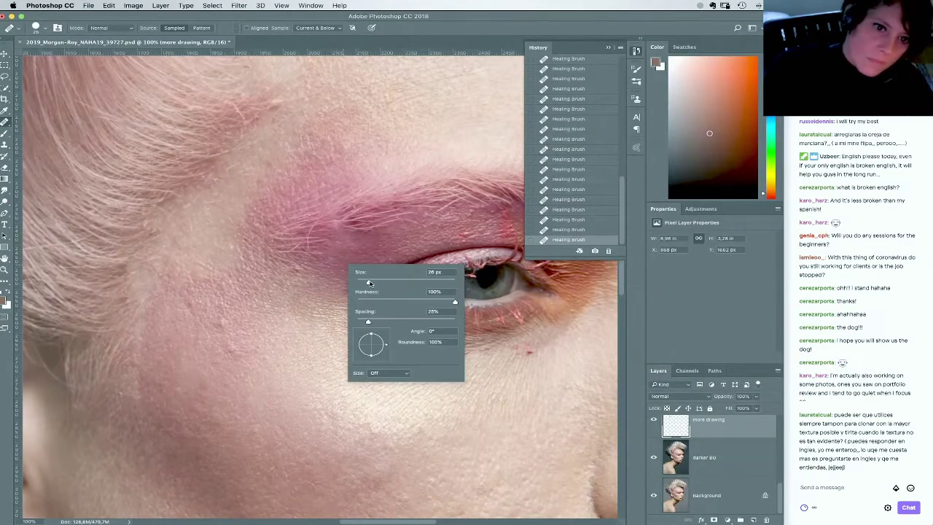
left_click_drag(369, 282, 362, 282)
left_click(335, 271)
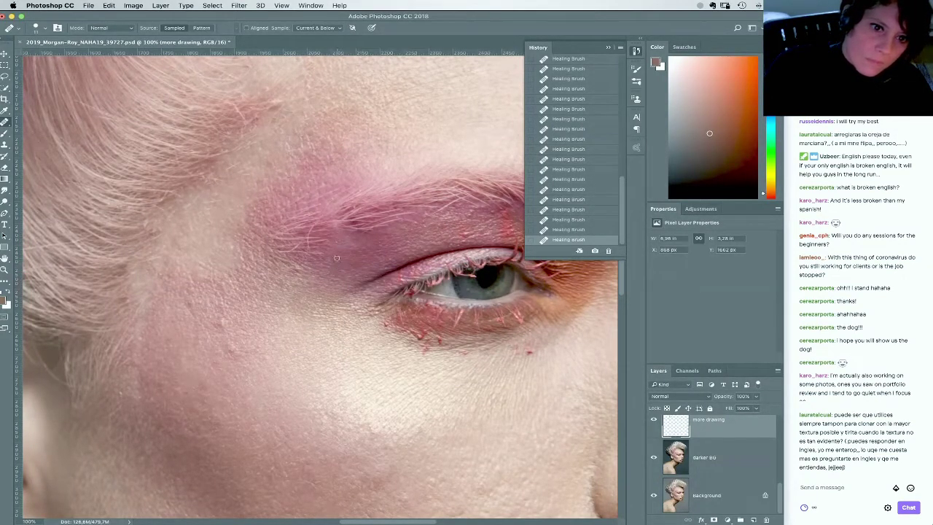
Clone over the light marks below the tail of the pink eyebrow with a 12 px Clone Stamp in Darken mode
key("s")
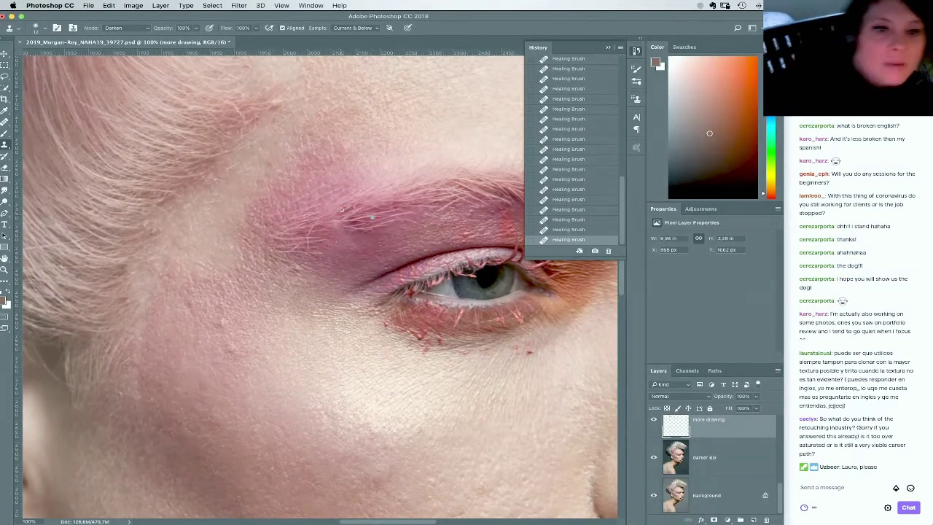
left_click_drag(330, 224, 307, 241)
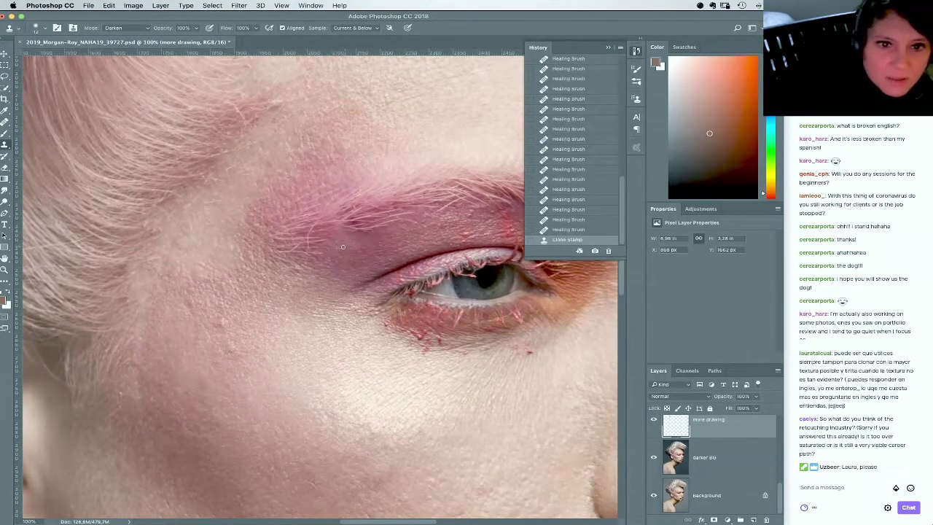
left_click(340, 248)
left_click(335, 249)
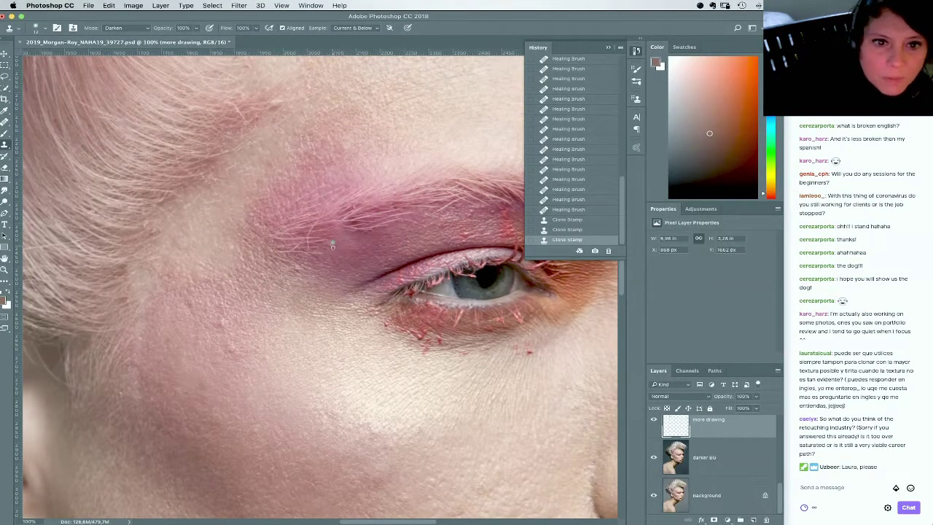
Enlarge the Clone Stamp and darken the light spots below the eyebrow tail and on the skin beside the eye
right_click(336, 254)
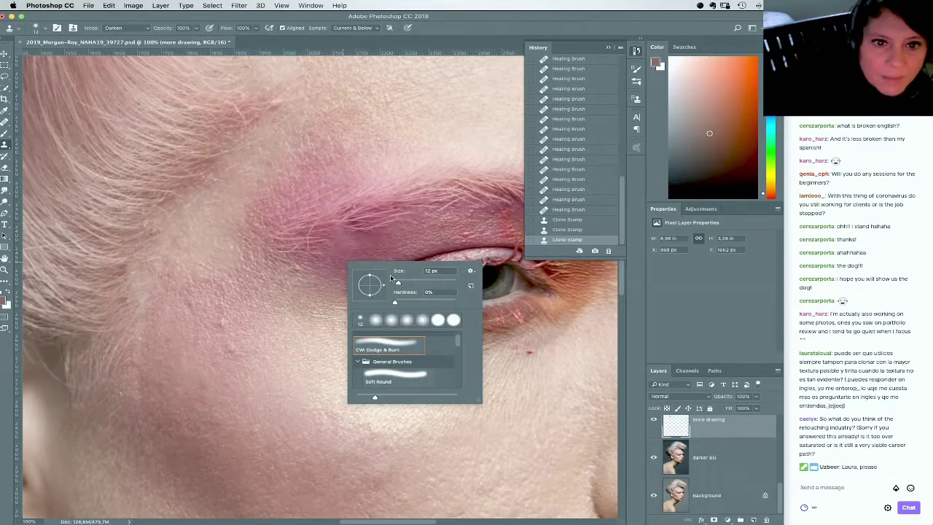
left_click(354, 247, "alt")
left_click(344, 240)
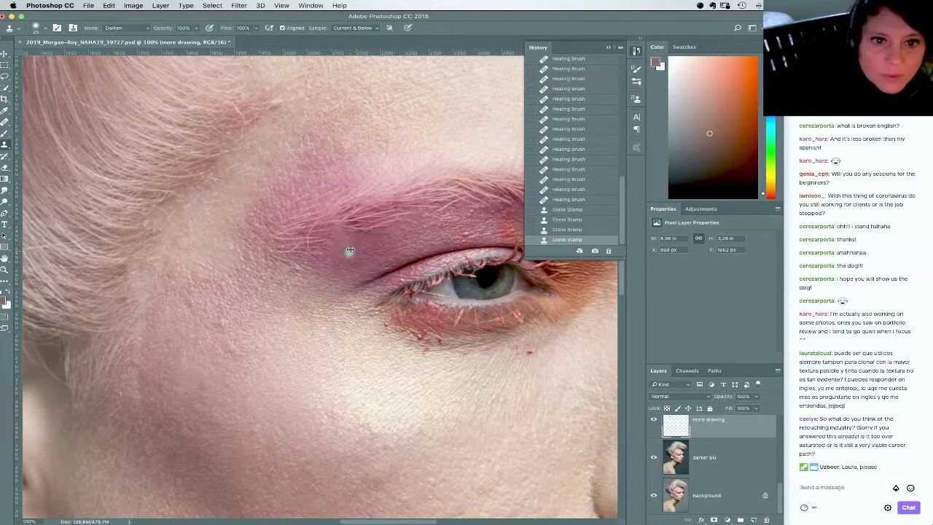
left_click(348, 248)
left_click(331, 228)
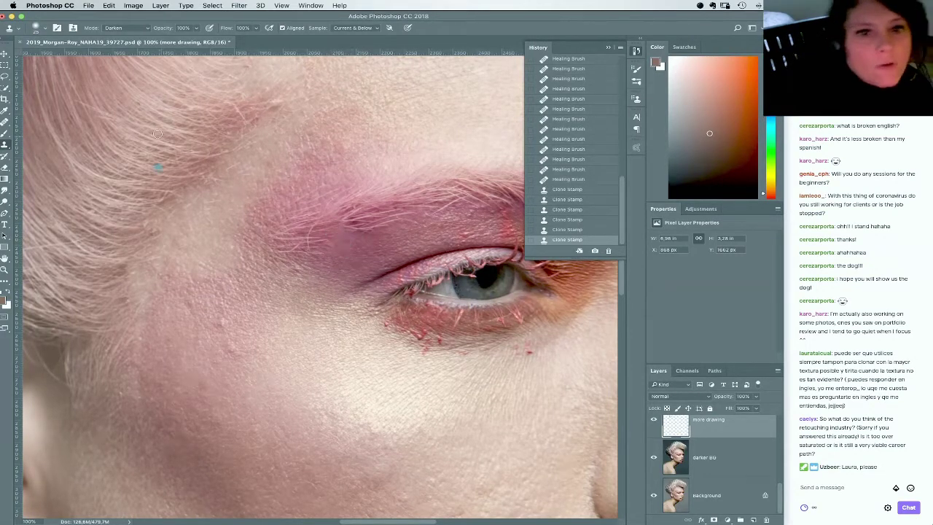
left_click(295, 268)
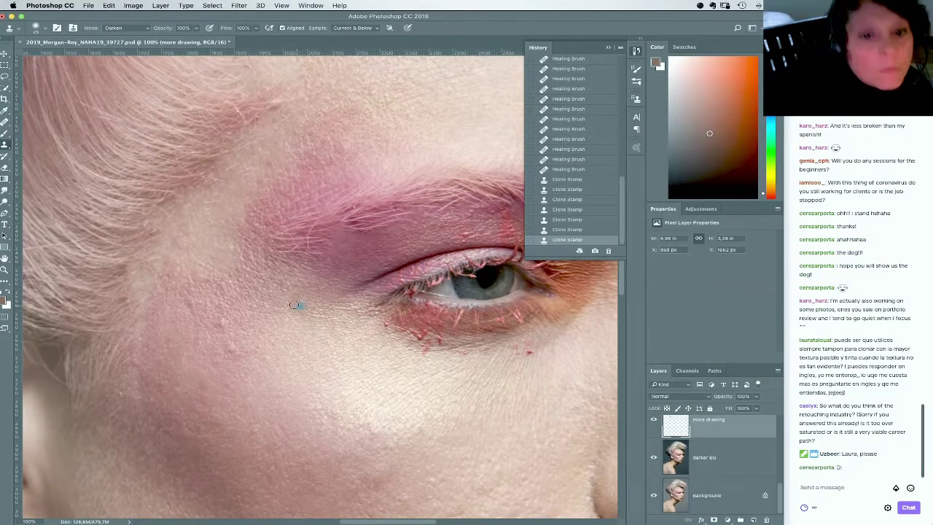
left_click(227, 319)
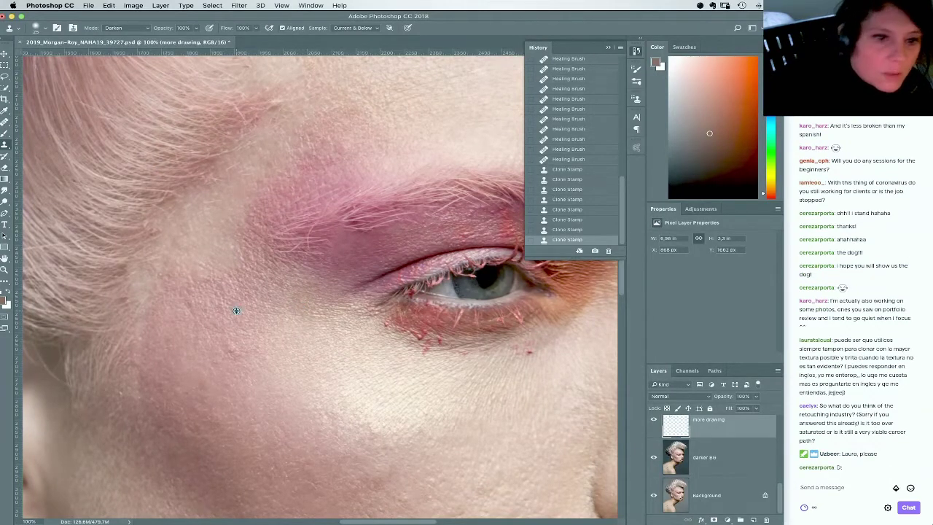
Set the Clone Stamp's mode to Normal, try it on the red blemish on the outer cheekbone, and undo that stroke
left_click(128, 28)
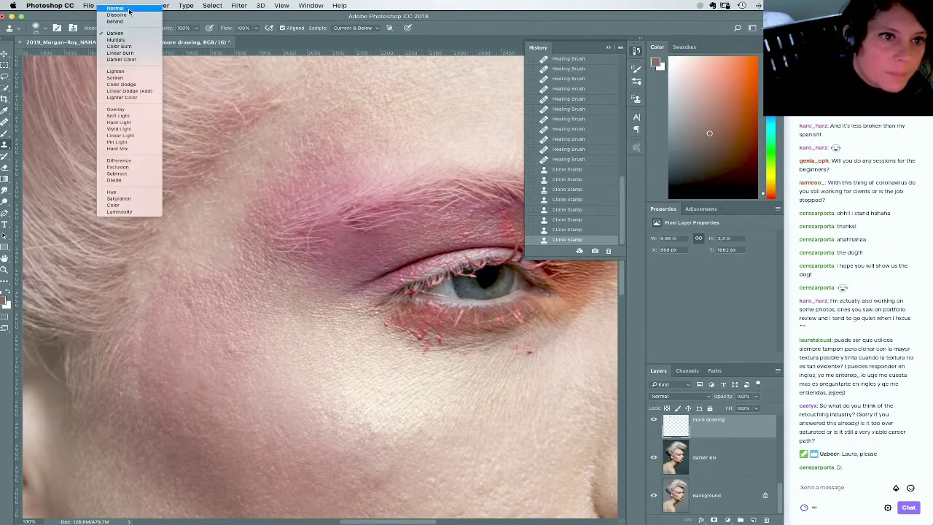
left_click(117, 9)
left_click(234, 358)
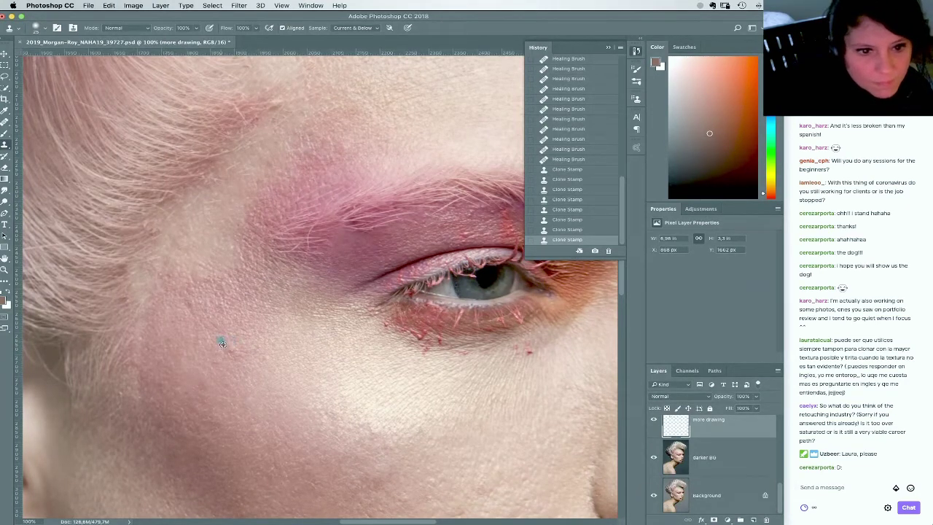
key("super+z")
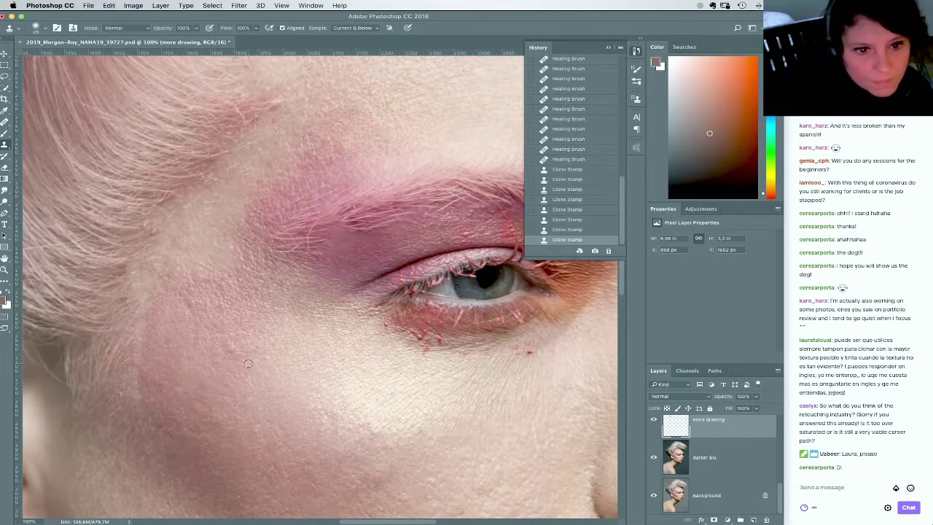
Clone clean skin over the red blemish and neighbouring spots on the outer cheekbone with the Clone Stamp in Normal mode
left_click(232, 356)
left_click(237, 347)
left_click(268, 357)
left_click(264, 352)
left_click(257, 349)
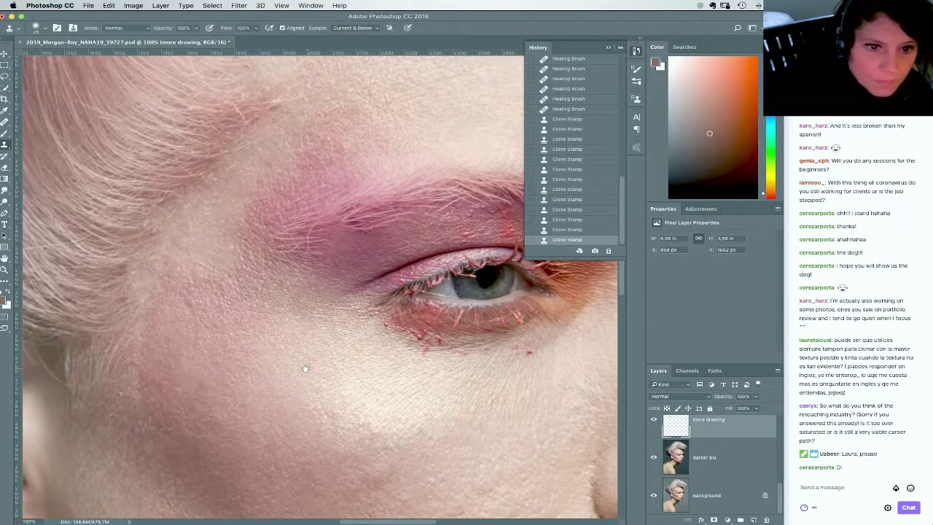
Reduce the Clone Stamp size and clone out the tiny marks on the skin between the outer cheekbone and the hairline
scroll(266, 355, "up", 2)
right_click(266, 355)
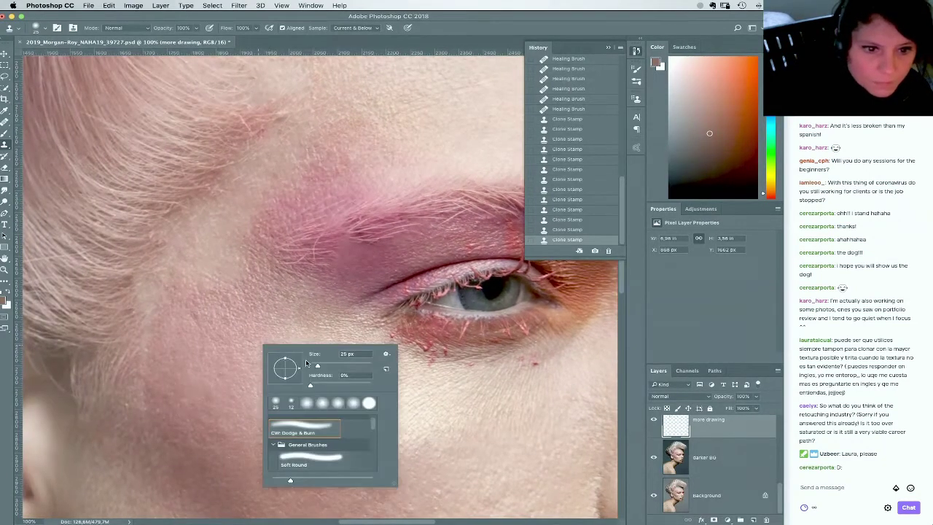
left_click(193, 353)
left_click(202, 347)
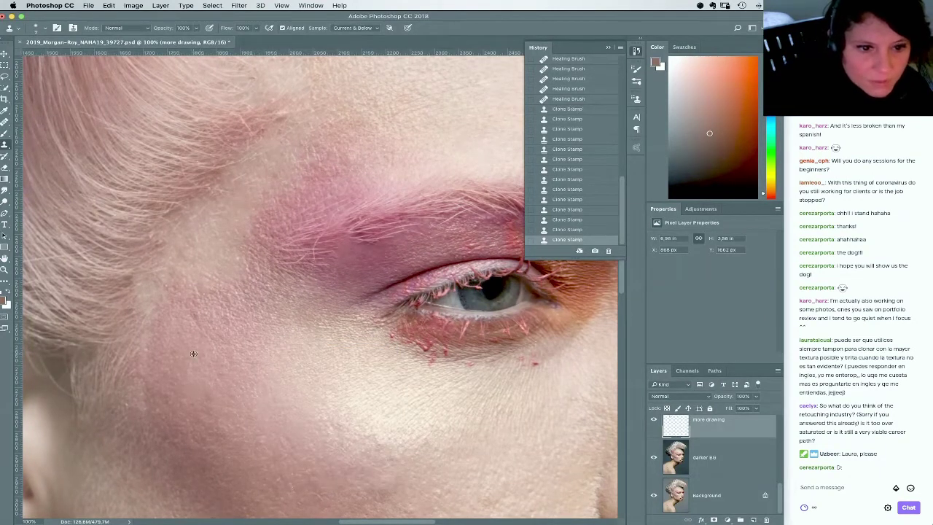
left_click(208, 337)
left_click(197, 331)
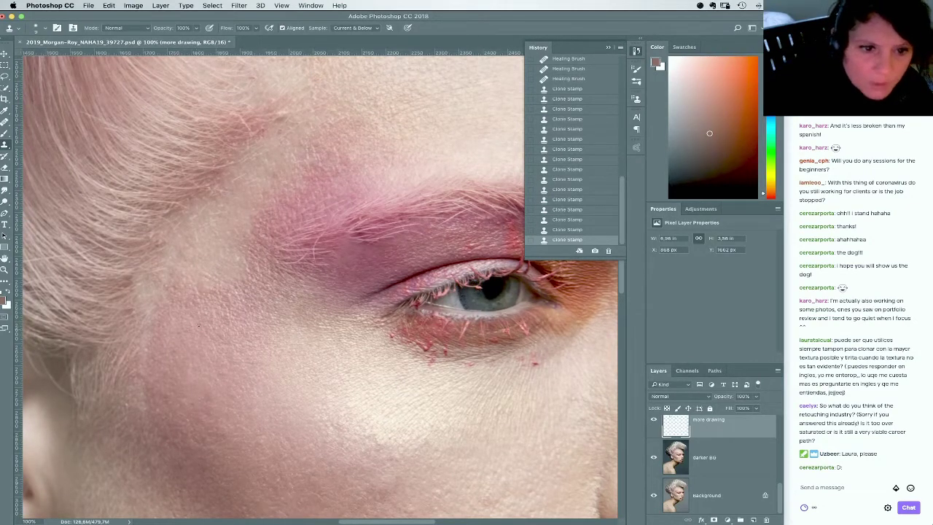
left_click(207, 316)
left_click(193, 330, "alt")
left_click(192, 324)
left_click(189, 325)
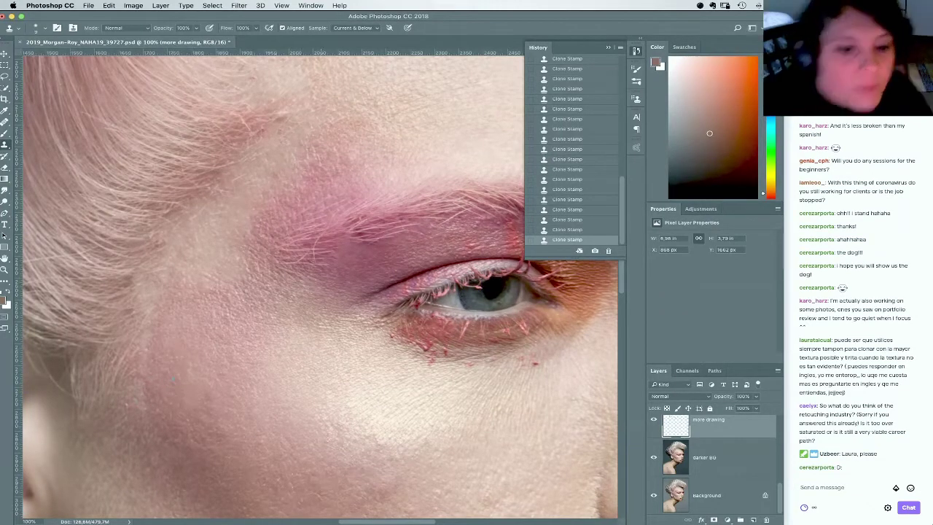
Examine the cheek, nose and under-eye skin for remaining blemishes
left_click_drag(351, 392, 370, 325)
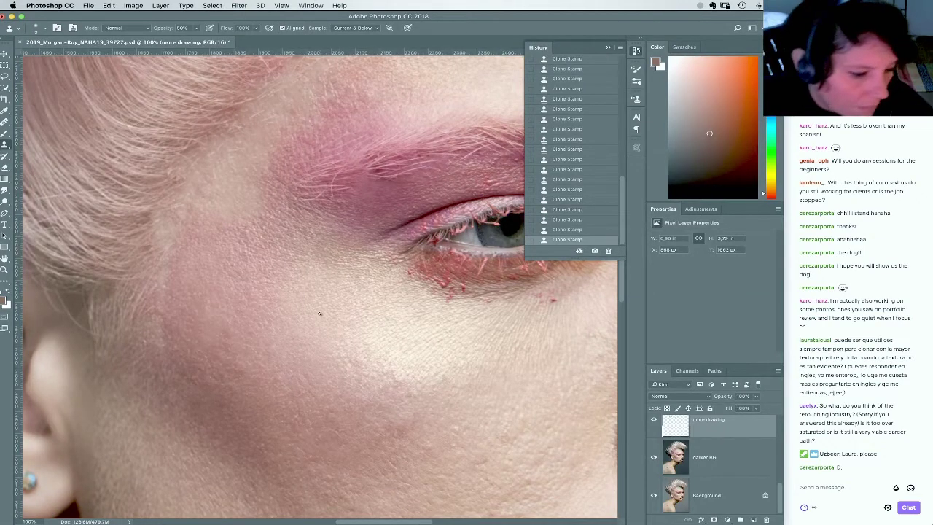
scroll(298, 313, "right", 10)
scroll(299, 313, "down", 3)
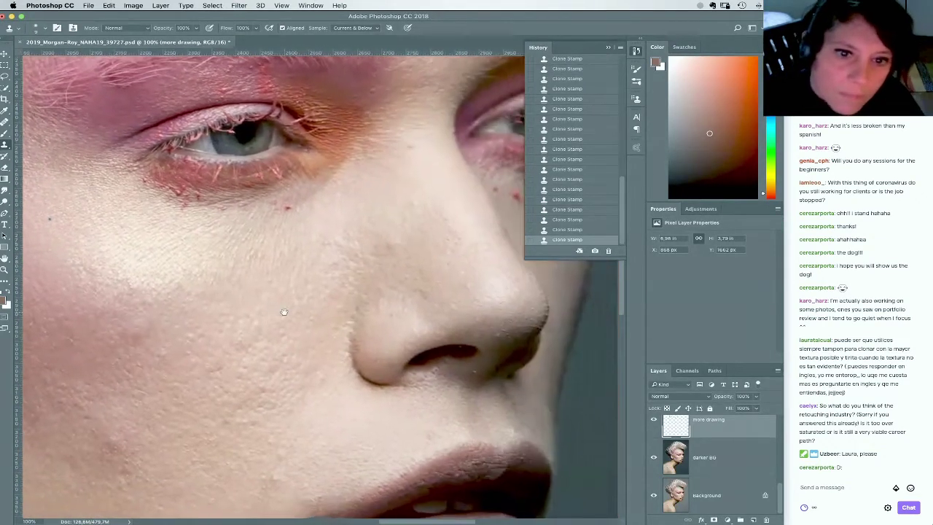
scroll(284, 312, "down", 5)
scroll(391, 284, "up", 4)
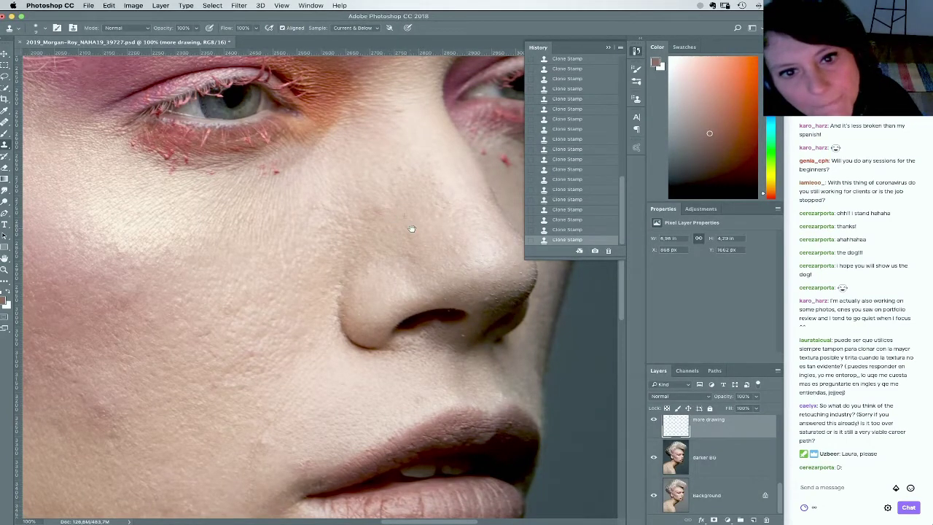
left_click_drag(412, 229, 368, 269)
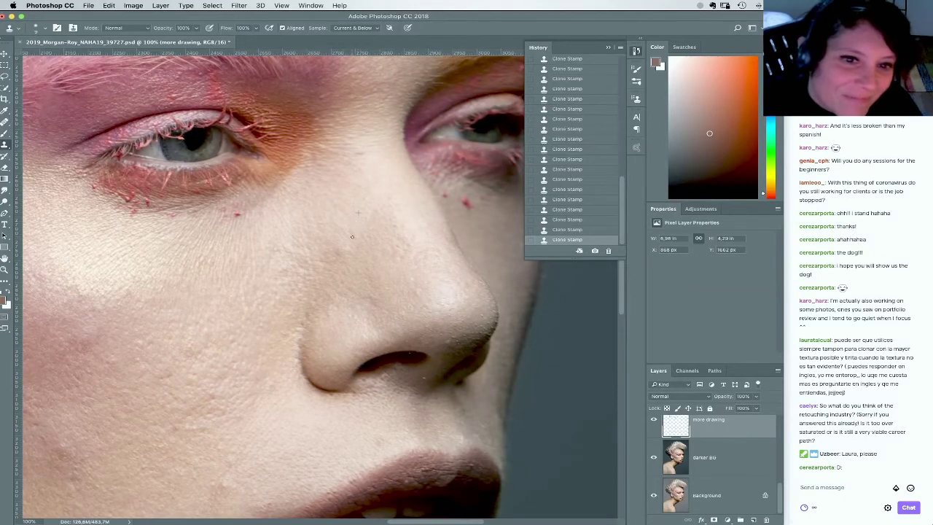
mouse_move(353, 203)
left_mouse_down()
mouse_move(375, 245)
mouse_move(398, 258)
mouse_move(387, 252)
left_mouse_up()
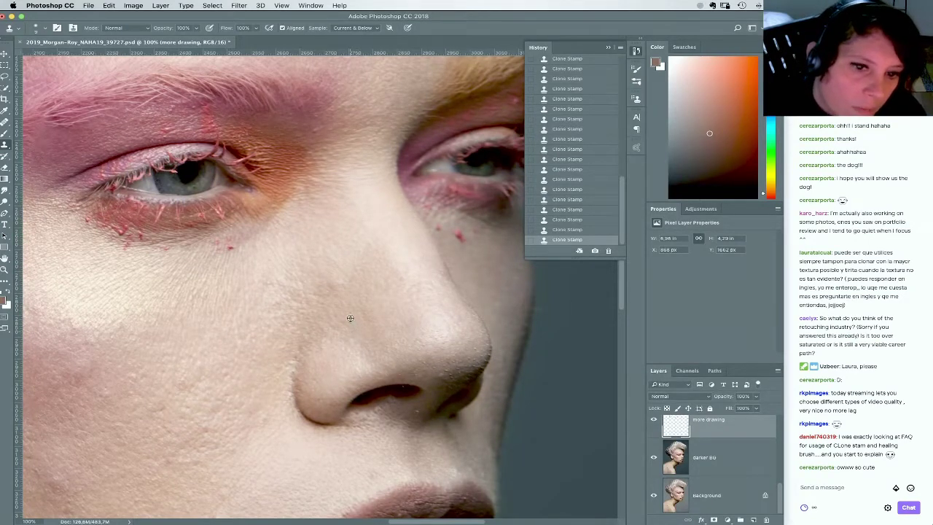
left_click_drag(343, 318, 431, 307)
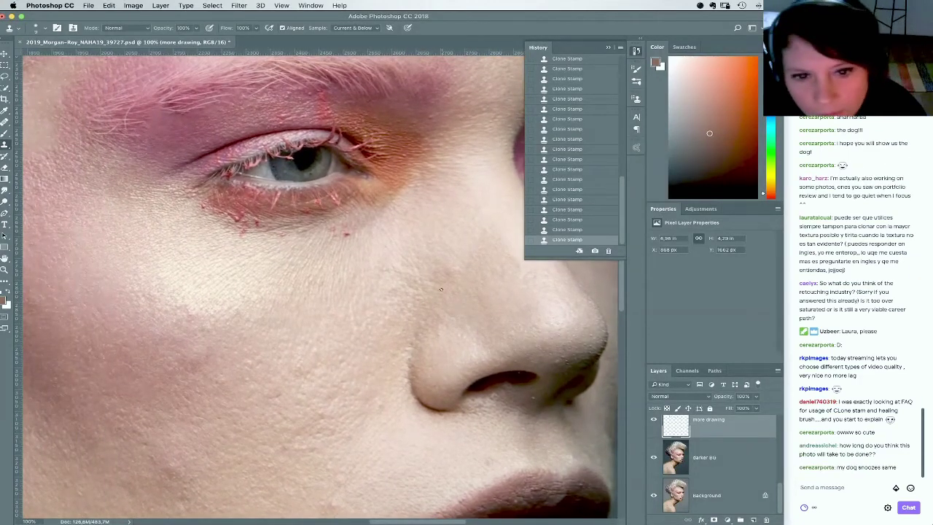
Heal the small marks on the upper side of the nose with the 11 px Healing Brush
left_click(5, 120)
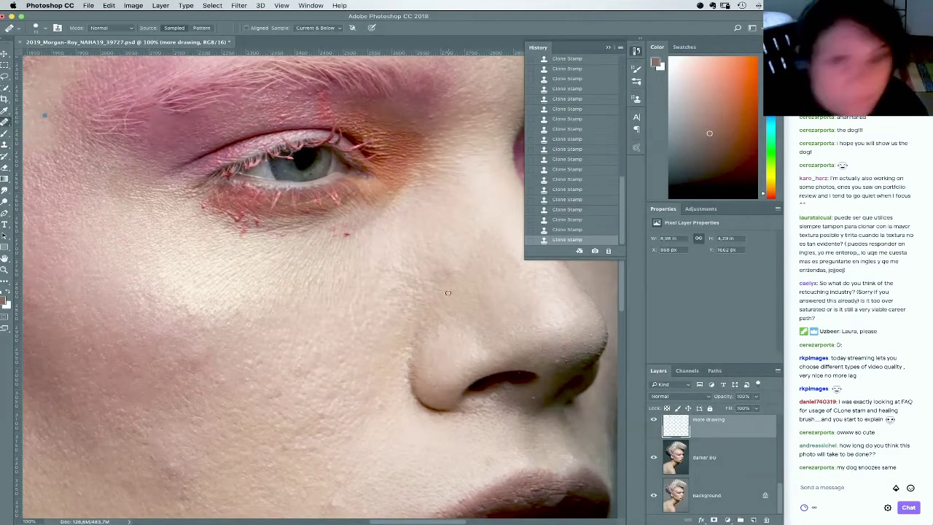
left_click(466, 262)
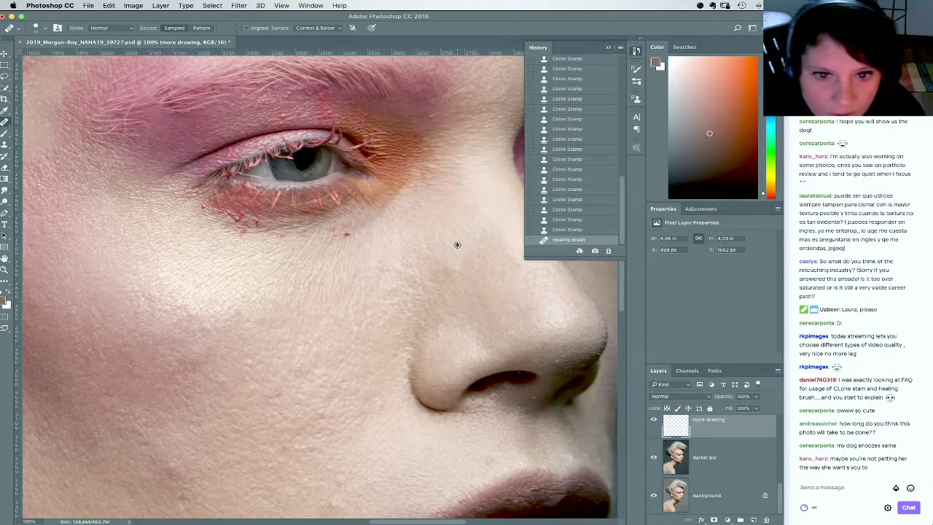
left_click(456, 246)
Enlarge the Healing Brush and heal the uneven patch on the side of the nose below the inner eye corner
right_click(448, 258)
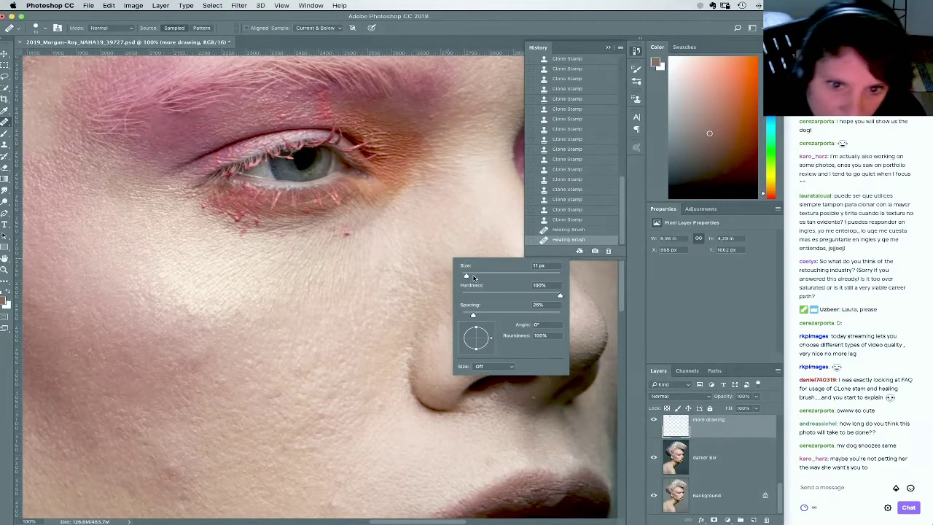
left_click(472, 276)
left_click(460, 249)
left_click_drag(453, 269, 442, 274)
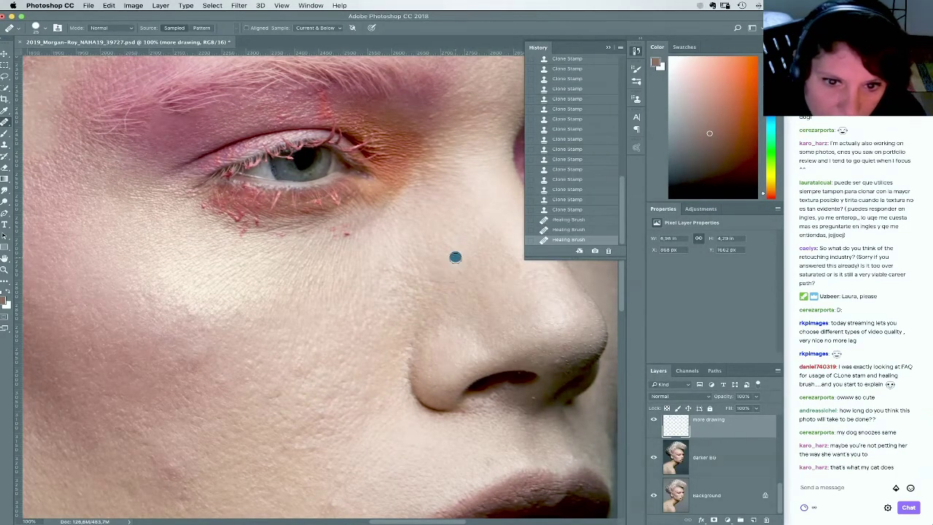
left_click(454, 257)
left_click(441, 281)
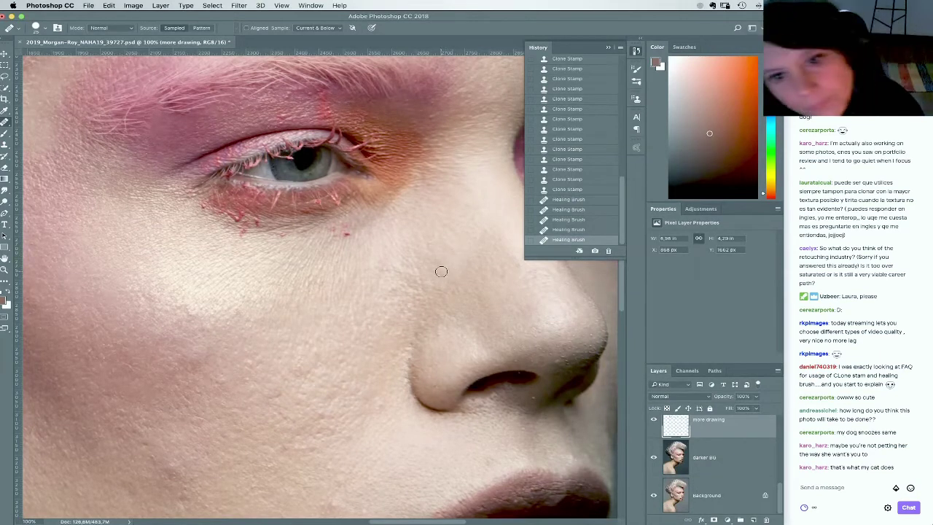
Heal the remaining uneven spots across the side and bridge of the nose, resampling clean skin nearby
left_click(454, 252)
left_click(445, 291)
left_click(453, 294)
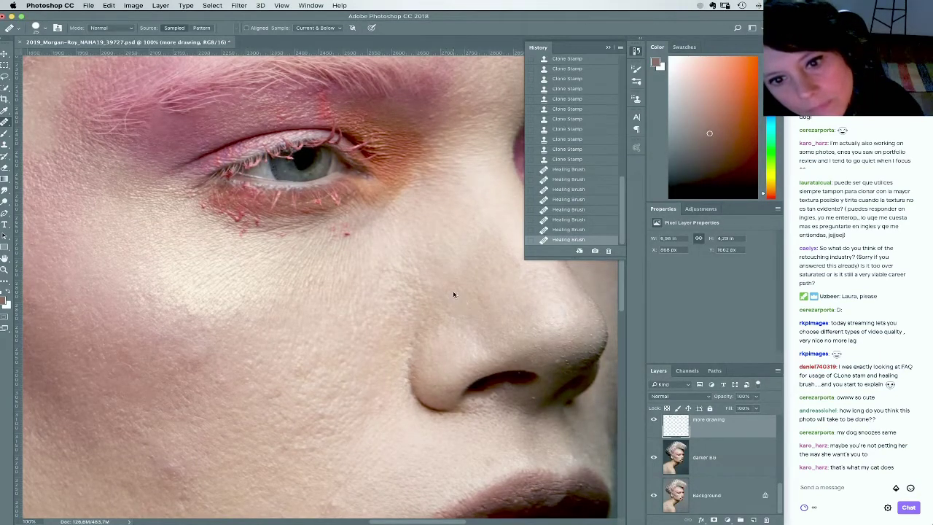
left_click(495, 288)
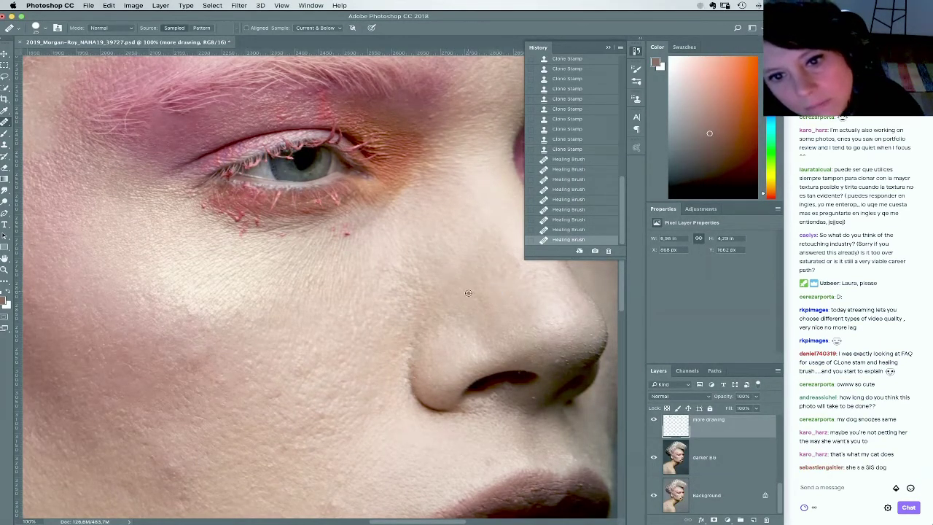
left_click(476, 289)
left_click(496, 268)
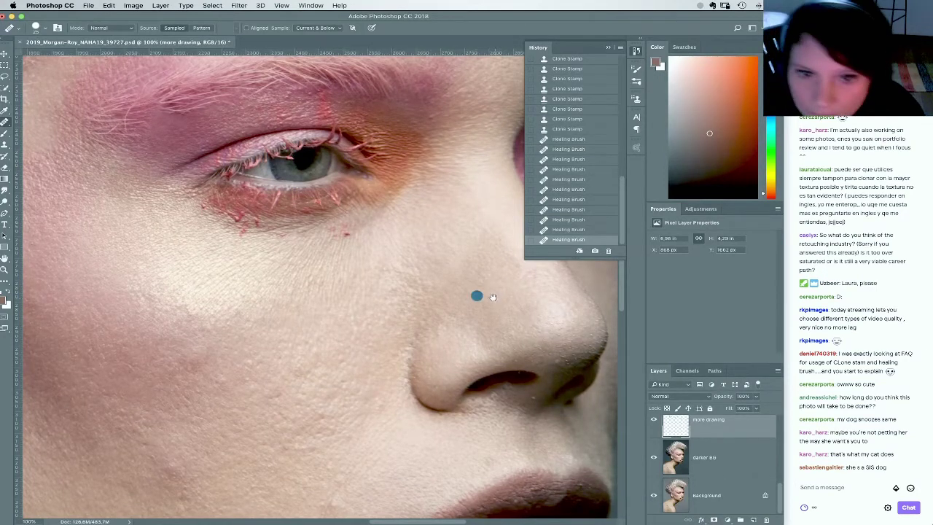
mouse_move(492, 297)
left_mouse_down()
mouse_move(414, 283)
mouse_move(419, 266)
mouse_move(393, 260)
mouse_move(408, 243)
mouse_move(394, 252)
left_mouse_up()
left_click(382, 222, "alt")
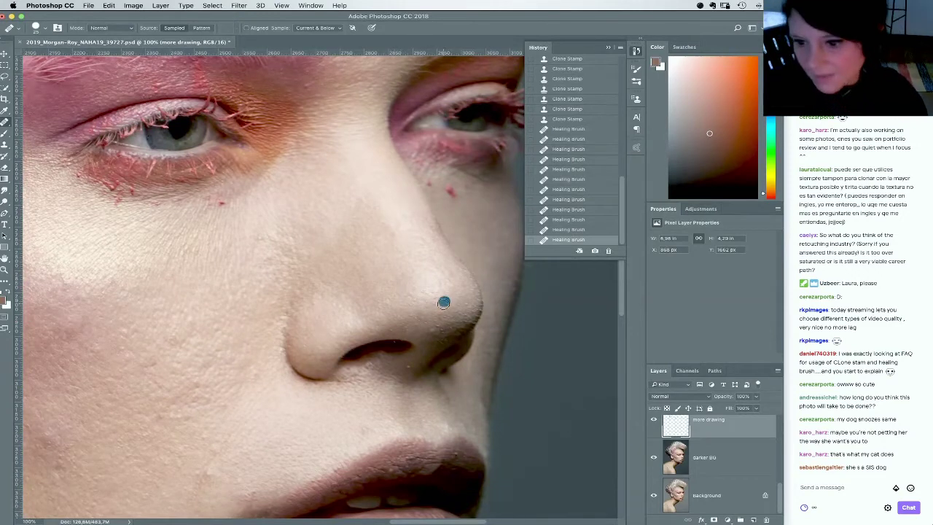
Heal the small spots on the skin just above the upper lip
mouse_move(420, 282)
left_mouse_down()
mouse_move(410, 273)
mouse_move(423, 294)
mouse_move(433, 275)
mouse_move(484, 271)
left_mouse_up()
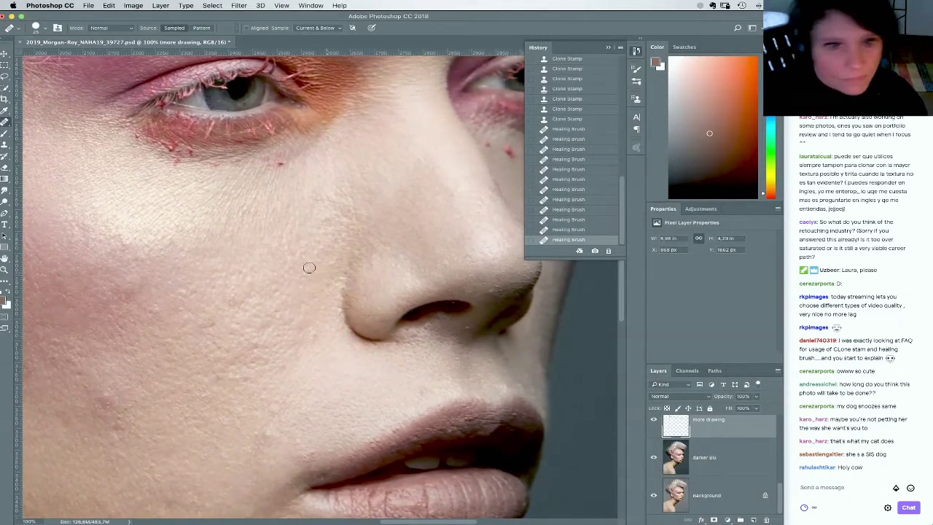
scroll(309, 267, "down", 5)
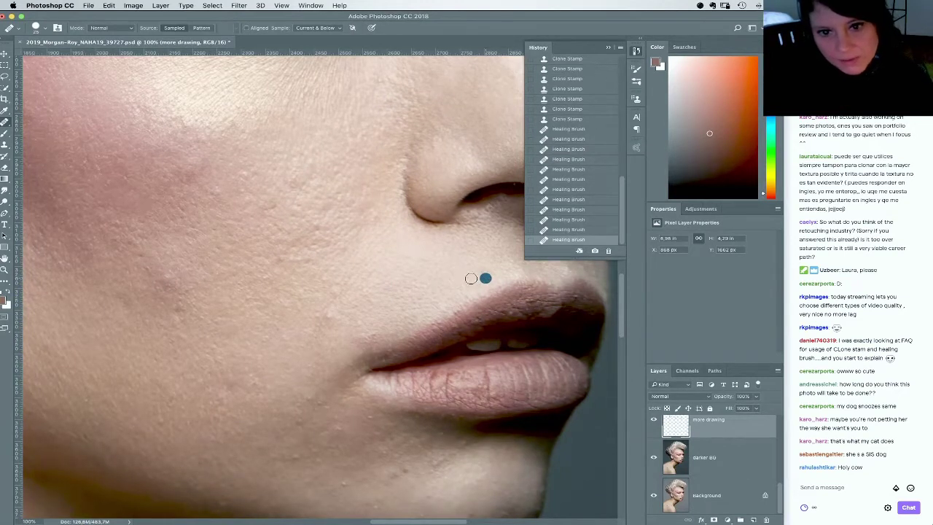
left_click(438, 300)
left_click_drag(422, 310, 428, 299)
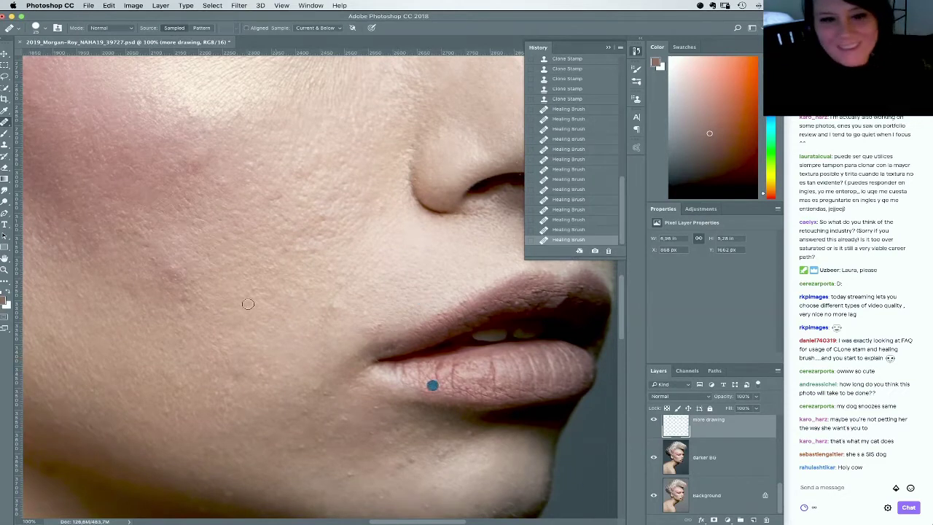
Clean up the upper lip's outer edge with small Clone Stamp strokes from near the mouth corner towards the lip's peak
key("s")
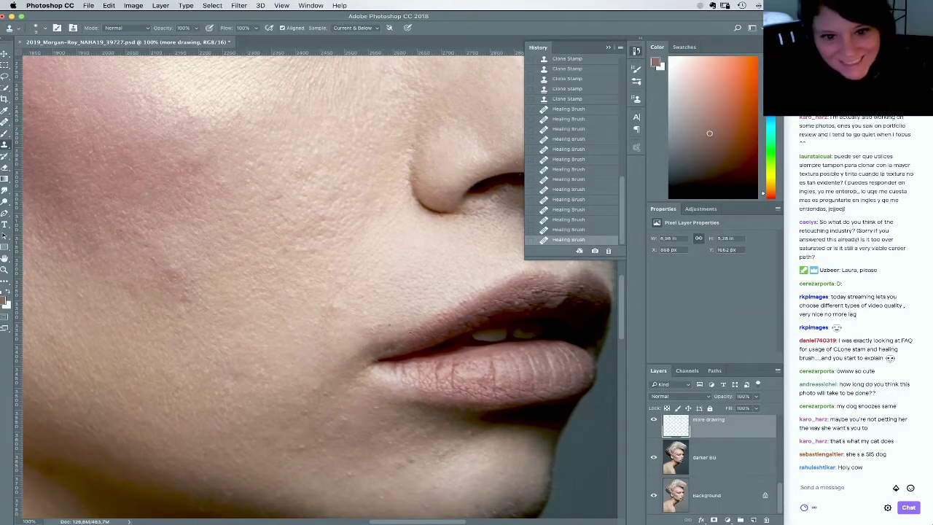
mouse_move(401, 341)
left_mouse_down()
mouse_move(426, 332)
mouse_move(447, 355)
mouse_move(457, 334)
mouse_move(432, 318)
left_mouse_up()
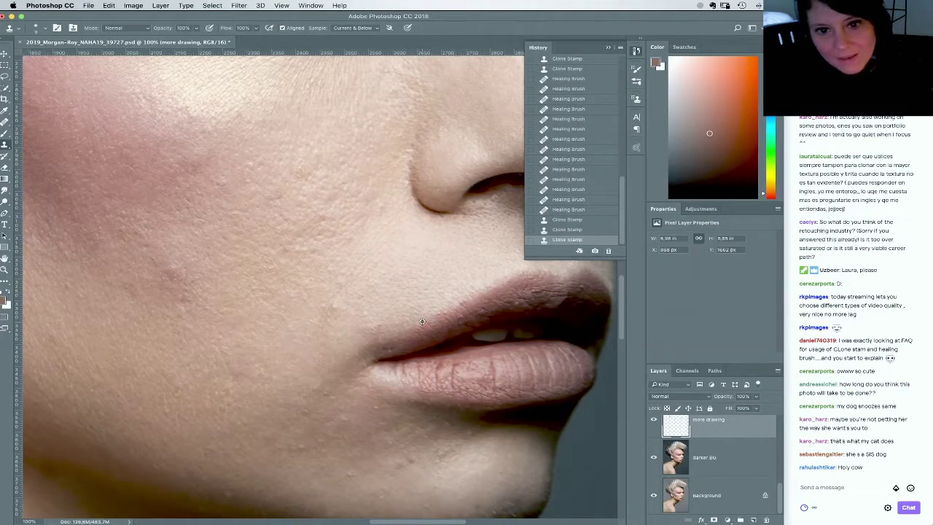
left_click(438, 315)
left_click(447, 309)
left_click(456, 306)
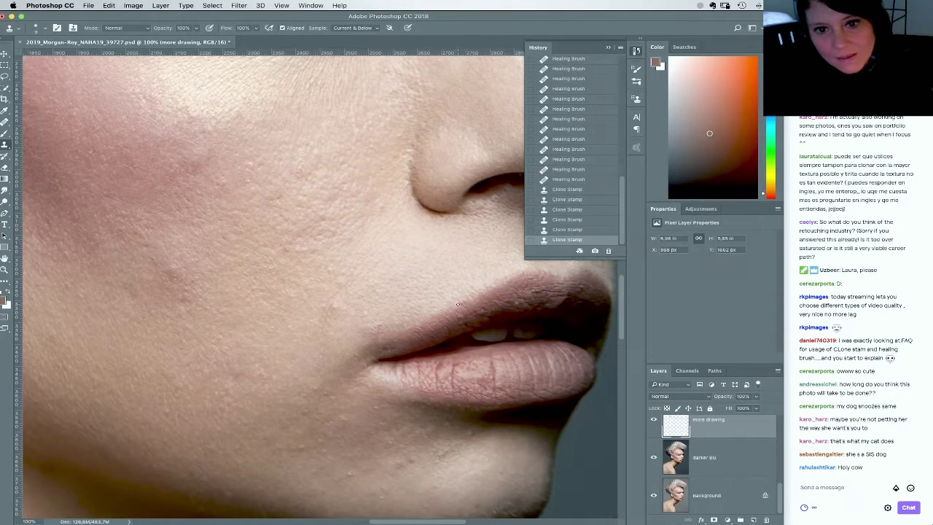
left_click(463, 300)
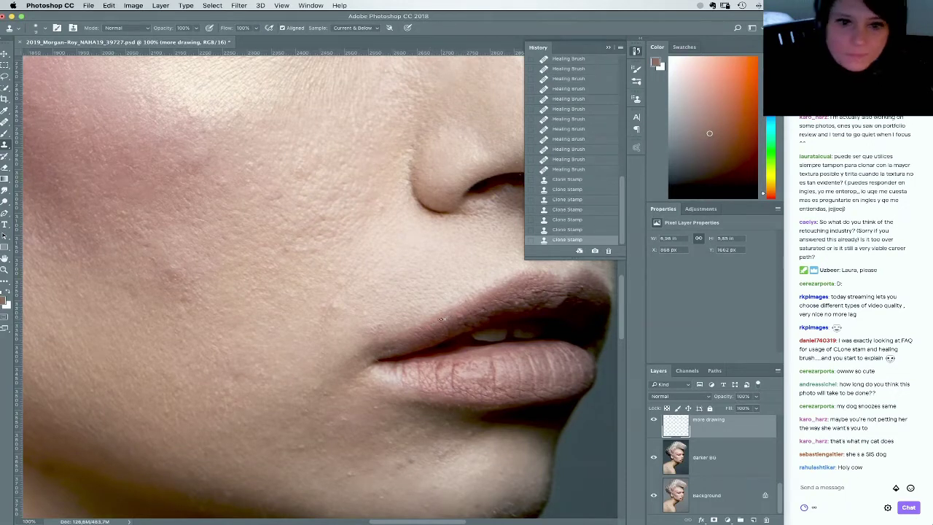
left_click(465, 303)
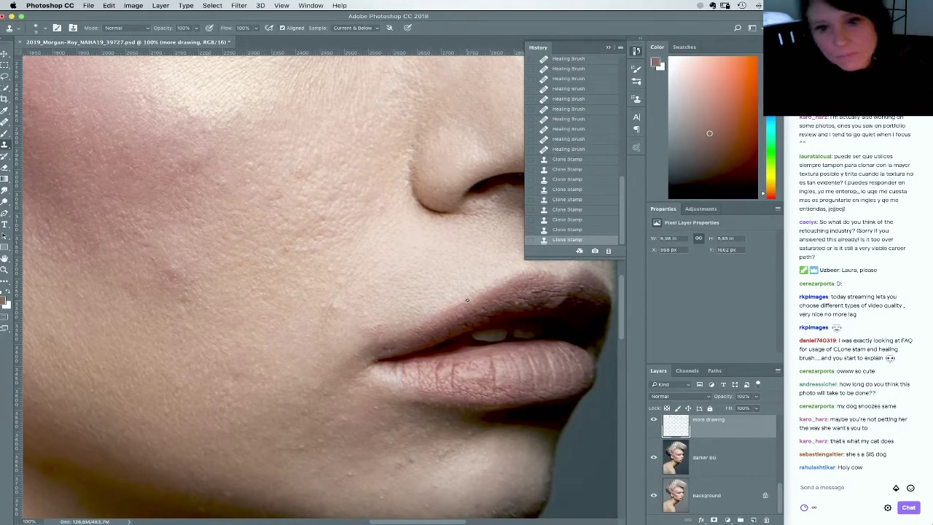
left_click(462, 302)
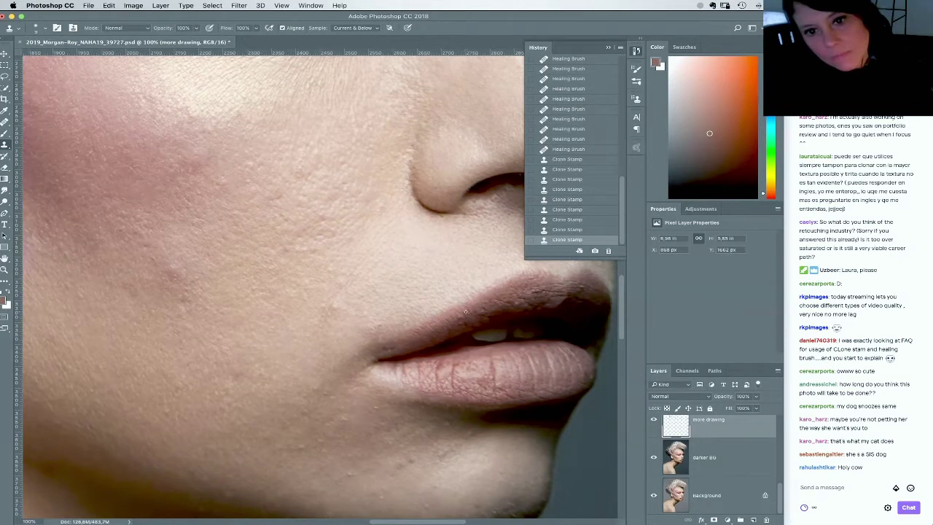
Clone over the small flecks and uneven spots within the upper lip
left_click(464, 314)
left_click(512, 303)
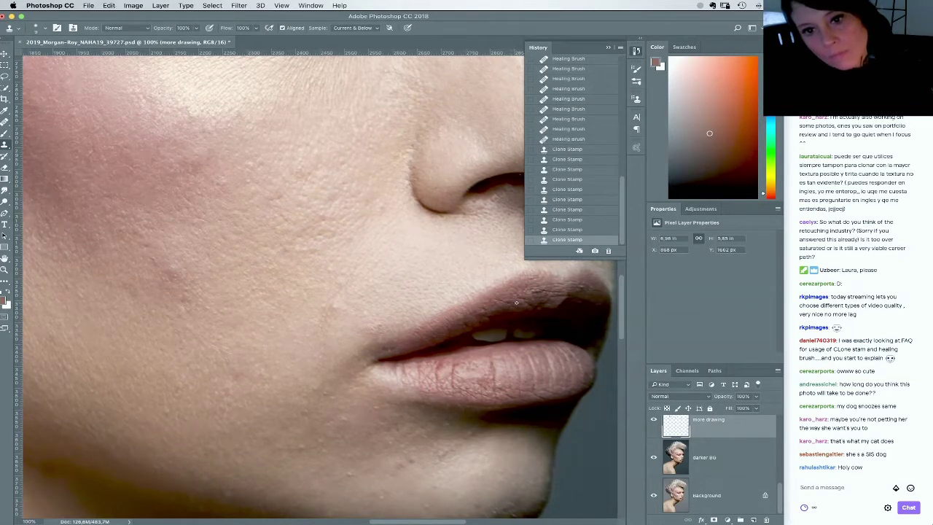
left_click(530, 298)
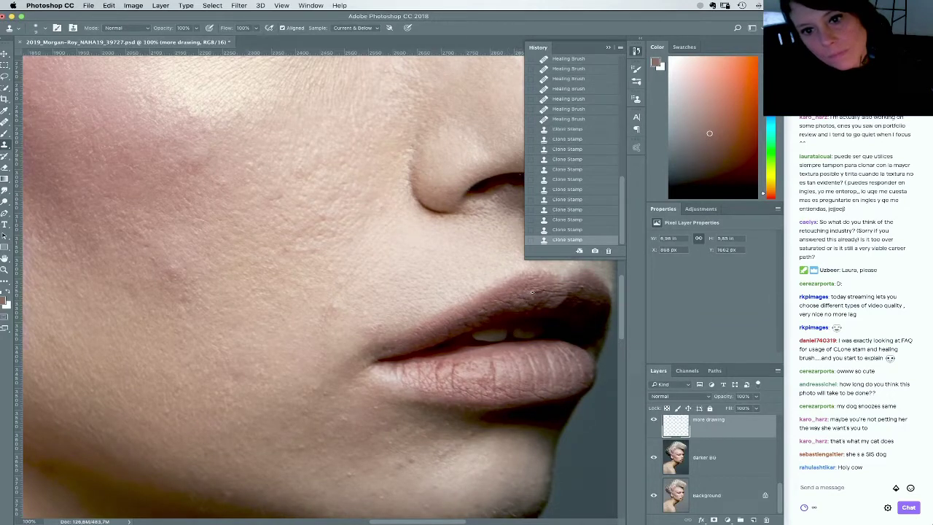
left_click(536, 290)
Clone out the small marks on the skin beside and above the corner of the mouth
left_click(384, 320)
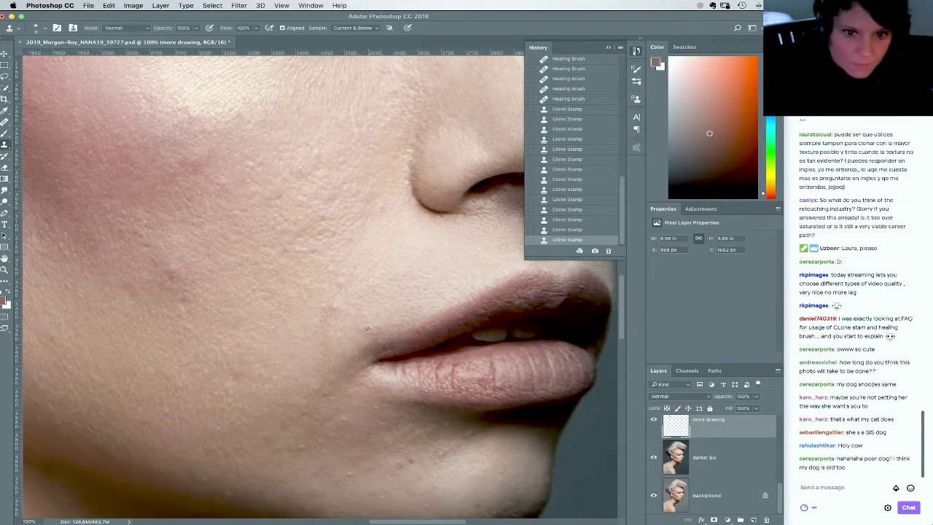
left_click(376, 315)
left_click(329, 322)
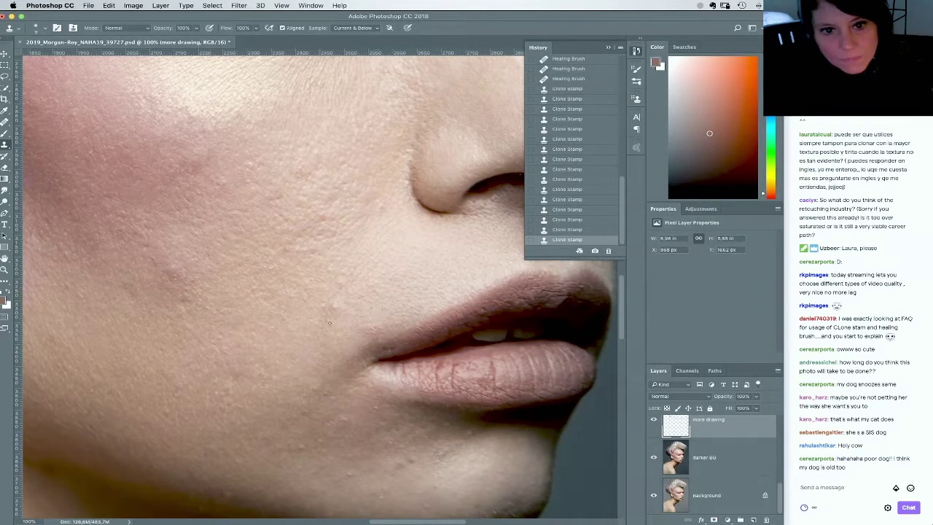
Switch to the Healing Brush and heal the small spots on the chin just below the lower lip and mouth corner
scroll(350, 330, "down", 3)
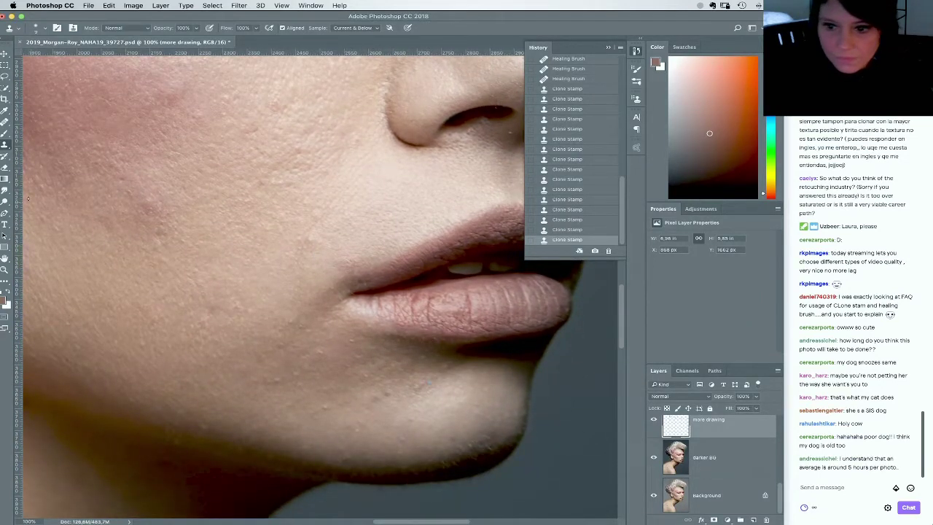
left_click(4, 121)
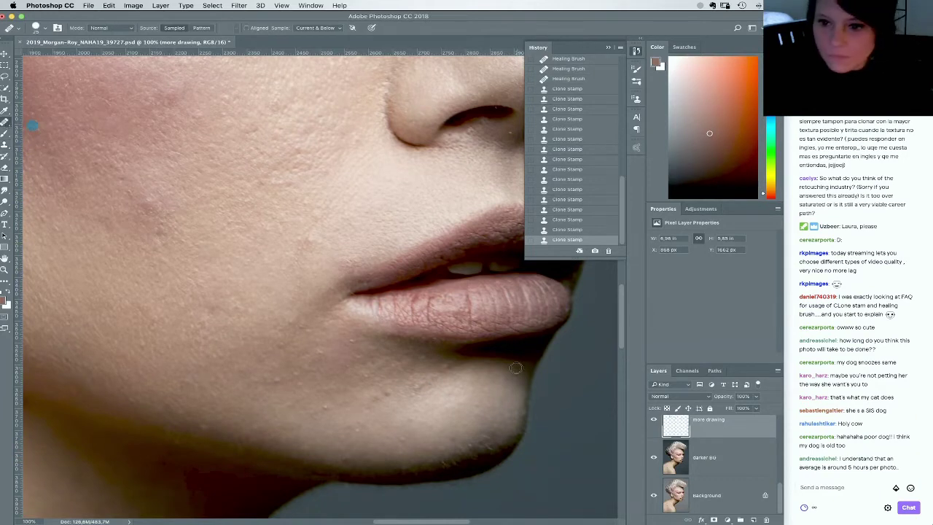
left_click_drag(475, 383, 470, 375)
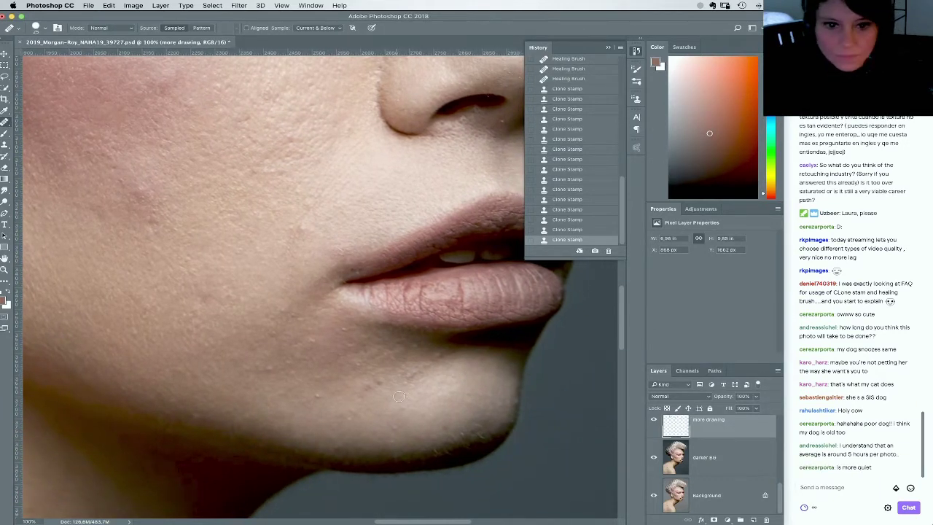
left_click(375, 398, "alt")
left_click(365, 392)
left_click(379, 400, "alt")
left_click(367, 384)
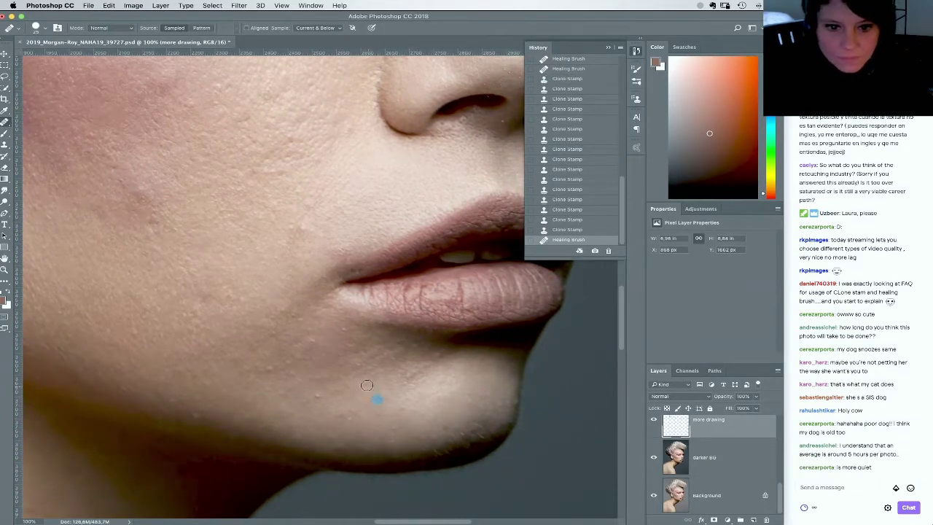
left_click(383, 387)
left_click(356, 388)
left_click(403, 407)
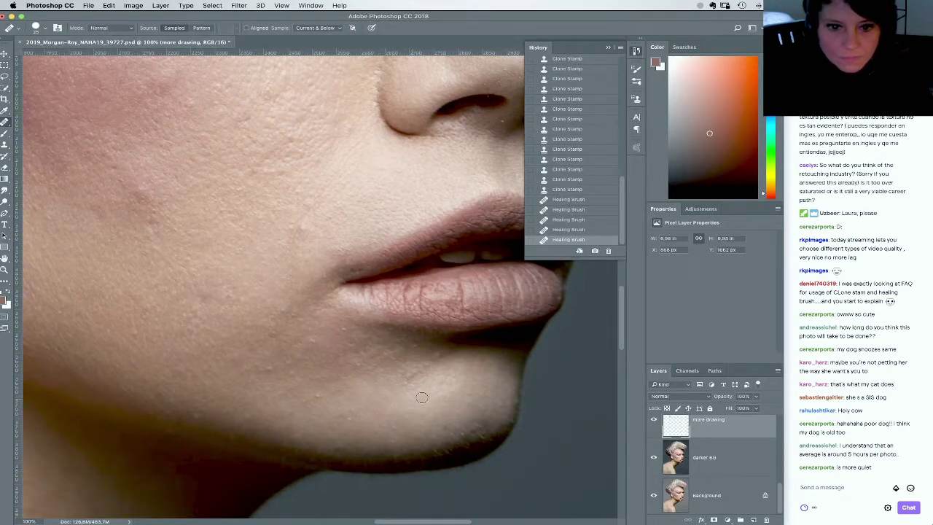
Heal the small blemishes across the lower part of the chin
left_click(446, 426)
left_click(377, 423)
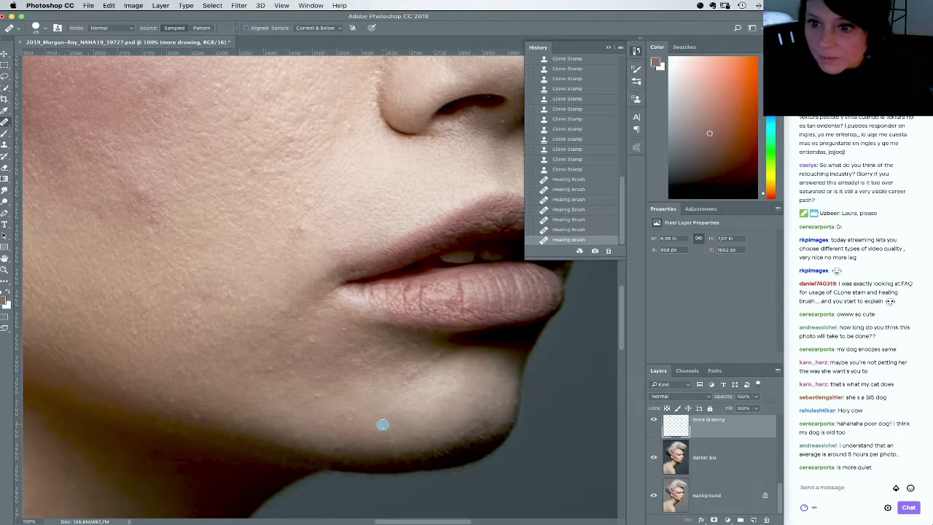
left_click(374, 424)
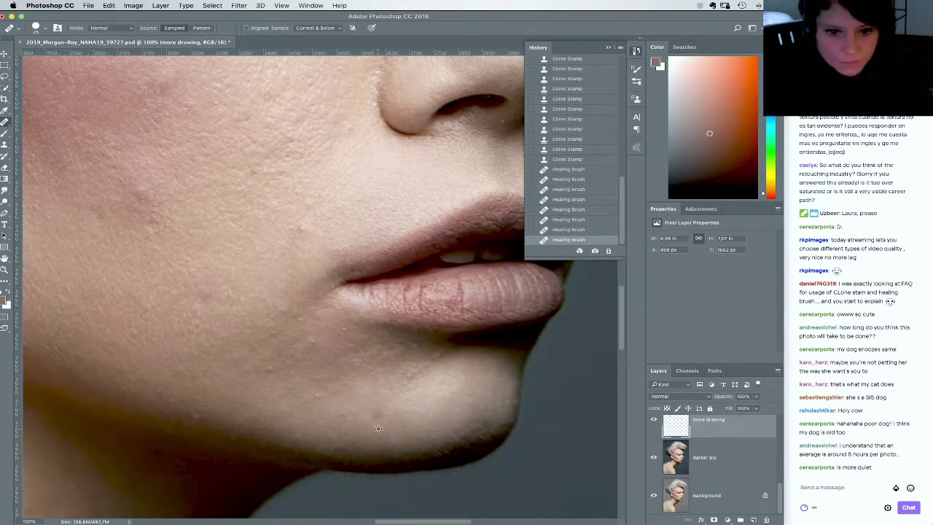
left_click(373, 424)
left_click(373, 424)
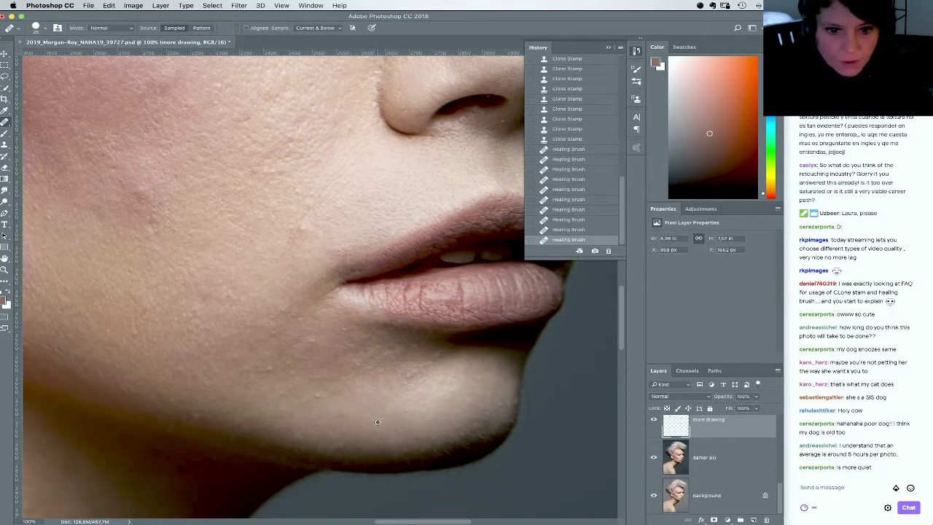
left_click(368, 421)
left_click(350, 417)
left_click(322, 400)
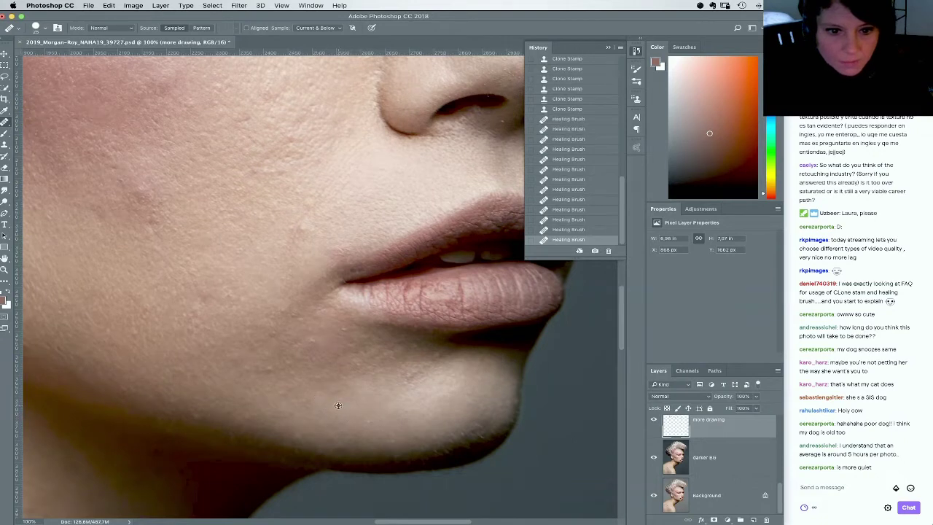
Heal the spots where the chin meets the jaw and along the chin's lower edge
left_click(338, 405)
left_click(311, 404)
left_click(332, 406, "alt")
left_click(320, 419)
left_click(335, 421)
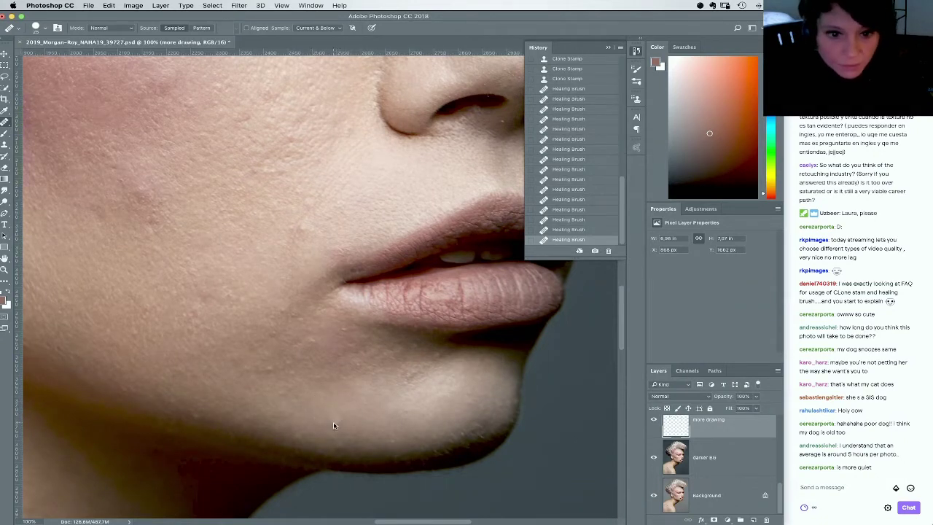
left_click(389, 426, "alt")
left_click(395, 443)
left_click_drag(371, 420, 406, 432)
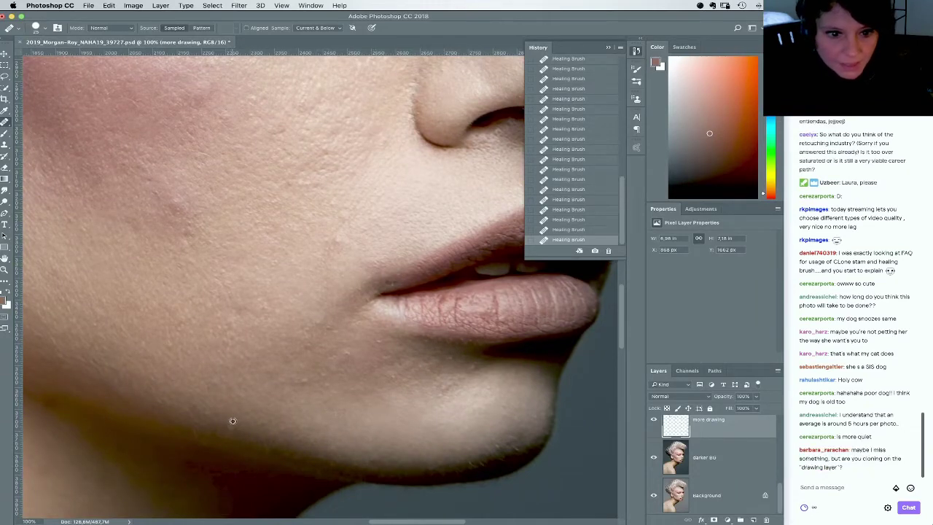
Heal the marks along the jawline and on the lower cheek beside the mouth
scroll(308, 426, "left", 3)
scroll(309, 426, "up", 2)
left_click(311, 467)
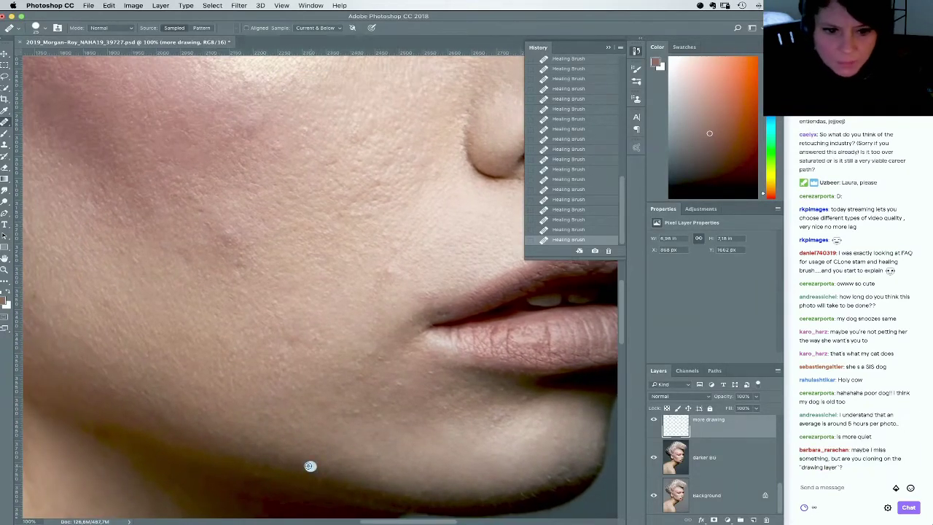
left_click(347, 428)
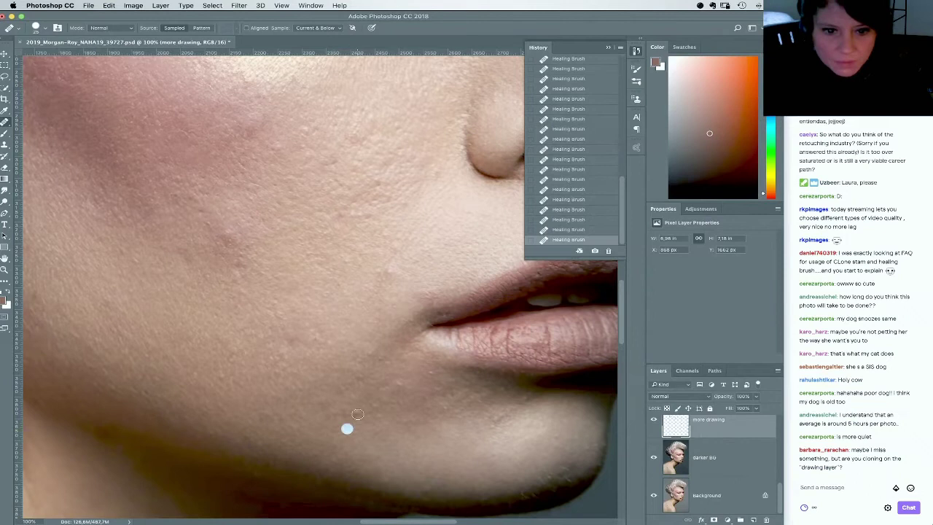
left_click(325, 433)
left_click(304, 426)
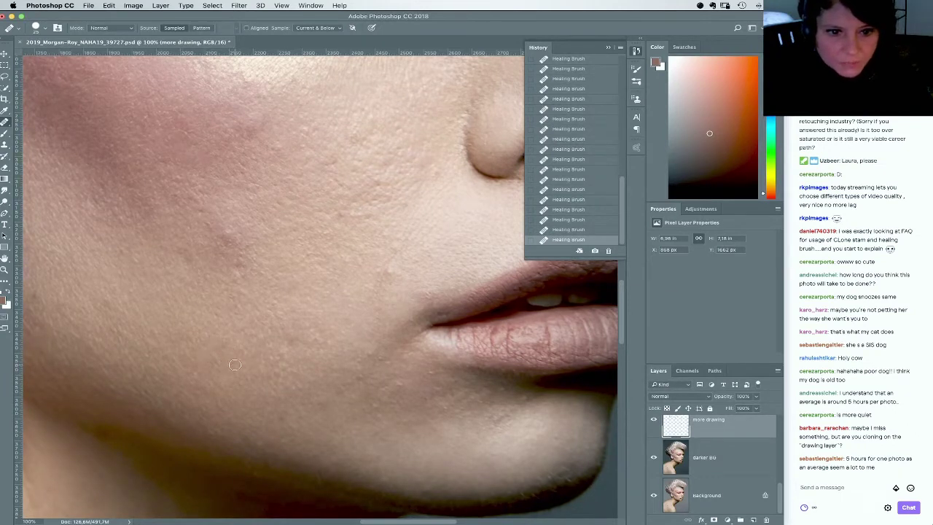
left_click(240, 364)
left_click(233, 375)
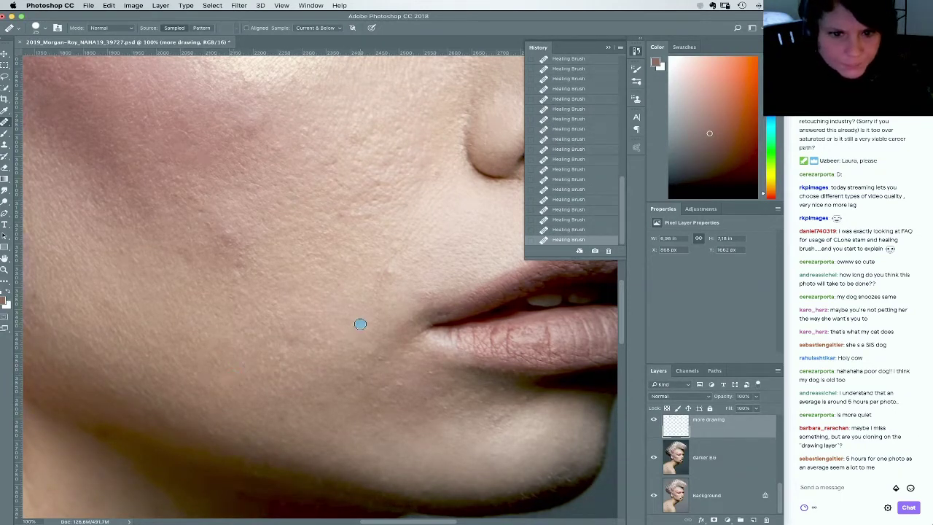
Adjust the Healing Brush size and heal the uneven skin above and beside the corner of the mouth
left_click_drag(382, 321, 357, 351)
right_click(344, 352)
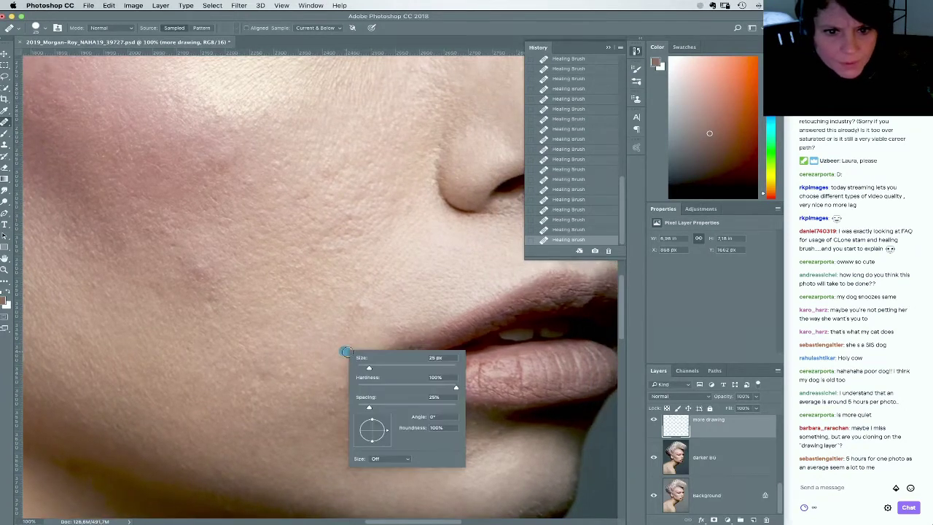
left_click(330, 355)
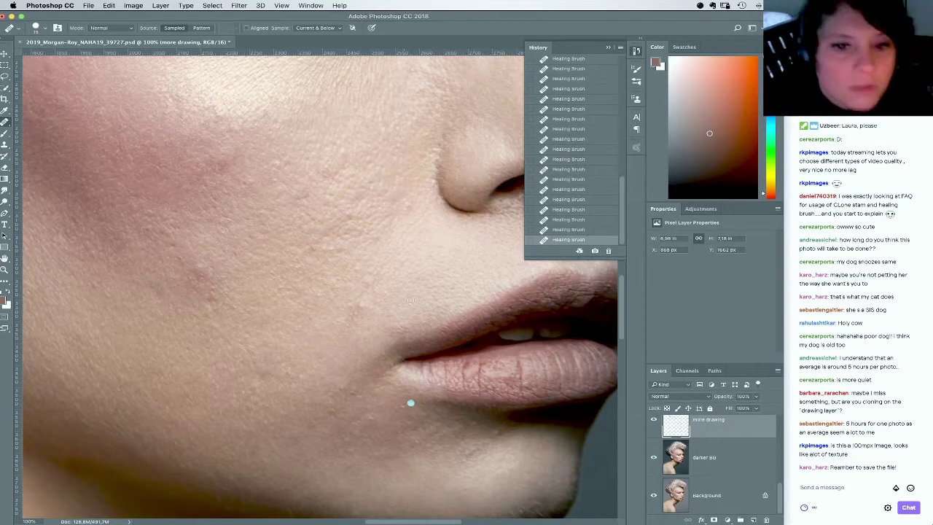
right_click(387, 314)
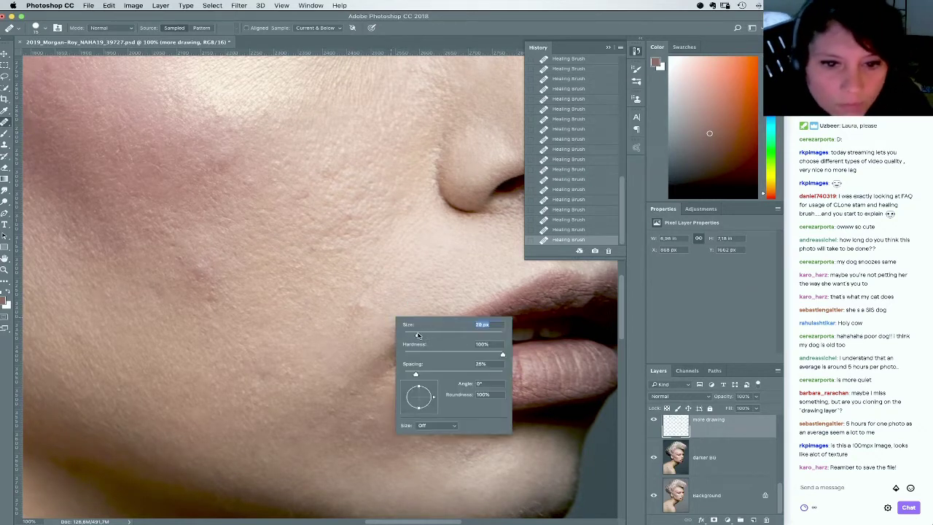
left_click(400, 296, "alt")
left_click_drag(350, 318, 391, 295)
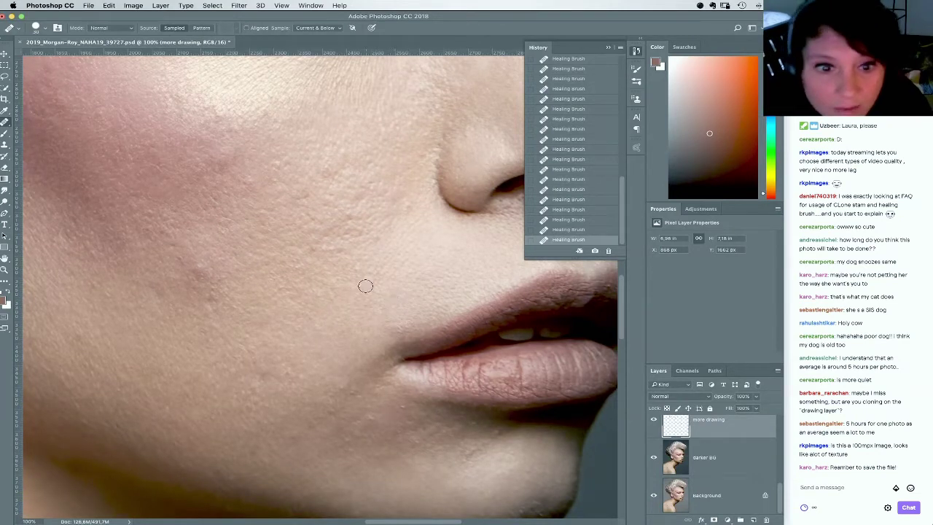
left_click(399, 297)
left_click(452, 253)
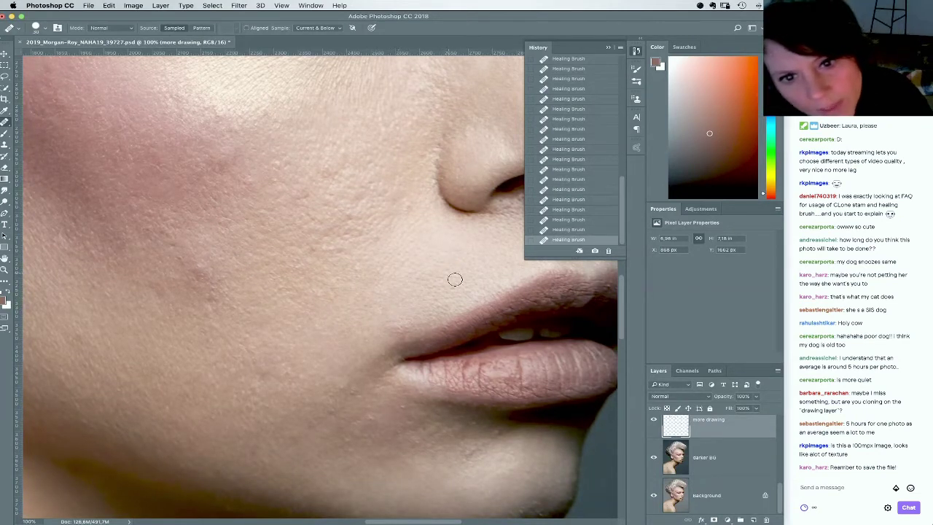
Set the Healing Brush size to 15 px and heal the small marks on the cheek between mouth, nose and jaw
right_click(412, 249)
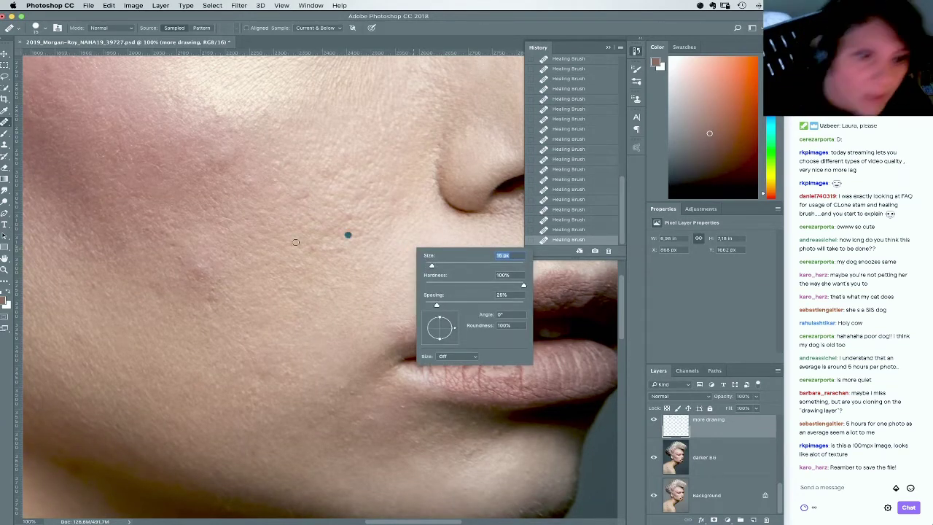
left_click(182, 338, "alt")
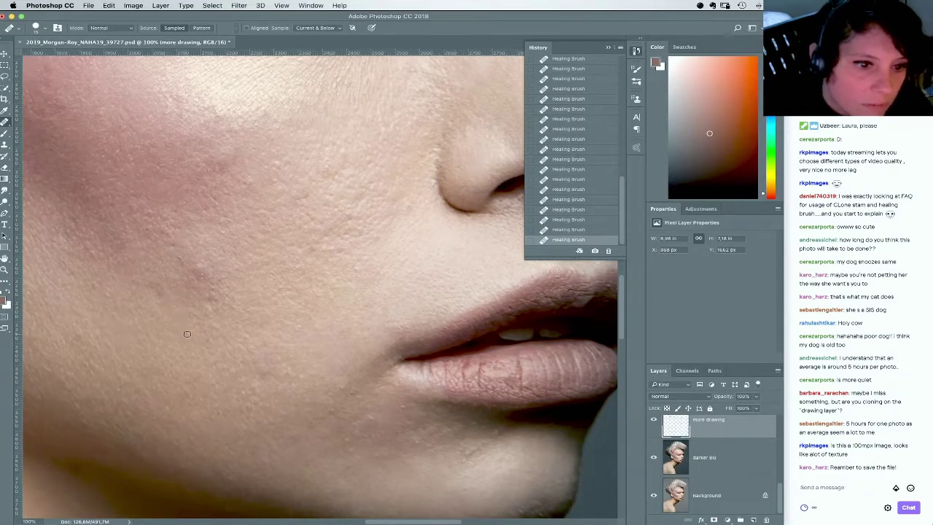
left_click(119, 355, "alt")
left_click(129, 374)
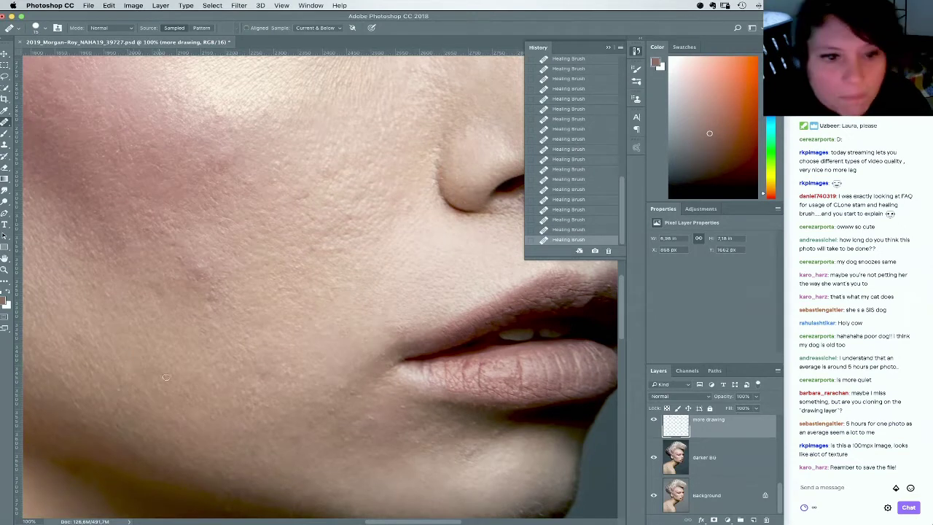
left_click(363, 296)
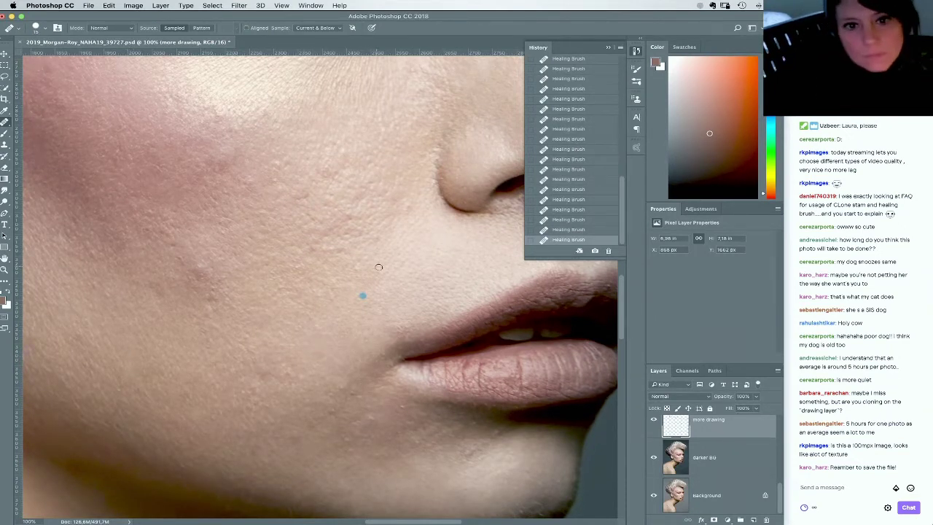
left_click(408, 222)
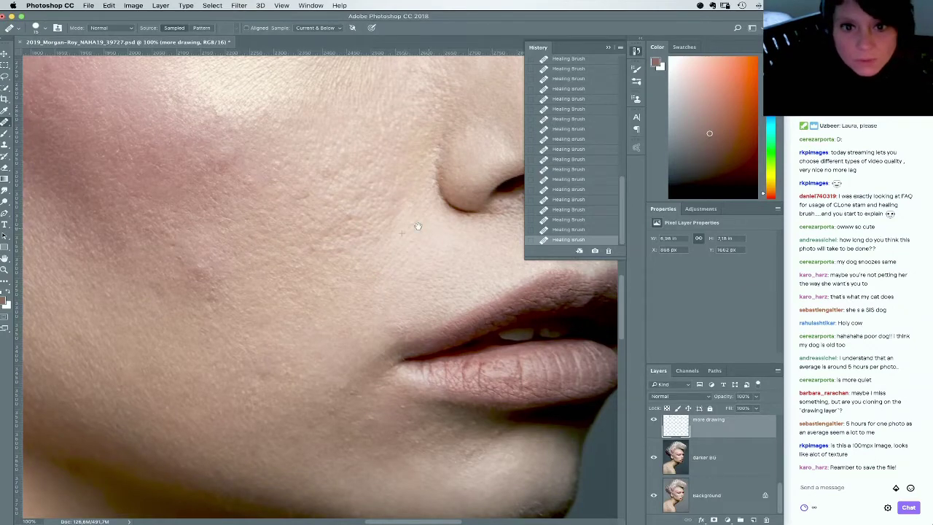
Save the document with the retouching done so far
mouse_move(418, 226)
left_mouse_down()
mouse_move(331, 245)
mouse_move(323, 210)
left_mouse_up()
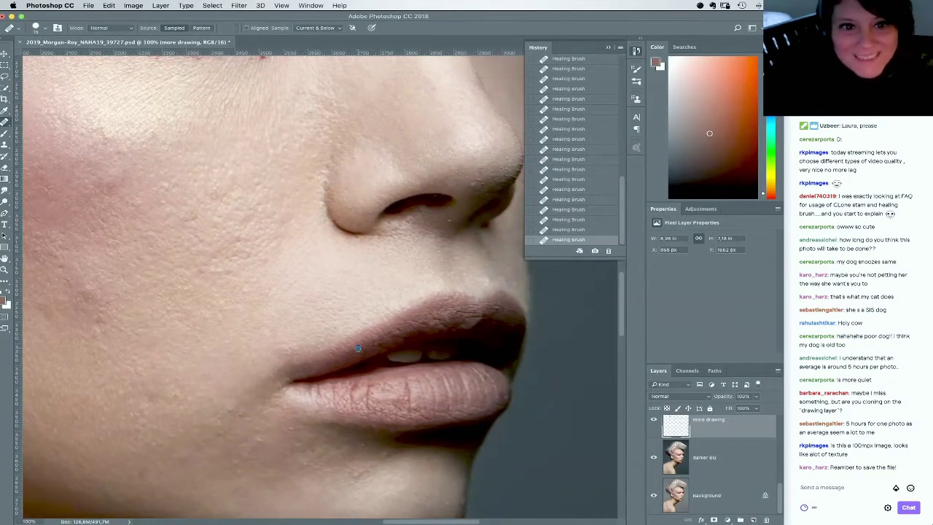
key("super+equal")
mouse_move(383, 220)
left_mouse_down()
mouse_move(263, 308)
mouse_move(284, 348)
left_mouse_up()
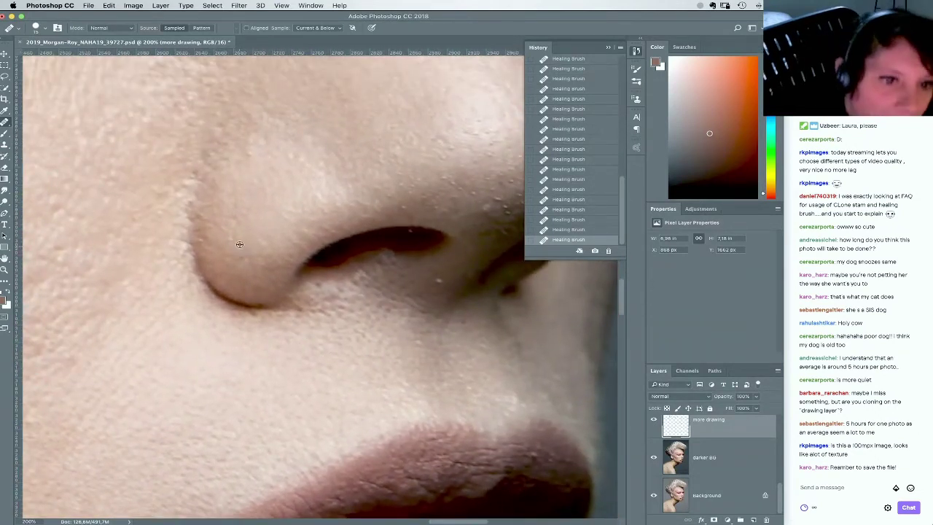
left_click_drag(246, 232, 305, 294)
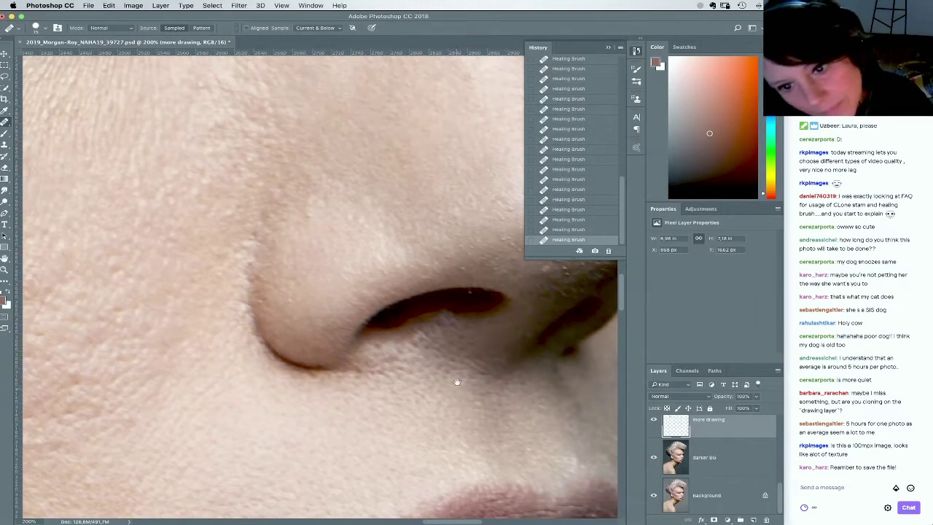
left_click_drag(467, 356, 400, 390)
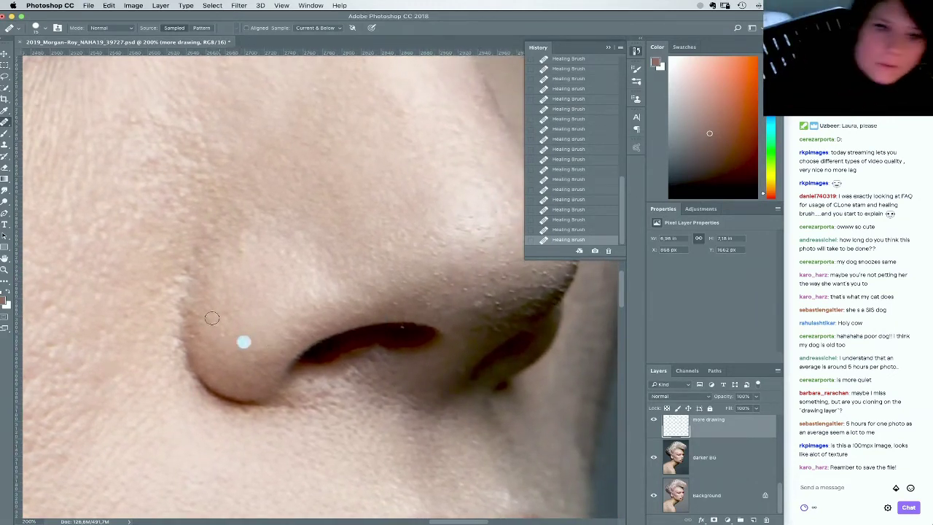
left_click(90, 6)
left_click(103, 88)
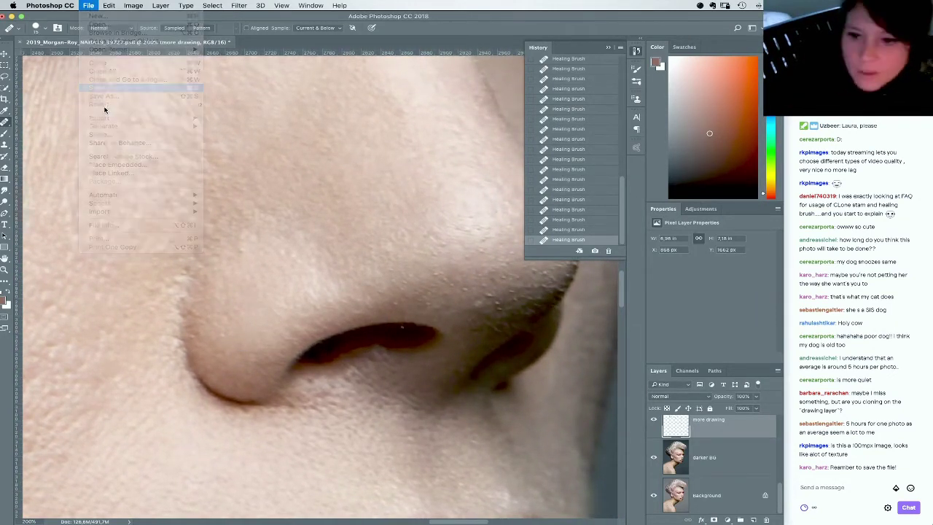
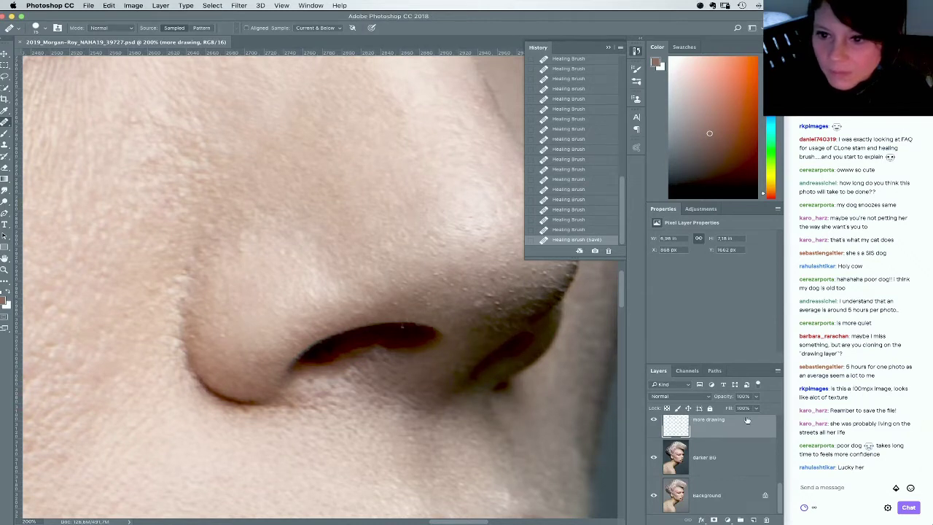
Heal a small spot on the side of the nose directly on the darker BG layer
left_click(743, 460)
scroll(206, 275, "left", 5)
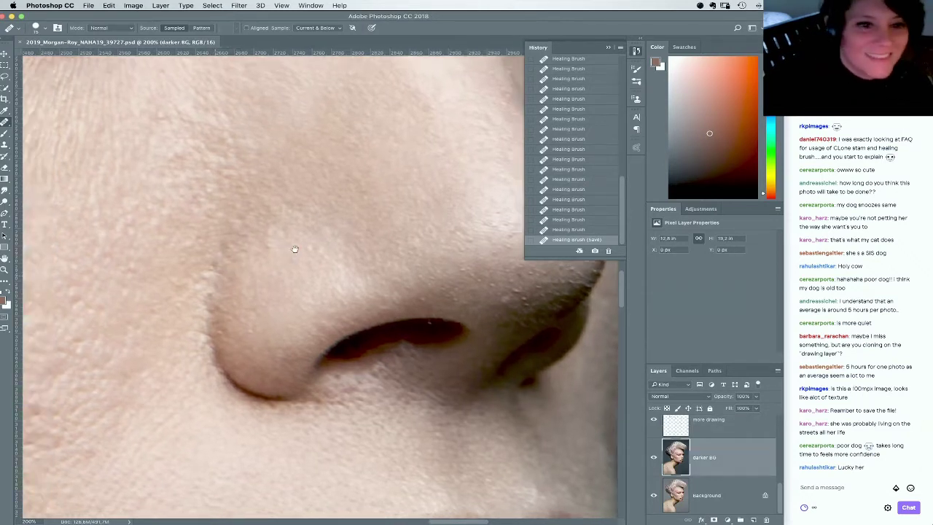
left_click(322, 242)
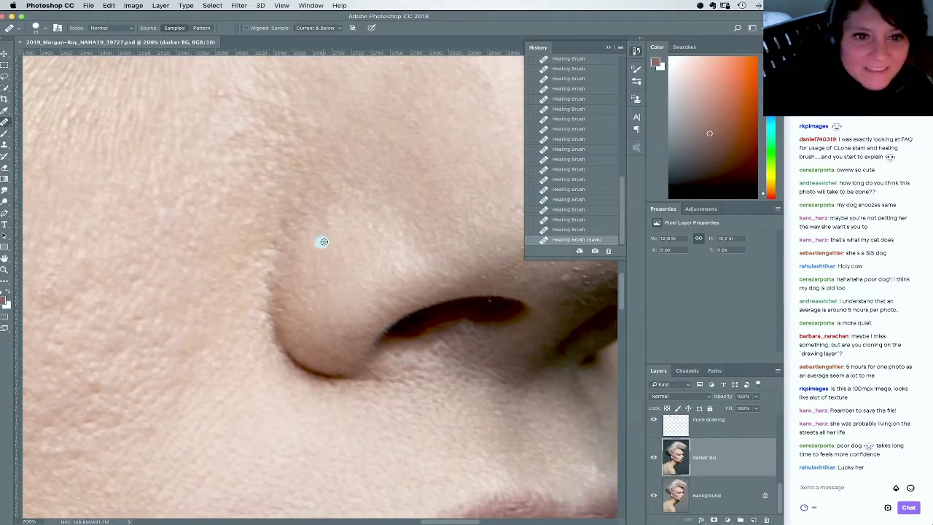
mouse_move(374, 179)
left_mouse_down()
mouse_move(349, 164)
mouse_move(325, 183)
mouse_move(272, 173)
left_mouse_up()
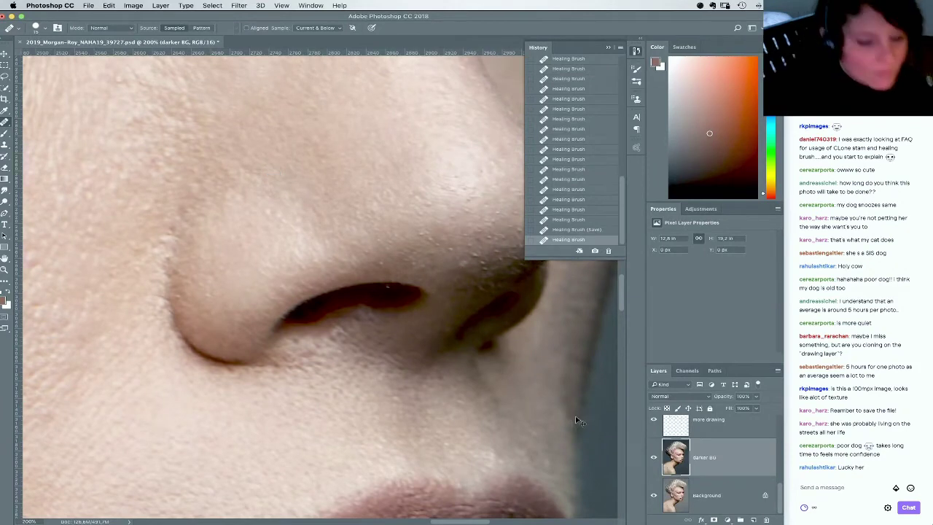
key("super+minus")
key("super+minus")
key("super+minus")
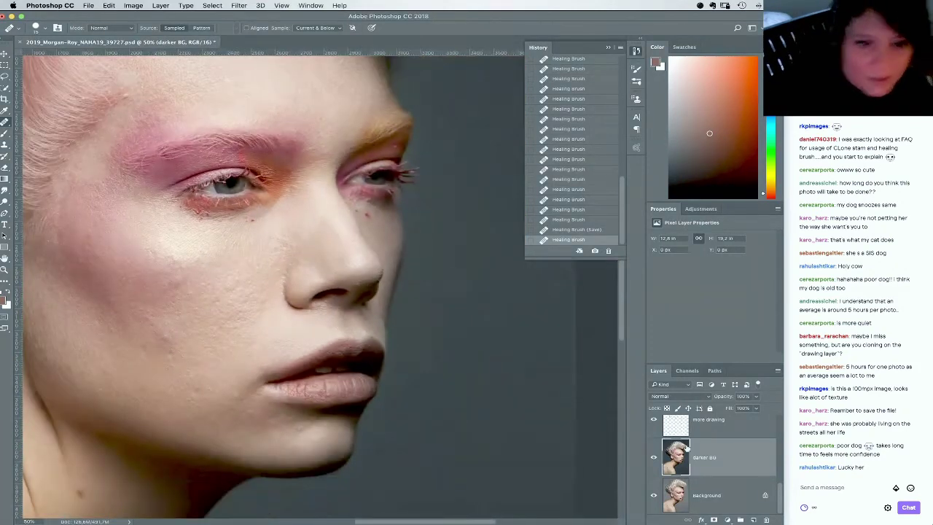
Check the more drawing layer's visibility and rename it as more drawing and some cloning
left_click(654, 420)
left_click(653, 420)
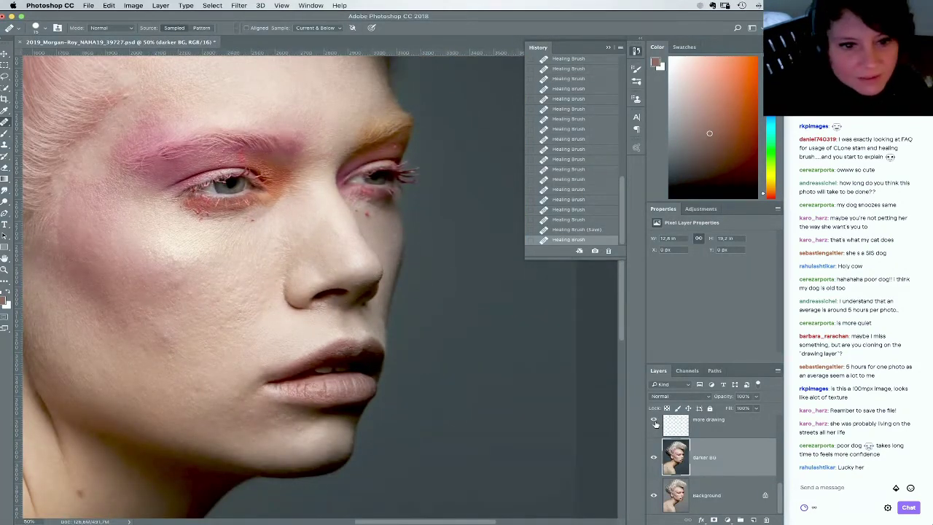
double_click(722, 420)
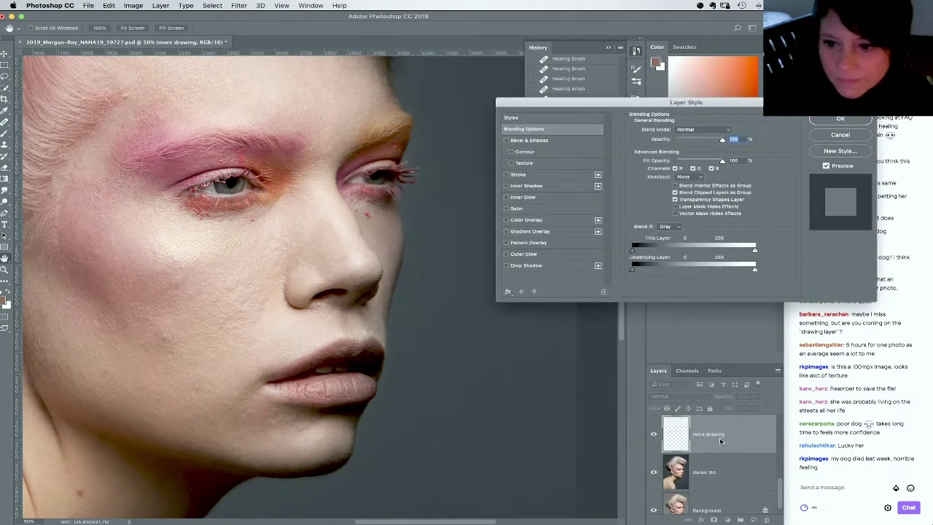
key("Escape")
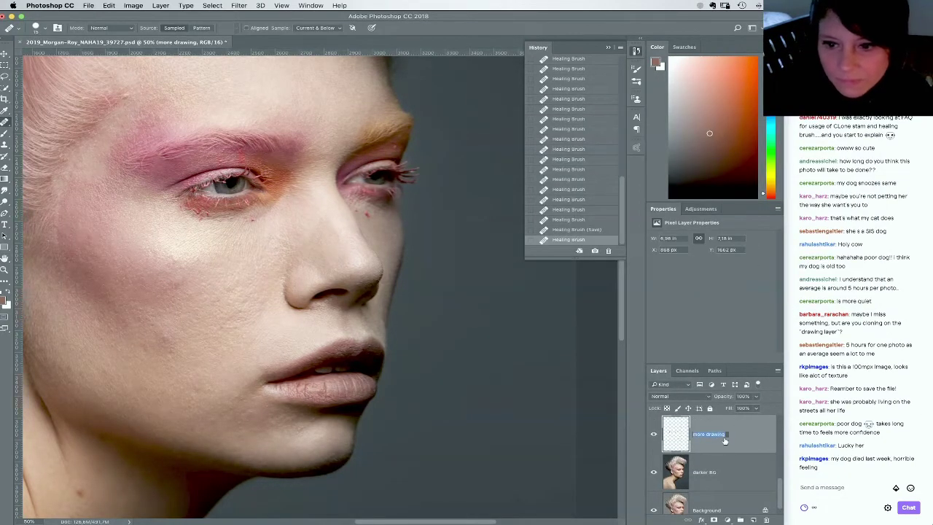
left_click(726, 434)
type("and some cloning")
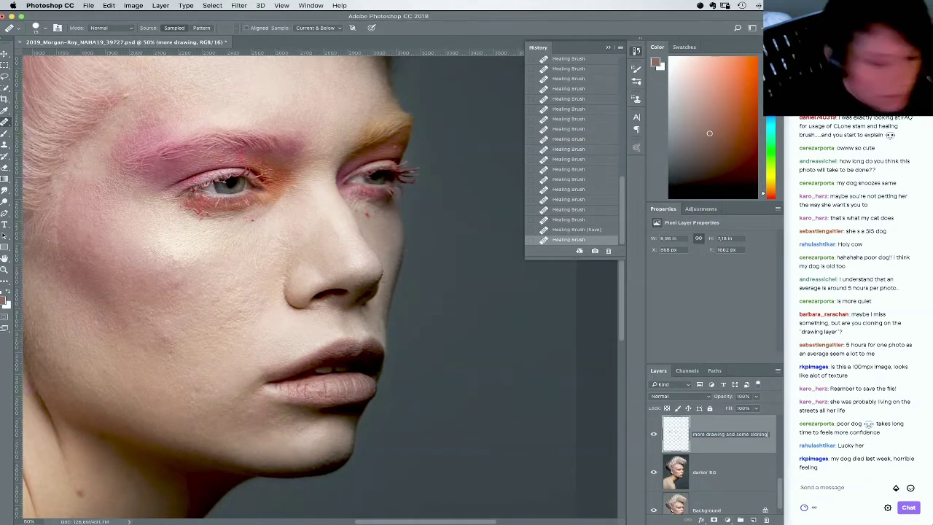
key("Return")
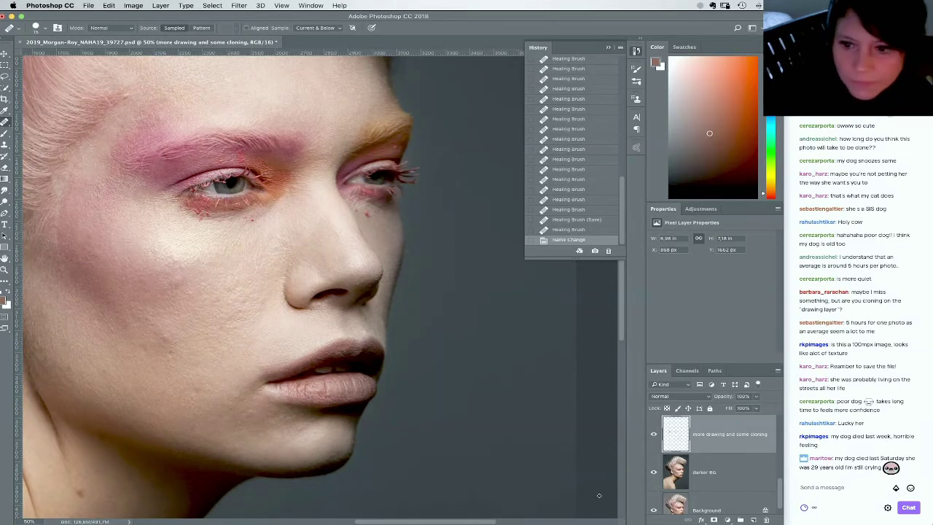
Zoom to 100% and heal the small marks on the cheek just beside the corner of the mouth with the Healing Brush
left_click_drag(148, 372, 221, 319)
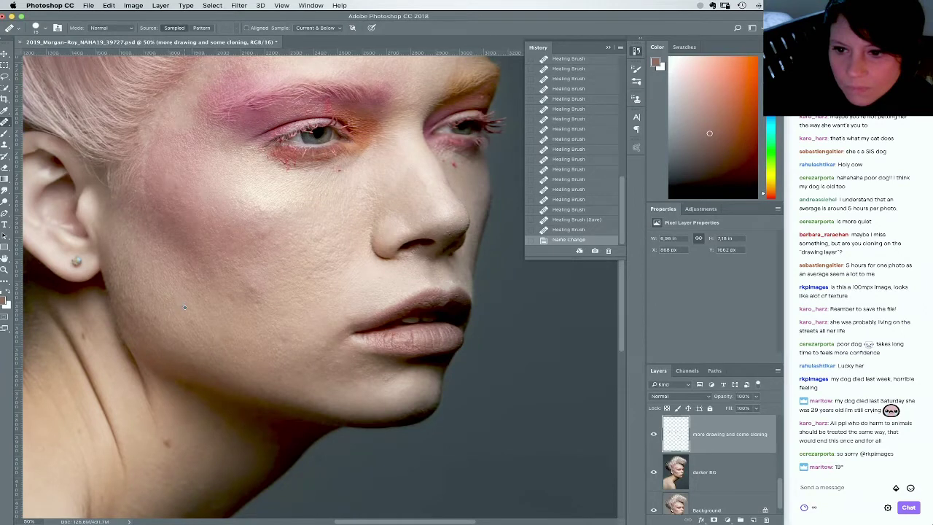
left_click(4, 269)
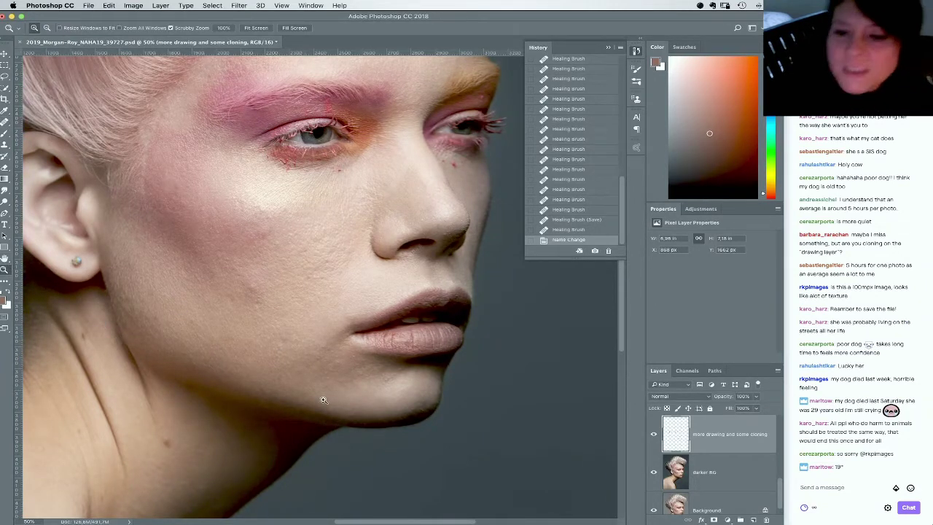
left_click(351, 353)
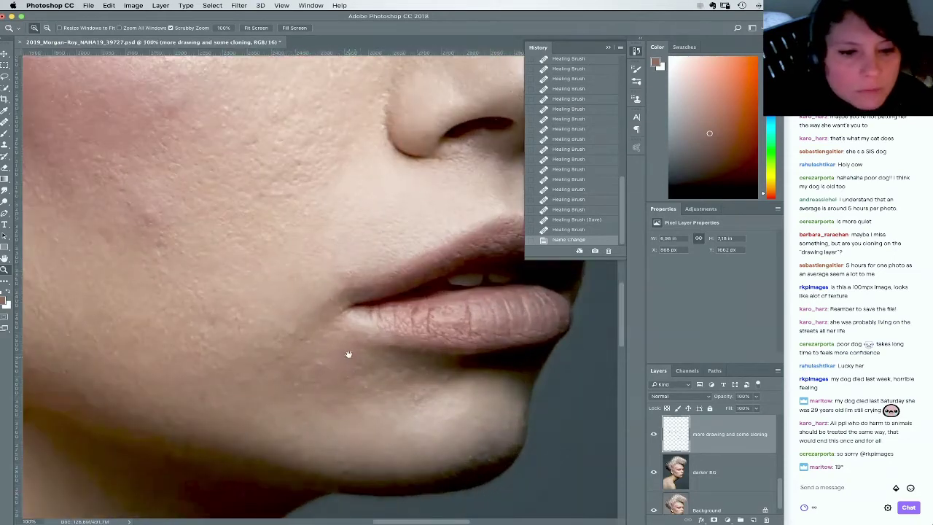
left_click(347, 354)
left_click(4, 122)
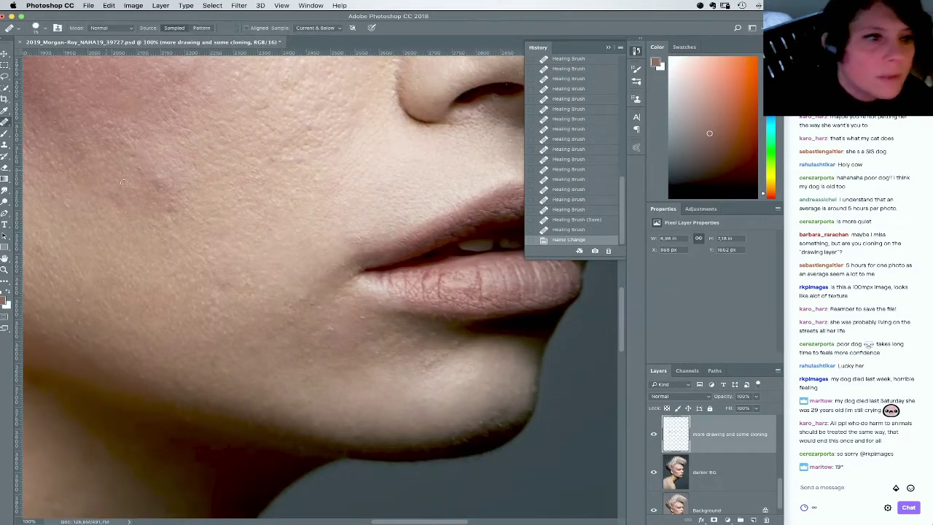
left_click(275, 269)
left_click(279, 258)
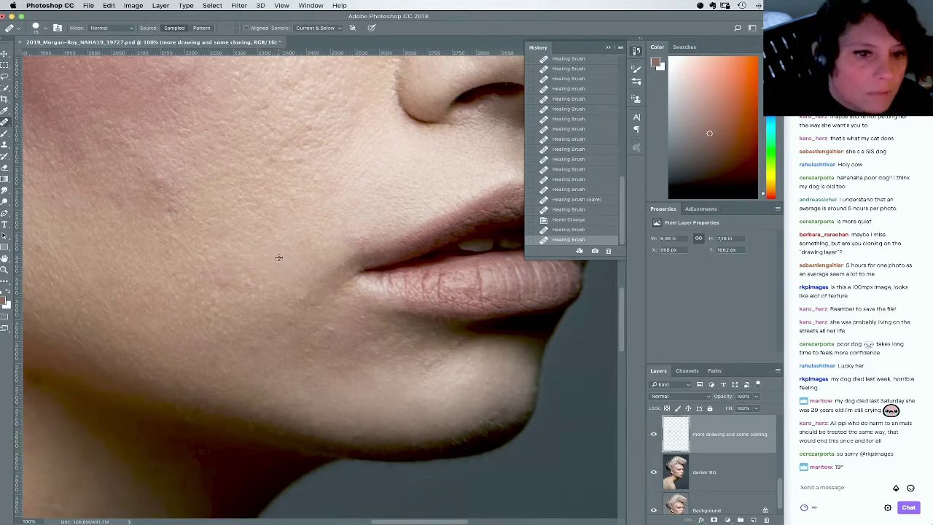
left_click(269, 255)
left_click(271, 248)
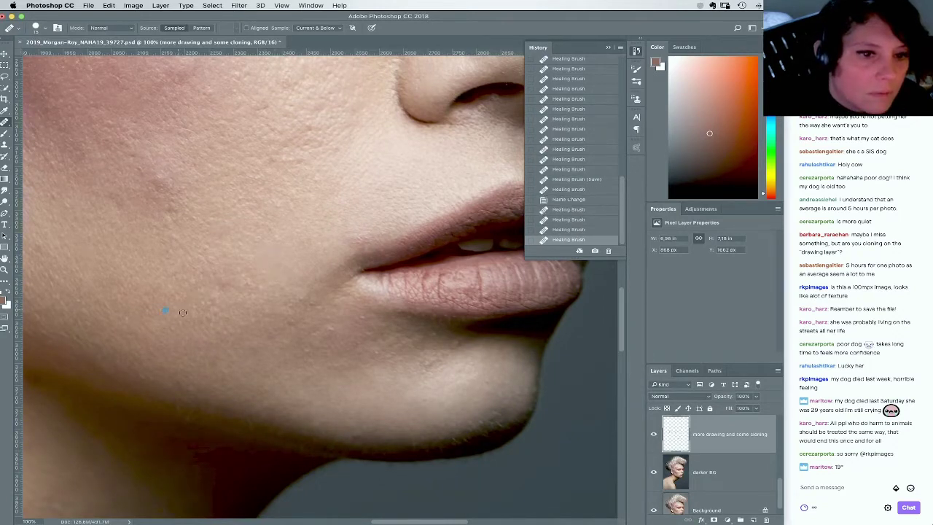
Heal the small blemishes across the lower cheek between the blush and the jawline
left_click(149, 306)
left_click(143, 285)
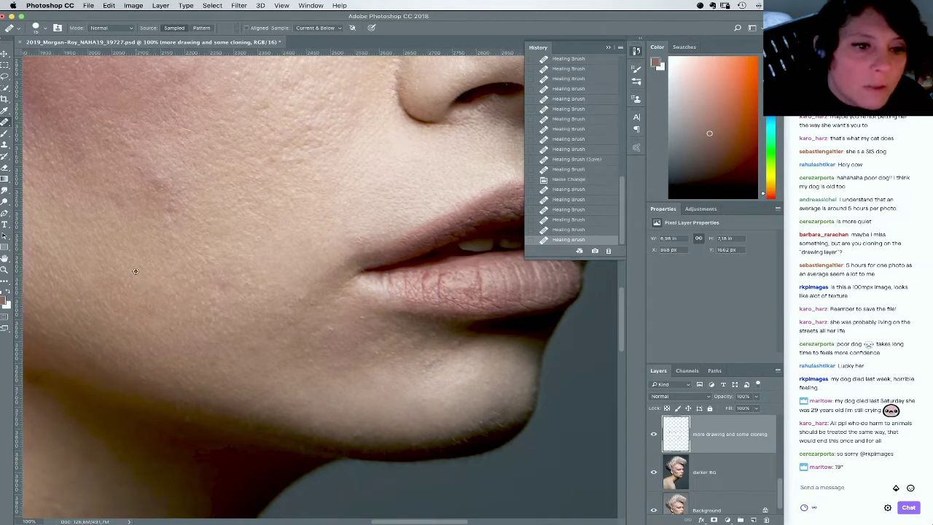
left_click(149, 299)
mouse_move(206, 294)
left_mouse_down()
mouse_move(298, 325)
mouse_move(173, 286)
left_mouse_up()
left_click(224, 288)
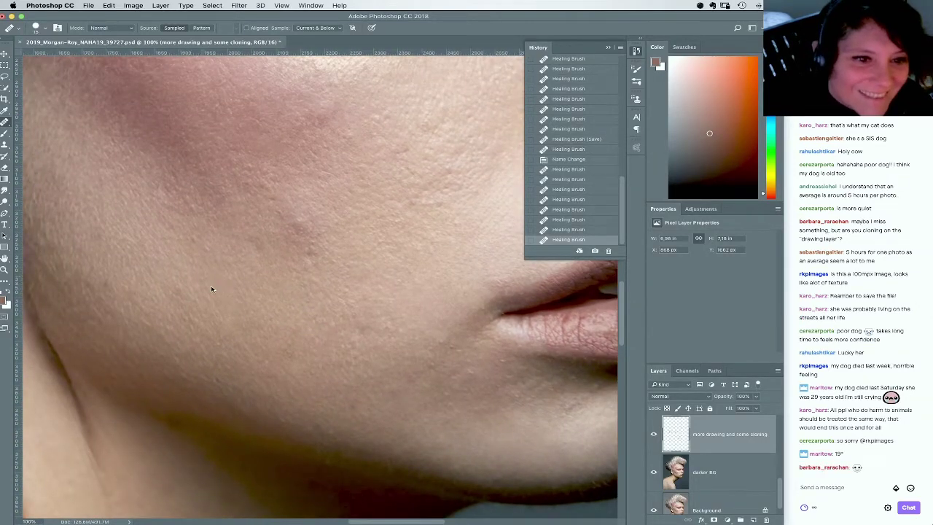
left_click(209, 285)
left_click(208, 249)
left_click(192, 237)
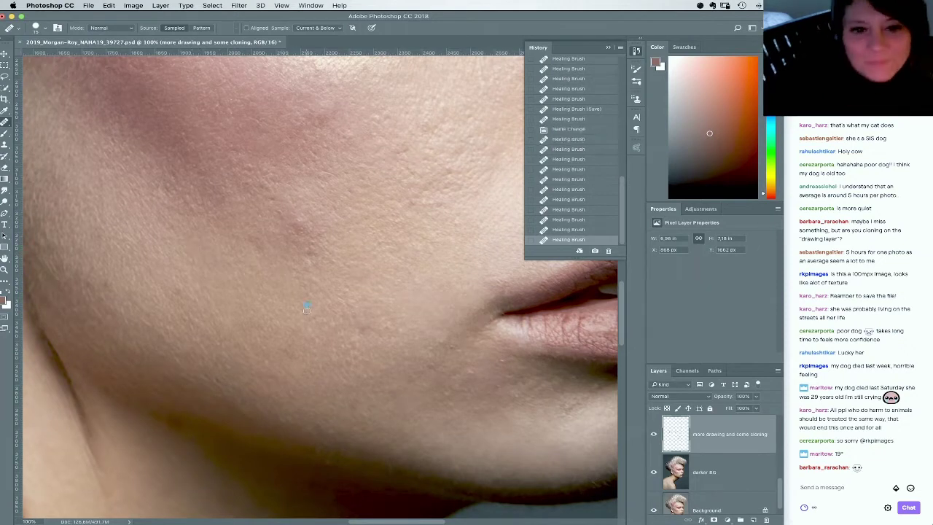
Heal the uneven spots around and below the corner of the mouth, down toward the chin
left_click(403, 301)
left_click(423, 302)
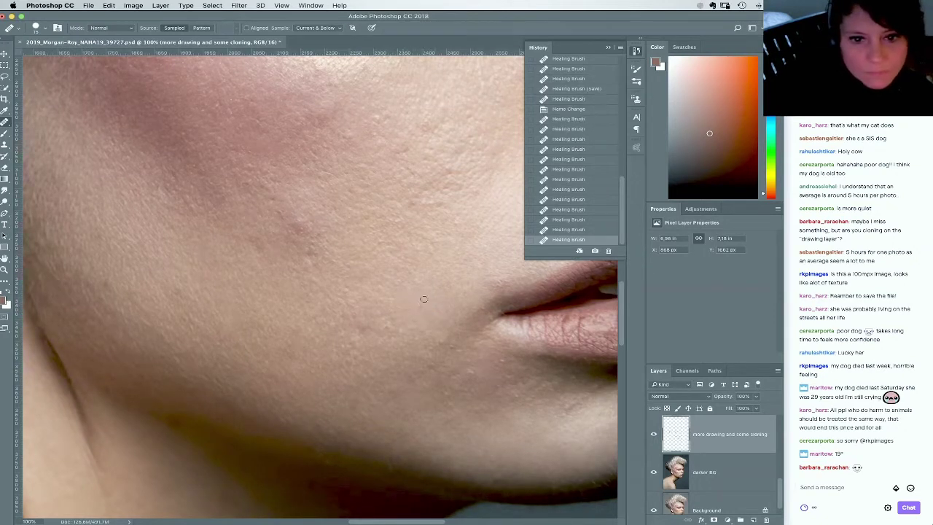
left_click(499, 368)
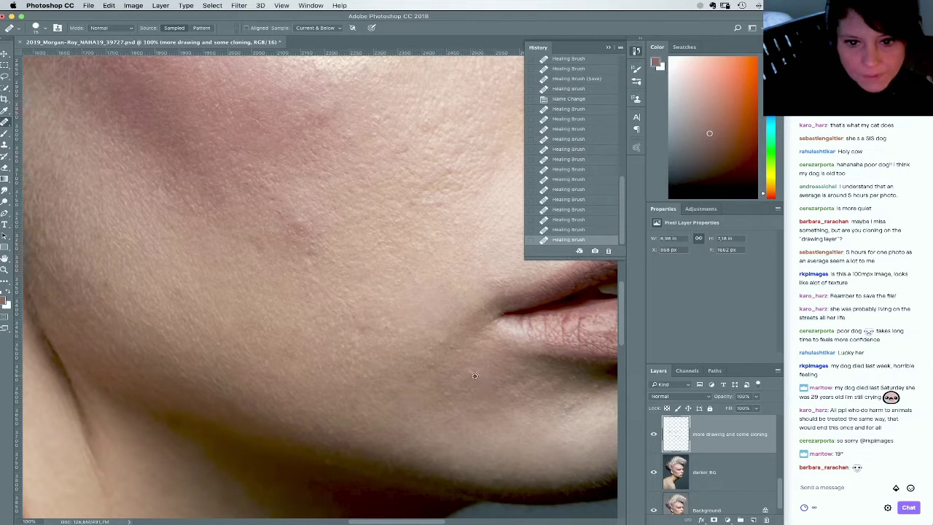
left_click(485, 362)
left_click(498, 380)
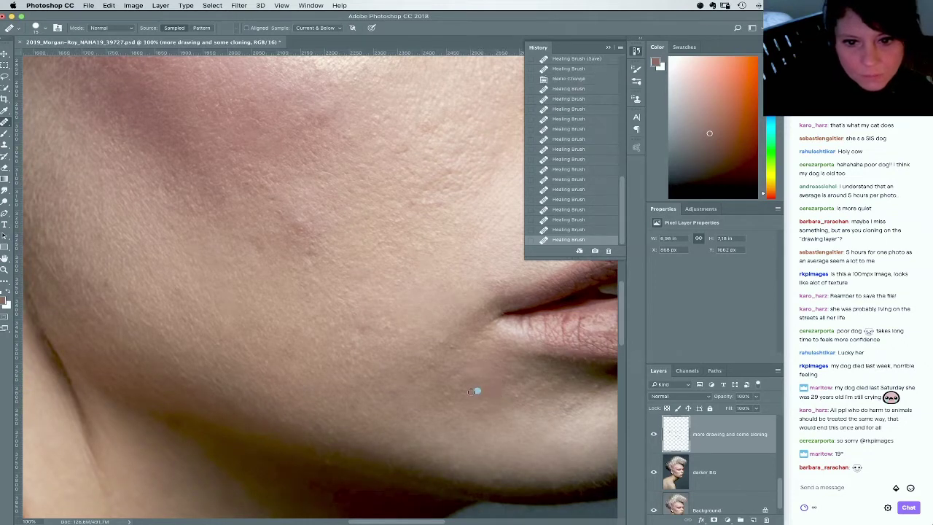
left_click(472, 384)
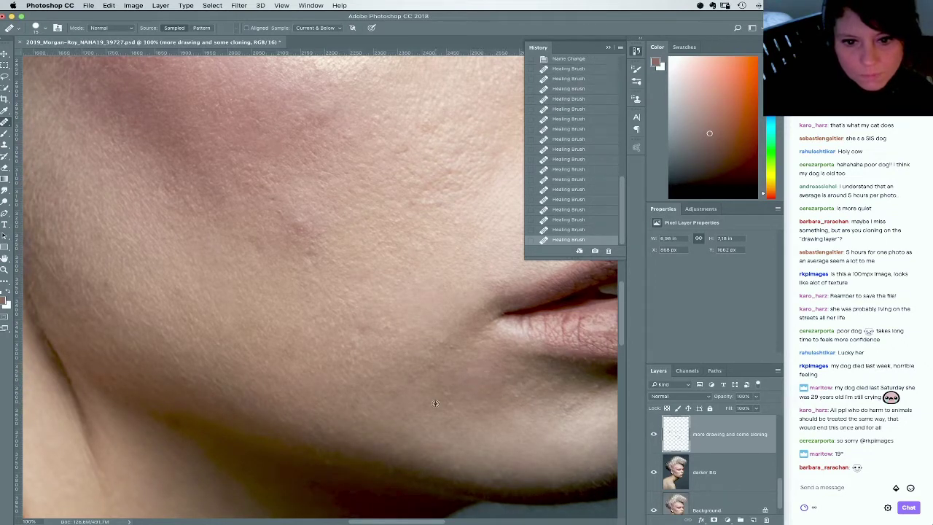
left_click(444, 404)
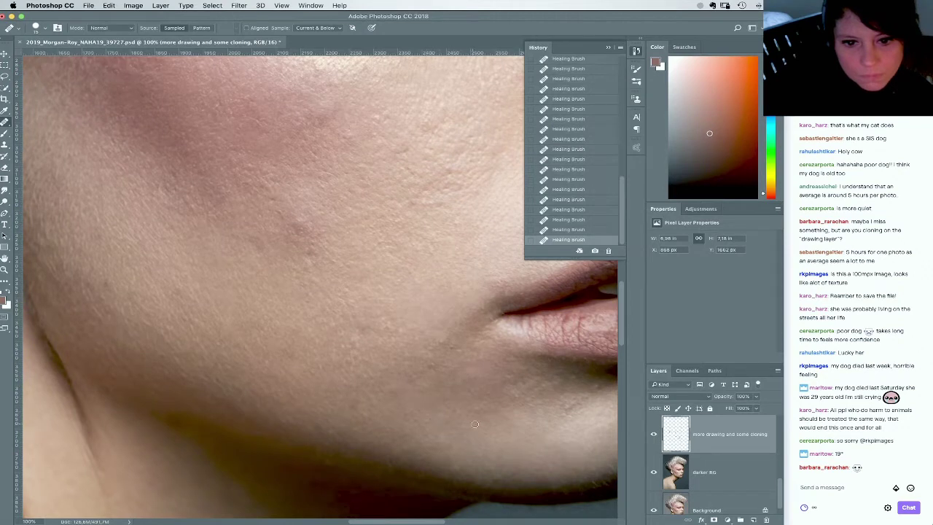
left_click_drag(501, 428, 405, 410)
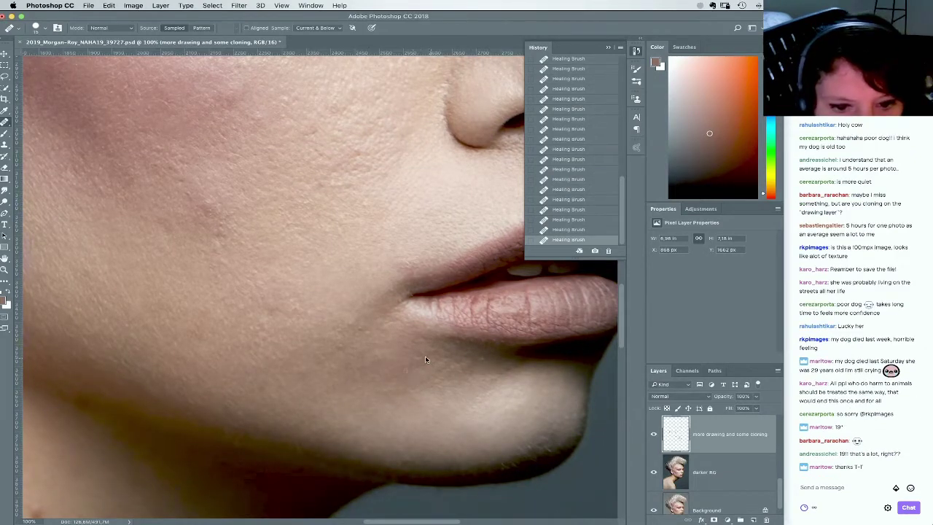
left_click_drag(410, 368, 366, 410)
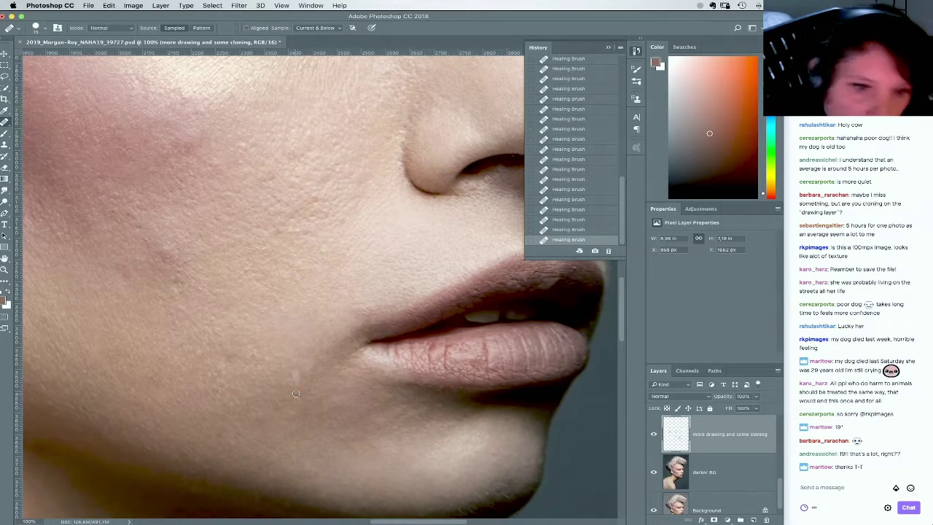
left_click(313, 317)
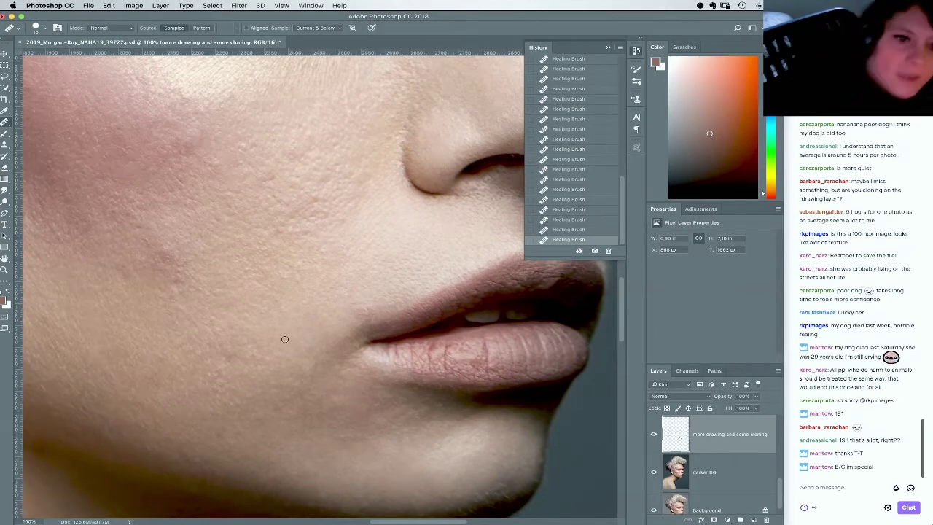
left_click_drag(351, 367, 378, 352)
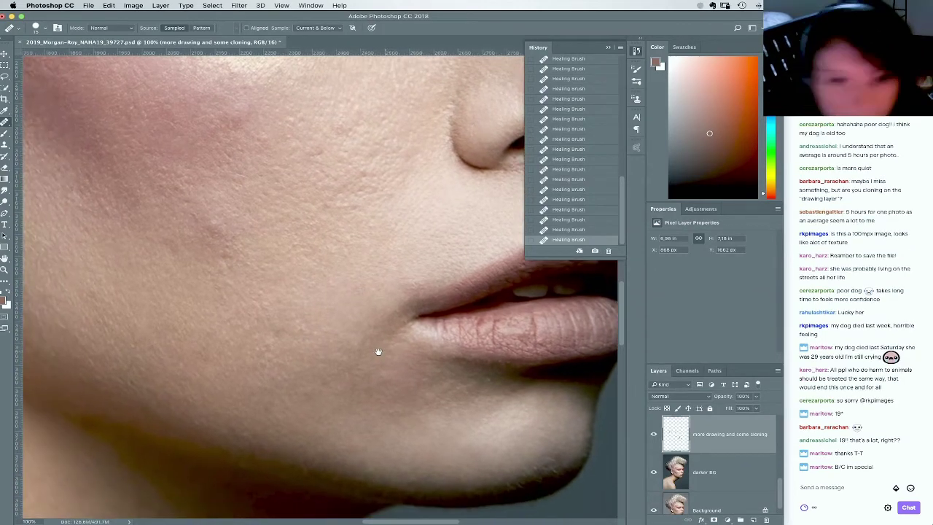
Set the Clone Stamp mode to Lighten and clone over the dark spots in the lower part of the cheek blush
left_click_drag(249, 322, 318, 389)
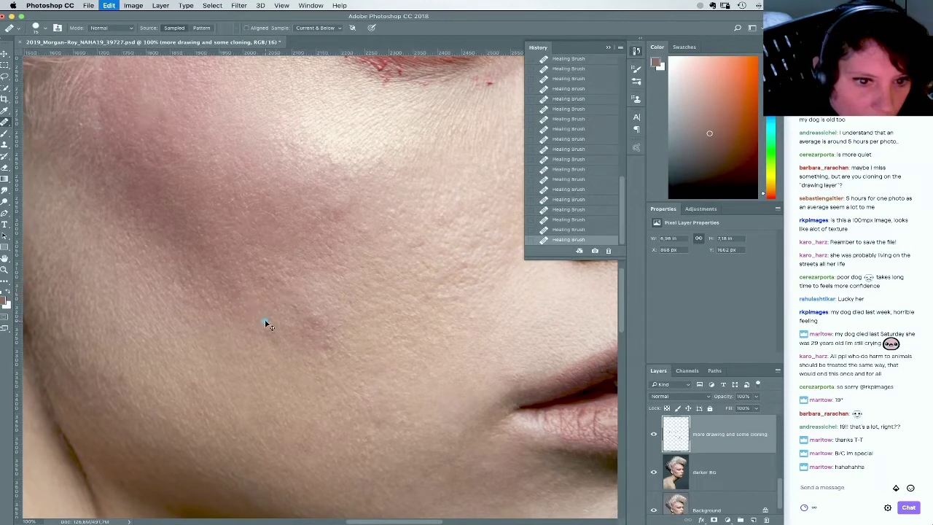
left_click(109, 28)
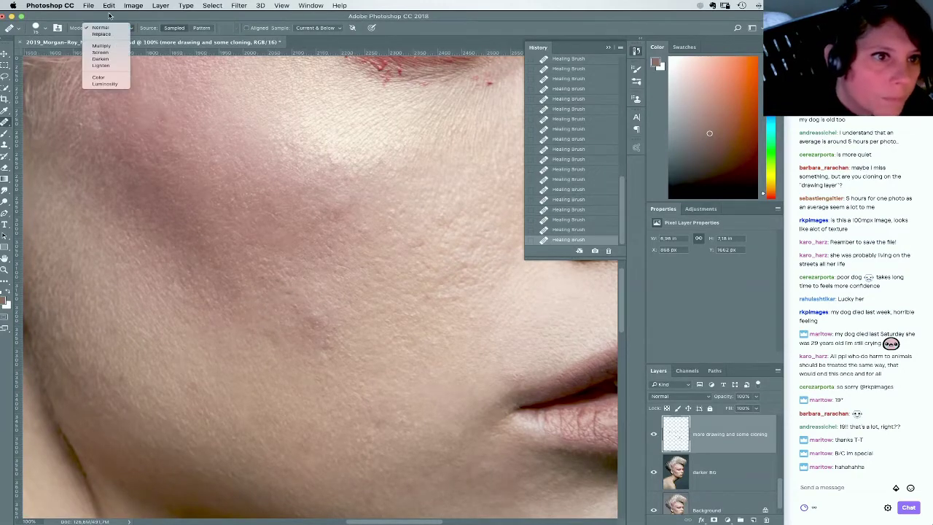
left_click(109, 15)
left_click(5, 145)
left_click(114, 29)
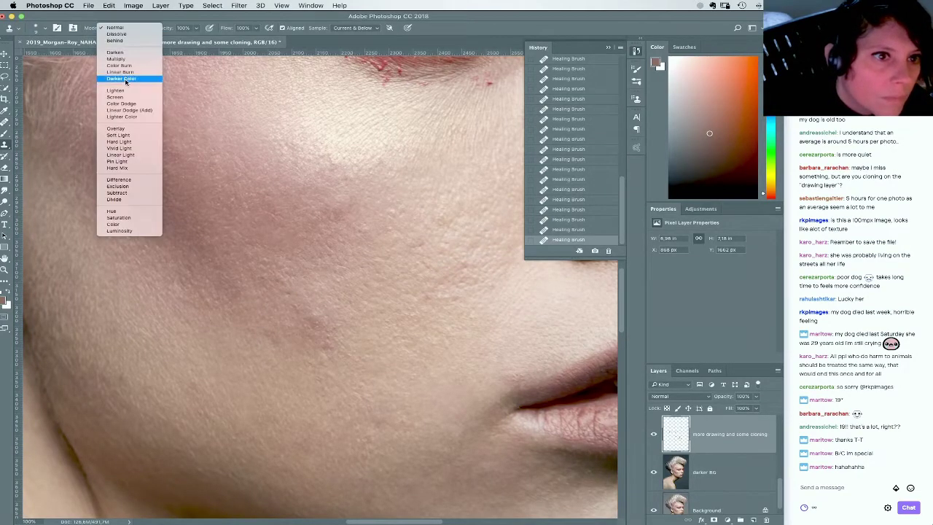
left_click(128, 93)
left_click(291, 295)
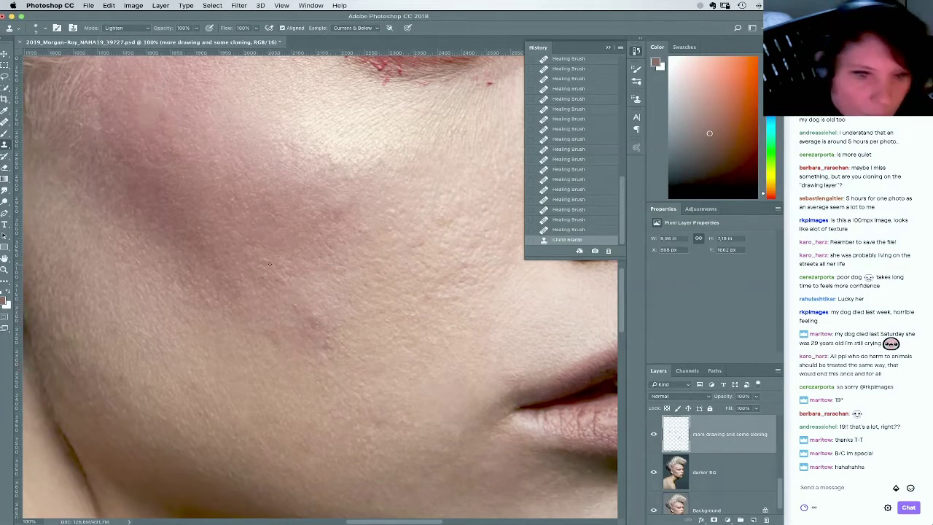
left_click(288, 271)
left_click(290, 256, "alt")
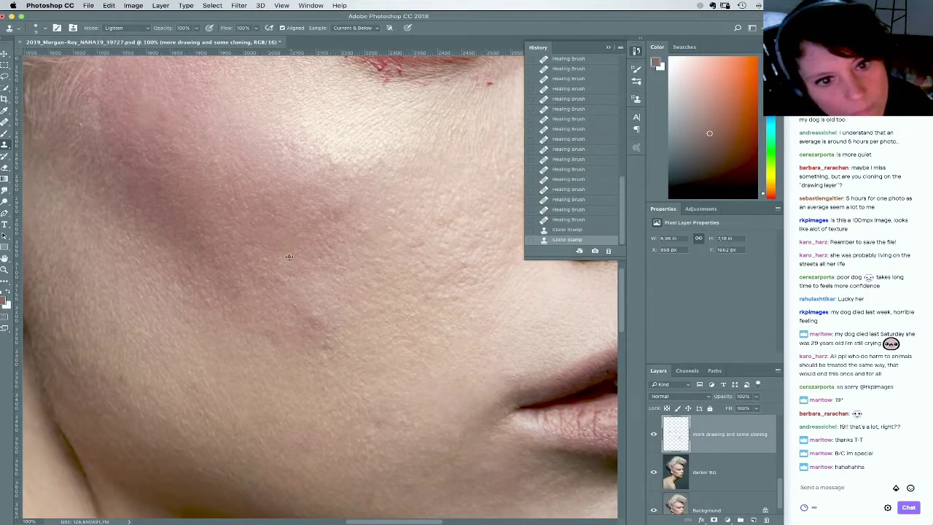
left_click(285, 260)
Clone over the small dark pores on the ear side of the blush, undoing the last stroke
left_click_drag(248, 242, 247, 256)
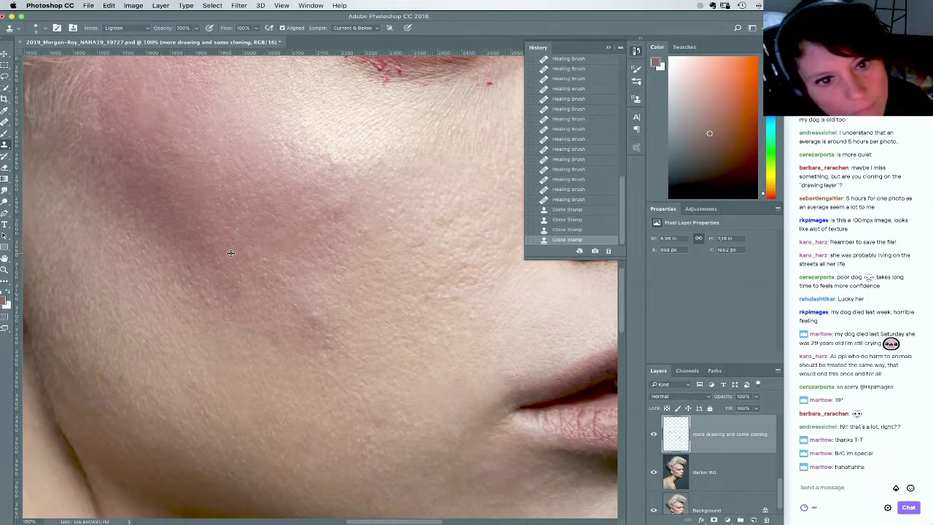
left_click(230, 253)
left_click(217, 245)
left_click(258, 277)
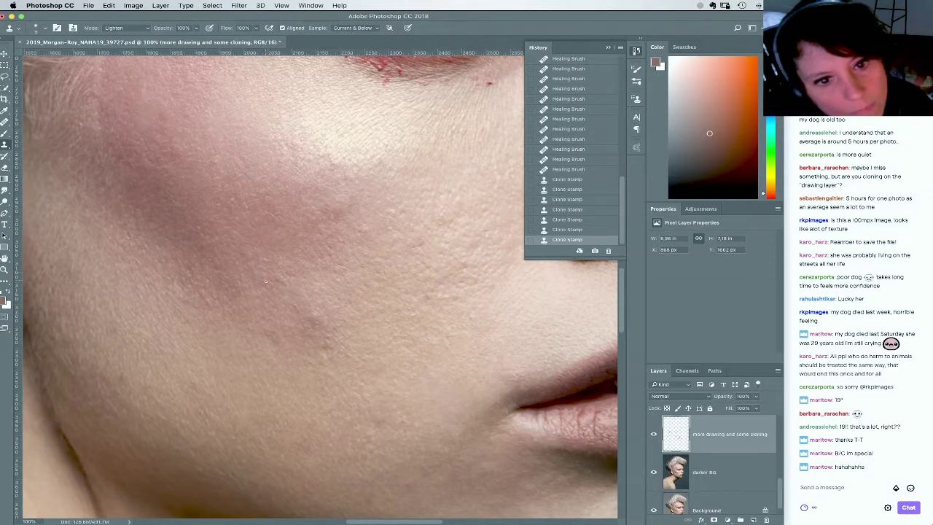
left_click(283, 279)
key("super+z")
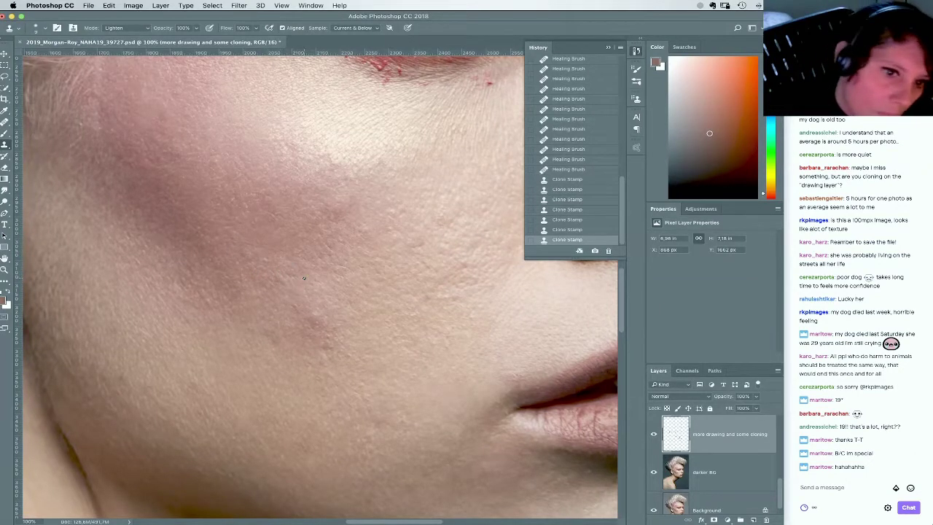
Clone lighter skin over the remaining dark pores just above the reddish mark at the blush's lower end
left_click(285, 279)
left_click(283, 292)
left_click(287, 284)
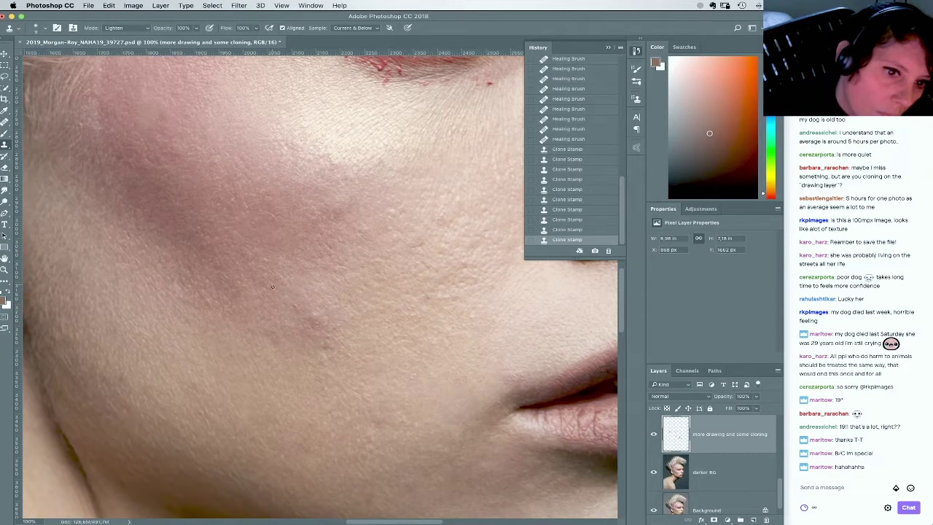
left_click(272, 288)
left_click(277, 286)
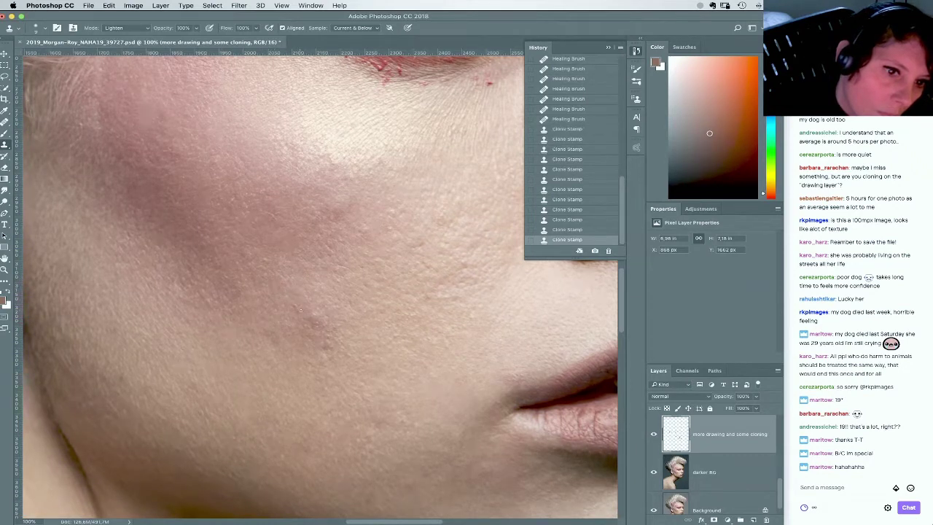
left_click(298, 312)
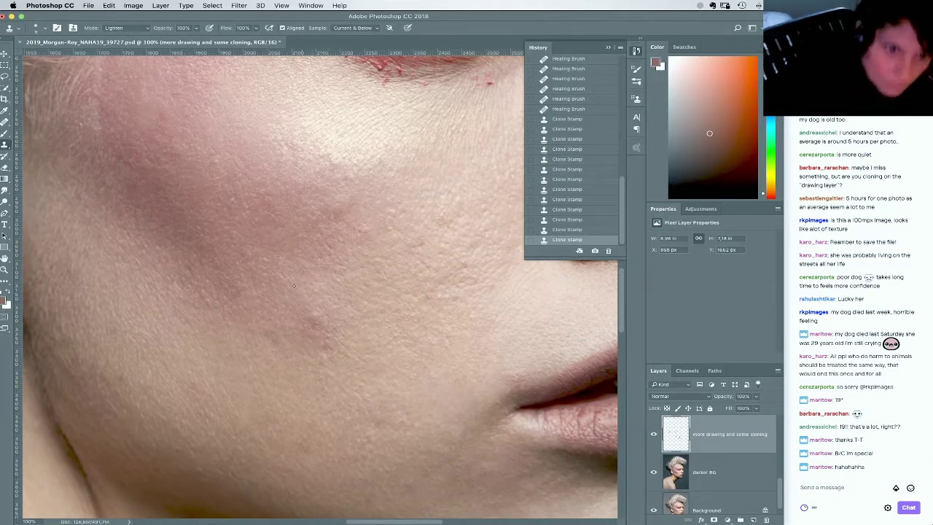
left_click_drag(241, 221, 294, 275)
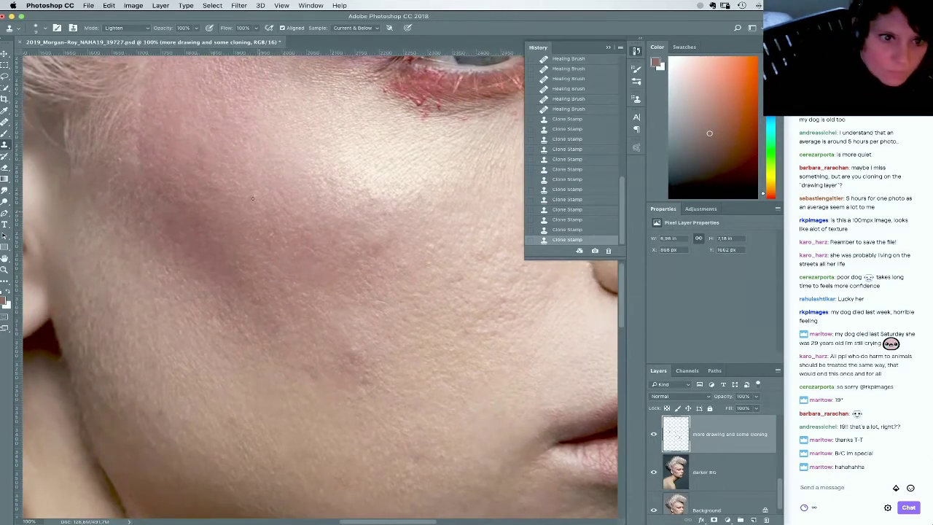
Set the Clone Stamp mode to Darken and clone over the light specks in the middle of the cheek blush
left_click(124, 28)
key("Return")
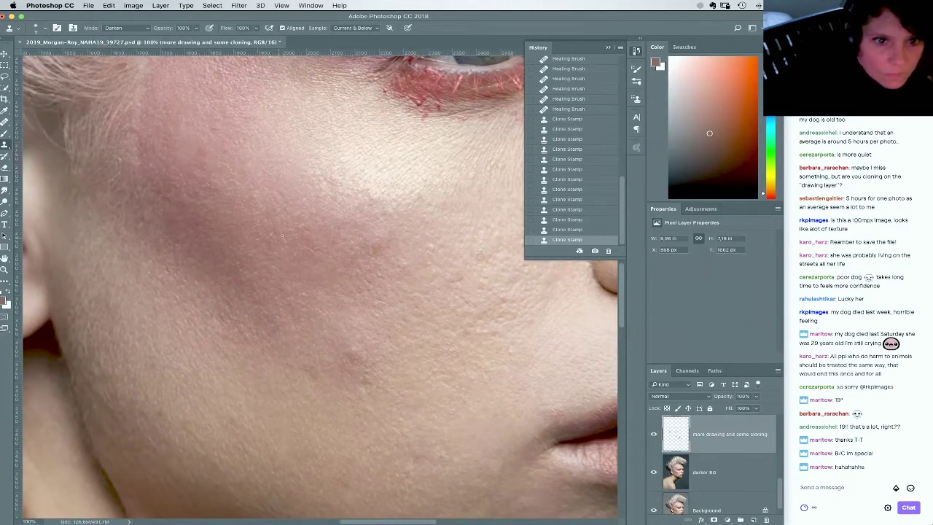
left_click_drag(277, 247, 285, 235)
left_click(276, 212)
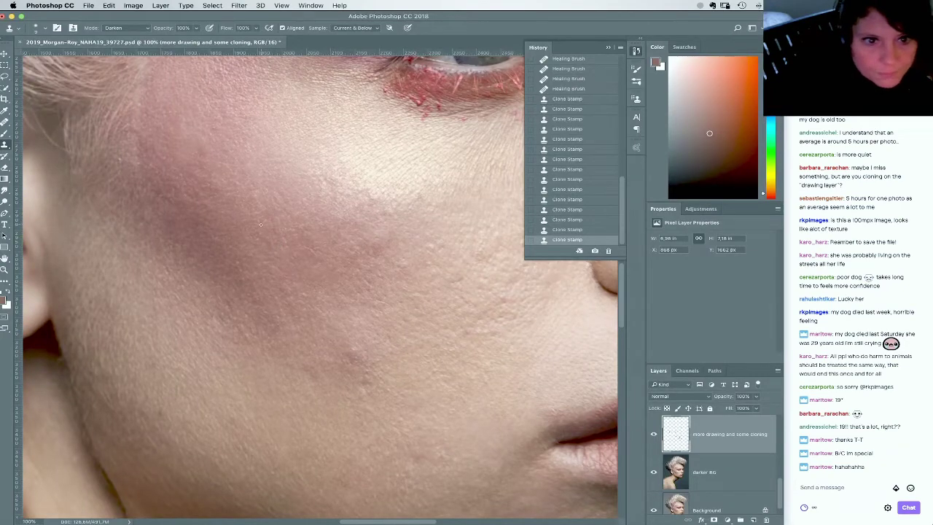
left_click(267, 212)
left_click(260, 210)
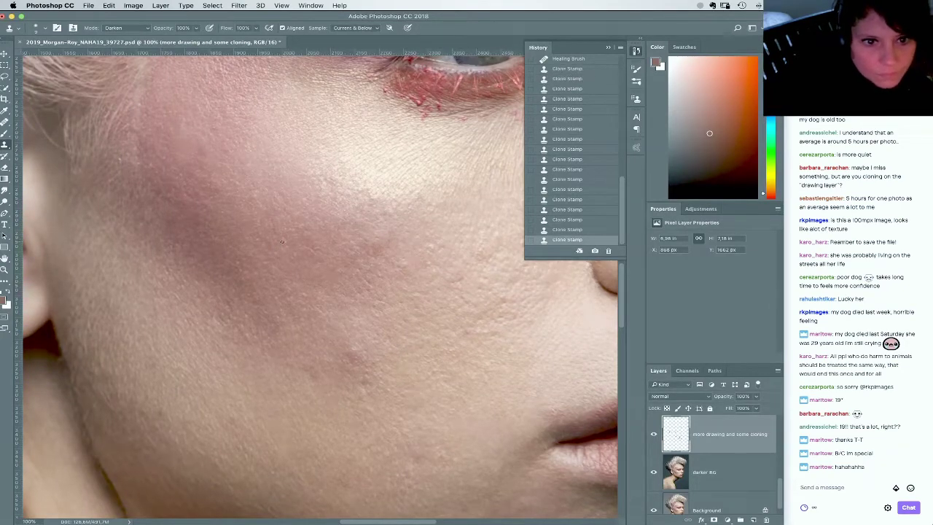
left_click_drag(282, 242, 283, 231)
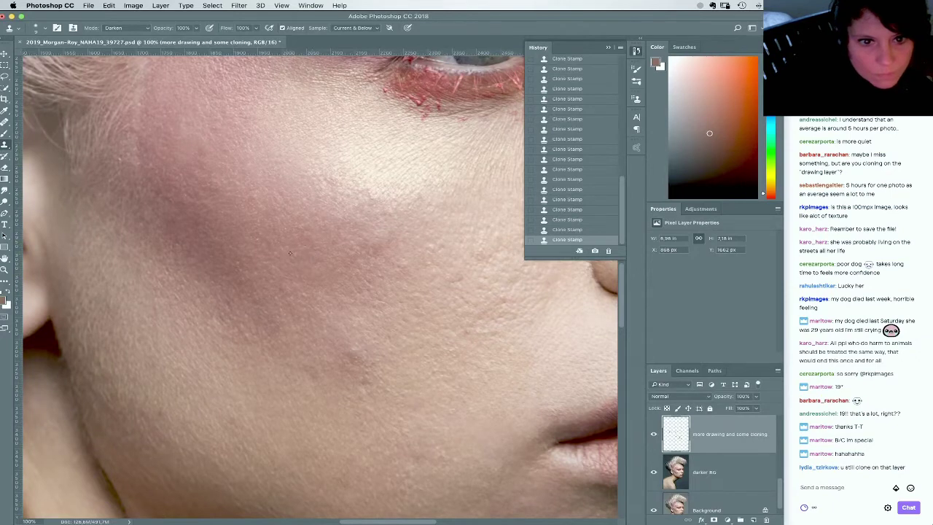
Make the darker BG layer active and set the Clone Stamp mode to Lighten for cleaning the cheek beside the nose
left_click_drag(426, 260, 302, 276)
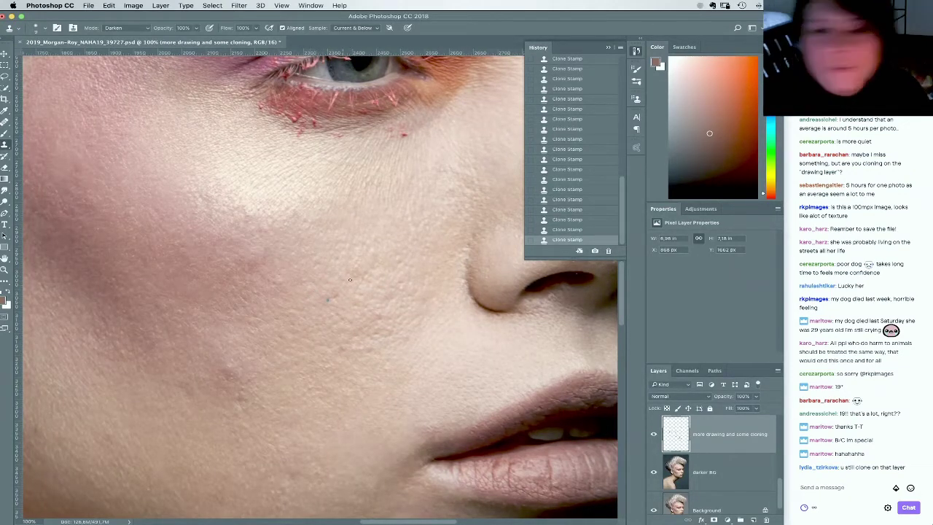
left_click(692, 483)
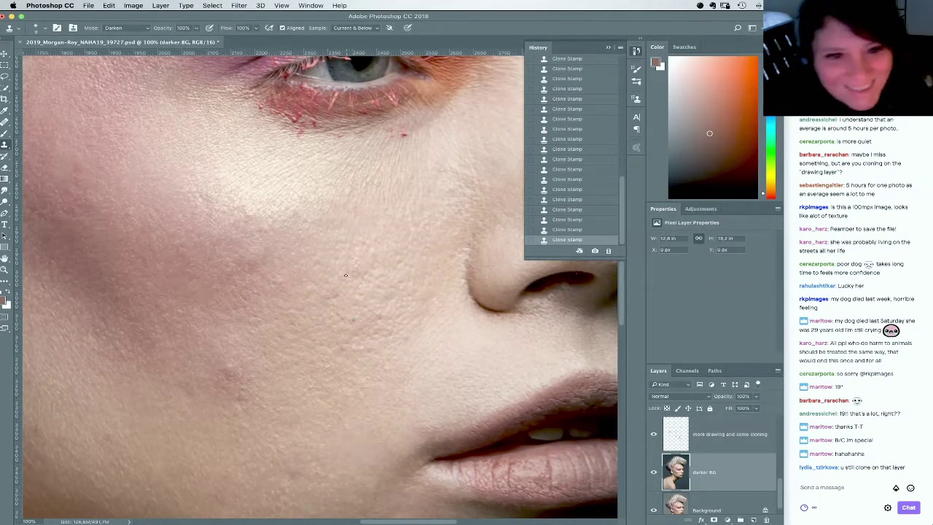
left_click(127, 27)
left_click(139, 67)
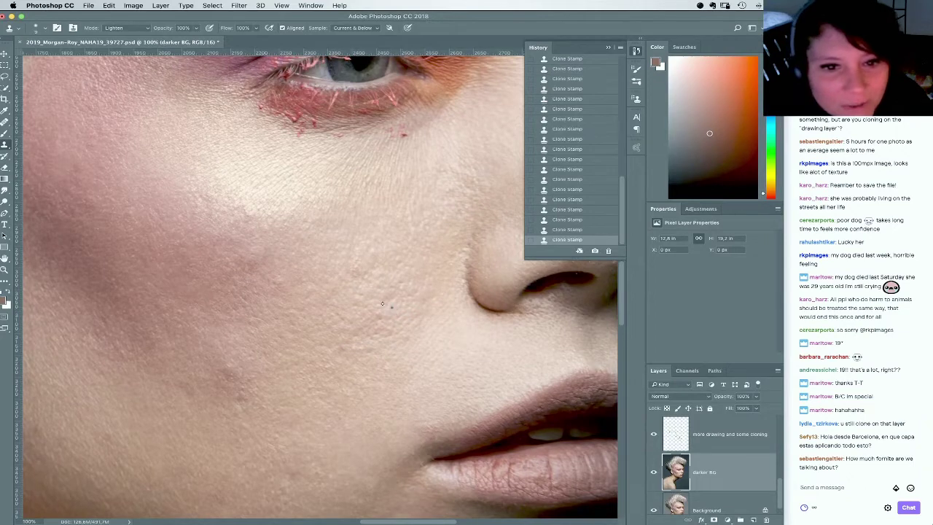
Rename the darker BG layer as "darker BG - cleaning layer"
double_click(705, 472)
key("Right")
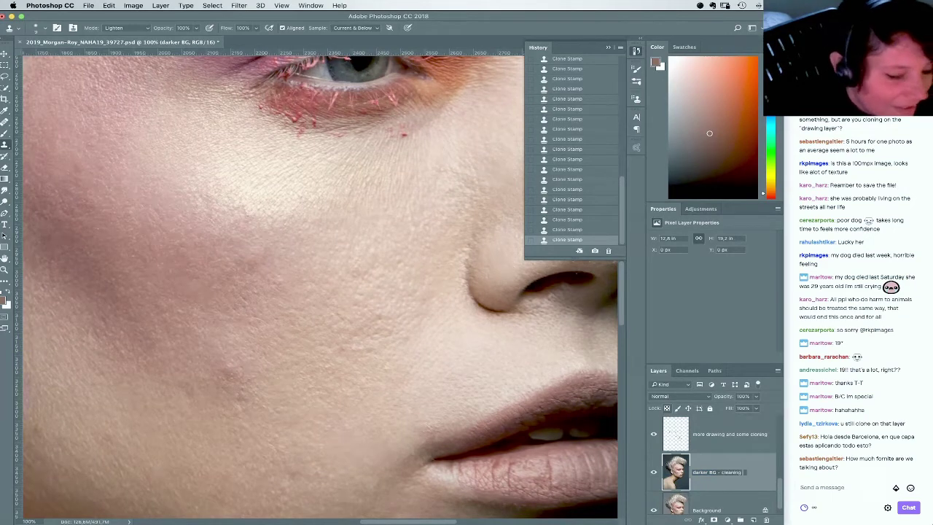
type("- cleaning layer")
key("Return")
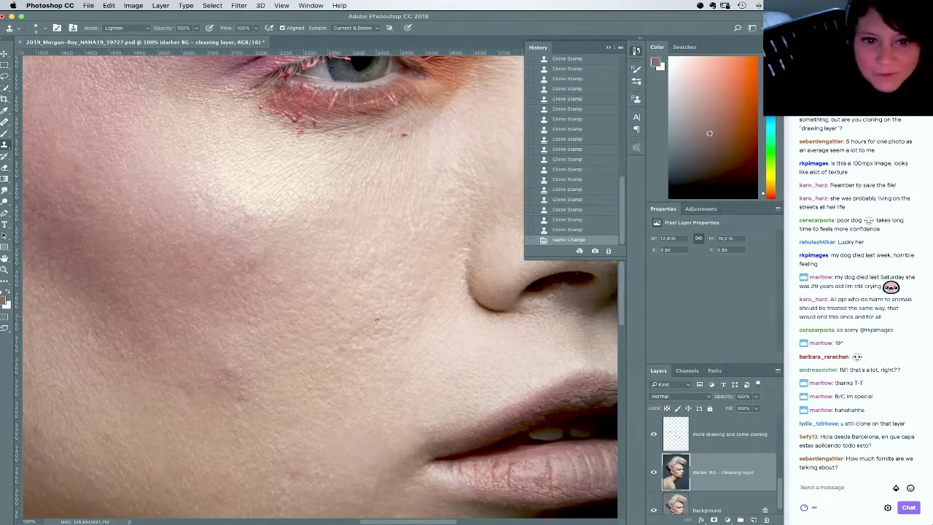
Make the SKINTONE - Hair Tone group and the other hidden toning groups above the painted layers visible
left_click(734, 440)
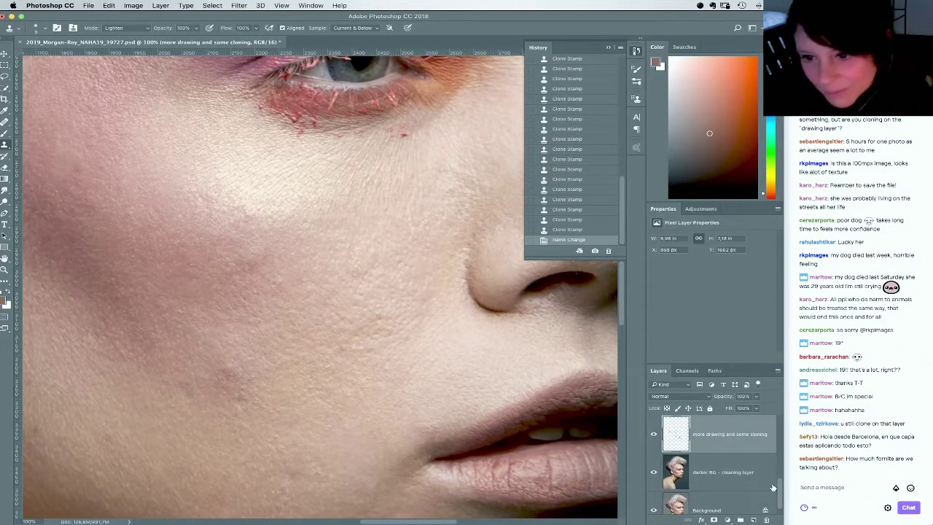
scroll(773, 487, "up", 5)
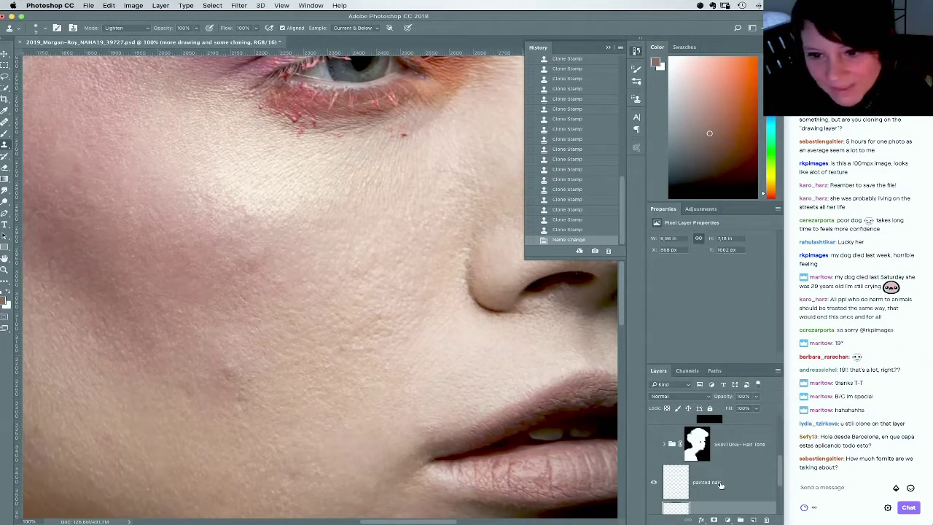
left_click(653, 444)
mouse_move(778, 462)
left_mouse_down()
mouse_move(776, 436)
mouse_move(789, 486)
left_mouse_up()
left_click(653, 459)
left_click(654, 497)
Group the painted hair and the more drawing and some cloning layers, naming the group "Painted hair and some drawing"
left_click(738, 453, "shift")
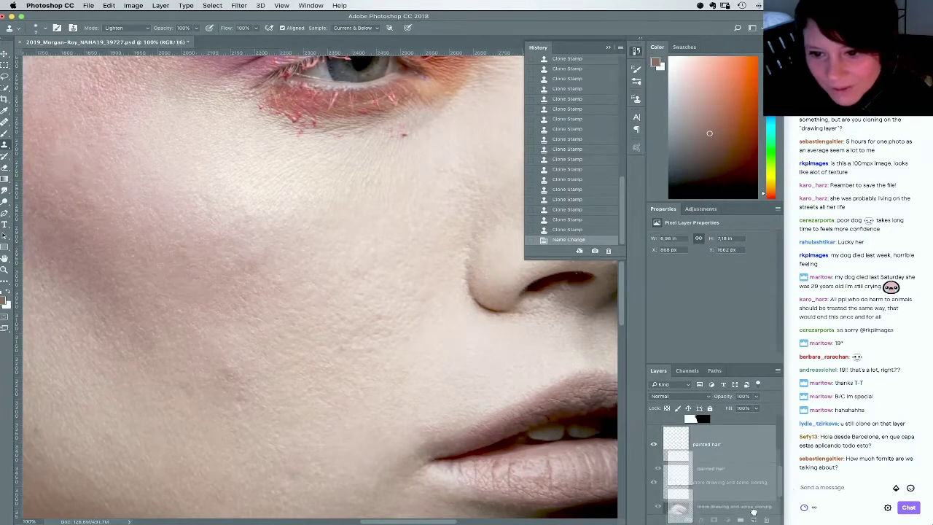
key("super+g")
double_click(688, 432)
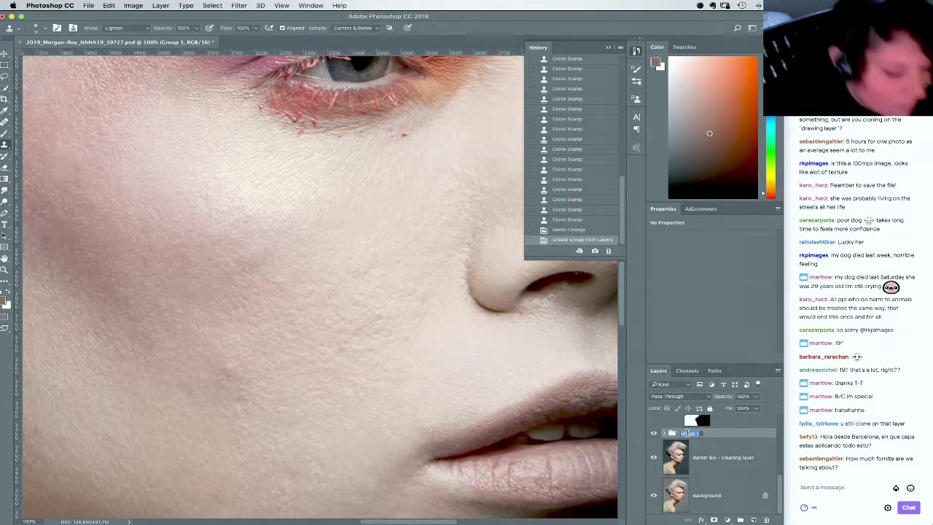
type("r")
type("ainted ha")
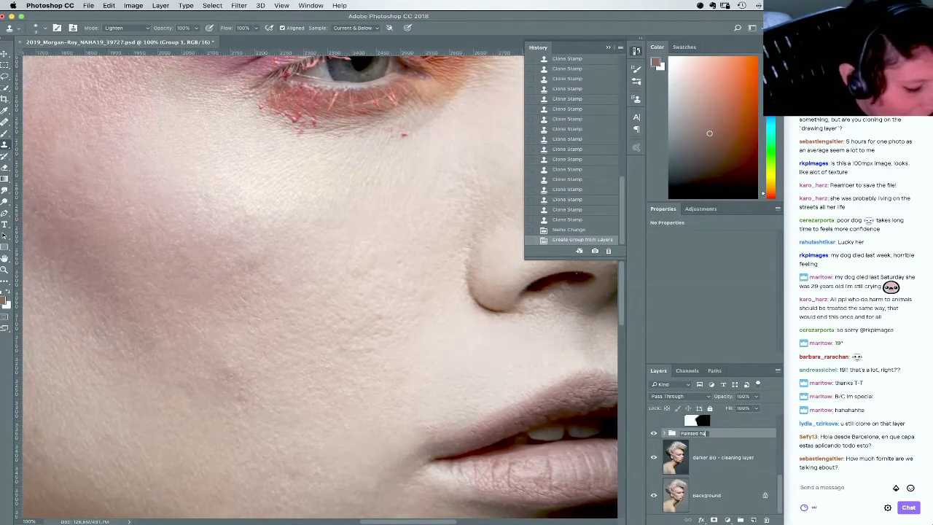
type("ir and some ")
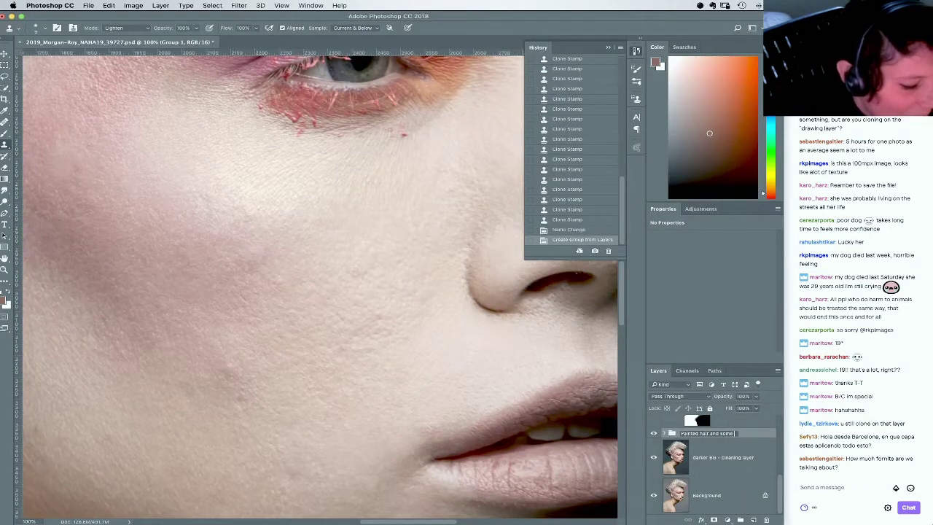
type("drawing")
key("Return")
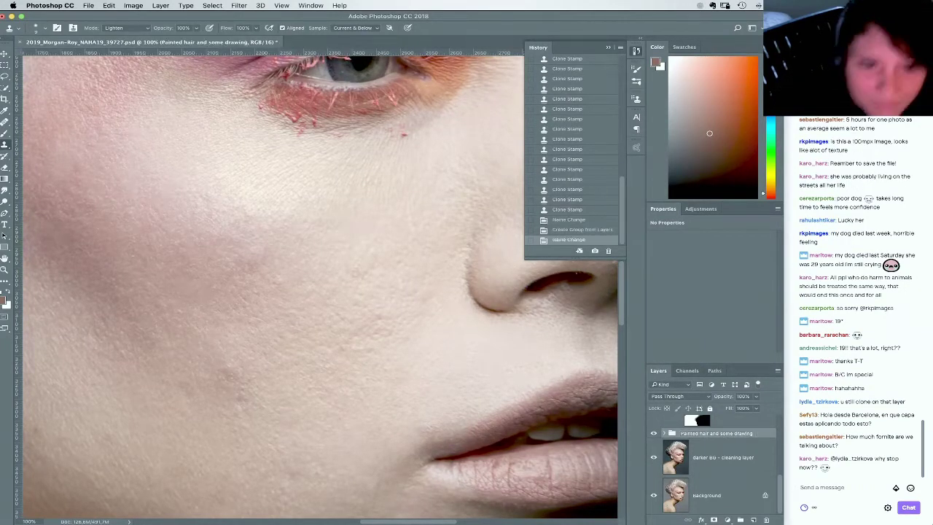
Select the darker BG - cleaning layer and compare the retouched face with the original Background layer on its own
key("alt+bracketleft")
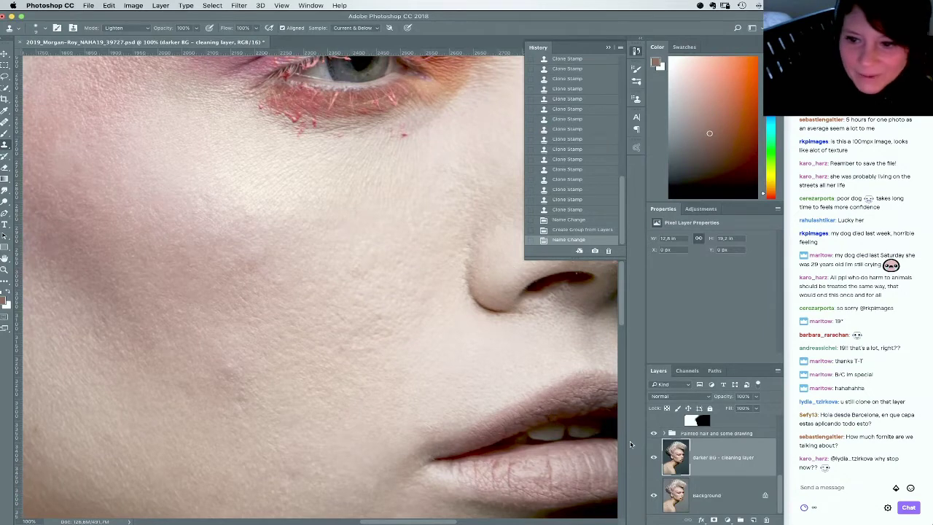
key("super+minus")
key("super+minus")
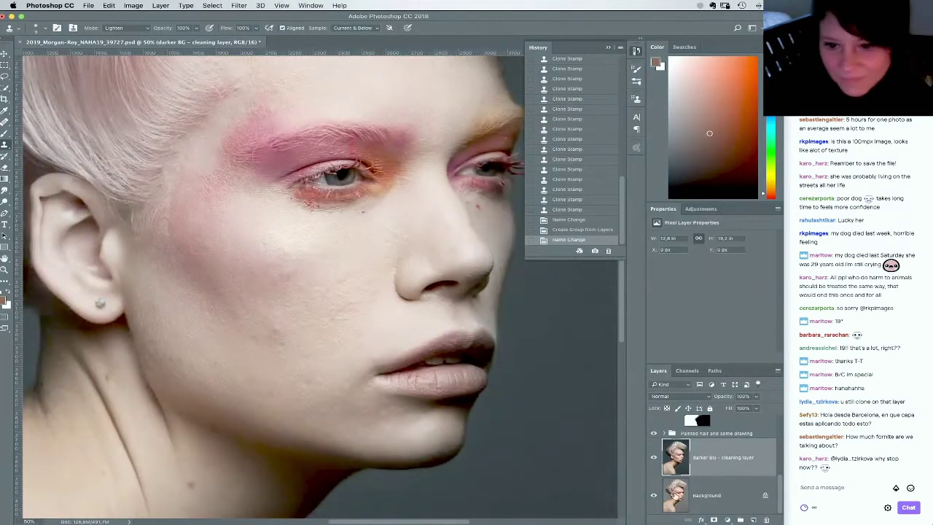
left_click(655, 495, "alt")
left_click(654, 495, "alt")
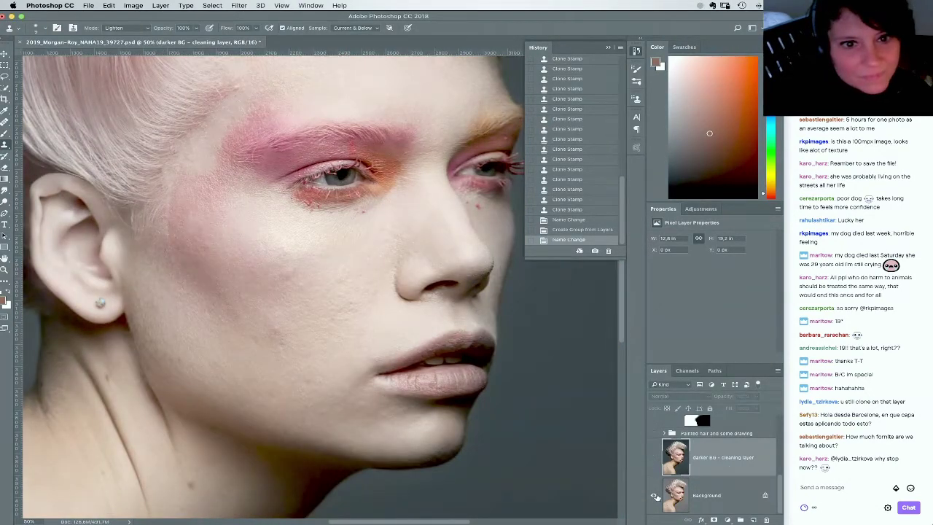
left_click(655, 495, "alt")
left_click(654, 495, "alt")
left_click(655, 496, "alt")
left_click(655, 496, "alt")
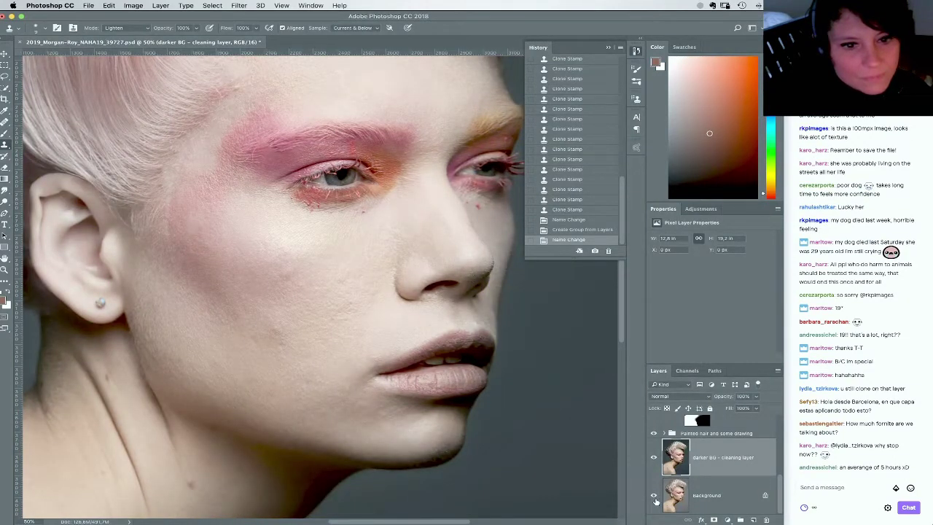
Enlarge the Clone Stamp brush slightly and clone over the uneven skin above the eyebrow's outer end, undoing the first attempt
left_click_drag(271, 208, 458, 334)
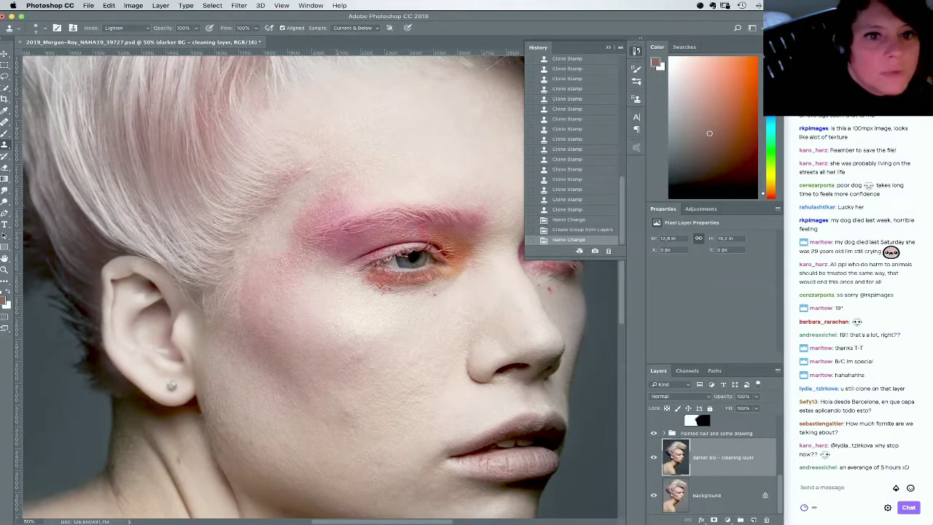
right_click(329, 226)
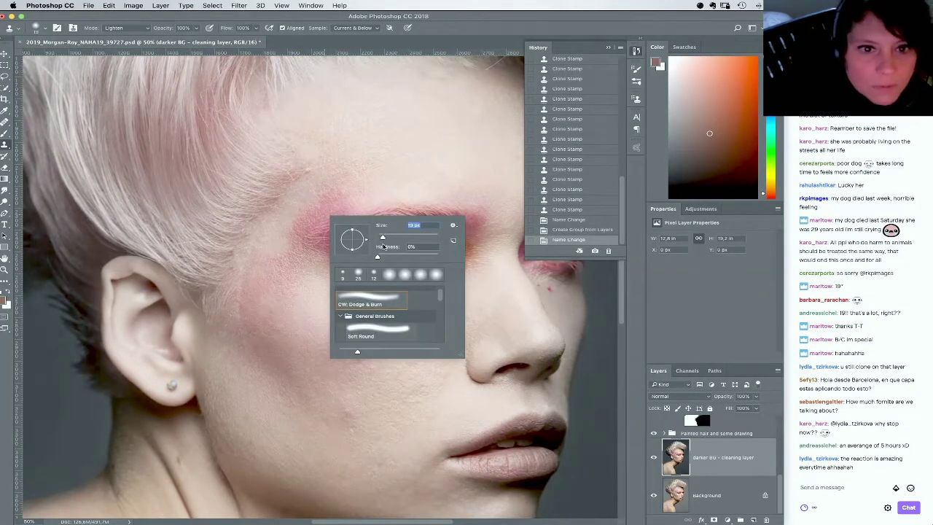
left_click_drag(382, 239, 384, 238)
left_click(316, 178)
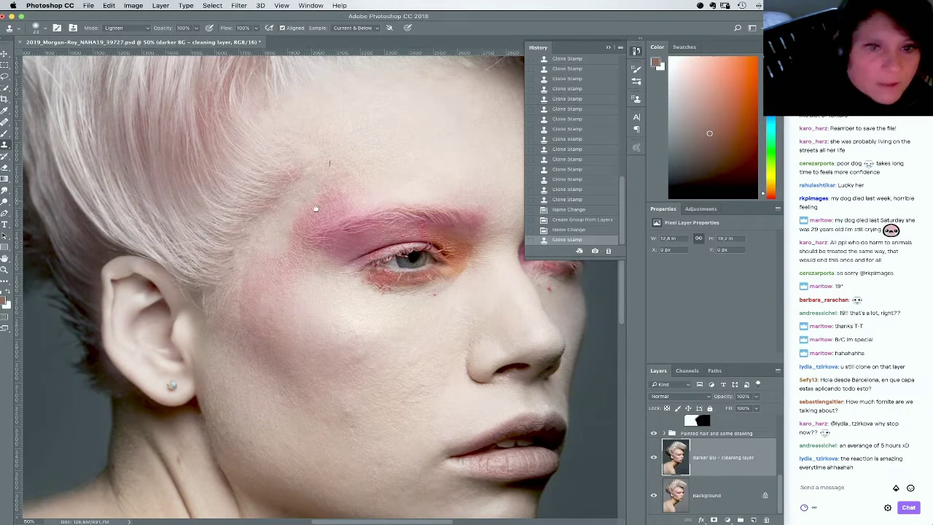
left_click_drag(314, 211, 360, 168)
key("super+z")
left_click(356, 125)
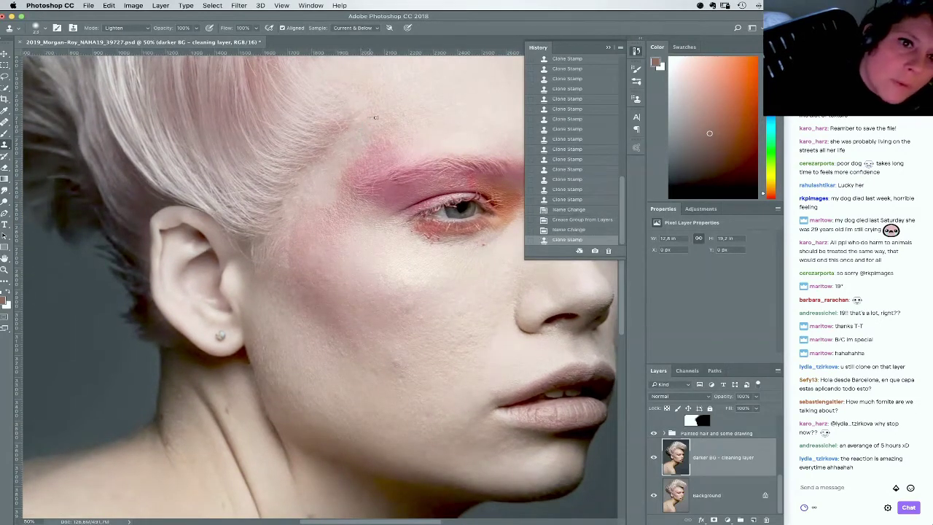
Clone lighter skin over the dark spots along the hairline at the temple, in front of the ear
left_click(290, 220)
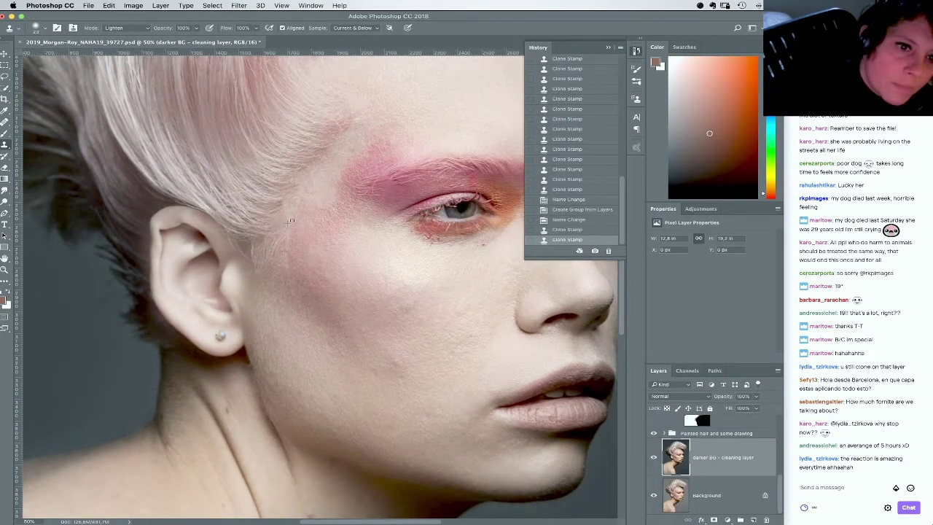
left_click(276, 212)
left_click(292, 201)
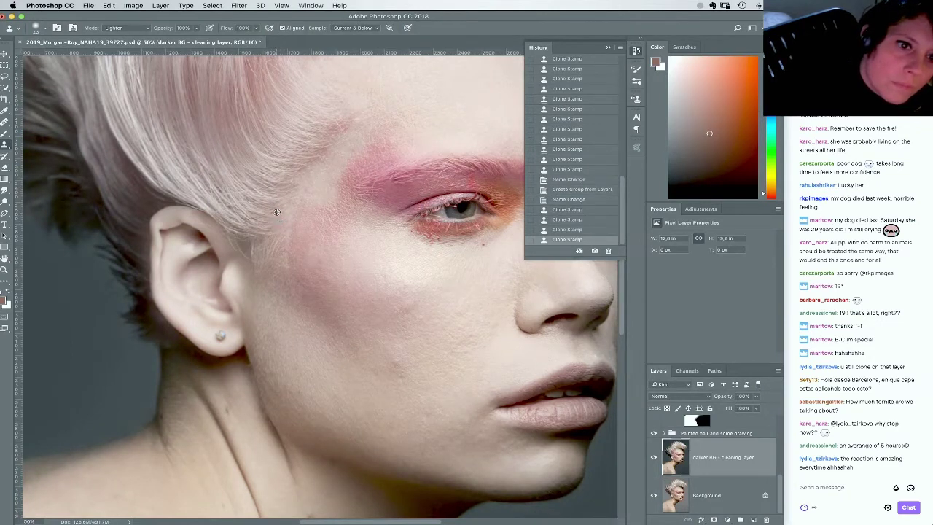
left_click(317, 220)
left_click_drag(311, 286, 312, 270)
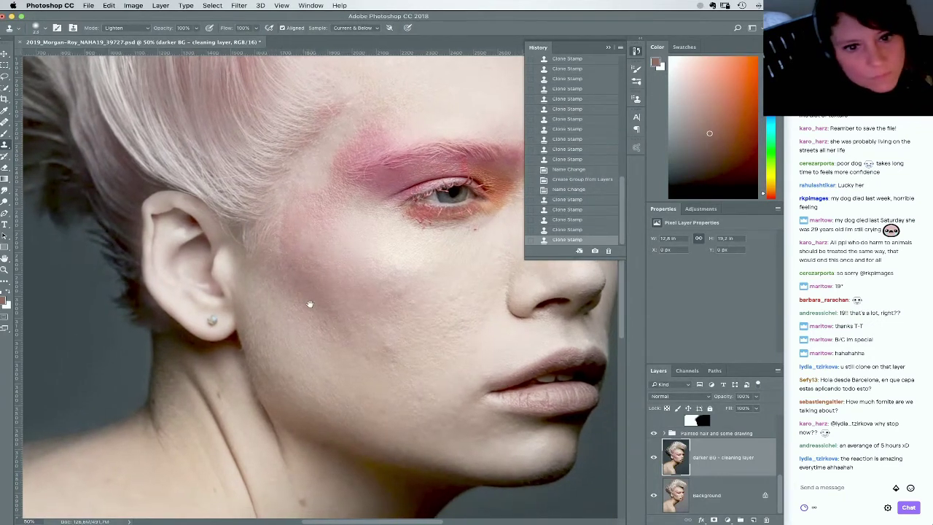
left_click_drag(308, 306, 256, 254)
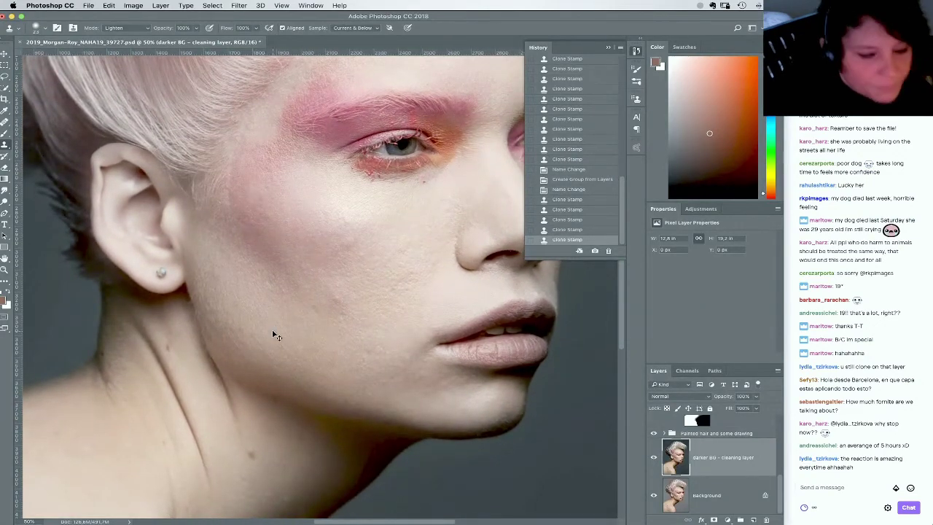
Adjust the Healing Brush size and heal the uneven spots along the upper shoulder toward the base of the neck
scroll(272, 333, "down", 3)
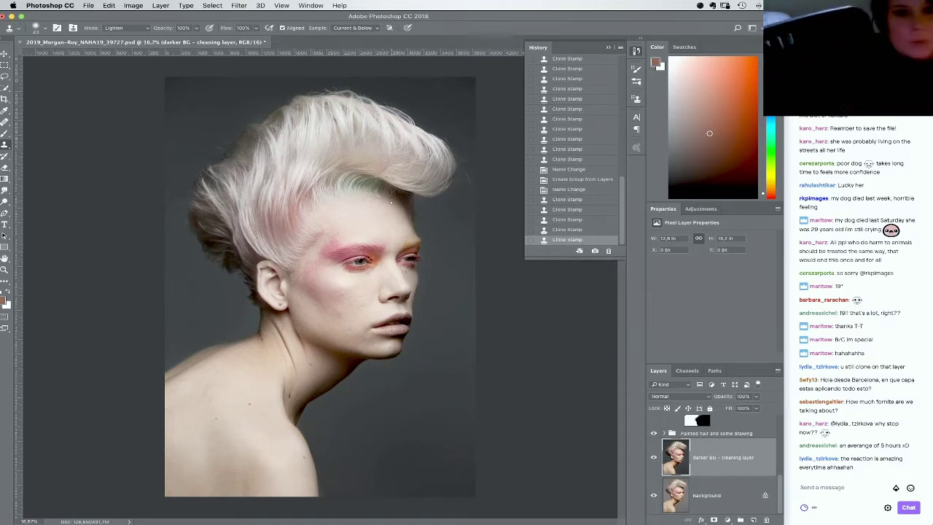
left_click(5, 269)
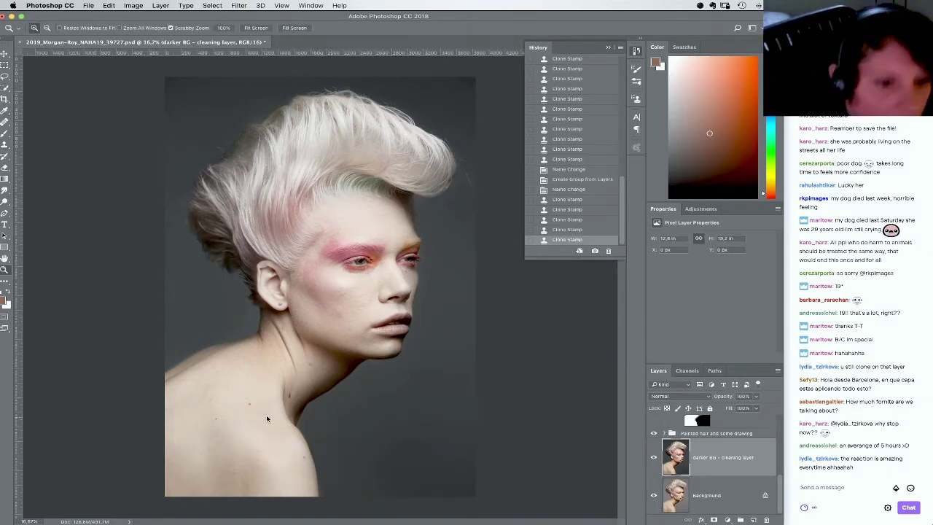
left_click(266, 418)
left_click(266, 418)
left_click_drag(261, 398, 306, 351)
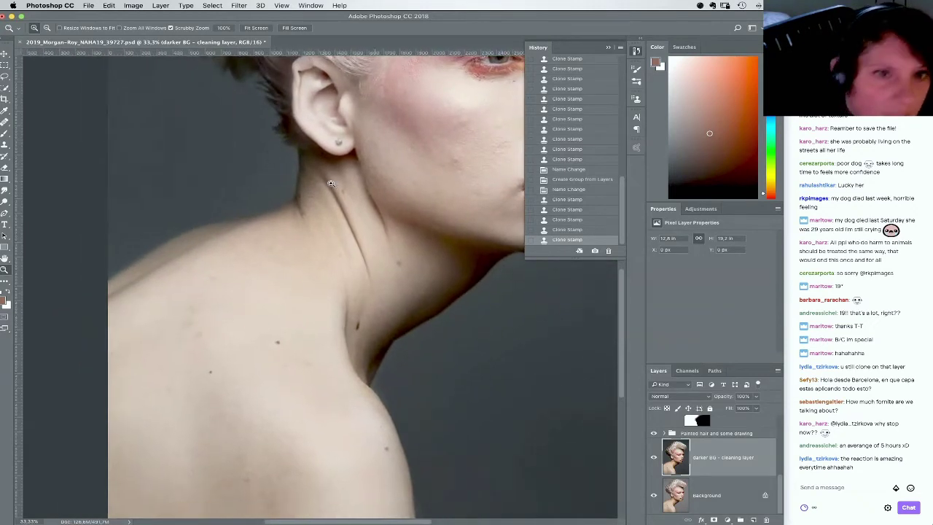
key("s")
right_click(267, 312)
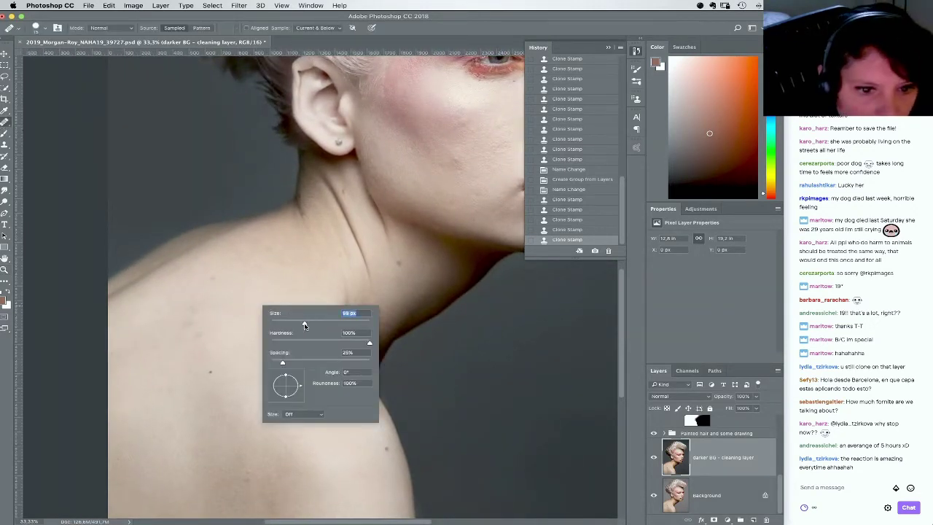
left_click(213, 283)
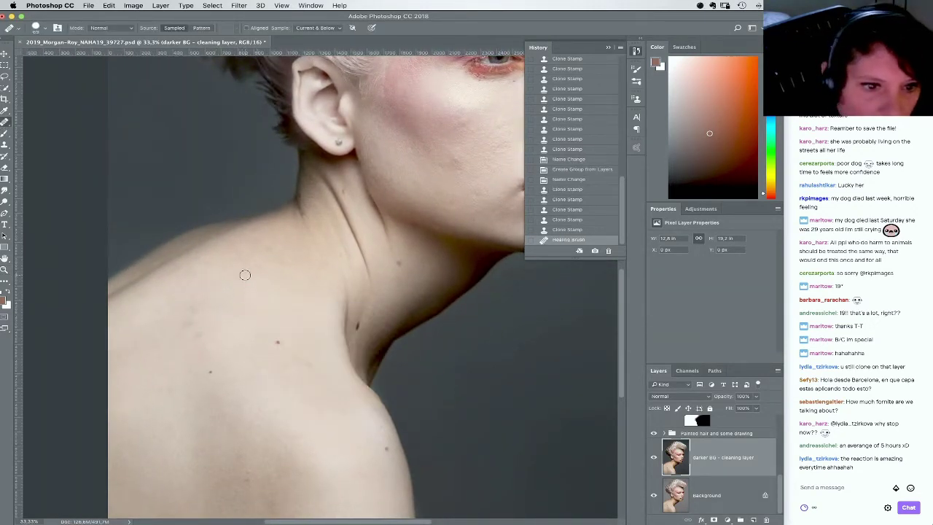
left_click(224, 267)
left_click(239, 259)
left_click(245, 271)
left_click(262, 272)
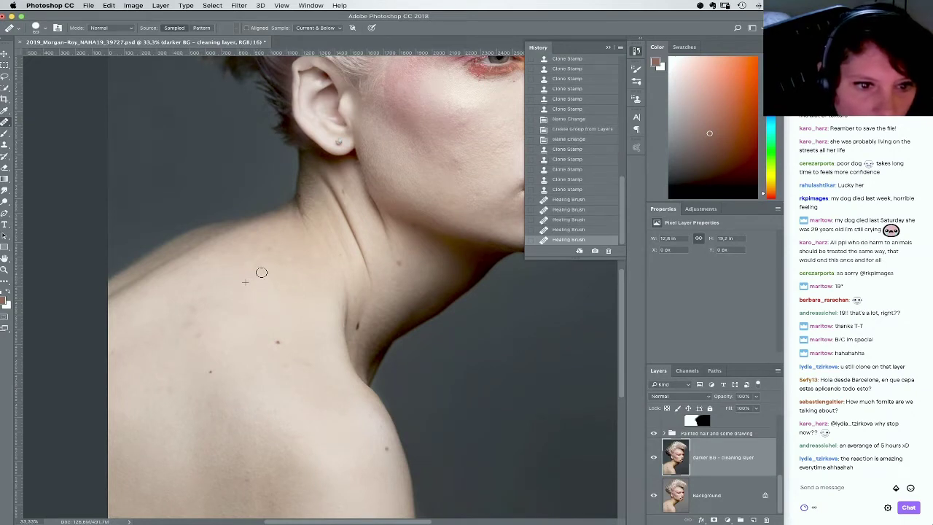
left_click(261, 272)
left_click(268, 251)
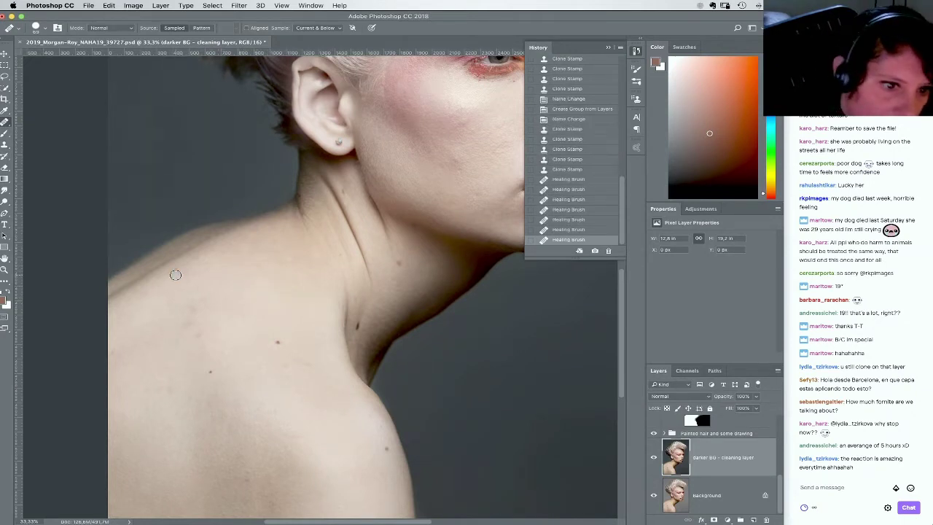
Heal the uneven spots across the upper shoulder below the neck, resampling clean skin nearby
left_click(218, 276)
left_click(214, 279)
left_click(187, 277)
left_click(212, 300)
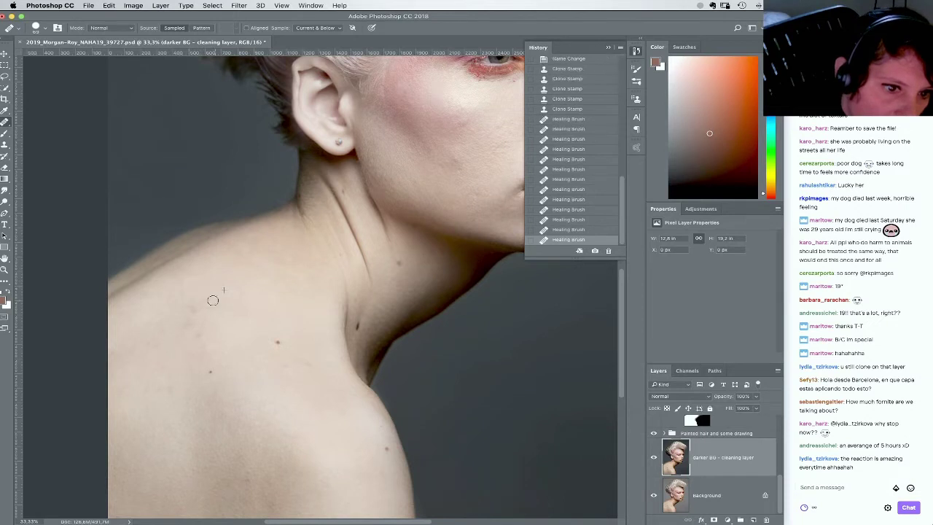
left_click(224, 326, "alt")
left_click(196, 302)
left_click(216, 313, "alt")
Heal the remaining small blemishes around the shoulder moles and across the darker skin of the upper back
left_click(170, 321)
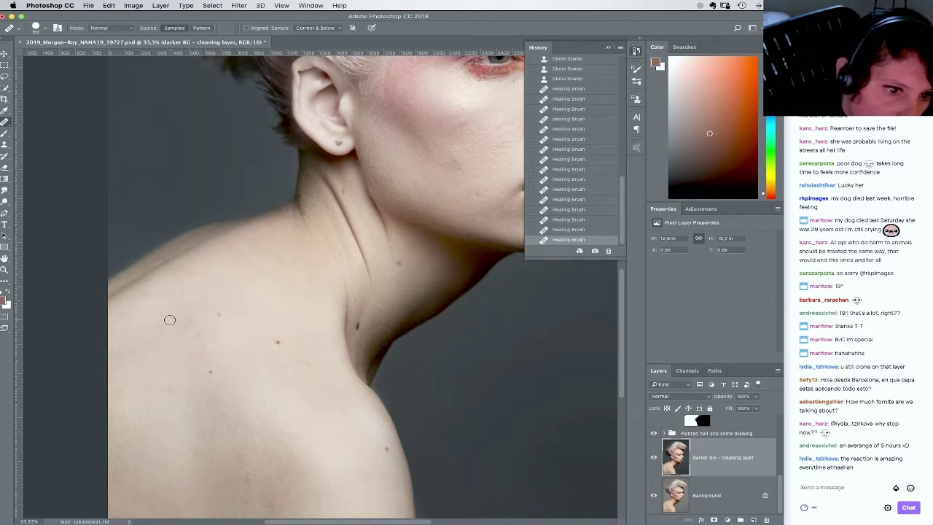
left_click(202, 327)
left_click(233, 342)
scroll(248, 321, "down", 5)
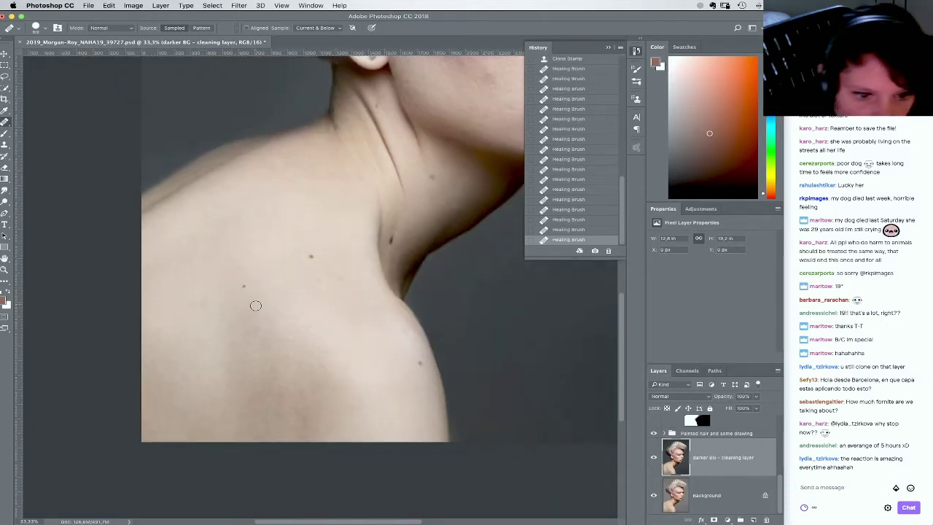
left_click(200, 371)
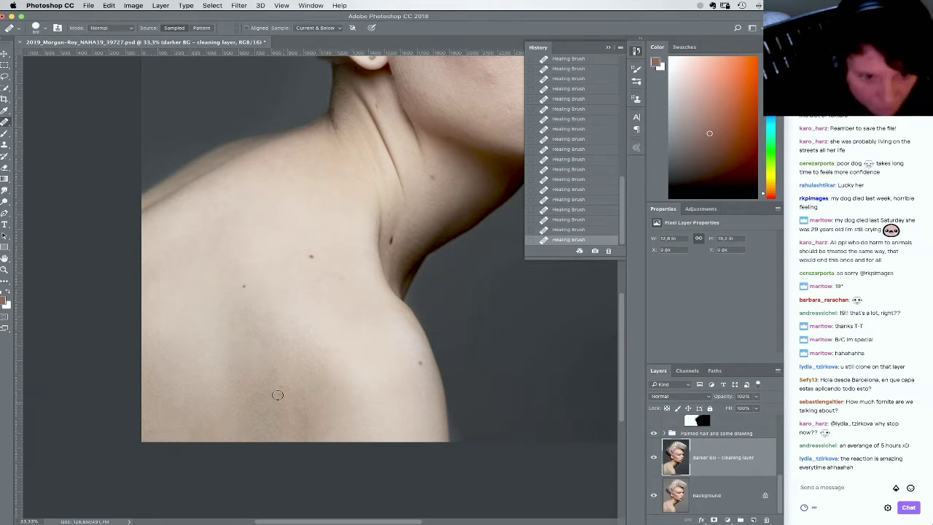
left_click_drag(262, 370, 243, 382)
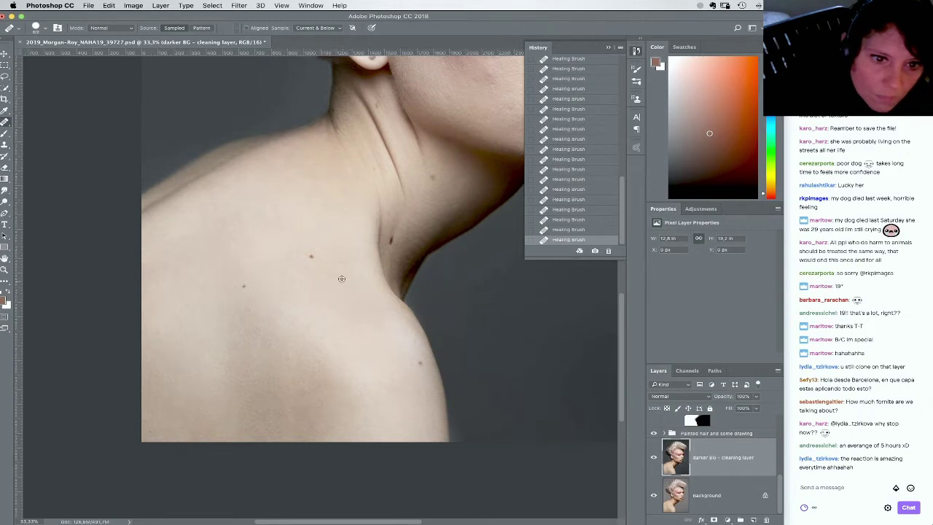
Add a new layer above the darker BG - cleaning layer and set its blend mode to Lighten
left_click_drag(350, 151, 290, 274)
key("super+minus")
key("super+minus")
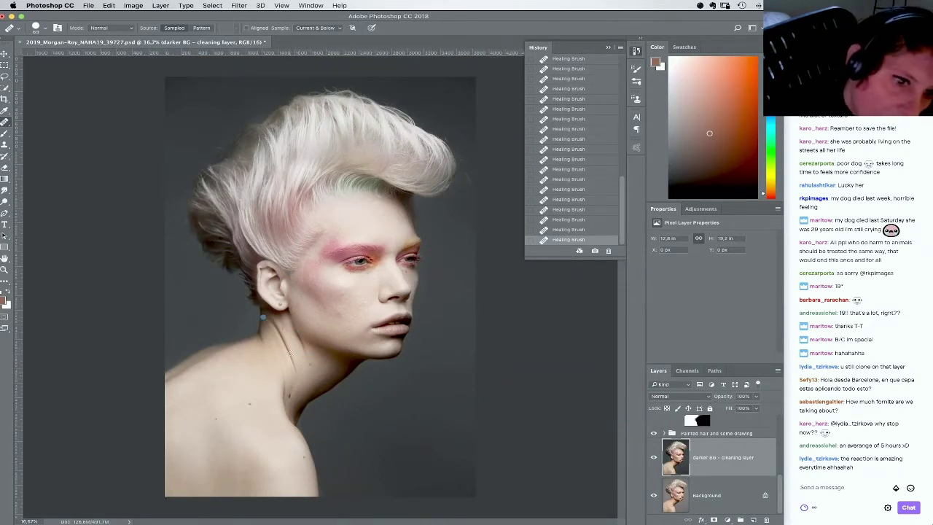
left_click(753, 520)
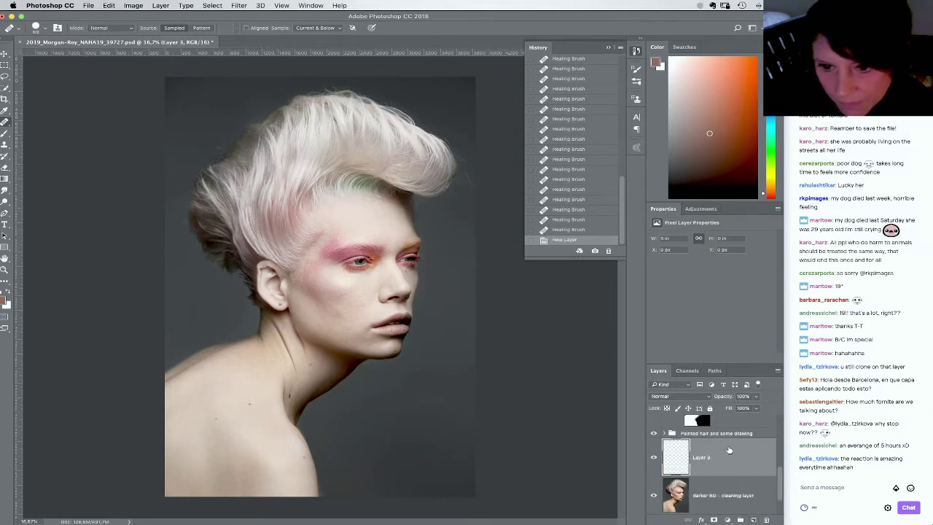
left_click(683, 397)
left_click(664, 460)
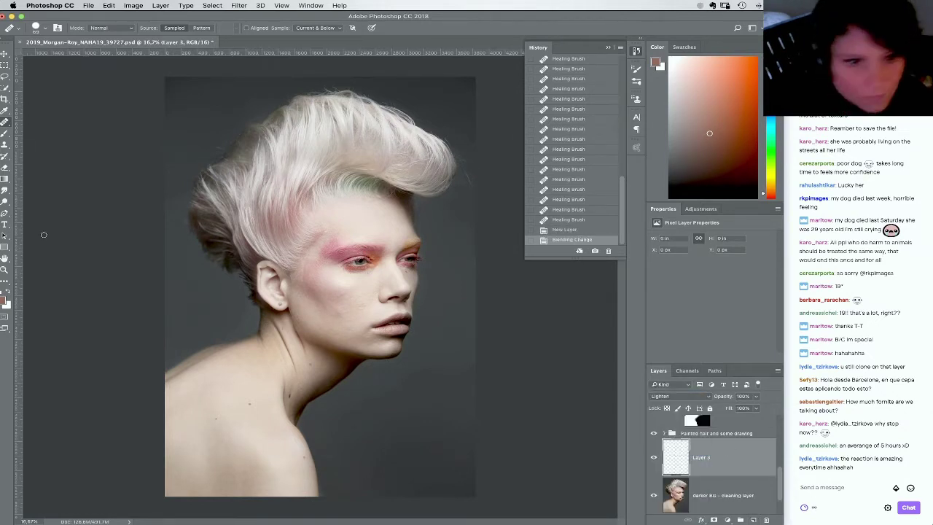
Choose the Clone Stamp with a much larger brush and set both the layer's blend mode and the tool's mode to Normal
left_click(4, 144)
right_click(333, 356)
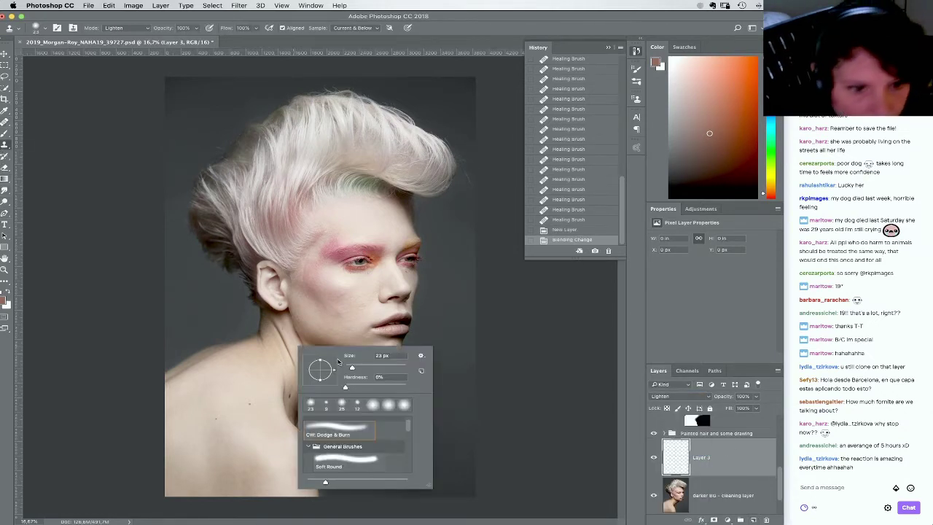
left_click(383, 368)
left_click(294, 381)
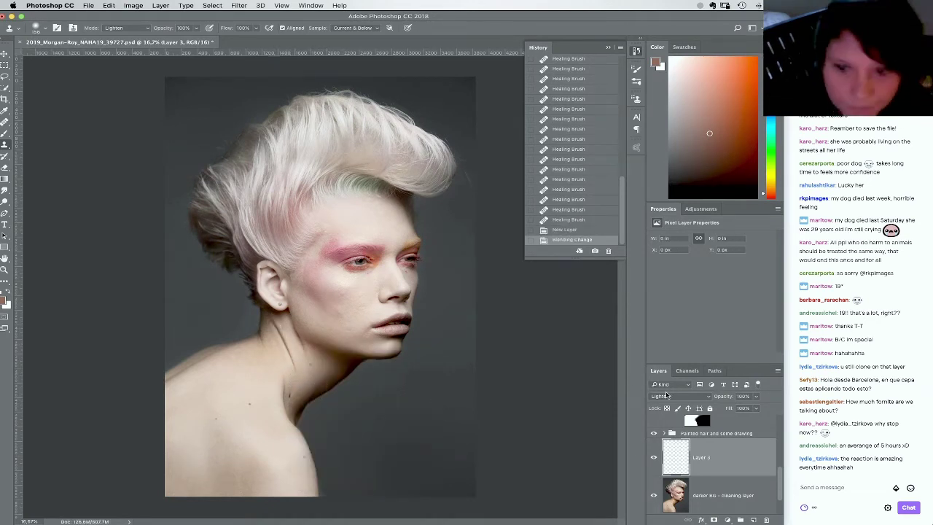
left_click(689, 395)
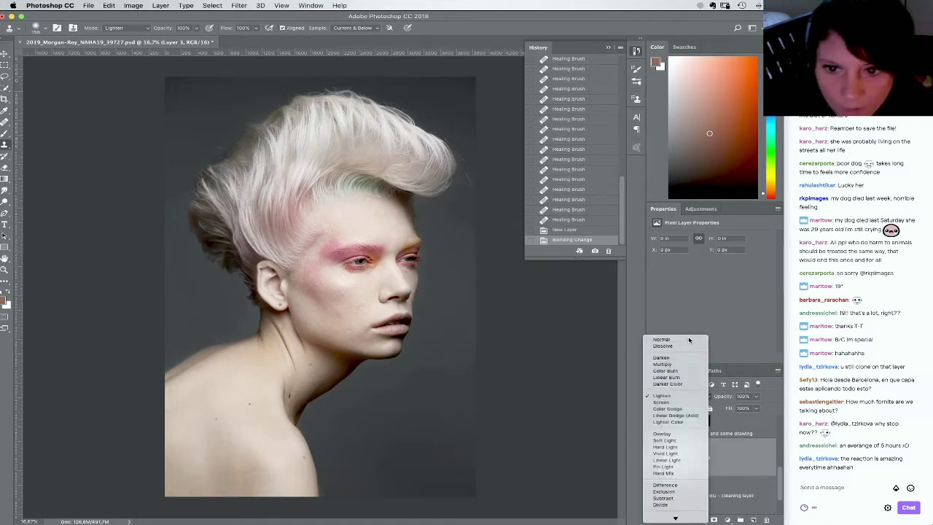
left_click(689, 339)
left_click(120, 28)
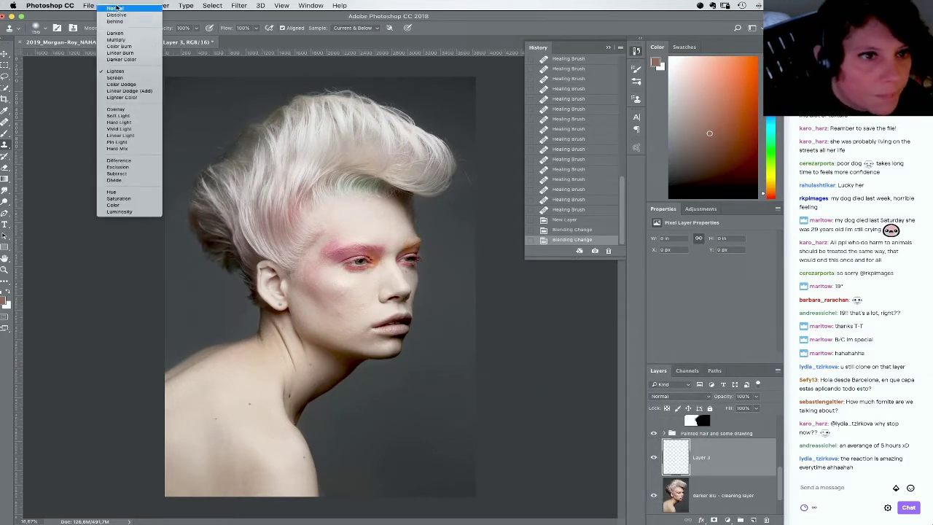
left_click(120, 9)
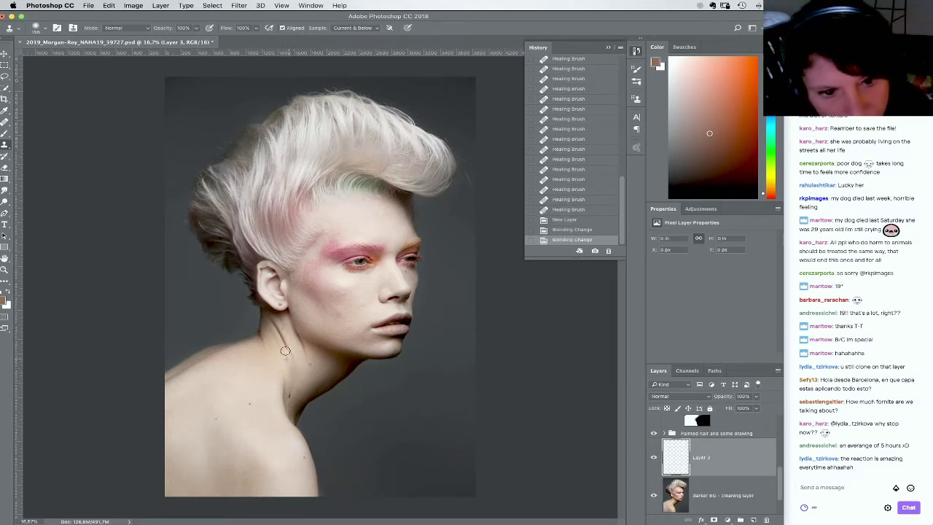
Set the new layer back to Lighten and clone lighter skin over the dark neck creases below the ear
left_click(667, 396)
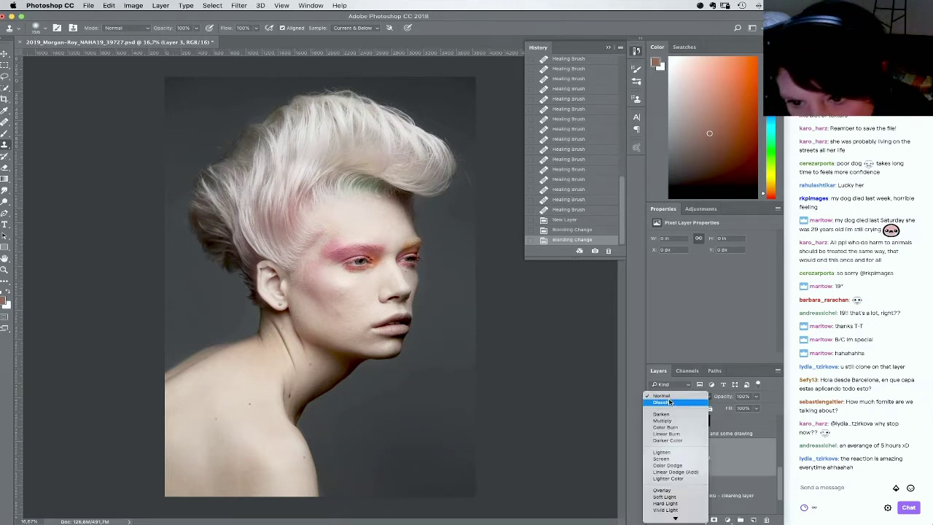
left_click(661, 452)
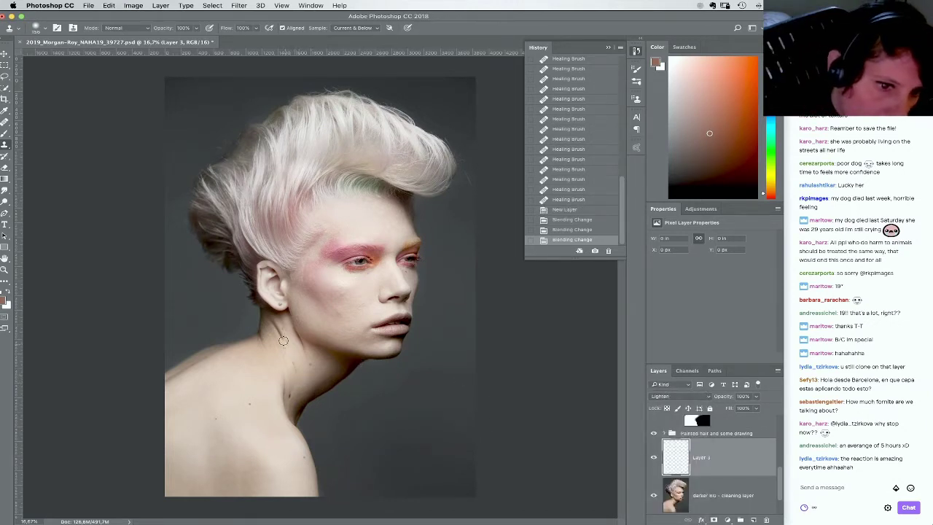
left_click_drag(274, 326, 267, 324)
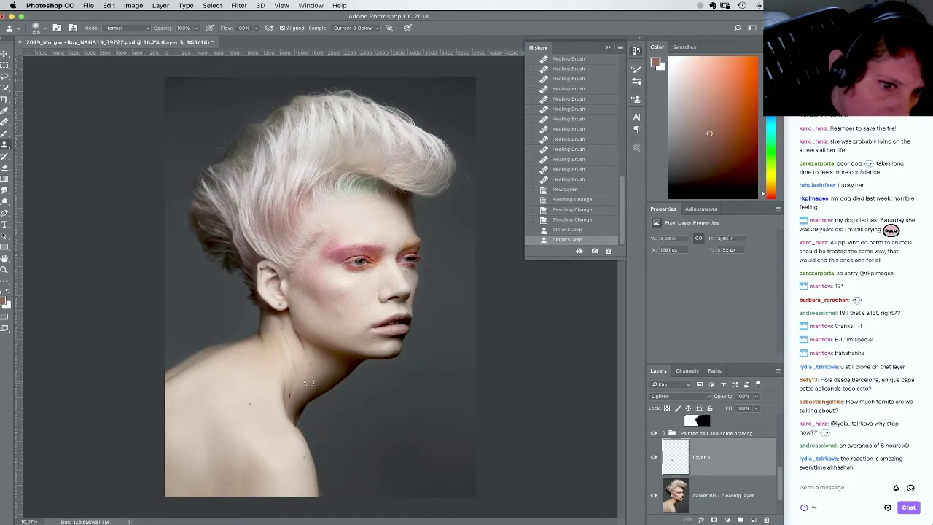
Reduce the Clone Stamp brush to 87 px and add another new layer above the Lighten layer
key("super+plus")
key("super+plus")
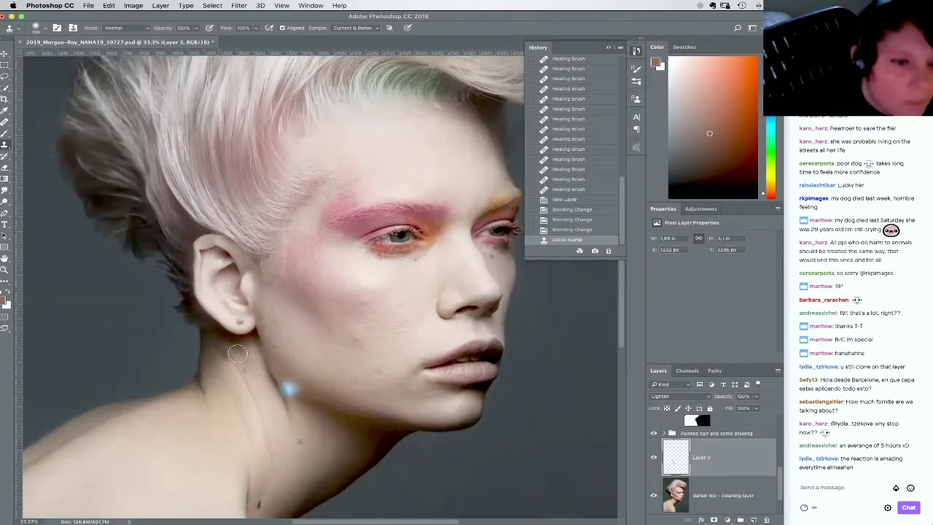
left_click_drag(270, 366, 315, 268)
right_click(354, 332)
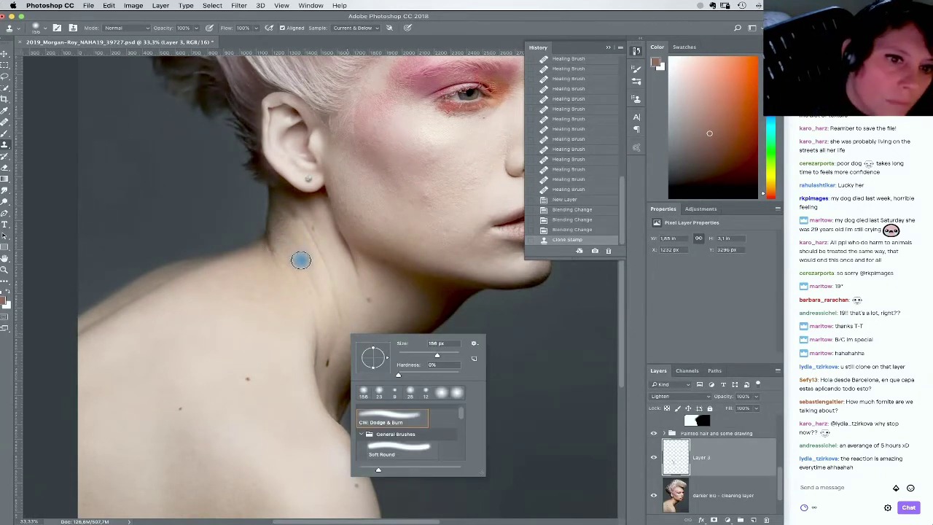
left_click(426, 355)
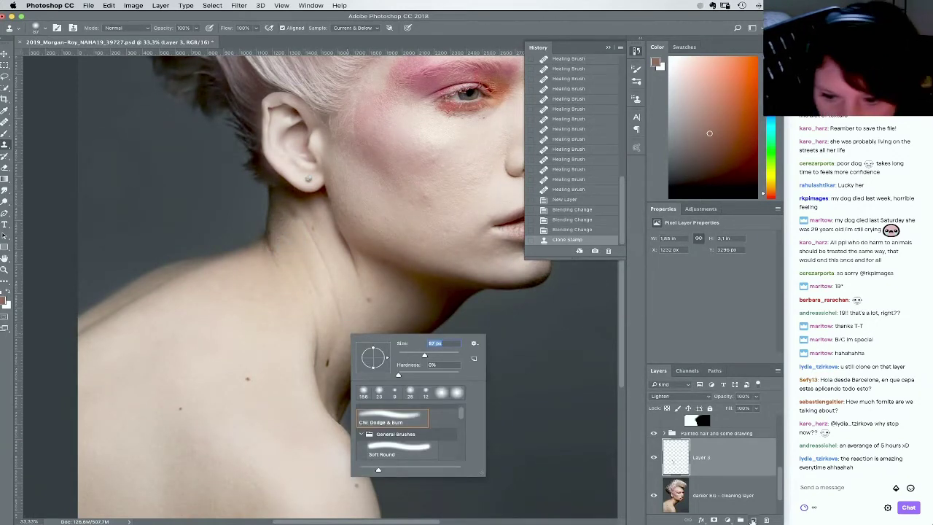
left_click(754, 519)
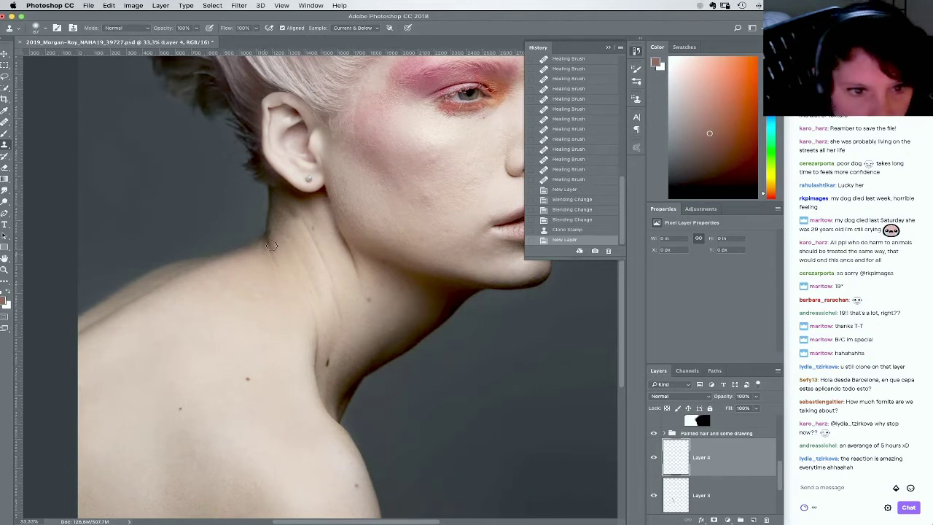
Undo the first clone stroke at the back of the neck, lower the opacity to 30% and clone softly over the dark skin there
mouse_move(279, 214)
left_mouse_down()
mouse_move(280, 204)
mouse_move(290, 211)
left_mouse_up()
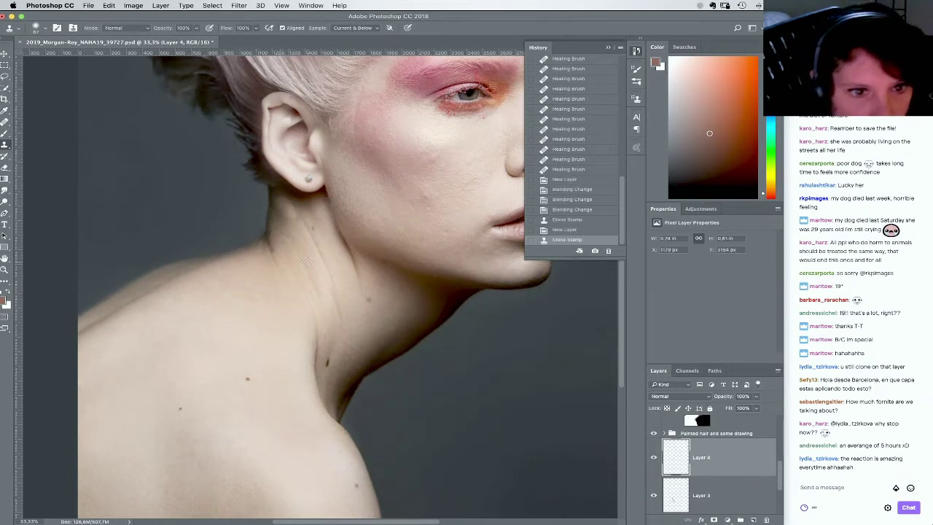
key("super+z")
key("super+plus")
key("super+plus")
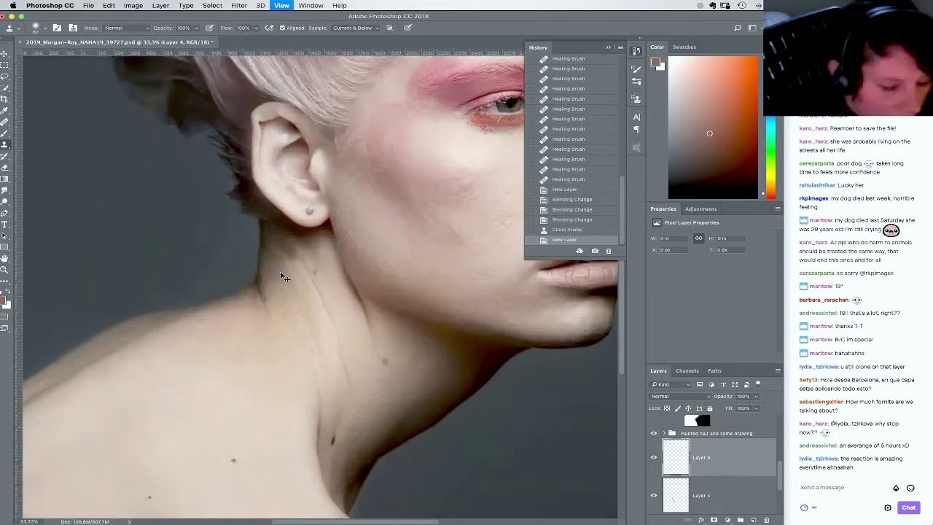
key("super+plus")
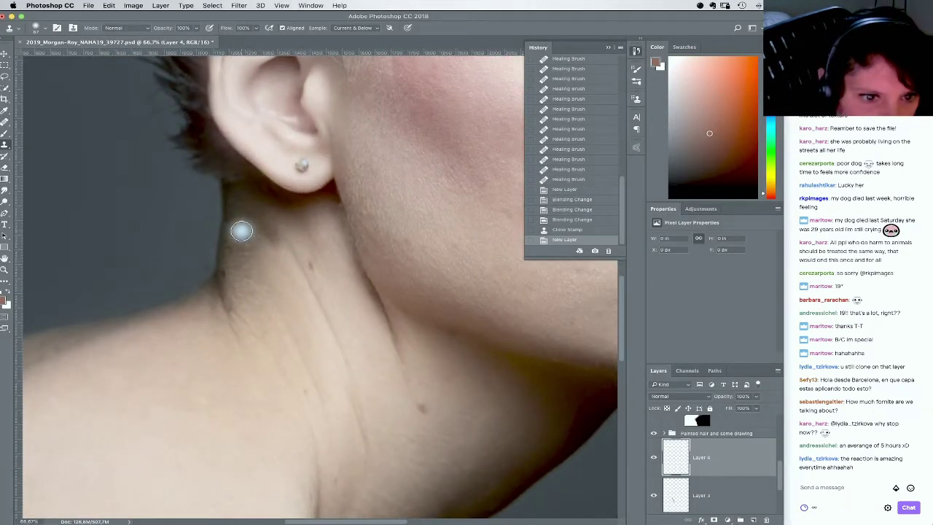
key("3")
mouse_move(261, 254)
left_mouse_down()
mouse_move(277, 283)
mouse_move(283, 257)
mouse_move(264, 245)
left_mouse_up()
left_click(299, 287)
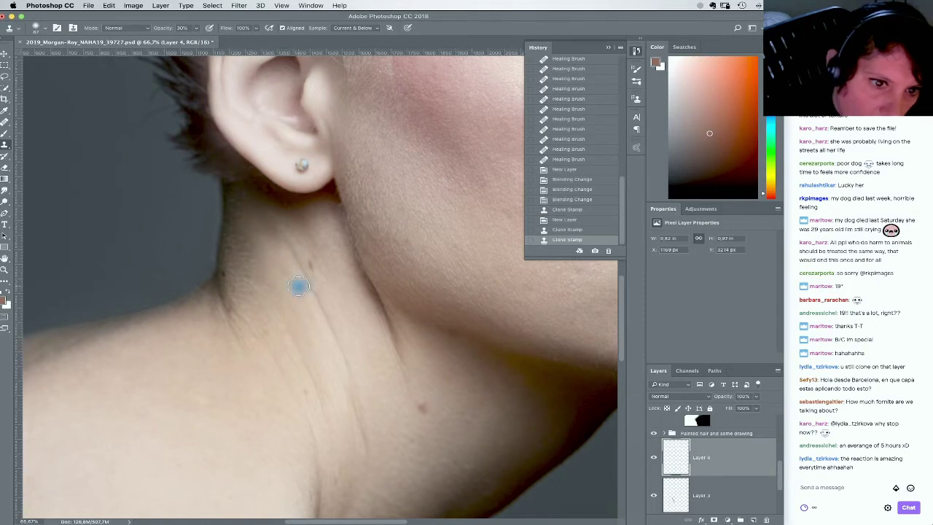
Merge the neck cloning layer down into the Lighten layer beneath it
left_click_drag(359, 312, 344, 290)
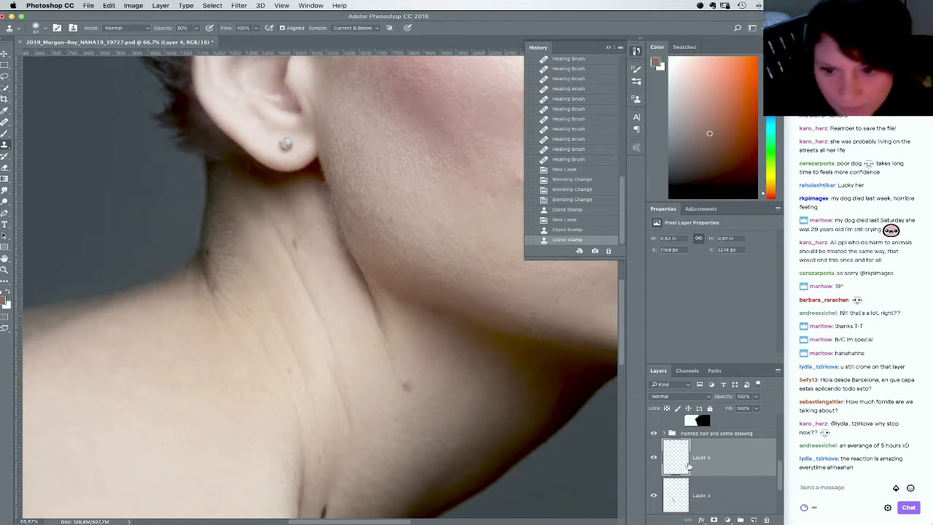
left_click(160, 5)
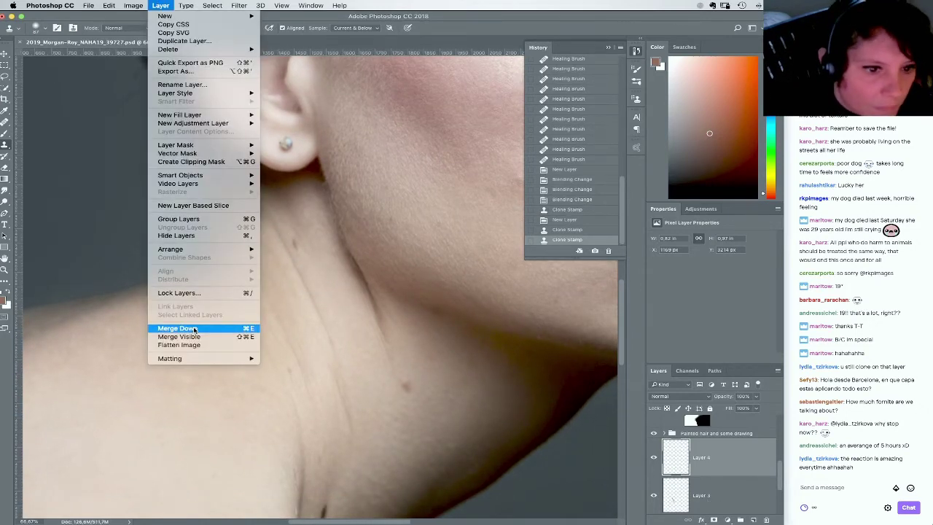
left_click(194, 329)
Add a new layer and heal the long crease down the neck with a smaller Healing Brush, reducing the brush further
left_click(5, 123)
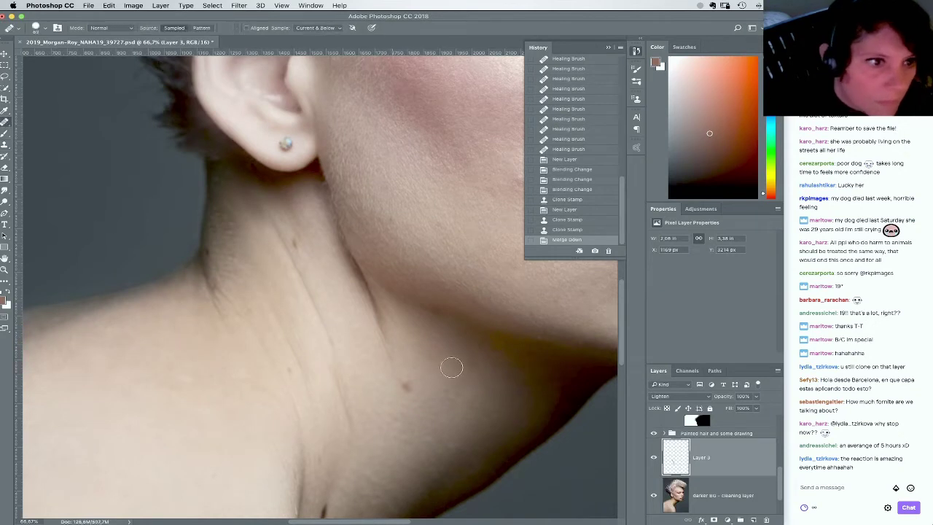
left_click(753, 519)
right_click(315, 297)
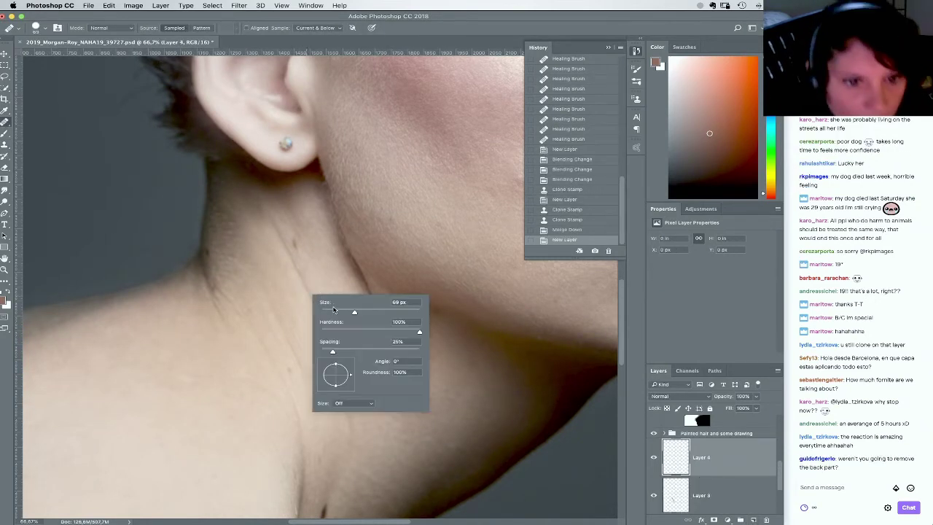
left_click(310, 275)
mouse_move(342, 386)
left_mouse_down()
mouse_move(363, 447)
mouse_move(340, 374)
mouse_move(352, 366)
left_mouse_up()
right_click(310, 314)
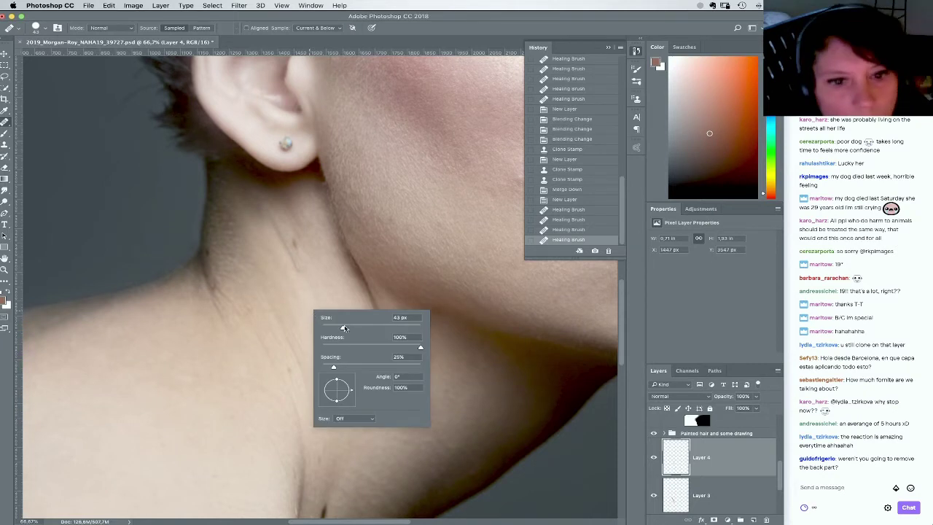
Try healing the upper end of the neck crease below the earlobe, undoing both strokes
left_click(293, 293, "alt")
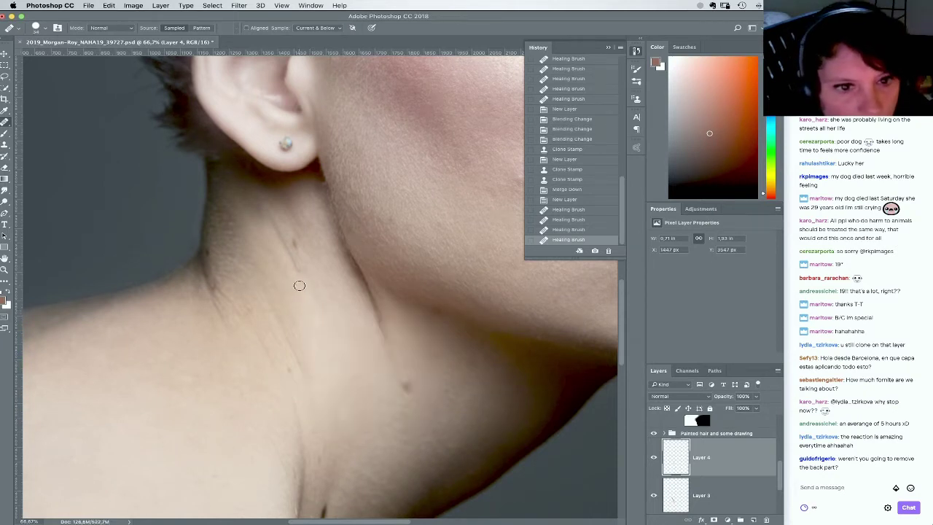
left_click_drag(282, 247, 268, 211)
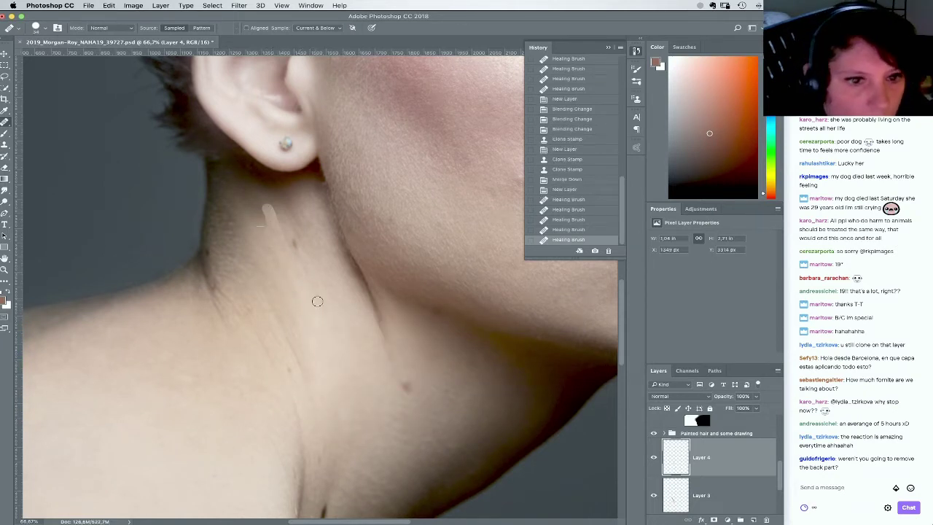
left_click(319, 301)
key("super+z")
left_click(291, 217)
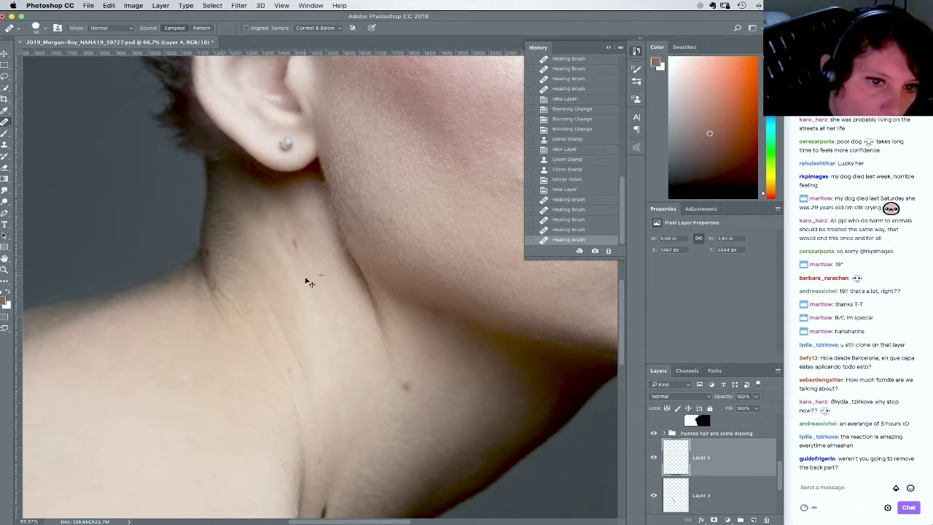
key("super+z")
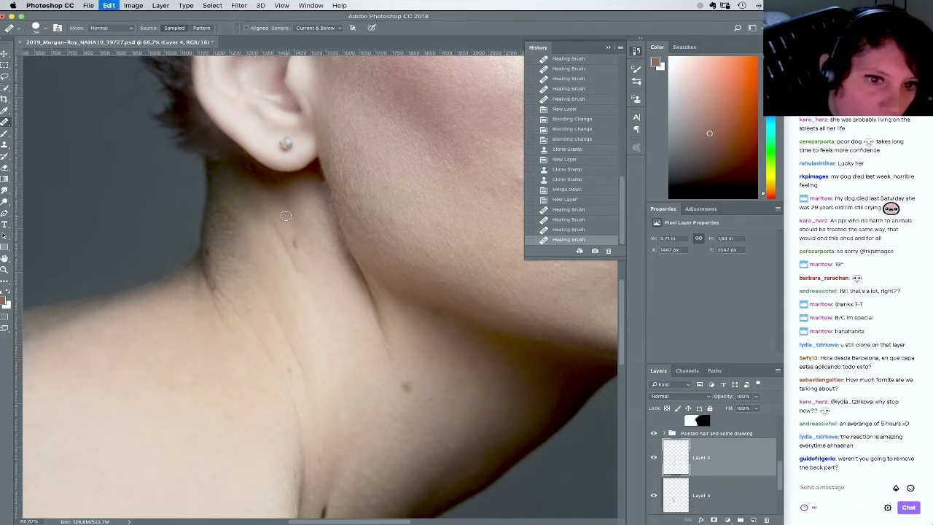
Heal the remaining neck crease in short strokes from below the earlobe down the middle of the neck
left_click(307, 274)
left_click(317, 295)
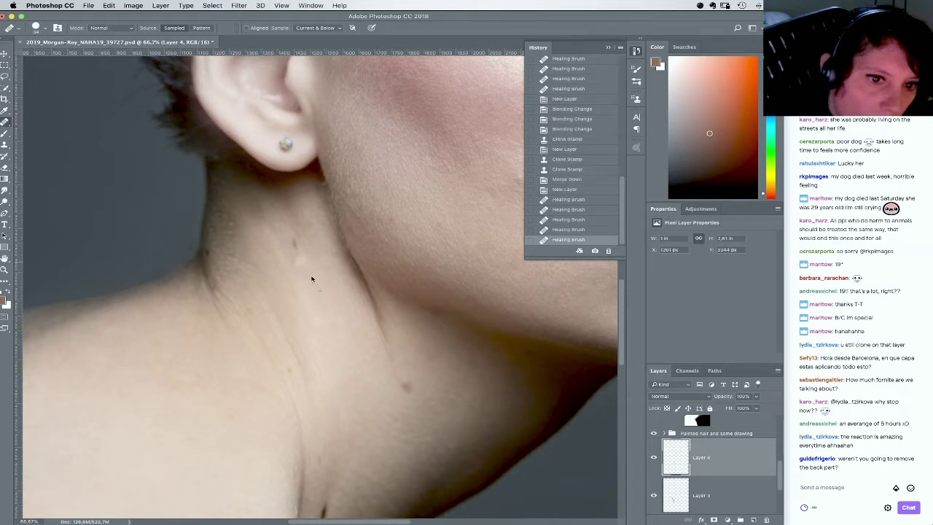
left_click(333, 328)
left_click(345, 342)
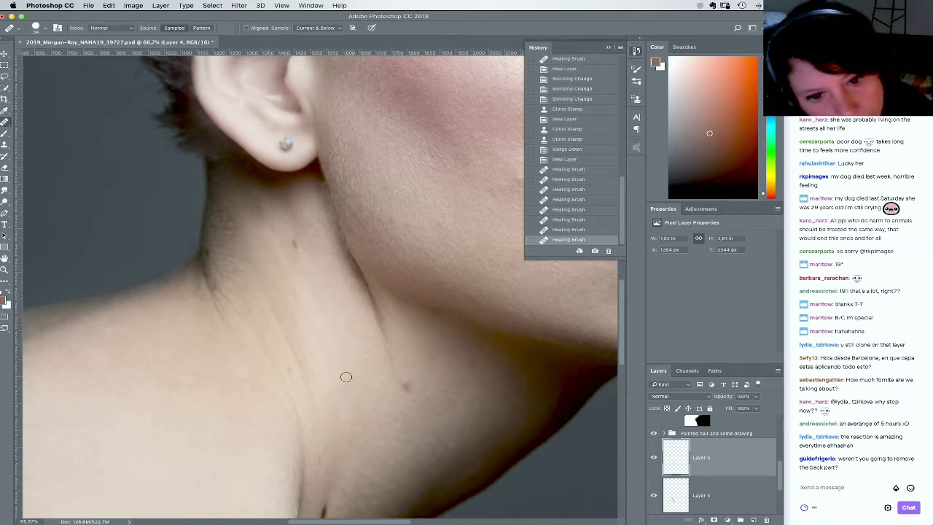
Heal the shaded skin and crease on the neck below the earlobe, undoing one stroke along the way
left_click_drag(321, 355, 347, 392)
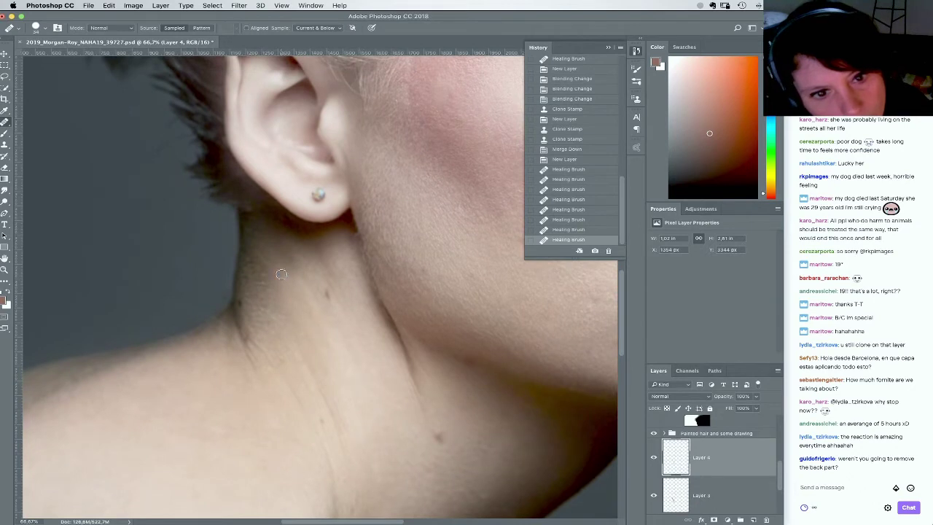
left_click(297, 262)
left_click(327, 328)
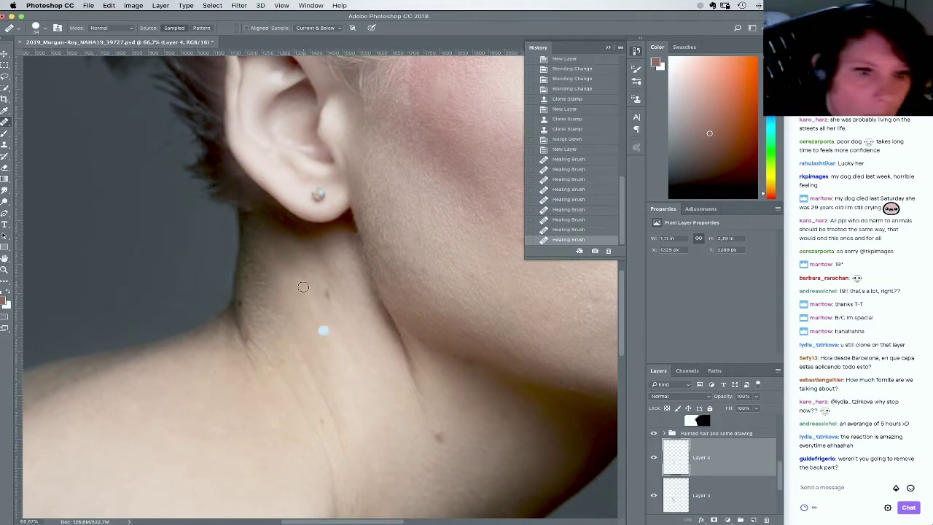
key("super+z")
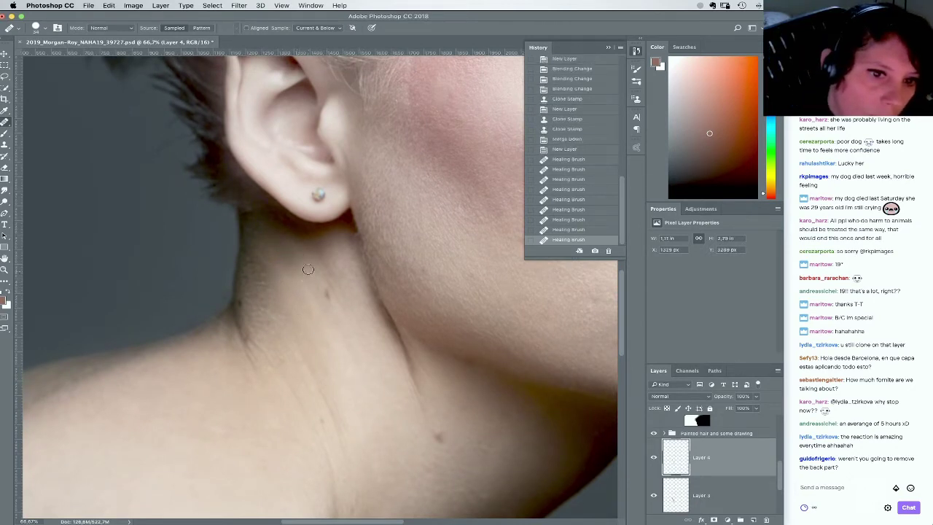
left_click(308, 269)
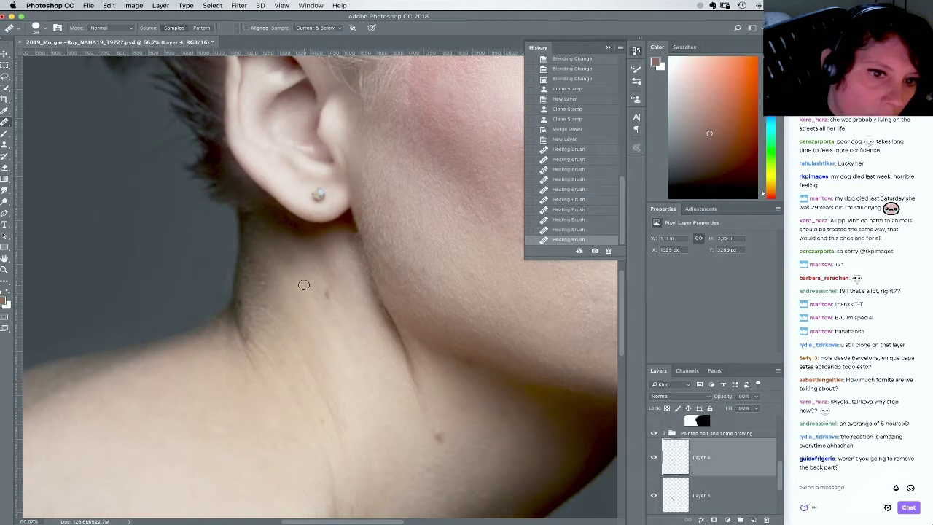
left_click(304, 285)
Sample clean skin on the lower neck and heal the uneven patch just above the large dark mole
scroll(303, 285, "down", 5)
scroll(303, 285, "right", 3)
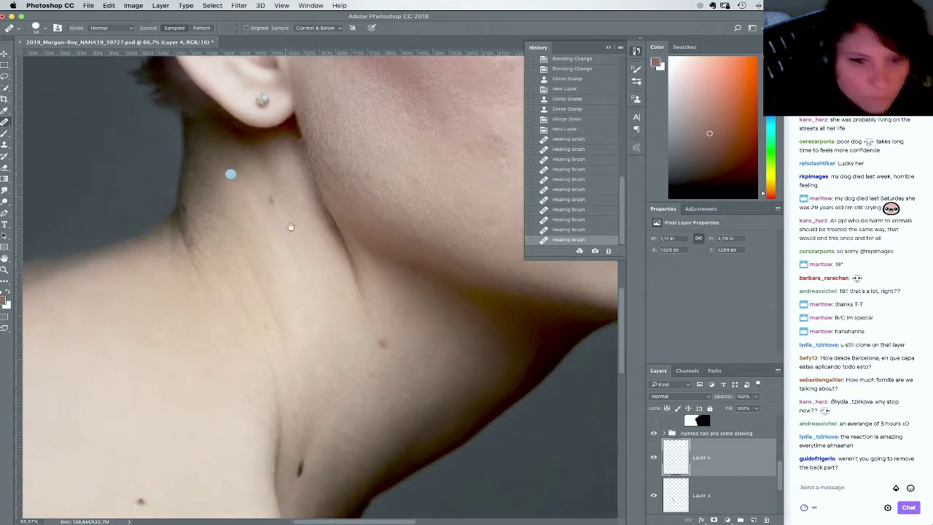
left_click(344, 408, "alt")
left_click_drag(327, 395, 319, 368)
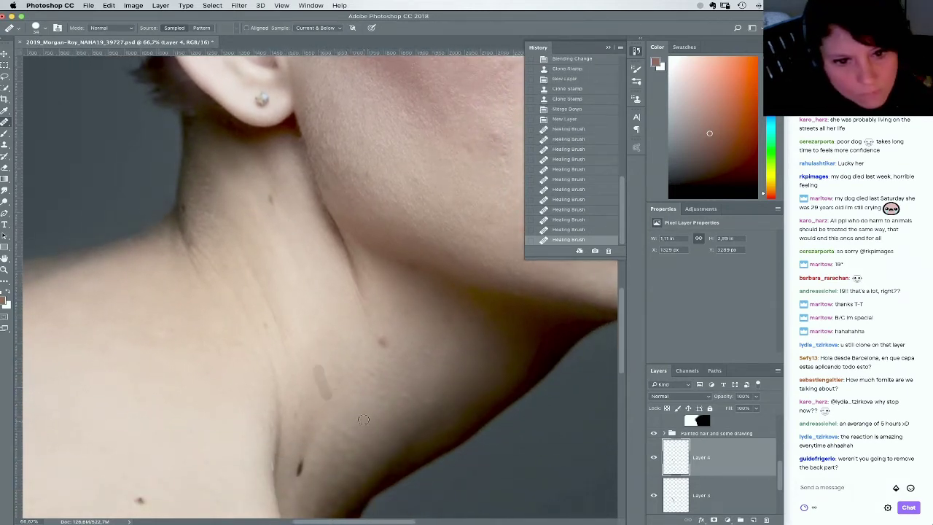
Try healing the crease on the upper middle of the neck from a fresh sample, then step back two Healing Brush strokes
left_click(274, 266, "alt")
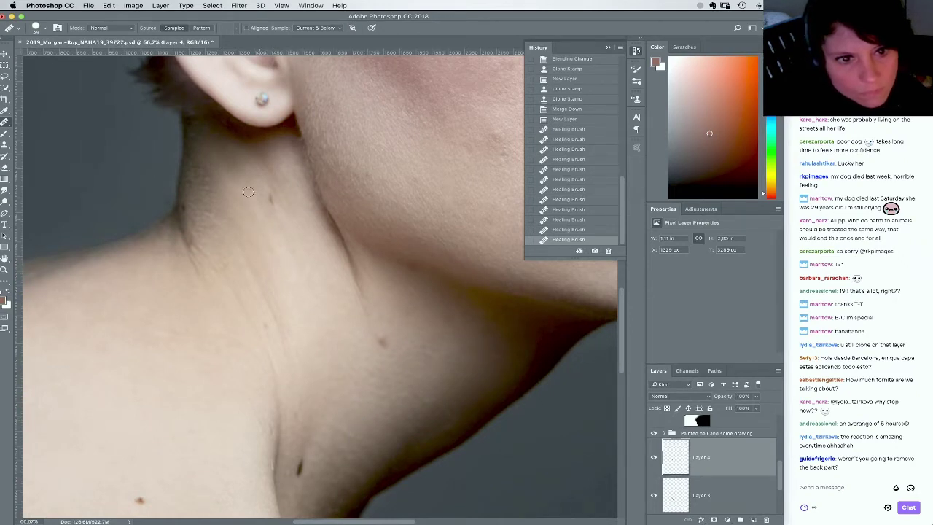
mouse_move(272, 255)
left_mouse_down()
mouse_move(285, 228)
mouse_move(261, 220)
left_mouse_up()
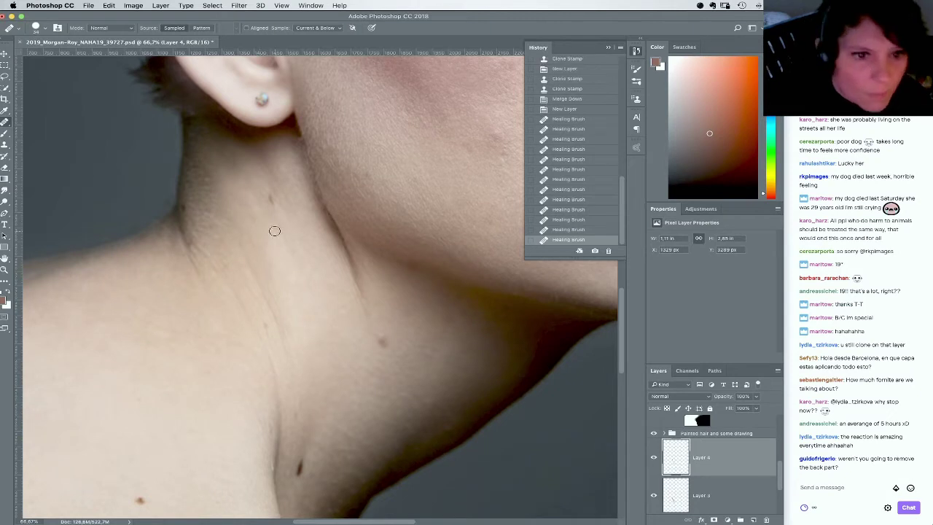
left_click(273, 231)
left_click(568, 220)
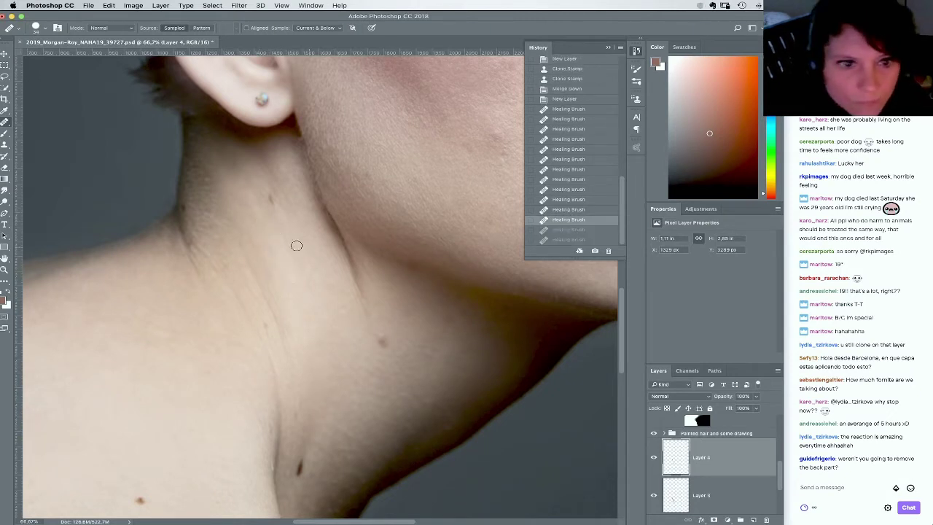
Heal the crease down the middle of the neck again and even out the skin below the jaw around the small mole
left_click_drag(260, 234, 273, 259)
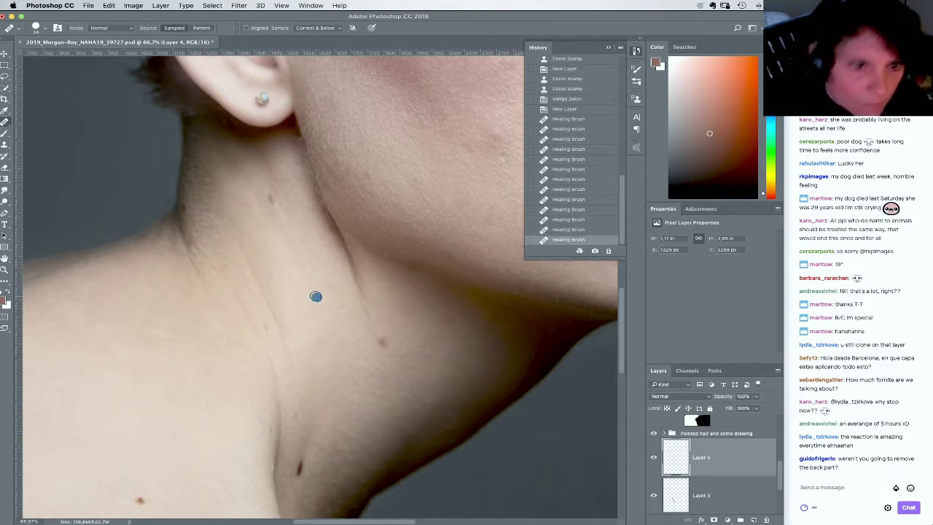
left_click(261, 232, "alt")
left_click(311, 297)
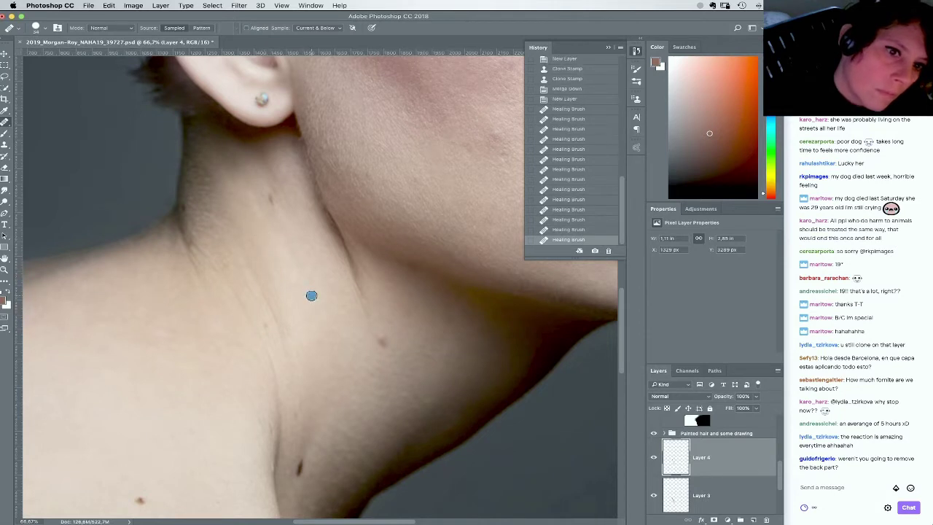
left_click_drag(331, 306, 321, 298)
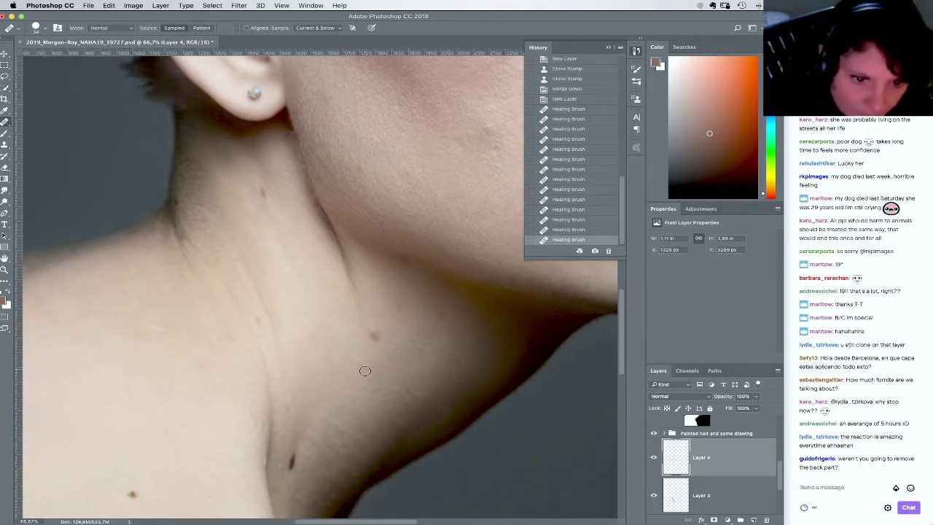
left_click(364, 370)
left_click(420, 393)
left_click(422, 341)
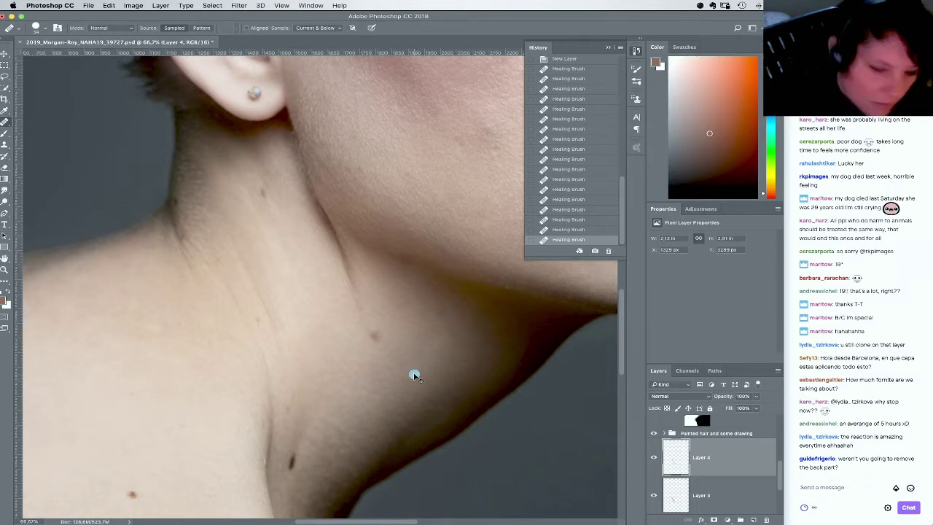
Heal away the small mole in the middle of the neck beneath the jaw
key("super+minus")
key("super+minus")
key("super+minus")
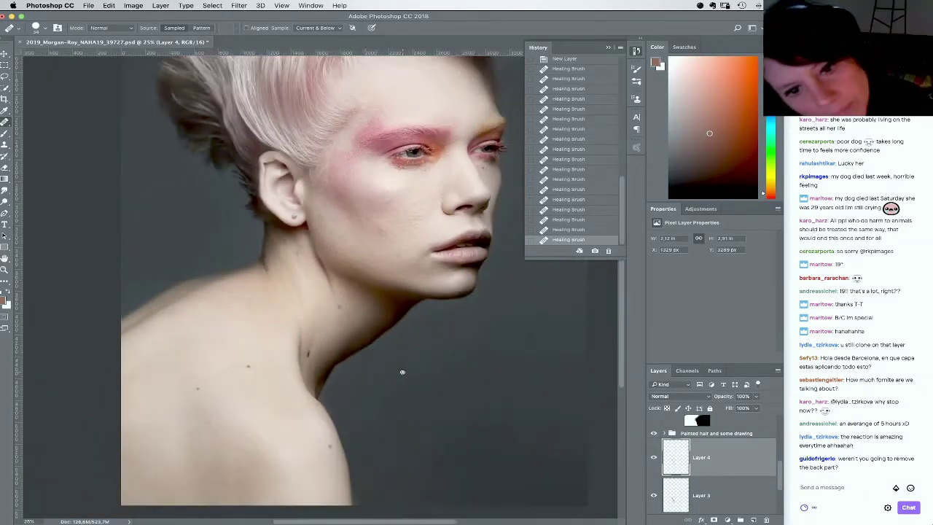
left_click(339, 304)
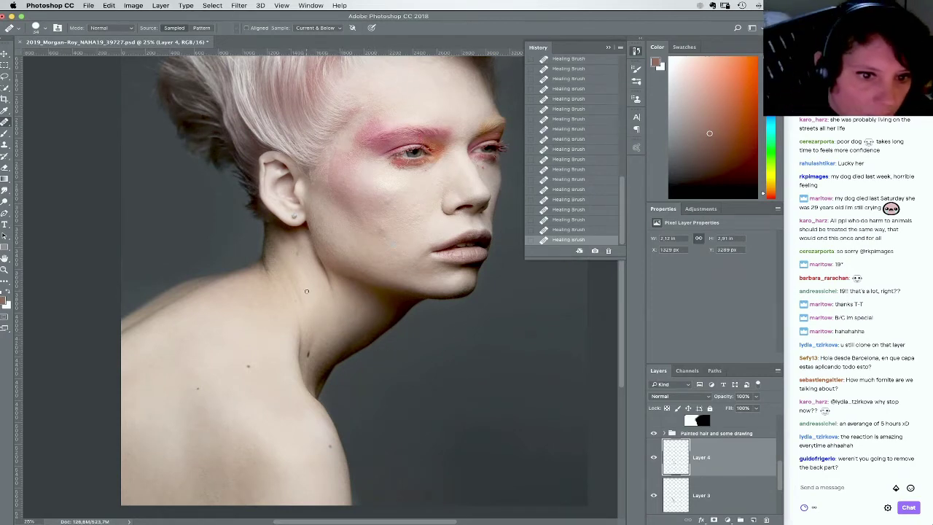
Heal the neck crease below the earlobe and fade the Healing Brush stroke to 50% opacity
scroll(322, 286, "up", 3)
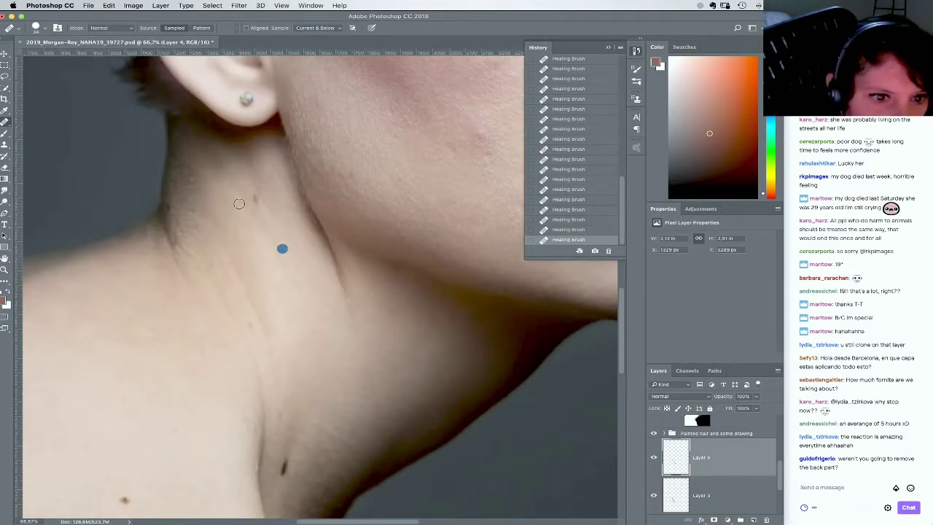
left_click_drag(239, 199, 246, 219)
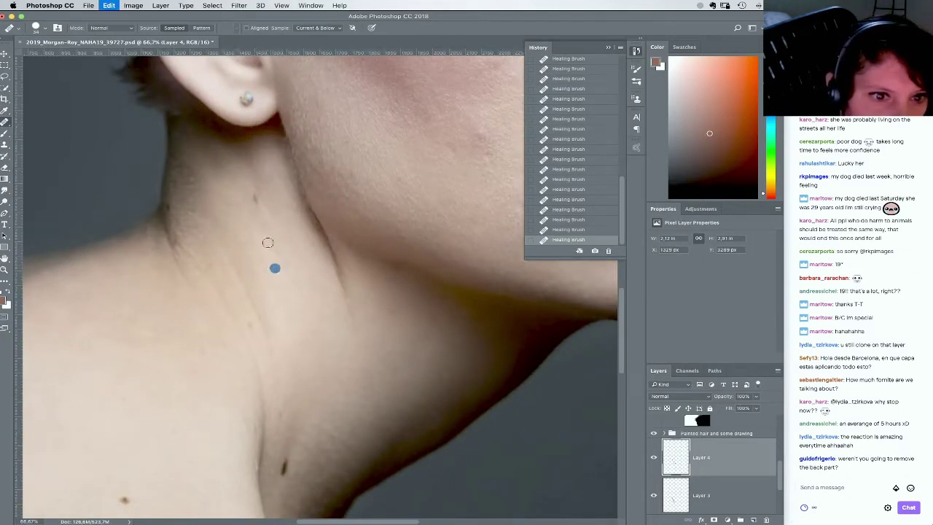
left_click_drag(227, 190, 249, 228)
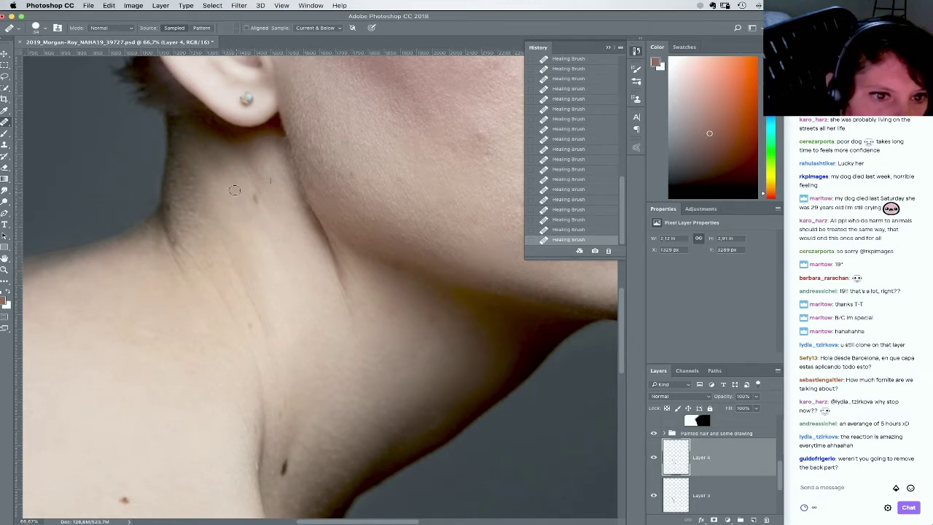
key("super+shift+f")
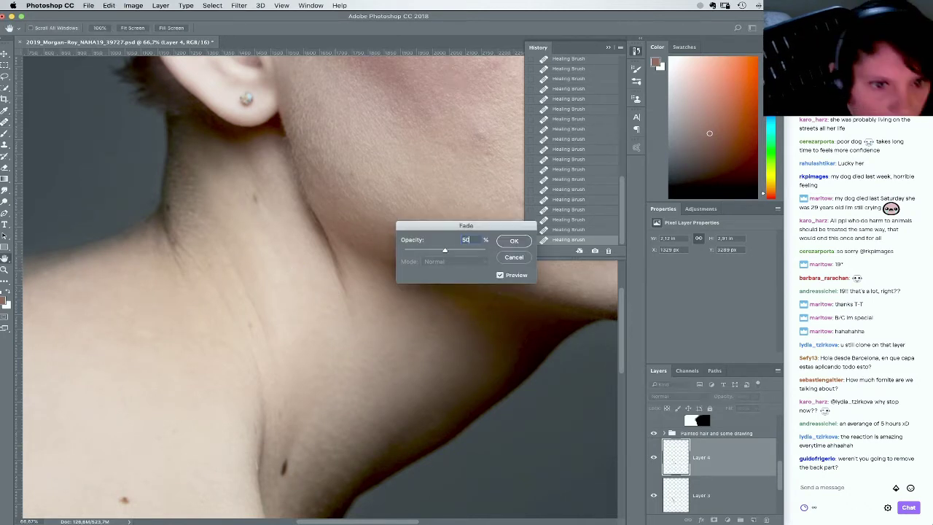
key("Return")
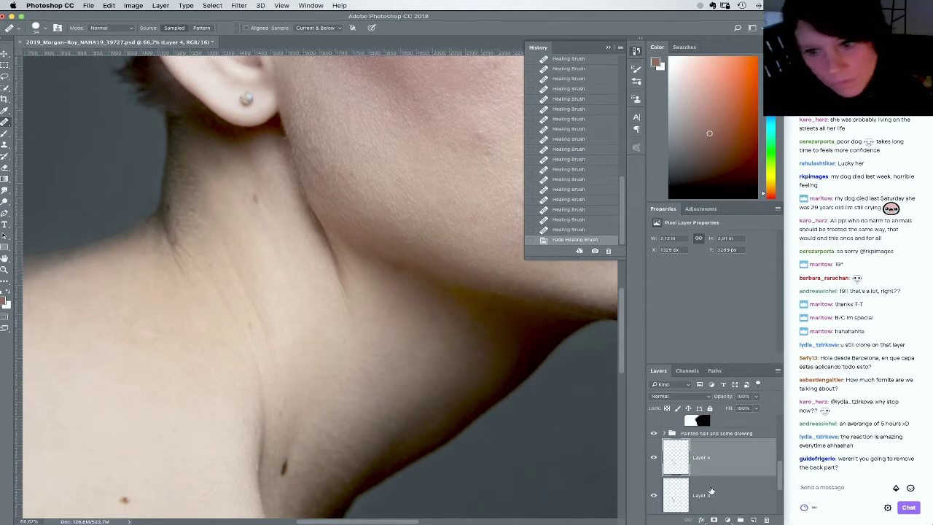
Merge Layer 4, Layer 3 and the darker BG - cleaning layer into one layer
left_click_drag(779, 477, 780, 487)
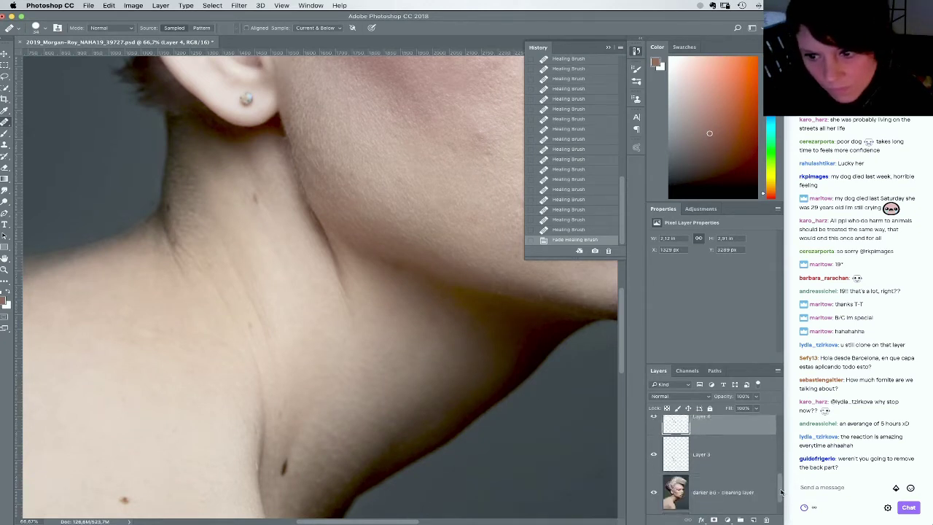
left_click(729, 494, "shift")
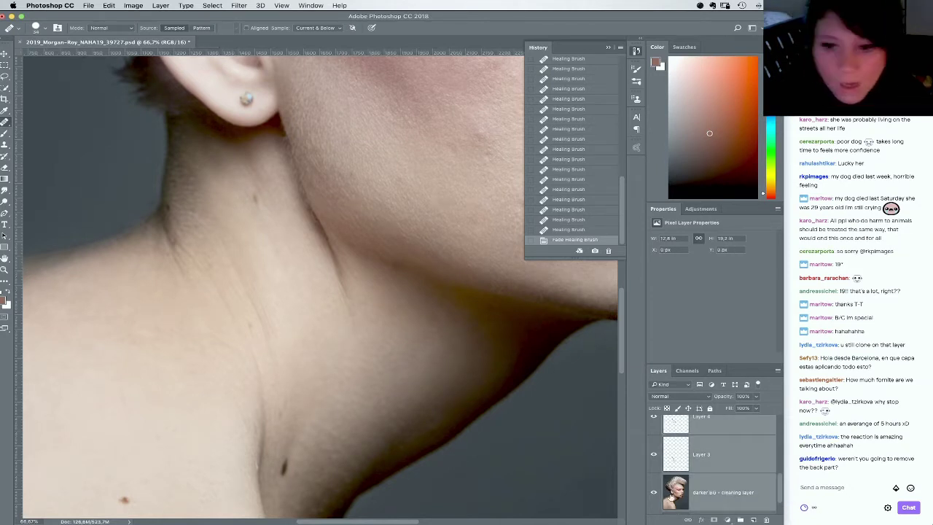
left_click(160, 5)
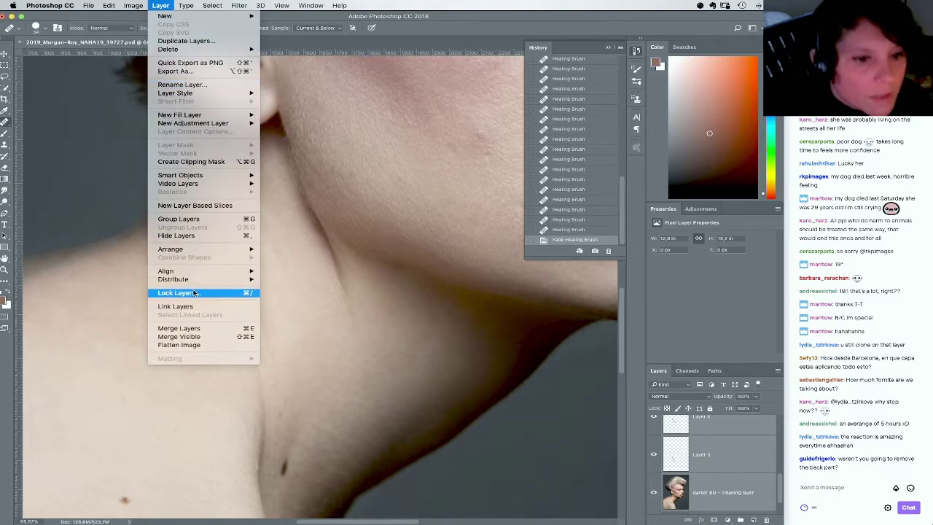
left_click(191, 329)
Add a new empty layer above the merged layer and open the Clone Stamp's brush settings
key("z")
right_click(185, 183)
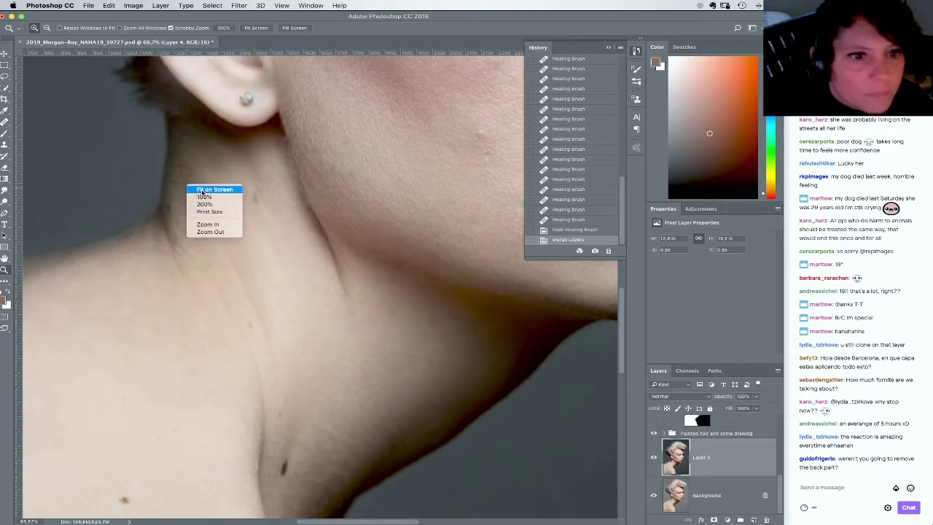
left_click(206, 190)
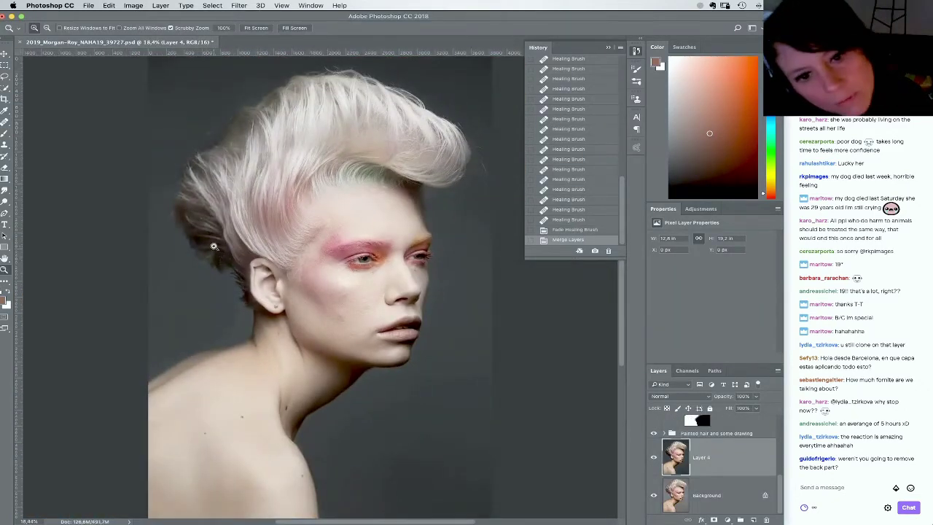
left_click(754, 520)
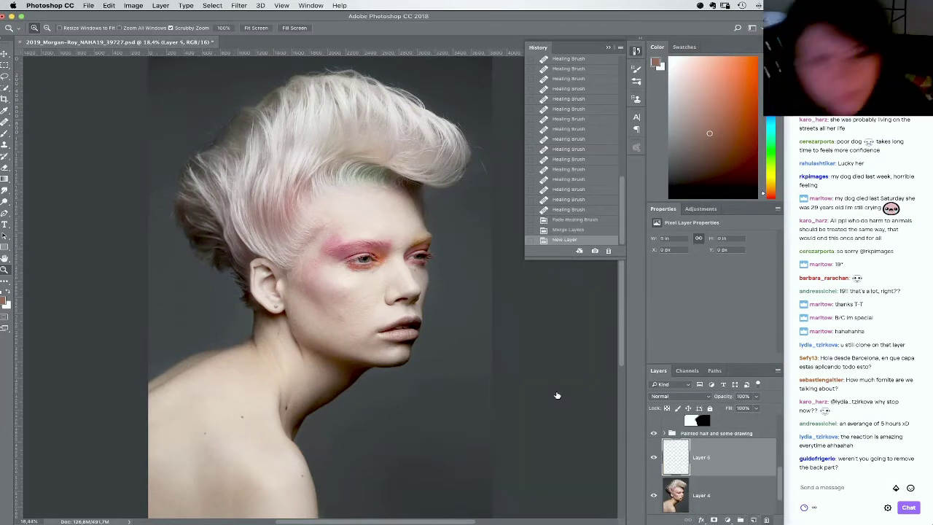
key("s")
right_click(270, 348)
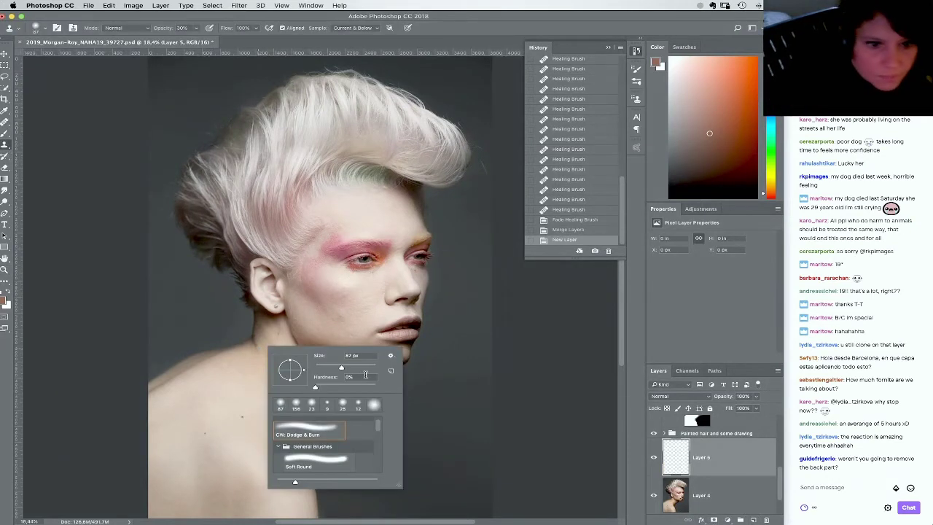
Try cloning the grey background over the shoulder line behind the neck with a 492 px Clone Stamp, then undo the strokes
left_click(369, 370)
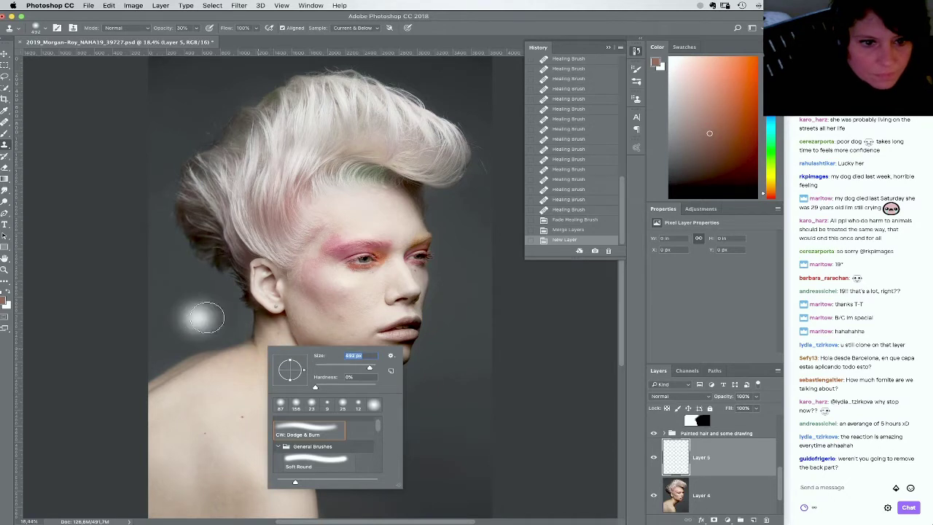
left_click(218, 314, "alt")
left_click(214, 367)
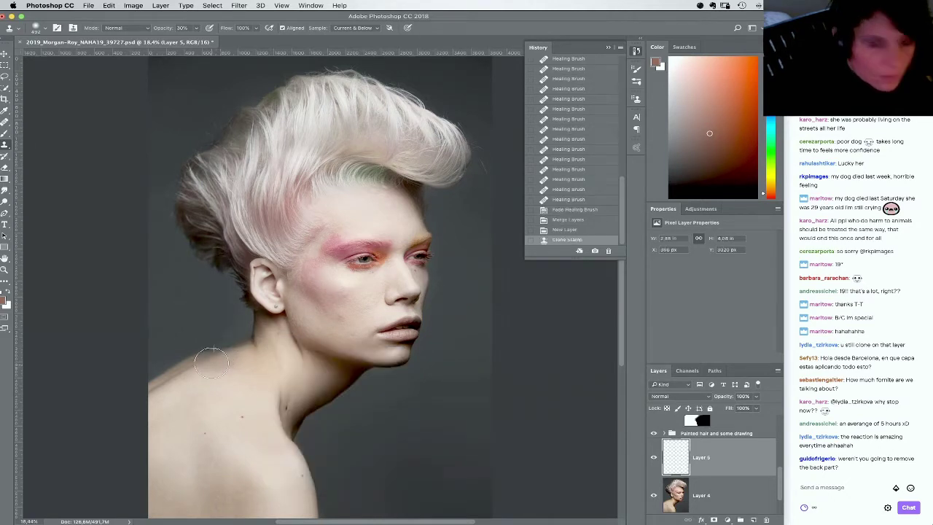
key("super+z")
key("0")
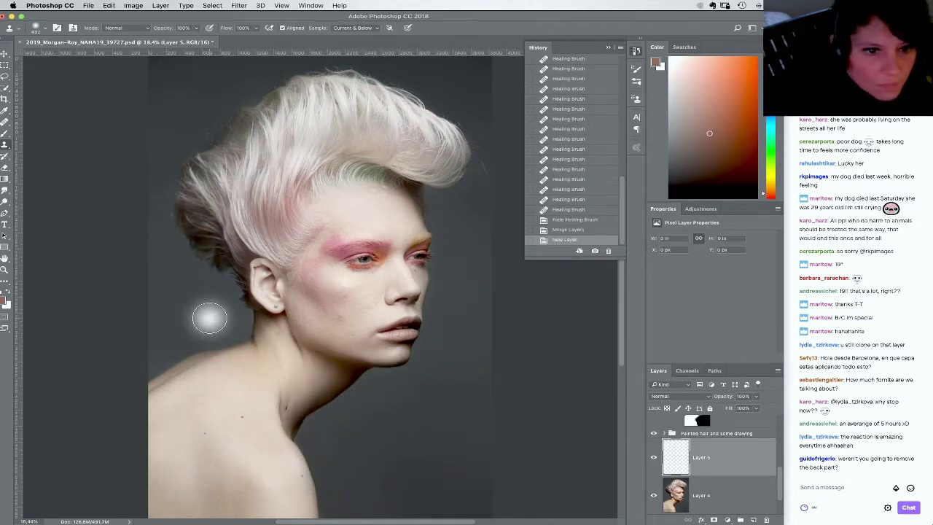
left_click(210, 316, "alt")
left_click(216, 342)
mouse_move(216, 342)
left_mouse_down()
mouse_move(203, 364)
mouse_move(164, 386)
mouse_move(151, 383)
left_mouse_up()
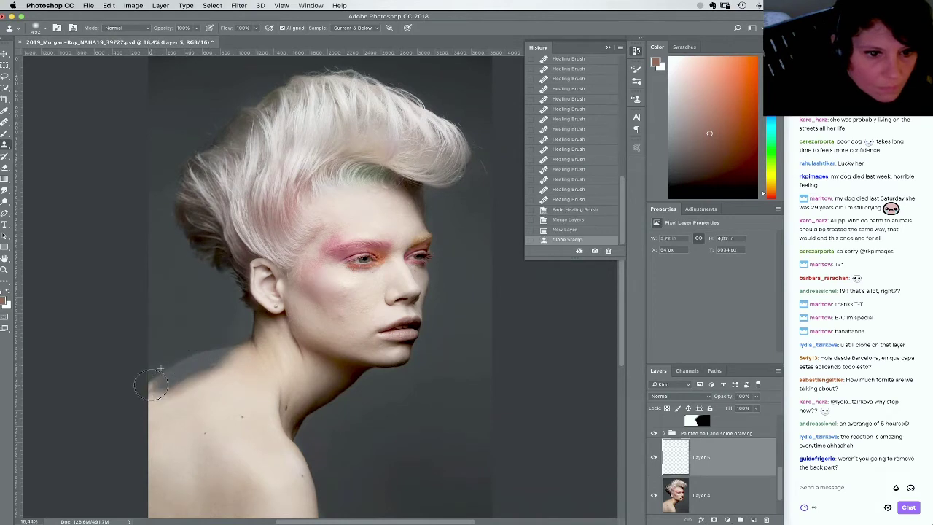
key("super+z")
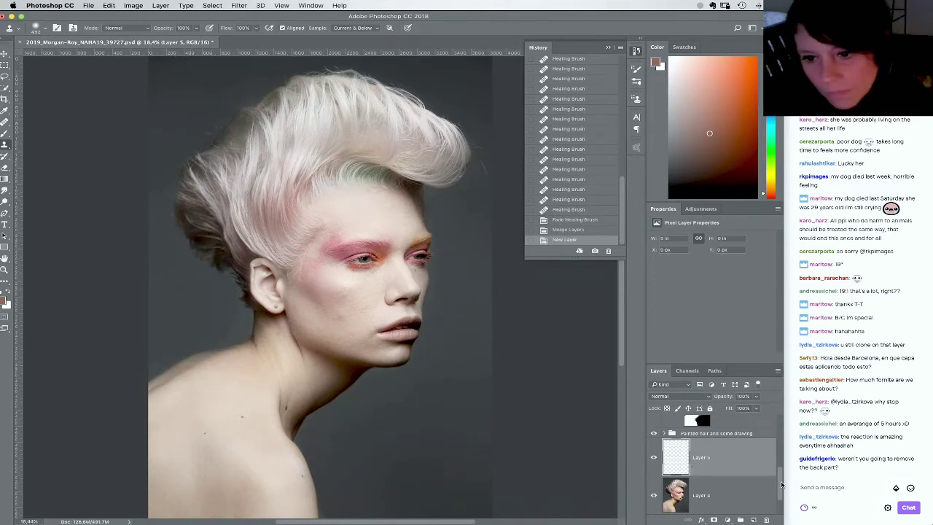
Select Layer 4 for retouching the stray hairs at the front tip of the hair
left_click_drag(780, 483, 780, 471)
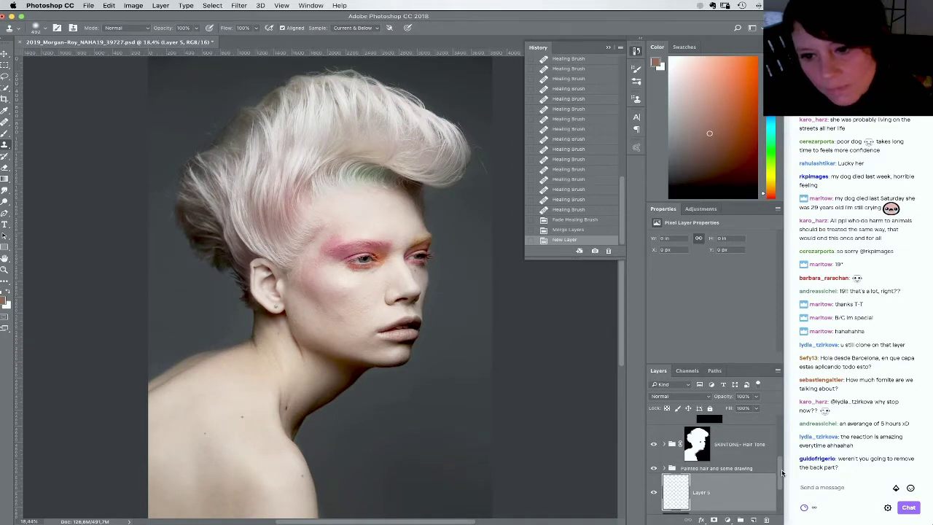
left_click_drag(782, 472, 782, 478)
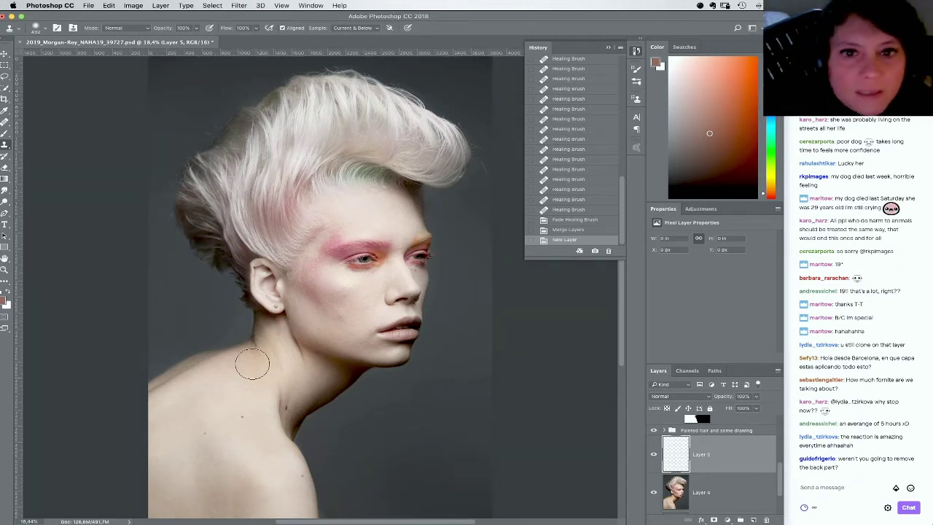
left_click(5, 269)
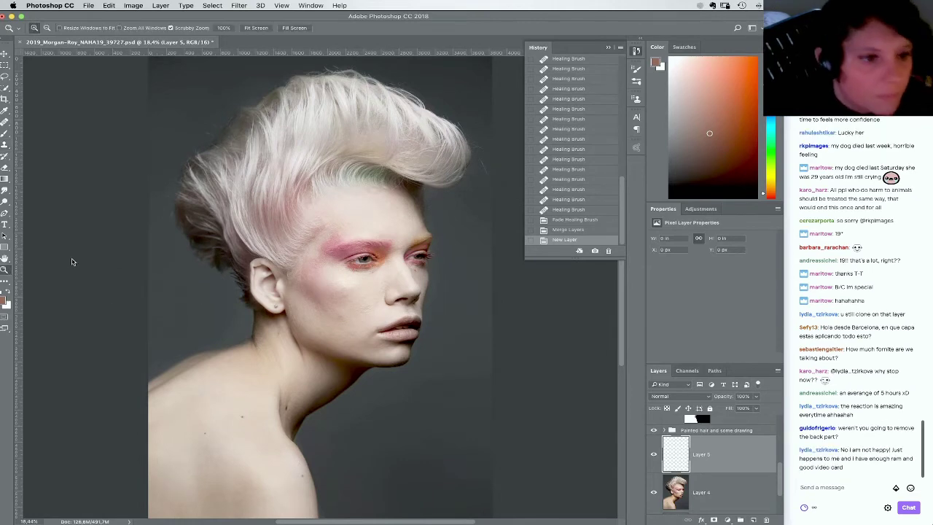
left_click(464, 152)
left_click(462, 155)
left_click_drag(447, 187, 385, 281)
left_click(423, 240)
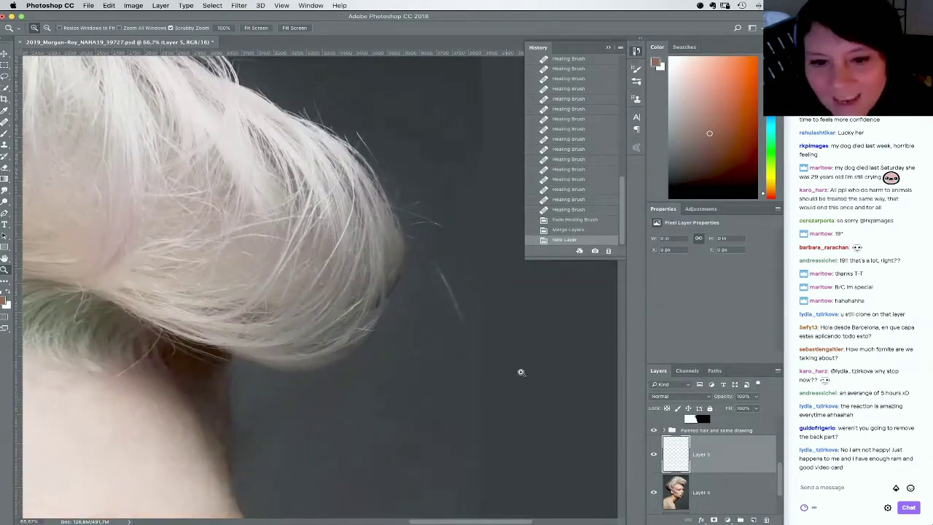
left_click(654, 455)
left_click(714, 494)
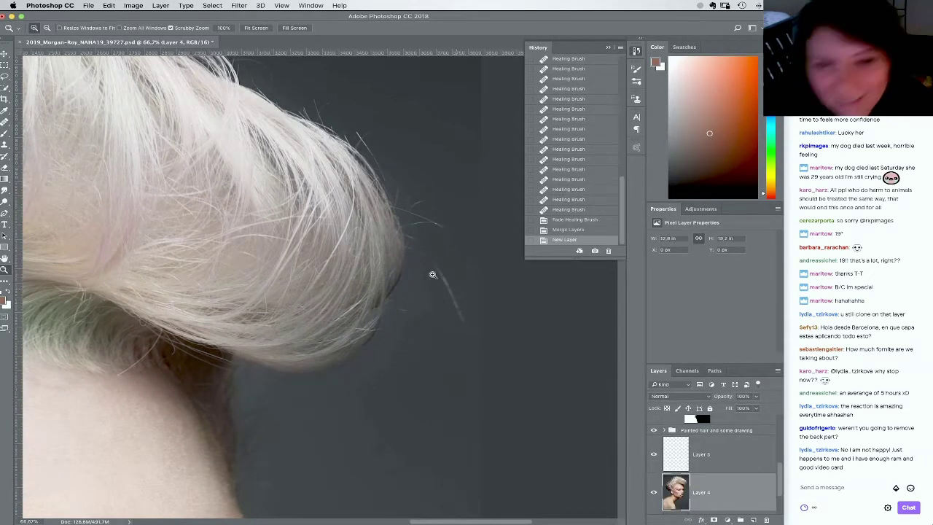
Clone clean background over the loose stray hairs in front of the hair tip using a 73 px Clone Stamp
left_click(5, 144)
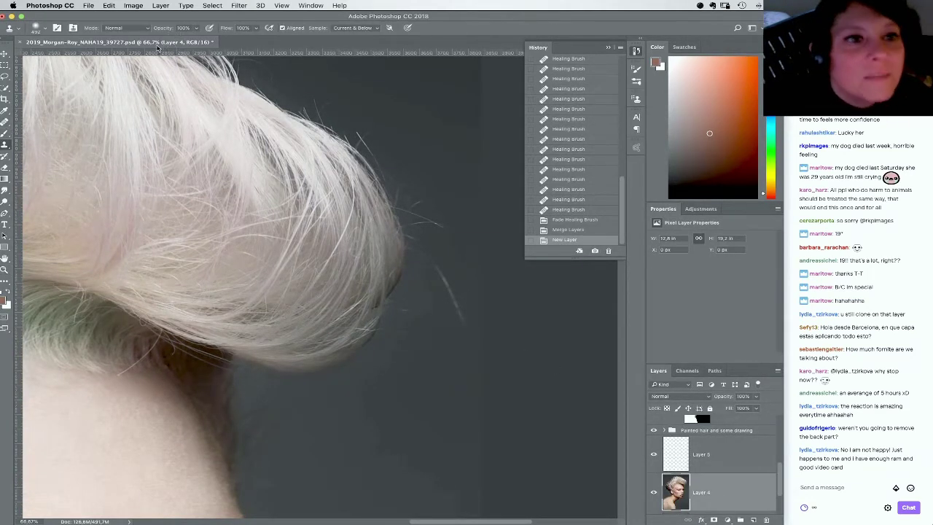
right_click(436, 332)
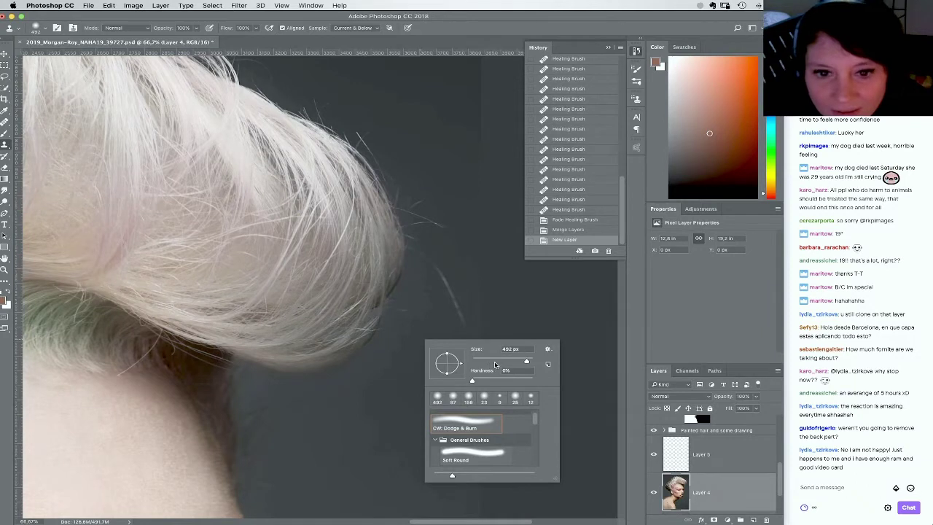
left_click(495, 362)
left_click(443, 302, "alt")
left_click_drag(452, 293, 475, 382)
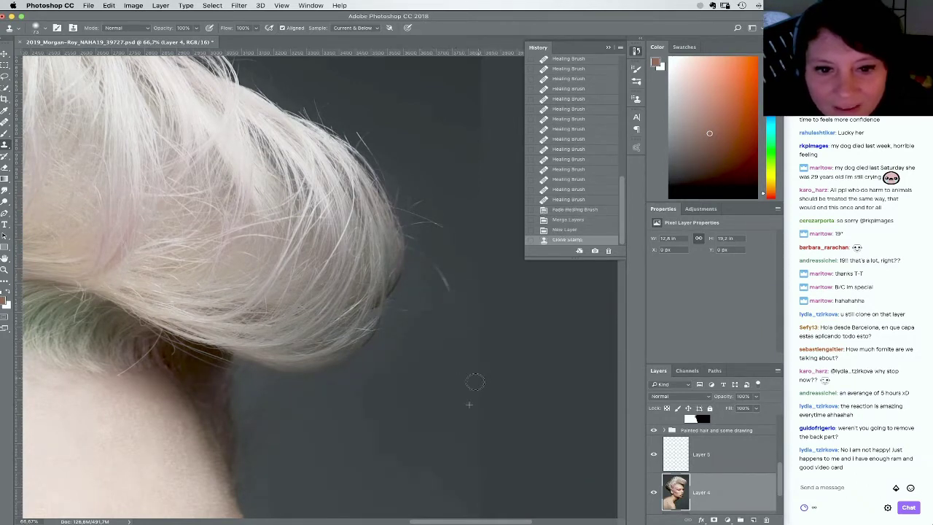
left_click(448, 318, "alt")
left_click_drag(450, 291, 444, 280)
left_click(416, 319, "alt")
mouse_move(405, 315)
left_mouse_down()
mouse_move(436, 334)
mouse_move(456, 306)
mouse_move(444, 277)
mouse_move(457, 330)
left_mouse_up()
left_click(445, 277, "alt")
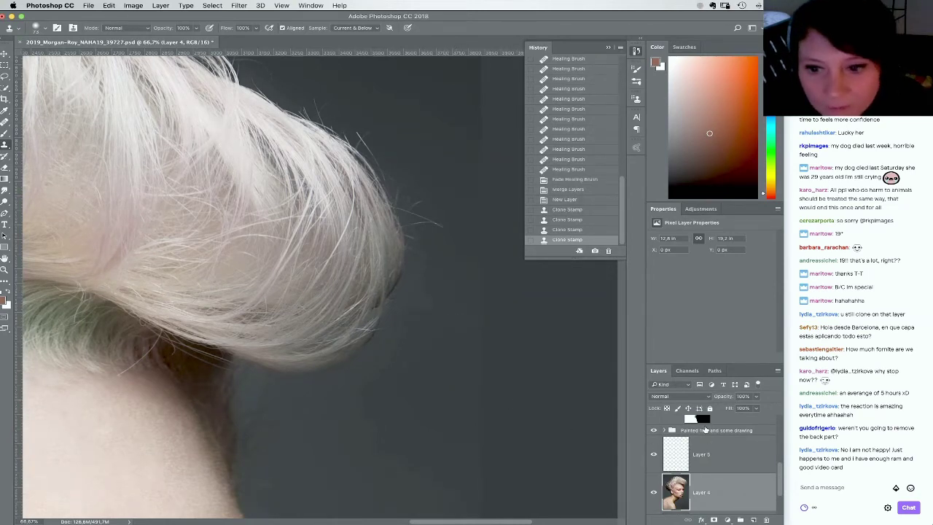
Display the SKINTONE- Hair Tone group's mask and paint black over the stray hair line beside the front tip with a 201 px brush
left_click(704, 430)
left_click(699, 431, "alt")
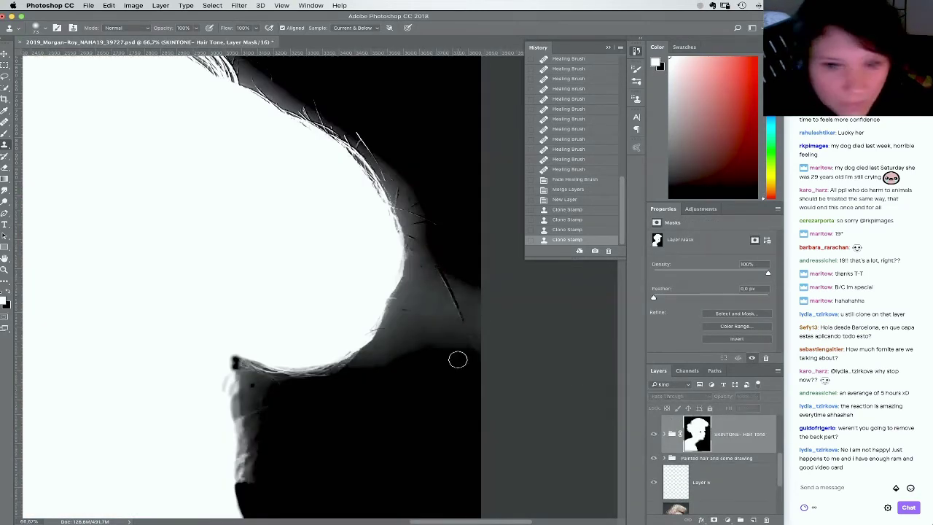
key("b")
right_click(459, 322)
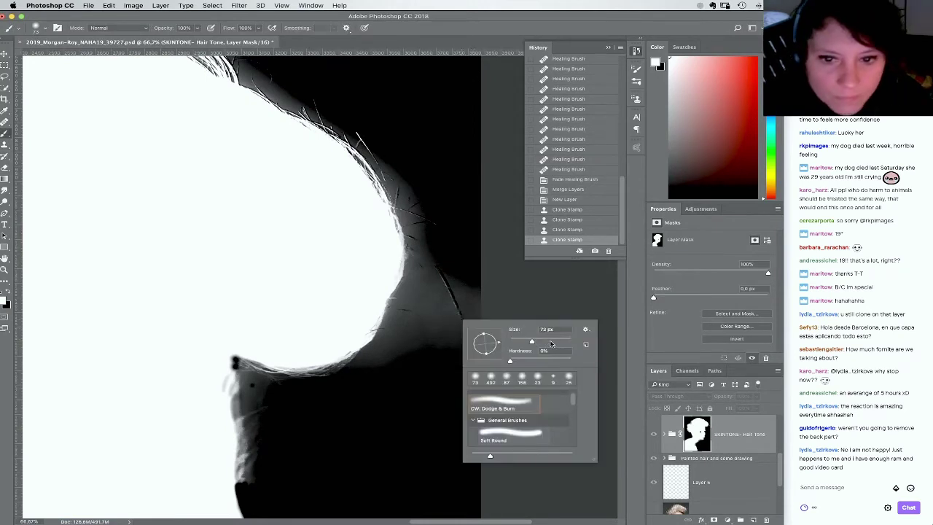
left_click(542, 299)
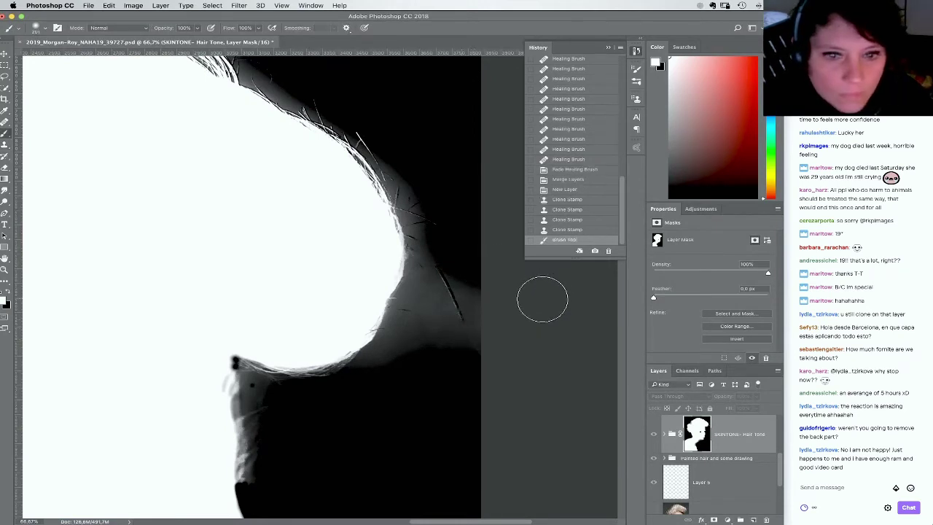
key("x")
left_click_drag(465, 287, 464, 329)
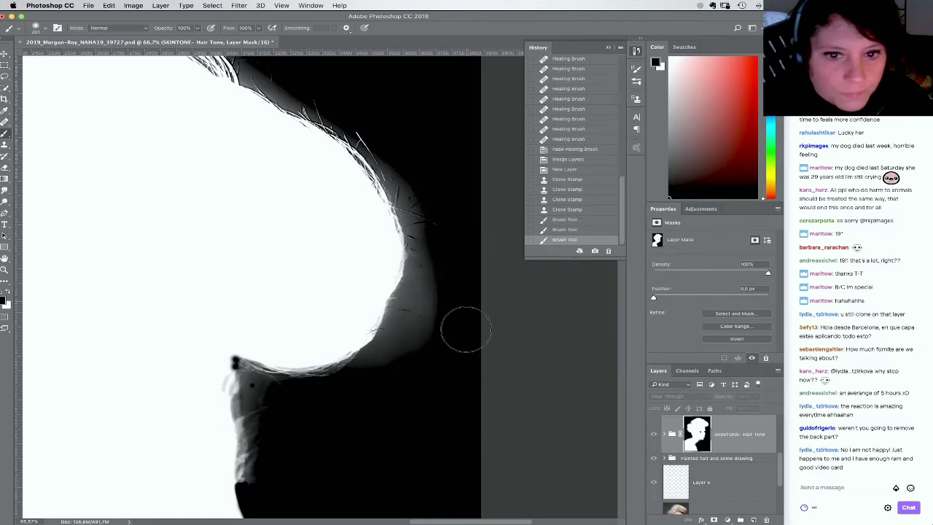
Darken the grey fringe around the front hair tip on the mask with black at 30% opacity, and return to the image view
key("3")
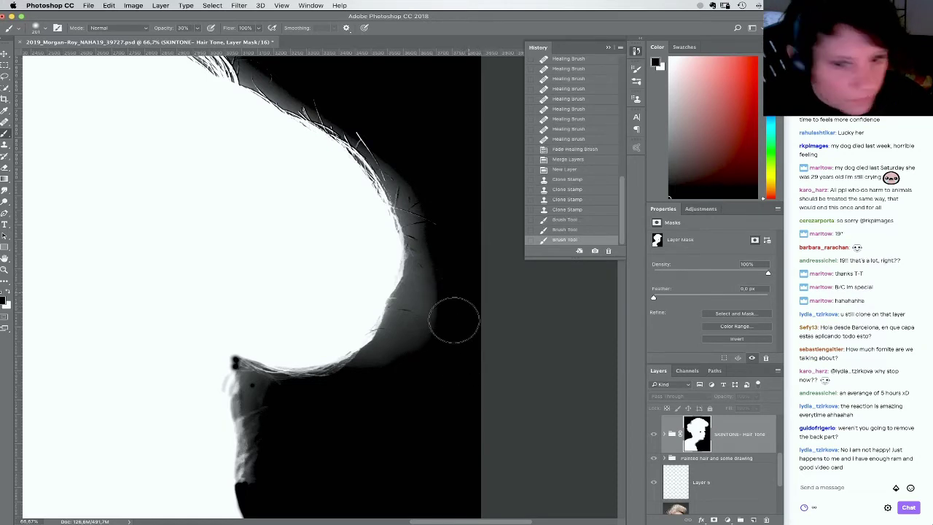
left_click_drag(437, 296, 423, 358)
left_click_drag(456, 252, 428, 343)
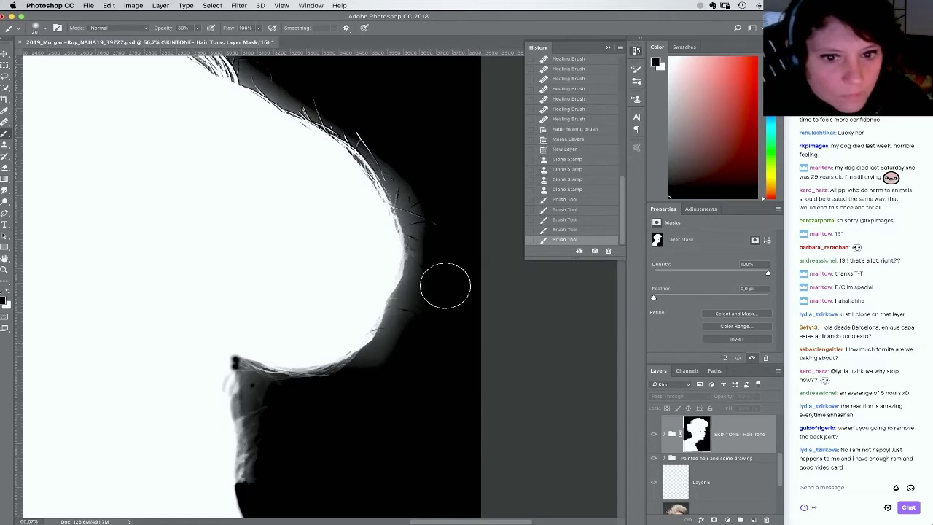
left_click_drag(443, 285, 435, 325)
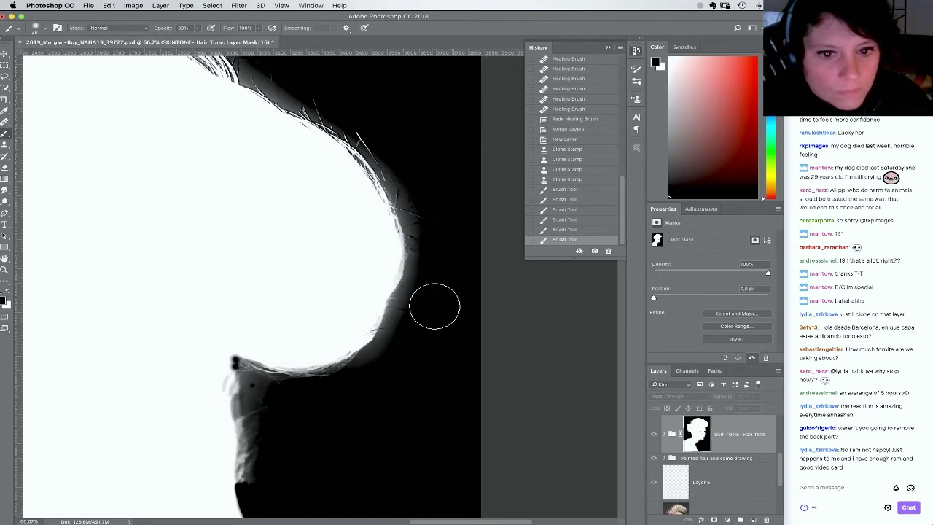
left_click(654, 435)
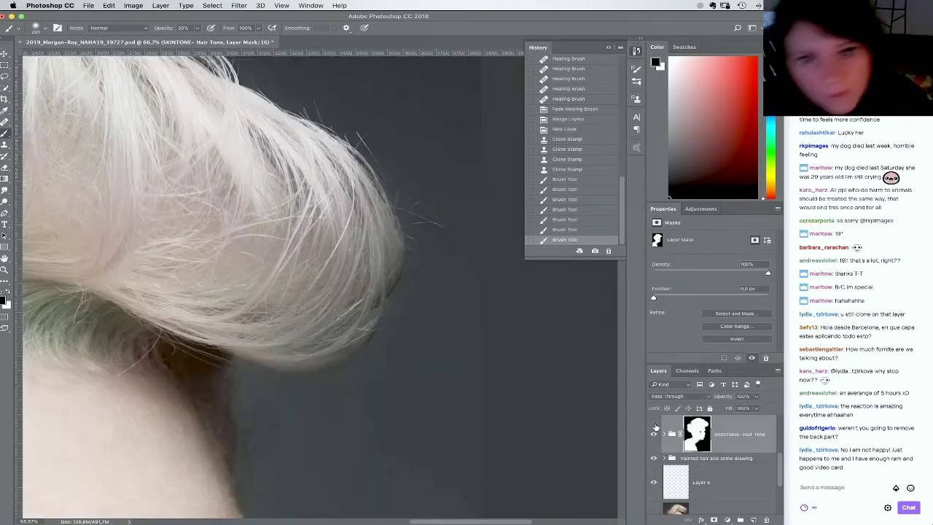
Check the group mask along the top of the hair and delete the empty Layer 5
left_click_drag(344, 212, 419, 275)
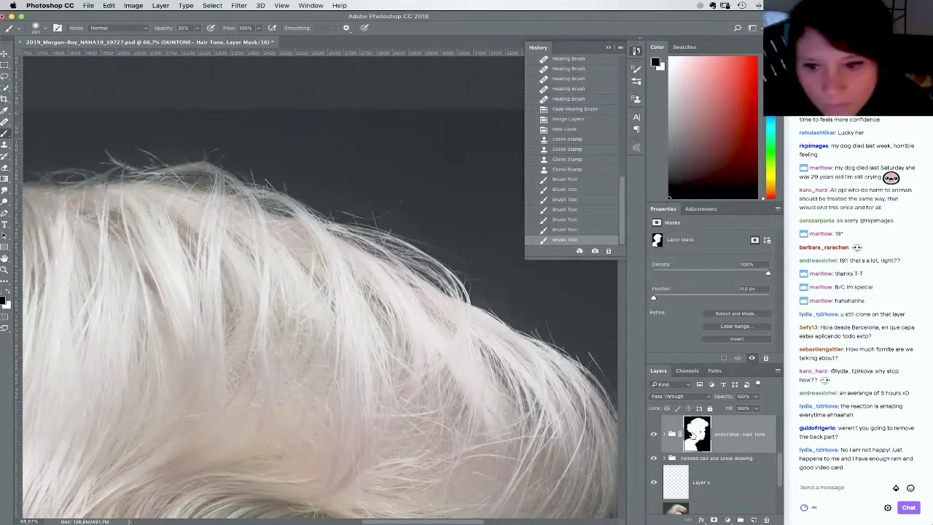
left_click(696, 437, "alt")
left_click(697, 437, "alt")
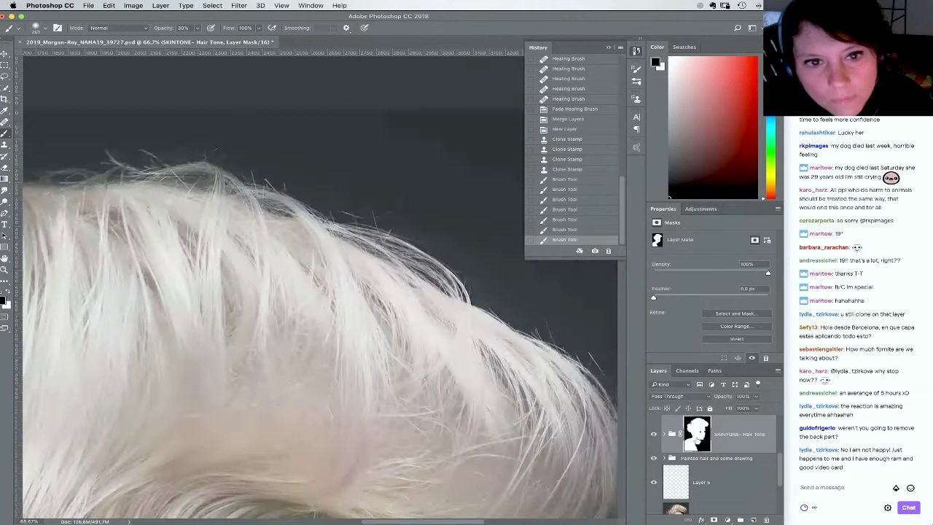
left_click(728, 491)
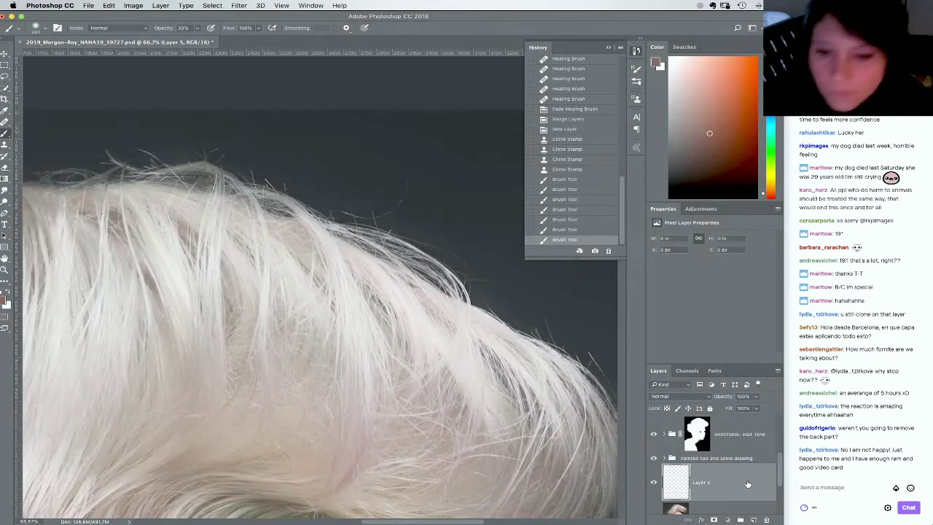
left_click_drag(747, 484, 766, 520)
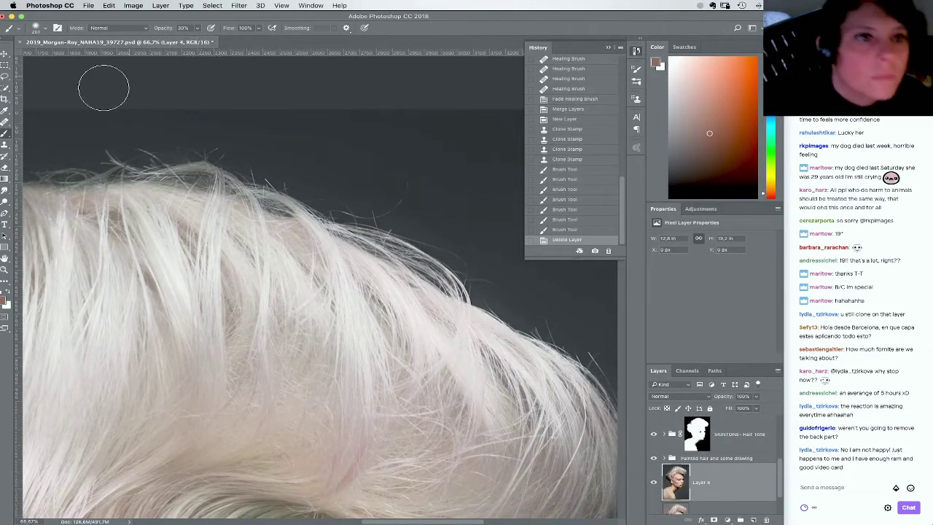
Clone background over the stray hairs floating above the top of the hair on Layer 4, and review the whole portrait
left_click(5, 144)
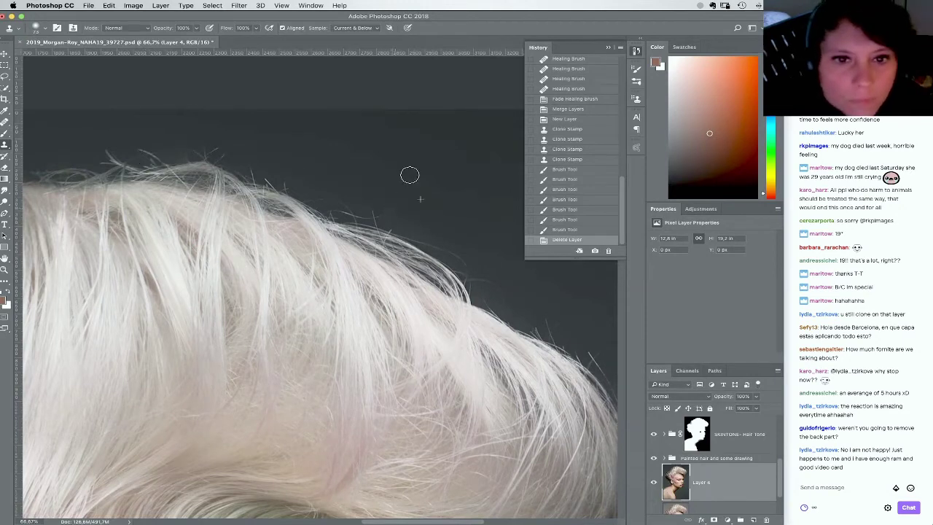
mouse_move(410, 175)
left_mouse_down()
mouse_move(435, 179)
mouse_move(450, 230)
mouse_move(410, 239)
mouse_move(385, 201)
left_mouse_up()
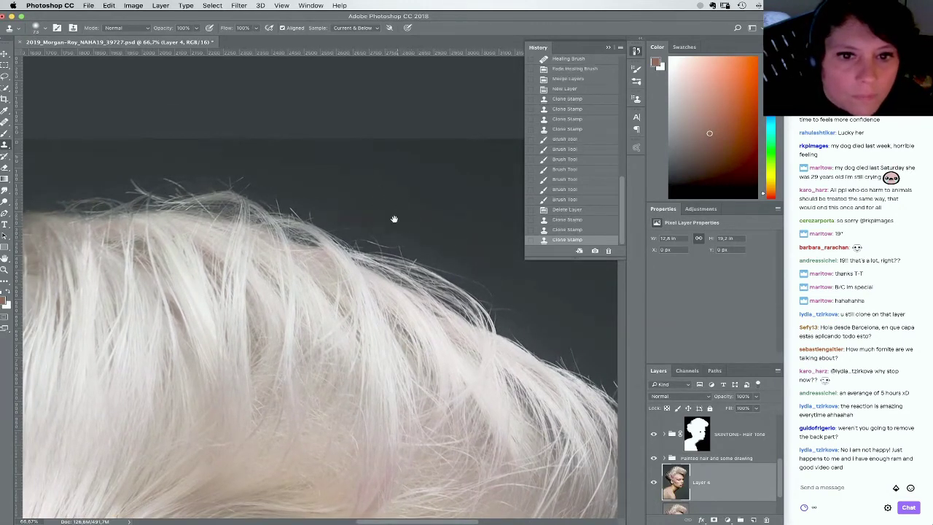
left_click_drag(306, 217, 510, 189)
mouse_move(324, 279)
left_mouse_down()
mouse_move(332, 259)
mouse_move(395, 211)
mouse_move(424, 216)
mouse_move(431, 245)
mouse_move(467, 248)
mouse_move(419, 262)
mouse_move(231, 220)
left_mouse_up()
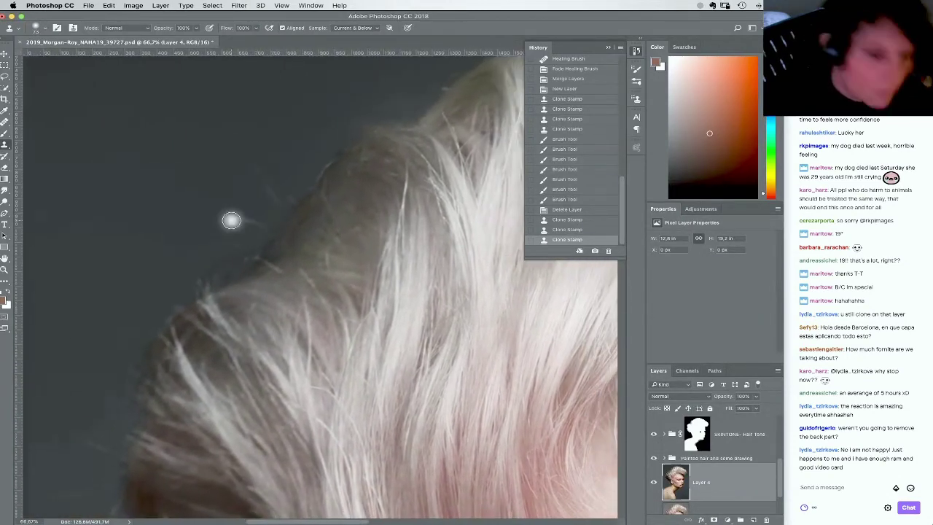
key("super+minus")
key("super+minus")
key("super+minus")
key("super+minus")
key("super+minus")
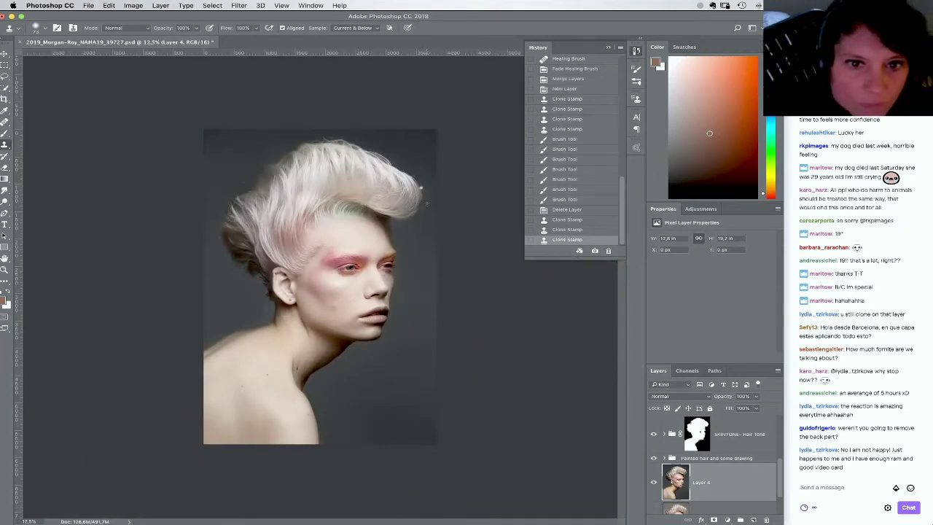
Display the SKINTONE- Hair Tone mask and paint black over the grey fringe around the front hair tip with an 89 px brush, ending at 100% opacity
left_click(8, 268)
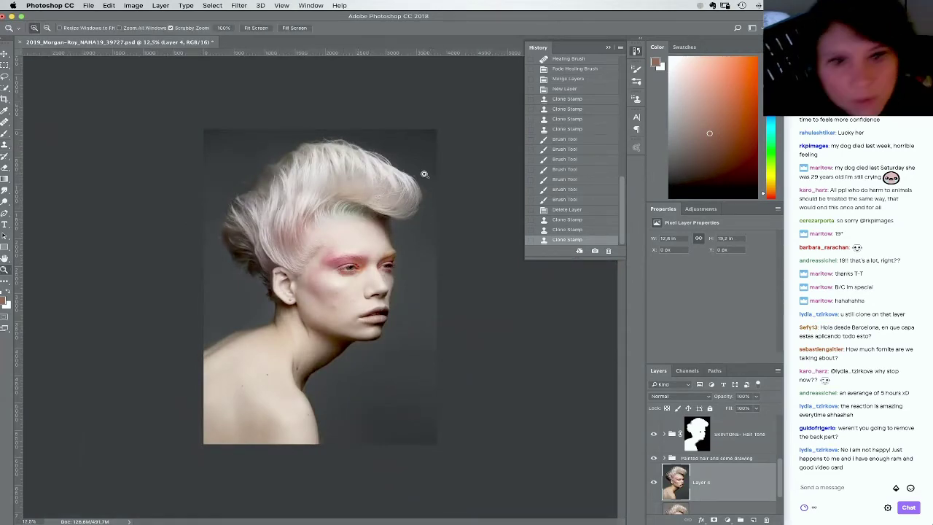
left_click_drag(424, 174, 432, 340)
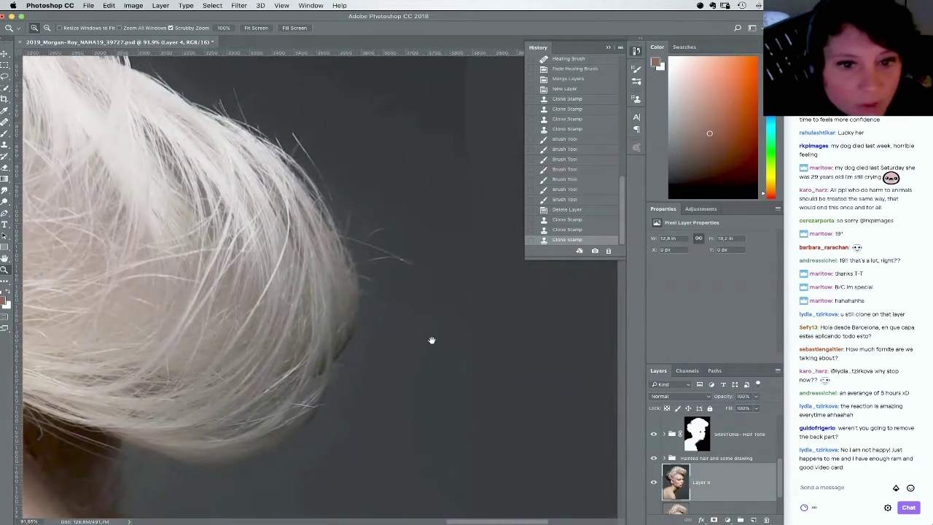
left_click(696, 433, "alt")
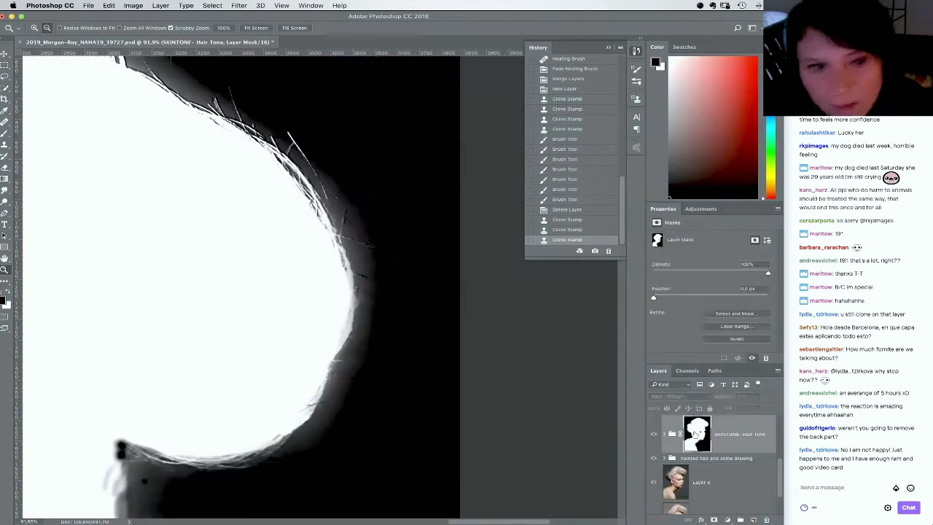
key("b")
right_click(382, 301)
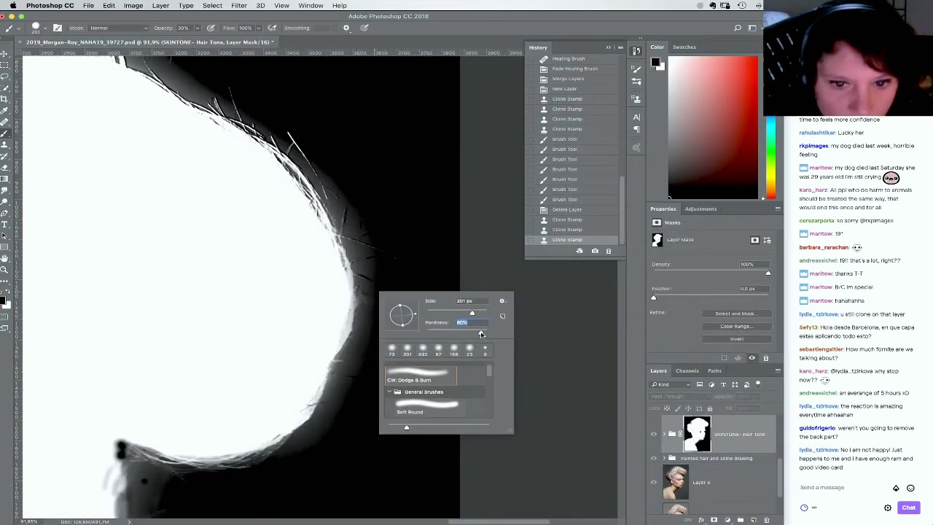
left_click_drag(472, 312, 453, 313)
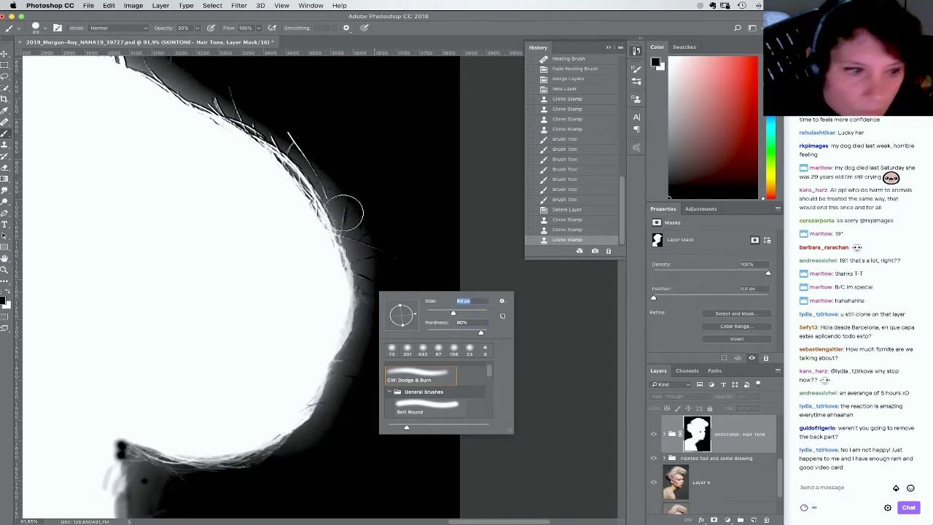
mouse_move(371, 216)
left_mouse_down()
mouse_move(377, 257)
mouse_move(369, 230)
left_mouse_up()
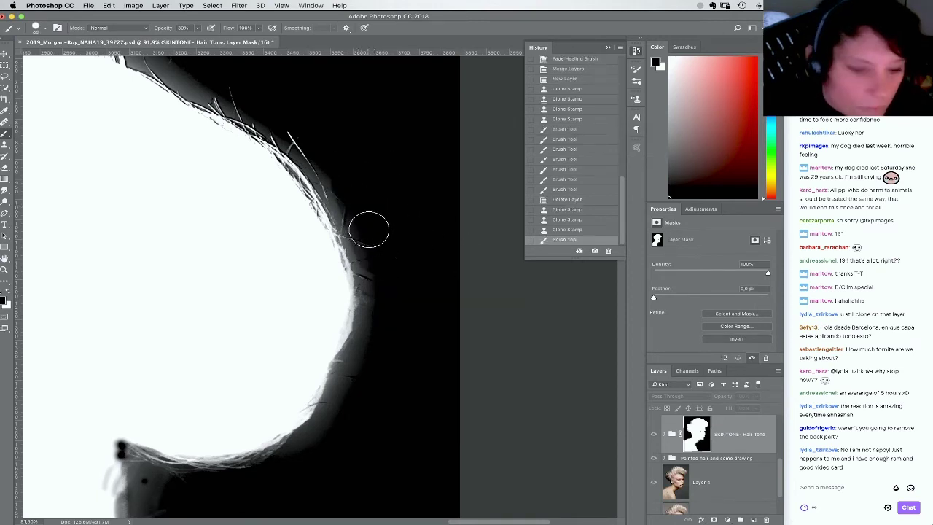
key("0")
mouse_move(399, 292)
left_mouse_down()
mouse_move(386, 258)
mouse_move(366, 355)
mouse_move(351, 370)
mouse_move(373, 333)
mouse_move(383, 283)
mouse_move(370, 255)
mouse_move(375, 289)
mouse_move(341, 186)
mouse_move(349, 194)
mouse_move(315, 152)
mouse_move(351, 203)
mouse_move(309, 139)
mouse_move(318, 153)
mouse_move(296, 139)
mouse_move(349, 199)
mouse_move(385, 289)
mouse_move(384, 340)
mouse_move(366, 385)
mouse_move(343, 390)
mouse_move(345, 380)
mouse_move(319, 440)
left_mouse_up()
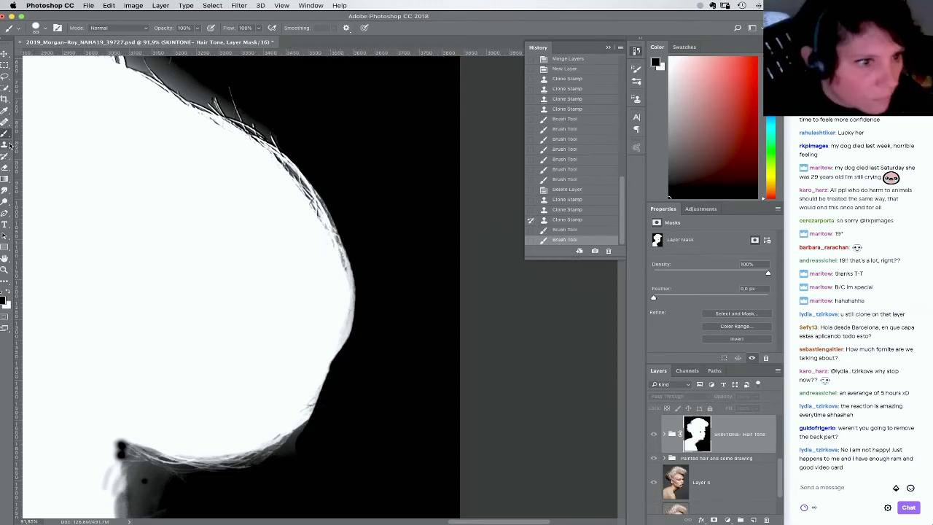
Restore the fine hair strands along the mask's upper front edge with the History Brush at 50% opacity and 0% hardness
key("5")
right_click(304, 172)
left_click(402, 190)
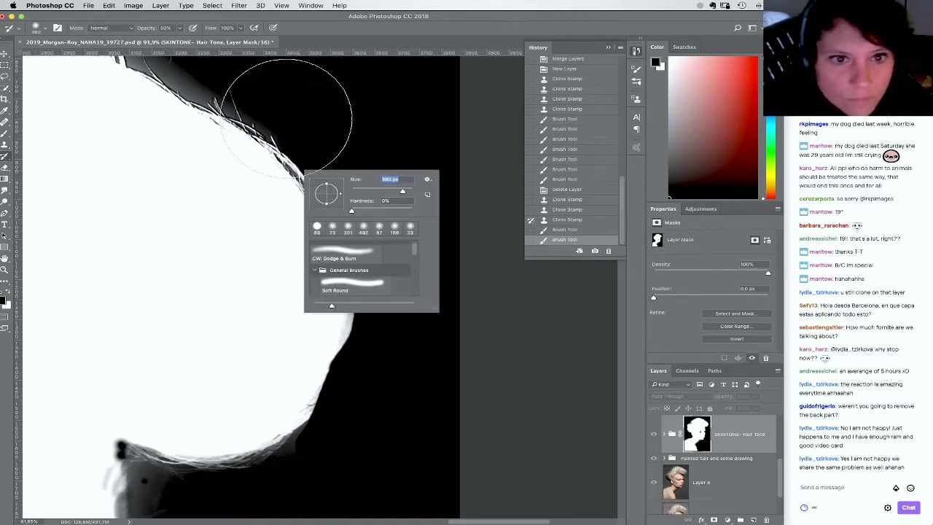
left_click(284, 123)
left_click(283, 122)
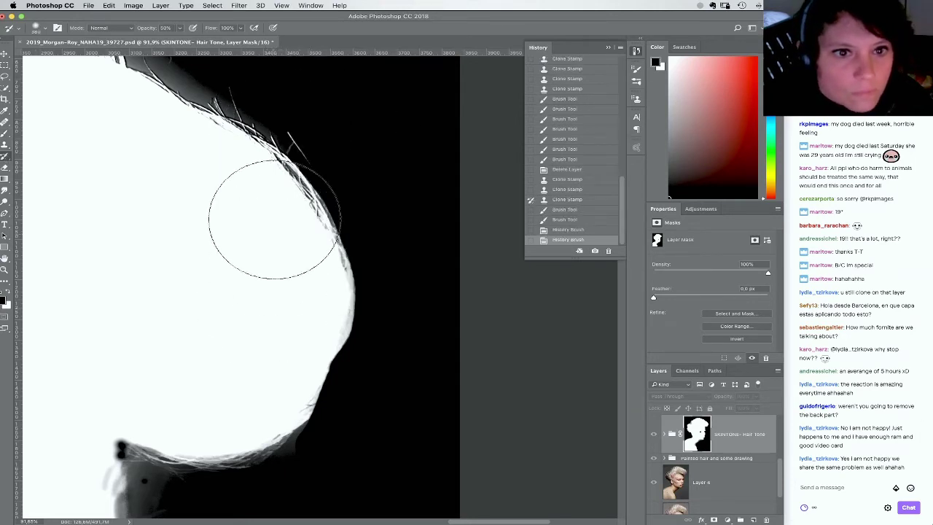
left_click(249, 182)
left_click(253, 197)
left_click(250, 187)
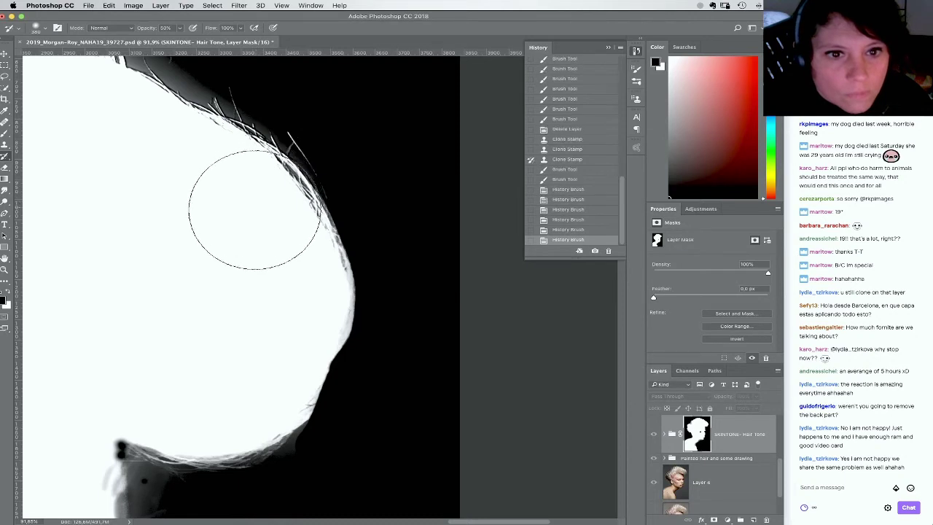
left_click(254, 191)
Restore the soft hair edge on the underside of the front tip in the mask with the History Brush at 50% opacity
left_click(202, 442)
left_click(233, 442)
left_click(255, 442)
left_click(255, 444)
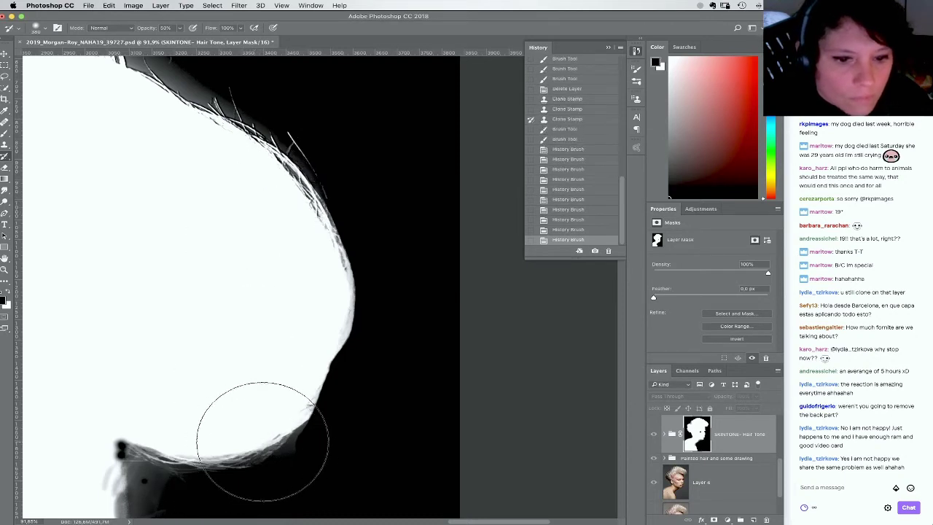
left_click(279, 440)
left_click(279, 440)
left_click(274, 442)
left_click(276, 441)
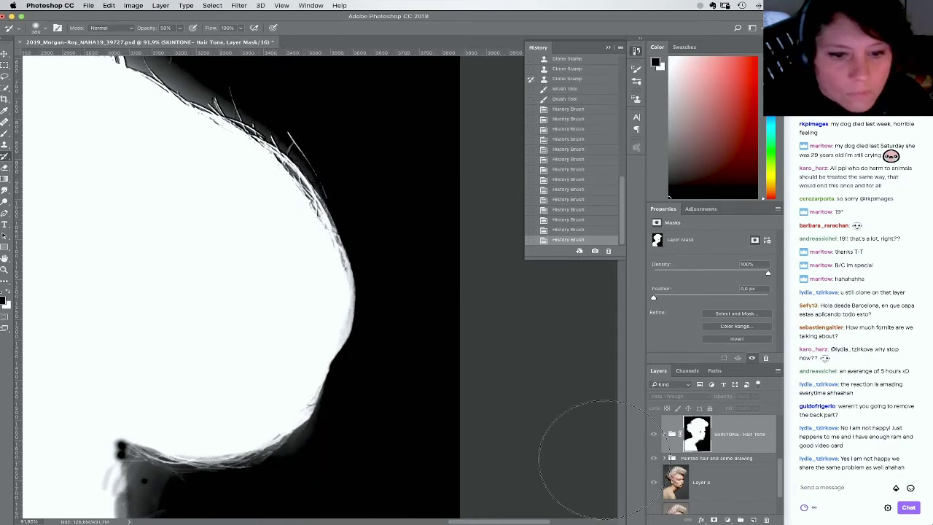
left_click(275, 437)
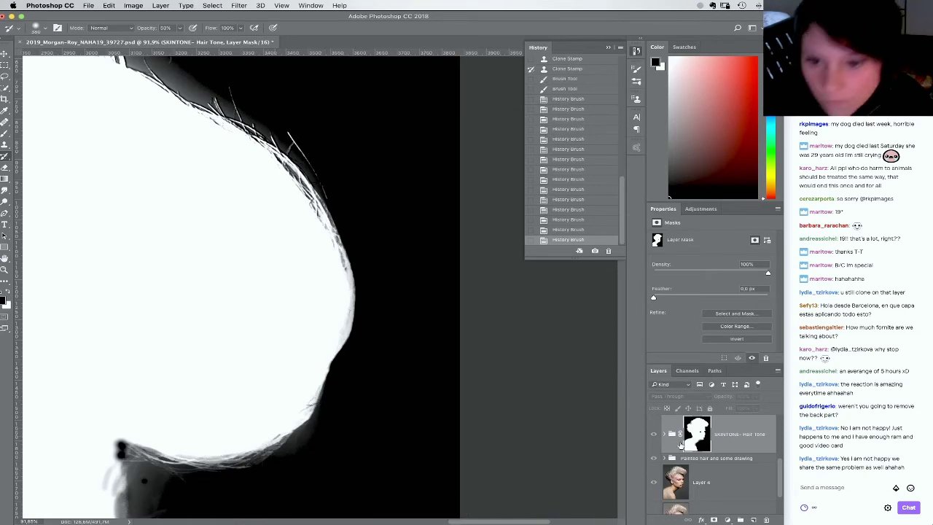
Clone background over the stray hairs sticking out in front of the hair tip on Layer 4 with a smaller soft brush
left_click(730, 494)
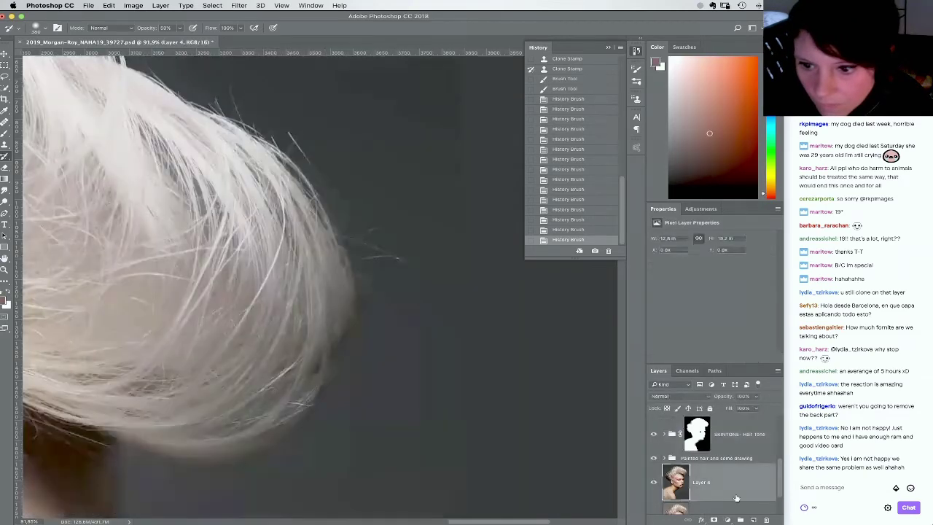
key("s")
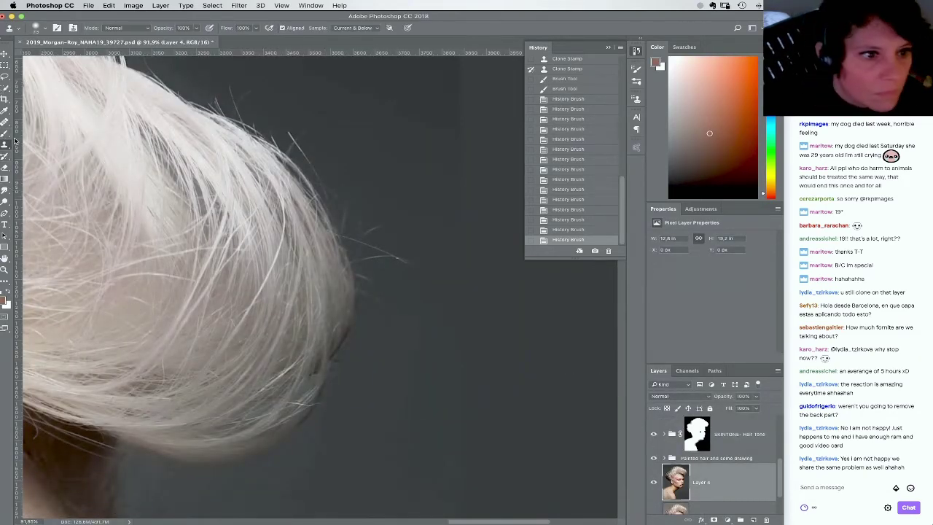
right_click(391, 312)
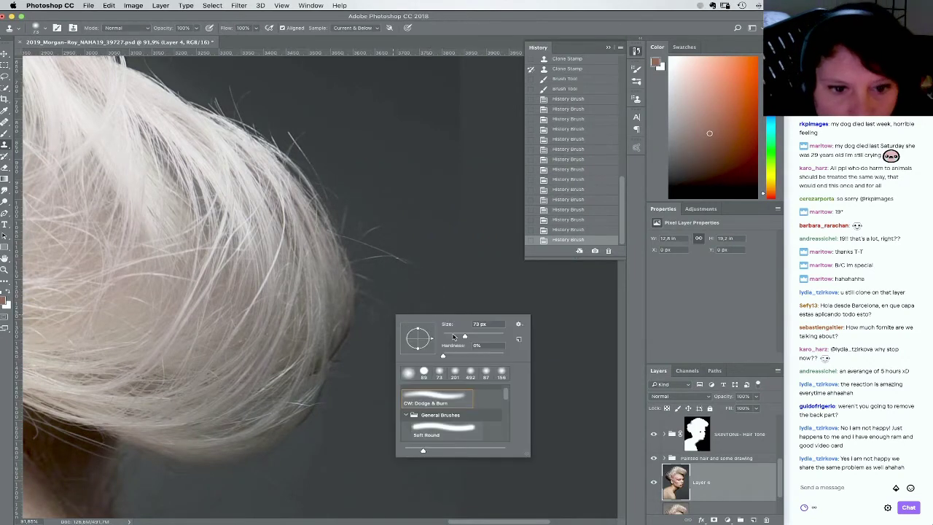
key("Return")
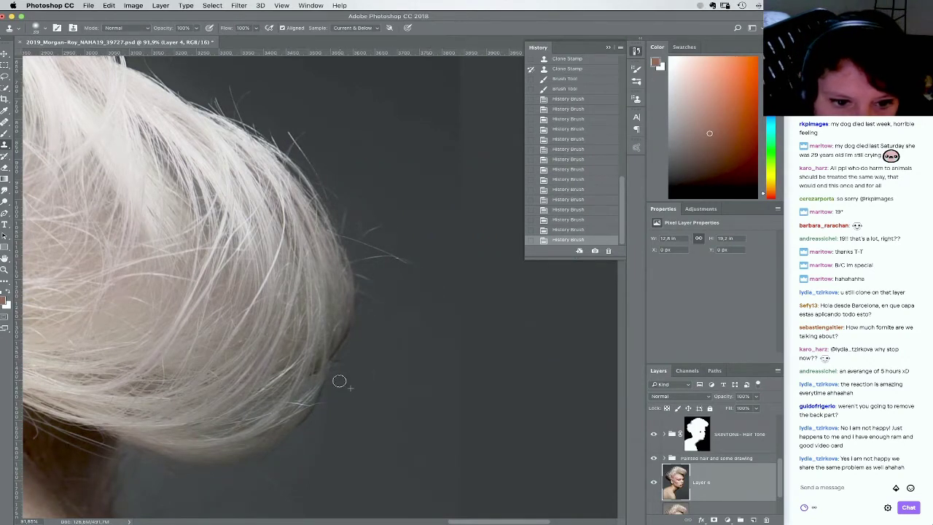
left_click_drag(338, 381, 339, 374)
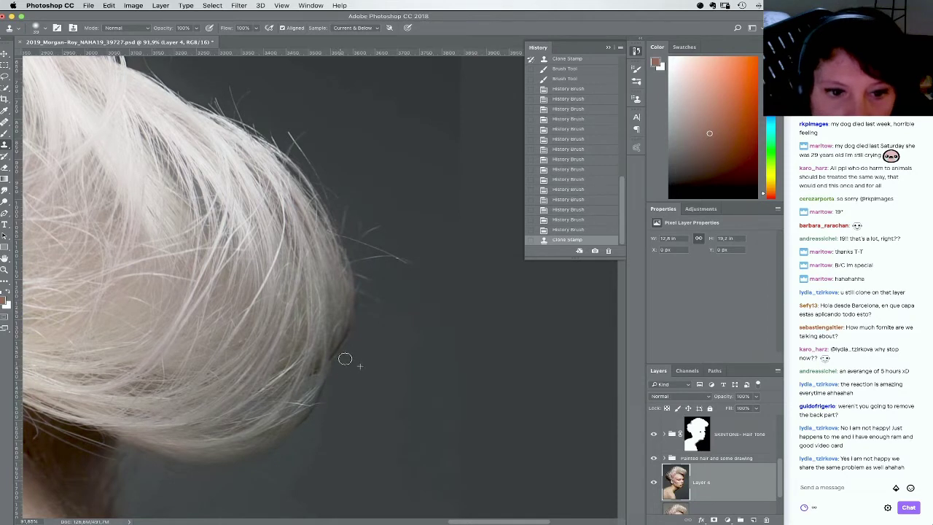
left_click(345, 350)
left_click(368, 310)
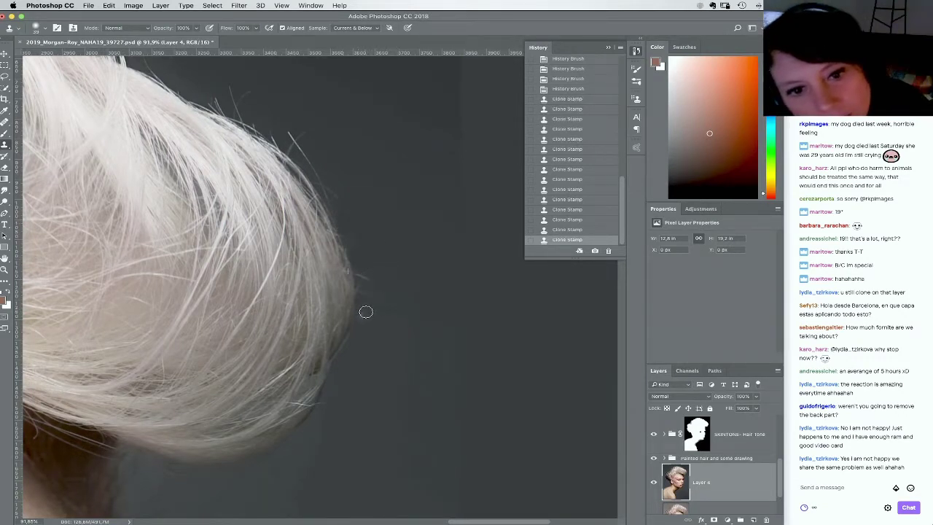
key("super+z")
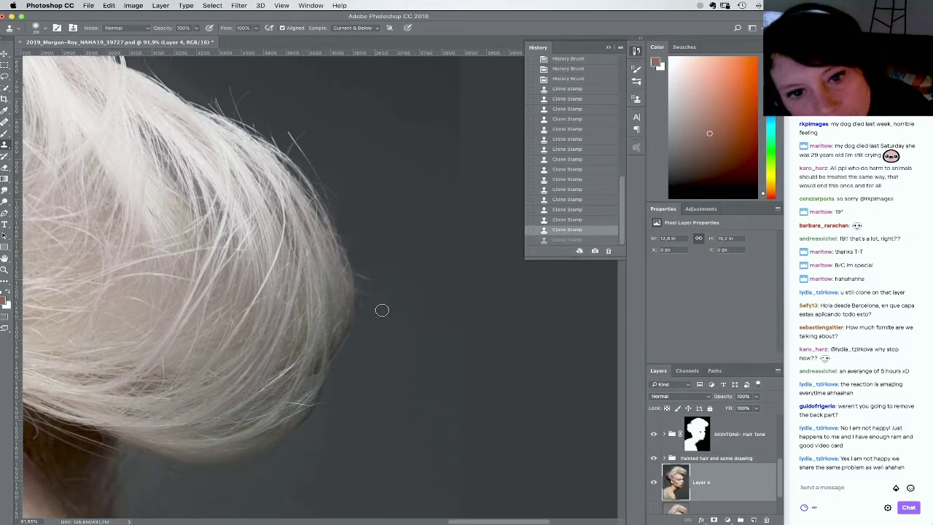
key("super+z")
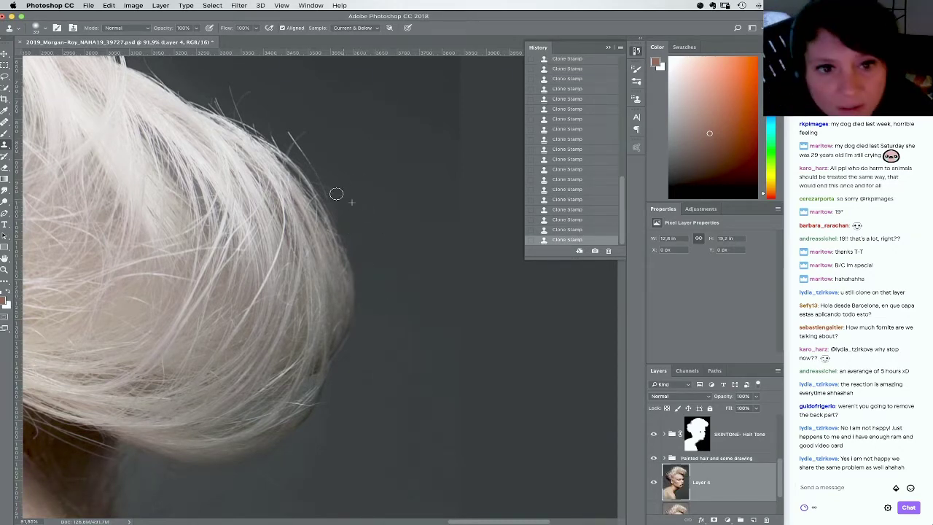
Check the group mask below the front hair tip, clone background along the tip's underside on Layer 4, and save the document
left_click_drag(393, 330, 408, 298)
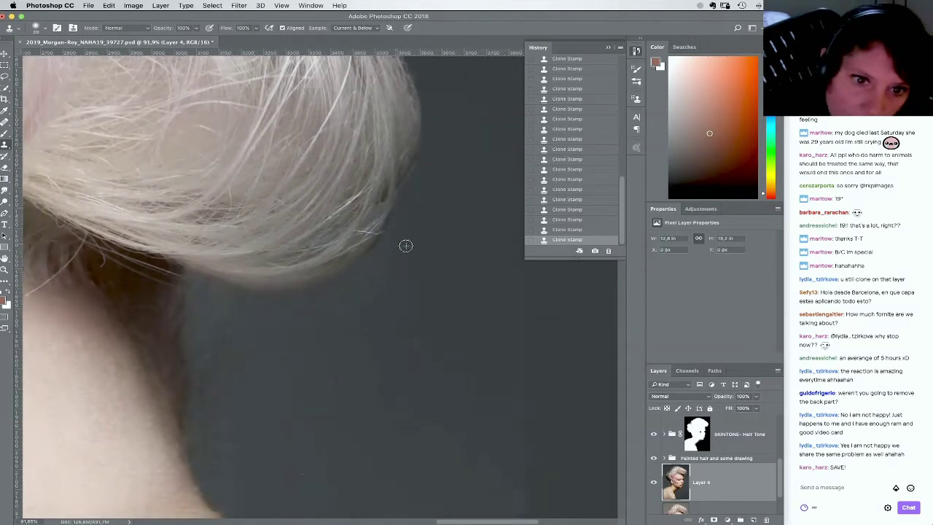
left_click(698, 436, "alt")
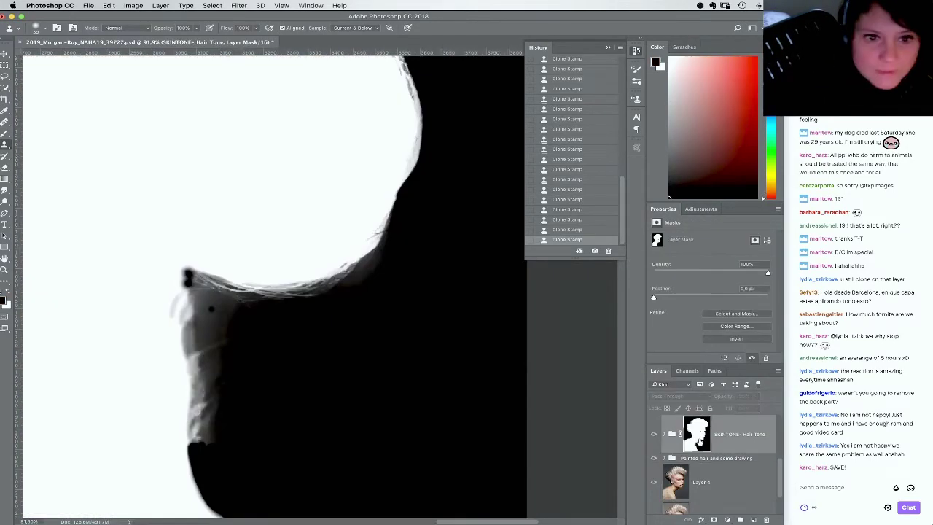
left_click(698, 435, "alt")
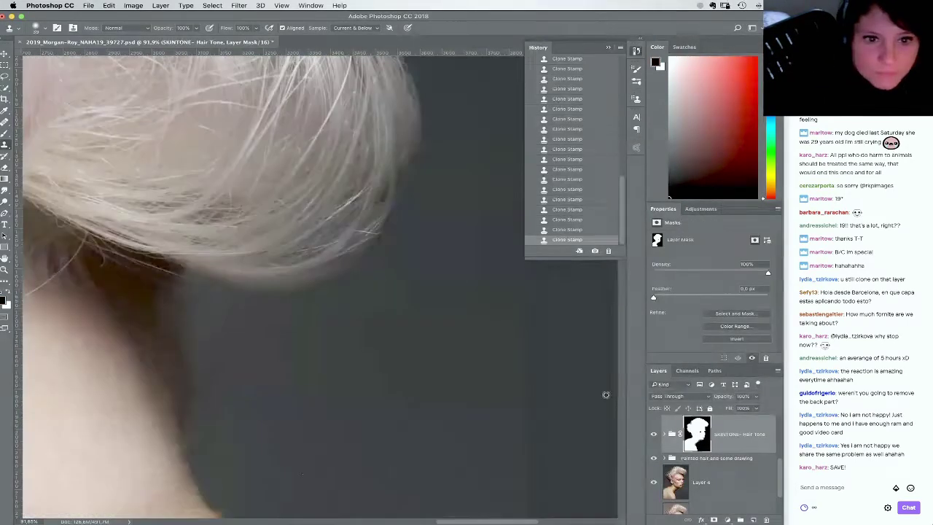
left_click(726, 481)
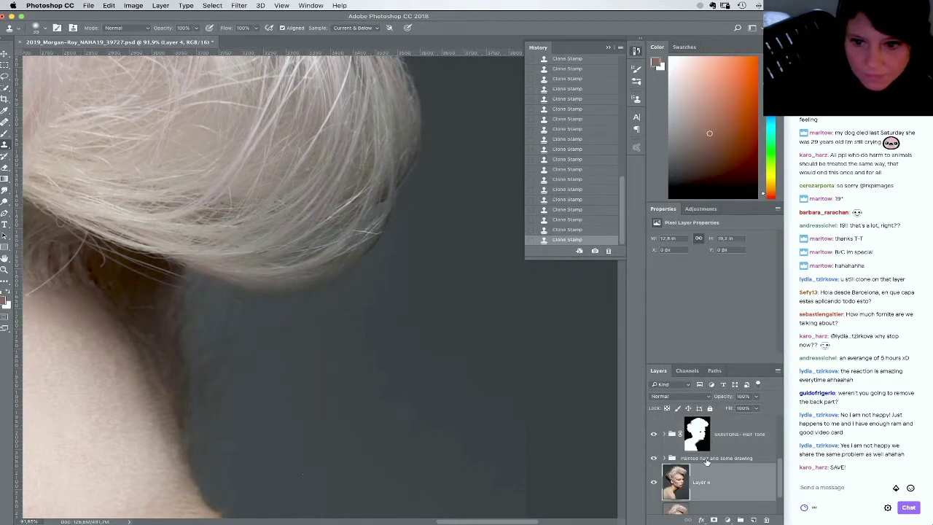
left_click(338, 311, "alt")
left_click_drag(354, 283, 373, 272)
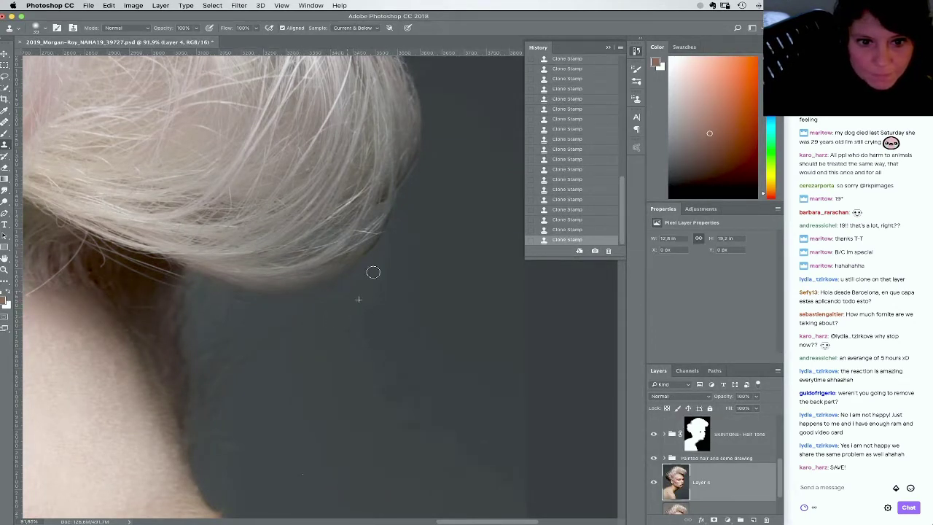
left_click(89, 5)
left_click(106, 87)
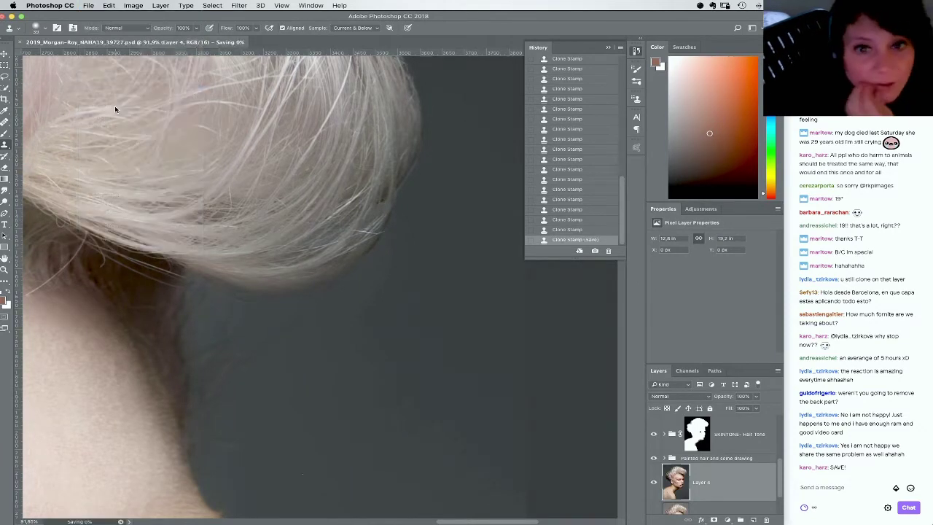
Compare the whole retouched portrait with the original Background layer
left_click(5, 269)
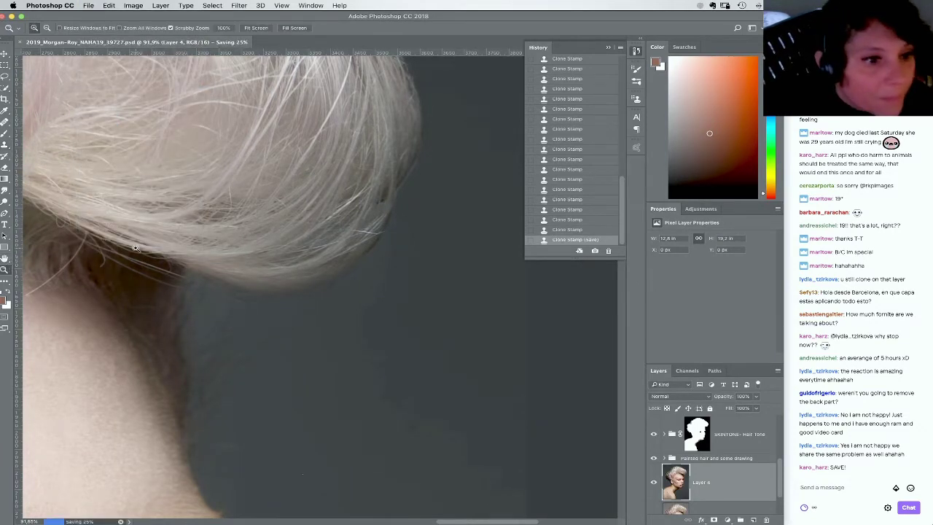
right_click(353, 189)
left_click(377, 199)
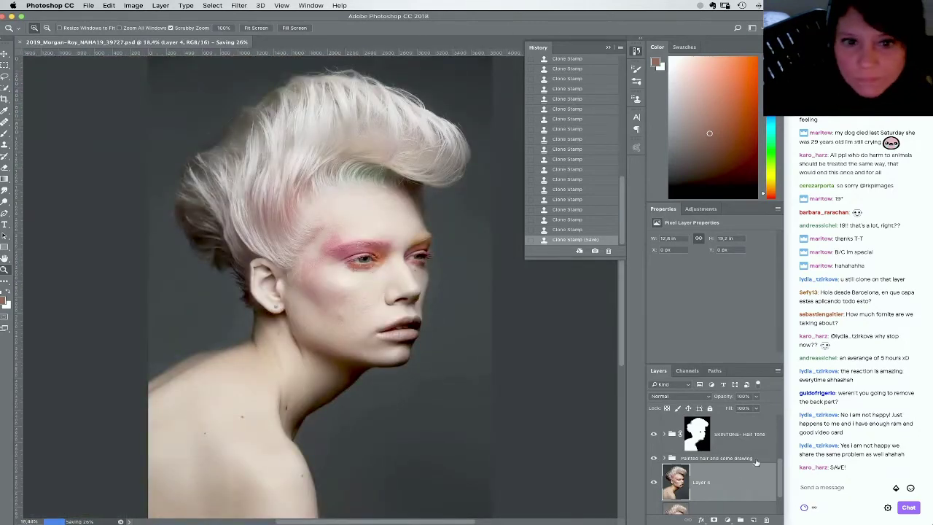
scroll(764, 479, "down", 2)
left_click(654, 496, "alt")
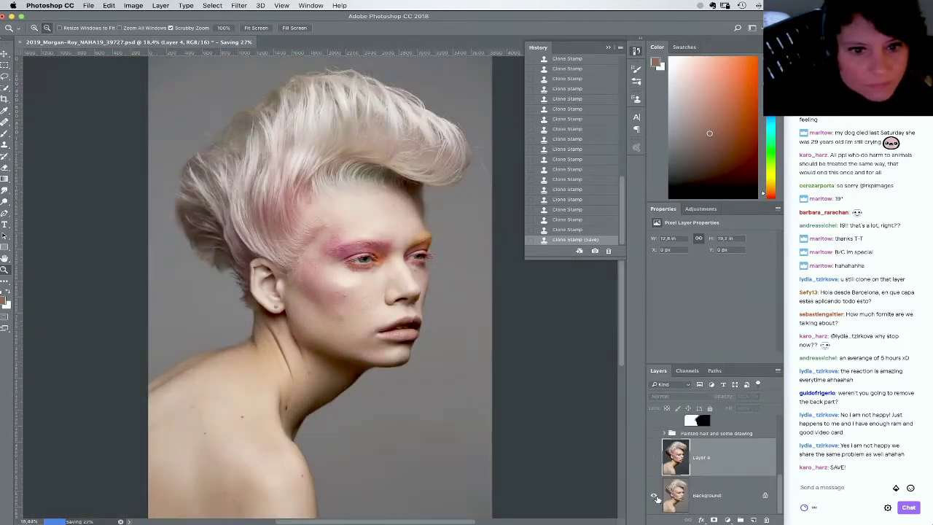
left_click(654, 497, "alt")
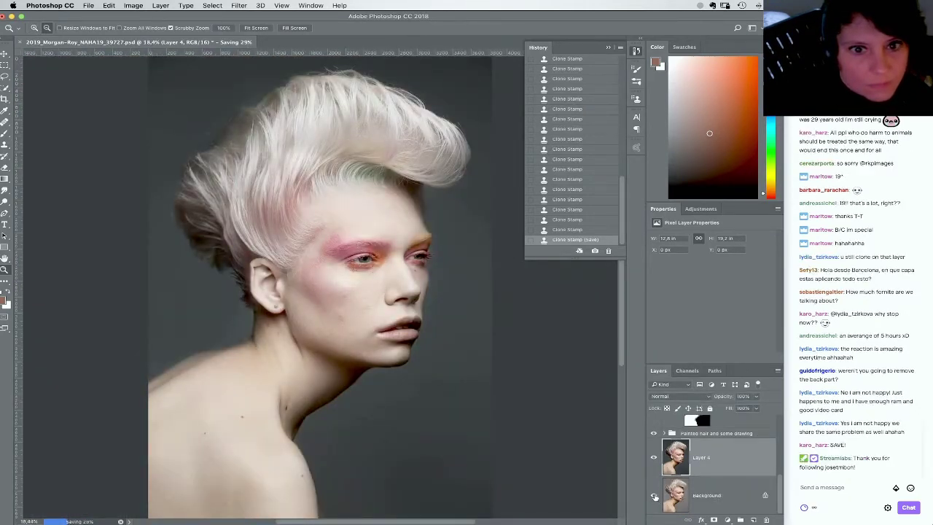
left_click(654, 497, "alt")
left_click(654, 495, "alt")
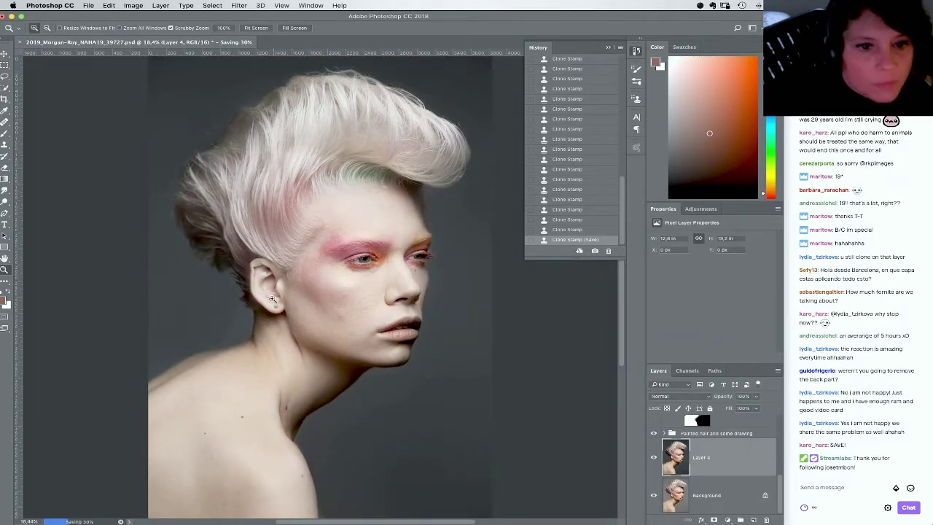
Remove the stud earring from the earlobe on Layer 4 with the Healing Brush, sampling clean skin beside it
left_click_drag(272, 298, 344, 401)
left_click(9, 123)
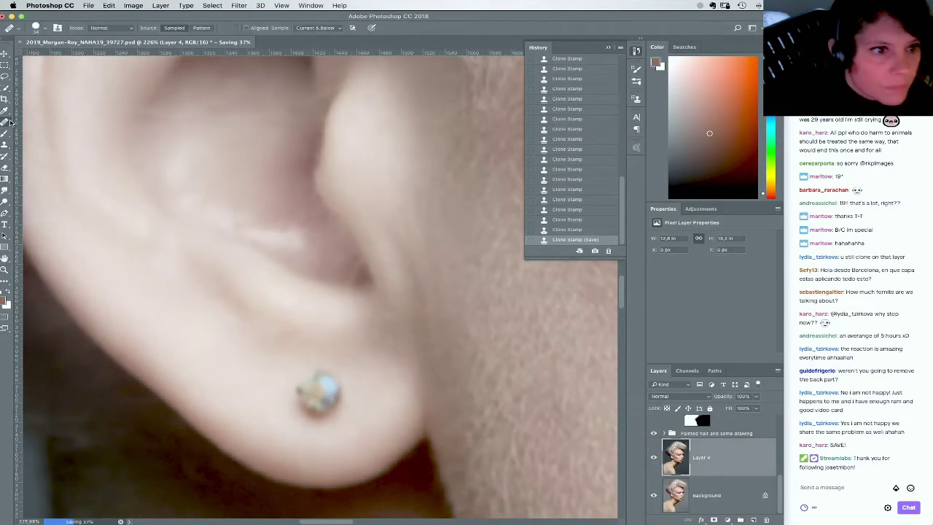
left_click(244, 364, "alt")
left_click_drag(310, 402, 321, 387)
left_click(223, 374)
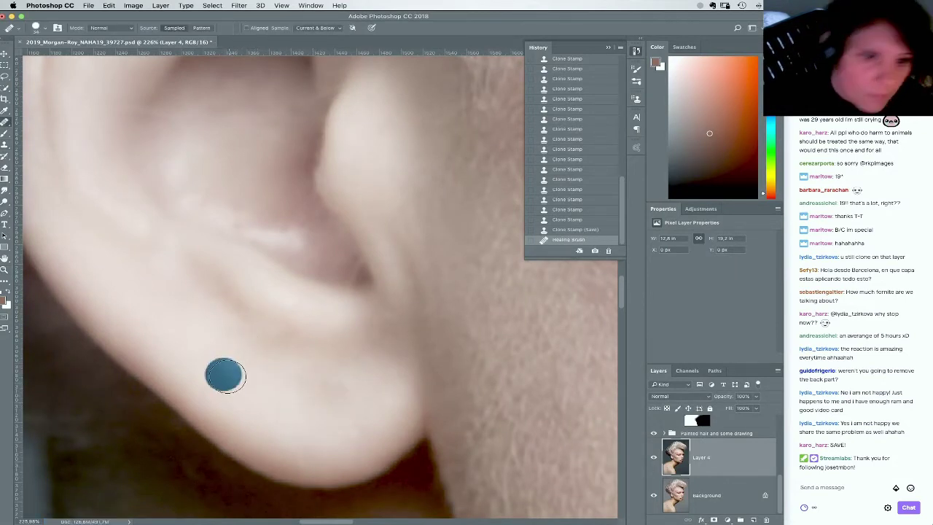
left_click(218, 363)
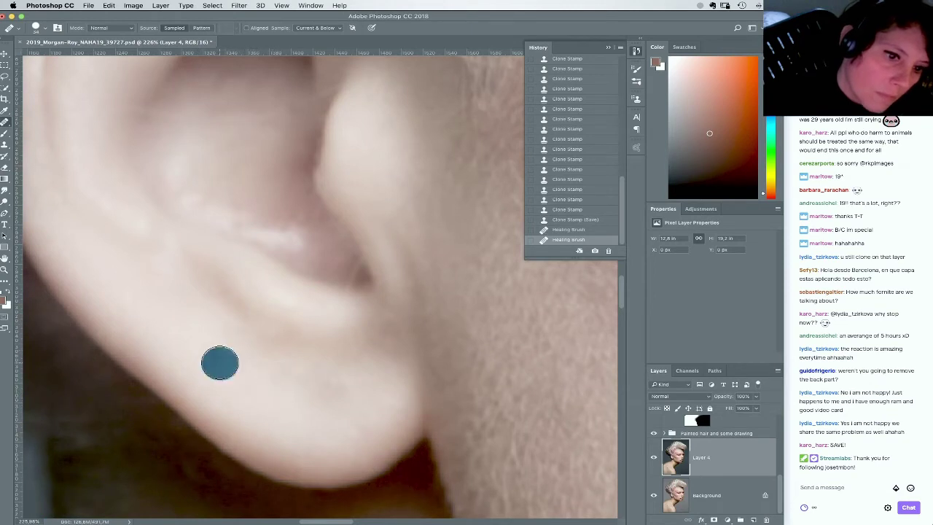
Smooth the remaining uneven spots on the earlobe on Layer 4 with the Healing Brush
left_click(351, 419)
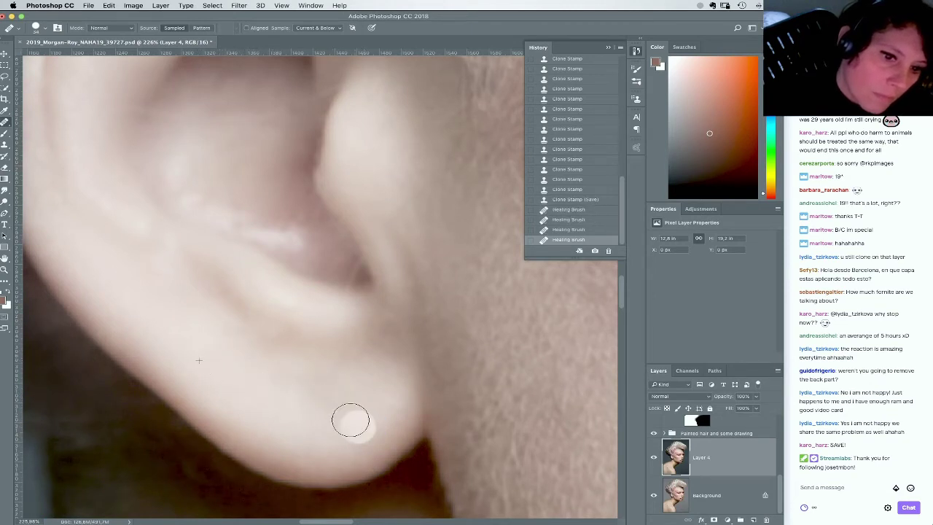
left_click(301, 451)
left_click(231, 367)
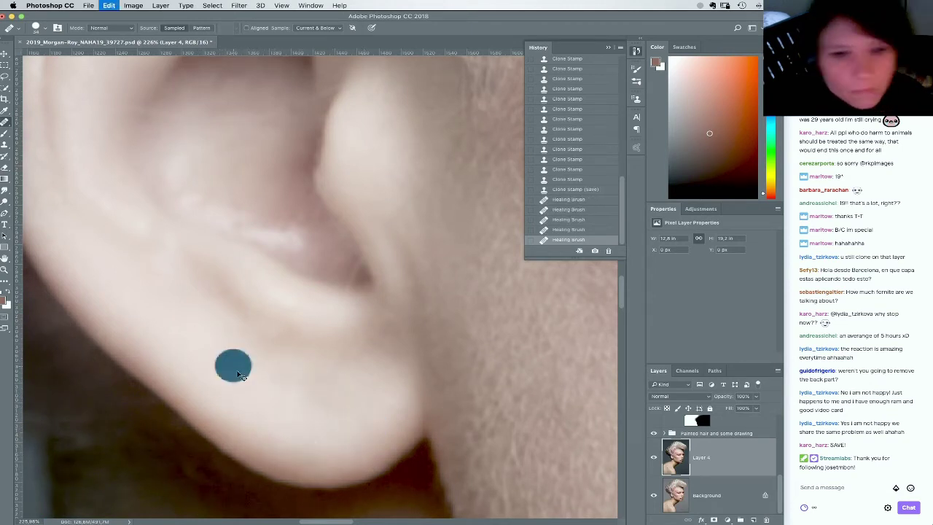
left_click(248, 380)
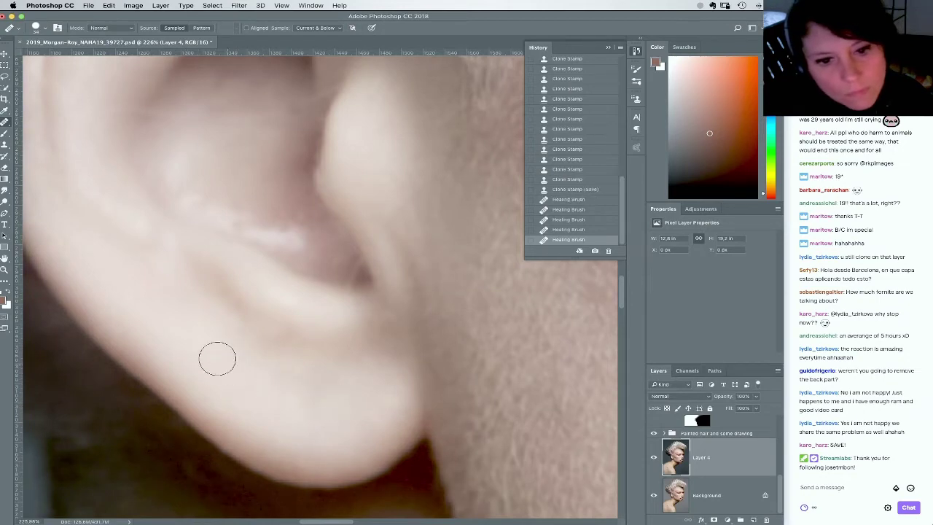
left_click(197, 350)
Heal the blemishes on the upper inner ear fold on Layer 4 with a smaller Healing Brush, sampling nearby clean skin
scroll(289, 294, "up", 10)
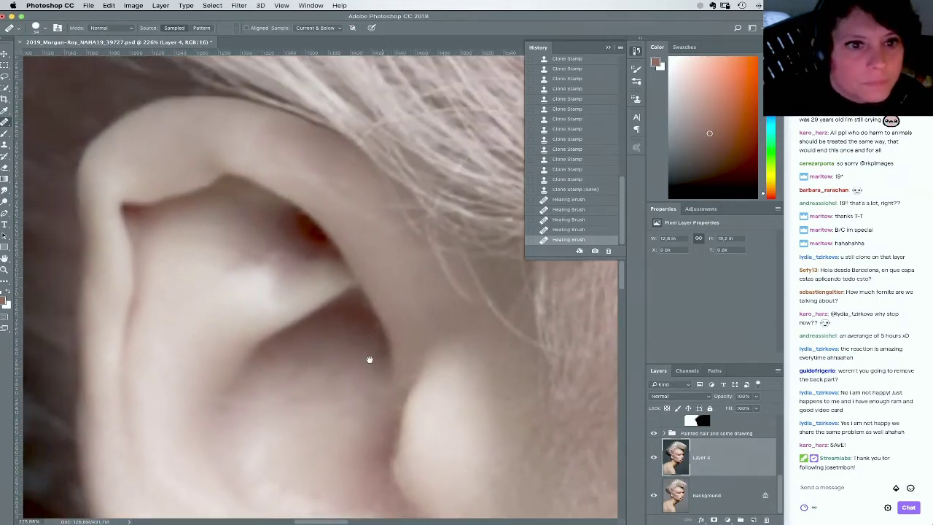
scroll(369, 360, "left", 5)
right_click(335, 330)
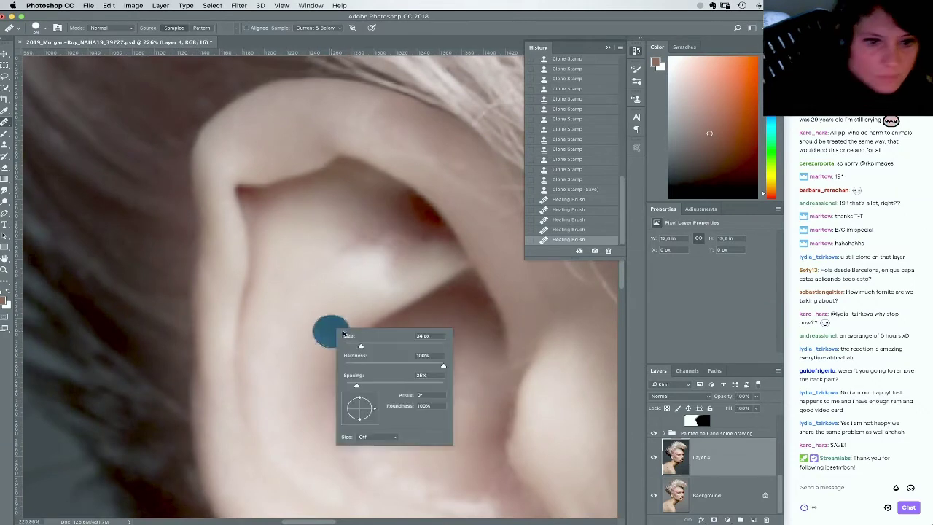
left_click(293, 339, "alt")
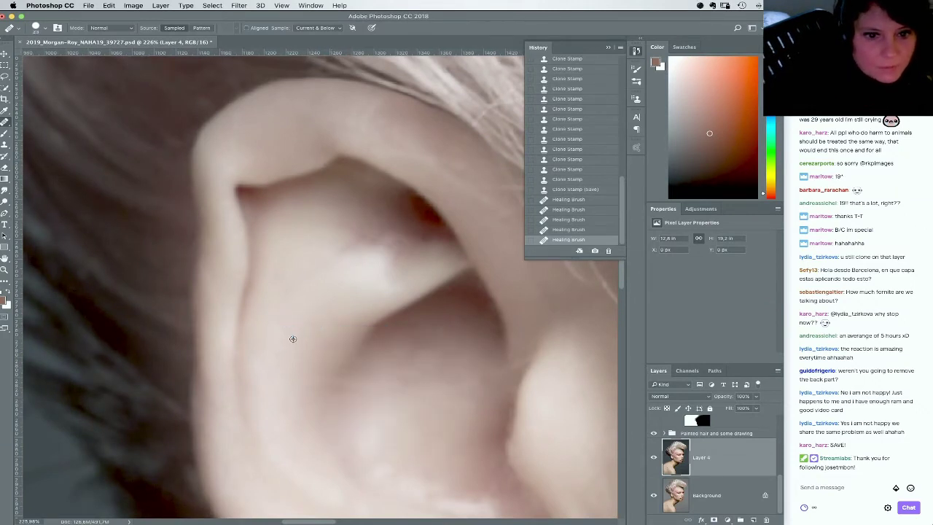
left_click(282, 327)
left_click(313, 314)
left_click(314, 337, "alt")
left_click(322, 320)
left_click(300, 312)
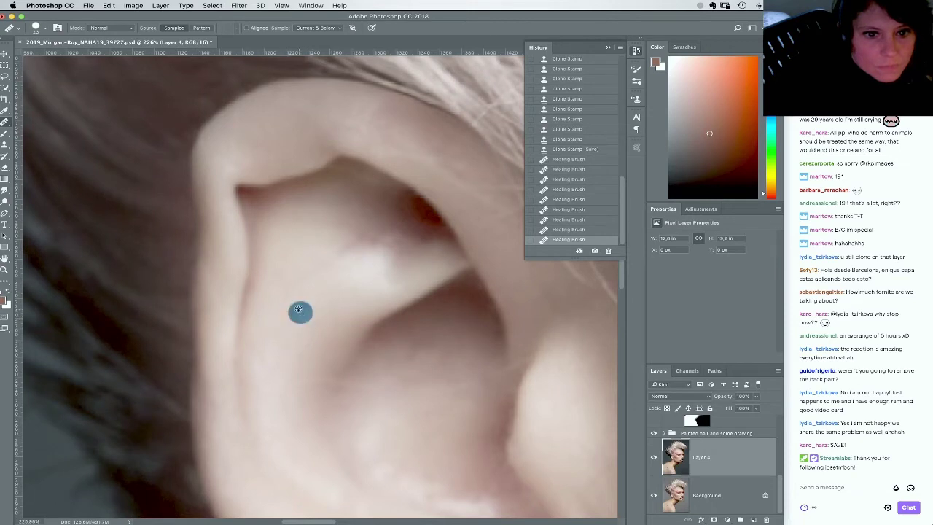
Heal the small specks higher up on the inner ear fold, resampling clean skin just beside them
left_click(282, 280)
left_click(312, 307, "alt")
left_click(282, 274)
left_click(297, 317)
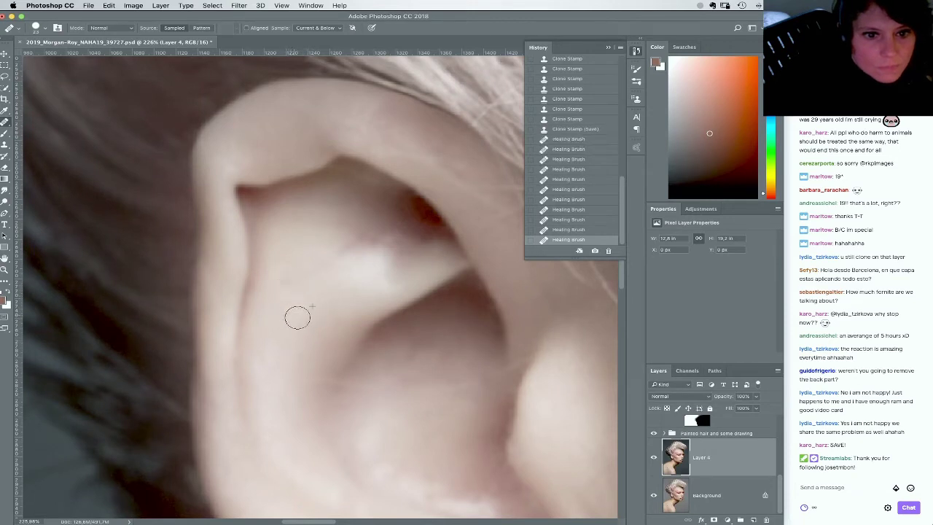
left_click(315, 281)
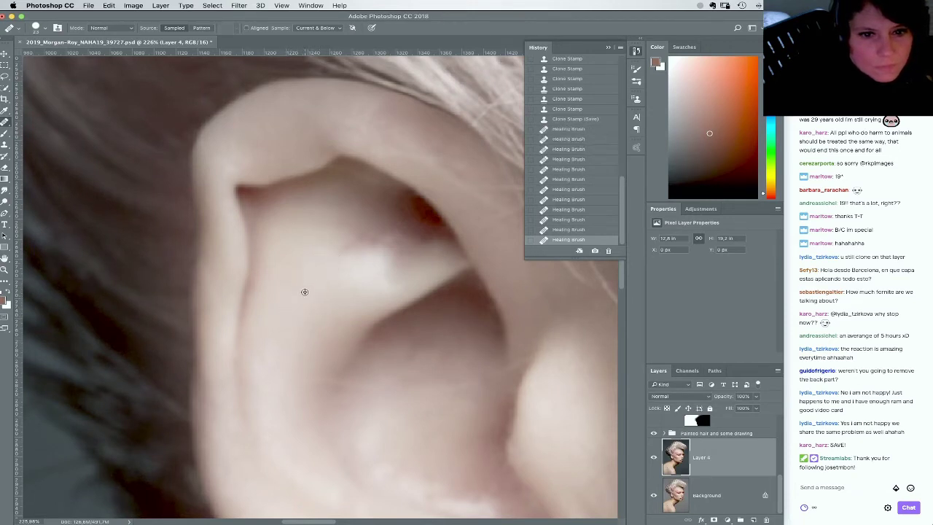
left_click(291, 289)
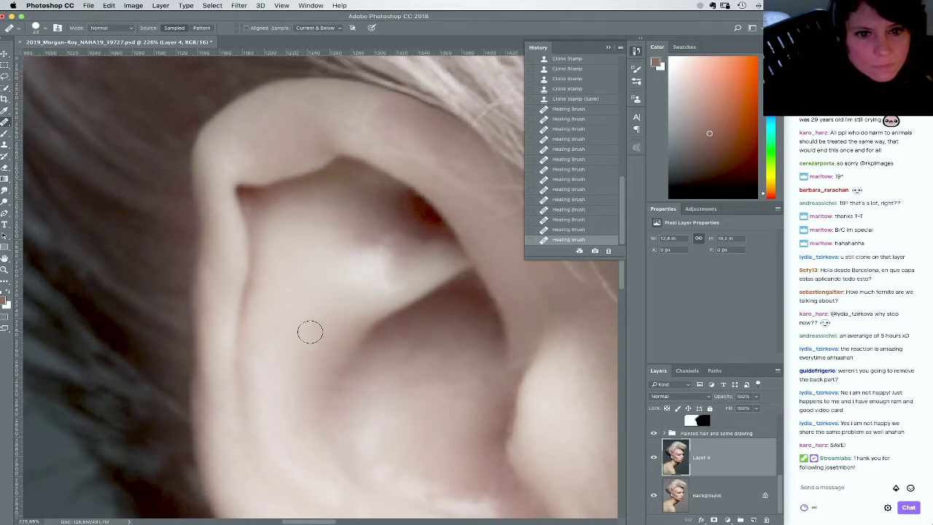
Heal the marks along the edge and across the middle of the ear's hollow on Layer 4
scroll(313, 318, "down", 4)
scroll(313, 318, "right", 5)
left_click(281, 355)
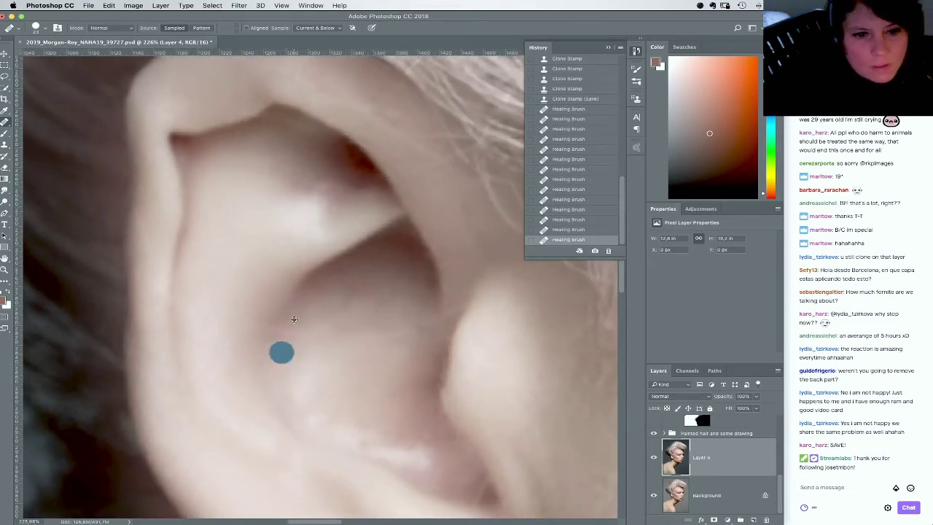
left_click(263, 308)
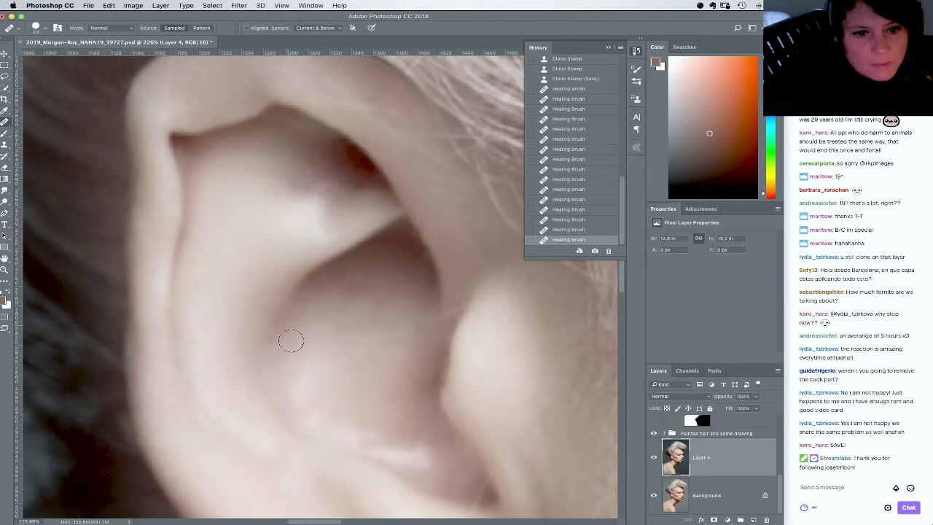
left_click(352, 359)
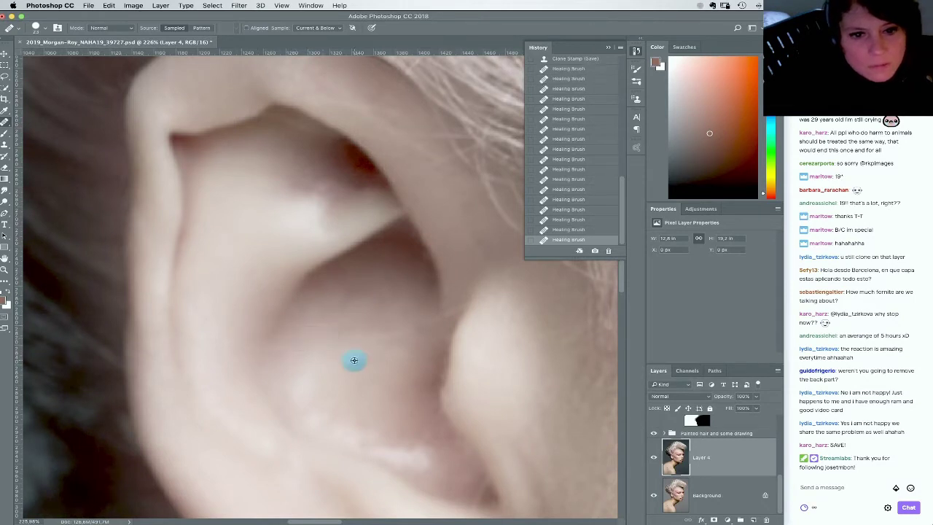
left_click(402, 364)
Step back two healing strokes and heal the fine hairs crossing the shaded part of the ear's hollow
left_click(575, 221)
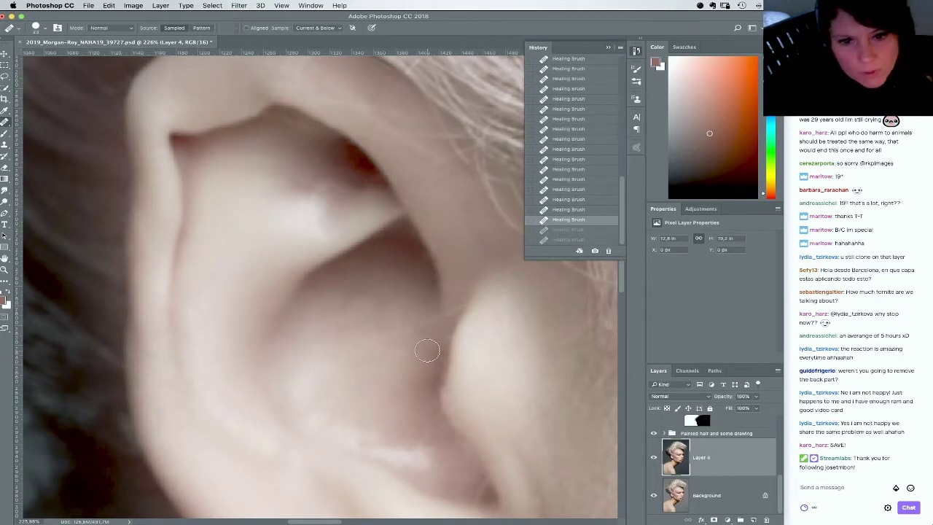
left_click(427, 351)
left_click(416, 336)
left_click(425, 335)
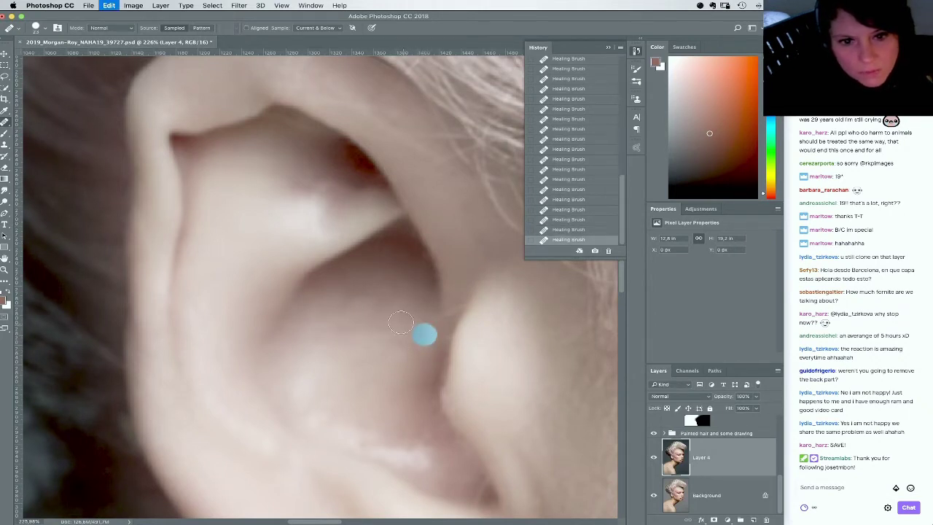
left_click(357, 301)
left_click(387, 309)
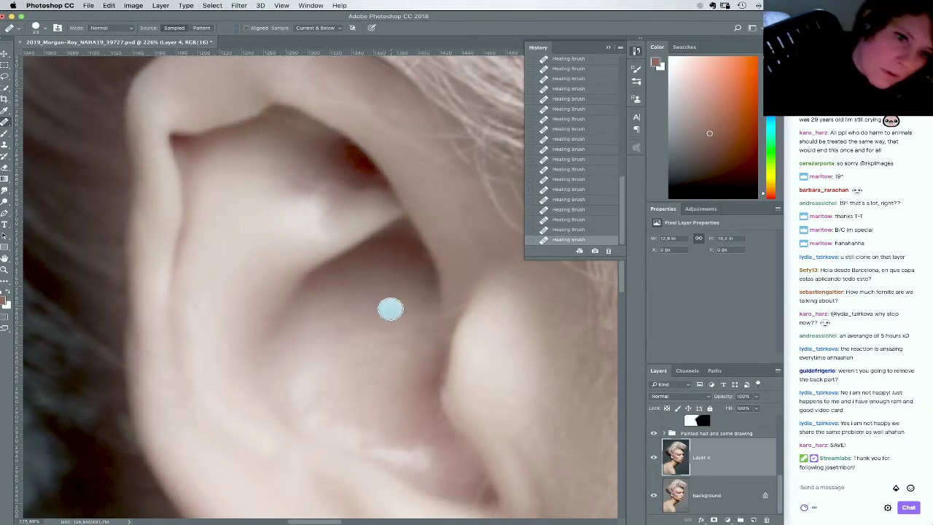
left_click(369, 296)
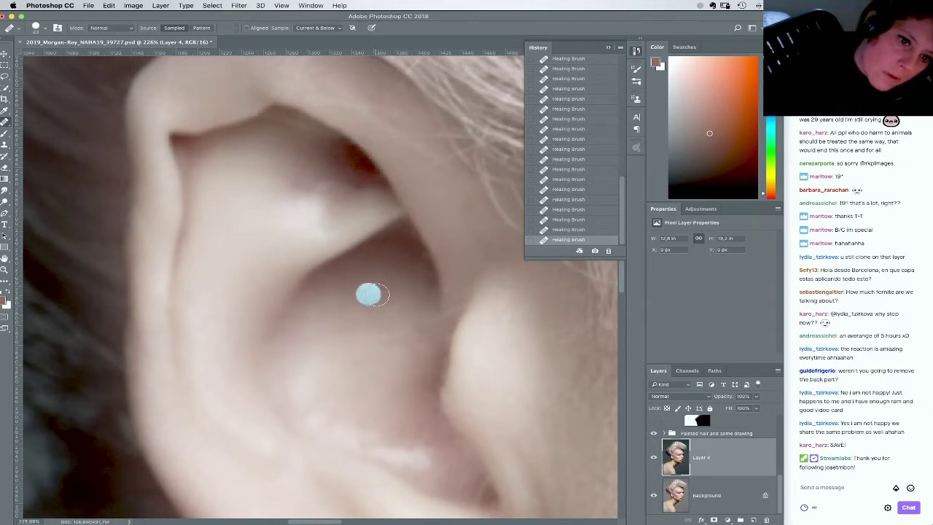
left_click(376, 296)
Heal the leftover fine hair and spots in the ear's hollow near the ear canal
left_click_drag(393, 331, 330, 334)
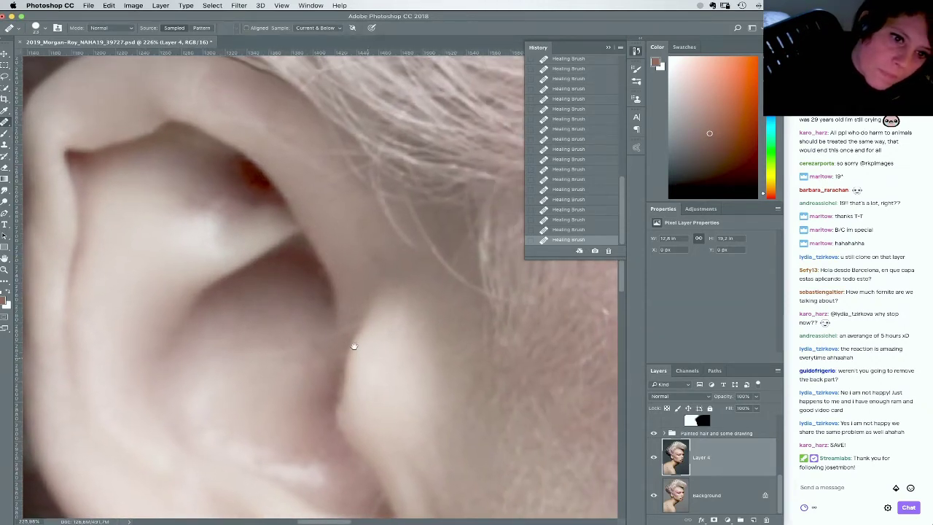
left_click(260, 314)
left_click(299, 335)
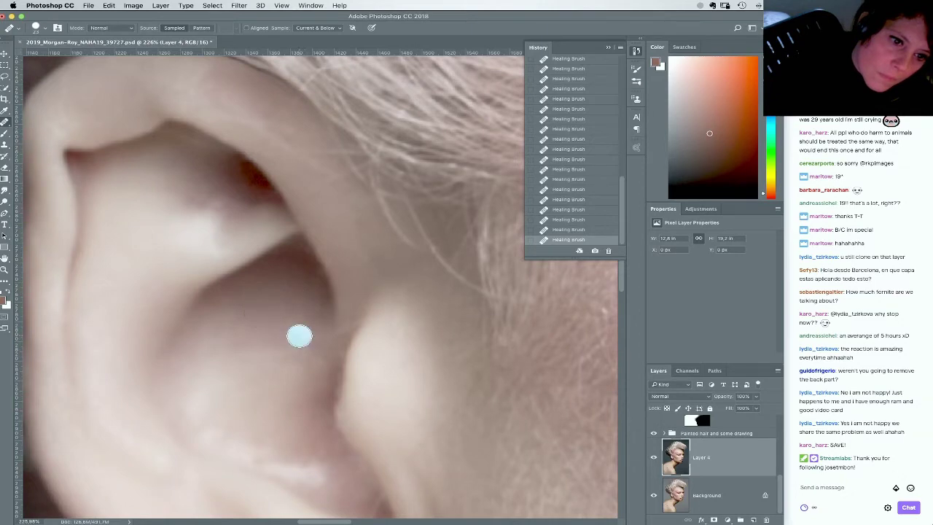
left_click(294, 410)
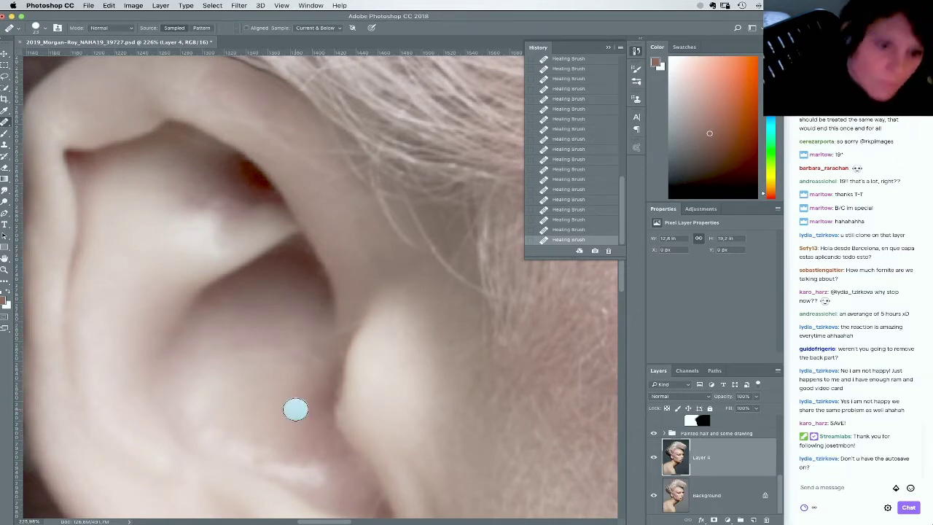
Clone cheek skin over the light hairs in front of the ear in Darken mode, and compare with Layer 4 hidden
key("super+1")
key("super+minus")
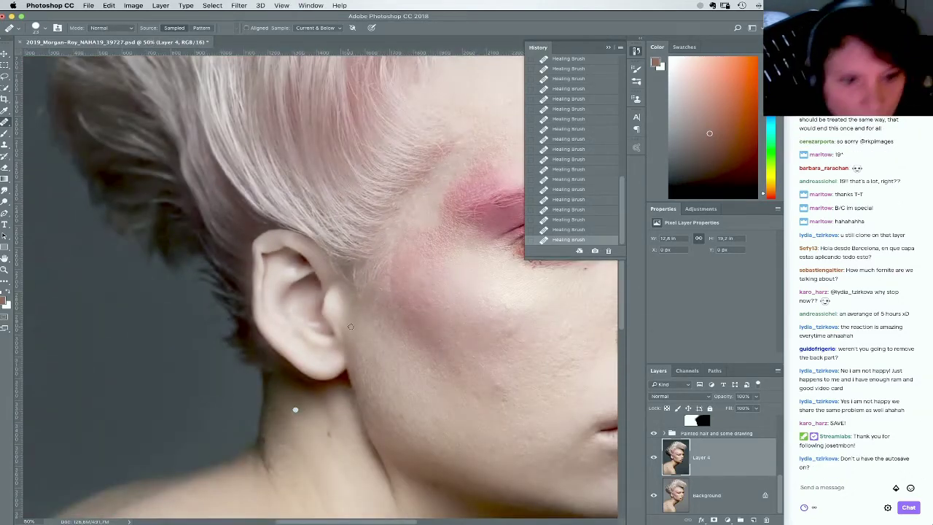
left_click_drag(405, 333, 392, 339)
left_click_drag(391, 339, 386, 340)
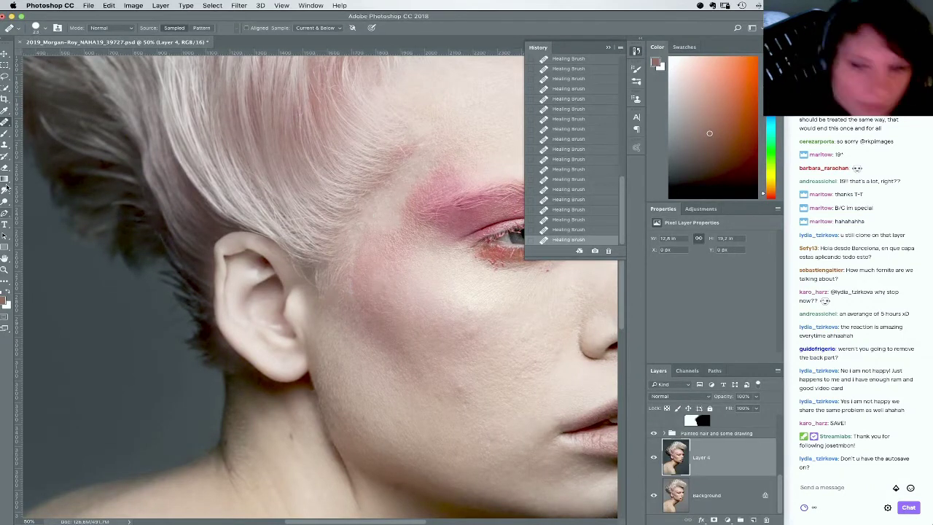
left_click(5, 144)
left_click(115, 27)
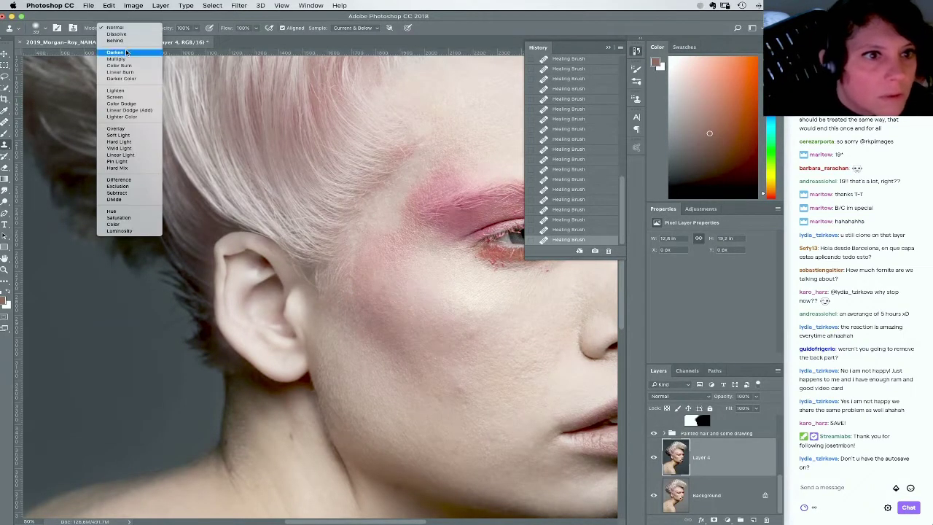
left_click(126, 52)
right_click(348, 318)
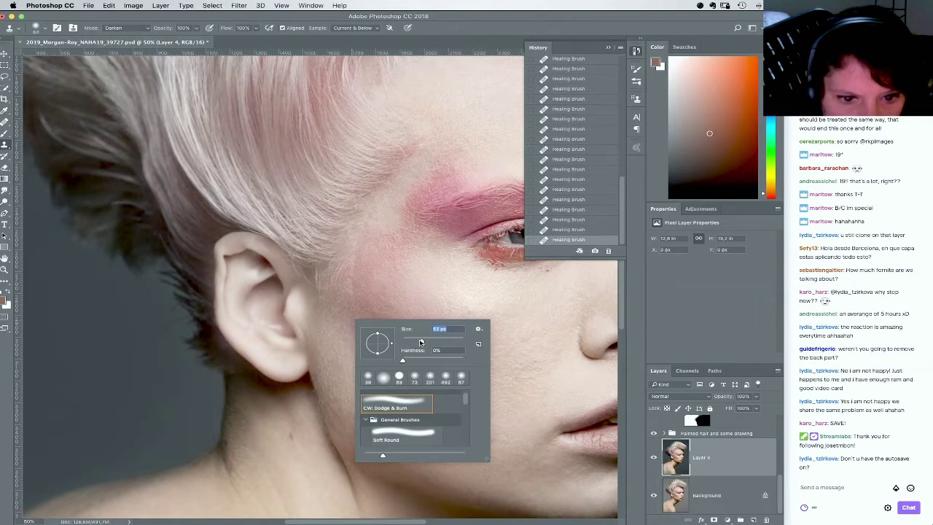
left_click(361, 316, "alt")
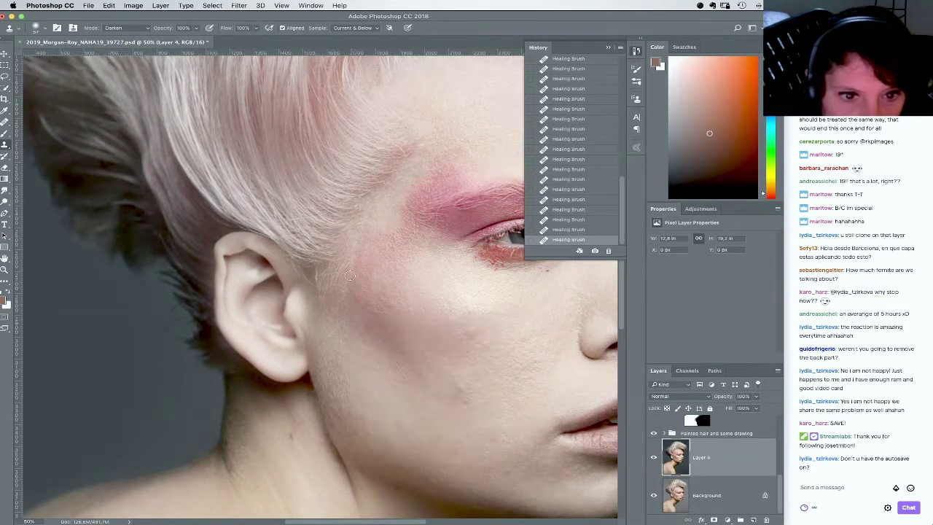
left_click(427, 332)
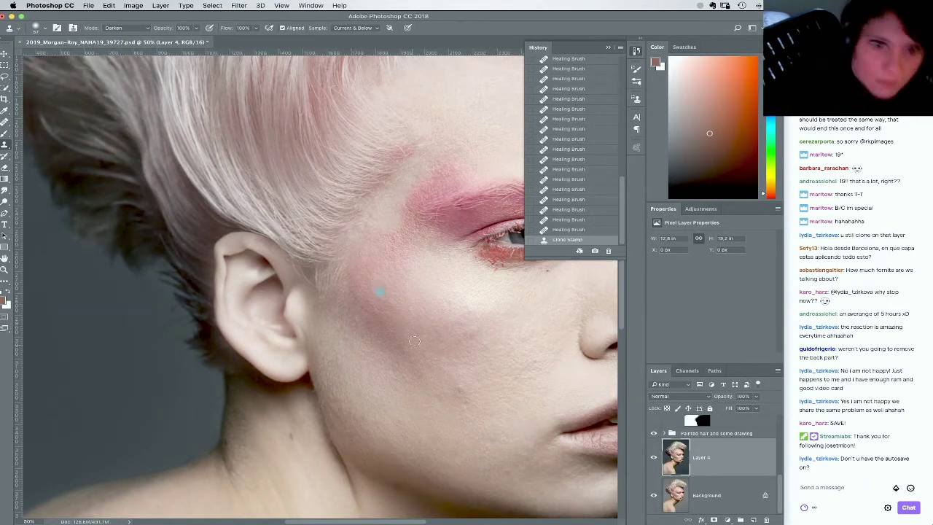
left_click(654, 459)
left_click(654, 459)
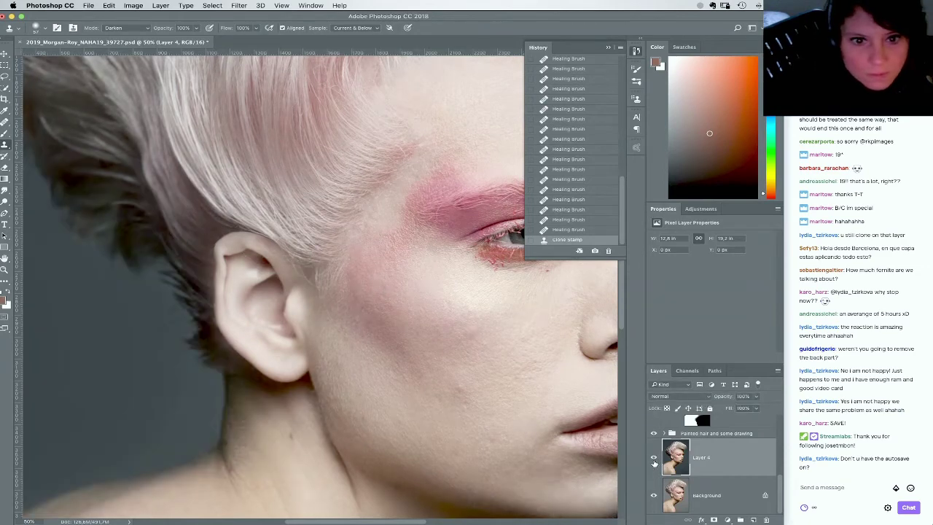
Clone dark tones over the light hairs in the shadow beneath the fringe on Layer 4 with a 20 px soft brush
scroll(383, 313, "right", 3)
scroll(384, 312, "up", 2)
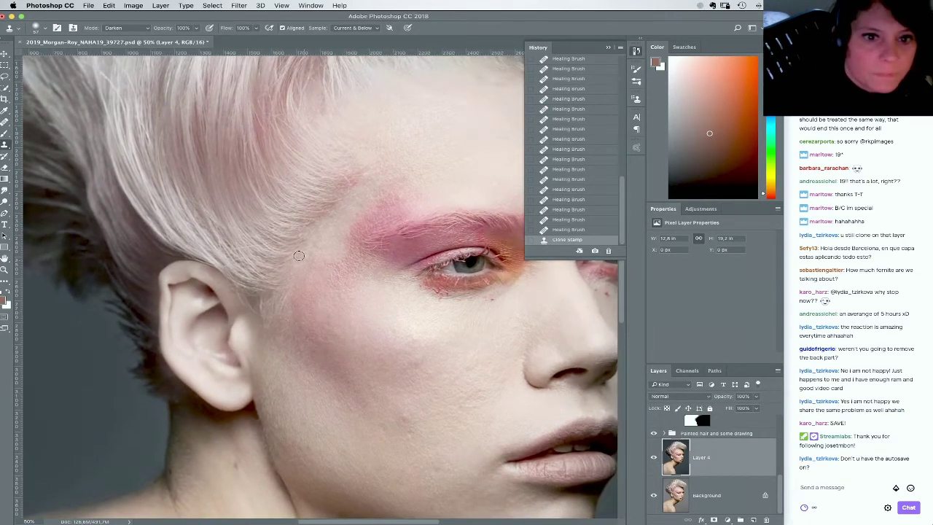
scroll(387, 250, "up", 5)
scroll(388, 250, "right", 6)
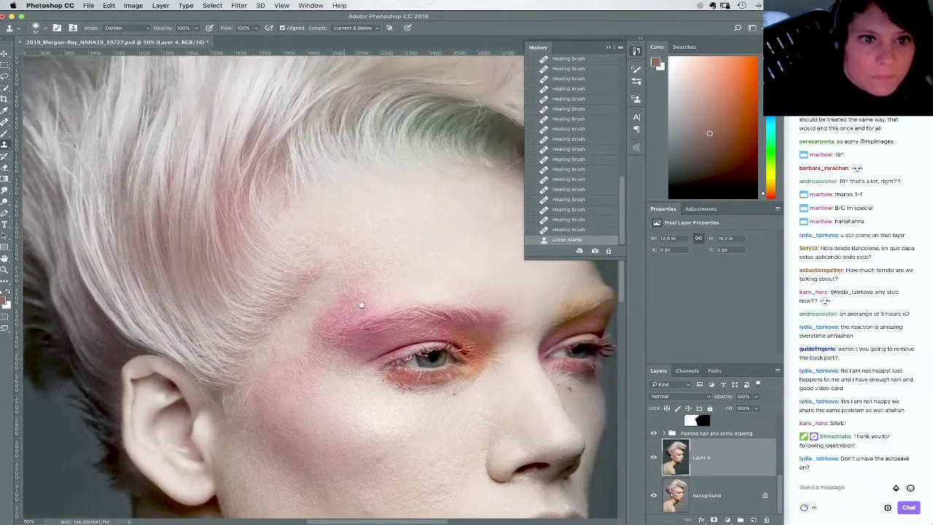
scroll(402, 253, "up", 1)
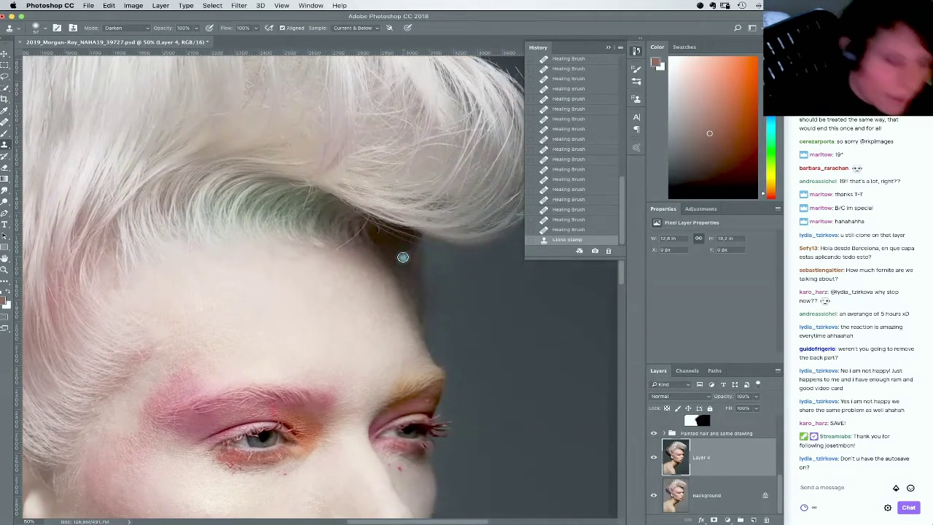
scroll(403, 255, "up", 6)
scroll(387, 186, "up", 6)
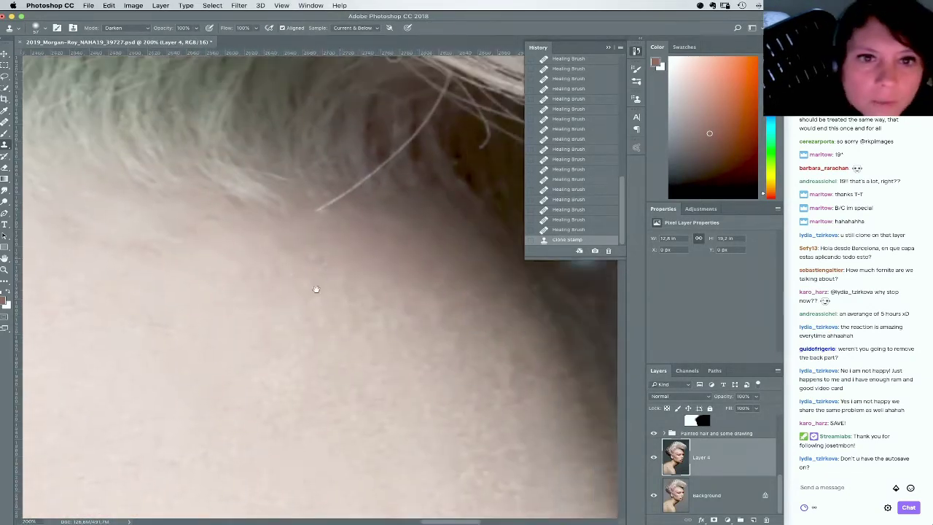
right_click(334, 263)
left_click_drag(406, 326, 397, 326)
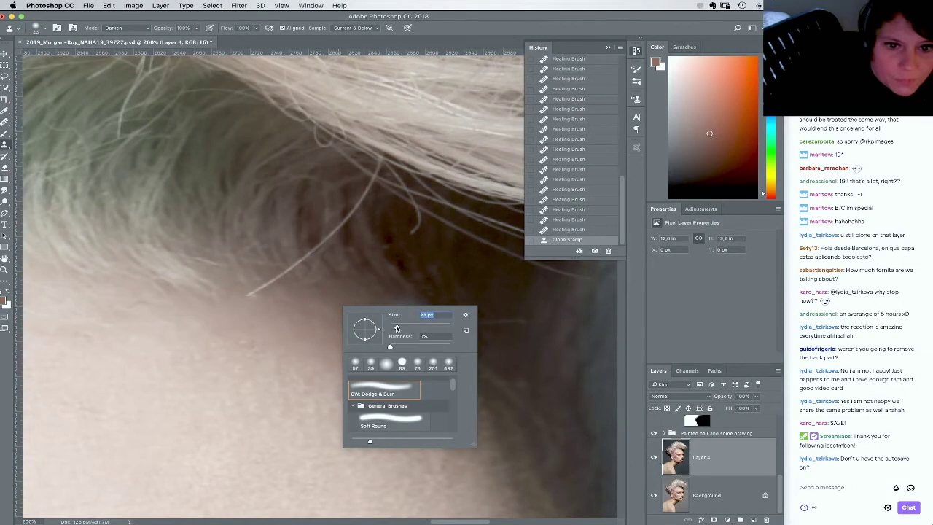
left_click(417, 243, "alt")
left_click(429, 276)
Clone dark tones in Darken mode over the light fine hairs in the shadow beneath the fringe, using a 19 px soft brush
right_click(440, 258)
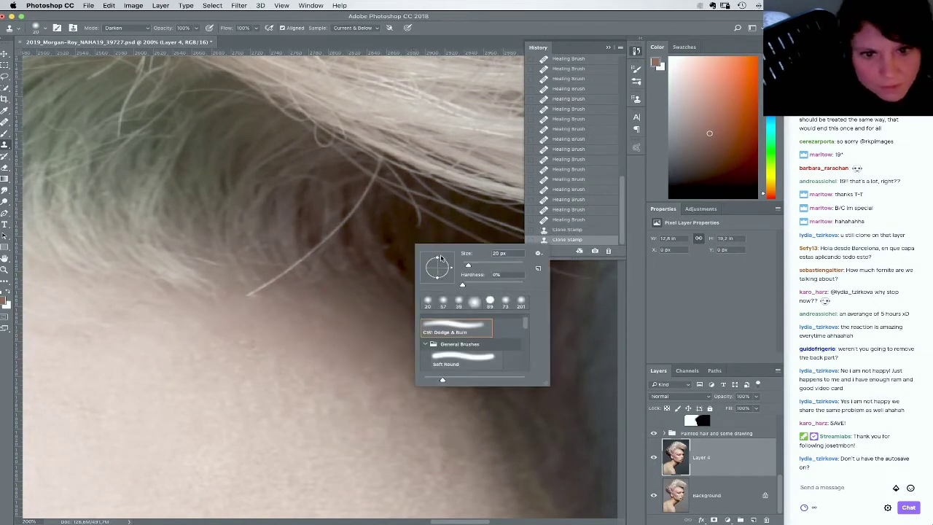
left_click(391, 249, "alt")
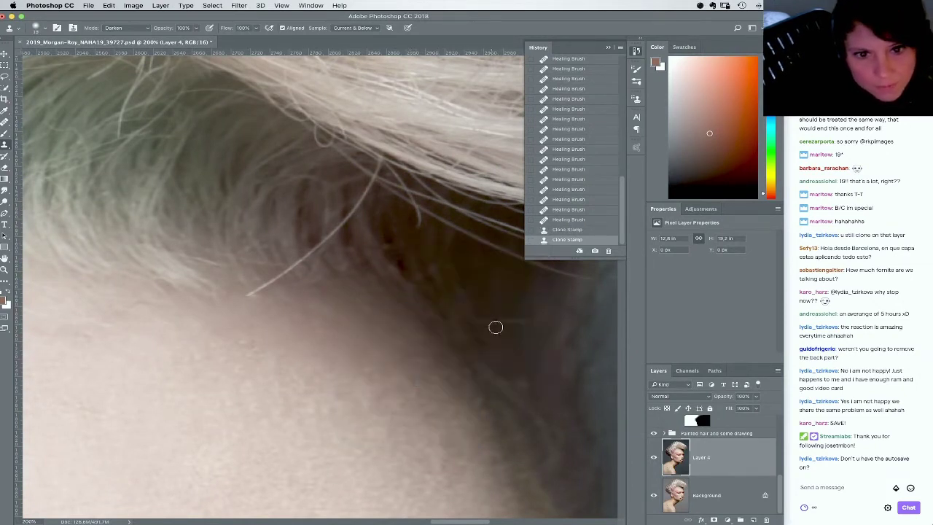
left_click(500, 330, "alt")
left_click(538, 338, "alt")
left_click(531, 334)
left_click(392, 255, "alt")
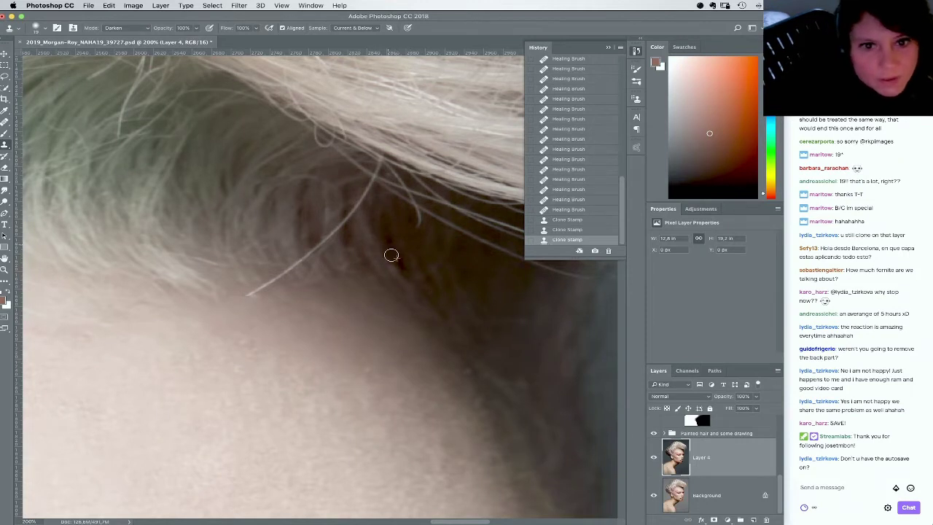
left_click(352, 221)
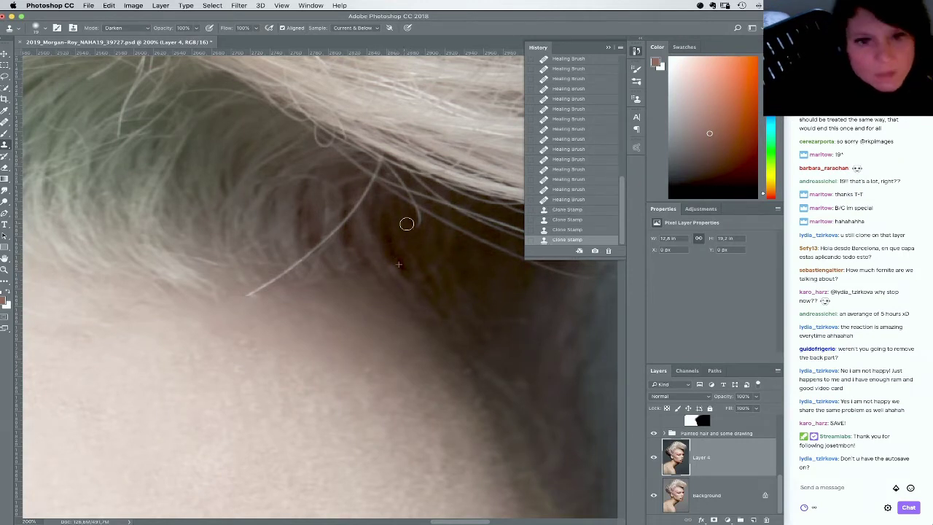
left_click(375, 185)
Step back one clone stroke and clone over the short curved light hair in the shadow with a smaller brush
right_click(382, 206)
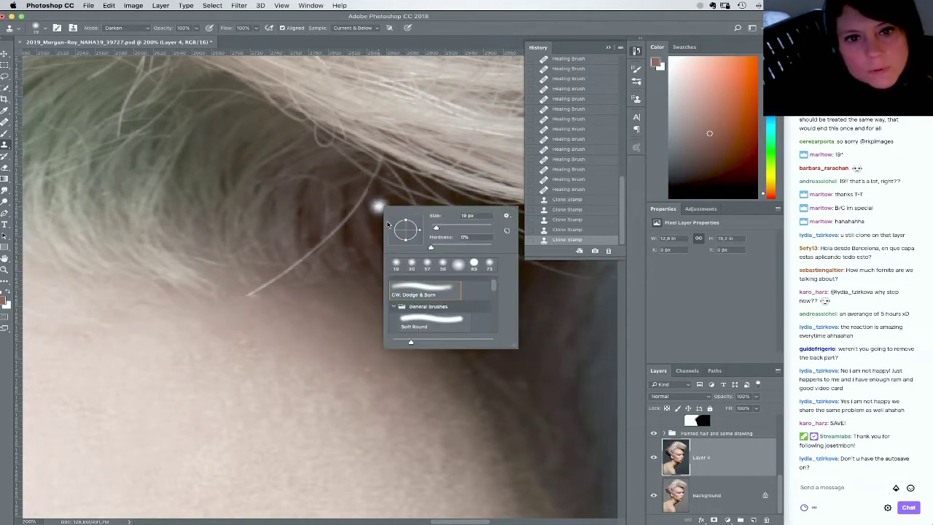
left_click(559, 232)
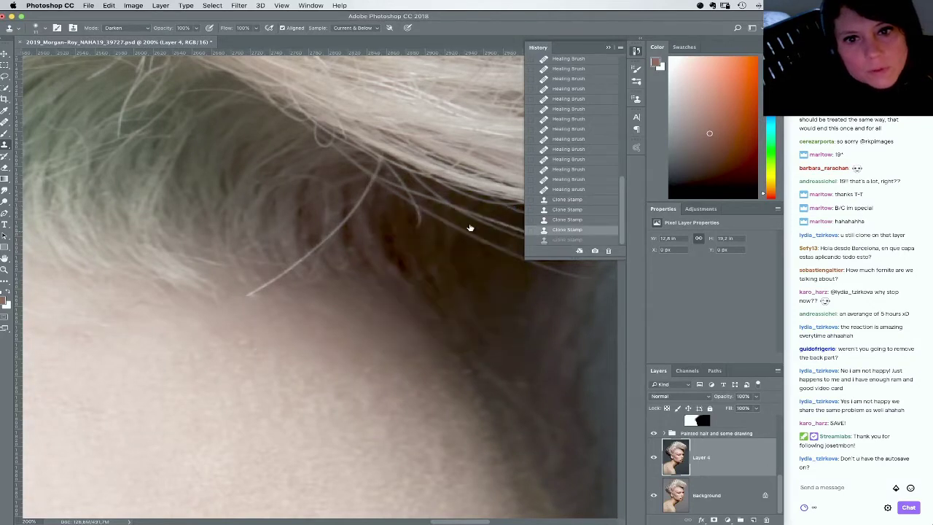
left_click(419, 222)
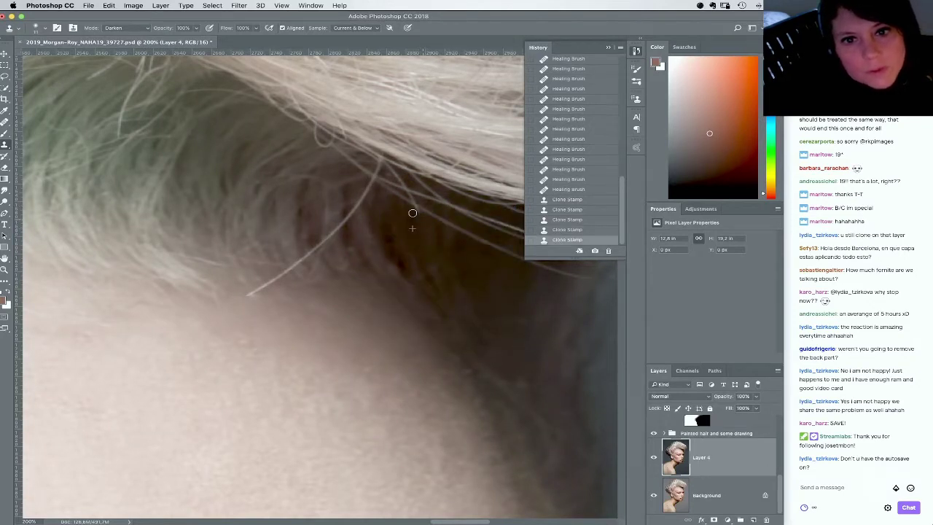
left_click(419, 216)
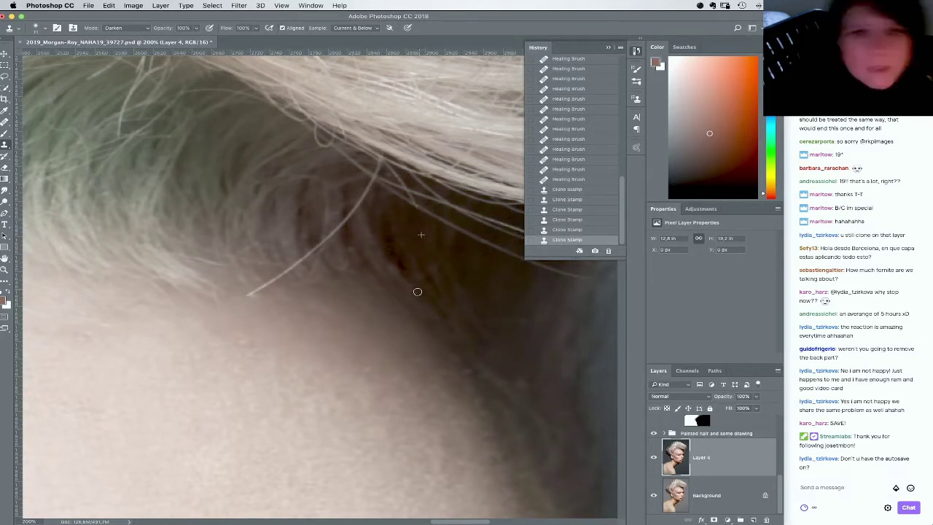
Clone and heal skin over the tip of the long stray hair that reaches onto the forehead
left_click(265, 297)
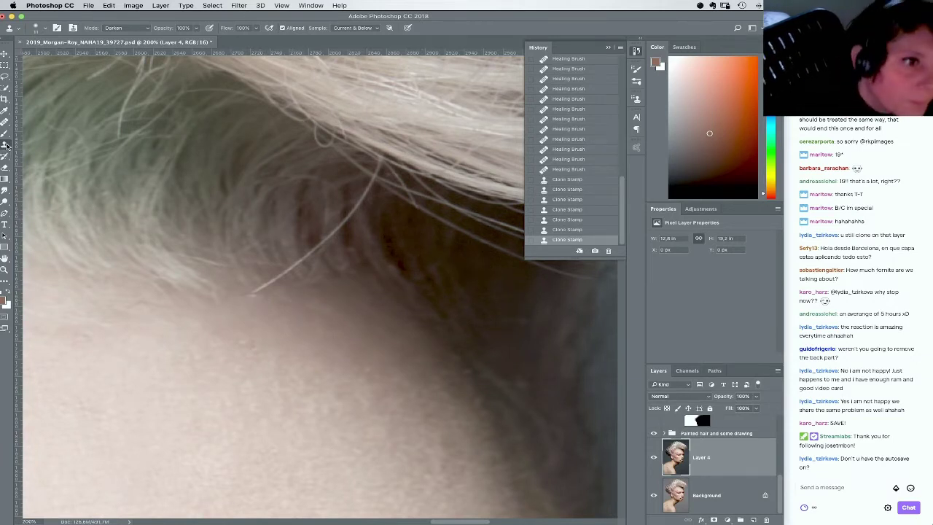
left_click(5, 125)
left_click(284, 306)
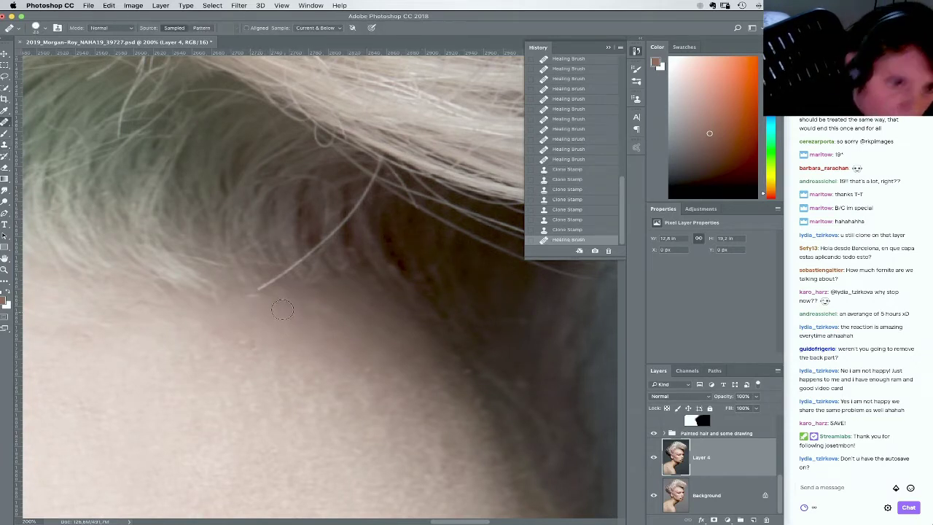
Toggle the "Painted hair and some drawing" group to compare, and select and check its "more drawing and some cloning" layer
left_click(654, 435)
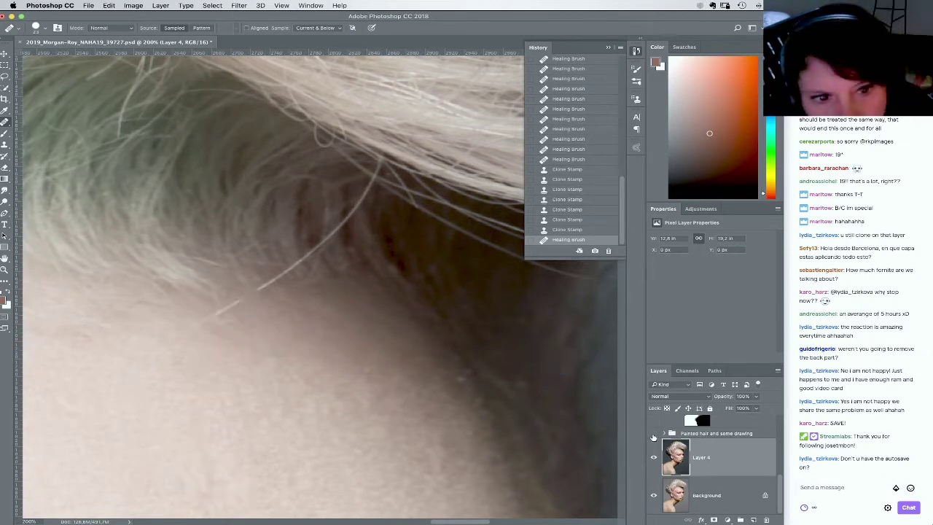
left_click(653, 434)
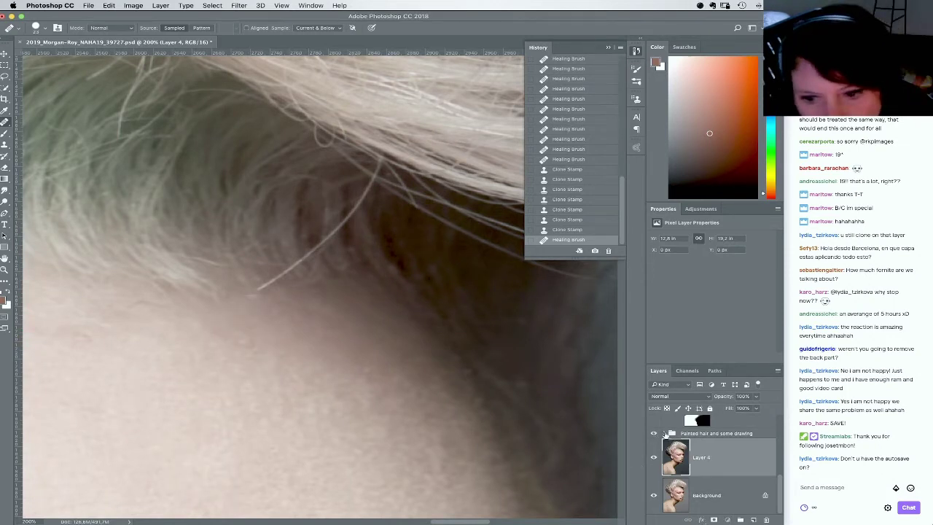
left_click(671, 433)
left_click(716, 495)
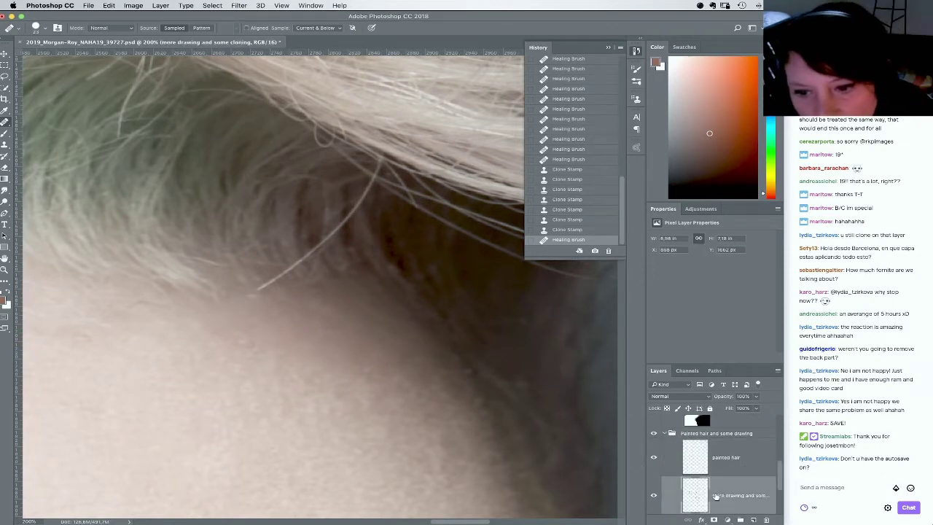
left_click(653, 496)
left_click(654, 497)
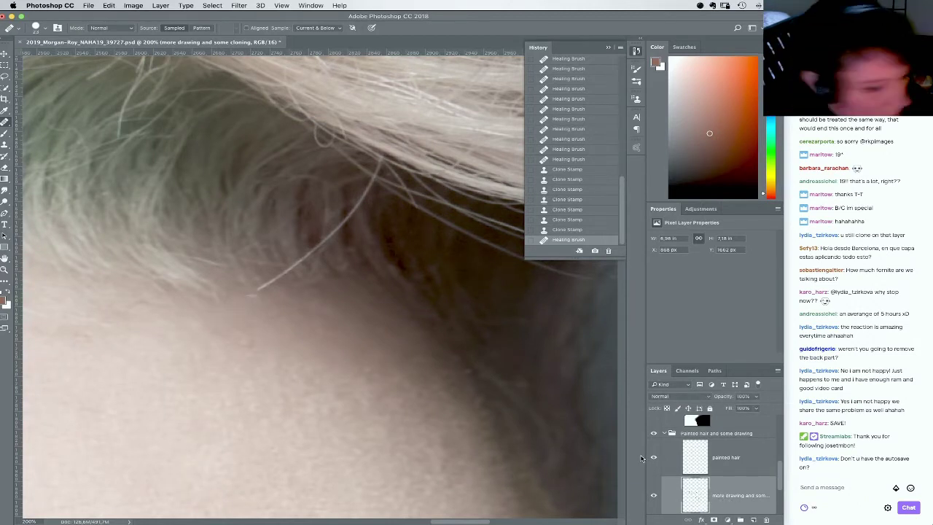
Erase the cloned patch around the stray hair's tip on the "more drawing and some cloning" layer
key("e")
left_click_drag(241, 293, 271, 299)
mouse_move(249, 296)
left_mouse_down()
mouse_move(264, 298)
mouse_move(249, 298)
left_mouse_up()
left_click_drag(268, 294, 244, 299)
left_click_drag(249, 291, 234, 300)
mouse_move(246, 294)
left_mouse_down()
mouse_move(203, 316)
mouse_move(266, 291)
left_mouse_up()
Return to Layer 4 and heal the small skin marks on the forehead below the stray hair, undoing one stroke along the way
left_click(663, 434)
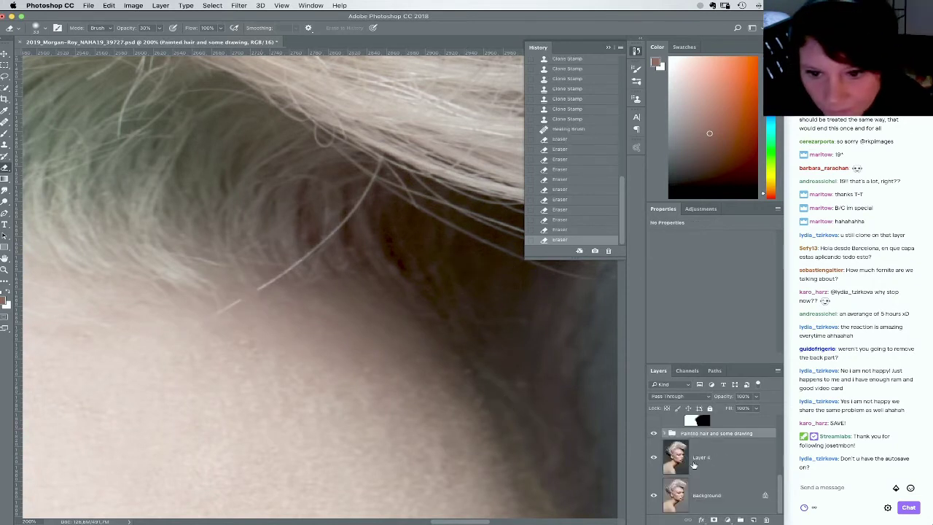
left_click(694, 461)
key("j")
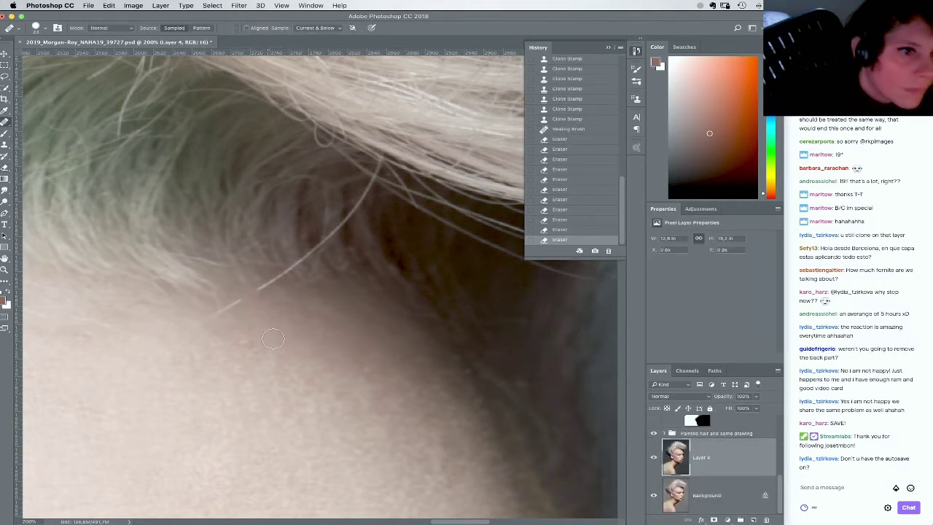
left_click(272, 359)
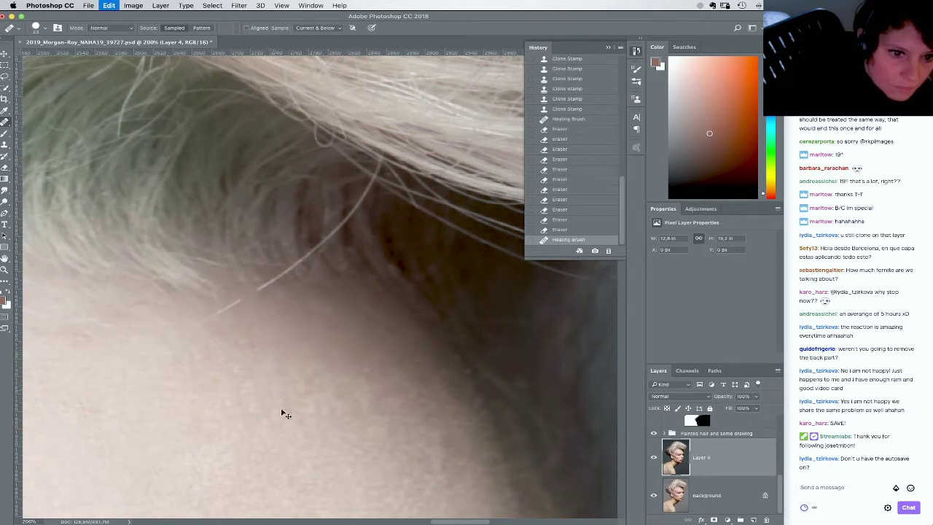
key("super+z")
left_click(300, 435)
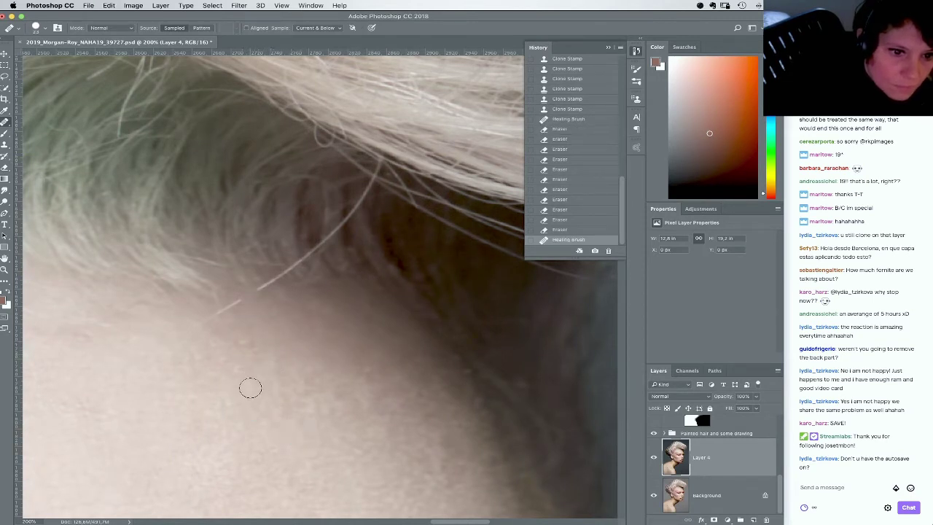
left_click(304, 395)
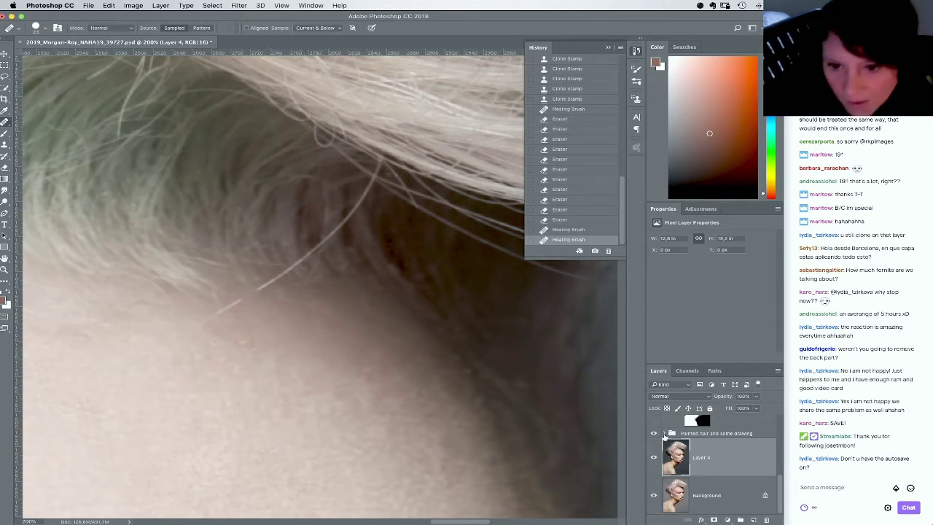
Erase the remaining patch over the stray hair's tip on the "more drawing and some cloning" layer with a larger eraser at 100% opacity
left_click(664, 433)
left_click(753, 502)
key("e")
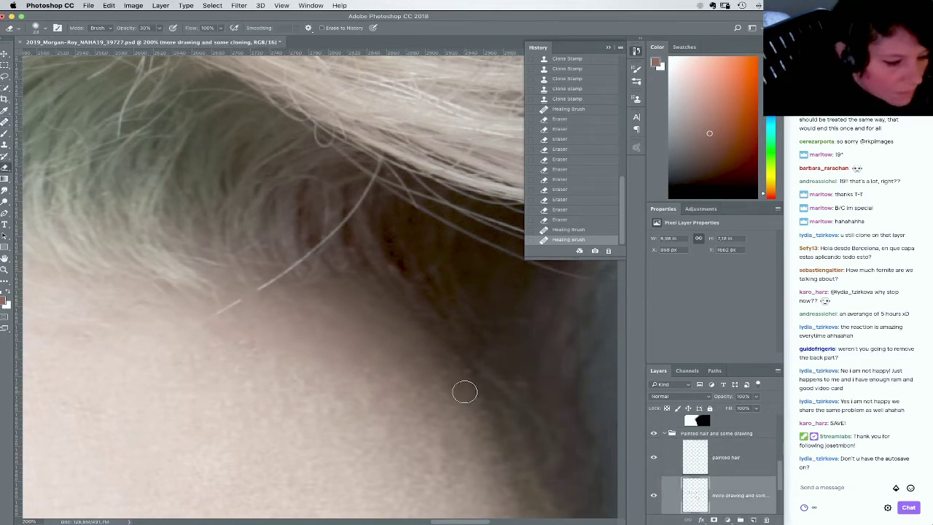
right_click(324, 400)
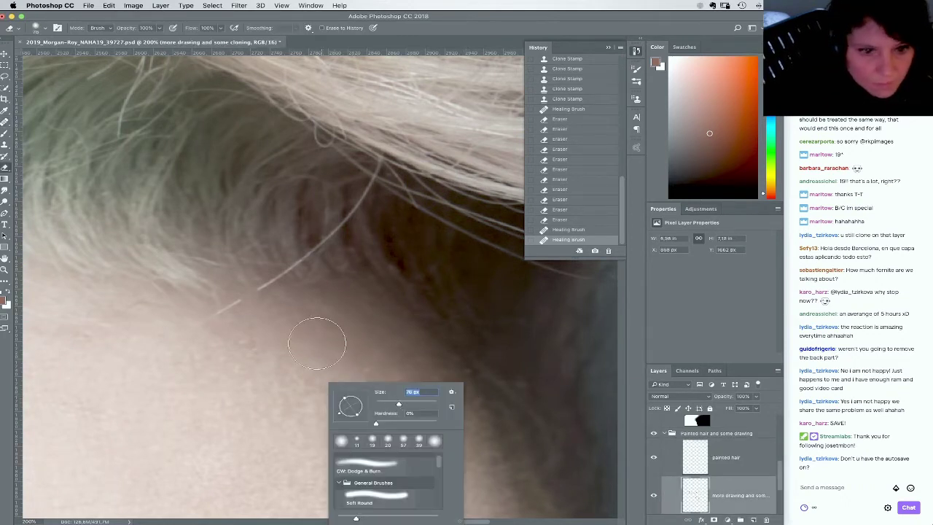
key("Escape")
left_click_drag(207, 311, 227, 300)
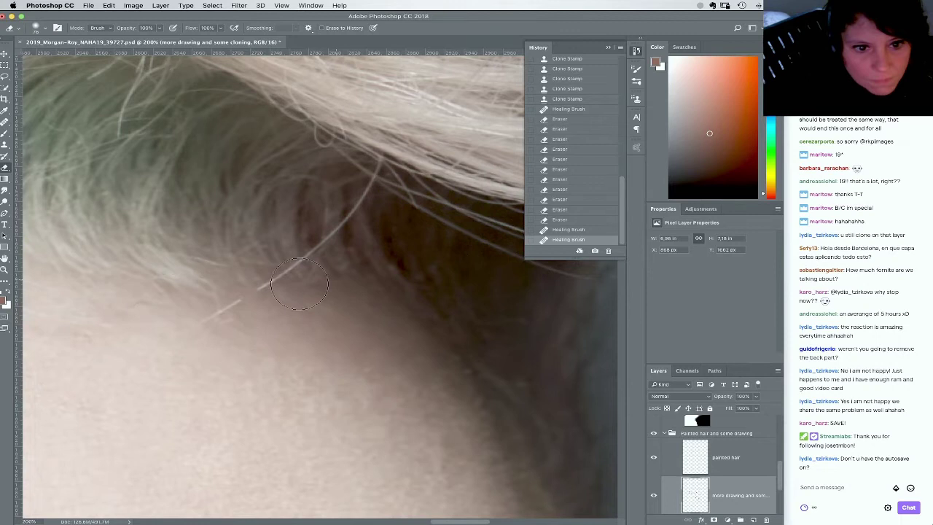
Heal the outer end of the long stray hair and the adjacent skin on the forehead on Layer 4
left_click(670, 433)
left_click(703, 456)
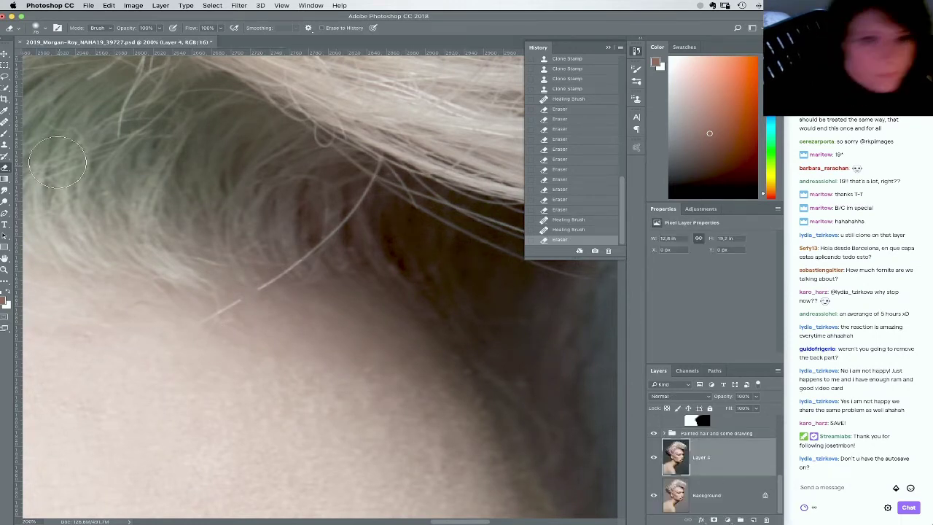
key("j")
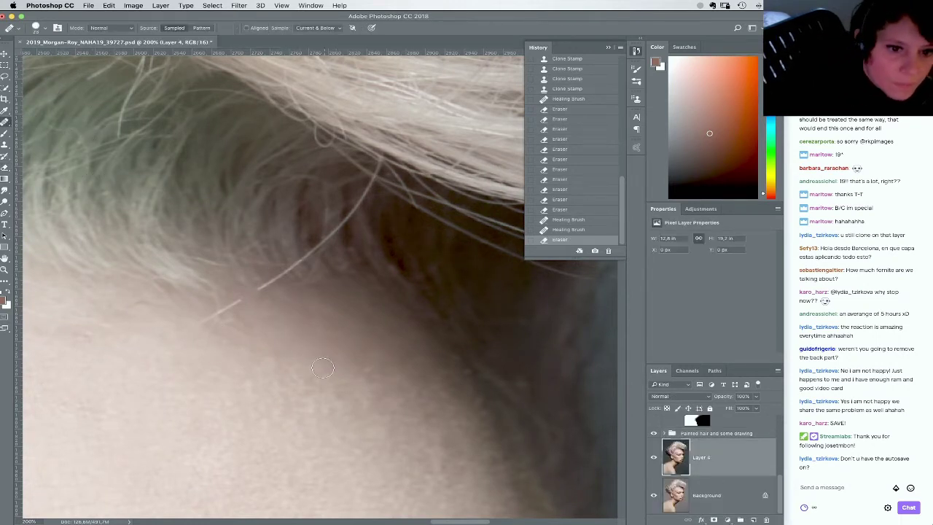
mouse_move(204, 331)
left_mouse_down()
mouse_move(250, 350)
mouse_move(240, 344)
mouse_move(239, 306)
mouse_move(211, 321)
left_mouse_up()
left_click(268, 336, "alt")
left_click(225, 341)
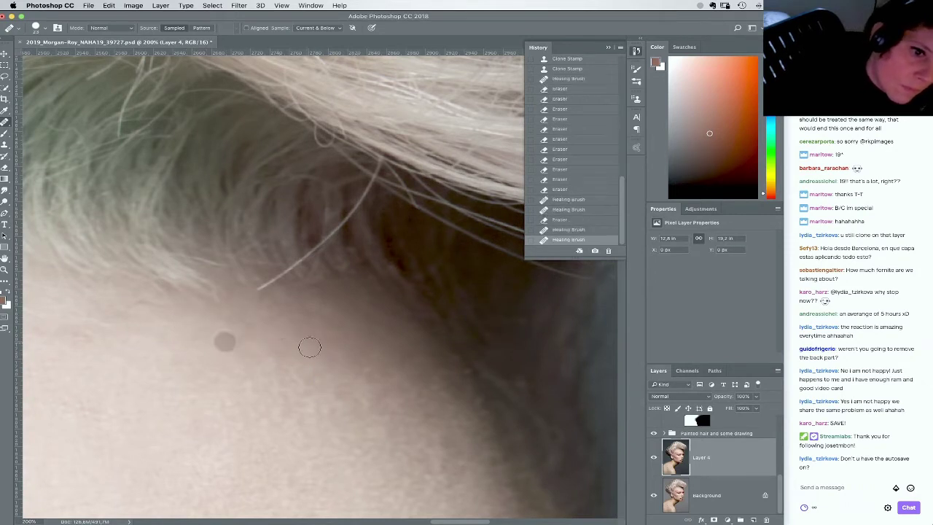
left_click(230, 318)
left_click(337, 272, "alt")
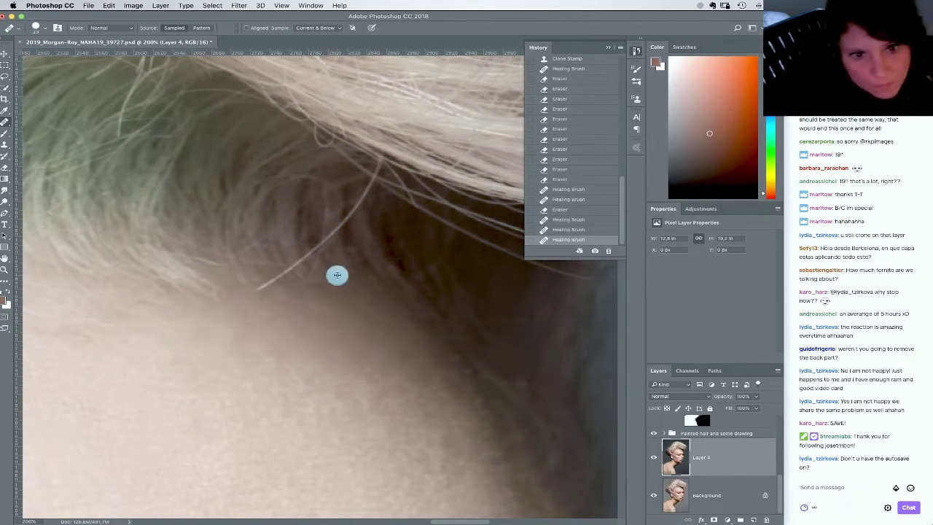
left_click(270, 279)
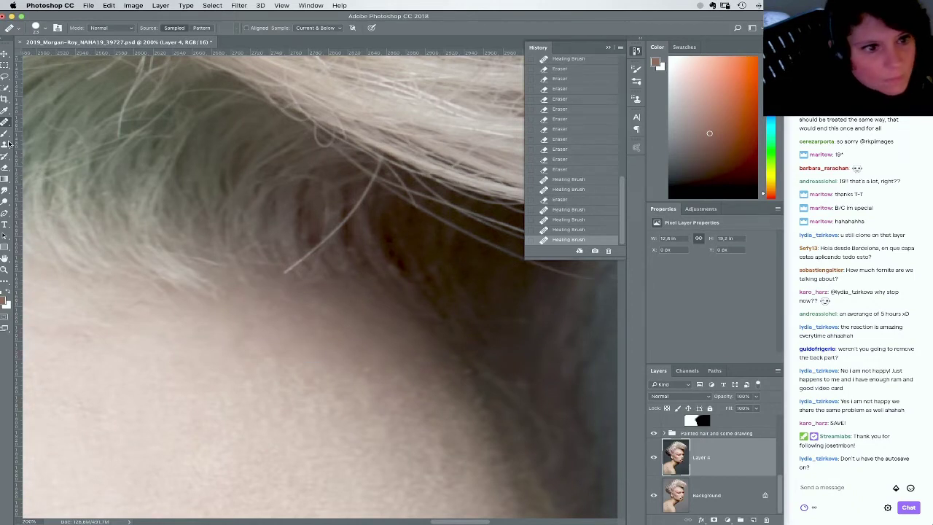
Clone hairline texture in Darken mode over the lower stretch of the stray hair where it leaves the forehead
key("s")
mouse_move(288, 271)
left_mouse_down()
mouse_move(308, 252)
mouse_move(320, 264)
mouse_move(308, 243)
mouse_move(304, 261)
left_mouse_up()
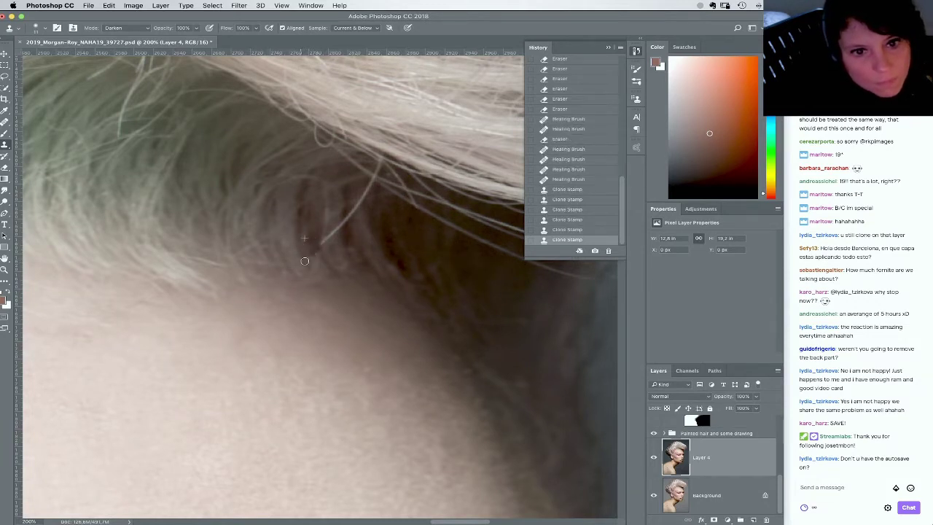
left_click(327, 231)
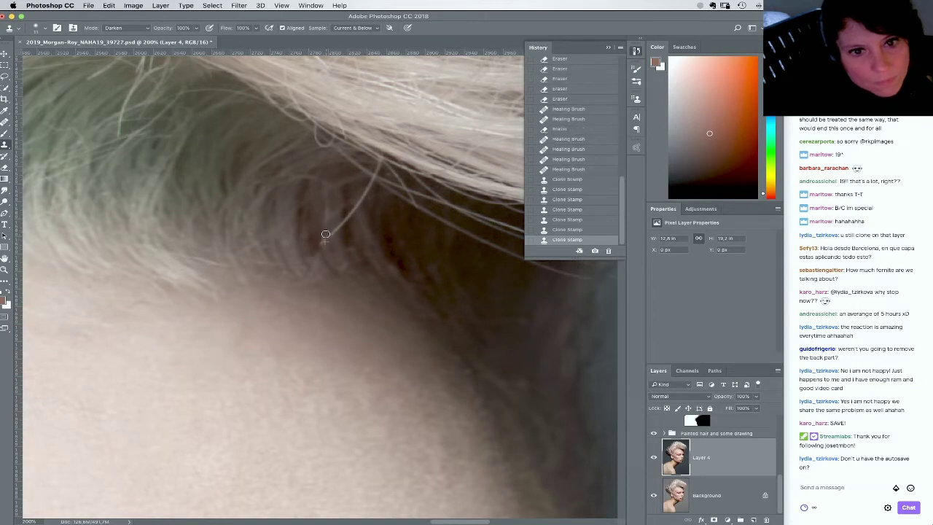
left_click(323, 248)
left_click(322, 243)
left_click(338, 245)
left_click(332, 235)
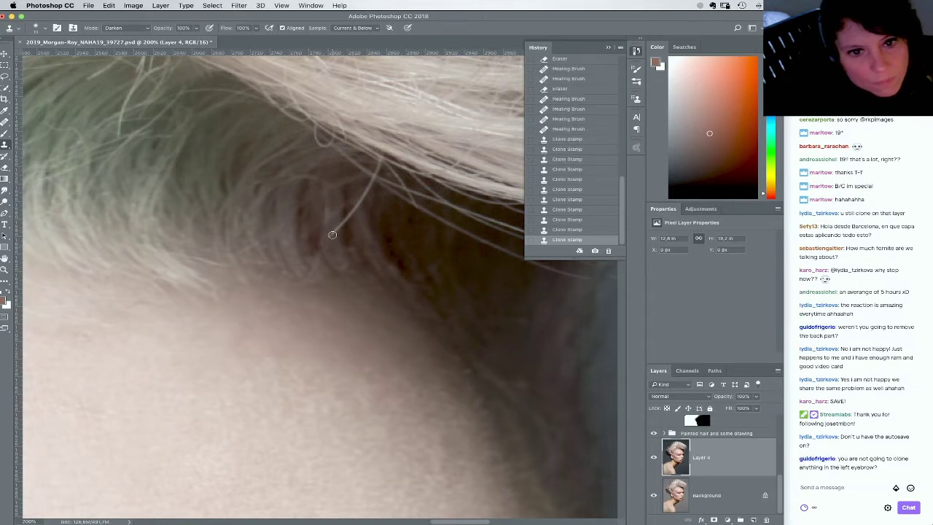
Clone along the stray hair's upper stretch through the dark hairline with short Darken strokes toward the fringe
left_click(333, 234)
left_click(337, 231)
left_click(342, 228)
left_click(348, 232)
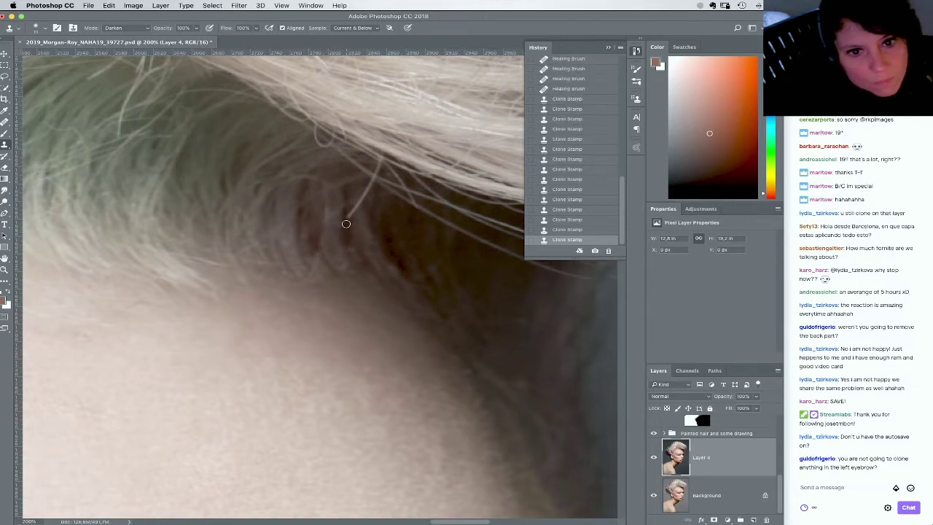
left_click(346, 222)
left_click(346, 222)
left_click(354, 218)
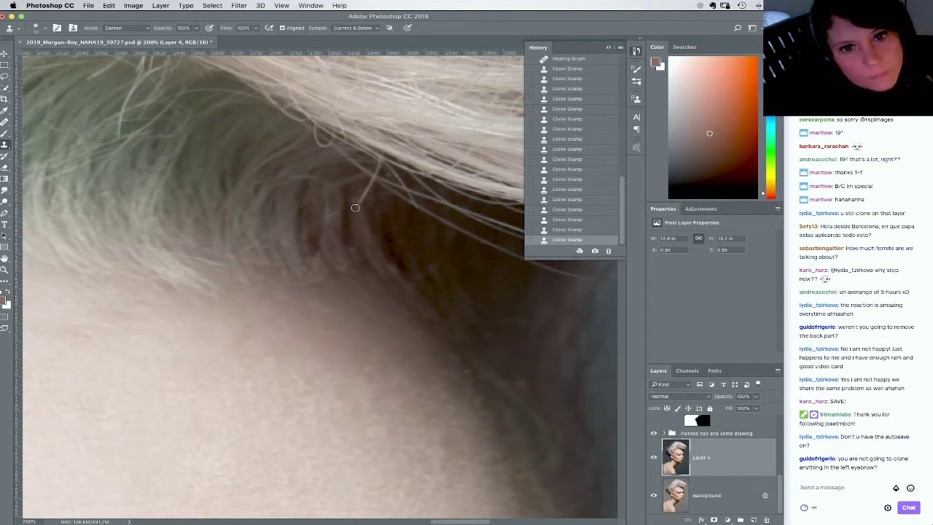
left_click(355, 208)
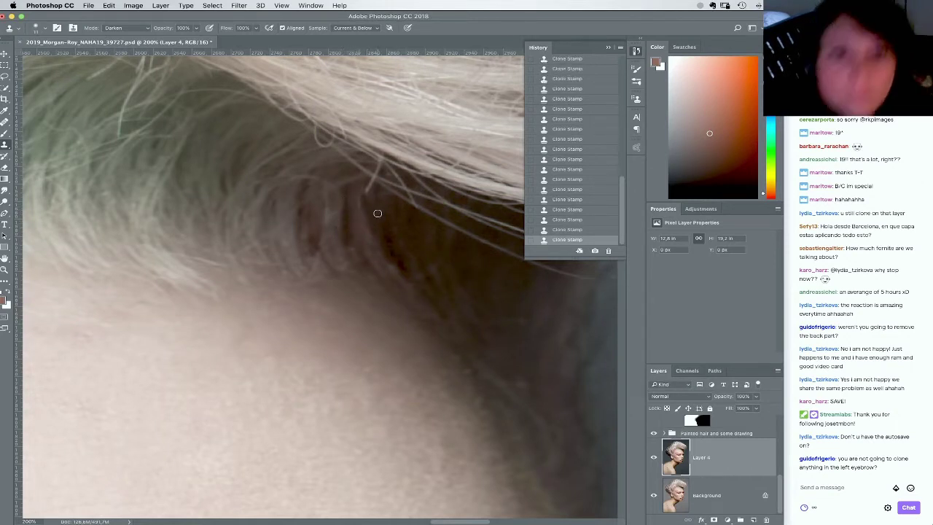
Resample nearby dark hair and clone over the stray hair's last remnants just beneath the fringe
left_click(387, 213, "alt")
left_click(389, 209)
left_click(376, 212, "alt")
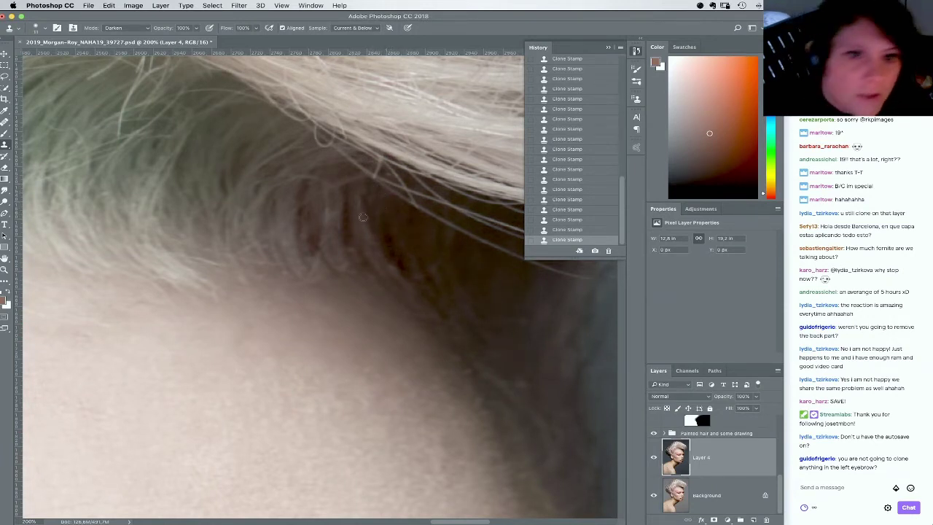
left_click(359, 216, "alt")
left_click(358, 201)
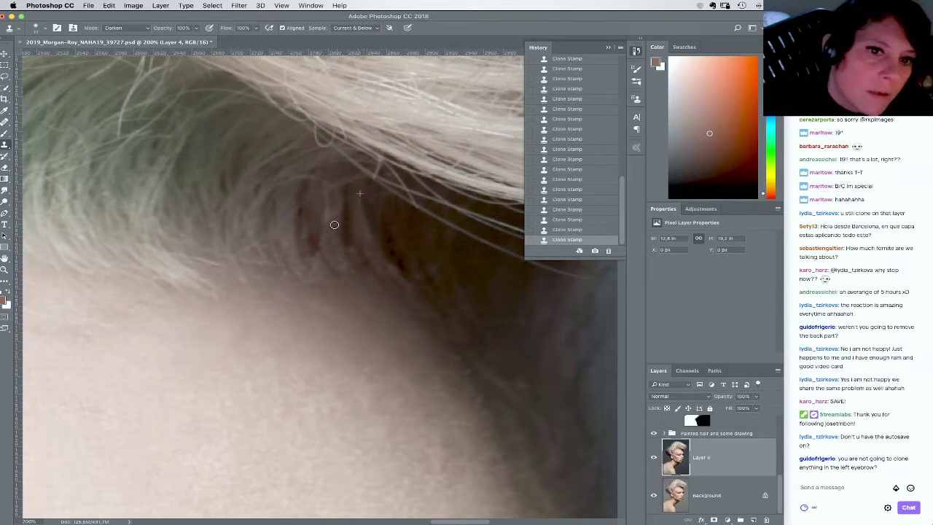
Clone in Darken mode over the last light hairs in the dark hairline beneath the fringe, then check the whole hairline
left_click_drag(335, 225, 330, 228)
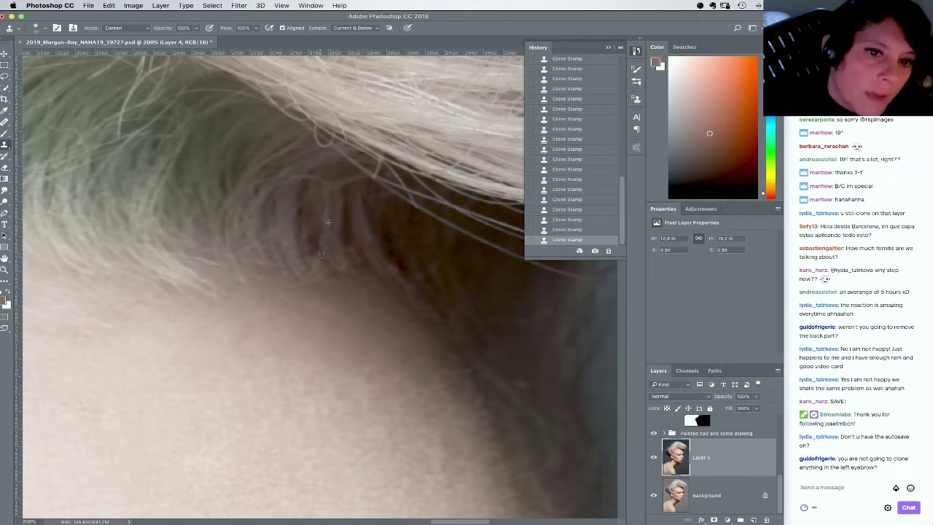
left_click_drag(322, 256, 320, 255)
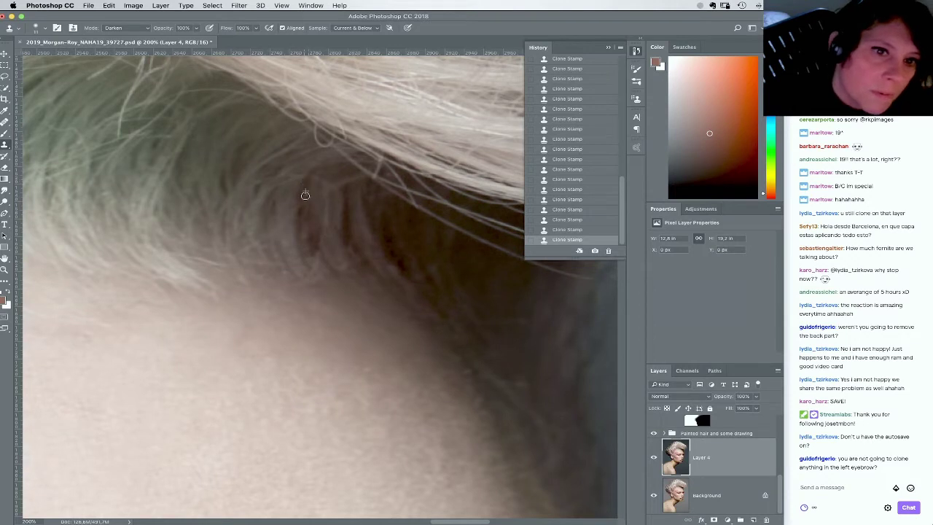
left_click_drag(306, 179, 323, 185)
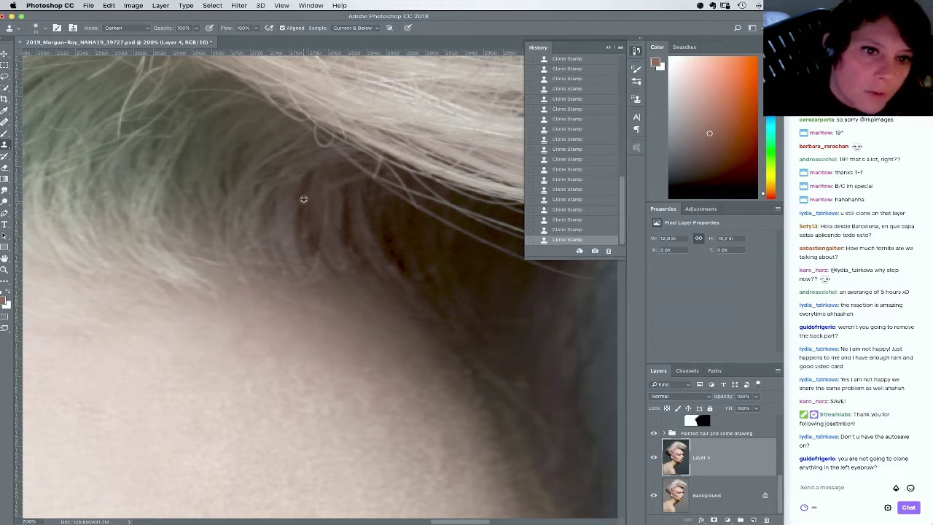
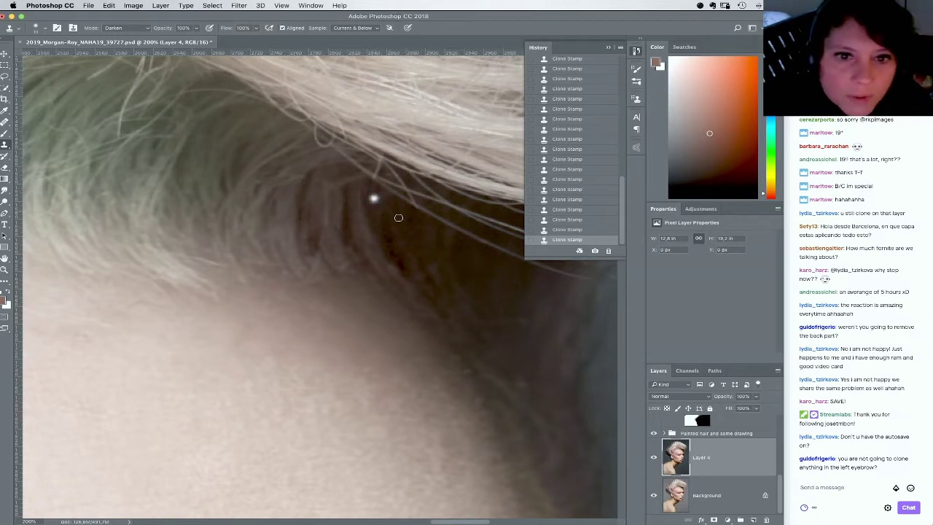
scroll(398, 217, "up", 3)
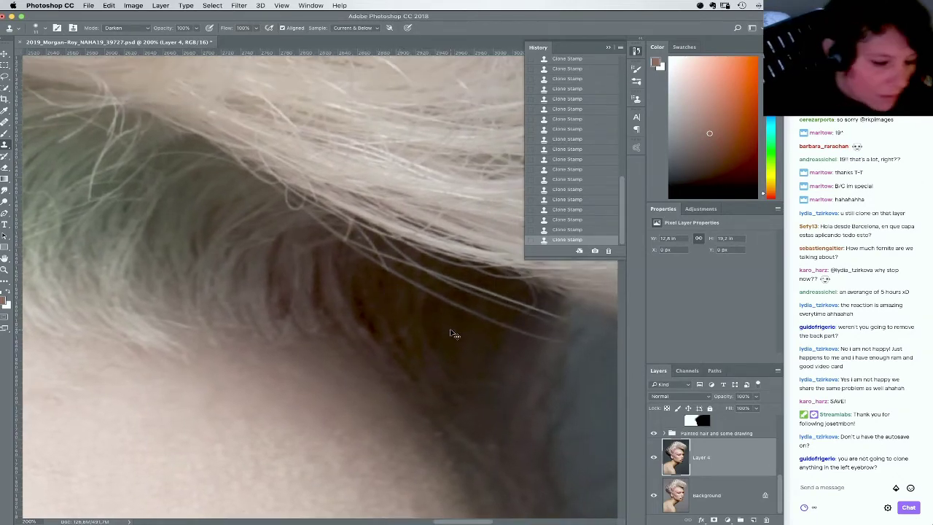
scroll(454, 328, "down", 6)
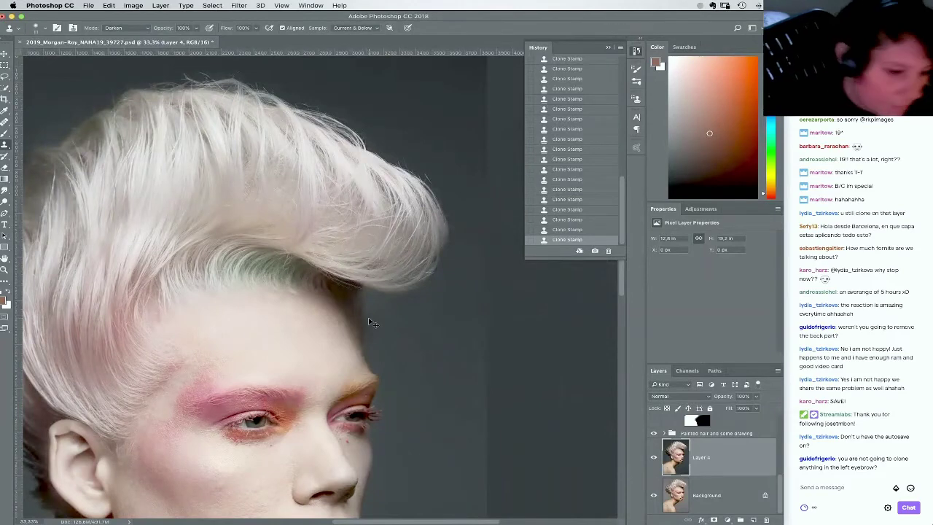
scroll(370, 321, "up", 6)
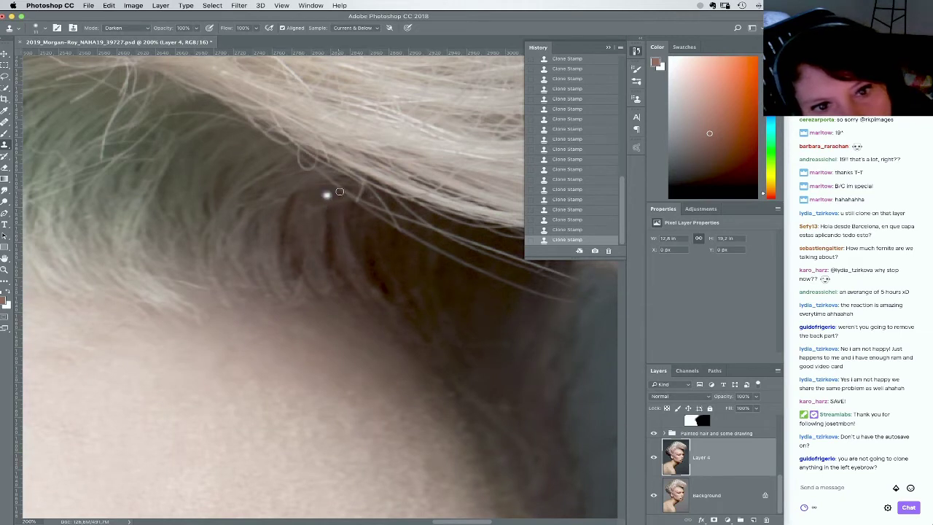
Enlarge the clone brush to 20 px and clone the long stray hairs out of the dark gap beneath the fringe
left_click_drag(406, 284, 271, 278)
right_click(339, 310)
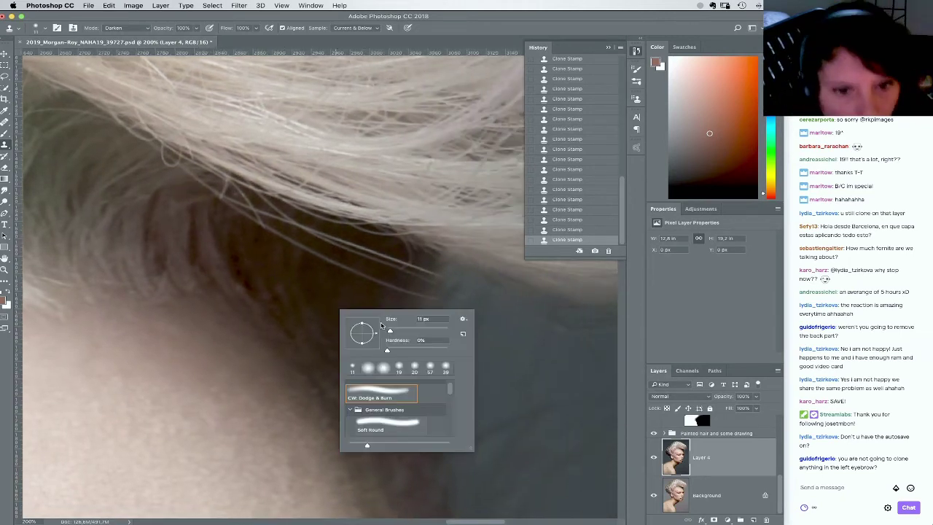
left_click(394, 298)
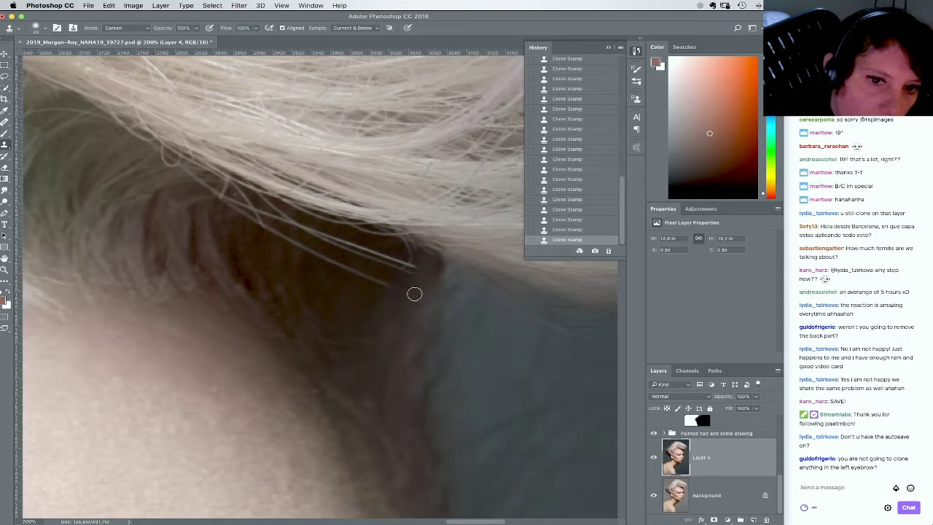
mouse_move(398, 295)
left_mouse_down()
mouse_move(252, 223)
mouse_move(344, 277)
left_mouse_up()
left_click(297, 253, "alt")
left_click_drag(290, 249, 286, 251)
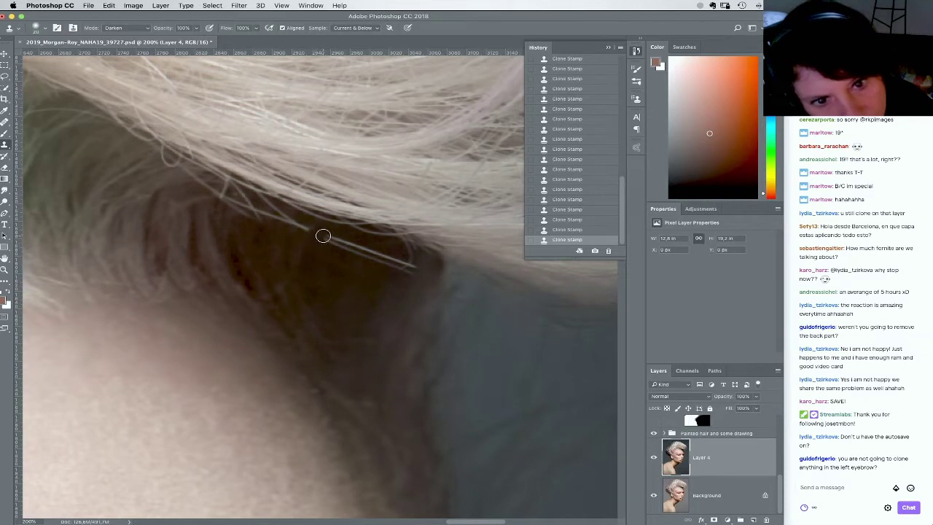
mouse_move(323, 235)
left_mouse_down()
mouse_move(385, 255)
mouse_move(338, 245)
mouse_move(386, 274)
mouse_move(326, 273)
mouse_move(326, 257)
mouse_move(351, 238)
mouse_move(329, 268)
left_mouse_up()
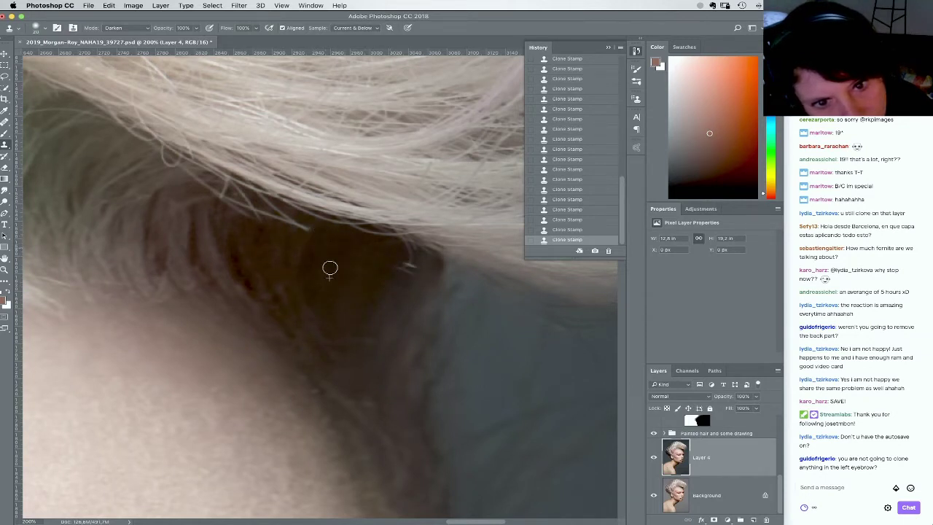
mouse_move(392, 260)
left_mouse_down()
mouse_move(414, 266)
mouse_move(397, 274)
left_mouse_up()
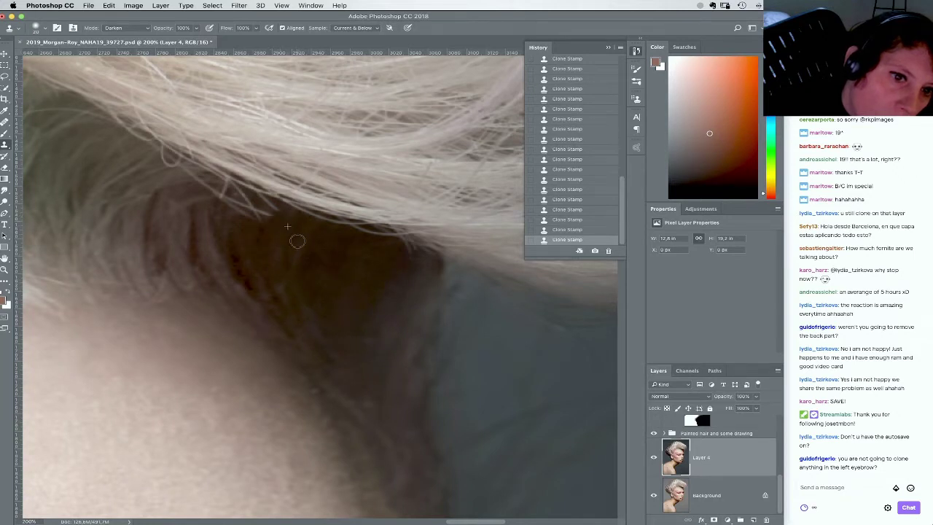
Resample dark hair repeatedly and clone over the remaining hair ends at the inner corner of the dark gap
left_click(254, 236)
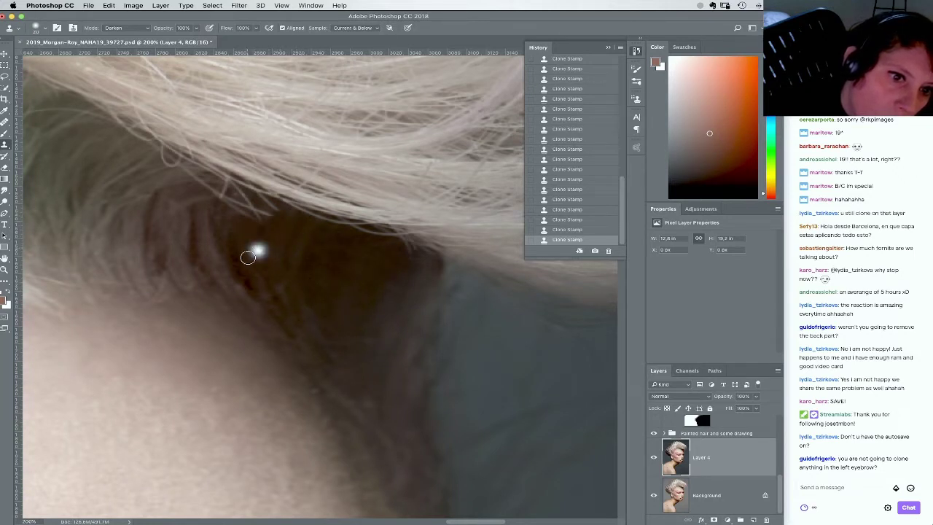
left_click(238, 247, "alt")
mouse_move(234, 221)
left_mouse_down()
mouse_move(281, 213)
mouse_move(251, 196)
mouse_move(263, 202)
mouse_move(266, 235)
mouse_move(244, 227)
mouse_move(250, 214)
mouse_move(273, 217)
mouse_move(263, 228)
mouse_move(263, 202)
left_mouse_up()
left_click(234, 233, "alt")
left_click(256, 231, "alt")
left_click(245, 217, "alt")
Reduce the clone brush to 12 px and clone away the looped stray hair along the fringe's lower edge
left_click_drag(293, 250, 402, 327)
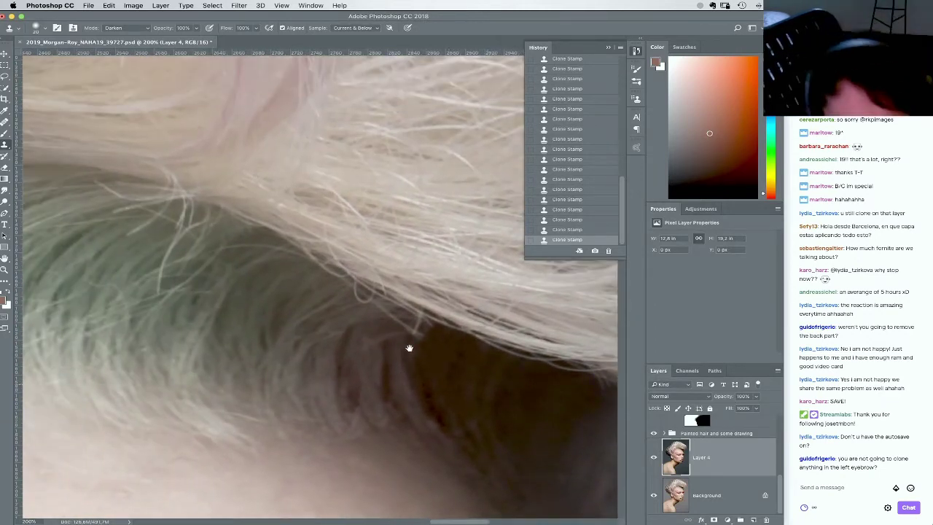
right_click(366, 322)
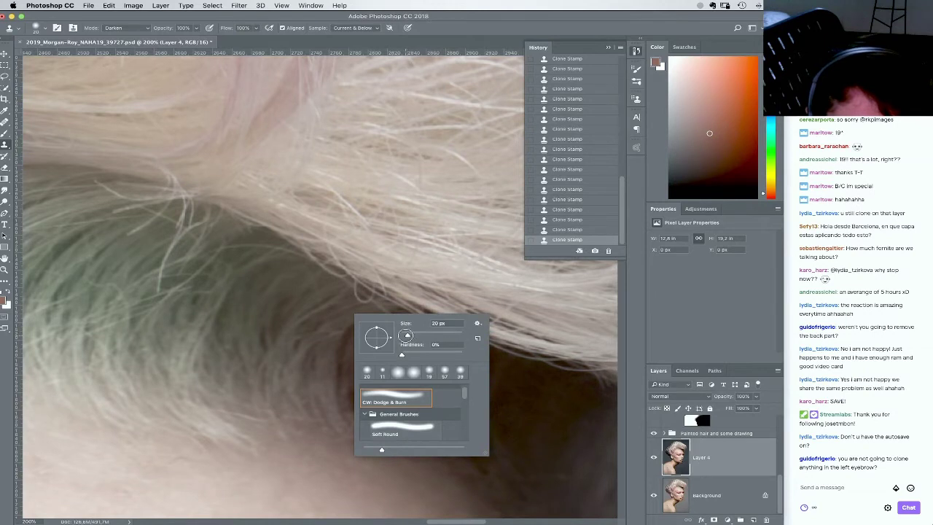
left_click_drag(405, 335, 404, 337)
left_click(340, 283)
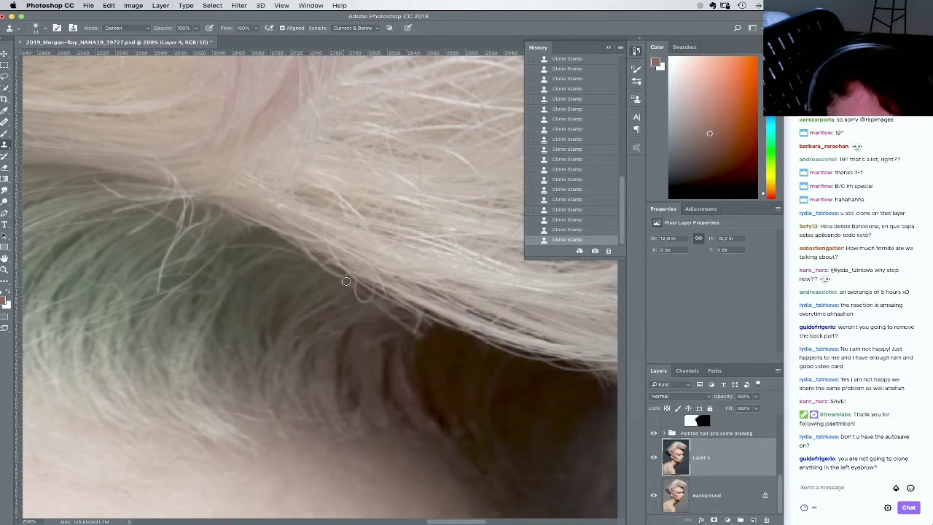
left_click(329, 281, "alt")
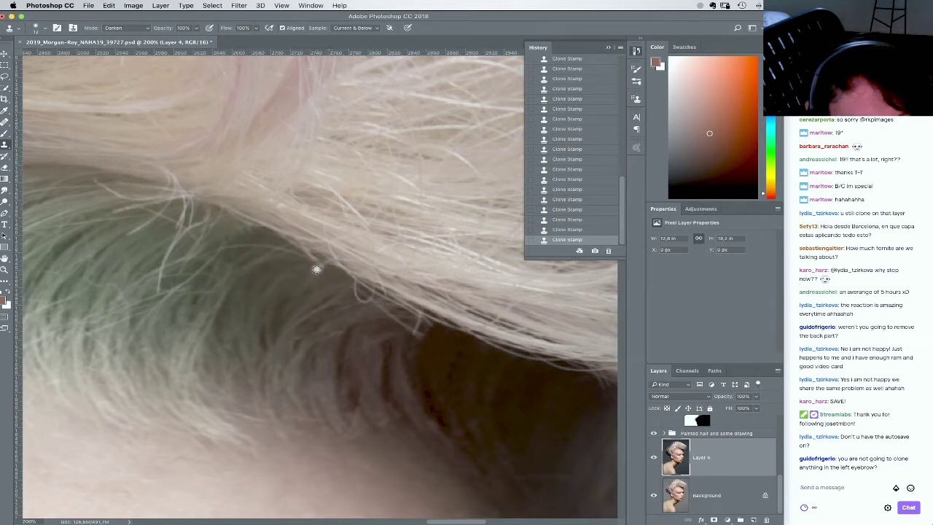
left_click(273, 258, "alt")
left_click_drag(283, 255, 289, 252)
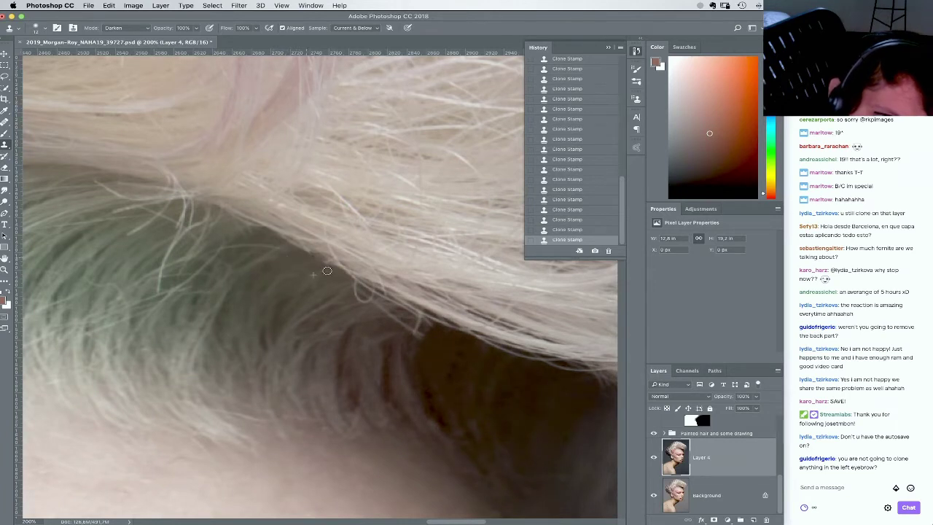
left_click_drag(323, 272, 324, 280)
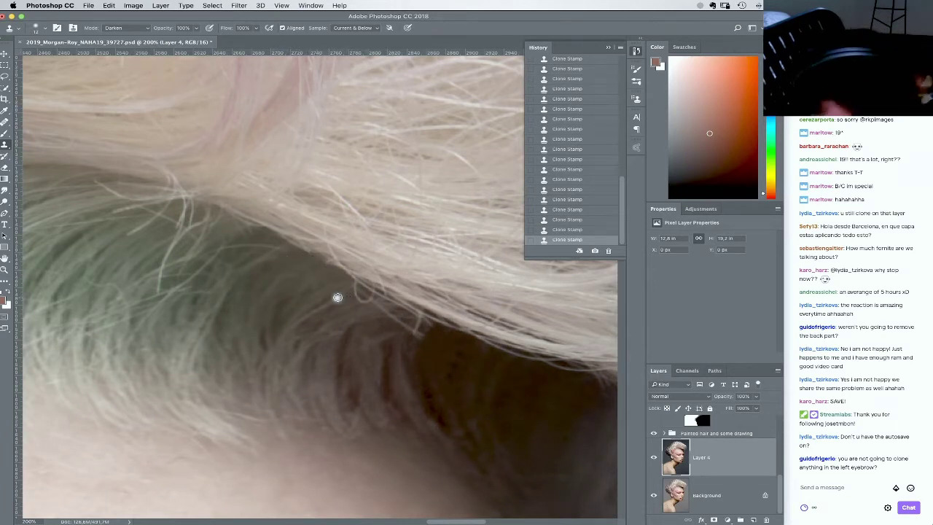
left_click(328, 298, "alt")
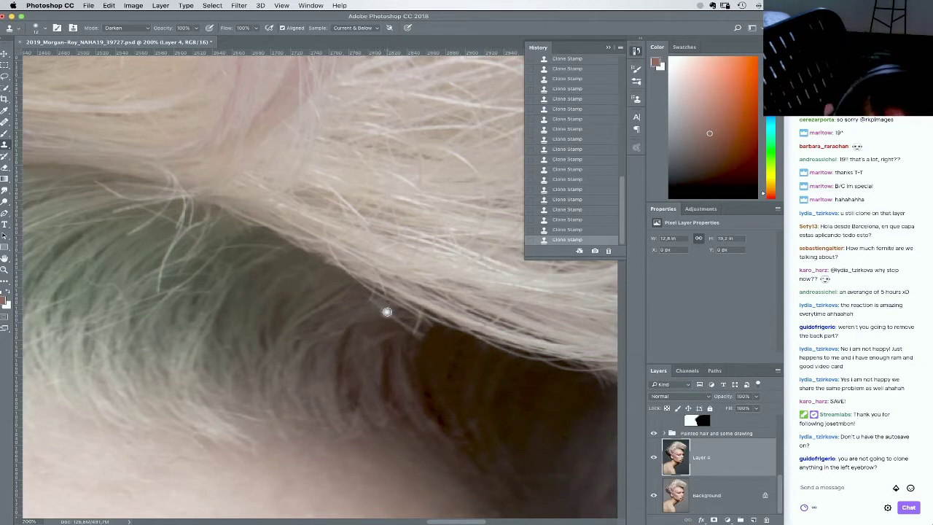
Shrink the clone brush further and resample dark hair beside the short stray ends under the fringe edge
key("super+plus")
key("super+plus")
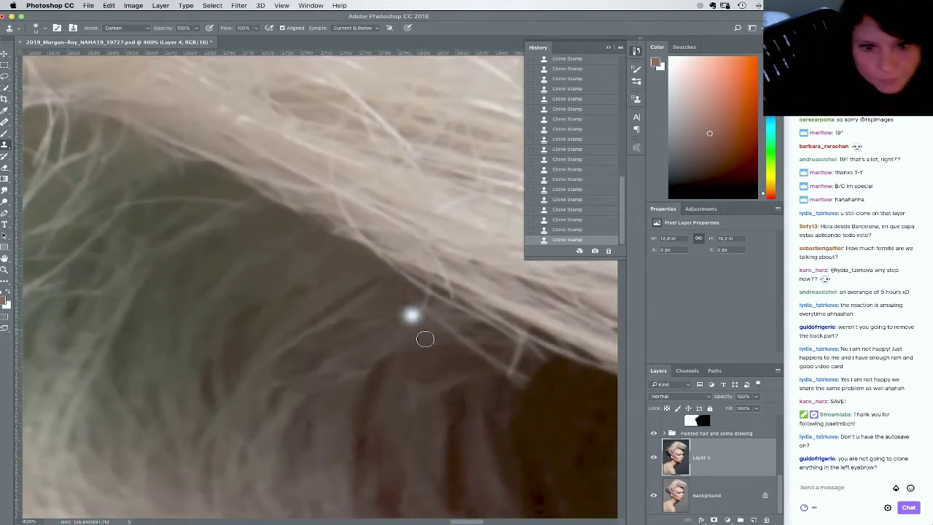
right_click(433, 350)
left_click_drag(498, 377, 496, 378)
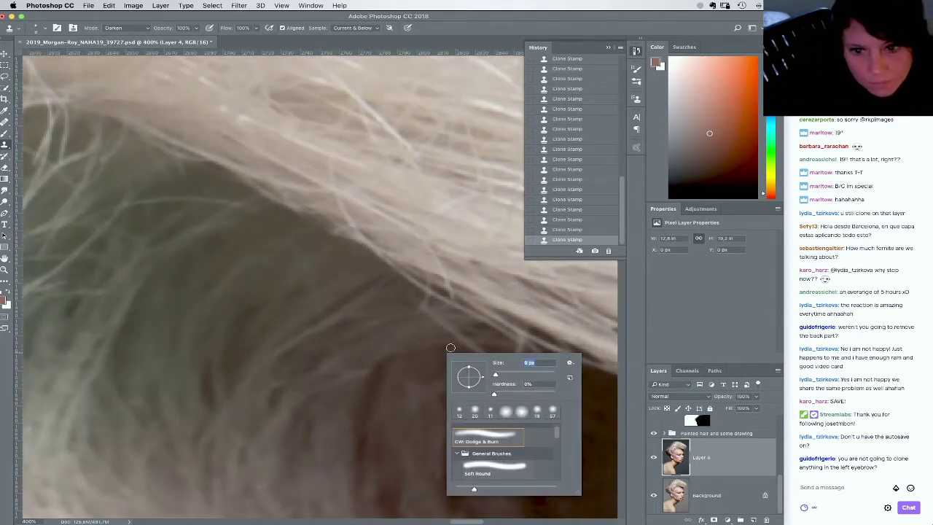
left_click(402, 333, "alt")
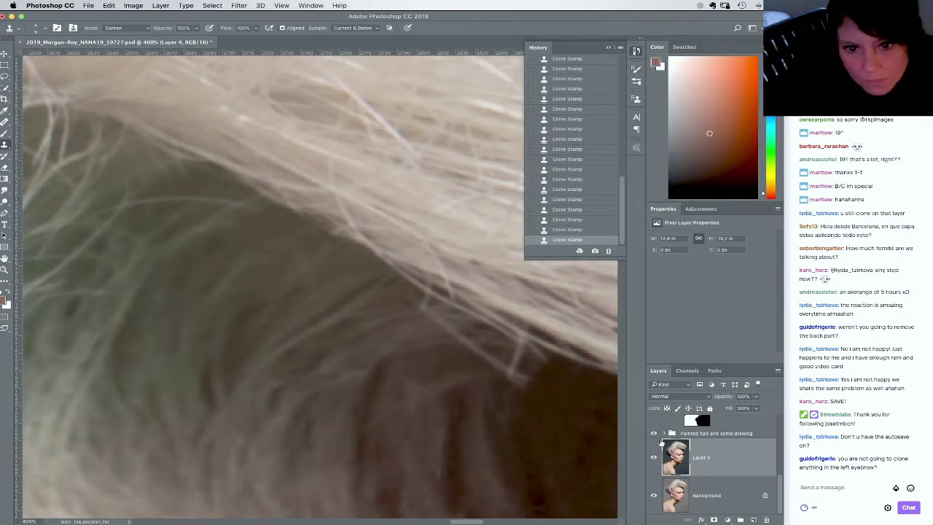
Create an empty layer above Layer 4 and show the SKINTONE - Hair Tone group and the Color Balance adjustment above it
left_click(752, 519)
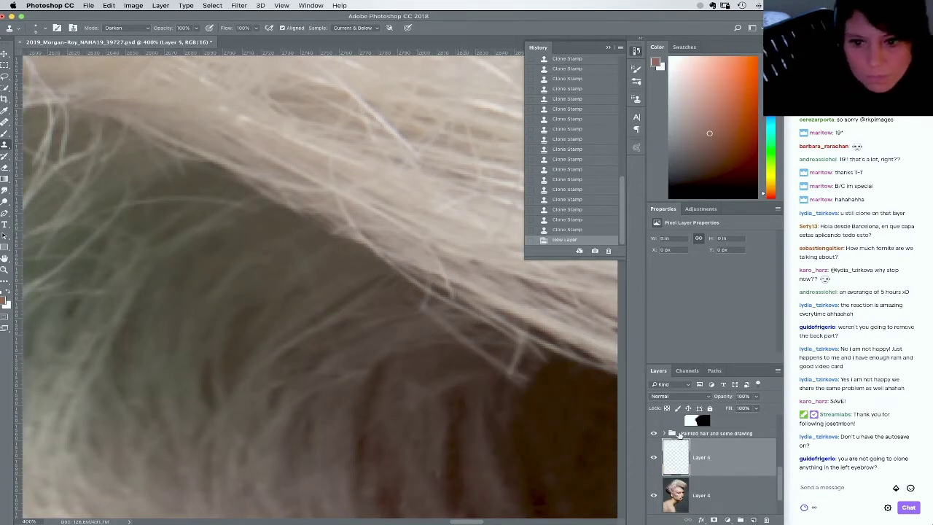
left_click_drag(778, 482, 778, 466)
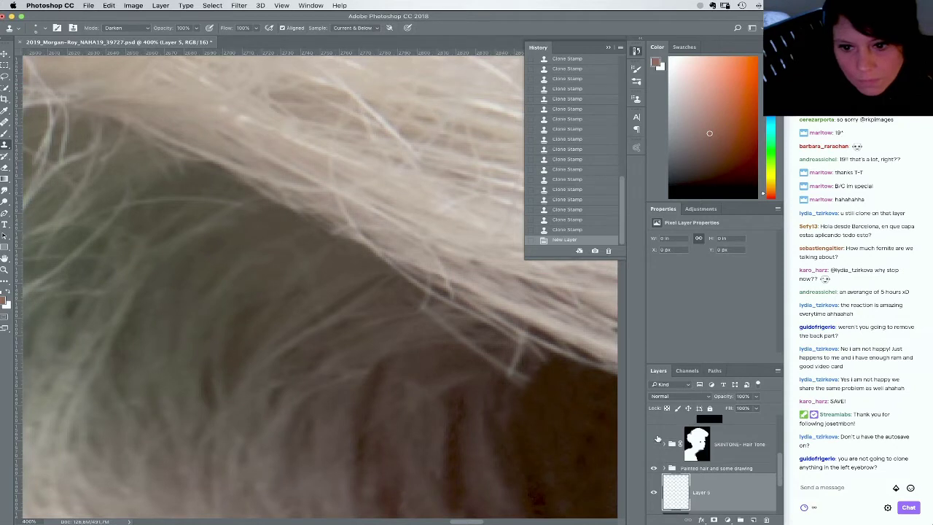
left_click(653, 444)
scroll(675, 466, "up", 2)
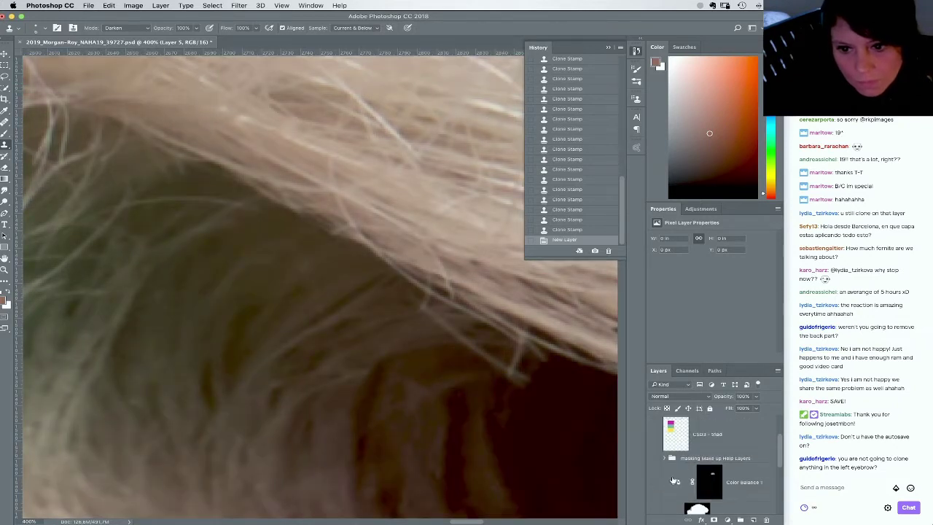
left_click_drag(776, 459, 780, 490)
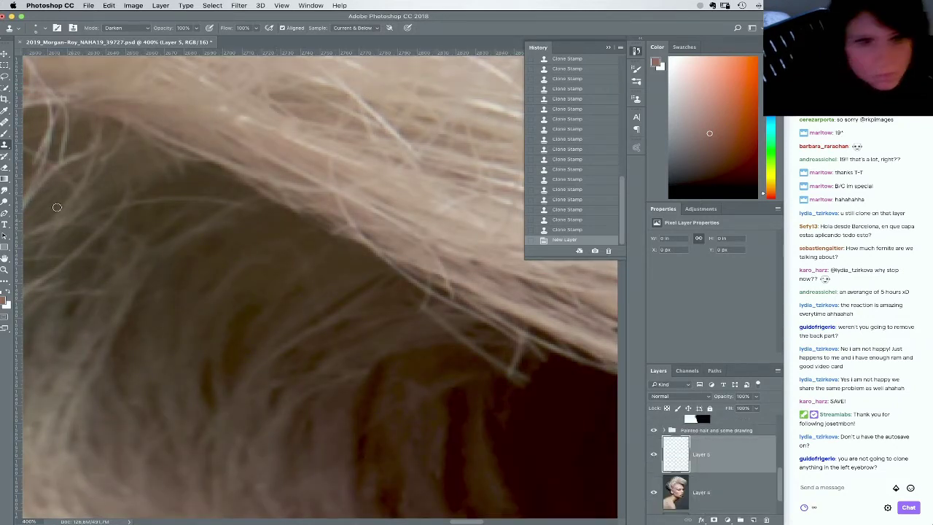
Smudge the short stray hairs under the fringe edge into the dark hair on the new layer, raising Strength to 100%
left_click(5, 188)
mouse_move(432, 333)
left_mouse_down()
mouse_move(401, 295)
mouse_move(420, 329)
mouse_move(408, 309)
mouse_move(449, 318)
mouse_move(412, 313)
mouse_move(428, 331)
left_mouse_up()
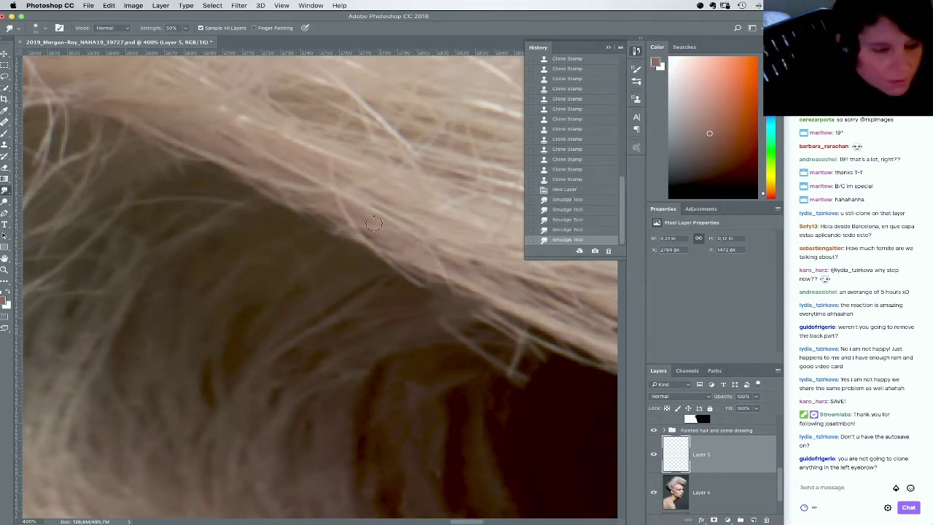
key("0")
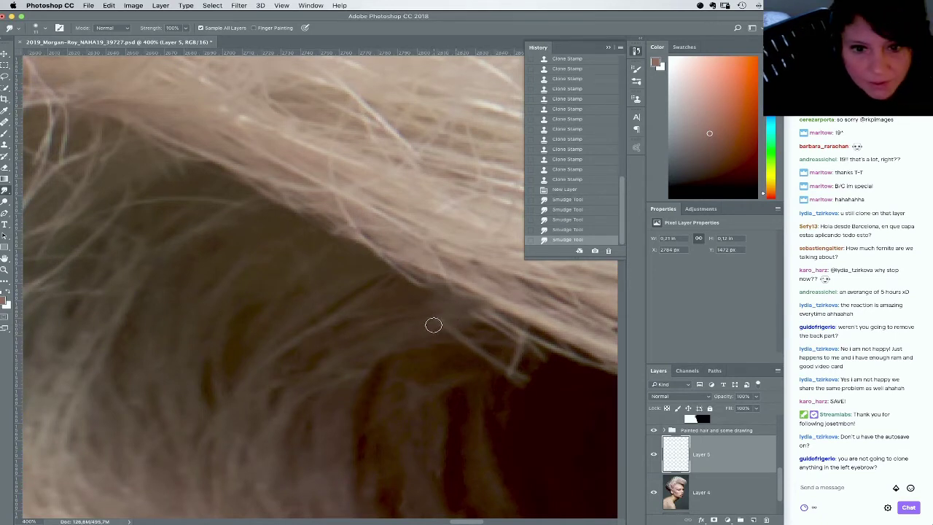
mouse_move(433, 324)
left_mouse_down()
mouse_move(510, 321)
mouse_move(526, 333)
left_mouse_up()
mouse_move(460, 348)
left_mouse_down()
mouse_move(507, 337)
mouse_move(486, 370)
mouse_move(474, 354)
mouse_move(508, 373)
left_mouse_up()
left_click_drag(461, 404, 493, 335)
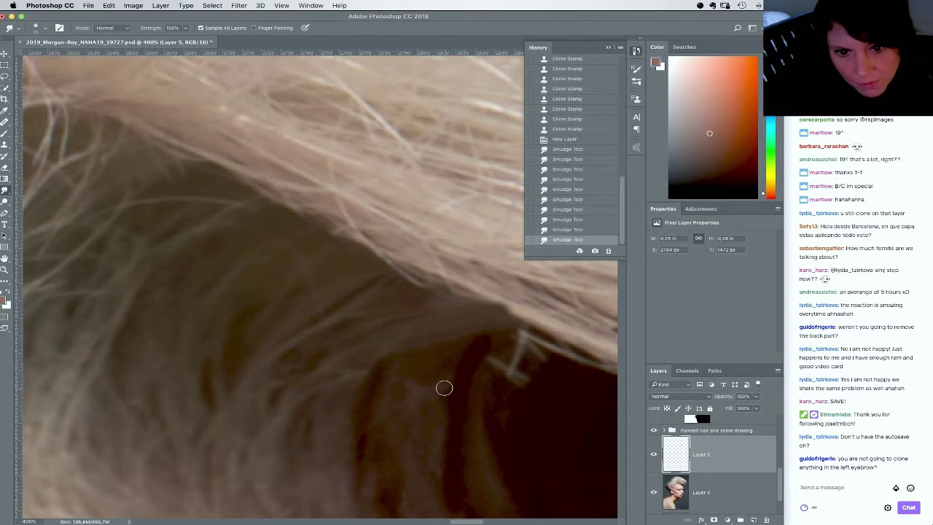
Smudge dark hair upward over the crossed hair stubs where the dark gap meets the fringe
mouse_move(445, 381)
left_mouse_down()
mouse_move(448, 364)
mouse_move(522, 334)
left_mouse_up()
left_click_drag(489, 375, 498, 338)
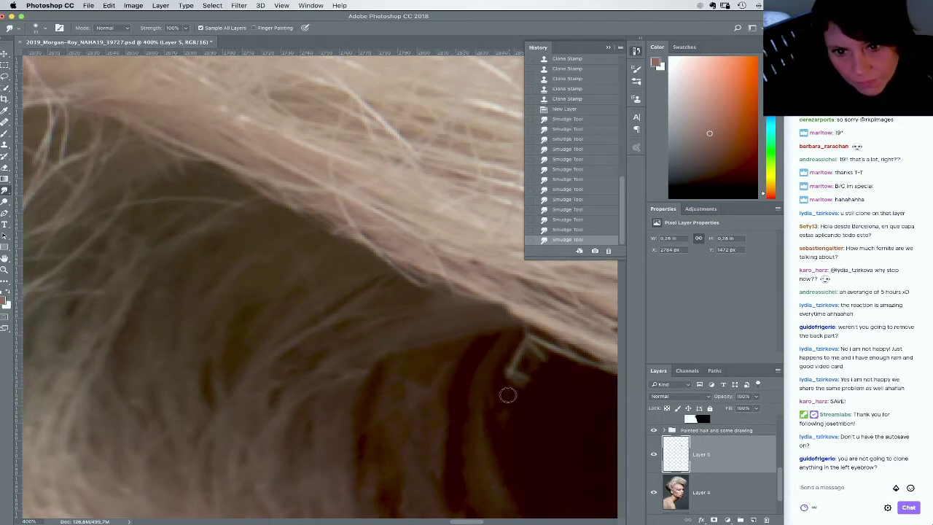
mouse_move(508, 394)
left_mouse_down()
mouse_move(539, 351)
mouse_move(515, 393)
mouse_move(560, 342)
left_mouse_up()
mouse_move(514, 364)
left_mouse_down()
mouse_move(547, 316)
mouse_move(527, 337)
left_mouse_up()
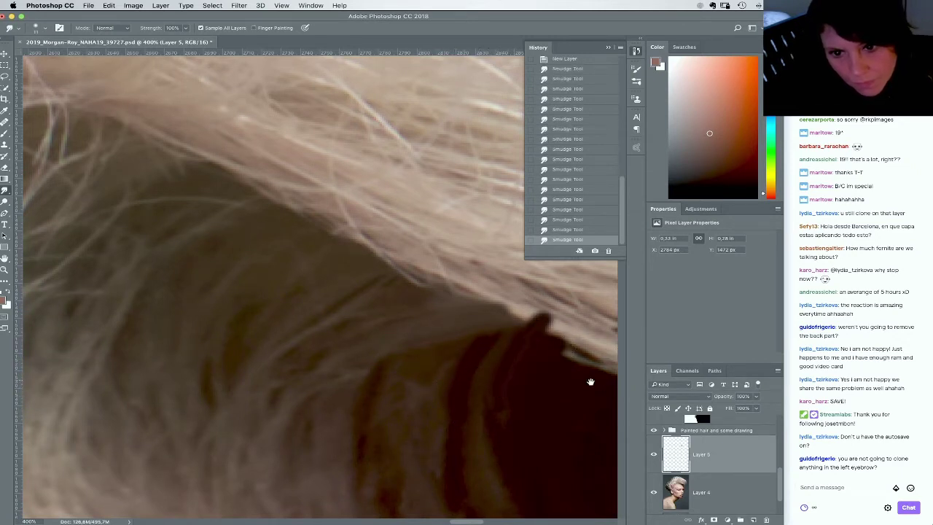
Smudge long upward strokes through the dark hair below the fringe to blend the leftover light marks
mouse_move(589, 379)
left_mouse_down()
mouse_move(420, 357)
mouse_move(443, 328)
mouse_move(442, 359)
mouse_move(473, 350)
left_mouse_up()
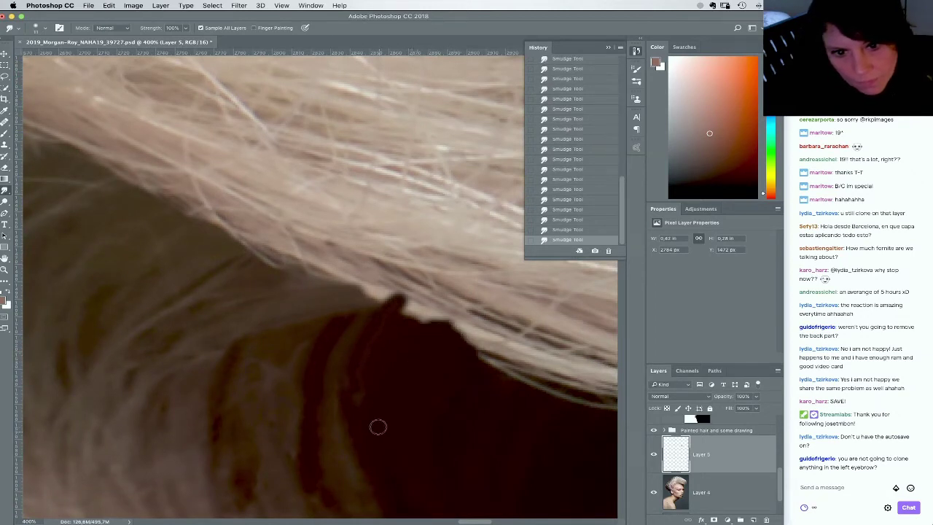
mouse_move(378, 427)
left_mouse_down()
mouse_move(413, 330)
mouse_move(361, 440)
mouse_move(352, 430)
mouse_move(399, 314)
left_mouse_up()
left_click_drag(325, 413, 353, 365)
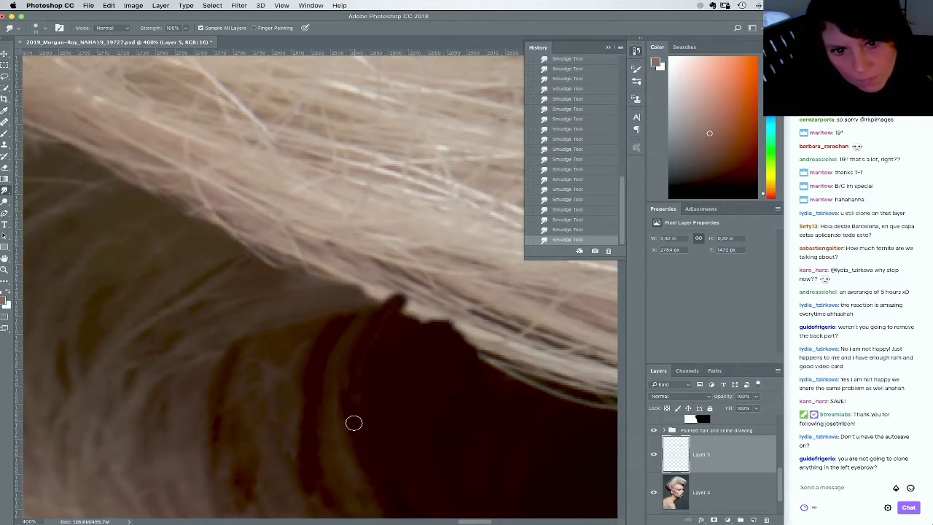
left_click_drag(354, 423, 384, 314)
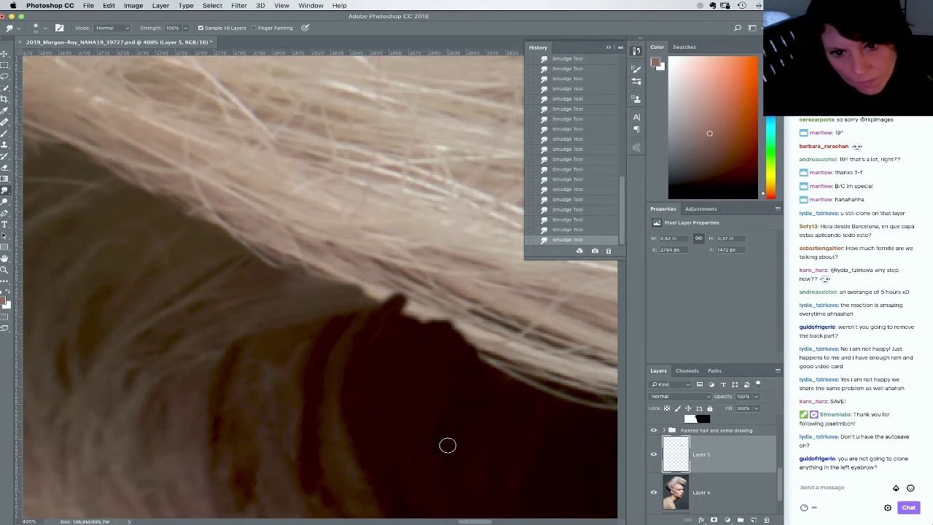
Apply a Gaussian Blur with a 2-pixel radius to the smudged hair patch on Layer 5
left_click_drag(496, 415, 338, 374)
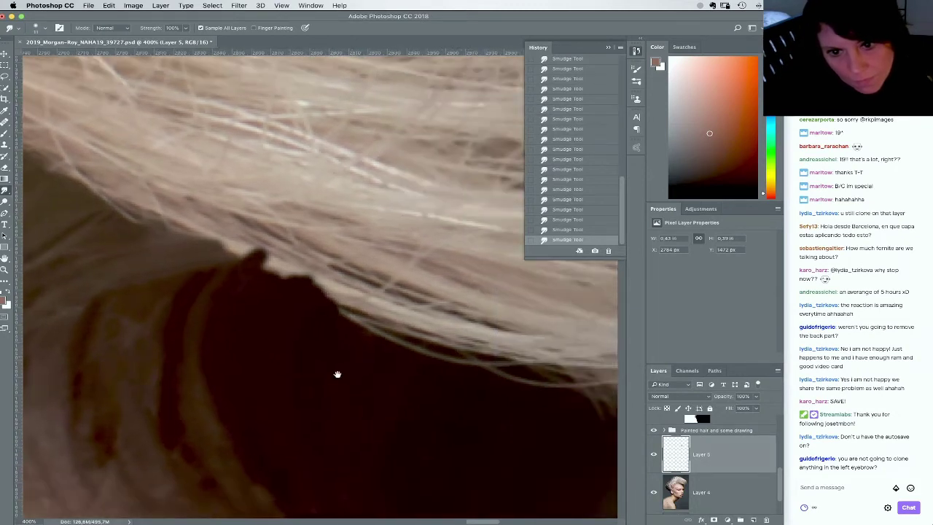
left_click(239, 6)
mouse_move(291, 109)
left_click(397, 143)
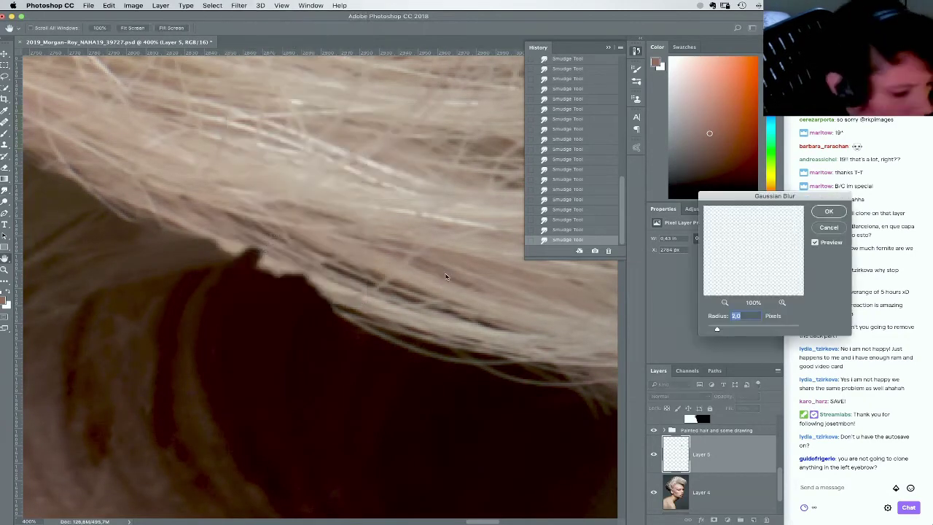
left_click(446, 276)
type("5")
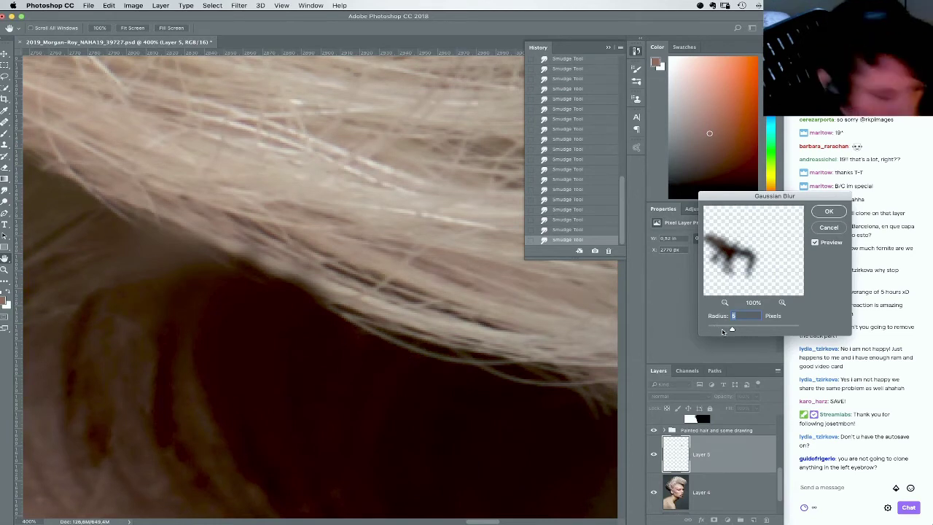
left_click_drag(722, 332, 712, 330)
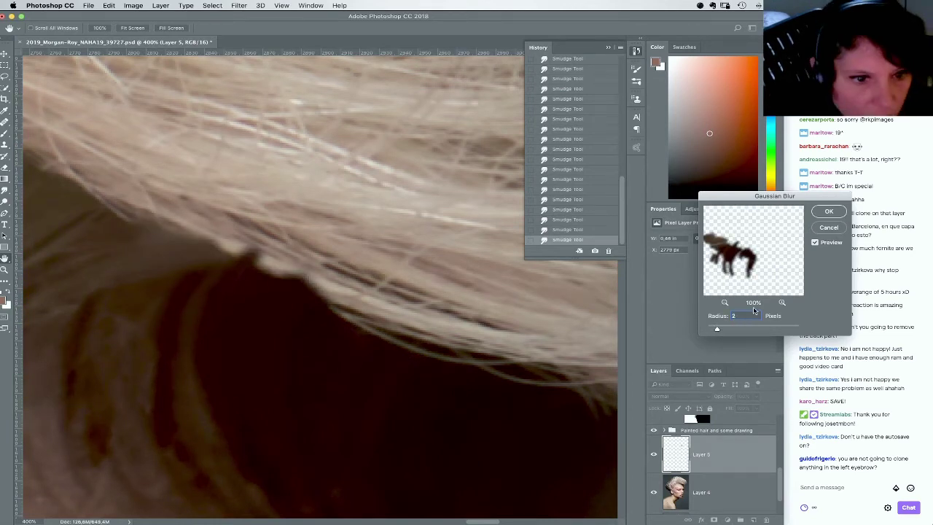
left_click(828, 212)
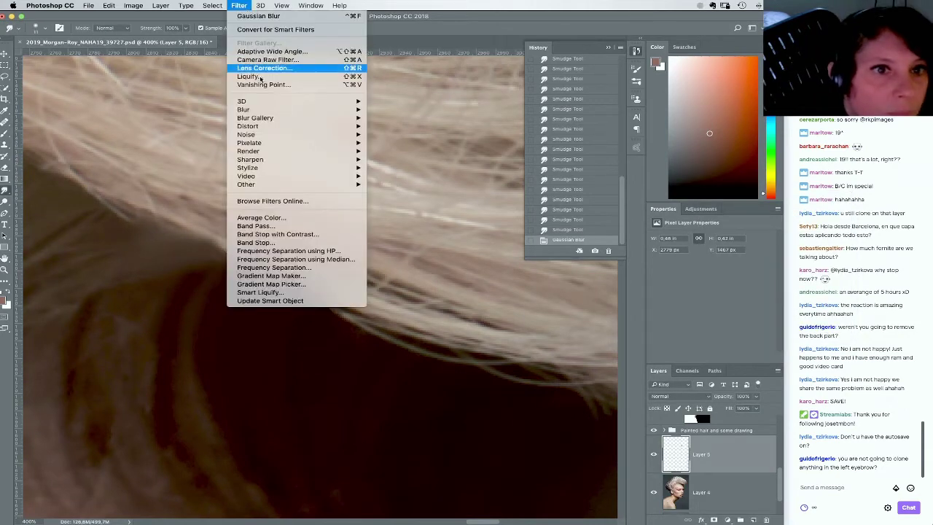
Add 0.3% Gaussian, monochromatic noise to the smudged hair patch on Layer 5
left_click(239, 5)
mouse_move(268, 135)
left_click(394, 135)
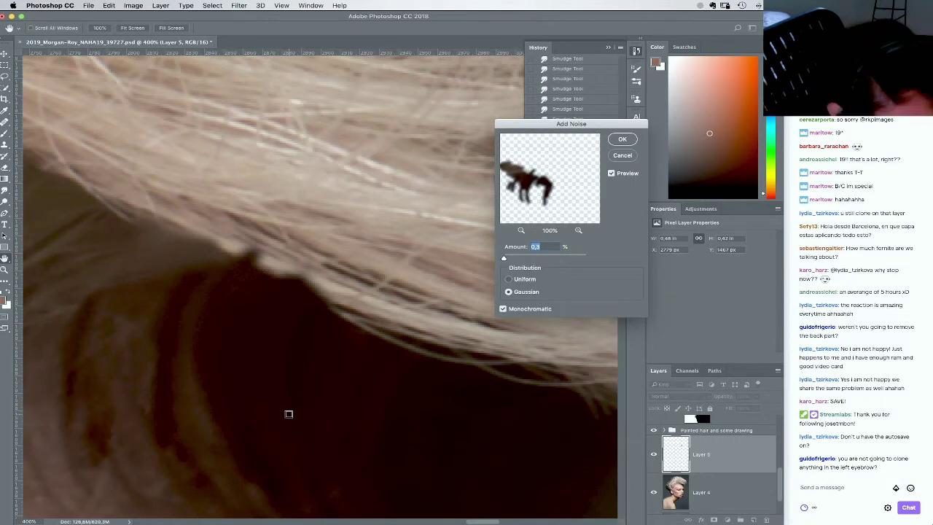
type("1")
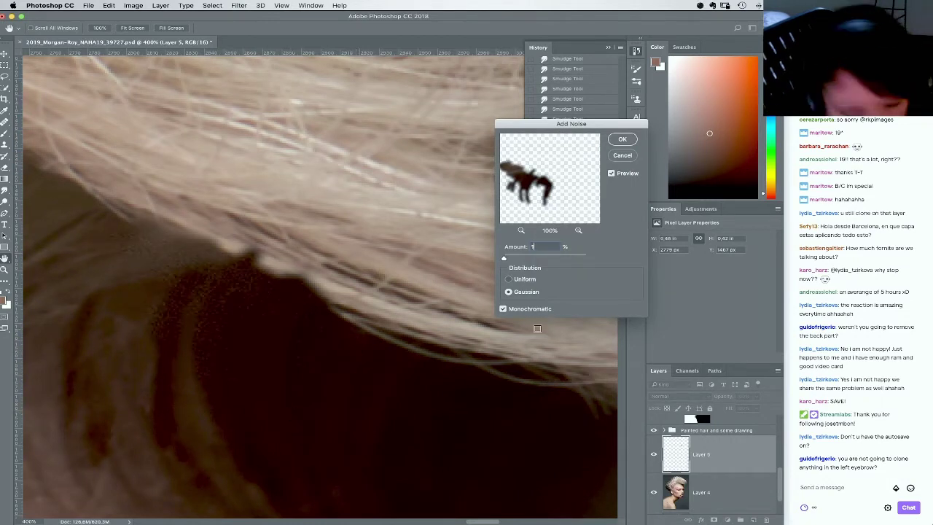
key("Down")
key("Right")
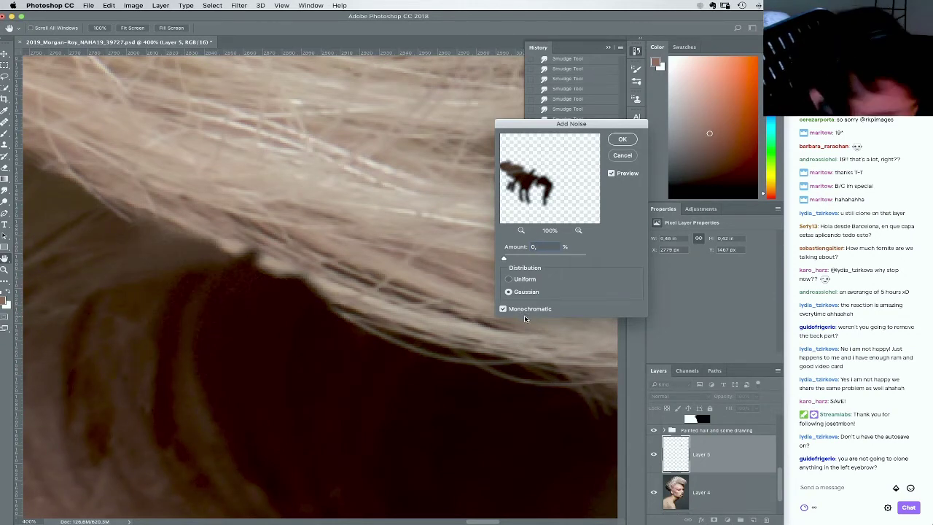
type(",3")
left_click(623, 140)
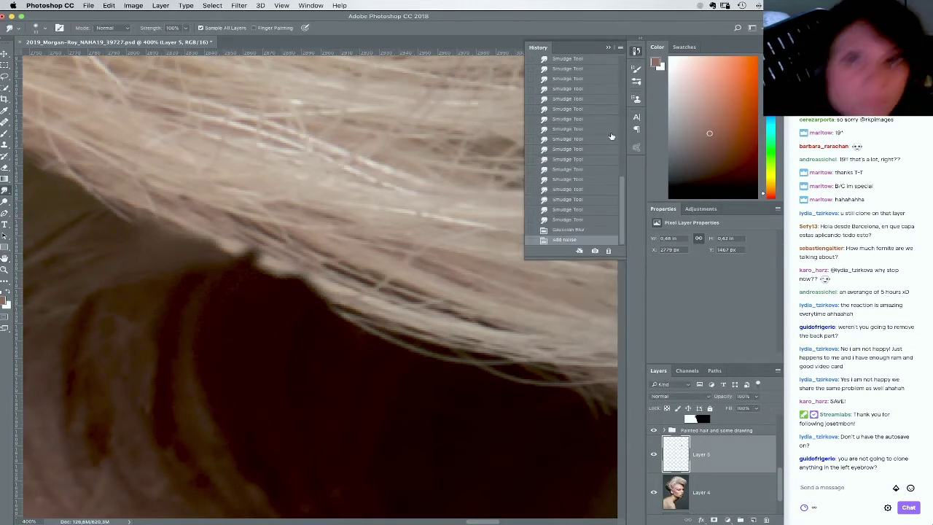
Apply the Blur More filter to Layer 5
left_click(244, 5)
mouse_move(342, 109)
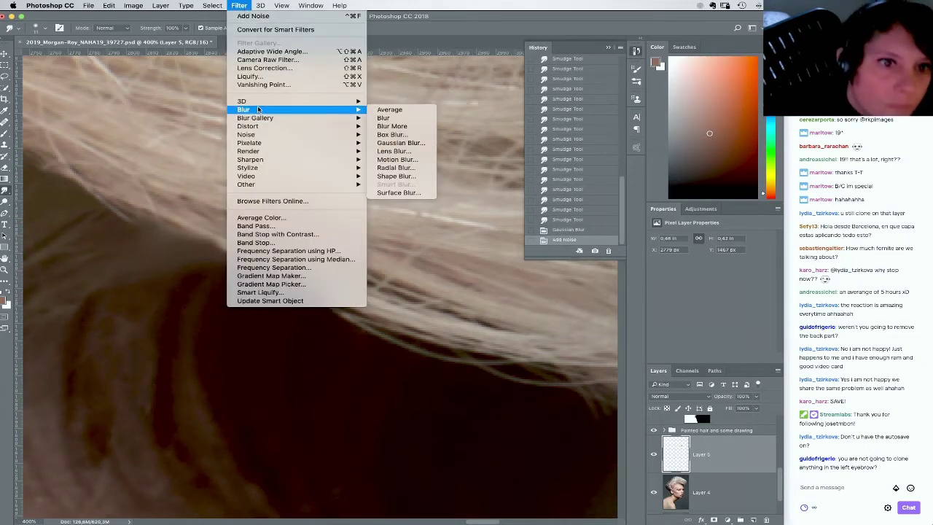
left_click(392, 126)
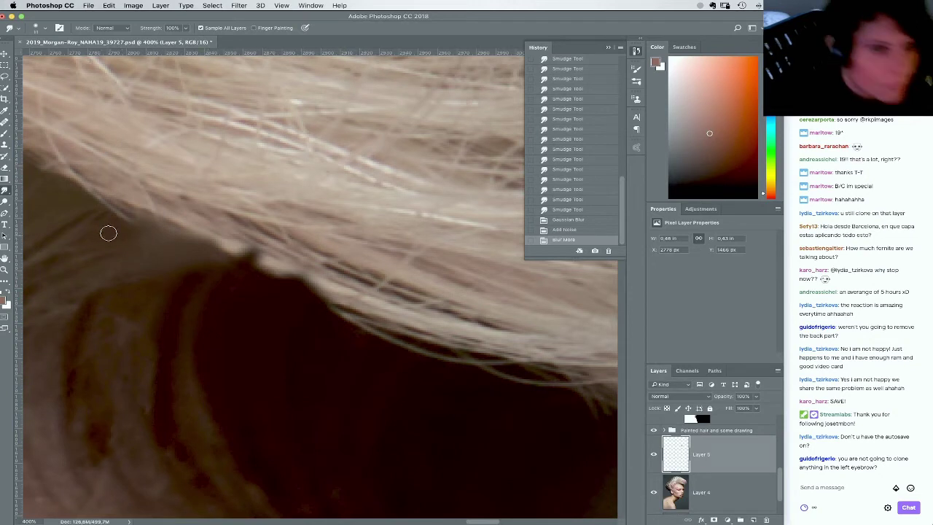
Raise the Eraser's hardness and erase the blurred smudge that spills over the light fringe edge above the dark gap
left_click(5, 169)
right_click(226, 226)
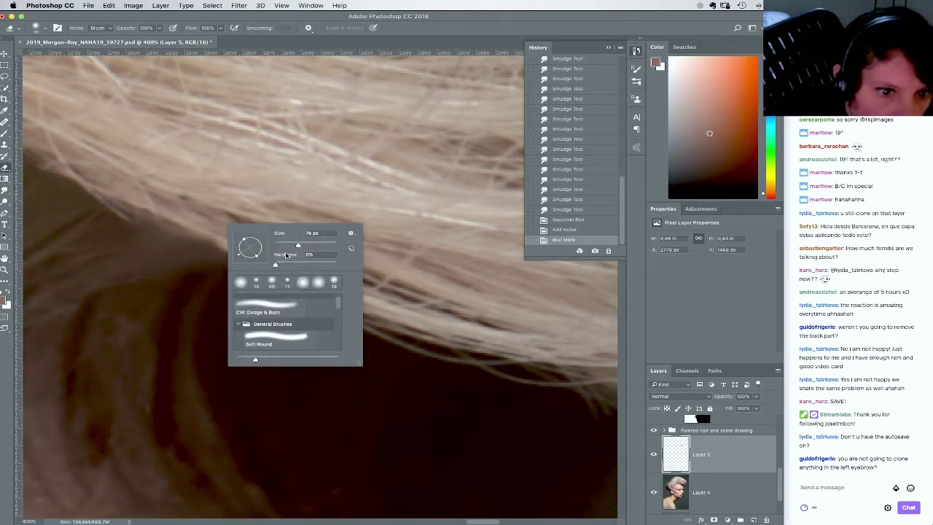
left_click(329, 264)
mouse_move(159, 204)
left_mouse_down()
mouse_move(226, 223)
mouse_move(191, 217)
mouse_move(224, 225)
mouse_move(321, 284)
mouse_move(298, 263)
mouse_move(330, 290)
left_mouse_up()
left_click_drag(284, 261, 257, 250)
mouse_move(253, 245)
left_mouse_down()
mouse_move(286, 252)
mouse_move(255, 244)
left_mouse_up()
mouse_move(207, 218)
left_mouse_down()
mouse_move(150, 198)
mouse_move(136, 205)
left_mouse_up()
mouse_move(365, 328)
left_mouse_down()
mouse_move(414, 360)
mouse_move(426, 332)
left_mouse_up()
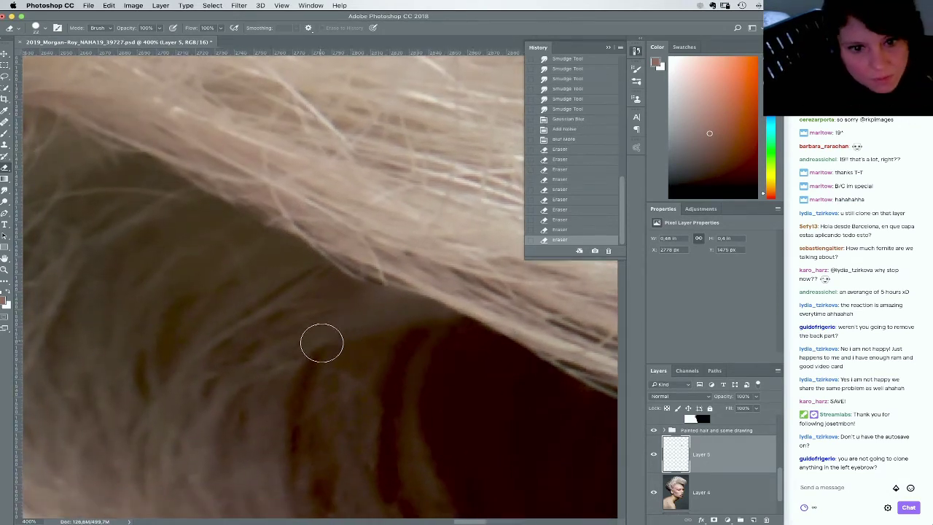
Erase the excess smudge around the short crossed hairs and along the fringe edge above the dark gap
left_click_drag(357, 304, 396, 272)
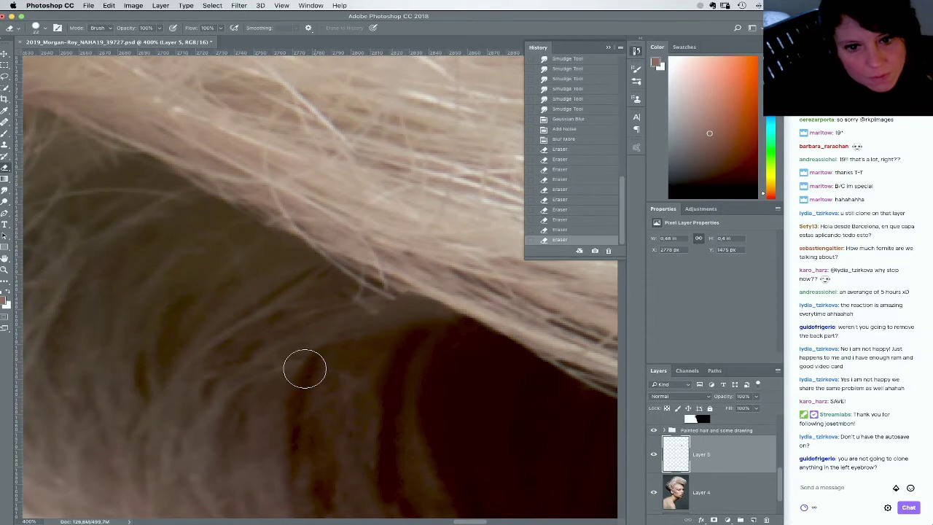
mouse_move(375, 313)
left_mouse_down()
mouse_move(430, 275)
mouse_move(435, 293)
mouse_move(451, 291)
left_mouse_up()
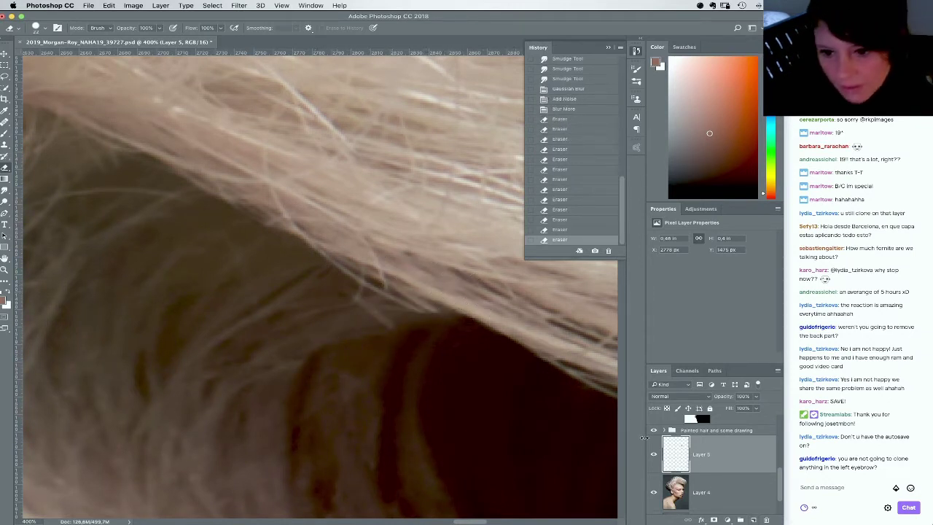
left_click(160, 6)
left_click(193, 325)
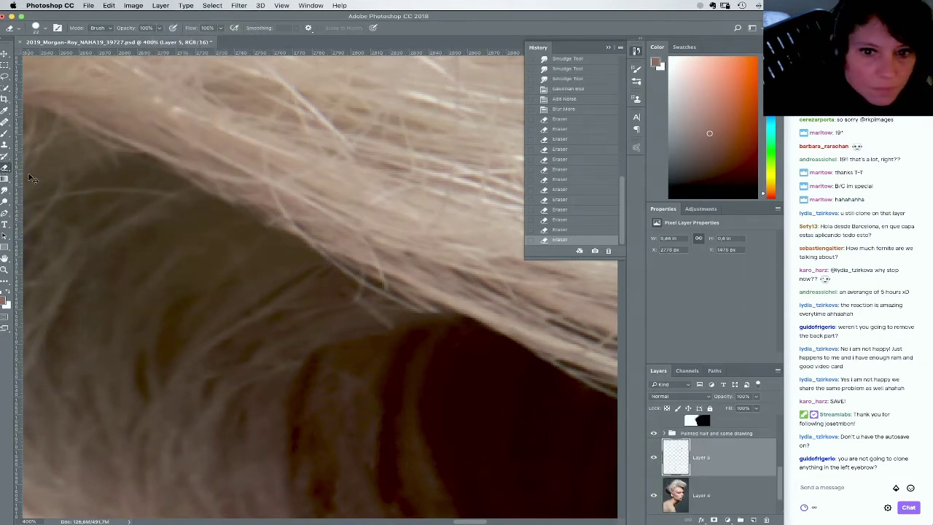
left_click_drag(459, 304, 496, 322)
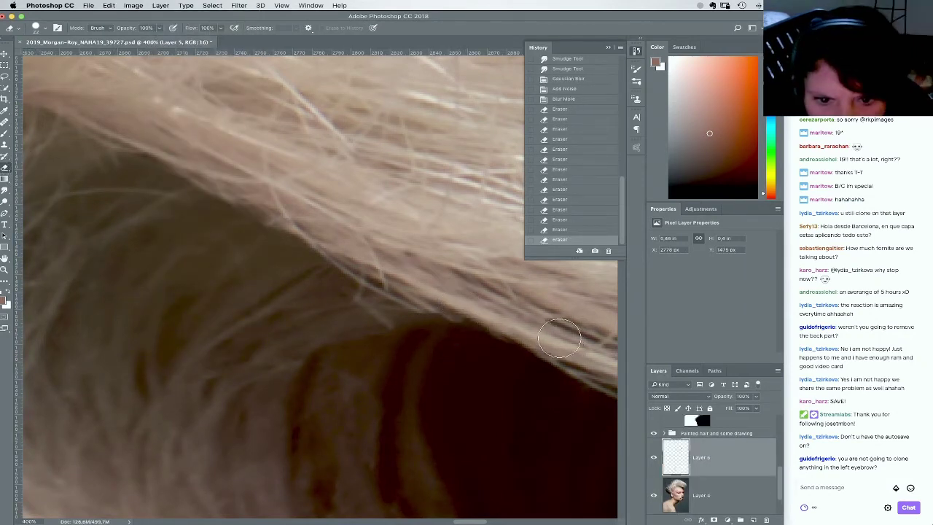
mouse_move(555, 344)
left_mouse_down()
mouse_move(452, 309)
mouse_move(474, 313)
left_mouse_up()
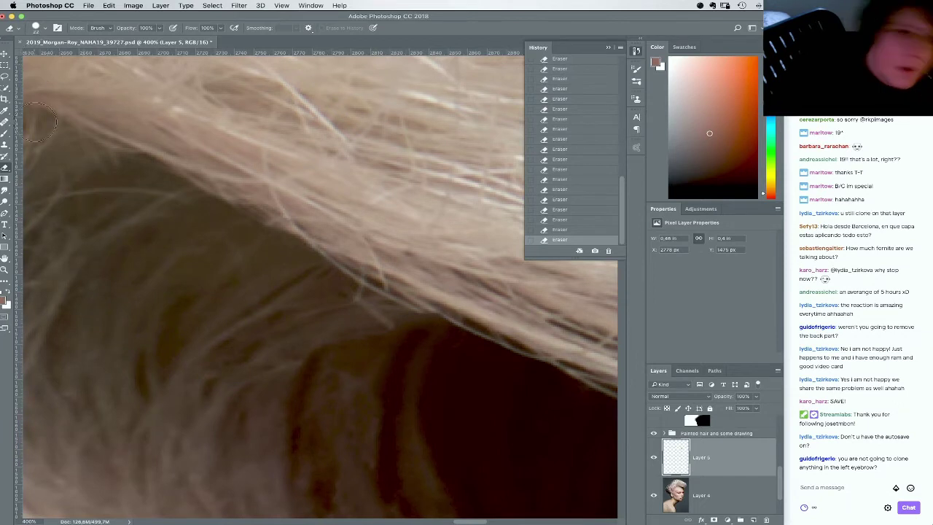
Merge Layer 5 down into Layer 4 and switch to the Clone Stamp
left_click(4, 143)
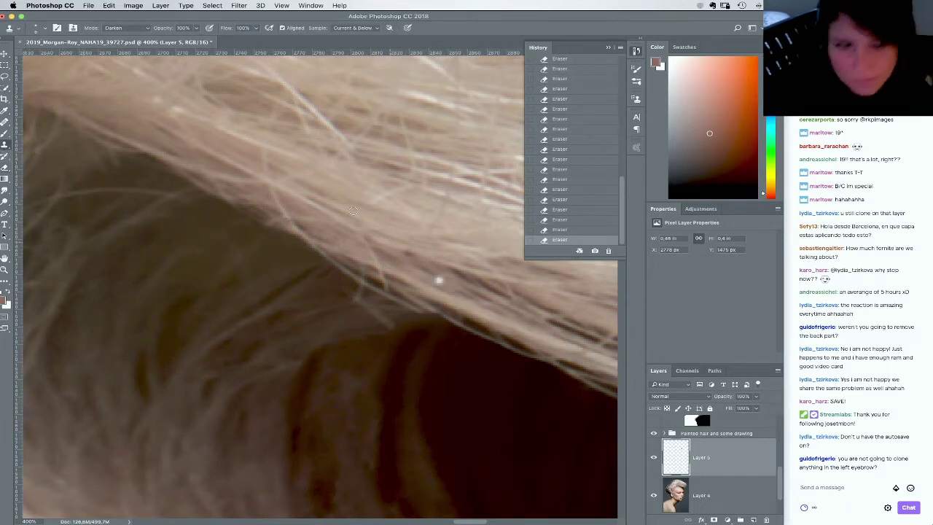
left_click(133, 5)
left_click(191, 330)
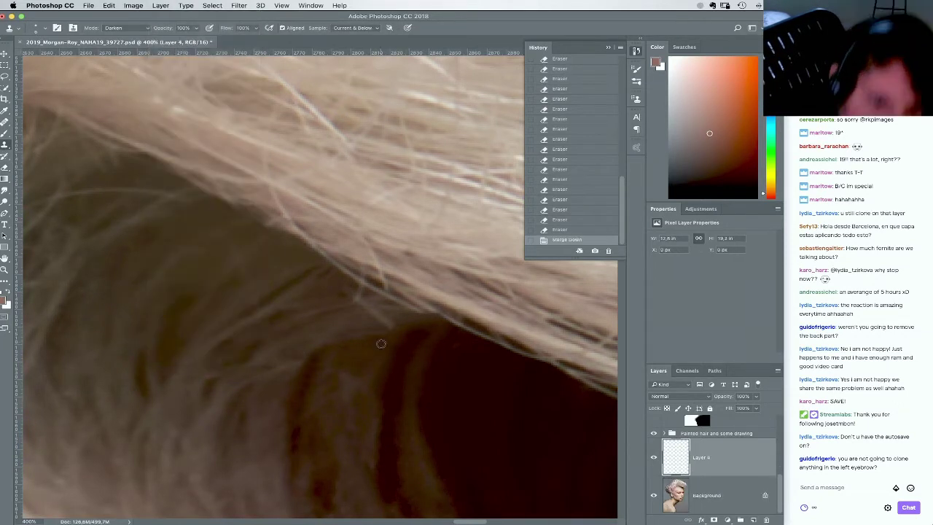
Clone darker hair over the lowest stray hair tip beneath the fringe in Darken mode
mouse_move(389, 325)
left_mouse_down()
mouse_move(360, 310)
mouse_move(387, 329)
mouse_move(368, 306)
mouse_move(368, 318)
mouse_move(378, 311)
left_mouse_up()
left_click(377, 329, "alt")
left_click(396, 325)
left_click(379, 337, "alt")
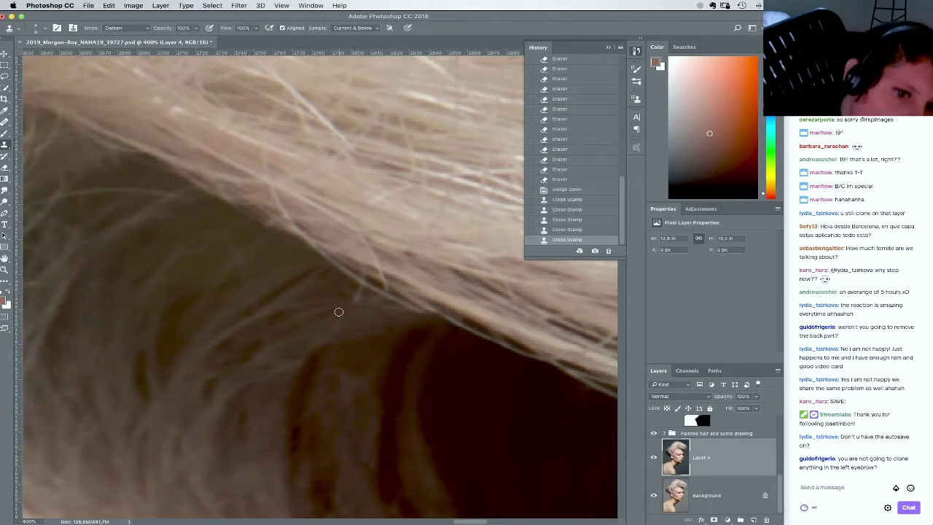
Clone neighbouring dark hair over the short stray stubs hanging just below the fringe edge
left_click(348, 308, "alt")
left_click(361, 303)
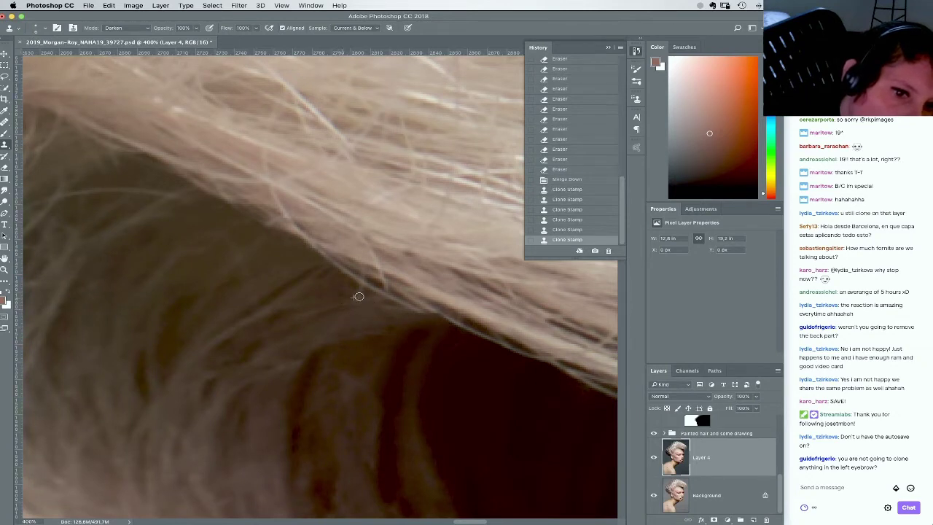
left_click_drag(359, 296, 365, 297)
left_click_drag(356, 297, 364, 298)
left_click(367, 300)
left_click(341, 301, "alt")
left_click(352, 298)
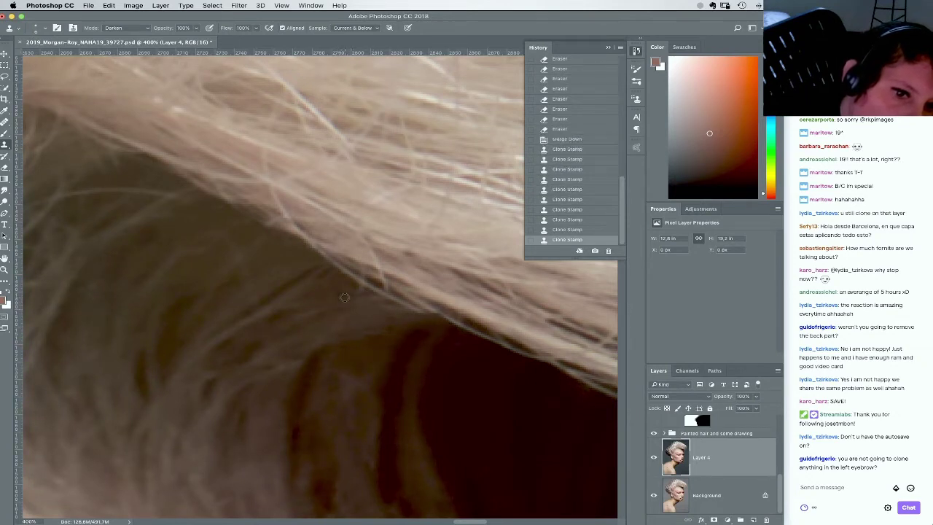
left_click(331, 286)
Set the Clone Stamp mode to Normal and cover the remaining stub marks below the fringe edge
left_click(120, 28)
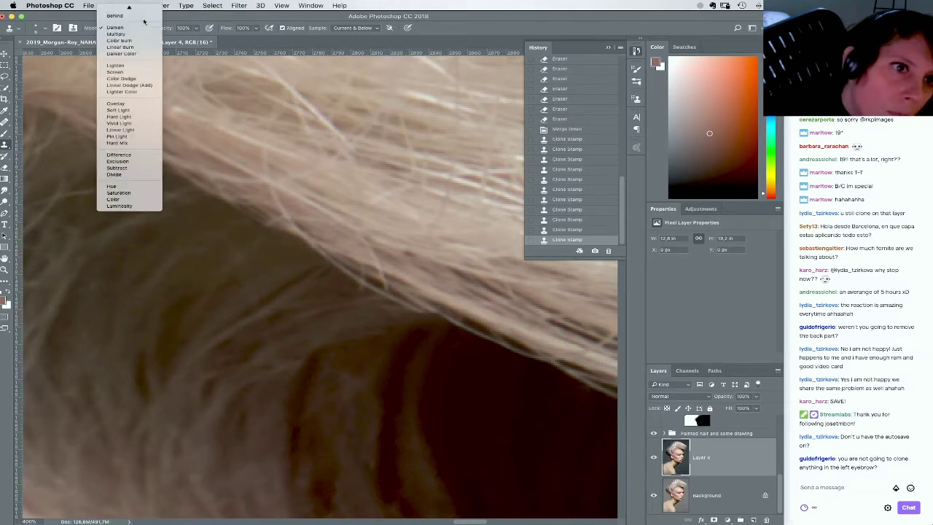
left_click(109, 6)
left_click(336, 292)
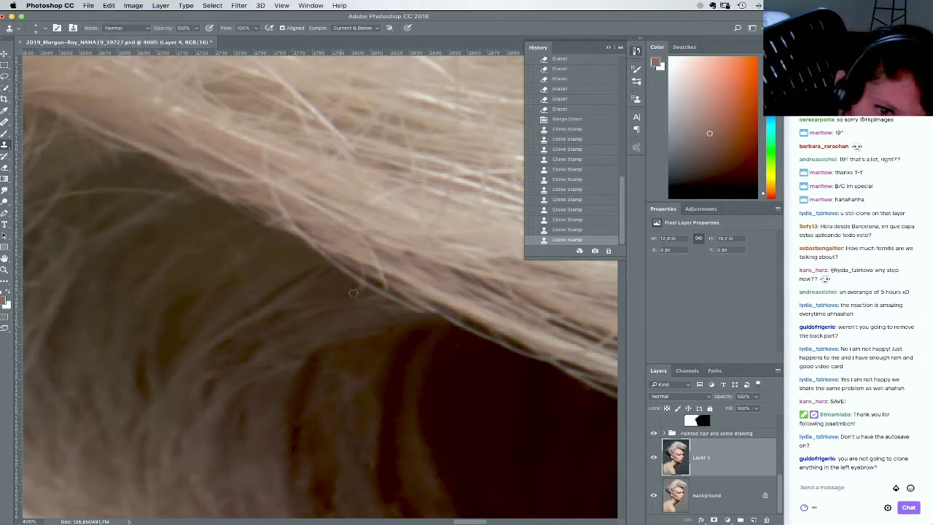
left_click(365, 291)
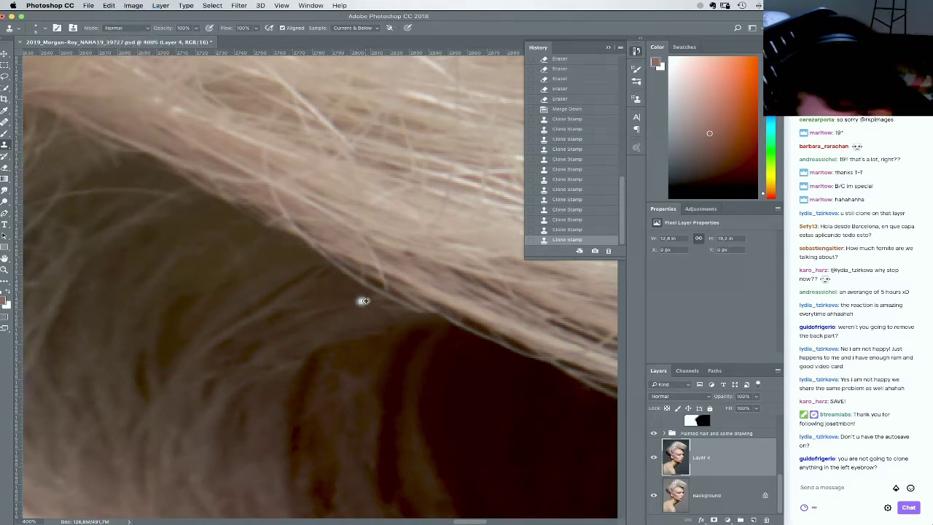
left_click(371, 295)
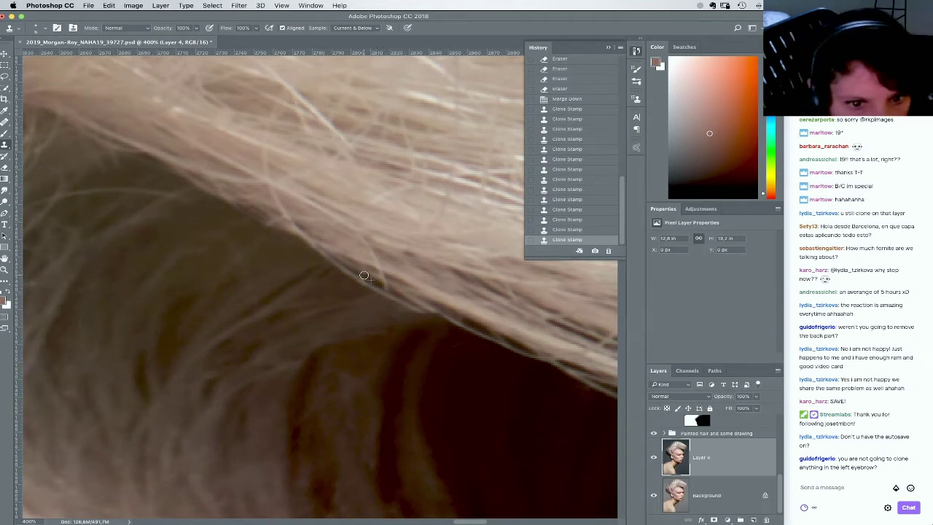
Clone over the stub crossing the fringe edge, undoing the unwanted dabs beside it
left_click(363, 275)
key("super+z")
left_click(377, 284, "alt")
left_click(382, 287)
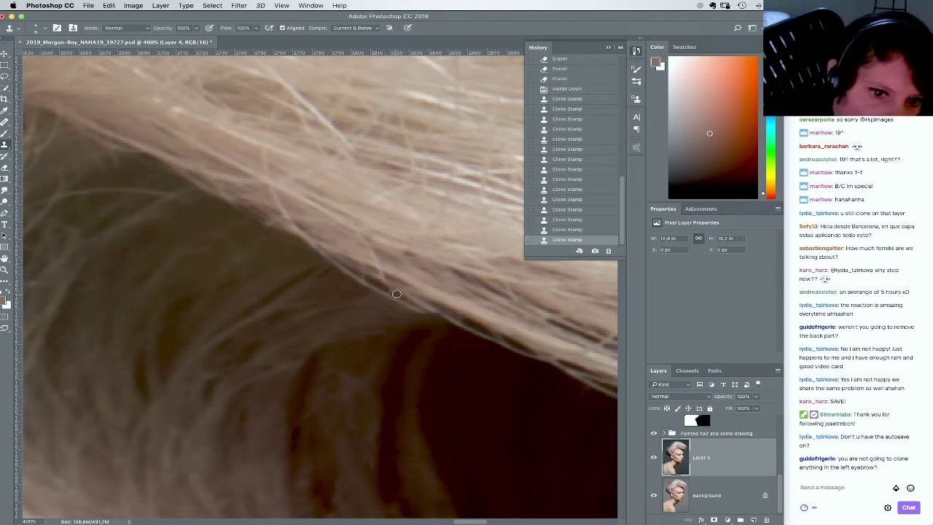
left_click(392, 279)
key("super+z")
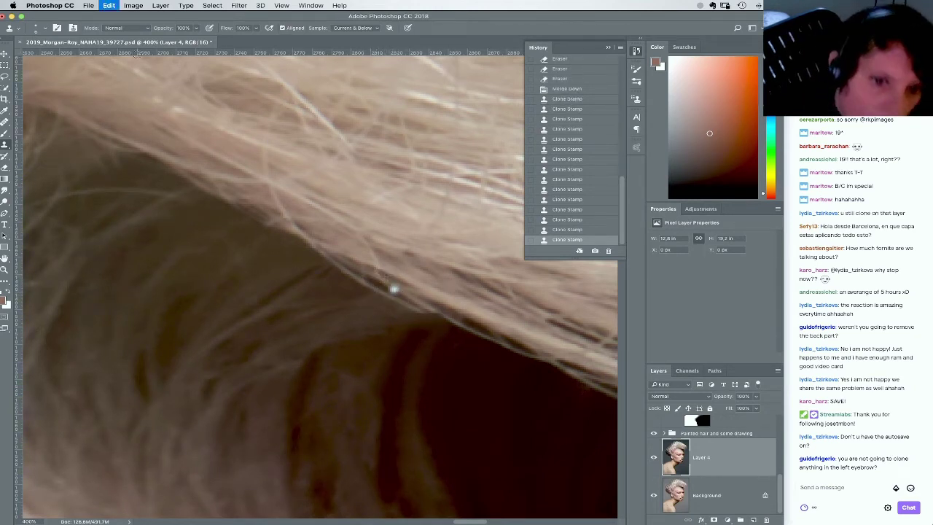
Set the Clone Stamp mode to Darken and clone over the light stubs along the fringe edge
left_click(129, 28)
left_click(121, 58)
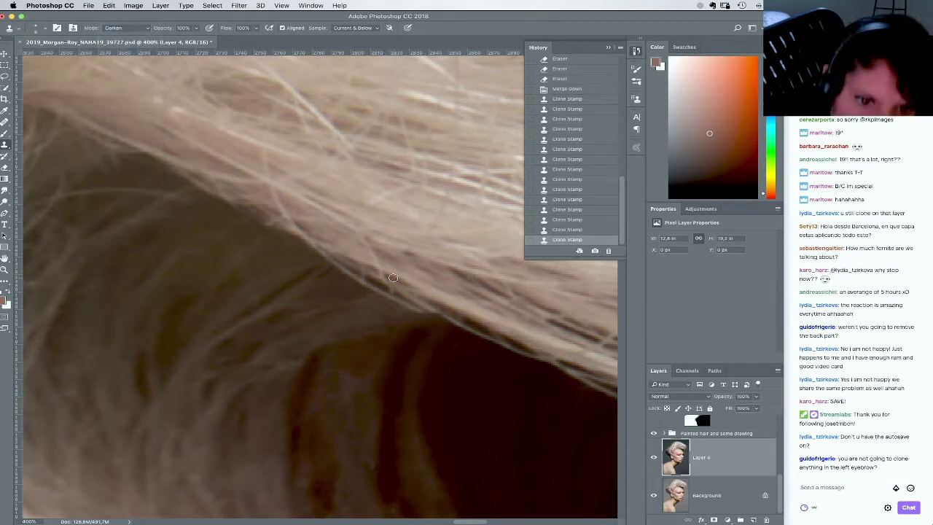
left_click(382, 274)
left_click(395, 288)
left_click(386, 288)
left_click(411, 303)
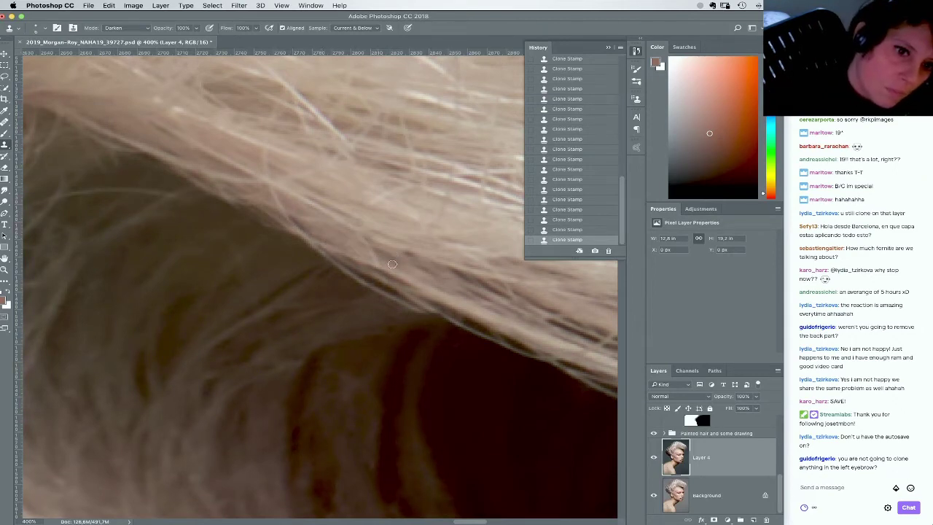
Compare the face and hairline before and after retouching by isolating the Background layer and restoring the others at 50% zoom
key("super+minus")
key("super+minus")
key("super+minus")
key("super+minus")
key("super+minus")
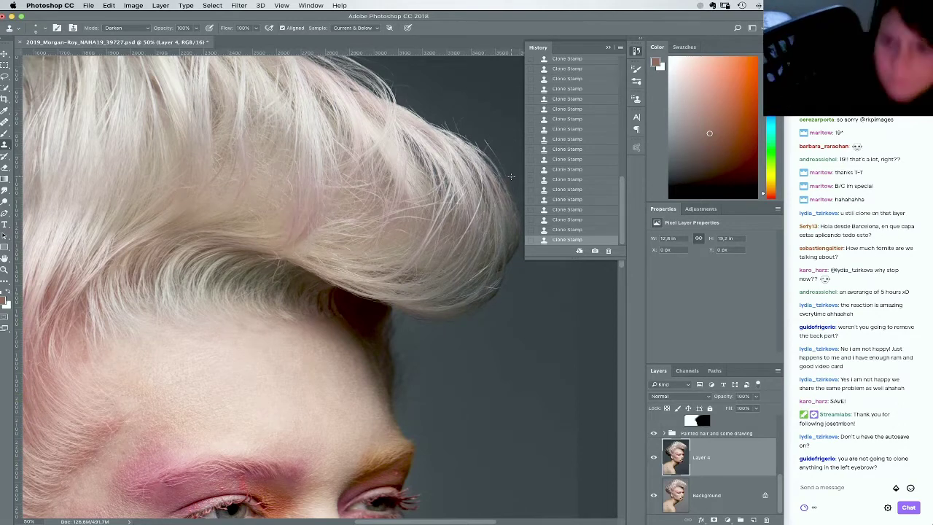
left_click_drag(344, 290, 387, 243)
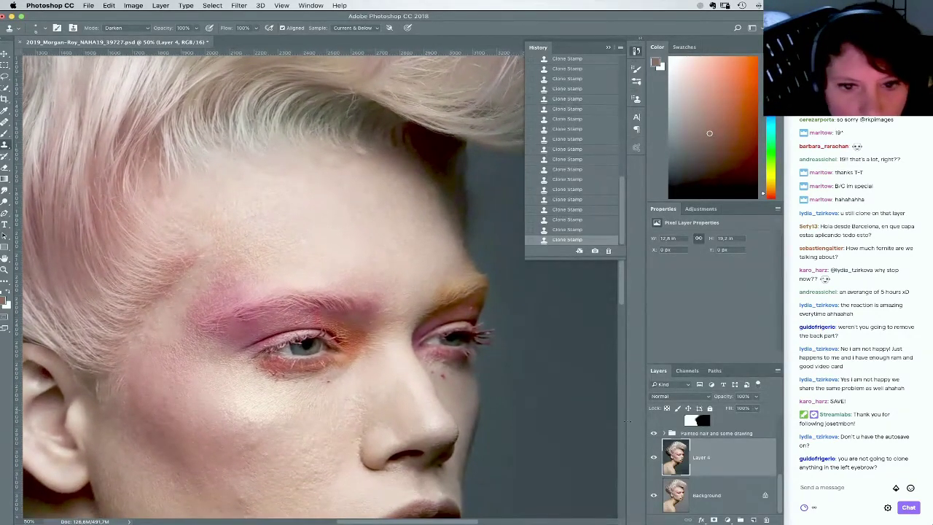
left_click(654, 496, "alt")
left_click(655, 497, "alt")
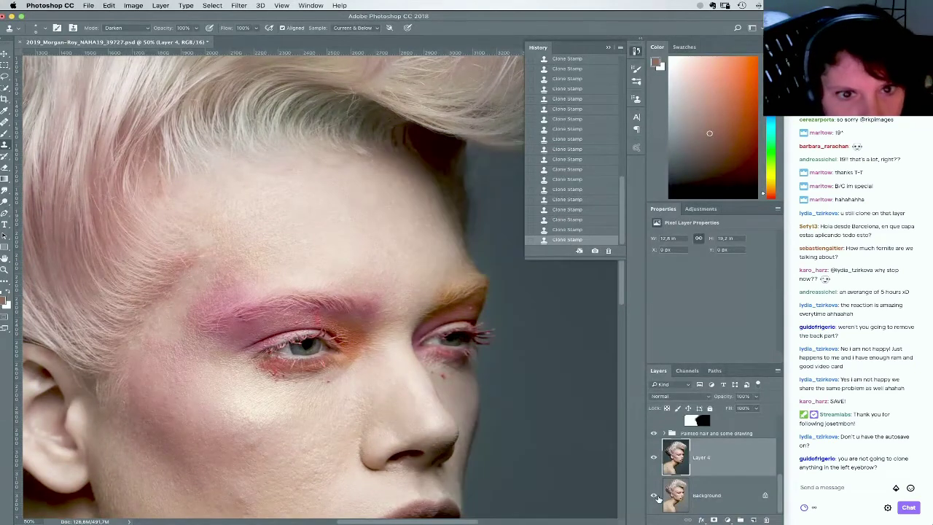
left_click(656, 496, "alt")
left_click(656, 497, "alt")
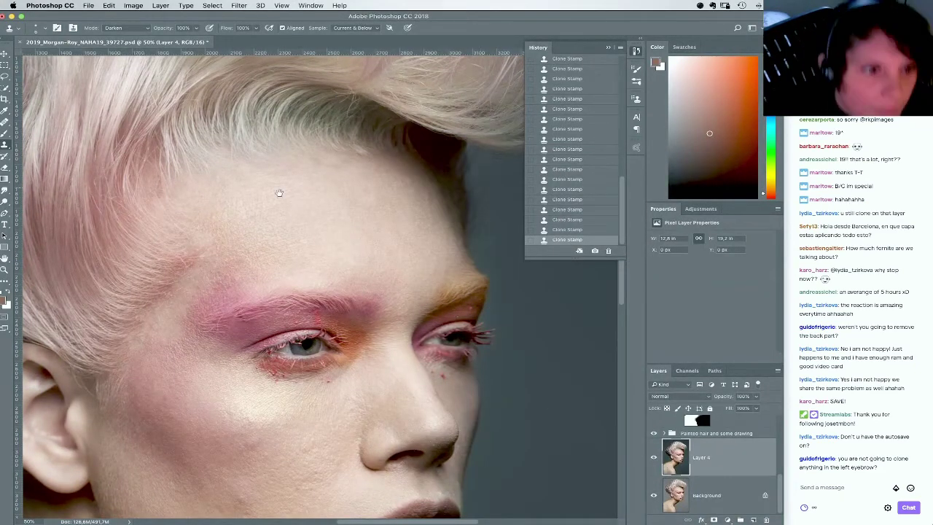
Show the SKINTONE- Hair Tone group over the full portrait
left_click_drag(279, 192, 308, 282)
scroll(295, 253, "down", 3)
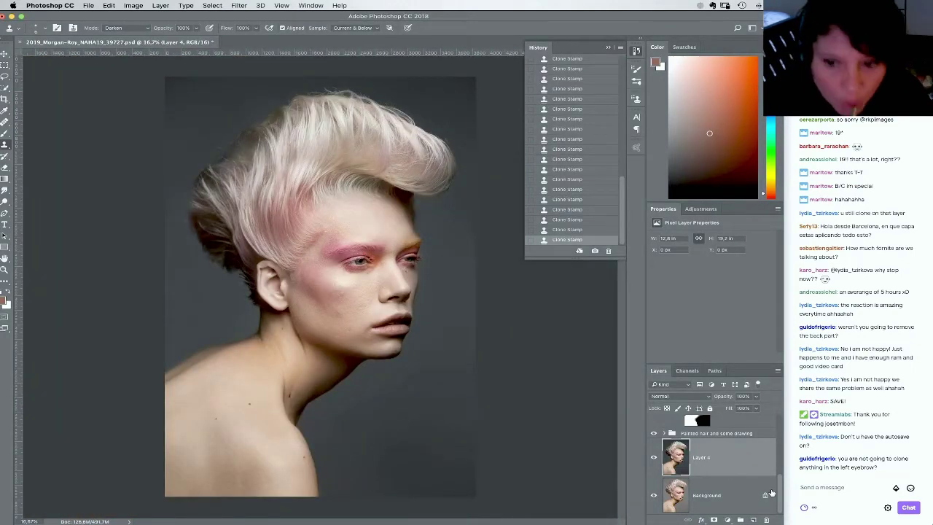
scroll(741, 444, "up", 5)
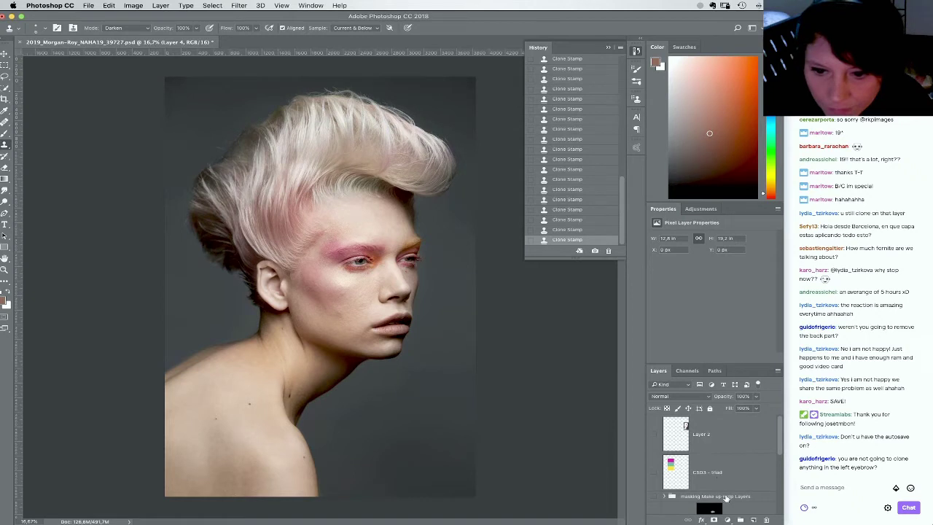
scroll(736, 475, "down", 2)
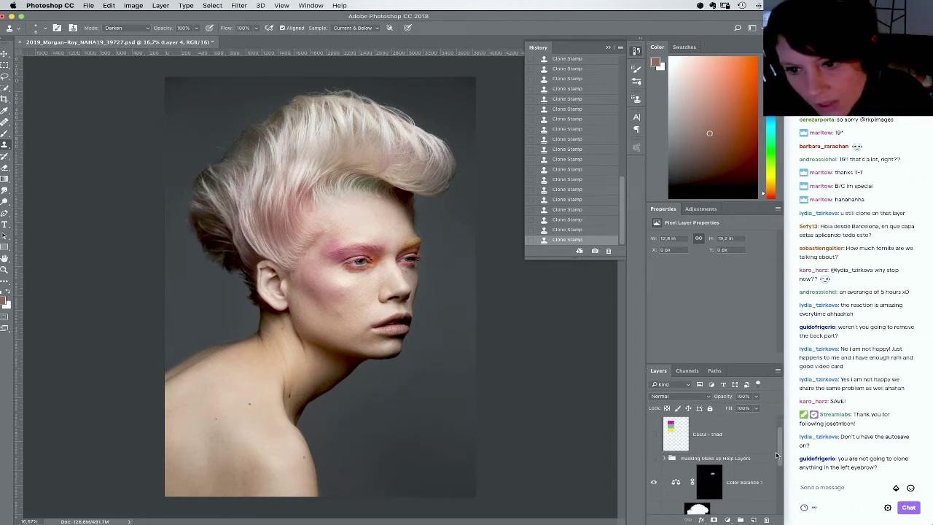
scroll(775, 456, "down", 2)
left_click(654, 481)
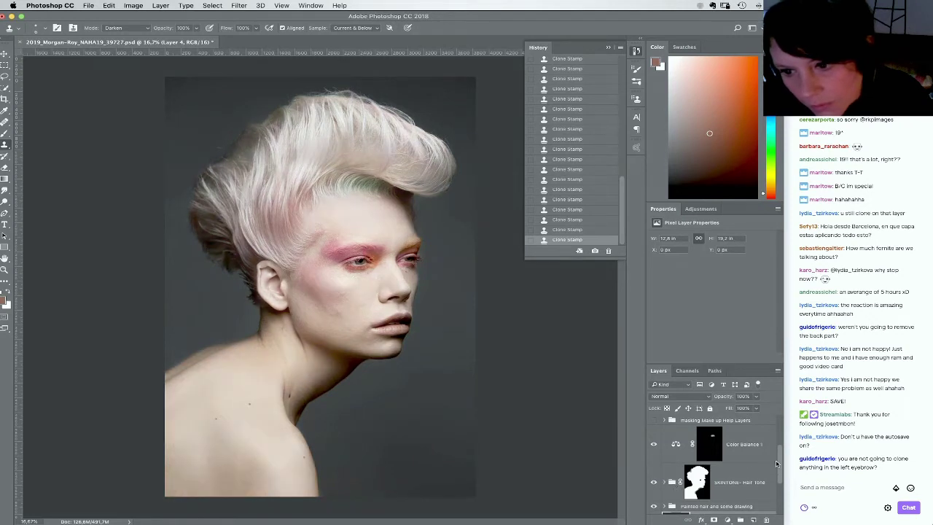
Create a new layer group above Layer 2 and rename it help
scroll(728, 460, "up", 3)
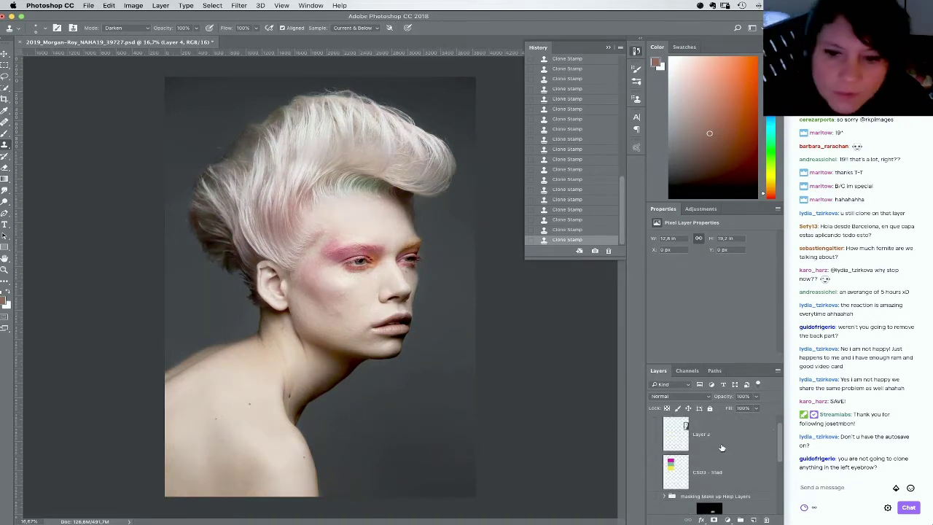
left_click(721, 446)
left_click(740, 519)
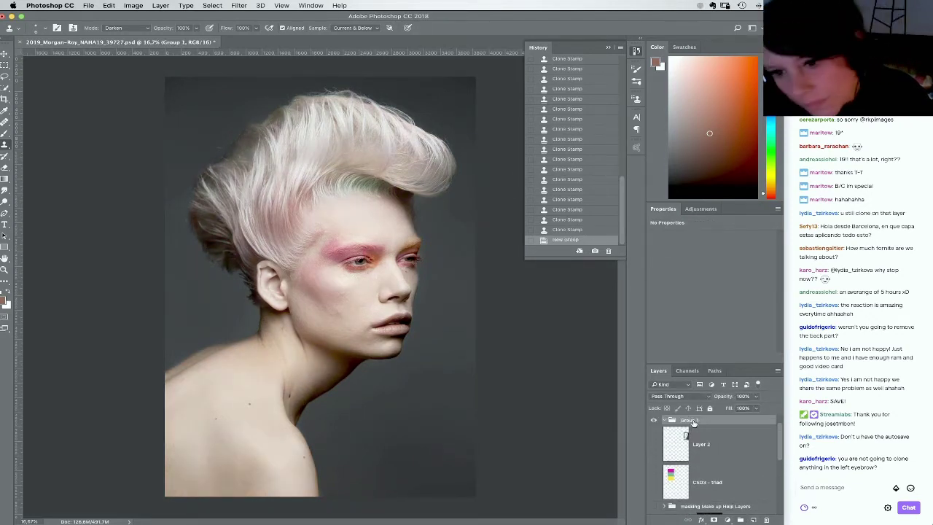
double_click(689, 421)
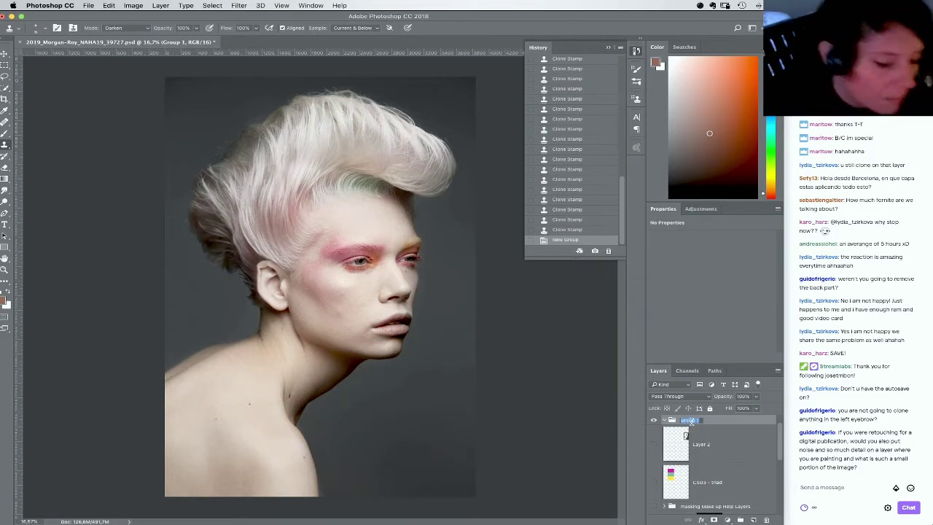
type("help")
key("Return")
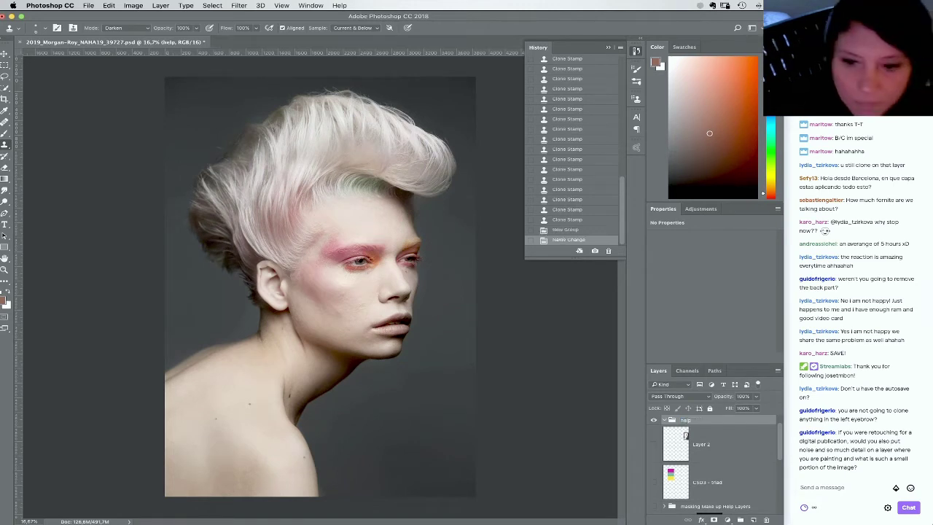
Add a Hue/Saturation adjustment in the help group with Saturation at -100 and the Color blend mode
left_click(726, 520)
left_click(754, 424)
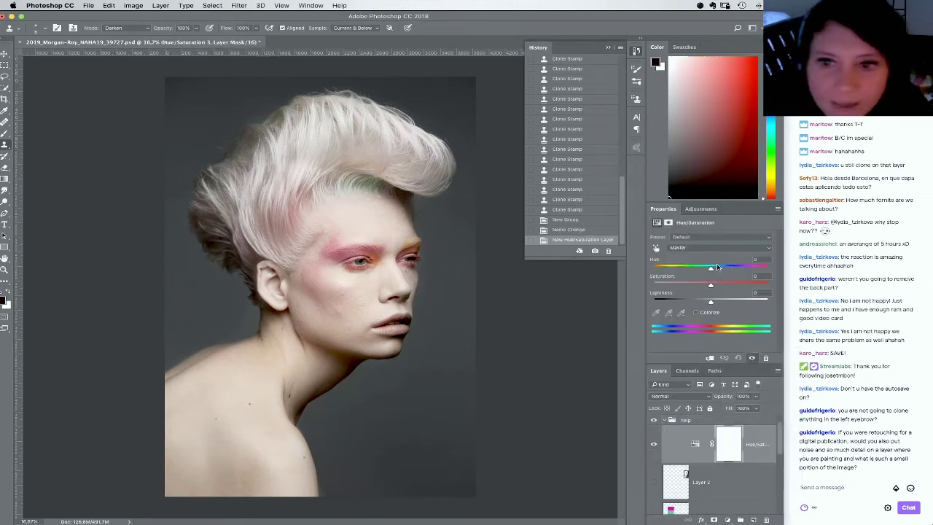
left_click_drag(710, 285, 654, 284)
left_click(677, 395)
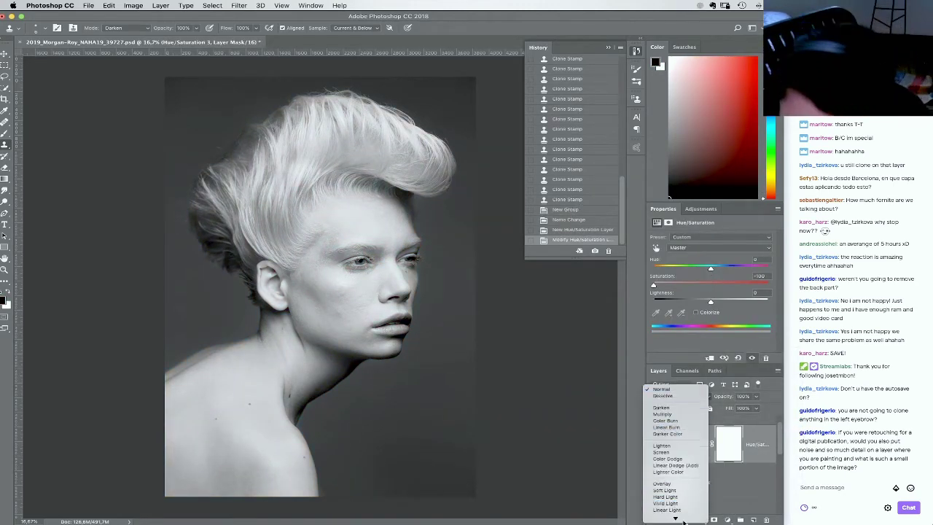
left_click(666, 507)
Add a Curves adjustment above the Hue/Saturation layer, set its blend mode to Multiply, and collapse the help group
left_click(727, 519)
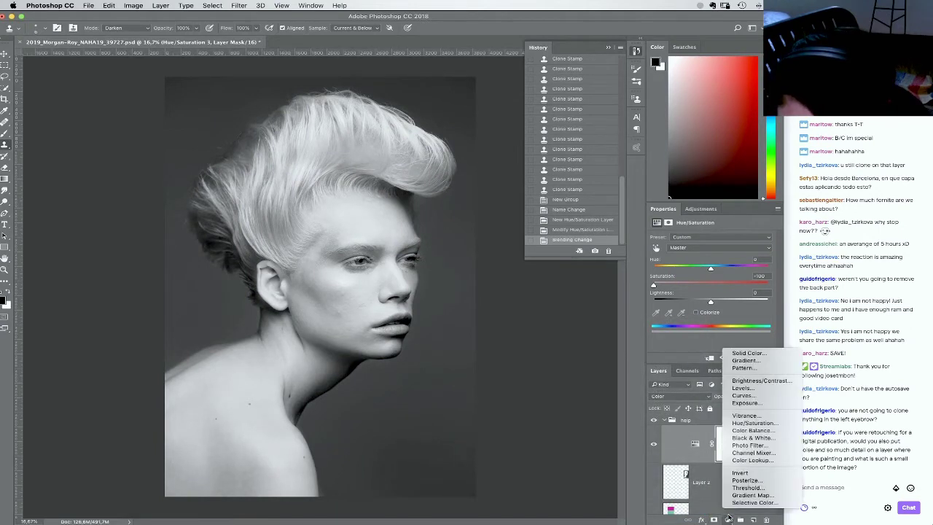
left_click(743, 395)
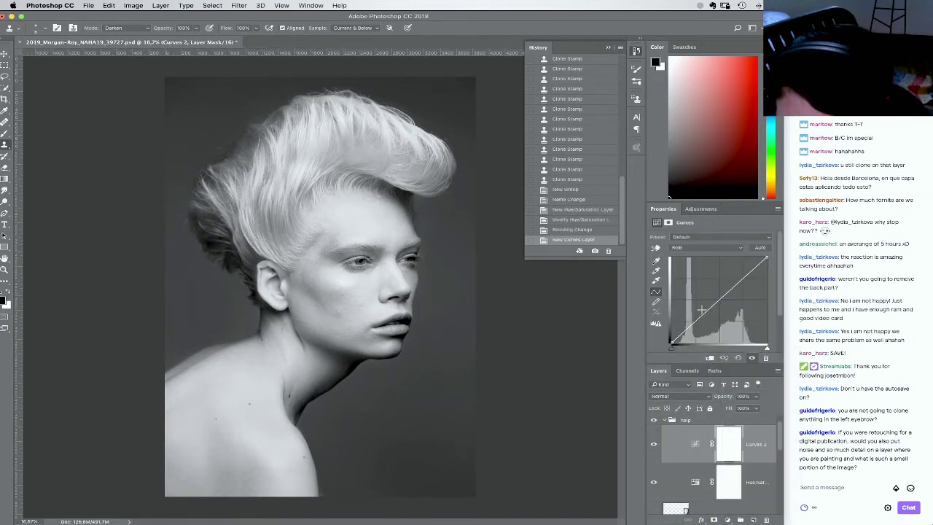
left_click(692, 397)
left_click(695, 435)
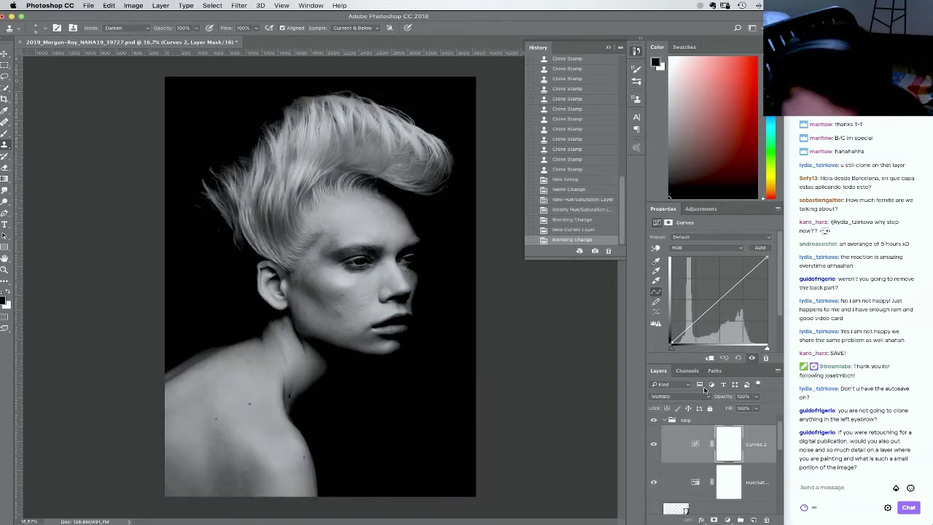
left_click(671, 420)
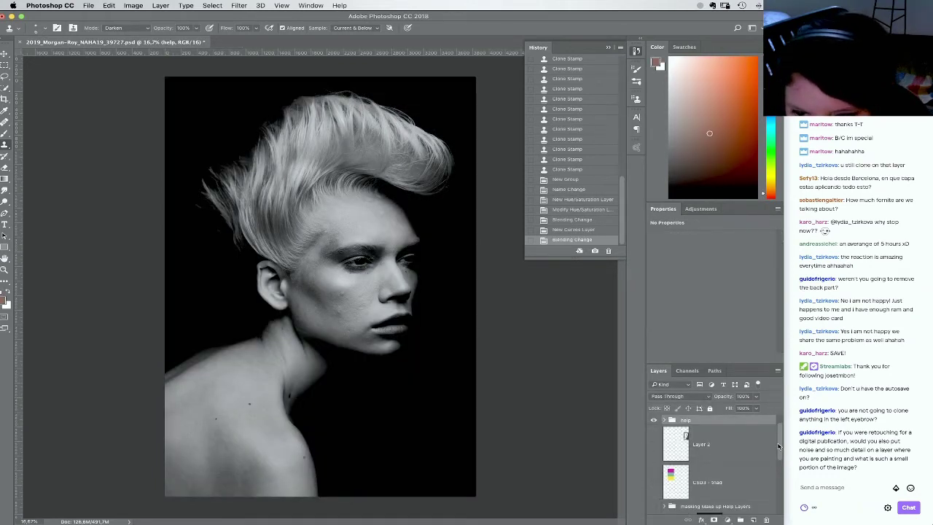
Move the masking Make up Help Layers group to the top of the layer stack, above the help group
scroll(778, 446, "down", 2)
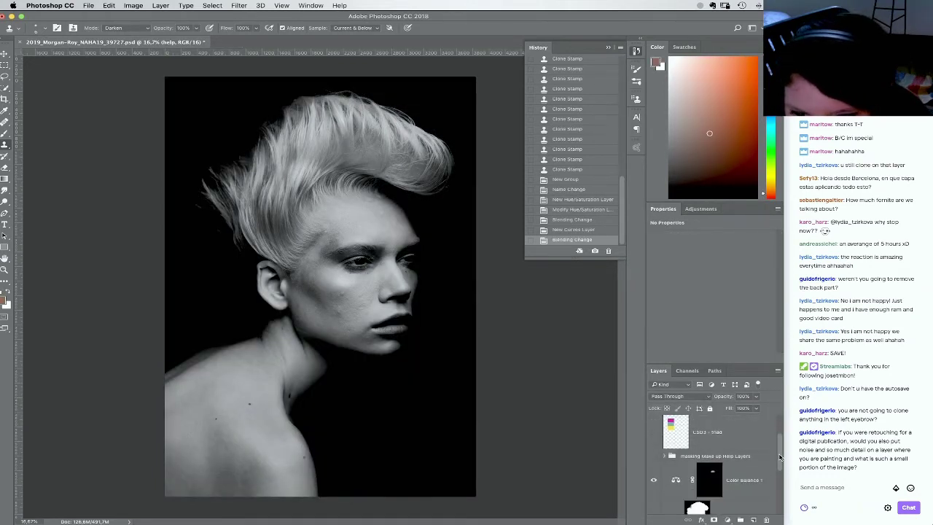
left_click(745, 478)
scroll(738, 459, "up", 3)
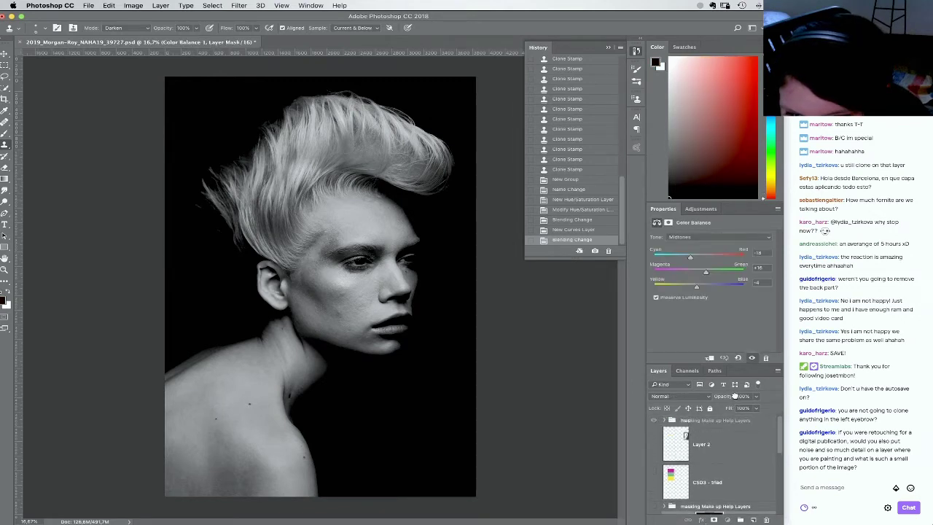
left_click_drag(734, 395, 732, 416)
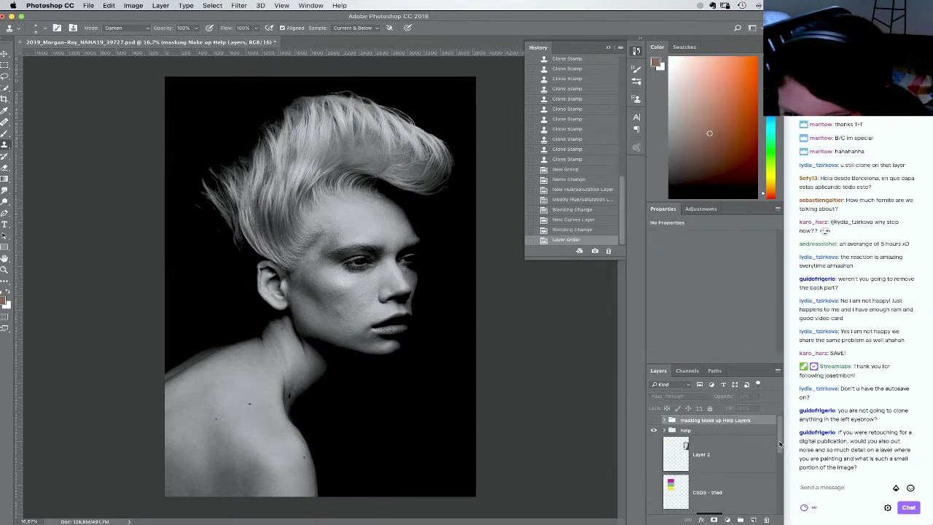
Create a new layer group directly above Painted hair and some drawing and rename it DB
scroll(780, 444, "down", 5)
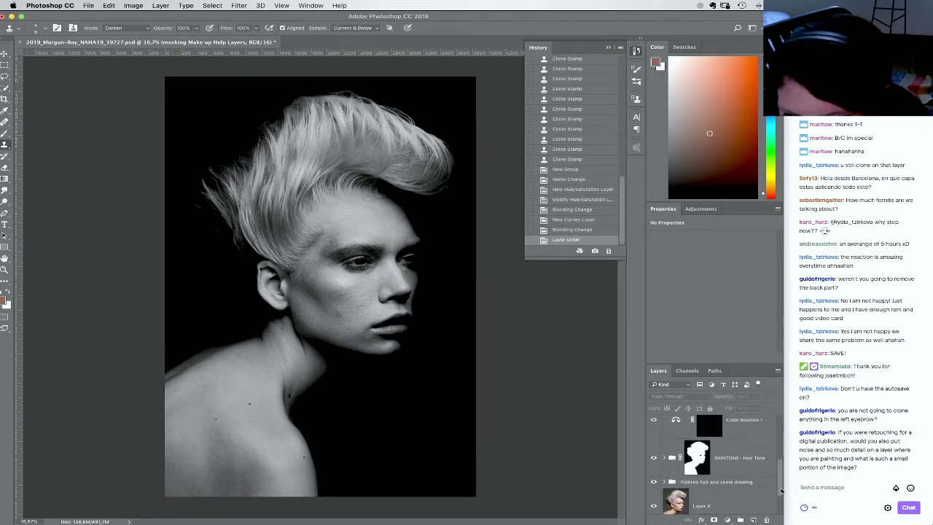
left_click(734, 483)
left_click(740, 519)
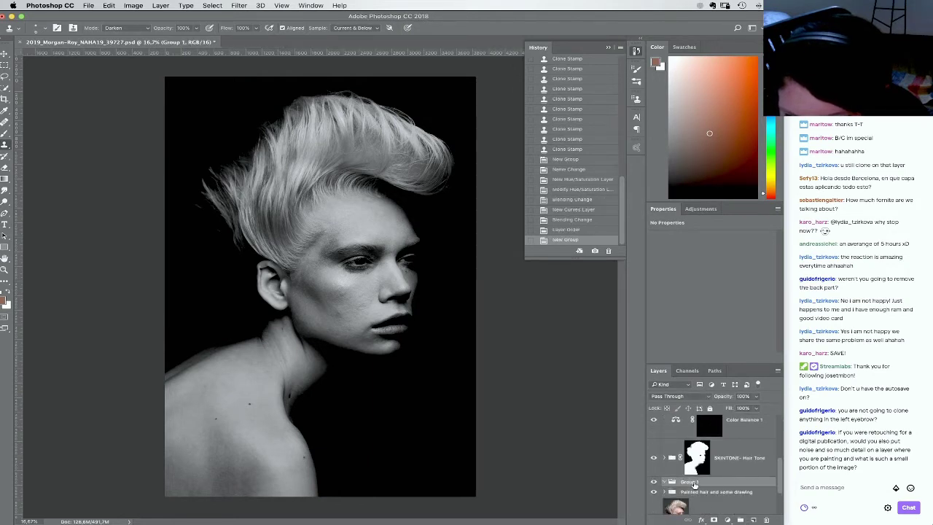
double_click(690, 482)
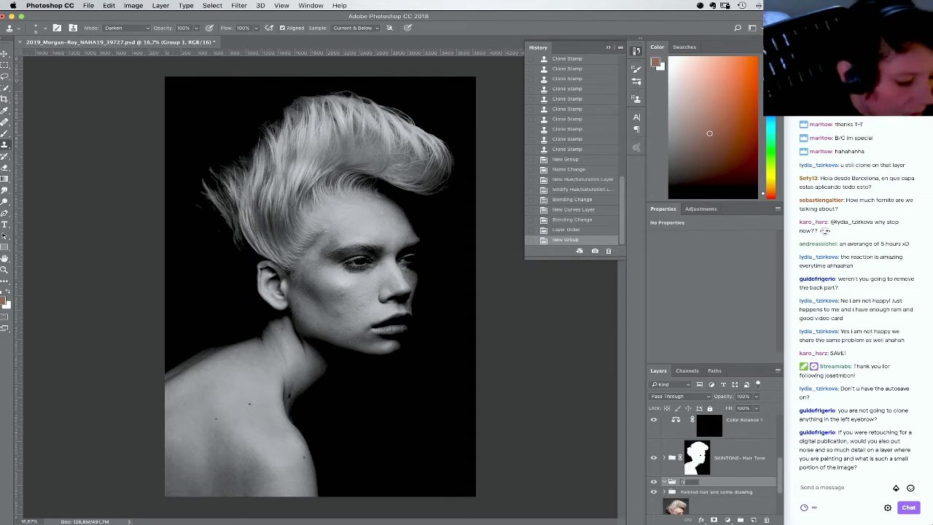
type("DB")
key("Return")
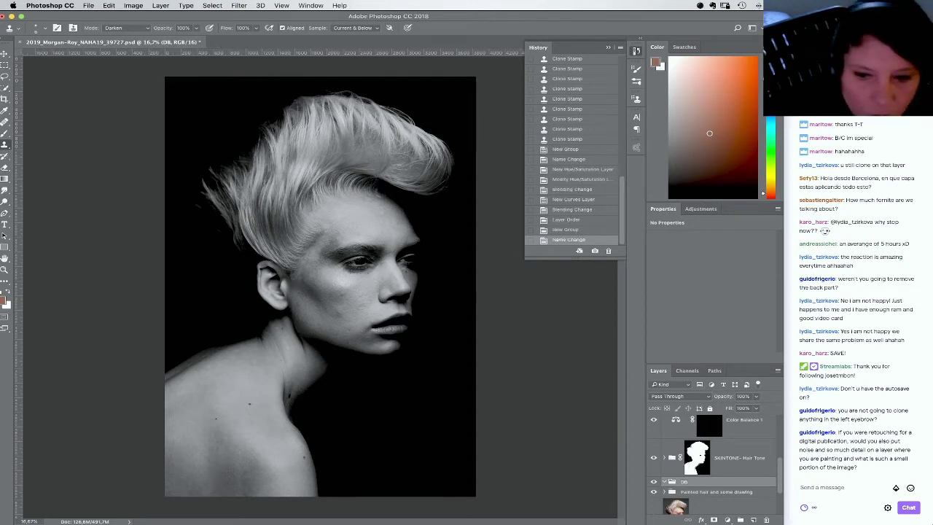
Add a Curves adjustment in the DB group, raise its midtones to brighten the image, and invert its mask to black
left_click(727, 520)
left_click(750, 394)
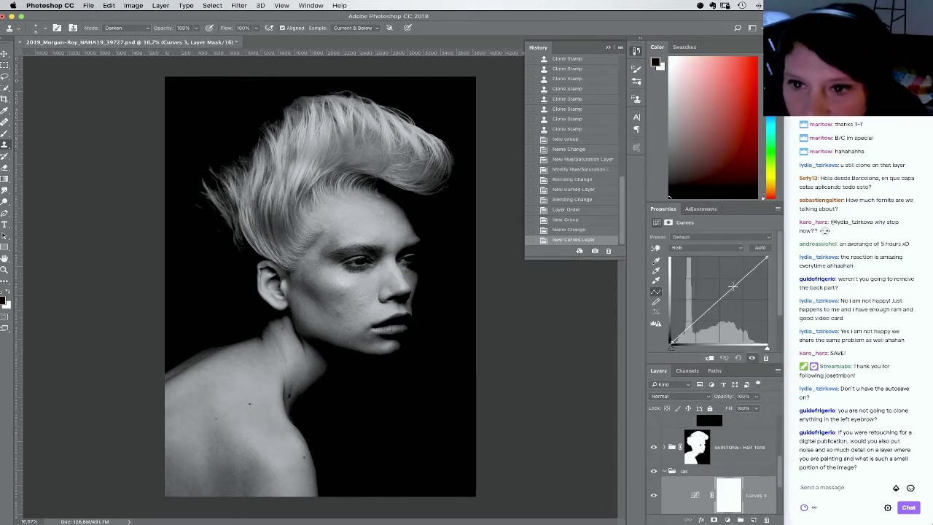
left_click_drag(722, 298, 711, 287)
key("super+i")
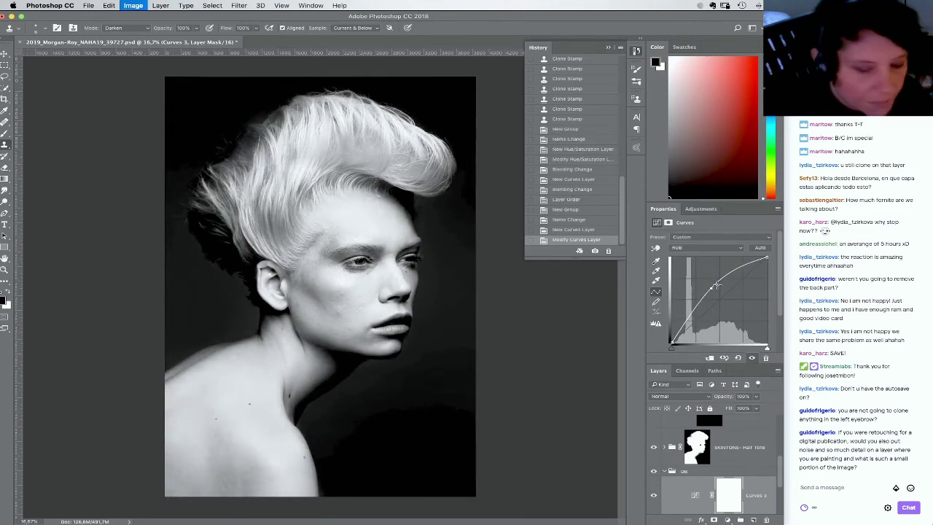
Add a second Curves adjustment in the DB group, lower its midtones to darken the image, and invert its mask to black
left_click(726, 519)
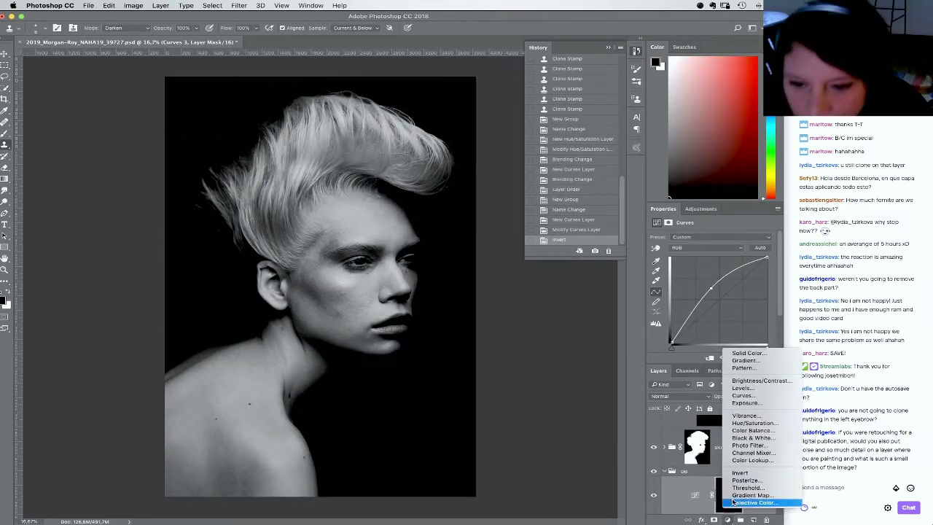
left_click(744, 395)
left_click_drag(717, 299, 727, 308)
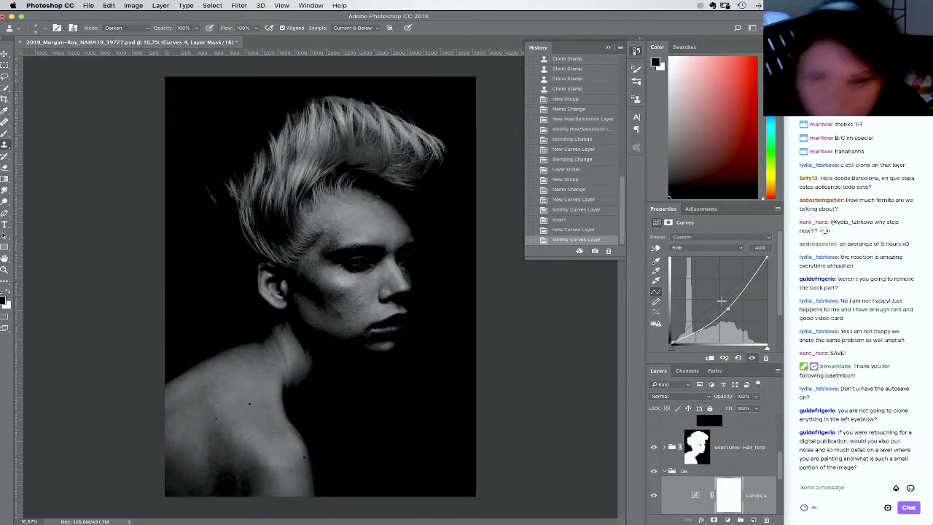
key("ctrl+i")
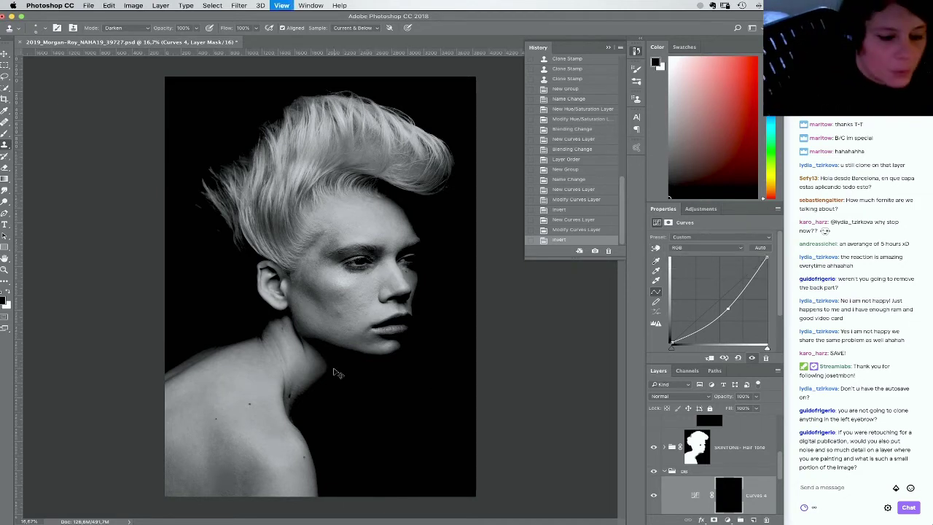
Target the brightening Curves layer's mask and set the Brush tool to paint white at 5% opacity
key("super+minus")
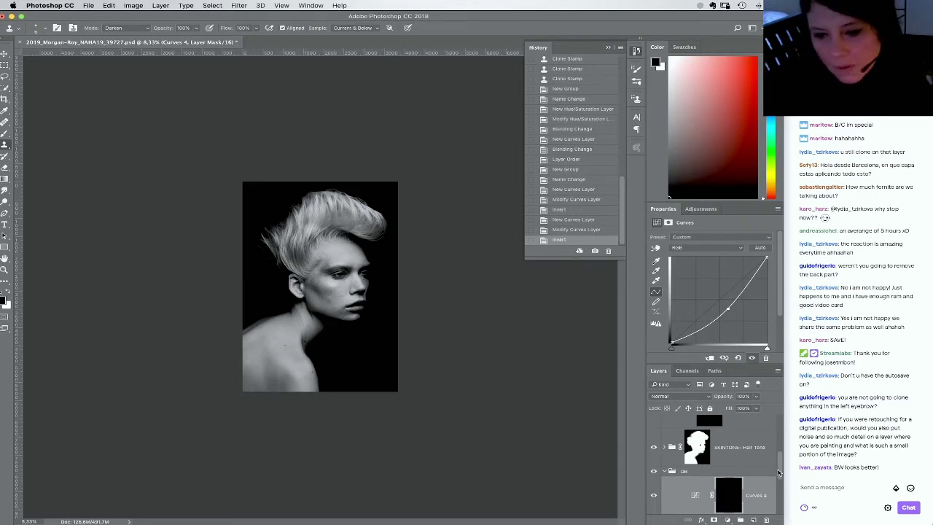
scroll(780, 472, "down", 3)
left_click(735, 496)
key("b")
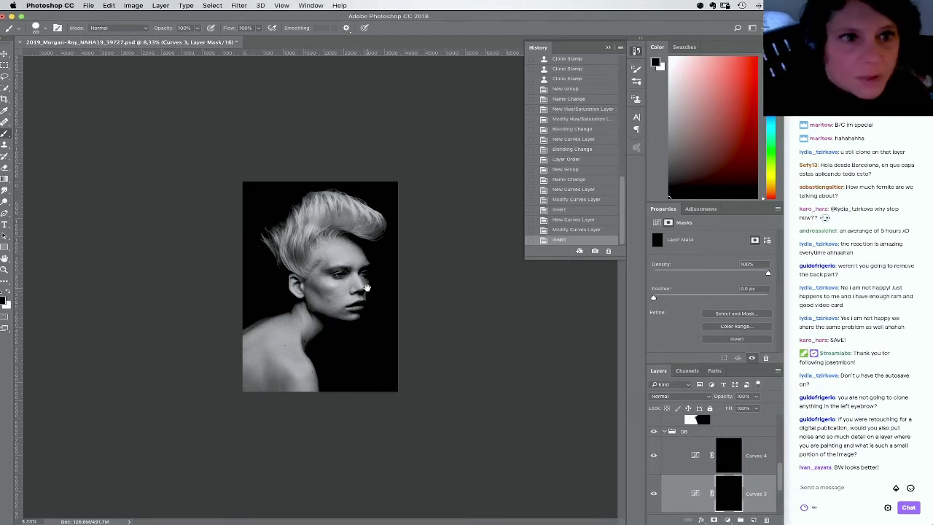
key("x")
key("0")
key("5")
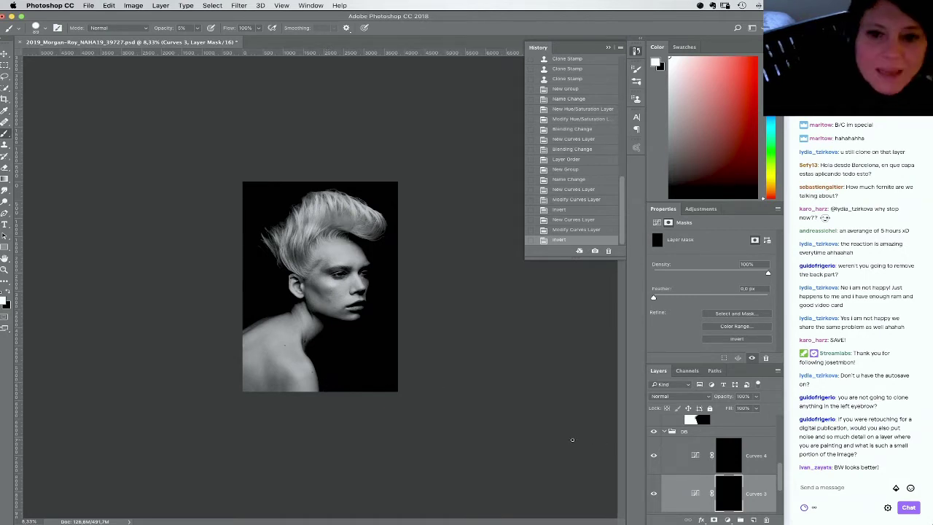
left_click(692, 494)
left_click(727, 491)
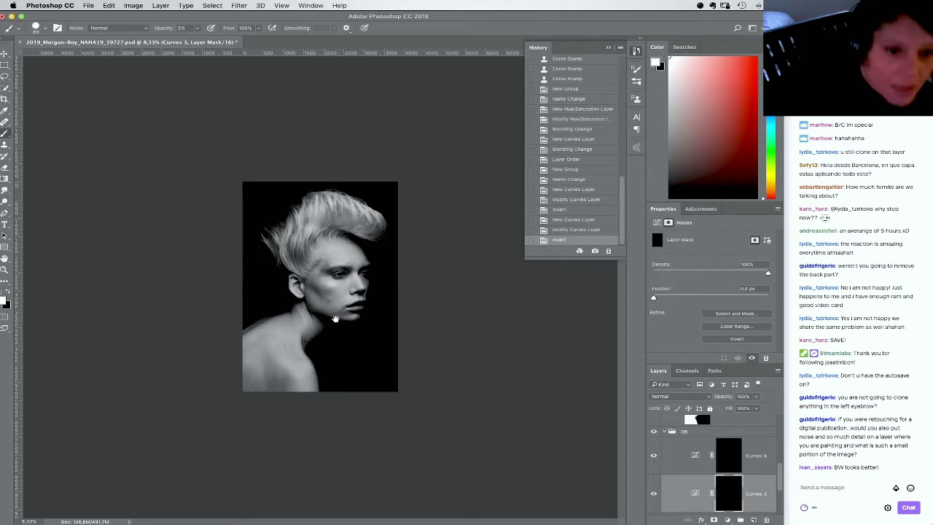
Lighten the dark patches on the lower shoulder with a 102 px, 0% hardness brush on the mask, undoing the last stroke
right_click(330, 352)
left_click(367, 358)
mouse_move(409, 379)
left_mouse_down()
mouse_move(355, 378)
mouse_move(386, 361)
left_mouse_up()
left_click(368, 359)
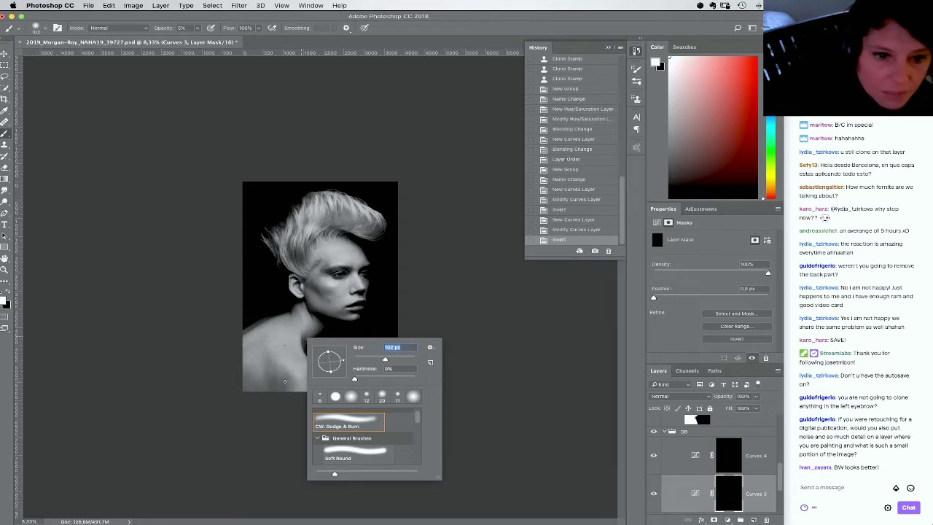
left_click(282, 380)
left_click(282, 380)
left_click(282, 379)
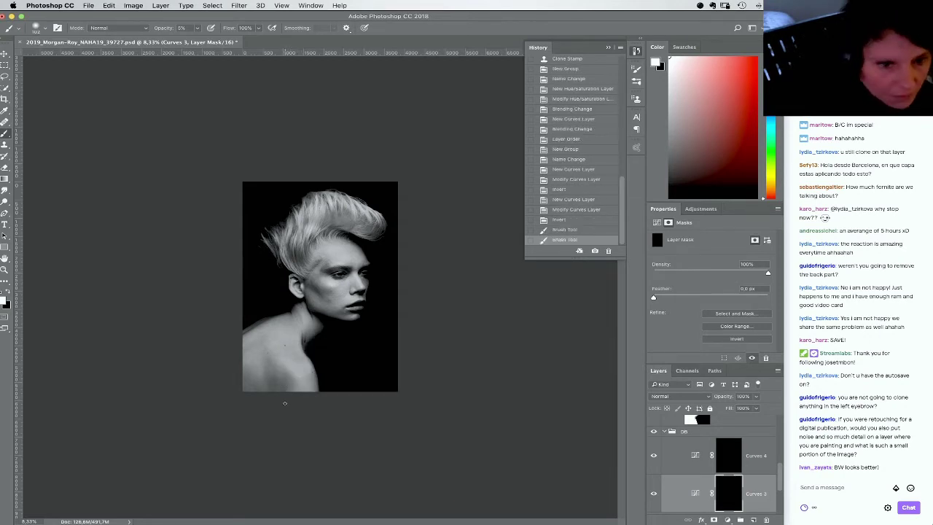
left_click(282, 380)
left_click(294, 375)
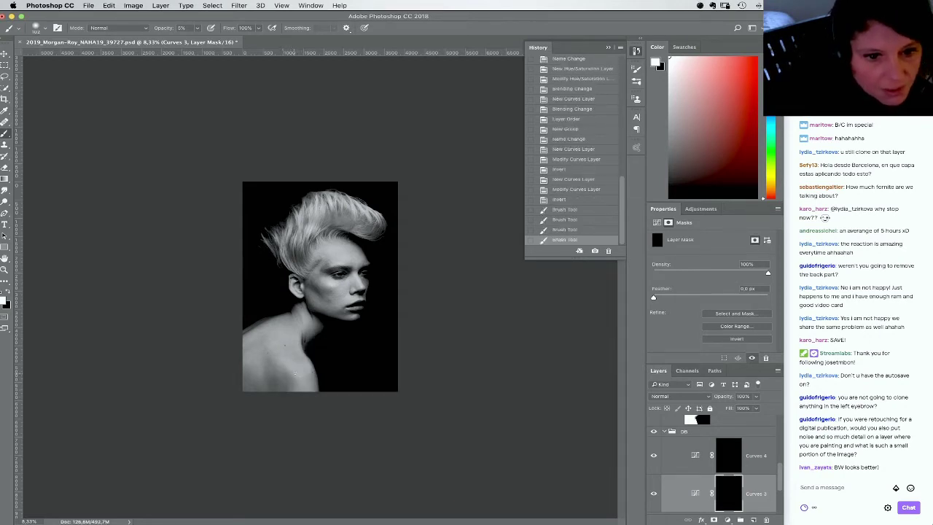
left_click_drag(283, 379, 280, 394)
left_click_drag(282, 379, 278, 396)
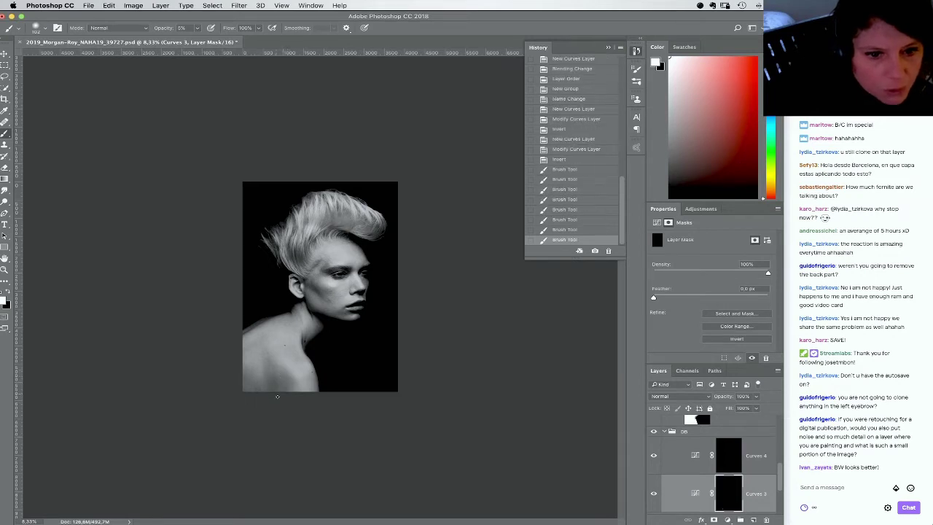
key("super+z")
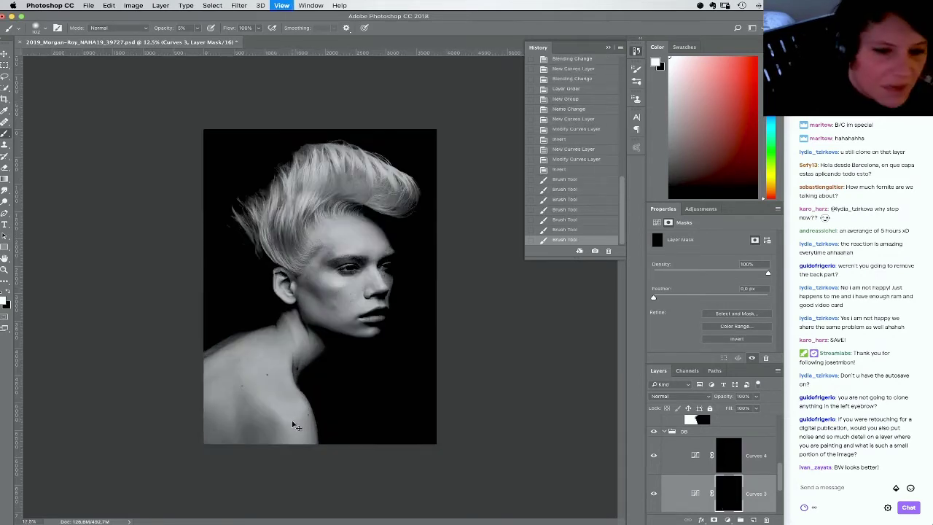
Switch the document to full-screen mode with the menu bar and enlarge the portrait
key("super+equal")
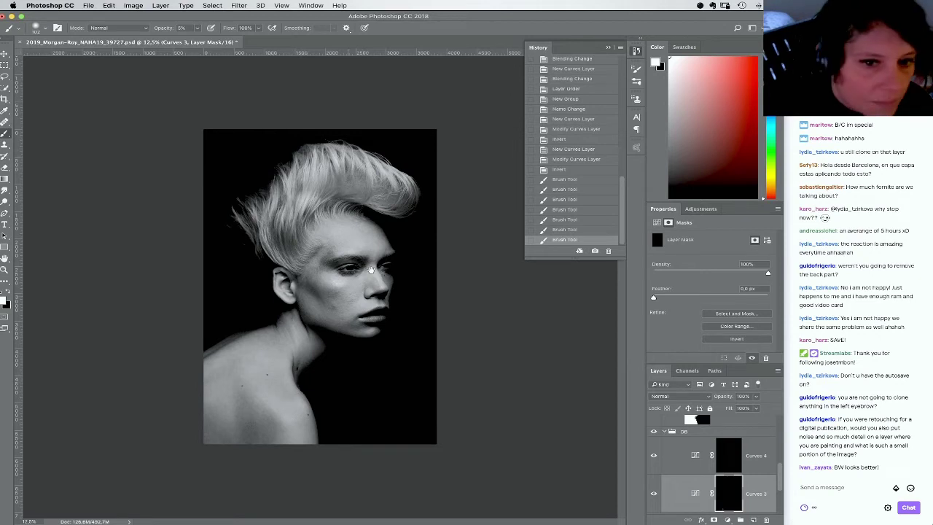
mouse_move(460, 18)
left_mouse_down()
mouse_move(481, 16)
mouse_move(457, 10)
left_mouse_up()
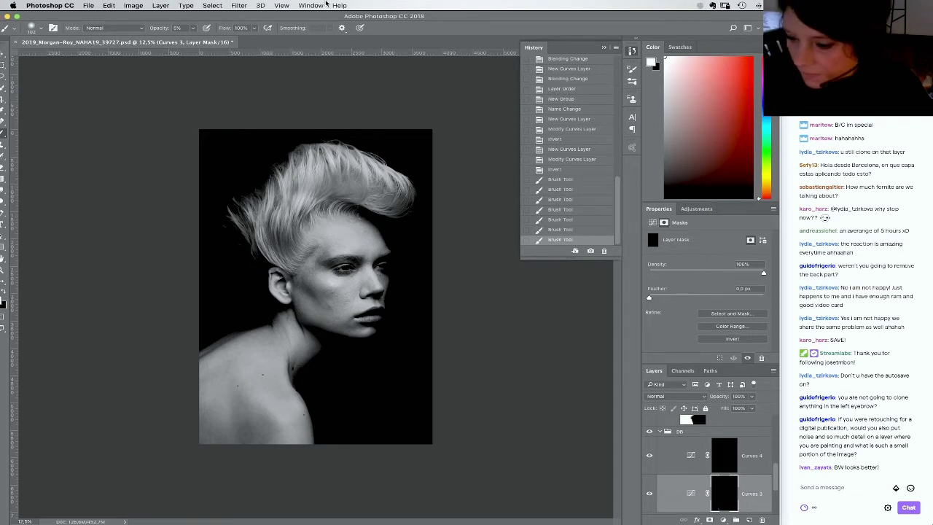
key("f")
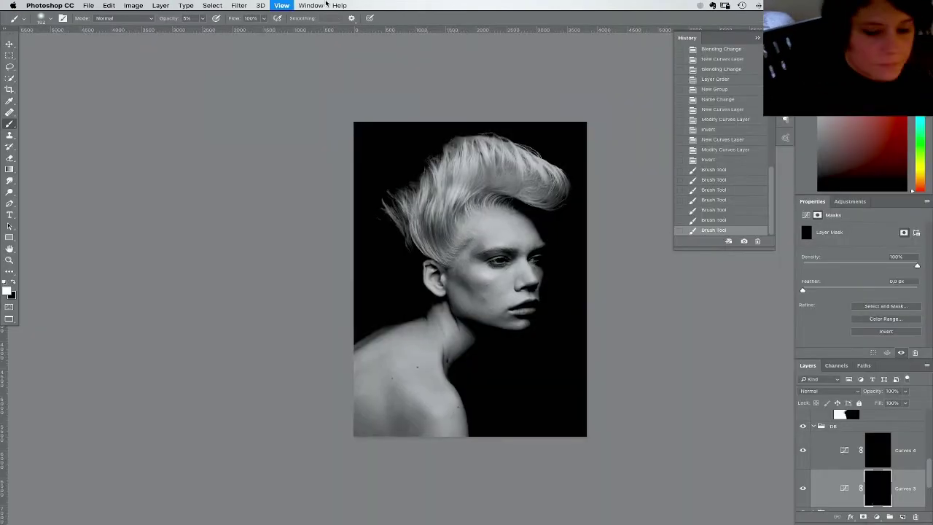
key("super+plus")
key("super+plus")
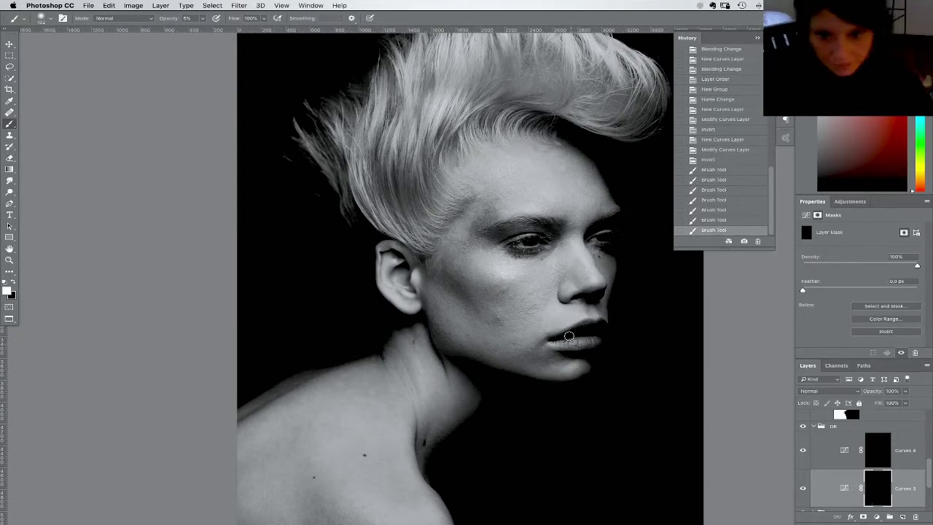
Lighten the dark patches on the lower back with a 44 px brush on the Curves 3 mask
scroll(566, 344, "down", 3)
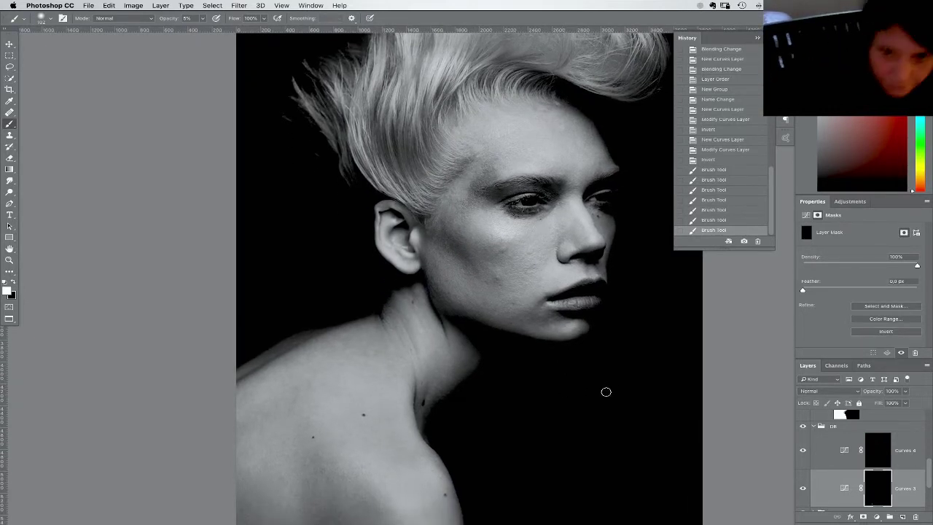
left_click_drag(551, 319, 552, 316)
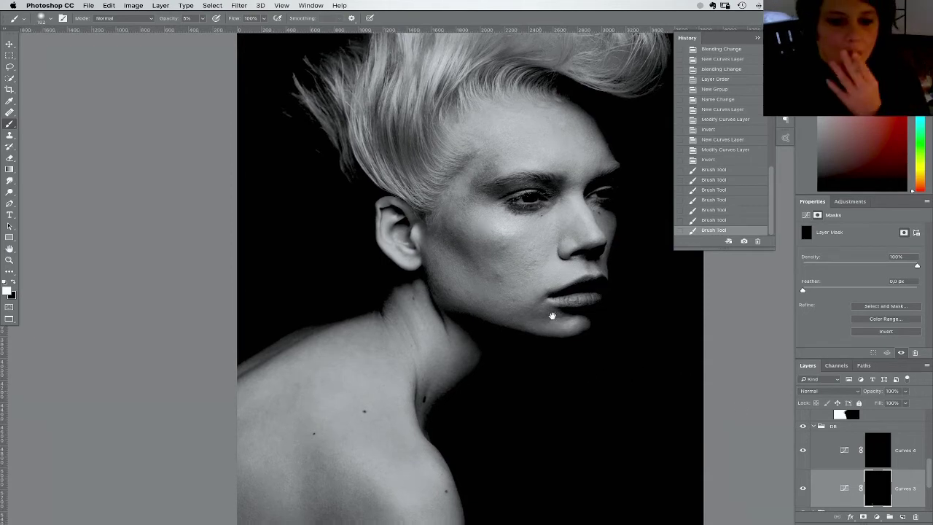
scroll(552, 328, "down", 5)
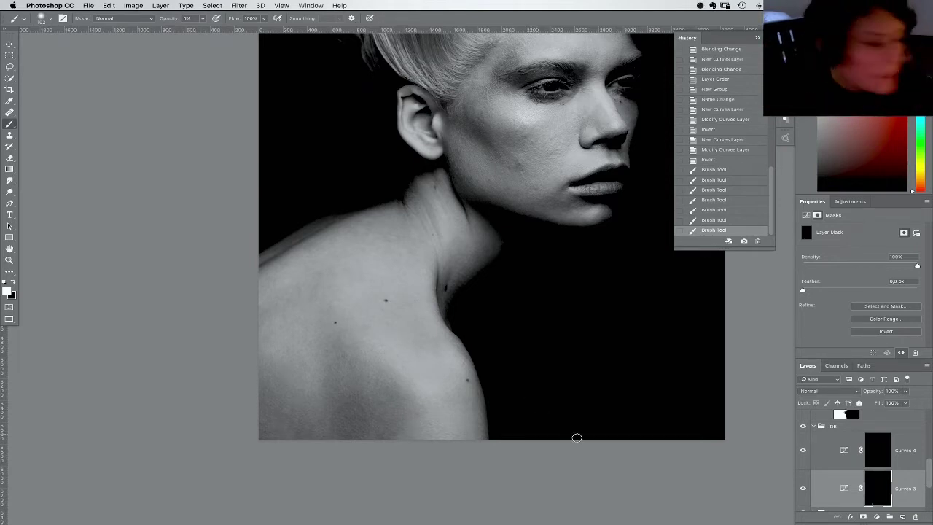
right_click(417, 371)
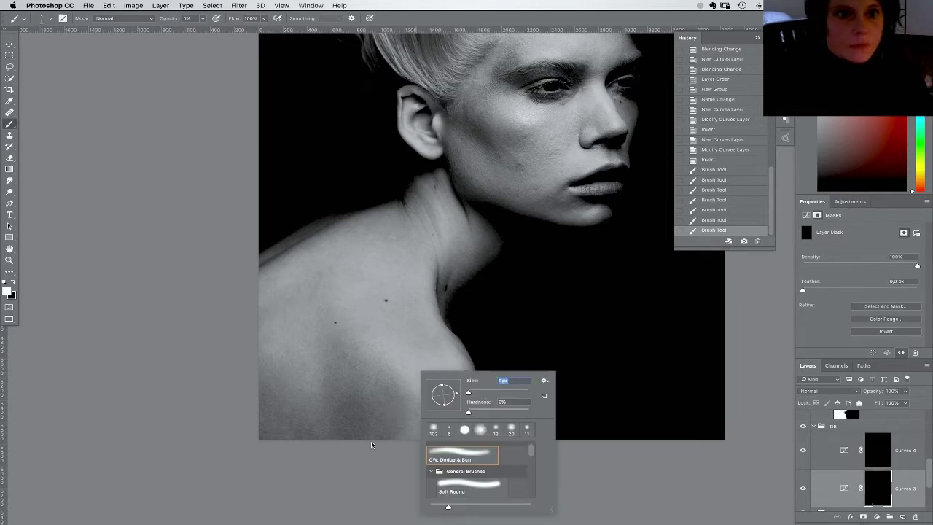
left_click_drag(469, 393, 481, 392)
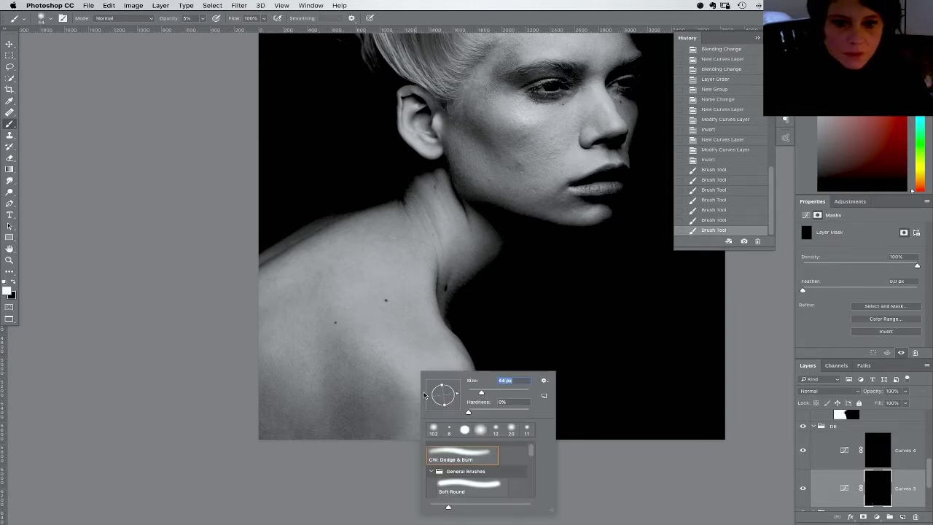
mouse_move(365, 420)
left_mouse_down()
mouse_move(363, 405)
mouse_move(353, 417)
mouse_move(334, 412)
mouse_move(339, 435)
mouse_move(291, 423)
mouse_move(321, 407)
mouse_move(345, 434)
mouse_move(405, 424)
mouse_move(382, 438)
mouse_move(394, 435)
left_mouse_up()
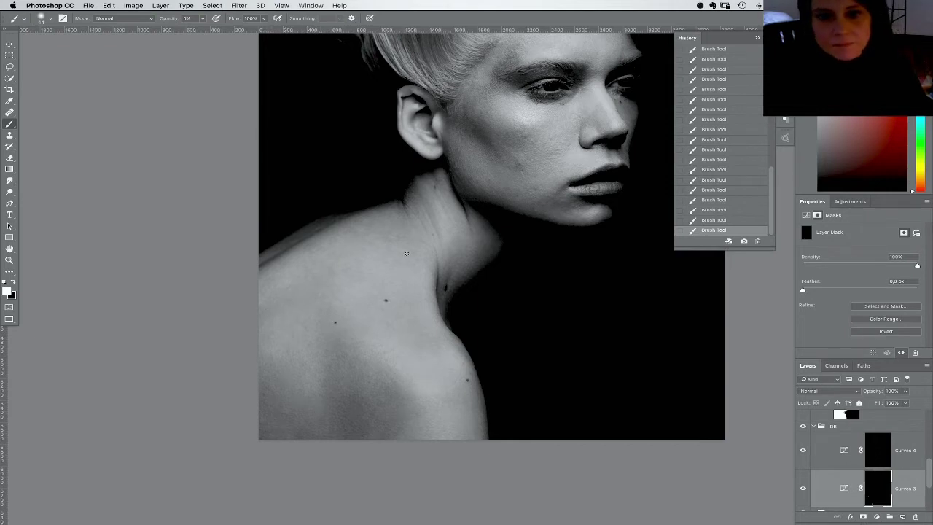
Reduce the brush to 28 px and lighten the dark patches on the cheek on the Curves 3 mask
scroll(367, 297, "up", 3)
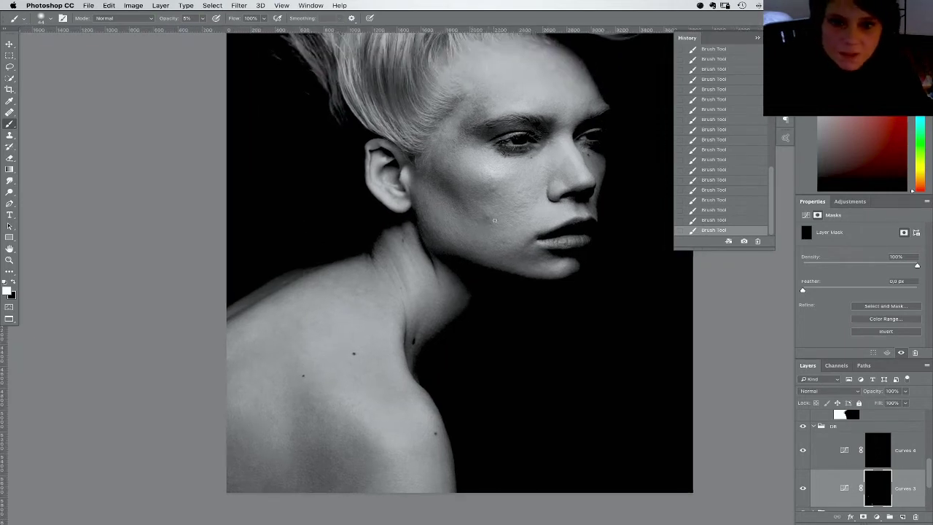
scroll(496, 241, "up", 2)
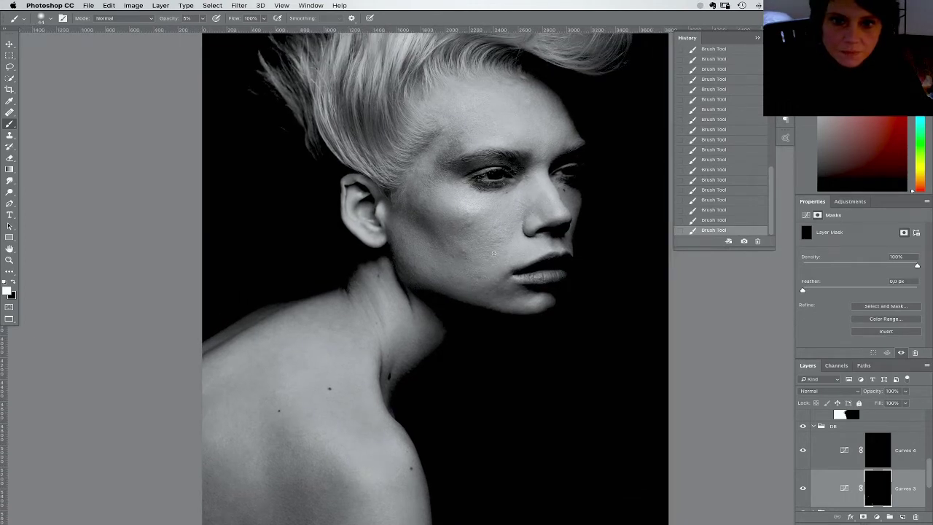
right_click(493, 253)
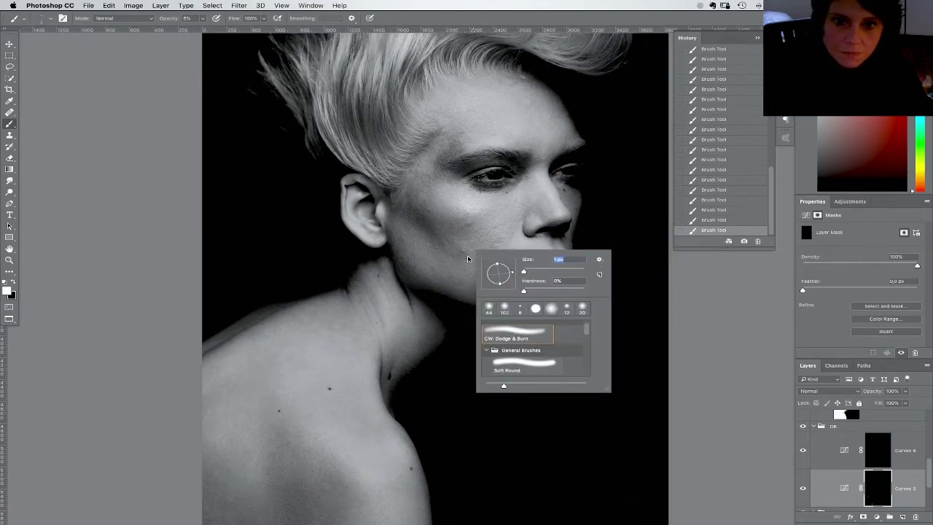
left_click(534, 270)
left_click(464, 253)
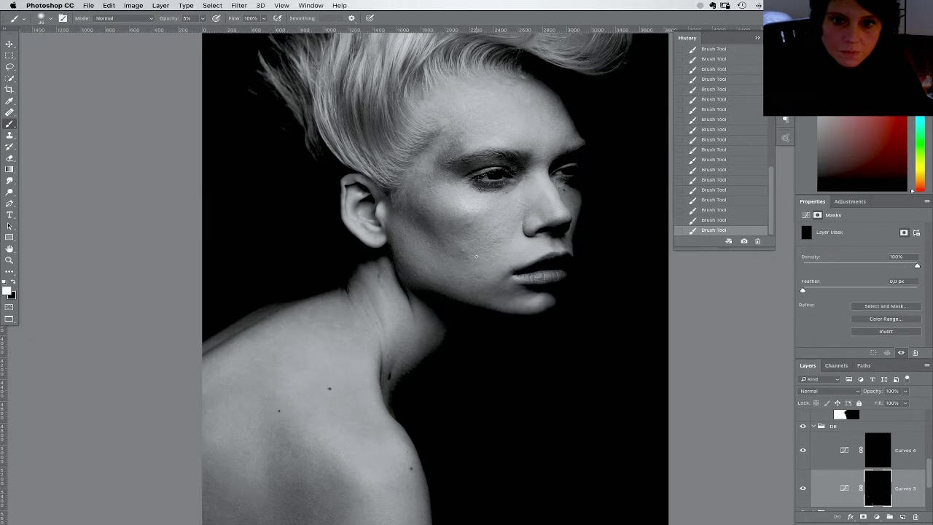
right_click(476, 256)
left_click_drag(531, 281, 535, 278)
left_click(463, 253)
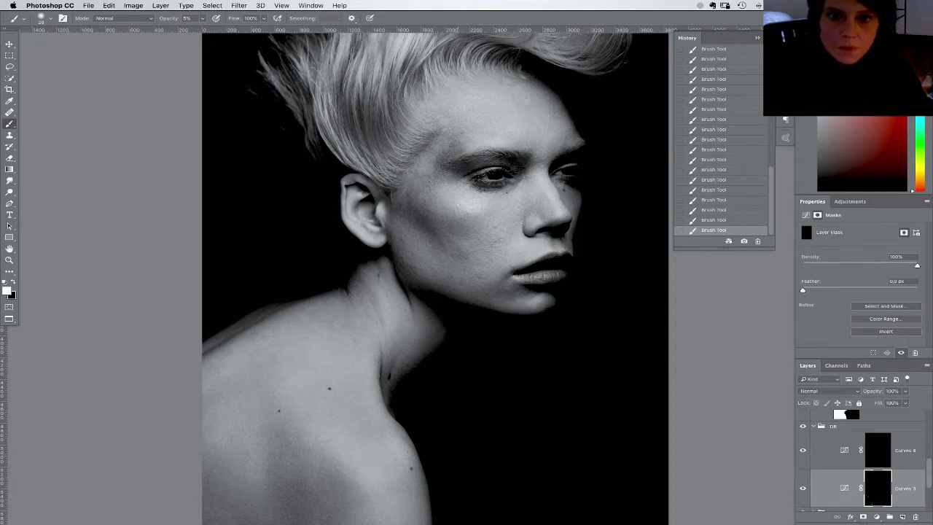
Darken bright patches on the face on the Curves 4 mask, and lighten dark patches on the forehead on the Curves 3 mask
left_click(897, 457)
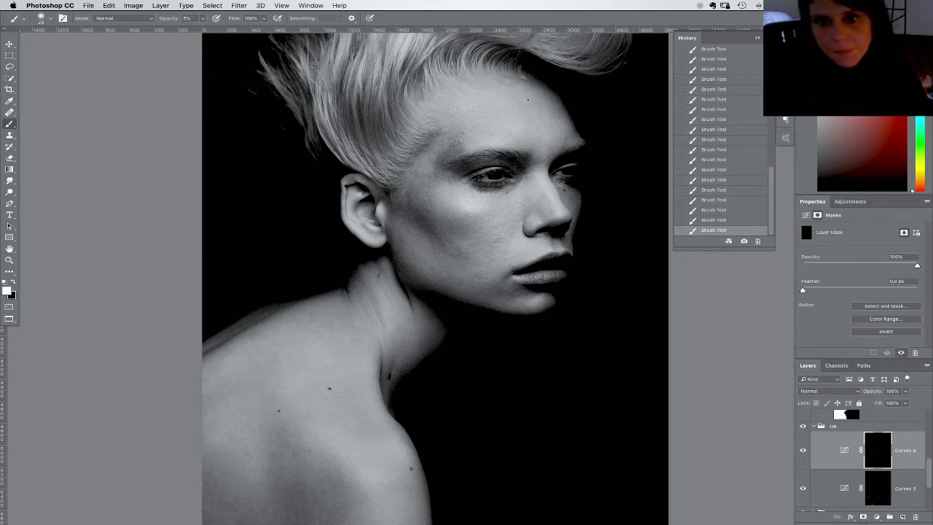
left_click(872, 481)
left_click_drag(521, 193, 485, 255)
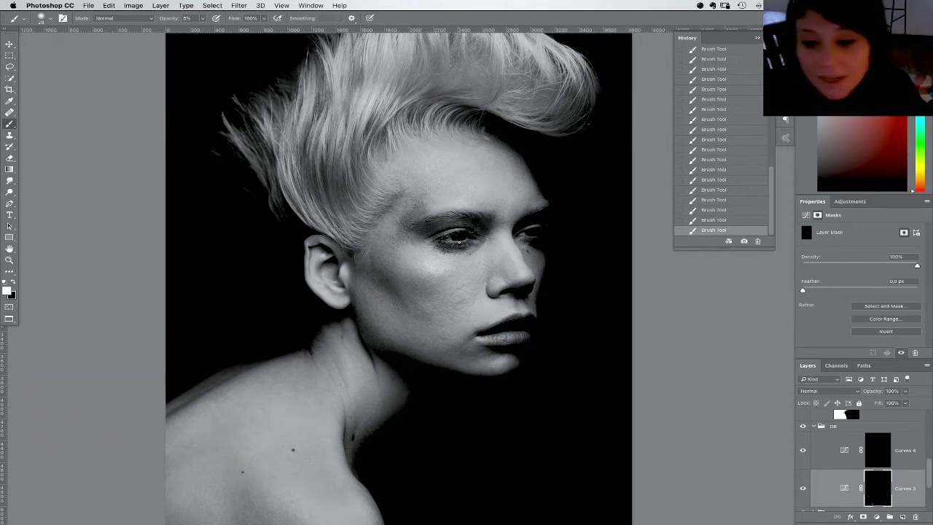
left_click_drag(459, 242, 436, 299)
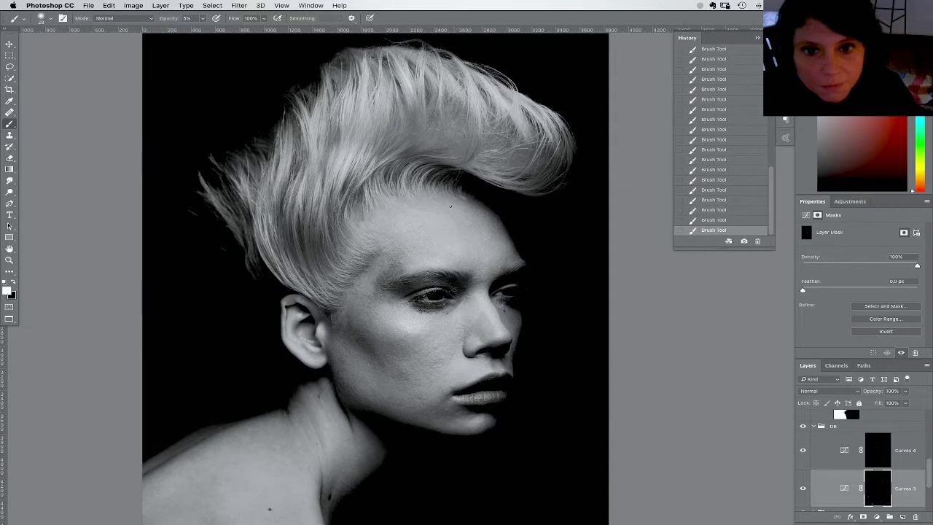
Darken bright spots around the temple on the Curves 4 mask and return to the Curves 3 mask for the cheek
key("alt+bracketright")
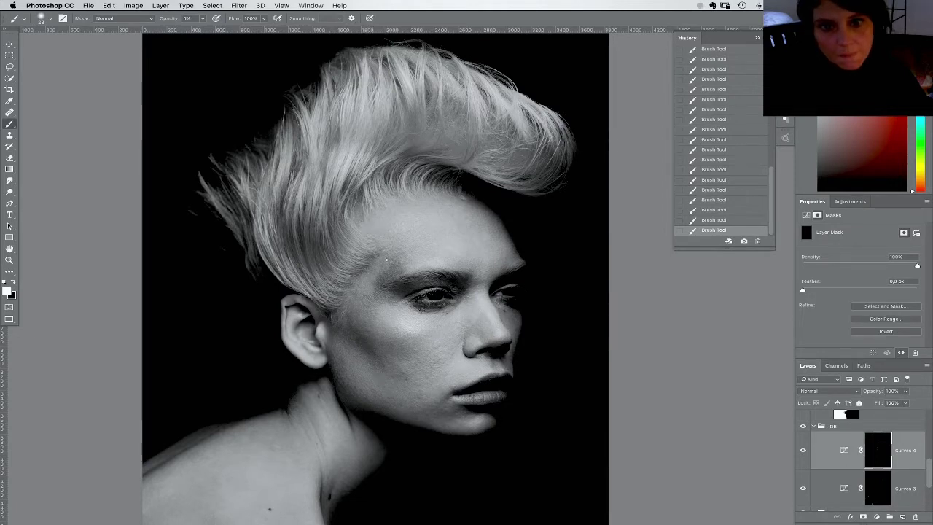
left_click(876, 481)
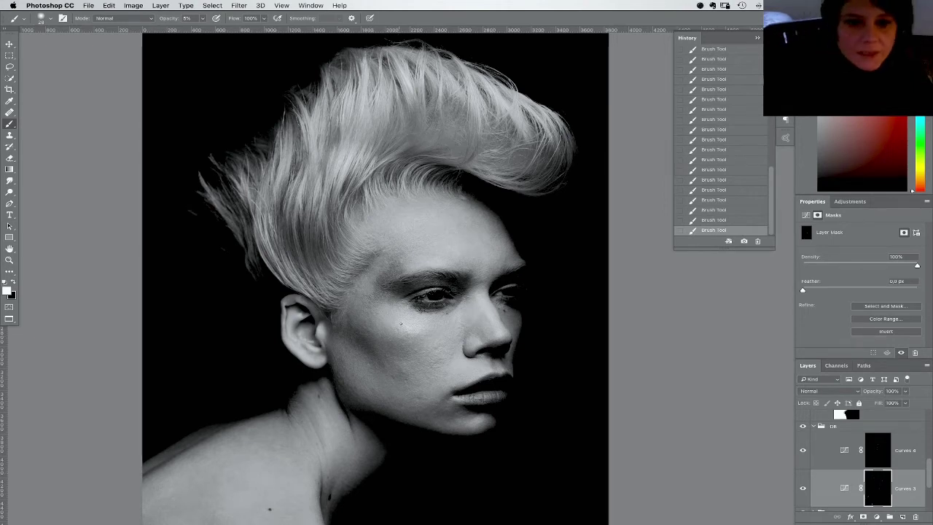
left_click_drag(402, 332, 400, 309)
Reduce the brush to 19 px and lighten small dark areas on the forehead and face on the Curves 3 mask
right_click(435, 329)
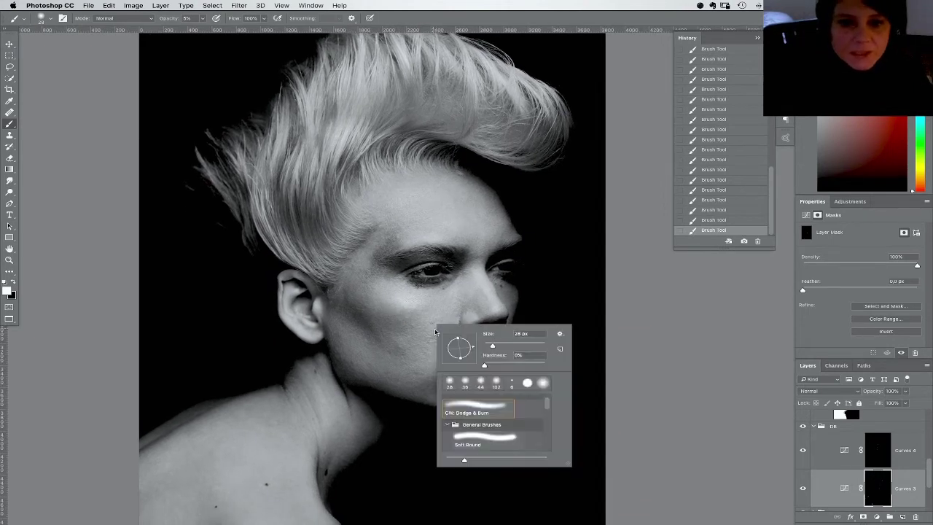
left_click_drag(490, 346, 489, 346)
left_click(431, 322)
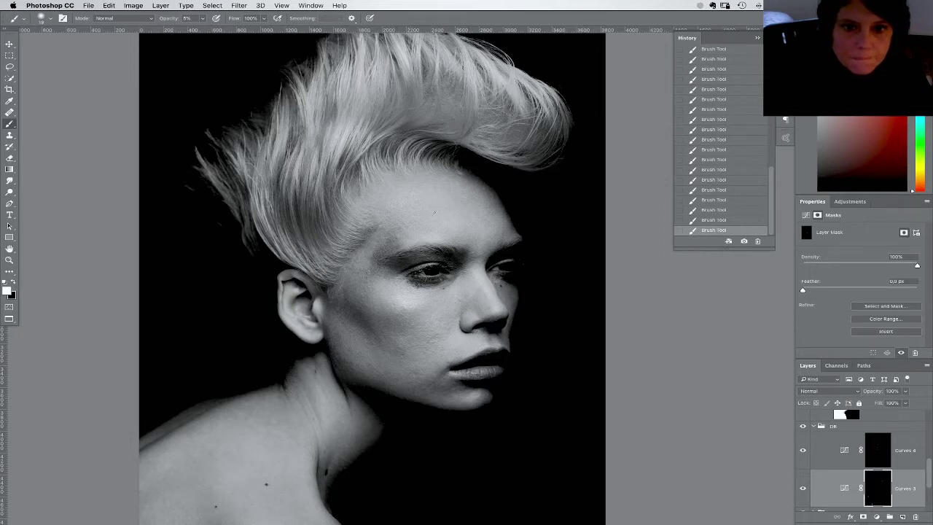
left_click_drag(377, 374, 382, 342)
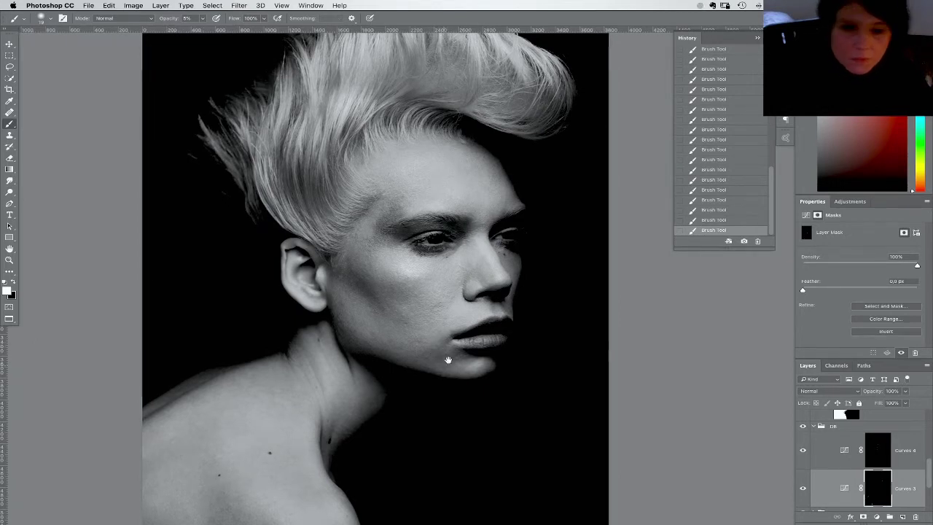
Set the brush to 6 px at 10% opacity and lighten fine dark marks in the cheek's skin texture
scroll(440, 338, "left", 2)
scroll(441, 339, "down", 2)
key("super+plus")
key("super+plus")
key("super+plus")
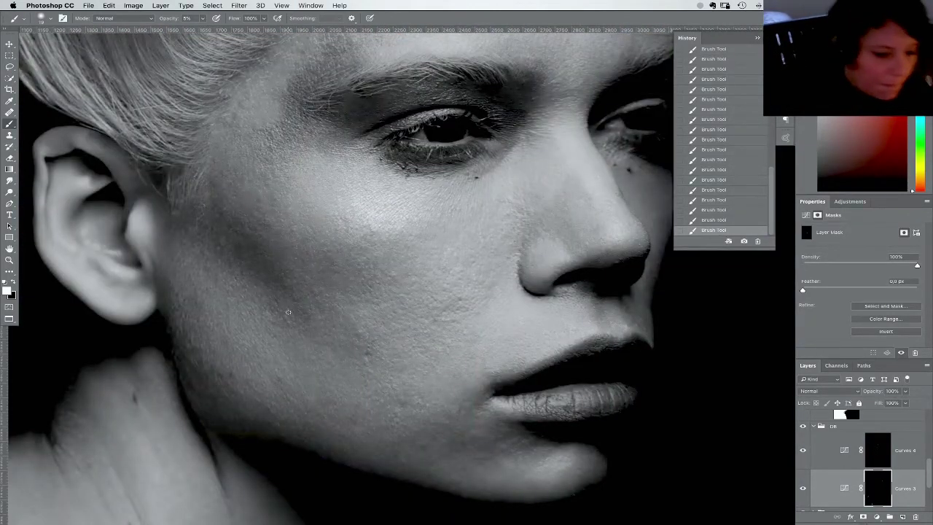
key("super+plus")
key("super+plus")
mouse_move(462, 274)
left_mouse_down()
mouse_move(481, 235)
mouse_move(456, 289)
left_mouse_up()
key("1")
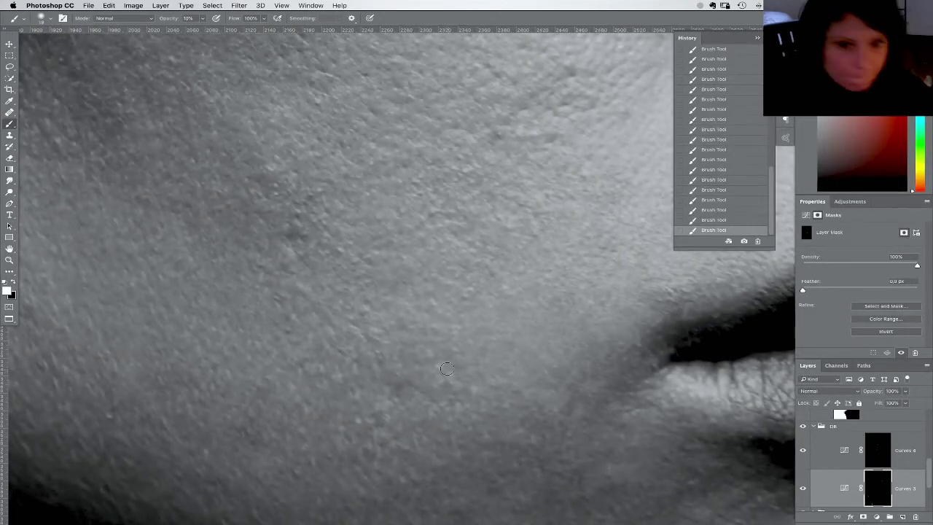
right_click(453, 373)
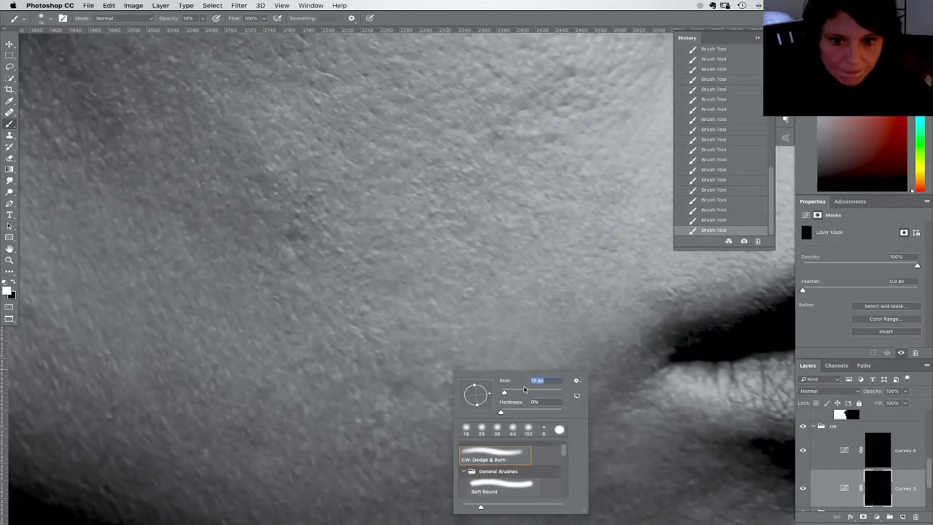
type("8")
key("Return")
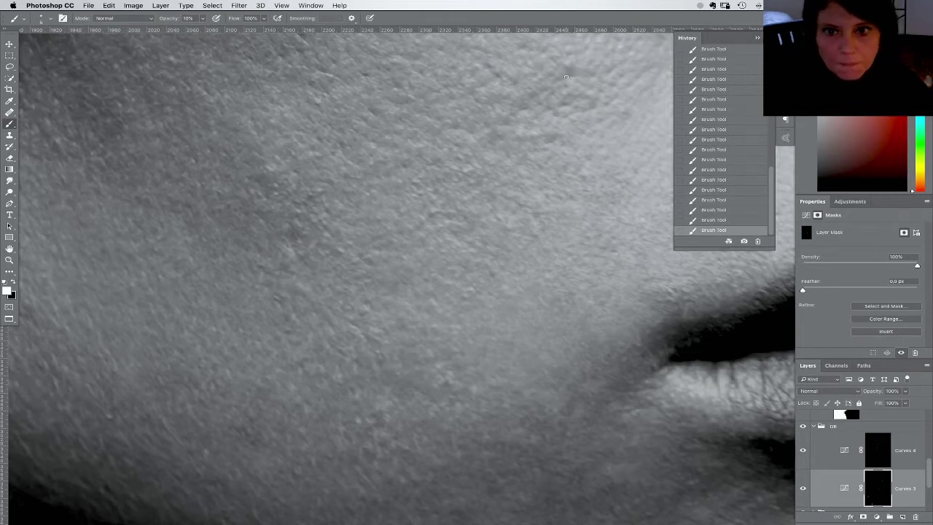
Continue lightening small dark pores across the middle of the cheek on the Curves 3 mask
scroll(520, 152, "up", 5)
scroll(520, 152, "left", 2)
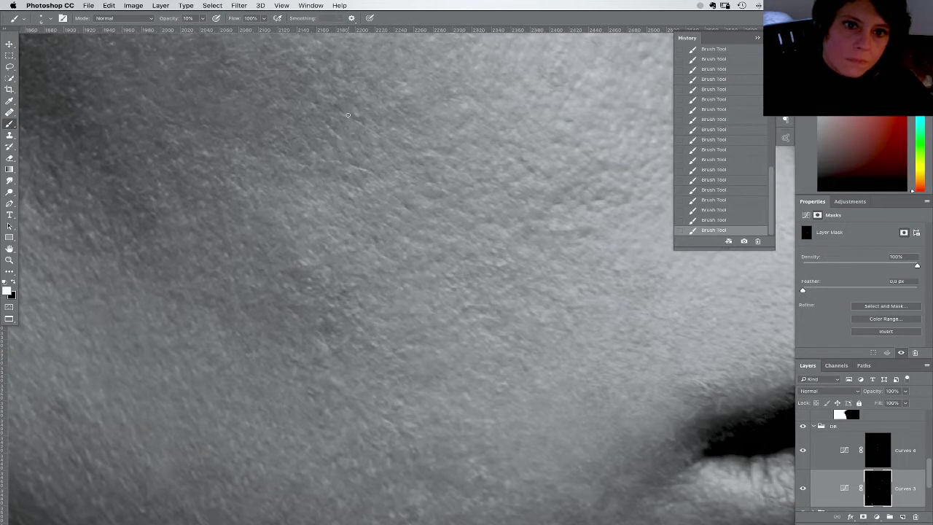
scroll(496, 236, "down", 2)
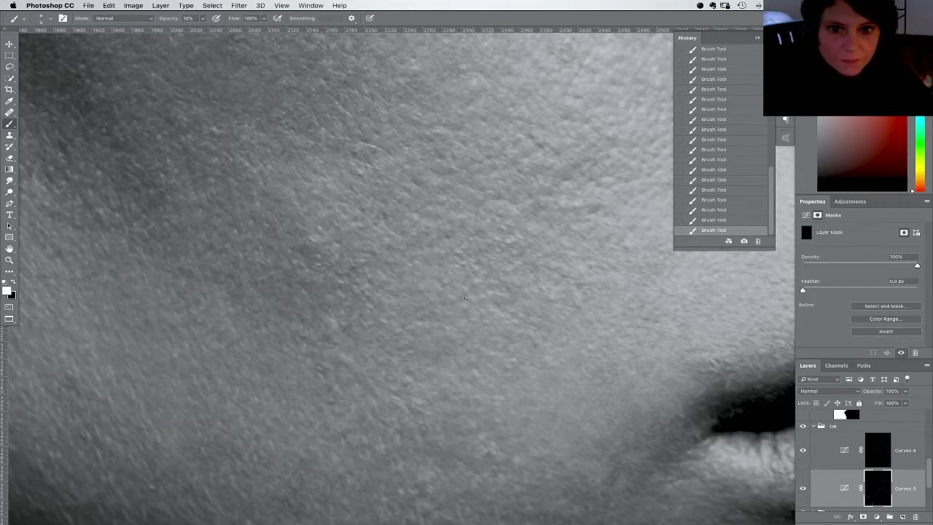
key("super+minus")
key("super+minus")
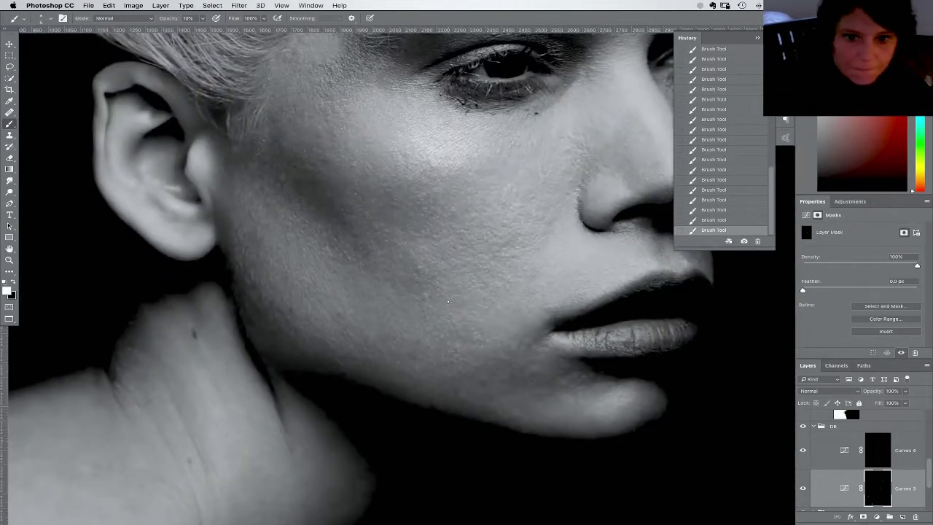
Darken the tiny bright specks in the cheek's skin texture on the Curves 4 mask
left_click(849, 461)
key("super+plus")
key("super+plus")
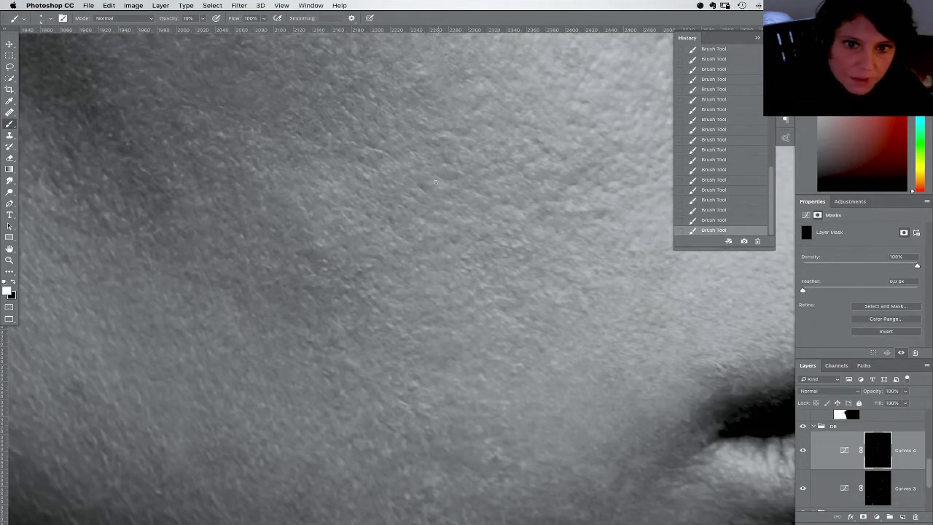
Lighten the remaining dark specks on the lower cheek on the Curves 3 mask
left_click(882, 479)
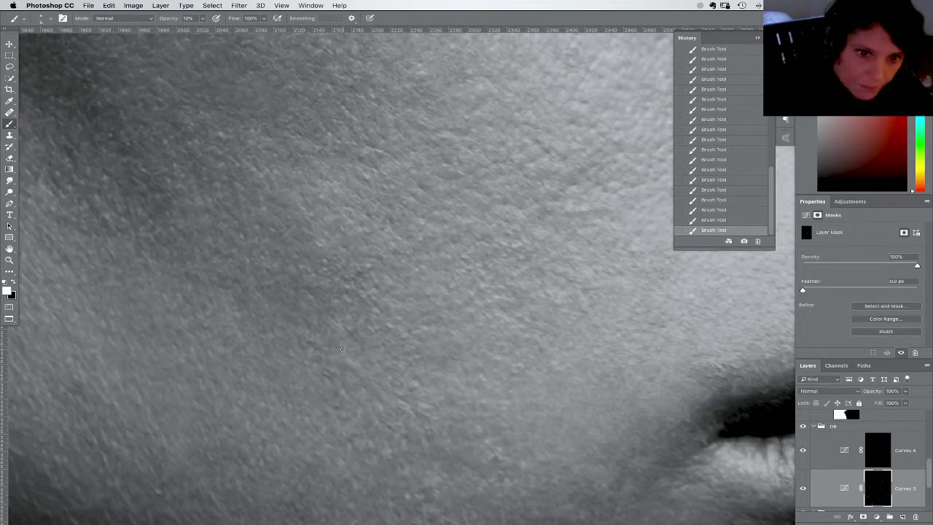
key("super+minus")
key("super+minus")
key("super+minus")
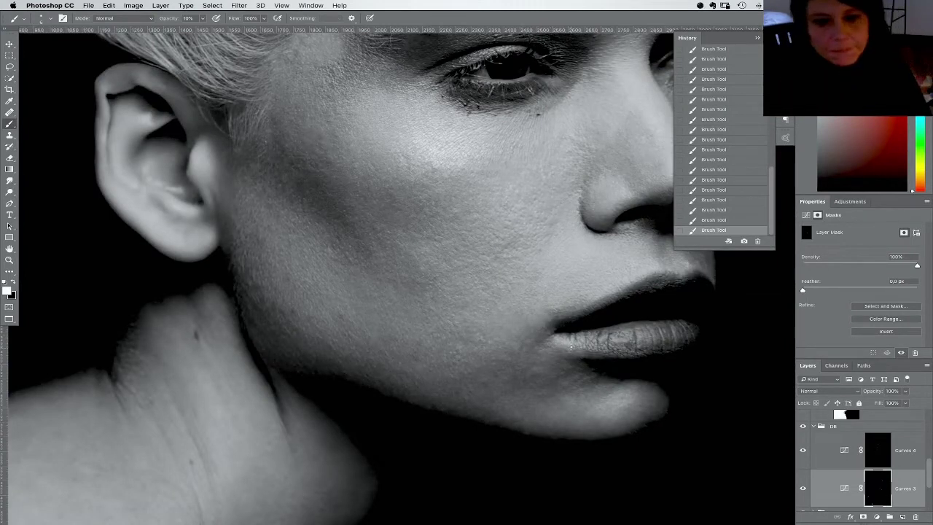
Set the brush to 11 px and lighten the small dark patches beside the mouth corner on the Curves 3 mask
right_click(595, 376)
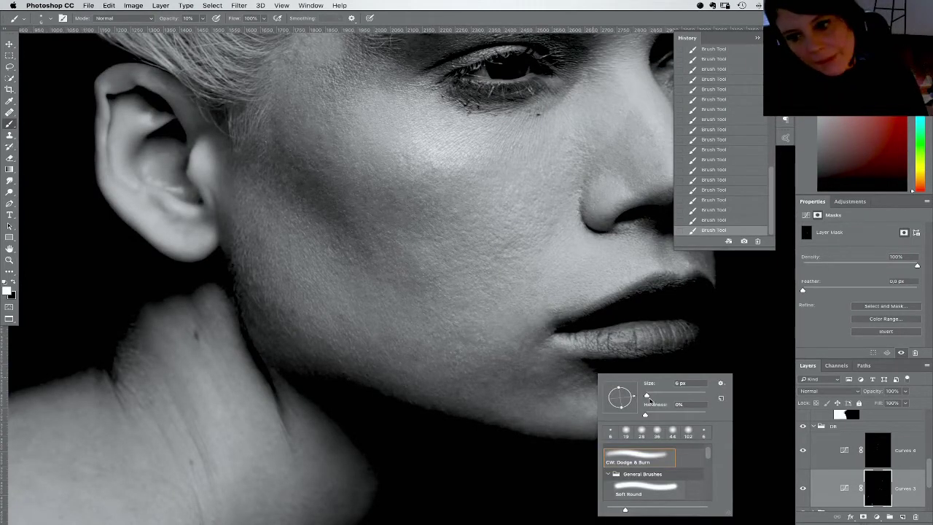
left_click(876, 437)
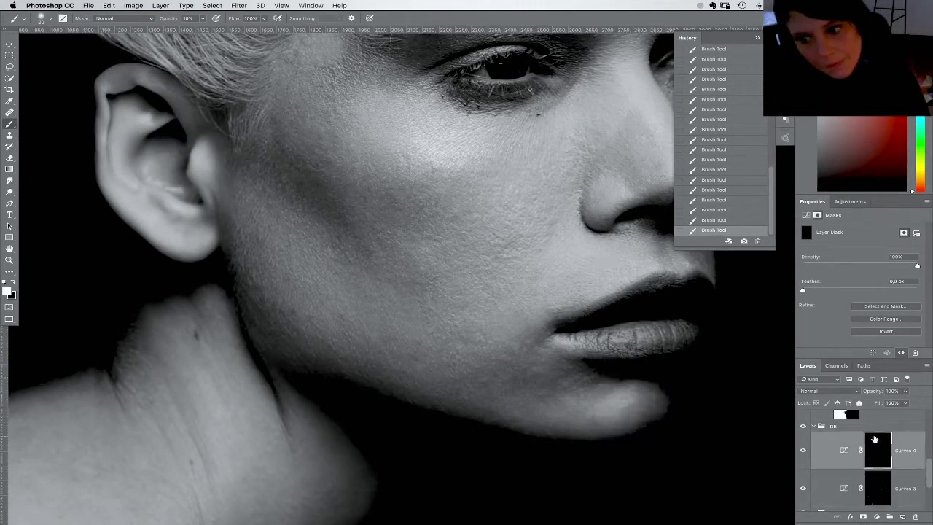
left_click(881, 493)
scroll(512, 356, "down", 2)
scroll(512, 357, "right", 2)
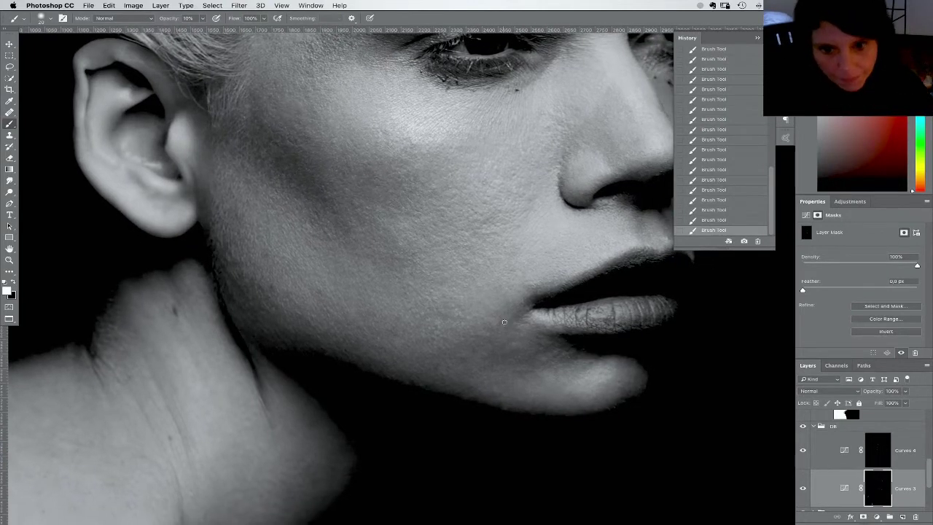
right_click(504, 321)
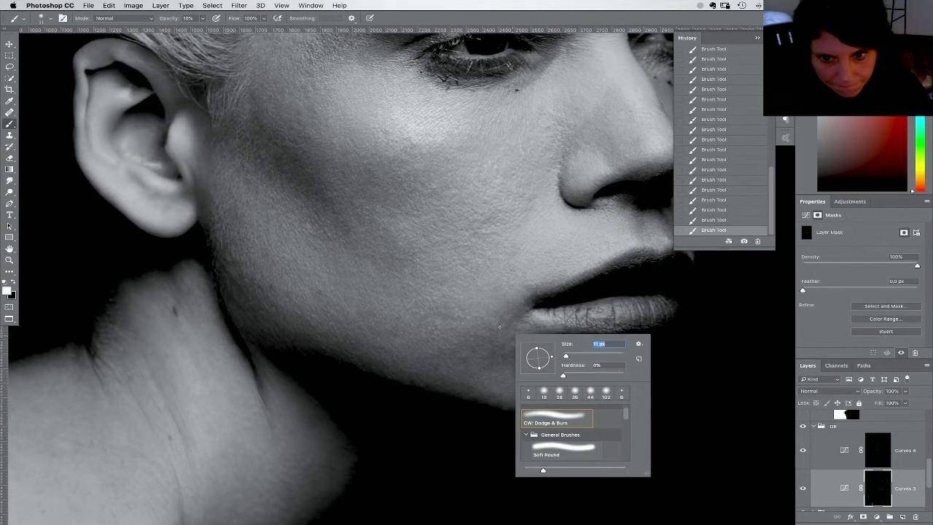
key("Escape")
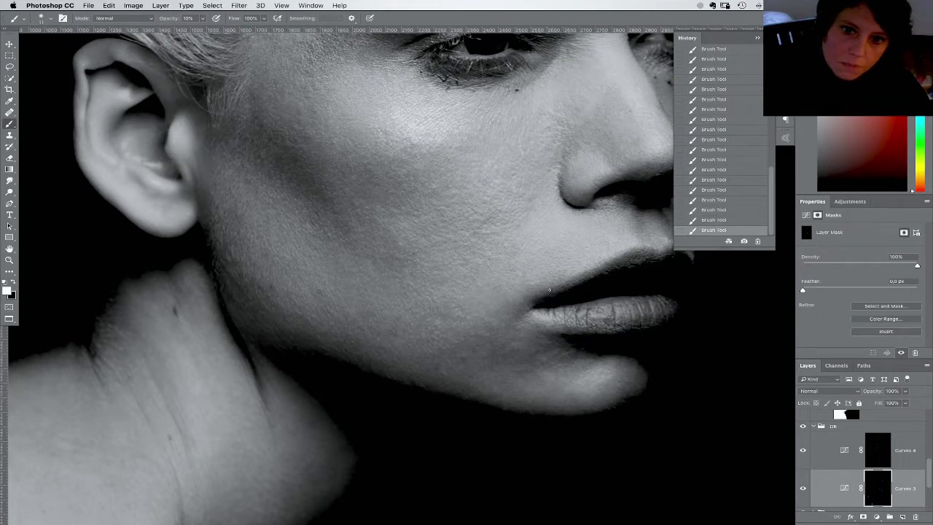
Set the brush to 5 px and darken the fine bright specks around the mouth corner and upper lip edge on the Curves 4 mask
key("super+plus")
key("super+plus")
key("super+plus")
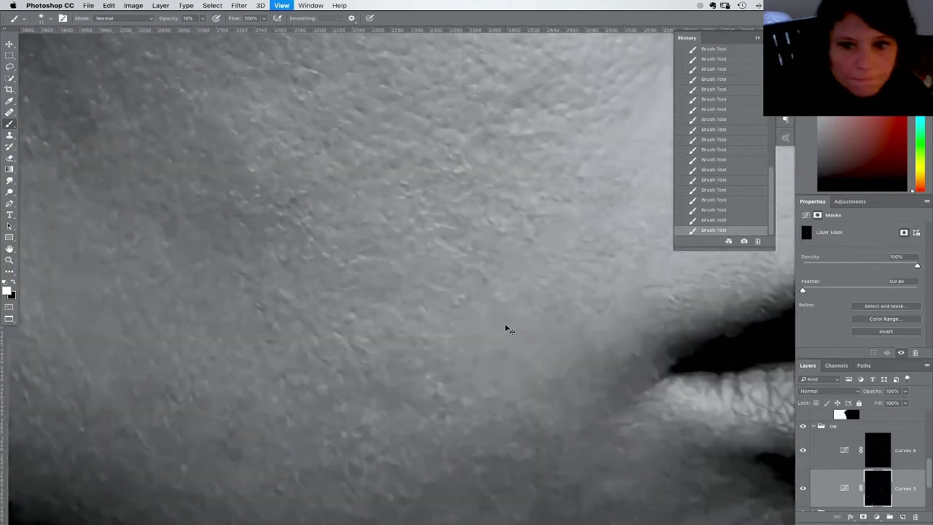
key("super+plus")
left_click_drag(558, 381, 412, 342)
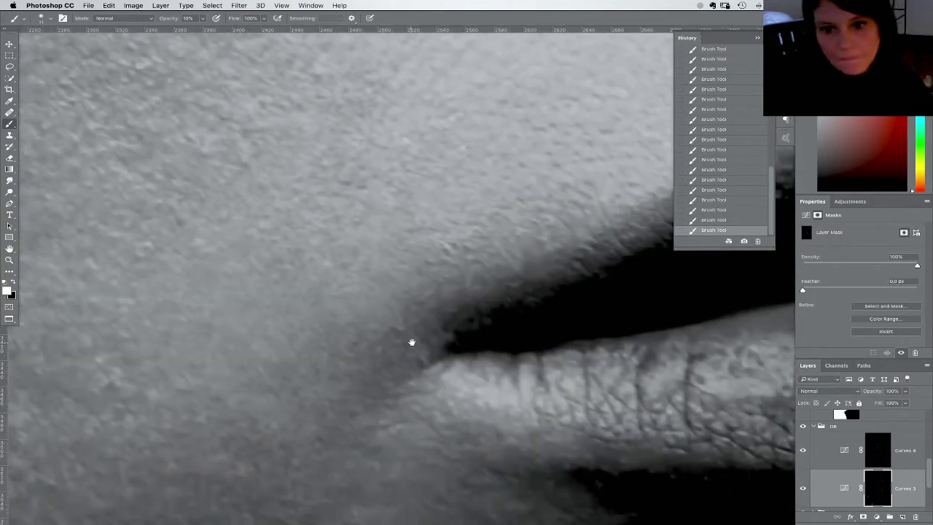
right_click(456, 304)
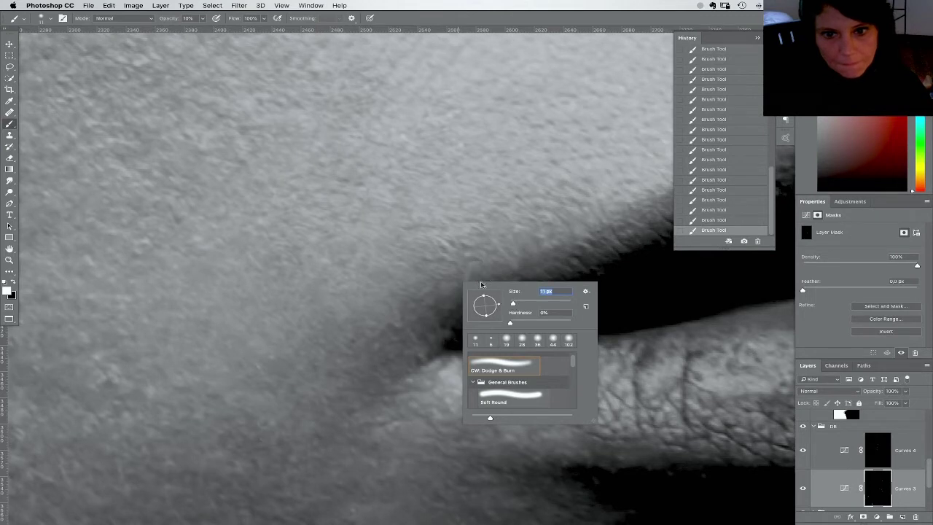
type("5")
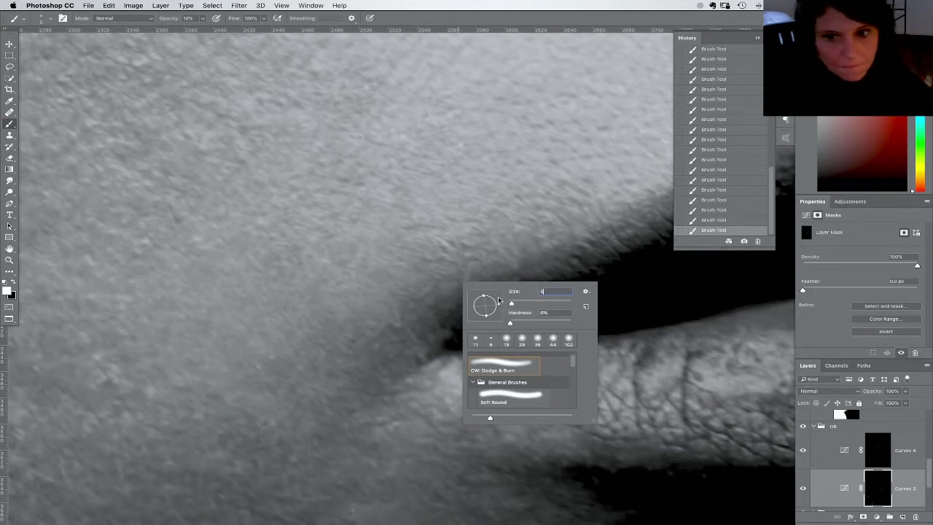
key("Return")
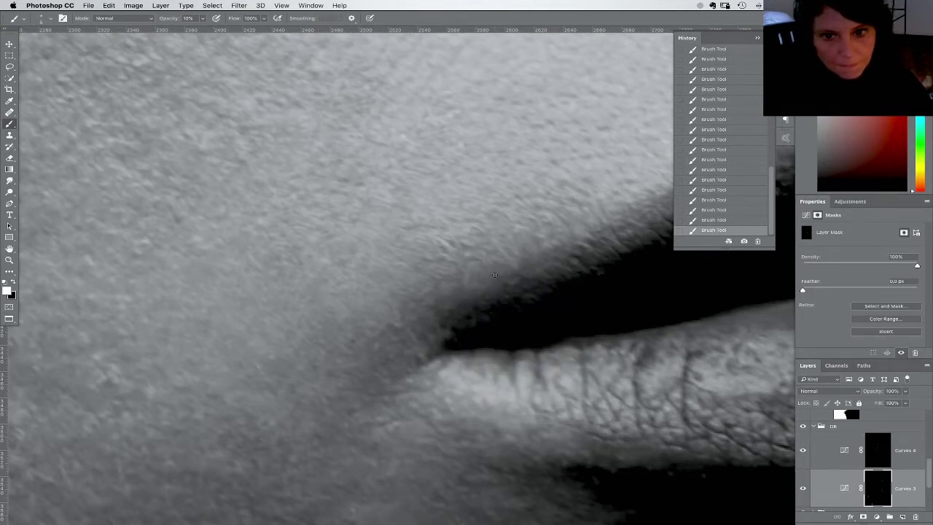
left_click(878, 461)
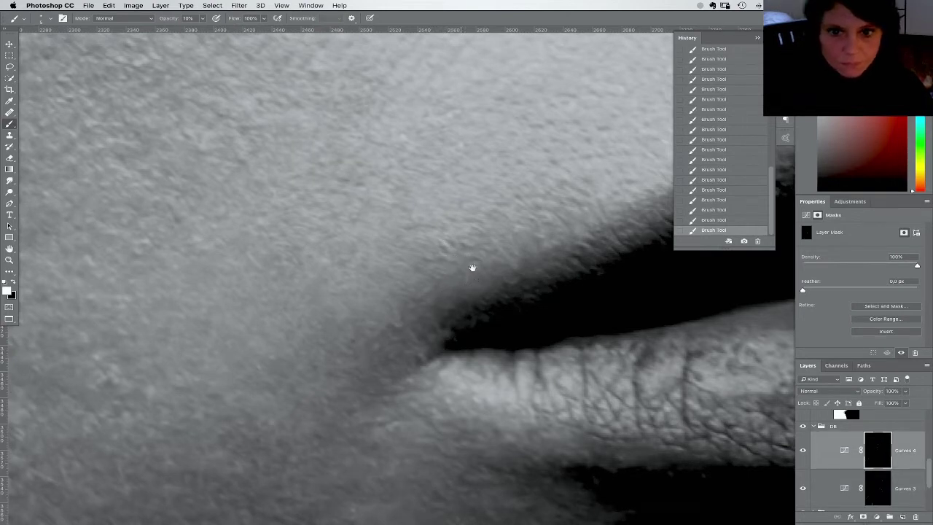
left_click_drag(507, 265, 429, 287)
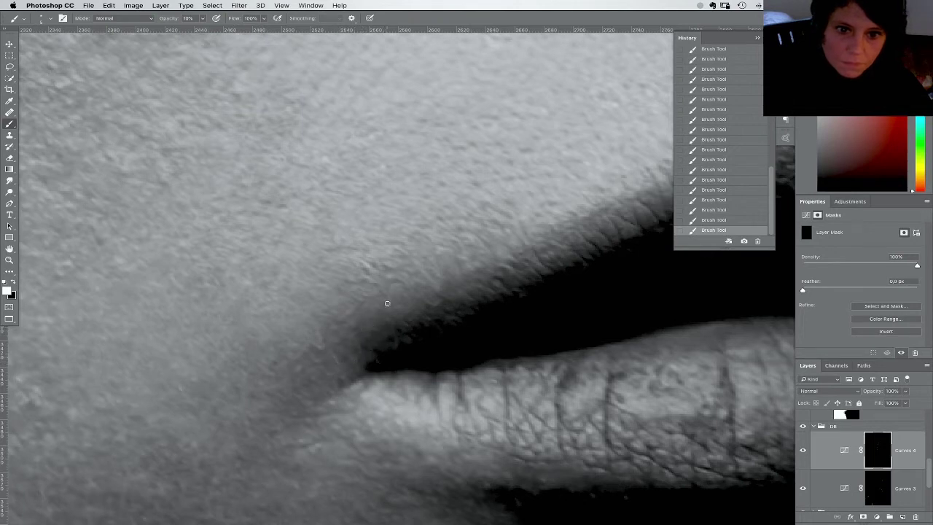
scroll(583, 328, "left", 2)
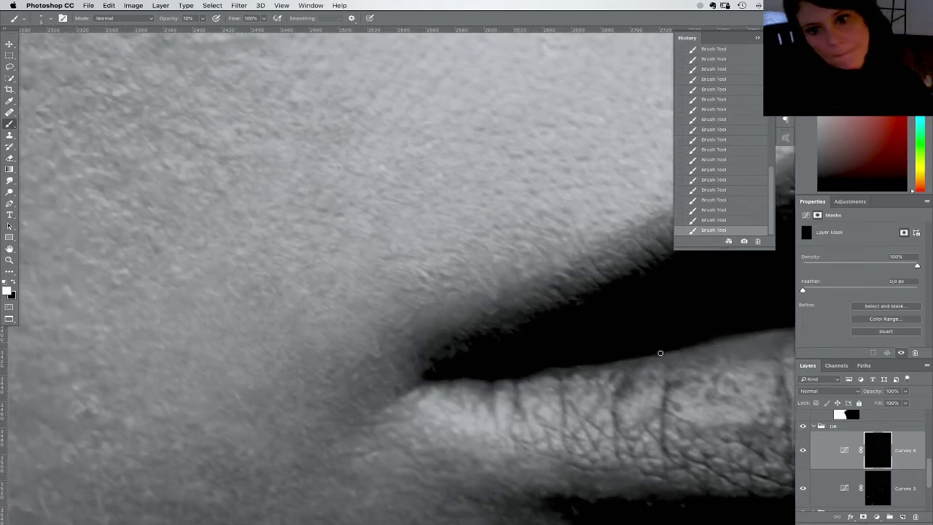
Set the brush to 3 px and lighten the tiny dark marks along the upper lip edge on the Curves 3 mask
left_click(887, 494)
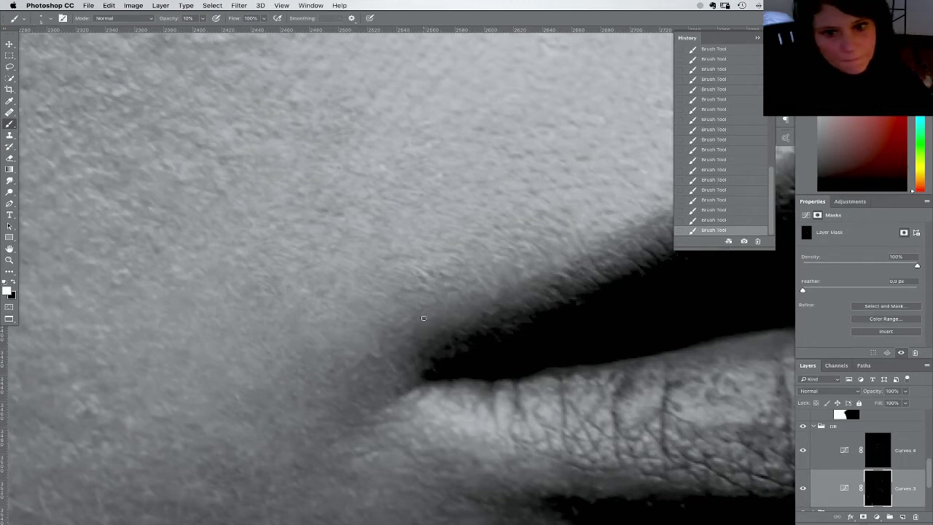
right_click(467, 326)
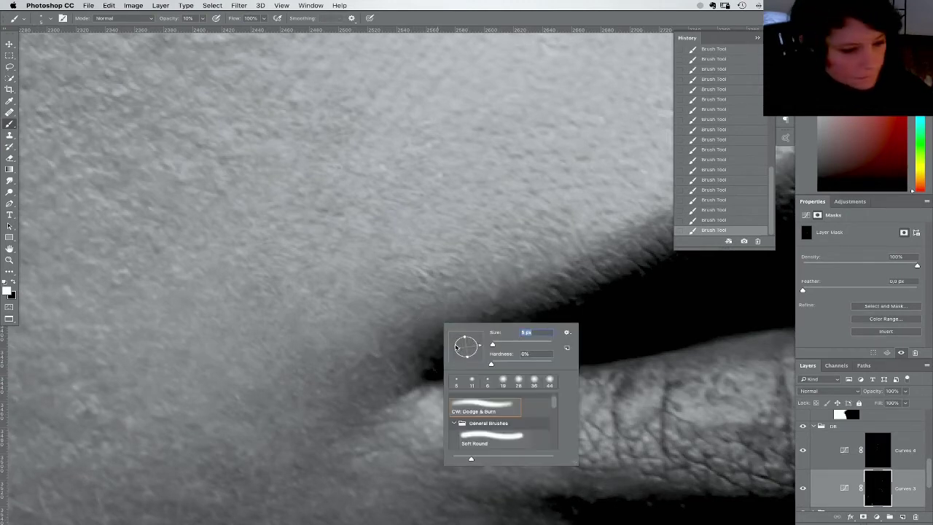
type("3")
key("Return")
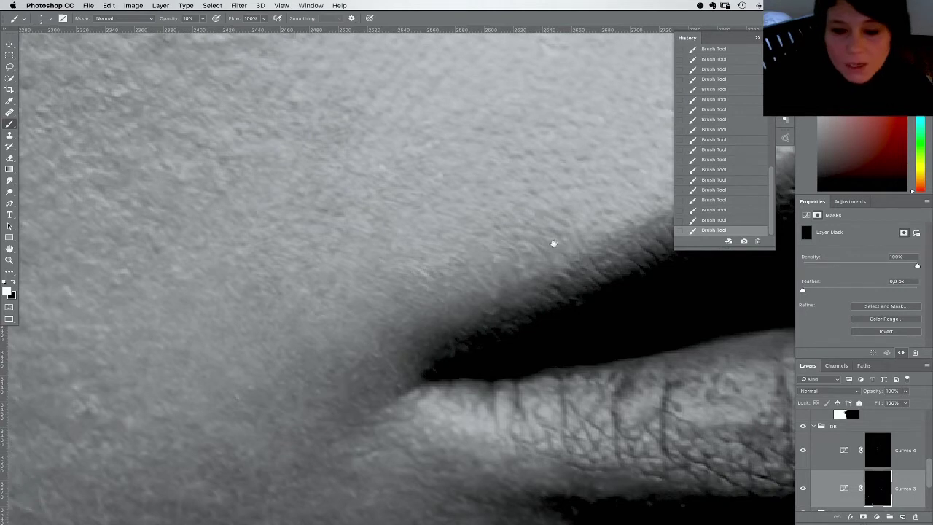
left_click_drag(535, 243, 377, 279)
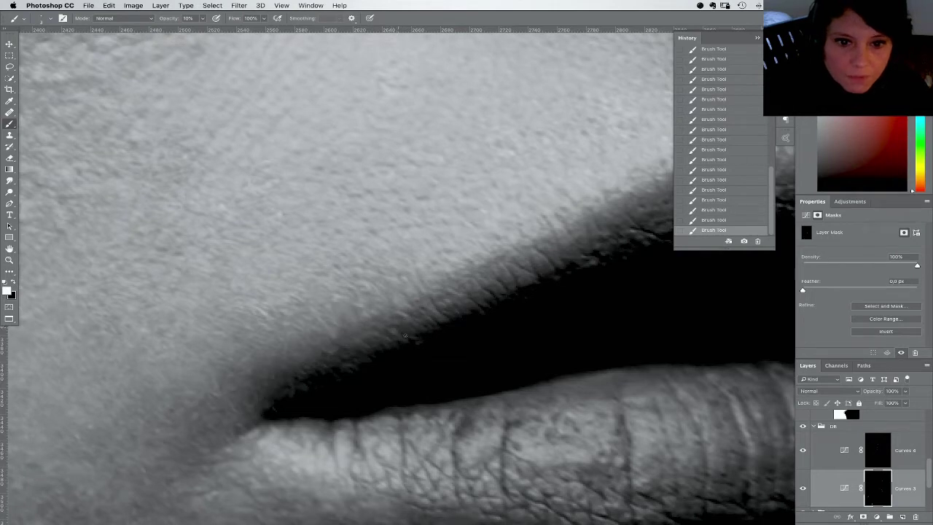
left_click_drag(393, 333, 506, 299)
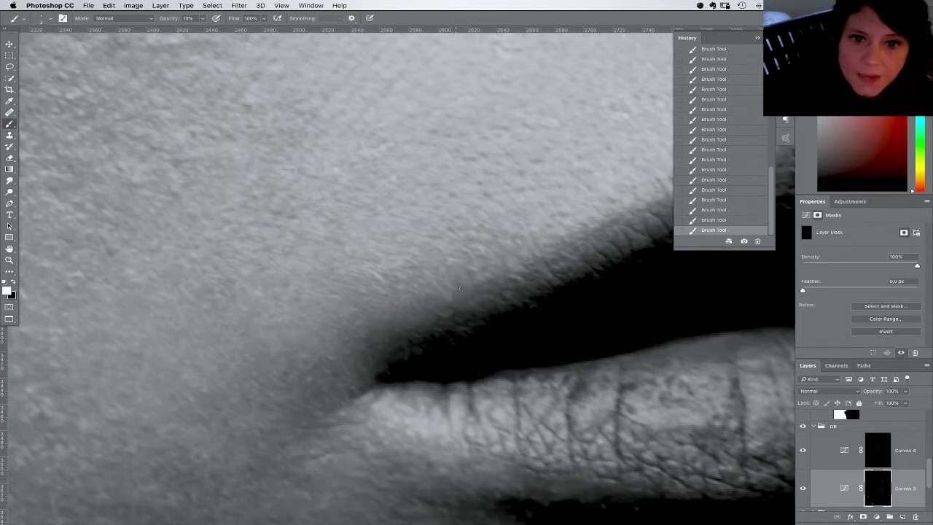
Set the brush to 25 px and lighten the uneven dark areas between the mouth corner and lower cheek on the Curves 3 mask
key("super+minus")
key("super+minus")
key("super+minus")
key("super+minus")
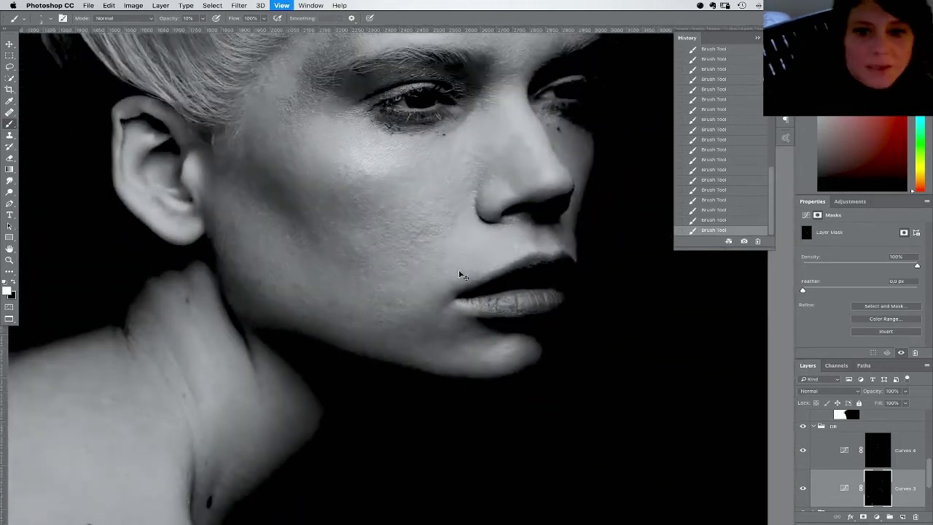
right_click(506, 357)
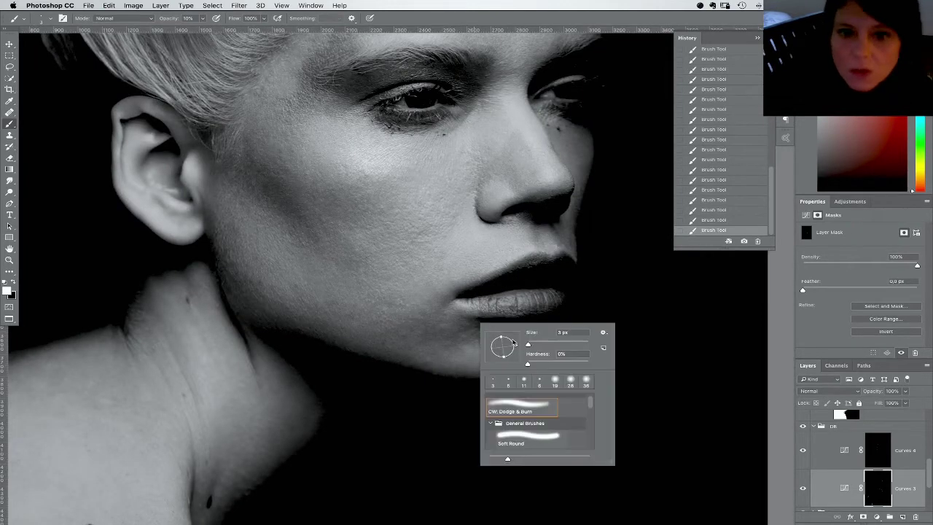
left_click(445, 298)
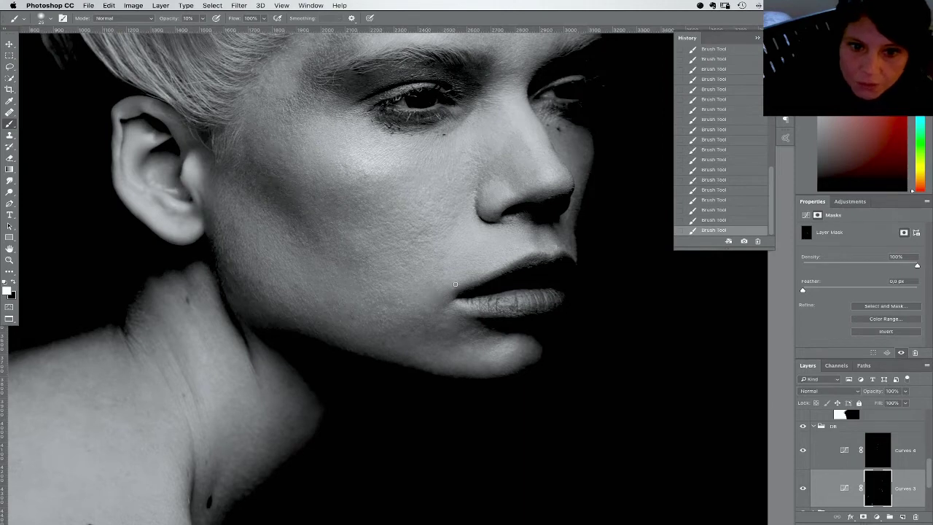
scroll(447, 309, "down", 2)
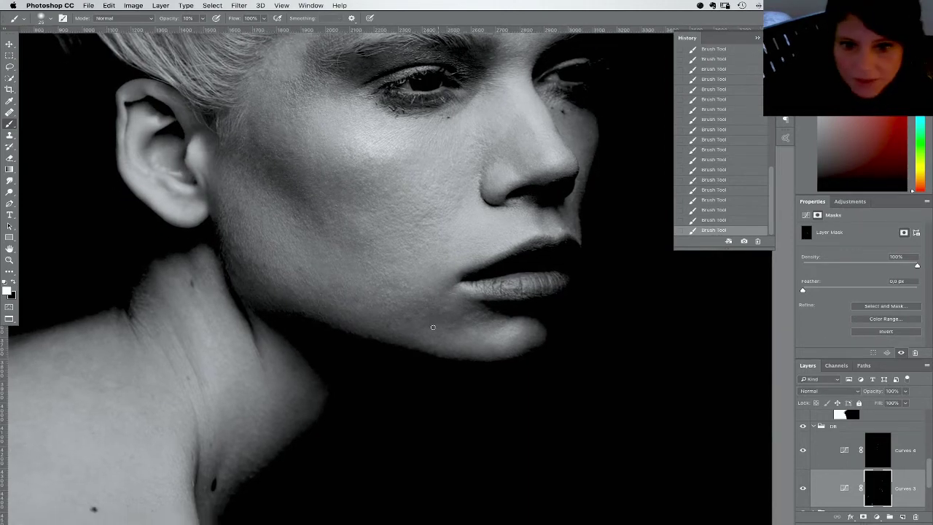
scroll(388, 330, "up", 8)
scroll(388, 330, "right", 4)
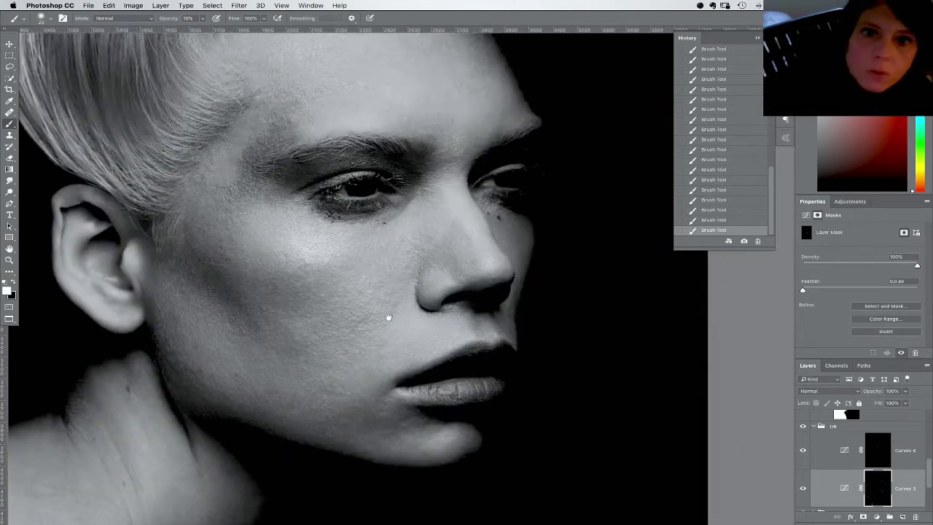
scroll(387, 330, "down", 2)
scroll(387, 330, "left", 5)
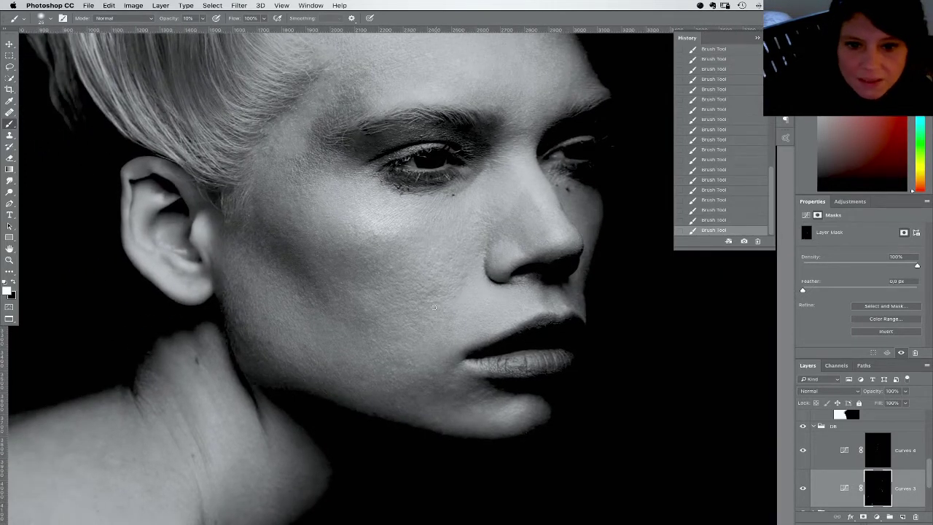
Set the brush to 17 px and lighten the remaining dark patches across the cheek and temple on the Curves 3 mask
right_click(436, 308)
left_click(490, 329)
left_click(435, 292)
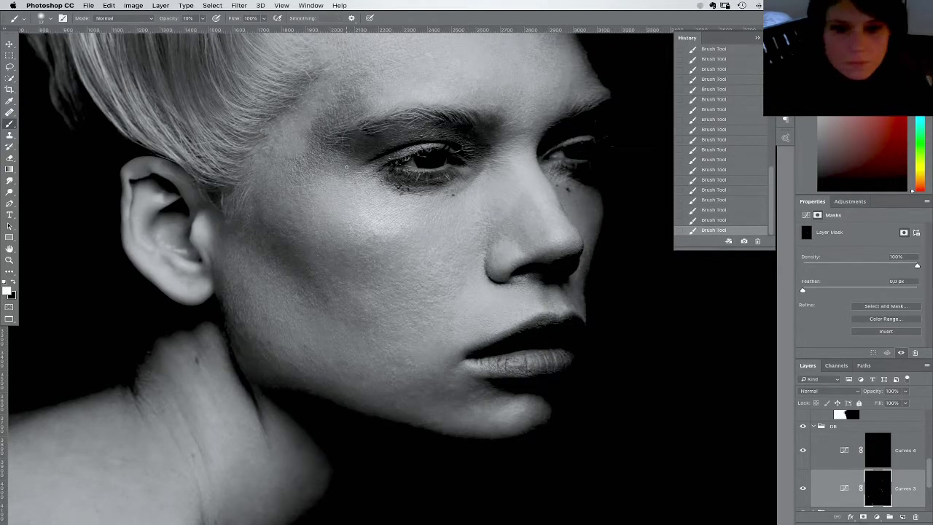
left_click_drag(358, 390, 381, 344)
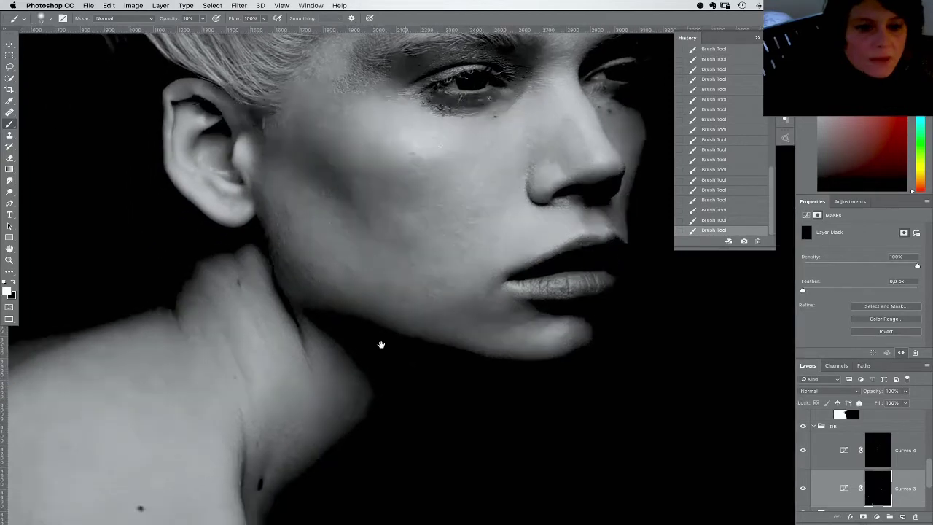
Enlarge the brush for broader lightening around the mouth on the Curves 3 mask, and return to the standard screen mode
key("super+0")
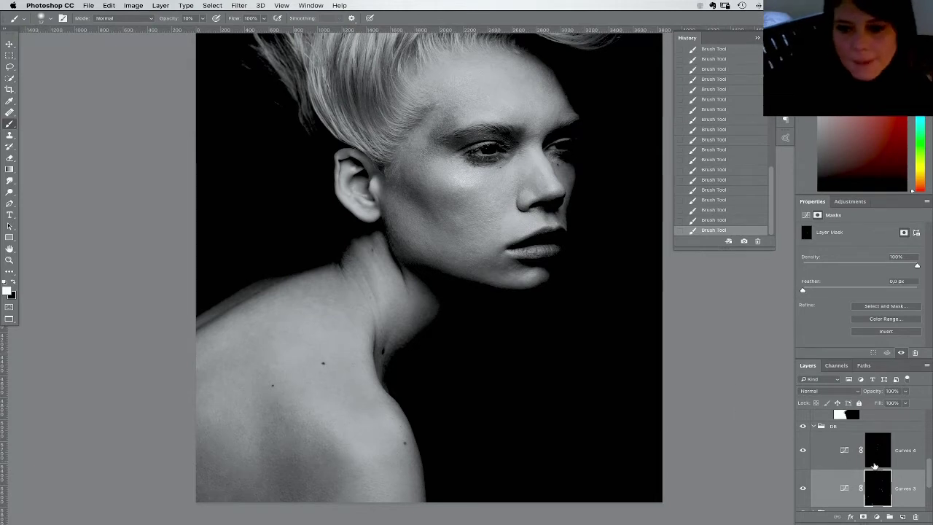
right_click(450, 291)
left_click_drag(508, 309, 524, 310)
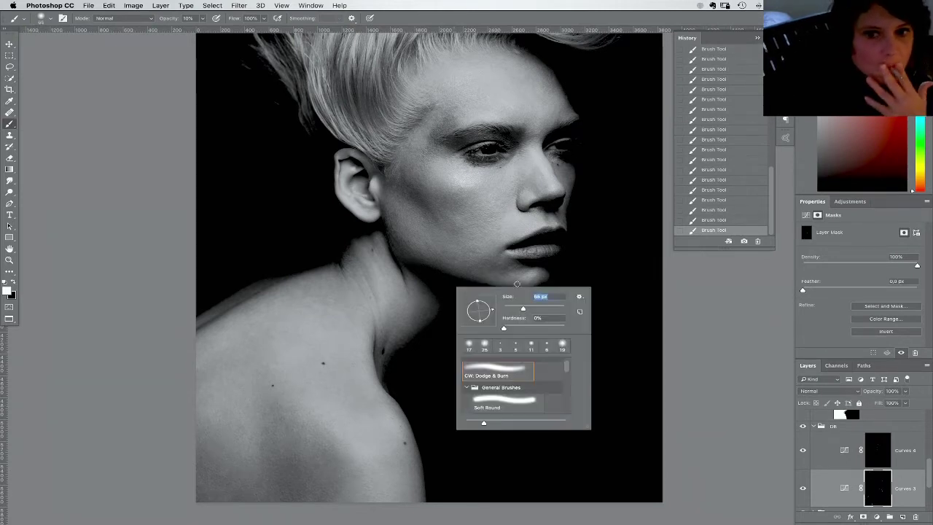
left_click(473, 267)
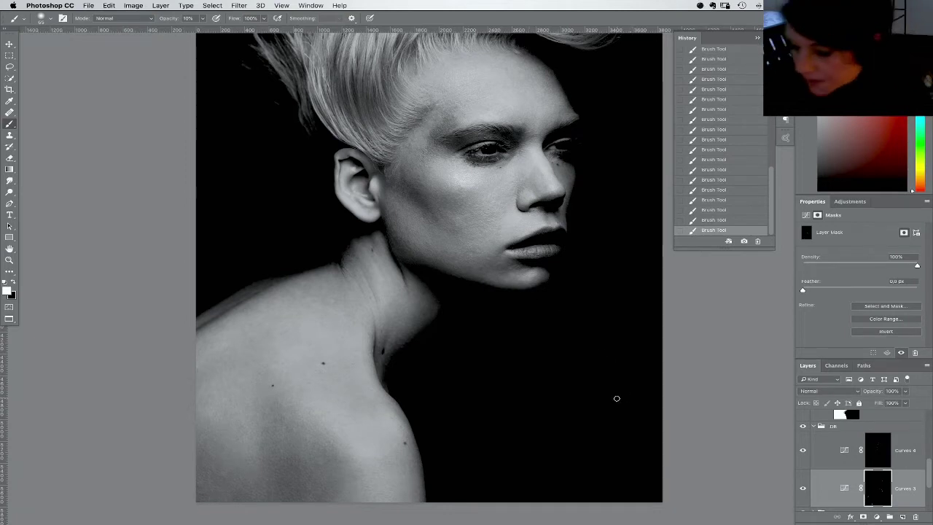
key("f")
key("f")
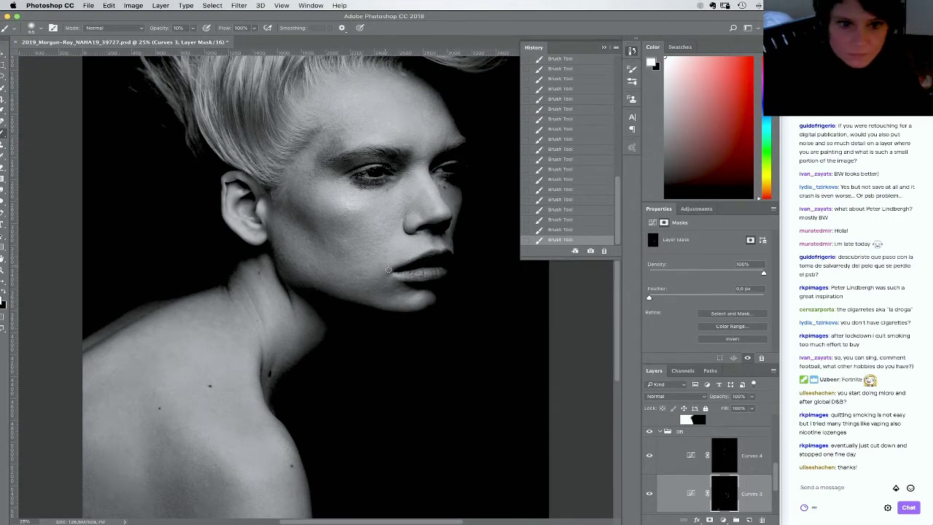
left_click_drag(383, 311, 411, 303)
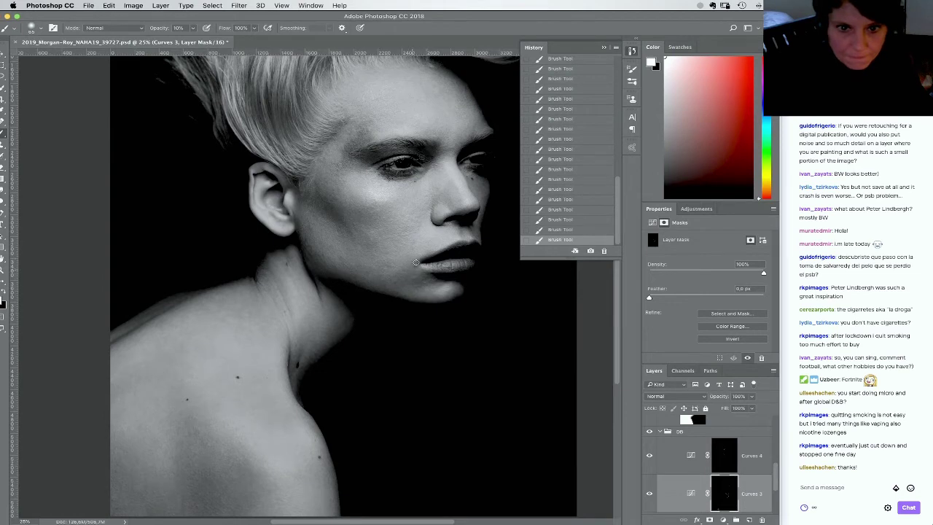
Set the brush to 31 px and even out the tones between the mouth corner and jaw on the Curves 3 and Curves 4 masks
right_click(419, 291)
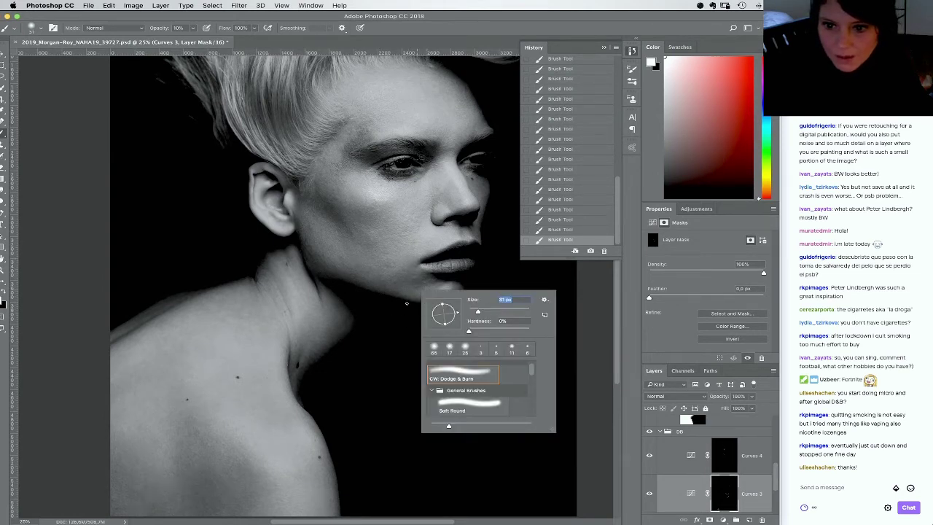
left_click(415, 285)
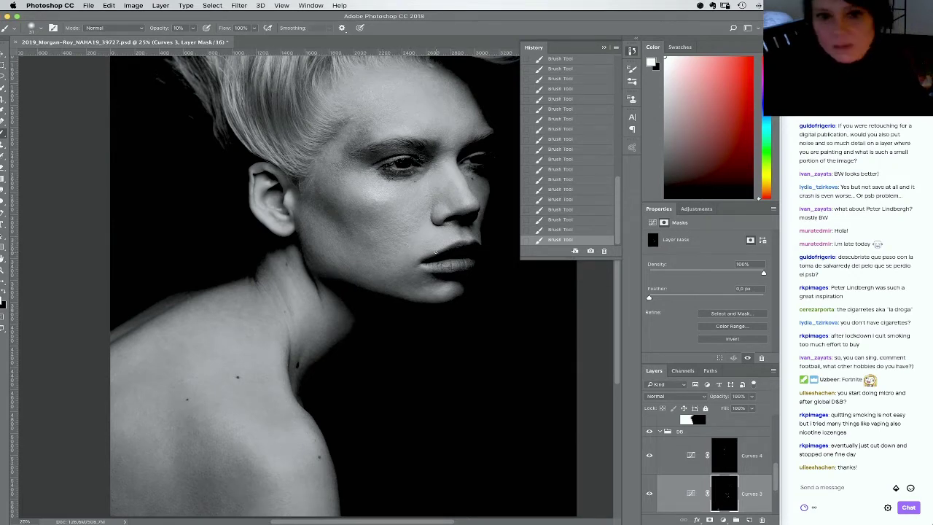
key("alt+bracketright")
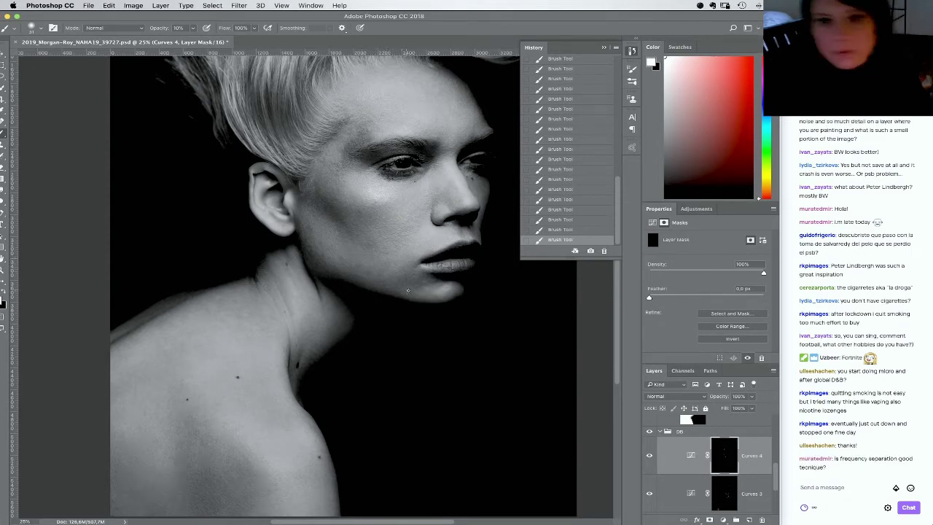
Make the Curves 3 mask active for close-up lightening of the lower cheek and jaw
left_click(736, 492)
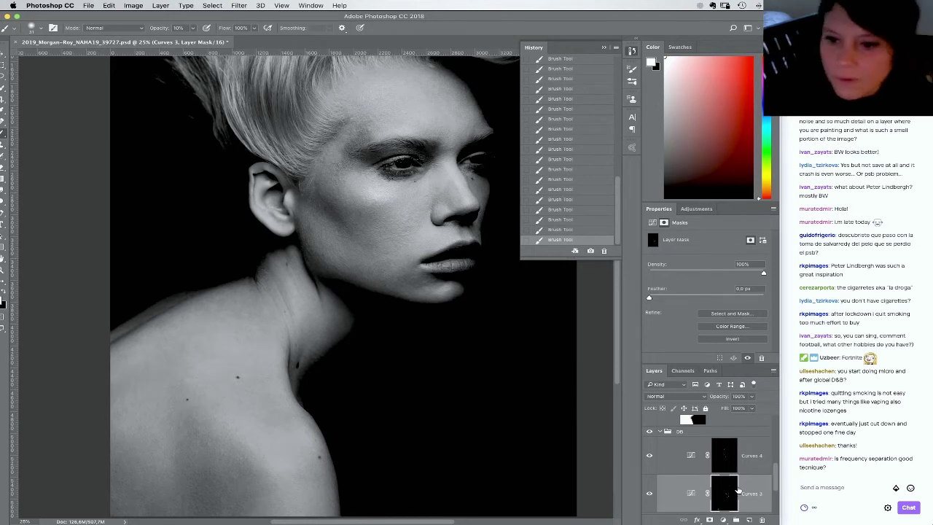
key("super+plus")
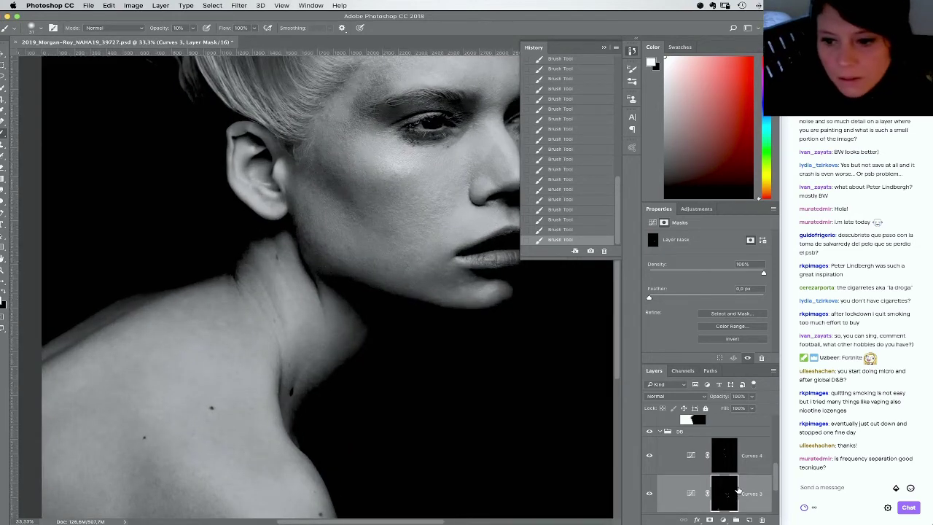
left_click_drag(336, 278, 275, 322)
key("super+plus")
key("super+plus")
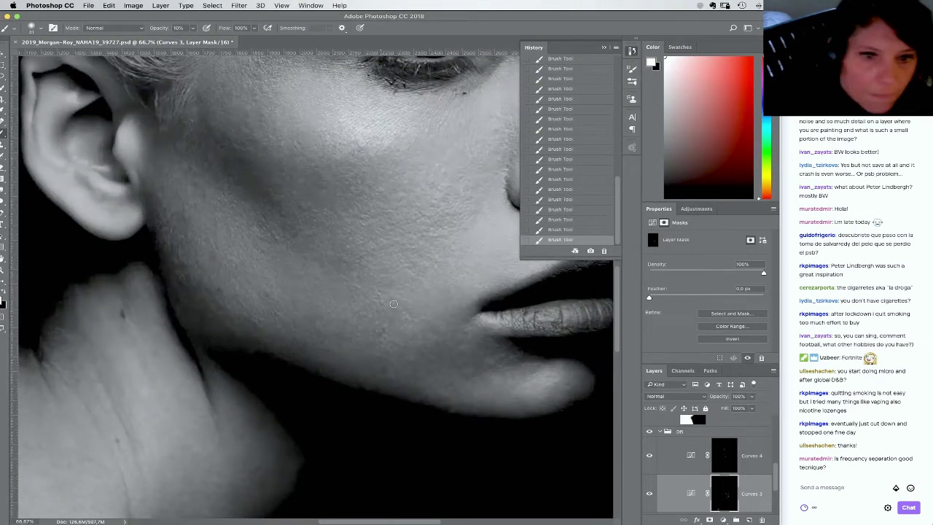
left_click_drag(377, 279, 295, 241)
left_click(722, 458)
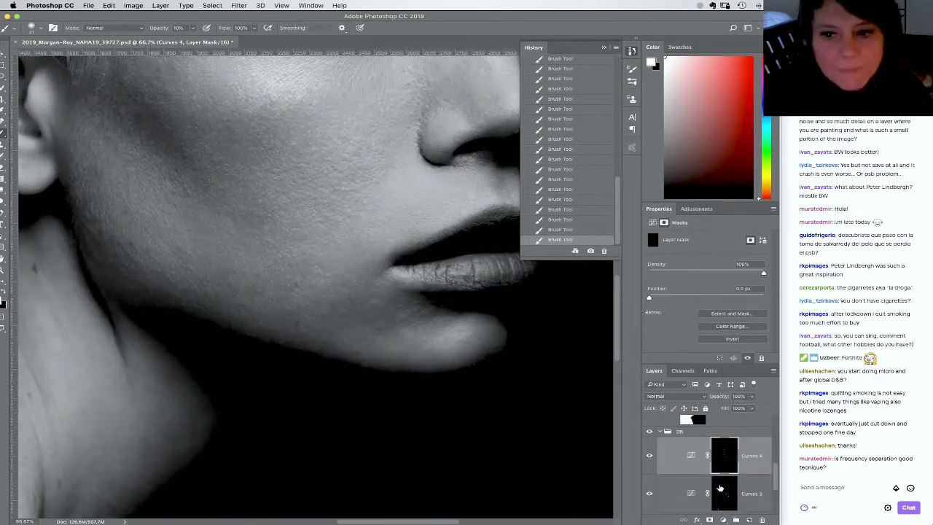
left_click(723, 491)
right_click(274, 332)
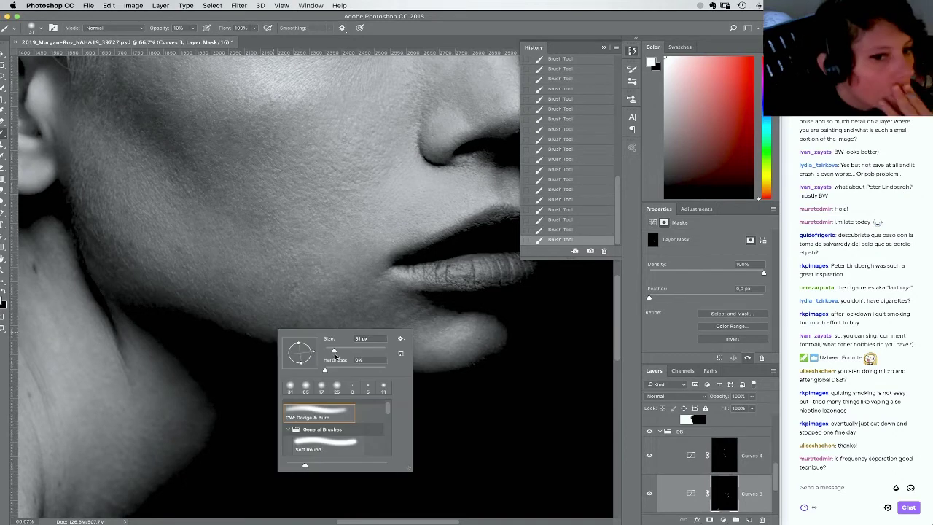
left_click_drag(334, 355, 329, 354)
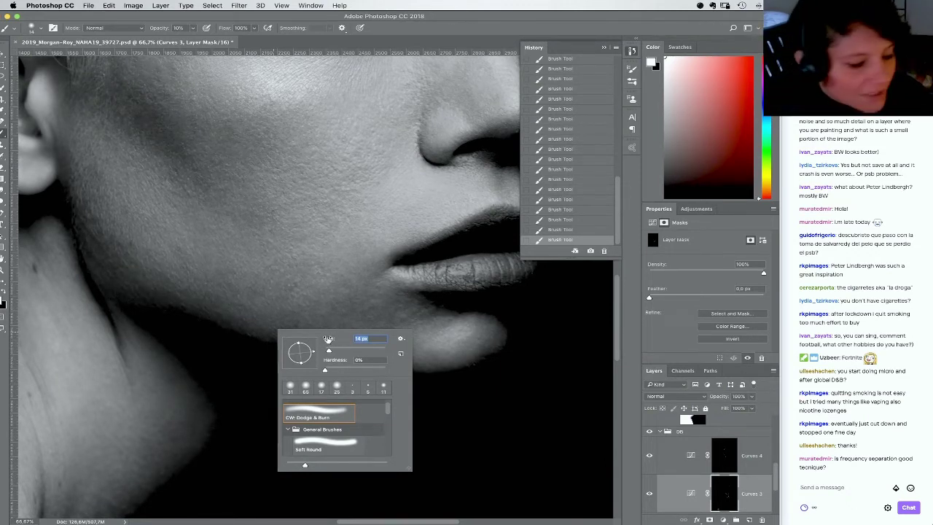
type("6")
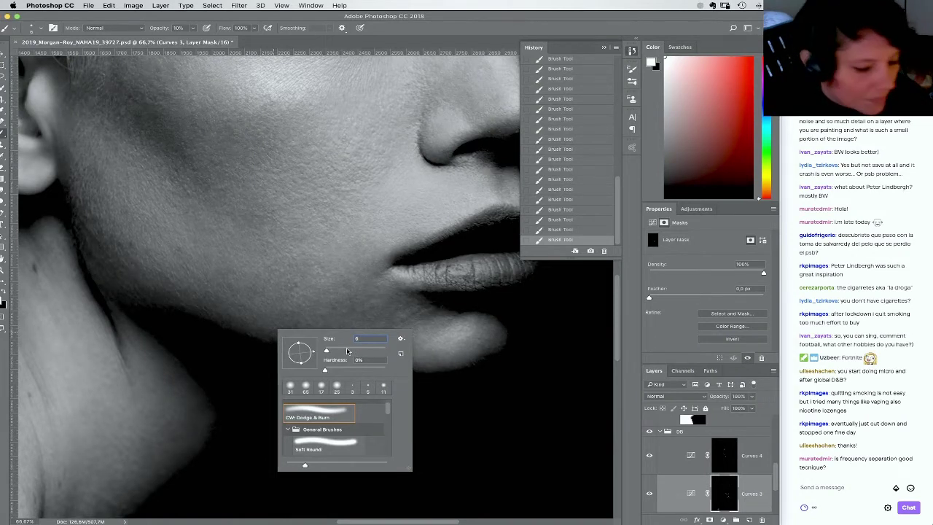
type("16")
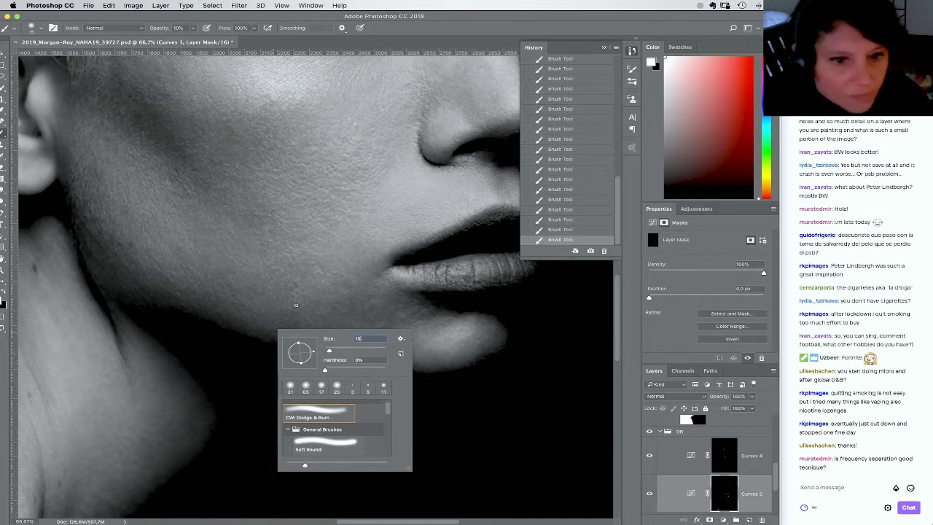
key("Return")
Lighten the tiny dark marks on the lower cheek above the jawline on the Curves 3 mask, using brush sizes of 3 px and 5 px
left_click_drag(322, 287, 347, 249)
key("super+plus")
key("super+plus")
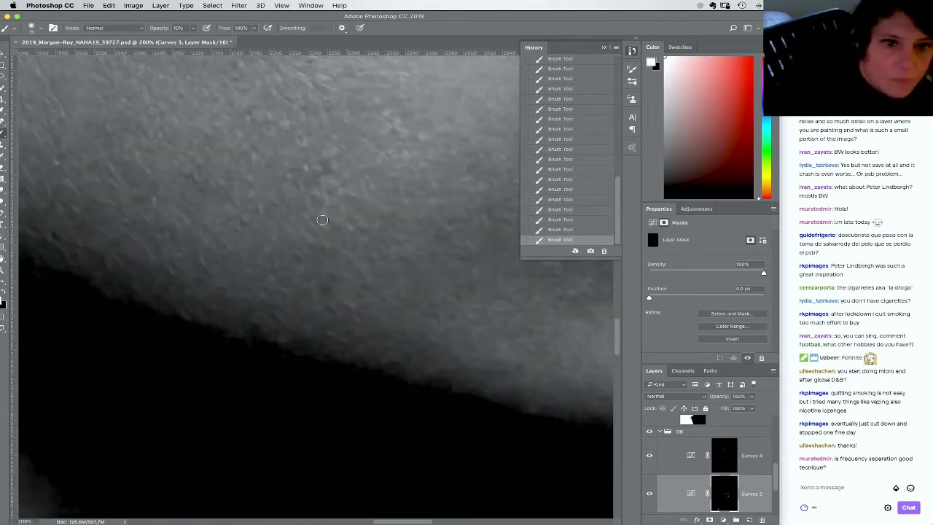
right_click(322, 219)
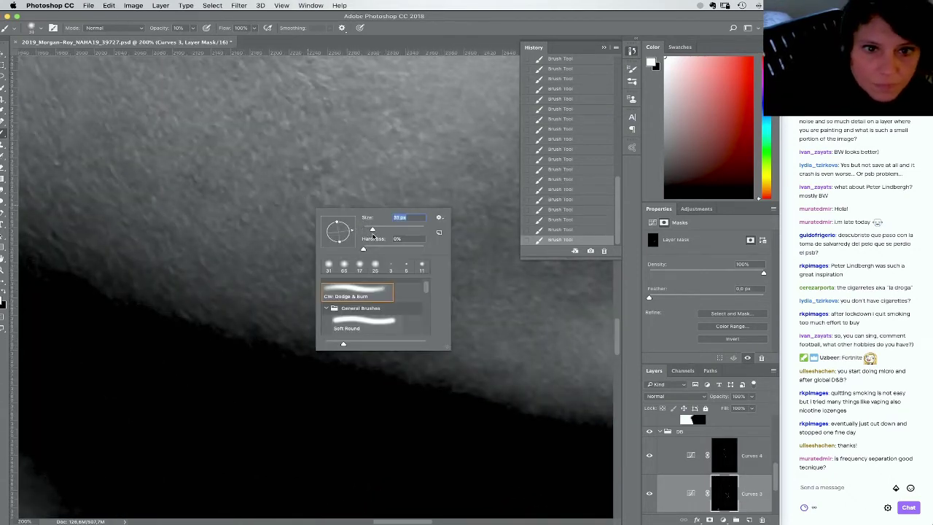
left_click_drag(373, 233, 365, 231)
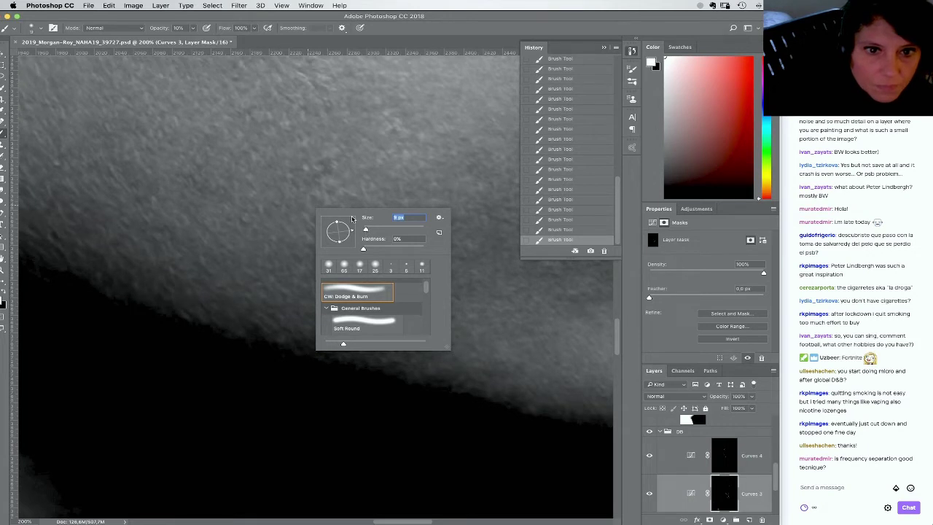
type("3")
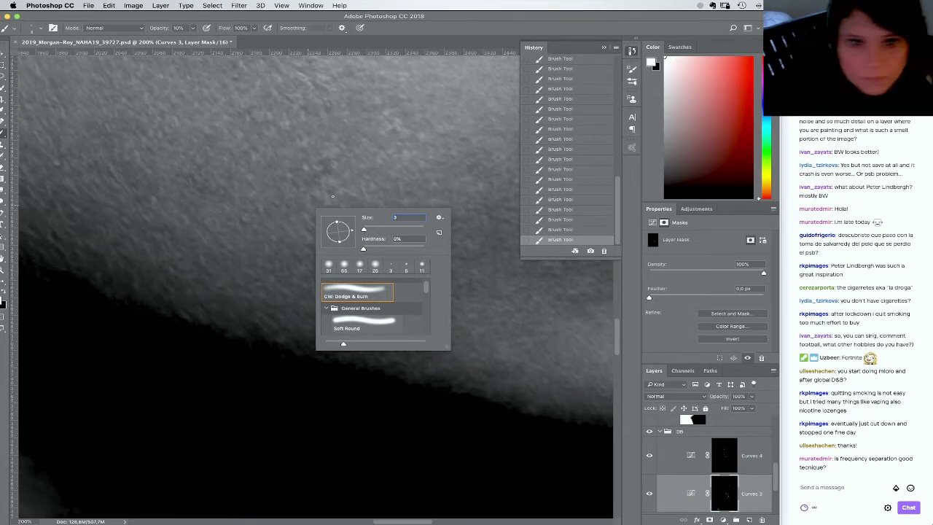
key("Return")
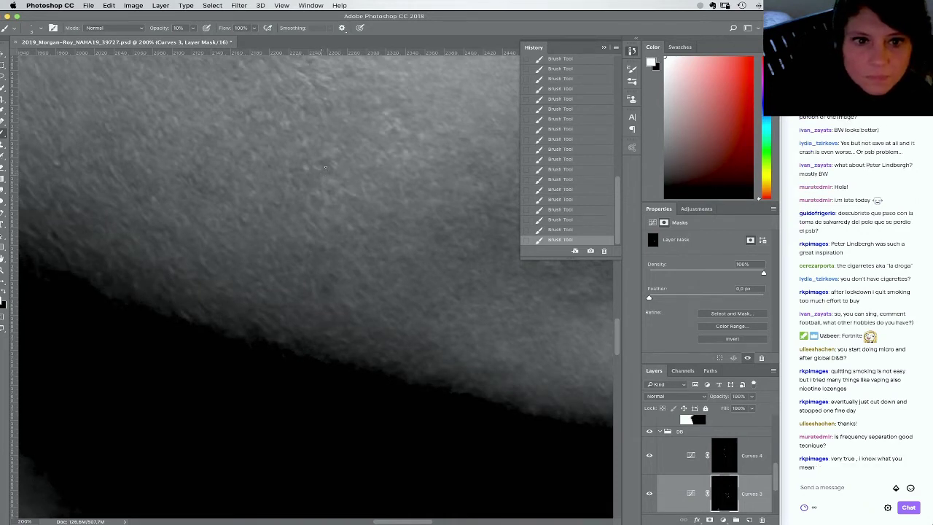
right_click(325, 168)
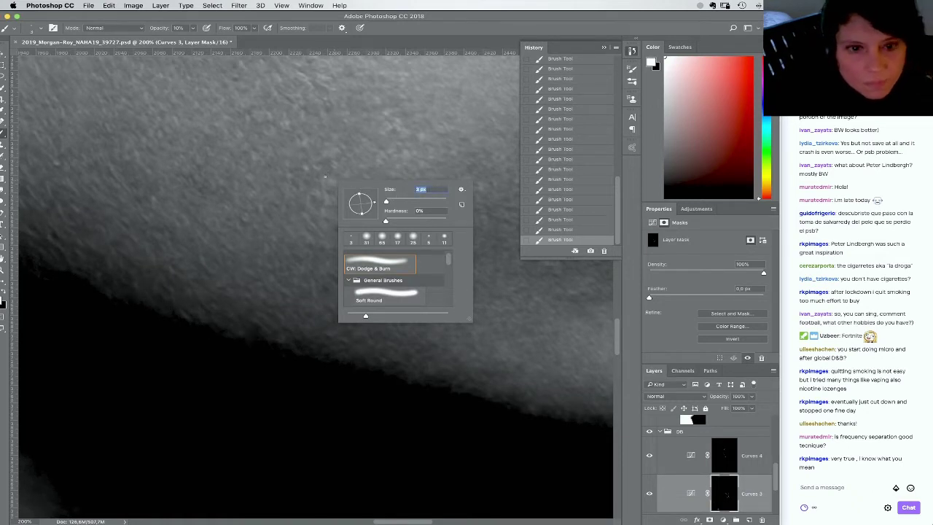
left_click(318, 164)
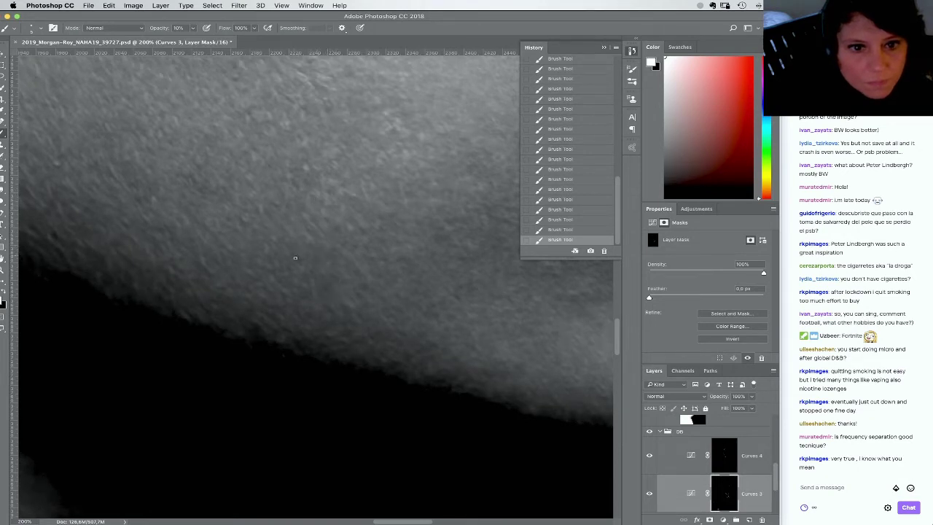
Darken the small bright specks on the lower cheek on the Curves 4 mask, and undo the last stroke
key("alt+bracketright")
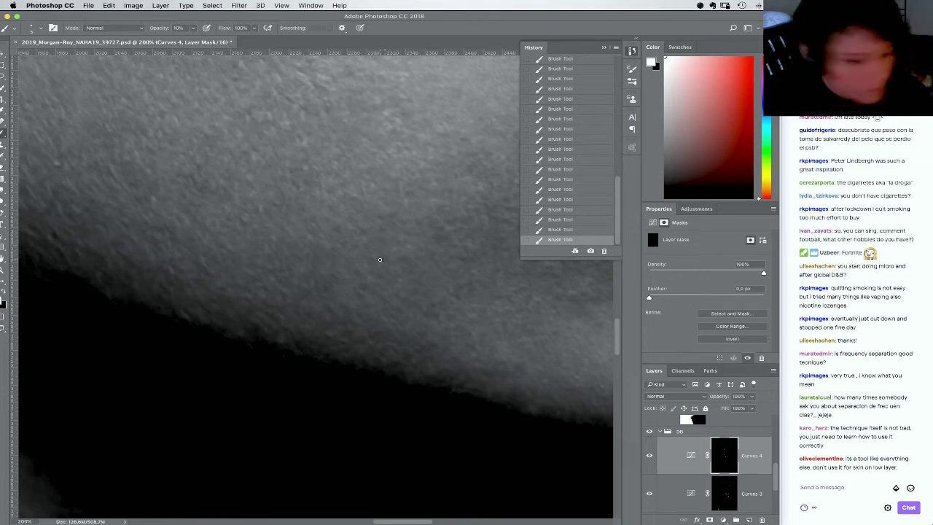
key("super+z")
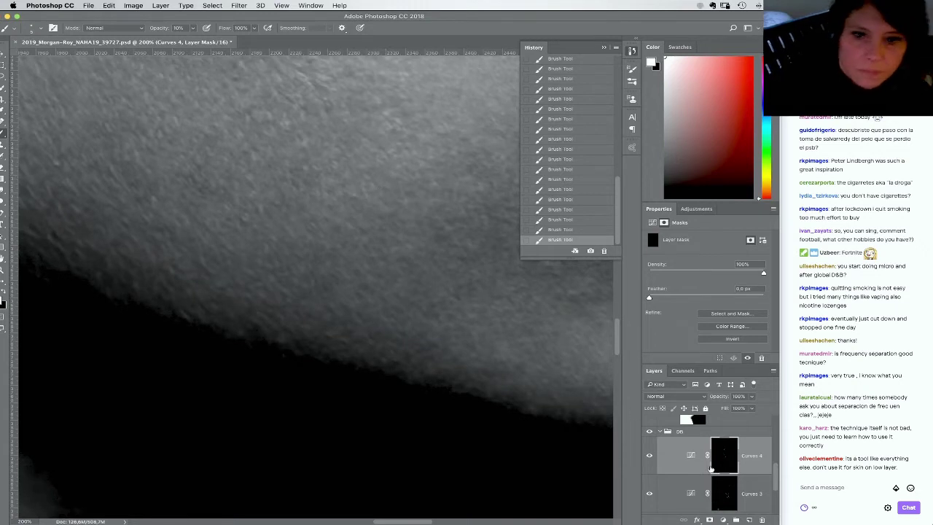
Lighten the small dark patches along the jaw towards the chin on the Curves 3 mask
left_click(723, 492)
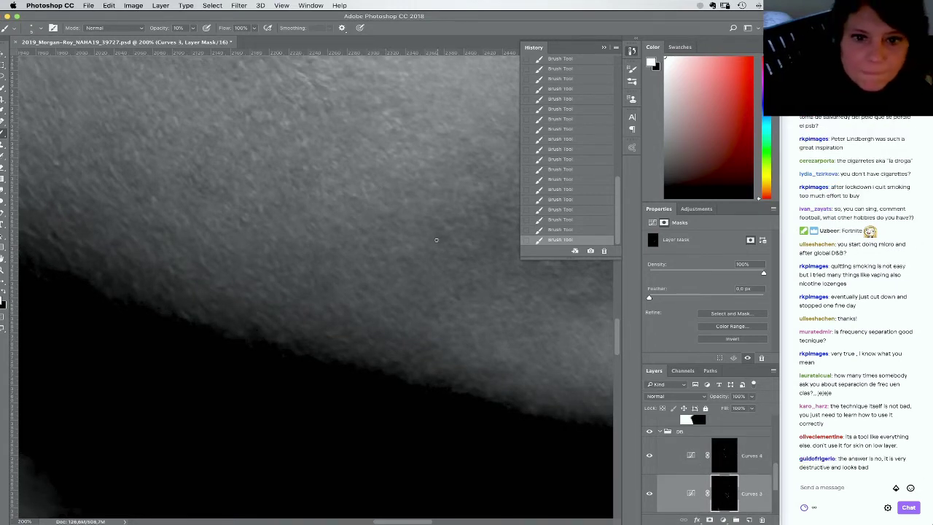
scroll(761, 485, "down", 3)
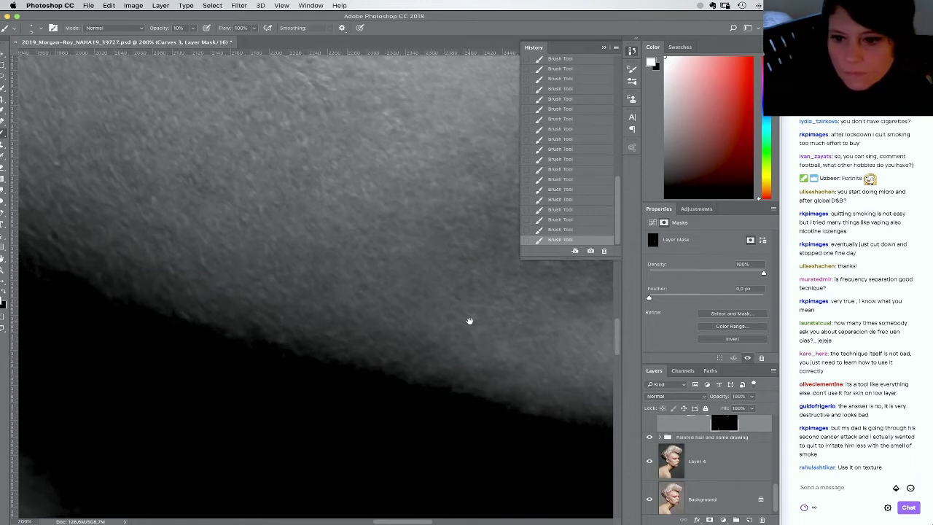
left_click_drag(469, 320, 435, 311)
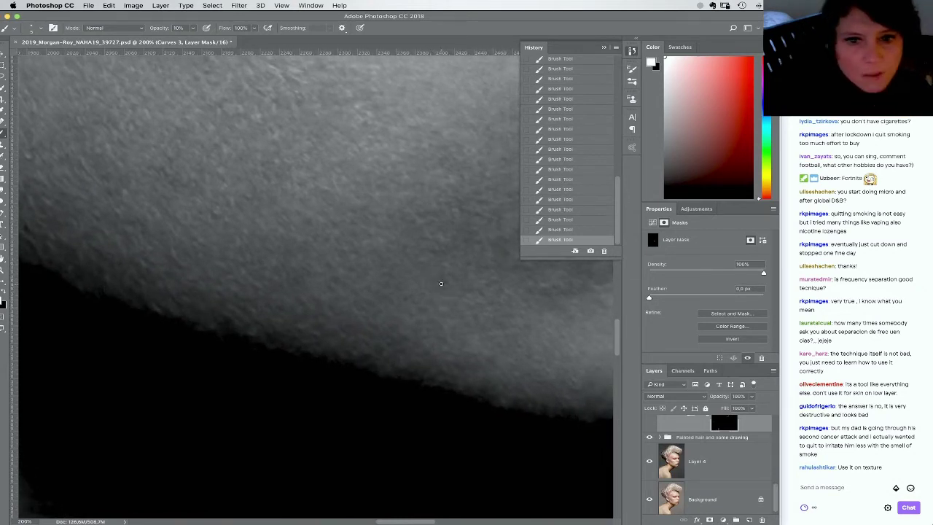
left_click_drag(431, 314, 420, 323)
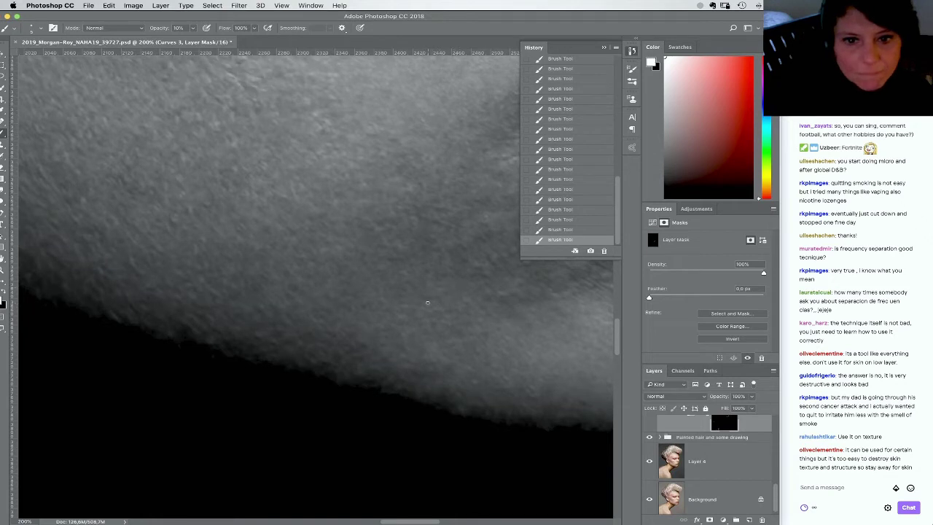
left_click_drag(476, 272, 388, 281)
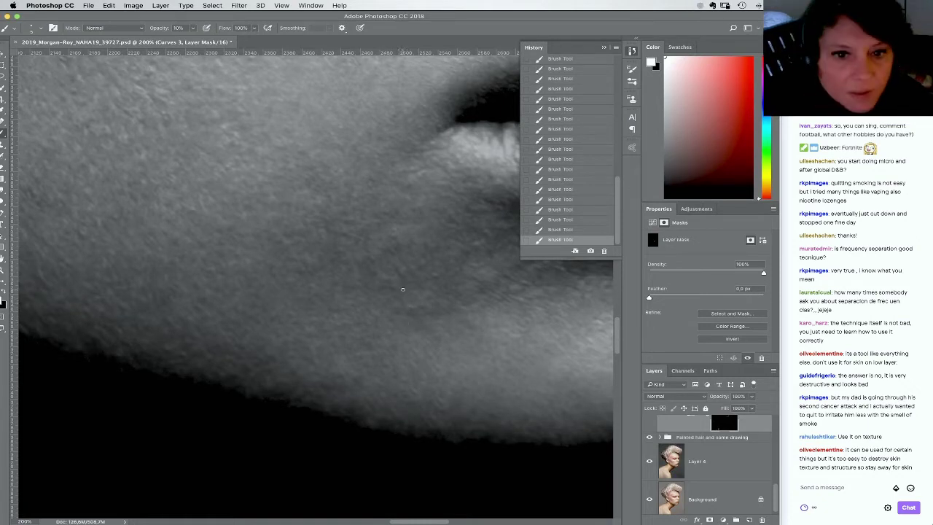
Set the brush to 9 px and lighten the broader dark patches between the mouth corner and jaw on the Curves 3 mask
right_click(408, 294)
left_click_drag(459, 314, 461, 315)
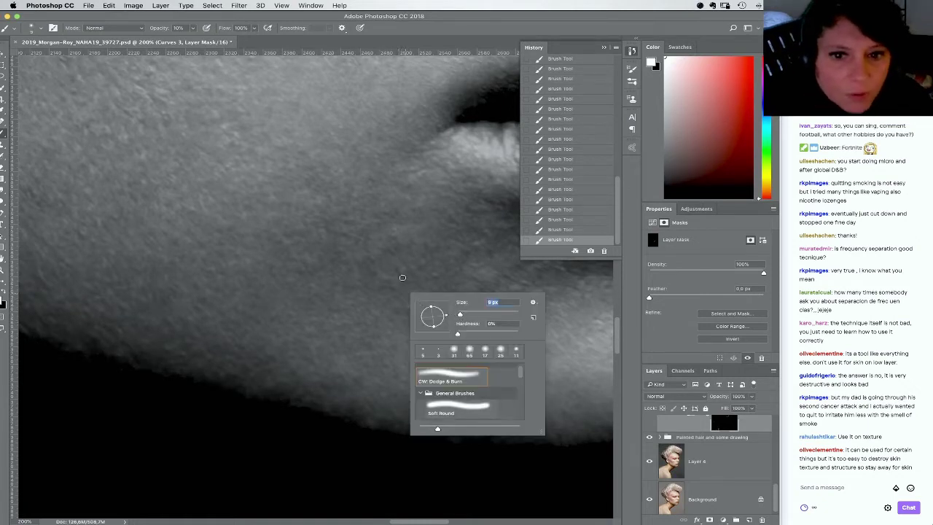
left_click(368, 274)
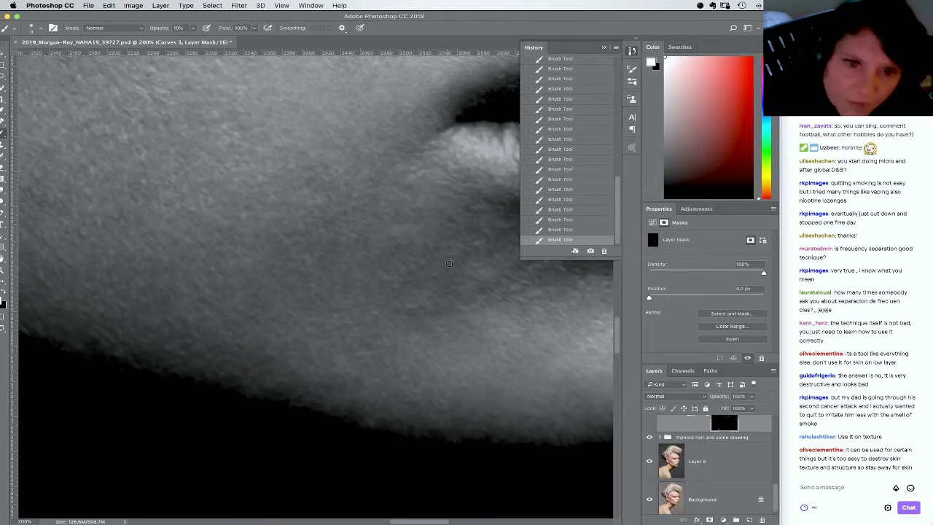
Set the brush to 5 px and lighten the fine dark spots beside and below the mouth corner on the Curves 3 mask
left_click_drag(449, 265, 369, 304)
left_click_drag(370, 266, 383, 300)
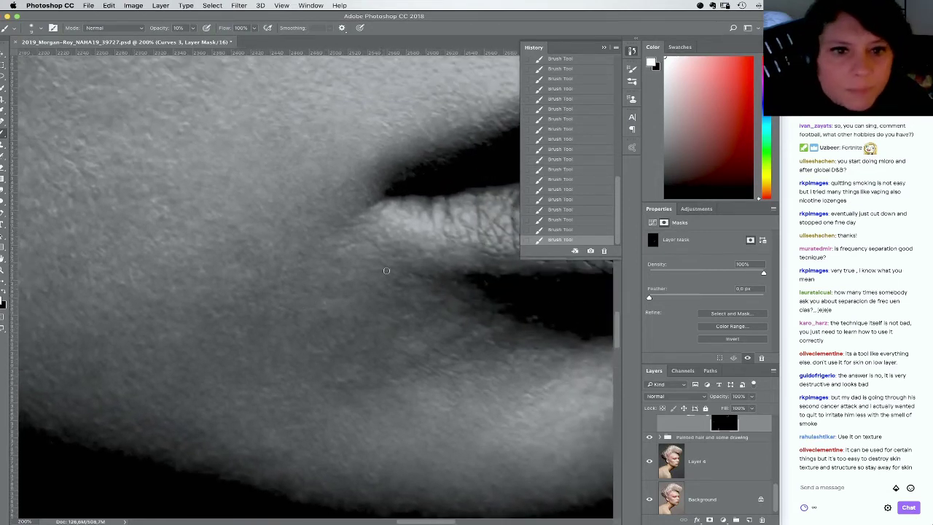
right_click(405, 303)
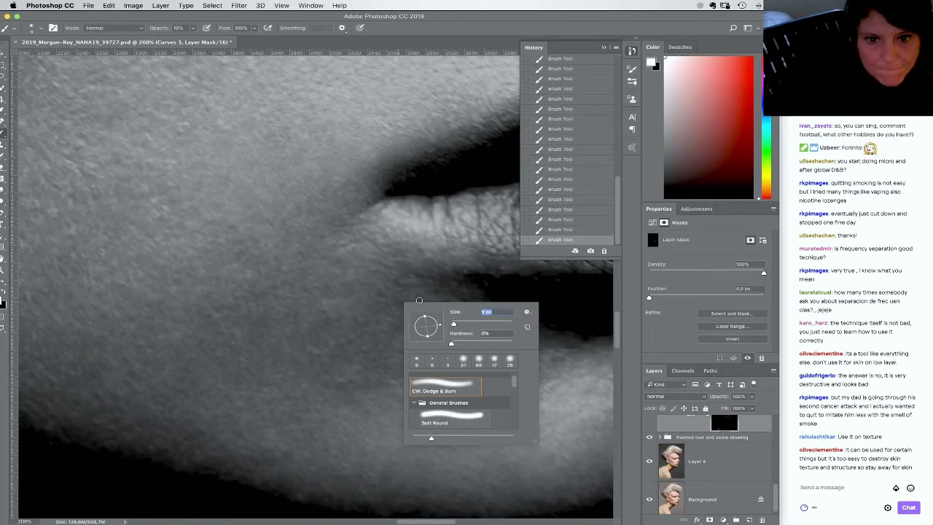
type("5")
key("Return")
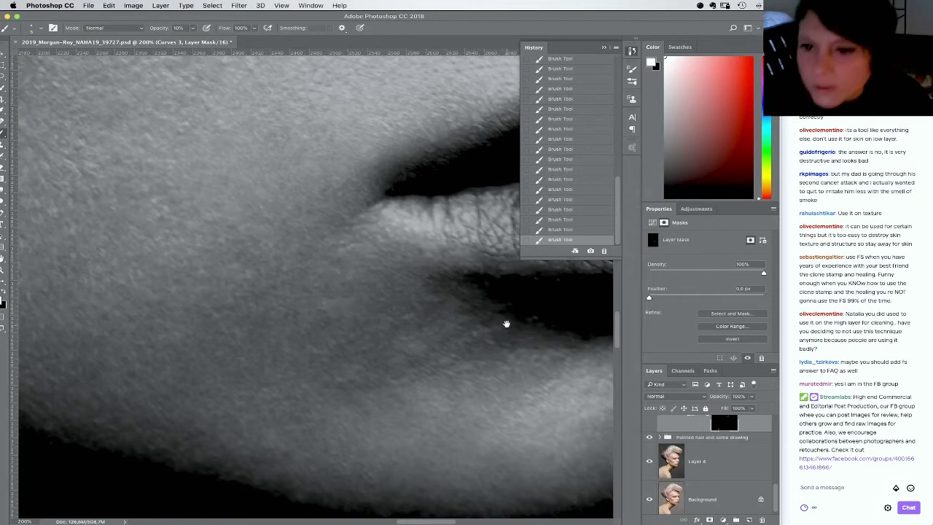
left_click_drag(505, 323, 474, 349)
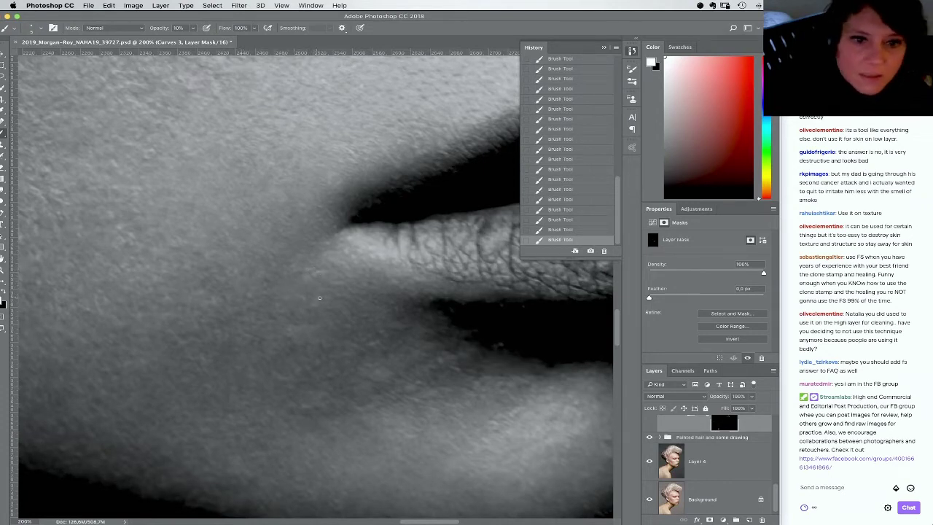
Darken the small bright specks around the mouth corner and below the lower lip on the Curves 4 mask
scroll(775, 485, "up", 1)
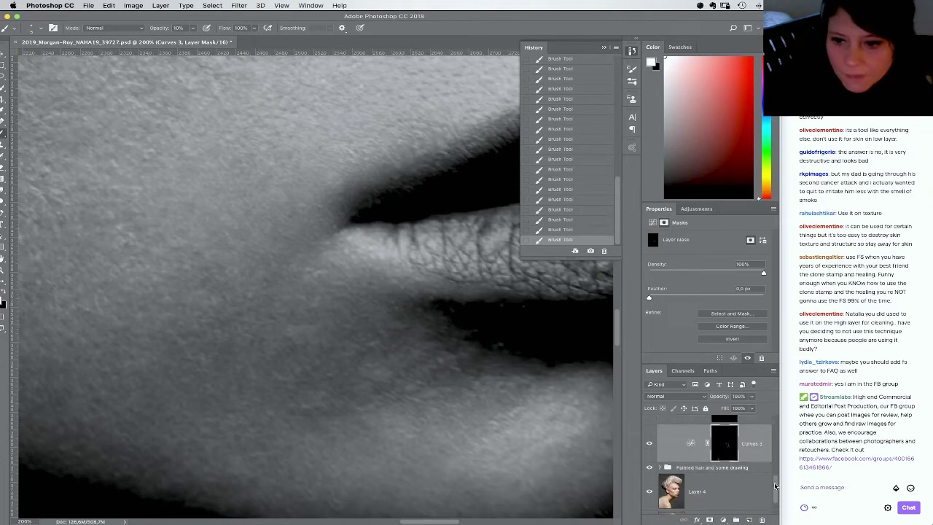
scroll(776, 484, "up", 2)
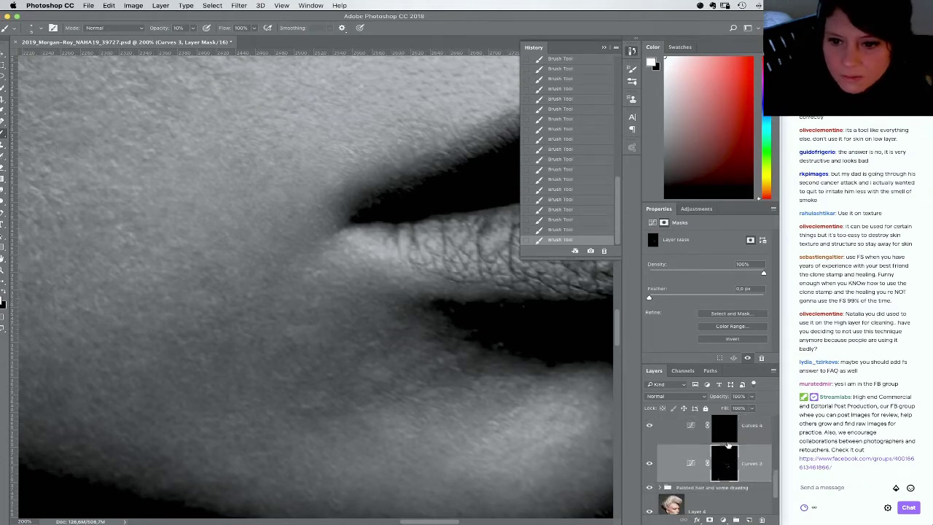
left_click(726, 439)
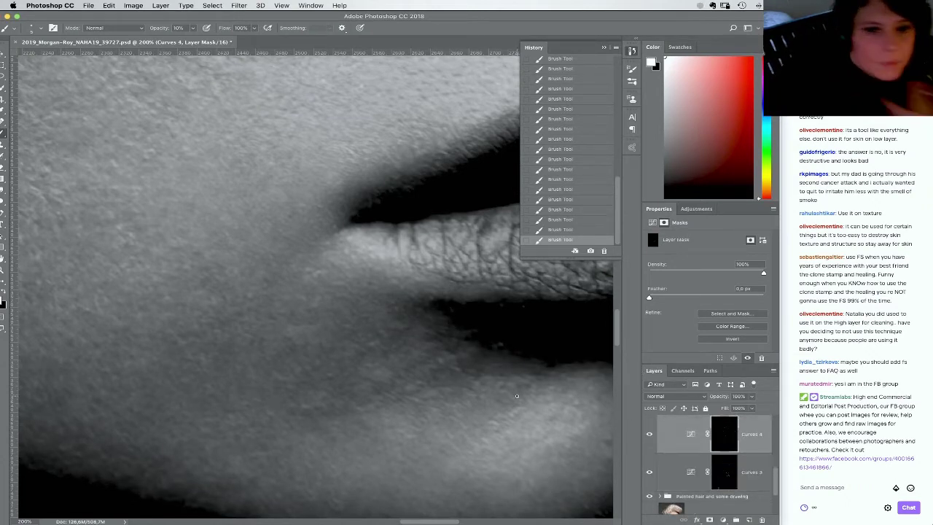
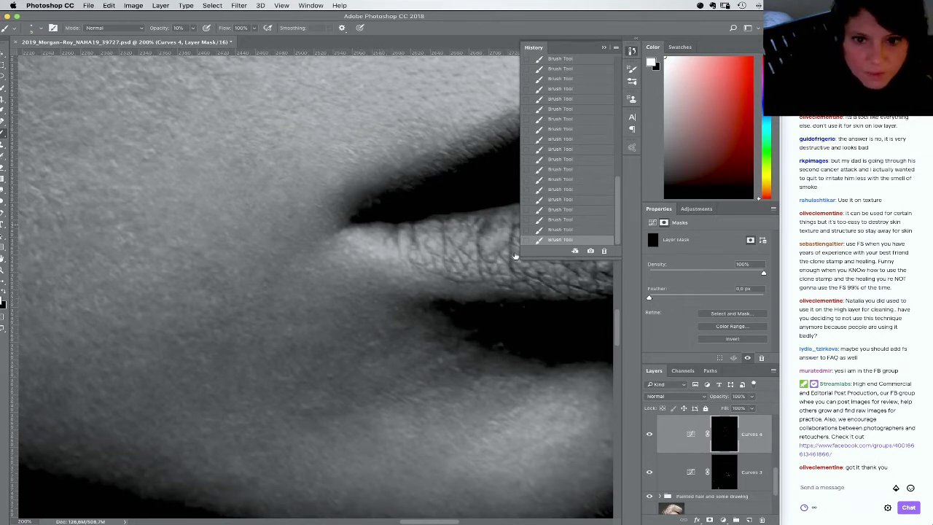
Set the brush to 20 px at 5% opacity and darken the uneven bright areas along the chin and jaw on the Curves 4 mask
key("super+z")
key("super+z")
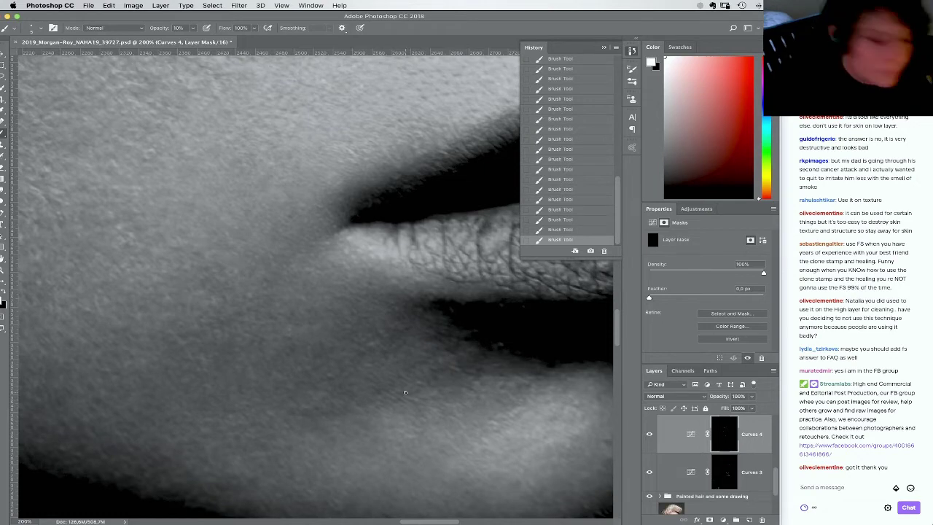
key("super+minus")
key("super+minus")
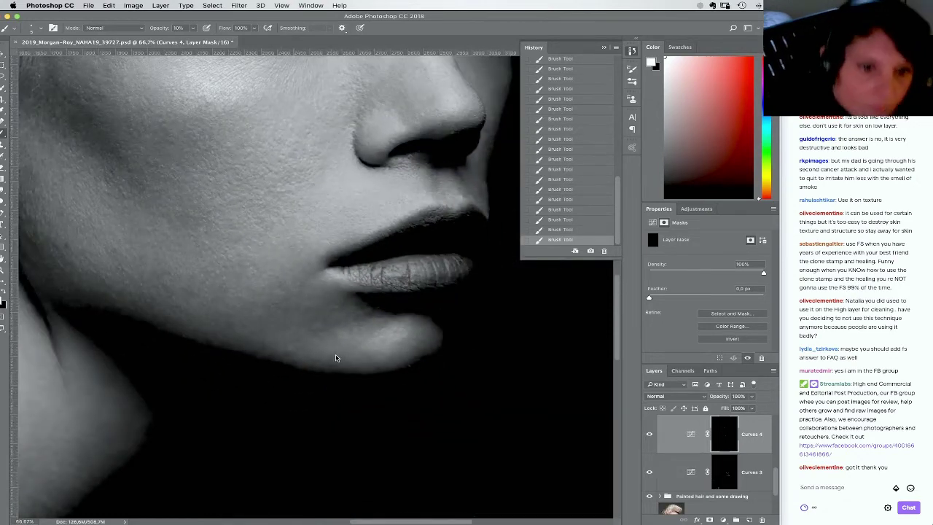
right_click(332, 352)
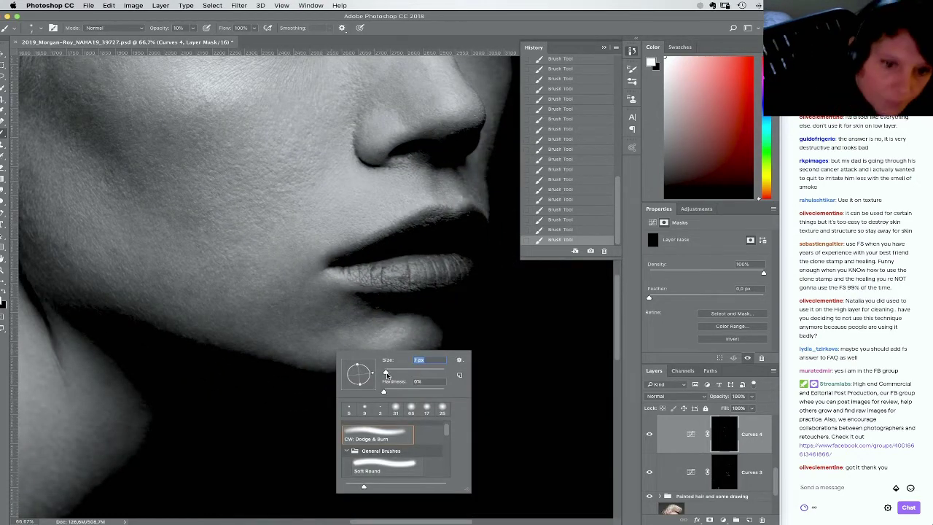
left_click_drag(384, 372, 388, 374)
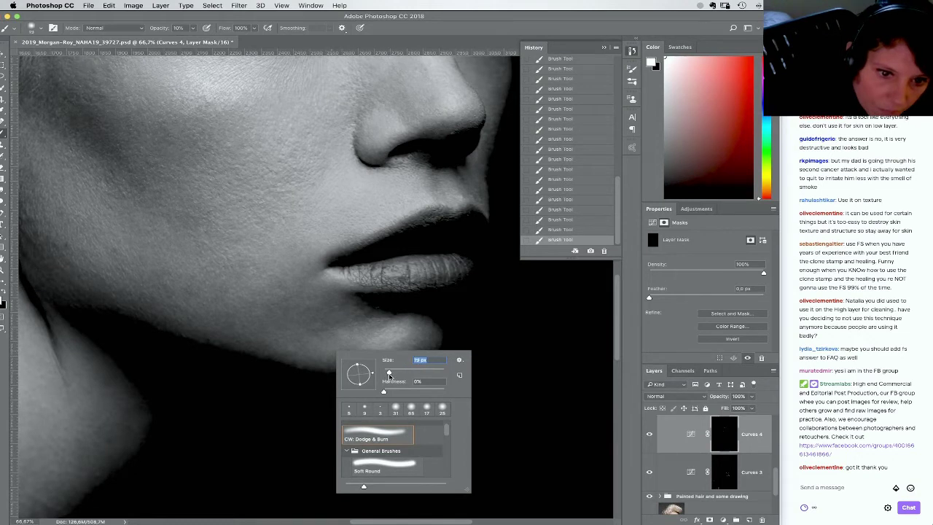
left_click(345, 337)
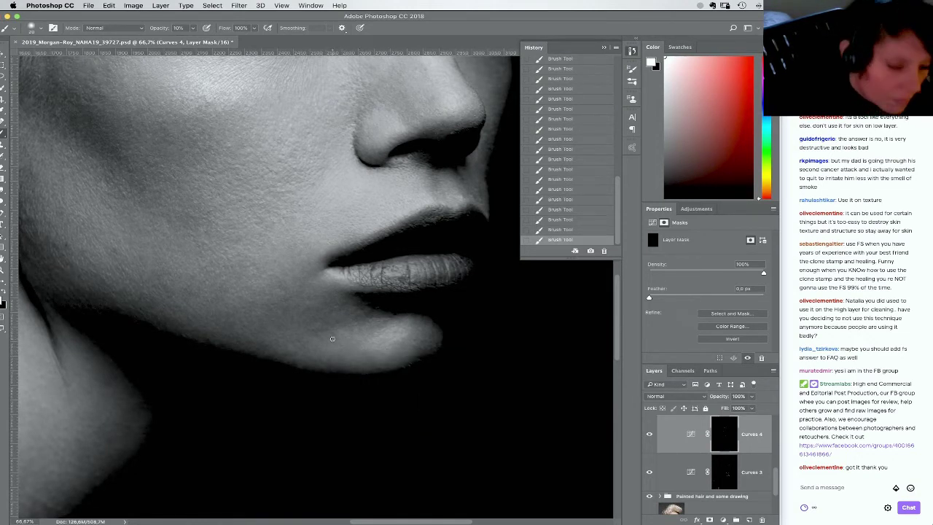
key("0")
key("5")
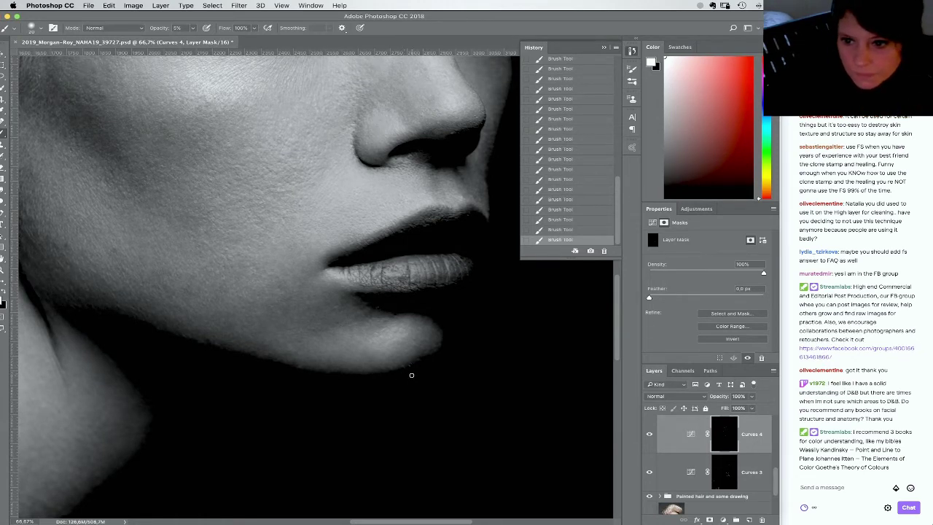
left_click_drag(408, 389, 419, 391)
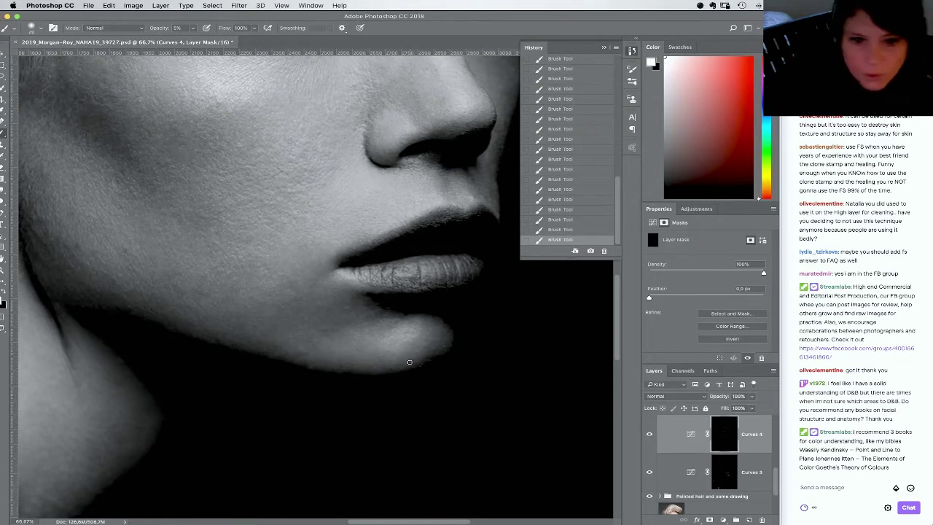
Set the brush to 14 px and lighten the dark patches below the mouth corner and along the chin on the Curves 3 mask
right_click(409, 361)
left_click(389, 357)
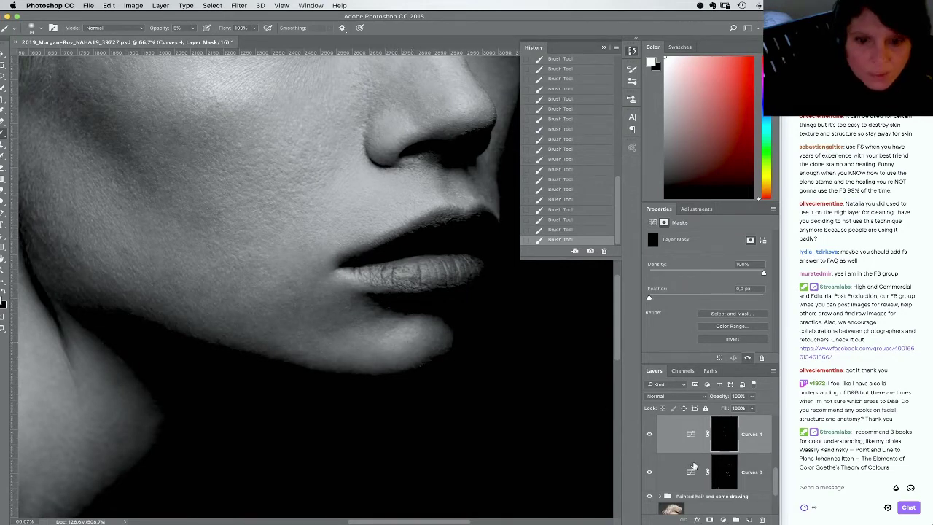
key("alt+bracketleft")
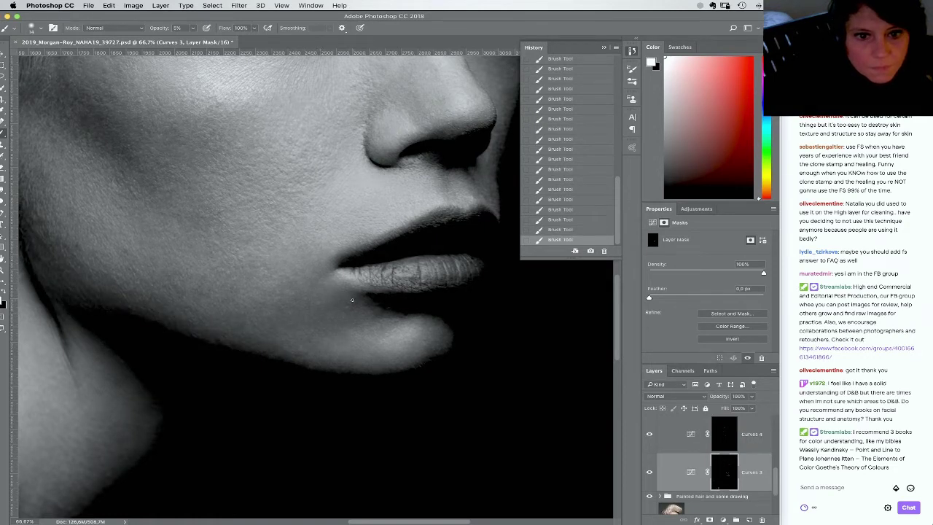
scroll(352, 300, "up", 3)
scroll(361, 328, "left", 3)
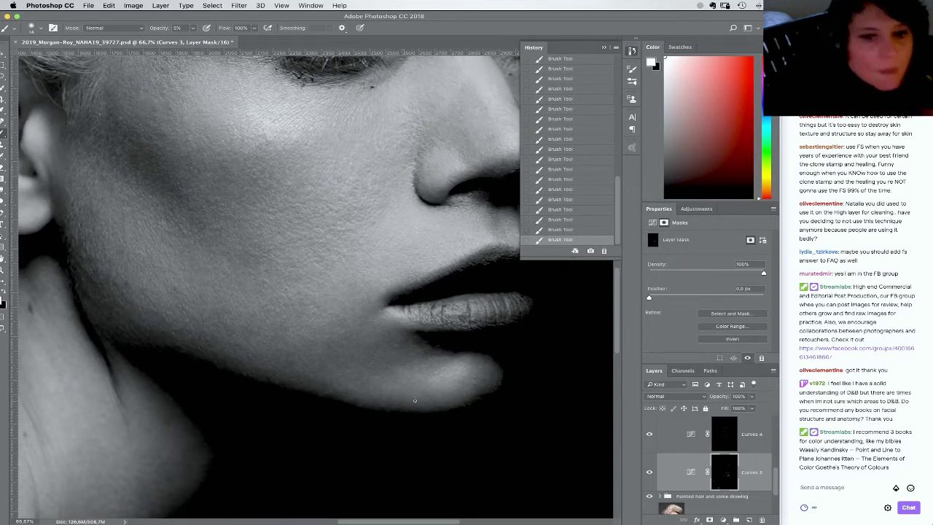
Set the brush to 169 px and softly lighten the shadow along the jawline below the ear on the Curves 3 mask
key("alt+bracketright")
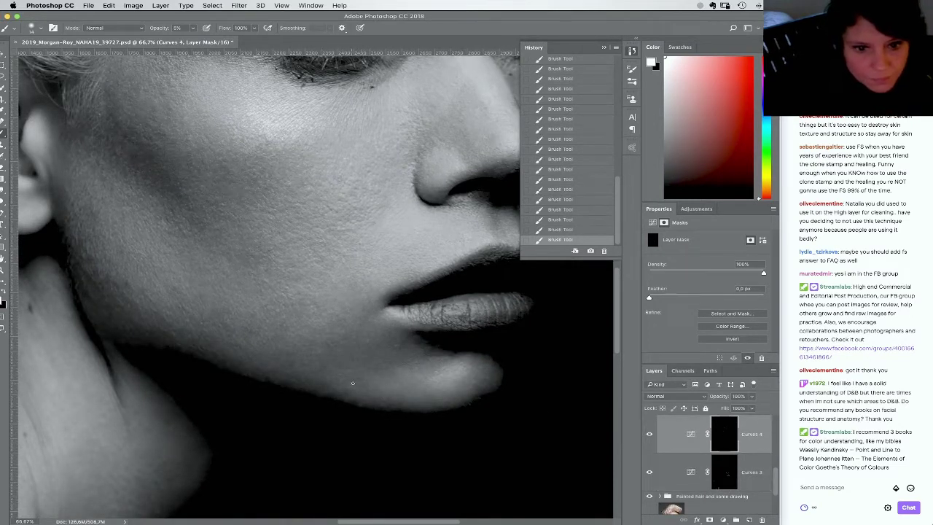
key("super+minus")
key("super+minus")
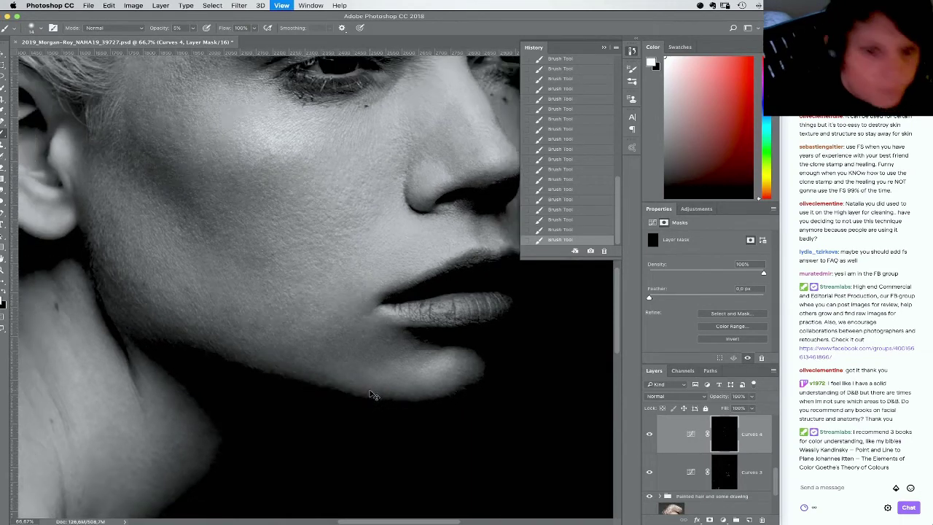
key("alt+bracketleft")
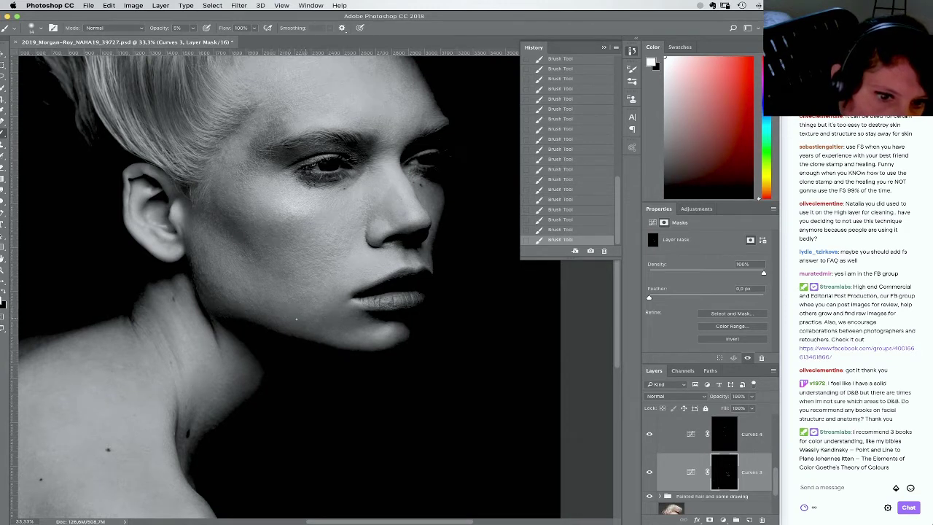
right_click(296, 318)
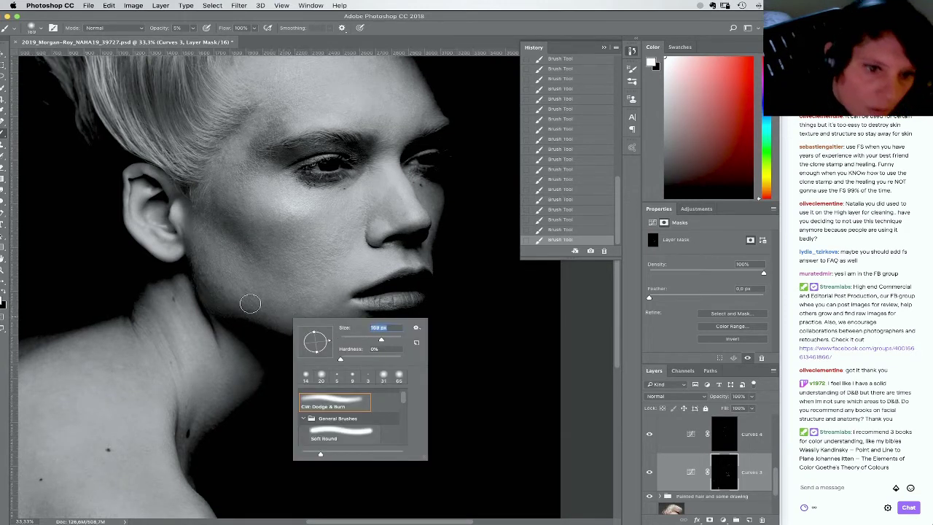
left_click(225, 297)
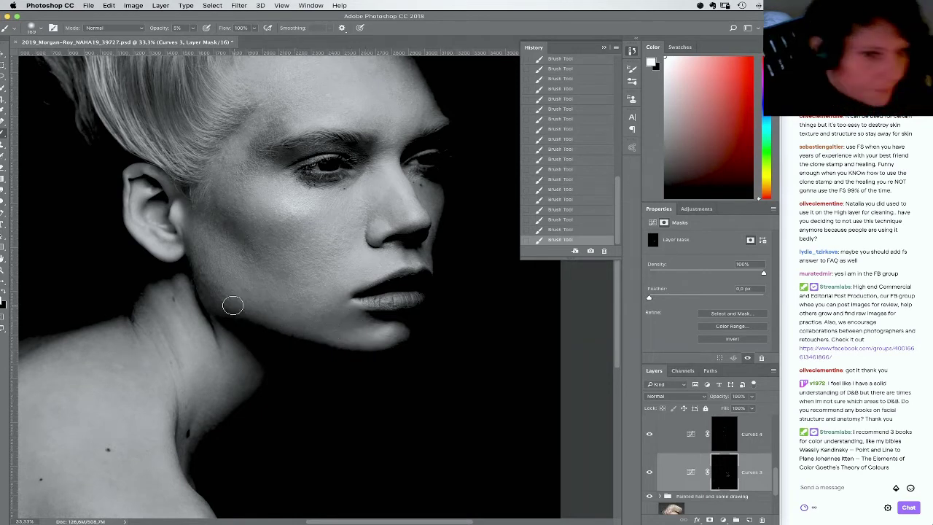
Lighten the dark areas between the mouth corner and jaw on the Curves 3 mask with a 73 px and a 30 px brush
right_click(353, 320)
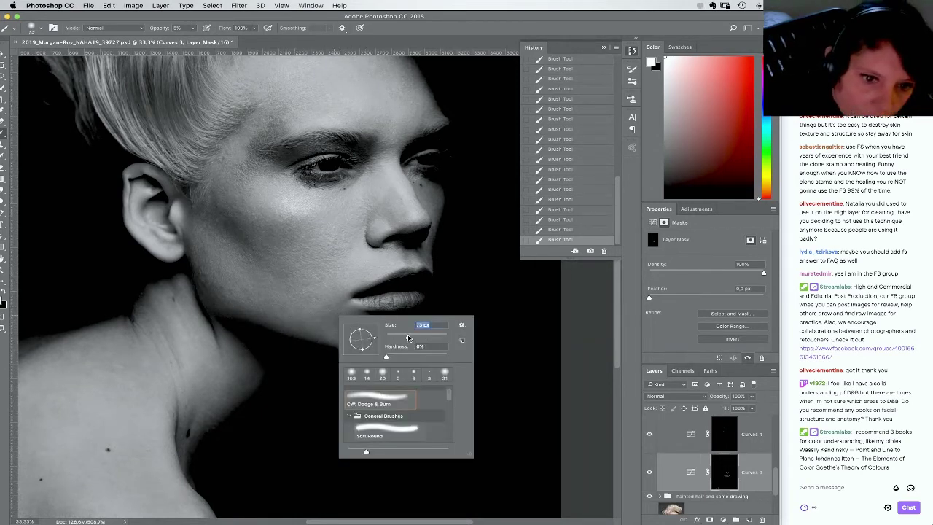
left_click(328, 319)
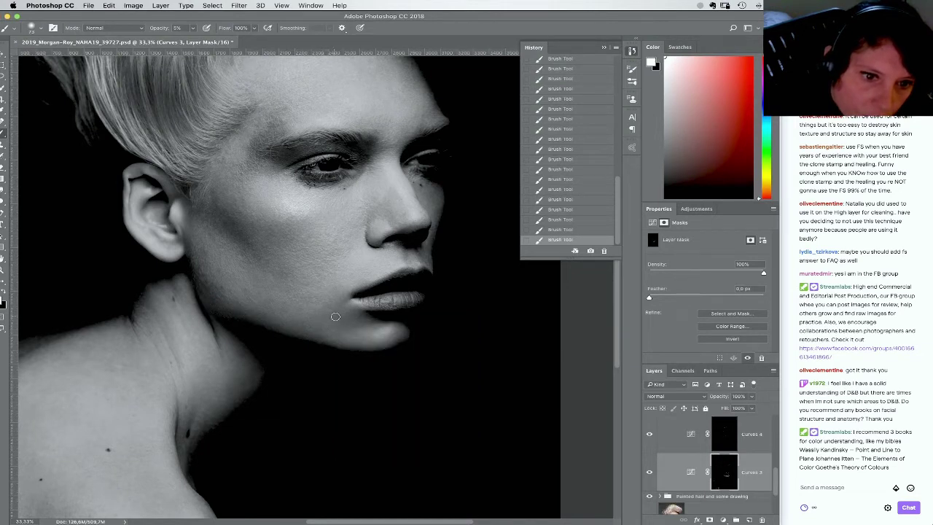
right_click(325, 321)
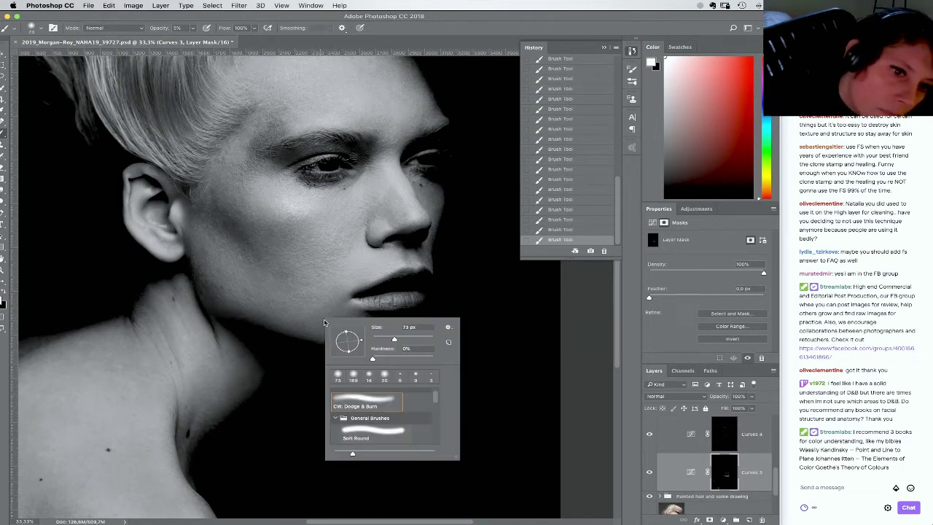
type("30")
key("Return")
left_click(315, 316)
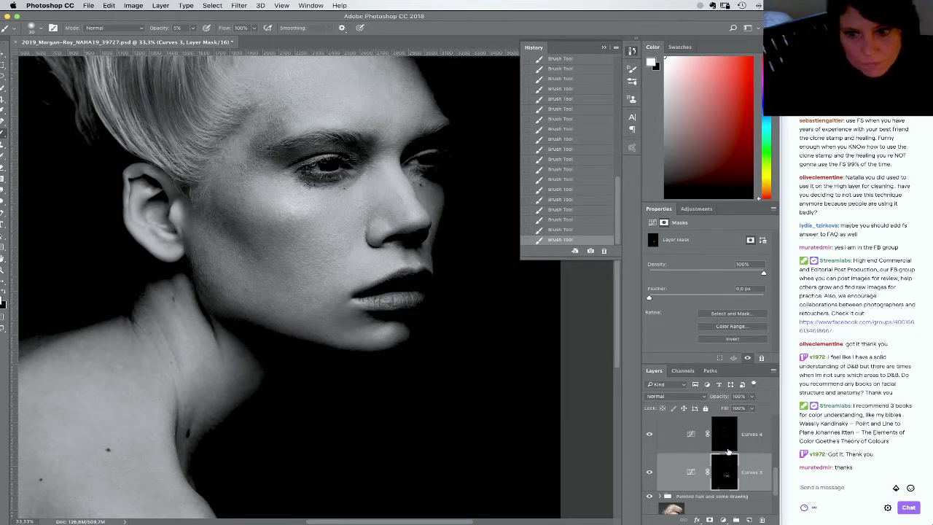
Touch up the face tones with the 30 px brush on the Curves 4 mask and the Curves 3 mask
key("alt+bracketright")
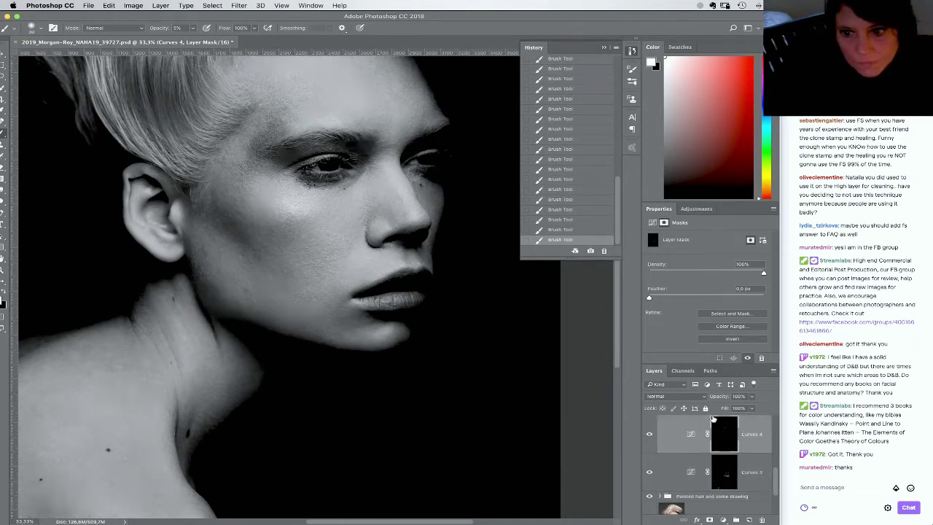
left_click(724, 470)
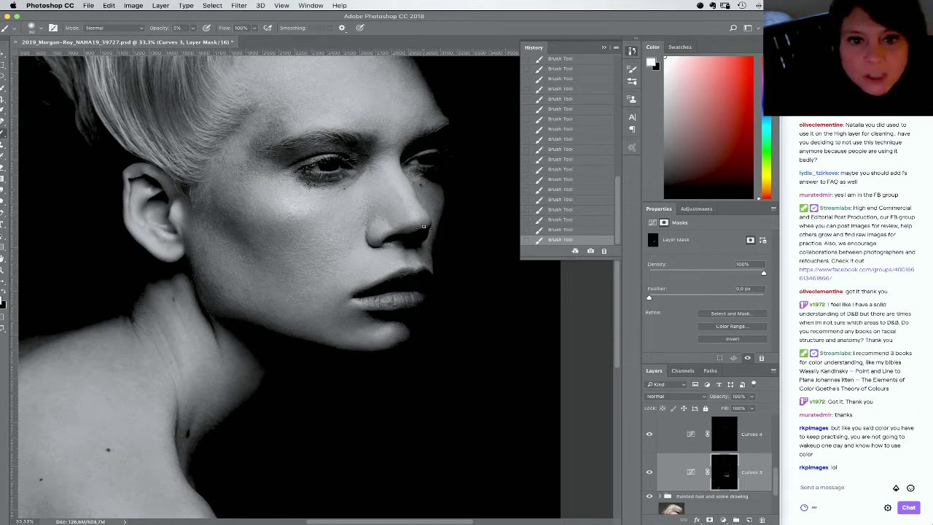
Set the brush to 71 px and darken the uneven bright areas on the jaw and cheek on the Curves 4 mask
key("alt+bracketright")
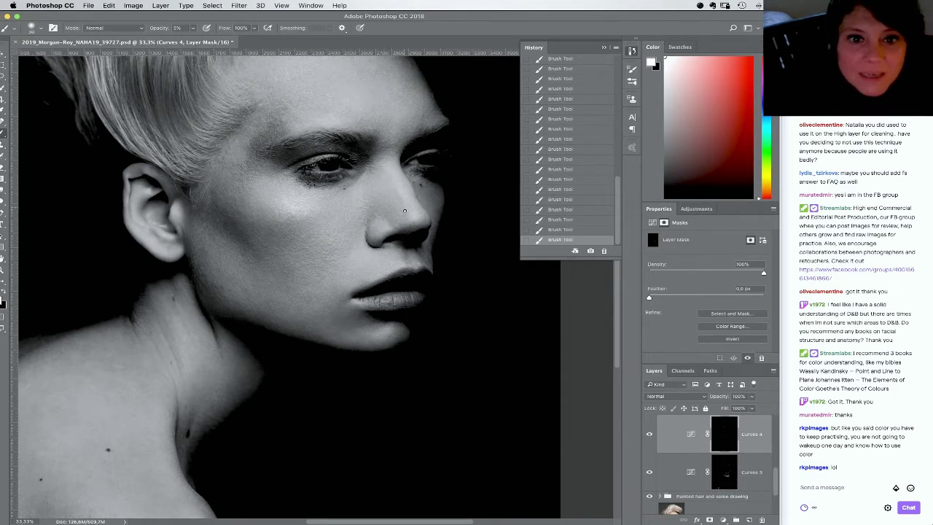
scroll(393, 233, "left", 5)
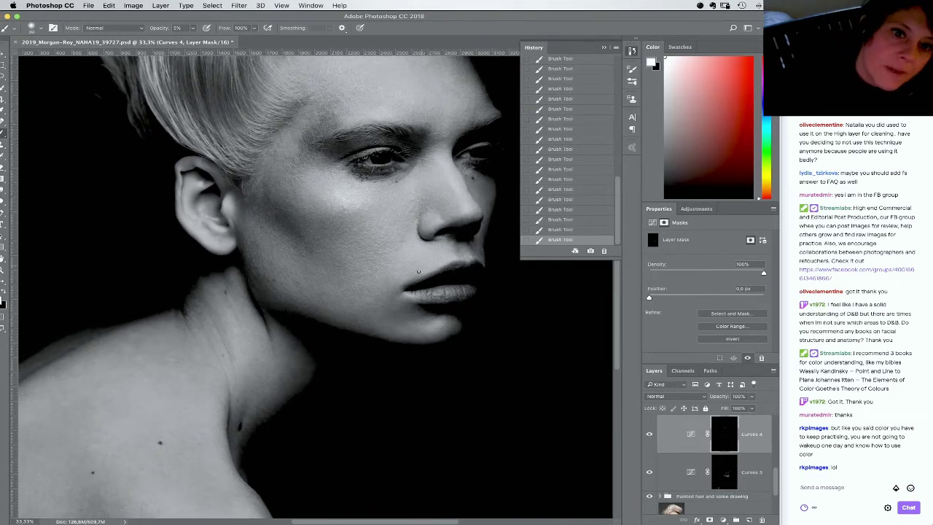
key("super+minus")
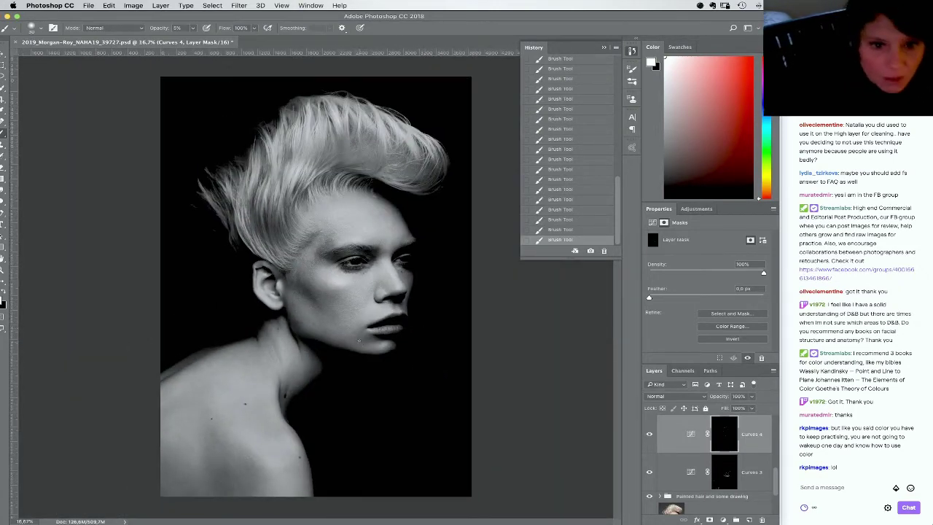
right_click(400, 357)
left_click(343, 335)
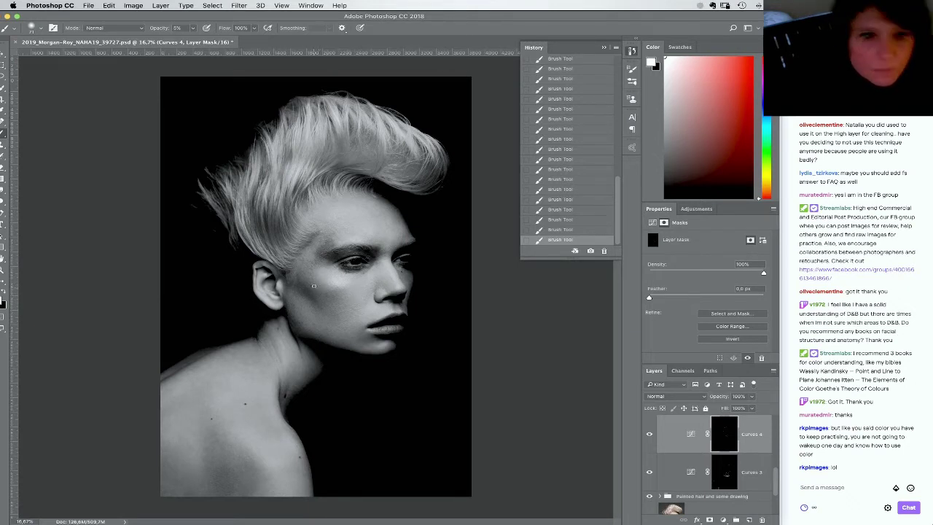
Set the brush to 49 px and even out the forehead and face tones, alternating between the Curves 4 and Curves 3 masks
right_click(319, 248)
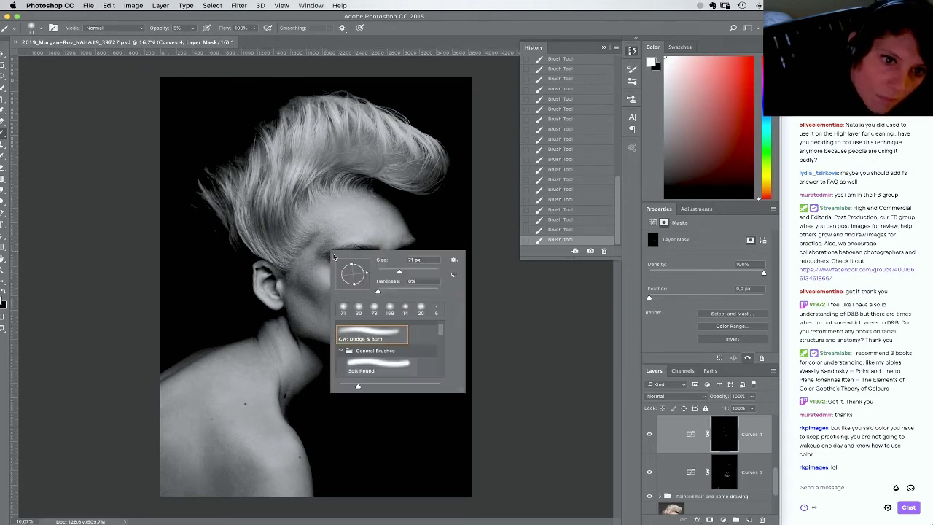
key("Escape")
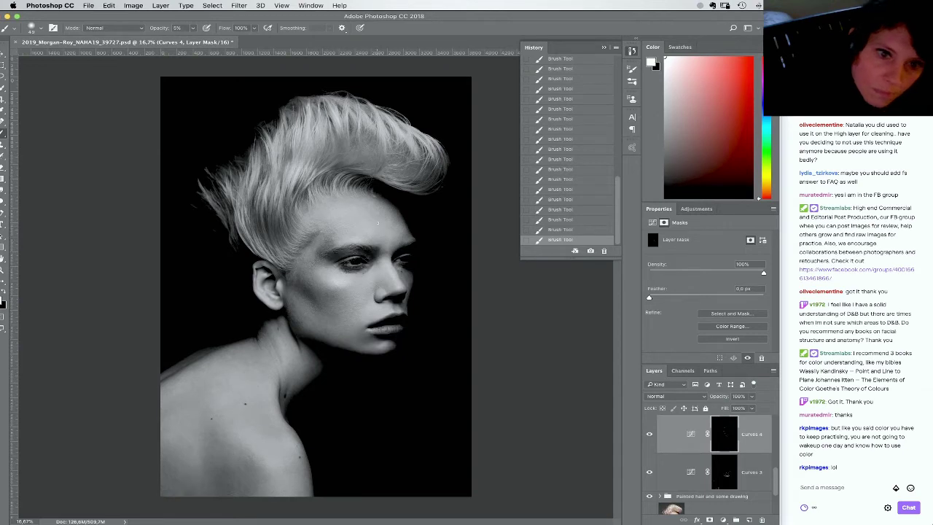
left_click(730, 472)
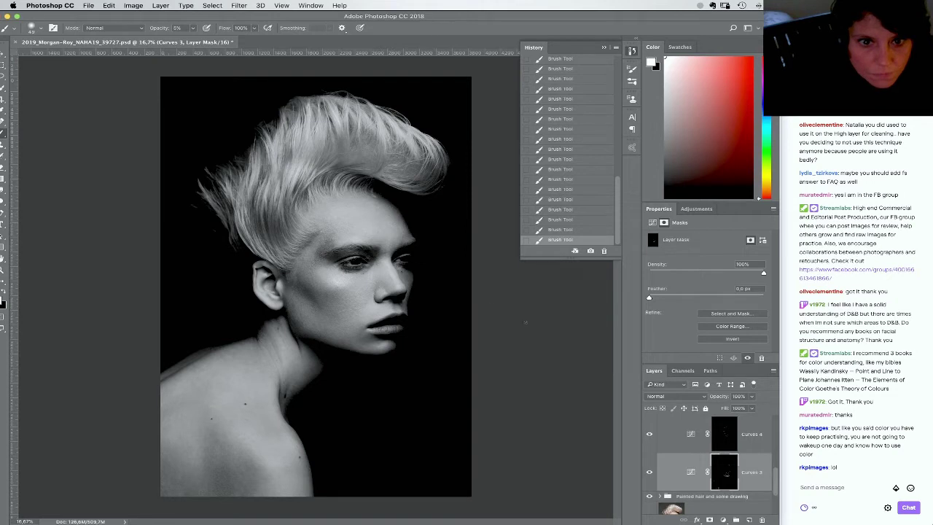
key("alt+bracketright")
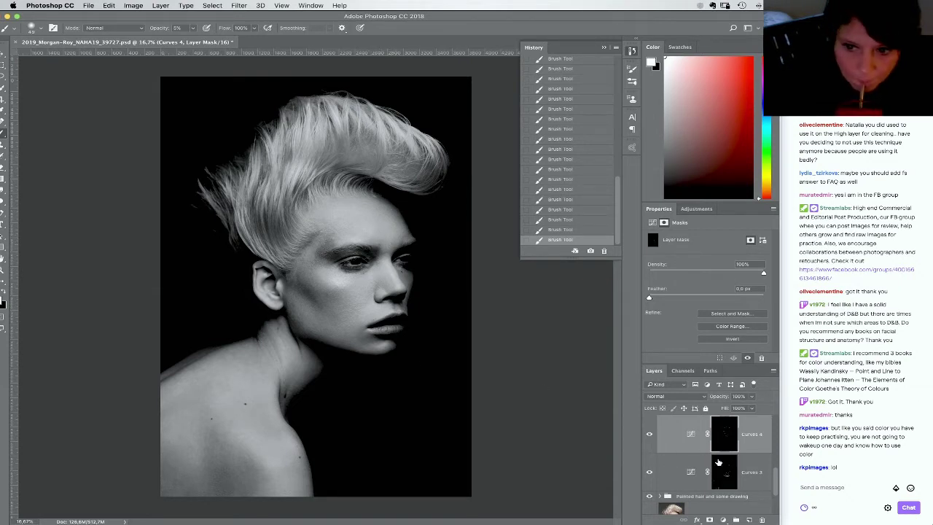
Lighten the dark areas of the forehead on the Curves 3 mask and compare by undoing and redoing the last two strokes
left_click(720, 470)
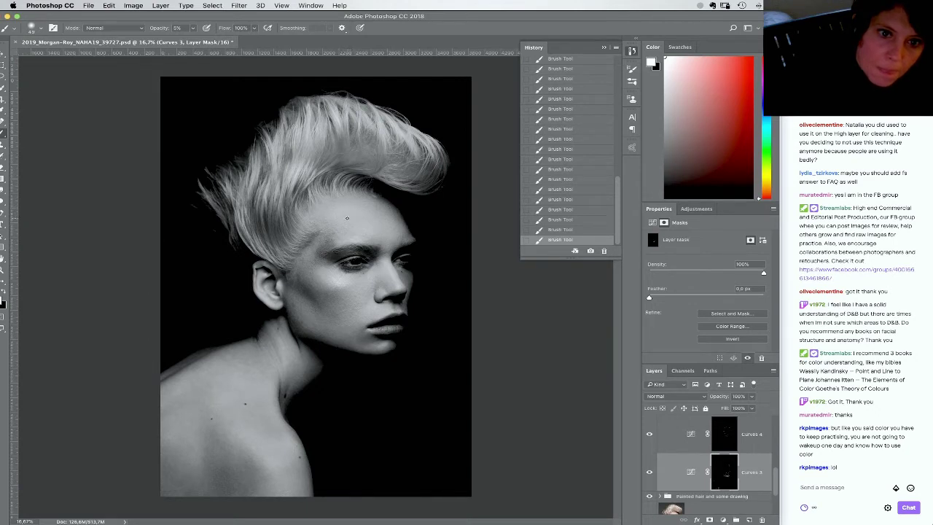
key("super+alt+z")
key("super+alt+z")
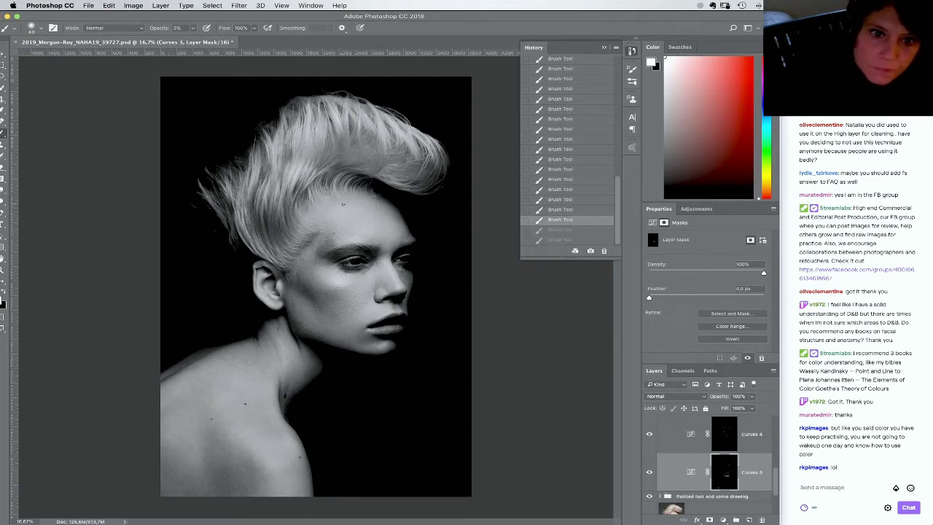
key("super+shift+z")
key("super+shift+z")
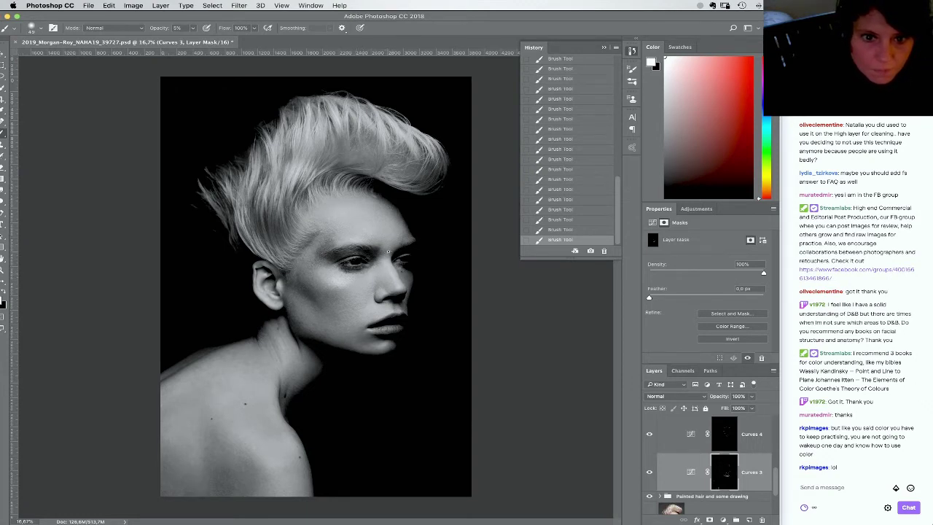
Set the brush to 38 px and lighten the area between the eyebrows and around the far eye on the Curves 3 mask
right_click(444, 285)
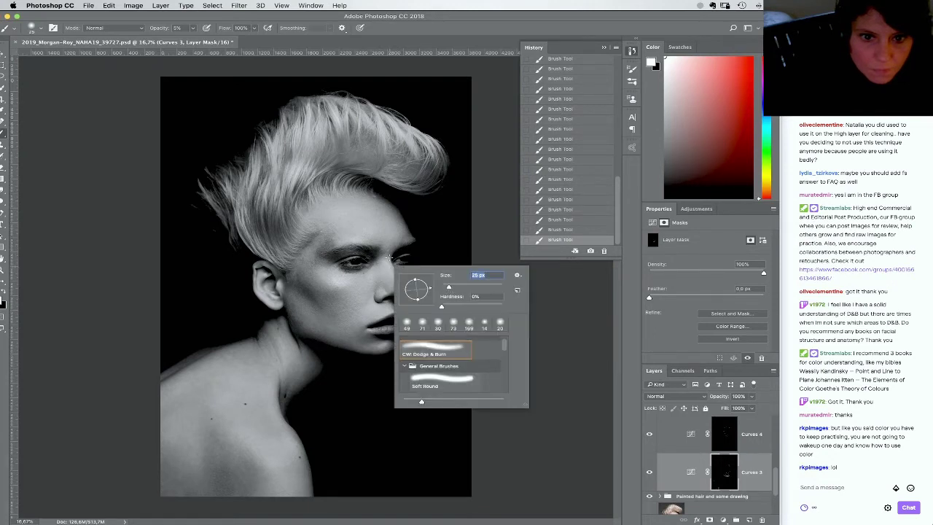
left_click_drag(446, 286, 452, 287)
left_click(389, 251)
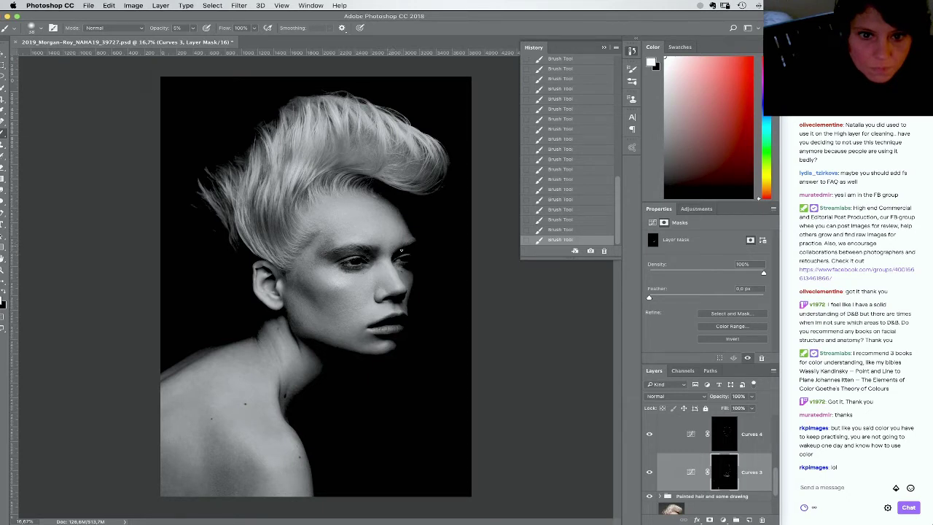
Toggle the help group's visibility to check the portrait without it, and return to the dodge and burn Curves layers
scroll(652, 437, "down", 5)
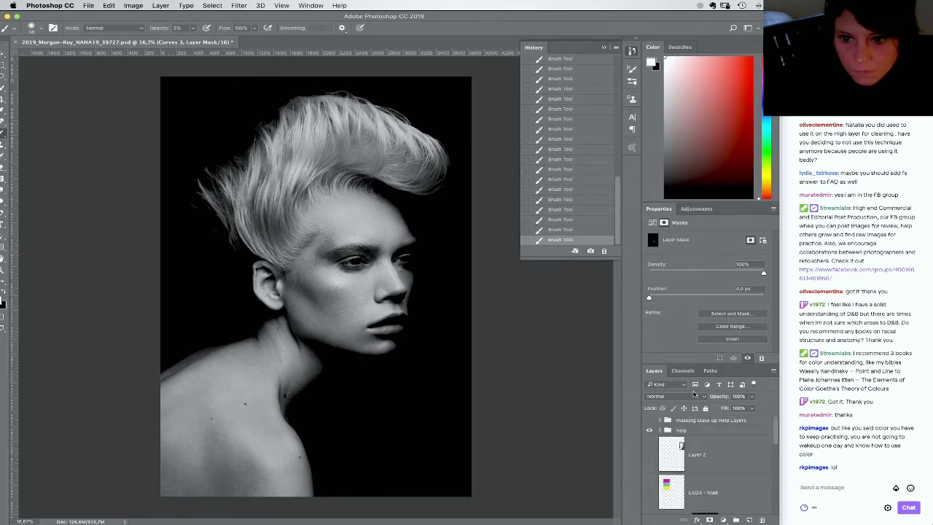
left_click(650, 431)
left_click(650, 431)
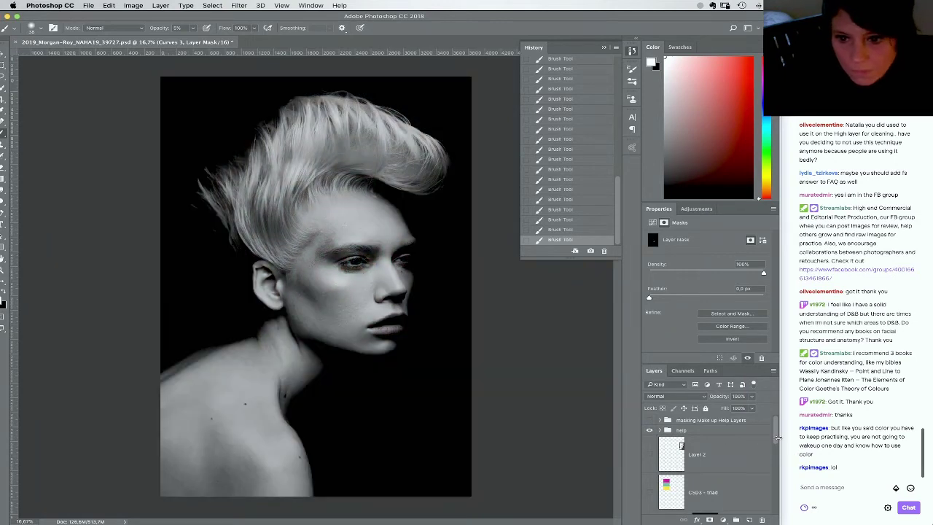
scroll(777, 437, "down", 3)
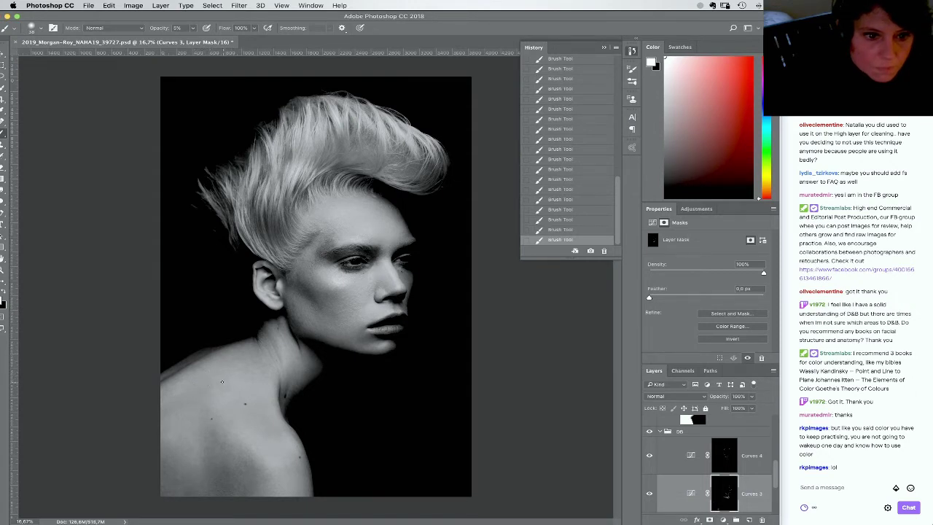
Compare the portrait with and without the DB group's dodge-and-burn adjustments
left_click(648, 432)
left_click(648, 432)
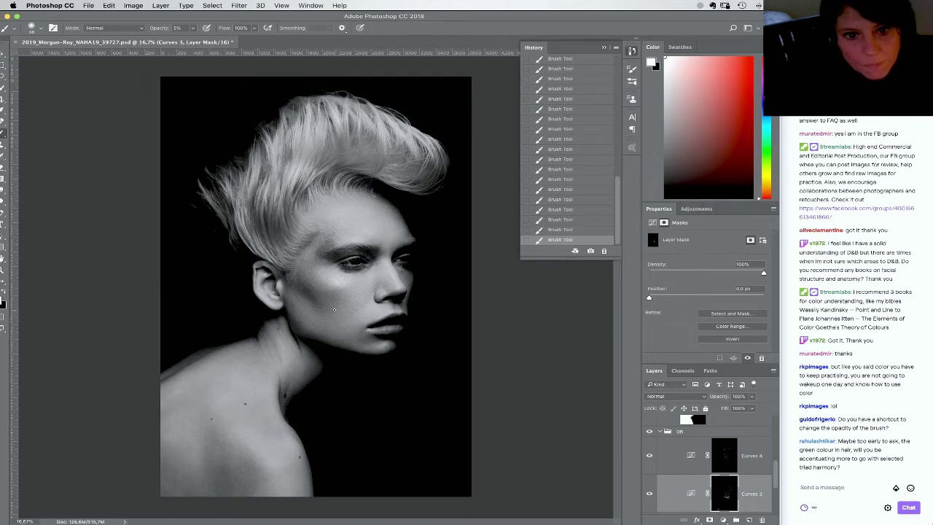
Make the Curves 3 mask active and set the brush to 5% opacity and a size of 11 px
left_click(724, 457)
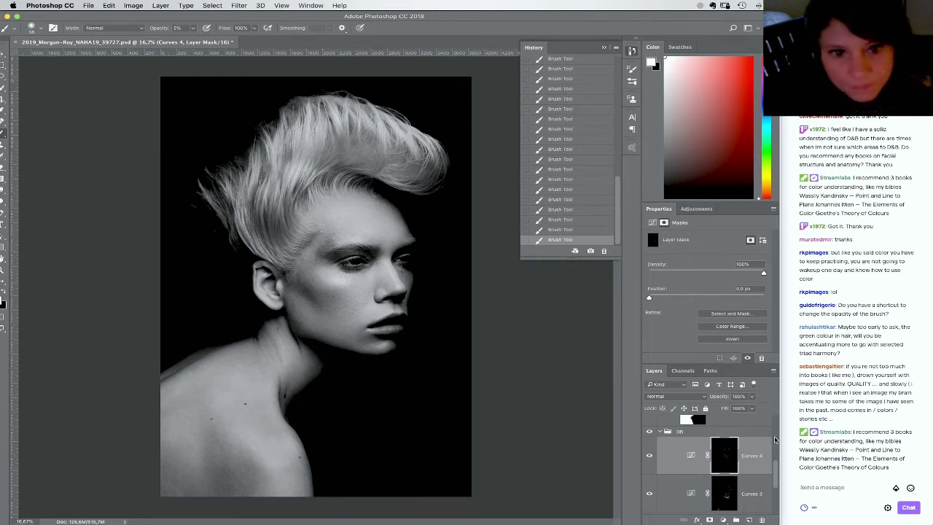
key("alt+bracketleft")
key("0")
key("5")
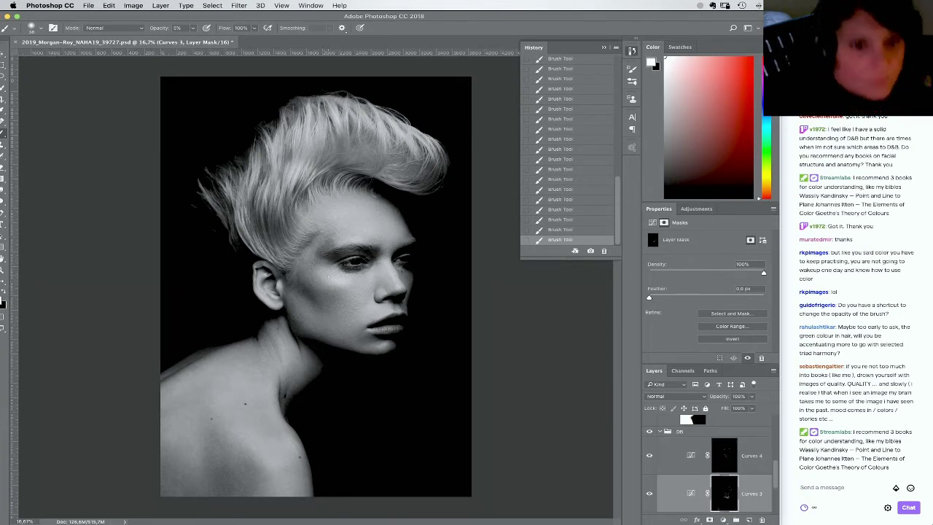
key("super+equal")
key("super+equal")
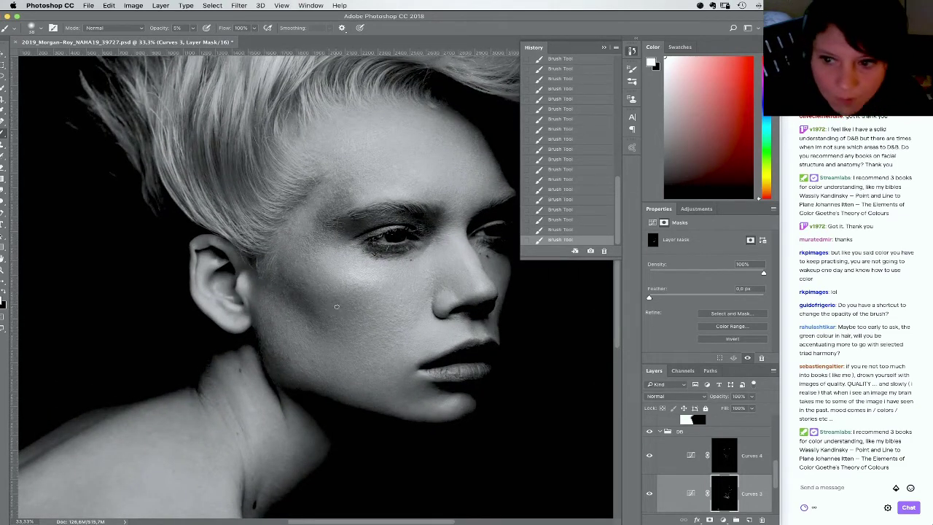
right_click(370, 324)
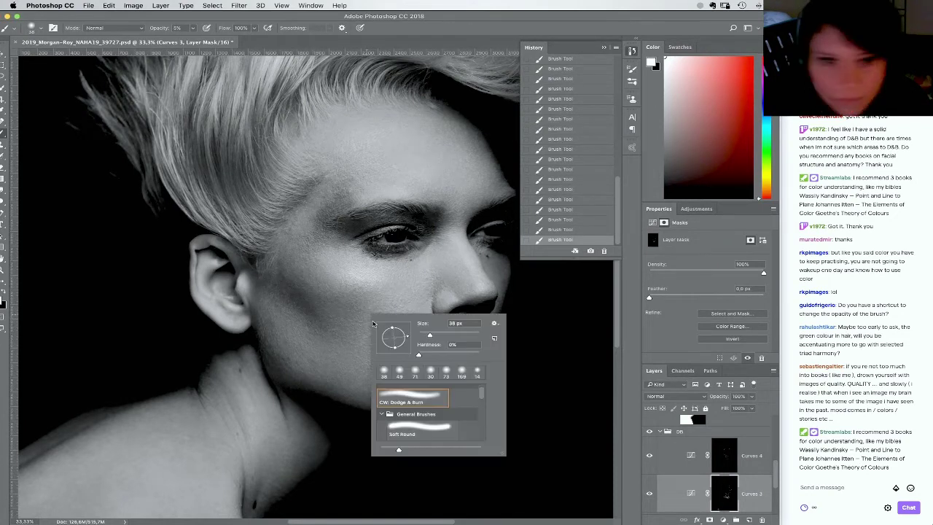
left_click_drag(423, 336, 422, 335)
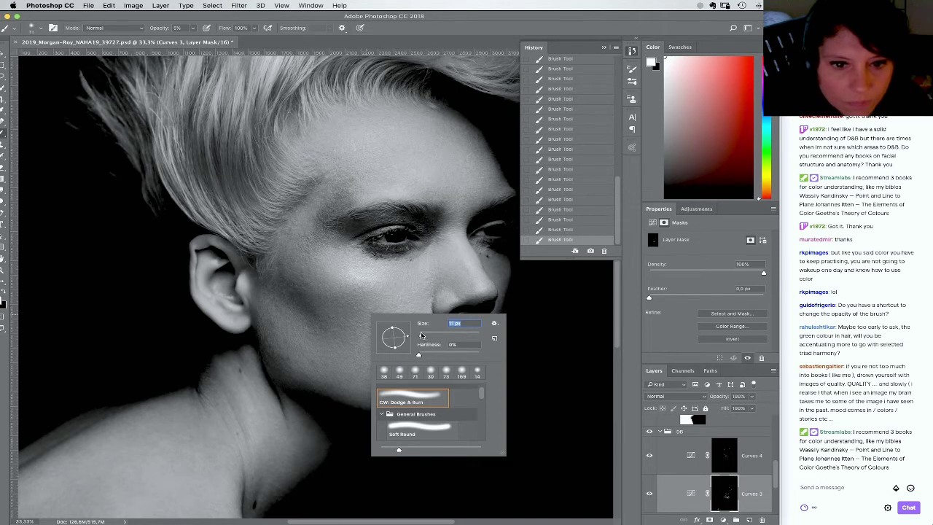
key("Return")
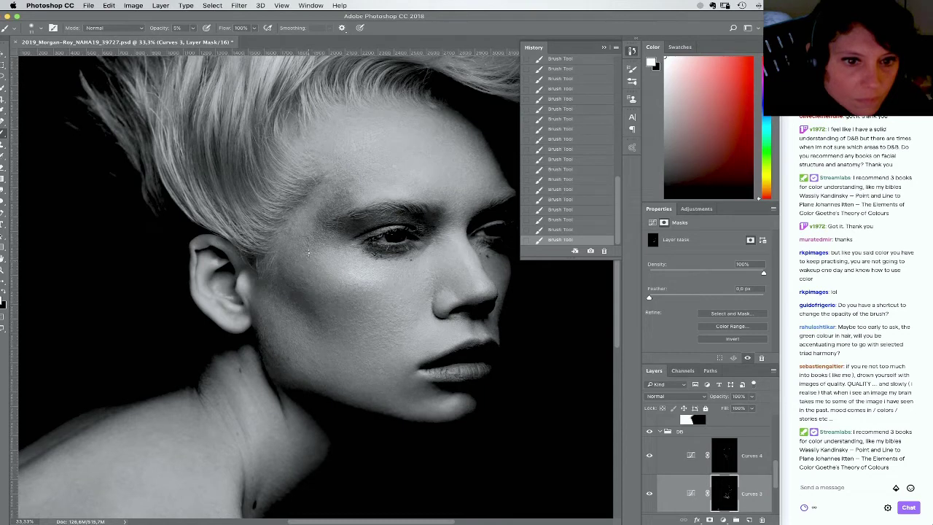
Inspect the skin from the temple down to the jaw up close and make the Curves 4 mask active
key("super+plus")
key("super+plus")
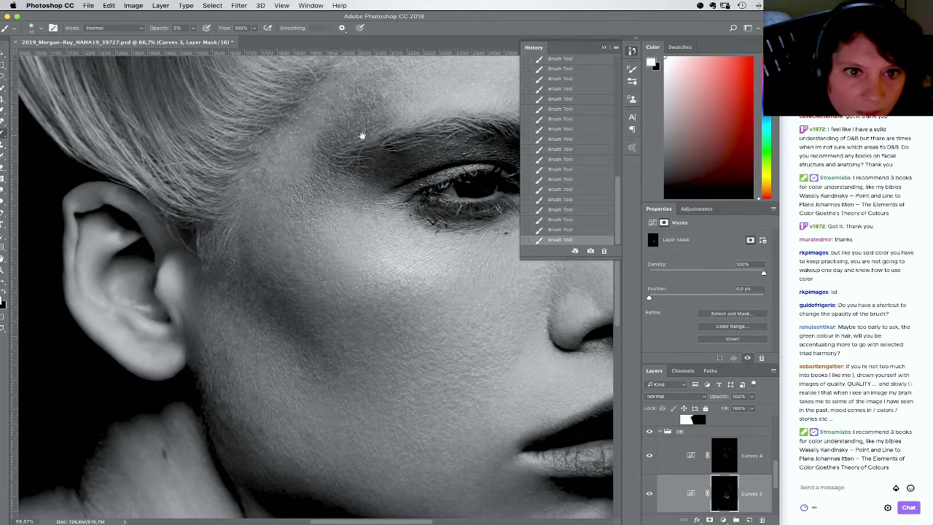
left_click_drag(362, 136, 328, 268)
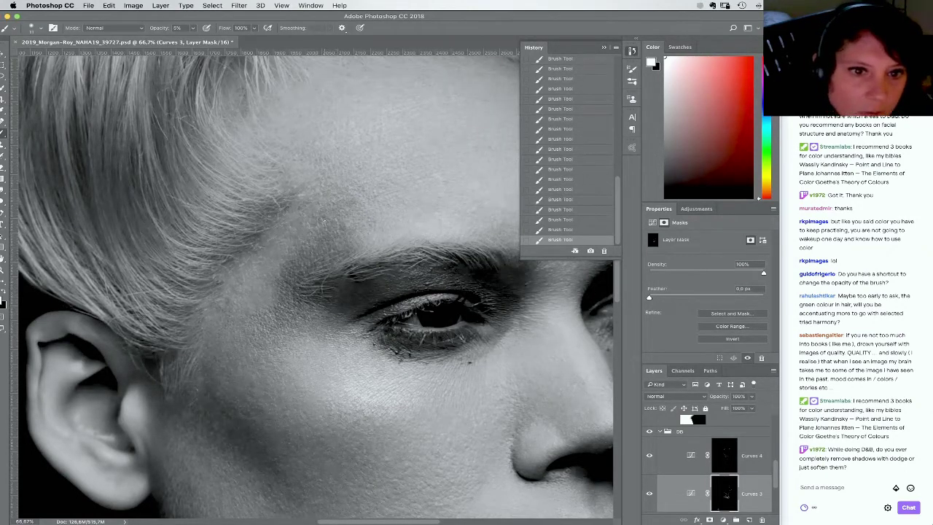
scroll(389, 273, "down", 5)
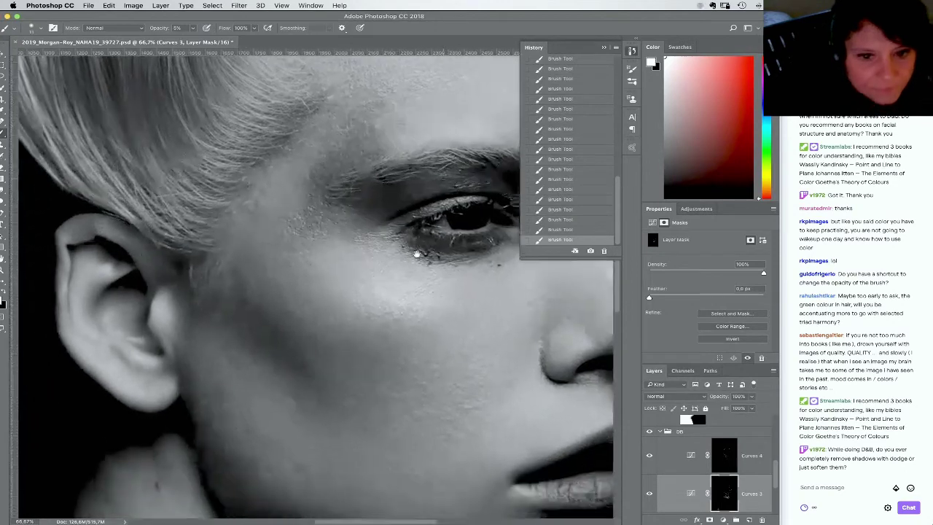
scroll(432, 298, "down", 4)
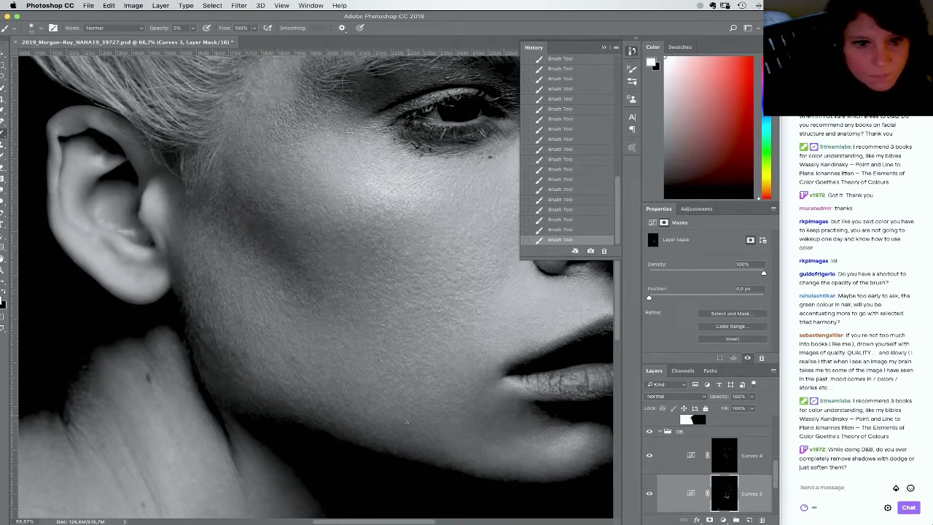
left_click(650, 443)
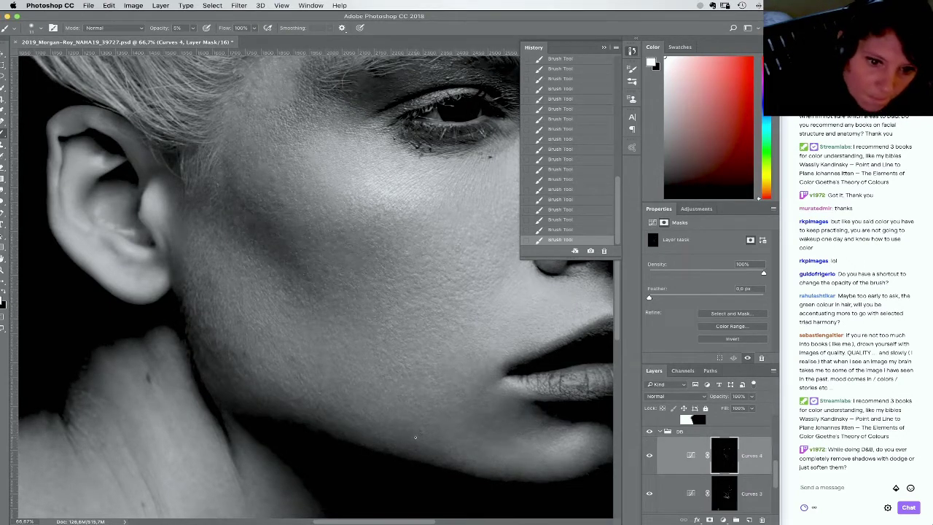
Check the stream window in Streamlabs OBS and return to Photoshop
scroll(774, 456, "up", 2)
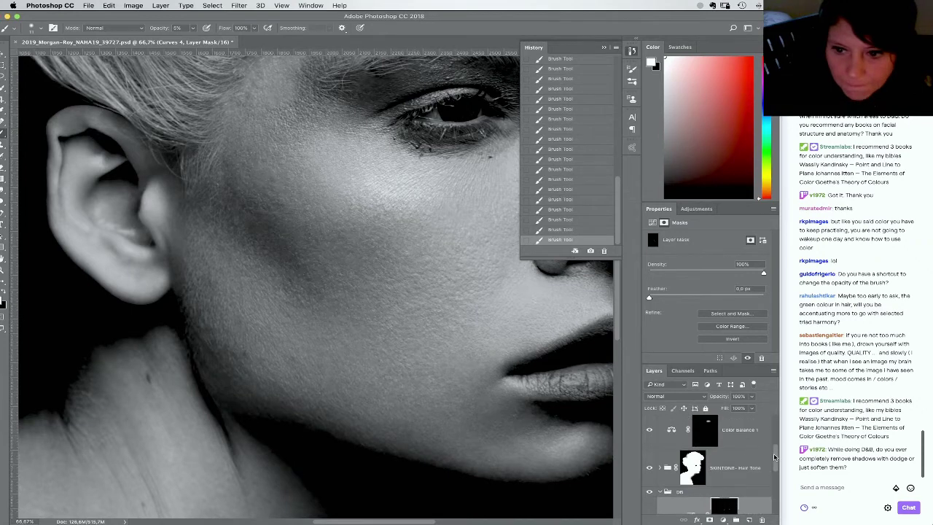
scroll(774, 456, "up", 1)
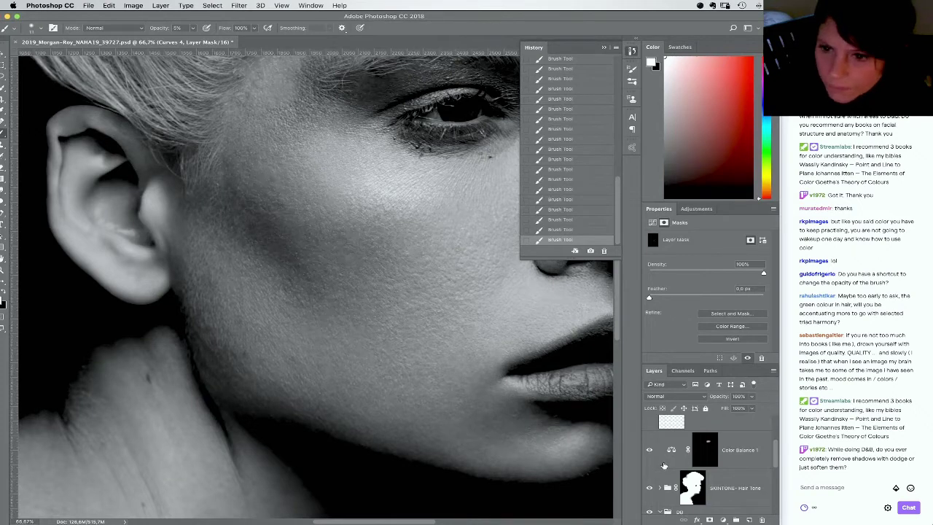
left_click(858, 426)
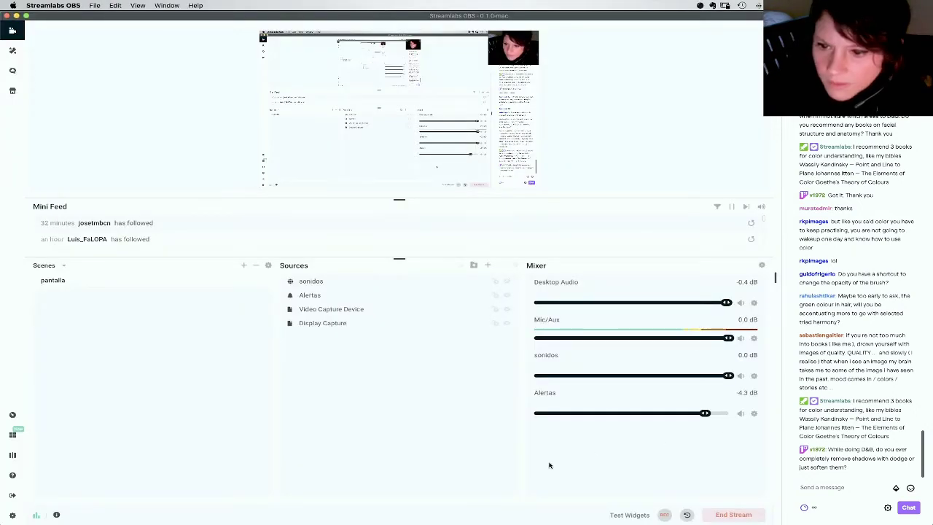
mouse_move(445, 522)
left_click(397, 513)
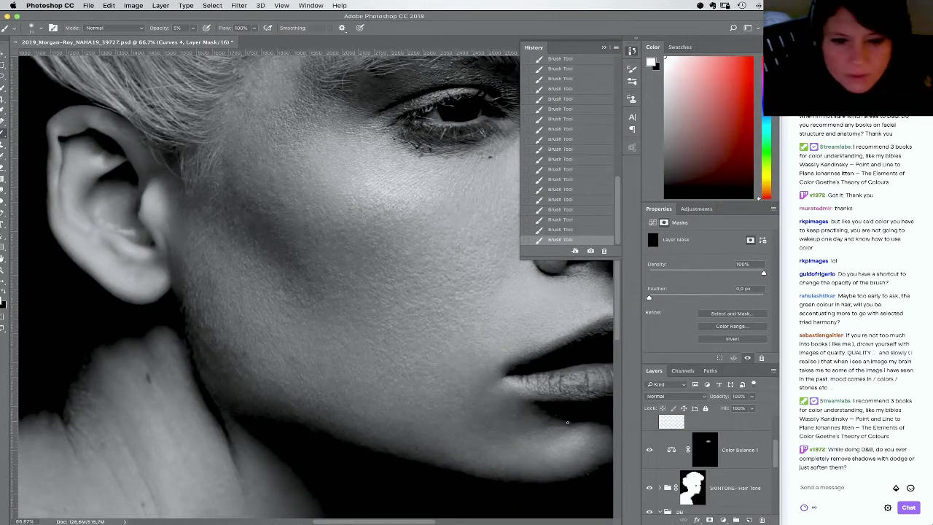
Make the Curves 4 mask in the DB group active and set the brush size to 30 px
key("super+minus")
key("super+minus")
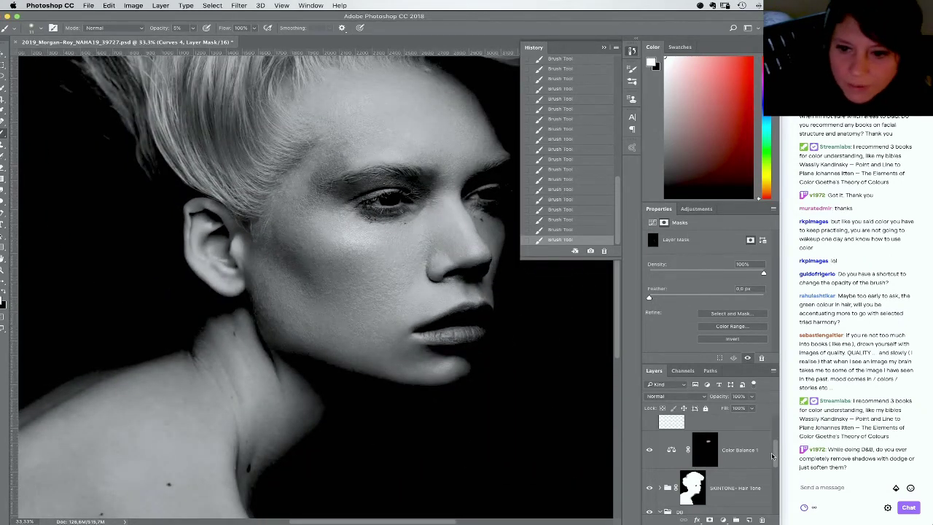
scroll(768, 464, "down", 3)
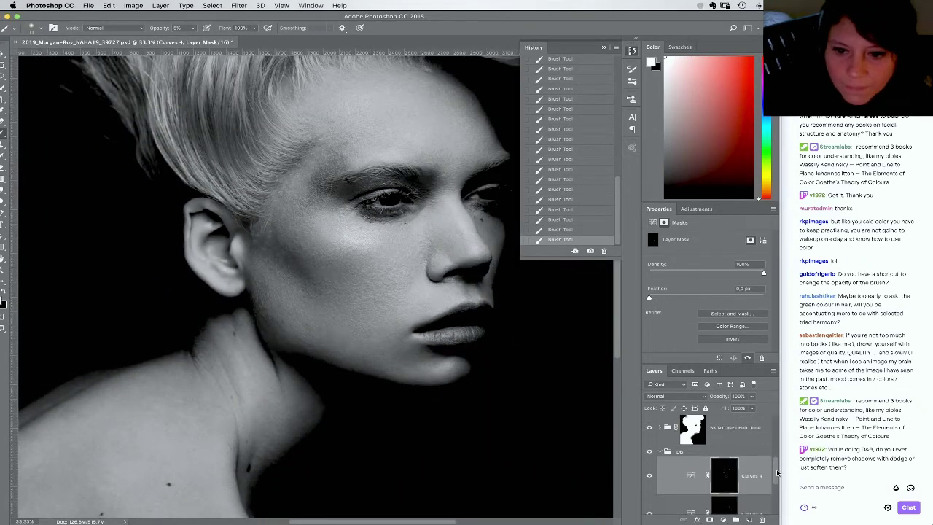
left_click(727, 506)
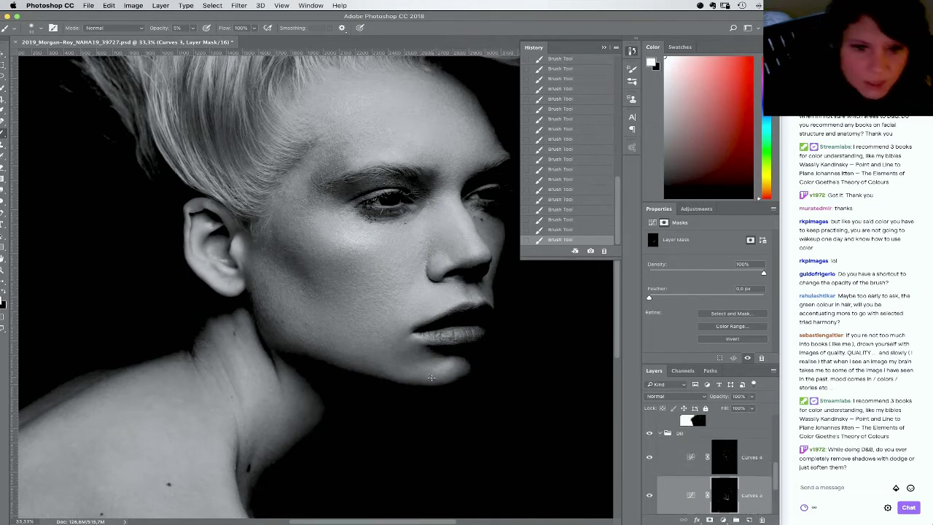
left_click(724, 466)
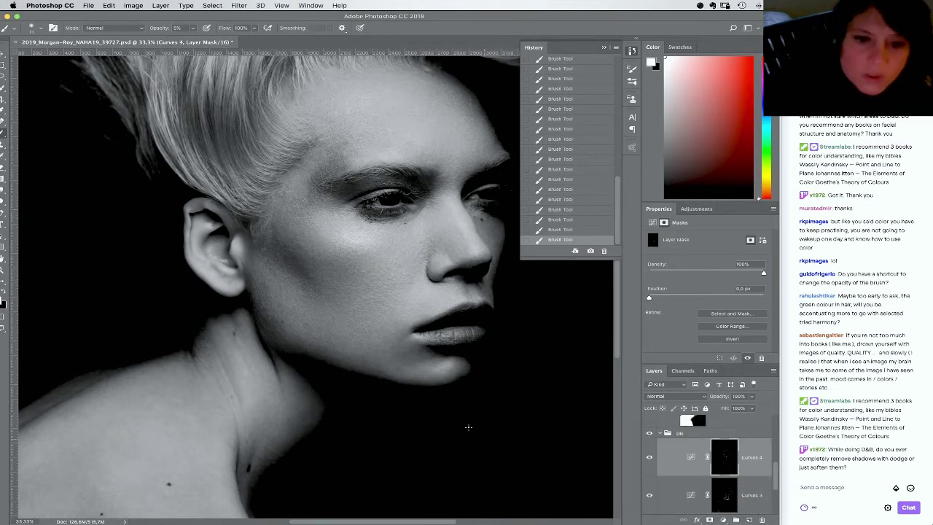
right_click(395, 351)
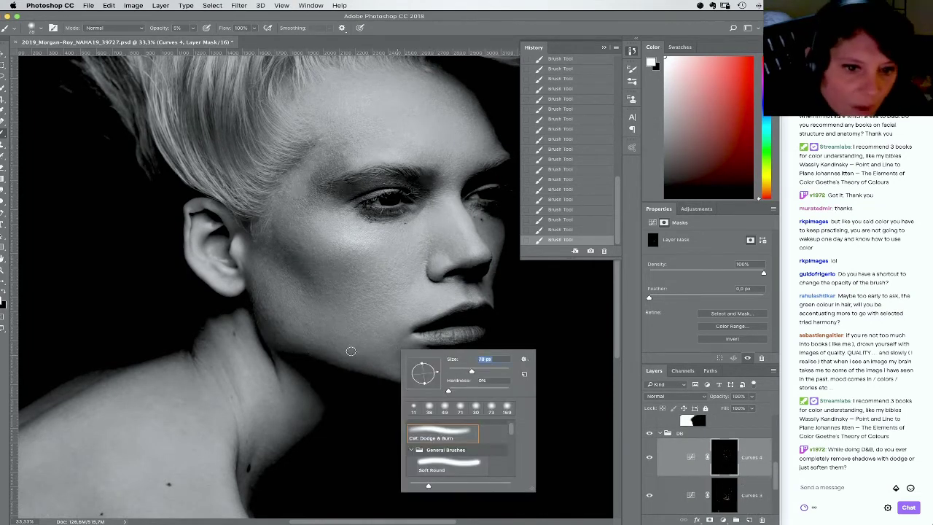
left_click(457, 372)
left_click(363, 354)
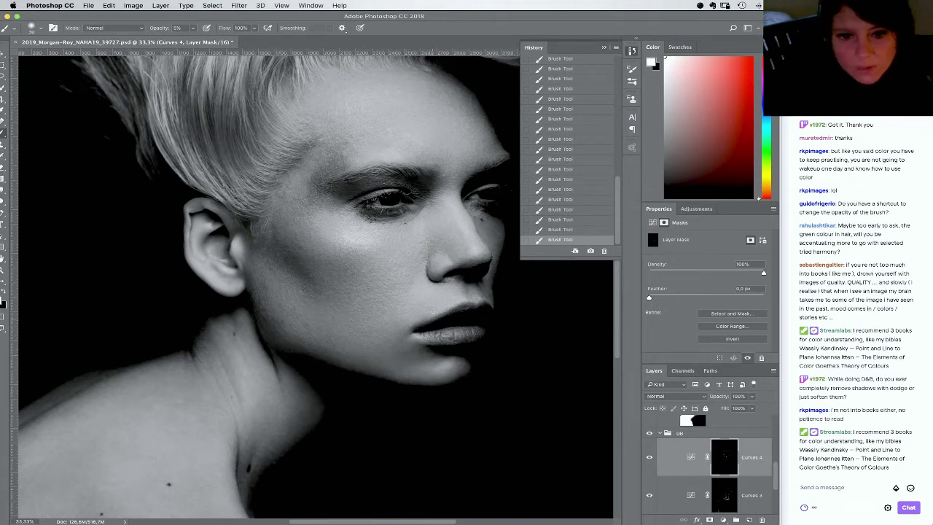
Review the whole portrait by comparing it with and without the DB group
scroll(377, 347, "up", 2)
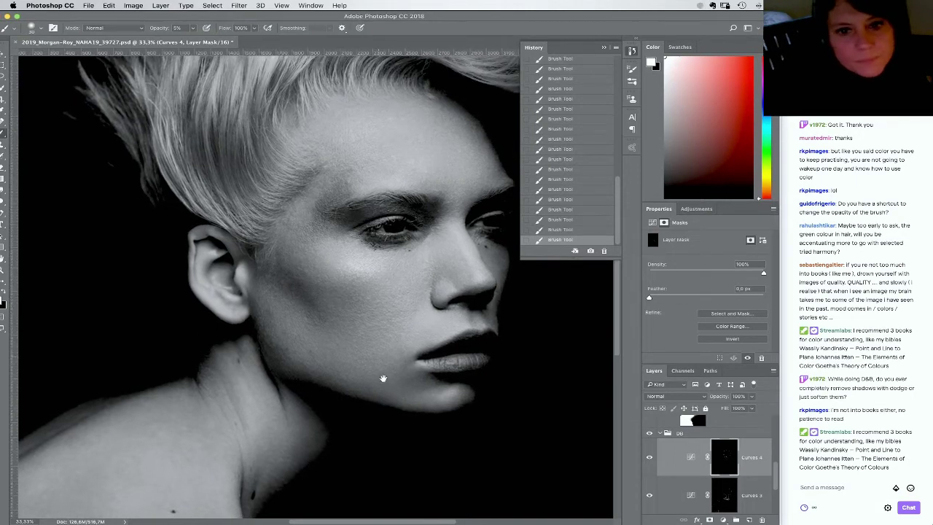
key("ctrl+minus")
key("ctrl+minus")
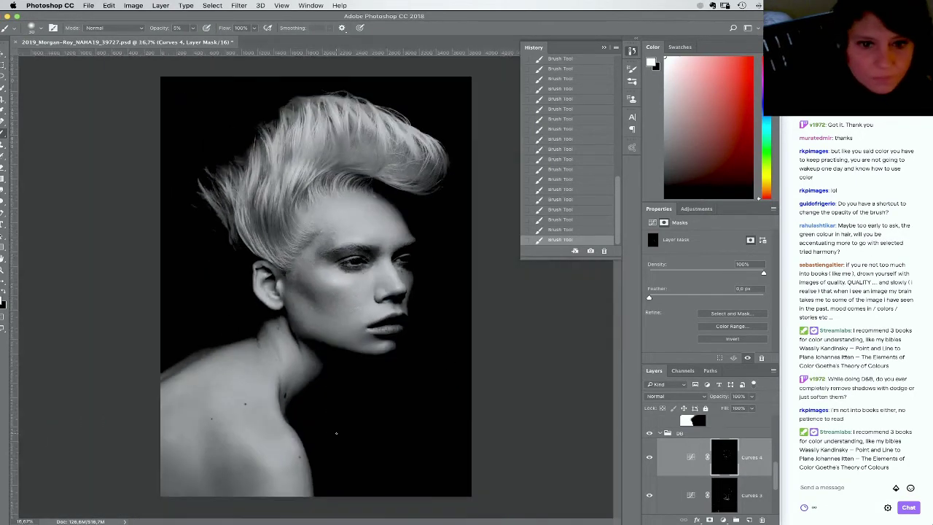
right_click(367, 351)
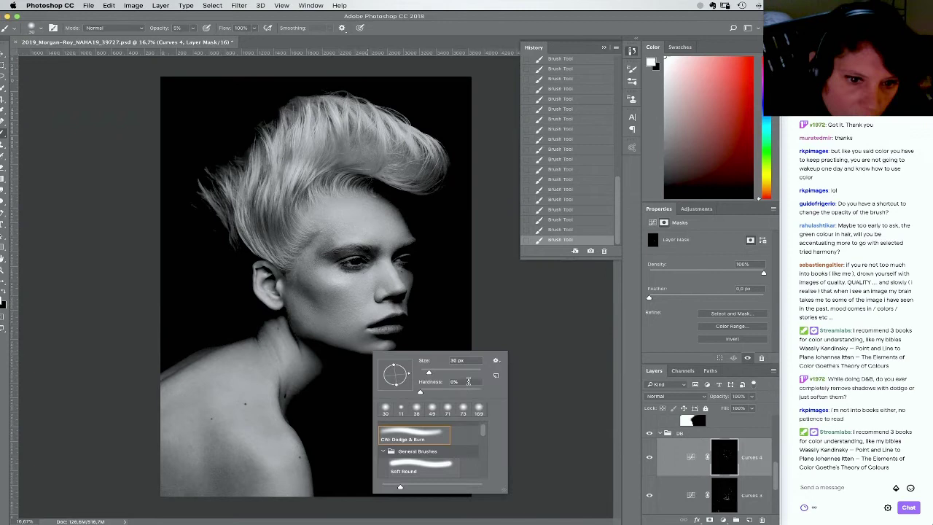
left_click(650, 436)
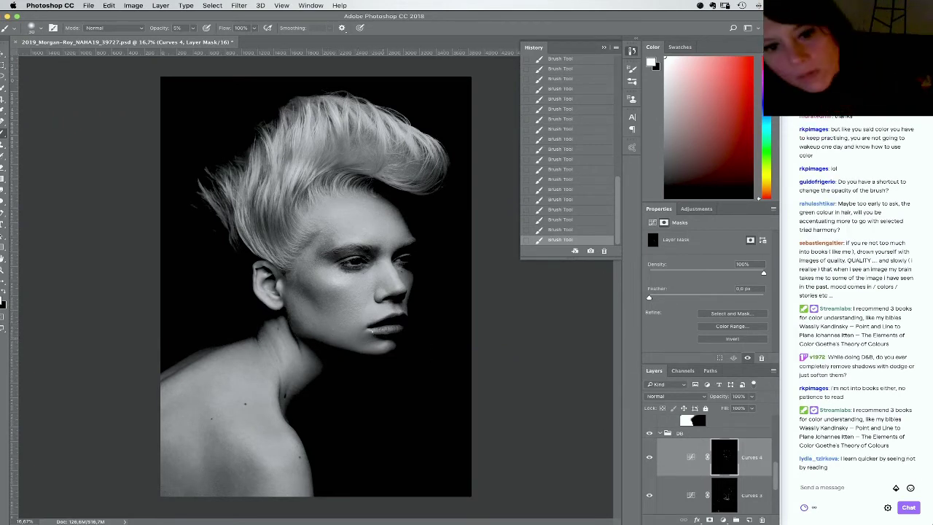
Switch from the Curves 3 mask to the Curves 4 mask and set the brush size to 49 px
left_click(724, 497)
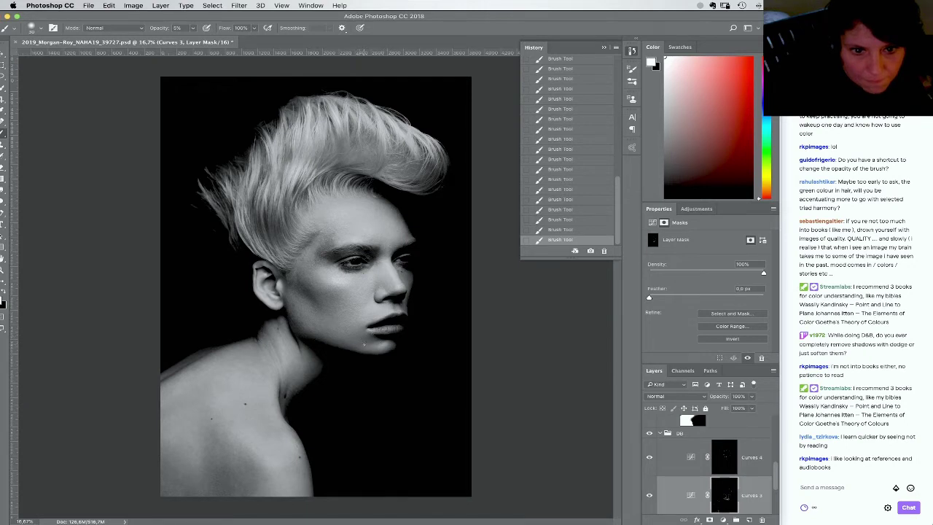
key("alt+bracketright")
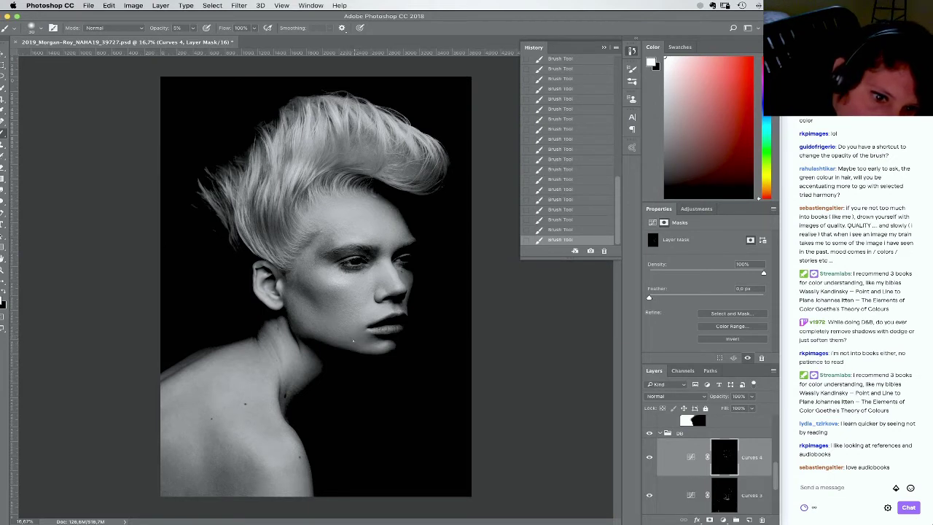
right_click(347, 327)
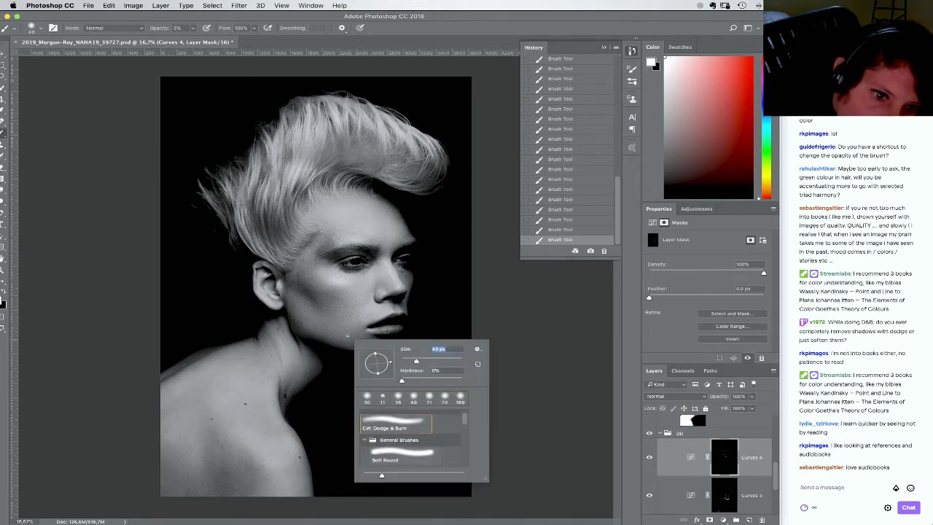
key("Escape")
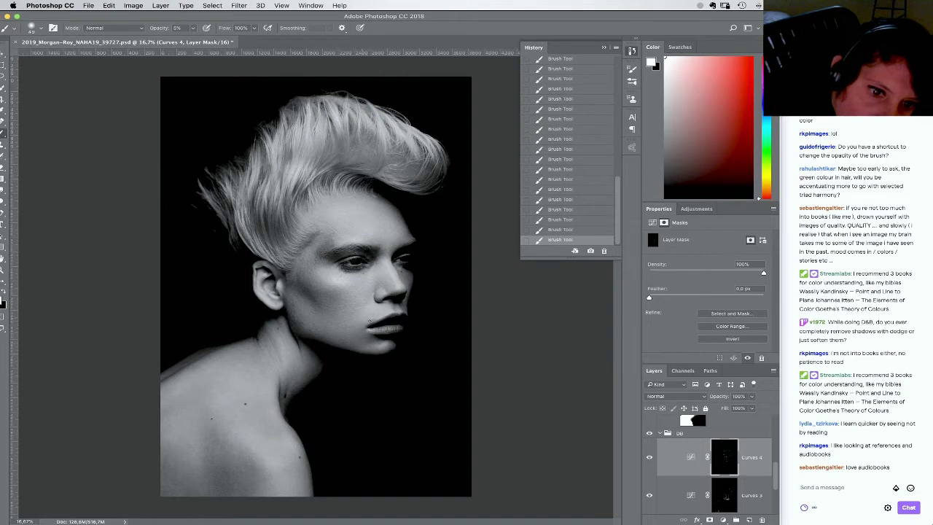
Visit the Curves 3 mask, return to the Curves 4 mask and enlarge the brush to 252 px
key("alt+bracketleft")
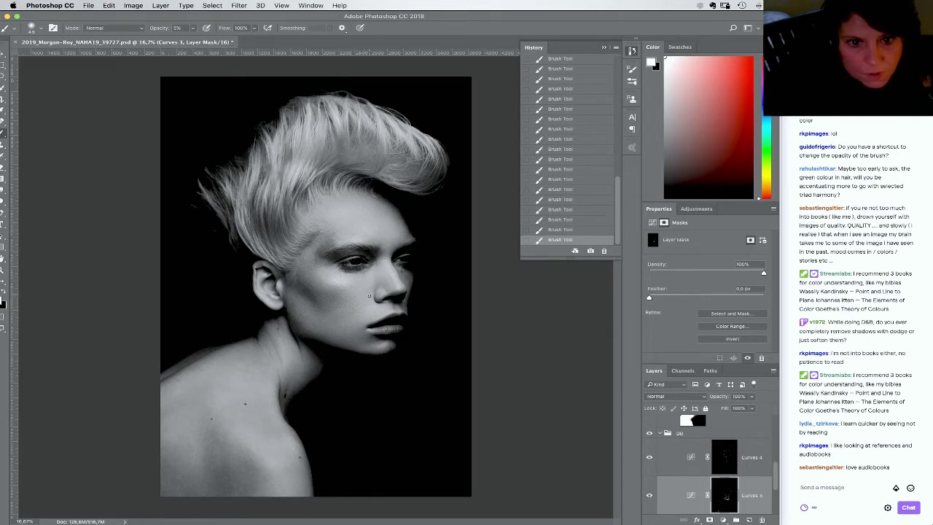
left_click(722, 459)
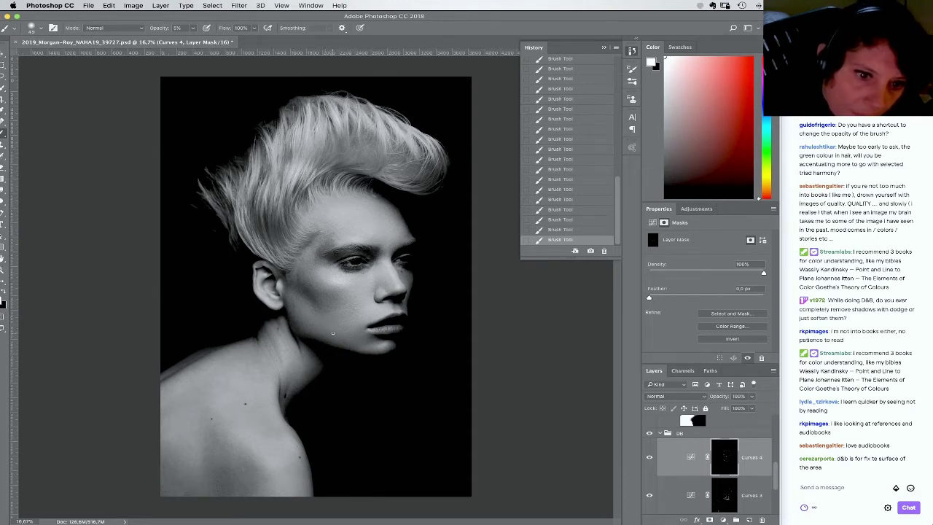
right_click(333, 333)
left_click_drag(402, 360, 434, 361)
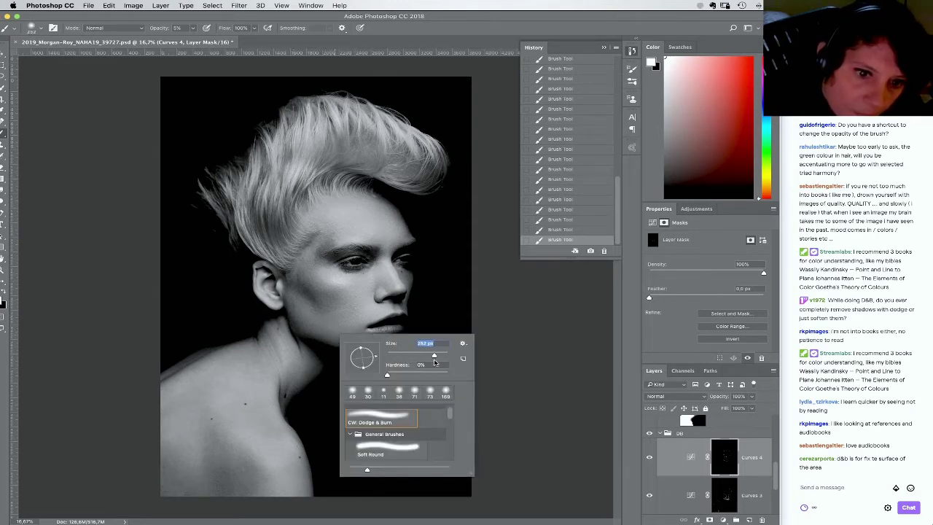
left_click(317, 325)
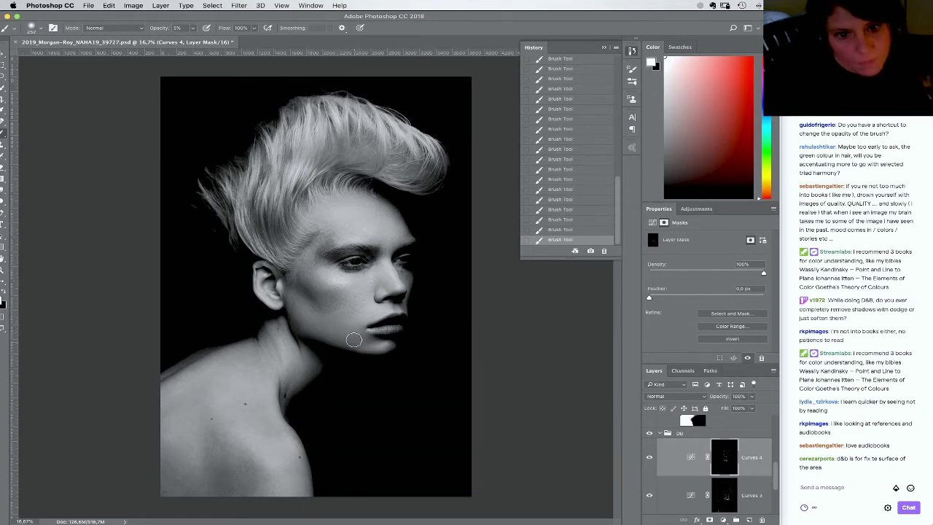
Reduce the brush size for finer work on the cheek and jaw in the Curves 4 mask
right_click(353, 339)
left_click(430, 360)
left_click(336, 328)
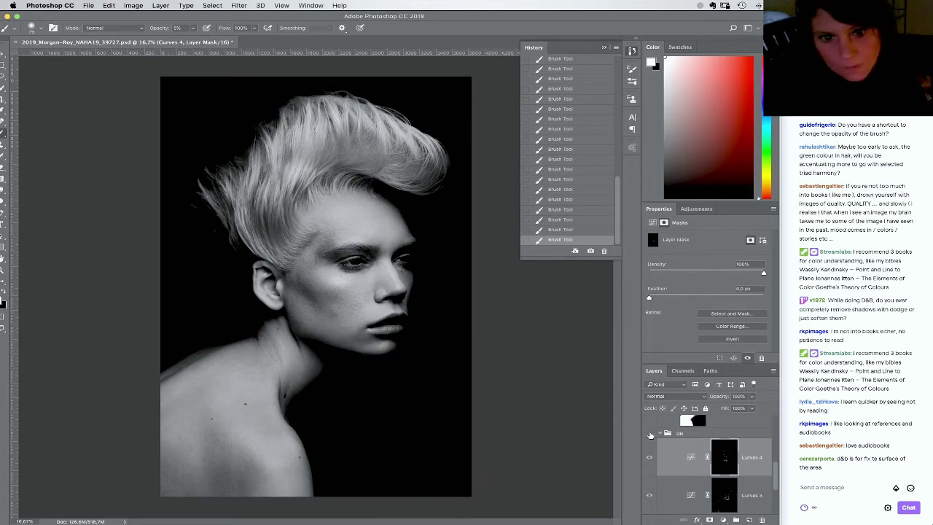
Hide the help group and compare the colour portrait with and without the DB group
left_click_drag(775, 475, 773, 419)
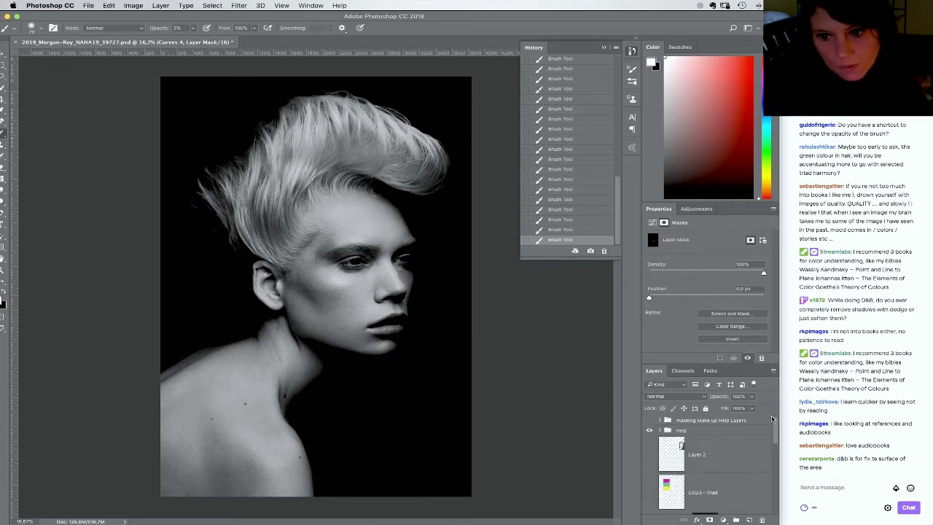
left_click(649, 432)
scroll(686, 461, "down", 3)
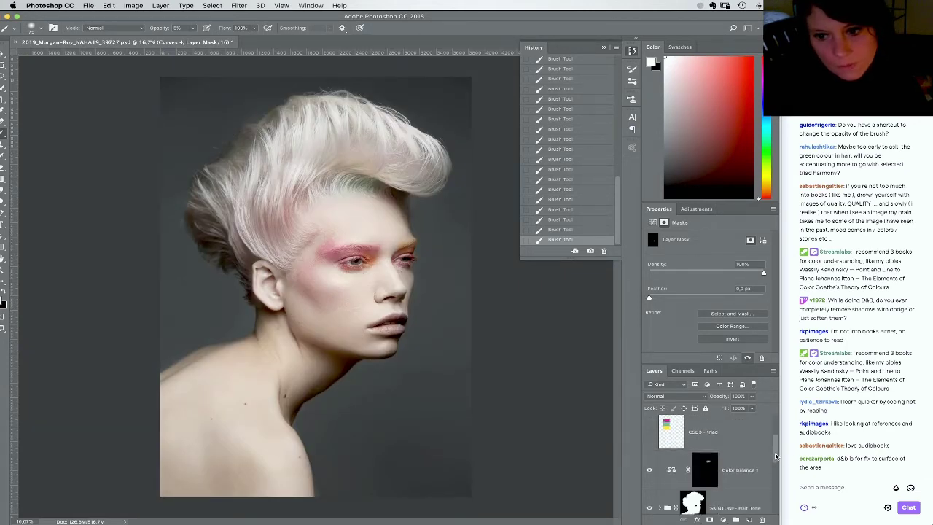
scroll(775, 456, "down", 1)
scroll(775, 458, "down", 1)
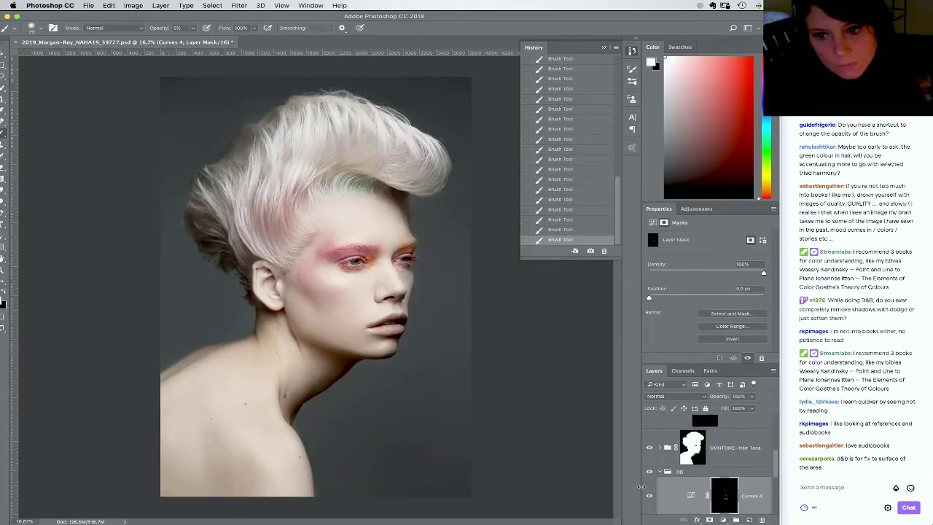
left_click(650, 473)
left_click(650, 473)
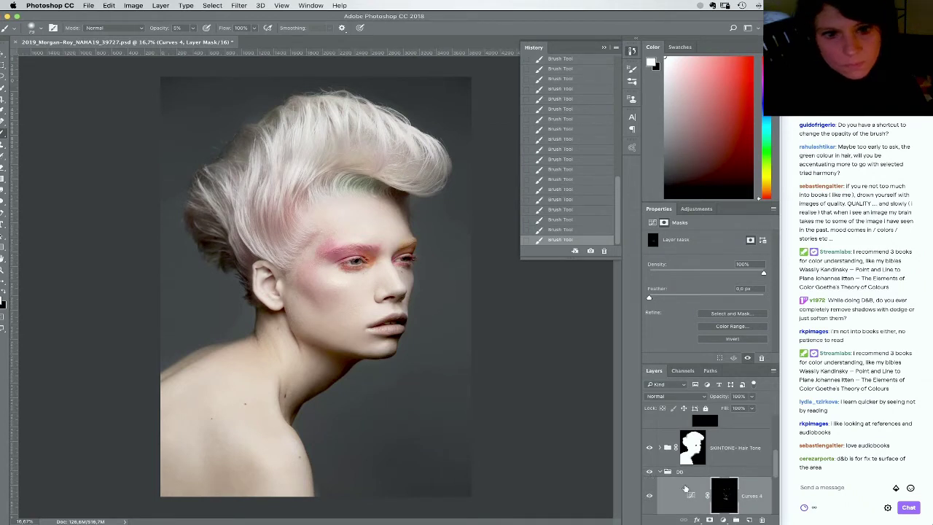
Visit the Curves 3 mask, return to the Curves 4 mask and set the brush size to about 35 px
scroll(761, 485, "down", 2)
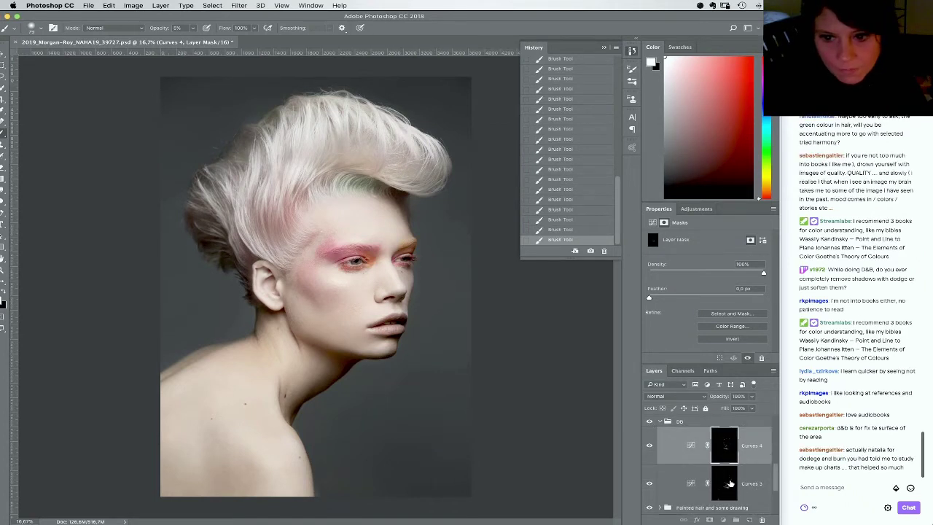
left_click(723, 492)
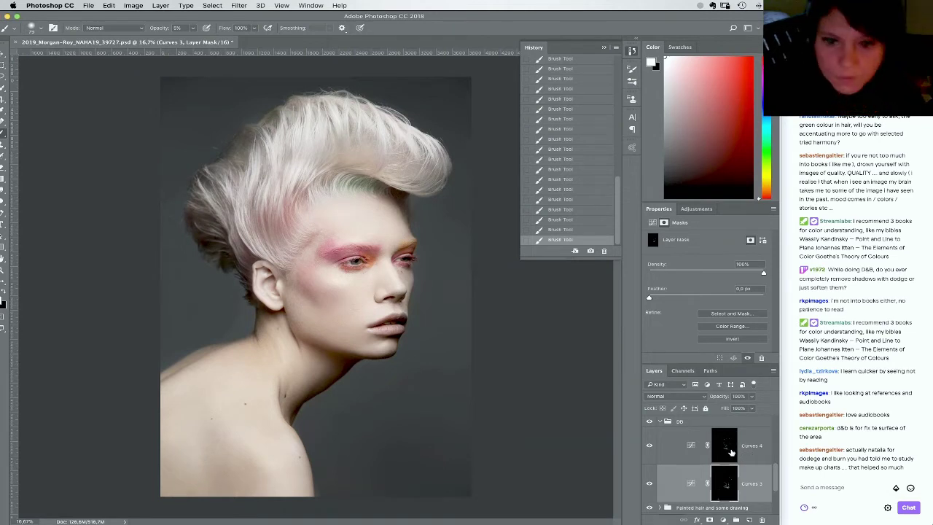
key("alt+bracketright")
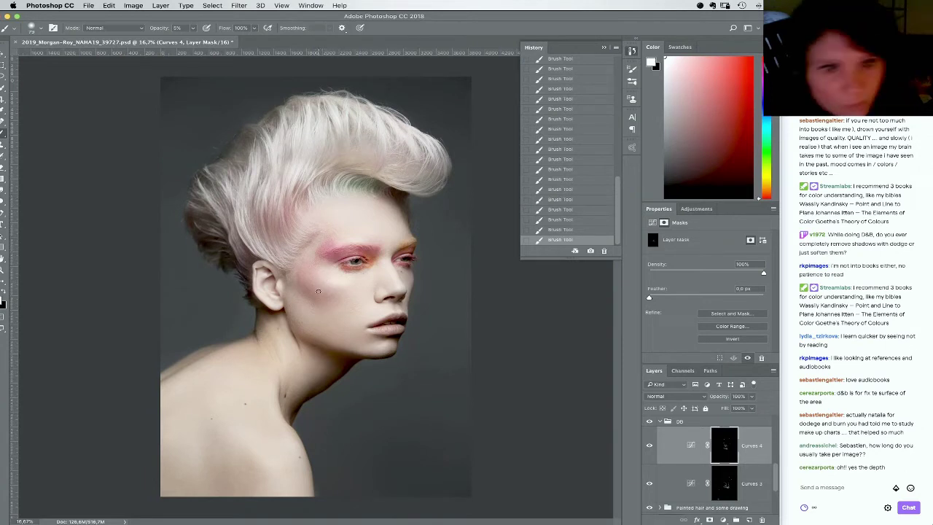
right_click(323, 289)
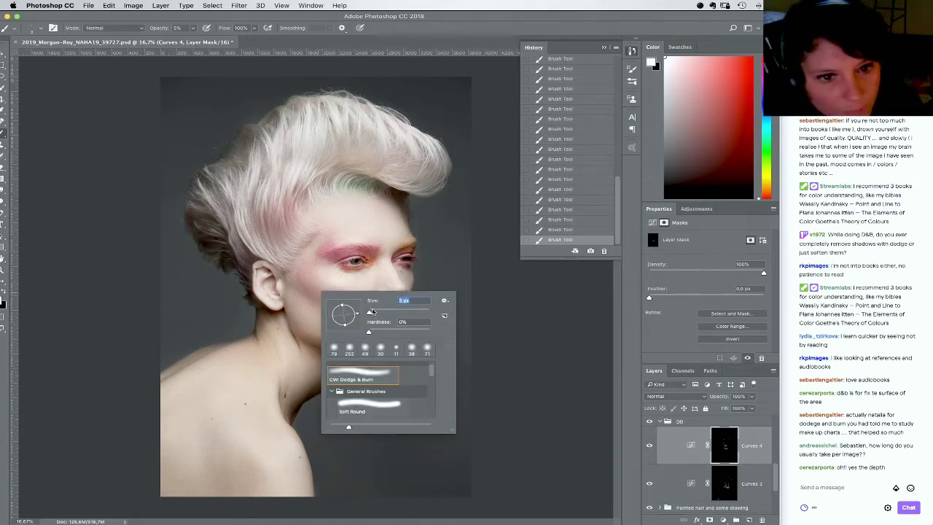
key("bracketright")
key("bracketright")
key("bracketright")
key("bracketright")
key("bracketright")
key("bracketright")
key("bracketright")
key("bracketright")
key("bracketright")
key("bracketright")
key("bracketright")
key("bracketright")
left_click(294, 286)
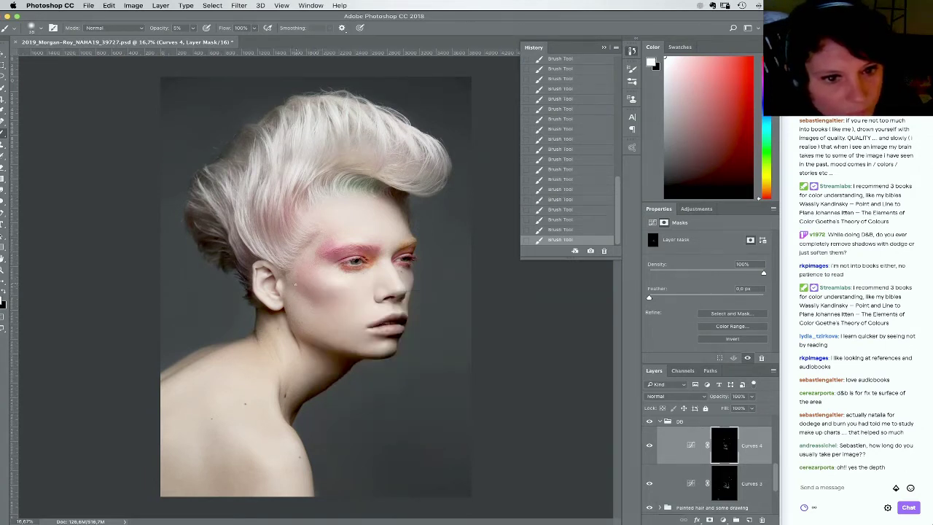
Switch to the Curves 3 mask and back to the Curves 4 mask, enlarging the brush to about 108 px
key("alt+bracketleft")
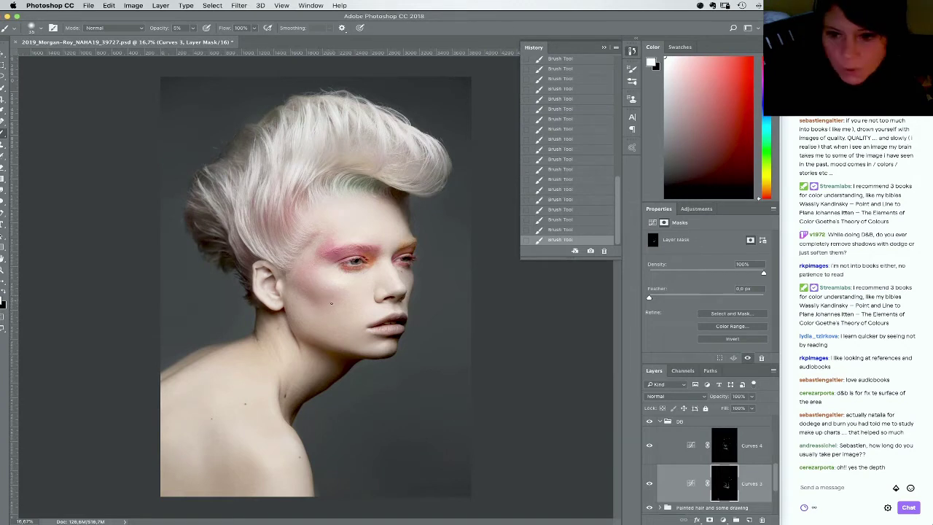
left_click(719, 451)
right_click(399, 339)
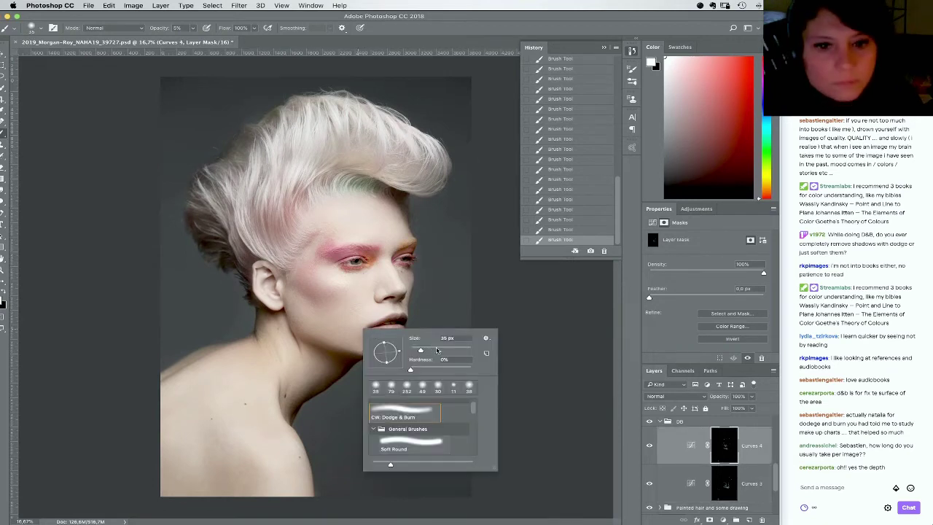
left_click(429, 348)
left_click(335, 328)
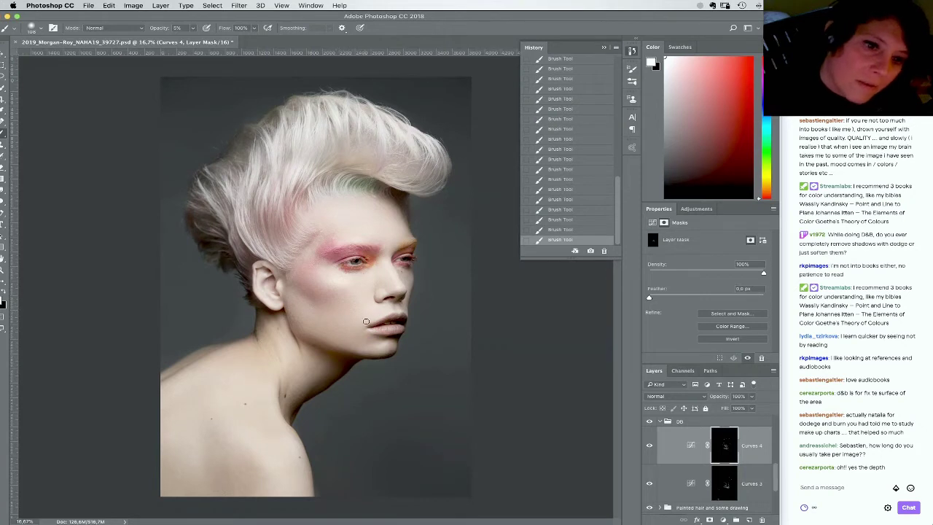
Enlarge the brush to 175 px for broader work on the cheek in the Curves 4 mask
right_click(366, 321)
left_click(460, 344)
left_click(332, 303)
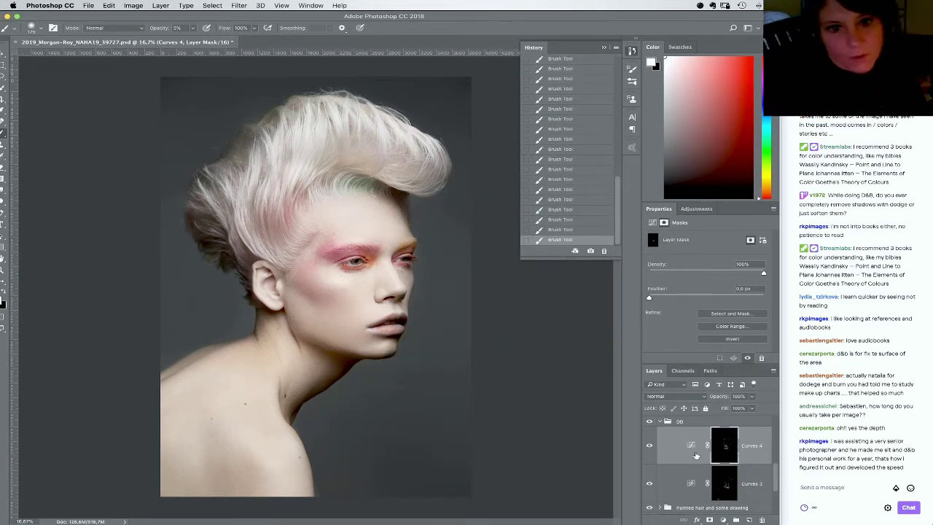
Reduce the brush size to 47 px and reselect the Curves 4 layer mask
right_click(413, 357)
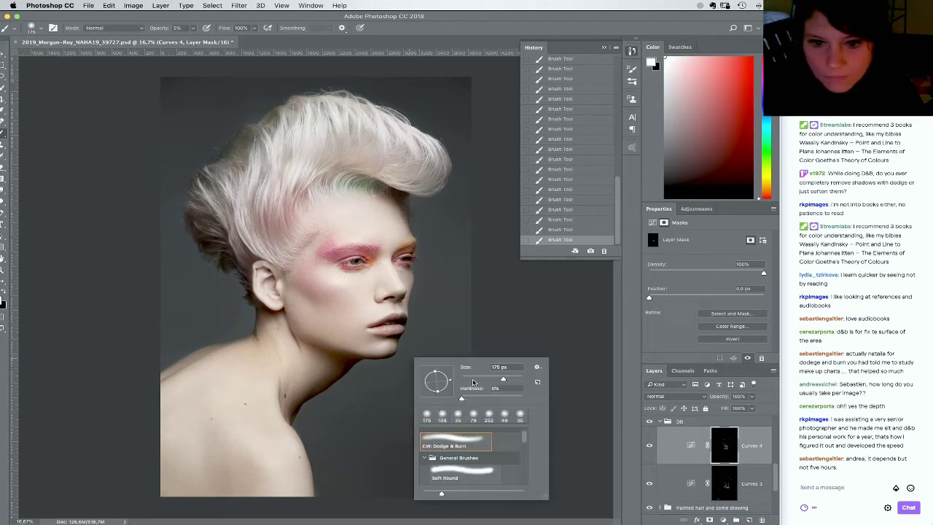
left_click(475, 378)
left_click(692, 447)
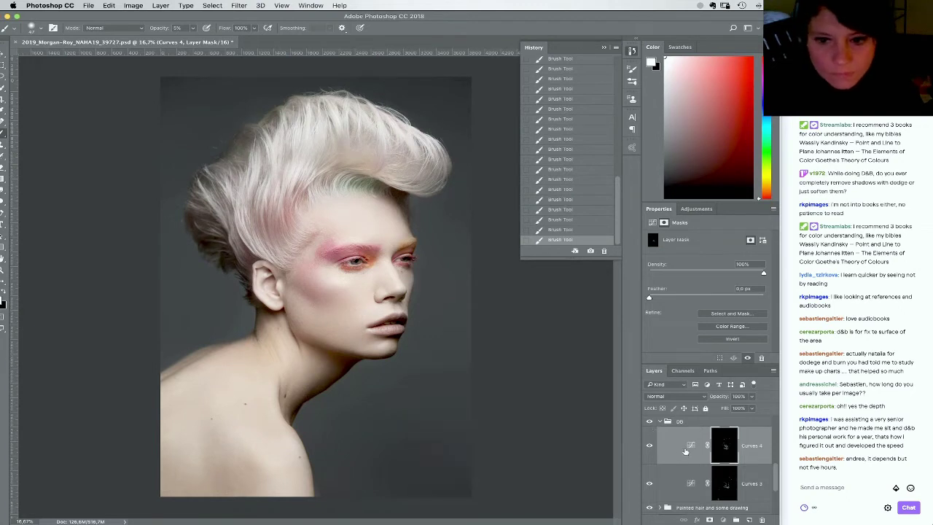
left_click(722, 456)
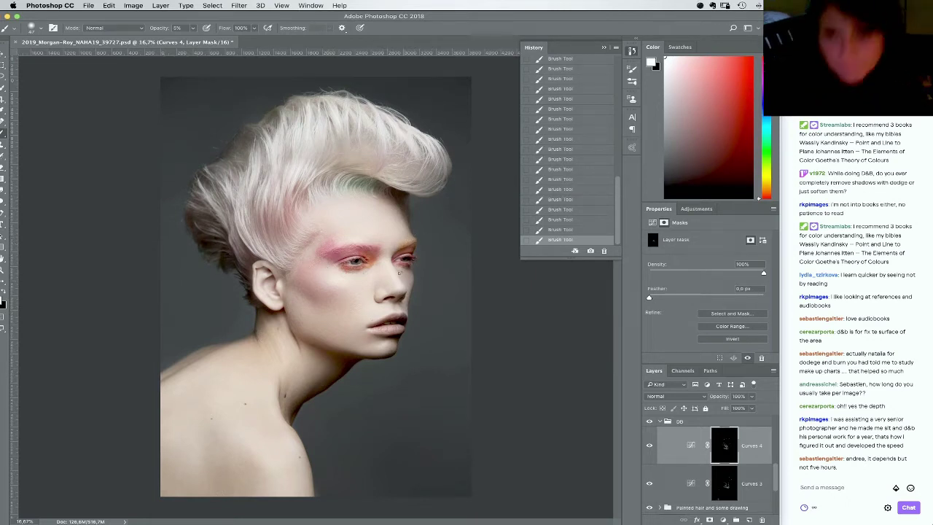
Enlarge the brush to about 348 px and paint broad shading over the face in the Curves 4 mask
right_click(381, 295)
left_click(485, 306)
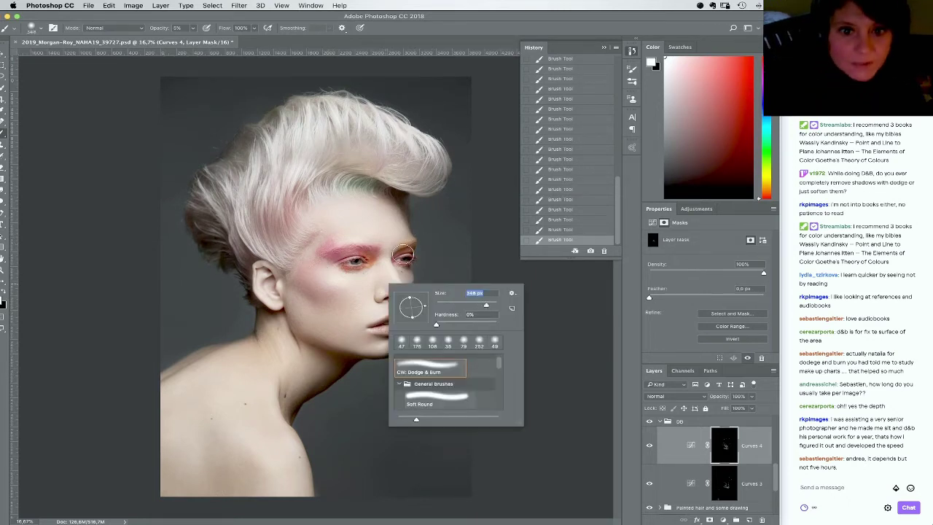
left_click(390, 255)
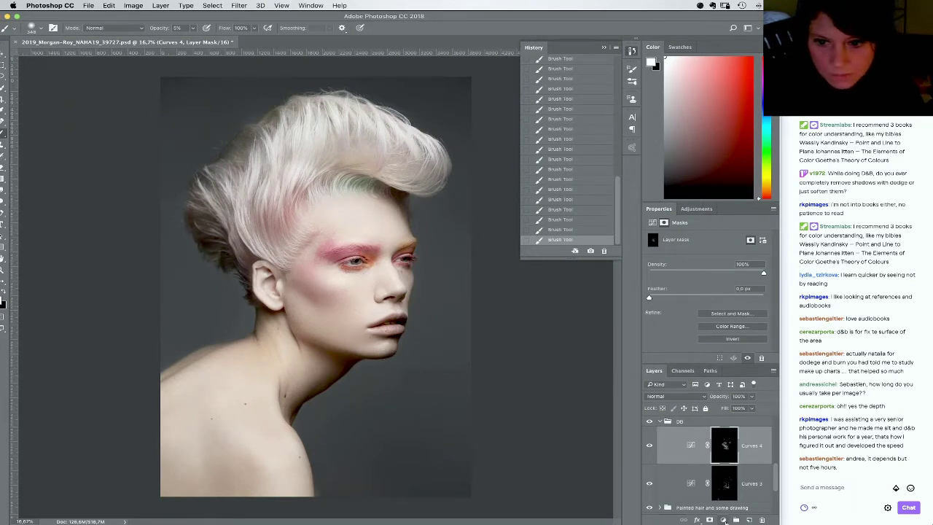
left_click(723, 519)
left_click(749, 437)
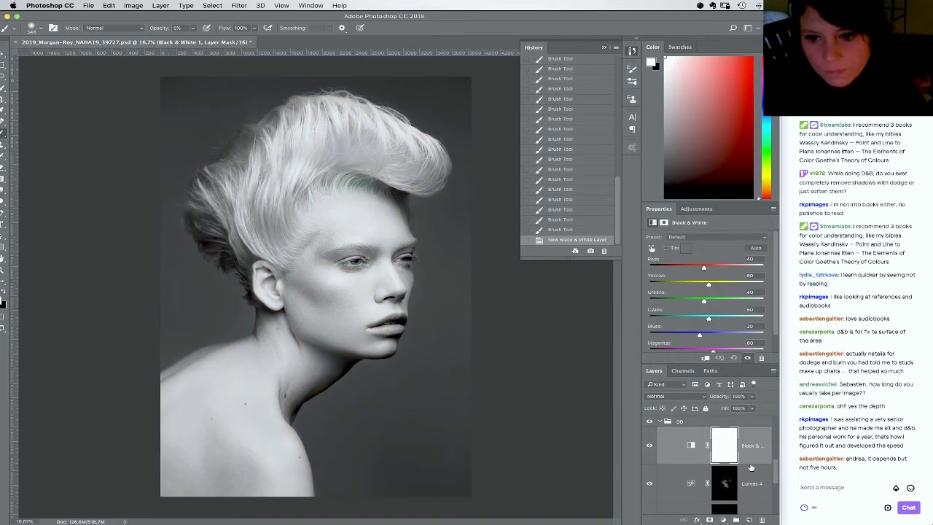
key("super+z")
Add a Color Balance adjustment layer above Curves 4 and set the Magenta–Green value of the Shadows to -18
left_click(725, 520)
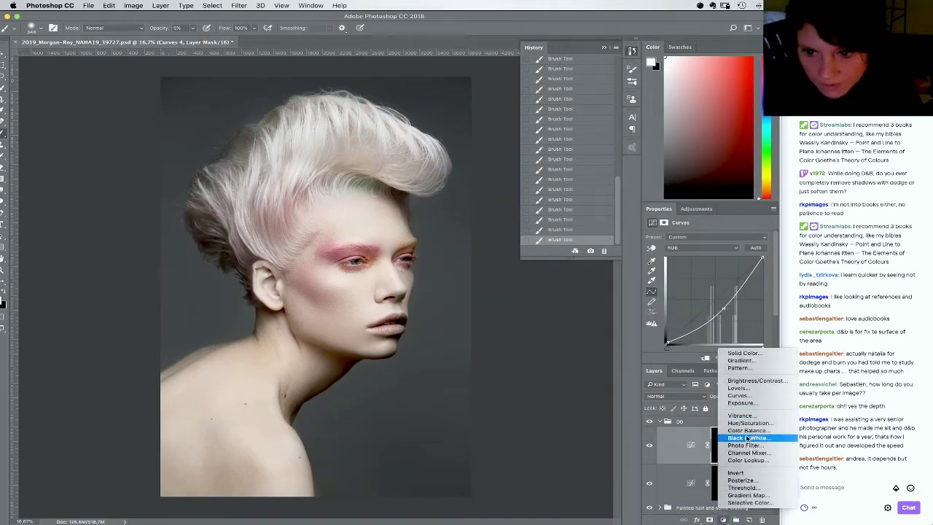
left_click(746, 429)
left_click(705, 237)
left_click(704, 229)
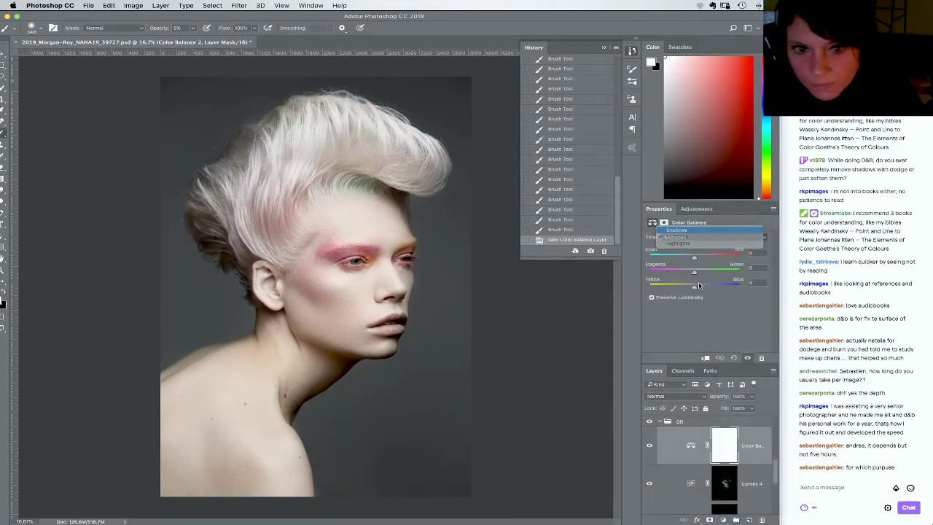
left_click_drag(694, 272, 685, 272)
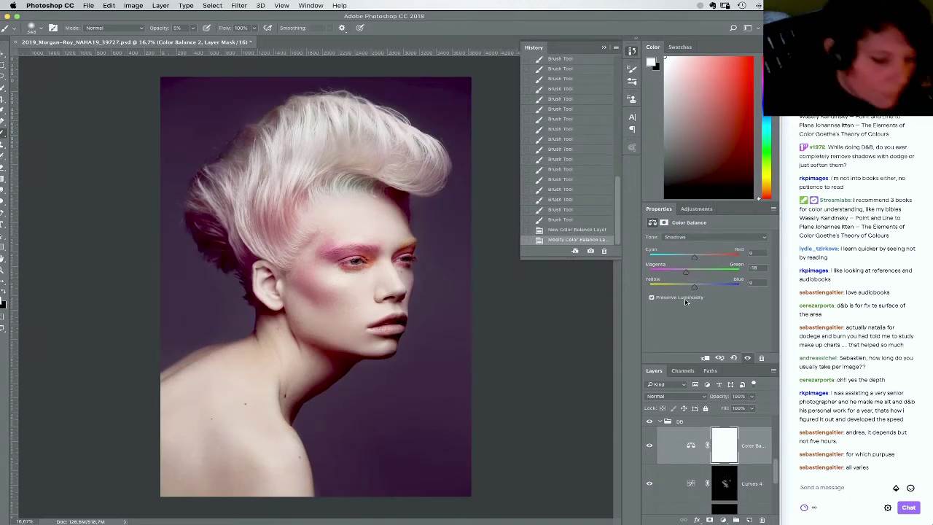
Invert the new Color Balance mask and paint the tint onto the cheek, raising the brush opacity to 40%
key("super+i")
mouse_move(297, 282)
left_mouse_down()
mouse_move(349, 314)
mouse_move(322, 306)
left_mouse_up()
key("4")
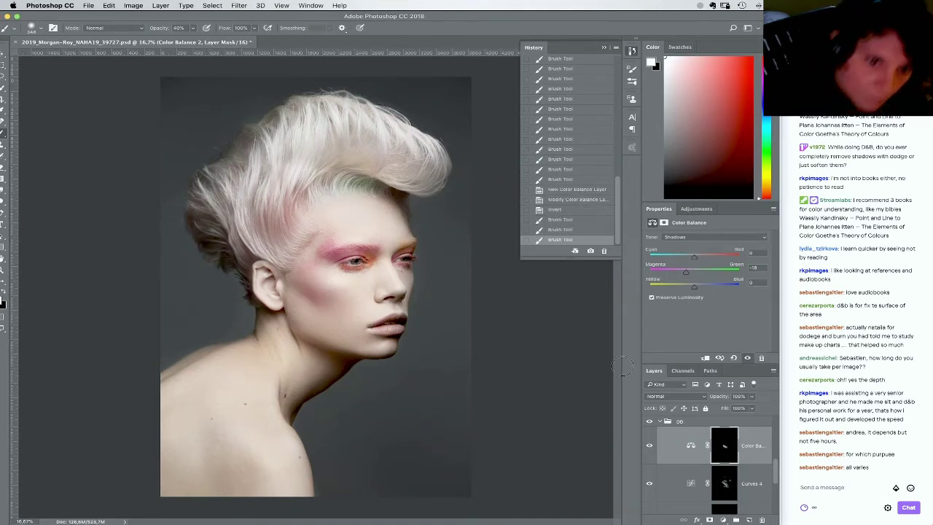
Collapse the DB group and compare the edited portrait with the Background layer alone and with Layer 4 hidden
left_click(660, 422)
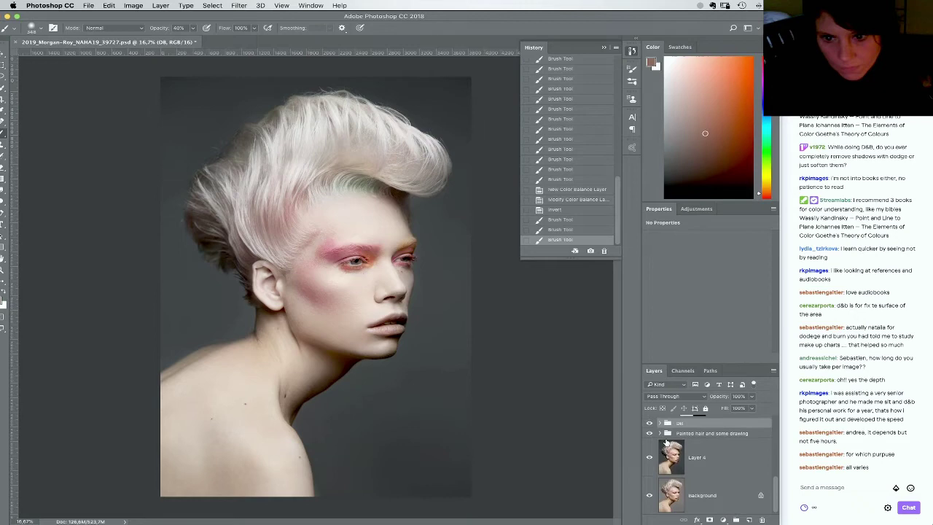
left_click(649, 495, "alt")
left_click(650, 496, "alt")
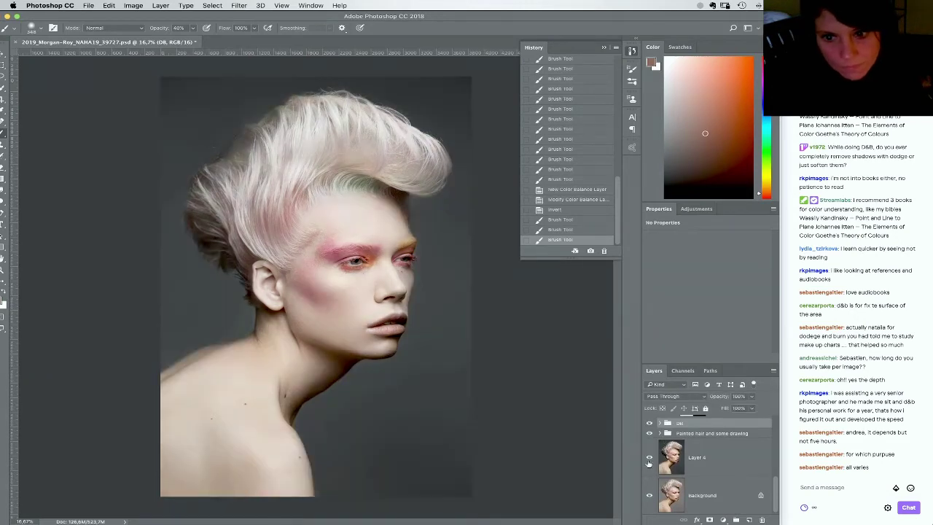
left_click(649, 457)
left_click(649, 456)
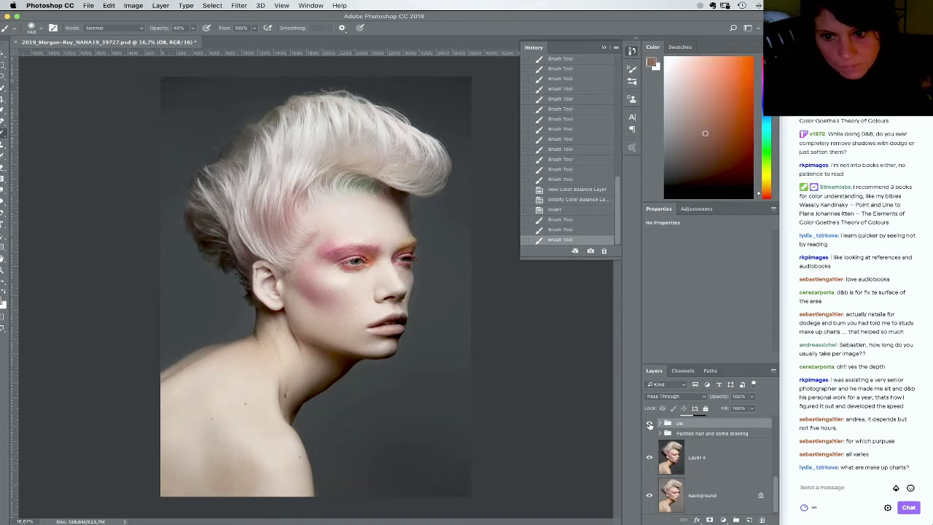
Examine the dodge-and-burn effect by repeatedly comparing the portrait with and without the DB group
left_click(649, 424)
left_click(649, 424)
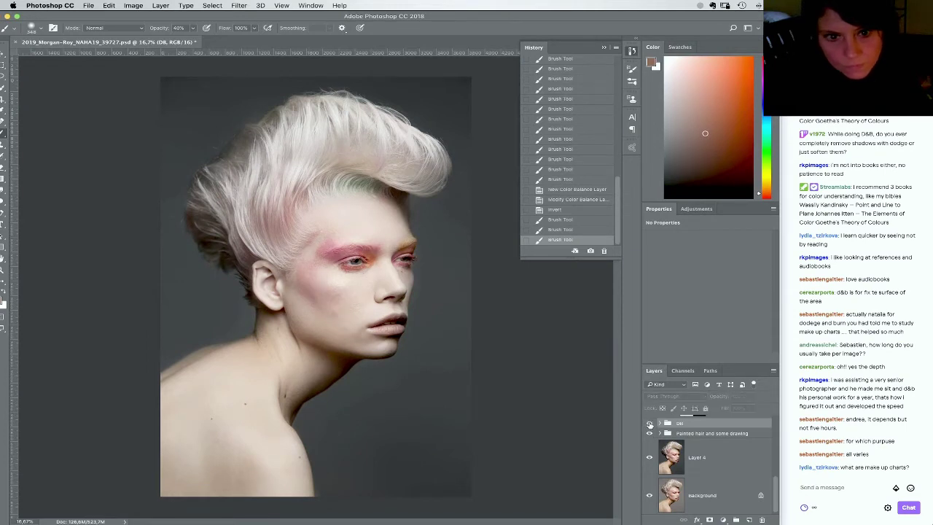
left_click(649, 424)
left_click(649, 424)
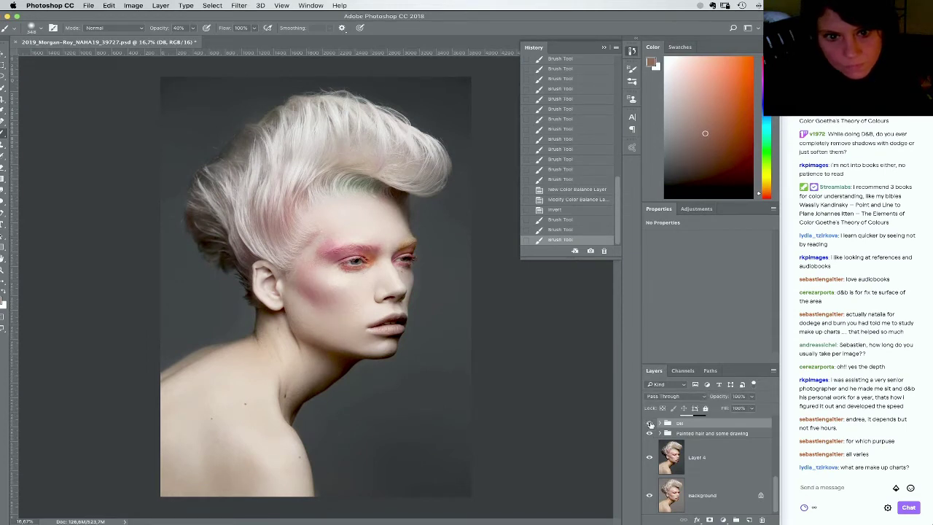
left_click(649, 424)
left_click(650, 424)
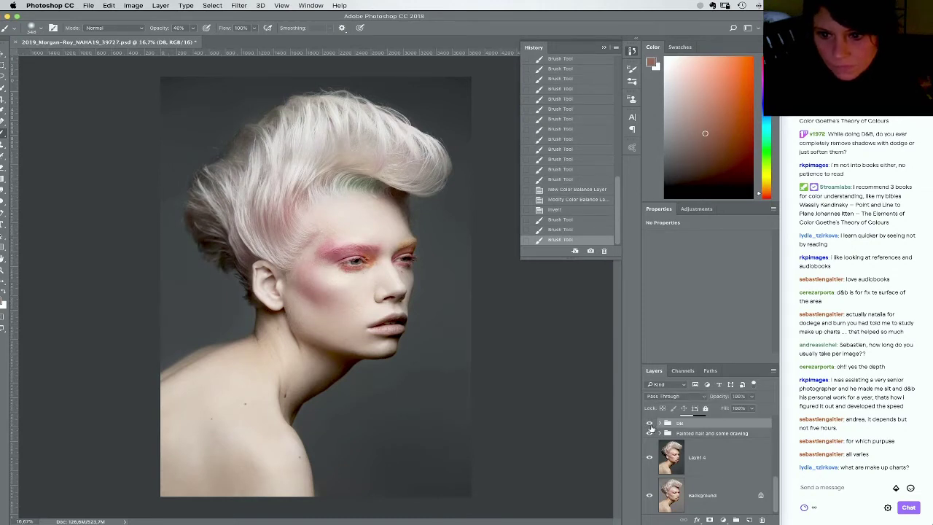
left_click(650, 424)
left_click(649, 424)
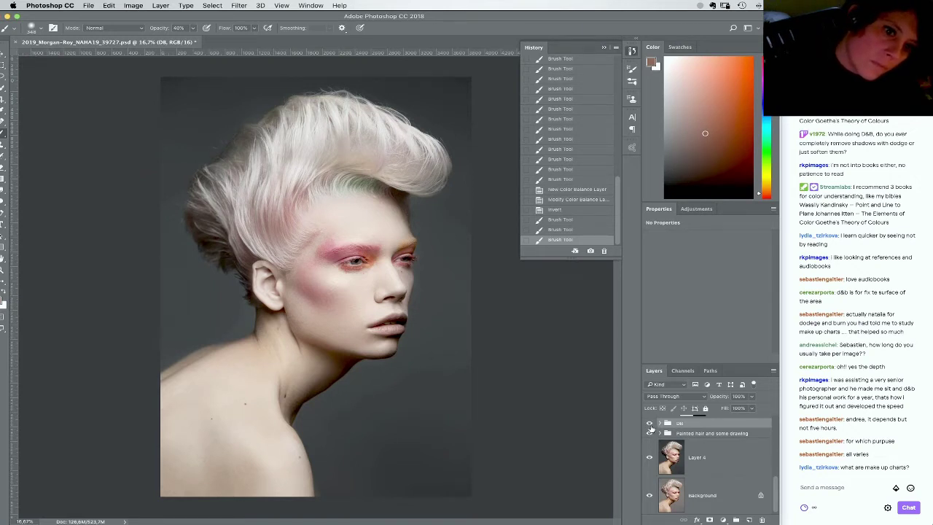
Show the face reference picture on Layer 2 briefly and hide it again
scroll(700, 454, "up", 3)
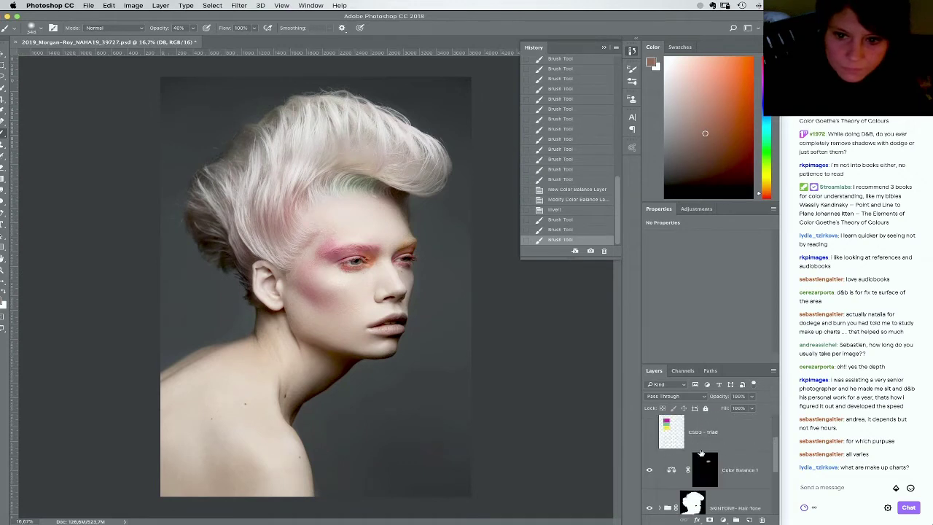
scroll(651, 459, "up", 2)
left_click(649, 452)
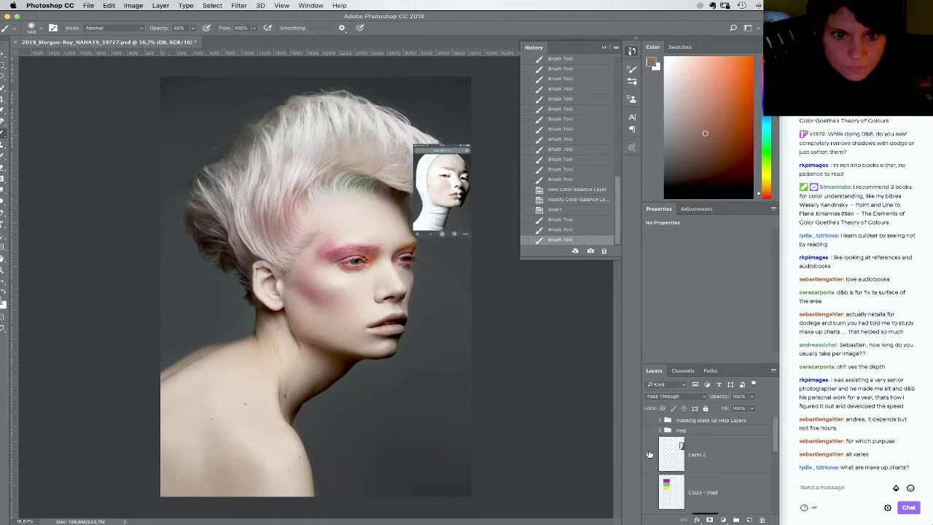
left_click(648, 455)
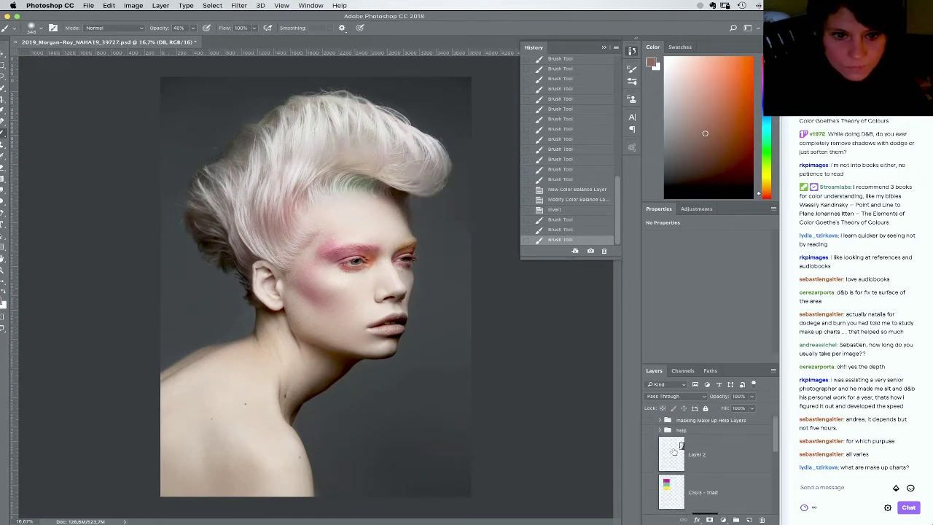
Check the DB group's effect once more by hiding and showing it against the full colour portrait
scroll(700, 466, "down", 5)
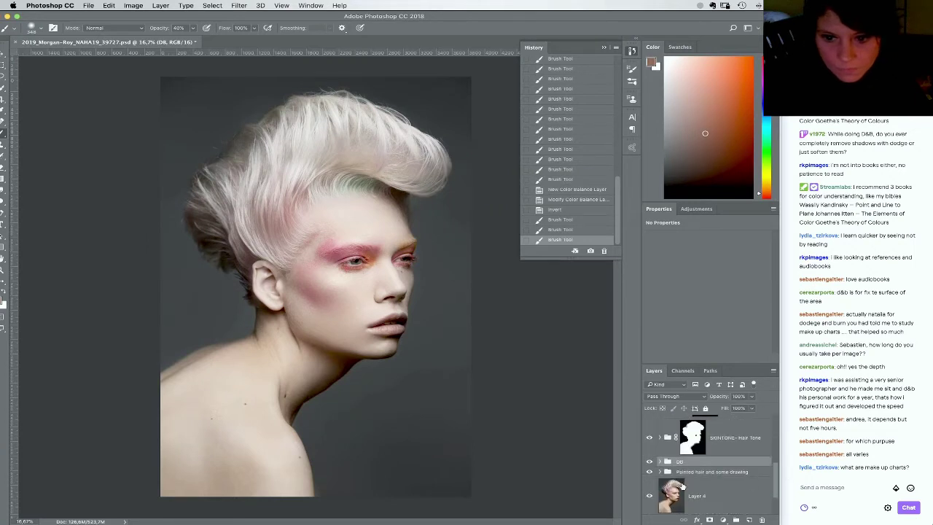
left_click(648, 462)
left_click(649, 462)
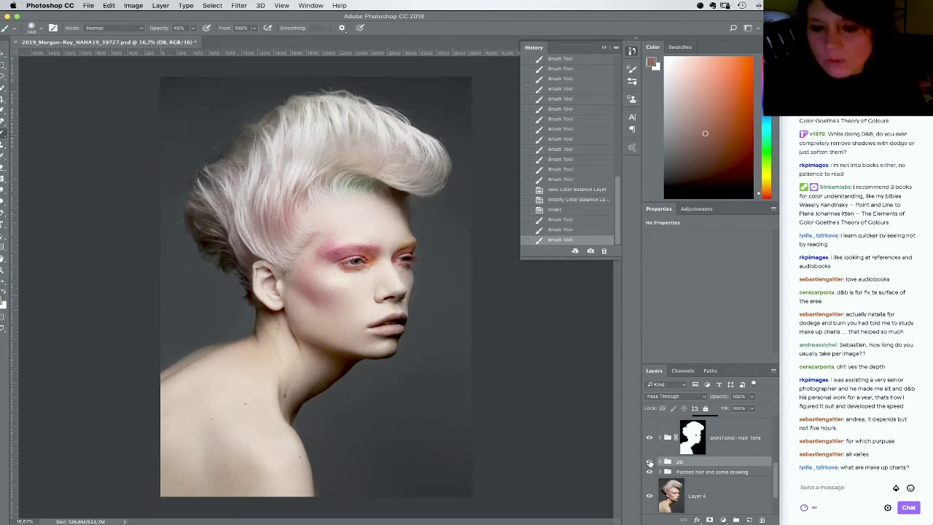
Hide and show the DB group for one more before-and-after comparison of the dodge-and-burn result on the face
left_click(650, 462)
left_click(650, 462)
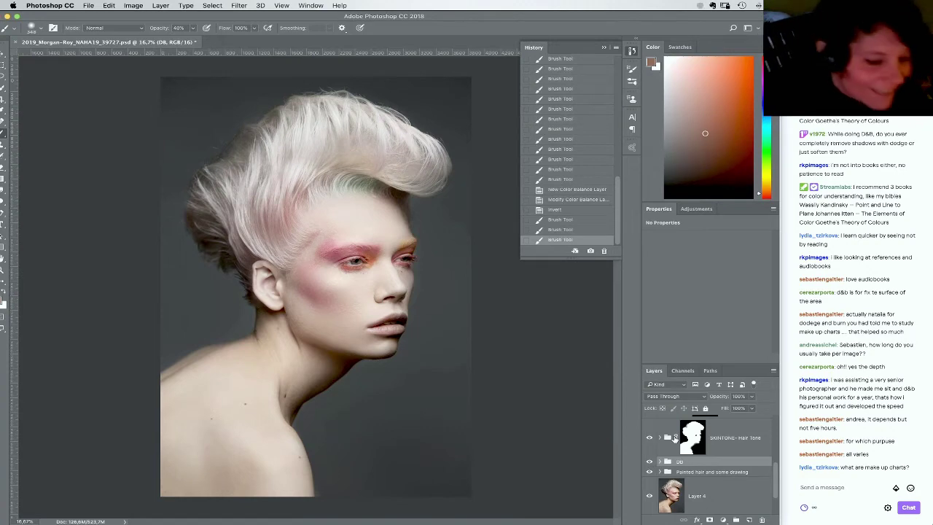
key("super+plus")
key("super+plus")
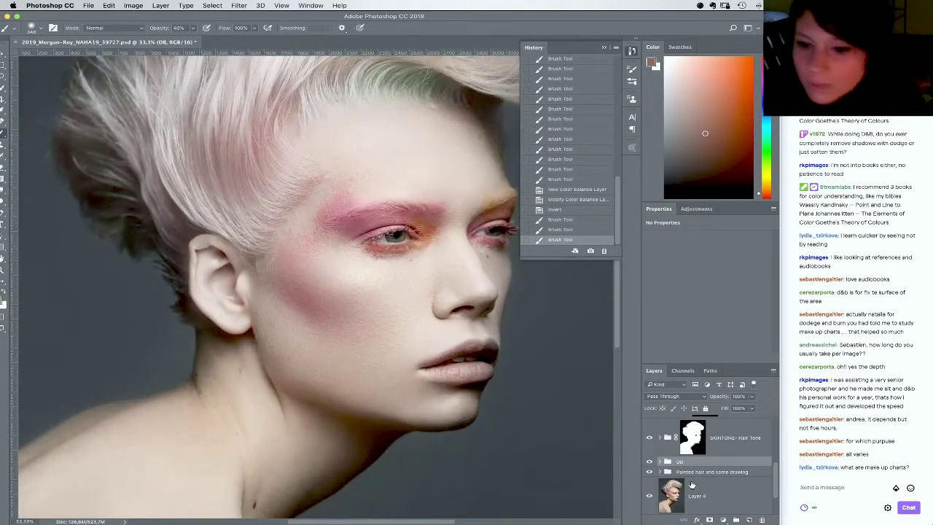
Expand the DB group and move the Color Balance 2 layer out of it, directly above the group
left_click(660, 461)
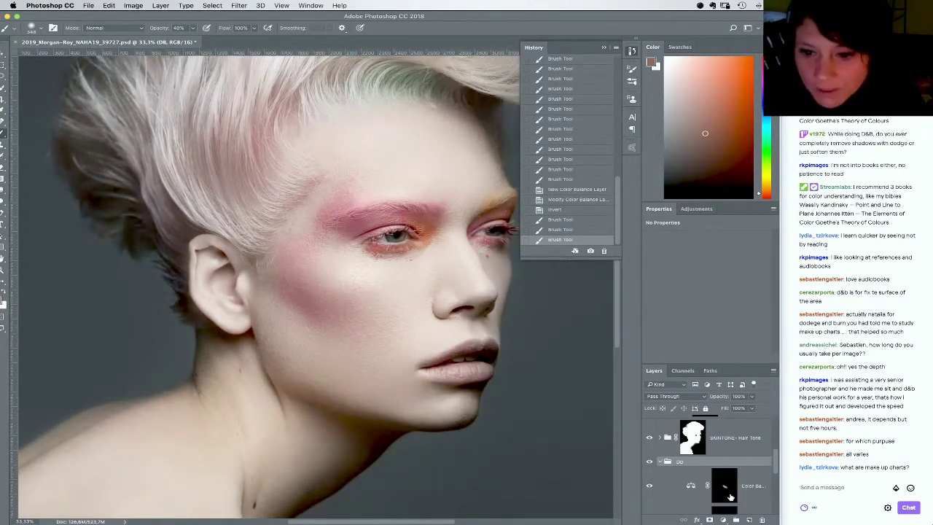
left_click(723, 486)
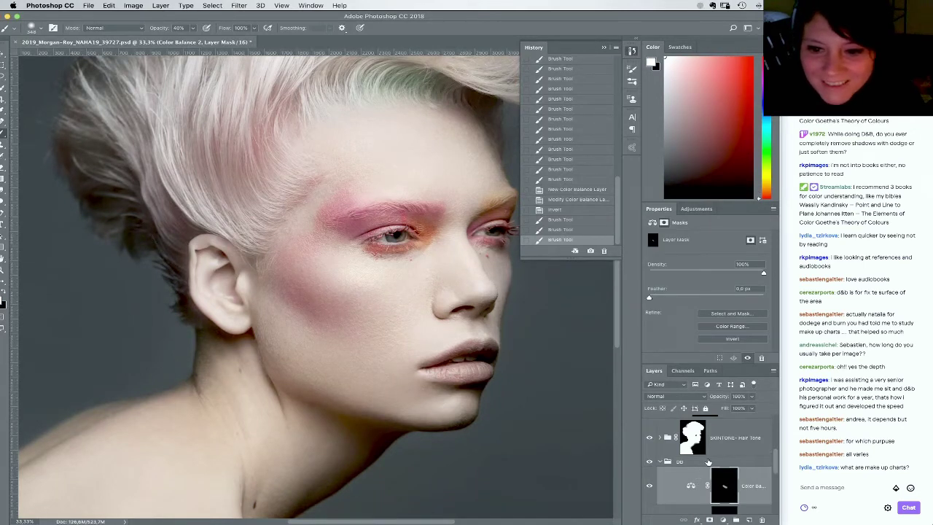
left_click_drag(690, 482, 691, 459)
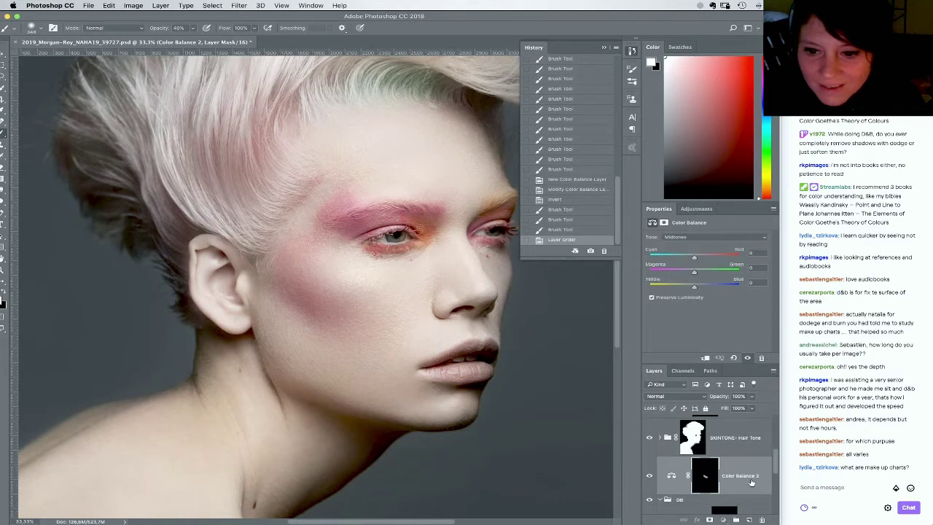
Put the Color Balance 2 layer into a new group and name the group "corrections"
left_click_drag(751, 482, 736, 520)
double_click(688, 461)
type("corre")
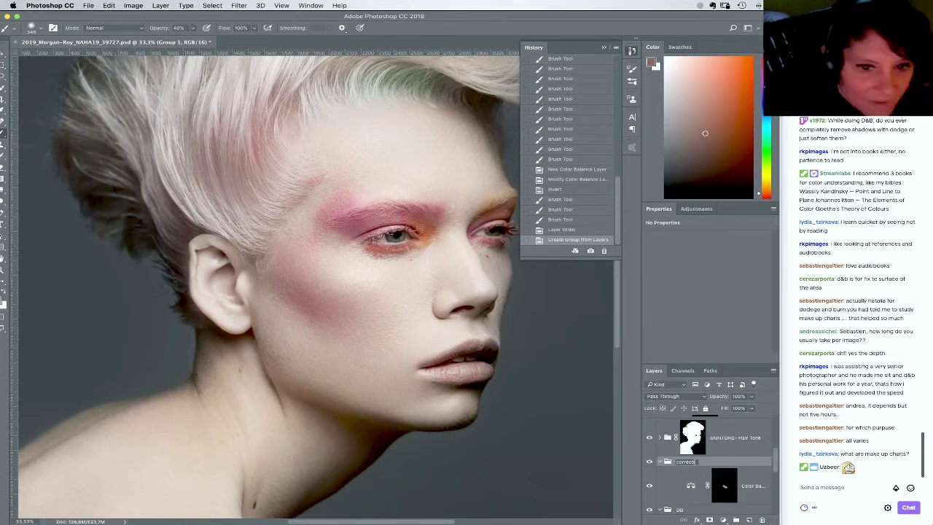
type("ctions")
key("Return")
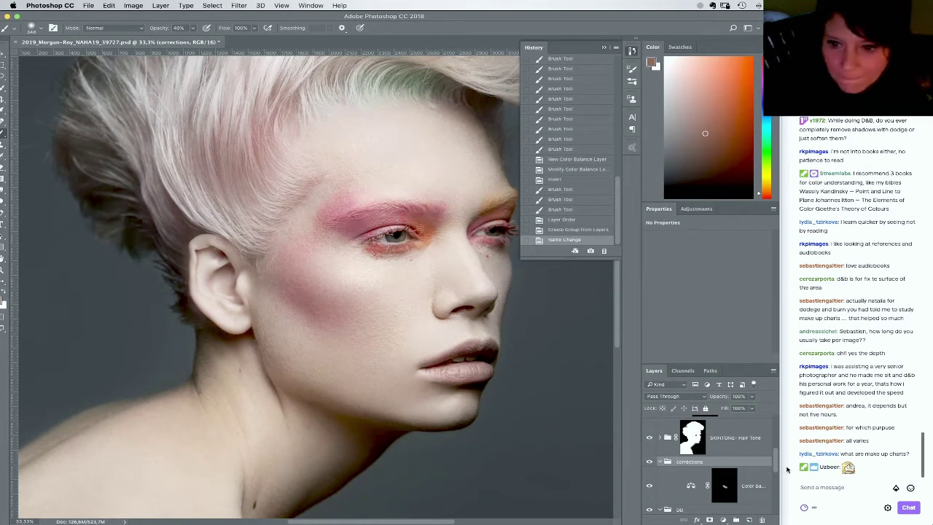
Target the Curves 3 layer mask in the DB group and rotate the canvas about a quarter turn for close work around the eye
scroll(775, 466, "down", 1)
scroll(775, 466, "down", 1)
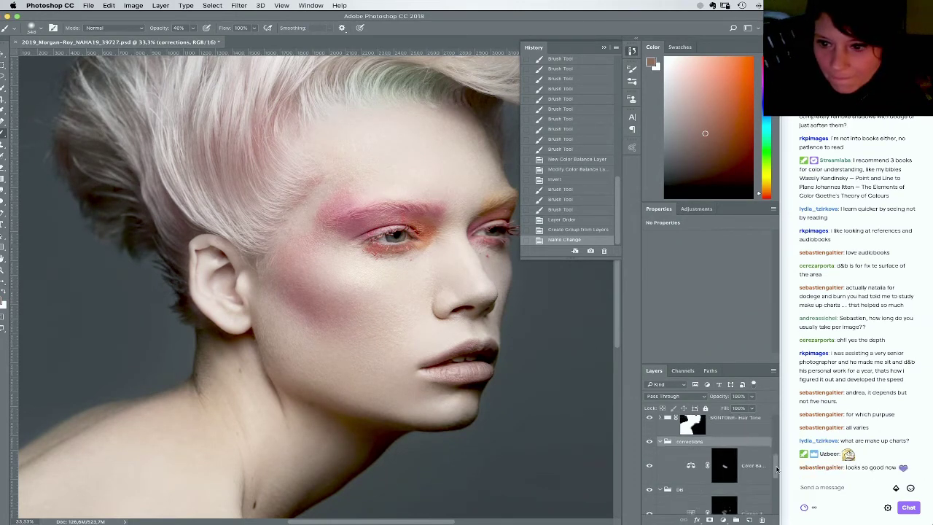
scroll(775, 470, "down", 4)
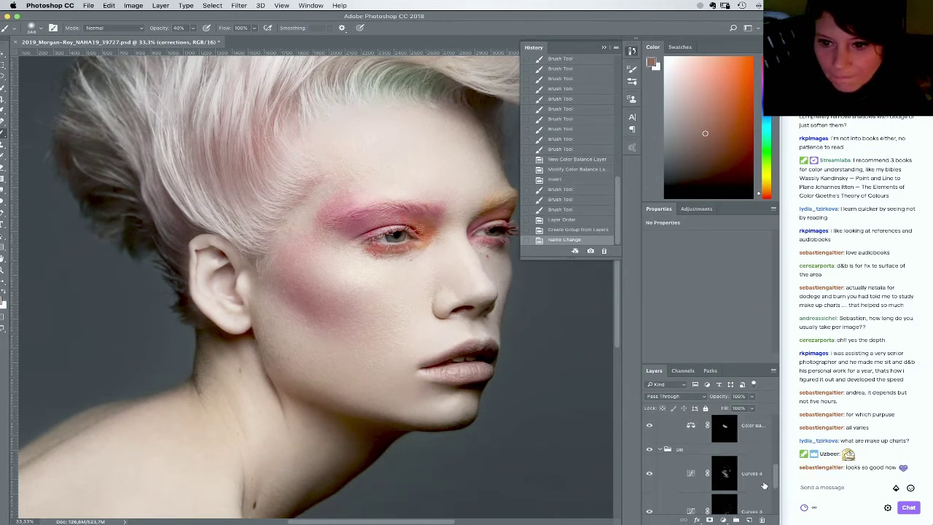
left_click(724, 486)
left_click(732, 503)
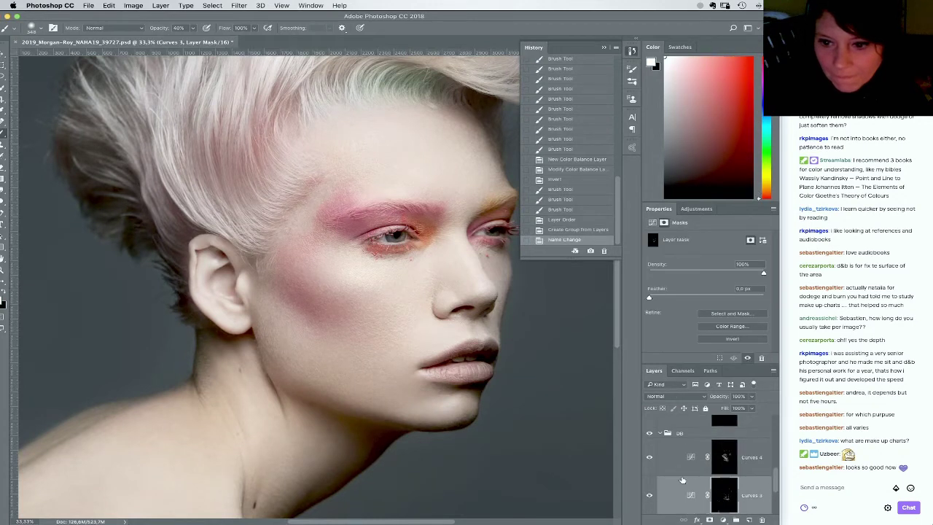
mouse_move(407, 375)
left_mouse_down()
mouse_move(424, 359)
mouse_move(369, 406)
left_mouse_up()
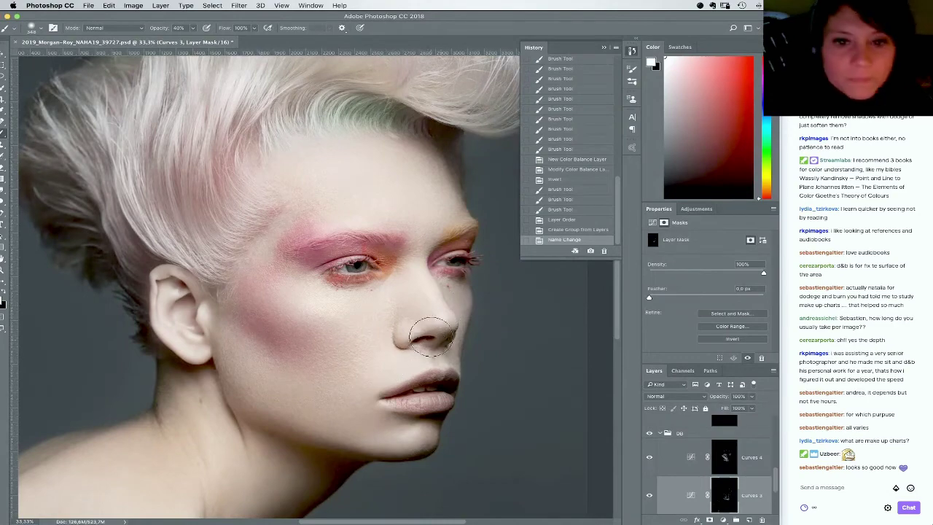
key("super+equal")
key("super+equal")
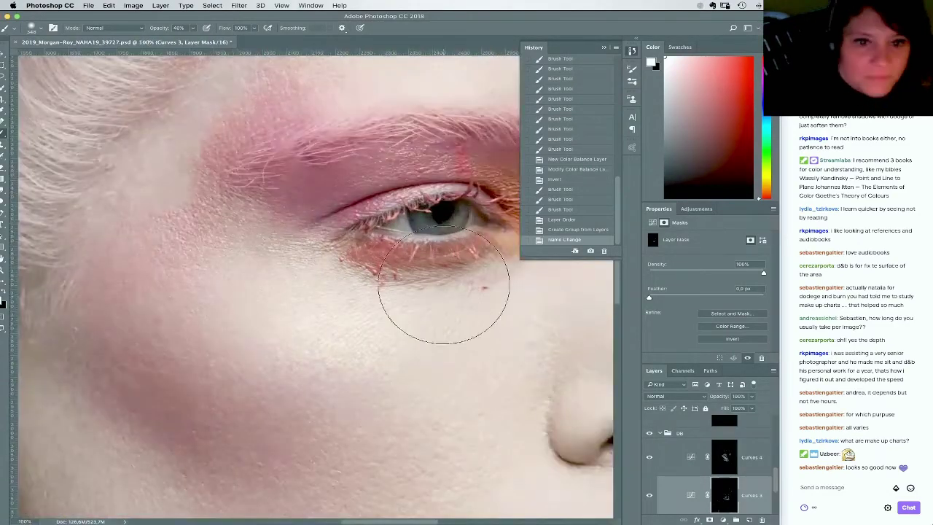
left_click_drag(442, 289, 249, 348)
key("r")
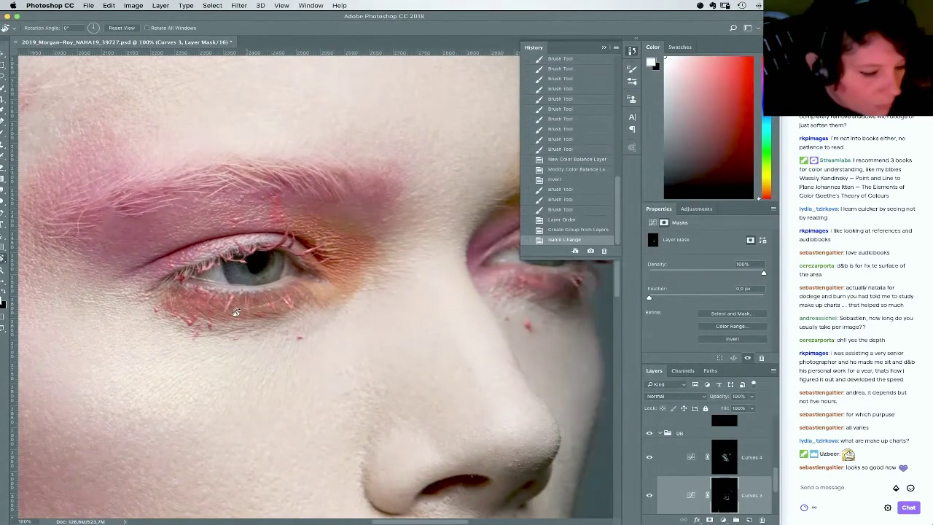
mouse_move(269, 309)
left_mouse_down()
mouse_move(311, 250)
mouse_move(333, 240)
mouse_move(313, 259)
left_mouse_up()
left_click_drag(328, 362, 266, 332)
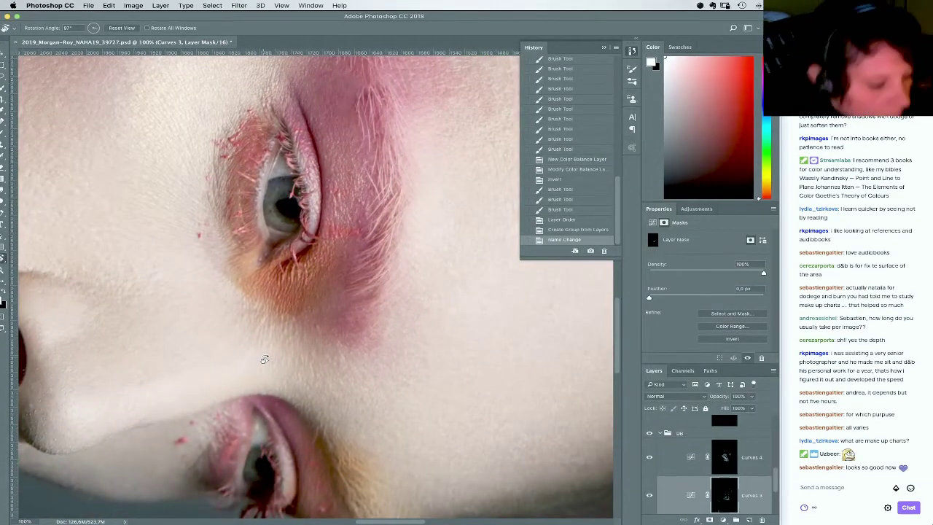
Paint on the Curves 3 mask beside the inner eye corner with a 12 px brush at 40% opacity, and undo the last stroke
key("b")
right_click(273, 339)
left_click(327, 360)
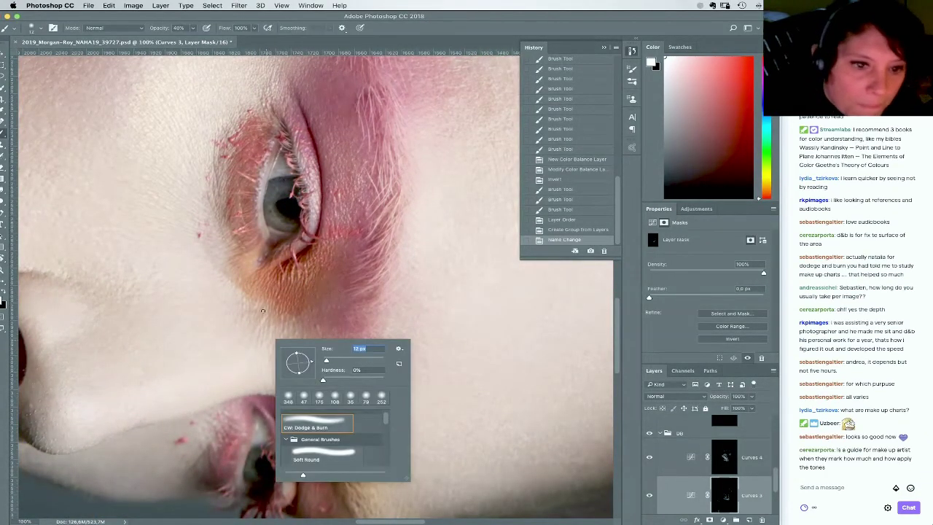
left_click_drag(249, 311, 279, 312)
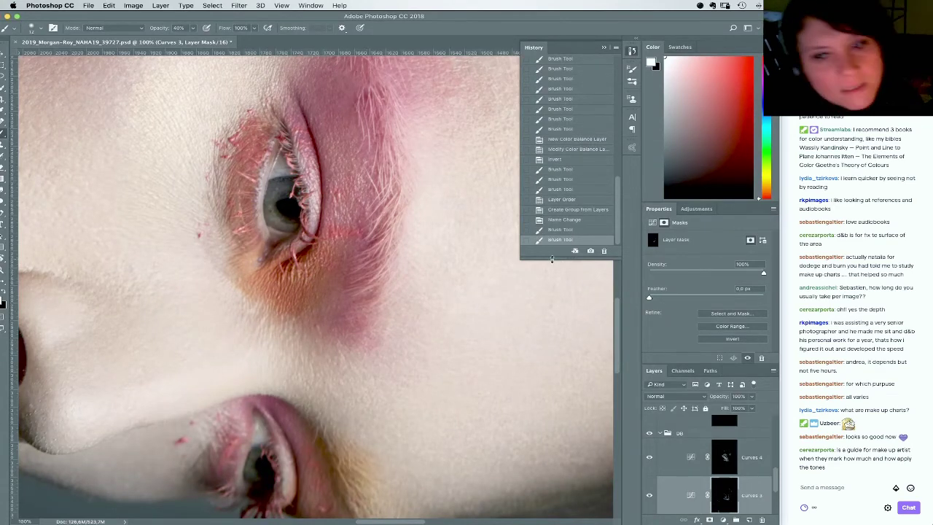
key("super+z")
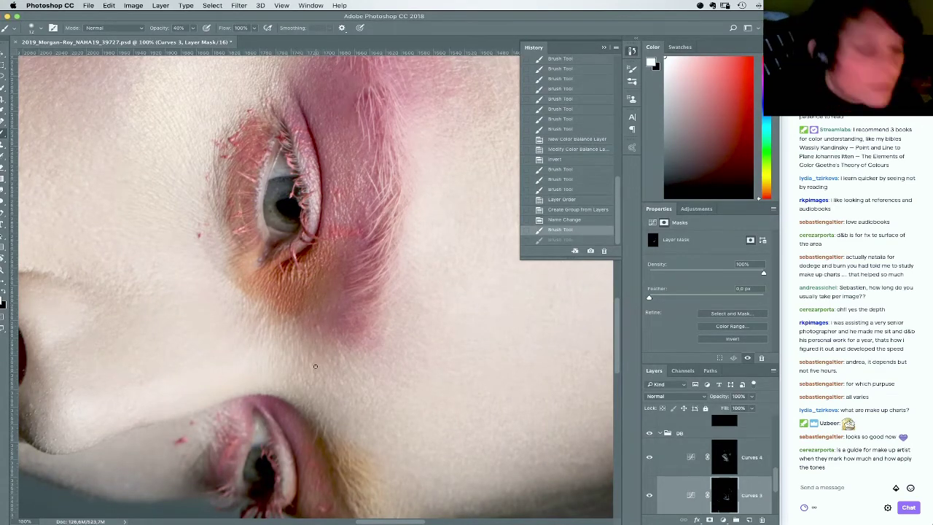
Brighten fine skin details between the inner eye corner and the nose on the Curves 3 mask, using 5 px dabs at 10% opacity
key("1")
left_click_drag(298, 354, 328, 306)
right_click(303, 295)
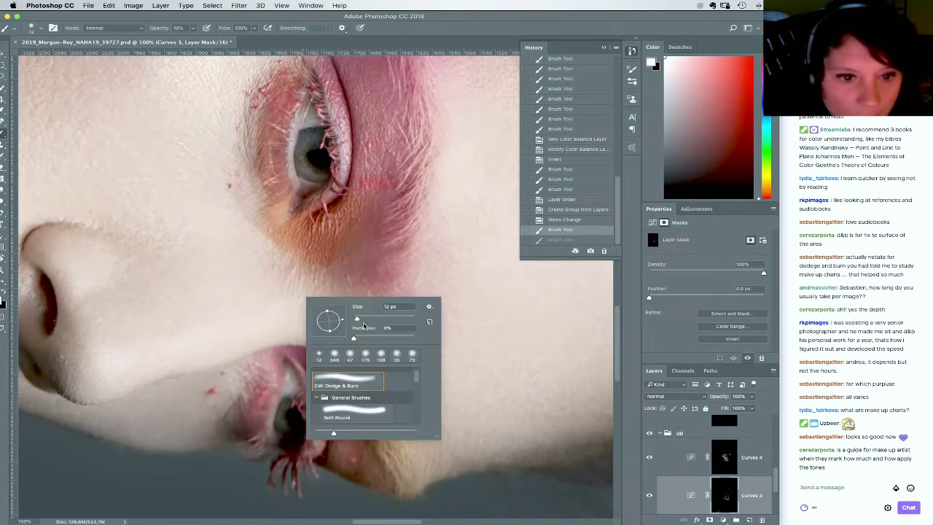
left_click(354, 319)
mouse_move(353, 319)
left_mouse_down()
mouse_move(399, 312)
mouse_move(359, 306)
left_mouse_up()
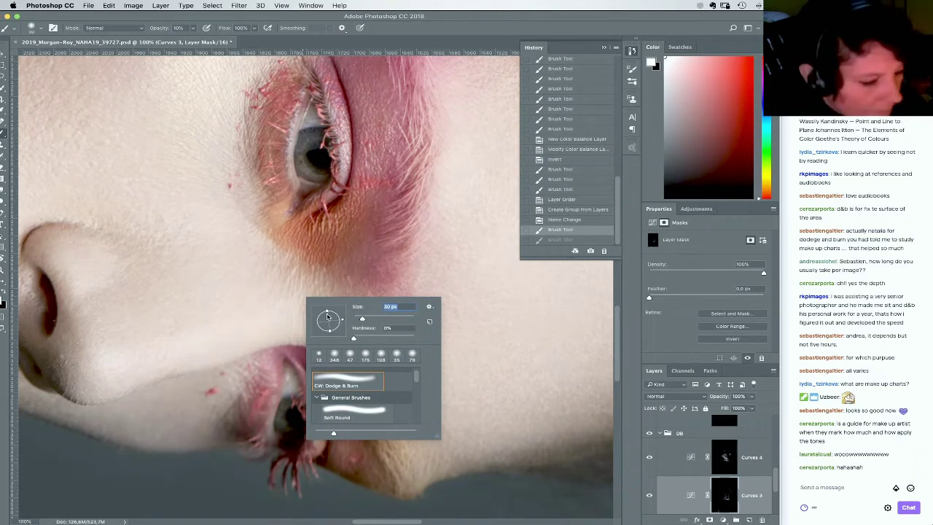
left_click(283, 281)
left_click(284, 280)
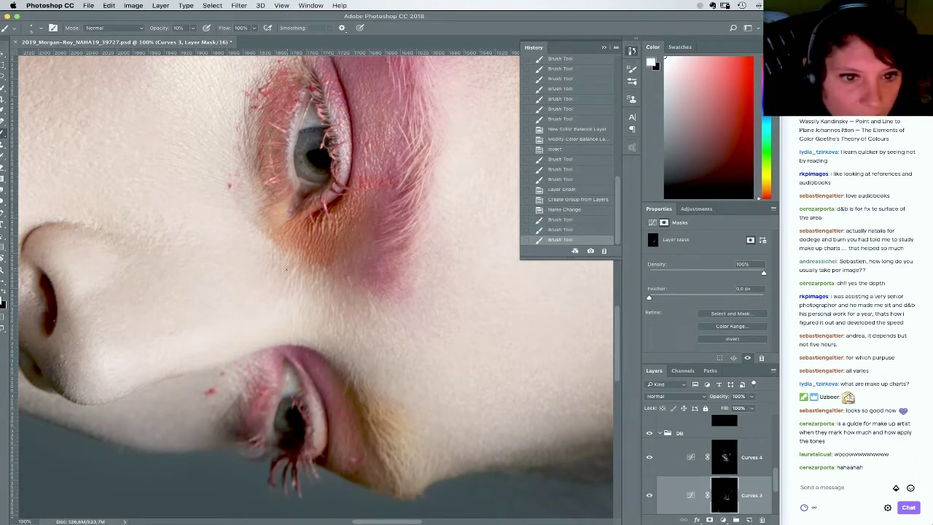
left_click(280, 276)
left_click(277, 273)
left_click(274, 269)
left_click(272, 267)
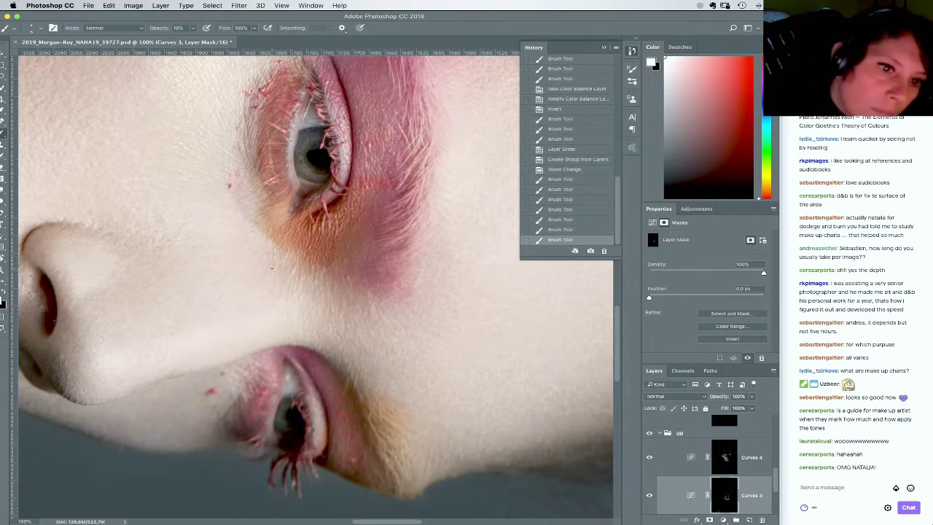
left_click(274, 267)
left_click(275, 265)
left_click(276, 264)
left_click(277, 263)
left_click(278, 261)
left_click(279, 259)
left_click(280, 259)
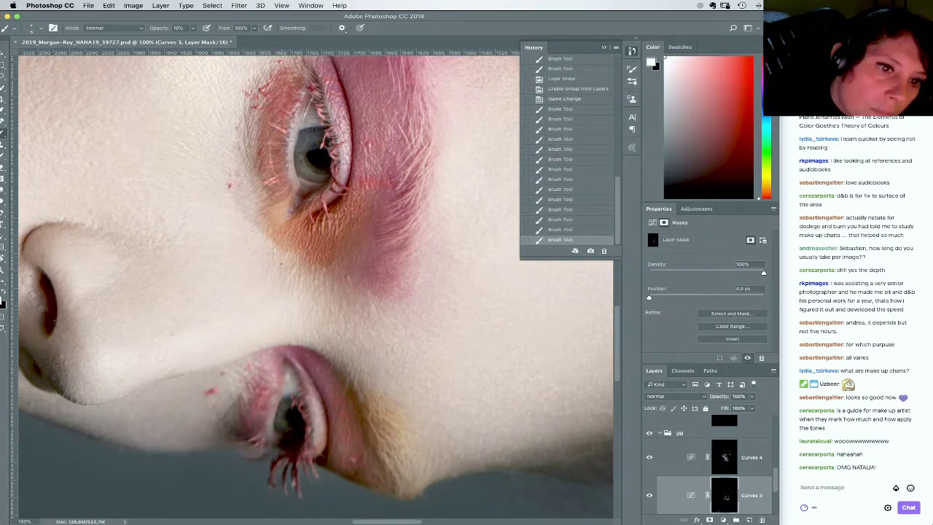
left_click(280, 264)
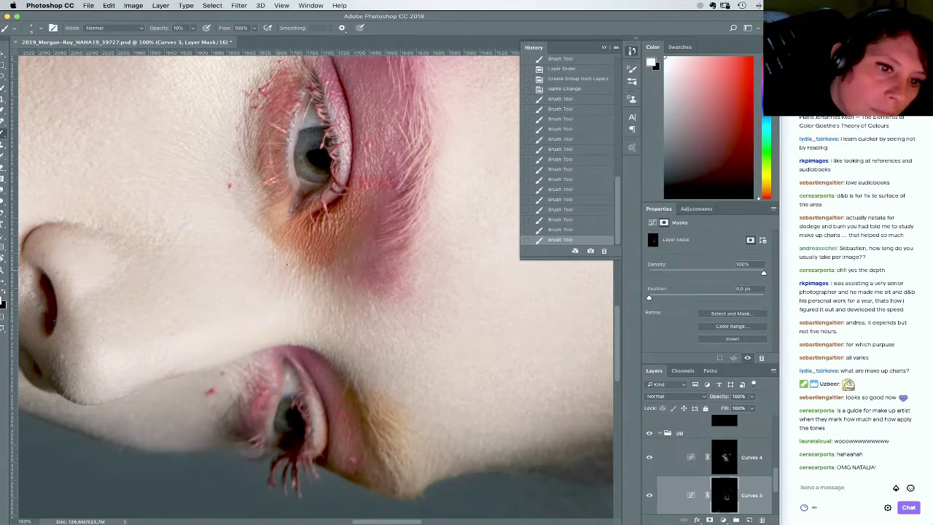
left_click(286, 264)
left_click(287, 263)
left_click(287, 263)
left_click(286, 262)
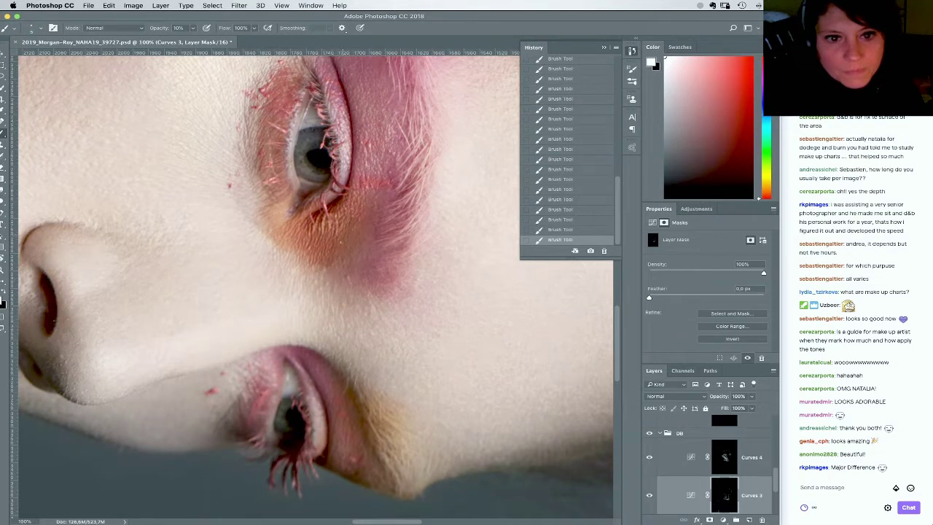
left_click_drag(358, 298, 388, 315)
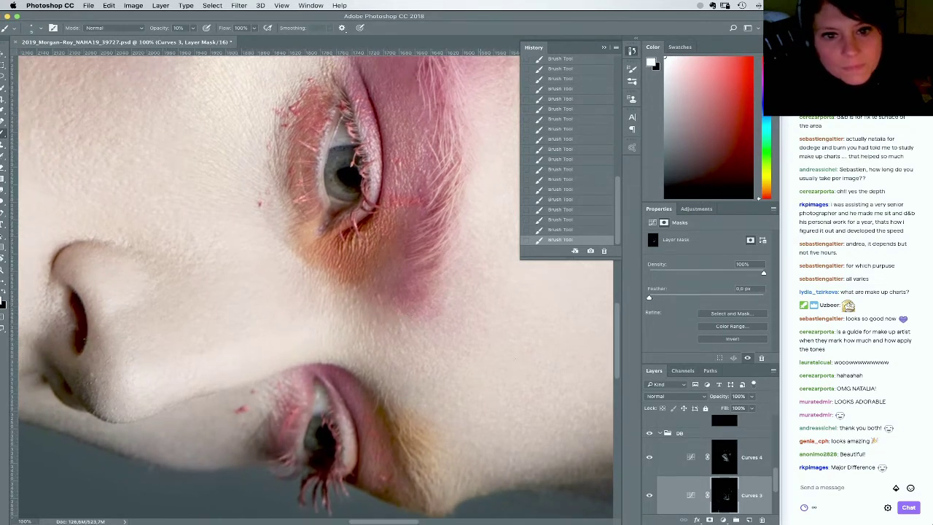
left_click(699, 459)
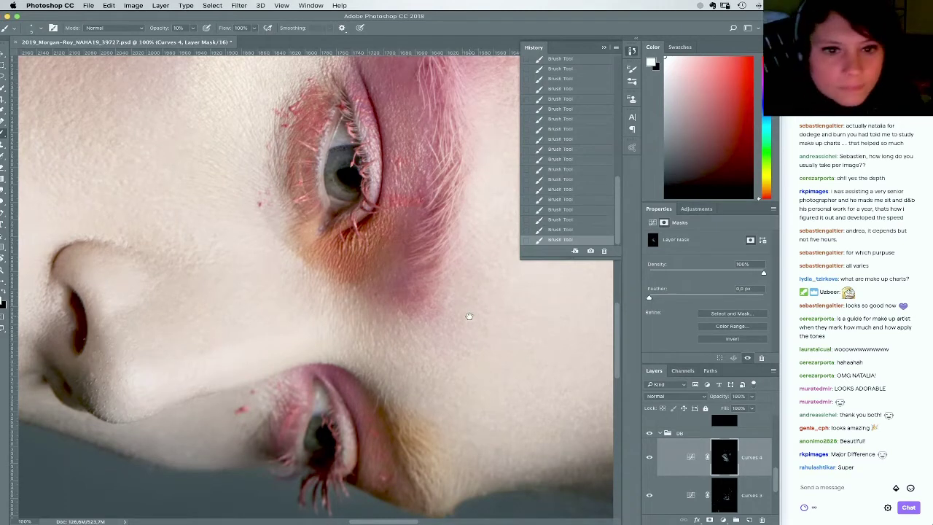
left_click_drag(485, 330, 536, 364)
left_click(724, 493)
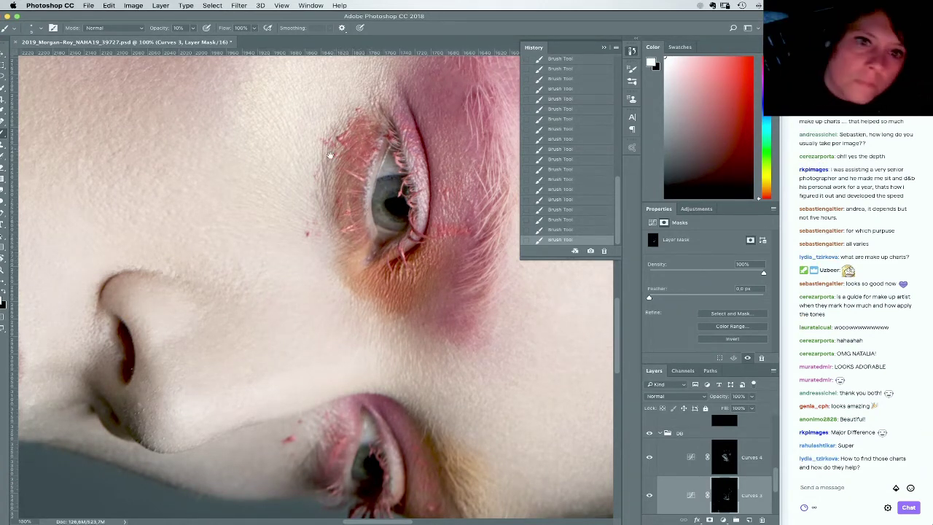
Set the dodge-and-burn brush to 20% opacity and 3 px for the fine skin lines under the lower eyelid on the Curves 3 mask
left_click_drag(330, 155, 368, 200)
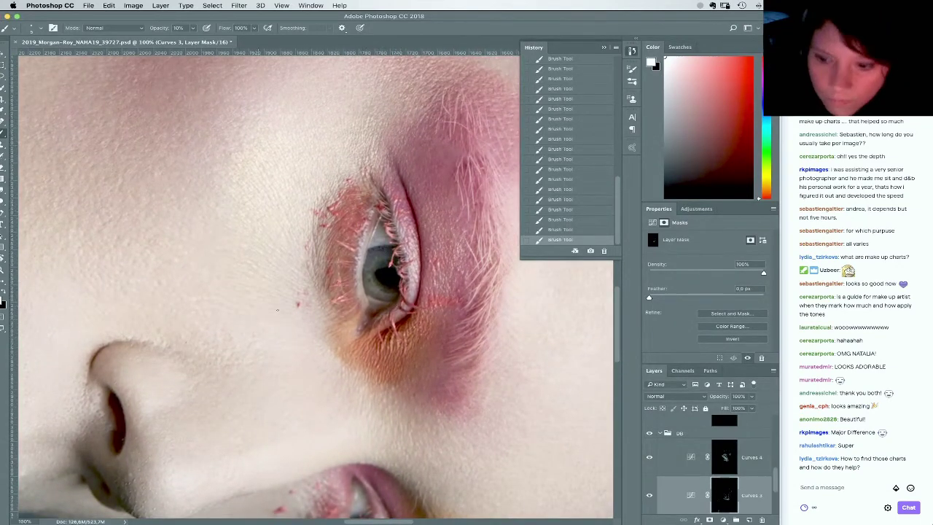
key("2")
key("super+plus")
key("super+plus")
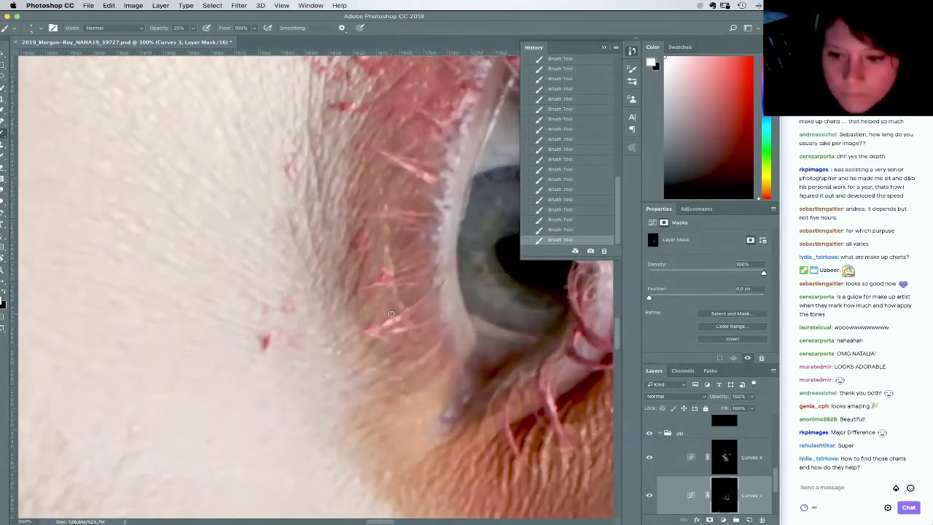
left_click_drag(342, 263, 333, 327)
right_click(354, 283)
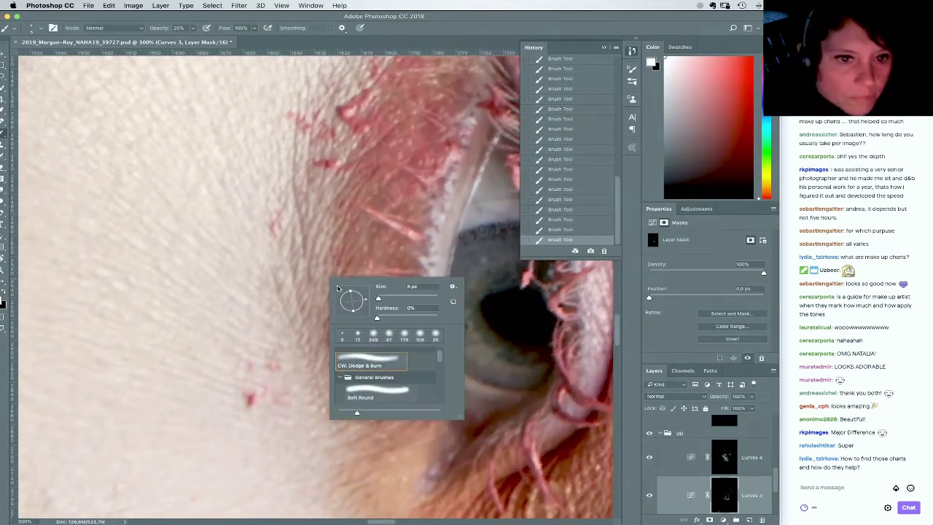
type("4")
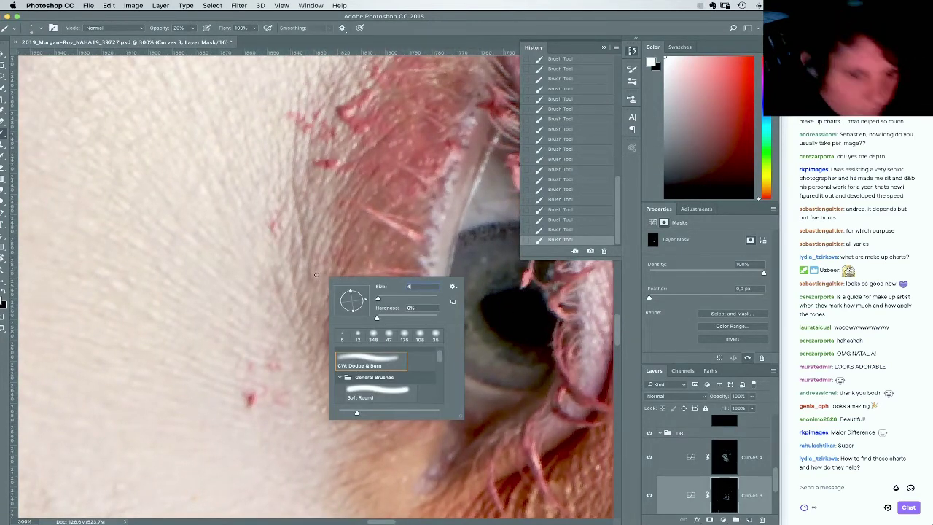
key("Return")
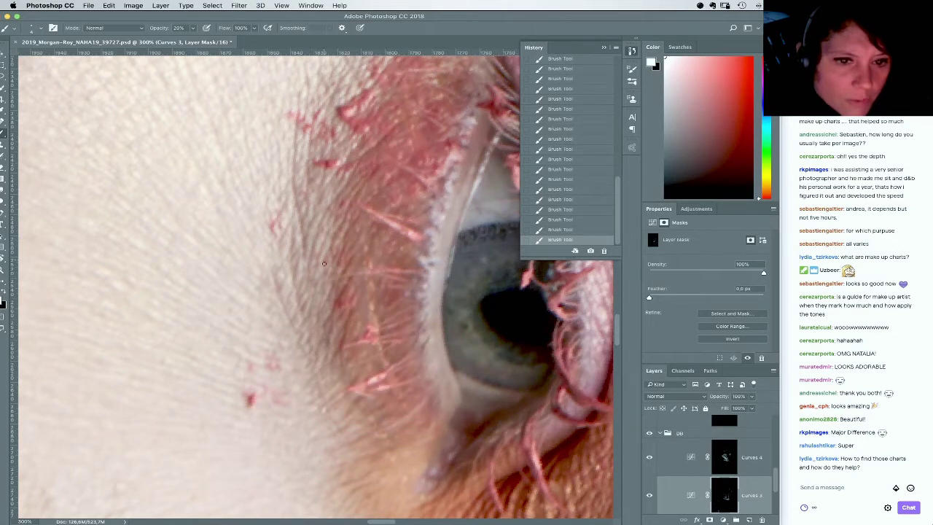
left_click_drag(323, 264, 391, 287)
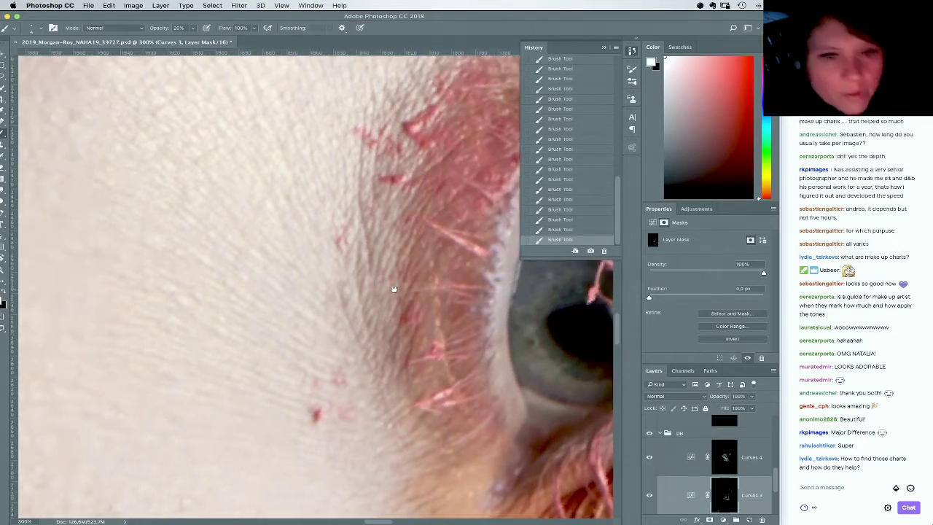
right_click(500, 304)
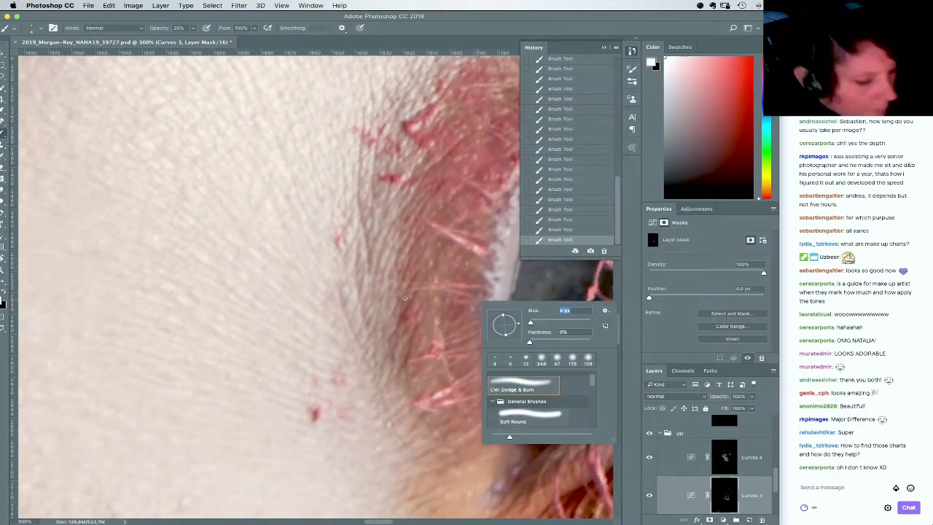
type("3")
key("Return")
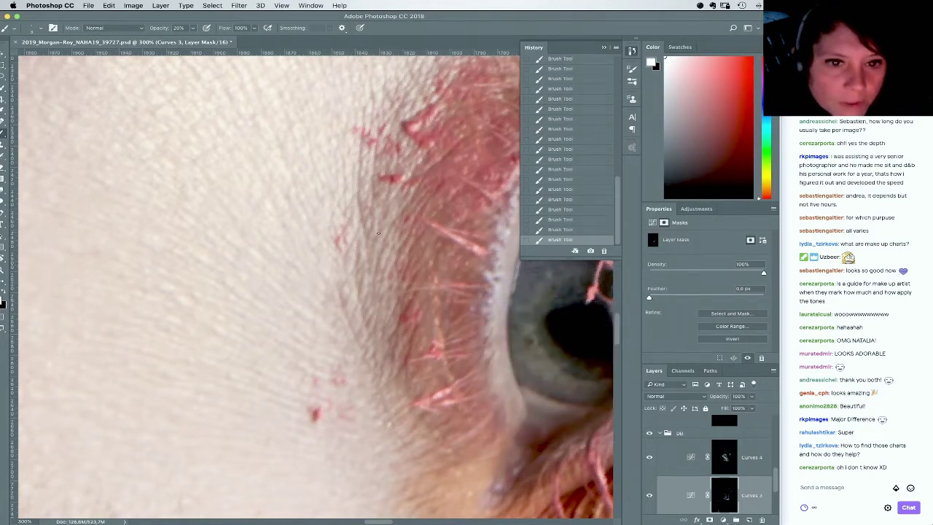
Brighten the fine skin lines under the lower eyelid on the Curves 3 mask with 3 px strokes at 20% opacity
left_click_drag(378, 234, 388, 292)
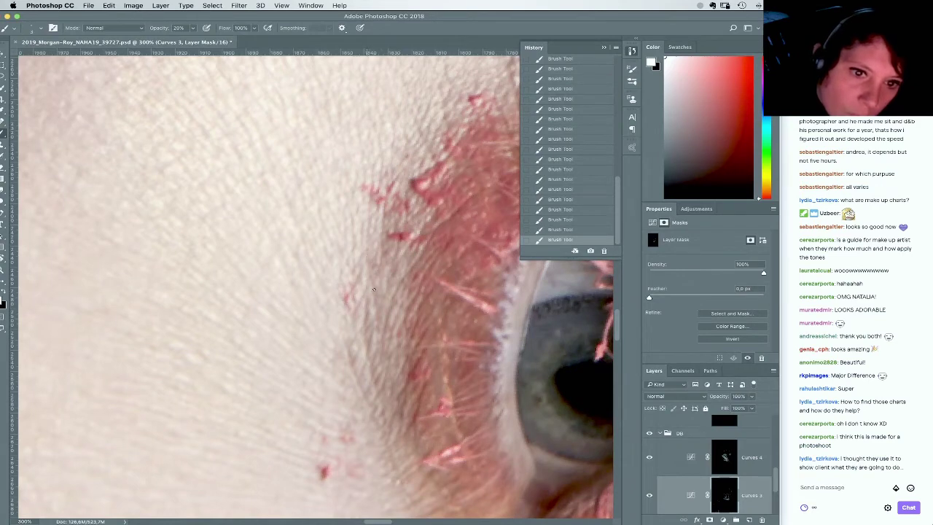
scroll(376, 292, "down", 3)
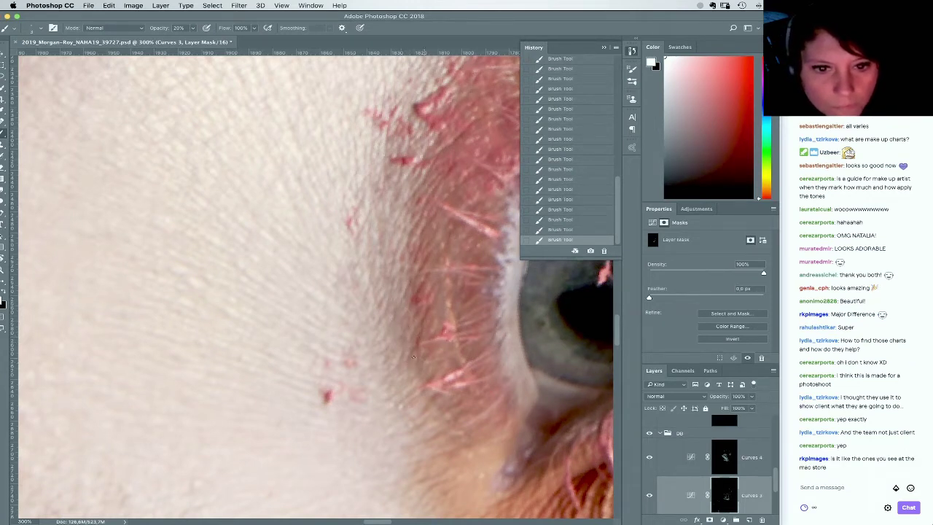
Add a Hue/Saturation adjustment clipped to Curves 3, with saturation -14 and hue +1
left_click(722, 519)
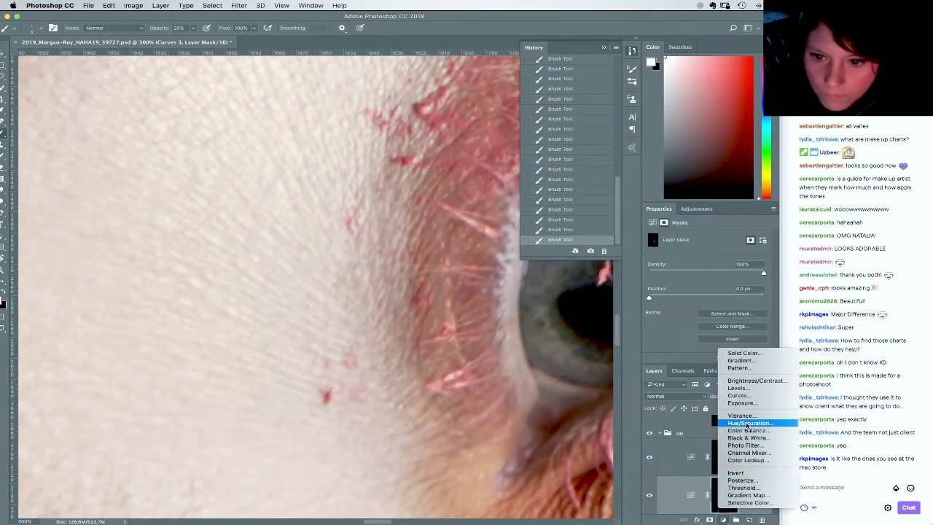
left_click(705, 337)
left_click(705, 357)
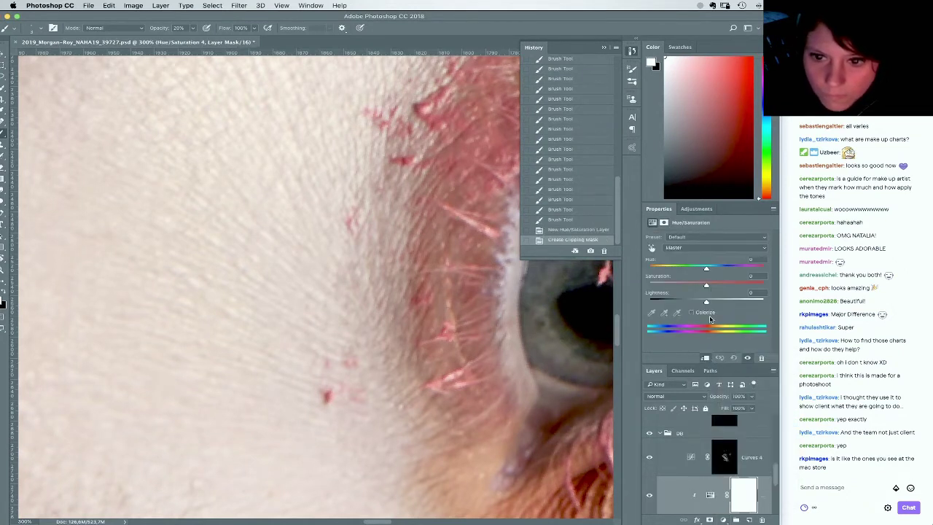
left_click(681, 287)
left_click_drag(681, 288, 701, 286)
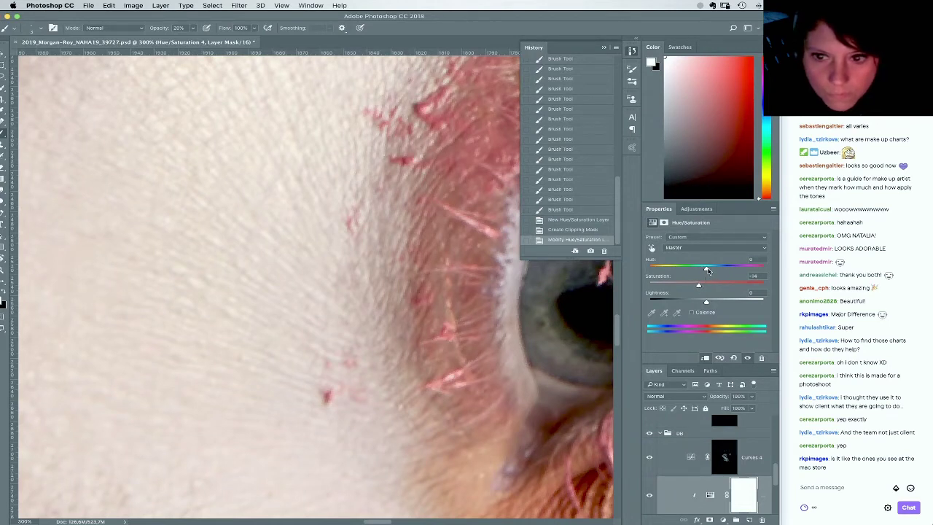
left_click(707, 270)
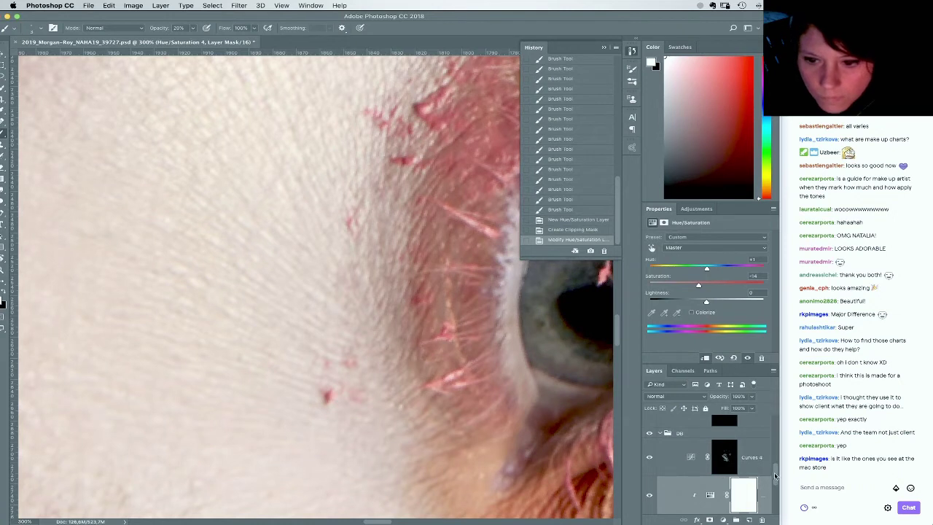
Target the Curves 3 mask again and paint over the fine lines just below the lower eyelid
left_click_drag(777, 475, 776, 488)
left_click(725, 479)
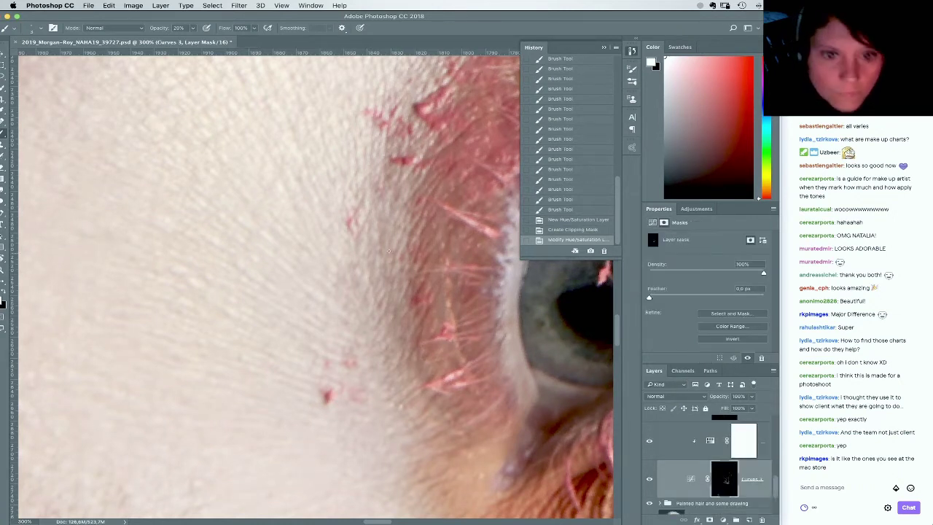
left_click_drag(380, 228, 383, 235)
left_click(379, 241)
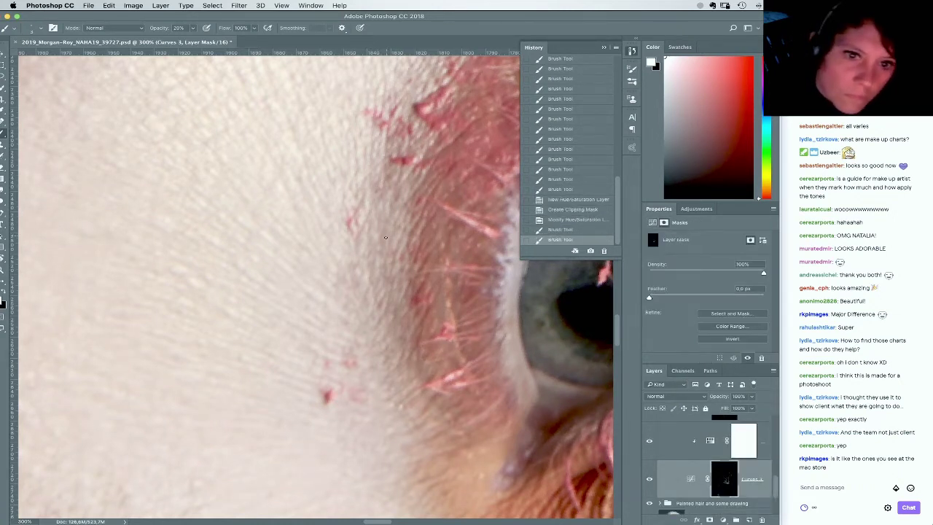
left_click(386, 212)
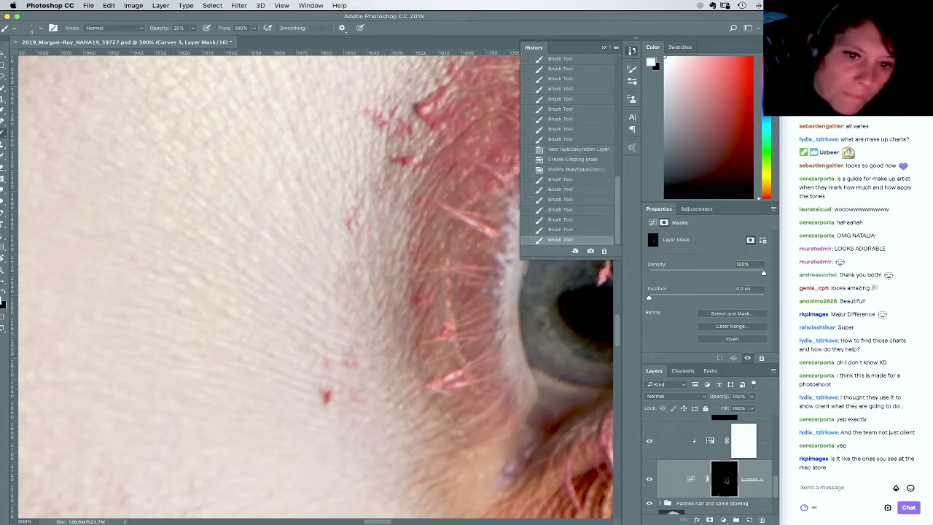
left_click_drag(386, 306, 378, 212)
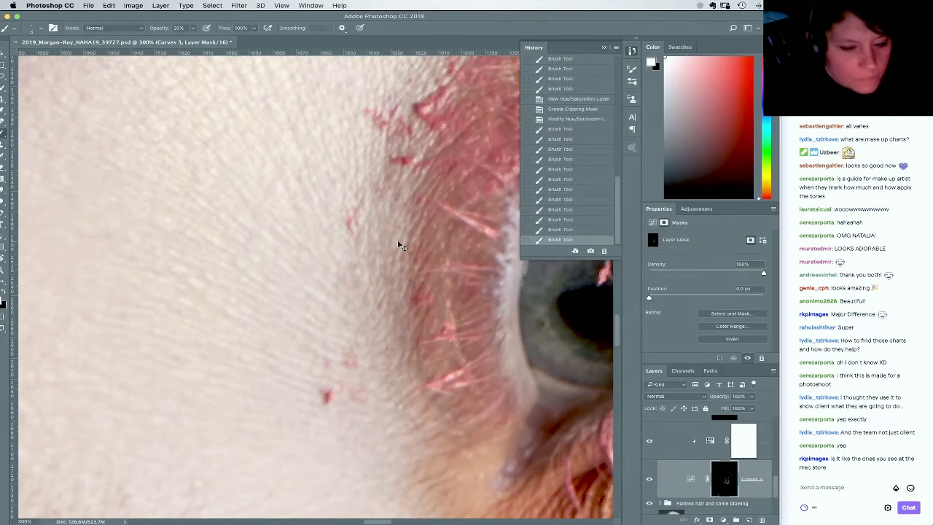
Enlarge the dodge-and-burn brush to 12 px and smooth the under-eye skin on the Curves 3 mask at 100% zoom
key("super+minus")
key("super+minus")
right_click(350, 303)
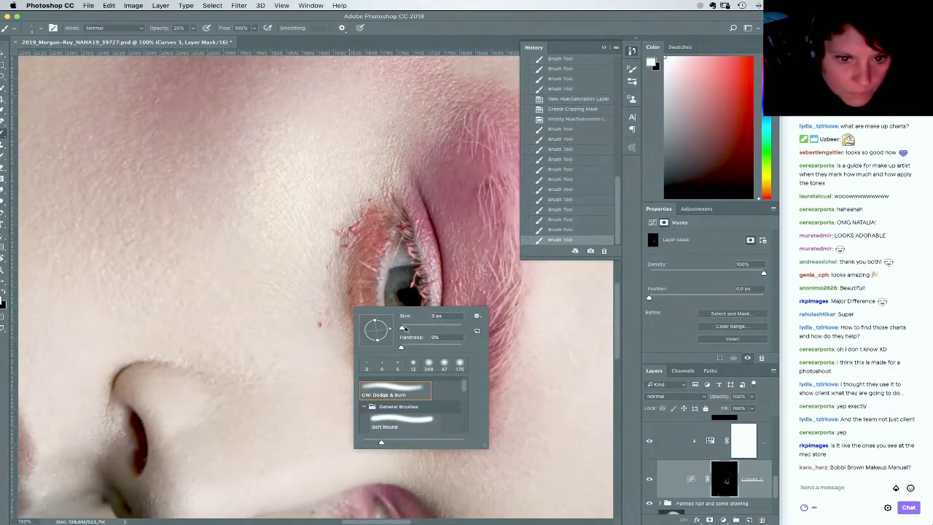
left_click_drag(400, 327, 405, 345)
left_click(328, 285)
right_click(348, 306)
left_click(343, 315)
right_click(349, 319)
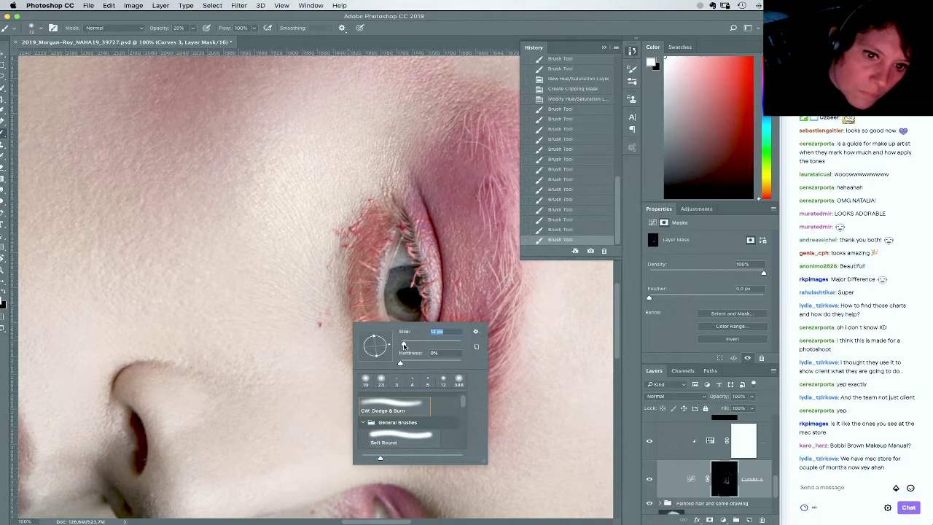
left_click(342, 310)
mouse_move(343, 295)
left_mouse_down()
mouse_move(352, 319)
mouse_move(405, 359)
left_mouse_up()
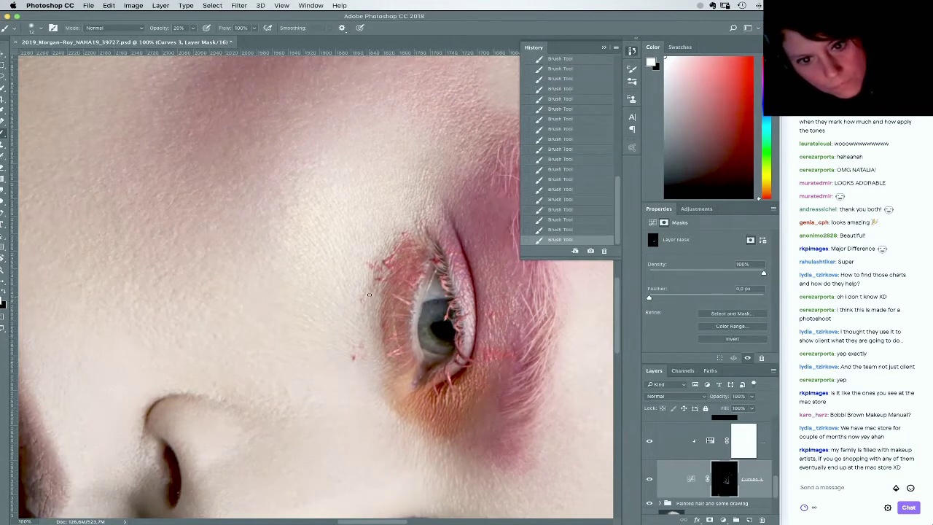
Set the brush to 9 px and refine the skin along the edge of the red lower-lid makeup on the Curves 3 mask
right_click(378, 316)
left_click_drag(422, 313, 428, 311)
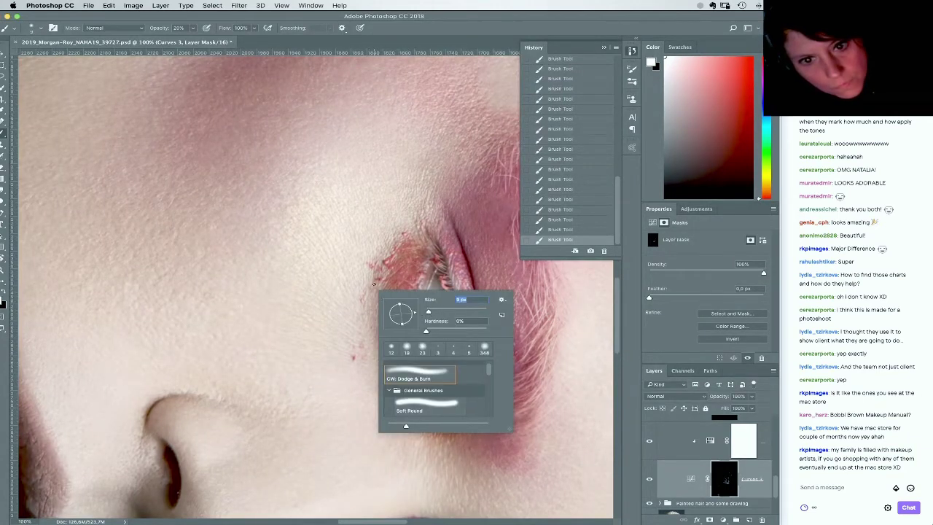
left_click(376, 272)
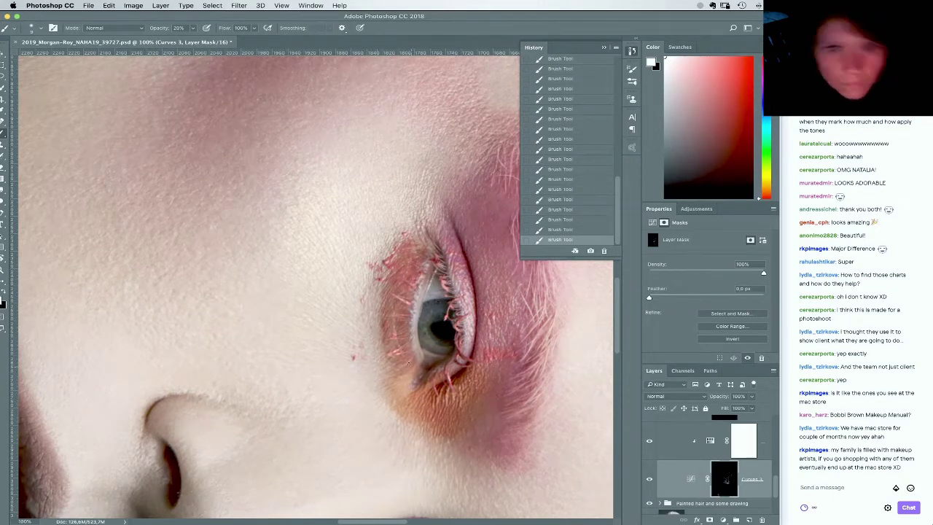
Reset the canvas rotation and paint under the near eye on the Curves 3 mask with a 25 px brush
key("Escape")
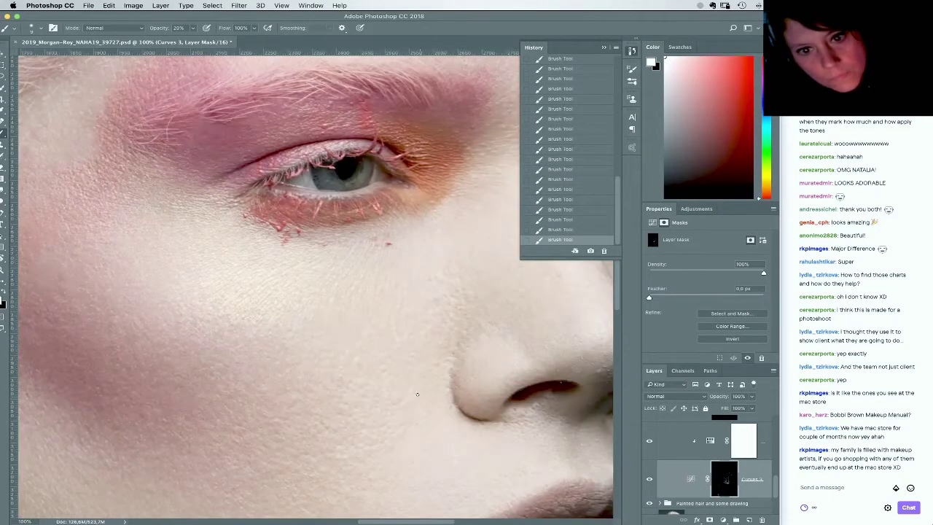
key("super+minus")
key("super+minus")
key("super+minus")
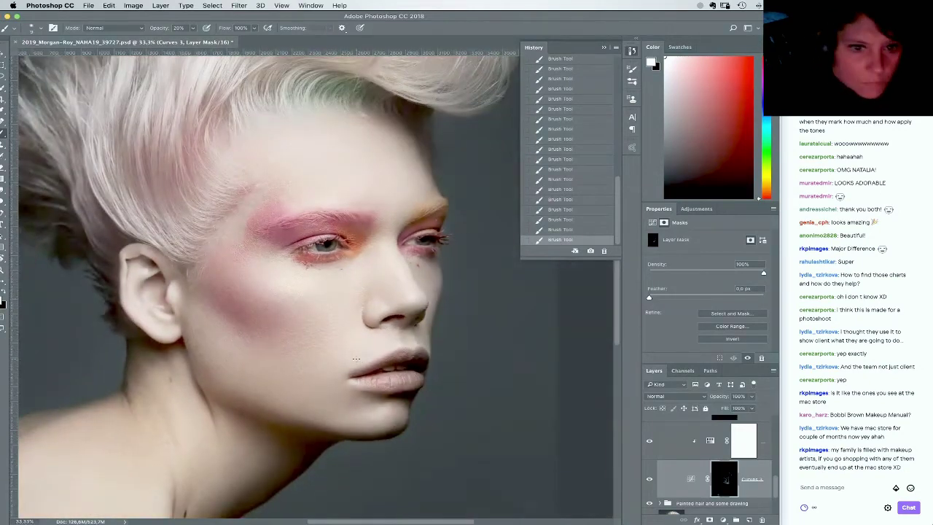
right_click(326, 295)
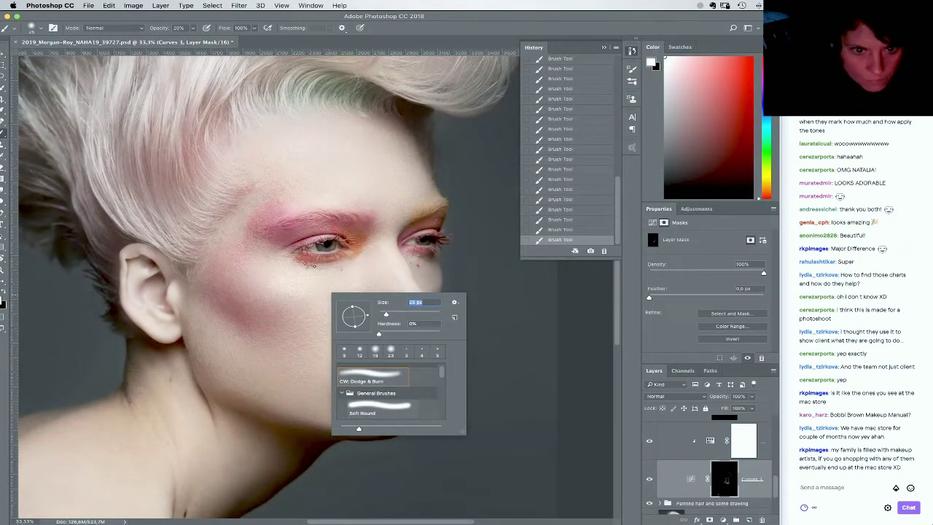
key("Escape")
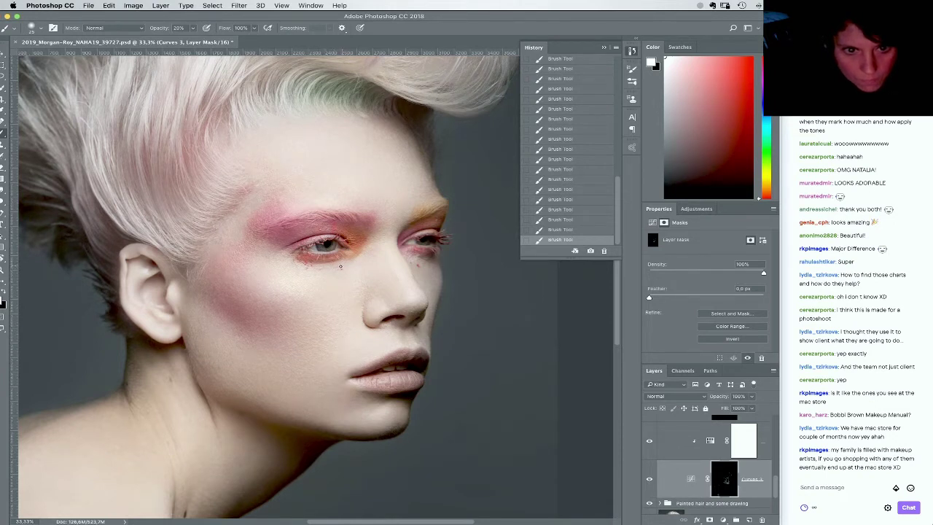
left_click(566, 231)
left_click_drag(350, 262, 356, 256)
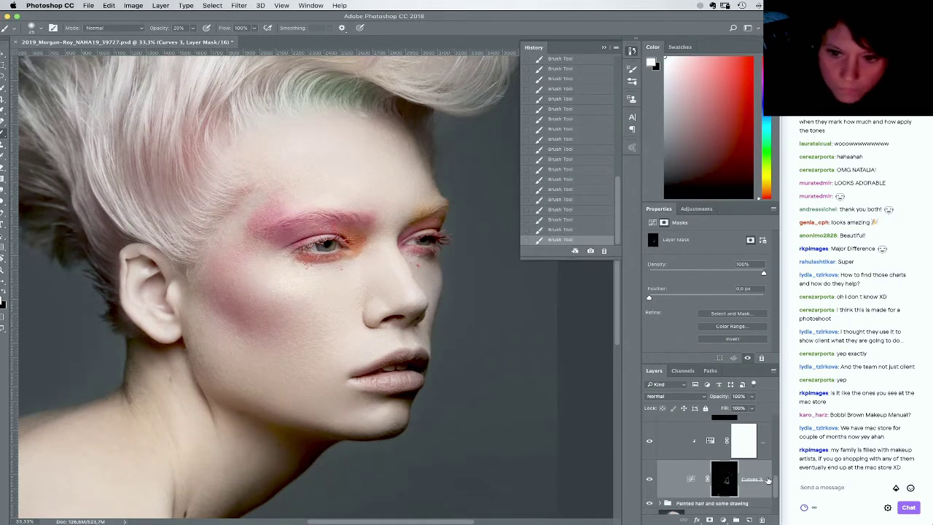
Collapse the DB group and toggle its visibility to compare the portrait with and without dodge and burn
scroll(744, 466, "up", 3)
left_click(665, 479)
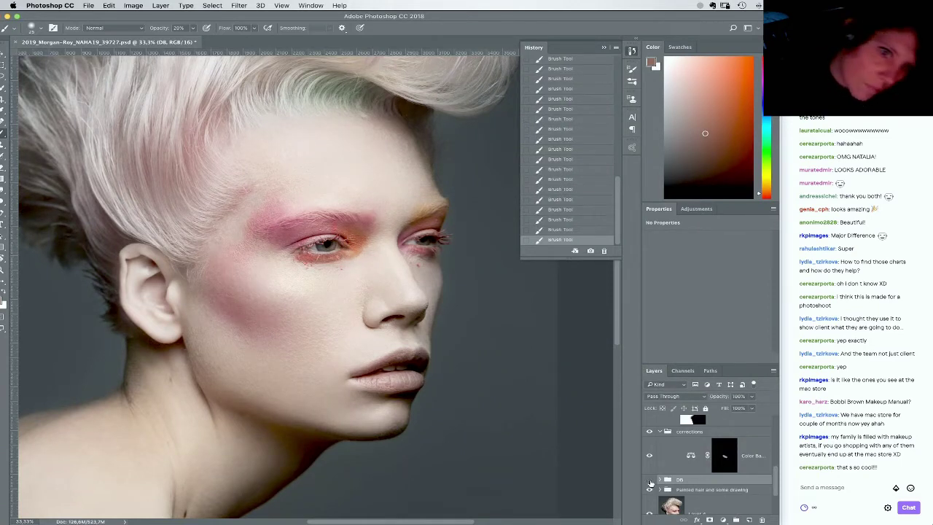
left_click(649, 480)
left_click(649, 481)
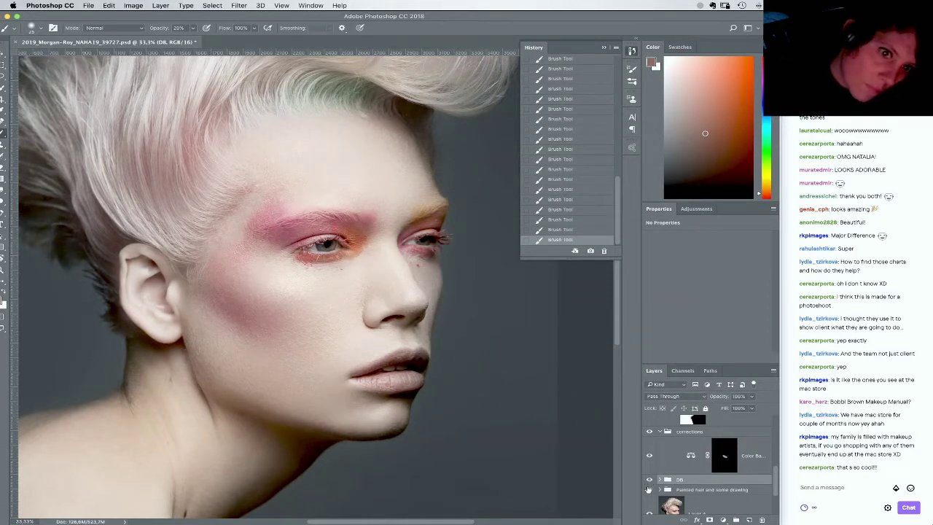
Expand the DB group, target the Curves 4 mask, and set the brush opacity to 5%
left_click(660, 479)
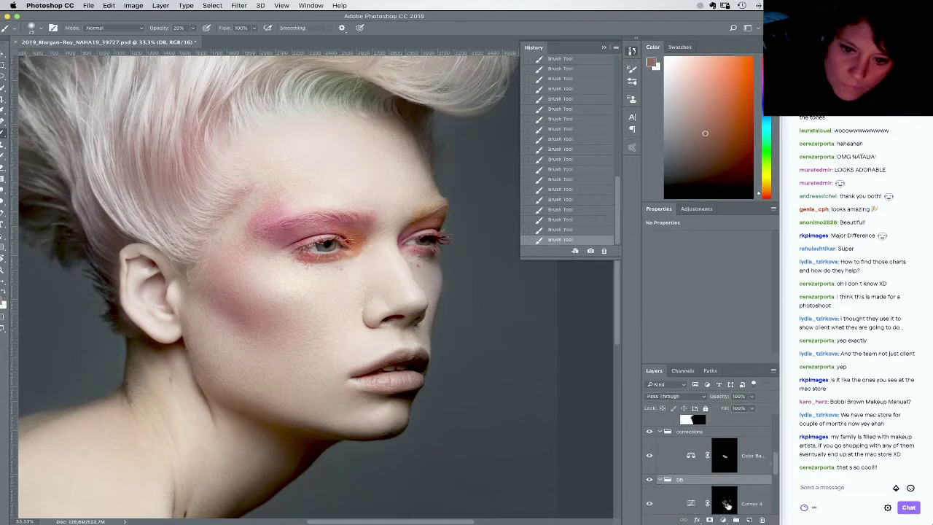
left_click(725, 504)
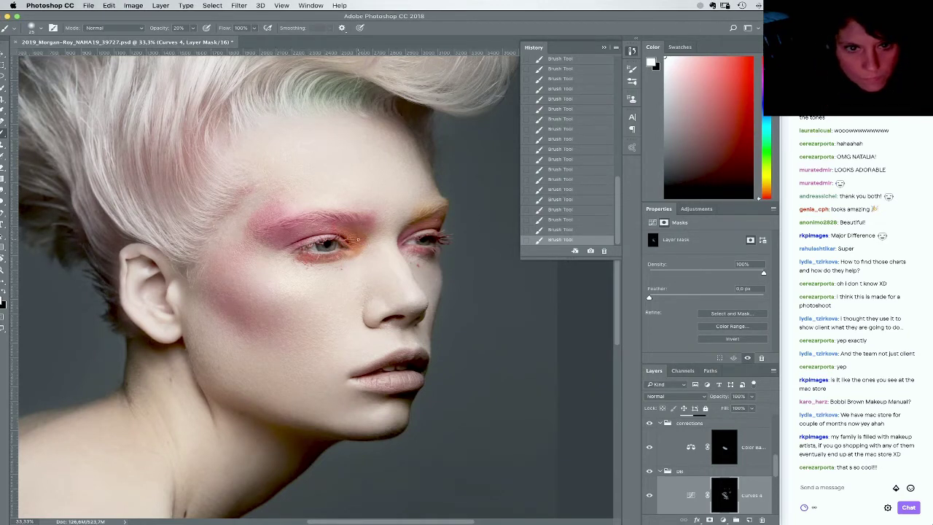
key("0")
key("5")
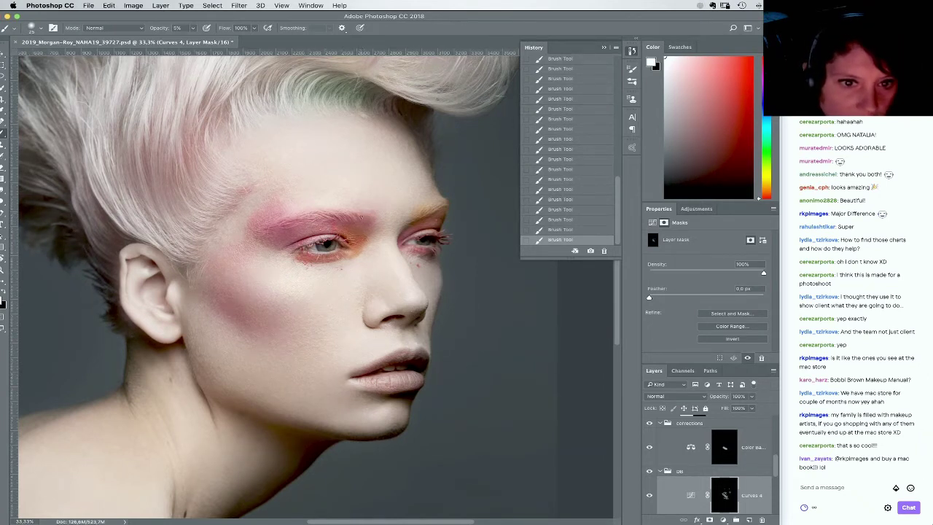
Target the Curves 3 mask and reduce the dodge-and-burn brush size for subtle work below the near eye
scroll(732, 488, "down", 2)
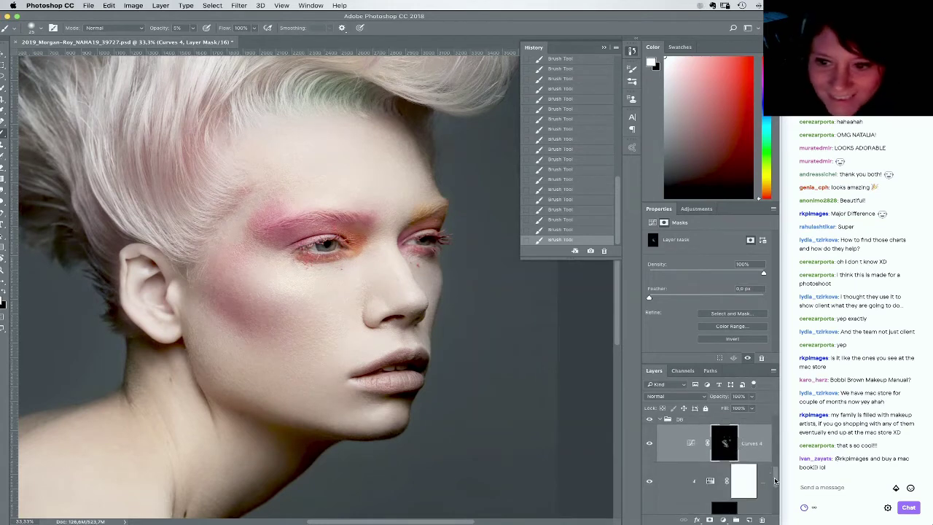
scroll(728, 502, "down", 1)
left_click(726, 497)
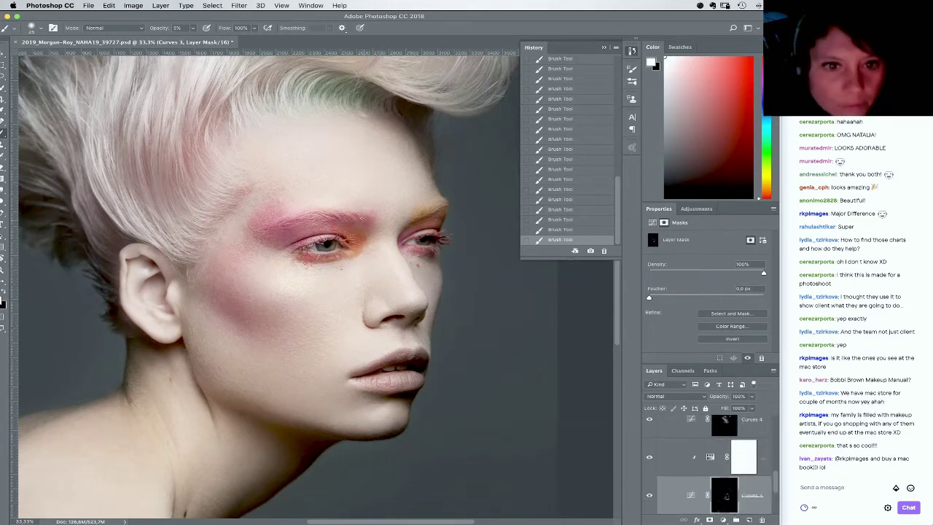
key("super+equal")
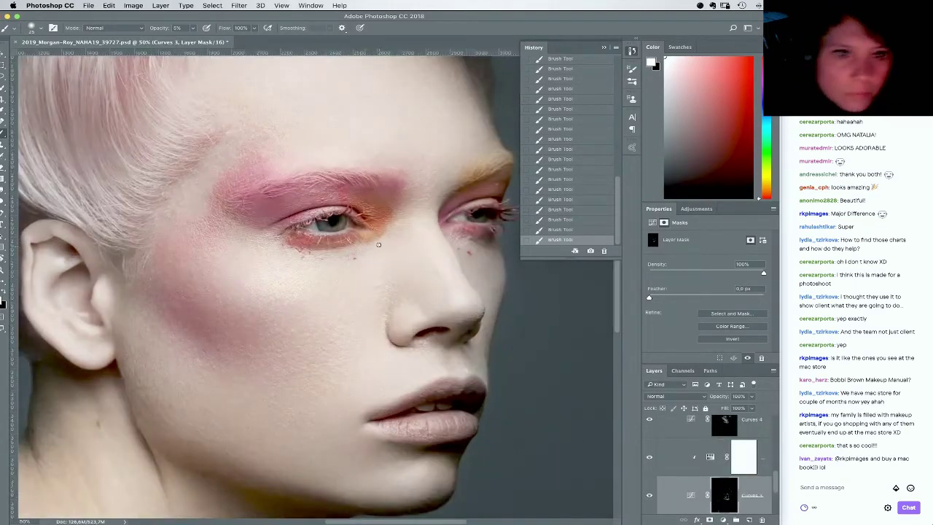
right_click(380, 246)
left_click(434, 267)
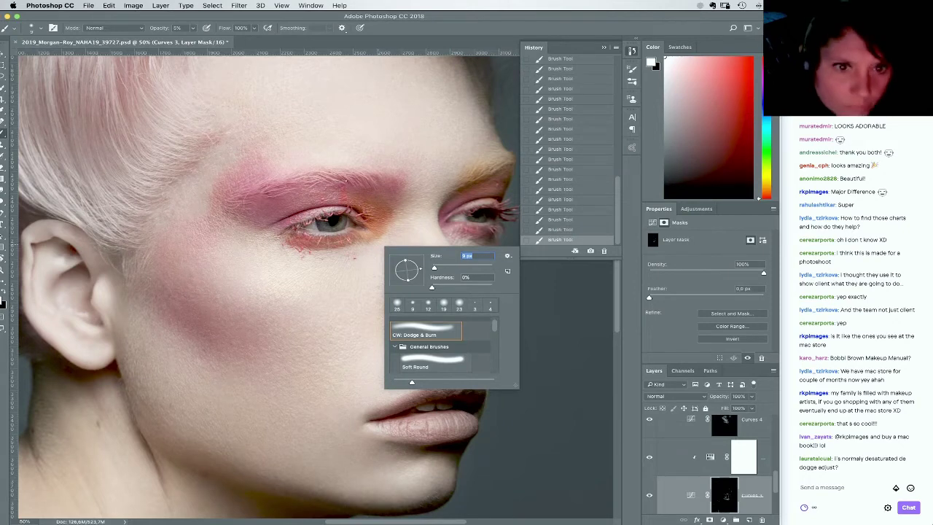
key("Return")
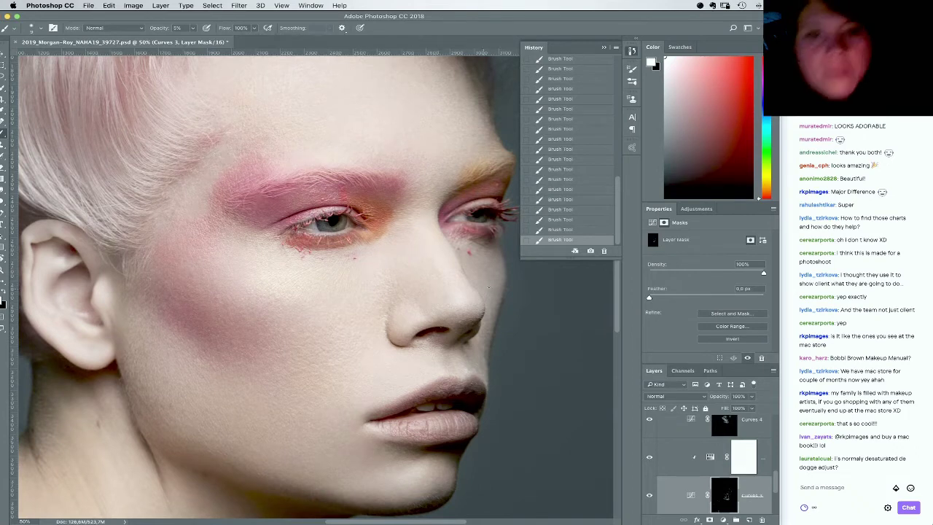
Target the Curves 4 mask and retouch the skin beside the nose and beneath the far eye at 5% opacity
left_click(721, 427)
left_click_drag(387, 330, 349, 347)
key("super+plus")
key("super+plus")
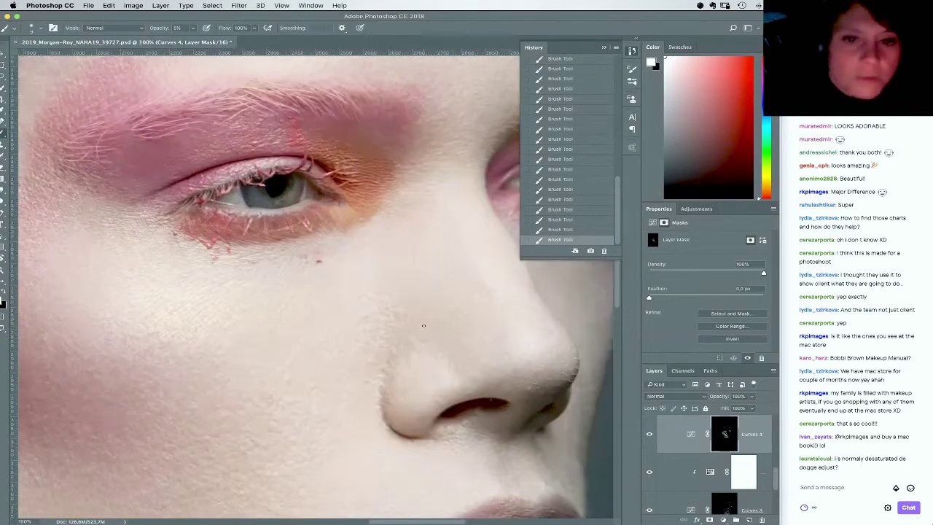
left_click_drag(503, 325, 276, 294)
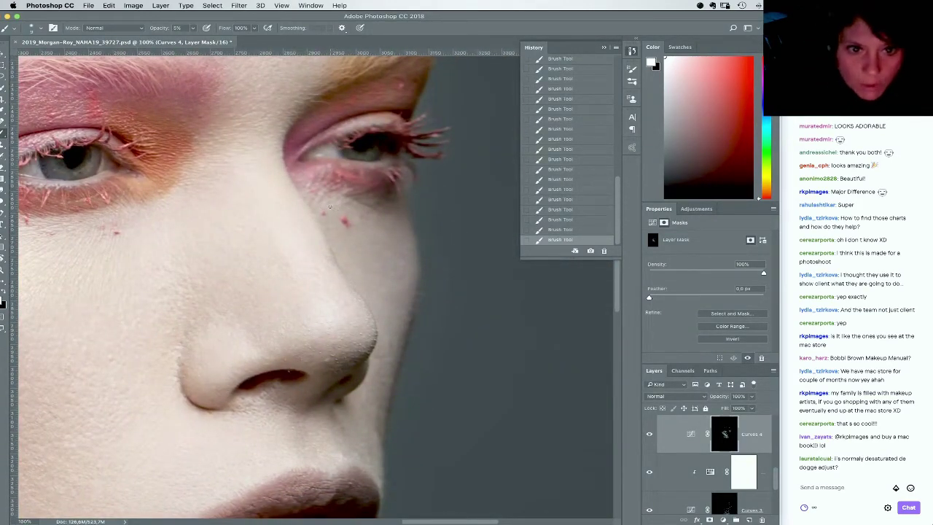
left_click_drag(333, 199, 367, 229)
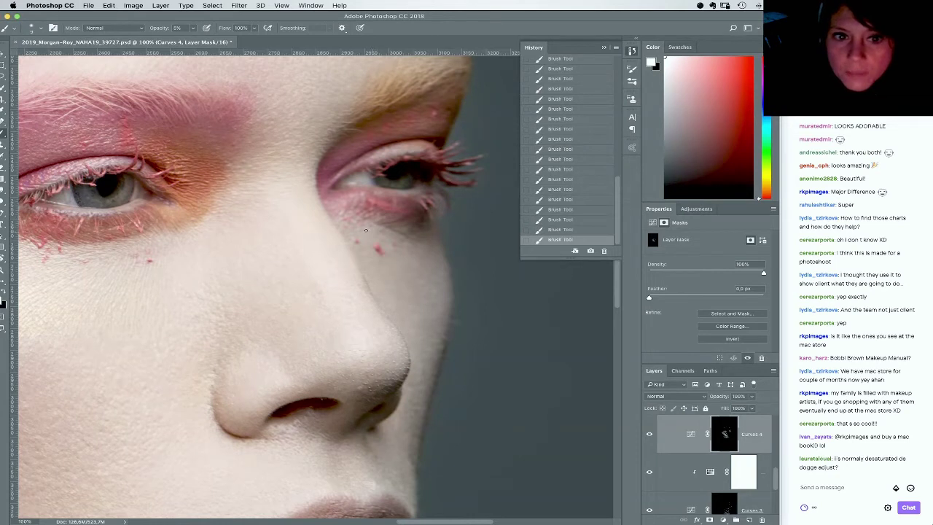
Target the Curves 3 mask and retouch the skin beneath the far eye with a 5 px brush
key("alt+bracketleft")
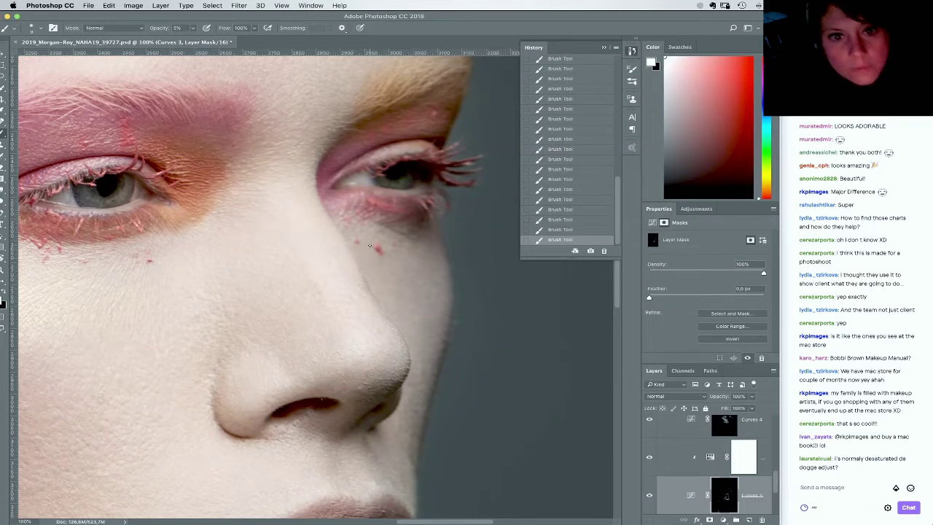
scroll(305, 273, "right", 5)
scroll(306, 273, "up", 4)
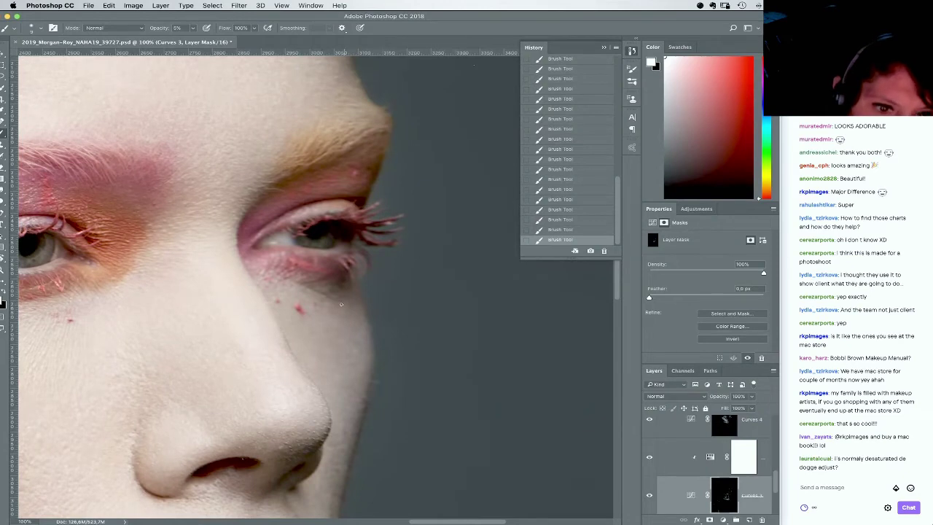
right_click(334, 300)
left_click_drag(432, 310, 340, 322)
type("5")
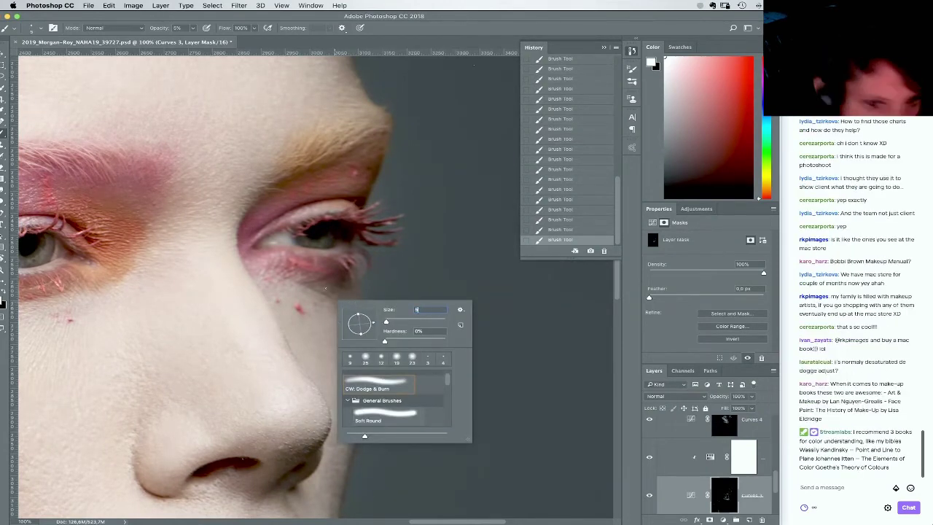
key("Return")
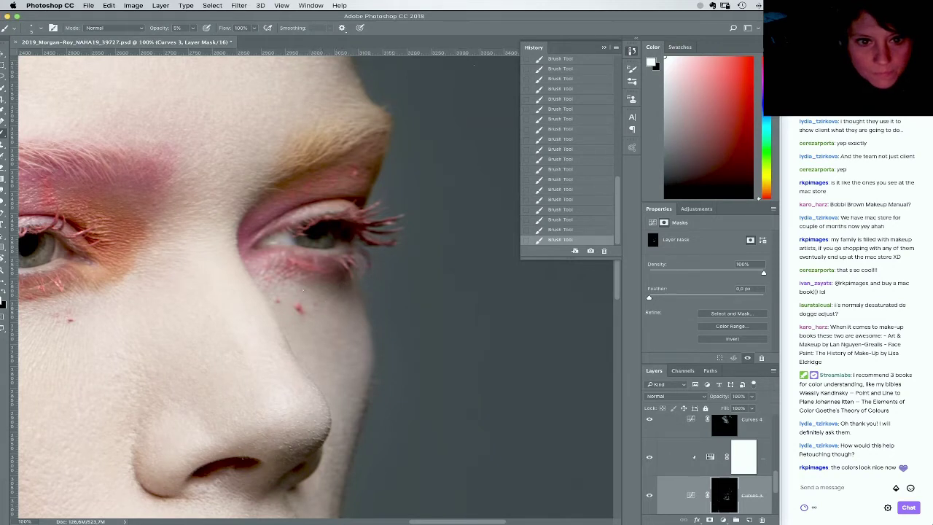
Retouch the skin between the nose and the far eye, reducing the brush size from 27 px to 12 px
right_click(338, 312)
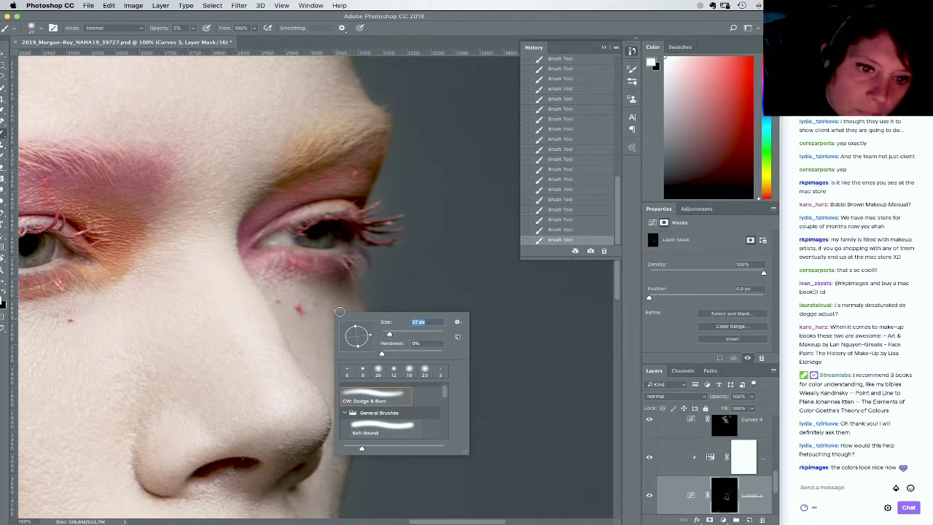
left_click(338, 309)
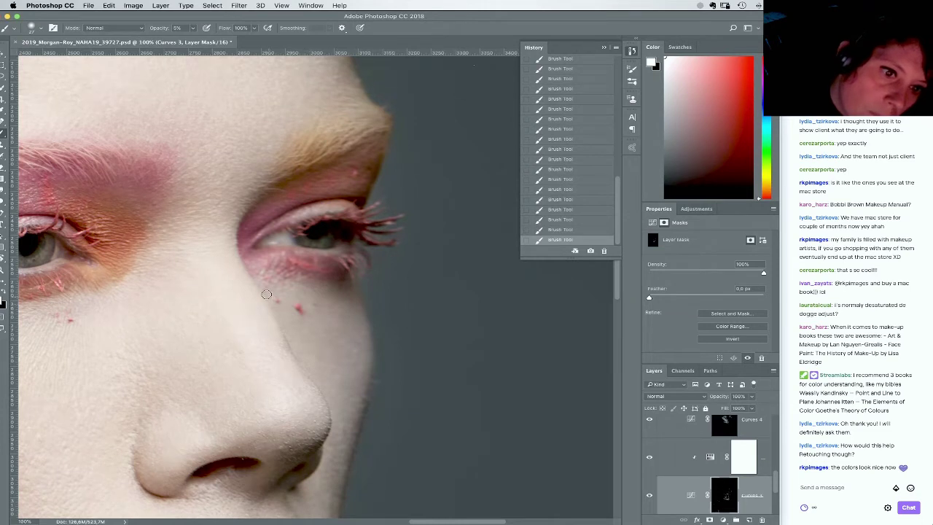
right_click(301, 294)
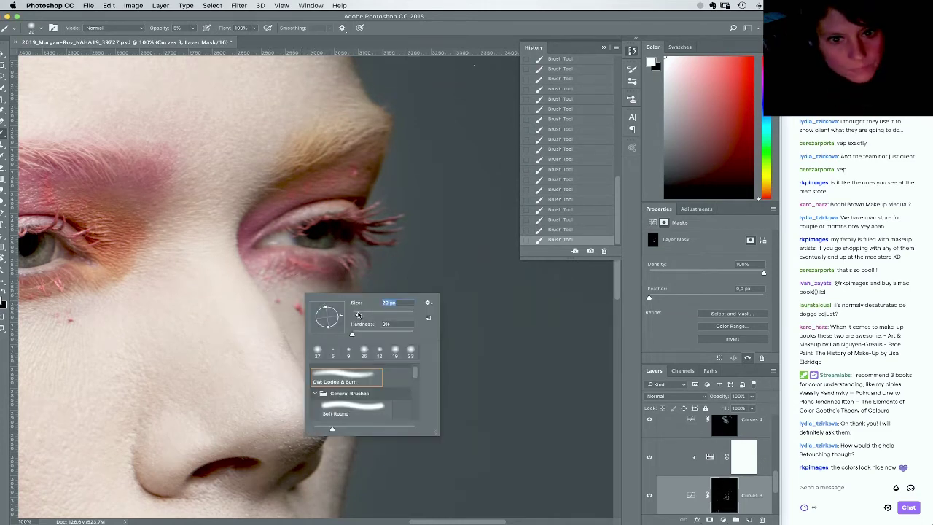
left_click_drag(357, 314, 354, 314)
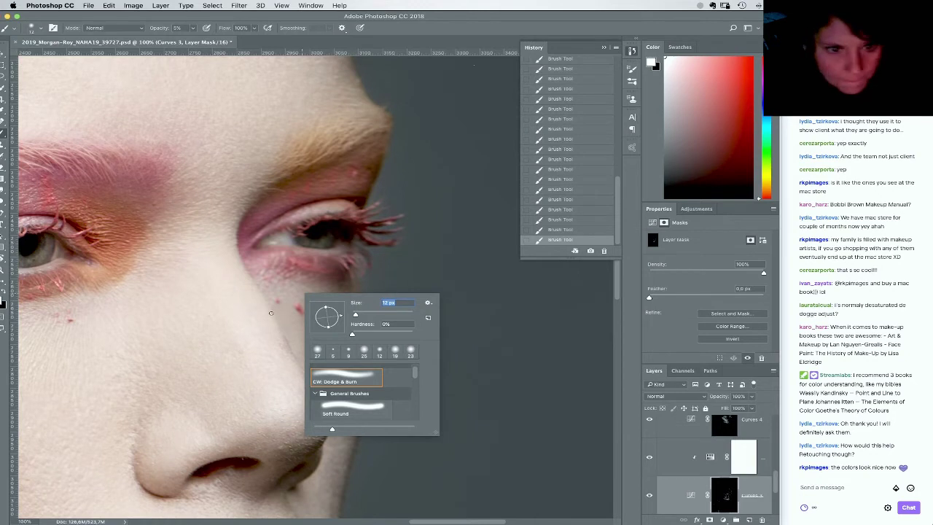
key("Return")
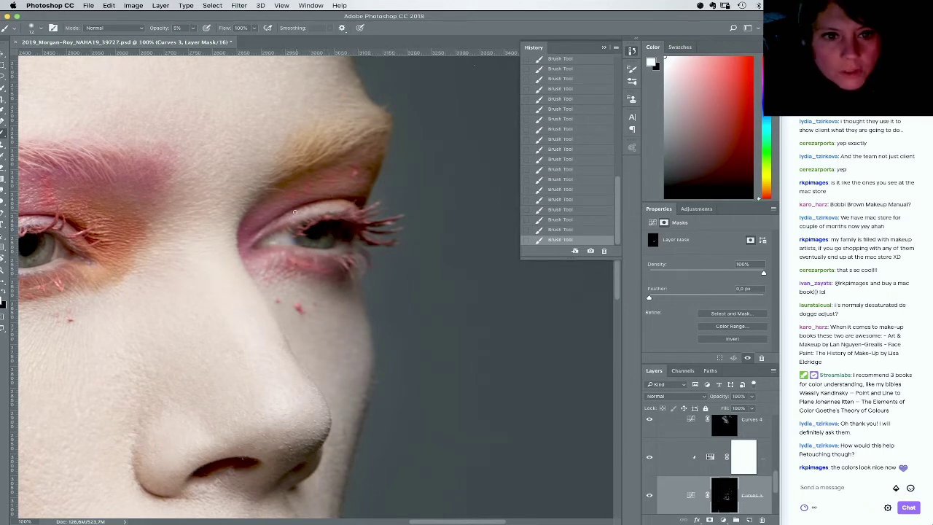
Set the brush size to 7 px and refine the outer skin edge beneath the far eye on the Curves 3 mask
mouse_move(301, 242)
left_mouse_down()
mouse_move(379, 236)
mouse_move(419, 216)
left_mouse_up()
right_click(419, 216)
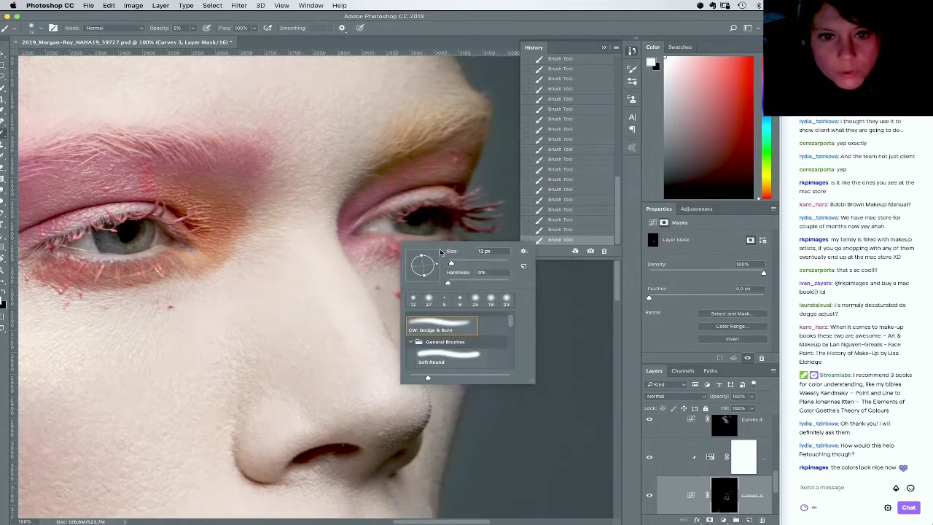
left_click(408, 203)
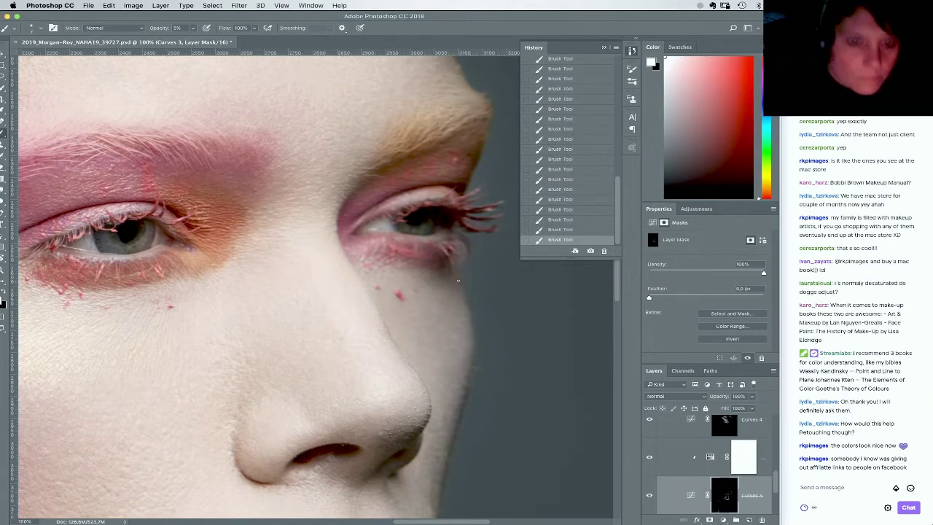
Toggle the Curves 3 layer's visibility to compare the whole face with and without its retouching
key("super+minus")
key("super+minus")
key("super+minus")
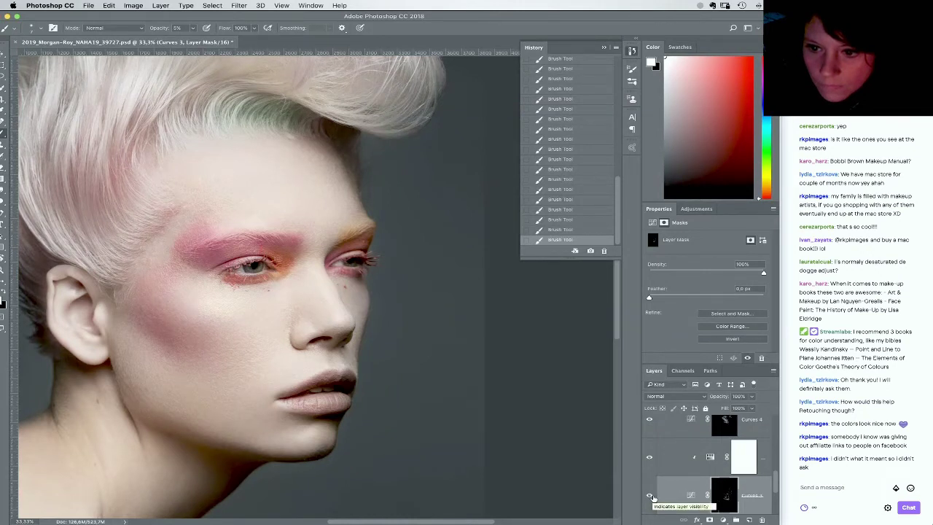
left_click(650, 494)
left_click(650, 494)
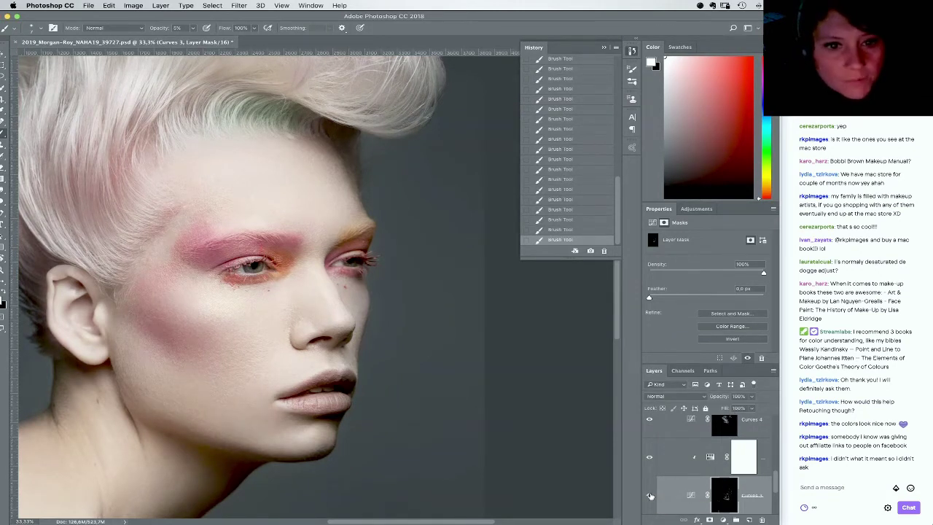
Retouch the skin under the near eye and along the far cheek on the Curves 3 mask, ending with a 28 px brush
right_click(404, 320)
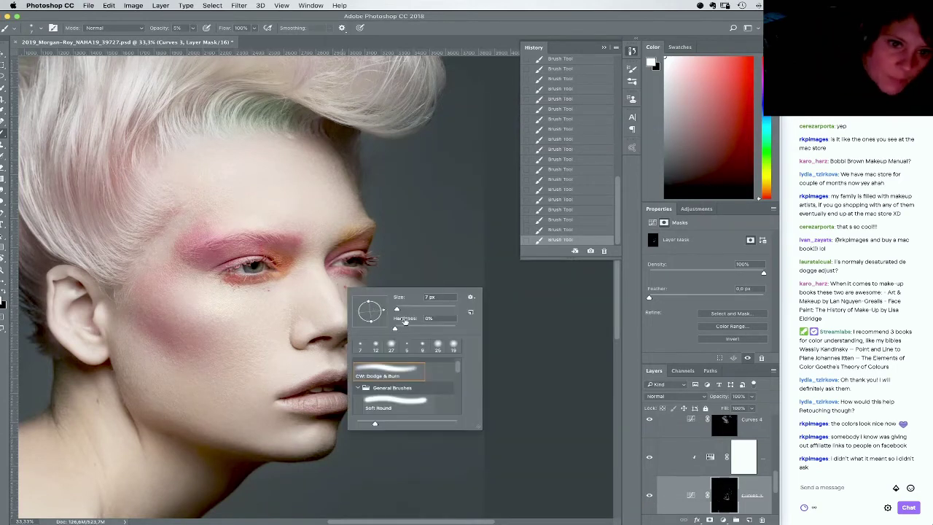
left_click(402, 308)
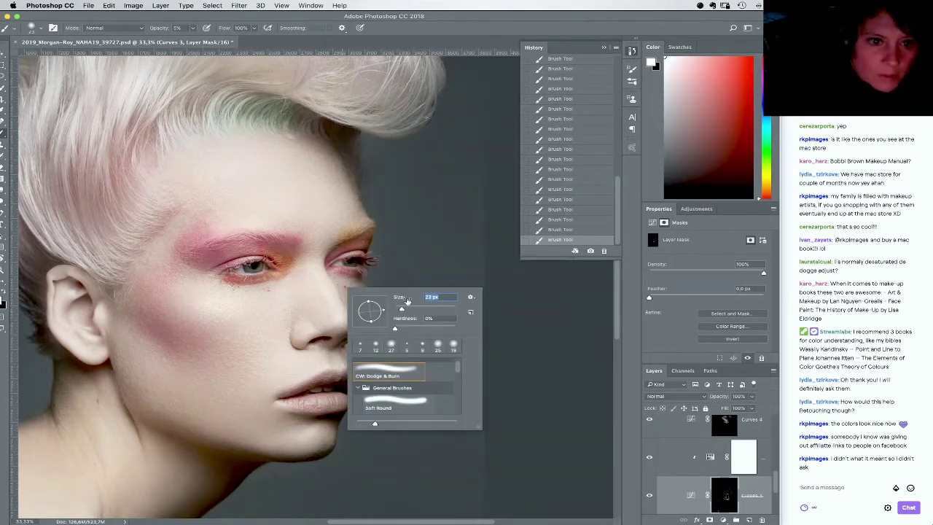
left_click(416, 308)
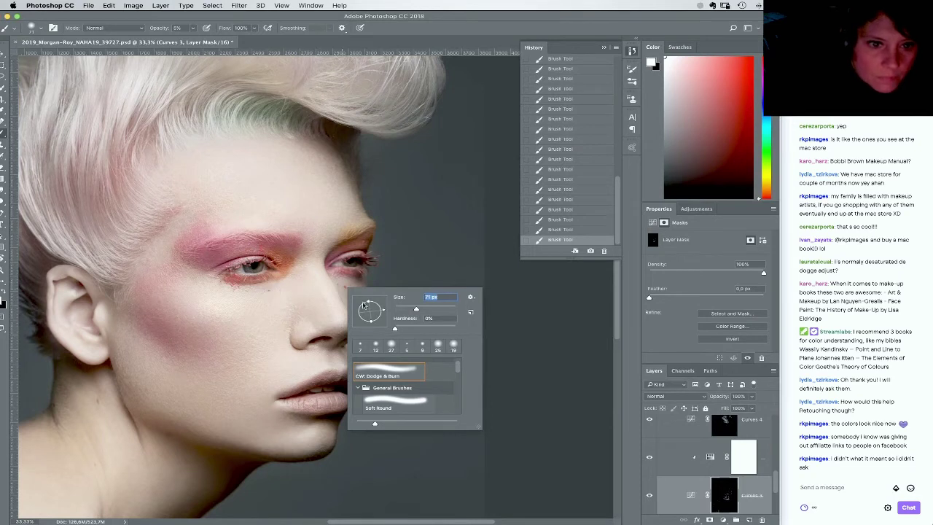
left_click(406, 308)
left_click(271, 289)
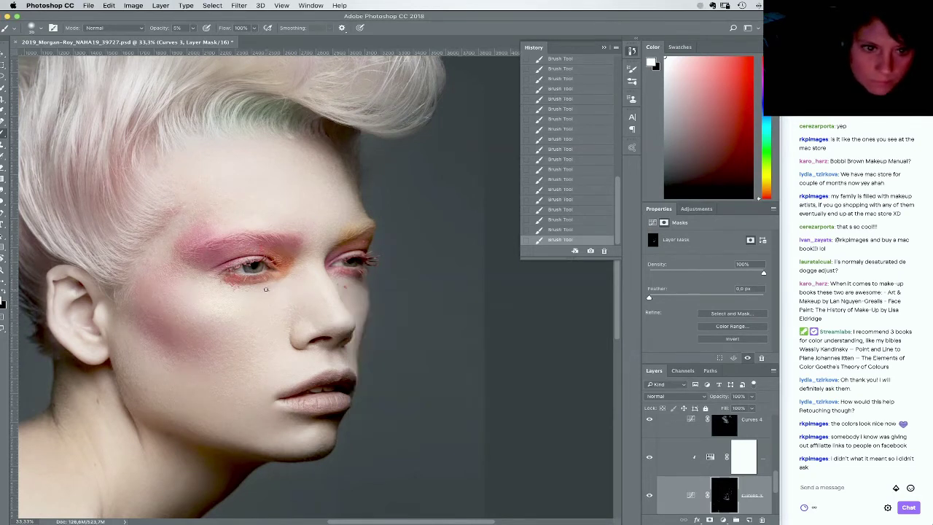
right_click(370, 324)
left_click(426, 344)
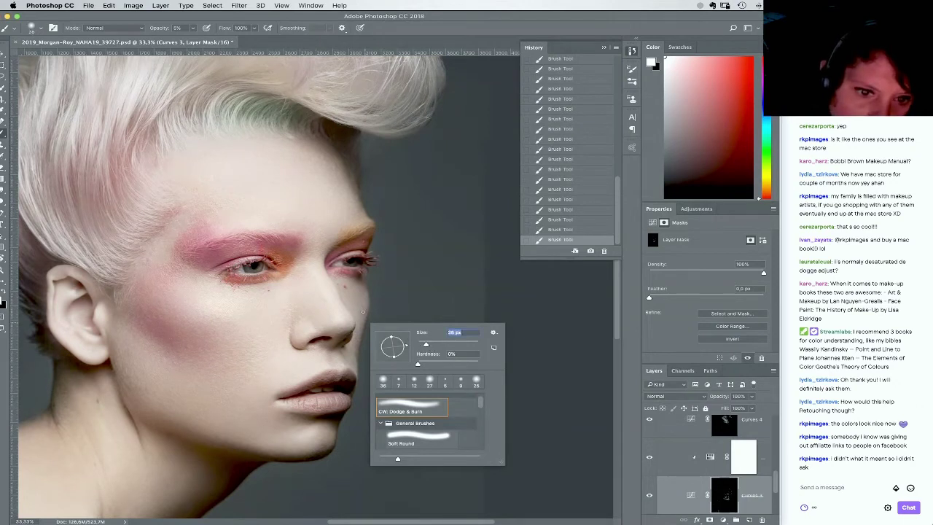
left_click(363, 312)
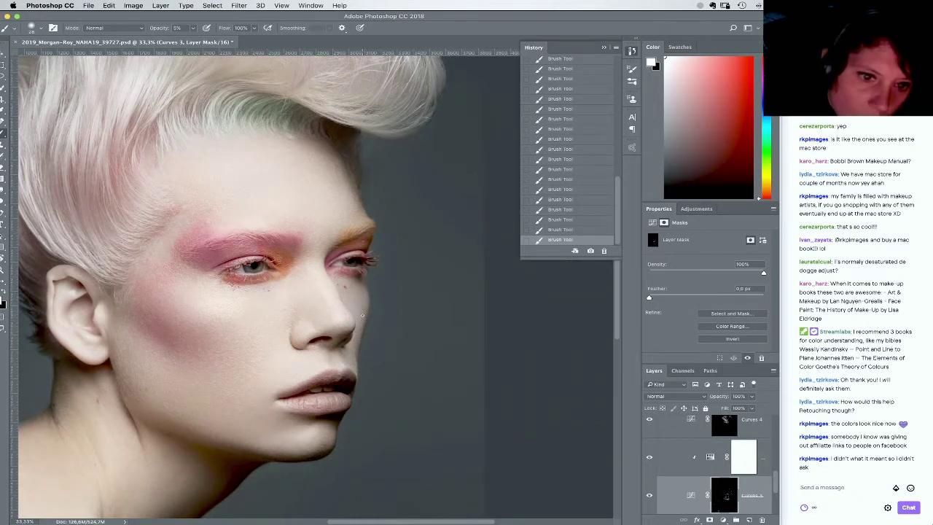
key("0")
key("0")
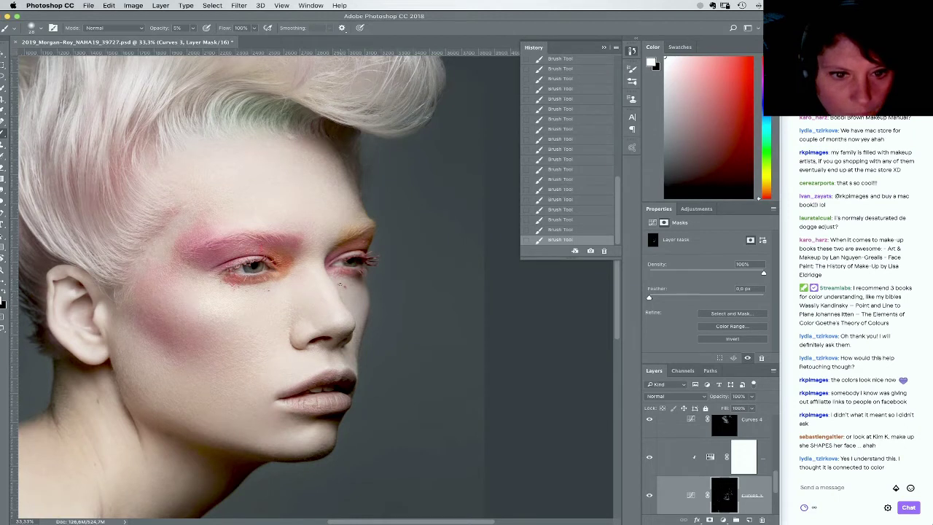
Enlarge the brush to about 89 px and retouch the upper cheek below the near eye with the full portrait in view
left_click_drag(320, 369, 394, 321)
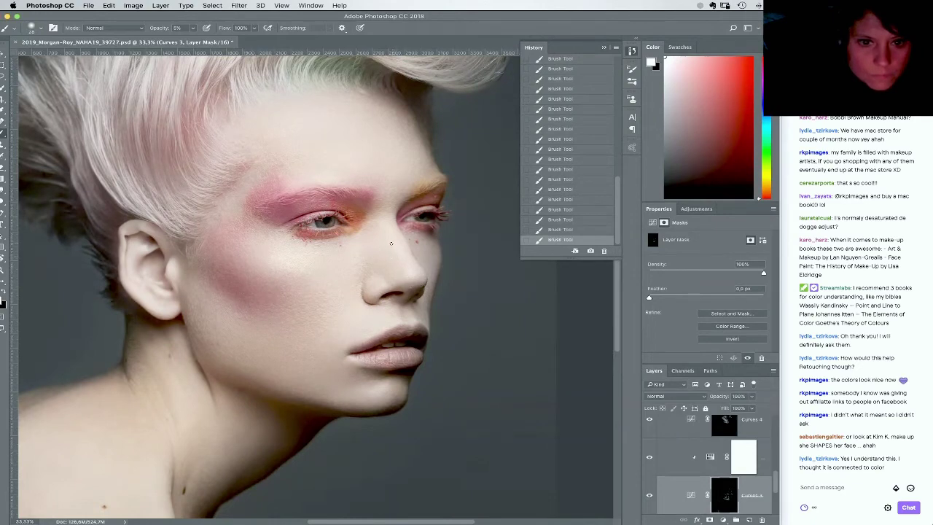
scroll(381, 255, "down", 5)
scroll(381, 255, "left", 4)
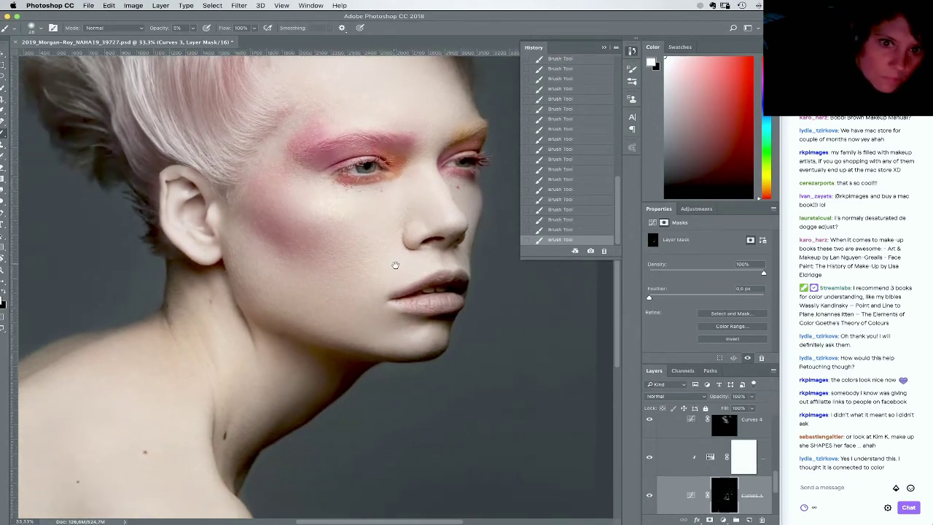
scroll(383, 323, "down", 3)
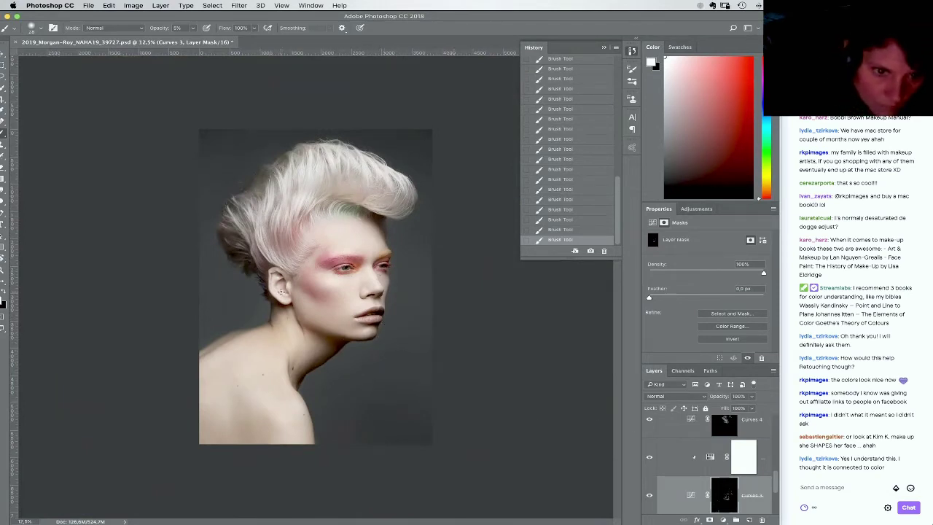
right_click(357, 337)
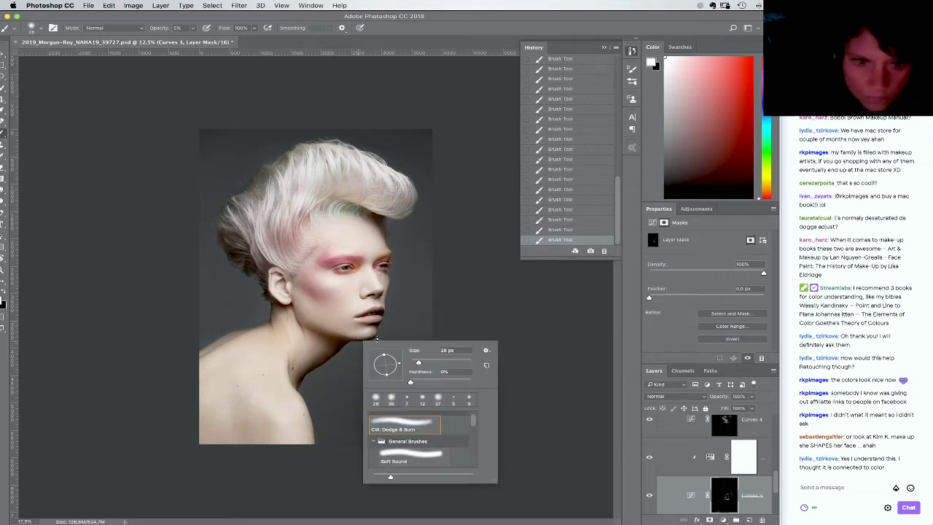
left_click_drag(410, 363, 437, 363)
left_click(344, 287)
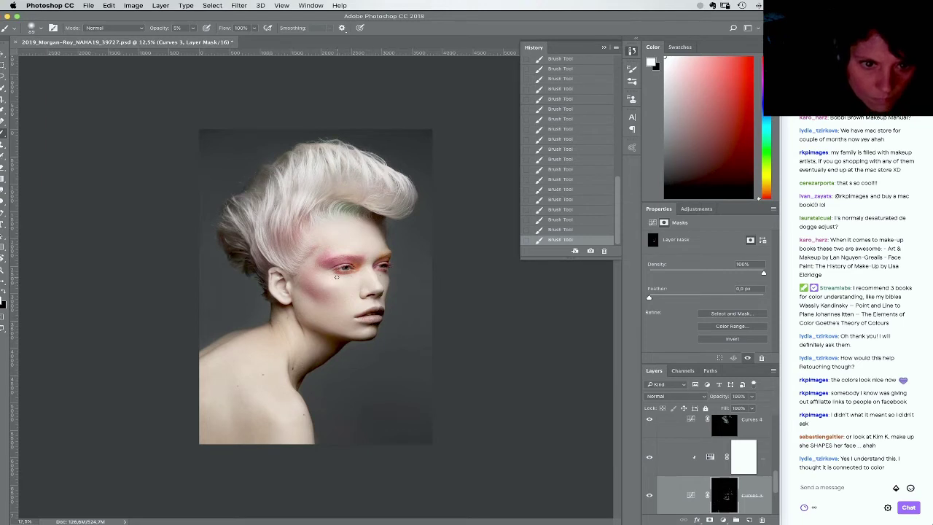
Target the Curves 4 mask and paint broadly around the near eye and brow with a 332 px brush
left_click(724, 421)
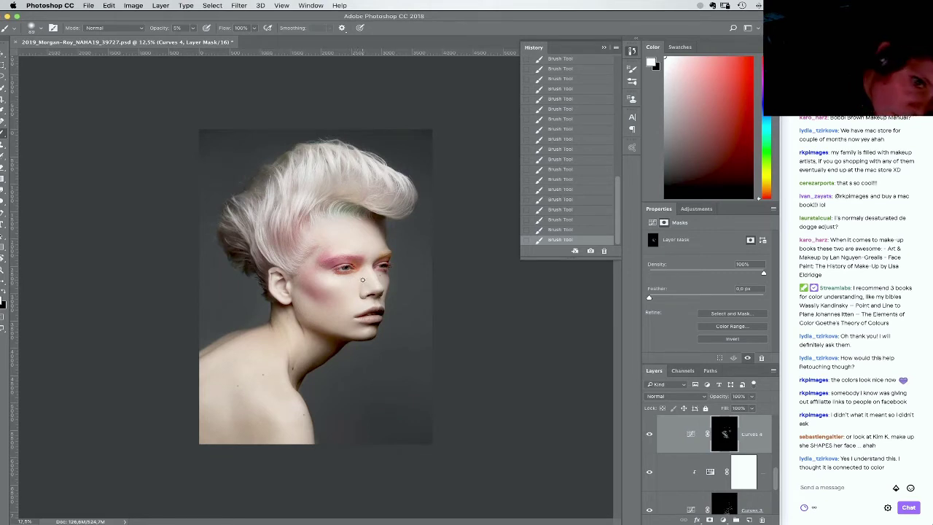
right_click(368, 297)
left_click_drag(464, 320, 470, 320)
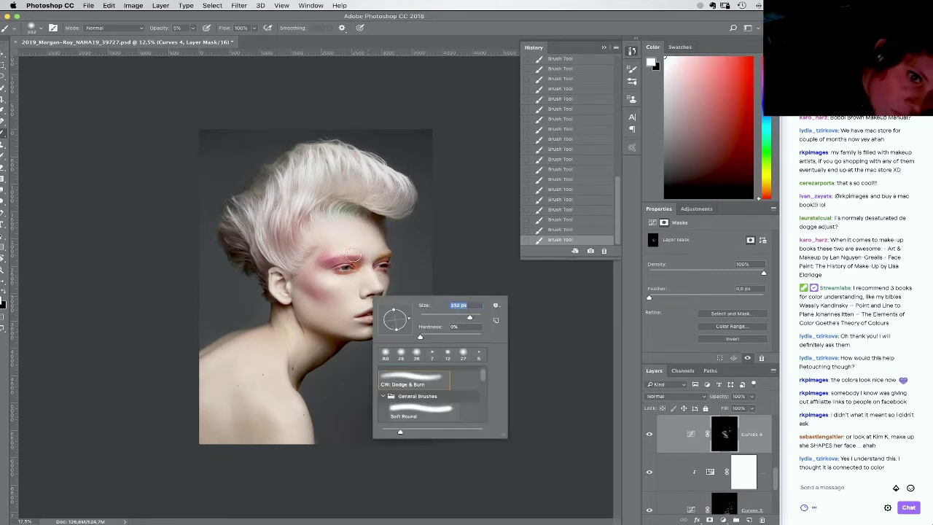
left_click_drag(354, 260, 358, 268)
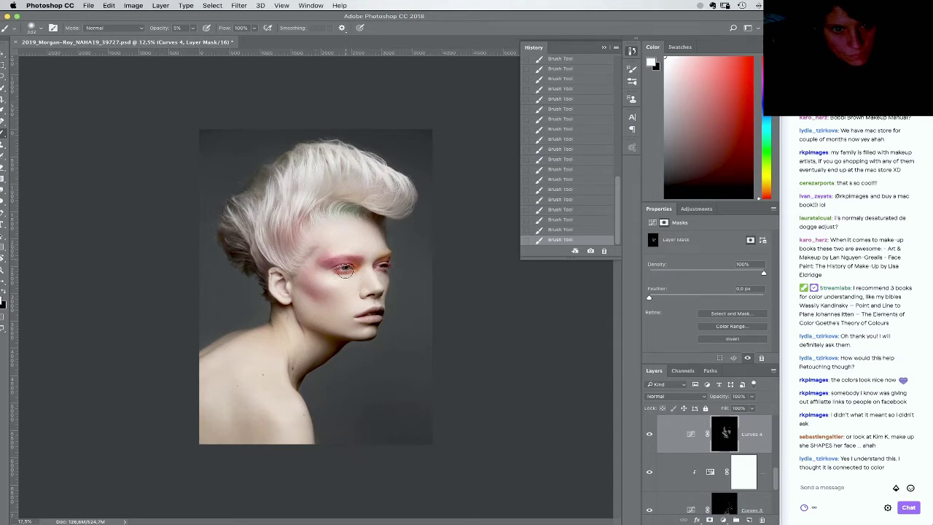
Target the Curves 3 mask and retouch the near cheek and chin with a 194 px brush, then a 99 px brush
left_click(726, 509)
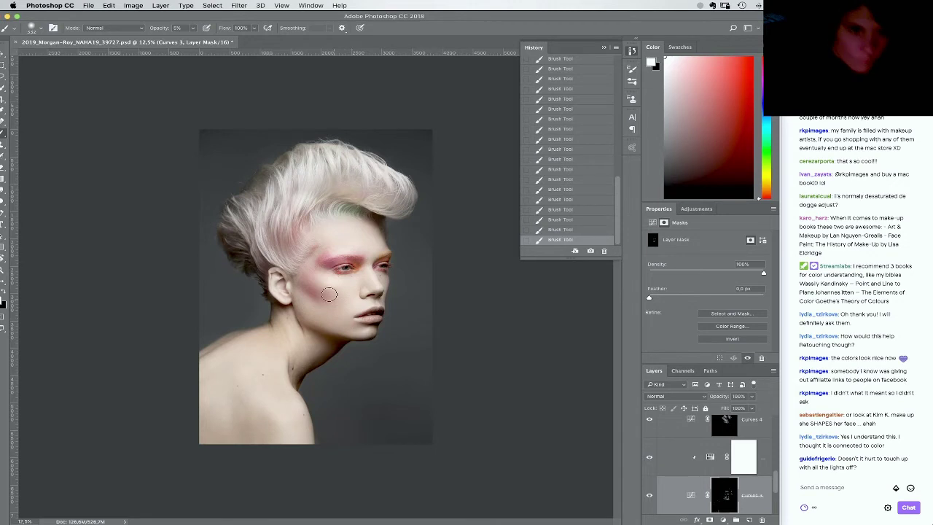
right_click(352, 317)
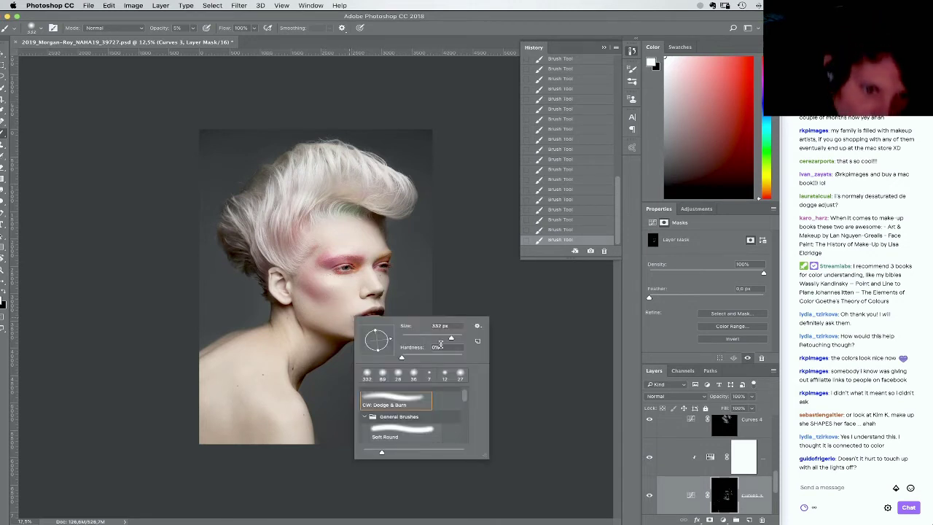
left_click(316, 313)
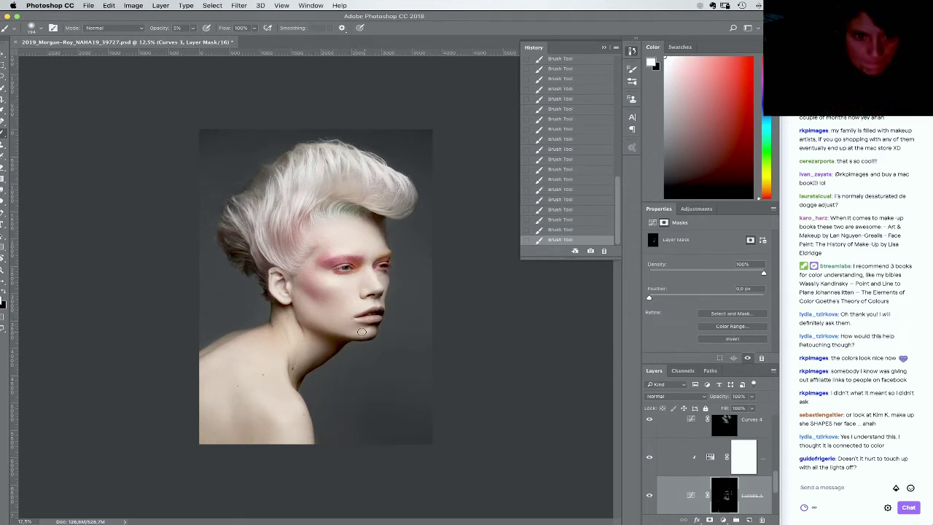
right_click(354, 316)
left_click_drag(441, 328, 429, 329)
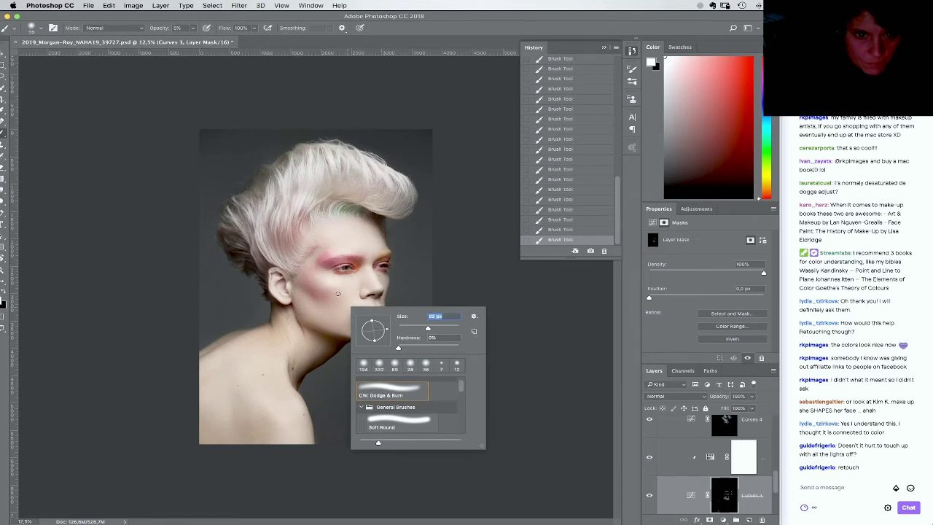
left_click(328, 289)
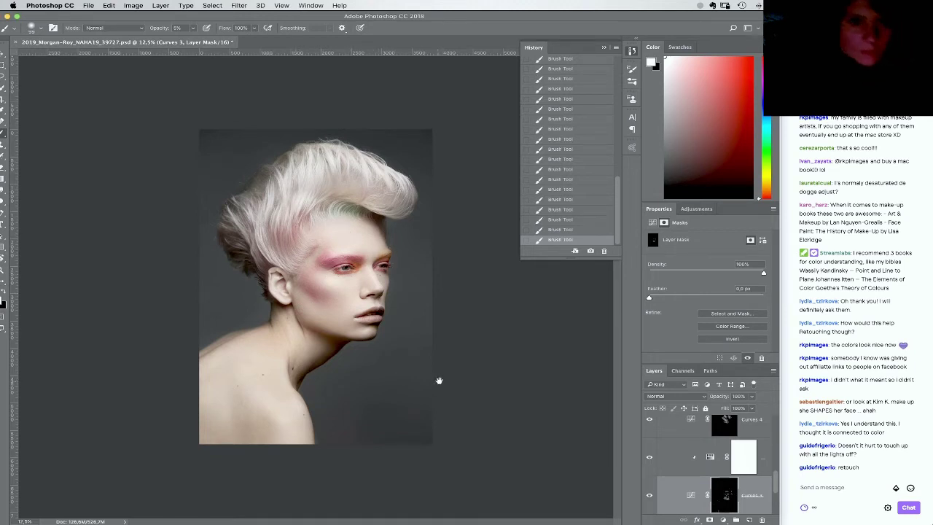
Set the brush size to 38 px and retouch the skin below the near eye on the Curves 3 mask
right_click(314, 279)
left_click_drag(362, 281, 383, 282)
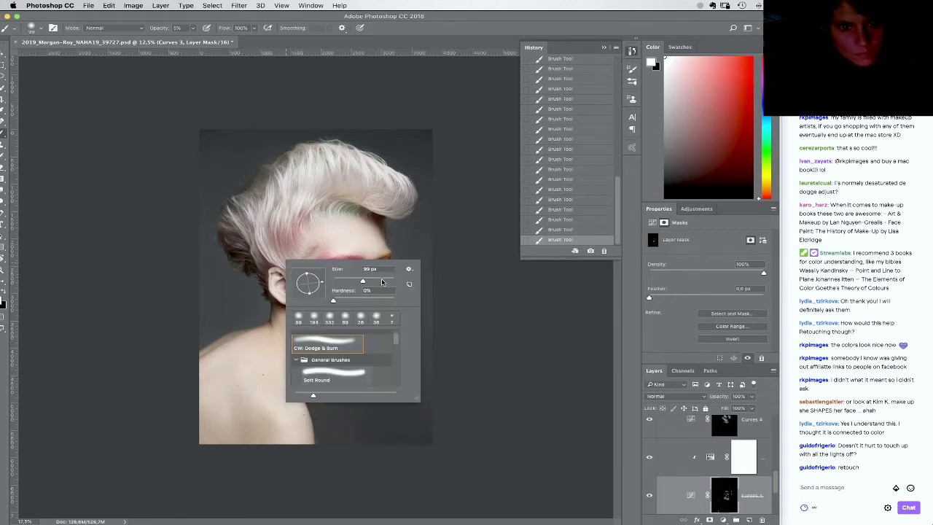
left_click(387, 281)
left_click(345, 281)
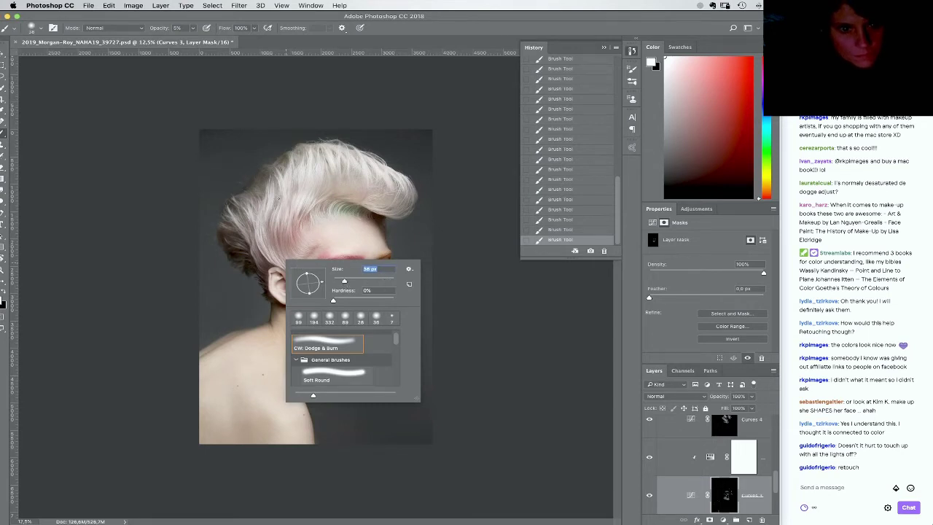
key("Return")
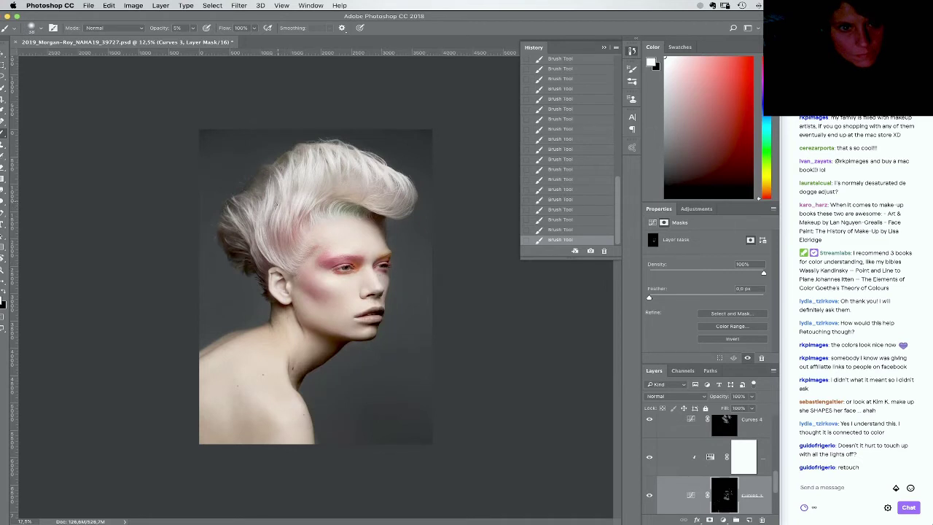
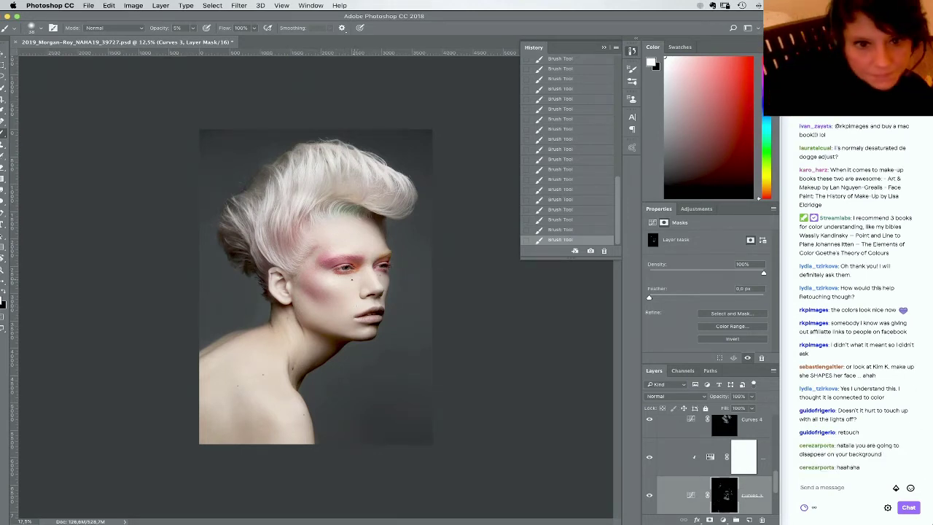
Target the Curves 4 mask and paint broadly over the face with a 412 px brush, then a 220 px brush
left_click(722, 435)
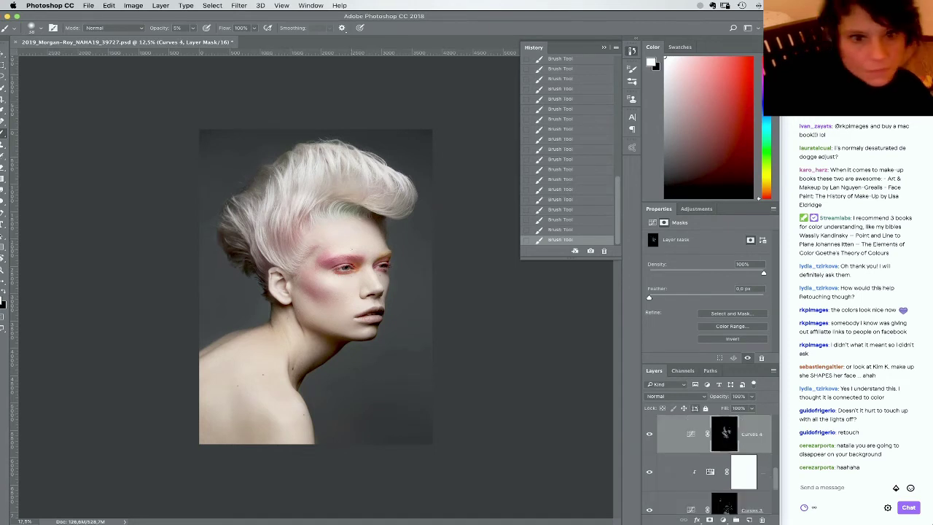
right_click(356, 249)
left_click_drag(446, 271, 454, 270)
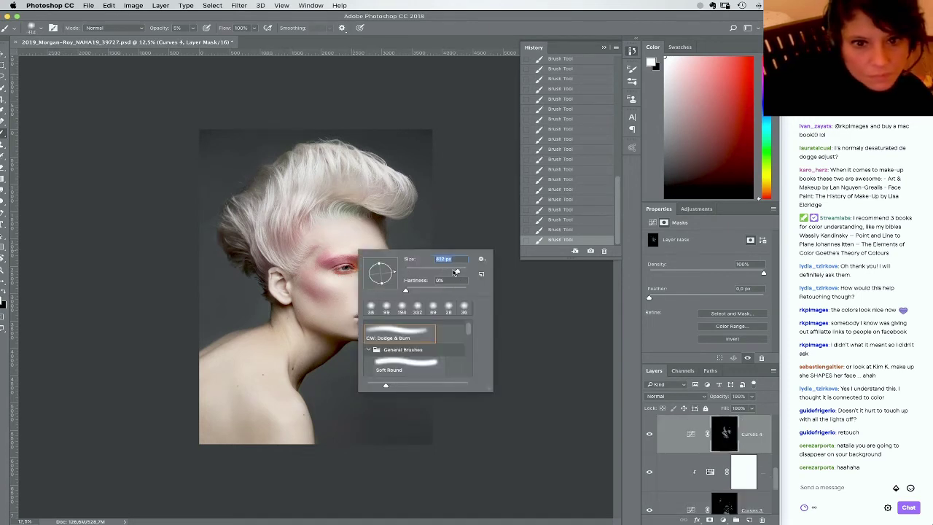
key("Return")
right_click(381, 266)
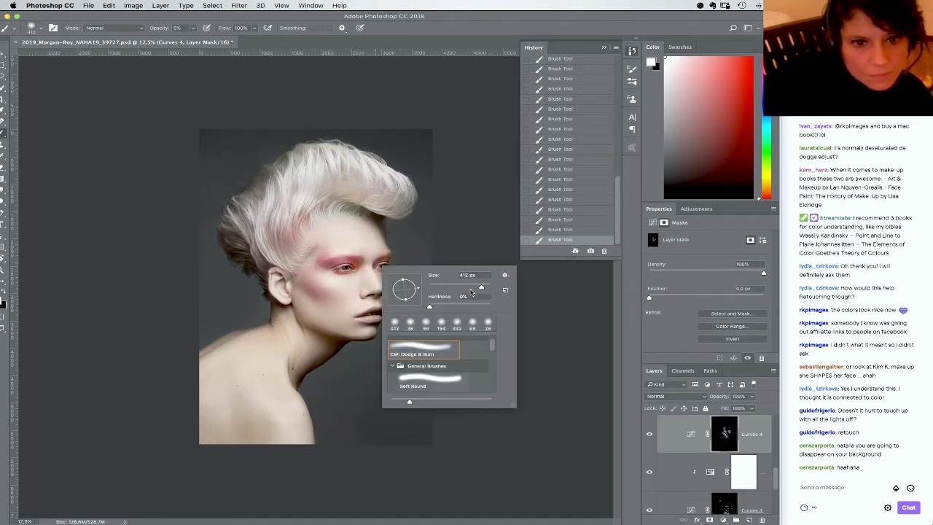
key("Return")
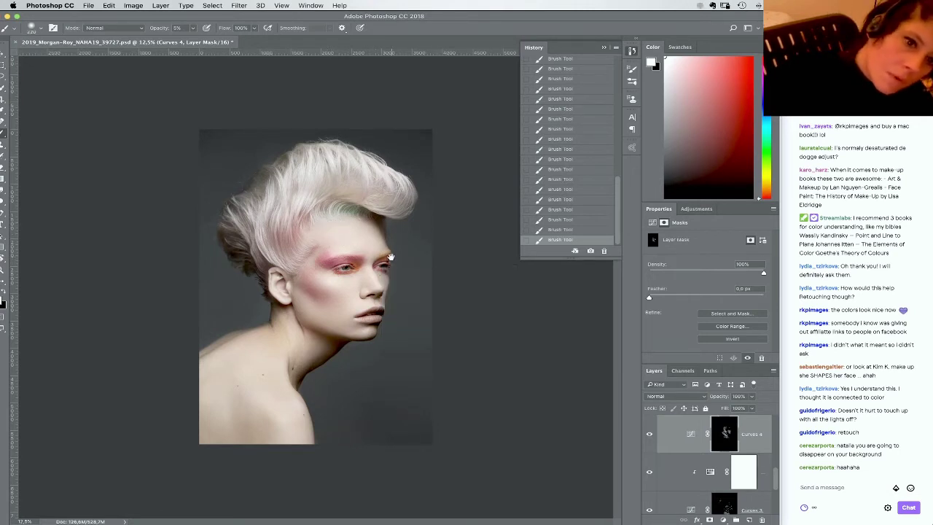
Compare the retouched portrait with the original Background layer by isolating that layer and restoring all the others
key("super+plus")
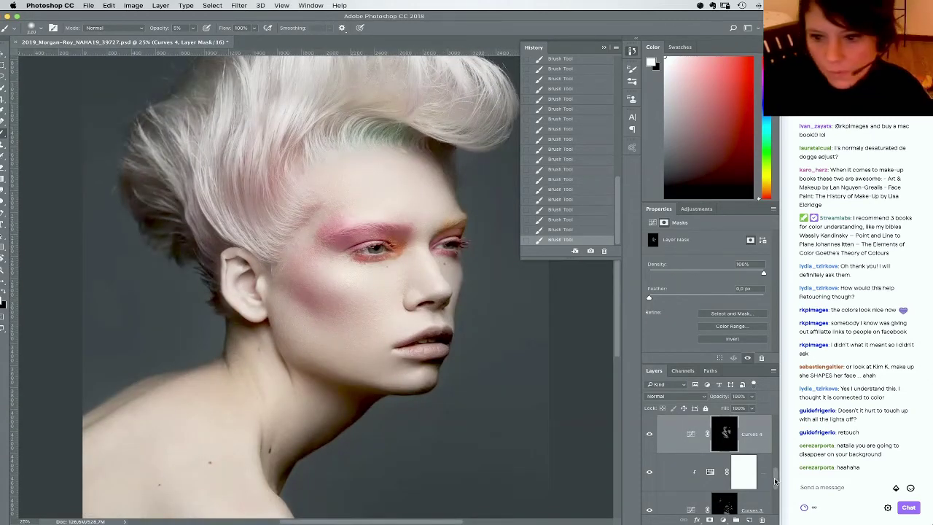
scroll(775, 481, "down", 5)
left_click(649, 496, "alt")
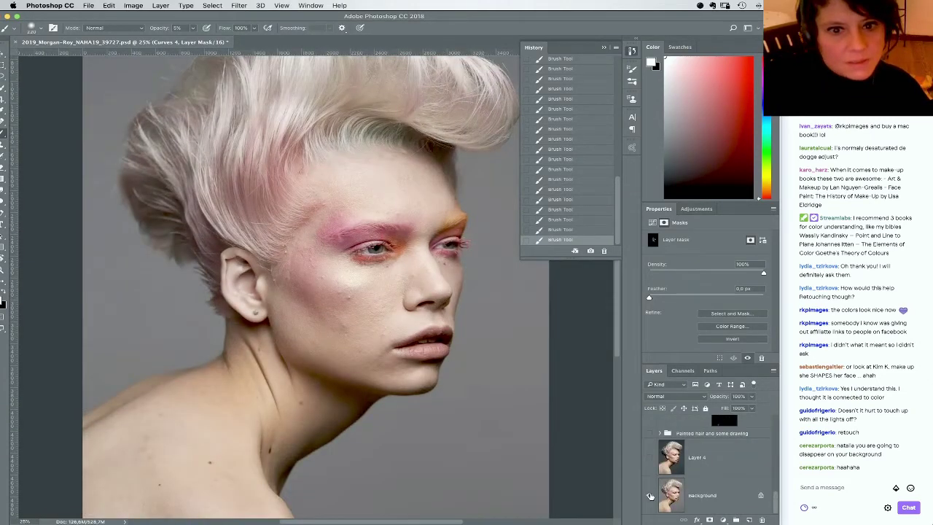
left_click(650, 496, "alt")
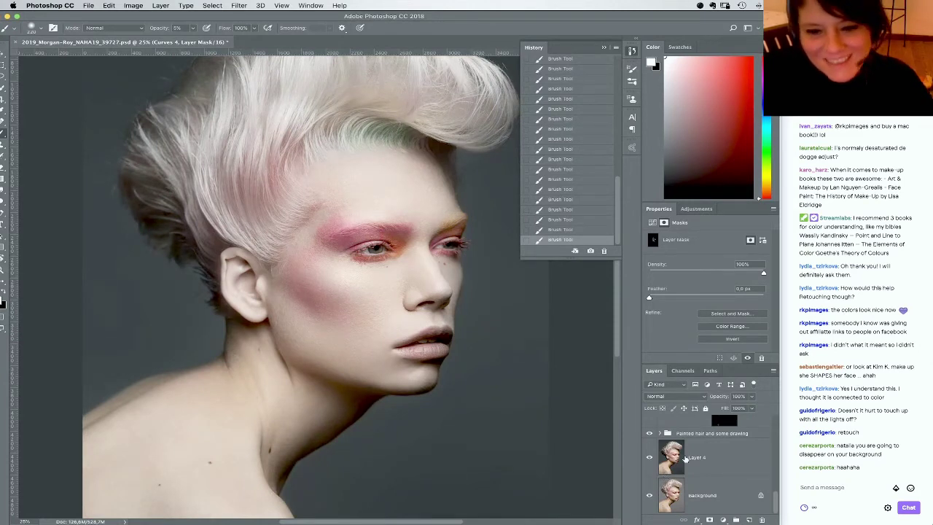
Target the Curves 4 mask and retouch the neck below the ear with a 51 px brush, then a 39 px brush
scroll(765, 487, "up", 3)
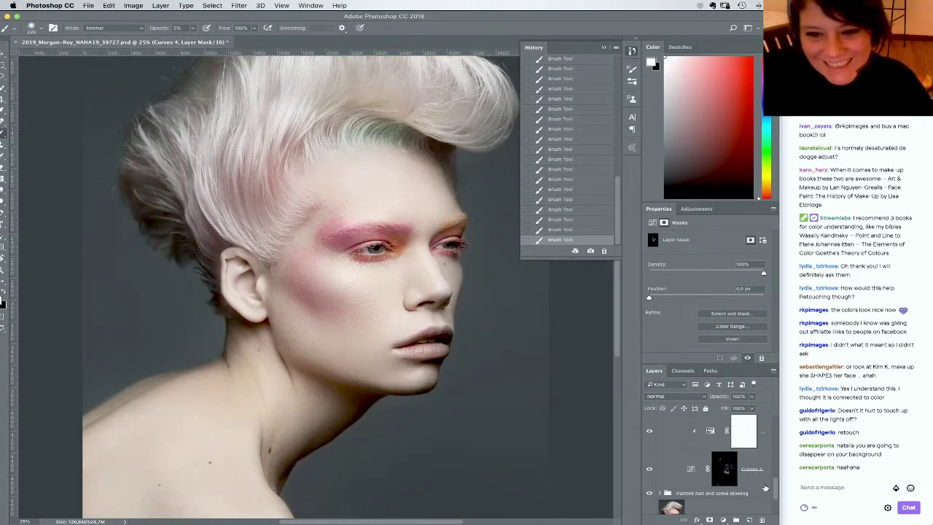
left_click(727, 472)
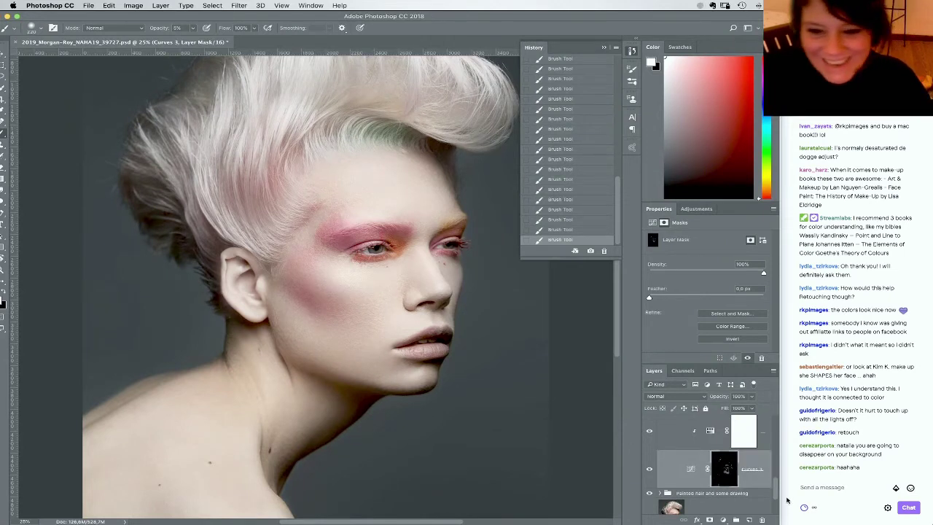
scroll(757, 474, "up", 2)
left_click(725, 443)
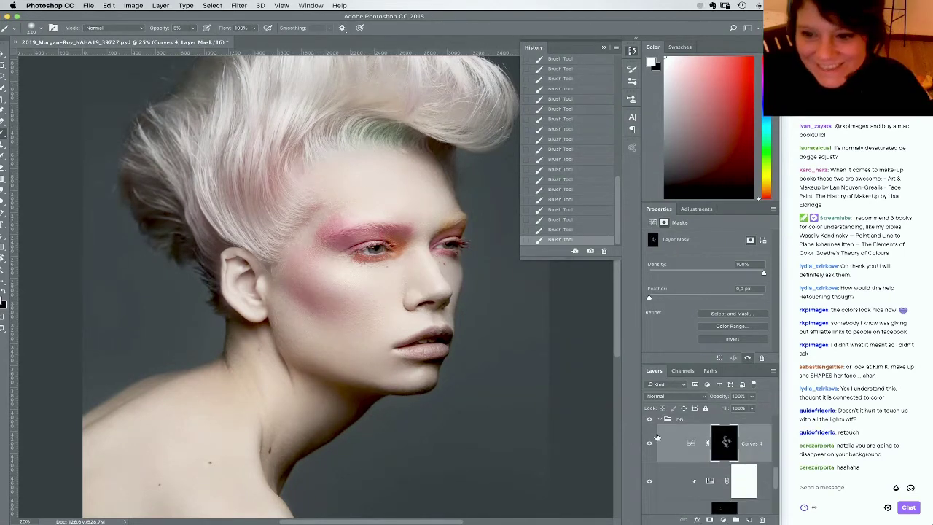
right_click(263, 339)
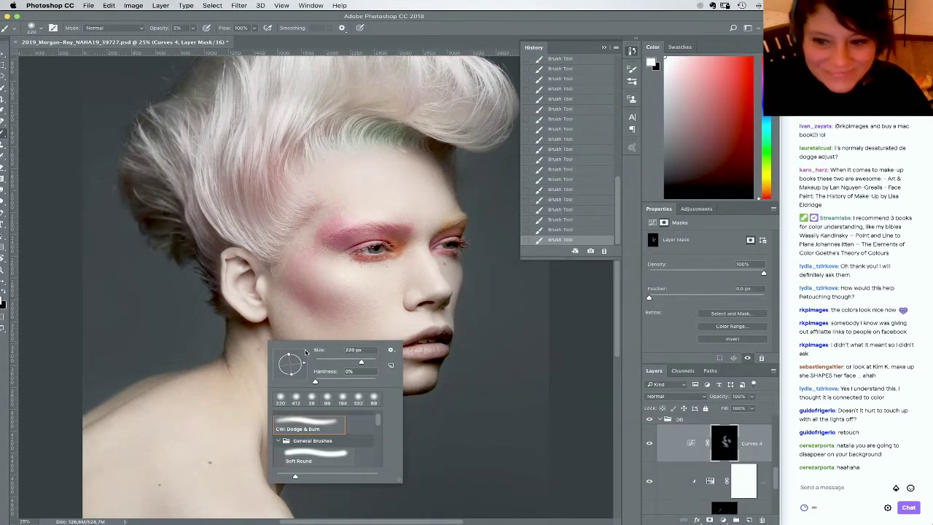
left_click(234, 332)
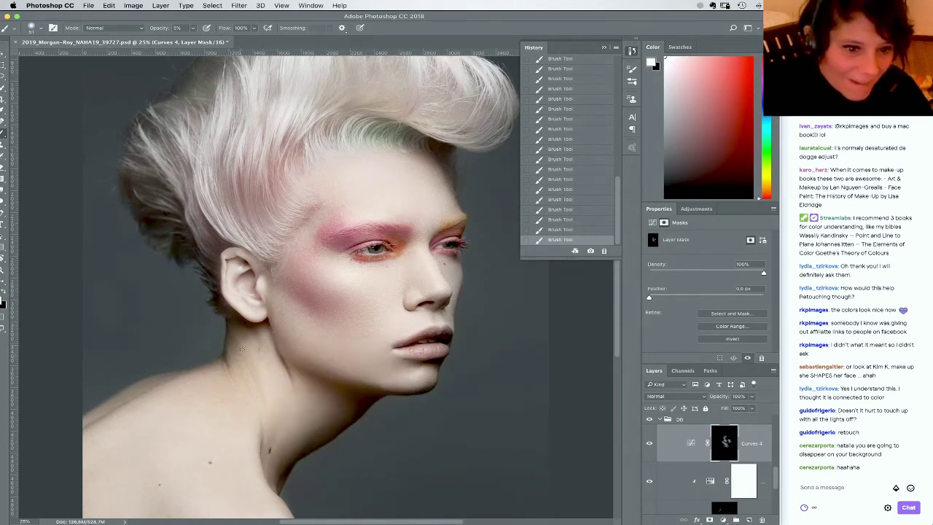
right_click(255, 349)
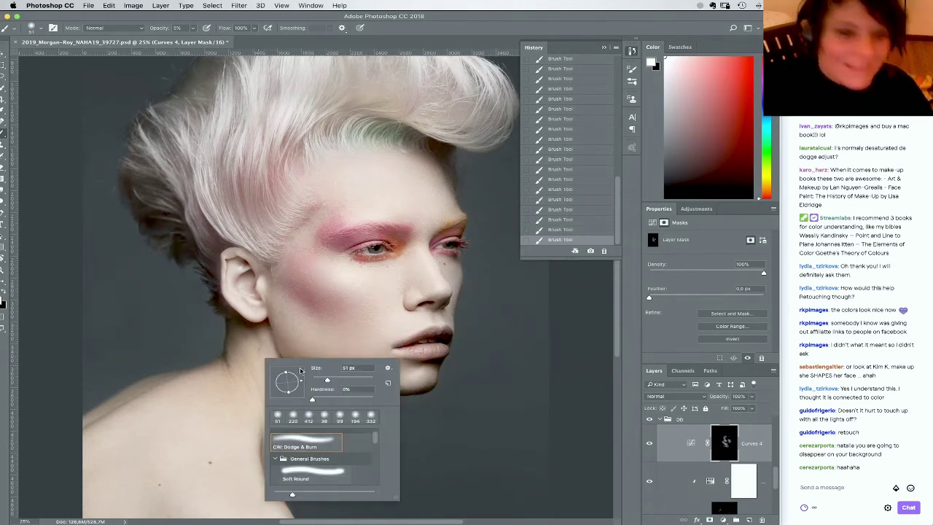
left_click(240, 343)
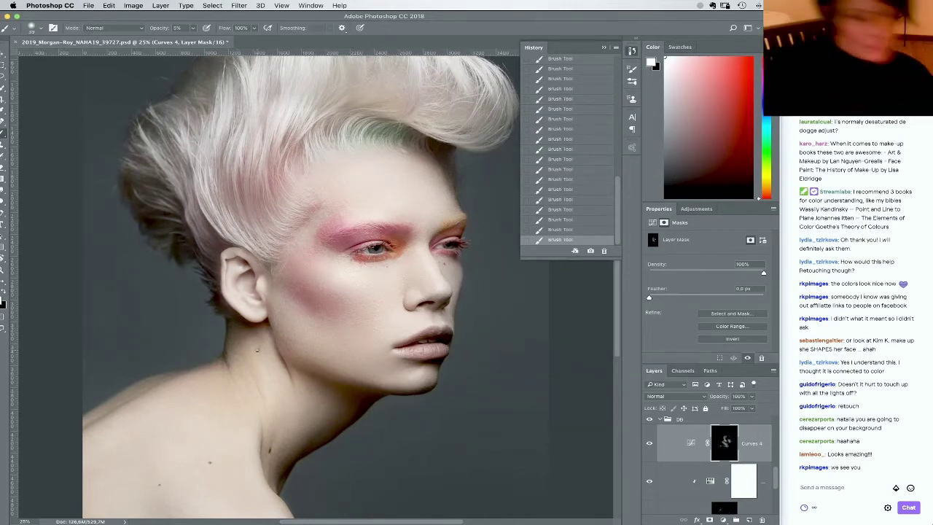
Enlarge the brush to 76 px and paint along the neck on the Curves 4 mask at full-portrait view
key("super+minus")
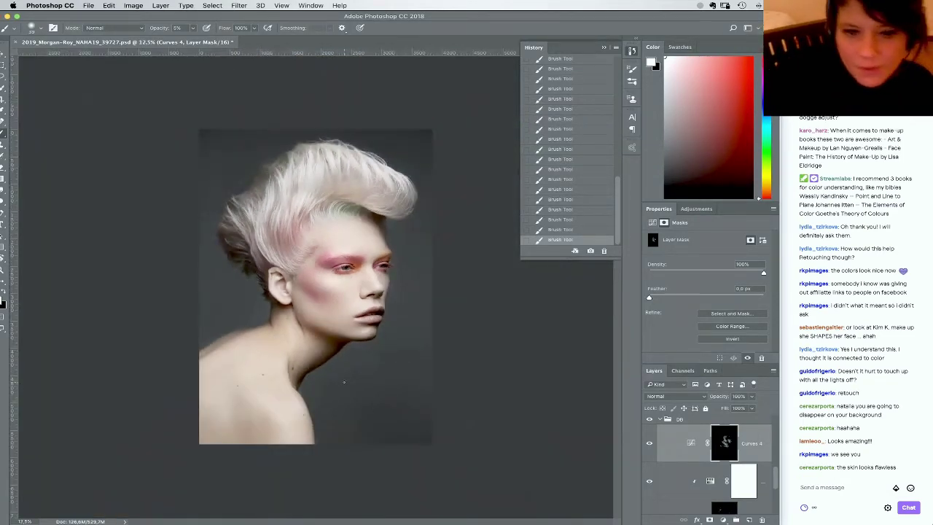
right_click(282, 329)
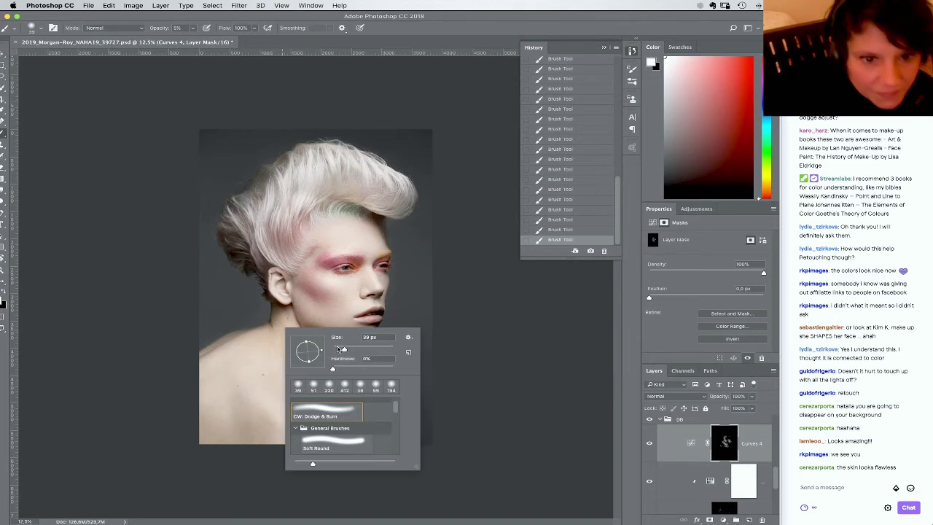
key("Escape")
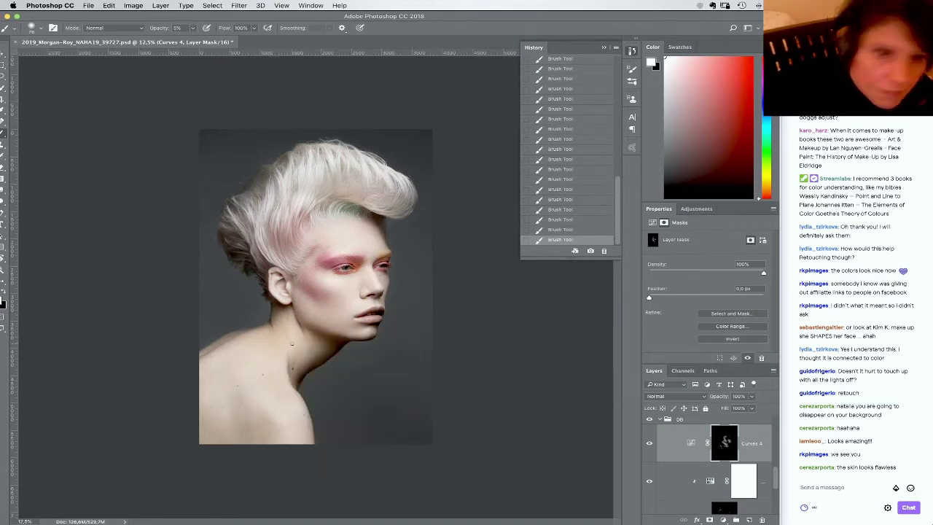
Target the Curves 3 mask and retouch the lower neck and shoulder area with a 54 px brush
key("alt+bracketleft")
key("alt+bracketleft")
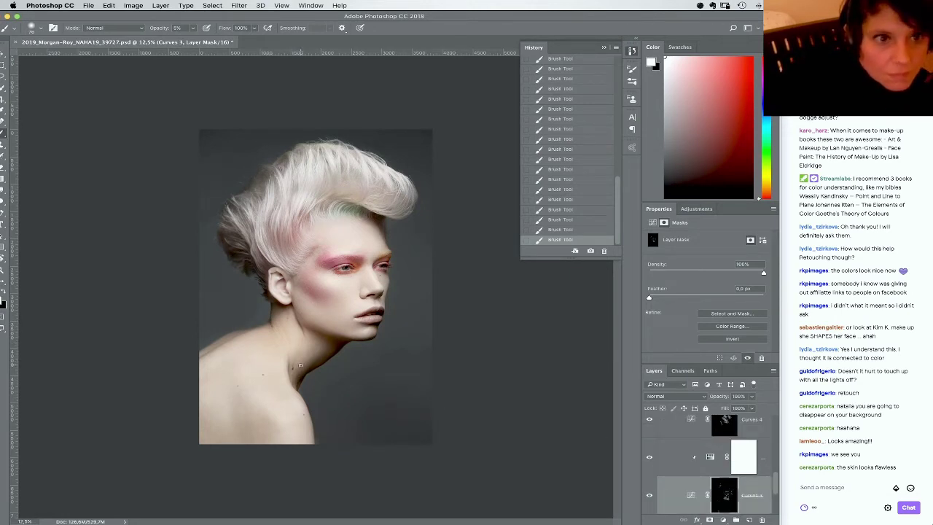
right_click(313, 376)
left_click_drag(386, 372, 379, 371)
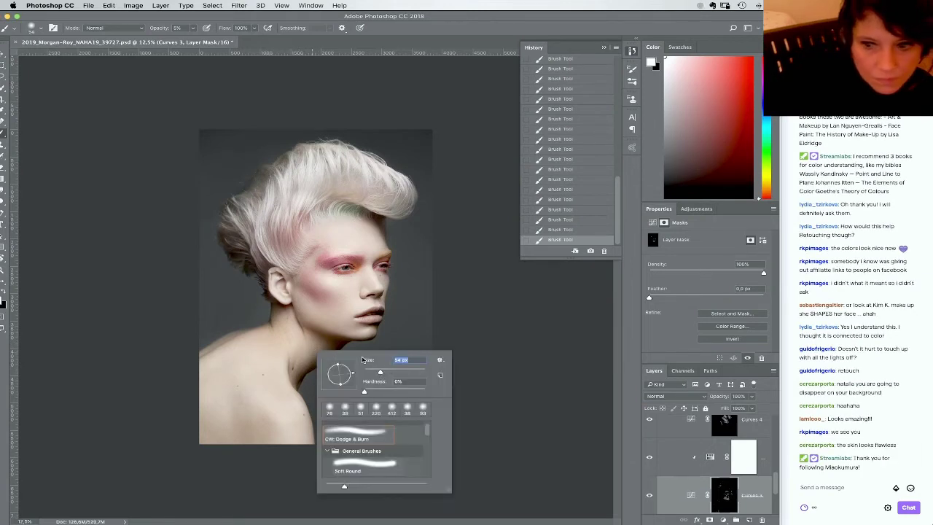
key("Return")
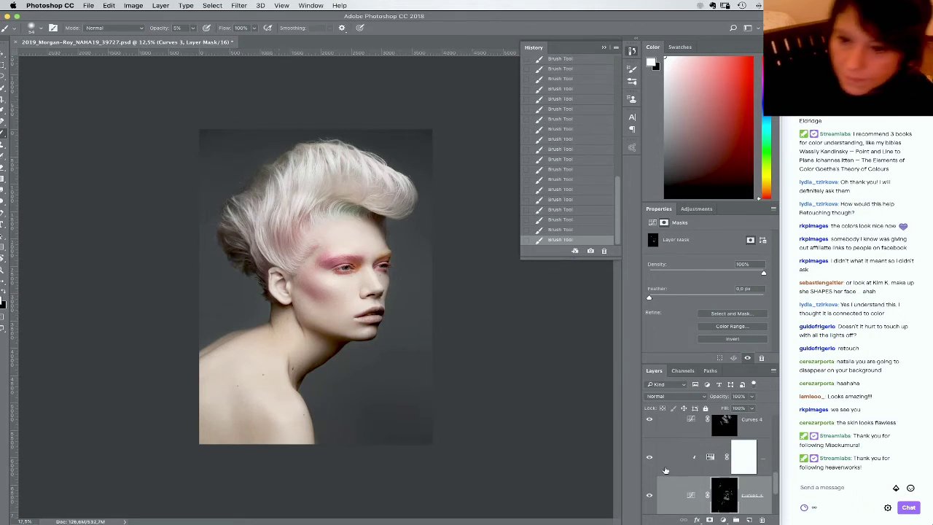
Retouch the neck between ear and shoulder in close-up on the Curves 3 mask with a 14 px brush
key("super+equal")
key("super+equal")
key("super+equal")
key("super+equal")
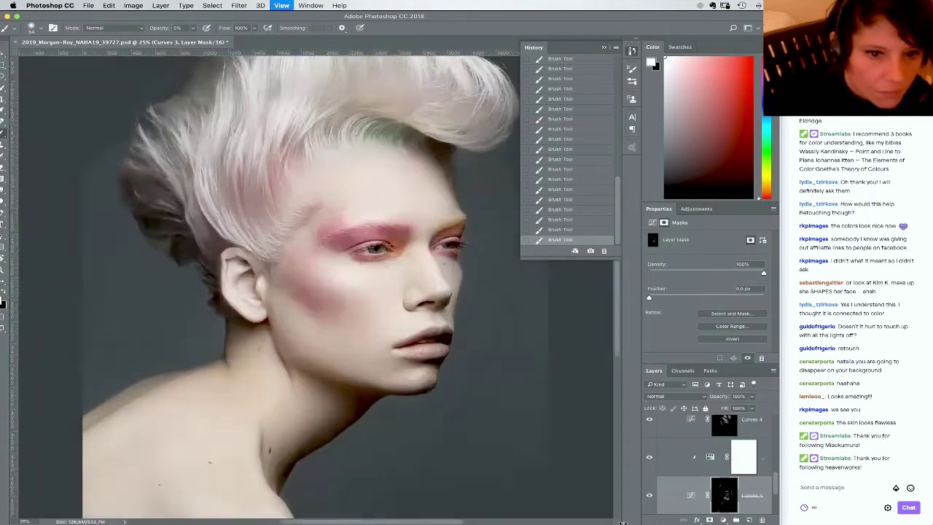
mouse_move(241, 372)
left_mouse_down()
mouse_move(329, 161)
mouse_move(336, 175)
left_mouse_up()
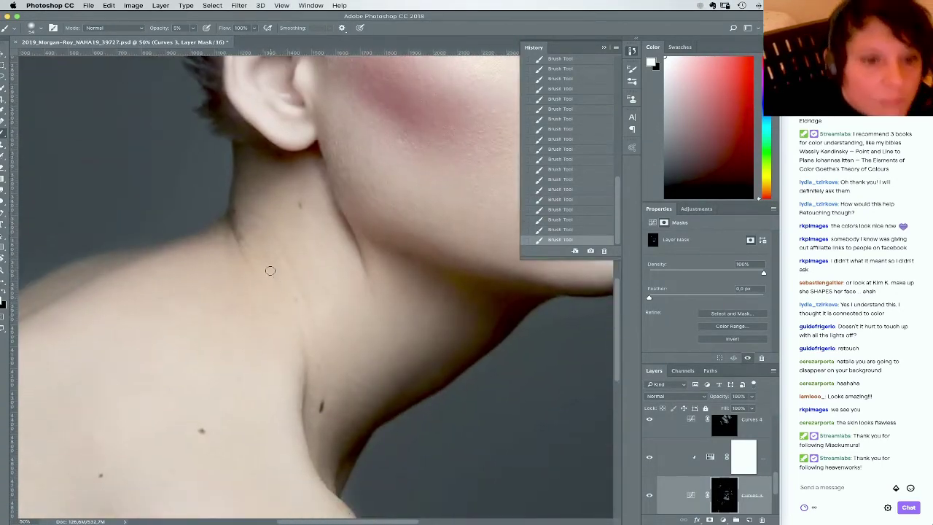
right_click(273, 271)
left_click(278, 248)
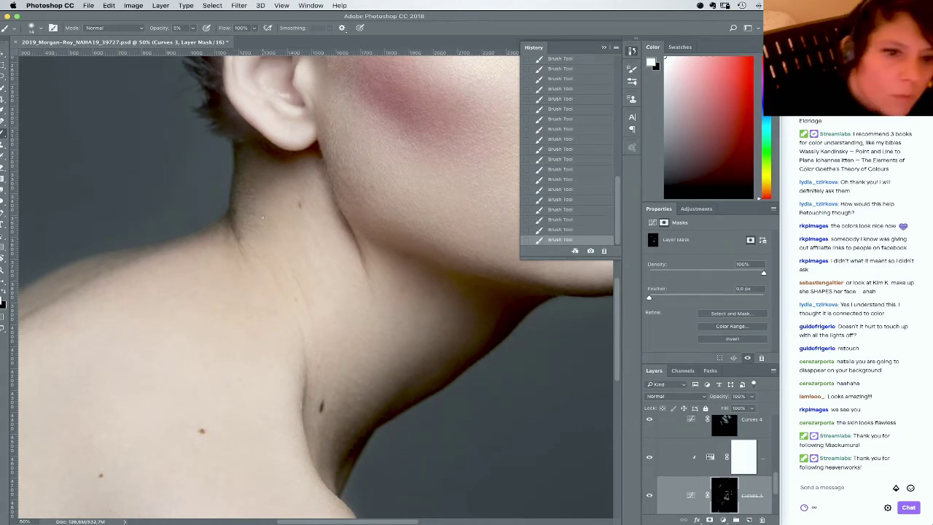
Reduce the brush to 12 px and retouch the back of the neck near its edge at 100% zoom
key("super+plus")
key("super+plus")
left_click_drag(185, 164, 250, 250)
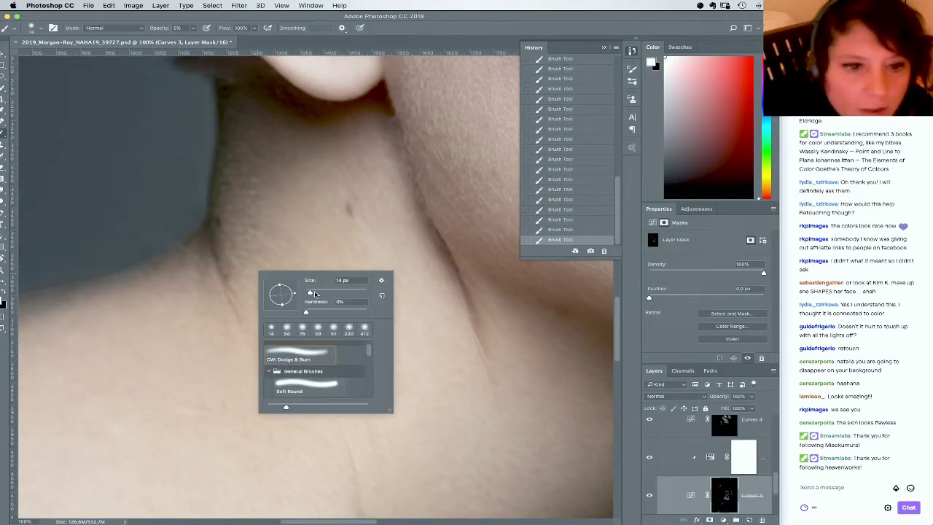
right_click(313, 295)
left_click_drag(311, 294, 309, 294)
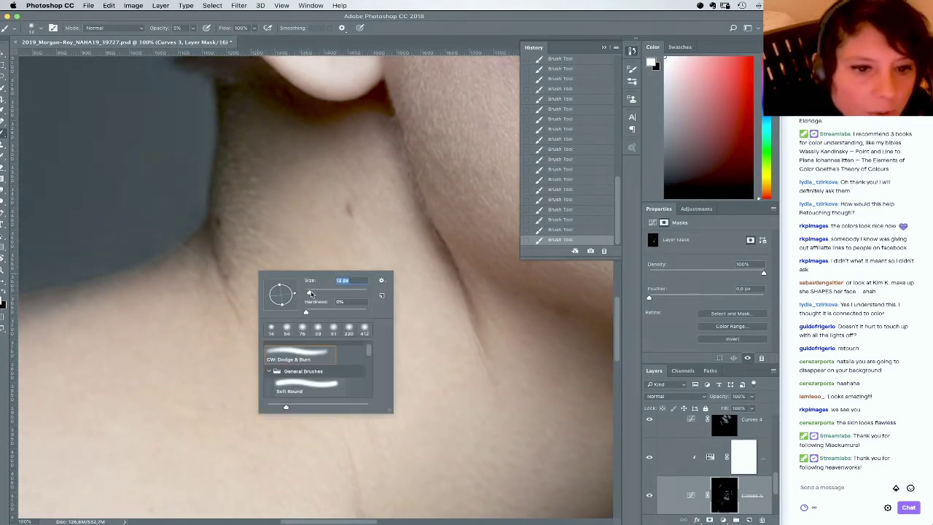
left_click(231, 266)
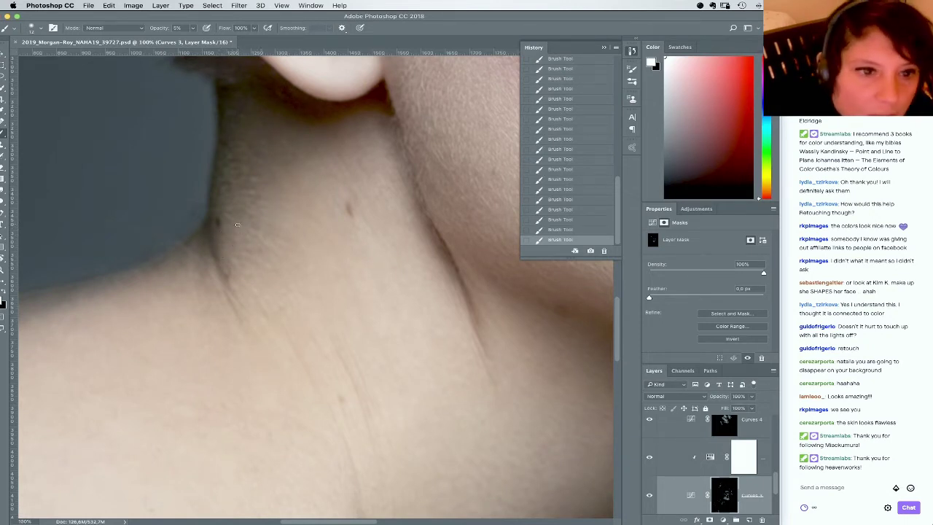
Set the brush size to 6 px and retouch fine skin detail on the back of the neck
right_click(255, 238)
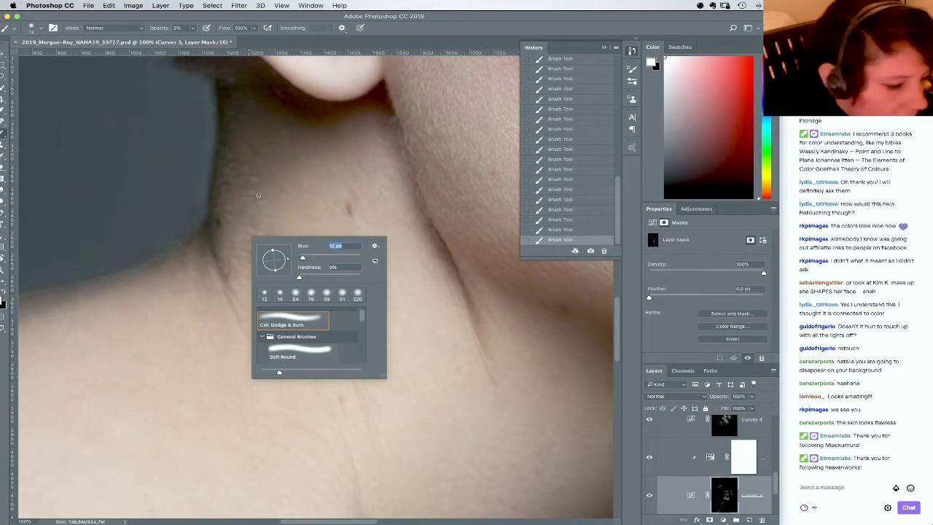
type("6")
key("Return")
left_click_drag(290, 241, 308, 301)
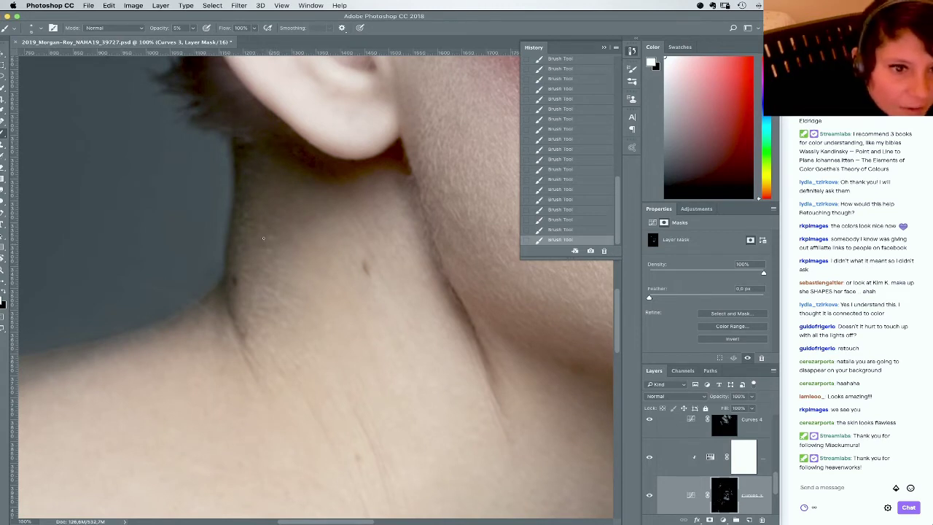
Adjust the brush size, retouch the shaded neck below the ear on Curves 3, and continue on the Curves 4 mask
right_click(260, 240)
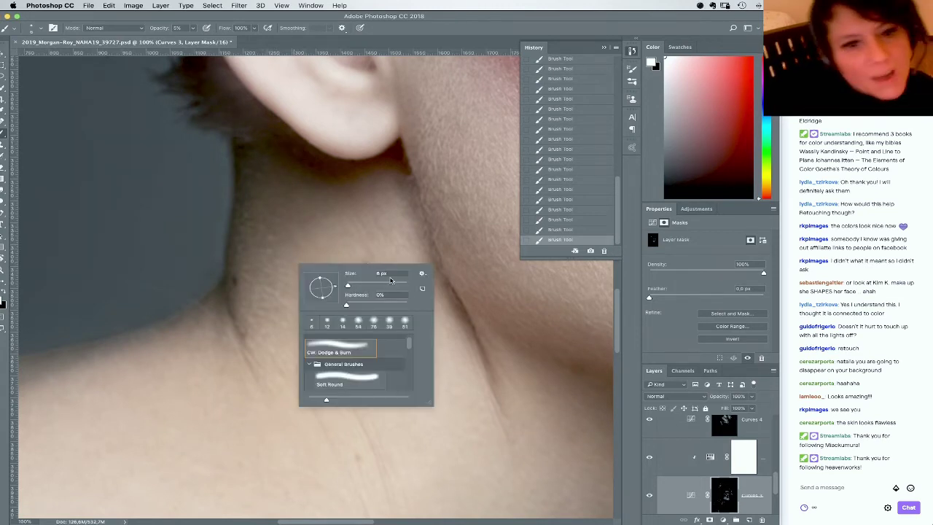
left_click(259, 242)
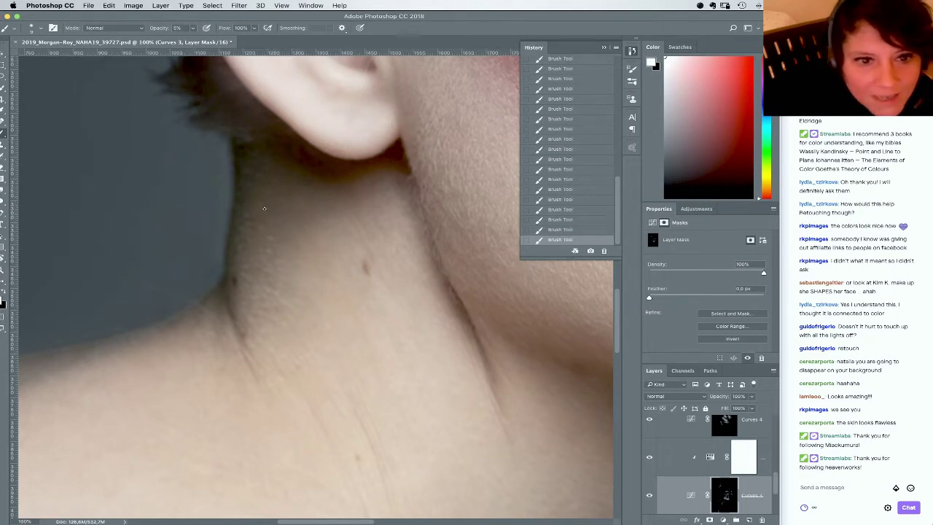
key("alt+bracketright")
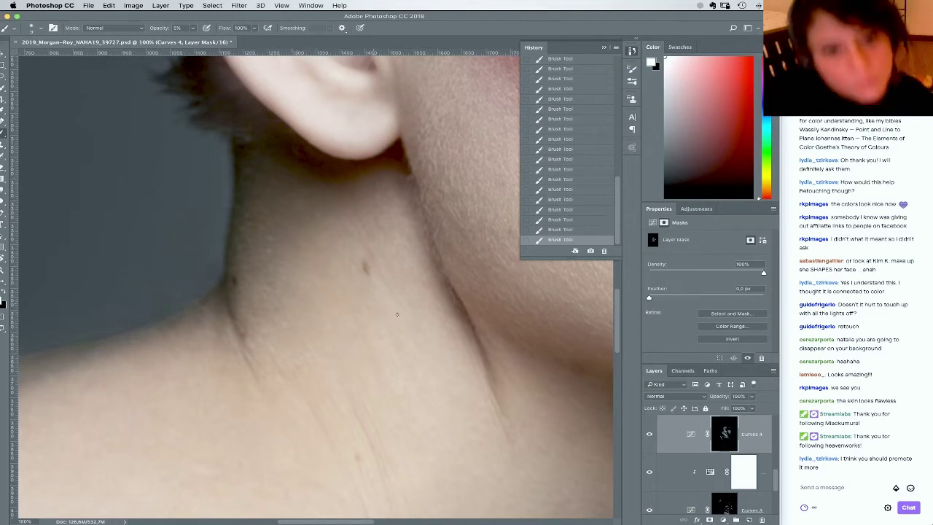
Retouch the side of the neck below the earlobe, alternating between the Curves 3 and Curves 4 masks
left_click(718, 496)
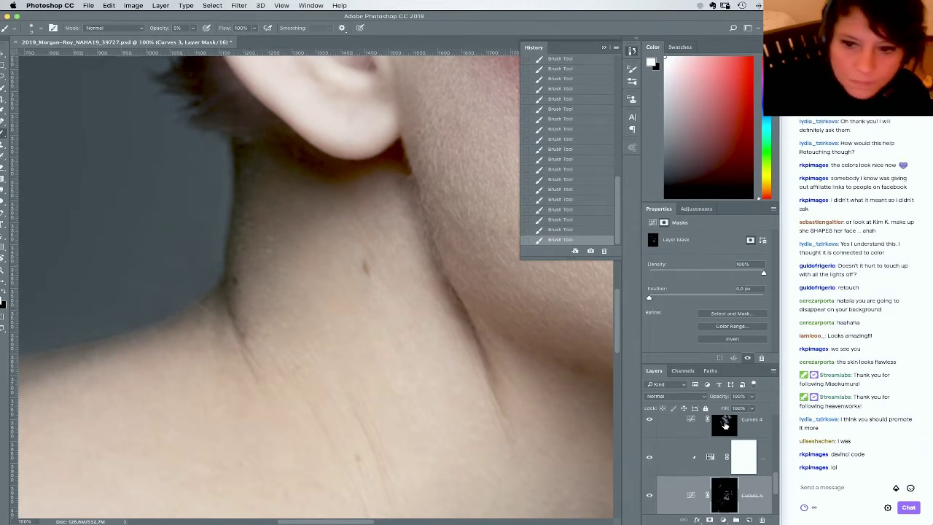
left_click(724, 424)
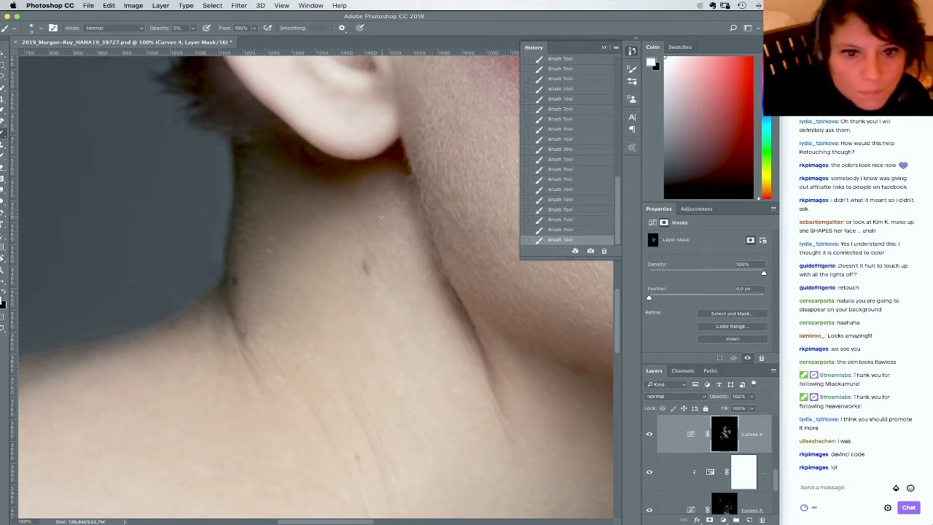
left_click(730, 501)
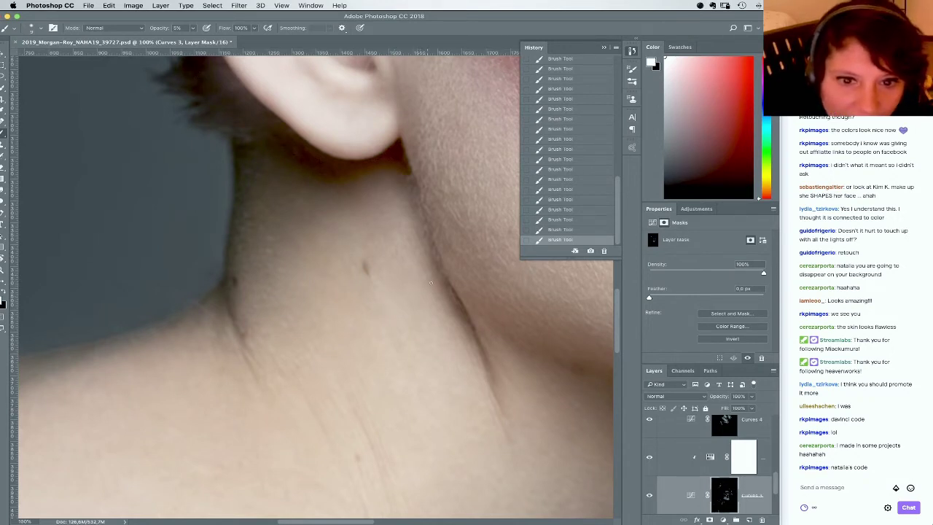
left_click(728, 422)
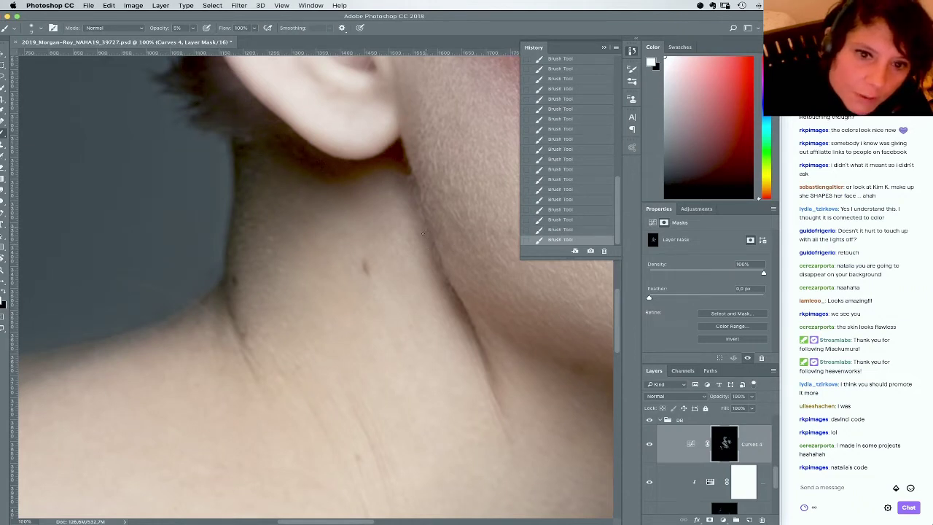
Set the brush size to 6 px and refine the neck crease below the ear on the Curves 4 mask
right_click(542, 271)
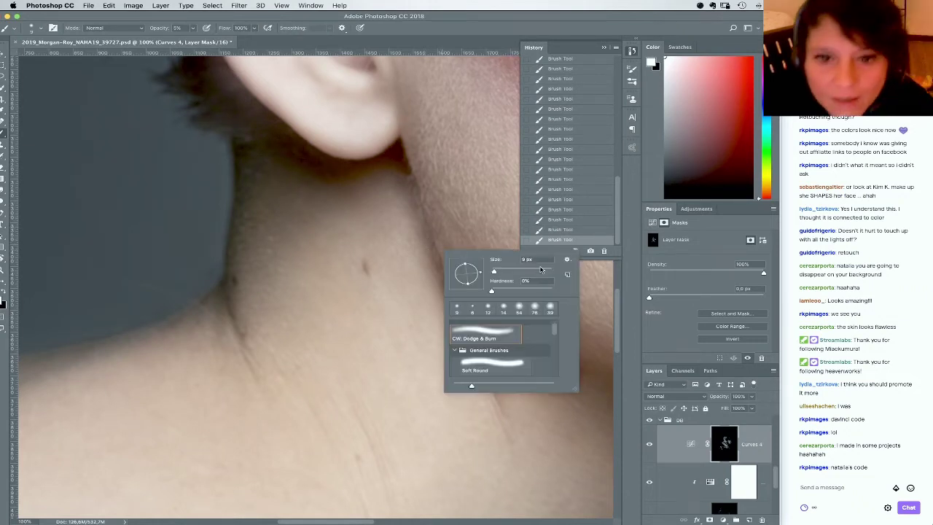
left_click(543, 260)
key("Down")
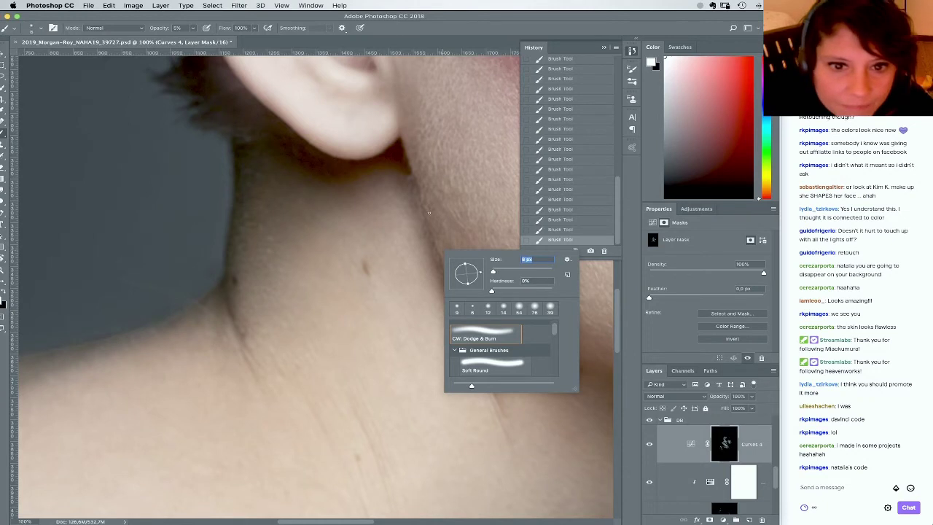
key("Return")
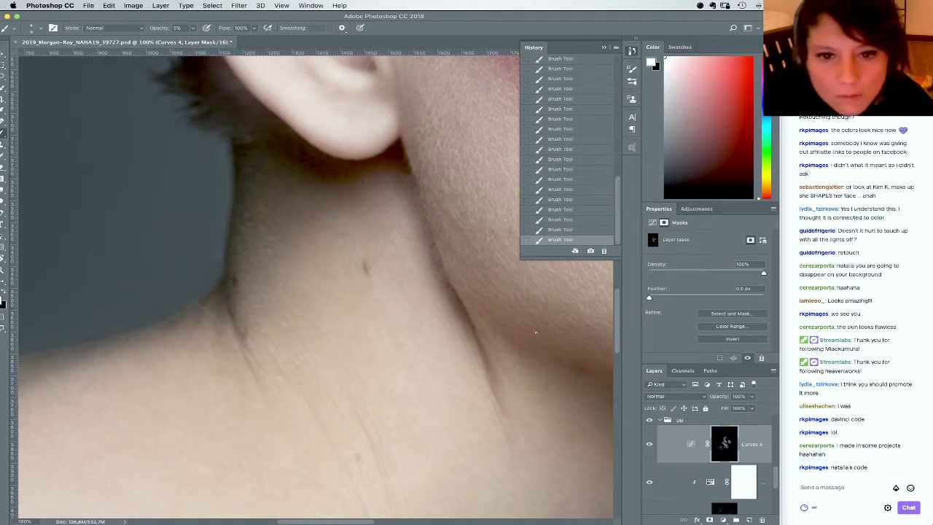
Switch to the Curves 3 mask and retouch the skin along the neck crease and rear jawline
left_click_drag(725, 507, 439, 245)
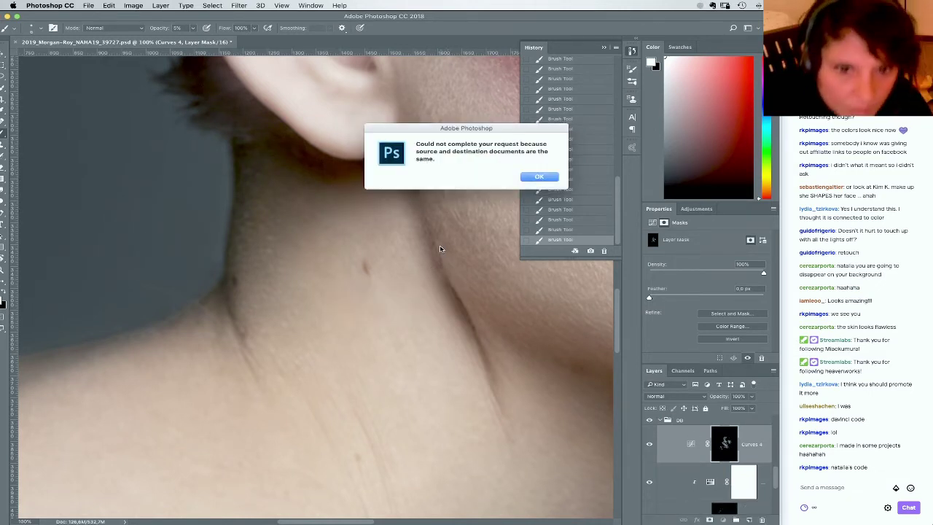
key("Return")
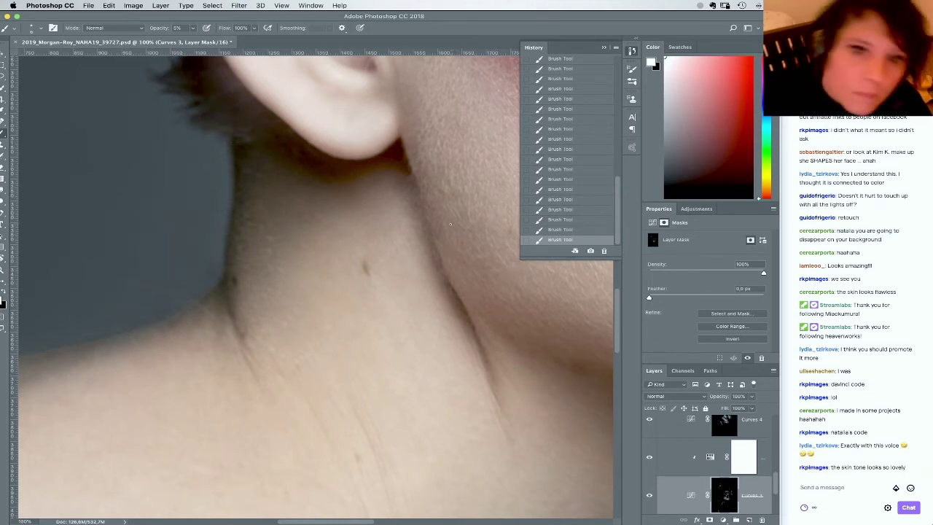
left_click_drag(453, 237, 406, 272)
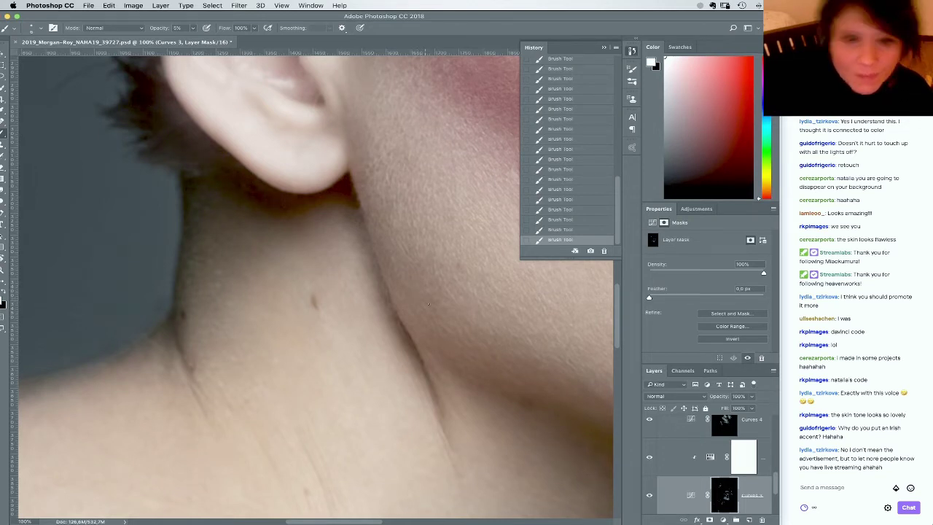
left_click_drag(468, 314, 443, 271)
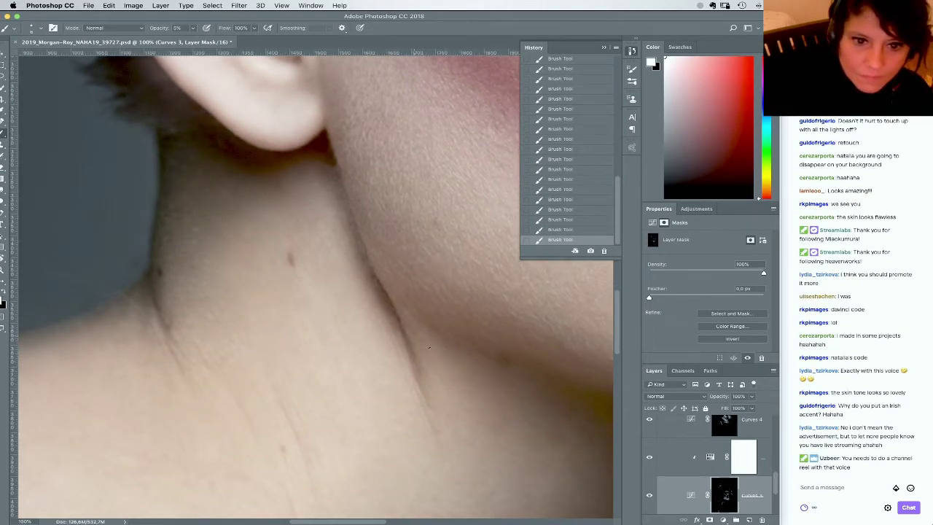
Enlarge the brush to 9 px and retouch the shadow transition under the jaw on the Curves 3 mask
right_click(579, 391)
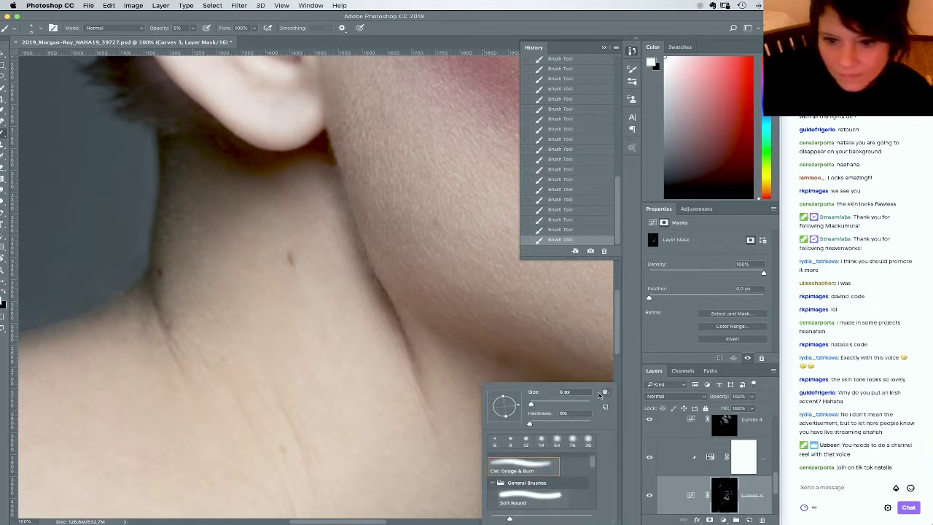
left_click_drag(579, 391, 554, 390)
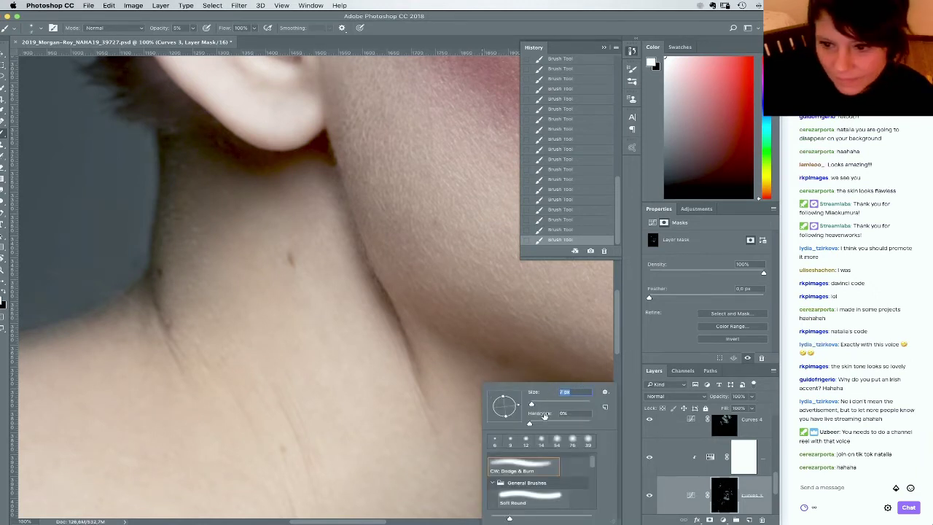
left_click(430, 319)
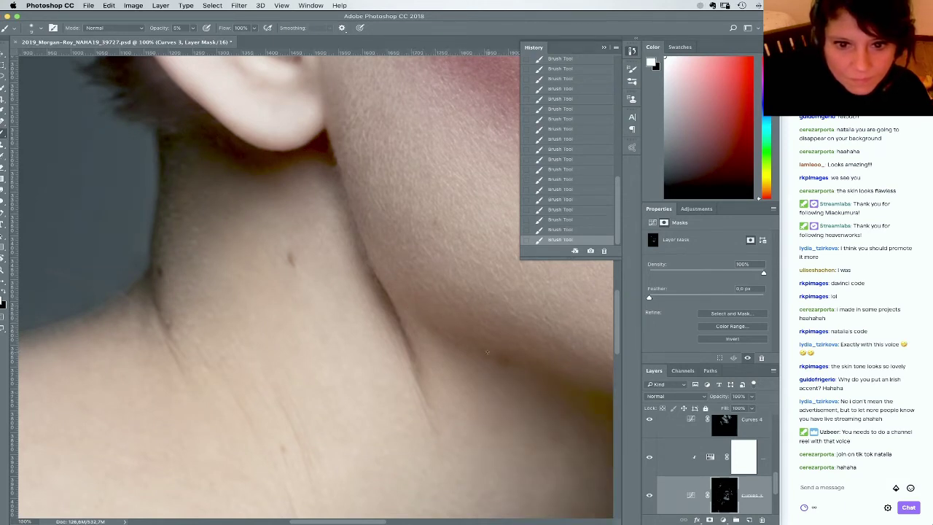
scroll(471, 357, "right", 3)
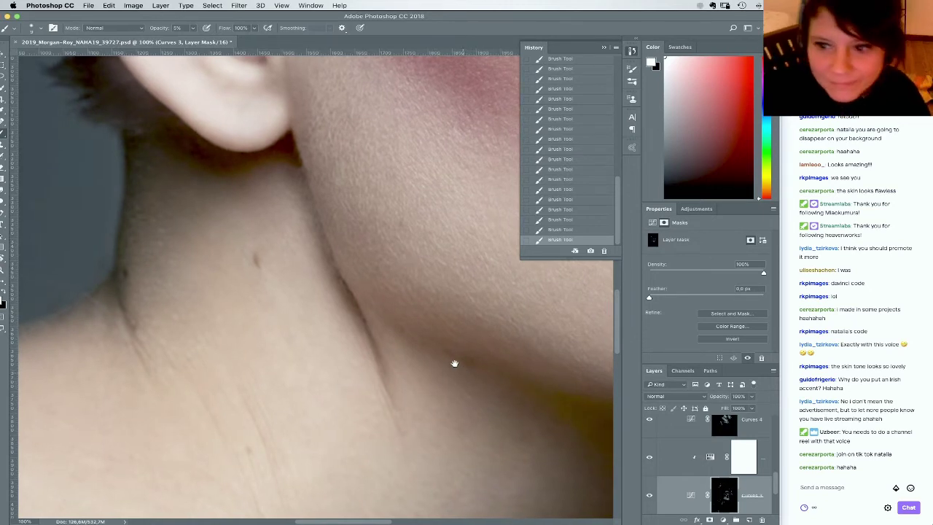
left_click_drag(454, 363, 436, 343)
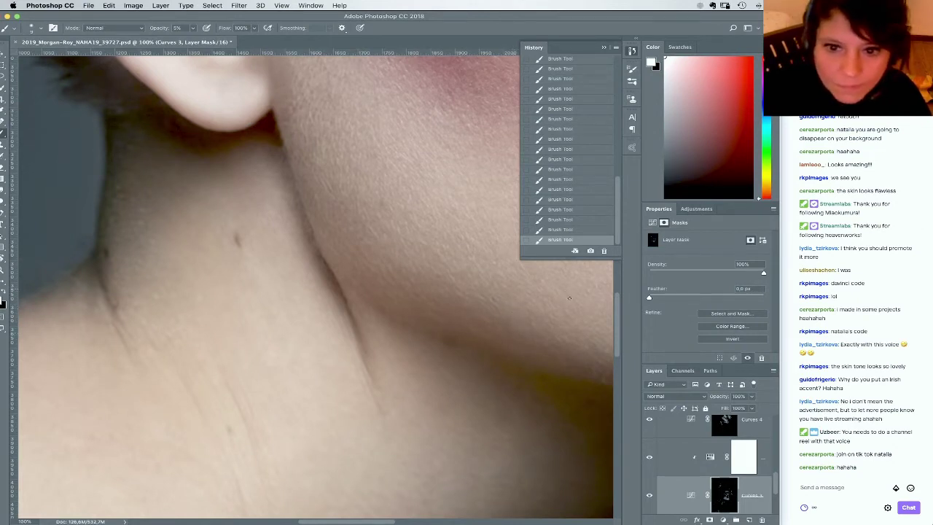
left_click_drag(506, 323, 399, 329)
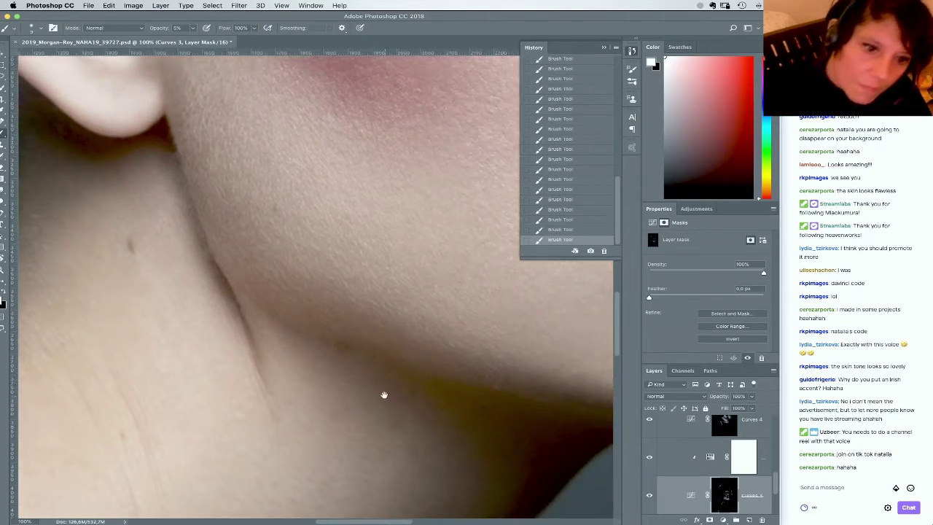
Retouch the lower neck and the crease beside the shoulder on the Curves 3 mask at 66.7% zoom
left_click_drag(384, 393, 456, 277)
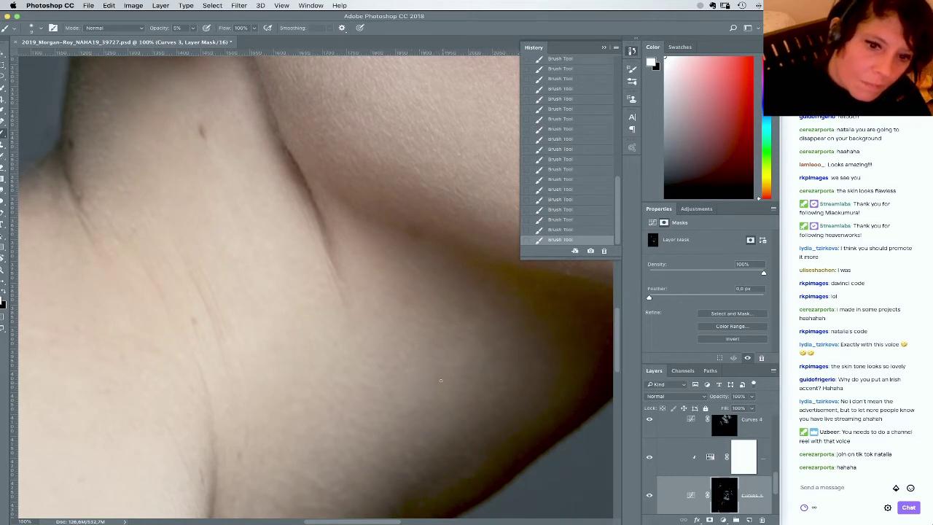
key("super+minus")
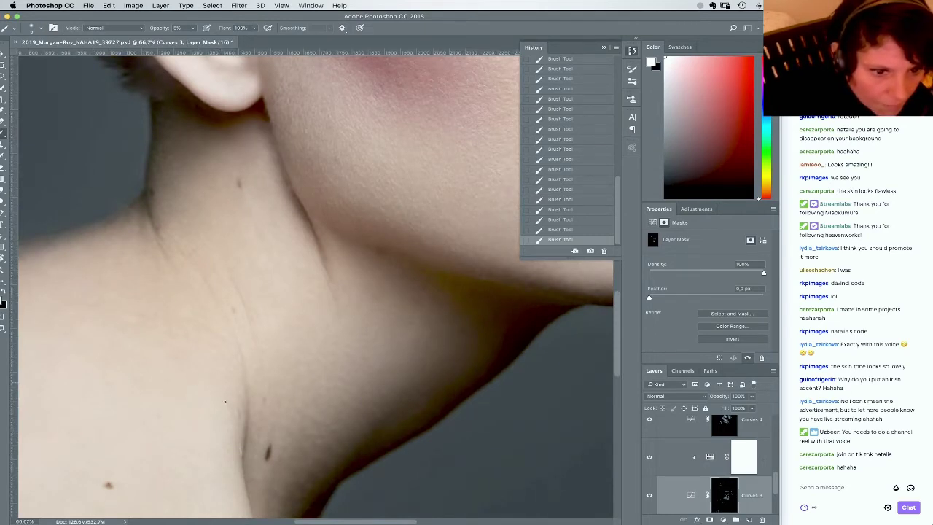
left_click_drag(297, 421, 339, 382)
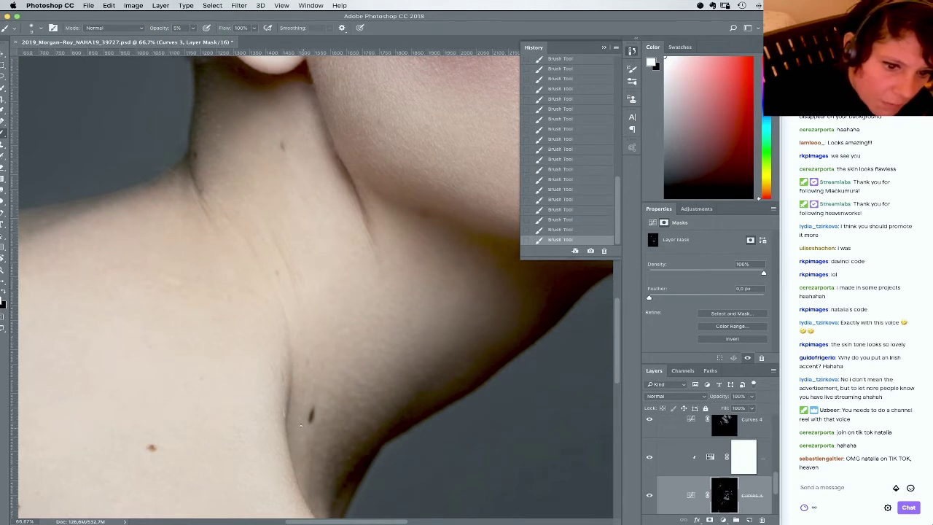
scroll(348, 428, "down", 5)
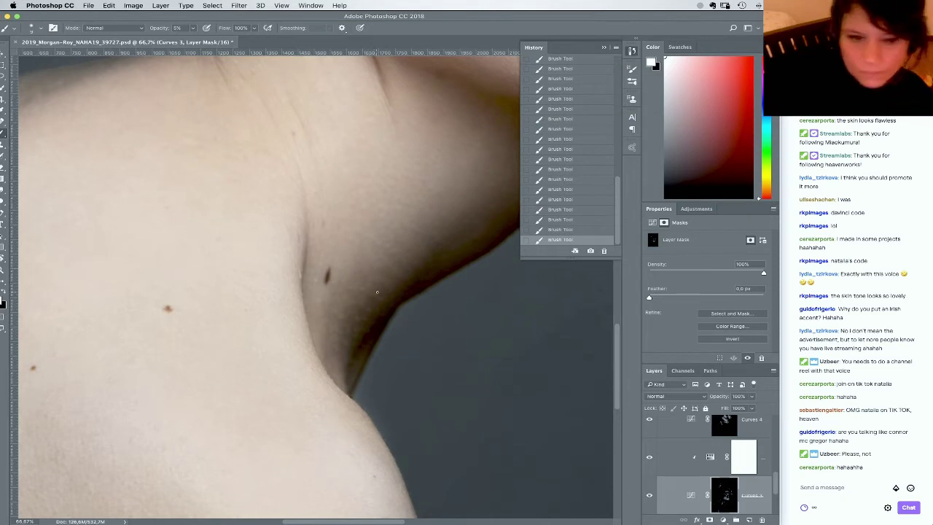
Retouch the shaded throat area where it meets the shoulder on Curves 3, using the brush at 25 px and at 17 px
right_click(372, 284)
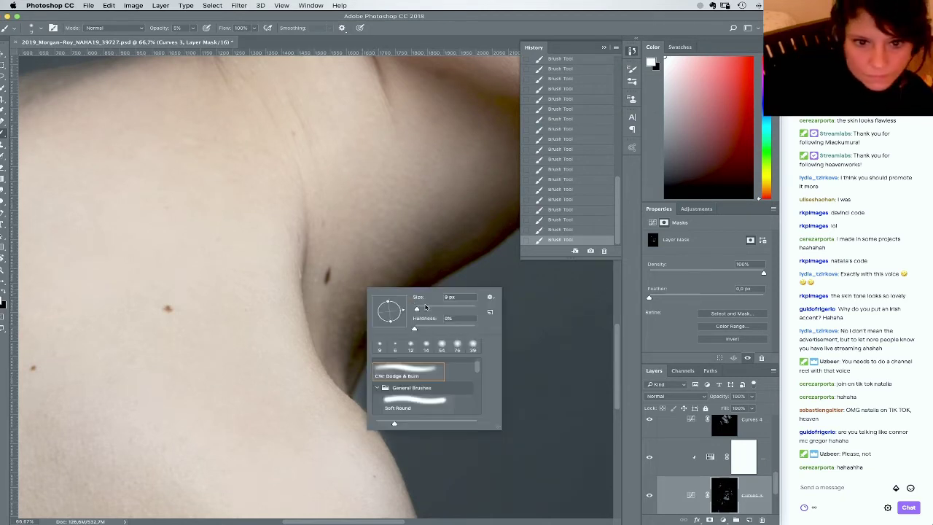
left_click(381, 274)
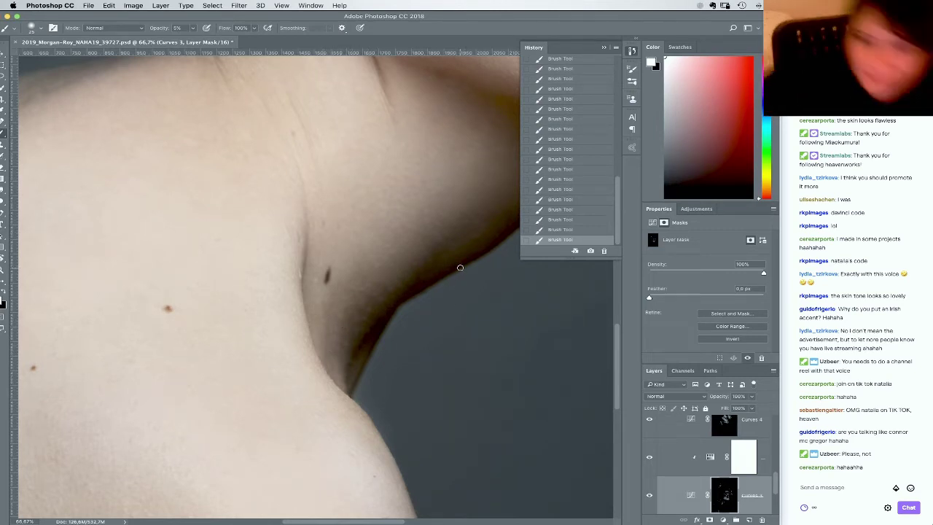
right_click(431, 327)
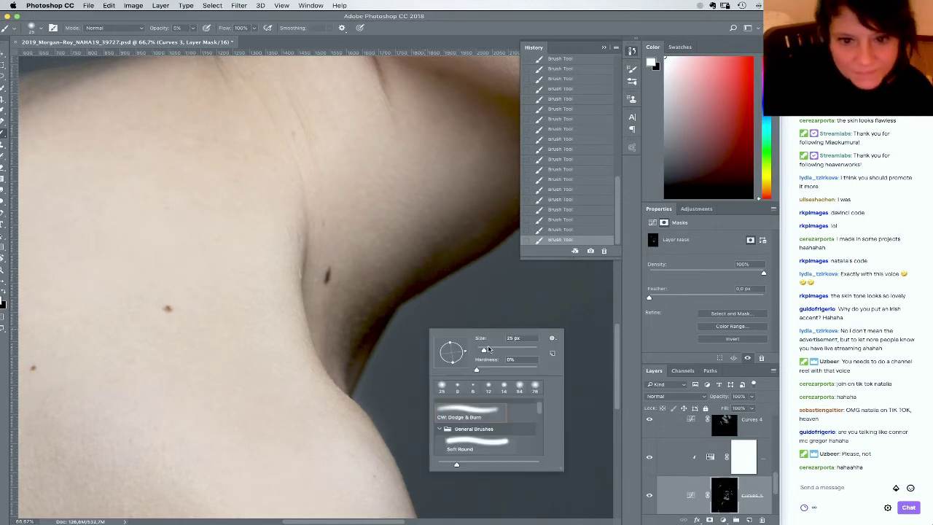
left_click_drag(485, 349, 481, 350)
left_click(376, 285)
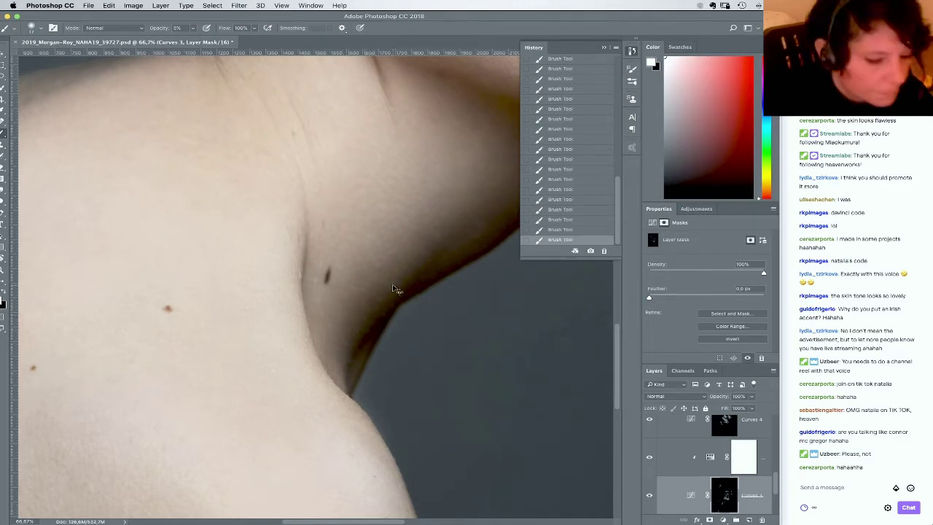
Enlarge the brush and smooth broader tones on the neck and shoulder on Curves 3 at 25% zoom
scroll(395, 287, "down", 3)
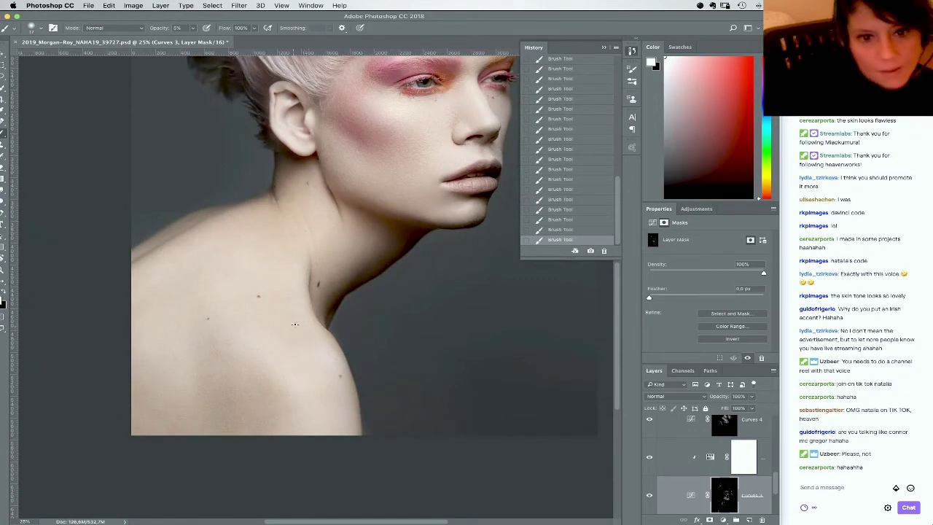
right_click(357, 345)
left_click(346, 279)
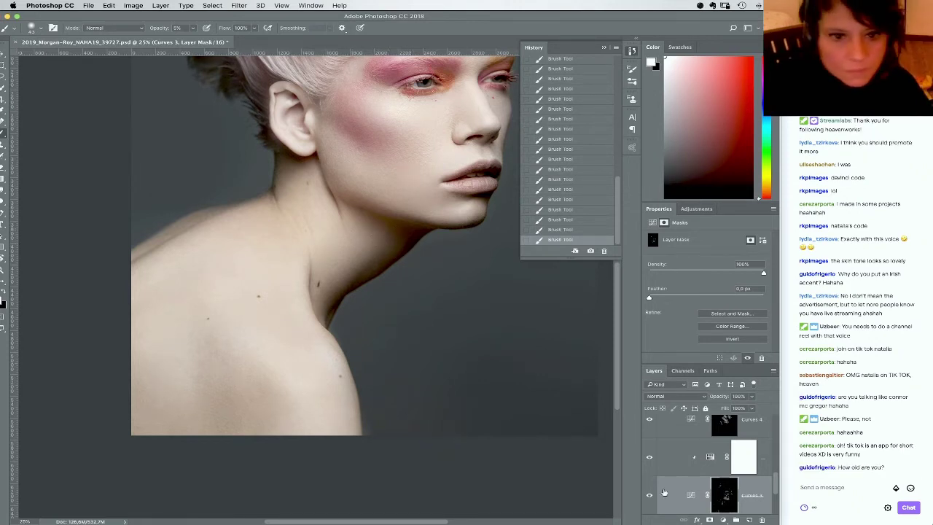
Compare the whole retouched portrait with the Background layer shown alone, restore all layers, and activate the Zoom tool
key("super+minus")
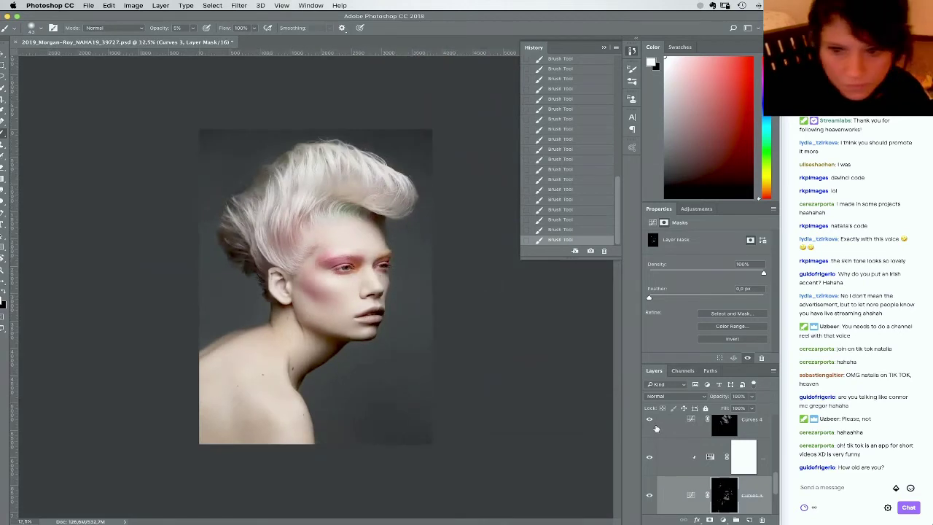
left_click_drag(775, 484, 777, 520)
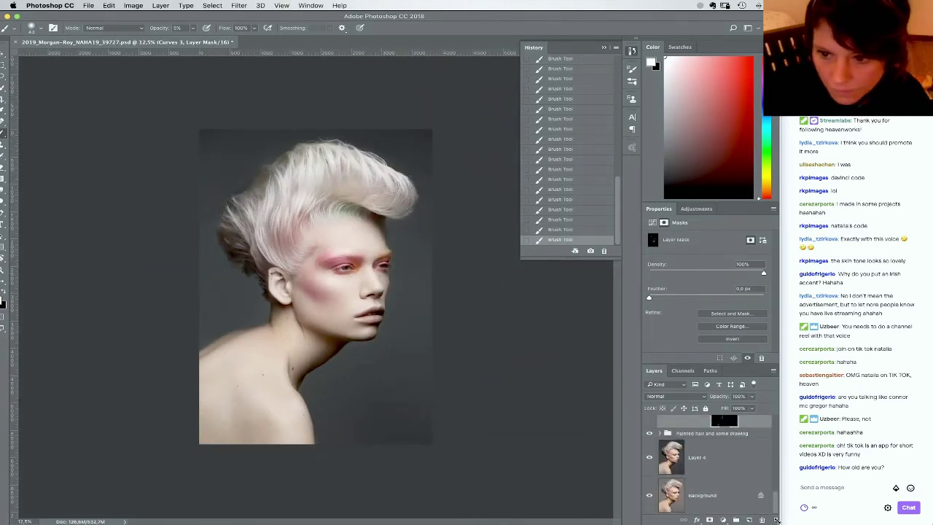
left_click(649, 496)
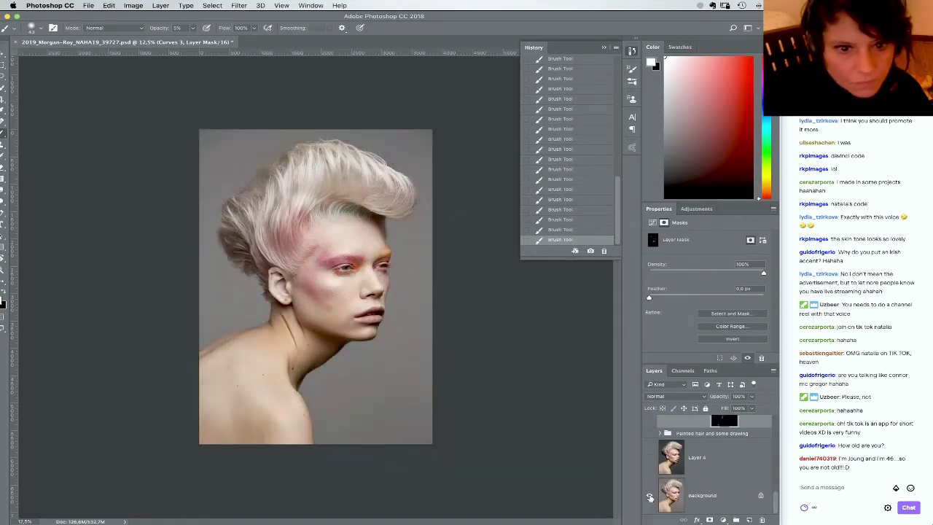
left_click(649, 495)
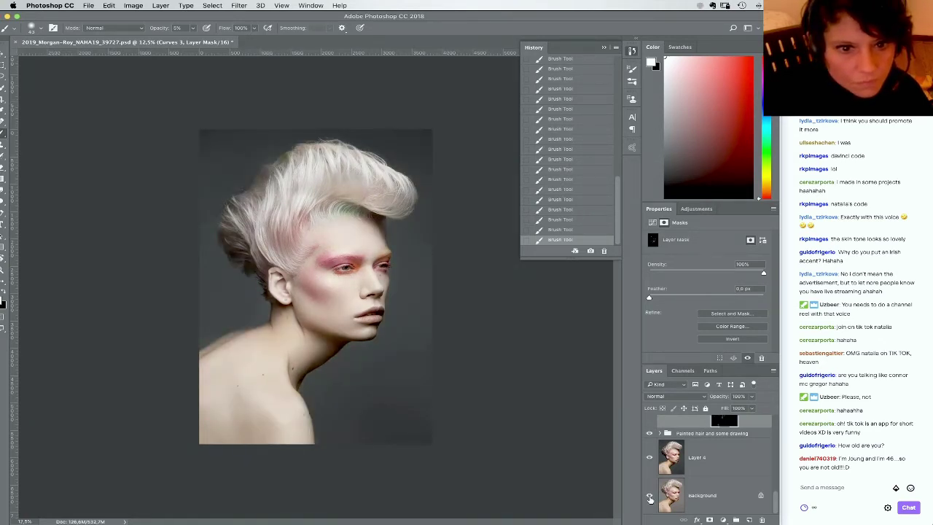
left_click(650, 498)
left_click(650, 499)
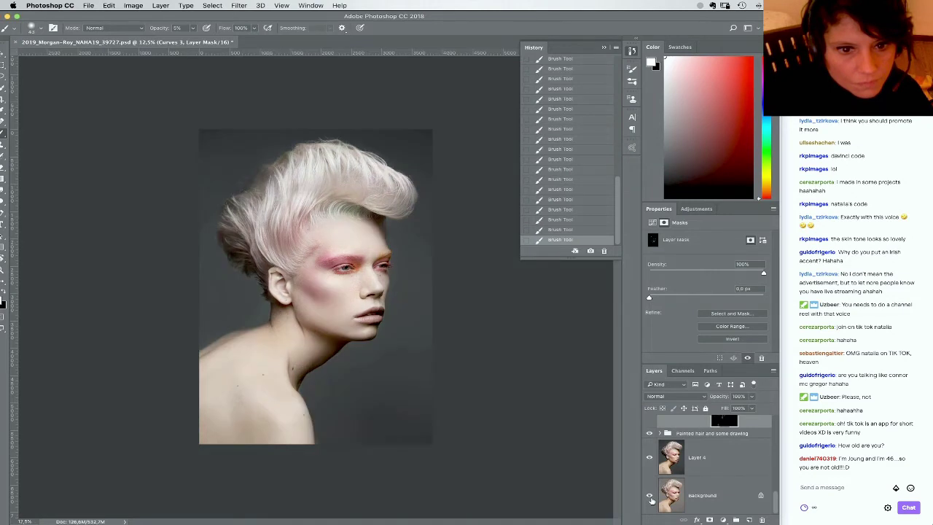
left_click(650, 500, "alt")
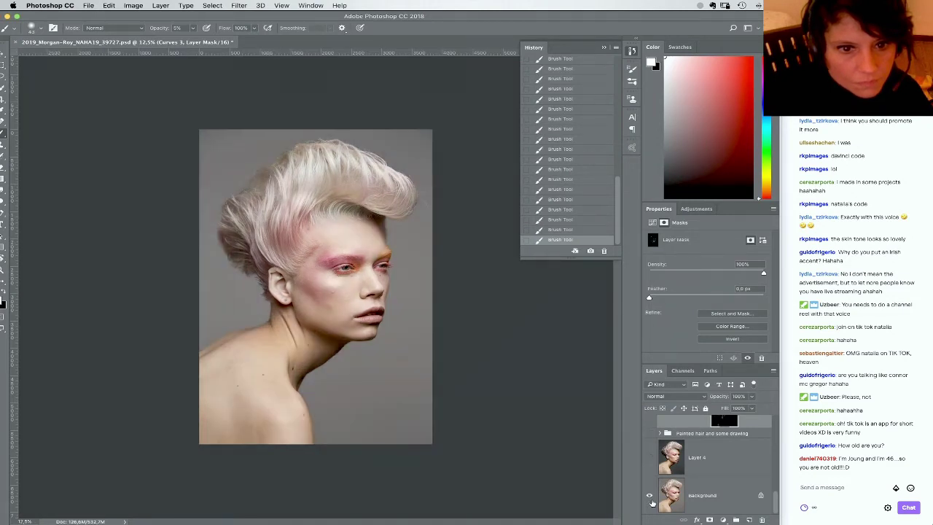
left_click(652, 507, "alt")
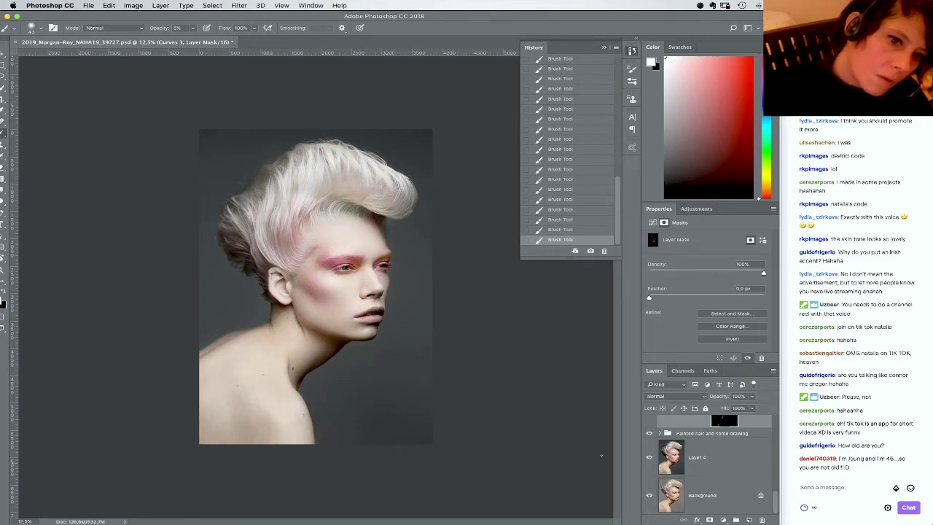
left_click(7, 273)
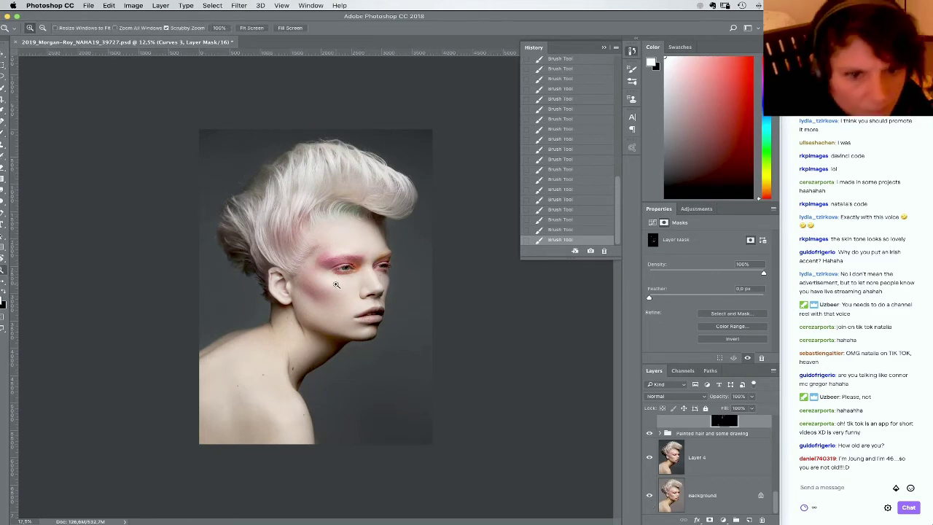
Examine the cheek below the eye at about 122% zoom with only the Background layer shown
left_click_drag(335, 285, 423, 356)
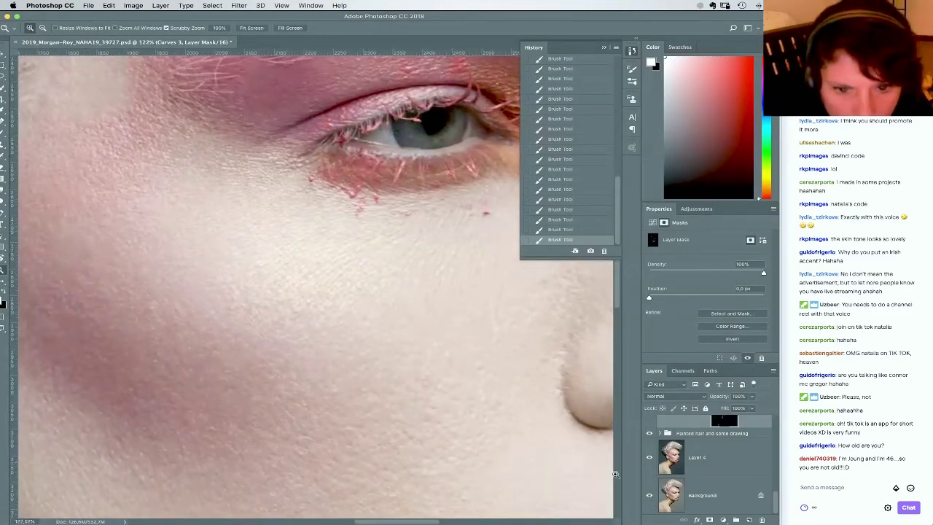
left_click(648, 495, "alt")
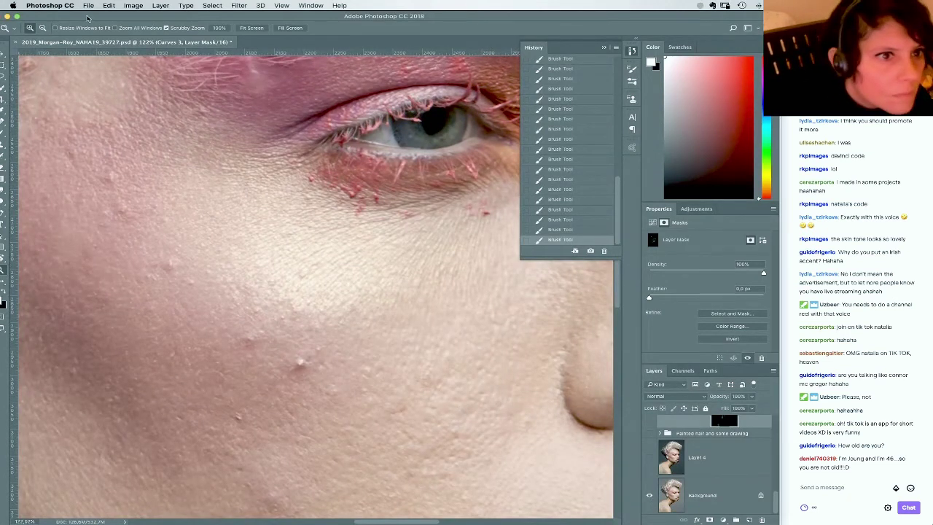
left_click_drag(89, 16, 128, 16)
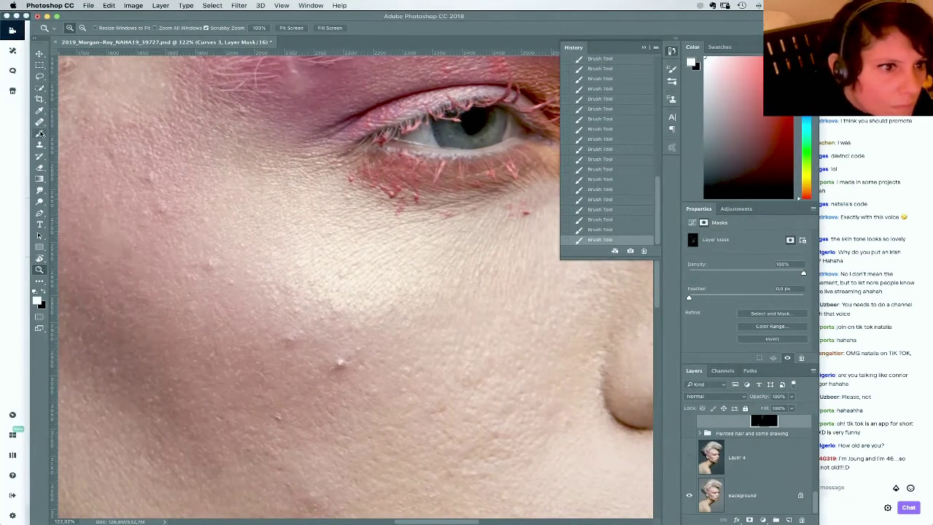
Add a new layer above the make-up help group and cover the raised cheek blemish with an 11 px brush dot at 100% opacity
left_click(39, 133)
right_click(345, 364)
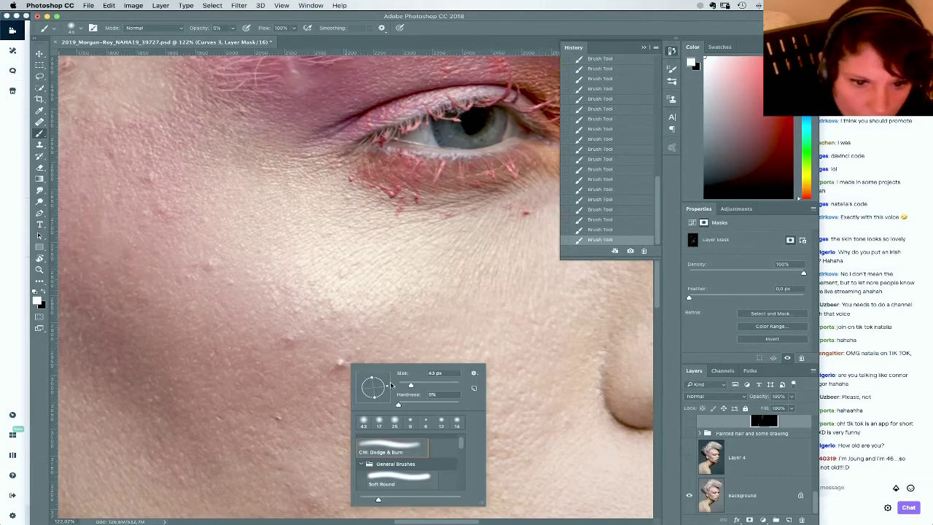
left_click_drag(813, 503, 767, 432)
left_click(802, 422)
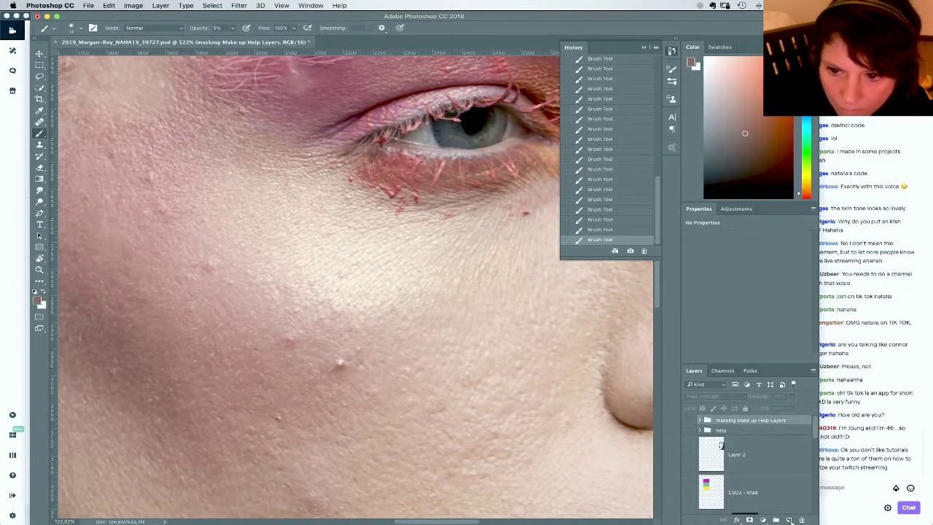
left_click(789, 519)
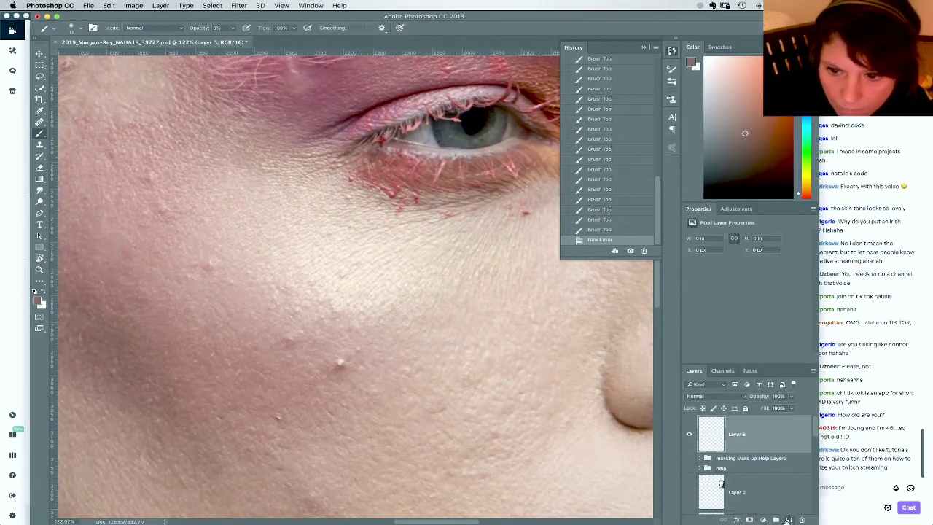
left_click(338, 369)
key("0")
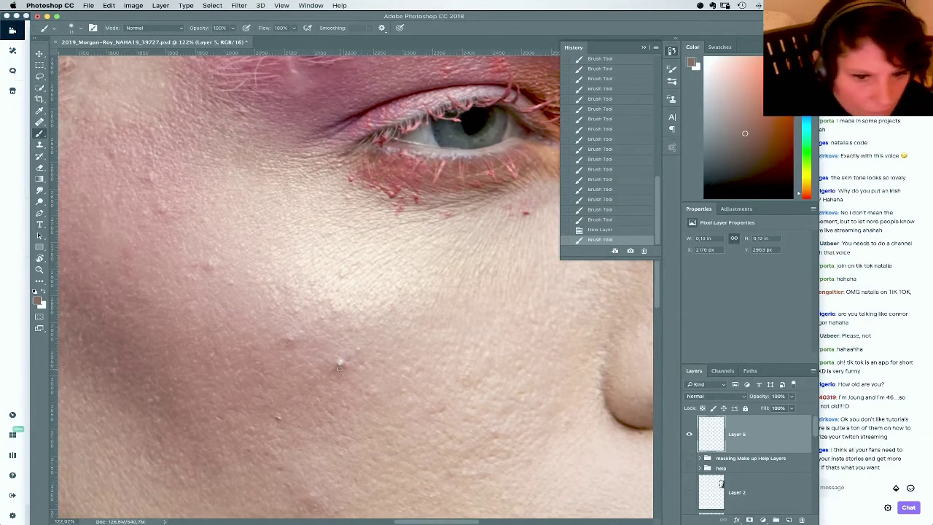
left_click_drag(338, 369, 343, 366)
Show the retouching layers again, from Layer 4 and the painted-hair group up through the DB, corrections and skin-tone groups
left_click_drag(815, 430, 815, 517)
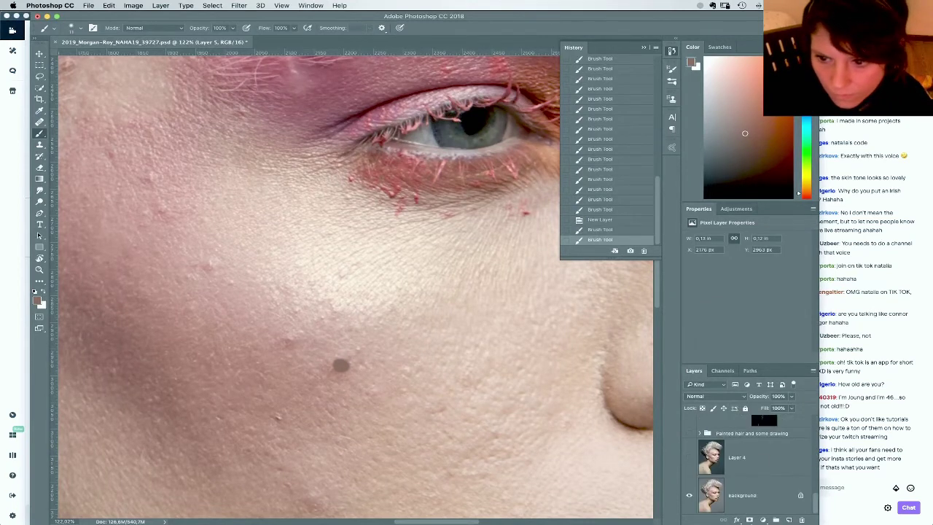
left_click(689, 496)
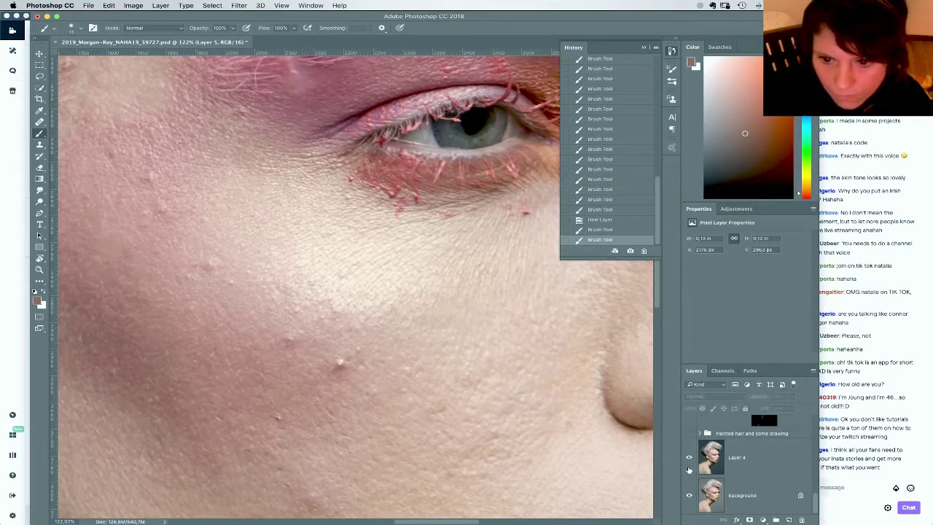
left_click(688, 433)
left_click_drag(815, 503, 815, 490)
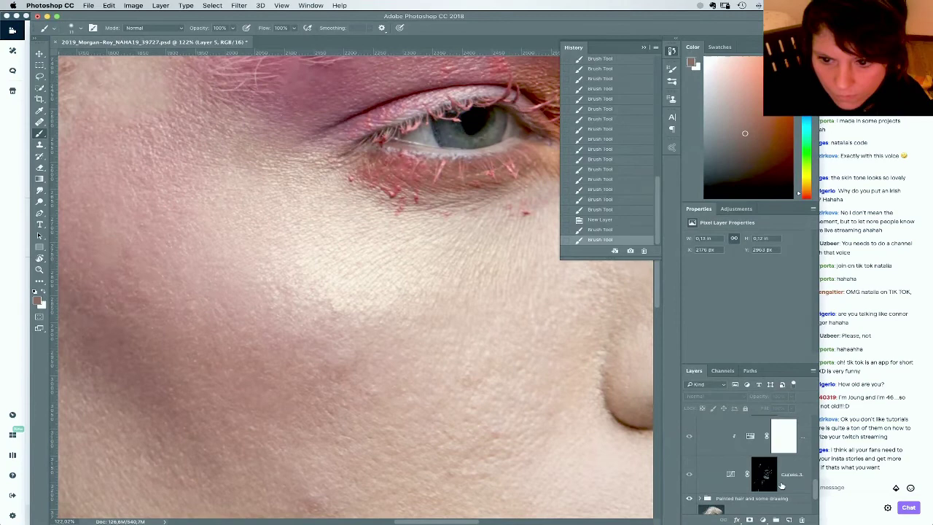
left_click(688, 475)
scroll(815, 493, "up", 3)
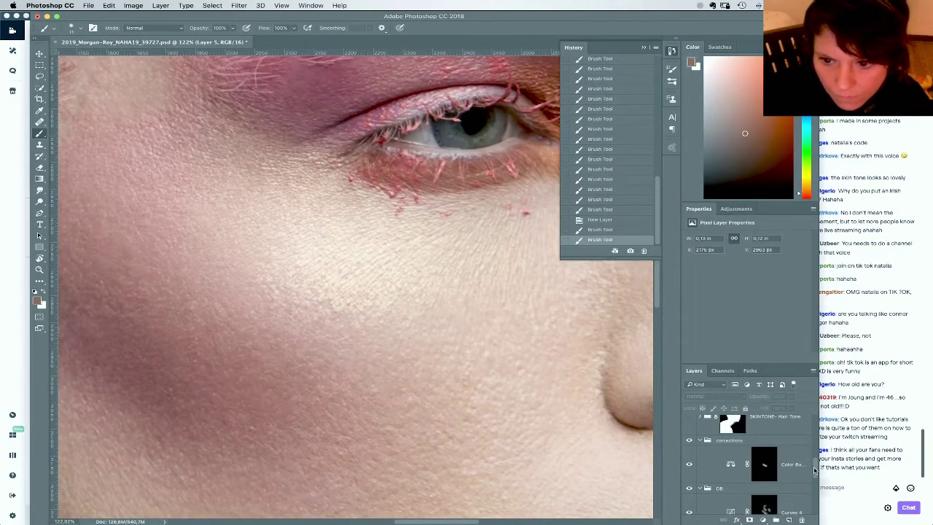
scroll(776, 458, "up", 2)
left_click(688, 416)
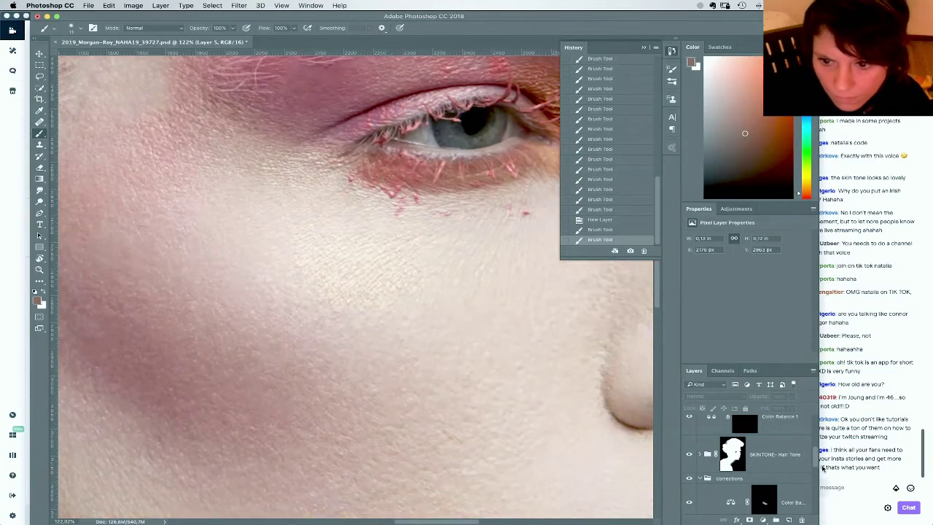
Add a white layer mask to Layer 4 and show the layer holding the painted cheek dot
left_click_drag(816, 460, 817, 507)
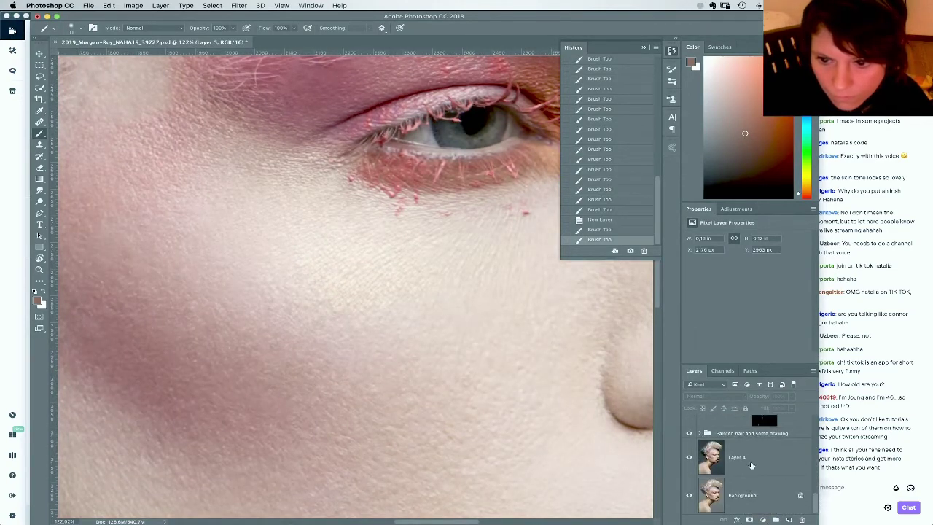
left_click(754, 464)
left_click(749, 519)
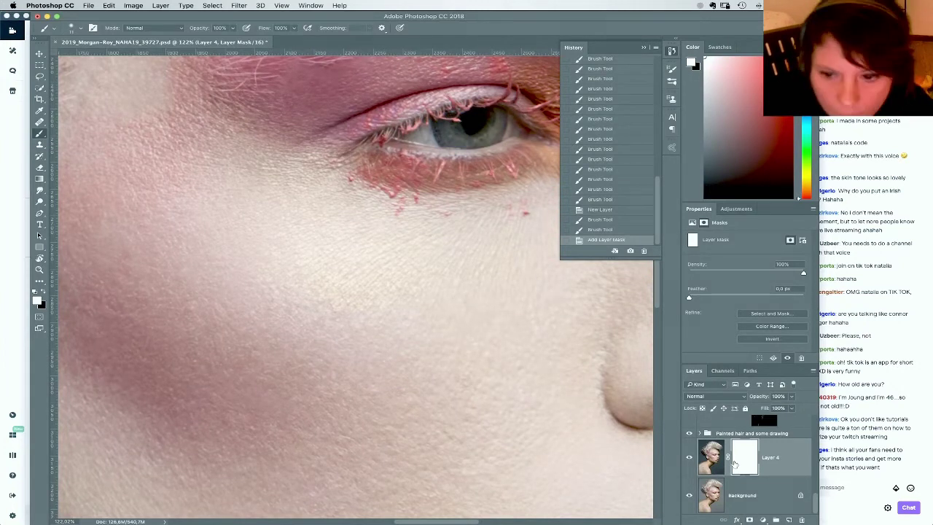
scroll(728, 466, "up", 5)
left_click(689, 434)
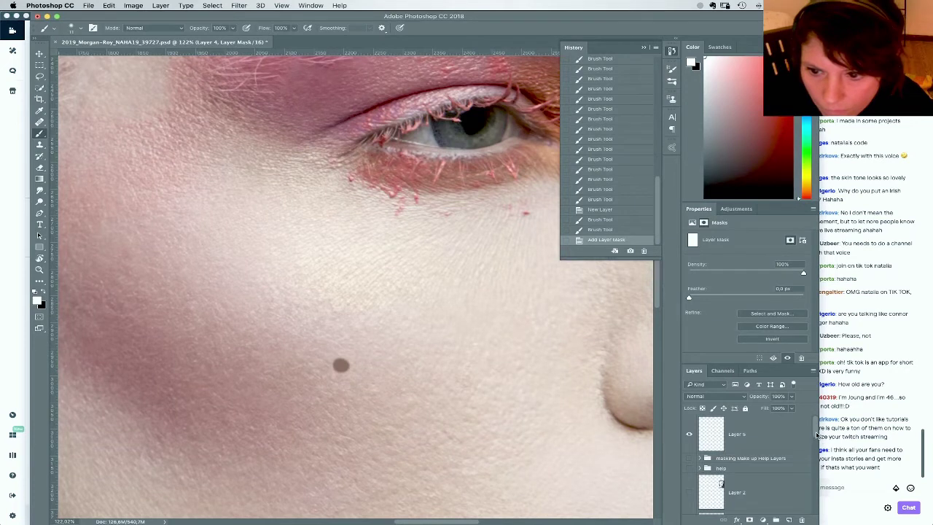
scroll(815, 437, "up", 5)
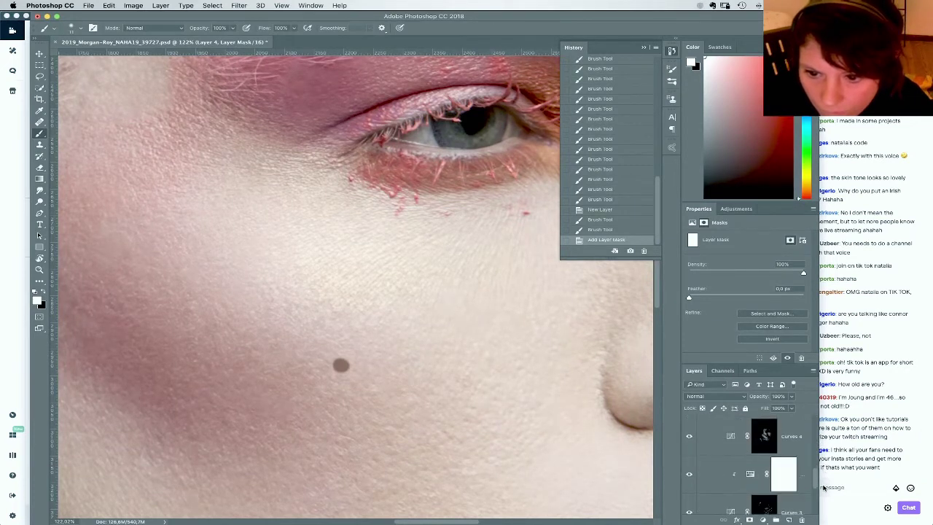
scroll(719, 475, "down", 2)
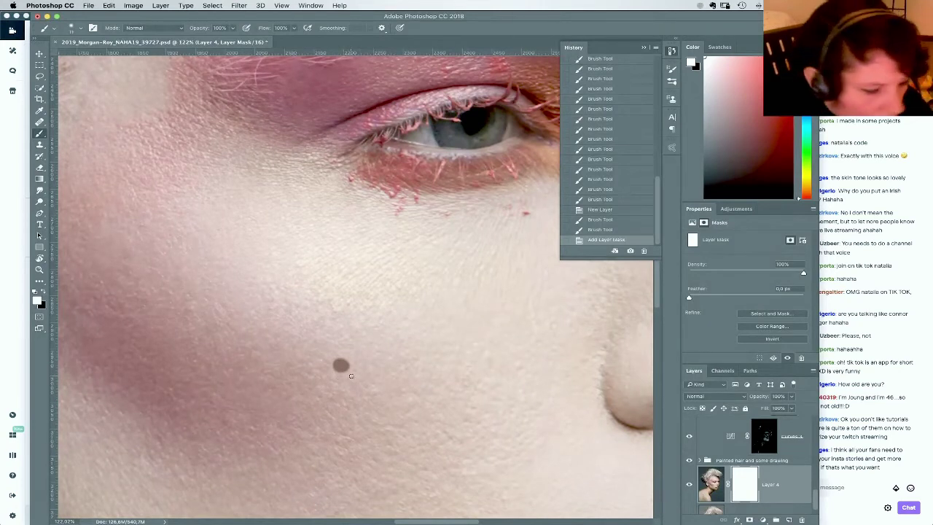
Hide the dot layer and paint black on Layer 4's mask over the cheek blemish to bring the Background through
key("x")
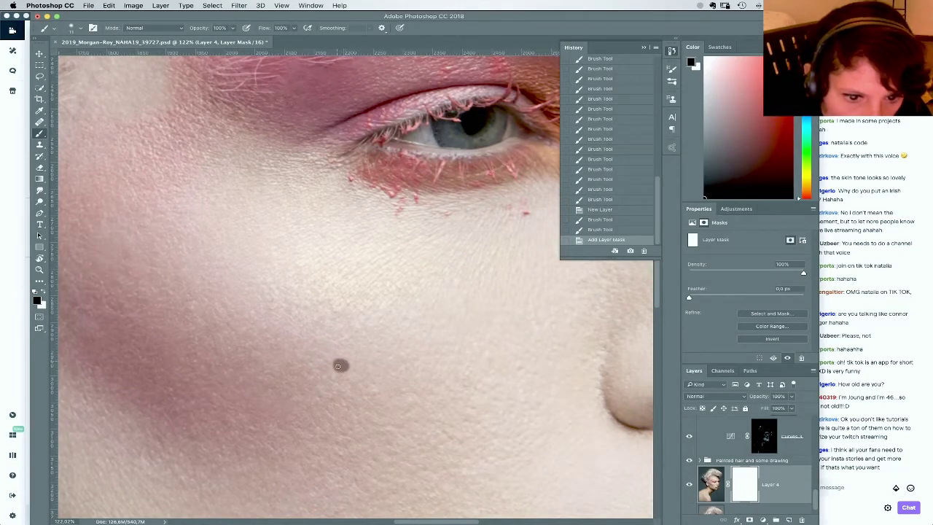
left_click(337, 365)
left_click_drag(815, 495, 814, 418)
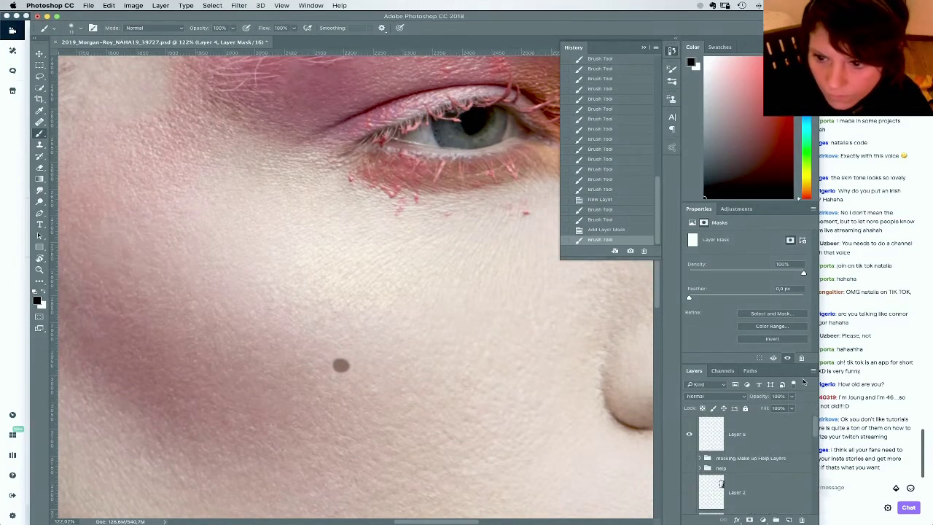
left_click(689, 435)
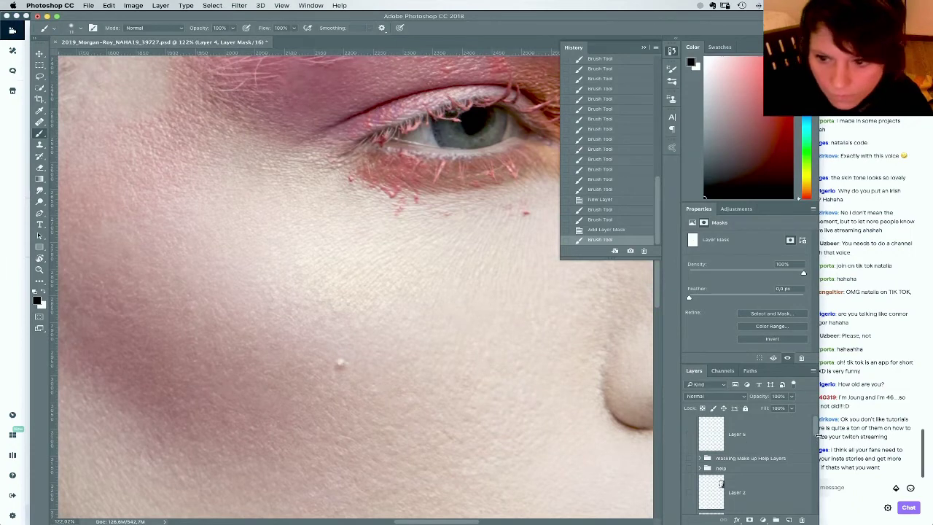
scroll(819, 437, "down", 5)
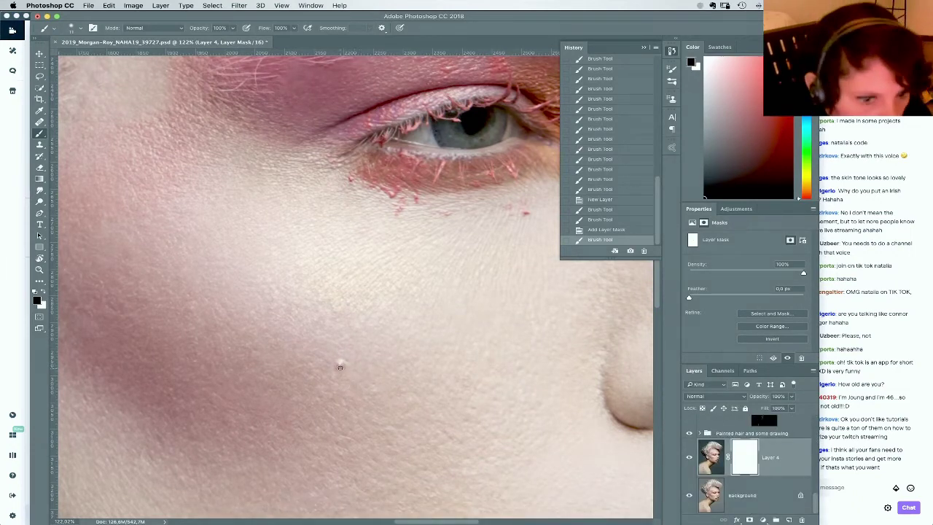
left_click(338, 367)
left_click(340, 363)
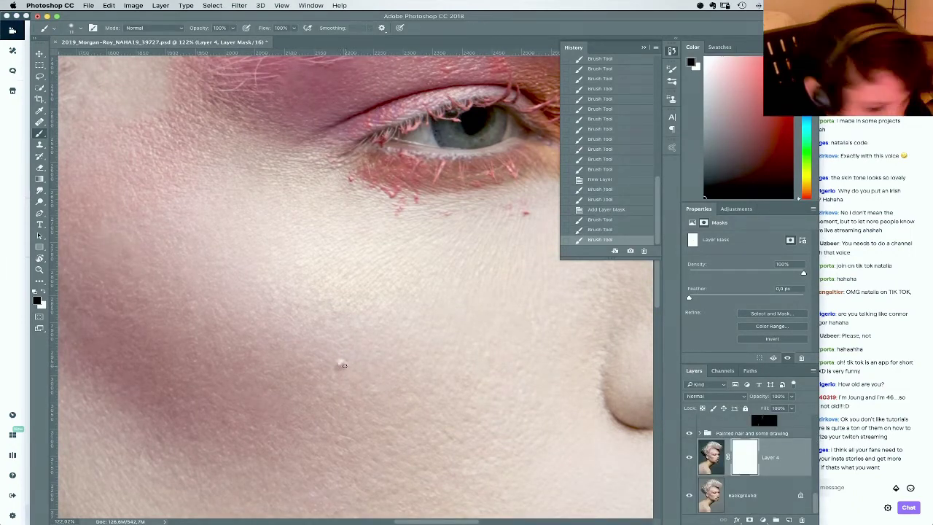
Paint white on Layer 4's mask over the blemish to restore the retouched skin
key("x")
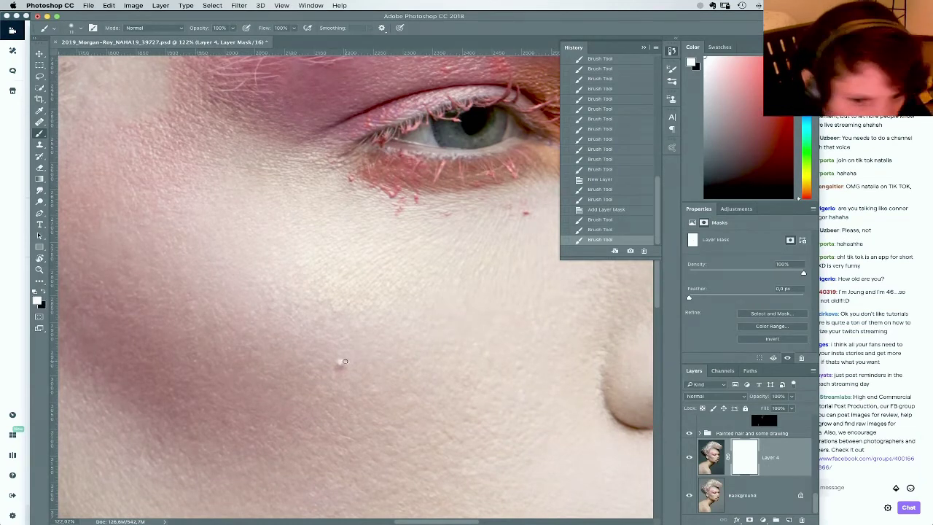
left_click(339, 361)
left_click(341, 362)
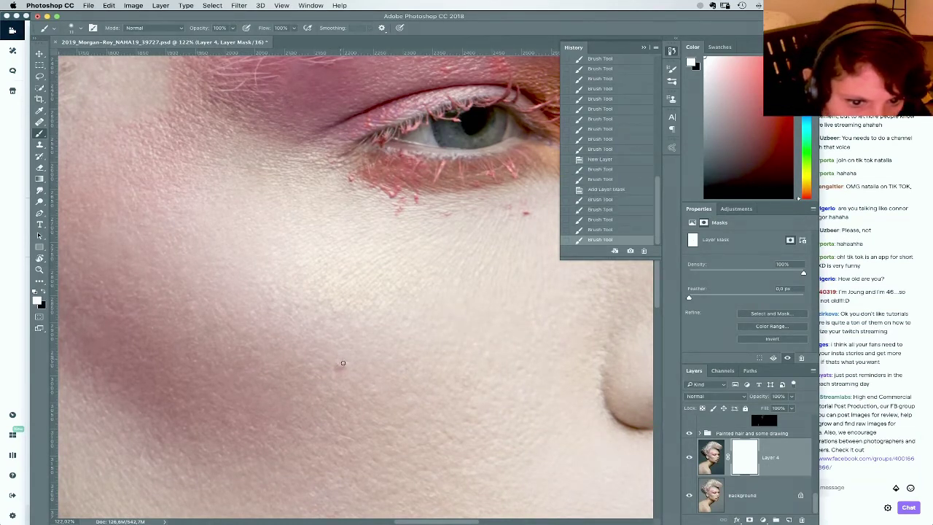
left_click(338, 364)
left_click(330, 358)
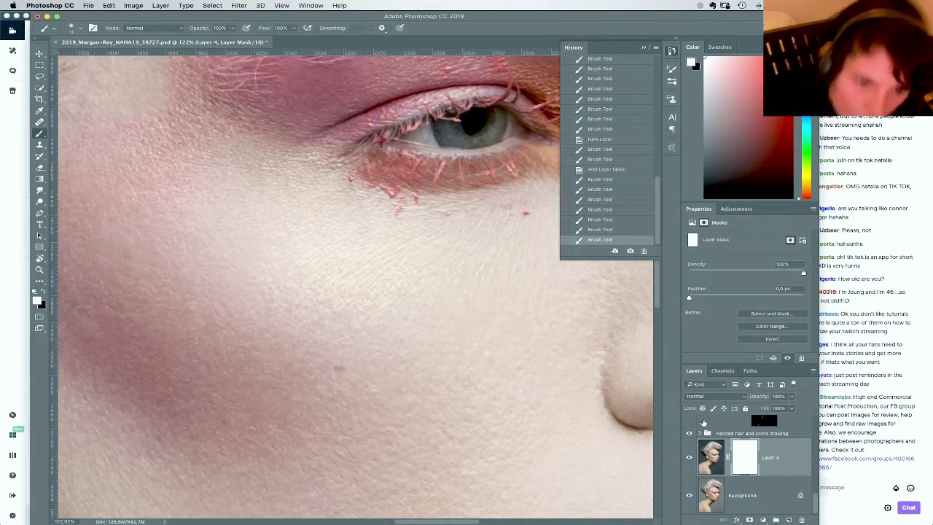
Paint black on the Curves 3 mask over the cheek spot with a 22 px brush at 100% opacity
scroll(816, 493, "up", 3)
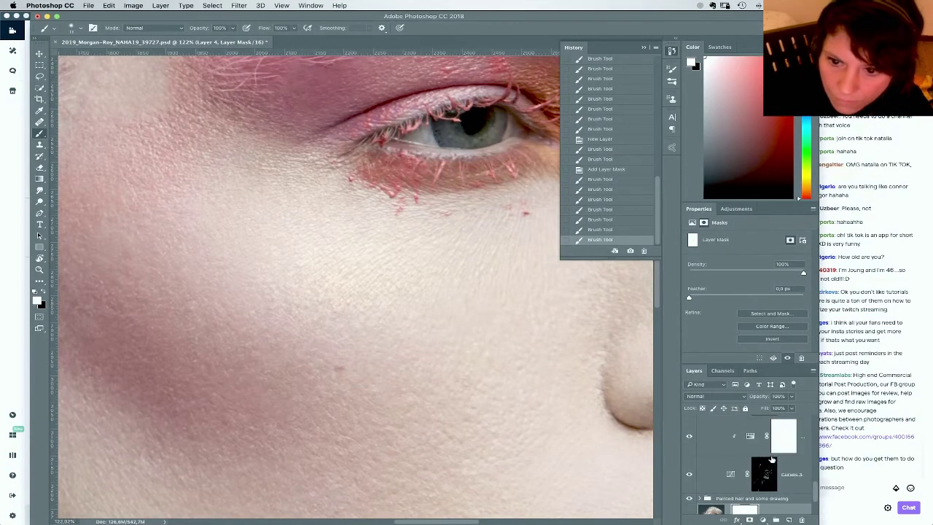
left_click(764, 473)
right_click(352, 386)
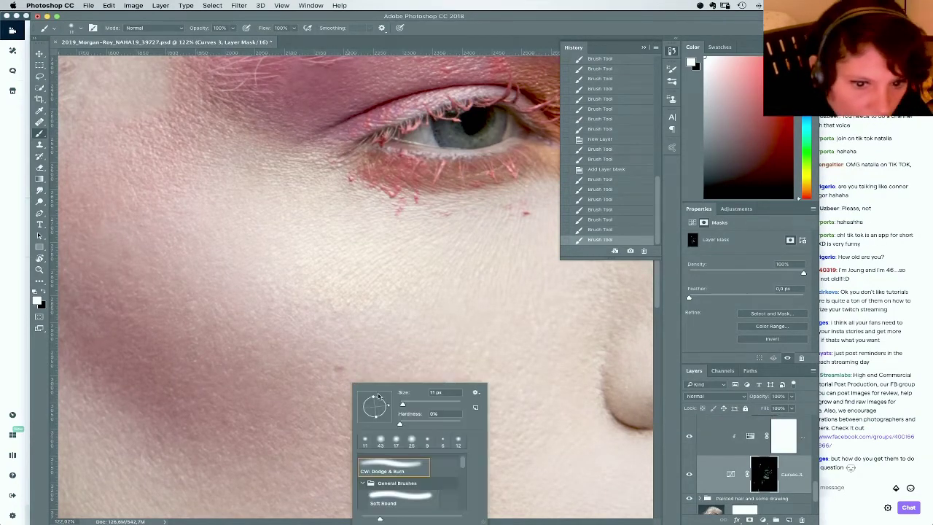
left_click(46, 291)
left_click(339, 366)
left_click(338, 366)
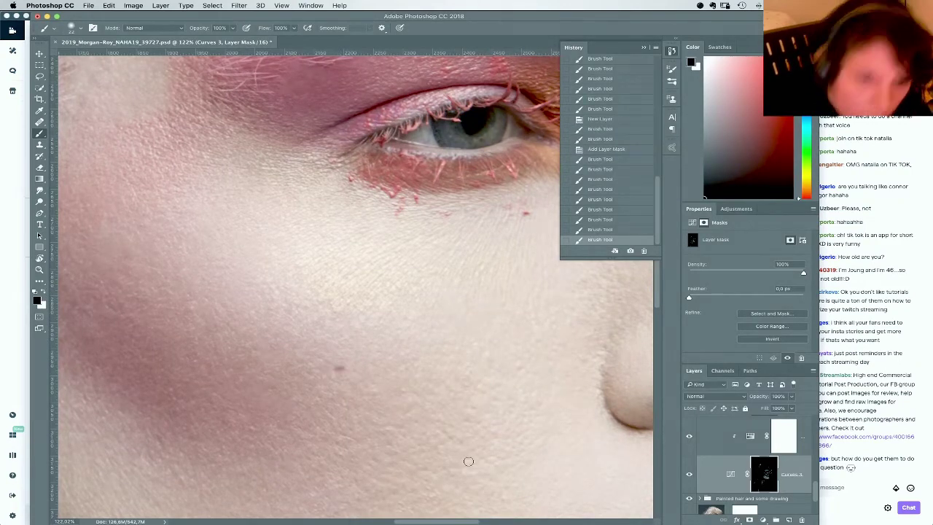
Compare the retouched face with the Background layer shown alone at 33.3% zoom, and restore all layers
key("super+minus")
key("super+minus")
key("super+minus")
key("super+minus")
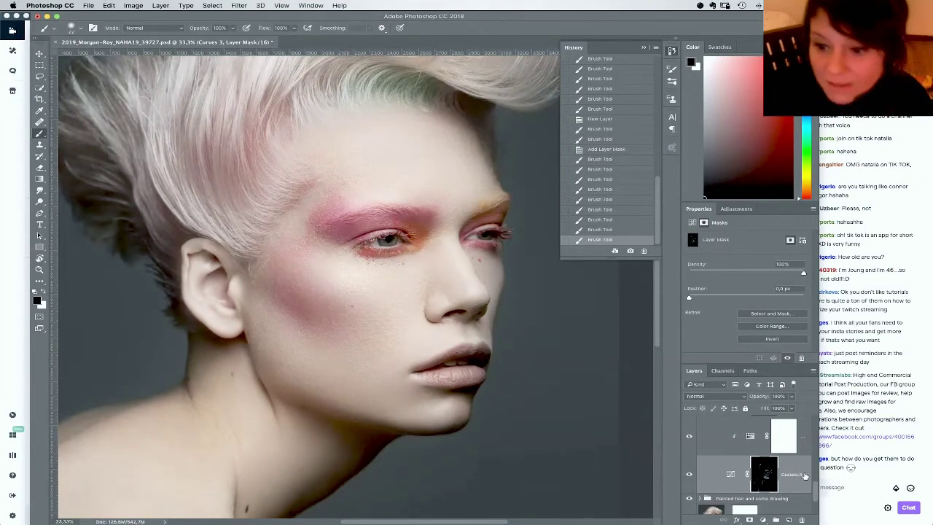
scroll(804, 475, "down", 3)
left_click(689, 497, "alt")
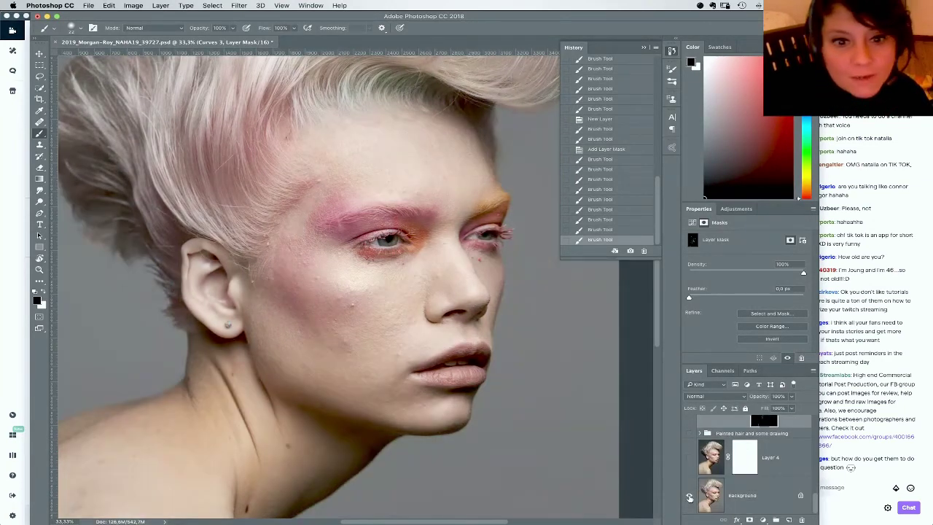
left_click(689, 497, "alt")
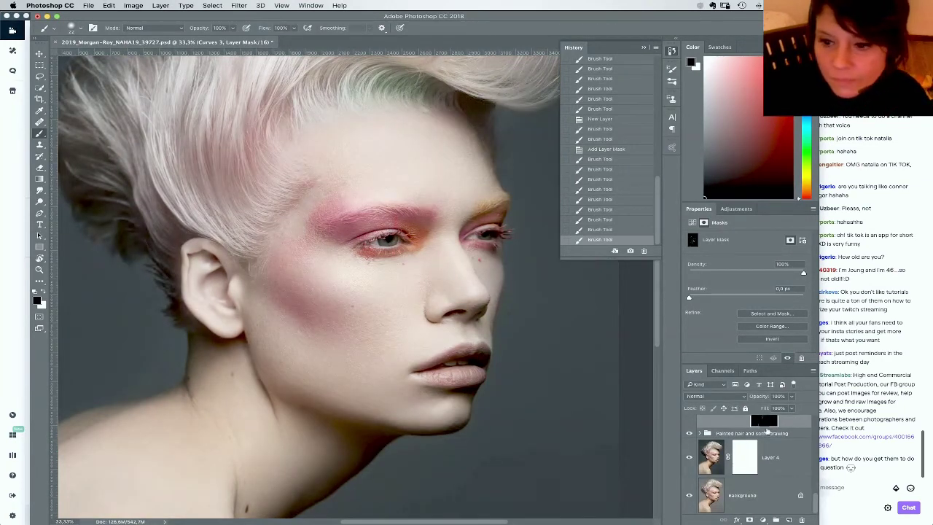
Save the layered portrait document
left_click_drag(746, 13, 711, 22)
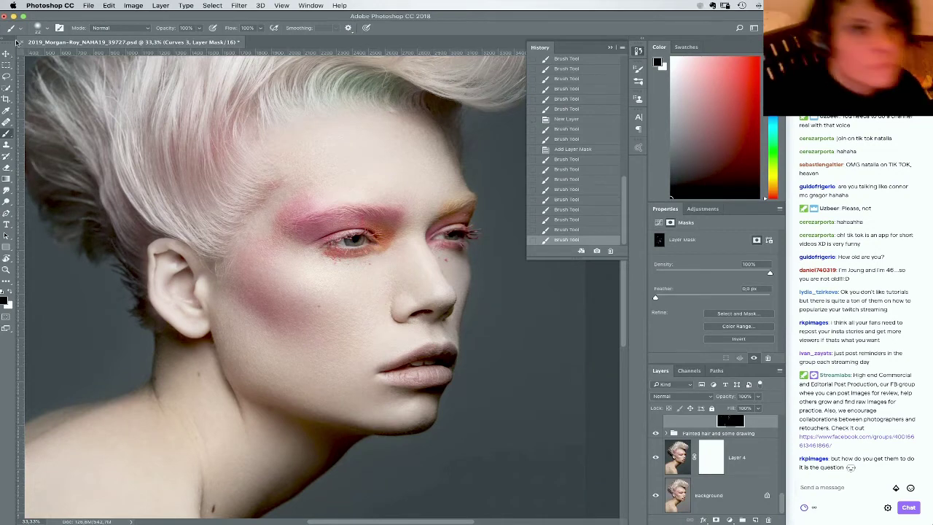
left_click(88, 5)
left_click(109, 84)
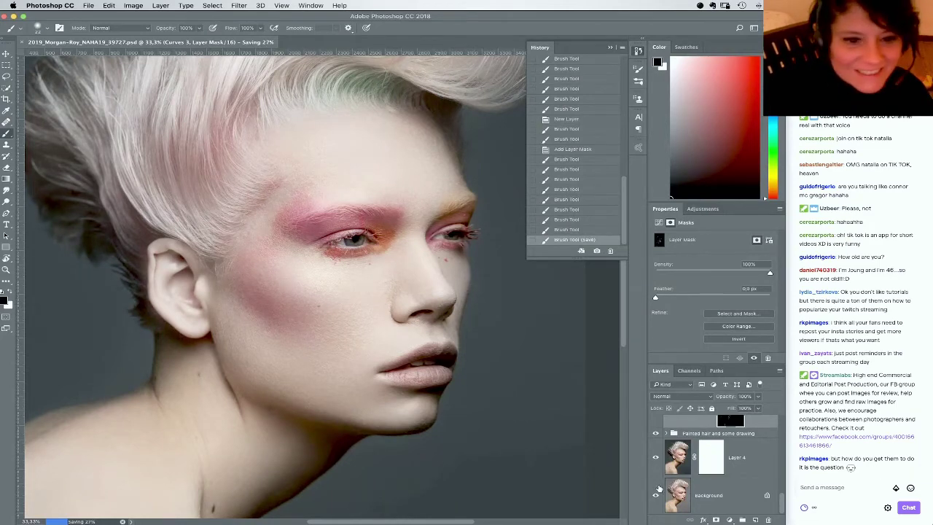
Select the Color Balance 2 adjustment in the corrections group with the whole portrait in view at 16.7% zoom
left_click_drag(449, 437, 493, 372)
key("super+minus")
key("super+minus")
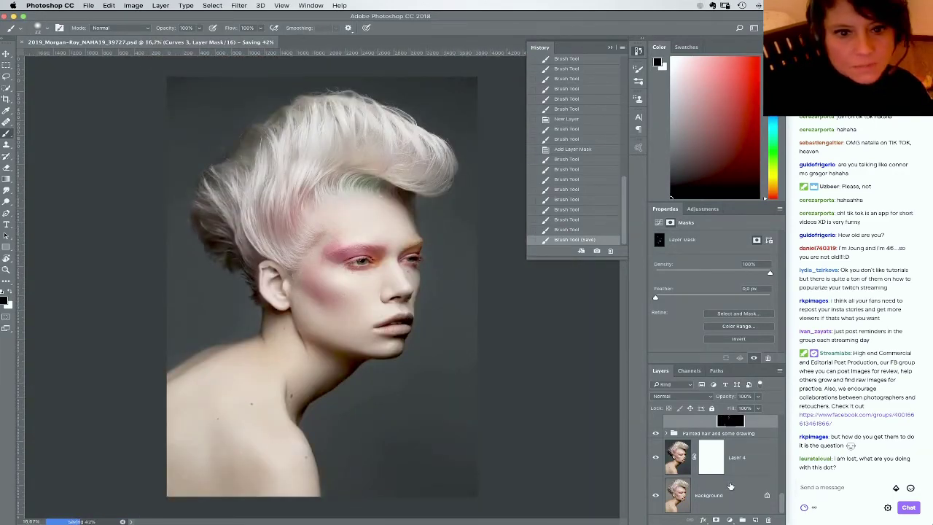
left_click_drag(783, 502, 783, 462)
left_click(694, 472)
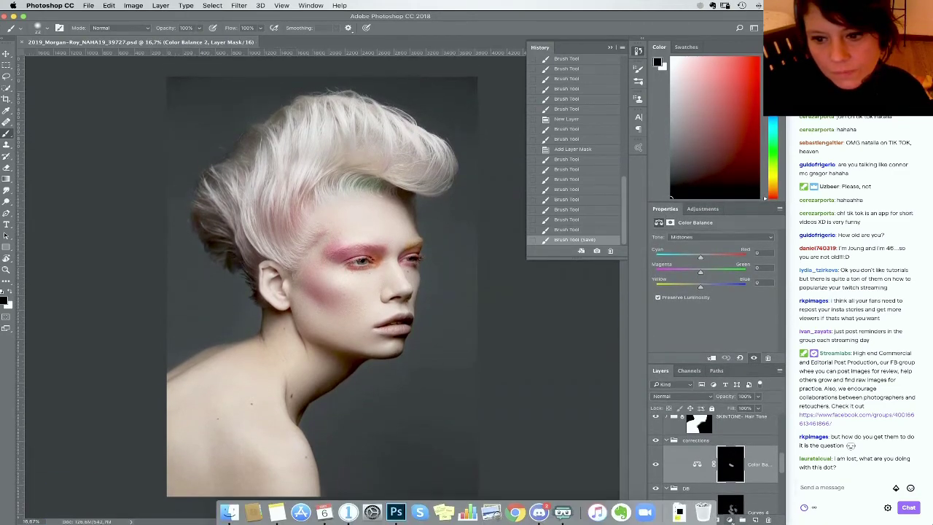
left_click(729, 519)
left_click(743, 420)
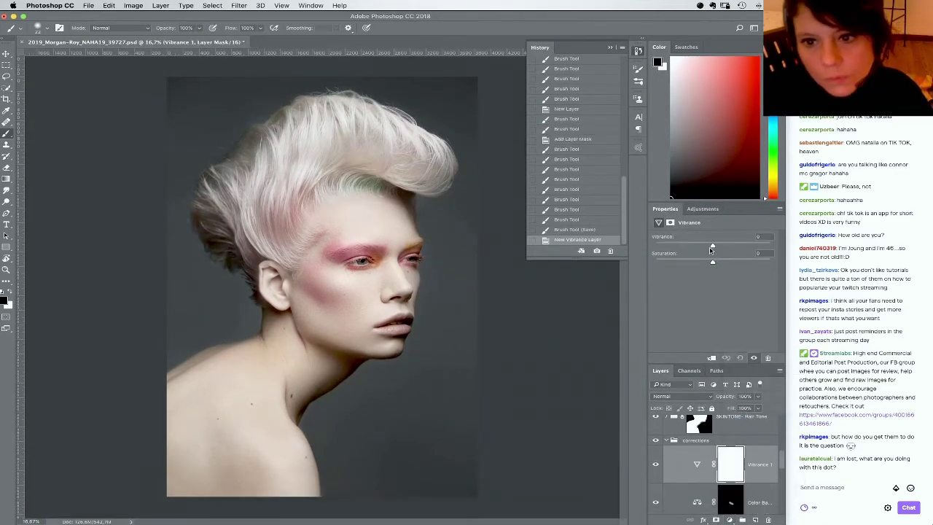
key("super+z")
Add a Hue/Saturation adjustment above Color Balance 2, setting the Yellows hue to -6 and their lightness to about +11
left_click(728, 519)
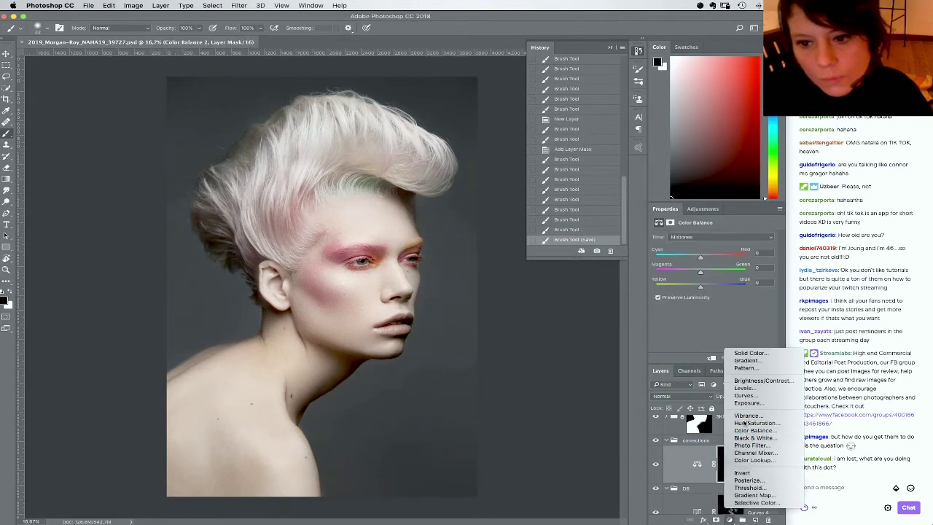
left_click(743, 422)
left_click(700, 252)
left_click(713, 285)
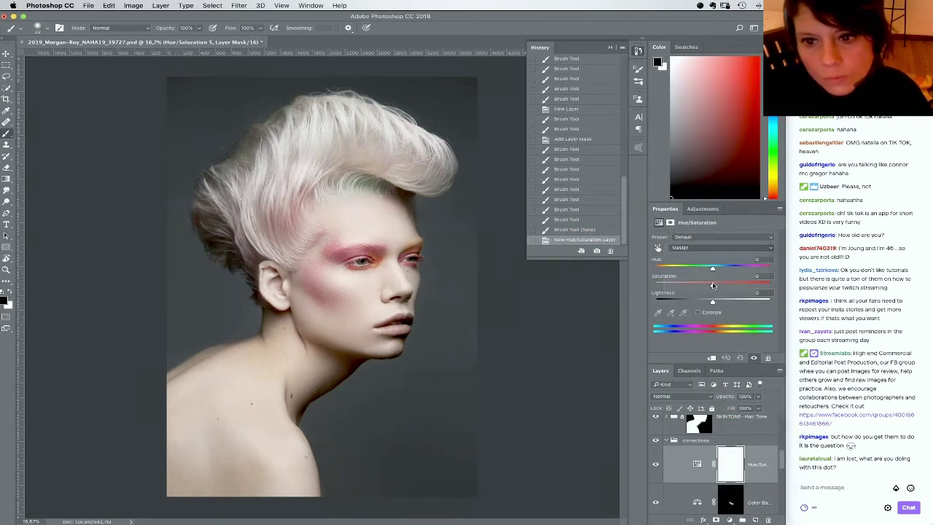
left_click_drag(724, 329, 720, 329)
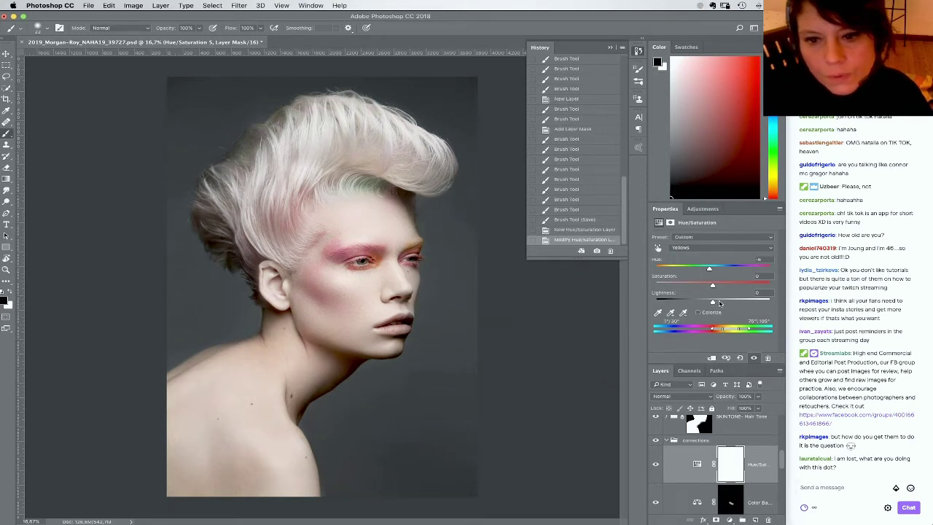
left_click(719, 302)
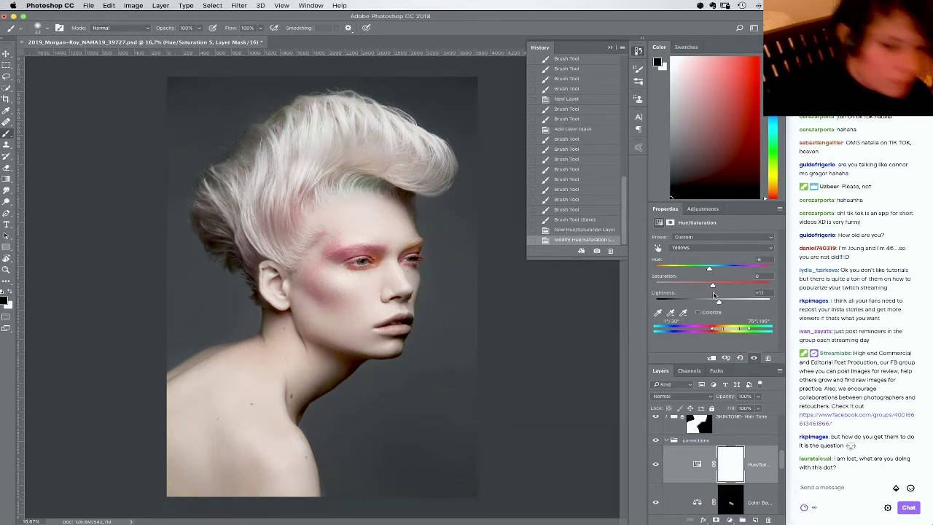
Invert the new Hue/Saturation mask and paint white over the neck with a 444 px soft brush at 50%, finishing at 20% opacity
key("super+i")
right_click(312, 385)
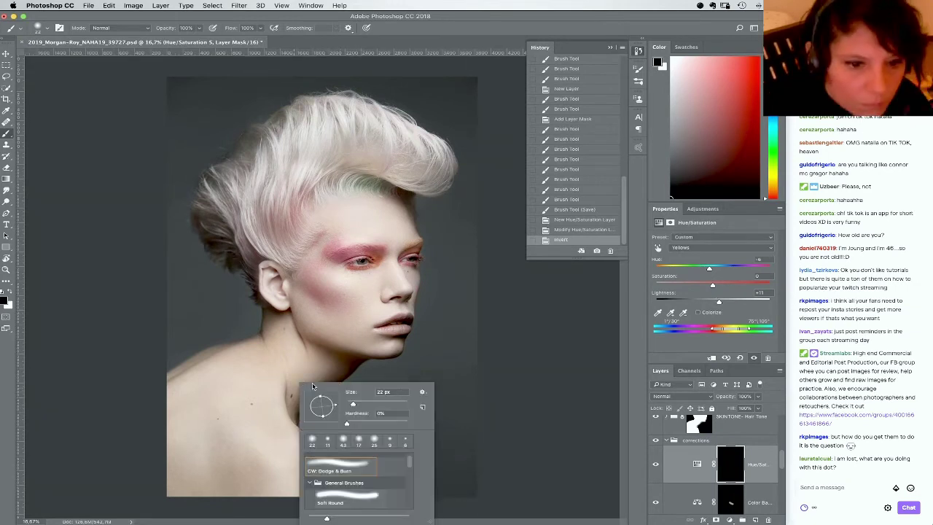
left_click(403, 403)
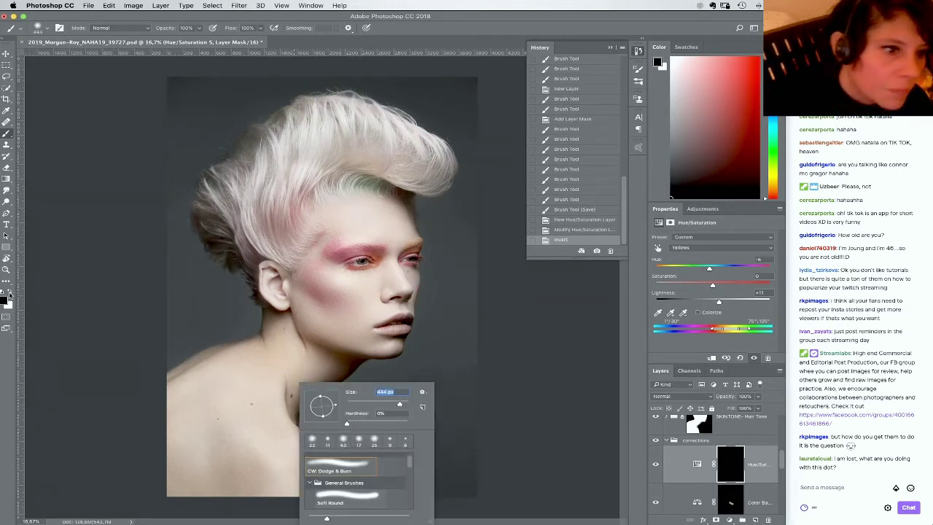
left_click(9, 292)
key("5")
mouse_move(271, 341)
left_mouse_down()
mouse_move(241, 354)
mouse_move(267, 361)
left_mouse_up()
left_click_drag(267, 362, 278, 325)
mouse_move(328, 408)
left_mouse_down()
mouse_move(308, 387)
mouse_move(319, 400)
left_mouse_up()
key("2")
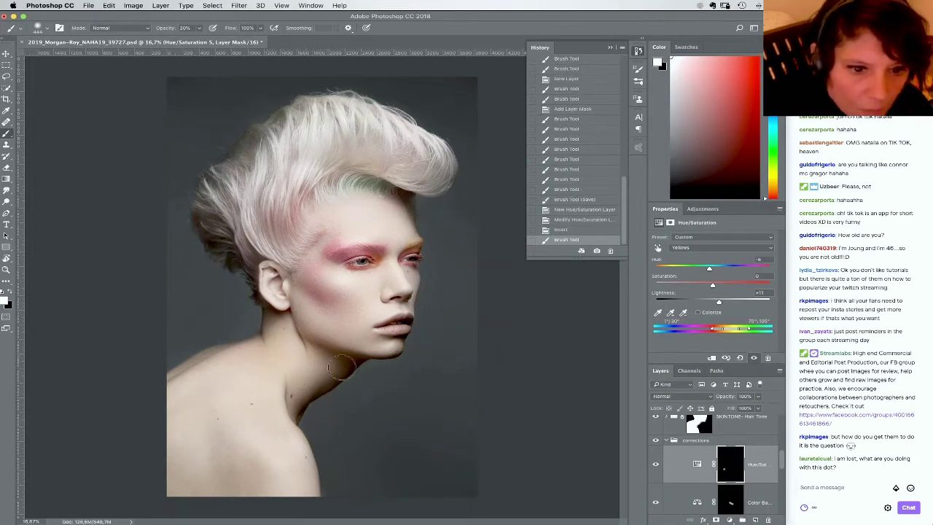
mouse_move(290, 369)
left_mouse_down()
mouse_move(279, 336)
mouse_move(257, 344)
left_mouse_up()
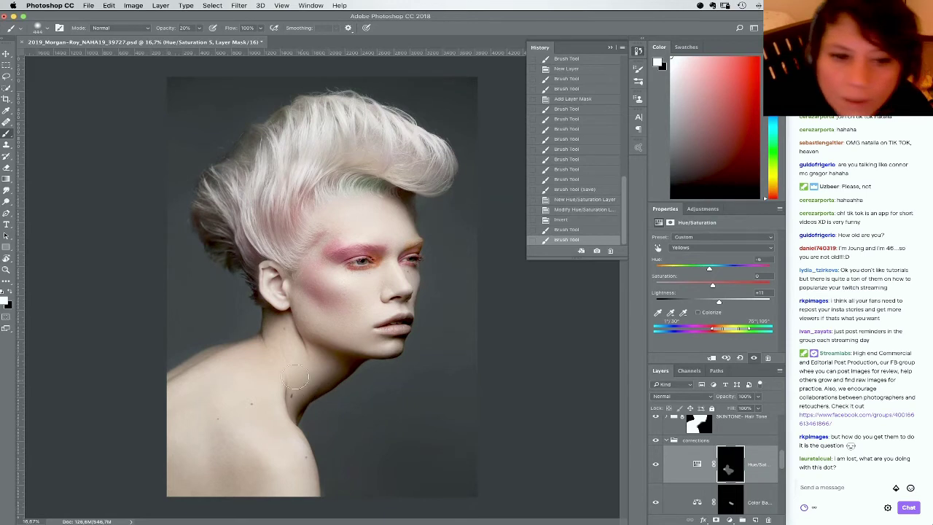
Paint black at 20% opacity on the Hue/Saturation mask where the shoulder meets the neck
key("x")
left_click(240, 347)
left_click(239, 347)
left_click(238, 346)
left_click(238, 346)
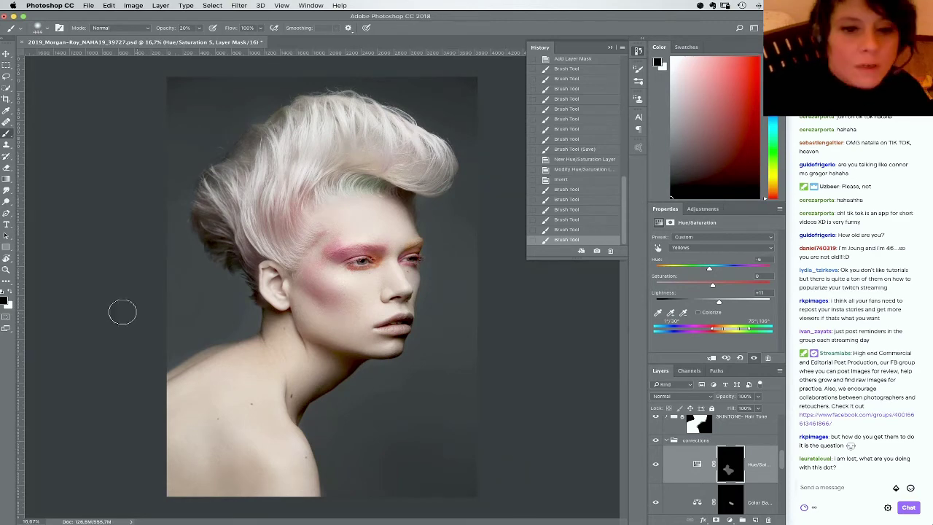
Paint white on the Curves 4 mask over the cheek spot with a 19 px brush at 20% opacity
left_click(6, 270)
left_click_drag(342, 297, 381, 329)
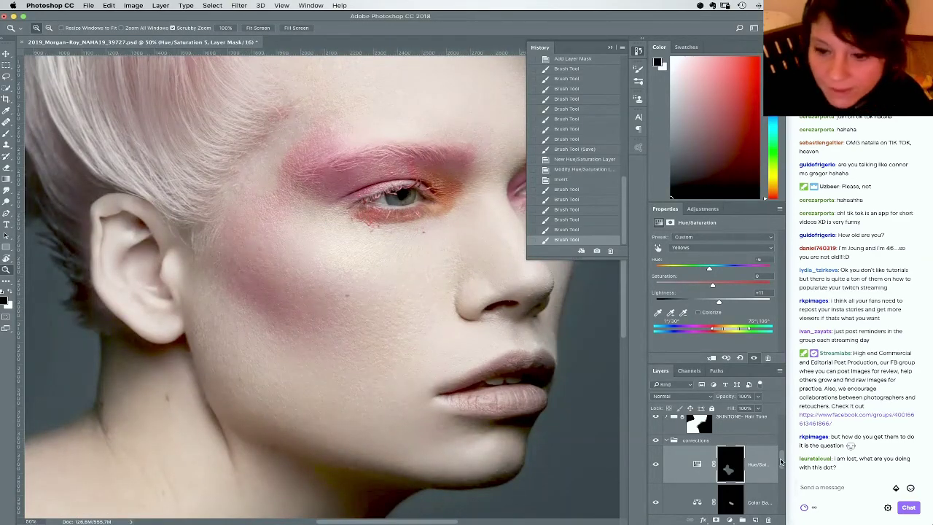
left_click_drag(780, 461, 781, 490)
left_click(729, 441)
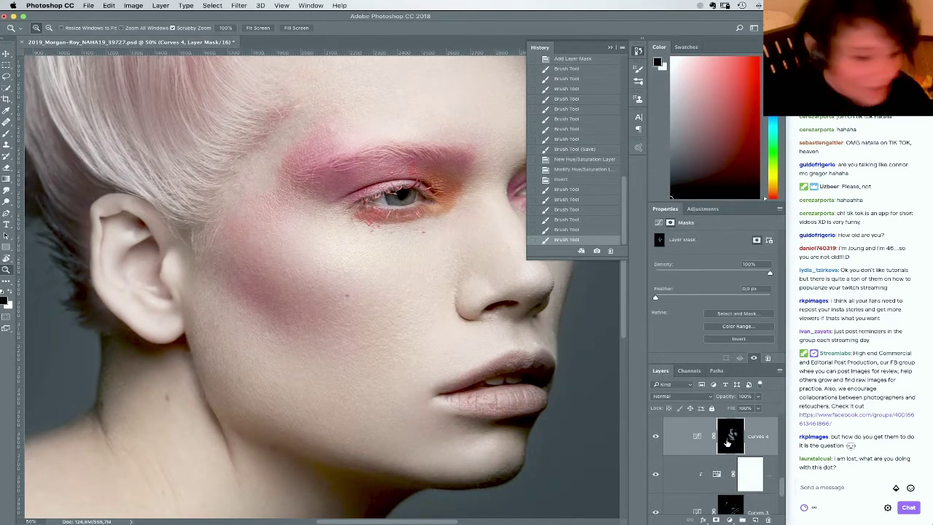
key("b")
right_click(292, 296)
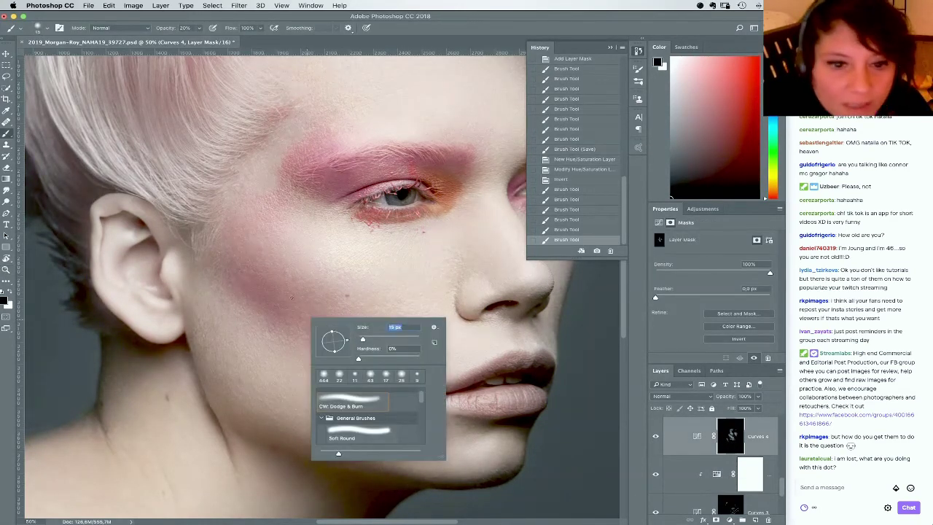
key("Escape")
right_click(357, 336)
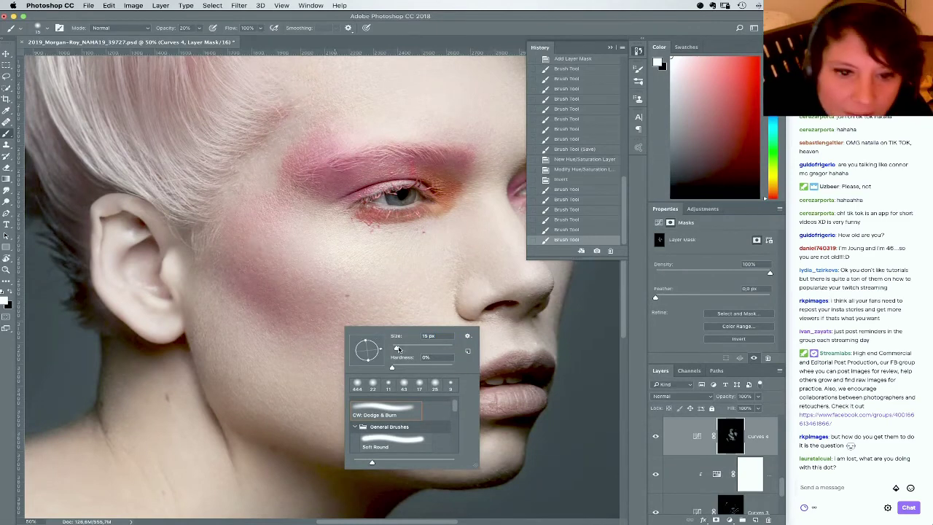
left_click_drag(399, 350, 400, 349)
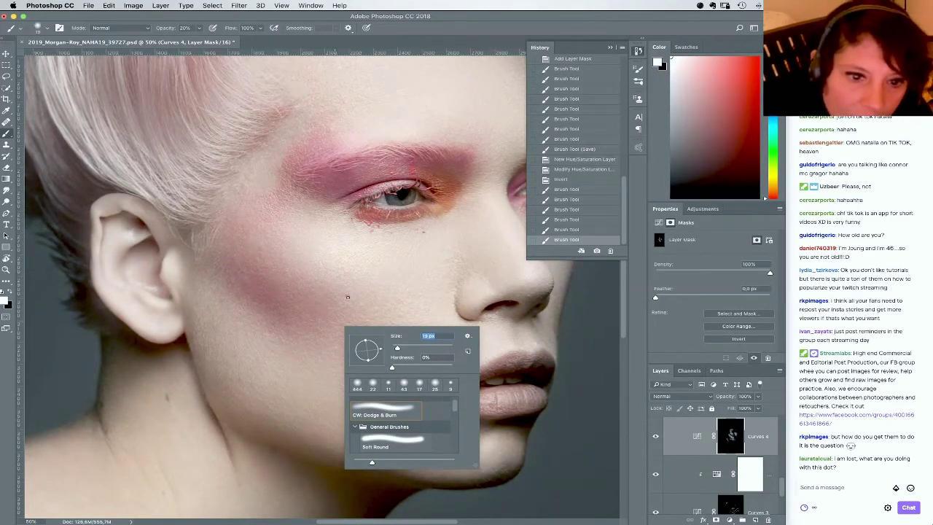
key("Return")
left_click(348, 296)
left_click(349, 295)
left_click(350, 294)
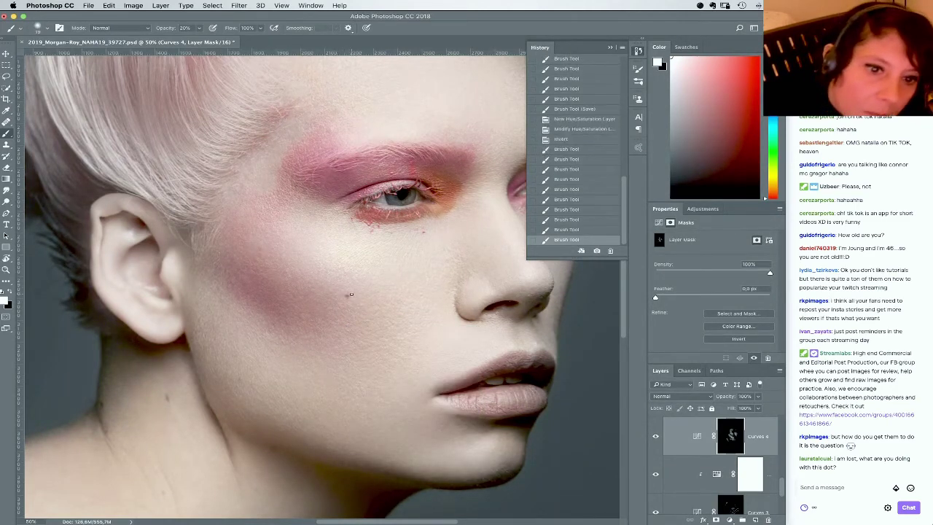
left_click(351, 296)
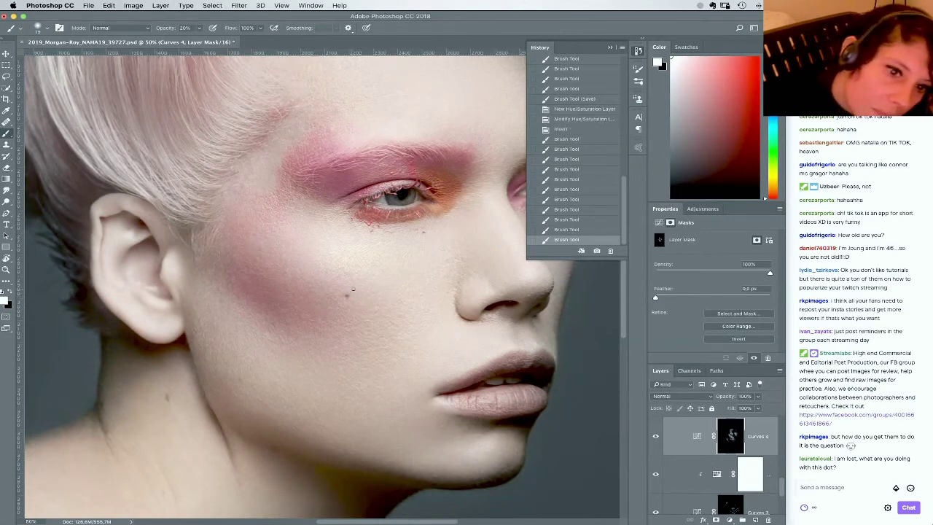
left_click(346, 297)
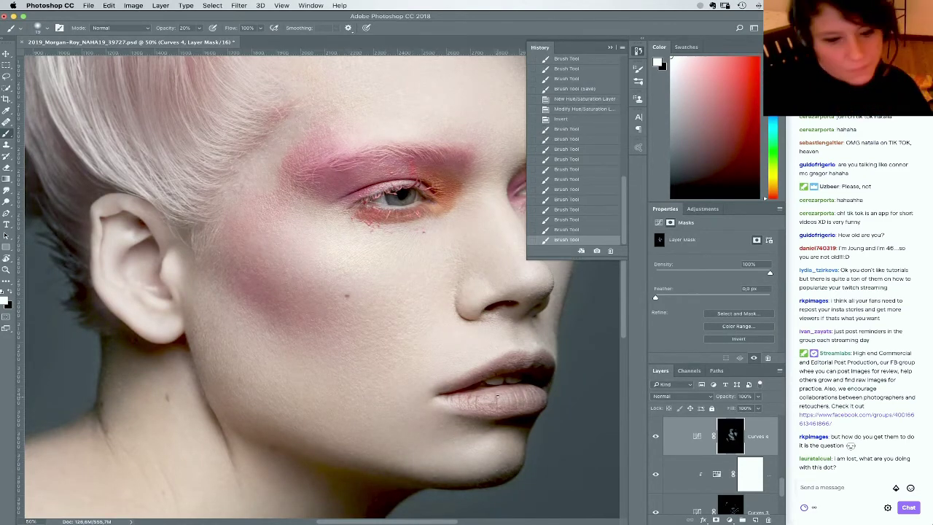
Lighten the cheek spot further by painting white on the Curves 4 mask with a 41 px brush, lowering its opacity to 10%
key("super+minus")
key("super+minus")
key("super+minus")
key("super+minus")
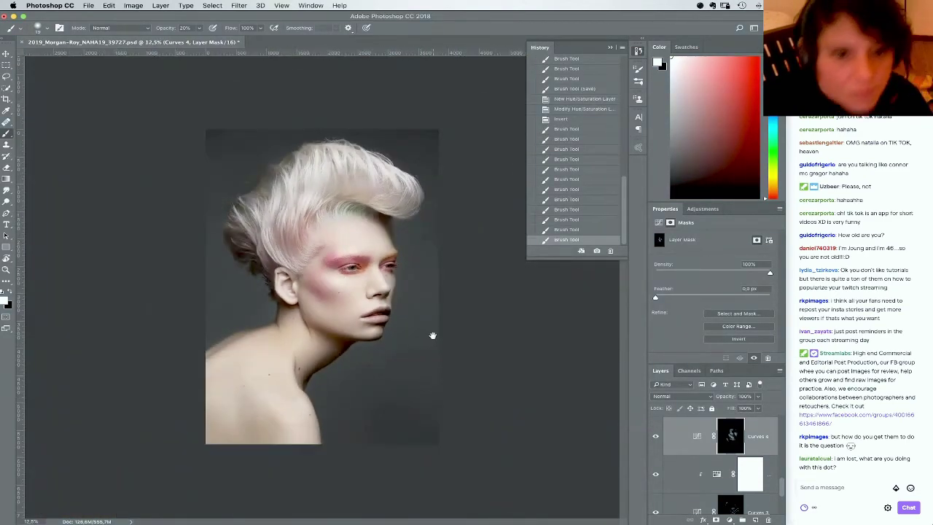
key("super+plus")
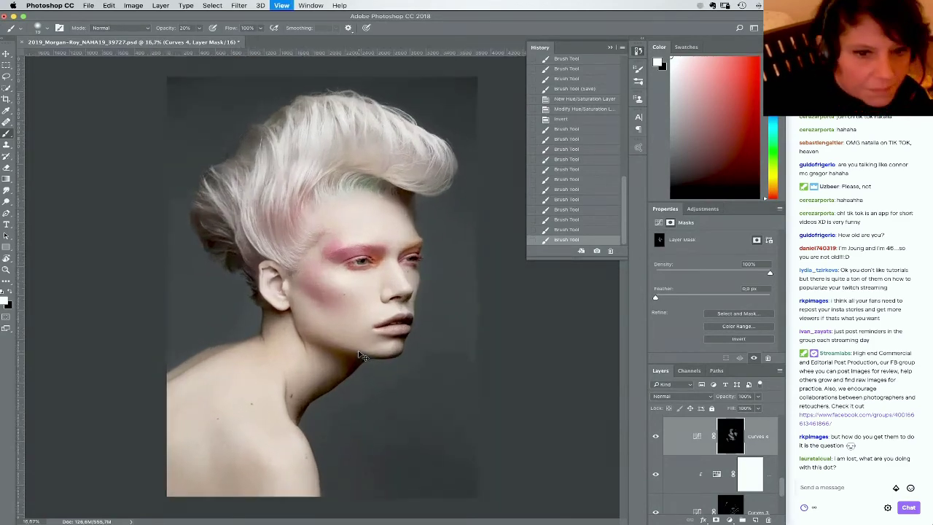
key("super+plus")
right_click(451, 321)
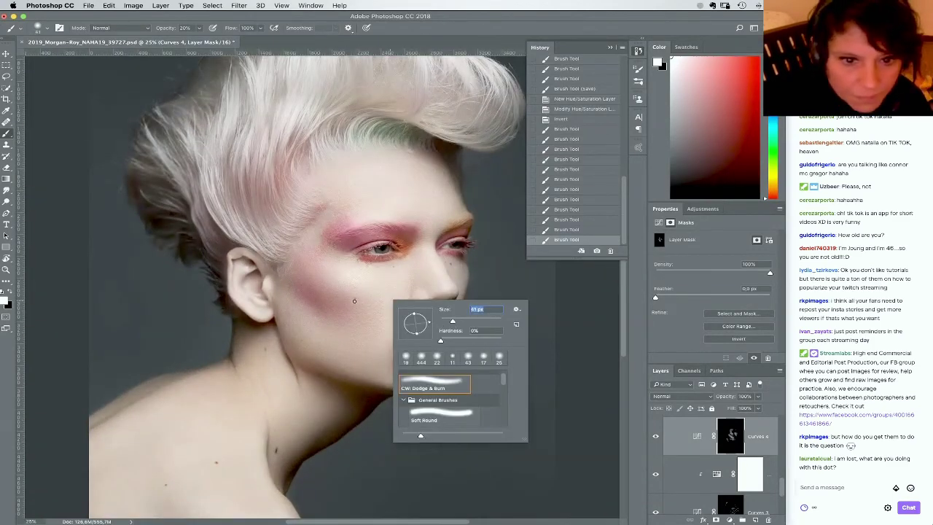
left_click_drag(355, 300, 354, 297)
left_click_drag(374, 329, 371, 322)
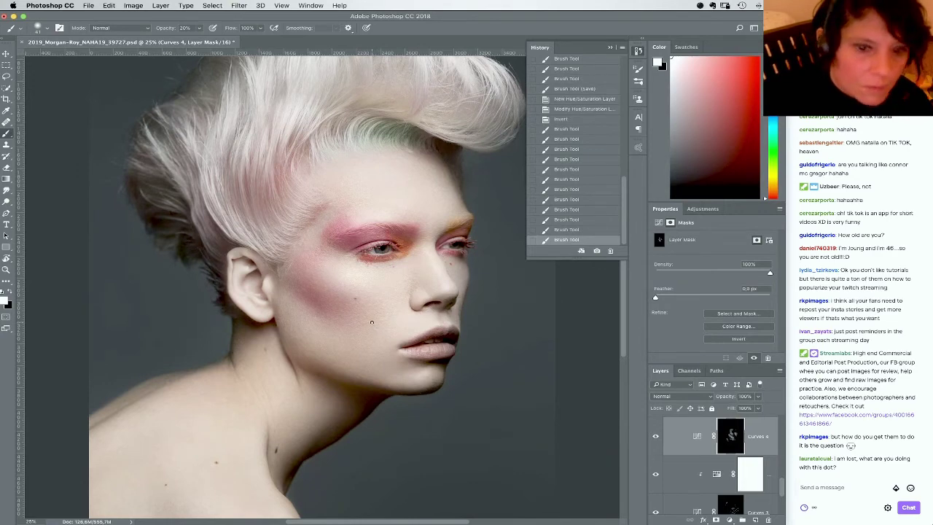
left_click(354, 301)
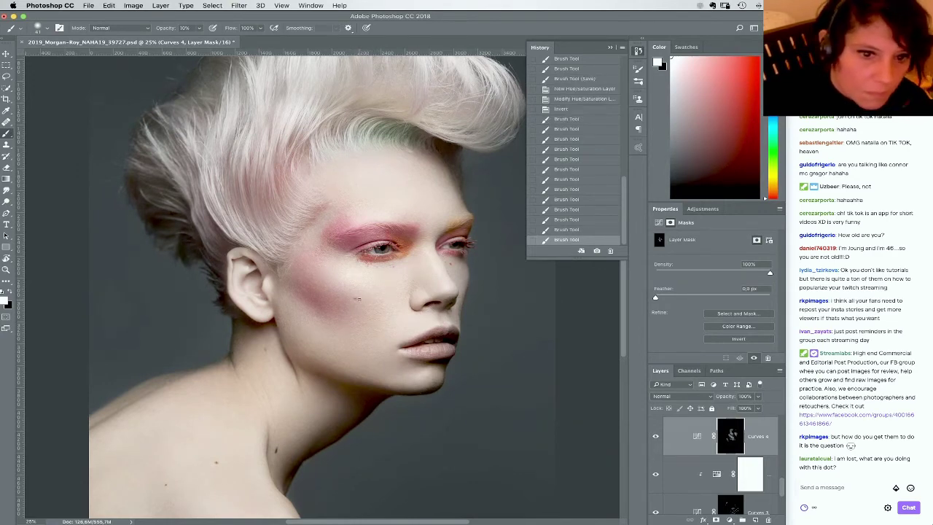
left_click(353, 301)
left_click(356, 298)
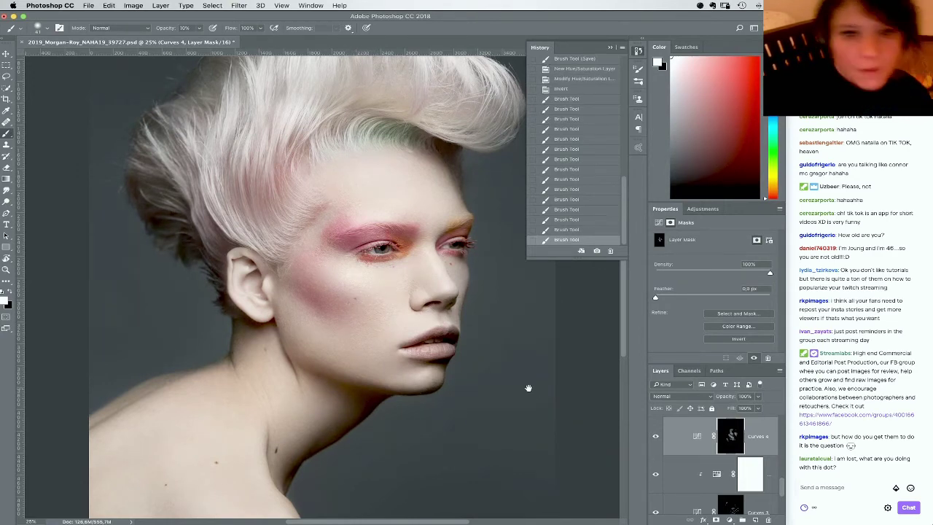
Paint black on the Curves 4 mask over the cheek spot with a smaller brush at 50% opacity
scroll(526, 384, "down", 3)
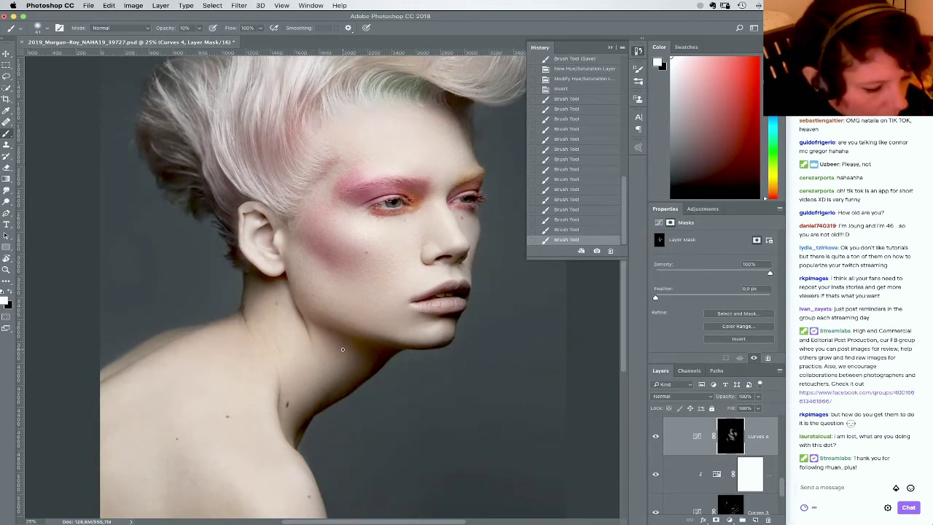
key("x")
right_click(367, 256)
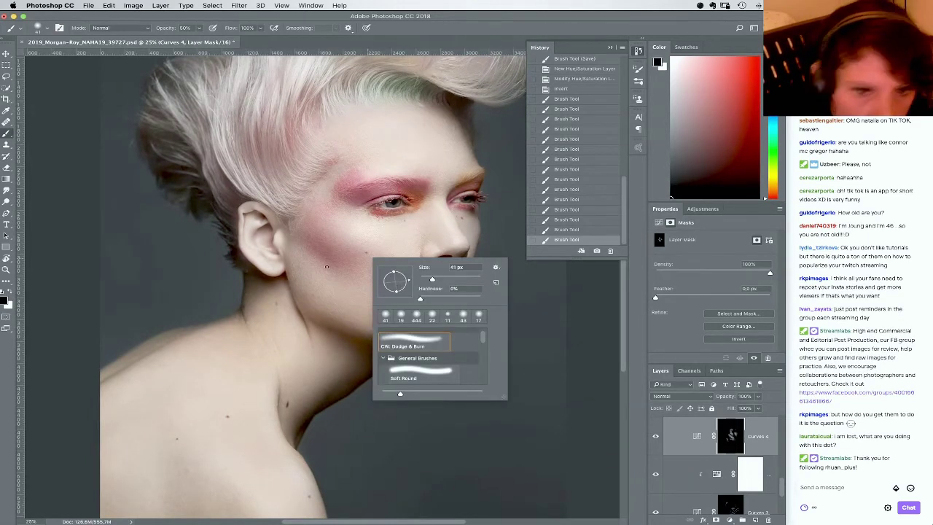
left_click(8, 271)
left_click_drag(366, 249, 408, 311)
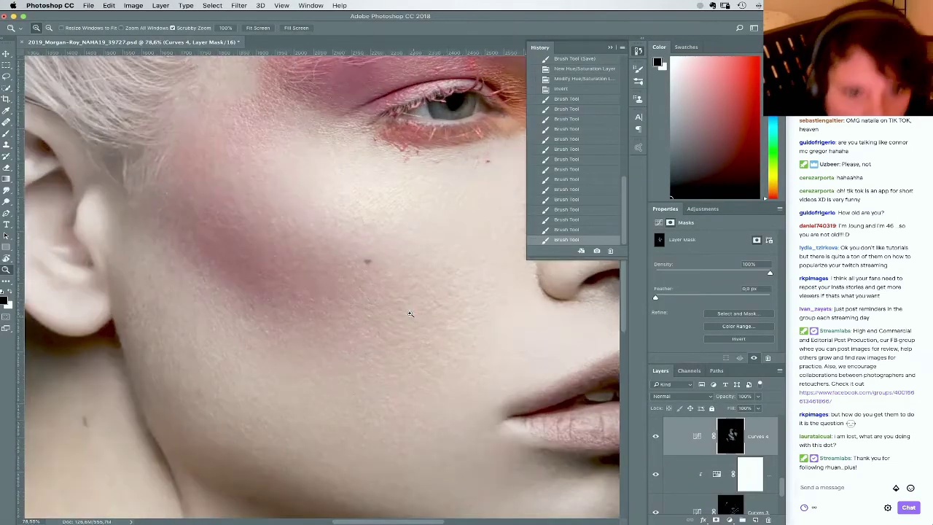
key("b")
right_click(370, 275)
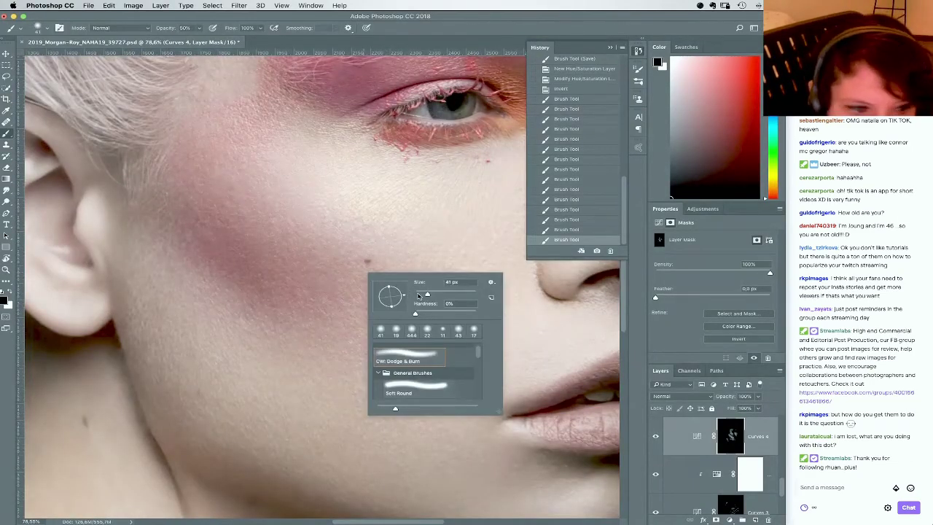
left_click(419, 295)
left_click(370, 259)
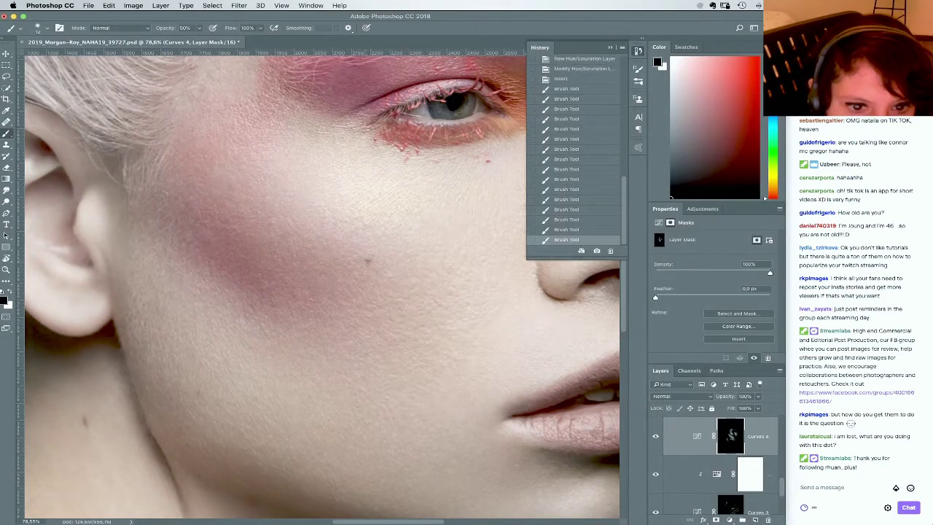
left_click(369, 261)
Compare the retouched portrait with the Background layer shown alone at 25% zoom, and restore all layers
scroll(462, 253, "down", 4)
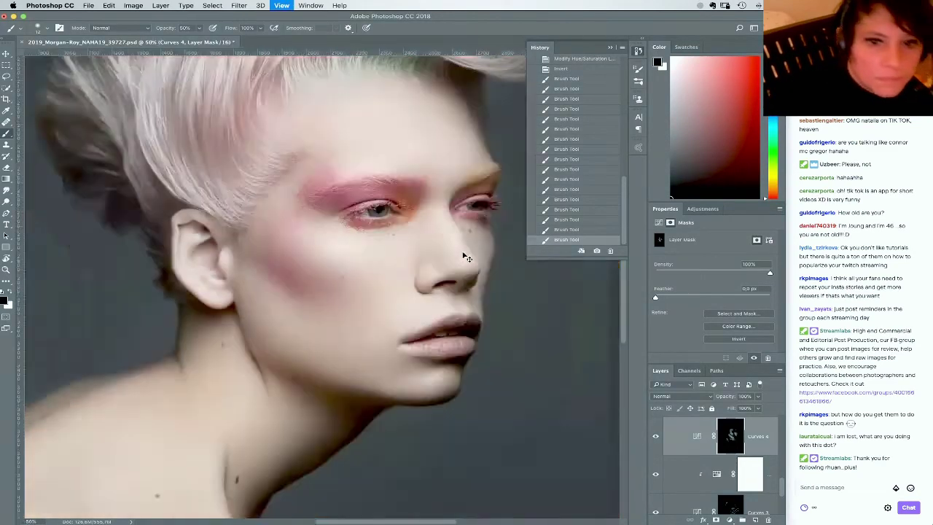
left_click_drag(528, 391, 537, 371)
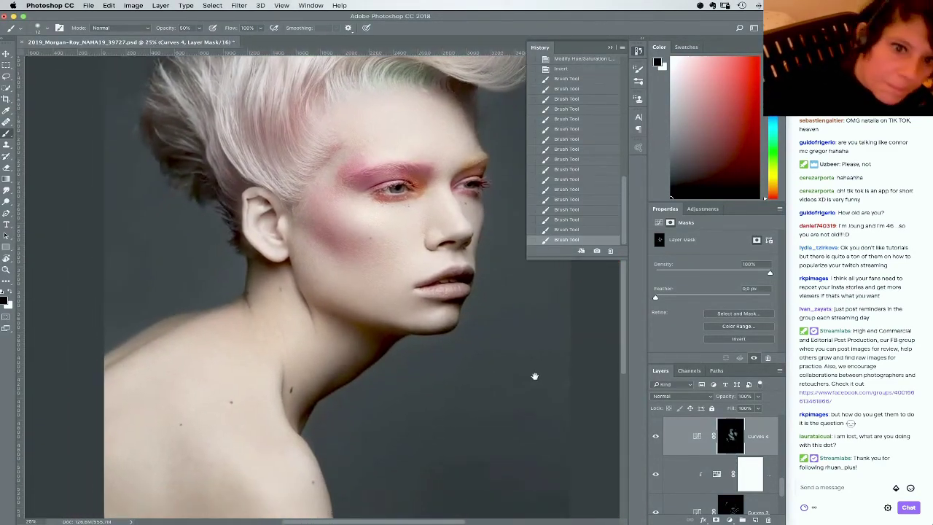
left_click_drag(781, 491, 782, 520)
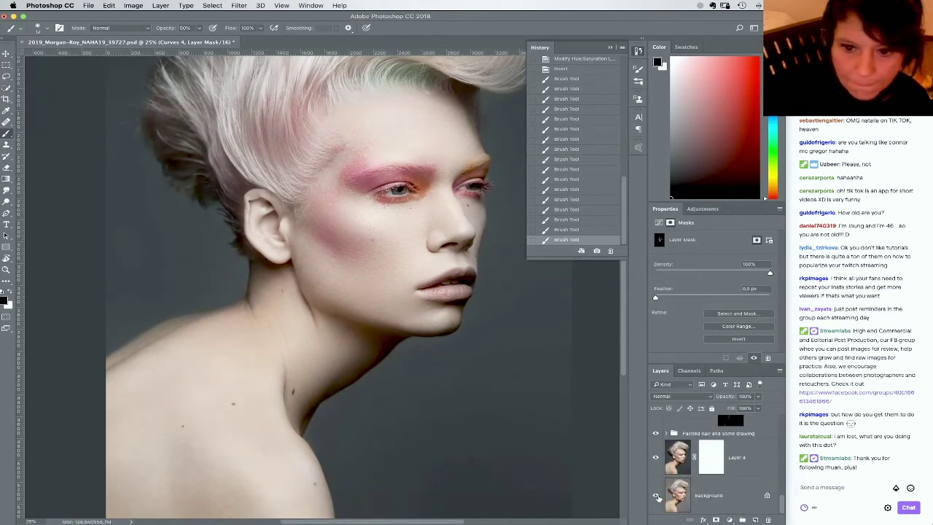
left_click(655, 495, "alt")
left_click(655, 495, "alt")
left_click(655, 495, "alt")
left_click(655, 495, "alt")
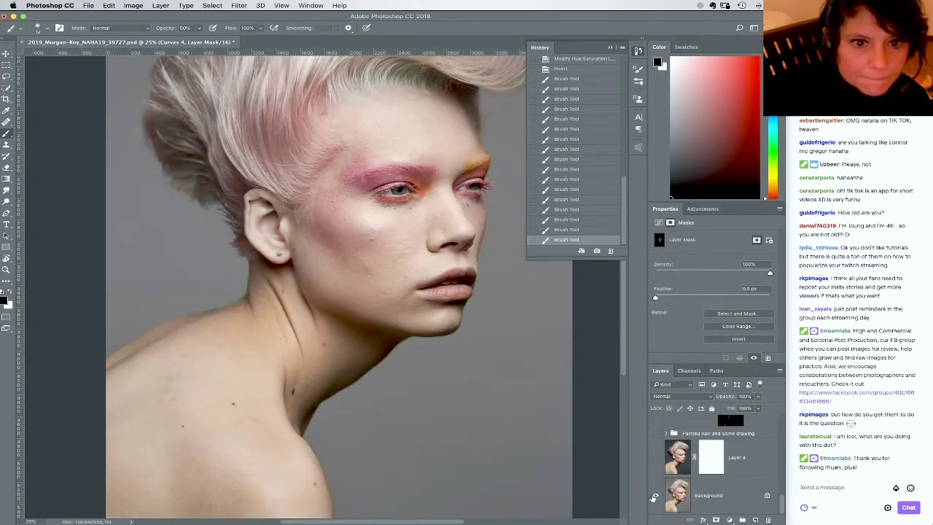
left_click(655, 495, "alt")
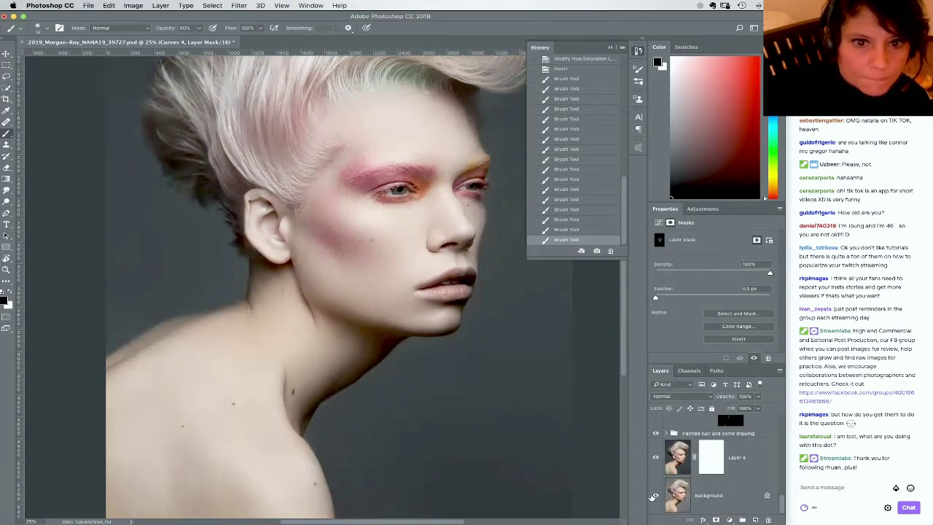
left_click(653, 496, "alt")
left_click(654, 496, "alt")
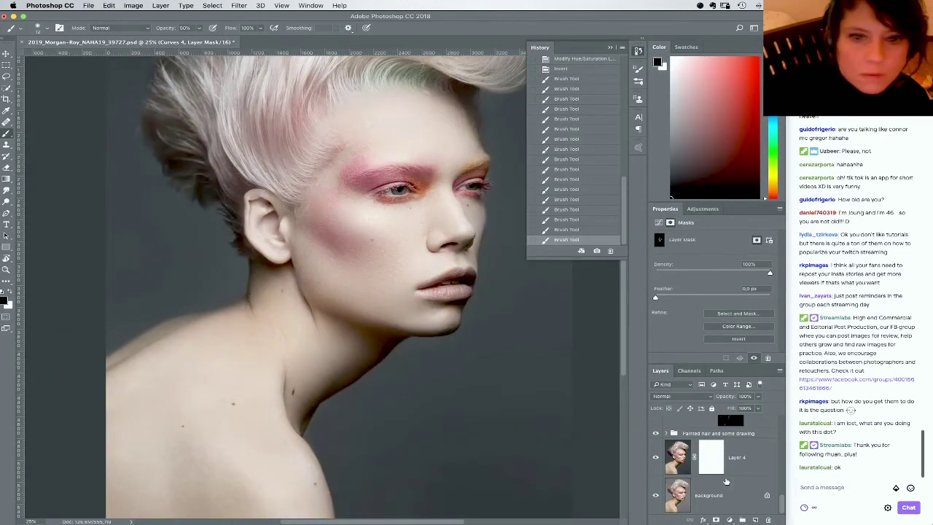
Lasso the upper mole on the shoulder and copy it from Layer 4 onto a new layer
key("l")
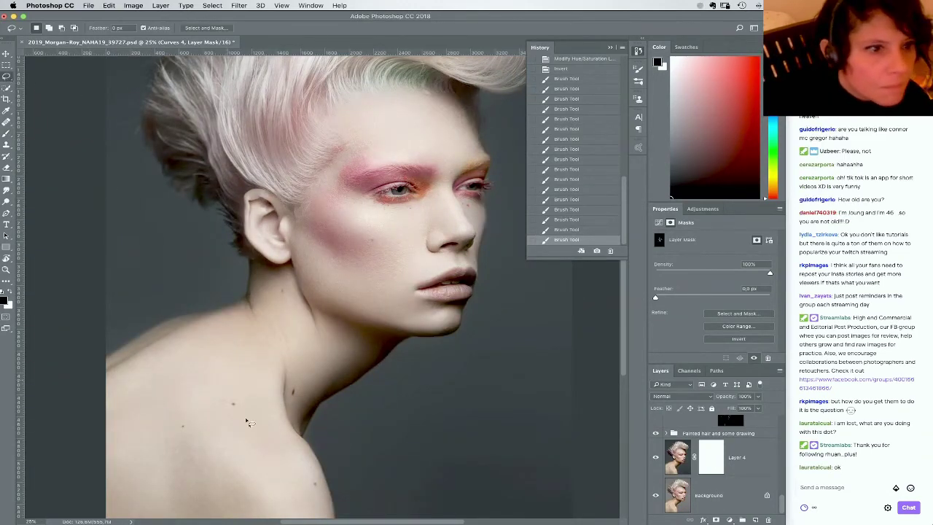
mouse_move(244, 405)
left_mouse_down()
mouse_move(222, 402)
mouse_move(243, 410)
left_mouse_up()
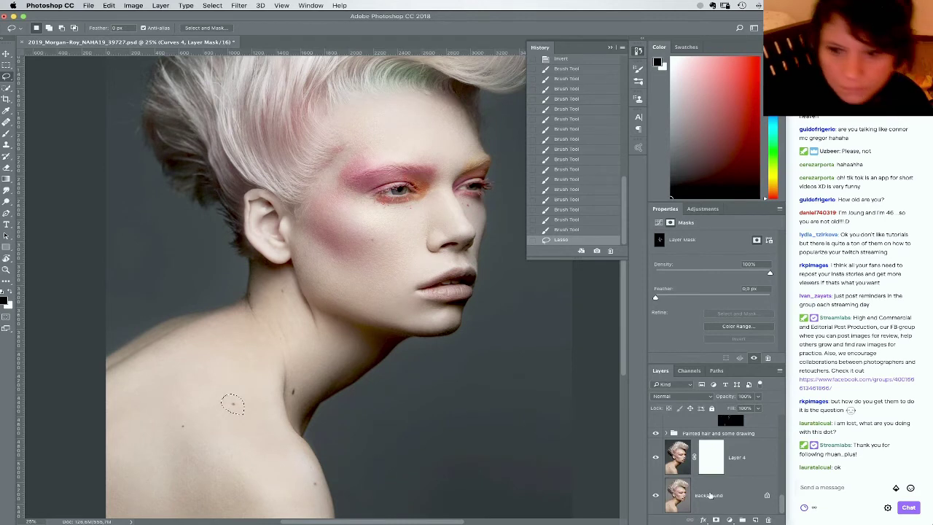
left_click(684, 467)
key("super+c")
key("super+v")
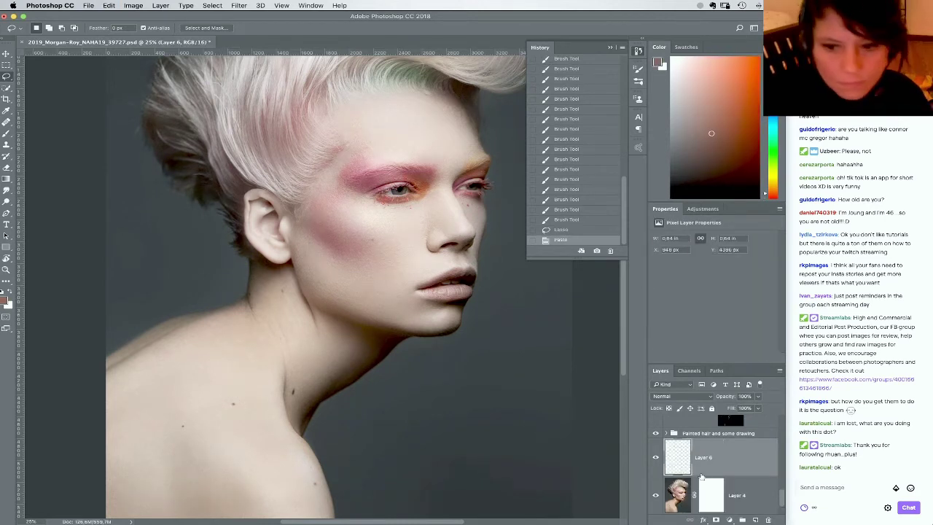
Transform the copied mole to about 77% size on the upper cheek and set its layer's blend mode to Darken
left_click(108, 5)
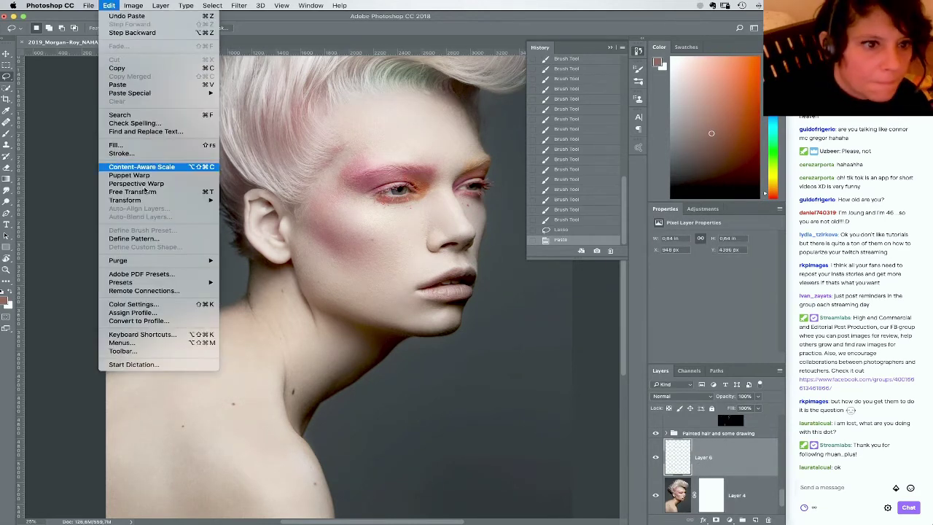
left_click(148, 193)
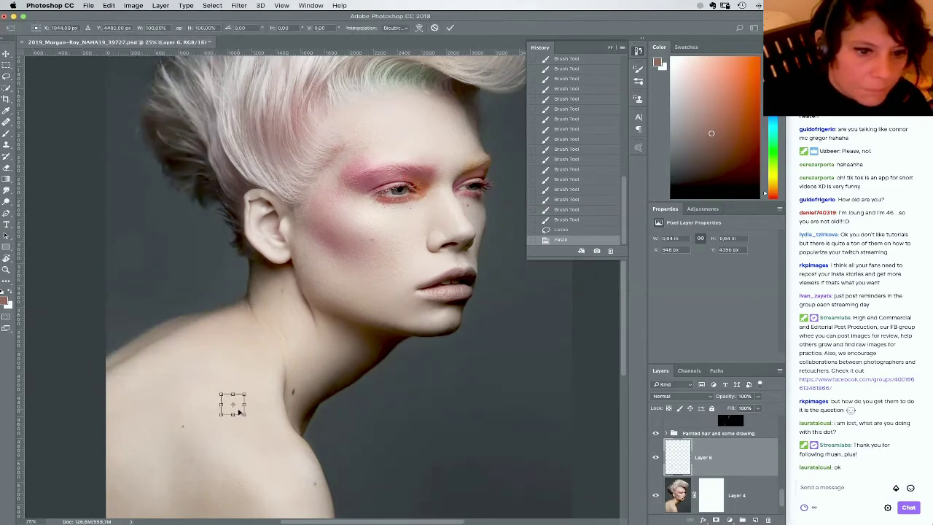
left_click_drag(239, 412, 329, 229)
left_click_drag(335, 224, 323, 215)
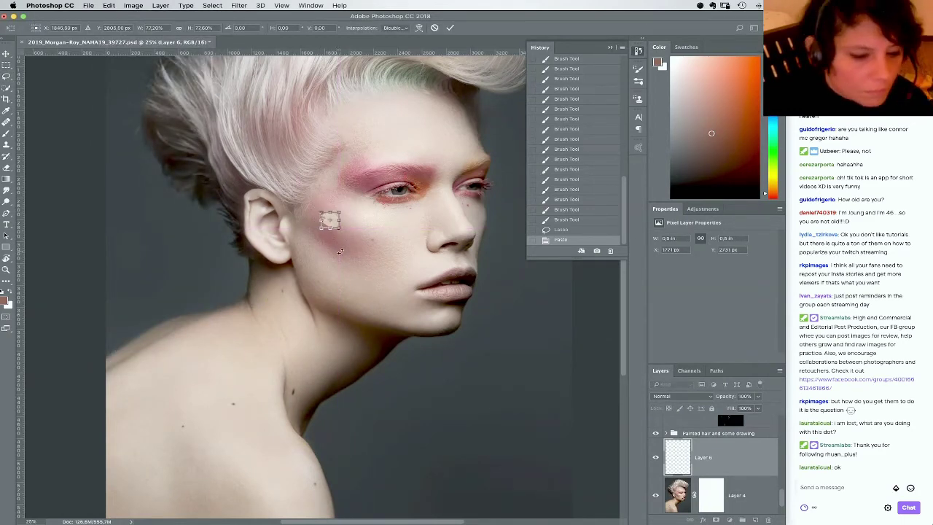
key("Return")
left_click(663, 397)
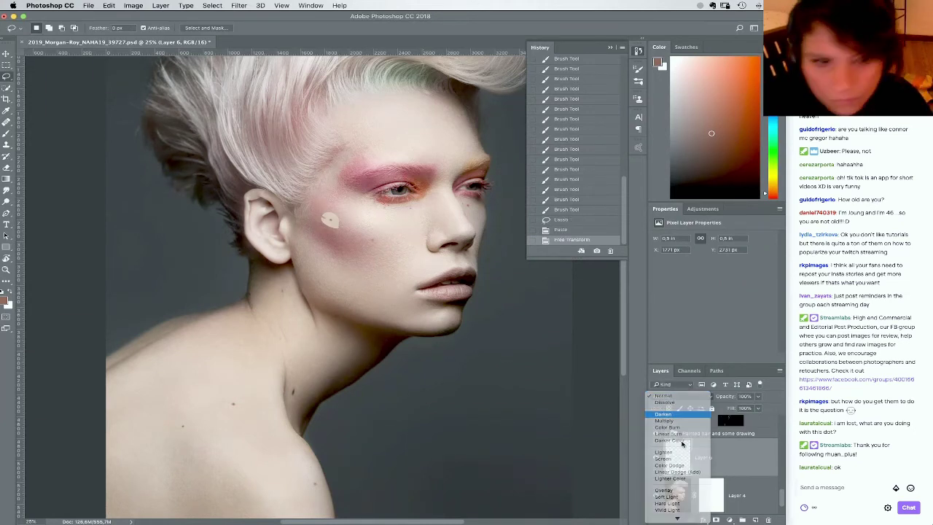
left_click(673, 419)
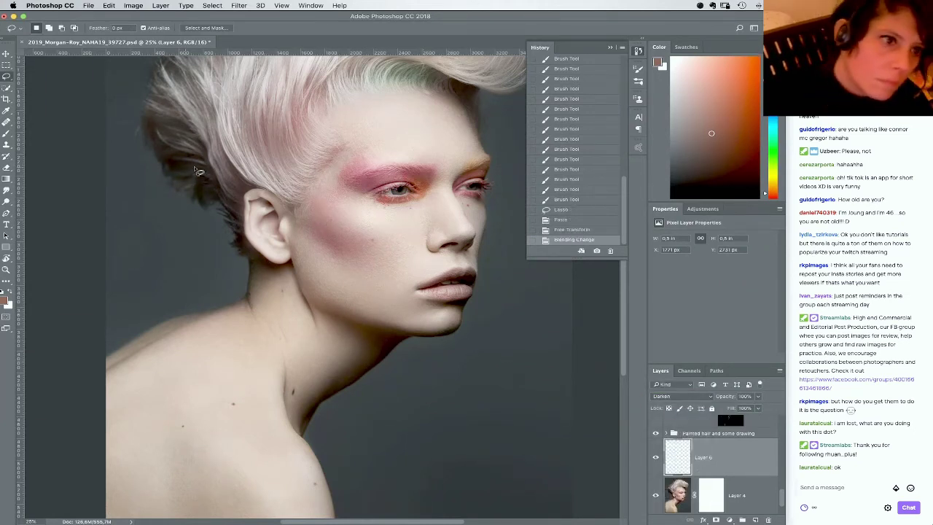
Move the copied mole higher on the cheek near the temple and enlarge its patch to about 0.7 in
left_click(6, 54)
left_click_drag(347, 255, 333, 227)
left_click(109, 5)
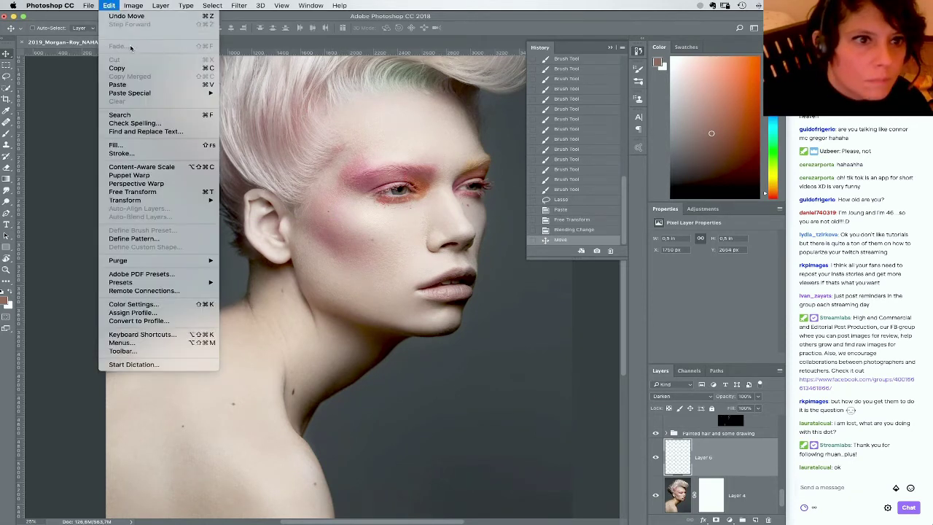
left_click(145, 183)
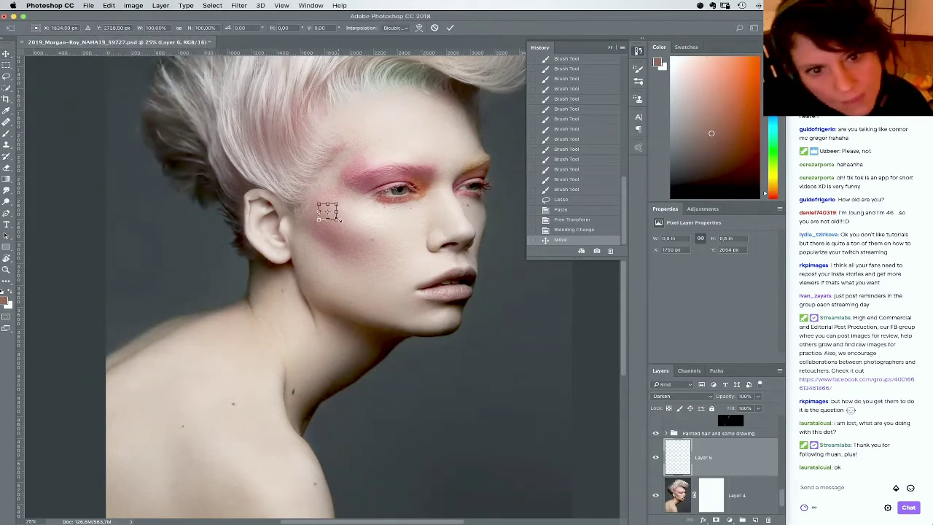
left_click_drag(338, 219, 340, 224)
key("Return")
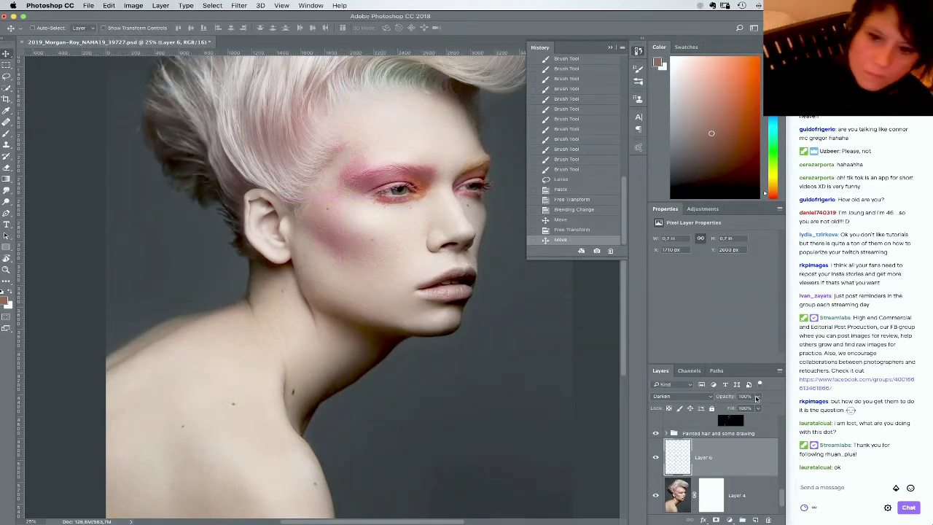
left_click_drag(756, 397, 770, 412)
Clip a Hue/Saturation adjustment to the mole layer with Colorize enabled, hue 13, saturation about 29 and lightness 0
left_click(7, 269)
left_click(333, 202)
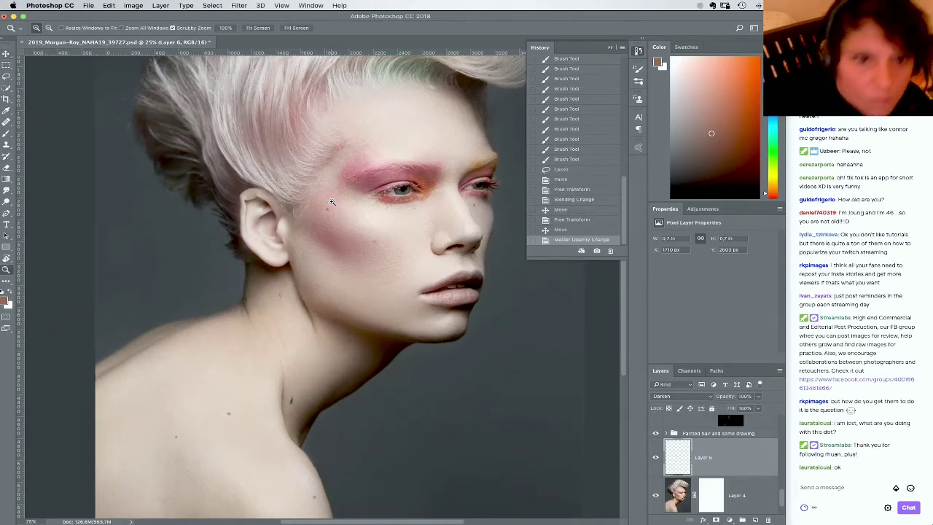
left_click_drag(333, 202, 331, 205)
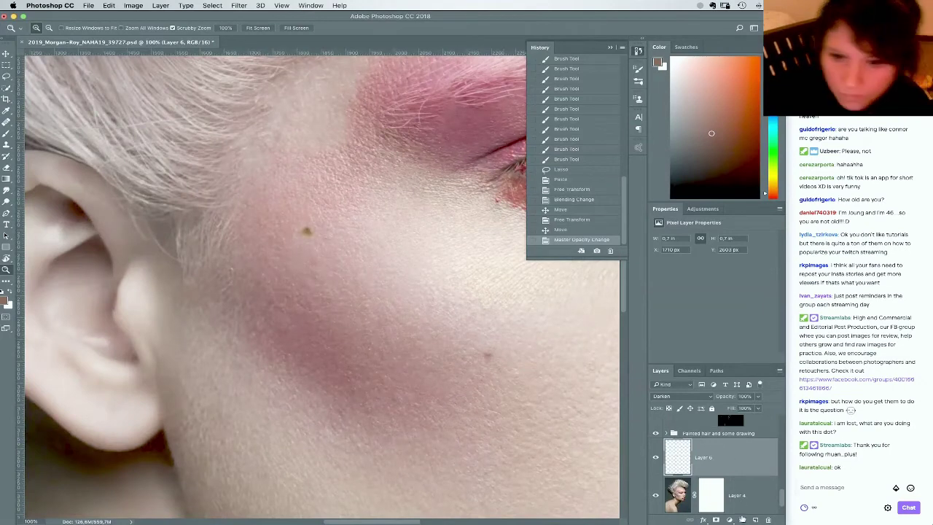
left_click(729, 519)
left_click(758, 421)
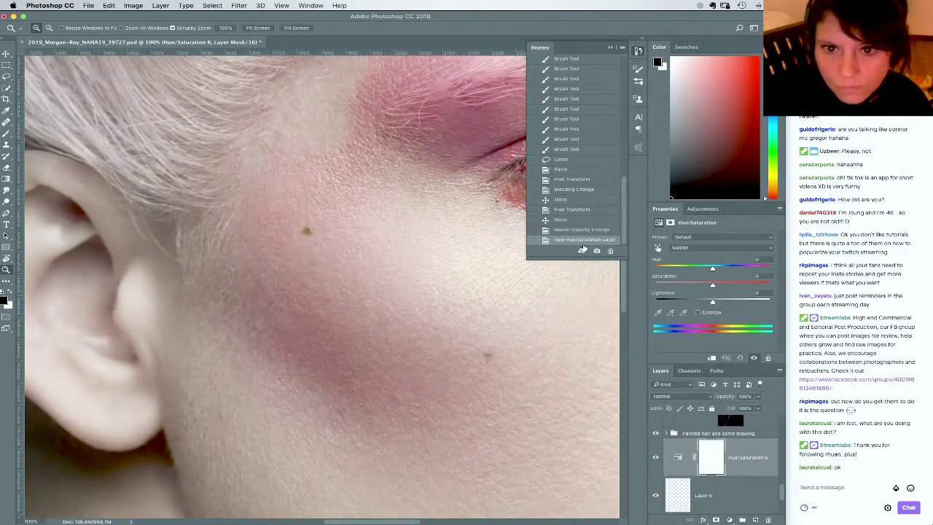
left_click(711, 357)
left_click(697, 311)
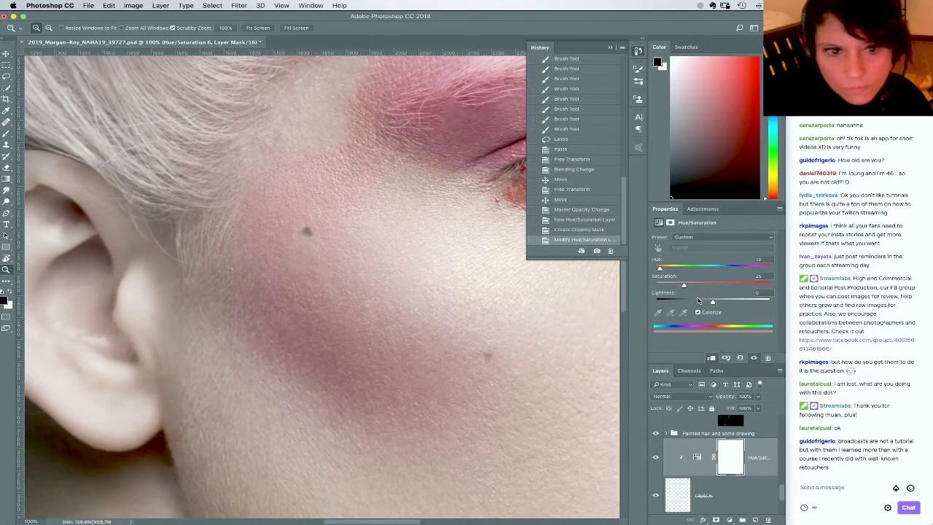
left_click_drag(684, 284, 706, 286)
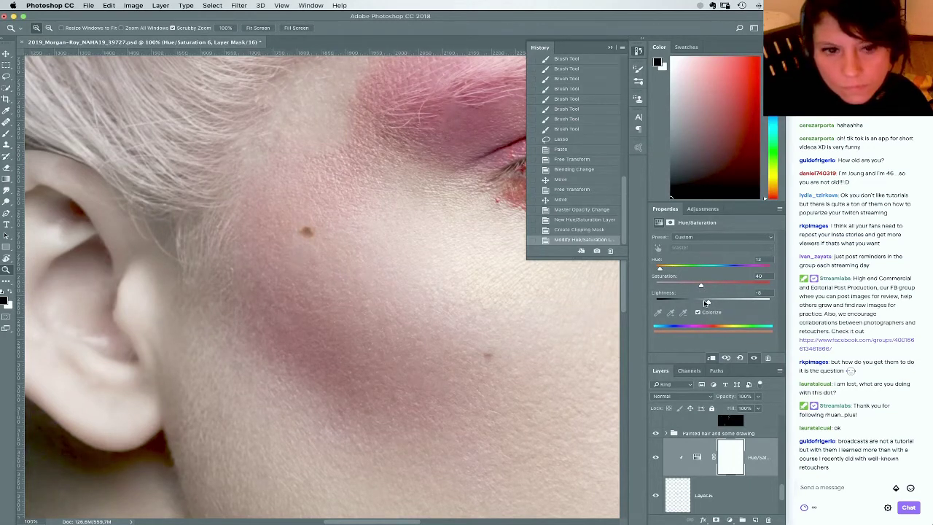
left_click_drag(706, 302, 712, 302)
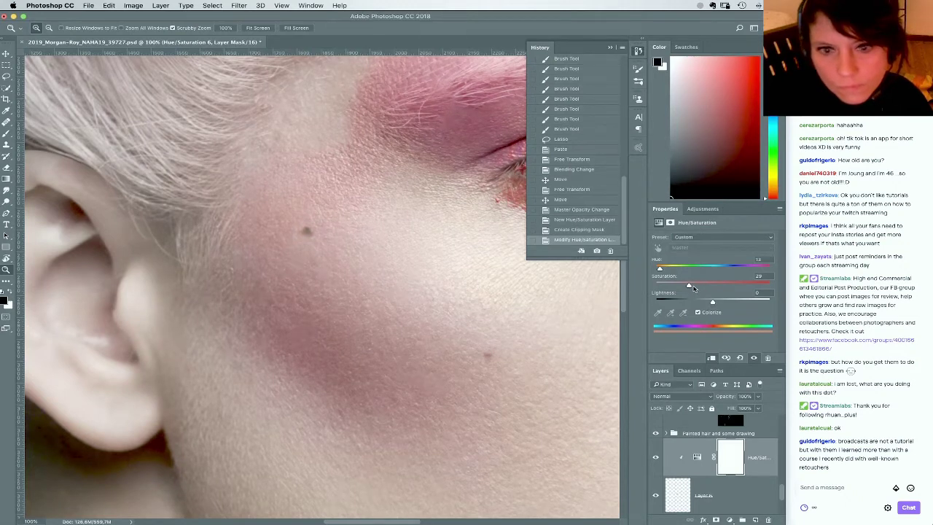
Lower the opacity of the mole layer, Layer 6, to 75%
left_click(697, 486)
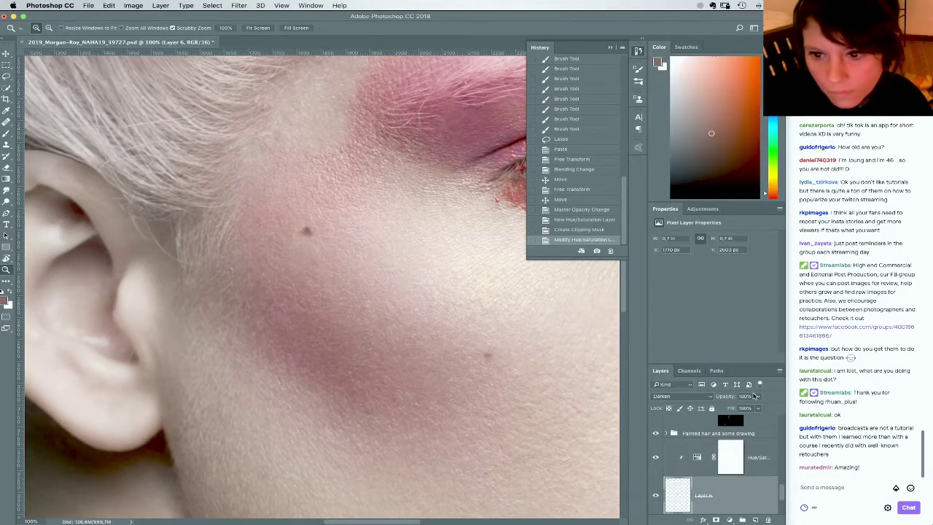
left_click(757, 396)
left_click_drag(750, 409, 749, 406)
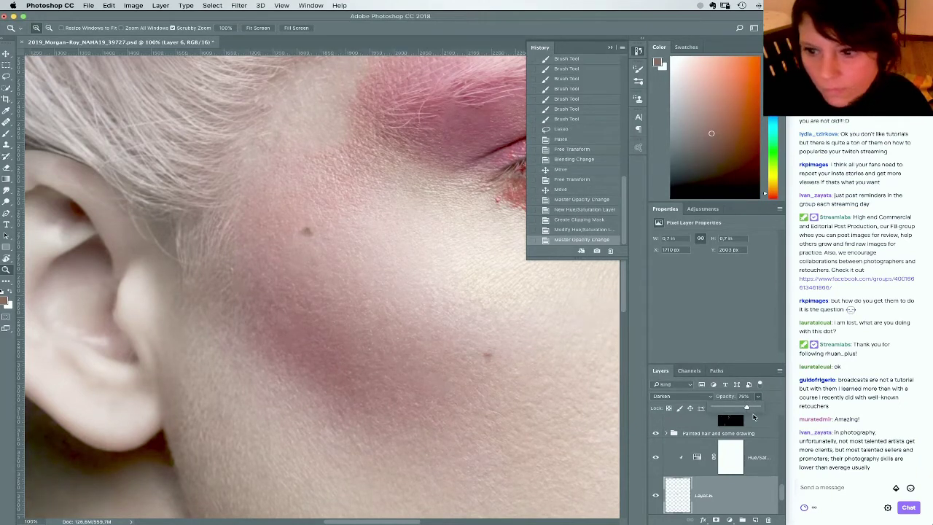
Compare the whole portrait with the Background layer shown alone, and restore all layers
right_click(285, 188)
left_click(295, 195)
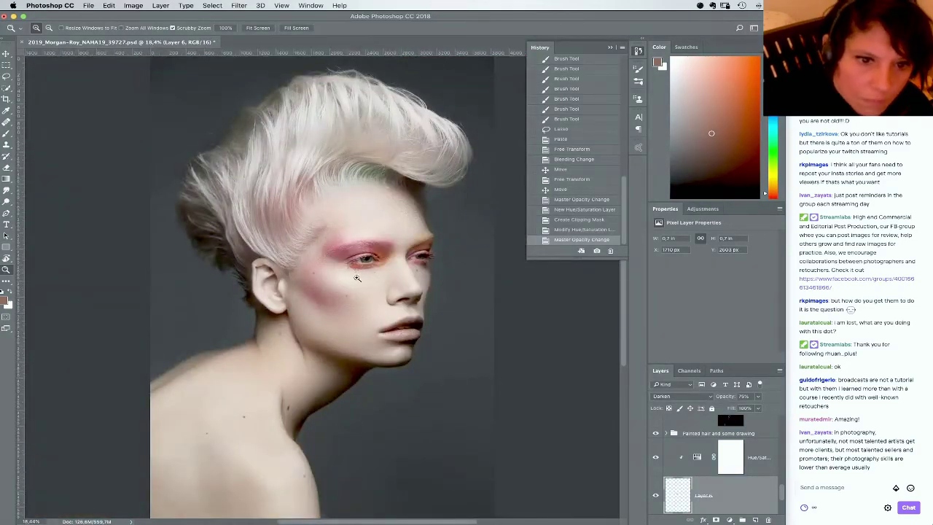
scroll(782, 496, "down", 2)
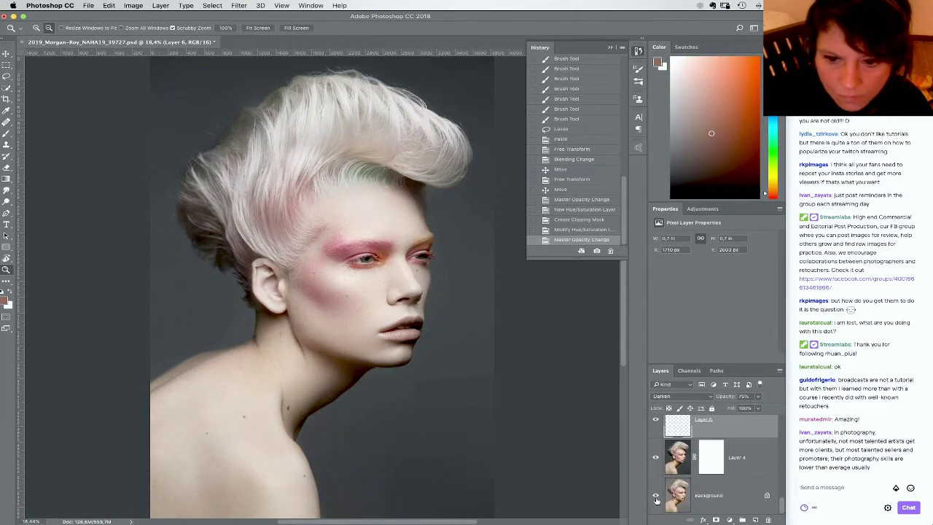
left_click(656, 497, "alt")
left_click(656, 498, "alt")
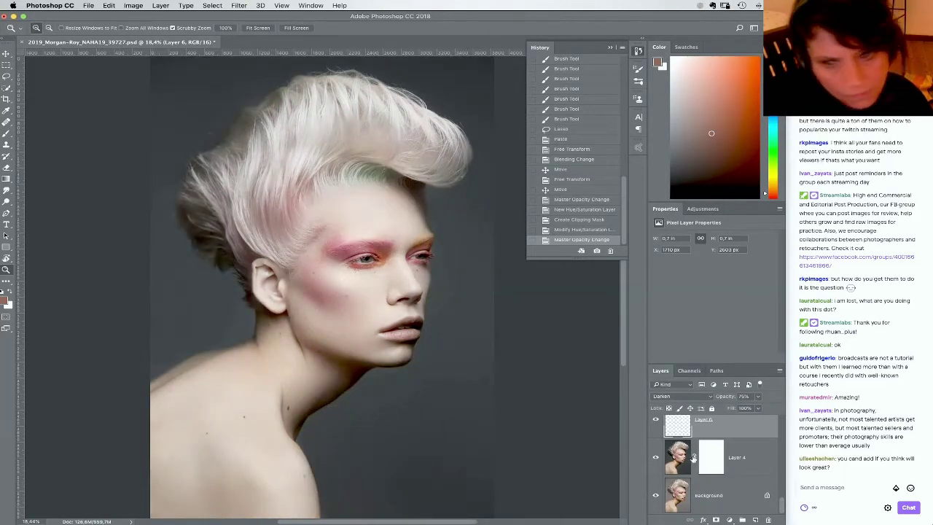
Reposition the copied mole closer to the eye, at about X 1832 px and Y 2640 px
key("v")
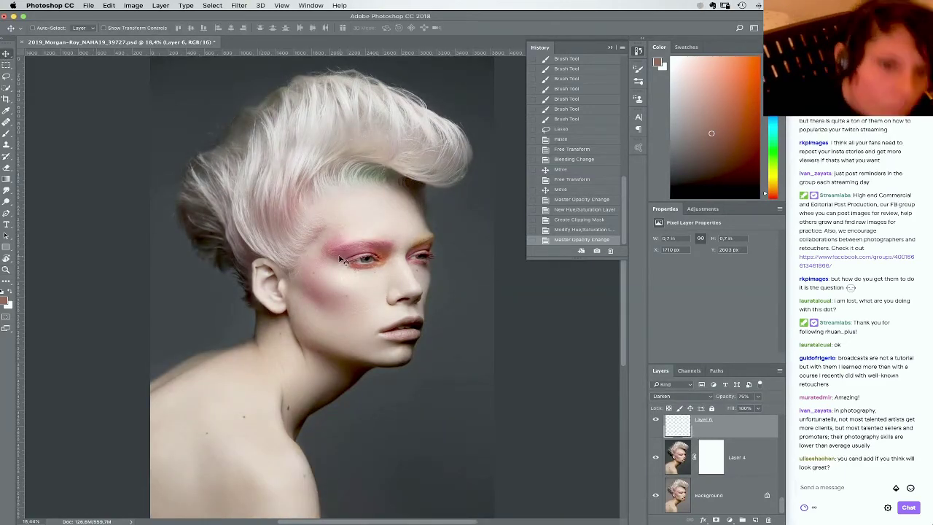
left_click_drag(340, 255, 348, 260)
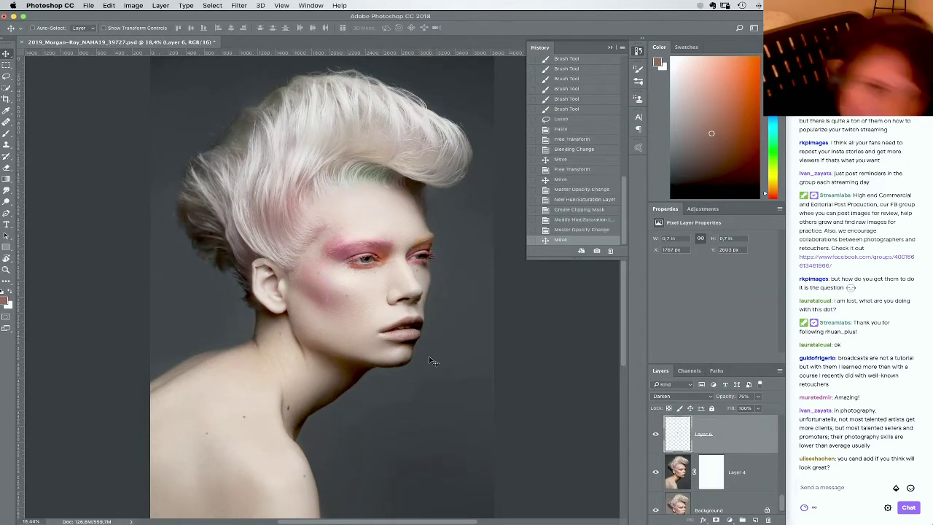
left_click_drag(335, 291, 339, 294)
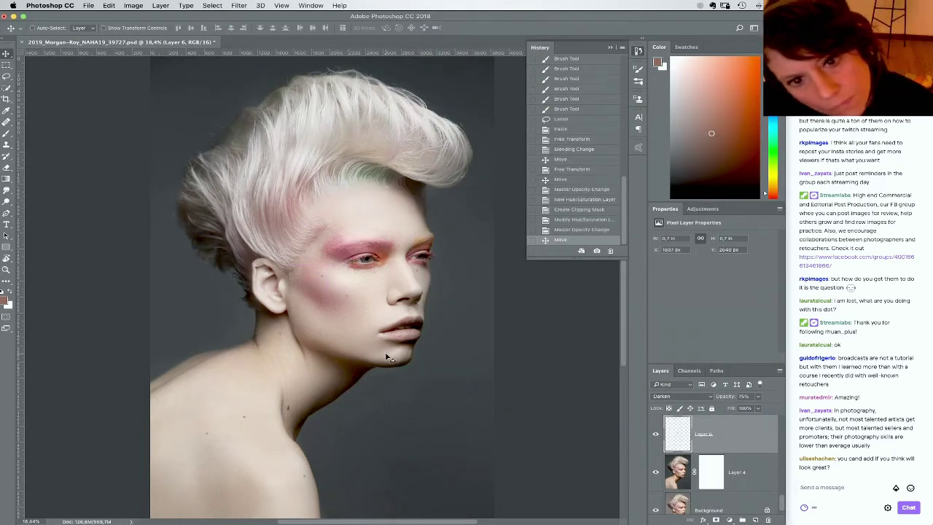
key("shift+Right")
key("shift+Right")
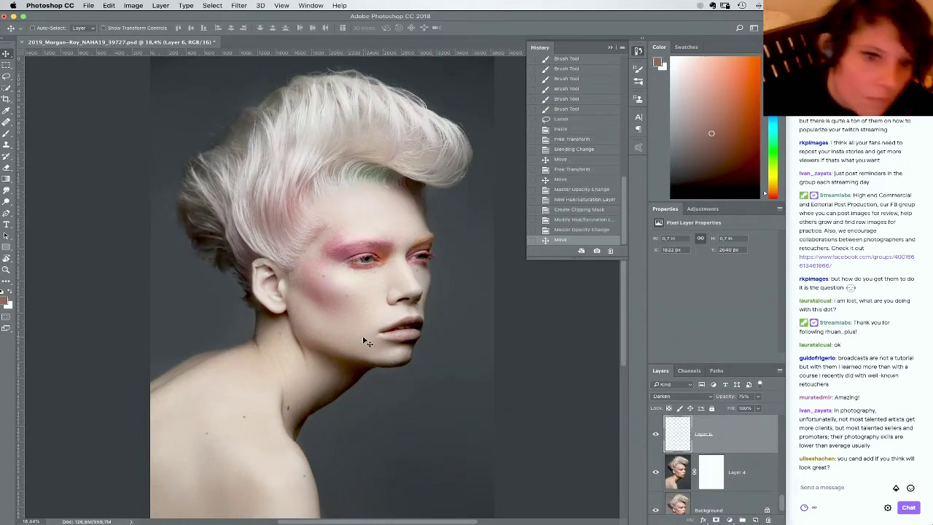
Erase the leftover skin around the copied mole on Layer 6 with the Eraser at 100% opacity
key("b")
right_click(349, 296)
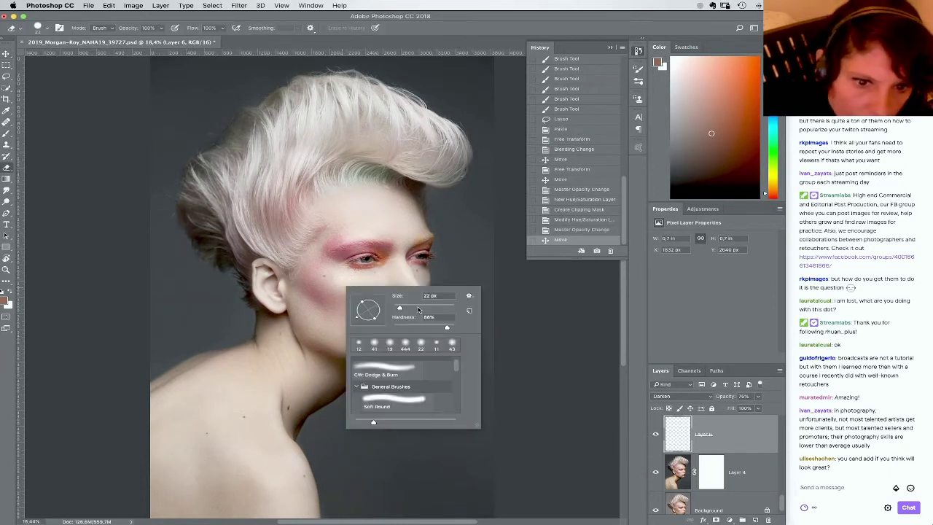
left_click(334, 279)
left_click(332, 269)
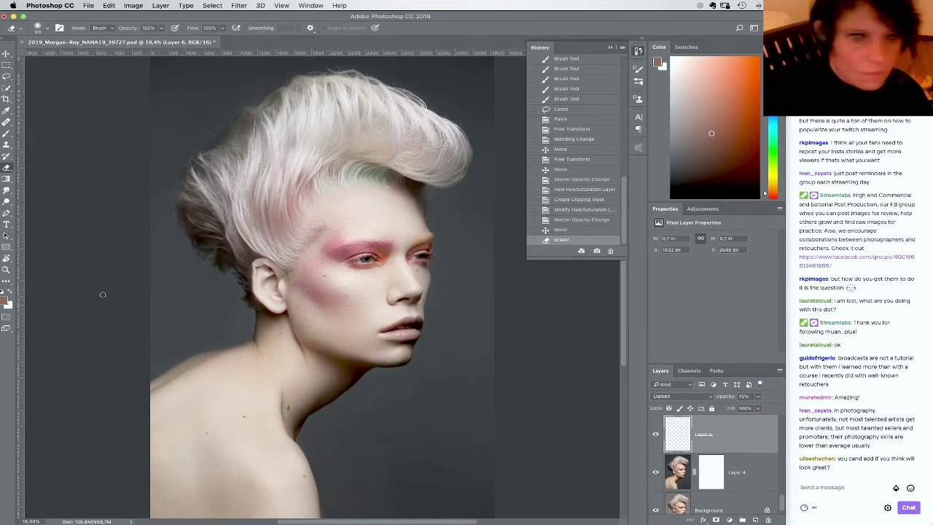
Add a Curves adjustment clipped to the mole layer and raise its RGB midtones slightly to lighten the mole
key("z")
left_click(321, 293)
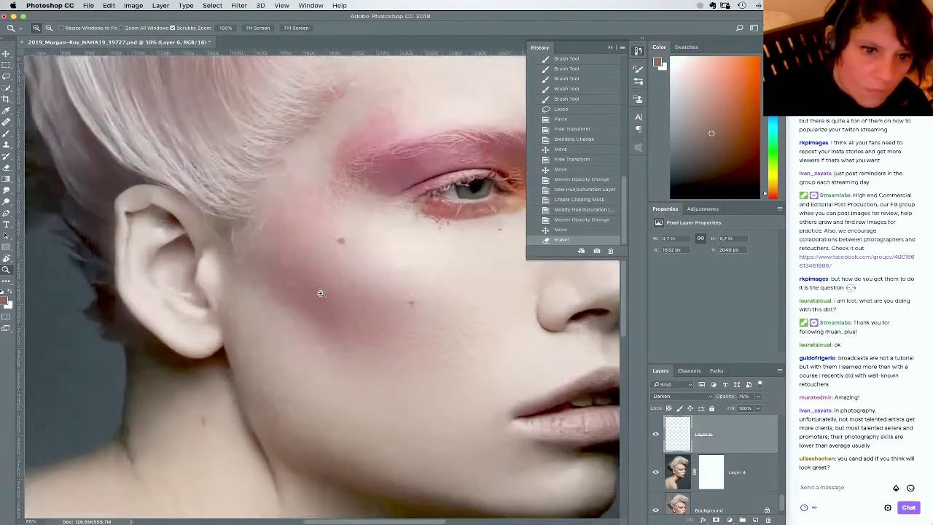
left_click(321, 293)
left_click(729, 519)
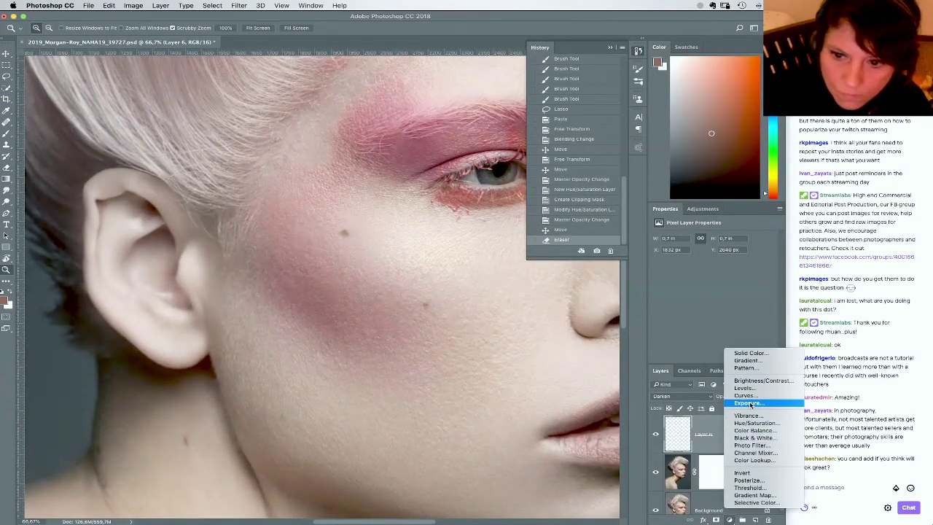
left_click(751, 395)
left_click_drag(718, 305, 716, 298)
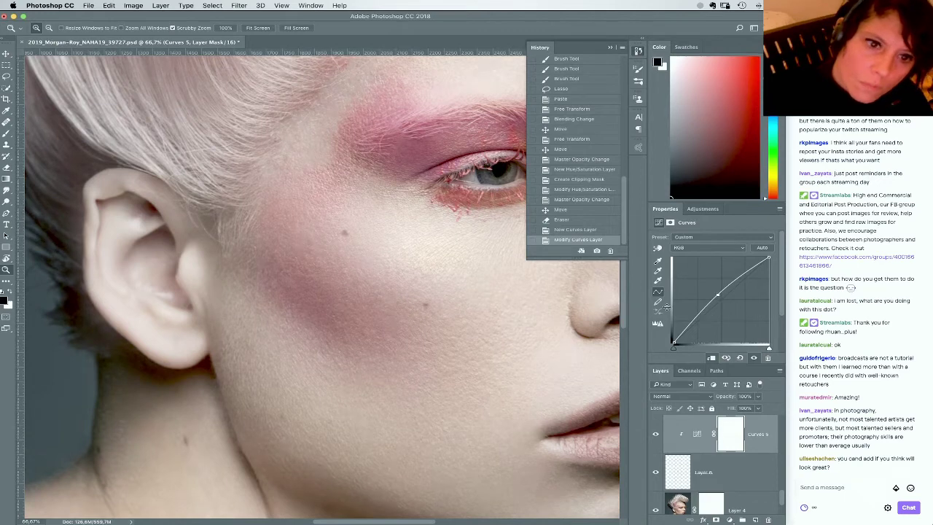
Add 4% Gaussian monochromatic noise to the copied mole on Layer 6
key("alt+bracketleft")
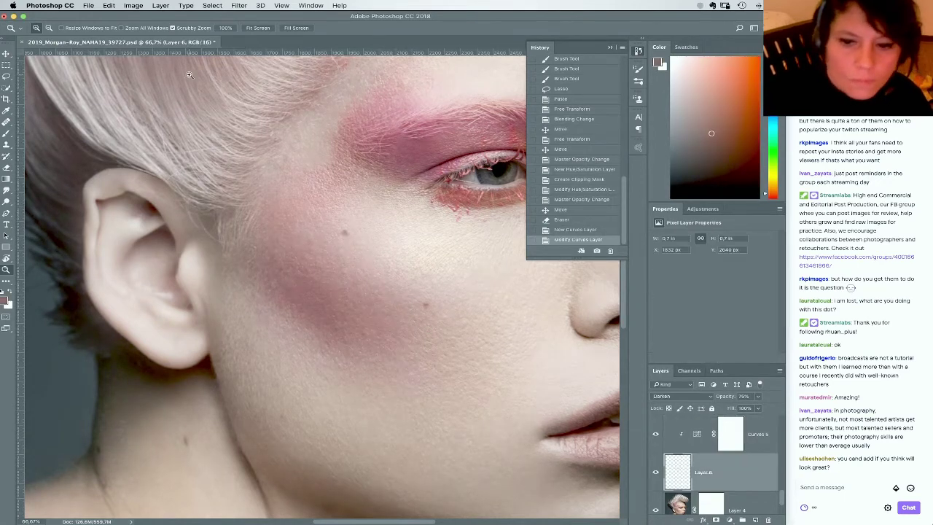
left_click(234, 5)
mouse_move(306, 134)
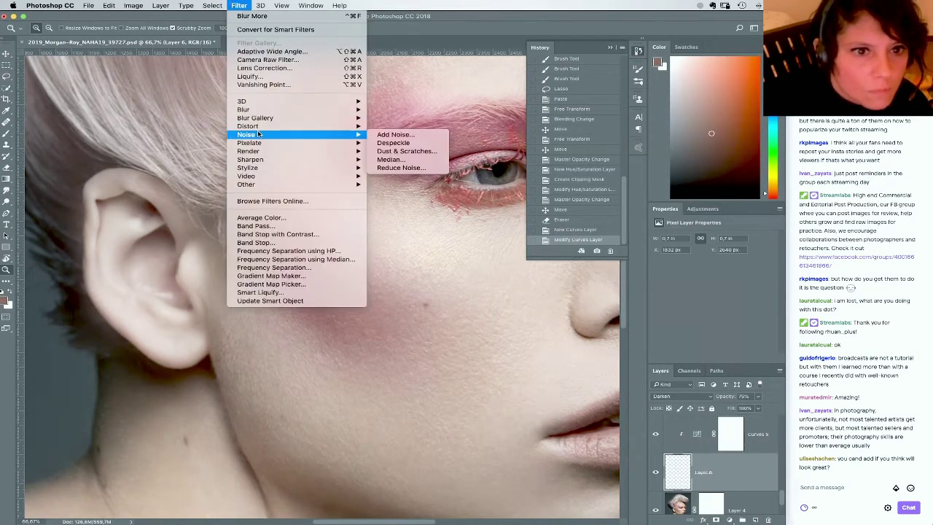
left_click(391, 135)
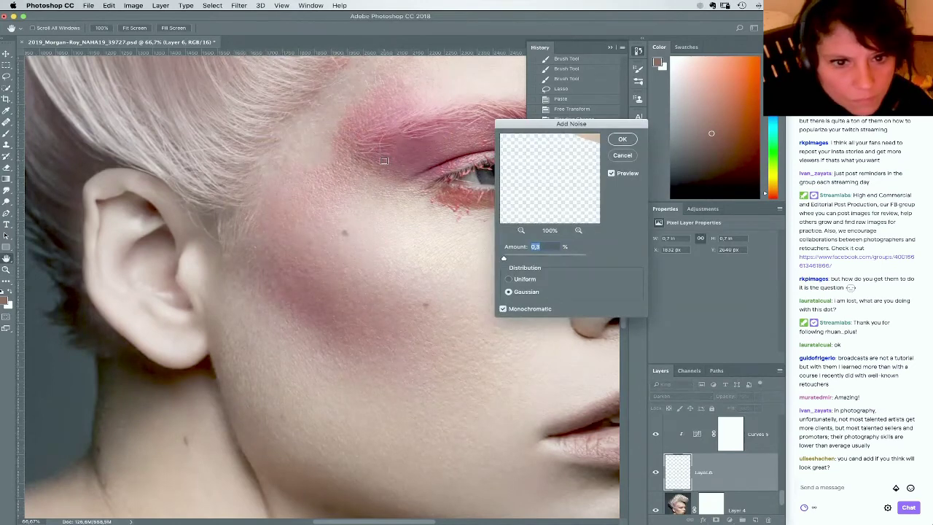
type("4")
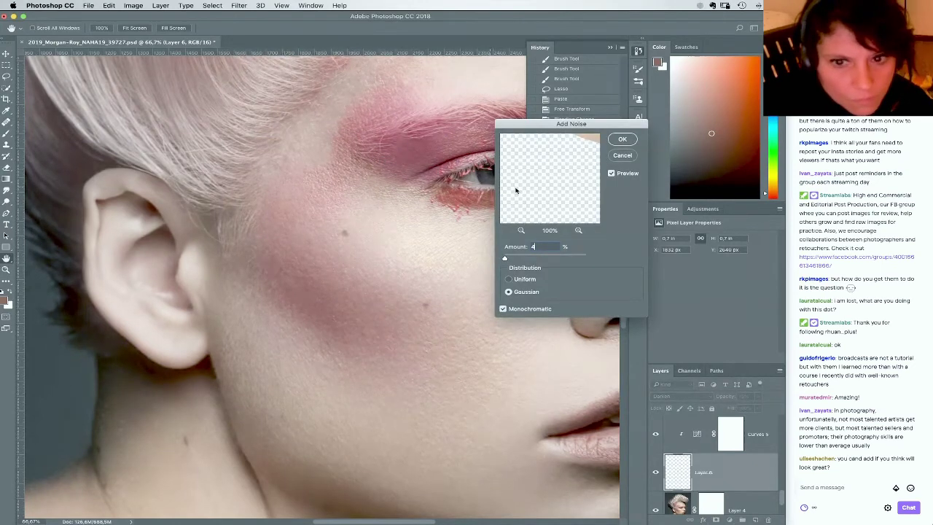
left_click(619, 139)
Soften the mole on Layer 6 with the Blur More filter
left_click(241, 6)
mouse_move(264, 109)
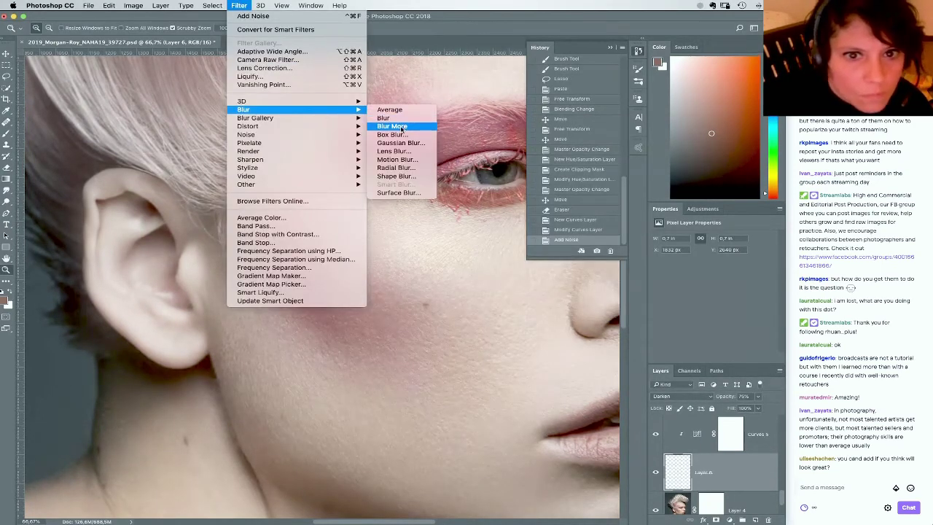
left_click(401, 129)
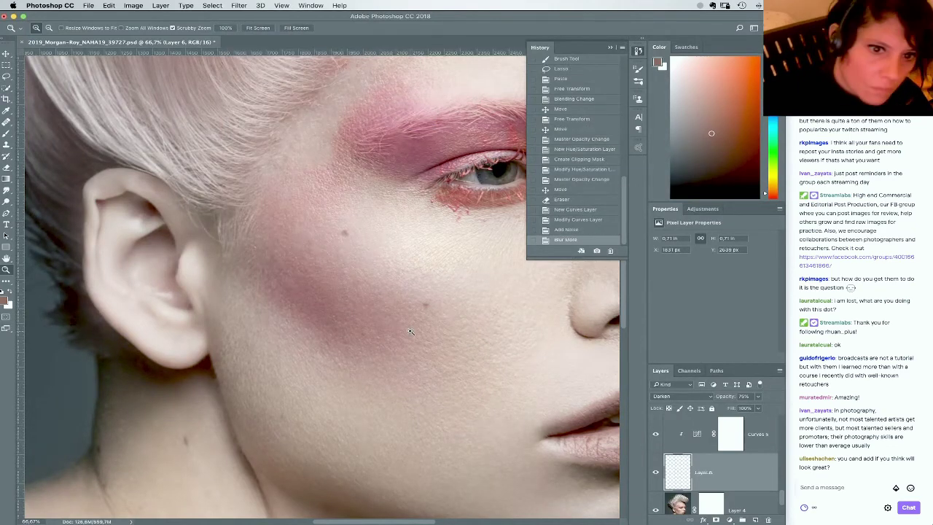
Compare the whole retouched portrait with the Background layer shown alone, and restore all layers
key("super+minus")
key("super+minus")
key("super+minus")
key("super+minus")
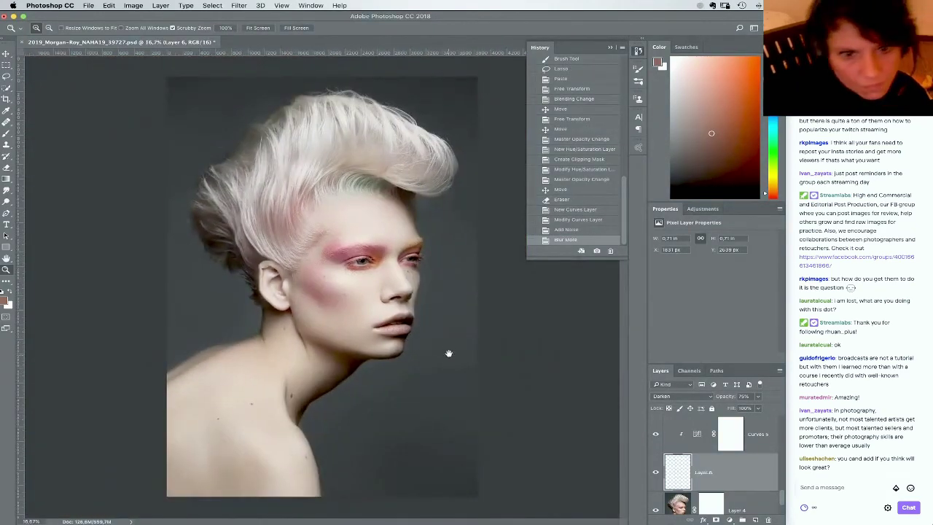
scroll(783, 496, "down", 3)
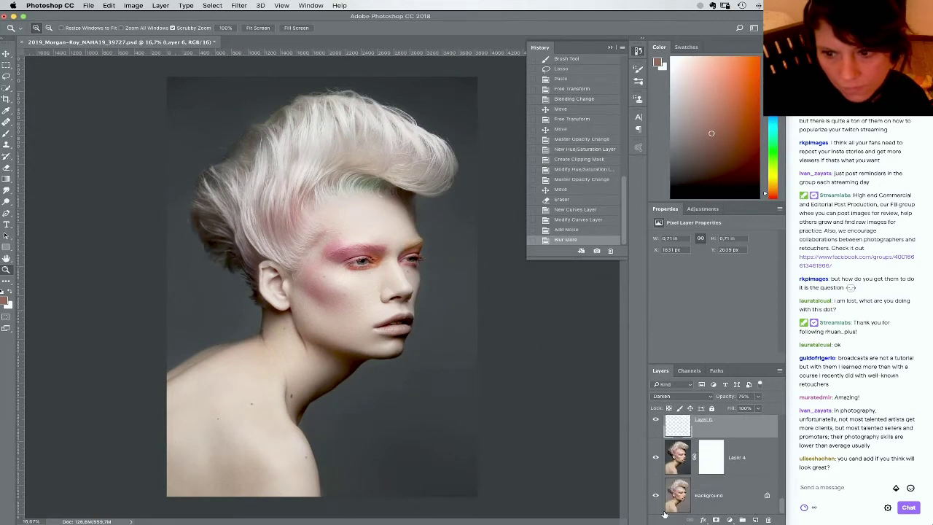
left_click(656, 495, "alt")
left_click(656, 495, "alt")
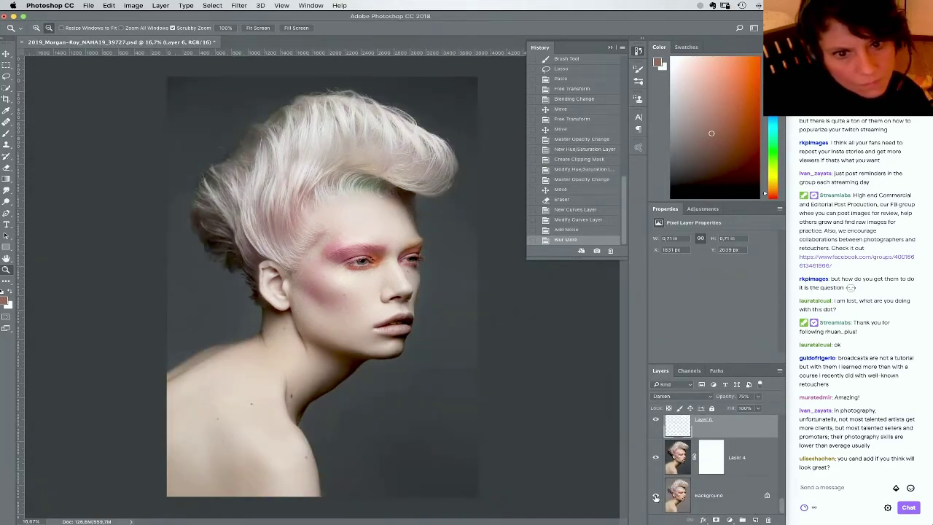
left_click(656, 495, "alt")
left_click(655, 496, "alt")
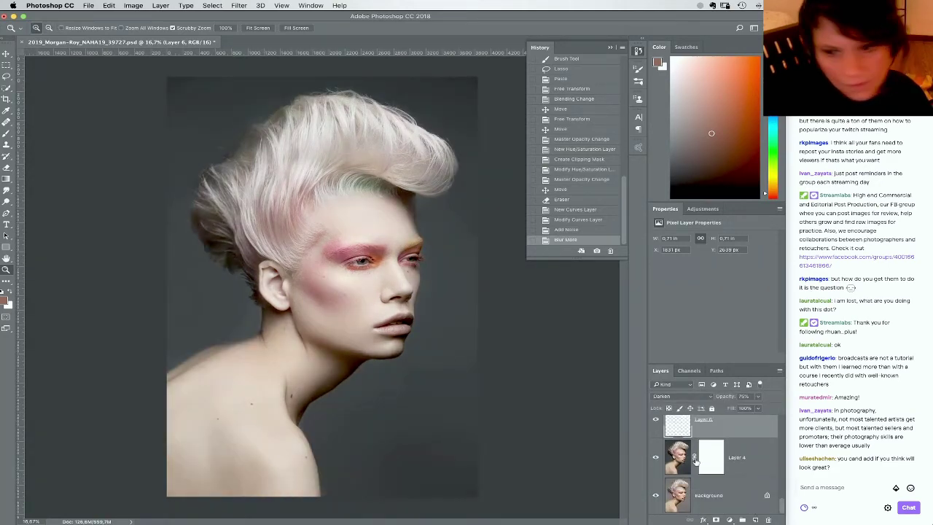
Try to move the copied mole slightly lower on the cheek, and undo the move
left_click(6, 54)
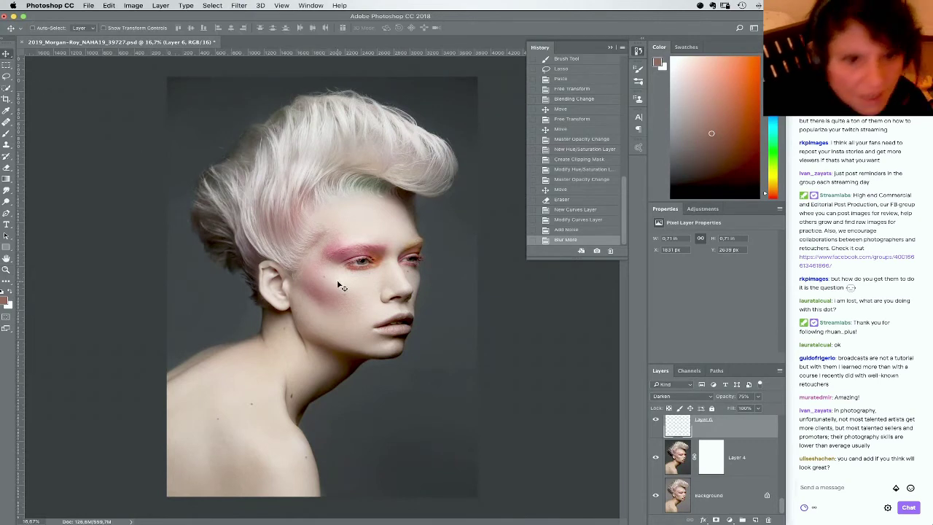
left_click_drag(337, 281, 337, 286)
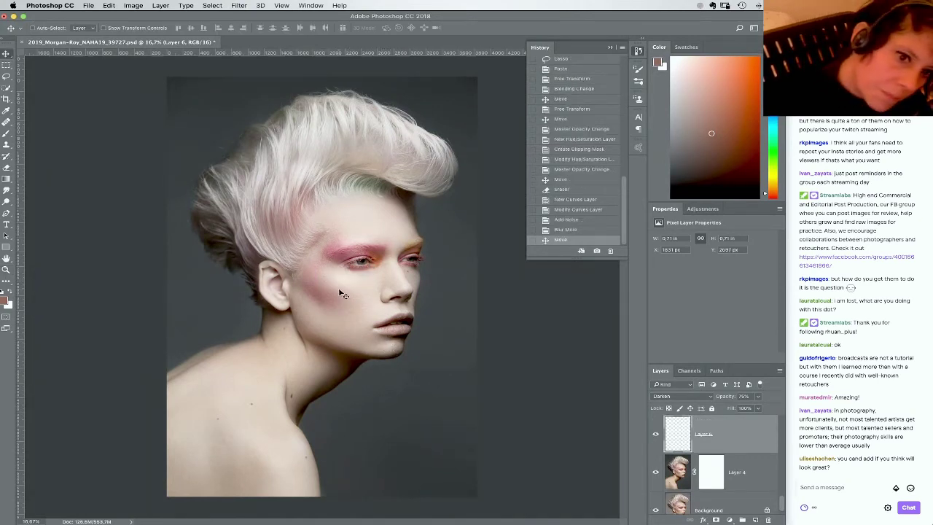
key("super+z")
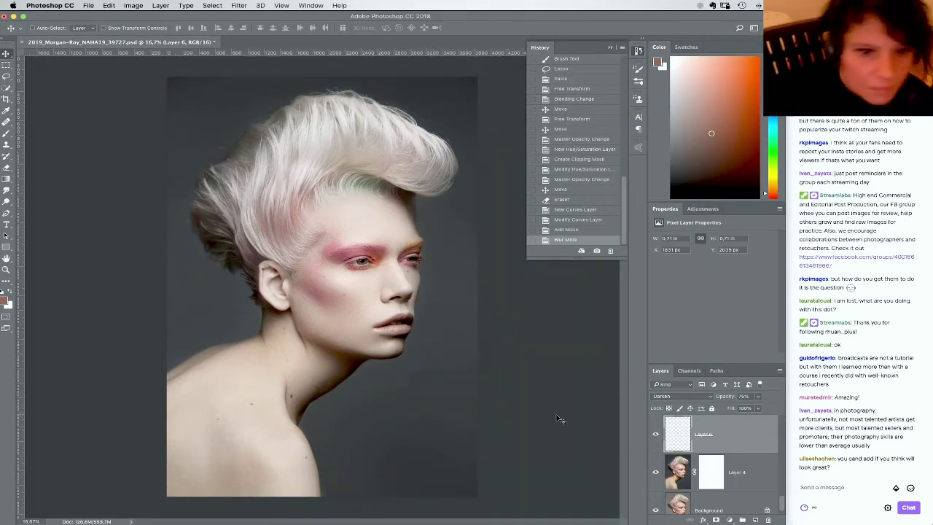
Check the before and after of the portrait again by repeatedly isolating the Background layer and bringing all layers back
scroll(728, 495, "down", 1)
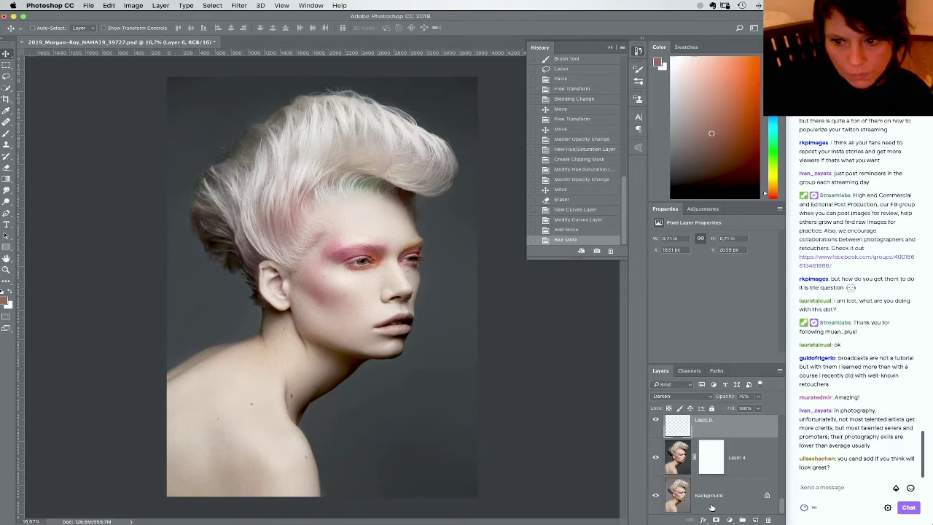
left_click(656, 495, "alt")
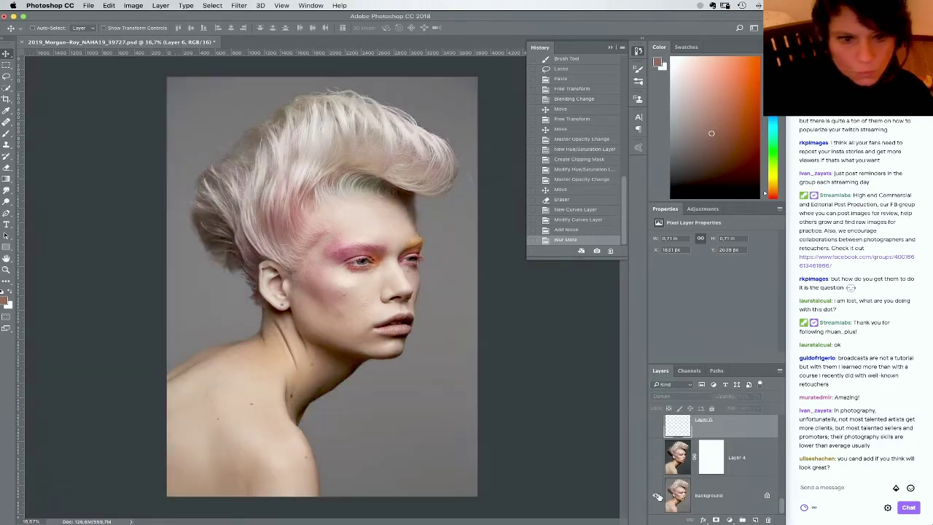
left_click(657, 497, "alt")
left_click(655, 495, "alt")
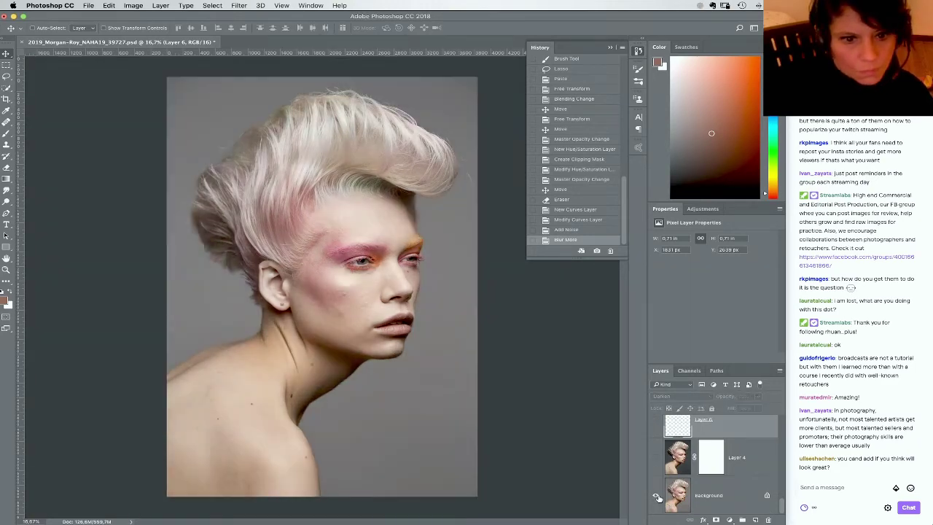
left_click(657, 497, "alt")
left_click(656, 496, "alt")
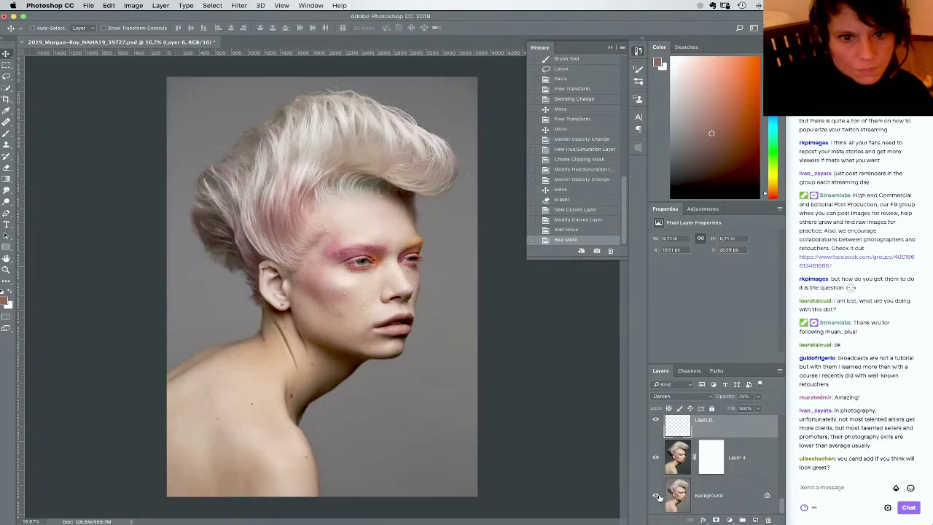
left_click(657, 497, "alt")
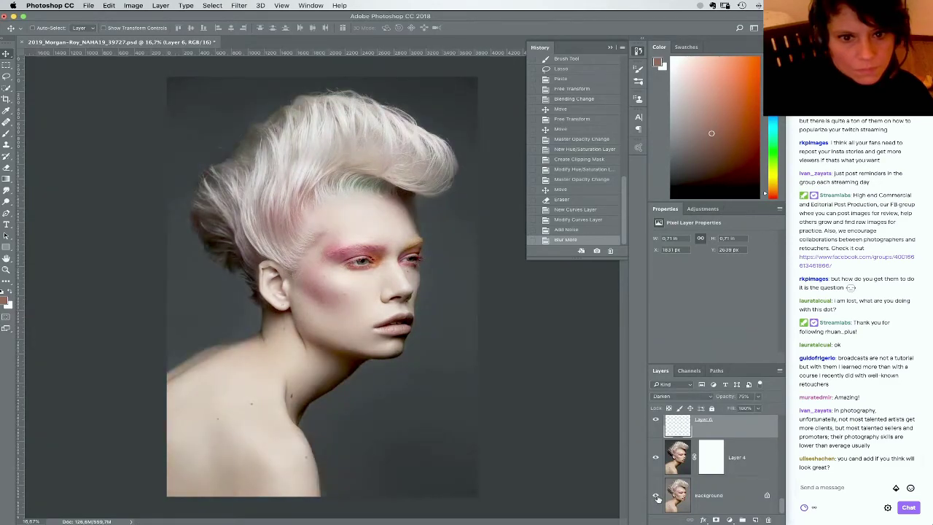
left_click(655, 495, "alt")
left_click(656, 497, "alt")
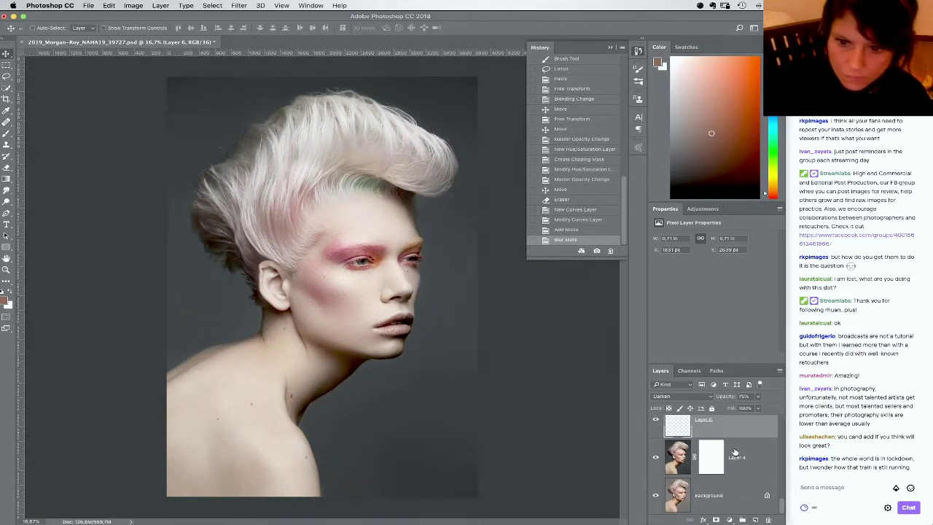
Paint white over the shoulder on the Curves 4 mask with a soft 3200 px brush at 26% opacity
left_click_drag(781, 503, 781, 475)
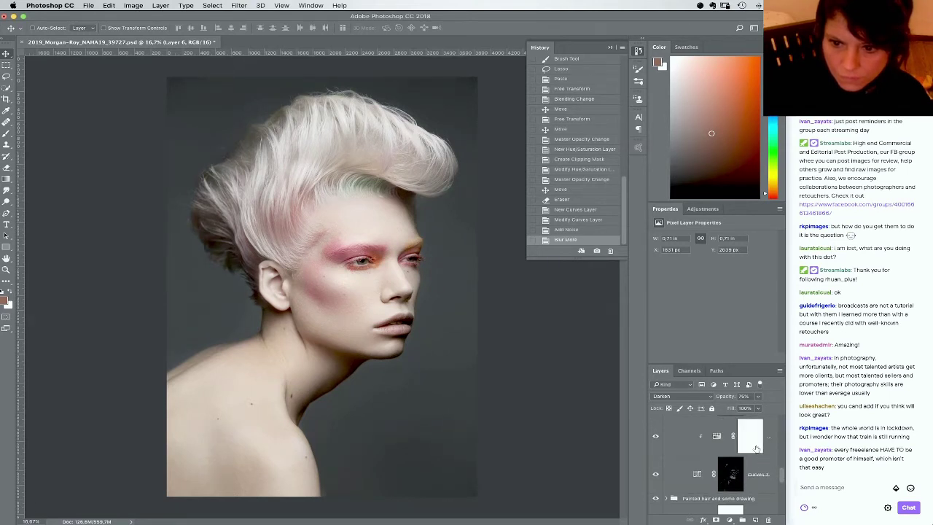
left_click_drag(781, 479, 781, 475)
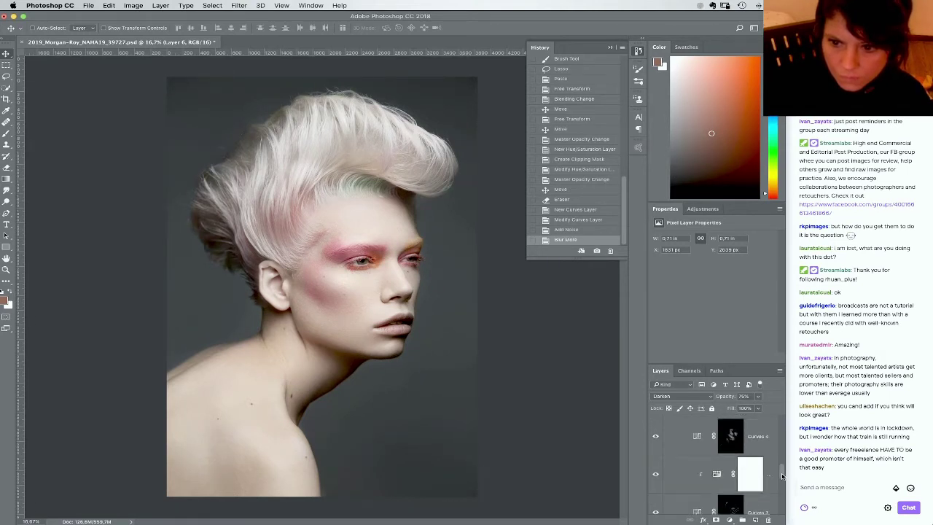
left_click(736, 443)
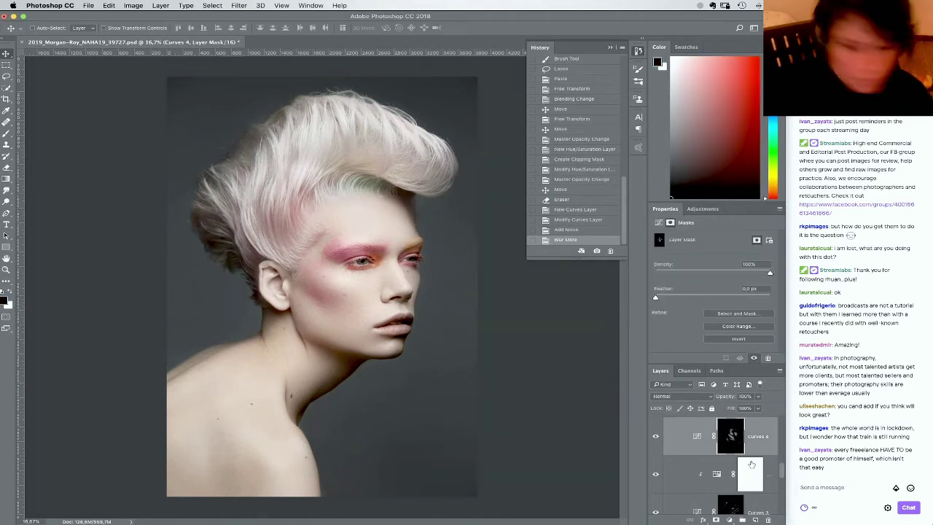
key("b")
key("x")
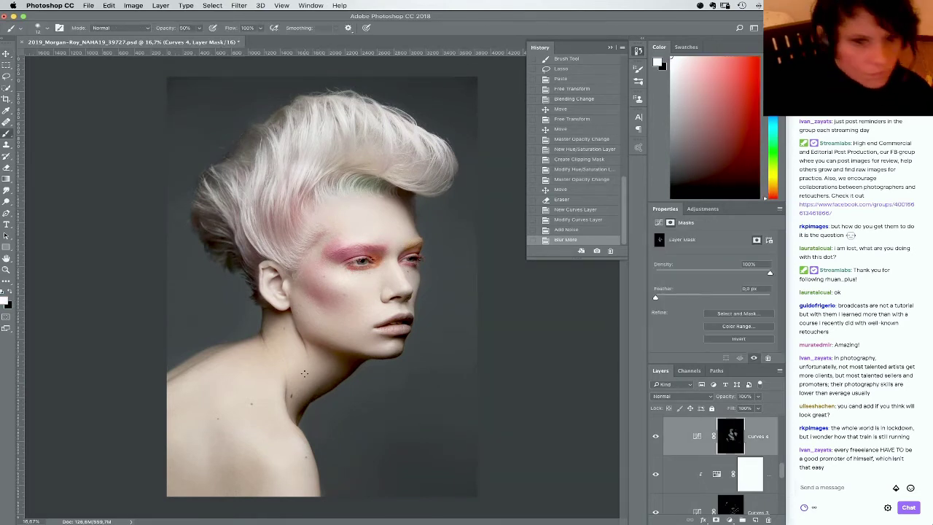
right_click(318, 398)
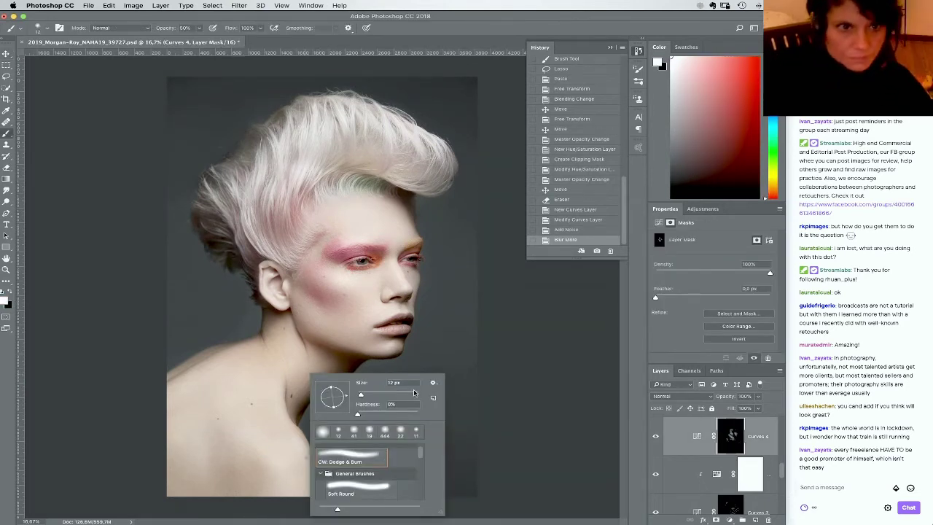
left_click_drag(413, 394, 416, 395)
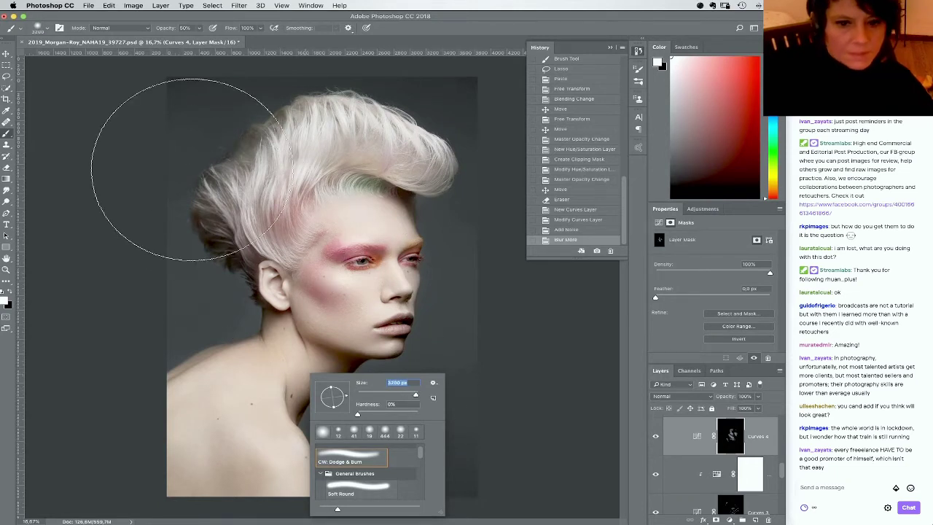
left_click(196, 29)
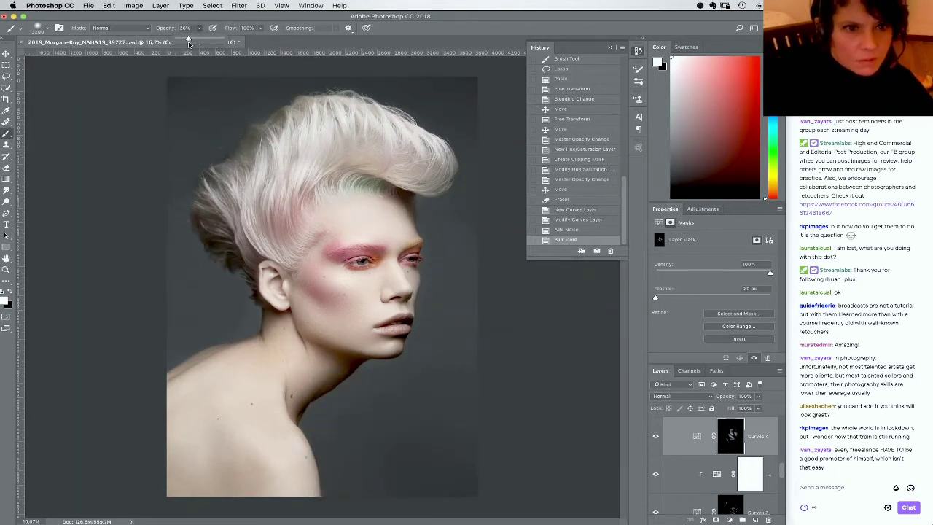
left_click(229, 420)
left_click(231, 417)
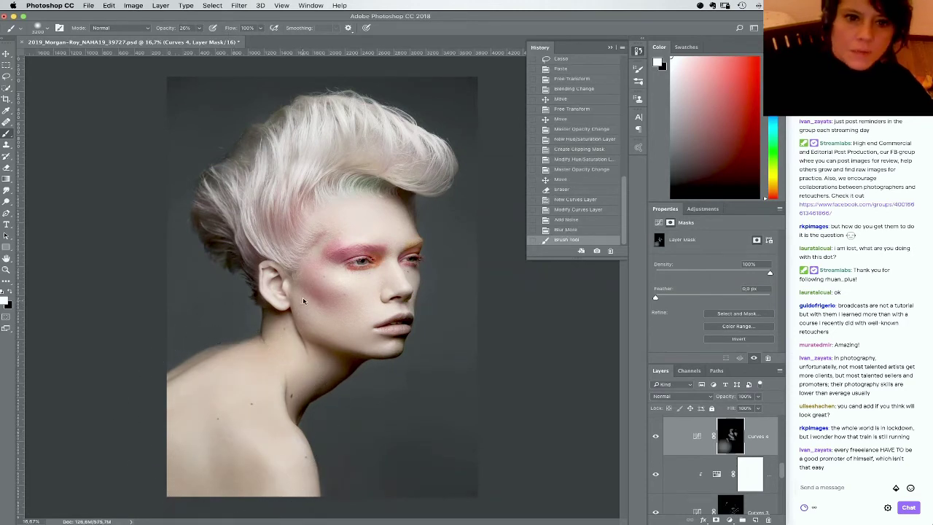
Paint white over the forehead and front hairline on the Curves 4 mask with a 1400 px brush at 10% opacity
right_click(310, 313)
left_click_drag(415, 336, 397, 336)
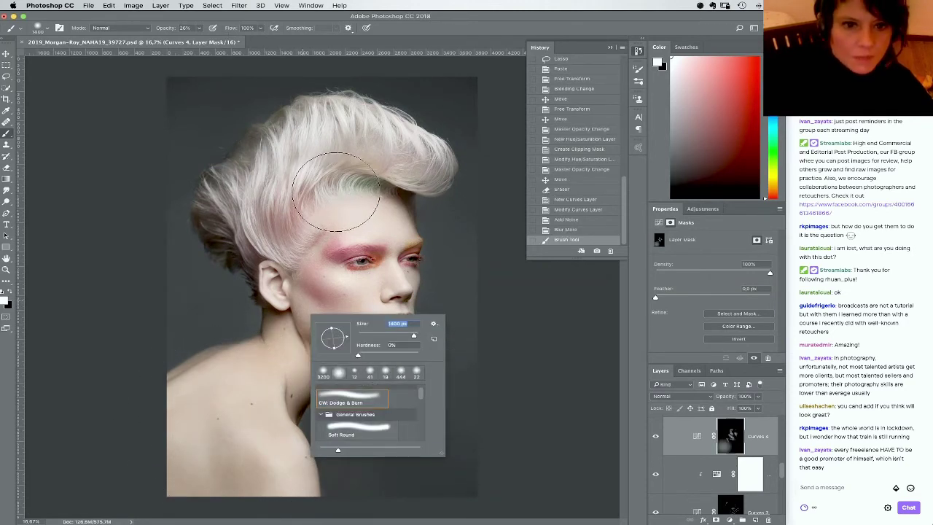
left_click(338, 184)
key("super+z")
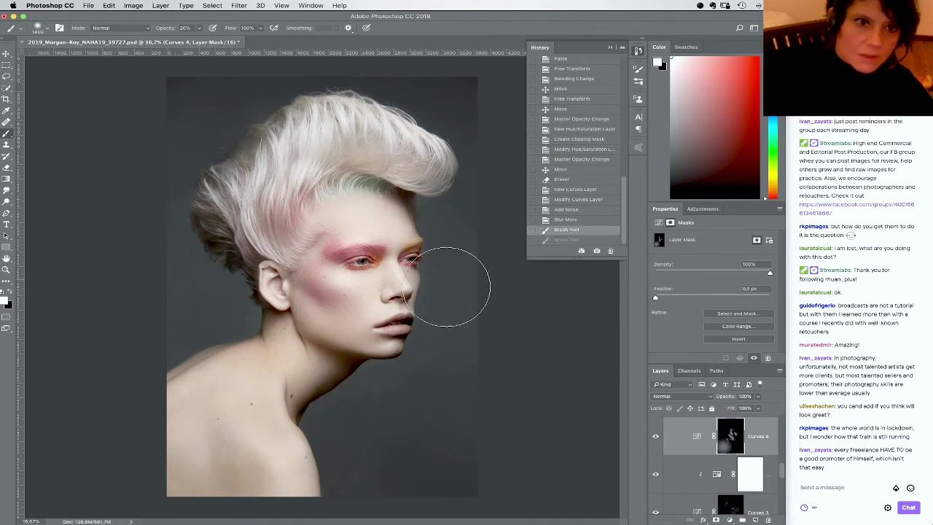
key("1")
left_click(340, 198)
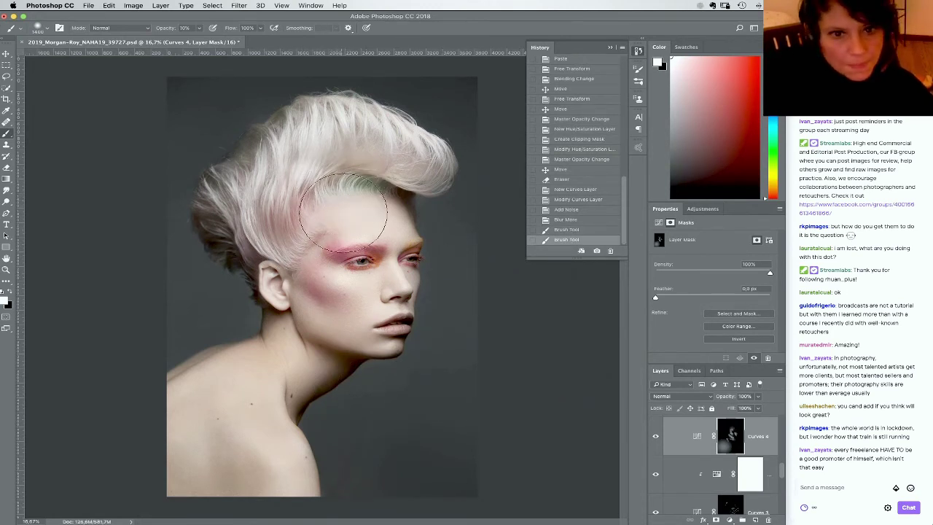
left_click(340, 195)
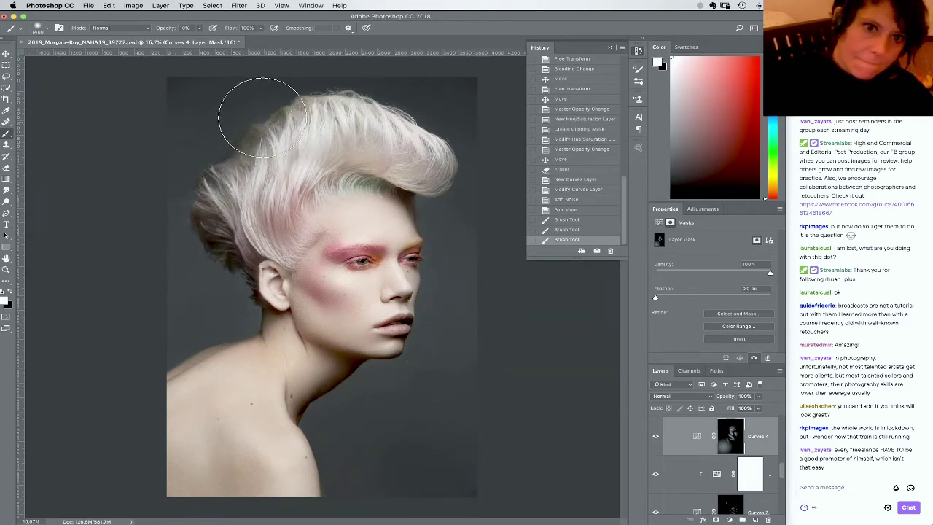
Paint on the Curves 4 layer mask over the hair, face and lower back with the large soft brush at 10% opacity
left_click_drag(258, 117, 444, 121)
left_click(342, 222)
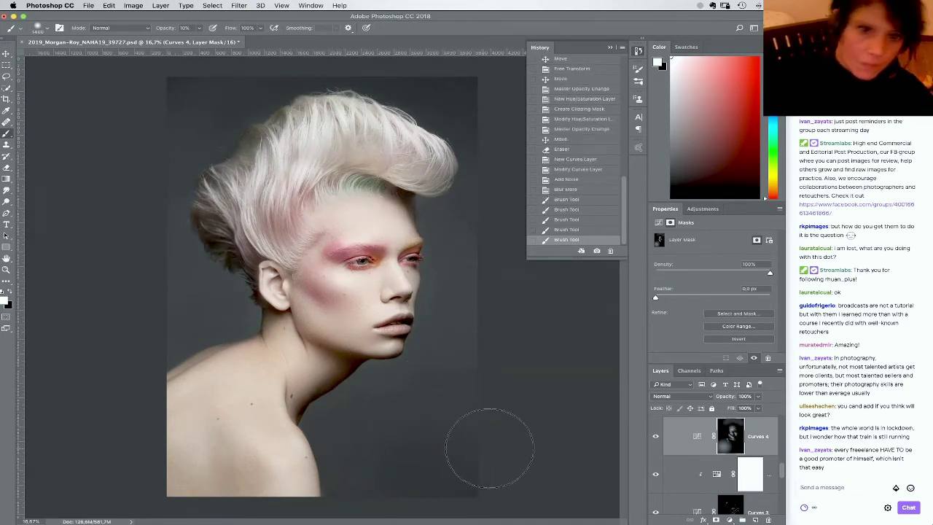
mouse_move(187, 449)
left_mouse_down()
mouse_move(195, 420)
mouse_move(193, 431)
left_mouse_up()
left_click(149, 422)
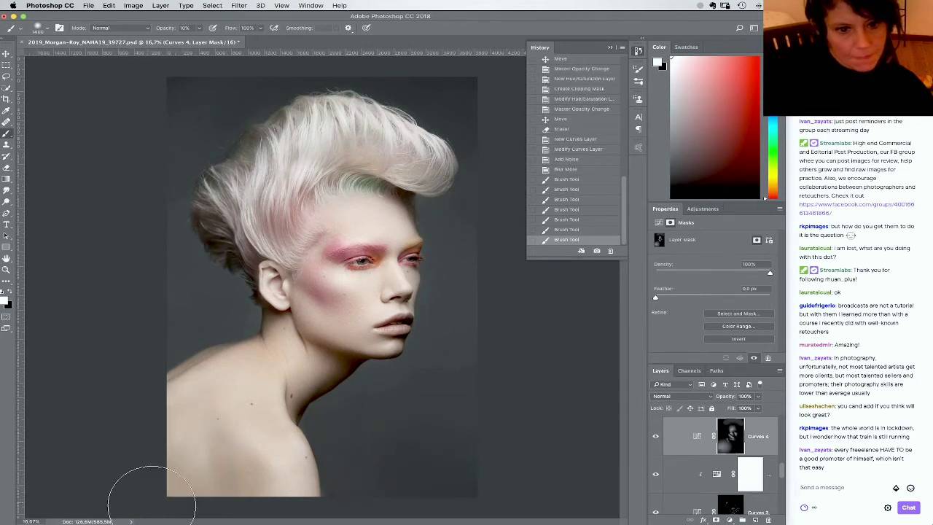
Reduce the brush size to 185 px and paint on the Curves 4 mask along the lower edge of the back
right_click(241, 429)
mouse_move(177, 442)
left_mouse_down()
mouse_move(200, 435)
mouse_move(201, 470)
left_mouse_up()
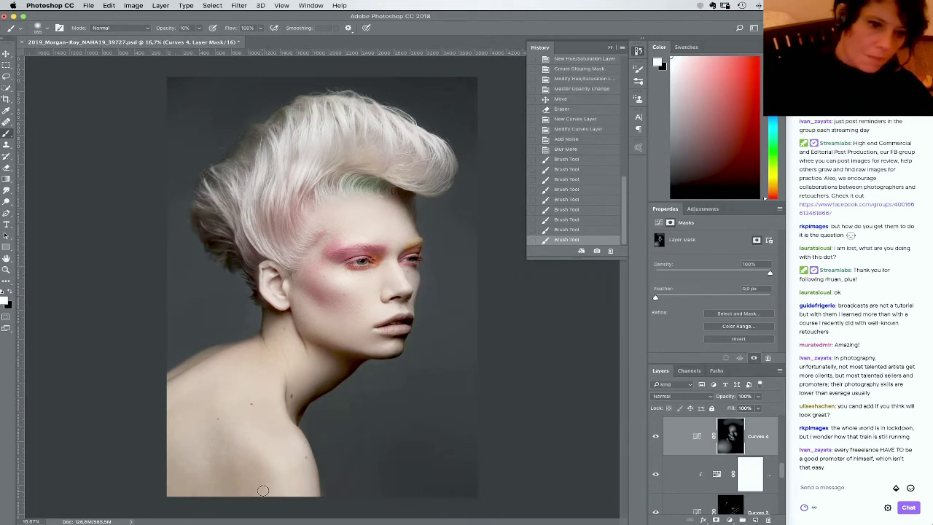
left_click(275, 486)
left_click(269, 494)
left_click(286, 499)
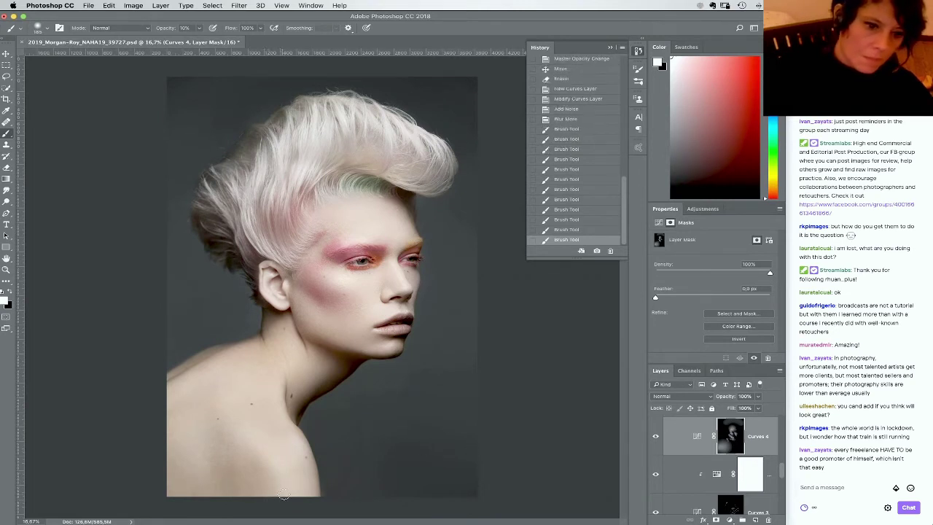
left_click(276, 498)
left_click(261, 477)
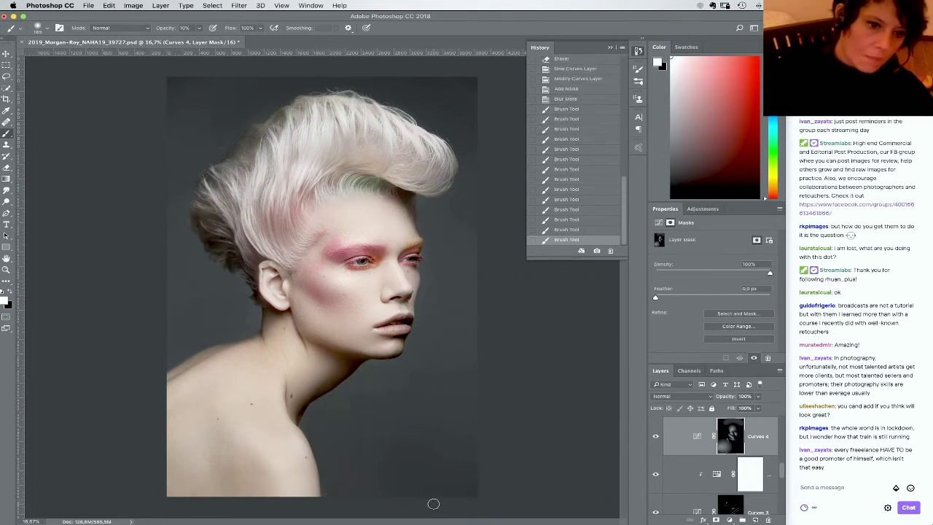
Paint over the lower back on the Curves 3 layer mask with a 65 px brush at 5% opacity
left_click(728, 500)
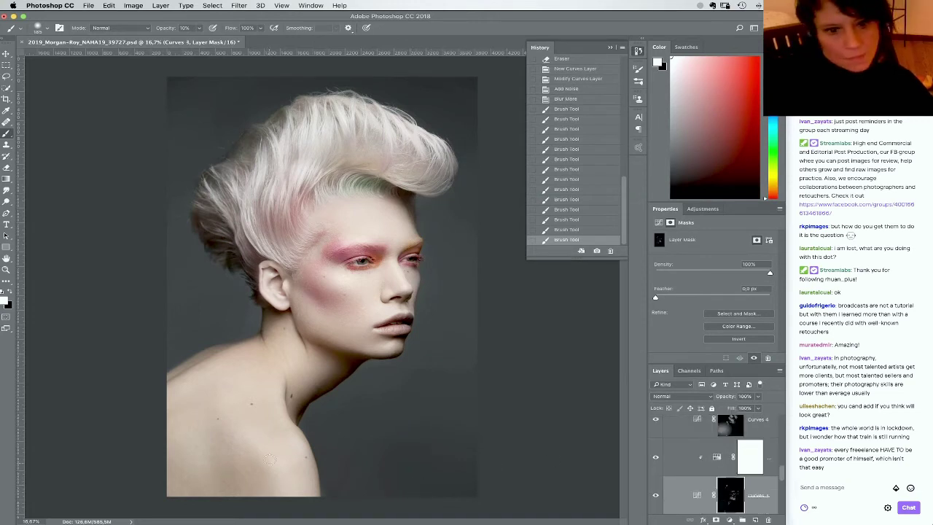
right_click(276, 459)
left_click(351, 404)
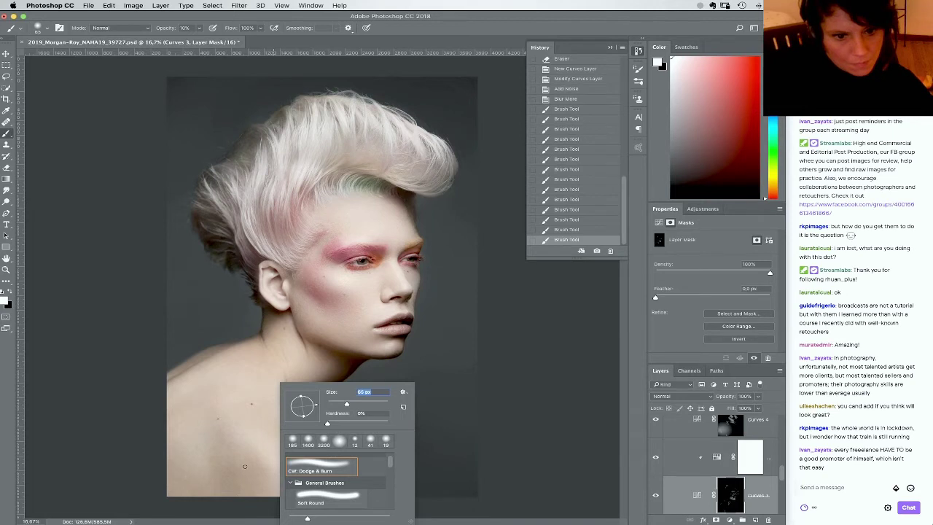
left_click(246, 464)
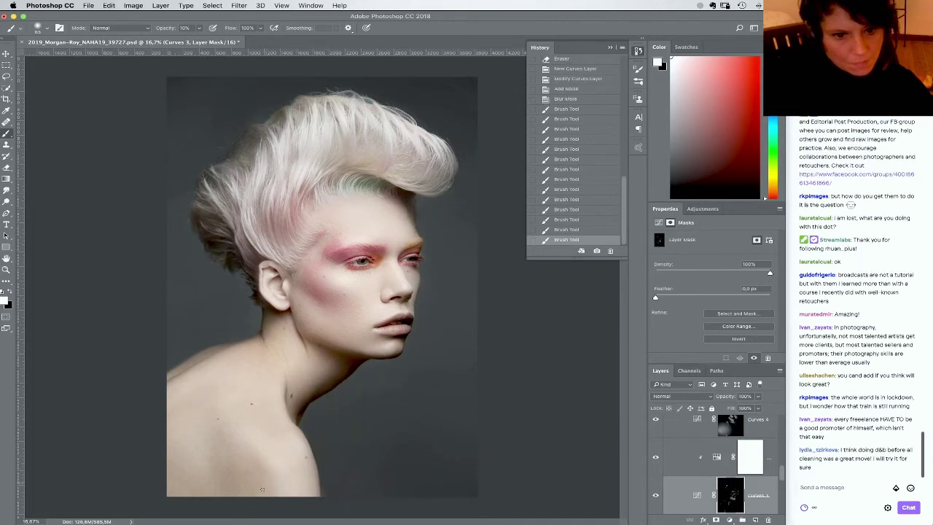
key("0")
key("5")
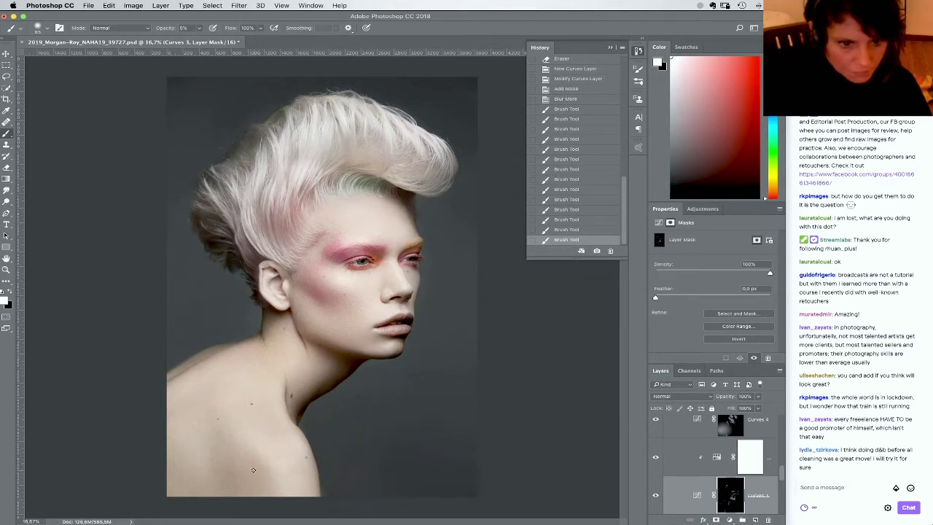
mouse_move(253, 469)
left_mouse_down()
mouse_move(244, 467)
mouse_move(263, 476)
mouse_move(258, 464)
left_mouse_up()
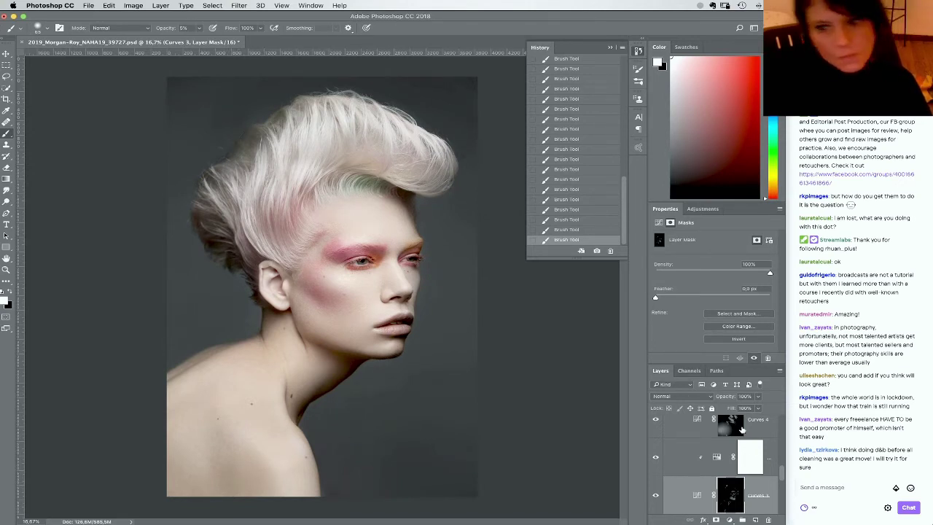
scroll(662, 447, "up", 10)
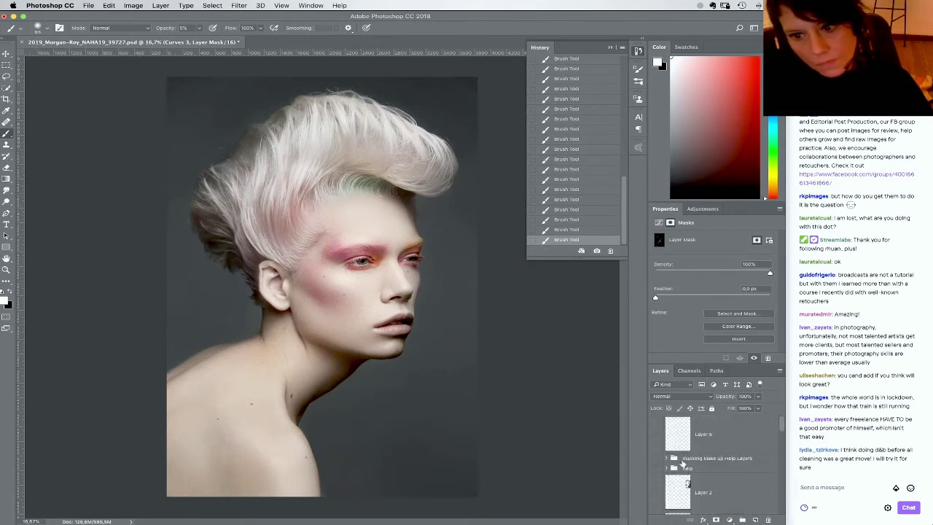
left_click(656, 491)
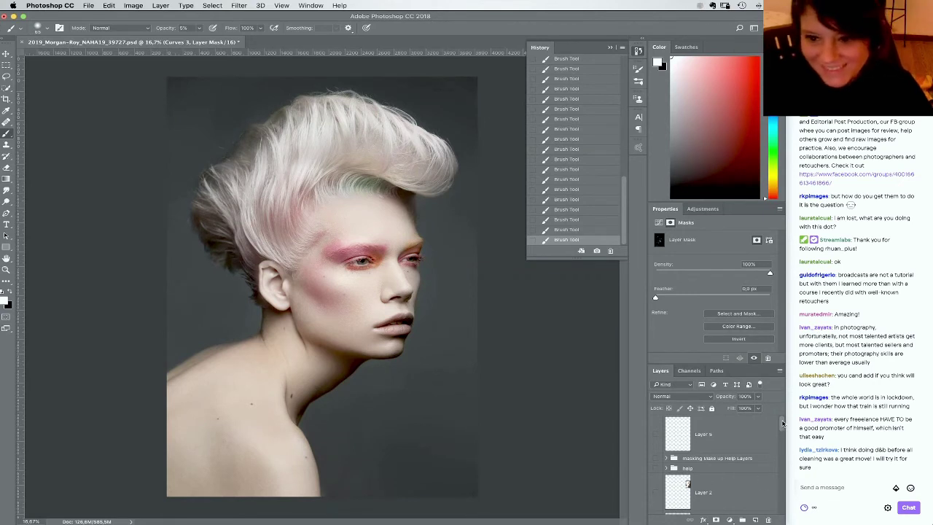
scroll(728, 470, "down", 5)
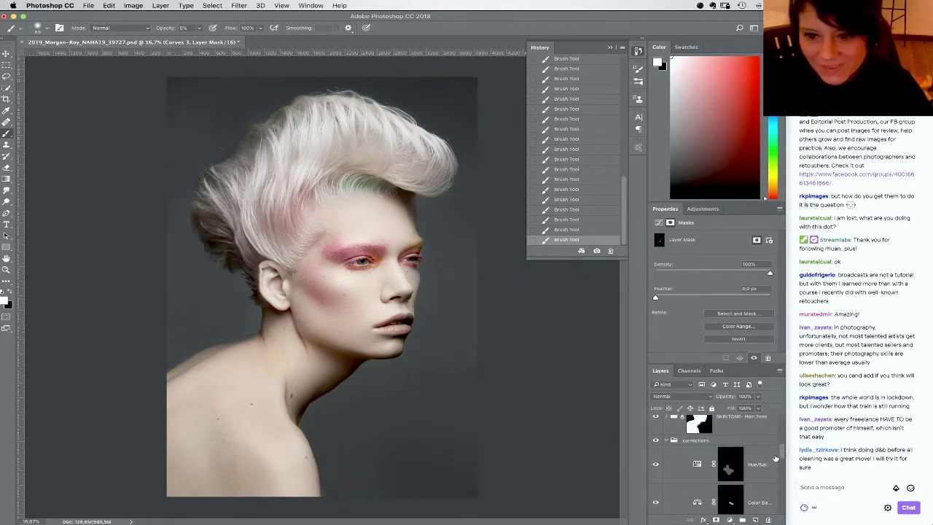
scroll(757, 462, "up", 2)
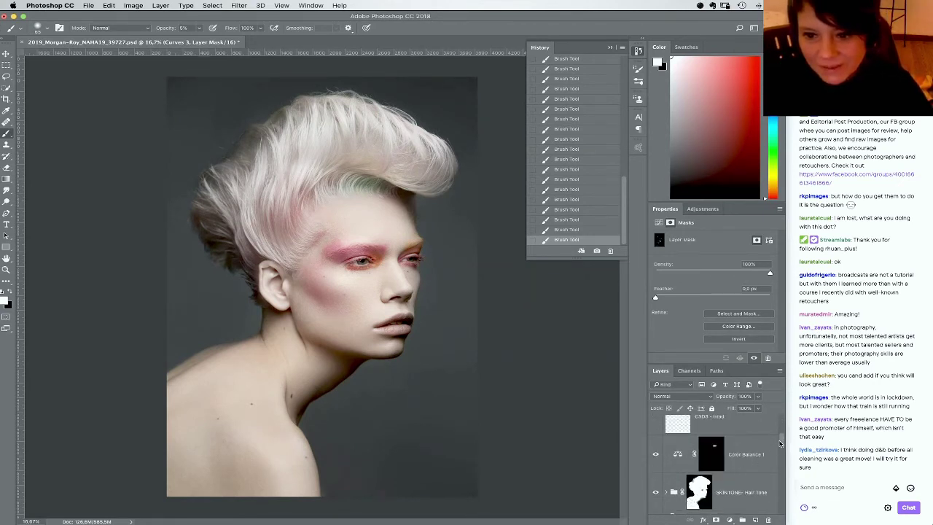
scroll(762, 459, "down", 3)
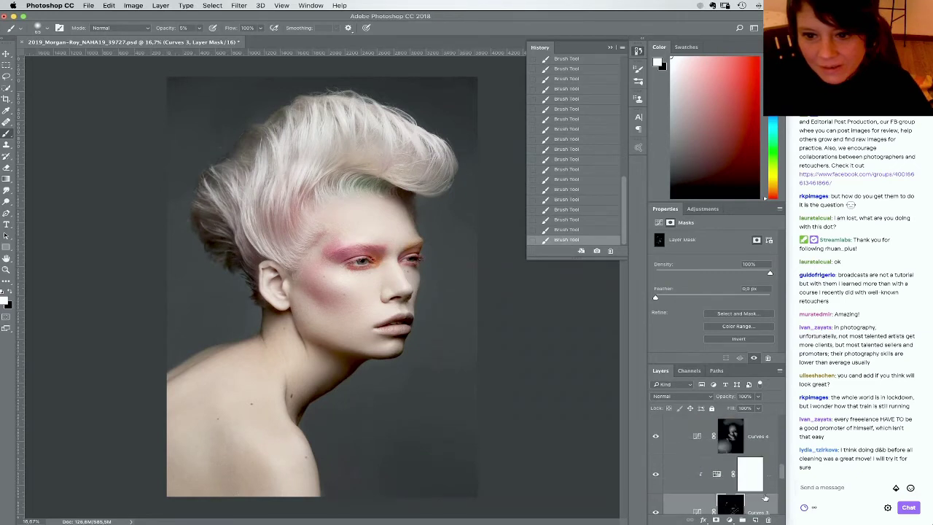
Paint on the Curves 4 layer mask around the eye, cheek and lips, using brush sizes of 71 px and 44 px
left_click(731, 442)
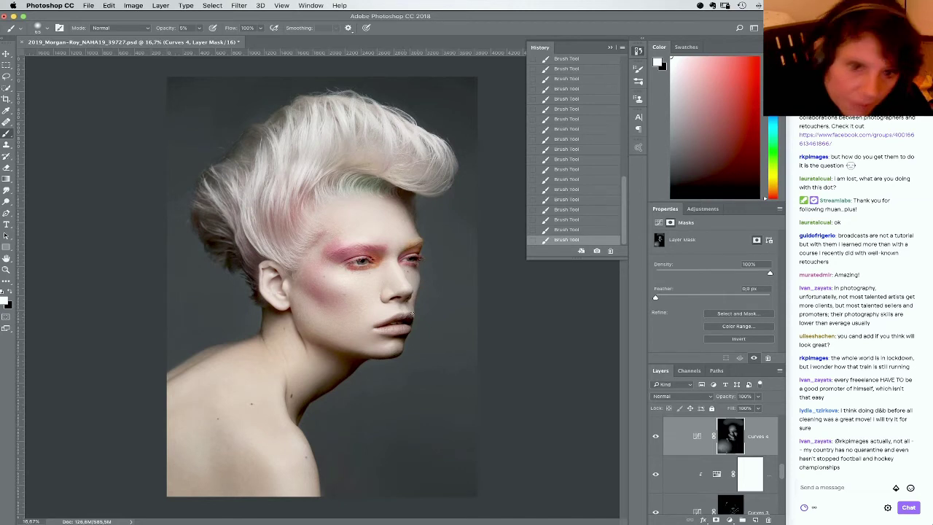
right_click(401, 309)
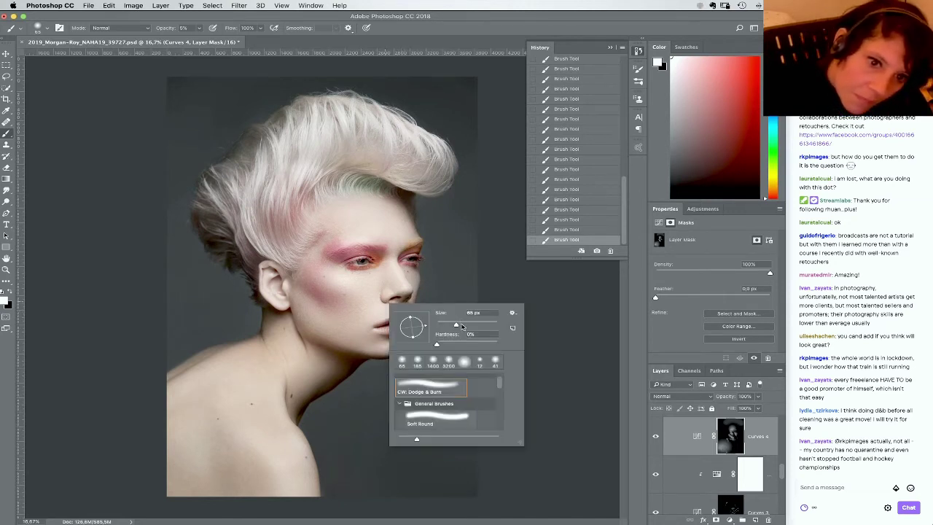
mouse_move(461, 326)
left_mouse_down()
mouse_move(440, 325)
mouse_move(457, 327)
left_mouse_up()
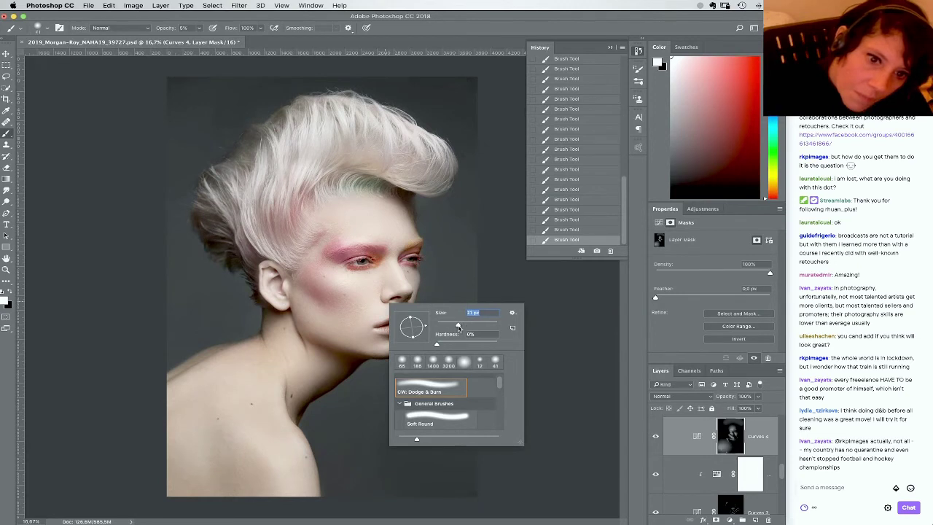
left_click(356, 269)
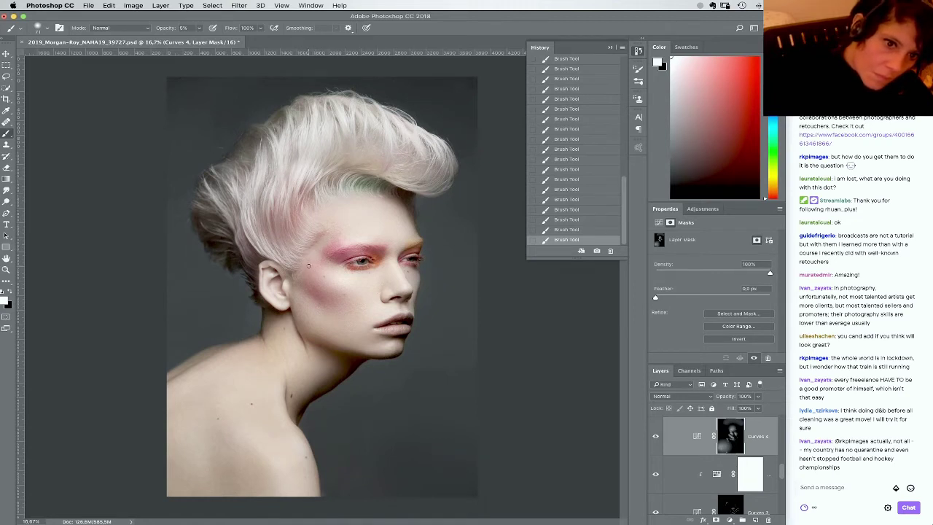
right_click(326, 255)
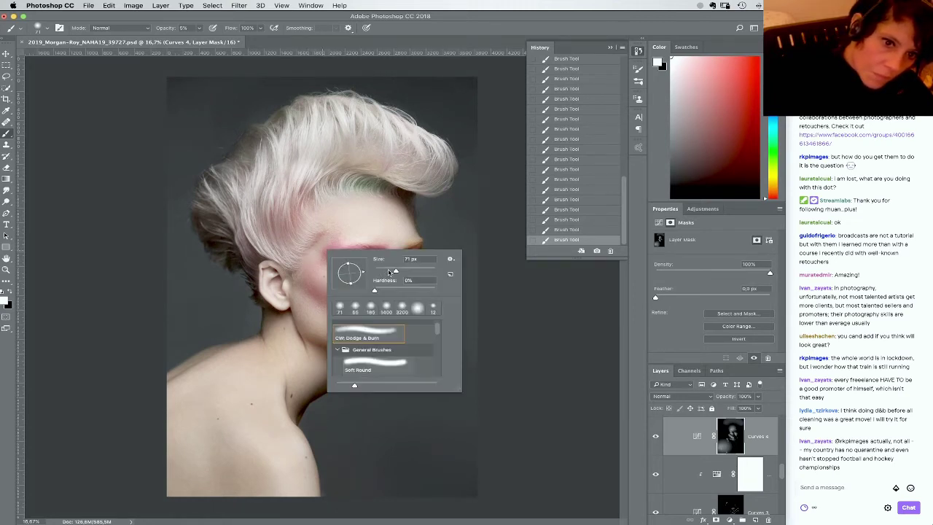
left_click(306, 281)
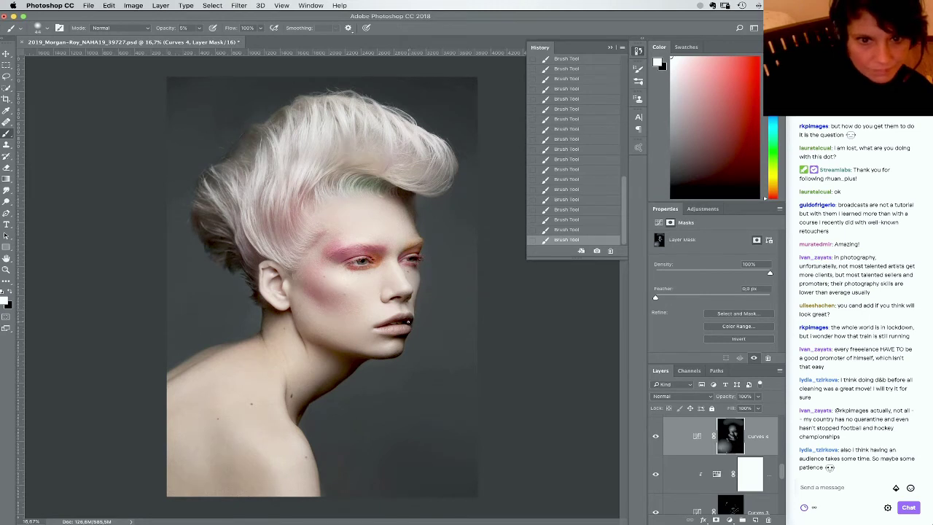
Refine the nose and inner eye area on the Curves 4 mask with a 118 px brush and a 39 px brush
right_click(409, 286)
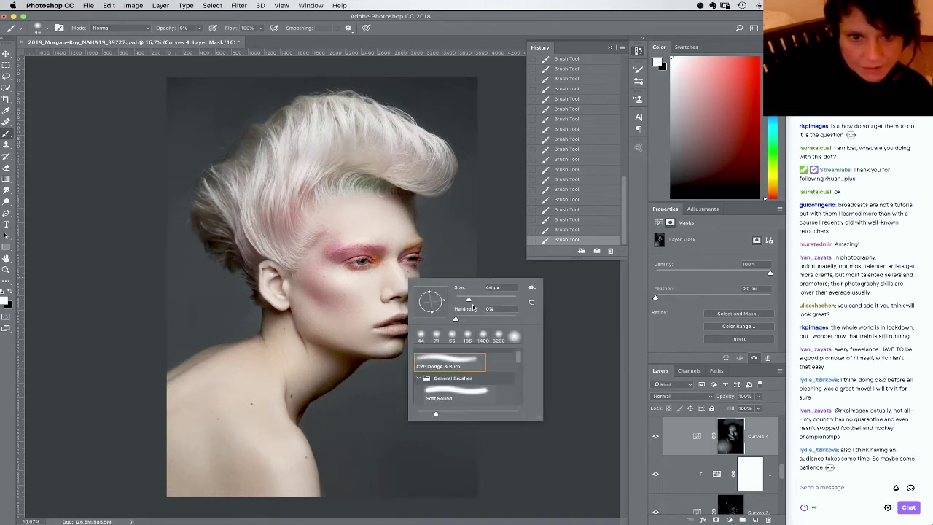
left_click(474, 299)
left_click(401, 254)
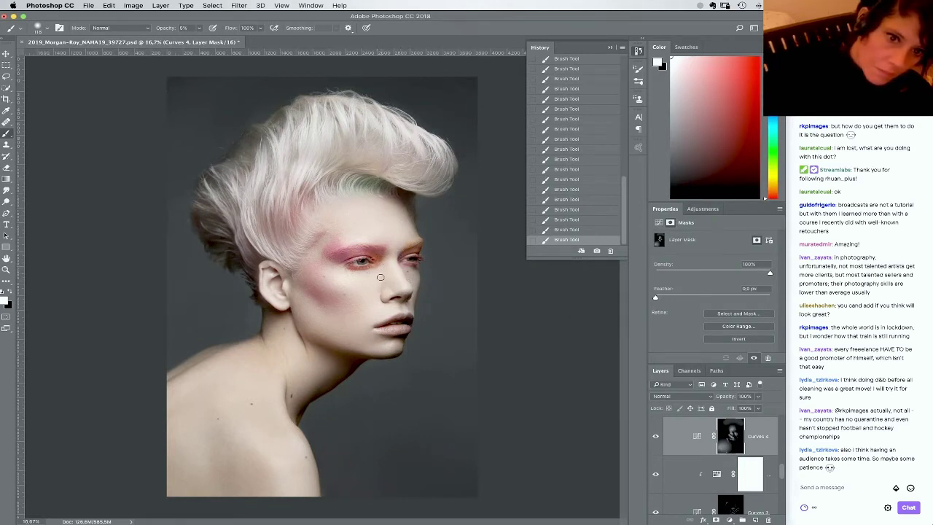
right_click(388, 269)
left_click(450, 287)
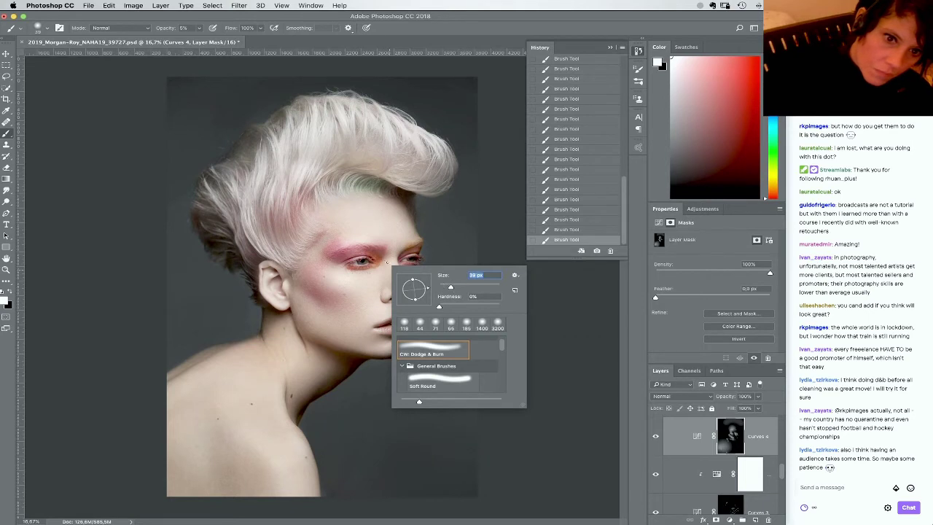
key("Return")
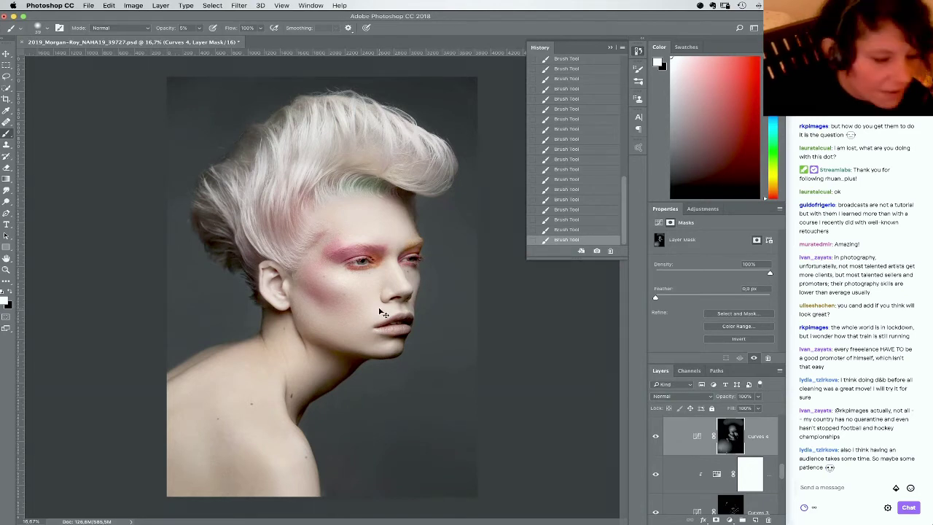
Enlarge the brush to 121 px and touch up the face on the Curves 4 mask at 8.33% zoom
key("super+minus")
right_click(341, 327)
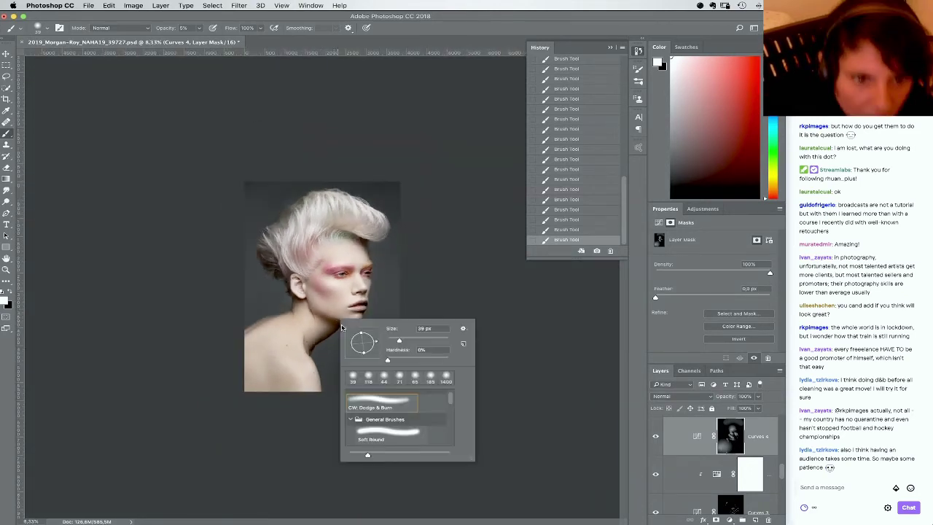
left_click(421, 340)
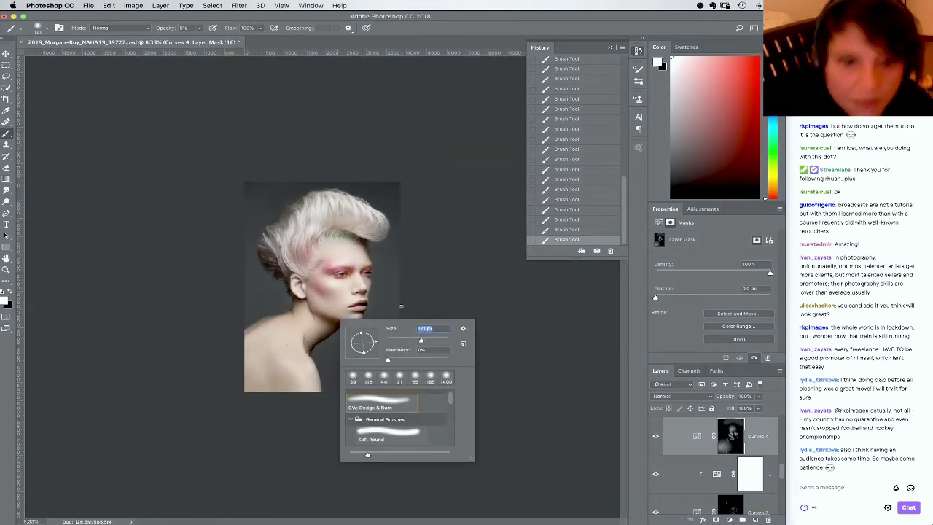
left_click(333, 253)
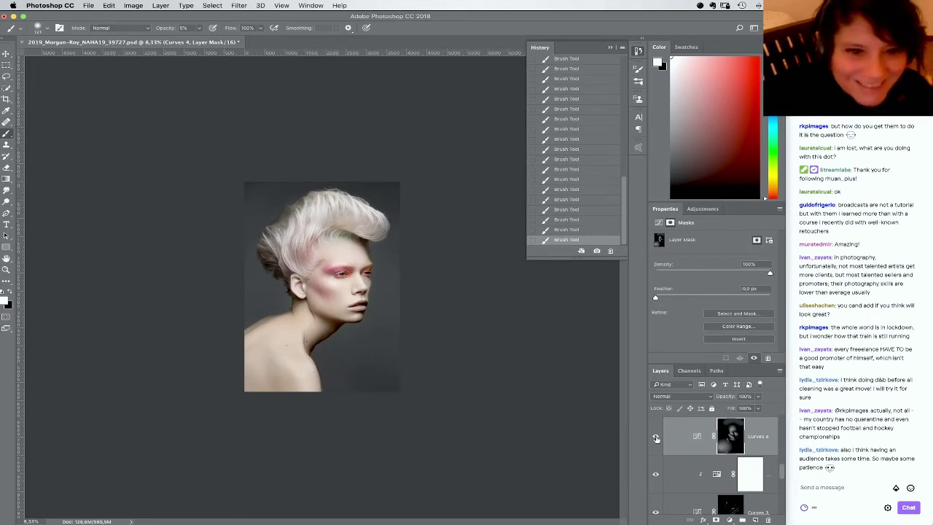
Paint over the forehead and hairline on the Curves 3 layer mask with a 73 px brush
left_click(732, 504)
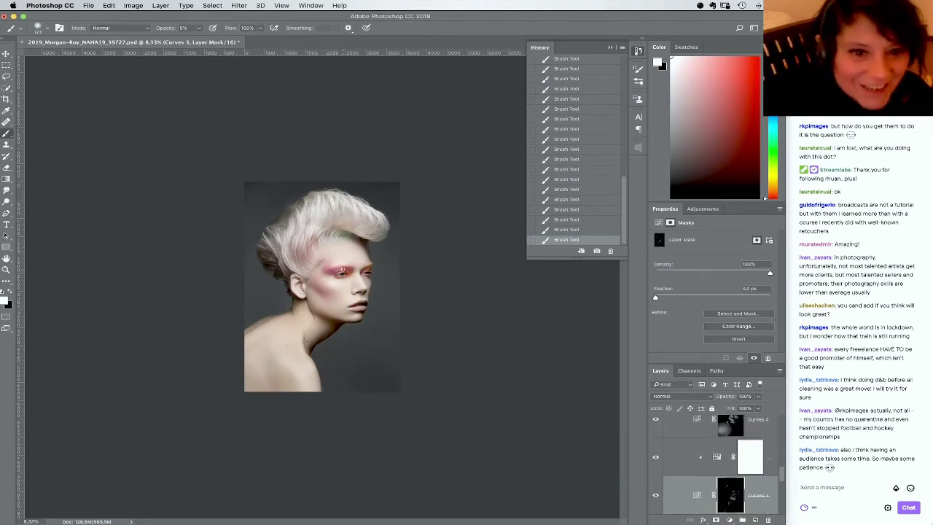
right_click(340, 282)
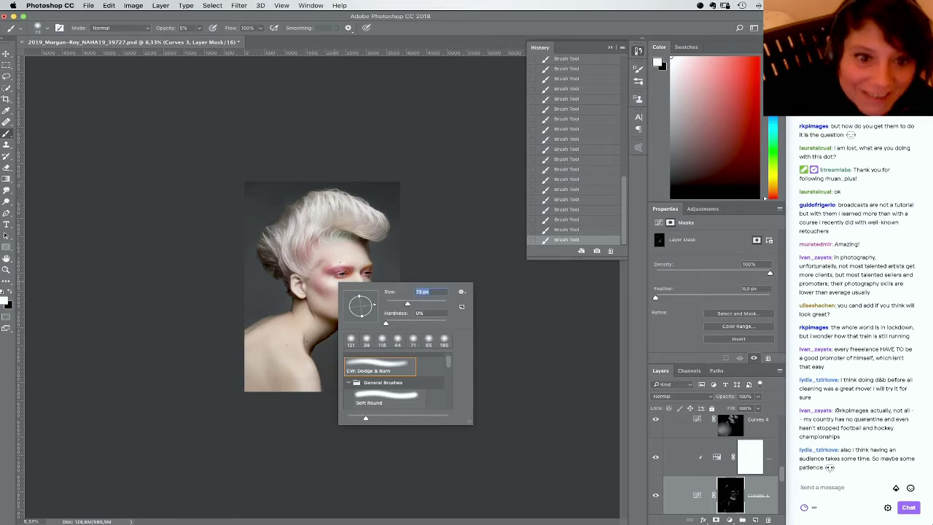
key("Return")
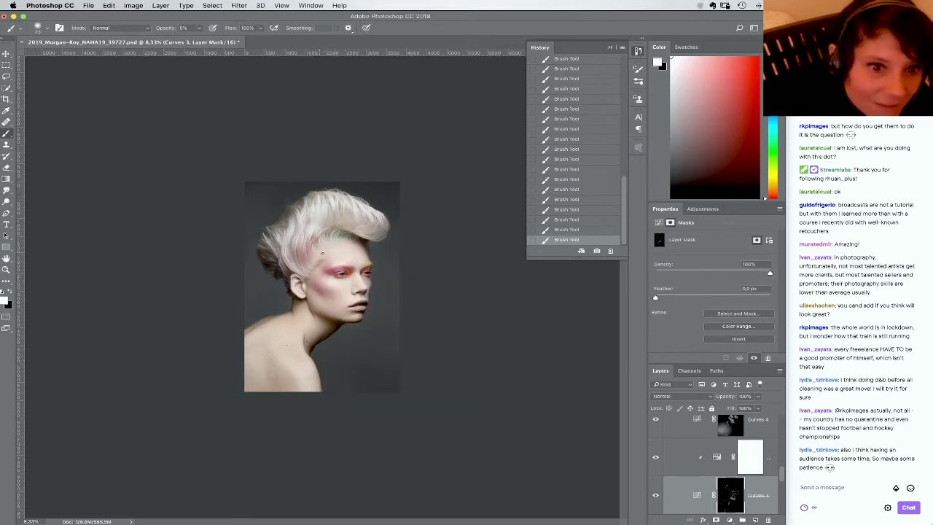
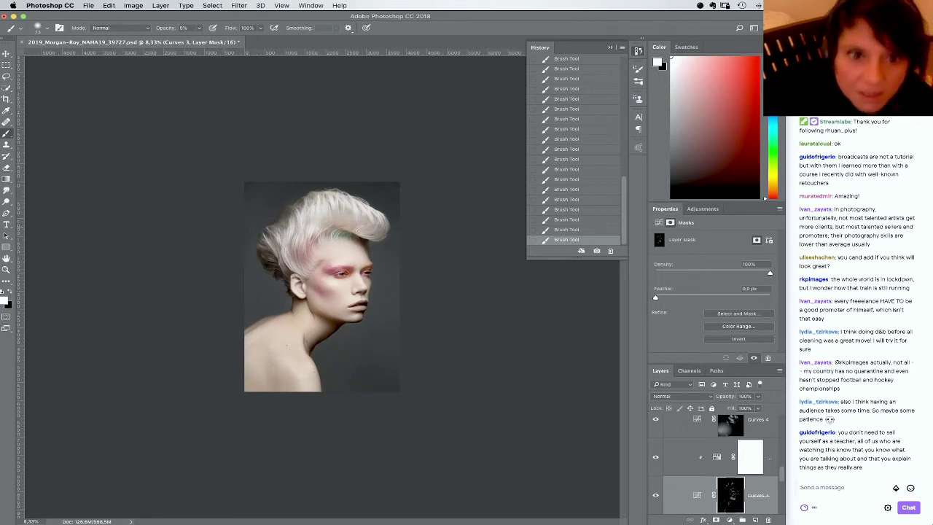
Enlarge the brush beyond 140 px and paint over the hair on the Curves 3 mask
right_click(315, 250)
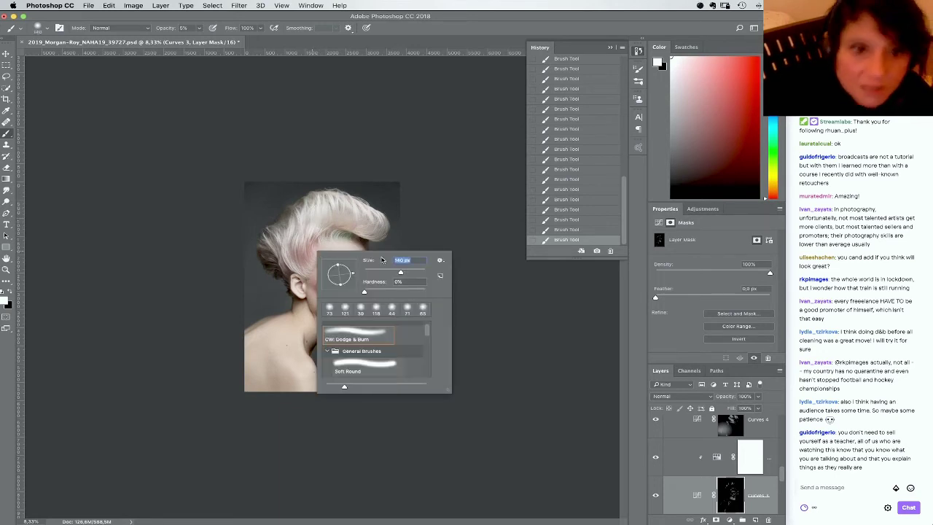
left_click(412, 272)
left_click(276, 240)
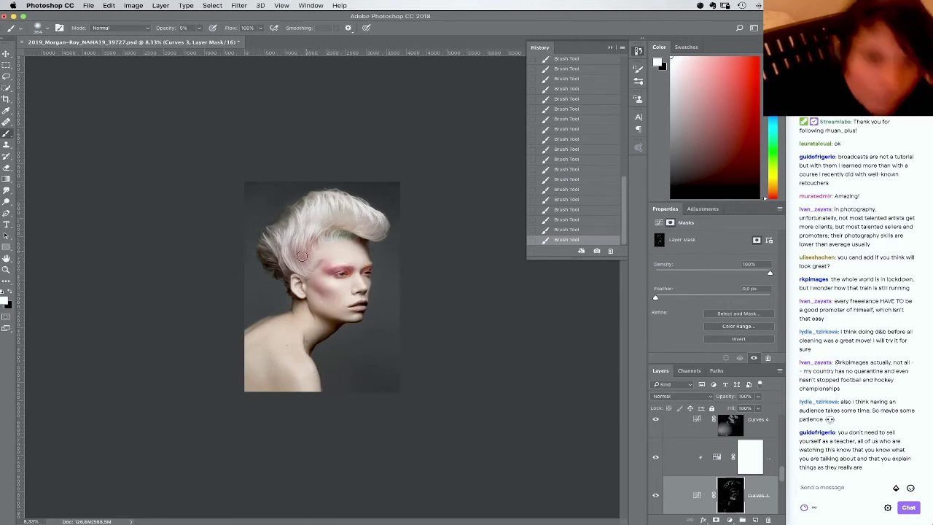
Paint over the hair beside the temple on the Curves 4 mask with a 59 px brush
left_click(711, 425)
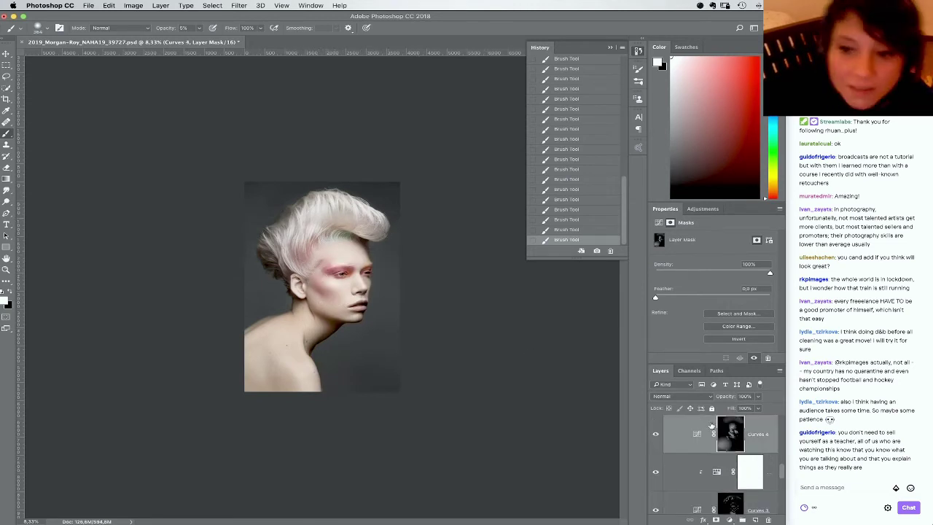
right_click(344, 331)
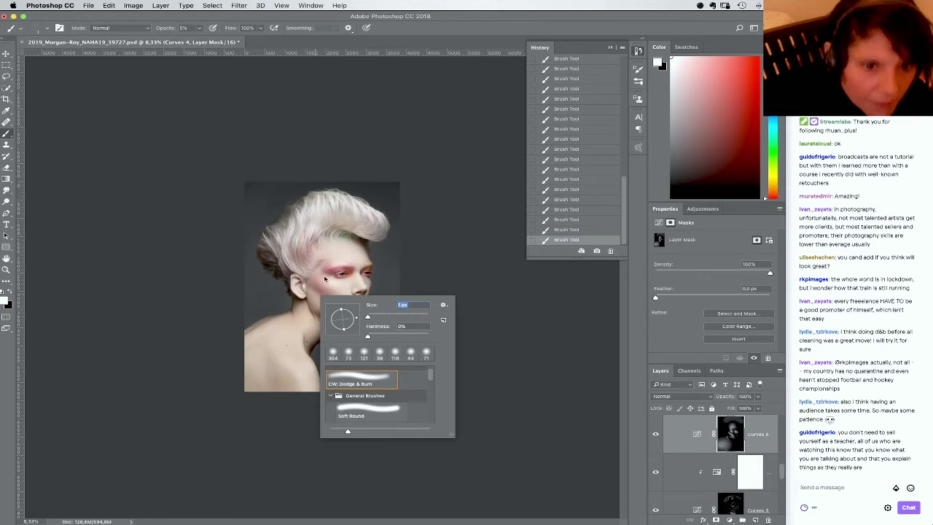
left_click_drag(368, 317, 385, 317)
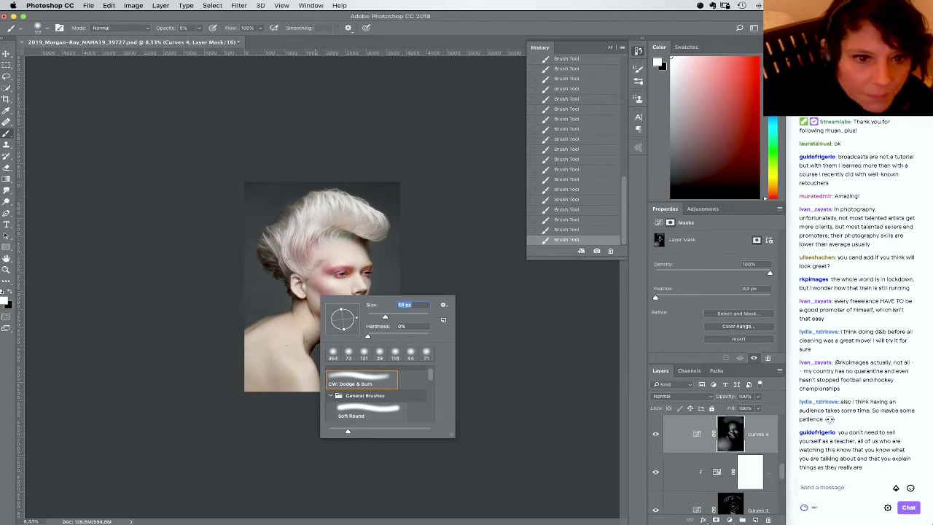
left_click(287, 261)
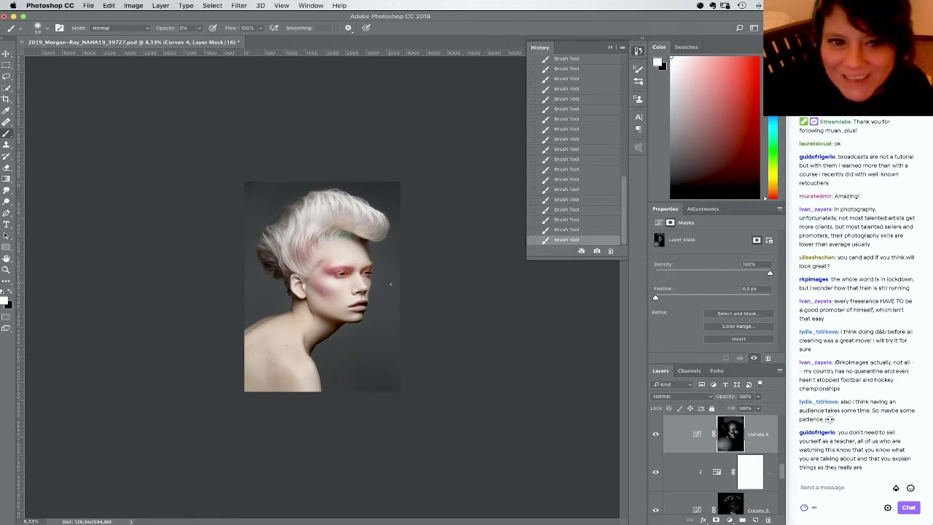
Paint over the upper hair on the Curves 3 mask with a 39 px brush at 10% opacity
left_click(732, 500)
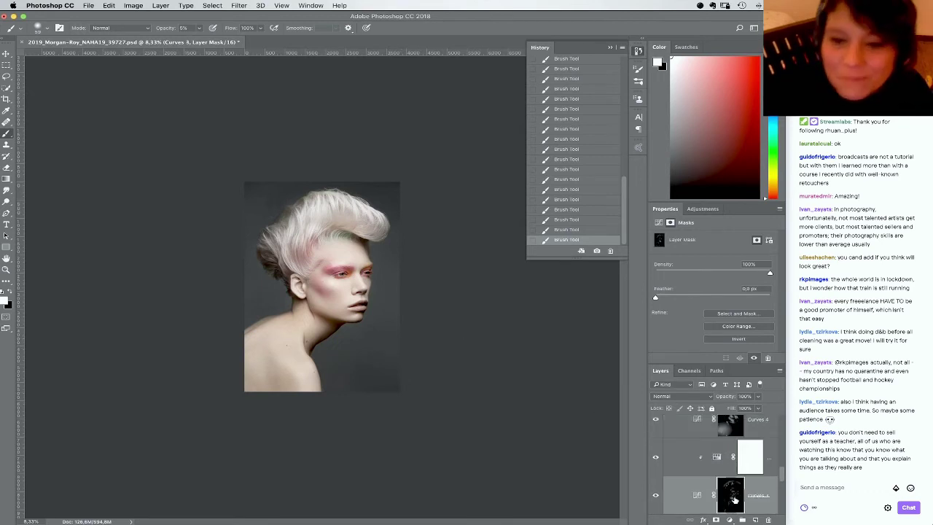
key("2")
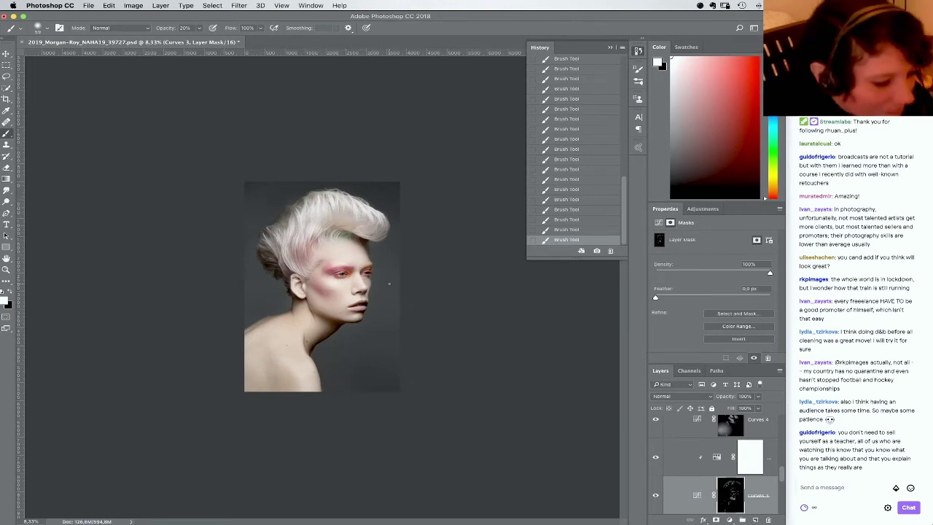
key("super+equal")
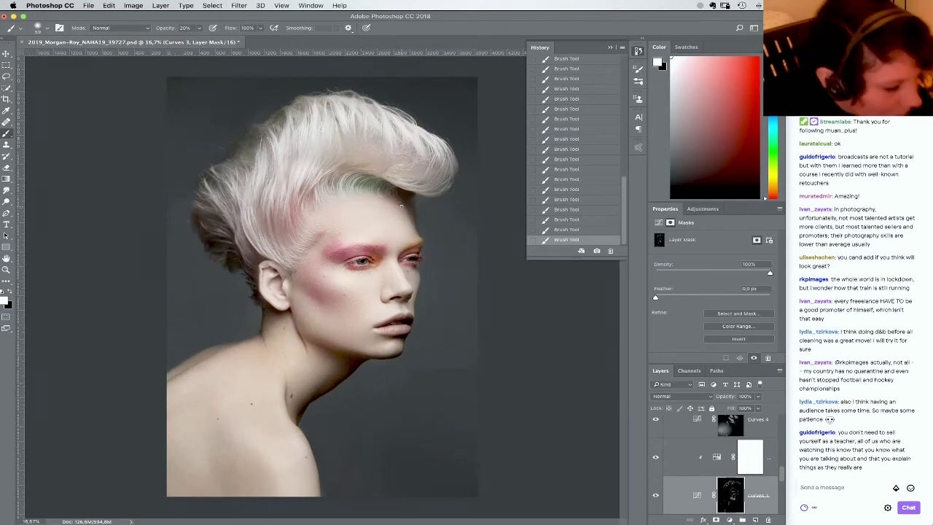
key("1")
right_click(385, 180)
left_click_drag(435, 203, 445, 204)
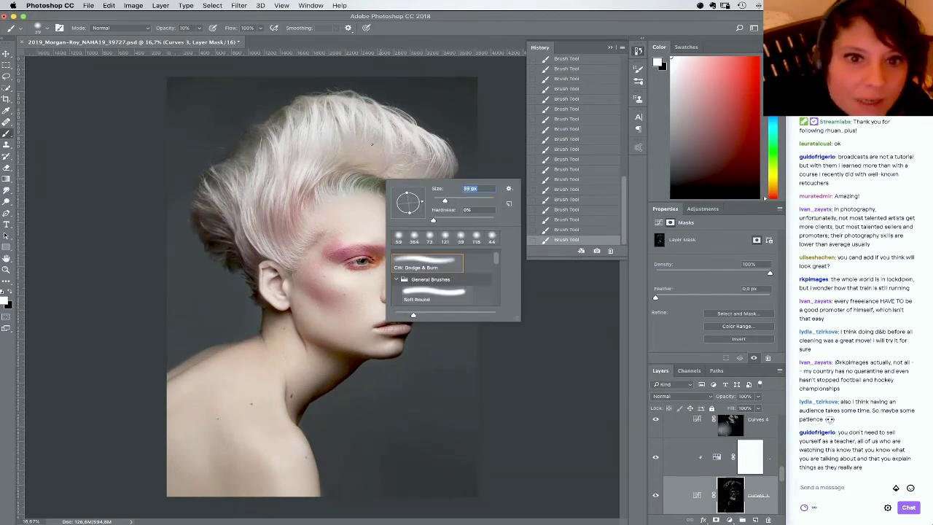
left_click(369, 138)
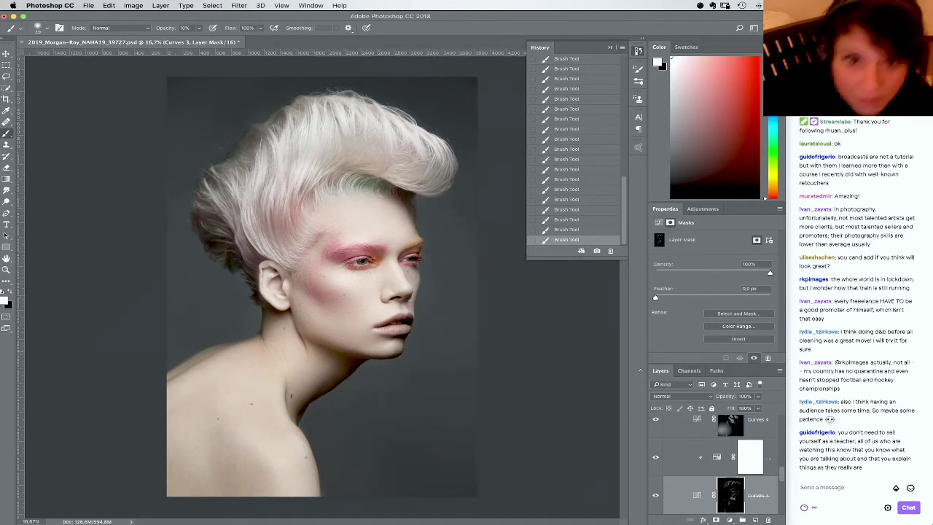
Collapse the corrections and DB groups and compare the portrait with and without the DB group
scroll(781, 465, "up", 3)
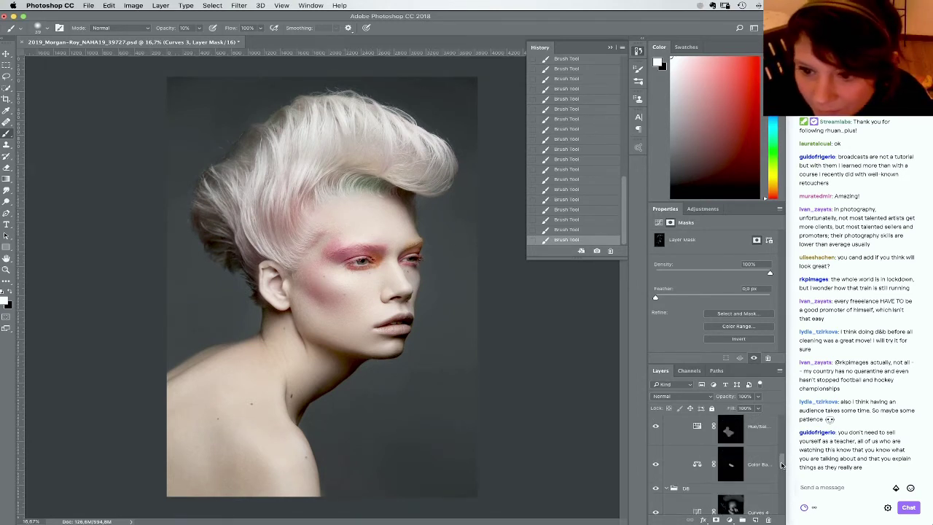
scroll(781, 460, "up", 2)
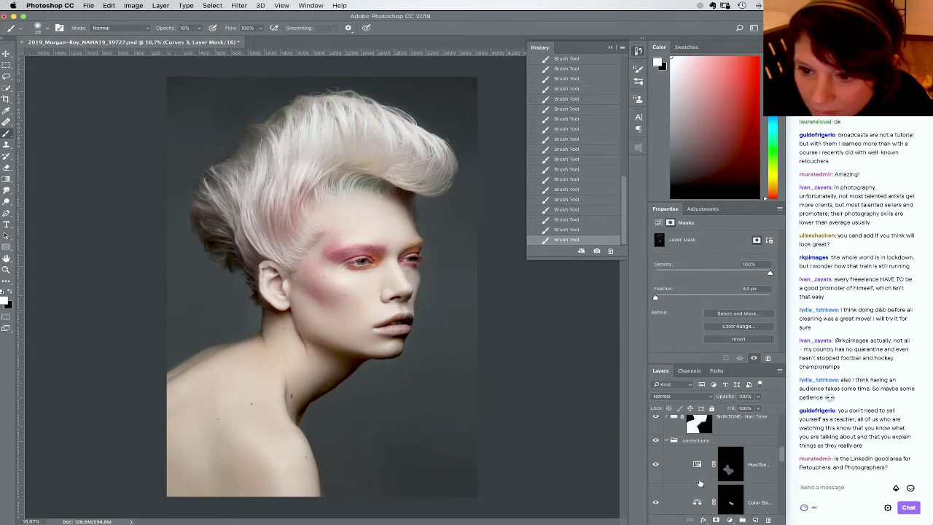
left_click(669, 440)
left_click(658, 450)
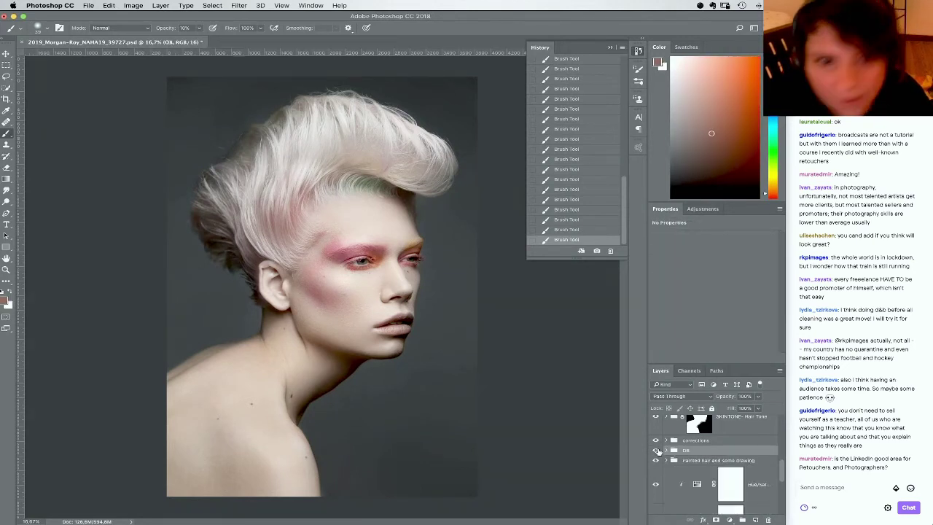
left_click(656, 451)
left_click(656, 450)
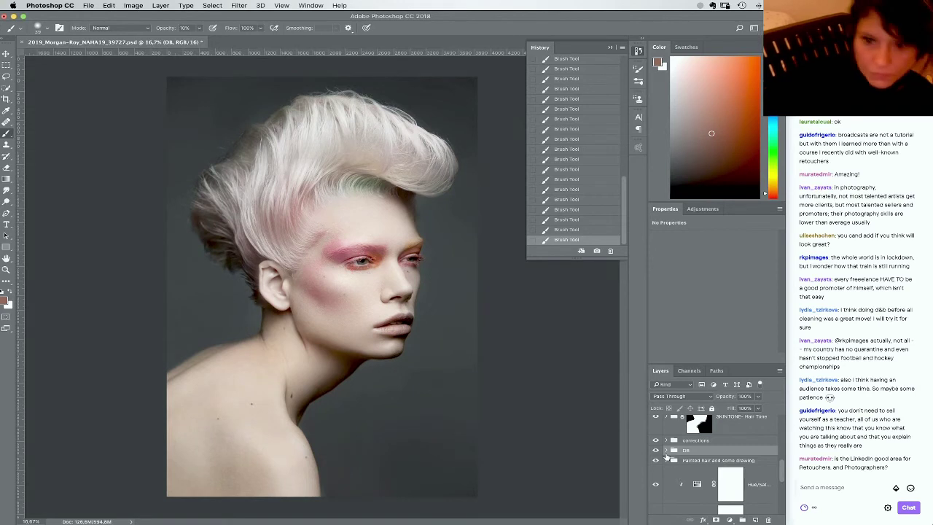
Paint over the hair above the forehead on the Curves 4 mask with a much larger brush at 10% opacity
left_click(666, 451)
left_click(734, 478)
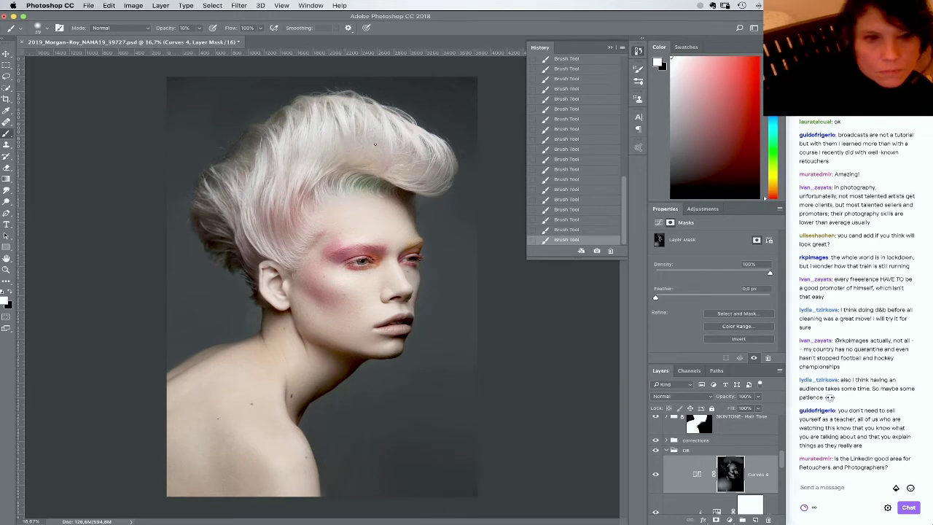
right_click(313, 211)
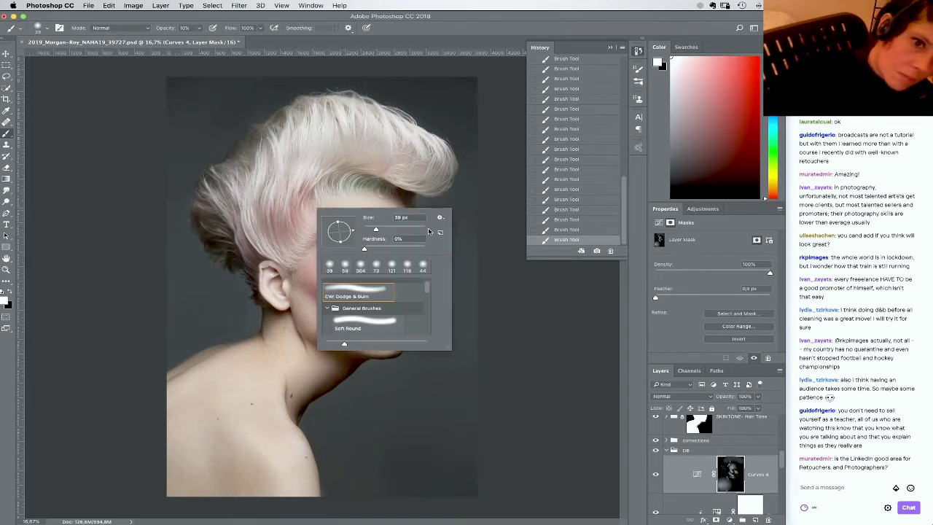
left_click(315, 187)
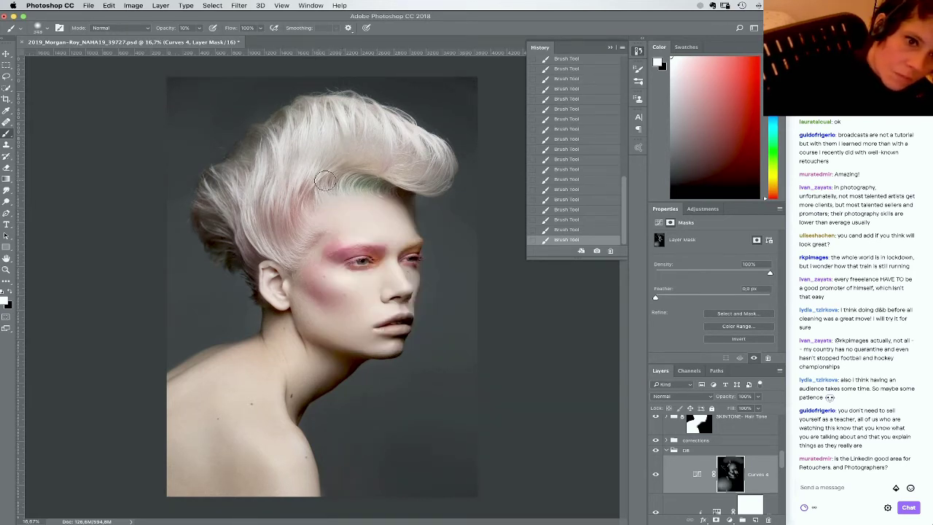
key("super+minus")
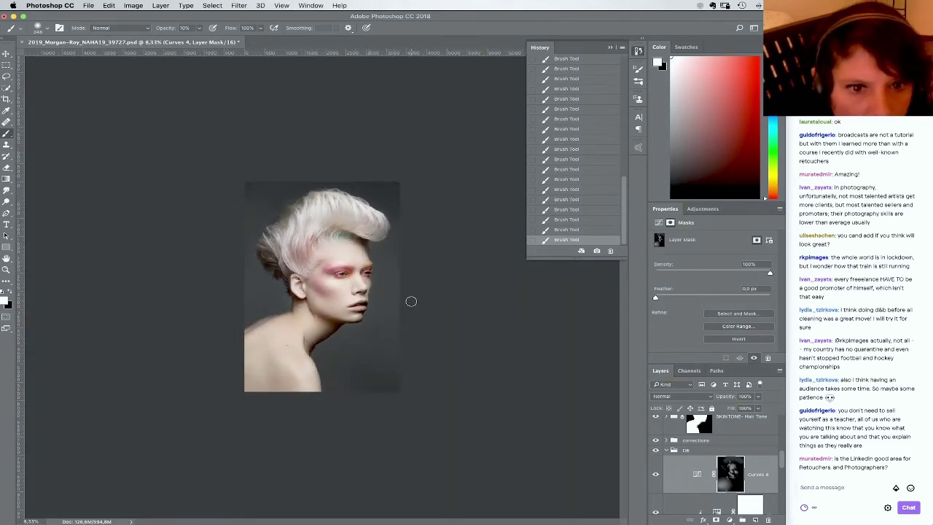
Compare the hair with and without the DB group at 33.3% zoom
left_click(660, 451)
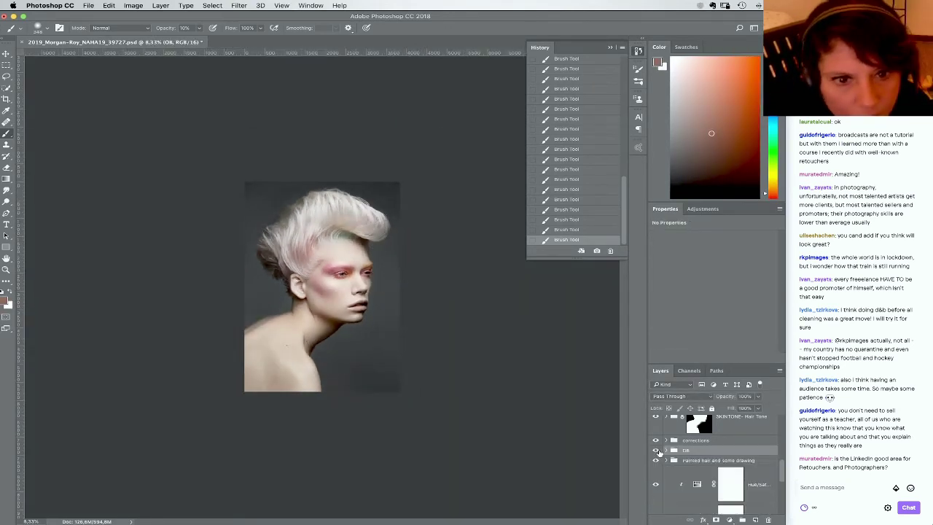
left_click(6, 270)
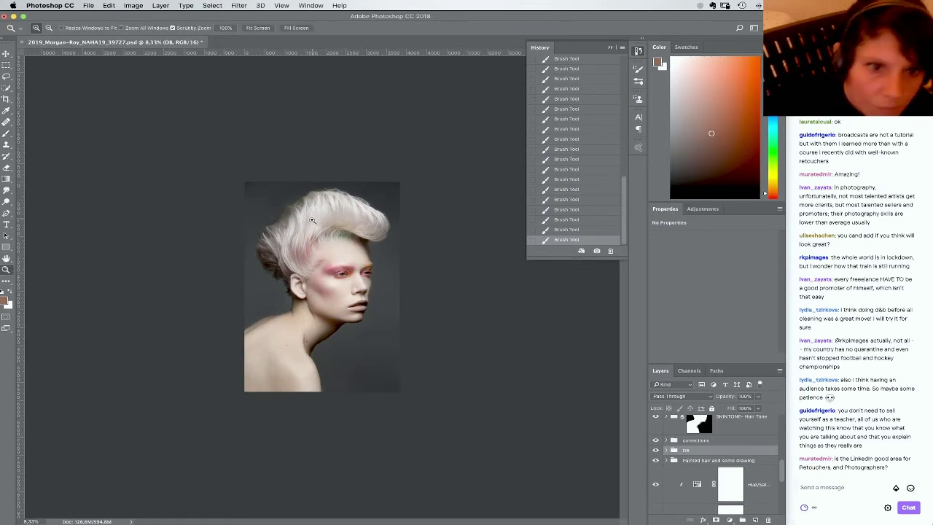
left_click_drag(353, 227, 378, 231)
scroll(378, 231, "up", 3)
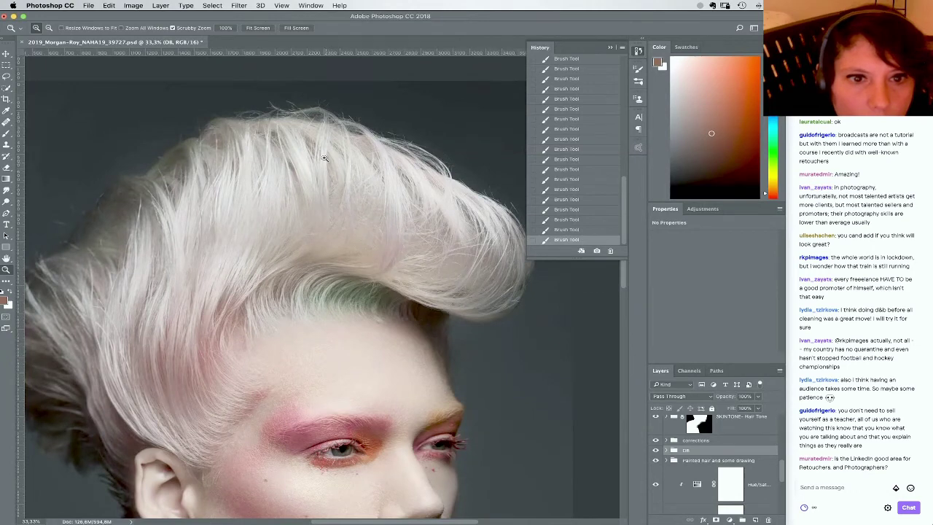
left_click(655, 450)
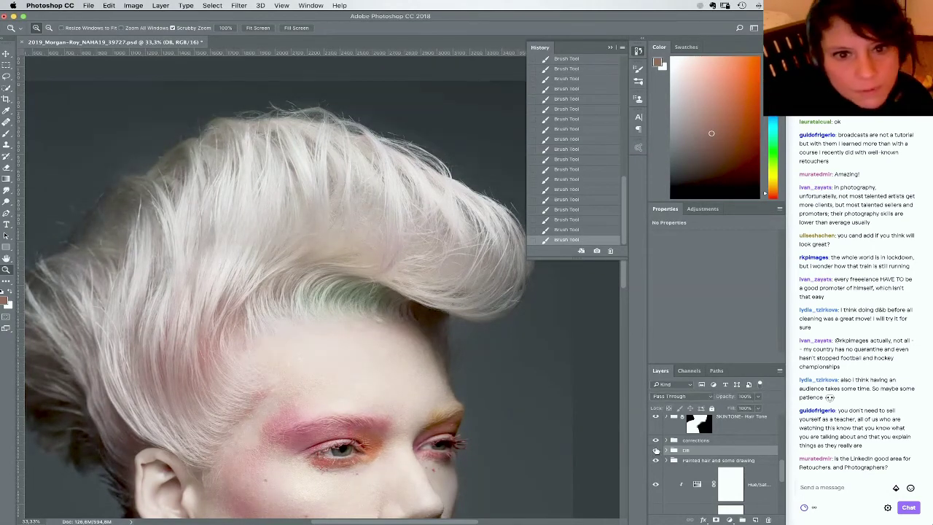
left_click(655, 450)
left_click(655, 451)
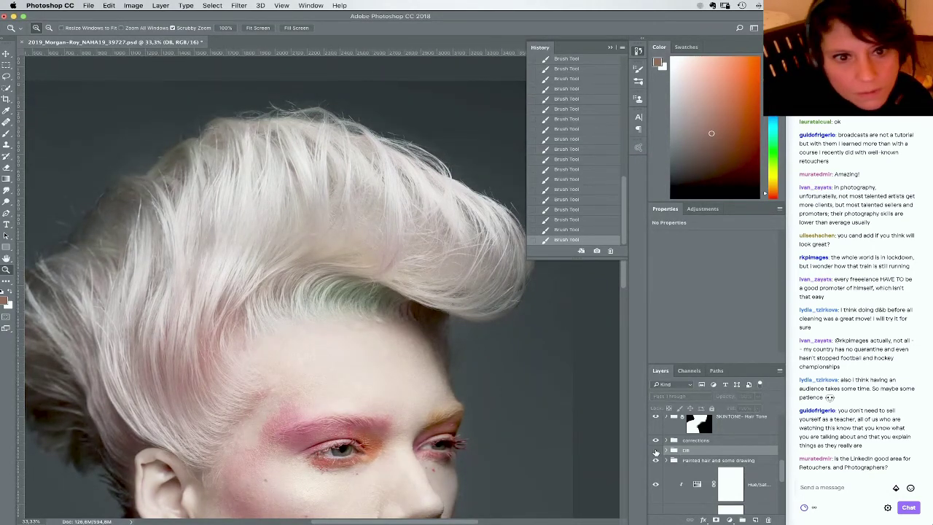
left_click(655, 451)
Paint black over the upper hair strands on the Curves 3 mask with a 59 px brush at 100% opacity
left_click(666, 451)
left_click(730, 485)
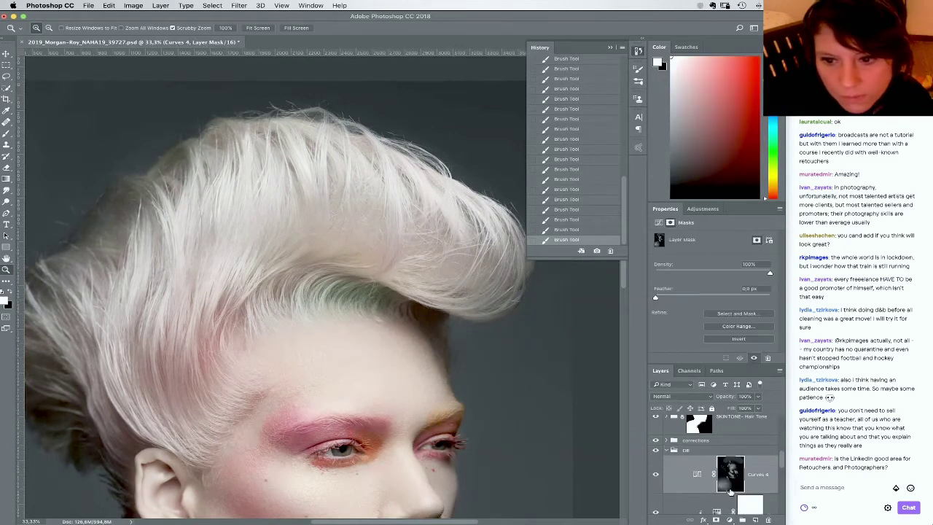
scroll(784, 463, "down", 3)
left_click(730, 435)
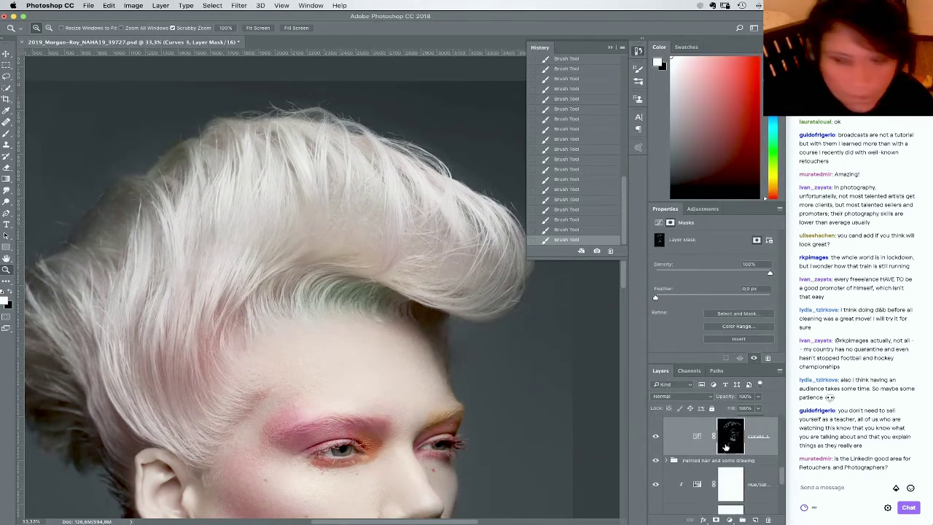
key("b")
key("x")
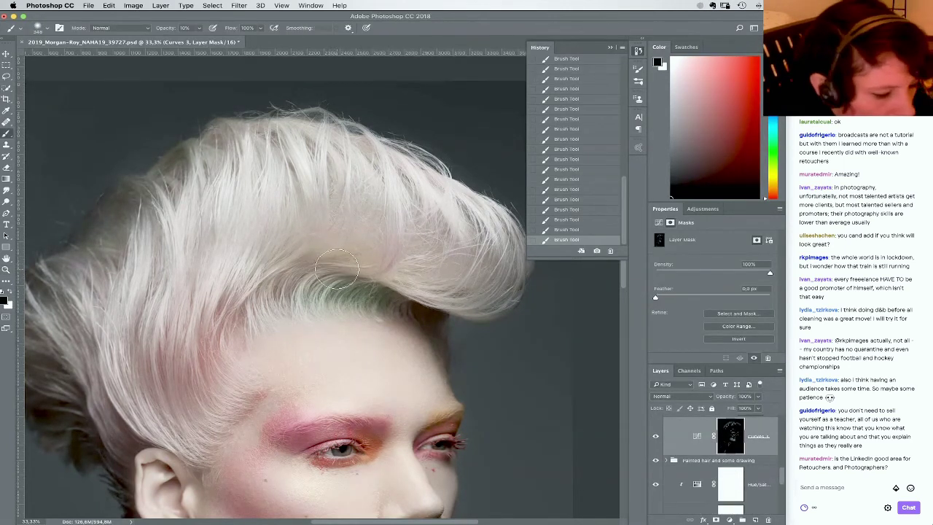
key("0")
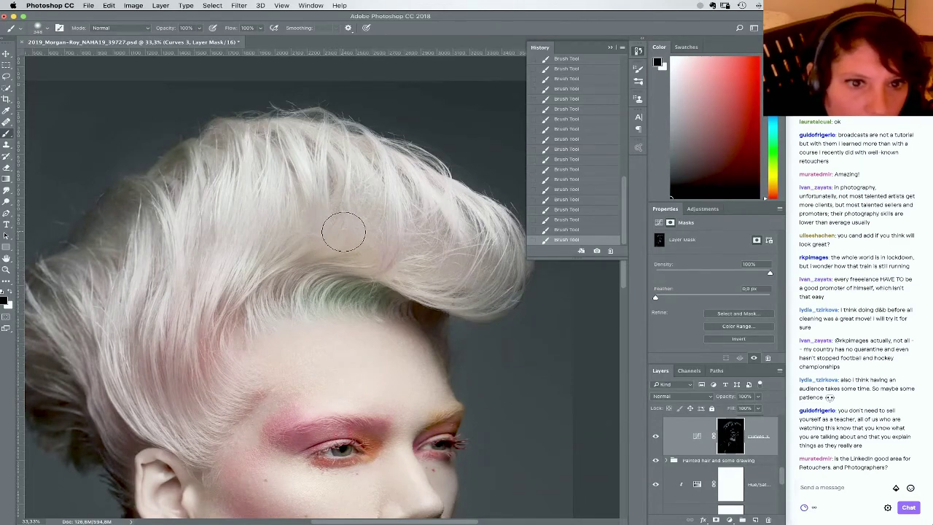
right_click(369, 229)
left_click(436, 250)
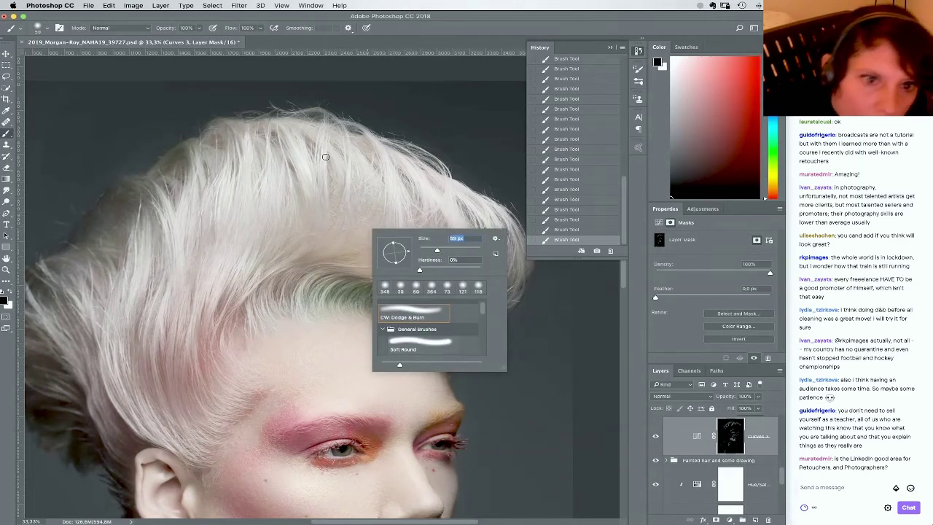
left_click_drag(326, 158, 329, 207)
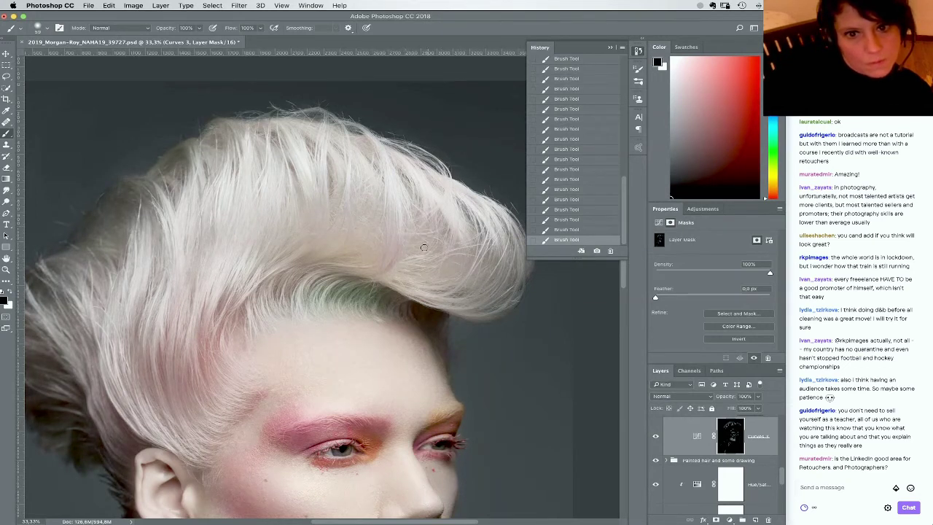
Check the effect of the Color Balance 1 layer on the hair by comparing it hidden and shown
left_click_drag(437, 319, 448, 340)
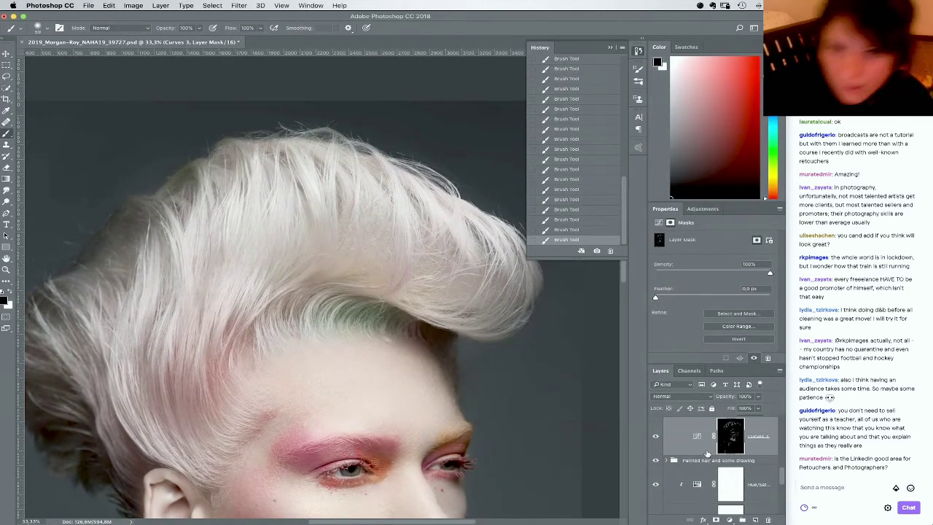
left_click_drag(776, 473, 785, 446)
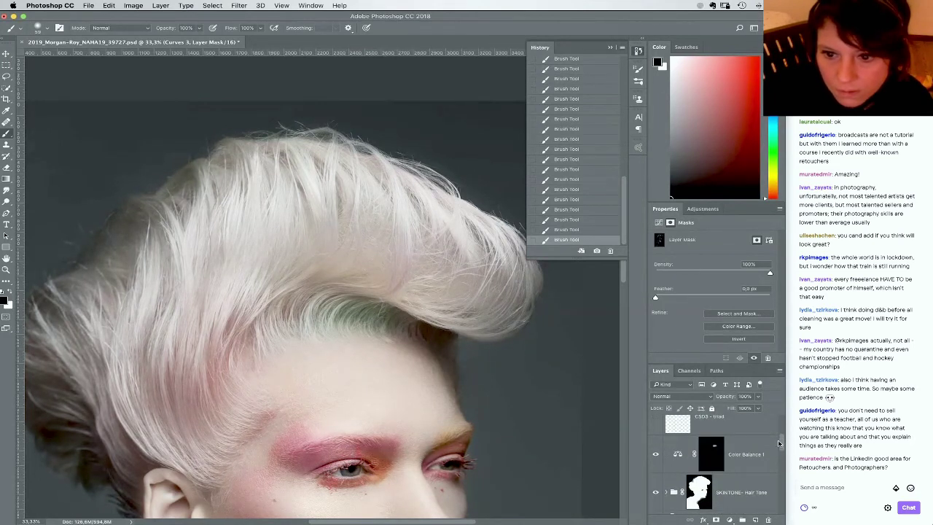
left_click(734, 454)
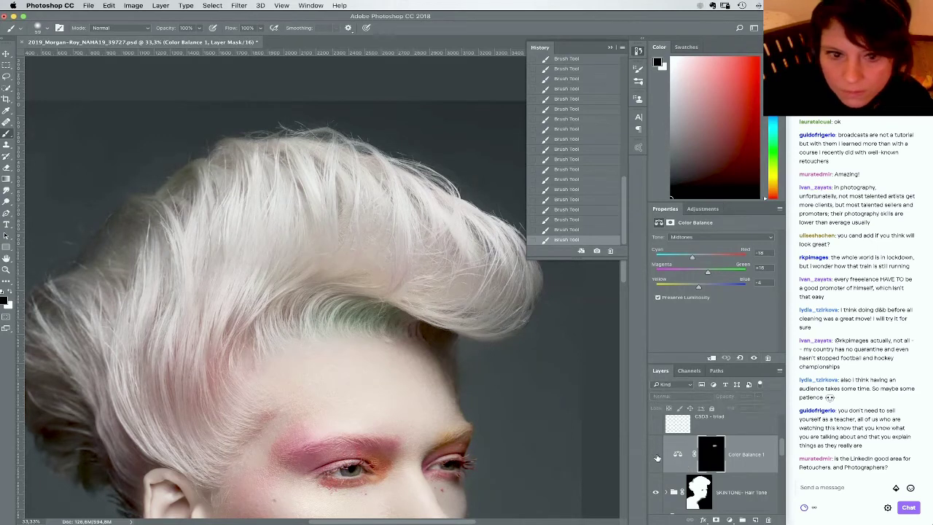
Add a Selective Color adjustment layer above the Hue/Saturation layer in the corrections group
left_click_drag(781, 453, 782, 461)
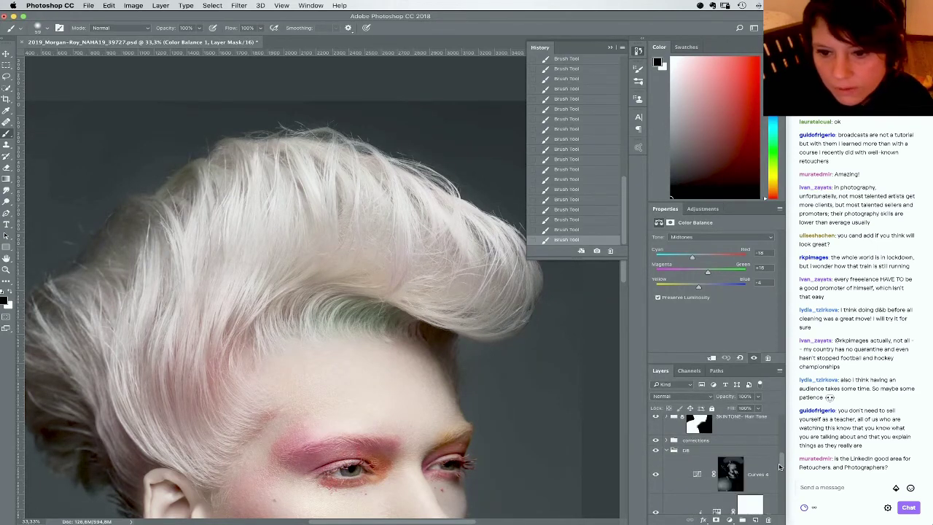
left_click(667, 442)
left_click(750, 466)
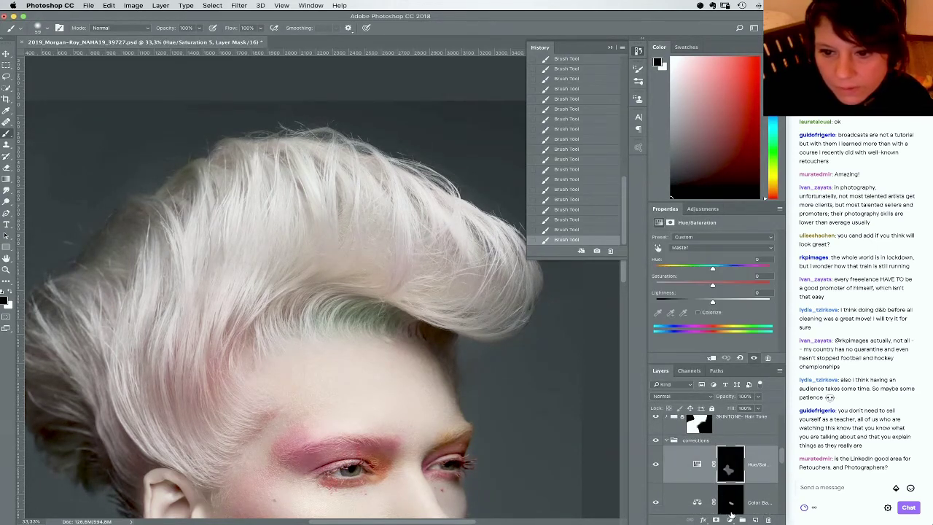
left_click(728, 518)
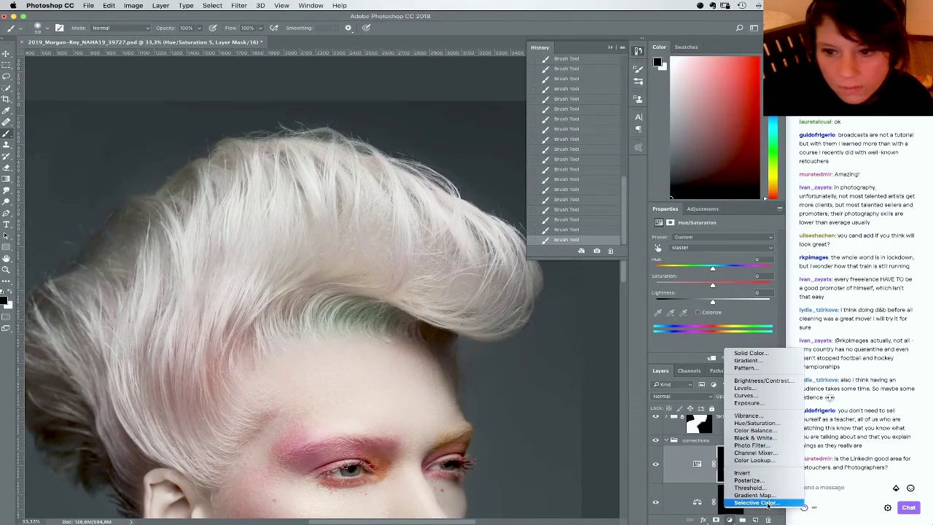
left_click(757, 503)
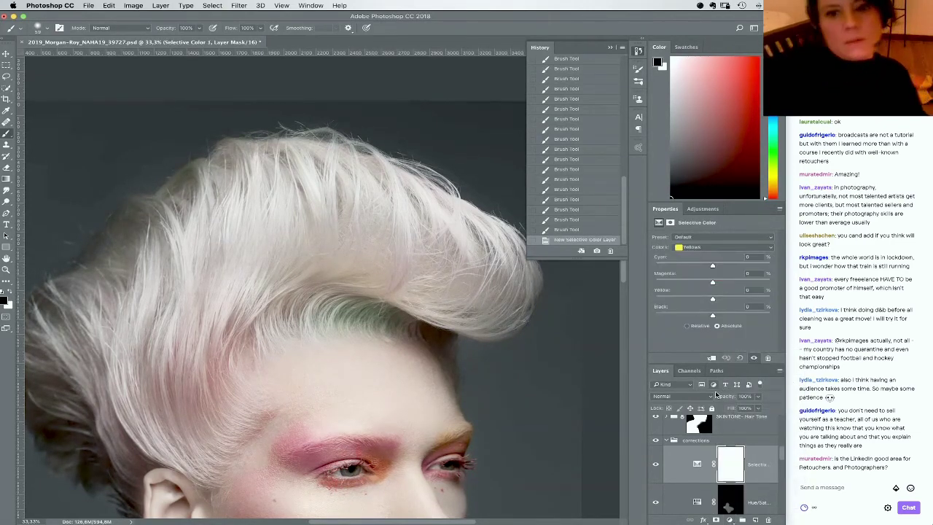
Set Magenta to +14 for the Whites and +8 for the Neutrals in the Selective Color layer, and invert its mask to black
left_click(728, 247)
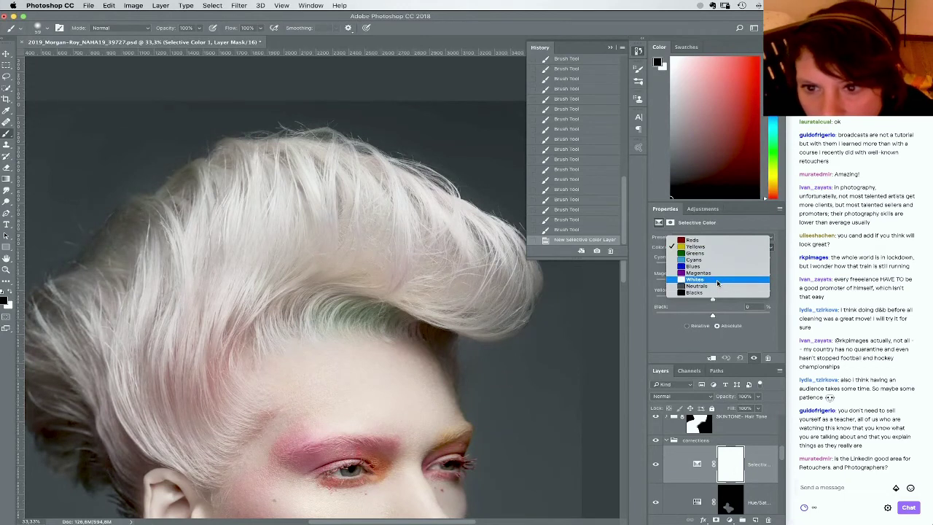
left_click(703, 279)
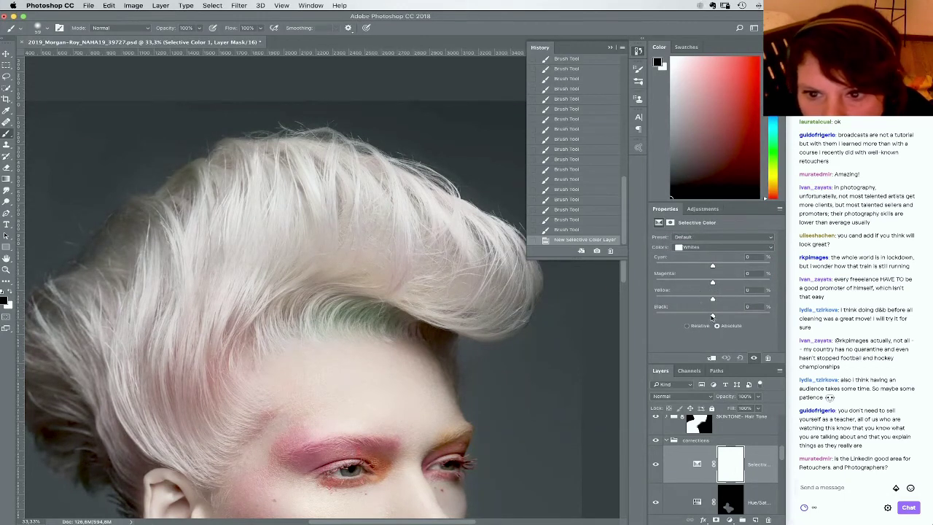
left_click_drag(712, 282, 721, 282)
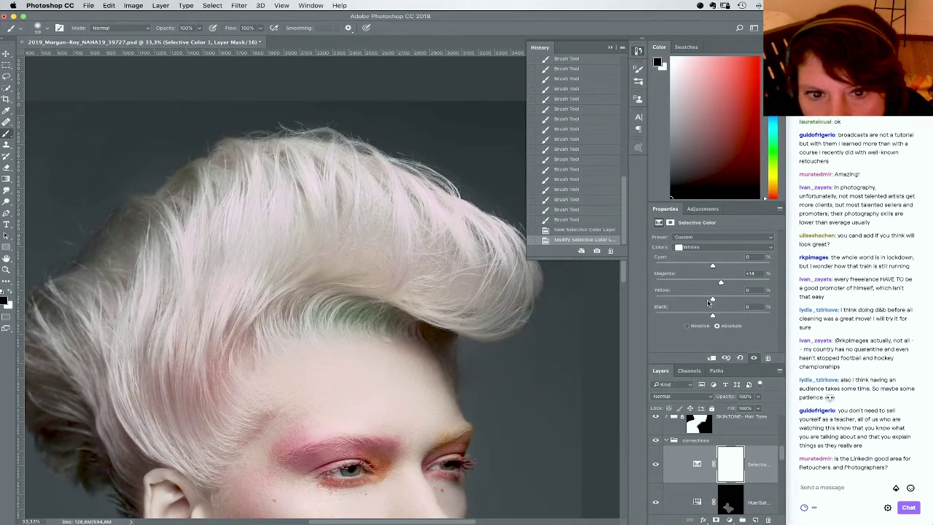
left_click_drag(710, 315, 716, 290)
left_click(713, 248)
left_click(714, 256)
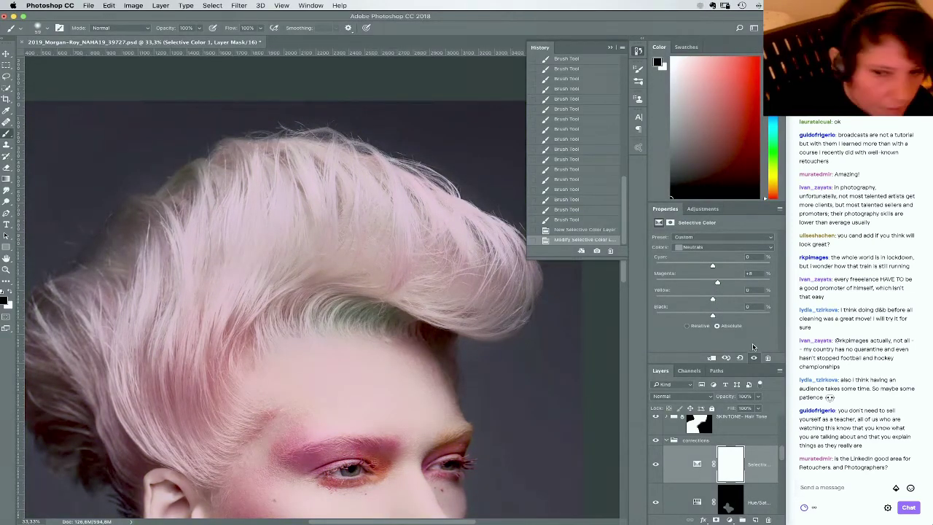
key("super+i")
Draw a curved Pen tool path along a strand at the front of the quiff, from its lower edge up to the crest
key("super+plus")
key("super+plus")
key("super+plus")
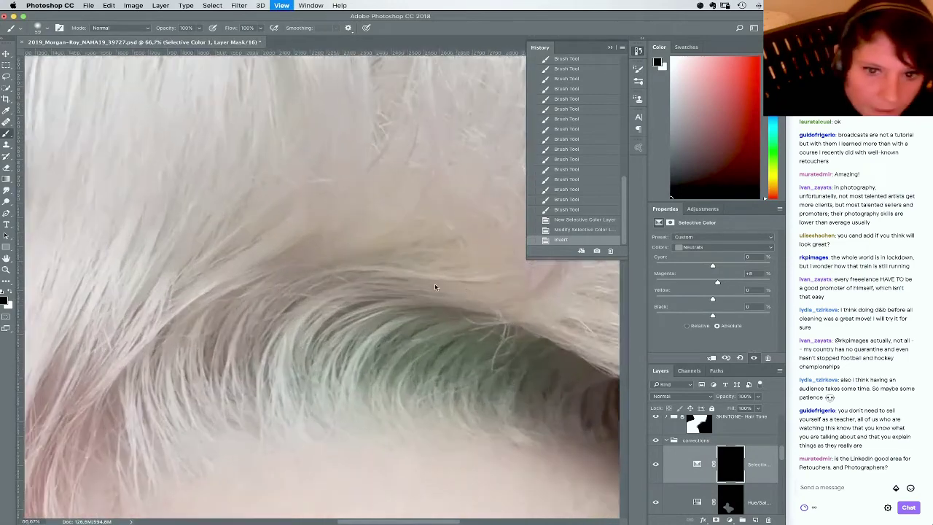
scroll(449, 311, "right", 10)
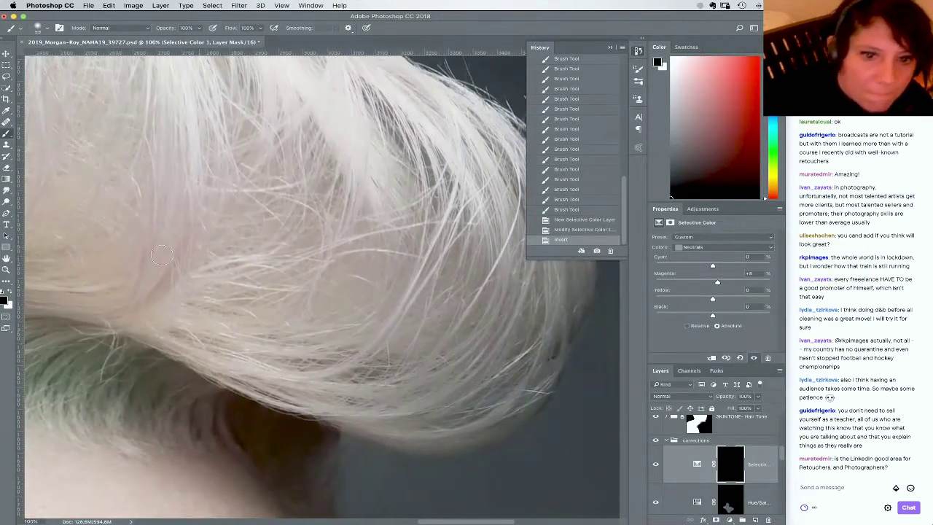
left_click(6, 214)
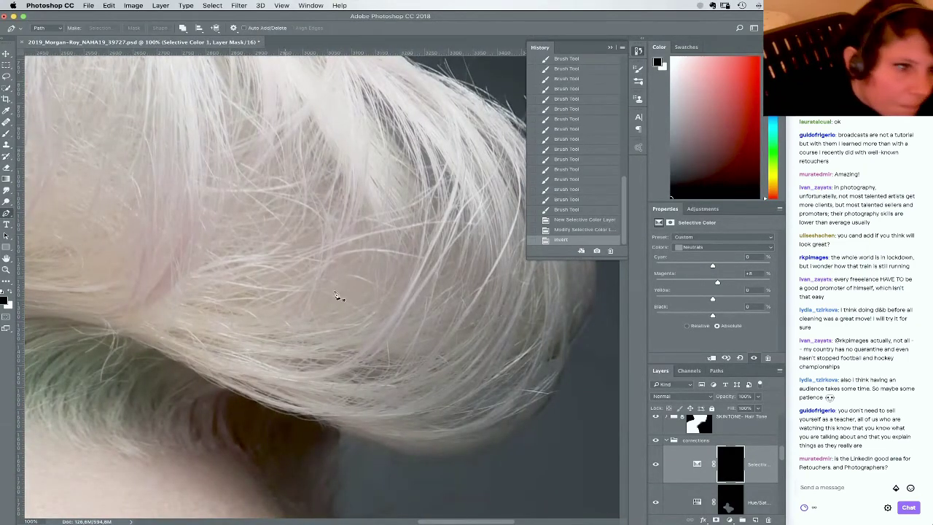
left_click(341, 364)
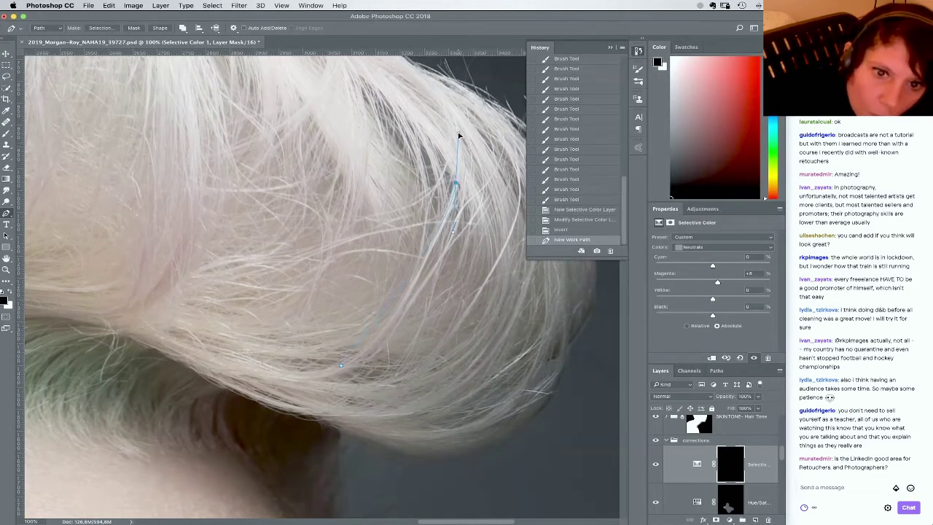
left_click_drag(398, 306, 426, 261)
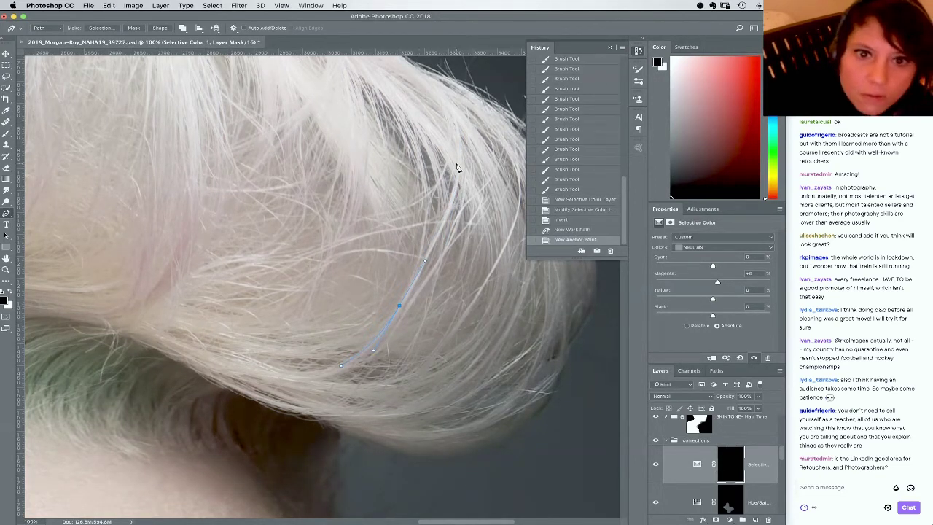
left_click_drag(456, 165, 458, 128)
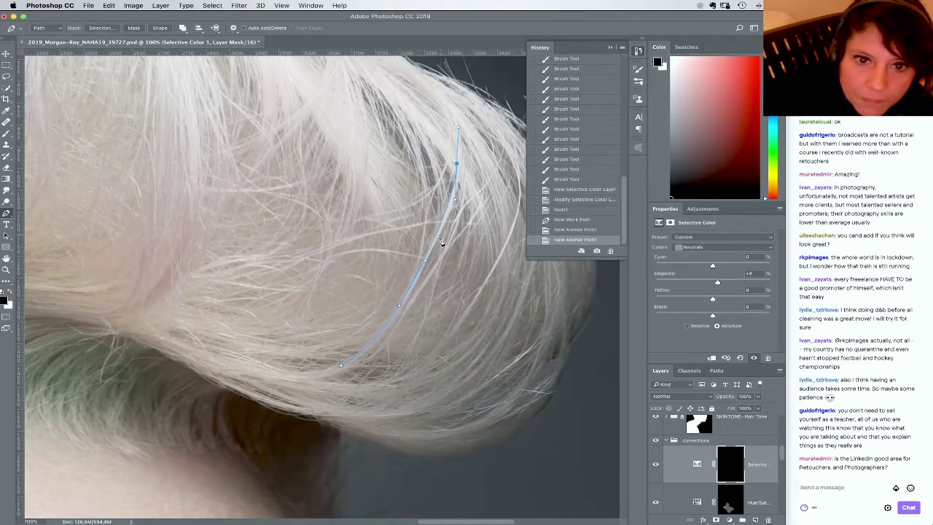
left_click_drag(441, 95, 433, 84)
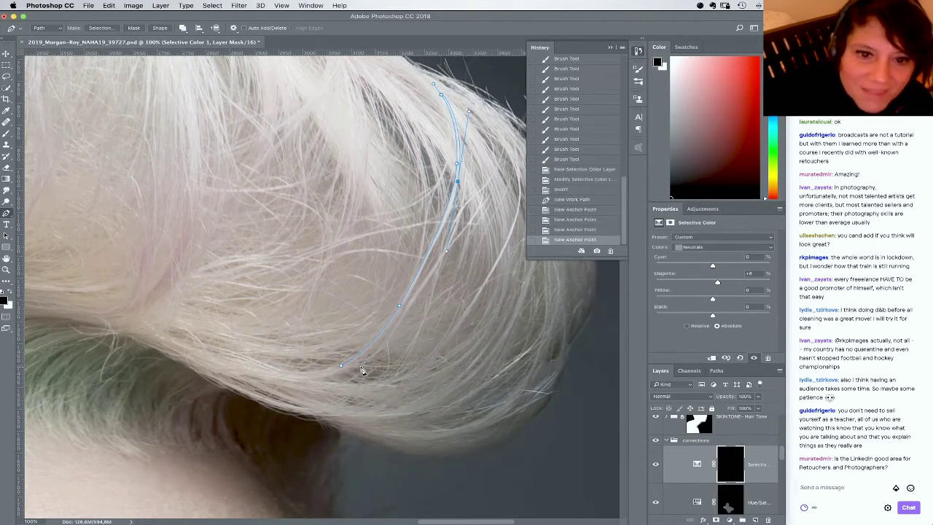
Trace back down the same front strand and close the path into a thin sliver
left_click_drag(340, 365, 287, 381)
key("super+z")
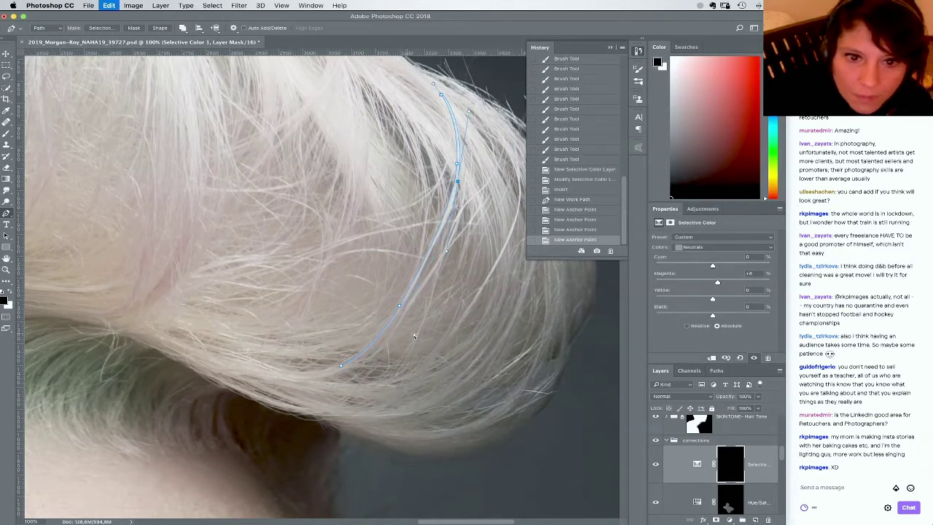
mouse_move(446, 252)
left_mouse_down()
mouse_move(448, 231)
mouse_move(435, 253)
left_mouse_up()
left_click(430, 255)
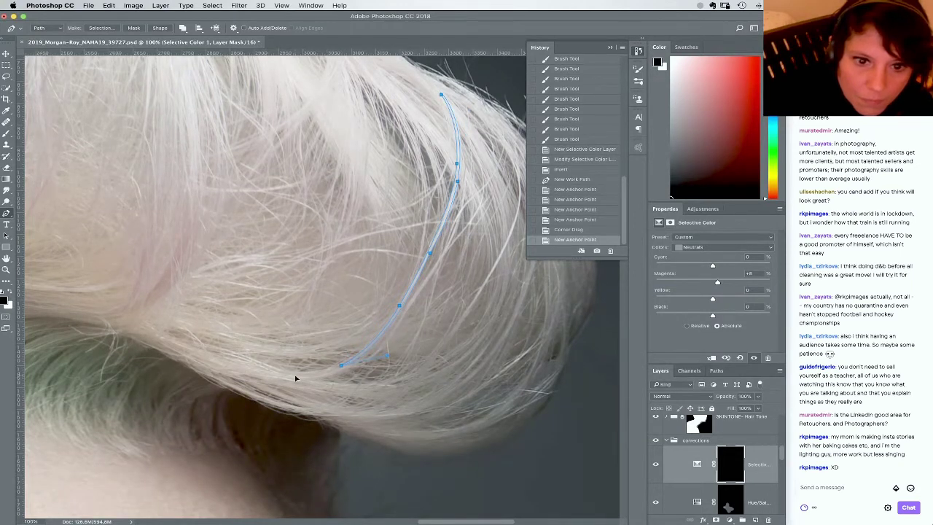
left_click(340, 365)
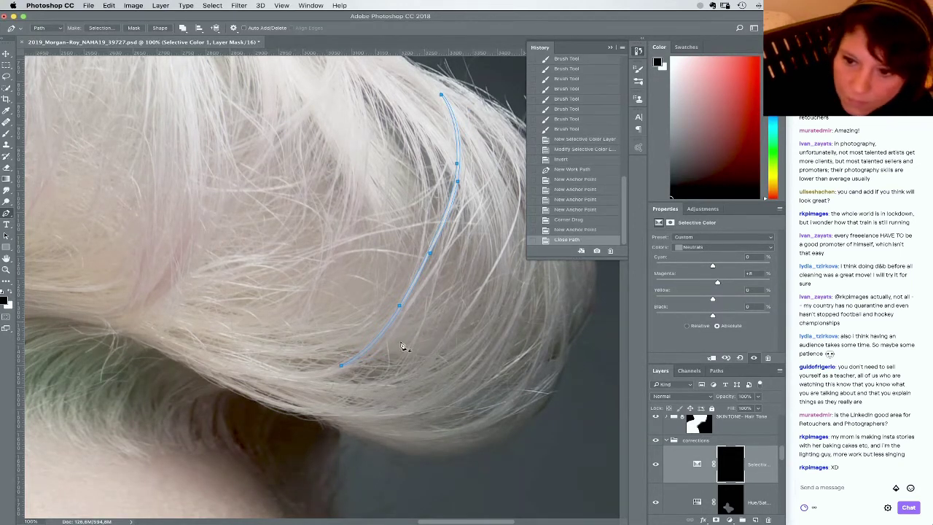
Draw a second thin closed path along the outermost curve at the tip of the quiff
scroll(408, 321, "right", 5)
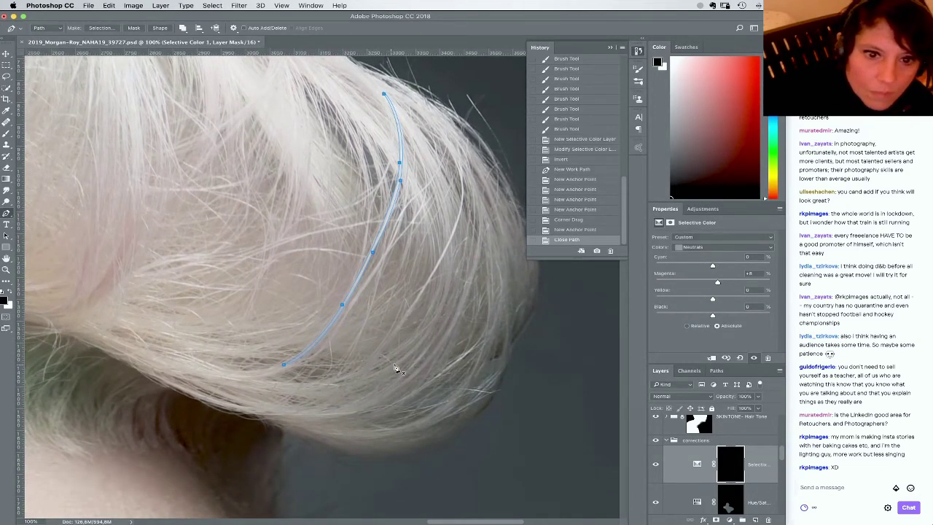
left_click(389, 393)
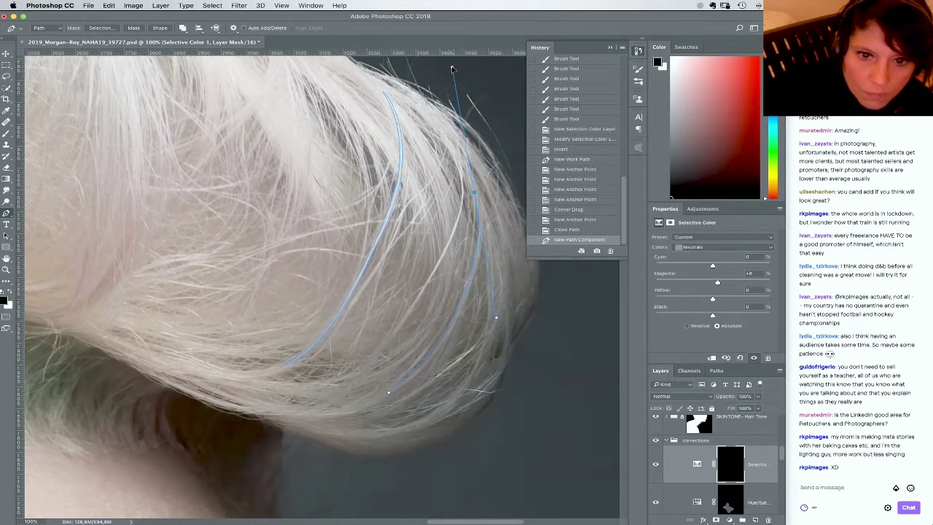
left_click(452, 69)
left_click(500, 267, "alt")
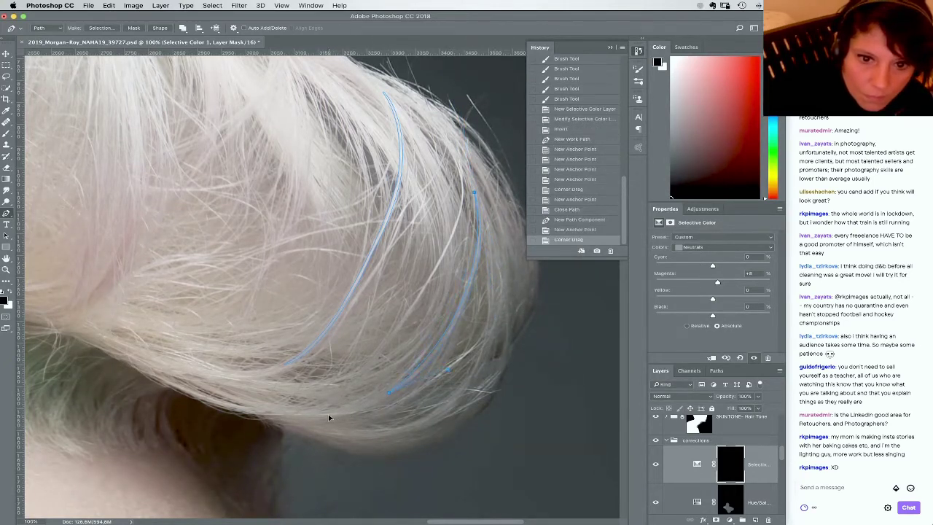
left_click_drag(336, 414, 337, 415)
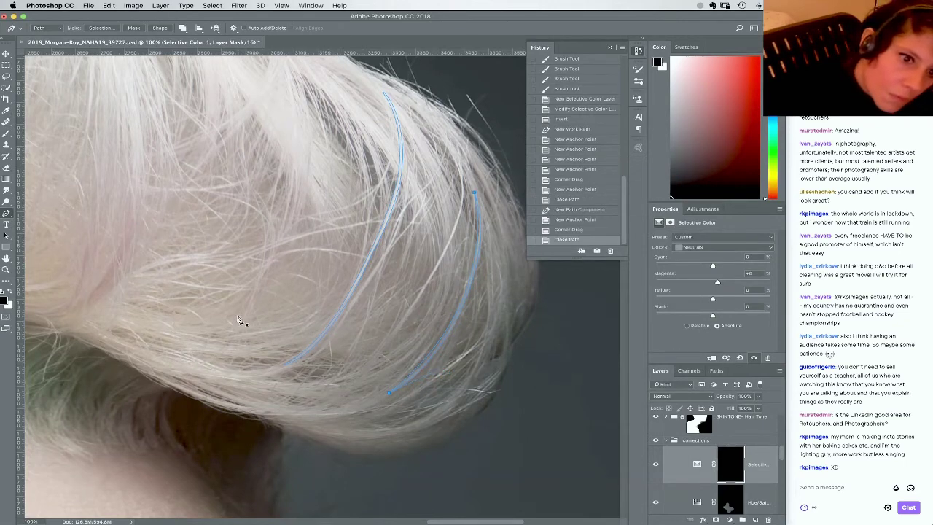
Draw one side of a long path from the pinkish base of the quiff up through its middle to the top hairline
left_click_drag(241, 332, 268, 351)
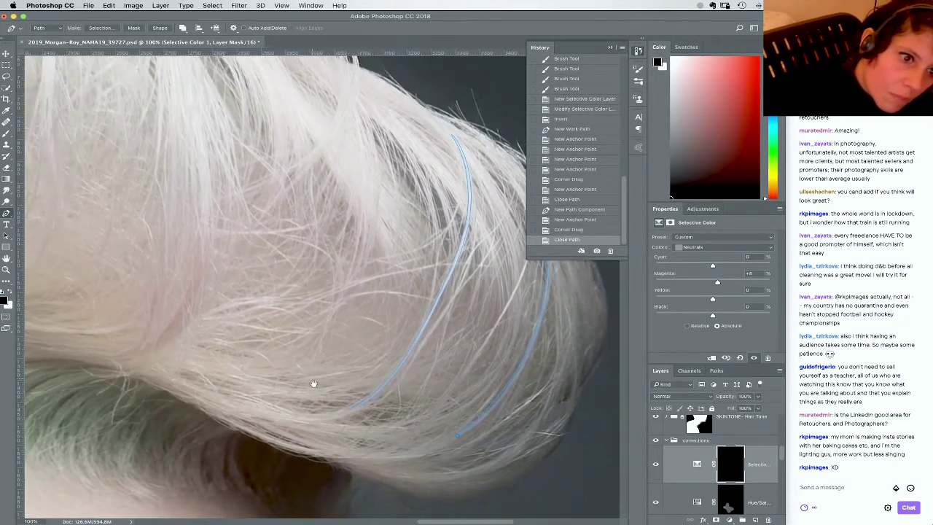
left_click(172, 349)
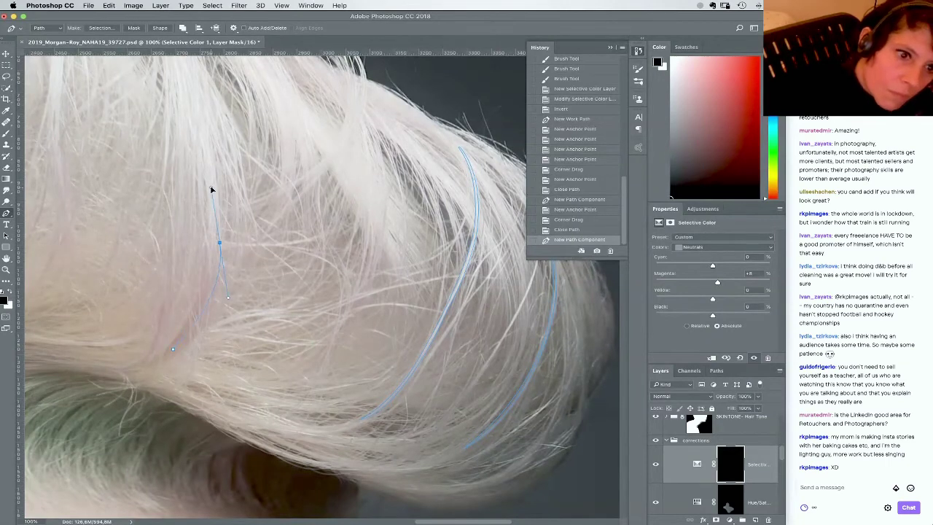
left_click_drag(211, 187, 221, 177)
scroll(221, 177, "up", 5)
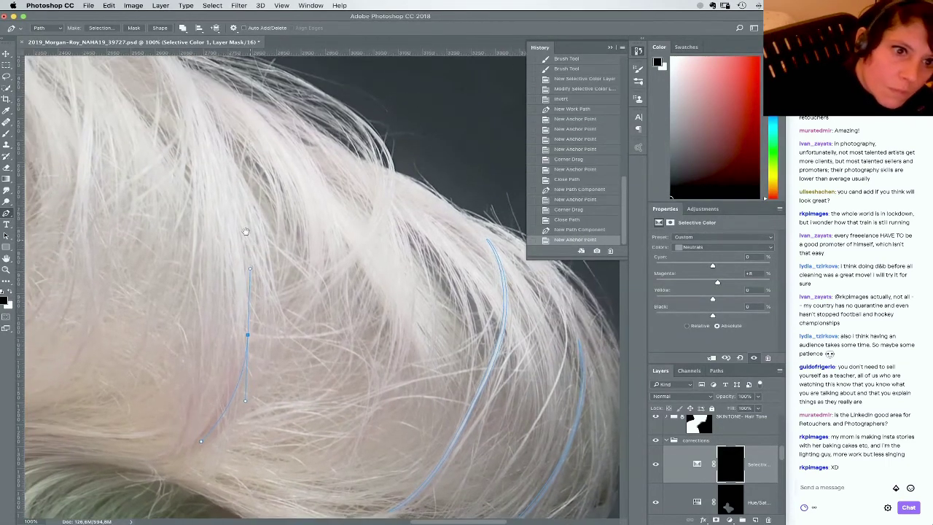
left_click(184, 72)
left_click_drag(185, 73, 173, 126)
key("super+z")
left_click_drag(145, 63, 159, 95)
left_click(95, 83)
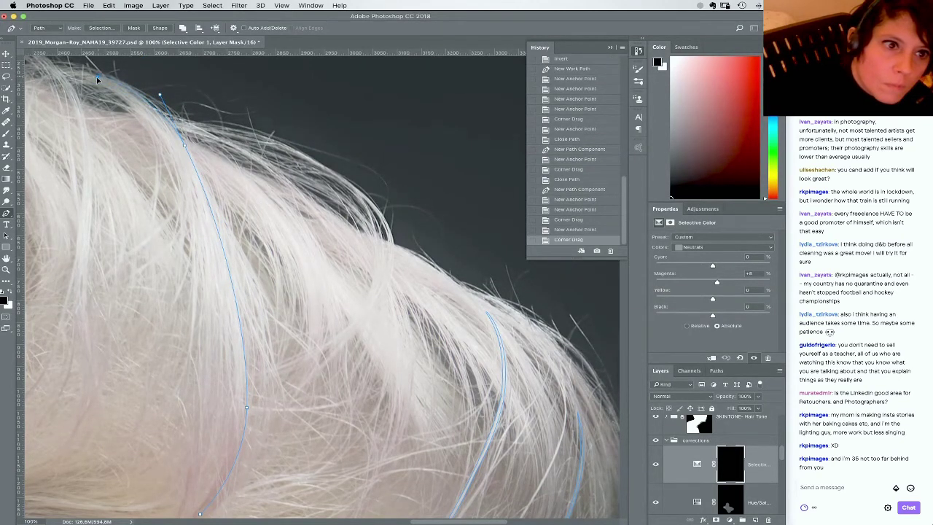
left_click_drag(97, 79, 96, 76)
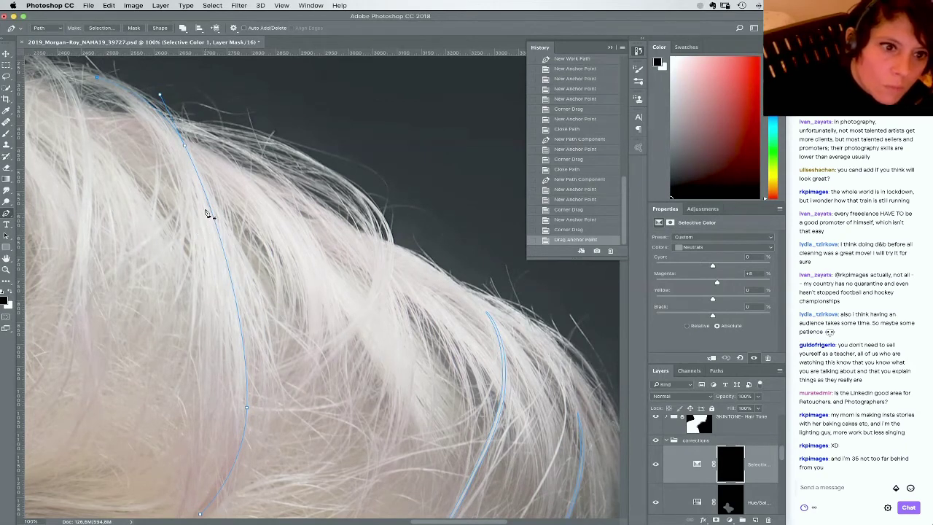
Trace the return side of the long middle path back down the strand and close it at the base
left_click_drag(205, 195, 229, 267)
key("super+z")
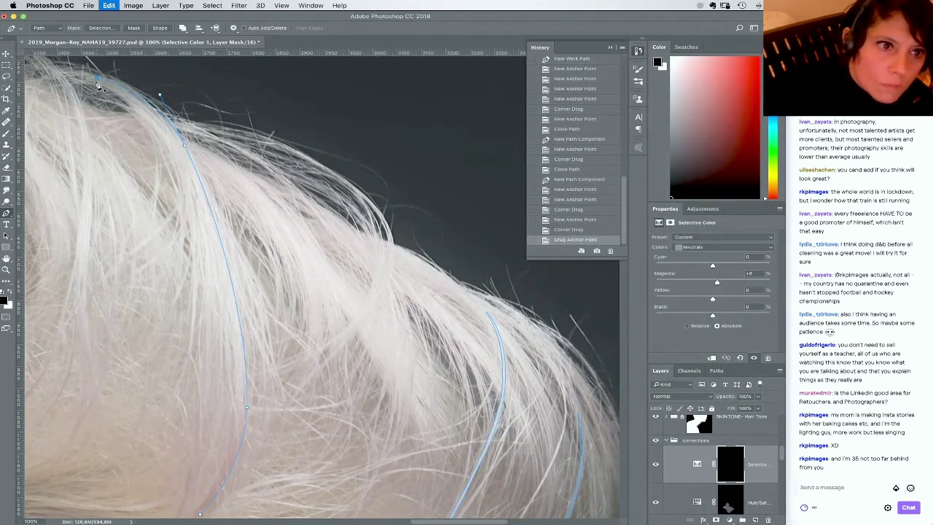
left_click_drag(208, 207, 245, 324)
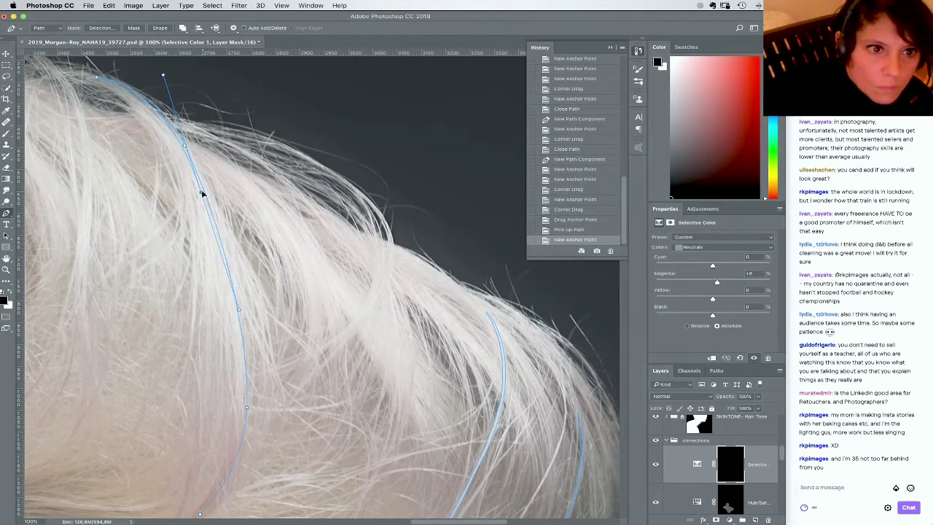
left_click_drag(204, 196, 204, 197)
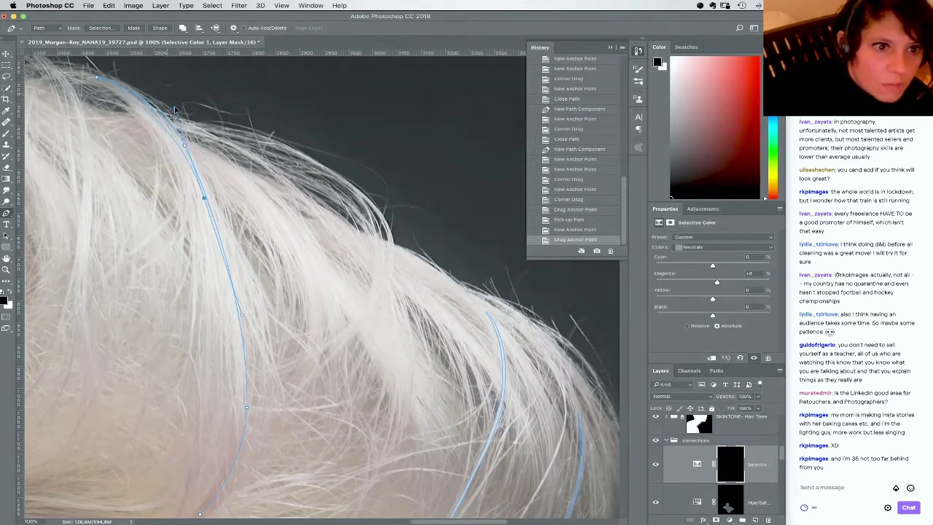
left_click_drag(163, 90, 170, 93)
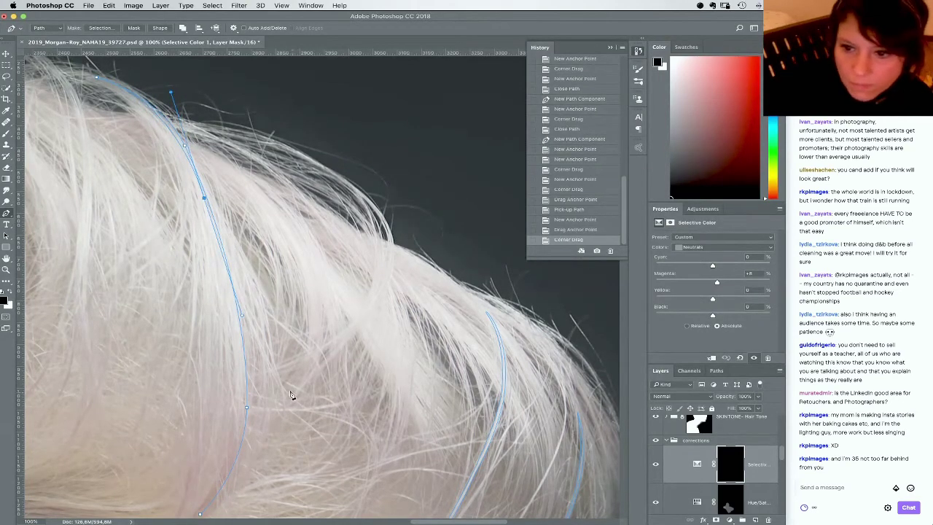
scroll(290, 395, "down", 3)
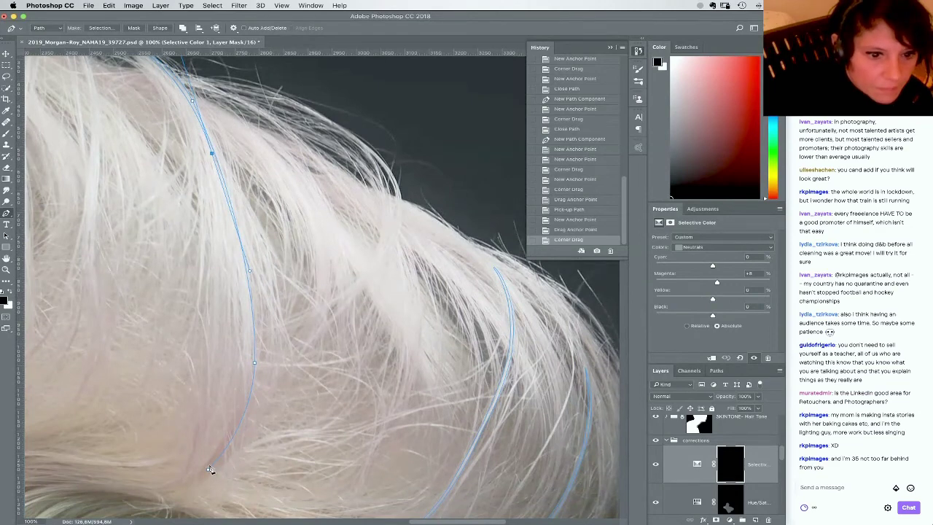
mouse_move(207, 470)
left_mouse_down()
mouse_move(167, 491)
mouse_move(145, 522)
mouse_move(134, 469)
left_mouse_up()
scroll(219, 403, "up", 5)
scroll(219, 403, "left", 3)
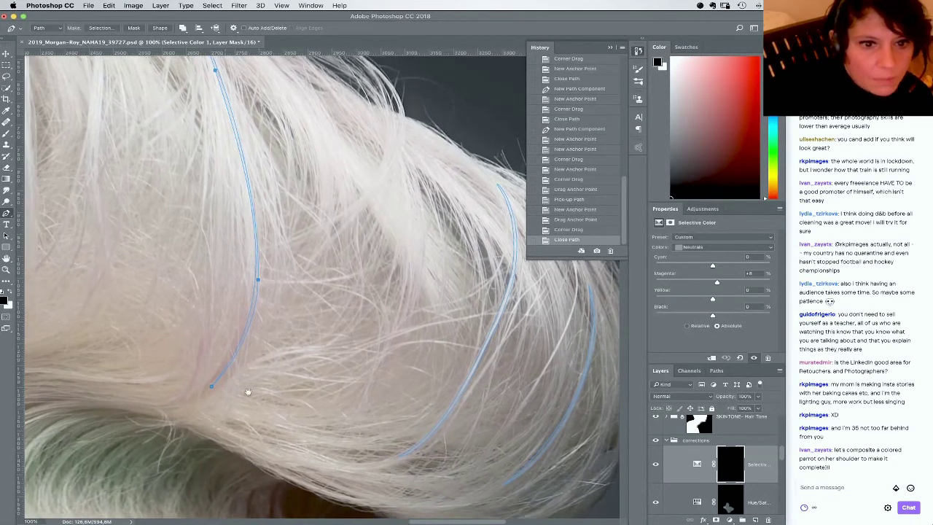
Draw another thin closed path along the strand between the long middle path and the two paths at the quiff's tip
key("super+minus")
key("super+minus")
key("super+minus")
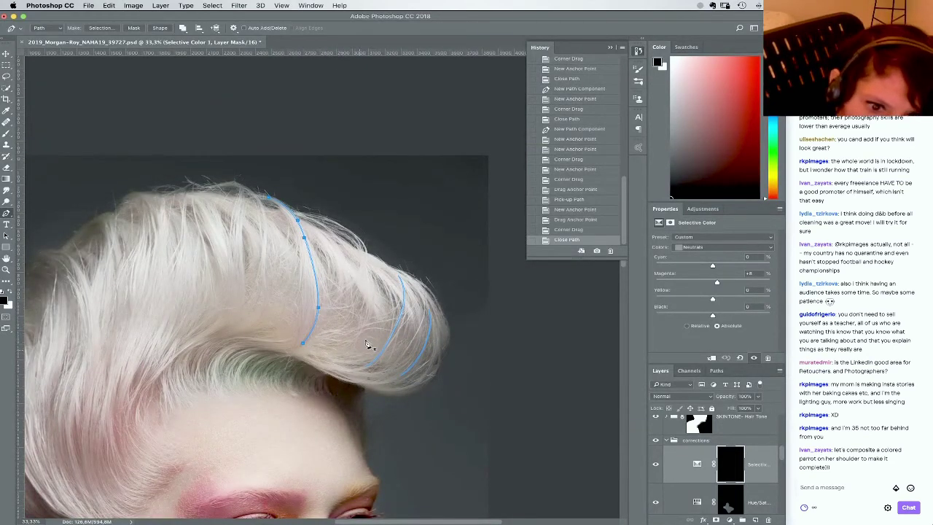
left_click(371, 274)
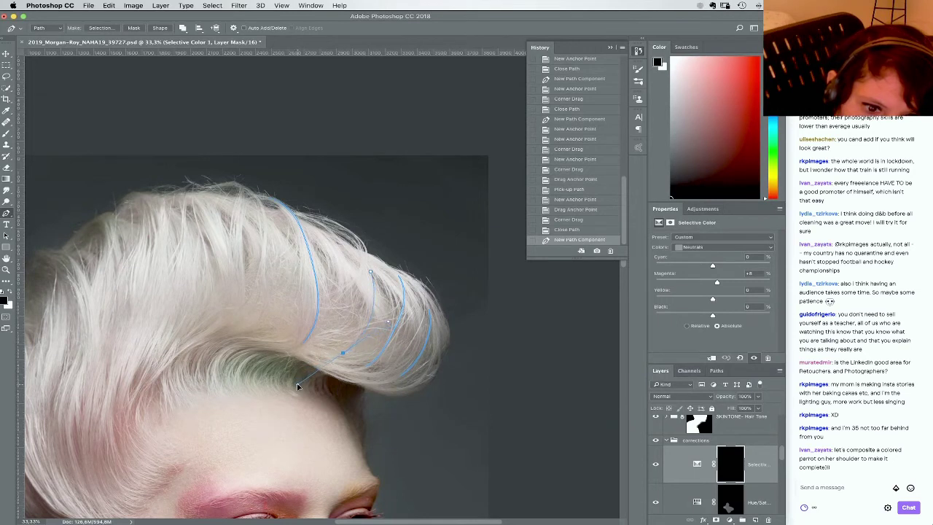
left_click(297, 384)
left_click_drag(371, 274, 355, 207)
key("super+z")
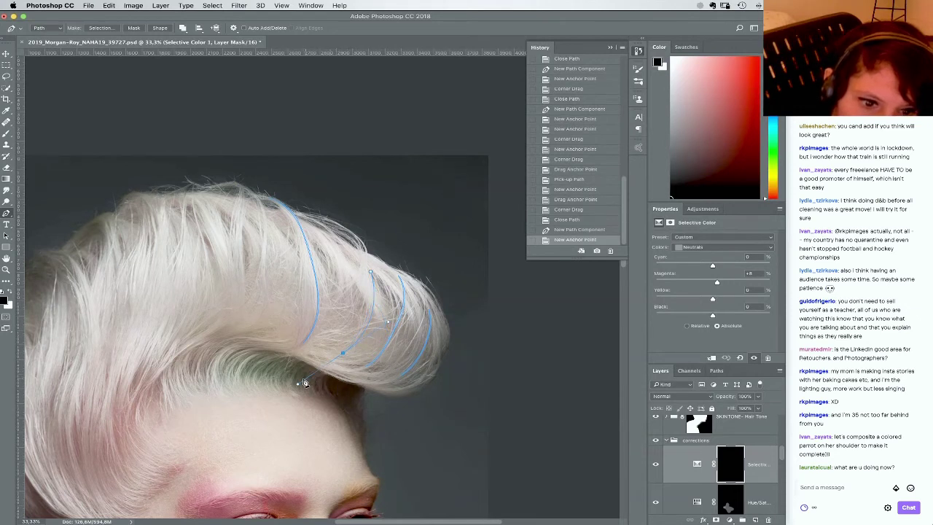
left_click_drag(298, 384, 323, 378)
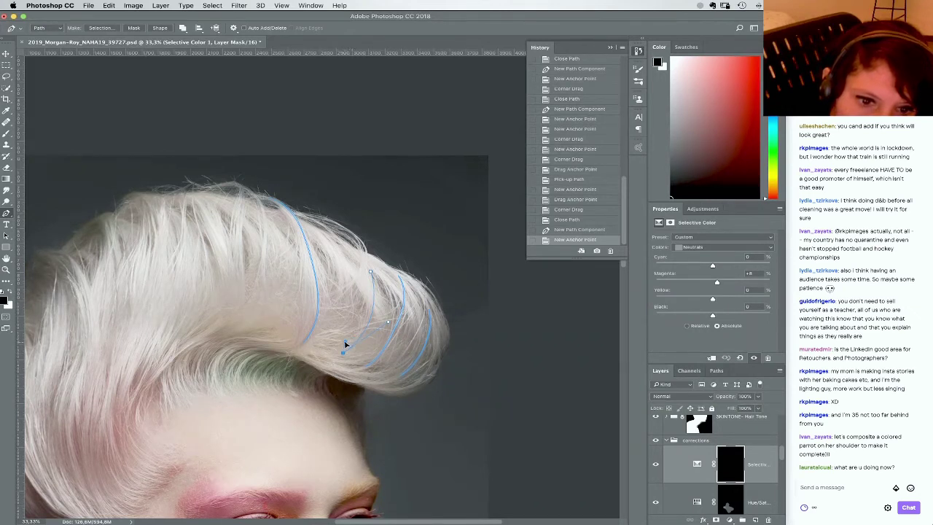
left_click_drag(352, 344, 351, 343)
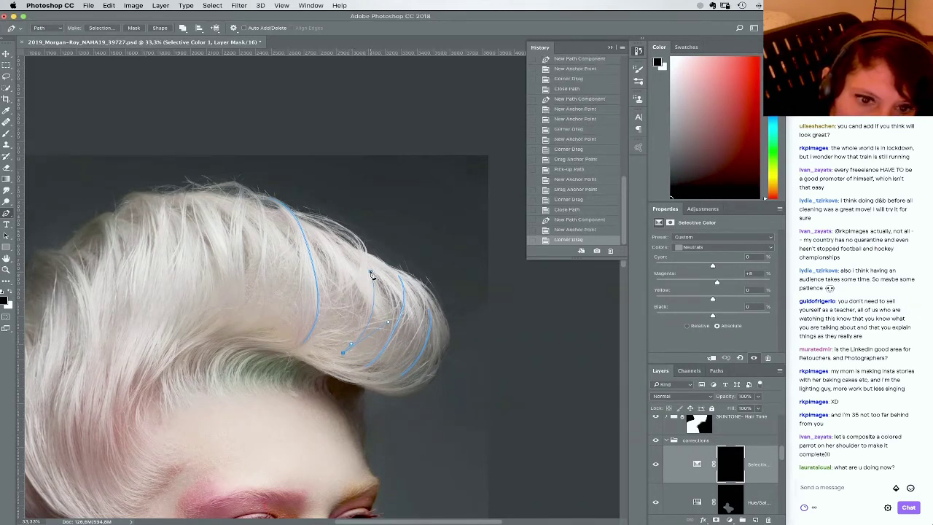
left_click_drag(371, 273, 363, 218)
left_click_drag(359, 220, 360, 219)
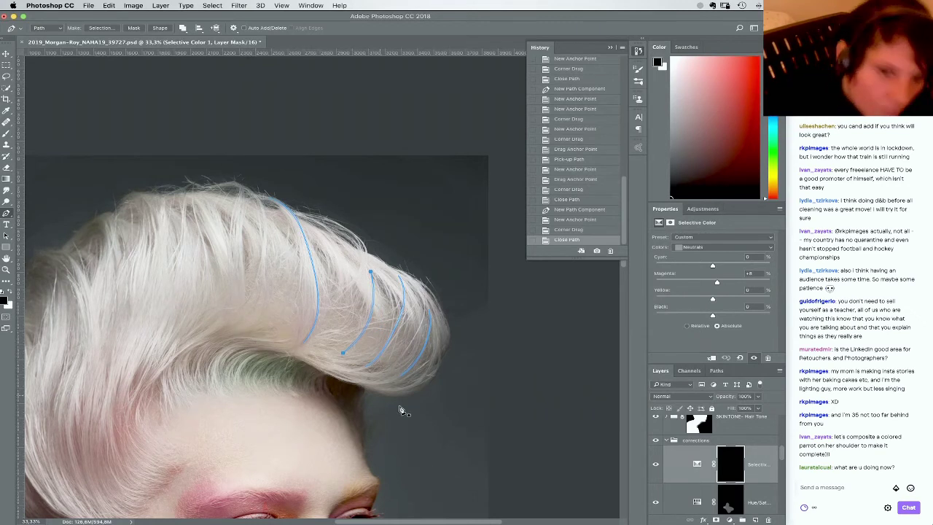
Load the work path as a selection, clear it to white on the Selective Color layer mask, and deselect
left_click(716, 371)
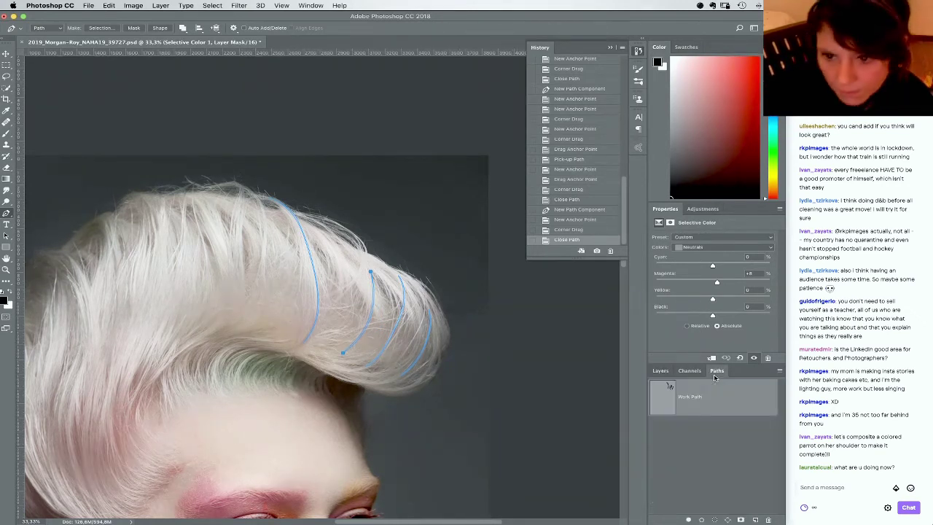
left_click(667, 397, "super")
left_click(660, 371)
left_click(720, 456)
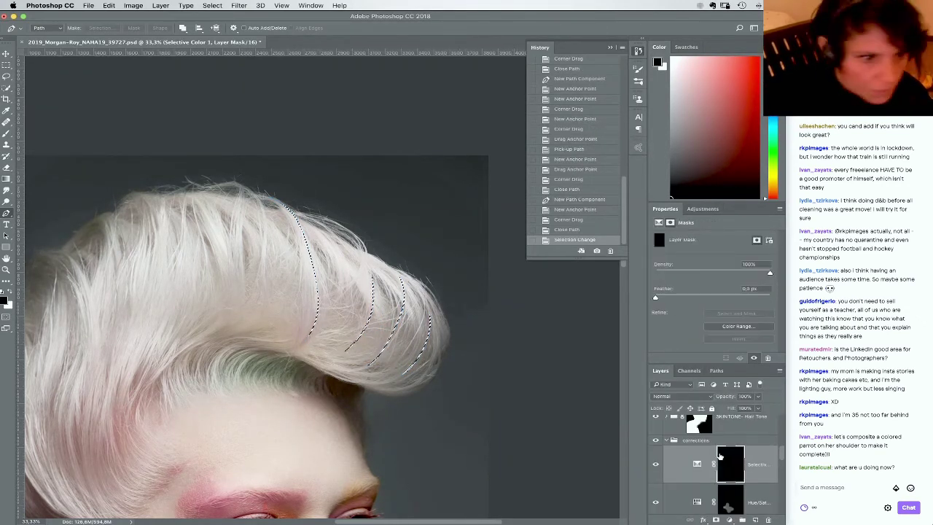
key("Delete")
key("super+d")
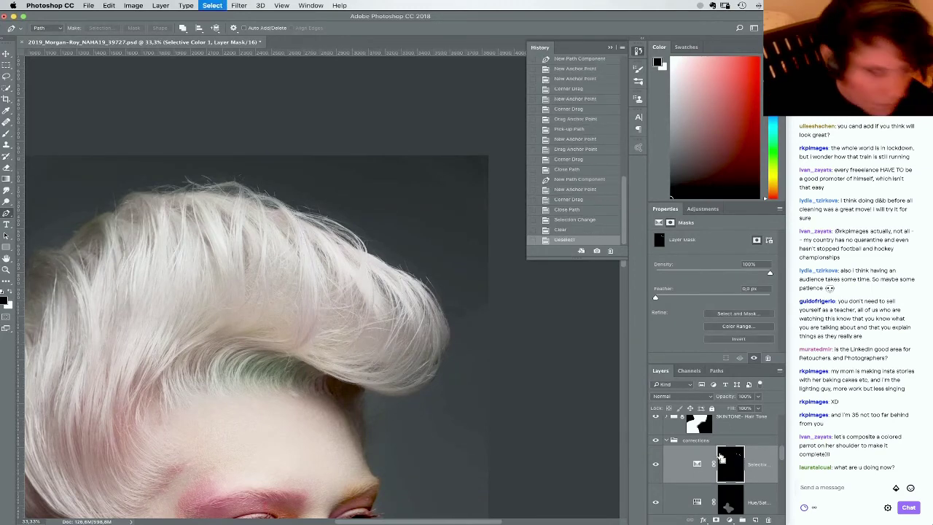
Apply the Blur More filter to the Selective Color layer mask to soften the painted strands
left_click(239, 5)
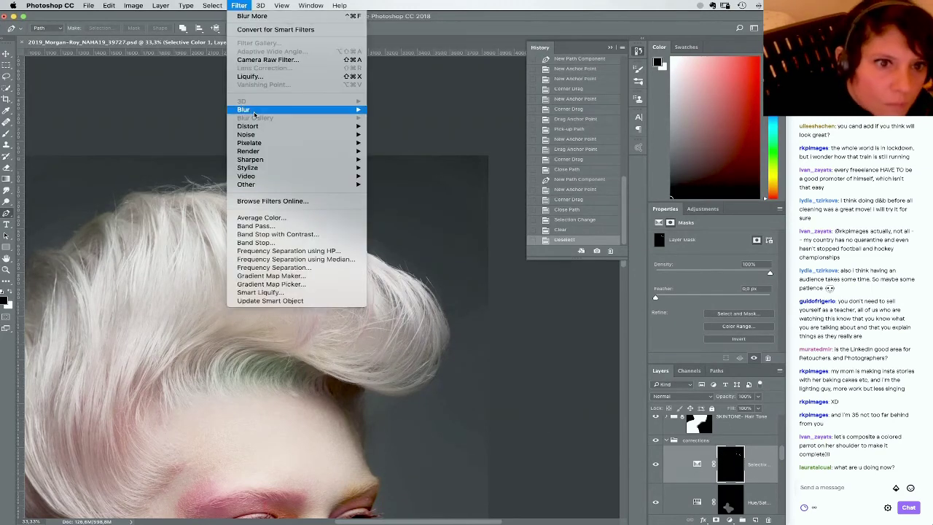
mouse_move(267, 109)
left_click(392, 126)
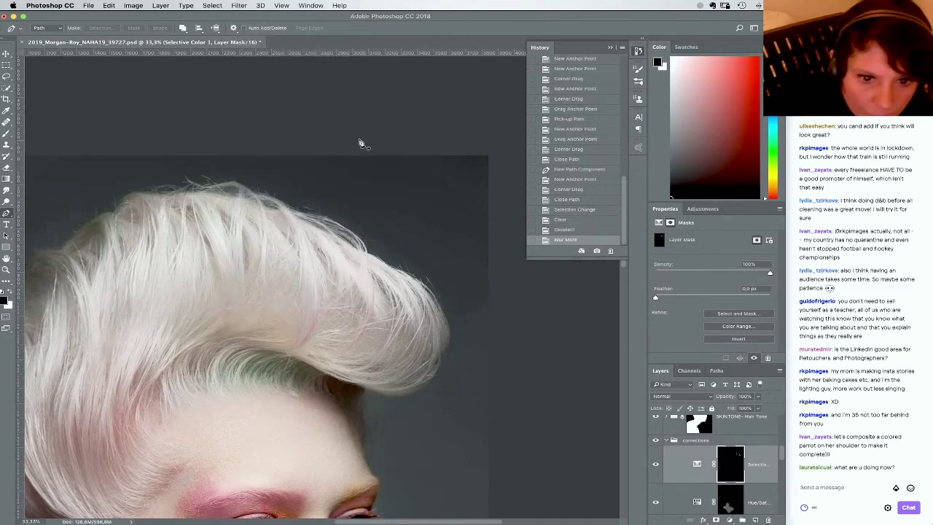
scroll(234, 220, "down", 5)
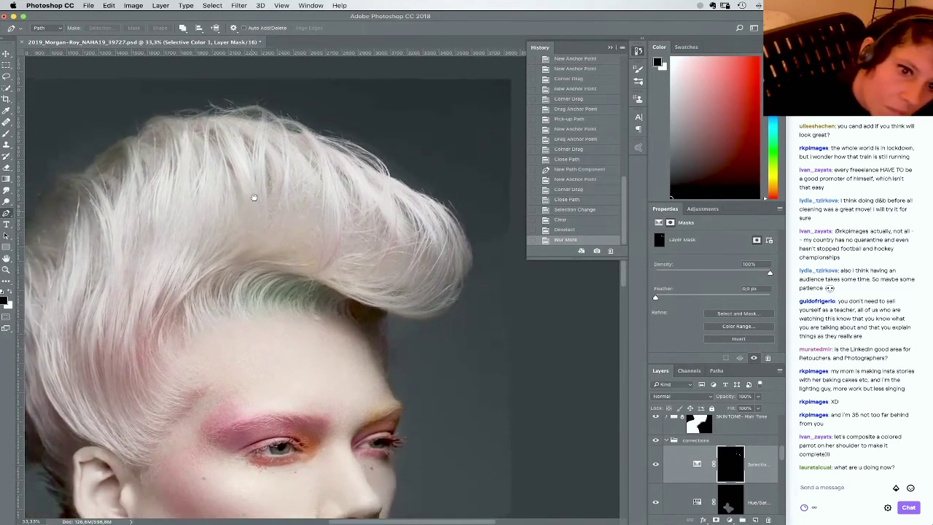
Try painting the mask over the quiff with a soft white 444 px brush and correcting in black, and undo the strokes
key("b")
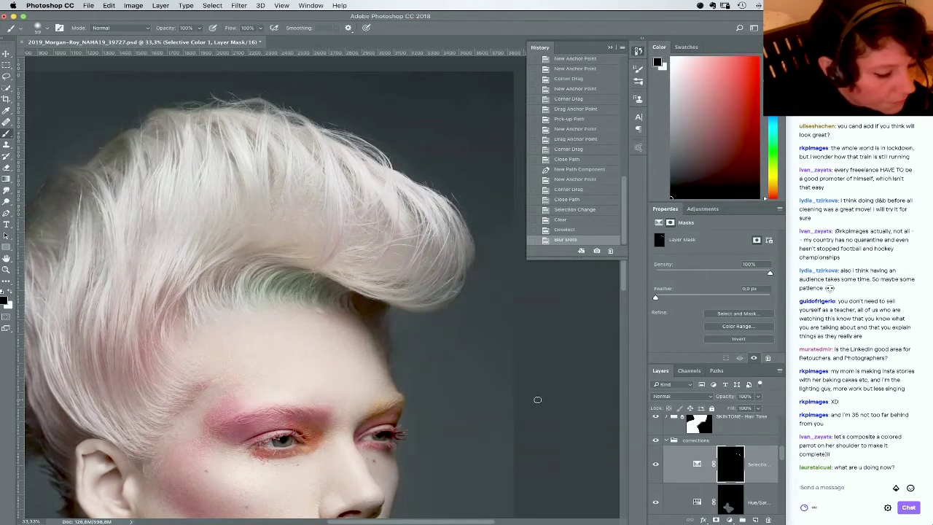
right_click(439, 307)
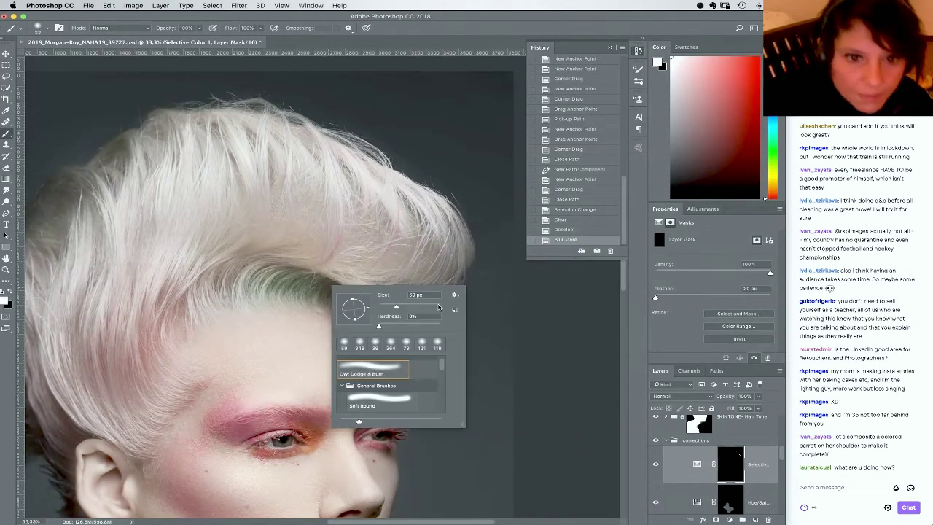
left_click(432, 307)
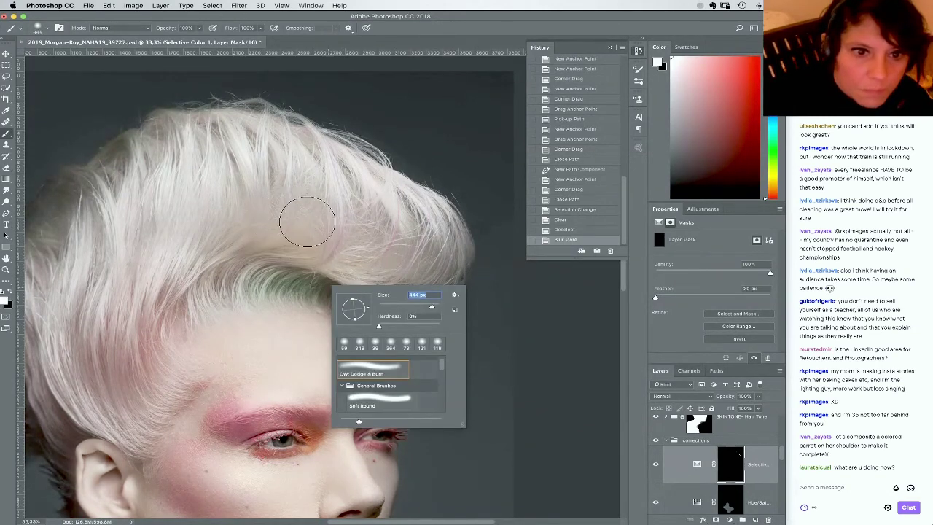
left_click_drag(291, 211, 325, 232)
left_click_drag(372, 236, 437, 268)
key("super+z")
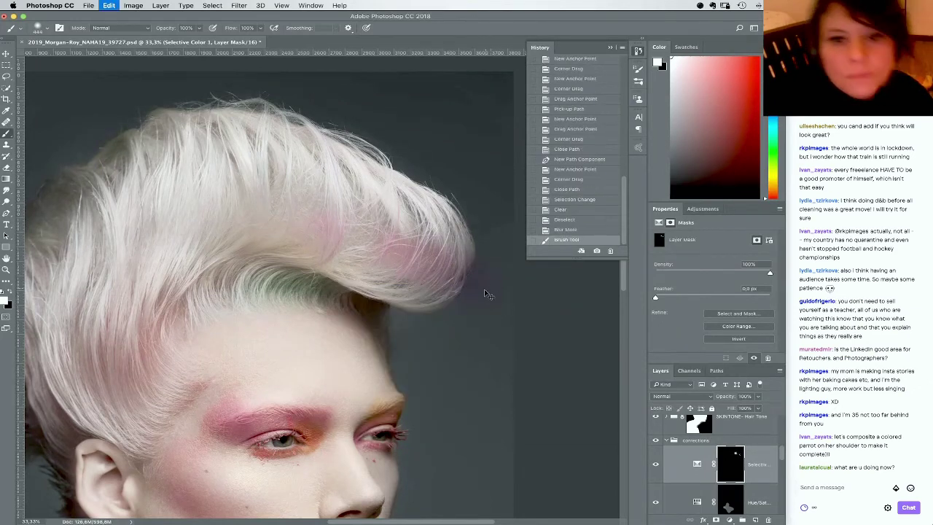
key("x")
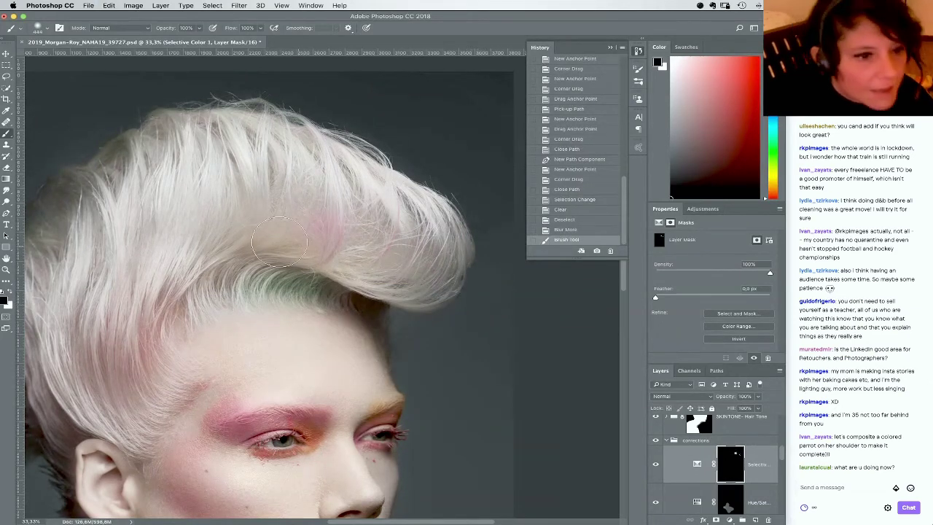
right_click(309, 240)
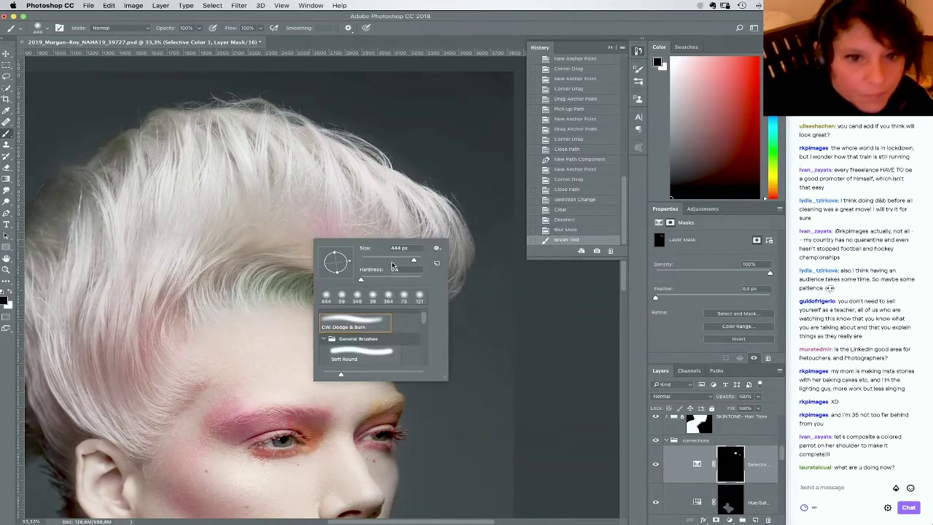
left_click(575, 230)
key("super+z")
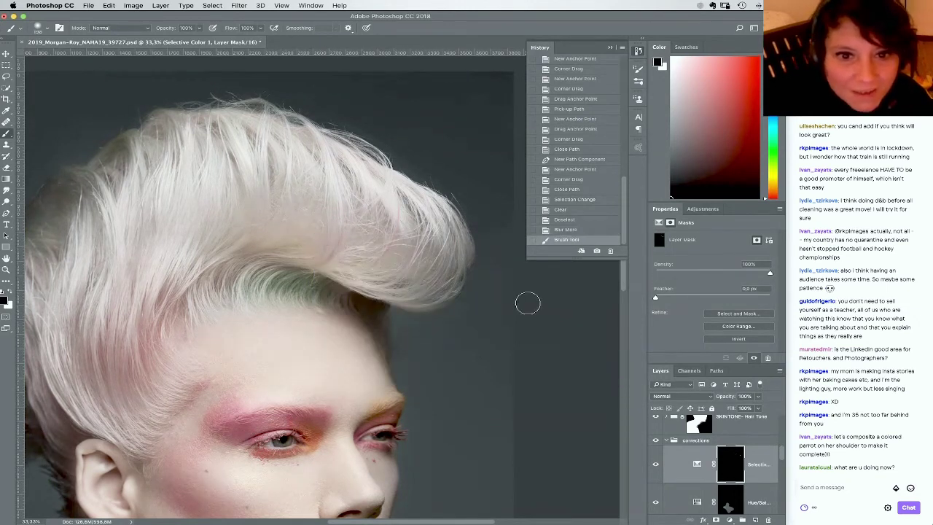
key("super+z")
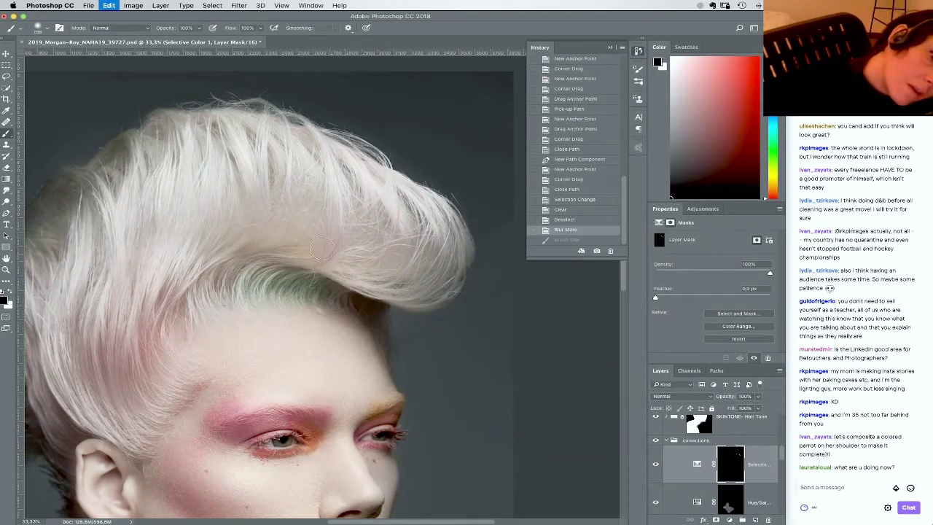
Fade the magenta strands with a larger soft black brush on the mask, lowering opacity to 30%, and compare the layer on and off
right_click(404, 246)
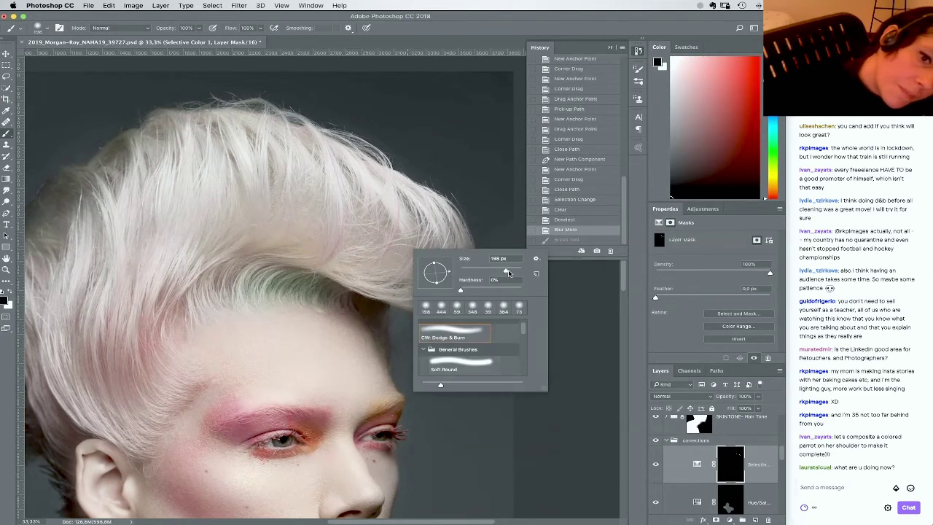
left_click_drag(297, 211, 313, 219)
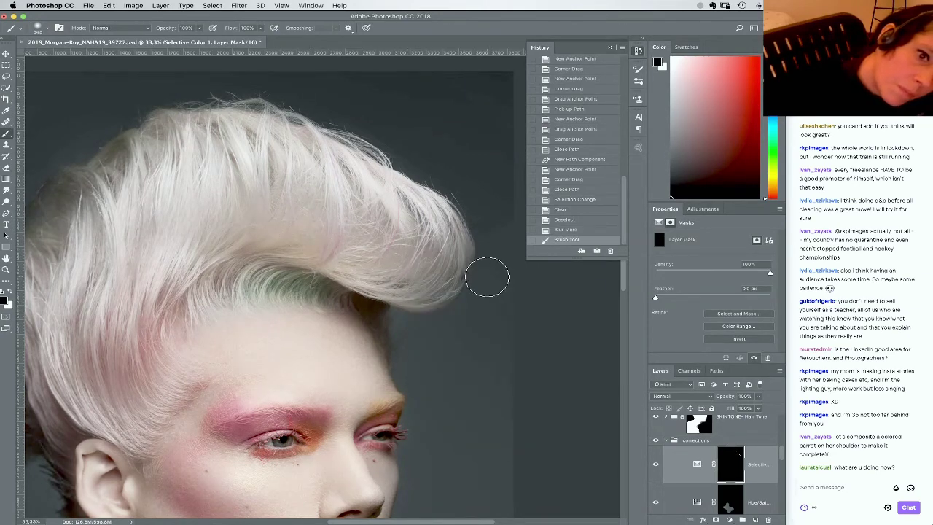
key("3")
left_click_drag(422, 270, 475, 266)
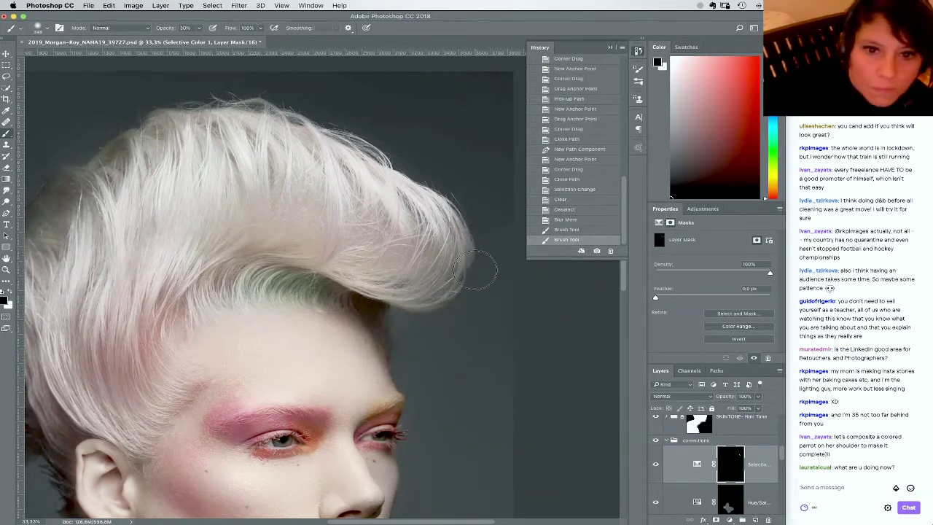
key("super+minus")
key("super+minus")
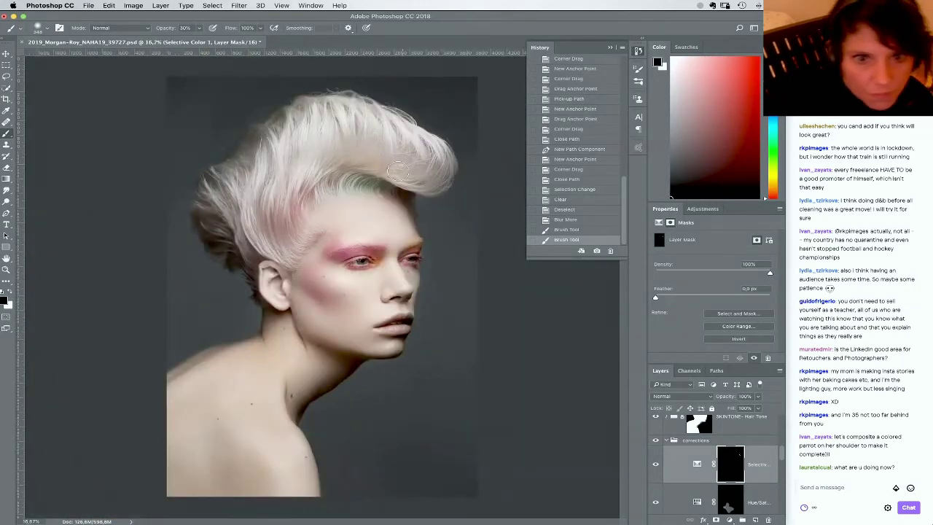
left_click_drag(378, 152, 383, 154)
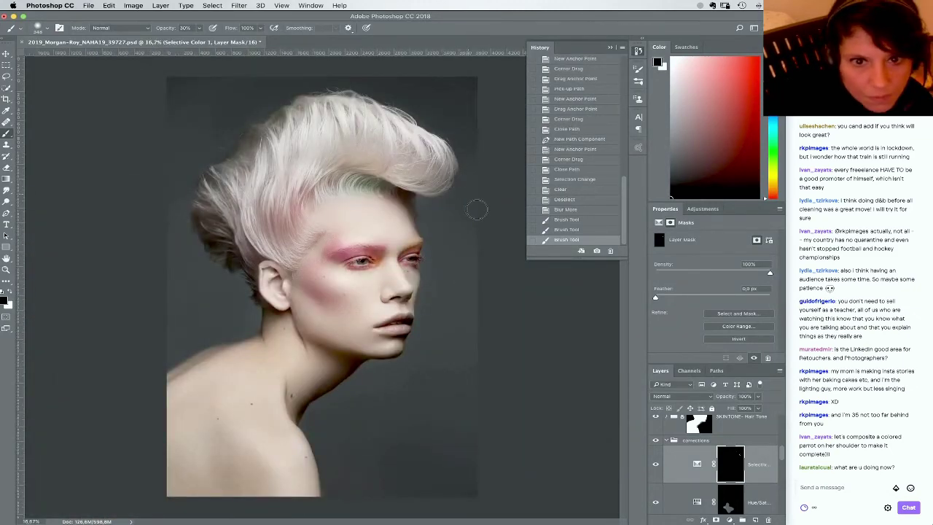
left_click(656, 465)
left_click(657, 466)
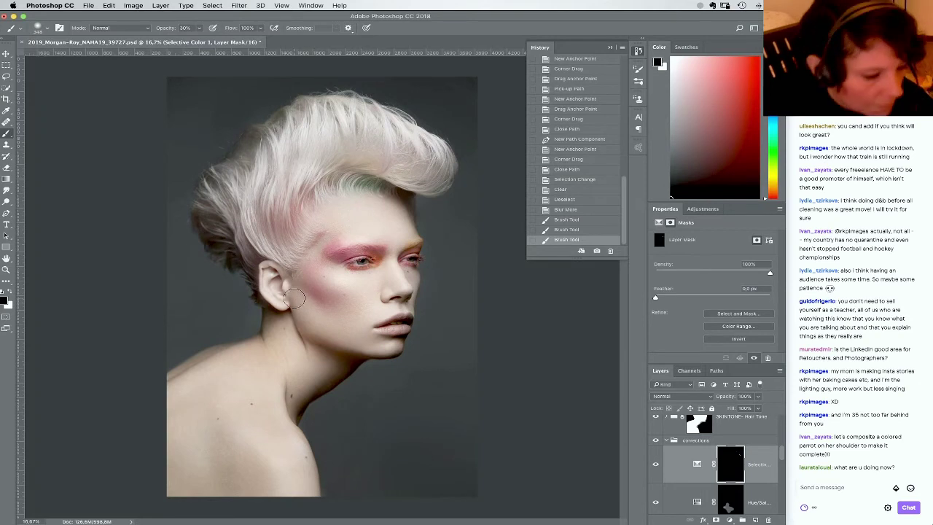
Paint white at 10% opacity on the Selective Color mask to build up magenta in the hair above the ear
key("x")
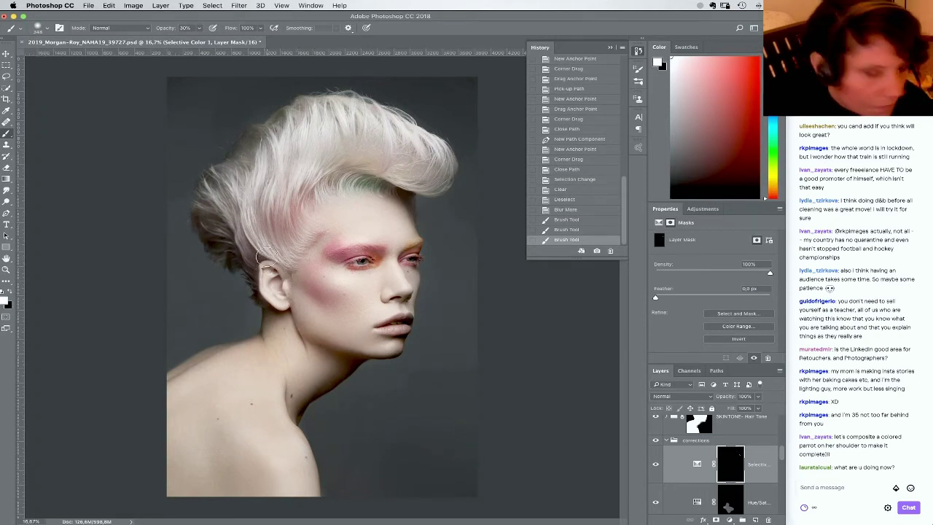
key("1")
mouse_move(251, 226)
left_mouse_down()
mouse_move(283, 205)
mouse_move(289, 234)
mouse_move(283, 218)
mouse_move(296, 220)
mouse_move(260, 238)
mouse_move(259, 208)
left_mouse_up()
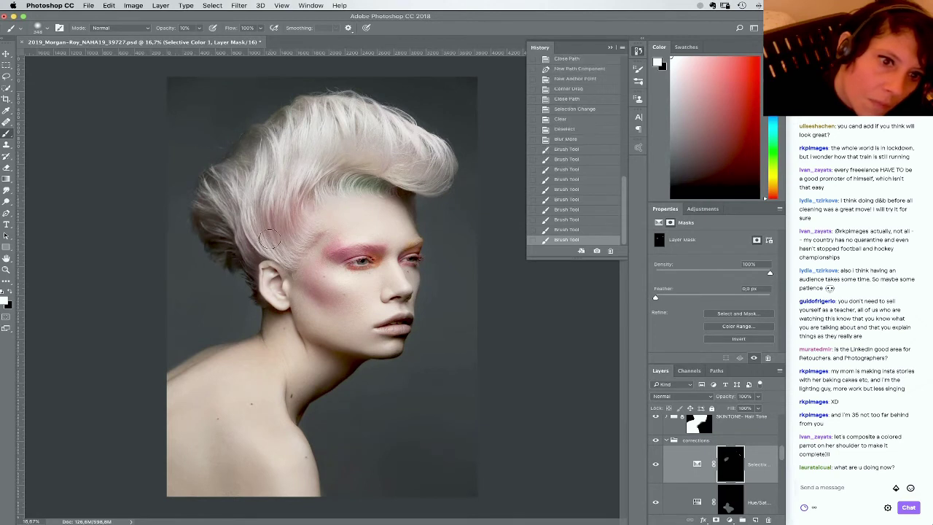
mouse_move(252, 244)
left_mouse_down()
mouse_move(262, 228)
mouse_move(250, 219)
mouse_move(276, 211)
left_mouse_up()
left_click_drag(281, 230, 290, 218)
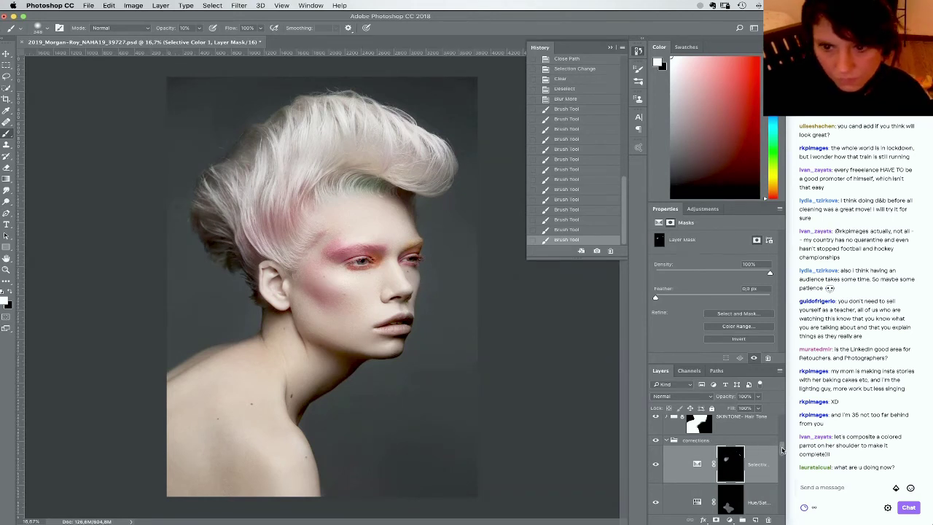
Add a Curves adjustment layer directly above the Color Balance 1 layer
left_click_drag(782, 450, 780, 442)
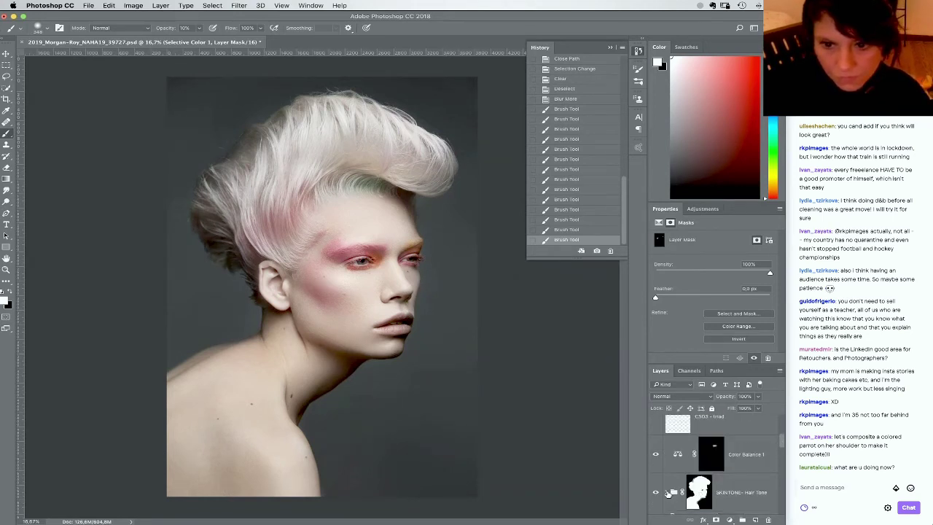
left_click(678, 461)
left_click(729, 519)
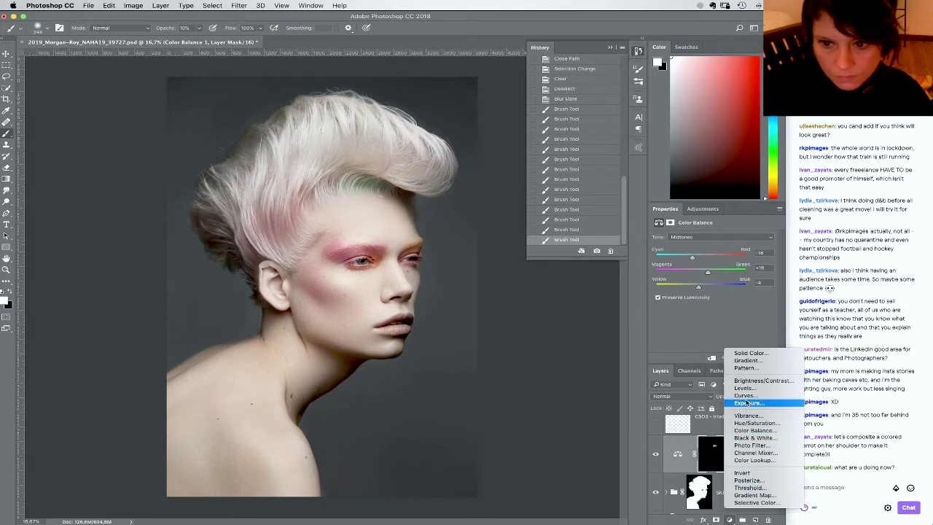
left_click(740, 398)
Shift the black point of the new Curves layer's Red channel slightly inward to reduce red in the shadows
left_click(707, 247)
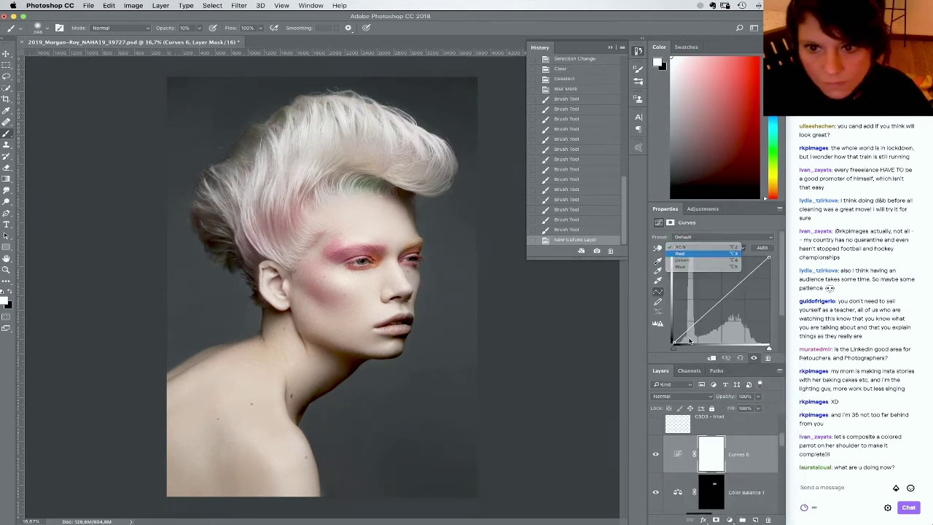
left_click(689, 253)
left_click_drag(673, 343, 675, 340)
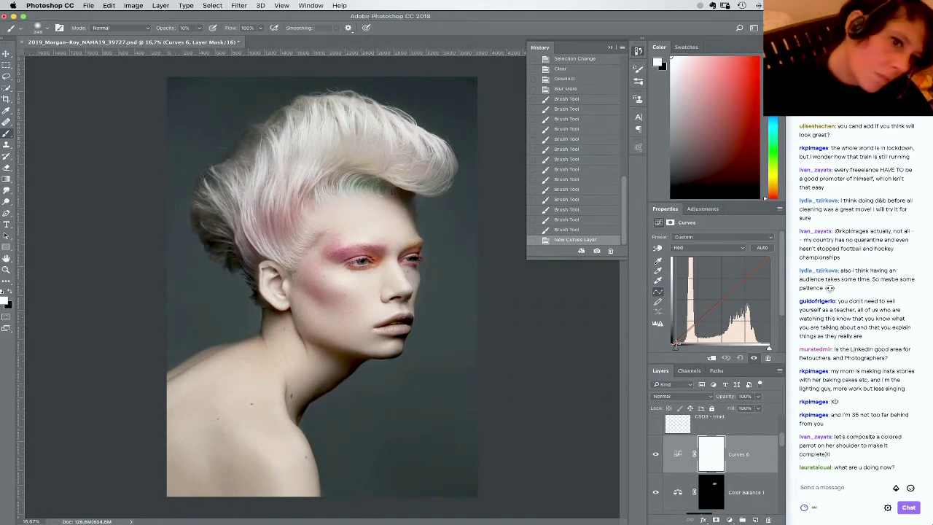
left_click_drag(675, 343, 679, 356)
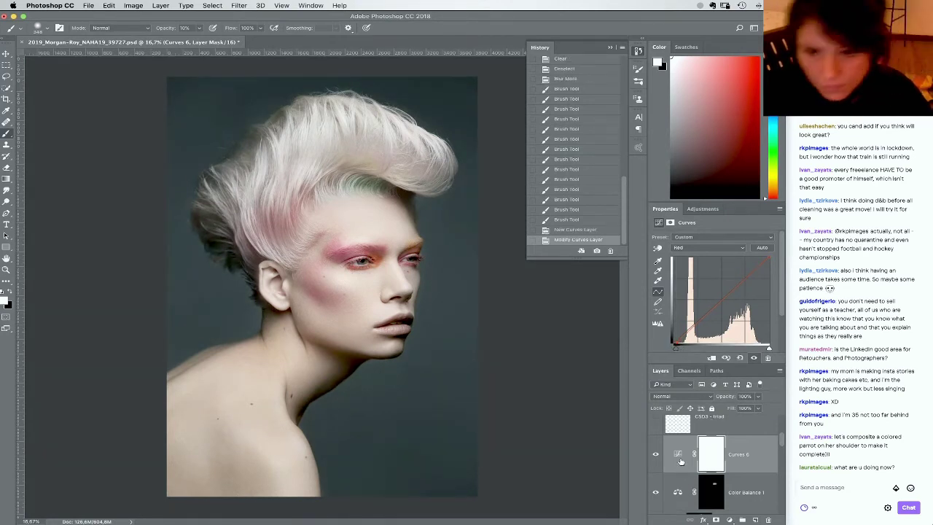
Move the new Curves layer to the top of the SKINTONE- Hair Tone group and compare it on and off
left_click_drag(680, 461, 683, 486)
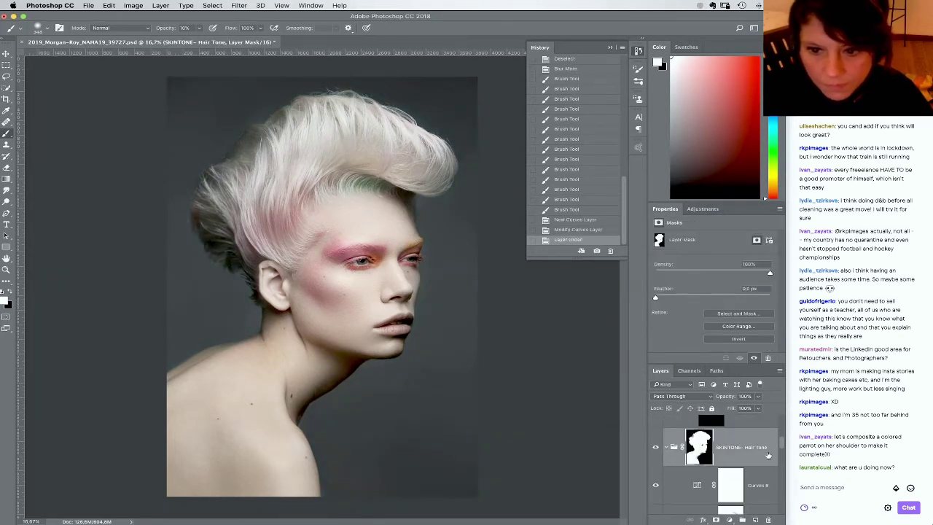
scroll(767, 455, "down", 2)
left_click(665, 432)
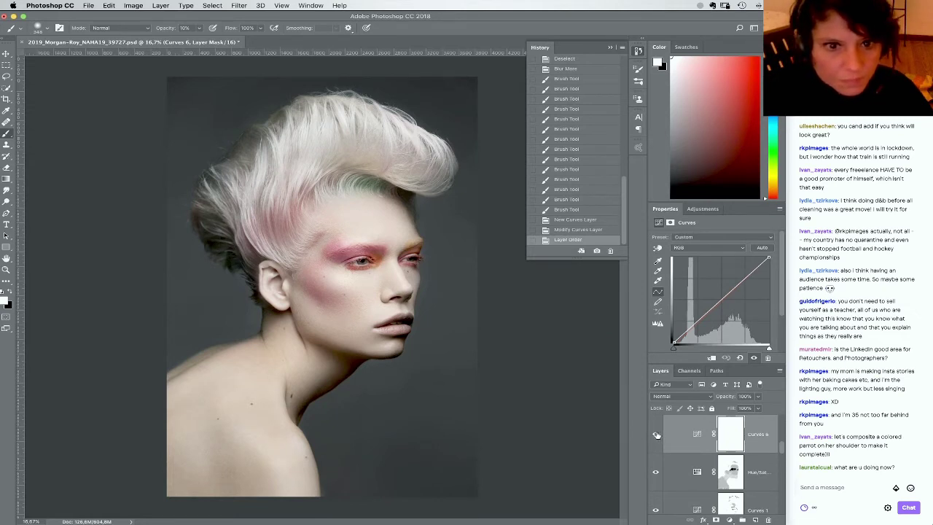
left_click(657, 434)
left_click(657, 434)
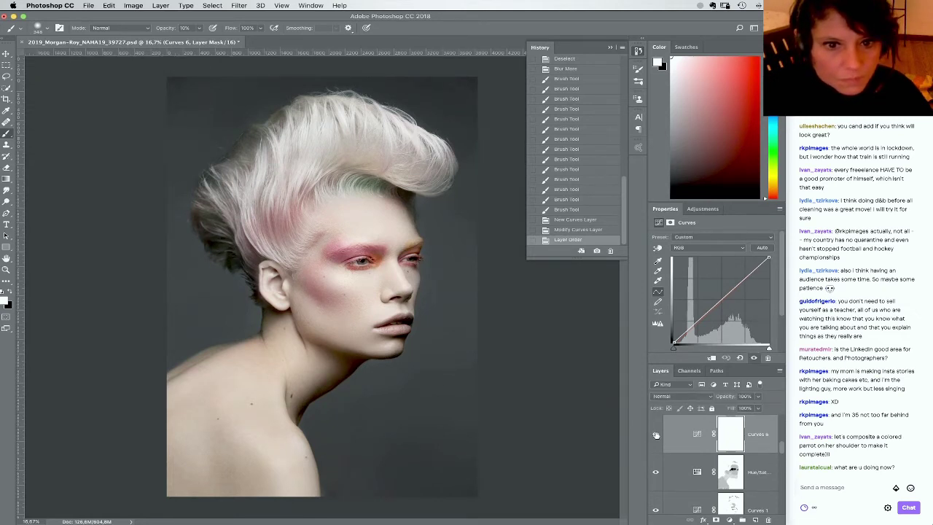
Add a midtone point to the Red curve of Curves 6 and compare the layer on and off
left_click(706, 248)
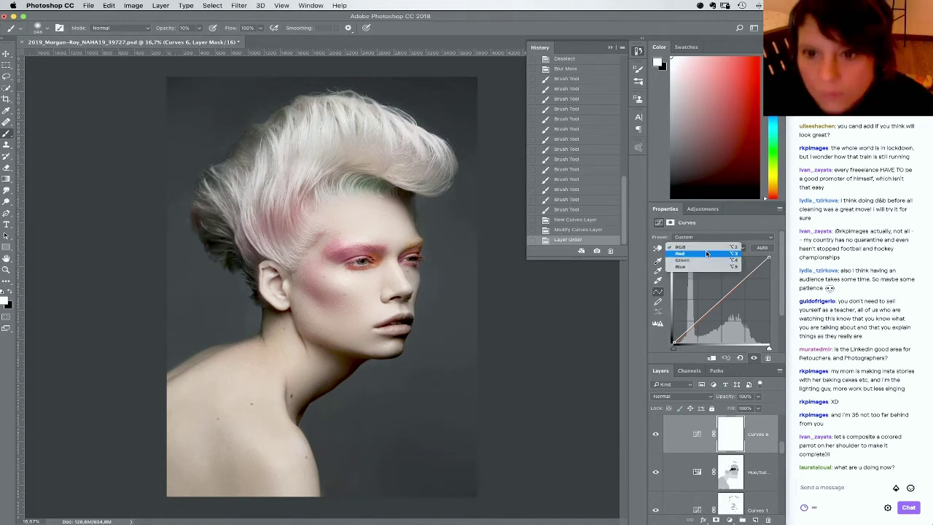
left_click(707, 253)
left_click(719, 301)
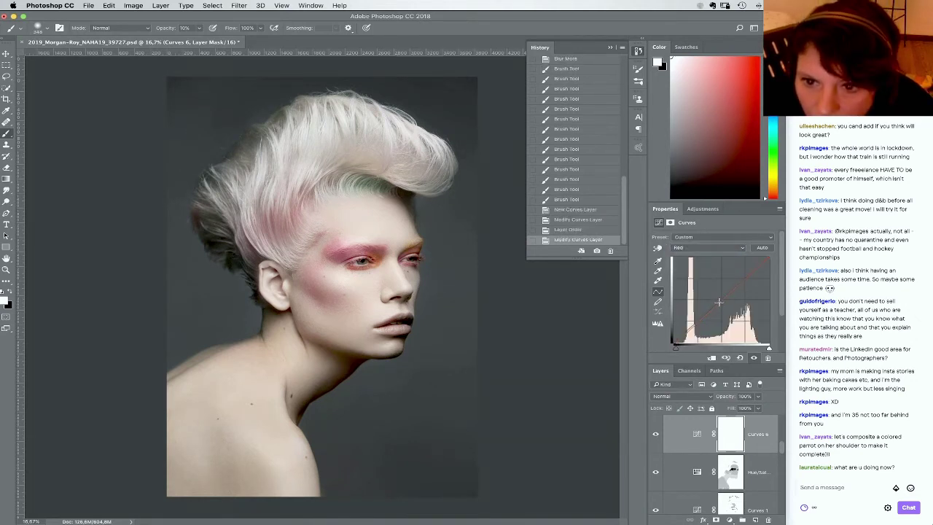
left_click(656, 436)
left_click(655, 436)
left_click(656, 437)
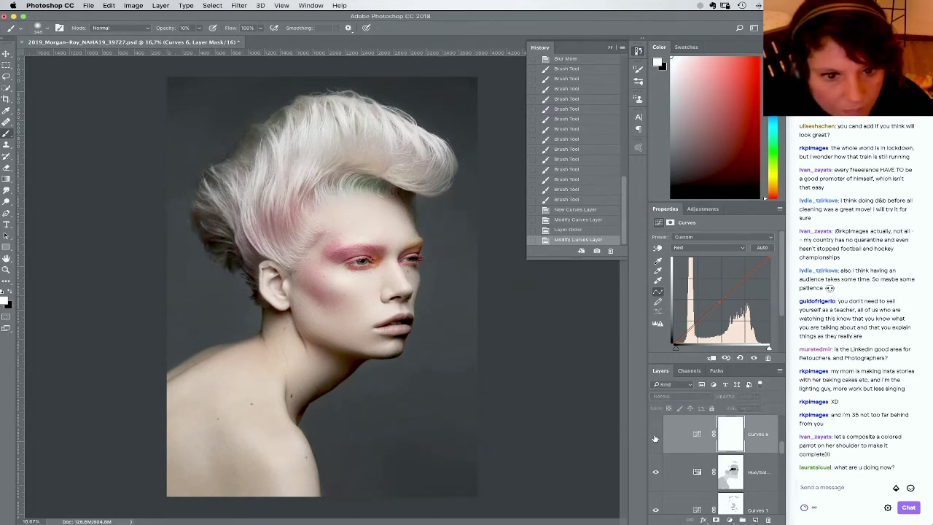
left_click(656, 436)
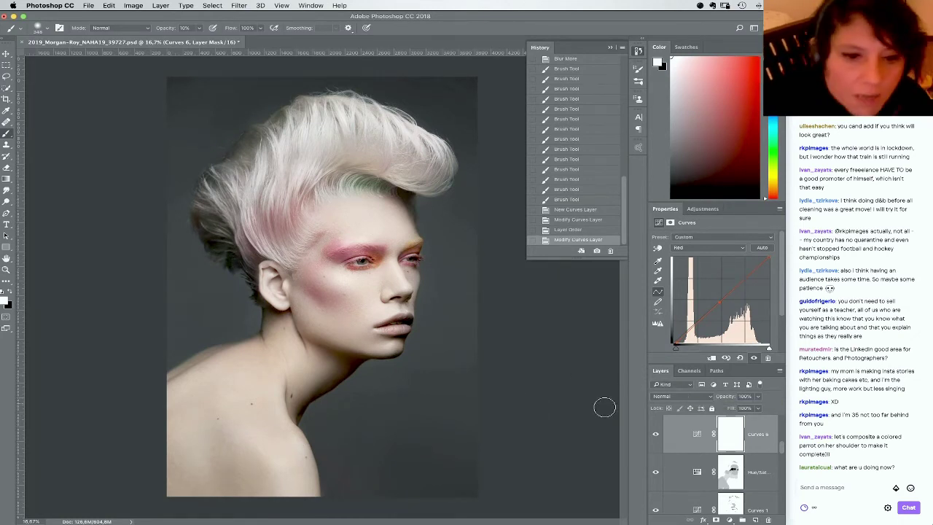
Compare the untouched Background layer alone against the full retouch to evaluate the before and after of the portrait
scroll(714, 466, "down", 10)
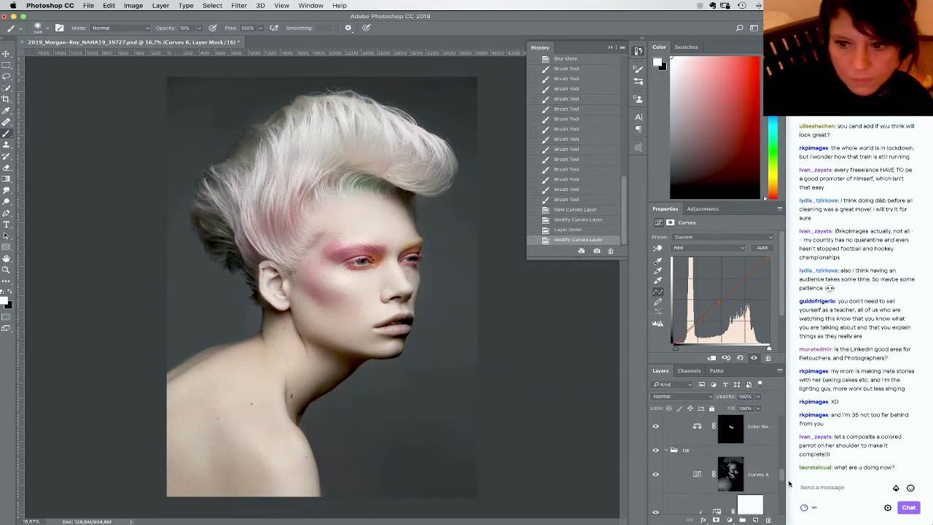
left_click(655, 498, "alt")
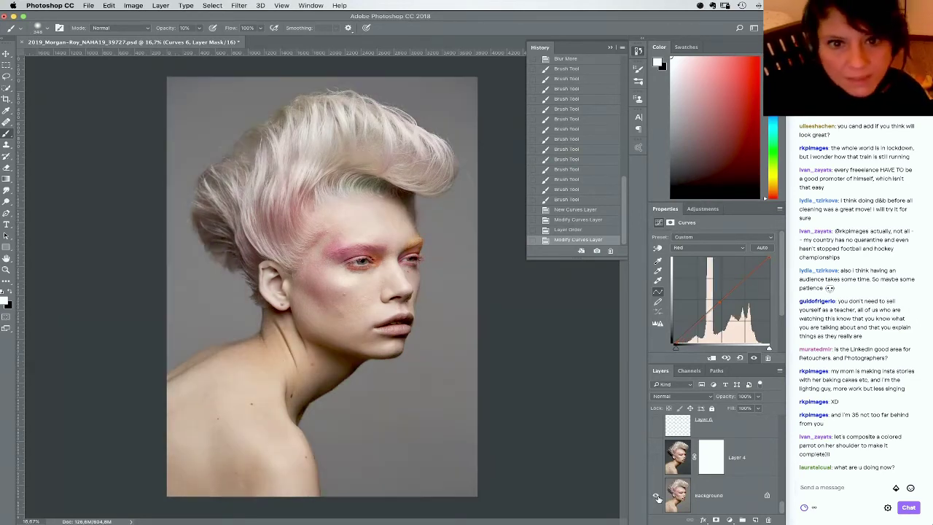
left_click(656, 496, "alt")
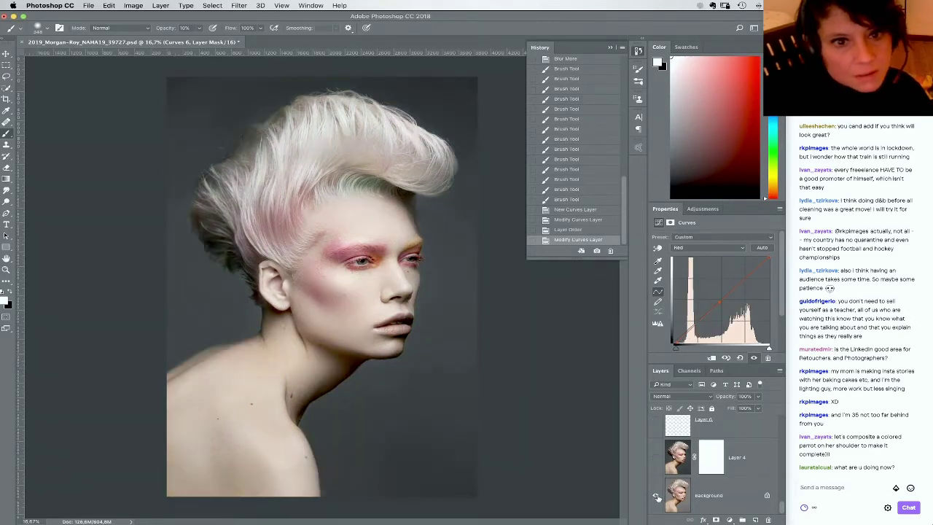
left_click(656, 497, "alt")
left_click(655, 497, "alt")
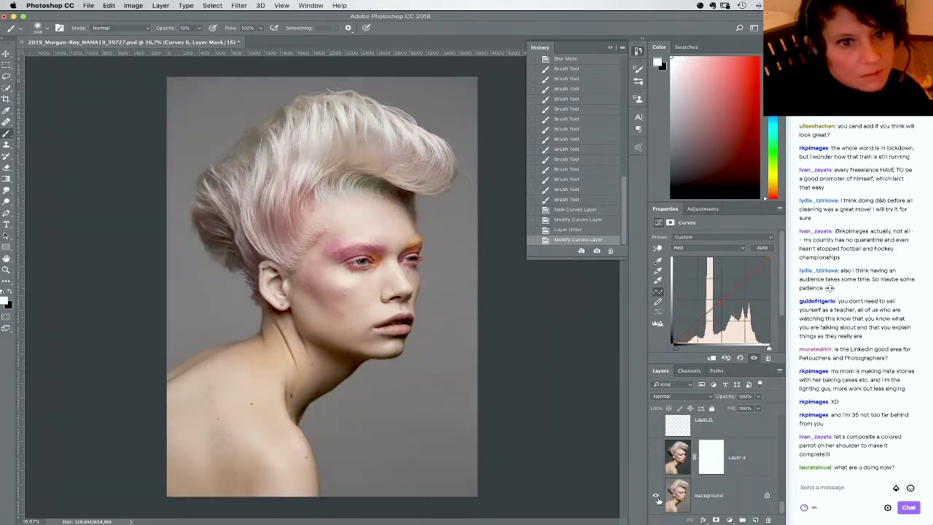
left_click(656, 498, "alt")
left_click(656, 497, "alt")
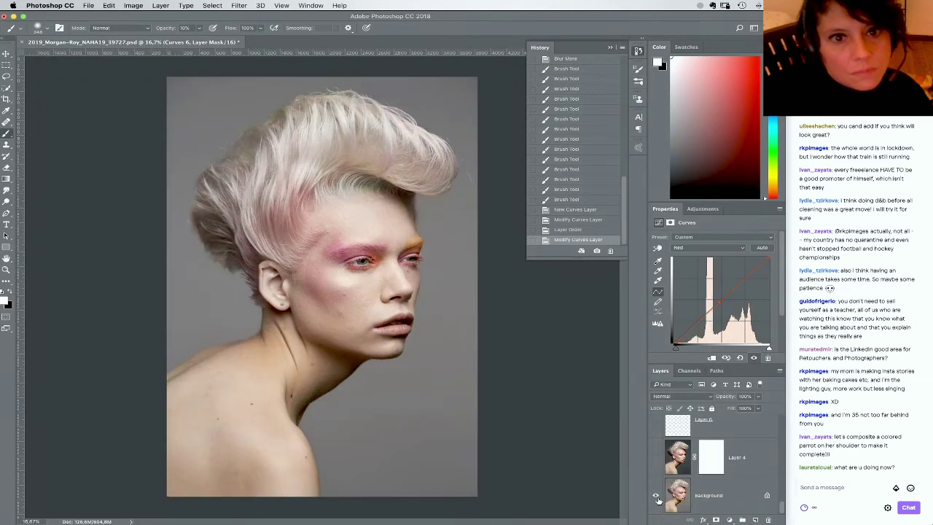
left_click(655, 498, "alt")
left_click(656, 498, "alt")
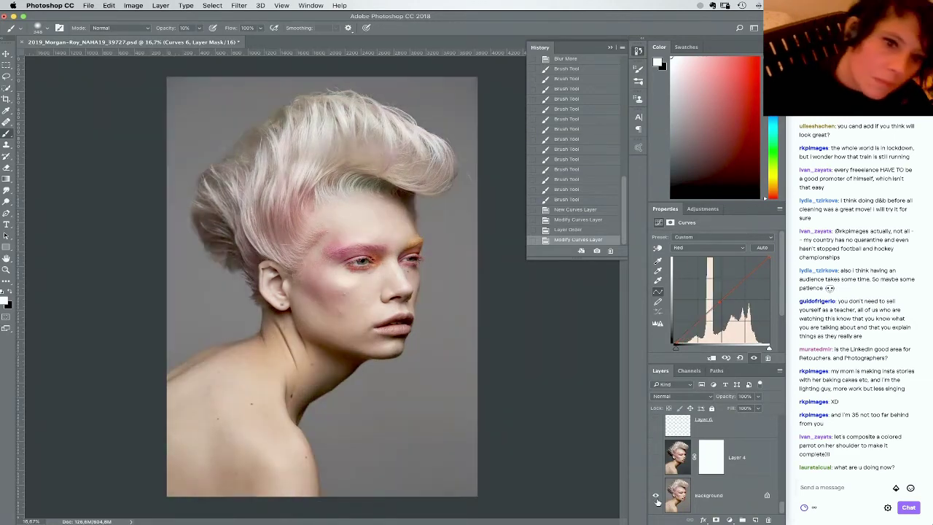
left_click(656, 498, "alt")
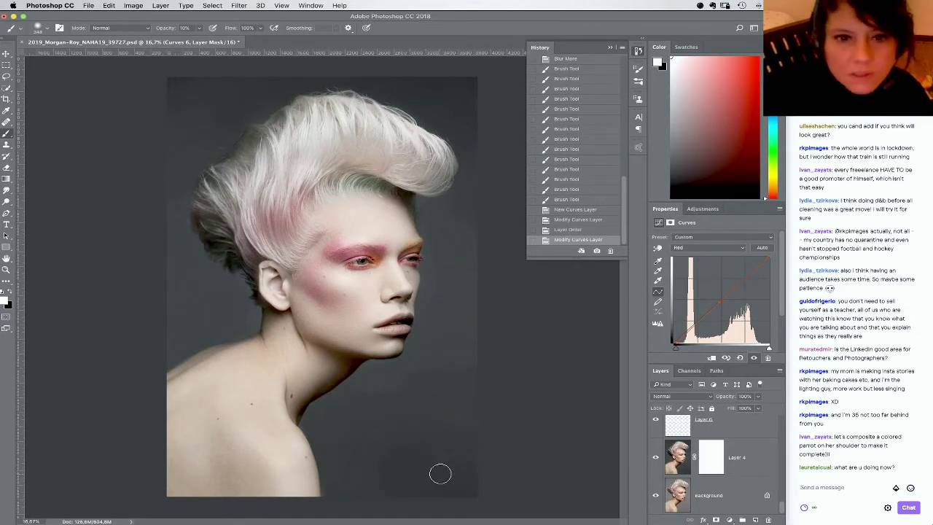
left_click(655, 495, "alt")
left_click(655, 494, "alt")
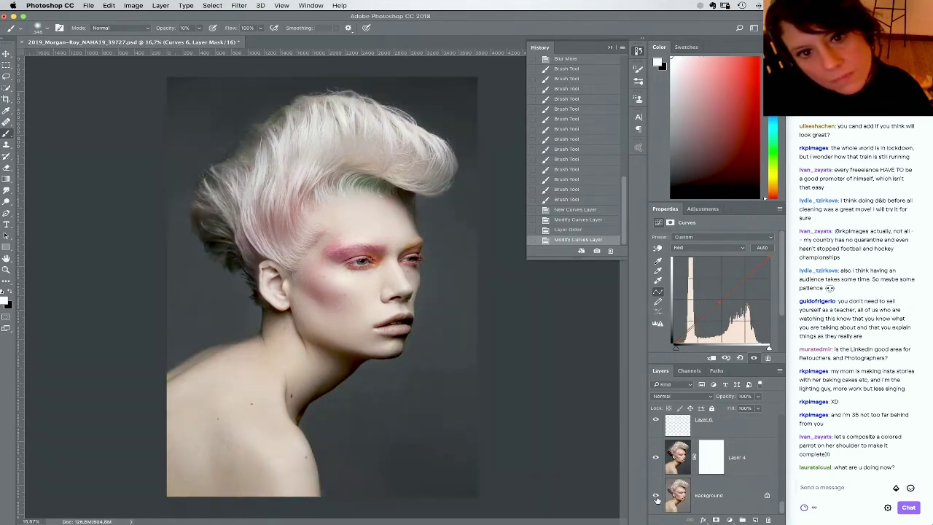
left_click(655, 495, "alt")
left_click(655, 495, "alt")
left_click(655, 495, "alt")
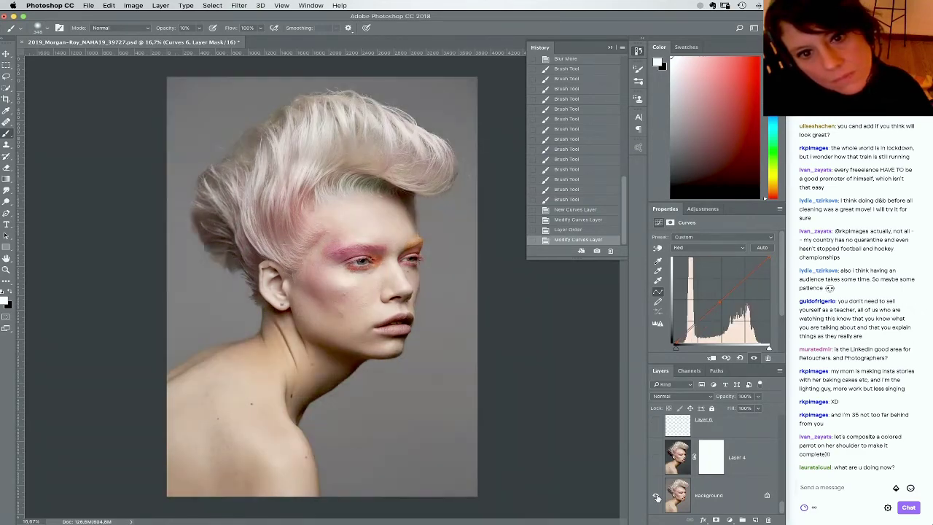
left_click(656, 496, "alt")
left_click(656, 496, "alt")
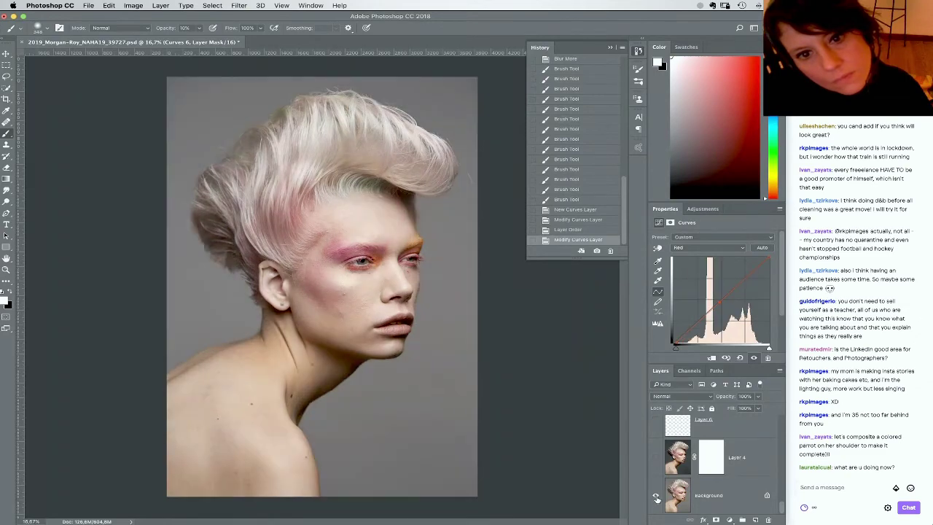
left_click(656, 497, "alt")
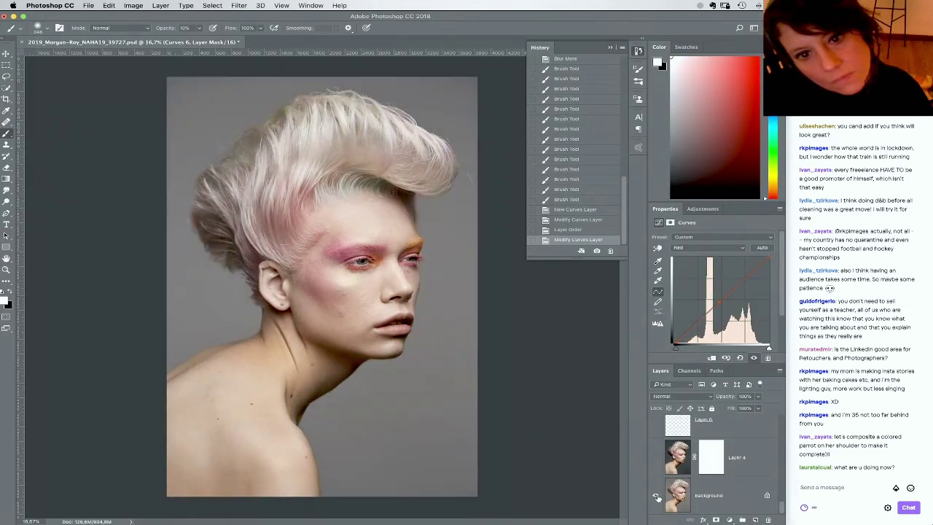
left_click(656, 496, "alt")
left_click(655, 497, "alt")
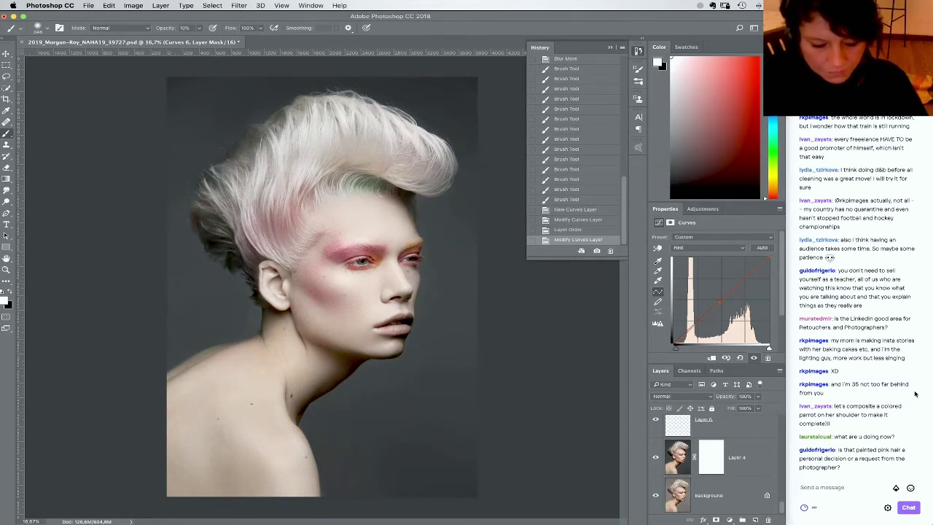
left_click(656, 496, "alt")
left_click(655, 496, "alt")
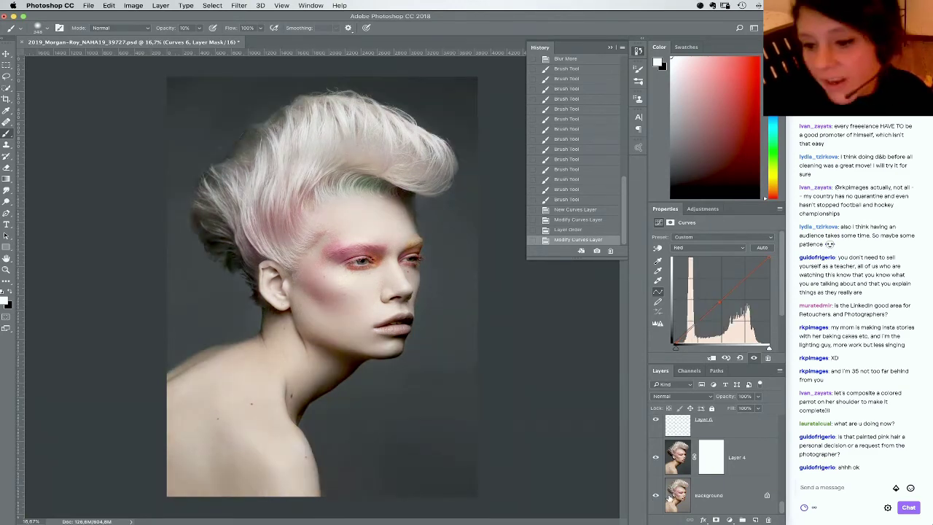
left_click(655, 495, "alt")
left_click(655, 496, "alt")
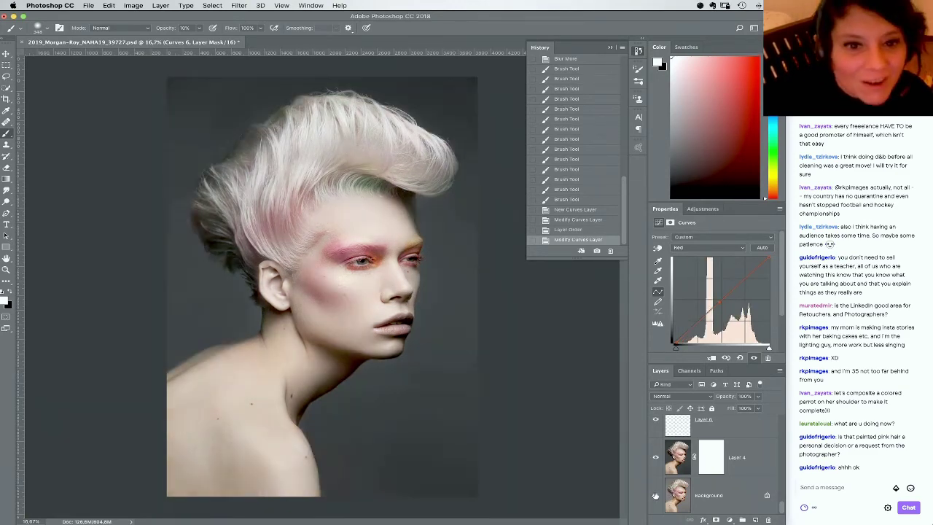
left_click(654, 495, "alt")
left_click(655, 495, "alt")
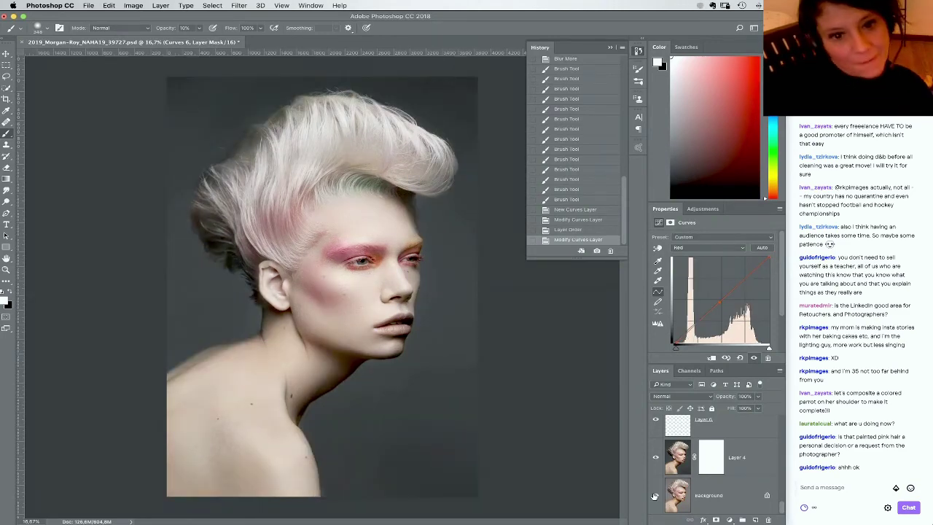
left_click(655, 495, "alt")
left_click(655, 495, "alt")
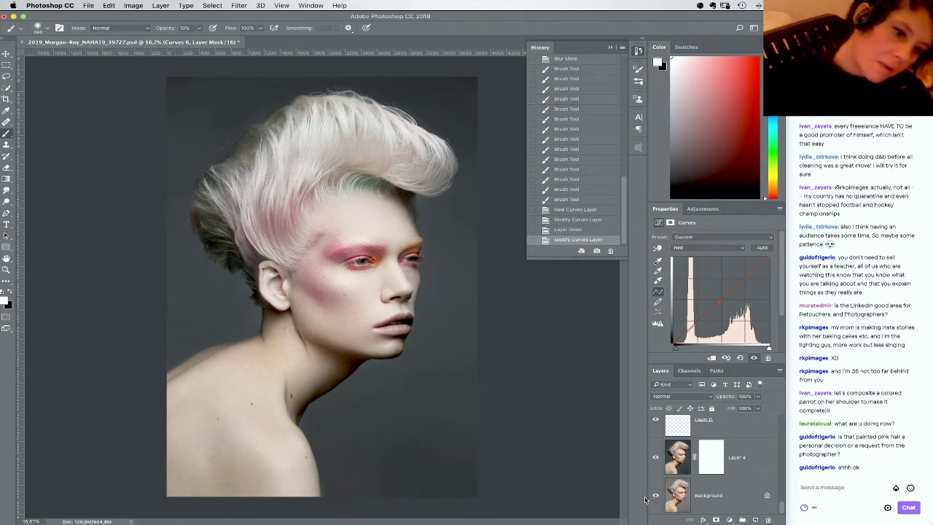
Load the RGB channel's luminosity as a selection and intersect it with itself repeatedly to isolate only the brightest highlights
left_click(688, 370)
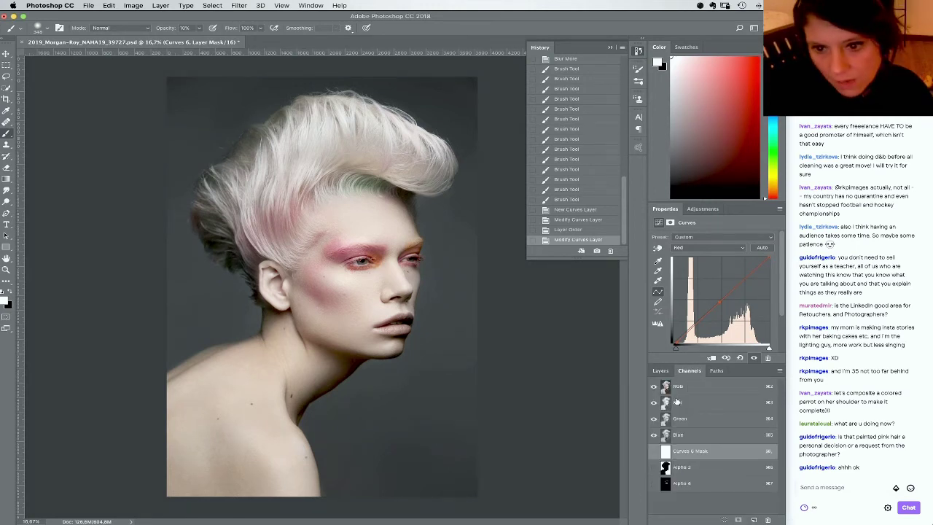
left_click(665, 391, "super")
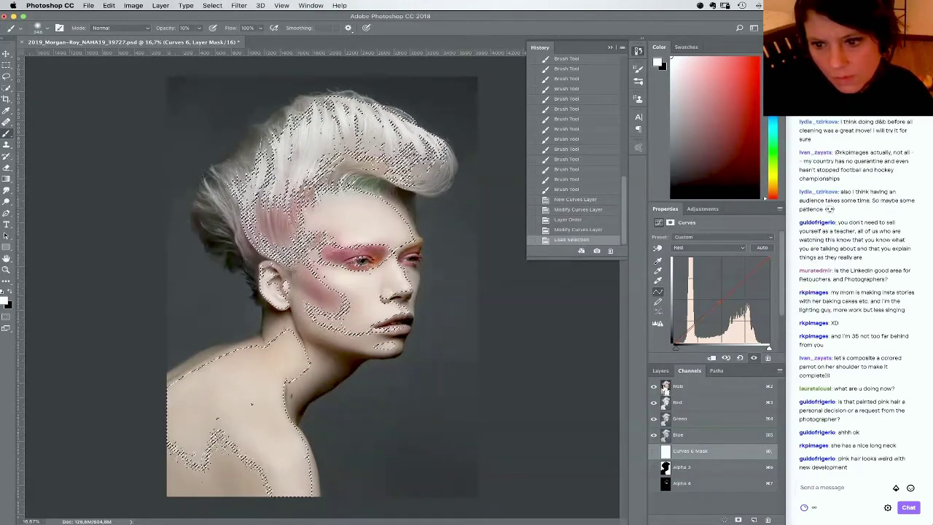
left_click(664, 388, "super")
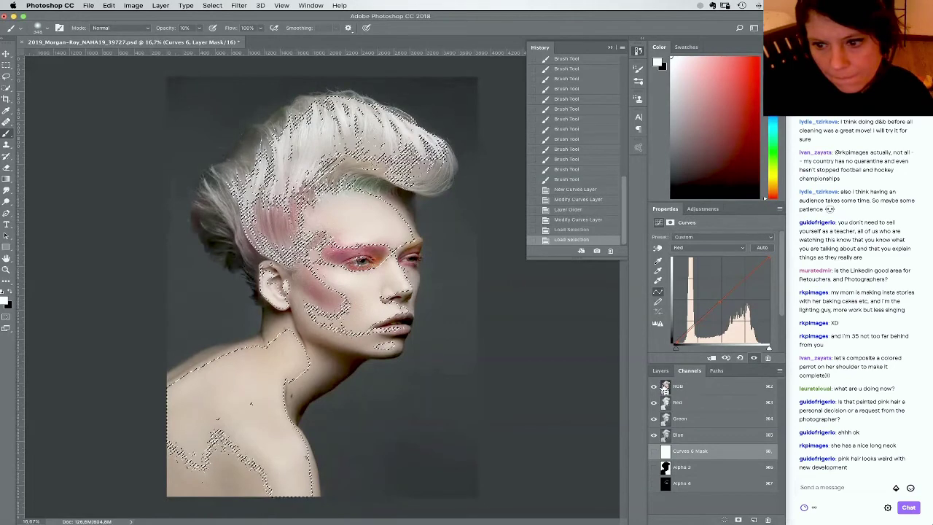
left_click(664, 388, "super")
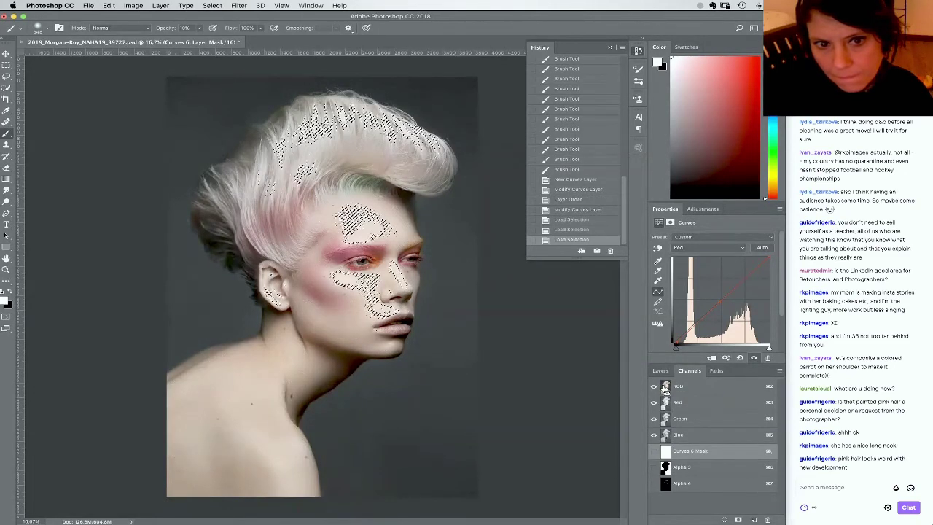
left_click(664, 388, "super")
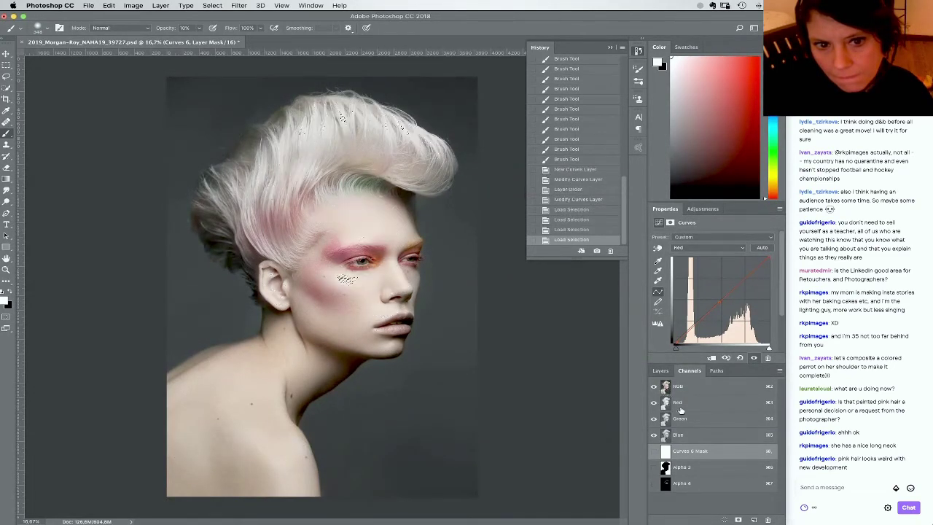
Save the narrowed highlights selection as a new alpha channel and deselect
left_click(677, 390)
left_click(660, 370)
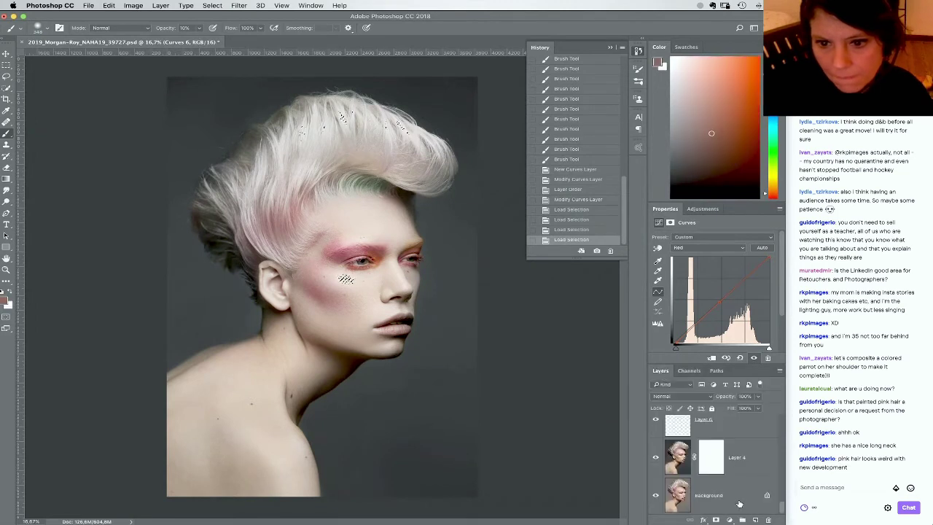
left_click(689, 370)
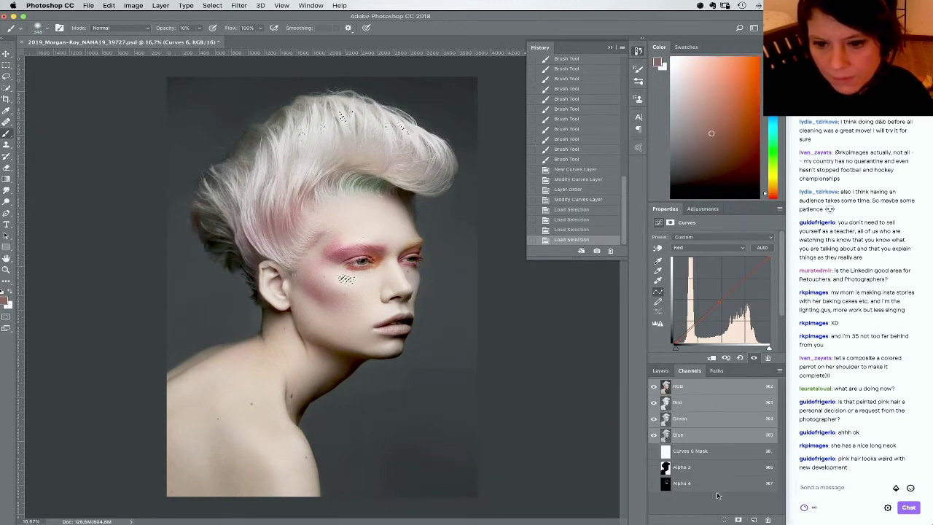
left_click(738, 519)
key("super+d")
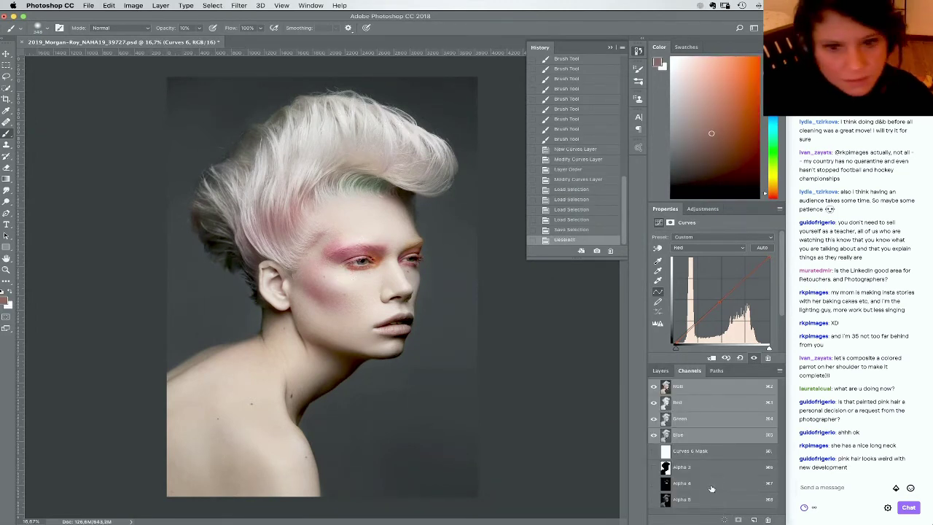
Save the full RGB luminosity selection as another alpha channel, deselect, and invert that channel into a shadows mask
left_click(665, 391, "super")
left_click(738, 519)
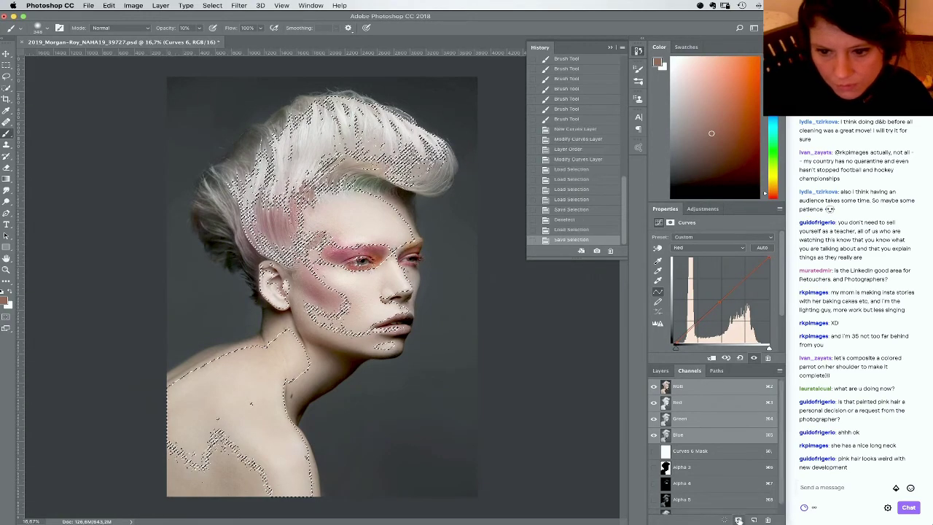
scroll(781, 484, "down", 1)
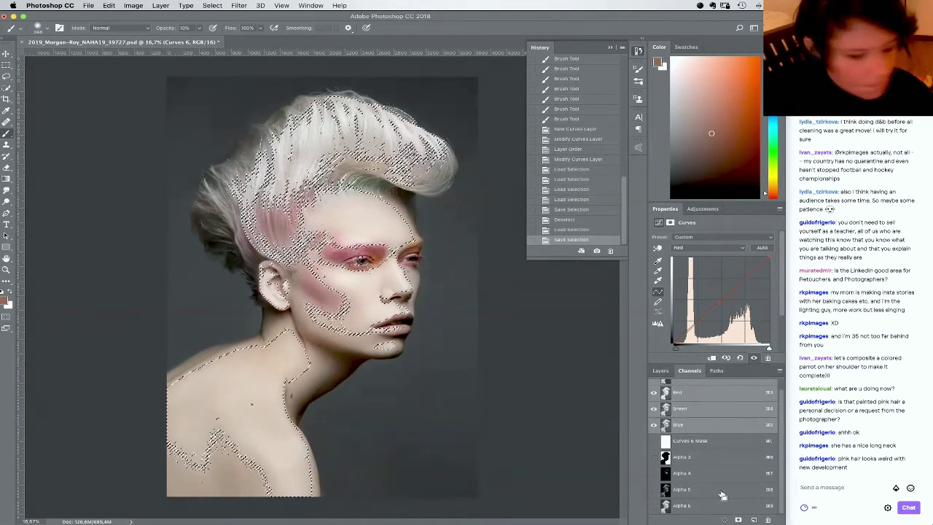
key("super+d")
left_click(681, 505)
key("super+i")
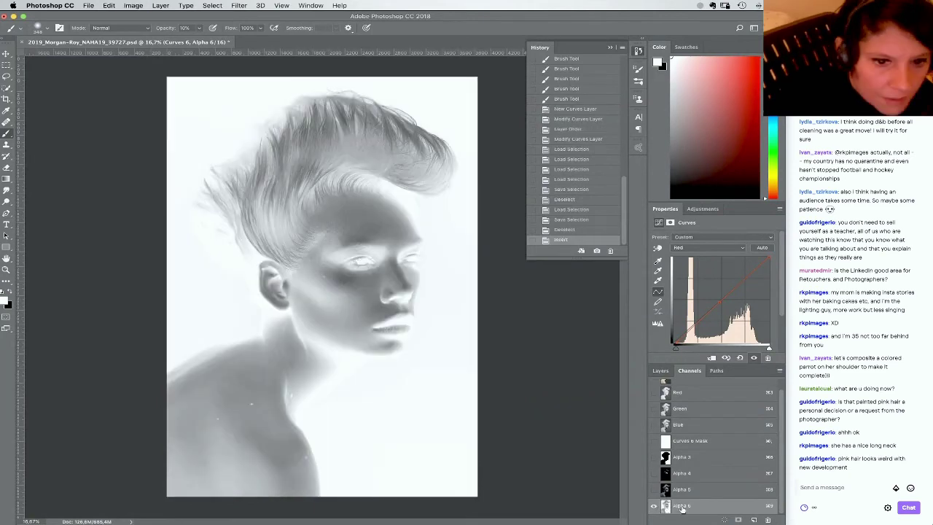
Save the Alpha 6 selection, intersected twice with itself, as a narrower shadows channel, and delete Alpha 6
left_click(665, 505, "super")
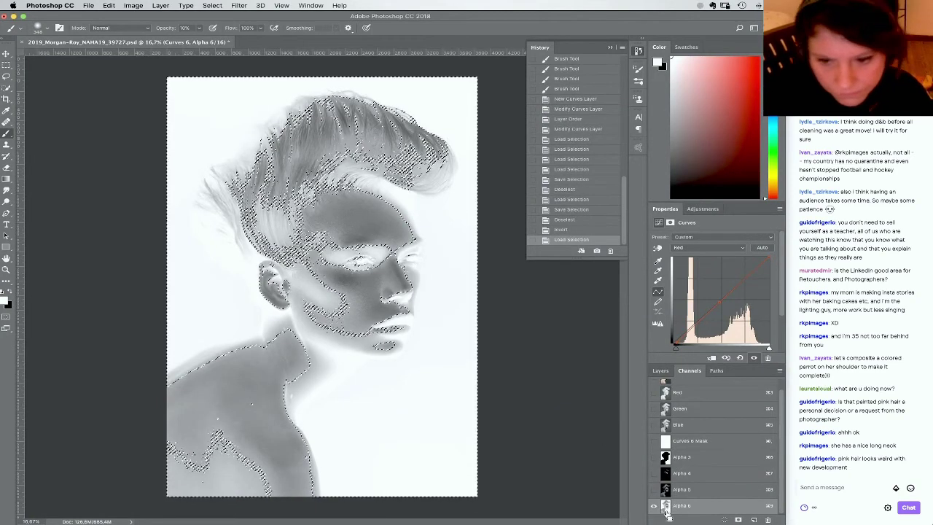
left_click(666, 507, "alt+shift+super")
left_click(666, 507, "alt+shift+super")
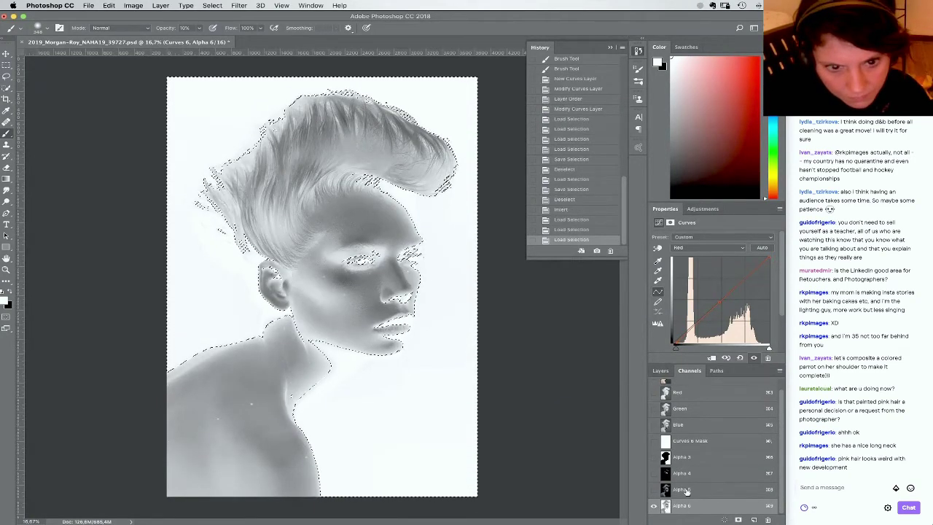
left_click(737, 518)
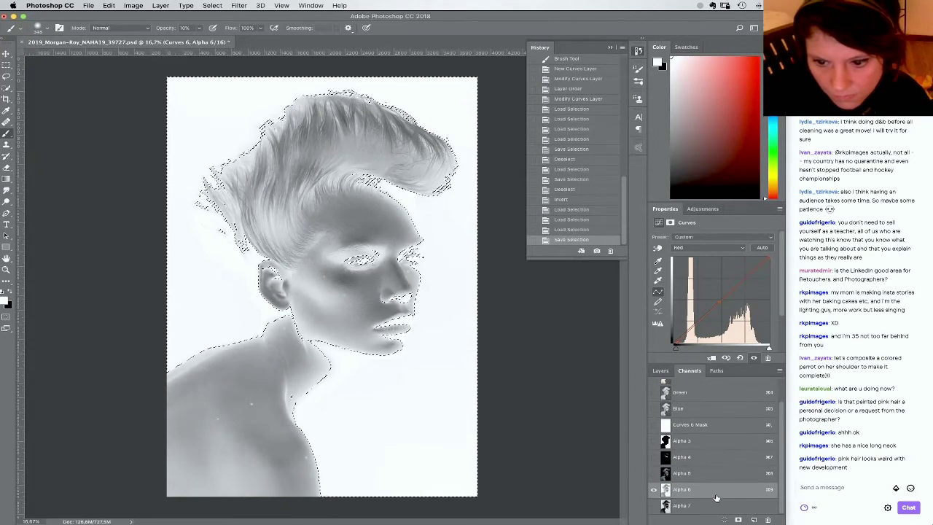
key("super+d")
left_click(767, 519)
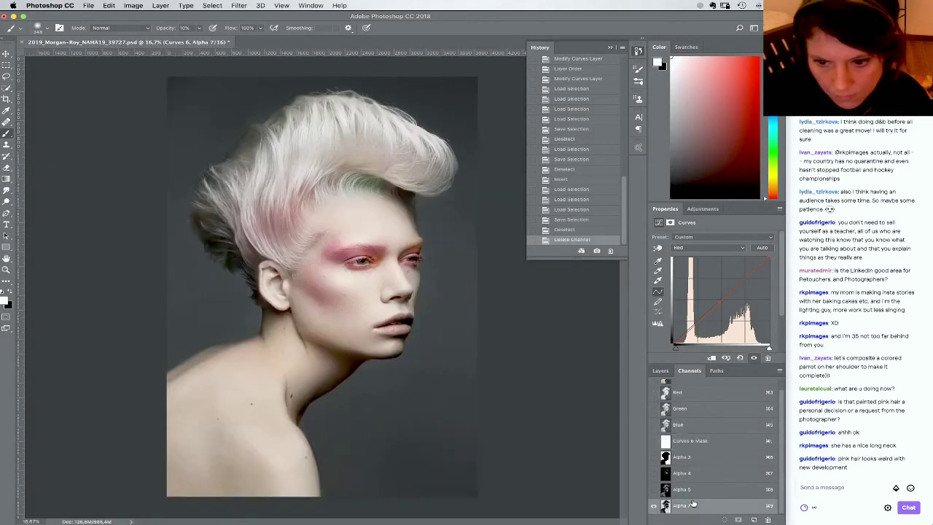
left_click(693, 502)
Try narrowing the Alpha 5 highlights selection by intersecting it with itself, and reload the channel as a plain selection
left_click(693, 493)
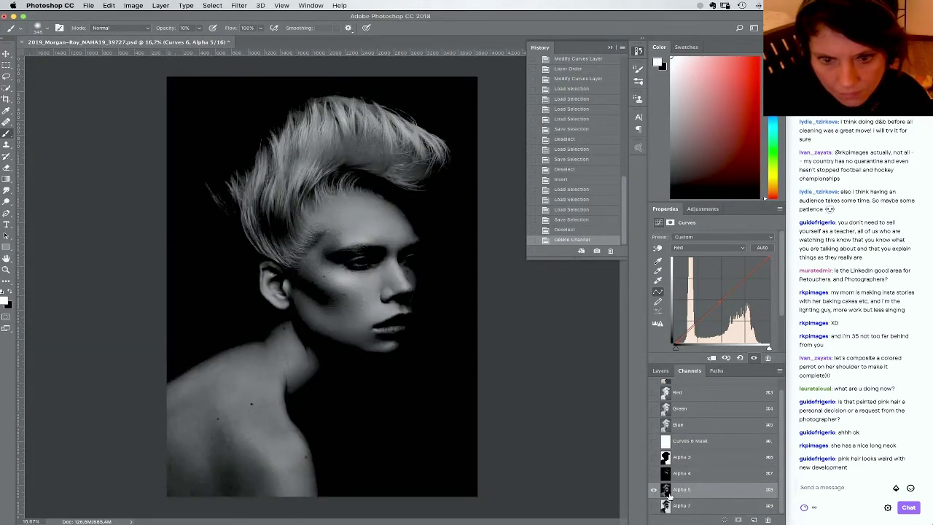
left_click(665, 493, "super")
left_click(665, 493, "super")
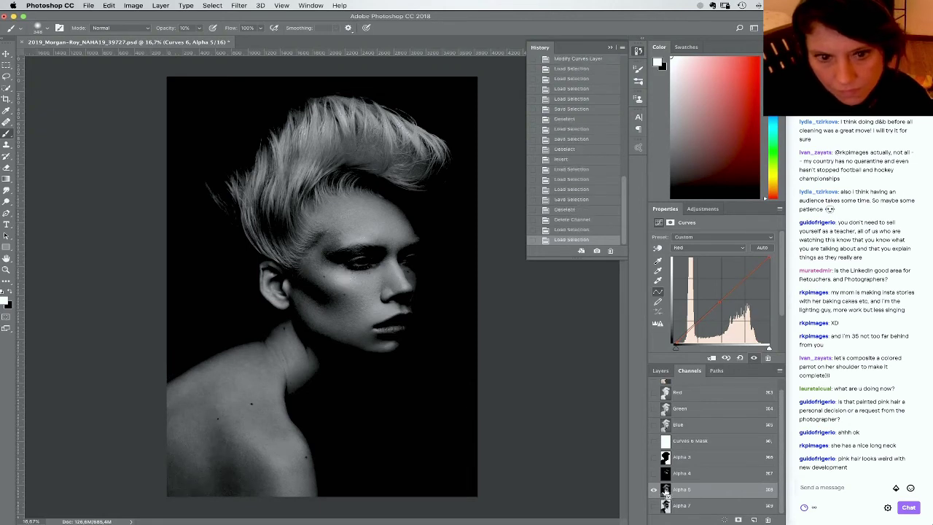
left_click(666, 490, "super")
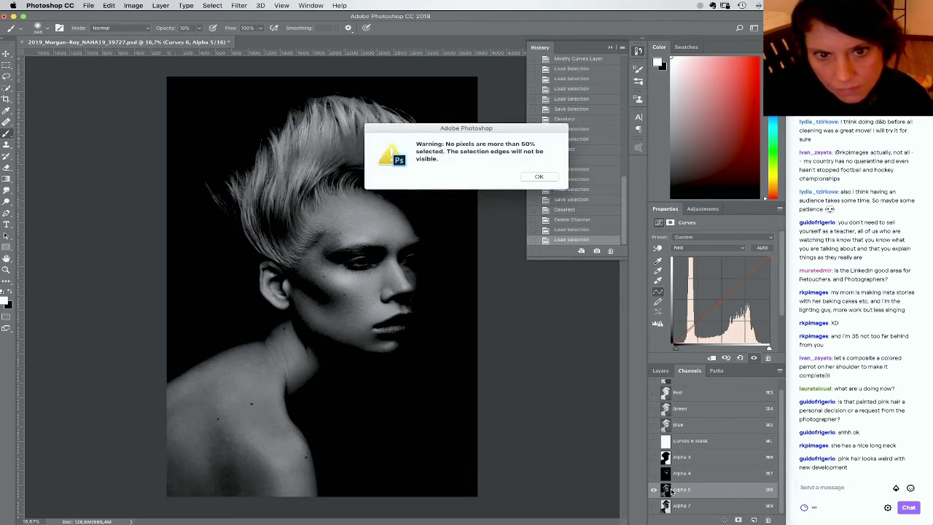
key("Return")
left_click(665, 489, "super")
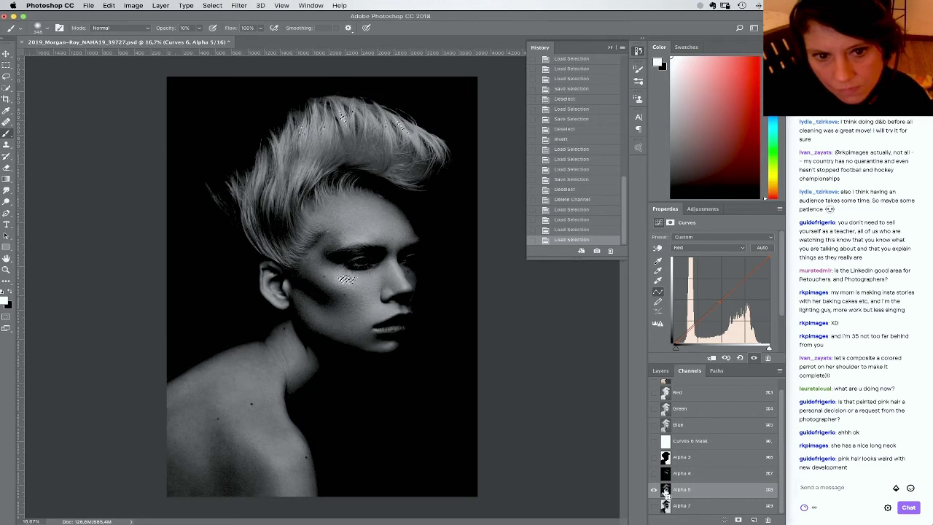
Intersect the Alpha 5 highlights selection with itself, save it as a new alpha channel, and display that channel
left_click(666, 490, "super")
left_click(665, 490, "super")
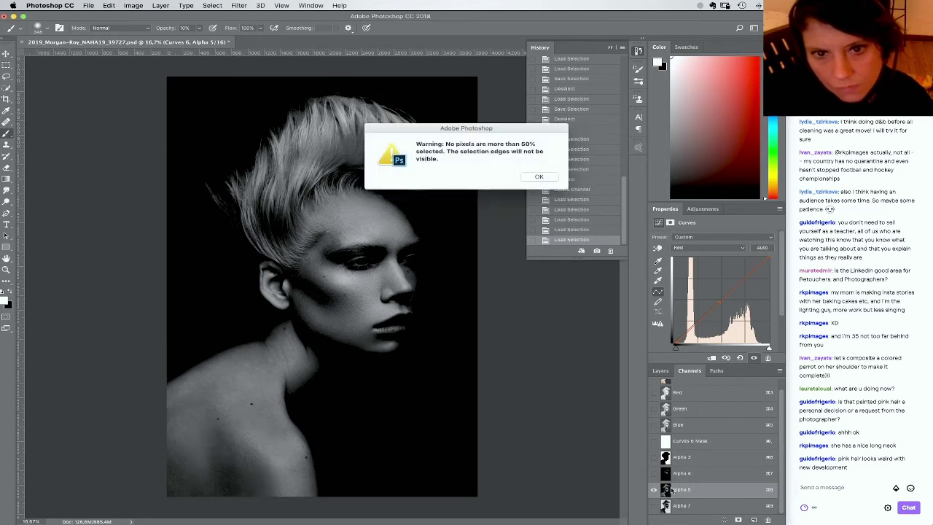
left_click(548, 180)
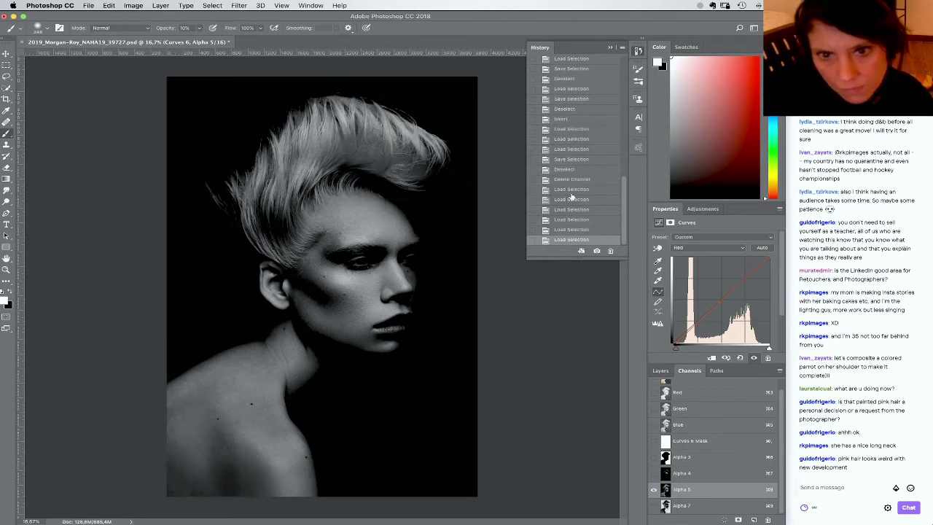
left_click(739, 518)
left_click(675, 507)
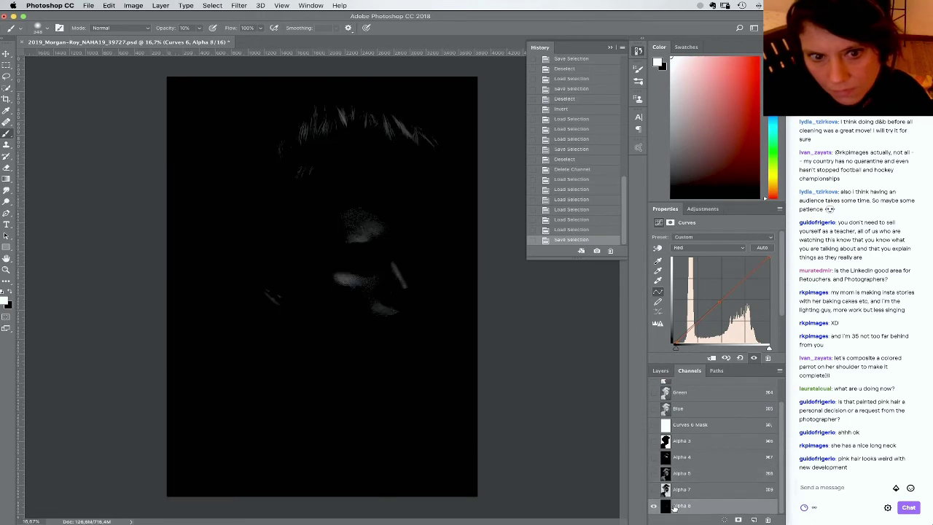
Apply Levels to the Alpha 8 highlights channel, lowering the white input point and raising the black input point
left_click(134, 5)
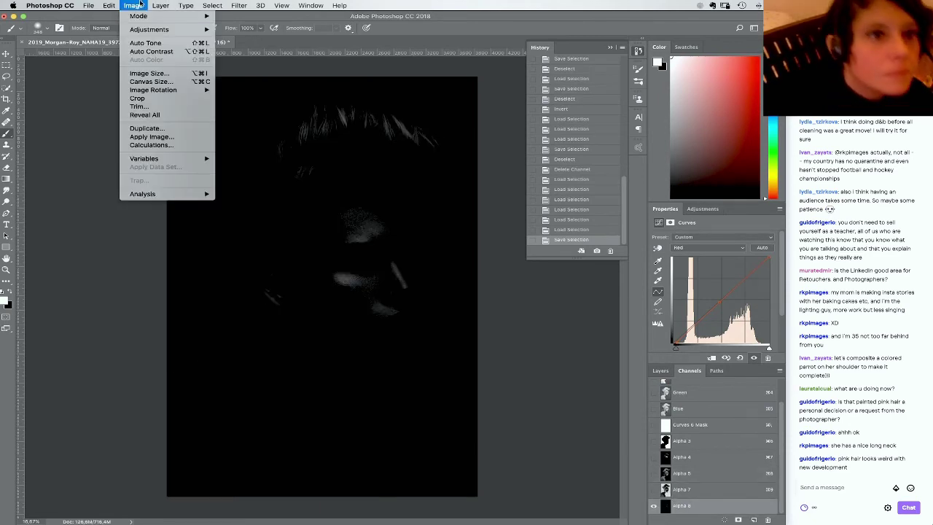
mouse_move(168, 29)
left_click(255, 39)
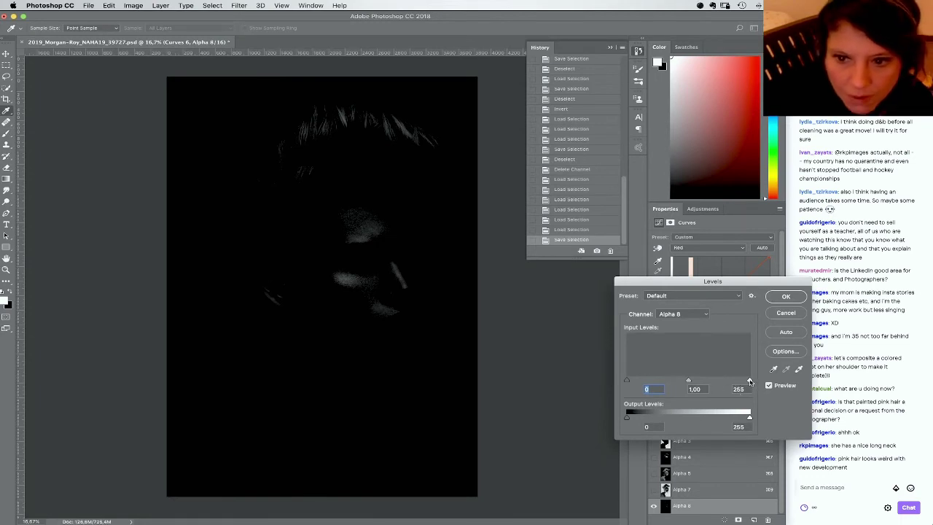
left_click_drag(749, 380, 741, 381)
left_click_drag(627, 381, 647, 381)
left_click(772, 295)
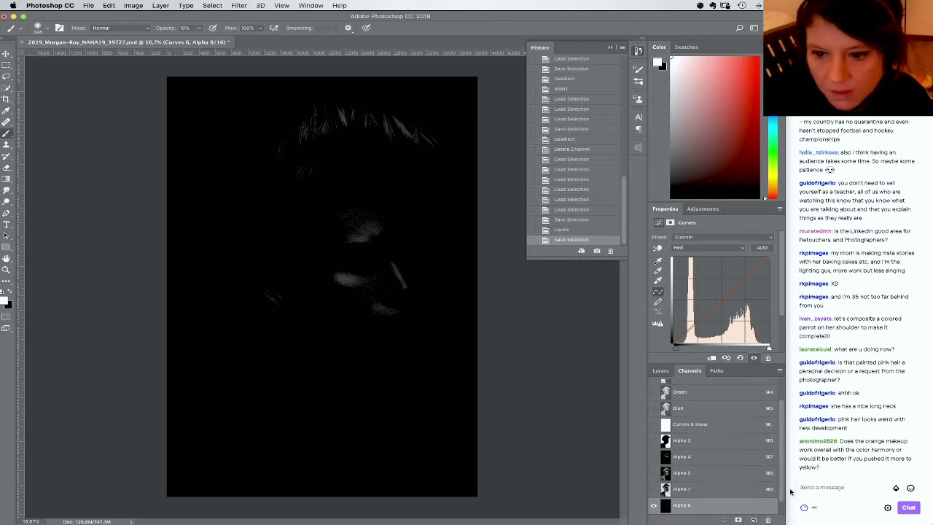
Undo the duplicate saved selection, deselect, and display the Alpha 8 channel
left_click(738, 519)
left_click(721, 508)
key("super+z")
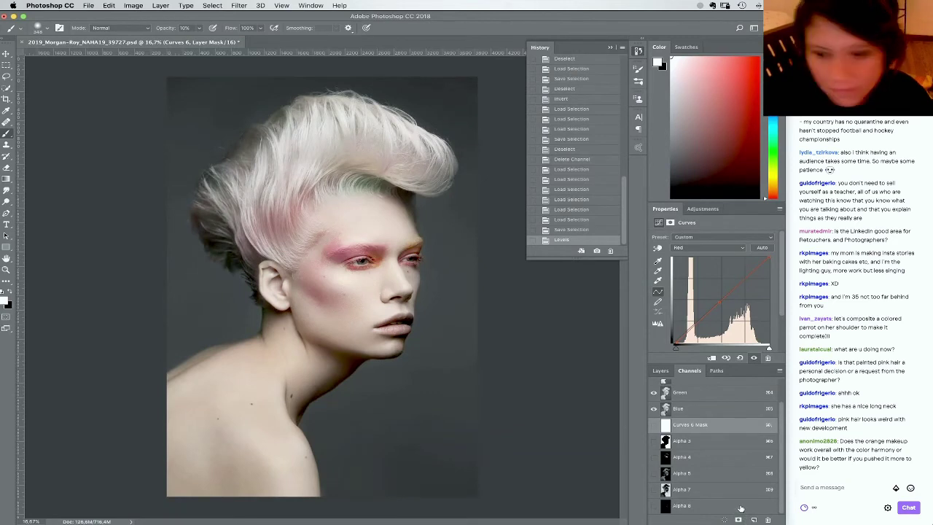
key("super+d")
left_click(725, 507)
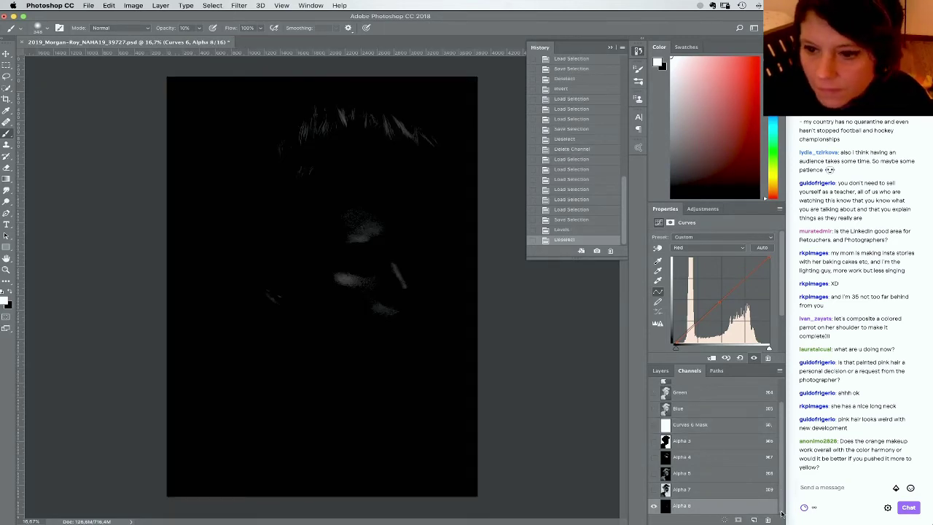
Create a new blank alpha channel below Alpha 8 and invert it to solid white
left_click(754, 519)
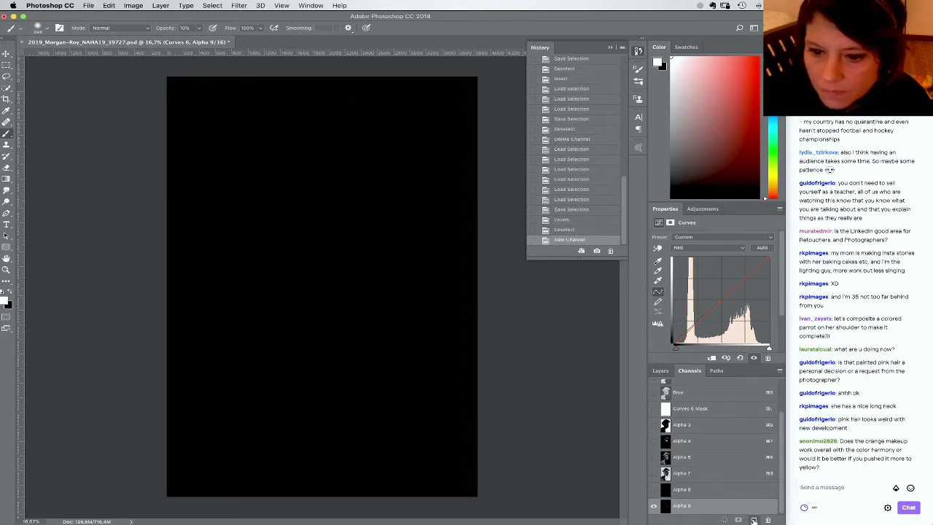
left_click(754, 519)
key("super+z")
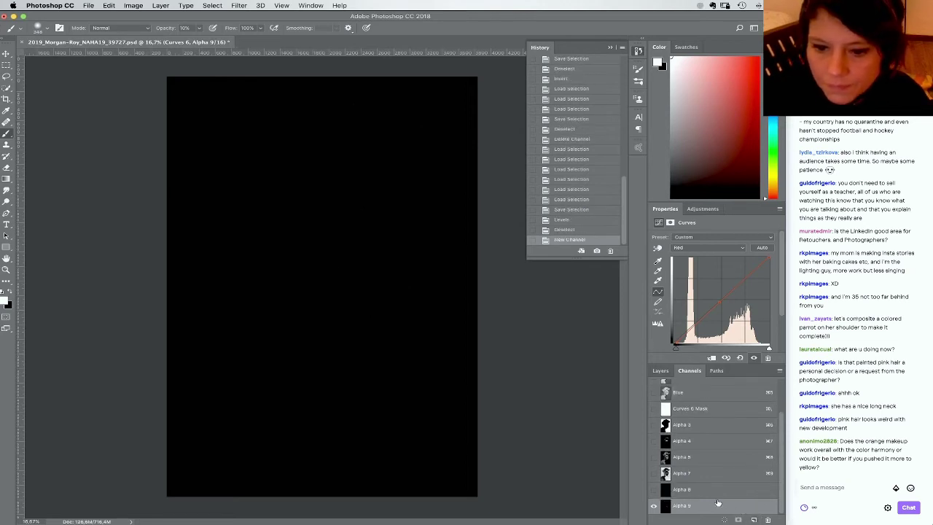
key("super+i")
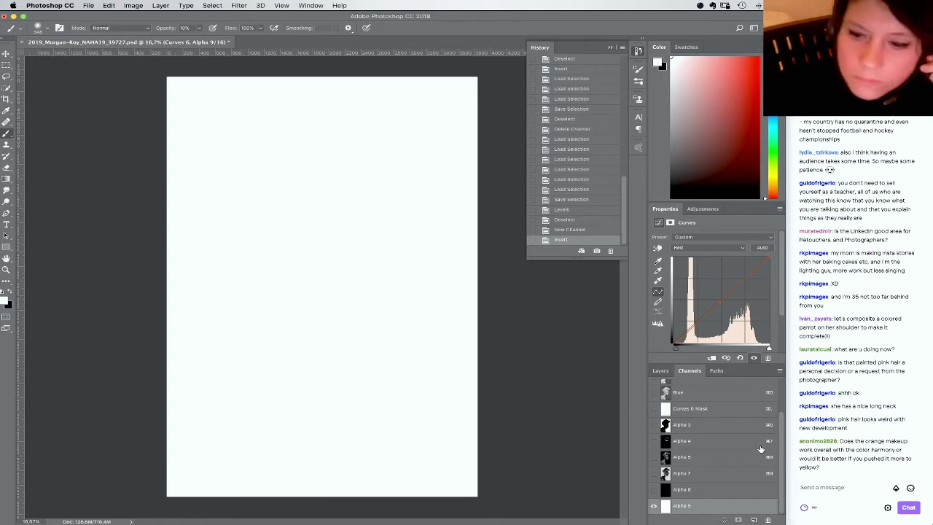
scroll(780, 435, "up", 2)
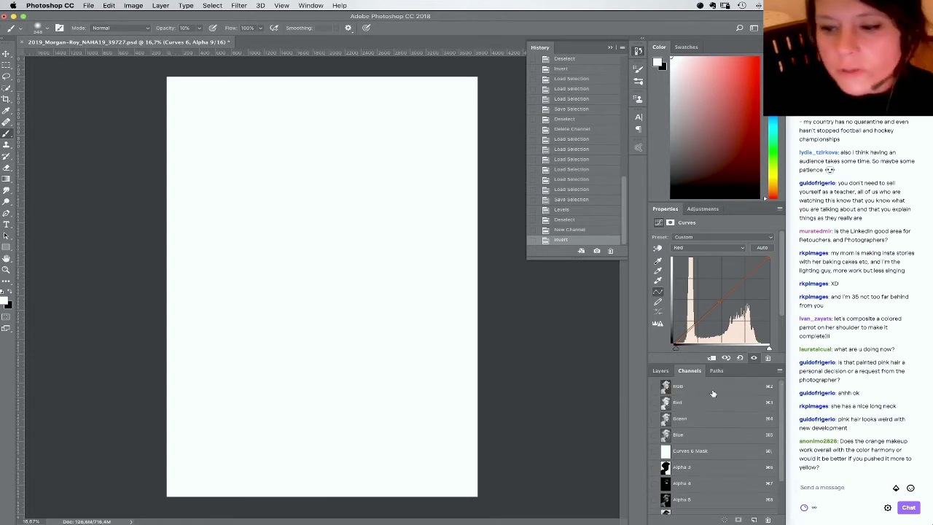
left_click(660, 370)
left_click_drag(782, 507, 783, 425)
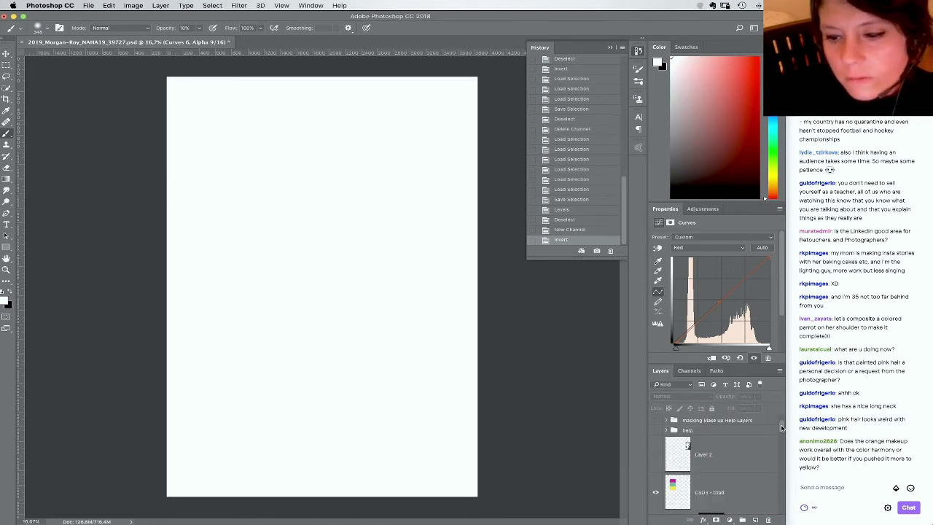
left_click_drag(782, 427, 782, 509)
left_click(688, 370)
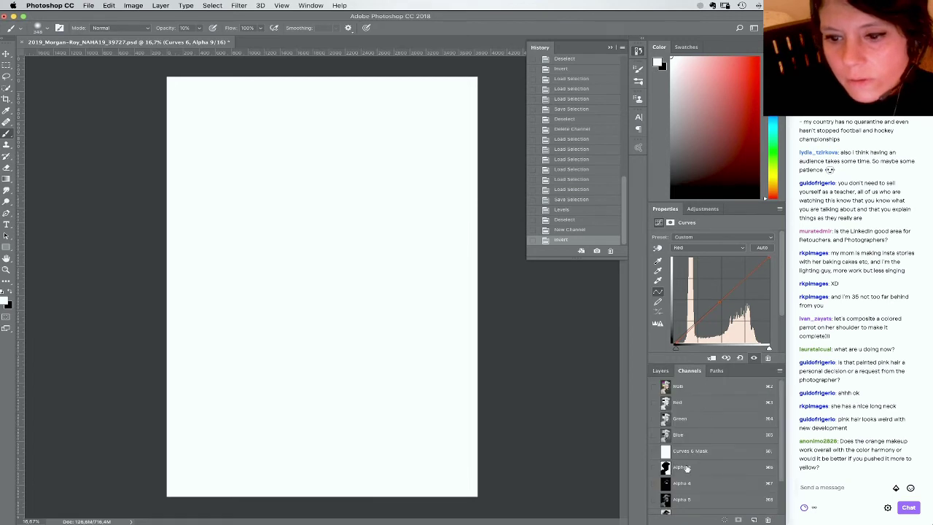
scroll(779, 477, "down", 2)
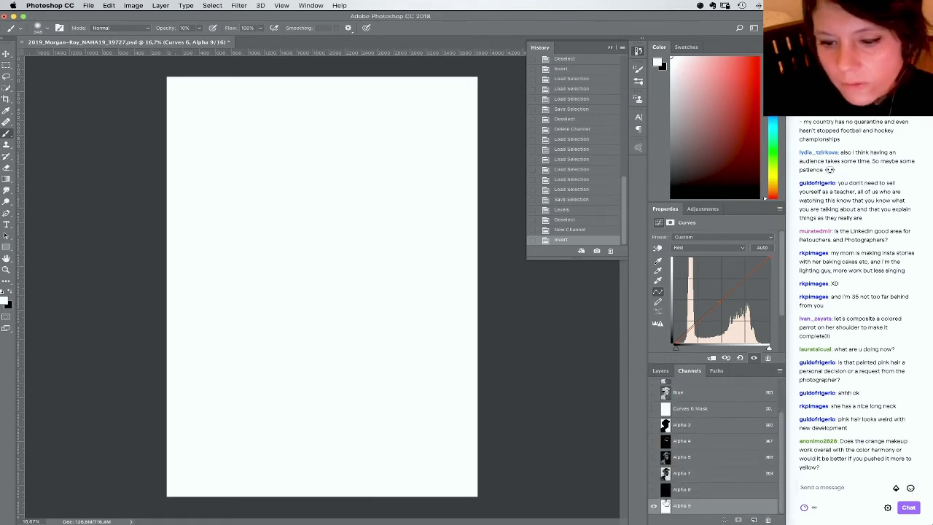
Load the Alpha 7 shadows channel as a selection and clear it from the white Alpha 9 channel twice
left_click(666, 473)
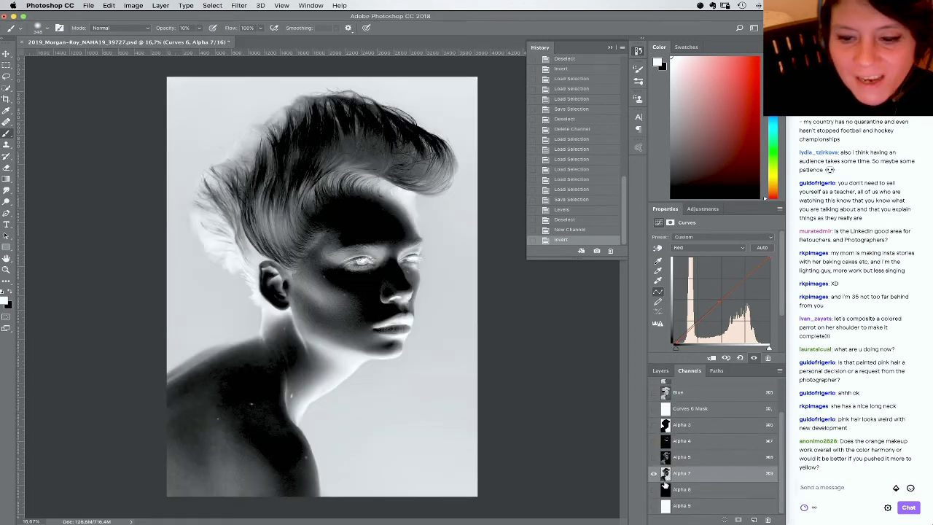
left_click(665, 473, "super")
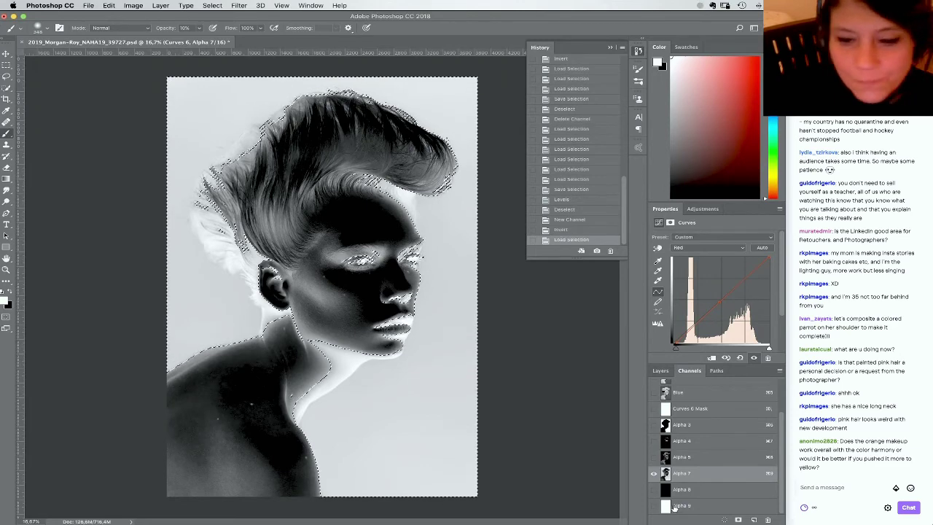
left_click(672, 508)
key("BackSpace")
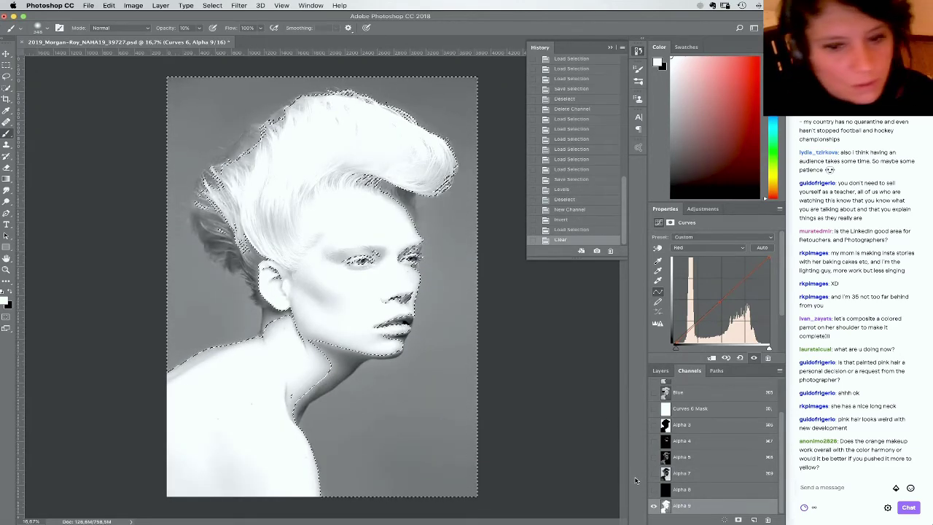
key("BackSpace")
left_click(665, 473)
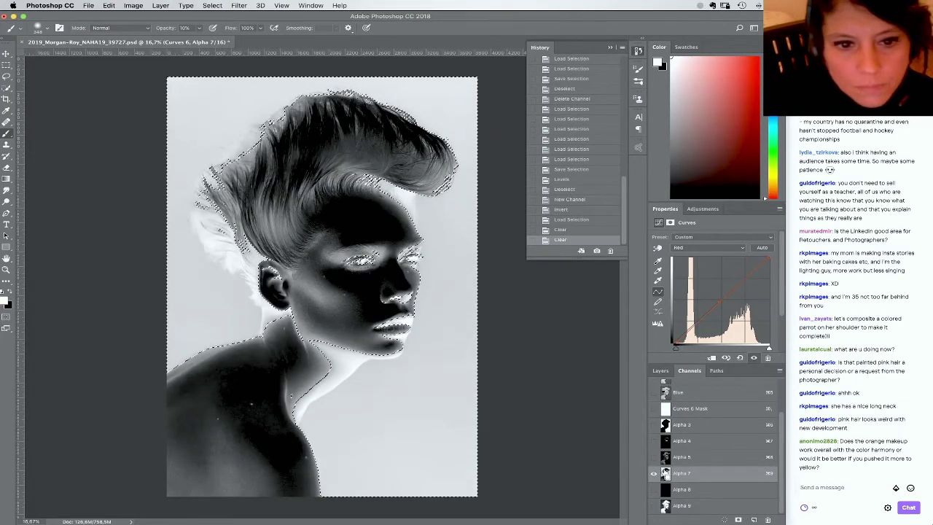
left_click(664, 473, "super")
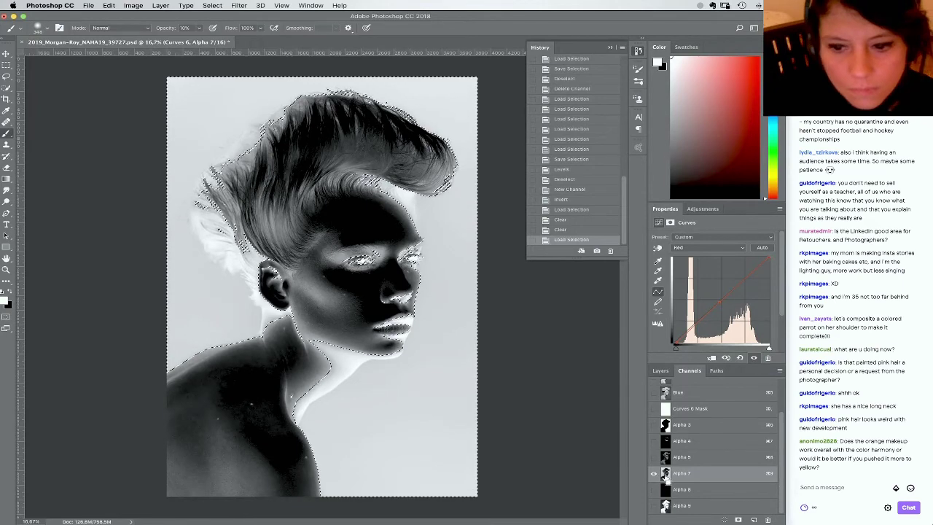
left_click(666, 490, "super")
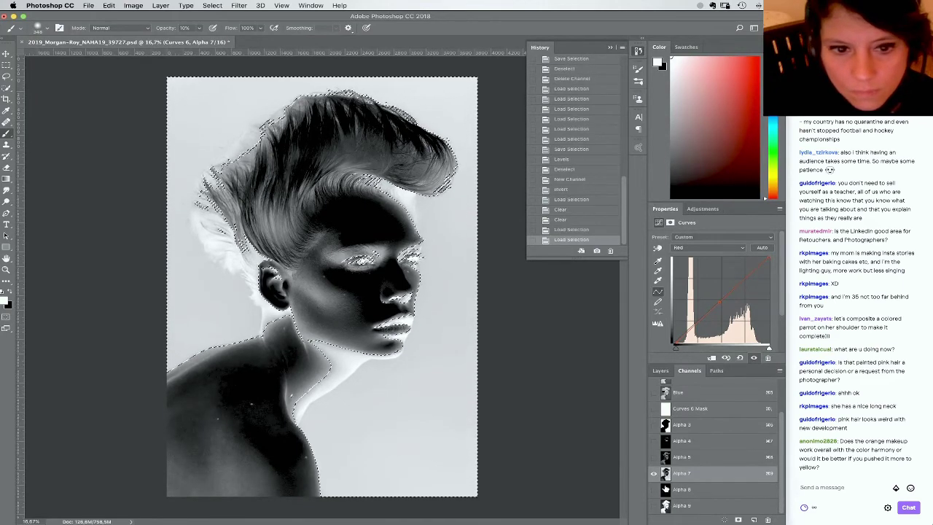
left_click(666, 457)
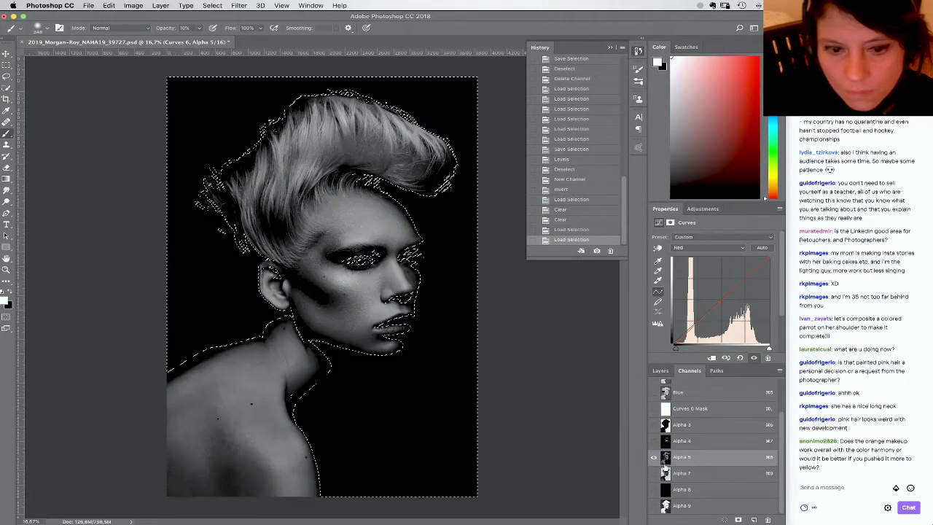
left_click(666, 474)
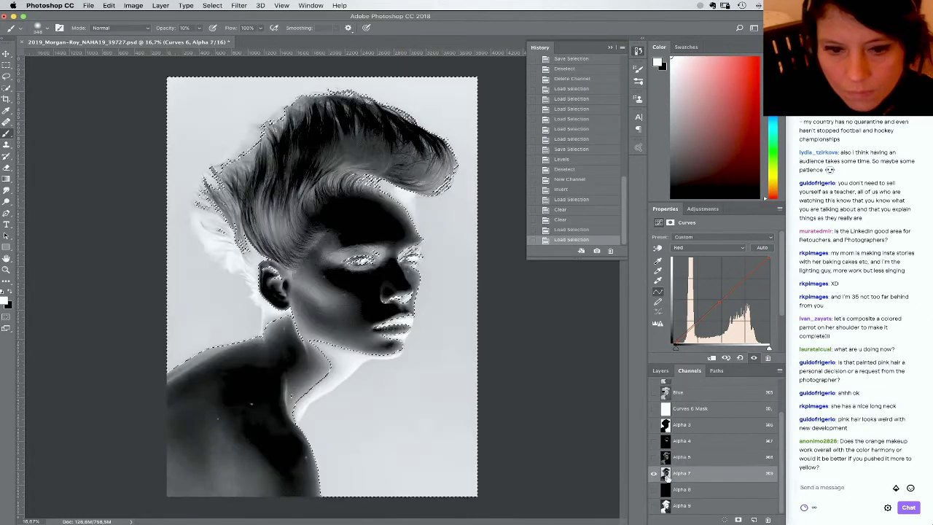
left_click(666, 457)
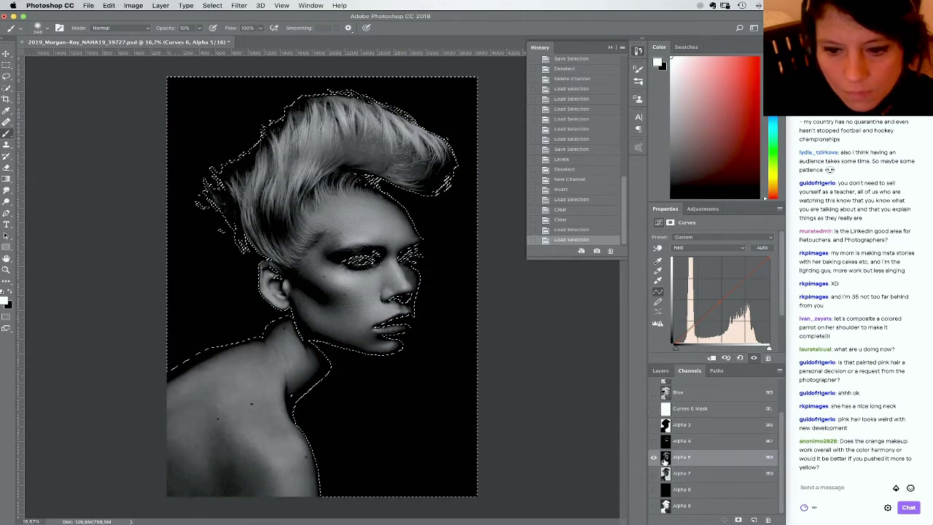
Load the Alpha 5 highlights as a selection and clear it from the Alpha 9 channel twice
left_click(666, 458, "super")
left_click(666, 459, "super")
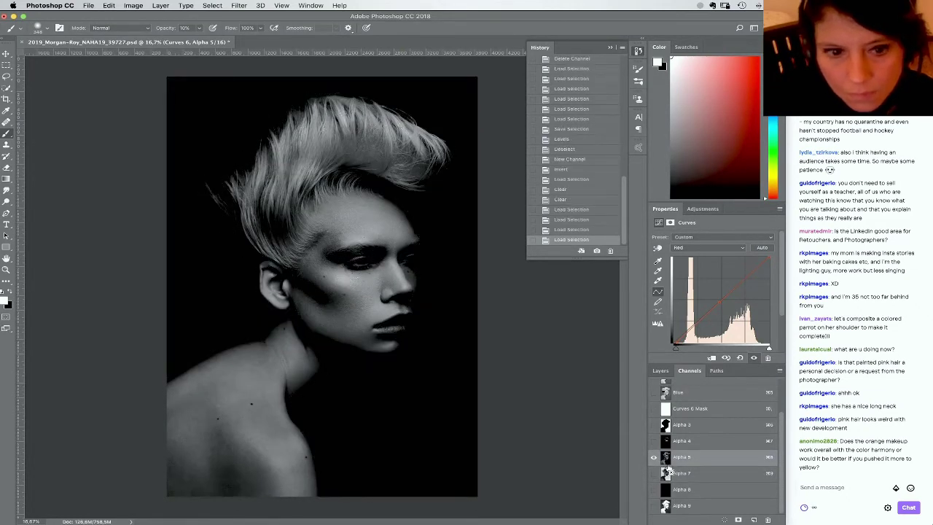
left_click(685, 489)
left_click(685, 506)
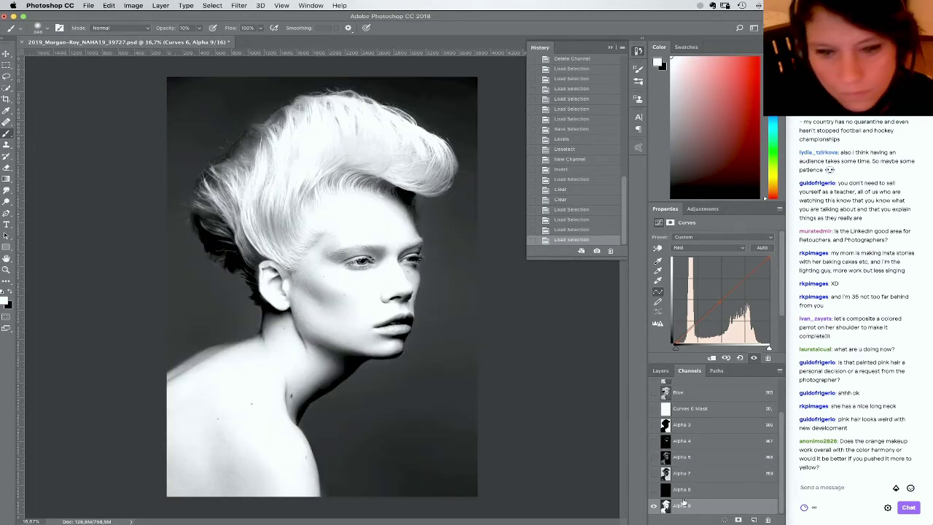
key("BackSpace")
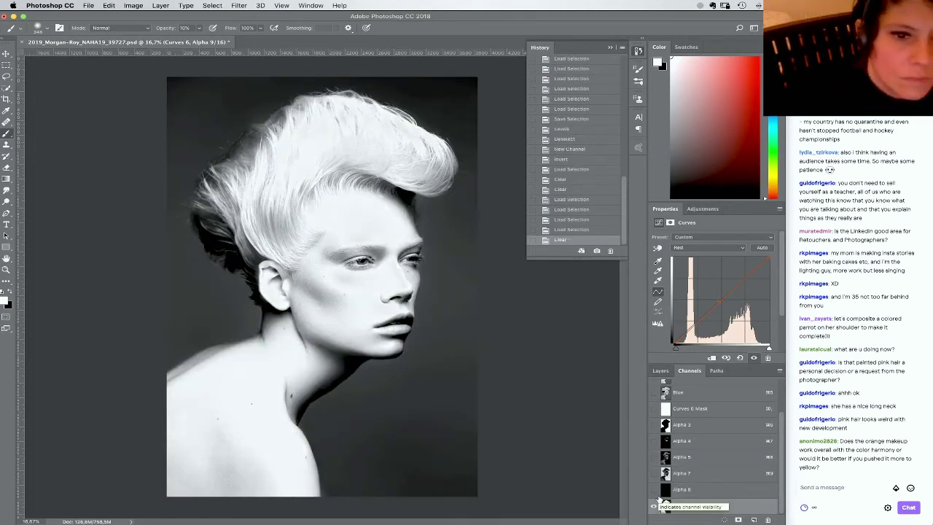
key("BackSpace")
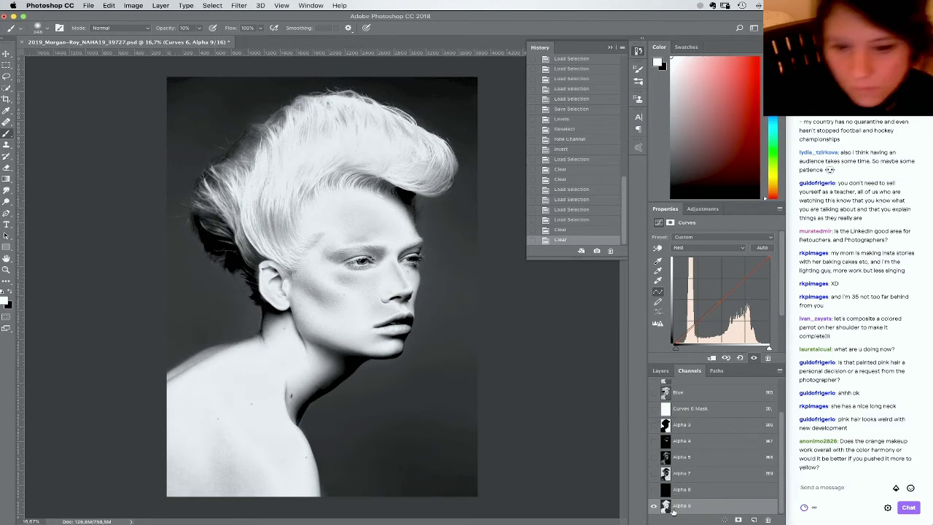
Load the Alpha 9 midtones mask as a selection and hide the CSD3 - triad layer
left_click(665, 505, "super")
key("super+2")
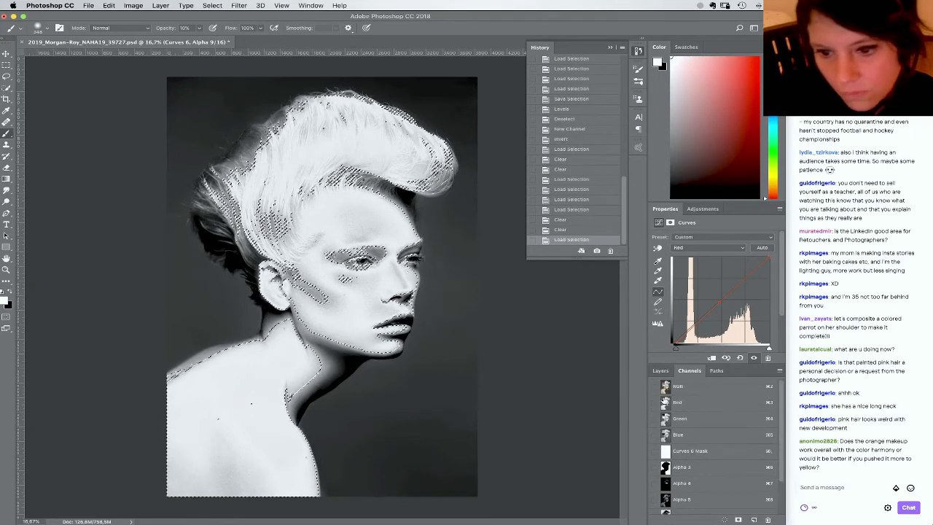
left_click(660, 370)
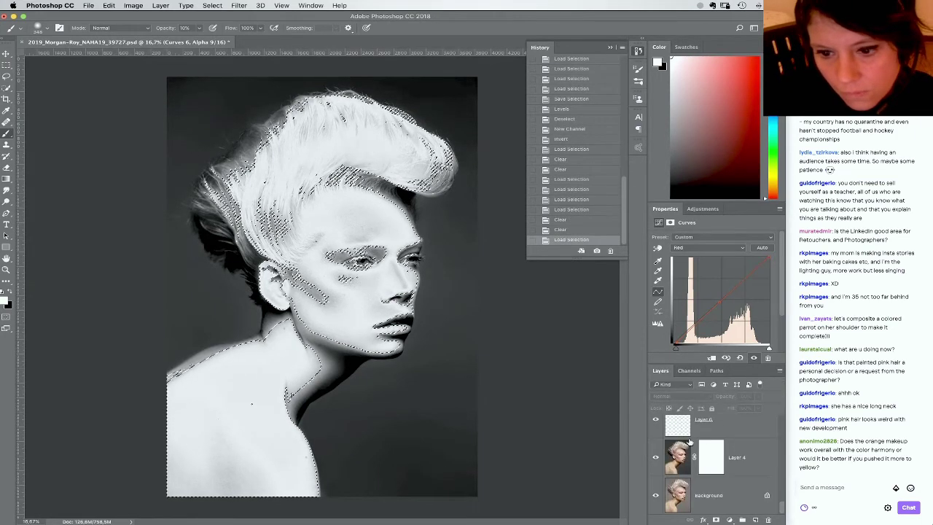
left_click_drag(781, 504, 756, 357)
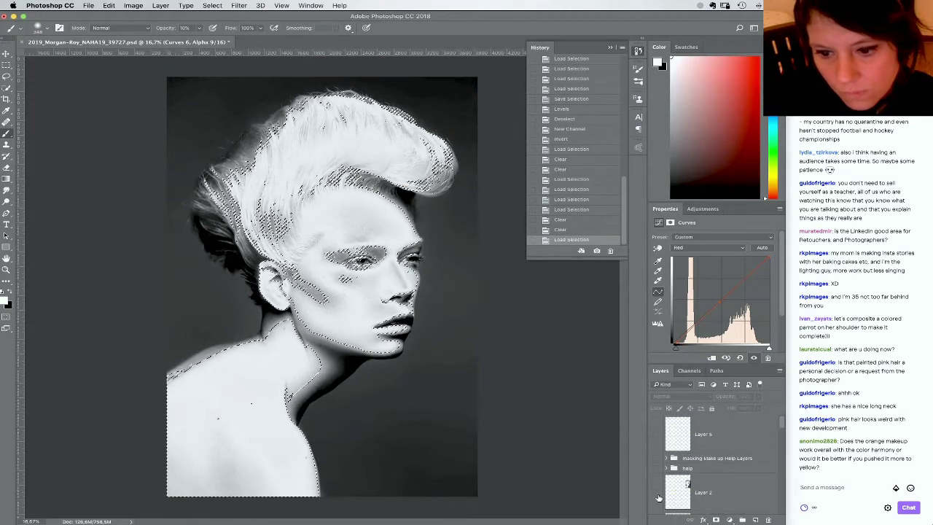
scroll(678, 460, "down", 3)
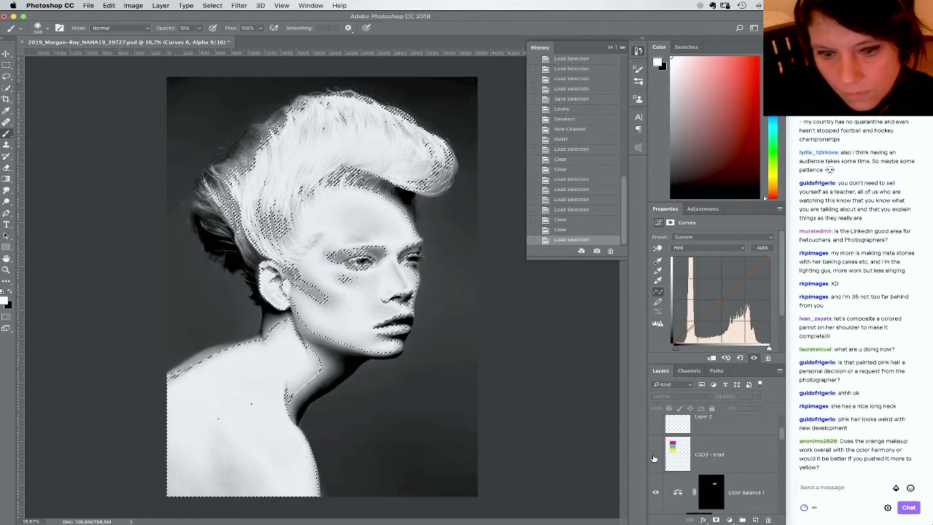
Create a new layer group directly above the Color Balance 1 layer, keeping the midtones selection active
left_click_drag(783, 441, 786, 446)
left_click(668, 454)
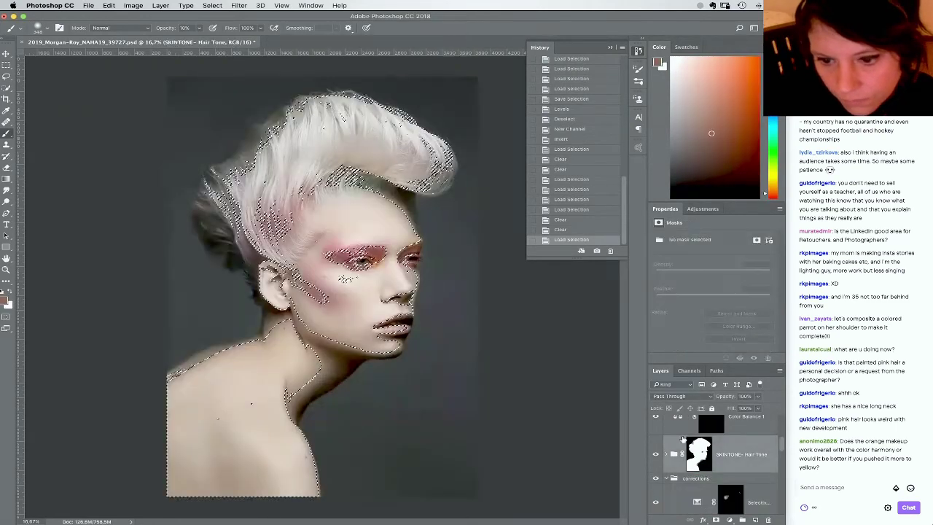
left_click(682, 431)
scroll(727, 481, "down", 5)
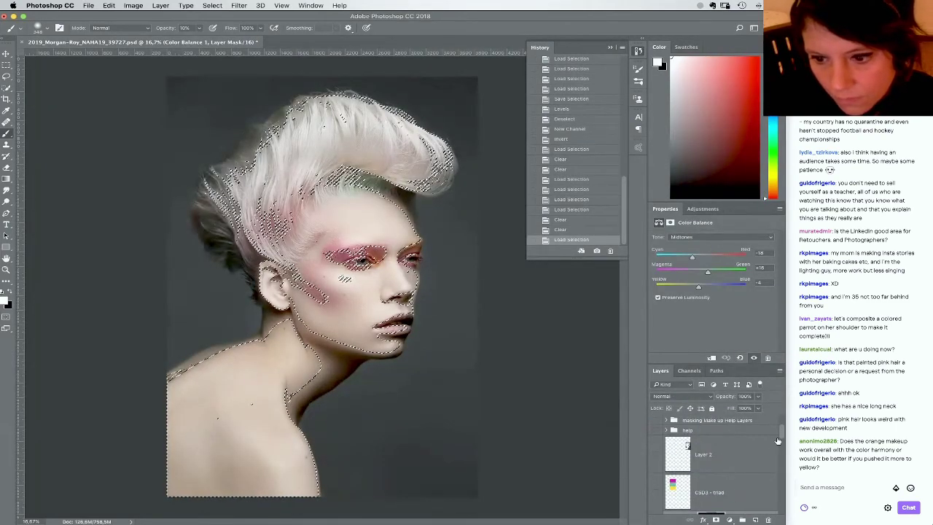
scroll(777, 440, "down", 2)
left_click(742, 519)
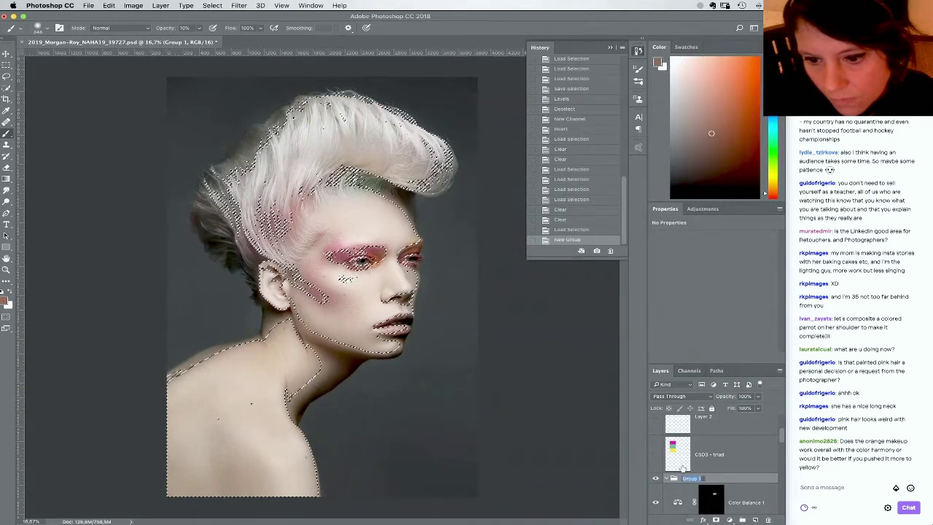
Rename the new layer group to "more punch for" followed by the person's first name
type("more pu")
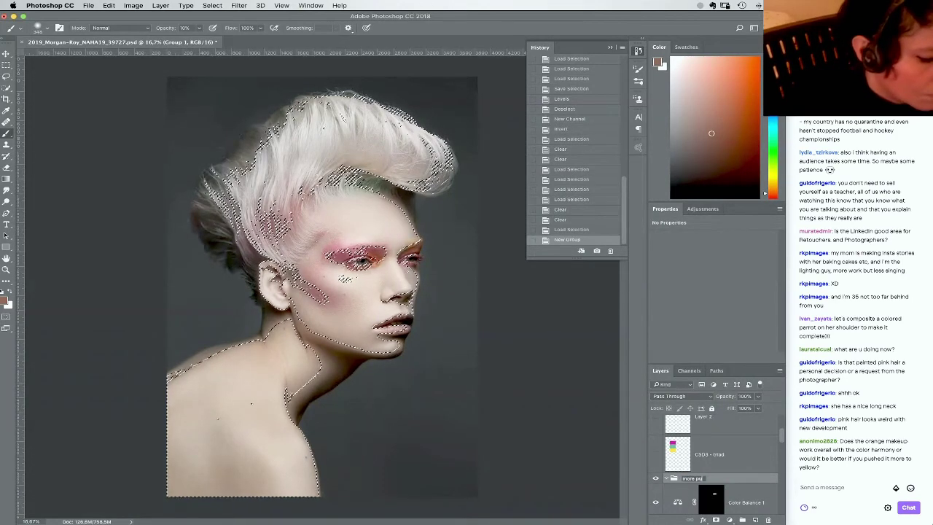
type("nch for Se")
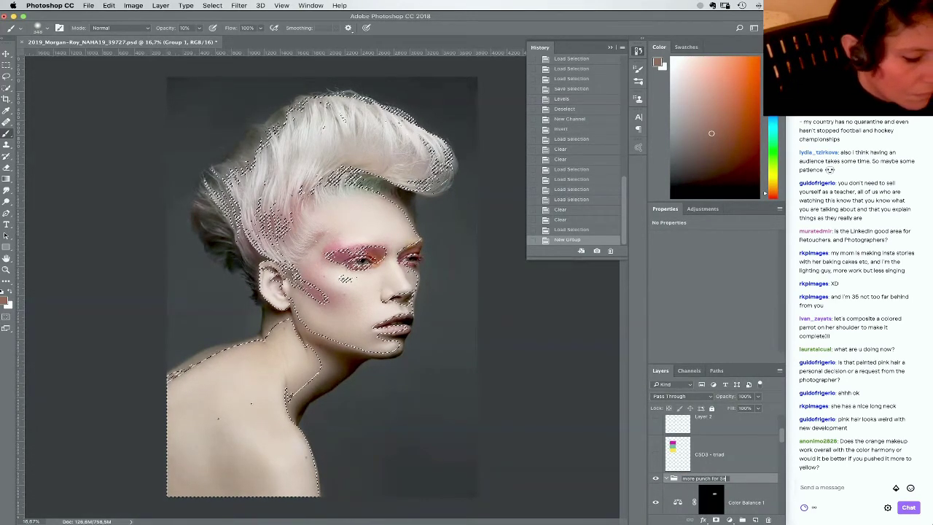
type("b")
key("Return")
Add a Curves adjustment masked by the midtones selection and pull the middle of its RGB curve slightly down
left_click(729, 519)
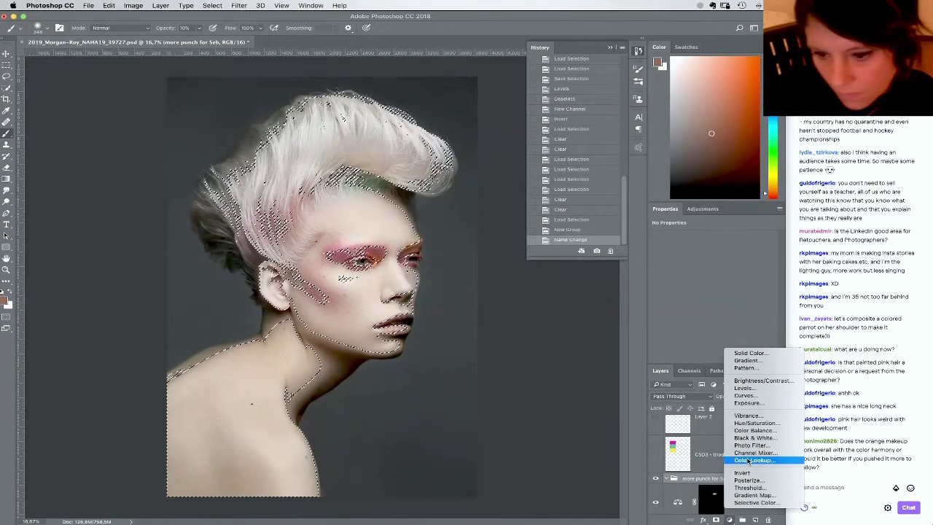
left_click(744, 395)
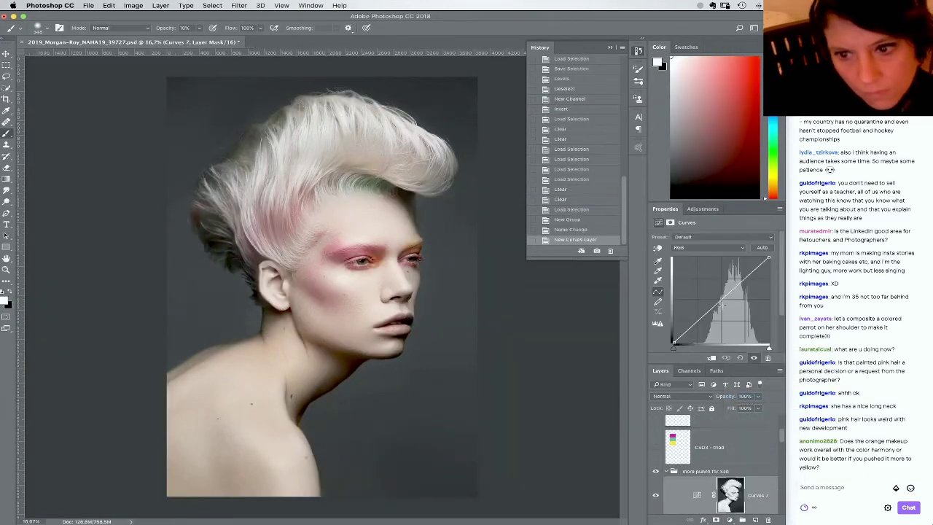
left_click_drag(721, 303, 723, 307)
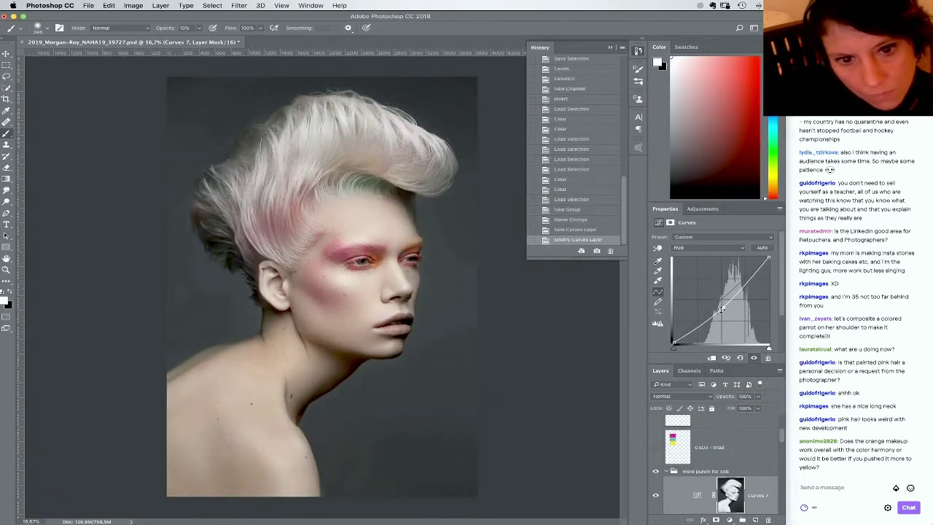
Load the Alpha 5 highlights channel as a selection and save it as a new alpha channel
left_click(689, 372)
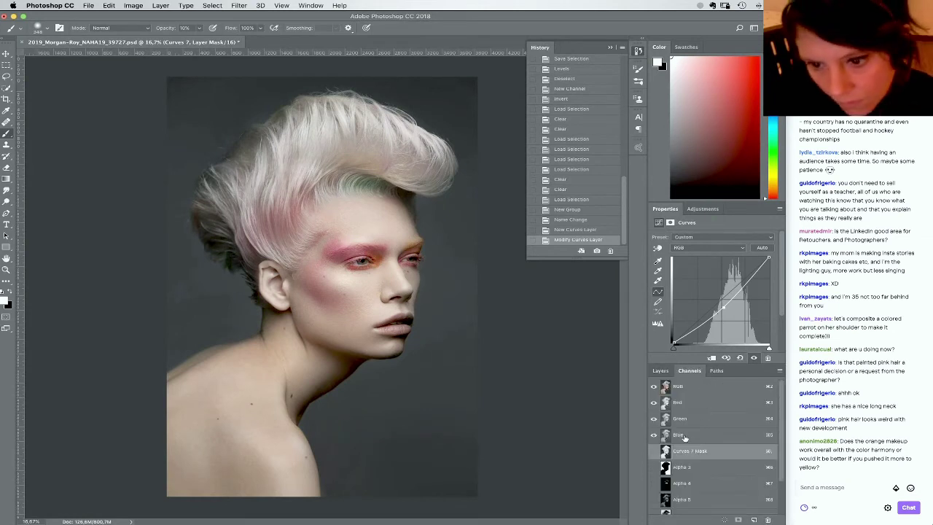
left_click(668, 500)
left_click(667, 500, "super")
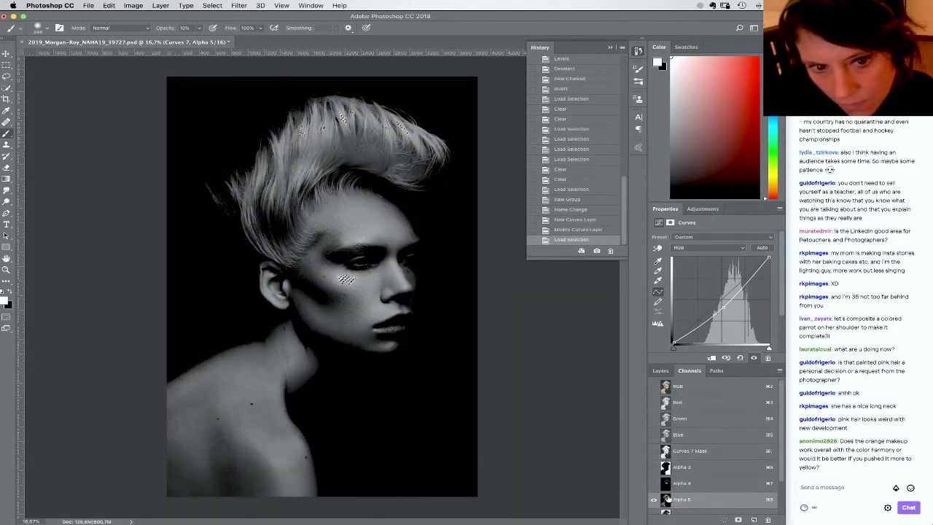
scroll(755, 493, "down", 3)
left_click(738, 520)
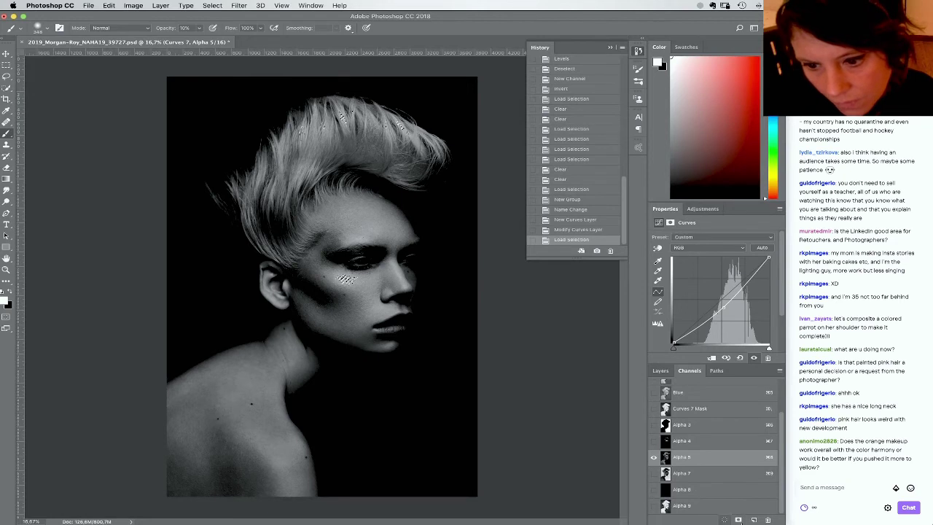
Load the Alpha 8 channel as a selection and clear it from the Alpha 10 channel twice
left_click(667, 490)
left_click(666, 491, "super")
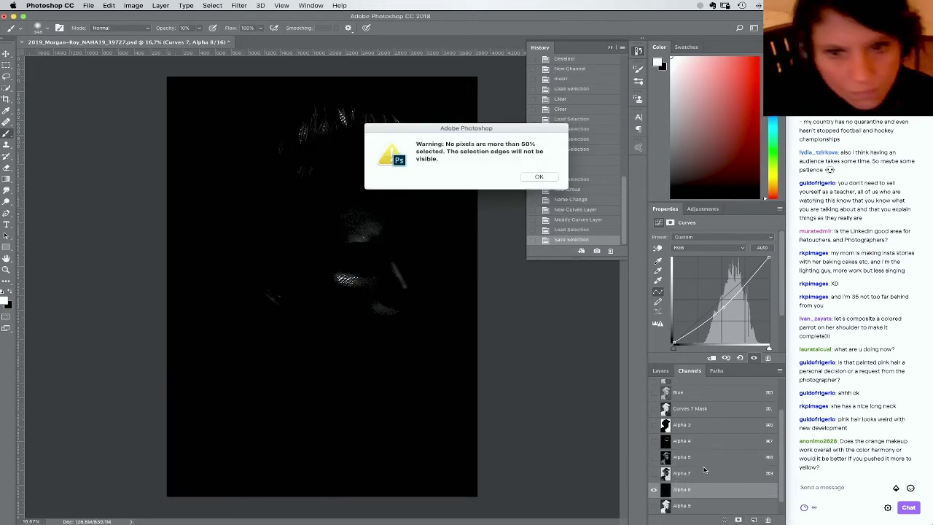
key("Return")
left_click(665, 493, "super")
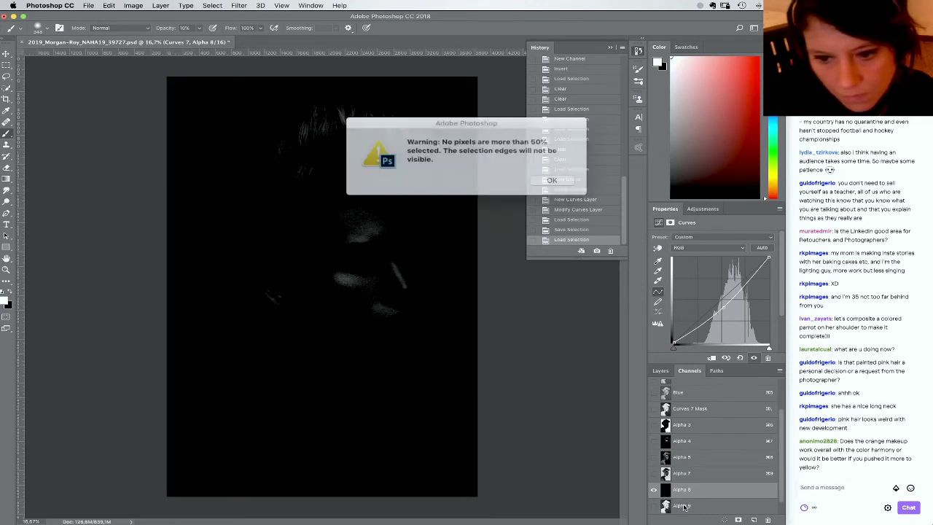
key("Return")
left_click(739, 519)
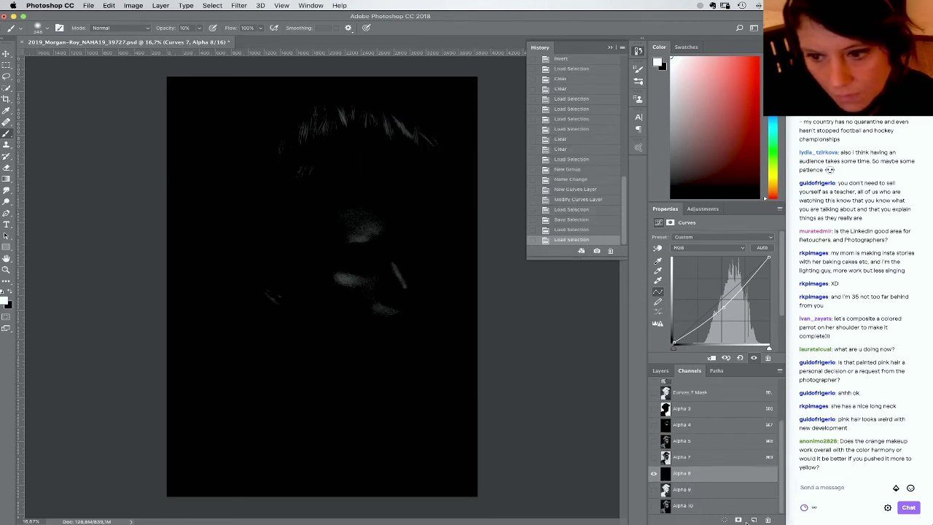
left_click(665, 506)
key("BackSpace")
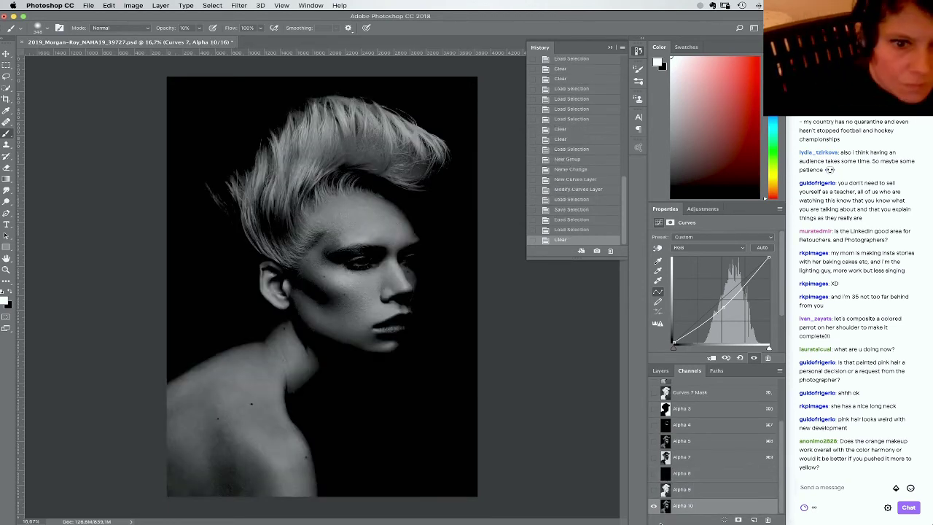
key("BackSpace")
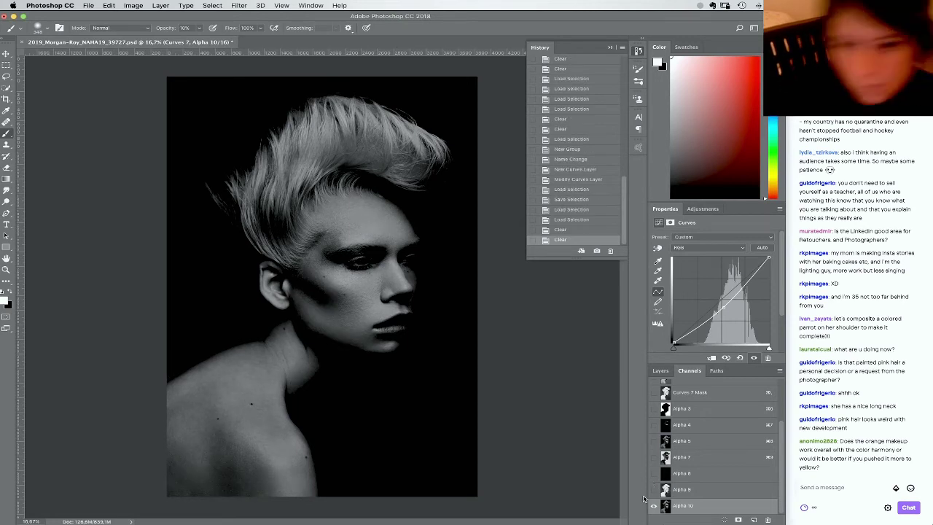
left_click(664, 508, "super")
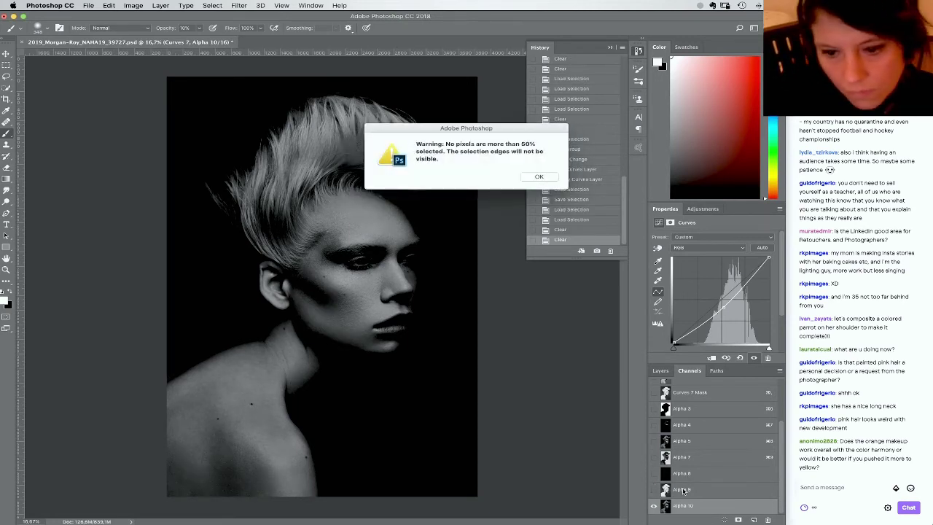
key("Return")
left_click(664, 508, "super")
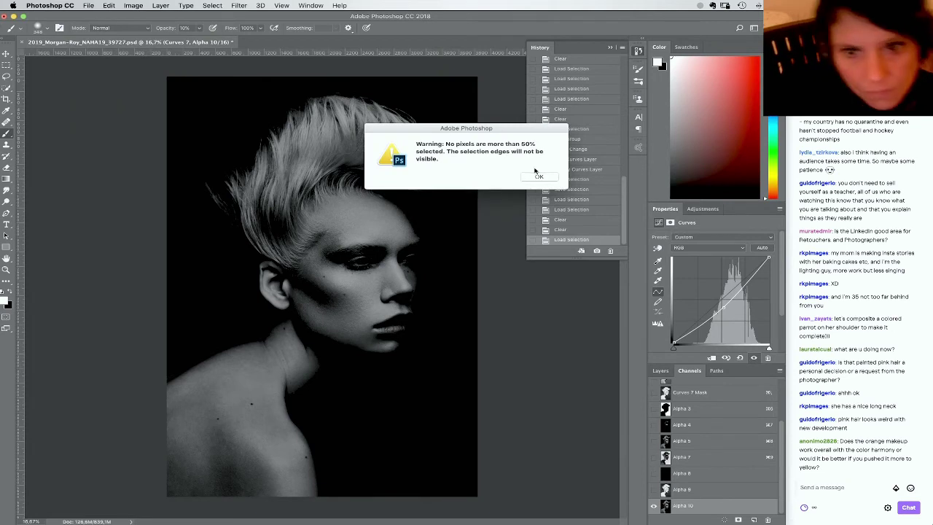
left_click(537, 176)
key("super+d")
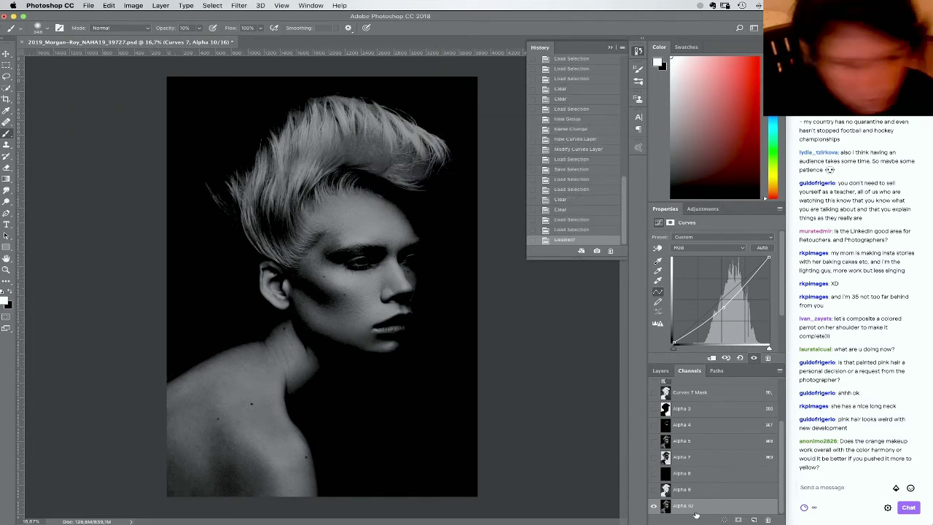
Load Alpha 10 as a selection and brighten the channel with Levels, lowering the white input level to about 208
left_click(665, 506, "super")
key("Return")
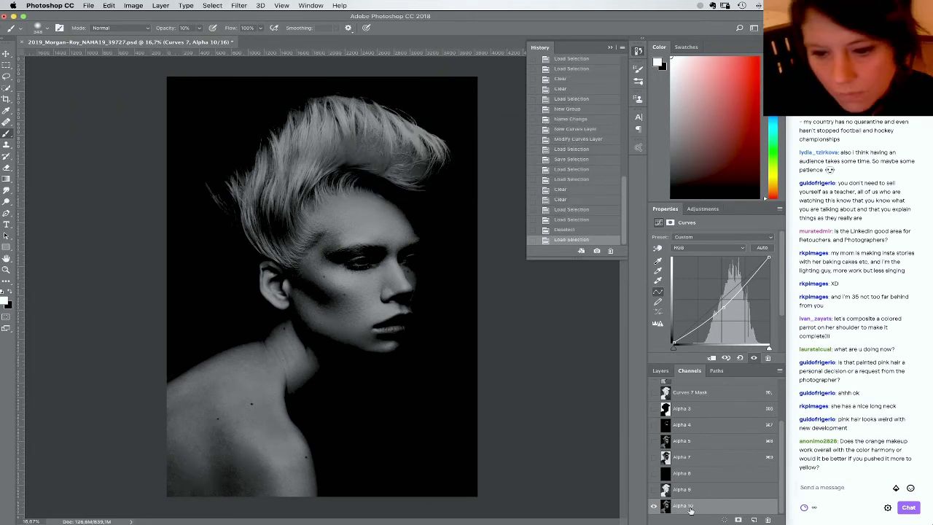
left_click(133, 5)
mouse_move(145, 33)
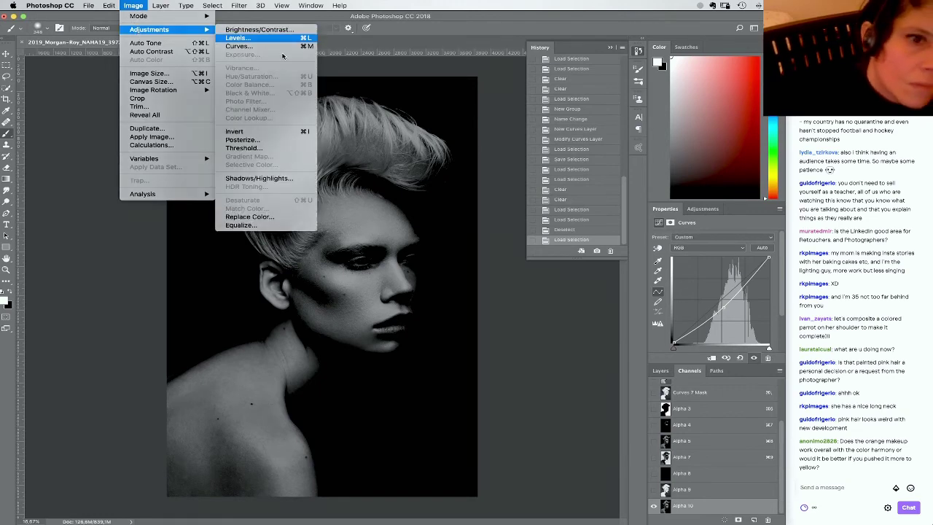
left_click(241, 45)
left_click_drag(749, 381, 742, 382)
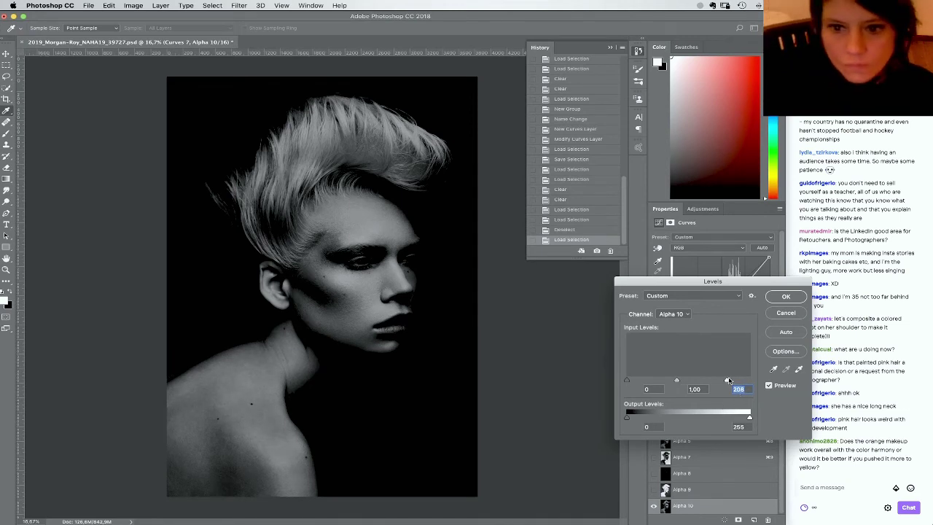
left_click(785, 297)
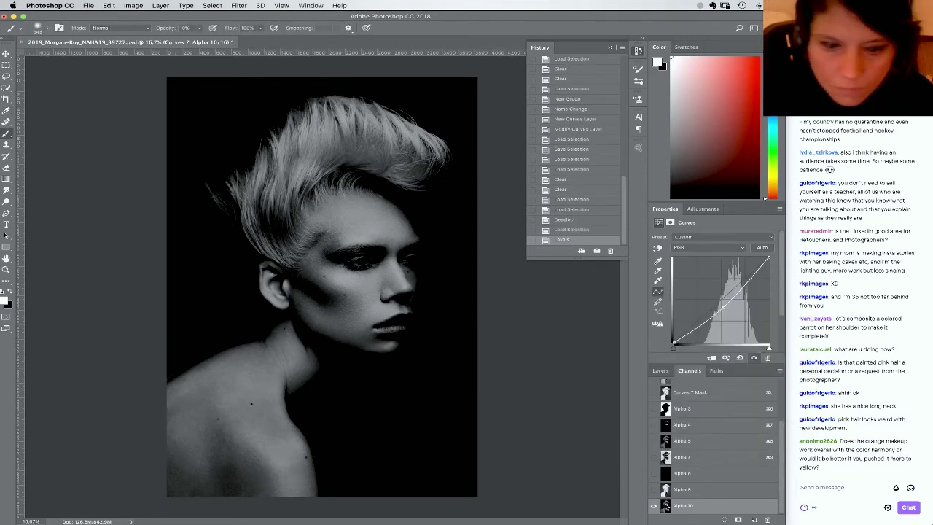
Load the adjusted Alpha 10 channel as a selection and return to the RGB composite
left_click(665, 506, "super")
left_click(537, 179)
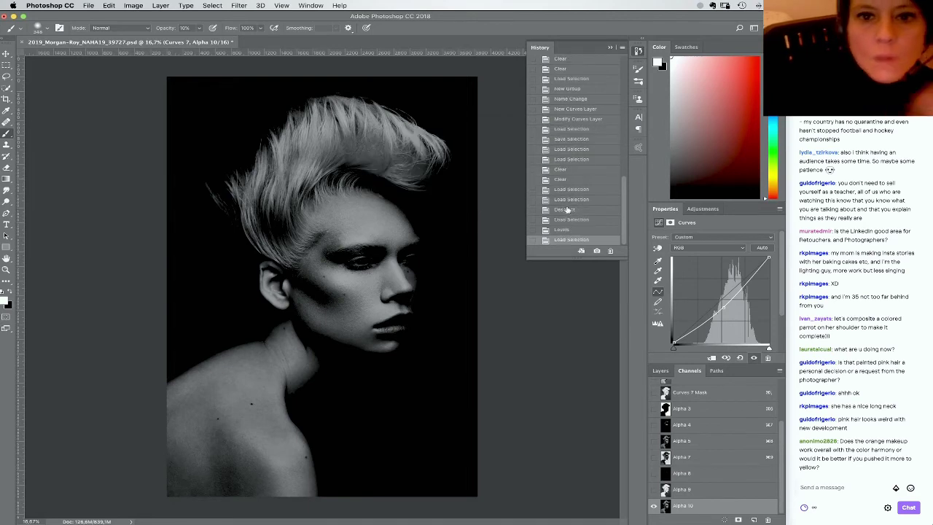
scroll(776, 445, "up", 3)
left_click(684, 384)
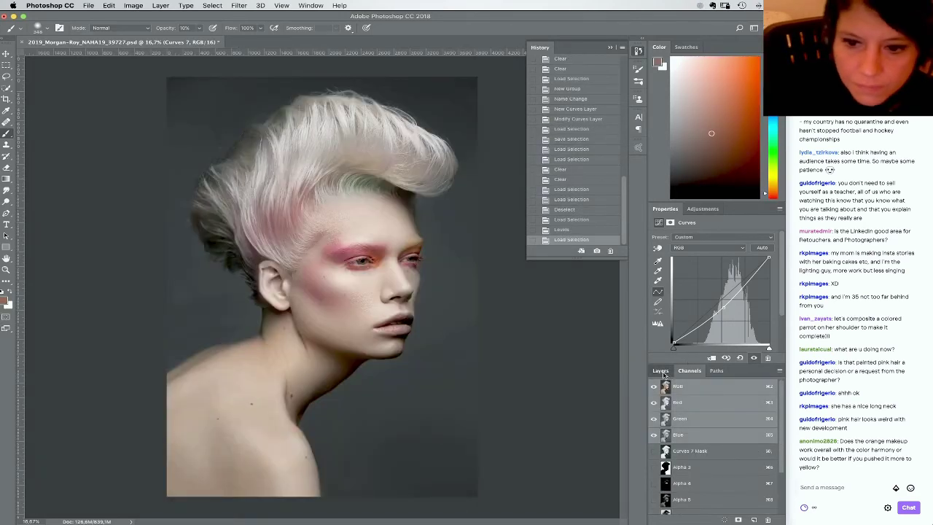
Add a Curves adjustment masked by the Alpha 10 selection and raise the upper part of its RGB curve
left_click(660, 370)
left_click(729, 518)
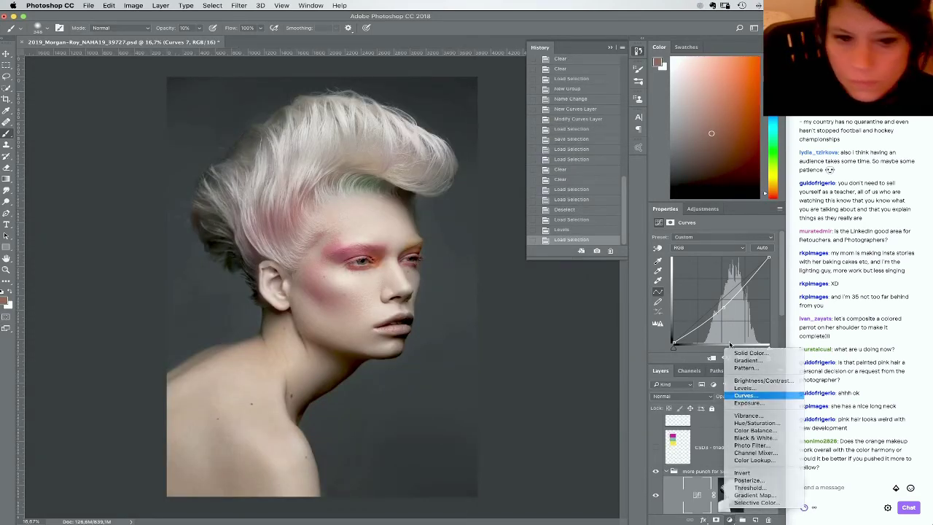
left_click(743, 396)
left_click_drag(736, 284, 735, 277)
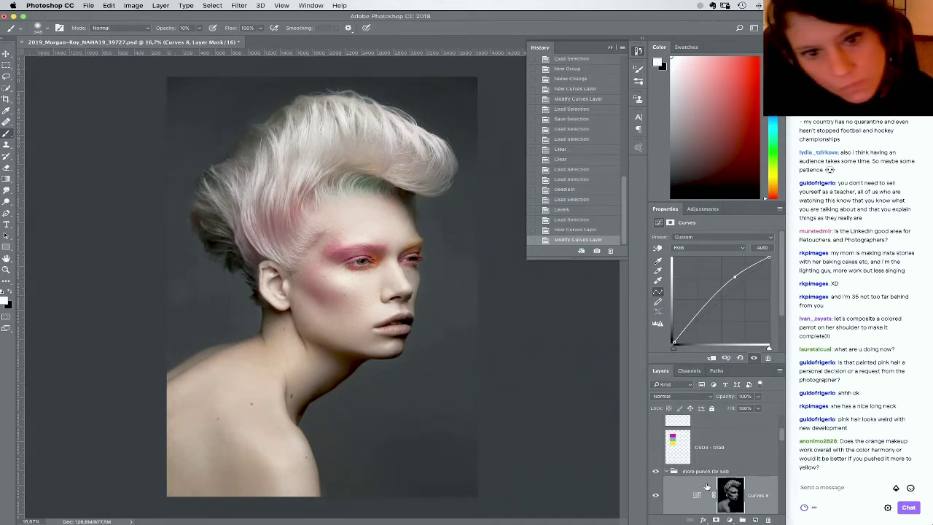
left_click(738, 521)
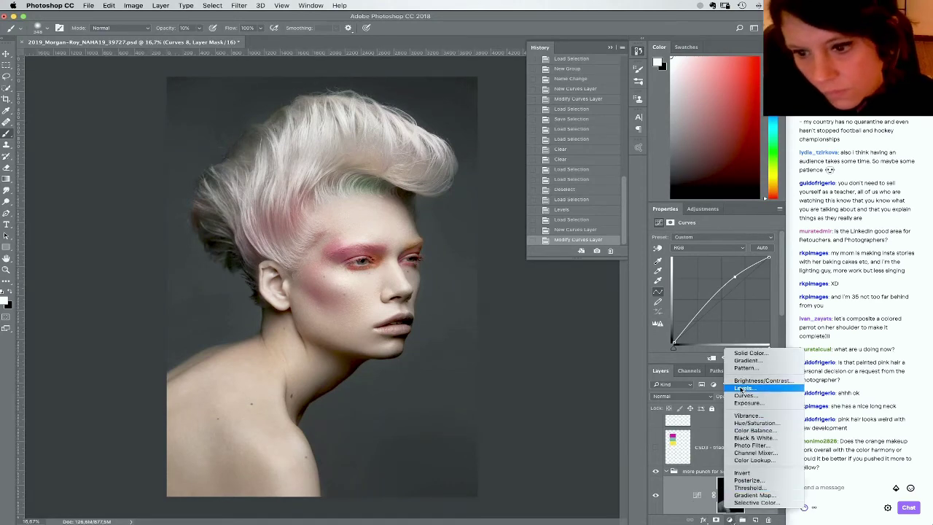
left_click(737, 390)
key("super+z")
Add an unmasked Curves adjustment above Curves 8 with one point in the highlights and one in the shadows for subtle contrast
left_click(730, 519)
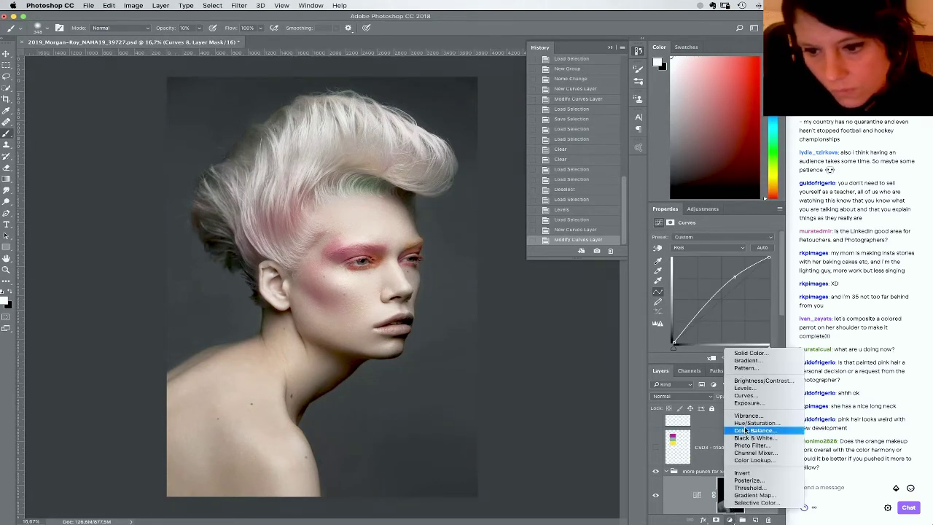
left_click(754, 397)
left_click_drag(742, 279, 744, 275)
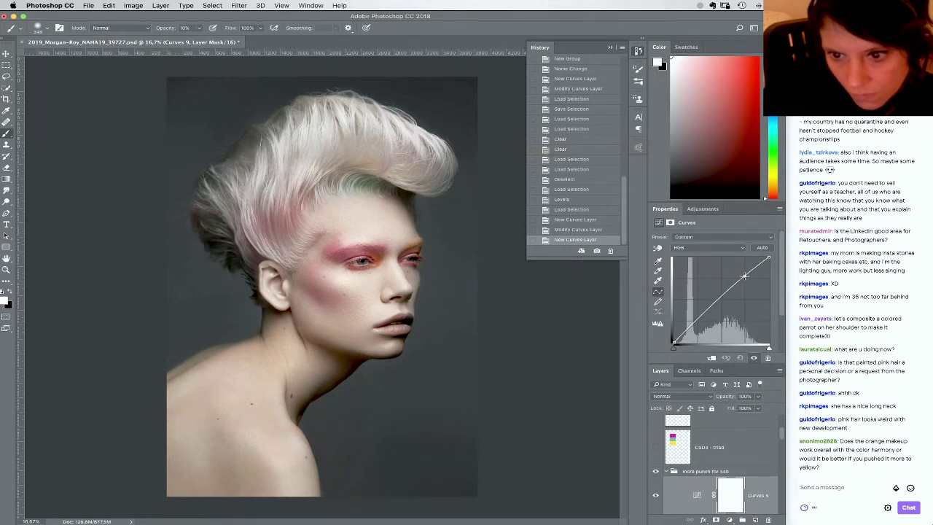
left_click_drag(688, 329, 685, 330)
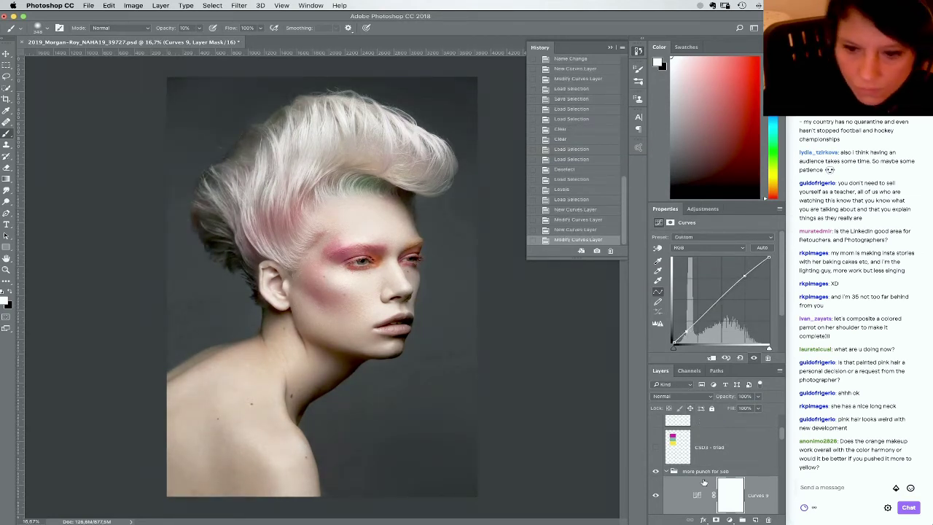
Collapse the "more punch" group and toggle its visibility repeatedly to compare the portrait before and after the adjustments
left_click(664, 471)
left_click(655, 471)
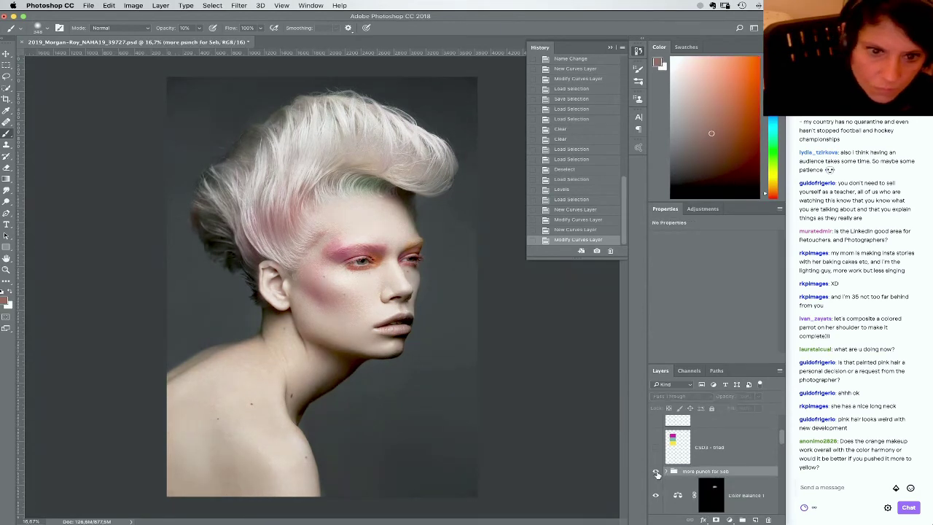
left_click(655, 472)
left_click(655, 472)
left_click(655, 472)
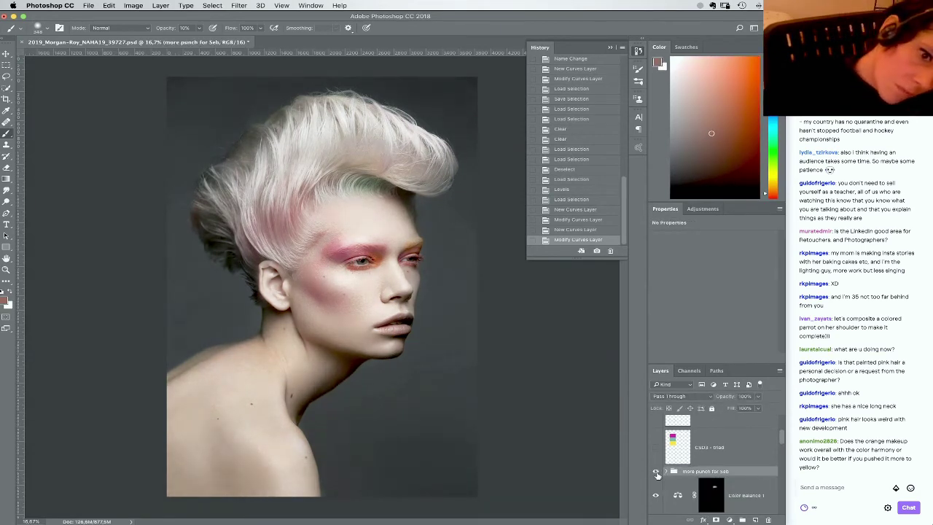
left_click(656, 473)
left_click(656, 473)
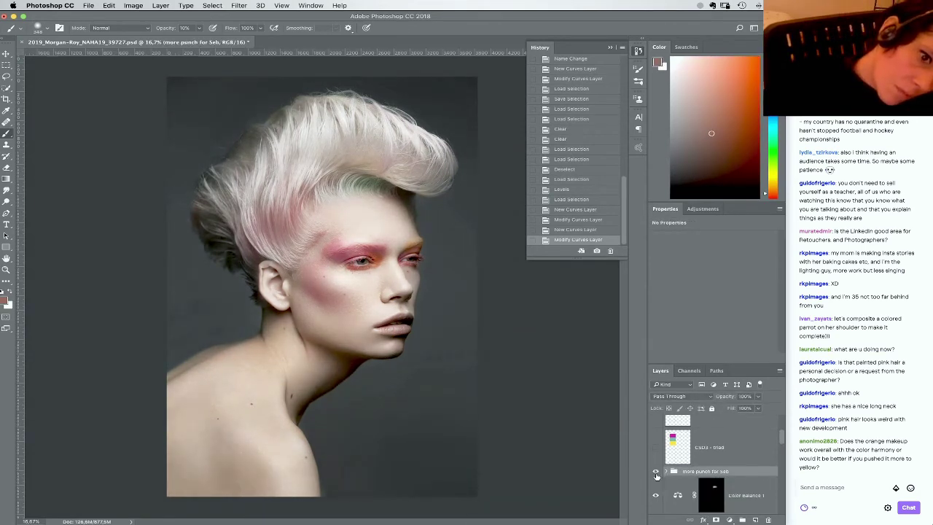
left_click(656, 473)
left_click(655, 474)
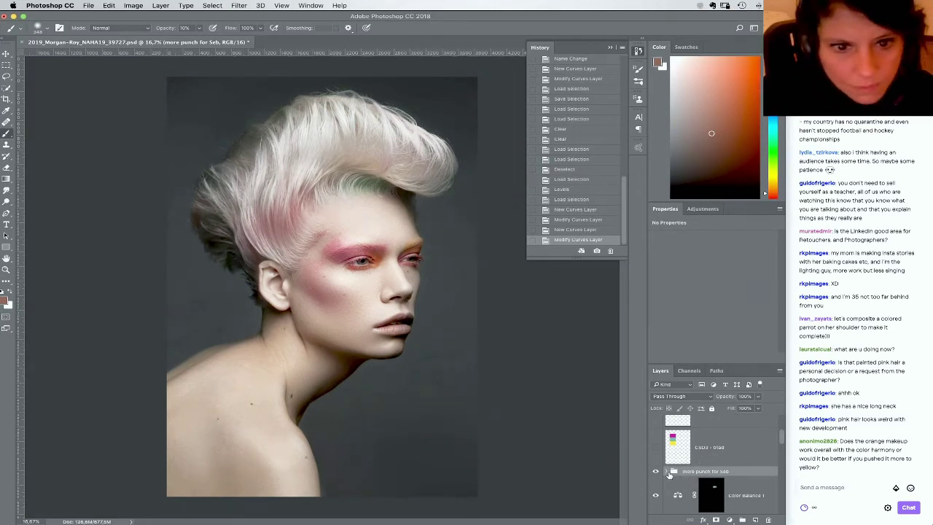
Add a black mask to the "more punch" group and paint it white over the eyes, lips and temple with a 428 px brush at 75% opacity
left_click(716, 519)
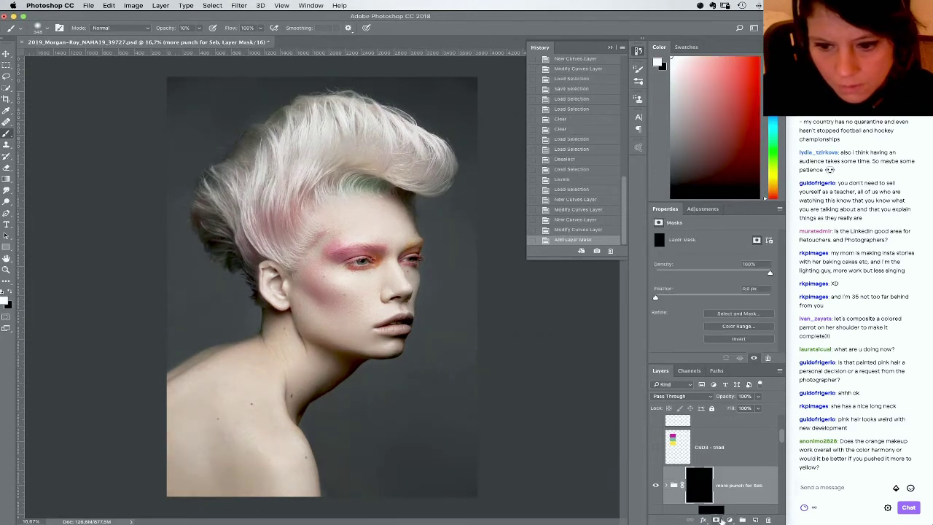
right_click(346, 281)
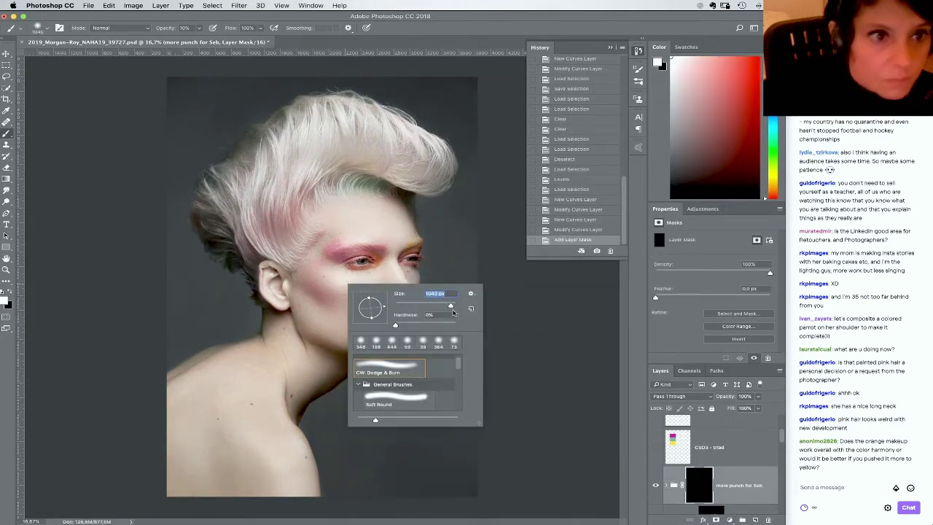
left_click_drag(199, 28, 214, 41)
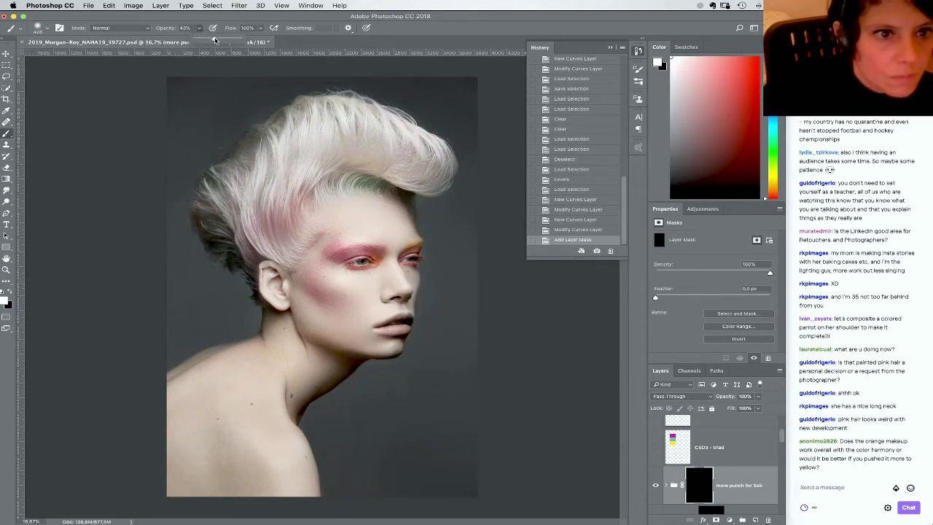
mouse_move(394, 268)
left_mouse_down()
mouse_move(386, 248)
mouse_move(394, 281)
mouse_move(377, 259)
mouse_move(416, 257)
left_mouse_up()
mouse_move(319, 292)
left_mouse_down()
mouse_move(339, 297)
mouse_move(299, 257)
left_mouse_up()
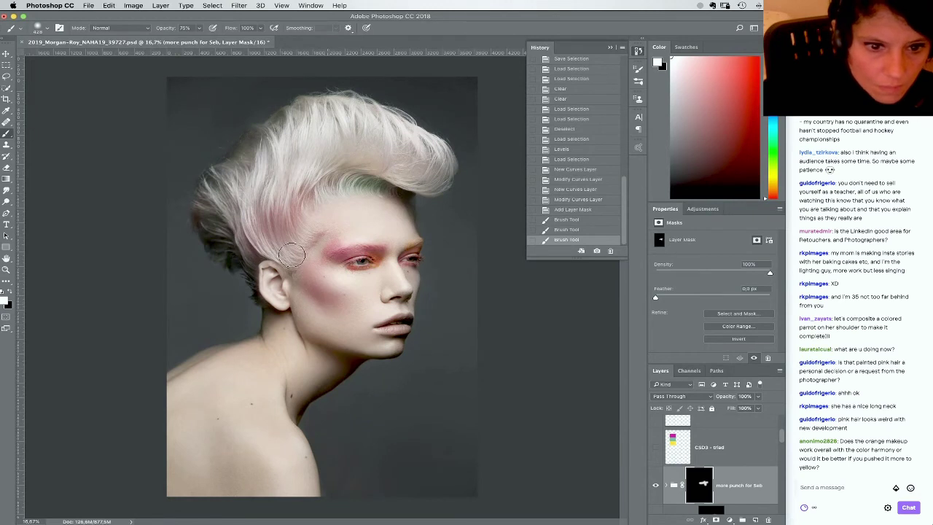
left_click_drag(379, 323, 403, 329)
left_click_drag(291, 255, 295, 228)
Compare the portrait with the "more punch" group's mask disabled and re-enabled, and paint the mask white over the hair with a 1400 px soft brush
right_click(320, 236)
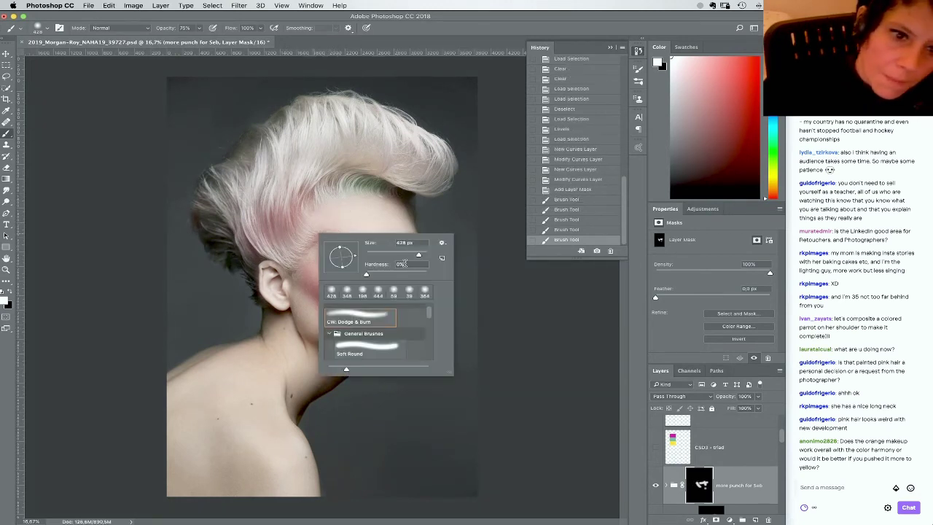
left_click(697, 489)
left_click(697, 489, "shift")
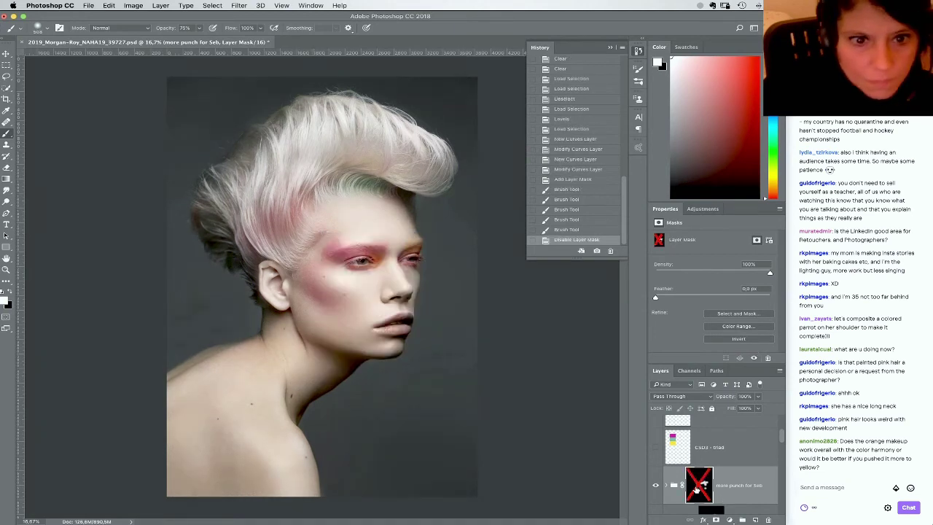
left_click(696, 489, "shift")
right_click(275, 233)
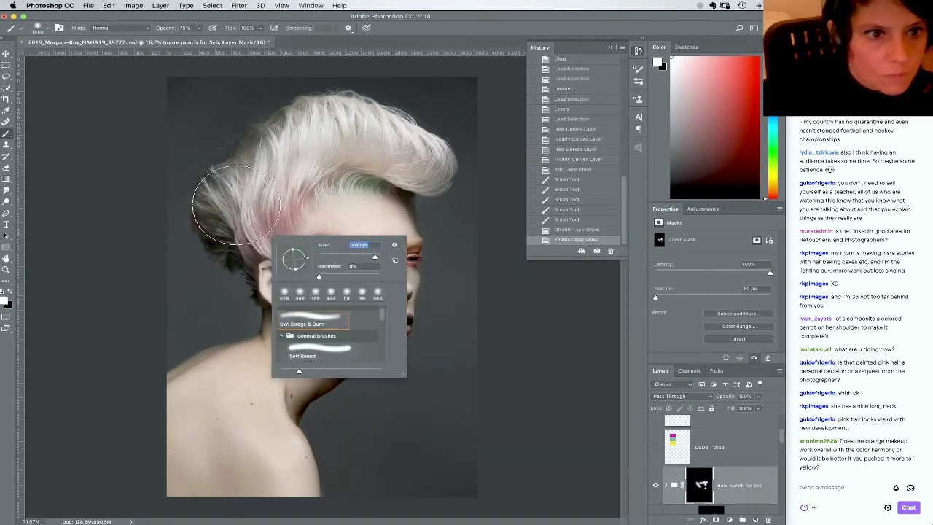
mouse_move(244, 221)
left_mouse_down()
mouse_move(257, 197)
mouse_move(407, 166)
left_mouse_up()
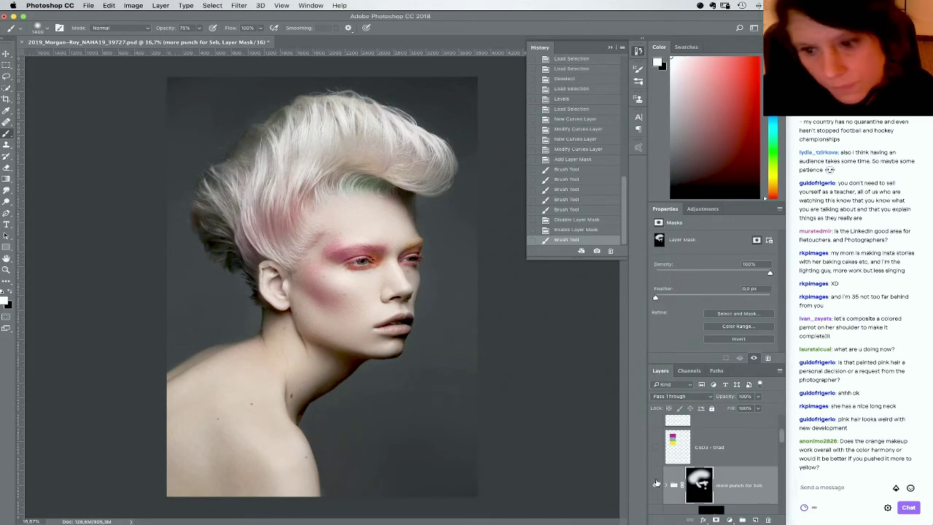
Compare the retouched portrait with the original Background layer, both in full view and close up on the eyes
scroll(778, 437, "down", 3)
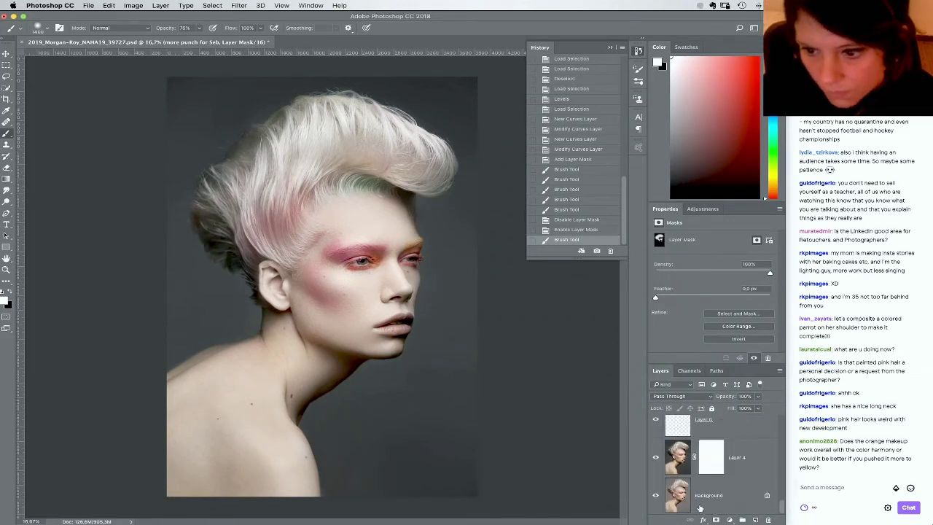
left_click(656, 497, "alt")
left_click(655, 497, "alt")
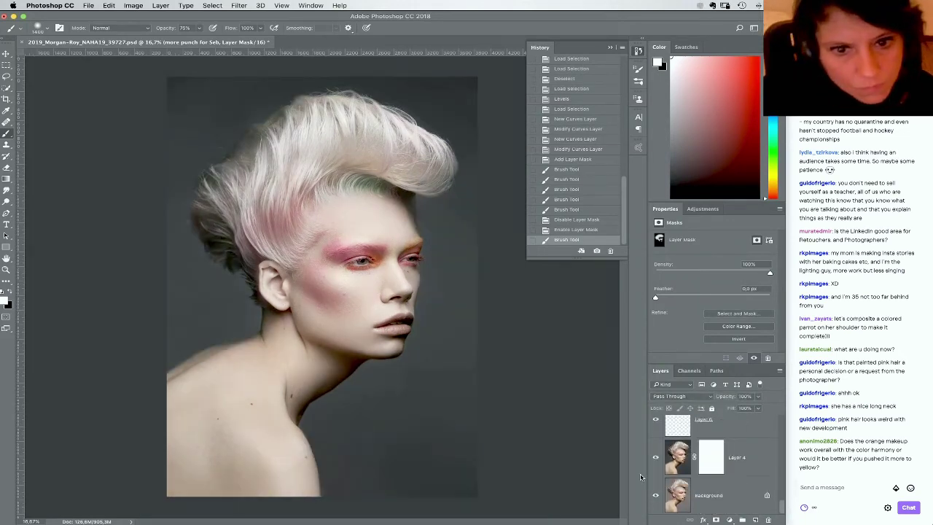
left_click(7, 271)
mouse_move(432, 243)
left_mouse_down()
mouse_move(459, 304)
mouse_move(661, 508)
left_mouse_up()
left_click(655, 496, "alt")
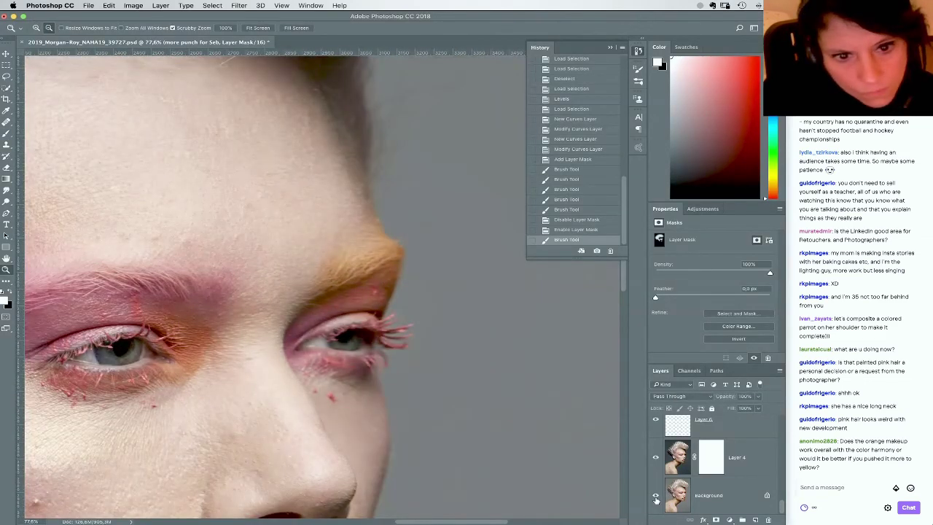
left_click(655, 496, "alt")
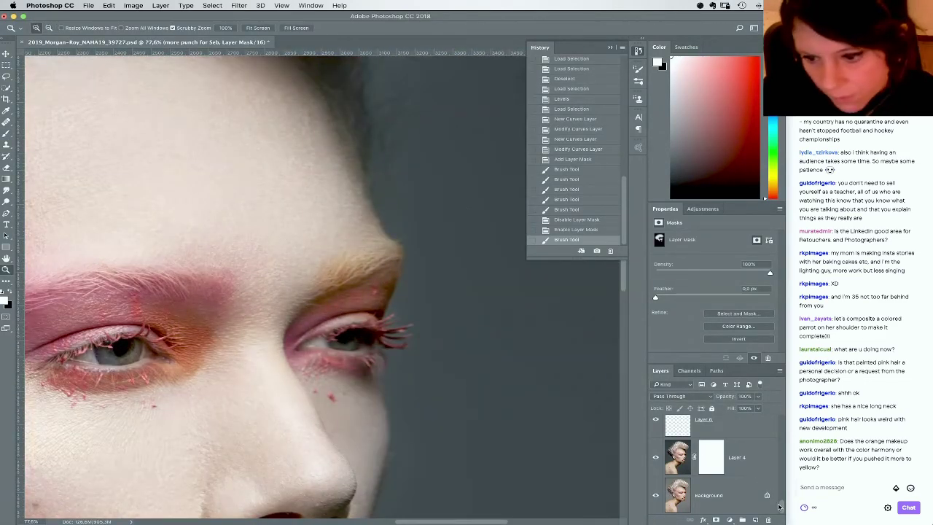
Select the SKINTONE- Hair Tone group's mask and paint it white over the far eye's orange brow with a 118 px soft brush
left_click_drag(780, 506, 773, 450)
left_click(702, 466)
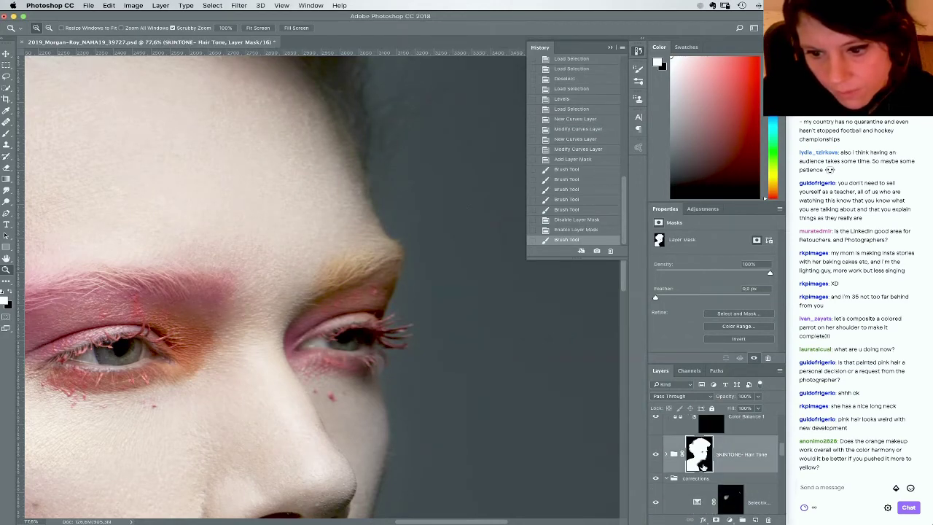
key("b")
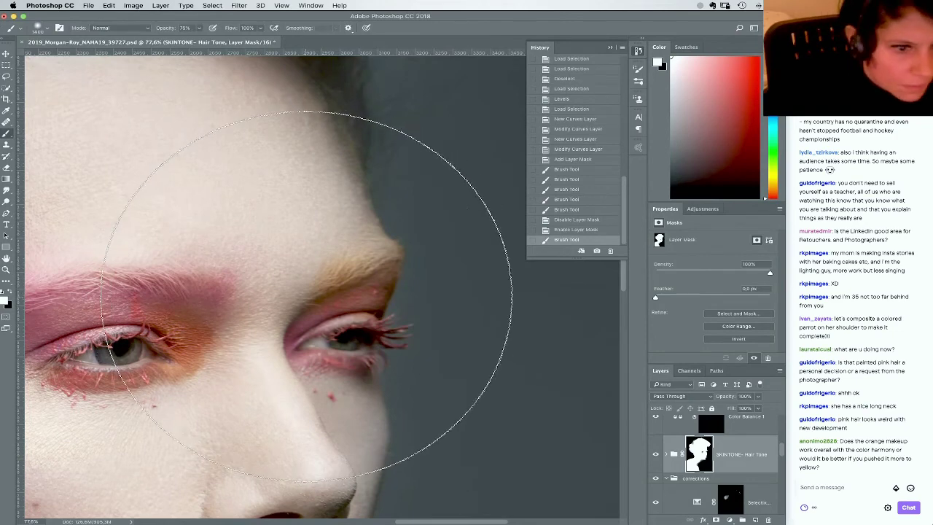
right_click(372, 338)
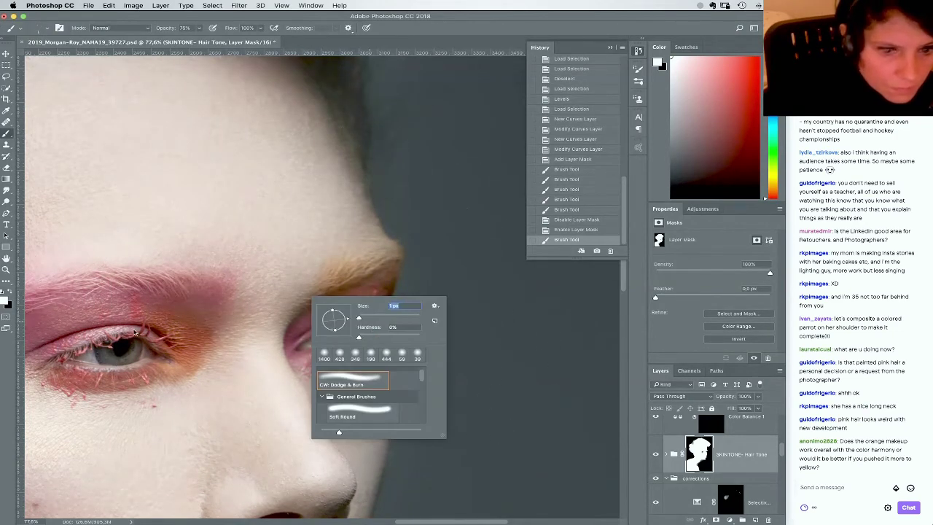
left_click(382, 316)
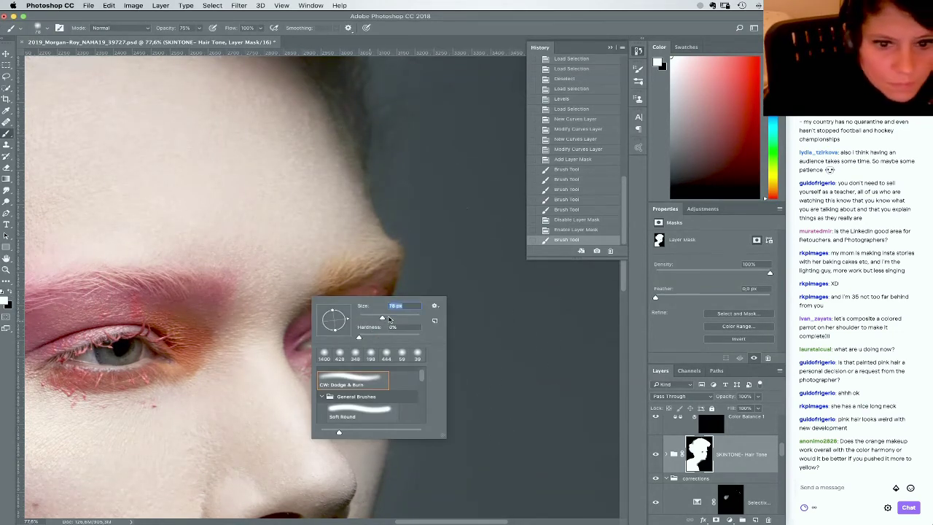
key("Return")
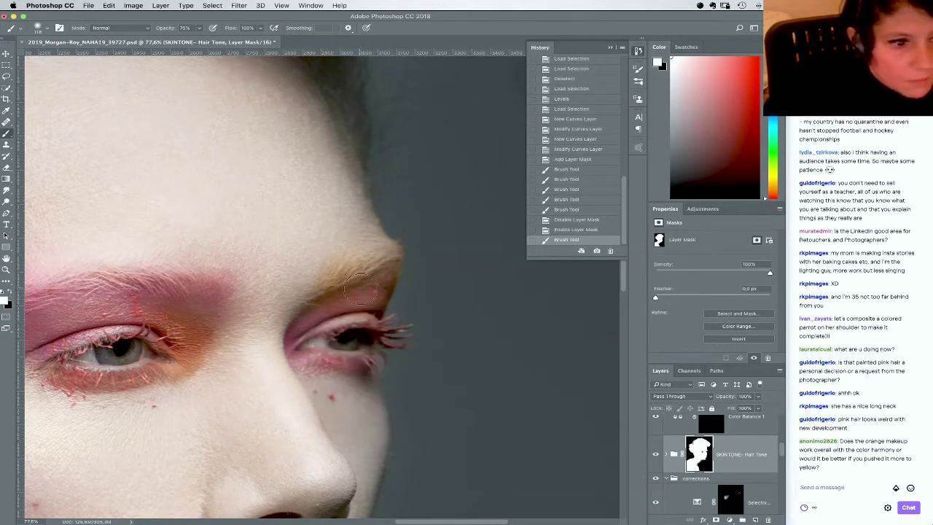
left_click_drag(321, 298, 386, 257)
mouse_move(323, 291)
left_mouse_down()
mouse_move(386, 256)
mouse_move(329, 274)
mouse_move(380, 254)
left_mouse_up()
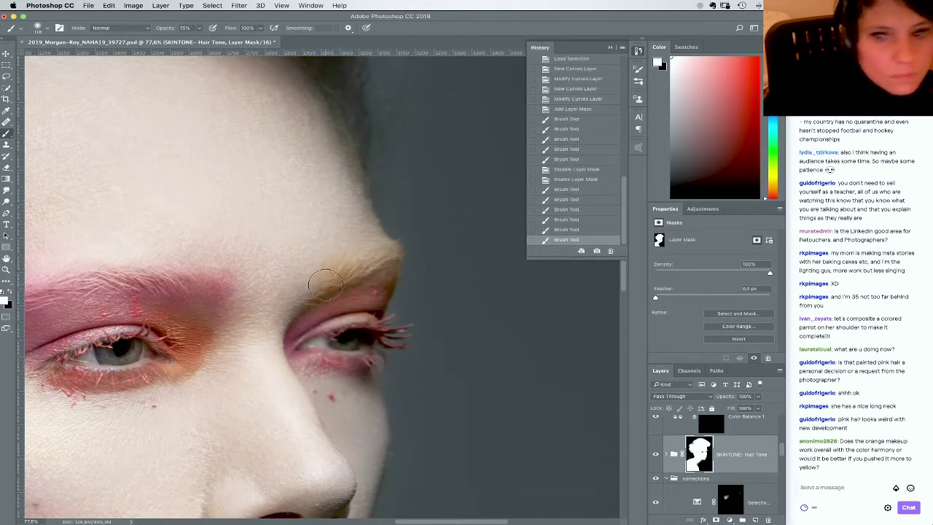
Paint black on the SKINTONE- Hair Tone mask over the far eye's orange brow and iris to restore their original color
key("z")
key("b")
key("x")
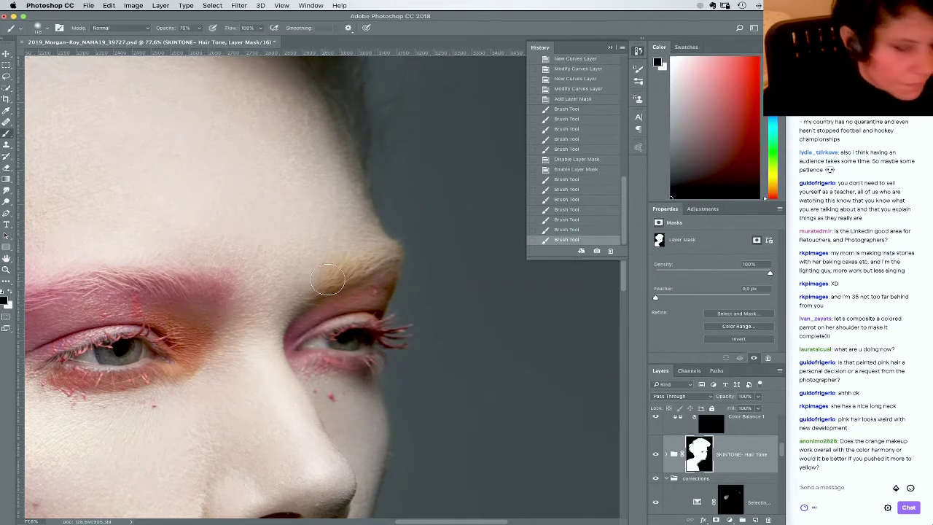
mouse_move(360, 271)
left_mouse_down()
mouse_move(379, 260)
mouse_move(360, 260)
mouse_move(321, 291)
left_mouse_up()
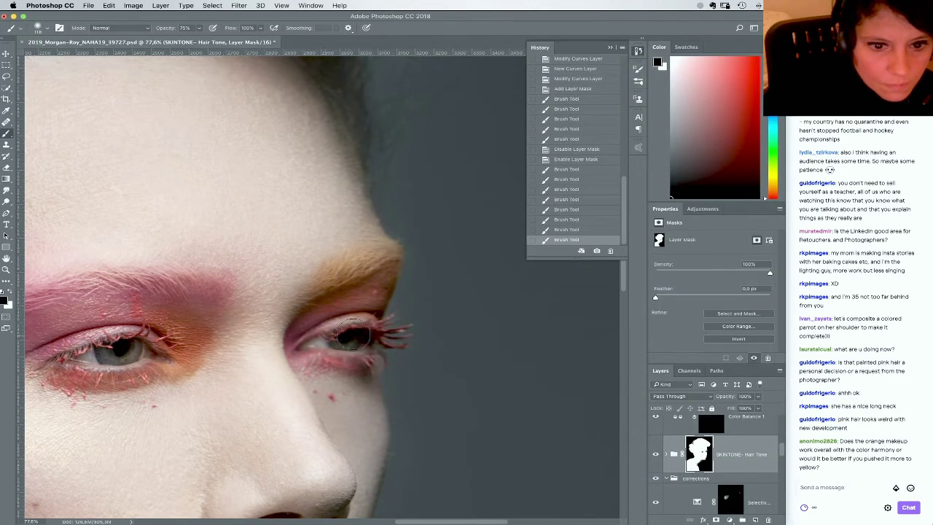
mouse_move(357, 351)
left_mouse_down()
mouse_move(326, 355)
mouse_move(348, 355)
left_mouse_up()
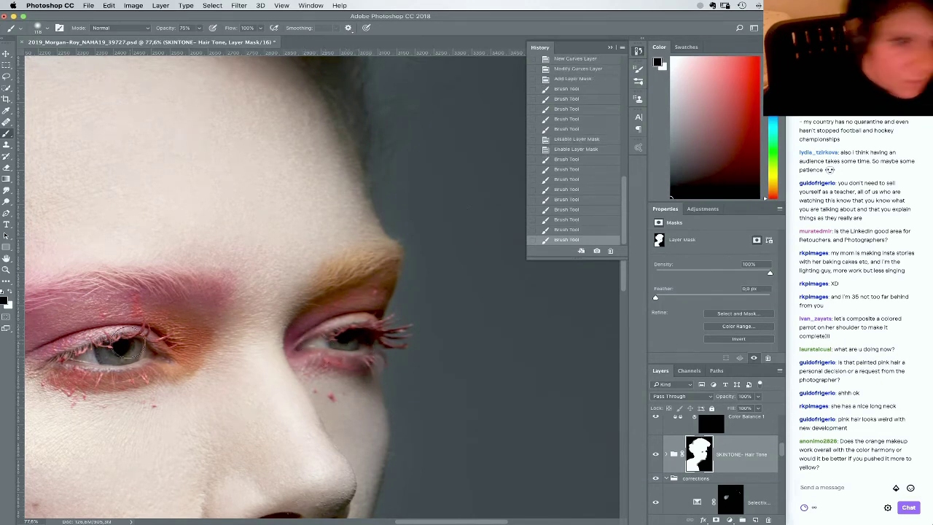
Continue painting black on the SKINTONE- Hair Tone mask over the near eye's iris, eyelid and pink and orange makeup
mouse_move(139, 296)
left_mouse_down()
mouse_move(203, 292)
mouse_move(182, 365)
mouse_move(149, 368)
left_mouse_up()
left_click_drag(276, 349, 292, 347)
scroll(292, 348, "left", 5)
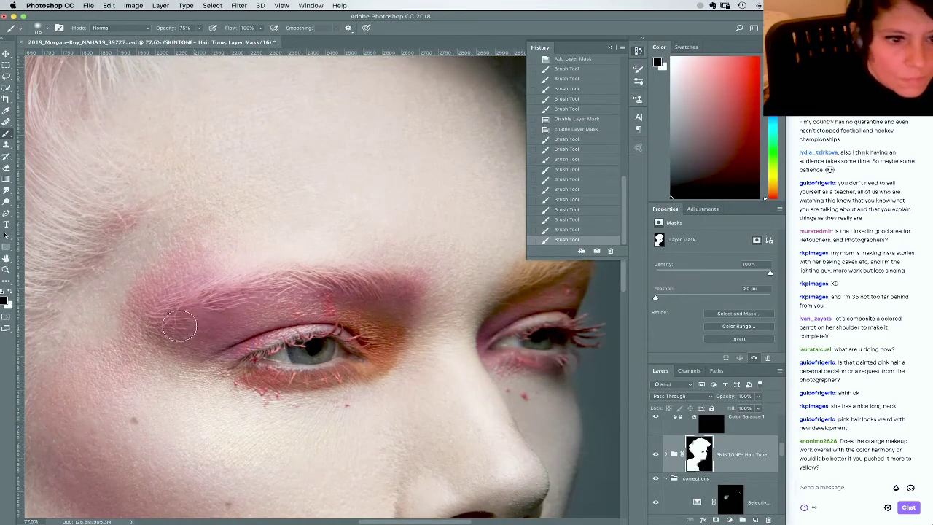
mouse_move(180, 326)
left_mouse_down()
mouse_move(303, 295)
mouse_move(326, 313)
left_mouse_up()
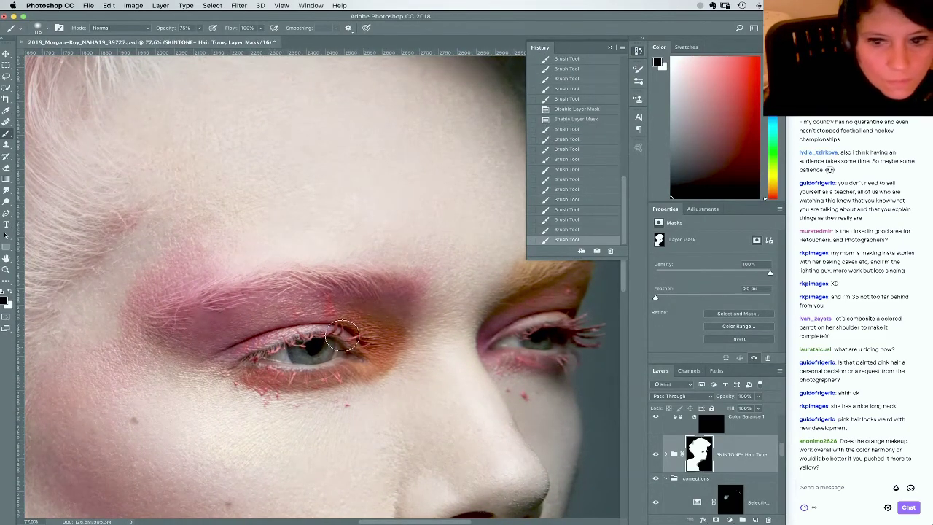
left_click_drag(309, 343, 358, 313)
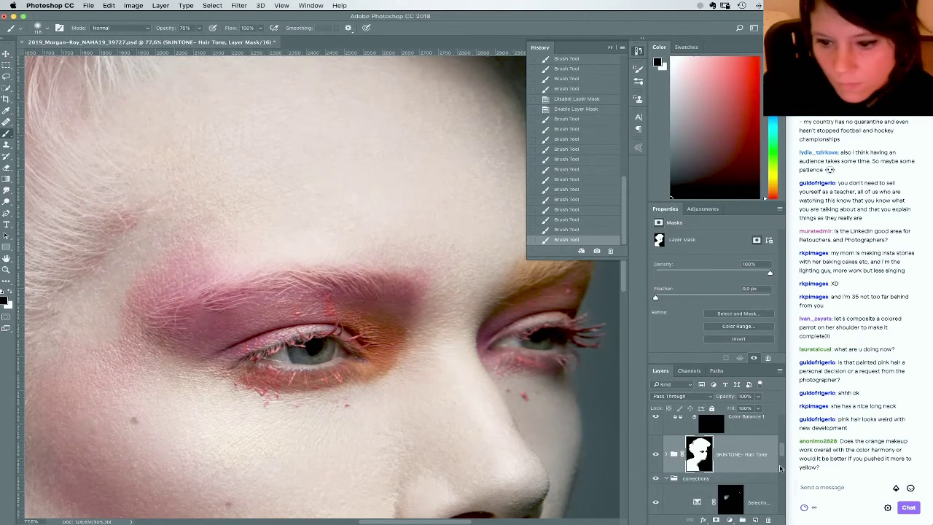
Add a Hue/Saturation adjustment layer directly above Selective Color 1 in the corrections group
scroll(713, 454, "down", 3)
left_click(711, 441)
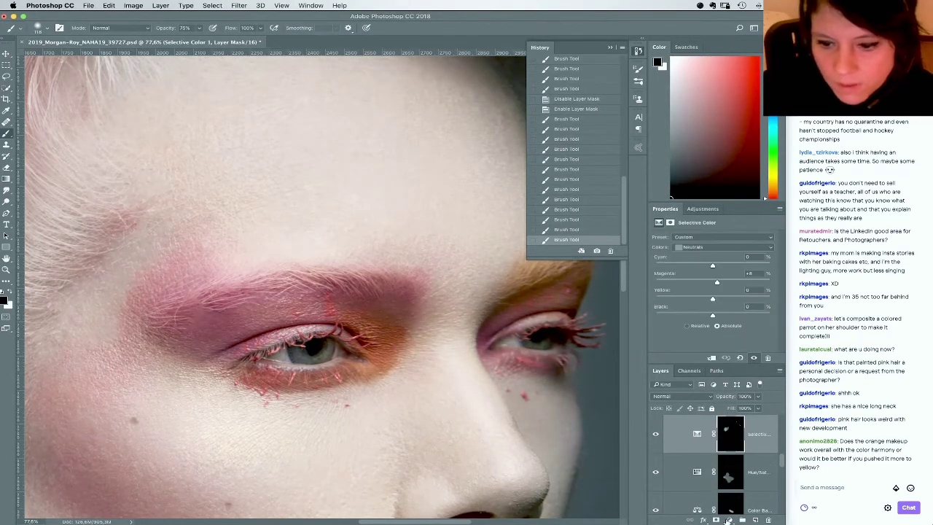
left_click(727, 519)
left_click(743, 428)
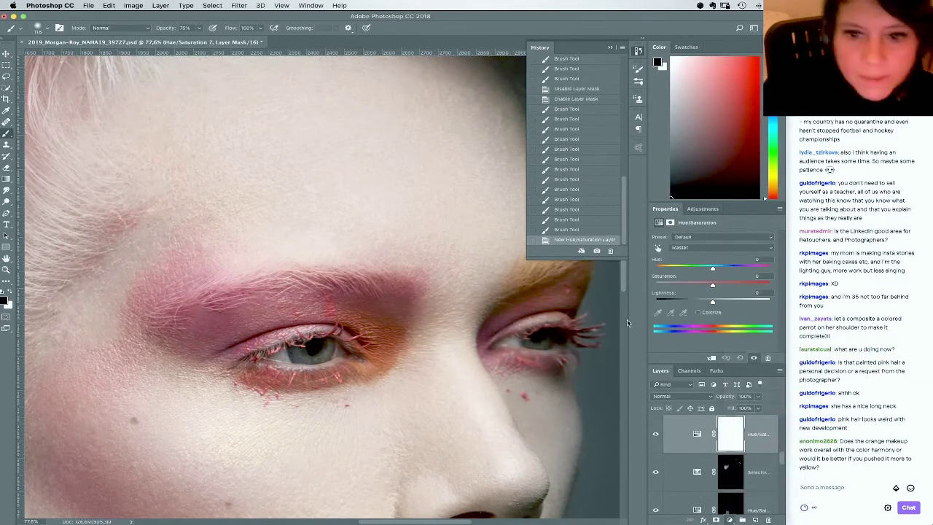
Extend the Hue/Saturation adjustment's Yellows range toward the reds and shift its hue to about +11
left_click_drag(562, 342, 489, 356)
left_click(695, 248)
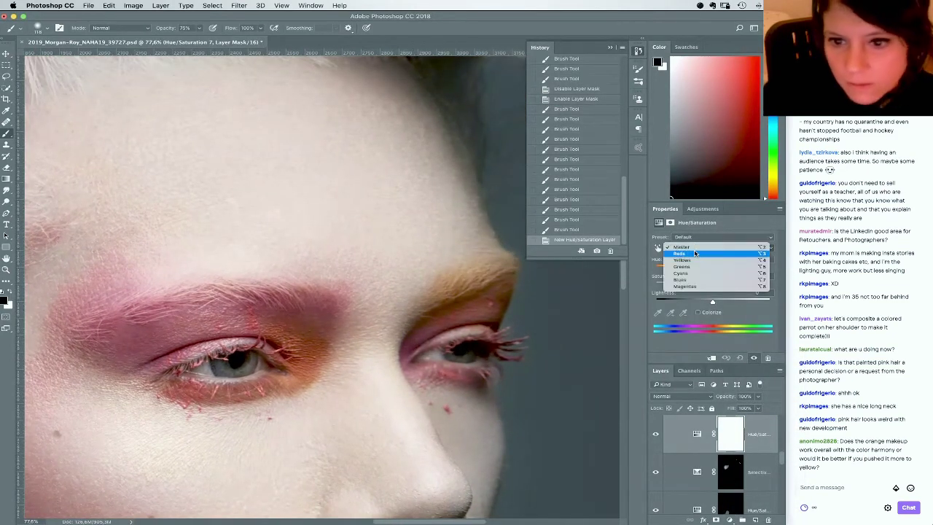
left_click(692, 261)
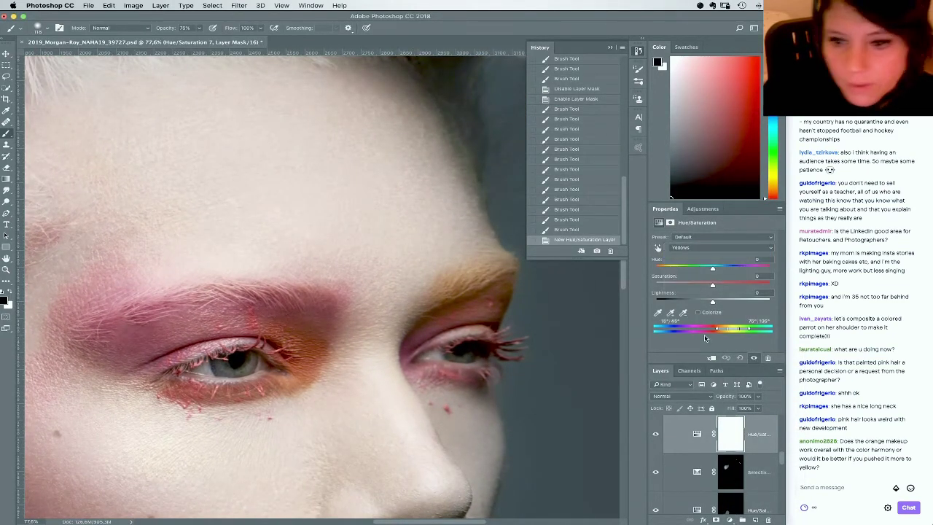
left_click_drag(717, 332, 744, 330)
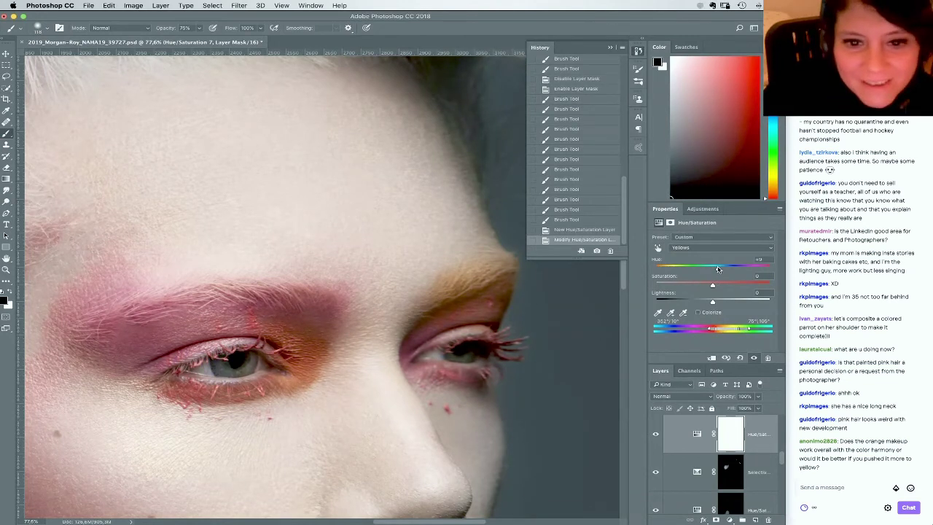
left_click_drag(718, 270, 716, 270)
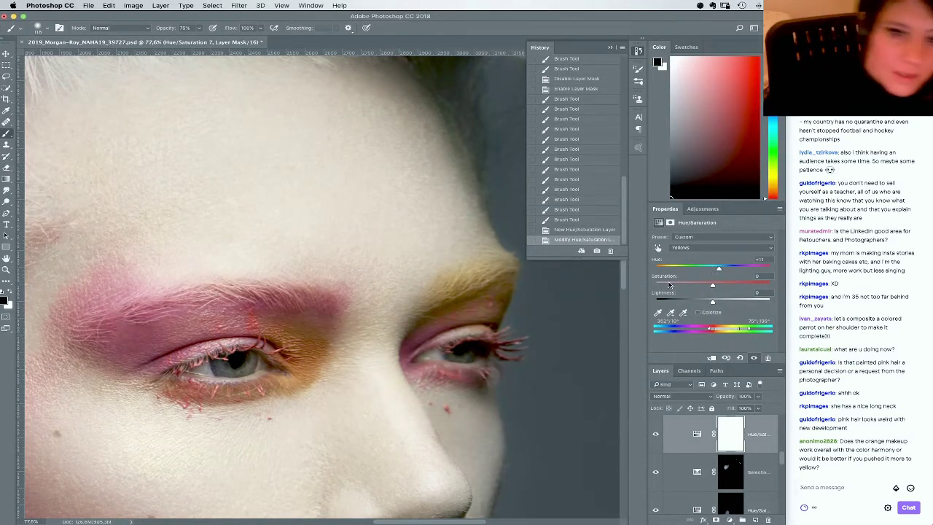
Invert the Hue/Saturation mask to black and paint it white over the orange makeup at the near eye's inner corner and the far brow
key("super+i")
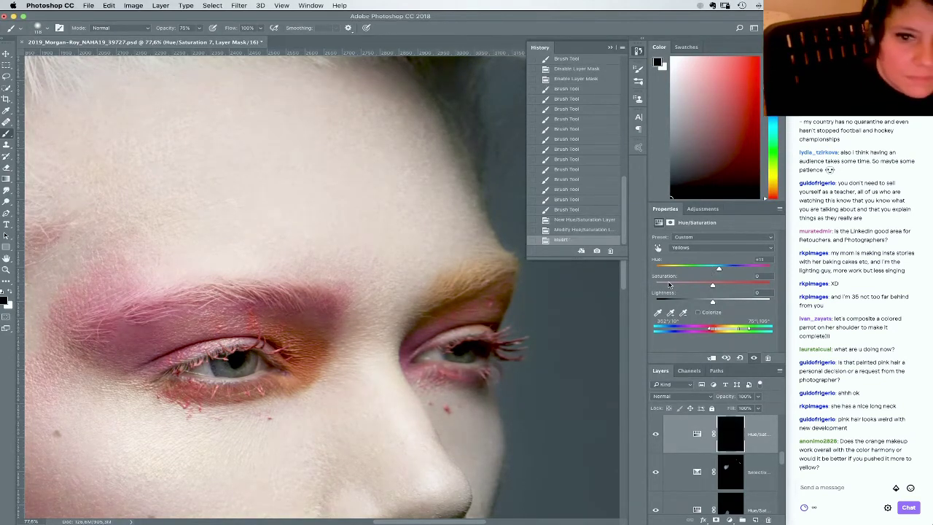
key("x")
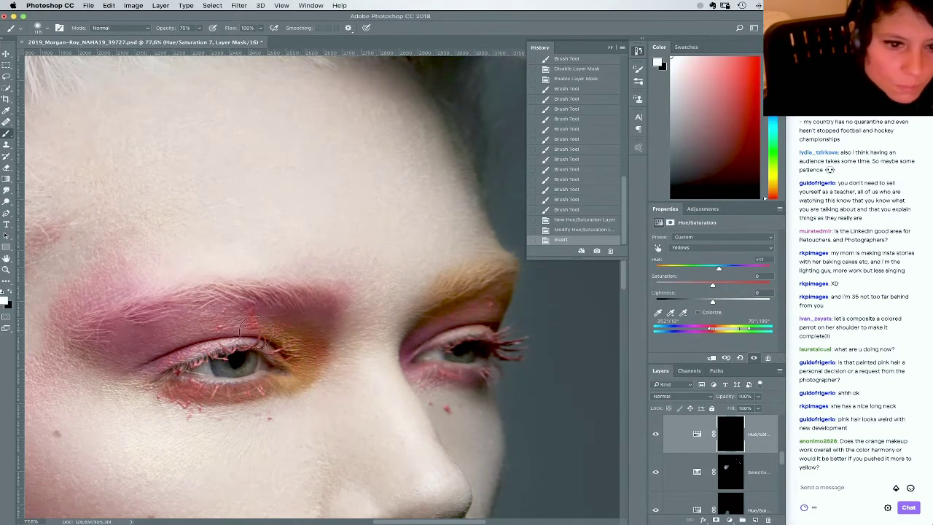
left_click_drag(297, 366, 299, 362)
mouse_move(446, 296)
left_mouse_down()
mouse_move(439, 312)
mouse_move(453, 290)
mouse_move(498, 278)
left_mouse_up()
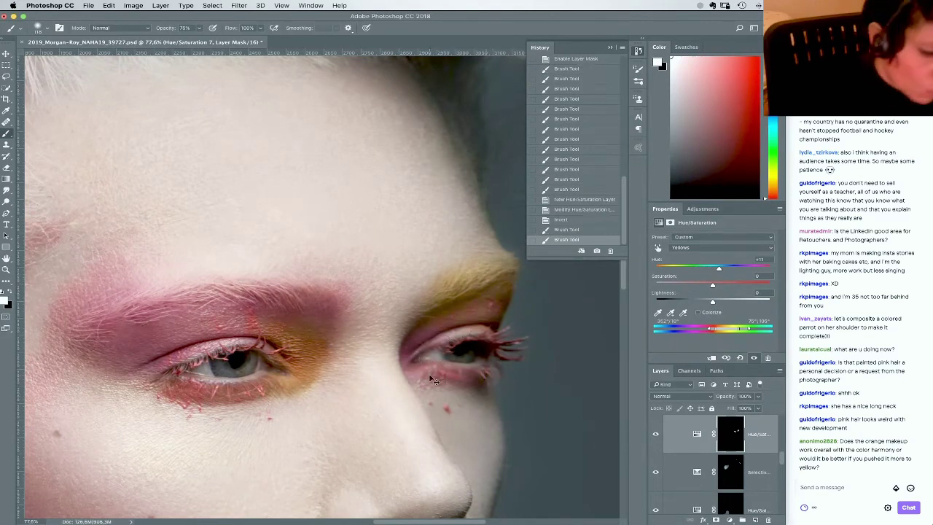
Paint more white with a 172 px brush on the Hue/Saturation mask over the near eye's inner-corner makeup and the far eye area
key("super+minus")
key("super+minus")
key("super+minus")
key("super+minus")
key("super+minus")
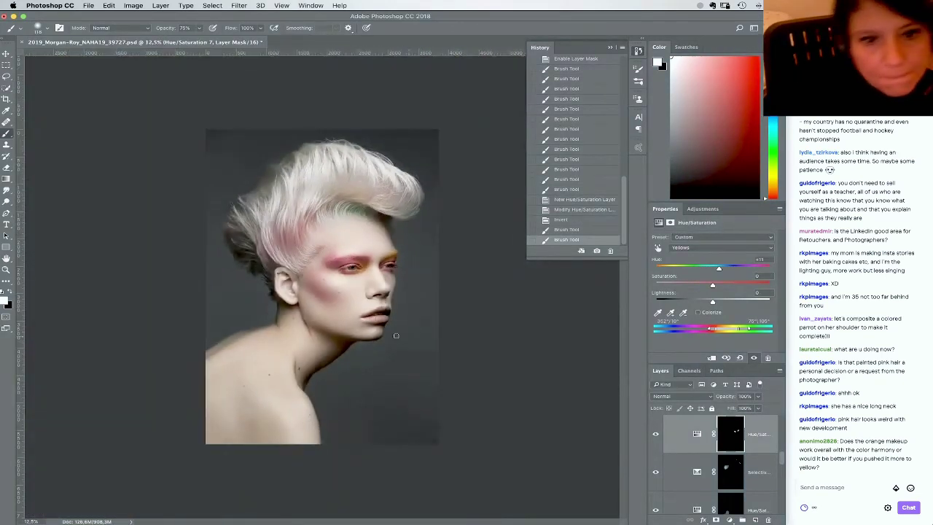
right_click(379, 342)
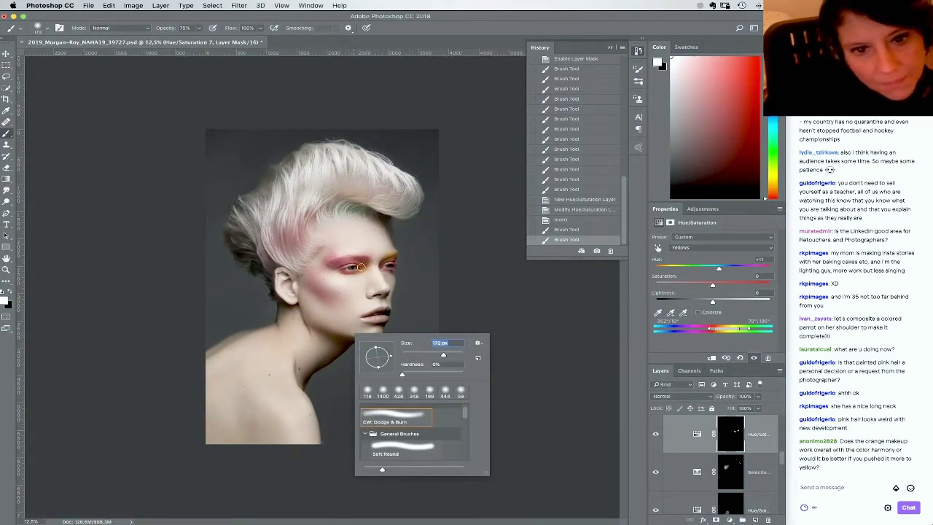
left_click_drag(361, 267, 358, 269)
left_click_drag(357, 271, 356, 274)
left_click_drag(358, 268, 400, 264)
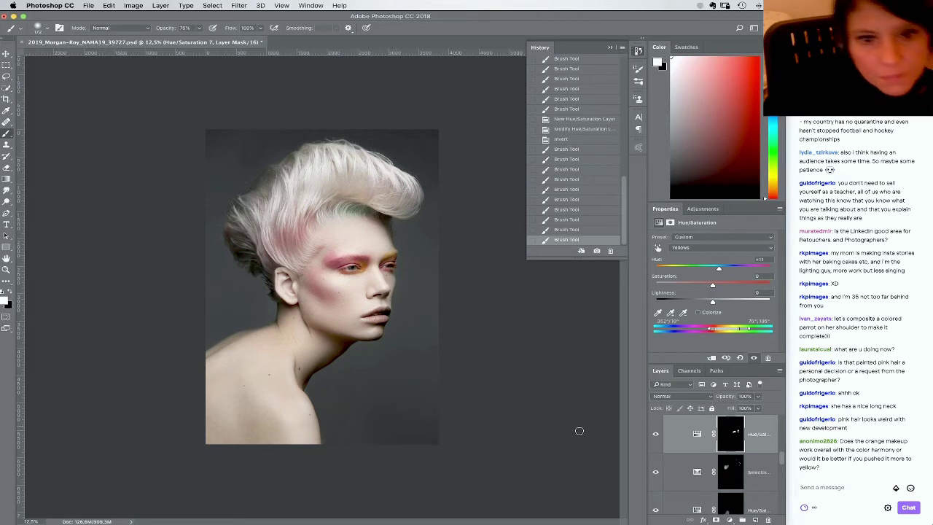
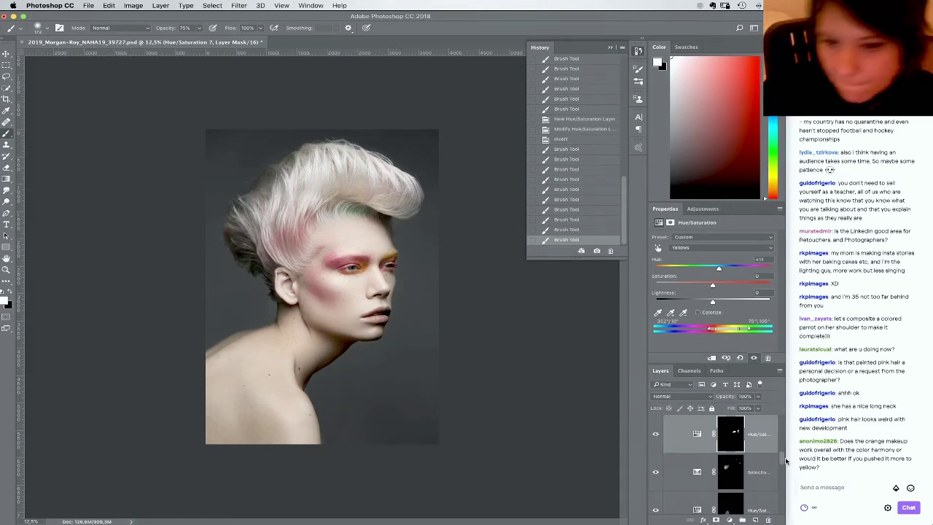
Compare the retouched portrait with the original by showing the Background layer alone and restoring all layers, twice
scroll(780, 459, "down", 5)
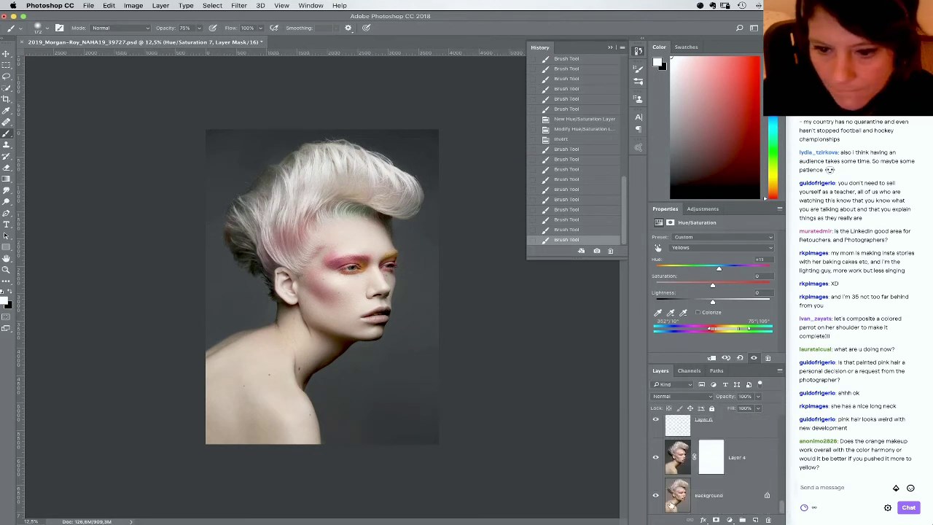
left_click(656, 495, "alt")
left_click(656, 495, "alt")
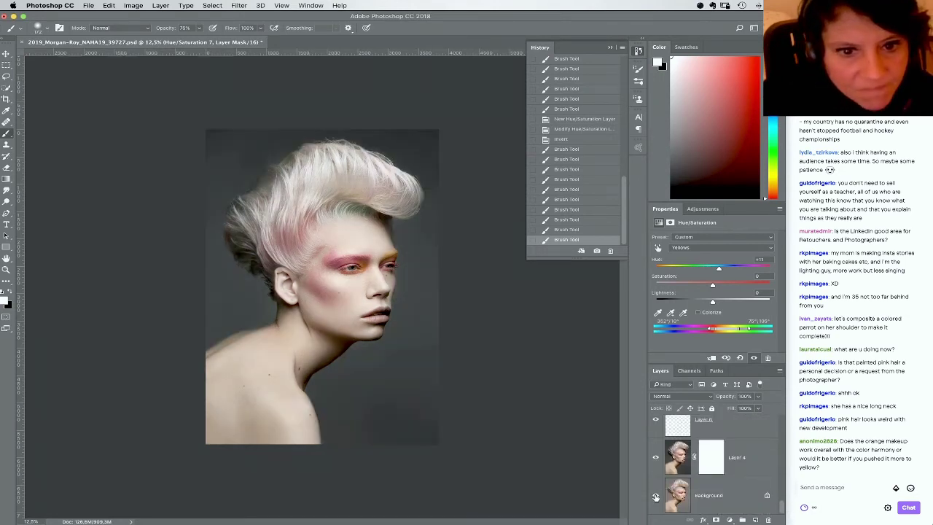
left_click(654, 496, "alt")
left_click(655, 495, "alt")
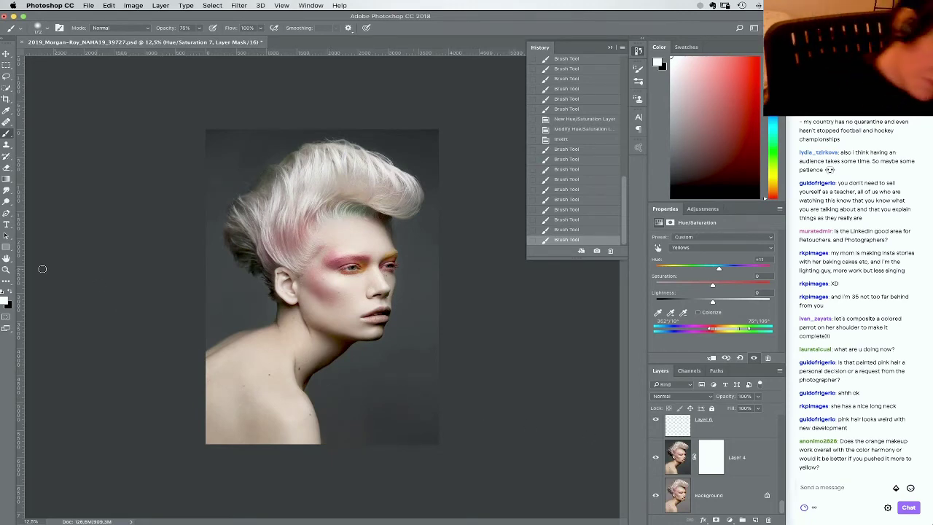
Make Layer 4 active and start a Quick Selection covering most of the upper and lower lips
left_click(7, 271)
left_click_drag(371, 307, 590, 418)
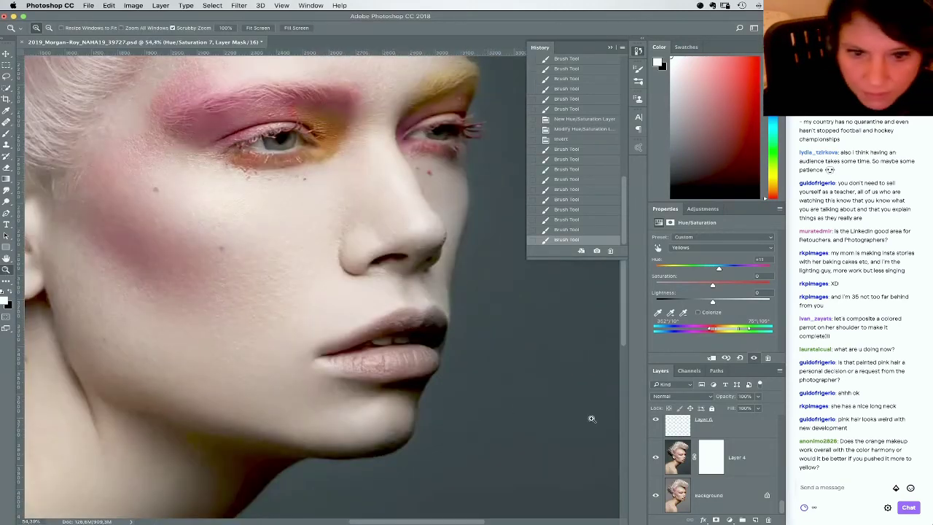
left_click(718, 435)
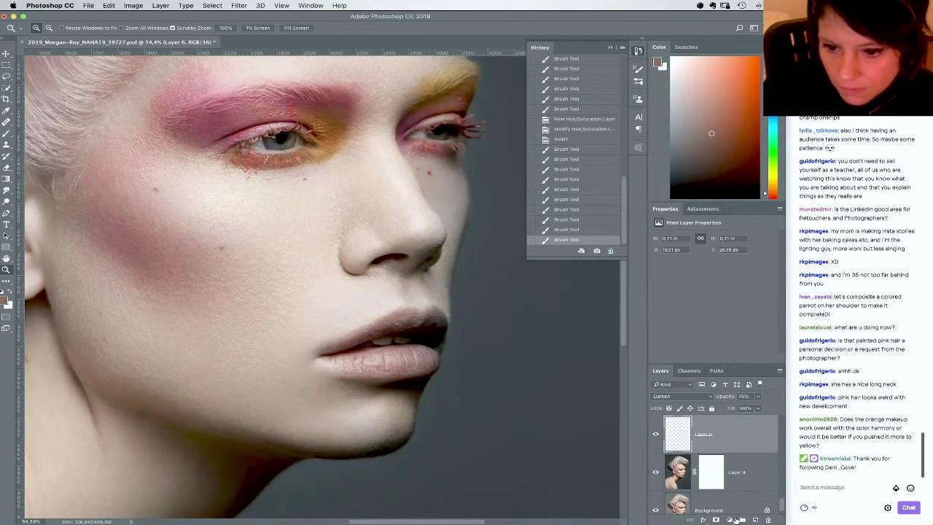
left_click(7, 88)
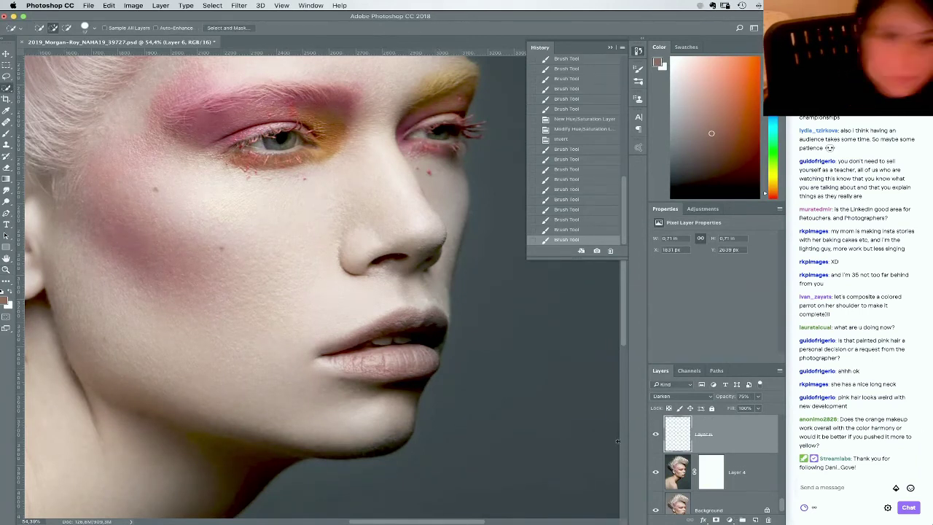
key("alt+bracketleft")
left_click_drag(343, 362, 423, 359)
left_click(367, 351)
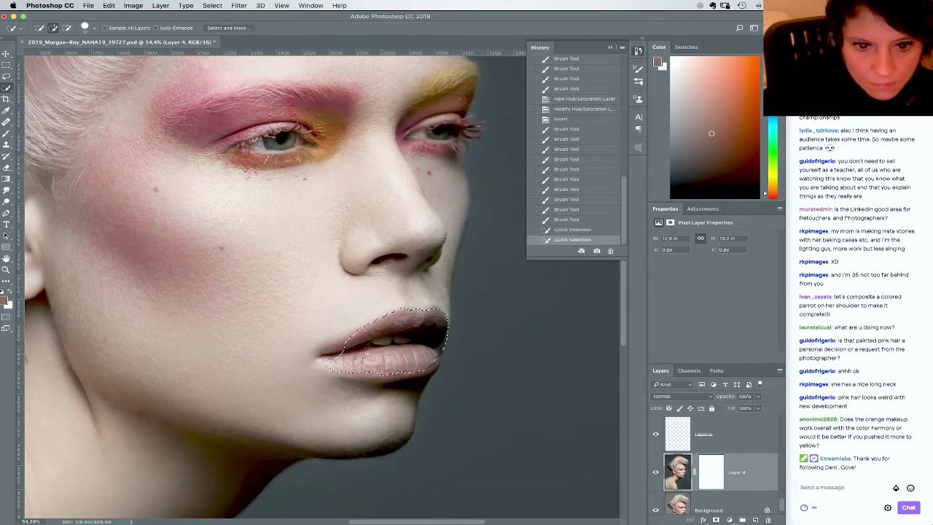
Extend the lip selection to the near mouth corner and along the lower lip's bottom edge
left_click(346, 345)
left_click(330, 356)
left_click(350, 373)
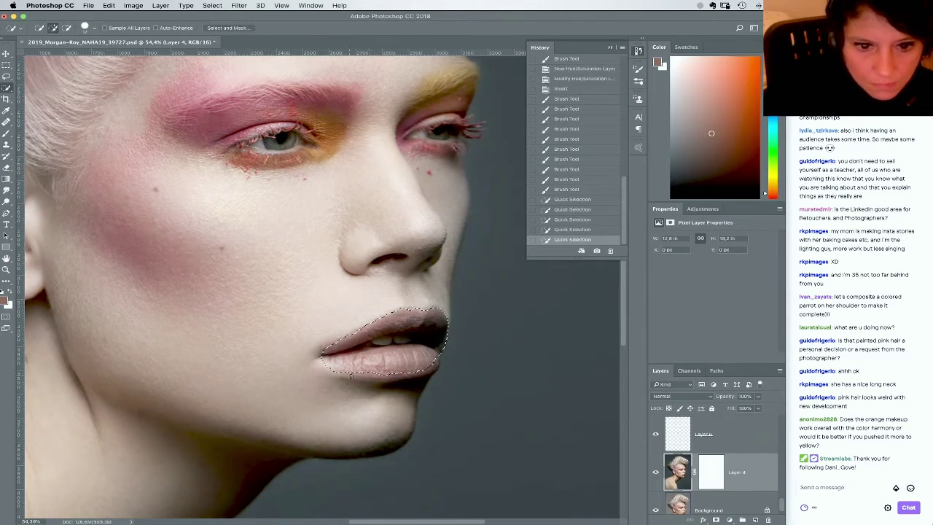
left_click(377, 372)
left_click(426, 363)
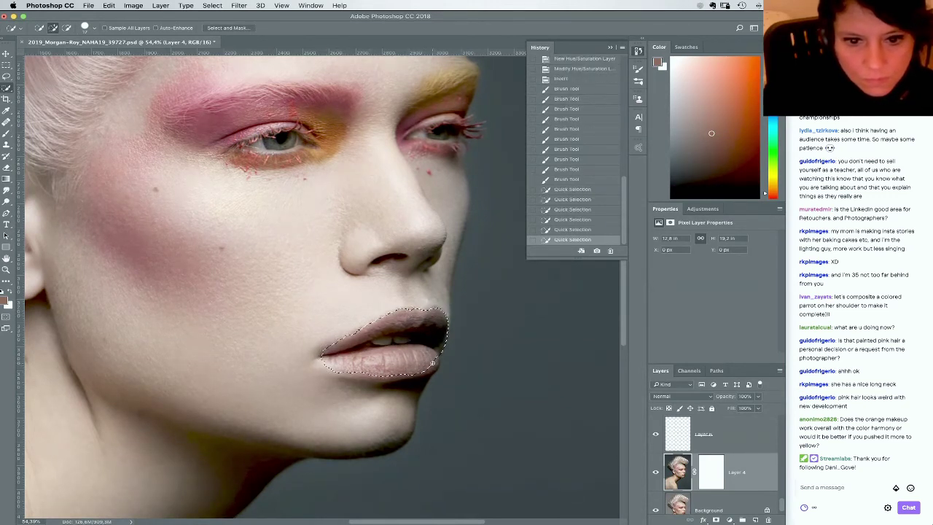
left_click(420, 369)
left_click(371, 375)
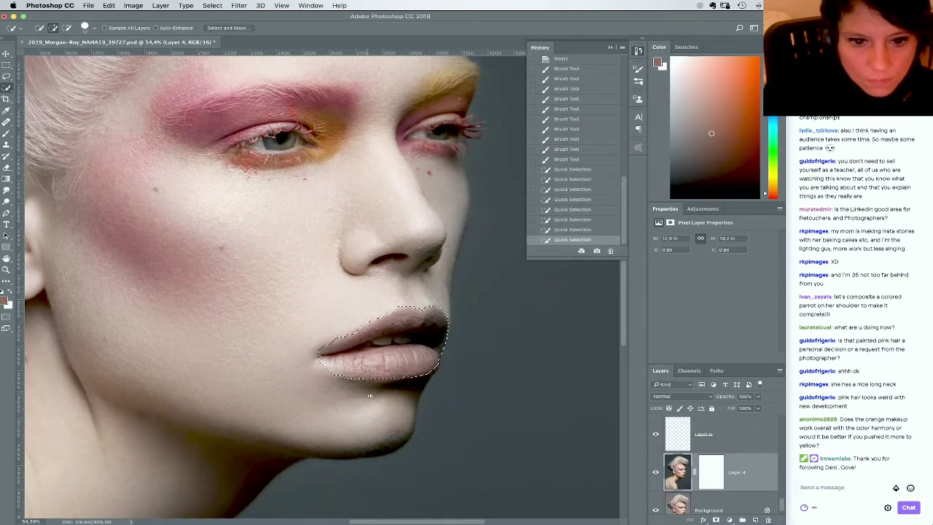
Try a copy of the lips directly above Layer 4 with a 20.4-pixel Gaussian Blur, then revert to the lip selection
key("super+v")
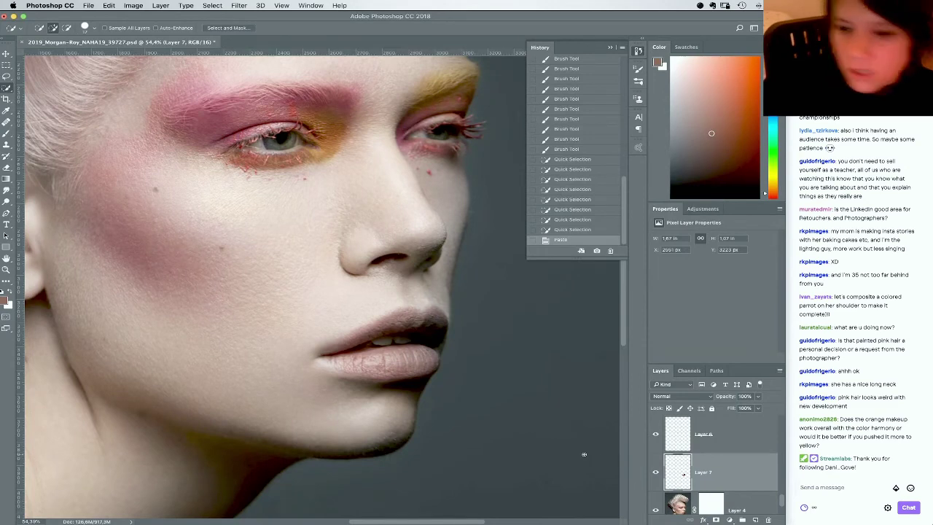
left_click(239, 5)
mouse_move(265, 112)
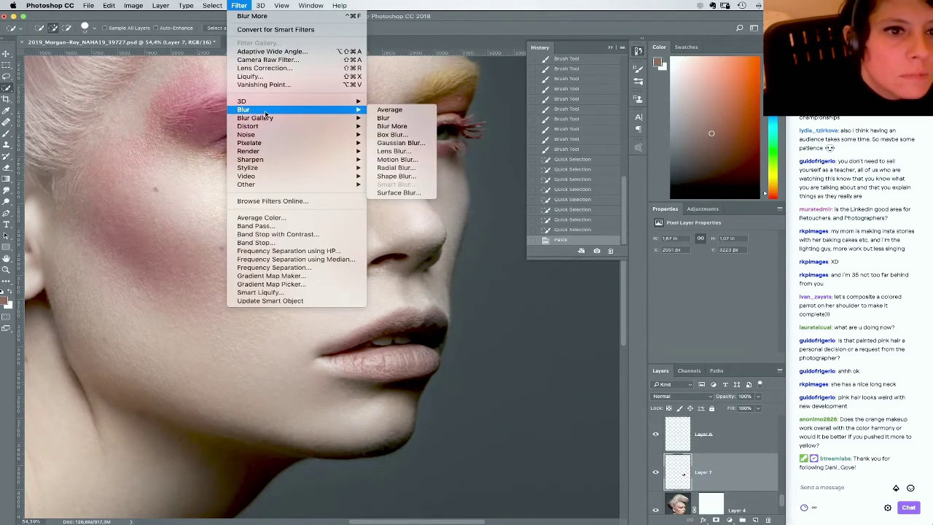
left_click(401, 142)
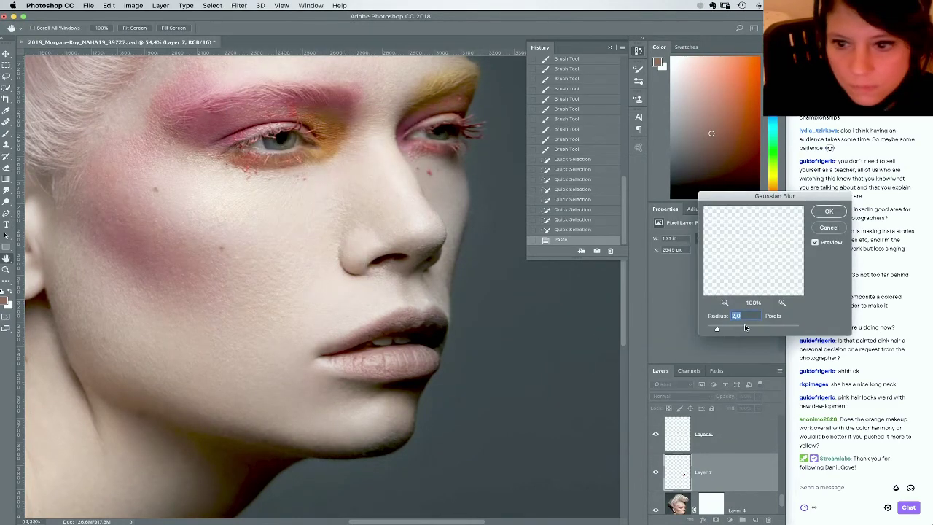
left_click_drag(745, 329, 749, 329)
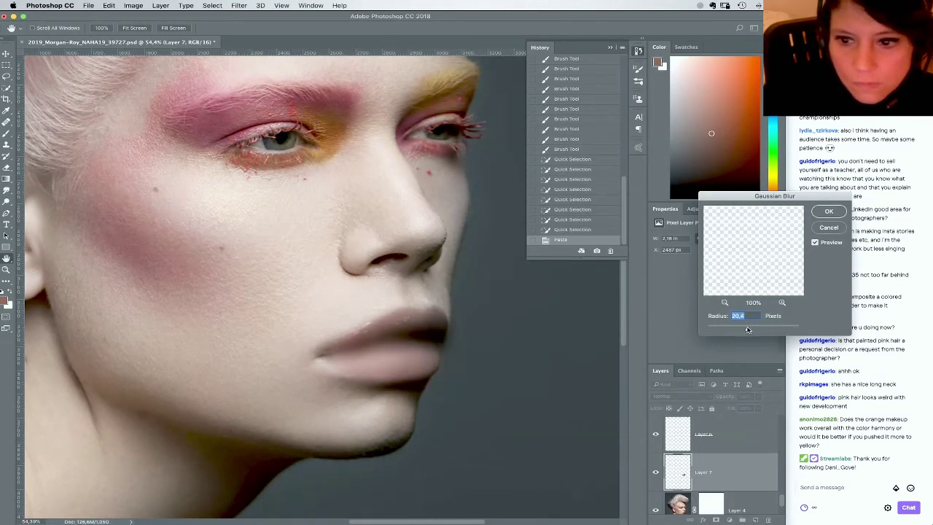
key("Return")
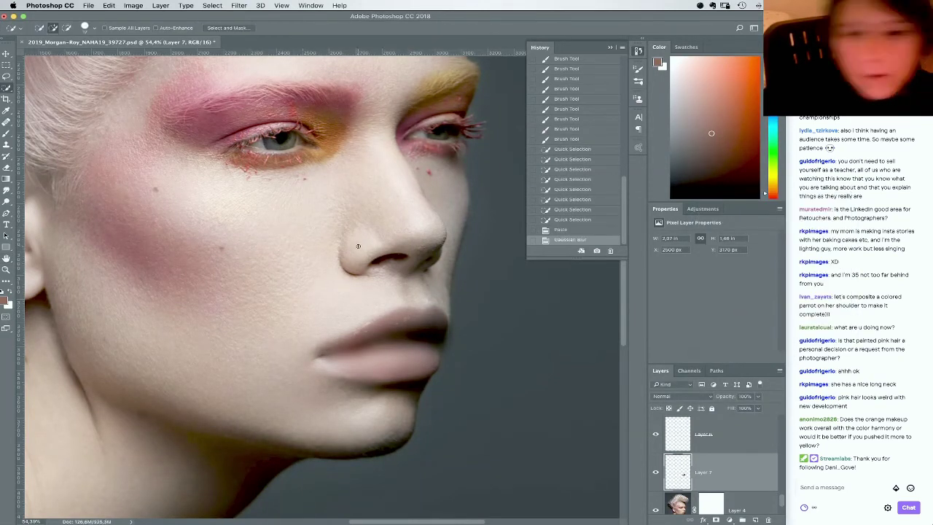
mouse_move(769, 485)
left_mouse_down()
mouse_move(768, 514)
mouse_move(765, 491)
left_mouse_up()
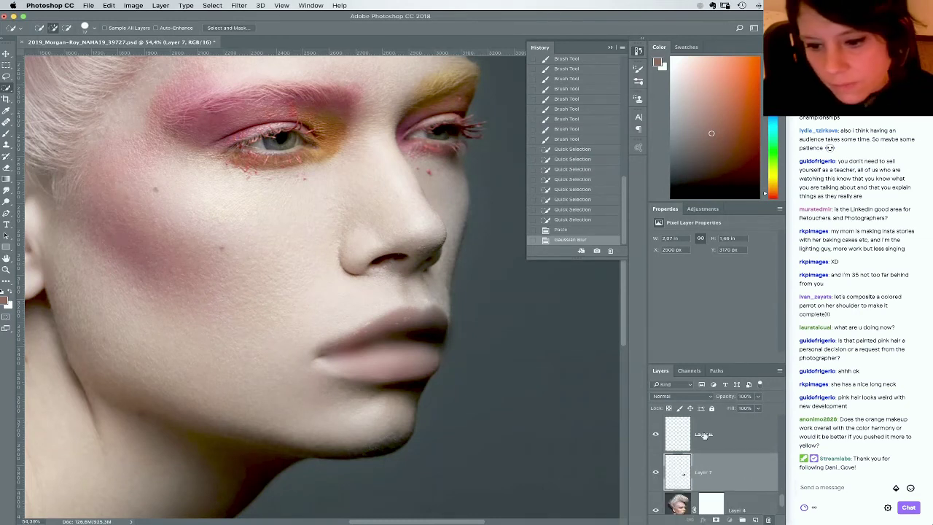
left_click(560, 218)
Paste the copied lips as a new layer directly above the "more punch for Seb" group
scroll(773, 482, "up", 5)
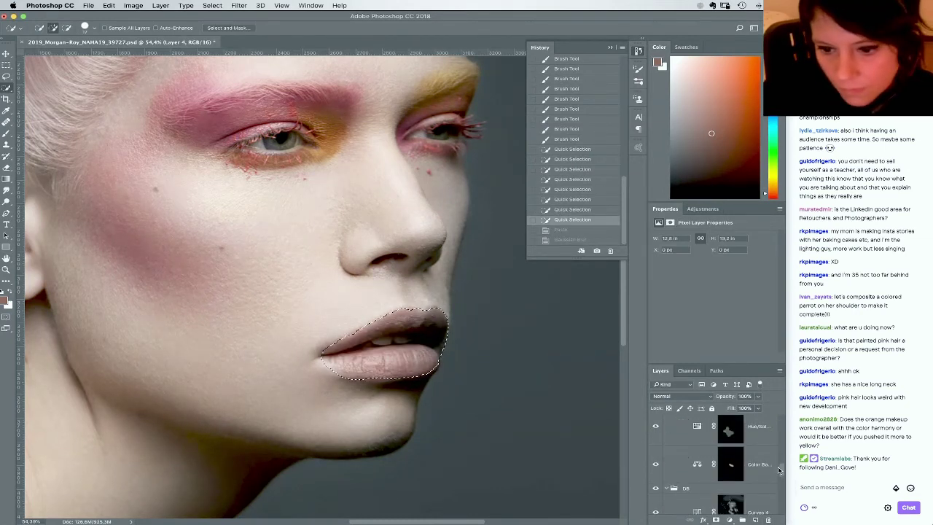
scroll(778, 455, "down", 5)
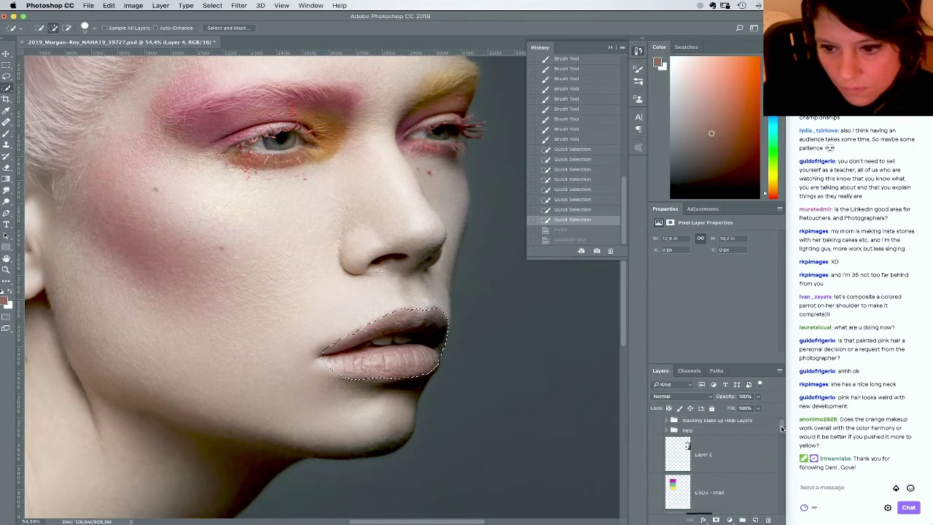
left_click(699, 492)
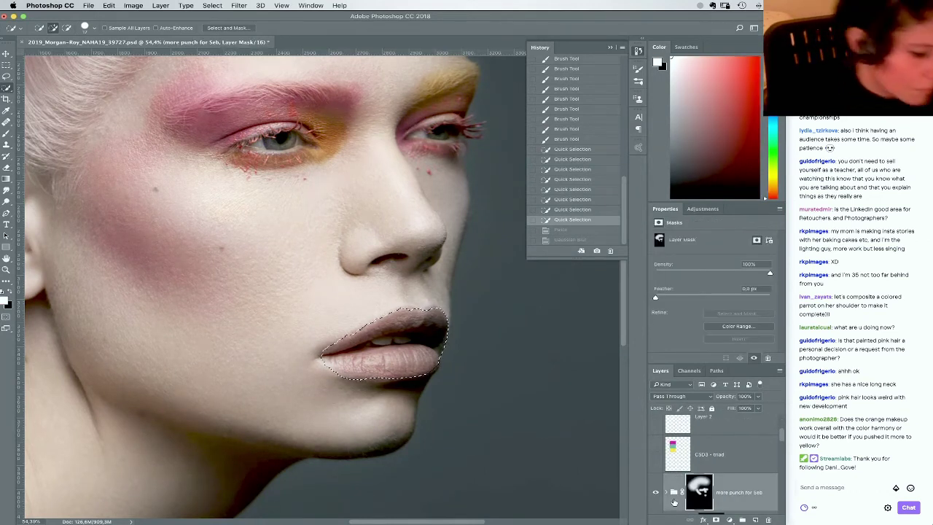
key("super+v")
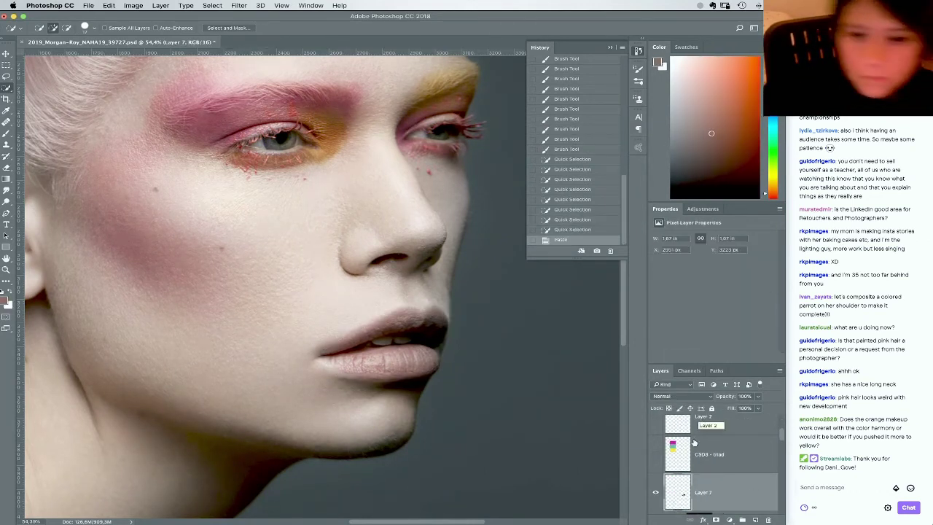
Apply a Gaussian Blur with a radius of 14.8 pixels to the pasted lips layer
left_click(239, 6)
mouse_move(291, 109)
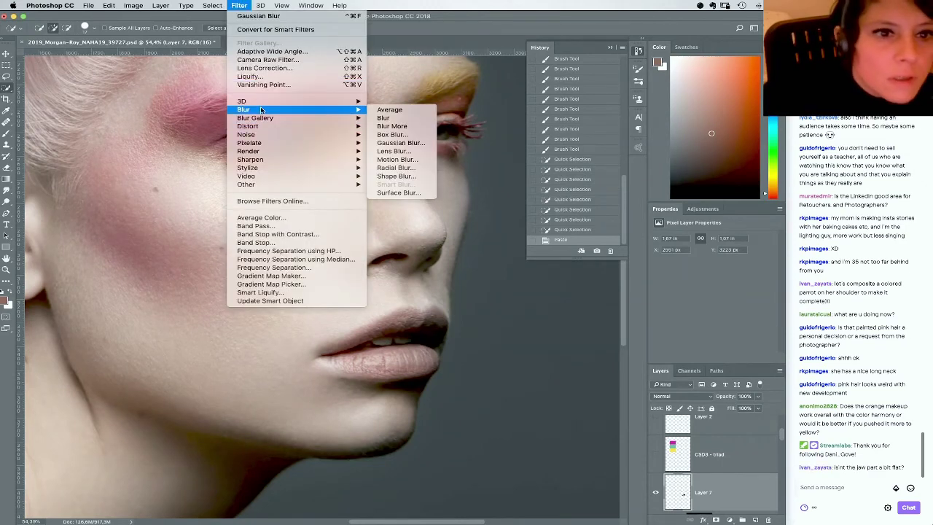
left_click(402, 142)
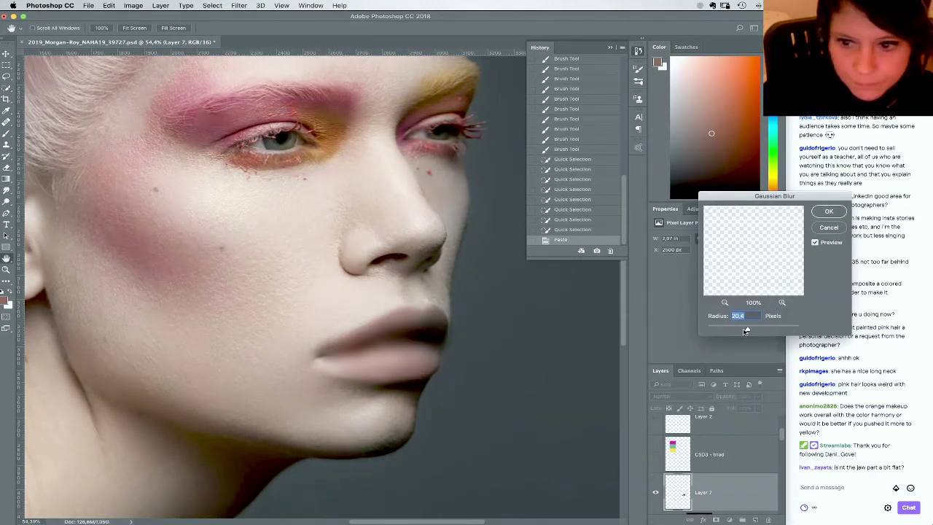
left_click_drag(745, 331, 745, 331)
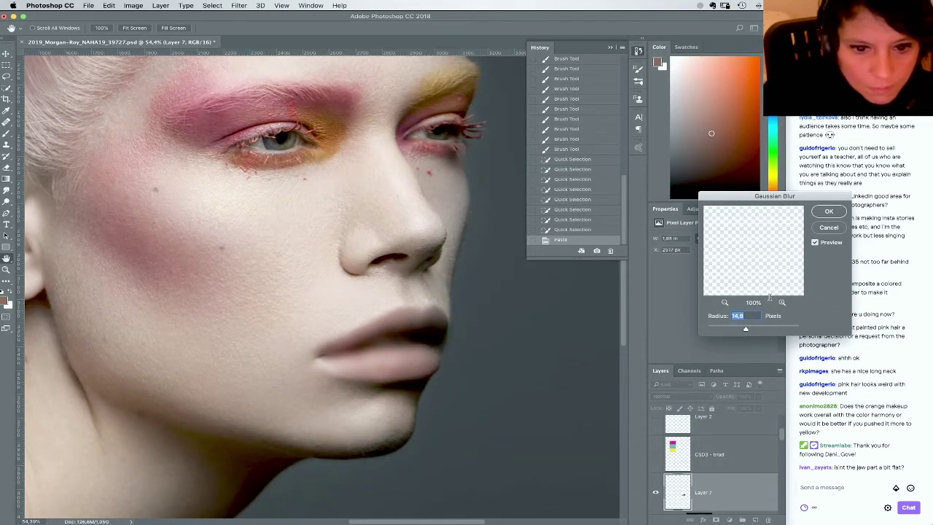
key("Return")
Start a Curves adjustment on the blurred lips and raise the Blue channel's midtones from input 124 to output 137
left_click(133, 5)
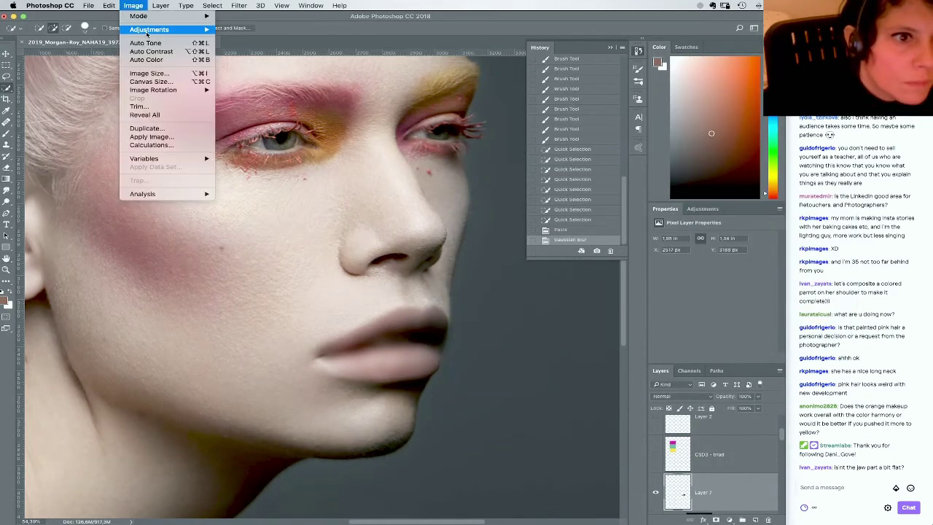
mouse_move(161, 29)
left_click(259, 47)
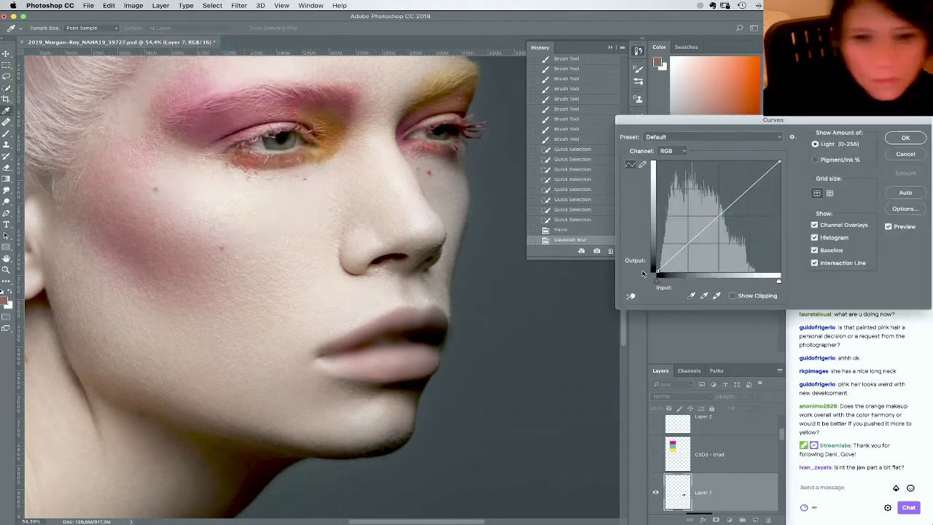
left_click(674, 150)
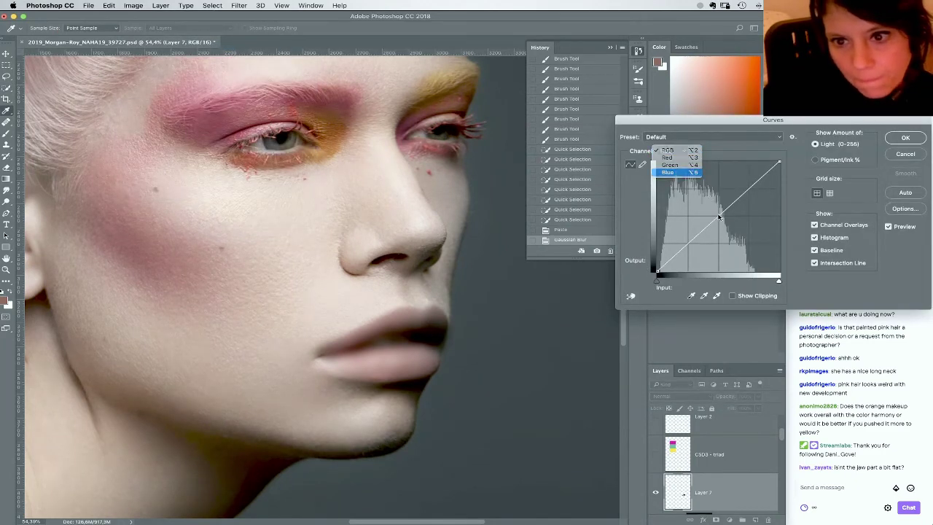
left_click(670, 177)
left_click_drag(717, 217, 717, 213)
Raise the Red channel's midtones from input 118 to output 131 and apply the Curves adjustment to the lips
left_click(674, 150)
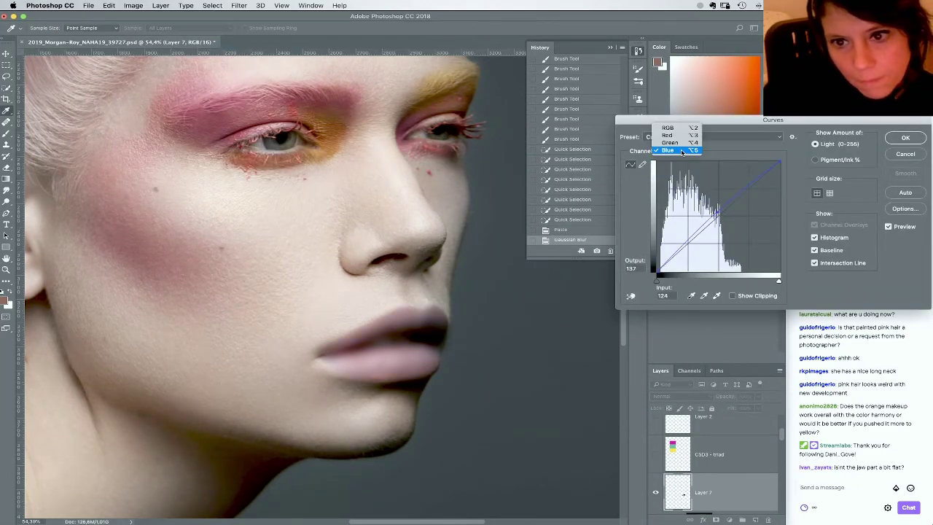
left_click(667, 136)
left_click(717, 216)
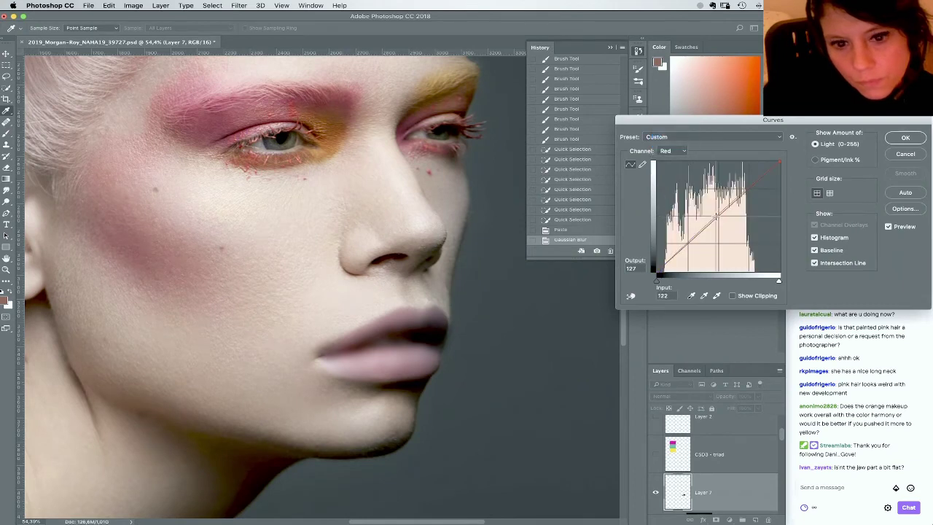
left_click_drag(716, 216, 712, 216)
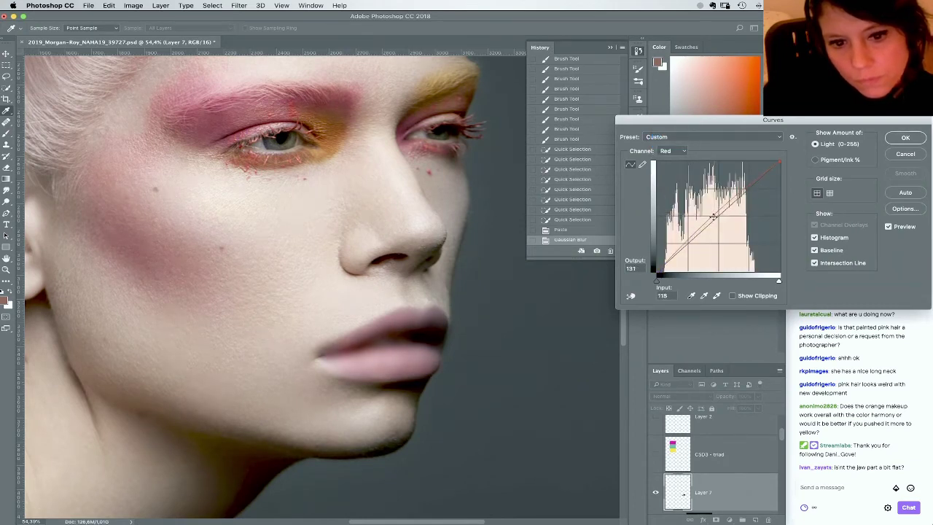
left_click(908, 138)
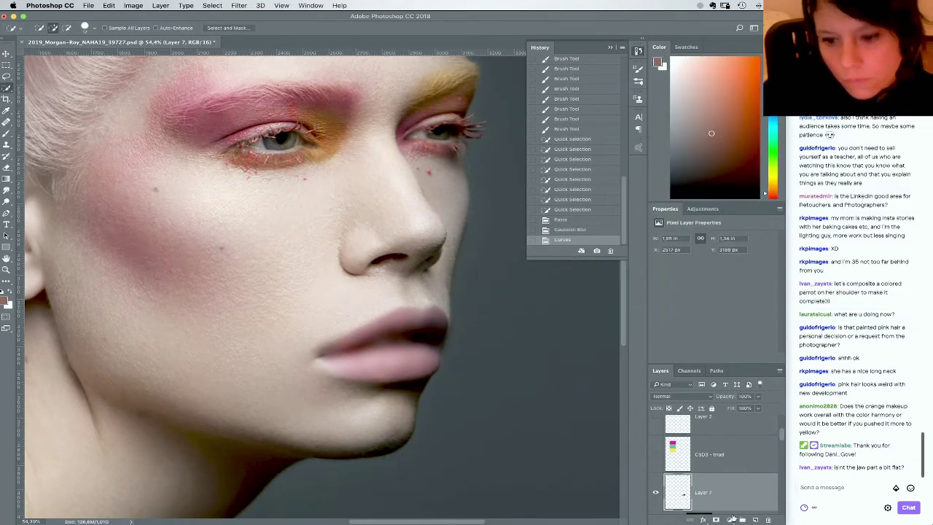
Add noise to the blurred lips layer and soften it with the Blur filter
left_click(239, 5)
mouse_move(310, 136)
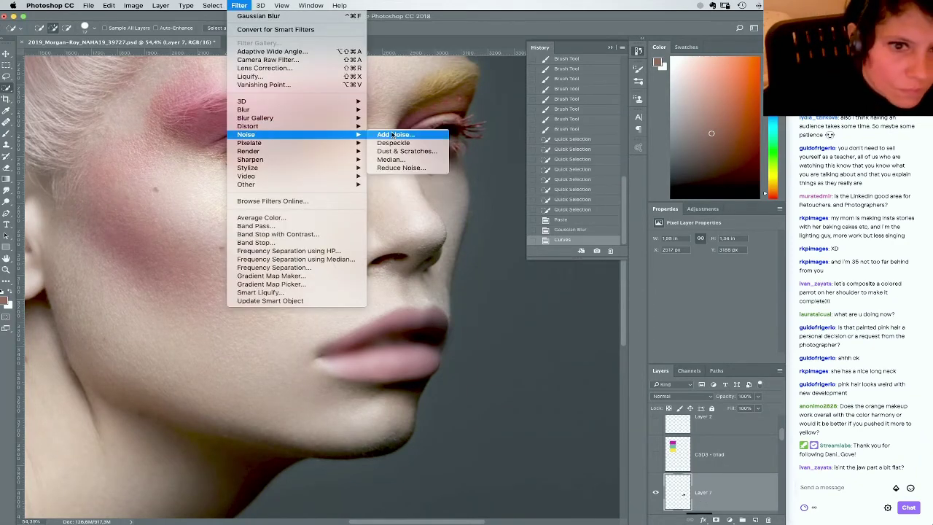
left_click(380, 137)
key("Return")
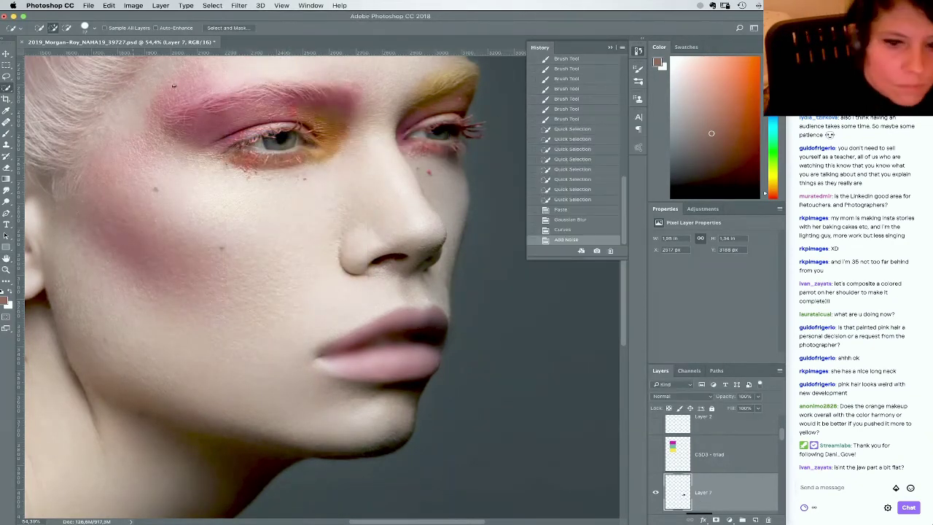
left_click(239, 6)
mouse_move(306, 106)
left_click(406, 134)
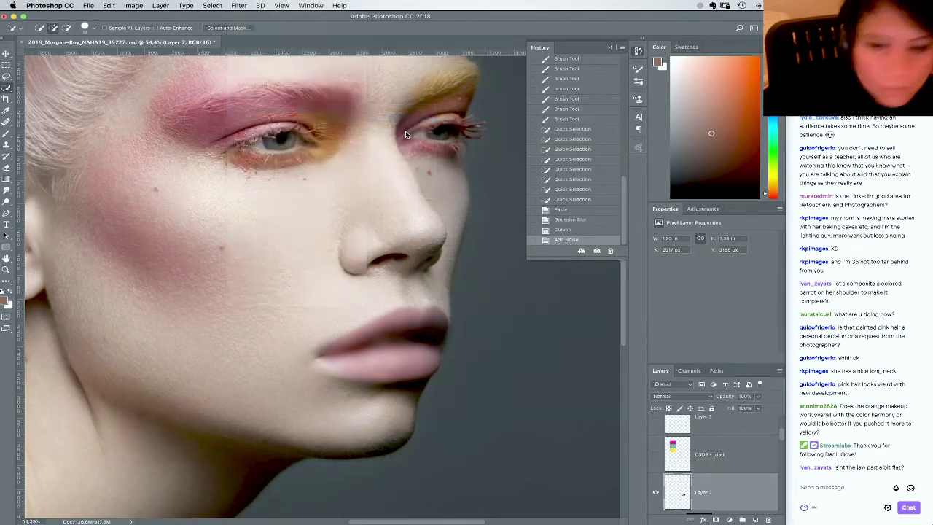
Add a black mask to the lips layer and reveal it over both lips with an 87 px soft white brush at 20% opacity
left_click(715, 520, "alt")
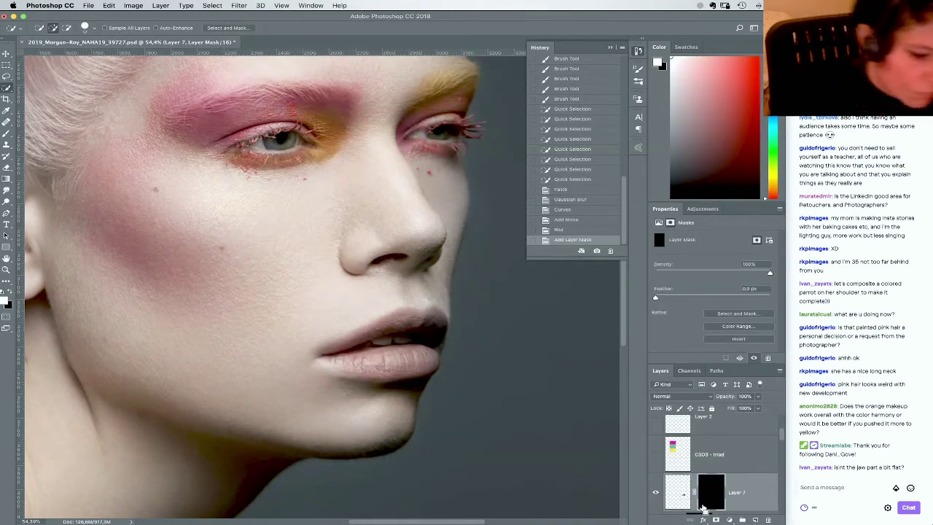
scroll(367, 284, "up", 6)
key("b")
left_click_drag(341, 368, 290, 362)
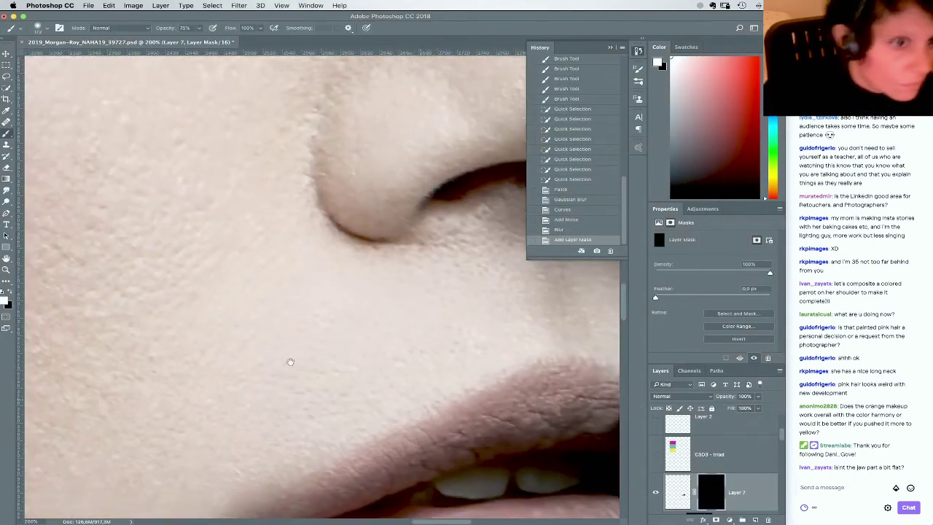
scroll(290, 362, "down", 5)
scroll(290, 361, "right", 5)
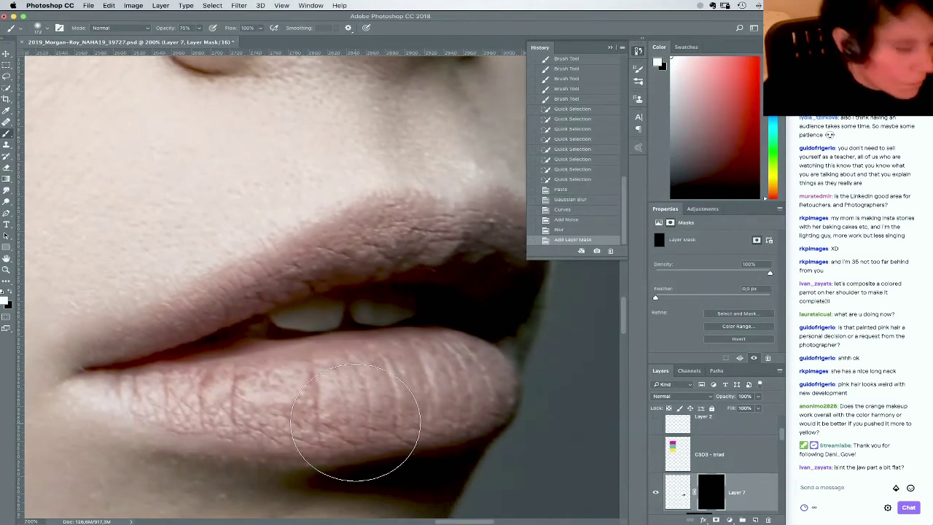
key("2")
right_click(410, 396)
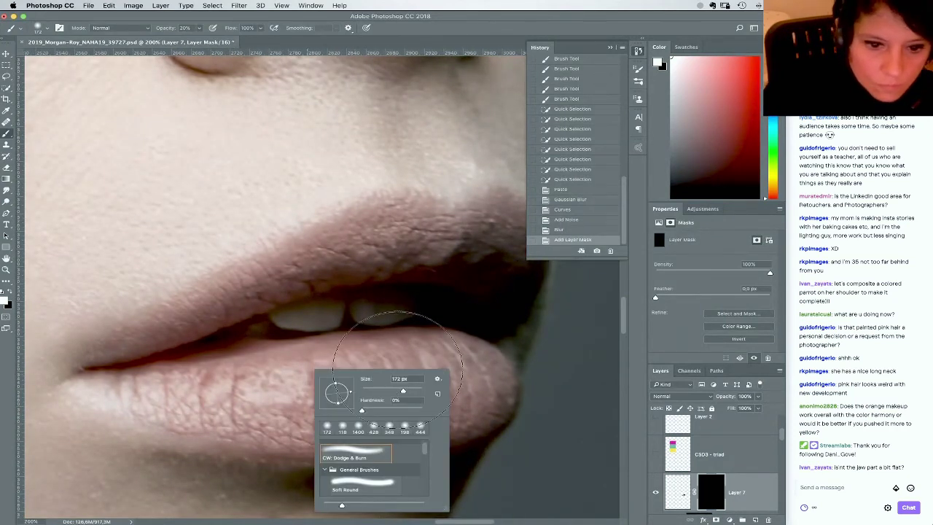
left_click_drag(403, 390, 389, 390)
left_click(616, 452)
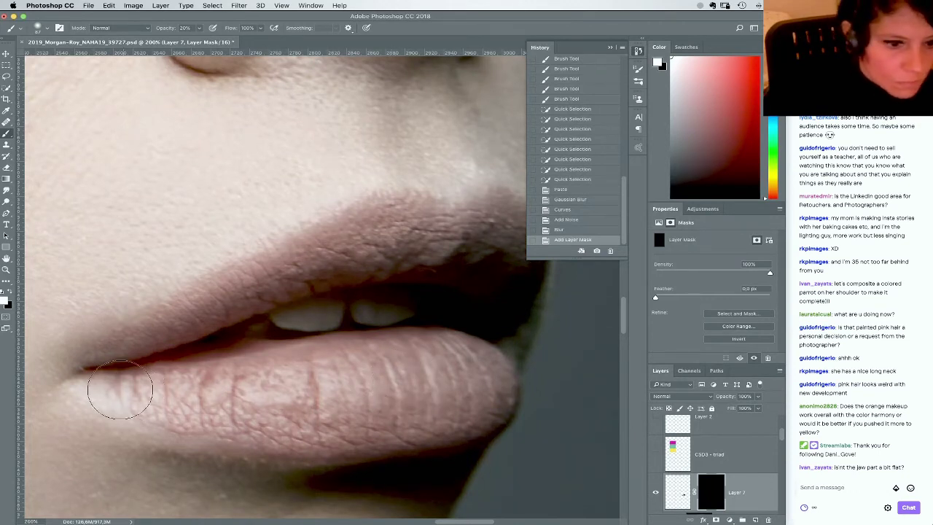
mouse_move(441, 364)
left_mouse_down()
mouse_move(302, 373)
mouse_move(201, 405)
mouse_move(218, 365)
left_mouse_up()
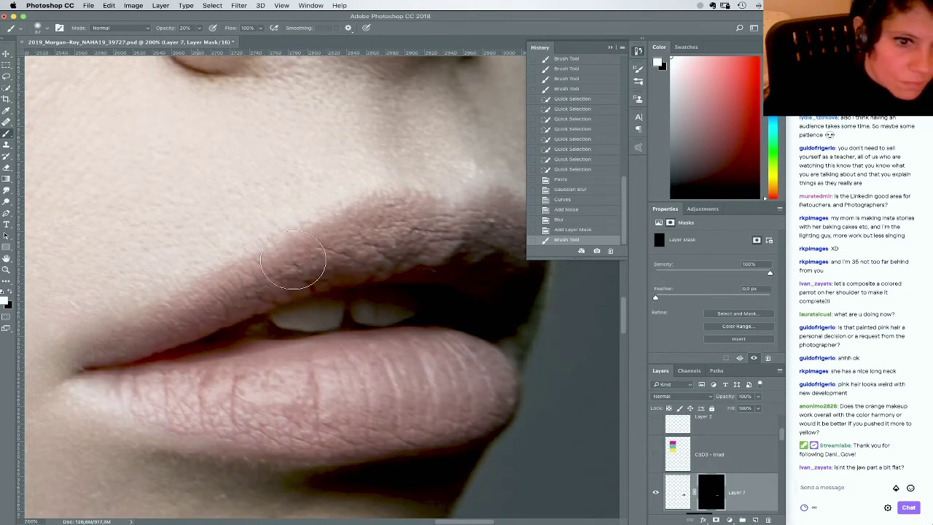
mouse_move(400, 243)
left_mouse_down()
mouse_move(426, 225)
mouse_move(365, 240)
mouse_move(474, 235)
mouse_move(490, 239)
mouse_move(499, 262)
mouse_move(499, 220)
mouse_move(466, 239)
left_mouse_up()
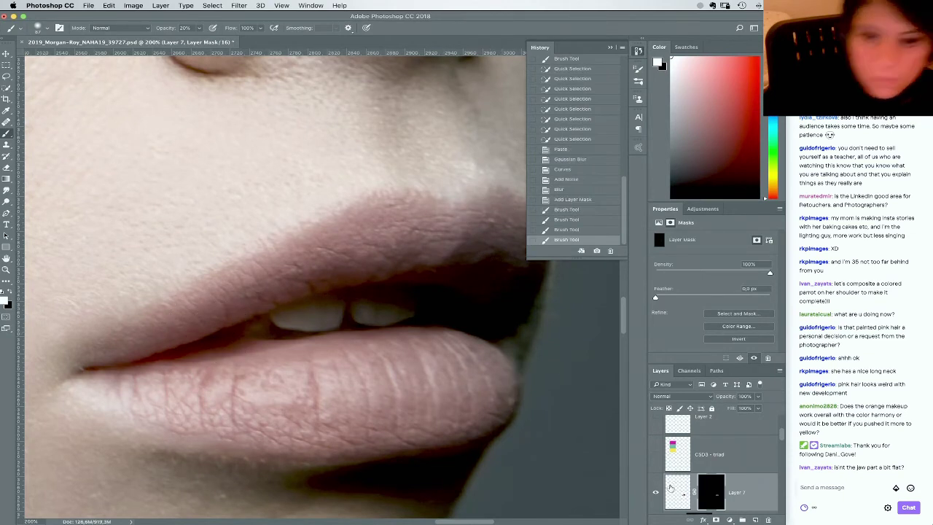
Add a Curves adjustment layer clipped to the lips layer and slightly lift the Red channel's black point
left_click(677, 491)
left_click(729, 520)
left_click(745, 395)
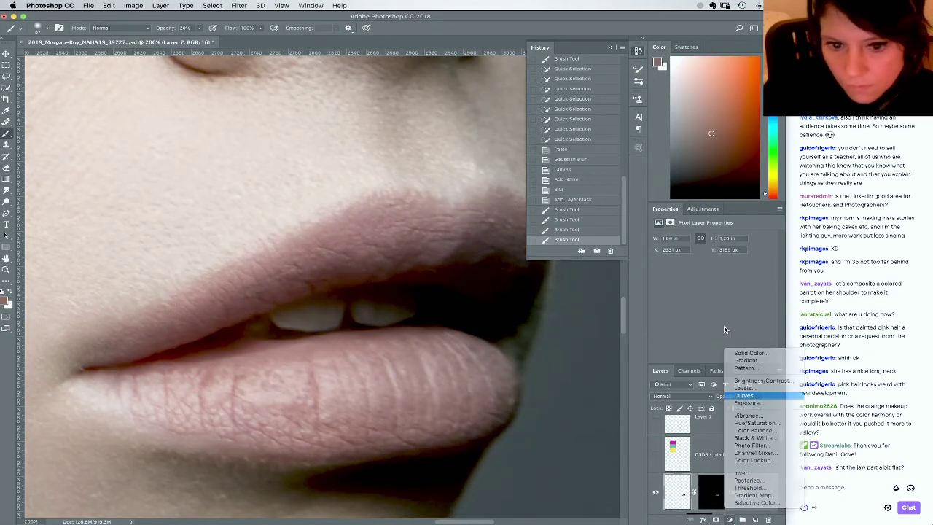
left_click(686, 248)
left_click(687, 256)
left_click_drag(678, 338, 672, 346)
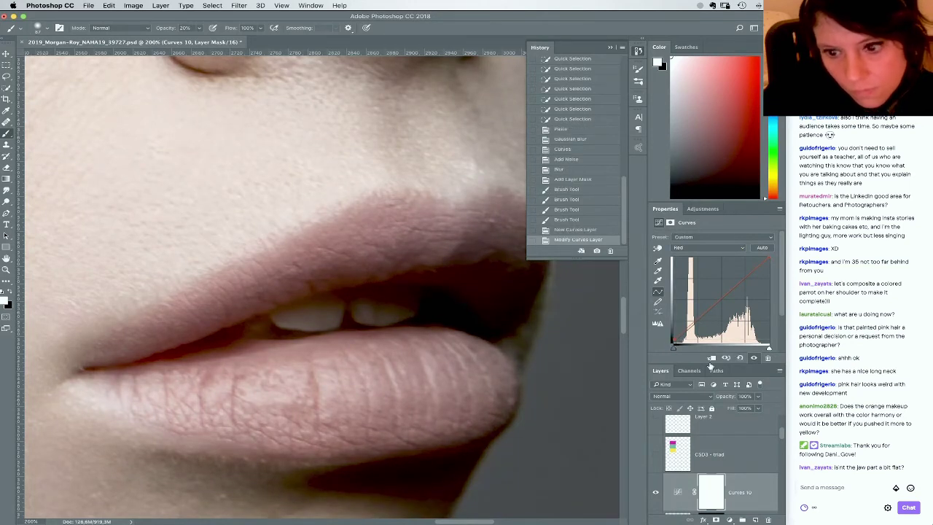
left_click(710, 358)
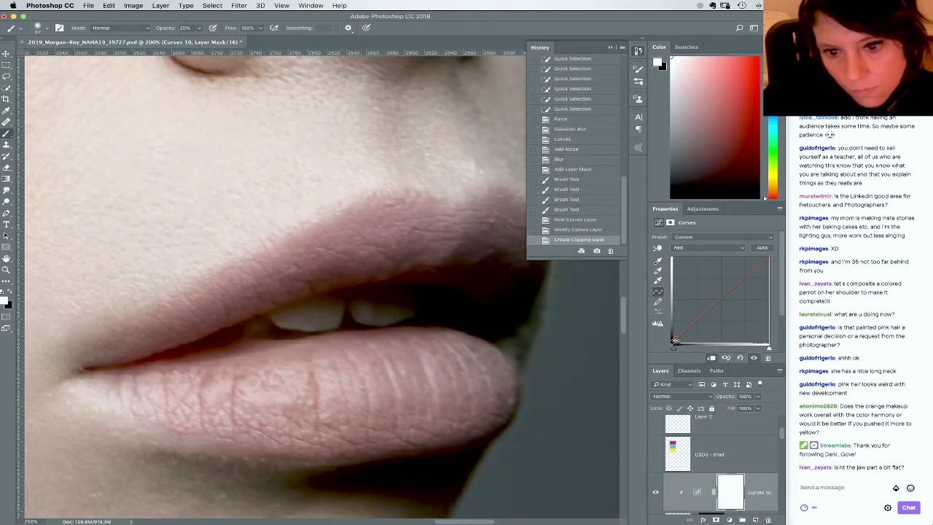
left_click_drag(674, 339, 673, 342)
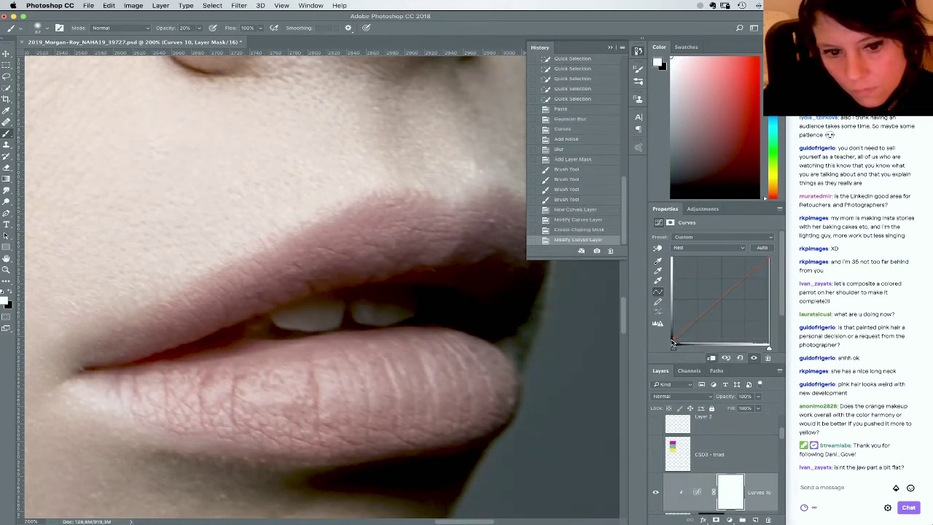
Shift the Green channel's black point slightly inward in the clipped Curves layer to reduce green in the lips' shadows
left_click(679, 247)
left_click(684, 257)
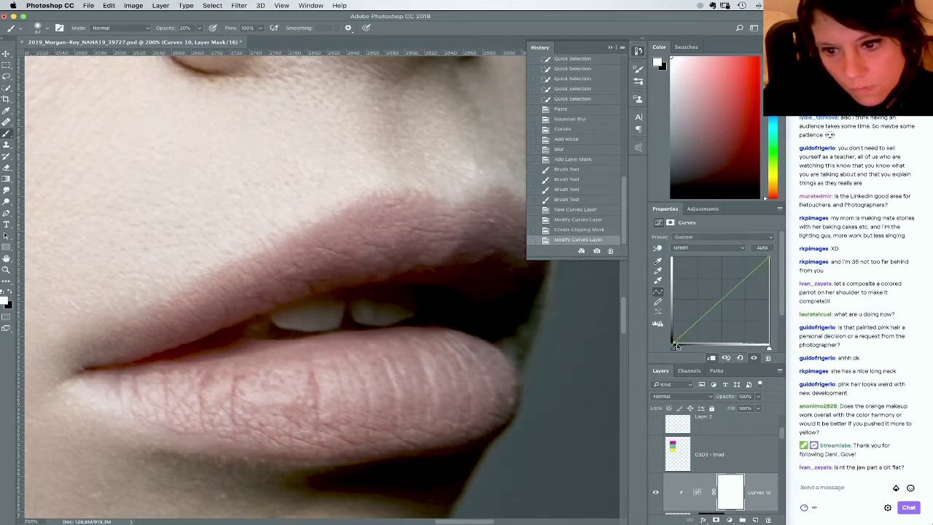
left_click_drag(673, 340, 676, 341)
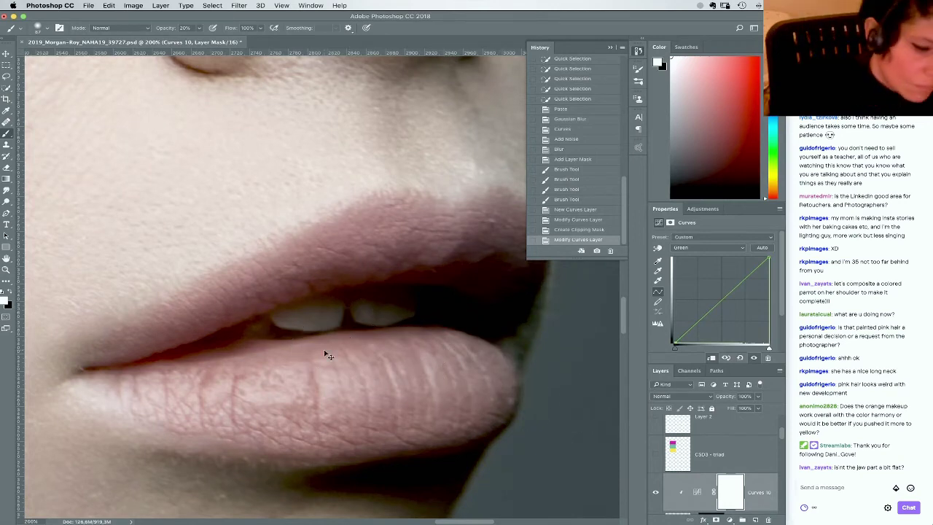
Compare the whole portrait with the masked lips layer hidden and shown
key("super+minus")
key("super+minus")
key("super+minus")
key("super+minus")
key("super+minus")
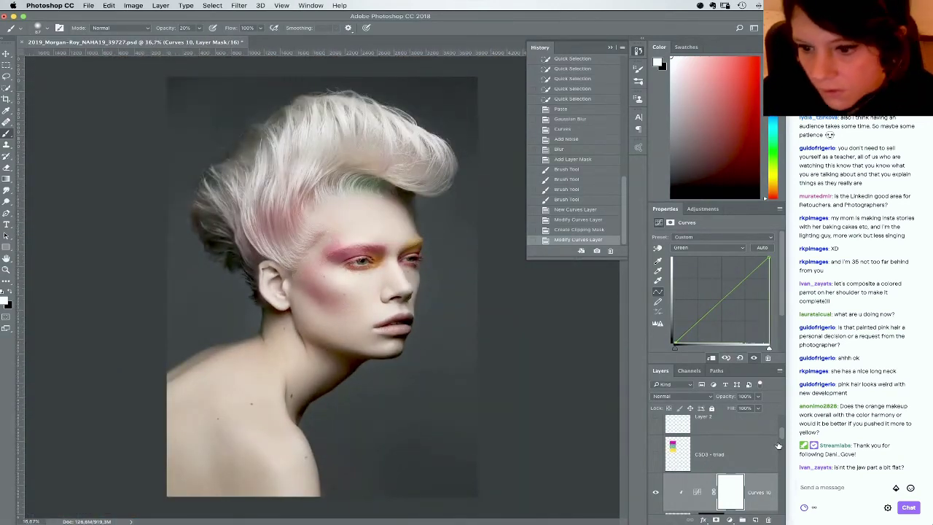
left_click_drag(782, 433, 781, 439)
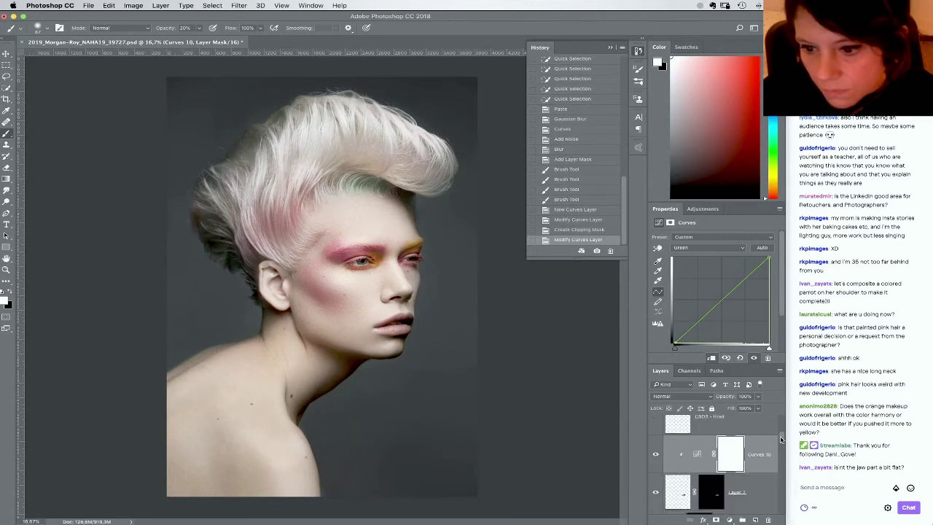
left_click(653, 494)
left_click(654, 495)
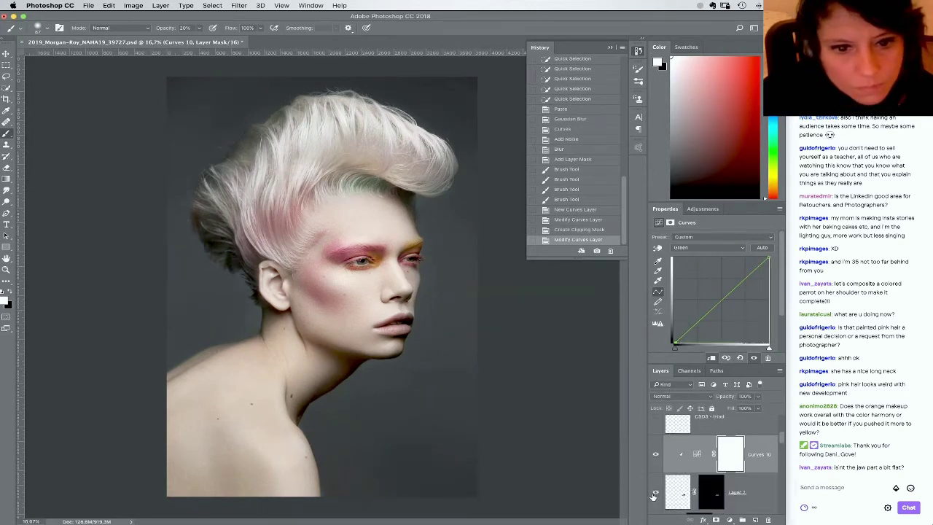
left_click(657, 493)
left_click(656, 494)
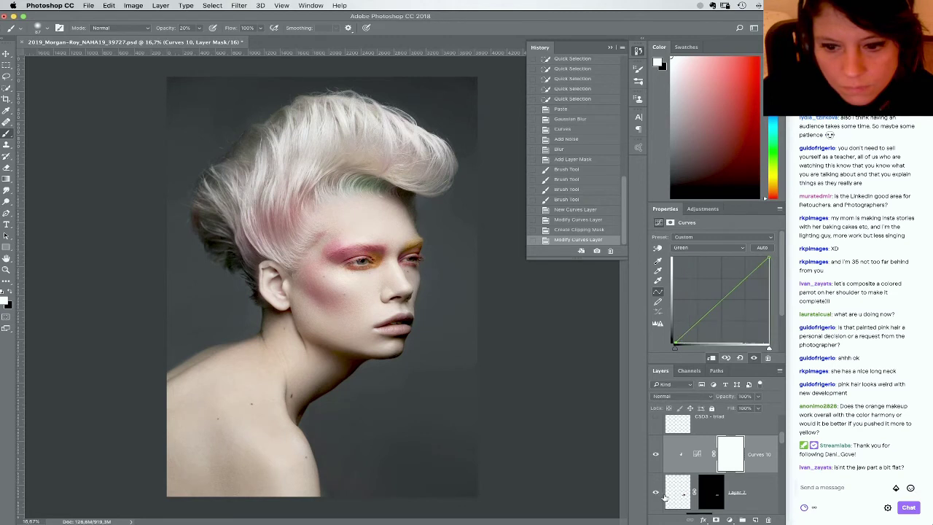
left_click(655, 494)
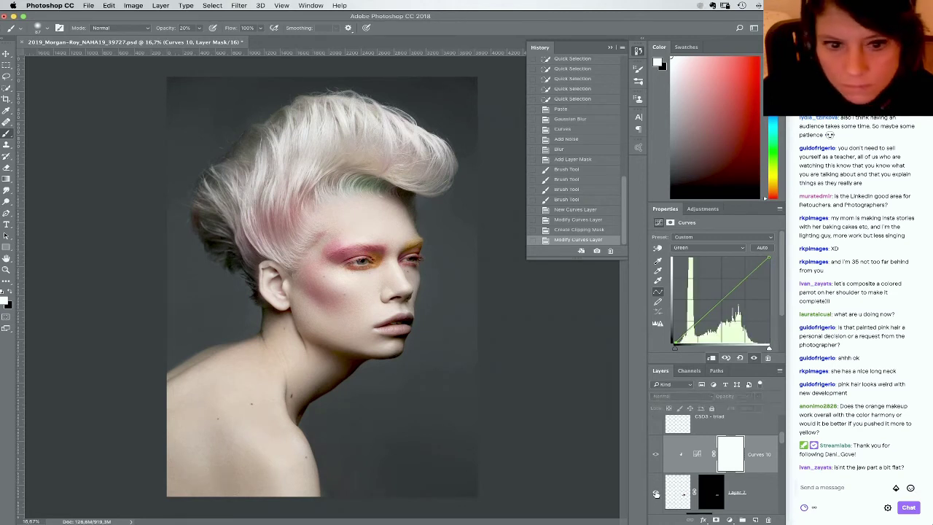
left_click(655, 494)
left_click(656, 494)
left_click(656, 494)
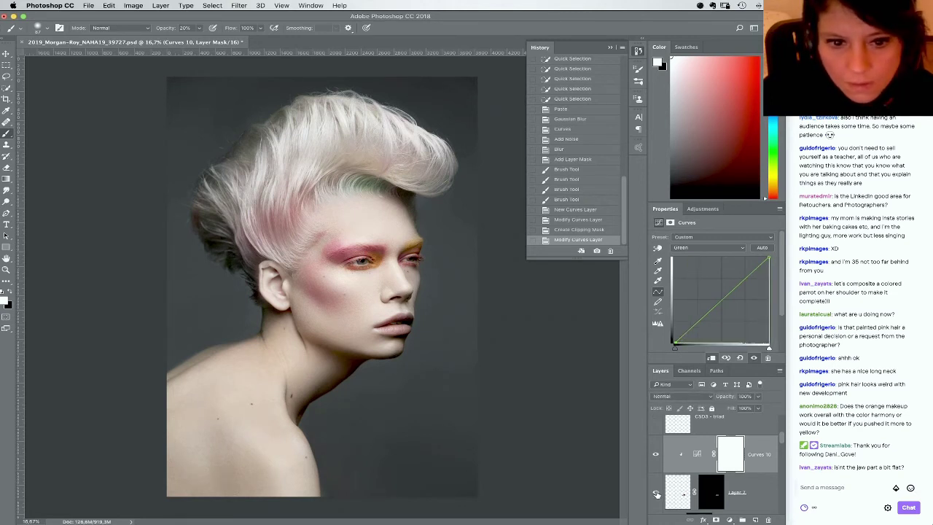
Raise the Red channel's midtones and brighten the RGB midtones in the clipped Curves layer
left_click(696, 453)
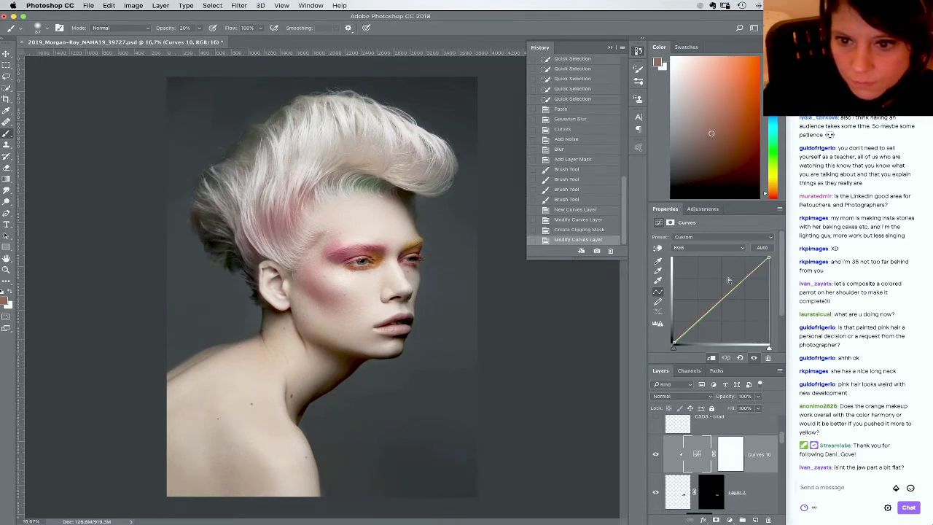
left_click(688, 248)
left_click(689, 257)
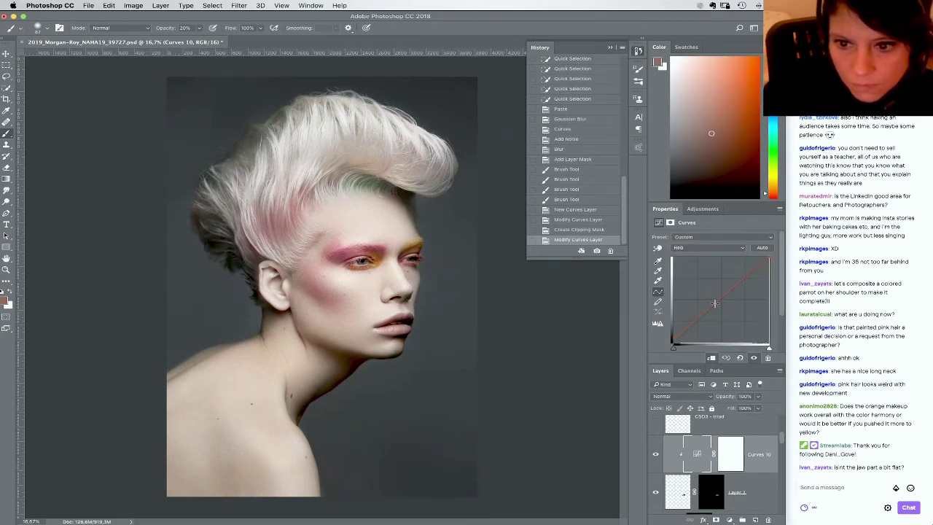
left_click(711, 301)
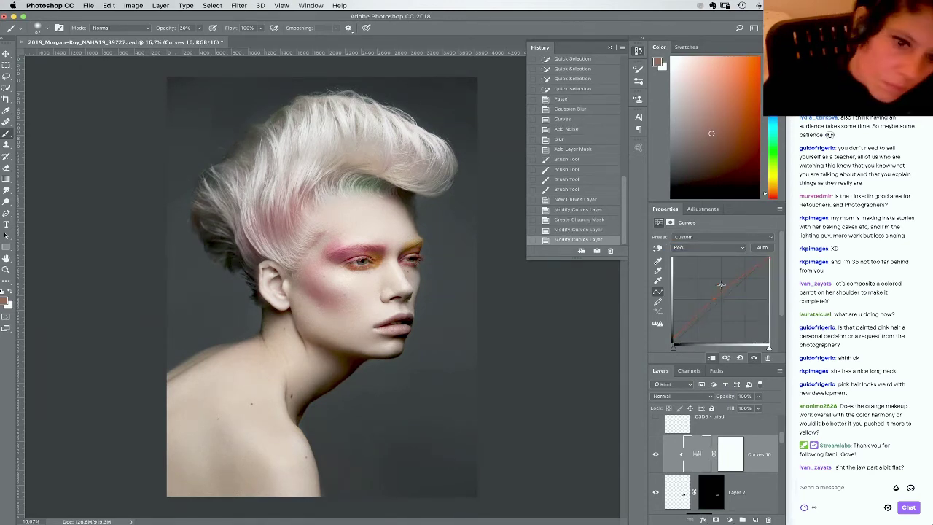
left_click(698, 251)
left_click(688, 239)
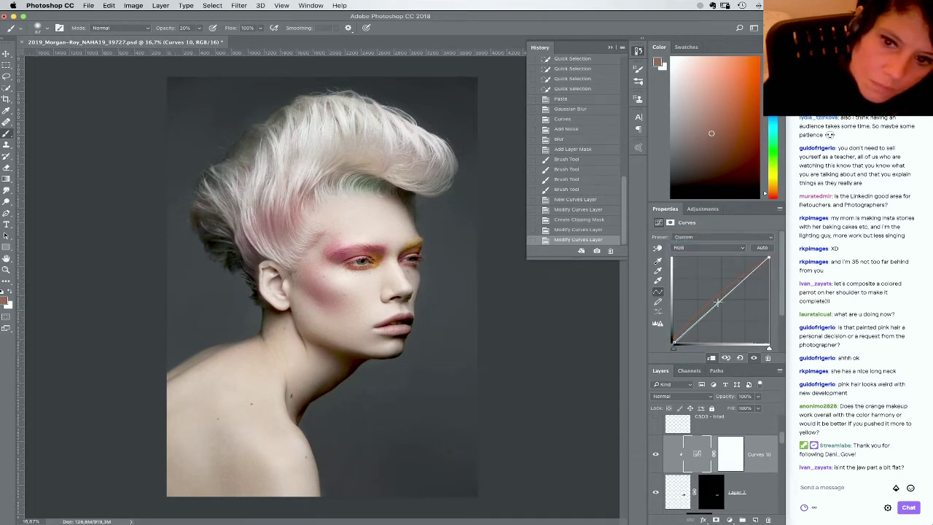
left_click_drag(717, 300, 714, 299)
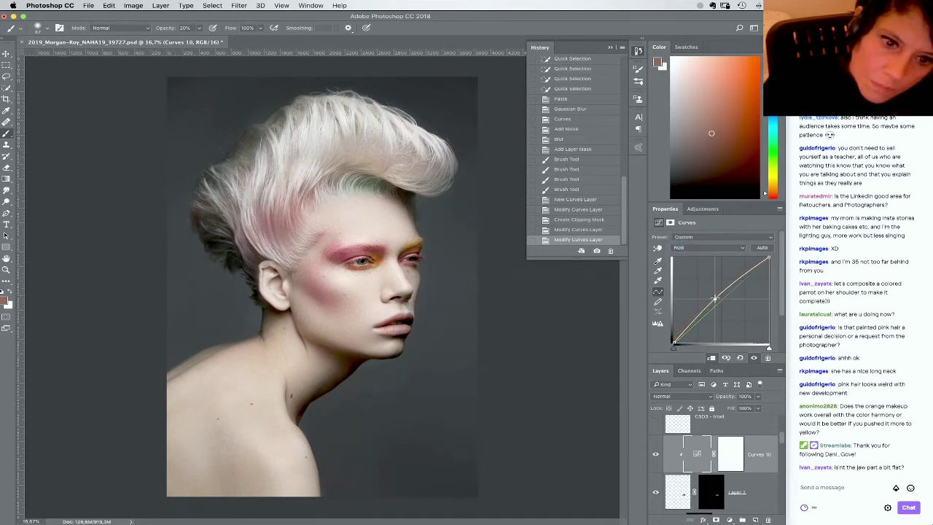
Toggle the clipped Curves layer and the lips layer off and on to check the lip color before and after
left_click(656, 455)
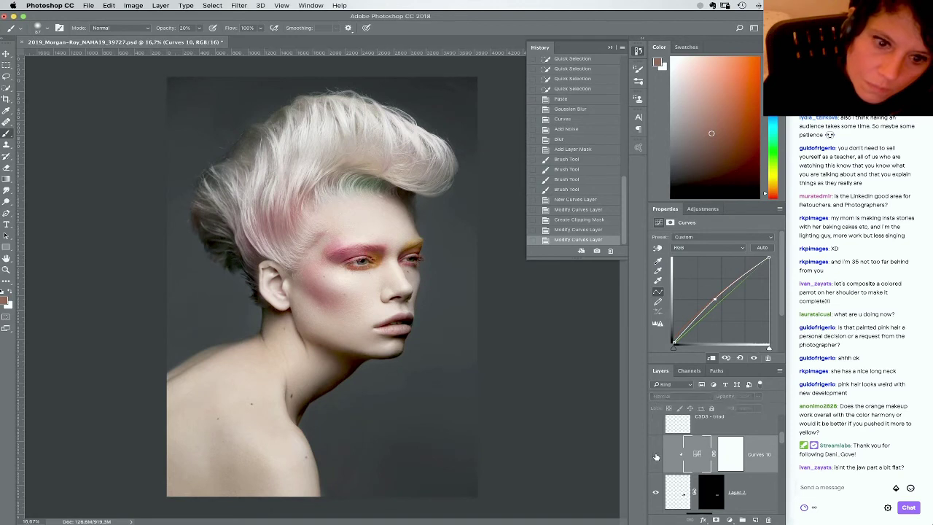
left_click(655, 455)
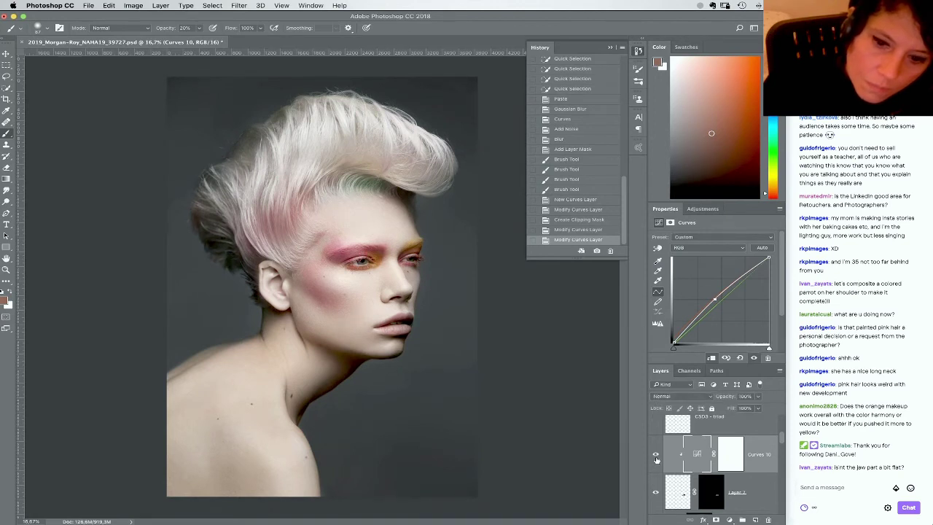
left_click(656, 457)
left_click(656, 457)
left_click(656, 493)
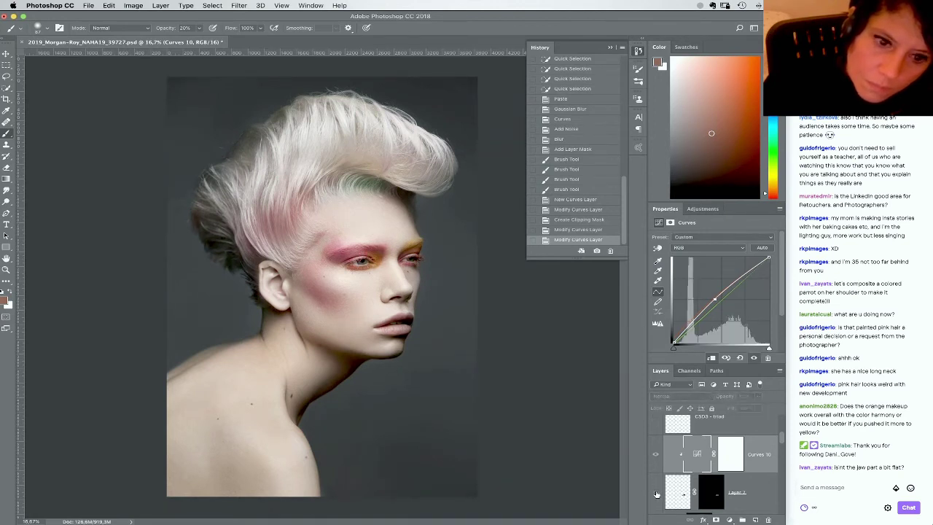
left_click(656, 493)
left_click(656, 494)
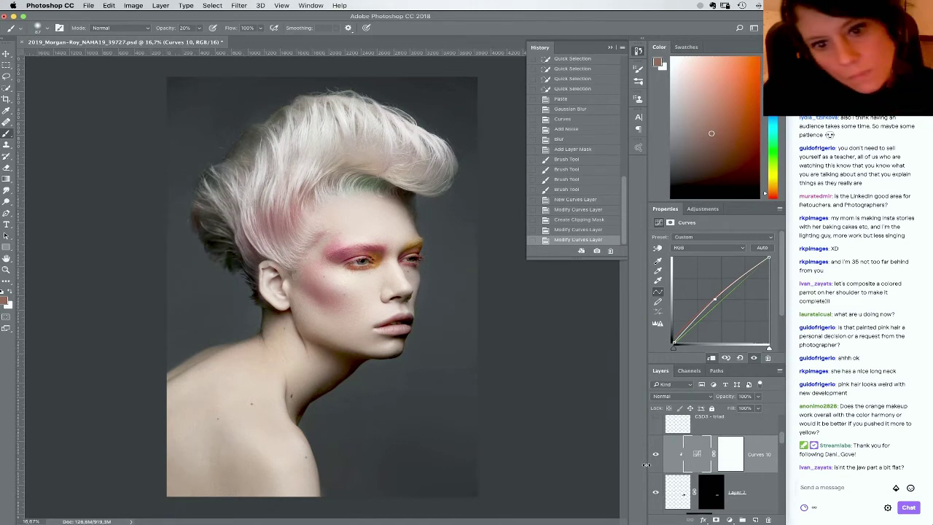
Paint on the Curves layer's mask with a larger soft black brush at 50% opacity along the lower lip and the far mouth corner
key("super+equal")
key("super+equal")
key("super+equal")
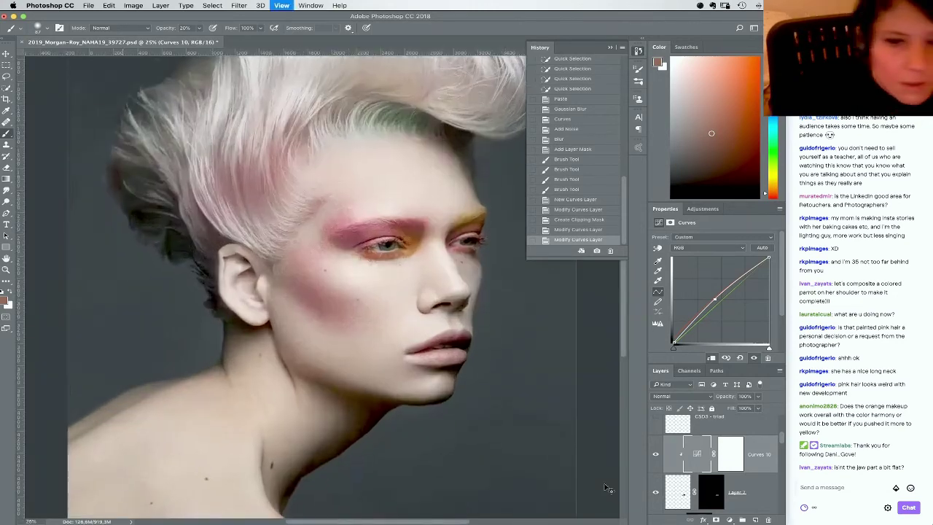
left_click(718, 455)
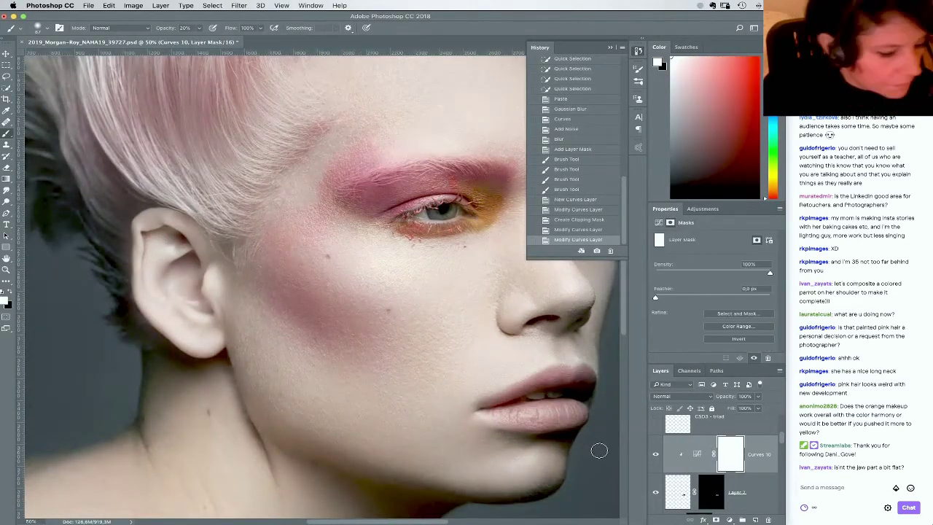
key("x")
right_click(522, 406)
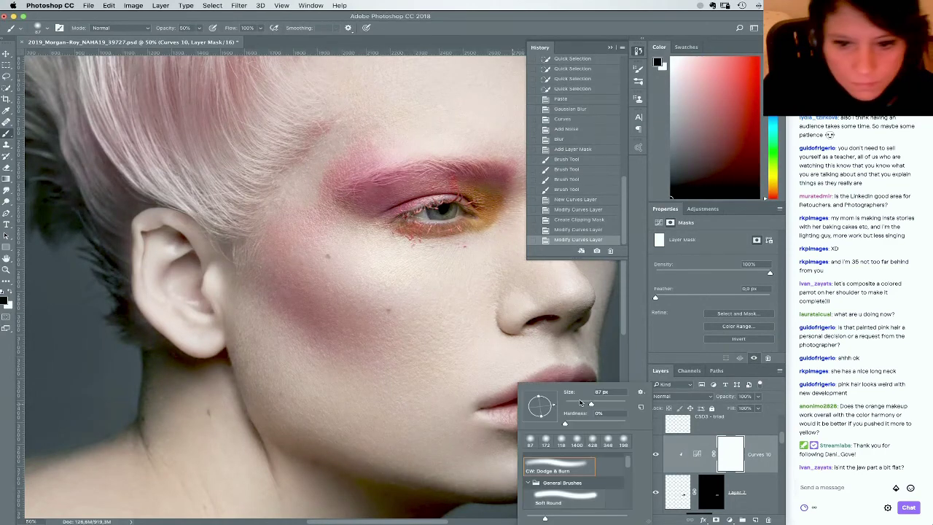
left_click_drag(395, 413, 574, 390)
left_click_drag(598, 445, 478, 416)
left_click_drag(413, 445, 473, 347)
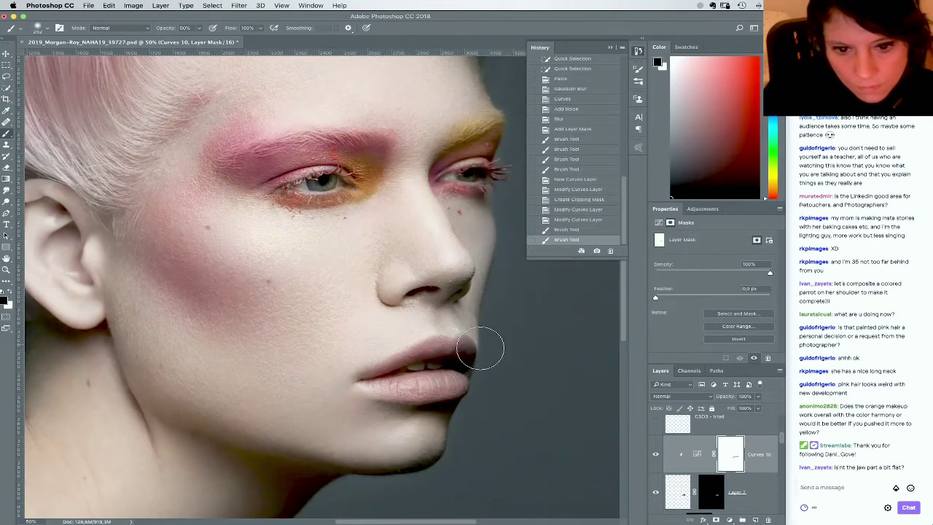
Compare the whole retouched portrait with the original Background layer by repeatedly hiding and showing all the other layers
left_click_drag(515, 453, 534, 415)
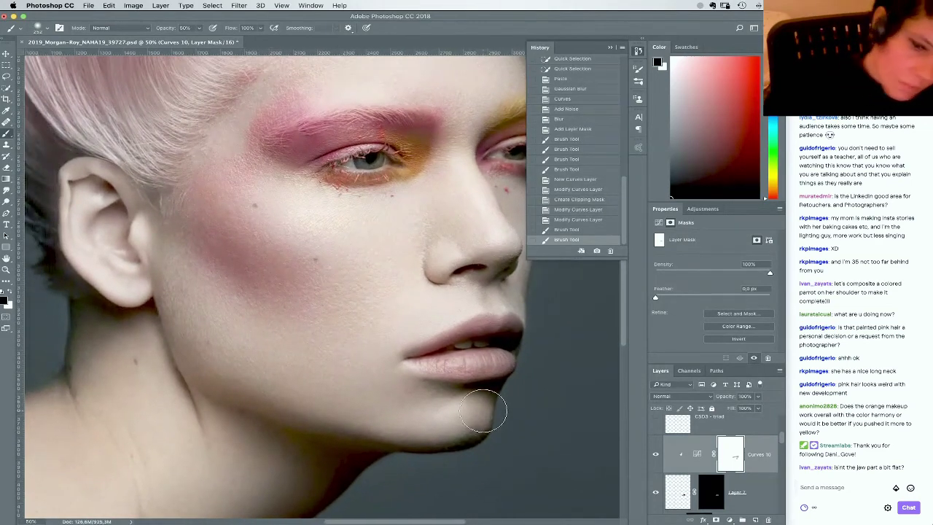
key("super+minus")
key("super+minus")
key("super+minus")
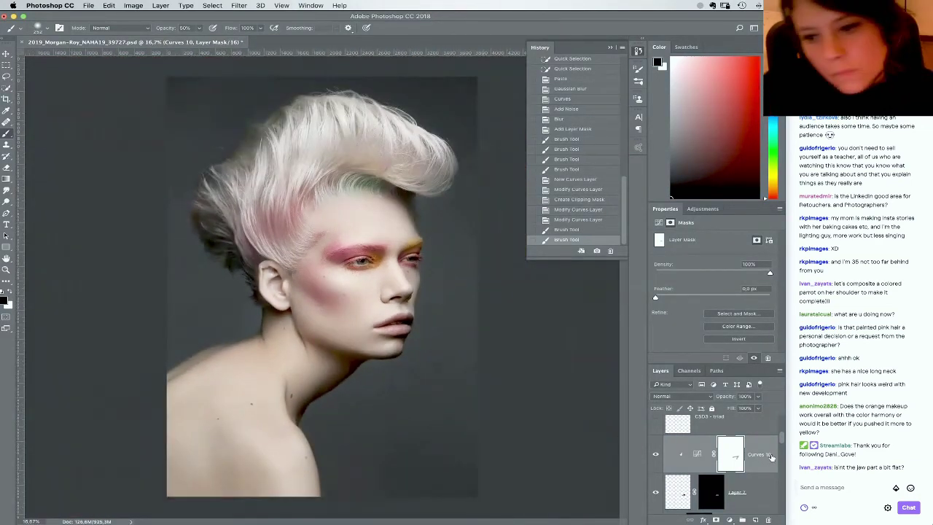
scroll(758, 459, "down", 5)
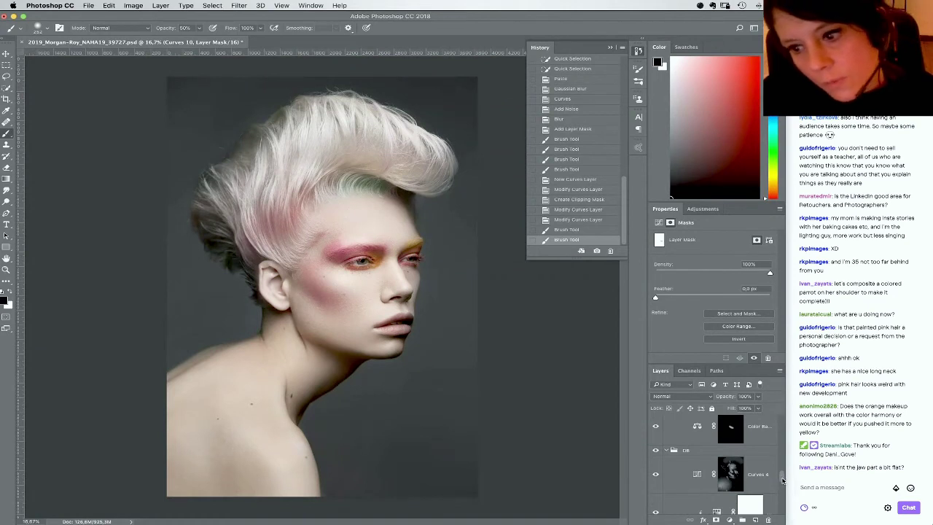
scroll(781, 480, "down", 3)
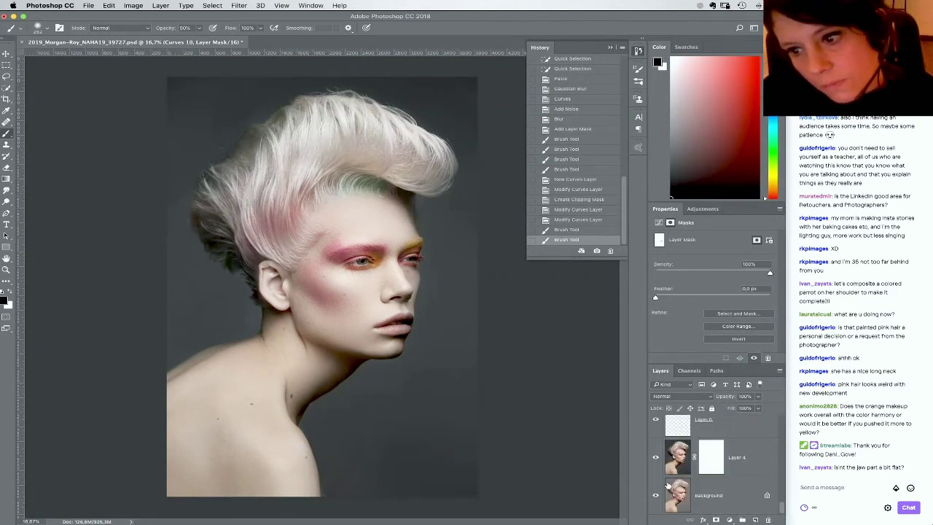
left_click(655, 496, "alt")
left_click(655, 496, "alt")
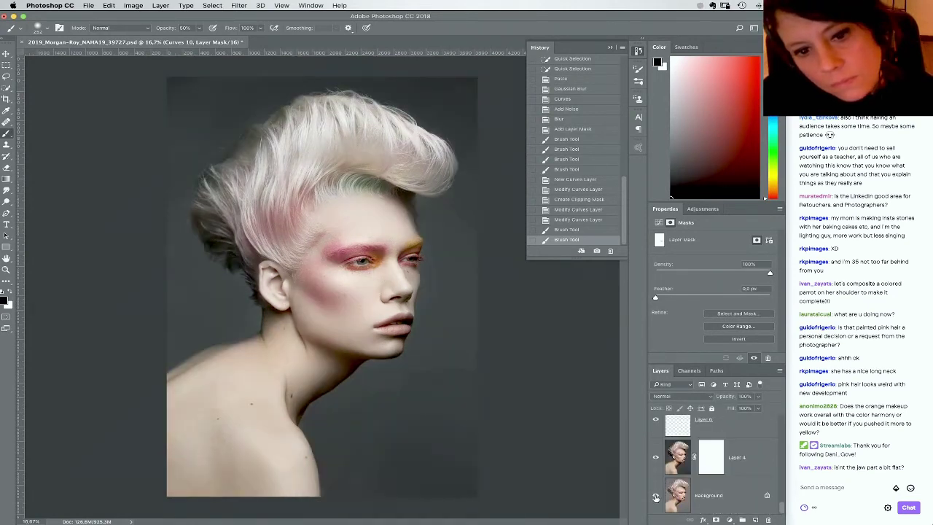
left_click(655, 496, "alt")
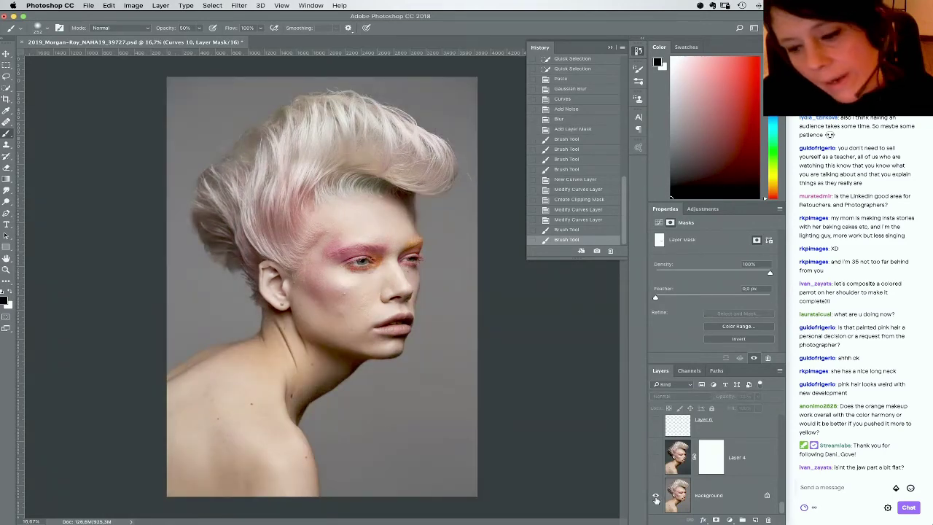
left_click(655, 499, "alt")
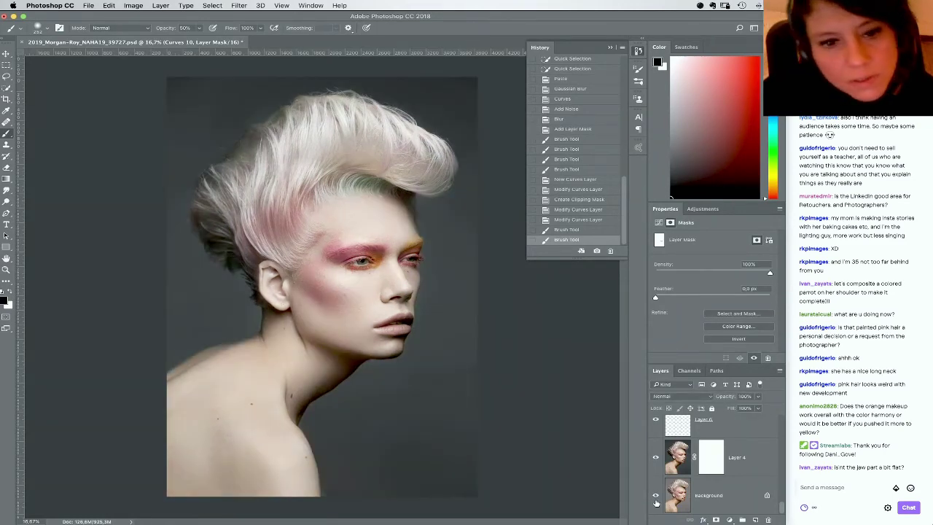
left_click(655, 499, "alt")
left_click(655, 498, "alt")
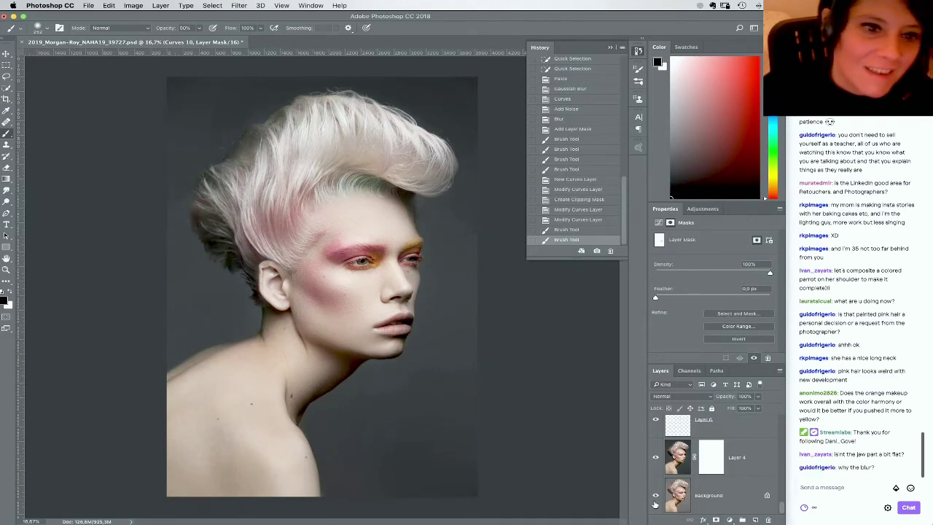
left_click(655, 499, "alt")
left_click(655, 498, "alt")
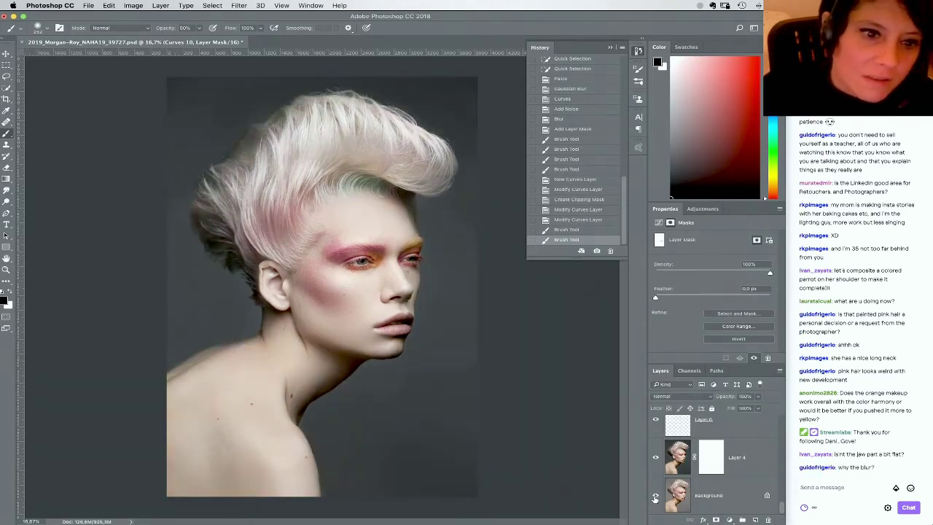
left_click(655, 499, "alt")
left_click(655, 498, "alt")
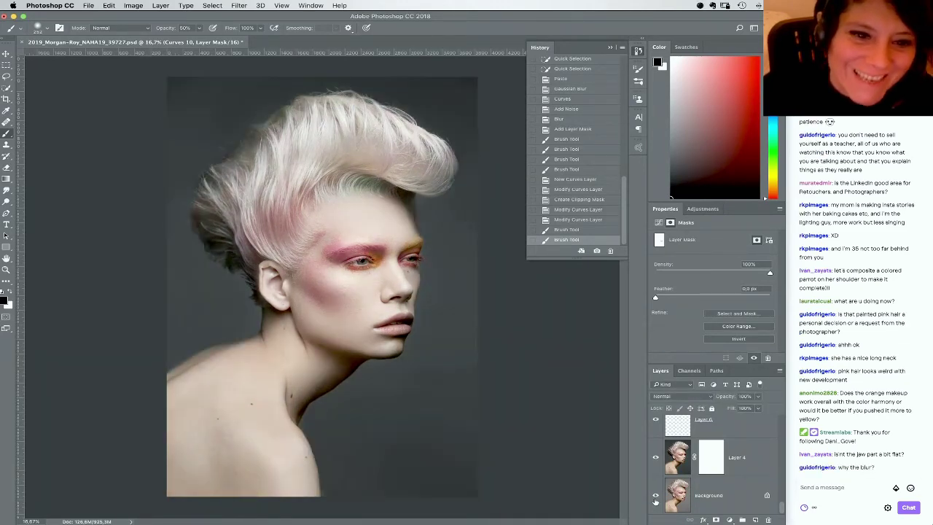
left_click(655, 499, "alt")
left_click(655, 498, "alt")
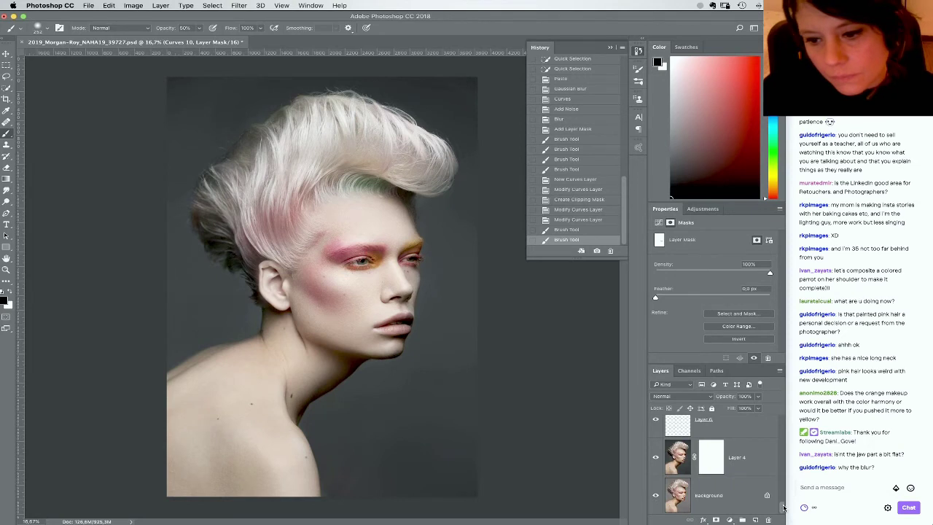
Paint on the Curves 4 mask with a soft white 508 px brush at 10% opacity over the cheek, jawline and ear area
left_click_drag(783, 507, 778, 480)
left_click(718, 440)
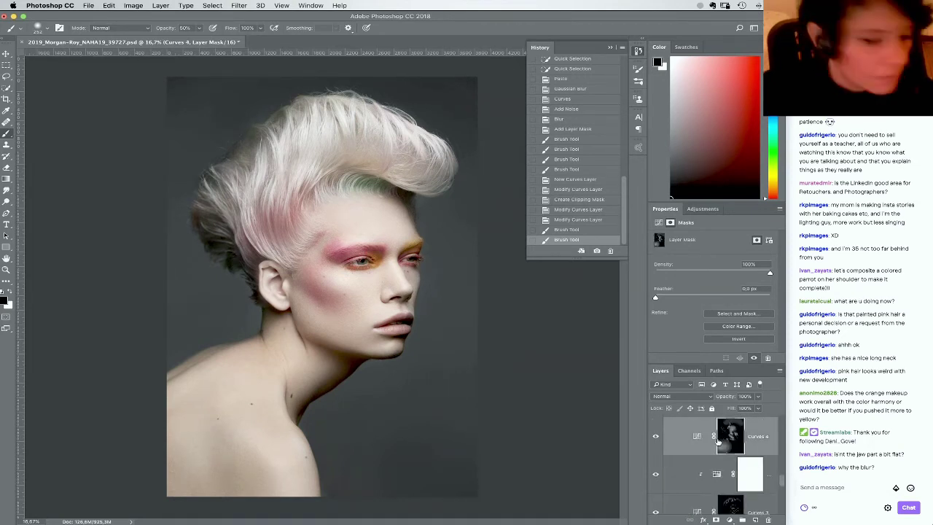
right_click(417, 373)
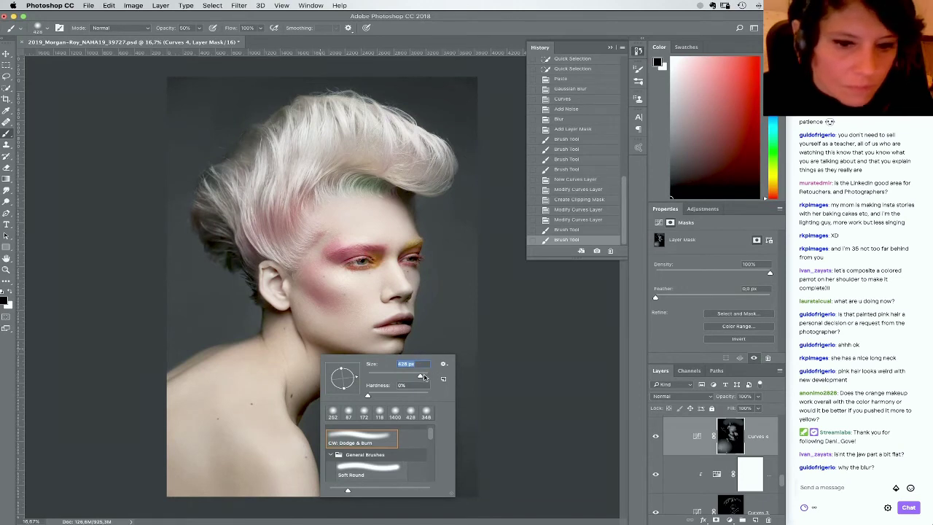
left_click(555, 356)
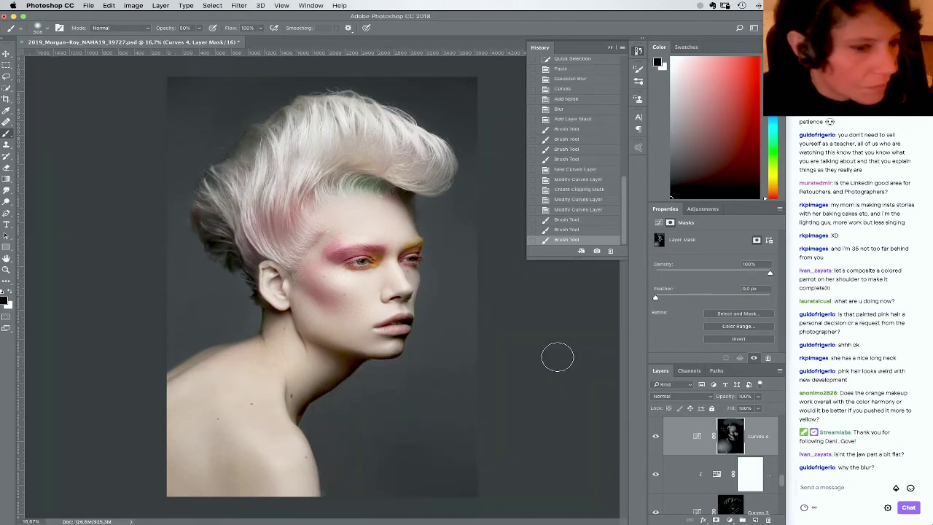
key("1")
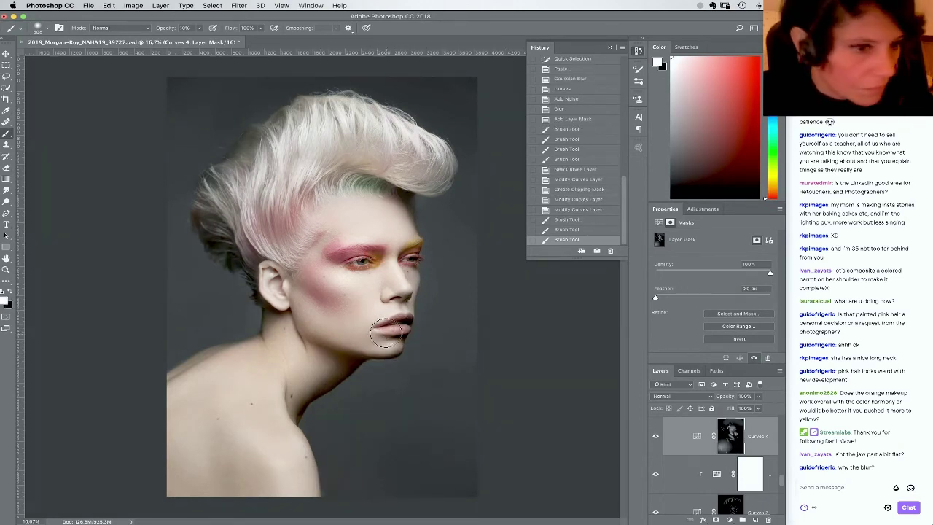
key("x")
mouse_move(382, 331)
left_mouse_down()
mouse_move(319, 286)
mouse_move(314, 297)
left_mouse_up()
left_click_drag(354, 325, 333, 307)
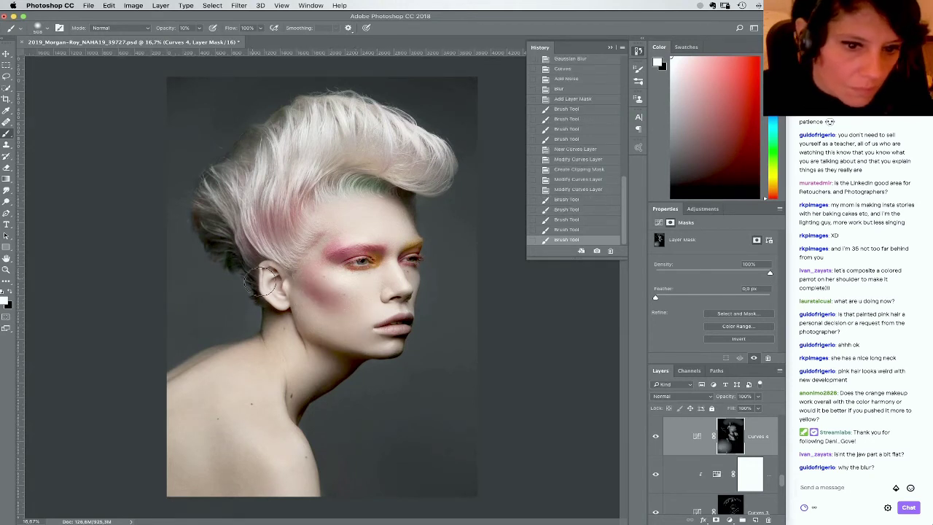
mouse_move(270, 286)
left_mouse_down()
mouse_move(357, 325)
mouse_move(298, 298)
mouse_move(365, 319)
left_mouse_up()
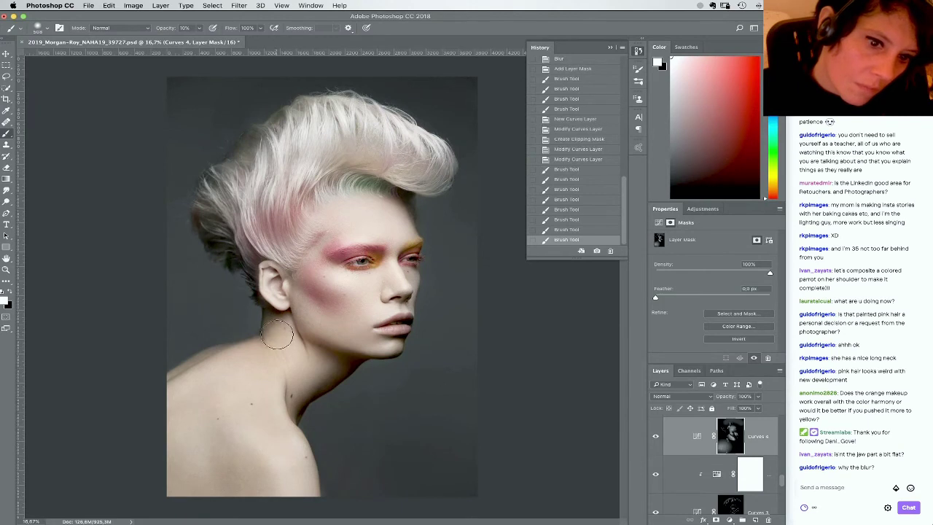
left_click_drag(299, 295, 393, 328)
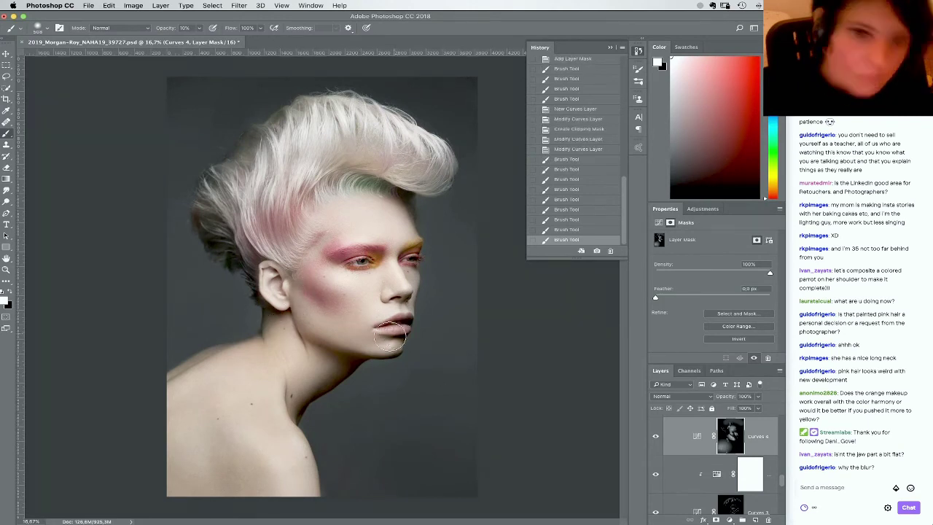
mouse_move(304, 283)
left_mouse_down()
mouse_move(340, 357)
mouse_move(301, 338)
mouse_move(382, 364)
left_mouse_up()
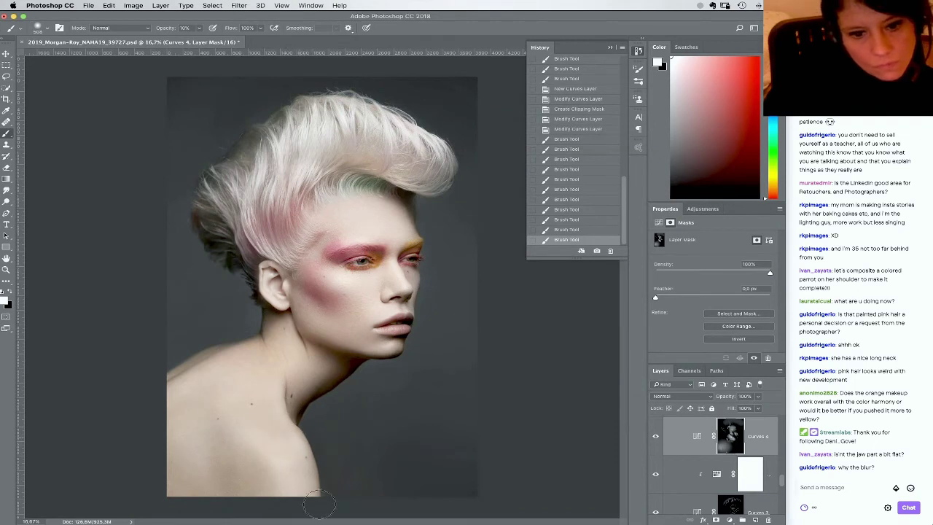
Build up the Curves 4 mask in white along the lower torso and nape, comparing and undoing the unwanted torso stroke
left_click_drag(319, 504, 319, 482)
mouse_move(257, 451)
left_mouse_down()
mouse_move(268, 513)
mouse_move(233, 505)
left_mouse_up()
key("super+z")
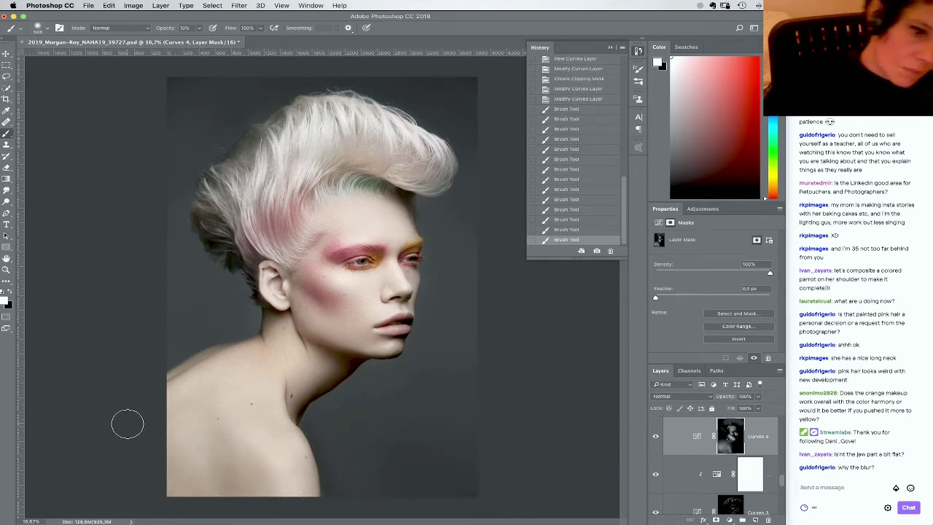
key("super+z")
left_click_drag(245, 458, 249, 478)
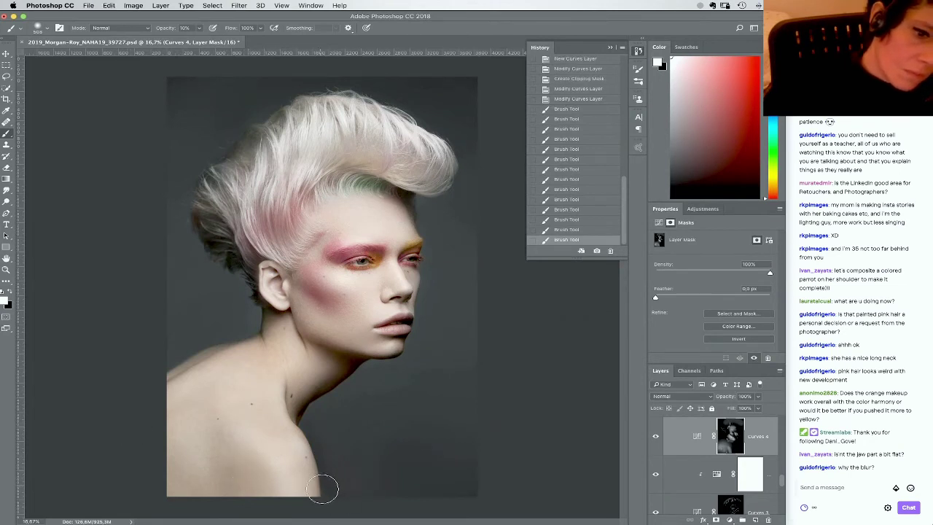
key("super+z")
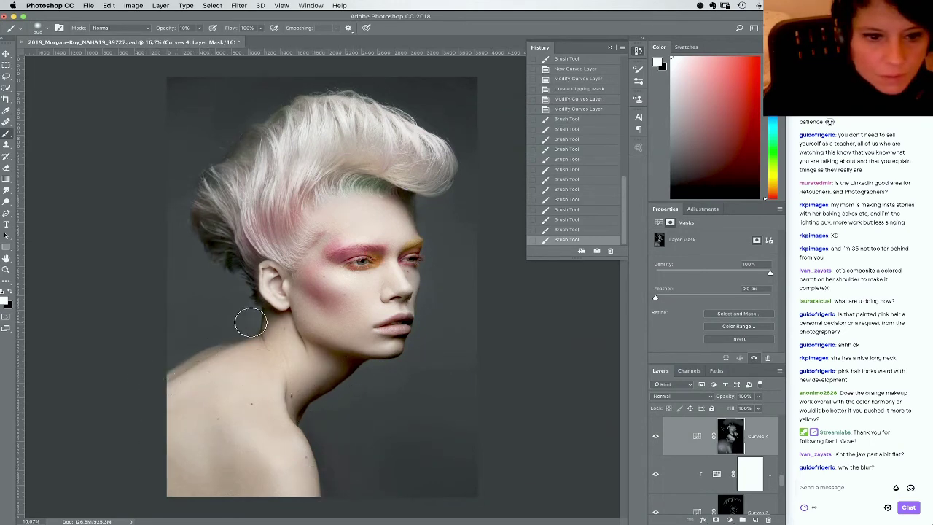
left_click_drag(250, 322, 262, 330)
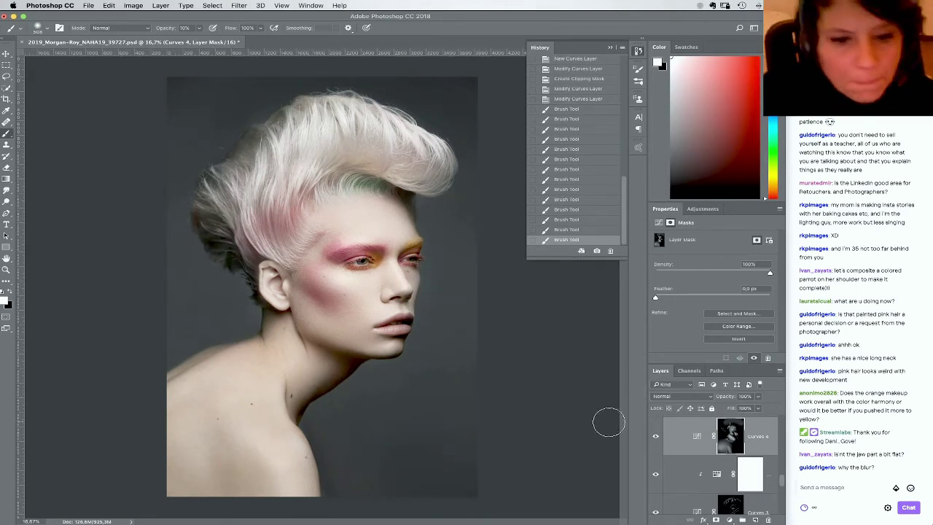
Paint on the Curves 3 mask over the lower lip's fine creases with a tiny soft white brush at 10% opacity
key("z")
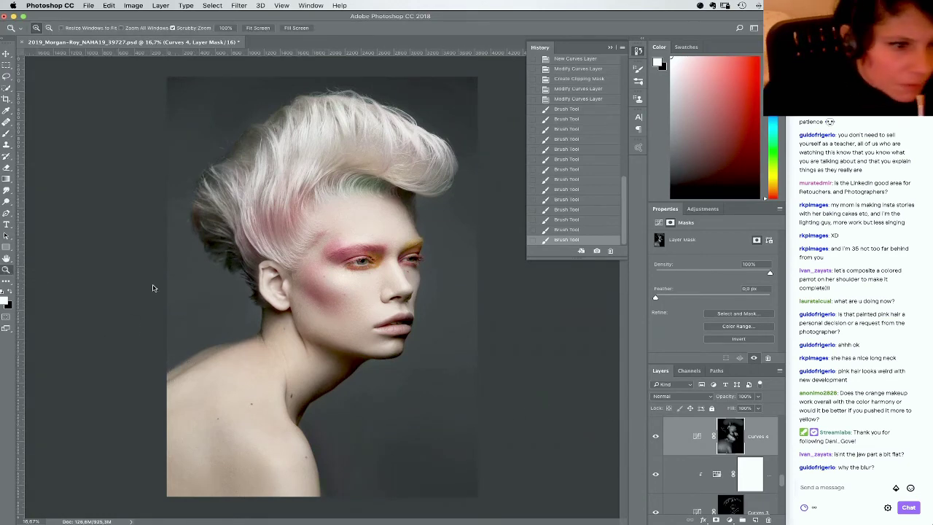
left_click_drag(403, 329, 450, 400)
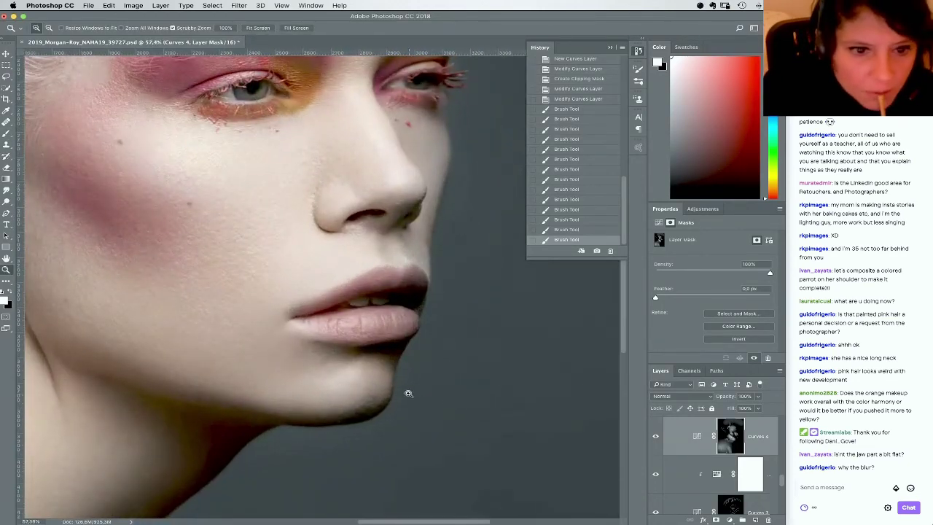
left_click_drag(395, 366, 419, 433)
left_click(406, 433)
left_click(405, 430)
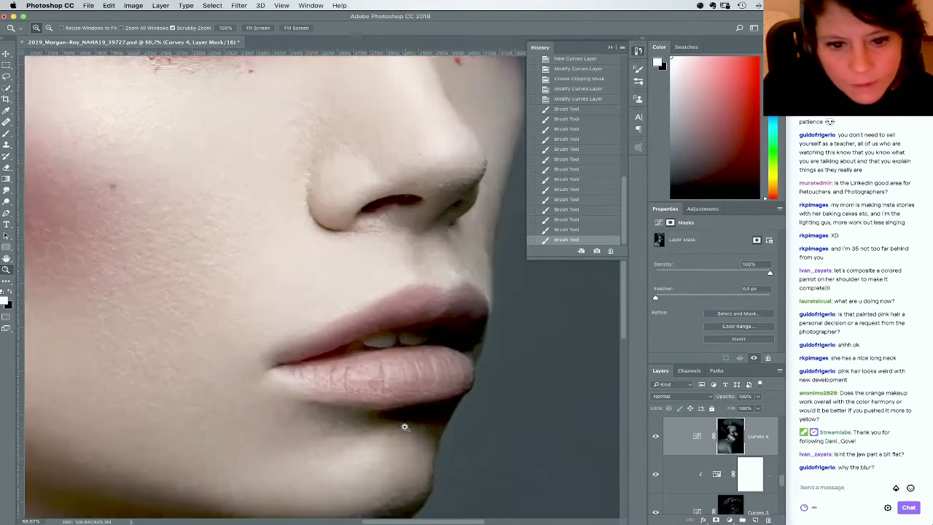
left_click_drag(403, 428, 390, 406)
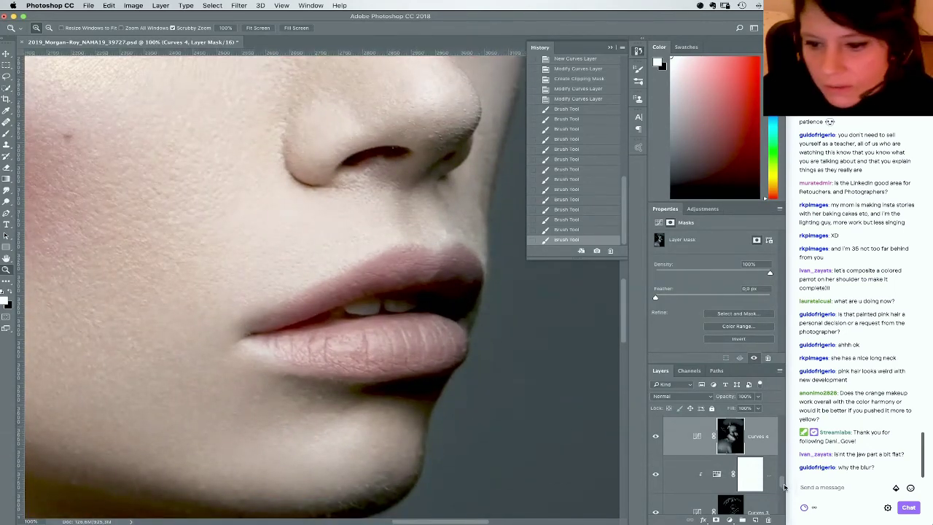
left_click(673, 496)
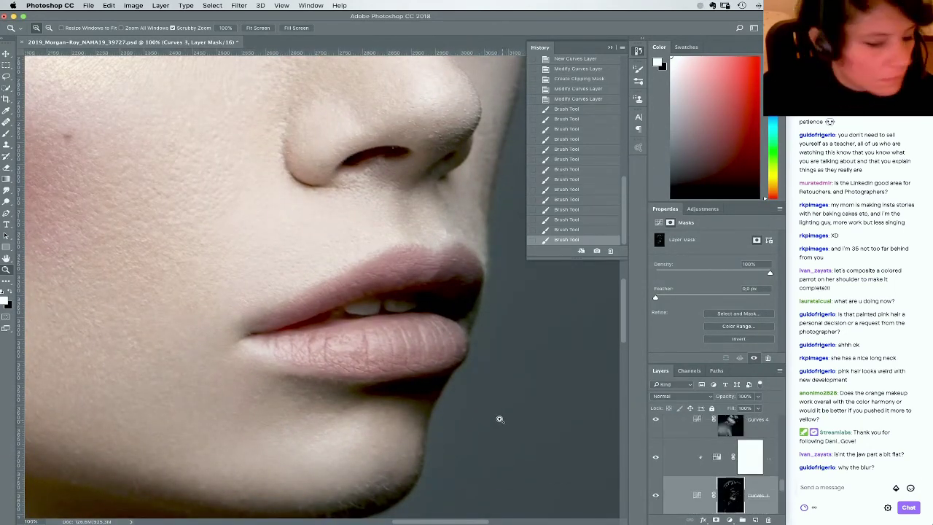
key("b")
right_click(357, 379)
left_click_drag(407, 402, 405, 402)
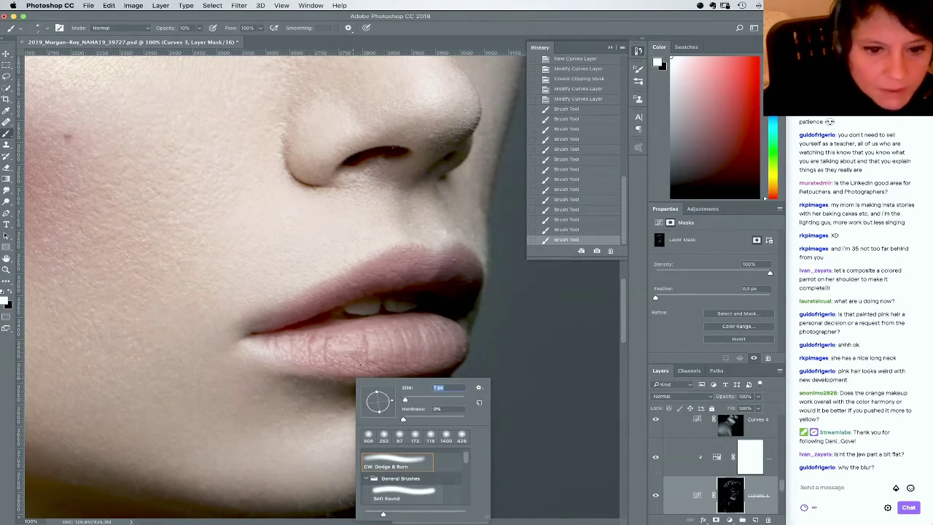
left_click(357, 360)
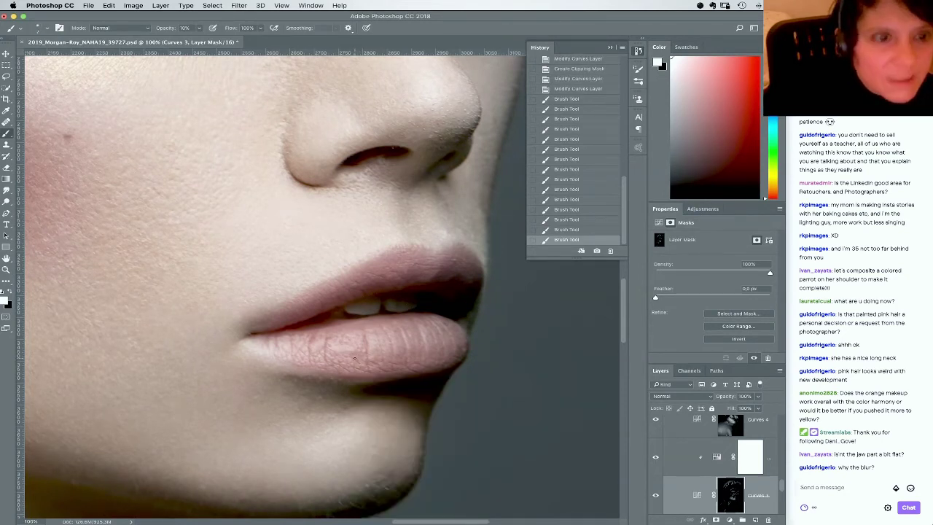
Paint white at 10% brush opacity over the lower lip on the Curves 3 layer mask
left_click(350, 354)
left_click(351, 355)
left_click(352, 354)
left_click(353, 353)
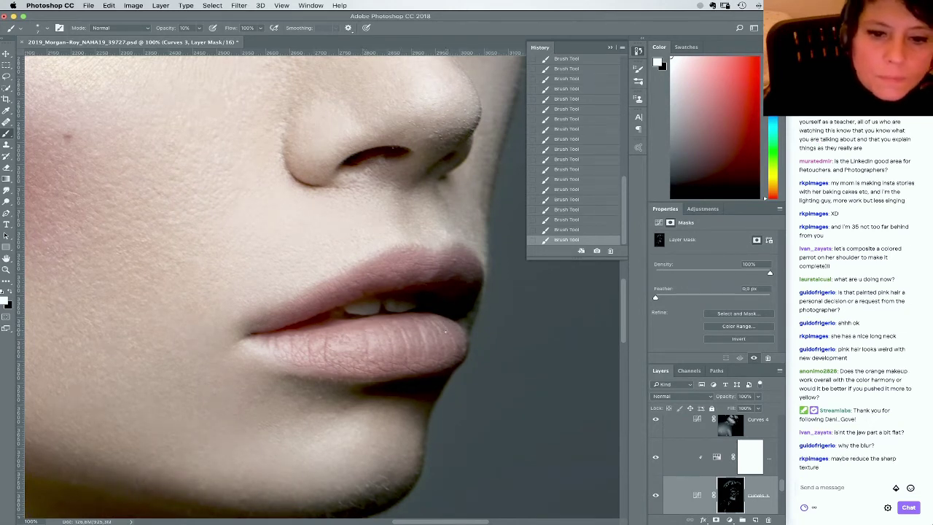
left_click_drag(360, 386, 402, 379)
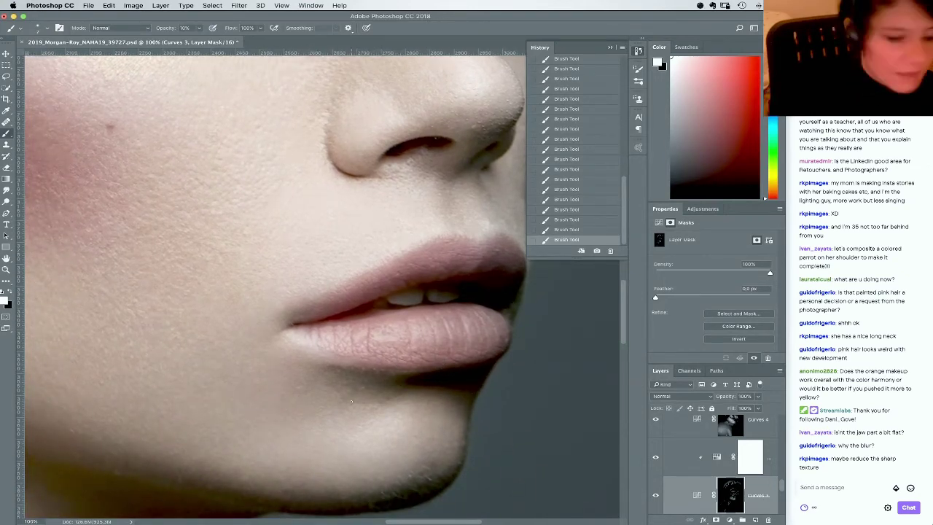
Compare the retouched portrait with the original by toggling between all layers and only the Background layer
key("super+minus")
key("super+minus")
key("super+minus")
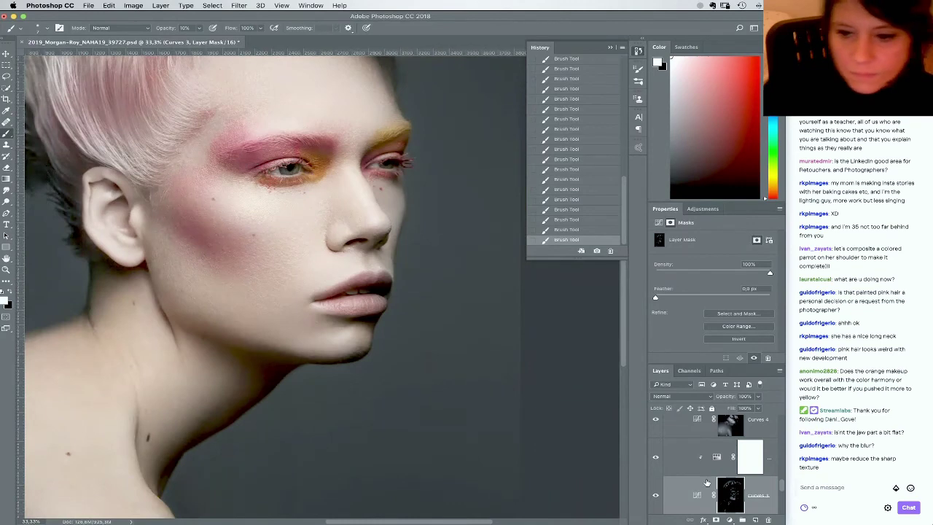
scroll(665, 481, "down", 4)
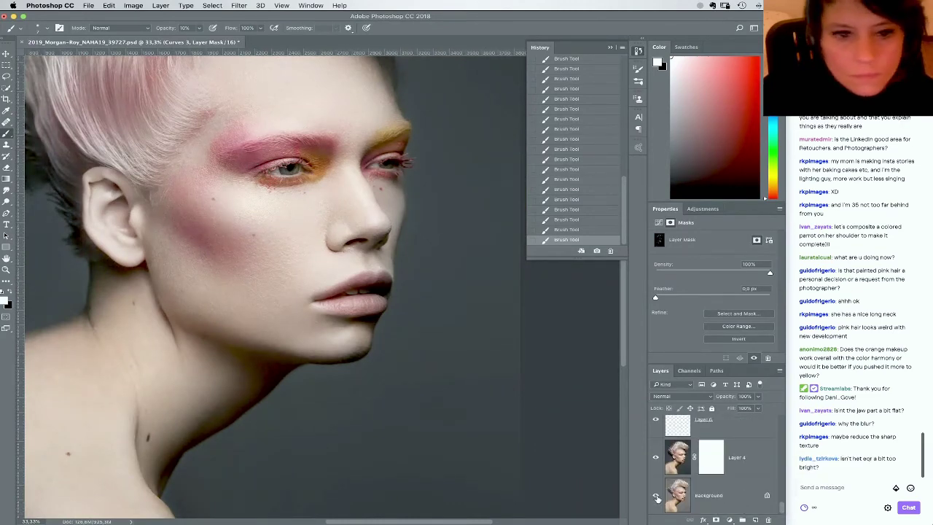
left_click(656, 494, "alt")
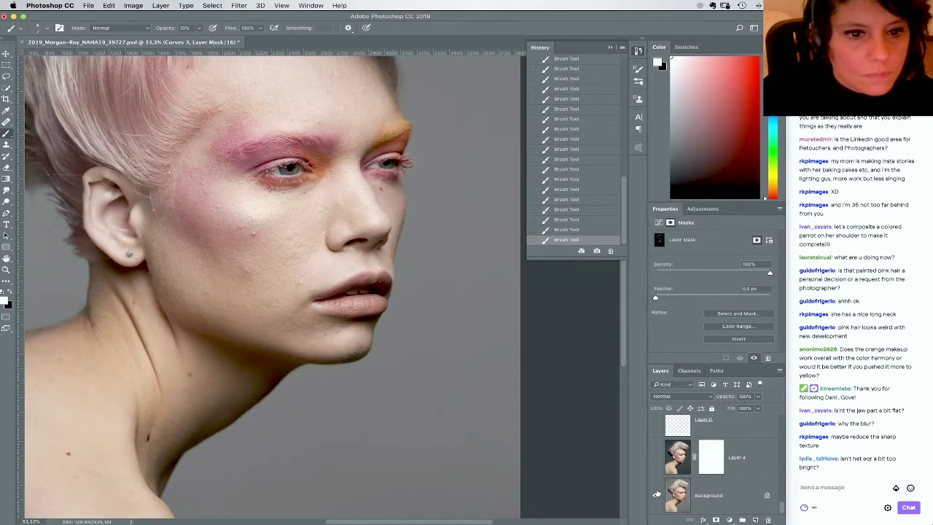
left_click(656, 493, "alt")
left_click(657, 493, "alt")
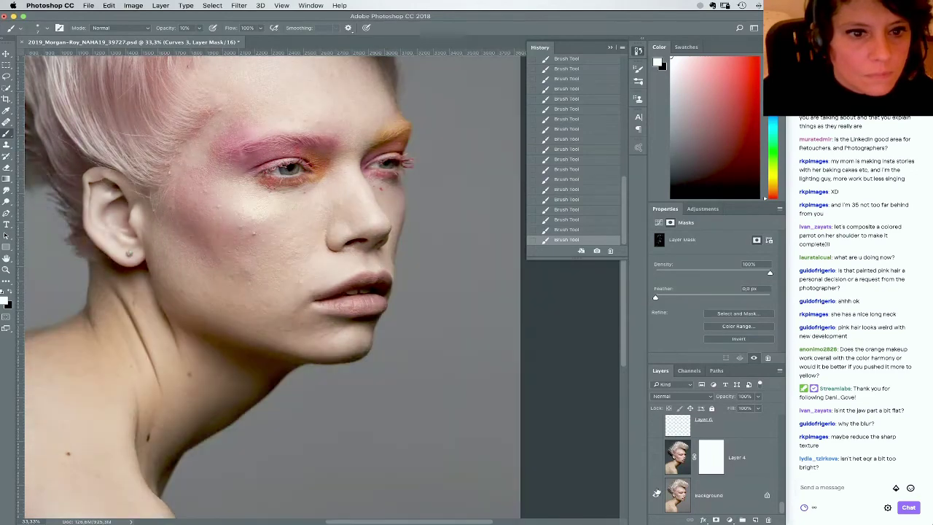
left_click(656, 493, "alt")
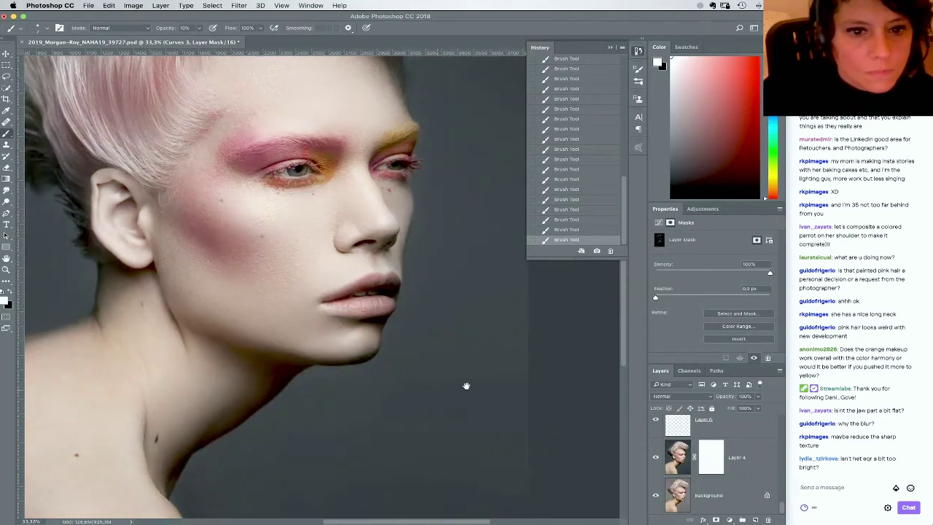
left_click_drag(467, 385, 547, 373)
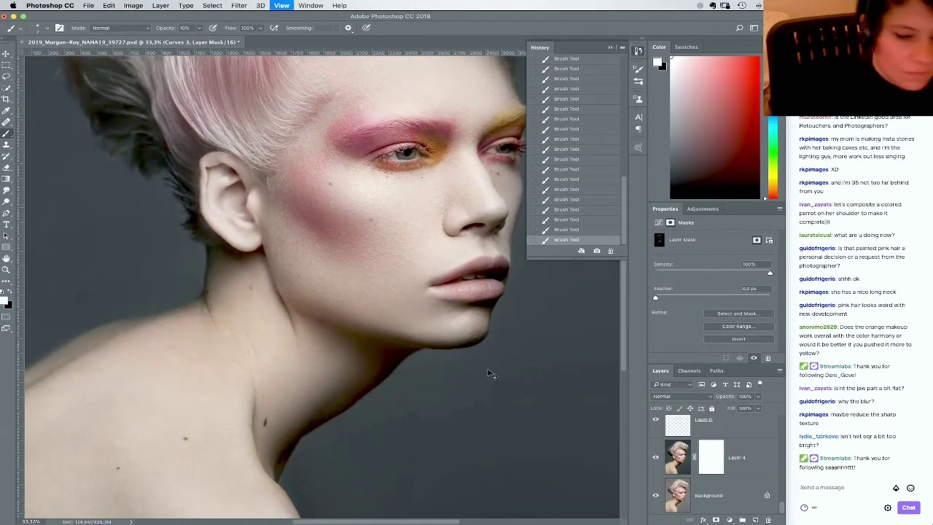
key("super+minus")
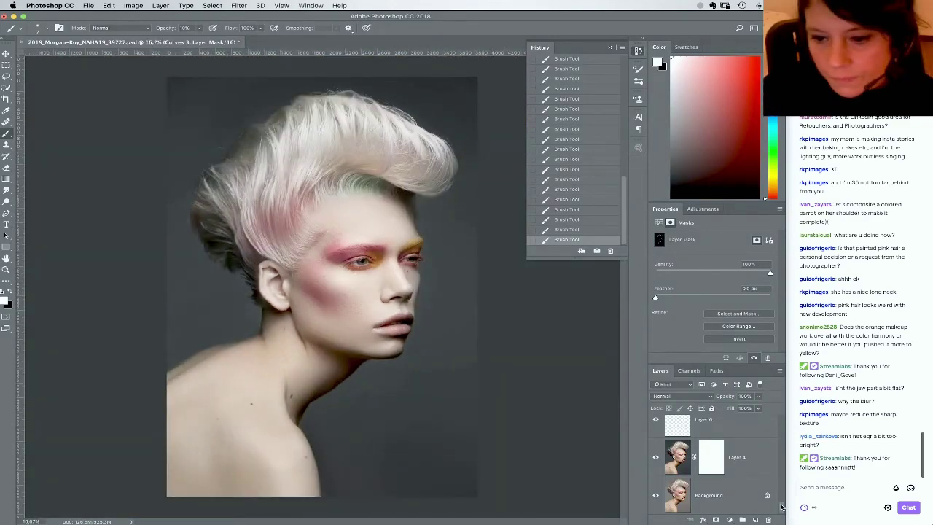
Add a Curves adjustment layer above Curves 10 and shape its RGB curve with a shadow point and a highlight point
scroll(781, 442, "up", 3)
left_click_drag(782, 442, 782, 431)
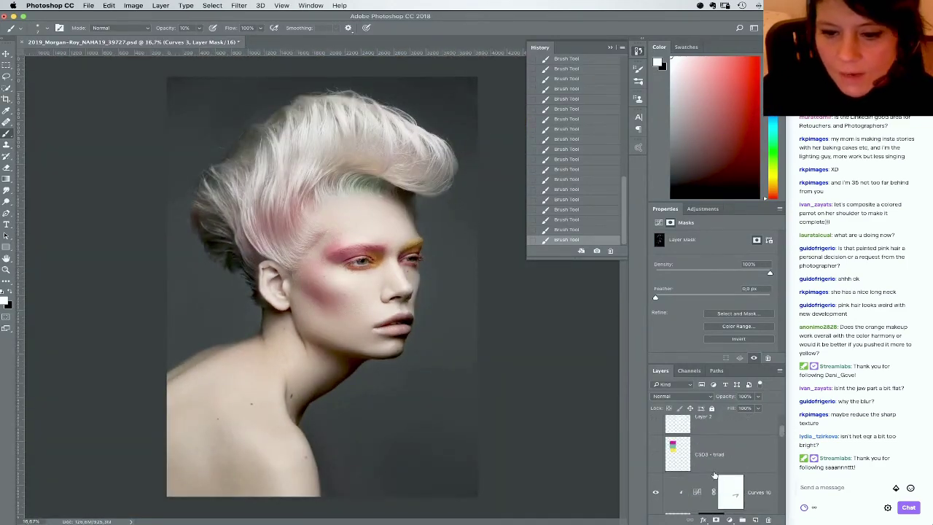
left_click(702, 491)
left_click(740, 519)
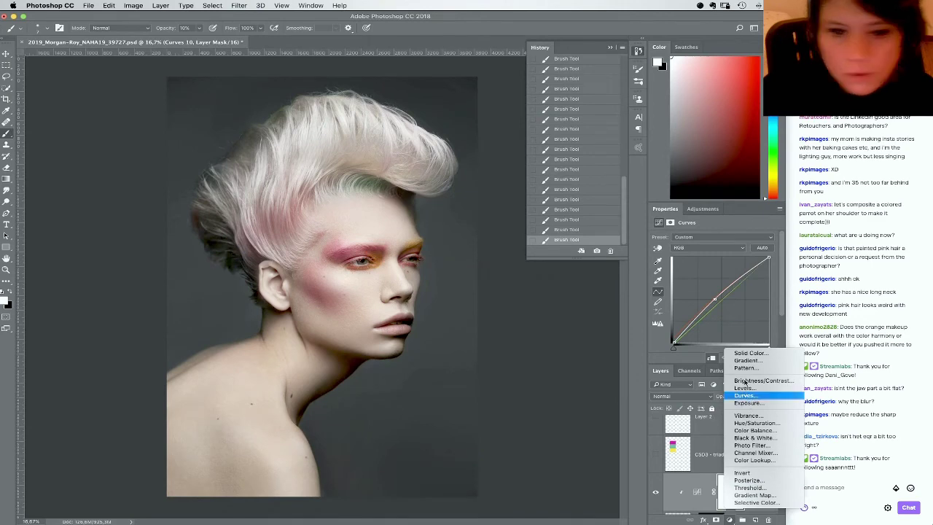
left_click(754, 384)
left_click_drag(691, 325, 695, 324)
left_click_drag(738, 284, 738, 284)
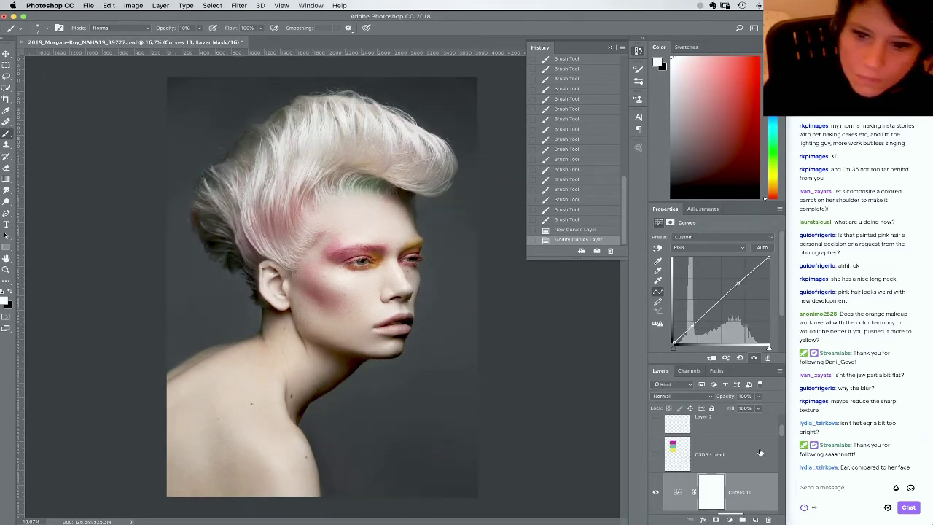
Add a Vibrance adjustment layer above the new Curves layer and set Vibrance to -11
scroll(771, 435, "up", 3)
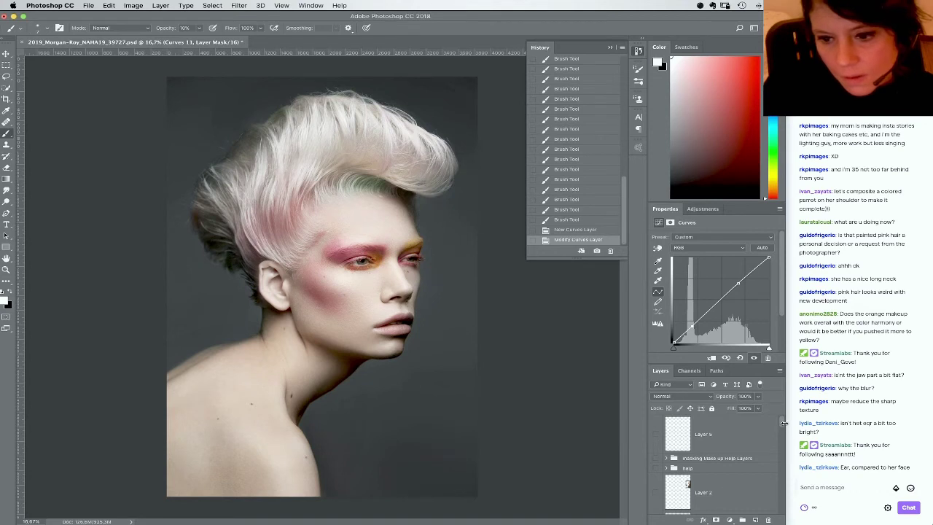
scroll(781, 437, "down", 3)
left_click(729, 520)
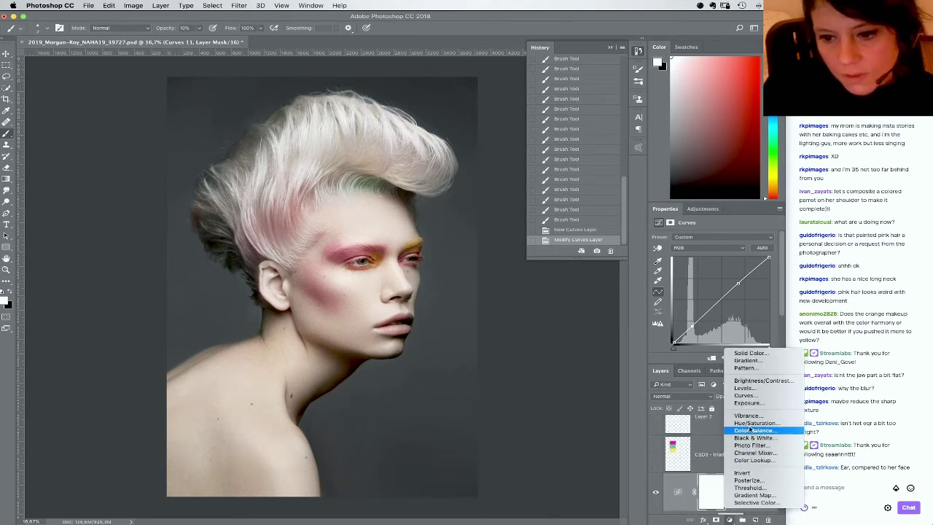
left_click(746, 416)
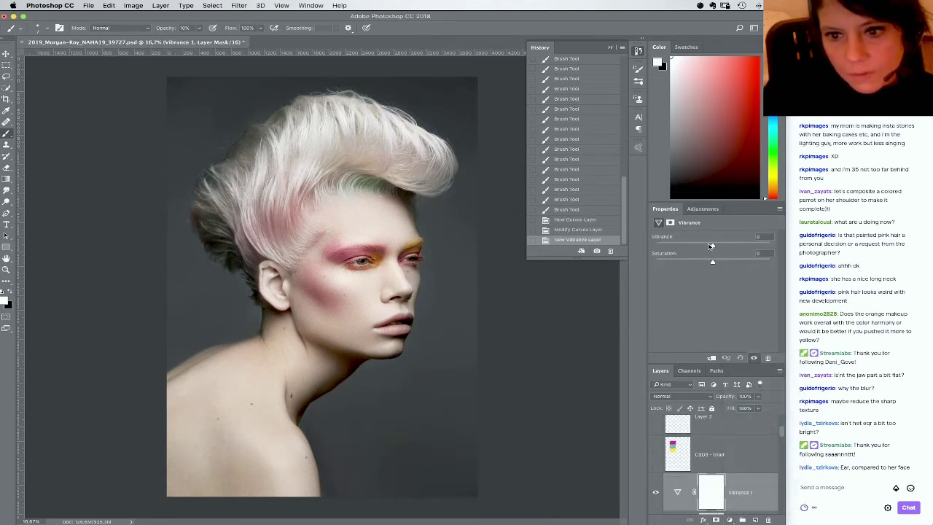
left_click_drag(710, 245, 706, 246)
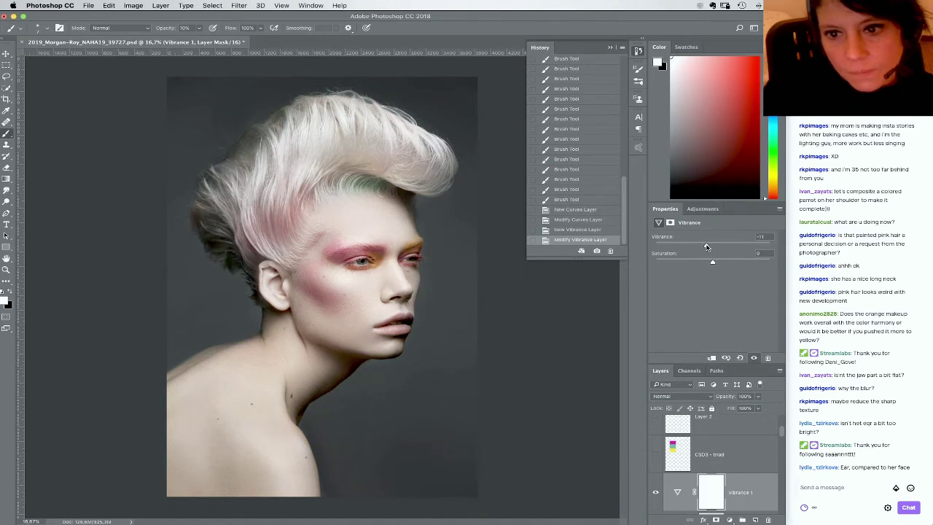
left_click_drag(781, 430, 783, 422)
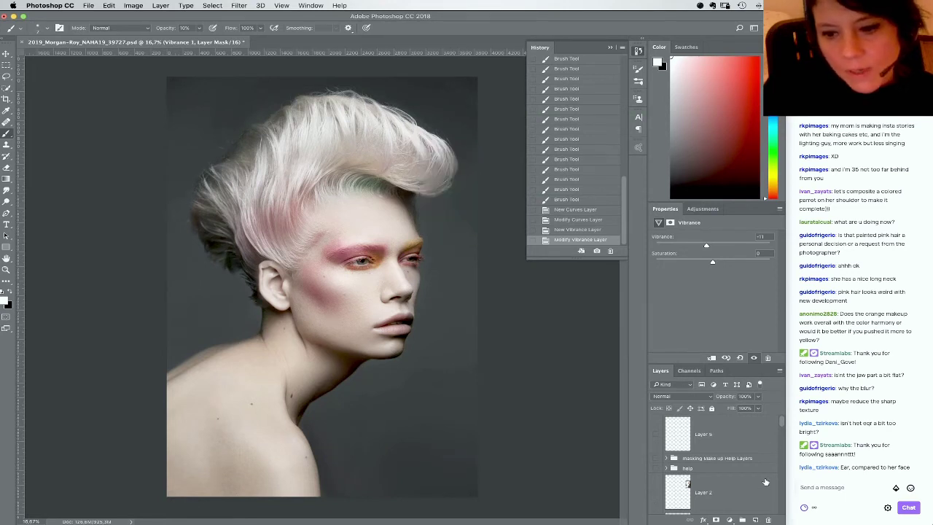
Add a Curves adjustment layer above Vibrance 1 and slightly lower the highlight end of its Green channel
left_click_drag(782, 424, 787, 436)
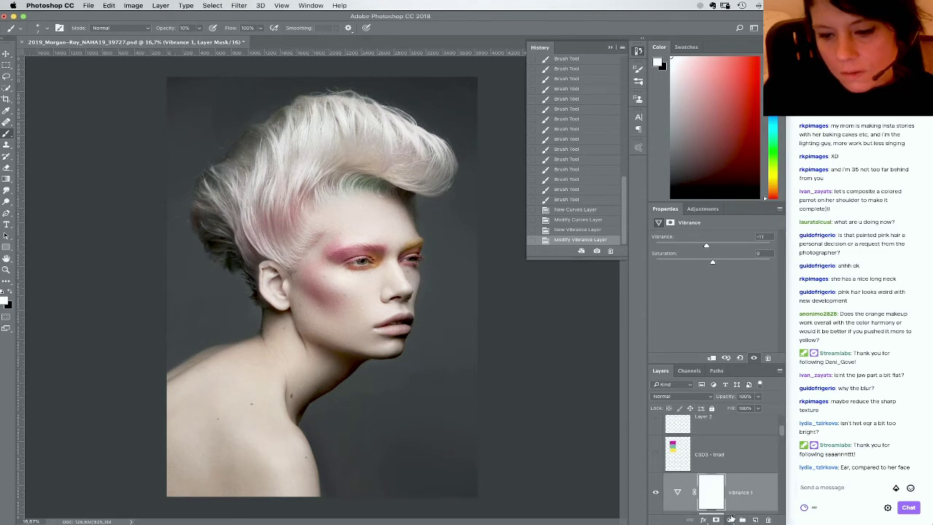
left_click(730, 519)
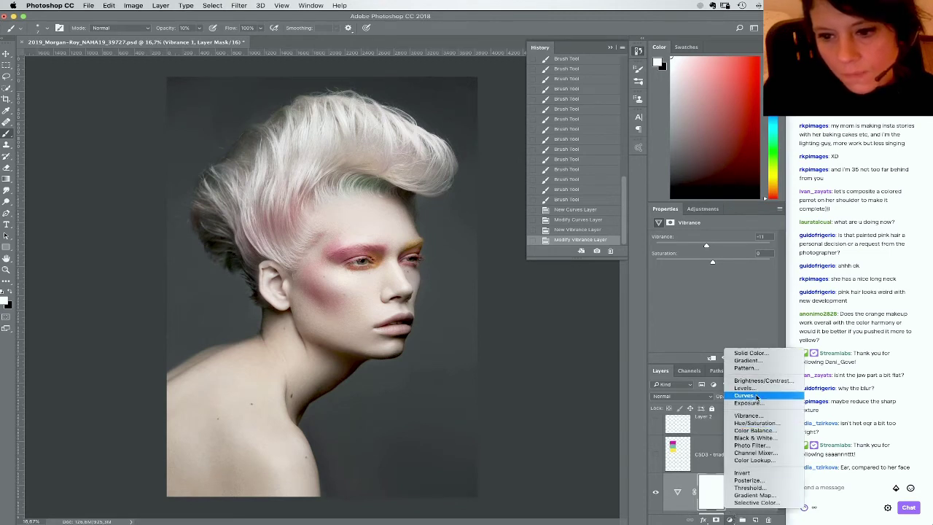
left_click(745, 395)
left_click(714, 250)
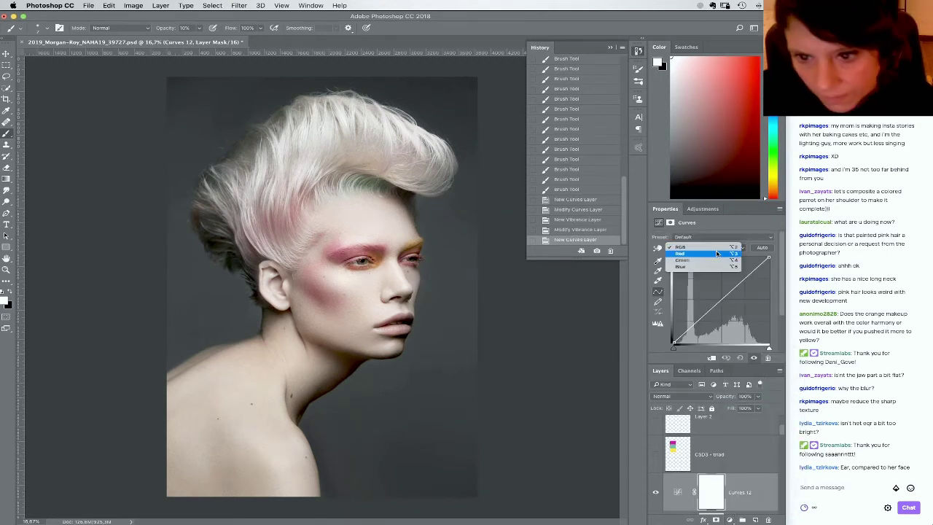
left_click(717, 262)
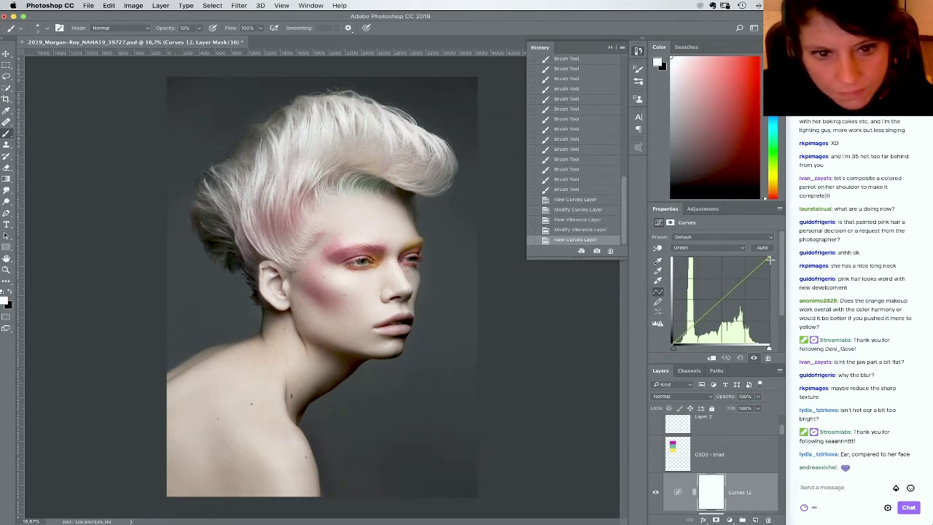
left_click_drag(770, 259, 768, 260)
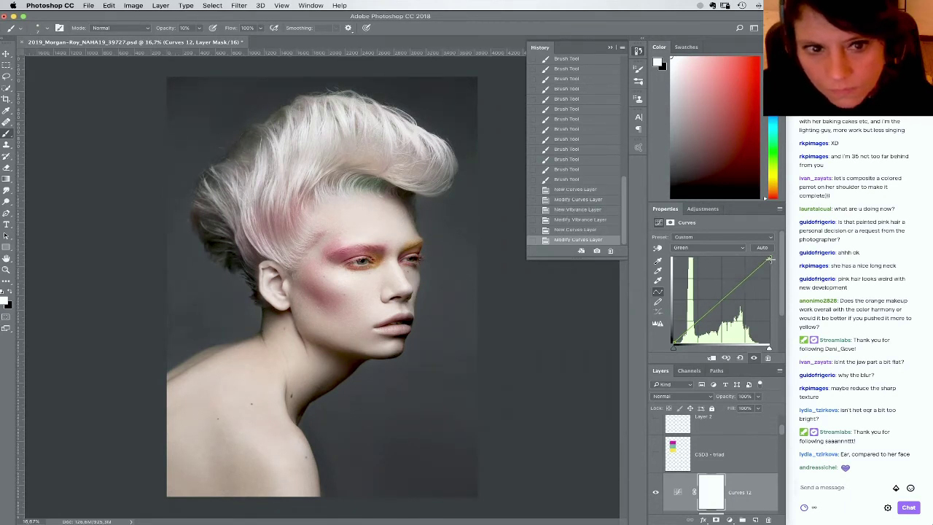
Move the highlight end point of the Blue channel slightly inward on Curves 12 and check the effect by toggling the layer
left_click(737, 248)
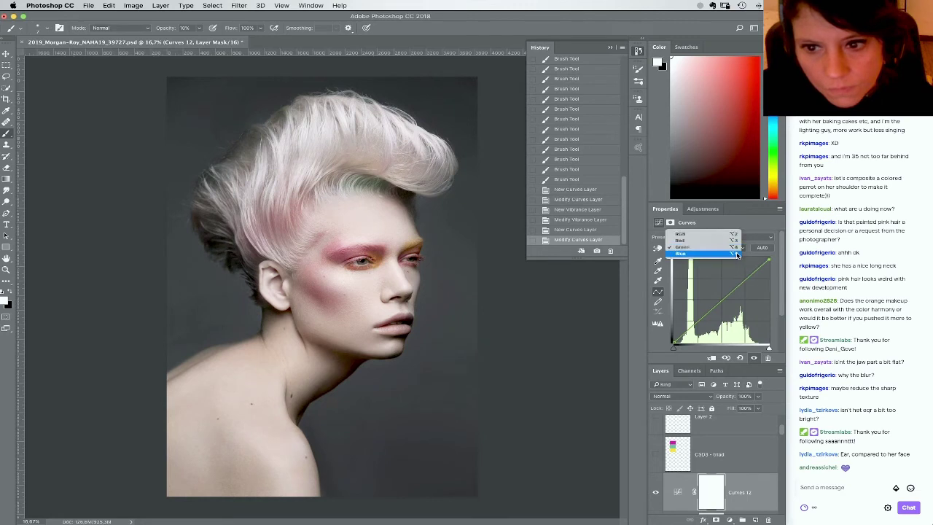
left_click(737, 253)
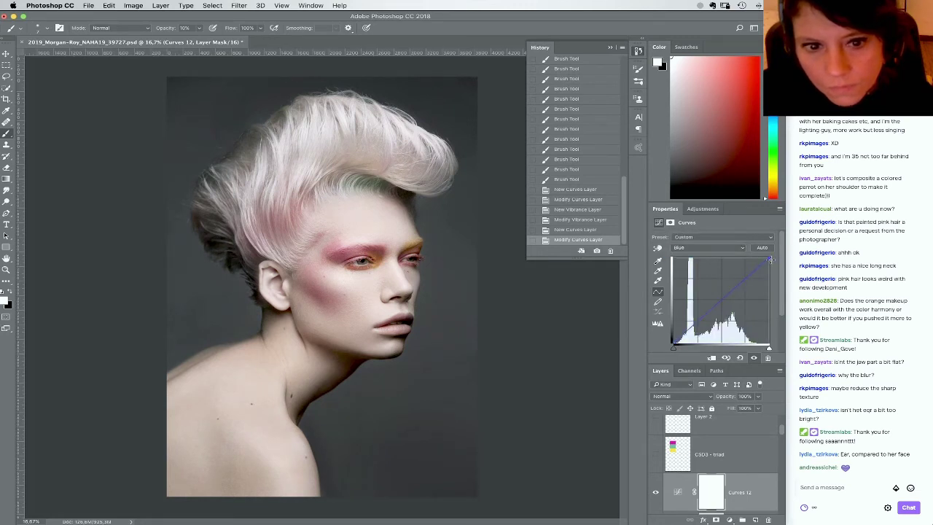
left_click_drag(770, 260, 767, 258)
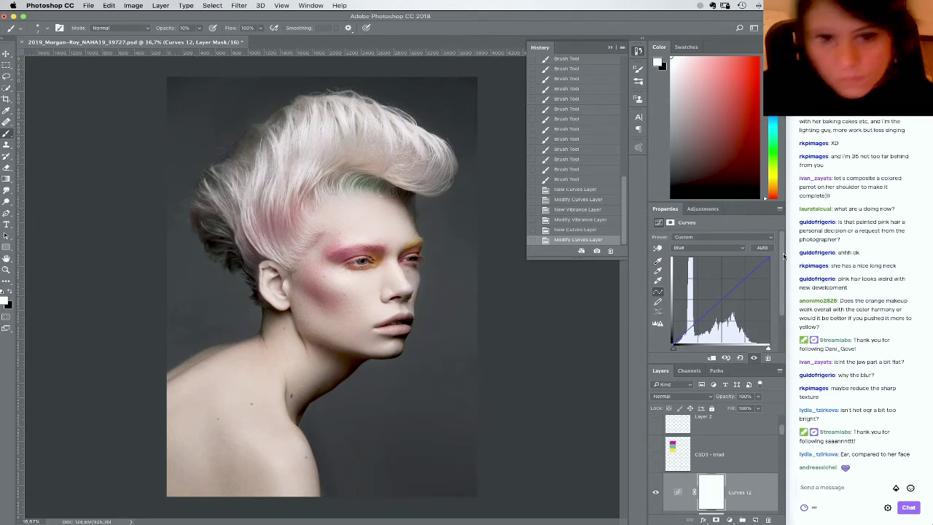
left_click(655, 494)
left_click(655, 494)
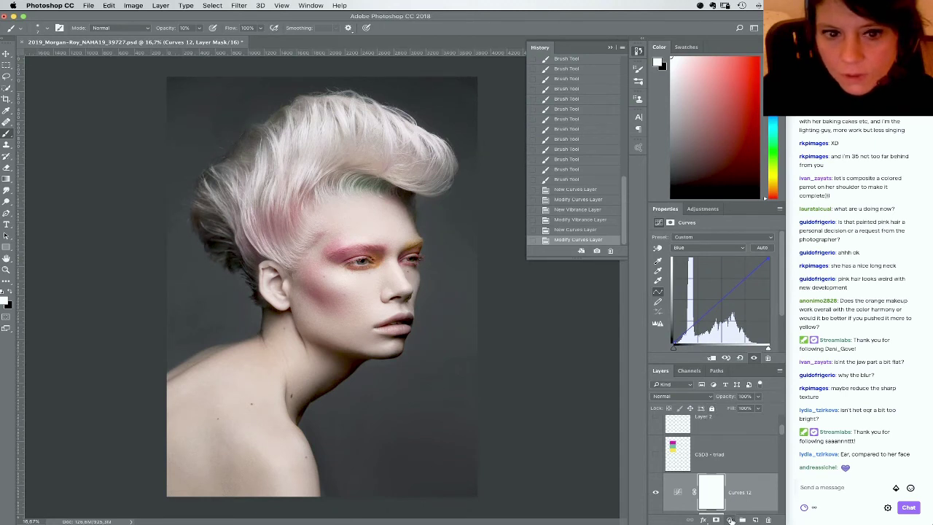
Restrict Curves 12 to the highlights by loading the Alpha 5 channel as a selection and inverting its mask inside it, deselecting, and inverting the whole mask
left_click(688, 370)
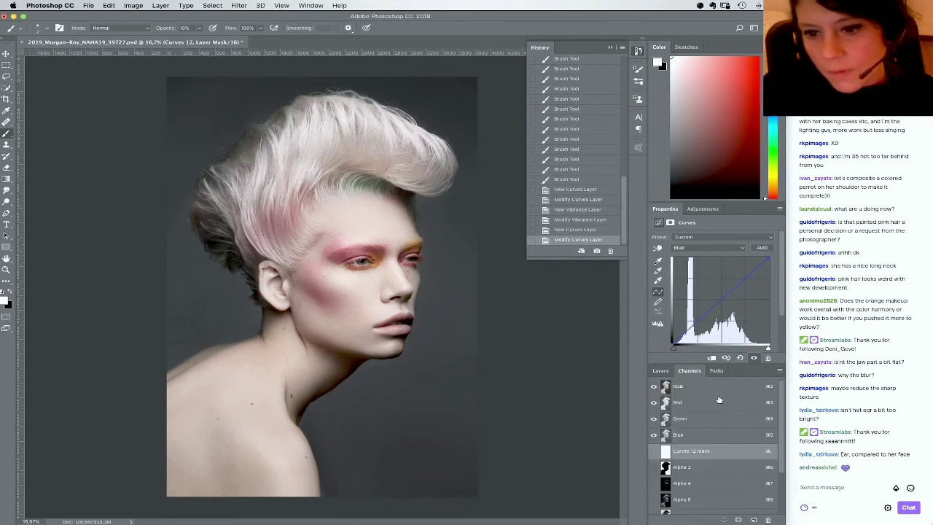
left_click(679, 500)
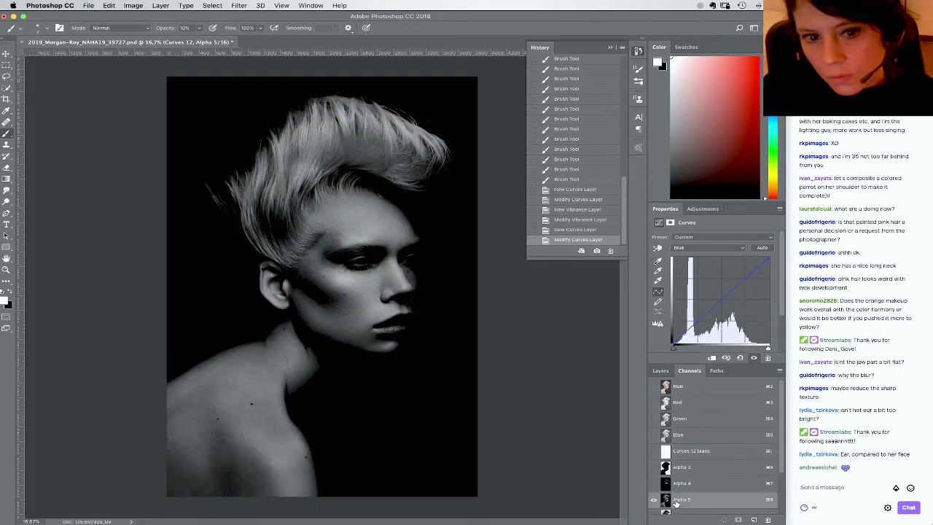
left_click(666, 500, "super")
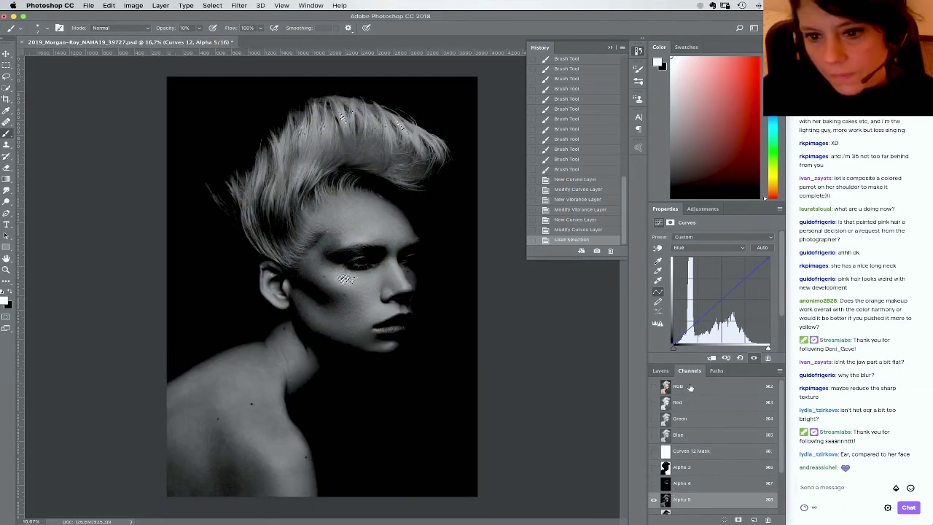
key("super+2")
left_click(660, 371)
left_click(713, 491)
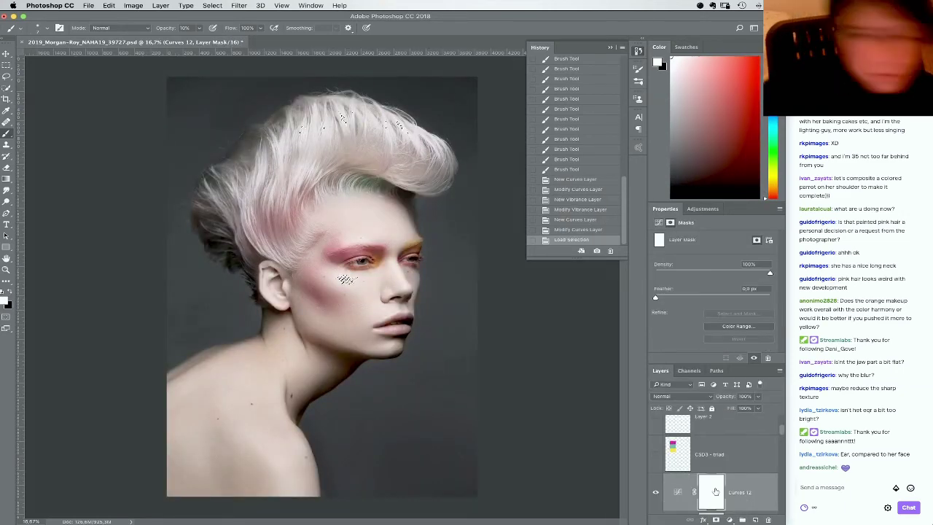
key("super+i")
key("super+d")
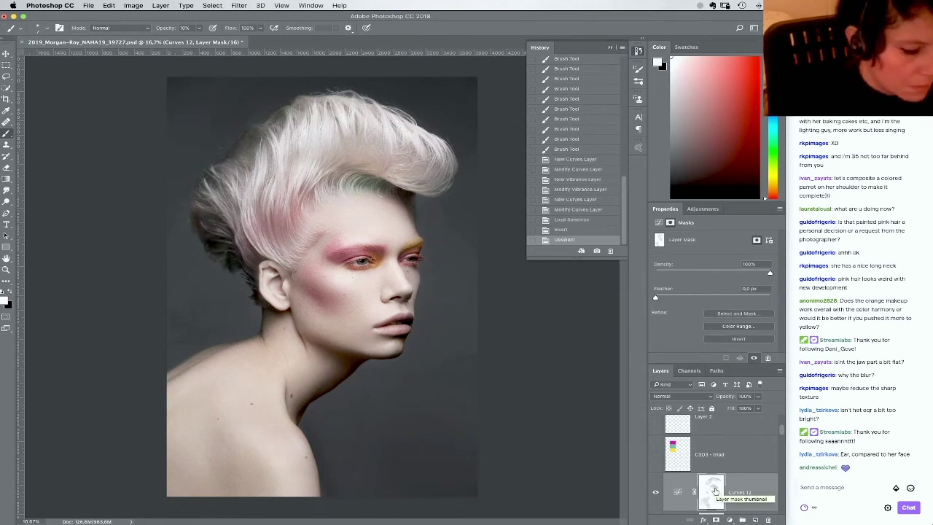
key("super+i")
Add a Hue/Saturation adjustment clipped to Curves 12 and set its Saturation to -34
left_click(729, 519)
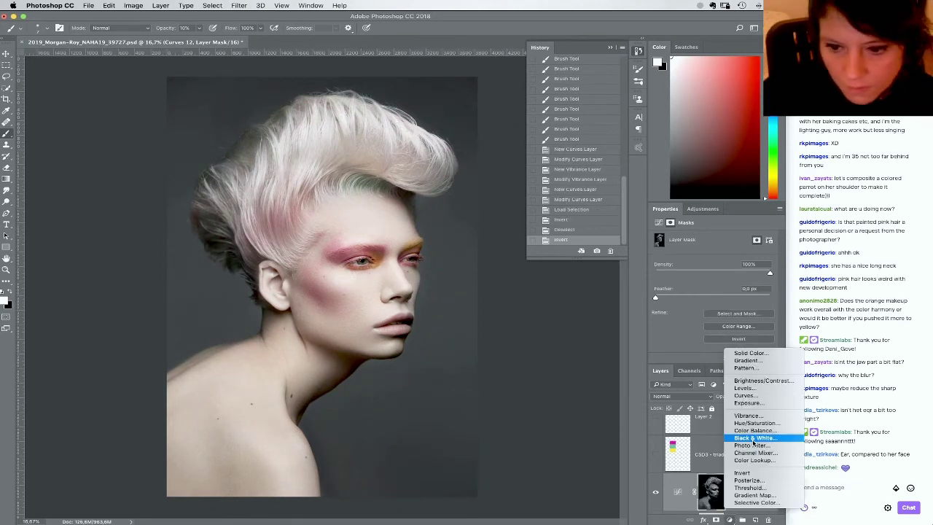
left_click(752, 424)
left_click(712, 357)
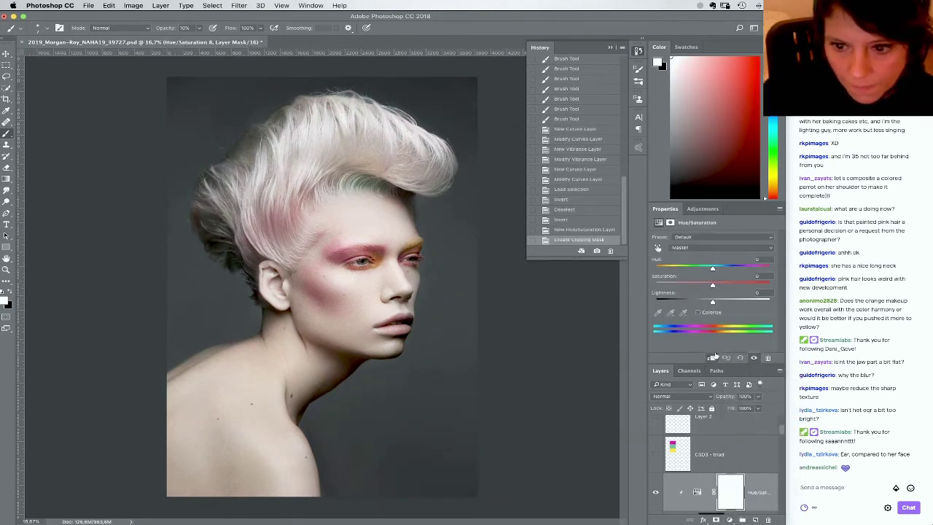
left_click(693, 284)
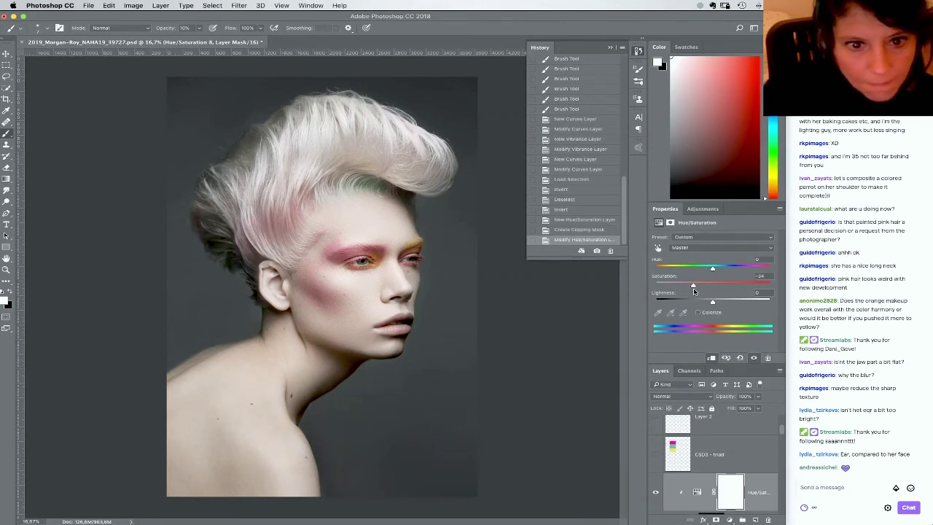
scroll(738, 453, "down", 2)
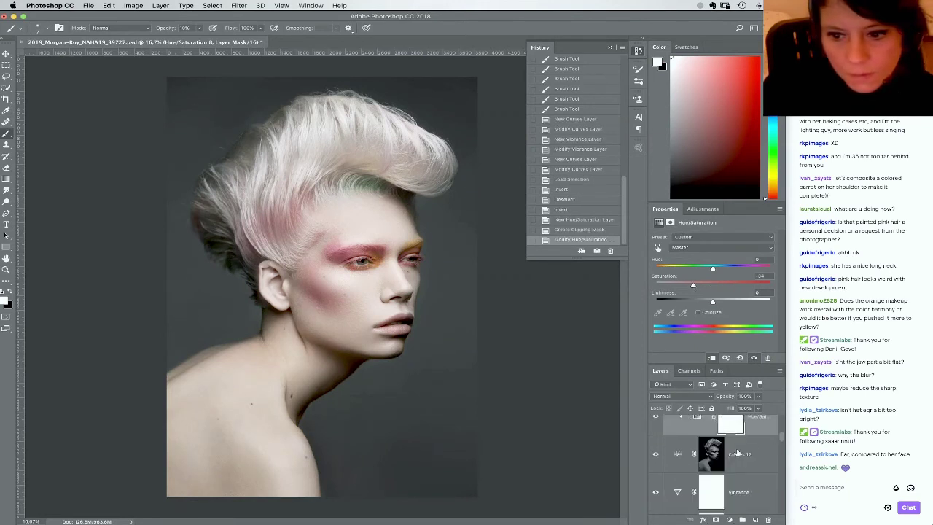
Toggle Curves 12 to compare its effect, and delete it together with its clipped Hue/Saturation adjustment
left_click(654, 455)
left_click(654, 455)
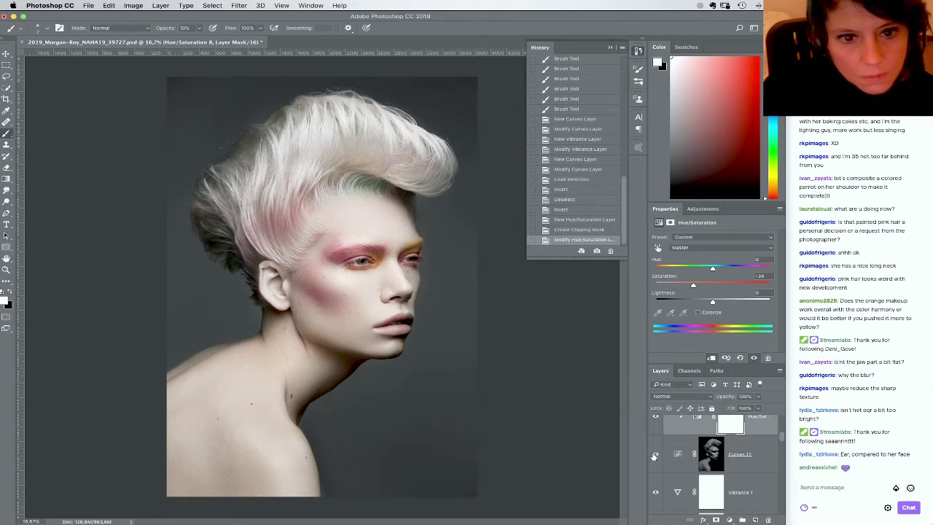
left_click(654, 456)
left_click(654, 455)
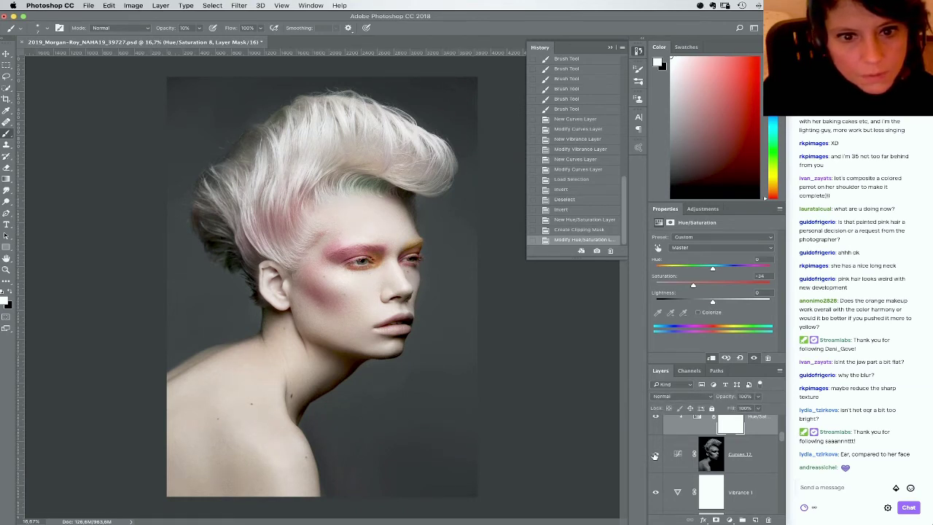
scroll(758, 459, "up", 1)
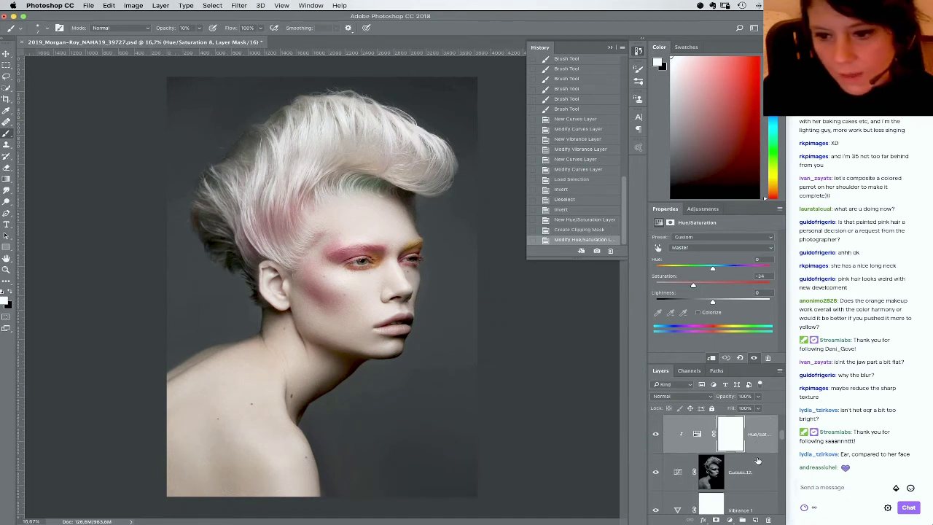
left_click_drag(758, 460, 767, 520)
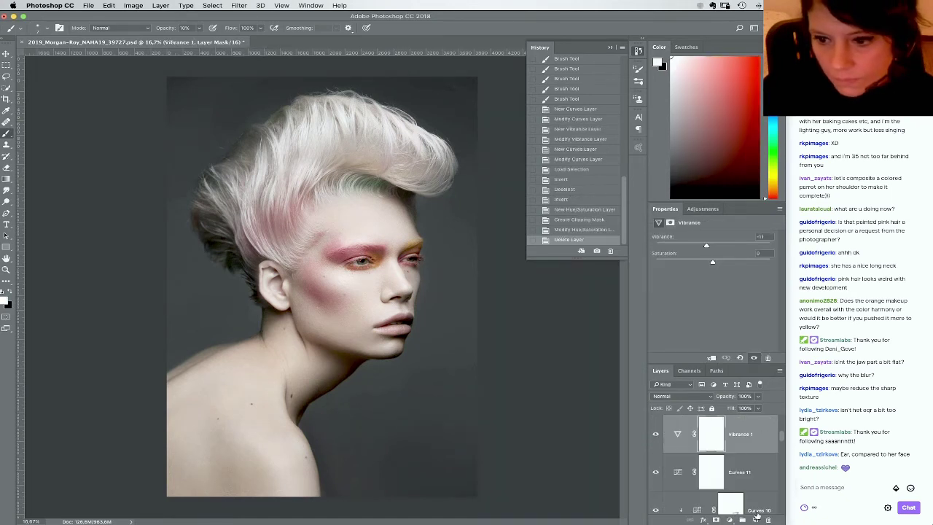
Add a new Curves adjustment layer above Vibrance 1, move its Blue channel's highlight end point slightly inward, and return to the RGB channel
left_click(728, 518)
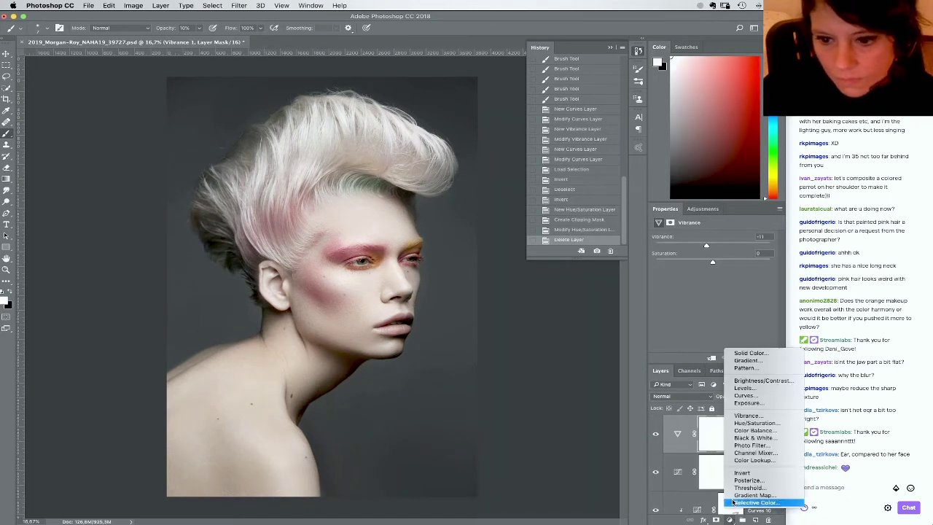
left_click(745, 395)
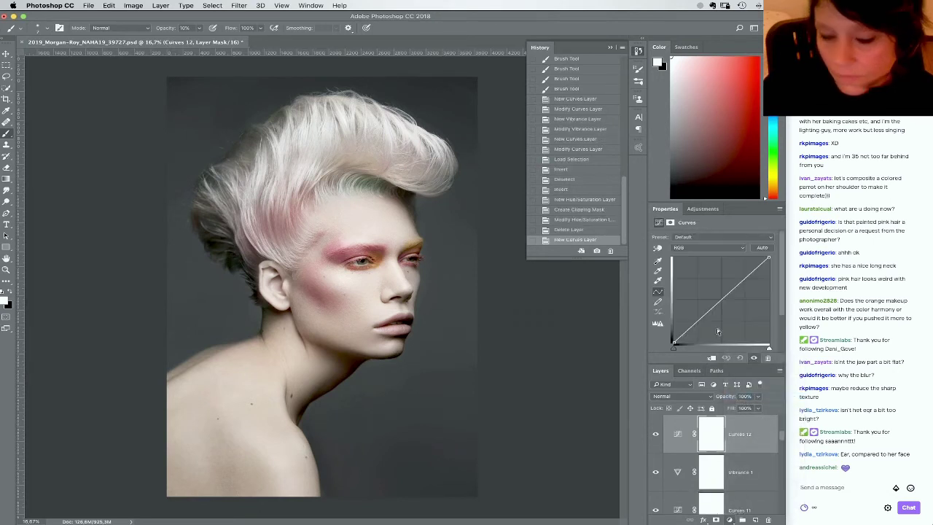
left_click(717, 247)
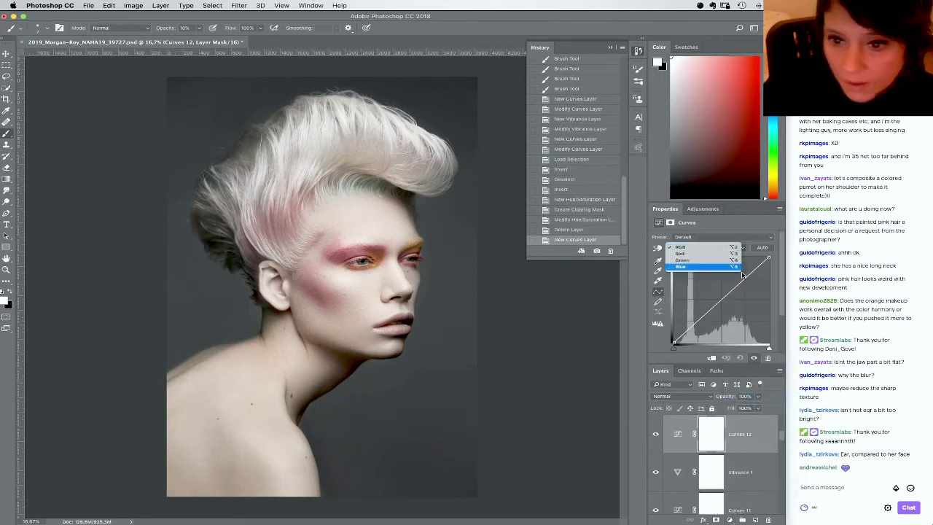
left_click(720, 266)
left_click_drag(769, 258, 767, 257)
left_click(741, 247)
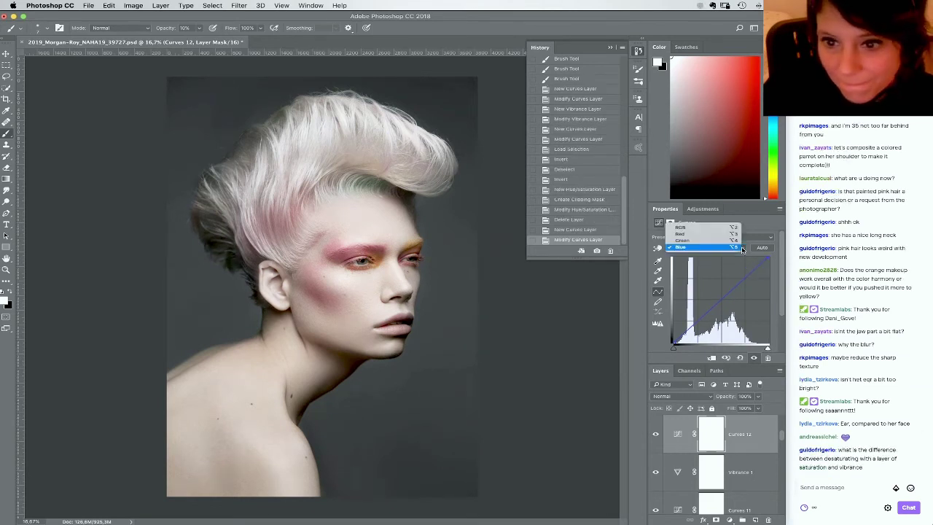
left_click(733, 227)
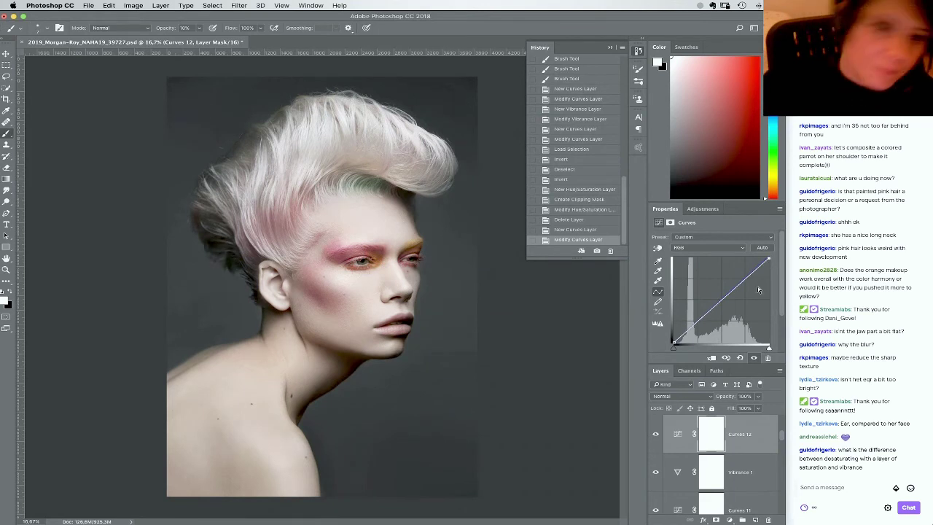
Group Curves 12 and Vibrance 1, and toggle the group's visibility to compare the grading
left_click(746, 470, "shift")
left_click_drag(742, 463, 741, 519)
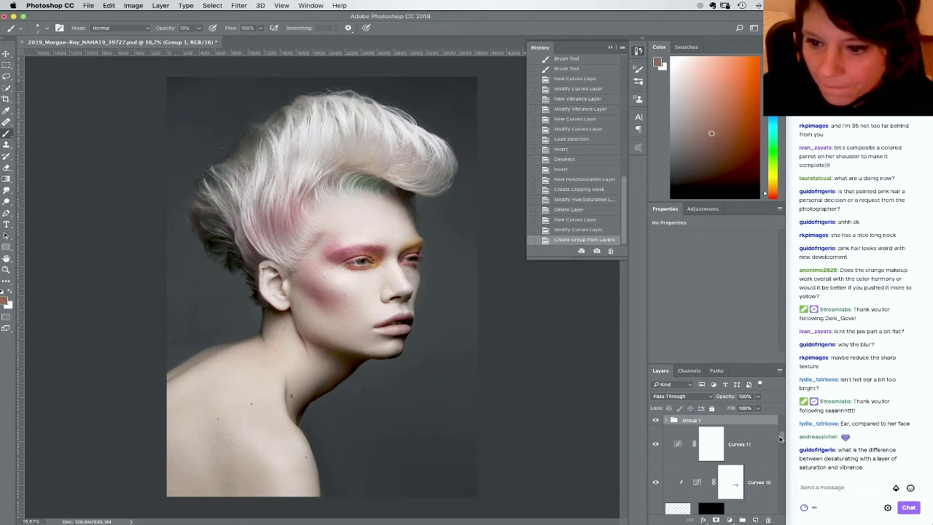
left_click_drag(781, 437, 781, 436)
left_click(656, 440)
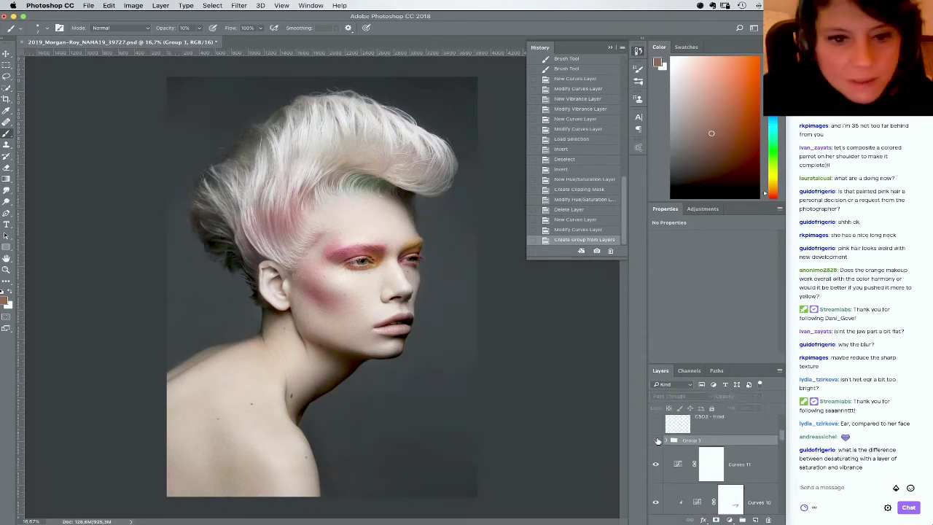
left_click(656, 441)
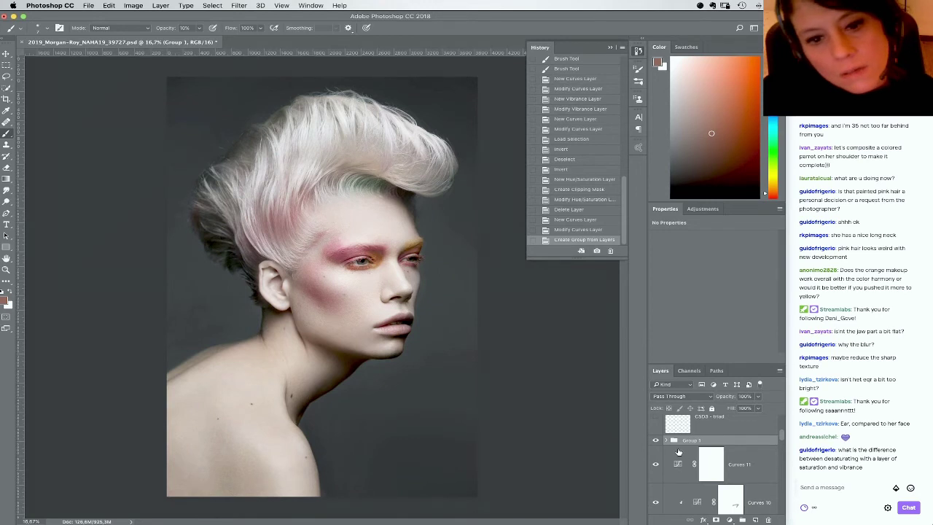
Add a Curves adjustment layer above Group 1, lower its highlight end and midtones to darken the image, and invert its mask to black
left_click_drag(784, 437, 783, 428)
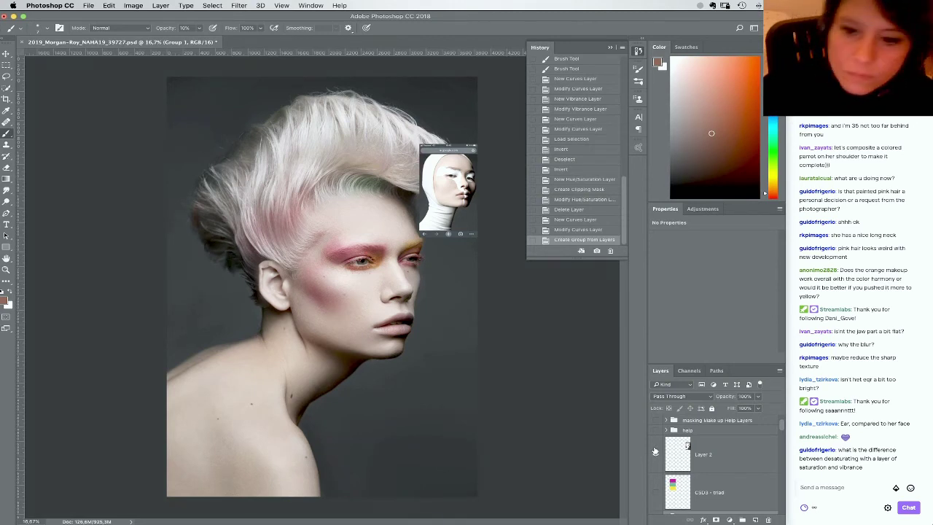
left_click(729, 520)
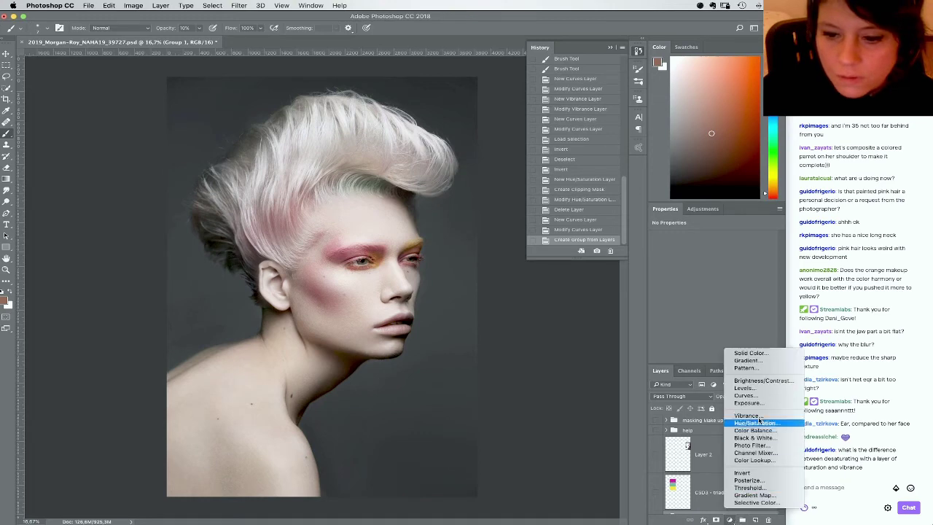
left_click(746, 395)
left_click_drag(769, 258, 771, 281)
left_click_drag(711, 321, 712, 330)
left_click(6, 179)
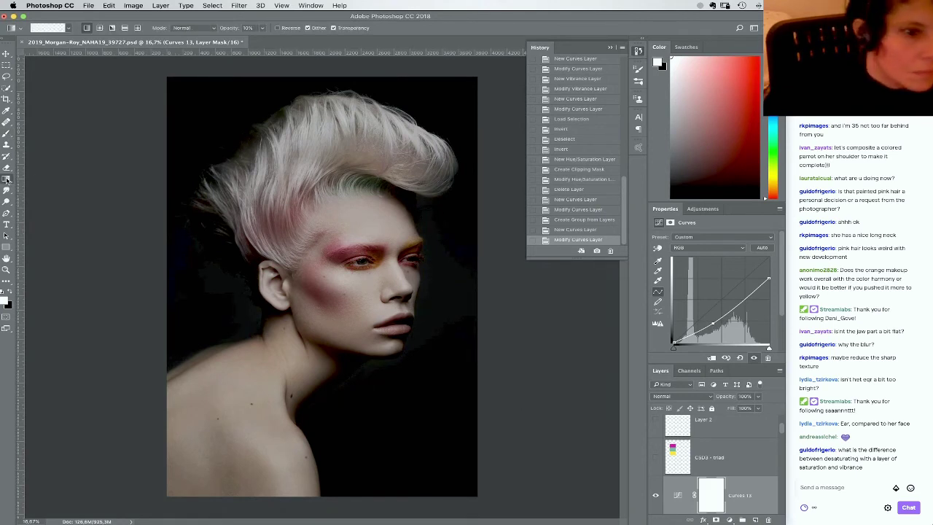
key("ctrl+i")
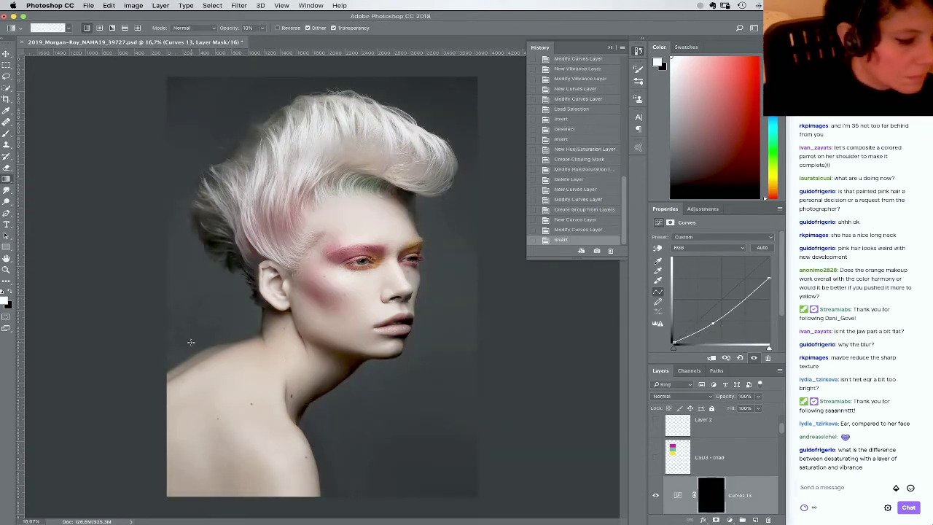
Reveal the darkening along the portrait's left side with a linear white gradient and a 20% diamond gradient on the Curves 13 mask
mouse_move(180, 348)
left_mouse_down()
mouse_move(363, 377)
mouse_move(357, 423)
left_mouse_up()
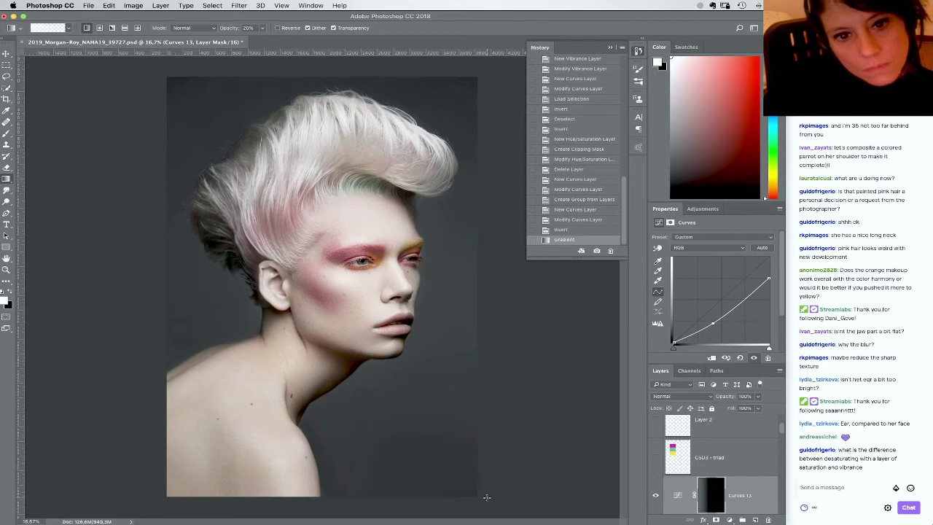
left_click(137, 28)
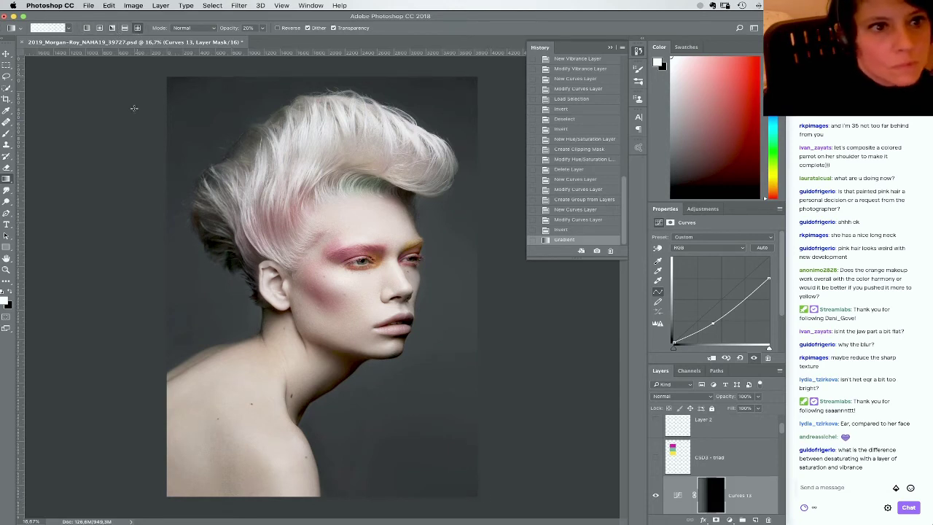
left_click_drag(57, 351, 216, 347)
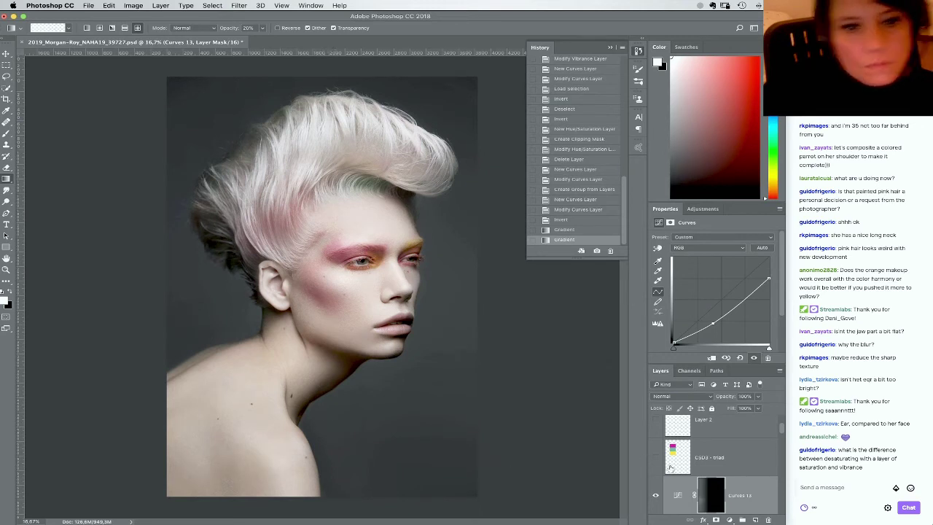
Apply Add Noise to the Curves 13 mask with an amount of 3% and Gaussian distribution
left_click(238, 5)
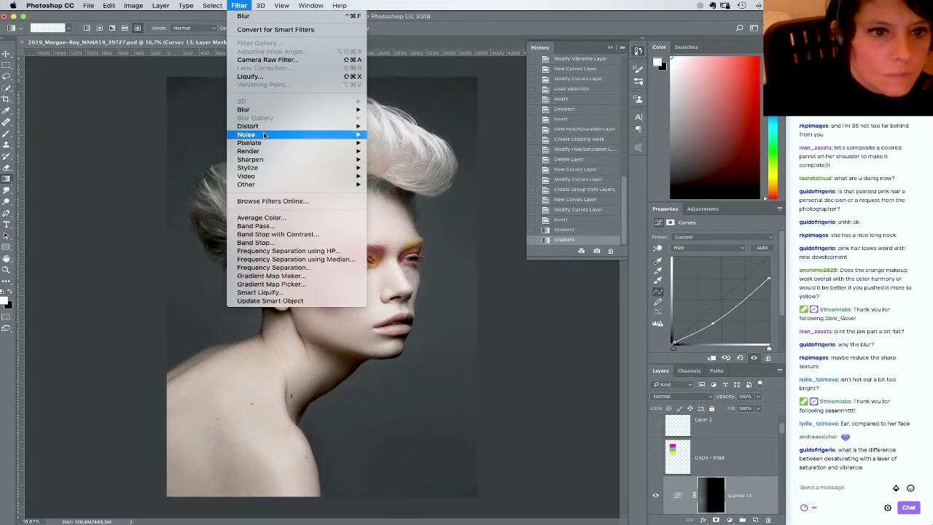
mouse_move(354, 135)
left_click(390, 135)
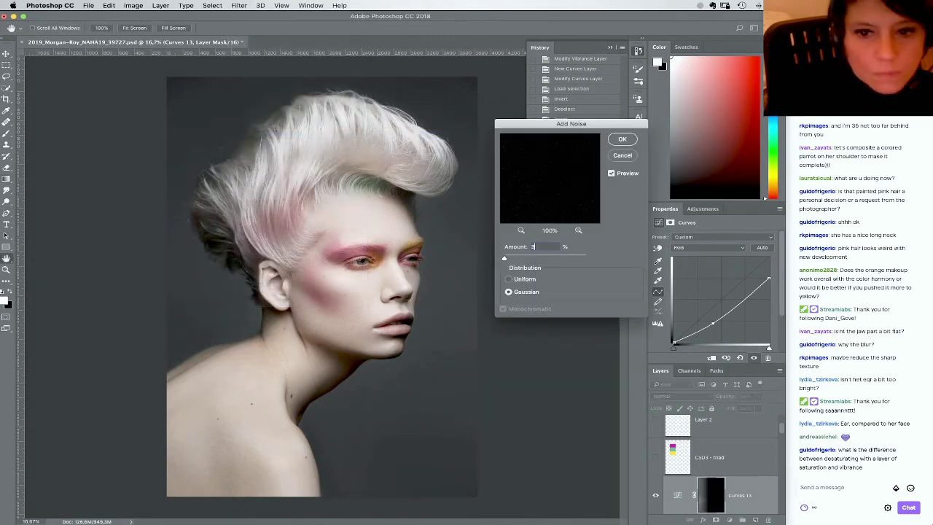
key("Return")
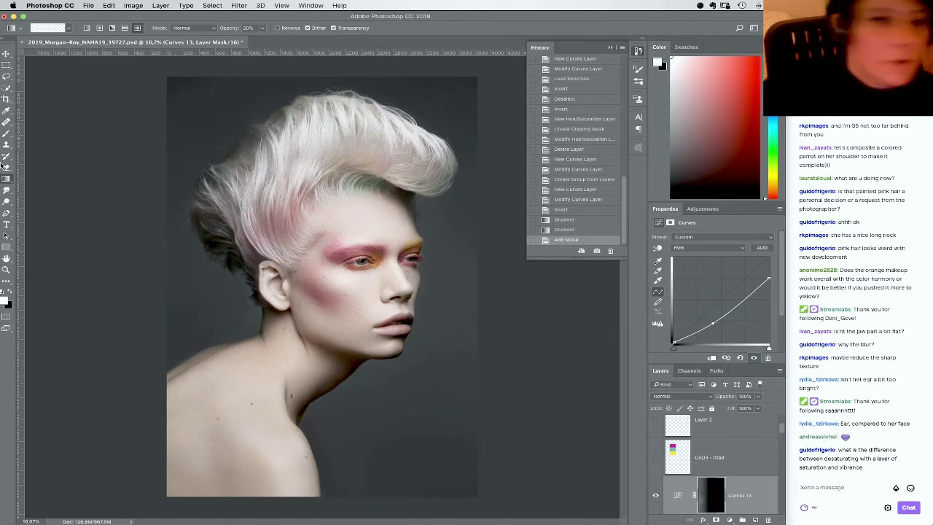
Try reds of different saturation as the foreground colour and accept the muted tone #756060
left_click(5, 300)
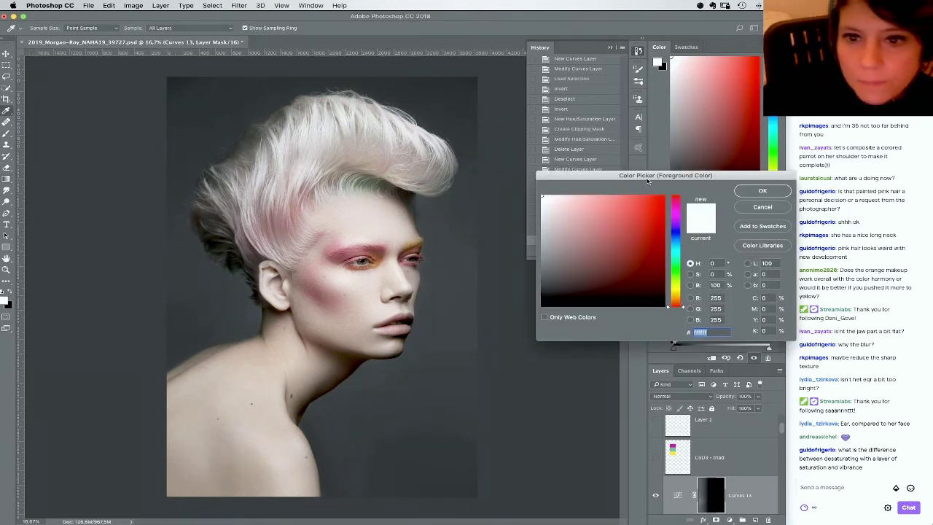
left_click_drag(647, 181, 628, 166)
mouse_move(574, 245)
left_mouse_down()
mouse_move(561, 238)
mouse_move(614, 235)
mouse_move(538, 244)
mouse_move(582, 242)
left_mouse_up()
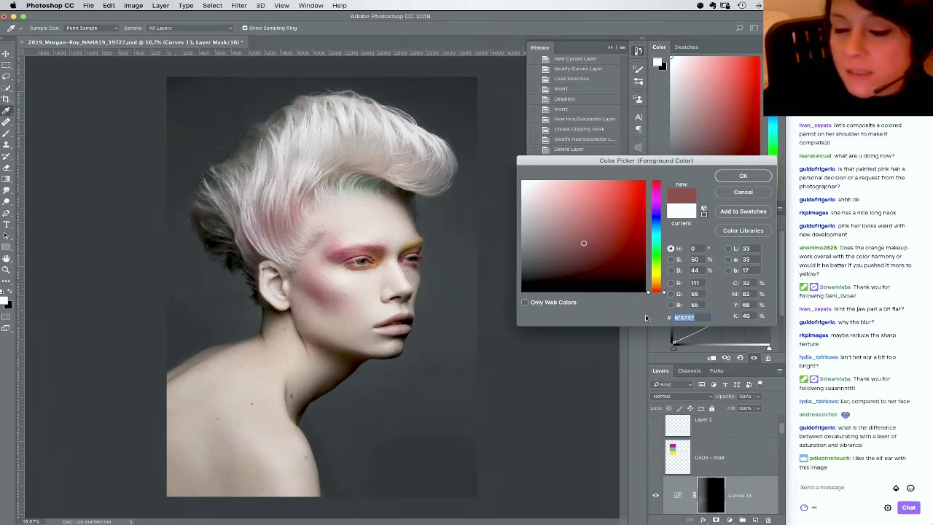
left_click(584, 236)
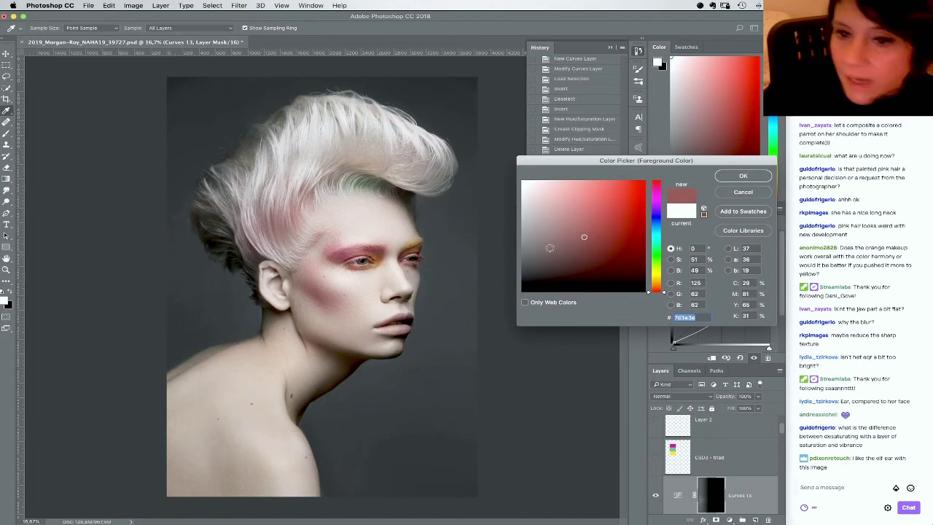
left_click(585, 236)
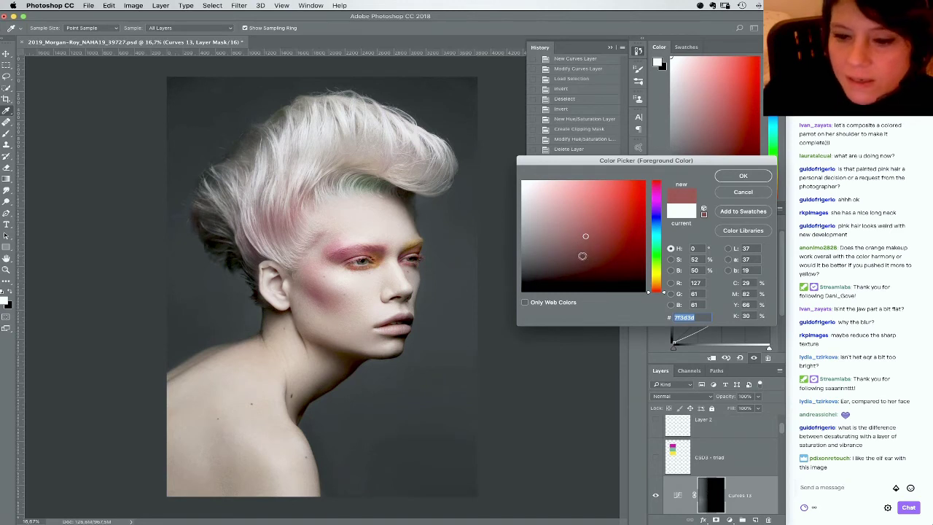
left_click(582, 238)
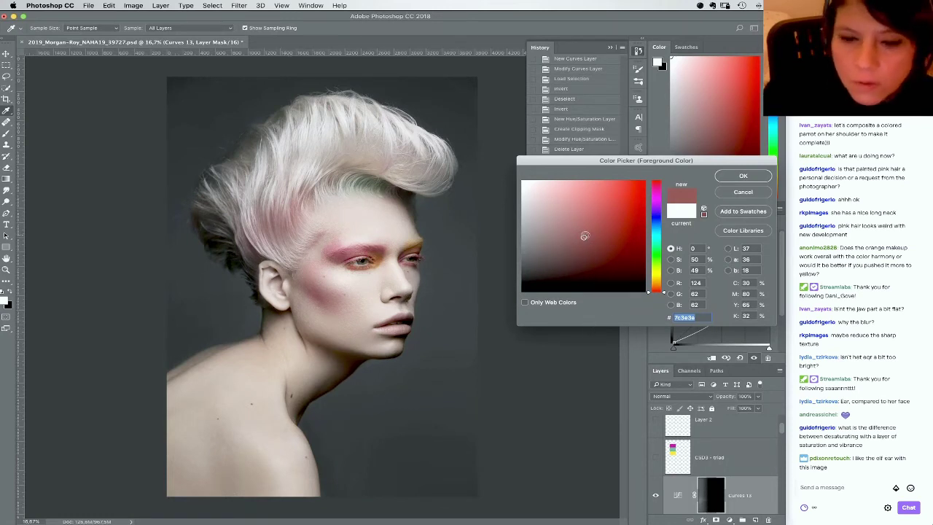
left_click_drag(591, 236, 633, 236)
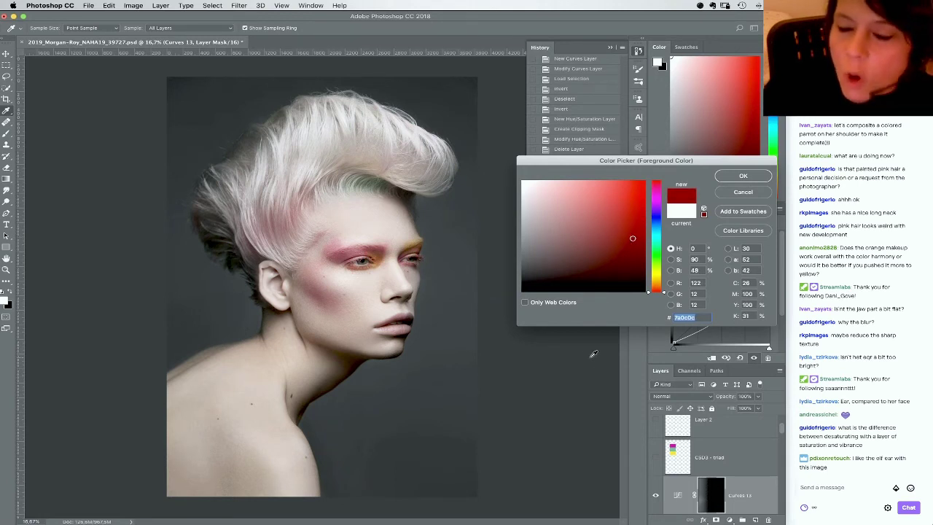
left_click_drag(631, 237, 543, 240)
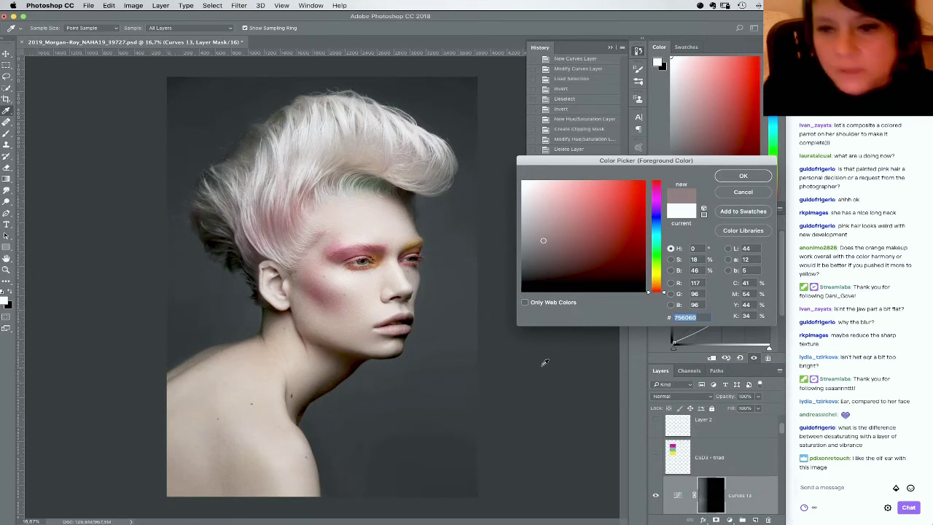
key("Return")
Create an empty layer above Curves 13, sample the pink of the eyeshadow with the Brush, and dab it beside the eye
left_click(754, 519)
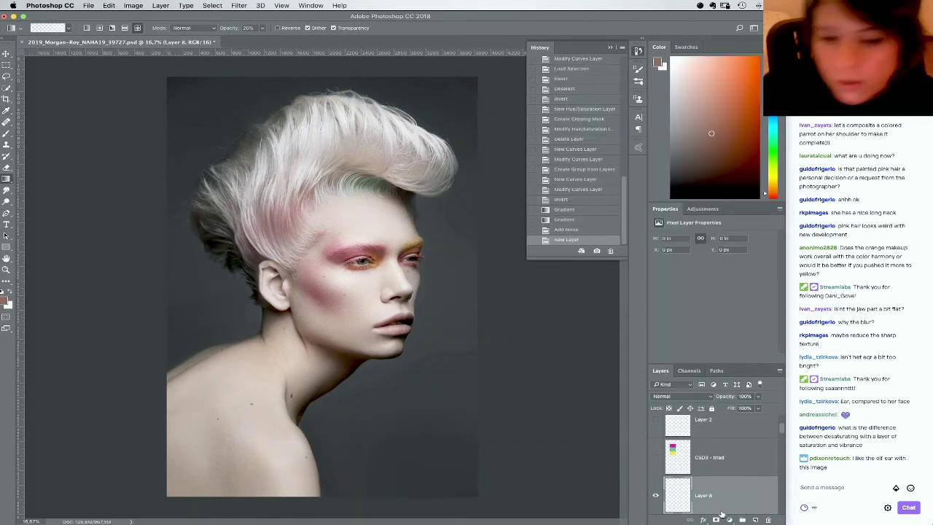
left_click(8, 138)
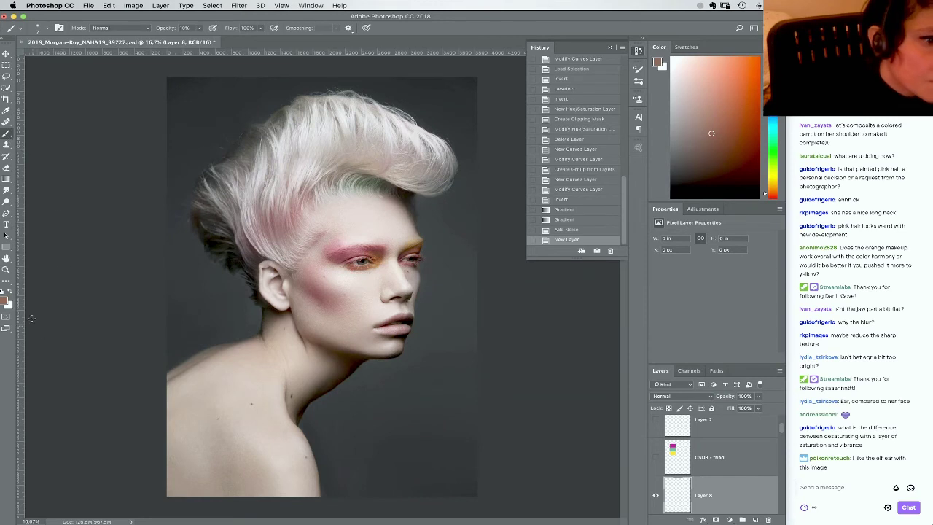
right_click(247, 291)
left_click(346, 253, "alt")
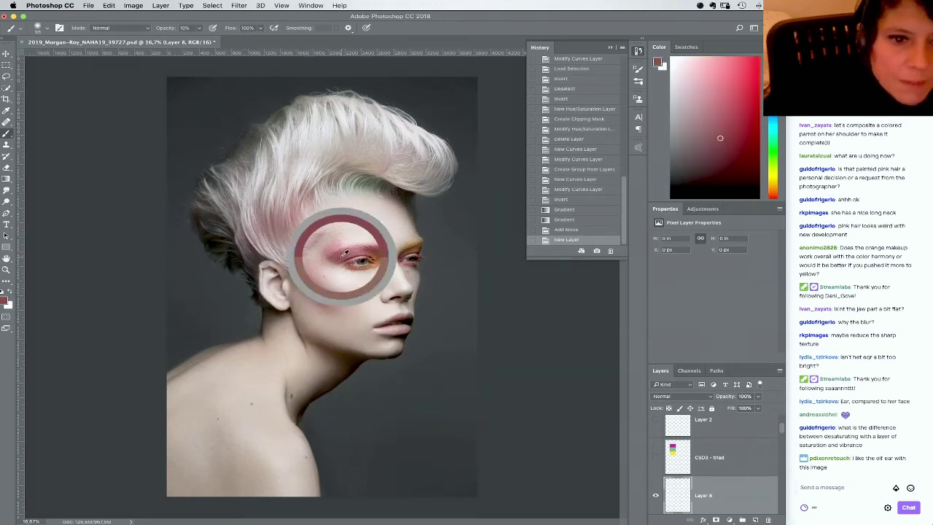
left_click(342, 258)
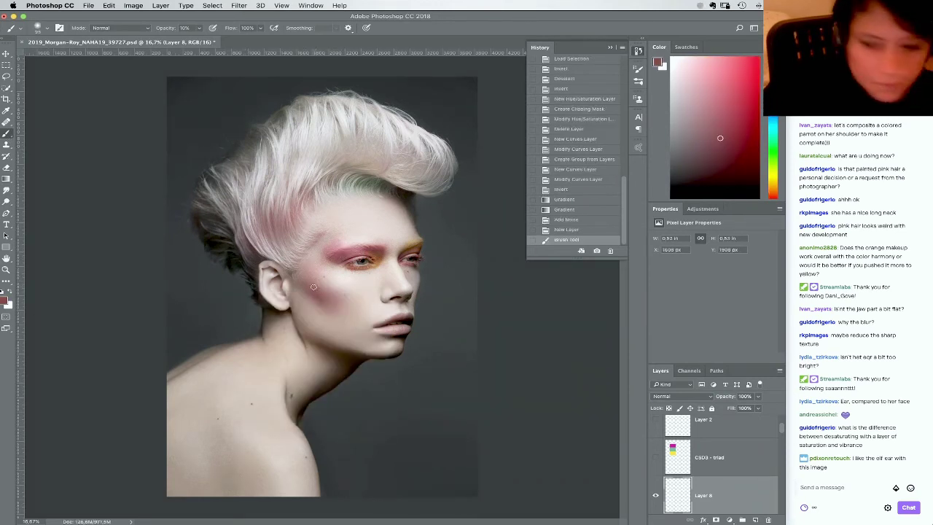
Dab the sampled pink onto the pink part of the hair at 100% opacity, using a larger brush for the second dab
left_click(285, 196)
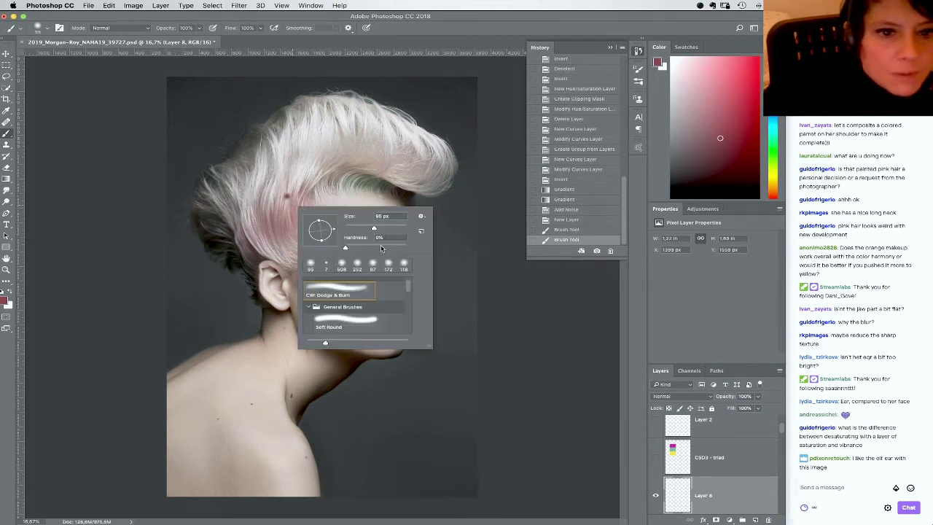
right_click(295, 205)
left_click(288, 194)
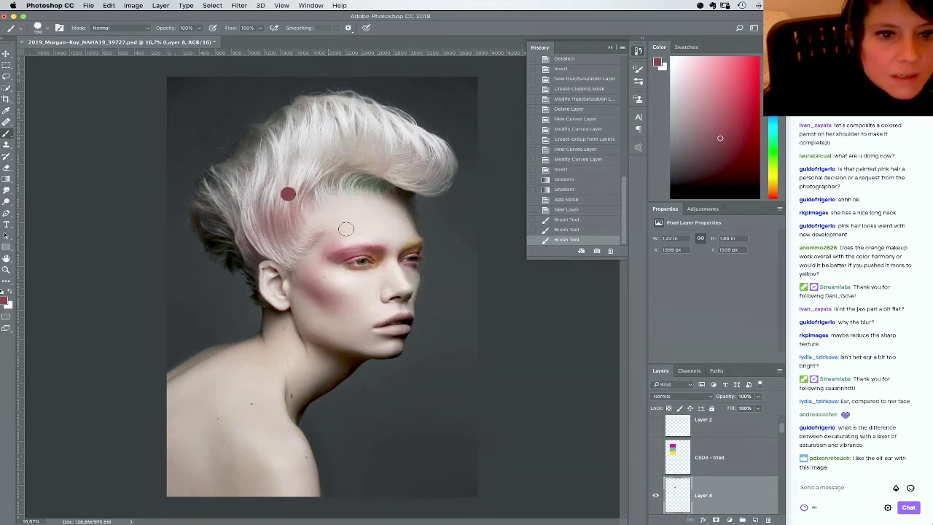
Sample the orange and brown tones of the eye makeup and the green of the hair, dabbing each in a row along the hair
left_click(377, 261, "alt")
left_click(321, 184)
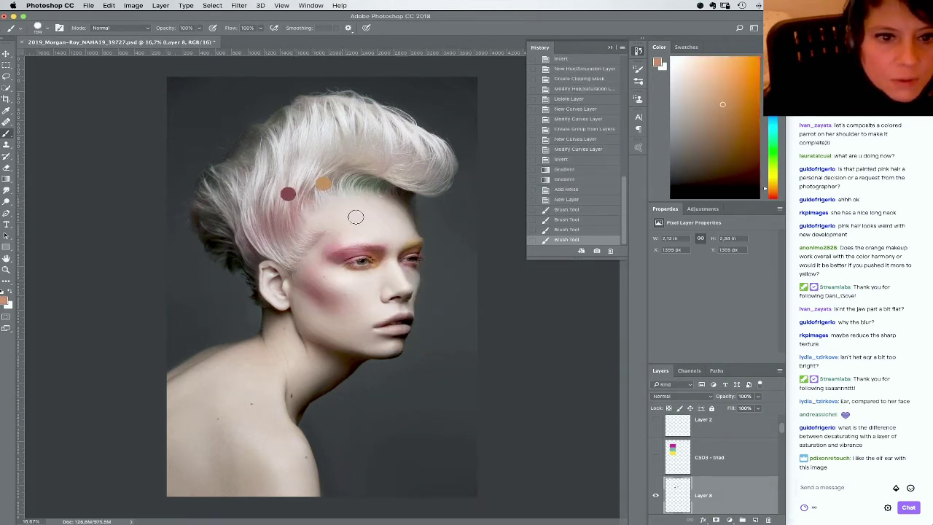
left_click(416, 251, "alt")
left_click(349, 171)
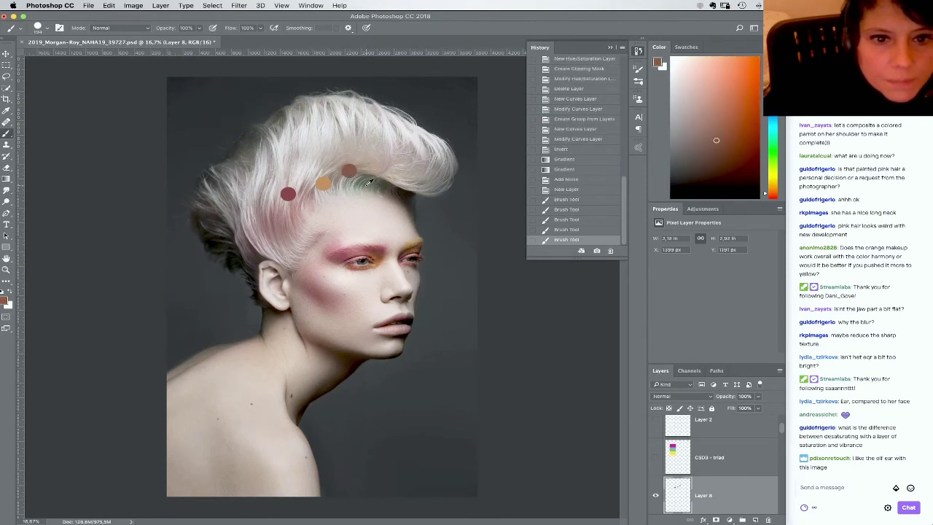
left_click(370, 183, "alt")
left_click(383, 161)
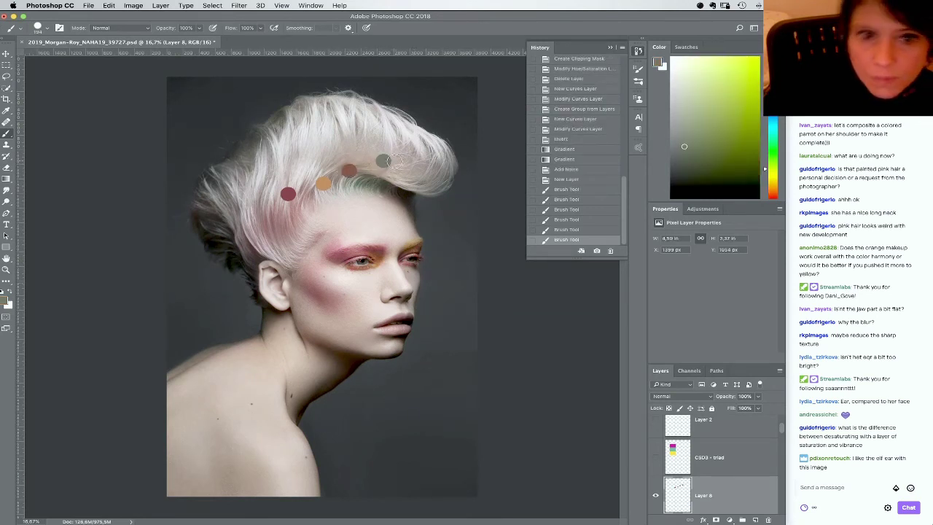
Apply Hue/Saturation to the row of colour dabs on the hair with a saturation of +67
left_click(139, 5)
mouse_move(151, 33)
left_click(284, 109)
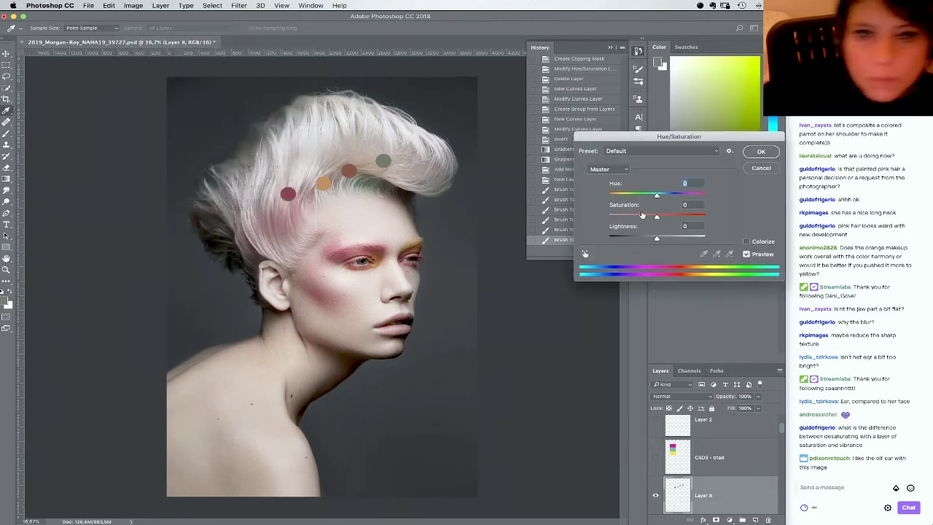
left_click(678, 217)
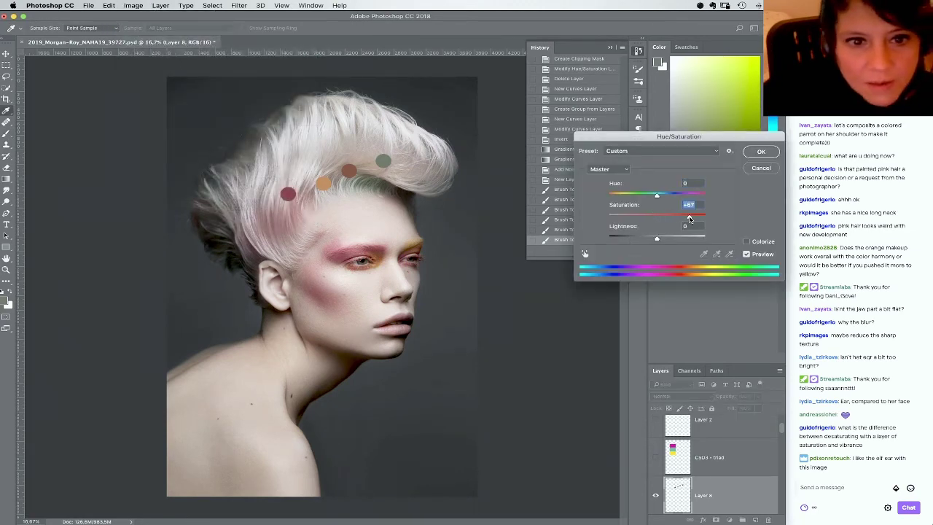
left_click(760, 151)
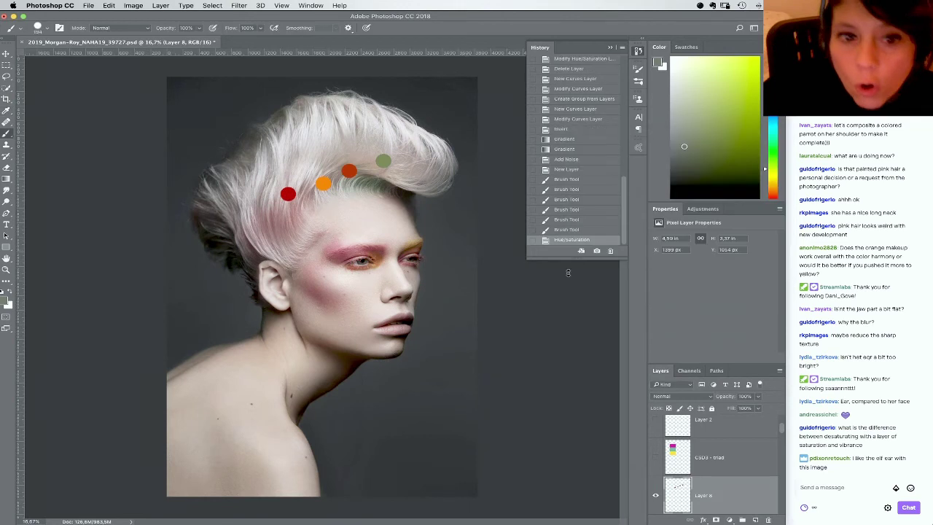
Sample the skin at the chin, the dark background and the shoulder skin with the Brush, dabbing each colour on the shoulder
left_click(382, 347, "alt")
left_click(273, 405)
left_click(380, 391, "alt")
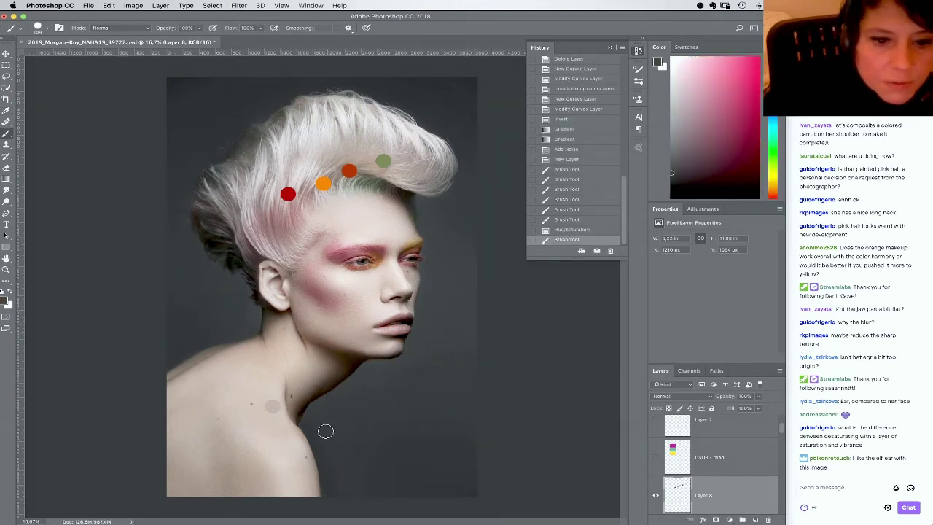
left_click(222, 407)
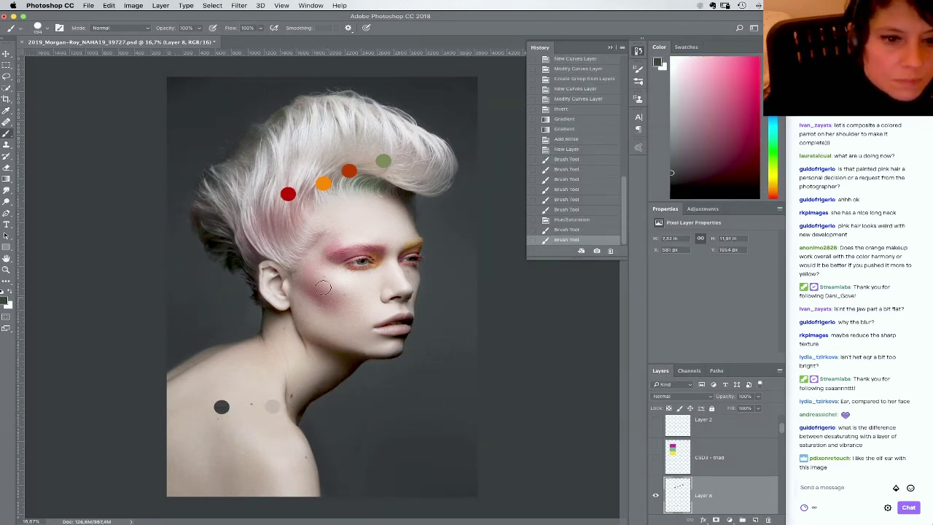
left_click(191, 384, "alt")
left_click(192, 413)
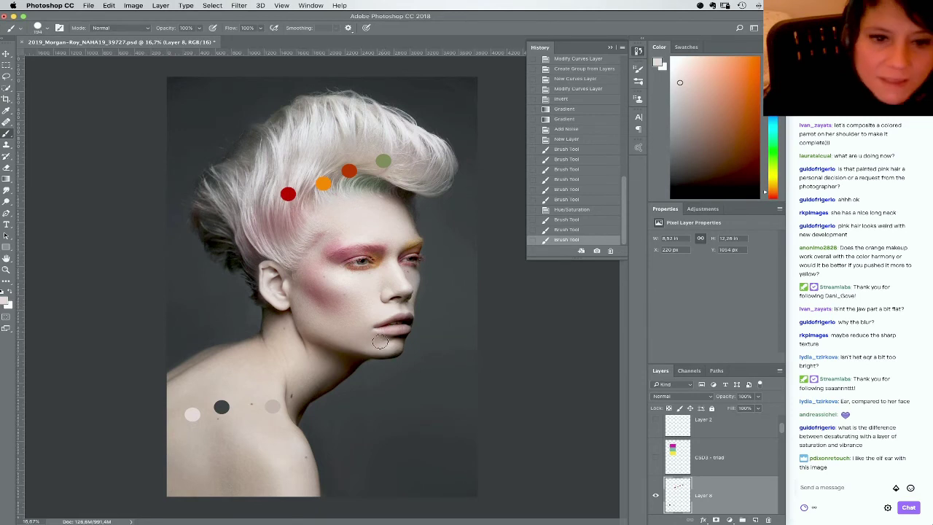
Sample the pinkish skin of the jaw and the pale green at the hairline, adding both as dabs on the shoulder
left_click(364, 347, "alt")
left_click(249, 406)
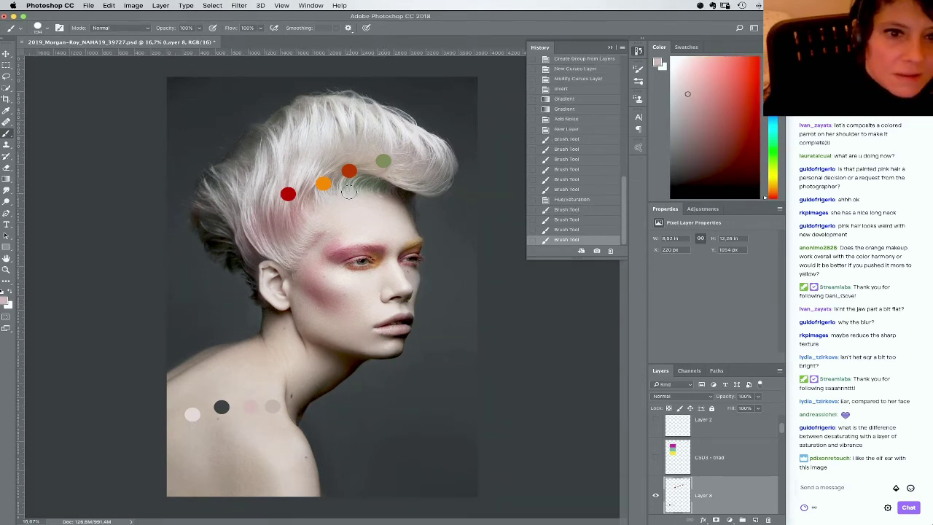
left_click(359, 188, "alt")
left_click(182, 398)
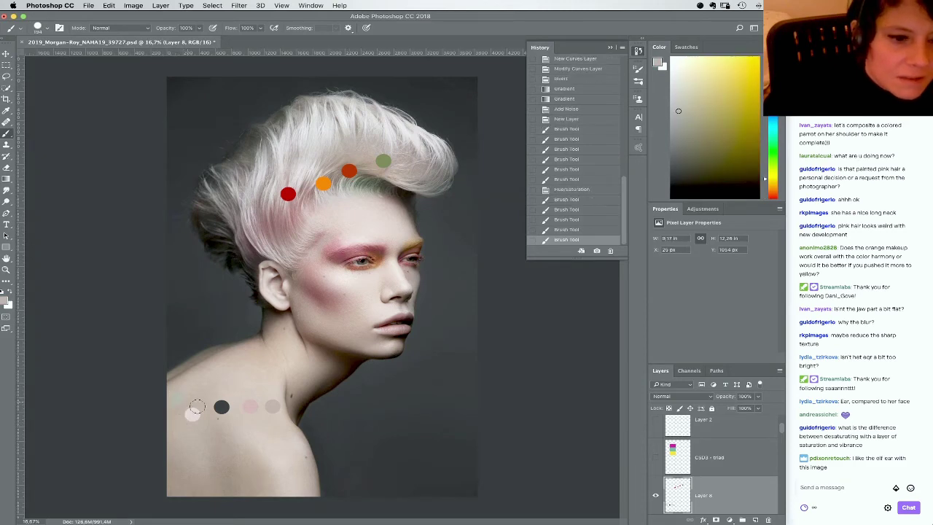
left_click(133, 6)
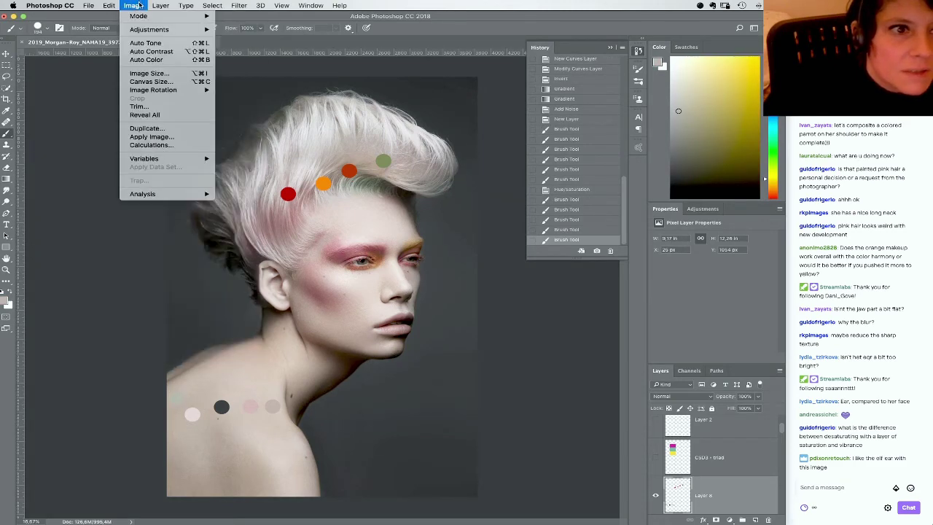
mouse_move(155, 31)
left_click(251, 77)
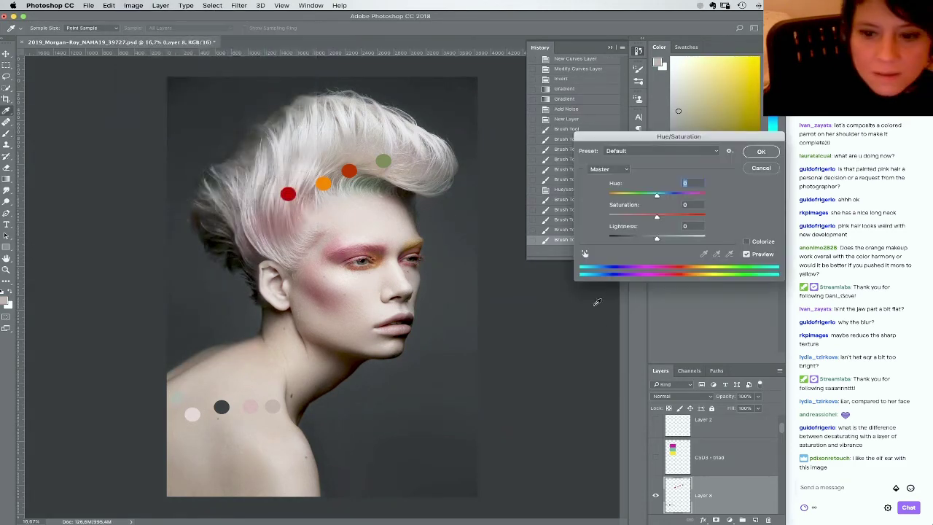
left_click(761, 168)
Select the dabs on the shoulder with the Rectangular Marquee and apply Hue/Saturation with saturation -32 and lightness -17
key("m")
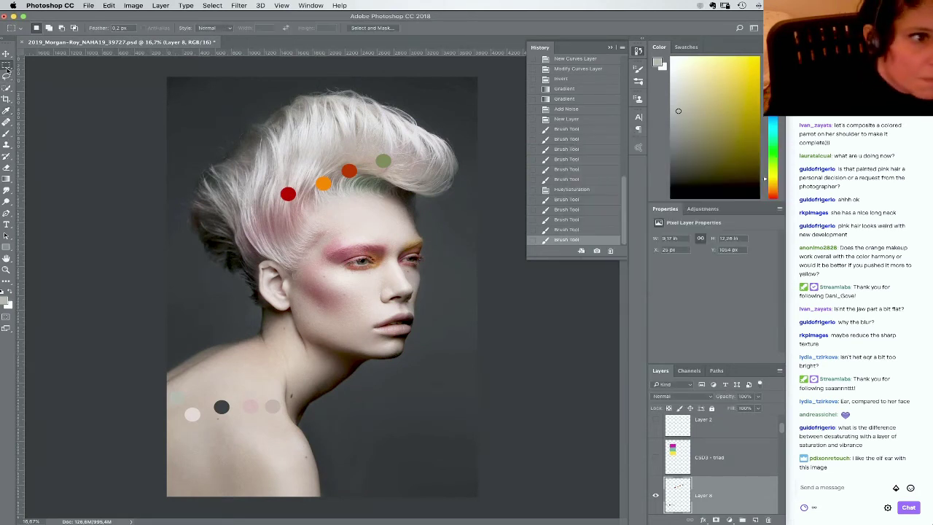
left_click_drag(143, 365, 354, 455)
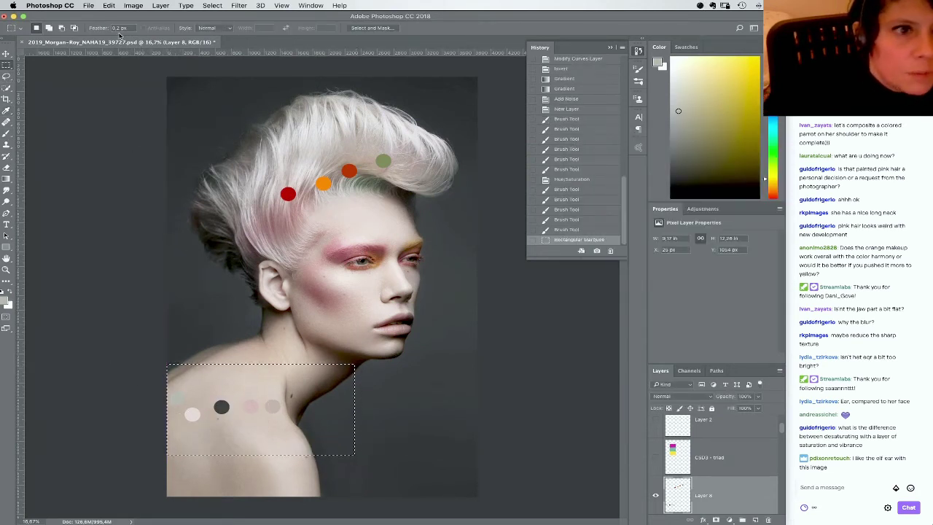
left_click(109, 5)
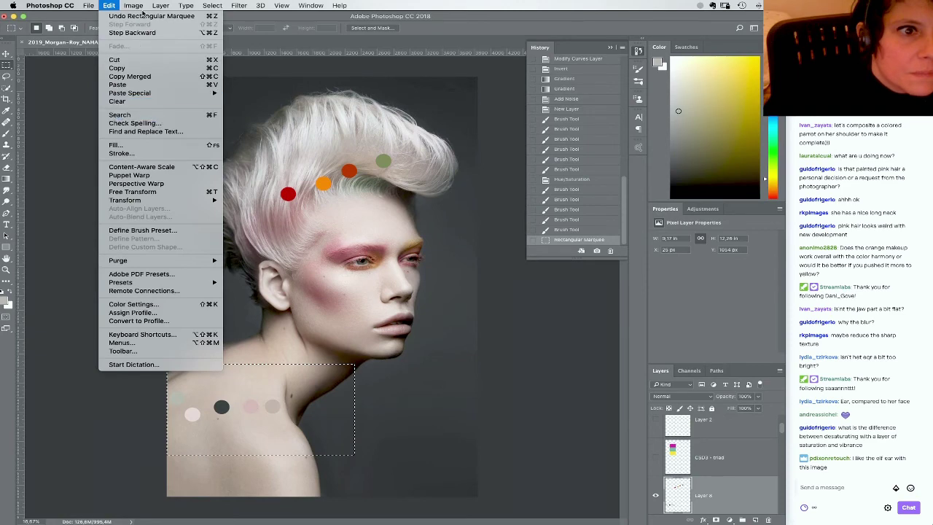
mouse_move(133, 5)
mouse_move(153, 29)
left_click(279, 77)
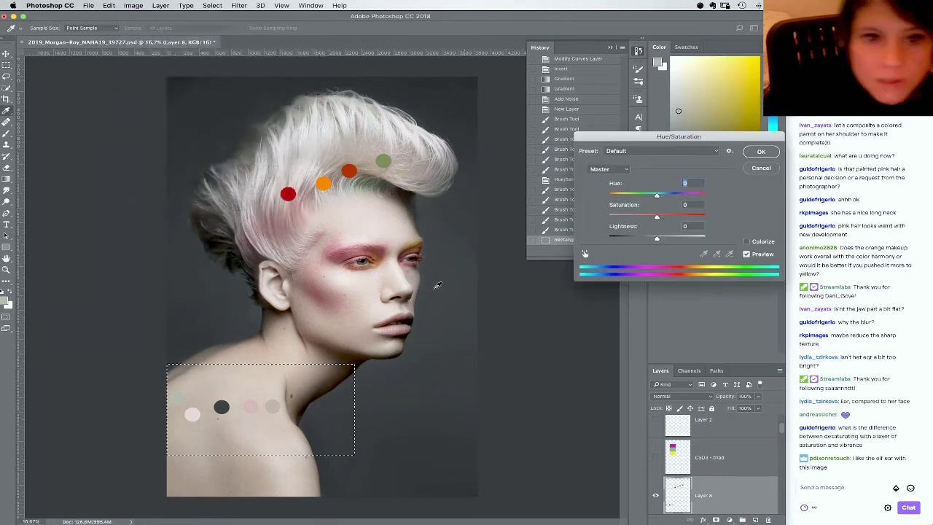
left_click(641, 217)
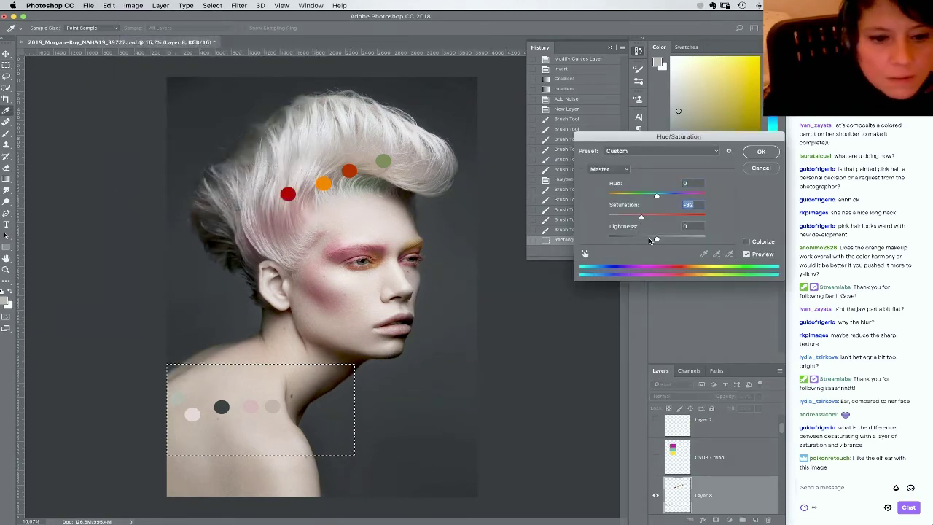
left_click(648, 238)
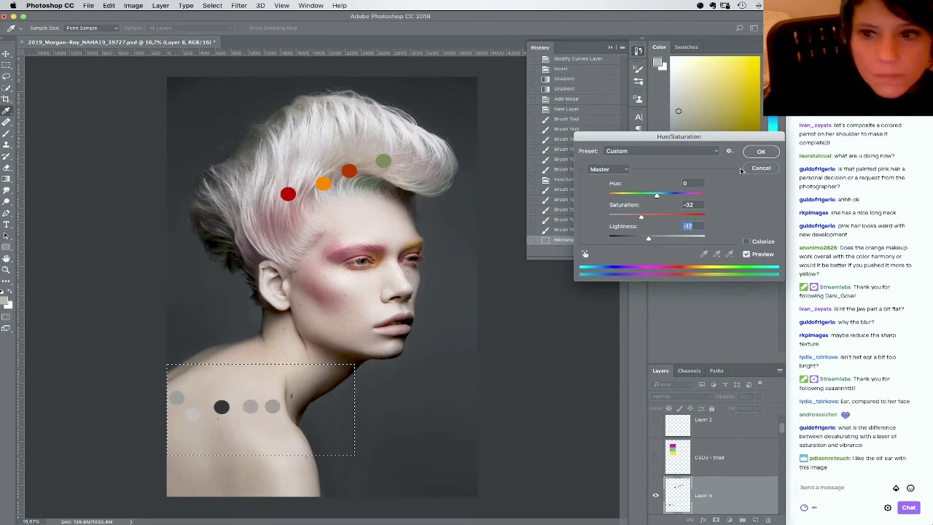
left_click(760, 152)
Select the four dabs on the hair with a rectangular marquee, raise their saturation by +42 with Hue/Saturation, and deselect
left_click_drag(259, 124, 433, 220)
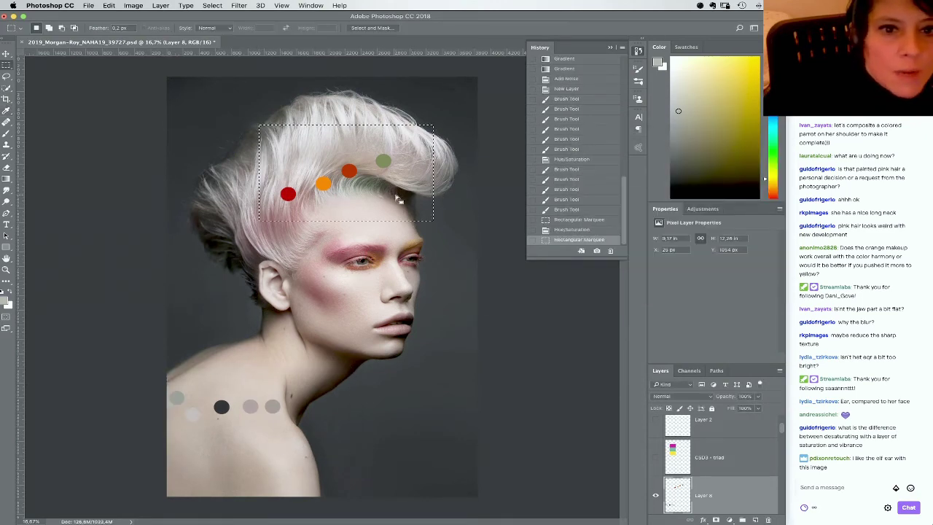
left_click(111, 5)
mouse_move(135, 5)
mouse_move(145, 31)
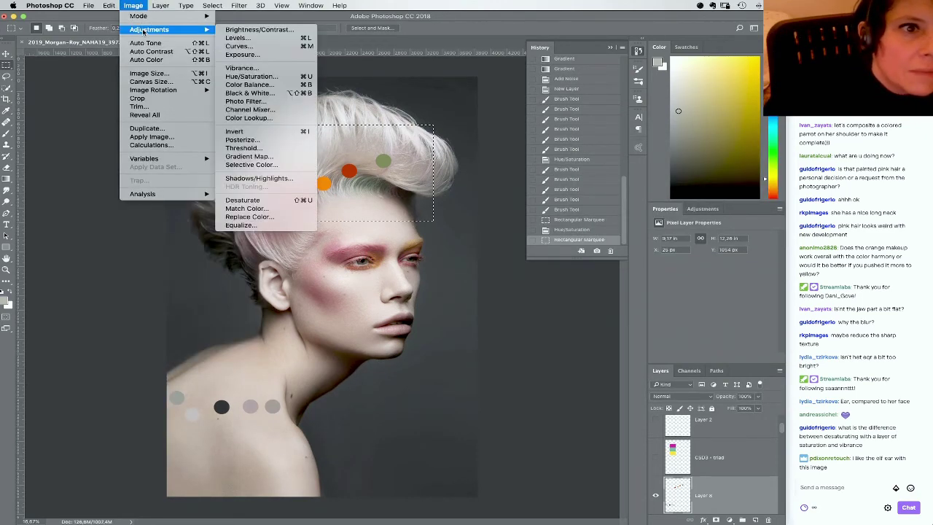
left_click(260, 77)
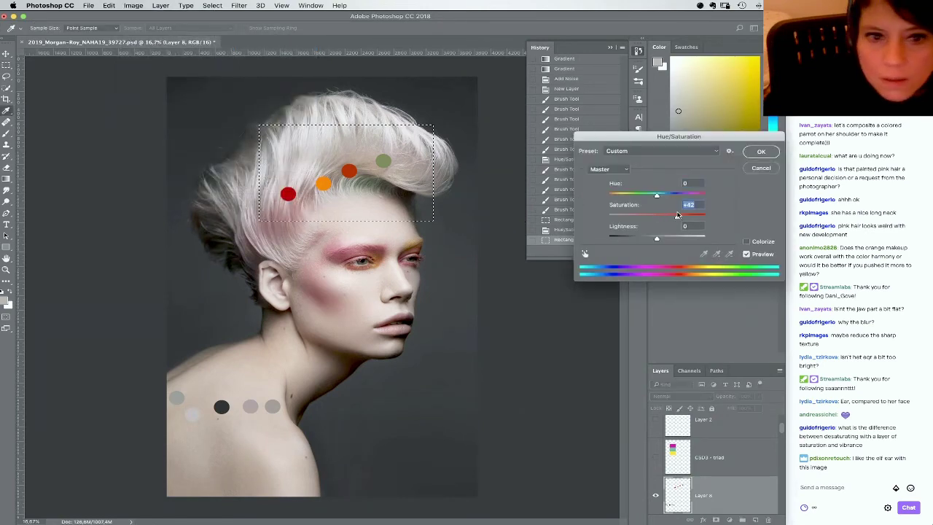
left_click(759, 152)
left_click(410, 389)
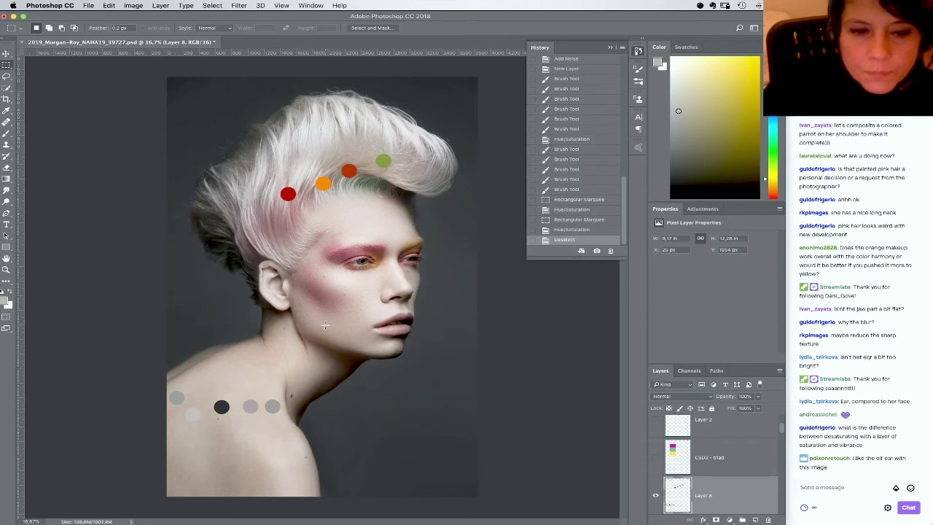
Set the foreground colour to the muted olive #7f7344 and dab it with the Brush on the neck below the ear
left_click(6, 134)
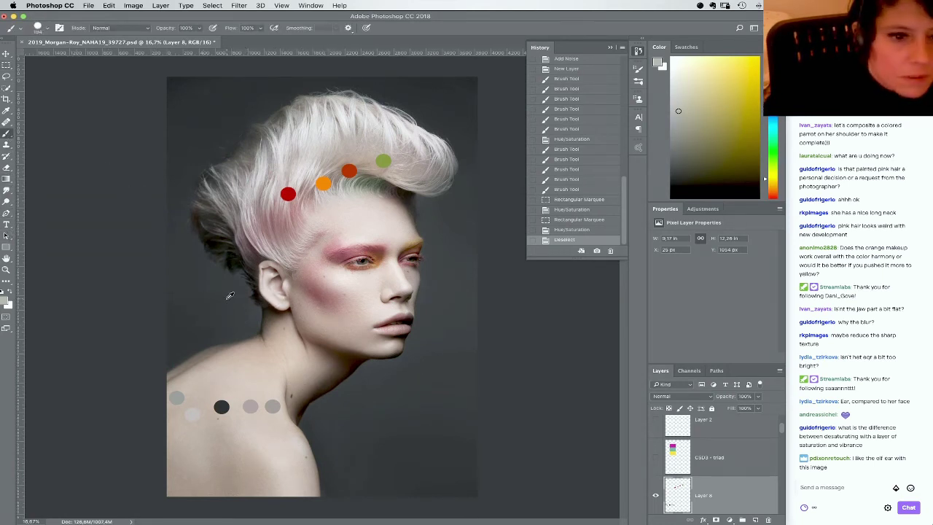
left_click(6, 299)
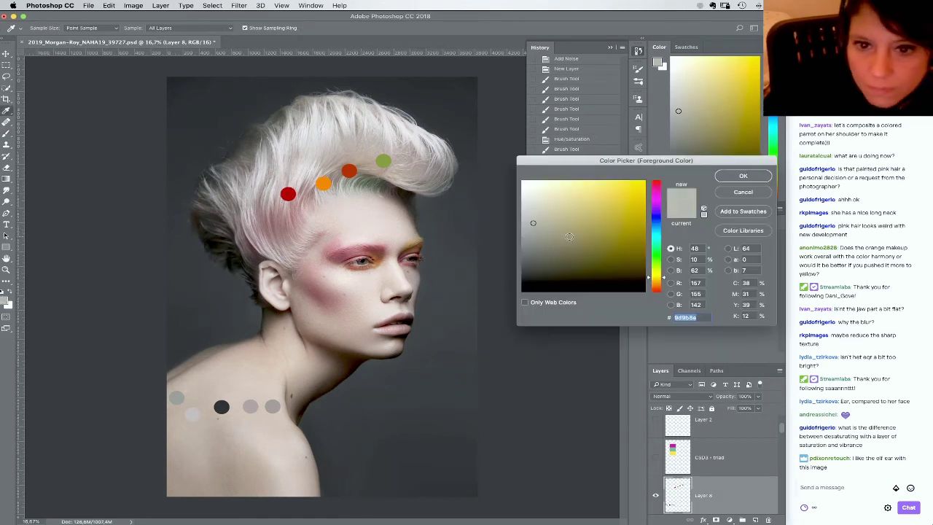
left_click(581, 240)
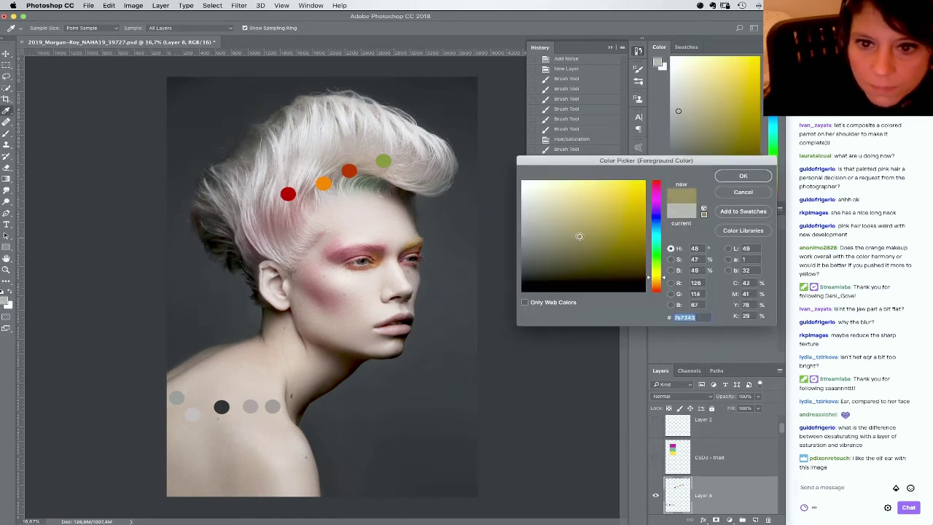
key("Return")
left_click(263, 313)
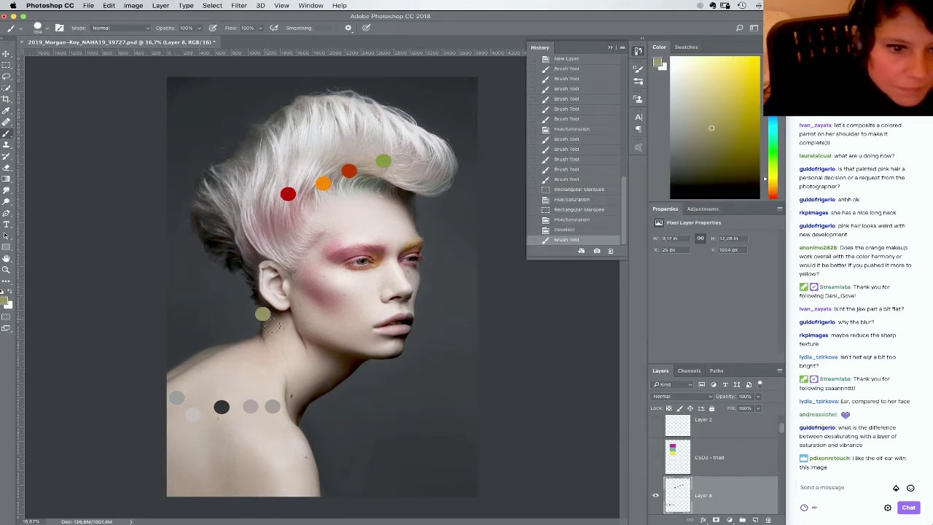
Shift the foreground colour's hue to the muted red #7f4444 and dab it beside the olive dab, below the earlobe
left_click(7, 301)
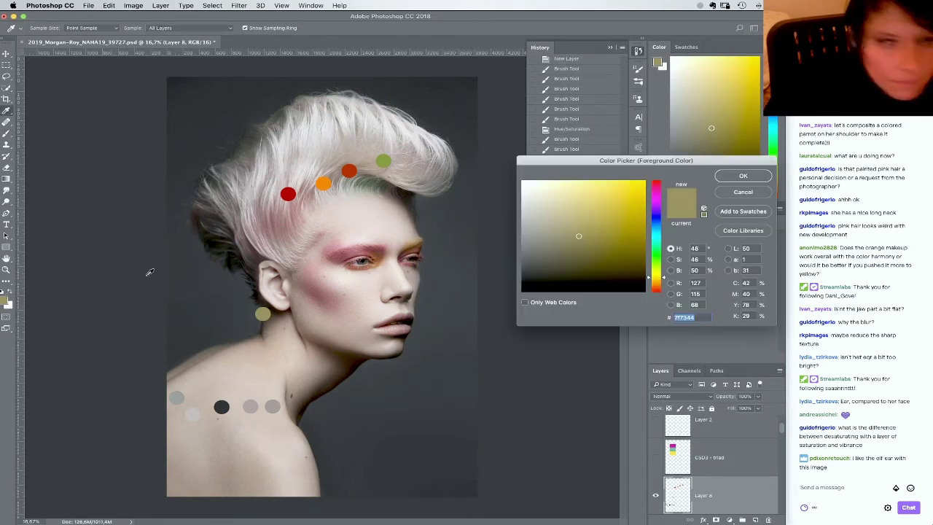
left_click_drag(657, 253, 660, 296)
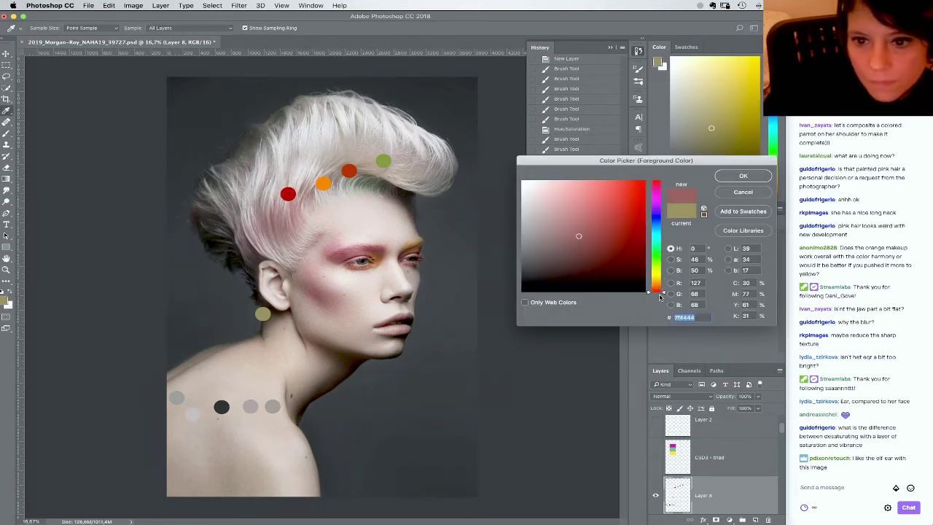
left_click(737, 177)
left_click(292, 315)
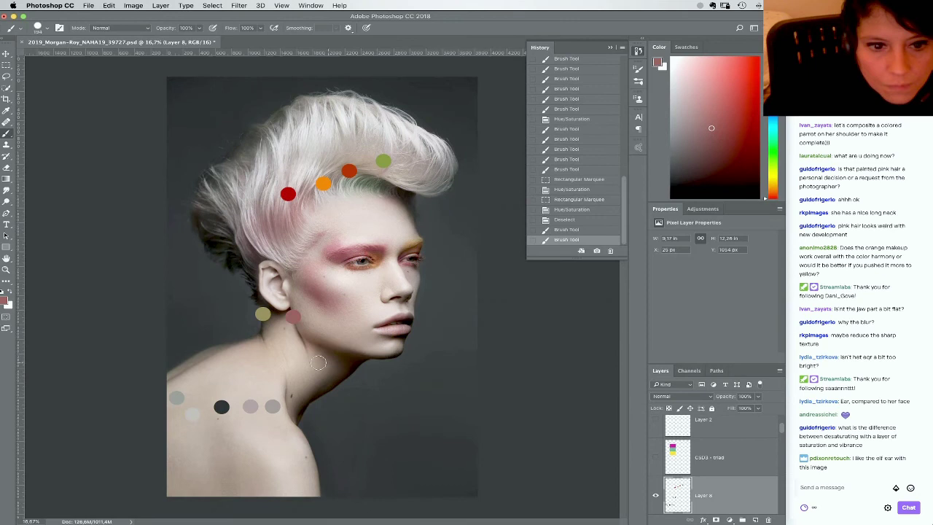
Shift the foreground colour's hue to the purple #7f447d and dab it on the background behind the neck, beside the olive dab
left_click(7, 301)
left_click(657, 200)
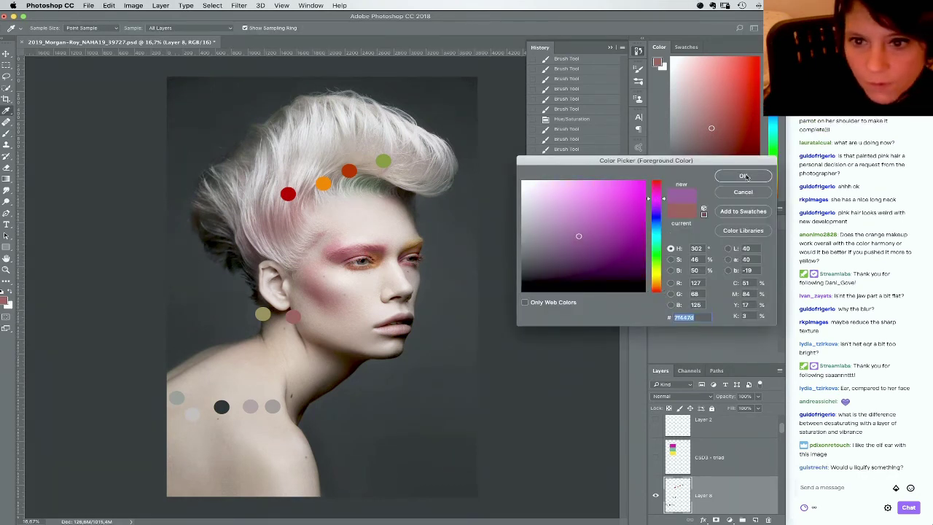
left_click(742, 176)
left_click(229, 316)
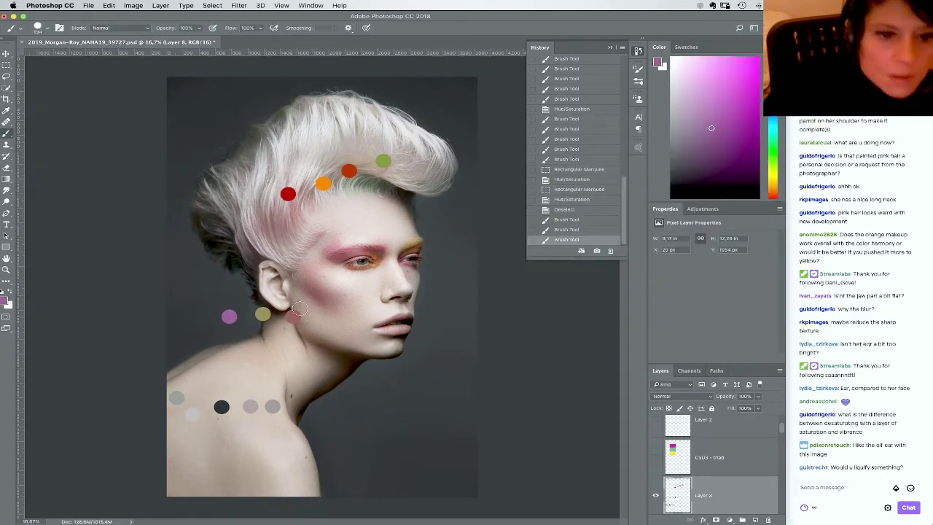
Frame the rows of dabs at the neck, hair and shoulder in turn with the Rectangular Marquee, then save the document and deselect
left_click(6, 64)
mouse_move(196, 296)
left_mouse_down()
mouse_move(288, 321)
mouse_move(331, 346)
left_mouse_up()
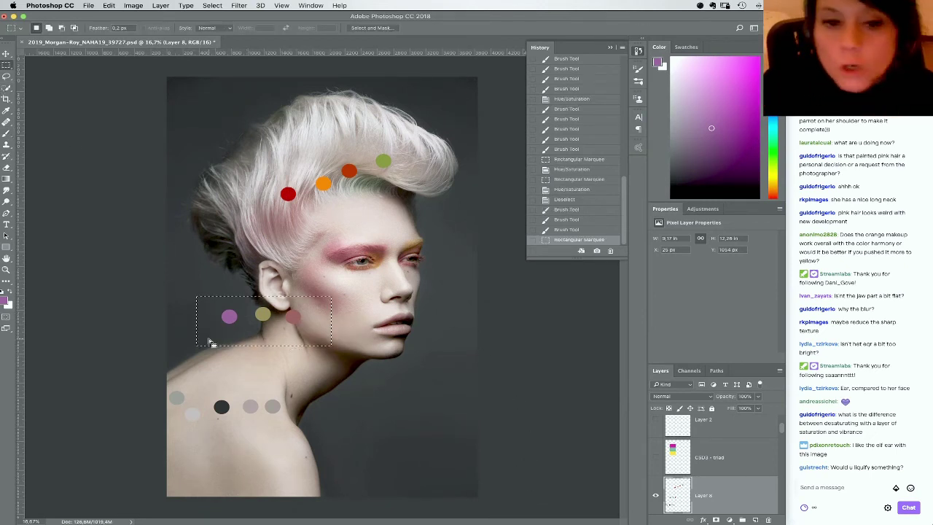
left_click_drag(291, 137, 427, 205)
left_click_drag(159, 364, 337, 433)
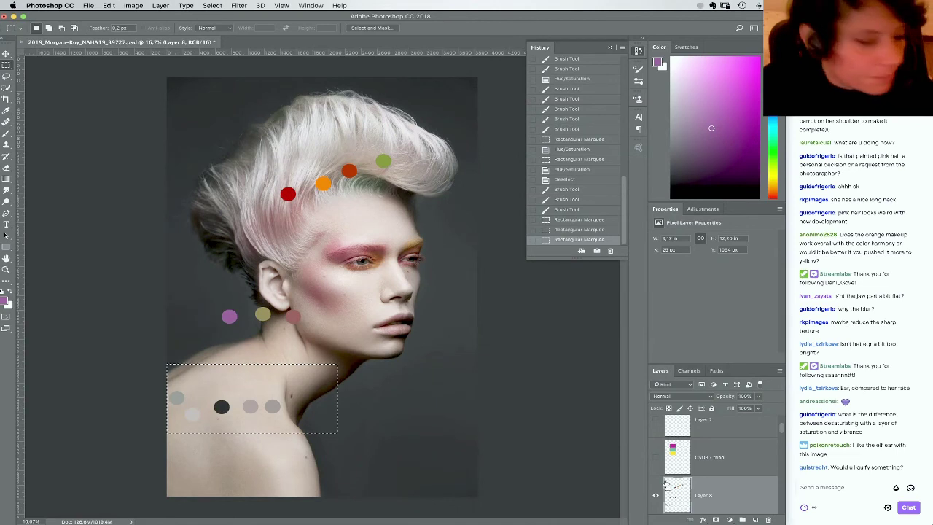
key("super+s")
key("super+d")
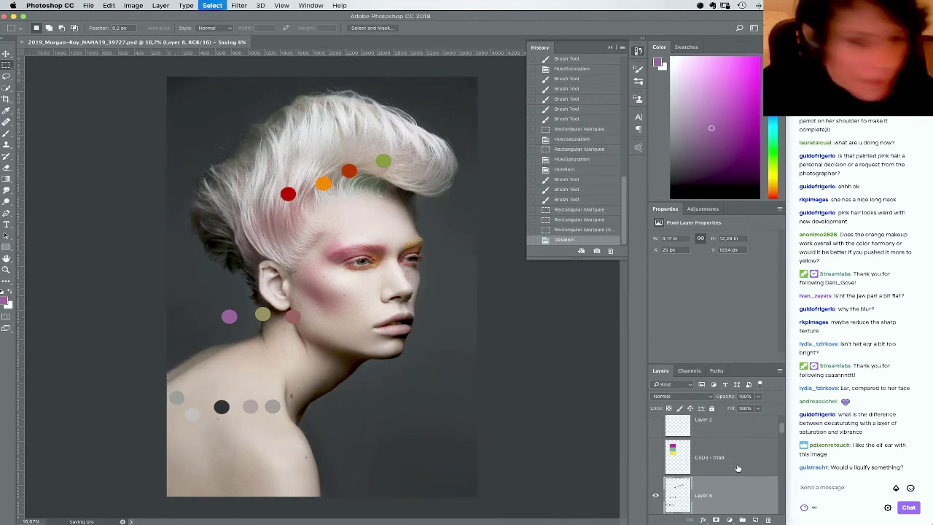
Add a new layer for annotations and set up a 12 px Brush with the bright magenta #ef13e7 as foreground colour
left_click(755, 520)
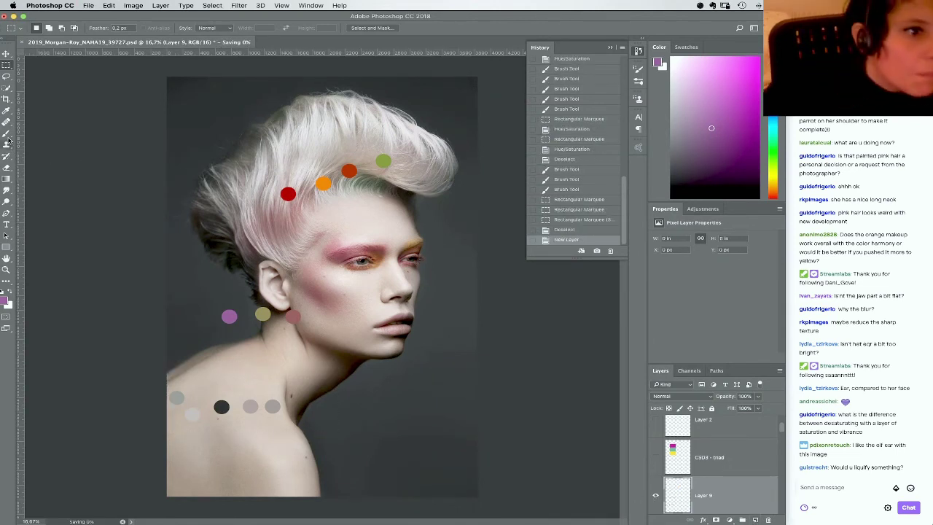
left_click(6, 136)
left_click(3, 300)
left_click(640, 186)
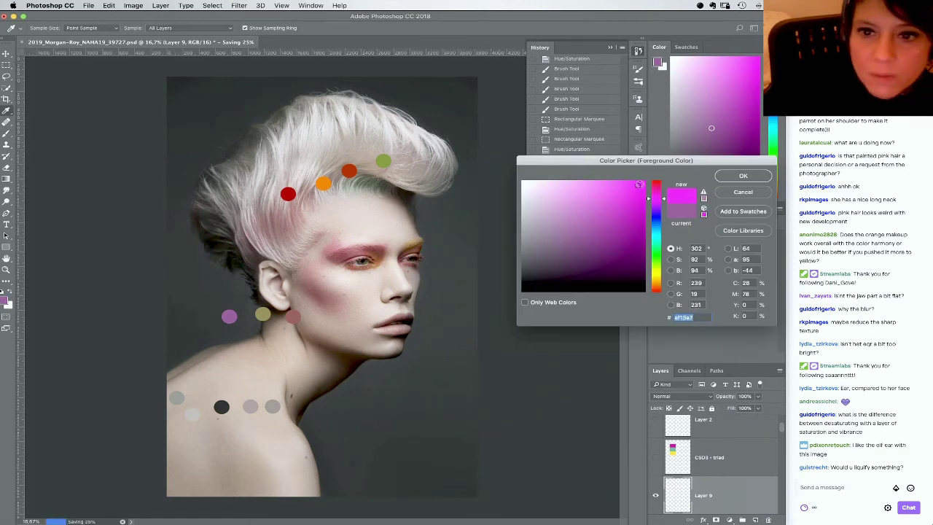
left_click(742, 176)
right_click(421, 316)
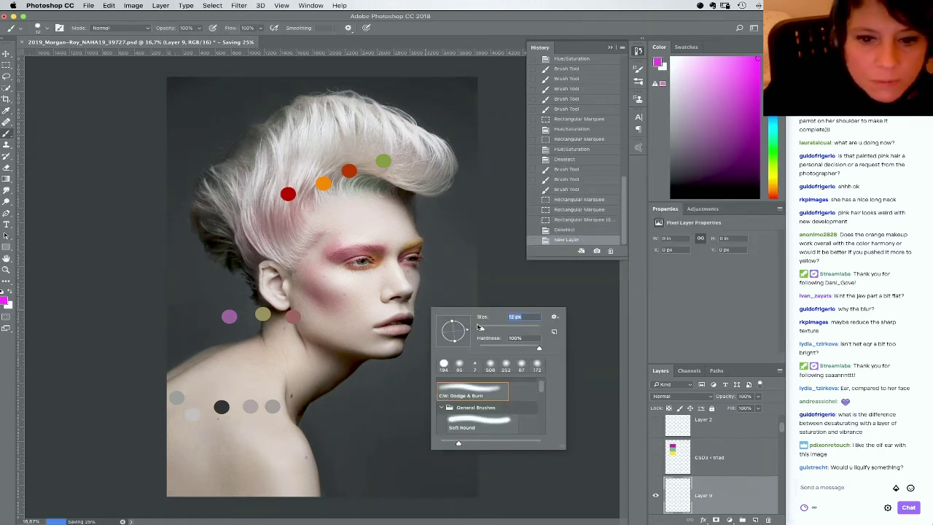
Draw magenta arrows up from the shoulder dabs and down from the hair dabs, and circle and accent the neck dabs between them
mouse_move(181, 378)
left_mouse_down()
mouse_move(180, 305)
mouse_move(192, 341)
mouse_move(199, 325)
mouse_move(231, 341)
left_mouse_up()
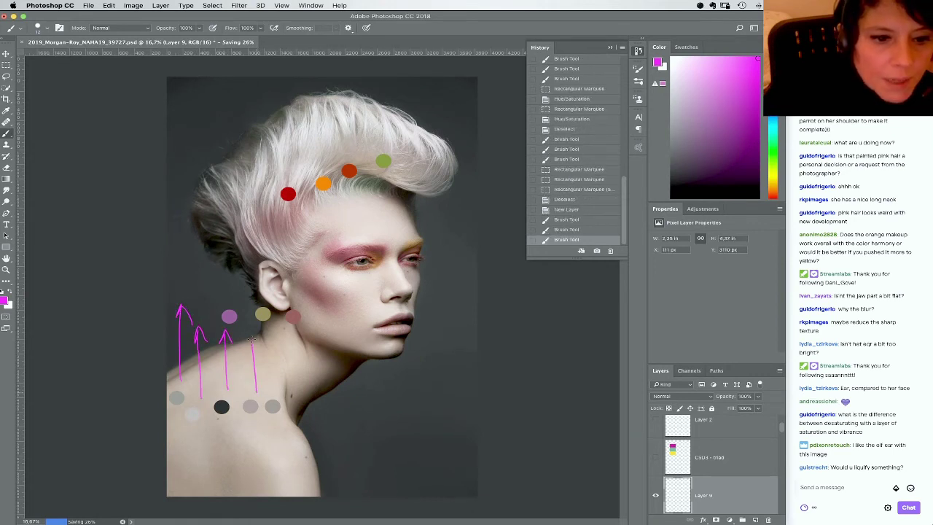
mouse_move(271, 394)
left_mouse_down()
mouse_move(267, 341)
mouse_move(213, 320)
mouse_move(306, 303)
mouse_move(242, 334)
left_mouse_up()
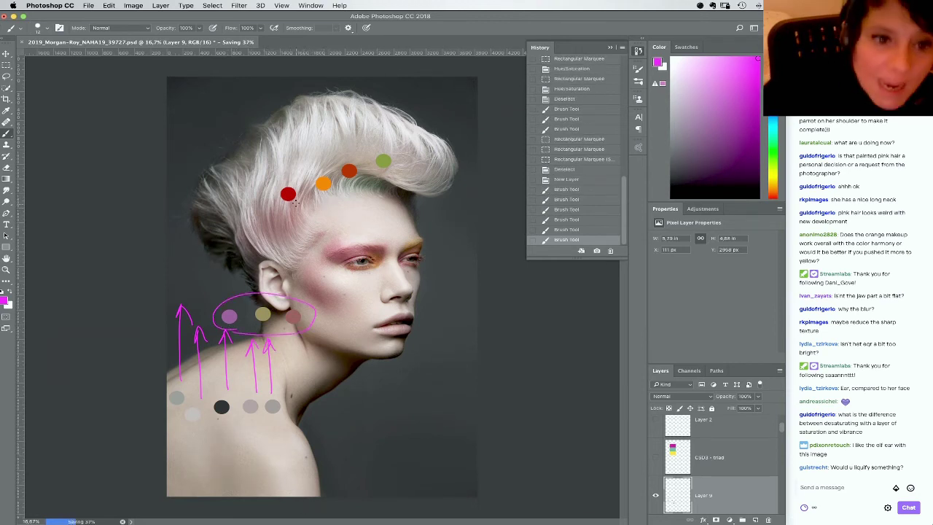
mouse_move(296, 205)
left_mouse_down()
mouse_move(300, 280)
mouse_move(304, 266)
left_mouse_up()
mouse_move(330, 198)
left_mouse_down()
mouse_move(328, 292)
mouse_move(324, 283)
mouse_move(333, 271)
mouse_move(365, 283)
left_mouse_up()
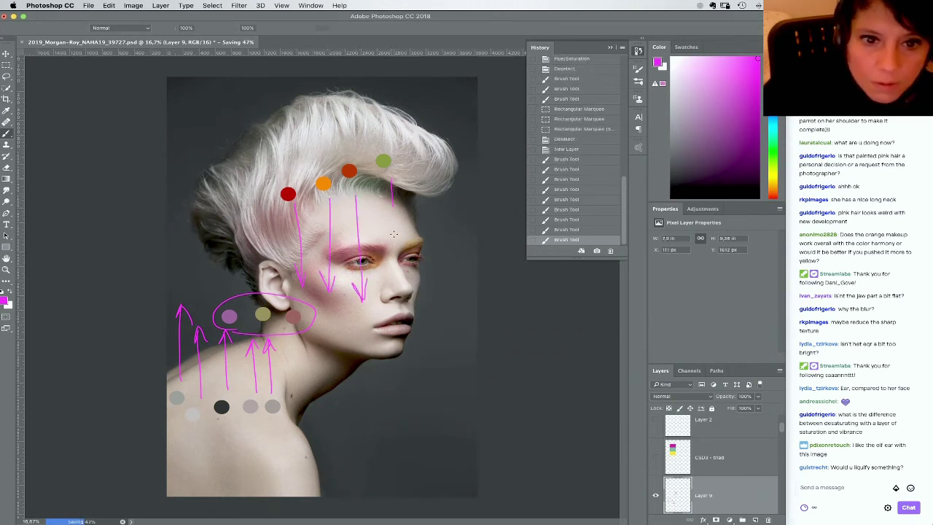
left_click_drag(391, 184, 399, 267)
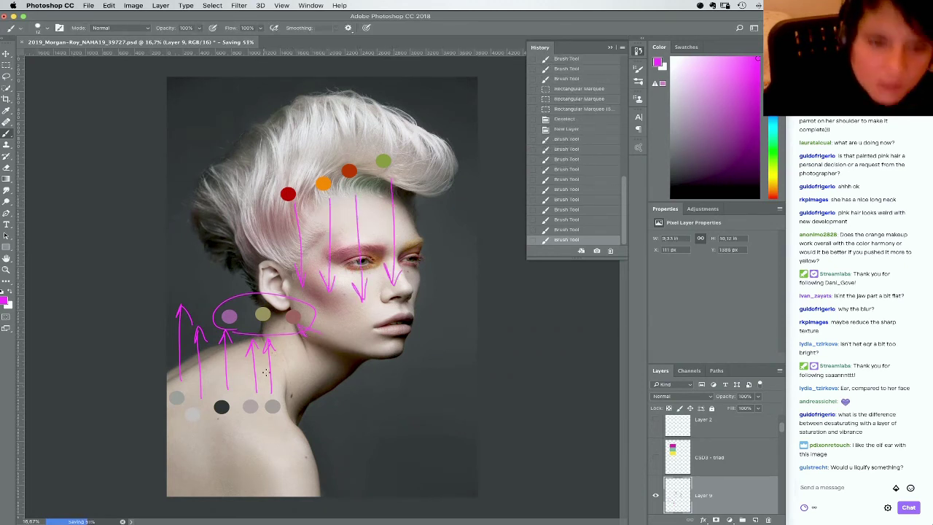
left_click_drag(254, 298, 270, 297)
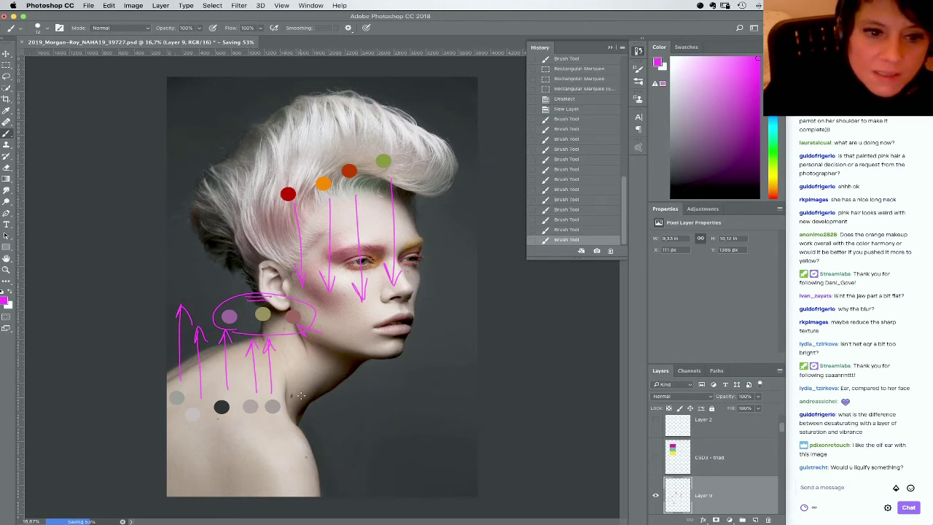
left_click_drag(293, 405, 307, 409)
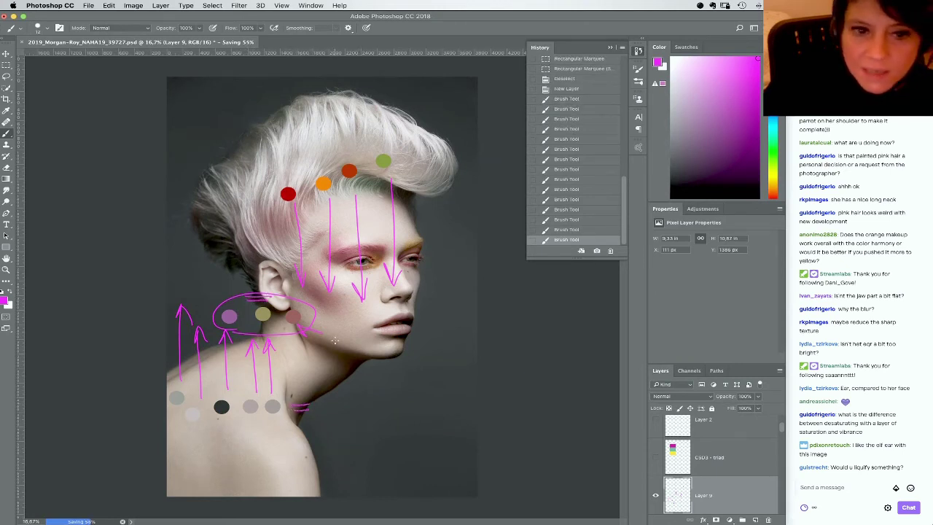
key("super+z")
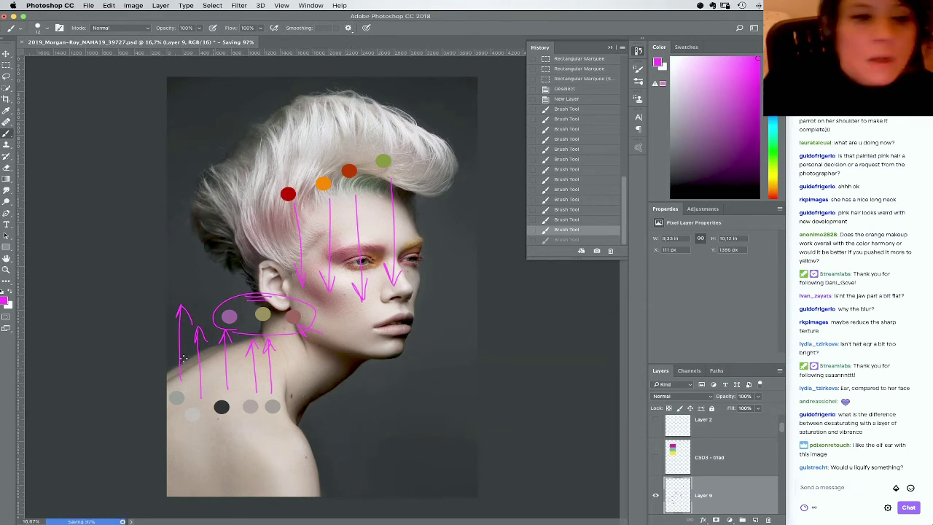
Stroke vertical lines in blue #0444fc by the neck and hair dabs and beside the shoulder row, then delete the annotation layer
left_click(5, 299)
left_click(655, 222)
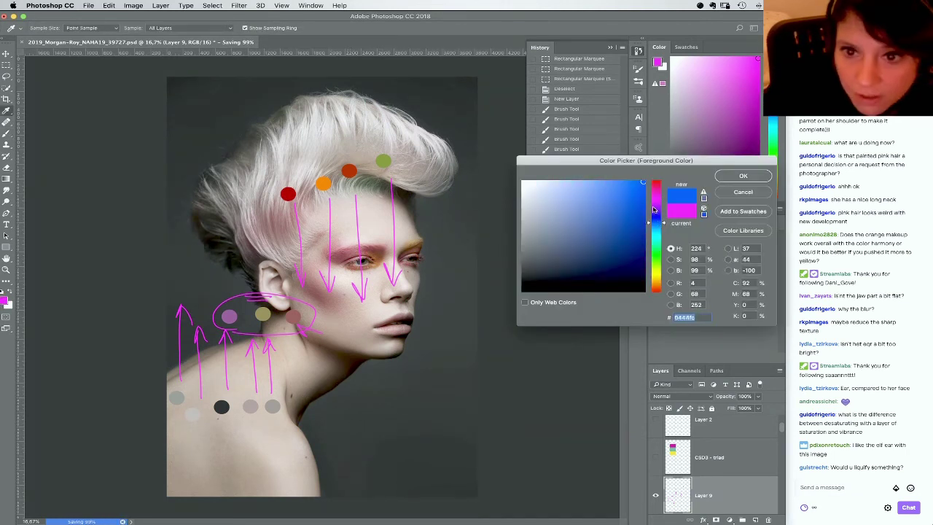
left_click(741, 176)
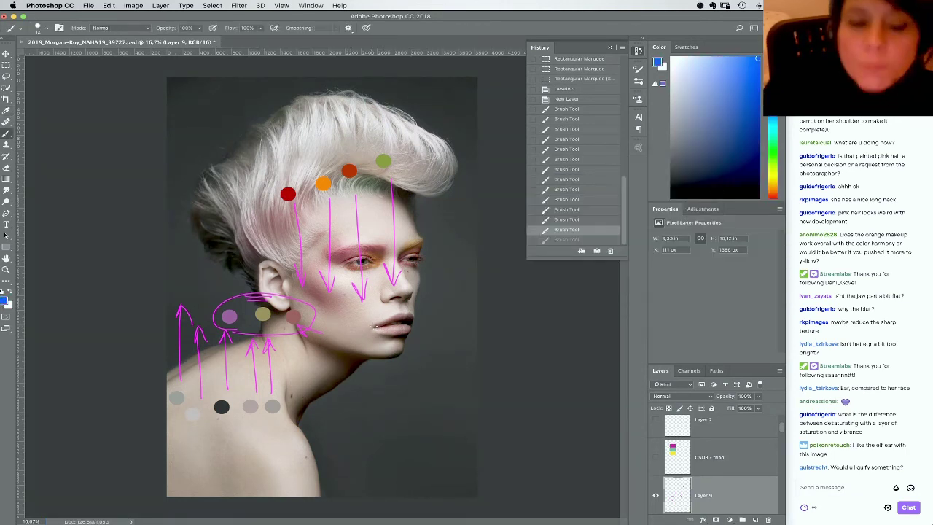
left_click(292, 403)
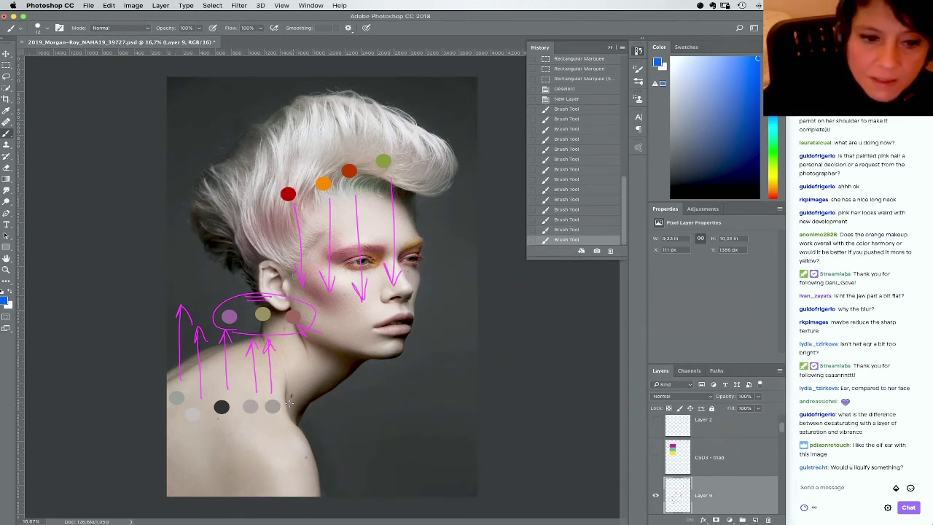
mouse_move(292, 403)
left_mouse_down()
mouse_move(290, 352)
mouse_move(312, 356)
left_mouse_up()
mouse_move(341, 392)
left_mouse_down()
mouse_move(335, 339)
mouse_move(358, 333)
left_mouse_up()
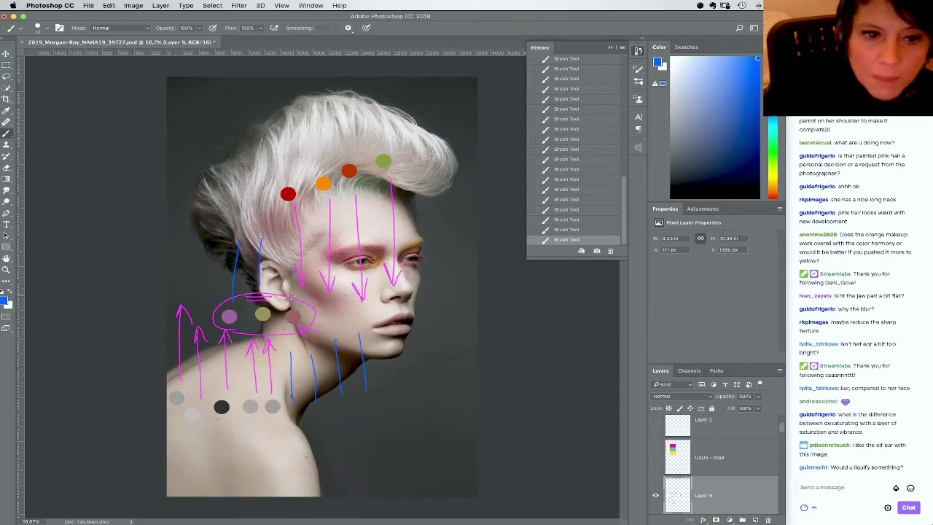
left_click_drag(291, 179, 291, 126)
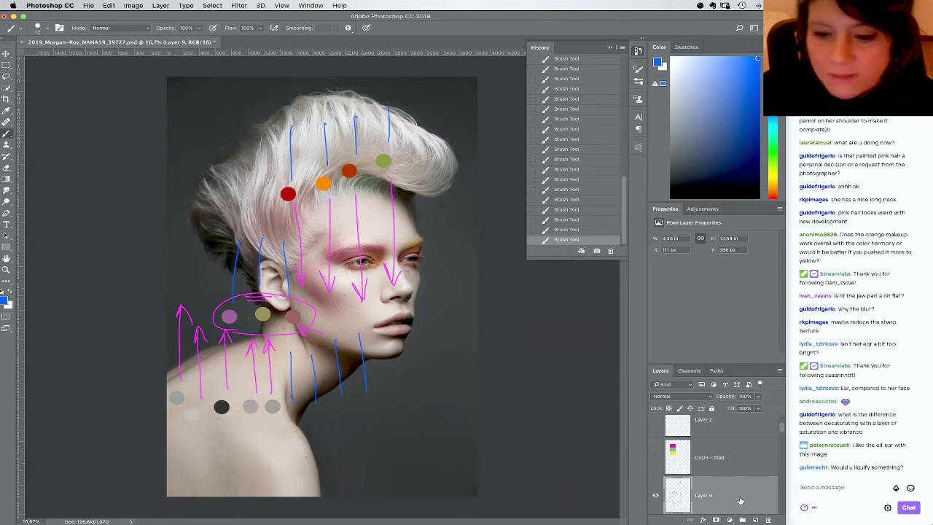
left_click_drag(741, 500, 769, 519)
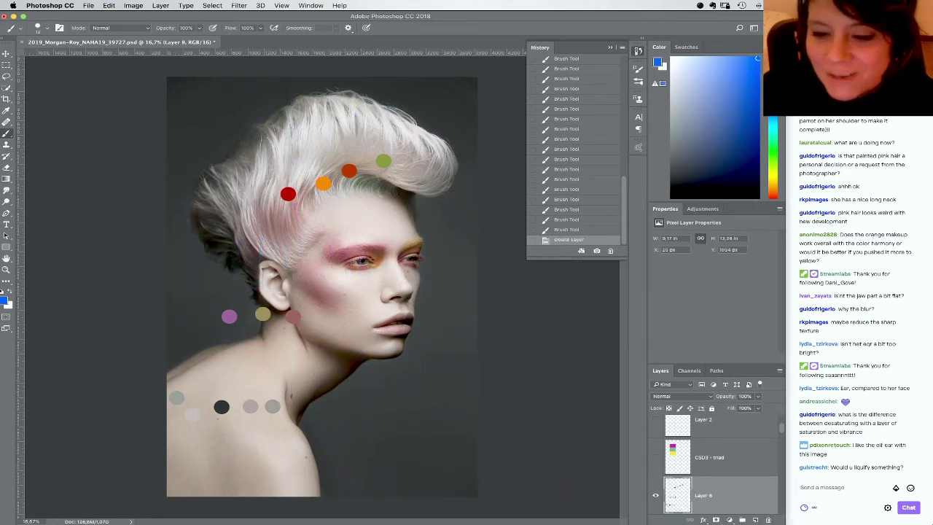
Load the colour dabs as a selection and add a Vibrance adjustment layer masked to them
left_click(729, 519)
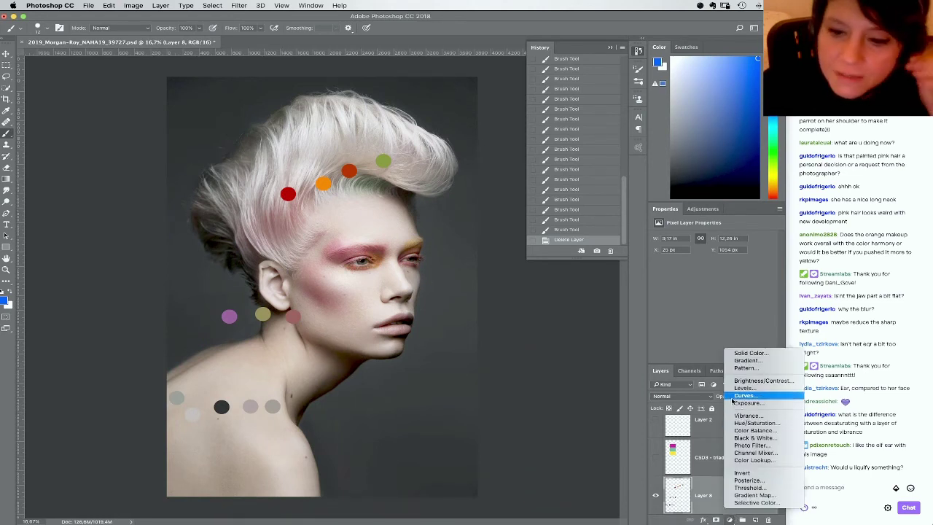
left_click(682, 490)
left_click(675, 492, "super")
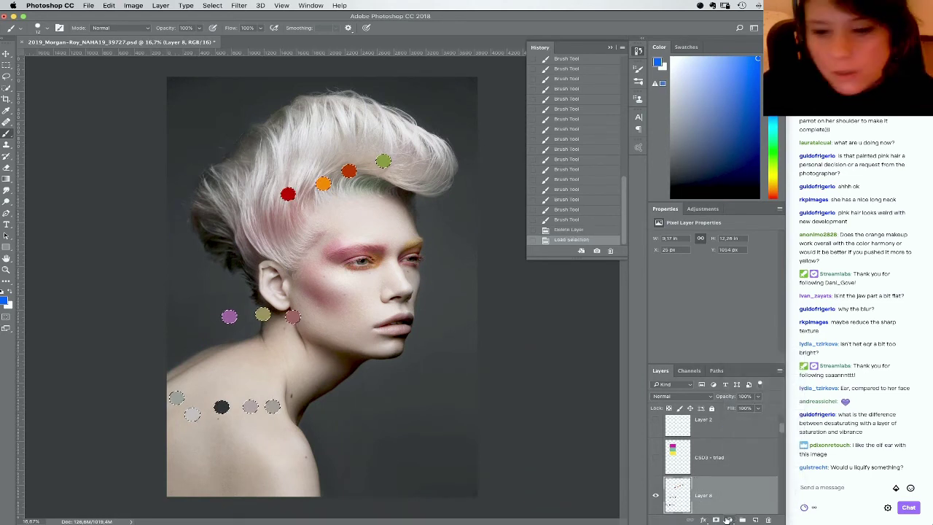
left_click(729, 519)
left_click(746, 415)
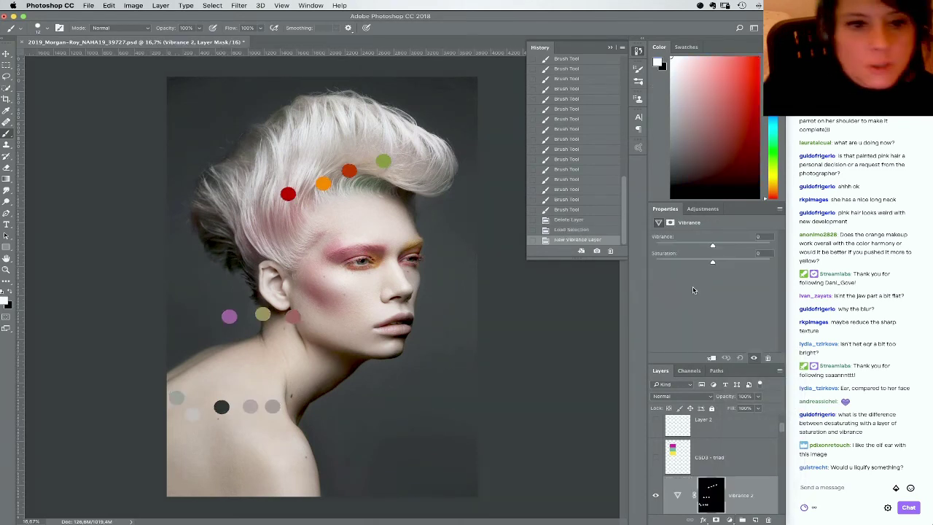
Try Saturation +100, then Vibrance +100 with Saturation -1 on the dabs, and delete both the Vibrance layer and the dab layer
left_click_drag(713, 263, 760, 253)
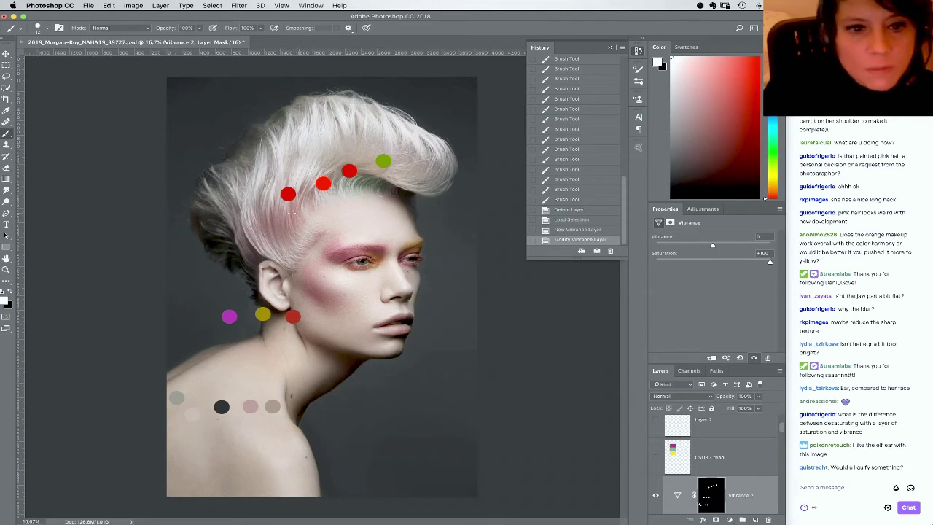
left_click(714, 262)
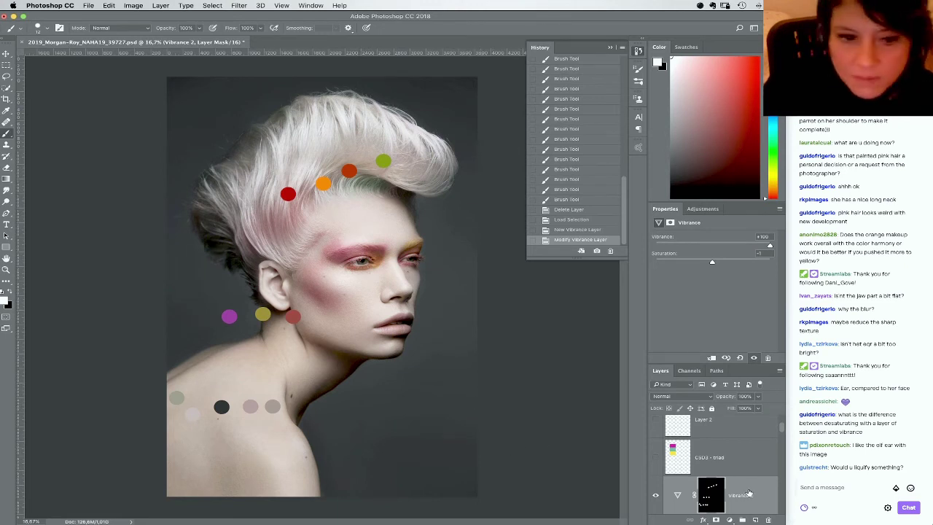
left_click_drag(748, 494, 767, 519)
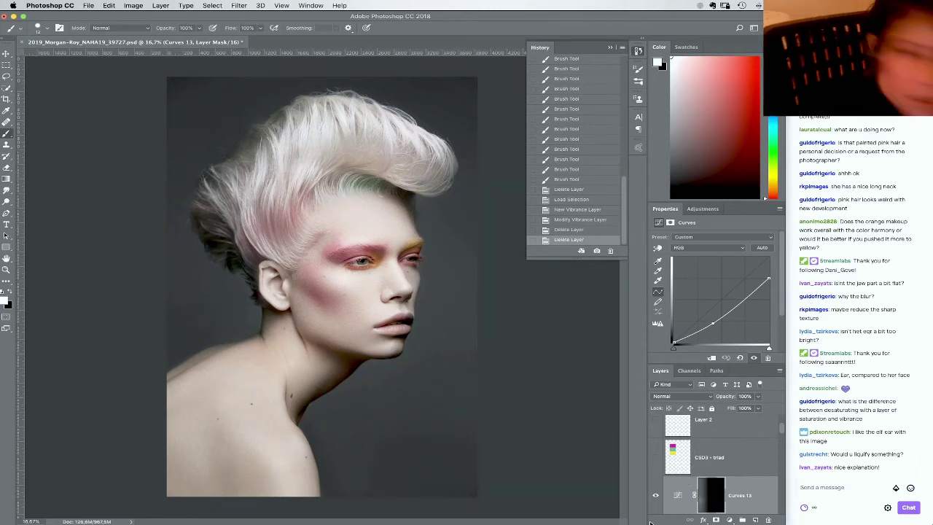
Stamp the visible image onto a new layer named Liquify and open the Liquify filter on it
key("super+alt+shift+e")
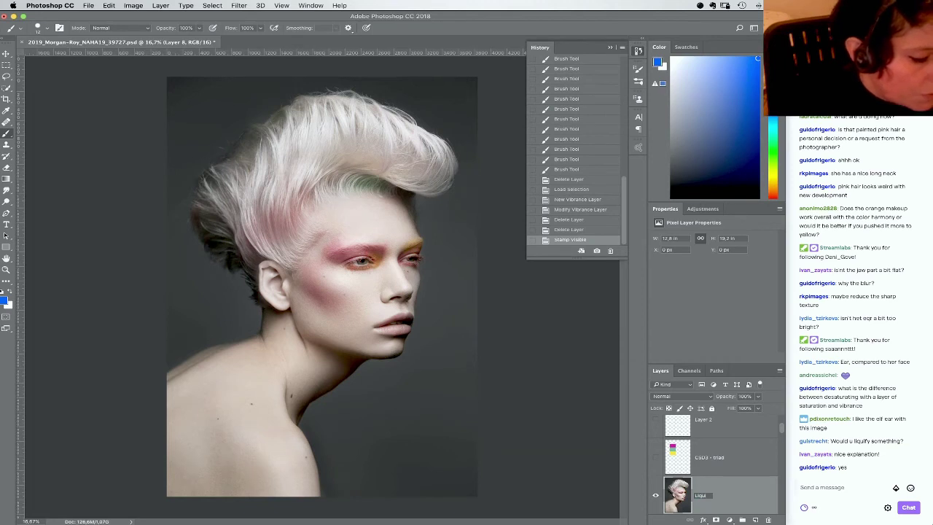
key("Return")
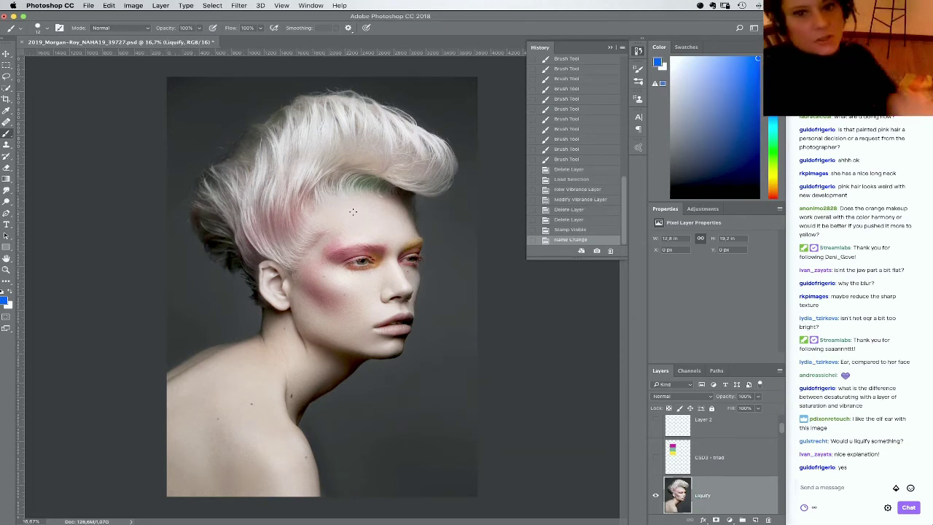
left_click(240, 5)
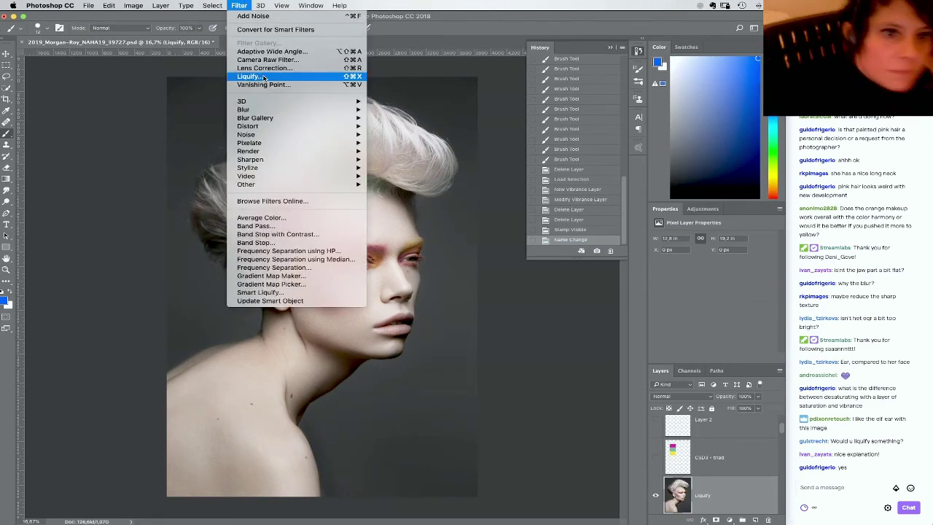
left_click(262, 76)
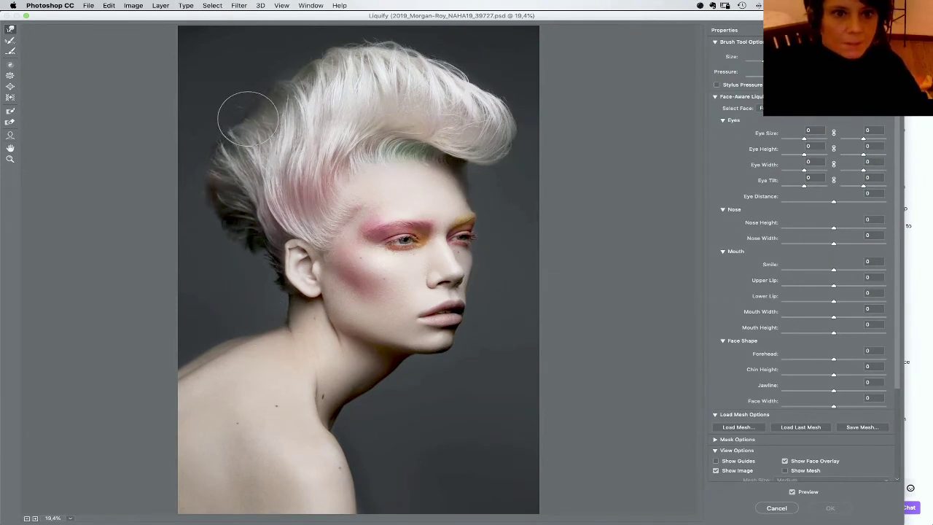
Push the hair at the back of the crown outward with Forward Warp and nudge the darker hair above the nape inward
left_click_drag(247, 116, 259, 80)
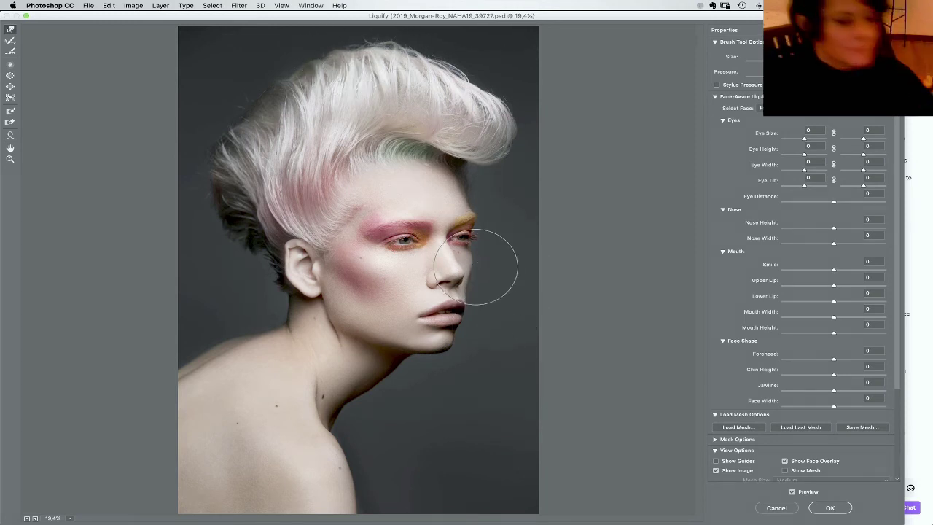
key("super+minus")
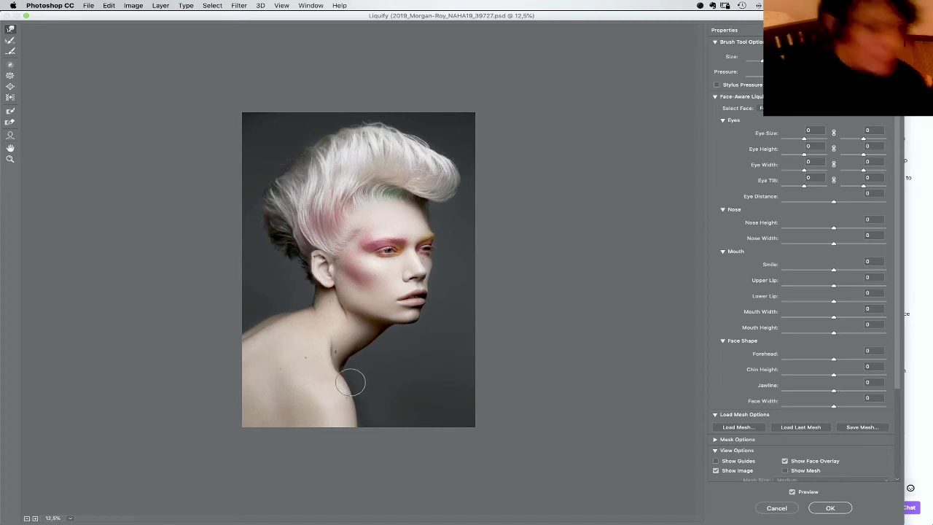
key("super+equal")
key("super+equal")
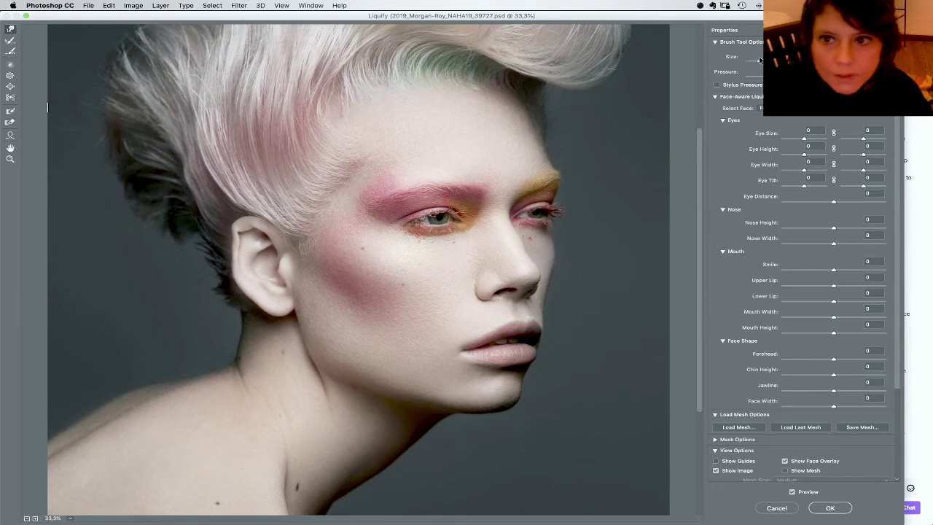
mouse_move(174, 168)
left_mouse_down()
mouse_move(189, 172)
mouse_move(169, 188)
mouse_move(178, 179)
mouse_move(183, 209)
mouse_move(174, 157)
mouse_move(179, 175)
mouse_move(191, 134)
mouse_move(206, 186)
left_mouse_up()
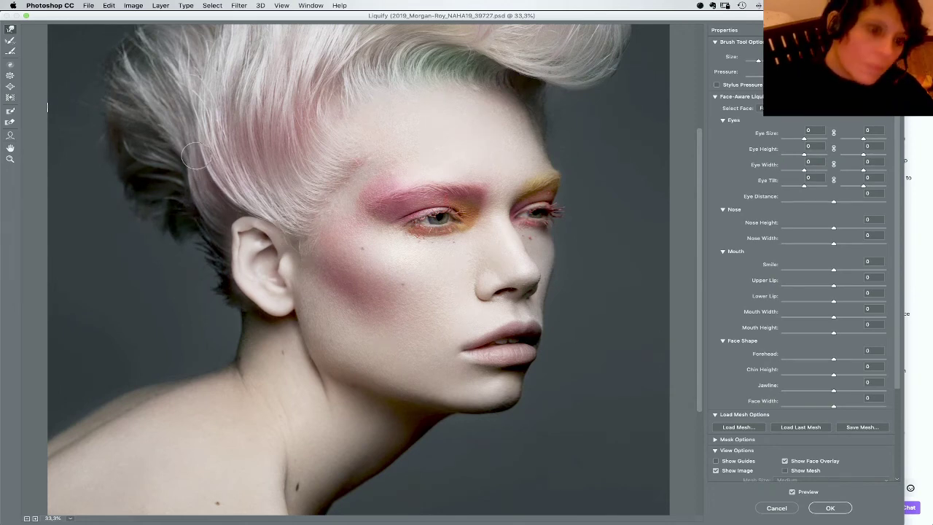
Examine the reshaped hair silhouette and the face from the full portrait down to close-up
scroll(195, 157, "down", 5, "alt")
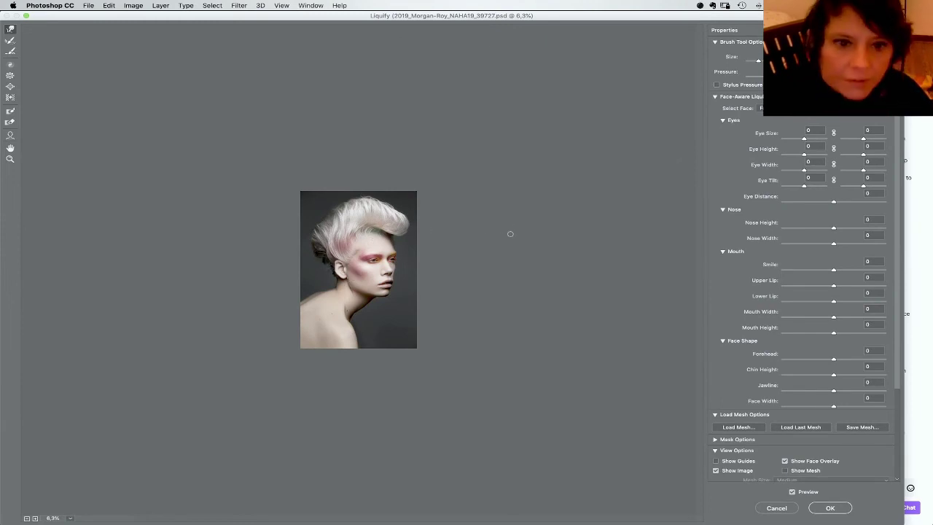
scroll(510, 233, "up", 4, "alt")
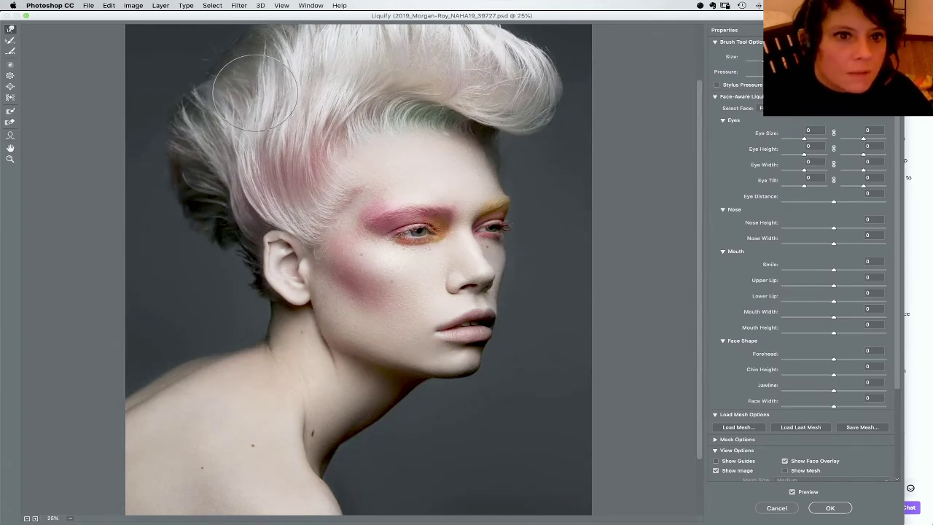
scroll(322, 187, "down", 2, "alt")
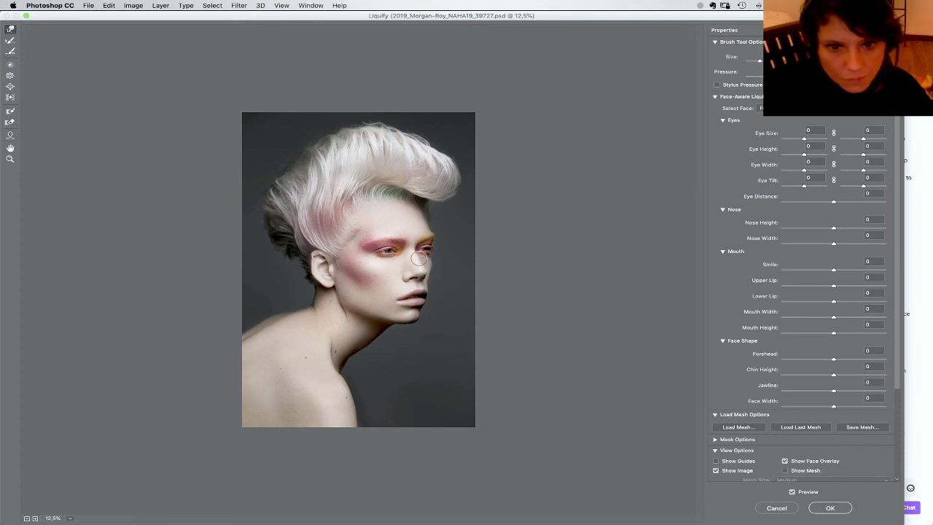
key("super+plus")
key("super+plus")
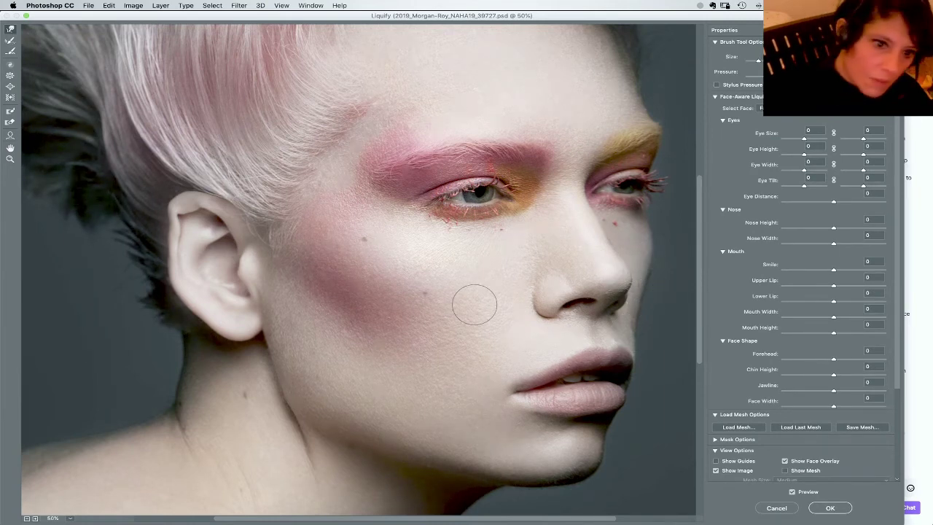
scroll(474, 306, "down", 4)
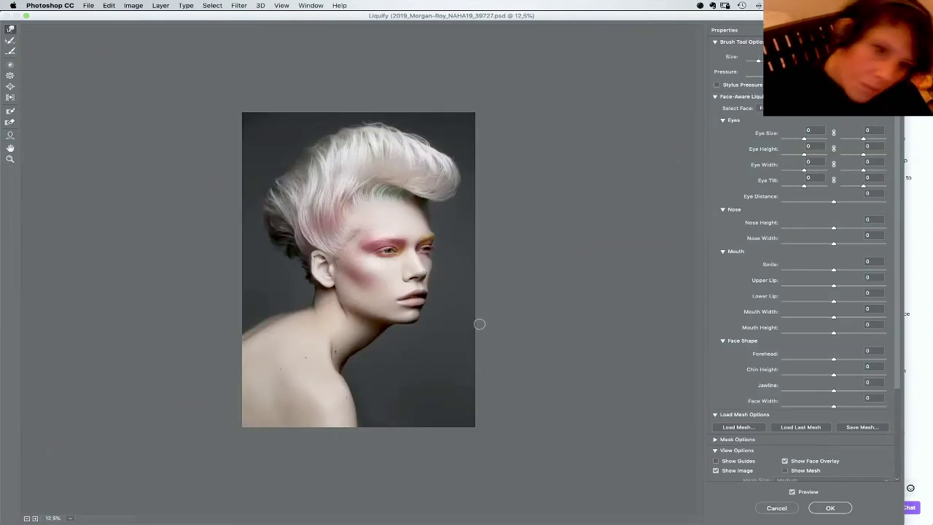
Check the face close-up and the full portrait, and apply the Liquify changes
scroll(508, 348, "up", 4)
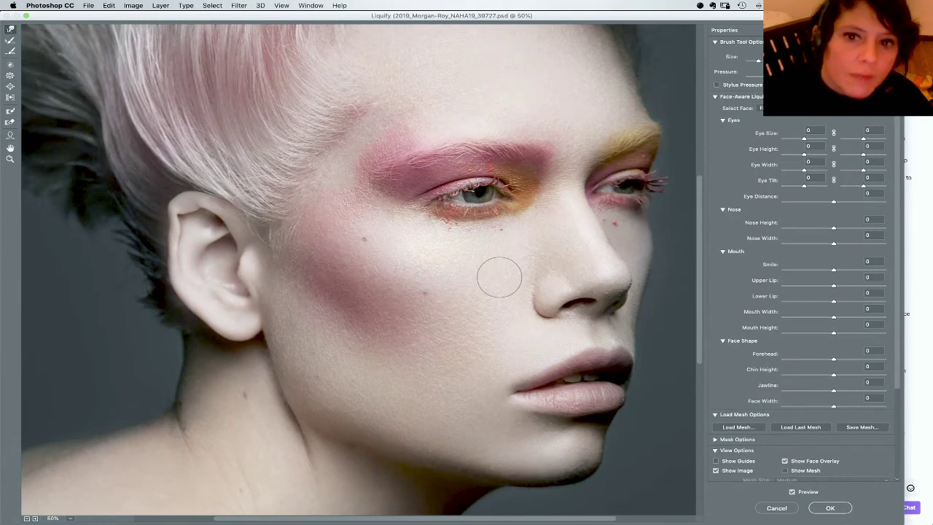
scroll(499, 277, "down", 4)
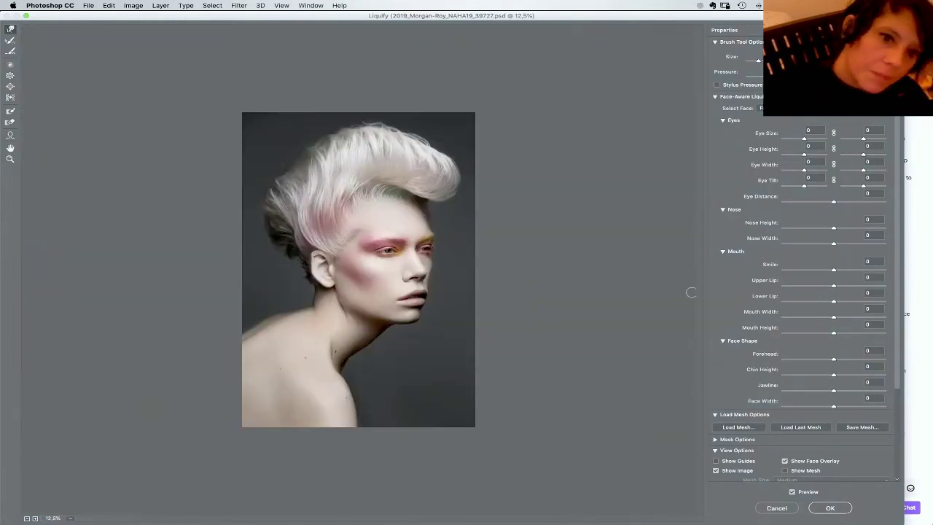
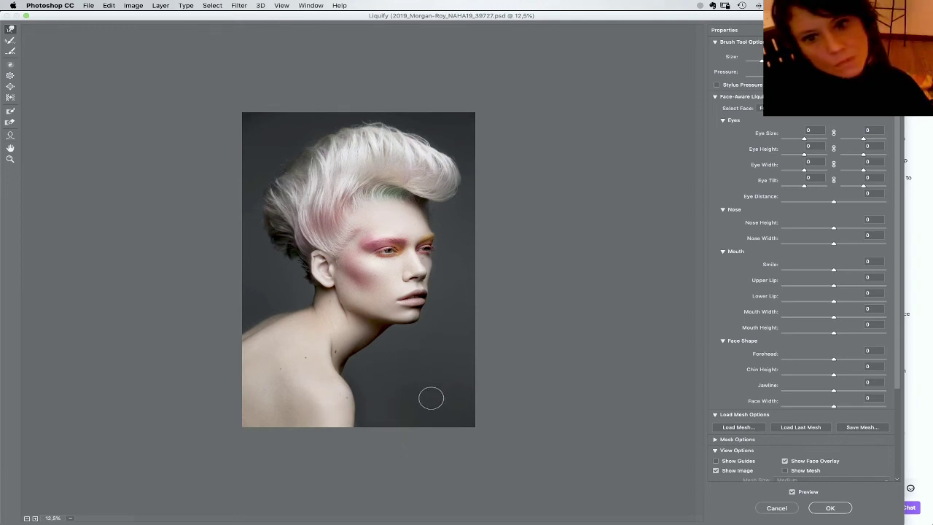
left_click(827, 507)
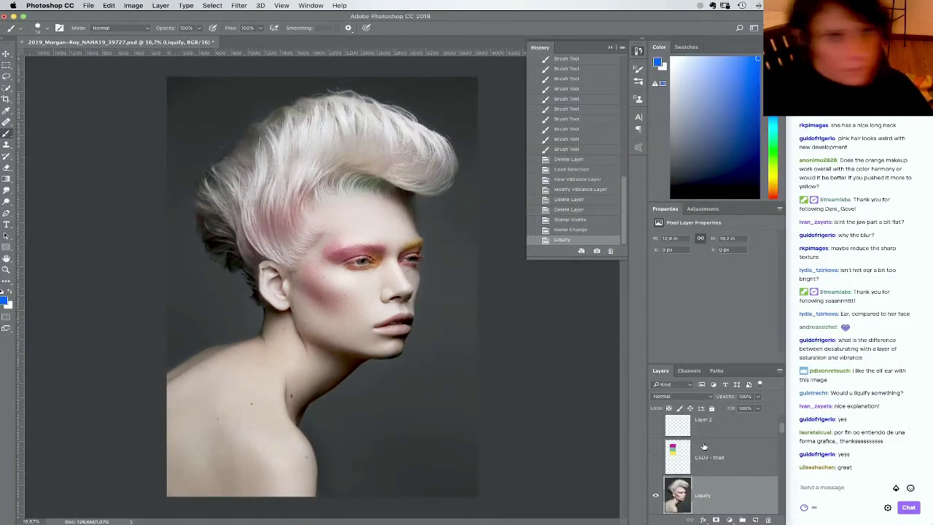
Lasso the ear with some surrounding hair and neck, and copy it onto a new layer
left_click(9, 77)
mouse_move(287, 318)
left_mouse_down()
mouse_move(266, 311)
mouse_move(253, 268)
left_mouse_up()
mouse_move(300, 318)
left_mouse_down()
mouse_move(241, 288)
mouse_move(281, 248)
mouse_move(291, 257)
left_mouse_up()
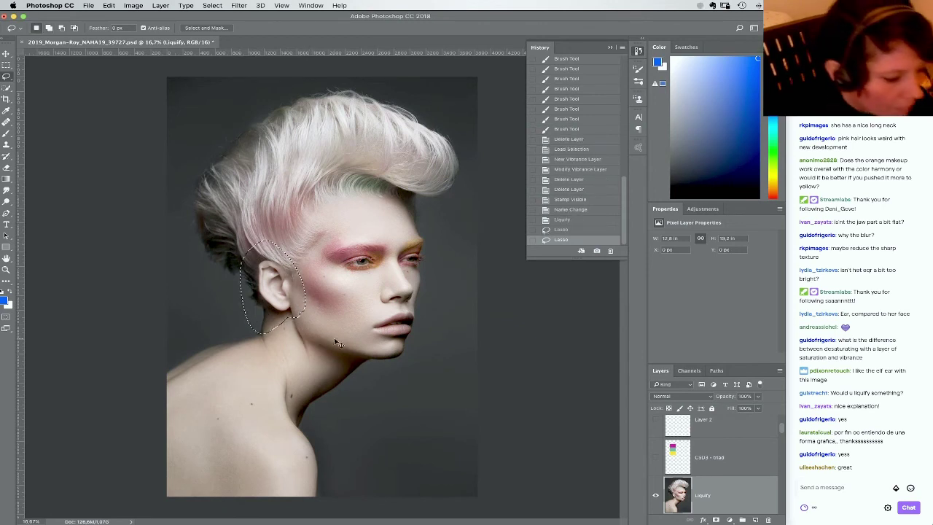
key("ctrl+c")
key("ctrl+v")
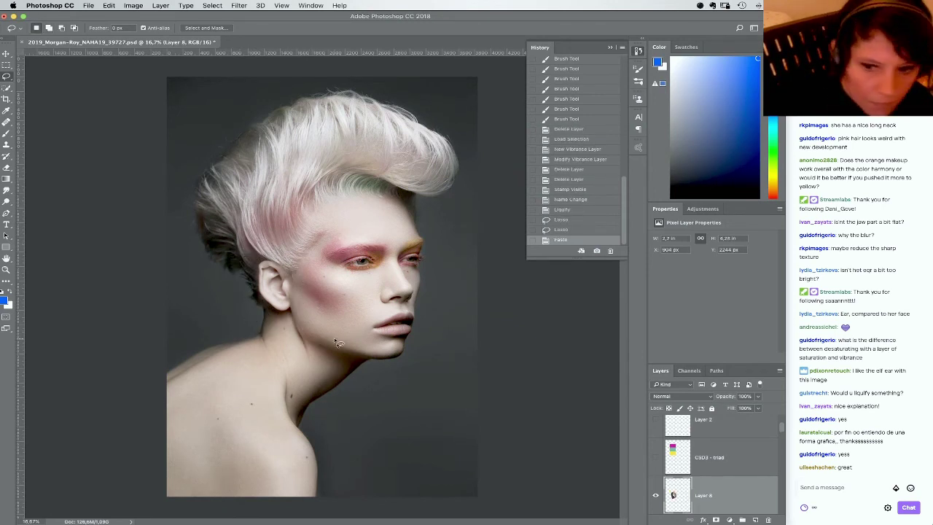
Duplicate the Liquify layer beneath the pasted ear layer
left_click(786, 440)
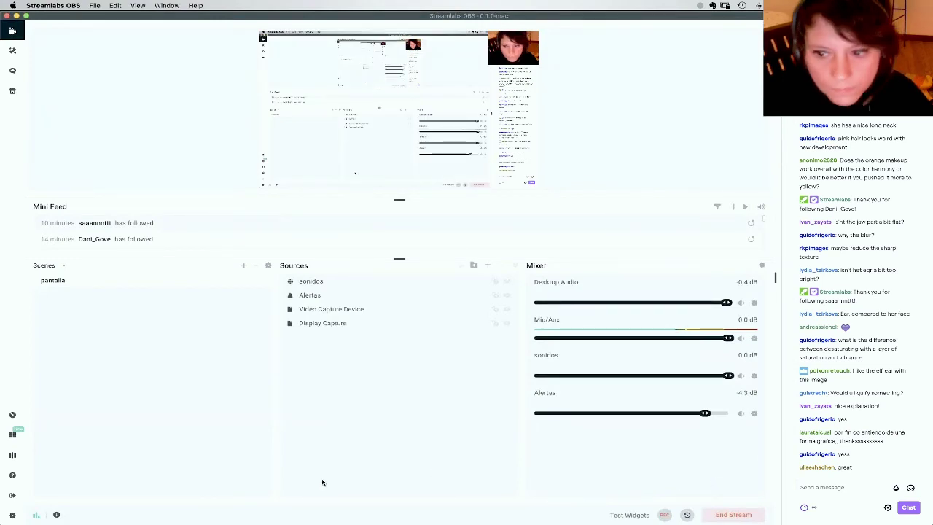
left_click(400, 514)
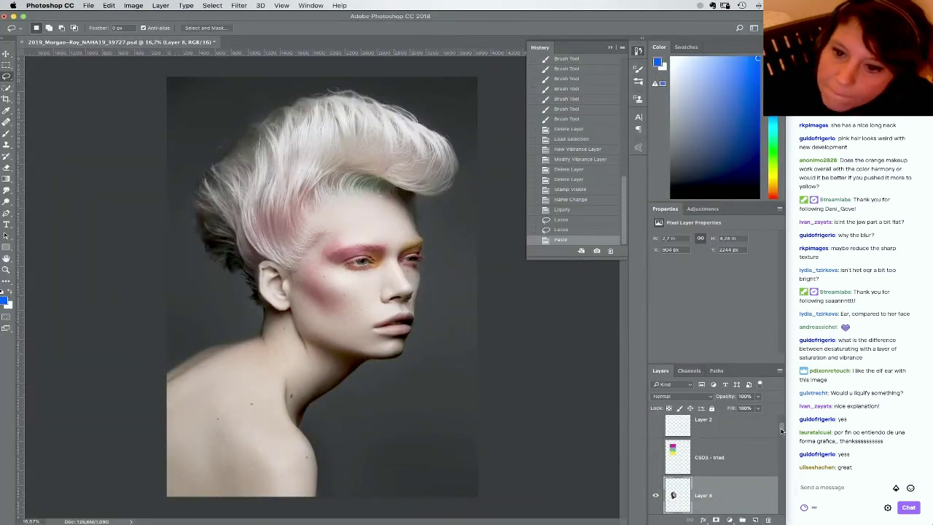
scroll(780, 430, "down", 3)
left_click(740, 424)
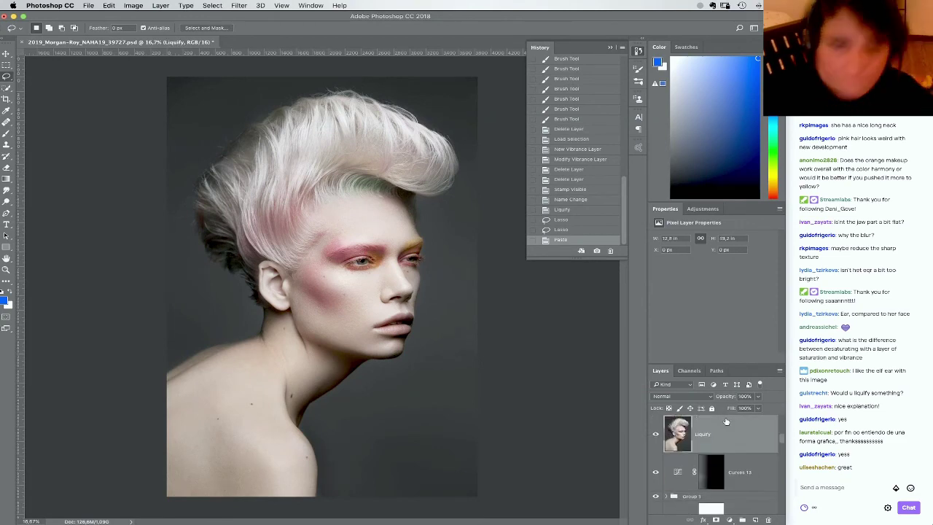
left_click(240, 6)
left_click(244, 5)
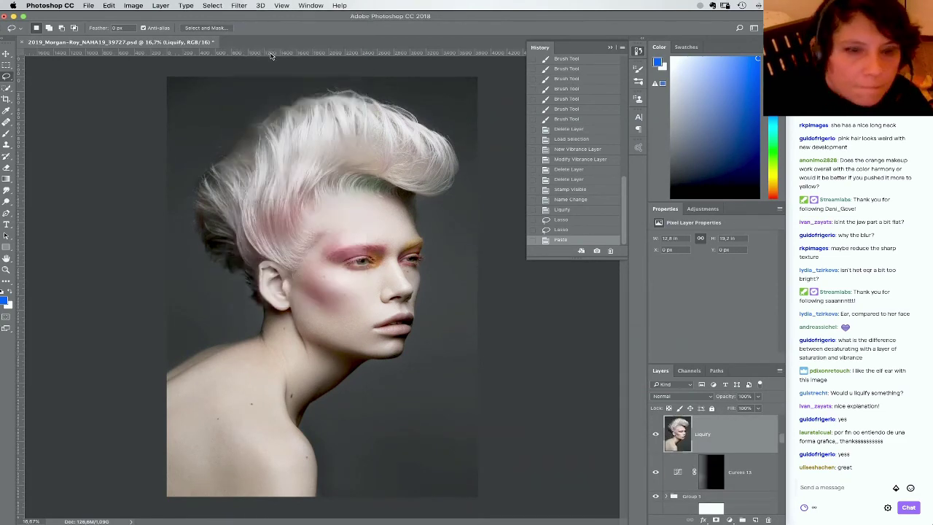
left_click_drag(749, 445, 743, 520)
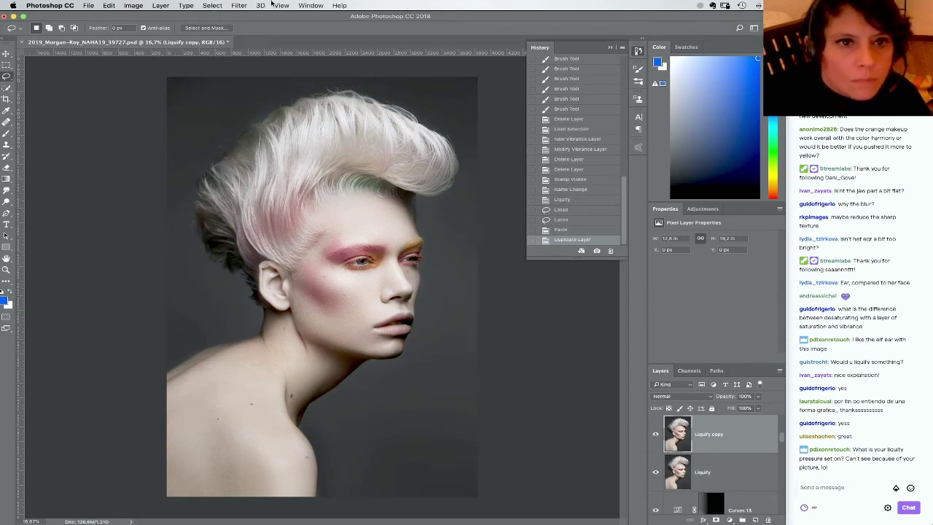
left_click(240, 6)
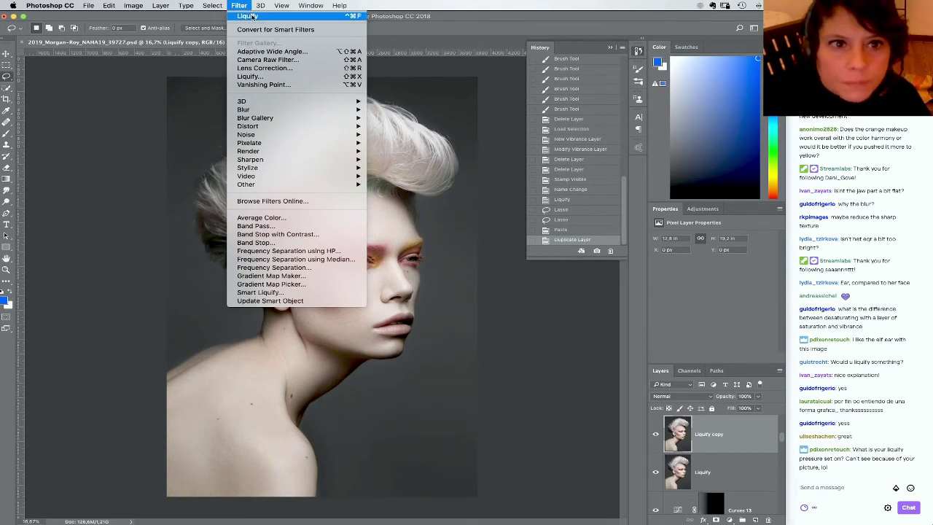
left_click(249, 16)
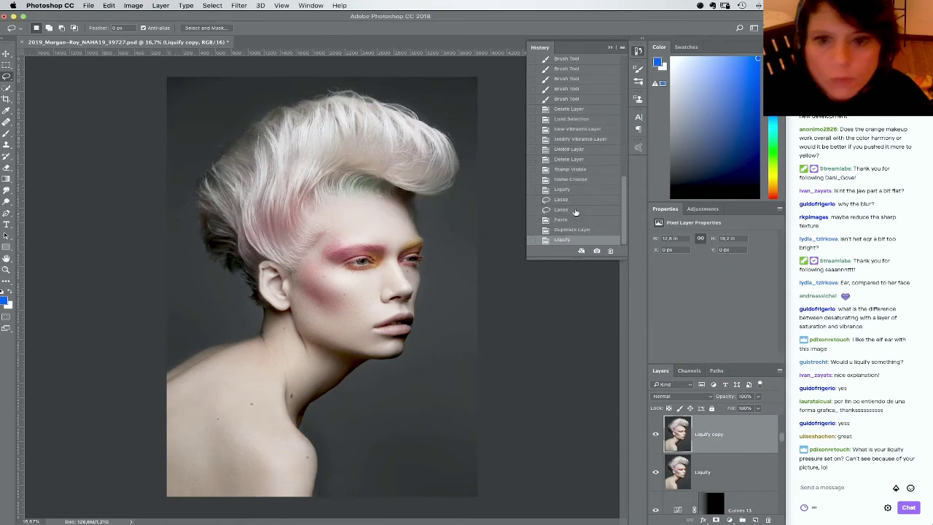
left_click(579, 231)
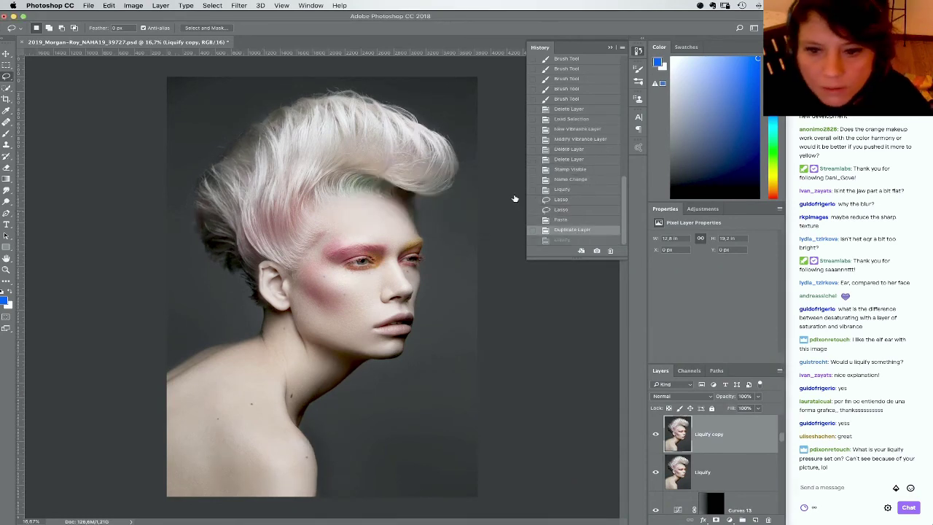
Slim the back of the neck below the ear with the Liquify filter on the Liquify copy layer
left_click(229, 6)
left_click(244, 73)
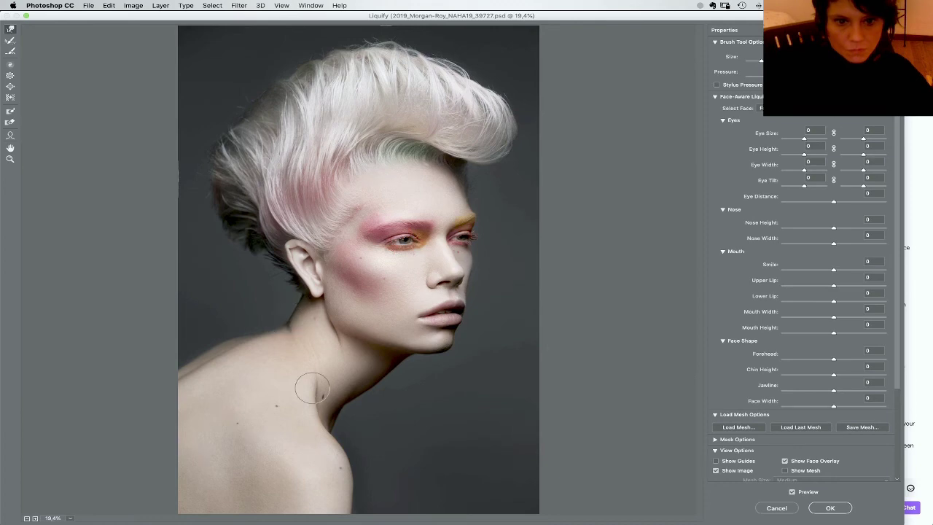
left_click(821, 506)
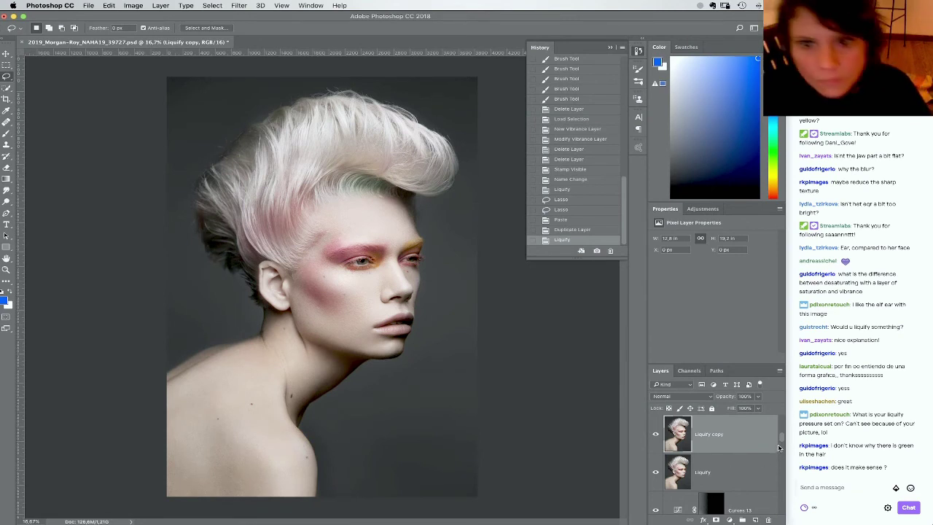
Compare the portrait with the pasted ear layer hidden and shown
scroll(771, 442, "up", 2)
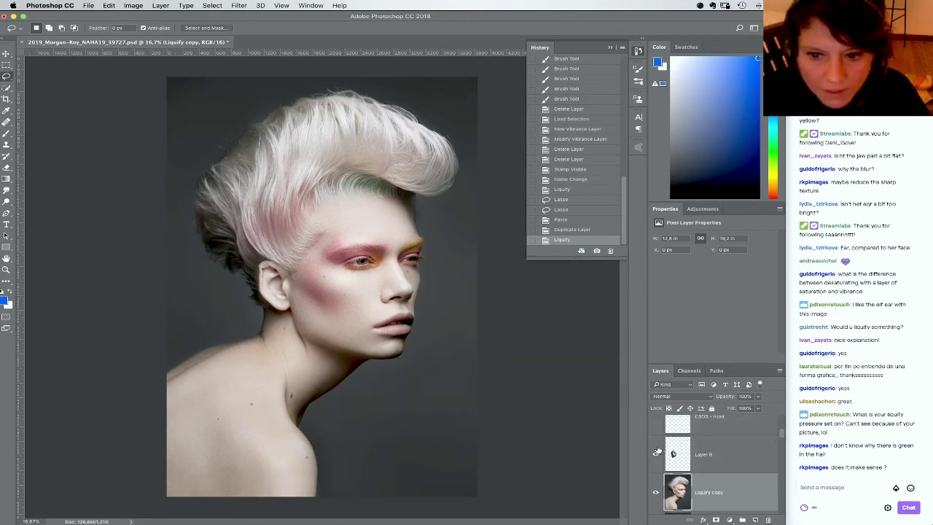
left_click(655, 454)
left_click(656, 455)
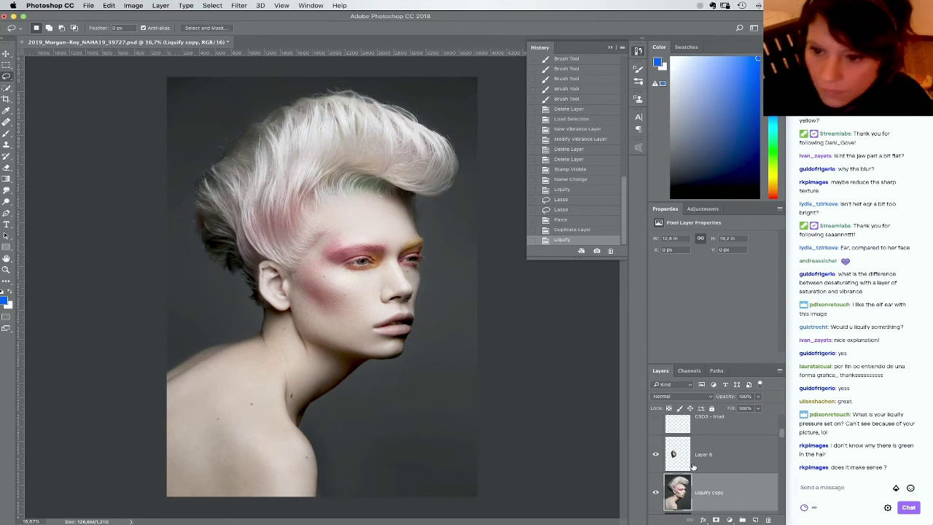
Enlarge the brush to 94 px and add a layer mask to the pasted ear layer
scroll(219, 374, "up", 3)
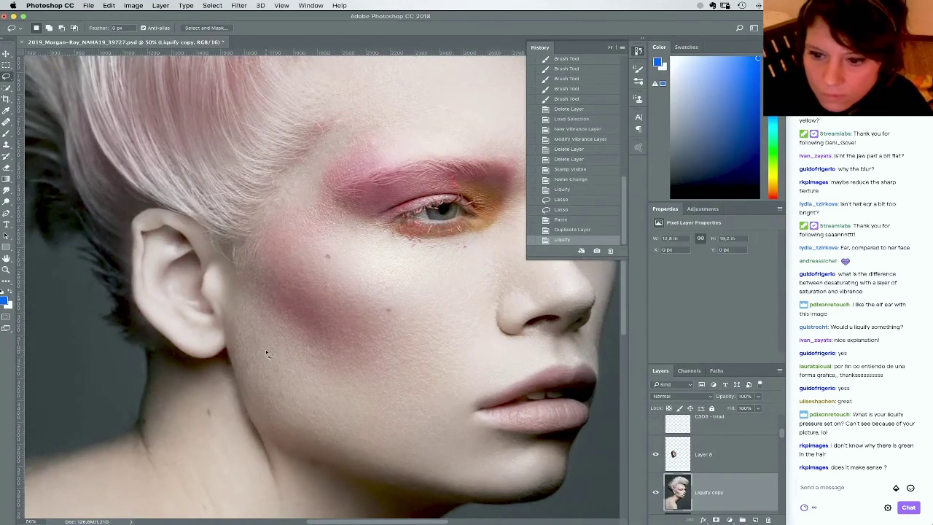
key("b")
left_click_drag(223, 311, 302, 277)
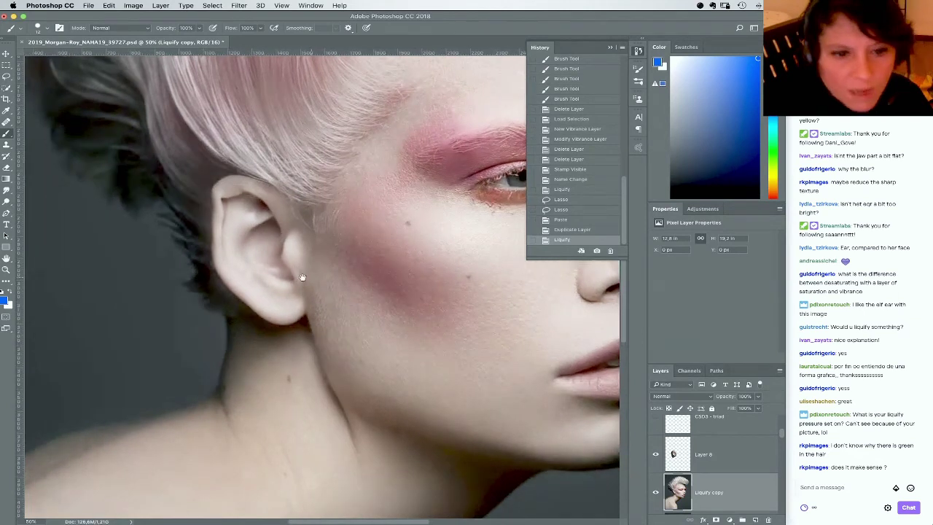
right_click(214, 311)
left_click(294, 338)
left_click(181, 290)
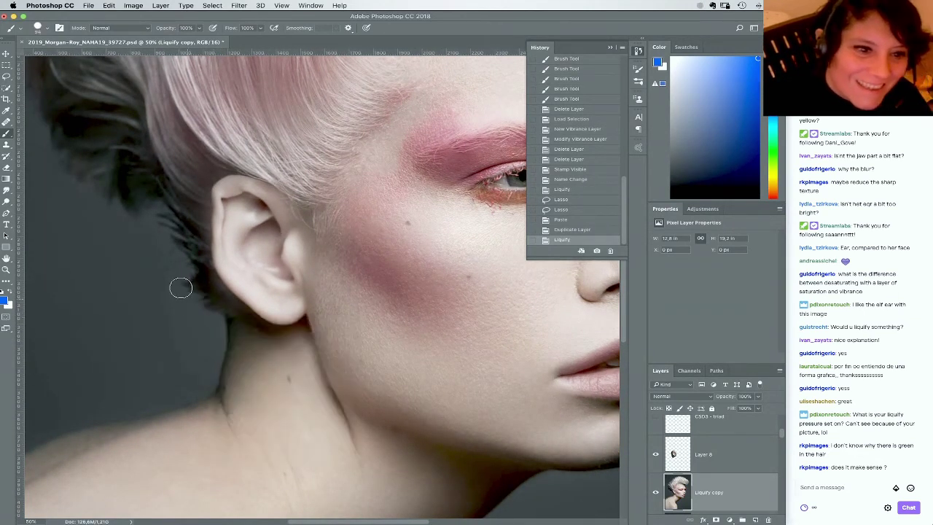
key("super+z")
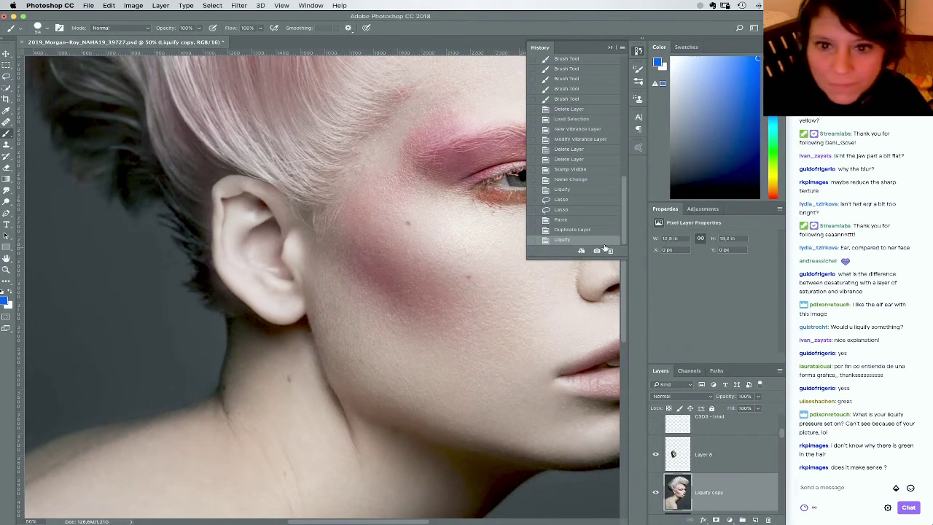
left_click(703, 466)
left_click(715, 520)
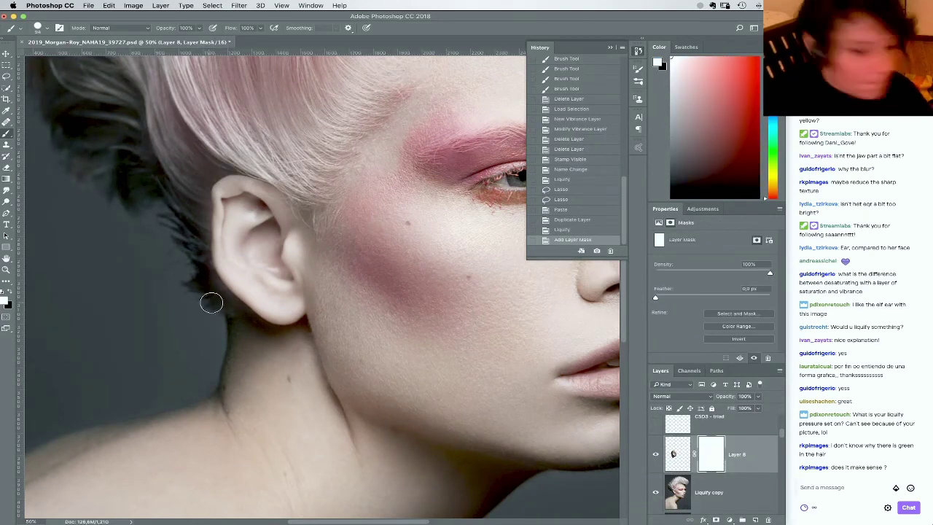
Paint black on the ear layer's mask behind the ear and down the back of the neck, enlarging the brush to 168 px
key("x")
mouse_move(180, 282)
left_mouse_down()
mouse_move(218, 314)
mouse_move(199, 316)
mouse_move(207, 322)
mouse_move(306, 360)
mouse_move(220, 296)
mouse_move(183, 297)
mouse_move(202, 307)
mouse_move(195, 287)
mouse_move(230, 346)
mouse_move(232, 336)
mouse_move(215, 346)
mouse_move(232, 333)
mouse_move(242, 353)
mouse_move(209, 299)
mouse_move(264, 342)
mouse_move(220, 325)
mouse_move(243, 345)
mouse_move(225, 371)
left_mouse_up()
right_click(209, 321)
left_click(299, 342)
scroll(225, 370, "left", 5)
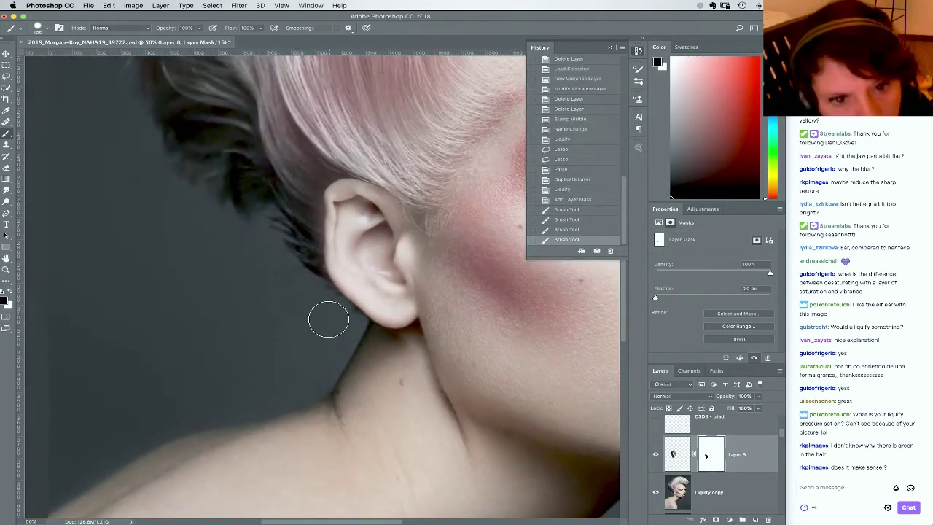
mouse_move(328, 318)
left_mouse_down()
mouse_move(323, 306)
mouse_move(374, 364)
mouse_move(402, 352)
mouse_move(374, 386)
left_mouse_up()
Paint white on the ear layer's mask along the jaw below the earlobe with a 476 px brush at 0% hardness
key("x")
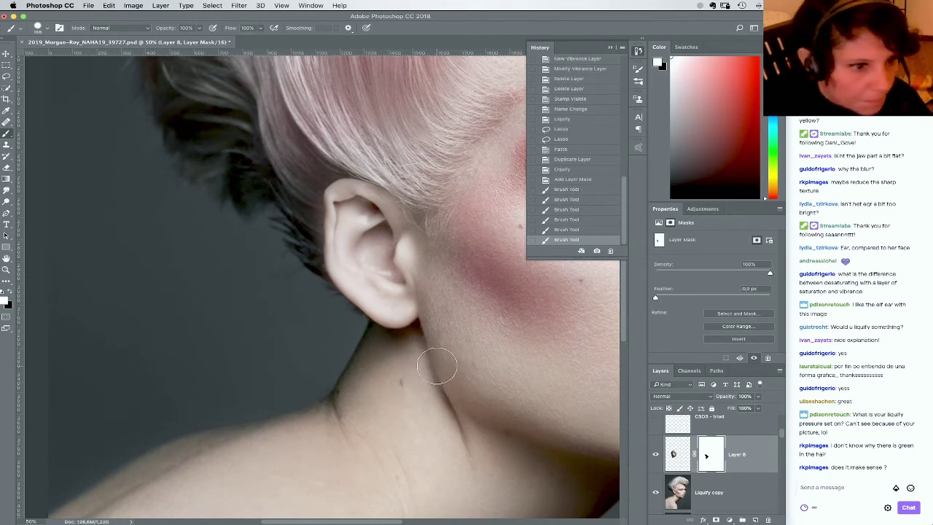
right_click(438, 366)
type("476")
key("Tab")
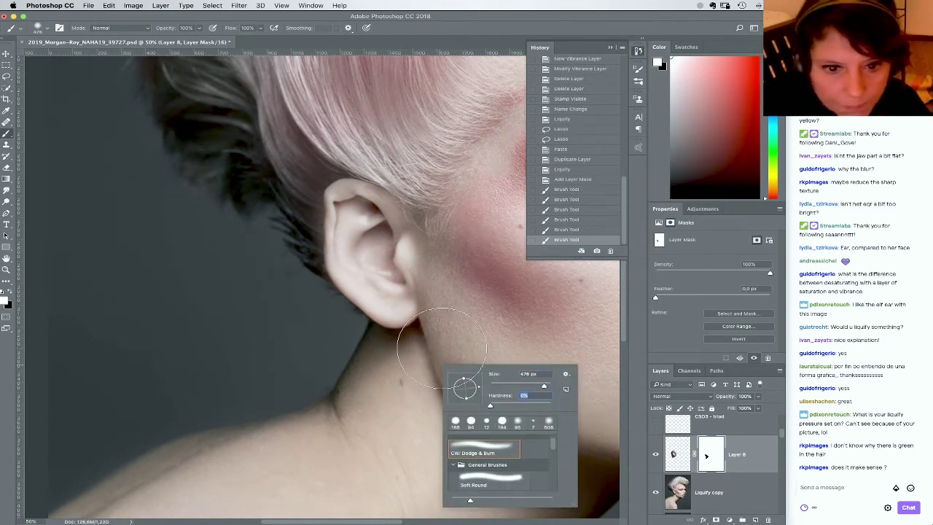
mouse_move(441, 345)
left_mouse_down()
mouse_move(448, 375)
mouse_move(439, 343)
mouse_move(489, 393)
left_mouse_up()
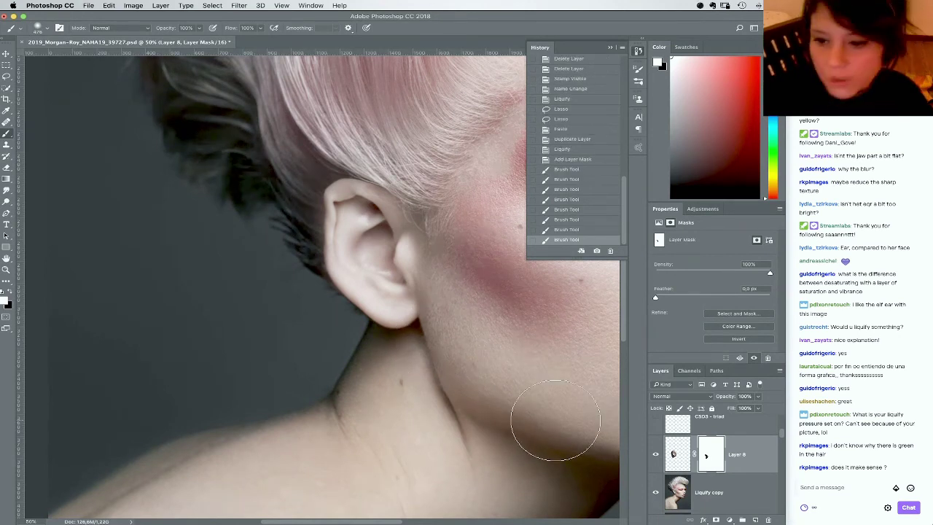
Touch up the mask in white beneath the earlobe with a 398 px brush, and compare with the ear layer hidden and shown
right_click(486, 357)
left_click_drag(590, 372, 587, 372)
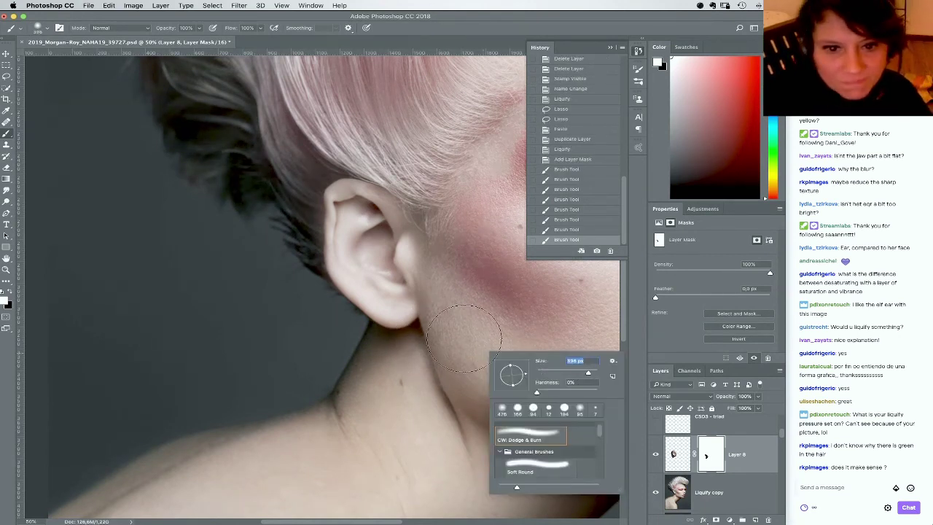
mouse_move(442, 361)
left_mouse_down()
mouse_move(432, 325)
mouse_move(433, 370)
mouse_move(422, 364)
left_mouse_up()
left_click_drag(420, 361, 421, 369)
left_click(421, 369)
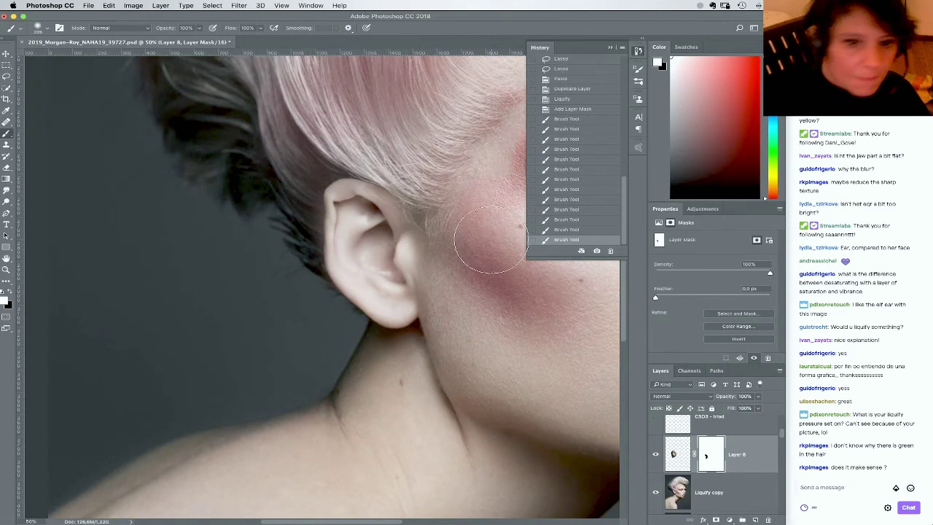
left_click(655, 454)
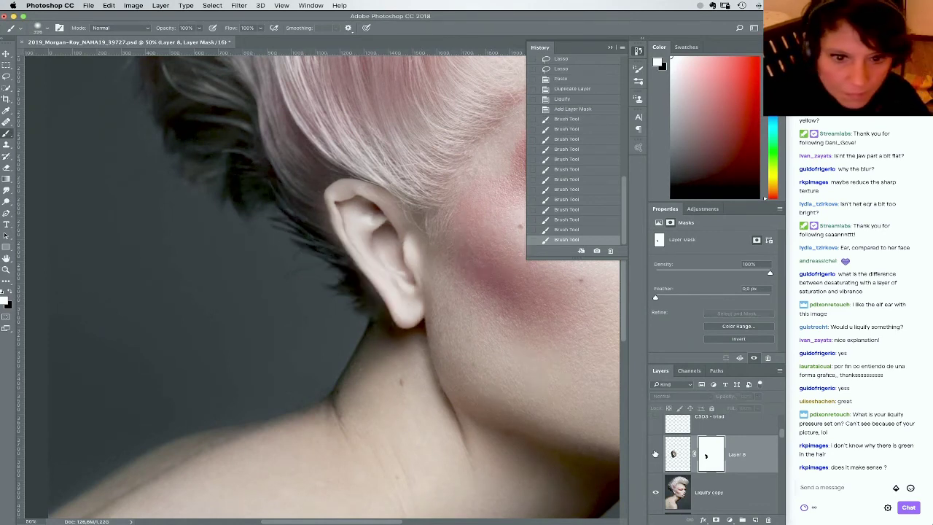
left_click(655, 455)
Paint black on the ear layer's mask along the neck and jaw edge below the ear with a 268 px brush
key("x")
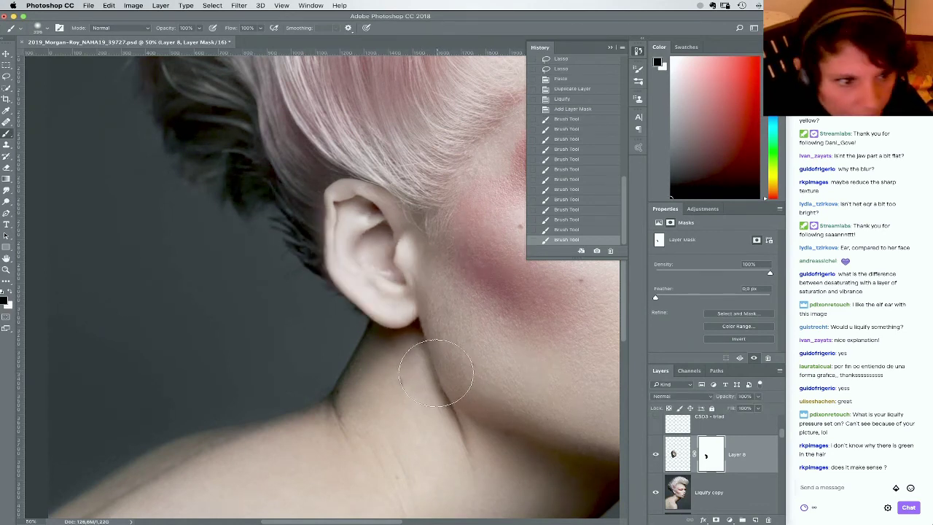
right_click(438, 373)
left_click_drag(536, 393, 531, 392)
left_click(409, 363)
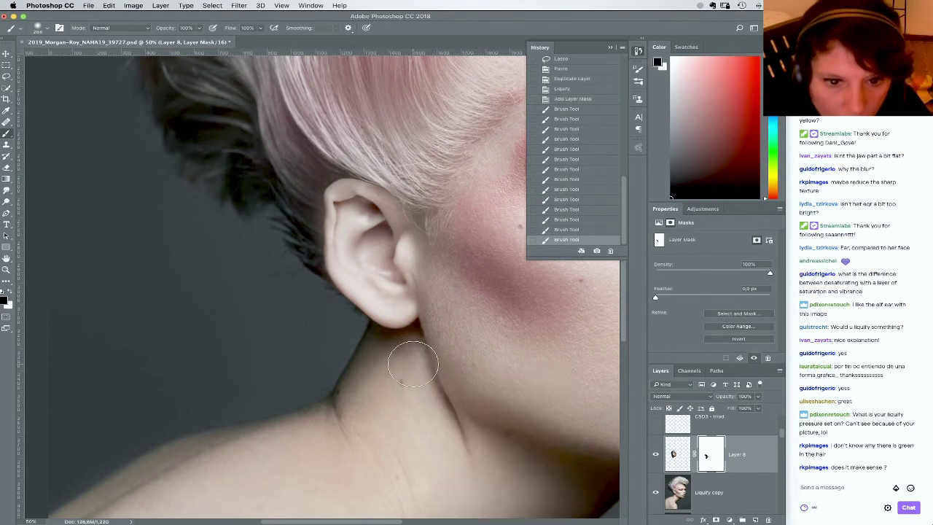
left_click_drag(413, 363, 458, 416)
left_click(420, 369)
left_click(425, 357)
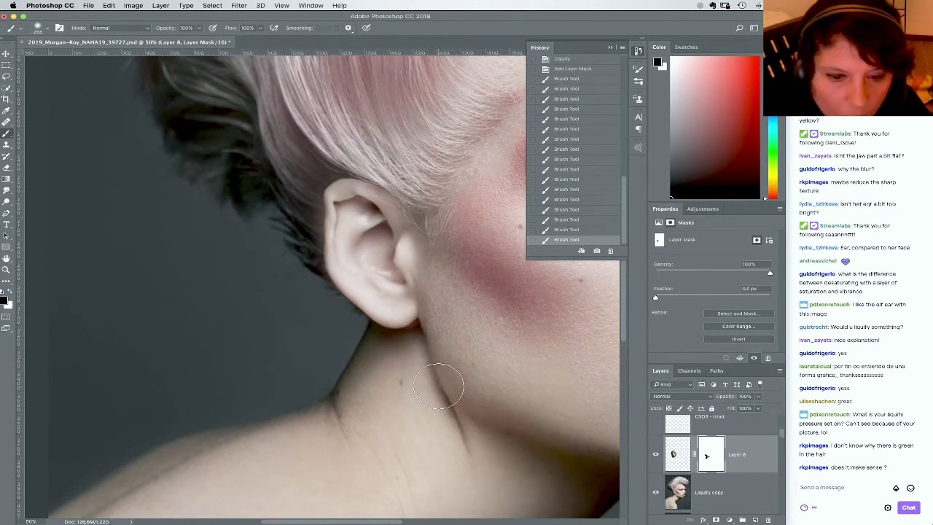
Paint white on the ear layer's mask beside the earlobe at the jaw with a smaller brush
key("x")
right_click(456, 354)
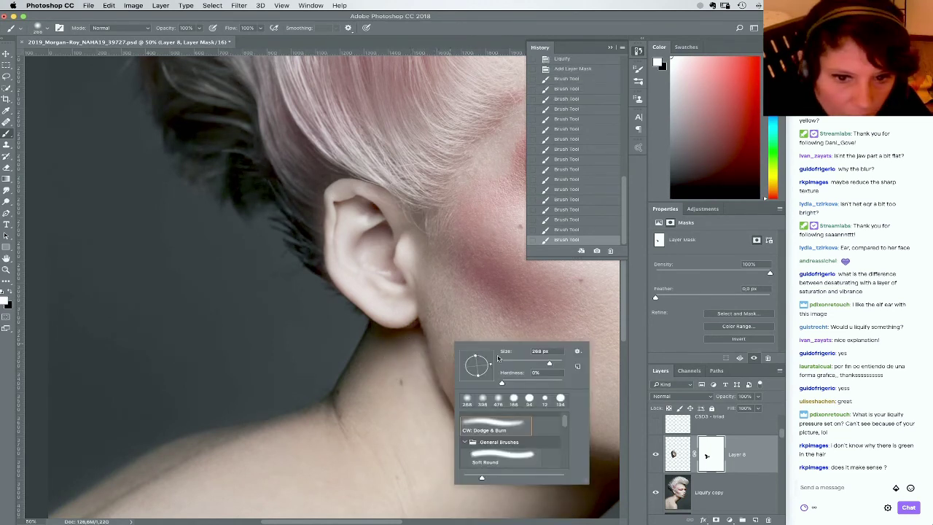
left_click_drag(431, 317, 435, 335)
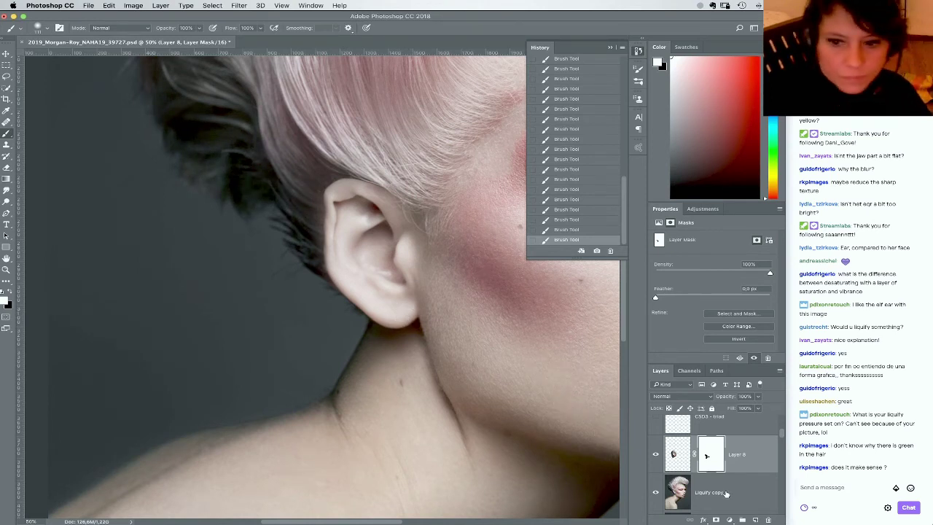
Erase the Liquify copy layer beside the earlobe at the jaw with a slightly larger eraser at 0% hardness
left_click(725, 493)
key("e")
right_click(444, 362)
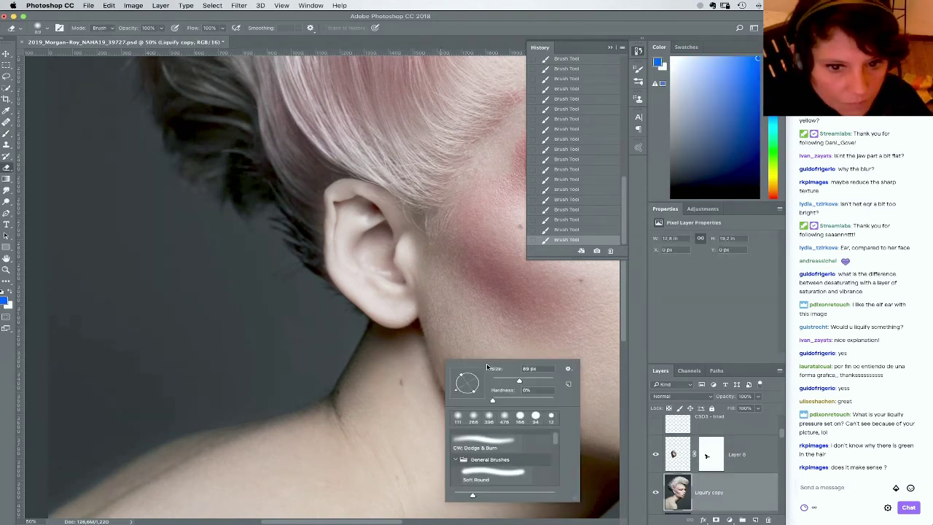
left_click(527, 379)
left_click_drag(437, 340, 429, 335)
left_click_drag(426, 329, 430, 336)
left_click_drag(426, 329, 429, 334)
left_click_drag(425, 328, 428, 337)
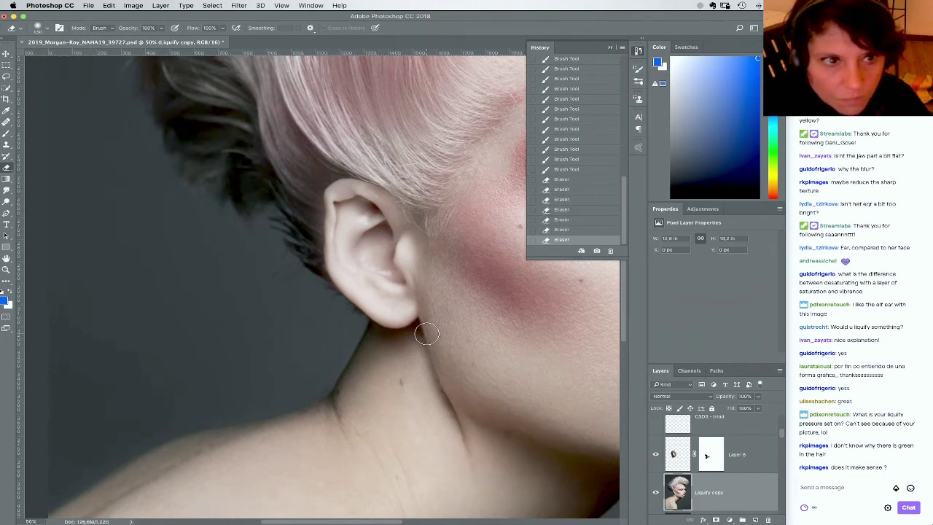
Compare the Liquify copy and ear layers hidden and shown, and erase a little more along the jaw below the earlobe
left_click(656, 494)
left_click(656, 493)
left_click(656, 493)
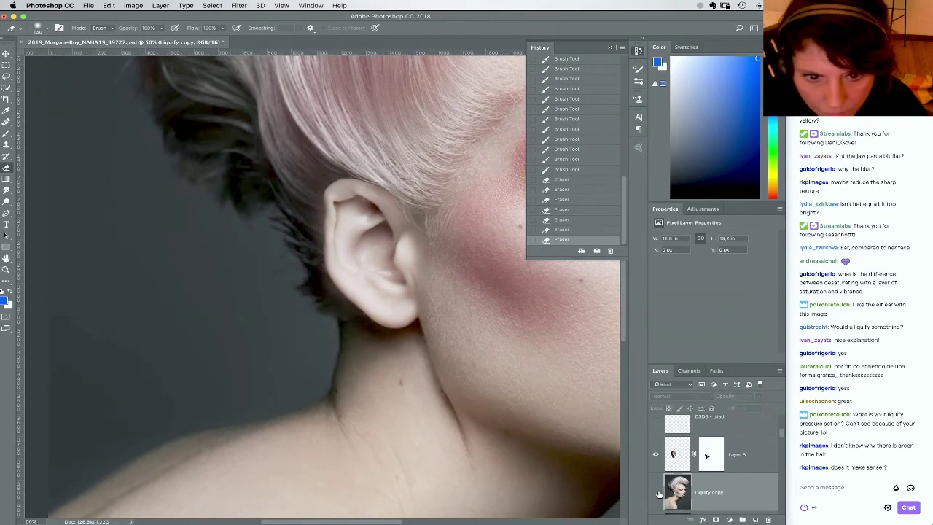
left_click(657, 493)
left_click_drag(446, 344, 436, 334)
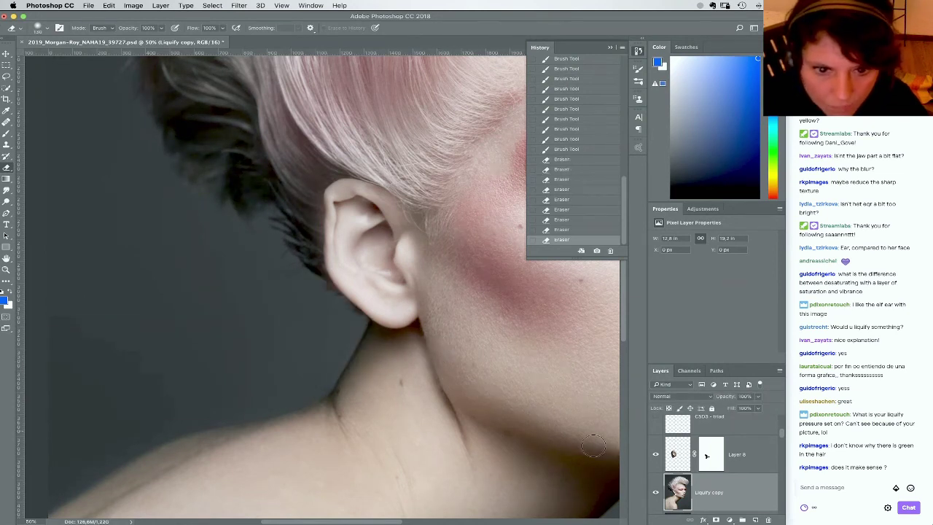
left_click(655, 456)
left_click(655, 456)
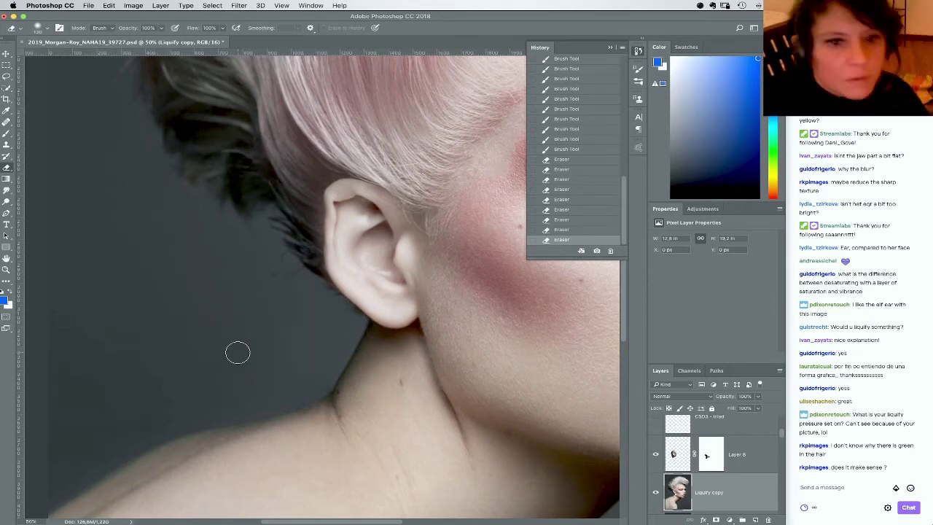
Merge the masked ear layer with the Liquify copy layer
key("super+minus")
key("super+minus")
key("super+minus")
key("super+minus")
key("super+minus")
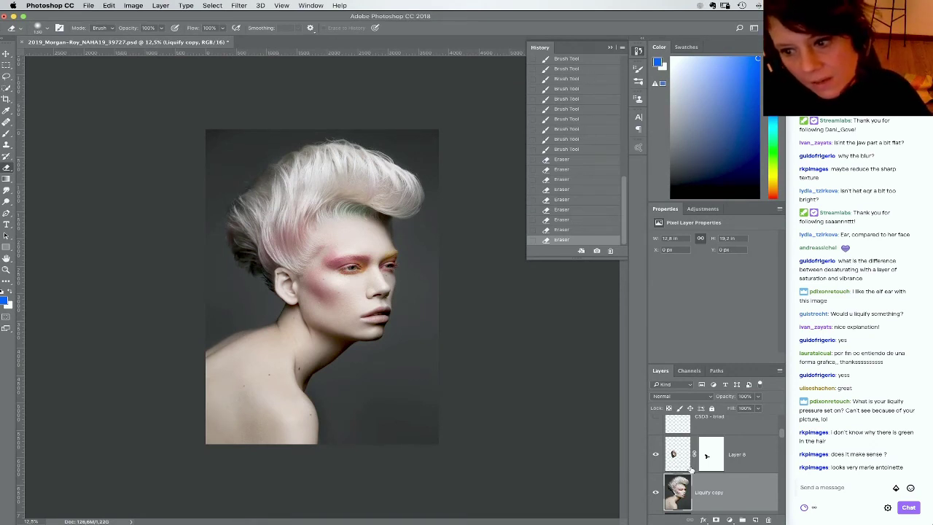
left_click(742, 456)
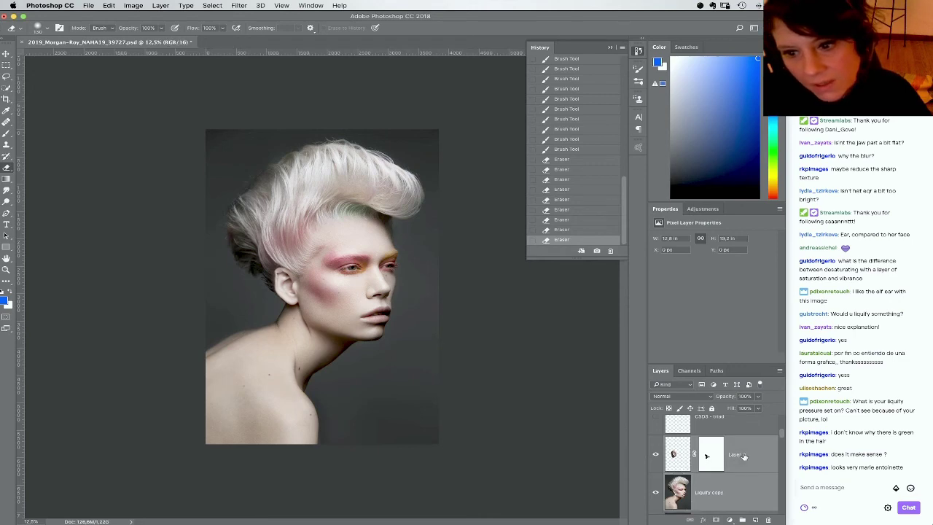
left_click(159, 6)
left_click(199, 331)
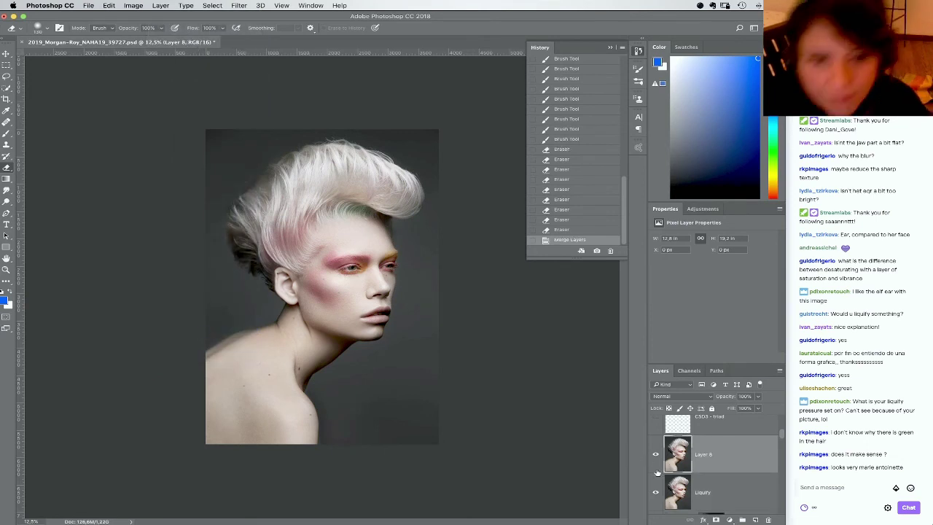
Compare the portrait with the merged Layer 6 hidden and shown, and delete that layer
left_click(655, 455)
left_click(656, 455)
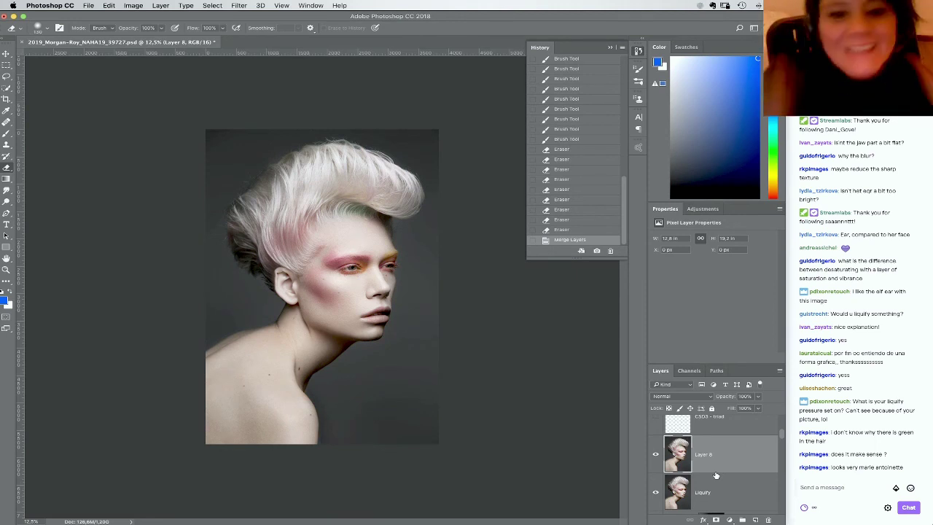
left_click(654, 454)
left_click(655, 455)
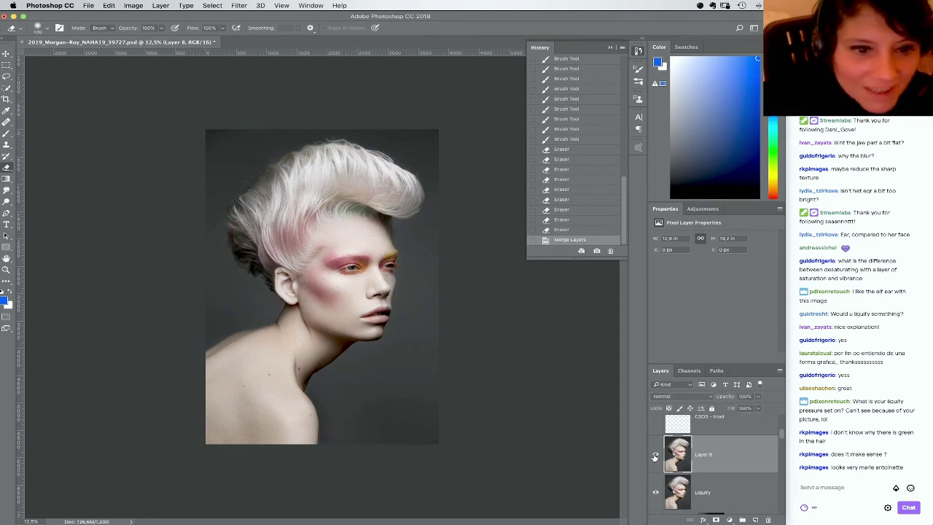
key("BackSpace")
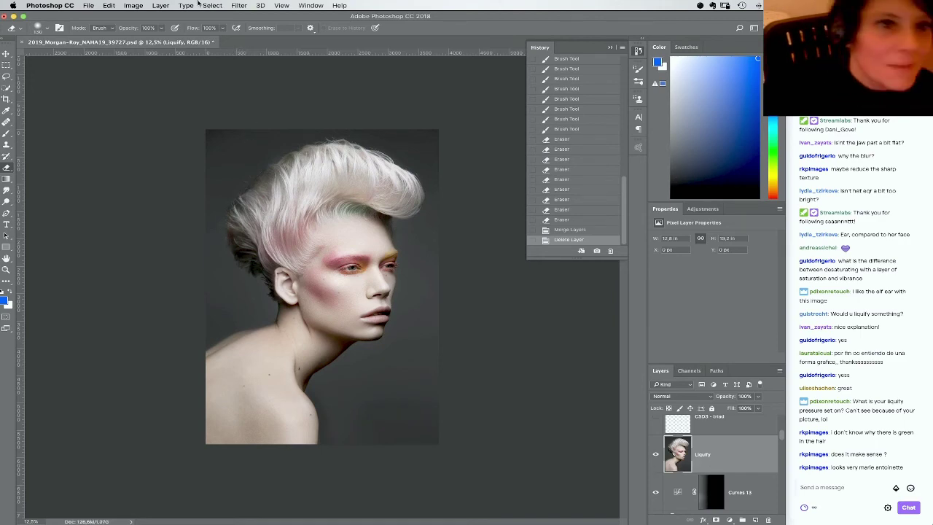
Warp the back of the neck just below the hairline and ear with the Liquify filter on the Liquify layer
left_click(241, 5)
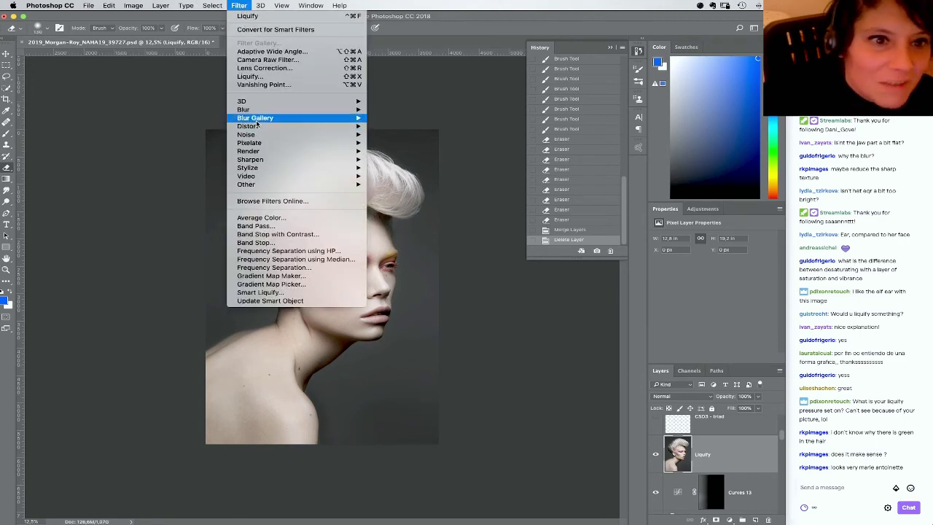
left_click(260, 80)
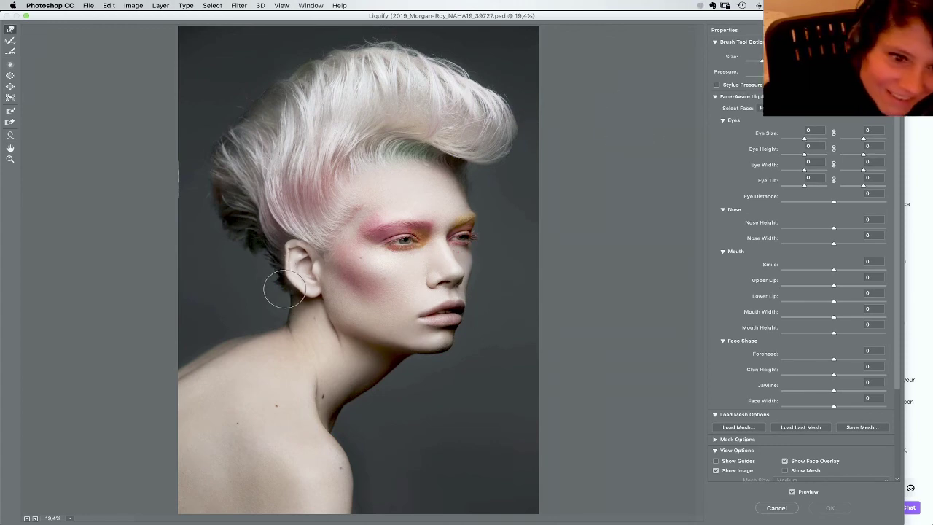
left_click_drag(279, 292, 284, 289)
key("super+z")
key("super+plus")
key("super+plus")
key("super+plus")
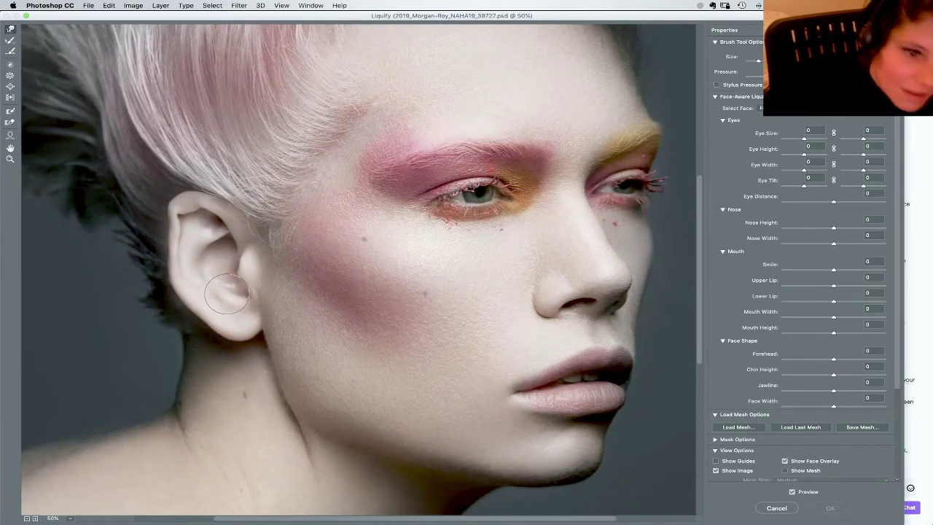
left_click_drag(183, 331, 179, 340)
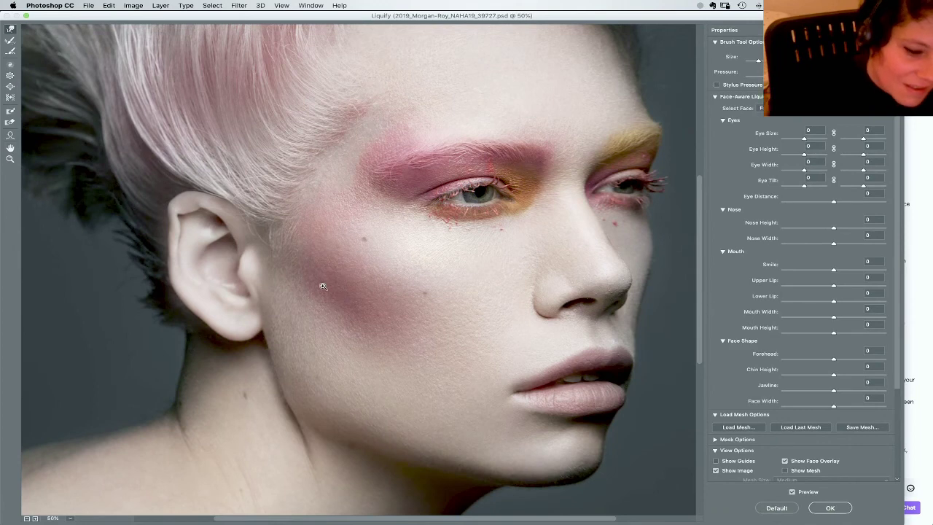
key("super+minus")
key("super+minus")
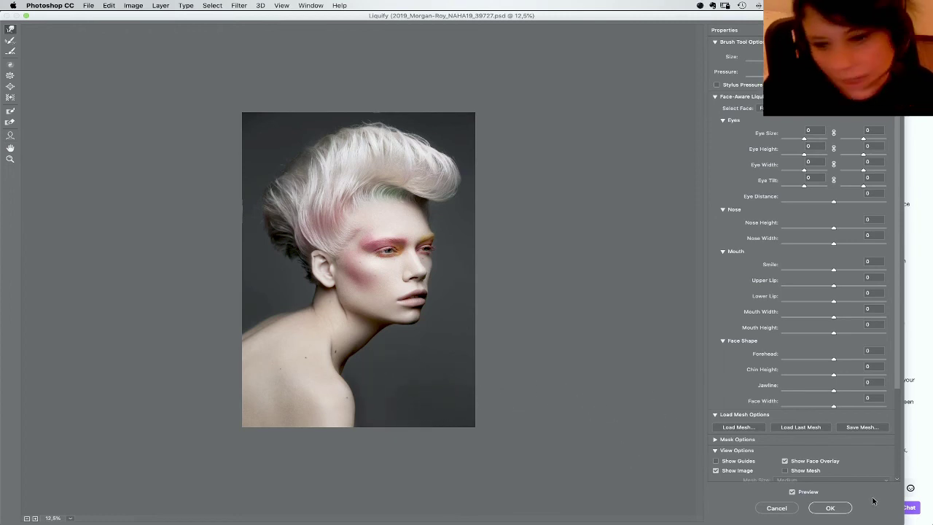
left_click(831, 506)
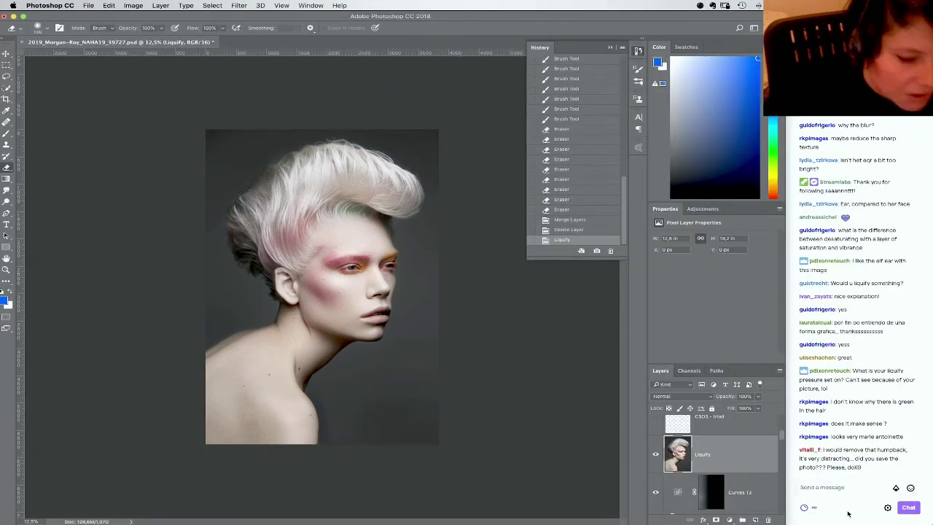
Compare the whole portrait with the Liquify layer hidden and shown to examine the reshaped hair, neck and shoulder
key("super+plus")
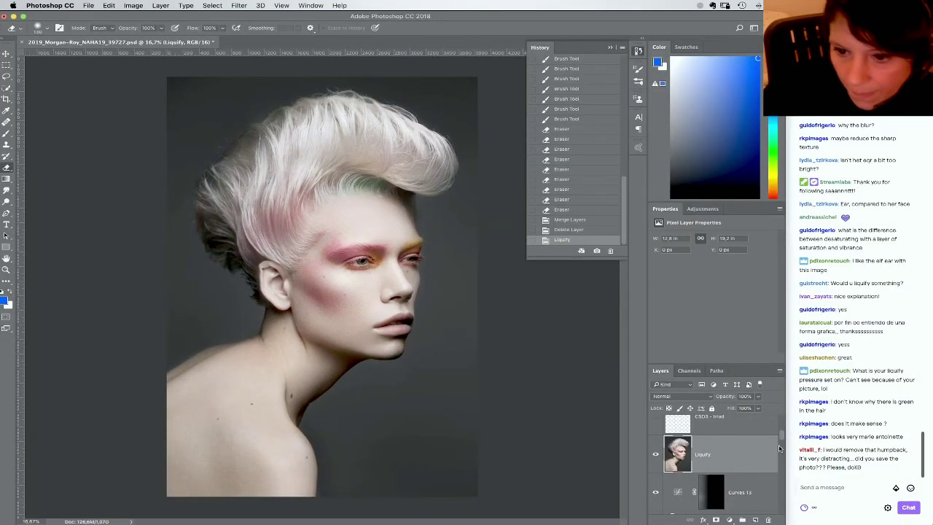
scroll(778, 448, "down", 5)
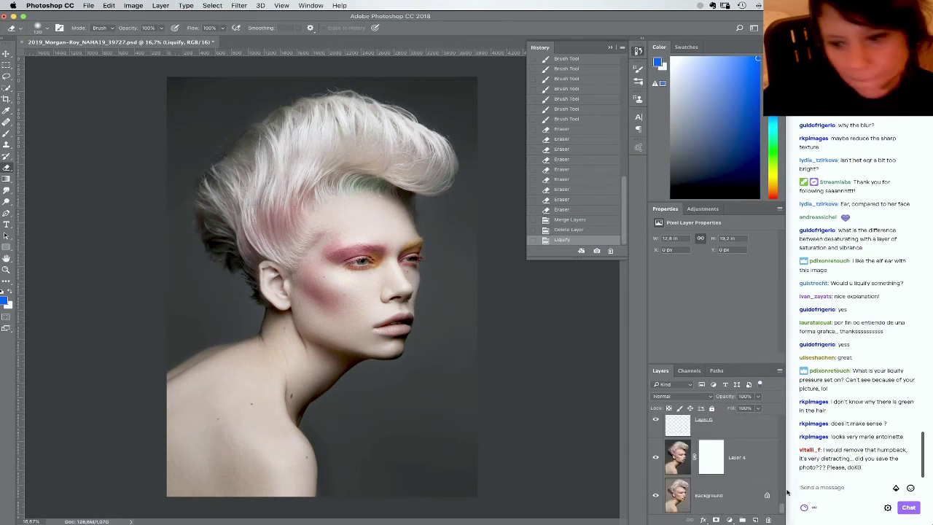
scroll(782, 507, "up", 4)
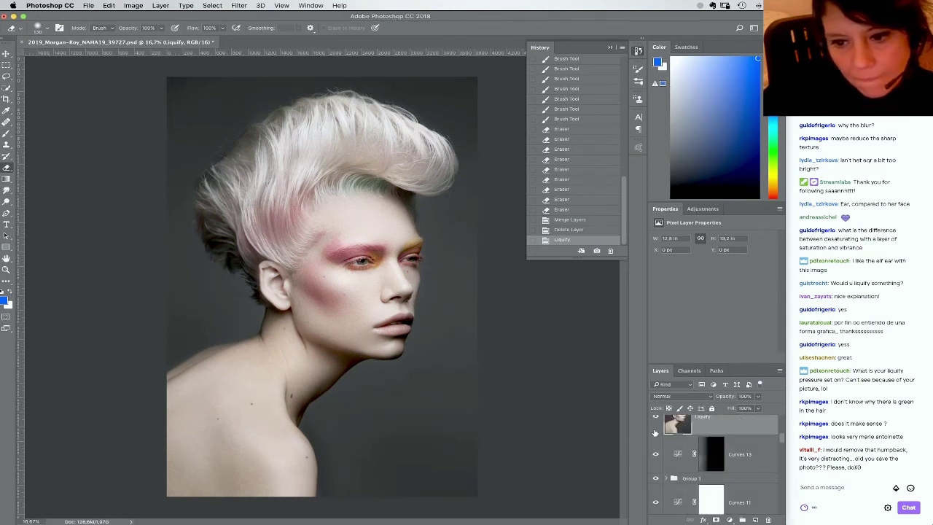
left_click(656, 425)
left_click(655, 427)
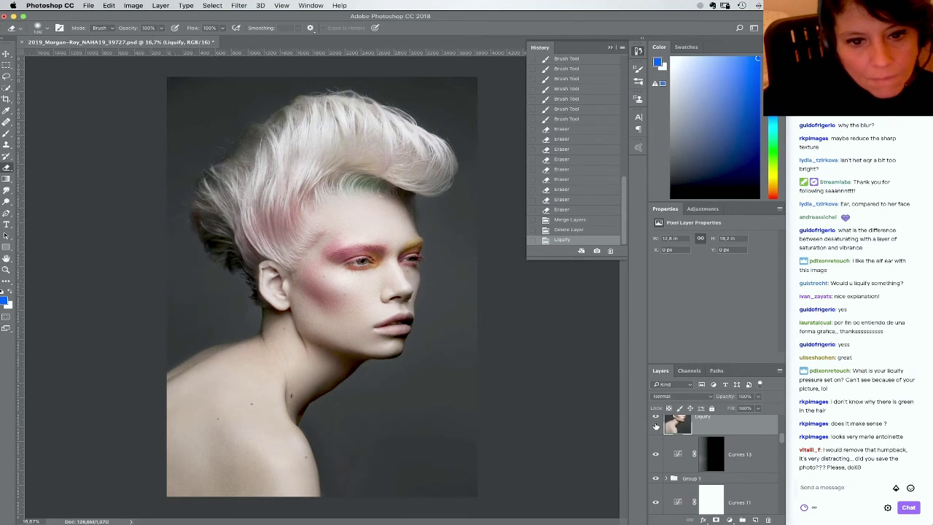
left_click(656, 426)
left_click(655, 427)
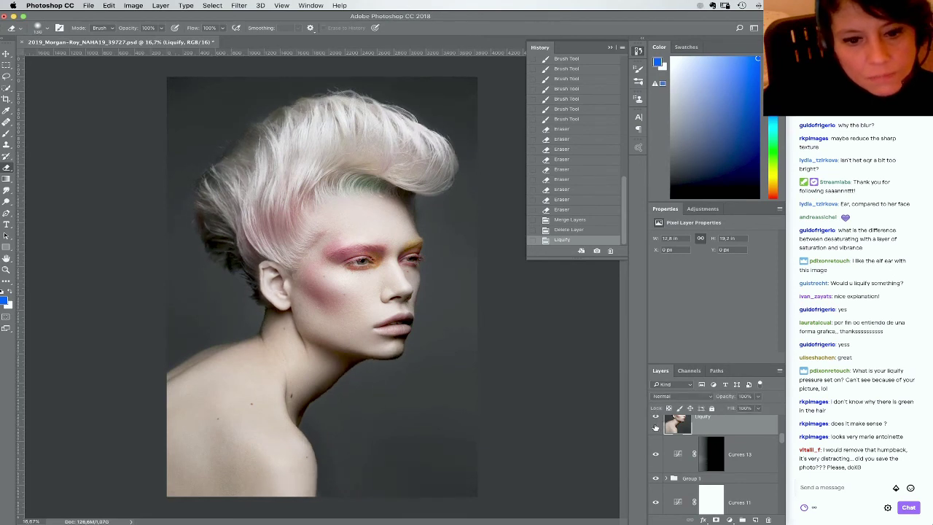
left_click(654, 427)
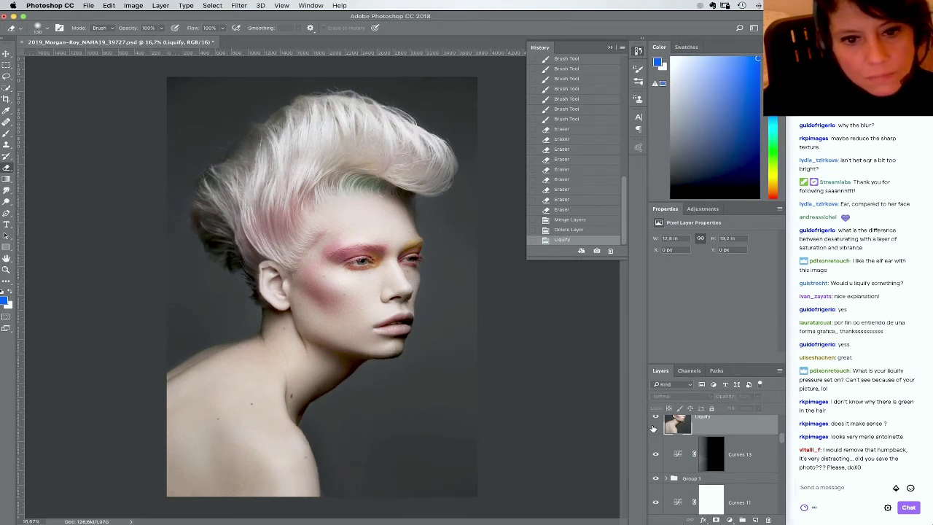
left_click(655, 427)
left_click(654, 428)
left_click(654, 428)
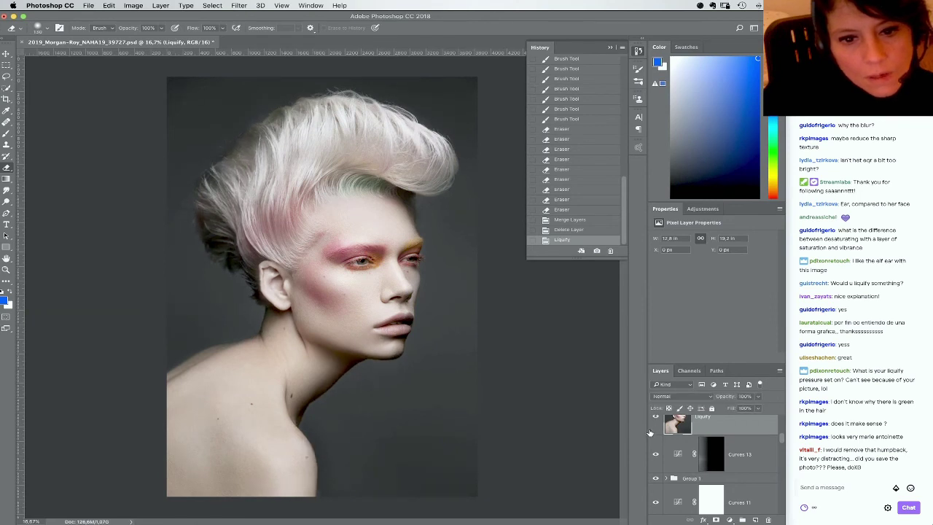
left_click(654, 428)
left_click(654, 425)
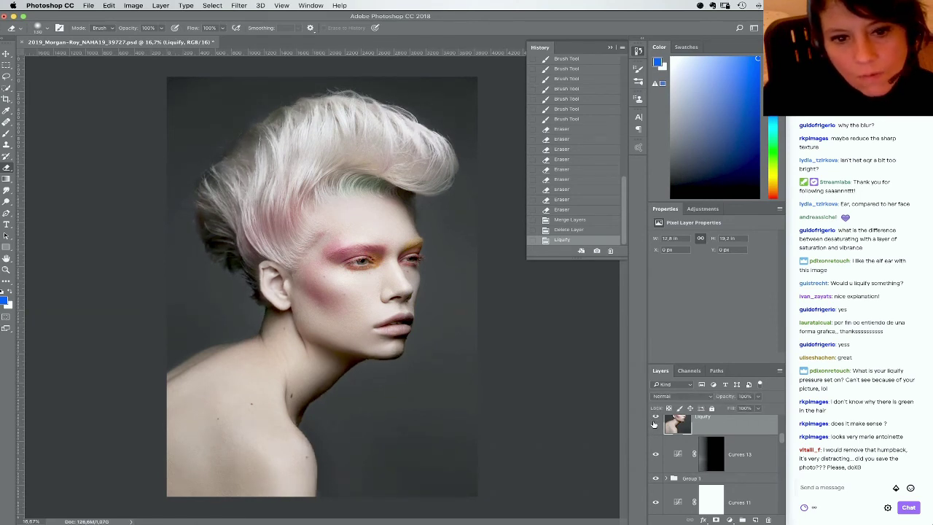
left_click(653, 424)
left_click(654, 425)
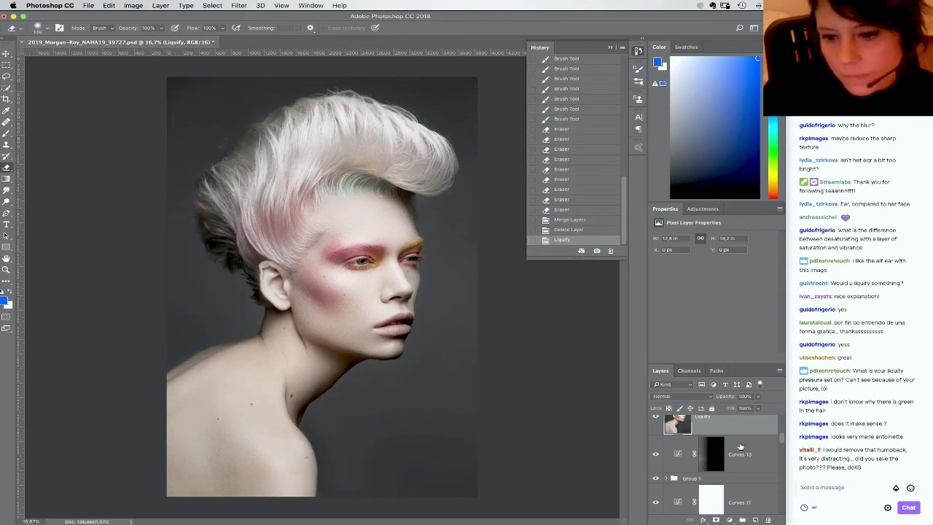
Add a black mask to the Liquify layer and paint white over the hair with a 1040 px brush at 0% hardness
left_click(716, 520, "alt")
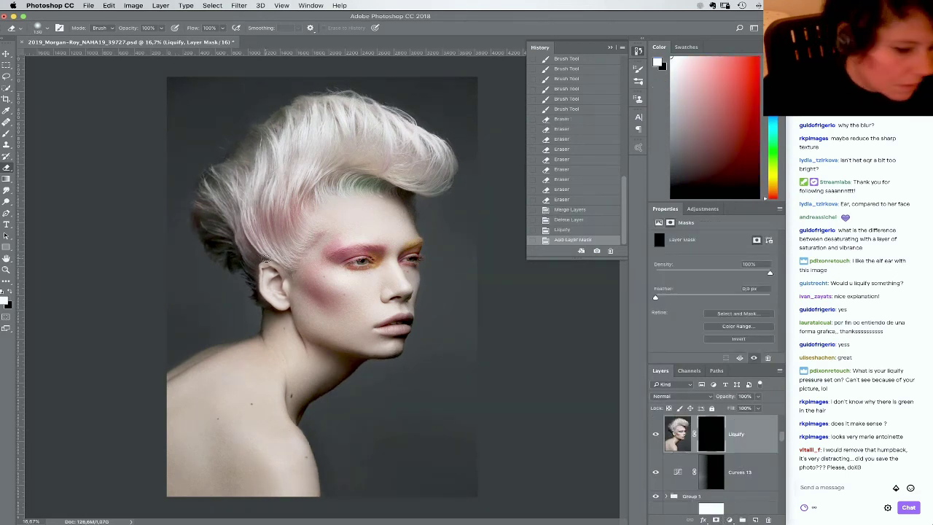
key("b")
right_click(268, 257)
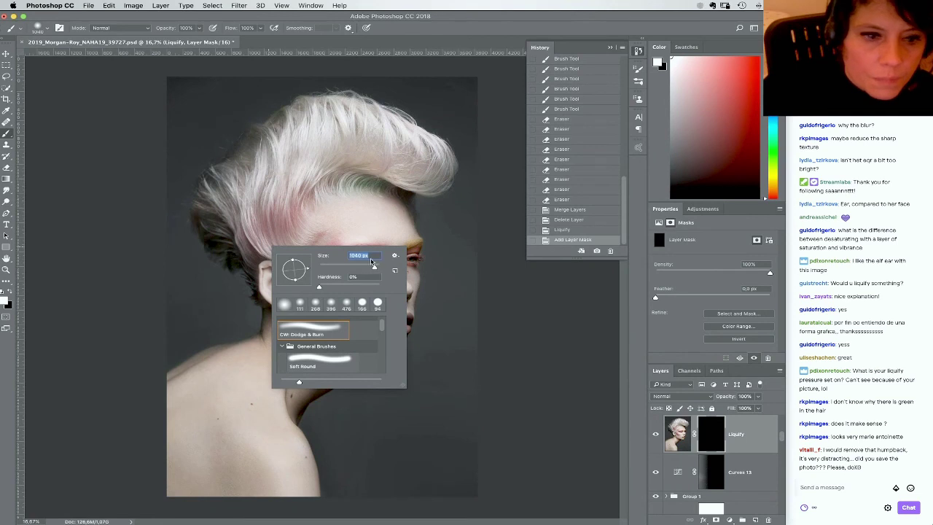
left_click(241, 213)
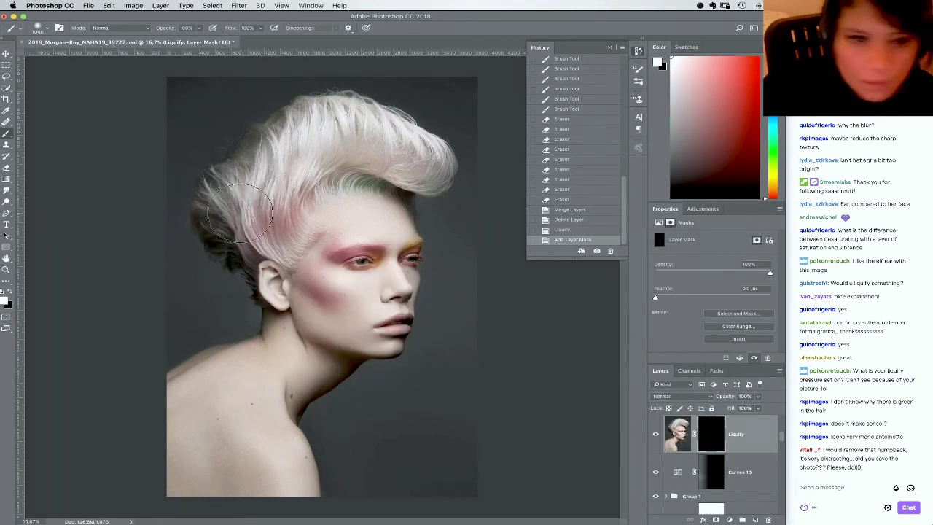
left_click_drag(239, 224, 210, 259)
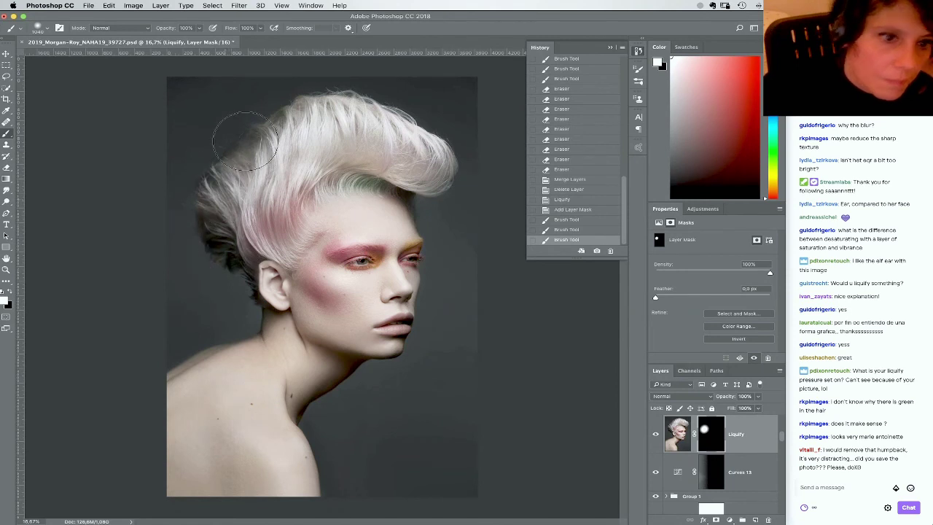
mouse_move(245, 140)
left_mouse_down()
mouse_move(204, 215)
mouse_move(356, 95)
mouse_move(325, 108)
mouse_move(423, 159)
mouse_move(421, 178)
mouse_move(338, 147)
mouse_move(277, 249)
mouse_move(268, 209)
mouse_move(237, 178)
mouse_move(266, 121)
mouse_move(366, 96)
mouse_move(406, 117)
mouse_move(382, 136)
left_mouse_up()
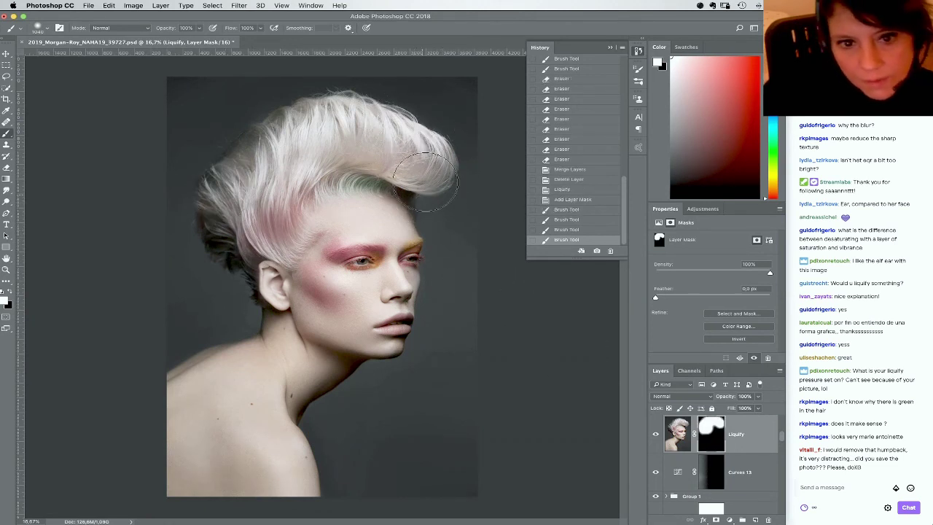
left_click(425, 182)
left_click(655, 434)
left_click(655, 435)
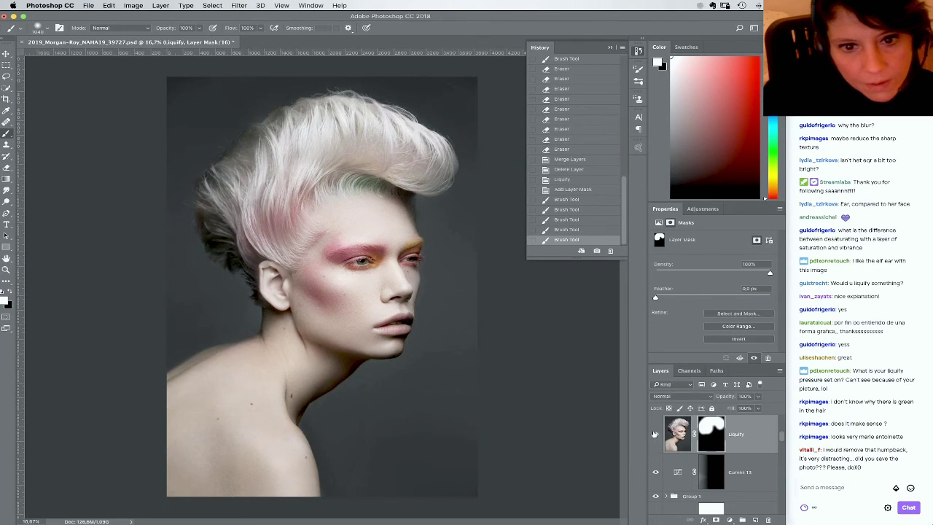
Paint white on the Liquify layer's mask over the nose and eye area, and compare with the layer hidden and shown
left_click(393, 269)
left_click(394, 271)
left_click(395, 272)
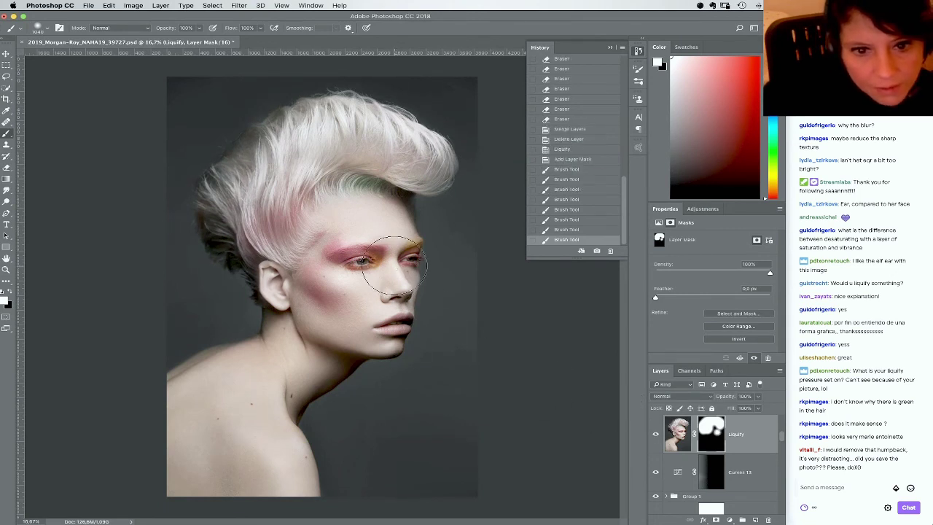
left_click(396, 272)
left_click(398, 276)
left_click(402, 279)
left_click(655, 435)
left_click(656, 435)
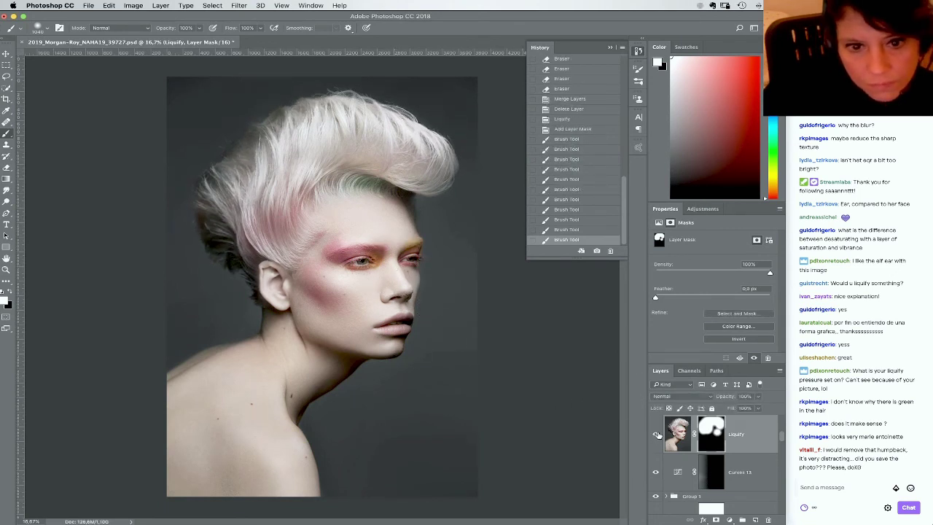
left_click(656, 435)
left_click(655, 435)
left_click(657, 435)
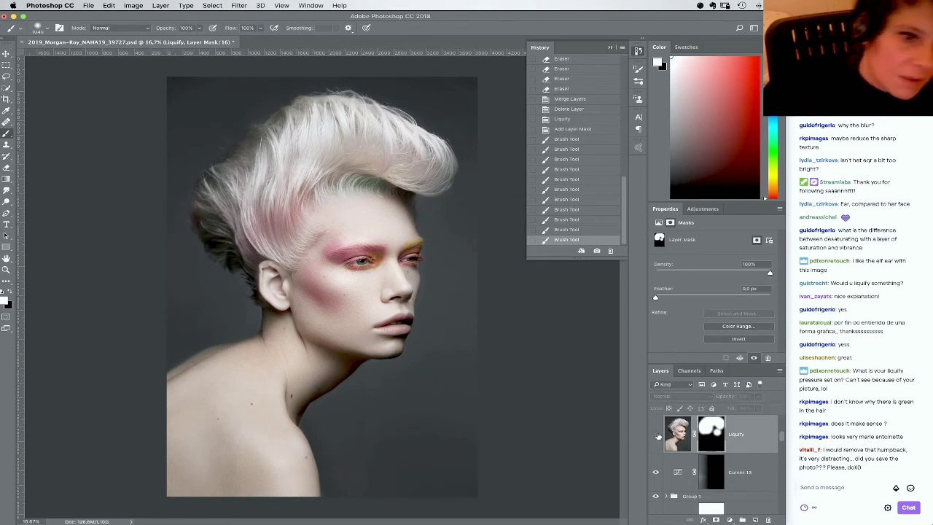
Paint black on the Liquify layer's mask over the ear with a 364 px brush at 0% hardness, and compare with the layer hidden and shown
left_click(657, 436)
key("x")
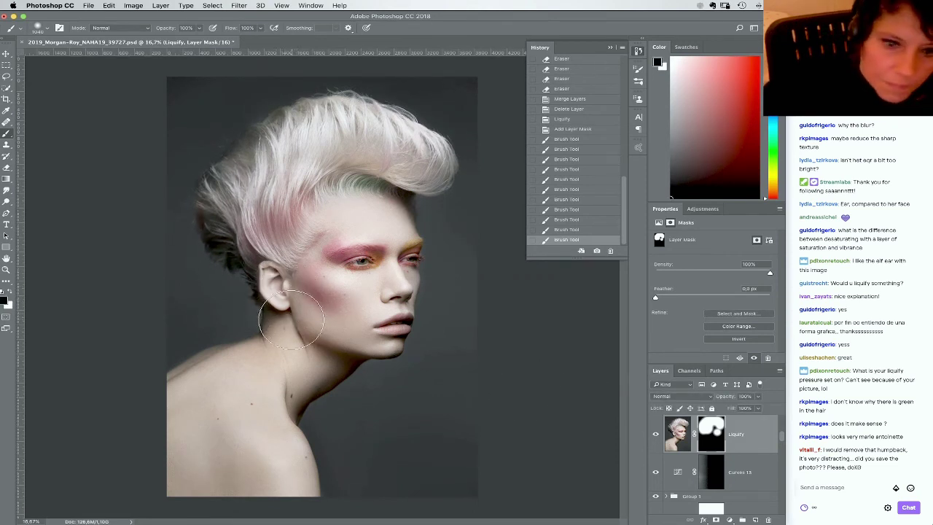
right_click(284, 319)
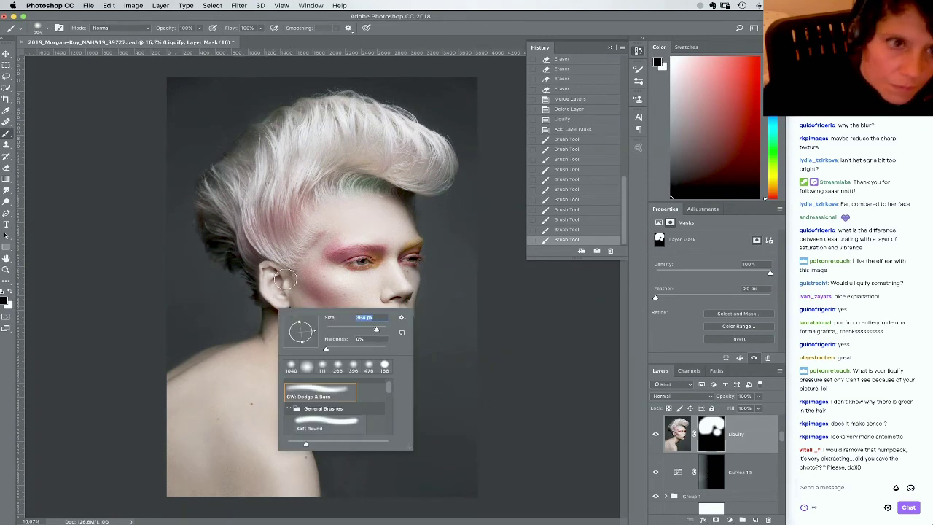
mouse_move(270, 305)
left_mouse_down()
mouse_move(256, 297)
mouse_move(269, 263)
mouse_move(280, 288)
left_mouse_up()
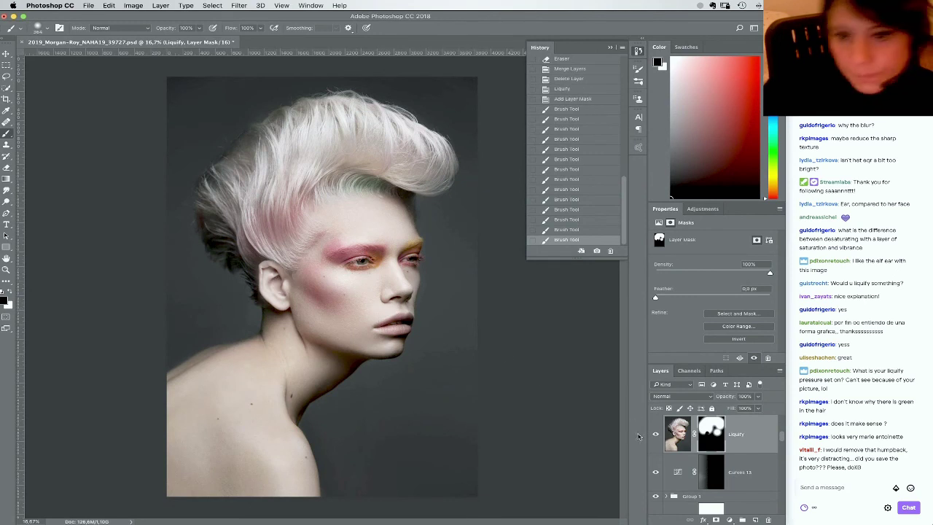
left_click(655, 435)
left_click(655, 435)
left_click(655, 435)
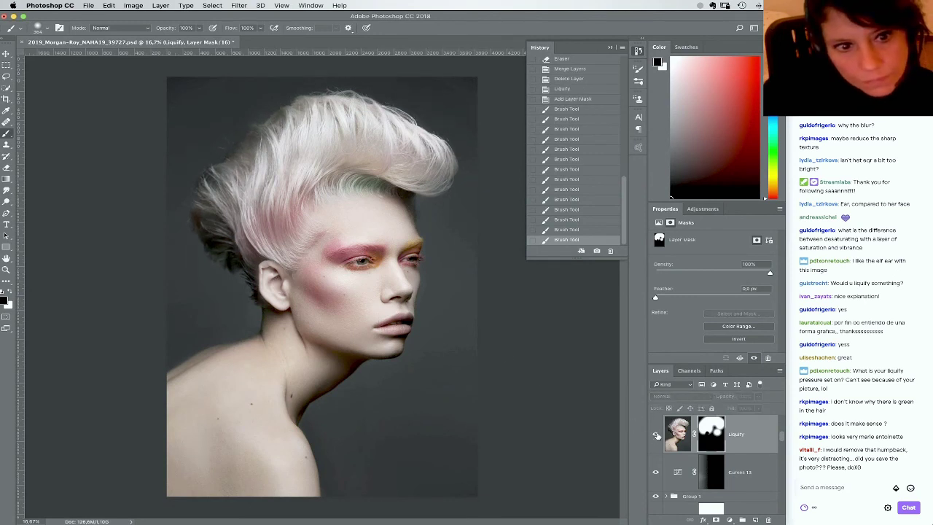
left_click(655, 435)
left_click(656, 435)
left_click(655, 435)
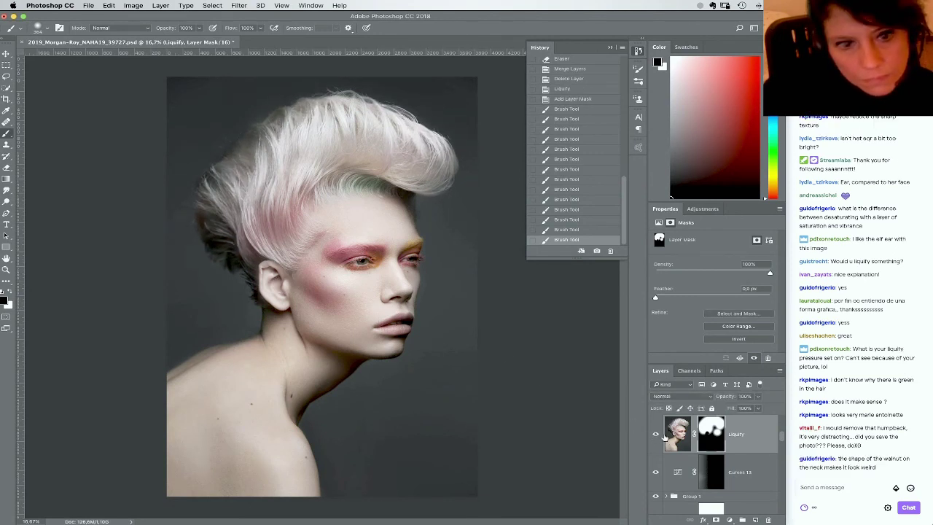
Apply the Liquify layer's mask so it becomes part of the layer's pixels
mouse_move(781, 437)
left_mouse_down()
mouse_move(781, 504)
mouse_move(769, 435)
left_mouse_up()
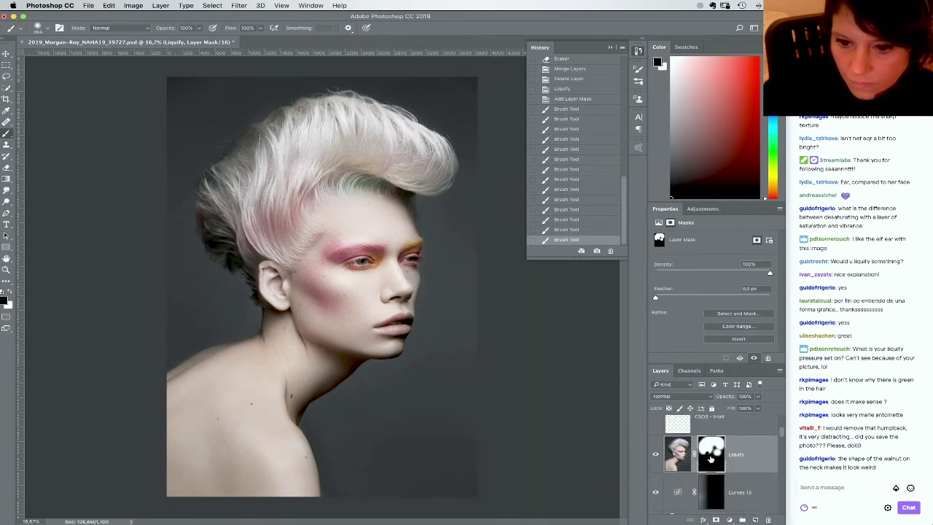
right_click(710, 457)
left_click(729, 466)
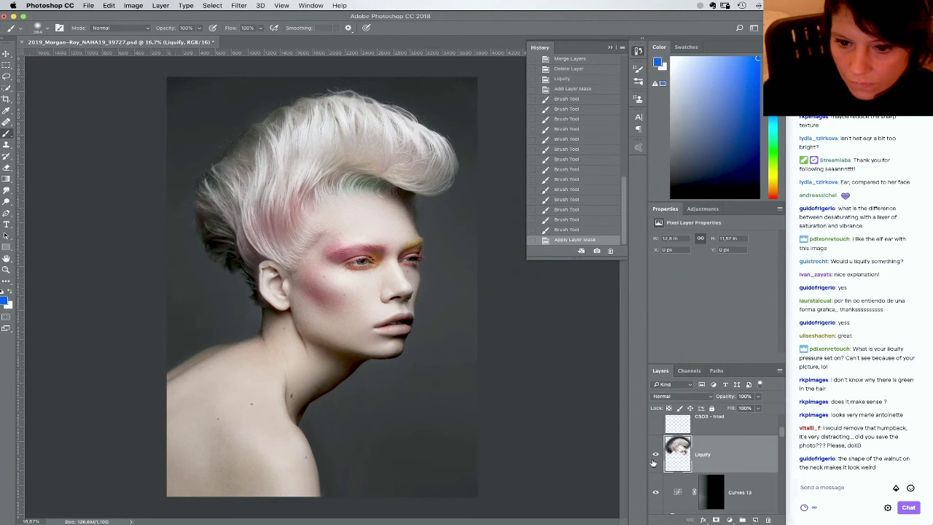
Try to stamp the visible layers above Curves 13 and merge the stamp with the hidden Liquify layer
left_click(682, 491)
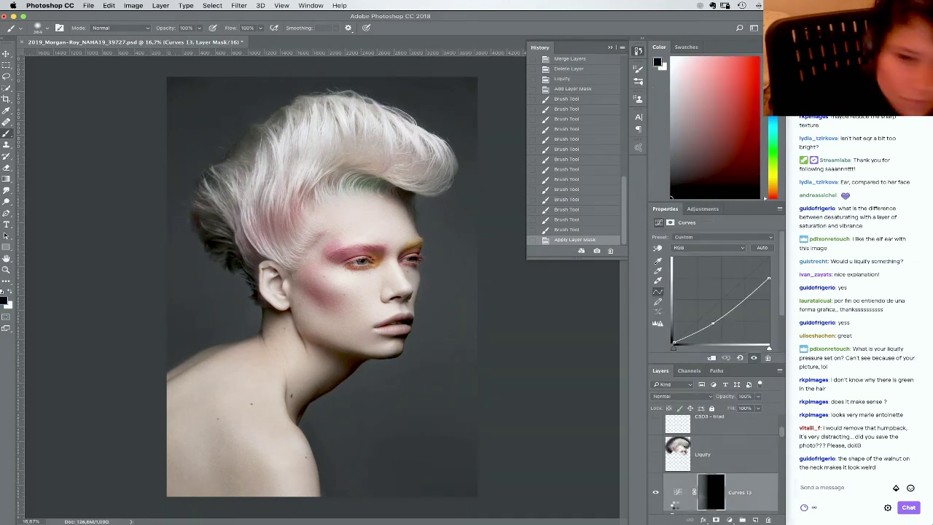
key("super+alt+shift+e")
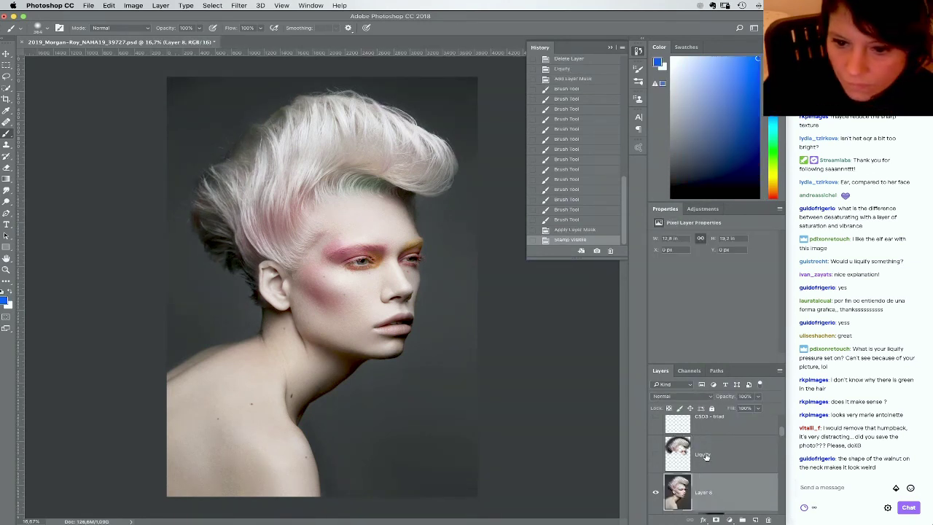
left_click(682, 450)
left_click(160, 5)
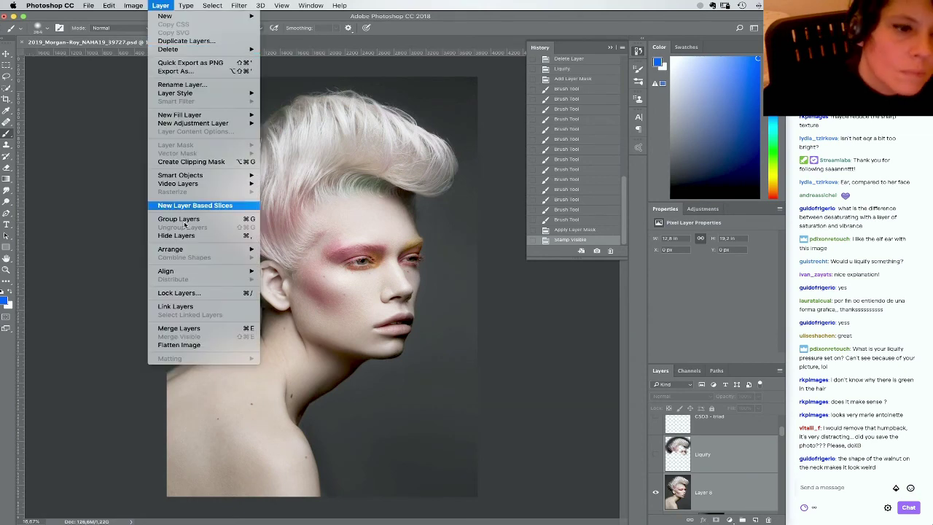
left_click(195, 332)
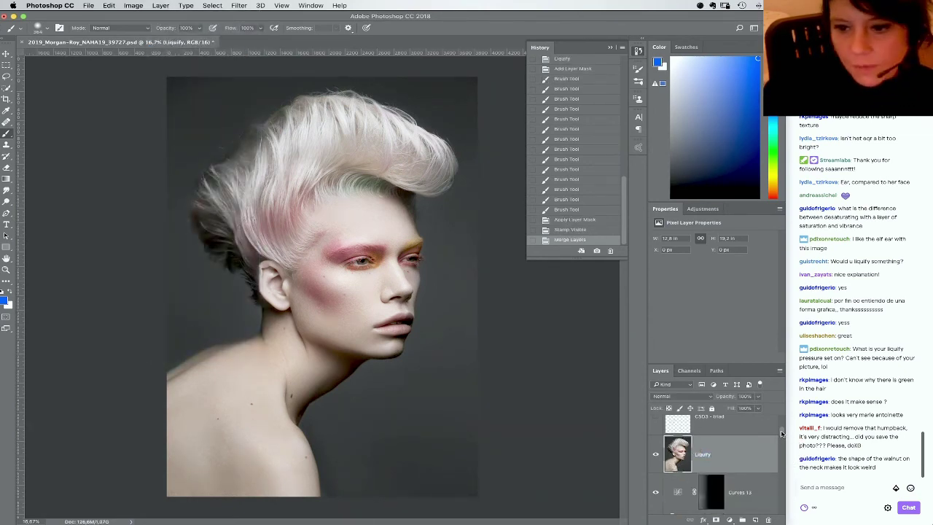
Compare the retouched portrait with the original Background layer shown alone
left_click_drag(781, 434, 689, 511)
left_click(656, 496, "alt")
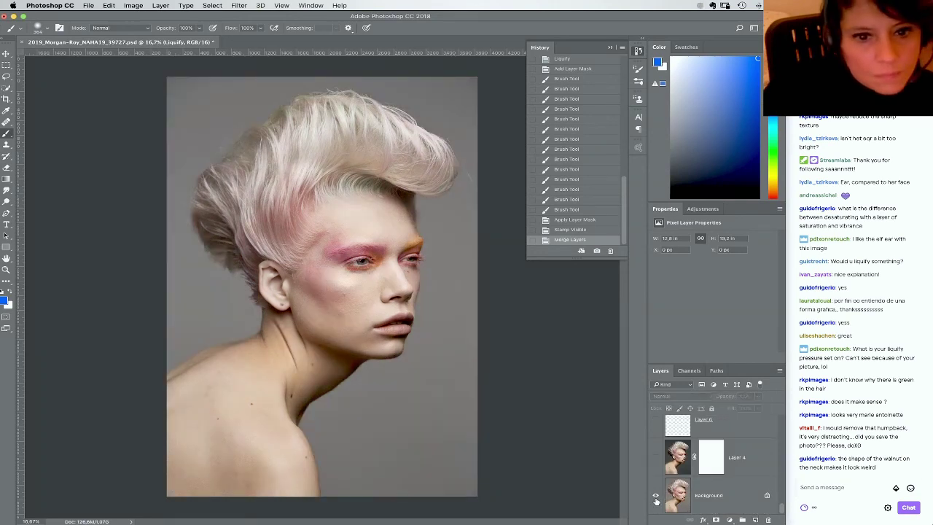
left_click(655, 496, "alt")
left_click(655, 496, "alt")
left_click(655, 496, "alt")
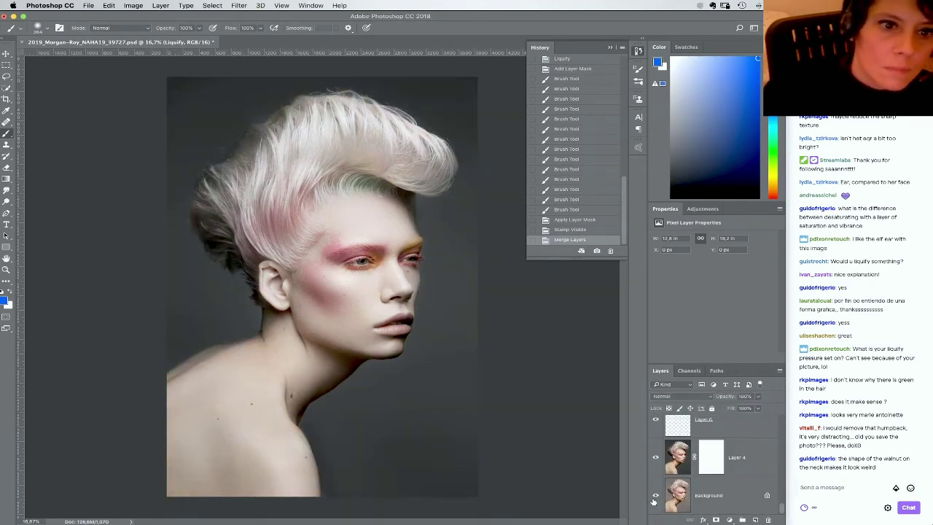
Revert the document to the Apply Layer Mask history state and check the Liquify layer shown and hidden
mouse_move(779, 508)
left_mouse_down()
mouse_move(769, 411)
mouse_move(784, 430)
left_mouse_up()
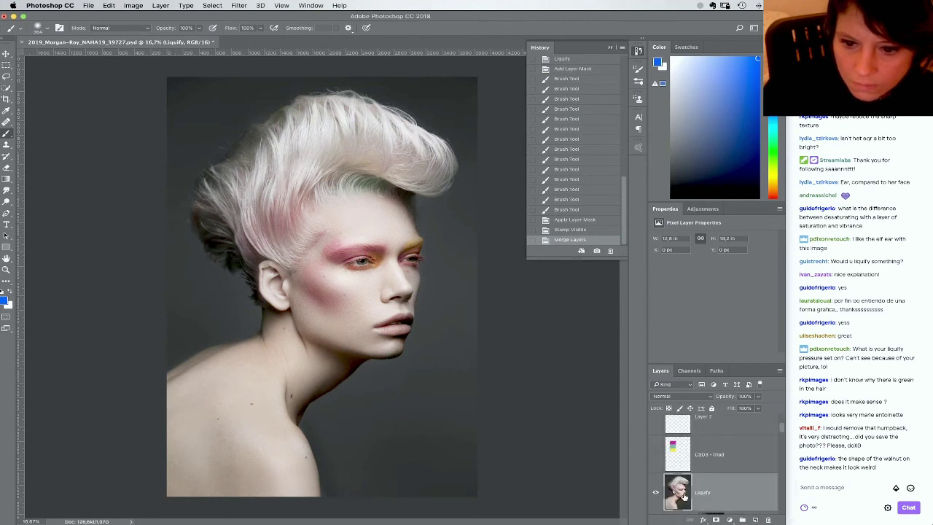
left_click(576, 220)
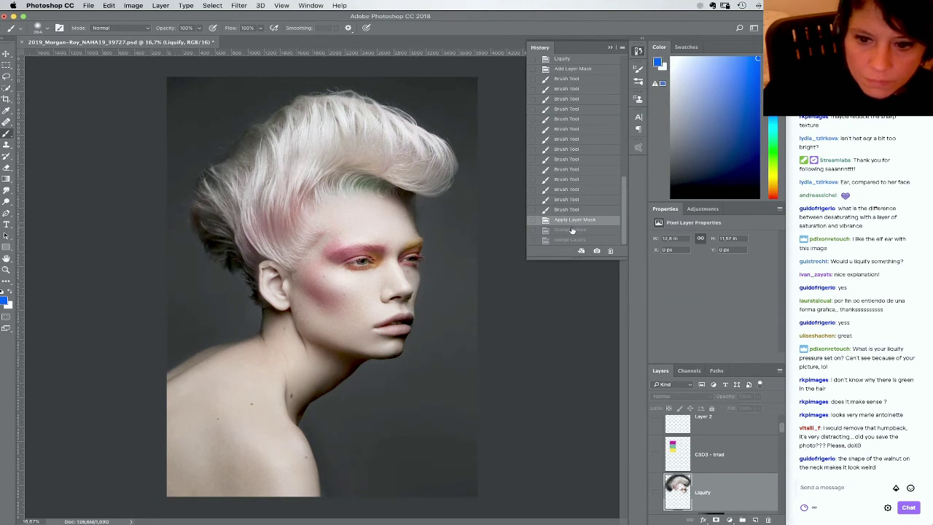
left_click(656, 499)
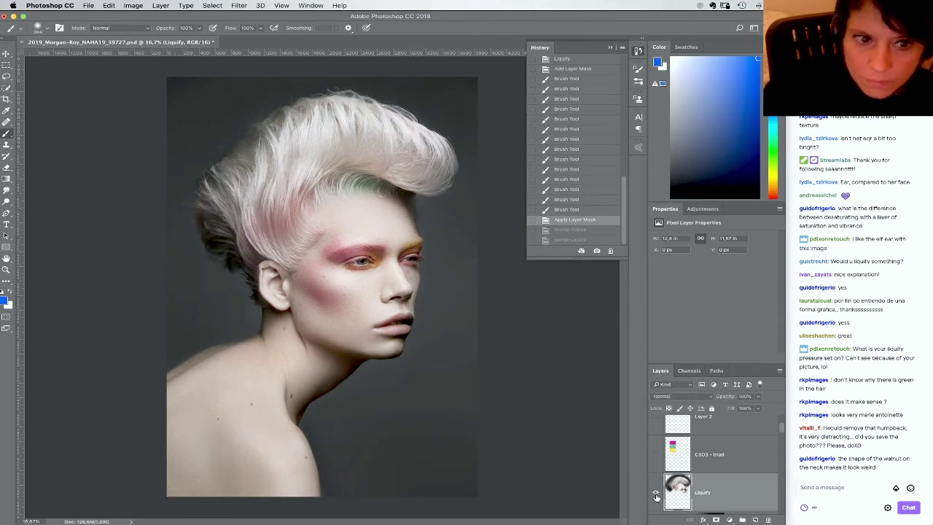
left_click(657, 497)
Stamp the visible layers above Curves 13 with Liquify hidden, merge the stamp with the shown Liquify layer, and compare it hidden and shown
scroll(782, 429, "down", 2)
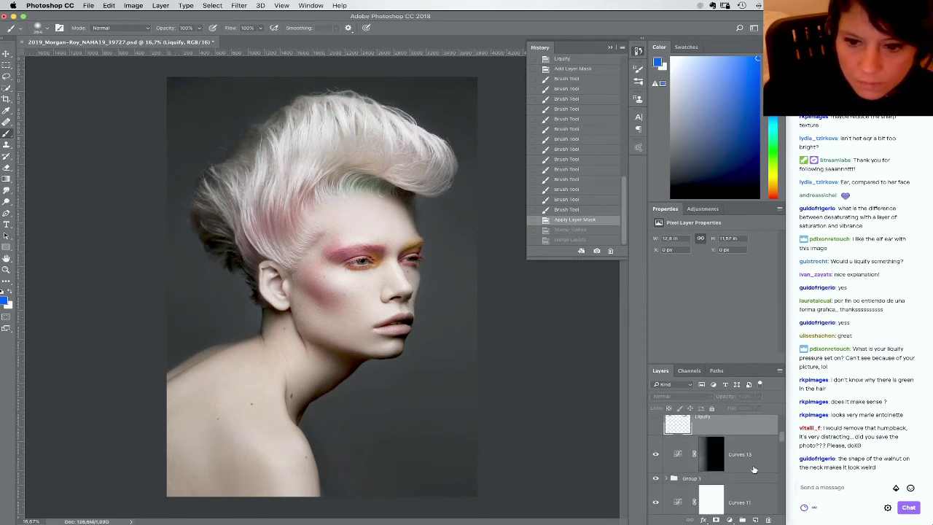
left_click(734, 463)
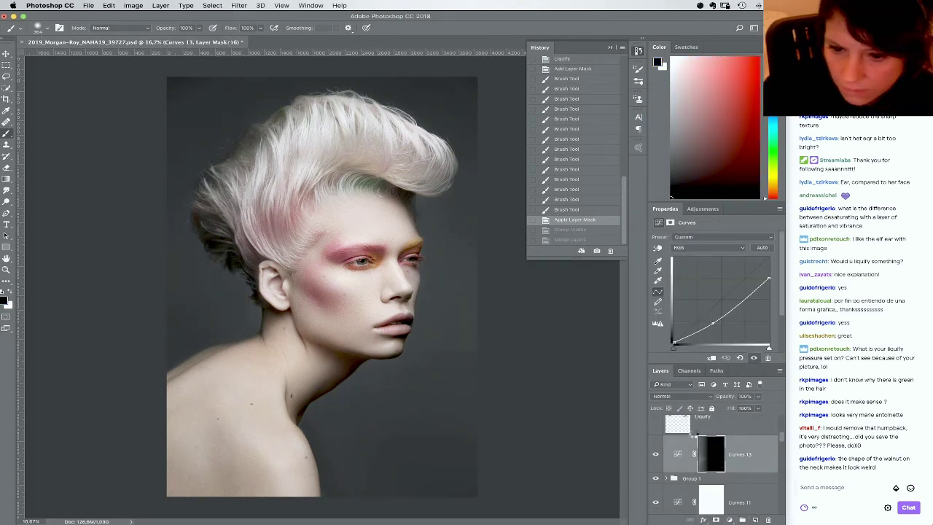
key("super+alt+shift+e")
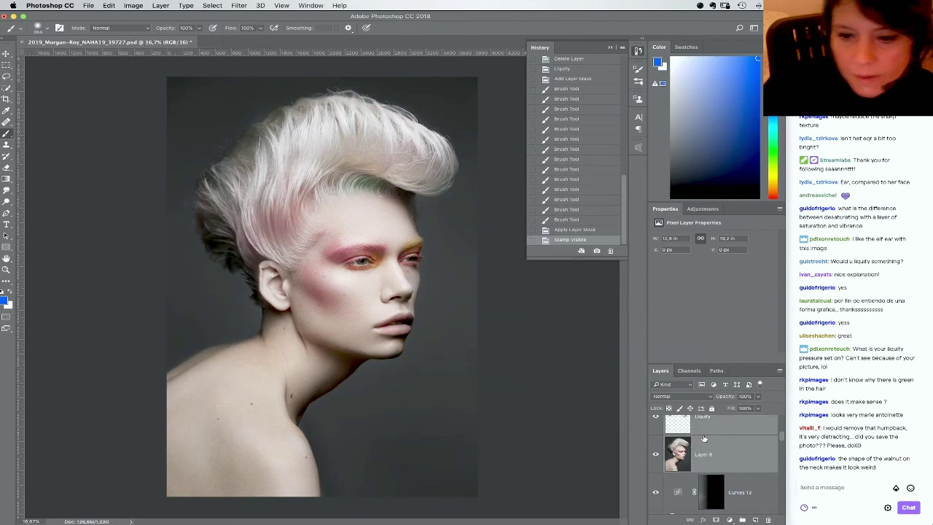
left_click(158, 5)
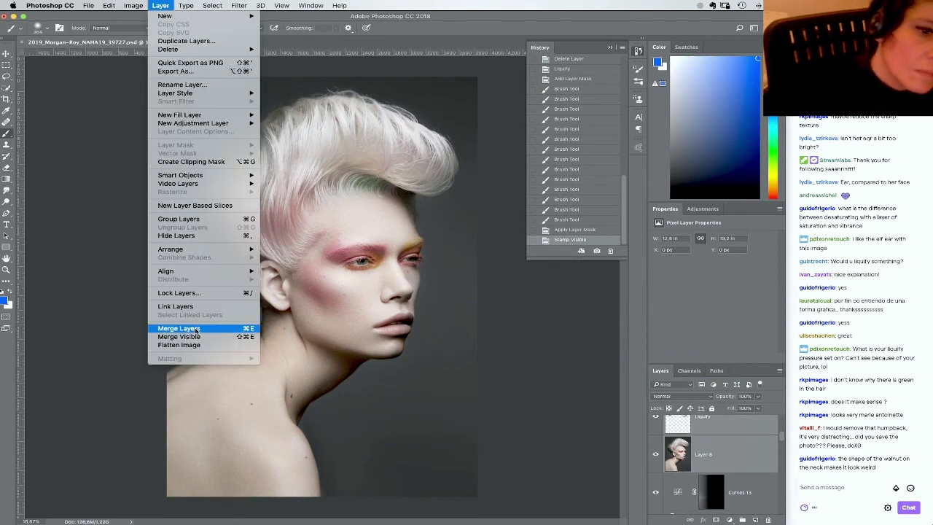
left_click(195, 327)
left_click(654, 420)
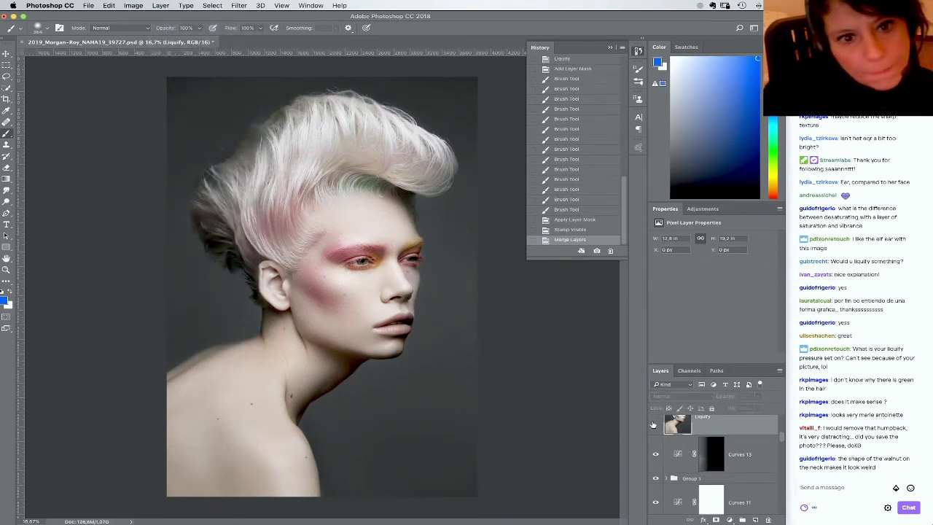
left_click(653, 421)
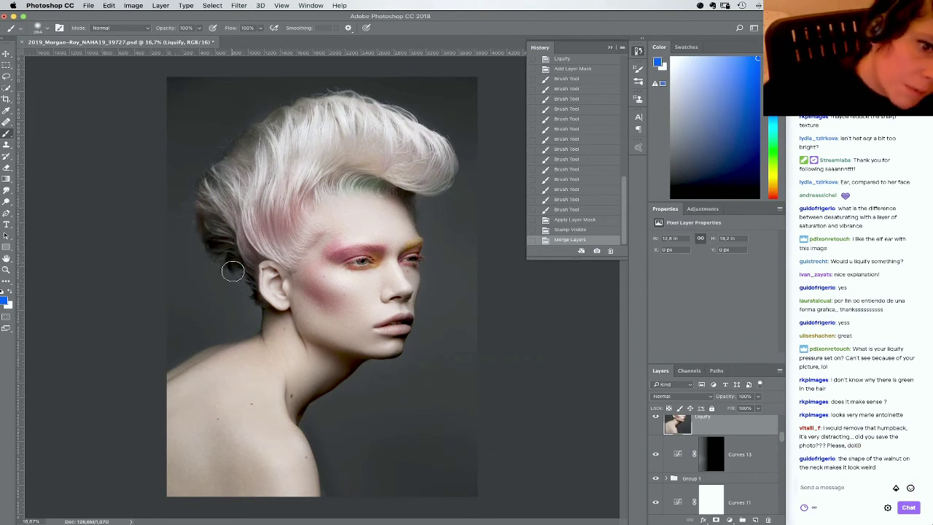
Add an empty layer above Liquify, and copy a lassoed patch of dark hair behind the ear from Liquify onto its own layer
left_click(9, 270)
left_click_drag(247, 280, 267, 314)
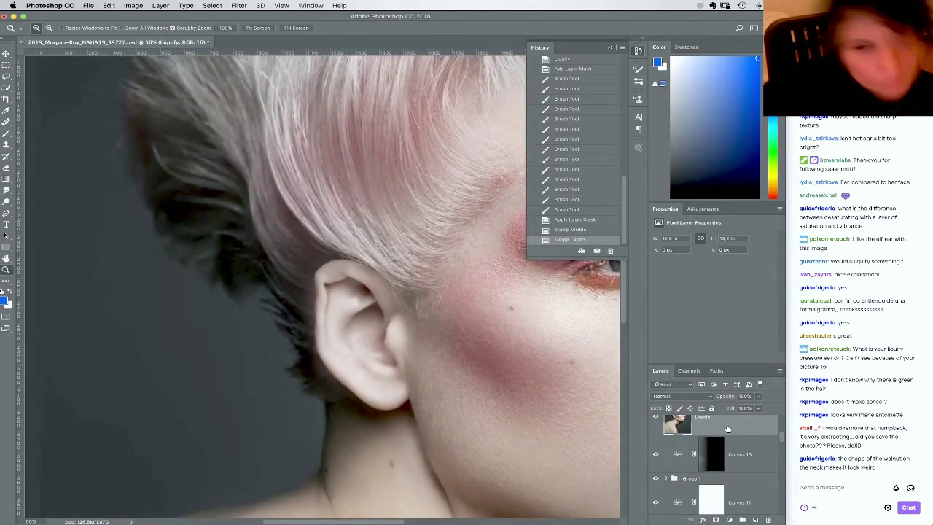
left_click(755, 520)
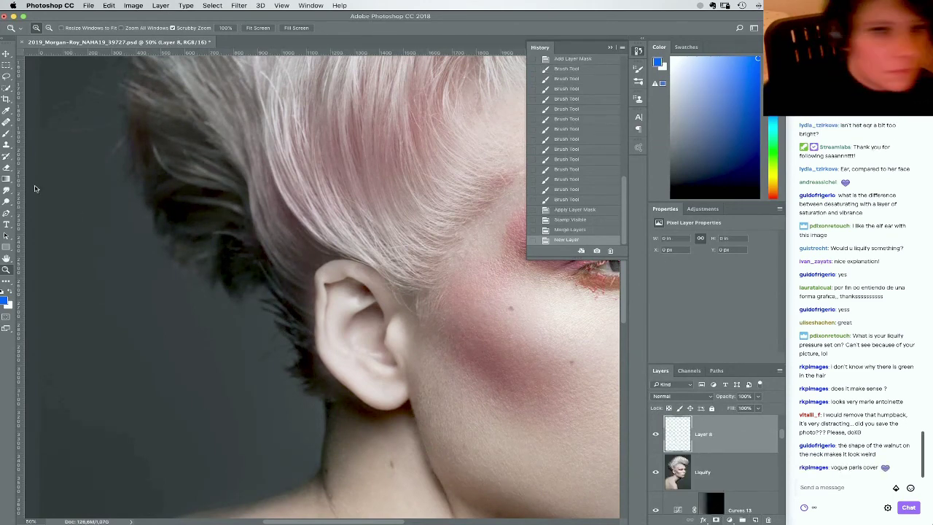
left_click(7, 77)
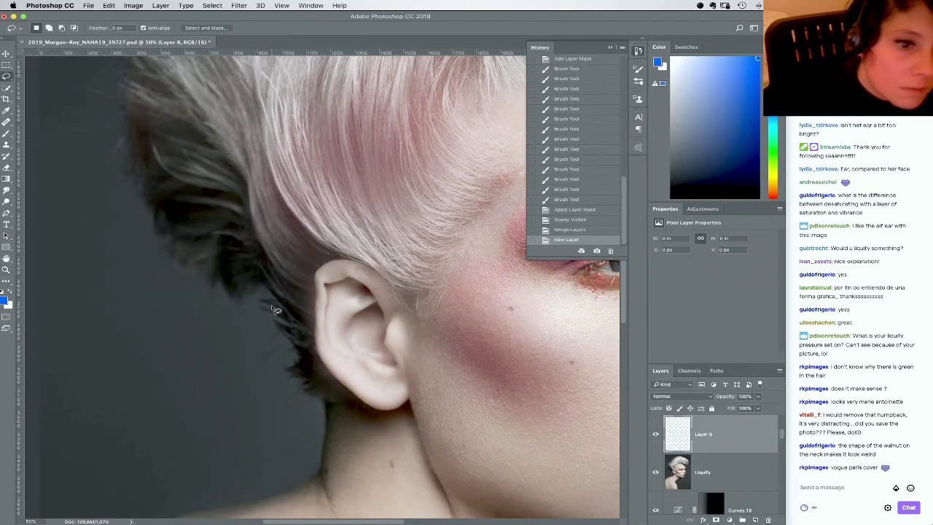
mouse_move(268, 271)
left_mouse_down()
mouse_move(162, 152)
mouse_move(118, 193)
mouse_move(195, 308)
mouse_move(241, 318)
left_mouse_up()
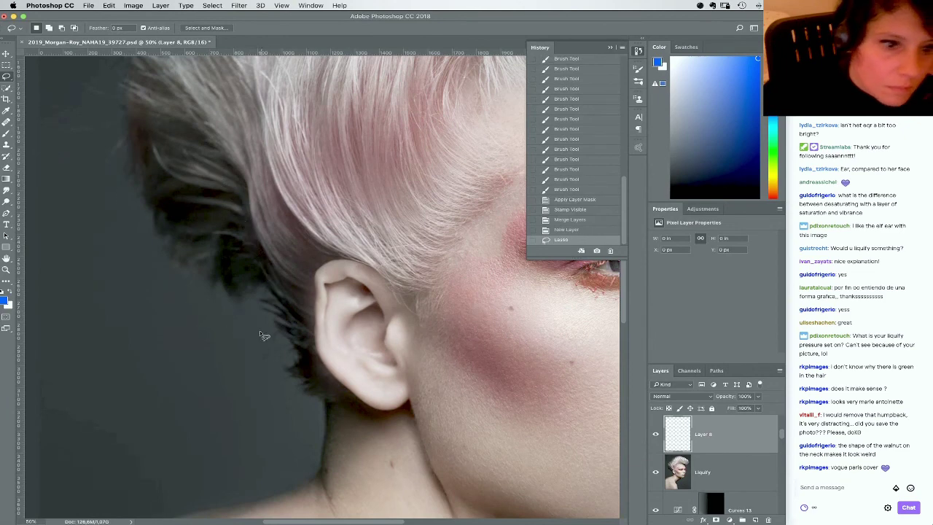
left_click(719, 467)
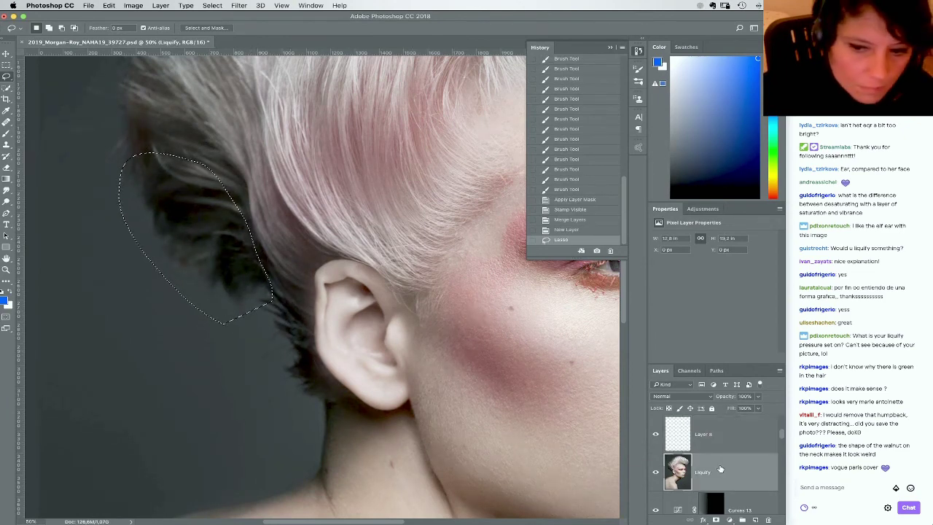
key("super+c")
key("super+v")
Free-transform the pasted hair patch, moving it down against the back of the ear and rotating it about -2.35°
left_click(109, 5)
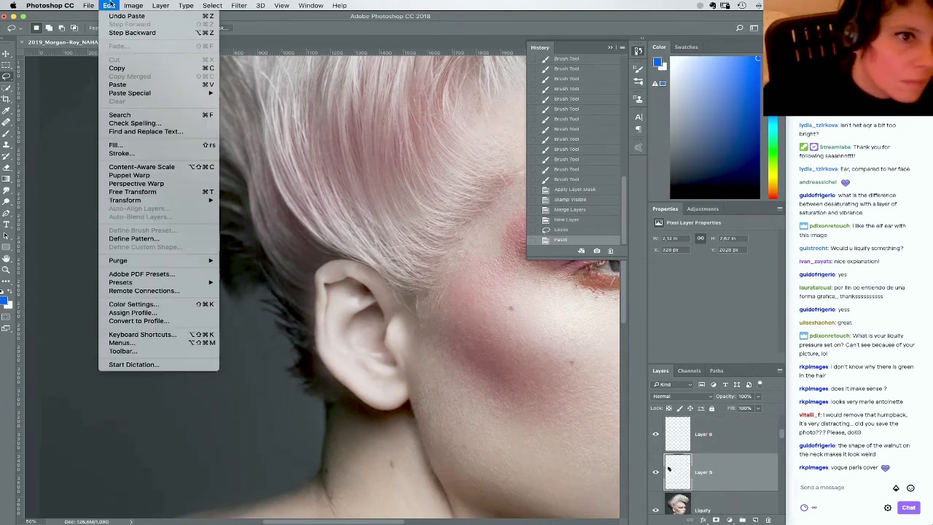
left_click(142, 194)
left_click_drag(236, 247, 280, 296)
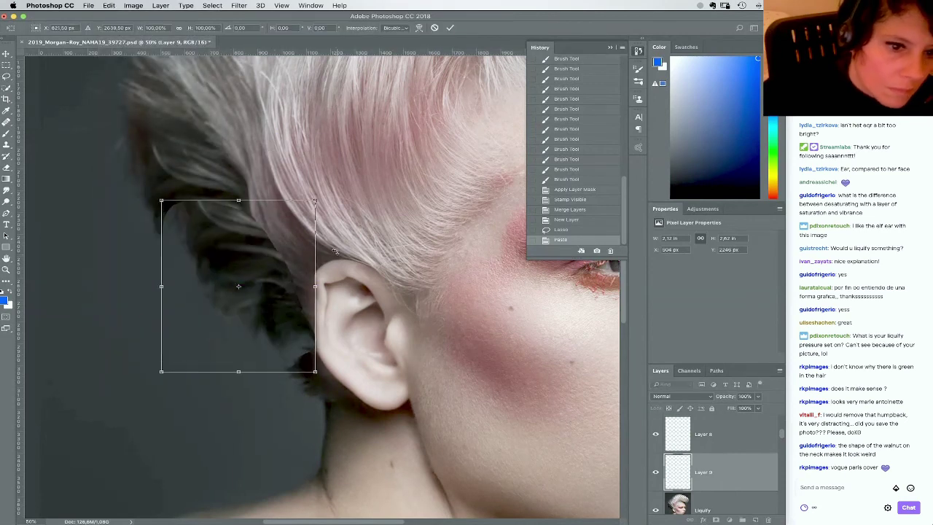
left_click_drag(336, 251, 299, 253)
left_click_drag(294, 322, 295, 334)
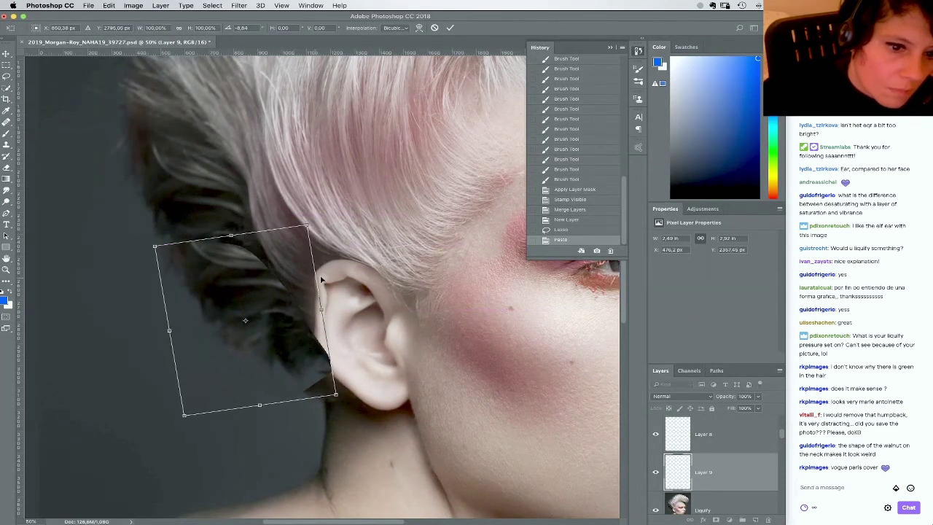
left_click_drag(323, 280, 331, 289)
left_click_drag(300, 337, 309, 338)
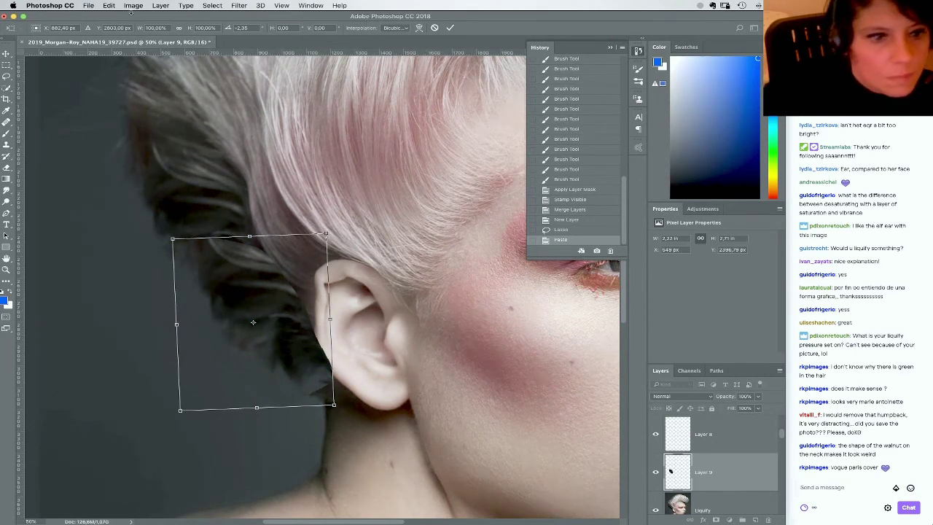
Warp the lower outer part of the hair patch inward toward the ear, and set its layer's blending mode to Darken
left_click(109, 5)
mouse_move(146, 201)
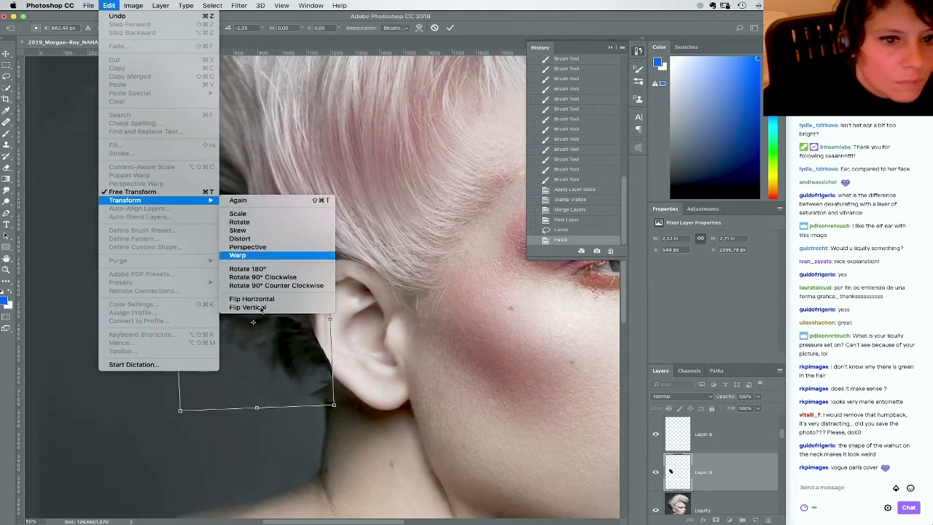
left_click(236, 256)
left_click_drag(226, 353, 240, 341)
key("Return")
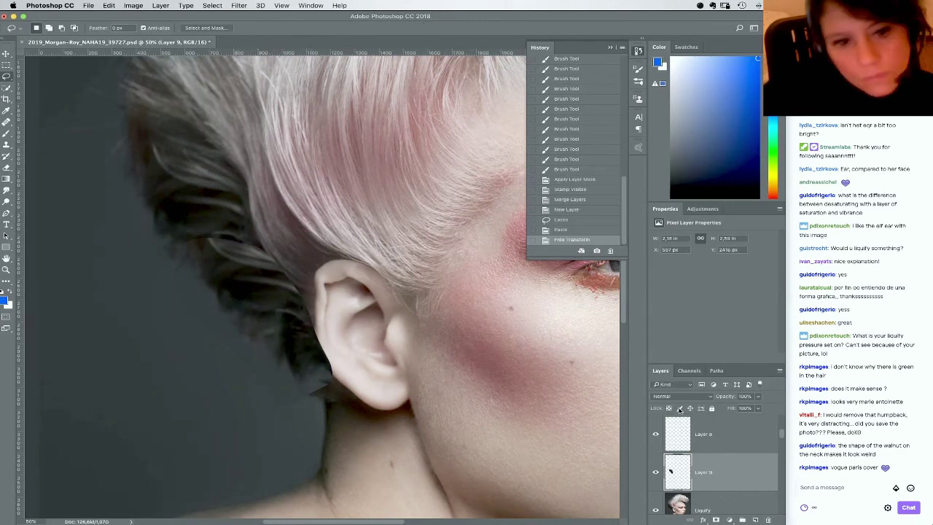
left_click(675, 397)
left_click(677, 413)
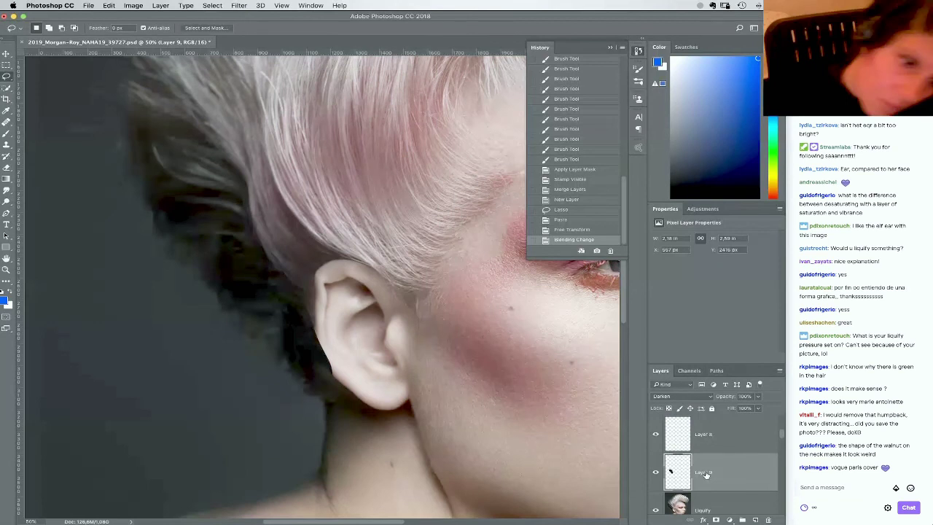
Erase the outer and lower edges of the pasted hair patch using a large soft eraser at 0% hardness
key("b")
right_click(266, 386)
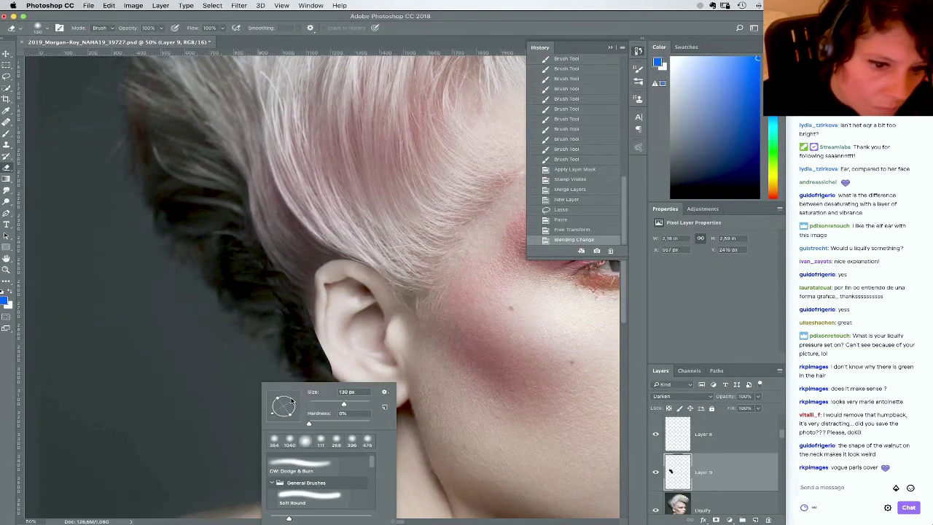
left_click_drag(355, 405, 180, 318)
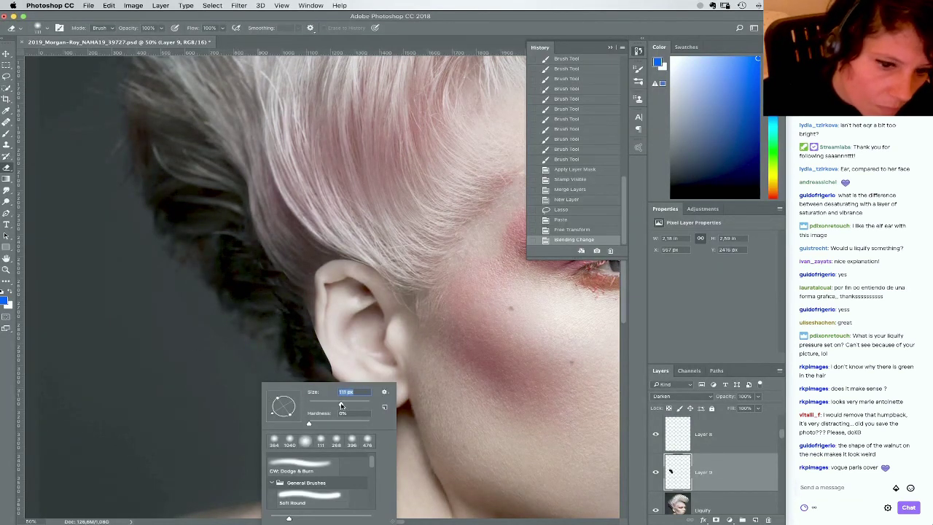
left_click(158, 298)
right_click(209, 346)
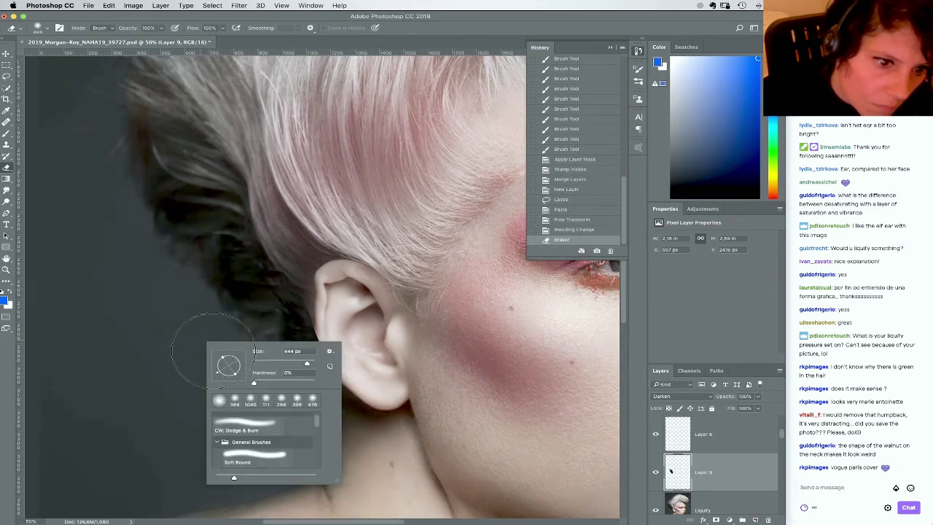
left_click_drag(307, 364, 301, 365)
left_click(172, 312)
left_click(294, 432)
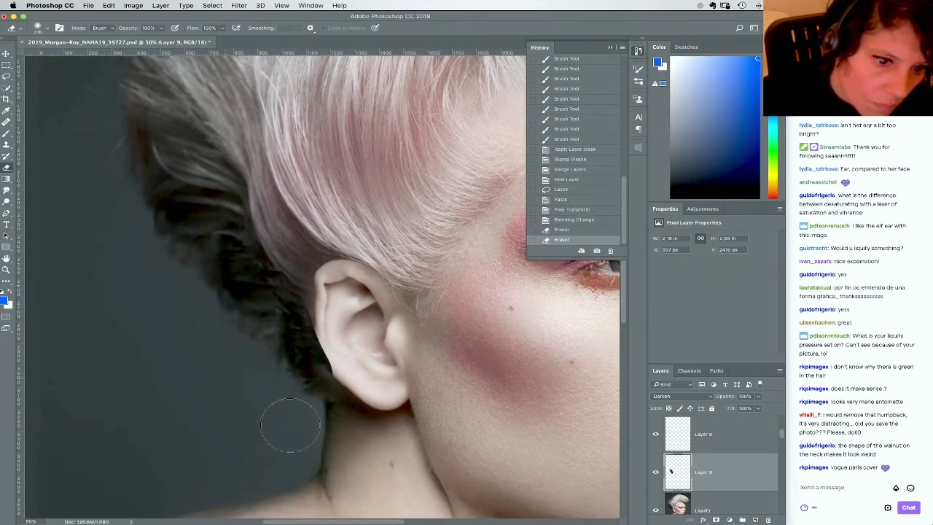
mouse_move(309, 424)
left_mouse_down()
mouse_move(338, 408)
mouse_move(371, 408)
left_mouse_up()
mouse_move(375, 368)
left_mouse_down()
mouse_move(346, 346)
mouse_move(363, 368)
left_mouse_up()
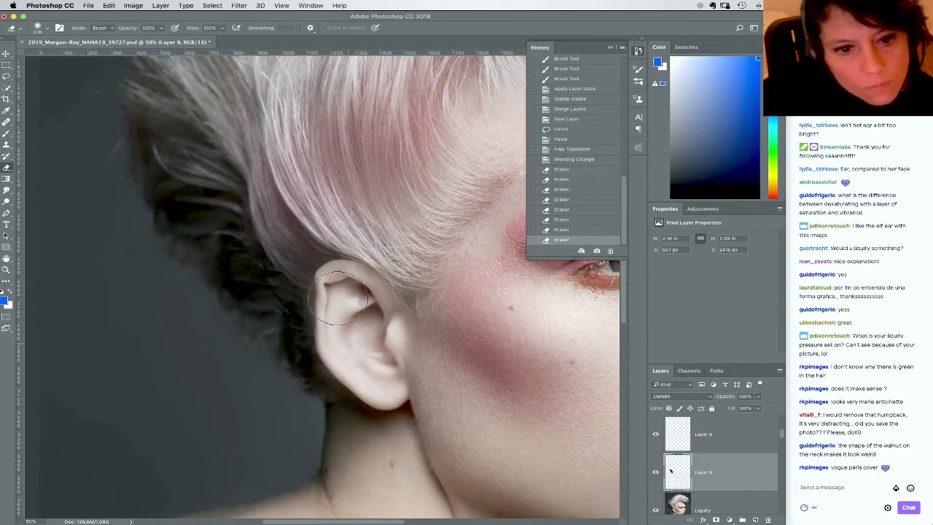
Erase the parts of the hair patch overlapping the ear with repeated soft eraser dabs from its upper rim downward
left_click(321, 278)
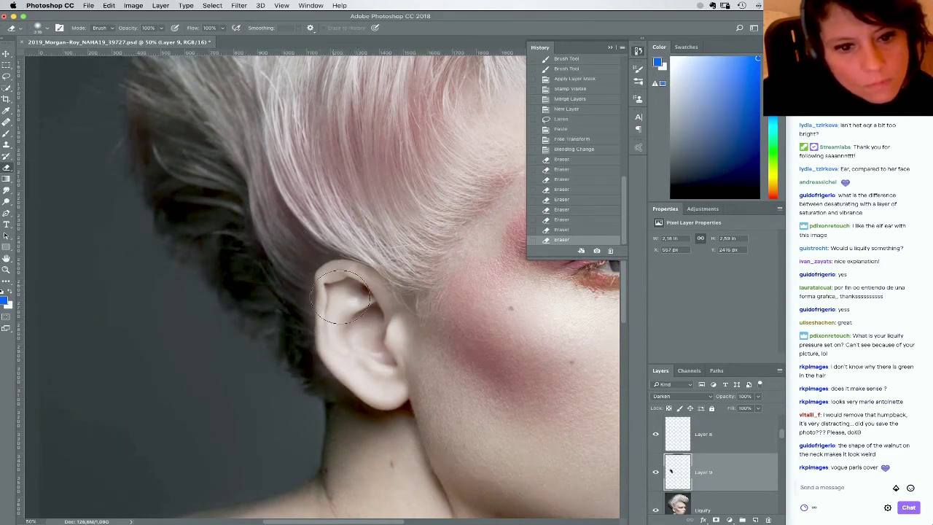
left_click(331, 295)
left_click(343, 317)
left_click(345, 322)
left_click(350, 338)
left_click(343, 328)
left_click(336, 312)
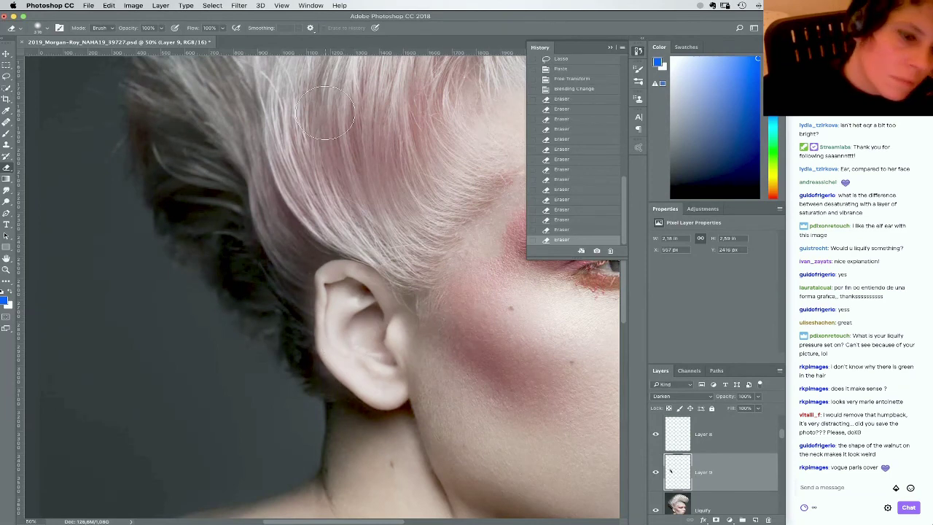
key("super+minus")
key("super+minus")
key("super+minus")
key("super+minus")
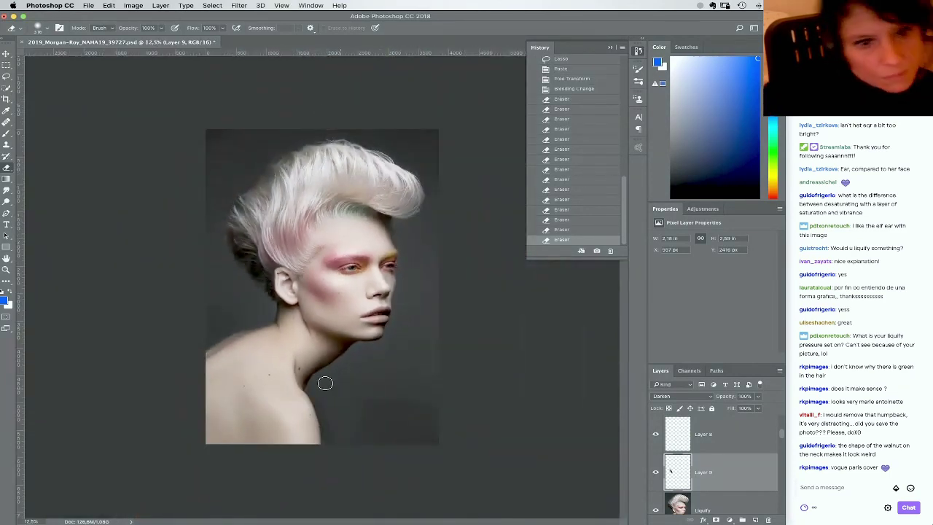
Add a new layer above the hair patch, and clone dark hair into the notch behind the ear using a 130 px soft Clone Stamp
left_click(6, 269)
left_click_drag(280, 276, 248, 329)
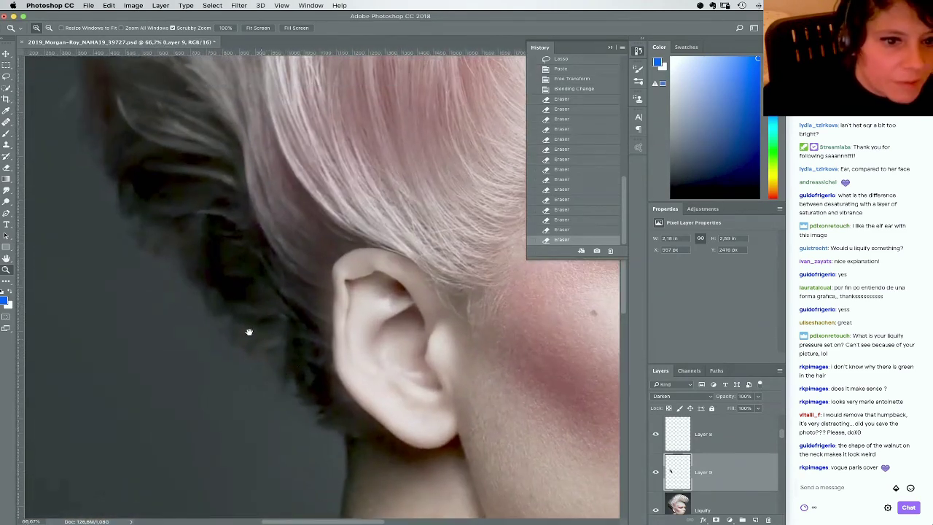
left_click(5, 145)
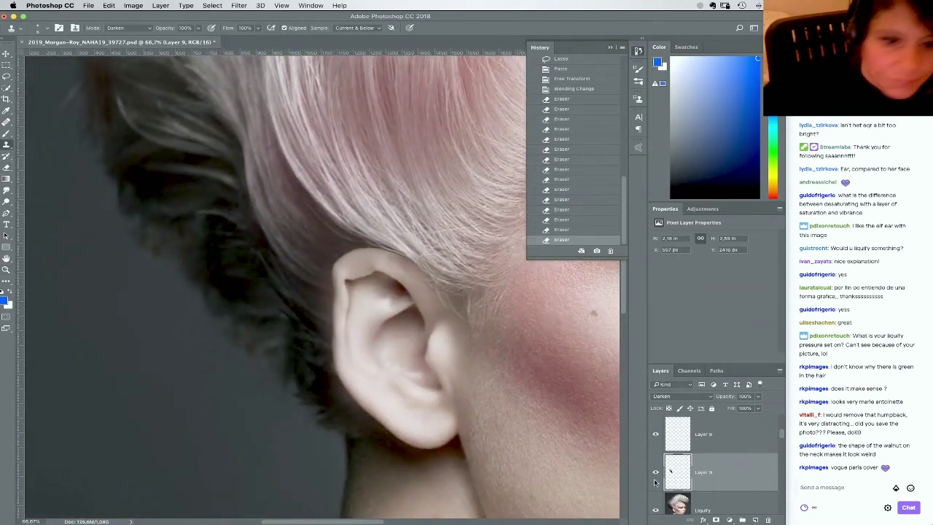
left_click(754, 520)
right_click(247, 319)
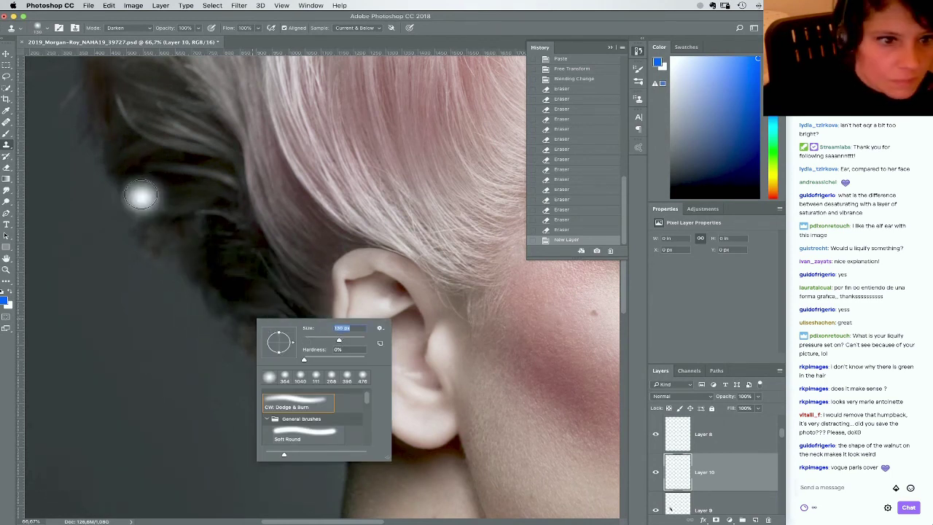
left_click(119, 181)
left_click_drag(237, 326, 251, 340)
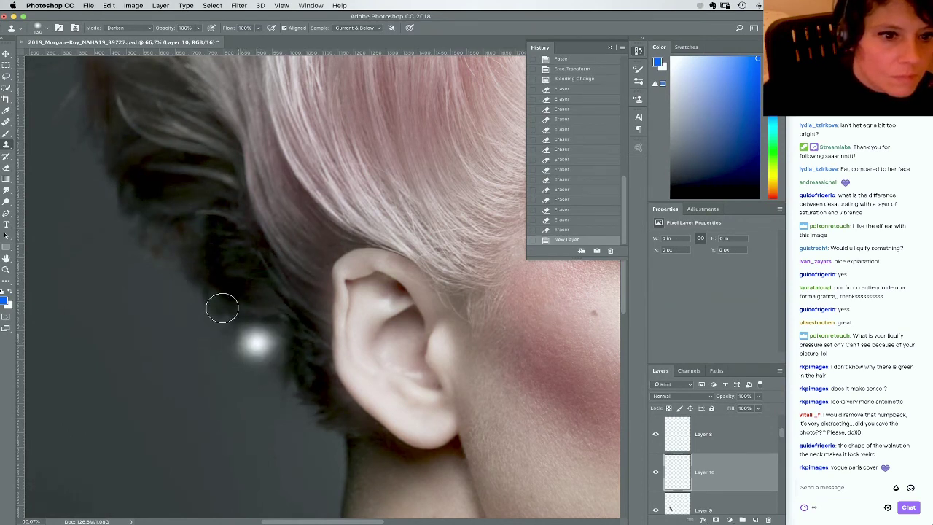
left_click(187, 271, "alt")
mouse_move(252, 339)
left_mouse_down()
mouse_move(230, 320)
mouse_move(287, 376)
left_mouse_up()
Reduce the Clone Stamp size and clone more dark hair along the outer hairline down toward the earlobe
right_click(269, 349)
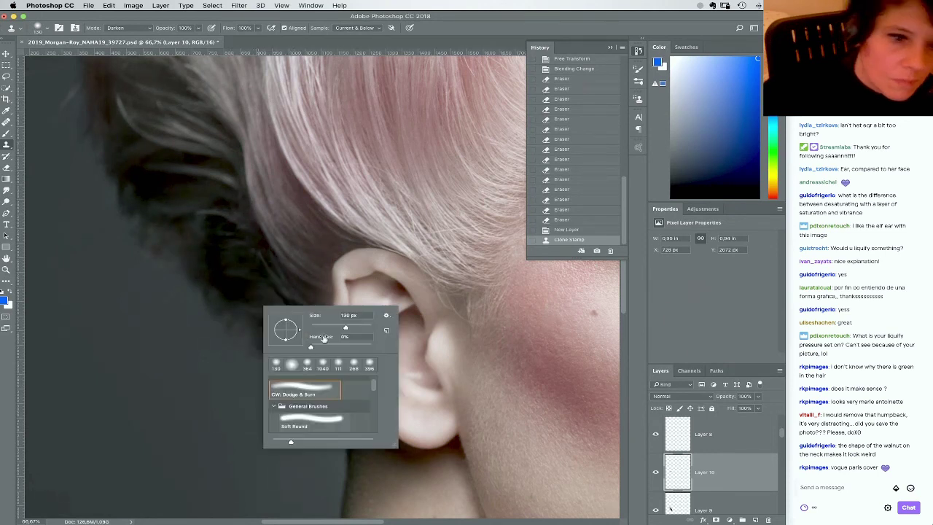
left_click_drag(332, 330, 331, 330)
left_click(226, 308)
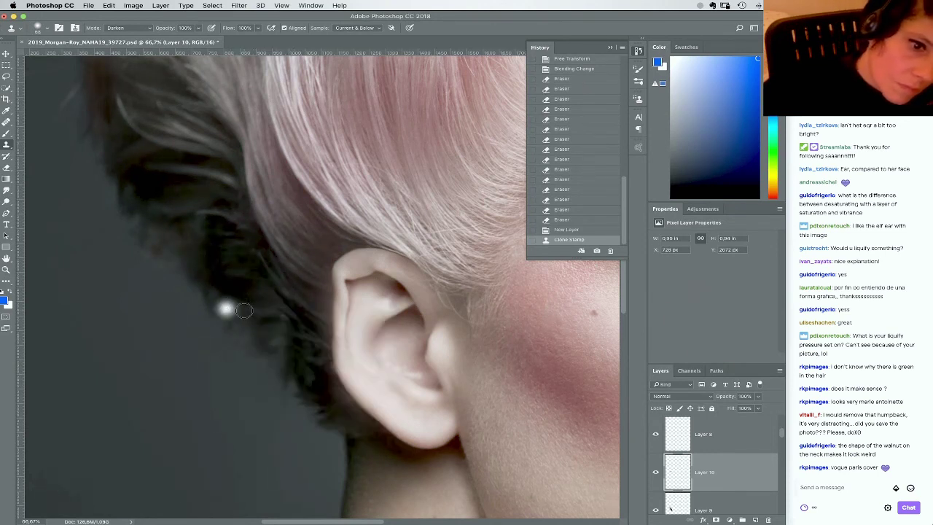
left_click_drag(244, 311, 288, 388)
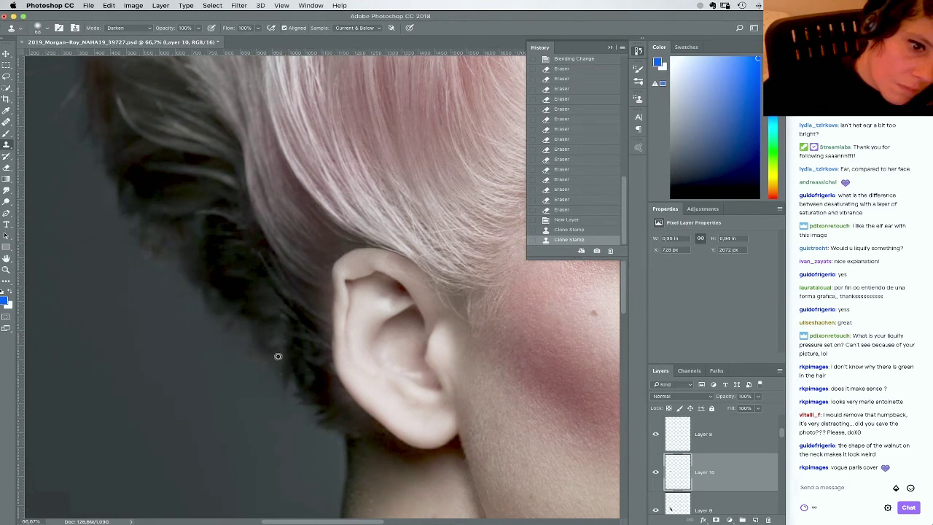
left_click_drag(284, 359, 277, 334)
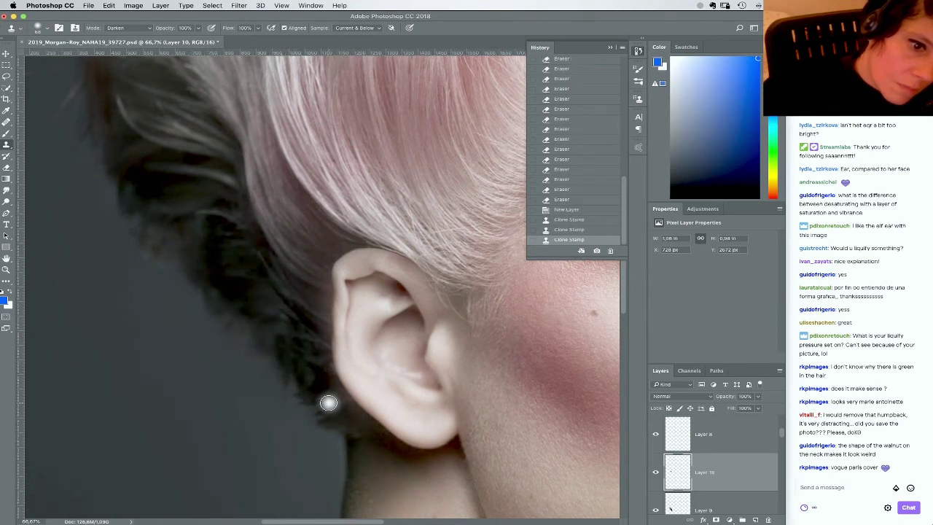
left_click(325, 397)
left_click(283, 319)
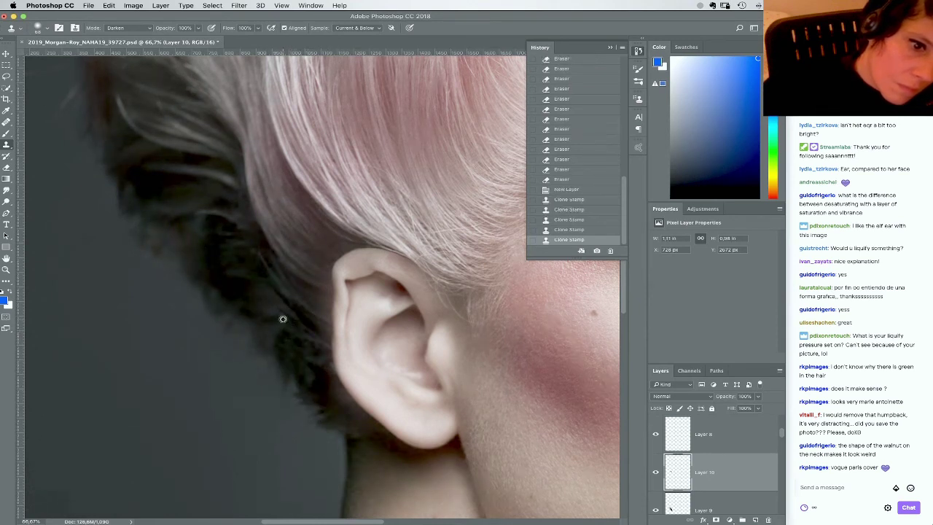
left_click(228, 325, "alt")
left_click_drag(257, 341, 289, 415)
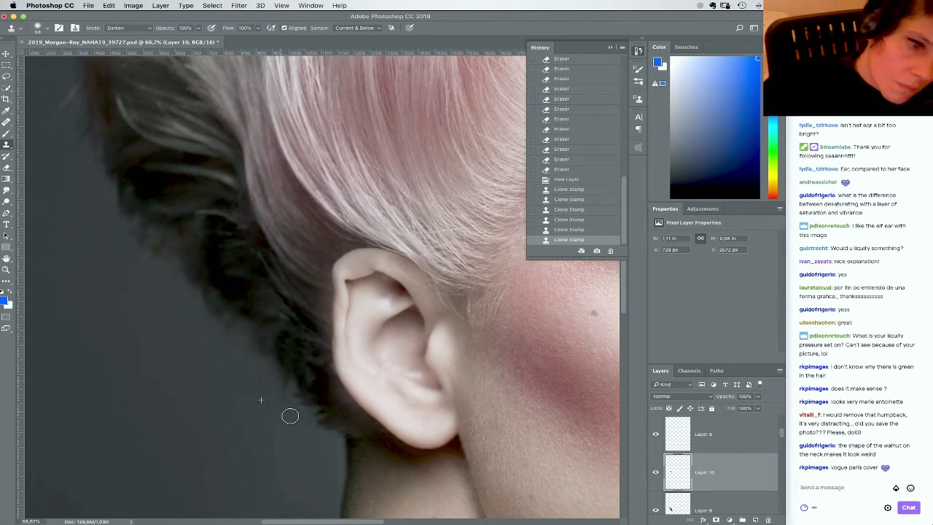
Merge the cloned hair layer into the hair patch layer, check it hidden and shown, and merge it down into Liquify
key("super+minus")
key("super+minus")
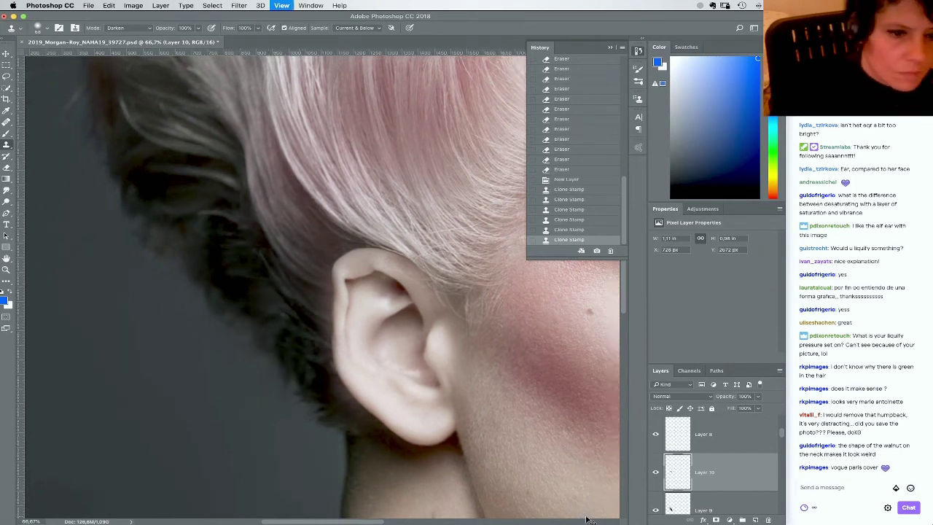
key("super+minus")
key("super+minus")
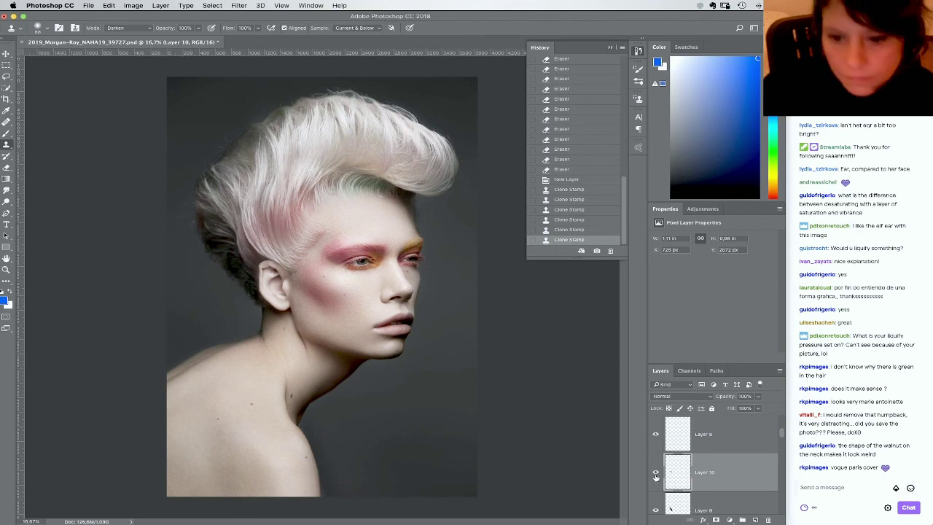
left_click(160, 5)
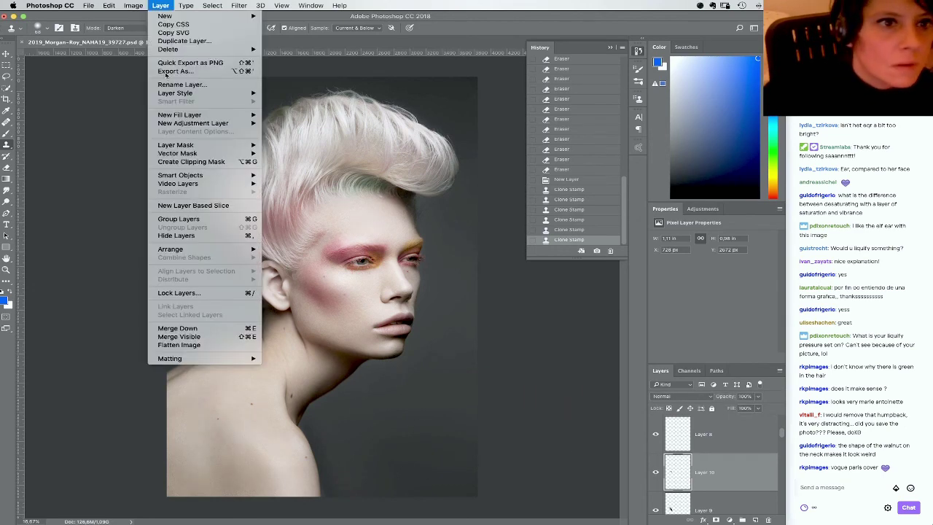
left_click(187, 329)
left_click(654, 472)
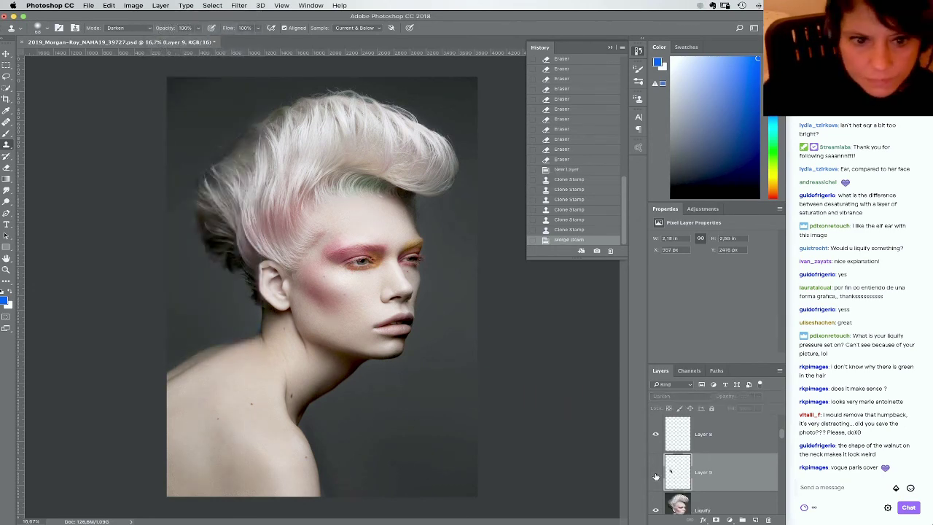
left_click(655, 472)
left_click(160, 5)
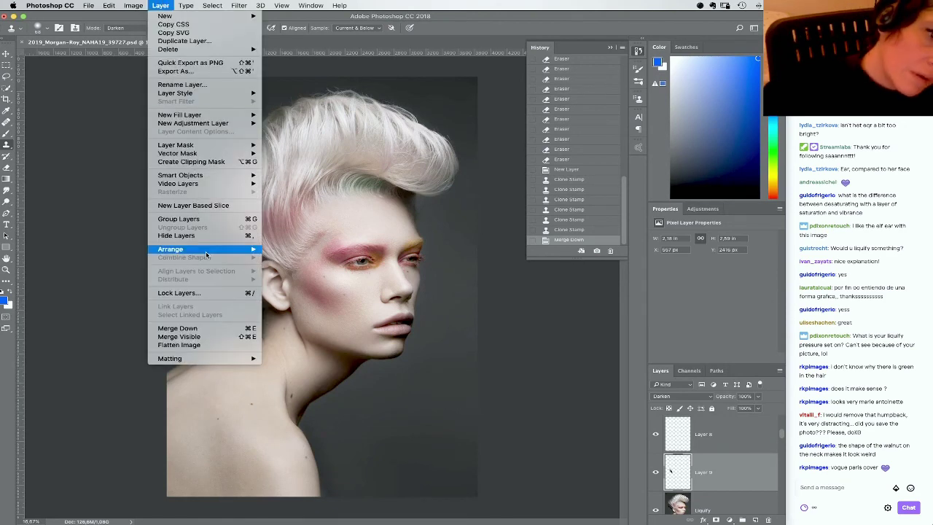
left_click(207, 330)
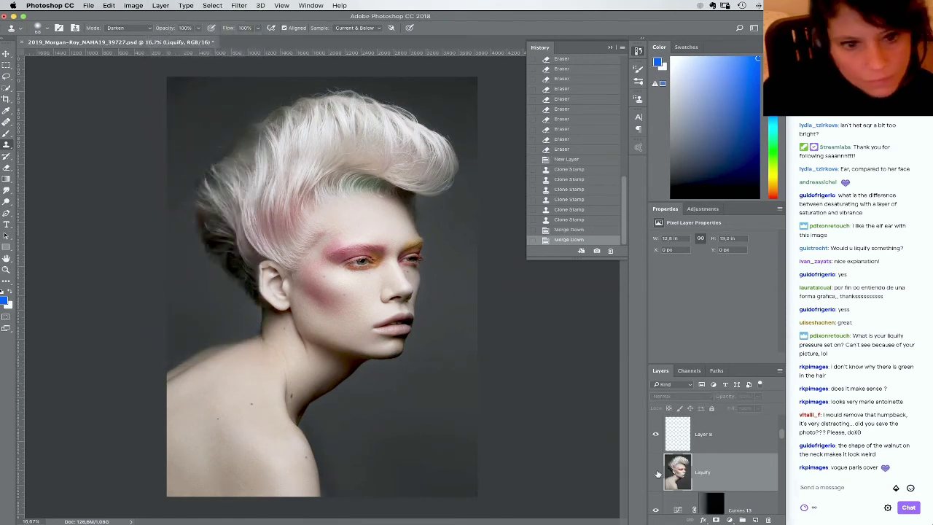
Compare the portrait with the merged Liquify layer hidden and shown, examining the hair shape behind the ear
left_click(655, 472)
left_click(655, 472)
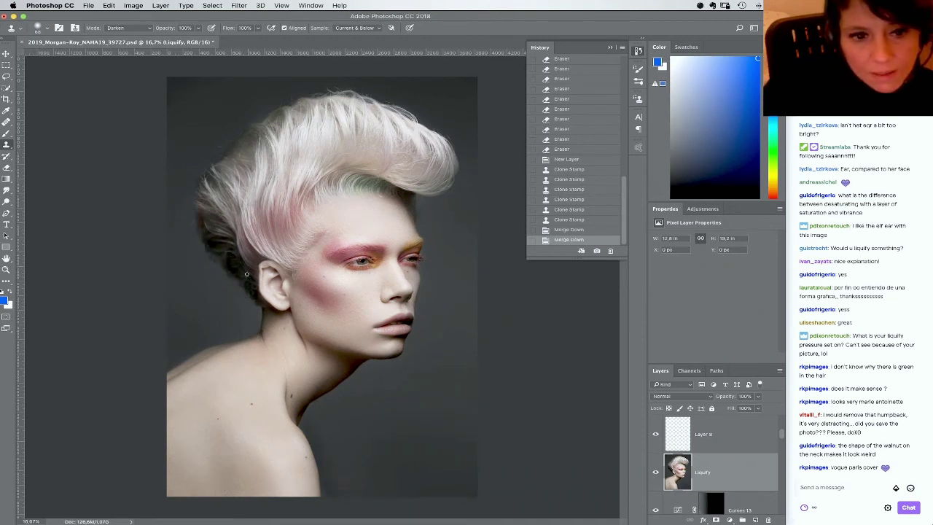
left_click(654, 477)
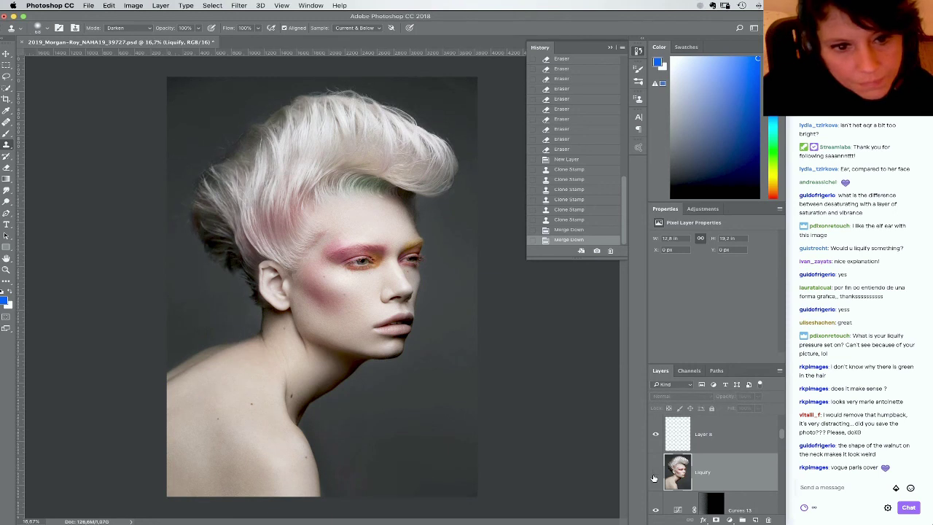
left_click(655, 474)
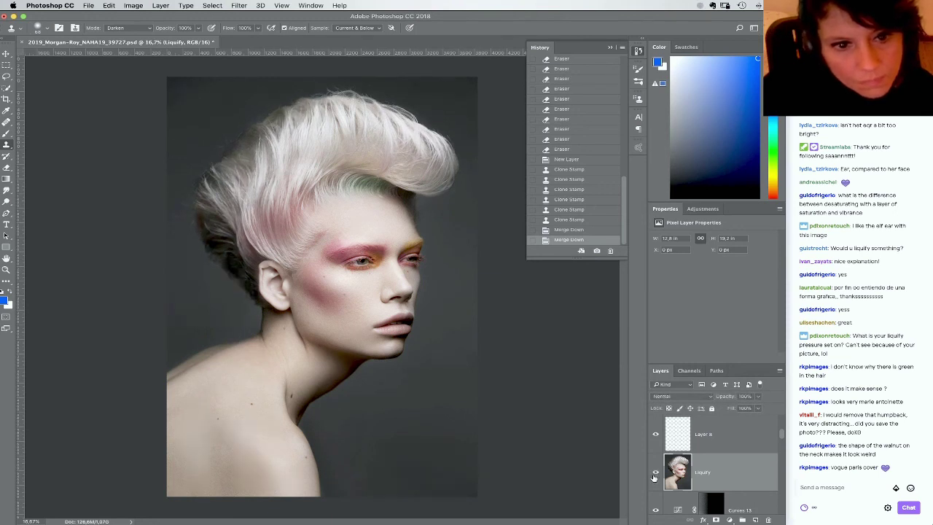
left_click(655, 476)
left_click(655, 475)
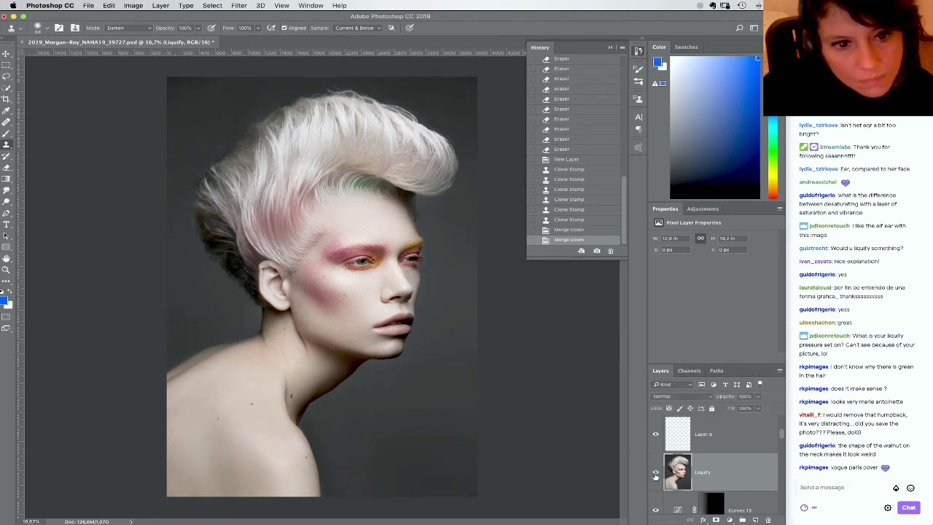
left_click(654, 474)
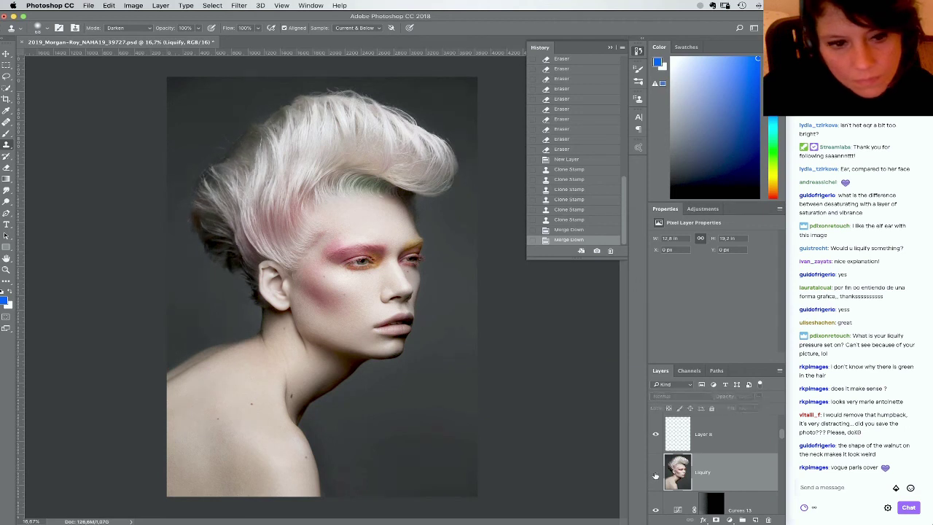
left_click(654, 474)
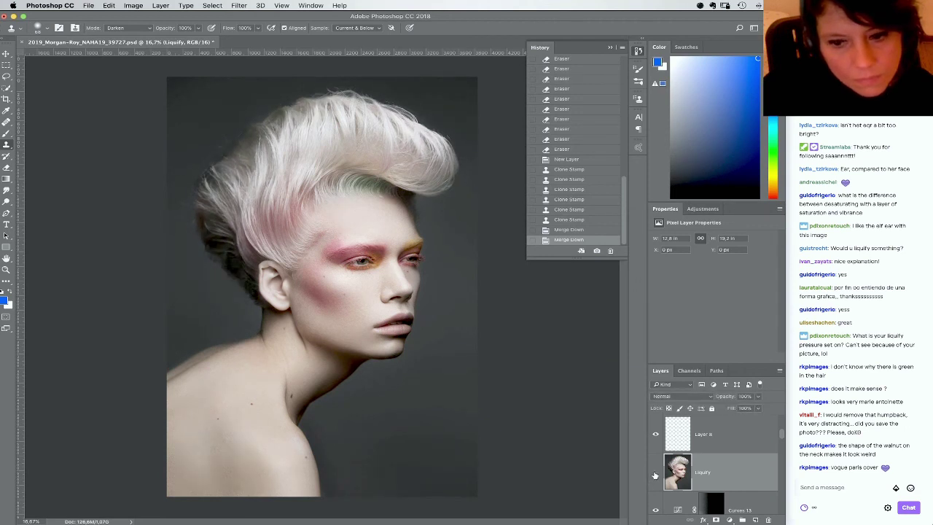
left_click(654, 474)
left_click(655, 473)
left_click(654, 475)
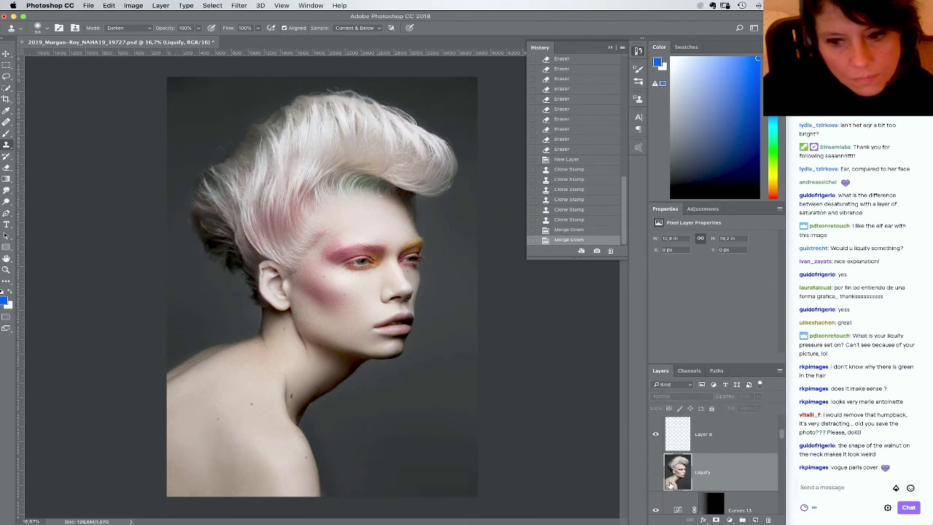
left_click(655, 474)
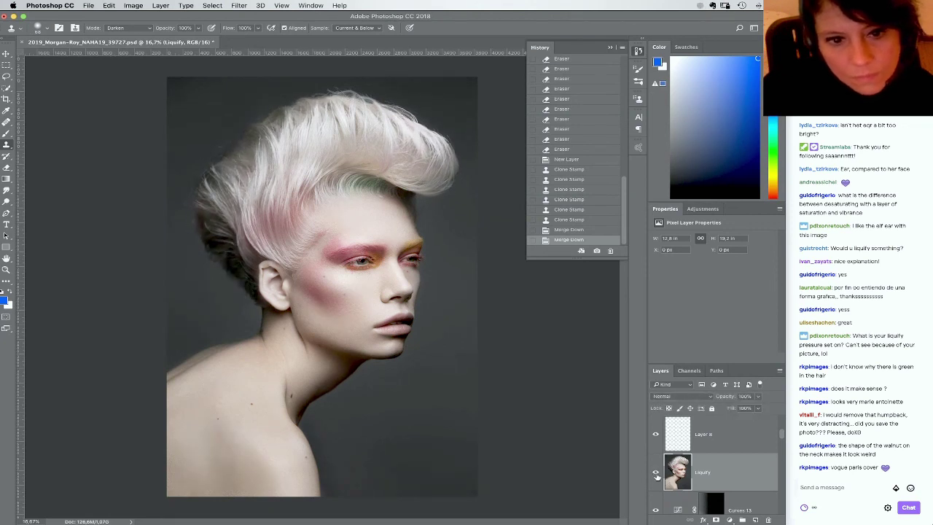
left_click(655, 474)
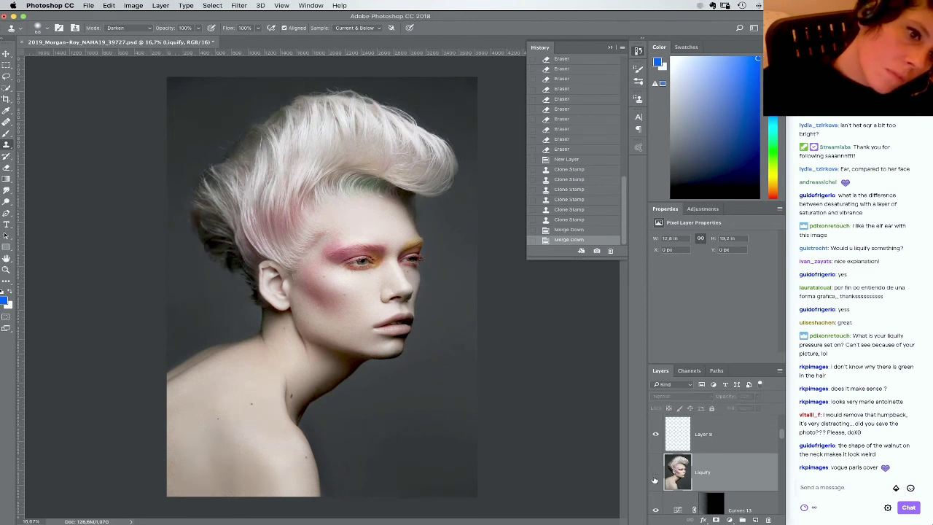
left_click(654, 475)
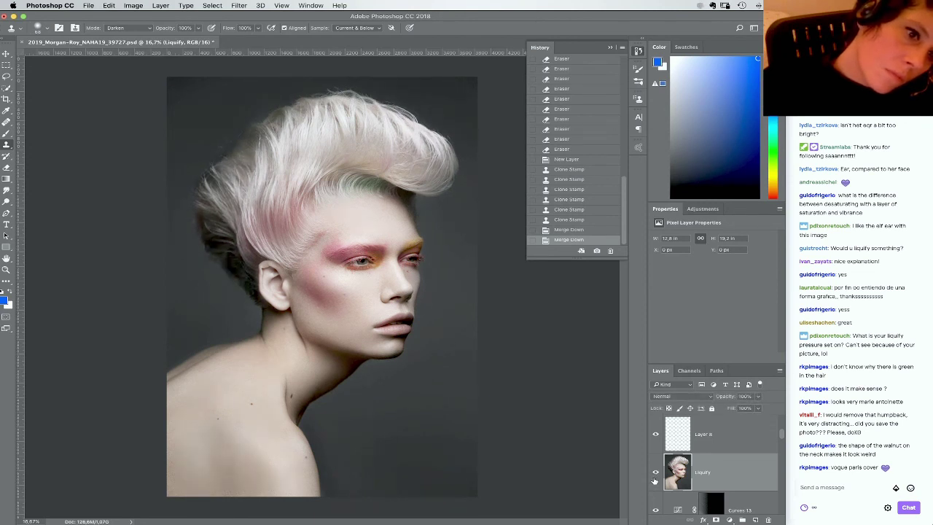
key("e")
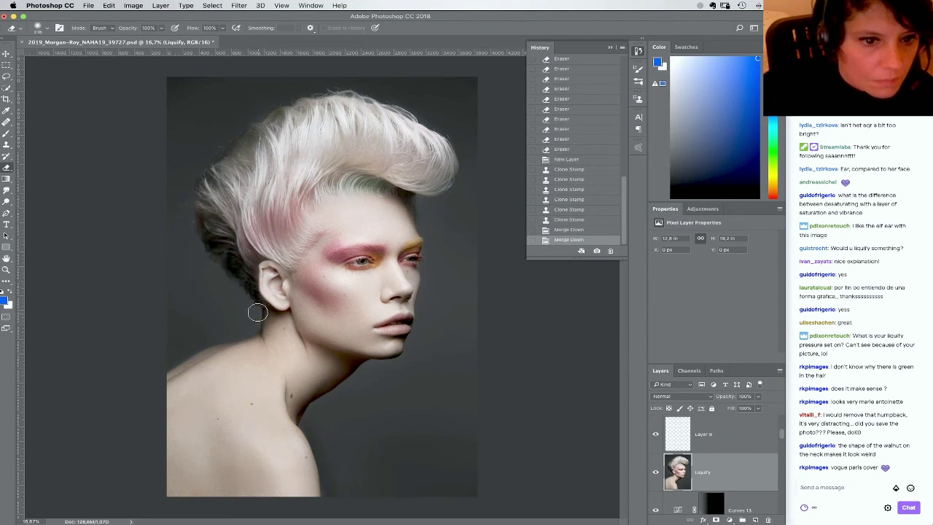
left_click(226, 262)
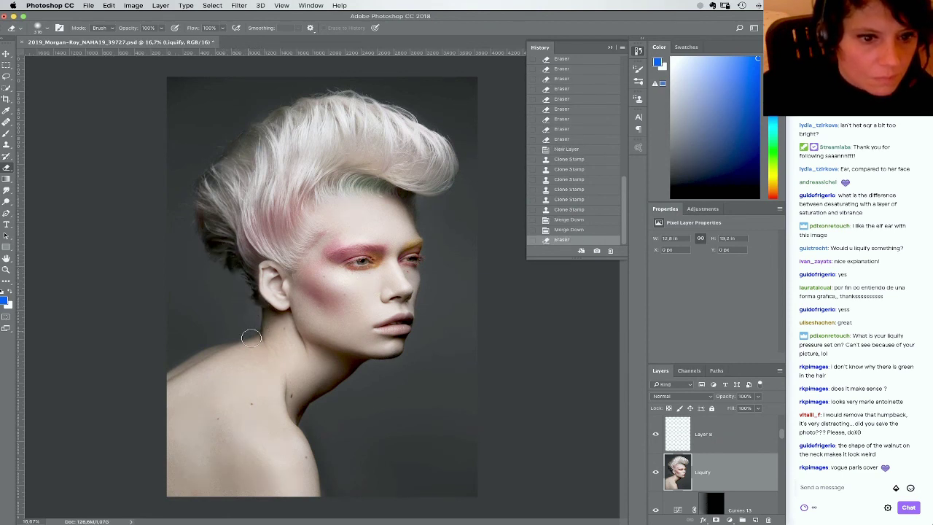
left_click(655, 472)
left_click(655, 472)
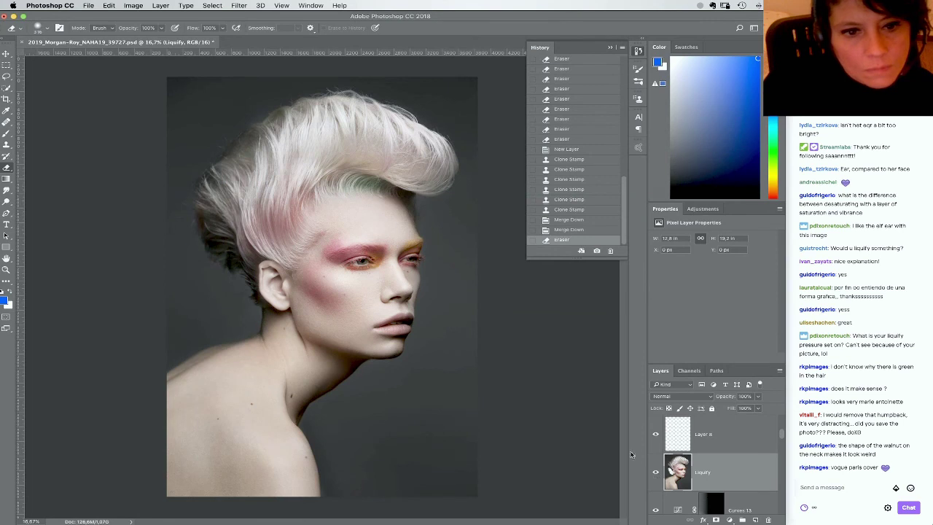
Step the history back to before the hair cloning, delete the blank layer and hair patch layer, and compare Liquify hidden and shown
left_click(563, 150)
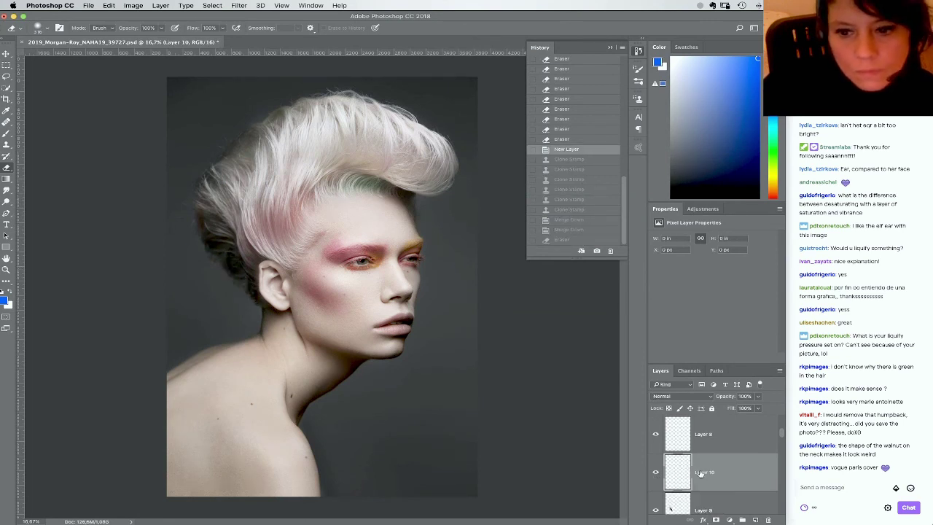
left_click_drag(752, 506, 768, 519)
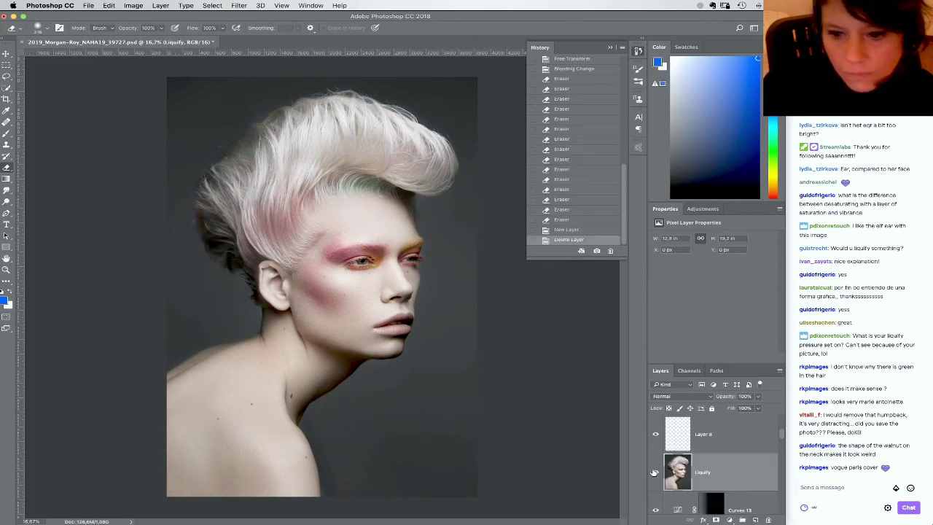
left_click(655, 472)
left_click(655, 472)
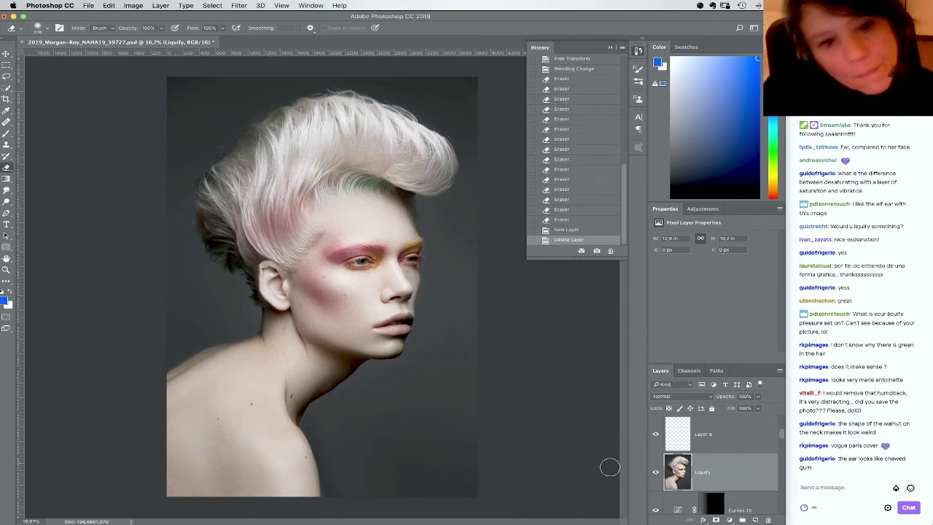
Add a new layer above Liquify and clone over the hair edge behind the ear with an enlarged soft Clone Stamp in Darken mode
left_click(6, 269)
left_click_drag(217, 266, 198, 267)
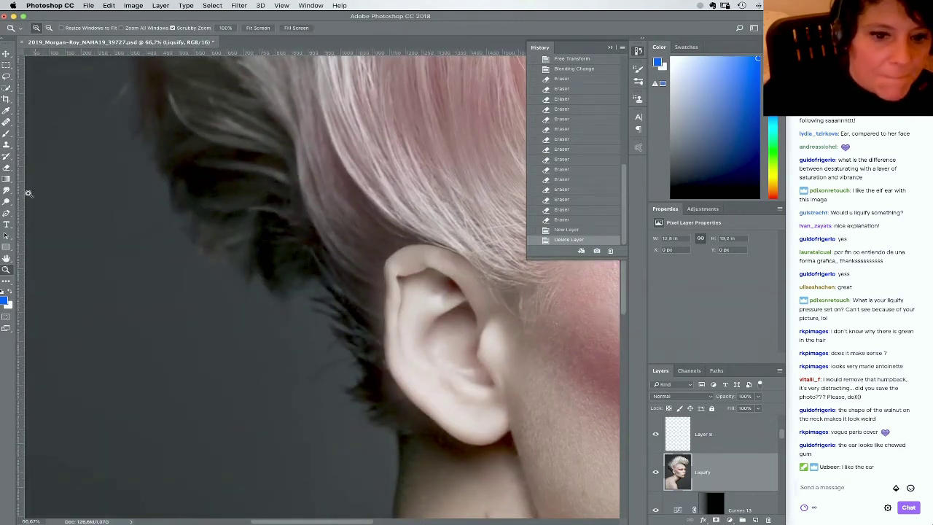
left_click(9, 146)
left_click(755, 518)
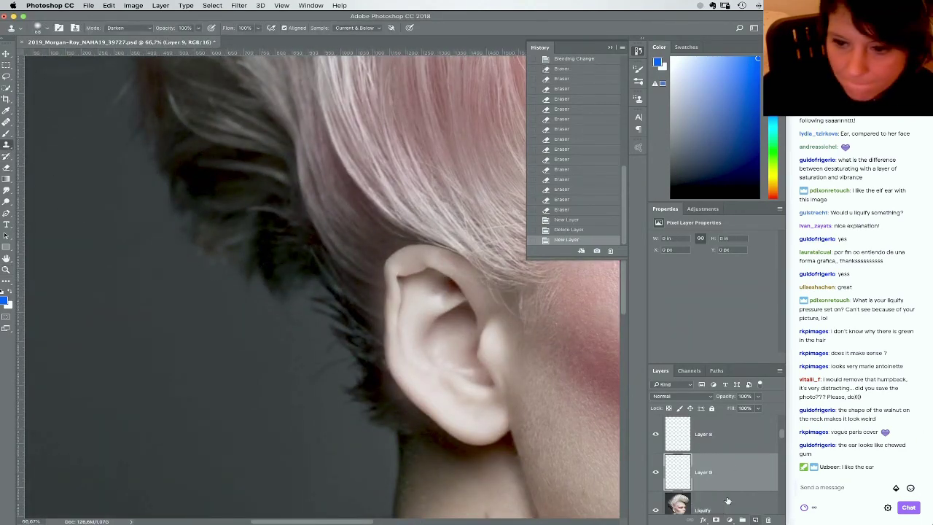
right_click(298, 386)
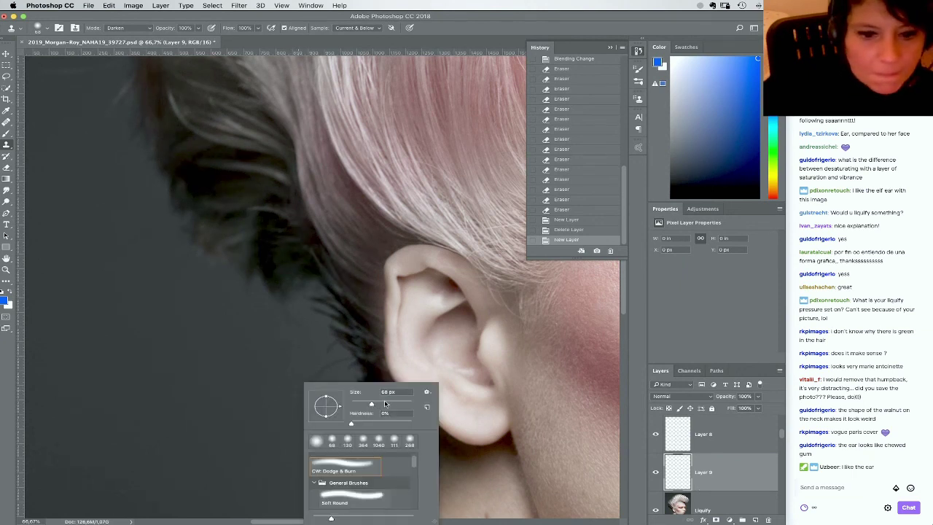
left_click(283, 302)
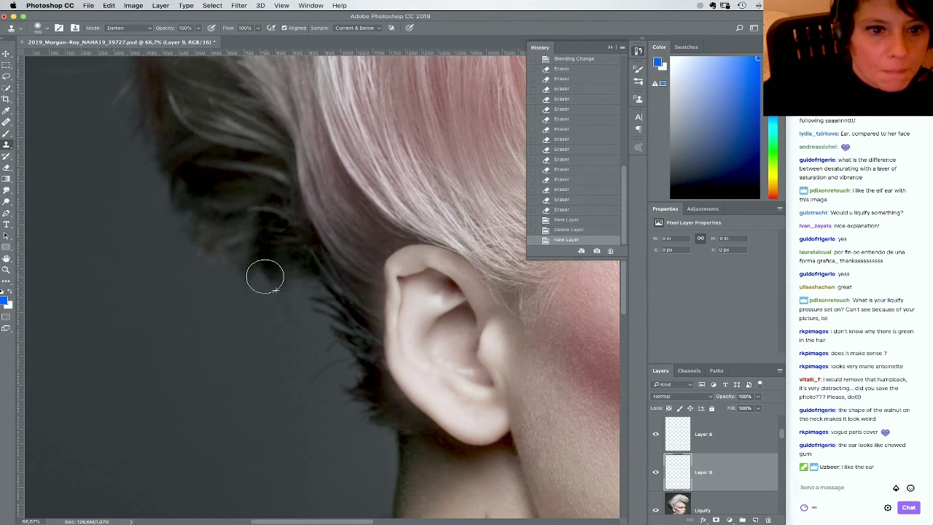
left_click_drag(264, 276, 210, 180)
Set the Clone Stamp mode to Normal and clone gray background over the ragged hair tips above the notch behind the ear
left_click(126, 28)
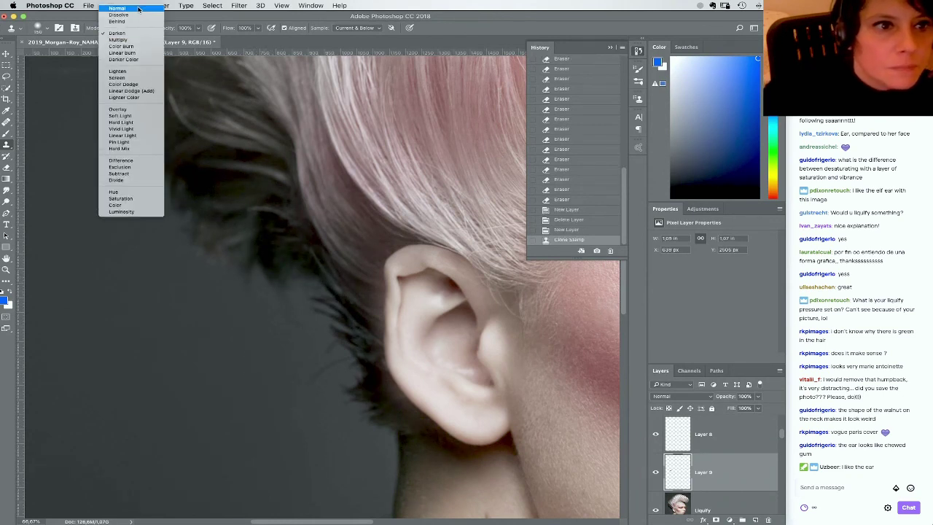
left_click(138, 9)
left_click(246, 287, "alt")
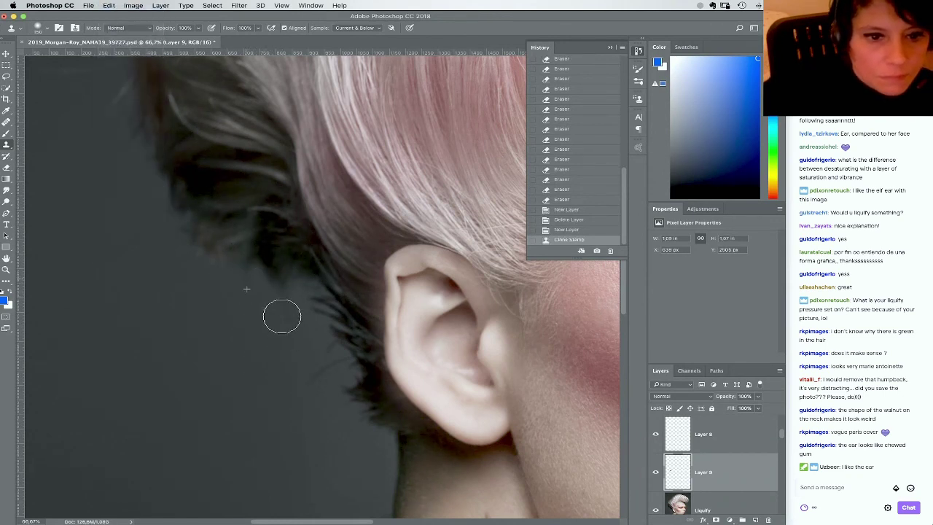
mouse_move(282, 316)
left_mouse_down()
mouse_move(270, 277)
mouse_move(280, 282)
left_mouse_up()
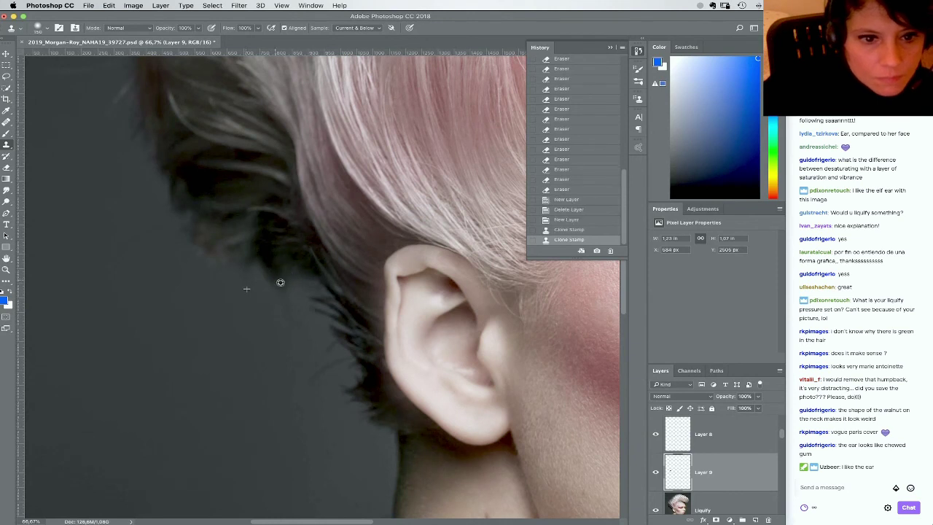
left_click(279, 305, "alt")
left_click(282, 291, "alt")
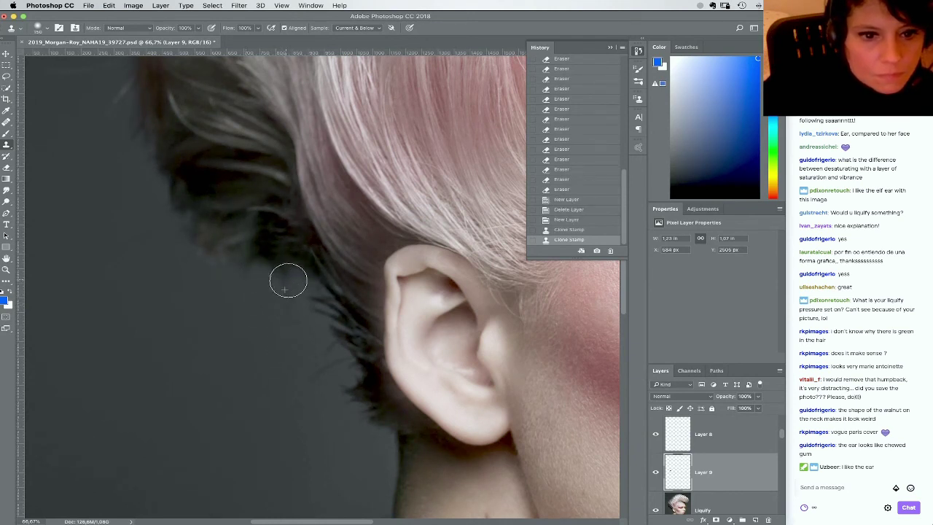
left_click_drag(288, 281, 291, 289)
Clone more background along the underside of the back hair to smooth its lower contour behind the ear
left_click(246, 284, "alt")
left_click(275, 302)
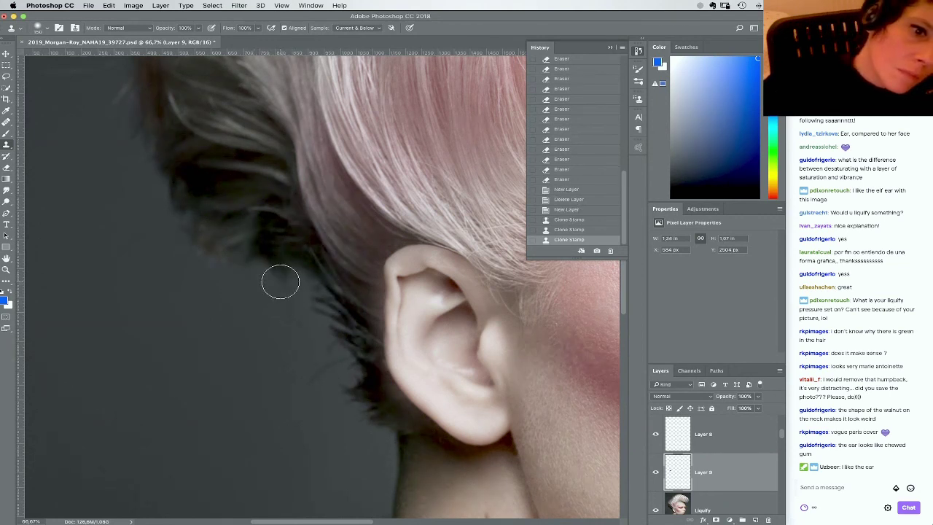
left_click(280, 281)
left_click(274, 378, "alt")
left_click_drag(284, 296, 213, 282)
Clone sampled background along the hair outline behind the ear toward the nape, judging the shape on the whole portrait
left_click(251, 379, "alt")
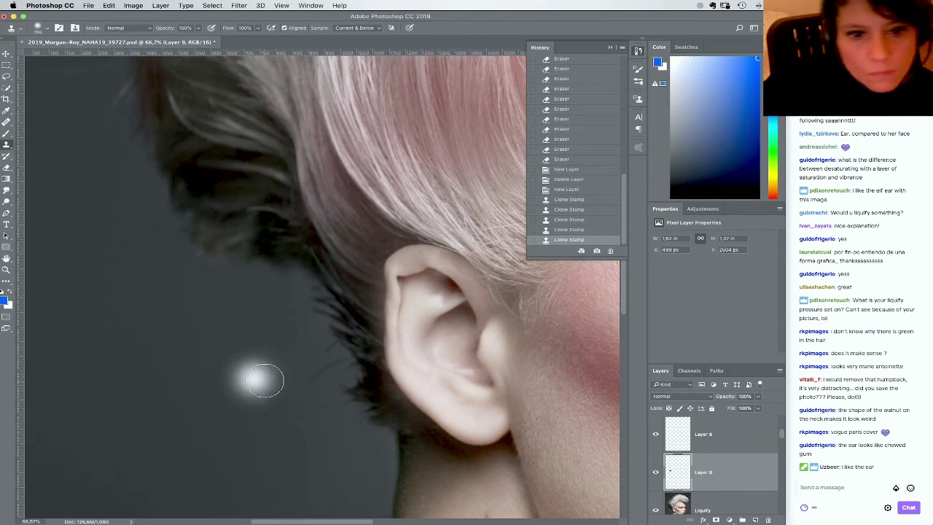
key("super+0")
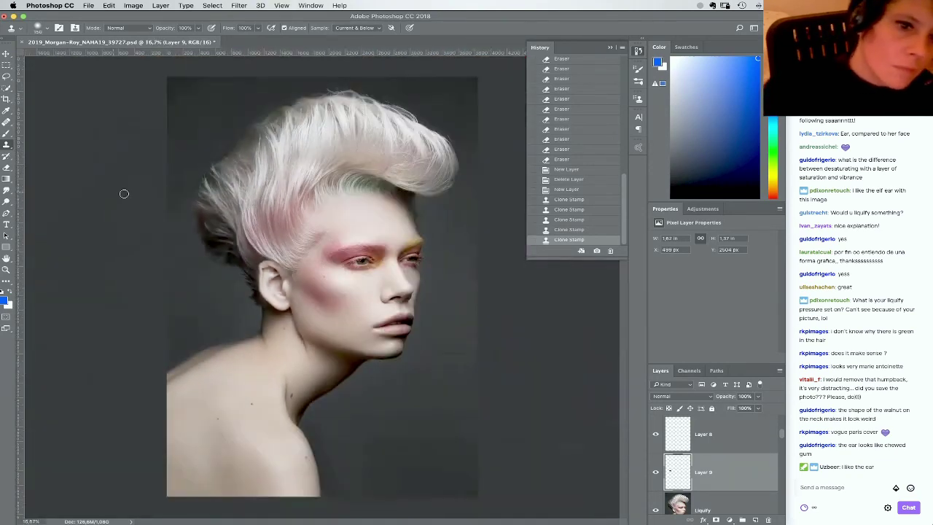
mouse_move(250, 298)
left_mouse_down()
mouse_move(246, 323)
mouse_move(255, 324)
mouse_move(248, 297)
left_mouse_up()
left_click(249, 296, "alt")
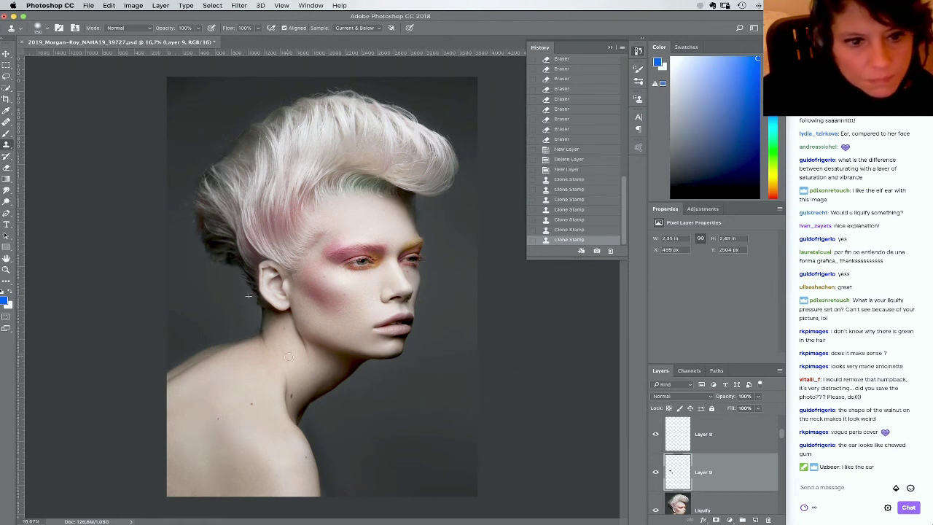
left_click(252, 306, "alt")
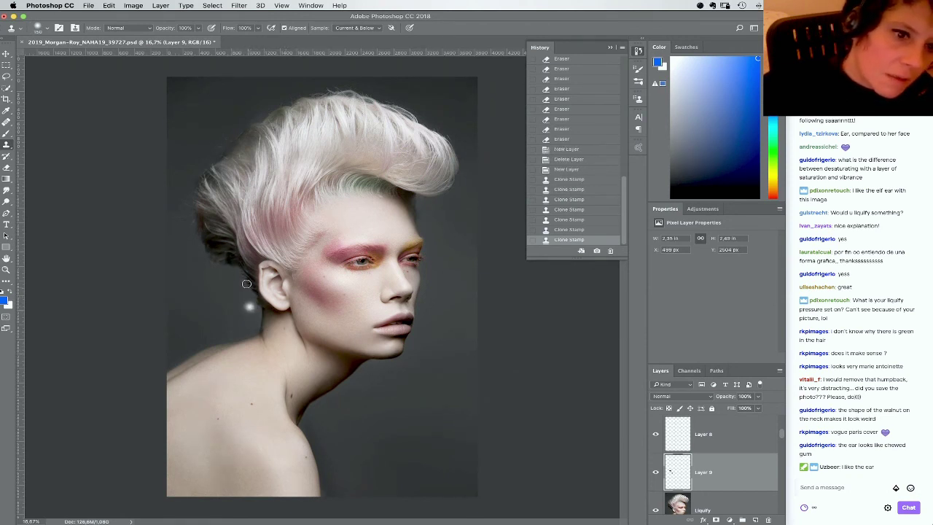
left_click_drag(230, 268, 232, 312)
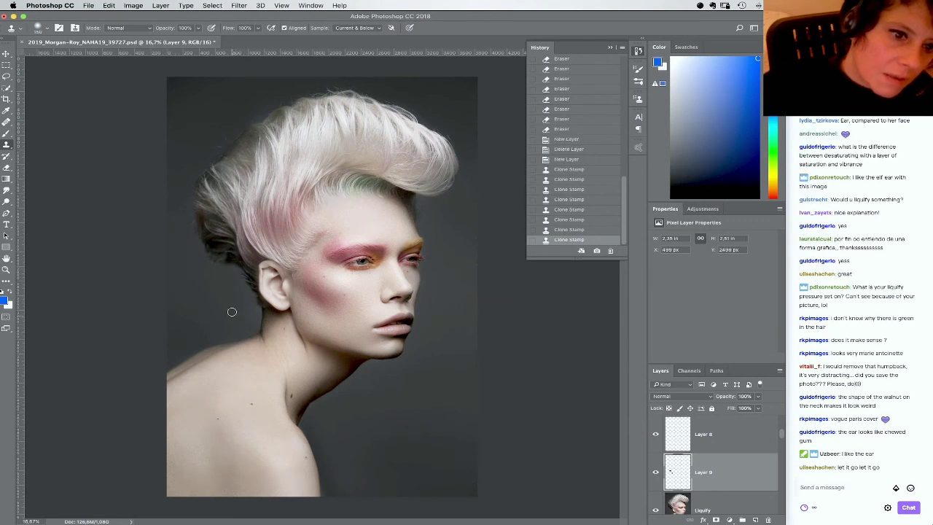
left_click(262, 314, "alt")
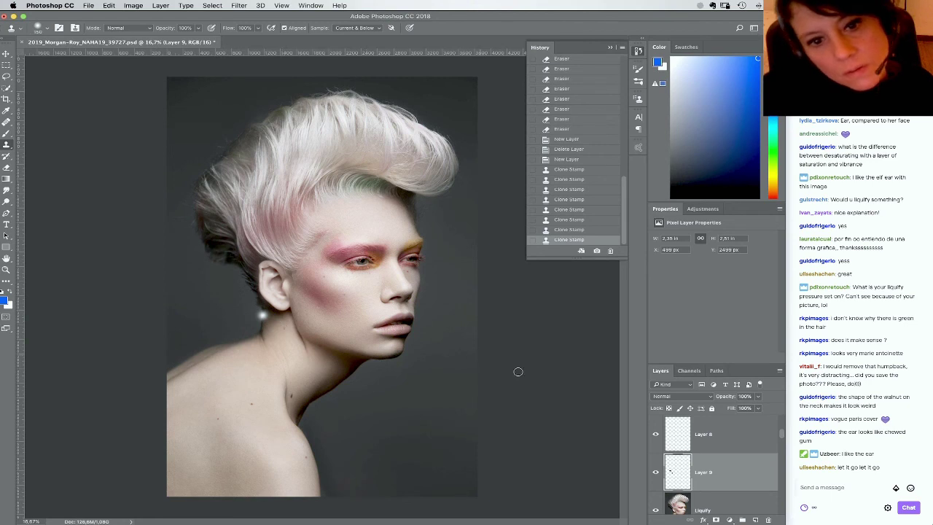
Check the cloned background layer hidden and shown, and merge it down into Liquify
left_click(656, 473)
left_click(655, 474)
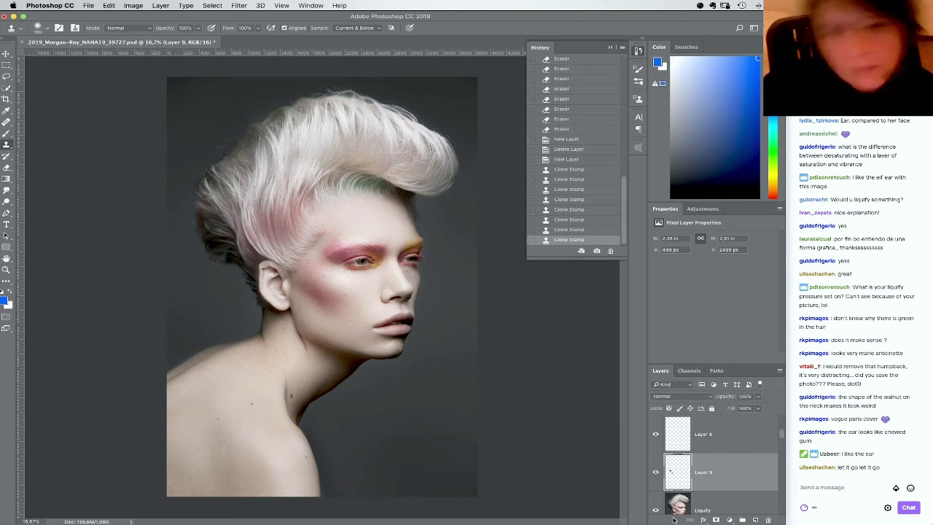
left_click(161, 5)
left_click(193, 330)
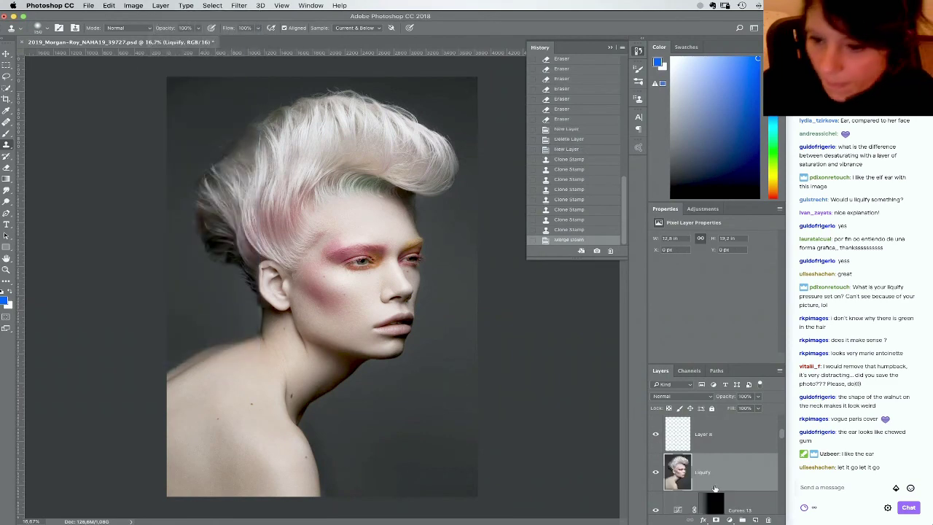
Compare the finished retouch with the original photo by showing the Background layer alone and restoring all layers
left_click_drag(778, 435, 784, 514)
left_click(655, 496, "alt")
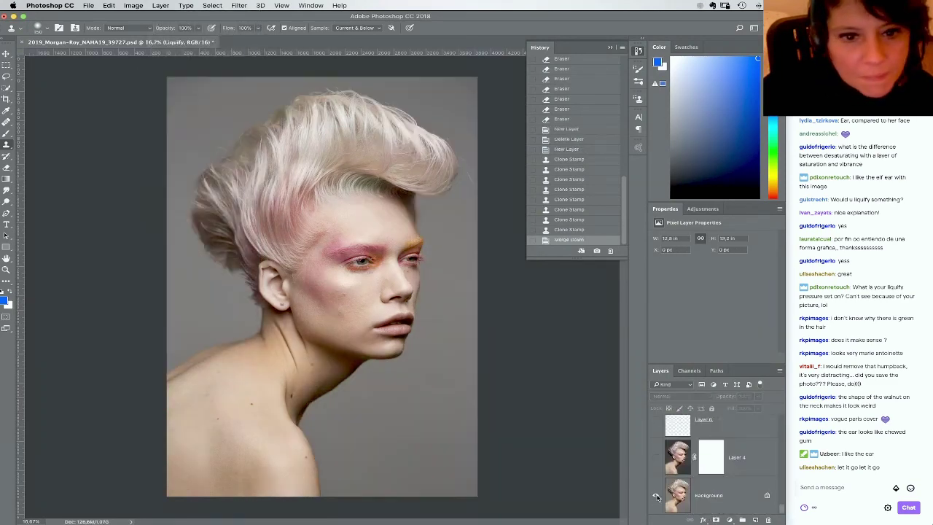
left_click(655, 496, "alt")
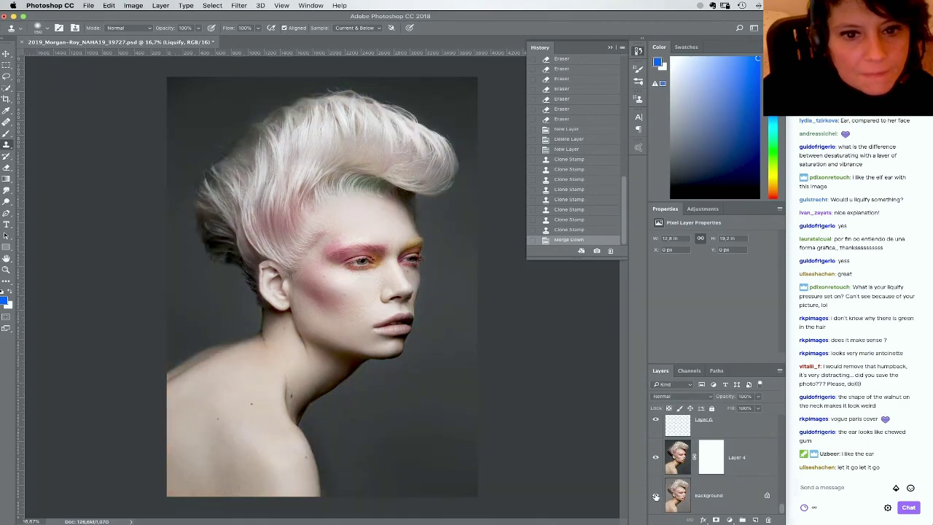
left_click(655, 496, "alt")
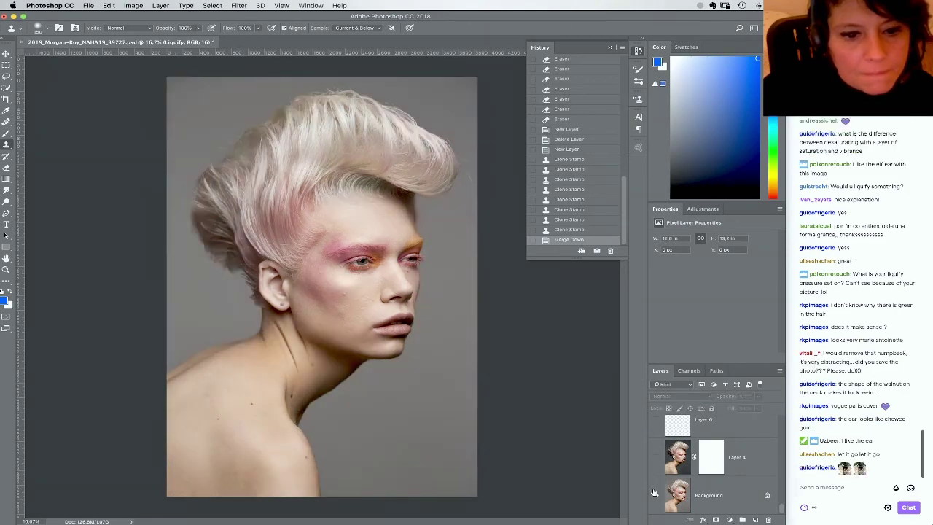
left_click(655, 496, "alt")
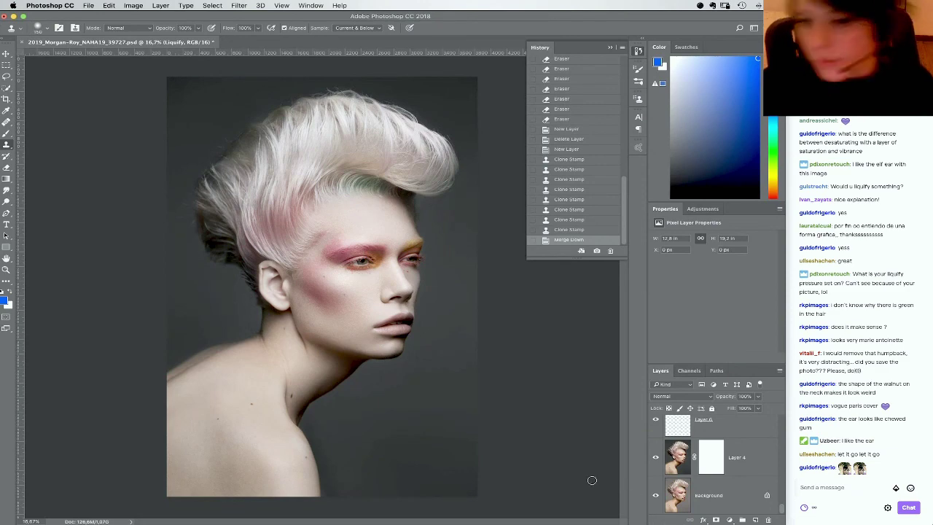
Save the portrait document, and compare the original Background layer alone with the full retouch again
left_click(88, 5)
left_click(109, 84)
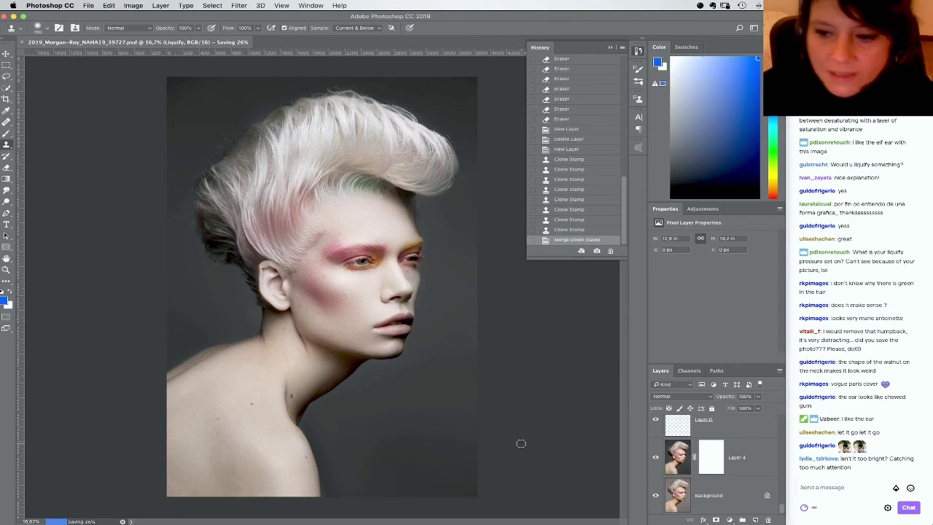
left_click(655, 497, "alt")
left_click(655, 497, "alt")
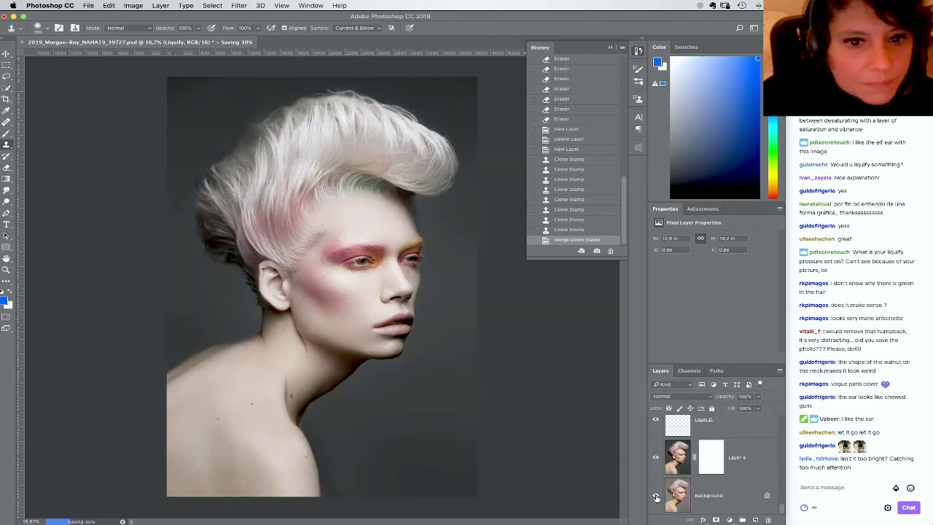
left_click(655, 497, "alt")
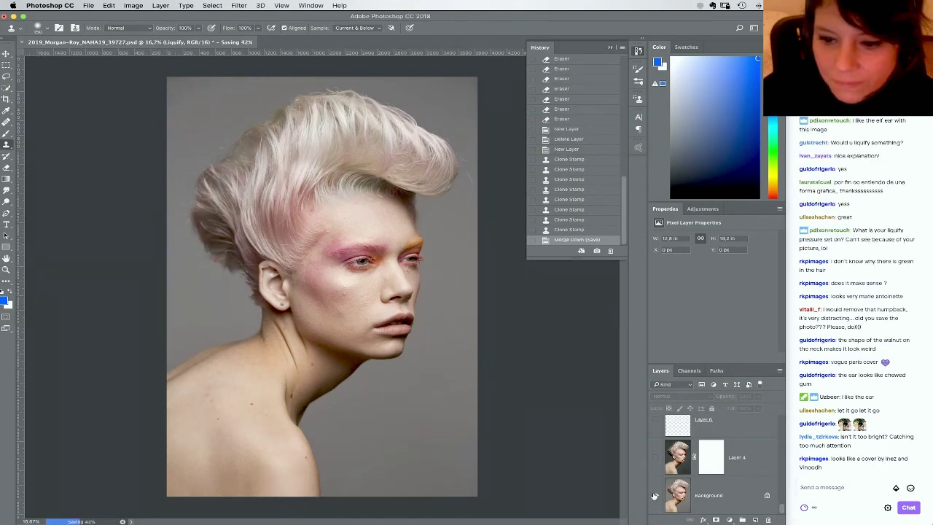
left_click(655, 496, "alt")
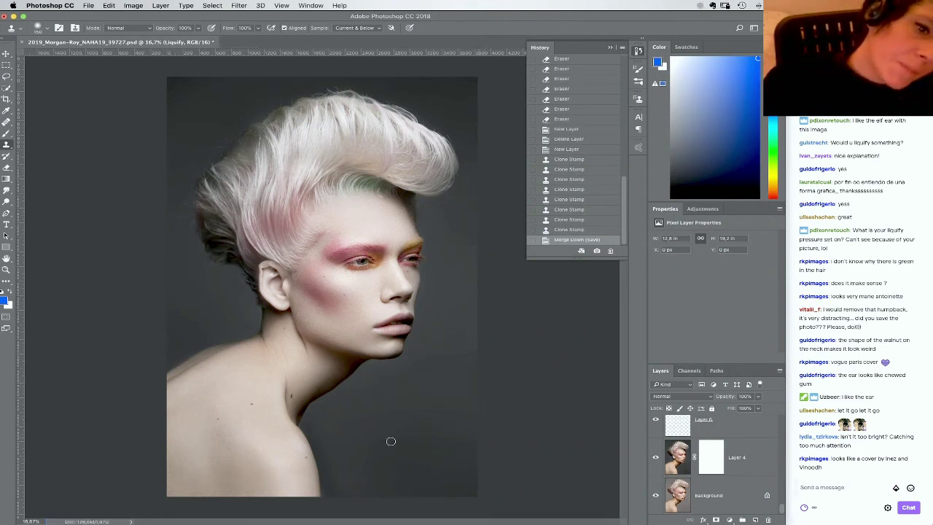
Reset the colours to default, switch to full-screen view, and examine the enlarged face and ear and the upper part of the layer stack
left_click(6, 281)
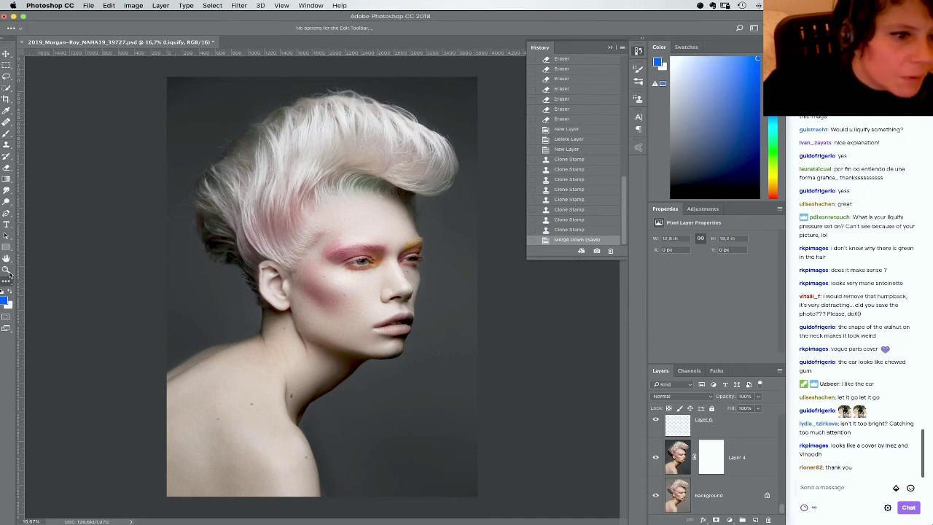
key("z")
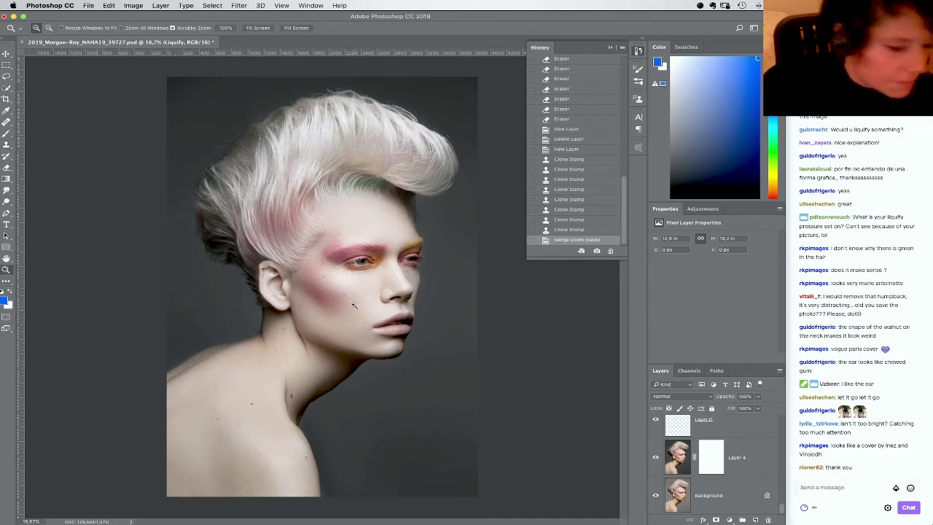
key("d")
key("f")
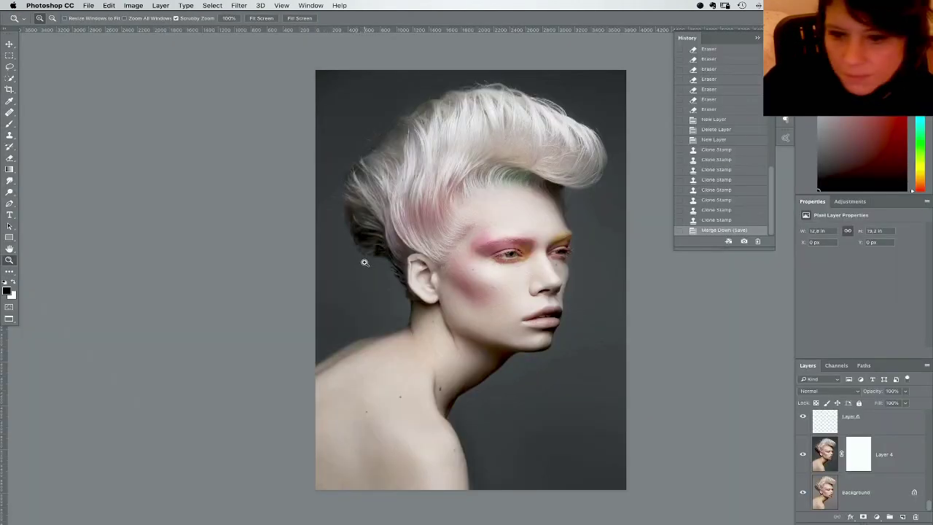
left_click_drag(364, 263, 397, 273)
left_click_drag(422, 274, 347, 265)
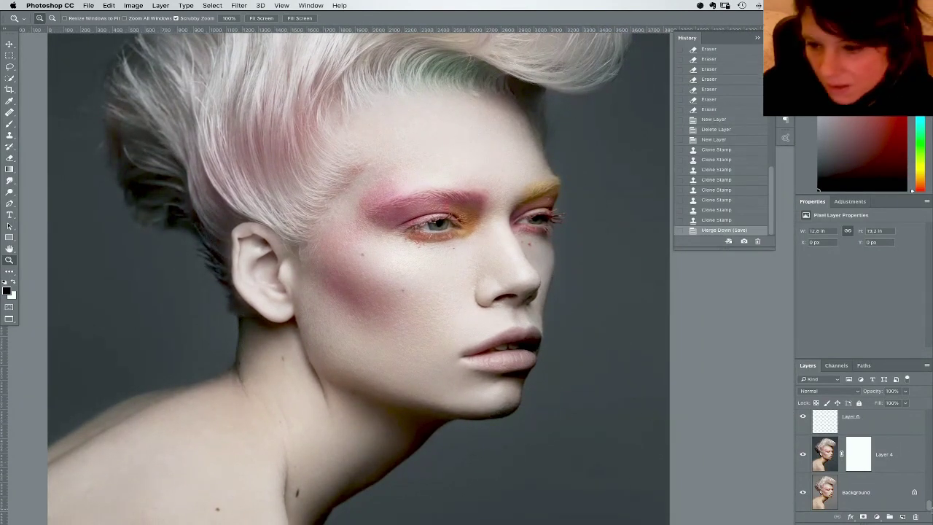
left_click_drag(927, 506, 926, 403)
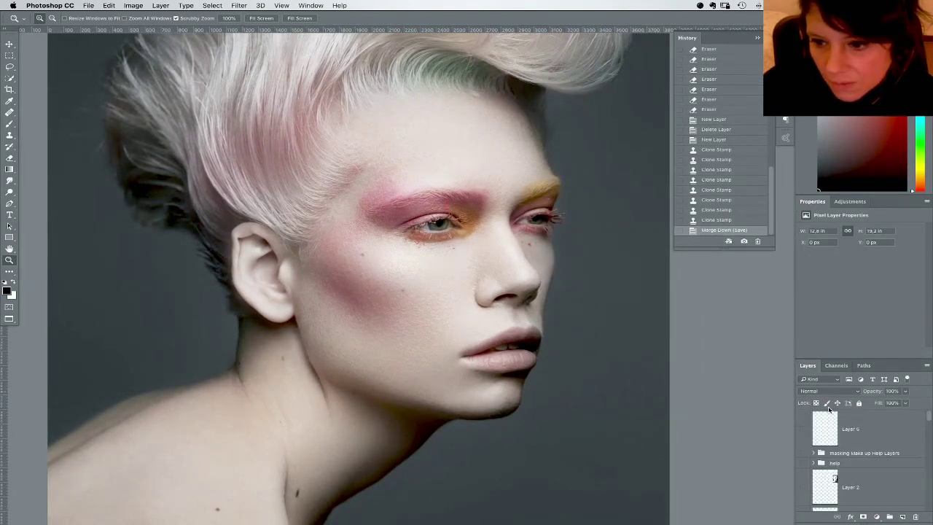
Select the topmost Layer 5, search the computer for "grain", and open the 237,6 MB grain 1.tif
left_click_drag(868, 432, 860, 466)
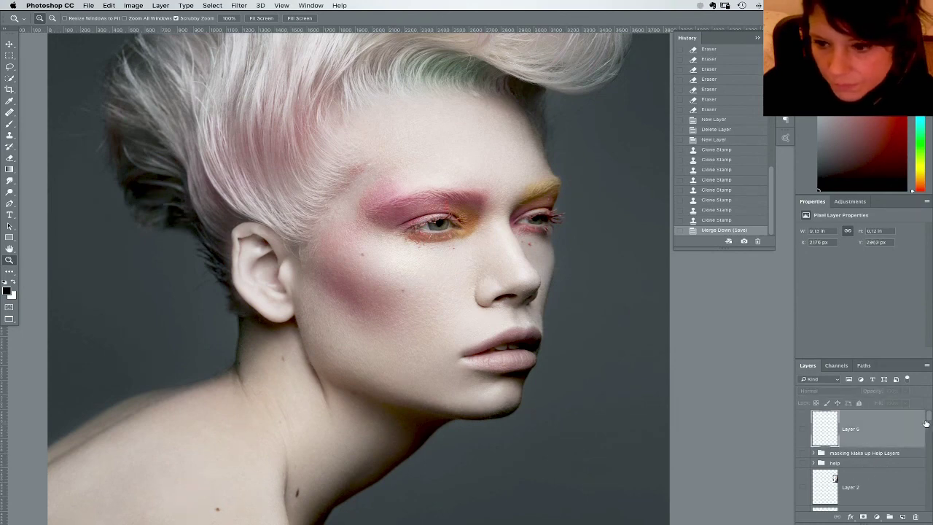
mouse_move(928, 419)
left_mouse_down()
mouse_move(931, 429)
mouse_move(929, 406)
left_mouse_up()
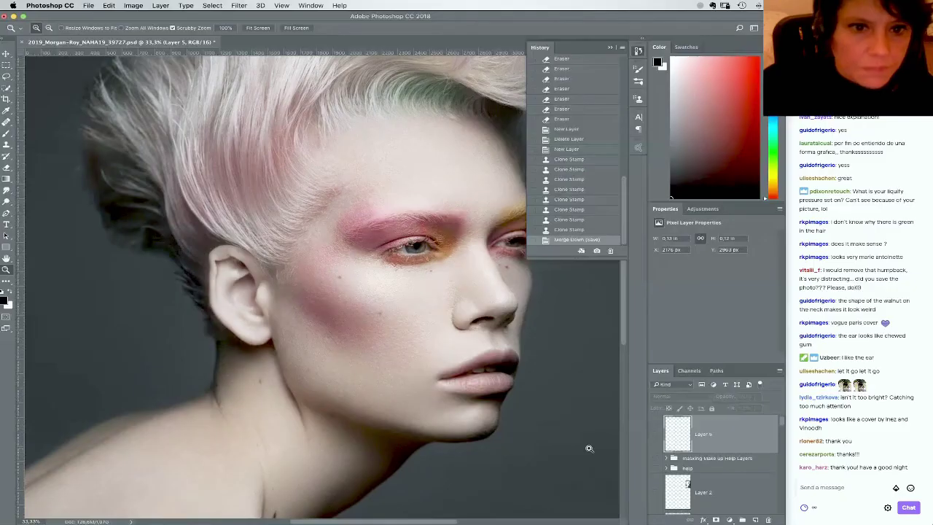
left_click(89, 6)
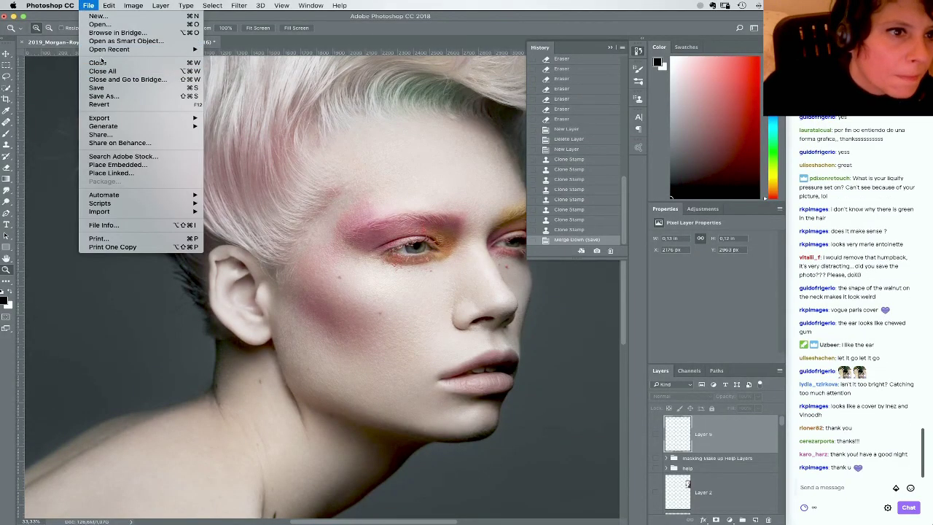
left_click(106, 26)
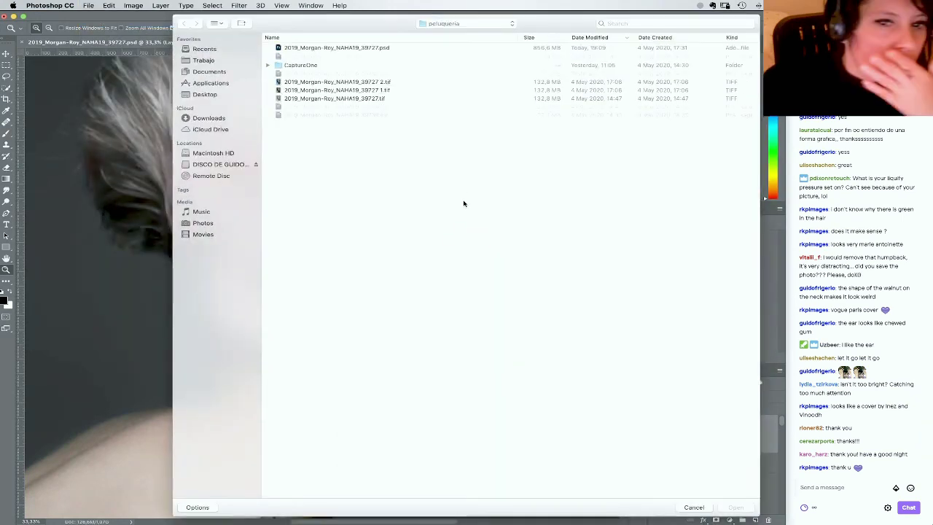
left_click(598, 28)
type("g")
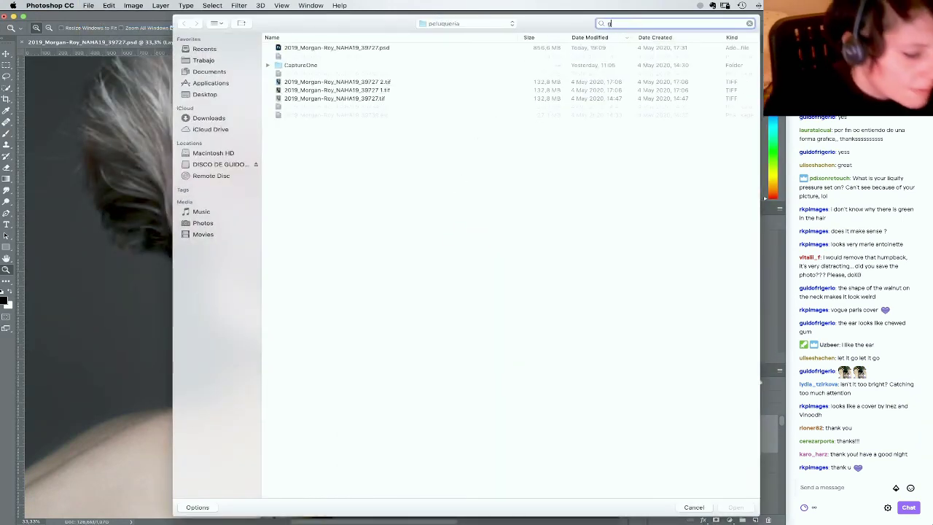
type("rain")
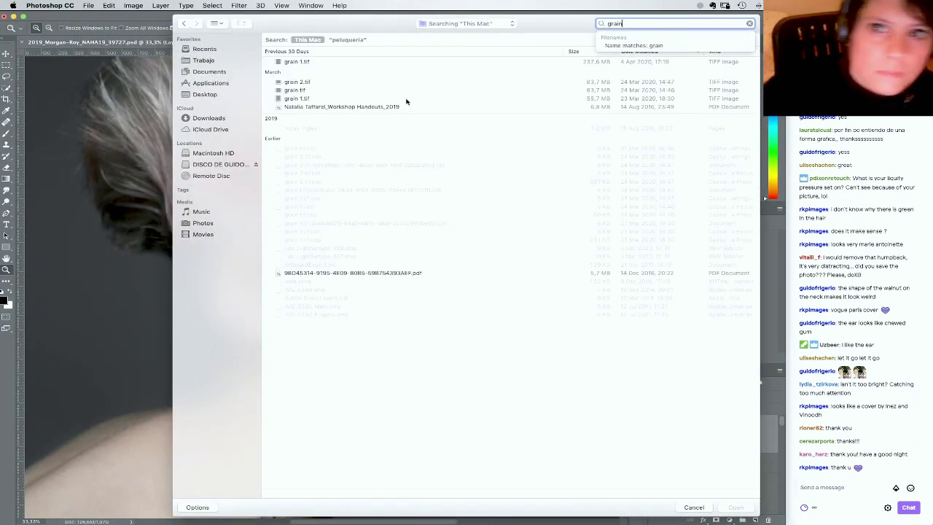
left_click_drag(303, 61, 147, 99)
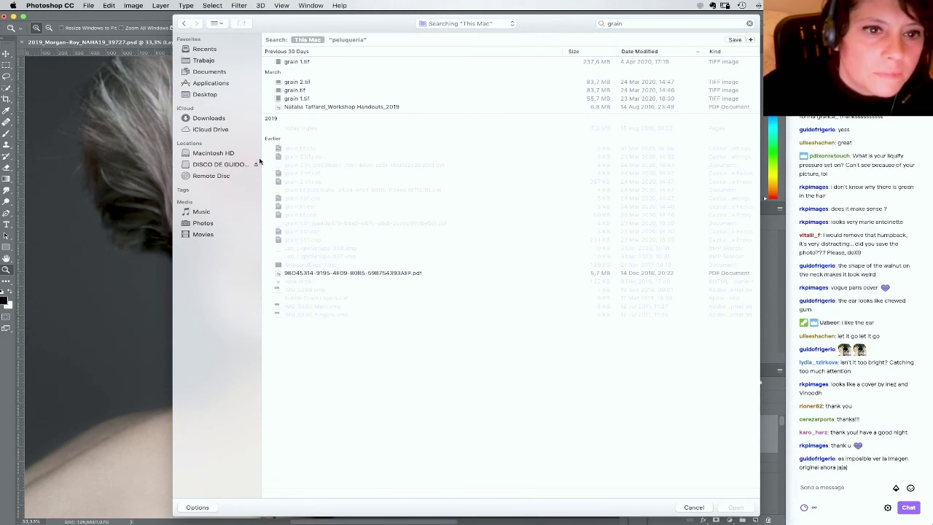
left_click(319, 61)
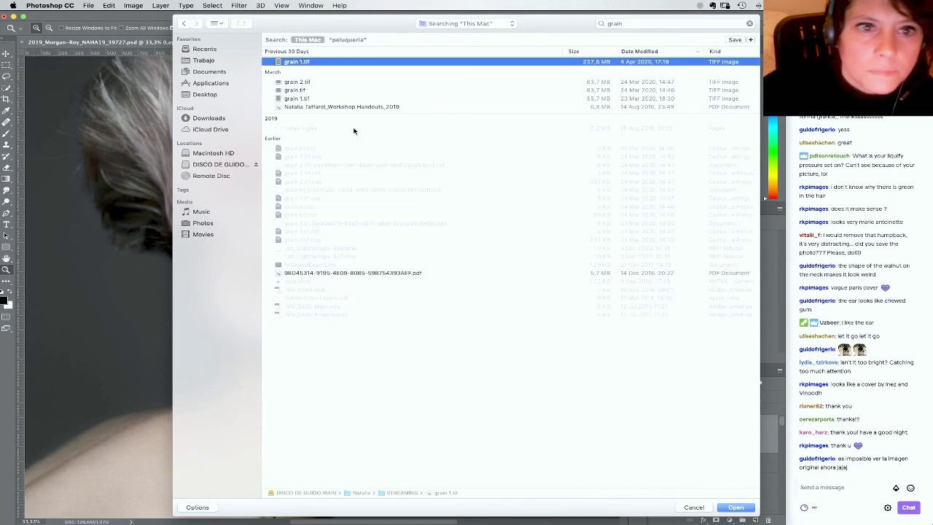
key("space")
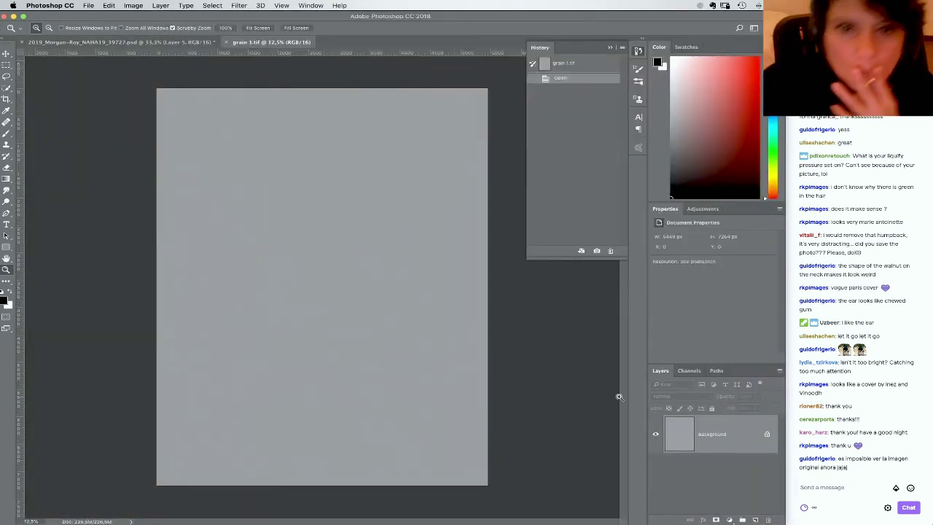
Float the grain 1.tif document and move its grain image into the portrait as a new layer above Layer 5
left_click(6, 54)
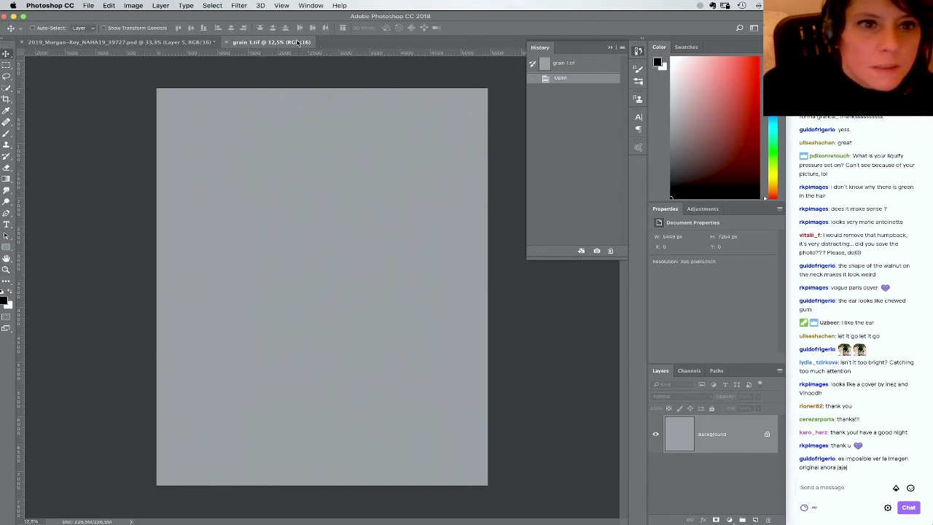
left_click_drag(297, 42, 328, 244)
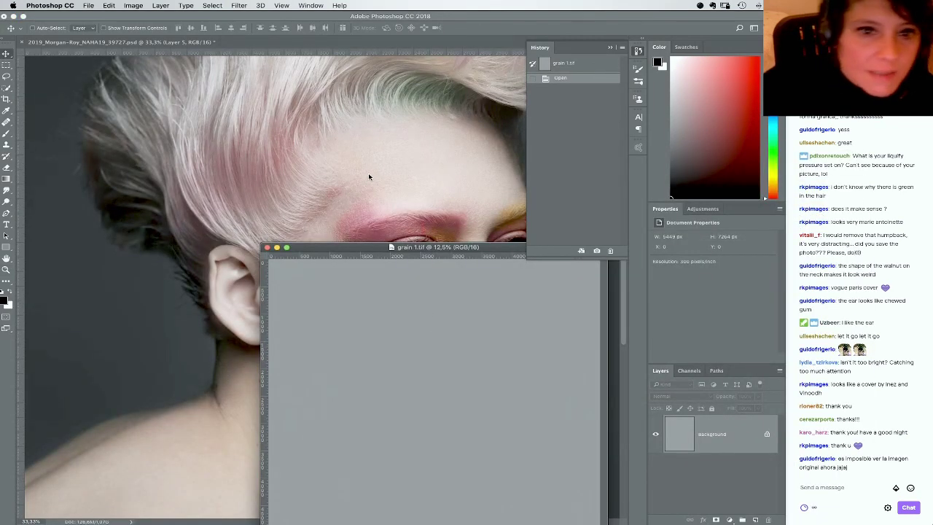
left_click_drag(446, 352, 369, 177)
key("super+minus")
key("super+minus")
key("super+minus")
key("super+minus")
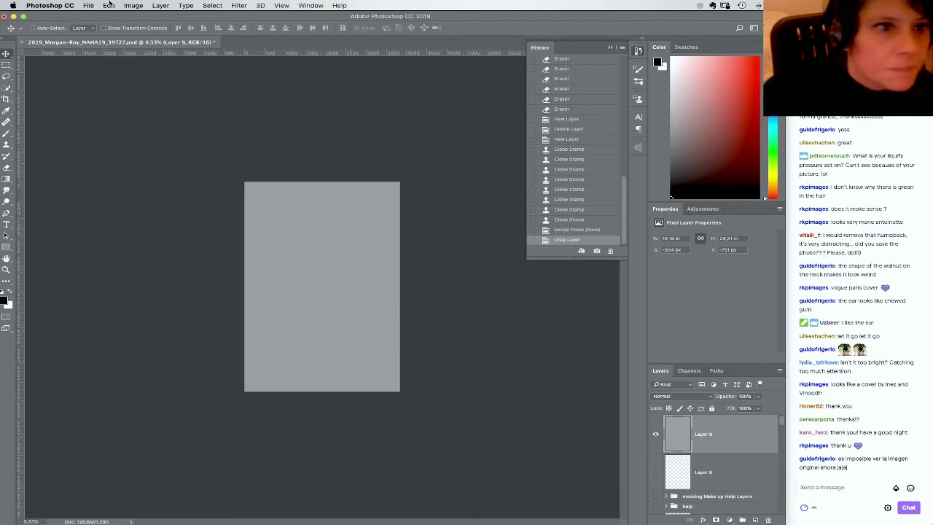
Scale the grain layer proportionally to about 81.37%, keeping the whole portrait canvas covered
left_click(108, 5)
left_click(134, 195)
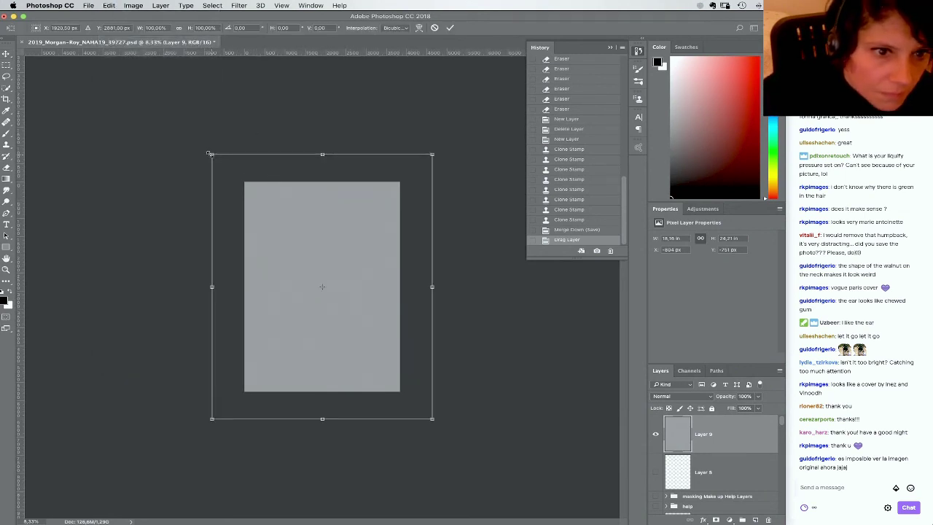
left_click_drag(212, 155, 232, 178)
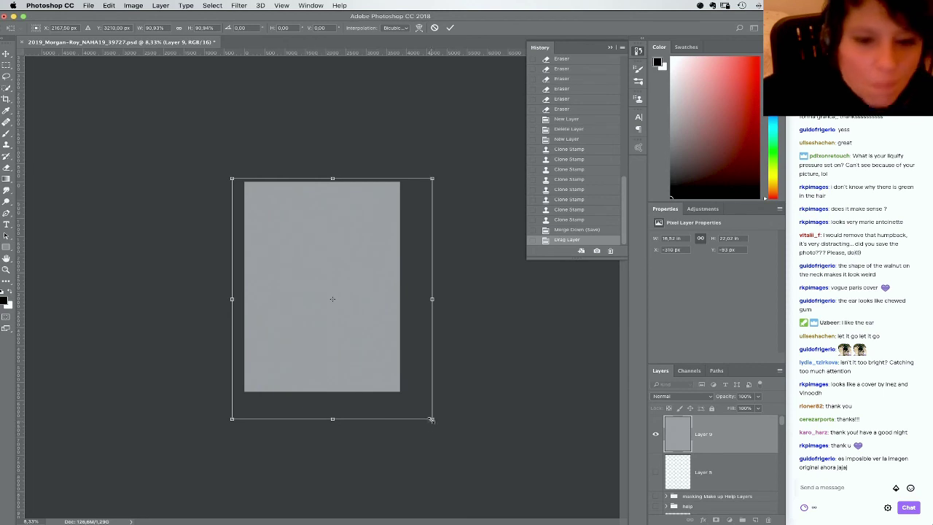
left_click_drag(431, 420, 410, 394)
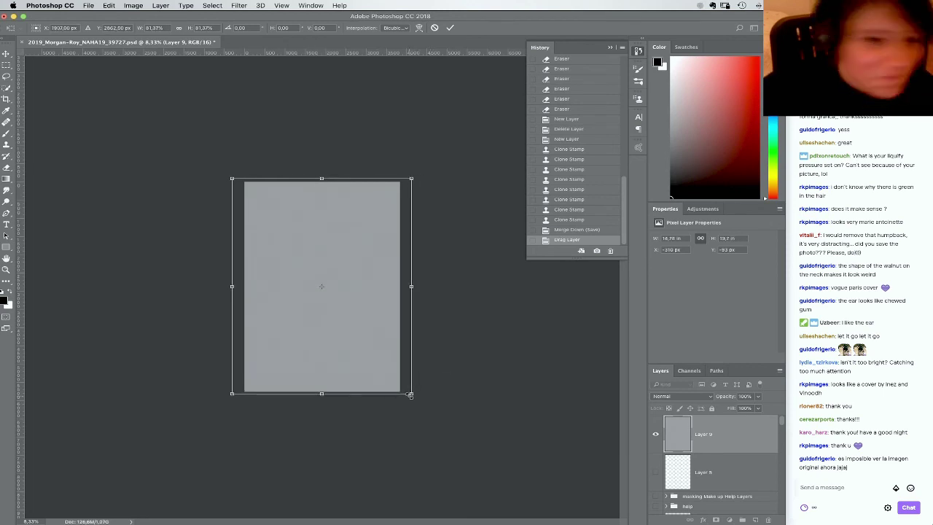
key("Return")
Set the grain layer's blend mode to Linear Light
key("super+equal")
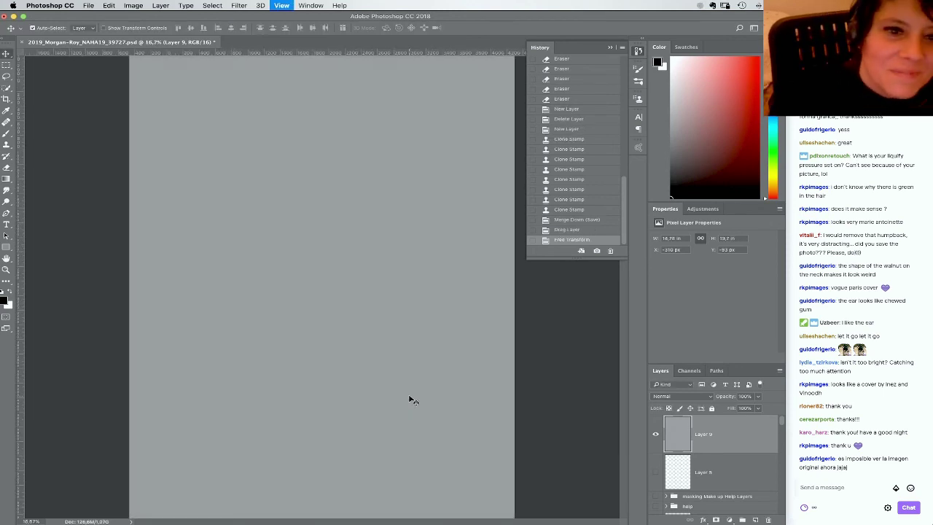
key("super+equal")
left_click(659, 397)
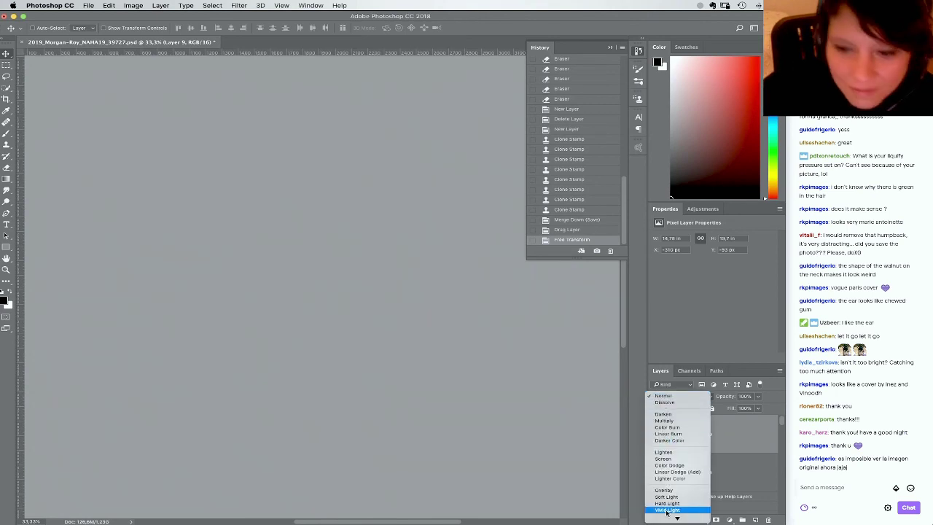
left_click(666, 513)
Examine the grain around the ear at 100%, try the Overlay blend mode on it, and return to Linear Light
left_click_drag(276, 244, 345, 219)
key("z")
left_click(288, 279)
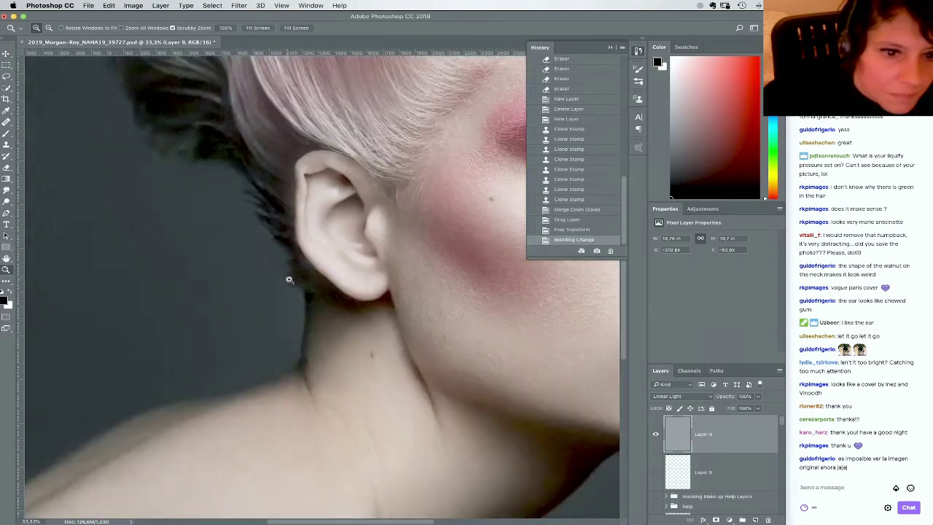
left_click(288, 279)
left_click(309, 291)
left_click(681, 395)
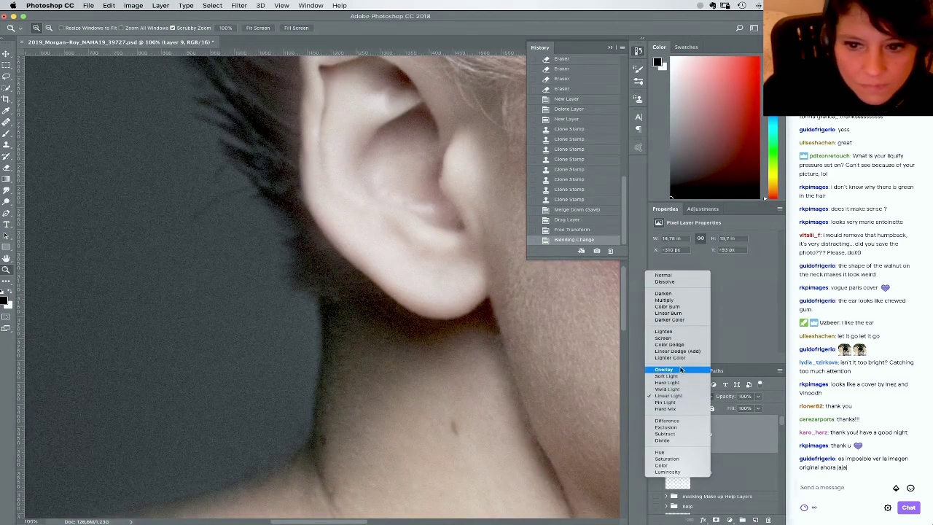
left_click(680, 369)
left_click(683, 397)
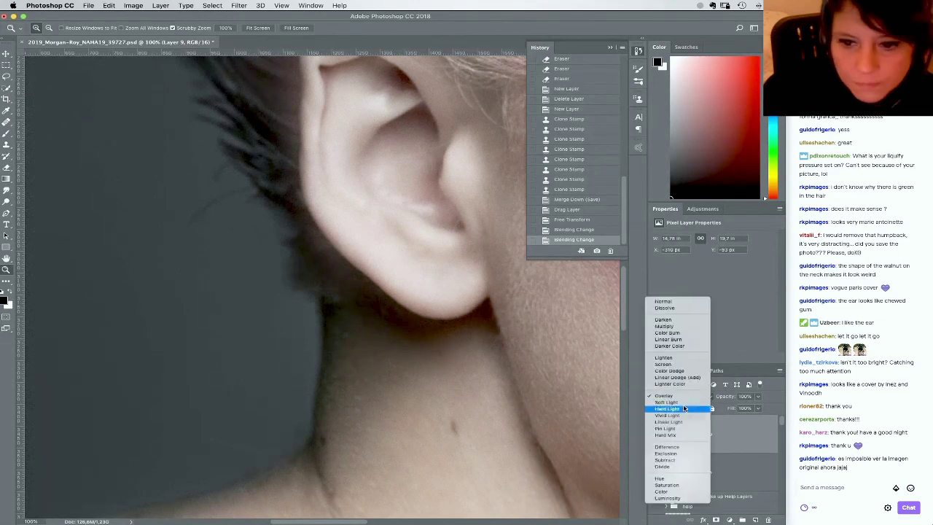
left_click(679, 426)
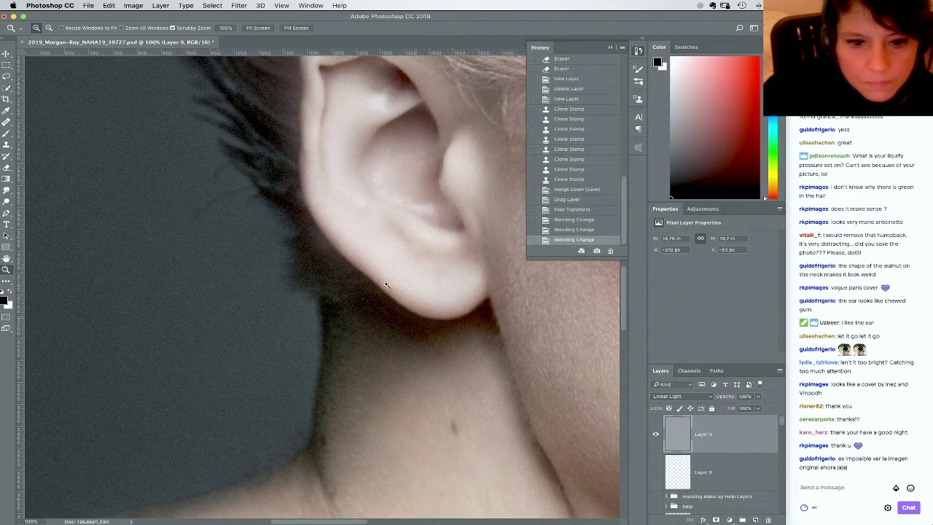
Soften the grain layer with the basic Blur filter and lower its opacity to 78%
left_click(238, 5)
mouse_move(243, 110)
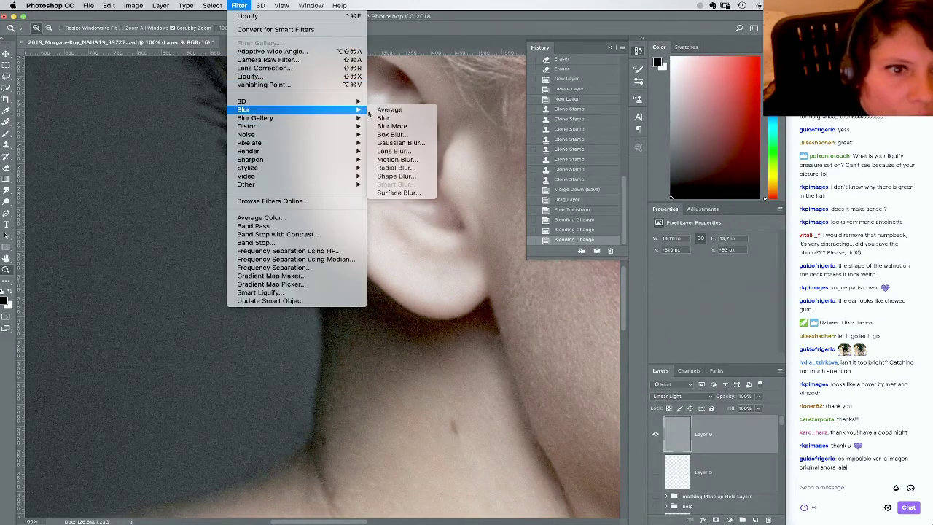
left_click(393, 120)
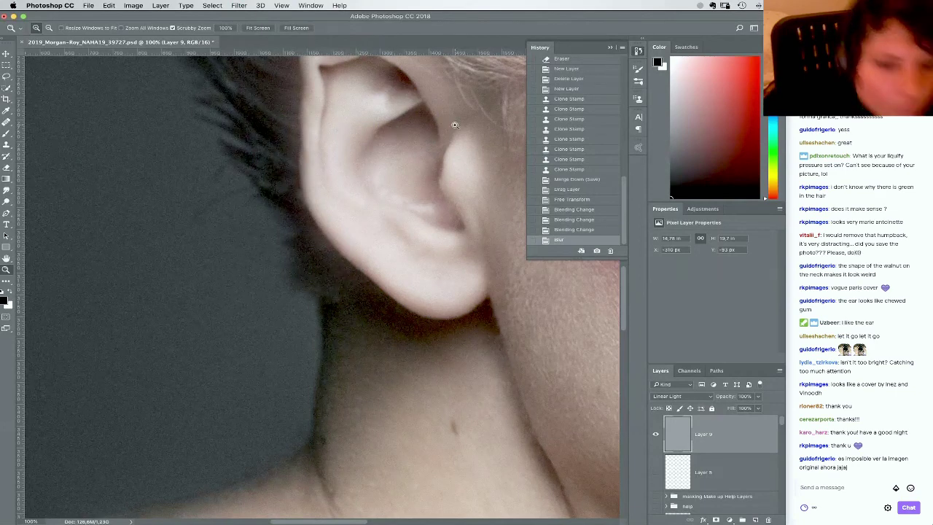
left_click(758, 398)
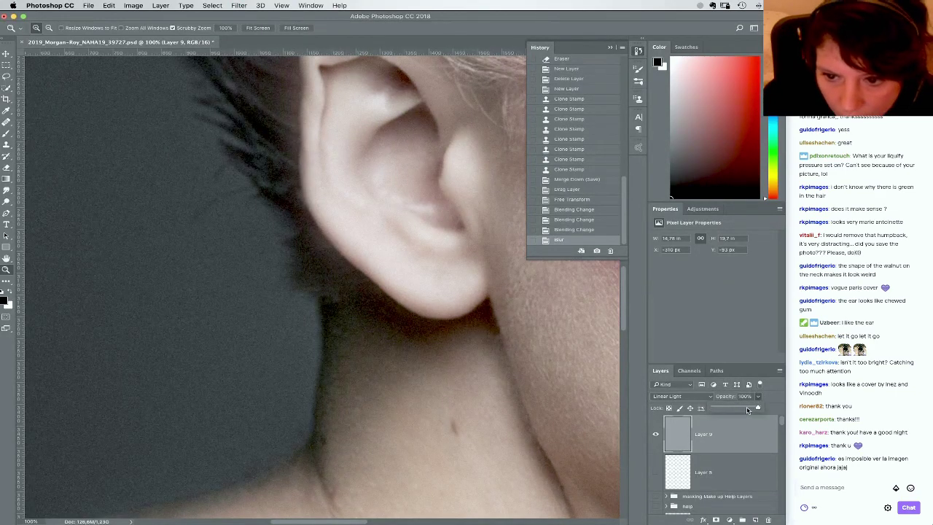
left_click_drag(748, 406, 749, 408)
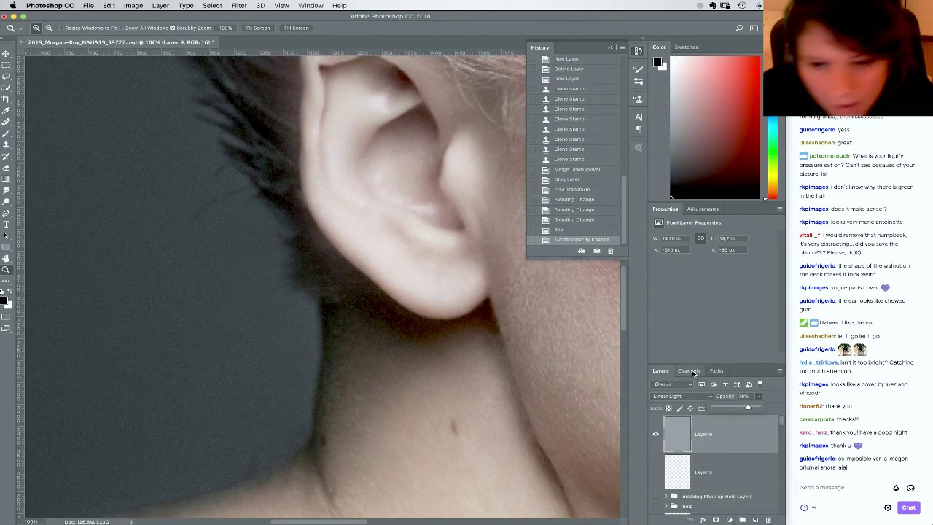
Load the mask of the SKINTONE - Hair Tone group as a selection and save it as a new alpha channel
left_click_drag(783, 431, 784, 478)
scroll(701, 440, "up", 2)
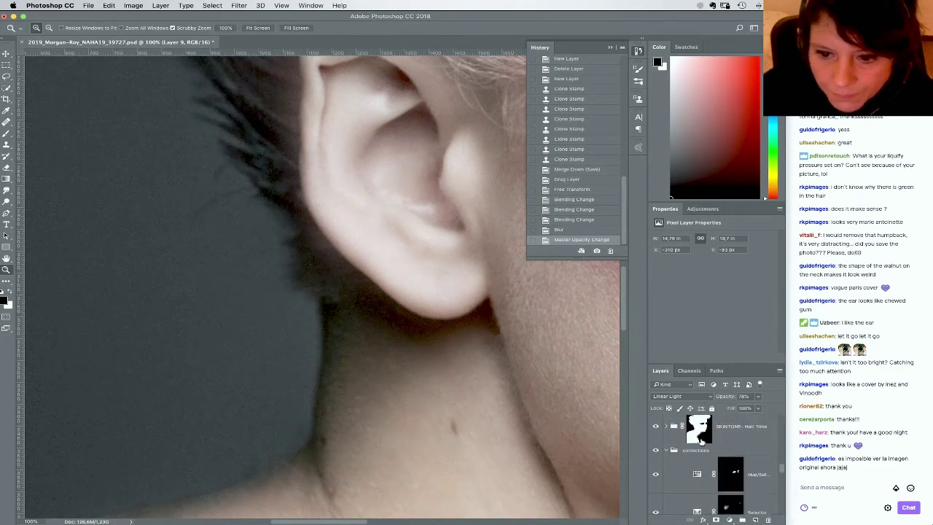
left_click(700, 431, "super")
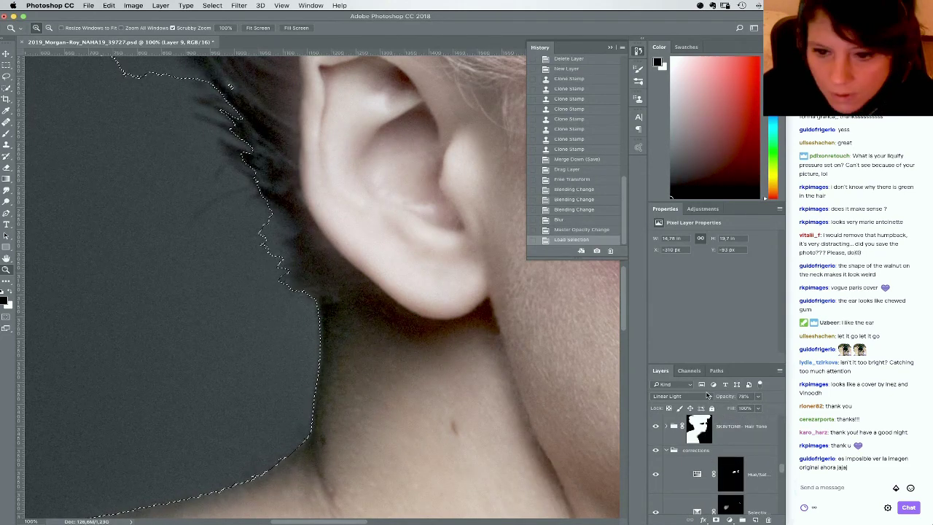
left_click(689, 370)
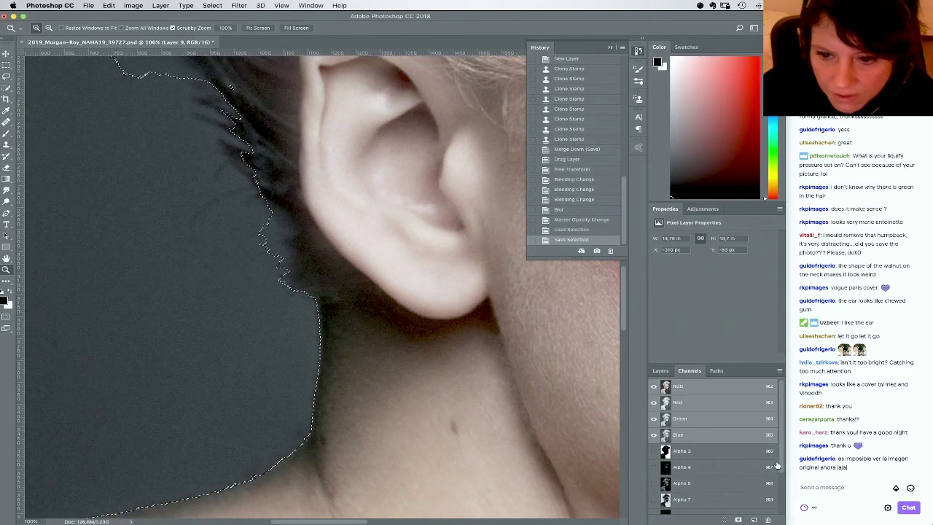
left_click(738, 519)
Show the new alpha channel alone, deselect, invert the channel, and load it as a selection of the background
left_click(696, 504)
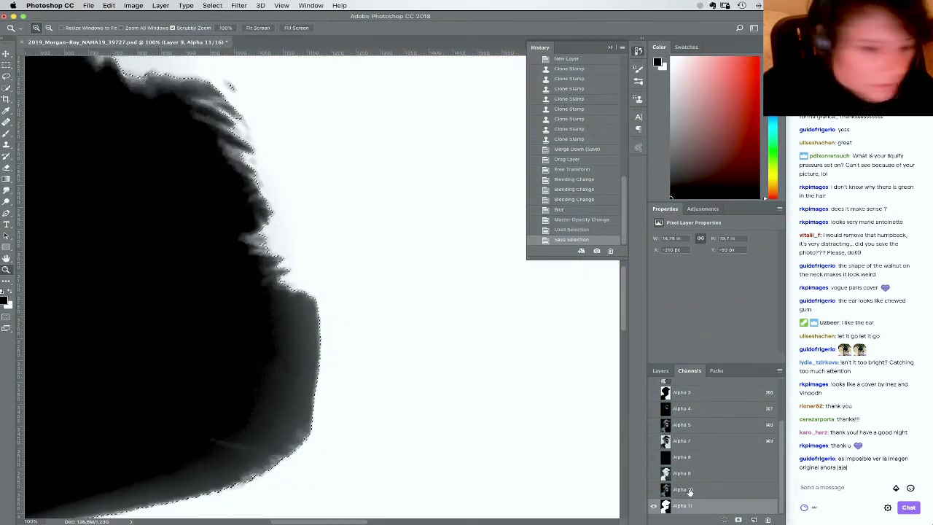
key("super+d")
left_click(238, 5)
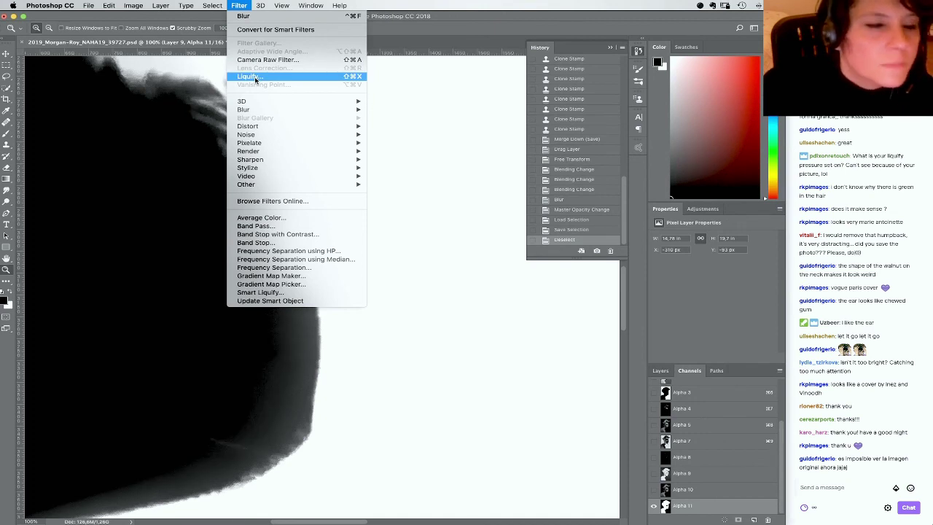
left_click(238, 5)
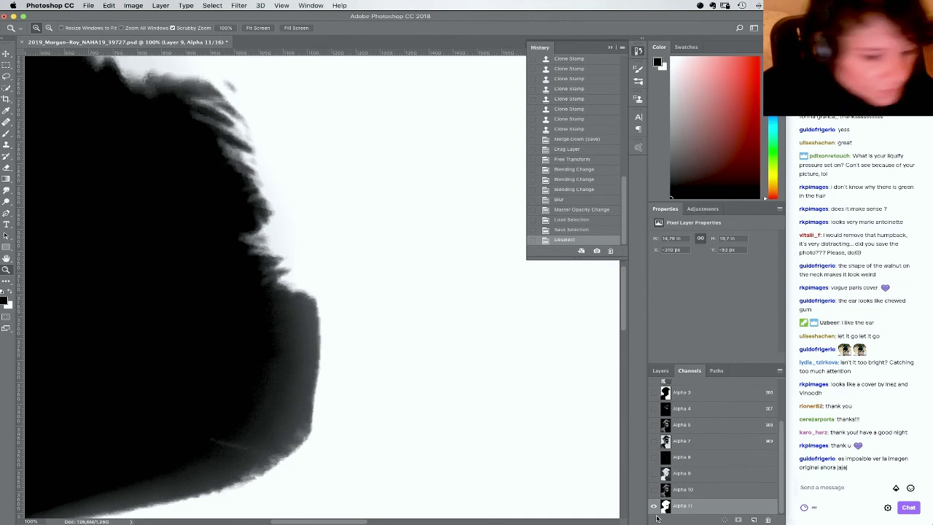
key("super+i")
left_click(664, 505, "super")
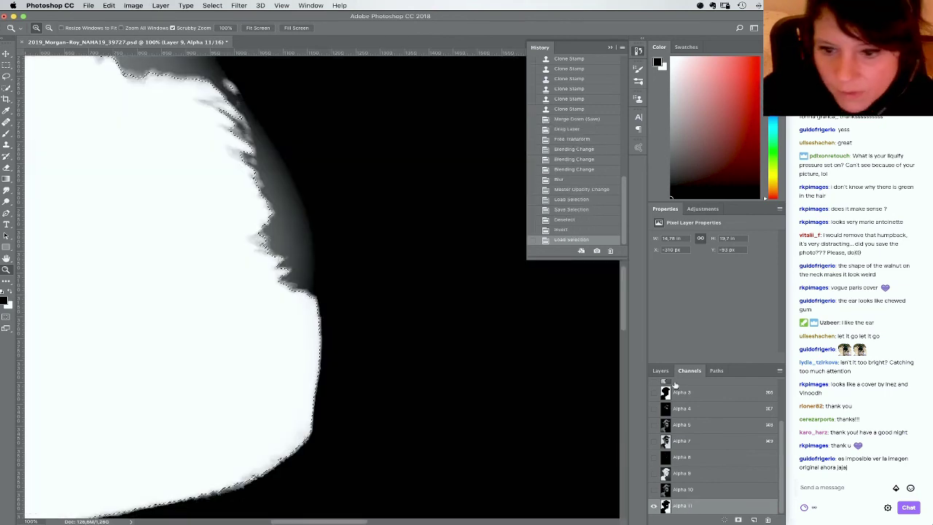
Add a layer mask to the top grain layer, Layer 9, from the loaded selection so the background is masked out
left_click(660, 370)
scroll(779, 433, "down", 6)
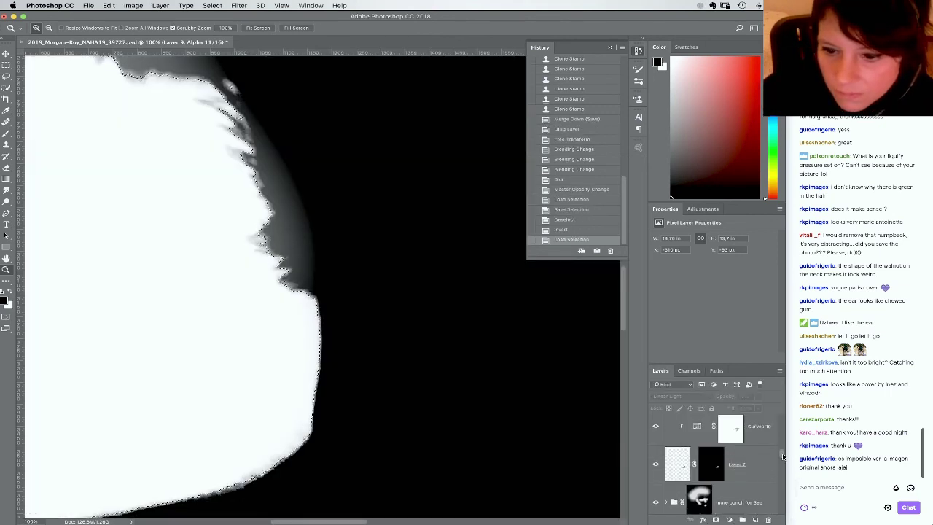
scroll(780, 433, "up", 2)
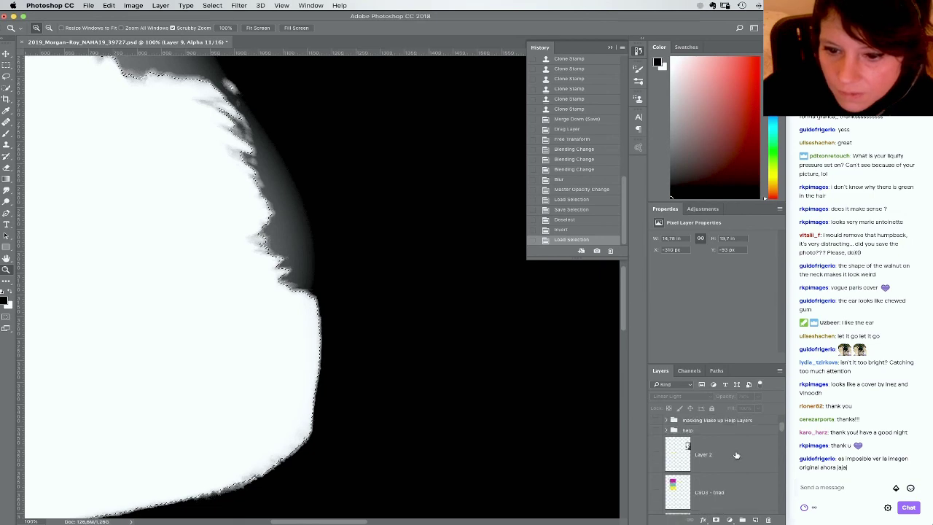
scroll(782, 431, "up", 4)
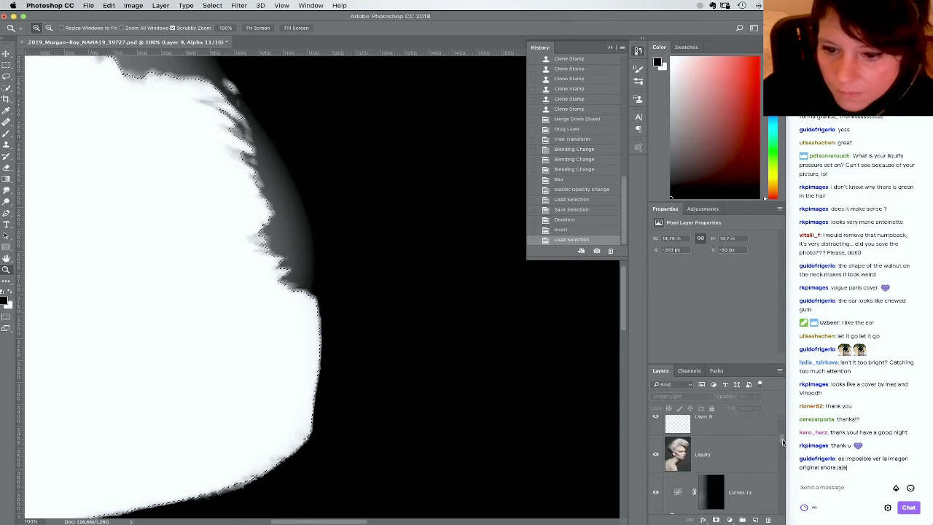
left_click(730, 437)
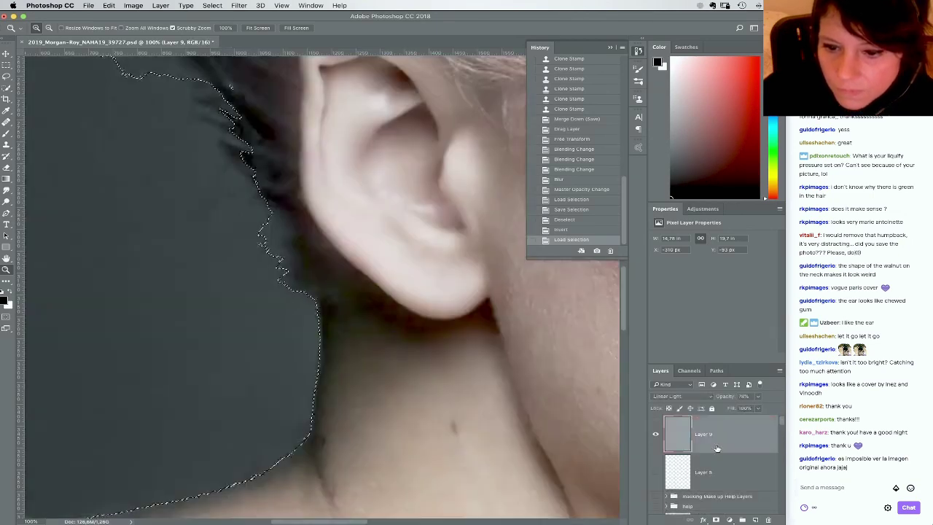
key("super+2")
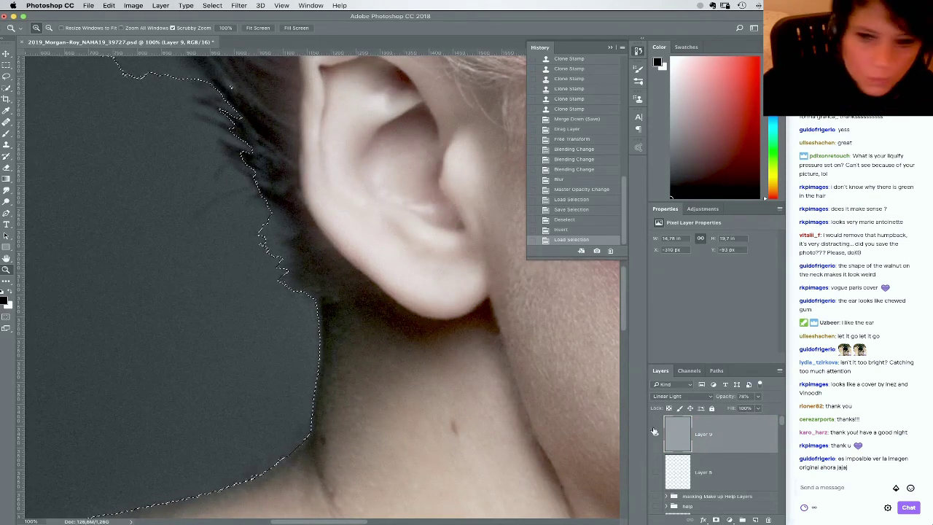
left_click(715, 520)
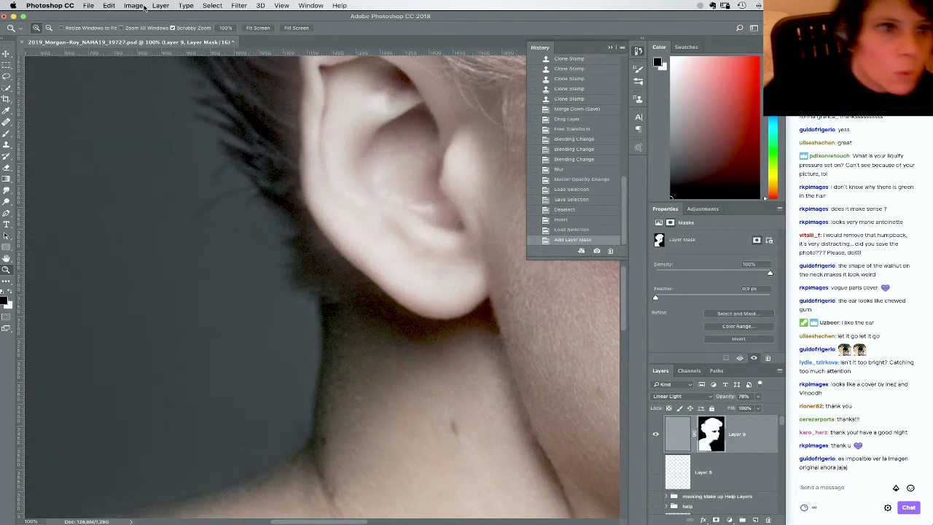
Lighten the black areas of Layer 9's mask with Levels, raising the black output level to 60
left_click(133, 5)
mouse_move(153, 29)
left_click(241, 38)
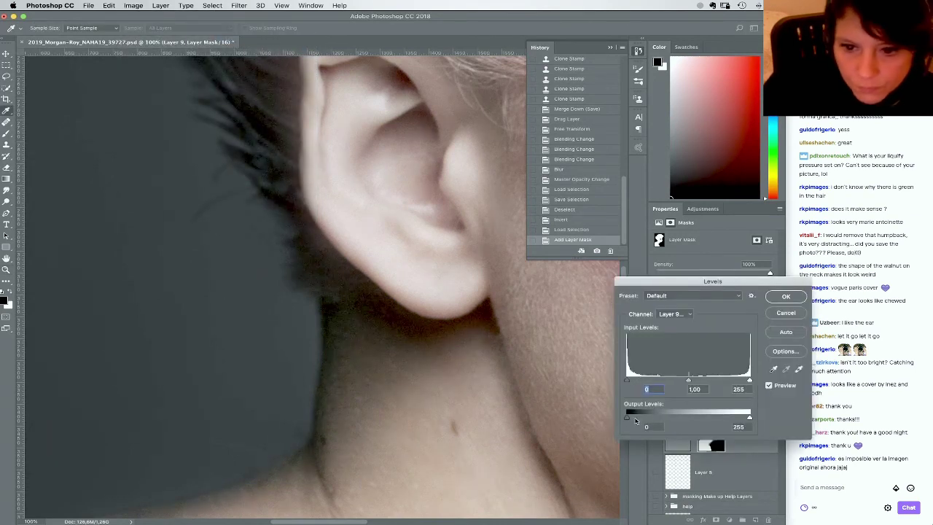
left_click_drag(635, 420, 655, 419)
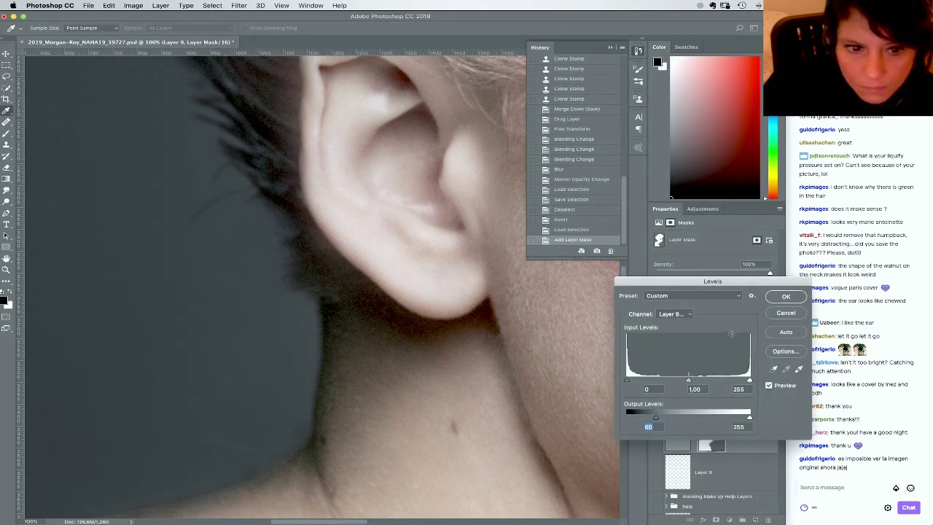
key("Return")
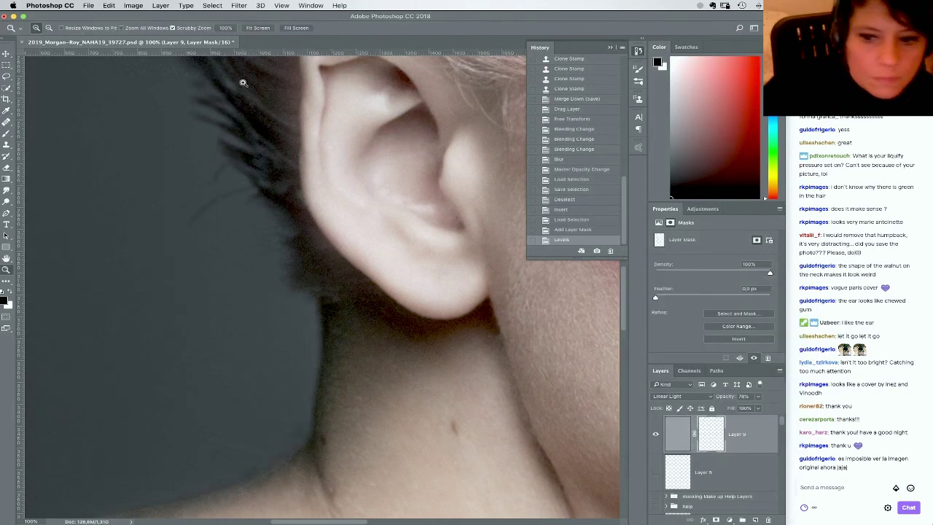
Soften the edges of Layer 9's mask with a Gaussian Blur
left_click(239, 5)
mouse_move(318, 107)
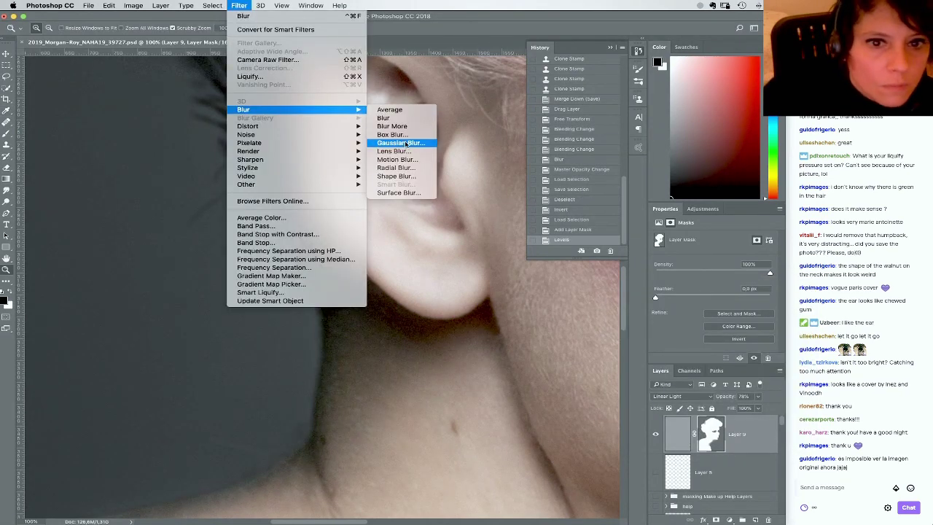
left_click(398, 143)
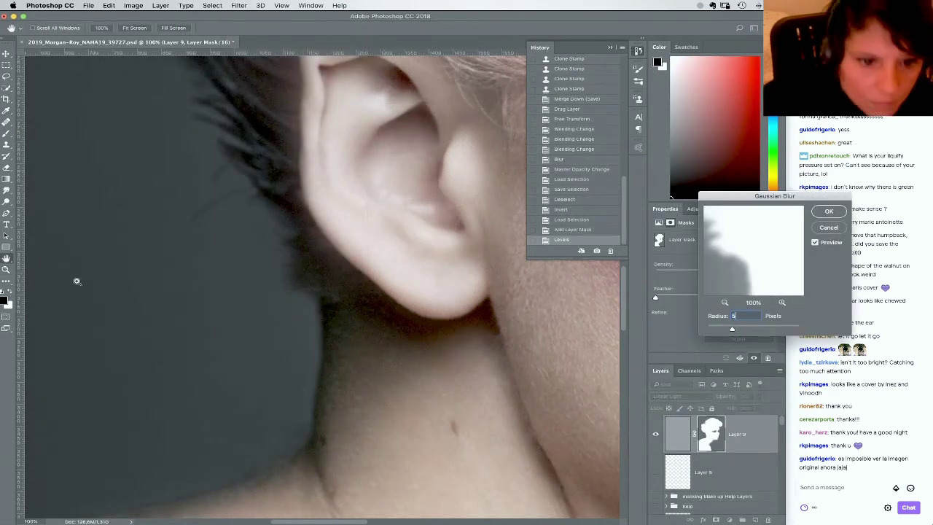
key("Return")
Lower Layer 9's opacity to 54%, judging the grain around the ear and neck at 200%
left_click(6, 269)
left_click(341, 332)
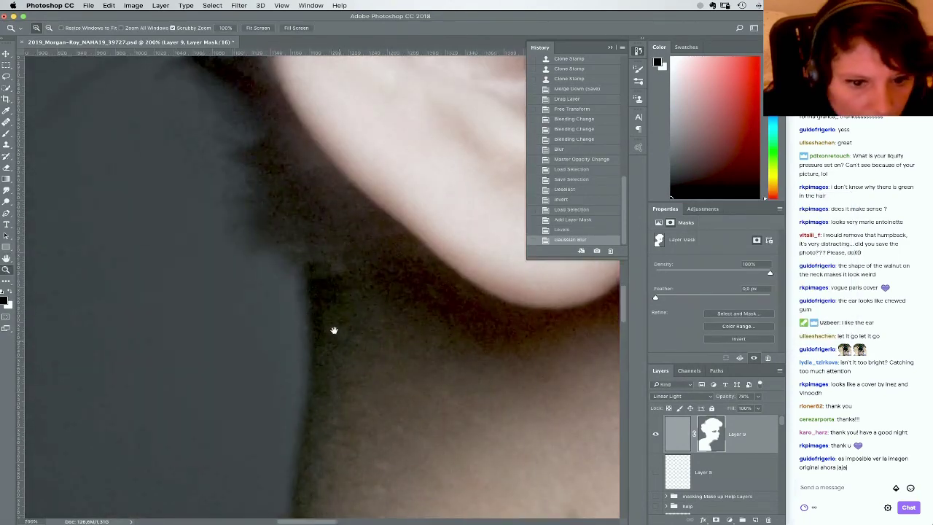
left_click_drag(333, 329, 320, 294)
left_click(760, 396)
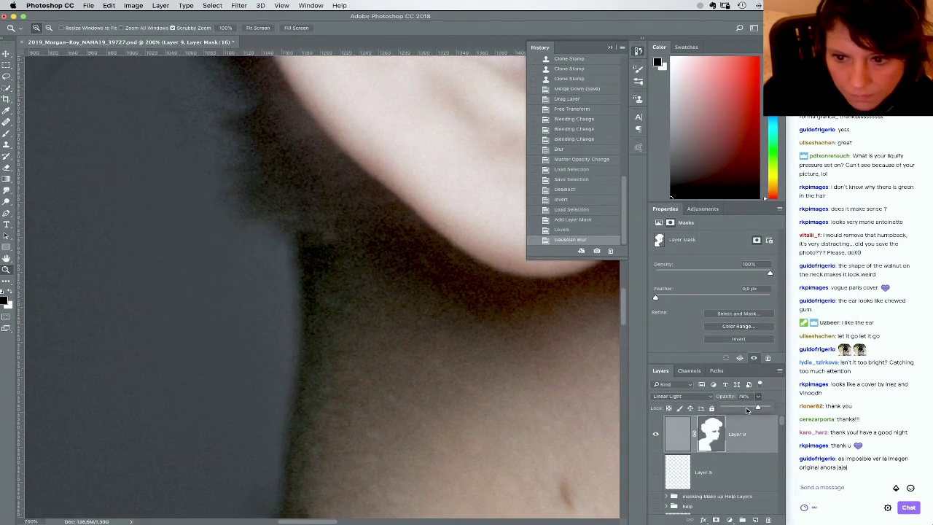
left_click_drag(747, 409, 746, 409)
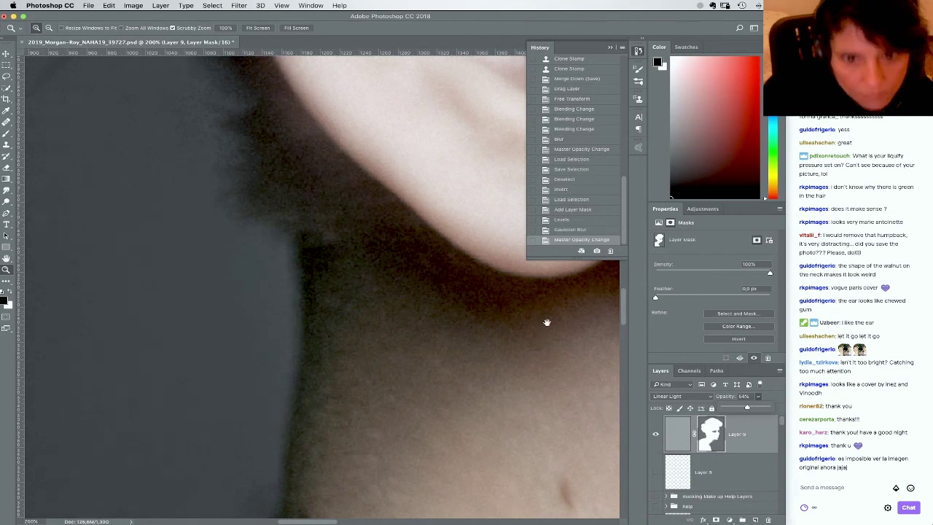
left_click_drag(546, 322, 495, 457)
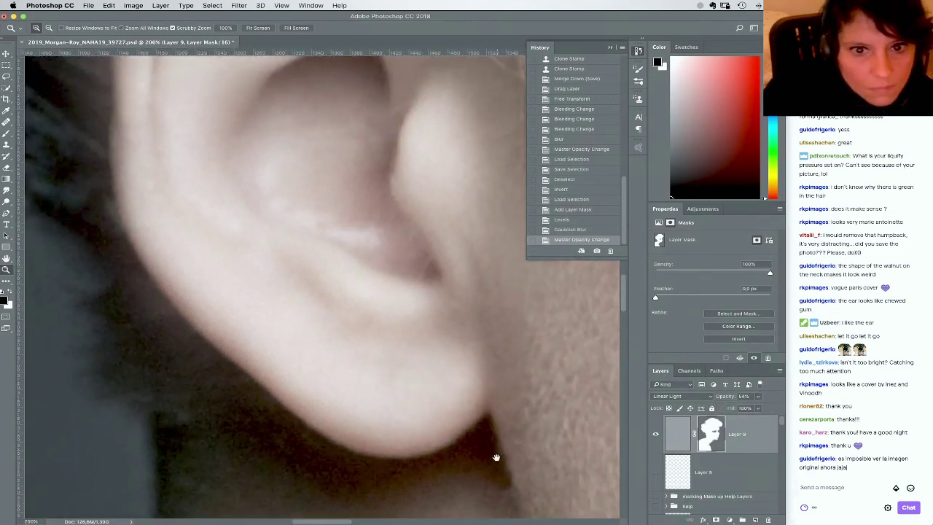
left_click_drag(503, 362, 479, 381)
right_click(472, 317)
left_click(484, 323)
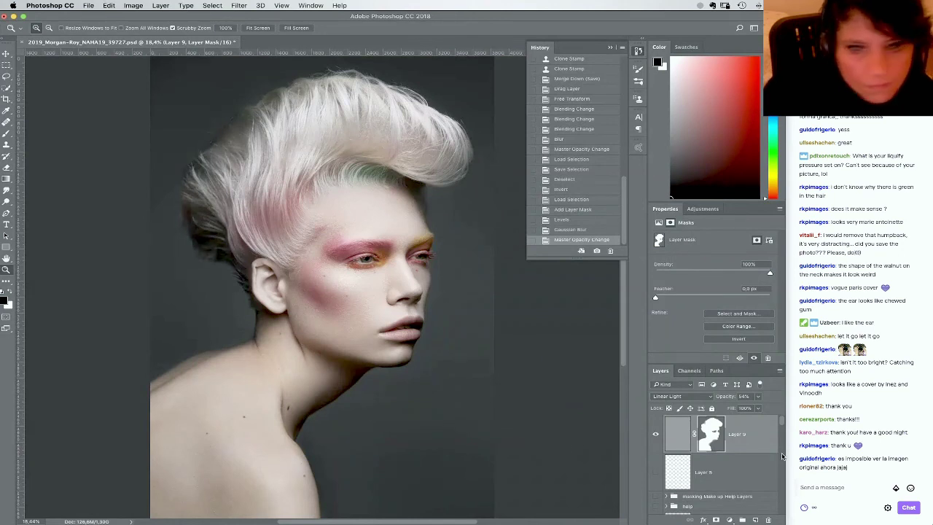
Rename Layer 9 as "grain"
double_click(737, 434)
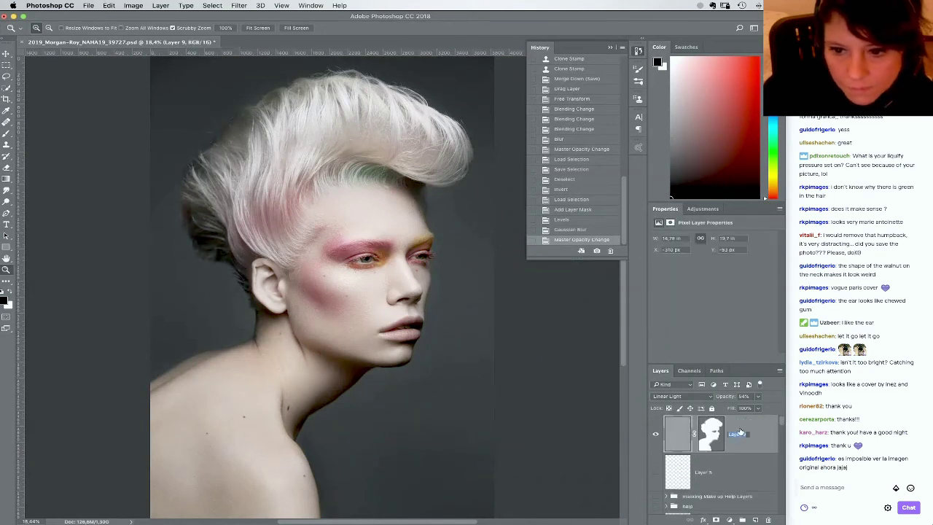
type("grain")
key("Return")
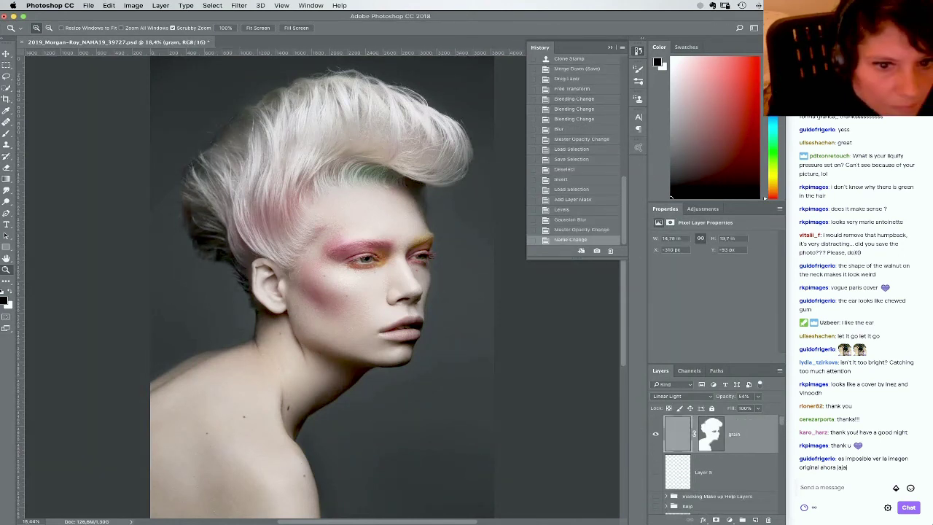
Examine the grain on the eyes, nose and lips up close and compare it with the full-portrait view
left_click_drag(364, 240, 286, 316)
left_click_drag(377, 344, 299, 310)
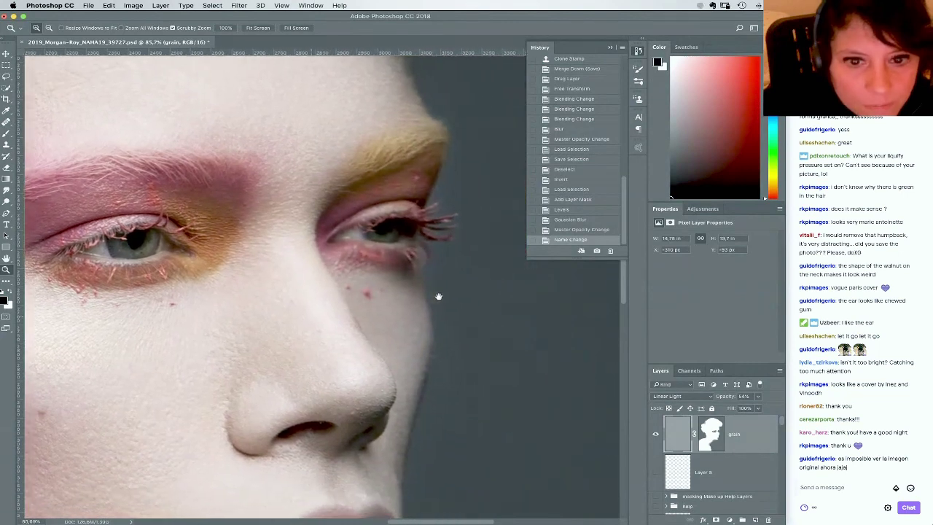
left_click_drag(438, 299, 431, 121)
right_click(414, 252)
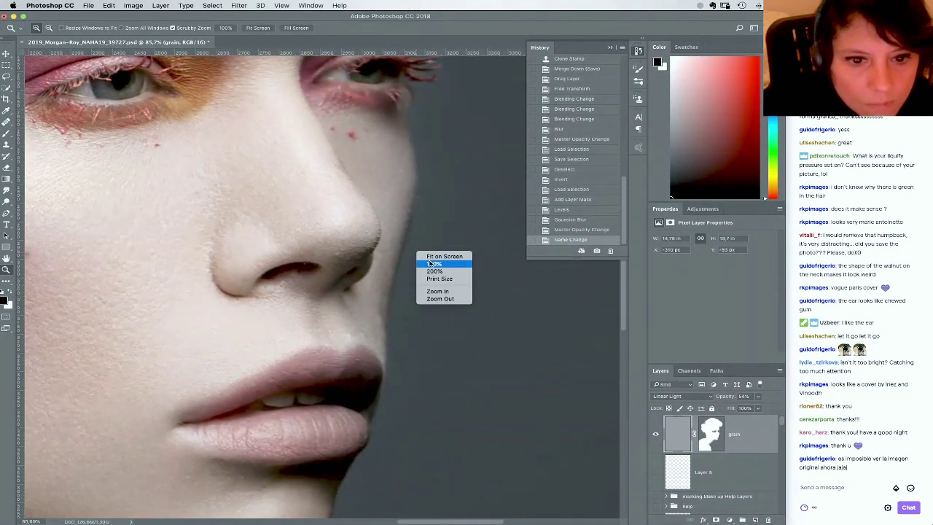
left_click(428, 266)
right_click(428, 267)
left_click(444, 267)
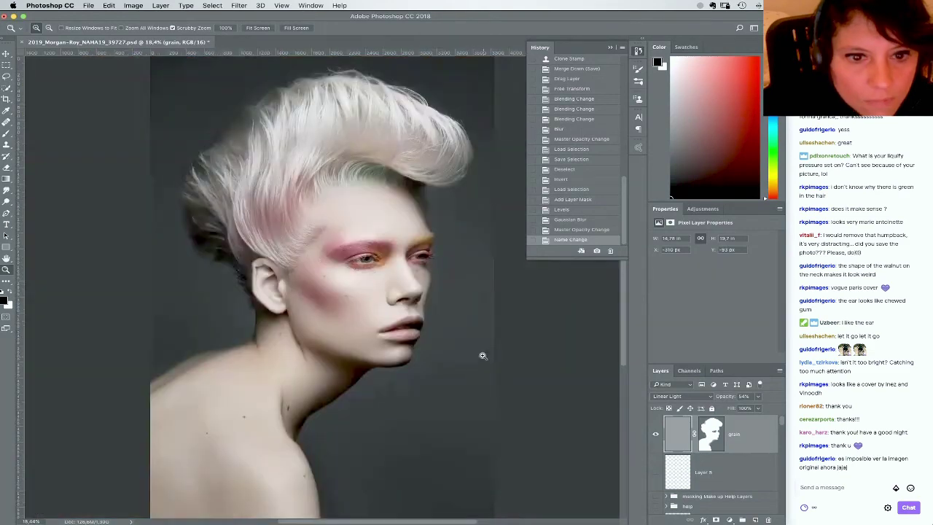
left_click_drag(411, 282, 453, 334)
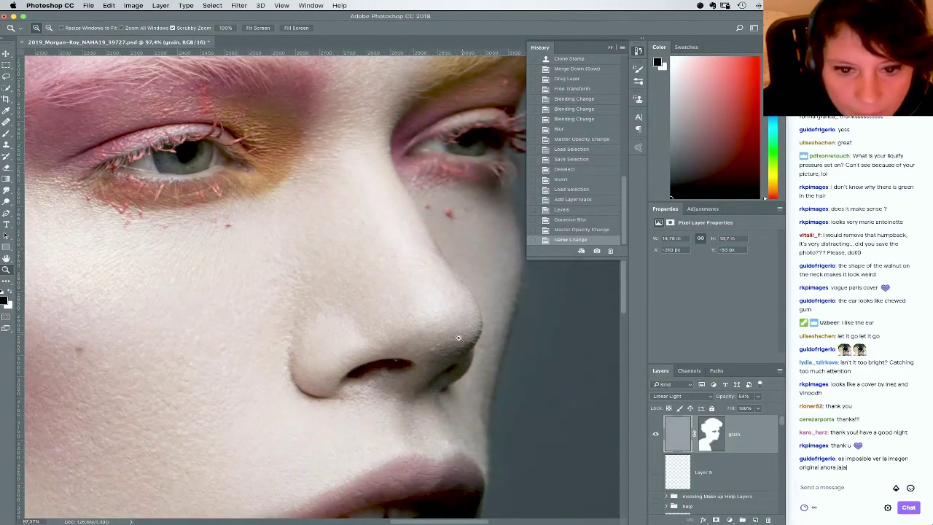
right_click(407, 315)
left_click(424, 319)
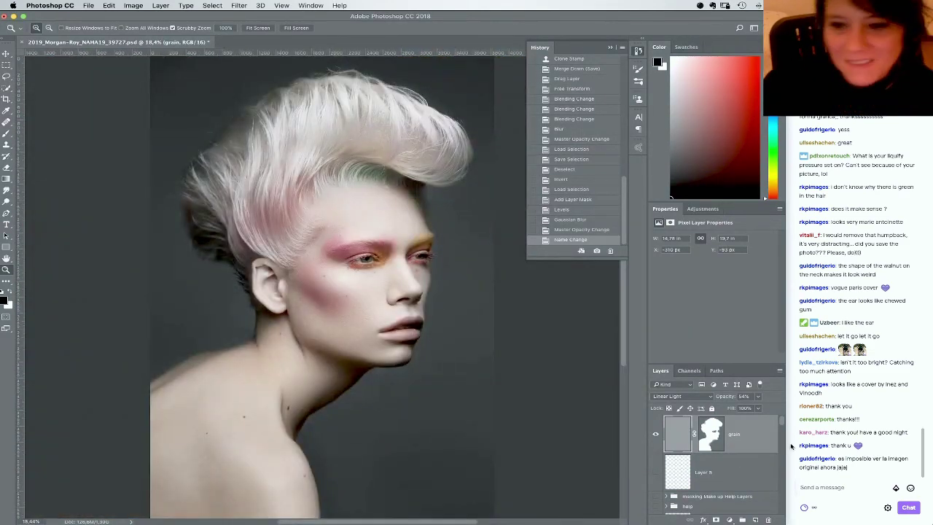
Compare the retouched portrait with the original several times by showing the Background layer alone and restoring all layers
scroll(675, 481, "down", 5)
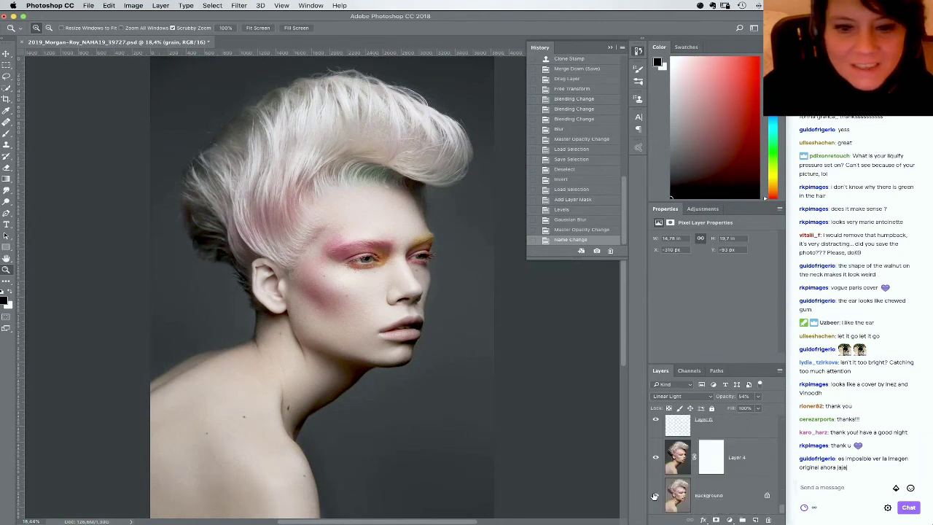
left_click(654, 495, "alt")
left_click(654, 495, "alt")
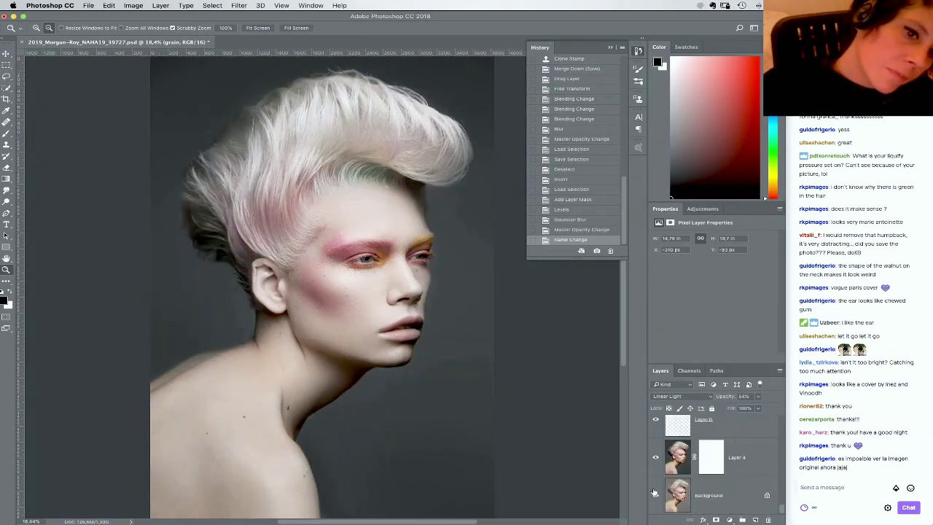
left_click(654, 494, "alt")
left_click(654, 494, "alt")
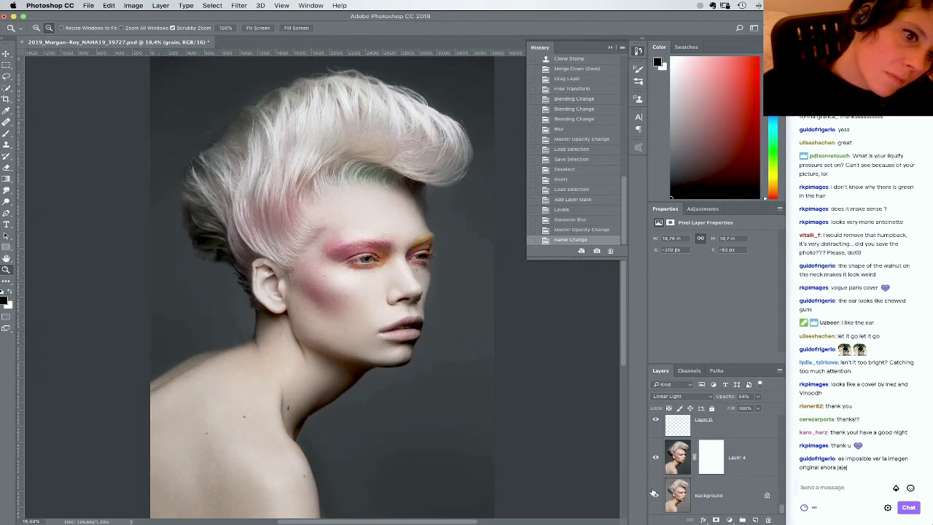
left_click(654, 495, "alt")
left_click(654, 495, "alt")
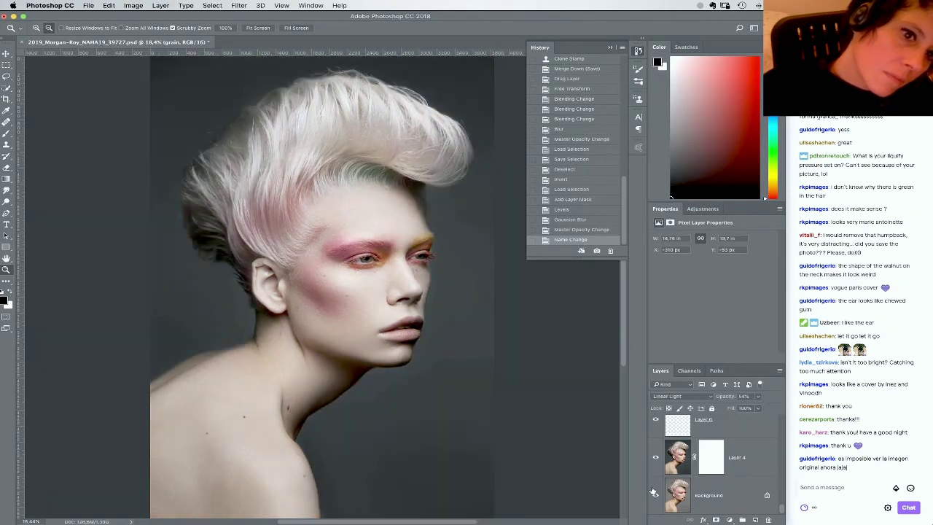